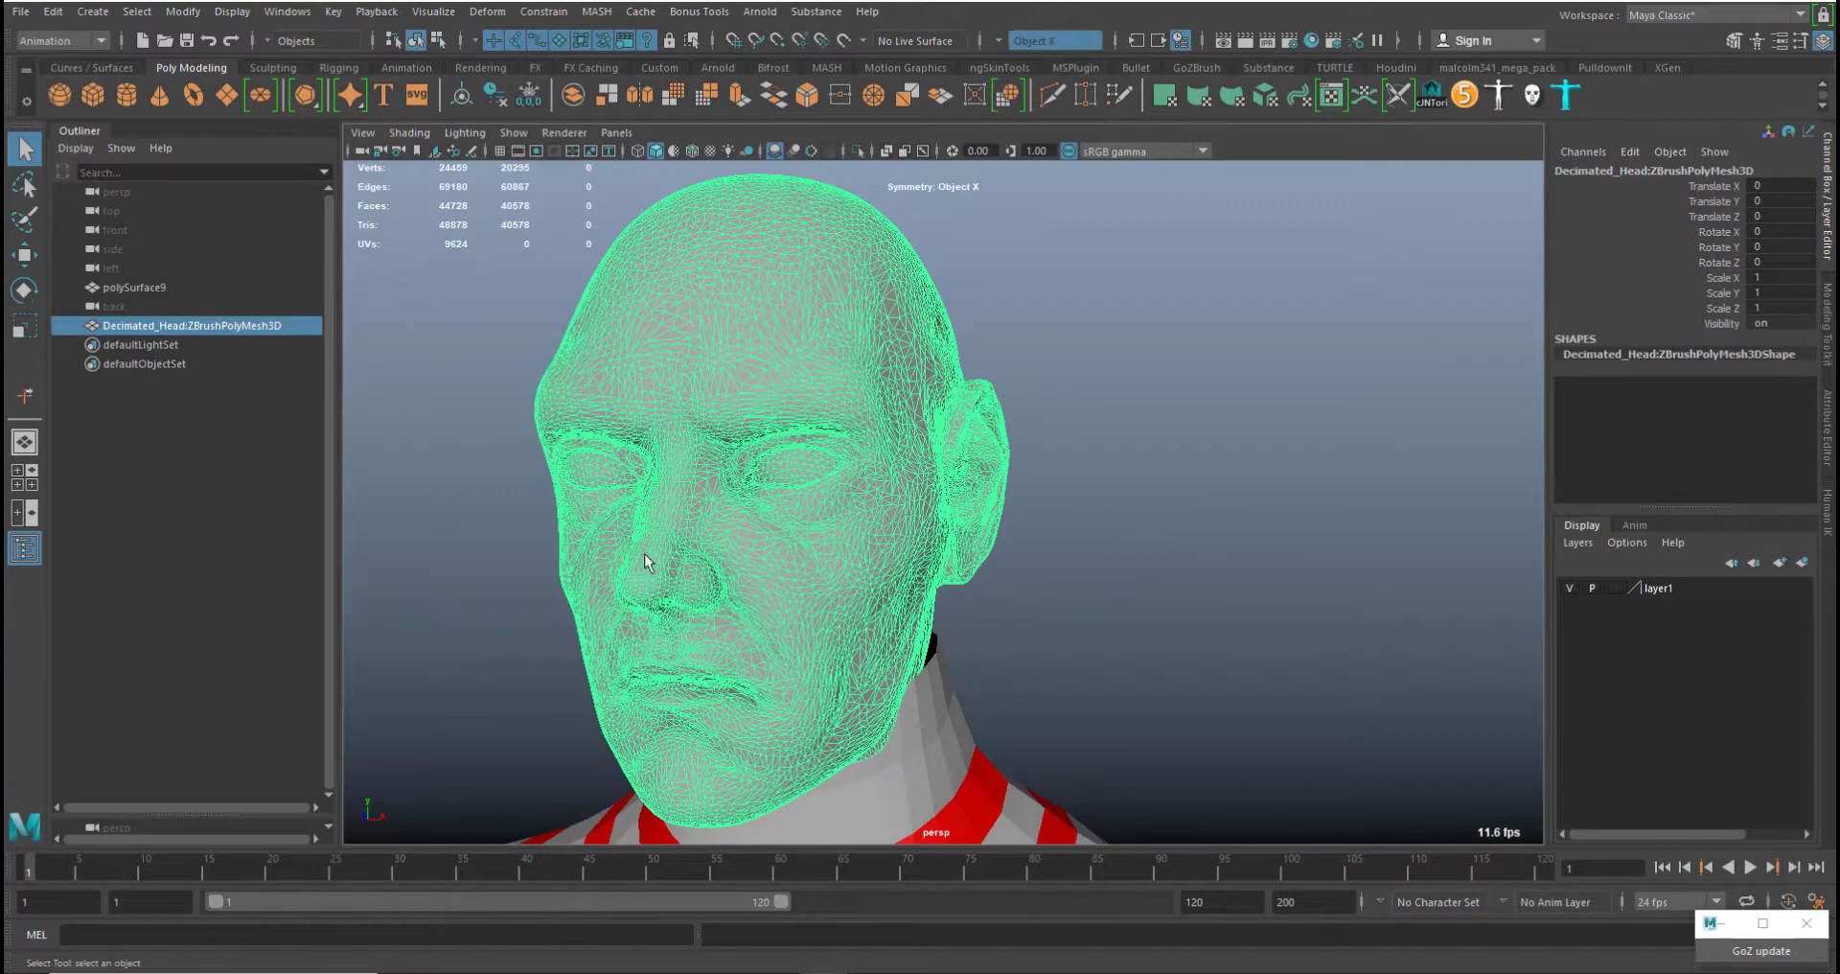
Make the selected decimated head mesh a live surface for retopology
{"action": "middle_click_drag", "start_coordinate": [707, 355], "coordinate": [771, 372], "text": "alt"}
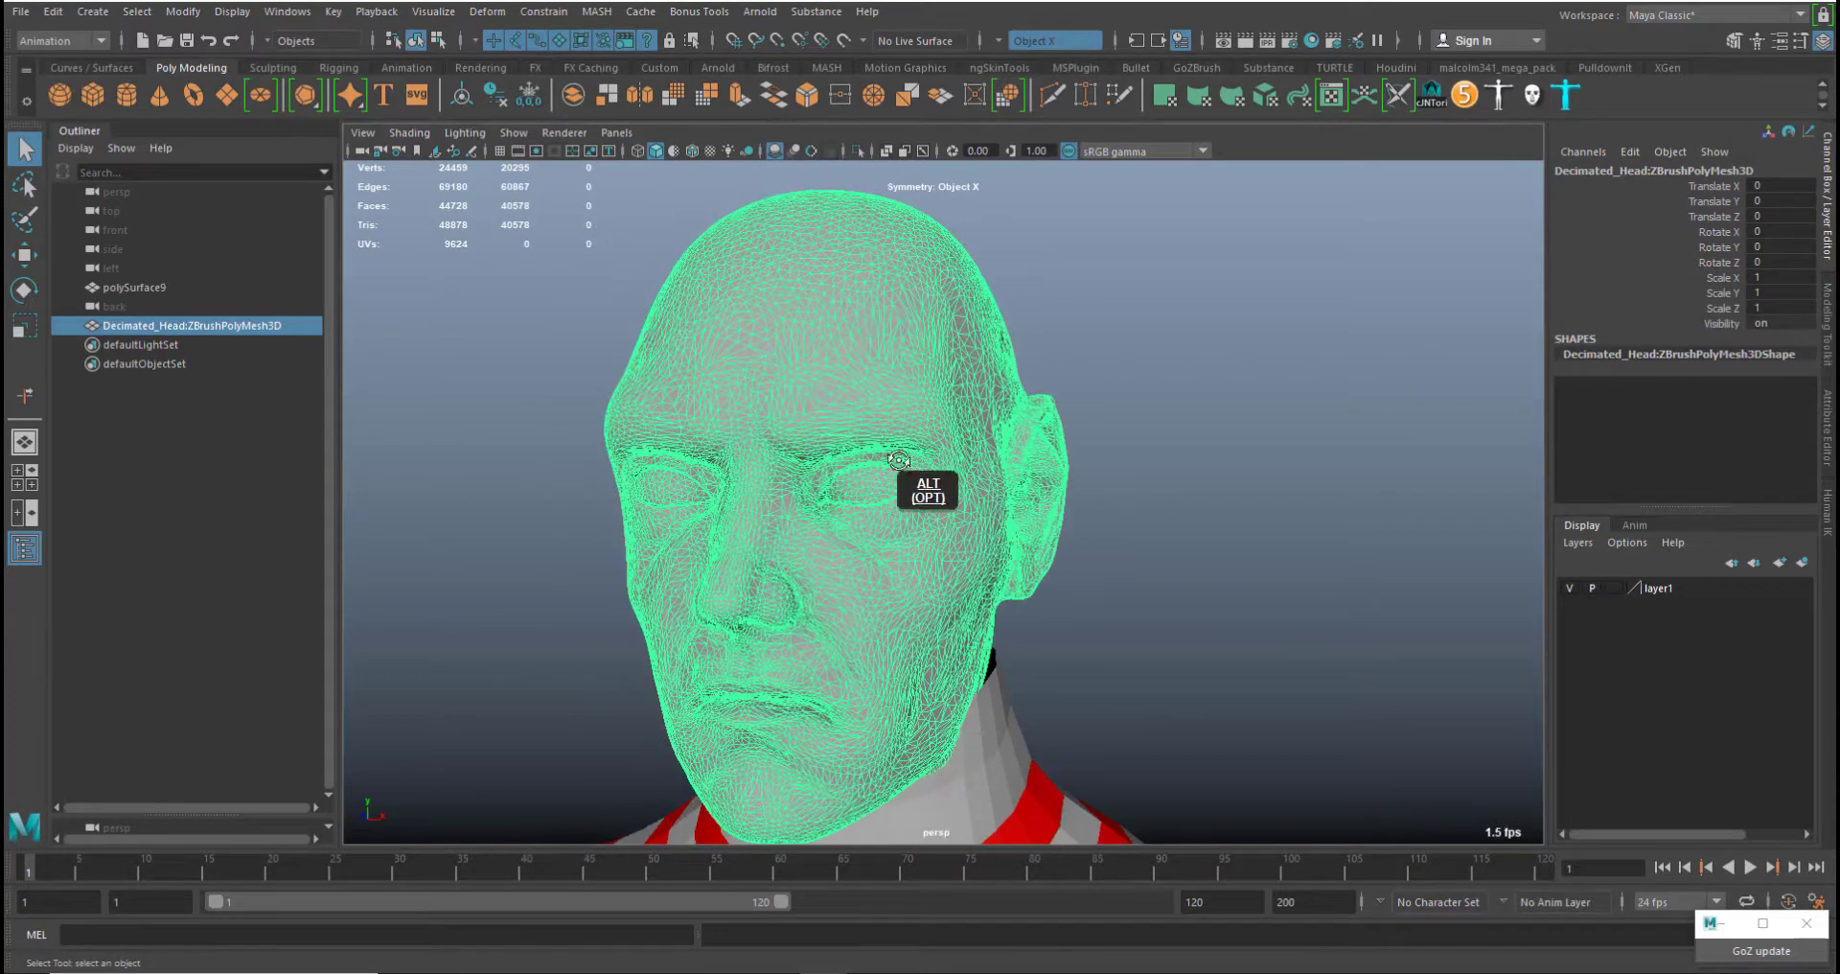
{"action": "left_click_drag", "start_coordinate": [834, 479], "coordinate": [910, 460], "text": "alt"}
{"action": "middle_click_drag", "start_coordinate": [994, 491], "coordinate": [962, 491], "text": "alt"}
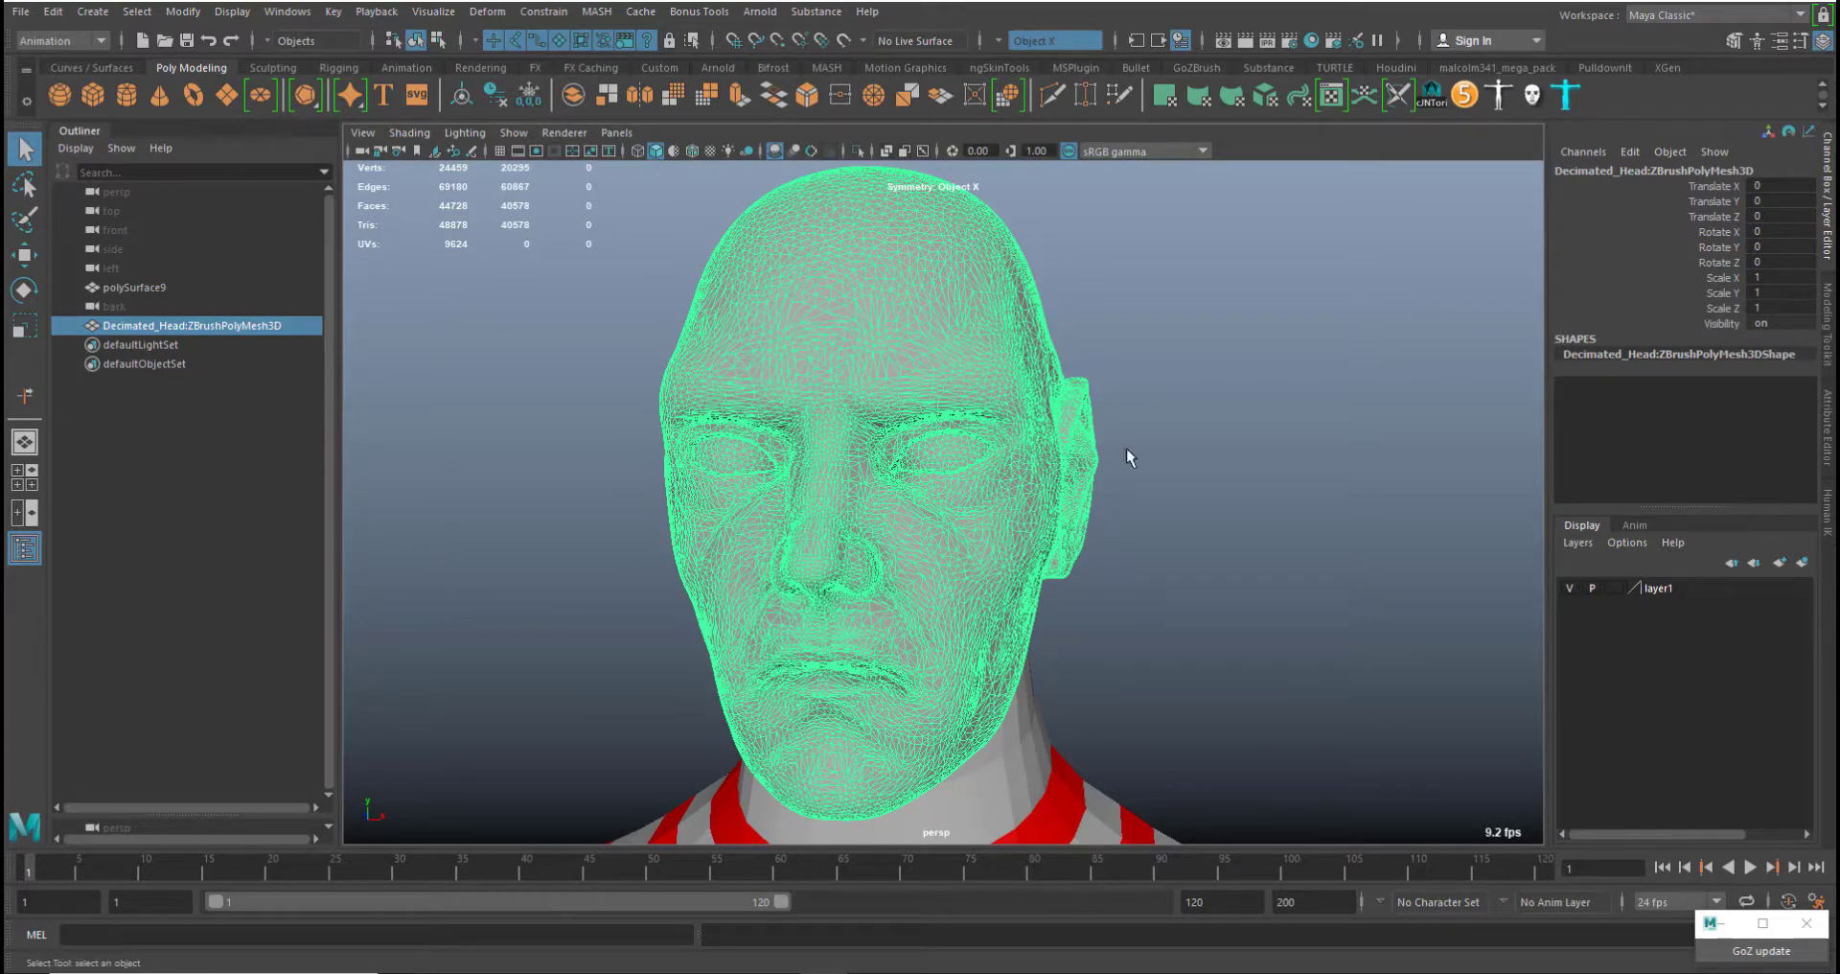
{"action": "right_click_drag", "start_coordinate": [1125, 457], "coordinate": [1093, 448], "text": "alt"}
{"action": "left_click", "coordinate": [847, 43]}
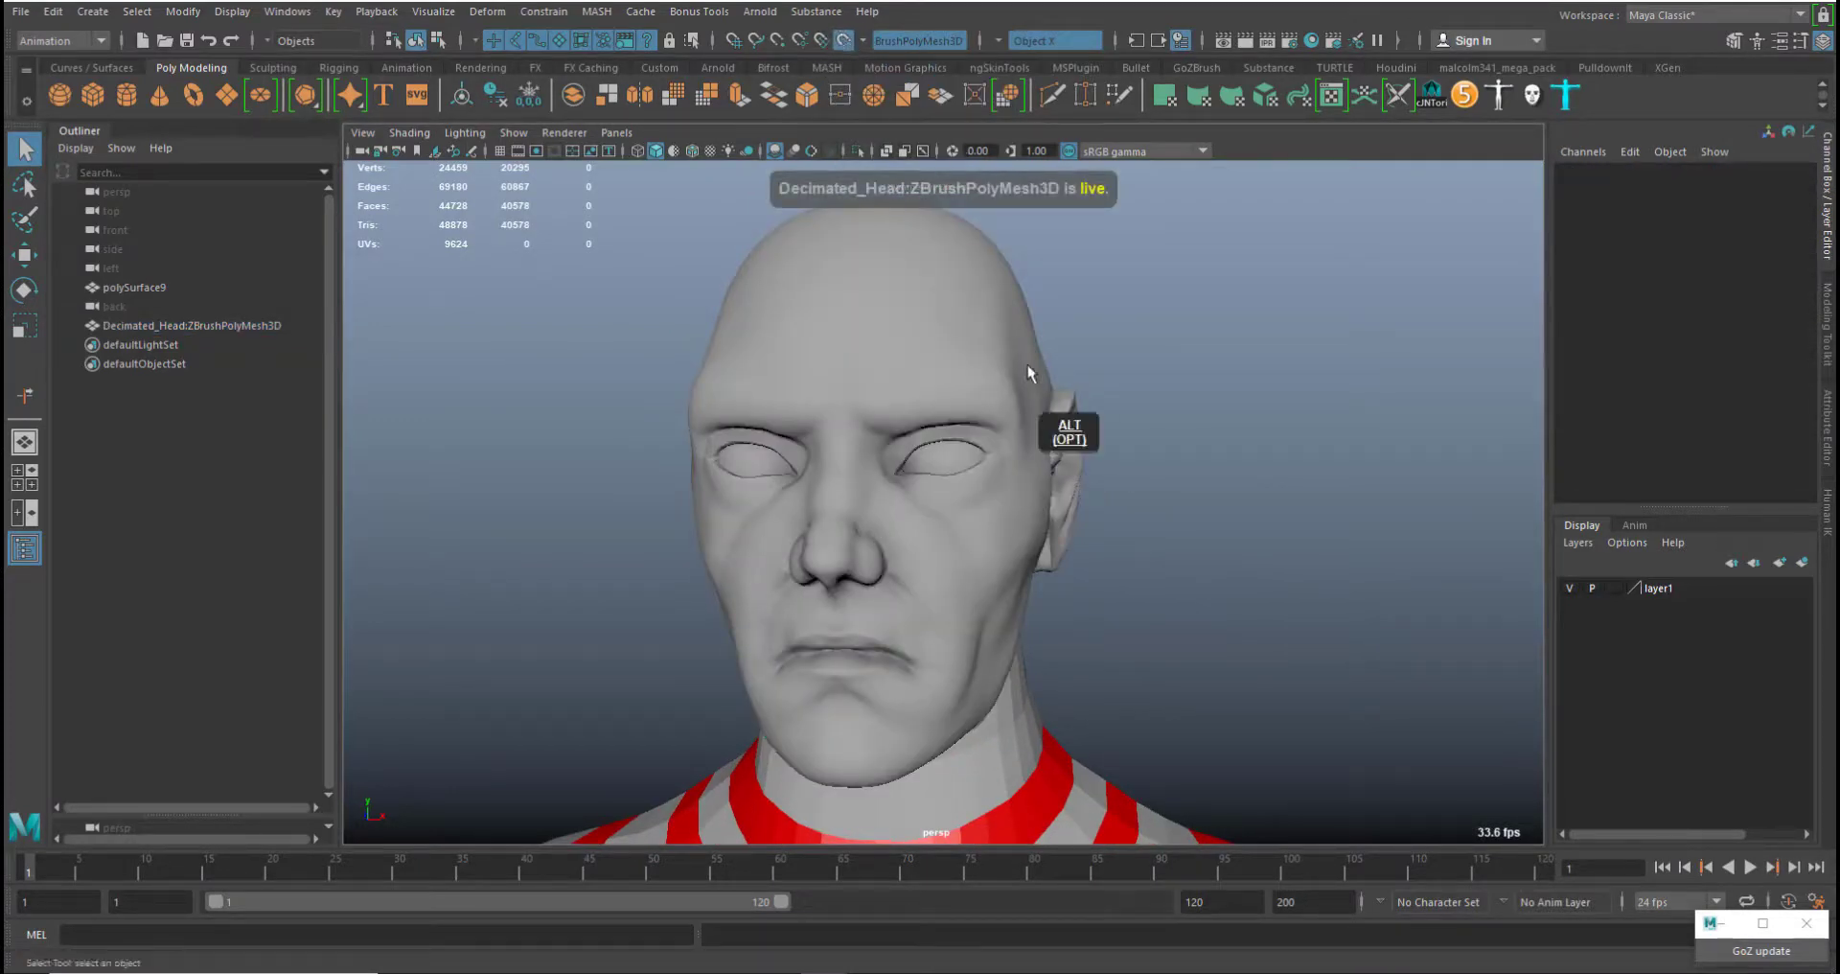
Open the Modeling Toolkit and activate the Quad Draw tool for drawing on the live head
{"action": "left_click_drag", "start_coordinate": [1027, 365], "coordinate": [1024, 404], "text": "alt"}
{"action": "left_click_drag", "start_coordinate": [1193, 445], "coordinate": [1016, 522], "text": "alt"}
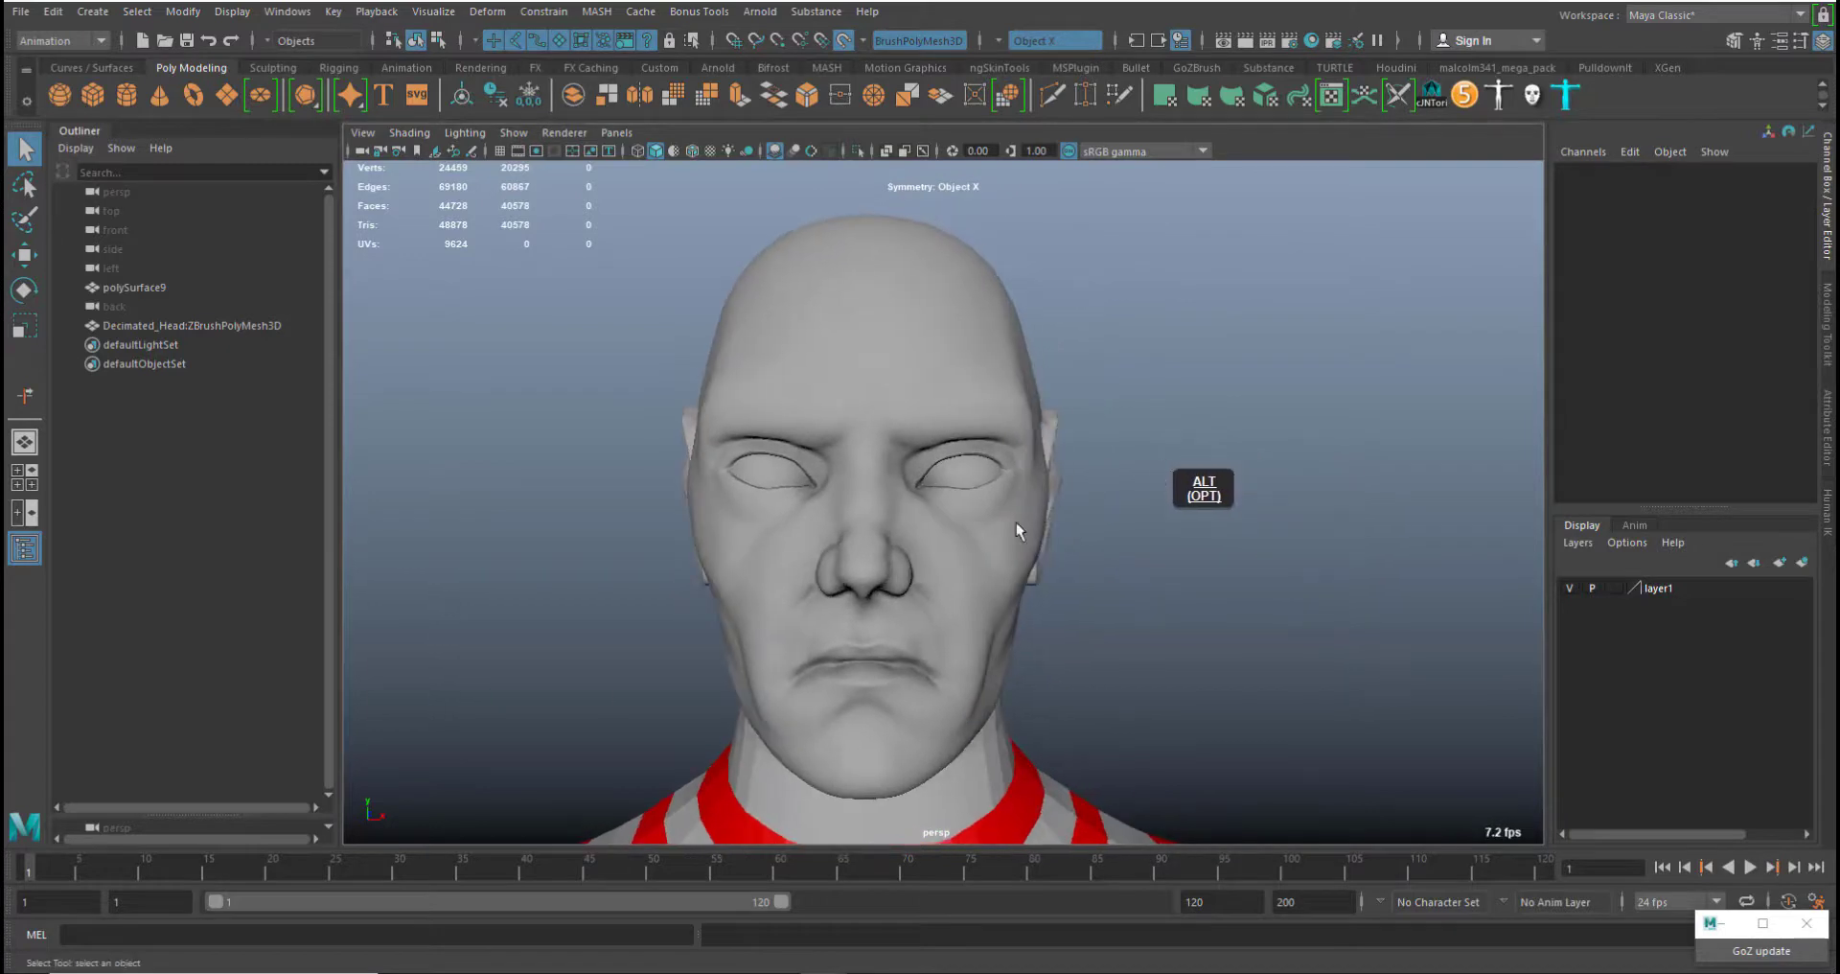
{"action": "right_click_drag", "start_coordinate": [863, 414], "coordinate": [920, 458], "text": "alt"}
{"action": "left_click_drag", "start_coordinate": [1189, 439], "coordinate": [1384, 335], "text": "alt"}
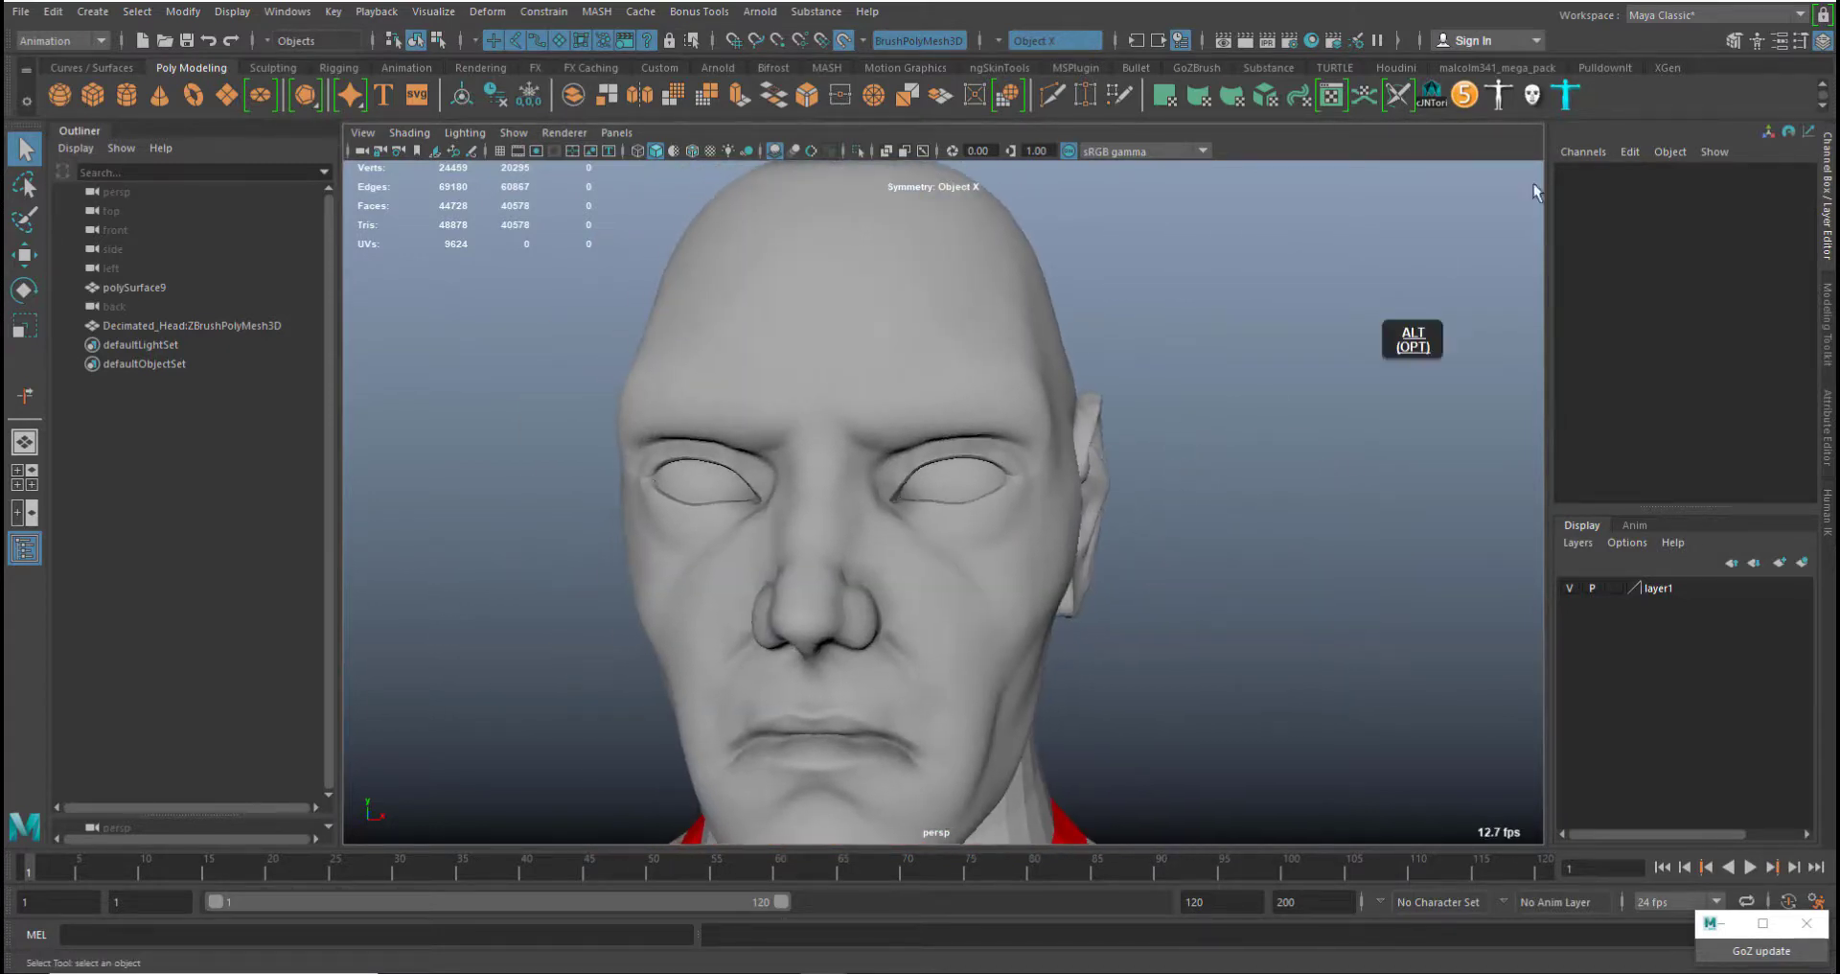
{"action": "left_click", "coordinate": [1732, 43]}
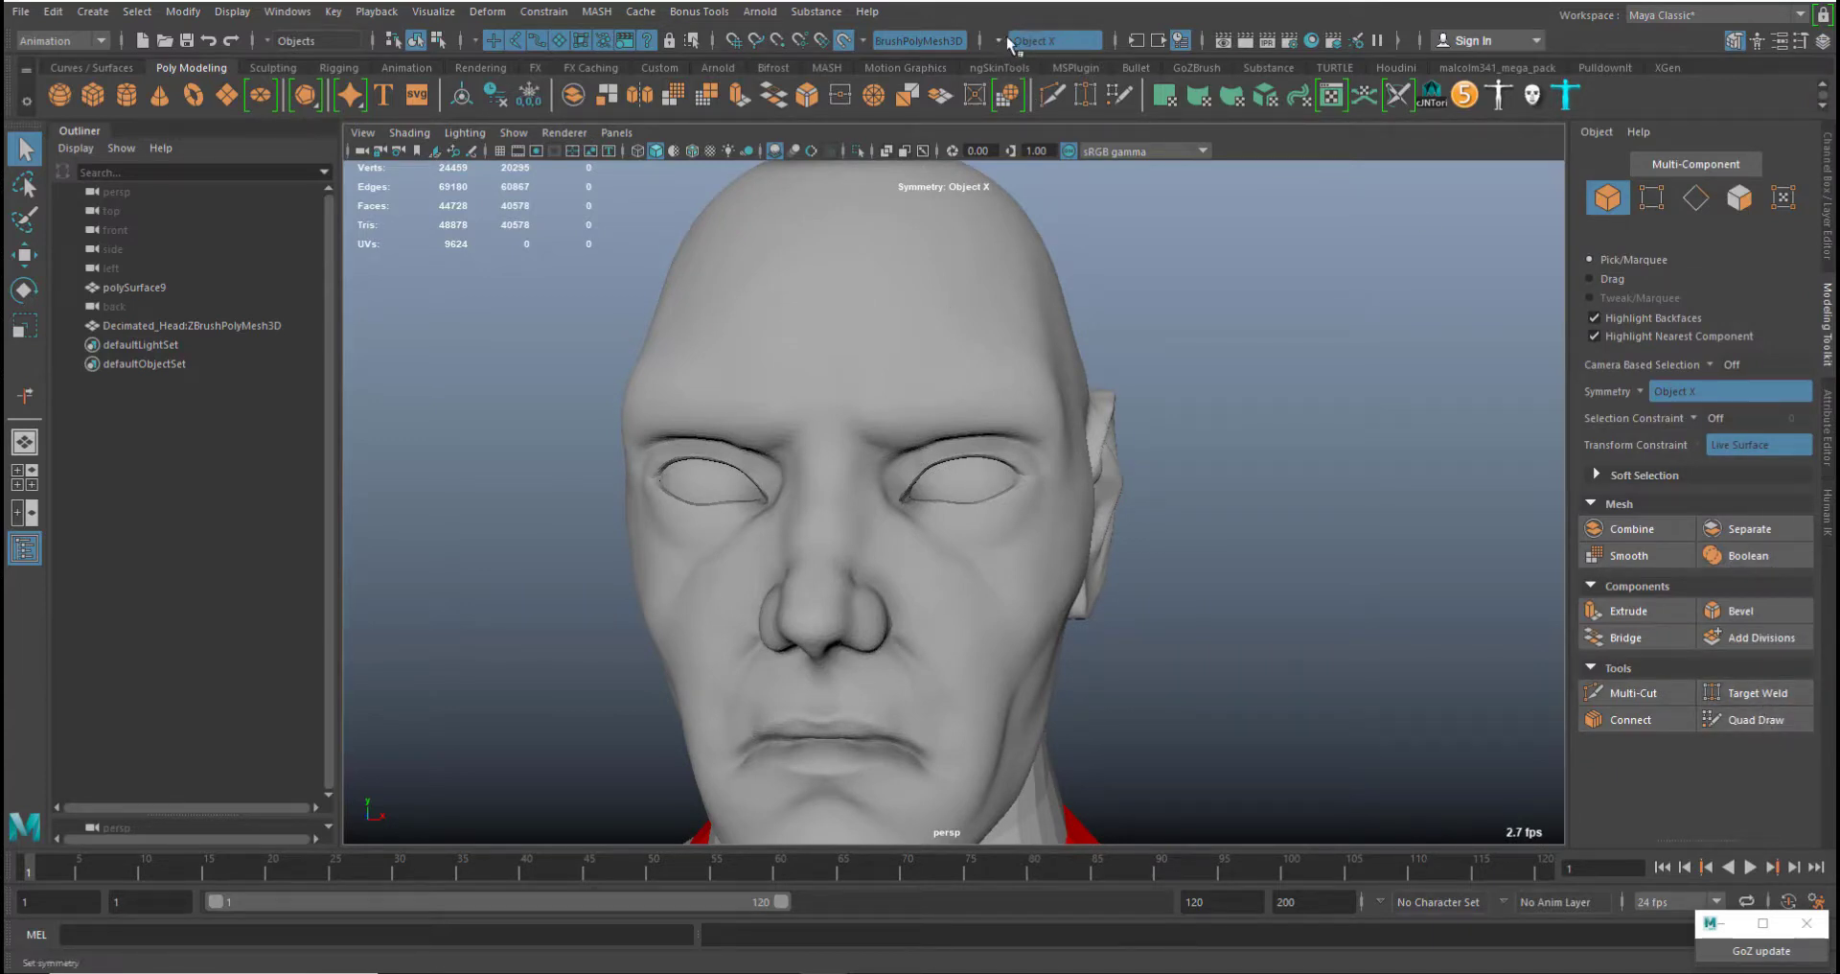
{"action": "left_click", "coordinate": [1755, 719]}
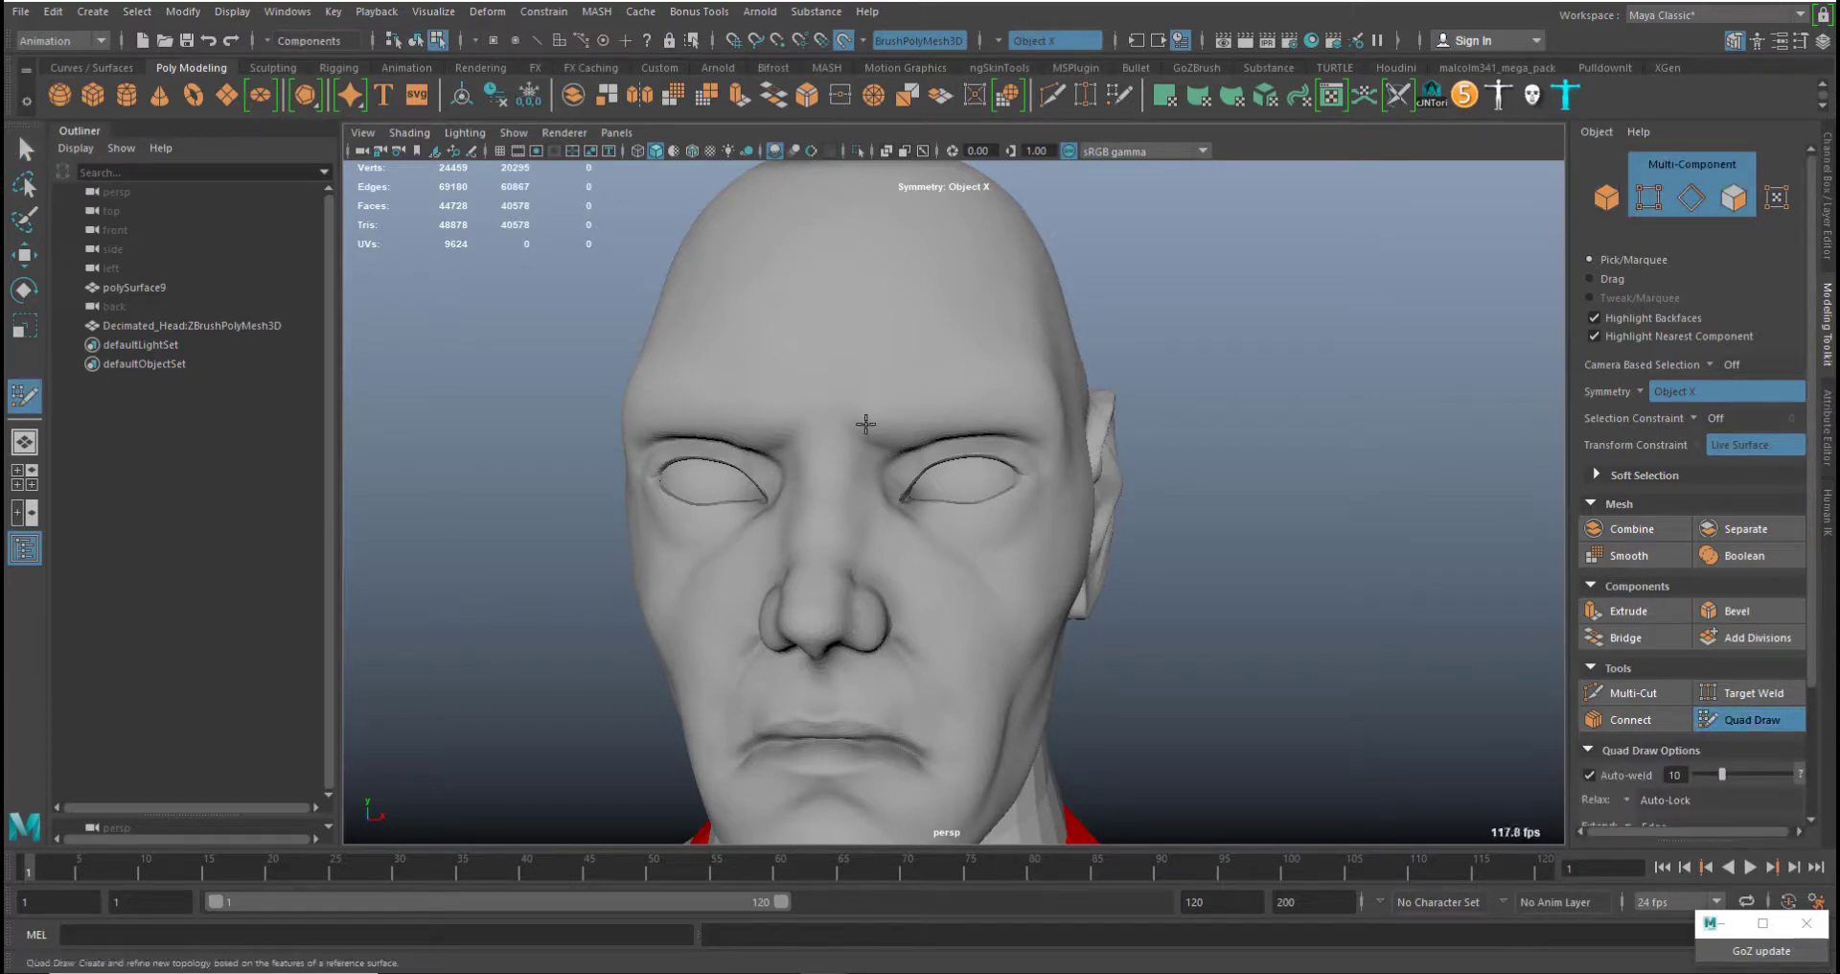
{"action": "mouse_move", "coordinate": [857, 407]}
{"action": "right_mouse_down", "text": "alt"}
{"action": "mouse_move", "coordinate": [882, 422]}
{"action": "mouse_move", "coordinate": [848, 393]}
{"action": "right_mouse_up", "text": "alt"}
{"action": "left_click", "coordinate": [840, 386]}
{"action": "left_click", "coordinate": [926, 377]}
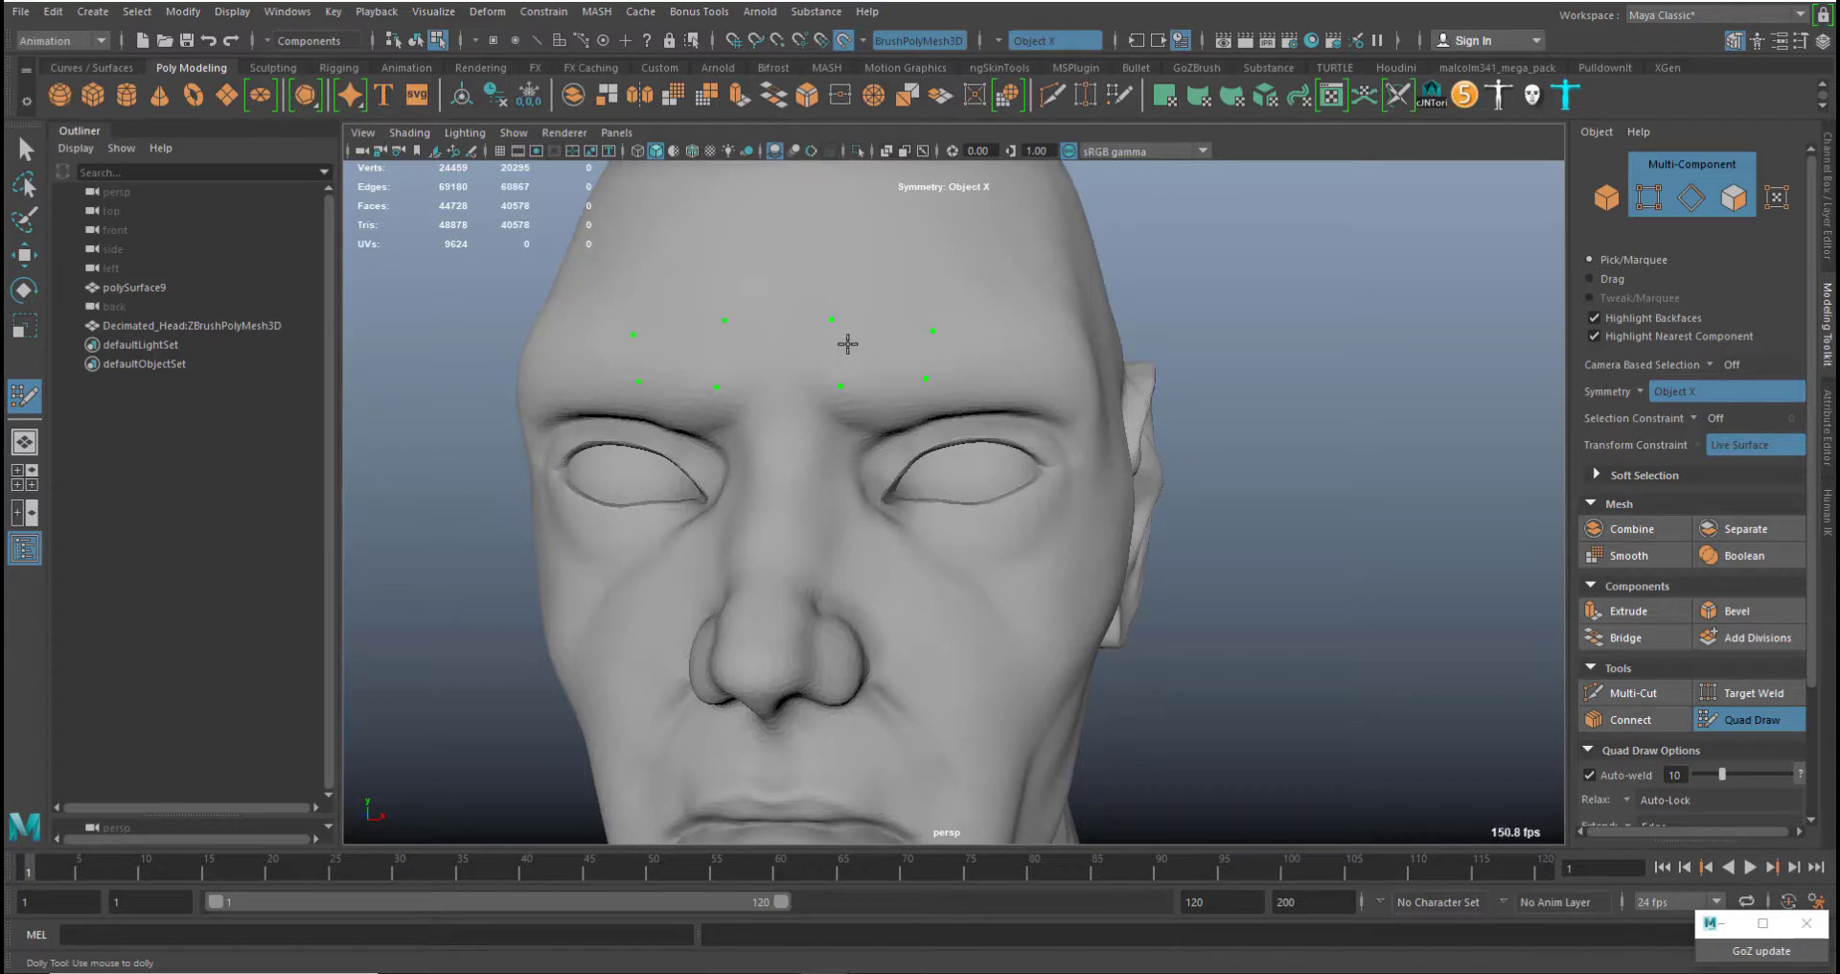
{"action": "key", "text": "ctrl+z"}
{"action": "key", "text": "ctrl+z"}
{"action": "key", "text": "ctrl+z"}
{"action": "key", "text": "ctrl+z"}
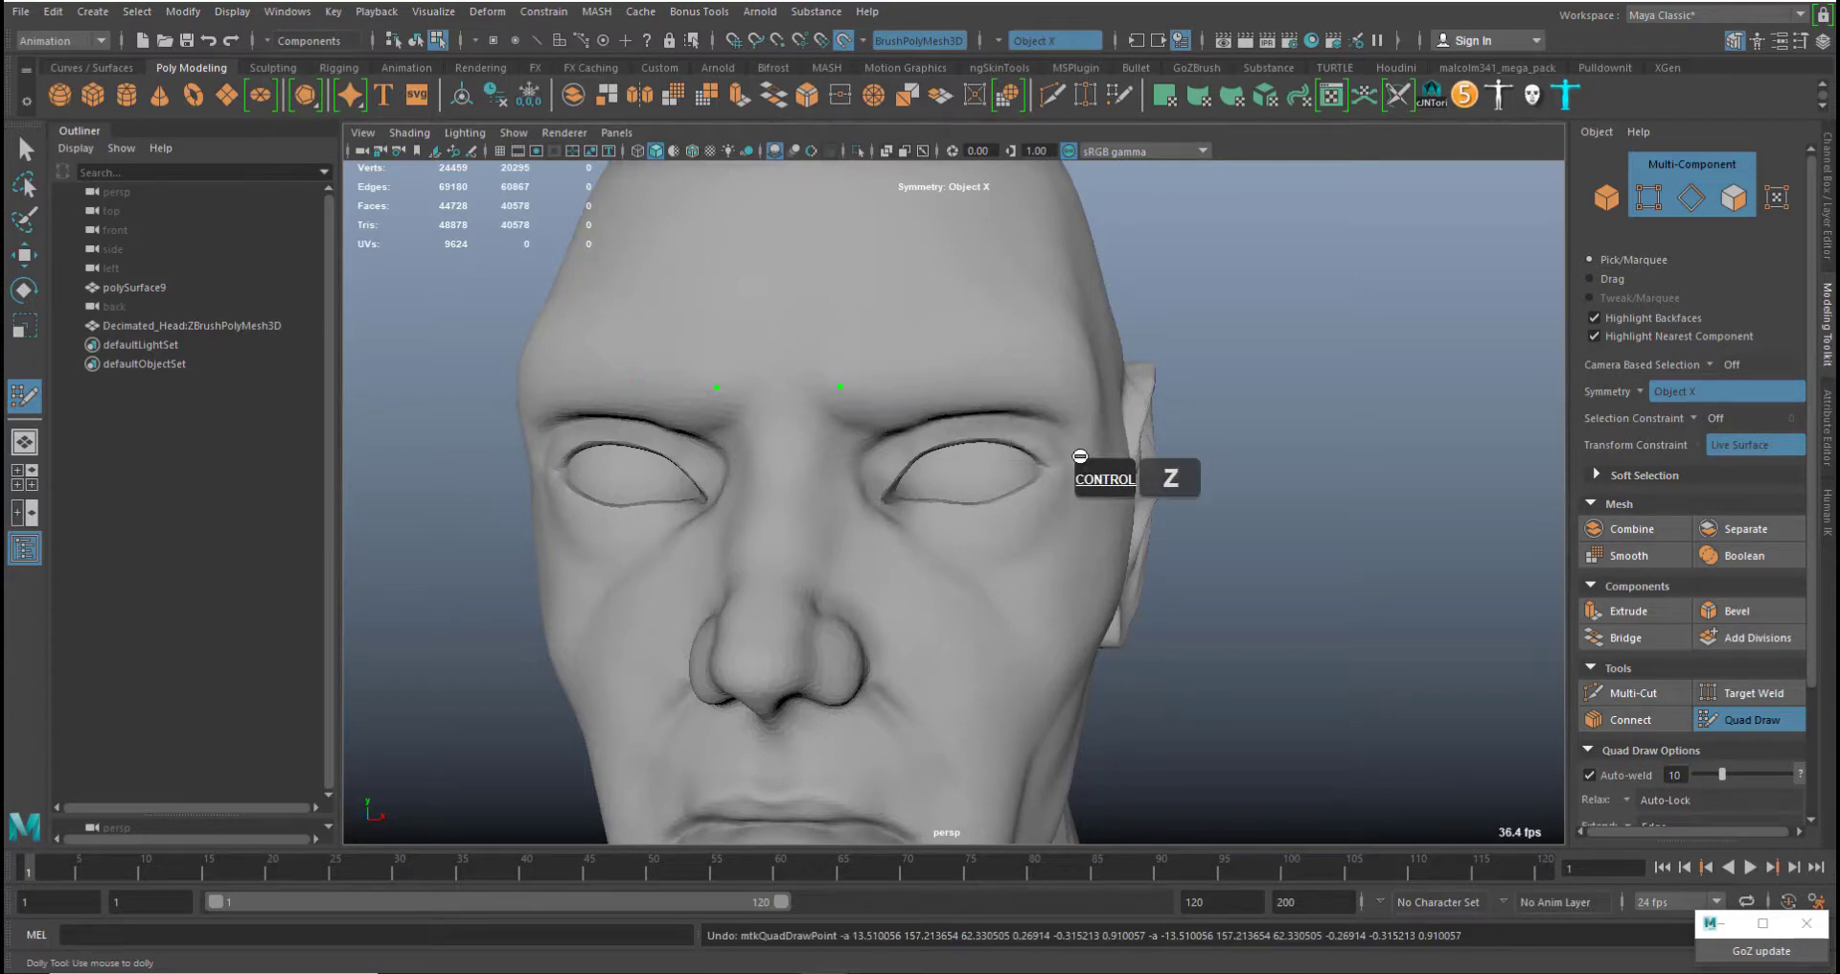
Place four points at the inner corner of the eye and fill them with a first quad, using Object X symmetry
{"action": "middle_click_drag", "start_coordinate": [1079, 504], "coordinate": [986, 477], "text": "alt"}
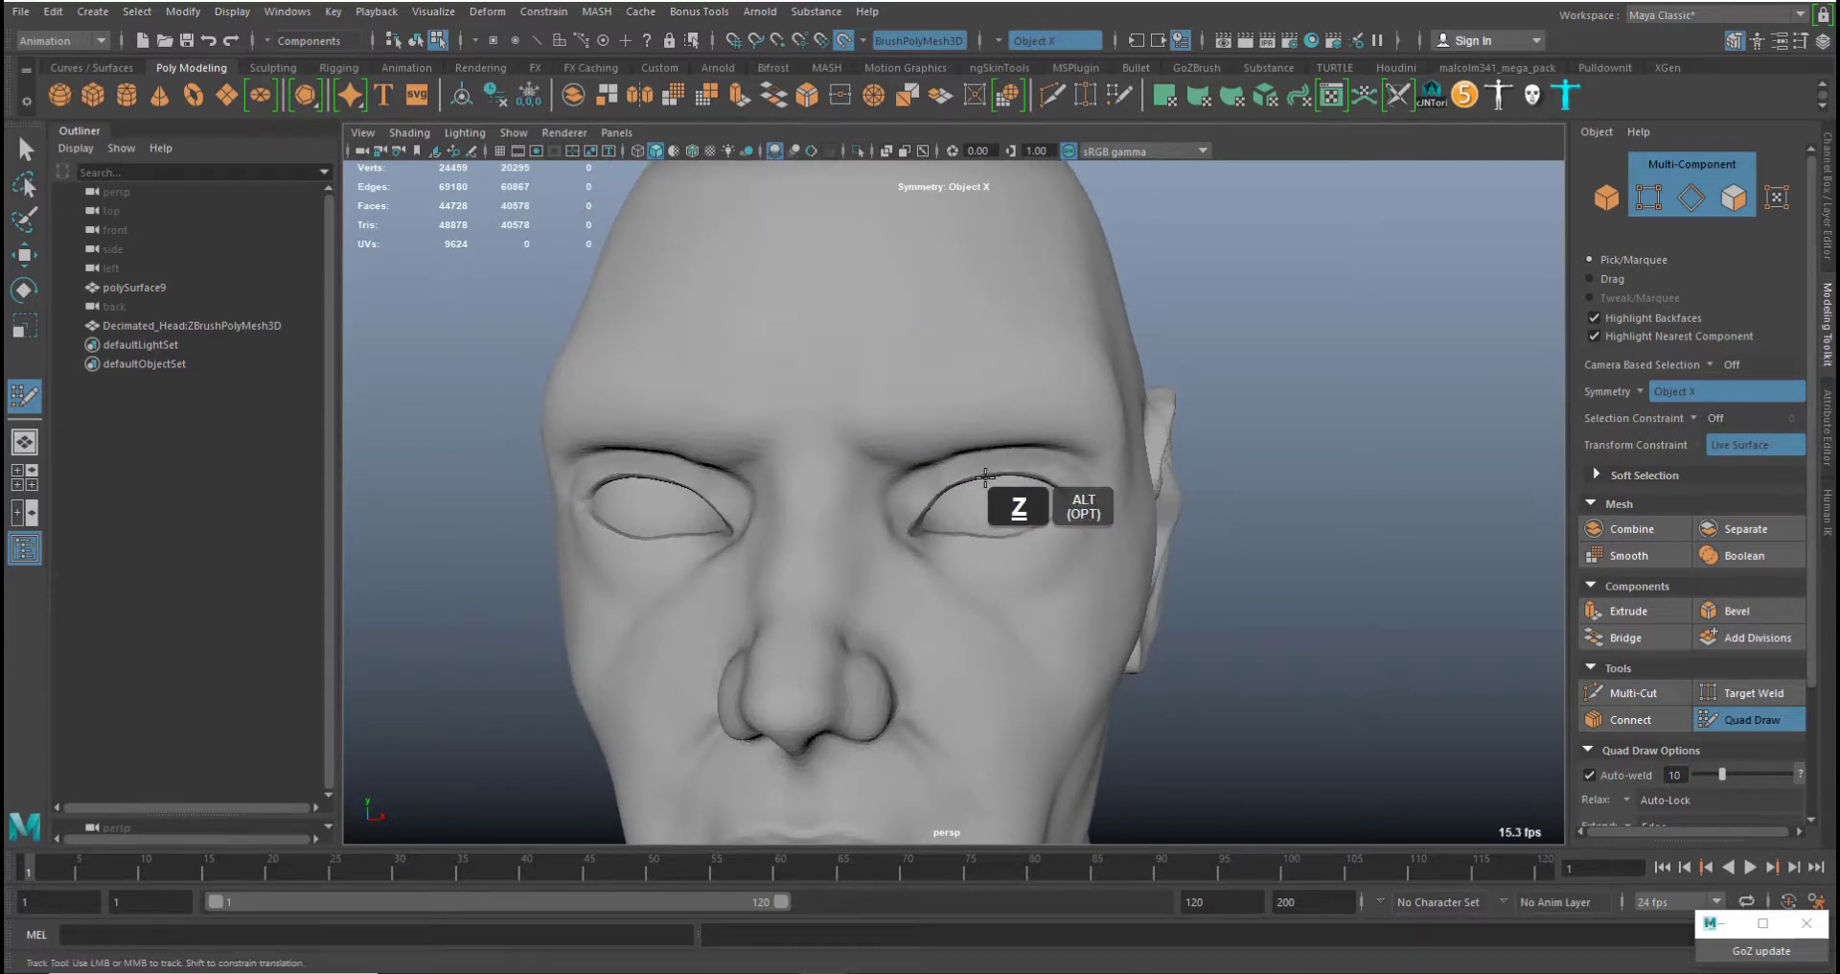
{"action": "middle_click_drag", "start_coordinate": [1067, 572], "coordinate": [1068, 429], "text": "alt"}
{"action": "right_click_drag", "start_coordinate": [1068, 428], "coordinate": [1080, 383], "text": "alt"}
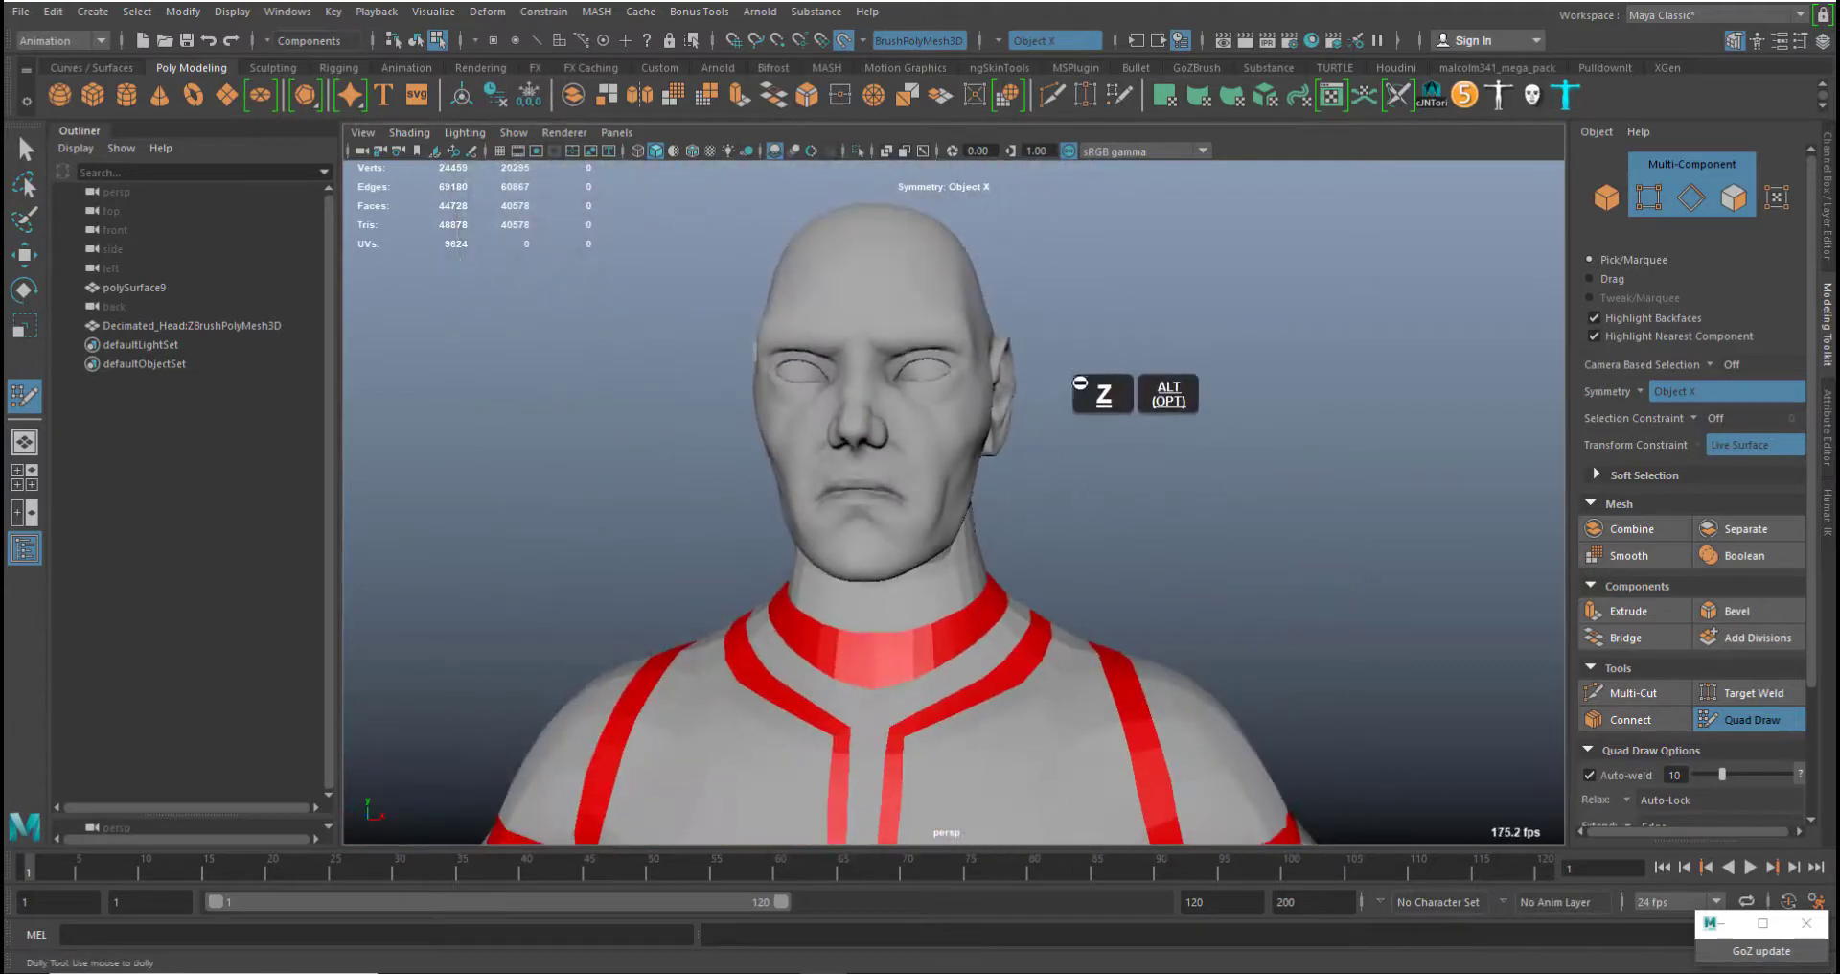
{"action": "left_click_drag", "start_coordinate": [1184, 429], "coordinate": [1026, 469], "text": "alt"}
{"action": "middle_click_drag", "start_coordinate": [1016, 484], "coordinate": [1130, 537], "text": "alt"}
{"action": "right_click_drag", "start_coordinate": [929, 462], "coordinate": [1045, 767], "text": "alt"}
{"action": "middle_click_drag", "start_coordinate": [983, 474], "coordinate": [944, 673], "text": "alt"}
{"action": "left_click_drag", "start_coordinate": [944, 673], "coordinate": [1021, 451], "text": "alt"}
{"action": "right_click_drag", "start_coordinate": [949, 530], "coordinate": [970, 574], "text": "alt"}
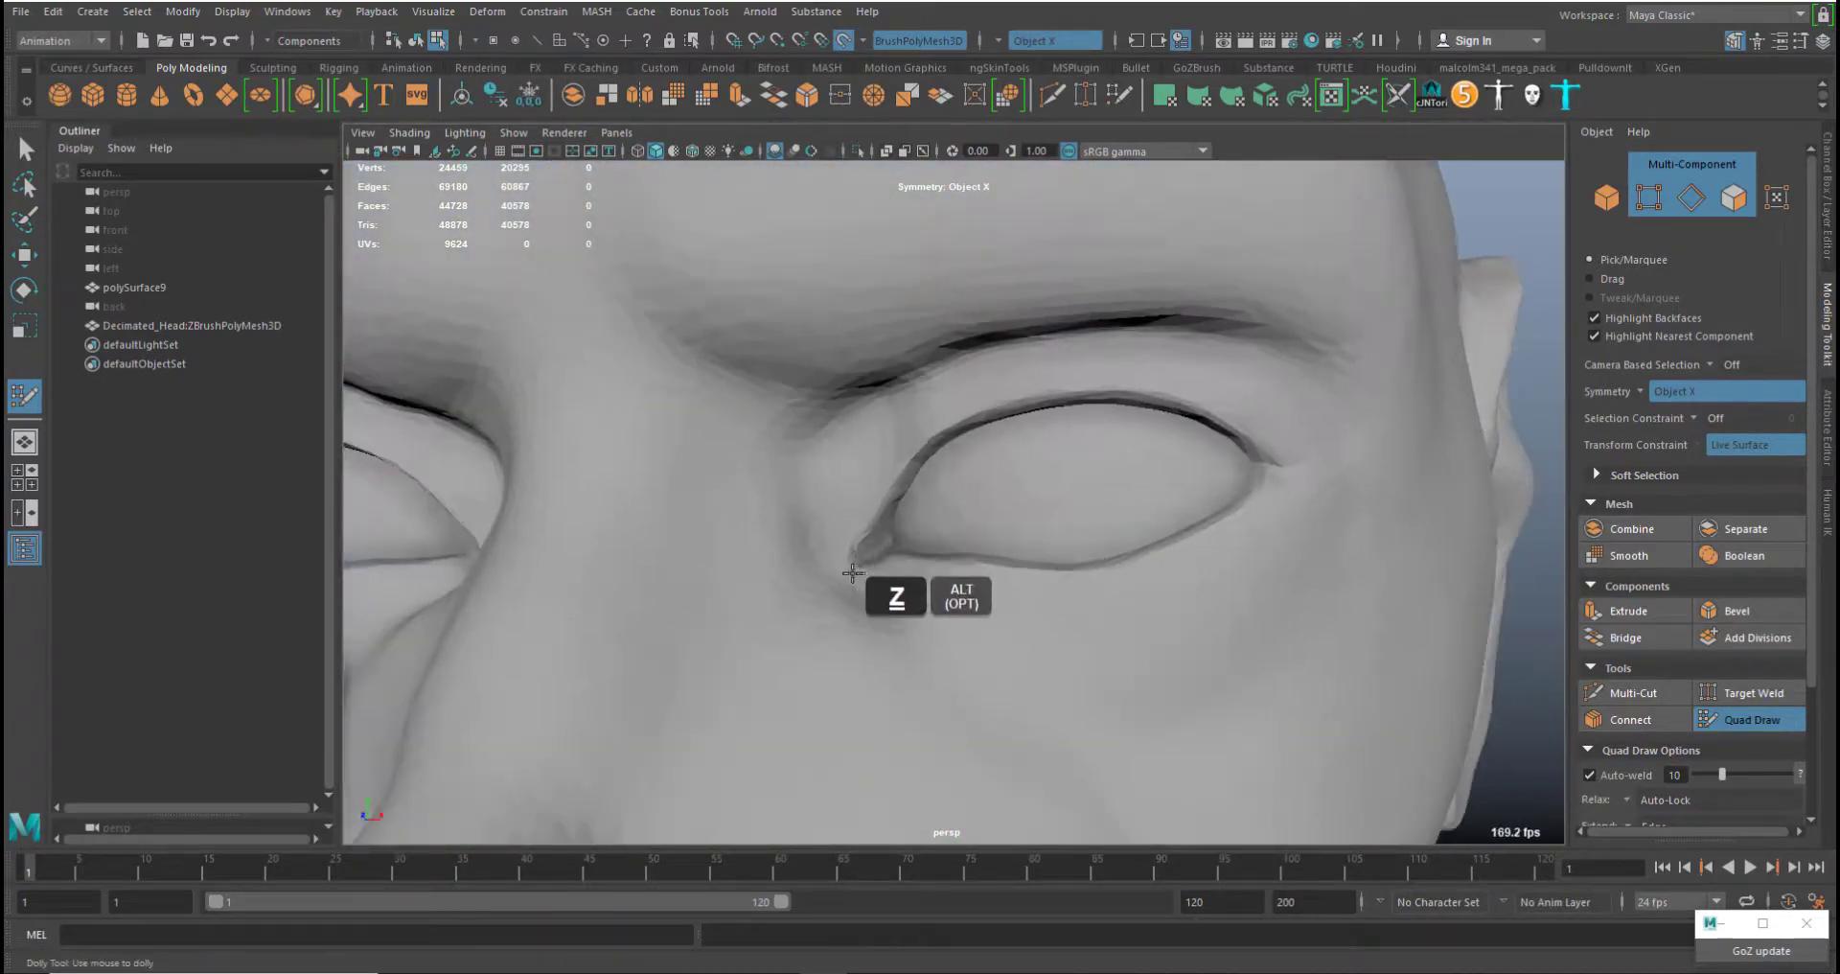
{"action": "left_click", "coordinate": [856, 558]}
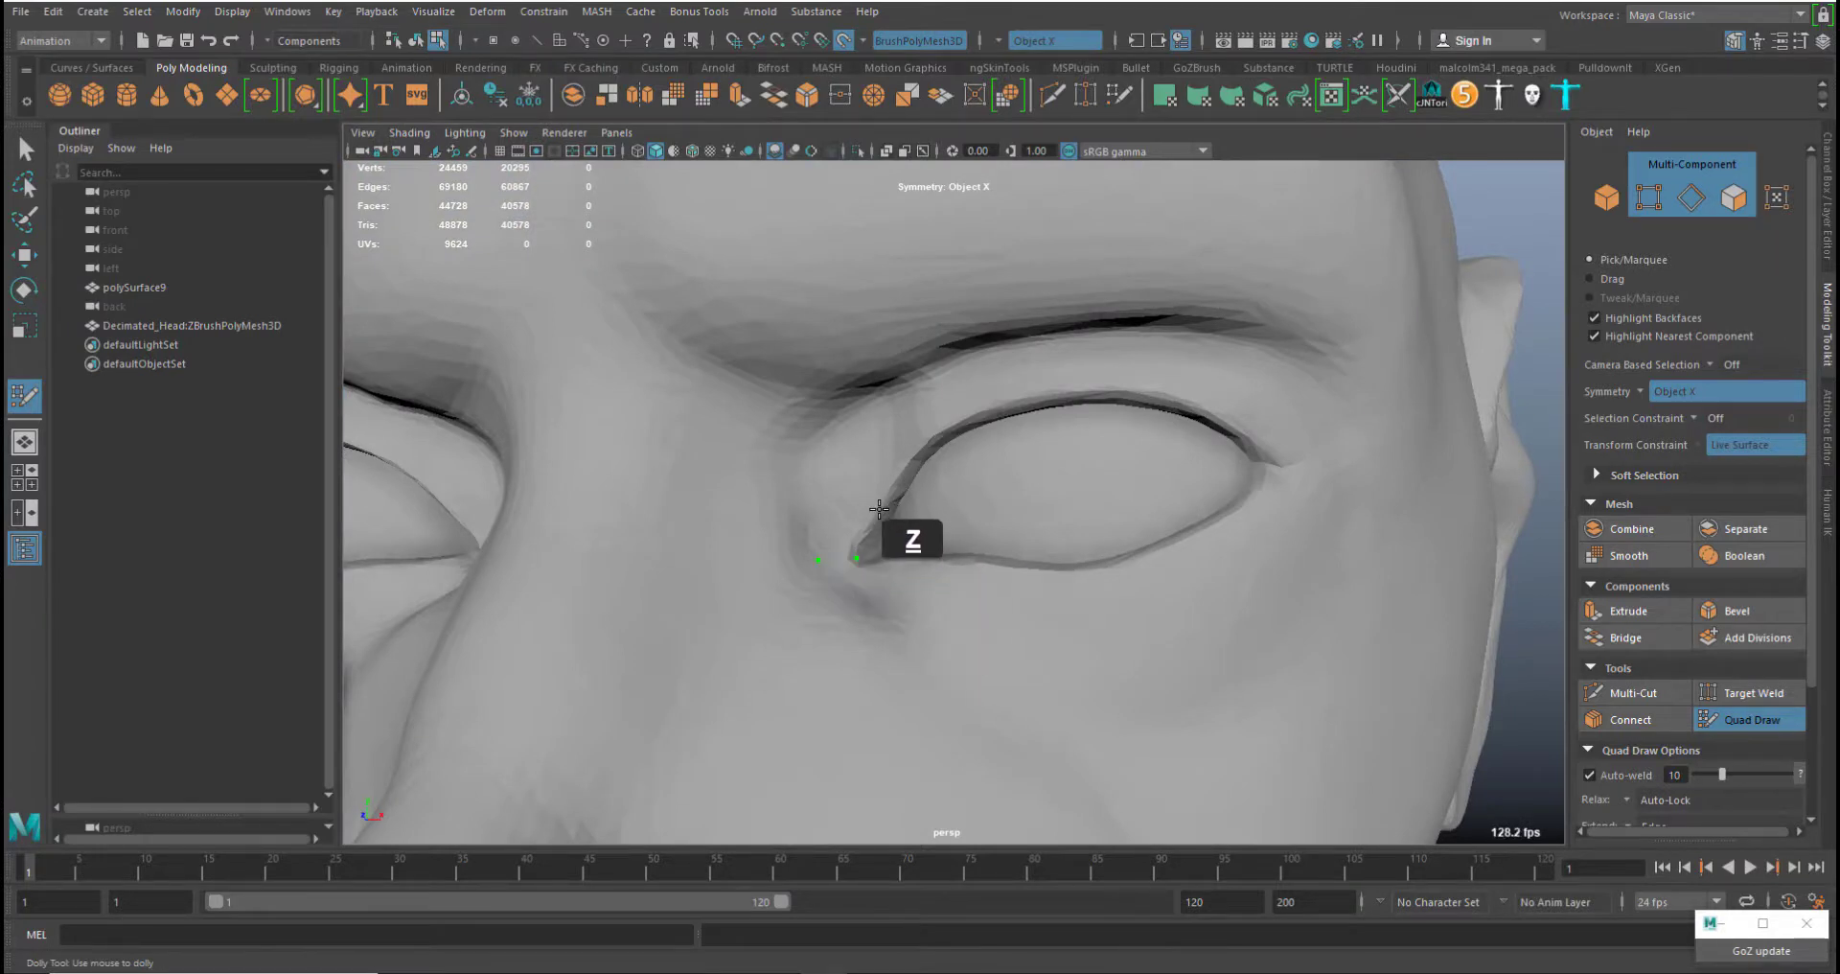
{"action": "left_click", "coordinate": [822, 465]}
{"action": "left_click", "coordinate": [832, 523], "text": "shift"}
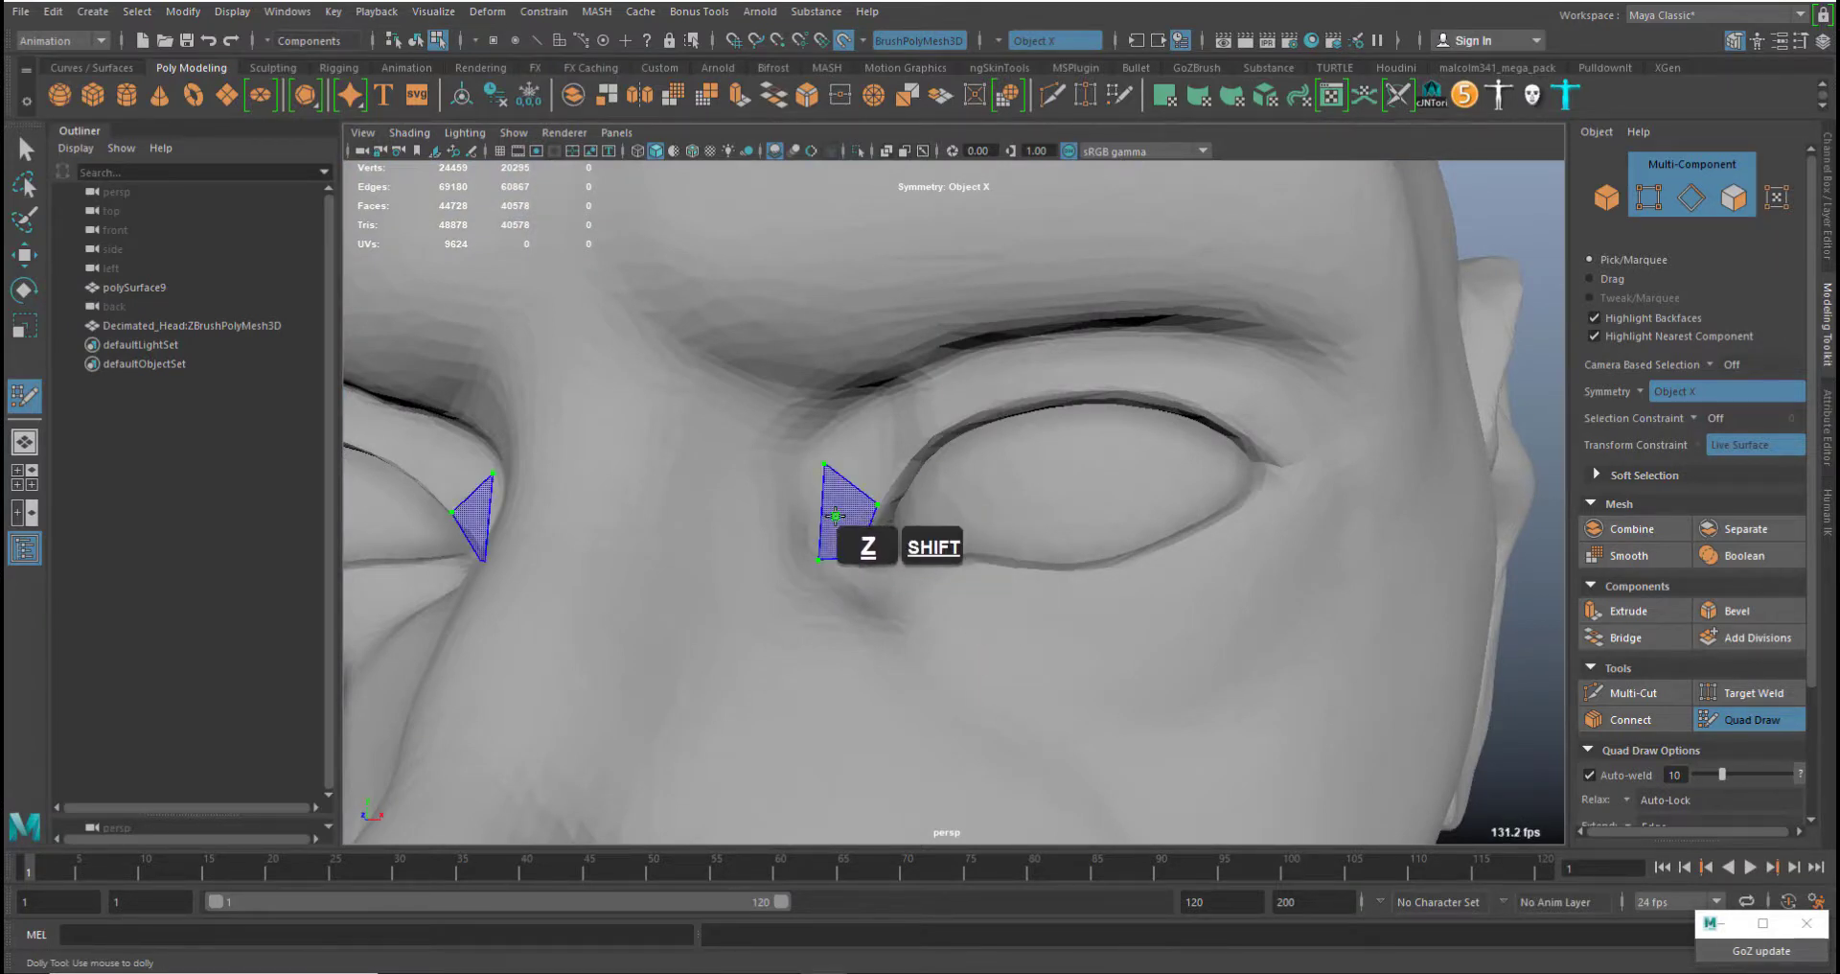
Place two points along the inner upper eyelid and fill a second quad connected to the first
{"action": "left_click", "coordinate": [919, 442]}
{"action": "left_click", "coordinate": [884, 414]}
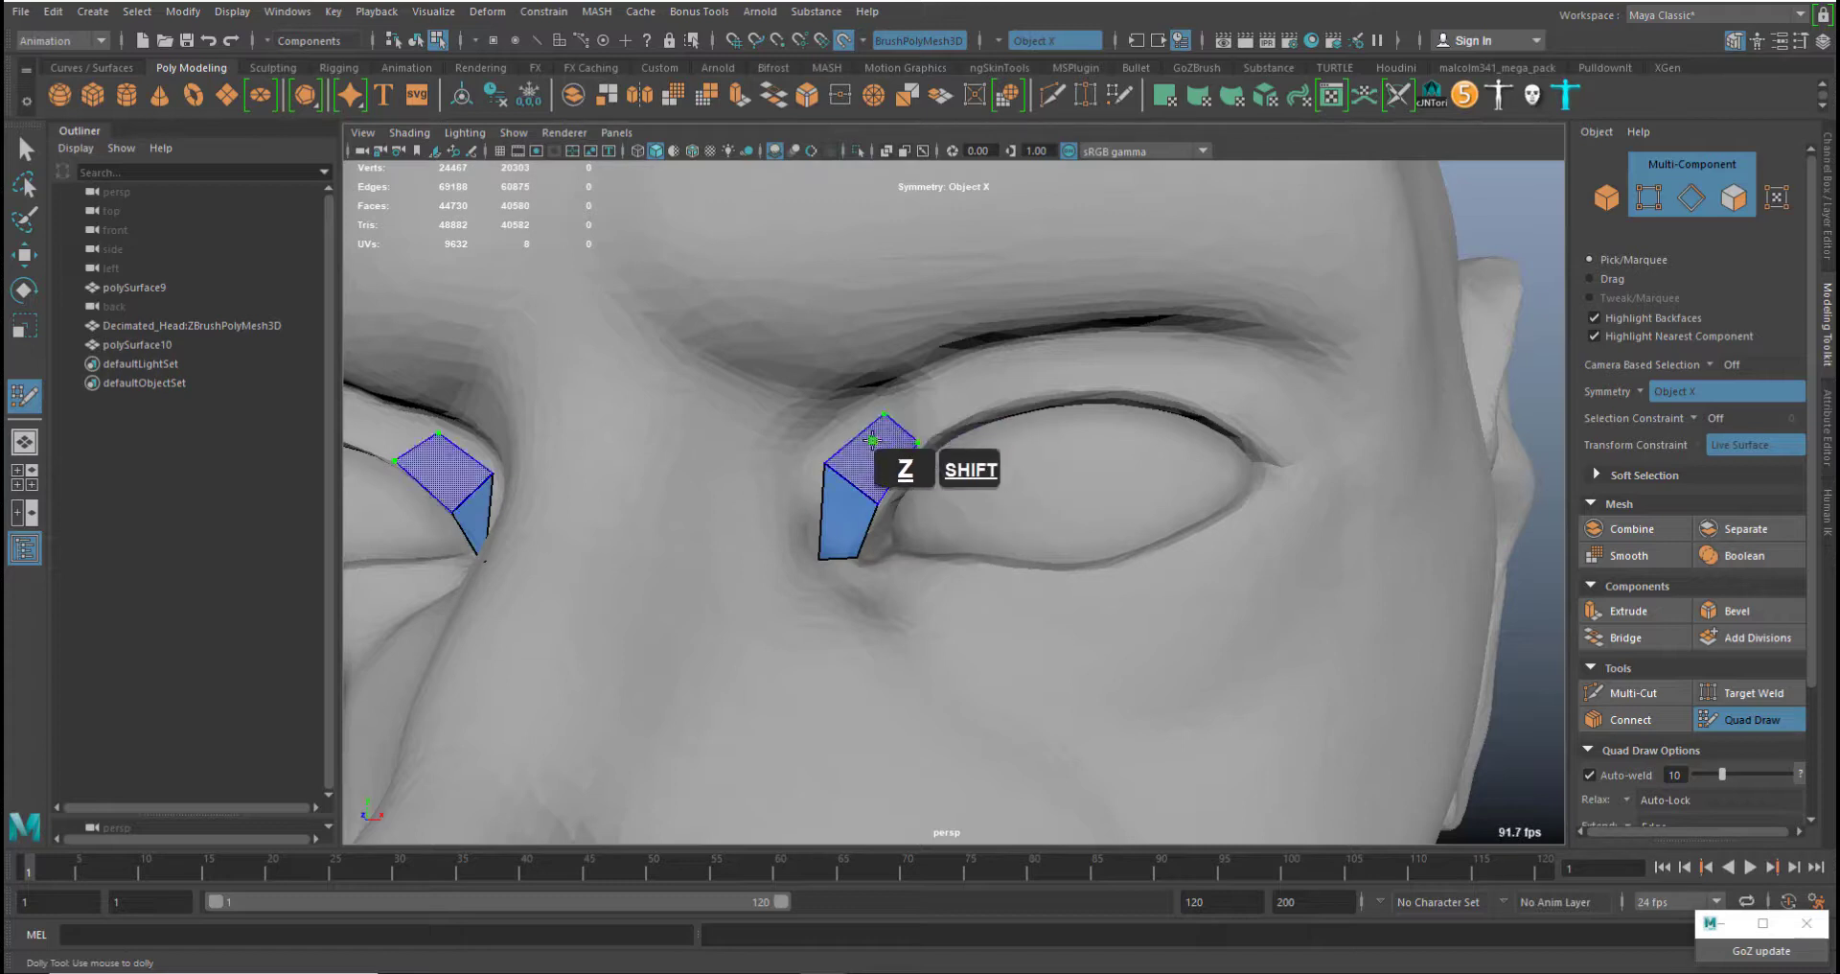
{"action": "left_click", "coordinate": [868, 448], "text": "shift"}
{"action": "key", "text": "z"}
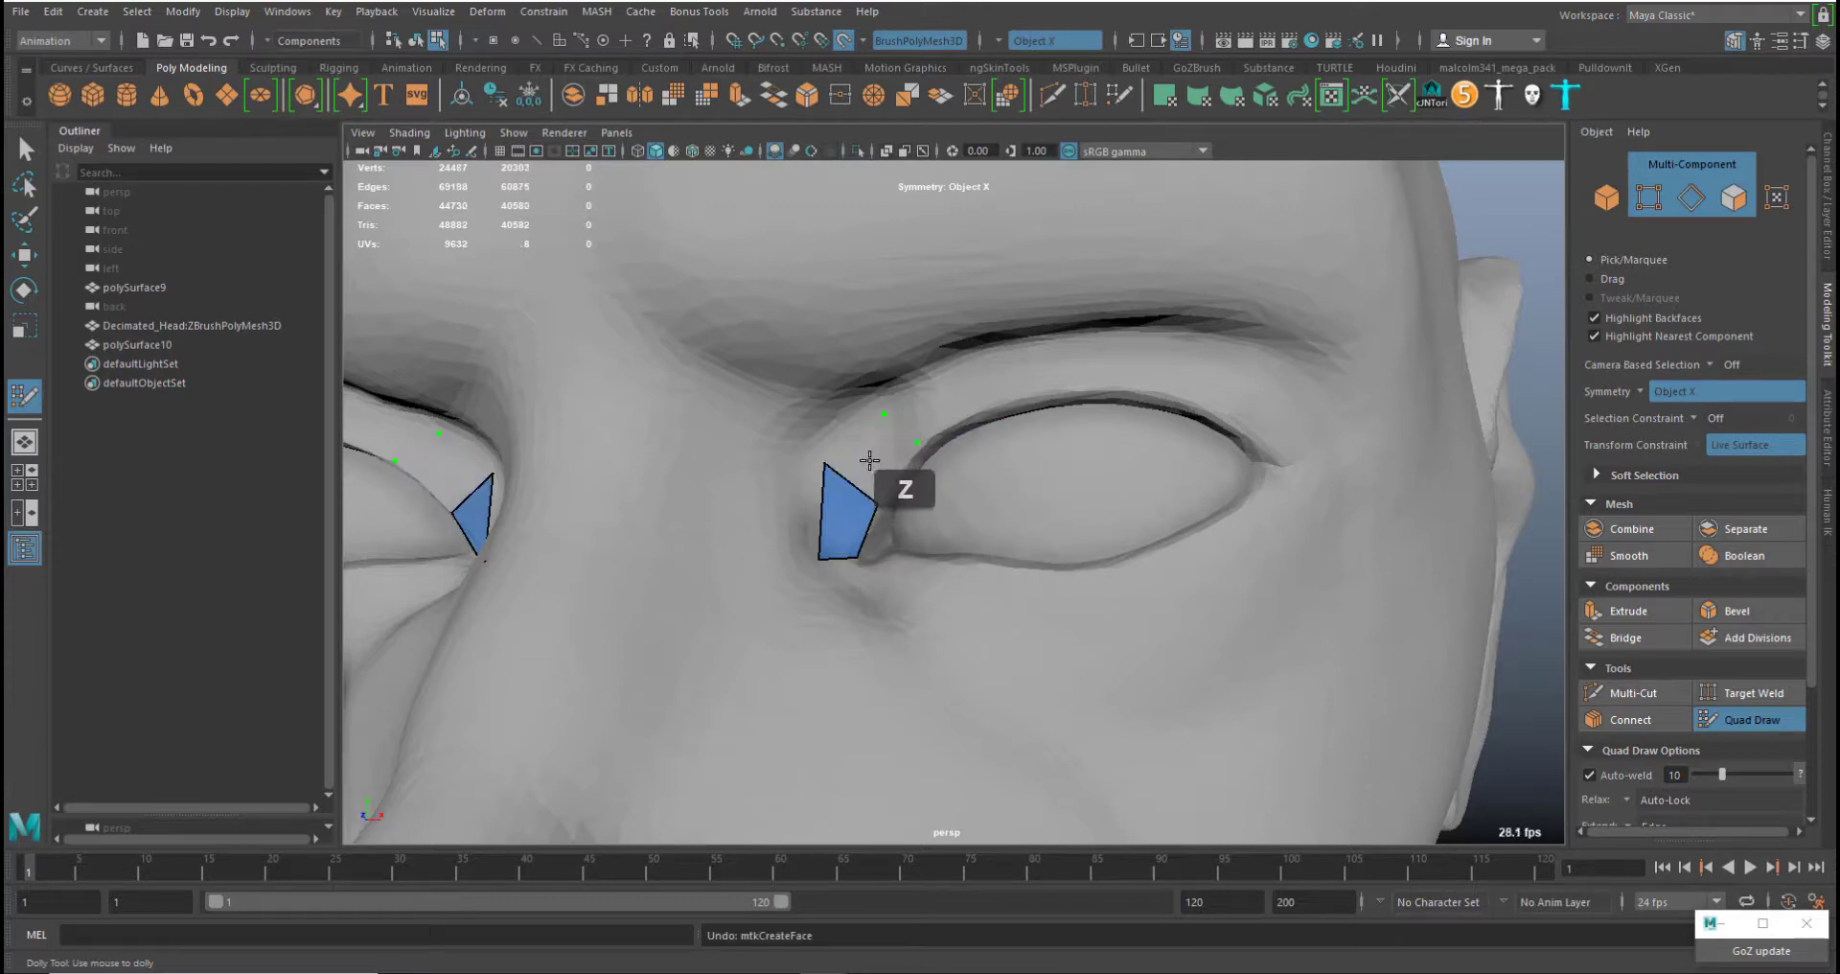
{"action": "key", "text": "shift"}
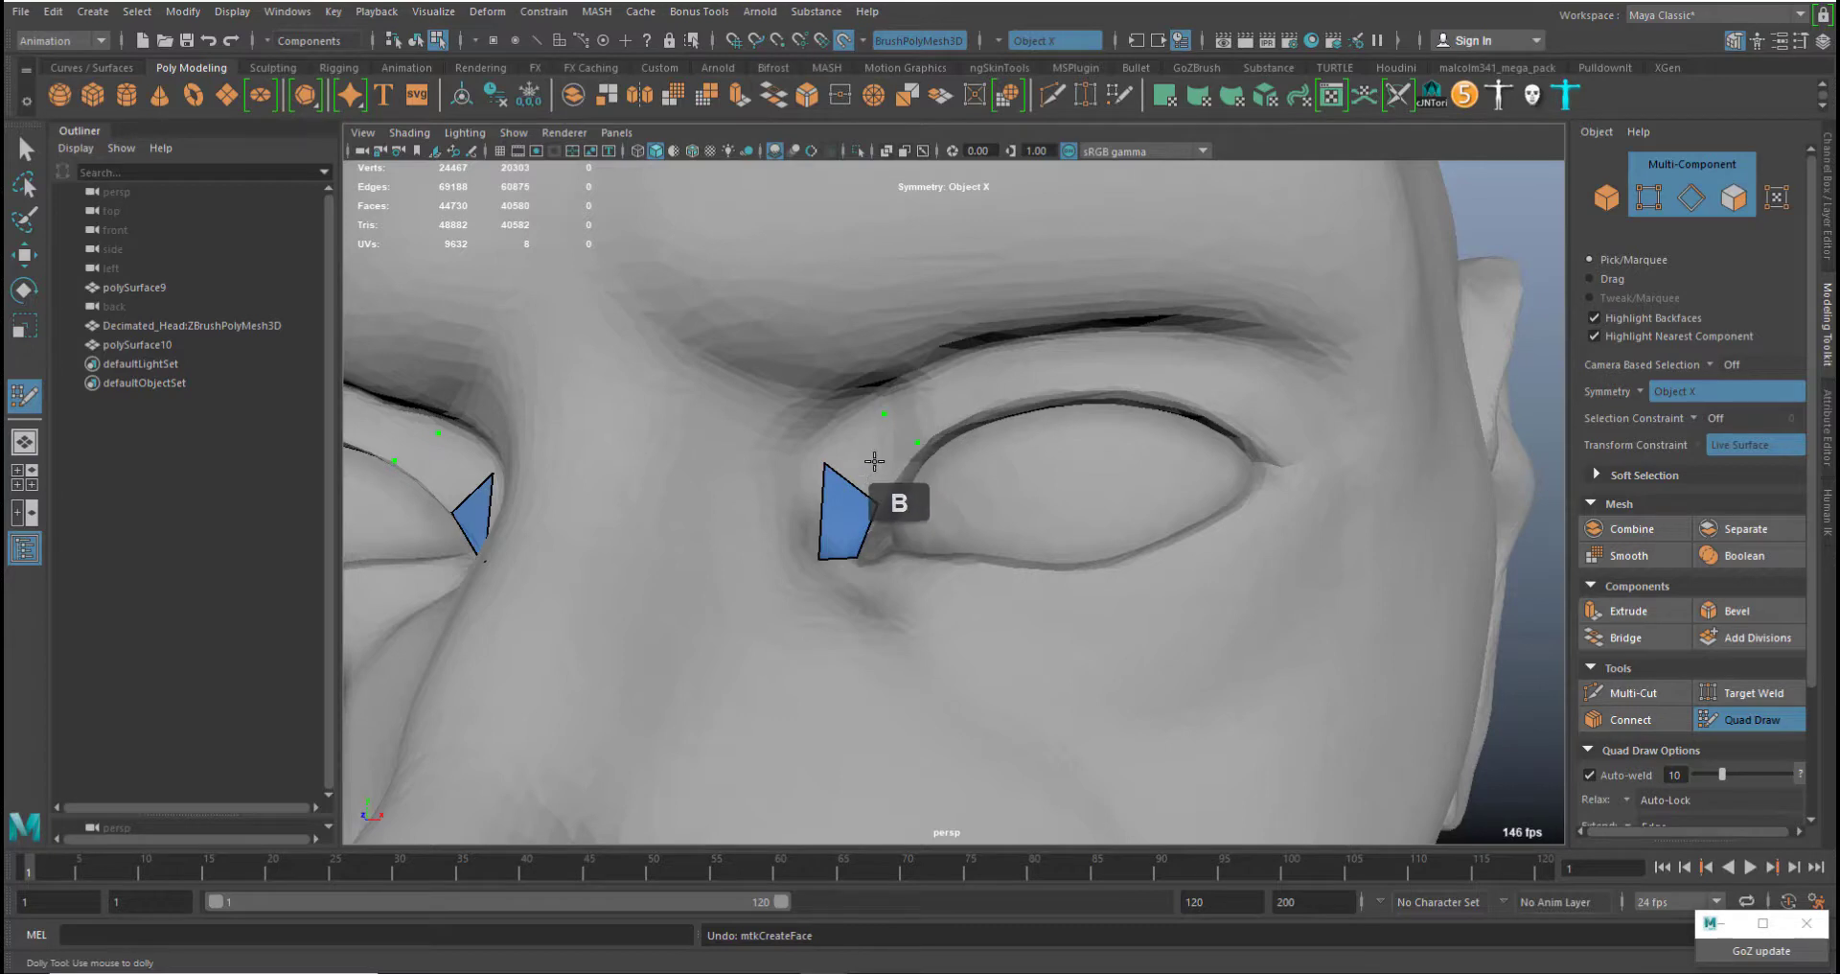
{"action": "left_click", "coordinate": [862, 467], "text": "shift"}
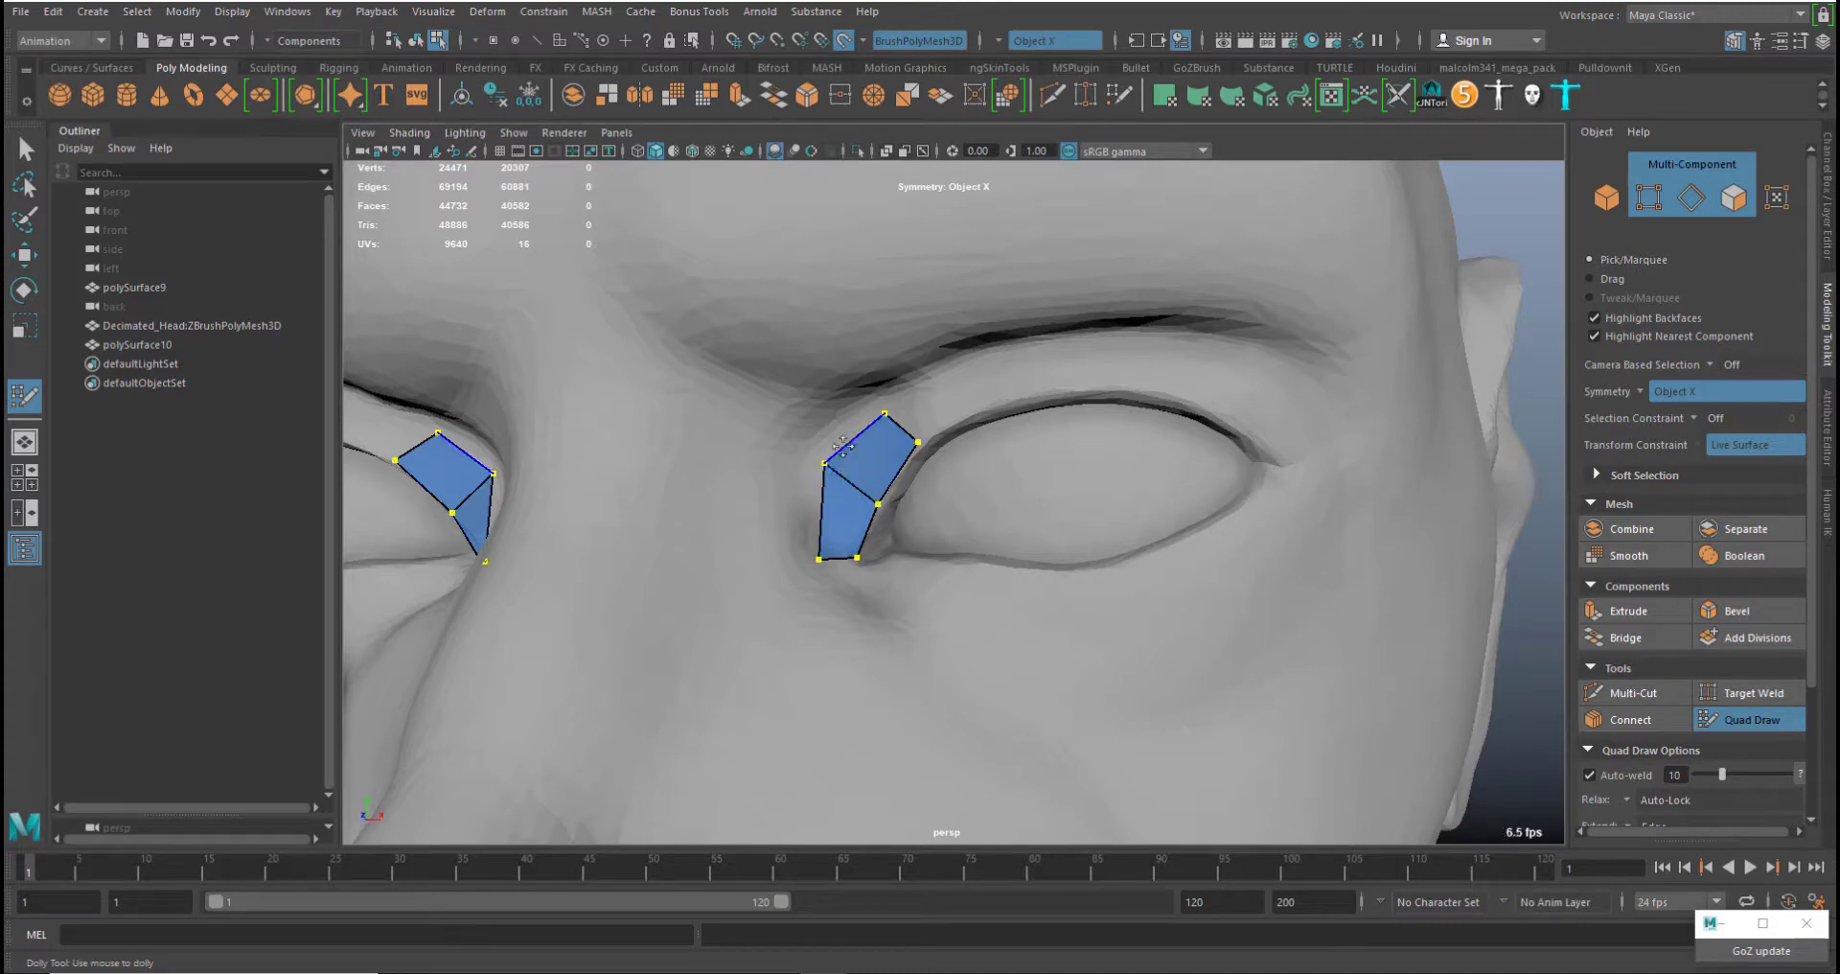
Reshape the two quads around the inner eye corner and stretch the upper one to the middle of the upper eyelid
{"action": "middle_click_drag", "start_coordinate": [1007, 403], "coordinate": [856, 479], "text": "alt"}
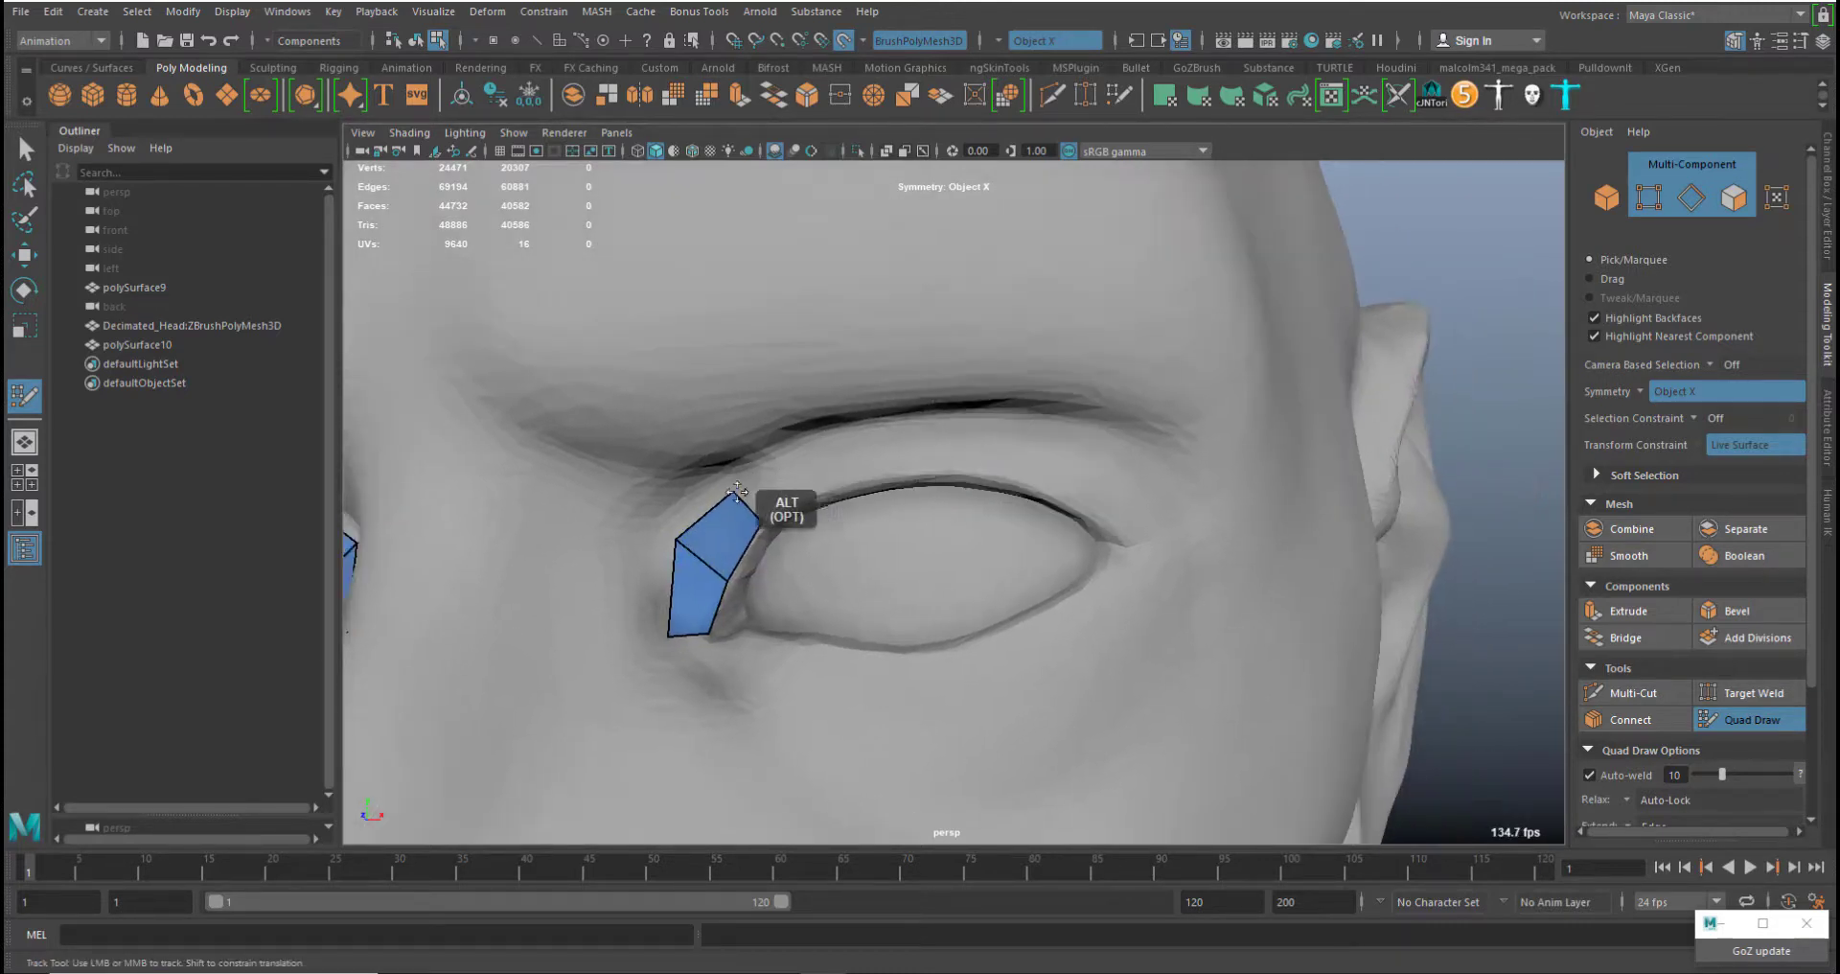
{"action": "middle_click_drag", "start_coordinate": [734, 493], "coordinate": [734, 466]}
{"action": "middle_click_drag", "start_coordinate": [756, 526], "coordinate": [782, 504]}
{"action": "mouse_move", "coordinate": [674, 637]}
{"action": "middle_mouse_down"}
{"action": "mouse_move", "coordinate": [642, 629]}
{"action": "mouse_move", "coordinate": [708, 630]}
{"action": "mouse_move", "coordinate": [734, 574]}
{"action": "mouse_move", "coordinate": [669, 498]}
{"action": "middle_mouse_up"}
{"action": "middle_click_drag", "start_coordinate": [797, 497], "coordinate": [928, 468]}
{"action": "middle_click_drag", "start_coordinate": [751, 465], "coordinate": [892, 414]}
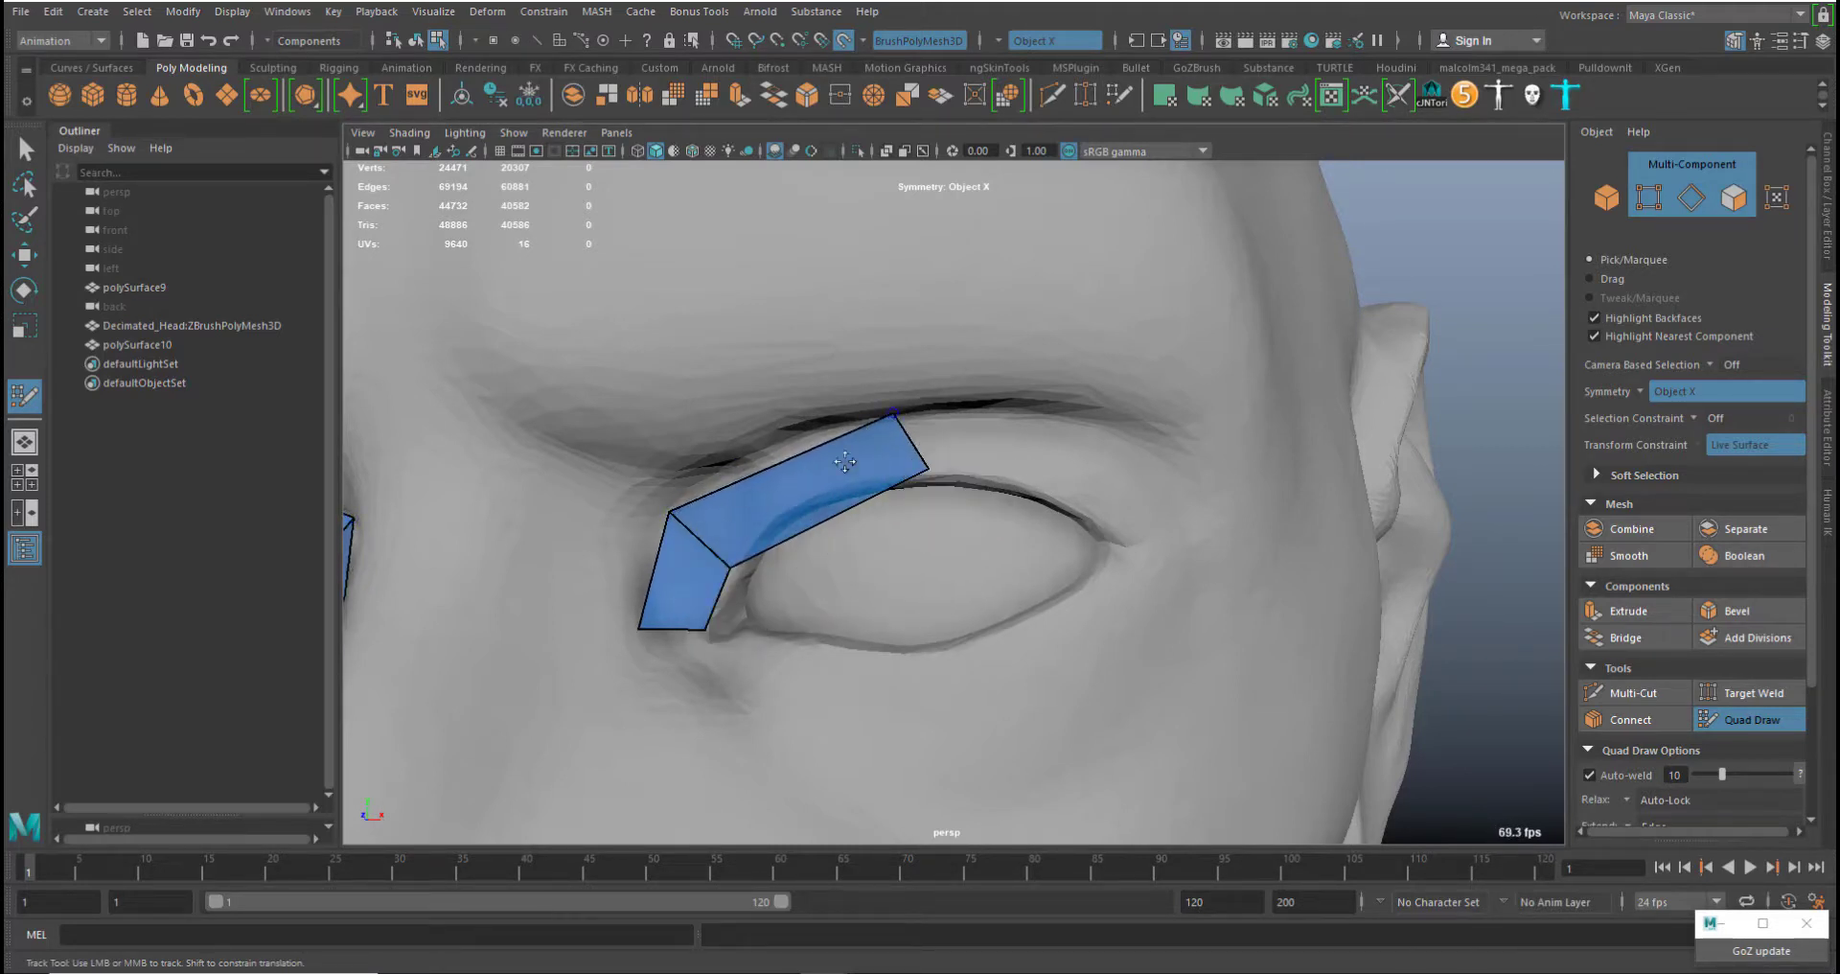
Insert an edge across the stretched eyelid quad and adjust the strip's vertices to follow the curve of the eye
{"action": "left_click", "coordinate": [783, 477], "text": "ctrl"}
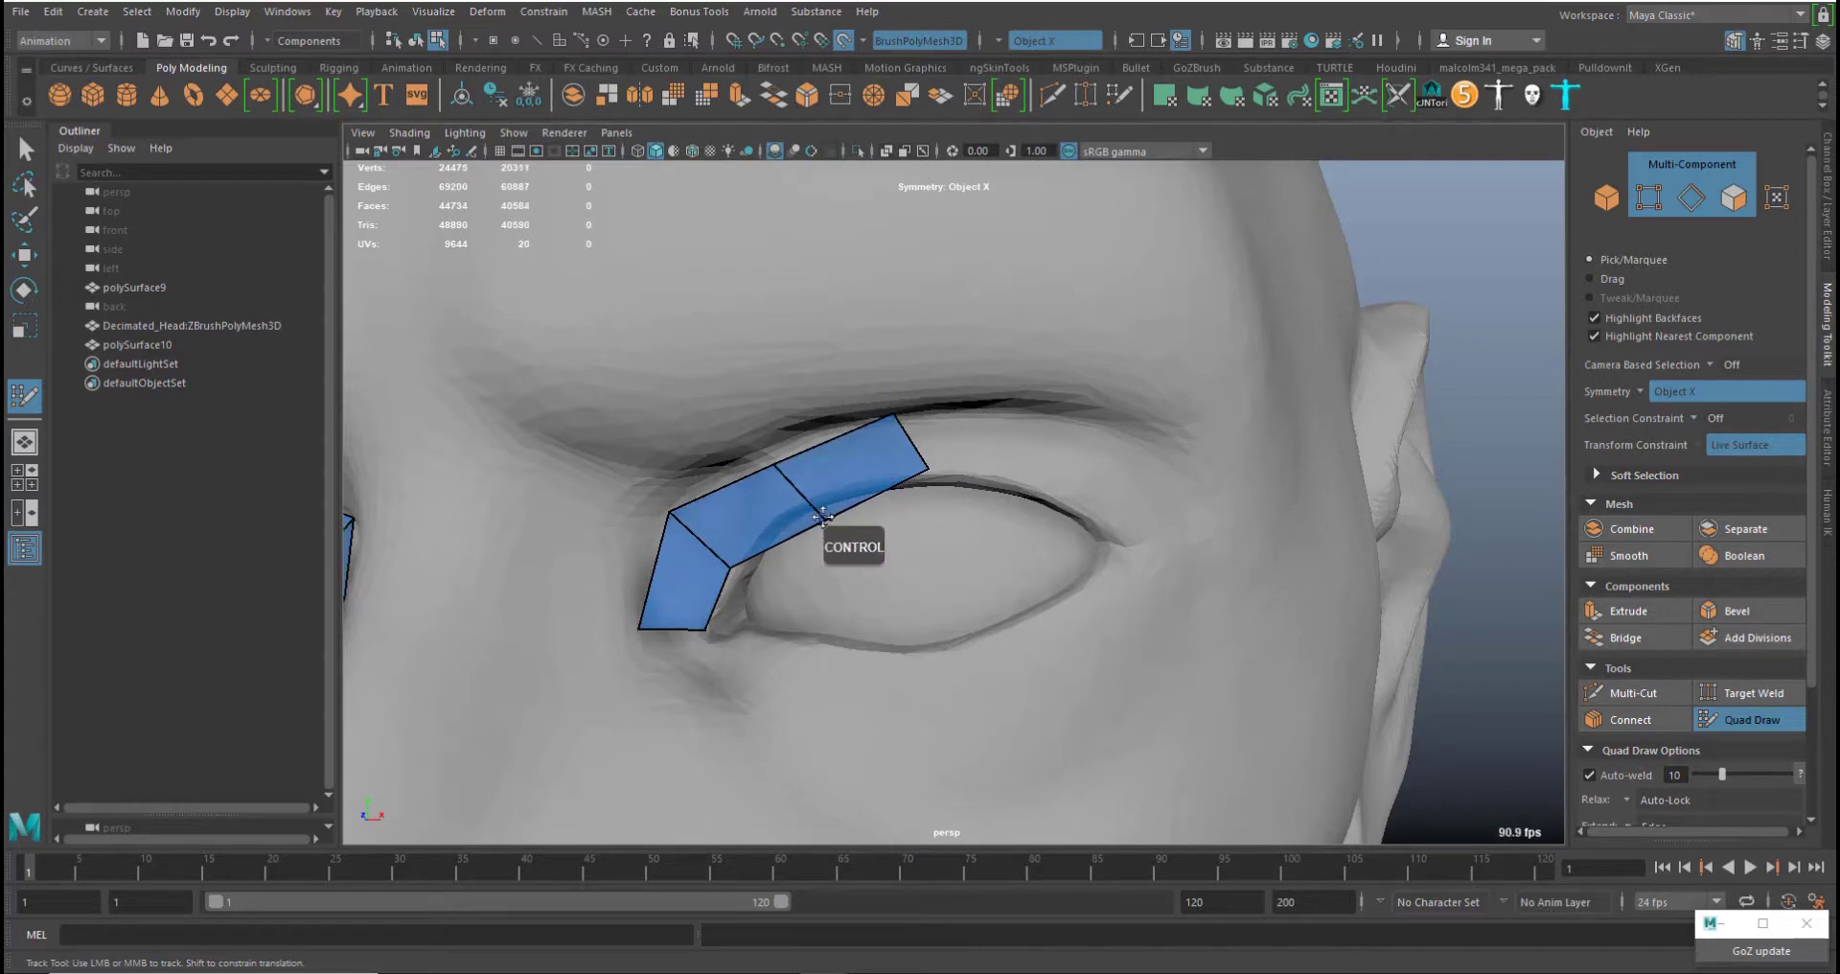
{"action": "mouse_move", "coordinate": [817, 515]}
{"action": "middle_mouse_down"}
{"action": "mouse_move", "coordinate": [763, 450]}
{"action": "mouse_move", "coordinate": [779, 506]}
{"action": "middle_mouse_up"}
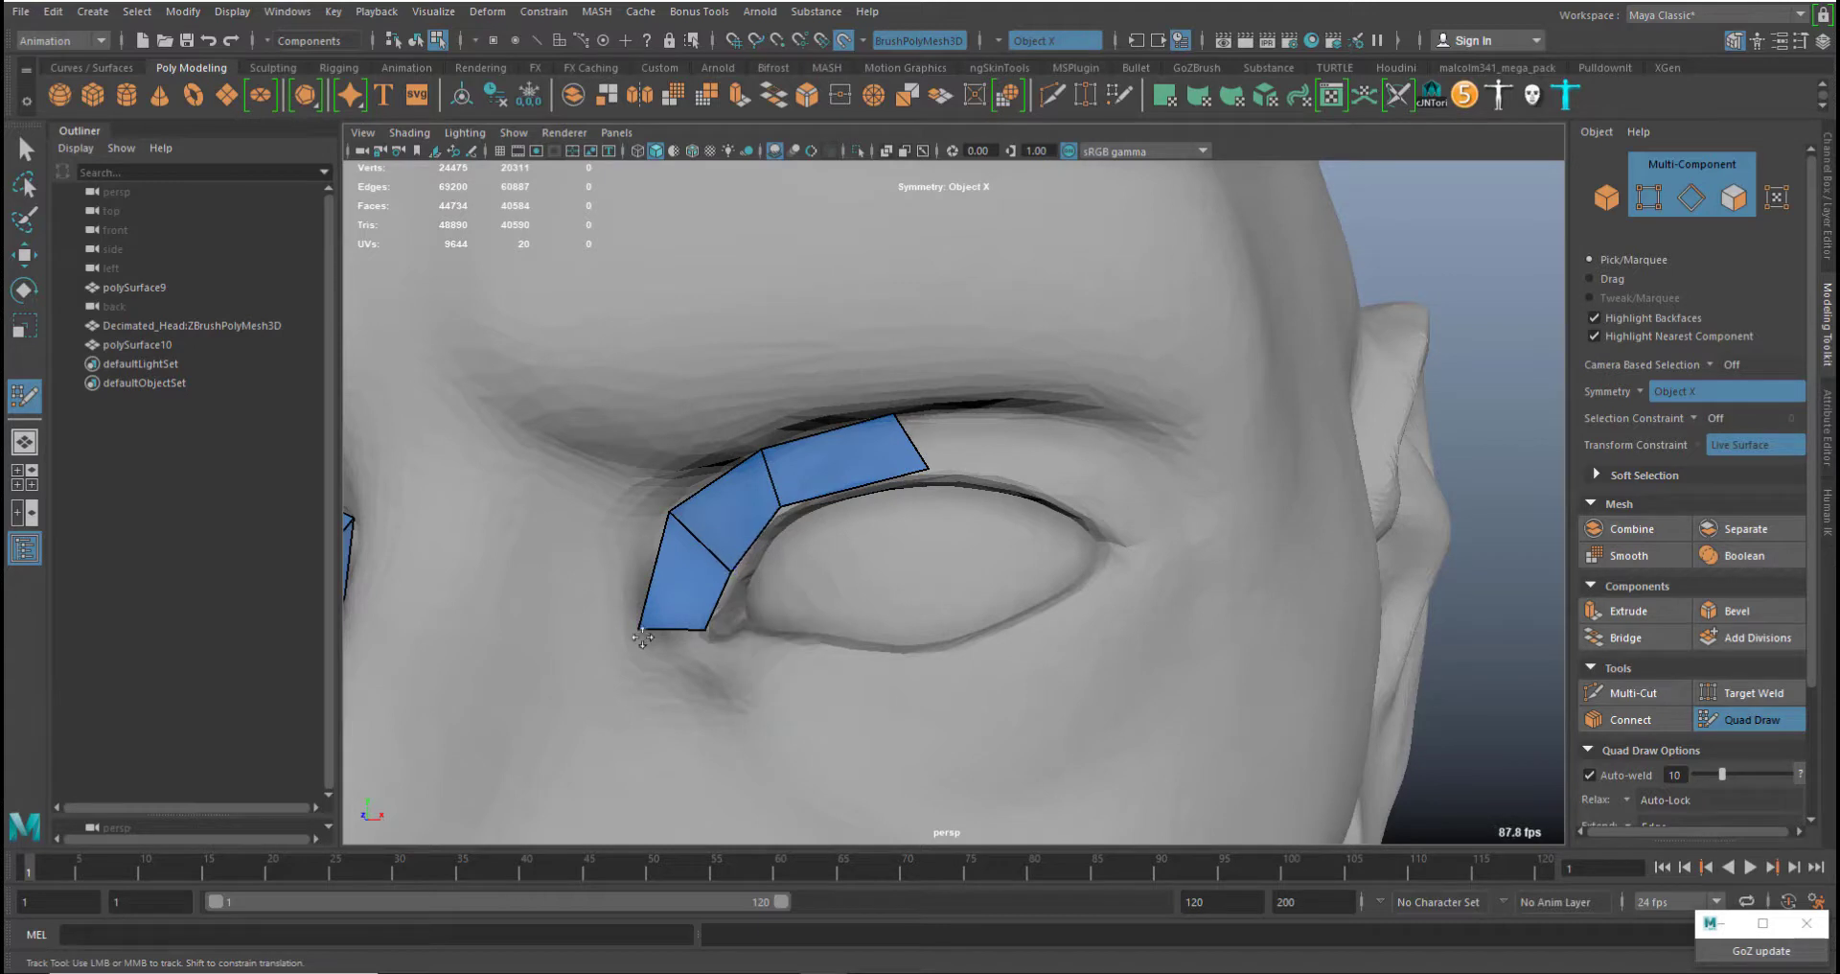
{"action": "mouse_move", "coordinate": [642, 637]}
{"action": "middle_mouse_down"}
{"action": "mouse_move", "coordinate": [652, 671]}
{"action": "mouse_move", "coordinate": [712, 647]}
{"action": "mouse_move", "coordinate": [650, 674]}
{"action": "middle_mouse_up"}
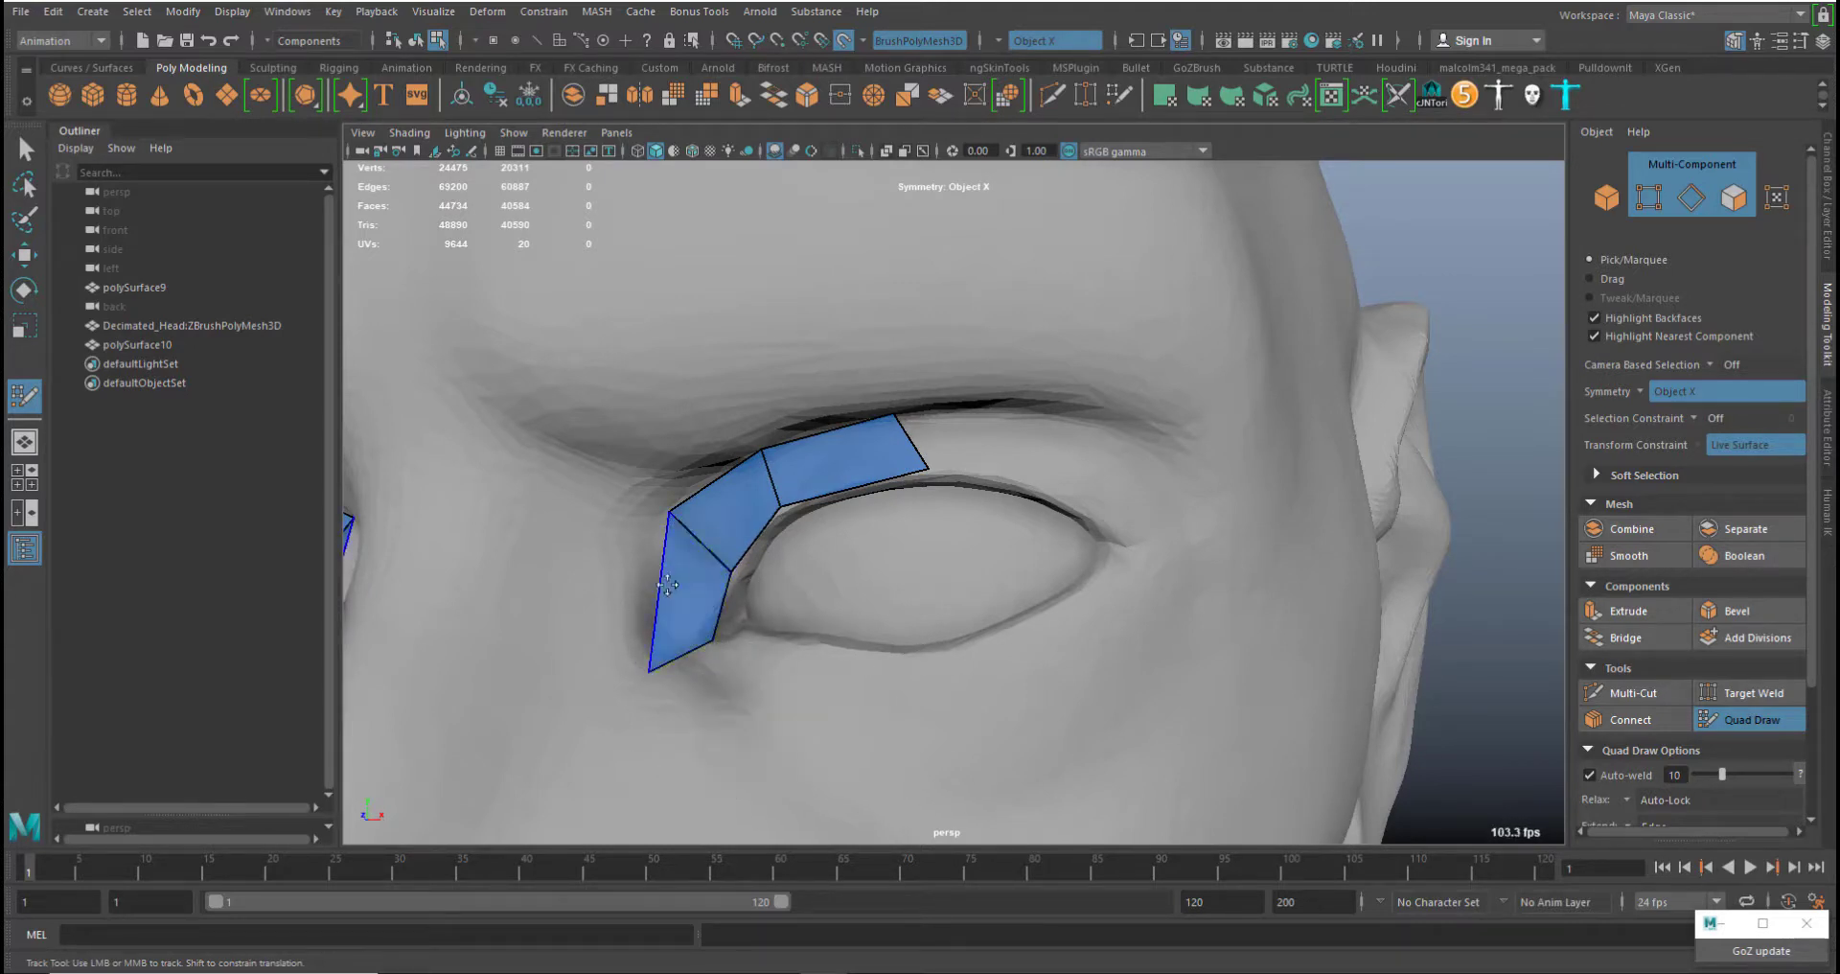
{"action": "mouse_move", "coordinate": [929, 468]}
{"action": "middle_mouse_down"}
{"action": "mouse_move", "coordinate": [910, 469]}
{"action": "mouse_move", "coordinate": [917, 410]}
{"action": "middle_mouse_up"}
{"action": "middle_click_drag", "start_coordinate": [793, 493], "coordinate": [810, 488]}
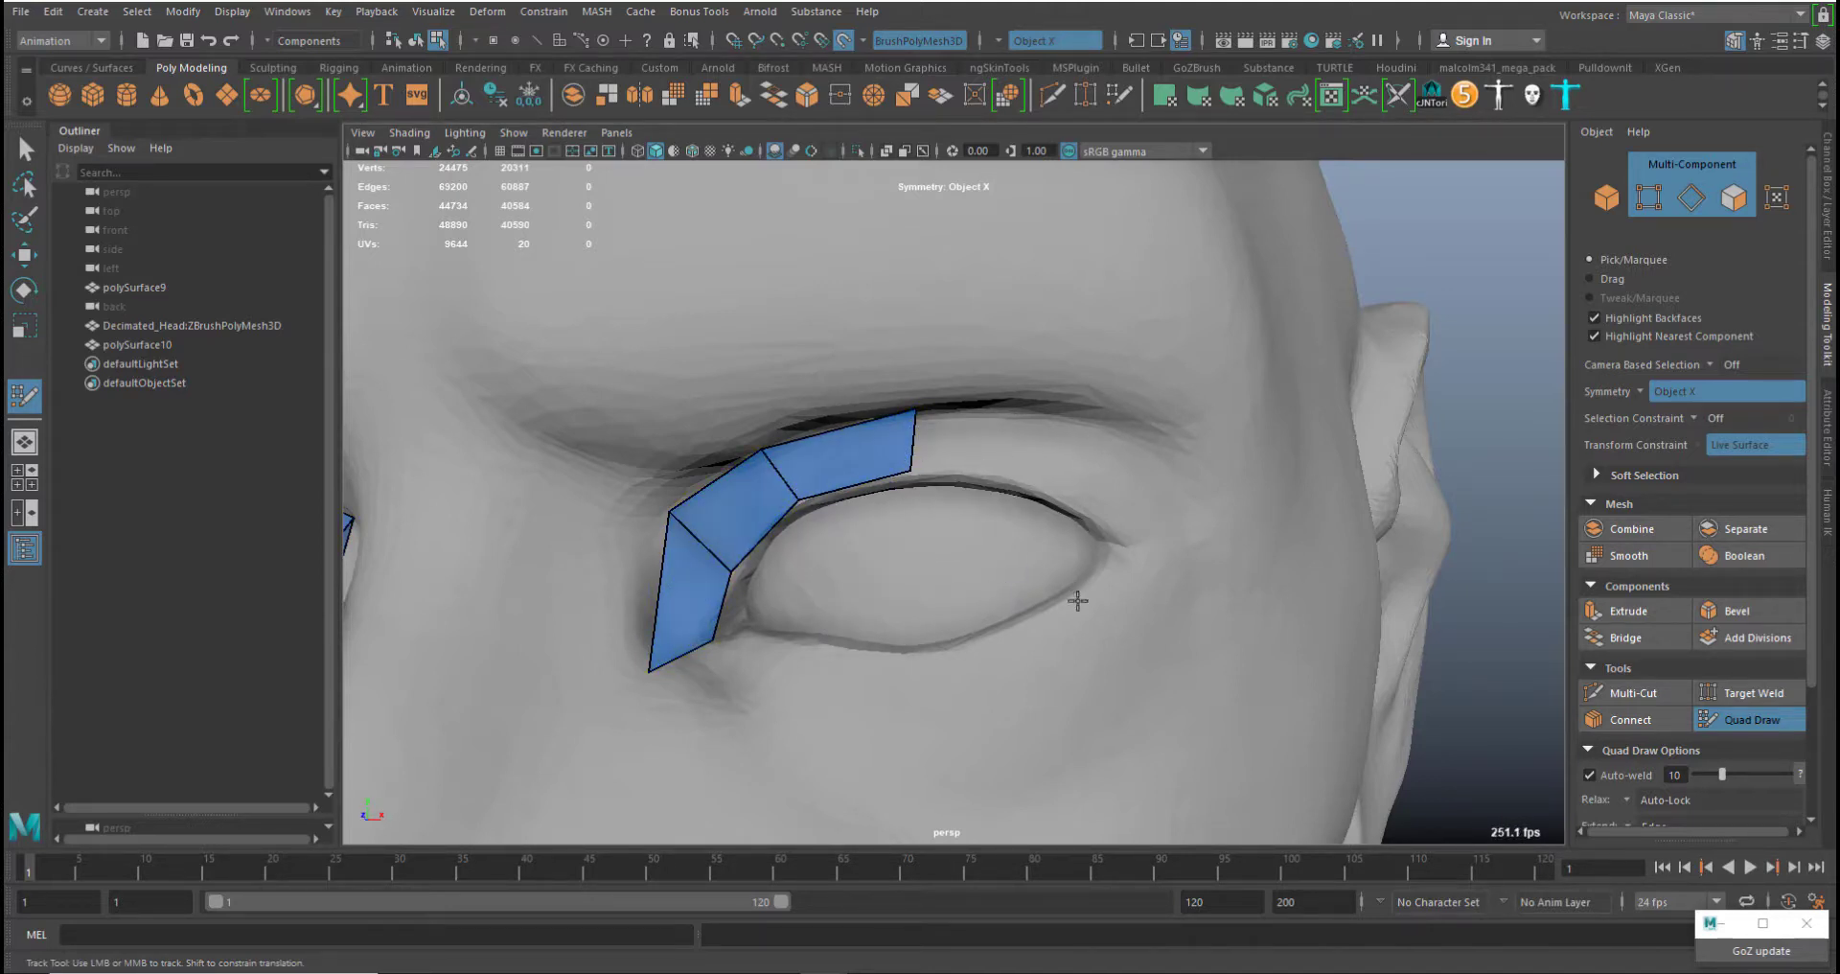
Add a quad beneath the inner eye corner and adjust the surrounding vertices to even out the strip
{"action": "left_click", "coordinate": [813, 647]}
{"action": "left_click", "coordinate": [761, 683], "text": "shift"}
{"action": "middle_click_drag", "start_coordinate": [757, 724], "coordinate": [773, 715]}
{"action": "middle_click_drag", "start_coordinate": [652, 665], "coordinate": [653, 657]}
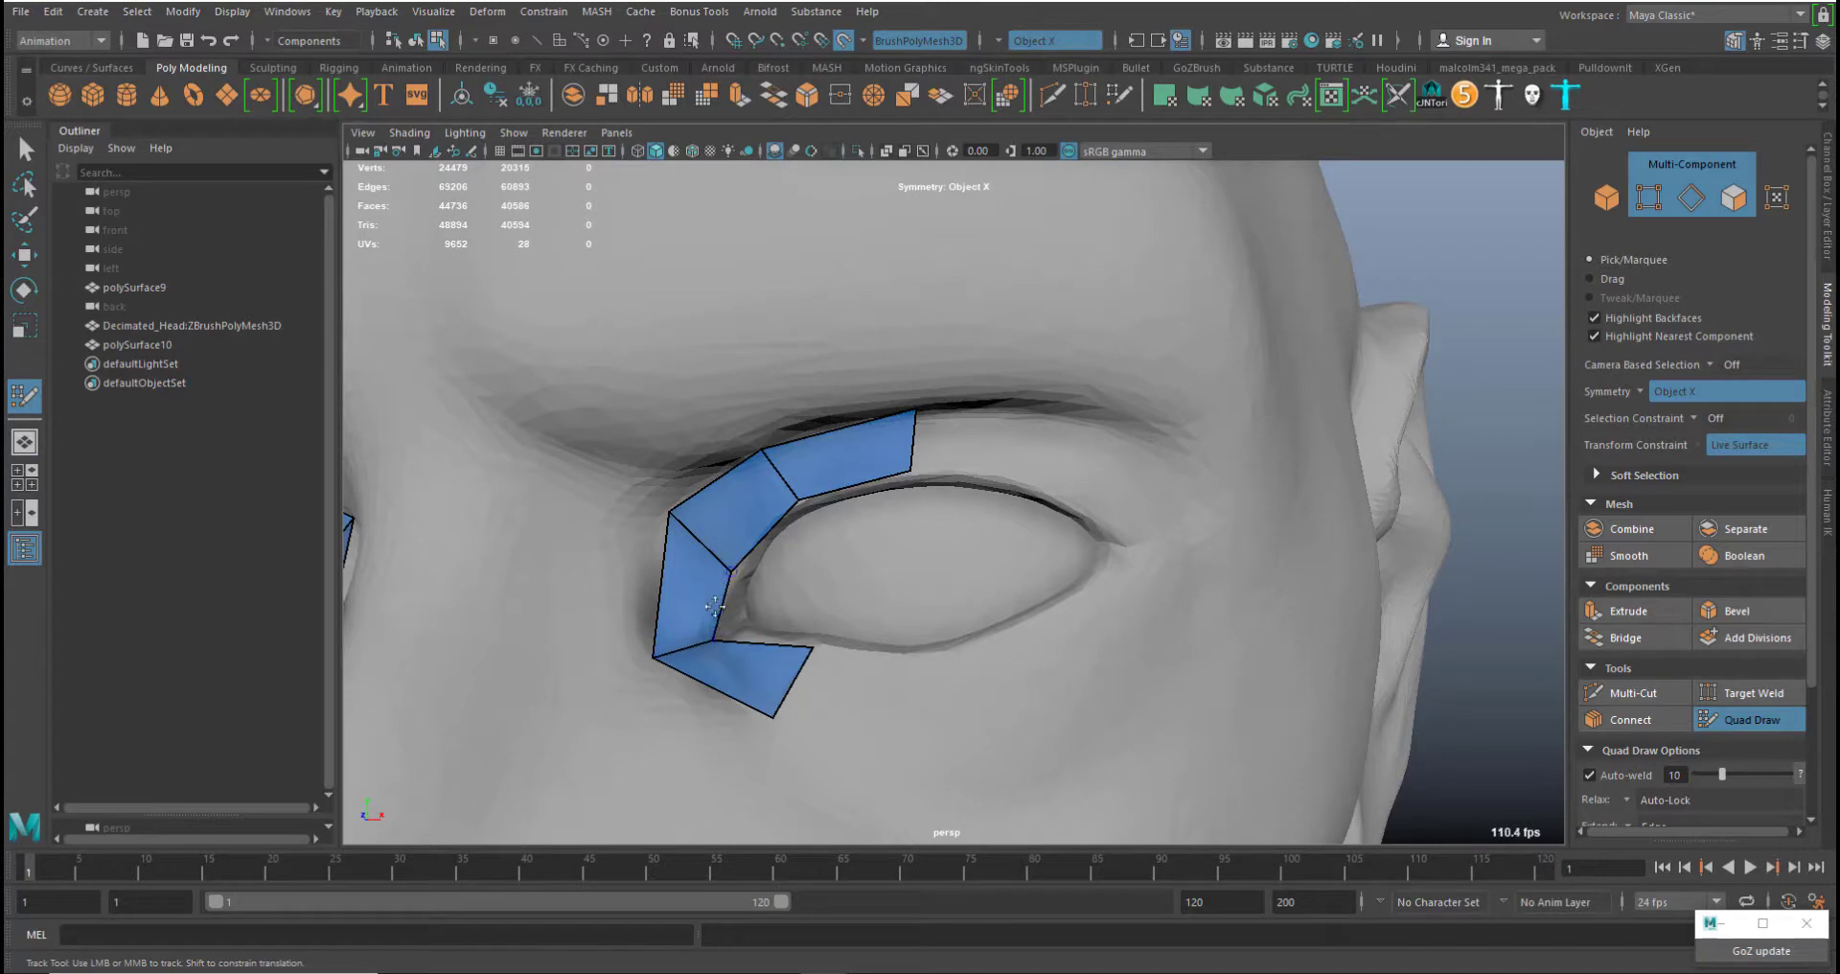
{"action": "middle_click_drag", "start_coordinate": [772, 735], "coordinate": [781, 748]}
{"action": "middle_click_drag", "start_coordinate": [801, 492], "coordinate": [786, 506]}
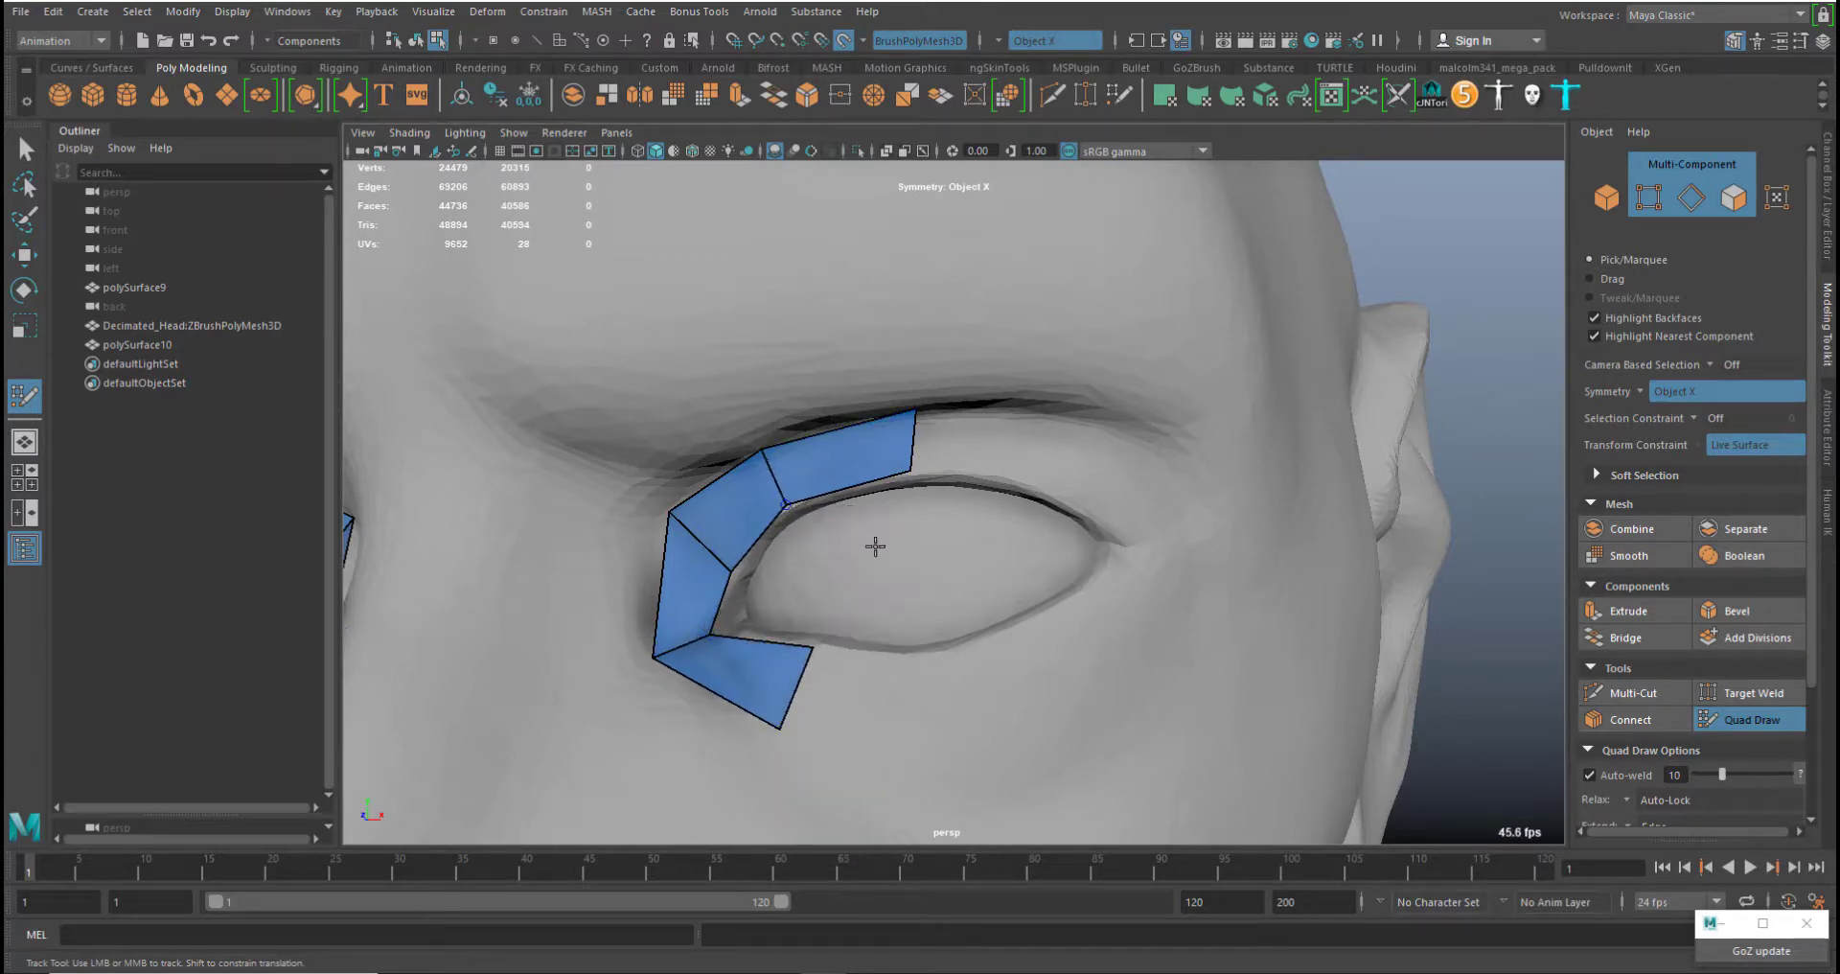
Place two points below the middle of the lower eyelid and fill a quad extending the lower strip
{"action": "left_click", "coordinate": [929, 654]}
{"action": "left_click", "coordinate": [937, 754]}
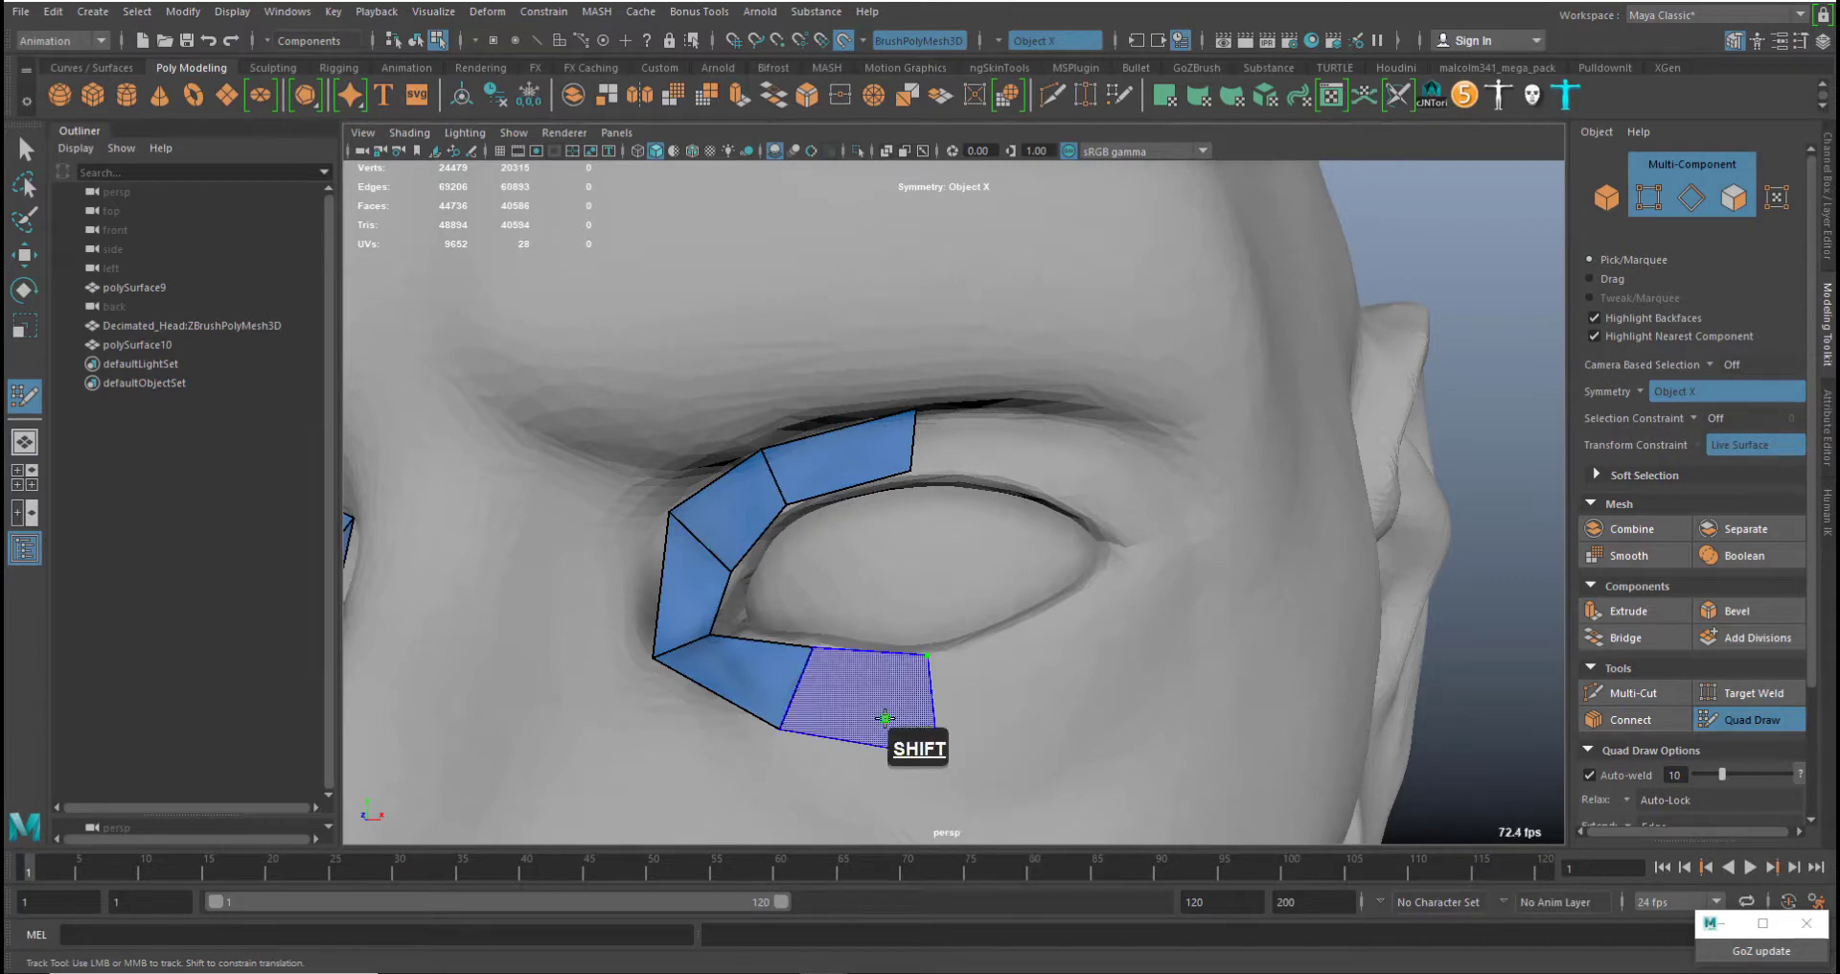
{"action": "left_click", "coordinate": [910, 738], "text": "shift"}
Extend the upper eyelid strip with two more quads to the outer corner of the eye
{"action": "left_click", "coordinate": [1039, 492]}
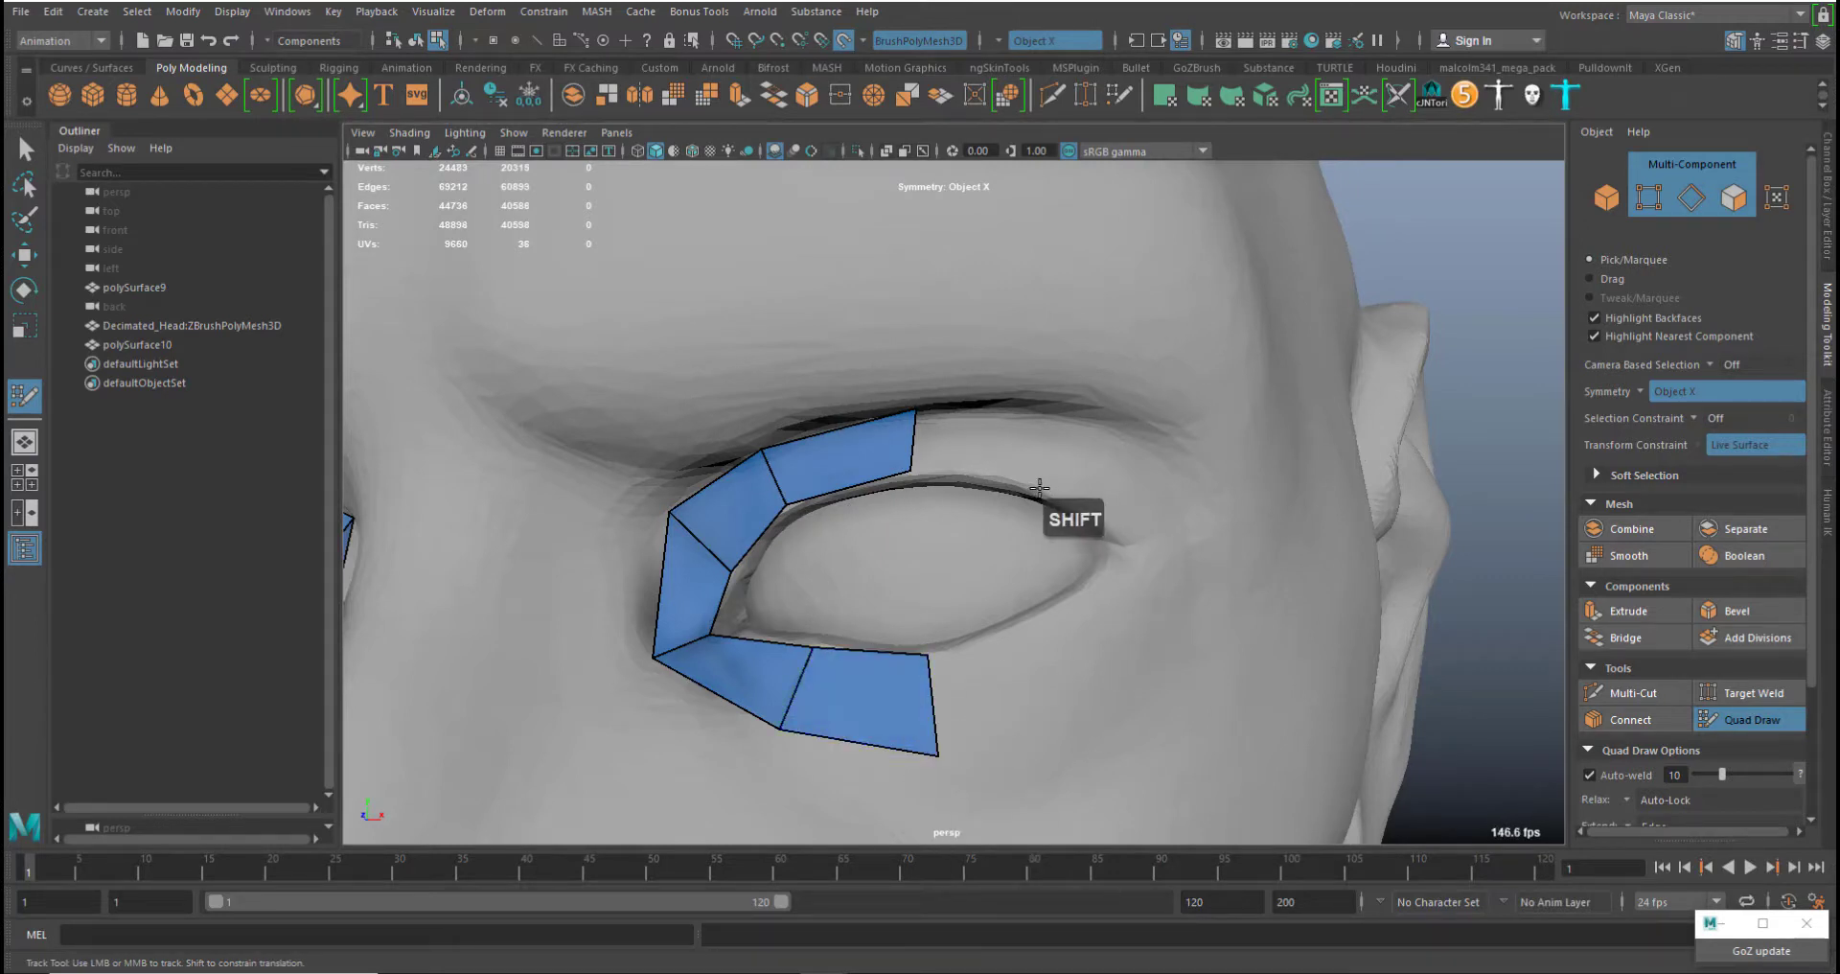
{"action": "left_click", "coordinate": [1015, 443], "text": "shift"}
{"action": "left_click", "coordinate": [1127, 543]}
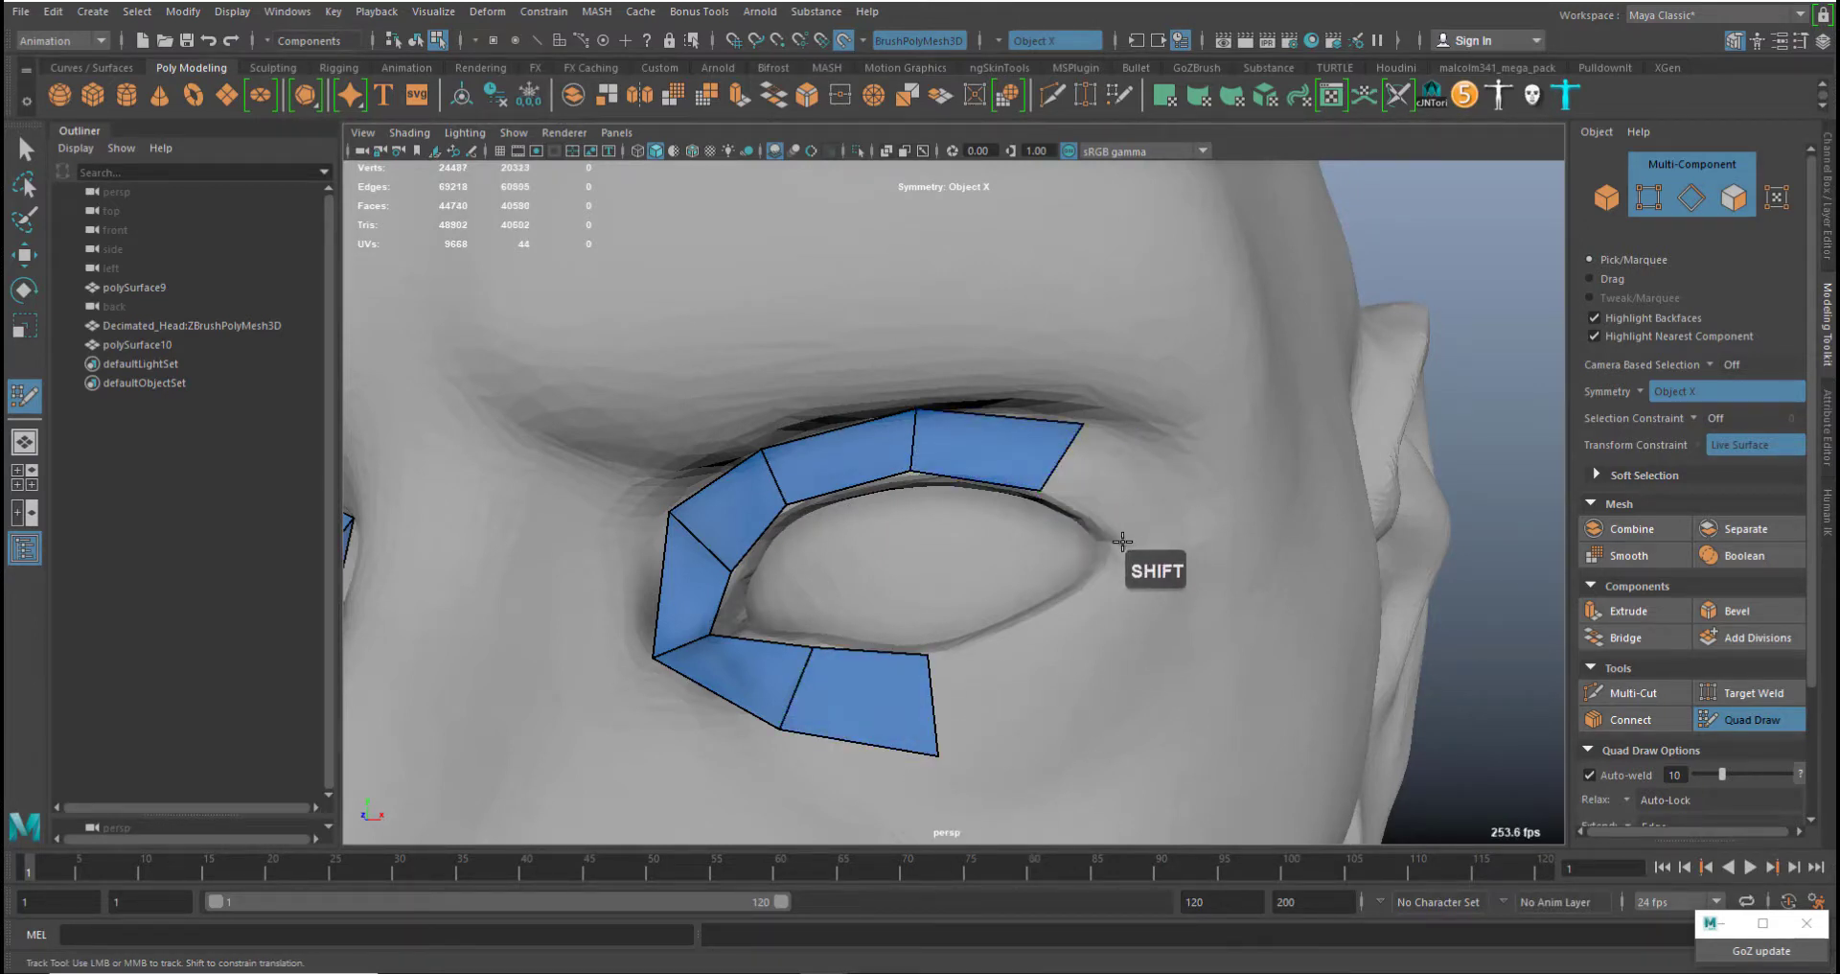
{"action": "left_click", "coordinate": [1137, 492], "text": "shift"}
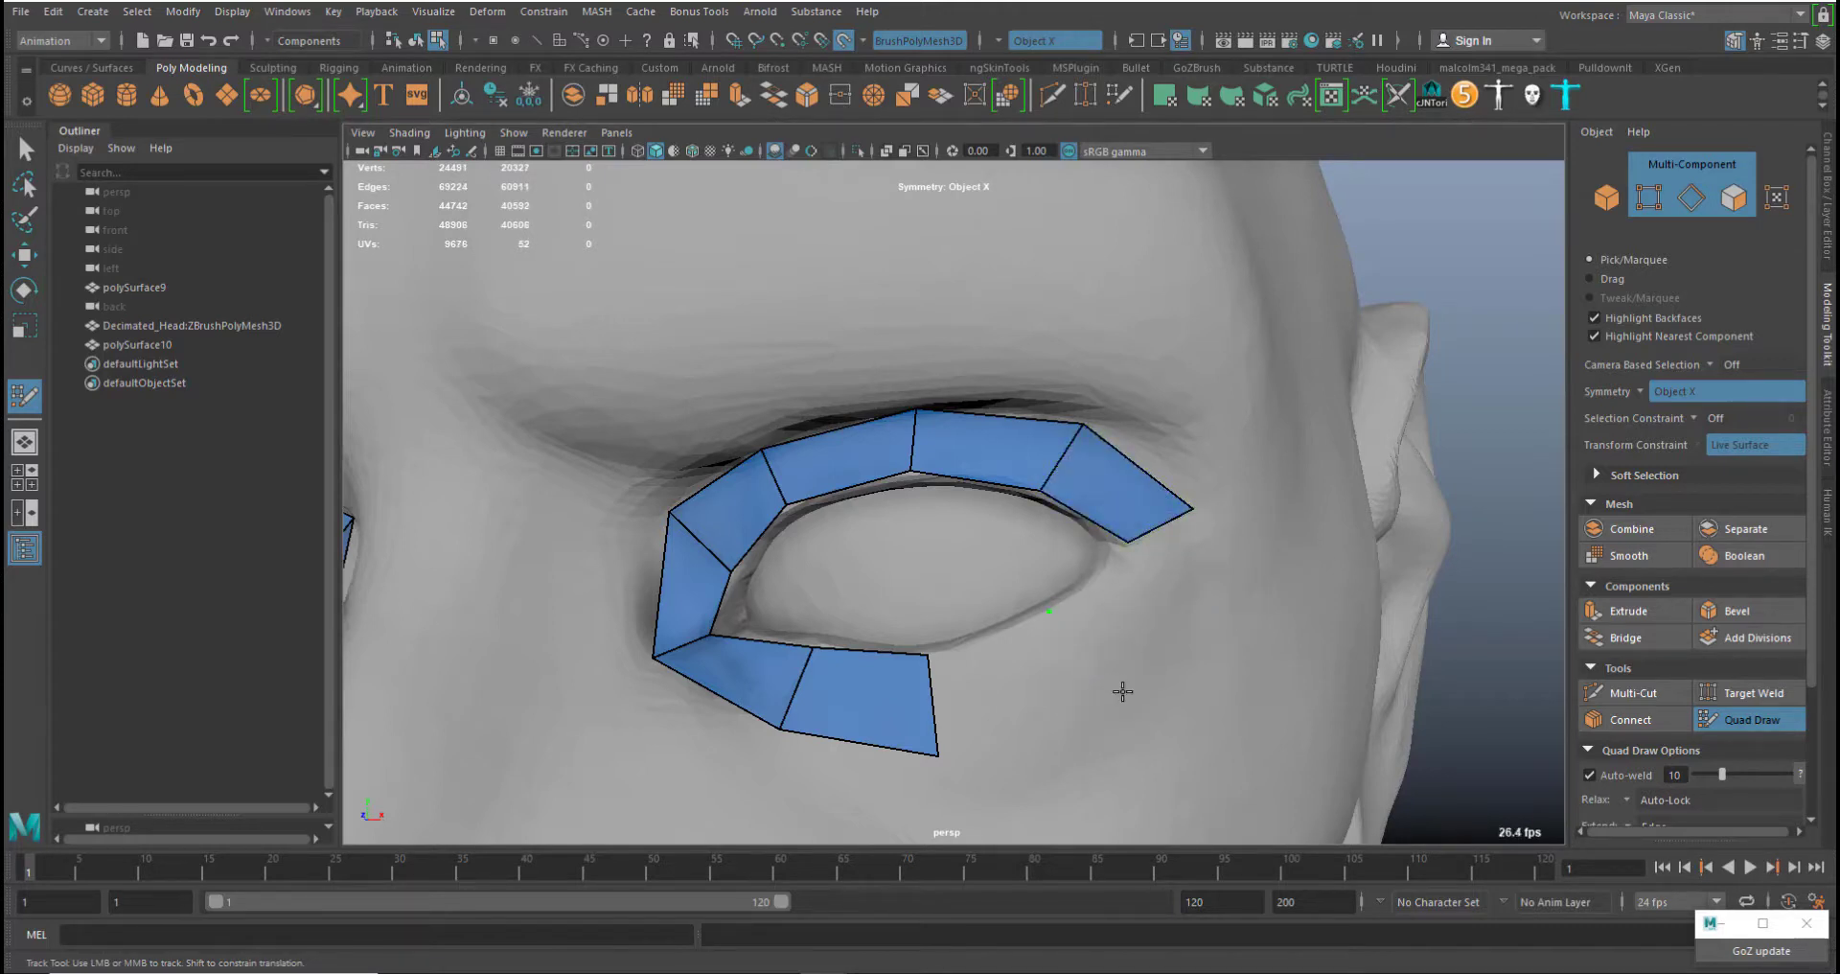
Close the quad ring around the eye with two quads between the outer corner and the lower eyelid strip
{"action": "left_click", "coordinate": [1123, 691]}
{"action": "left_click", "coordinate": [1129, 594], "text": "shift"}
{"action": "left_click", "coordinate": [1004, 671], "text": "shift"}
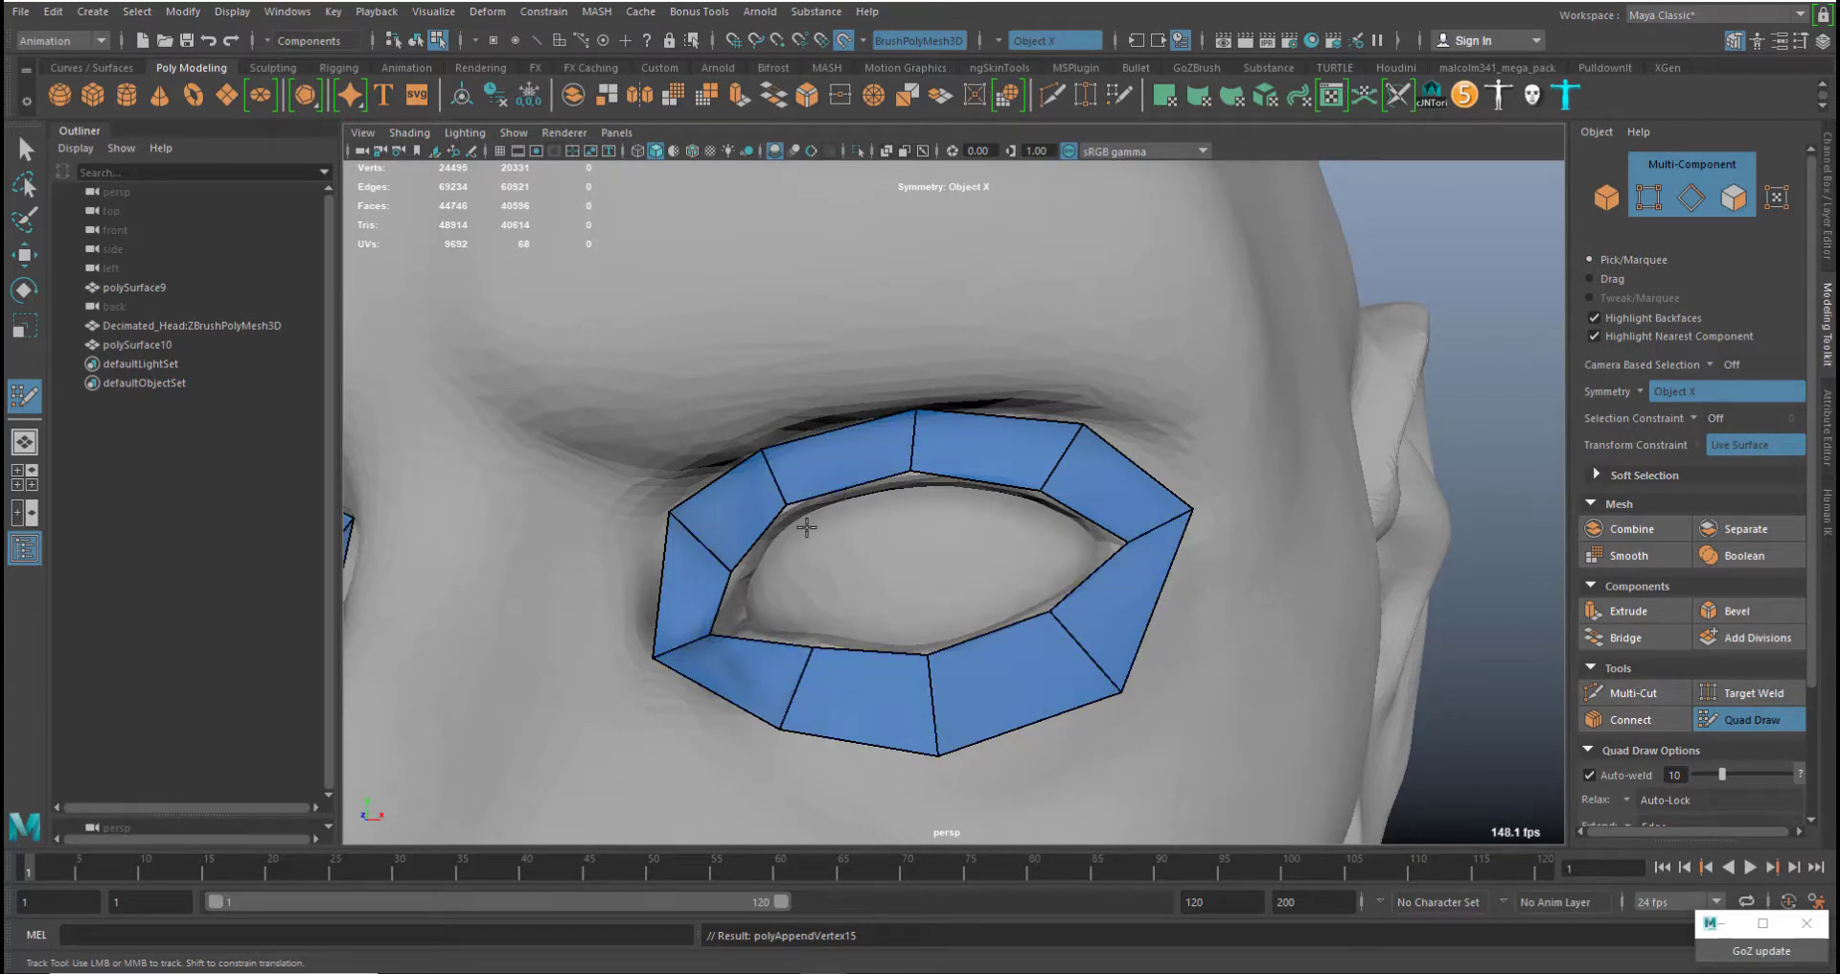
Insert an edge in the quad below the inner eye corner and reposition nearby vertices to even the ring's spacing
{"action": "left_click", "coordinate": [748, 663], "text": "ctrl"}
{"action": "middle_click_drag", "start_coordinate": [750, 642], "coordinate": [749, 641], "text": "ctrl"}
{"action": "middle_click_drag", "start_coordinate": [787, 724], "coordinate": [811, 738]}
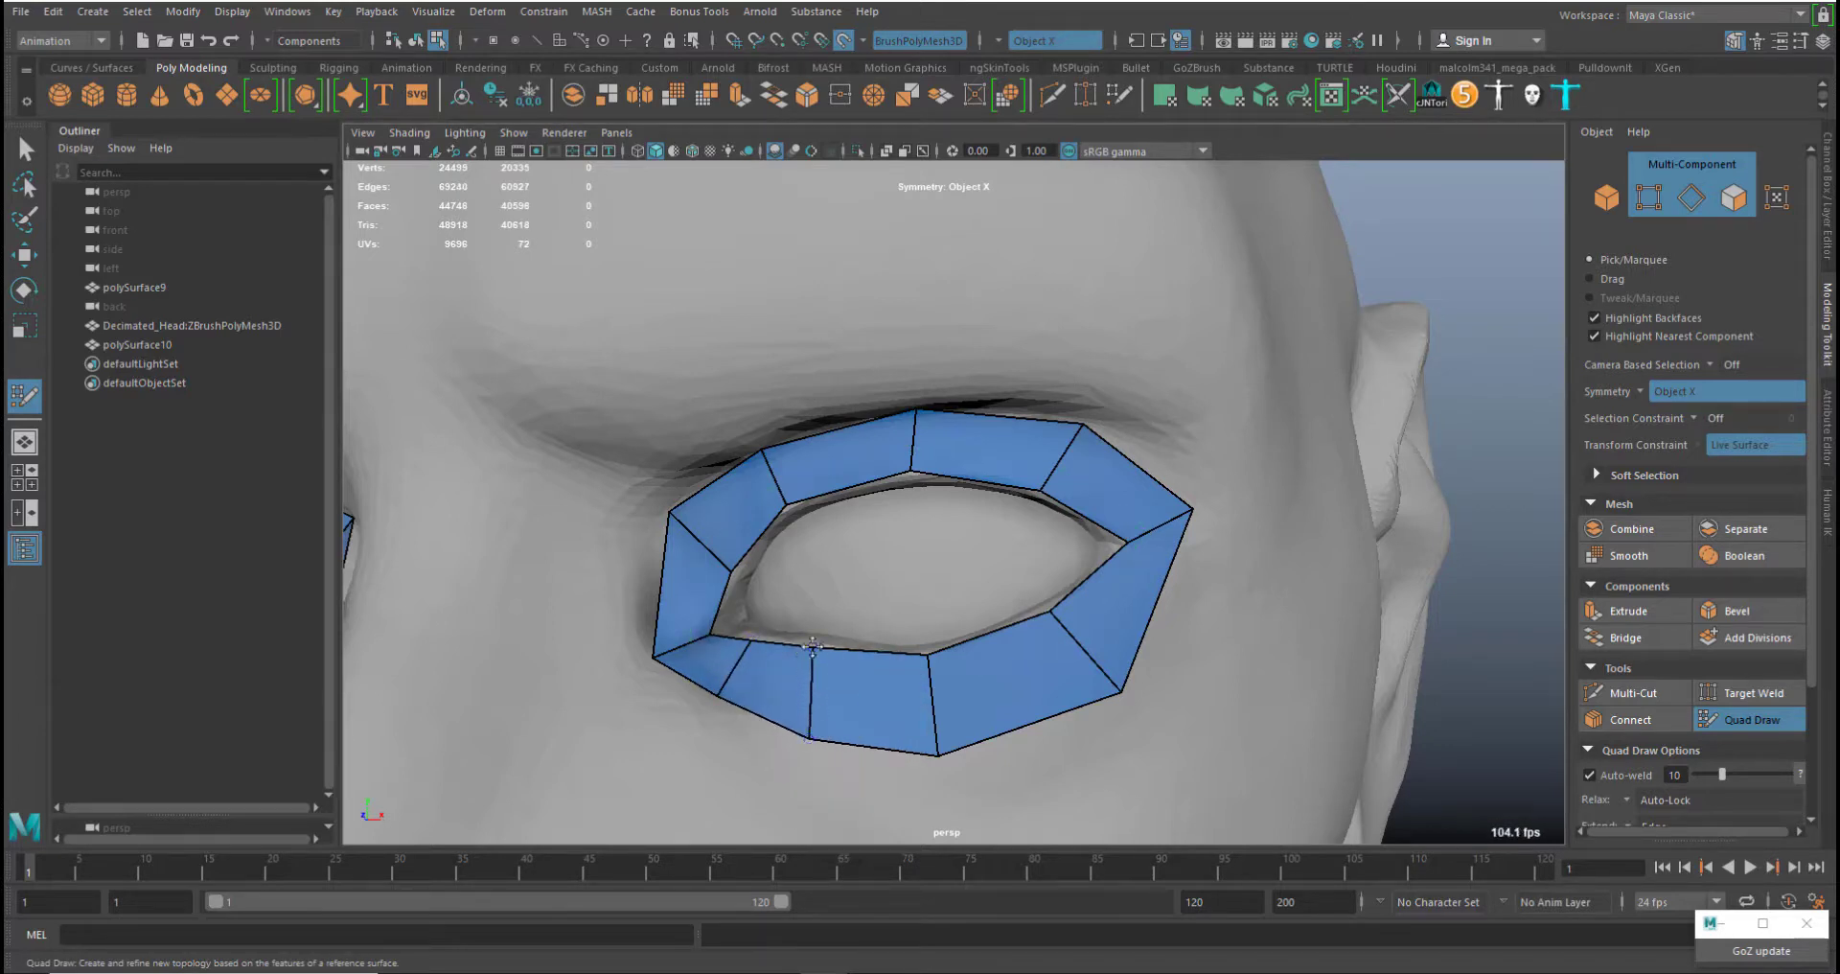
{"action": "middle_click_drag", "start_coordinate": [808, 648], "coordinate": [843, 650]}
{"action": "middle_click_drag", "start_coordinate": [710, 635], "coordinate": [700, 632]}
{"action": "mouse_move", "coordinate": [713, 583]}
{"action": "left_mouse_down"}
{"action": "mouse_move", "coordinate": [717, 548]}
{"action": "mouse_move", "coordinate": [653, 526]}
{"action": "left_mouse_up"}
{"action": "left_click_drag", "start_coordinate": [652, 657], "coordinate": [631, 649]}
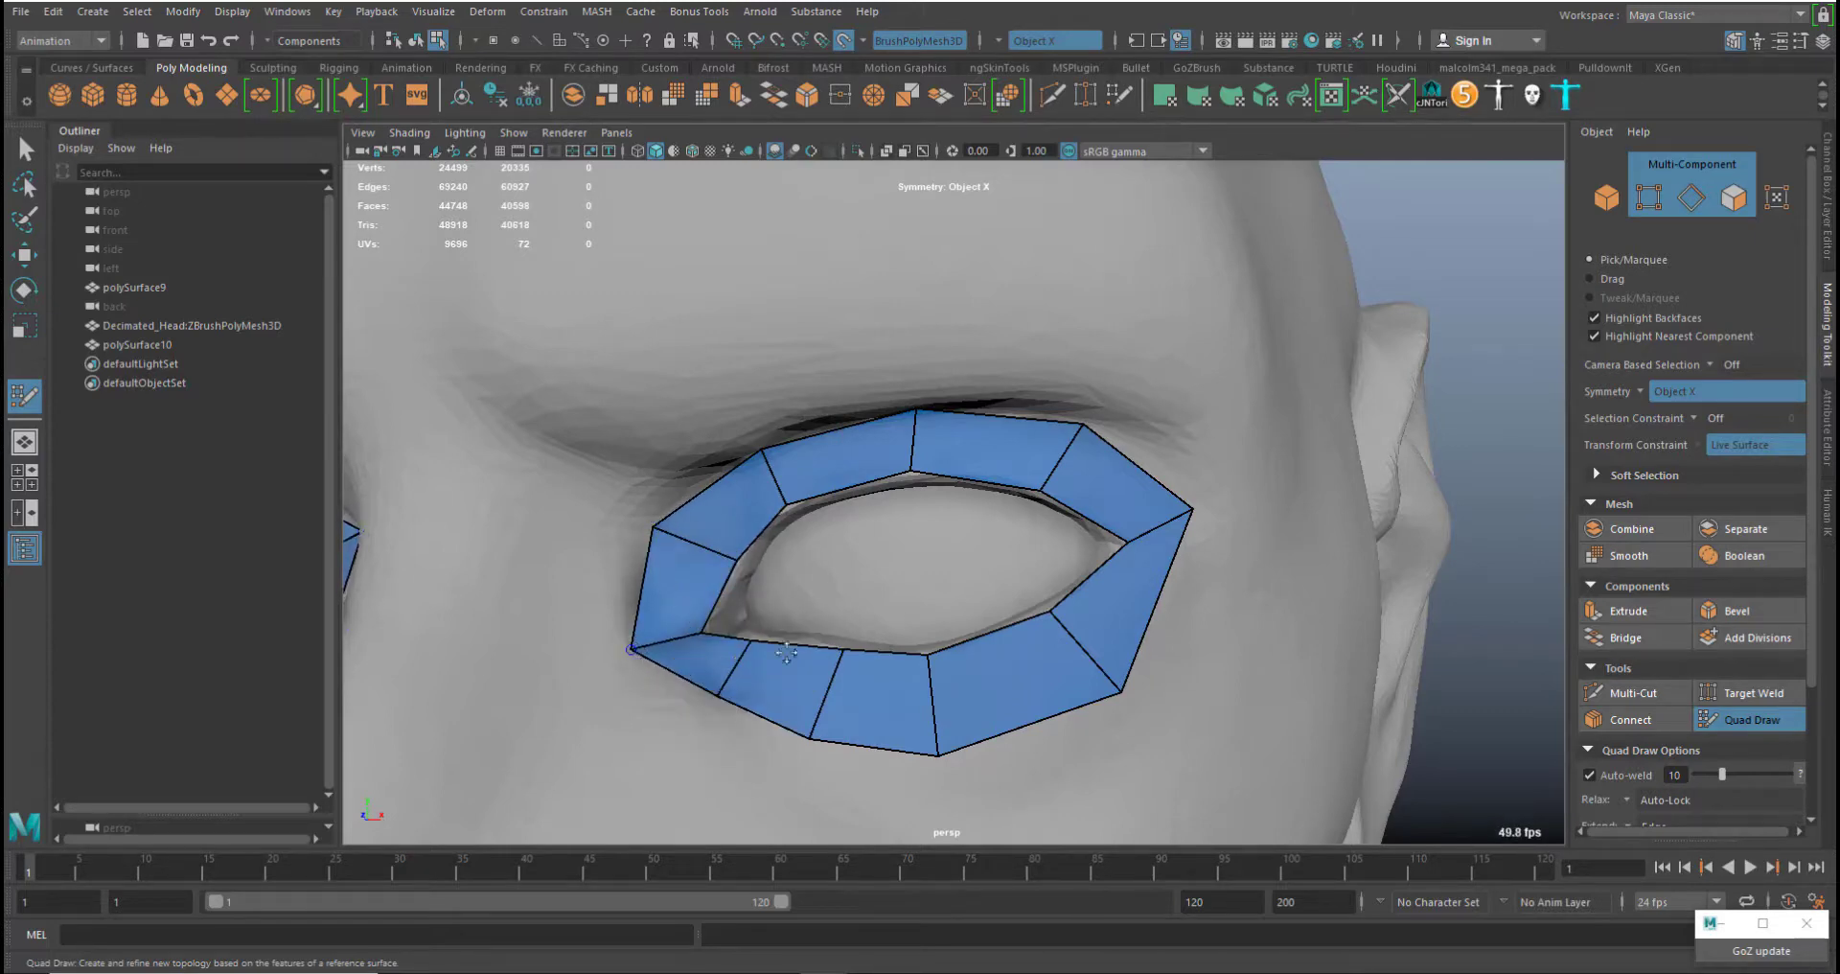
Reposition the outer-edge vertices along the inner upper part of the eye ring to even the quad spacing
{"action": "right_click_drag", "start_coordinate": [911, 683], "coordinate": [815, 606], "text": "alt"}
{"action": "middle_click_drag", "start_coordinate": [975, 717], "coordinate": [965, 550], "text": "alt"}
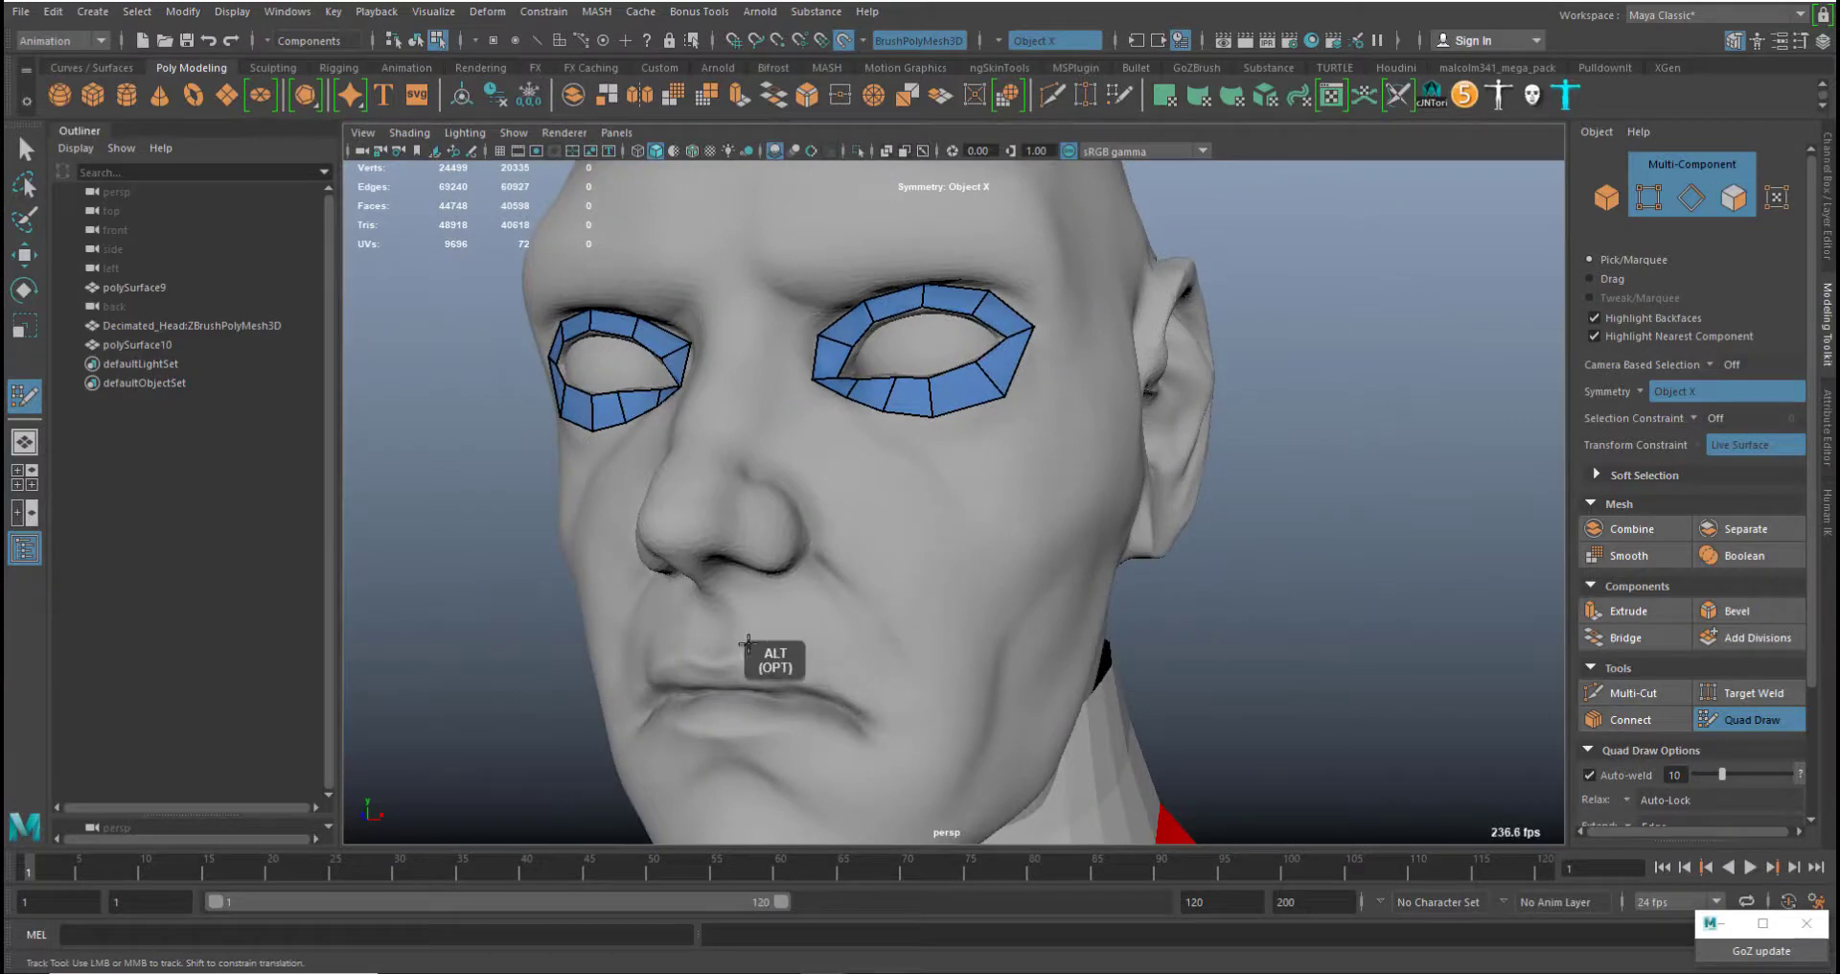
{"action": "mouse_move", "coordinate": [886, 634]}
{"action": "left_mouse_down", "text": "alt"}
{"action": "mouse_move", "coordinate": [925, 629]}
{"action": "mouse_move", "coordinate": [896, 615]}
{"action": "mouse_move", "coordinate": [870, 637]}
{"action": "left_mouse_up", "text": "alt"}
{"action": "right_click_drag", "start_coordinate": [803, 614], "coordinate": [862, 662], "text": "alt"}
{"action": "middle_click_drag", "start_coordinate": [743, 724], "coordinate": [870, 634], "text": "alt"}
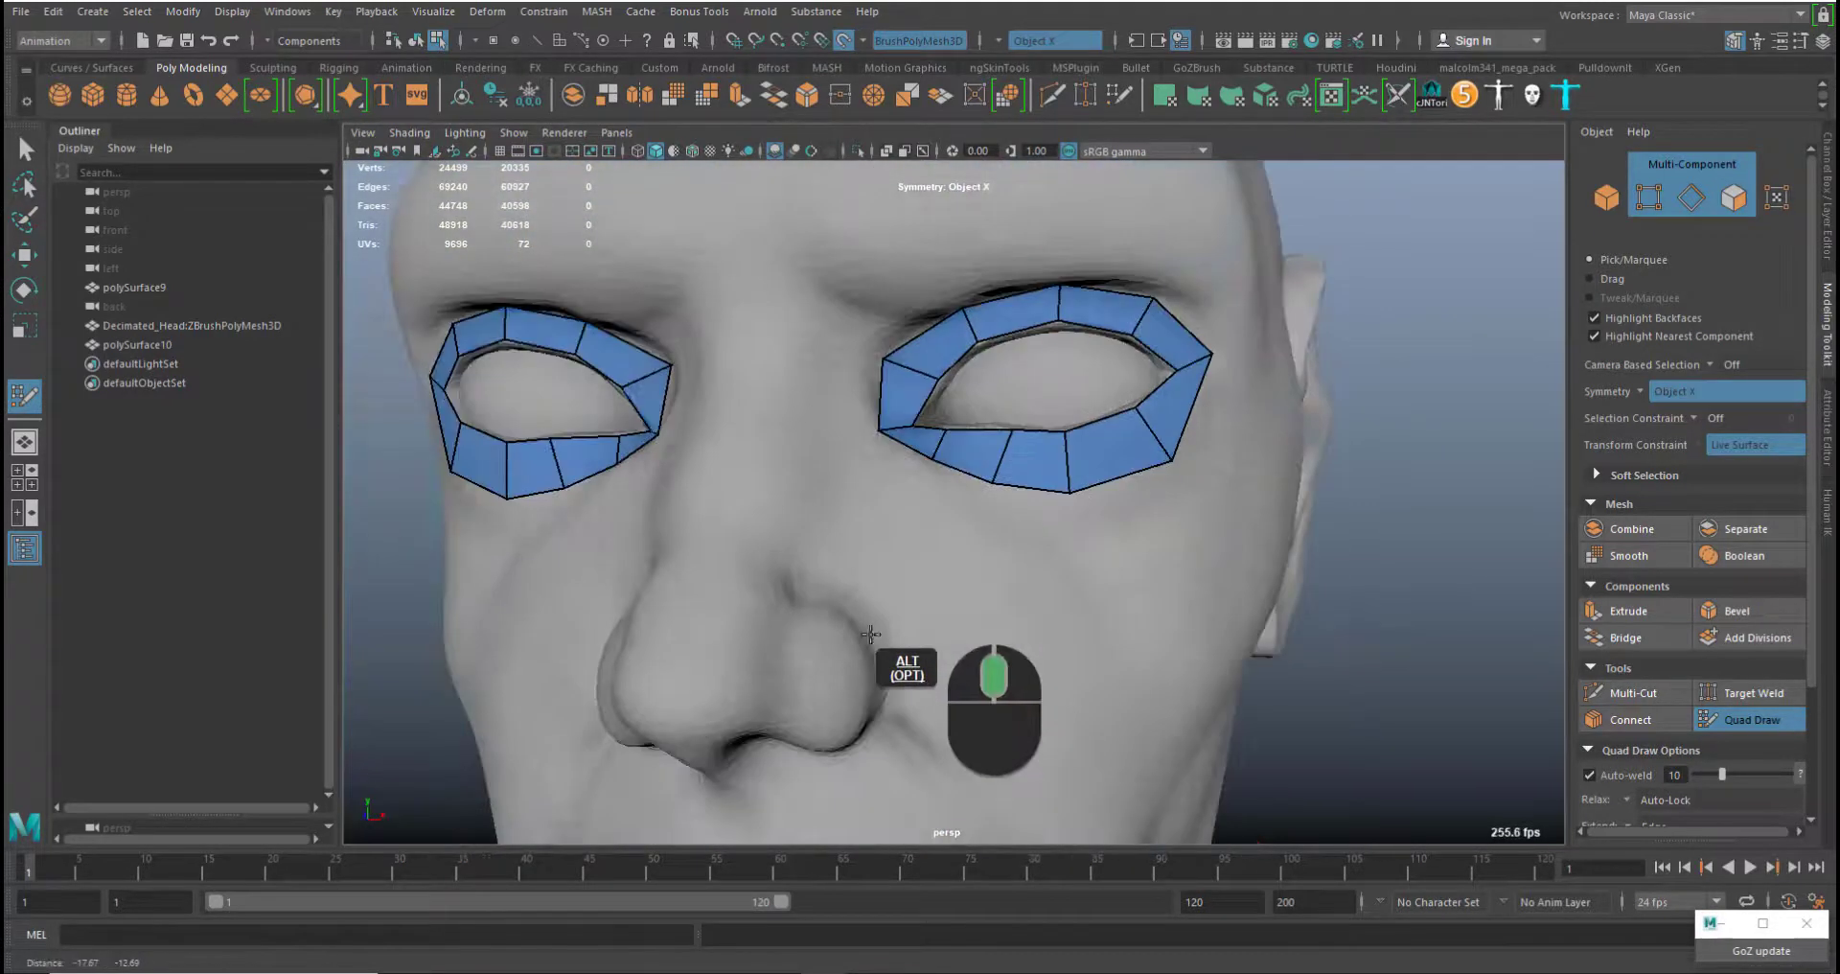
{"action": "left_click_drag", "start_coordinate": [870, 633], "coordinate": [710, 584], "text": "alt"}
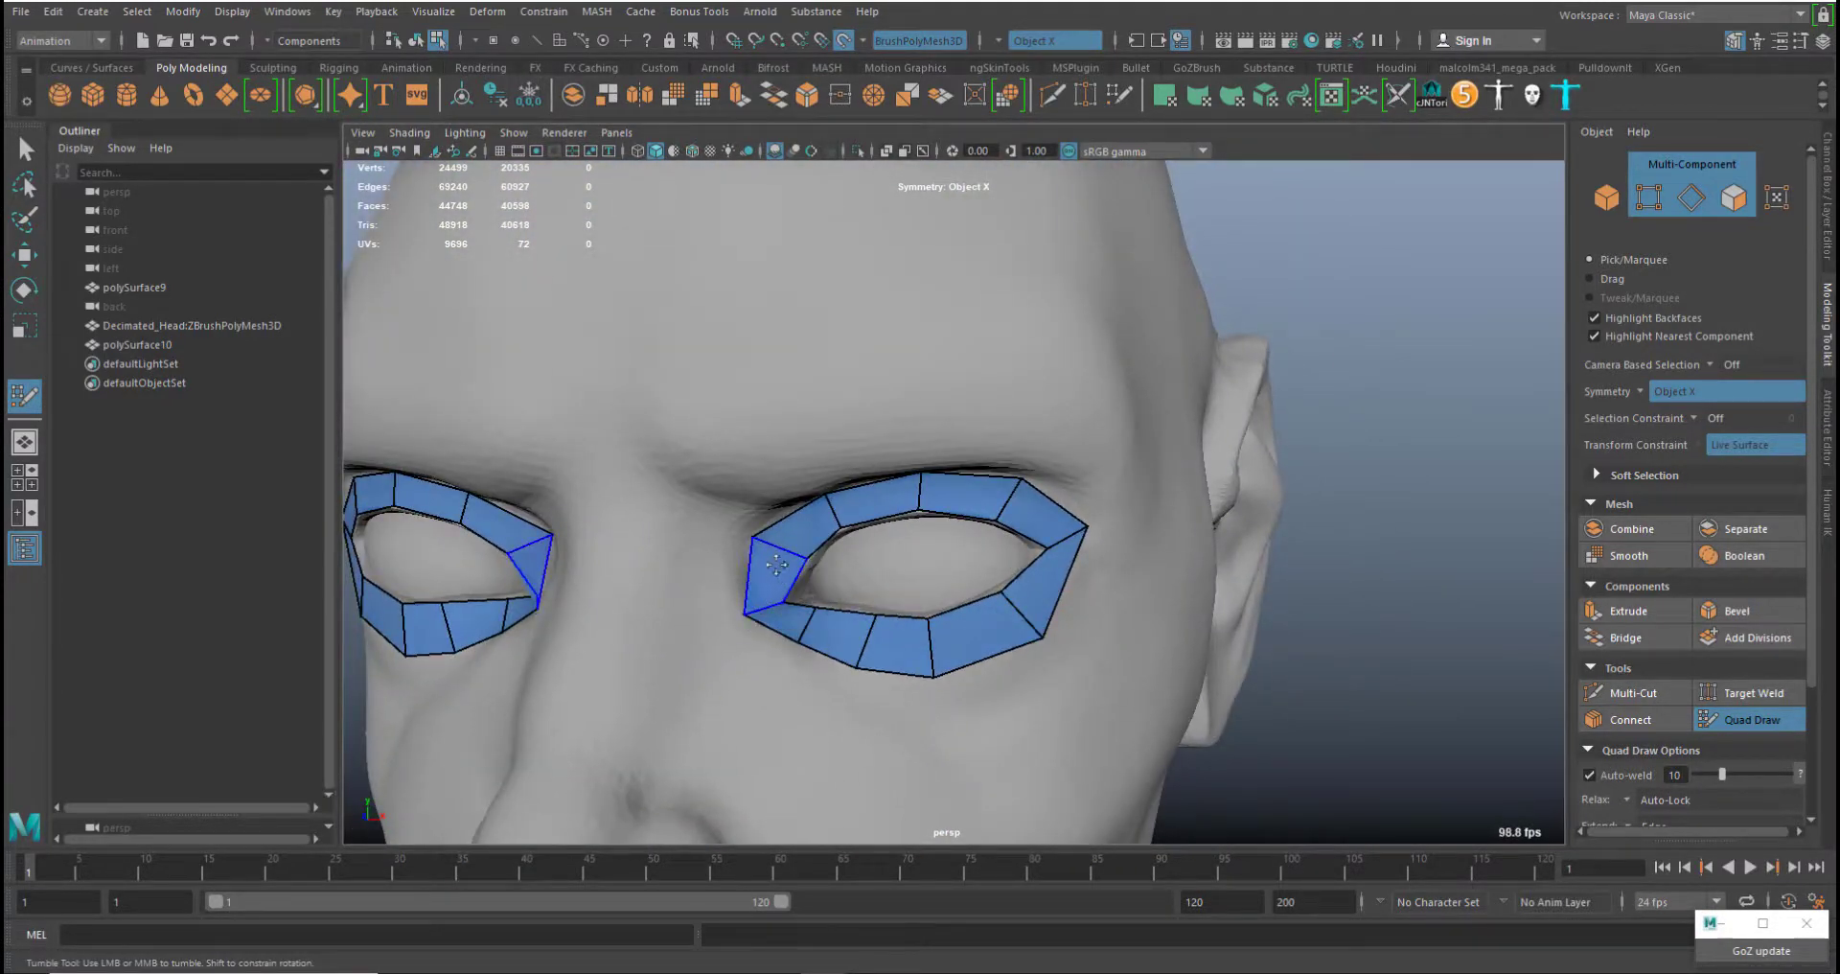
{"action": "middle_click_drag", "start_coordinate": [760, 539], "coordinate": [843, 508]}
{"action": "left_click_drag", "start_coordinate": [843, 508], "coordinate": [886, 470], "text": "alt"}
{"action": "middle_click_drag", "start_coordinate": [887, 469], "coordinate": [915, 553], "text": "alt"}
{"action": "middle_click_drag", "start_coordinate": [719, 513], "coordinate": [714, 518]}
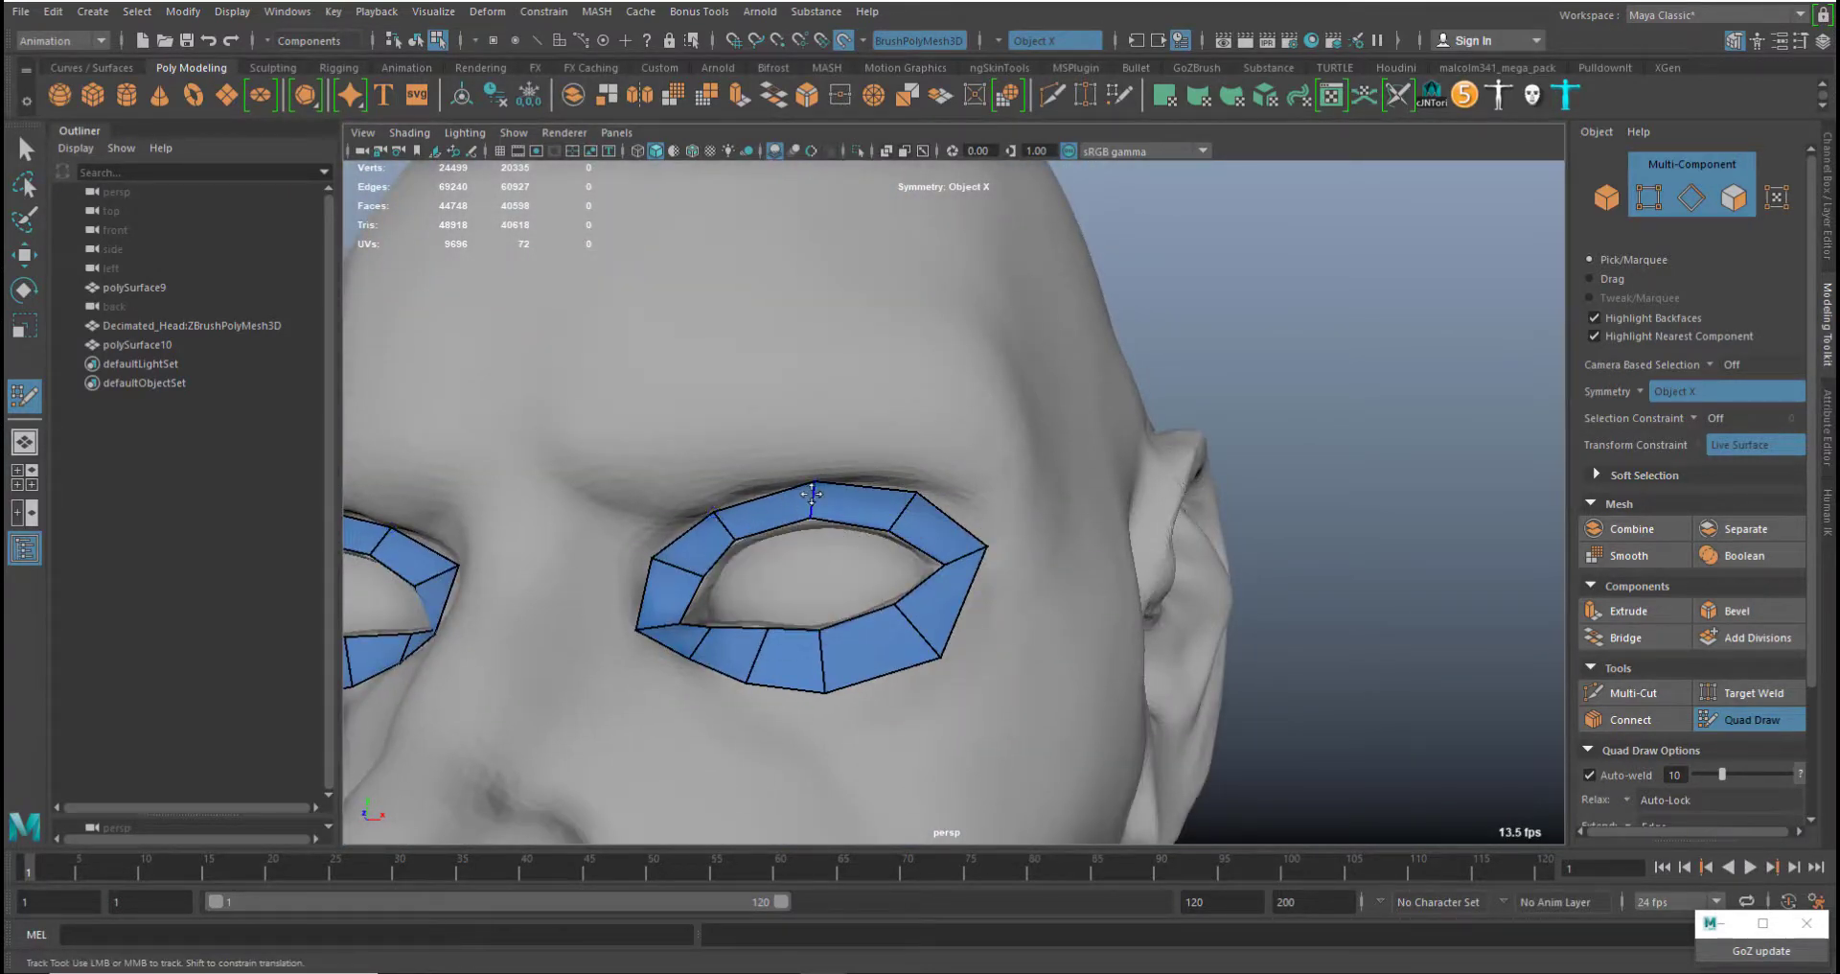
Nudge the eye ring's outer vertices at the top, outer corner and underside, and shift the lower eyelid's inner-edge vertices
{"action": "middle_click_drag", "start_coordinate": [817, 485], "coordinate": [811, 488]}
{"action": "middle_click_drag", "start_coordinate": [989, 548], "coordinate": [992, 558]}
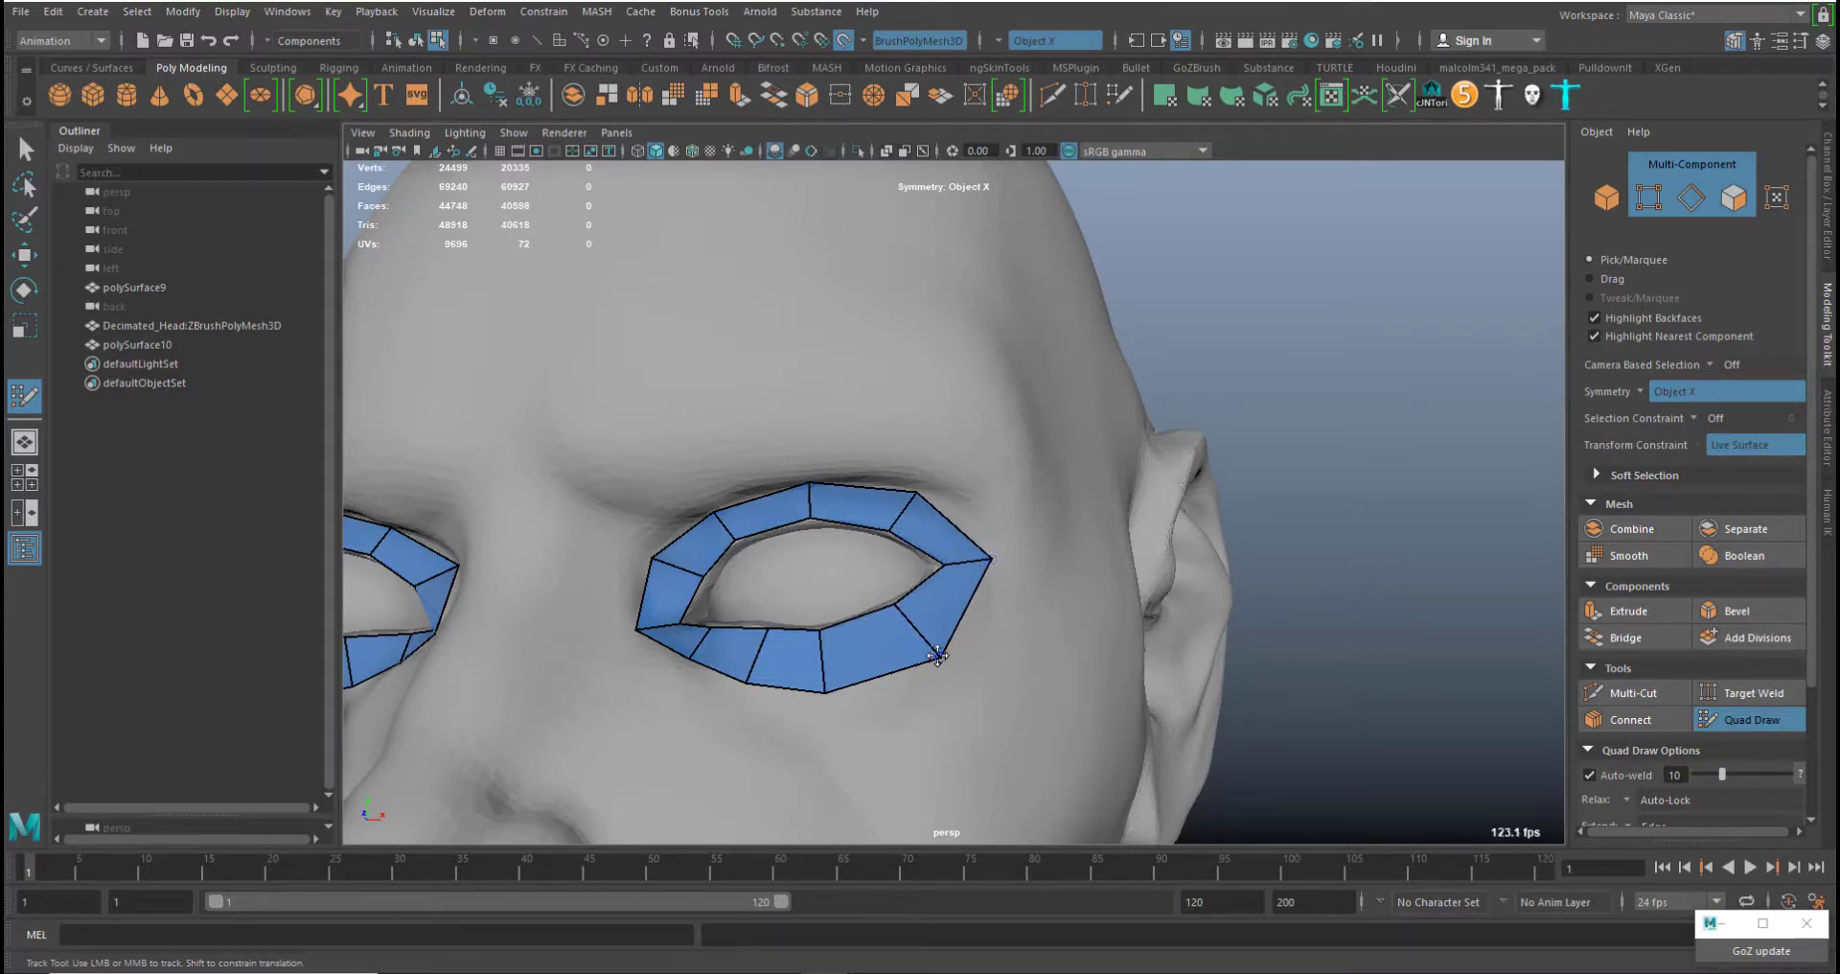
{"action": "middle_click_drag", "start_coordinate": [938, 657], "coordinate": [946, 661]}
{"action": "middle_click_drag", "start_coordinate": [826, 691], "coordinate": [834, 695]}
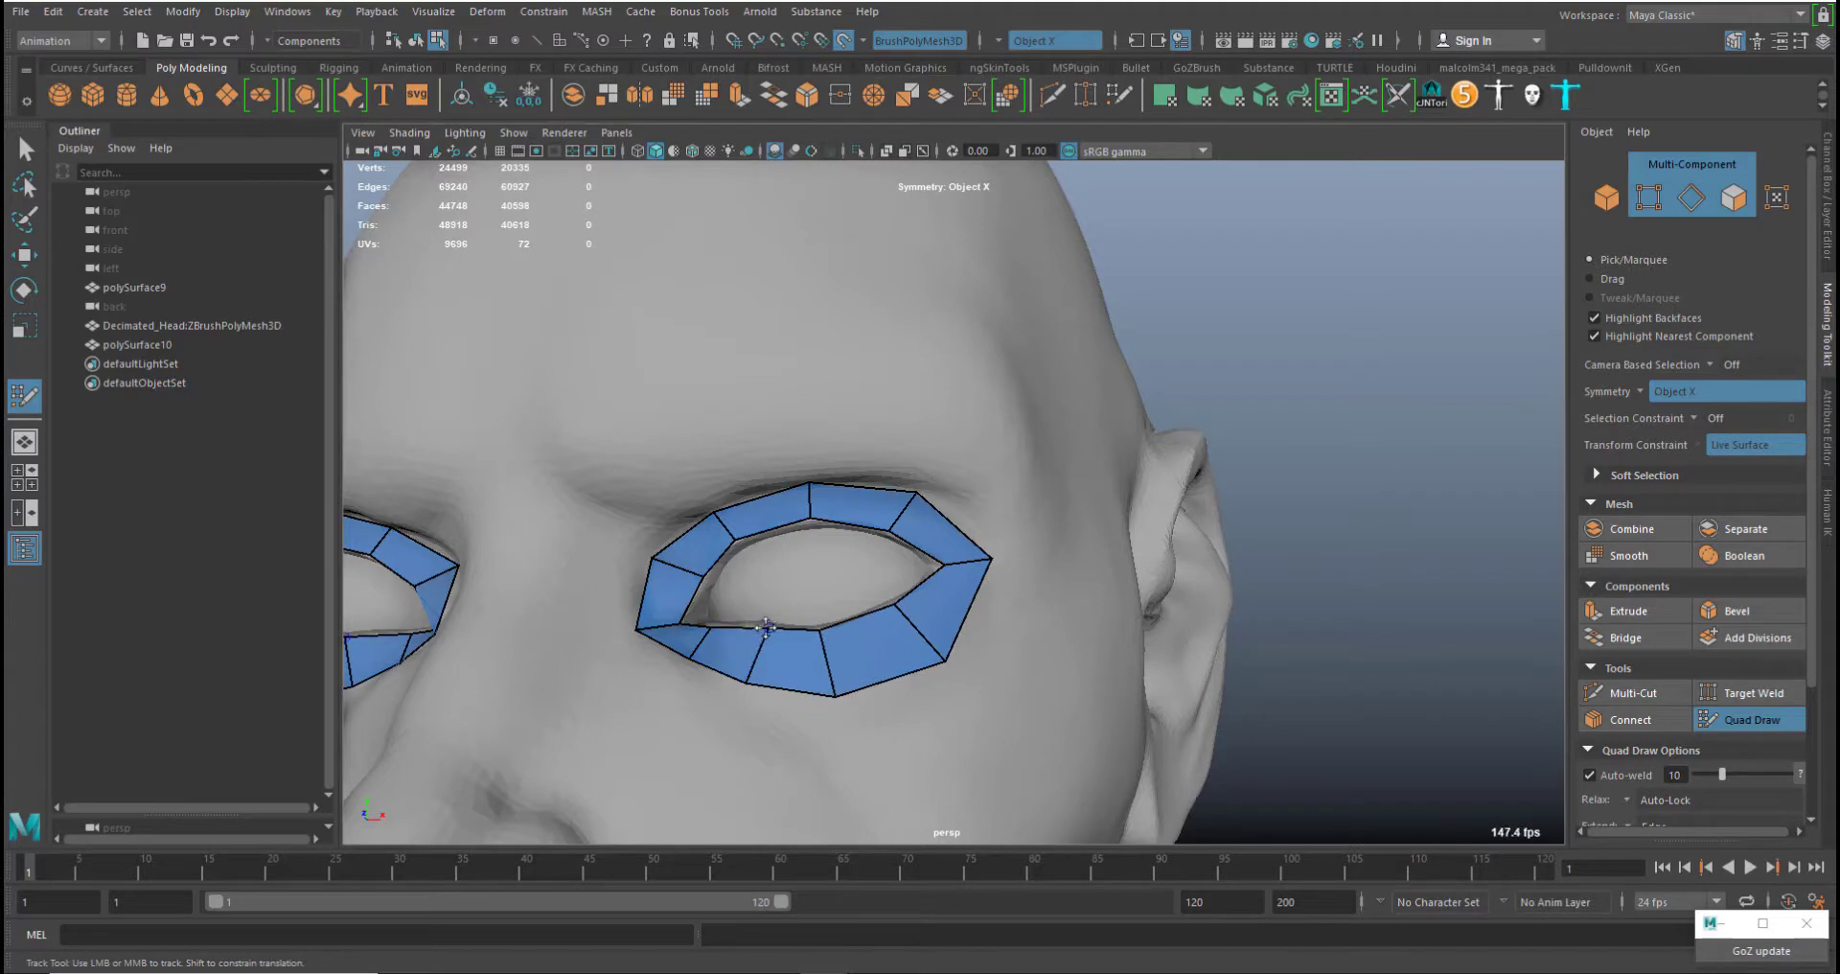
{"action": "middle_click_drag", "start_coordinate": [766, 628], "coordinate": [706, 627]}
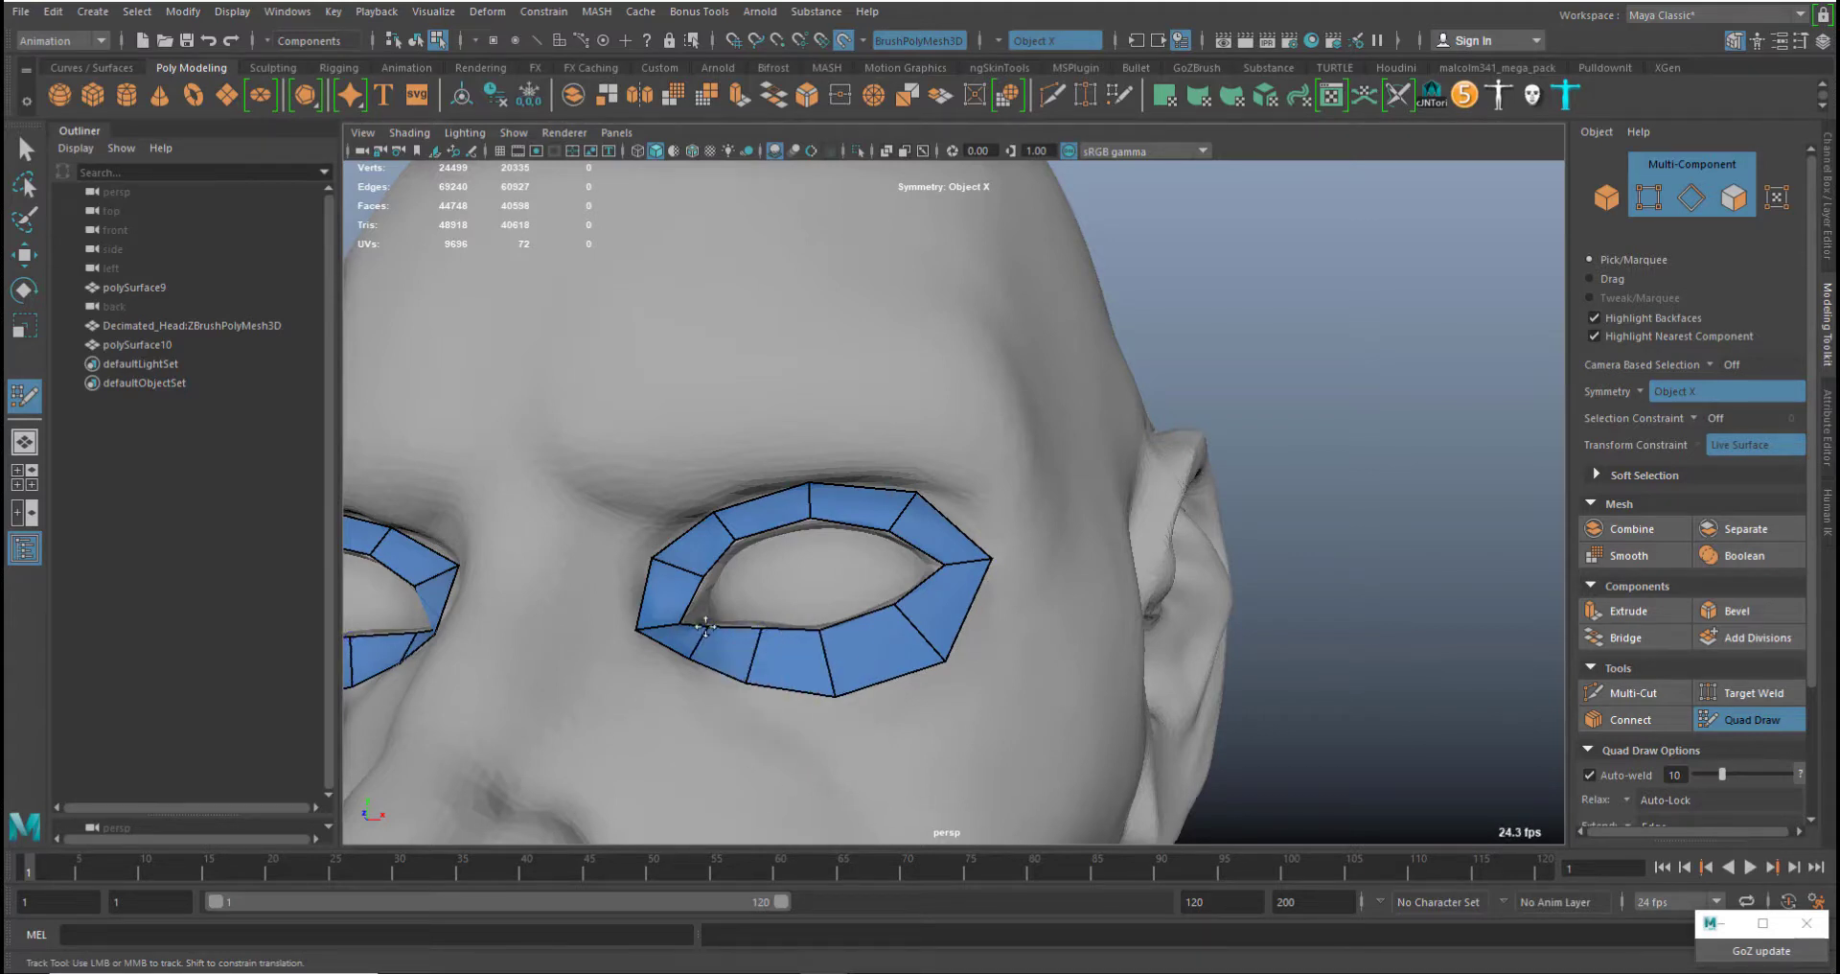
Fine-tune the eye ring vertices near the inner corner so the loop follows the eyelid shape
{"action": "right_click_drag", "start_coordinate": [837, 619], "coordinate": [778, 481], "text": "alt"}
{"action": "middle_click_drag", "start_coordinate": [867, 628], "coordinate": [841, 535], "text": "alt"}
{"action": "right_click_drag", "start_coordinate": [800, 594], "coordinate": [837, 533], "text": "alt"}
{"action": "middle_click_drag", "start_coordinate": [837, 534], "coordinate": [794, 669], "text": "alt"}
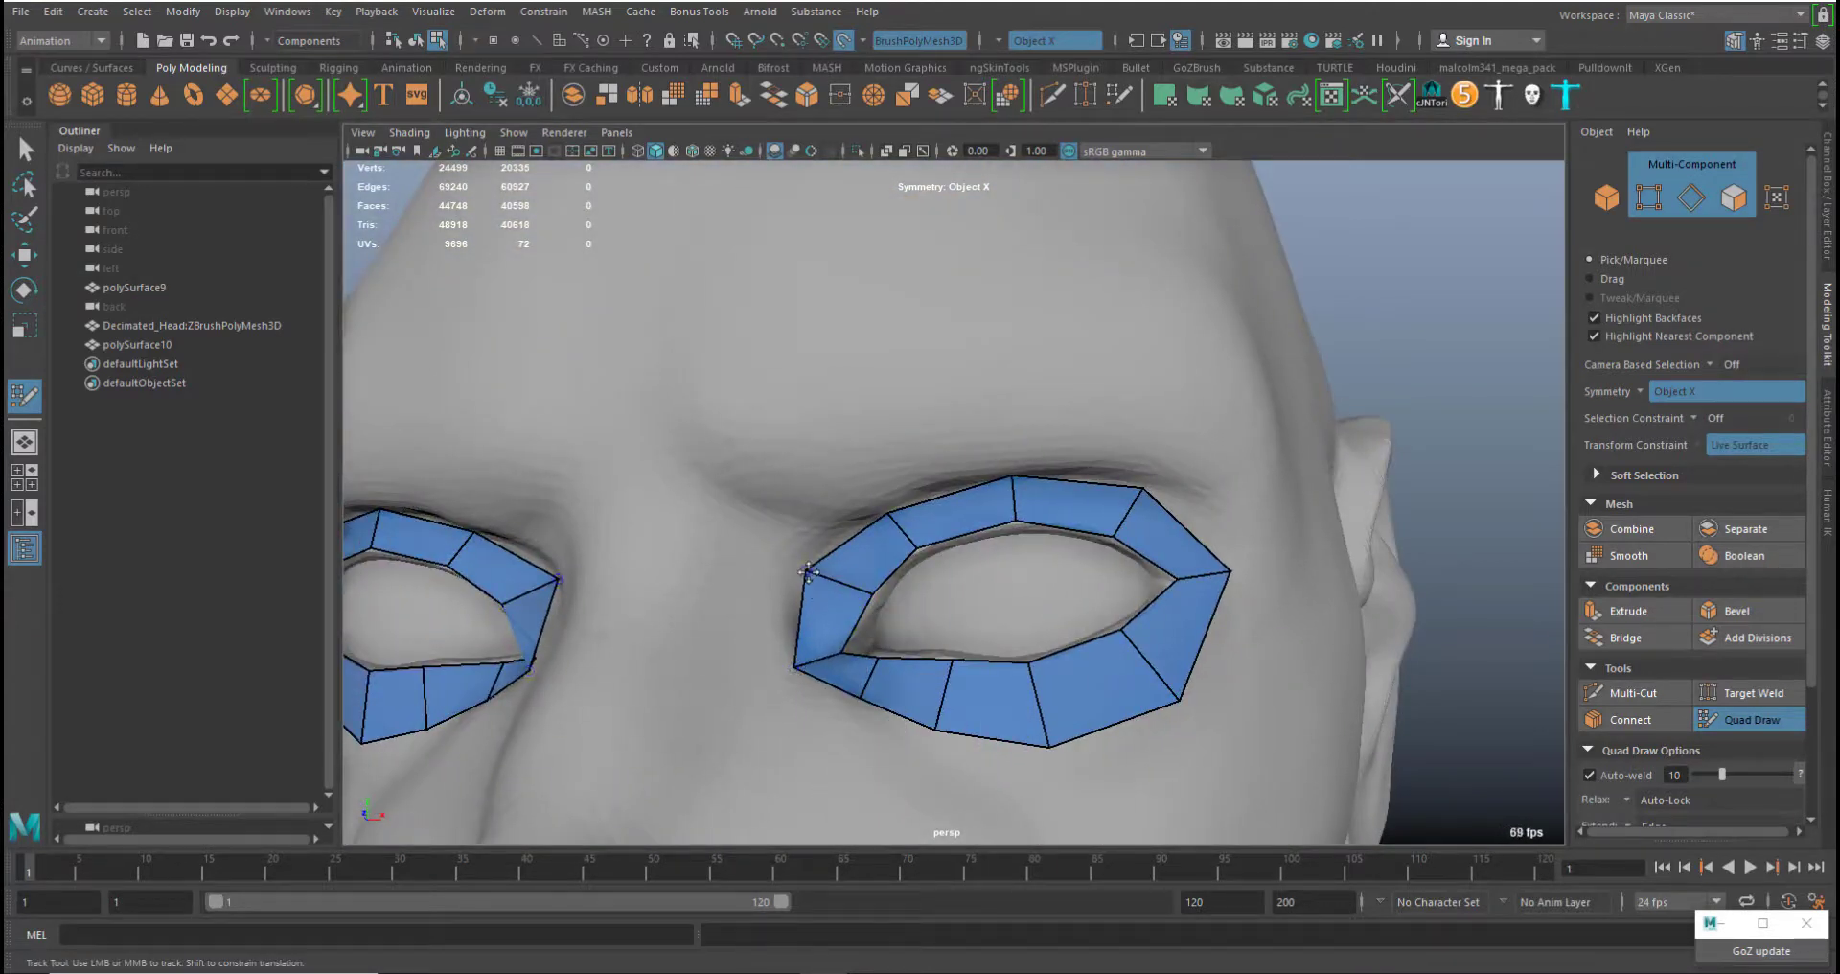
{"action": "middle_click_drag", "start_coordinate": [870, 593], "coordinate": [874, 593]}
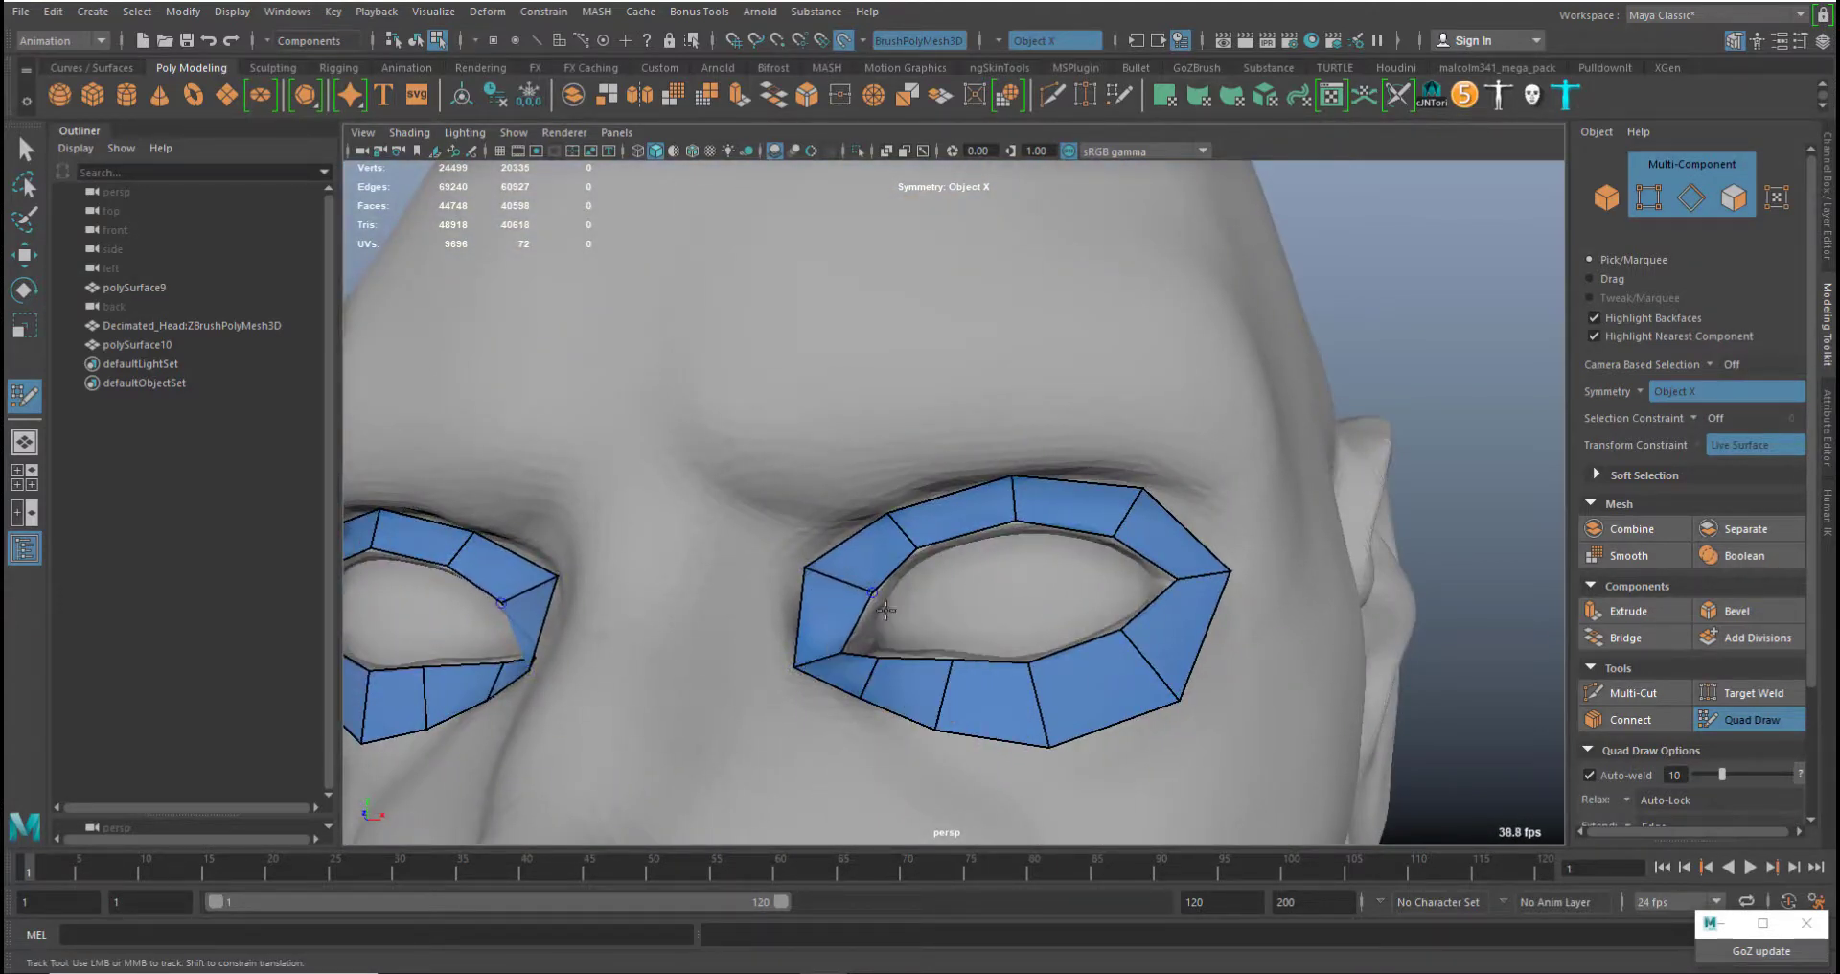
{"action": "right_click_drag", "start_coordinate": [1032, 663], "coordinate": [976, 448], "text": "alt"}
{"action": "middle_click_drag", "start_coordinate": [1031, 583], "coordinate": [1018, 485], "text": "alt"}
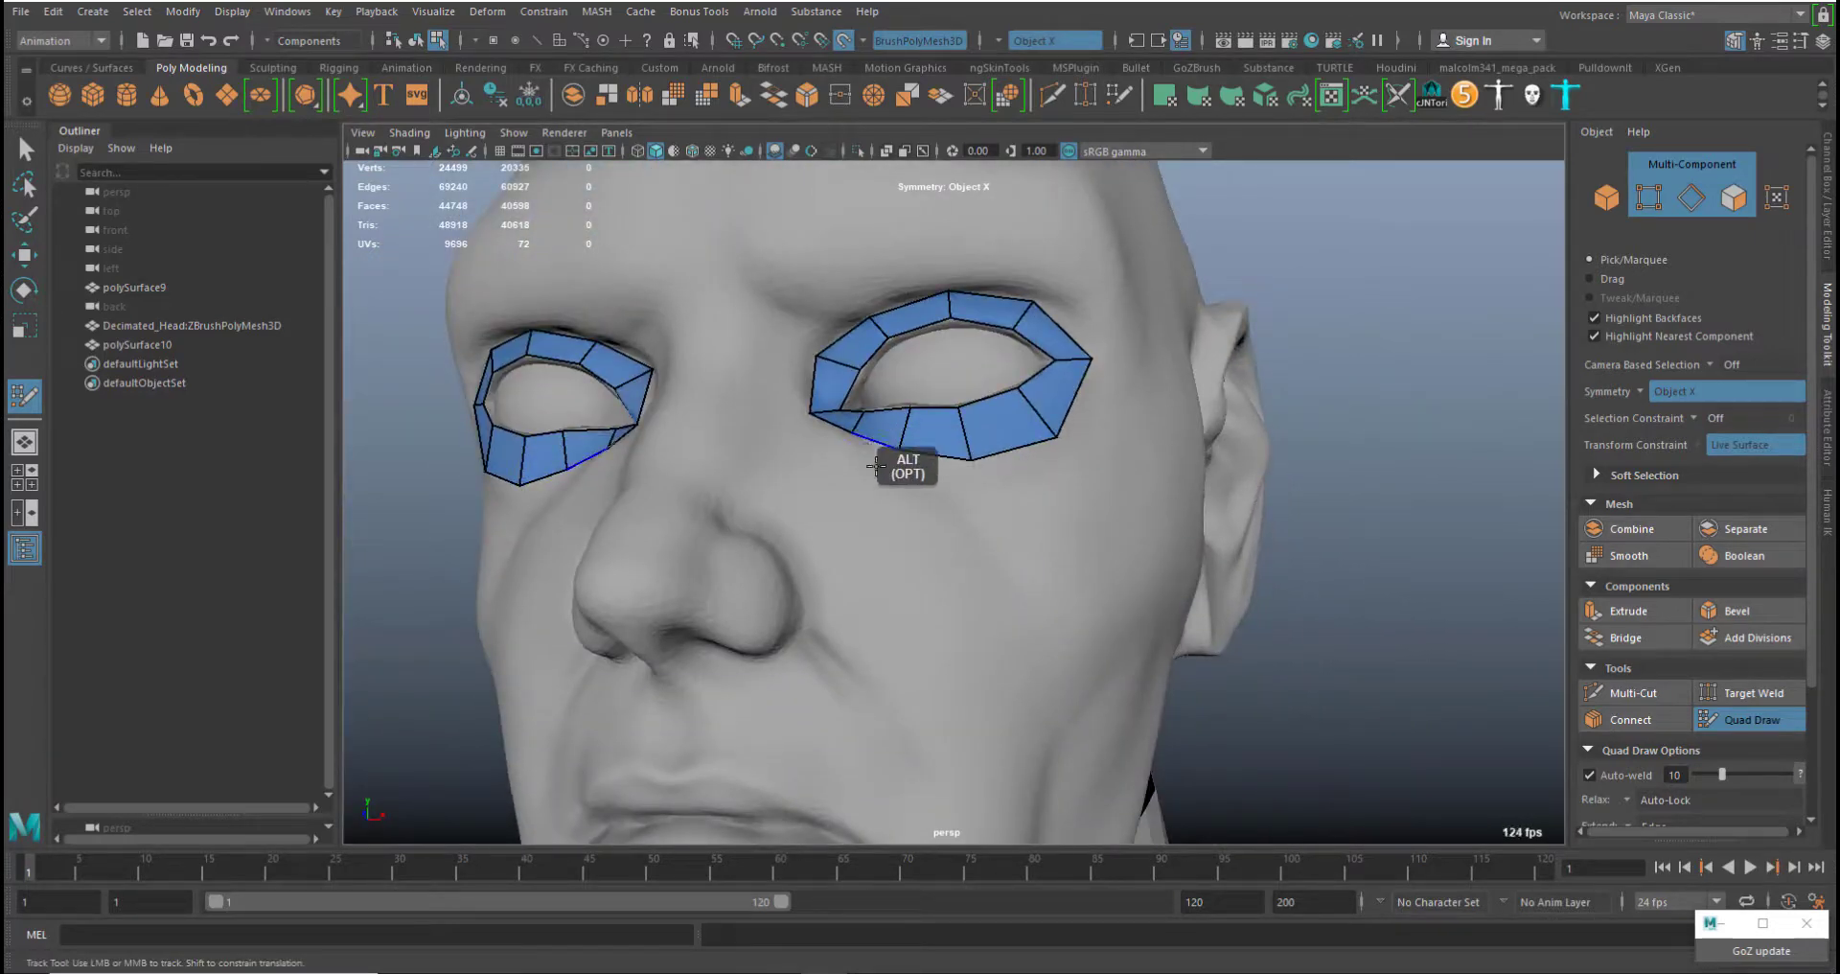
{"action": "middle_click_drag", "start_coordinate": [889, 525], "coordinate": [930, 414], "text": "alt"}
{"action": "left_click_drag", "start_coordinate": [924, 499], "coordinate": [980, 507], "text": "alt"}
{"action": "middle_click_drag", "start_coordinate": [1150, 393], "coordinate": [930, 475], "text": "alt"}
{"action": "middle_click_drag", "start_coordinate": [899, 403], "coordinate": [904, 401]}
{"action": "left_click_drag", "start_coordinate": [970, 395], "coordinate": [908, 423], "text": "alt"}
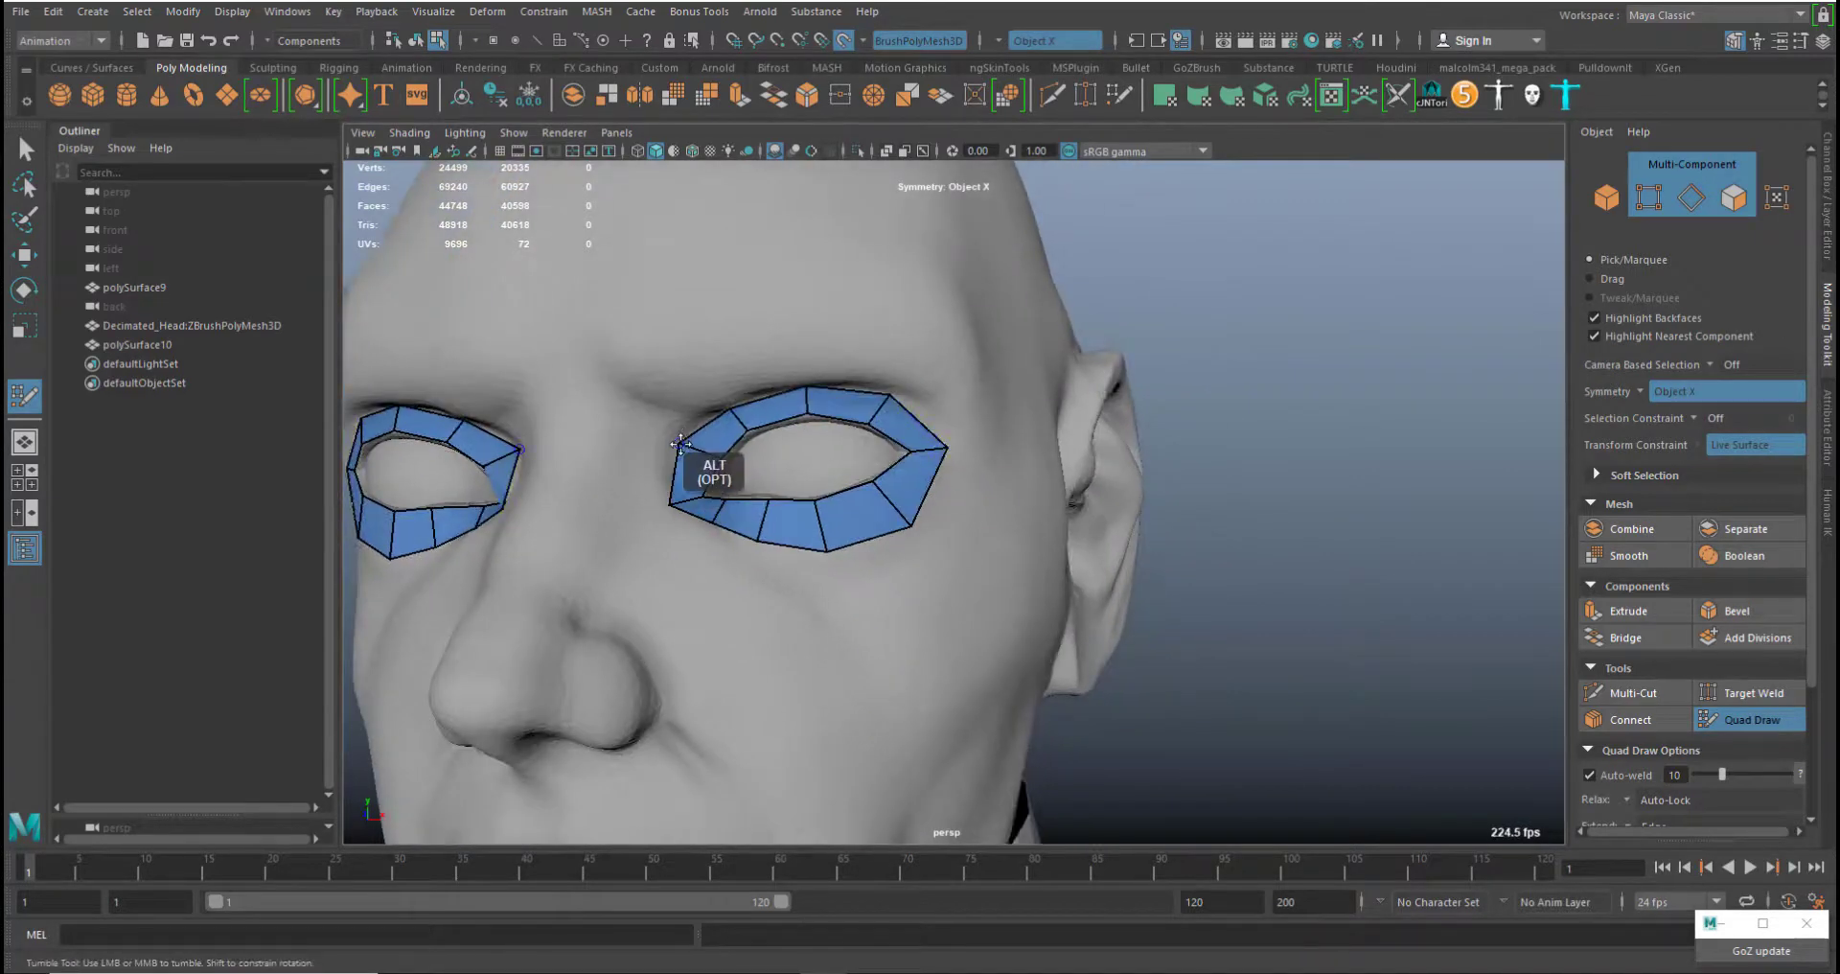
{"action": "middle_click_drag", "start_coordinate": [680, 443], "coordinate": [685, 448]}
Place points along the upper lip from its midline and fill the first mirrored quad beside the center
{"action": "left_click_drag", "start_coordinate": [823, 521], "coordinate": [867, 486], "text": "alt"}
{"action": "left_click_drag", "start_coordinate": [994, 523], "coordinate": [1054, 464], "text": "alt"}
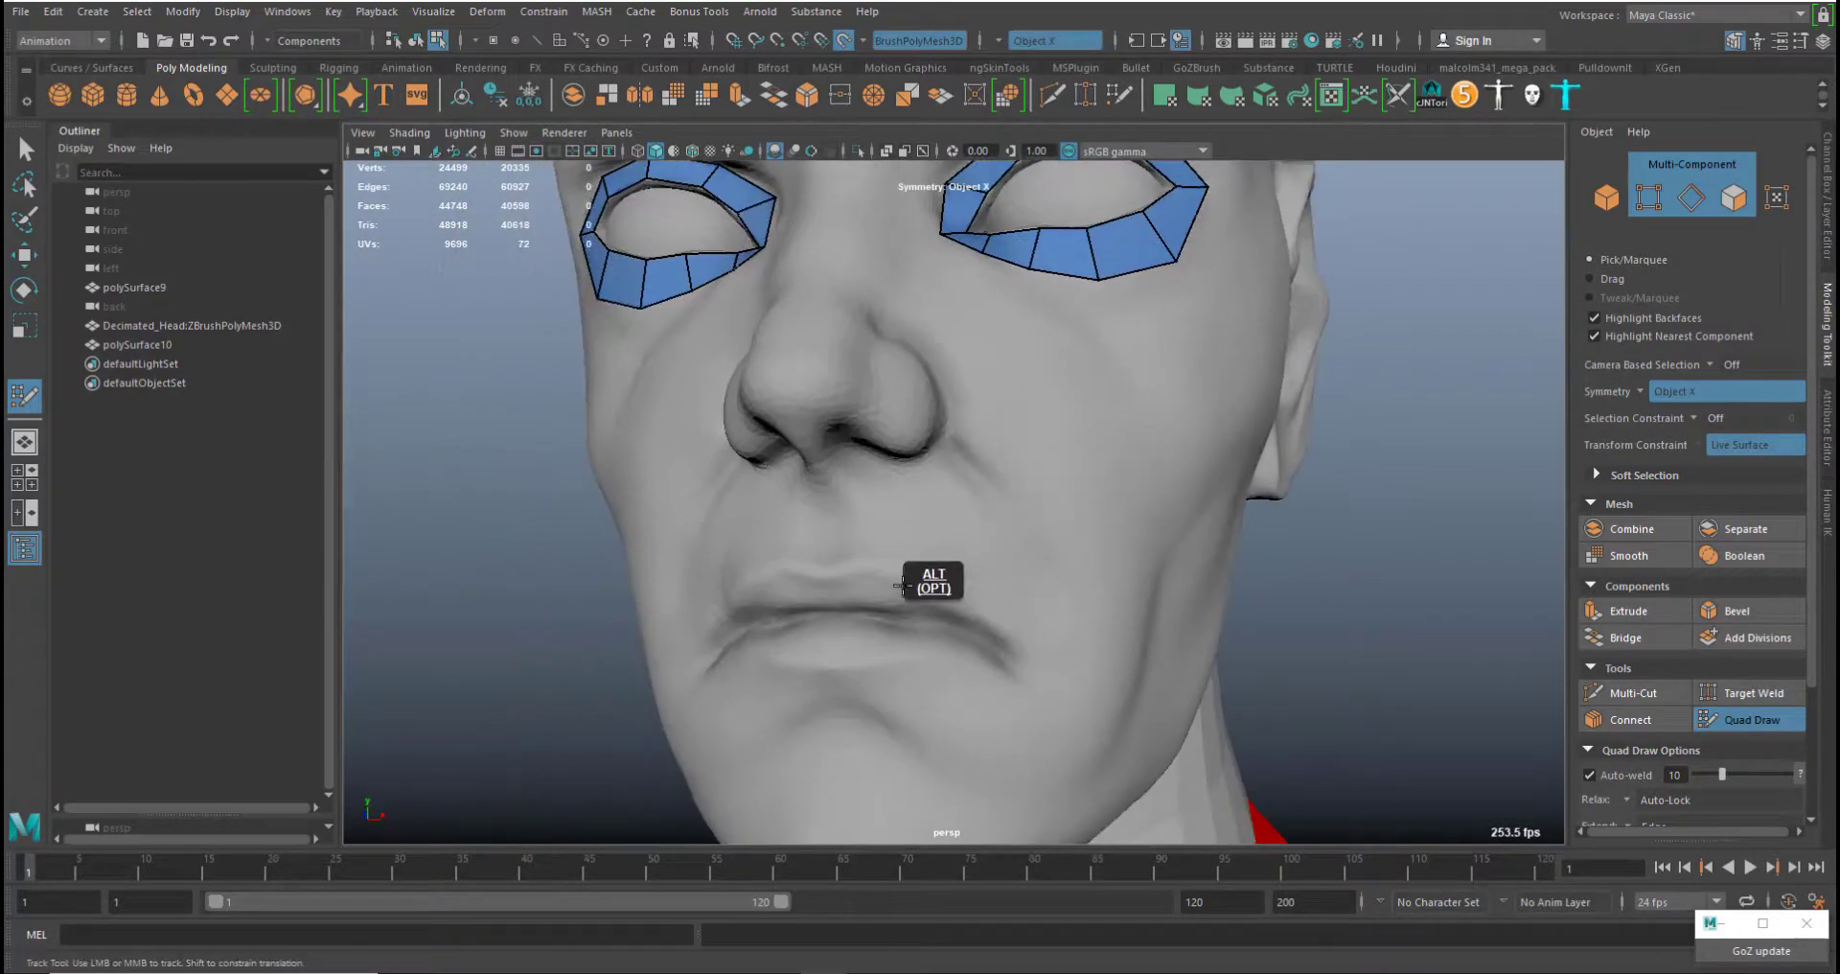
{"action": "left_click_drag", "start_coordinate": [845, 615], "coordinate": [903, 563], "text": "alt"}
{"action": "middle_click_drag", "start_coordinate": [1111, 367], "coordinate": [949, 516], "text": "alt"}
{"action": "right_click_drag", "start_coordinate": [949, 517], "coordinate": [912, 514], "text": "alt"}
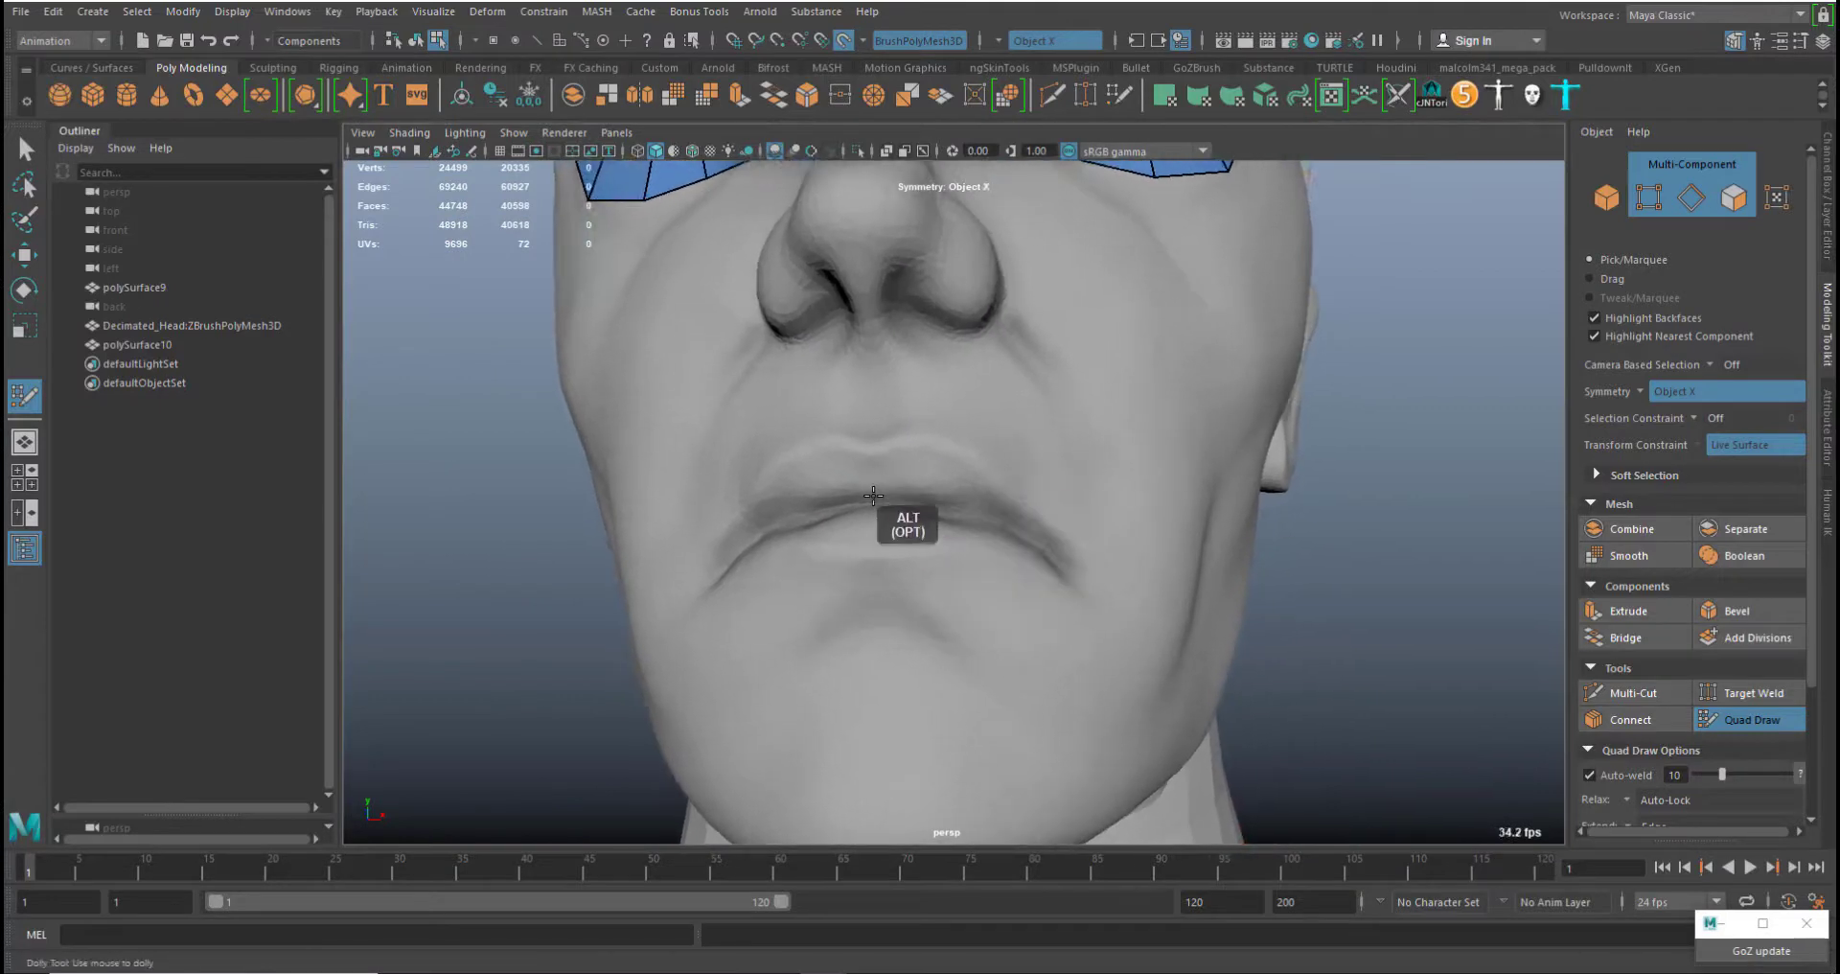
{"action": "left_click", "coordinate": [876, 495]}
{"action": "left_click", "coordinate": [871, 446]}
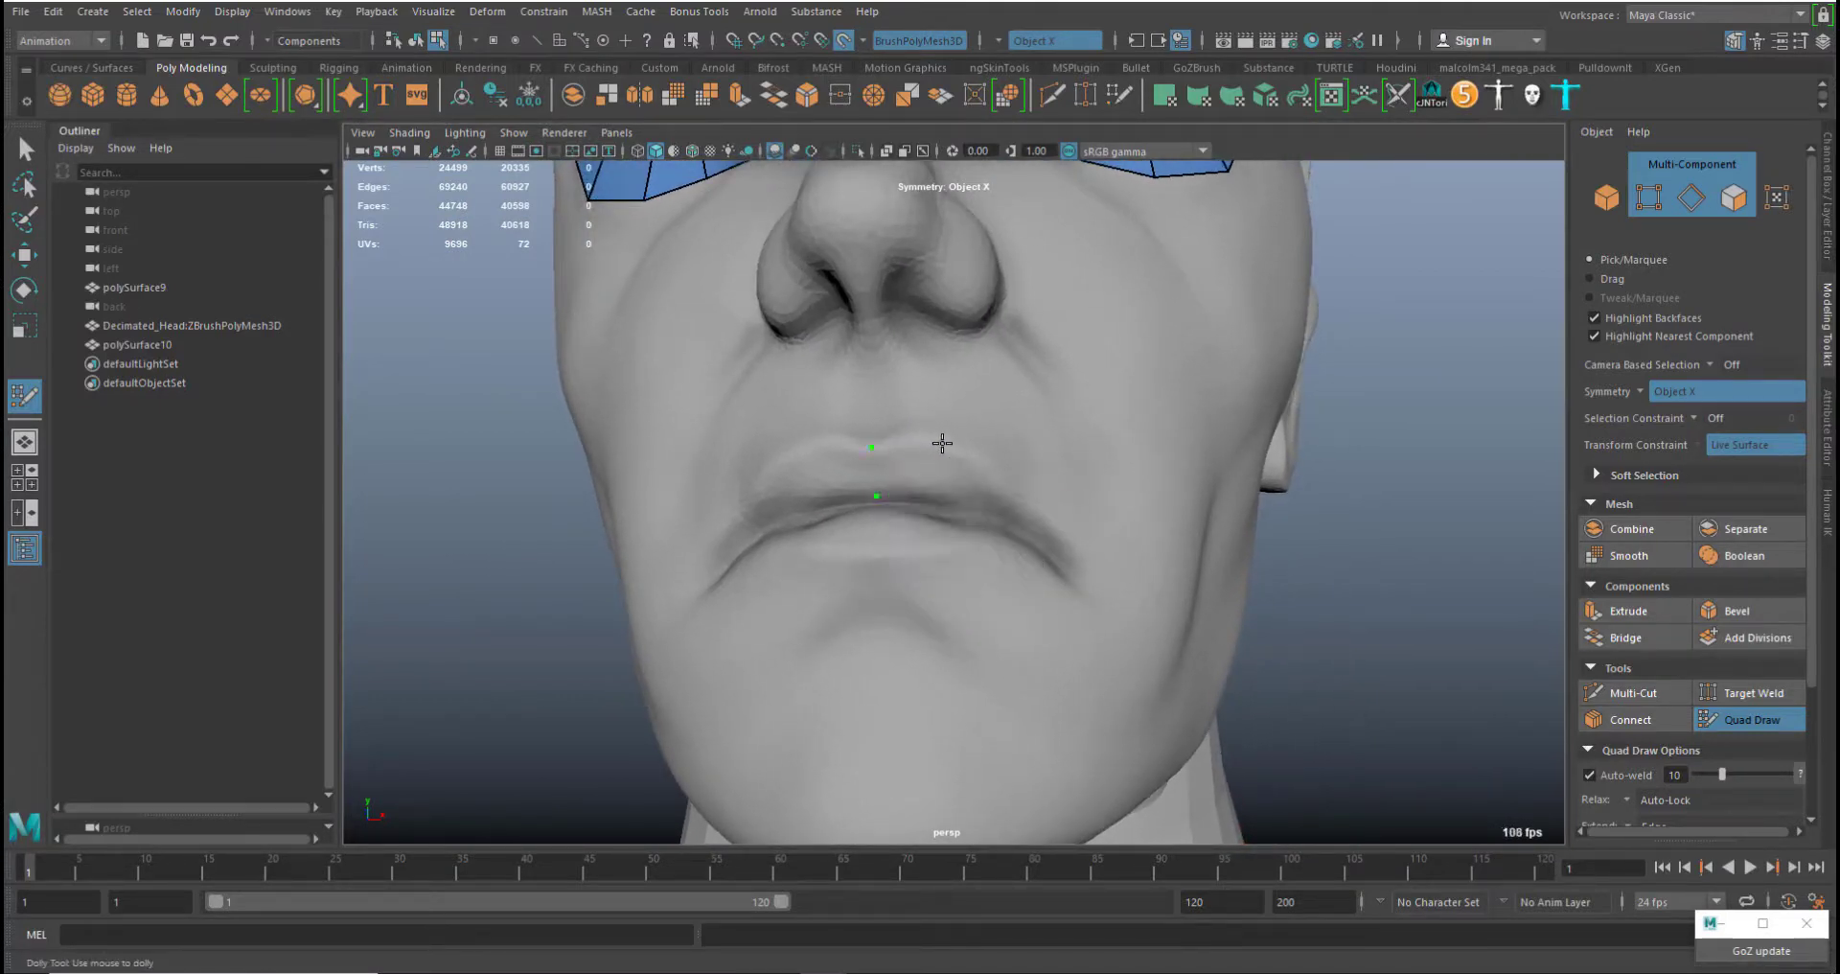
{"action": "left_click", "coordinate": [949, 500], "text": "shift"}
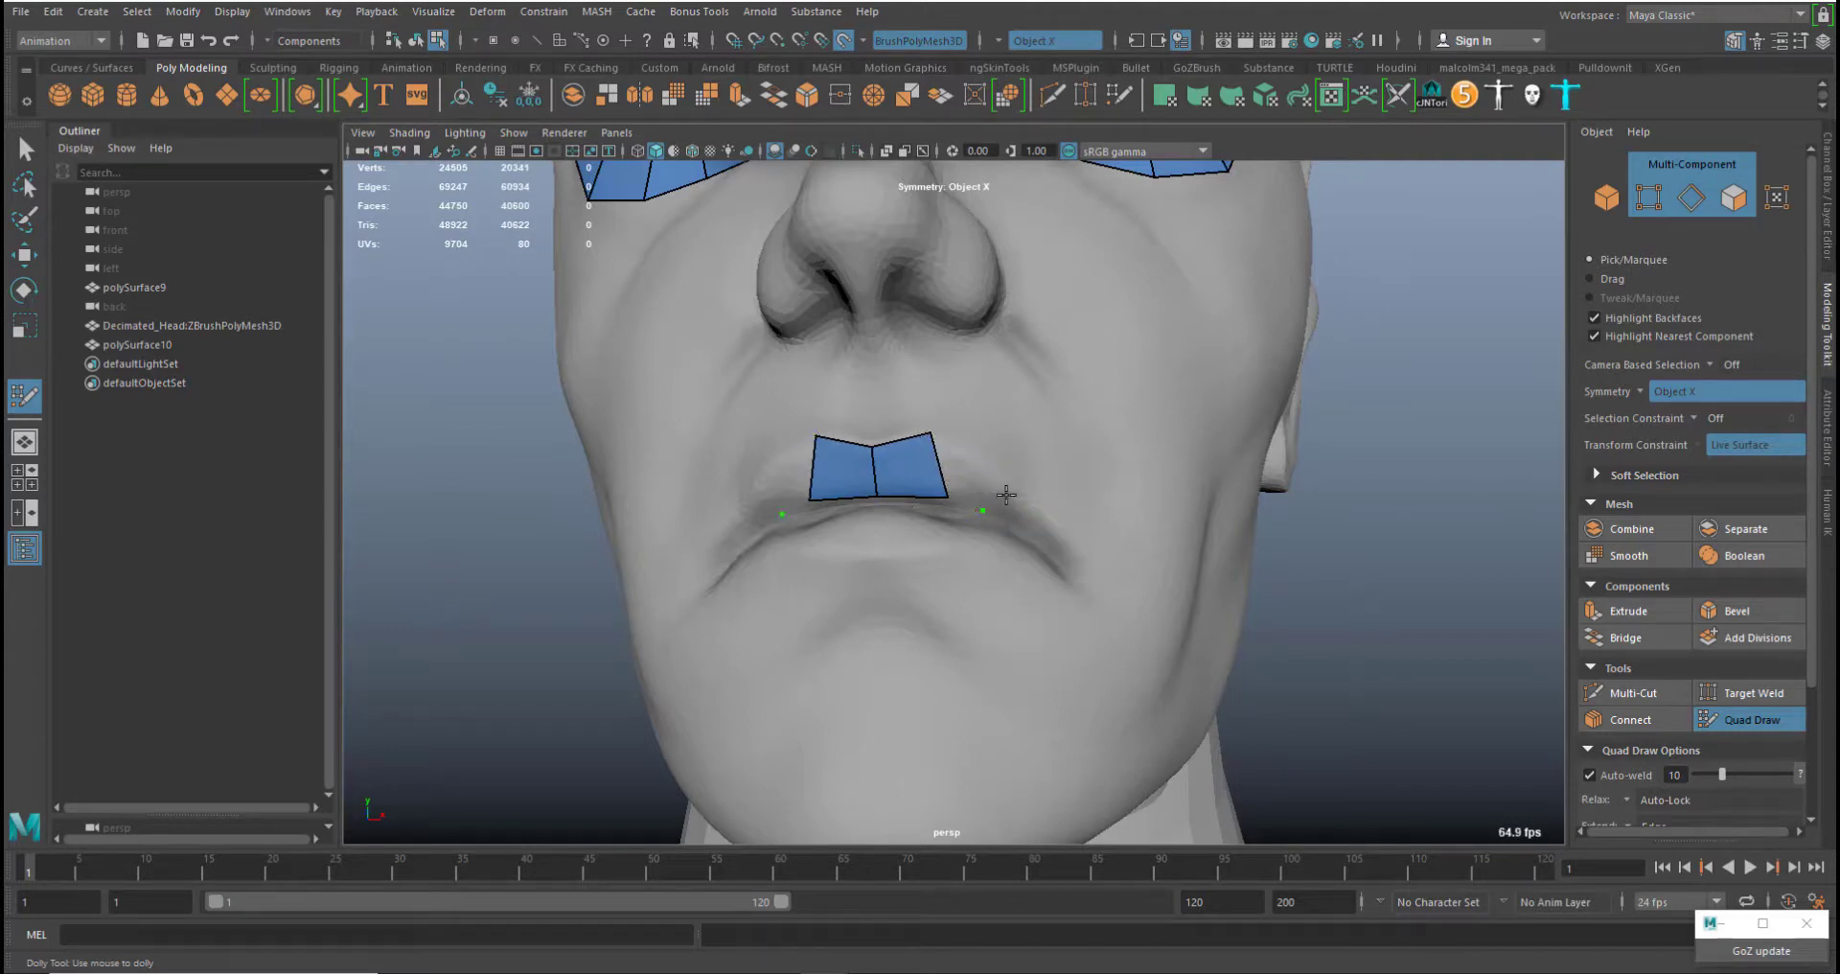
Extend the upper lip strip with two more quads toward the mouth corner and move its upper vertices to smooth the outline
{"action": "left_click", "coordinate": [963, 475], "text": "shift"}
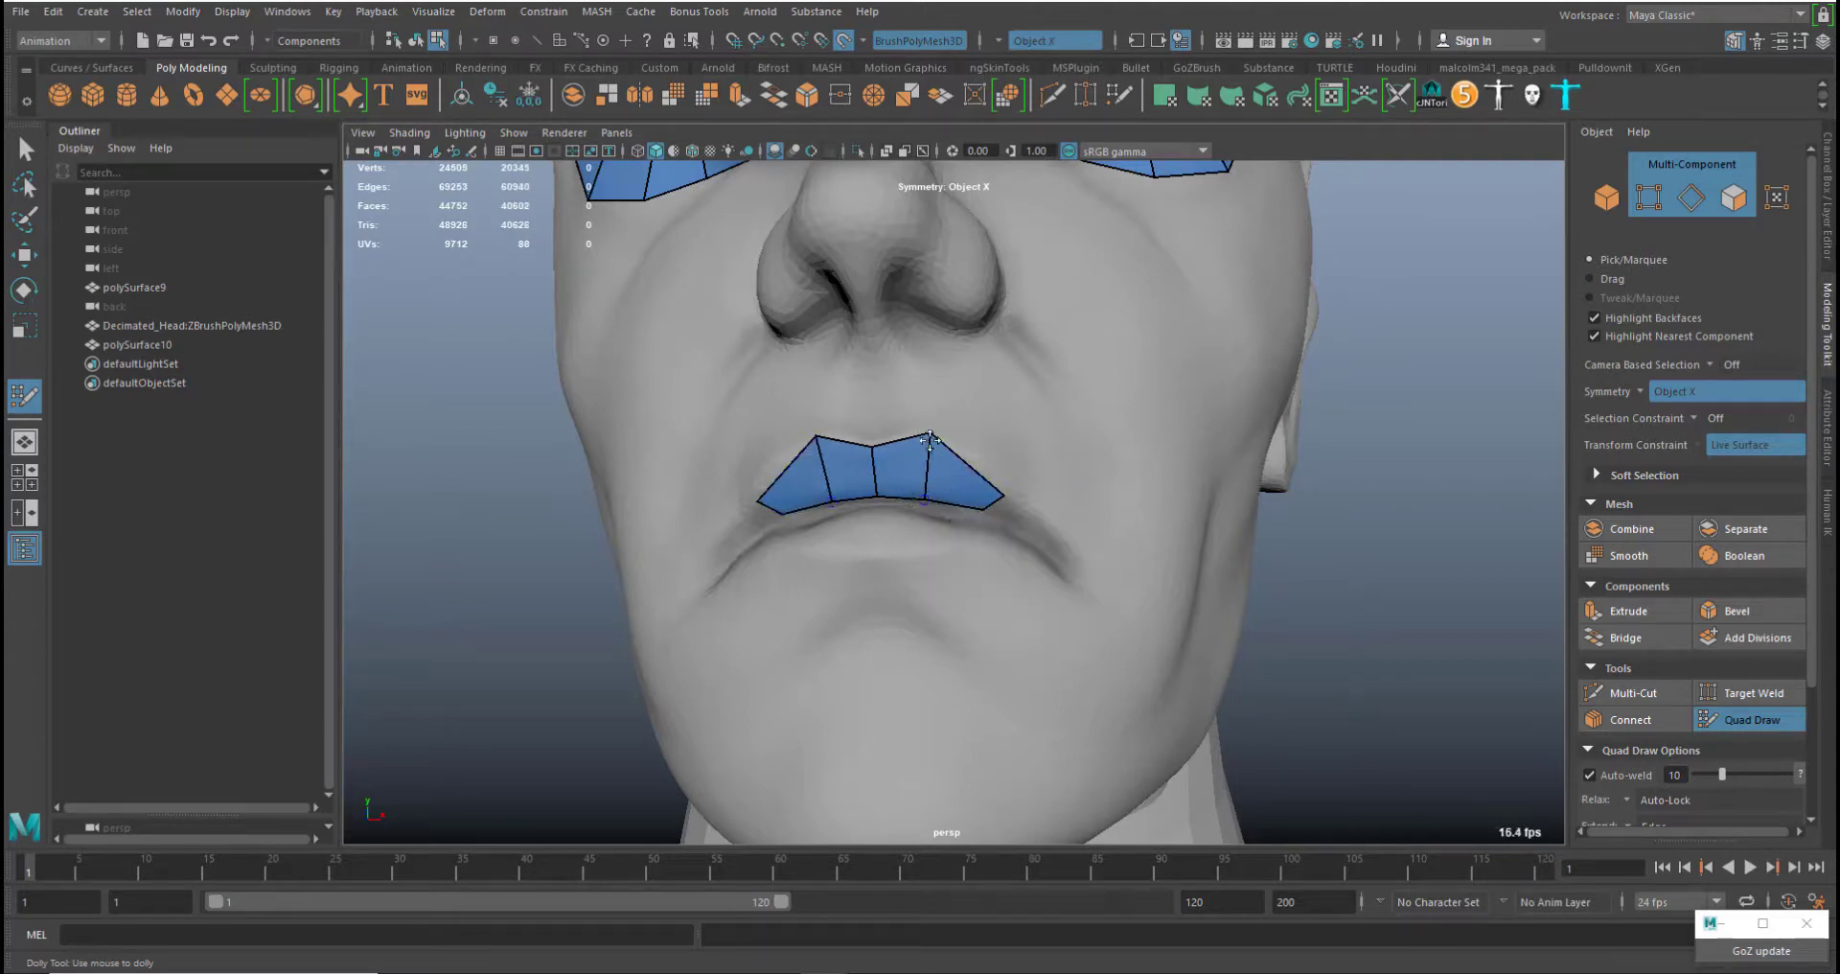
{"action": "middle_click_drag", "start_coordinate": [930, 439], "coordinate": [871, 447]}
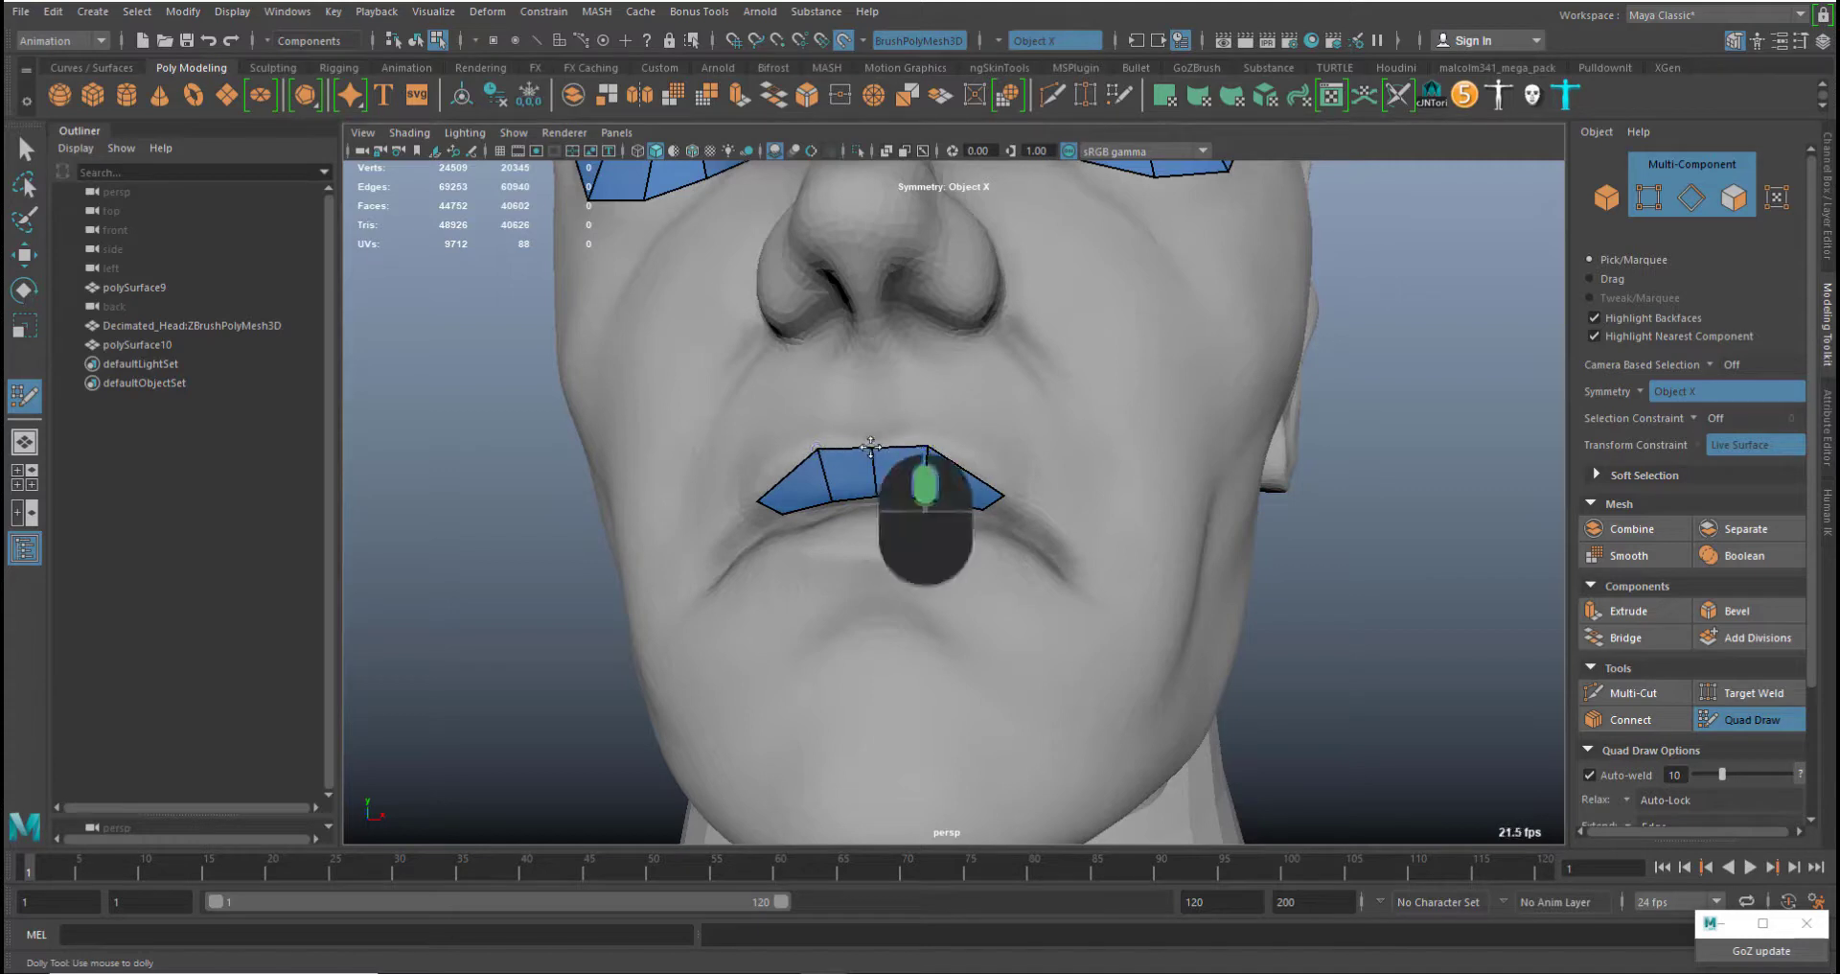
{"action": "left_click", "coordinate": [1023, 515], "text": "shift"}
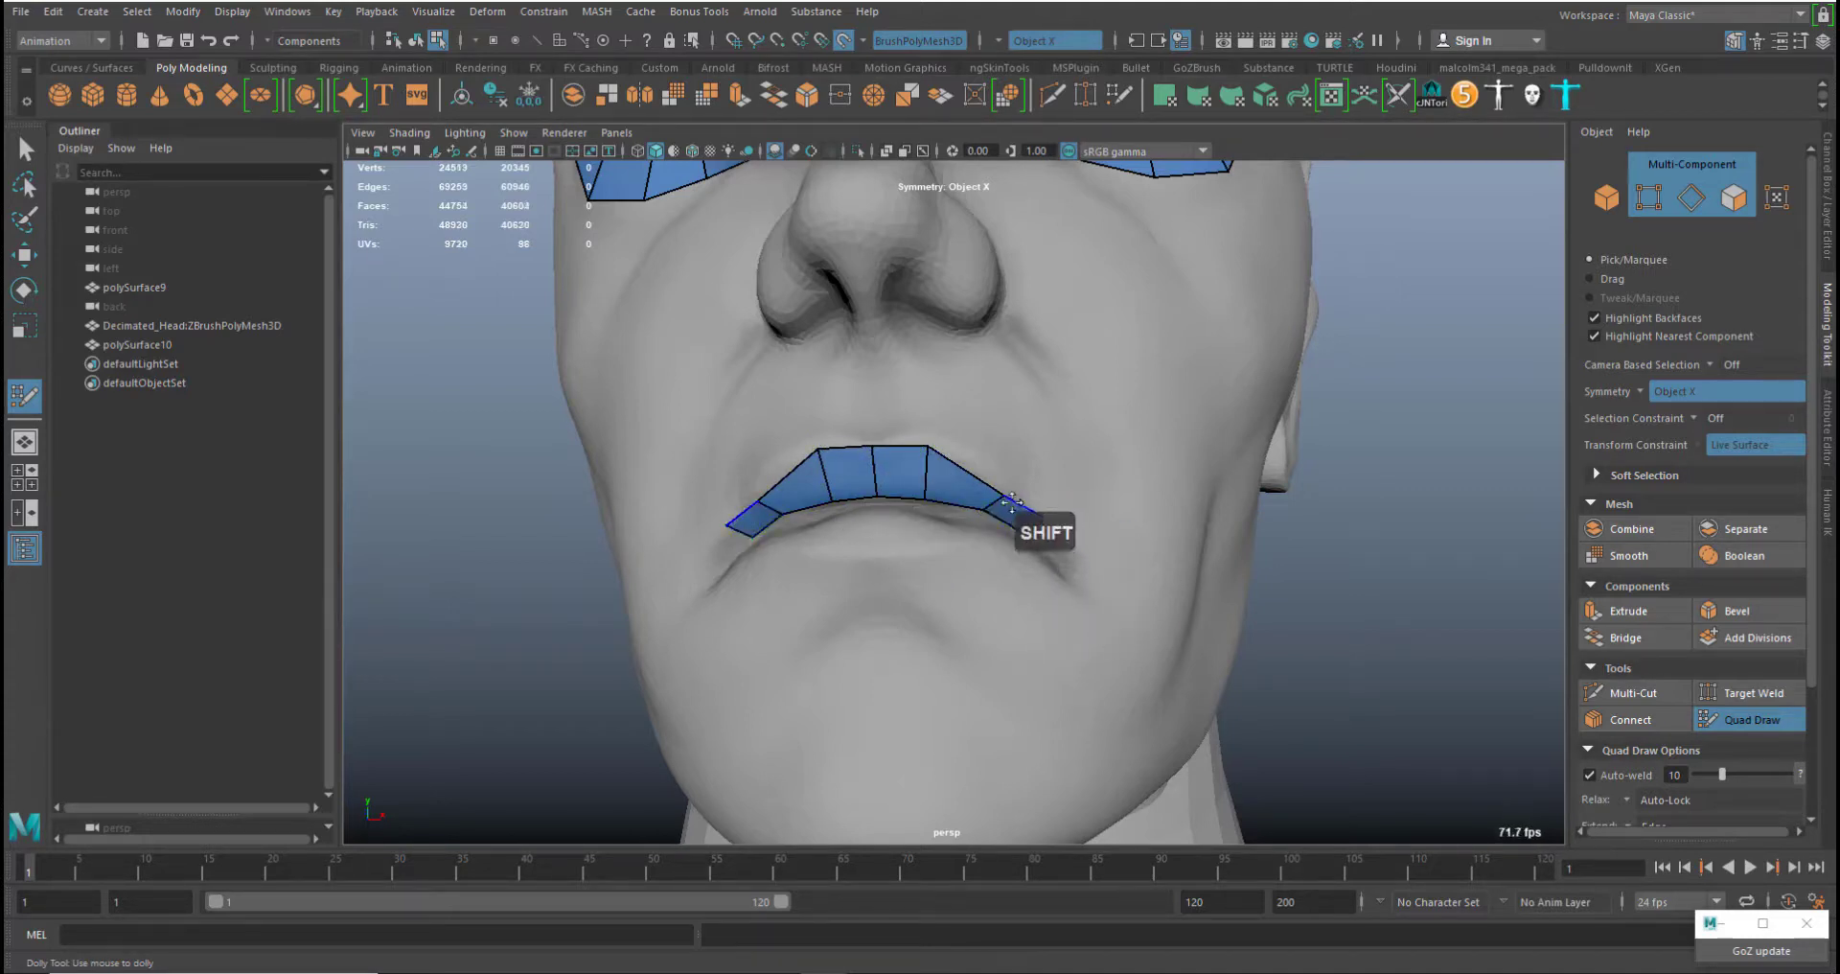
{"action": "middle_click_drag", "start_coordinate": [1004, 495], "coordinate": [1009, 485]}
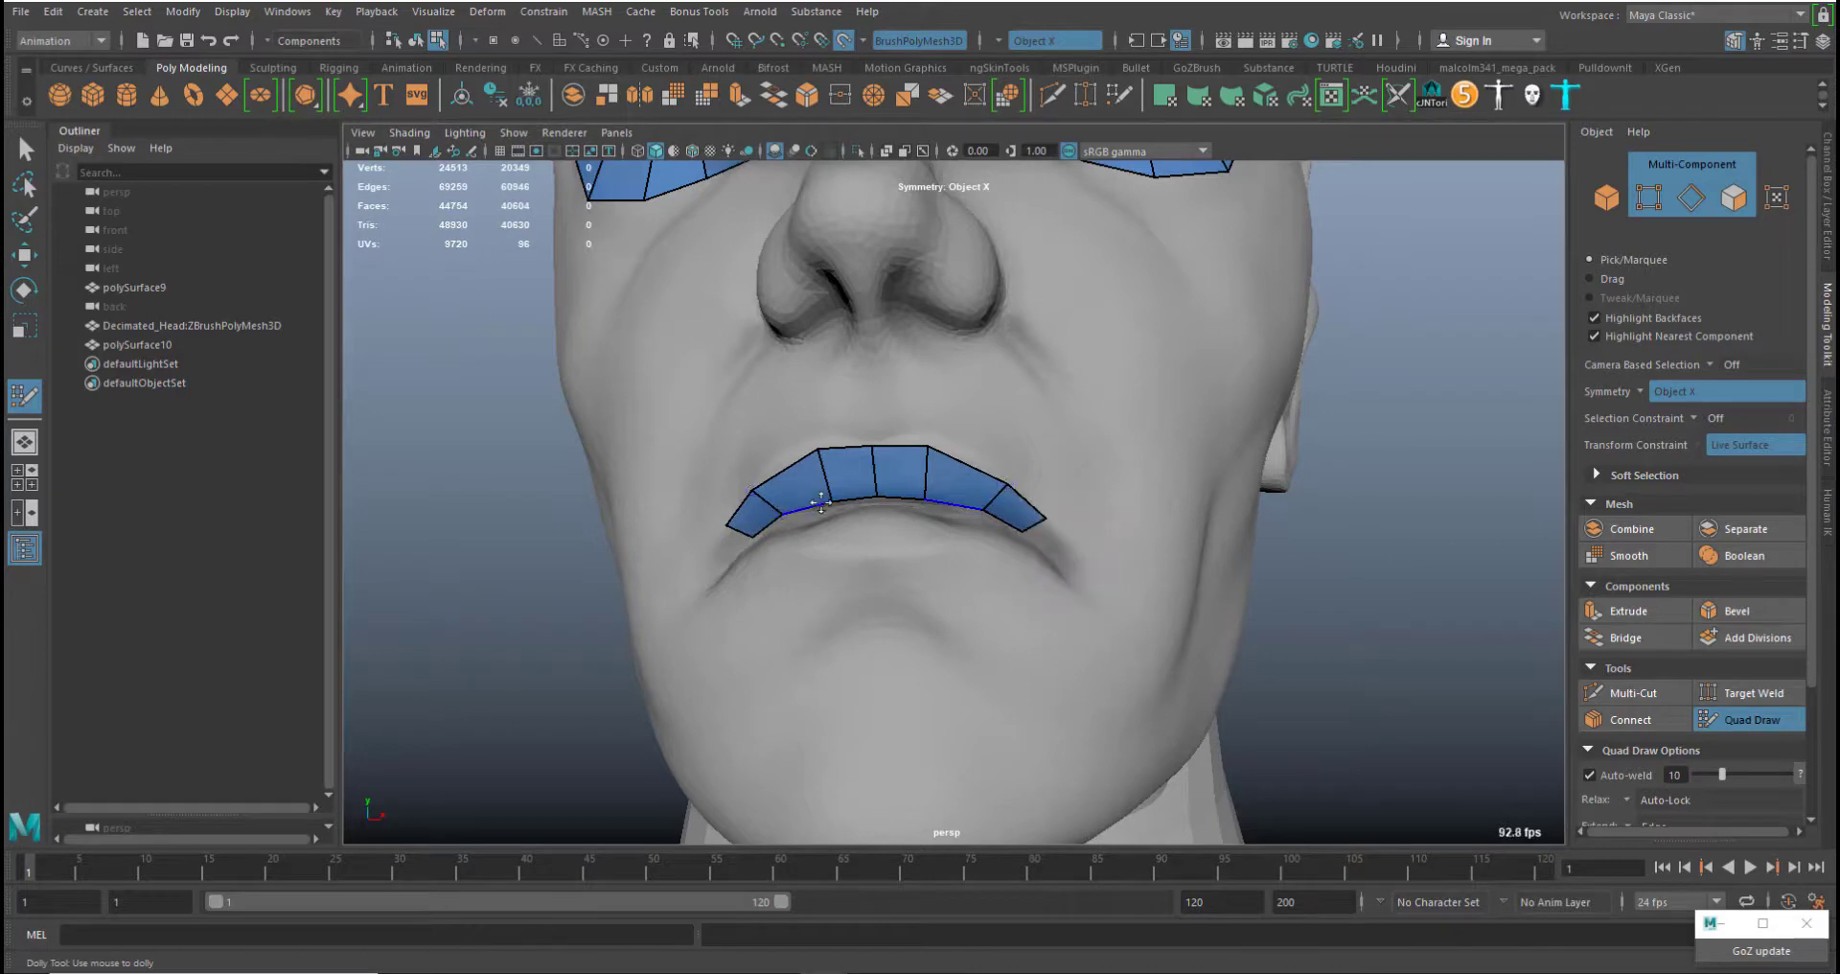
Extend the upper lip strip to the corner of the mouth with one more quad
{"action": "left_click_drag", "start_coordinate": [1008, 562], "coordinate": [929, 555], "text": "alt"}
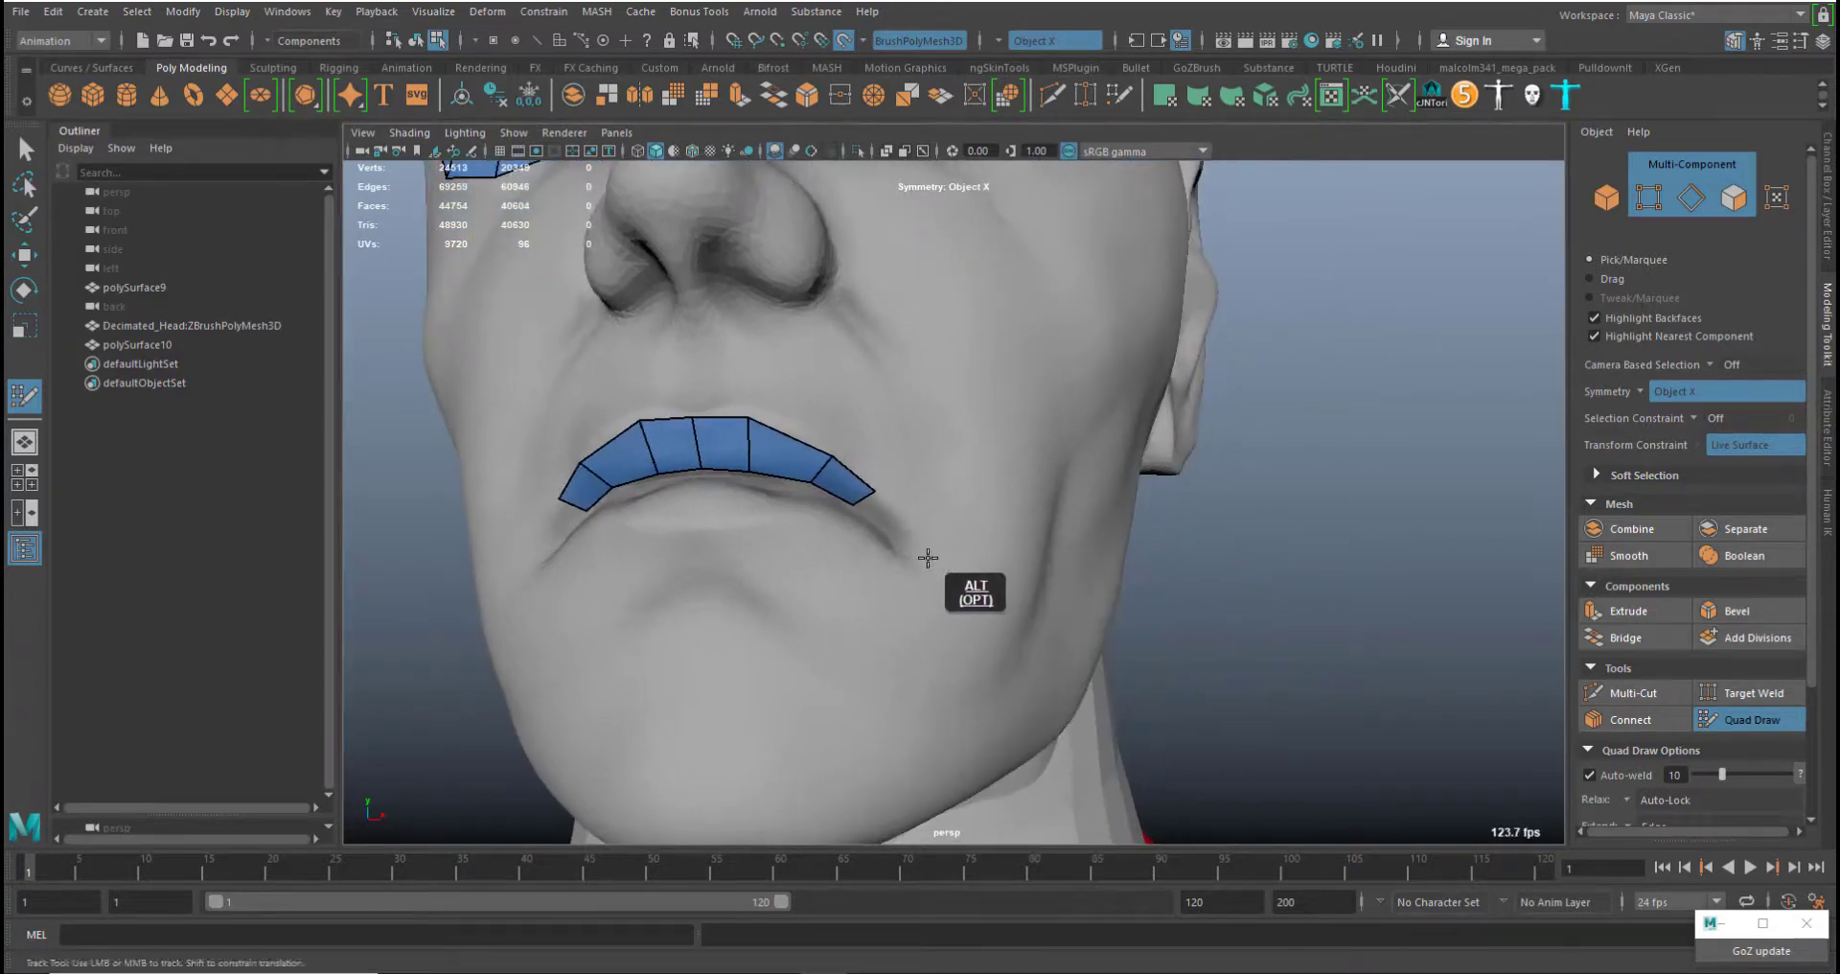
{"action": "right_click_drag", "start_coordinate": [872, 506], "coordinate": [912, 547], "text": "alt"}
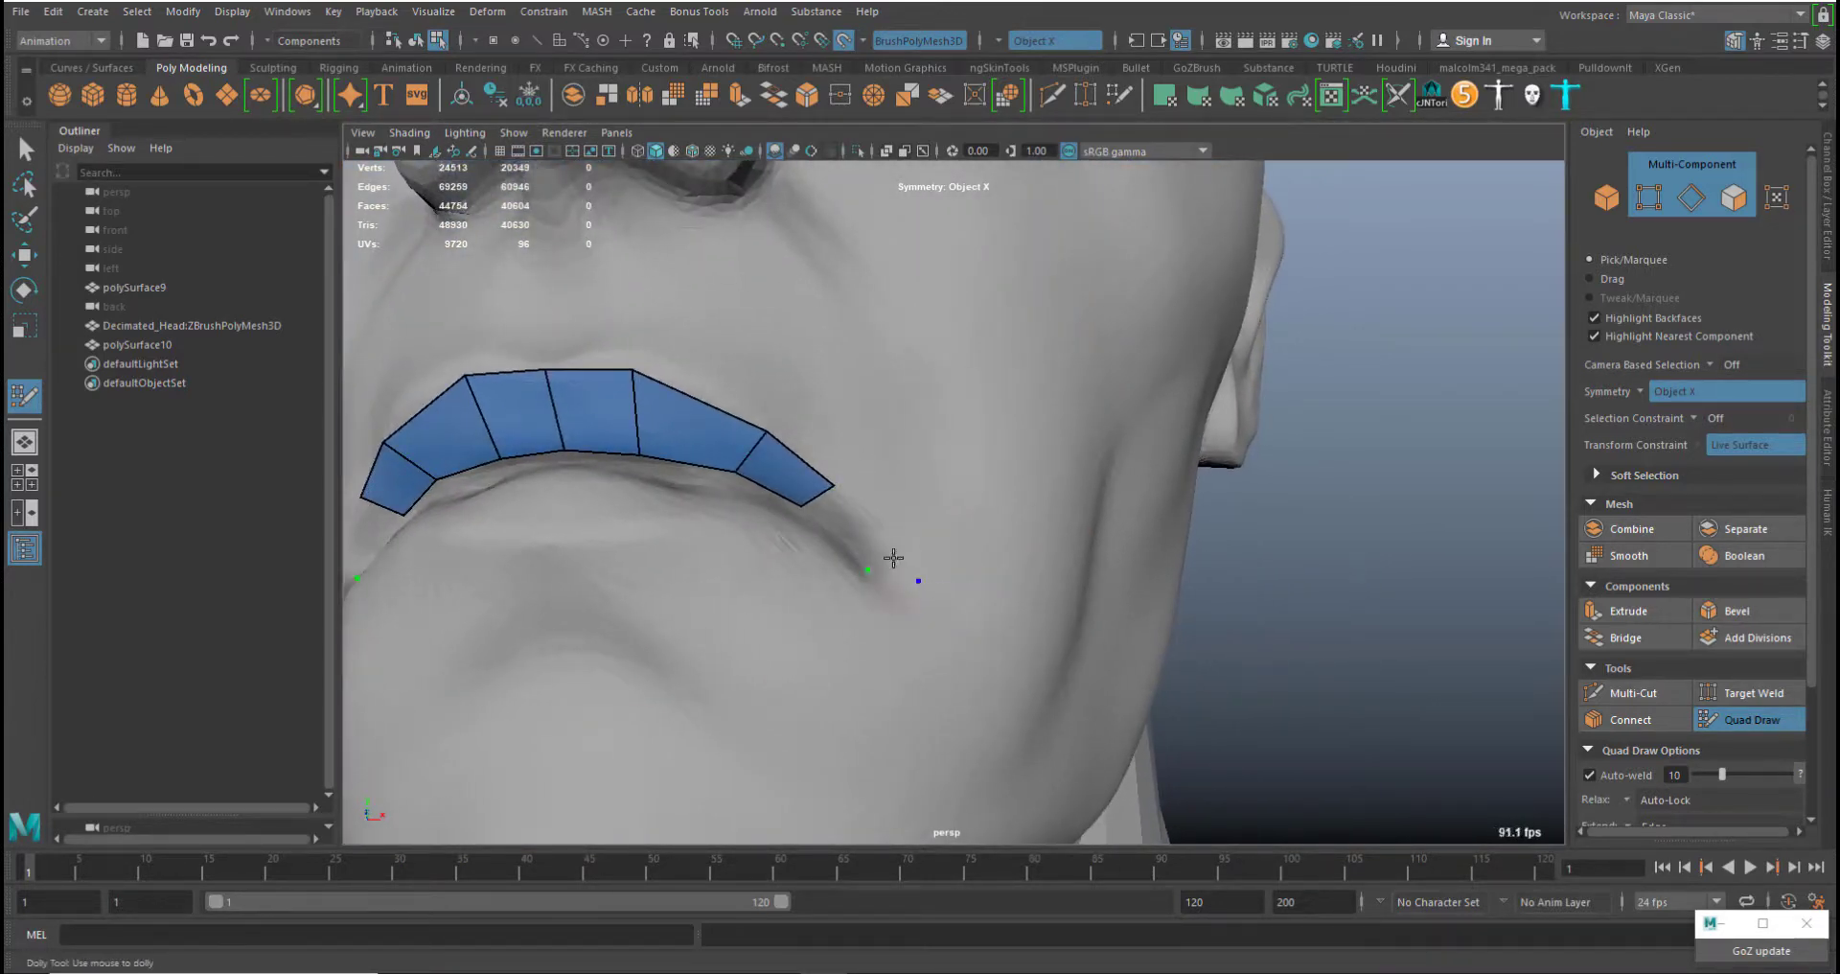
{"action": "left_click", "coordinate": [862, 534], "text": "shift"}
Place two points on the lower lip near the mouth corner, fill a quad to the upper strip's end, and adjust the corner vertices
{"action": "left_click", "coordinate": [796, 525]}
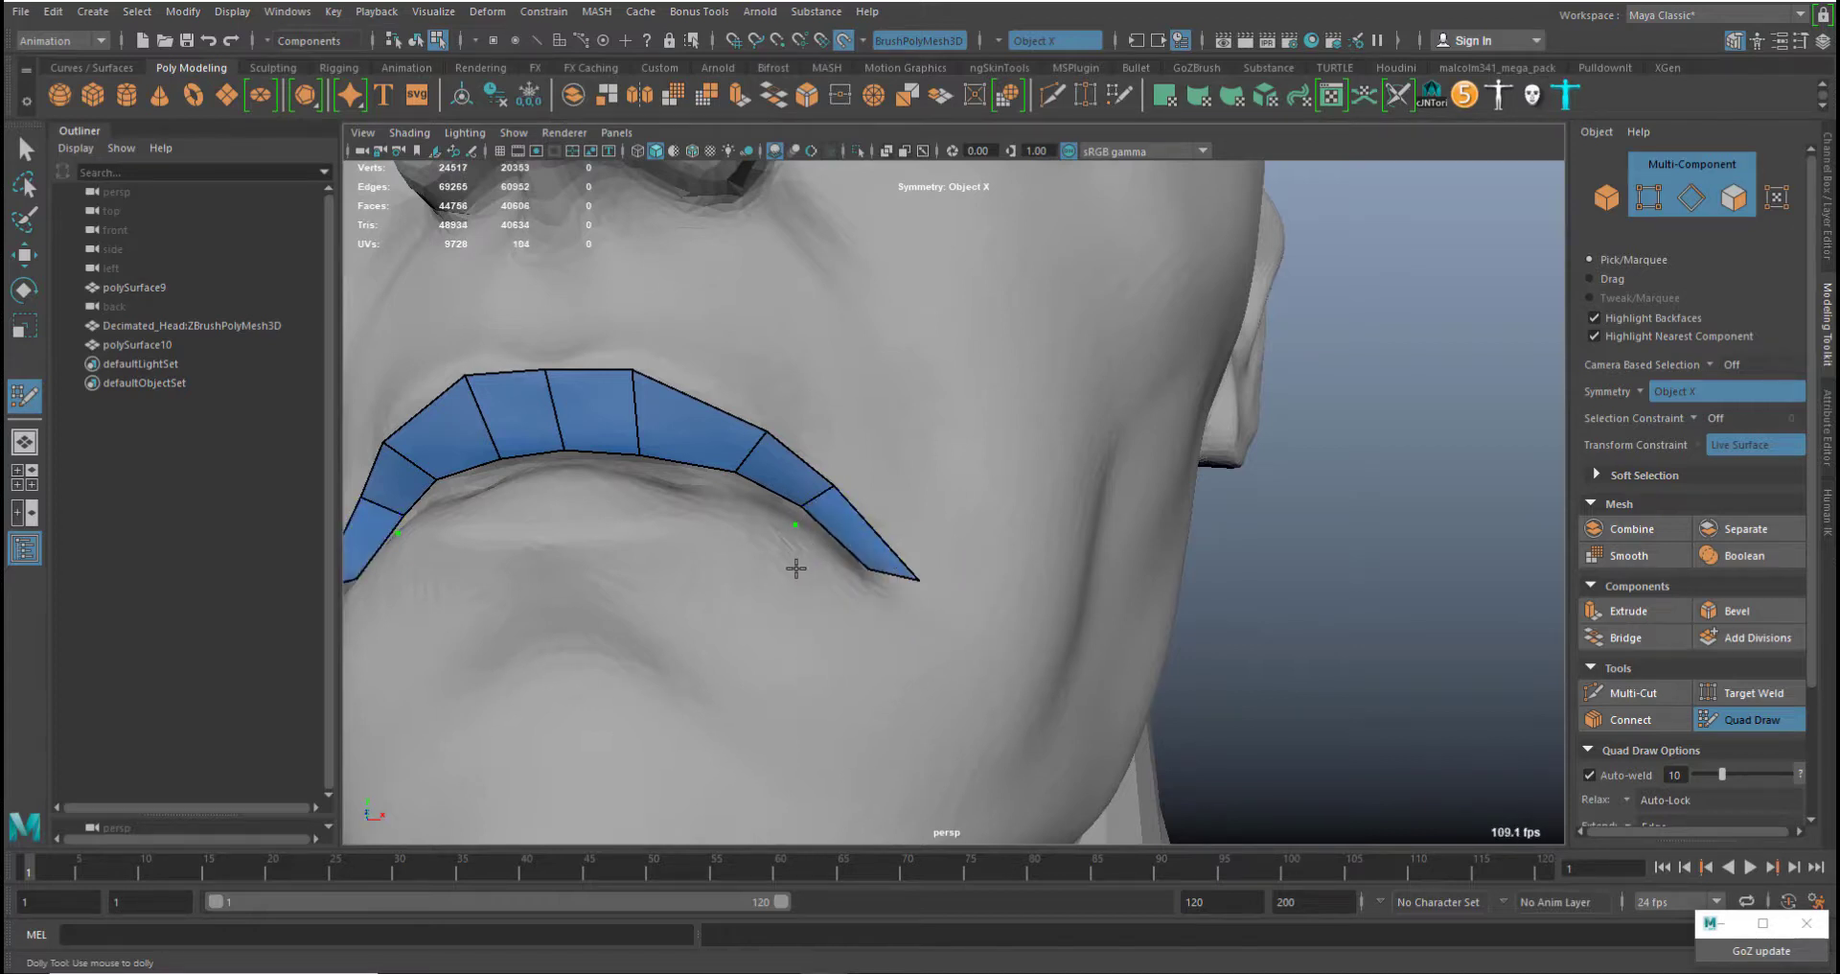
{"action": "left_click", "coordinate": [797, 568]}
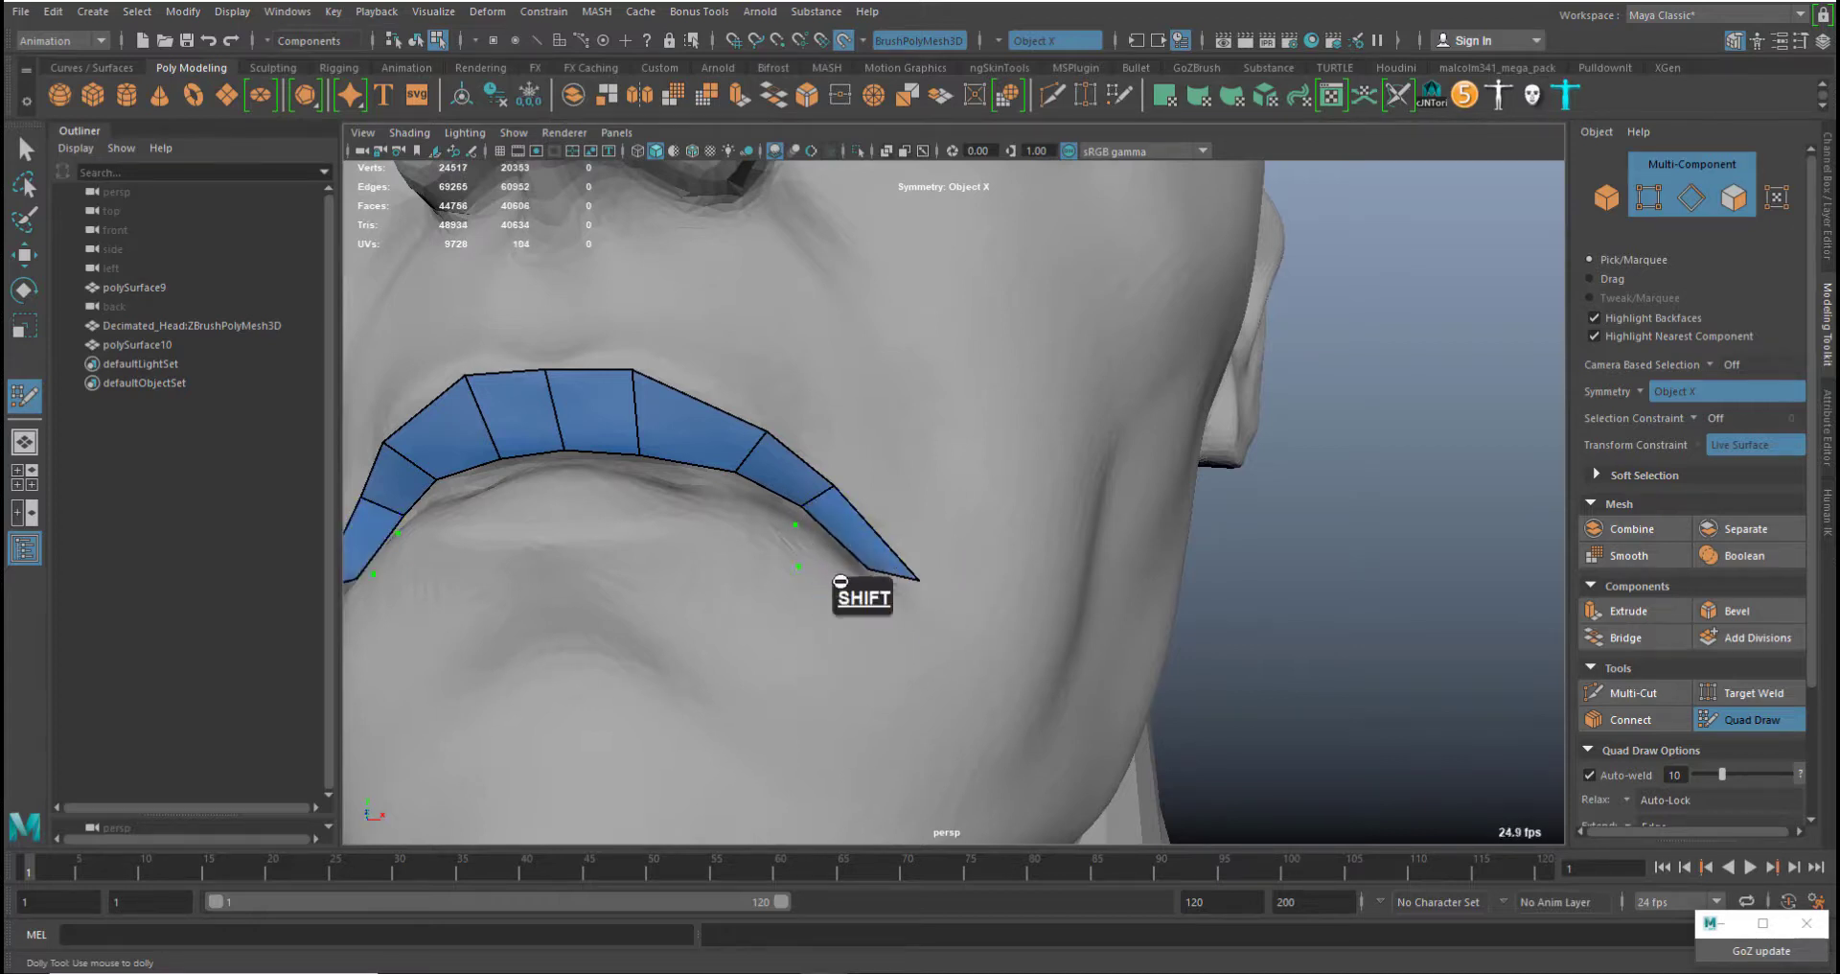
{"action": "left_click", "coordinate": [871, 569], "text": "shift"}
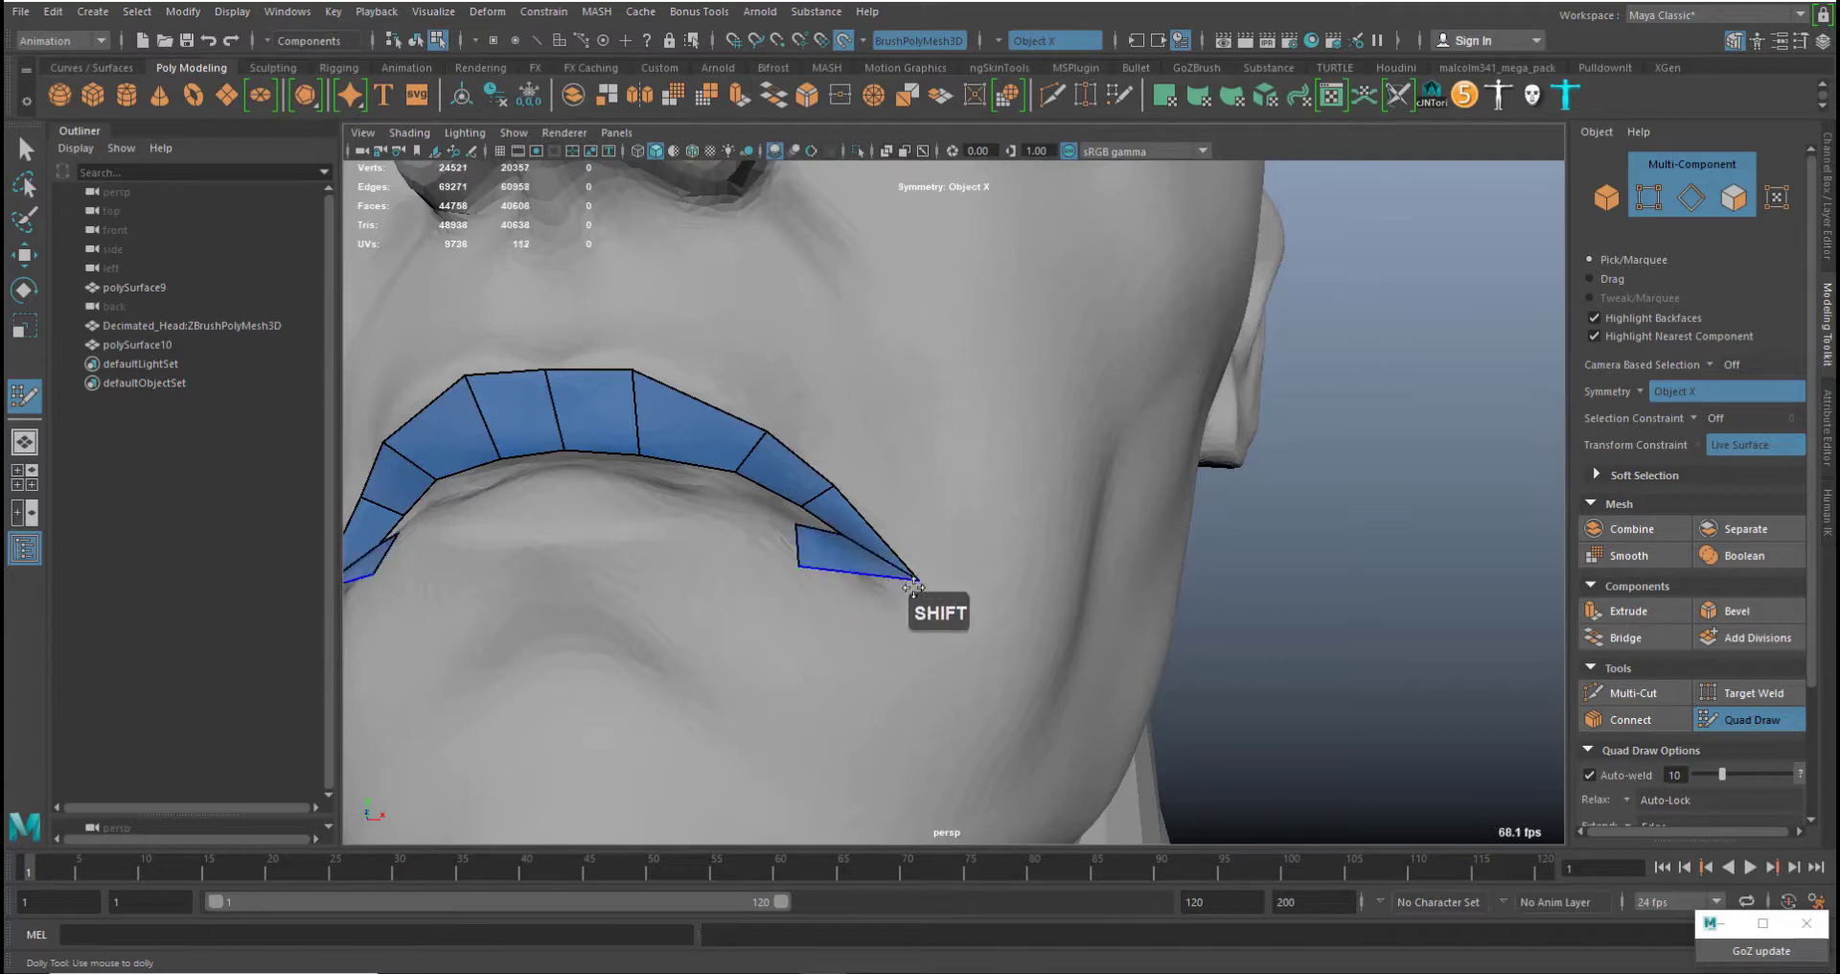
{"action": "middle_click_drag", "start_coordinate": [919, 586], "coordinate": [910, 600]}
{"action": "middle_click_drag", "start_coordinate": [846, 536], "coordinate": [804, 576]}
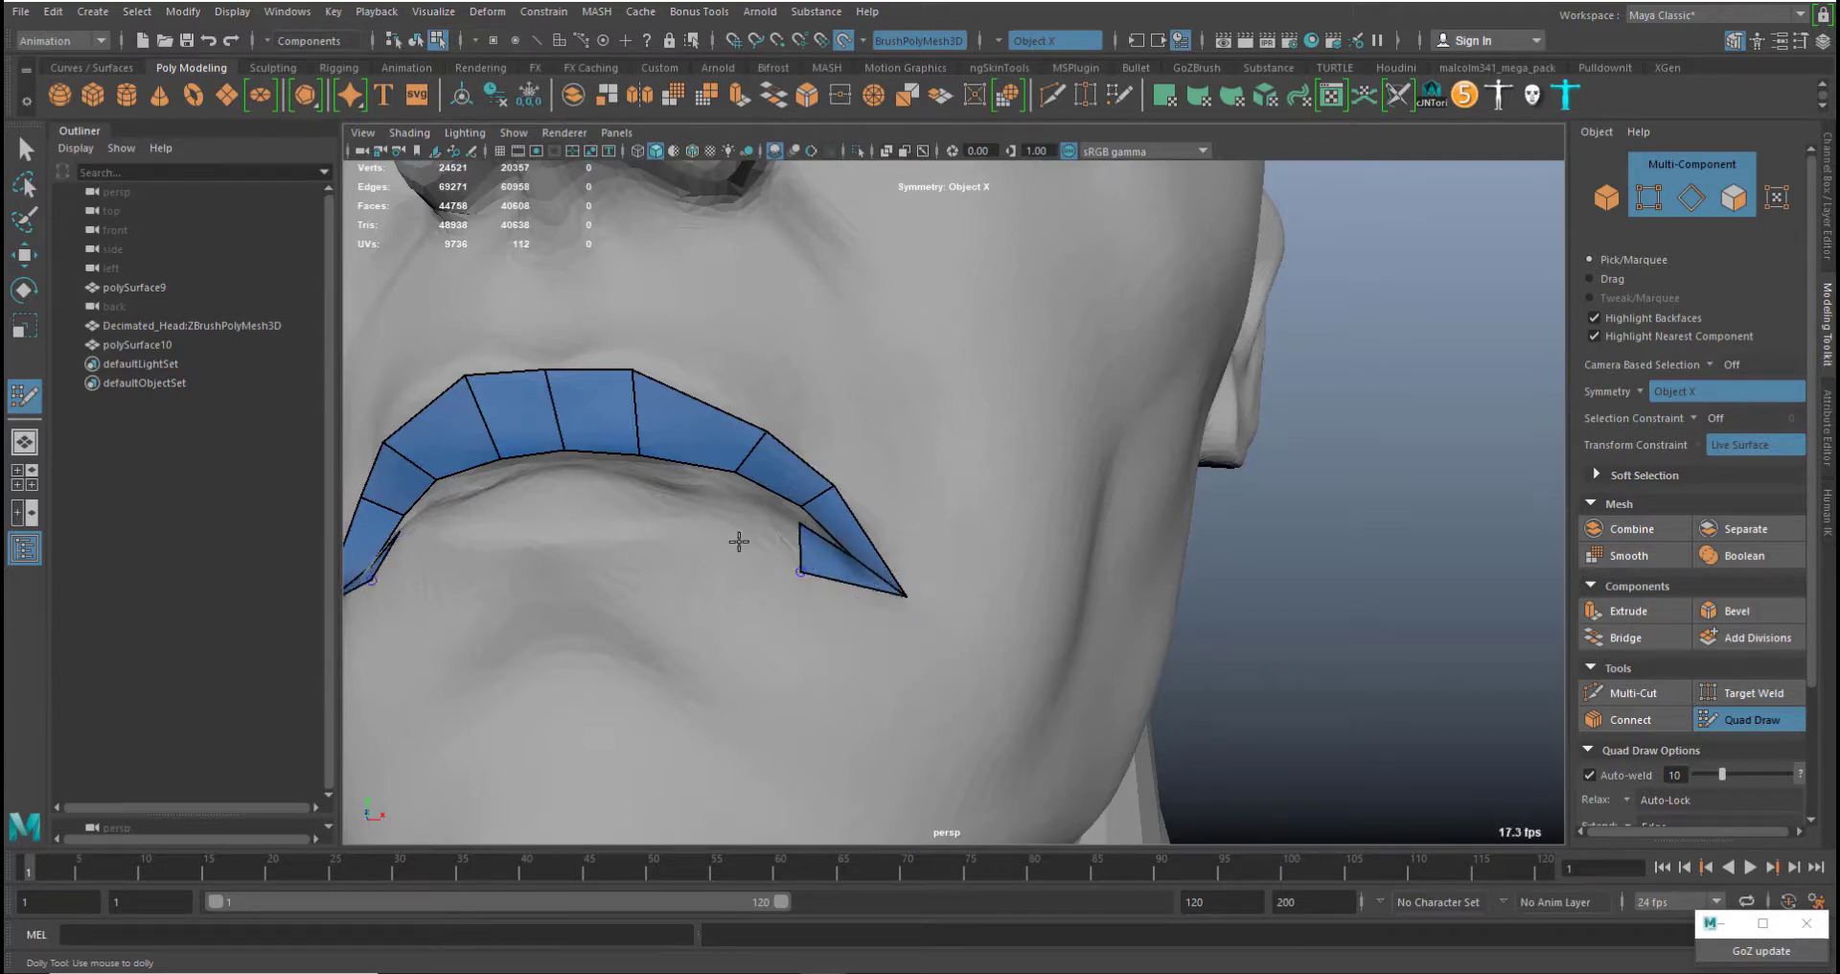
Extend the lower lip strip with two more quads from the mouth corner toward the center
{"action": "left_click", "coordinate": [732, 493]}
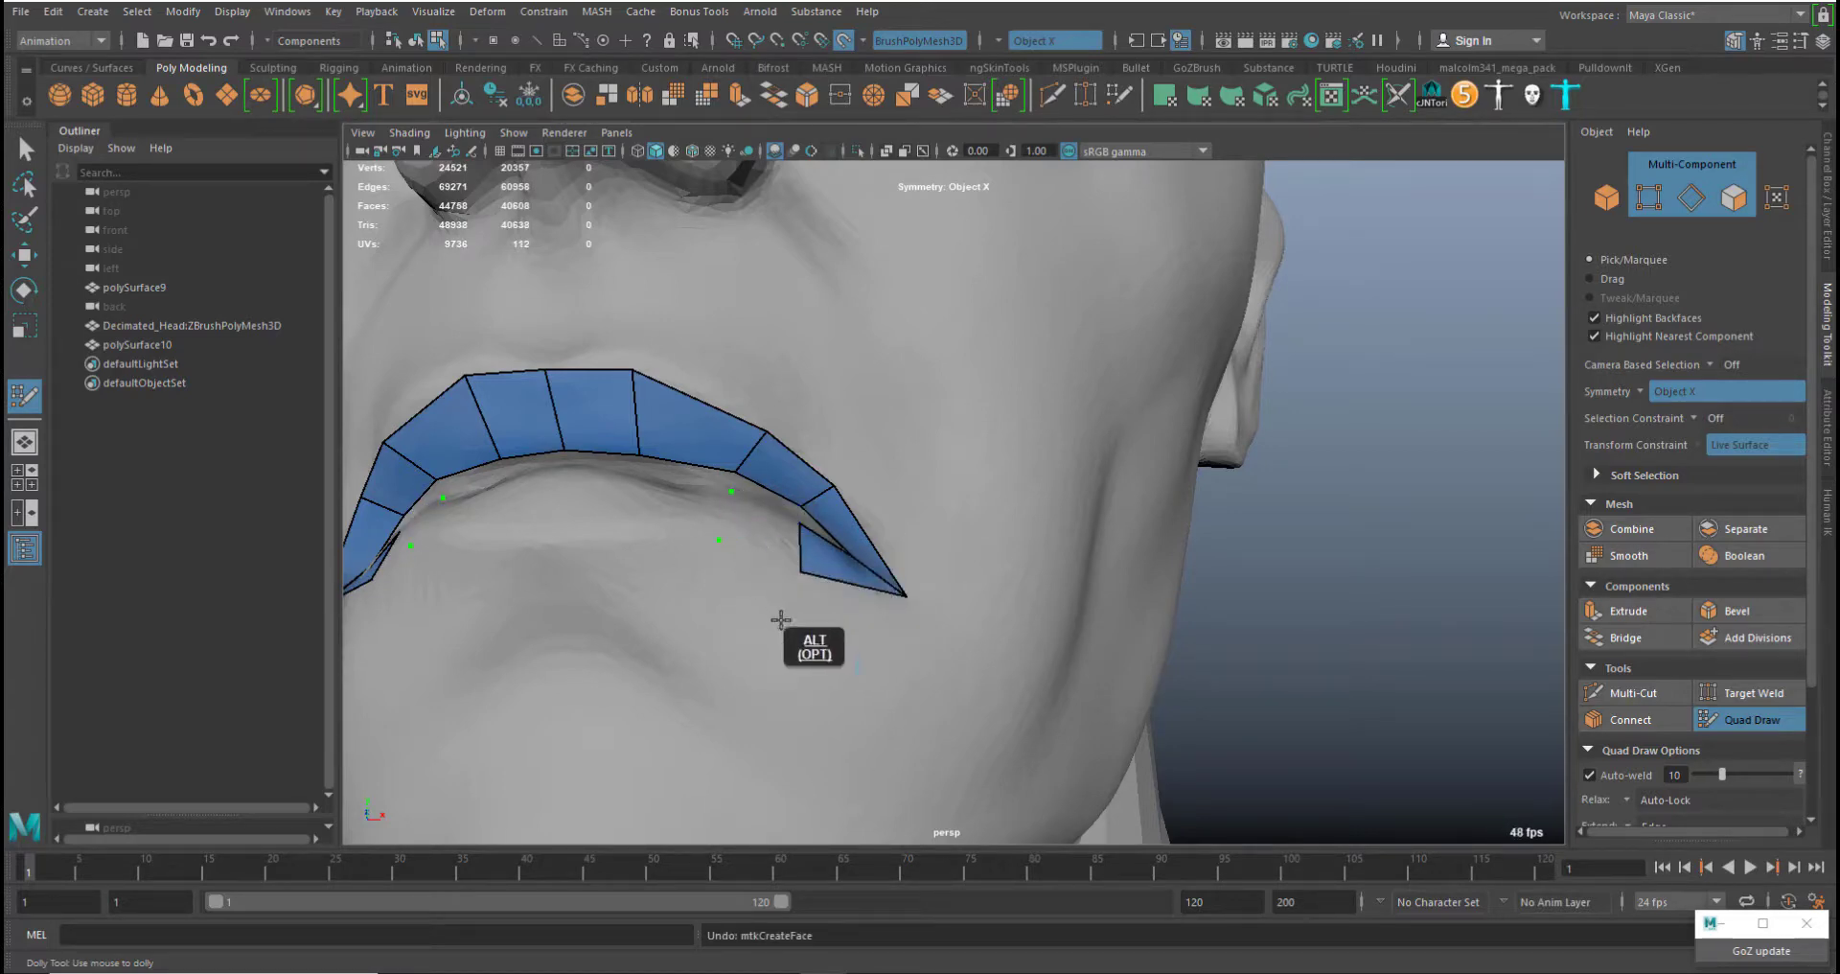
{"action": "left_click_drag", "start_coordinate": [780, 617], "coordinate": [764, 645], "text": "alt"}
{"action": "middle_click_drag", "start_coordinate": [764, 646], "coordinate": [843, 496], "text": "alt"}
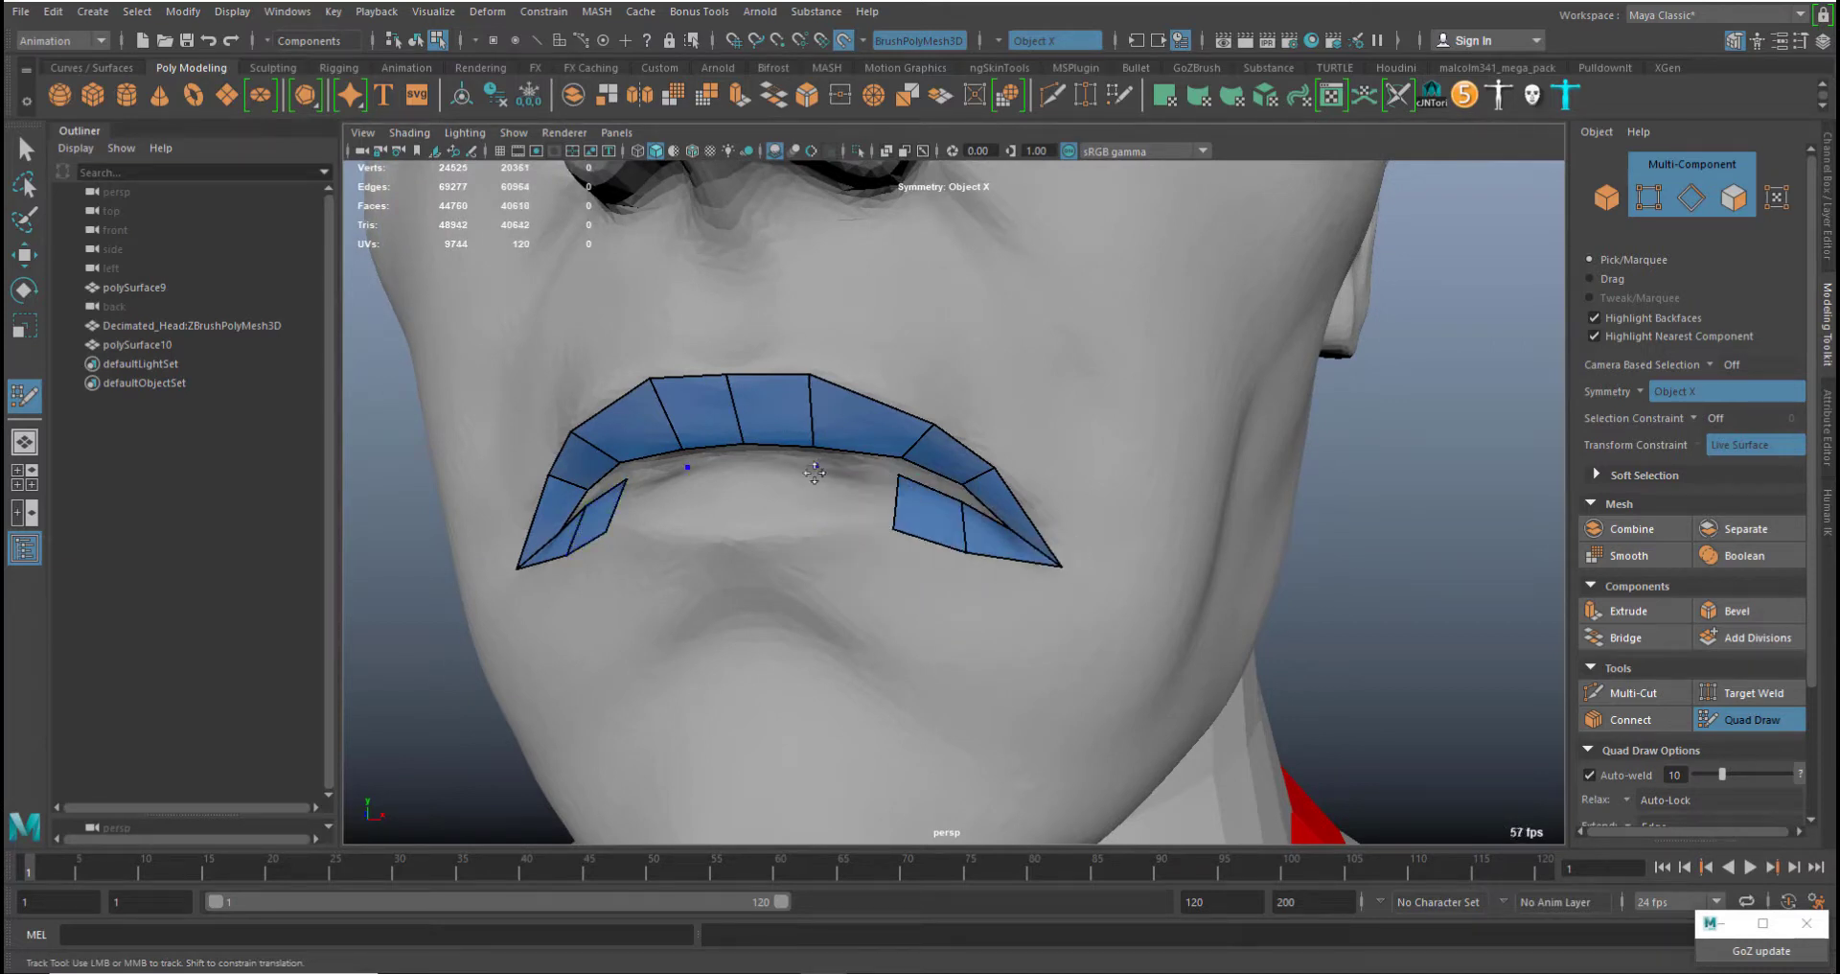
{"action": "left_click", "coordinate": [812, 526]}
{"action": "left_click", "coordinate": [848, 500], "text": "shift"}
Place points on the lower lip's midline and fill the central quads, undoing the face misconnected to the upper lip
{"action": "left_click", "coordinate": [745, 463]}
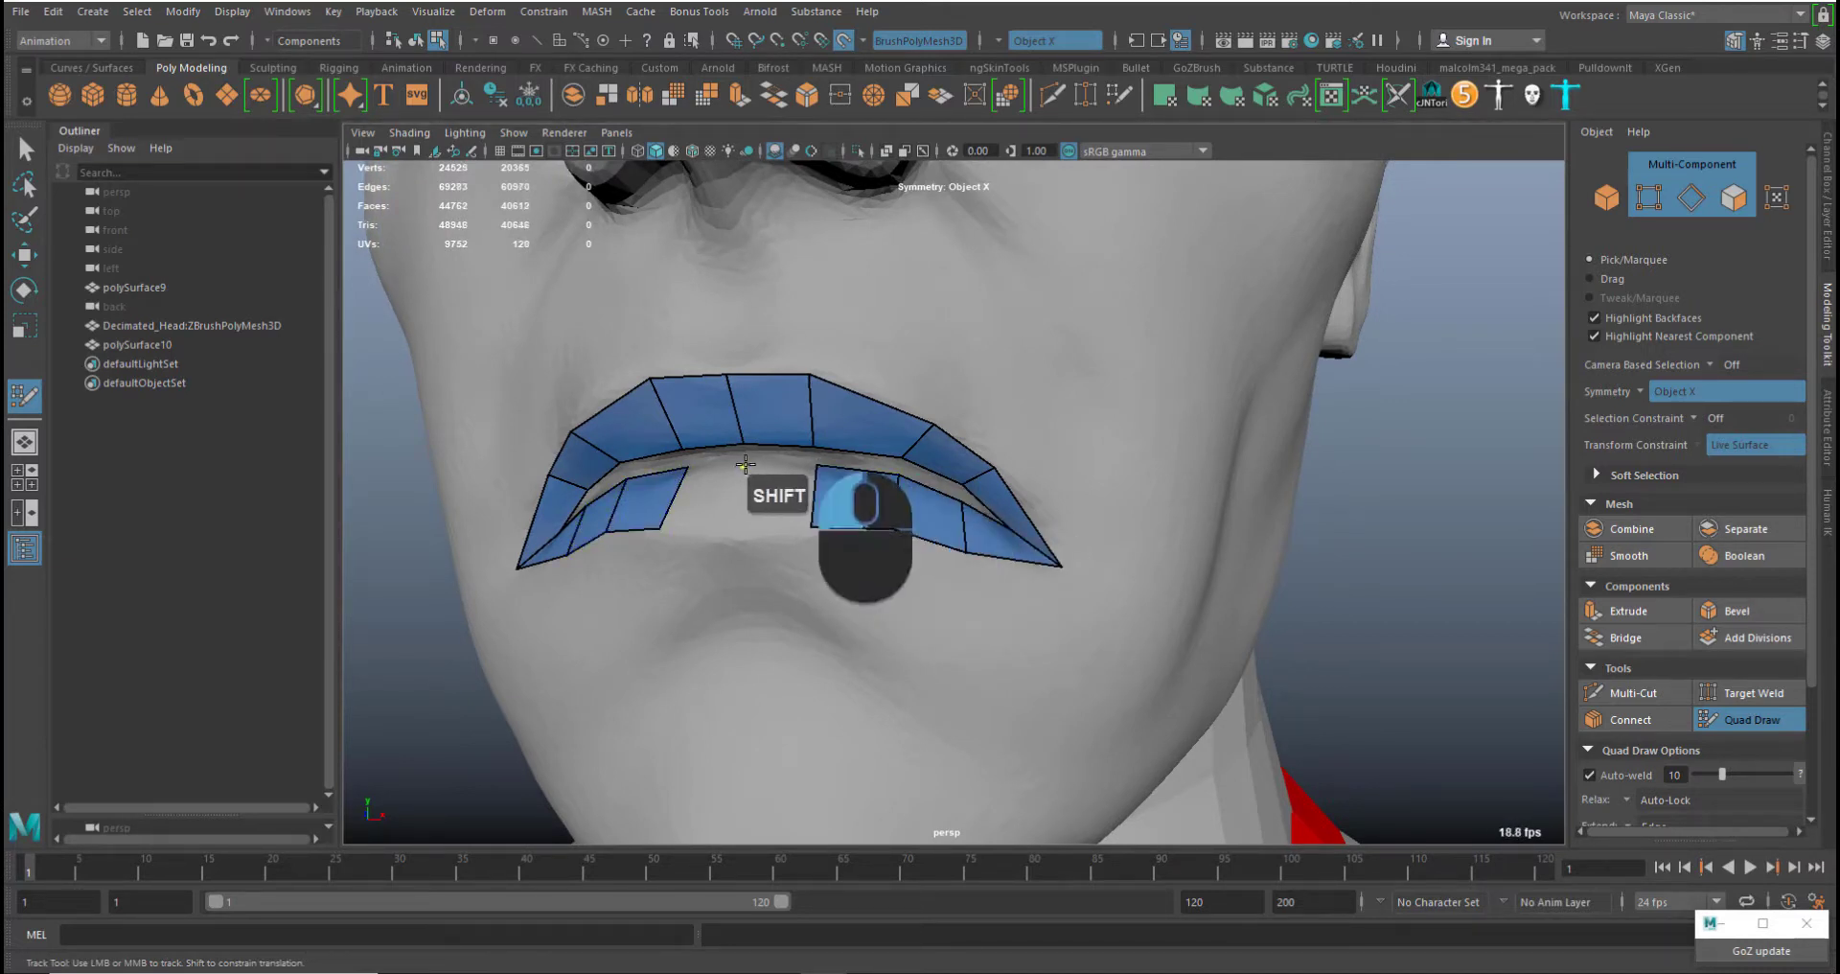
{"action": "left_click", "coordinate": [767, 479], "text": "shift"}
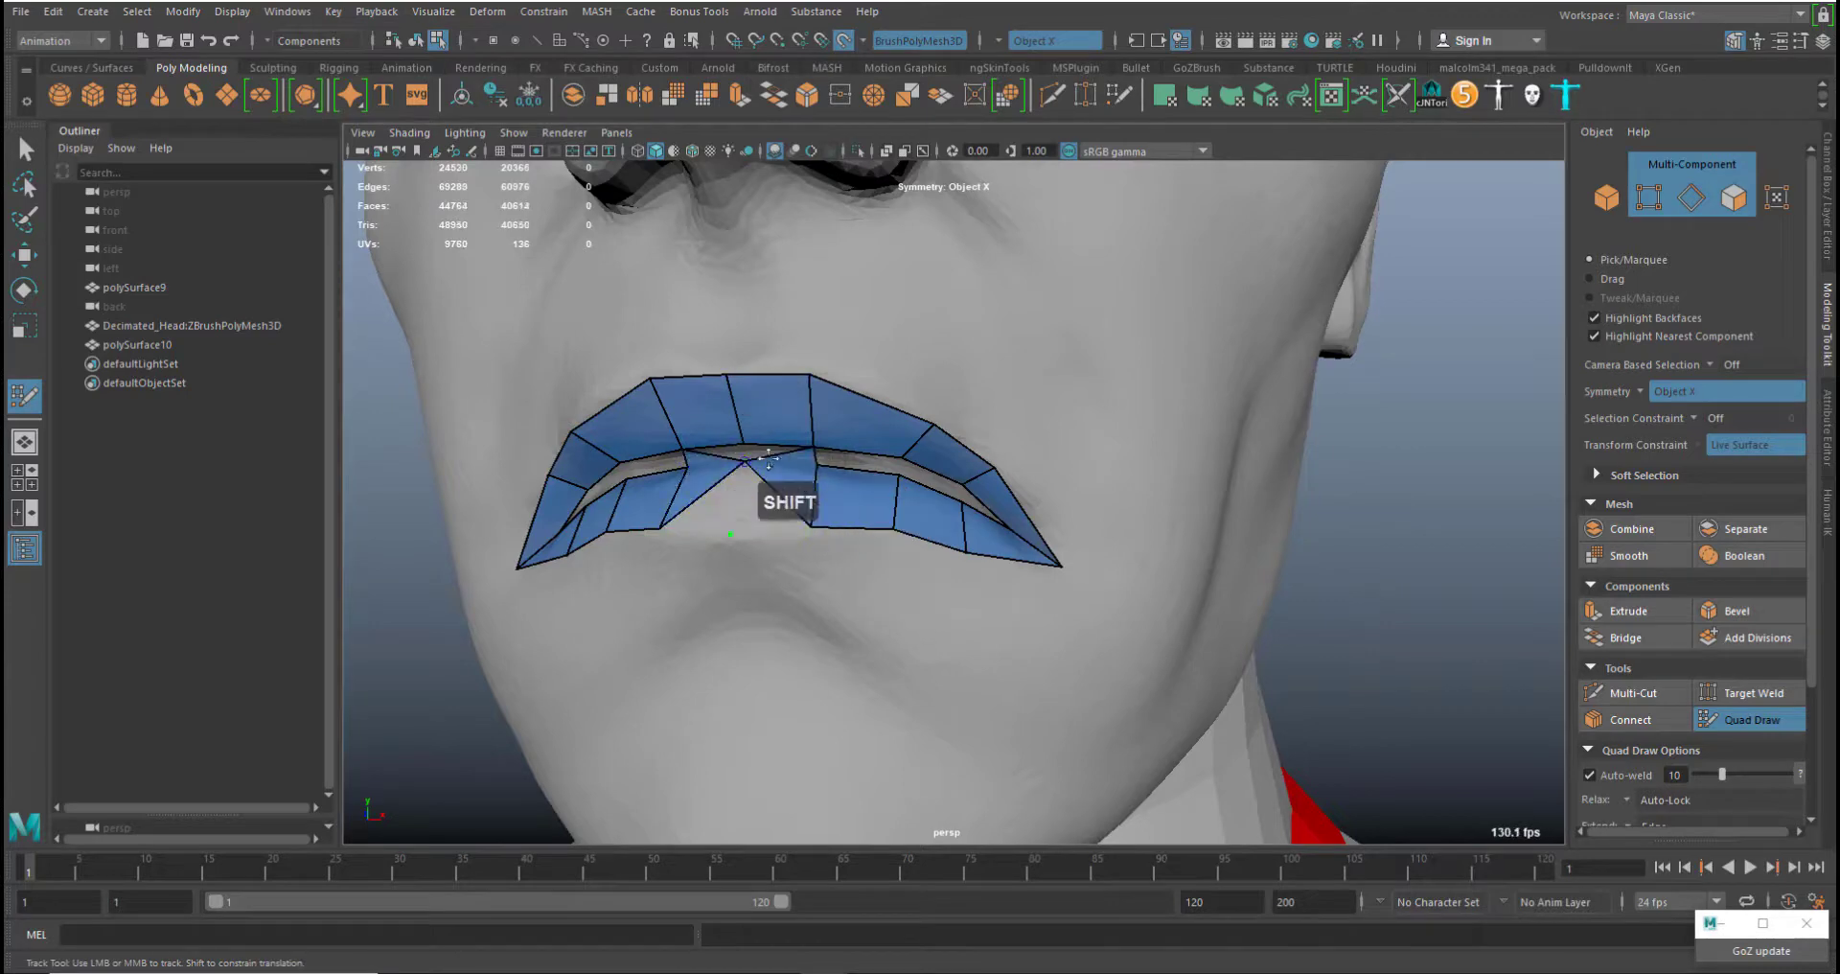
{"action": "key", "text": "ctrl+z"}
{"action": "left_click", "coordinate": [769, 512], "text": "shift"}
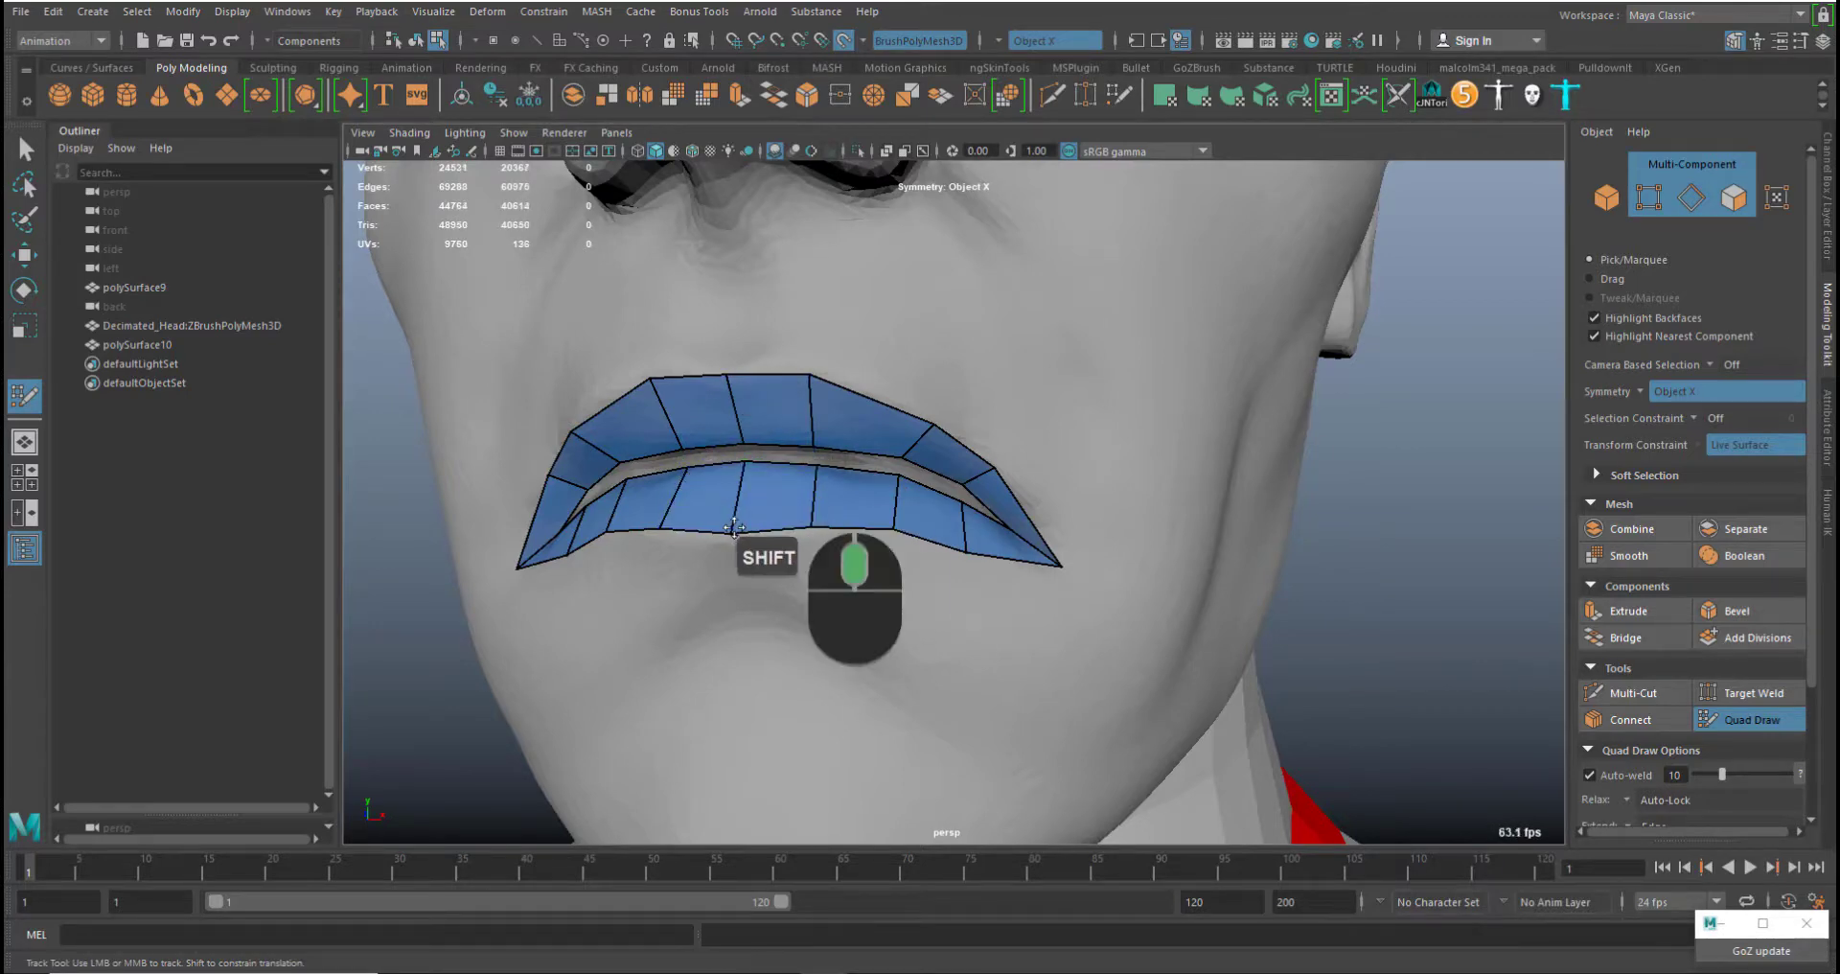
Reposition the vertices at the mouth corner and along the nearby lower lip to refine the lip loop
{"action": "scroll", "coordinate": [857, 575], "scroll_direction": "down", "scroll_amount": 6}
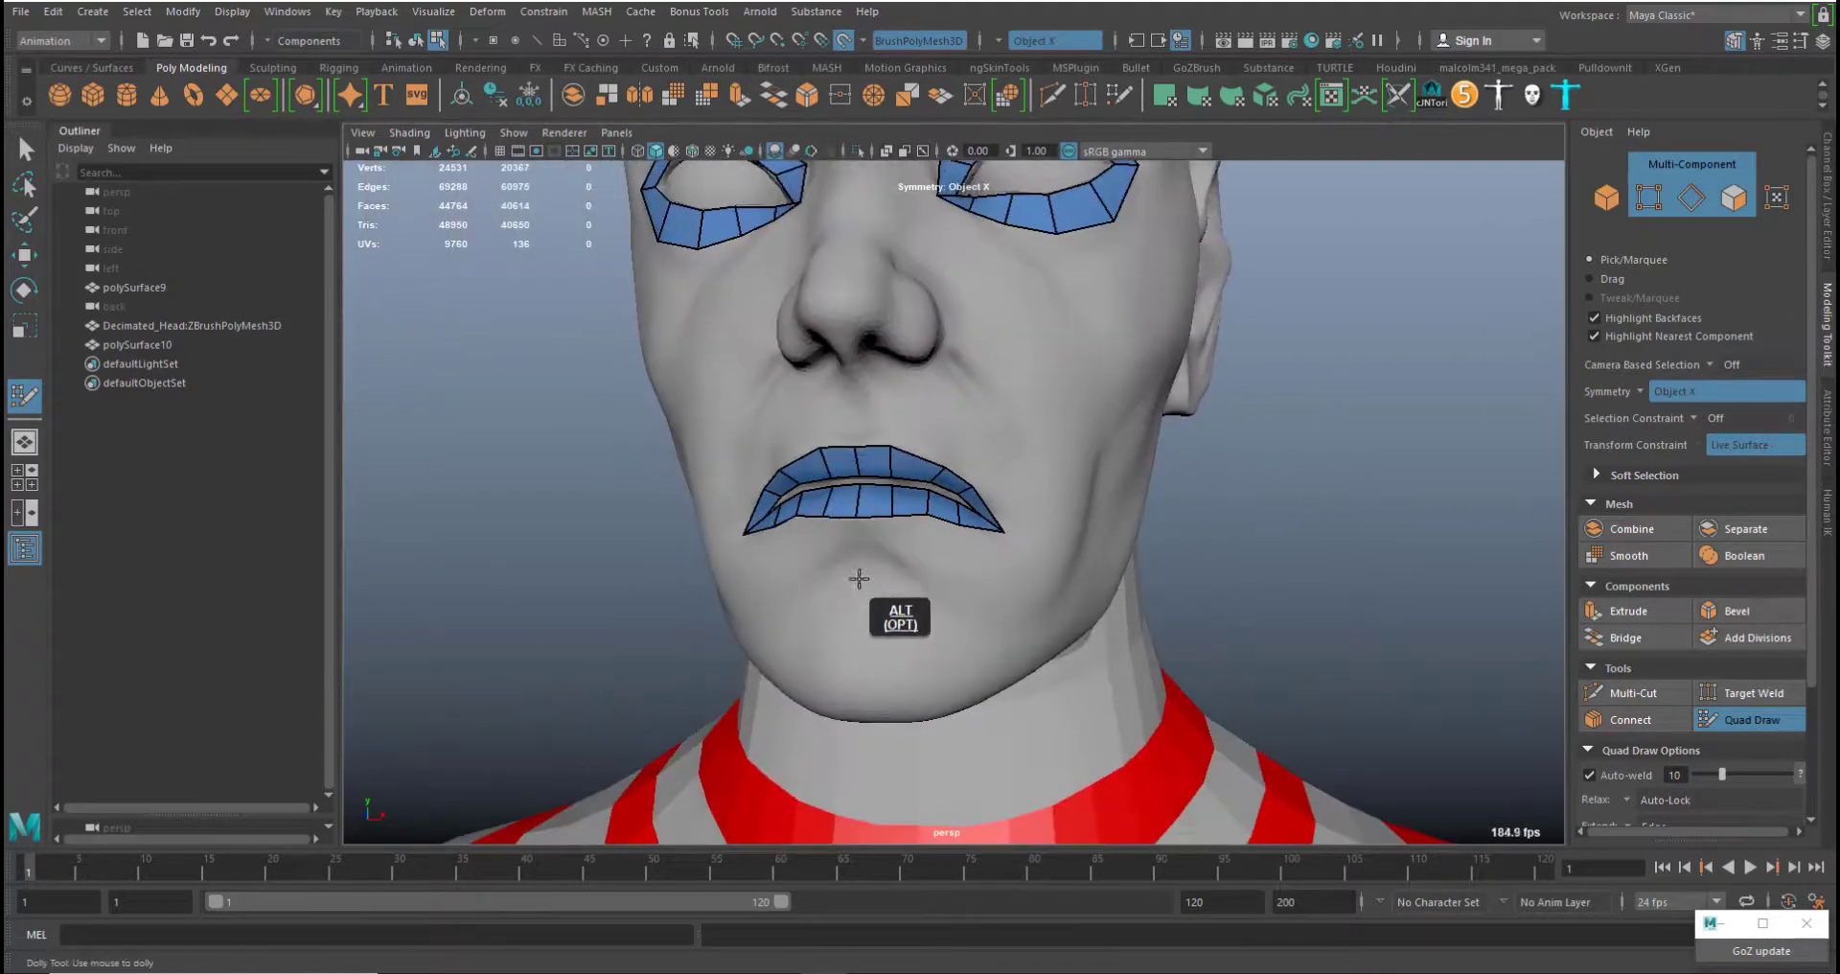
{"action": "left_click_drag", "start_coordinate": [859, 575], "coordinate": [832, 355], "text": "alt"}
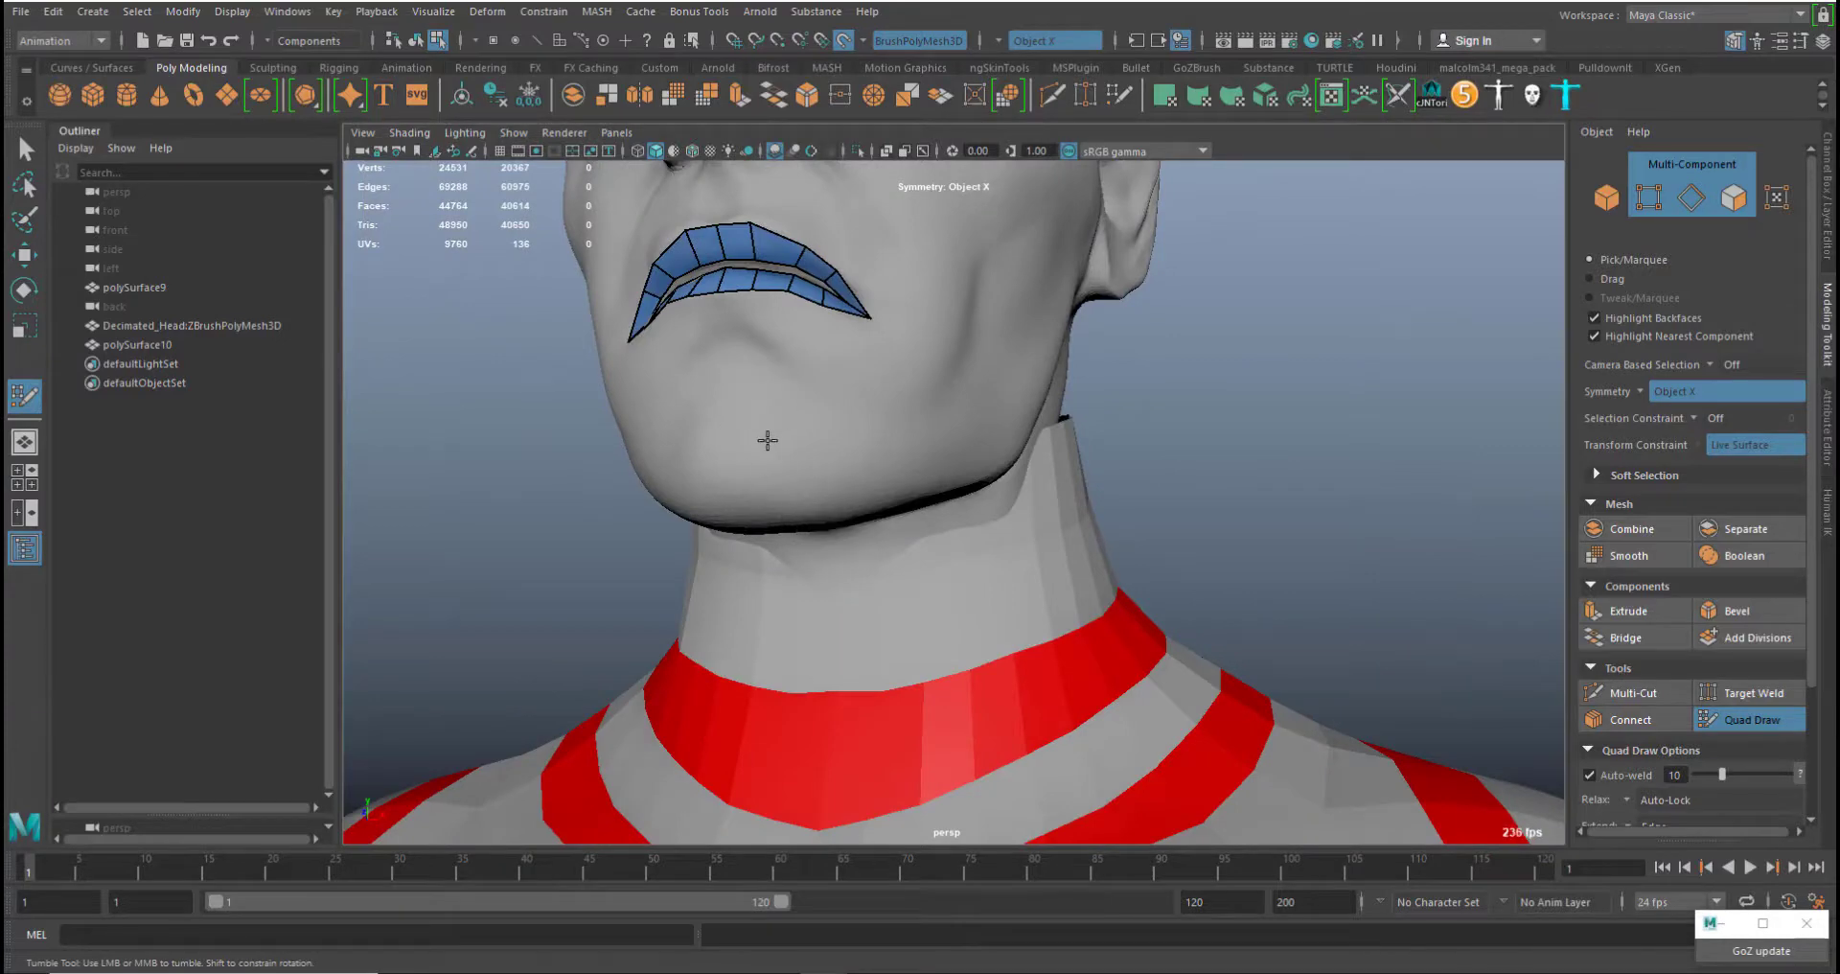
{"action": "middle_click_drag", "start_coordinate": [805, 452], "coordinate": [834, 505], "text": "alt"}
{"action": "scroll", "coordinate": [861, 541], "scroll_direction": "up", "scroll_amount": 5}
{"action": "left_click_drag", "start_coordinate": [862, 543], "coordinate": [879, 550], "text": "alt"}
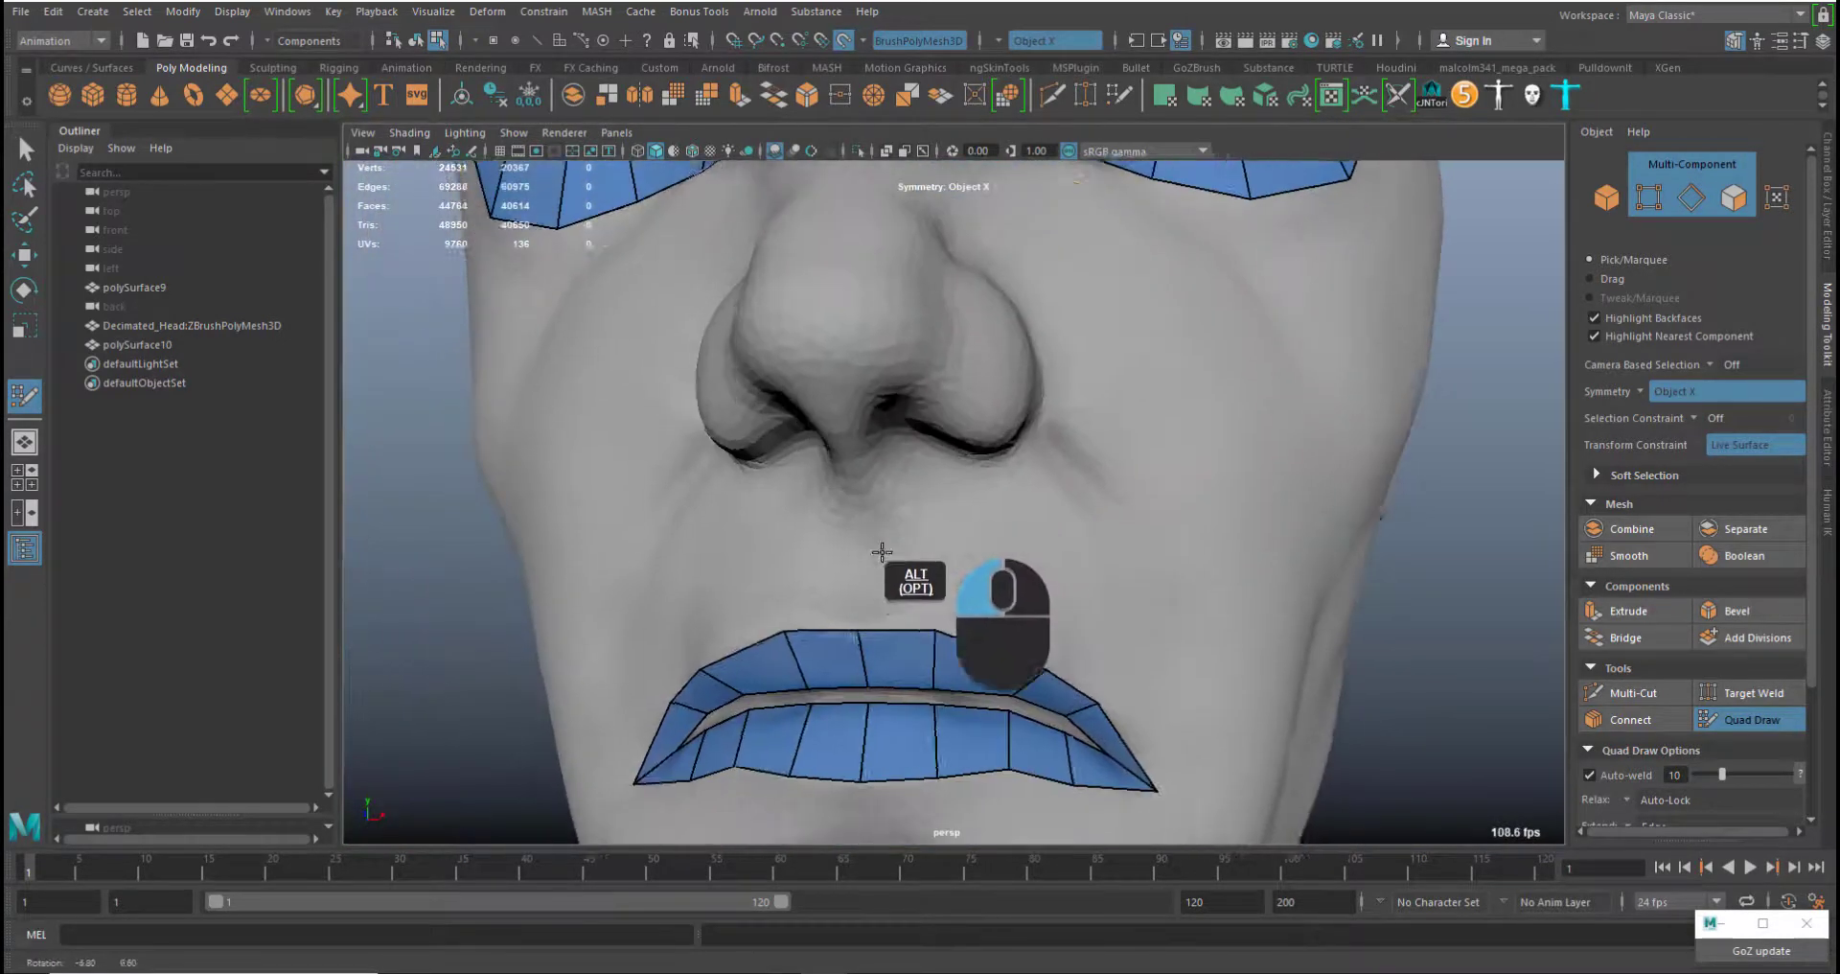
{"action": "middle_click_drag", "start_coordinate": [879, 550], "coordinate": [853, 571], "text": "alt"}
{"action": "mouse_move", "coordinate": [652, 662]}
{"action": "middle_mouse_down"}
{"action": "mouse_move", "coordinate": [663, 651]}
{"action": "mouse_move", "coordinate": [610, 697]}
{"action": "mouse_move", "coordinate": [628, 678]}
{"action": "middle_mouse_up"}
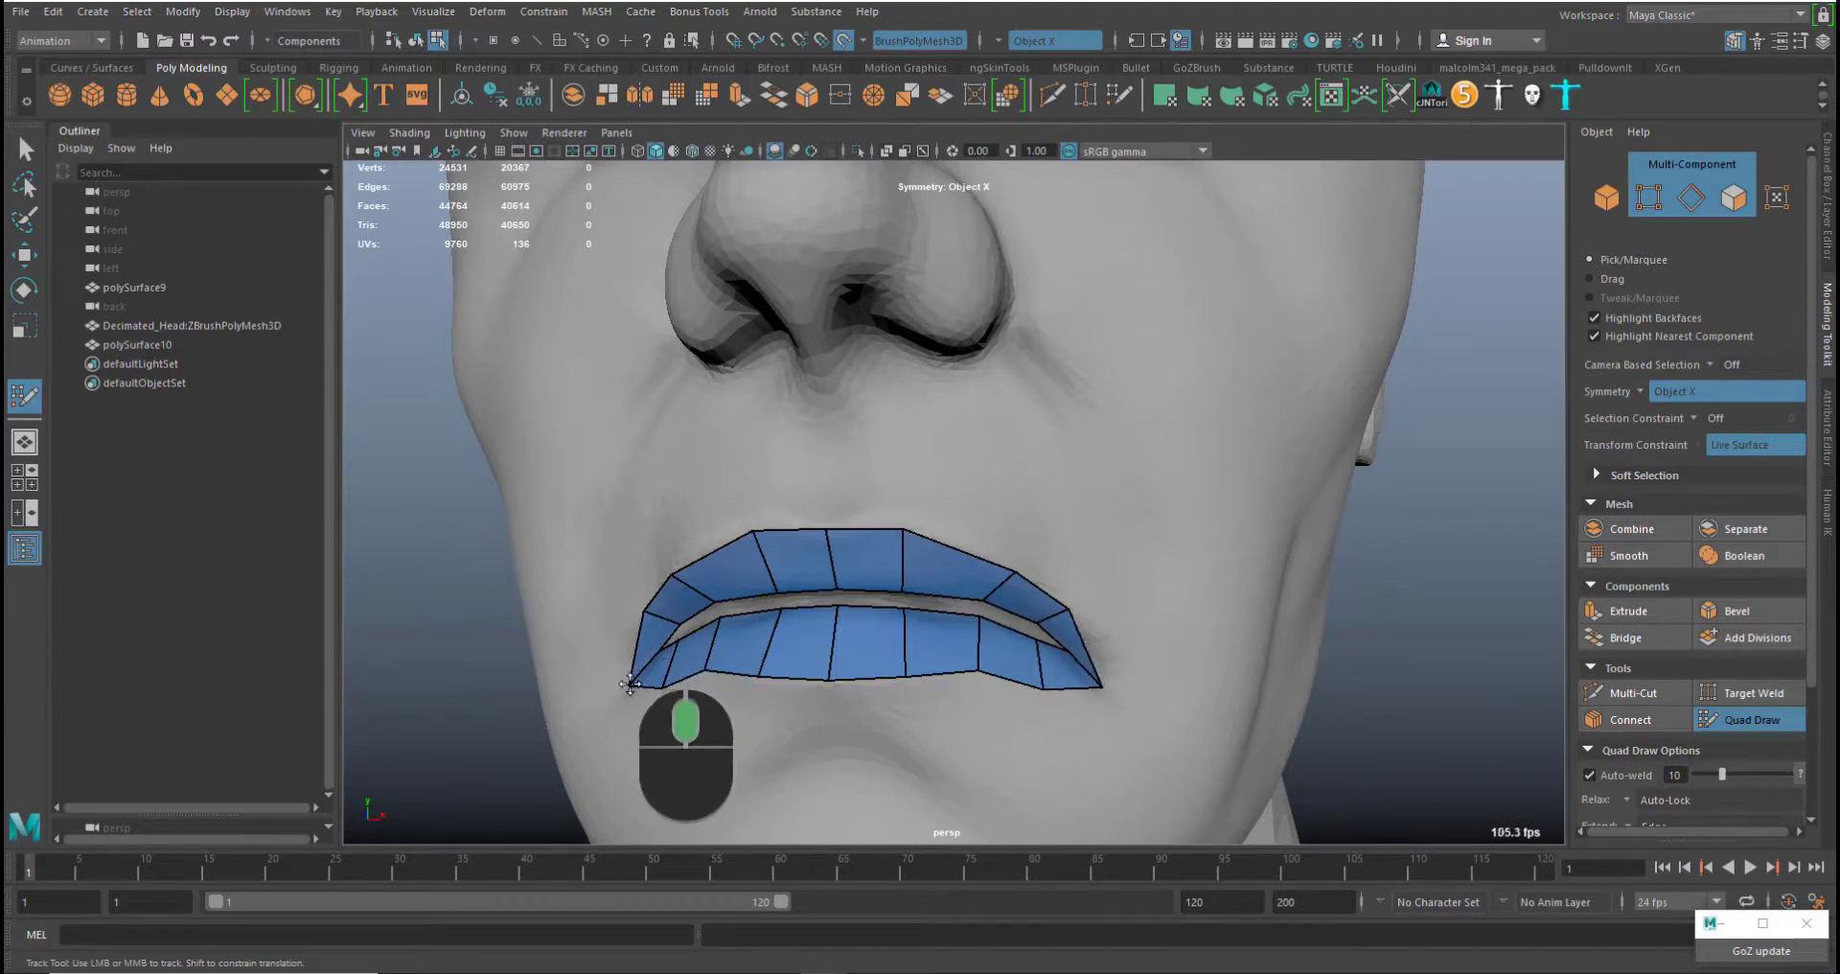
{"action": "middle_click_drag", "start_coordinate": [783, 610], "coordinate": [650, 648]}
{"action": "scroll", "coordinate": [788, 669], "scroll_direction": "down", "scroll_amount": 6}
{"action": "mouse_move", "coordinate": [907, 606]}
{"action": "left_mouse_down", "text": "alt"}
{"action": "mouse_move", "coordinate": [794, 612]}
{"action": "mouse_move", "coordinate": [891, 628]}
{"action": "left_mouse_up", "text": "alt"}
{"action": "middle_click_drag", "start_coordinate": [797, 640], "coordinate": [918, 640], "text": "alt"}
{"action": "right_click_drag", "start_coordinate": [758, 558], "coordinate": [833, 509], "text": "alt"}
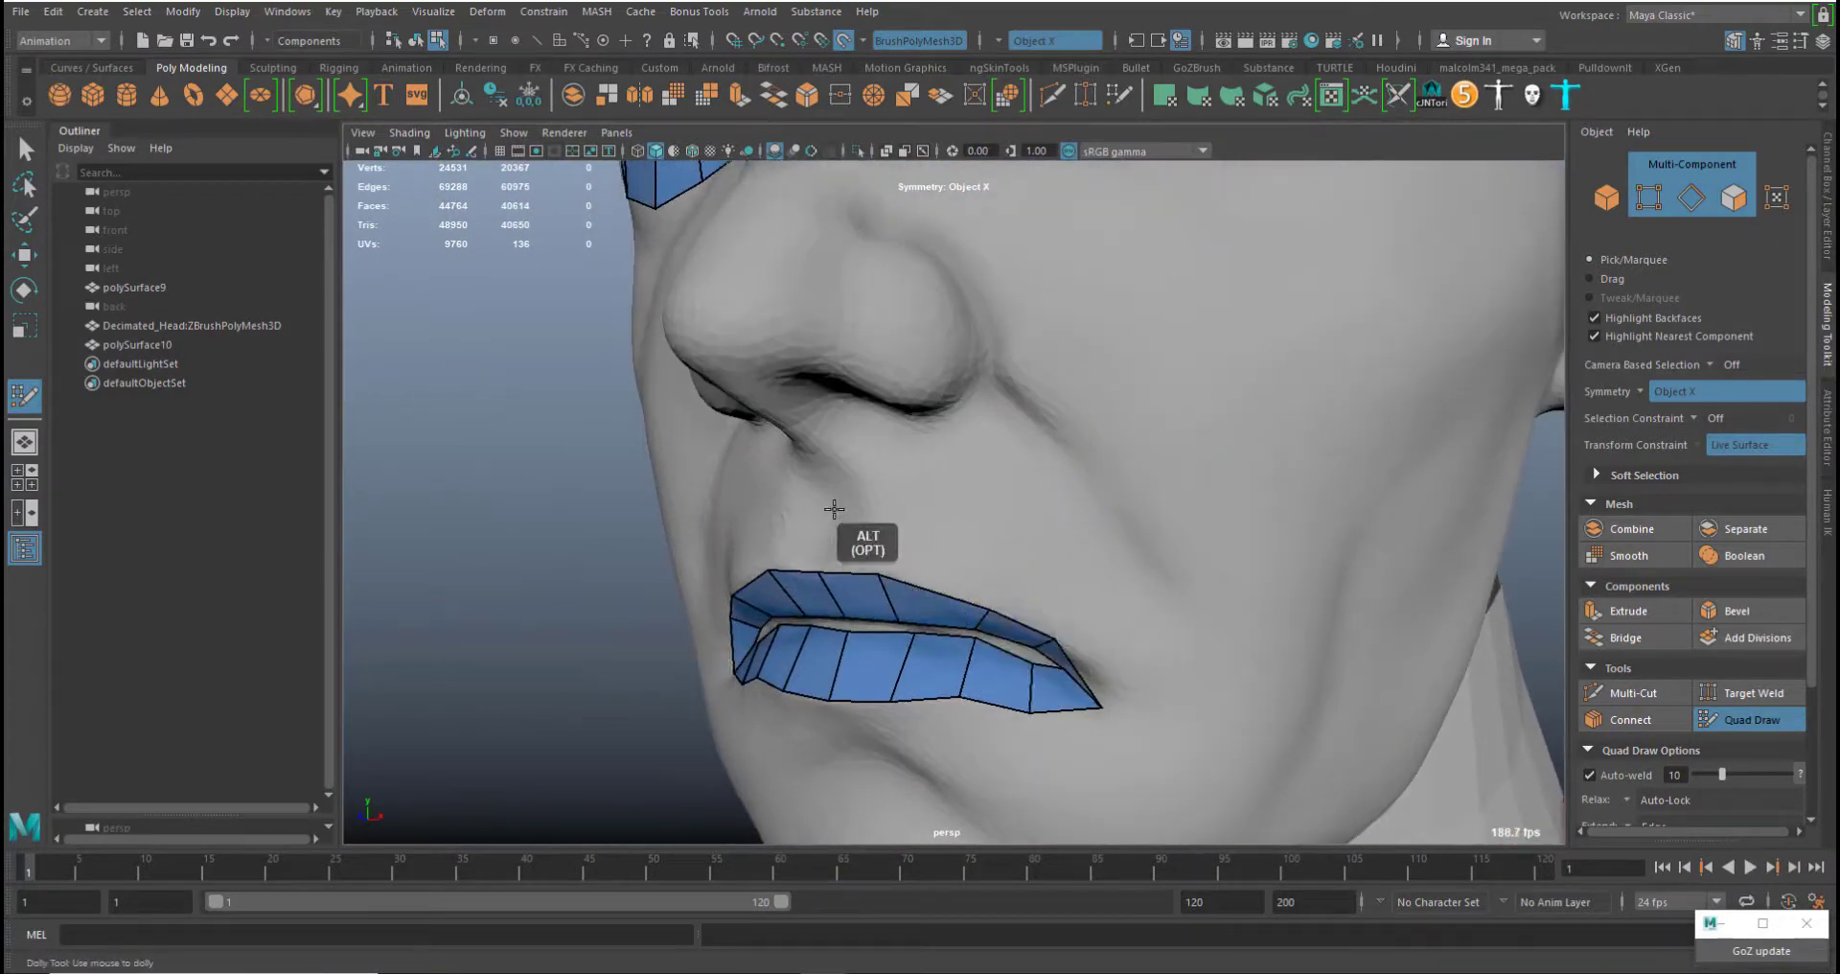
Place points above the upper lip and fill quads along its outer edge to start an outer mouth loop
{"action": "left_click", "coordinate": [830, 503]}
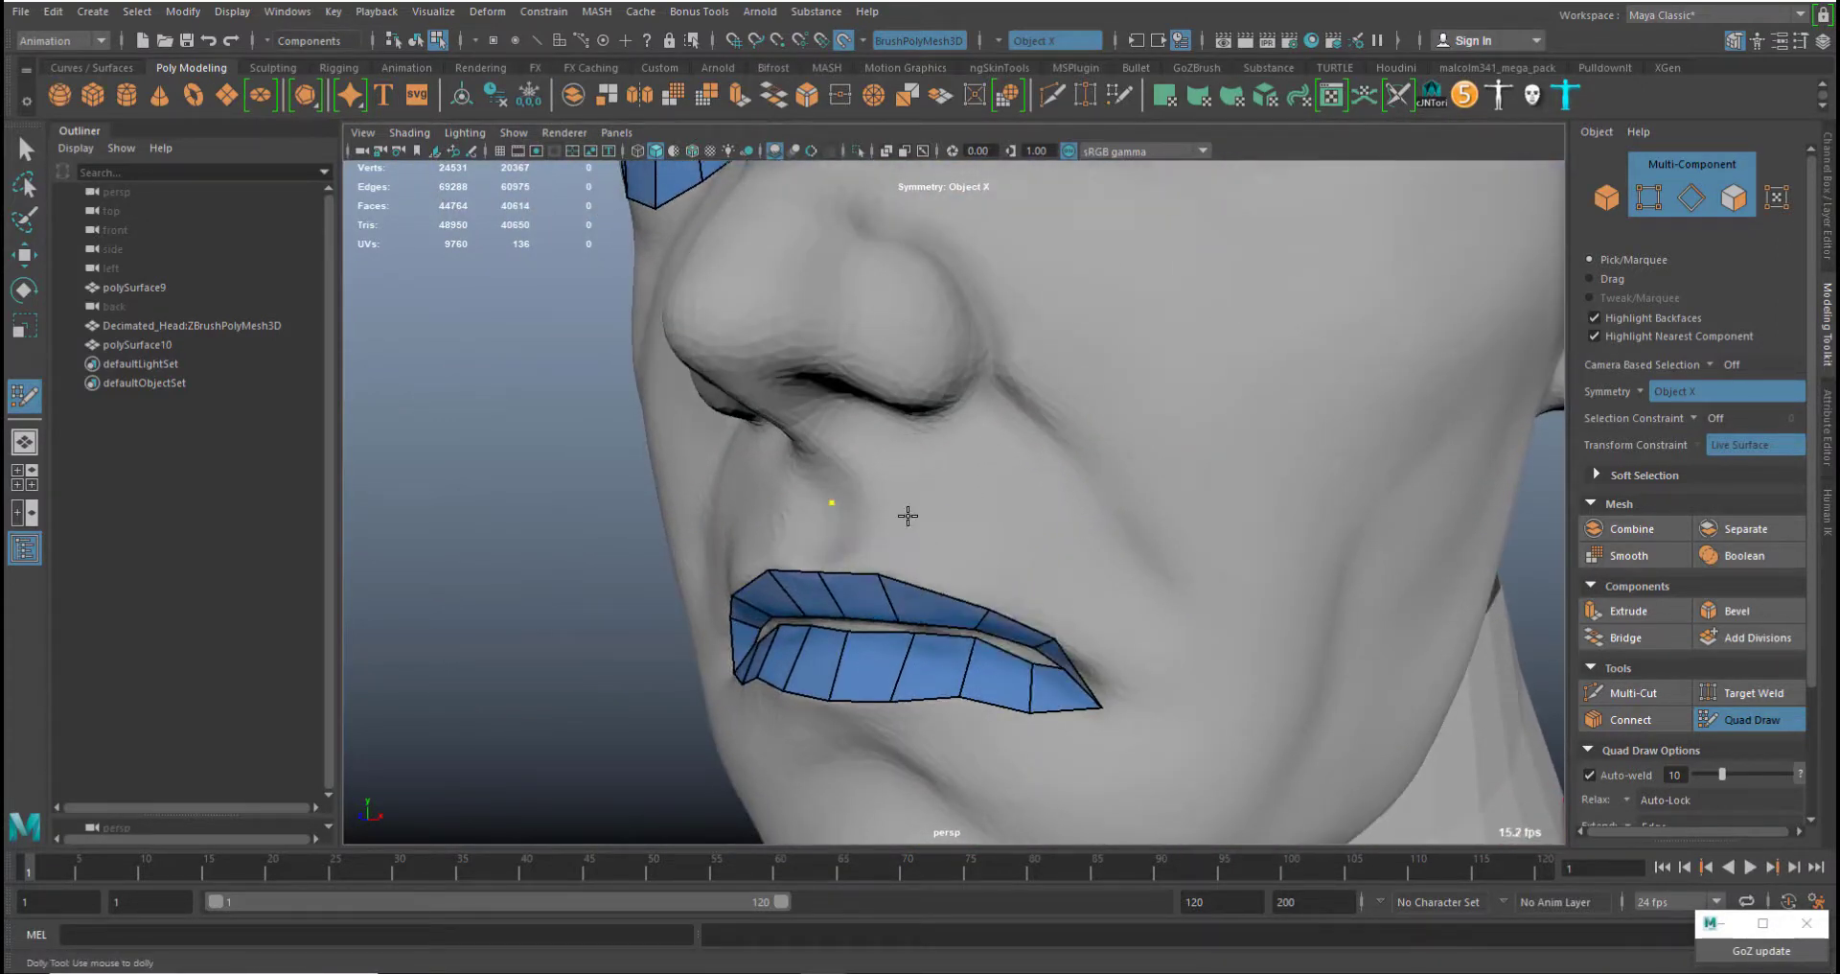
{"action": "left_click", "coordinate": [1008, 546]}
{"action": "left_click", "coordinate": [941, 562], "text": "shift"}
{"action": "left_click", "coordinate": [858, 547], "text": "shift"}
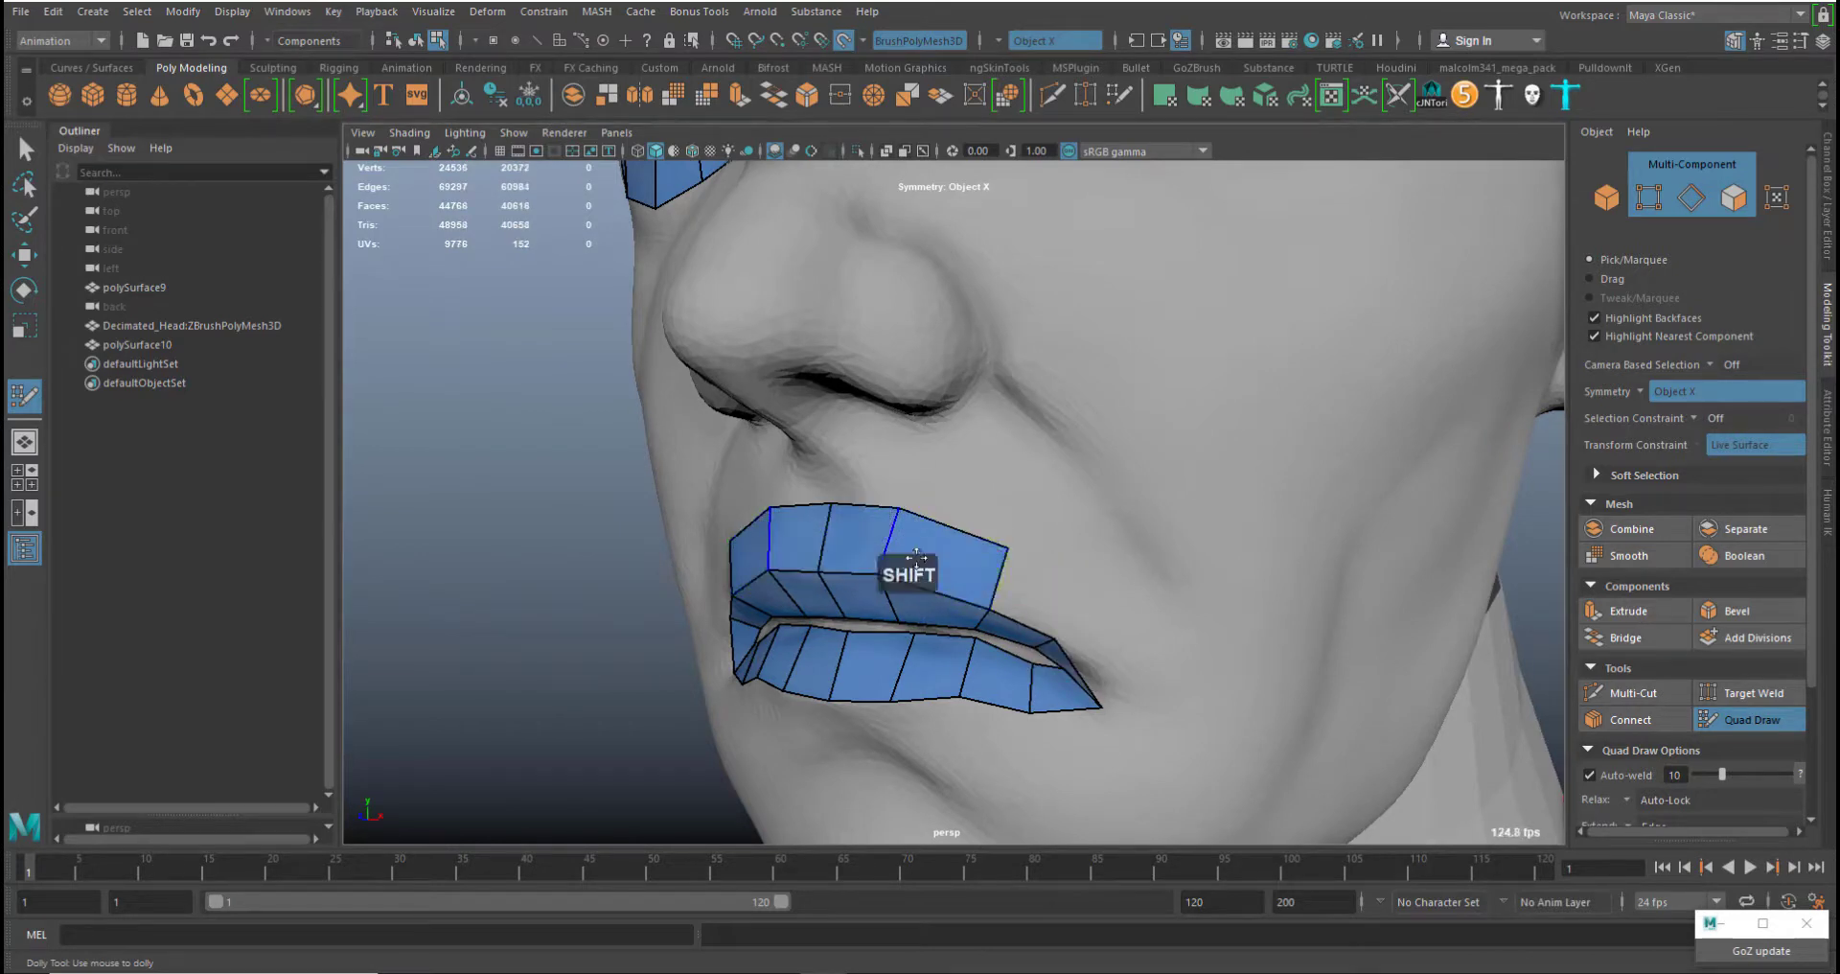
Wrap the outer loop around the mouth corner with another quad and adjust the corner and nearby lower lip vertices
{"action": "left_click_drag", "start_coordinate": [916, 556], "coordinate": [924, 451], "text": "alt"}
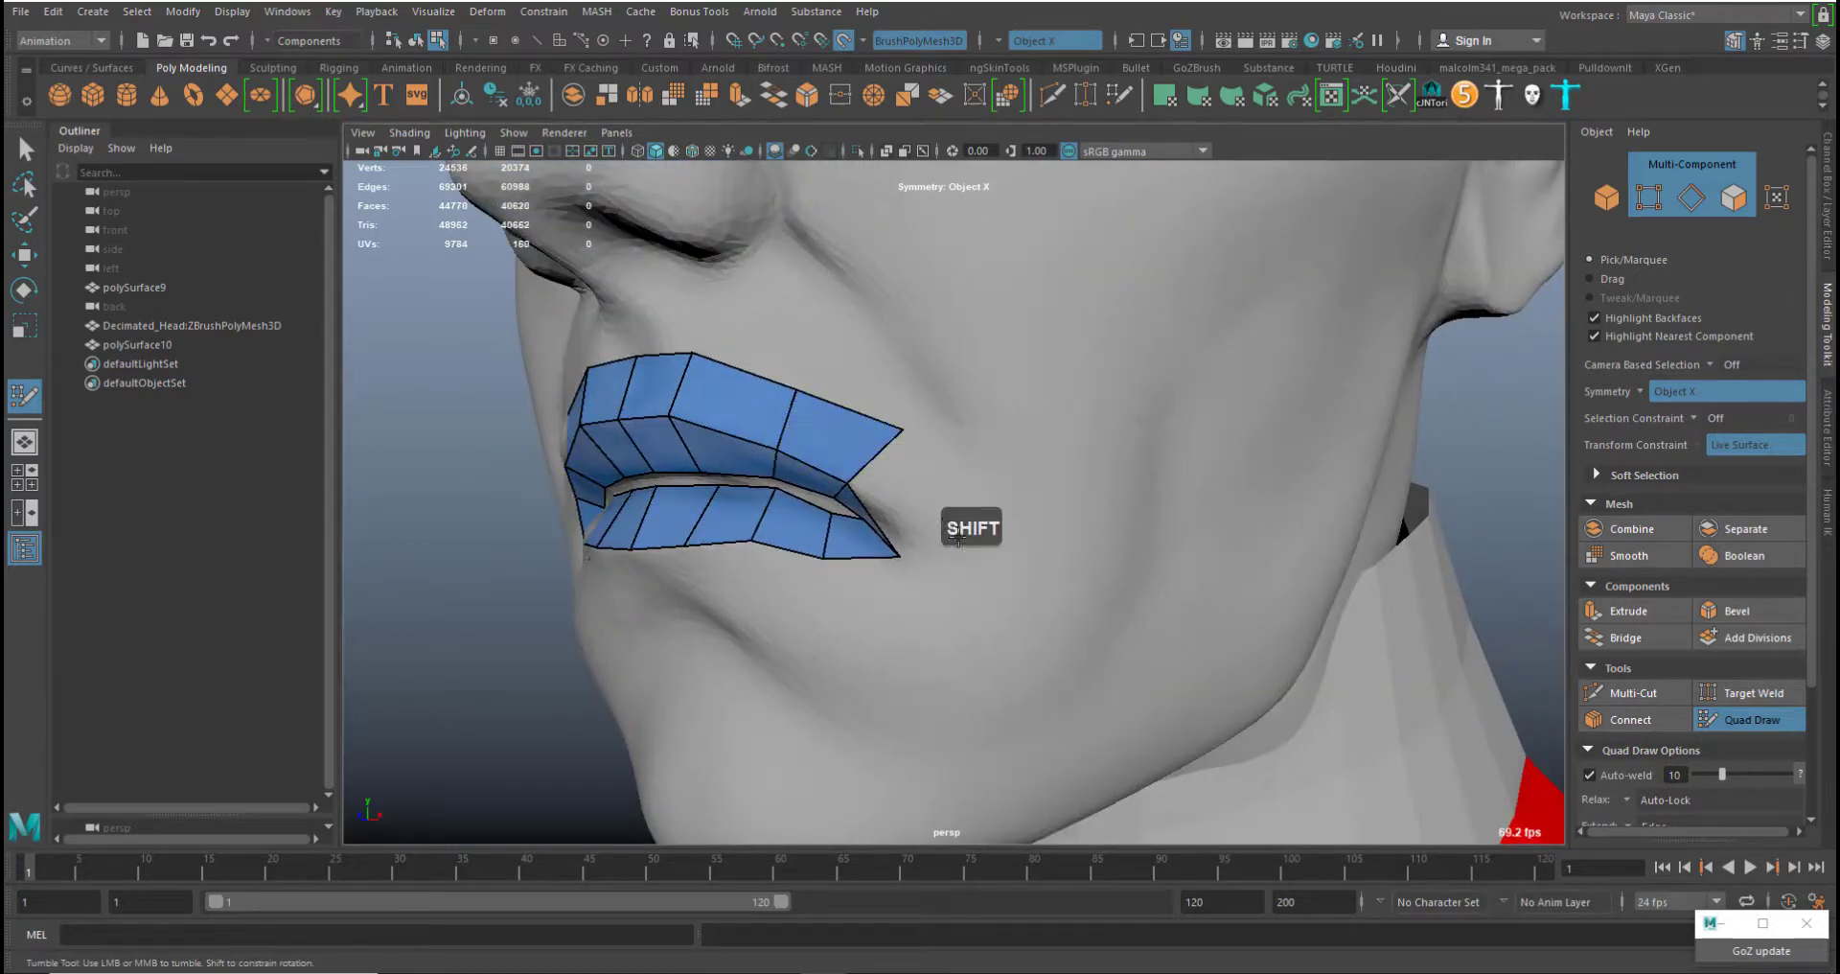
{"action": "left_click", "coordinate": [978, 575]}
{"action": "left_click", "coordinate": [924, 543], "text": "shift"}
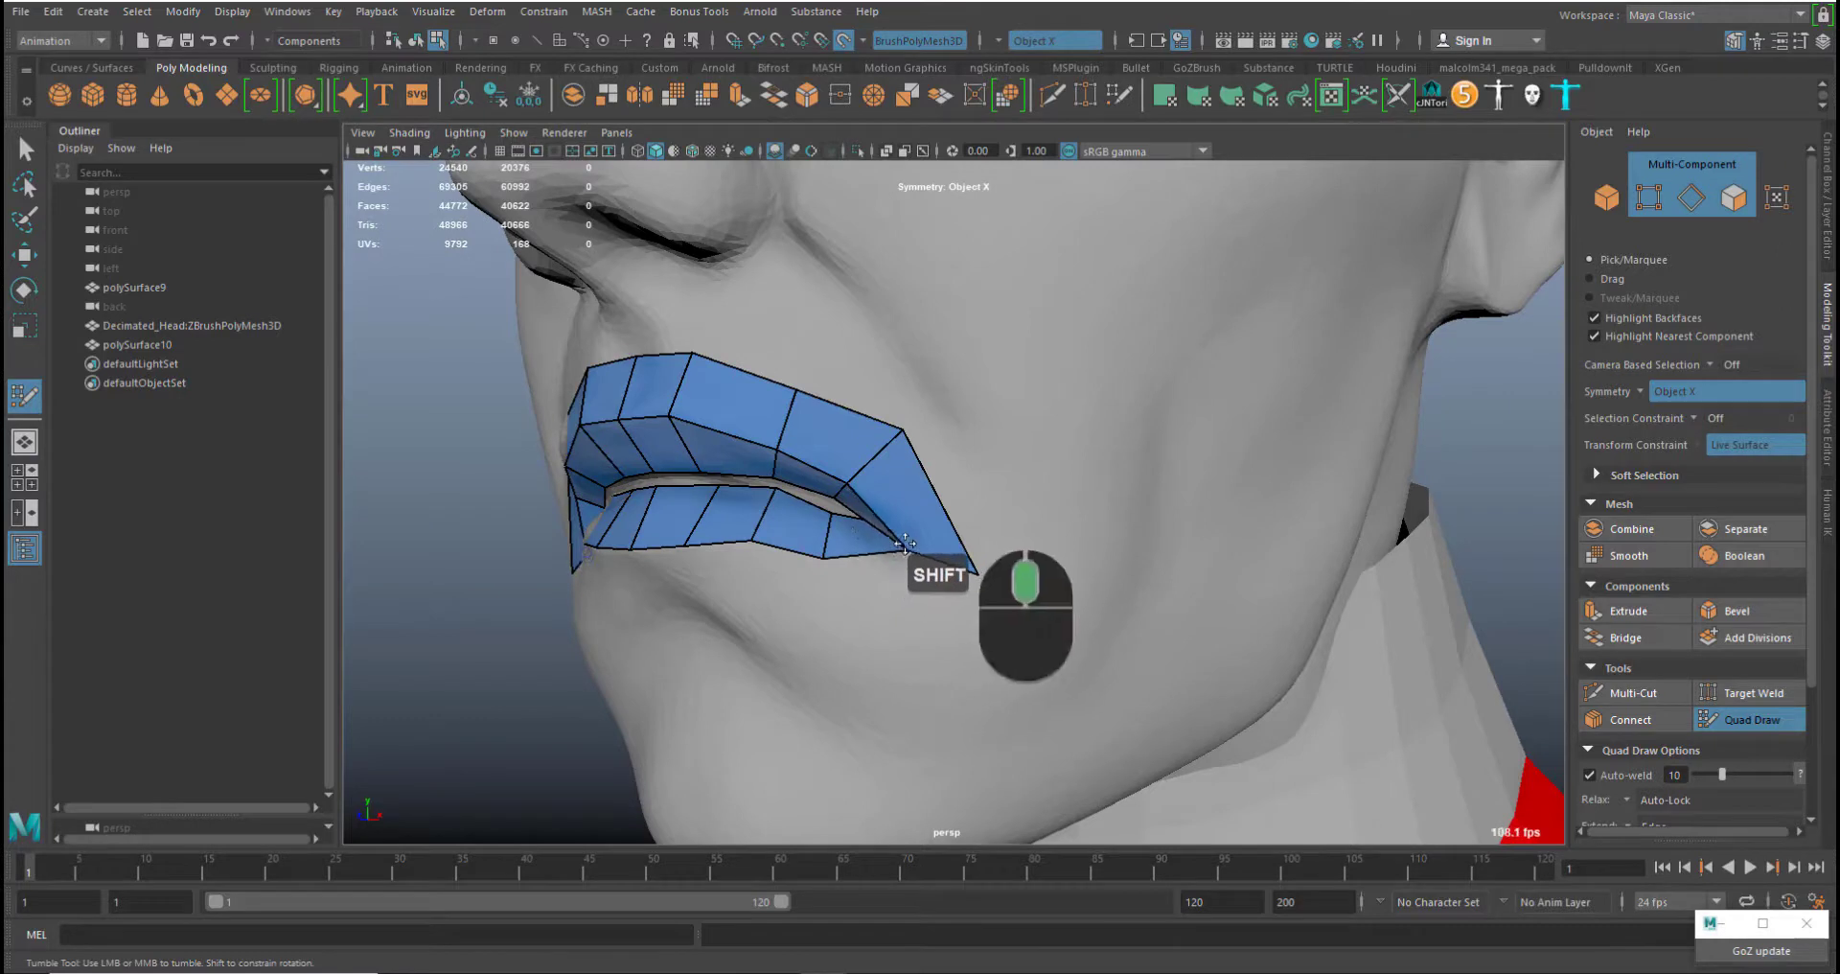
{"action": "middle_click_drag", "start_coordinate": [830, 562], "coordinate": [828, 569]}
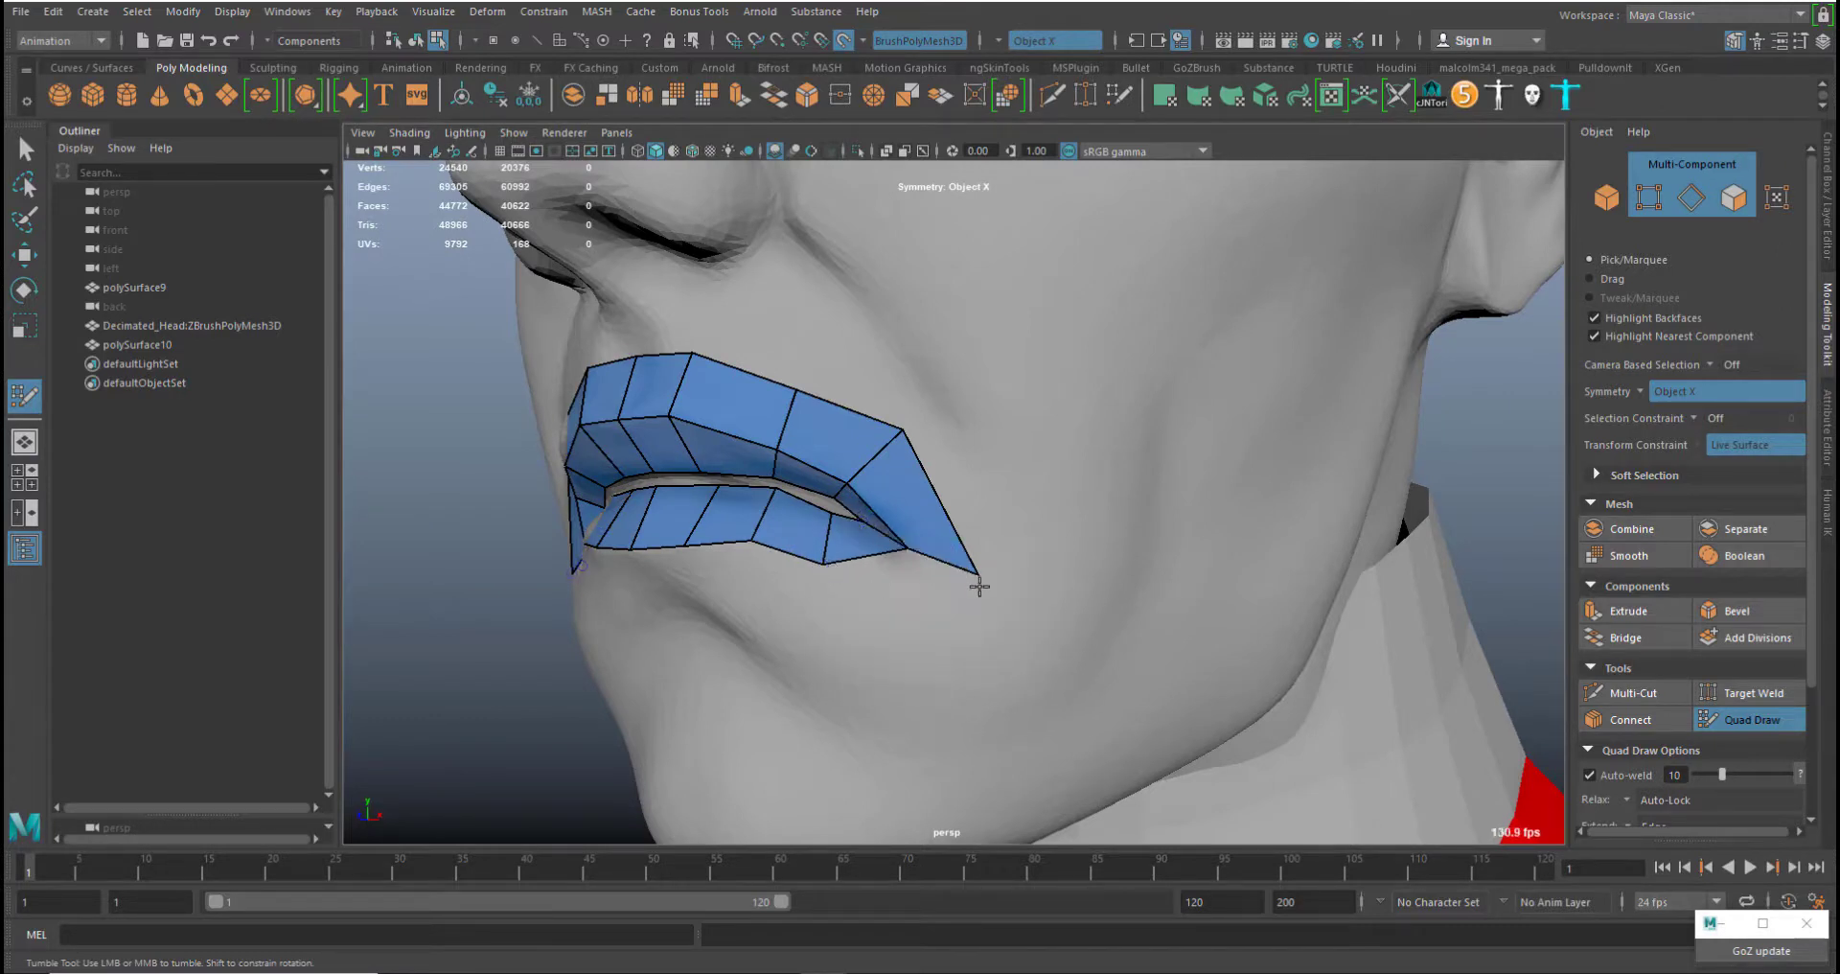
{"action": "middle_click_drag", "start_coordinate": [978, 577], "coordinate": [962, 567]}
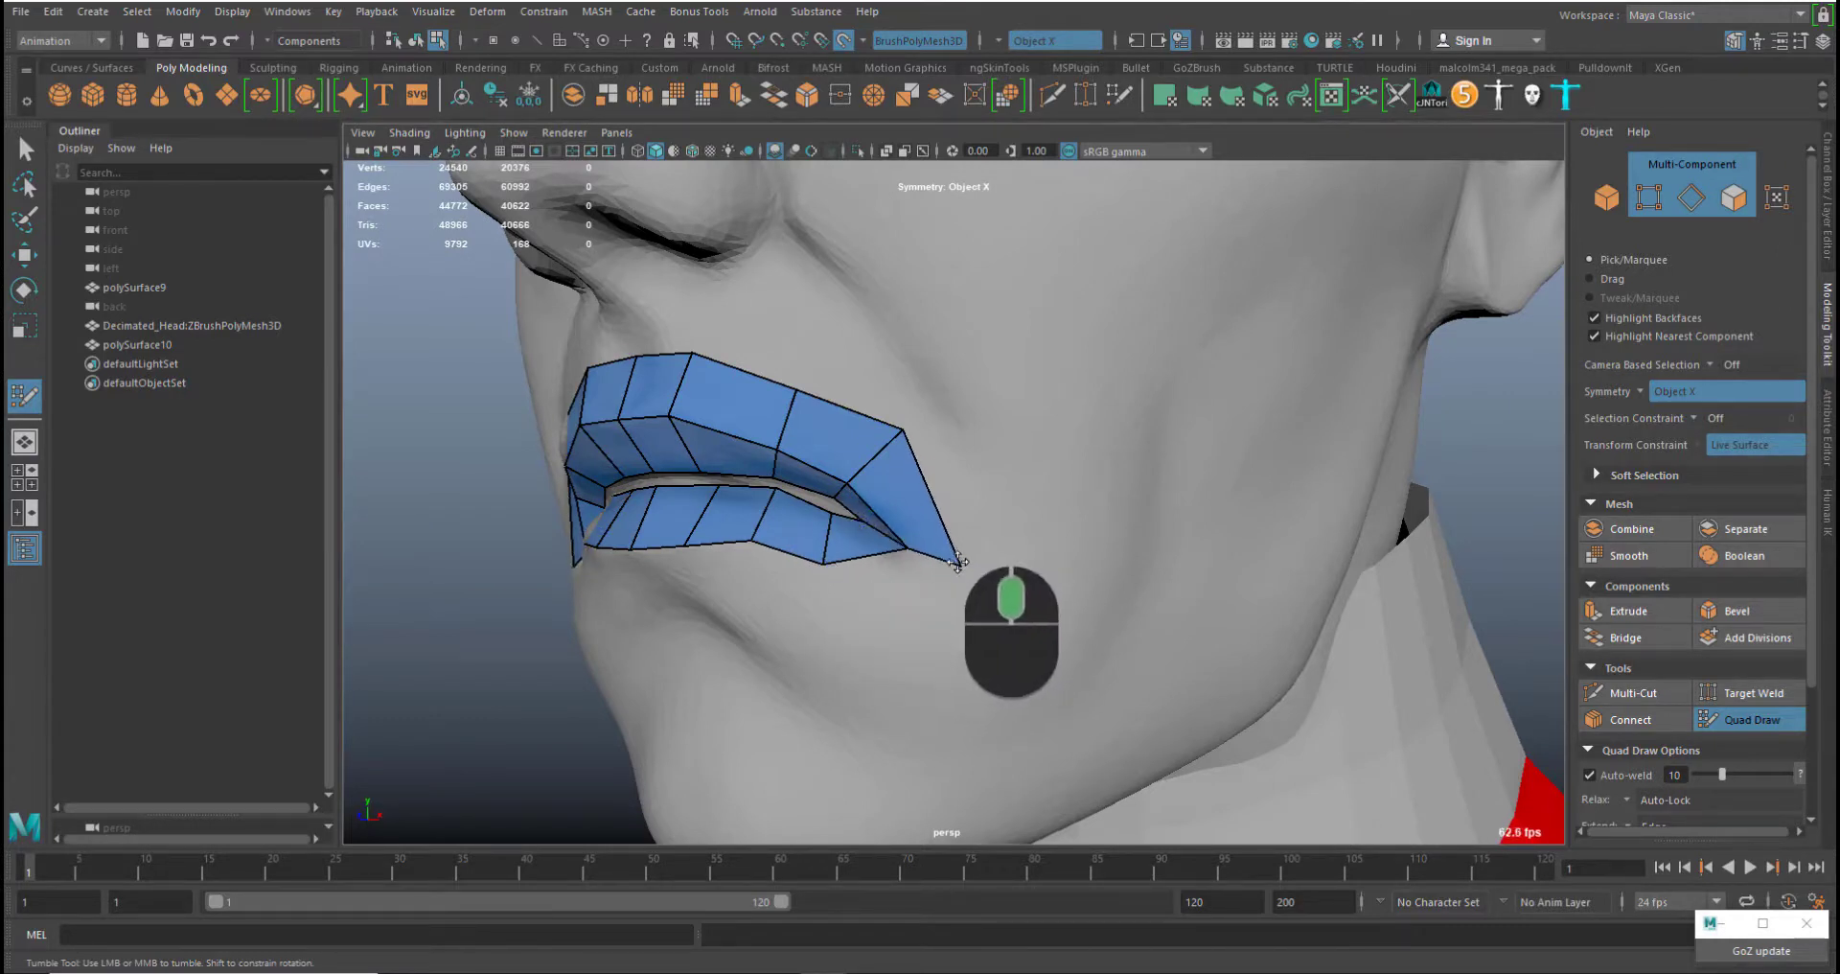
Continue the outer loop beneath the lower lip from the mouth corner to the midline, filling quads until the loop closes
{"action": "left_click", "coordinate": [909, 601], "text": "shift"}
{"action": "left_click_drag", "start_coordinate": [956, 606], "coordinate": [1146, 595], "text": "alt"}
{"action": "left_click", "coordinate": [1136, 537], "text": "shift"}
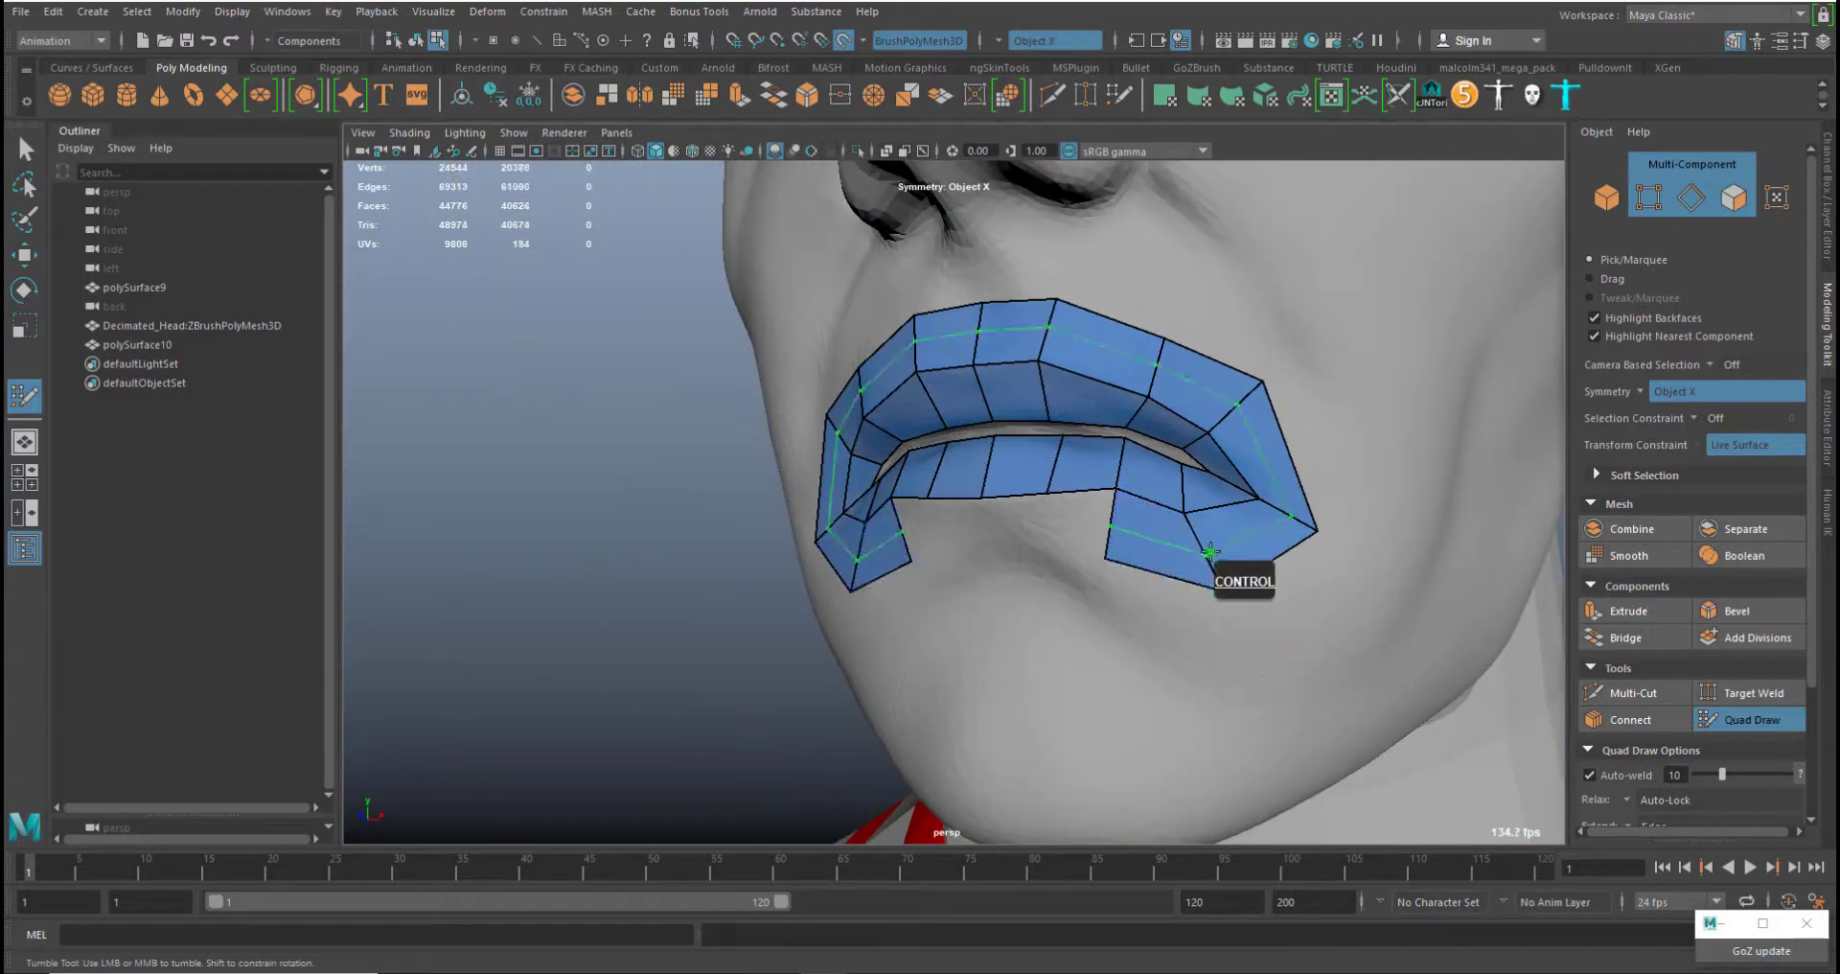
{"action": "left_click", "coordinate": [1055, 554]}
{"action": "left_click", "coordinate": [992, 542]}
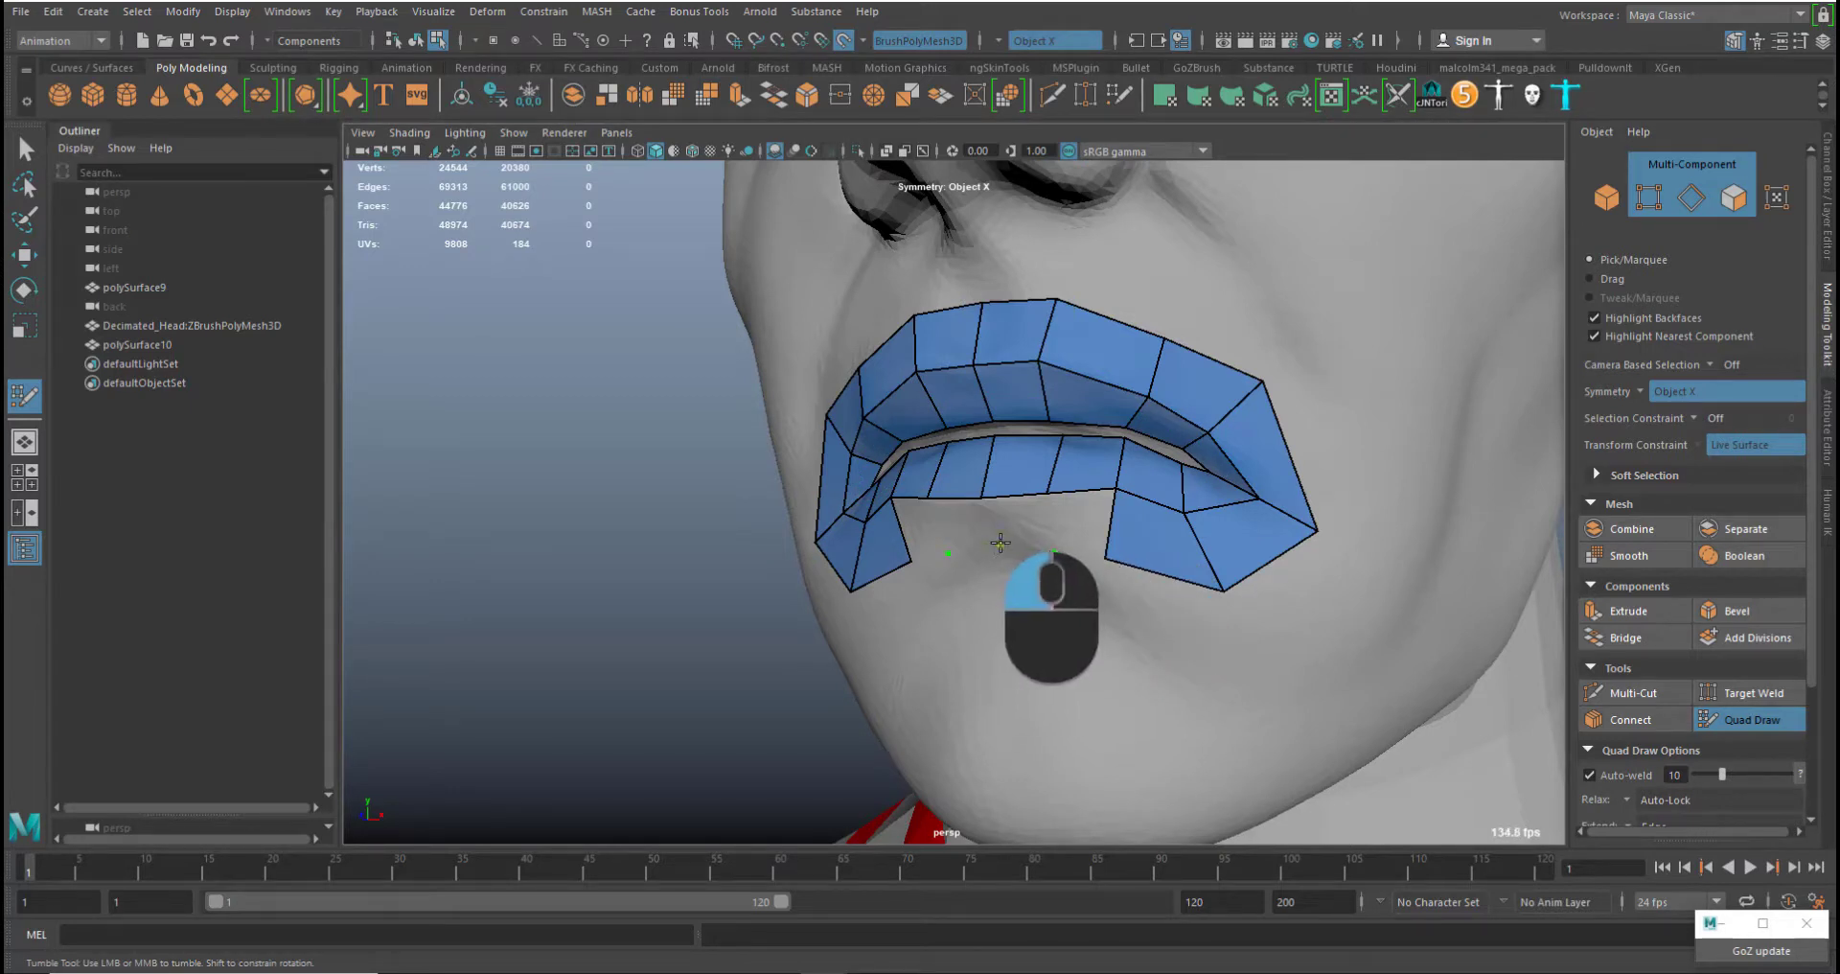
{"action": "left_click", "coordinate": [1078, 532], "text": "shift"}
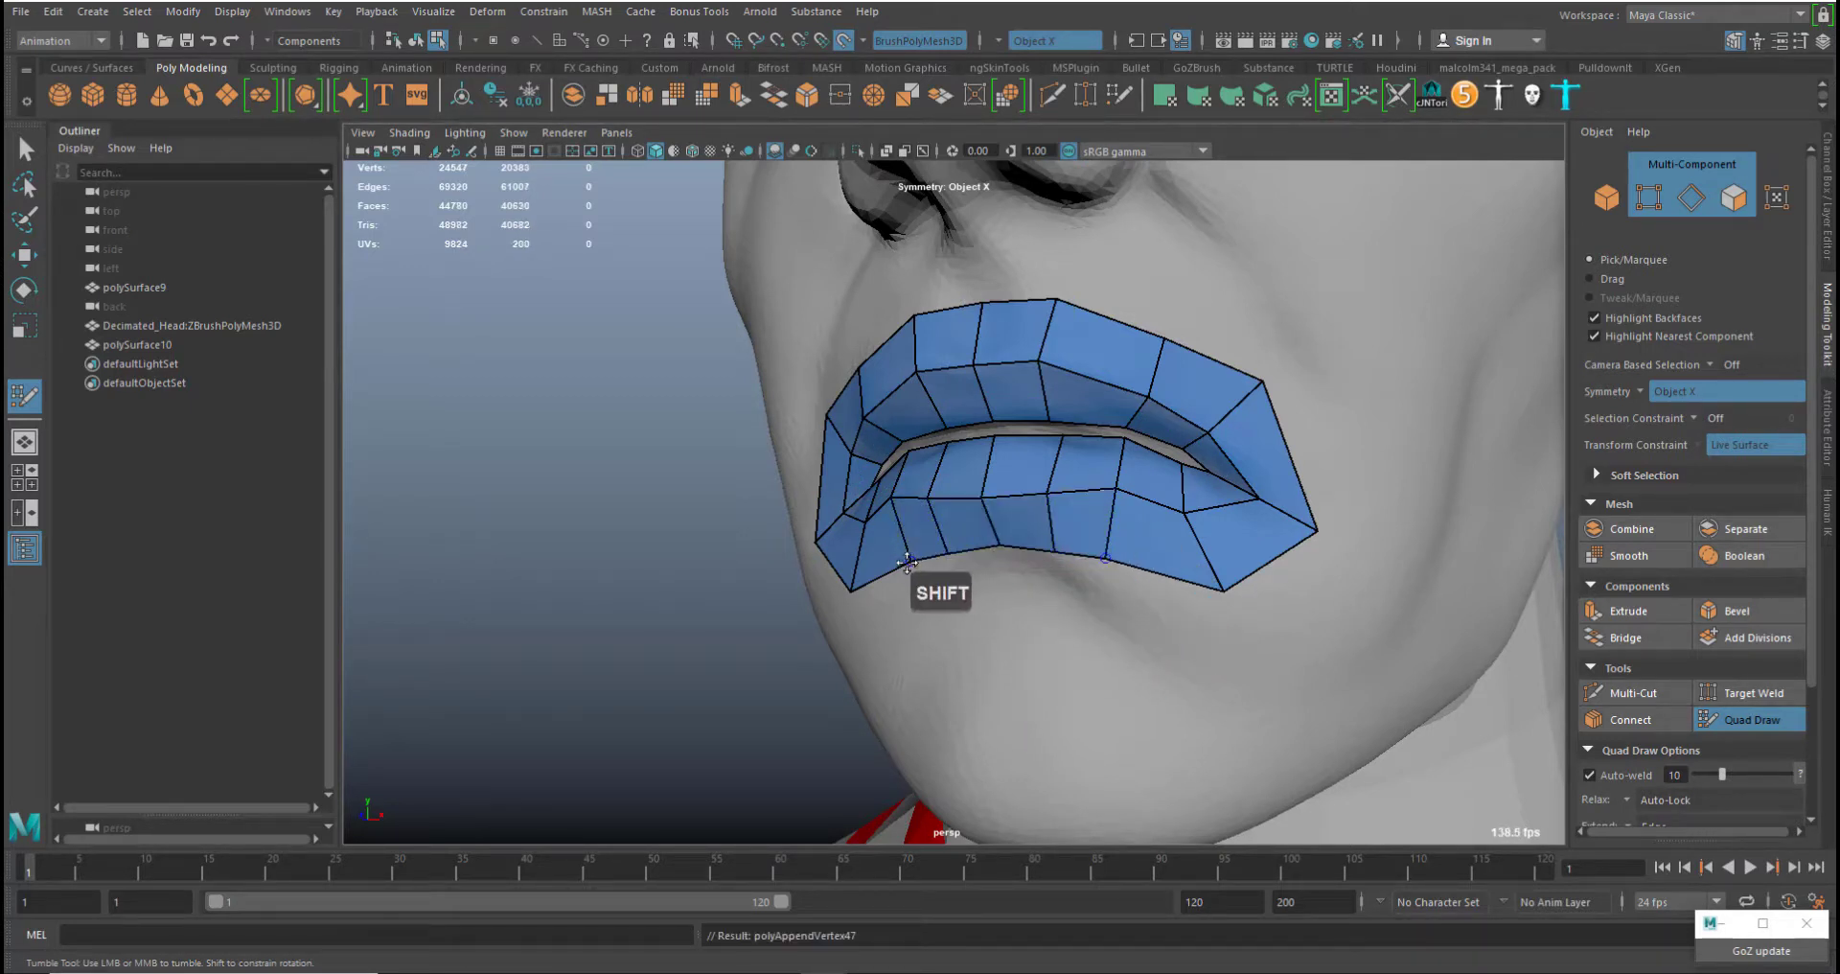
Relax the loop's edge below the lower lip and reposition the vertices near the midline
{"action": "left_click_drag", "start_coordinate": [907, 564], "coordinate": [951, 571], "text": "shift"}
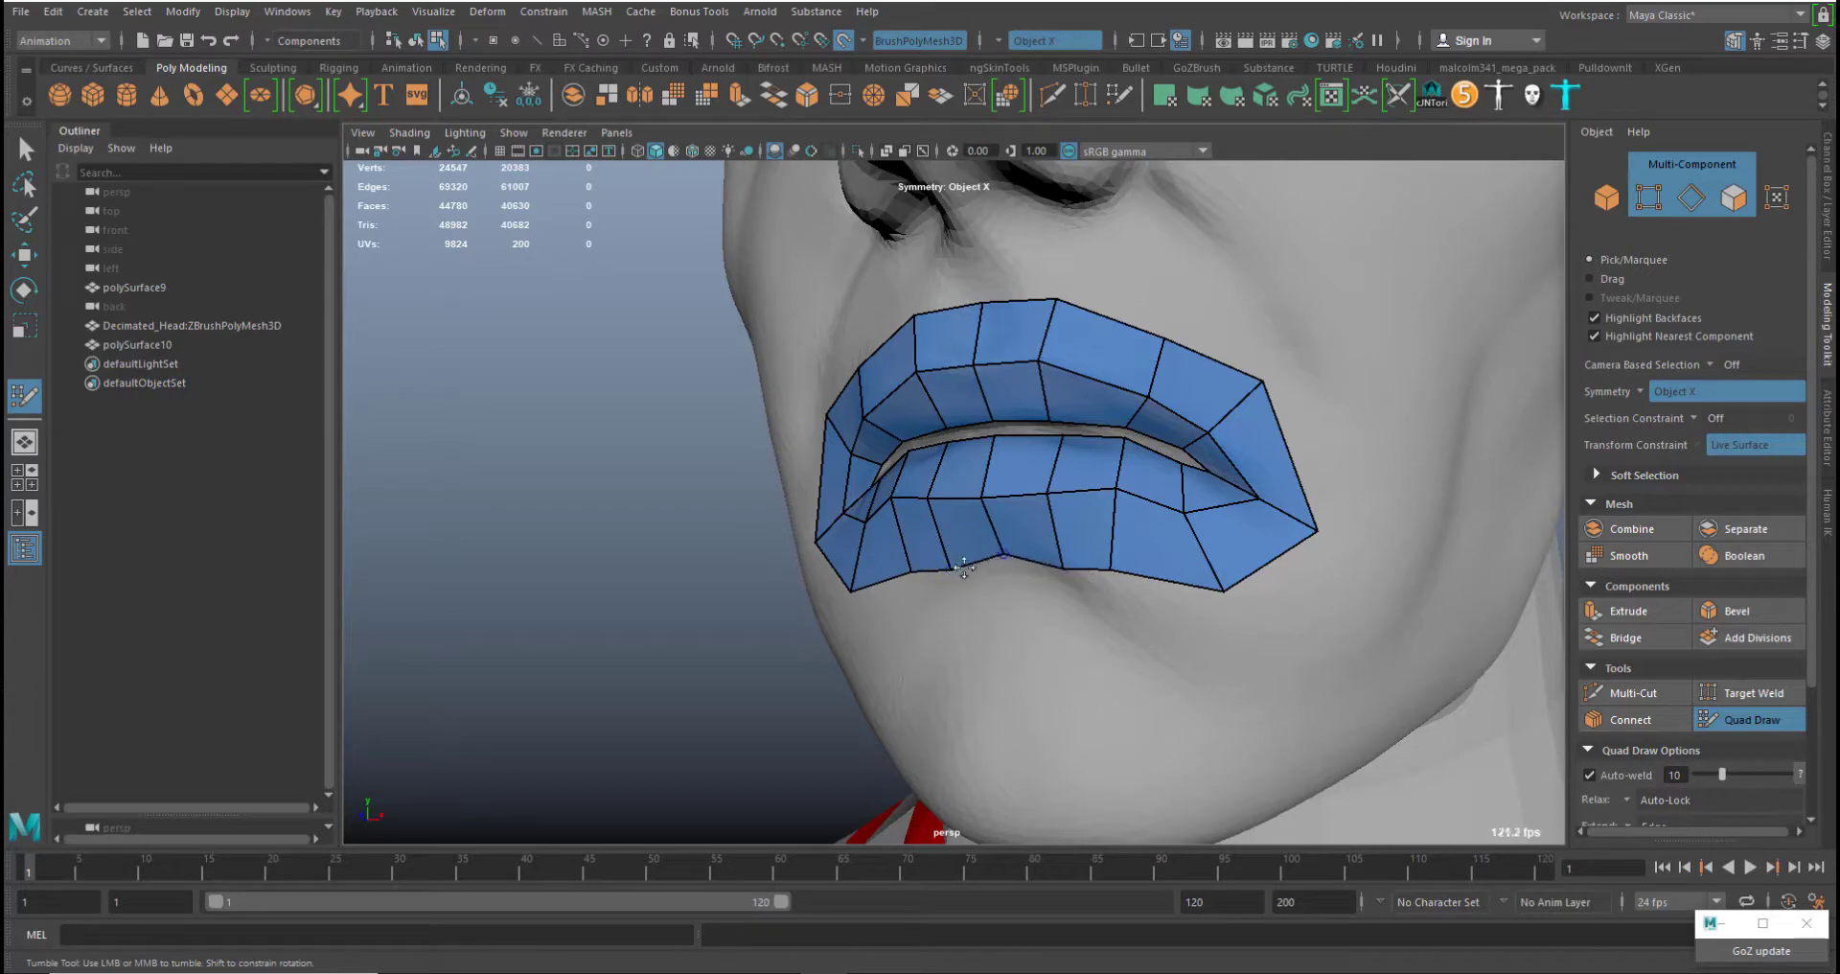
{"action": "middle_click_drag", "start_coordinate": [964, 567], "coordinate": [948, 567]}
{"action": "middle_click_drag", "start_coordinate": [978, 498], "coordinate": [979, 504]}
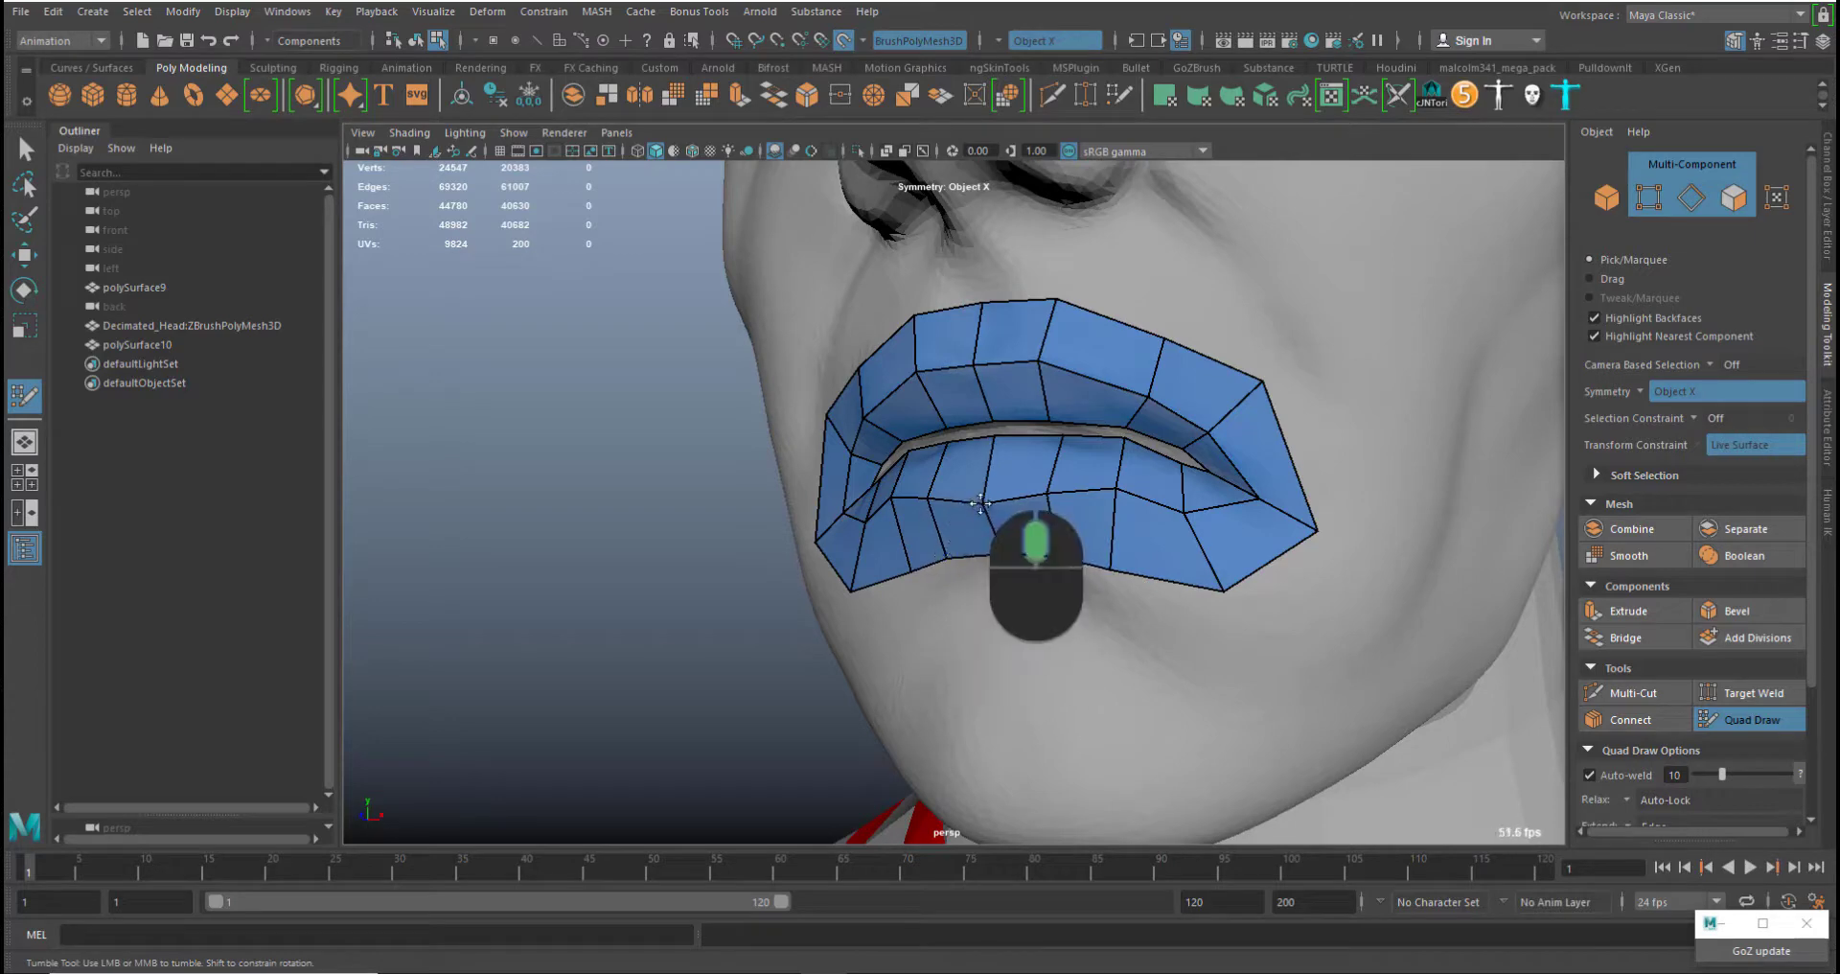
Place points on the upper part of the nostril wing and fill two adjoining quads
{"action": "right_click_drag", "start_coordinate": [1053, 559], "coordinate": [997, 541], "text": "alt"}
{"action": "left_click_drag", "start_coordinate": [1016, 554], "coordinate": [1046, 599], "text": "alt"}
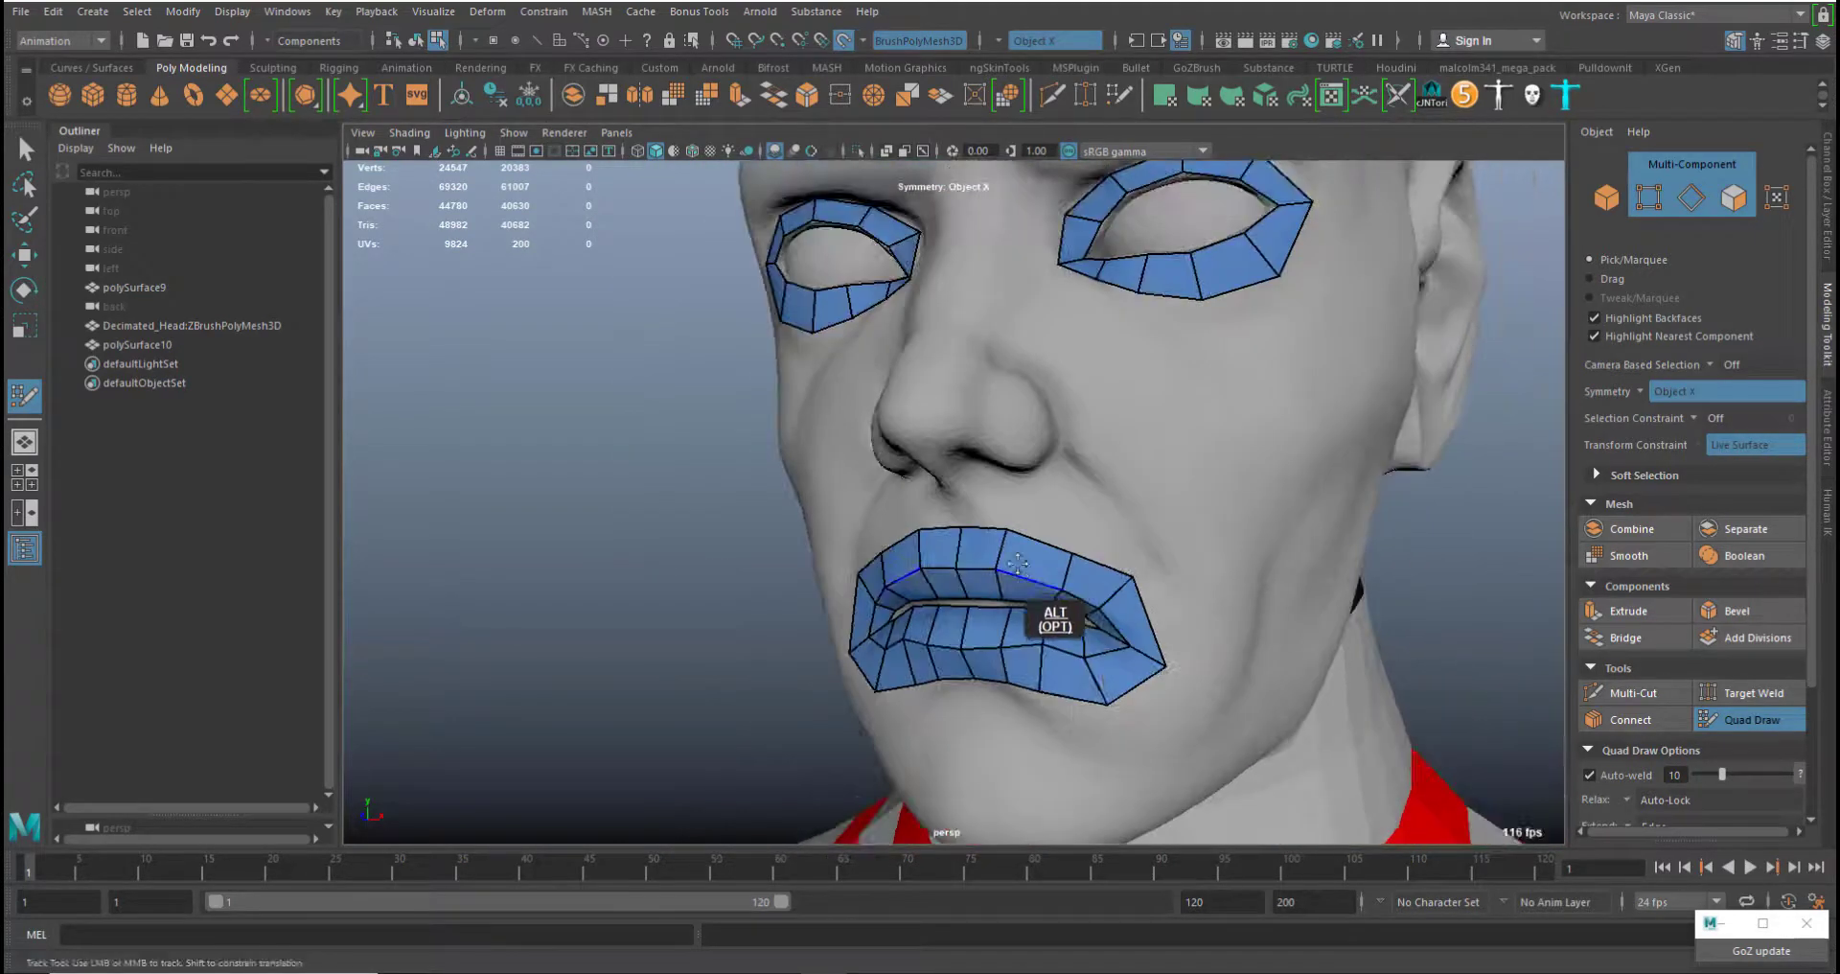
{"action": "right_click_drag", "start_coordinate": [1016, 424], "coordinate": [1055, 551], "text": "alt"}
{"action": "left_click_drag", "start_coordinate": [1054, 551], "coordinate": [991, 536], "text": "alt"}
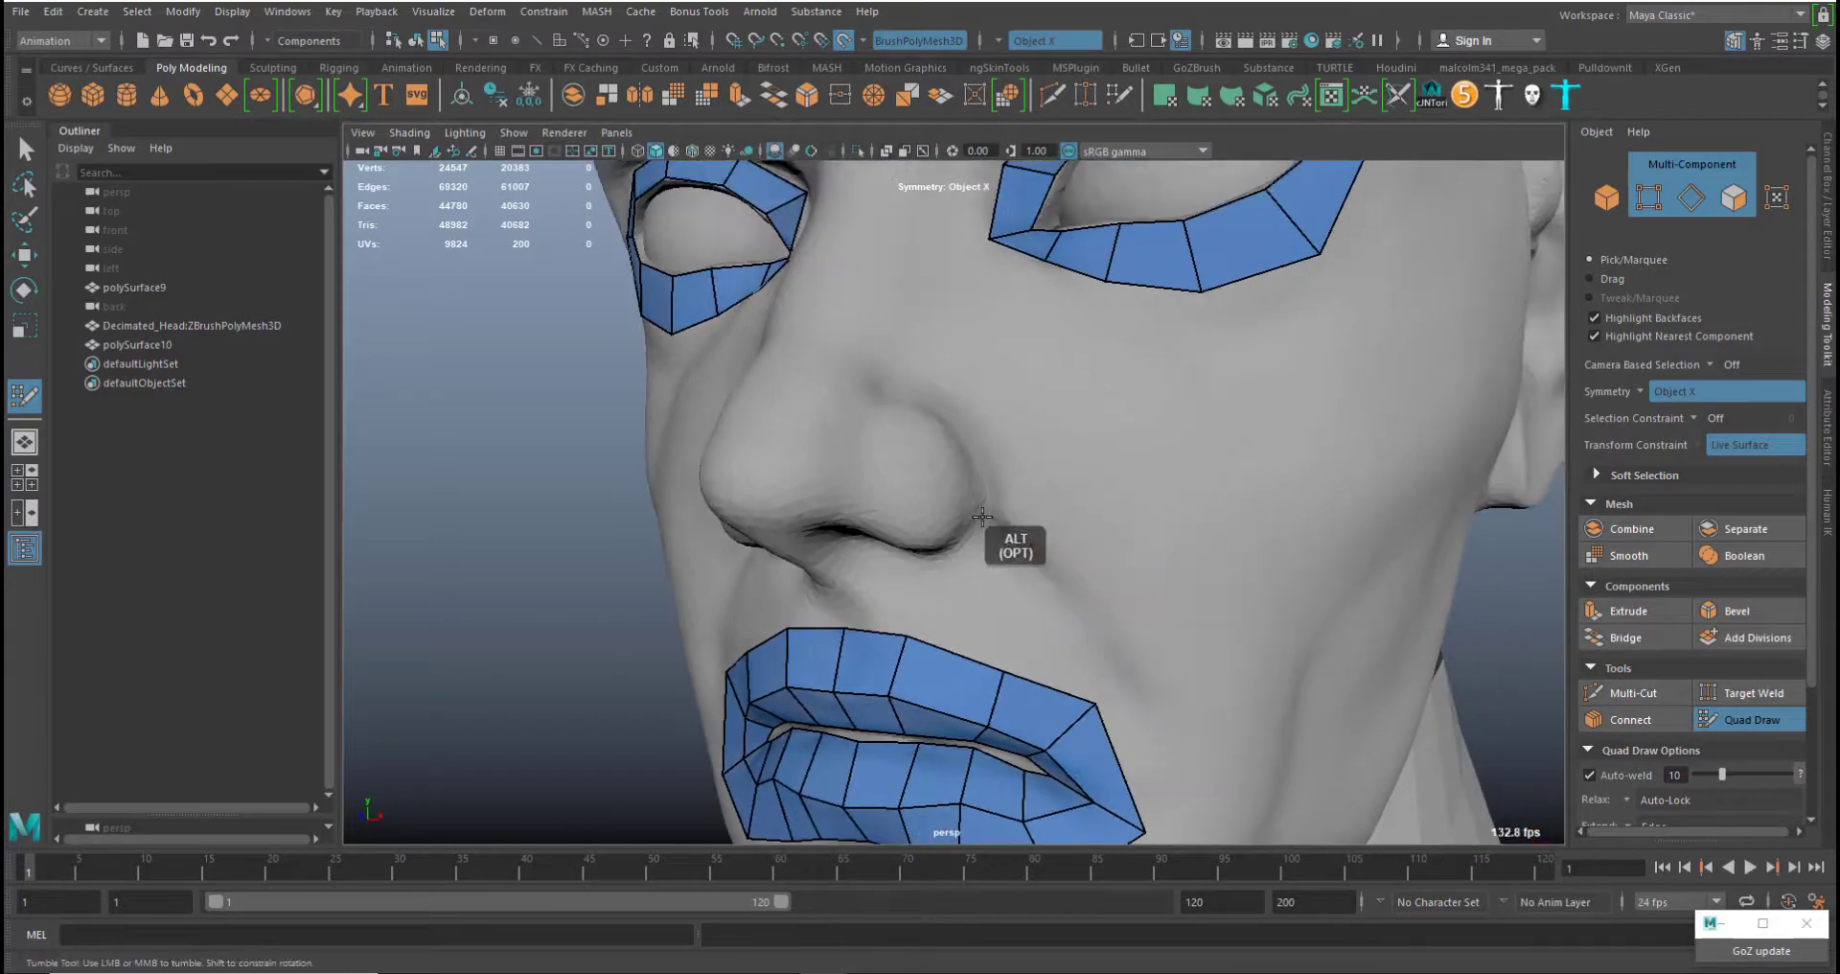
{"action": "left_click", "coordinate": [982, 517]}
{"action": "left_click", "coordinate": [873, 465]}
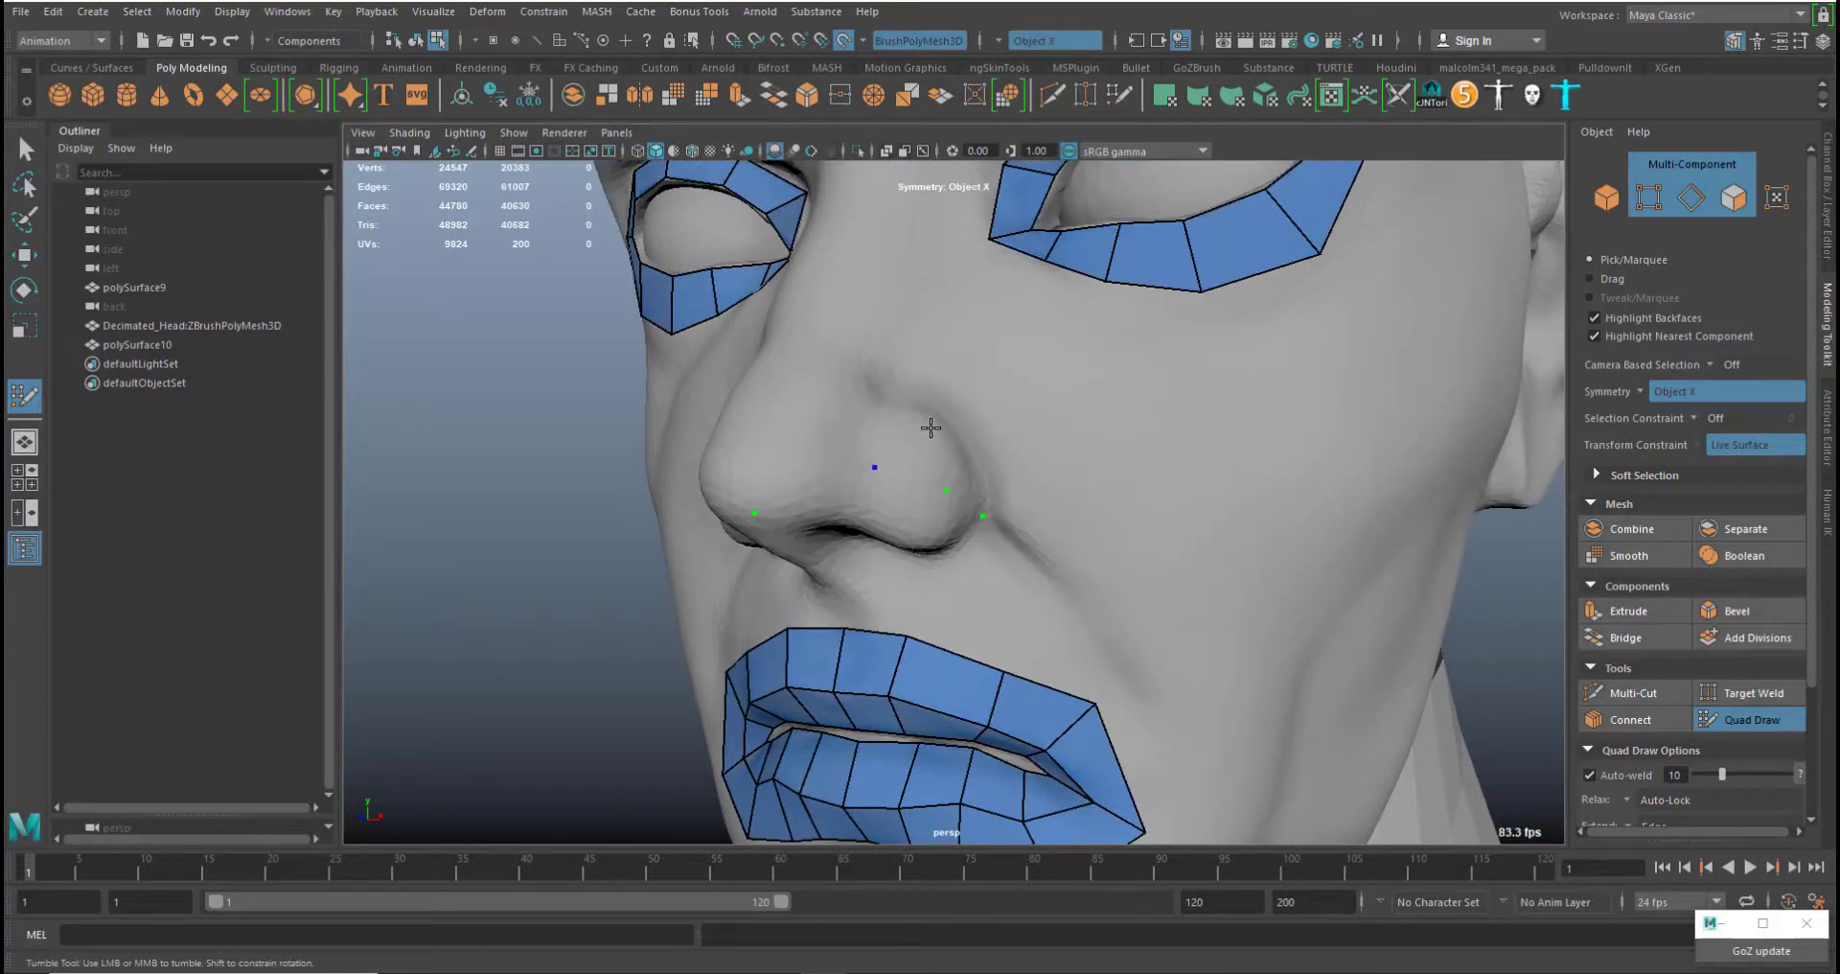
{"action": "left_click", "coordinate": [940, 419]}
{"action": "left_click", "coordinate": [910, 449], "text": "shift"}
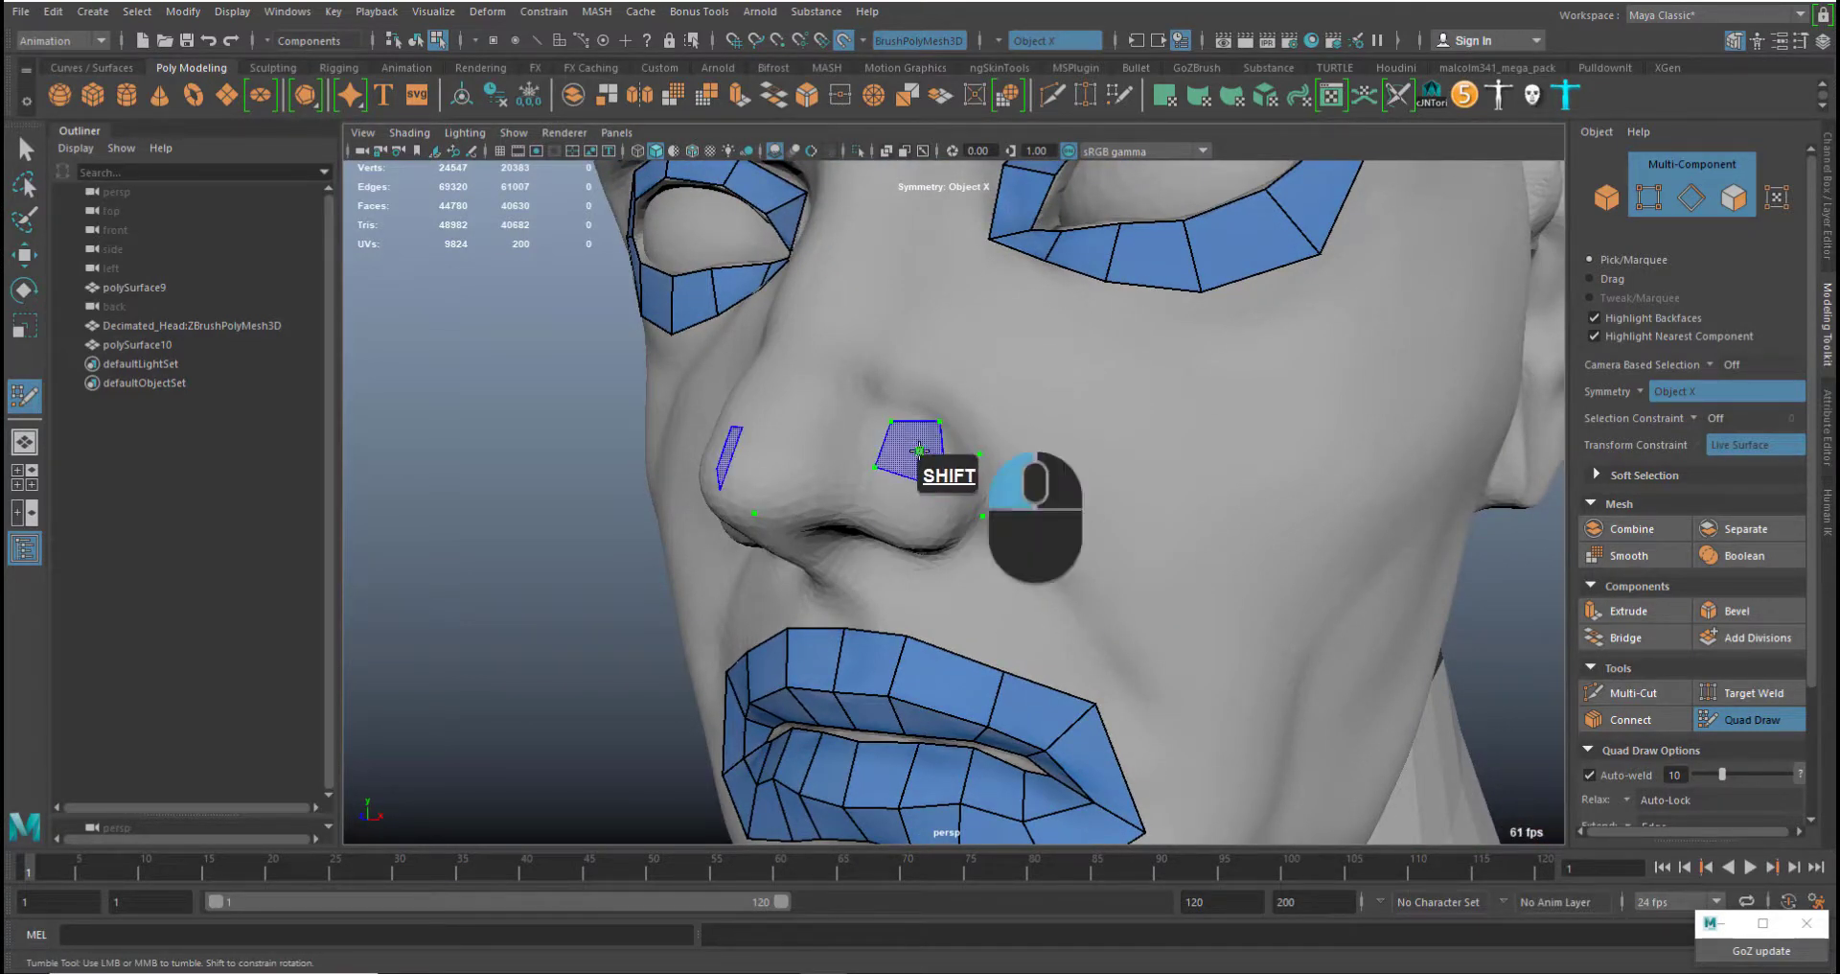
Add points along the nostril wing's lower edge, fill two more quads, and adjust the patch's outer vertices
{"action": "left_click", "coordinate": [924, 536], "text": "shift"}
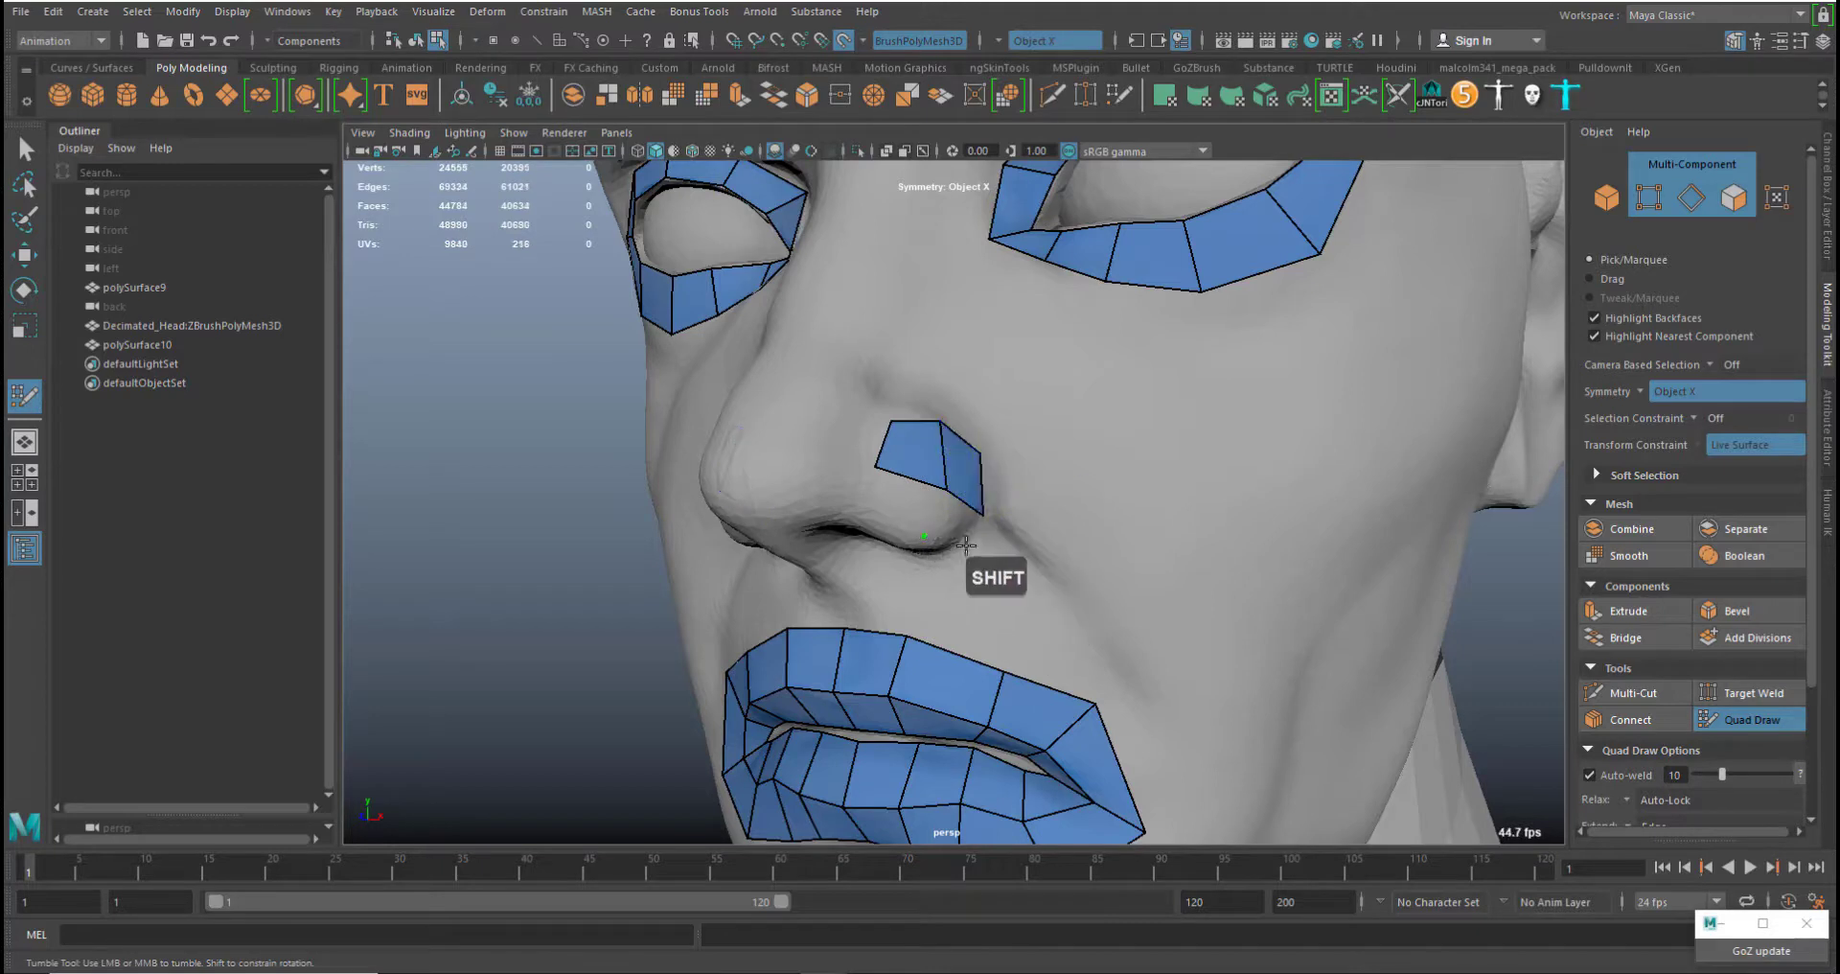
{"action": "left_click", "coordinate": [861, 509]}
{"action": "left_click", "coordinate": [898, 505], "text": "shift"}
{"action": "left_click", "coordinate": [952, 523], "text": "shift"}
{"action": "middle_click_drag", "start_coordinate": [923, 535], "coordinate": [980, 513], "text": "shift"}
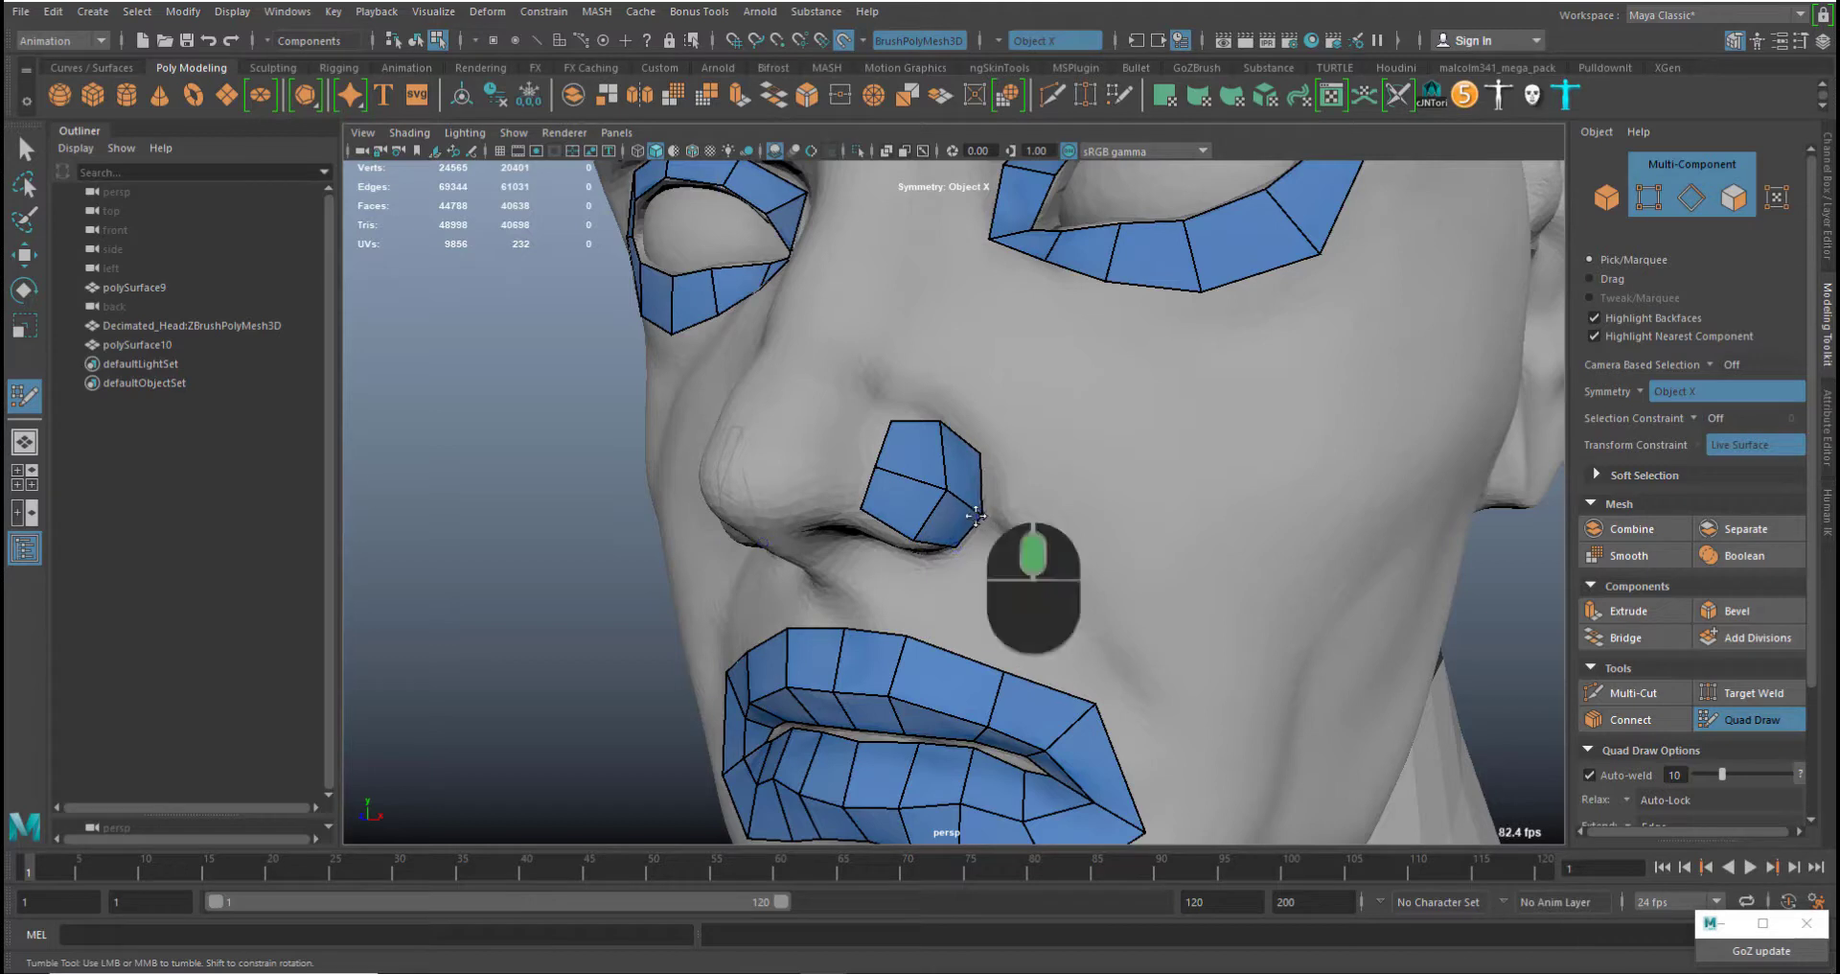
{"action": "middle_click_drag", "start_coordinate": [943, 418], "coordinate": [937, 419]}
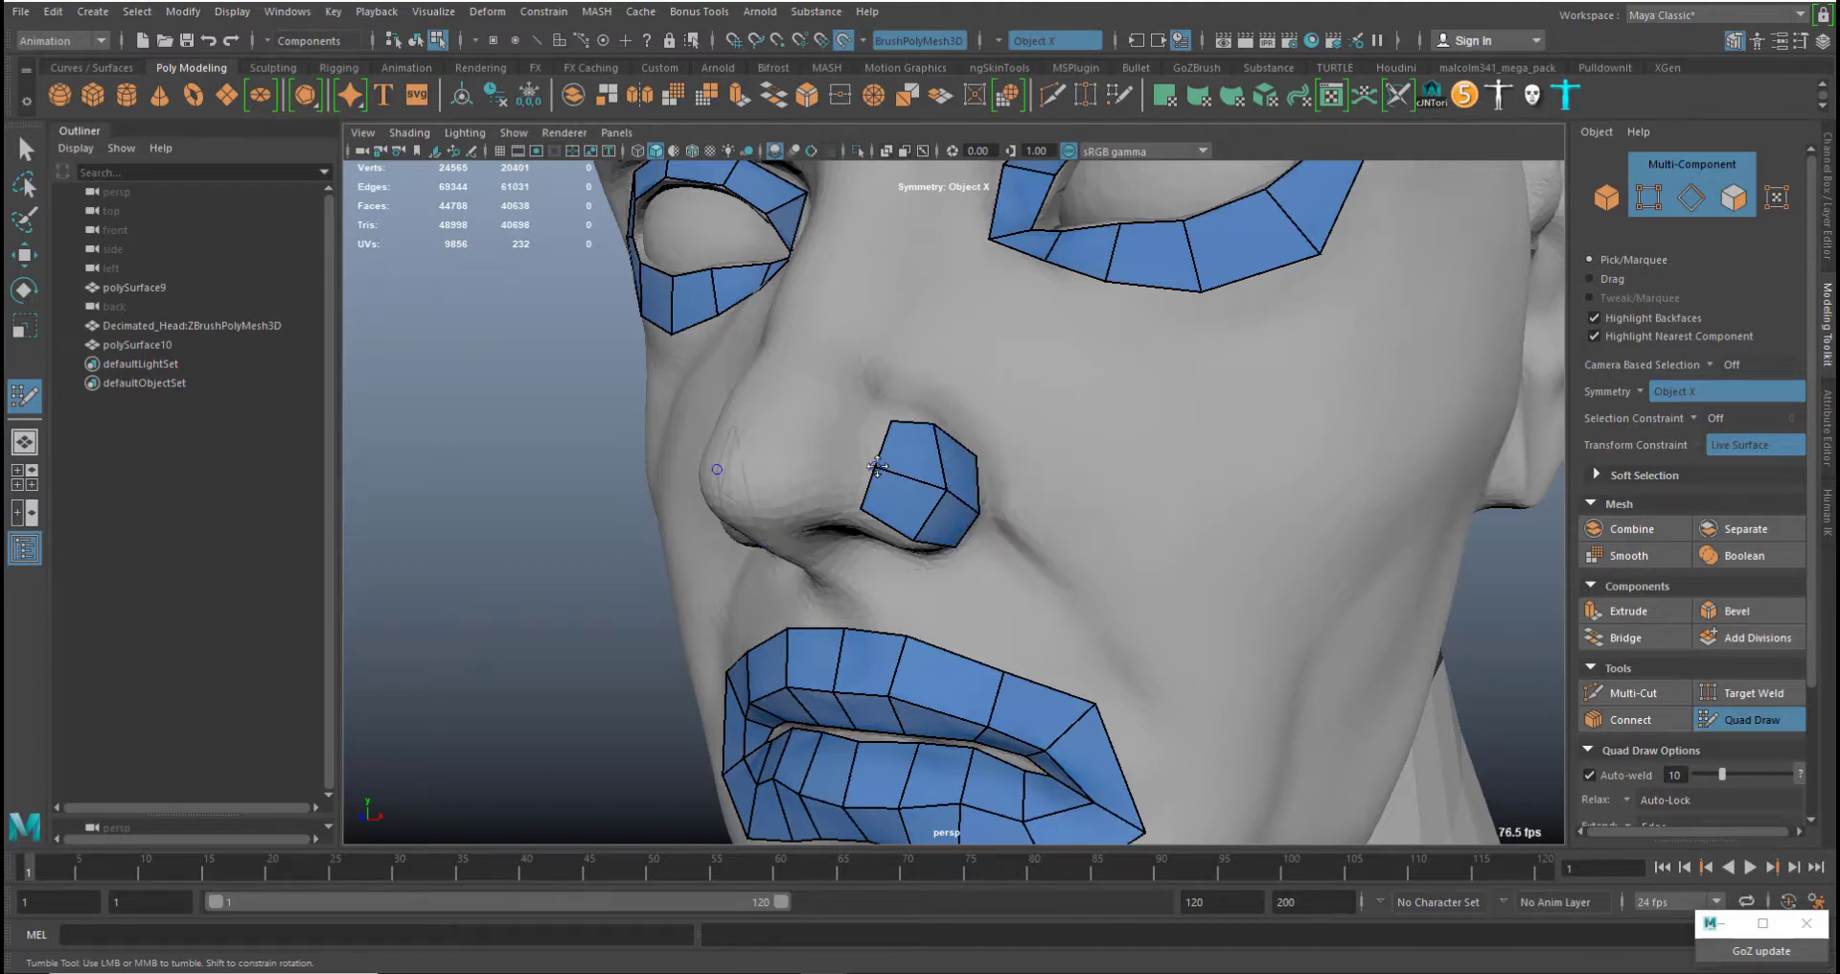
{"action": "middle_click_drag", "start_coordinate": [871, 468], "coordinate": [860, 473]}
Extend the nostril wing patch toward the nose tip with two more quads
{"action": "left_click", "coordinate": [779, 509]}
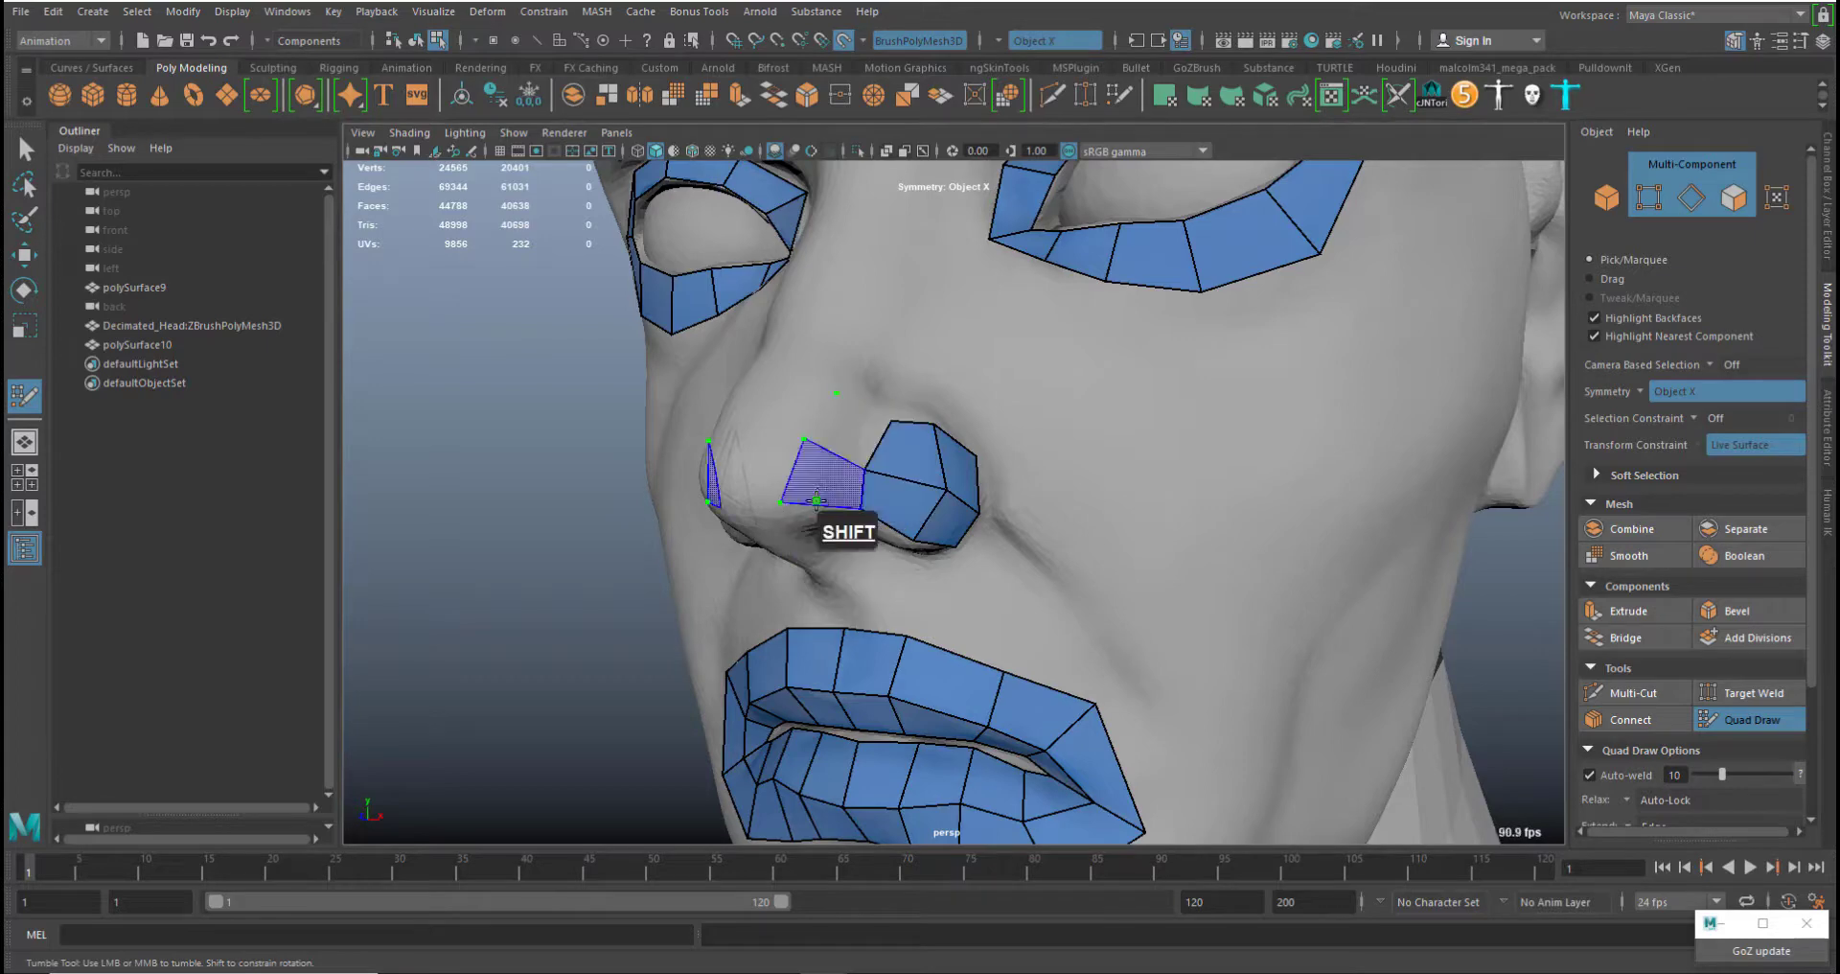
{"action": "left_click", "coordinate": [817, 494], "text": "shift"}
{"action": "left_click", "coordinate": [848, 429], "text": "shift"}
Place three points up the midline of the nose tip, replacing the misplaced lowest one, to bridge both side patches
{"action": "left_click_drag", "start_coordinate": [913, 449], "coordinate": [953, 461], "text": "alt"}
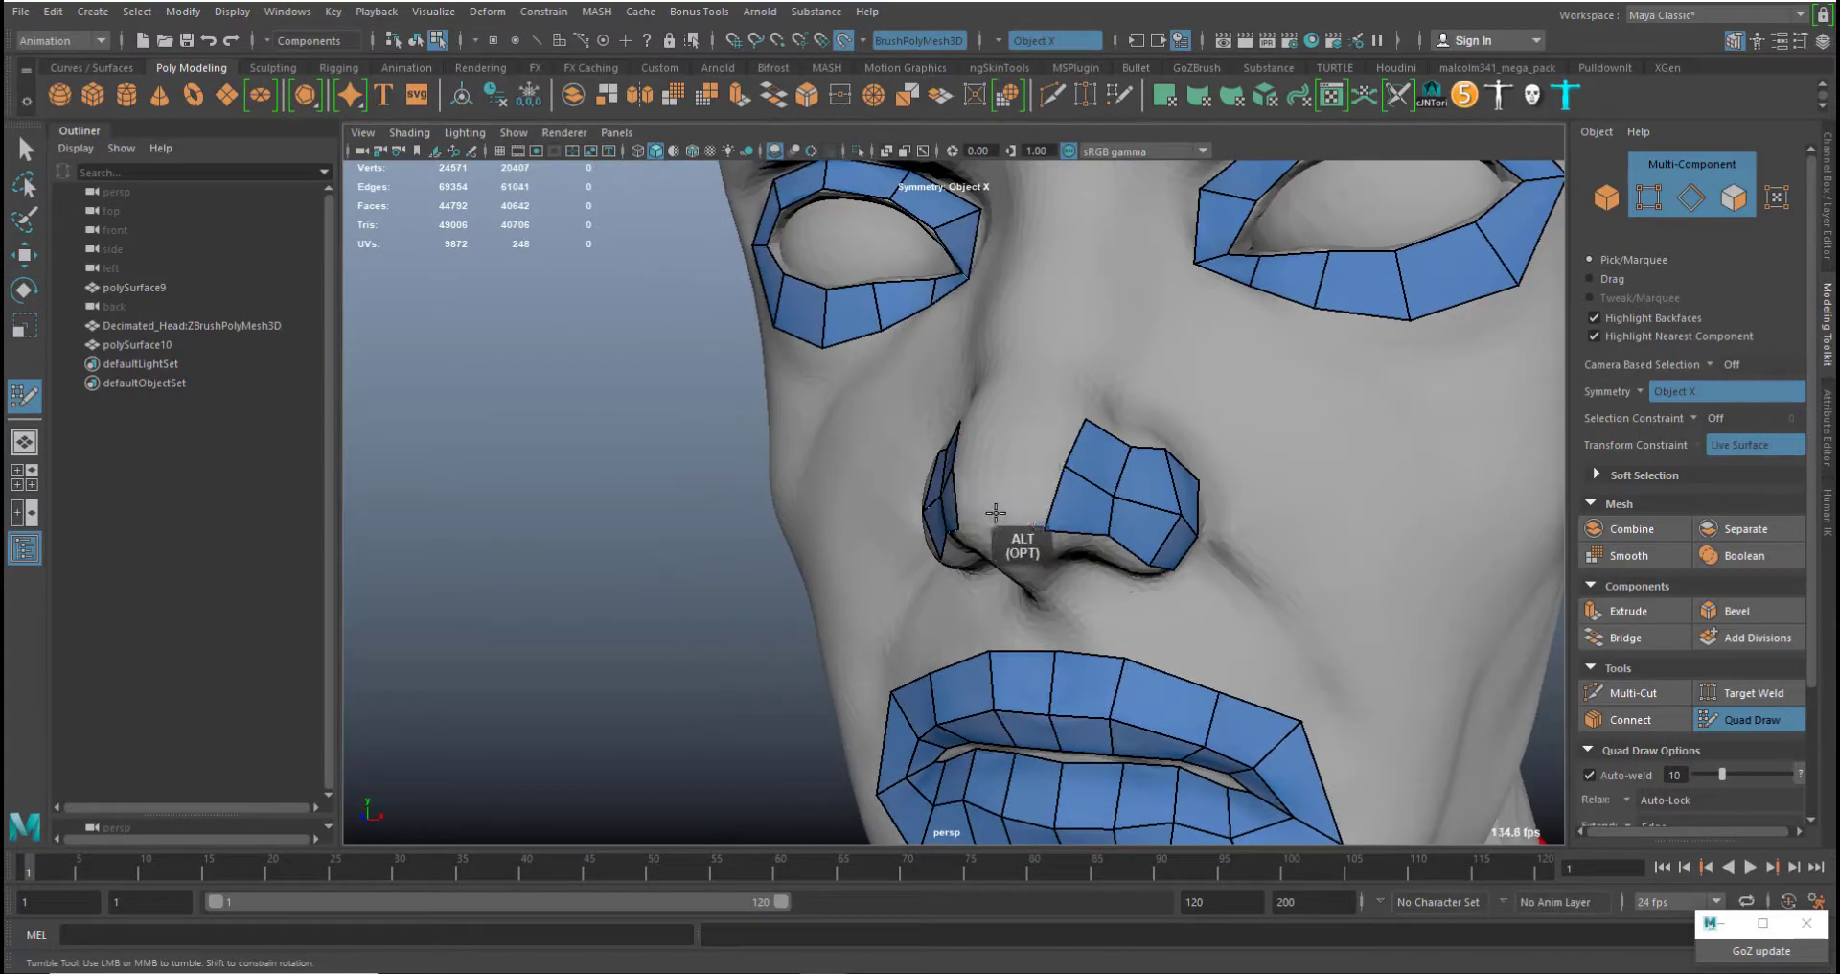
{"action": "left_click", "coordinate": [995, 523]}
{"action": "key", "text": "ctrl+z"}
{"action": "left_click", "coordinate": [993, 519]}
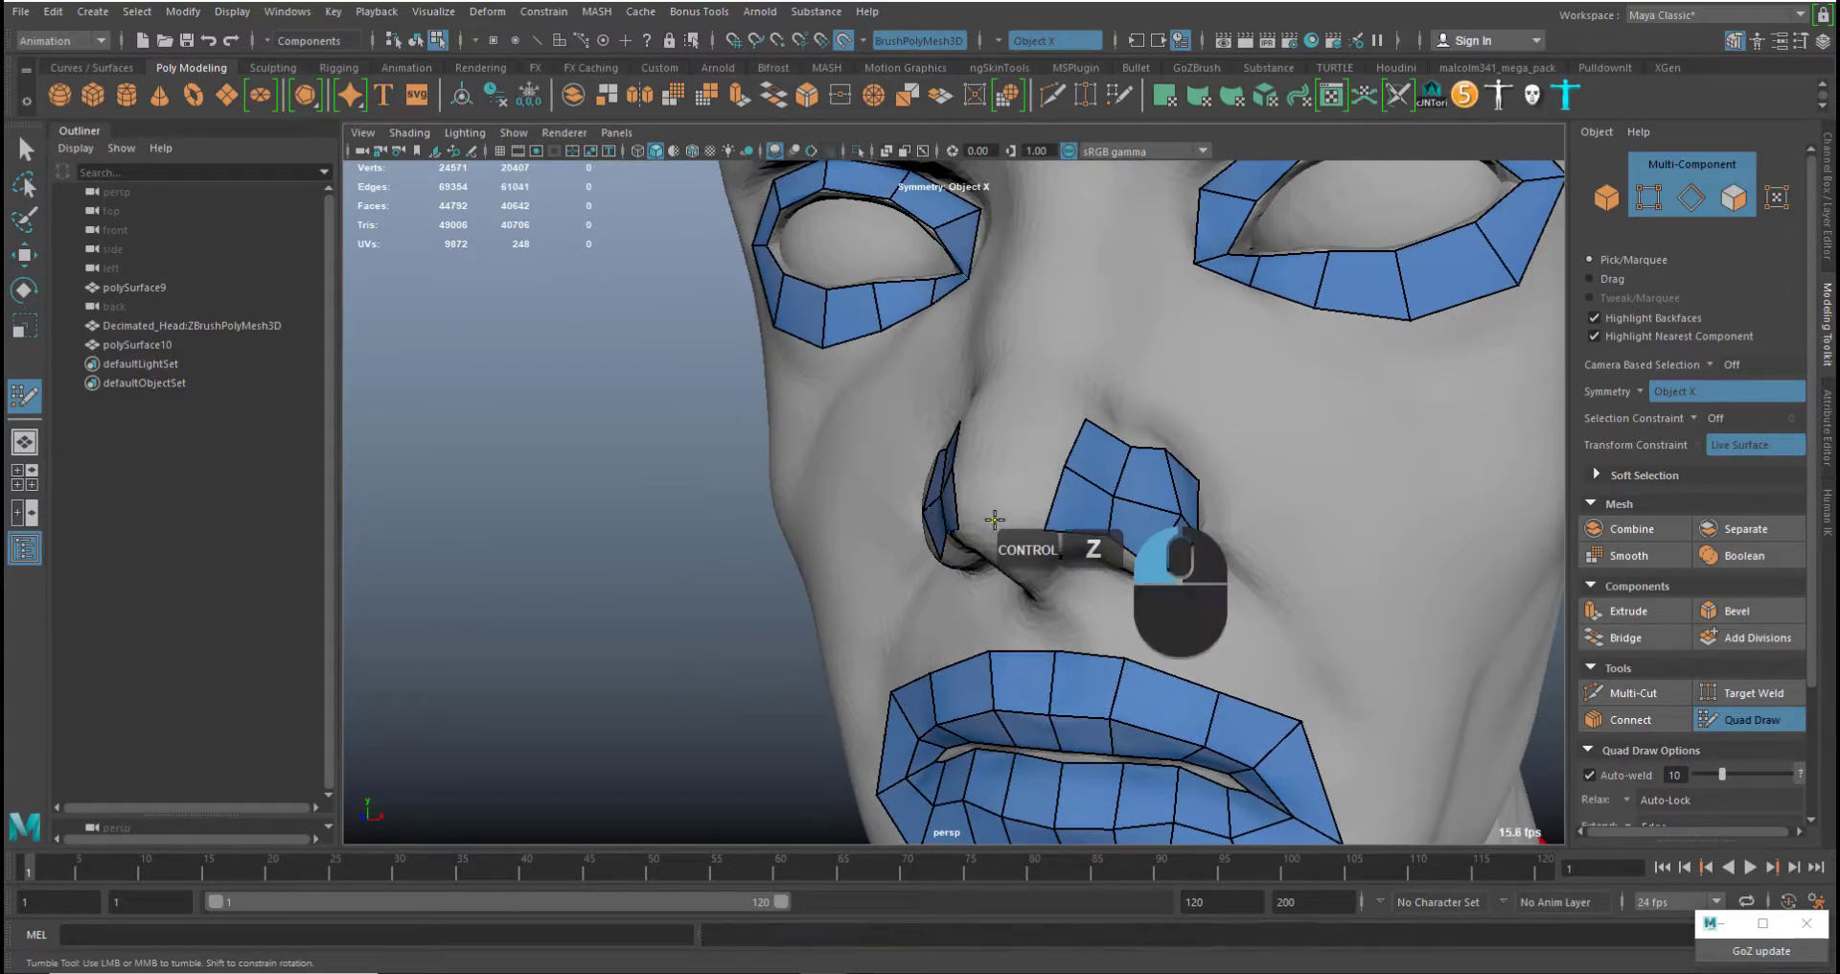
{"action": "left_click", "coordinate": [1000, 454]}
{"action": "left_click", "coordinate": [1017, 395]}
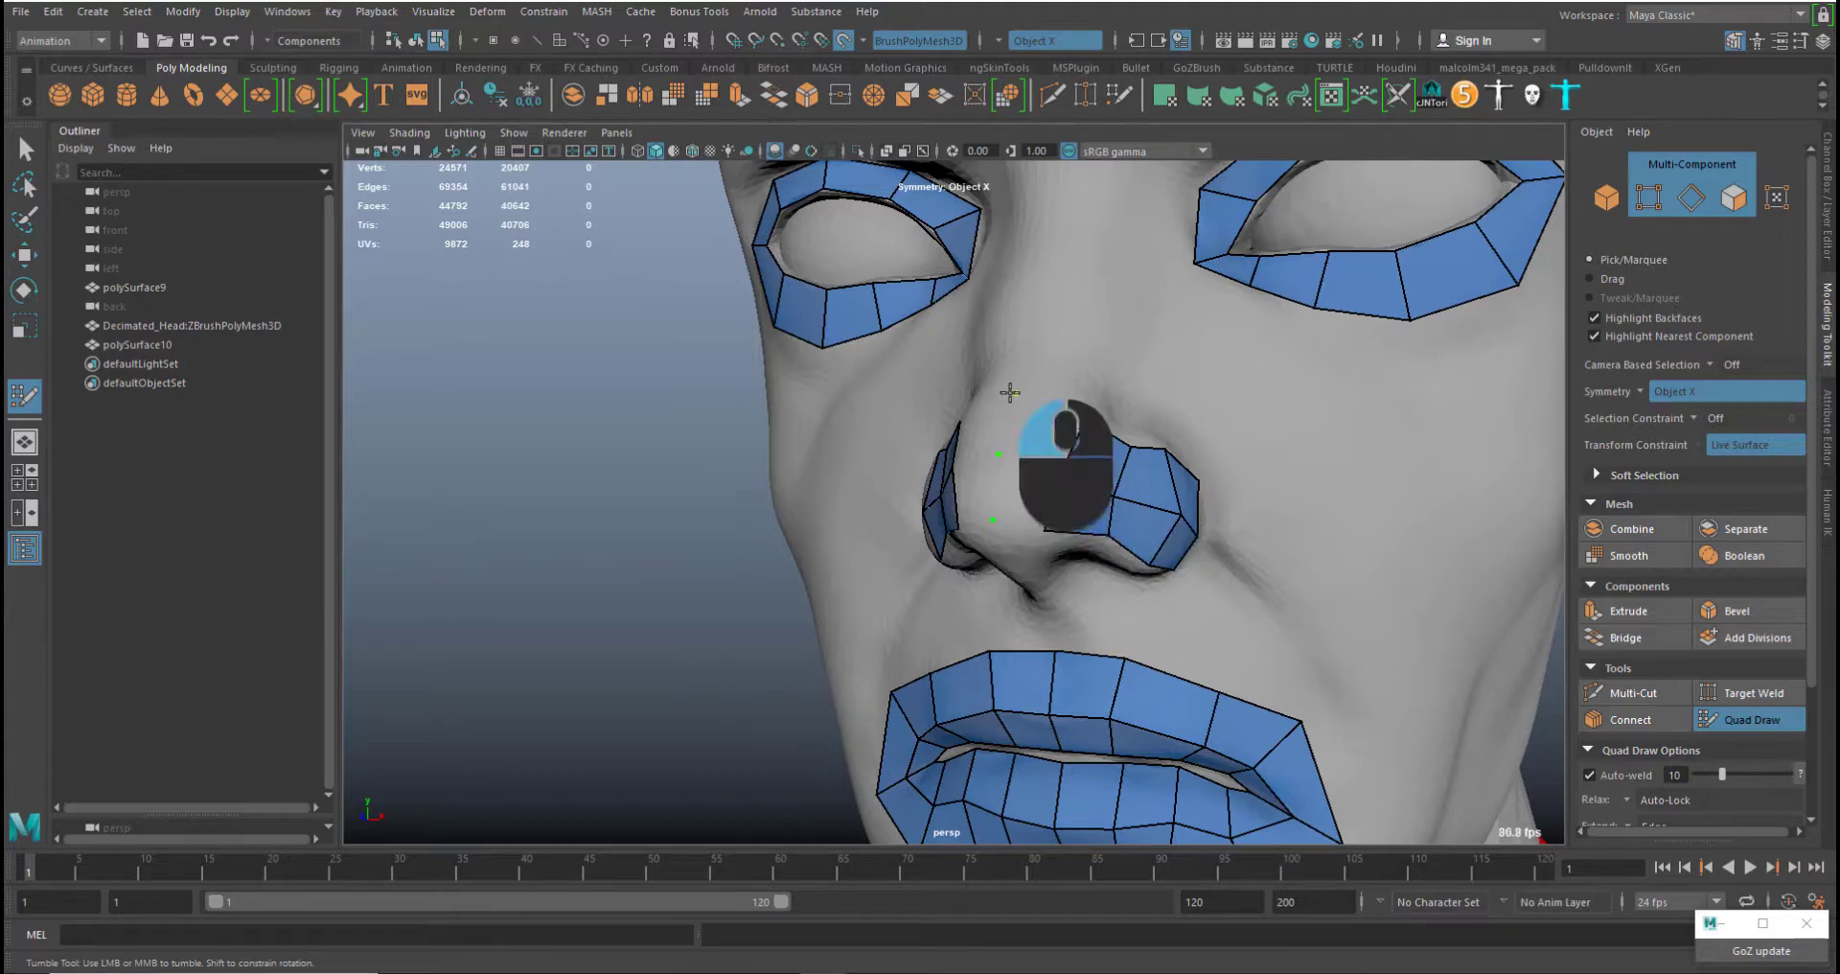
Place points in and around the nostril opening, fill a four-quad patch, and reposition its outer vertices
{"action": "left_click_drag", "start_coordinate": [1068, 382], "coordinate": [994, 530], "text": "alt"}
{"action": "right_click_drag", "start_coordinate": [935, 572], "coordinate": [959, 589], "text": "alt"}
{"action": "left_click_drag", "start_coordinate": [959, 589], "coordinate": [1017, 515], "text": "alt"}
{"action": "left_click", "coordinate": [1003, 506]}
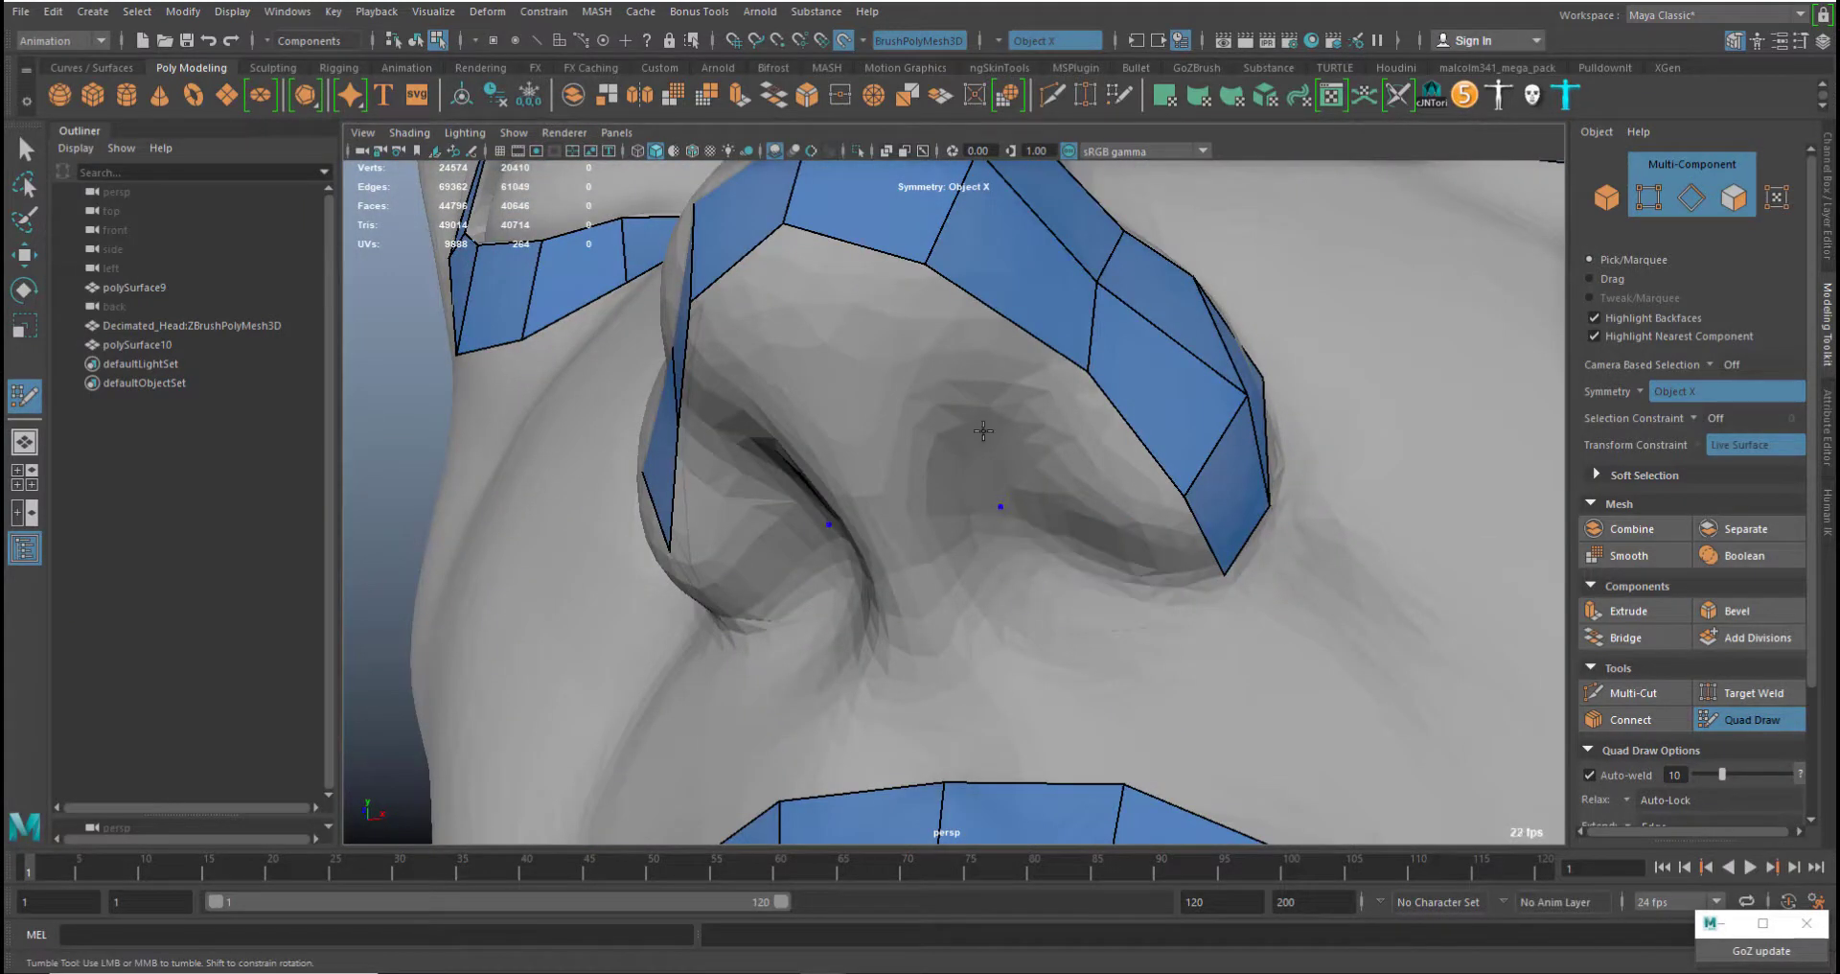
{"action": "left_click", "coordinate": [936, 477]}
{"action": "left_click", "coordinate": [1046, 537], "text": "shift"}
{"action": "left_click", "coordinate": [995, 465], "text": "shift"}
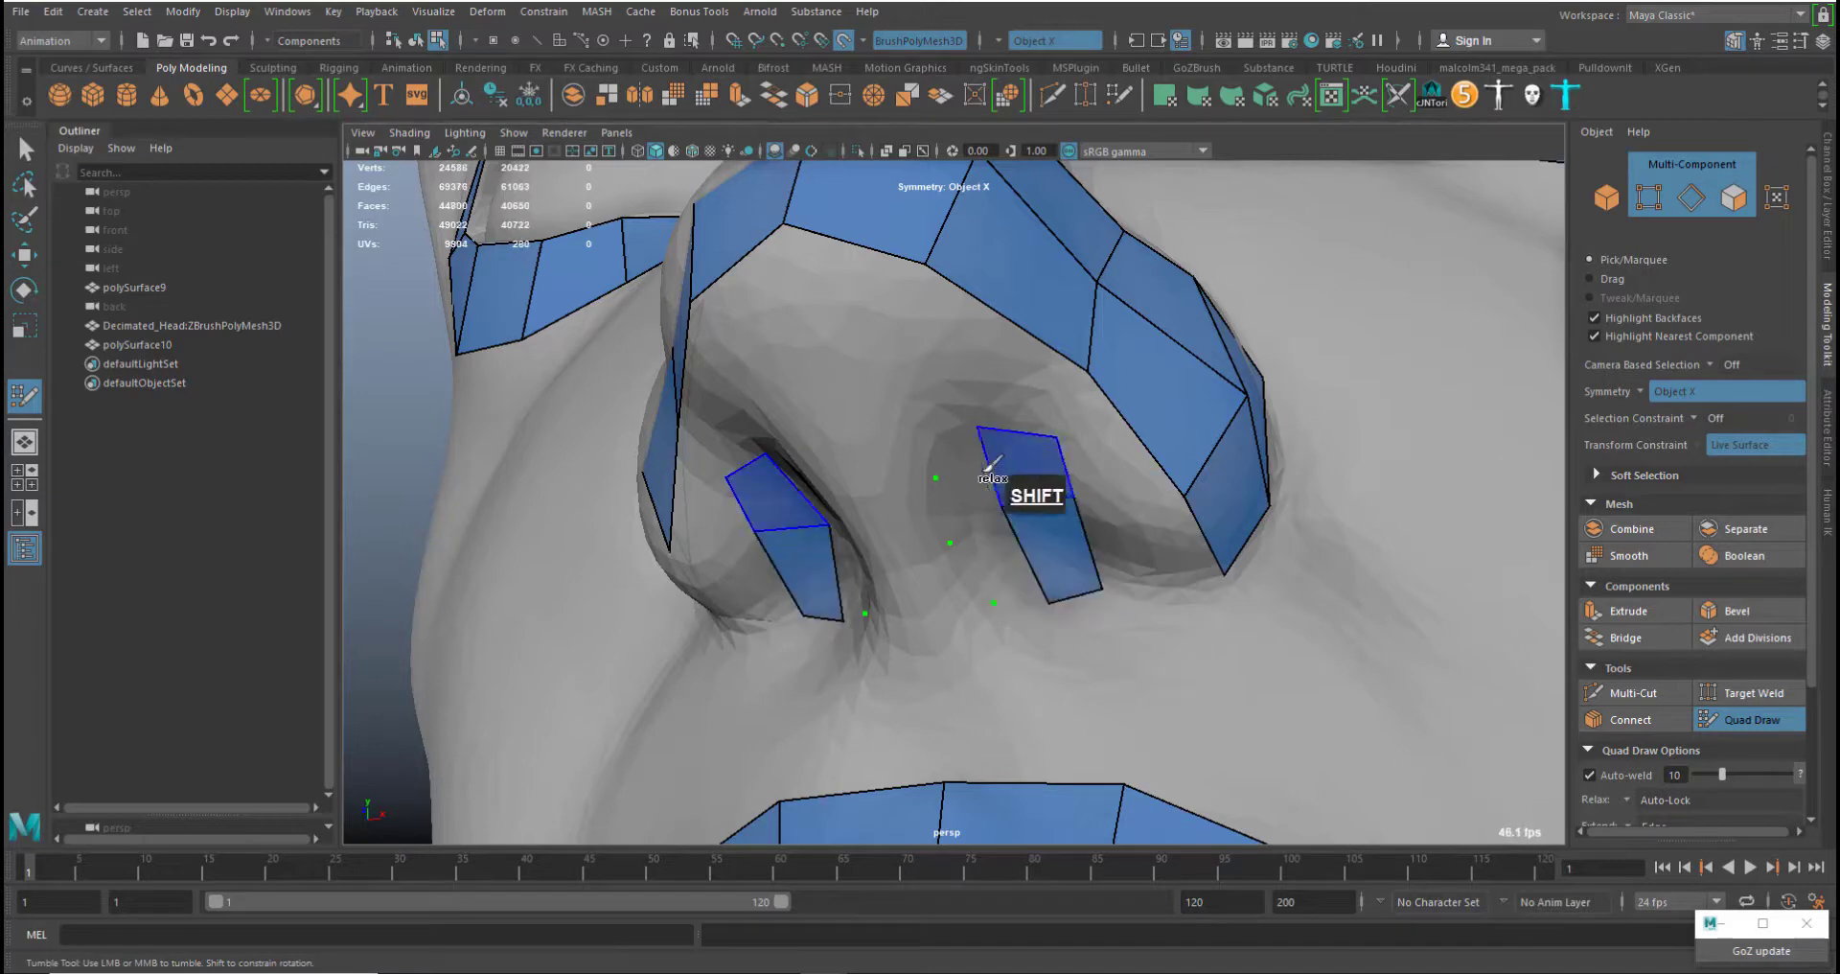
{"action": "left_click", "coordinate": [989, 556], "text": "shift"}
{"action": "middle_click_drag", "start_coordinate": [1100, 587], "coordinate": [1090, 486]}
{"action": "middle_click_drag", "start_coordinate": [994, 603], "coordinate": [1038, 590]}
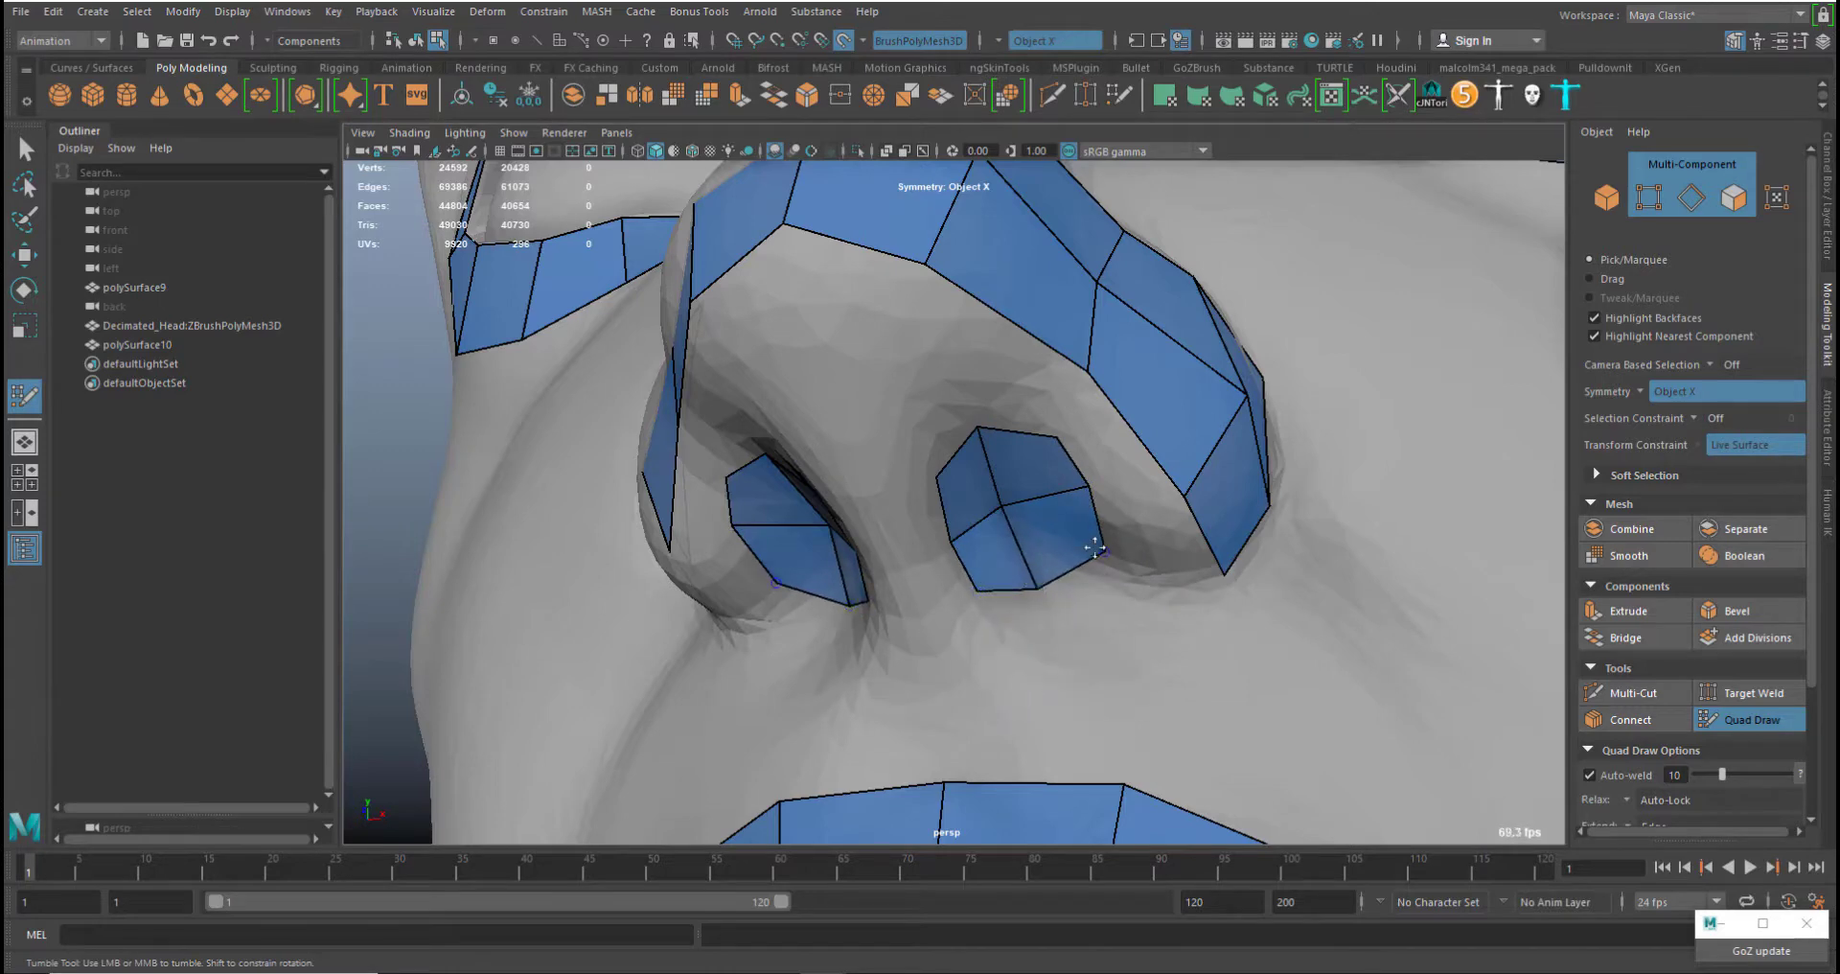
Fill three quads connecting the nostril patch to the nostril wing and the side of the nose tip
{"action": "left_click", "coordinate": [1149, 525], "text": "shift"}
{"action": "left_click", "coordinate": [1103, 443], "text": "shift"}
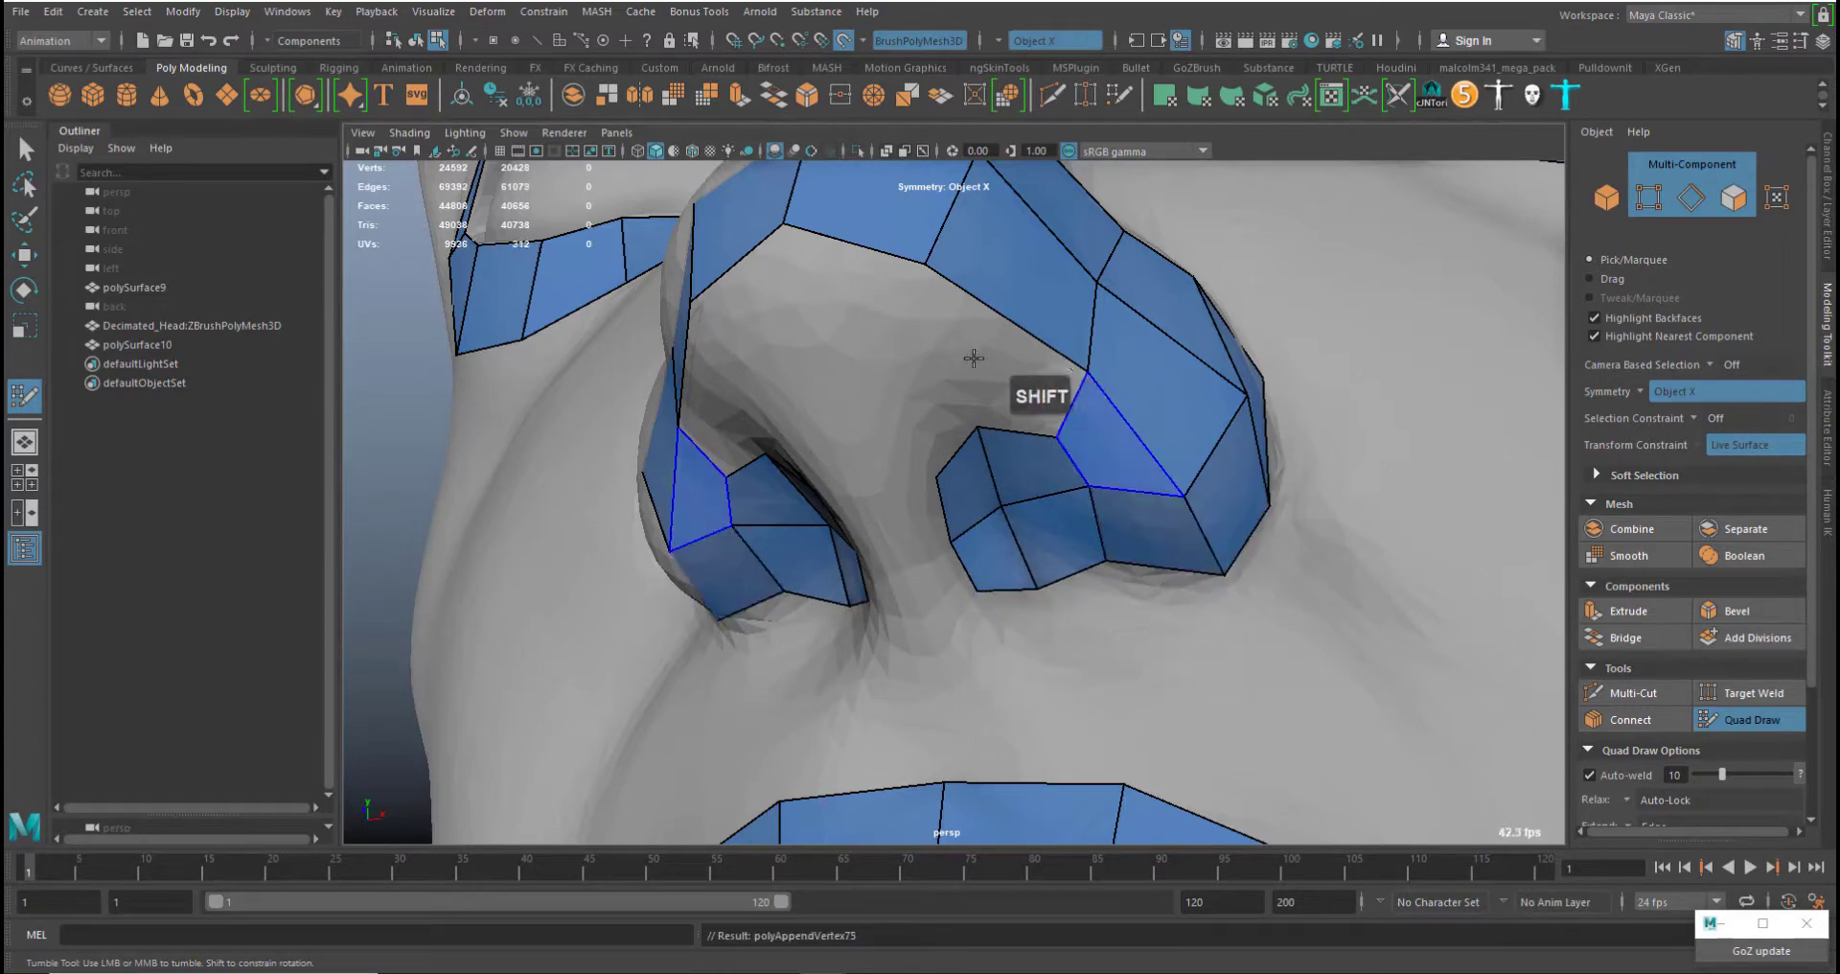
{"action": "left_click", "coordinate": [1016, 369], "text": "shift"}
Place midline points between the nostrils and fill quads across the columella to join both nostril patches
{"action": "left_click_drag", "start_coordinate": [1065, 365], "coordinate": [1124, 380], "text": "alt"}
{"action": "middle_click_drag", "start_coordinate": [1123, 379], "coordinate": [1050, 499], "text": "alt"}
{"action": "left_click", "coordinate": [1003, 539]}
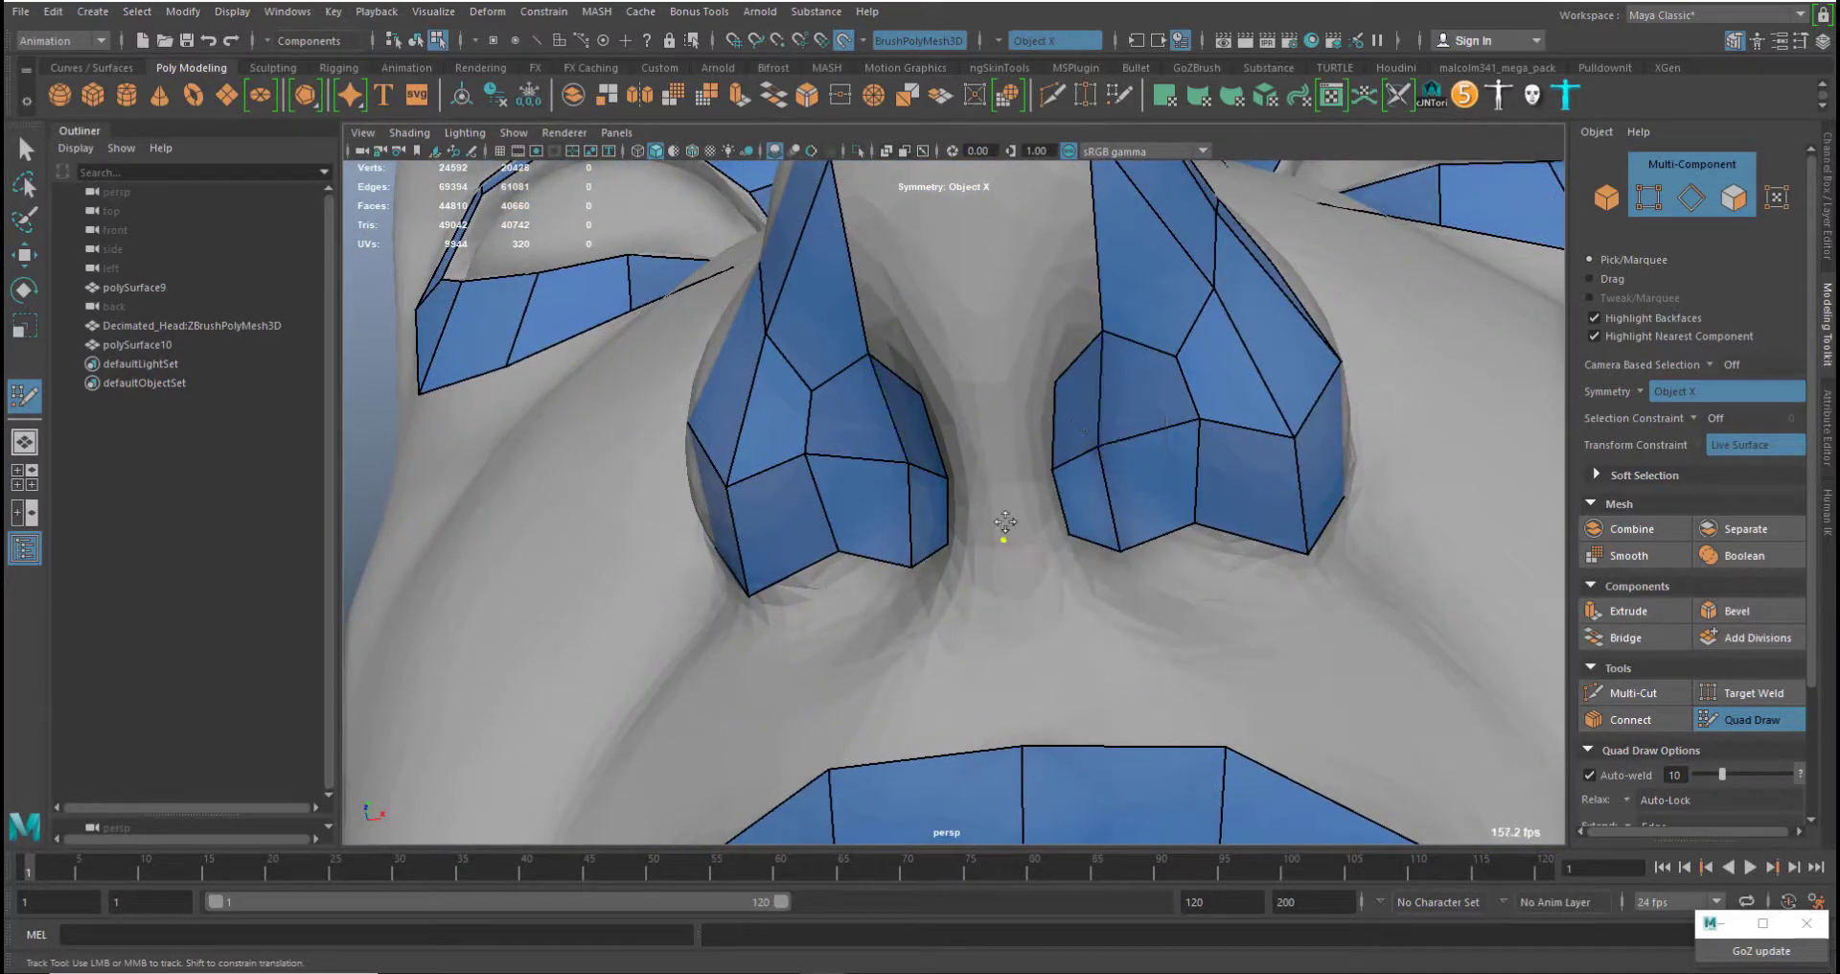
{"action": "left_click", "coordinate": [1012, 503], "text": "shift"}
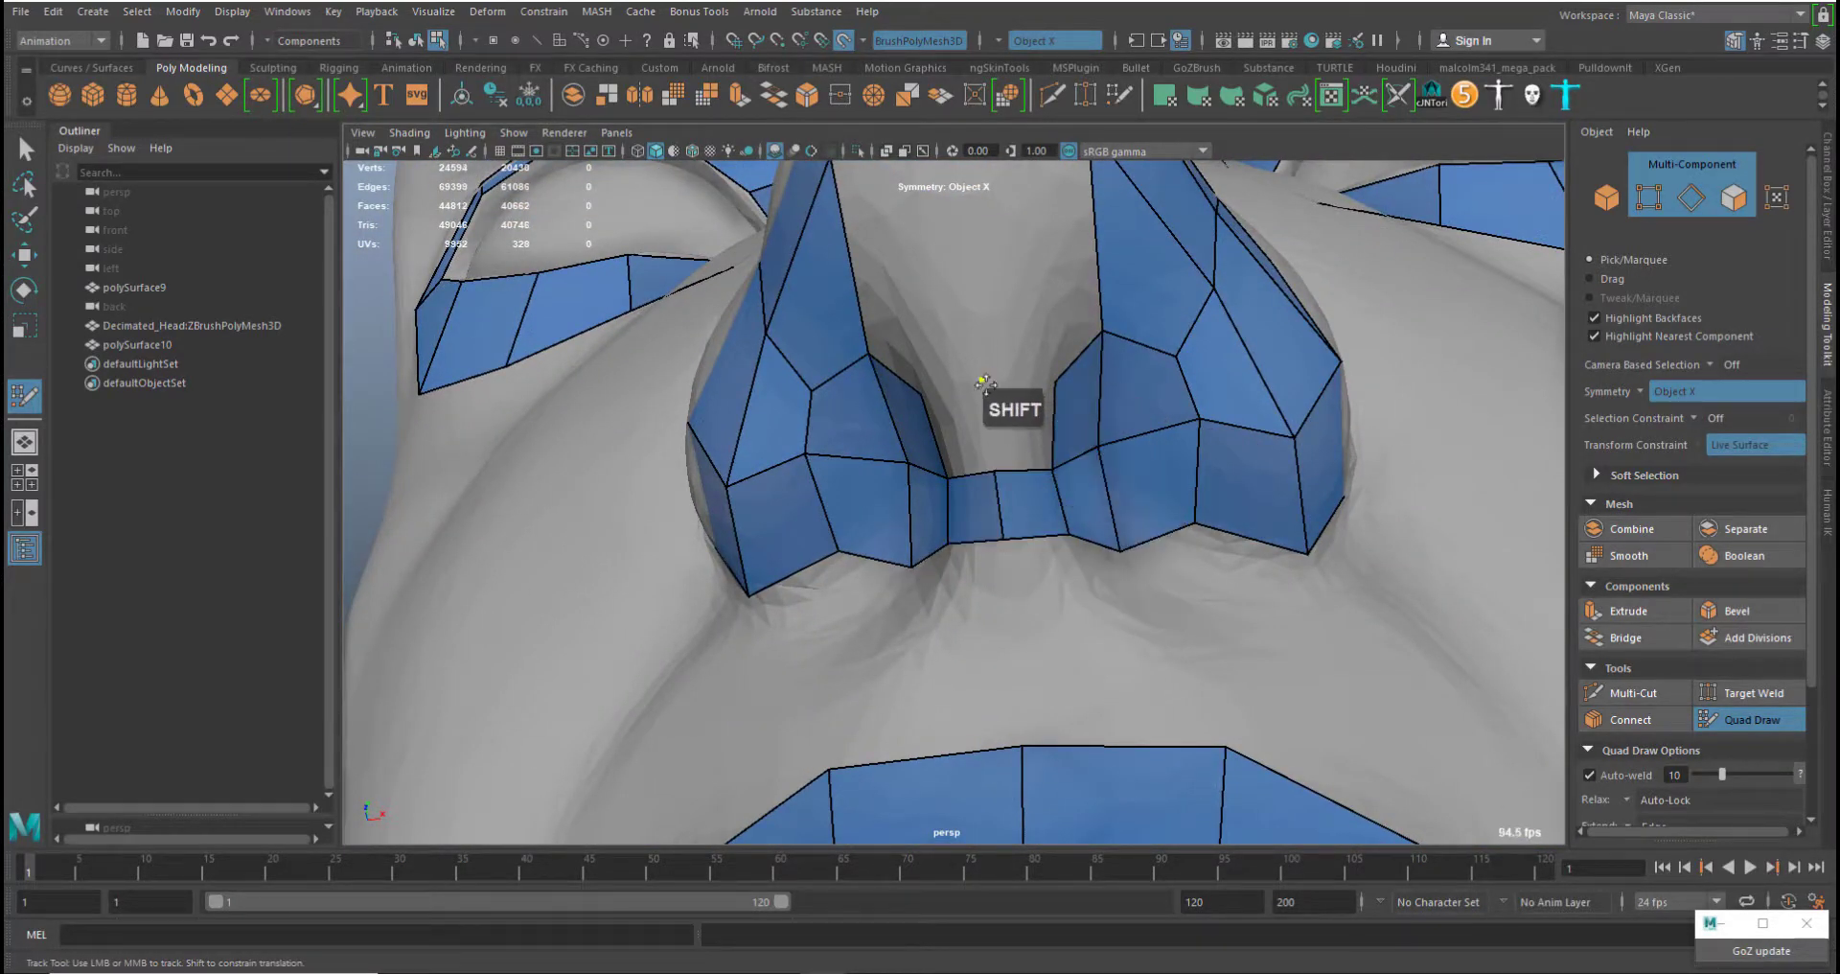
{"action": "left_click", "coordinate": [1028, 407], "text": "shift"}
Fill the gap beneath the nose tip with quads around a new midline point, undoing the triangular attempt, and adjust nearby vertices
{"action": "left_click_drag", "start_coordinate": [1050, 359], "coordinate": [1048, 390], "text": "alt"}
{"action": "middle_click_drag", "start_coordinate": [1048, 390], "coordinate": [1032, 491], "text": "alt"}
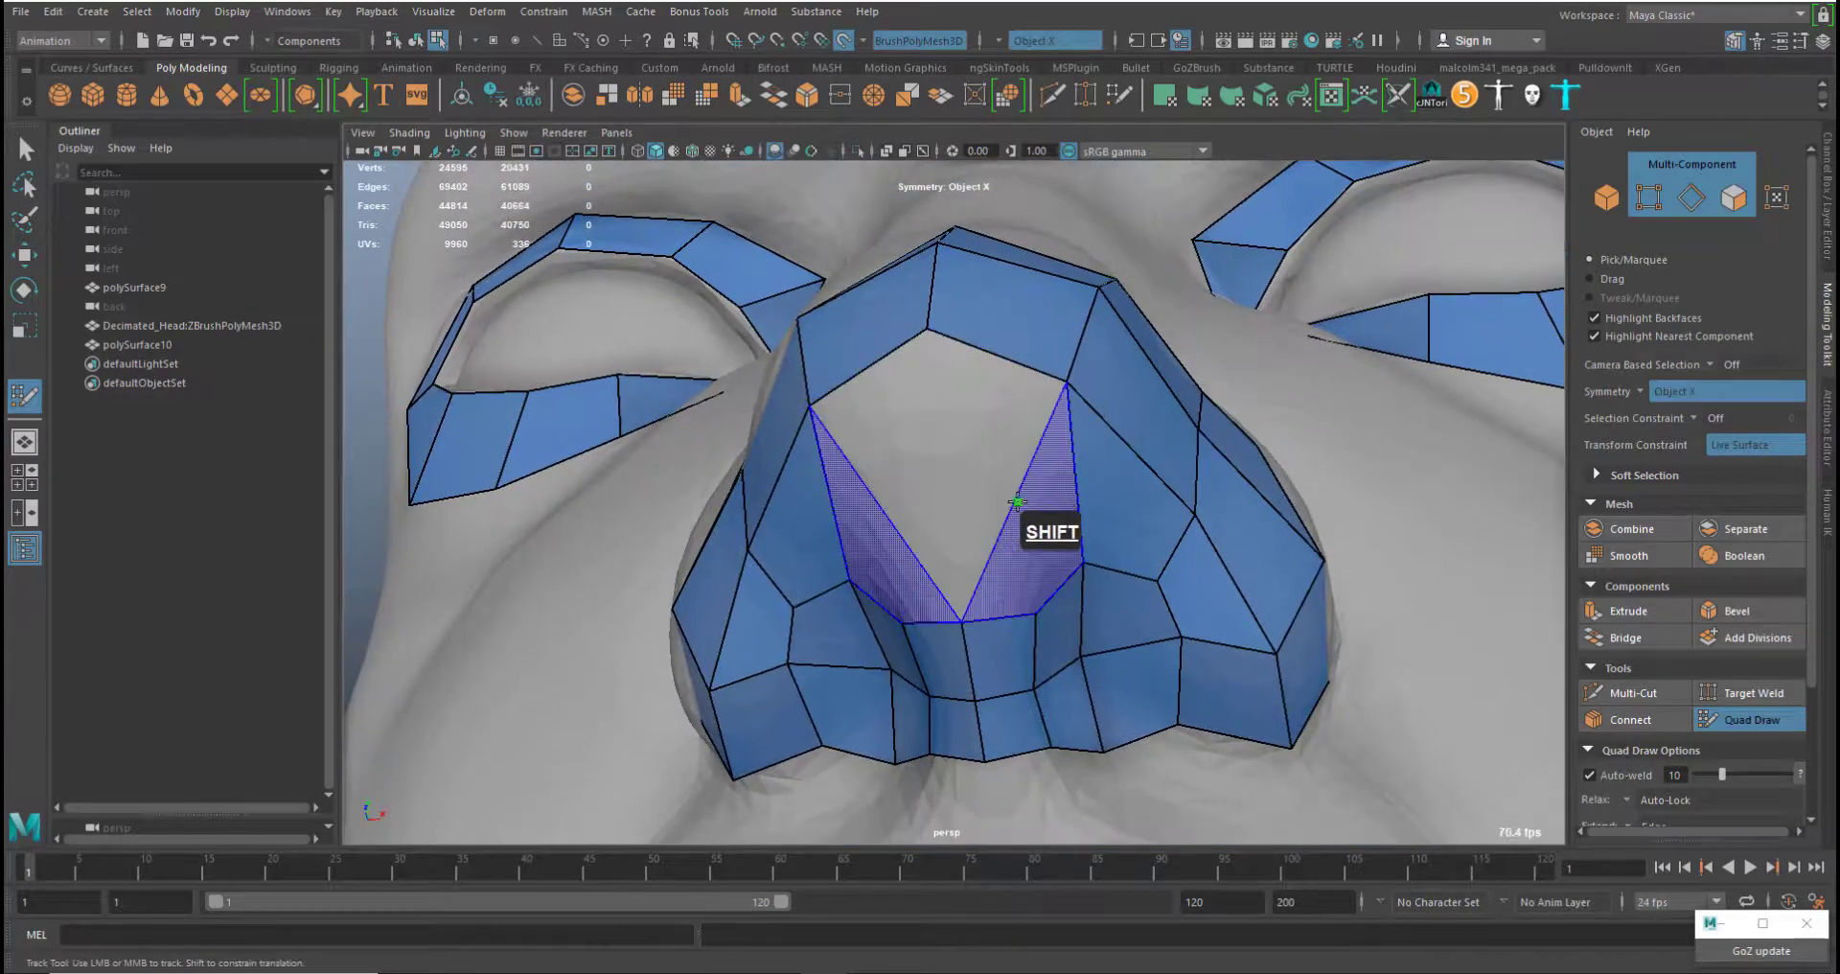
{"action": "left_click", "coordinate": [1017, 500], "text": "shift"}
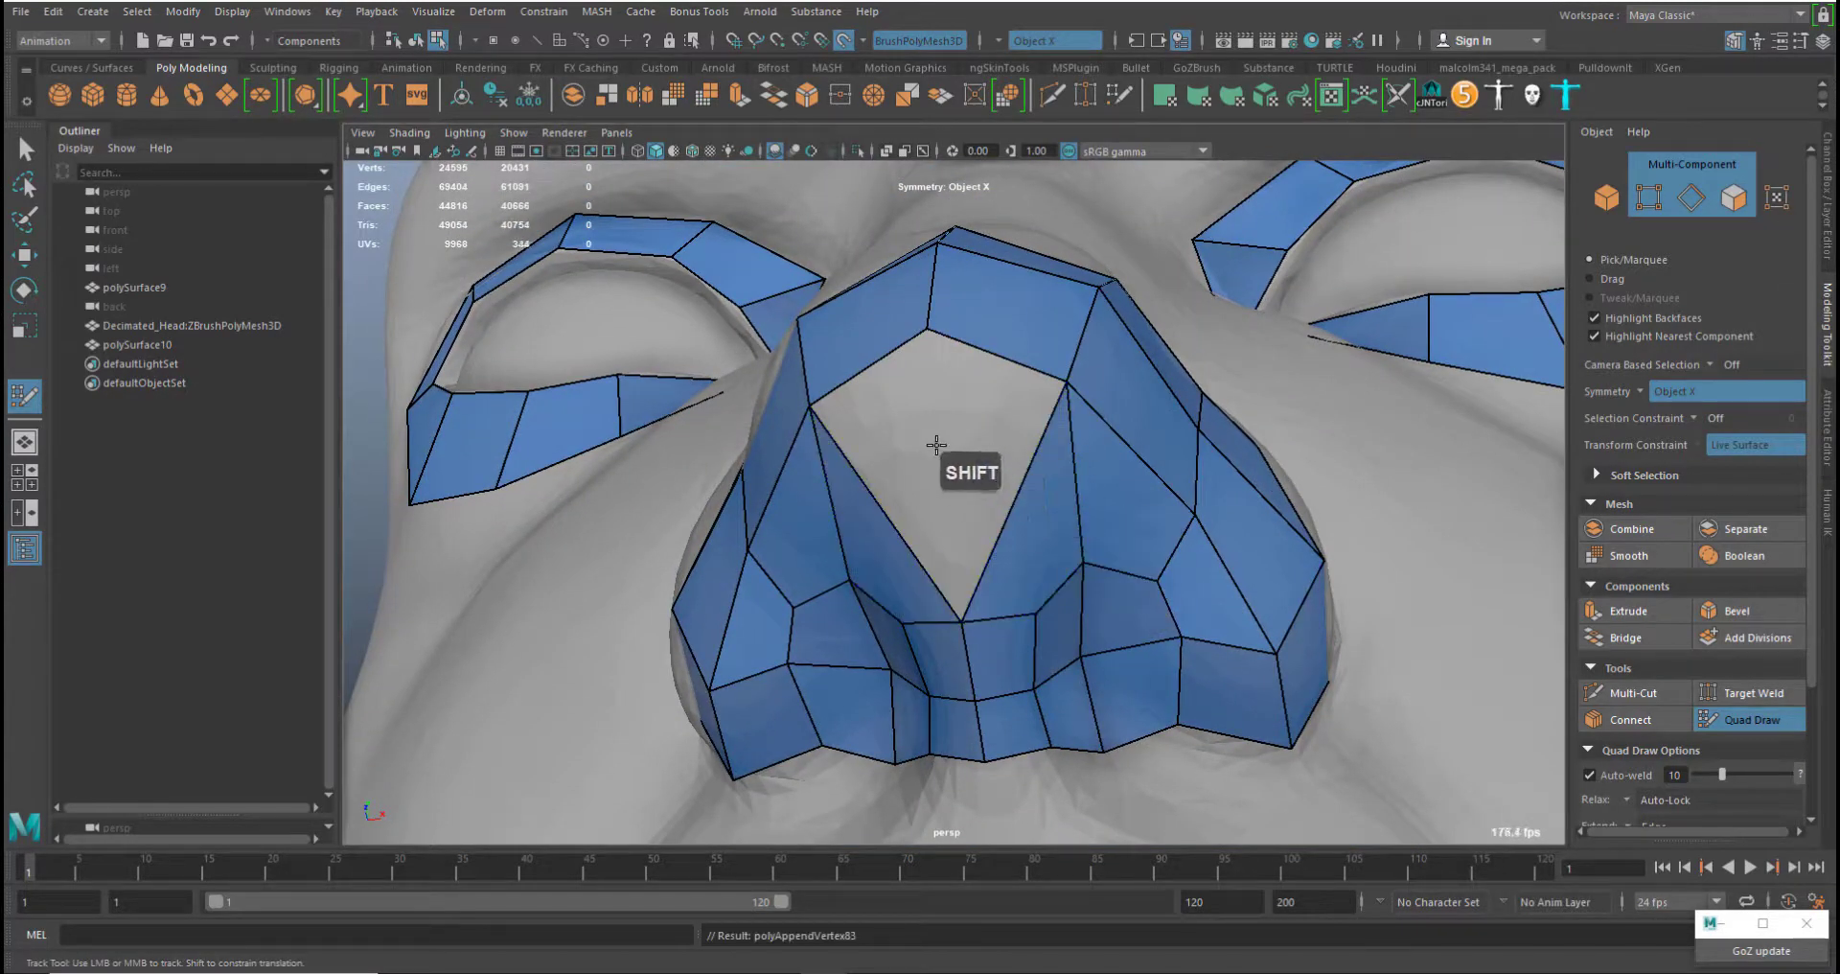
{"action": "key", "text": "ctrl+z"}
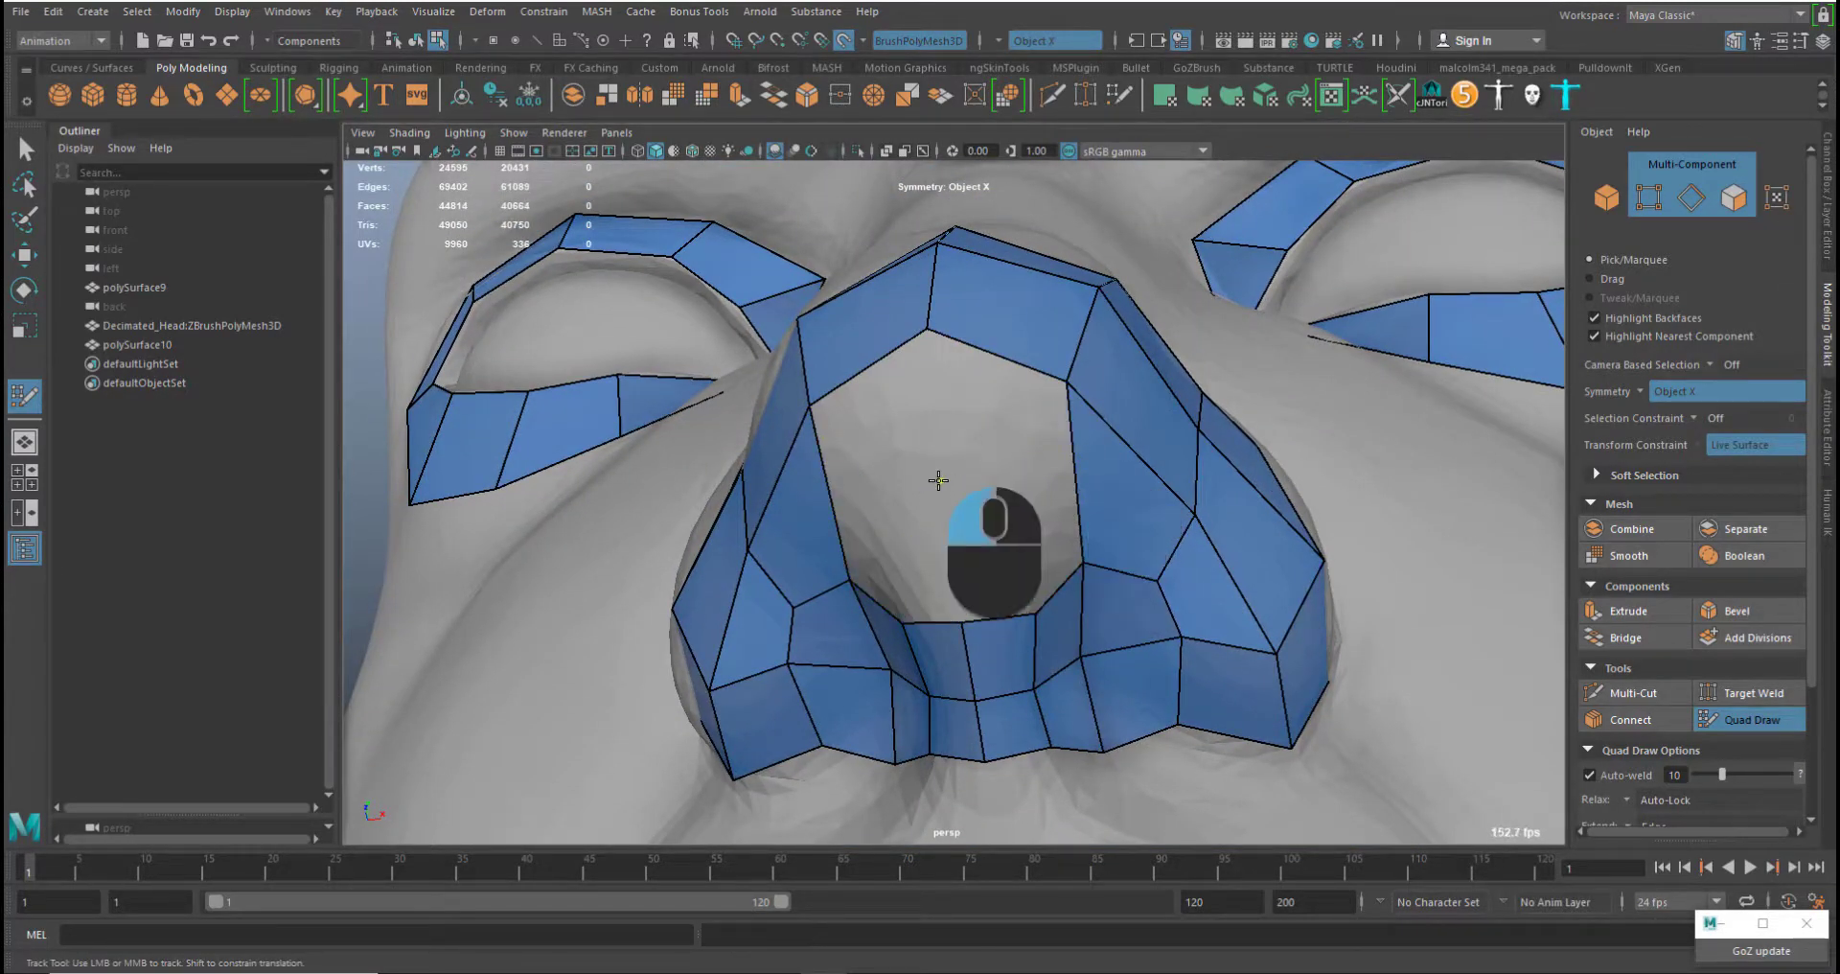
{"action": "left_click", "coordinate": [877, 429], "text": "shift"}
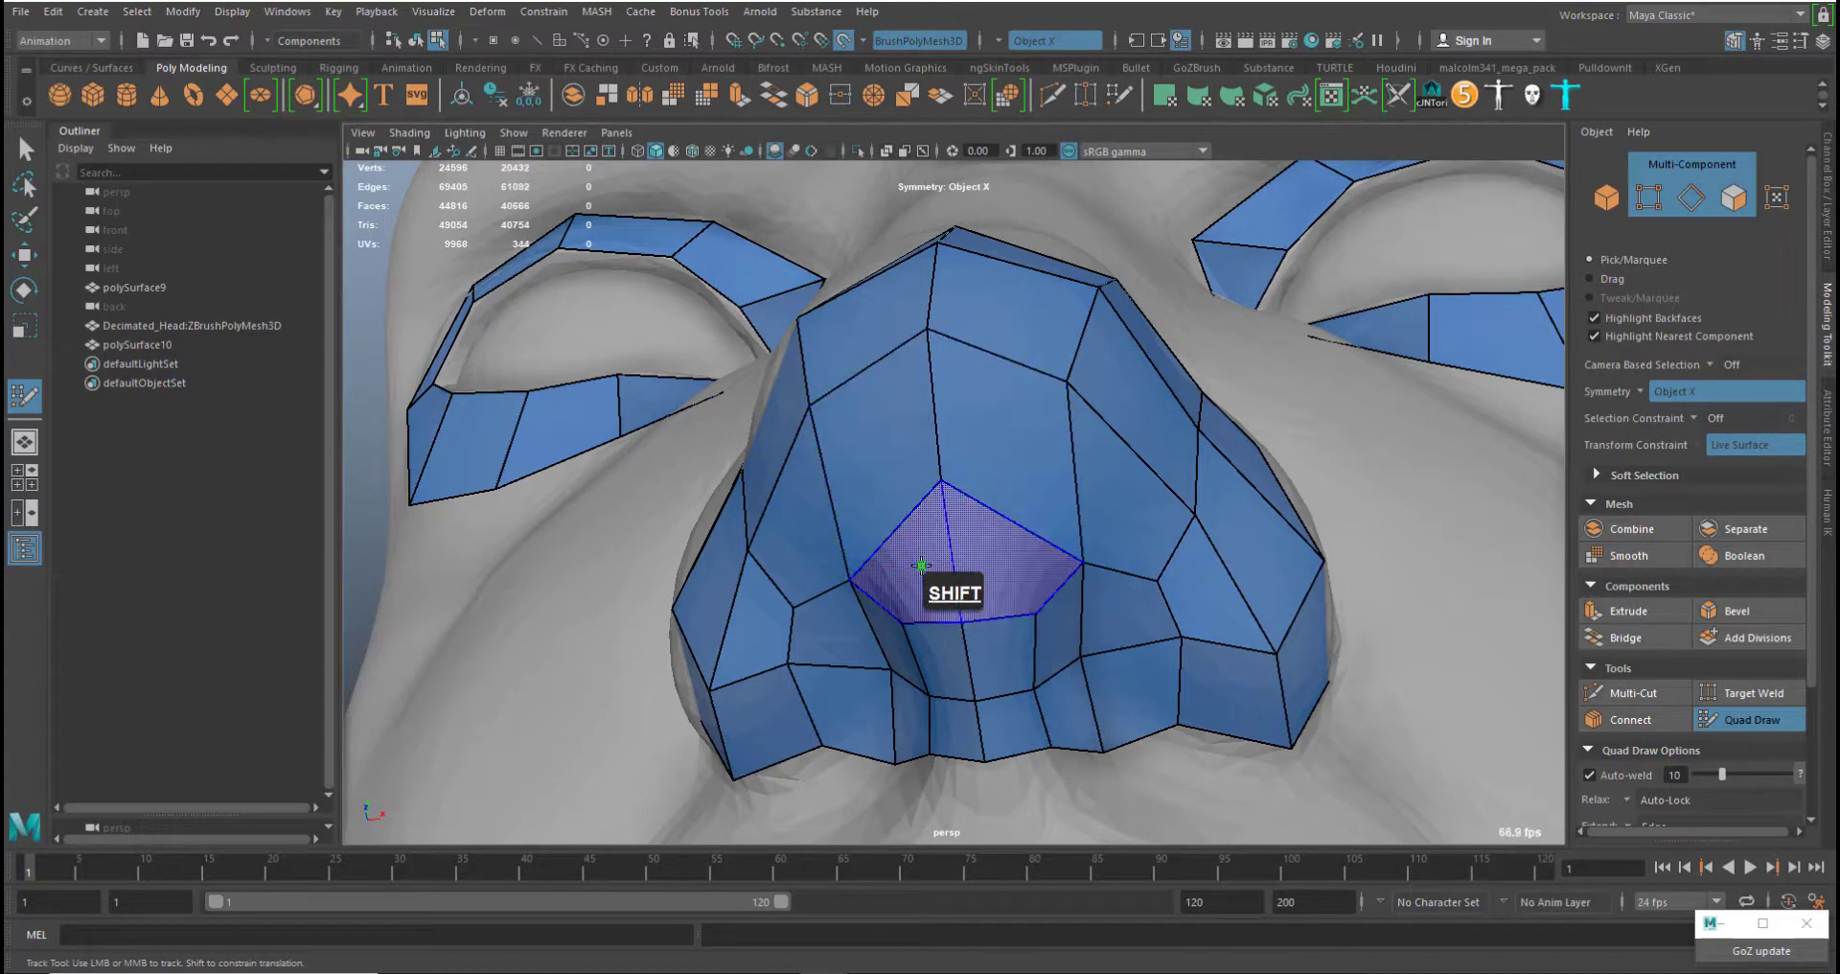
{"action": "middle_click_drag", "start_coordinate": [854, 582], "coordinate": [852, 570]}
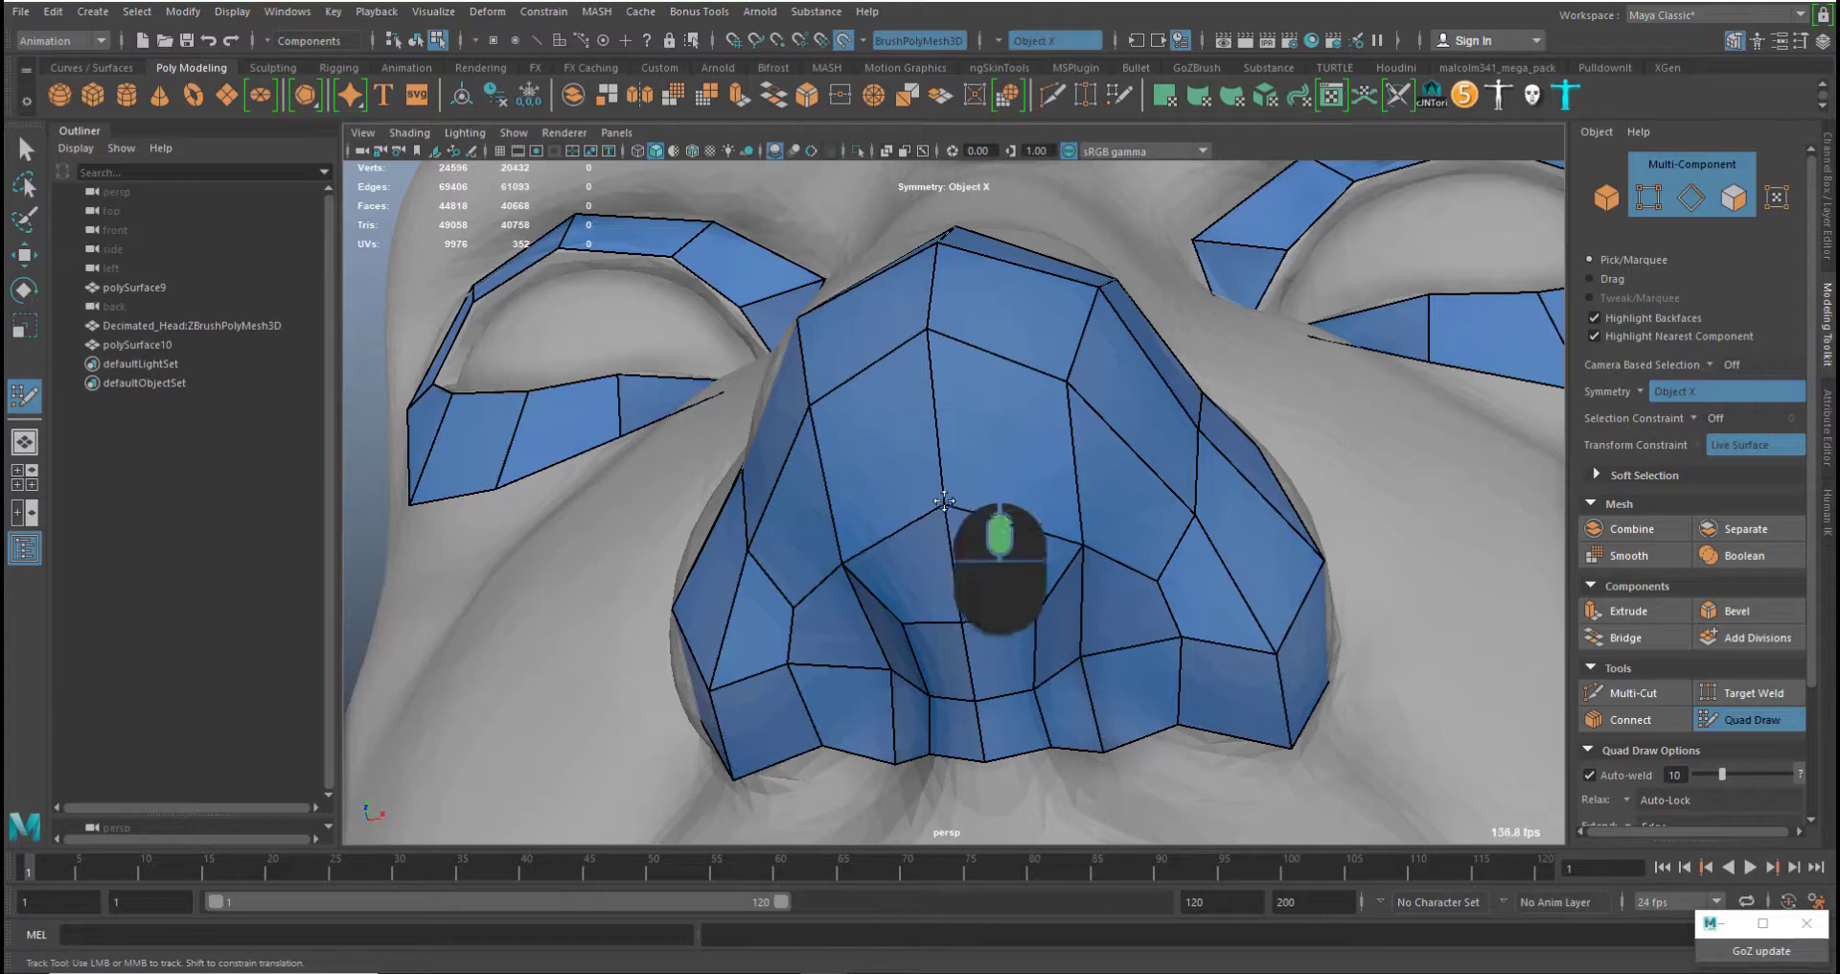
Reposition a vertex along the base of the nose between the nostrils to refine the lower edge
{"action": "right_click_drag", "start_coordinate": [949, 517], "coordinate": [994, 460], "text": "alt"}
{"action": "left_click_drag", "start_coordinate": [994, 460], "coordinate": [1063, 463], "text": "alt"}
{"action": "middle_click_drag", "start_coordinate": [1063, 463], "coordinate": [1058, 434], "text": "alt"}
{"action": "left_click_drag", "start_coordinate": [1057, 434], "coordinate": [1048, 405], "text": "alt"}
{"action": "right_click_drag", "start_coordinate": [1048, 405], "coordinate": [1158, 456], "text": "alt"}
{"action": "middle_click_drag", "start_coordinate": [1073, 406], "coordinate": [1040, 427], "text": "alt"}
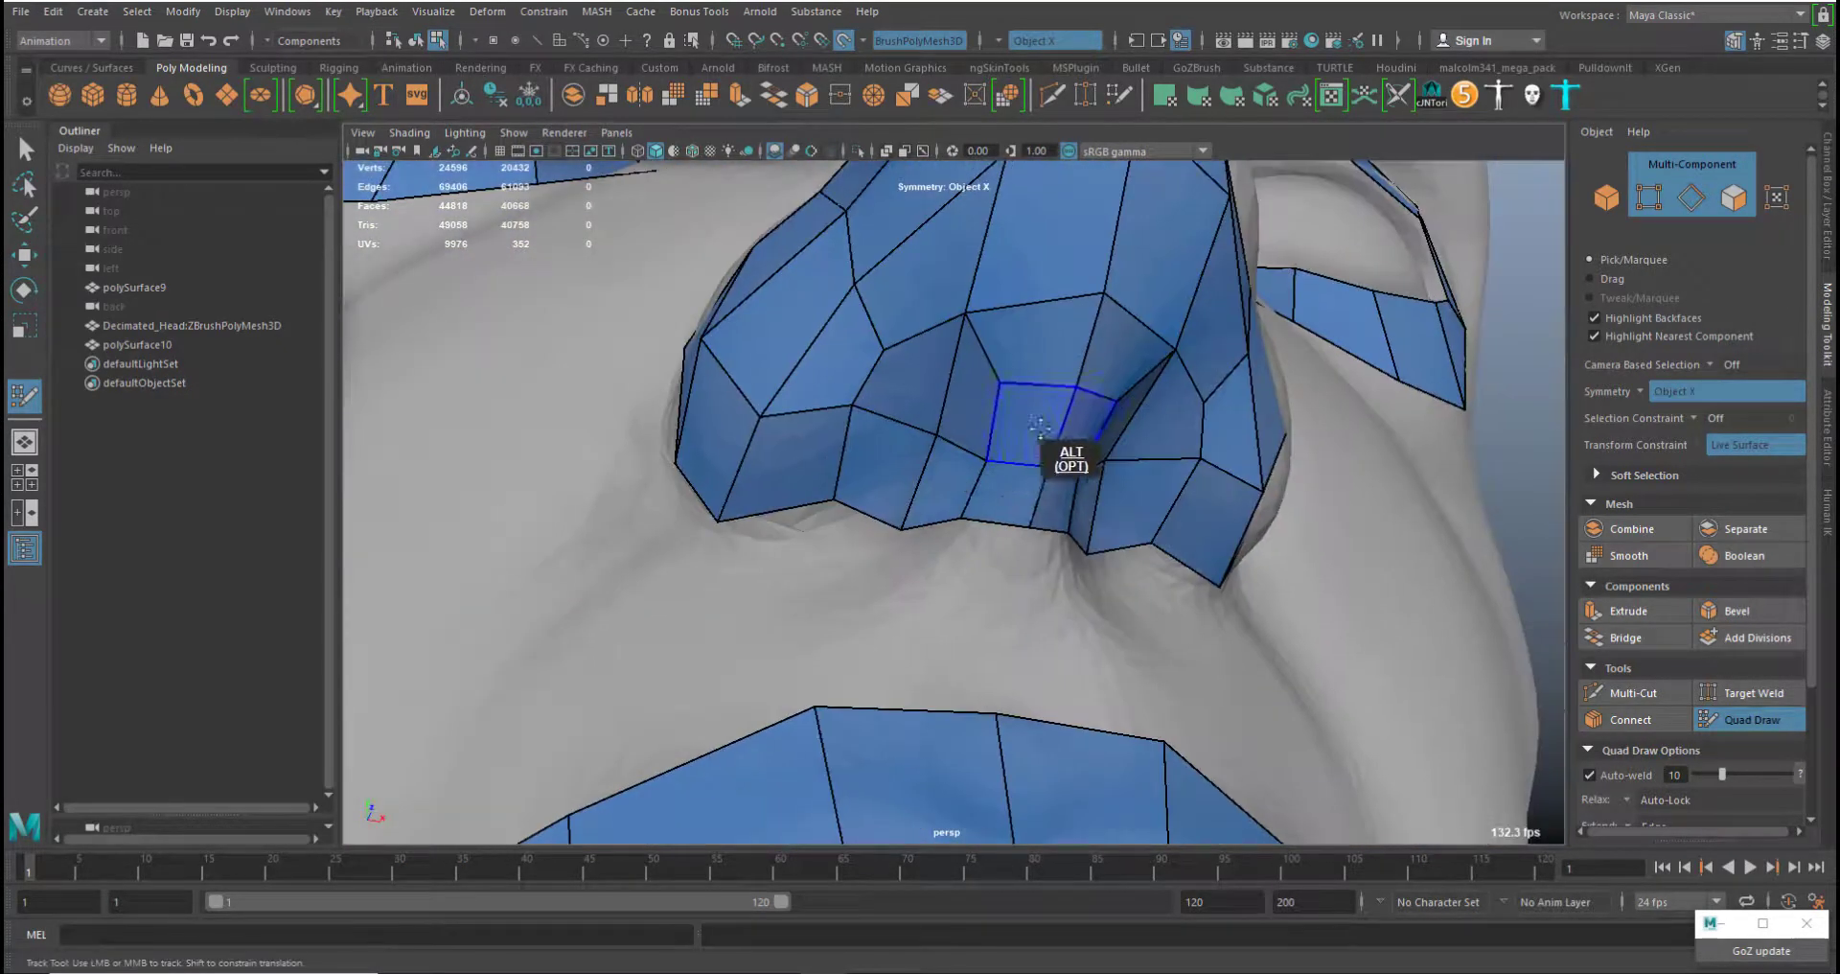
{"action": "mouse_move", "coordinate": [966, 518]}
{"action": "middle_mouse_down"}
{"action": "mouse_move", "coordinate": [963, 535]}
{"action": "mouse_move", "coordinate": [1026, 542]}
{"action": "middle_mouse_up"}
{"action": "mouse_move", "coordinate": [998, 574]}
{"action": "right_mouse_down", "text": "alt"}
{"action": "mouse_move", "coordinate": [1052, 620]}
{"action": "mouse_move", "coordinate": [1027, 577]}
{"action": "right_mouse_up", "text": "alt"}
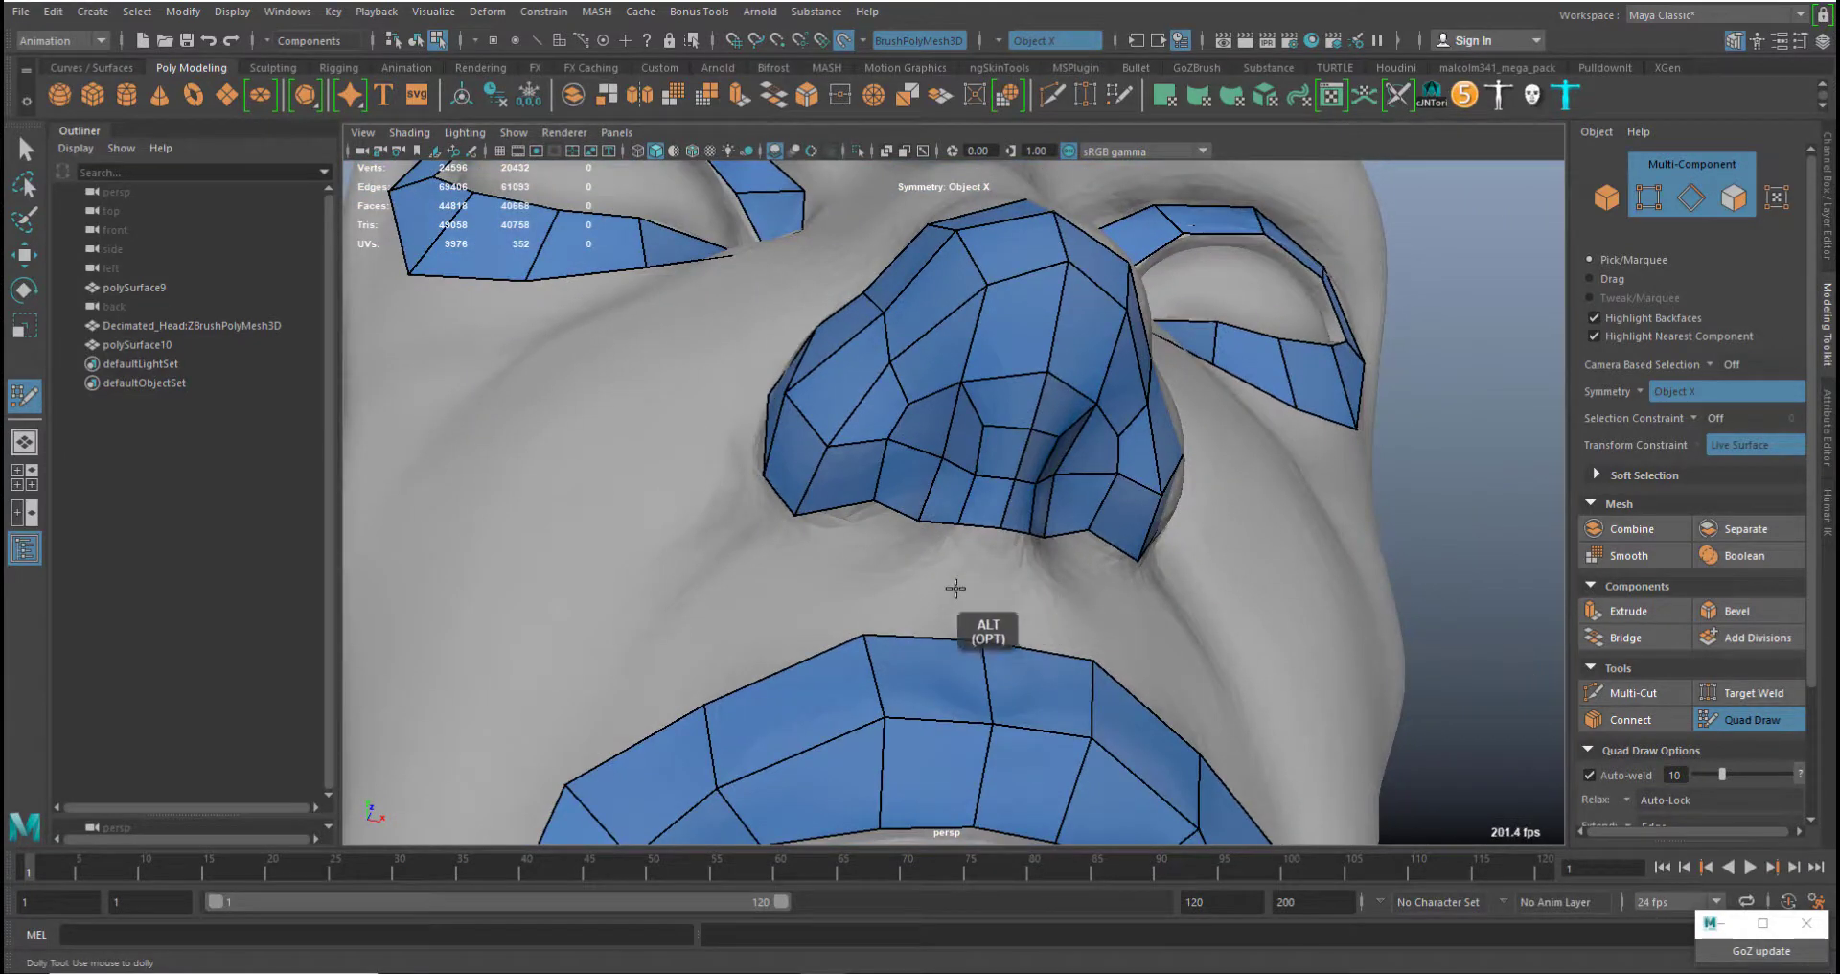
Insert an edge loop through the upper lip on each side of the midline and reposition its vertices
{"action": "middle_click_drag", "start_coordinate": [966, 573], "coordinate": [1160, 297], "text": "alt"}
{"action": "middle_click_drag", "start_coordinate": [894, 738], "coordinate": [915, 565], "text": "alt"}
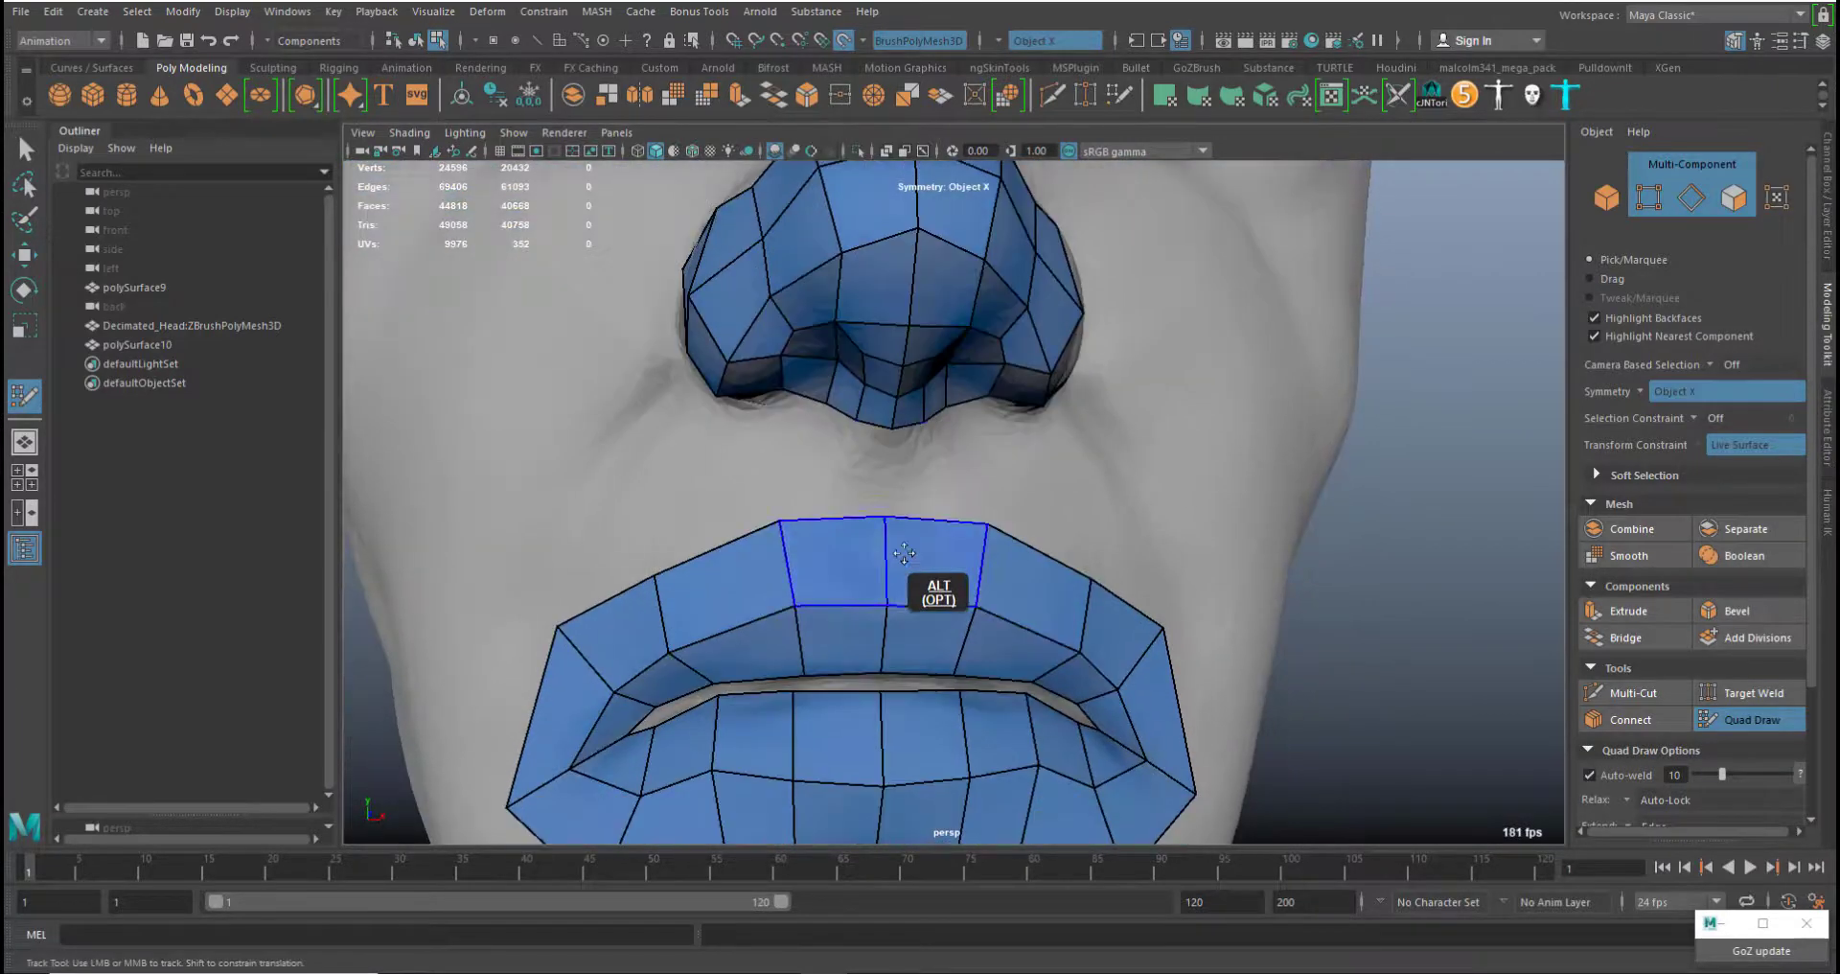
{"action": "right_click_drag", "start_coordinate": [882, 454], "coordinate": [909, 448], "text": "alt"}
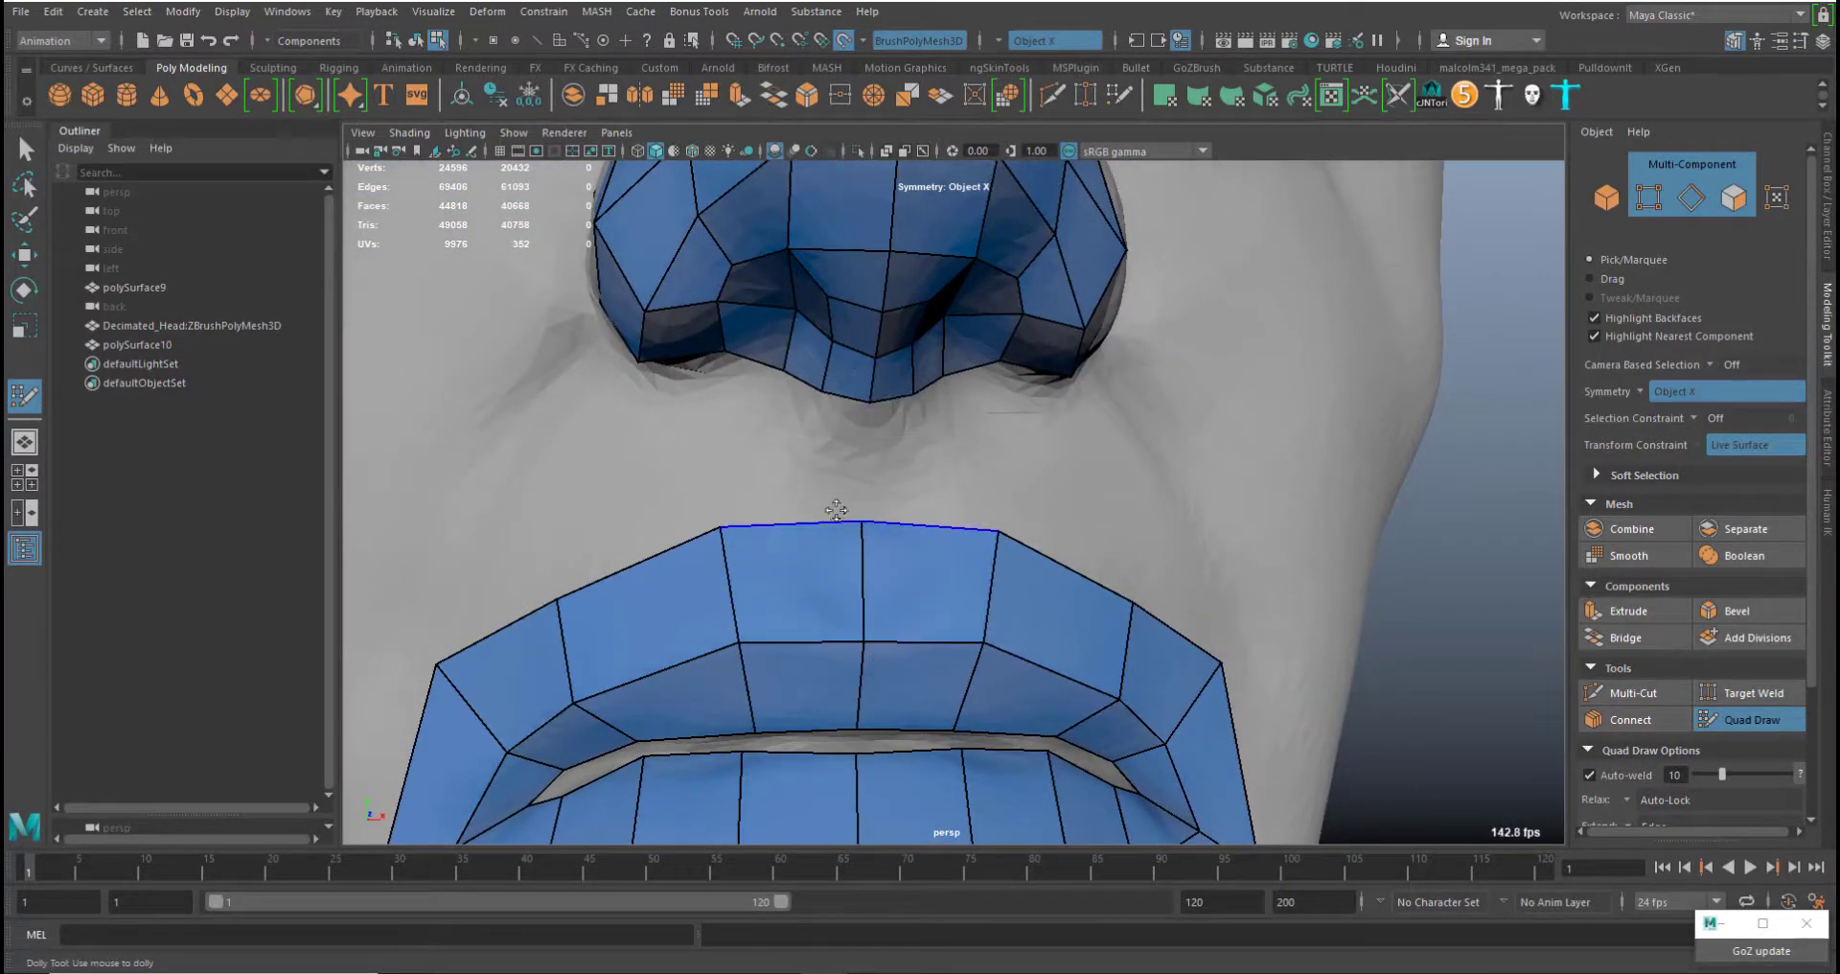
{"action": "left_click", "coordinate": [803, 537], "text": "ctrl"}
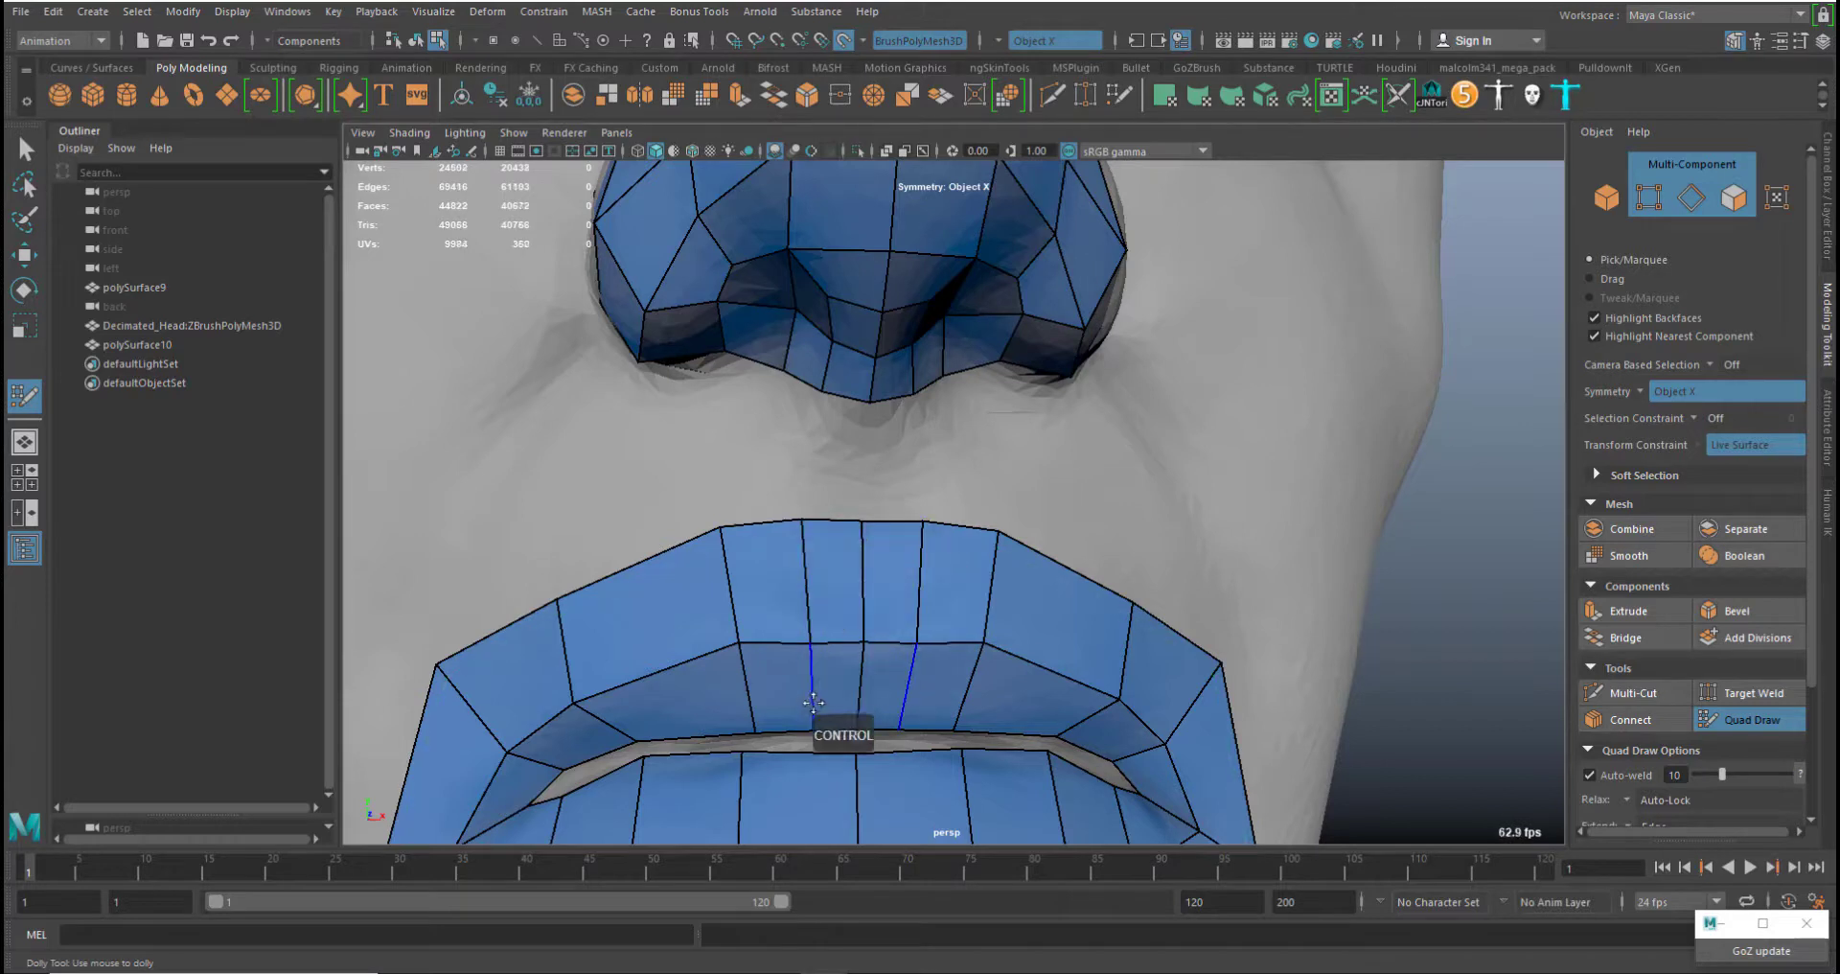
{"action": "middle_click_drag", "start_coordinate": [814, 729], "coordinate": [807, 728]}
{"action": "middle_click_drag", "start_coordinate": [811, 645], "coordinate": [870, 642]}
{"action": "middle_click", "coordinate": [787, 510]}
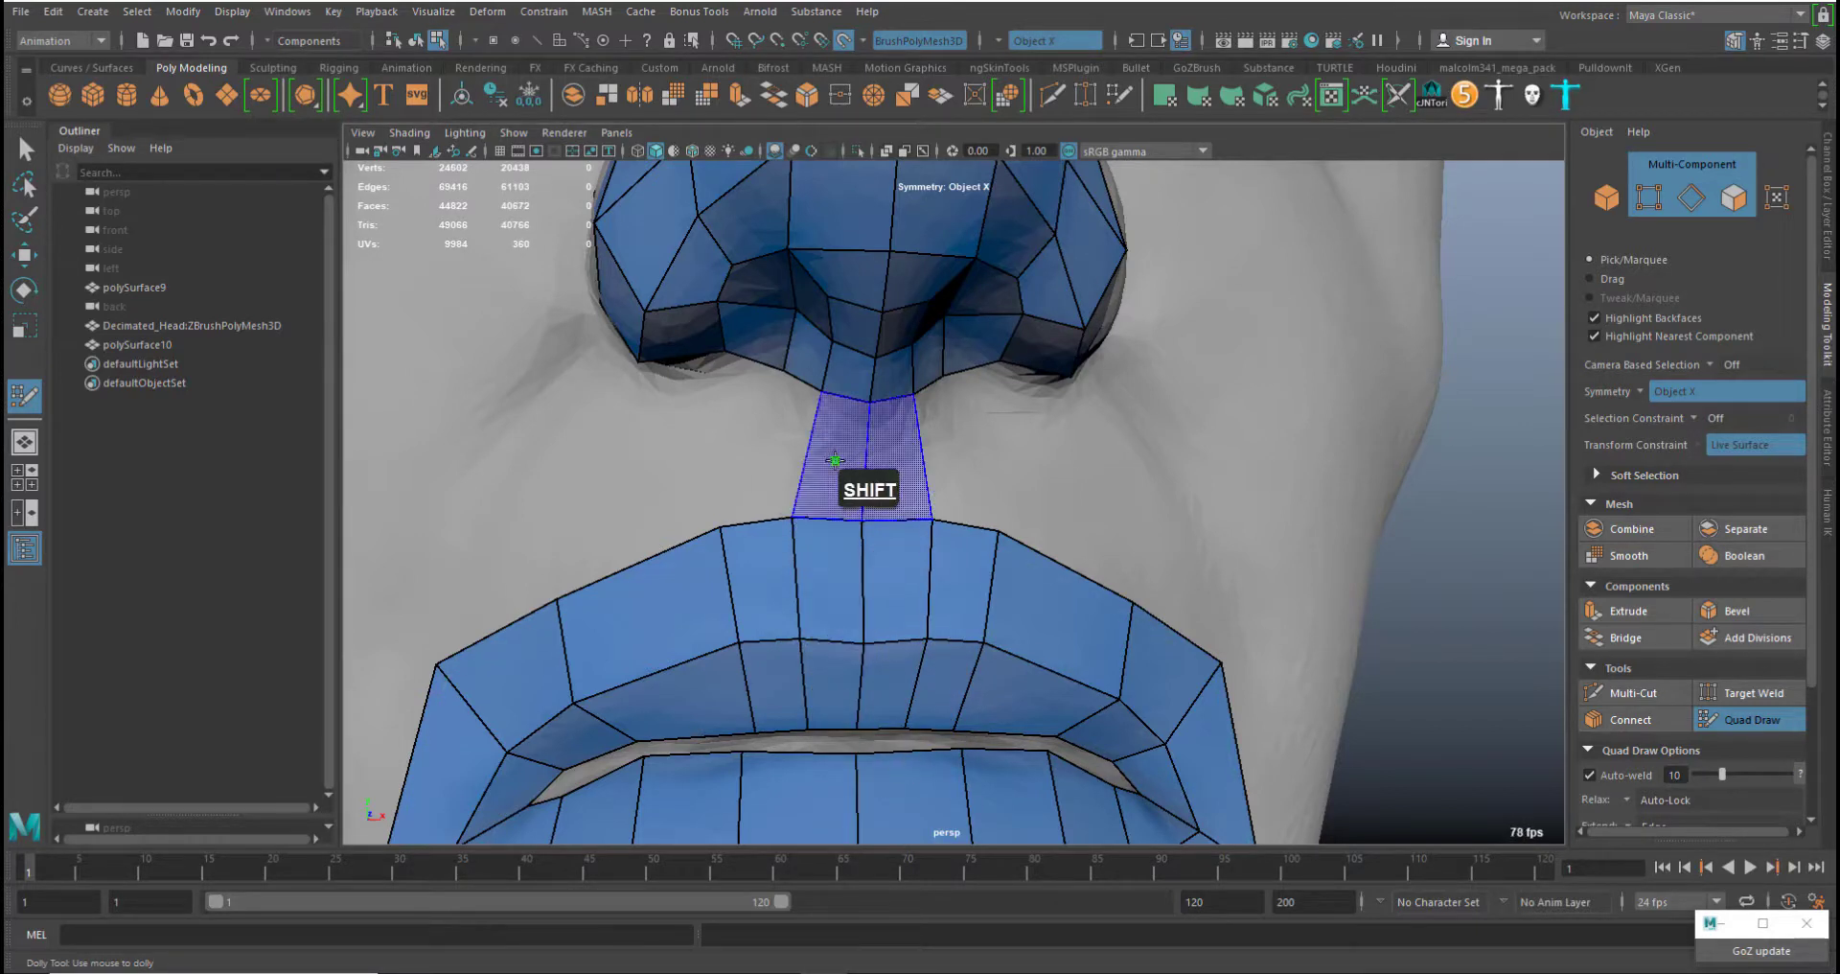
Fill quads between the columella and the upper lip, insert a horizontal edge loop across them, and relax it
{"action": "left_click", "coordinate": [824, 451], "text": "shift"}
{"action": "left_click", "coordinate": [795, 444], "text": "shift"}
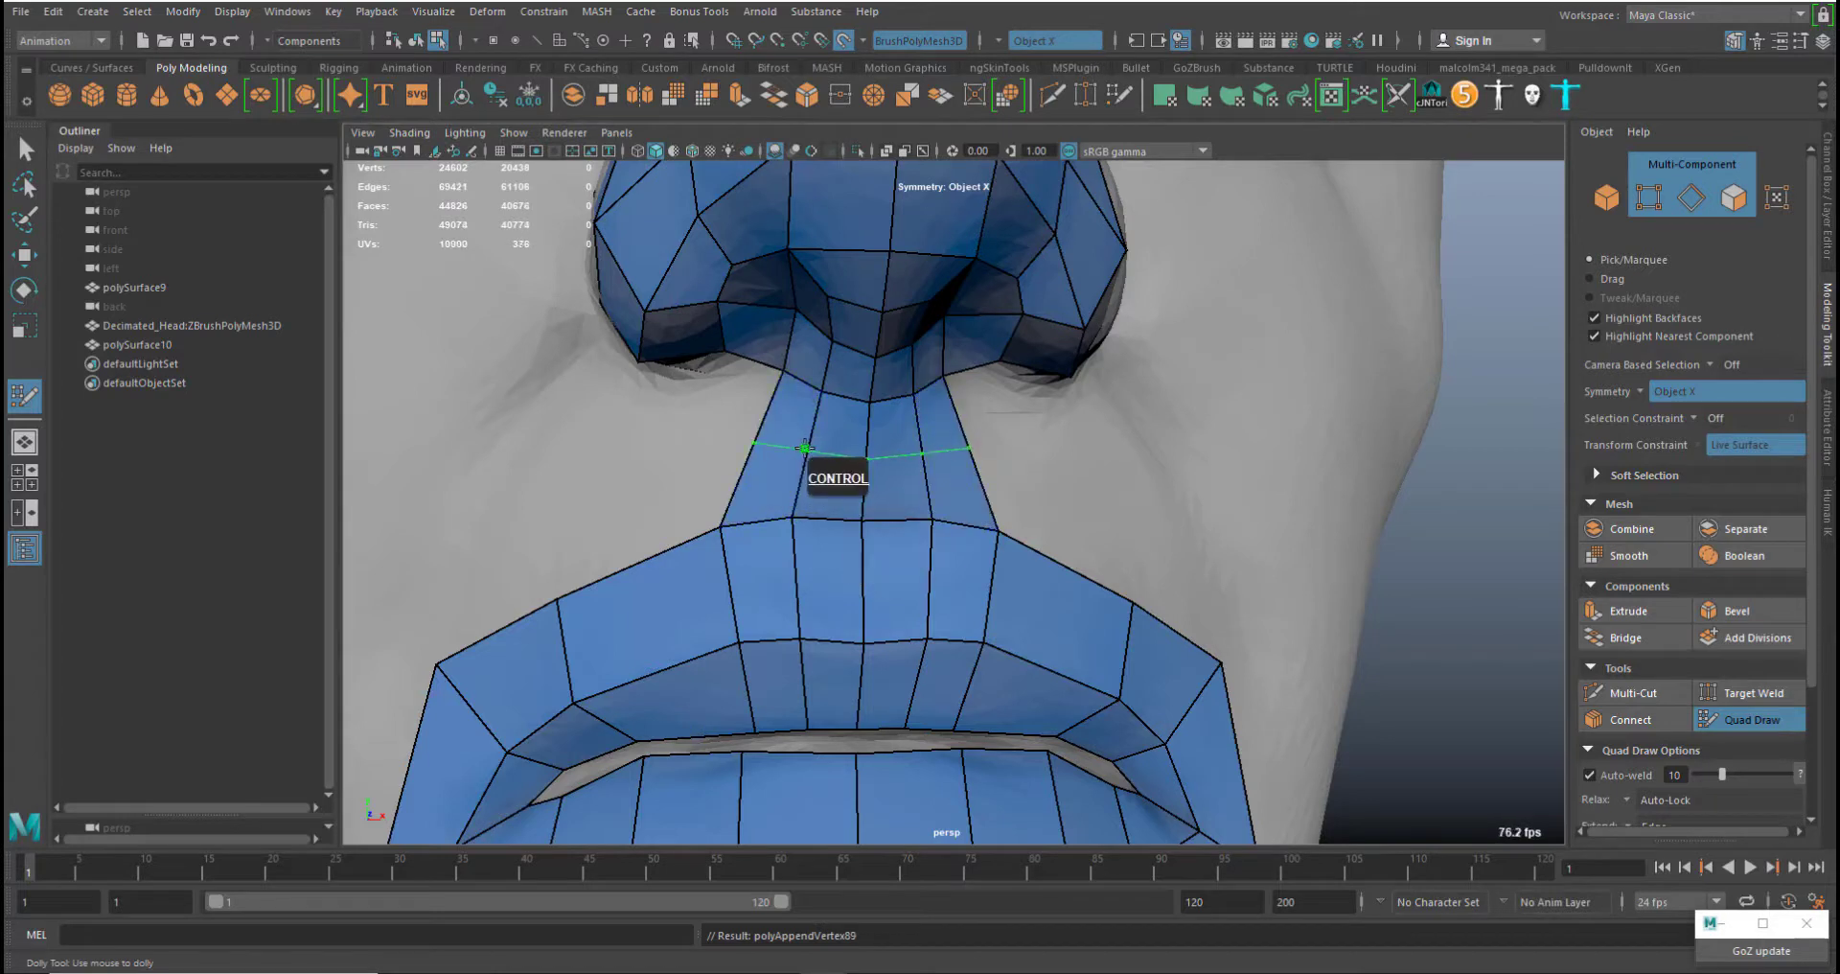
{"action": "left_click", "coordinate": [805, 447], "text": "ctrl"}
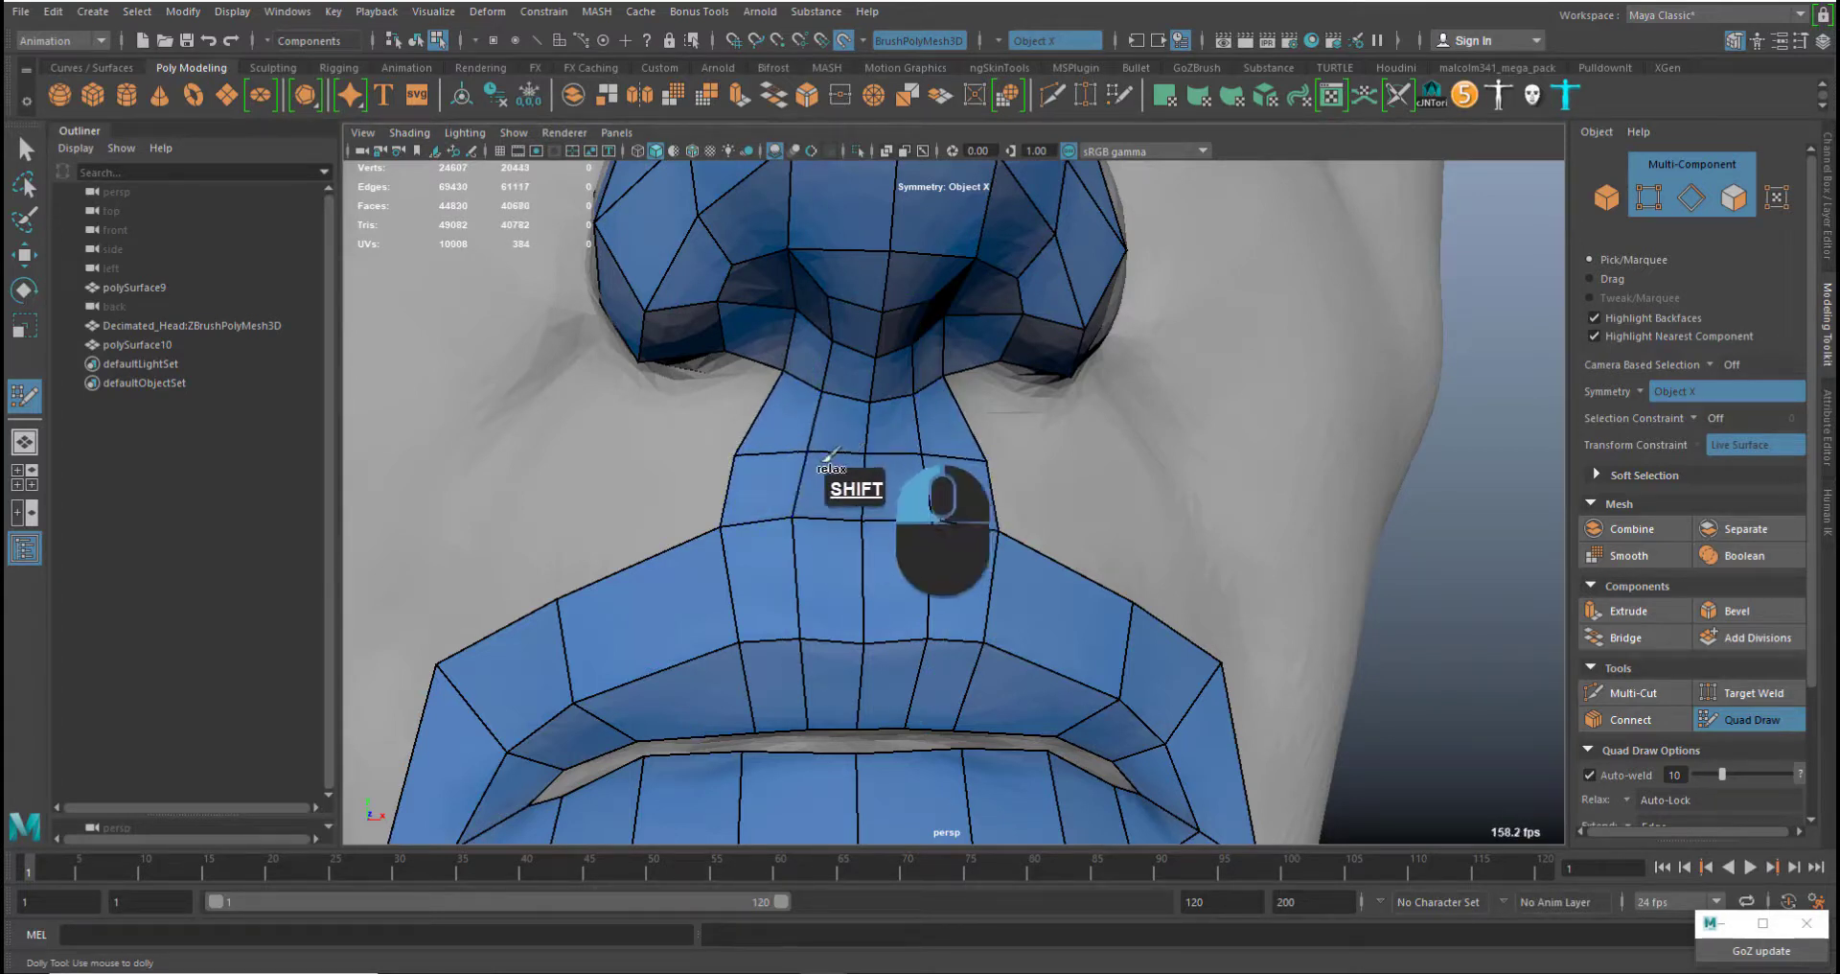
{"action": "left_click_drag", "start_coordinate": [747, 443], "coordinate": [810, 441], "text": "shift"}
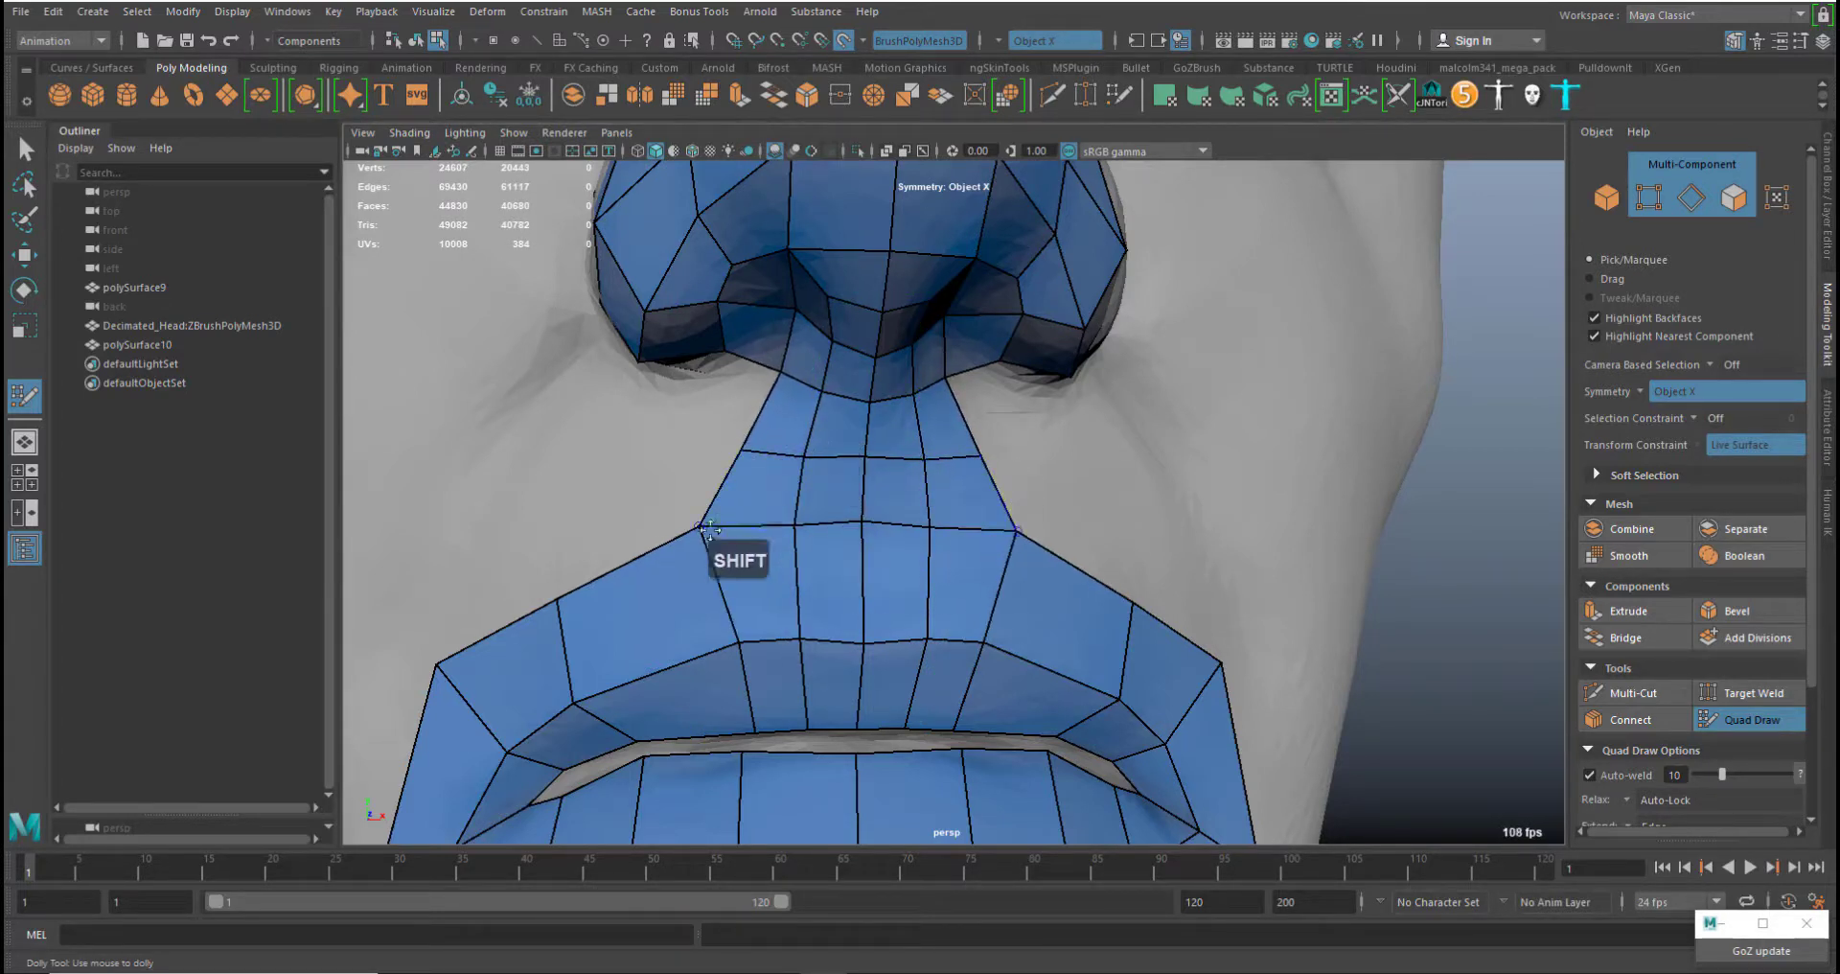
Reposition the upper lip vertices below the philtrum to shape the lip's border and lower edge, and relax the midline
{"action": "mouse_move", "coordinate": [701, 525]}
{"action": "middle_mouse_down"}
{"action": "mouse_move", "coordinate": [707, 553]}
{"action": "mouse_move", "coordinate": [796, 537]}
{"action": "middle_mouse_up"}
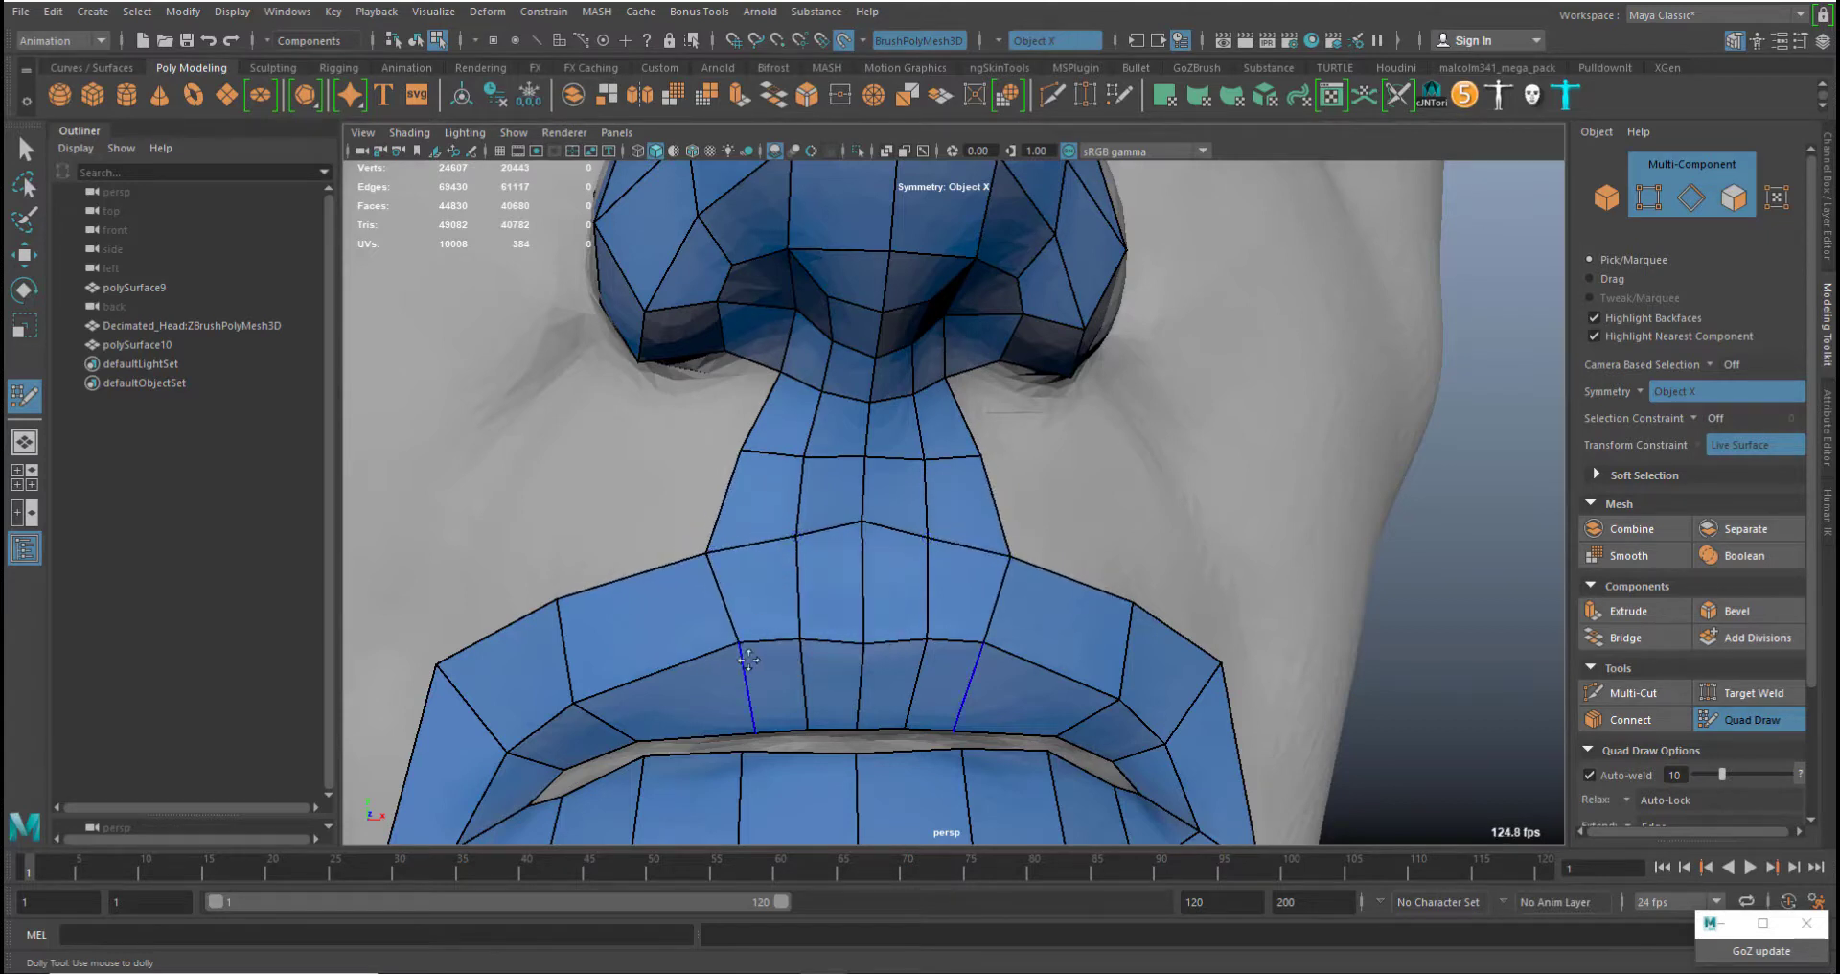
{"action": "middle_click_drag", "start_coordinate": [739, 643], "coordinate": [723, 649]}
{"action": "mouse_move", "coordinate": [759, 734]}
{"action": "middle_mouse_down"}
{"action": "mouse_move", "coordinate": [730, 732]}
{"action": "mouse_move", "coordinate": [855, 742]}
{"action": "middle_mouse_up"}
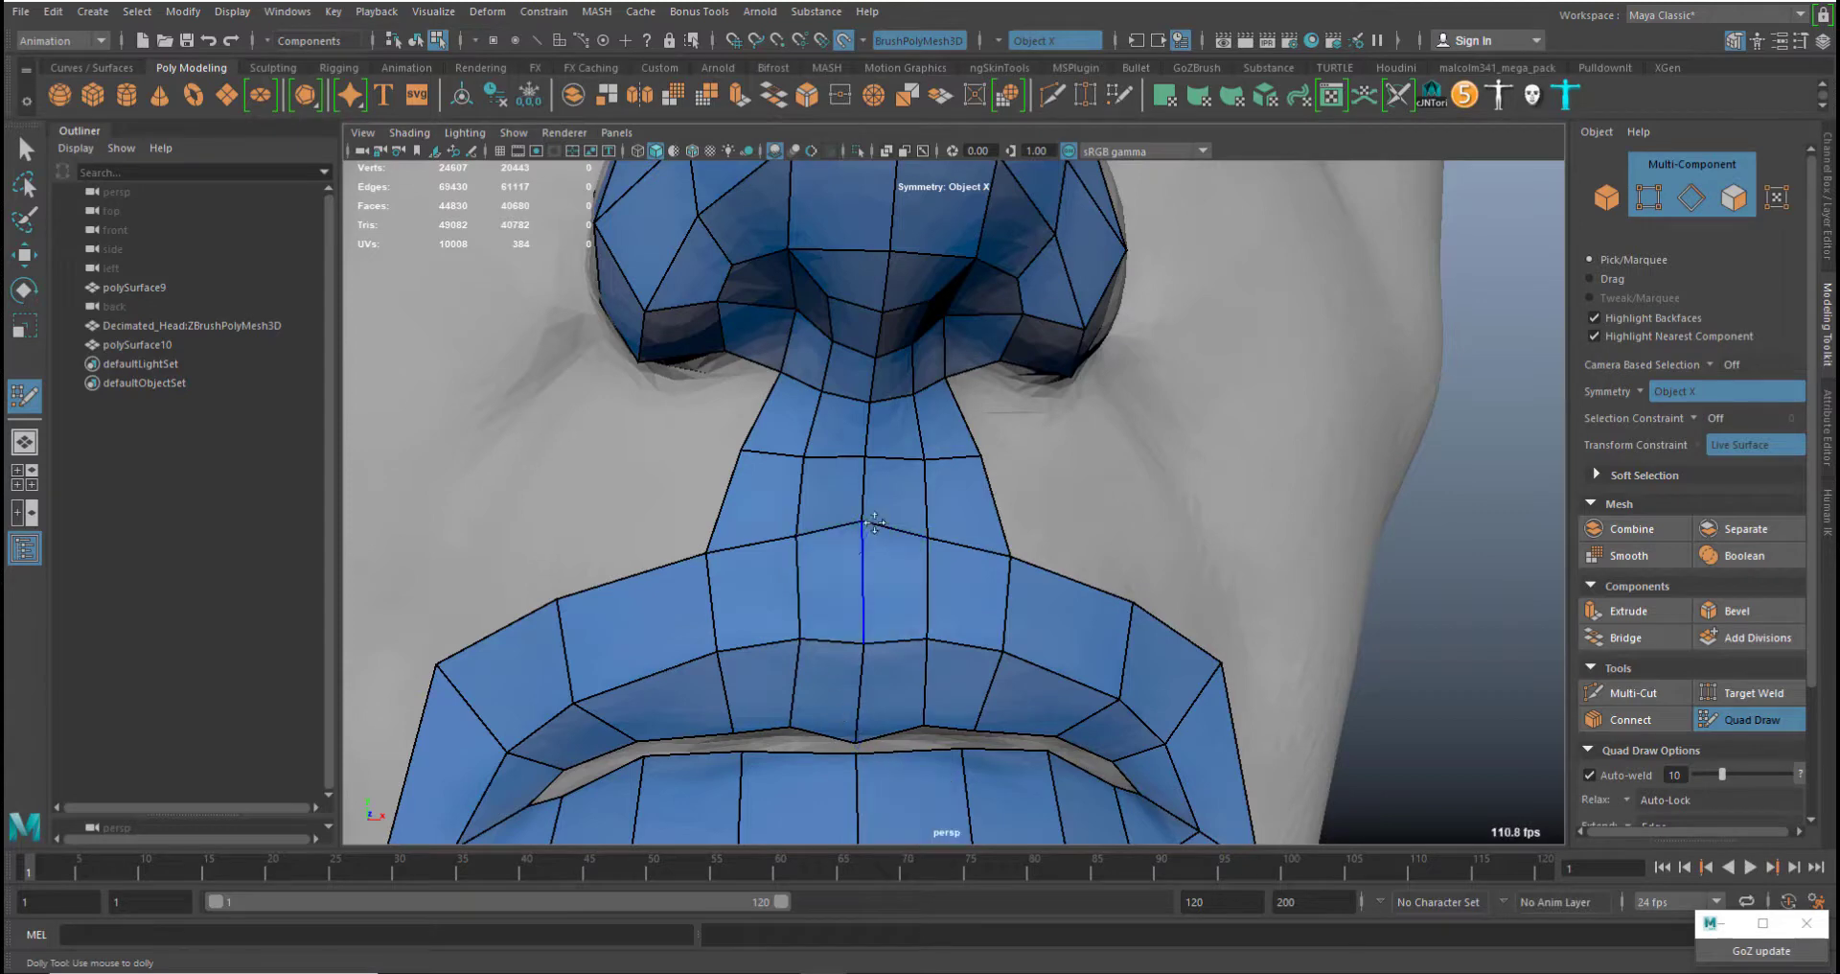
{"action": "left_click_drag", "start_coordinate": [863, 519], "coordinate": [832, 486], "text": "shift"}
{"action": "right_click_drag", "start_coordinate": [900, 653], "coordinate": [913, 632], "text": "alt"}
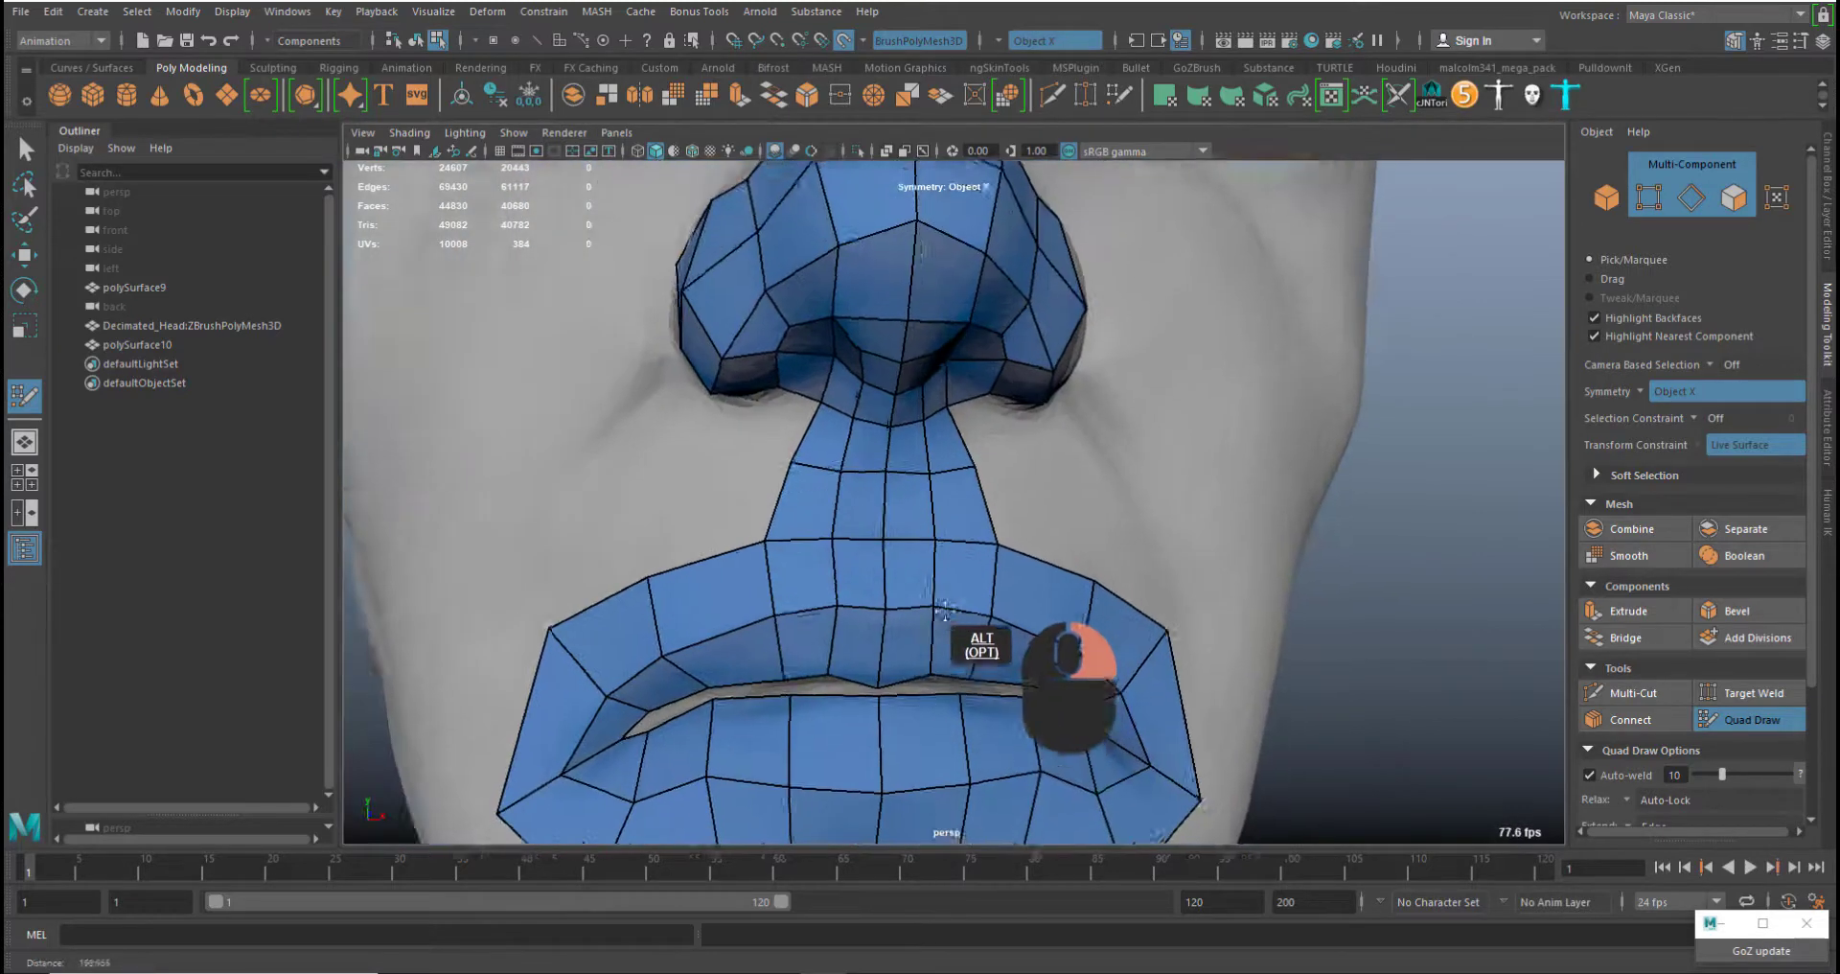
Place a point beneath the nostril and fill two quads outward from the philtrum along the nostril's lower edge
{"action": "middle_click_drag", "start_coordinate": [913, 633], "coordinate": [800, 610], "text": "alt"}
{"action": "left_click_drag", "start_coordinate": [799, 610], "coordinate": [995, 522], "text": "alt"}
{"action": "middle_click_drag", "start_coordinate": [997, 623], "coordinate": [850, 597], "text": "alt"}
{"action": "right_click_drag", "start_coordinate": [850, 598], "coordinate": [879, 600], "text": "alt"}
{"action": "mouse_move", "coordinate": [954, 602]}
{"action": "left_mouse_down", "text": "alt"}
{"action": "mouse_move", "coordinate": [862, 587]}
{"action": "mouse_move", "coordinate": [949, 599]}
{"action": "left_mouse_up", "text": "alt"}
{"action": "middle_click_drag", "start_coordinate": [949, 599], "coordinate": [867, 599], "text": "alt"}
{"action": "left_click", "coordinate": [777, 571]}
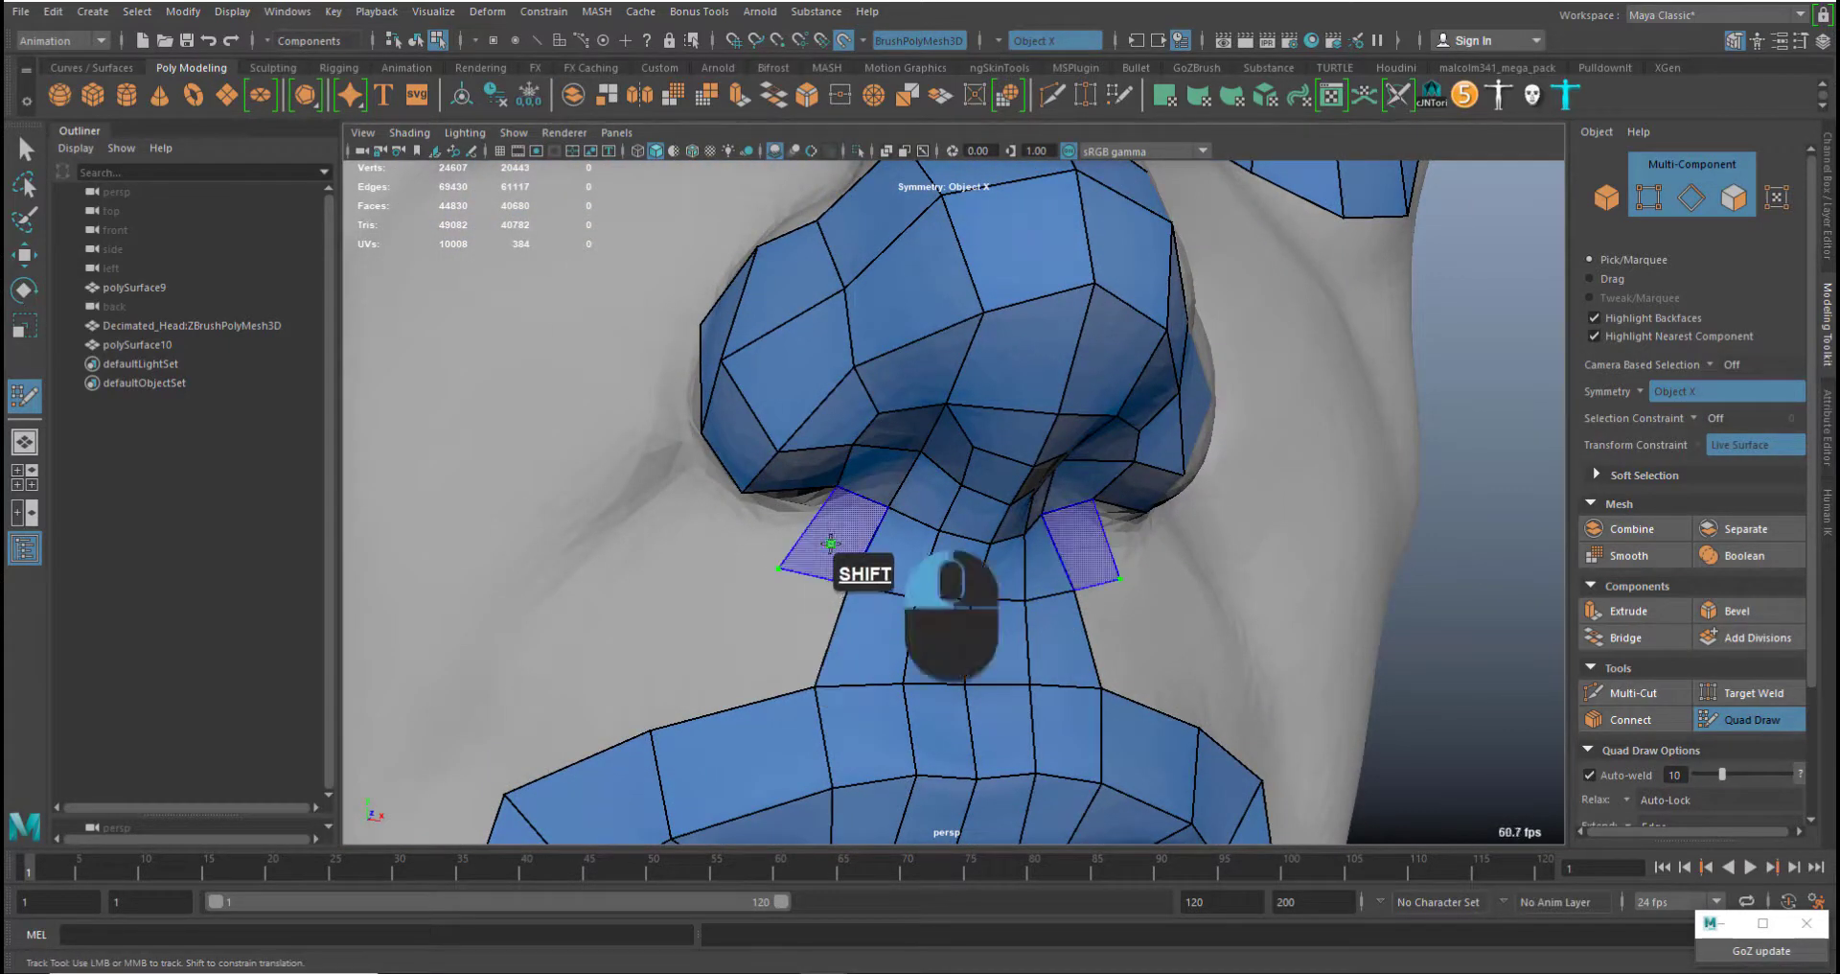
{"action": "left_click", "coordinate": [830, 542], "text": "shift"}
{"action": "left_click", "coordinate": [774, 524], "text": "shift"}
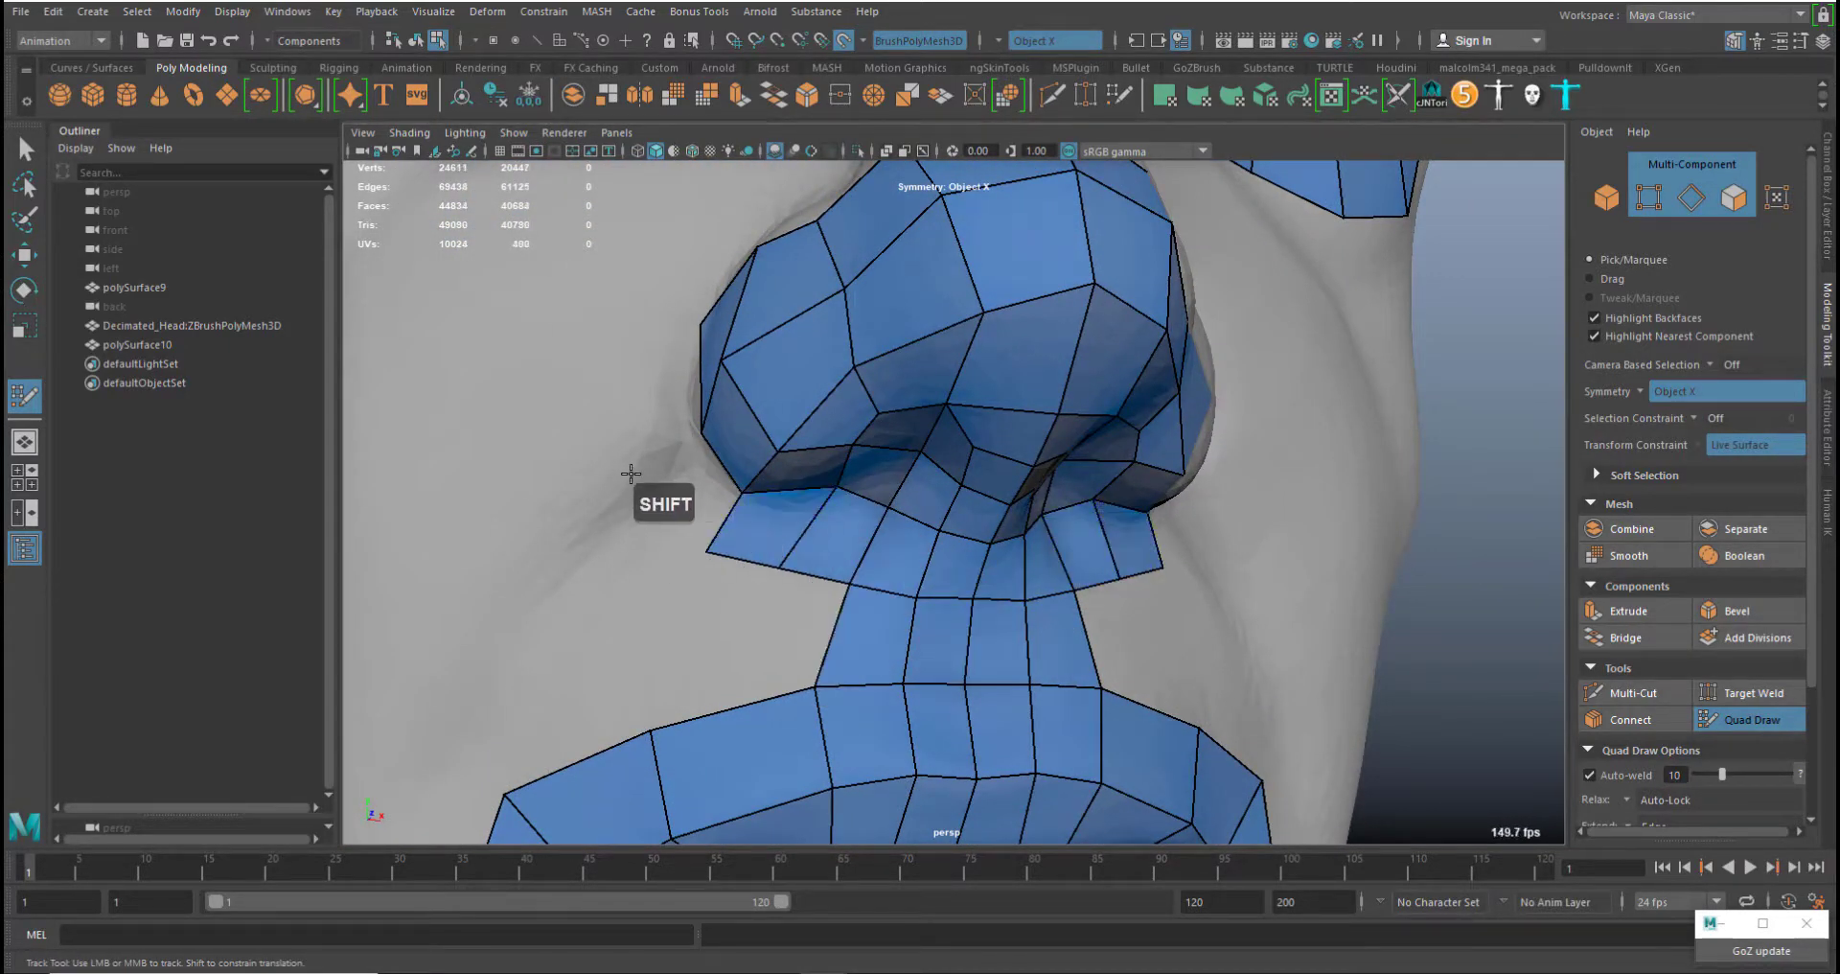
Continue the quad strip around the outer corner and up the side of the nostril wing
{"action": "left_click", "coordinate": [631, 474], "text": "shift"}
{"action": "left_click_drag", "start_coordinate": [631, 474], "coordinate": [707, 577], "text": "alt"}
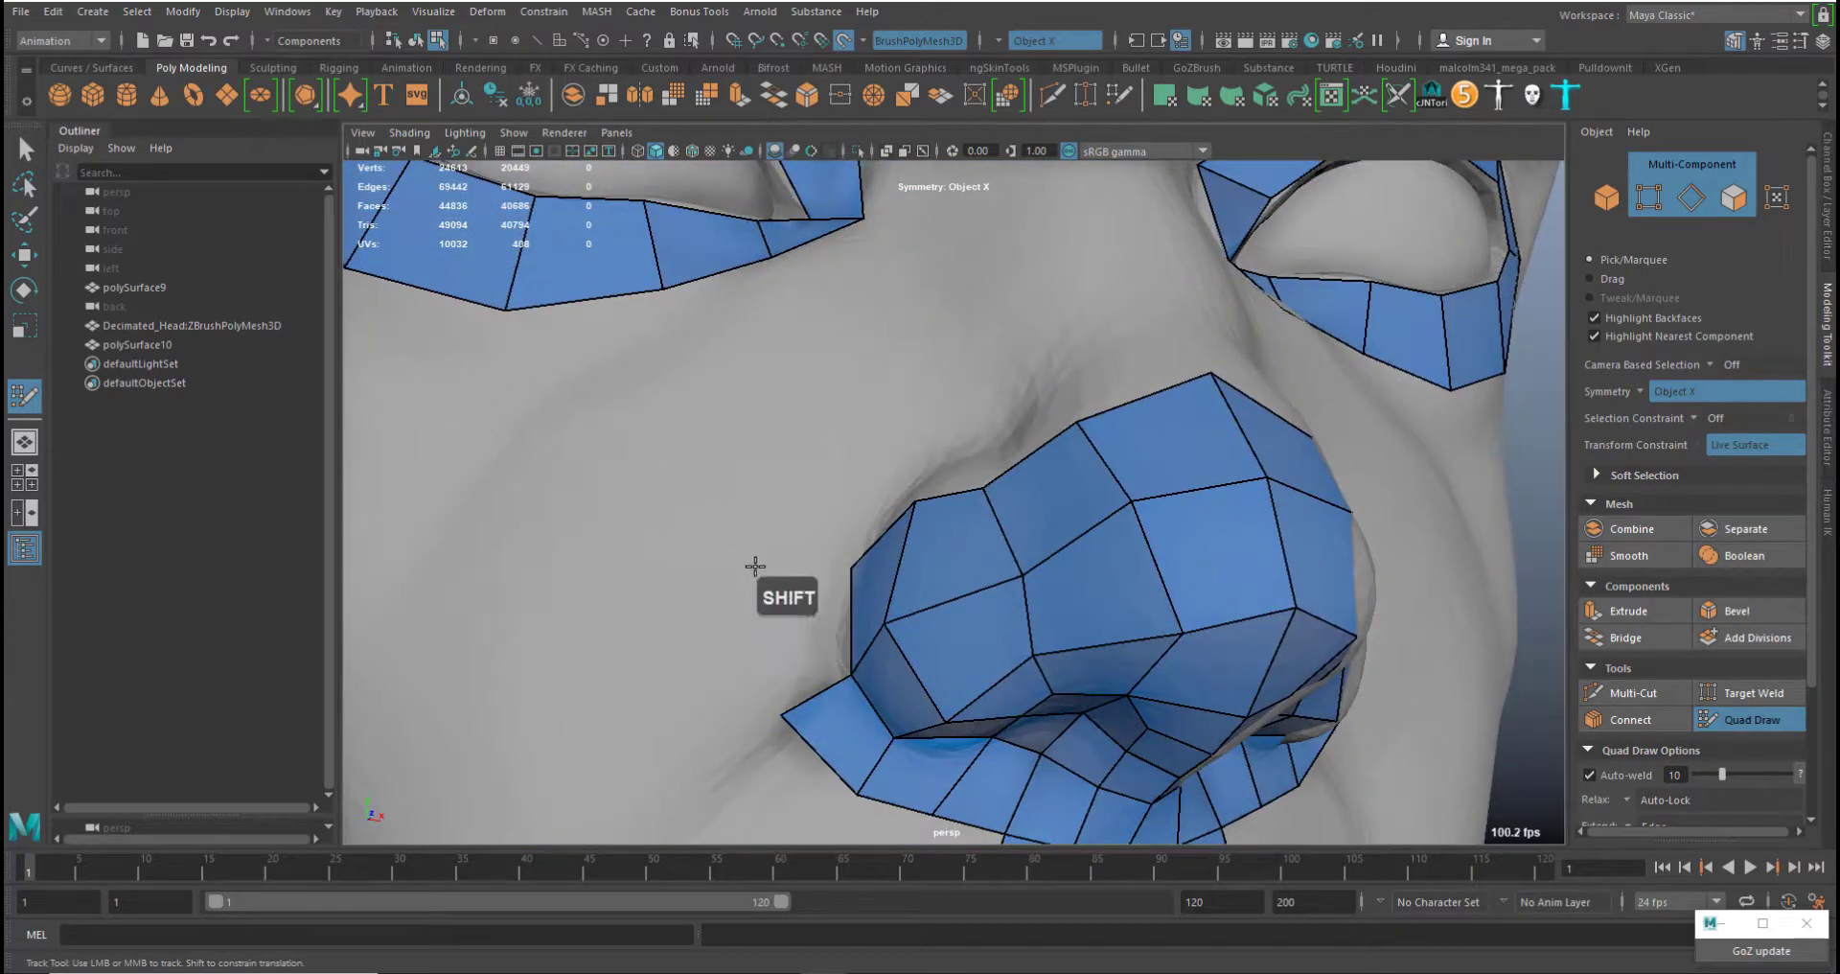
{"action": "left_click", "coordinate": [789, 614], "text": "shift"}
{"action": "right_click_drag", "start_coordinate": [834, 611], "coordinate": [818, 546], "text": "alt"}
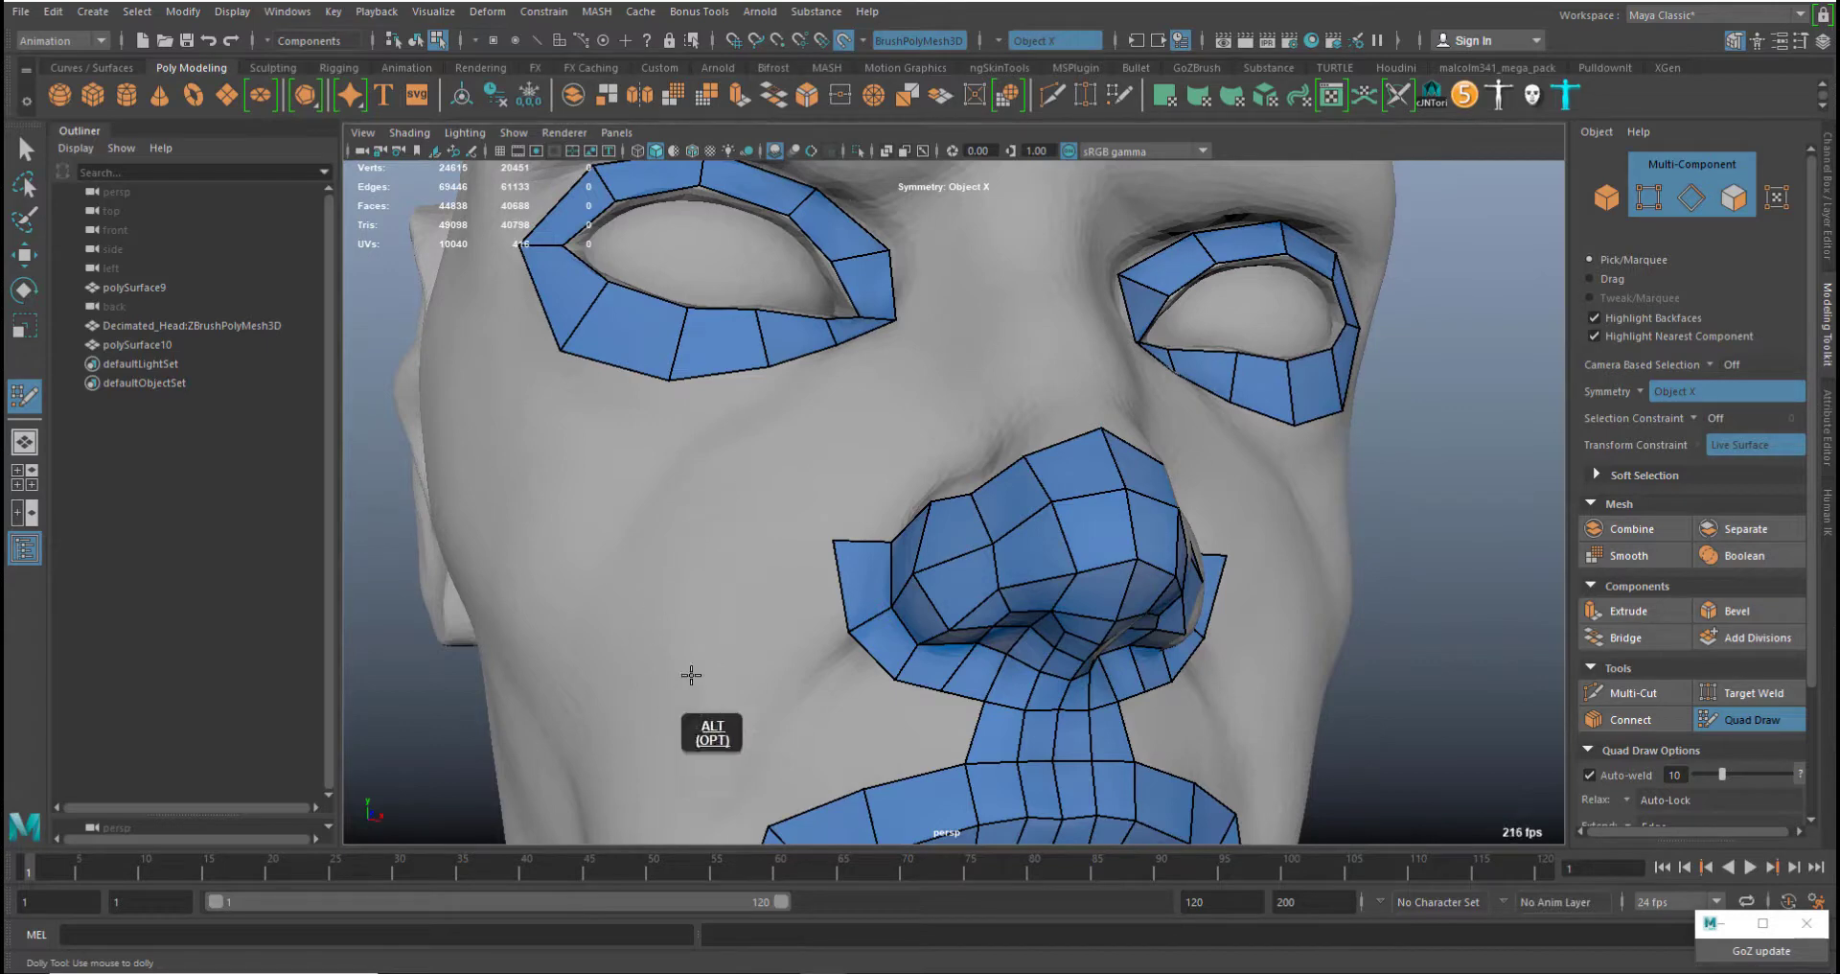
Place four points between the inner eye corner and the nose and fill them with one quad, undoing the wrong fills
{"action": "middle_click_drag", "start_coordinate": [691, 675], "coordinate": [812, 258], "text": "alt"}
{"action": "middle_click_drag", "start_coordinate": [768, 412], "coordinate": [828, 518], "text": "alt"}
{"action": "left_click", "coordinate": [802, 544]}
{"action": "left_click", "coordinate": [834, 598]}
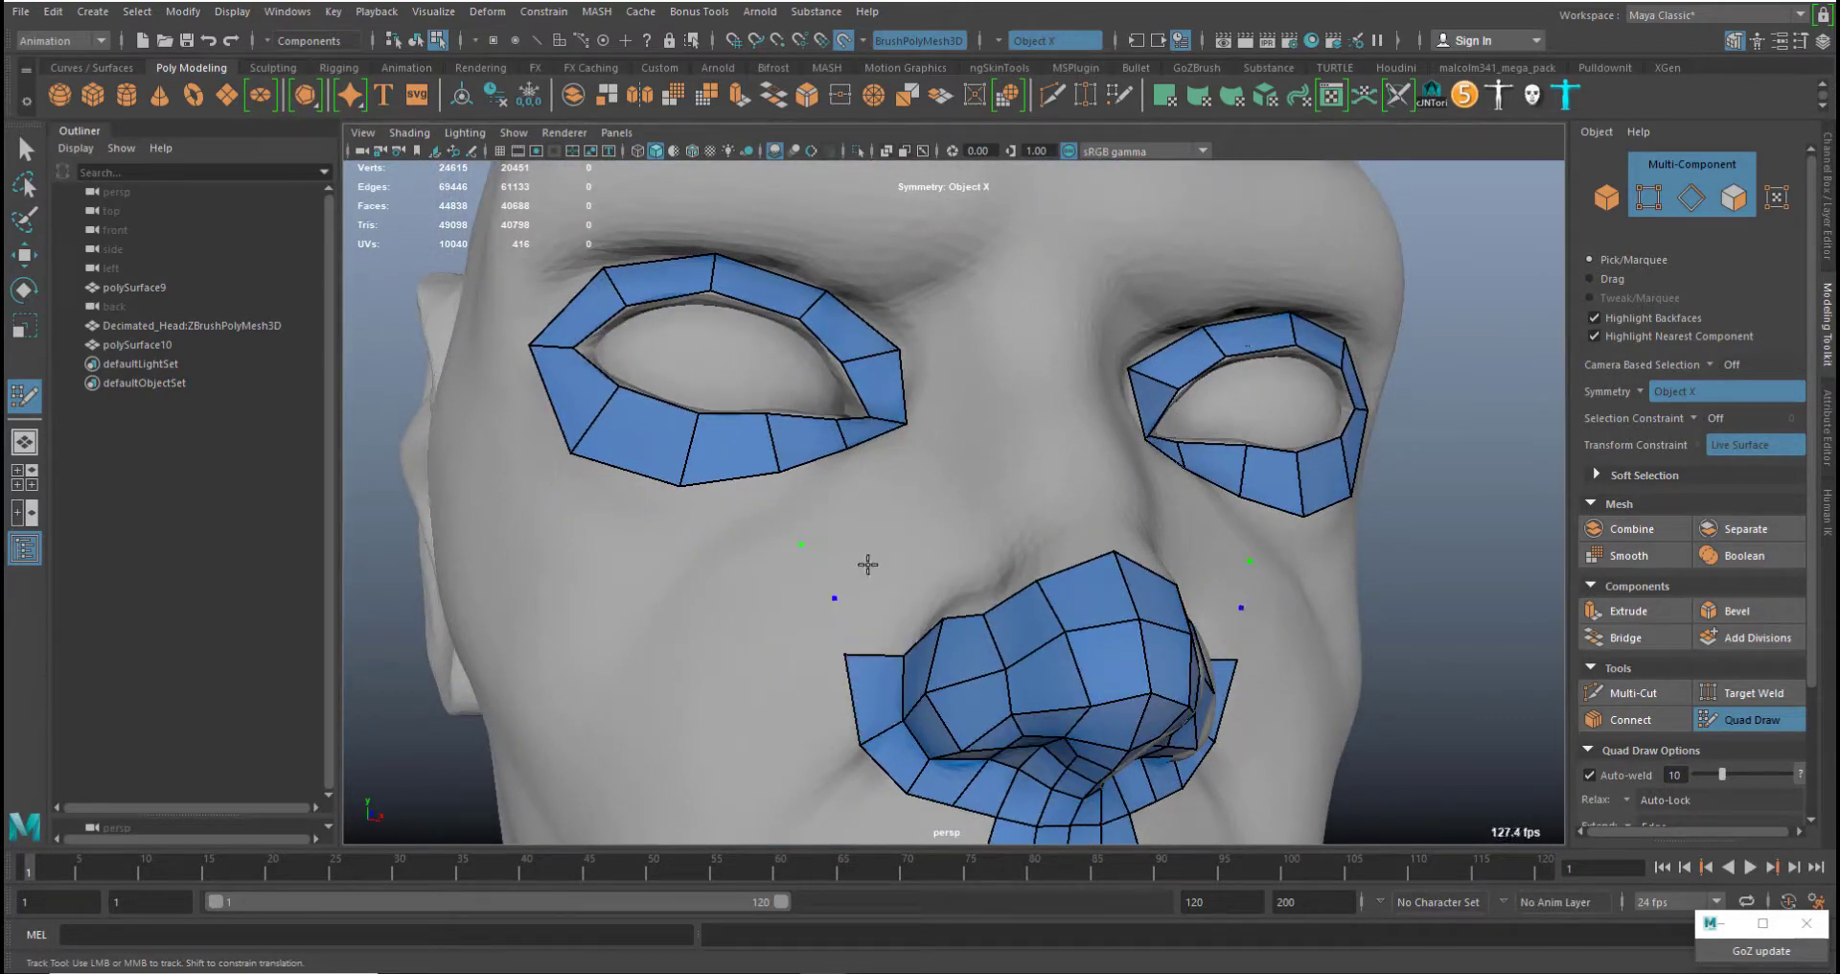
{"action": "left_click", "coordinate": [959, 433]}
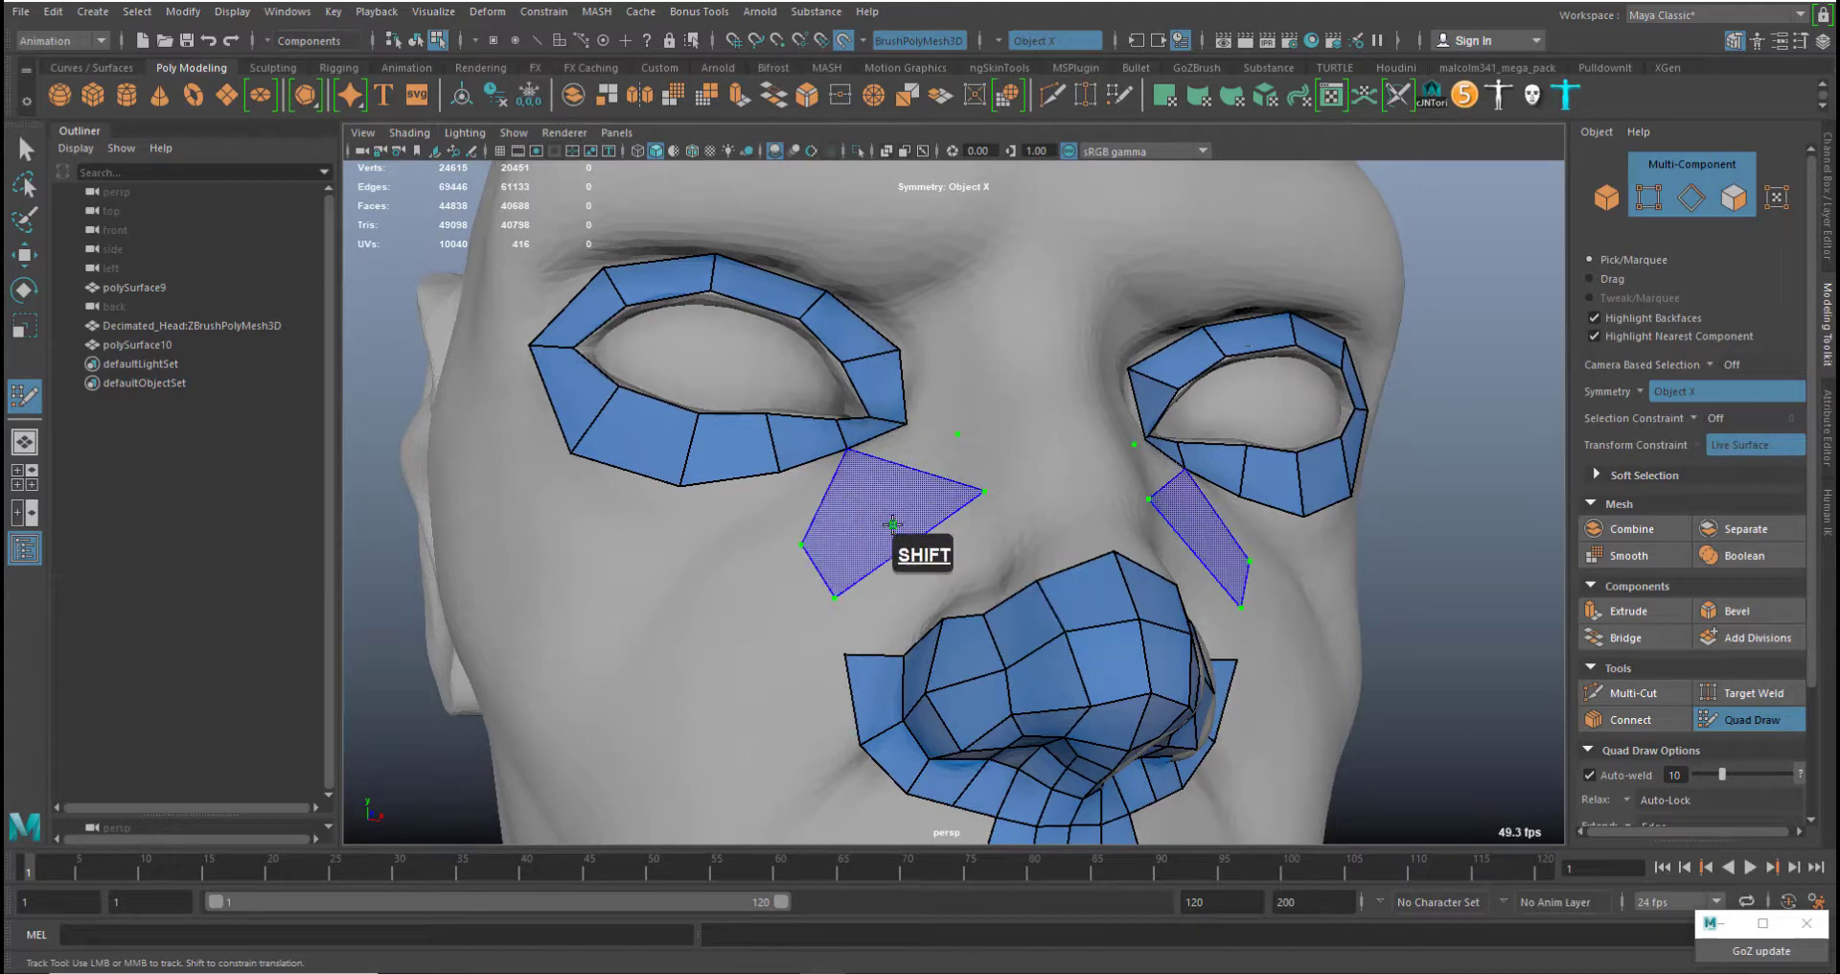
{"action": "left_click", "coordinate": [922, 510], "text": "shift"}
{"action": "key", "text": "ctrl+z"}
{"action": "middle_click_drag", "start_coordinate": [963, 565], "coordinate": [946, 480], "text": "alt"}
{"action": "middle_click_drag", "start_coordinate": [938, 610], "coordinate": [945, 633], "text": "alt"}
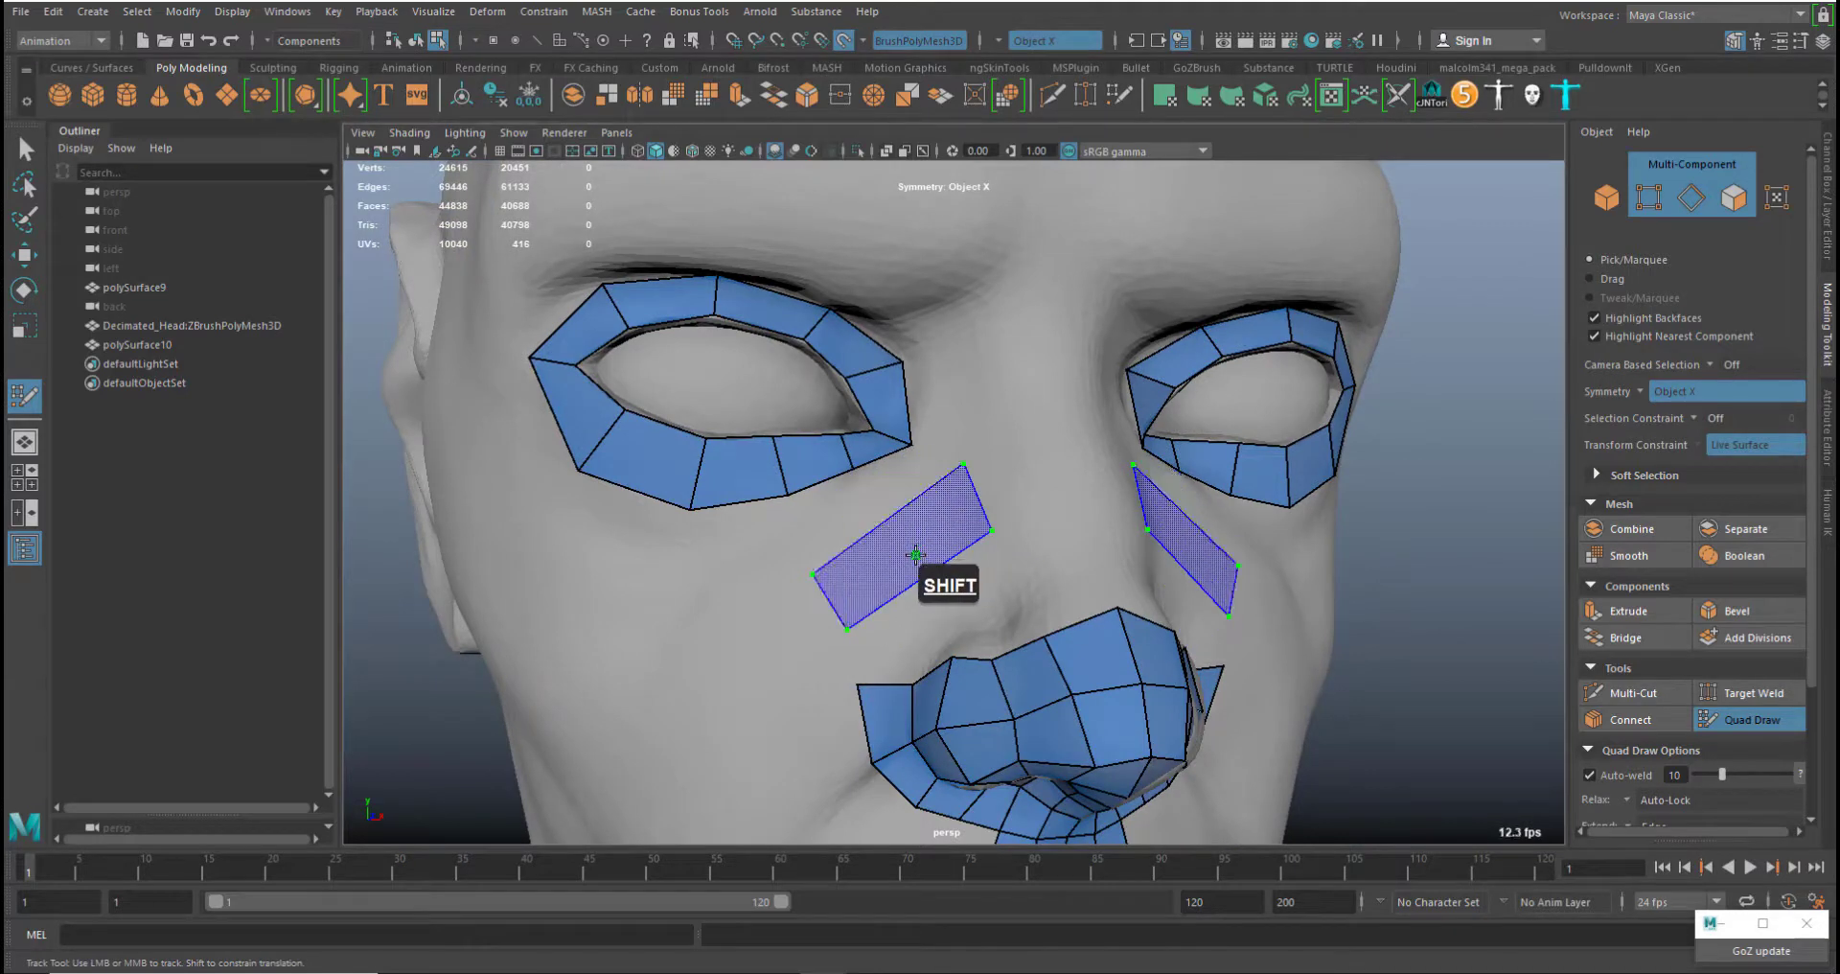
{"action": "left_click", "coordinate": [922, 549], "text": "shift"}
{"action": "key", "text": "ctrl+z"}
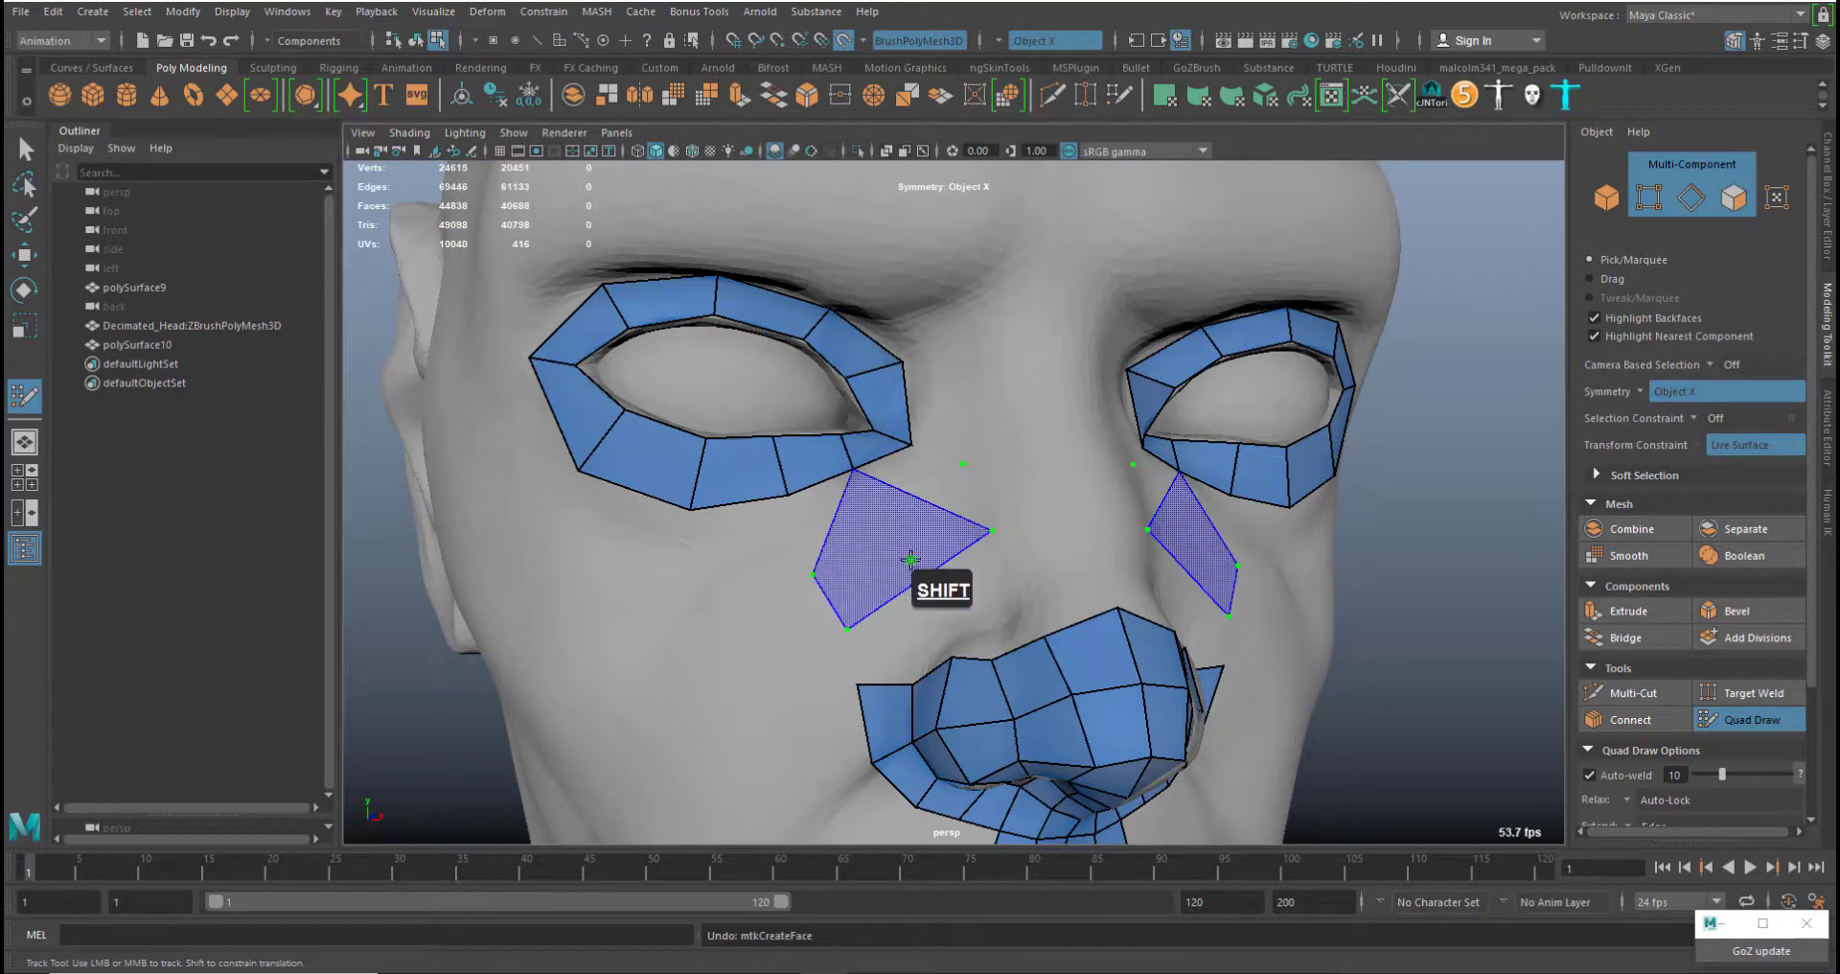
{"action": "left_click", "coordinate": [917, 554], "text": "shift"}
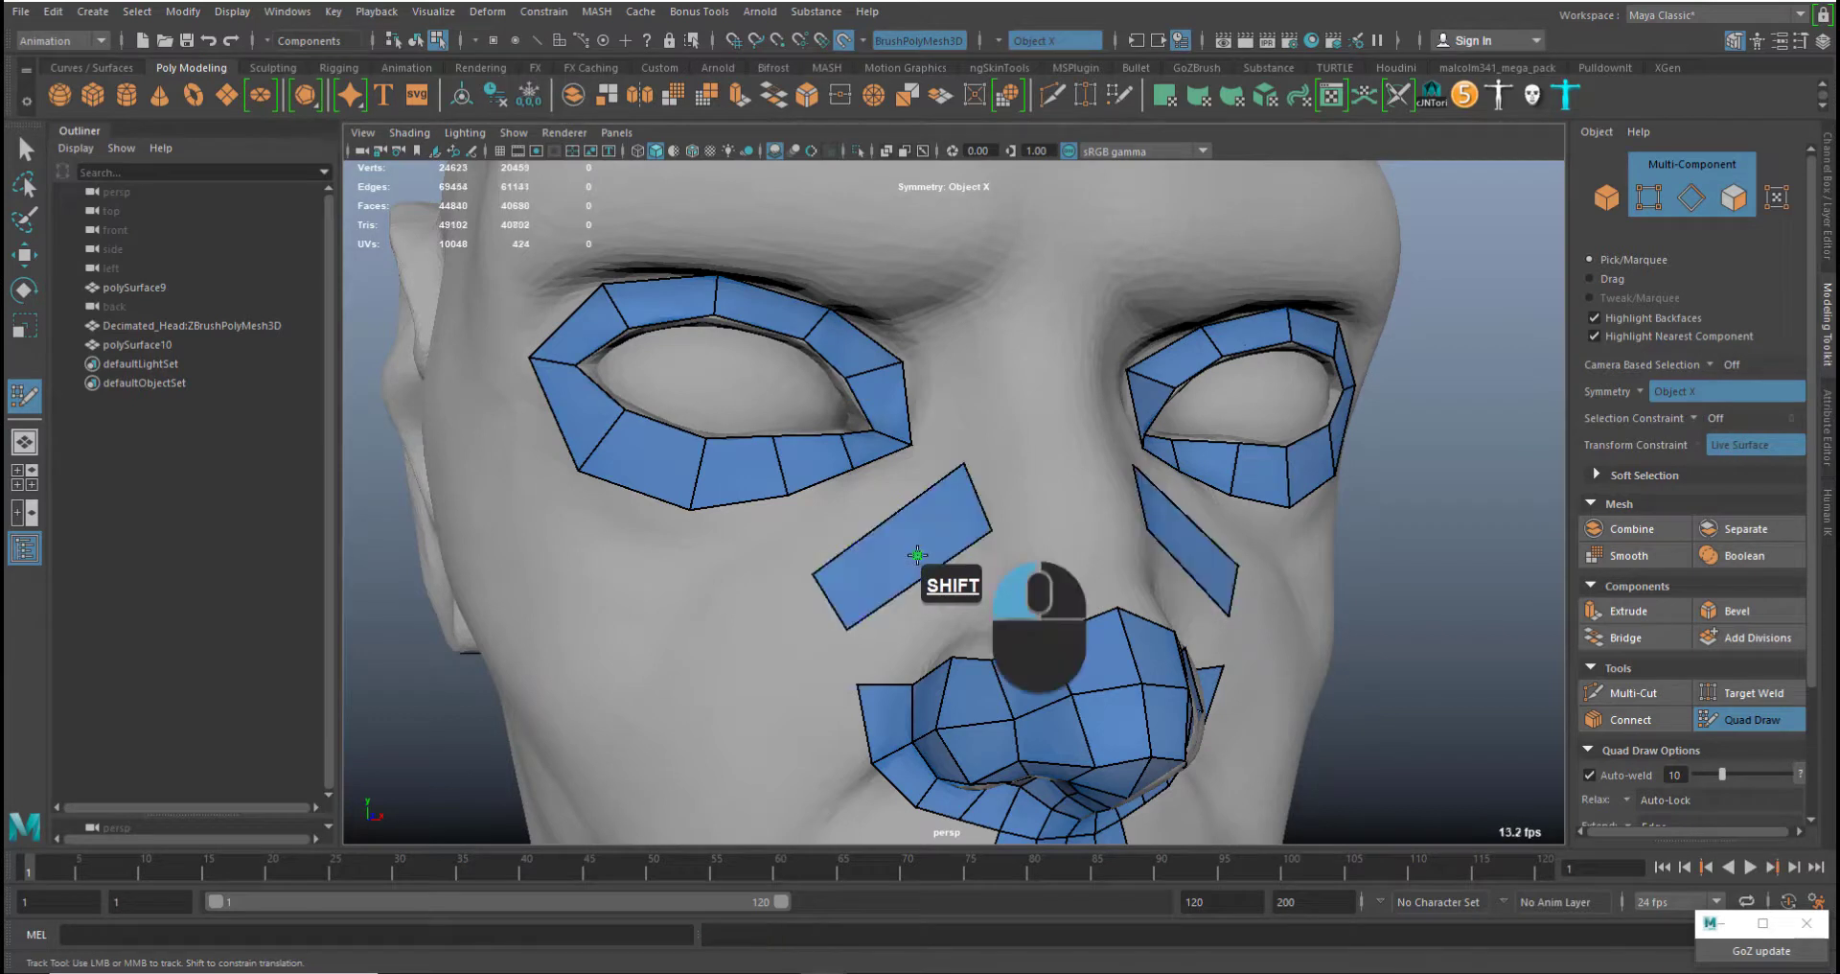
Place two midline points on the nose bridge and fill quads that join the cheek strips across the nose
{"action": "left_click", "coordinate": [1081, 500]}
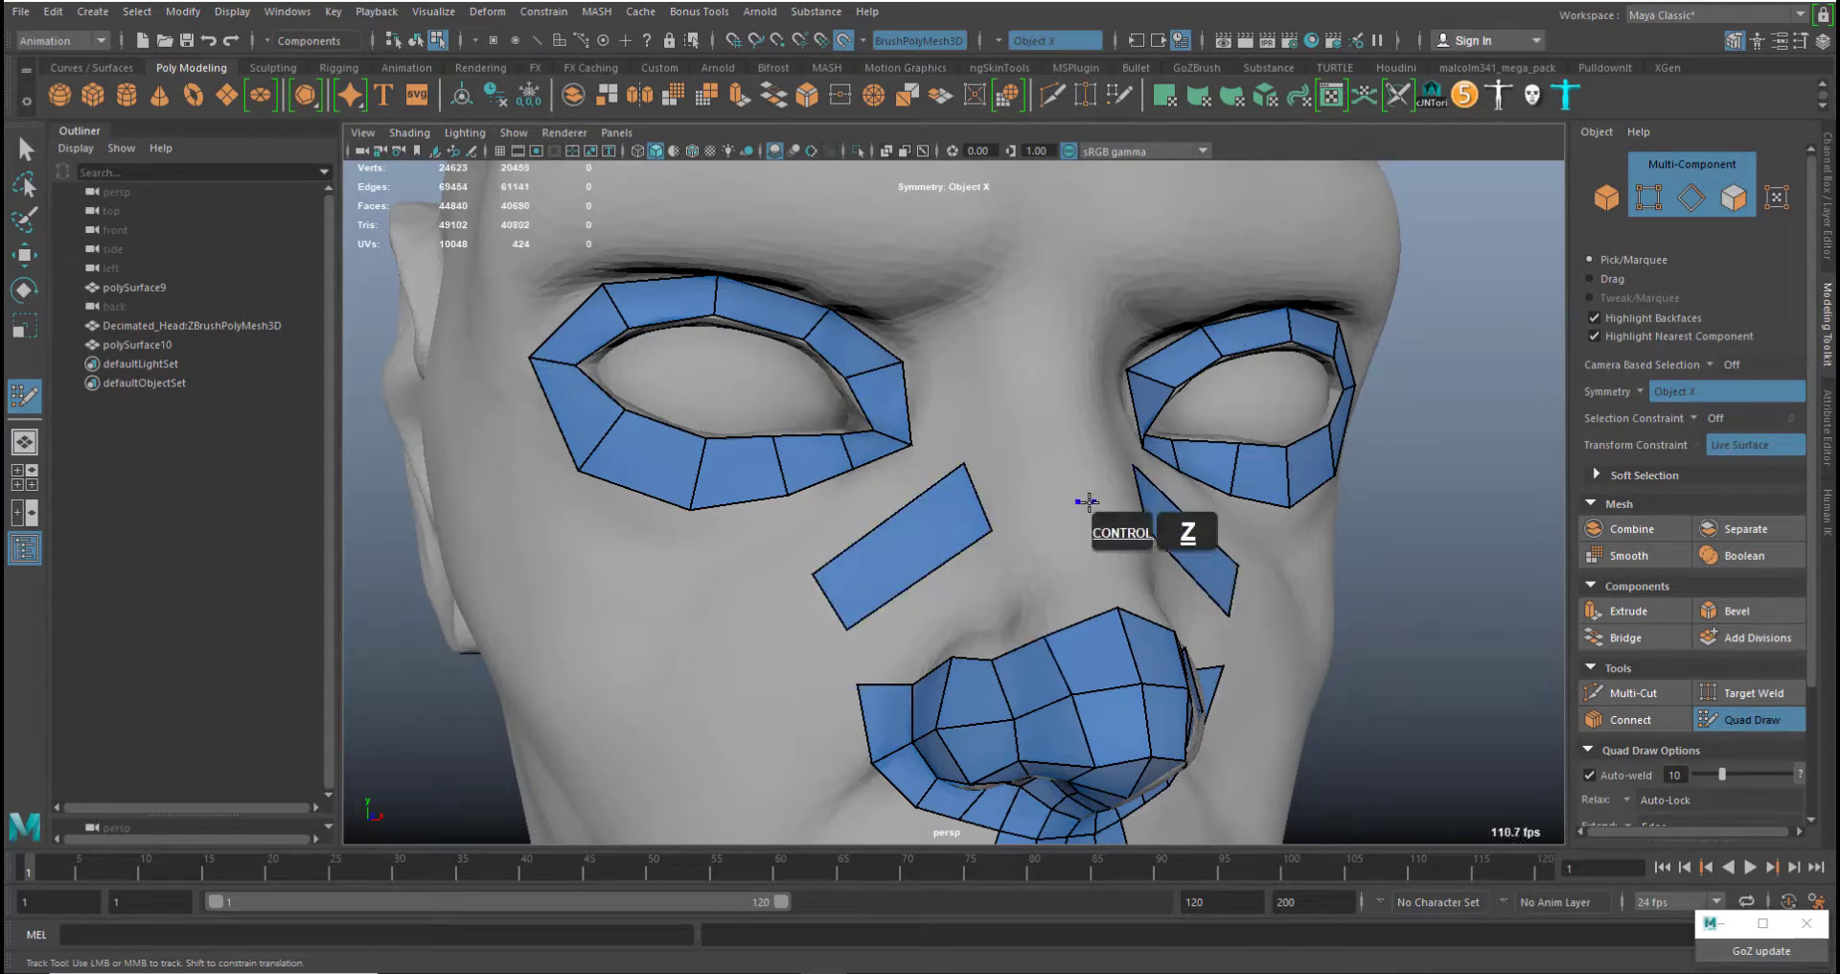
{"action": "key", "text": "ctrl+z"}
{"action": "left_click", "coordinate": [1087, 499]}
{"action": "left_click", "coordinate": [1076, 428]}
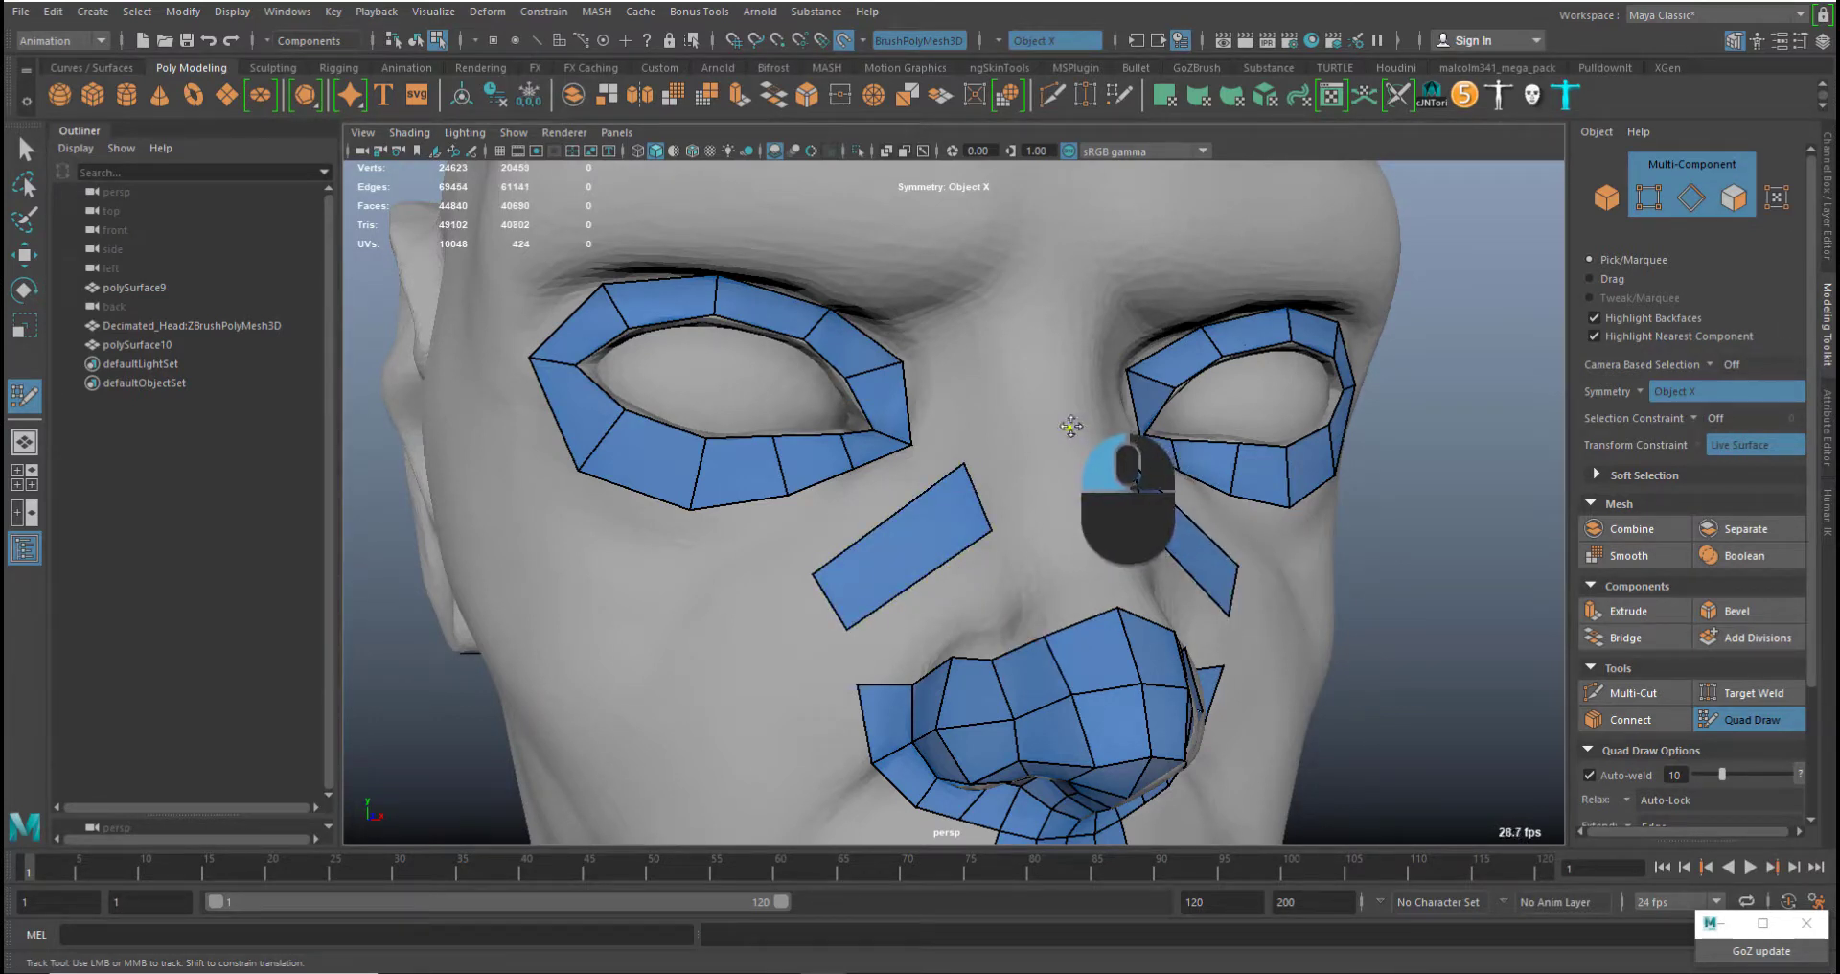
{"action": "left_click", "coordinate": [1026, 484], "text": "shift"}
Extend the cheek strip downward with one quad beside the nostril wing, undoing the misconnected fill
{"action": "left_click_drag", "start_coordinate": [976, 499], "coordinate": [894, 522], "text": "alt"}
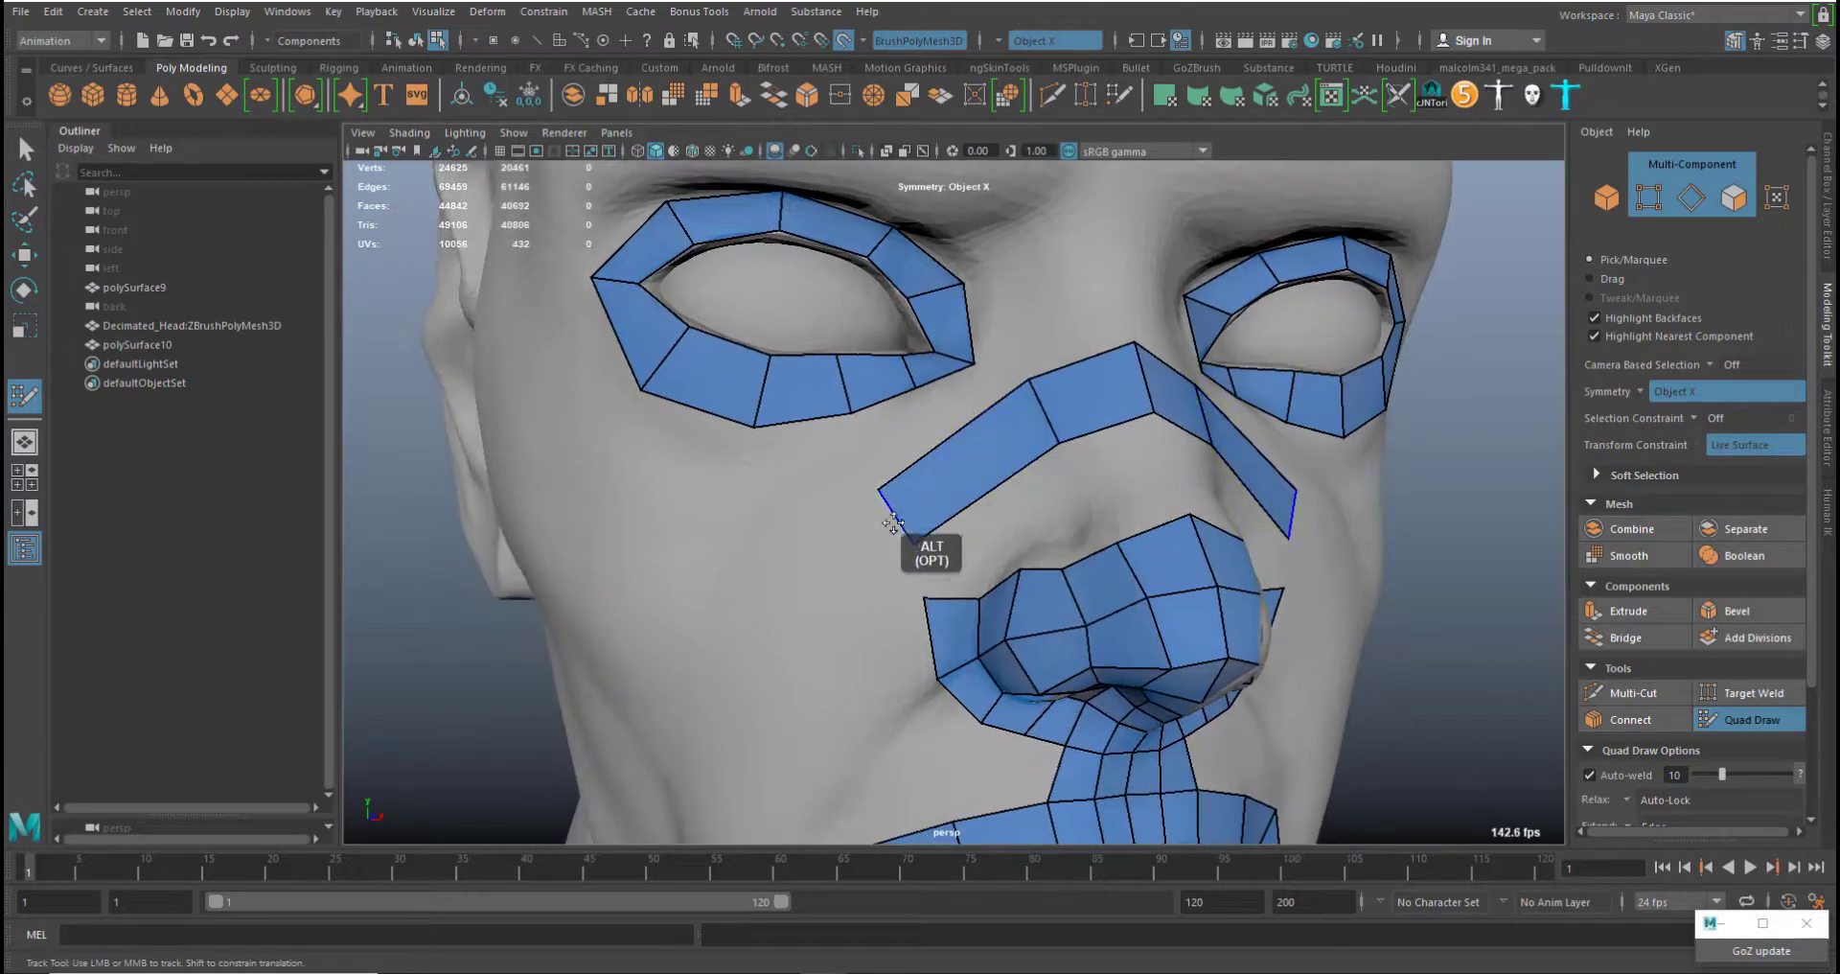
{"action": "middle_click_drag", "start_coordinate": [894, 523], "coordinate": [937, 378], "text": "alt"}
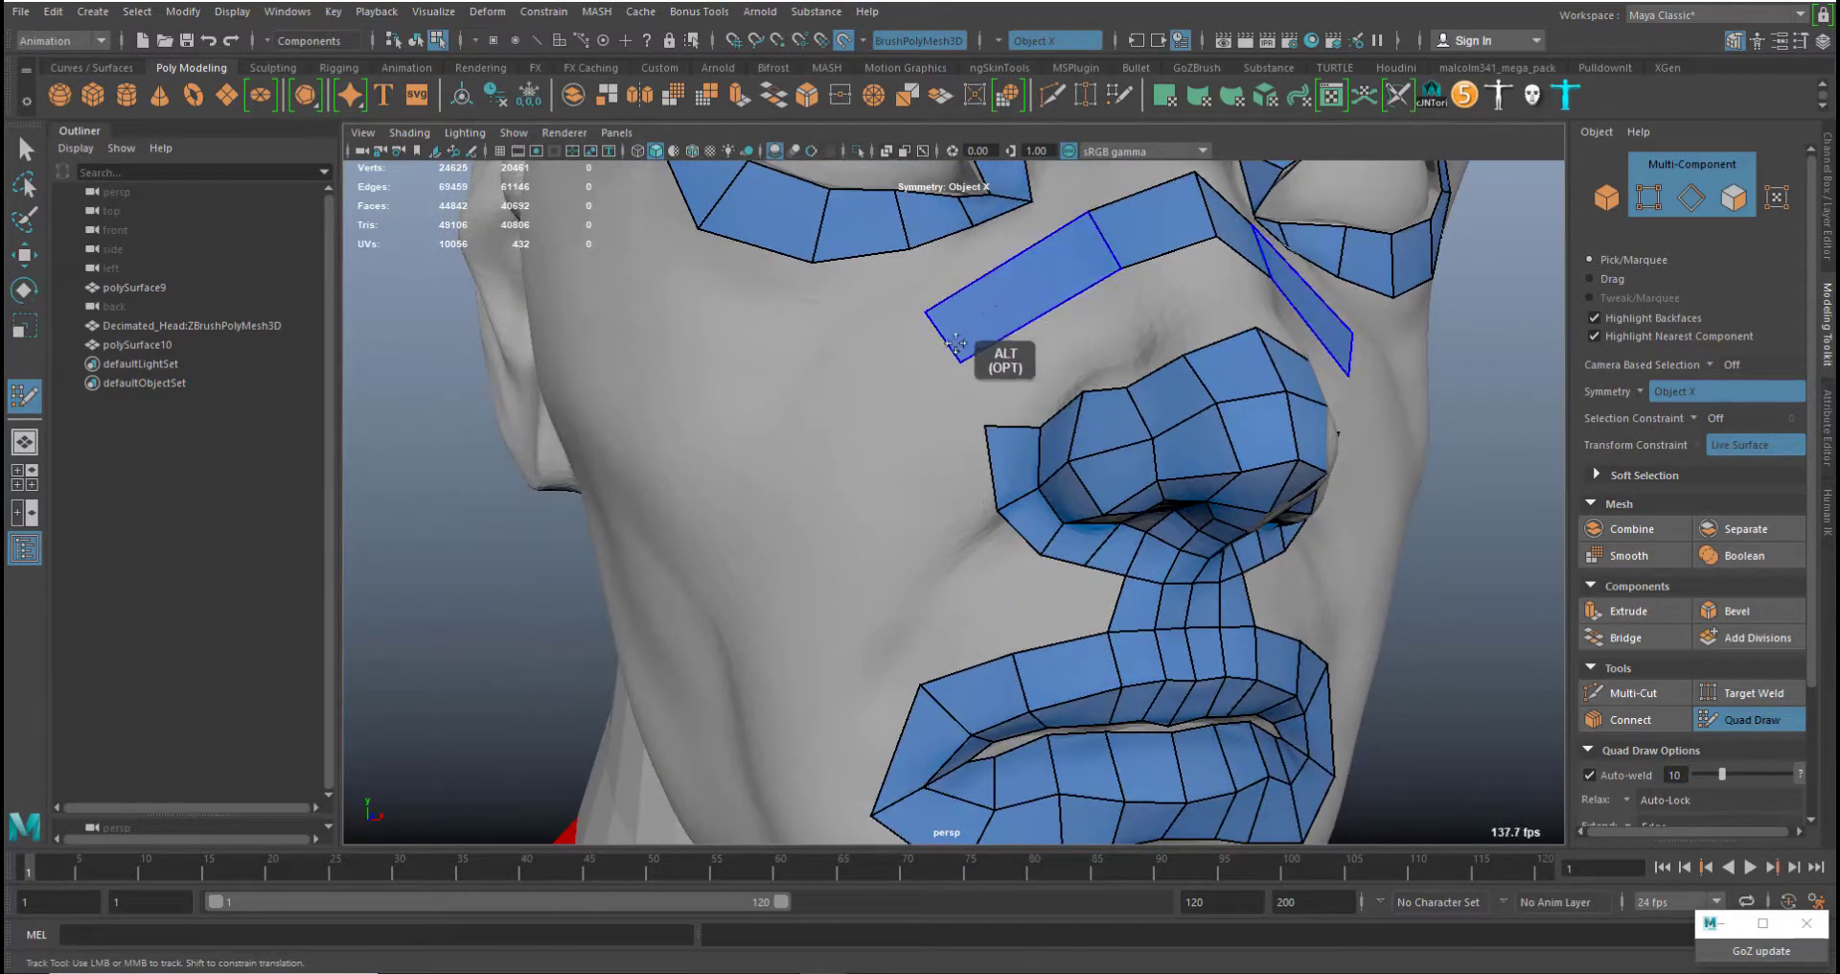
{"action": "left_click_drag", "start_coordinate": [797, 594], "coordinate": [827, 420], "text": "alt"}
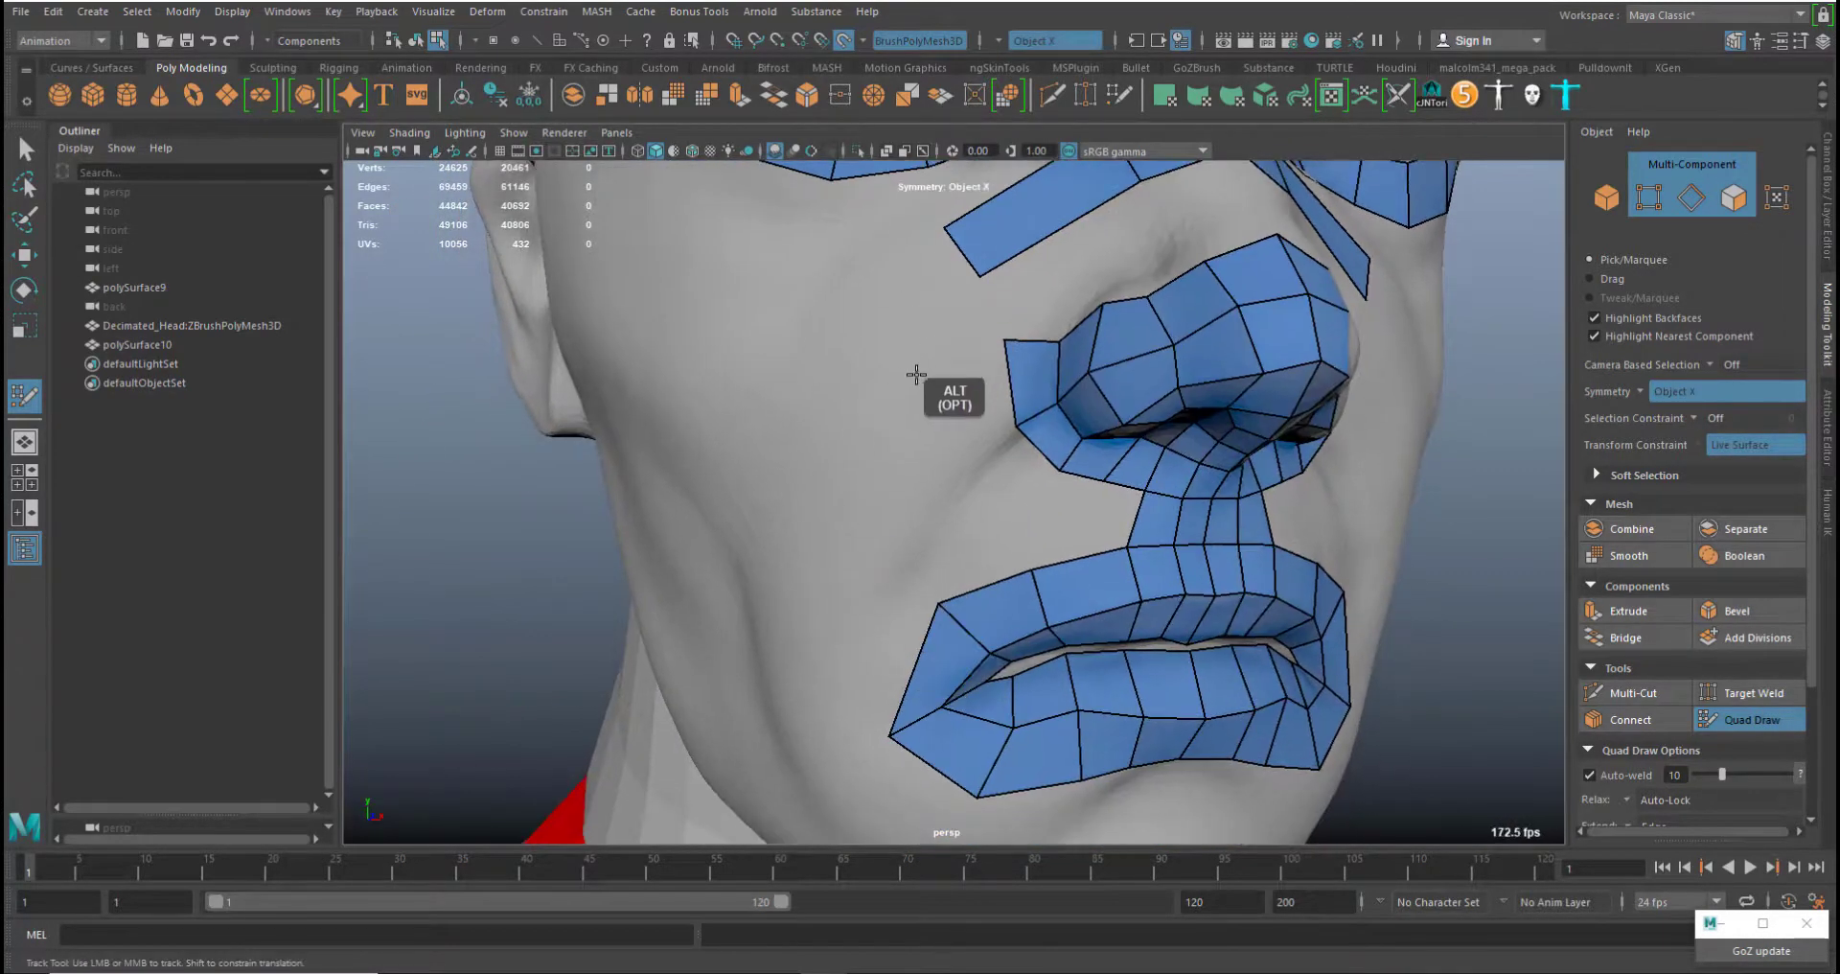
{"action": "left_click", "coordinate": [875, 418]}
{"action": "left_click", "coordinate": [821, 375]}
{"action": "left_click", "coordinate": [896, 360], "text": "shift"}
{"action": "key", "text": "ctrl+z"}
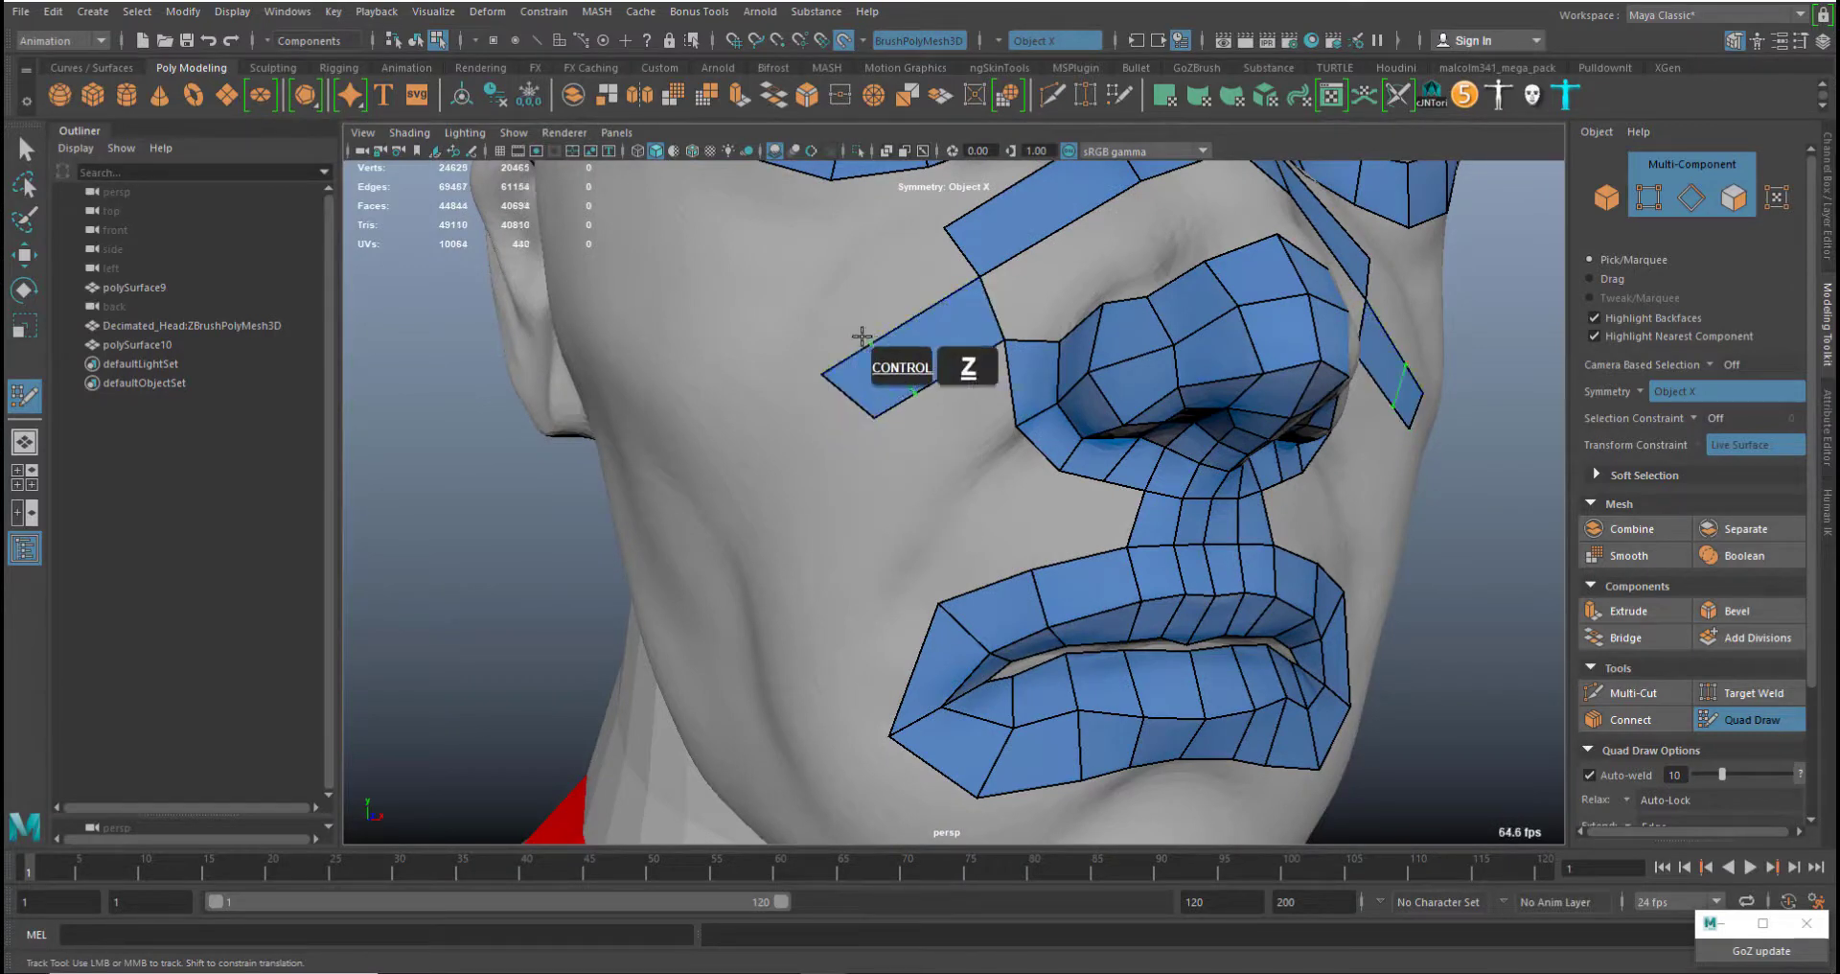
{"action": "left_click", "coordinate": [863, 336], "text": "shift"}
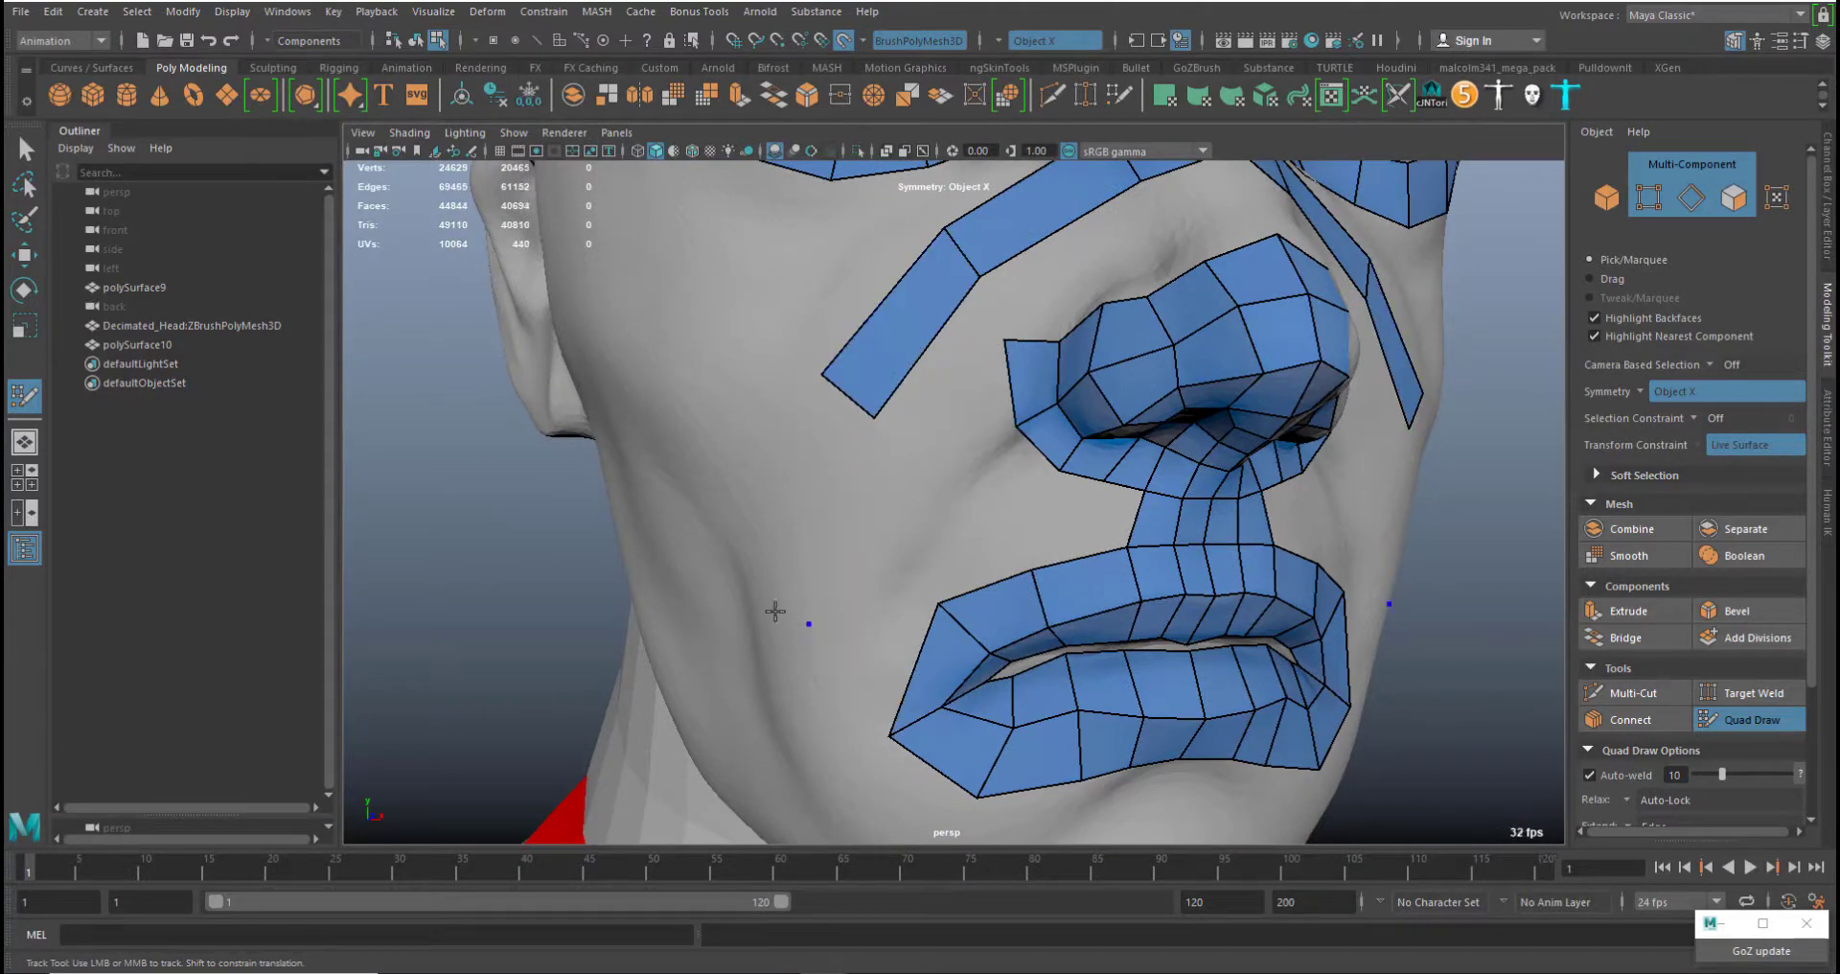
Extend the cheek strip with two quads running down past the corner of the mouth and adjust the end vertex
{"action": "left_click", "coordinate": [790, 530], "text": "shift"}
{"action": "middle_click_drag", "start_coordinate": [837, 552], "coordinate": [832, 547], "text": "alt"}
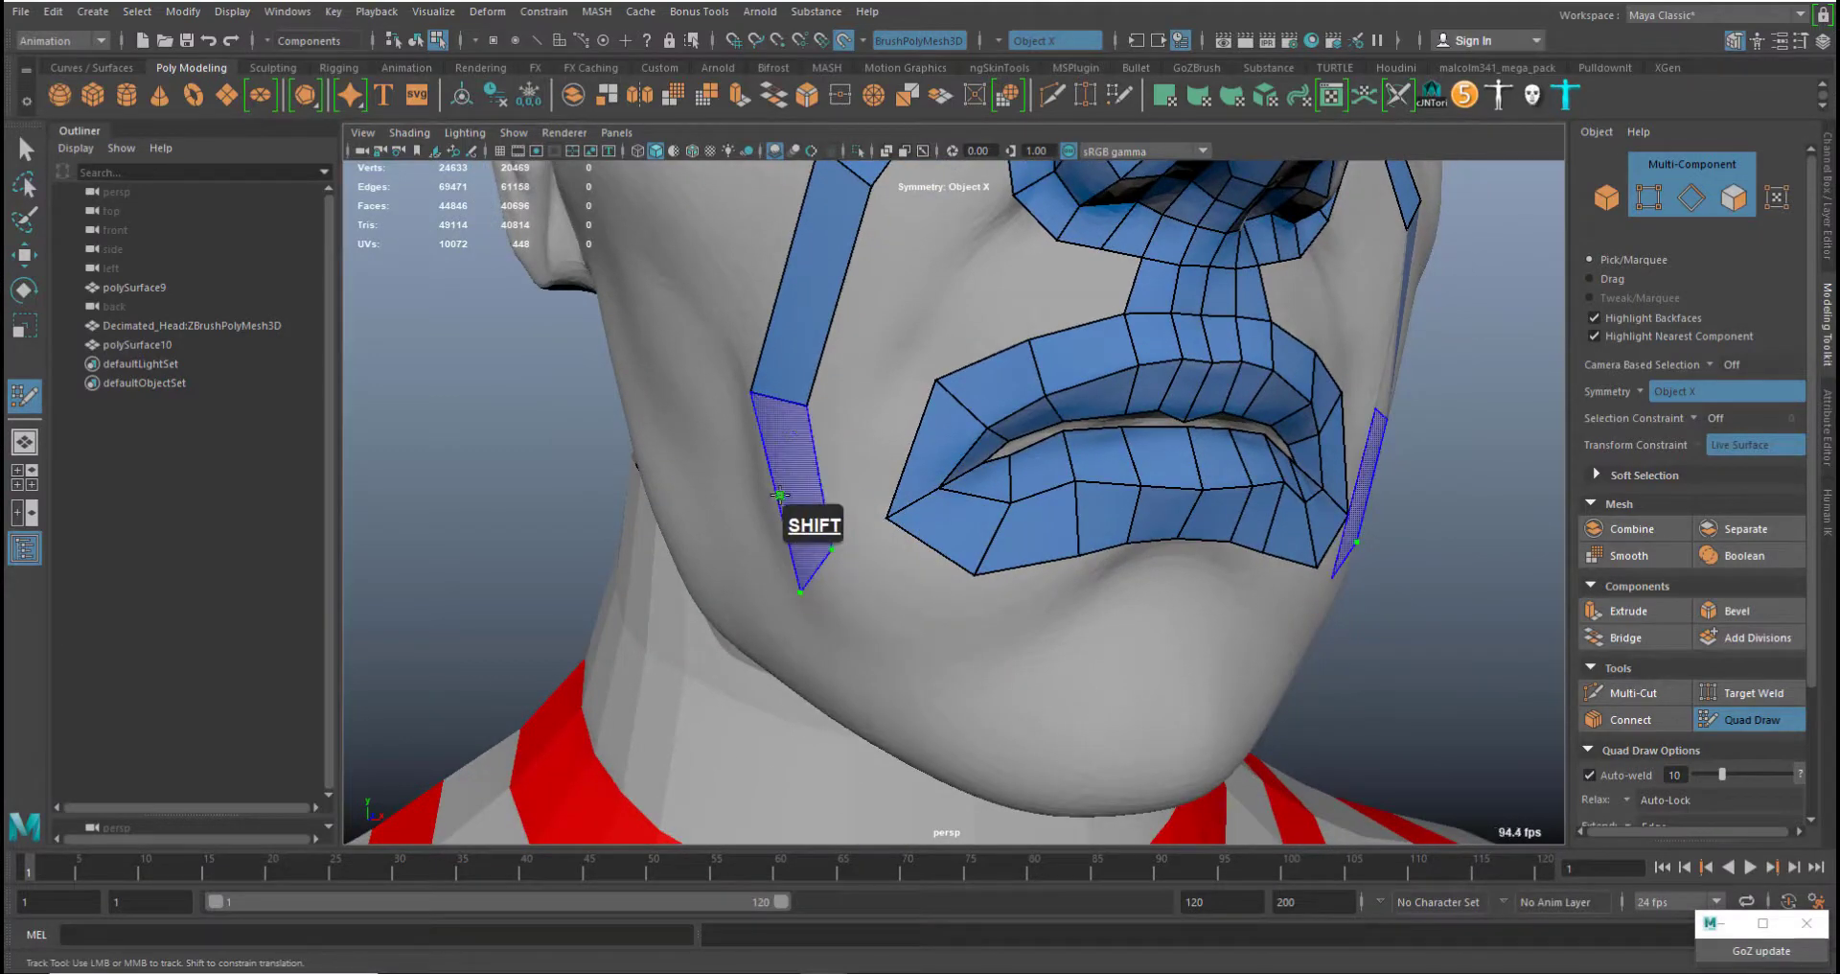
{"action": "left_click", "coordinate": [801, 507], "text": "shift"}
{"action": "mouse_move", "coordinate": [832, 550]}
{"action": "middle_mouse_down", "text": "shift"}
{"action": "mouse_move", "coordinate": [844, 571]}
{"action": "mouse_move", "coordinate": [788, 575]}
{"action": "mouse_move", "coordinate": [833, 547]}
{"action": "middle_mouse_up", "text": "shift"}
Place two points on the lower jaw and fill a quad continuing the strip toward the chin, undoing the misconnected fill
{"action": "left_click", "coordinate": [960, 659]}
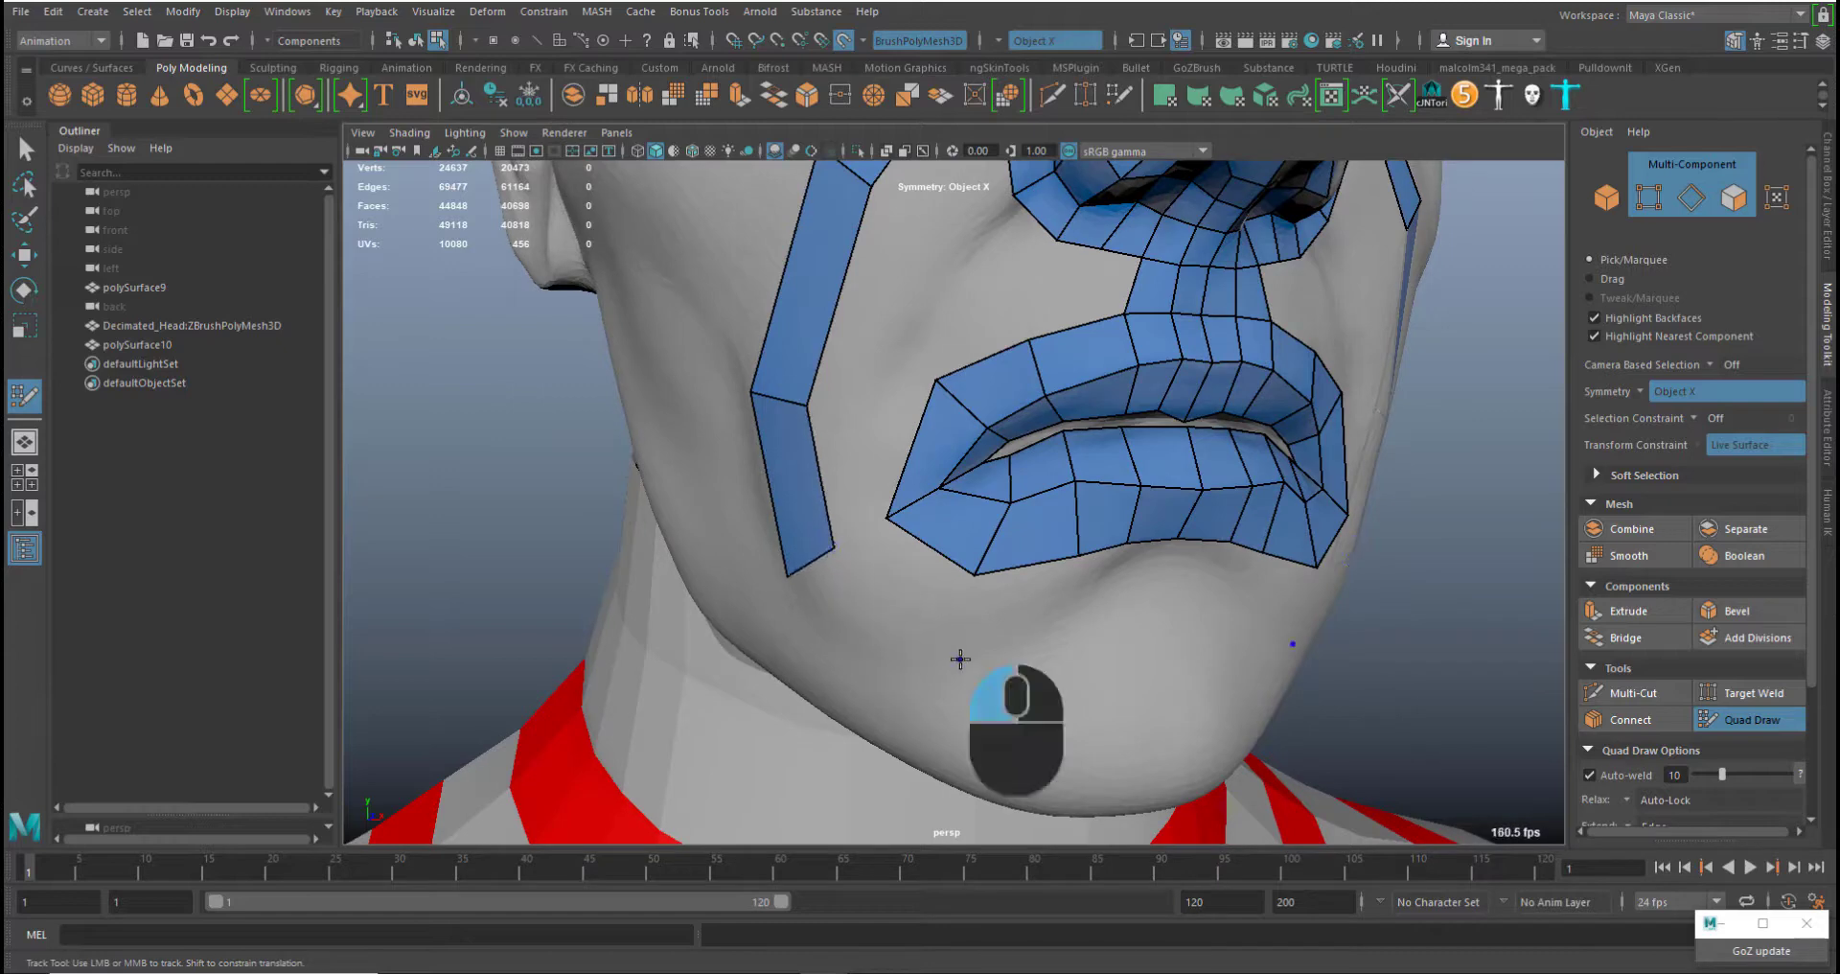
{"action": "left_click", "coordinate": [930, 721]}
{"action": "left_click", "coordinate": [892, 663], "text": "shift"}
{"action": "key", "text": "ctrl+z"}
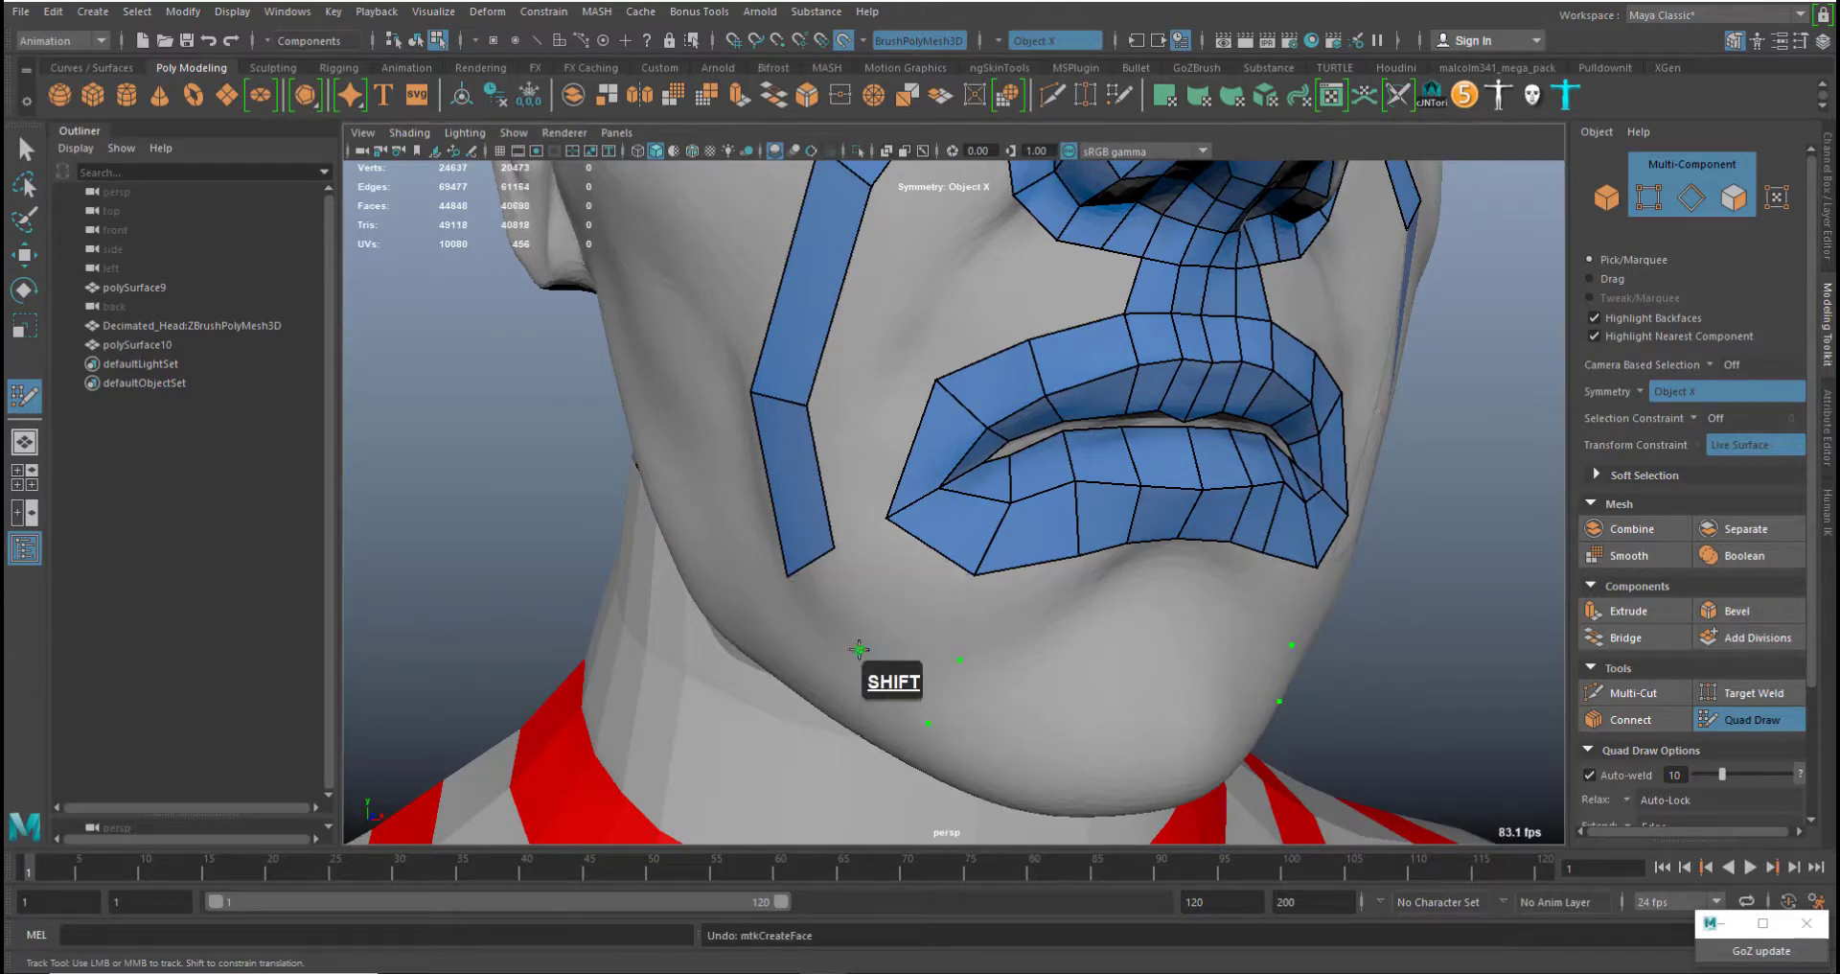
{"action": "left_click", "coordinate": [882, 661], "text": "shift"}
{"action": "left_click_drag", "start_coordinate": [919, 676], "coordinate": [934, 675], "text": "alt"}
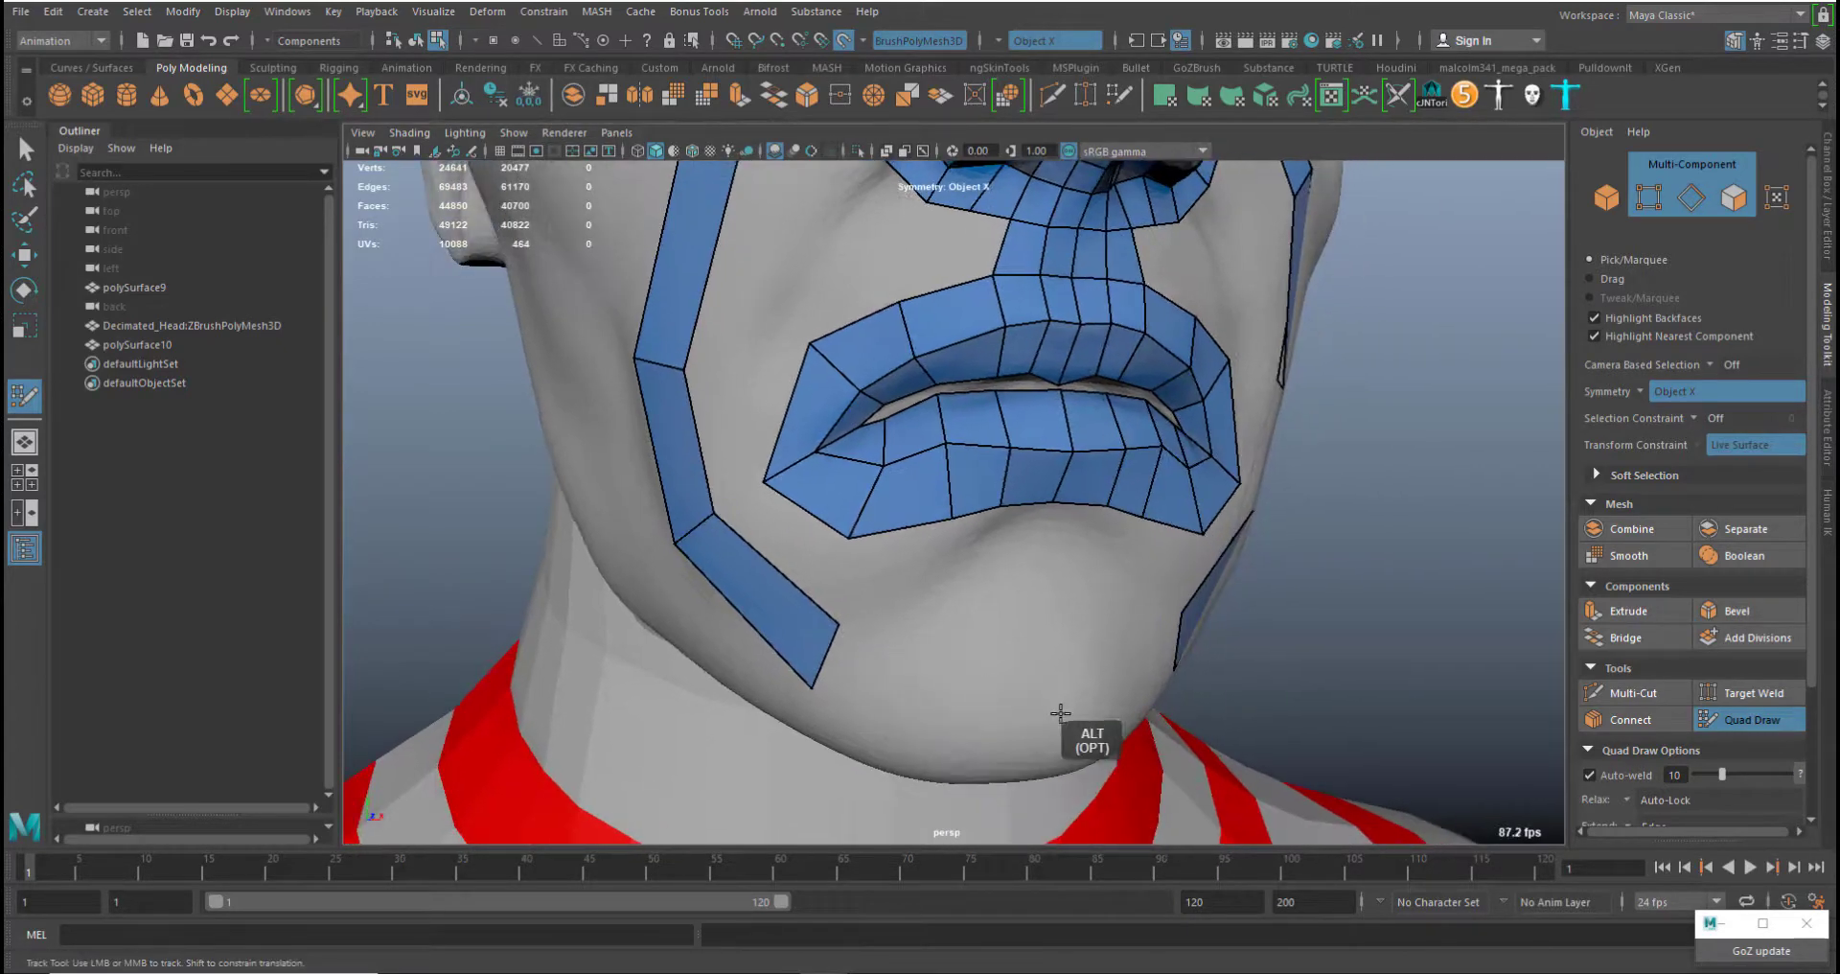
Place two midline points on the chin and fill the quads that close the loop around the mouth and nose
{"action": "left_click_drag", "start_coordinate": [1065, 719], "coordinate": [1043, 732]}
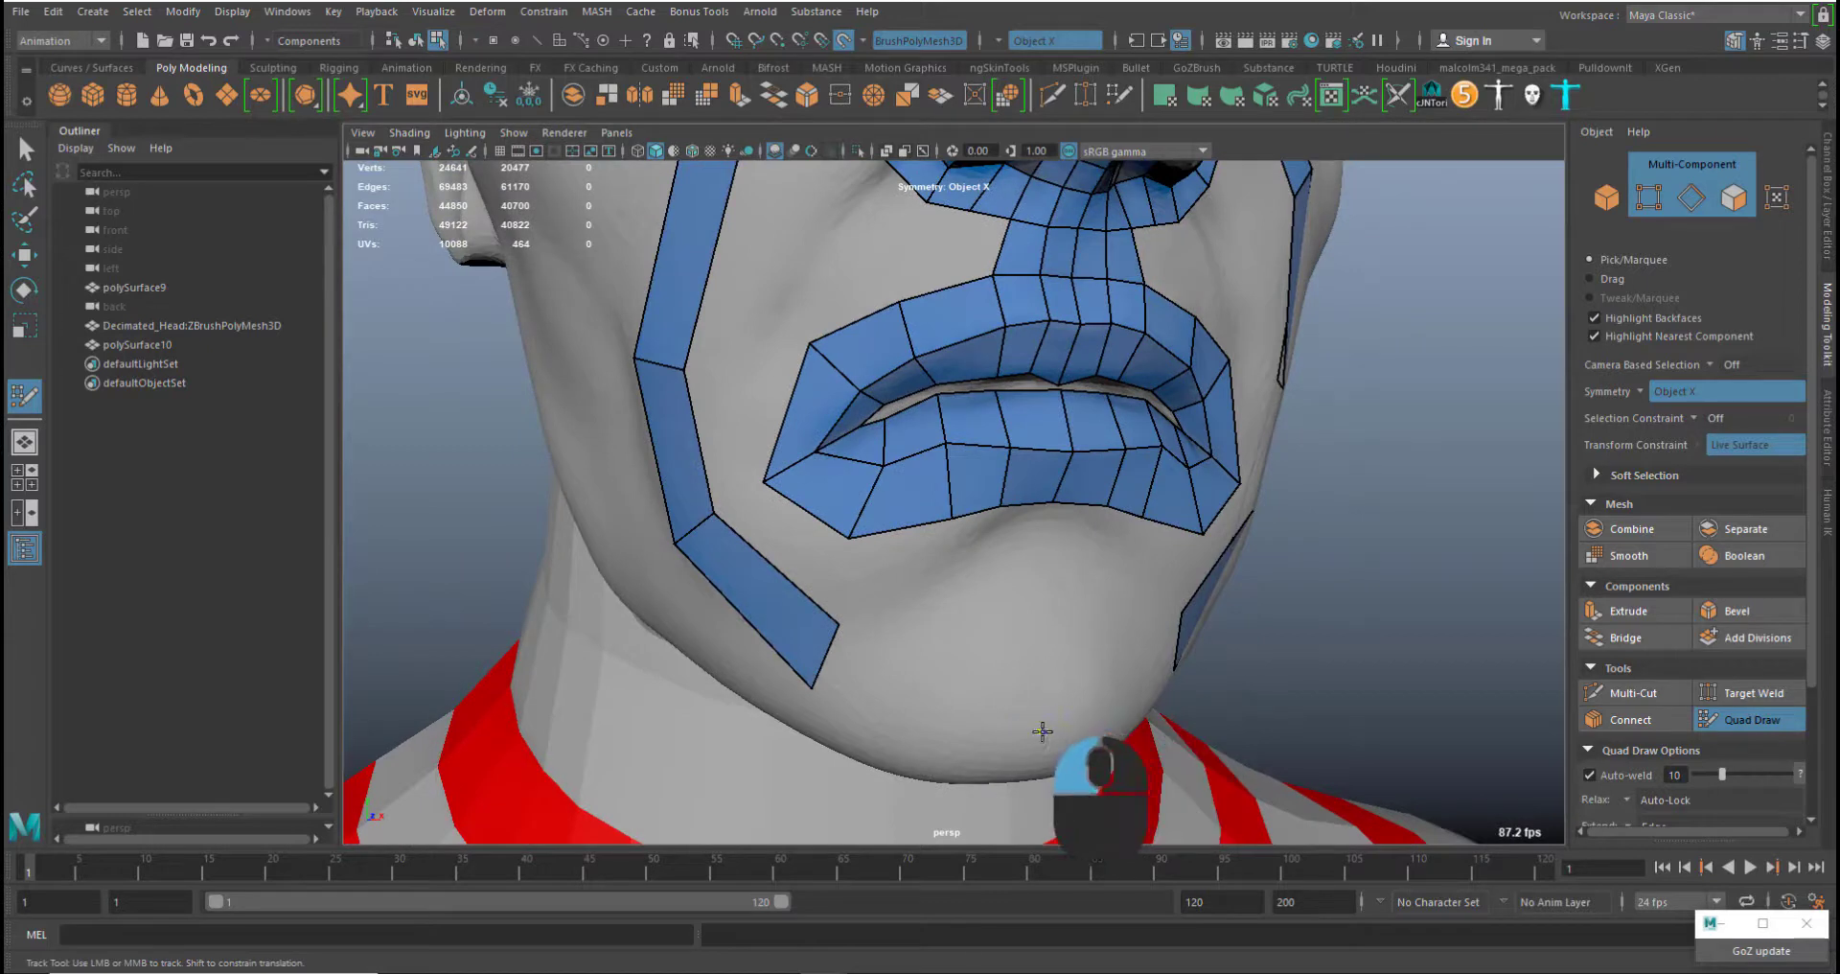
{"action": "left_click", "coordinate": [1055, 637]}
{"action": "left_click", "coordinate": [992, 681], "text": "shift"}
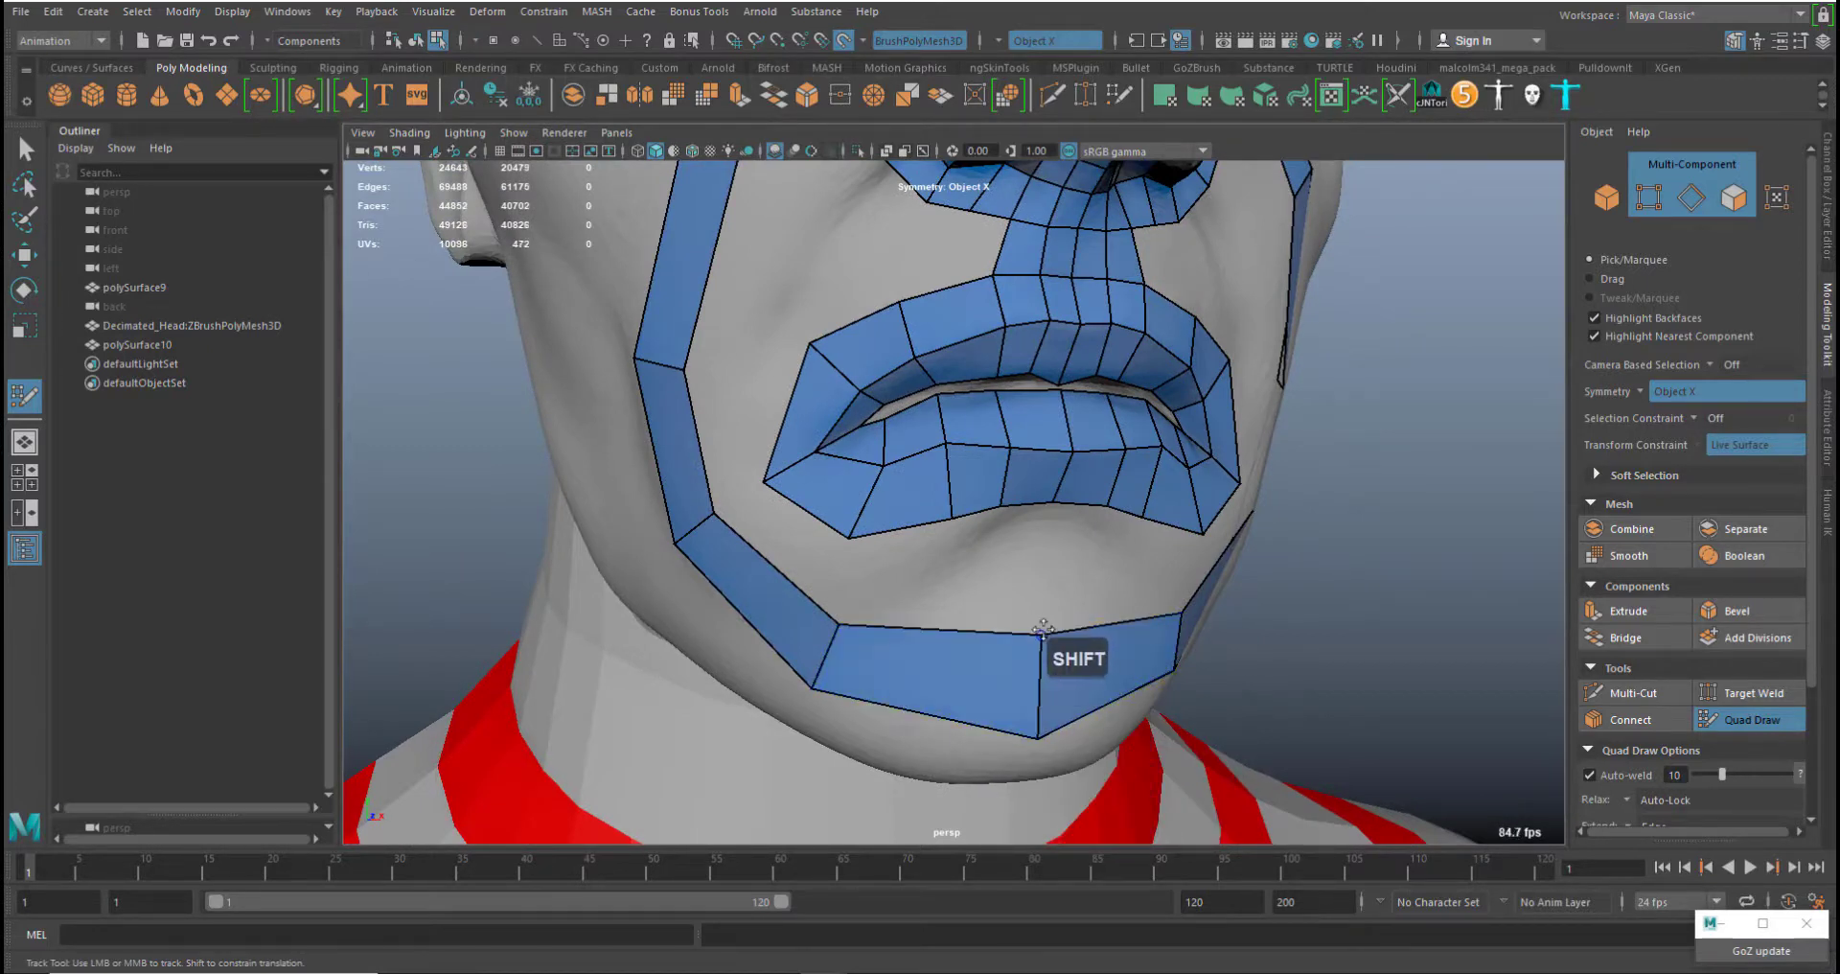
Lower the midline chin vertices and the adjacent jaw vertex so the strip follows the chin's contour
{"action": "middle_click_drag", "start_coordinate": [1043, 635], "coordinate": [1043, 671]}
{"action": "middle_click_drag", "start_coordinate": [1039, 736], "coordinate": [1031, 764]}
{"action": "left_click_drag", "start_coordinate": [1031, 764], "coordinate": [1024, 770]}
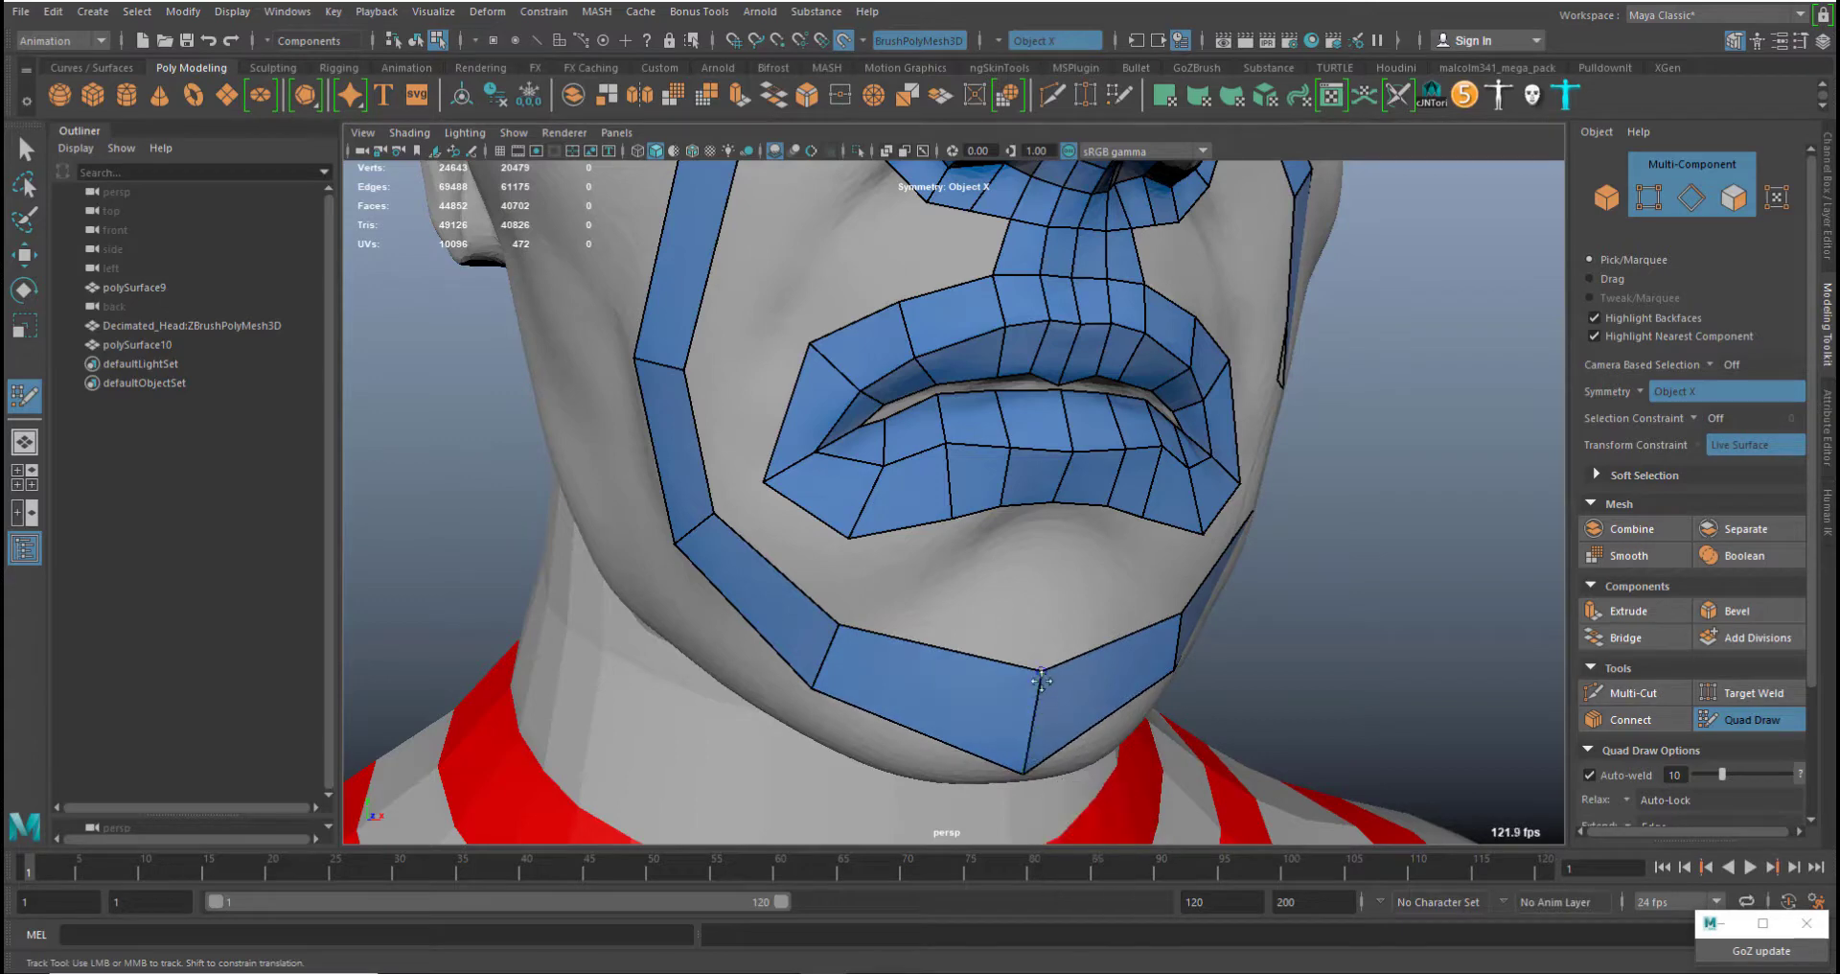
{"action": "left_click_drag", "start_coordinate": [1041, 670], "coordinate": [1041, 701]}
{"action": "left_click", "coordinate": [806, 686]}
{"action": "scroll", "coordinate": [805, 687], "scroll_direction": "down", "scroll_amount": 5}
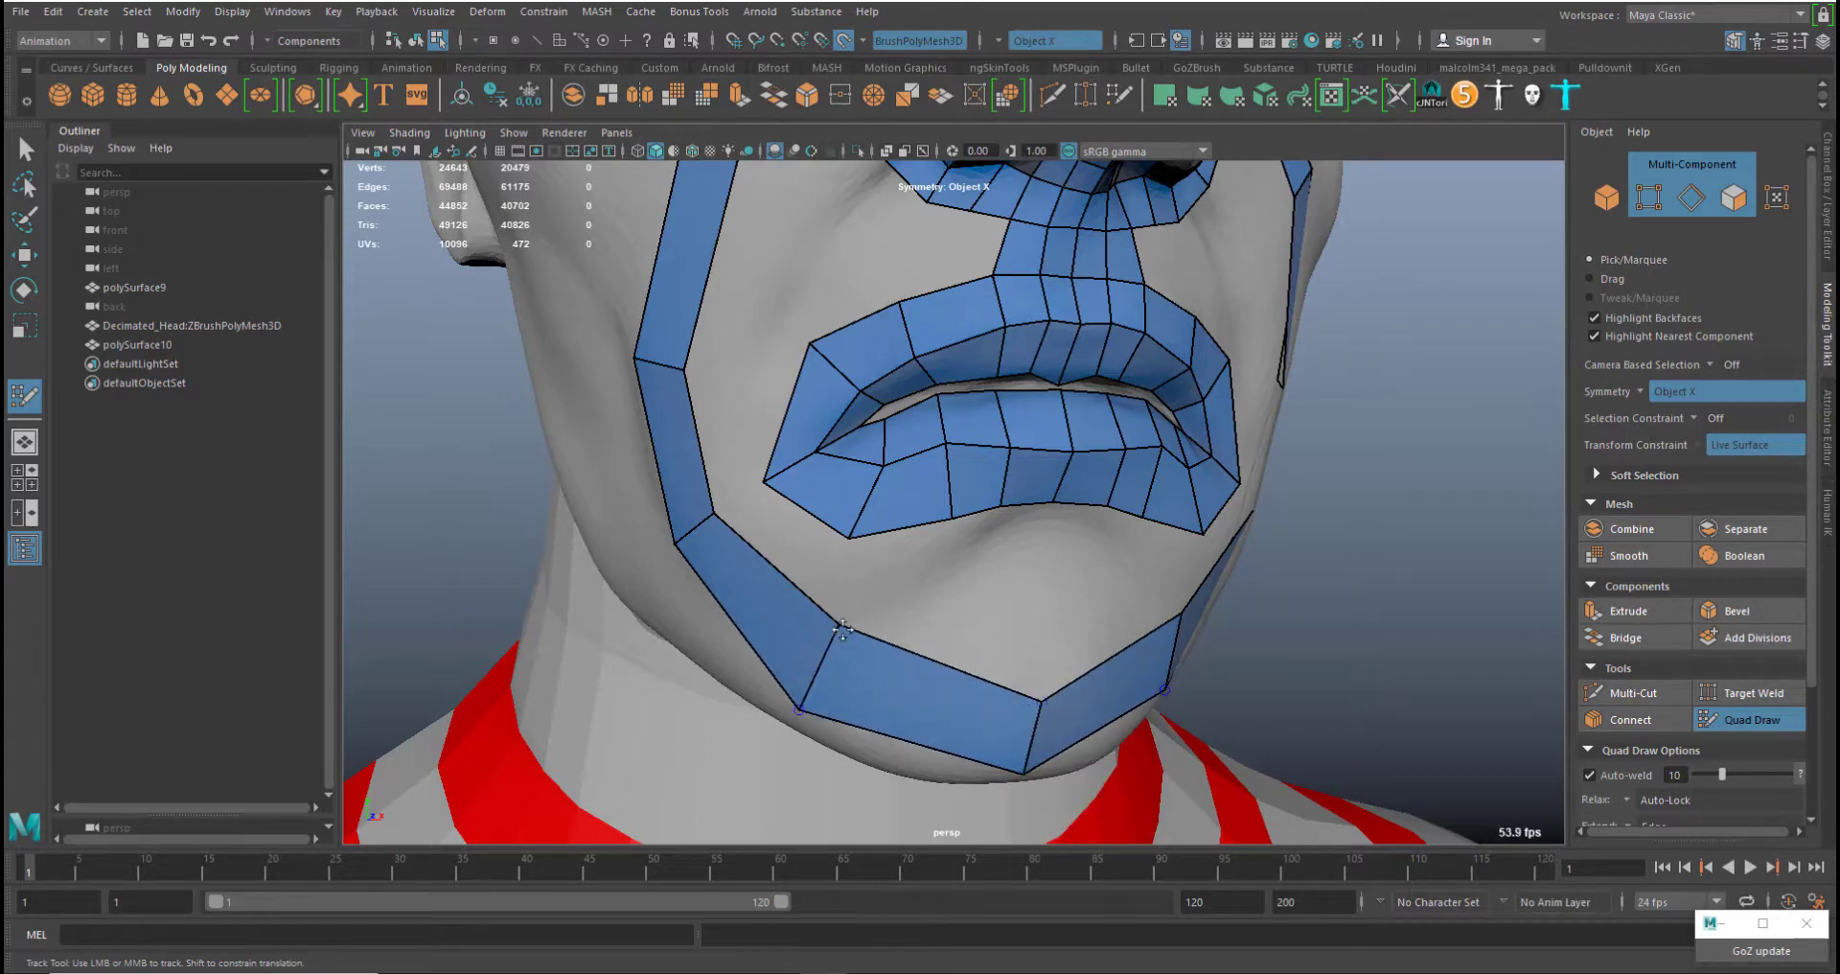
{"action": "left_click_drag", "start_coordinate": [945, 620], "coordinate": [896, 528], "text": "alt"}
{"action": "right_click_drag", "start_coordinate": [897, 528], "coordinate": [887, 522], "text": "alt"}
{"action": "middle_click_drag", "start_coordinate": [934, 383], "coordinate": [895, 498], "text": "alt"}
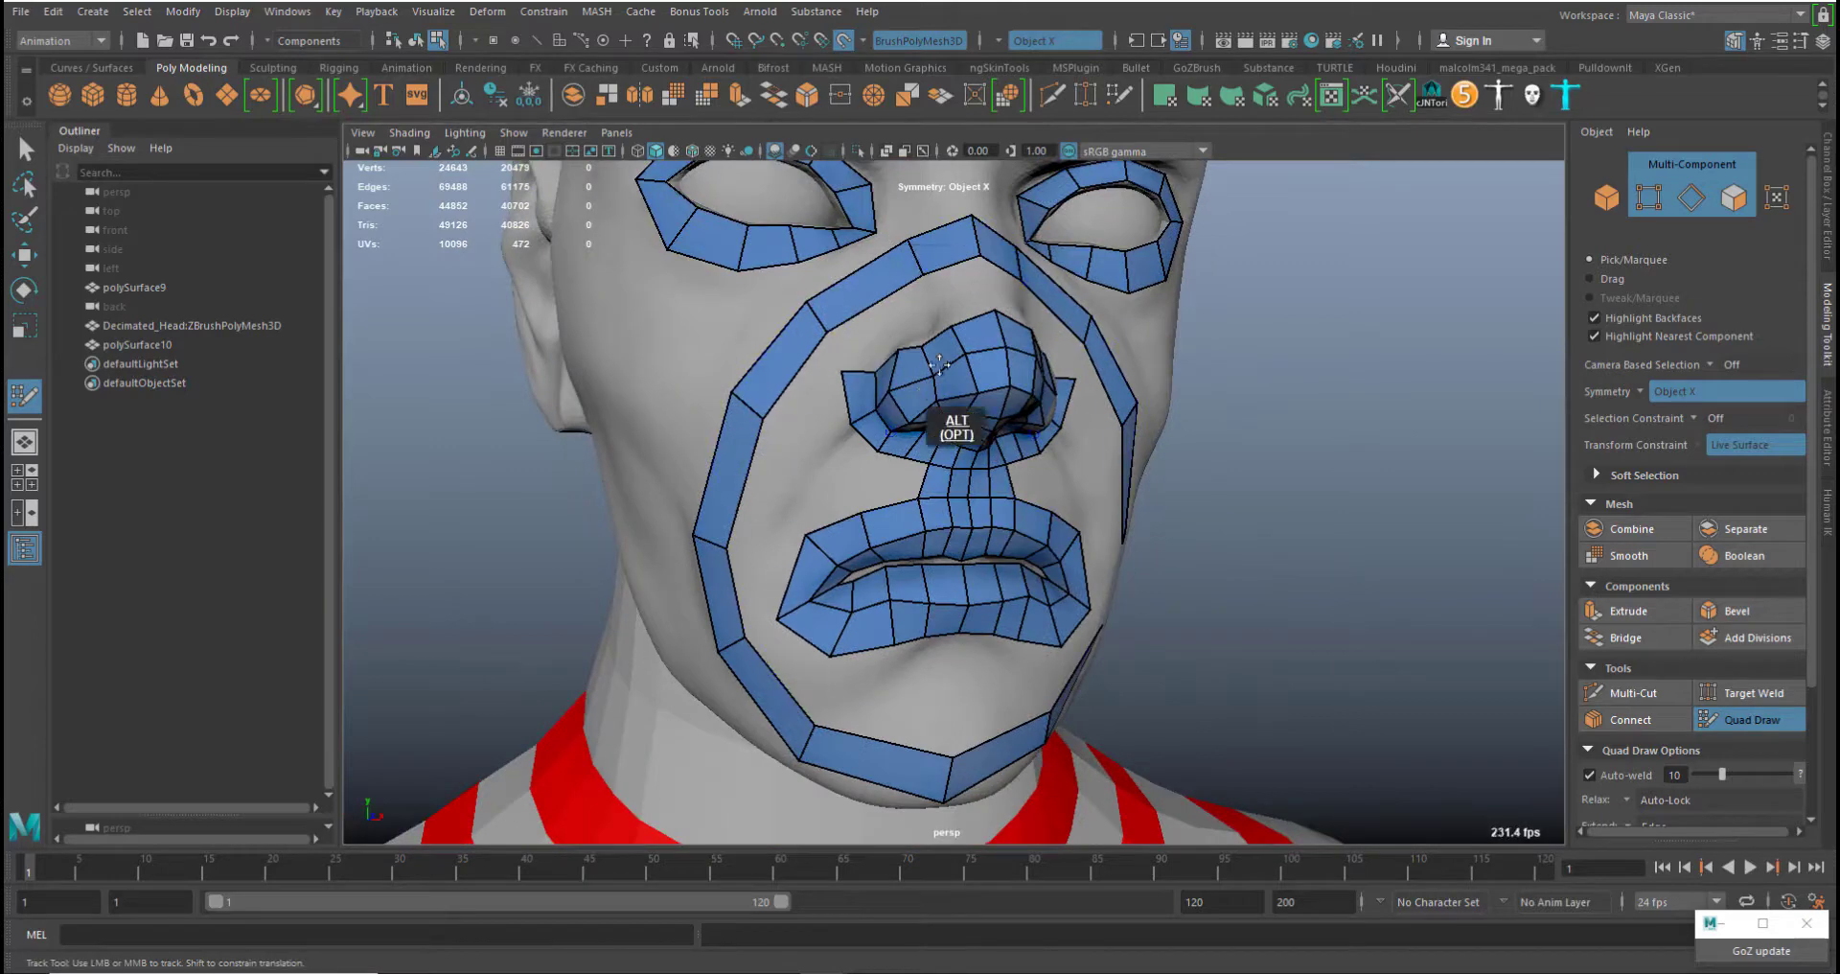
Insert an edge across the nose-bridge strip, bridge it to the inner eye corner with a quad and adjust the eye-corner vertices
{"action": "left_click_drag", "start_coordinate": [939, 365], "coordinate": [947, 468], "text": "alt"}
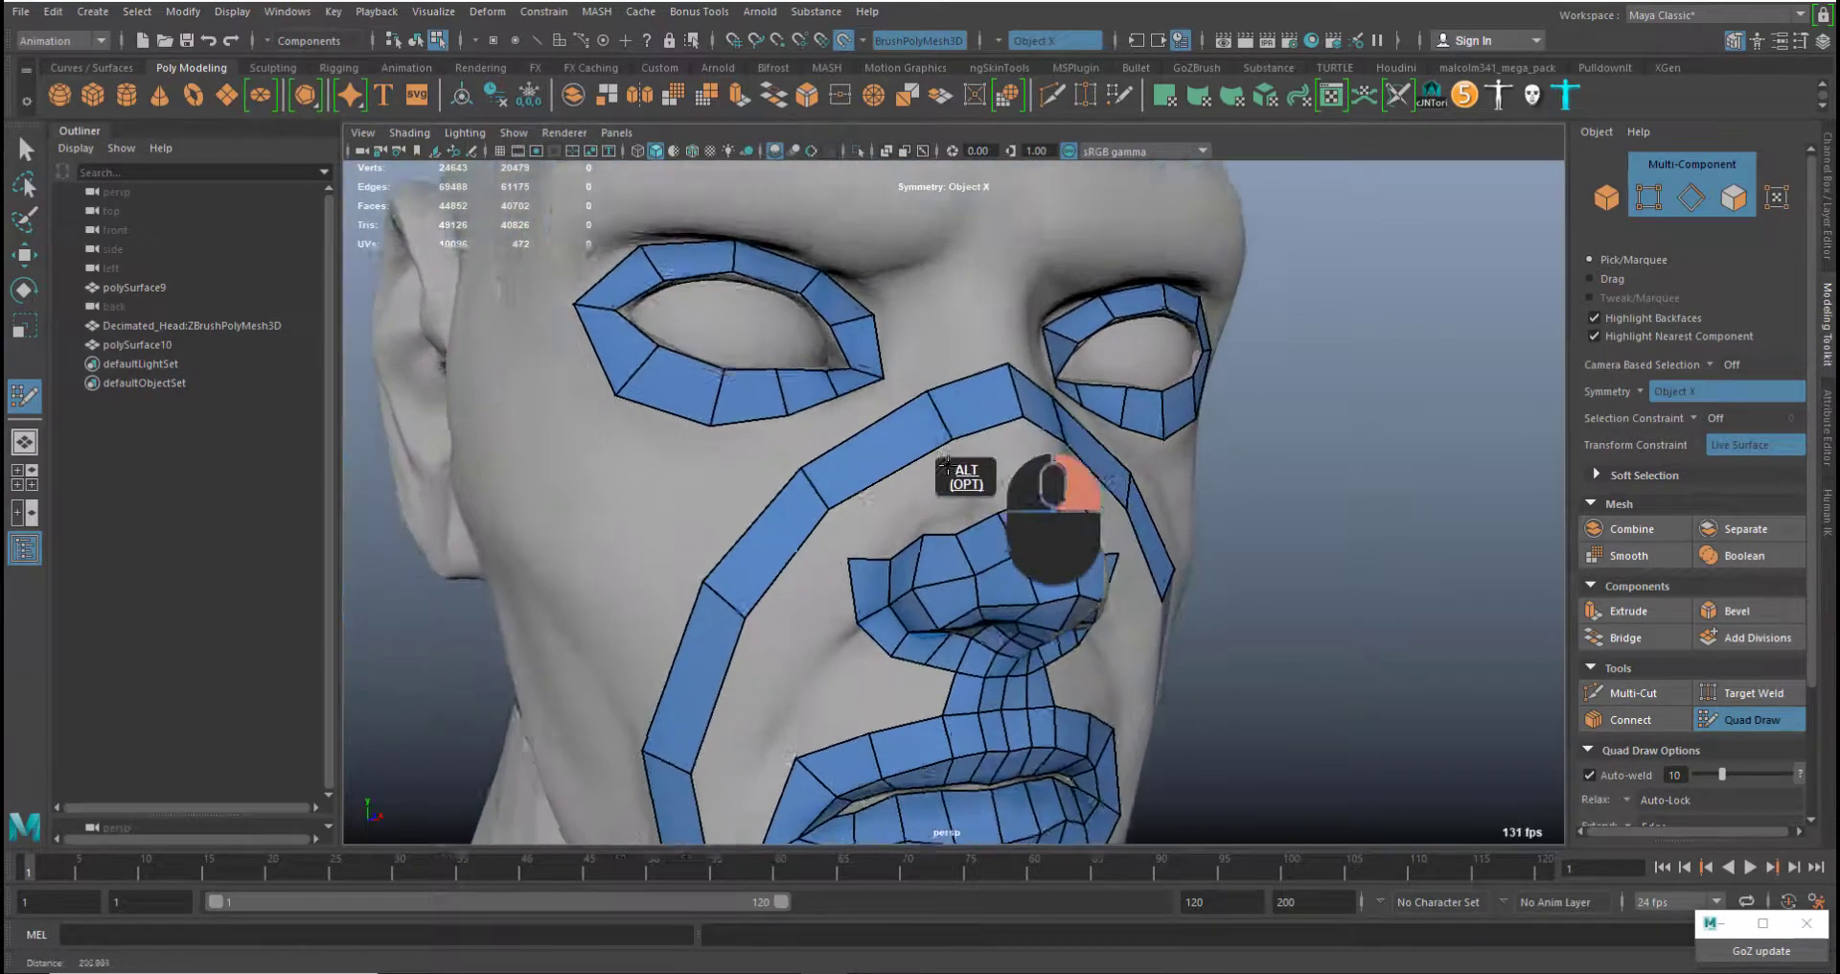
{"action": "right_click_drag", "start_coordinate": [947, 468], "coordinate": [853, 408], "text": "alt"}
{"action": "left_click", "coordinate": [863, 454], "text": "ctrl"}
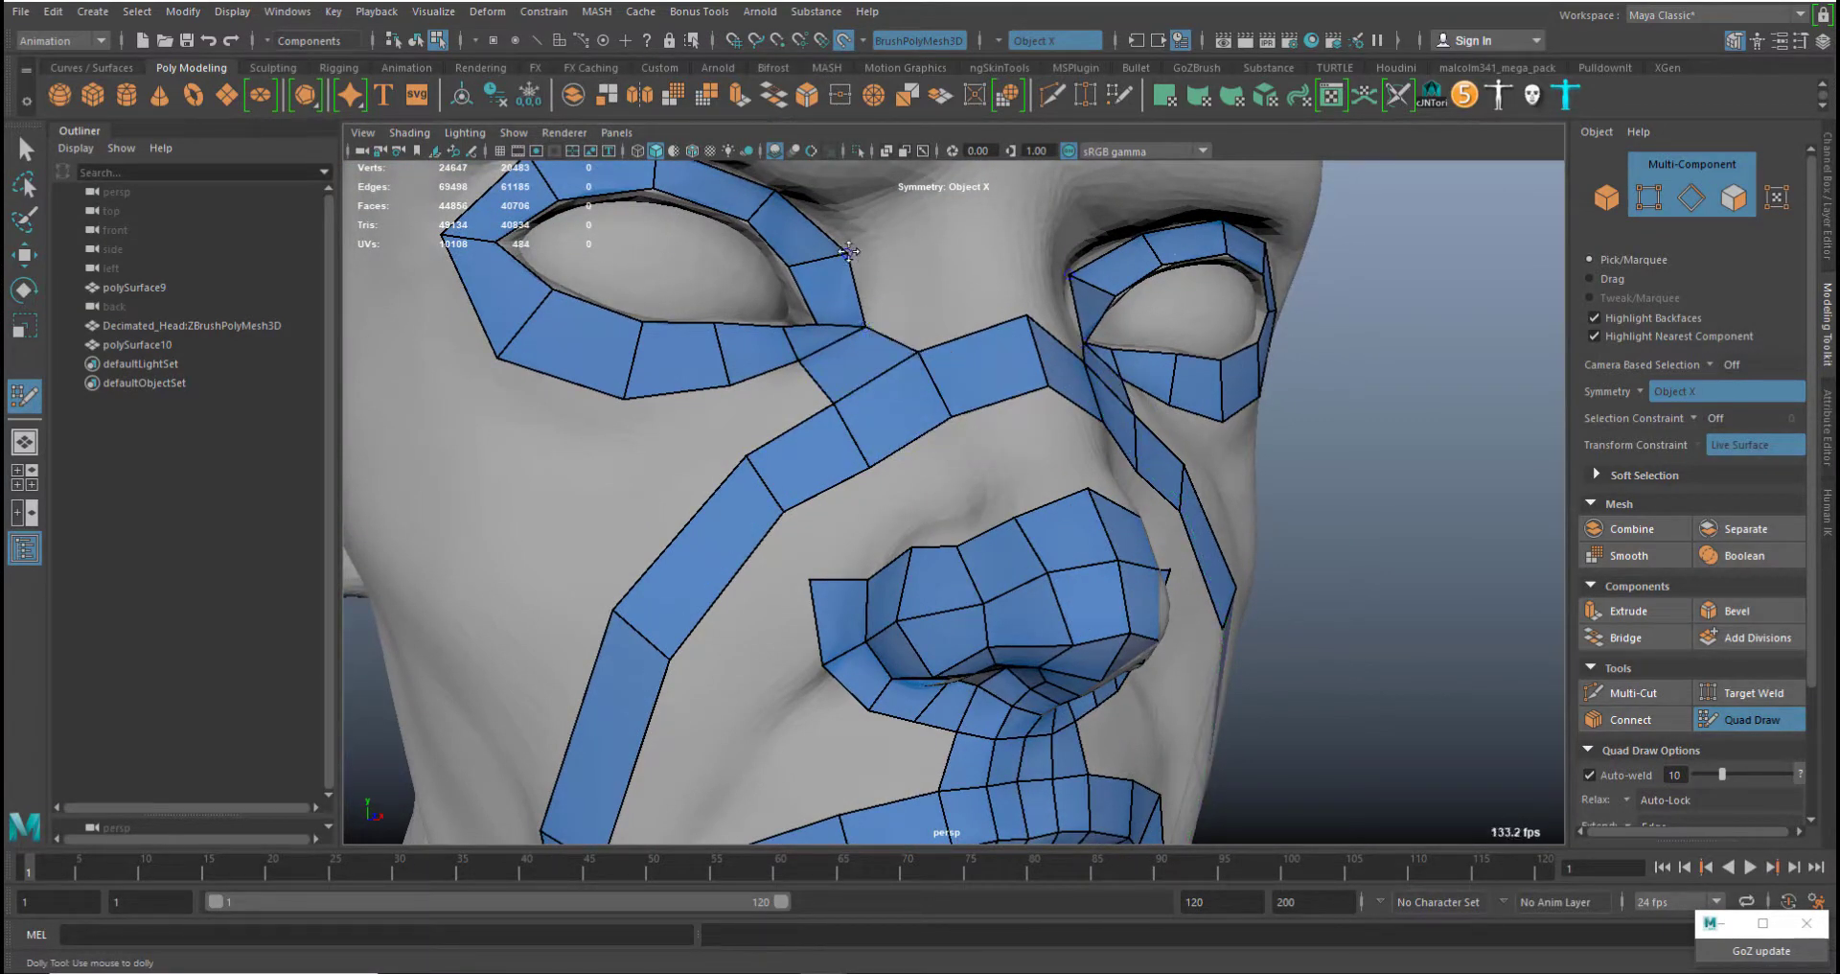
{"action": "left_click_drag", "start_coordinate": [849, 252], "coordinate": [858, 253]}
{"action": "middle_click_drag", "start_coordinate": [819, 321], "coordinate": [858, 336]}
Place two points beside the nose bridge and fill a quad extending inward from the inner corner of the eye loop
{"action": "middle_click_drag", "start_coordinate": [861, 236], "coordinate": [744, 328], "text": "alt"}
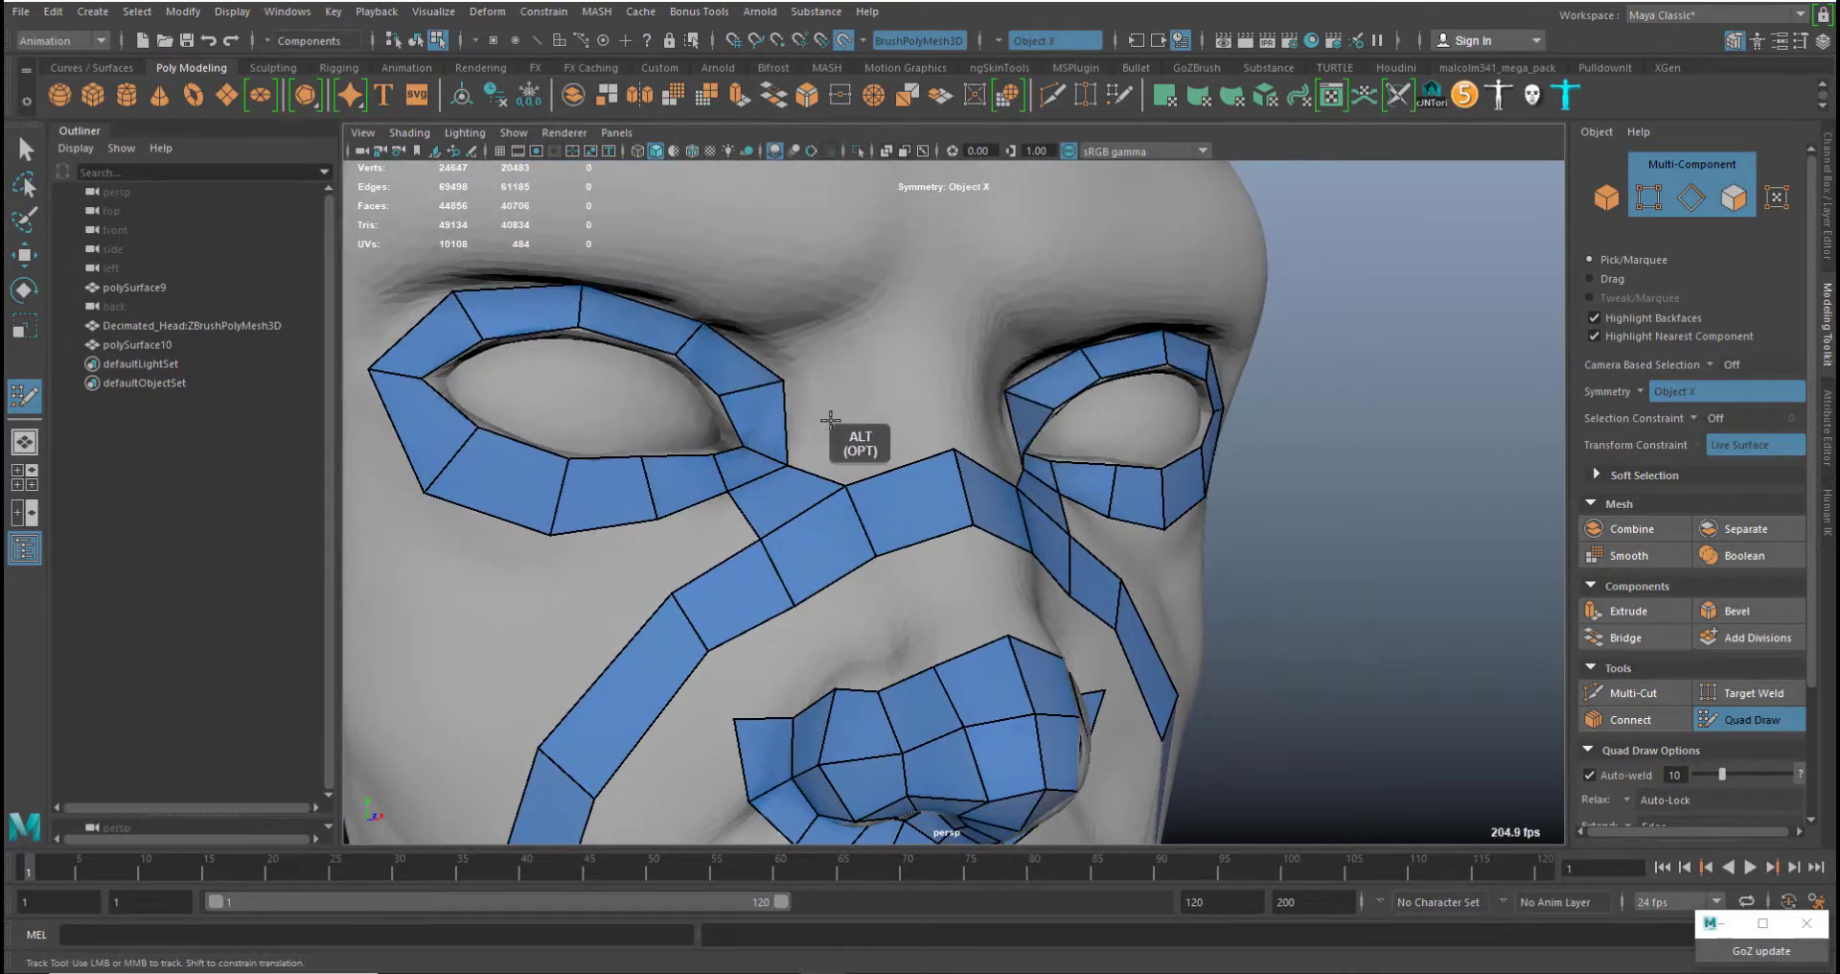
{"action": "middle_click_drag", "start_coordinate": [870, 415], "coordinate": [674, 465], "text": "alt"}
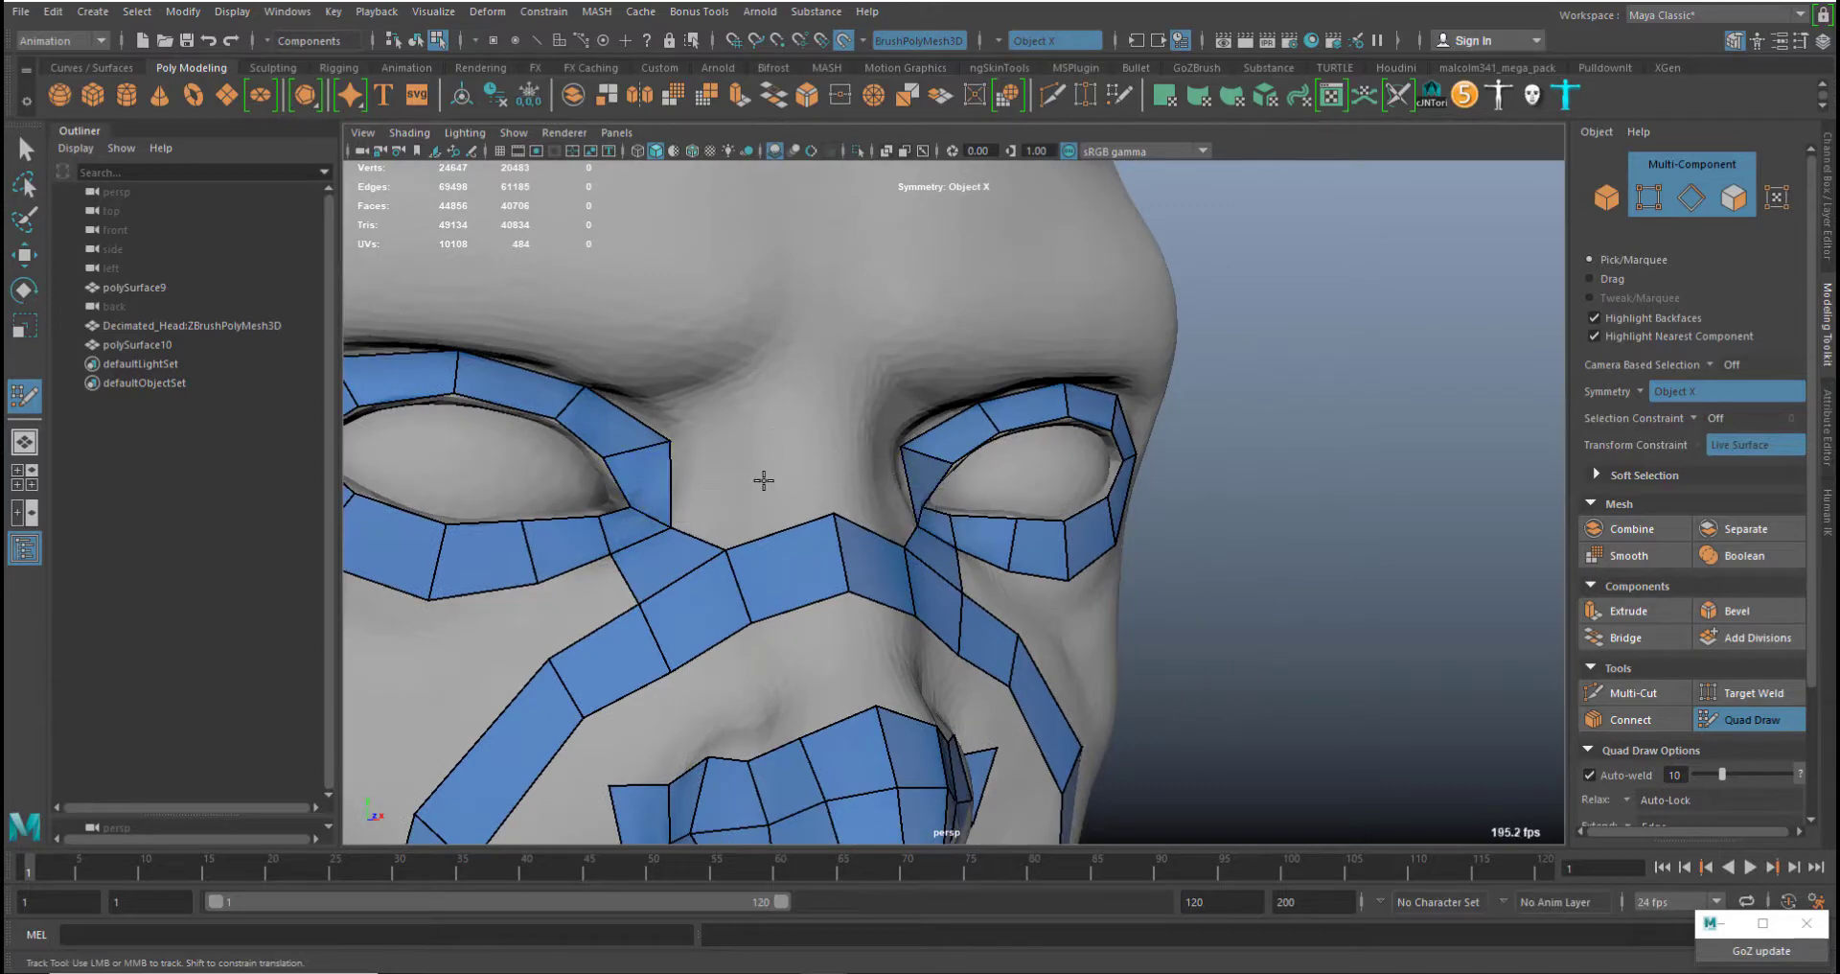
{"action": "middle_click_drag", "start_coordinate": [701, 285], "coordinate": [854, 391], "text": "alt"}
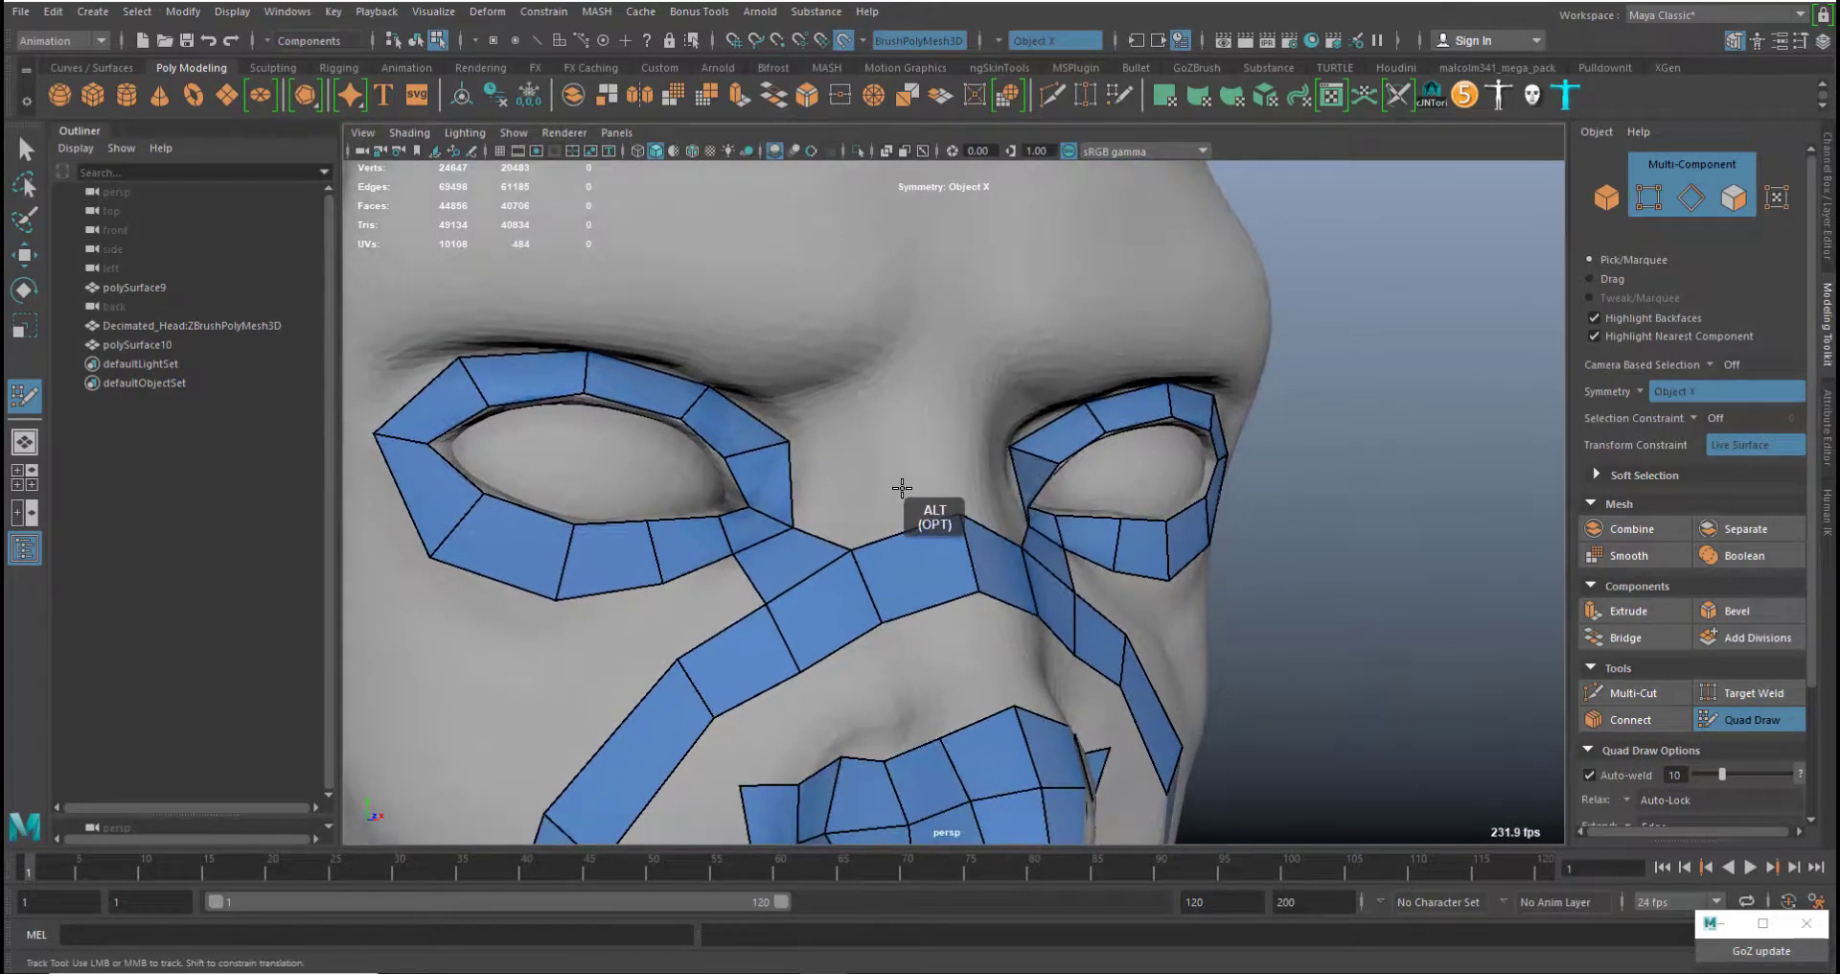
{"action": "left_click", "coordinate": [900, 479]}
{"action": "left_click", "coordinate": [889, 432]}
{"action": "left_click", "coordinate": [838, 479], "text": "shift"}
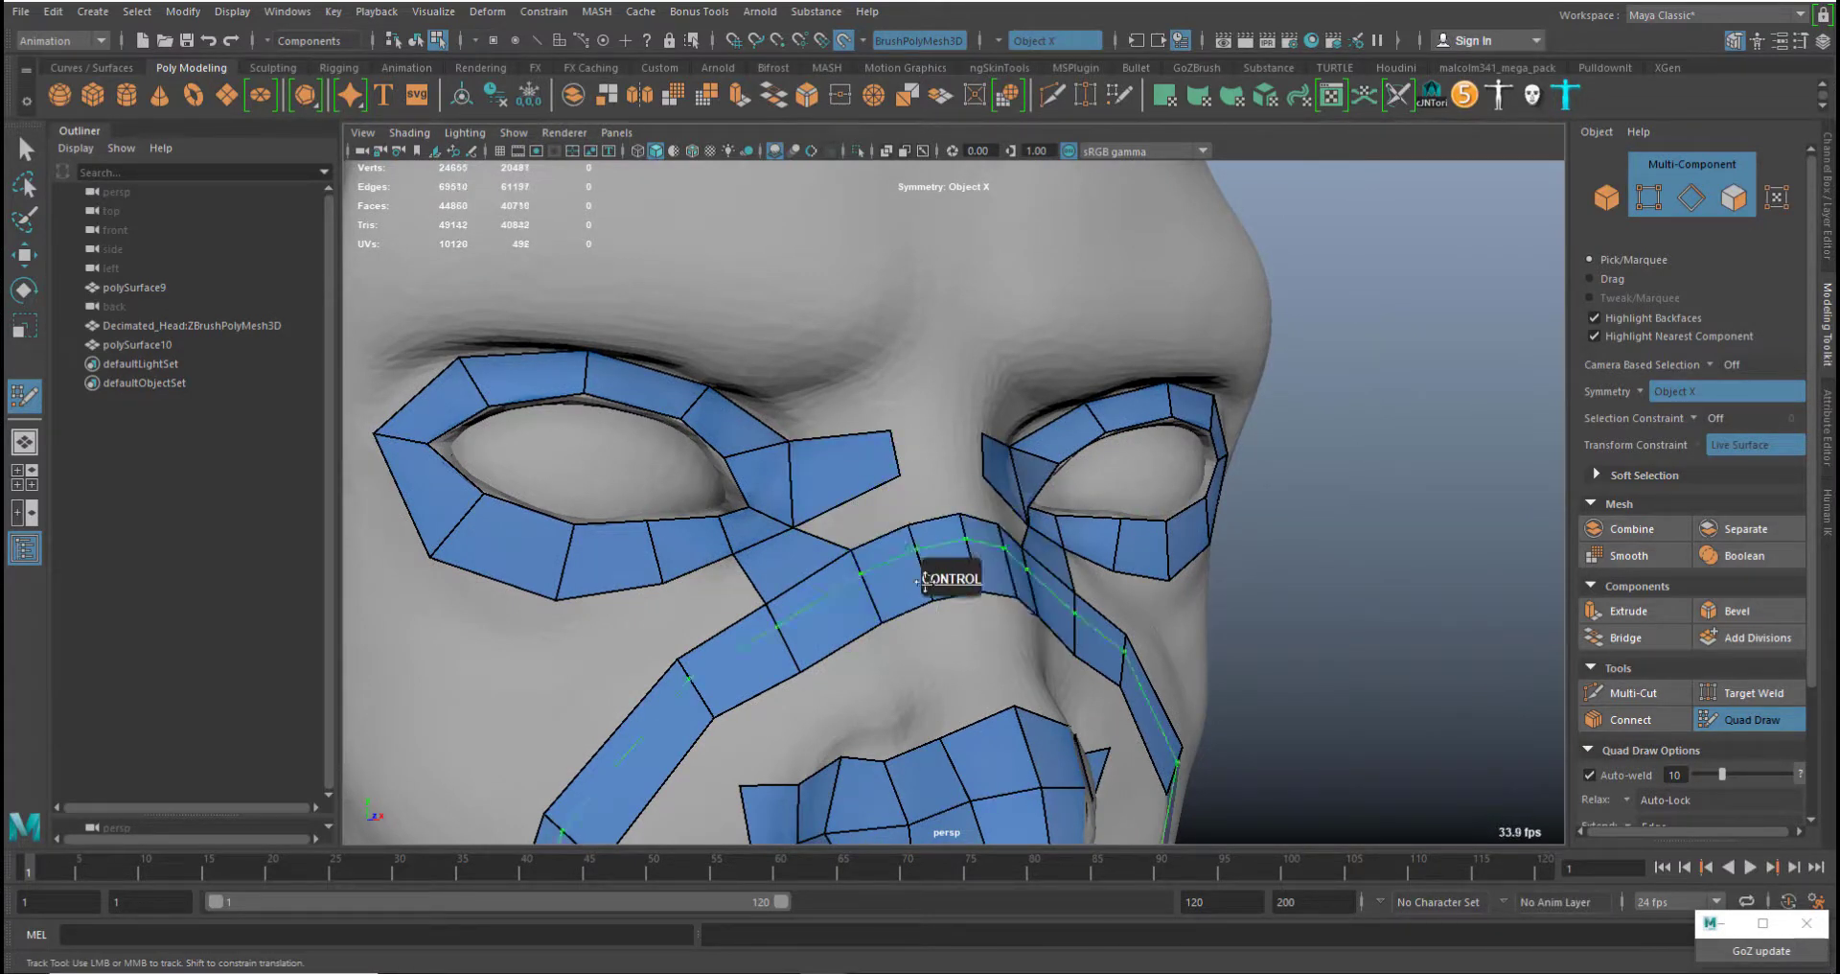
Add an edge near the midline of the nose-bridge strip and fill the quads above it across the bridge, evening out their vertices
{"action": "middle_click", "coordinate": [911, 532], "text": "ctrl"}
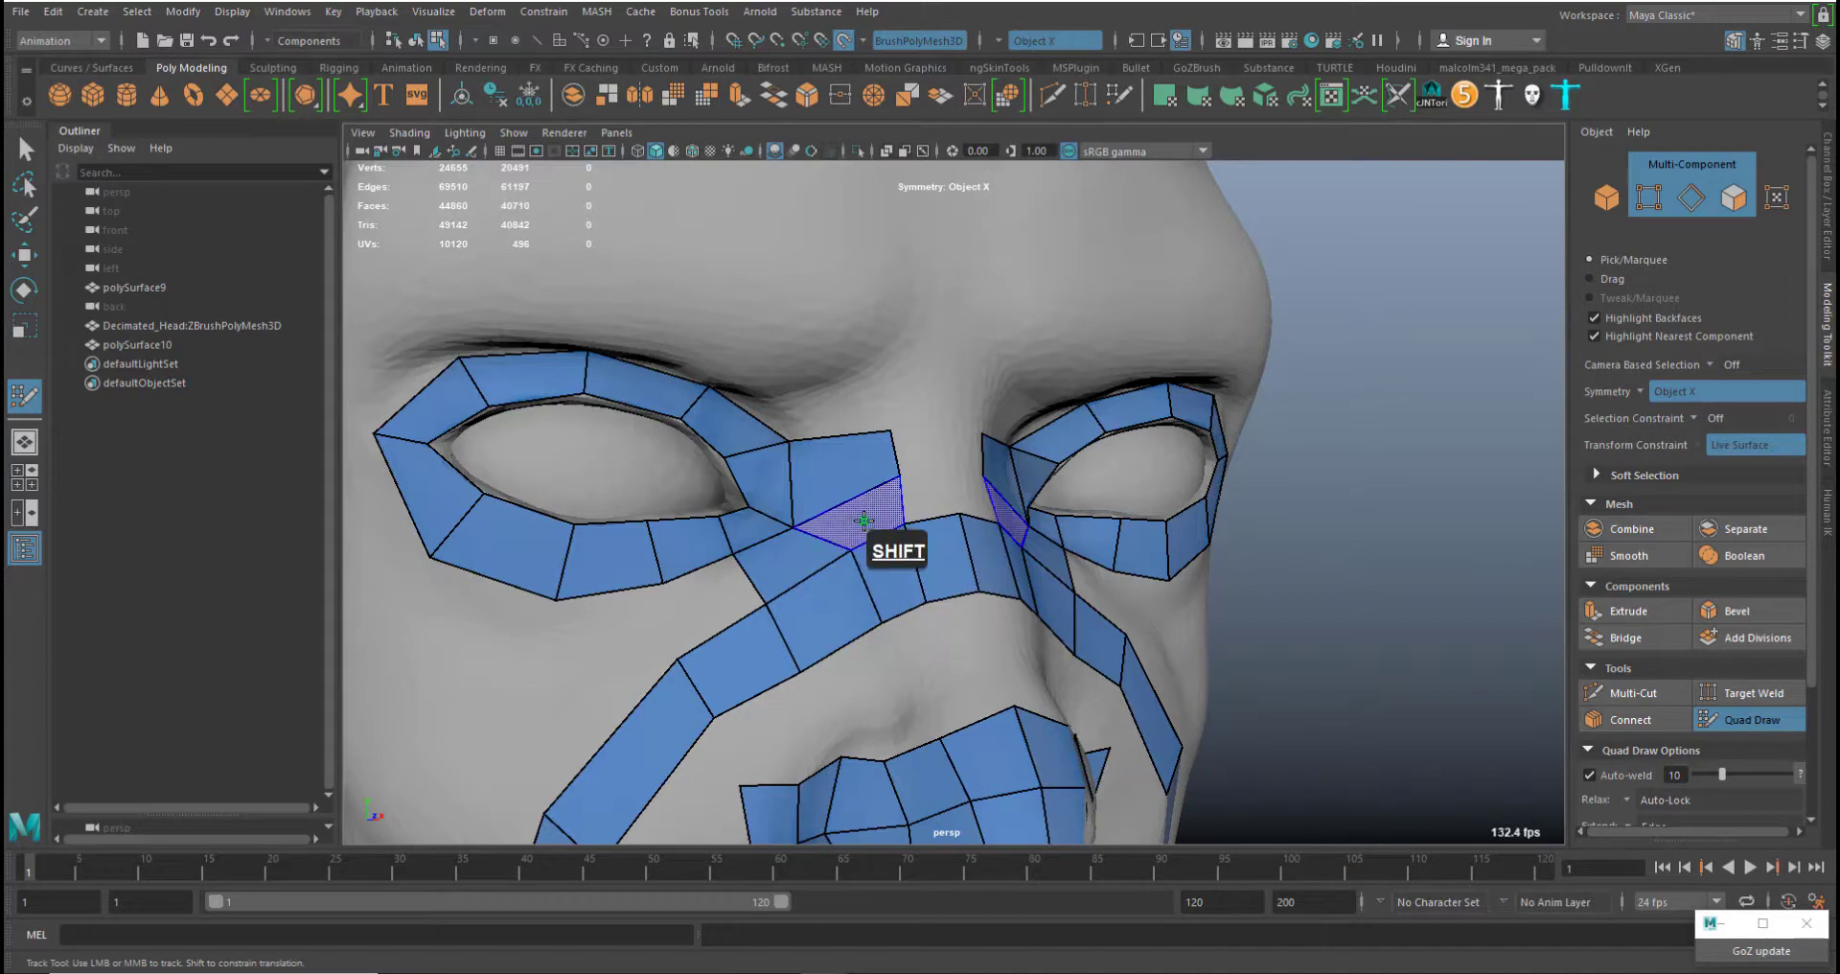
{"action": "left_click", "coordinate": [934, 580], "text": "shift"}
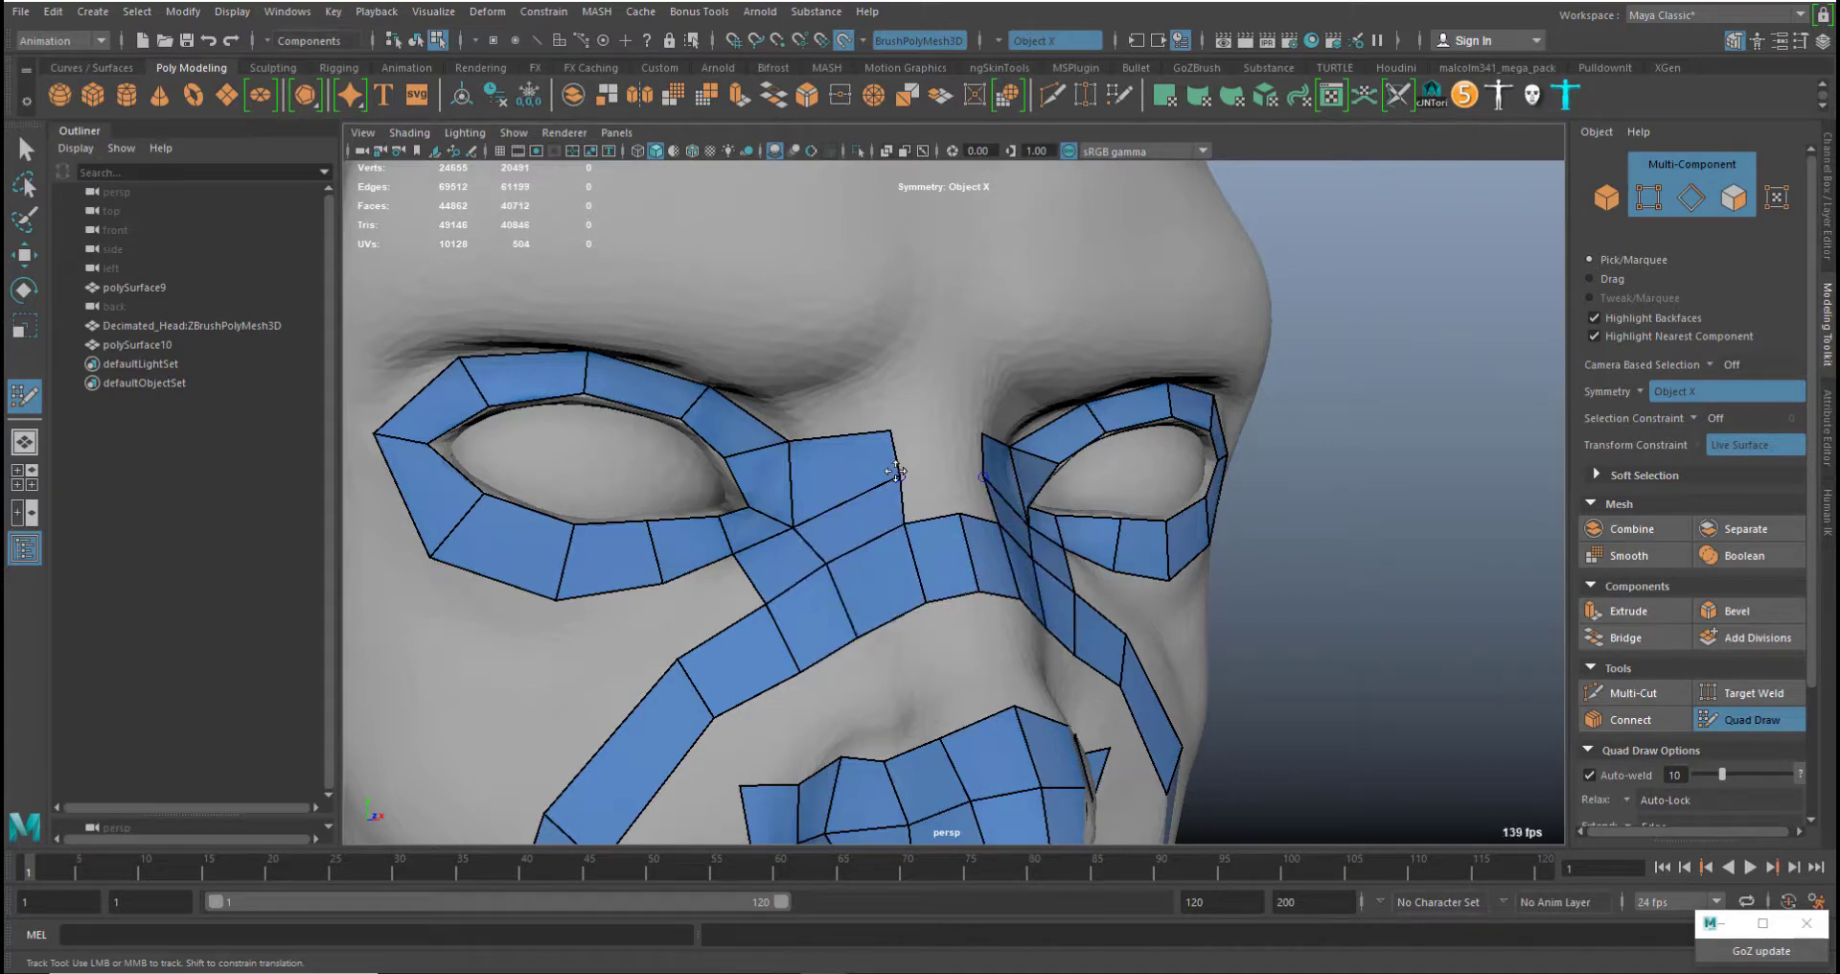
{"action": "middle_click_drag", "start_coordinate": [899, 476], "coordinate": [887, 476]}
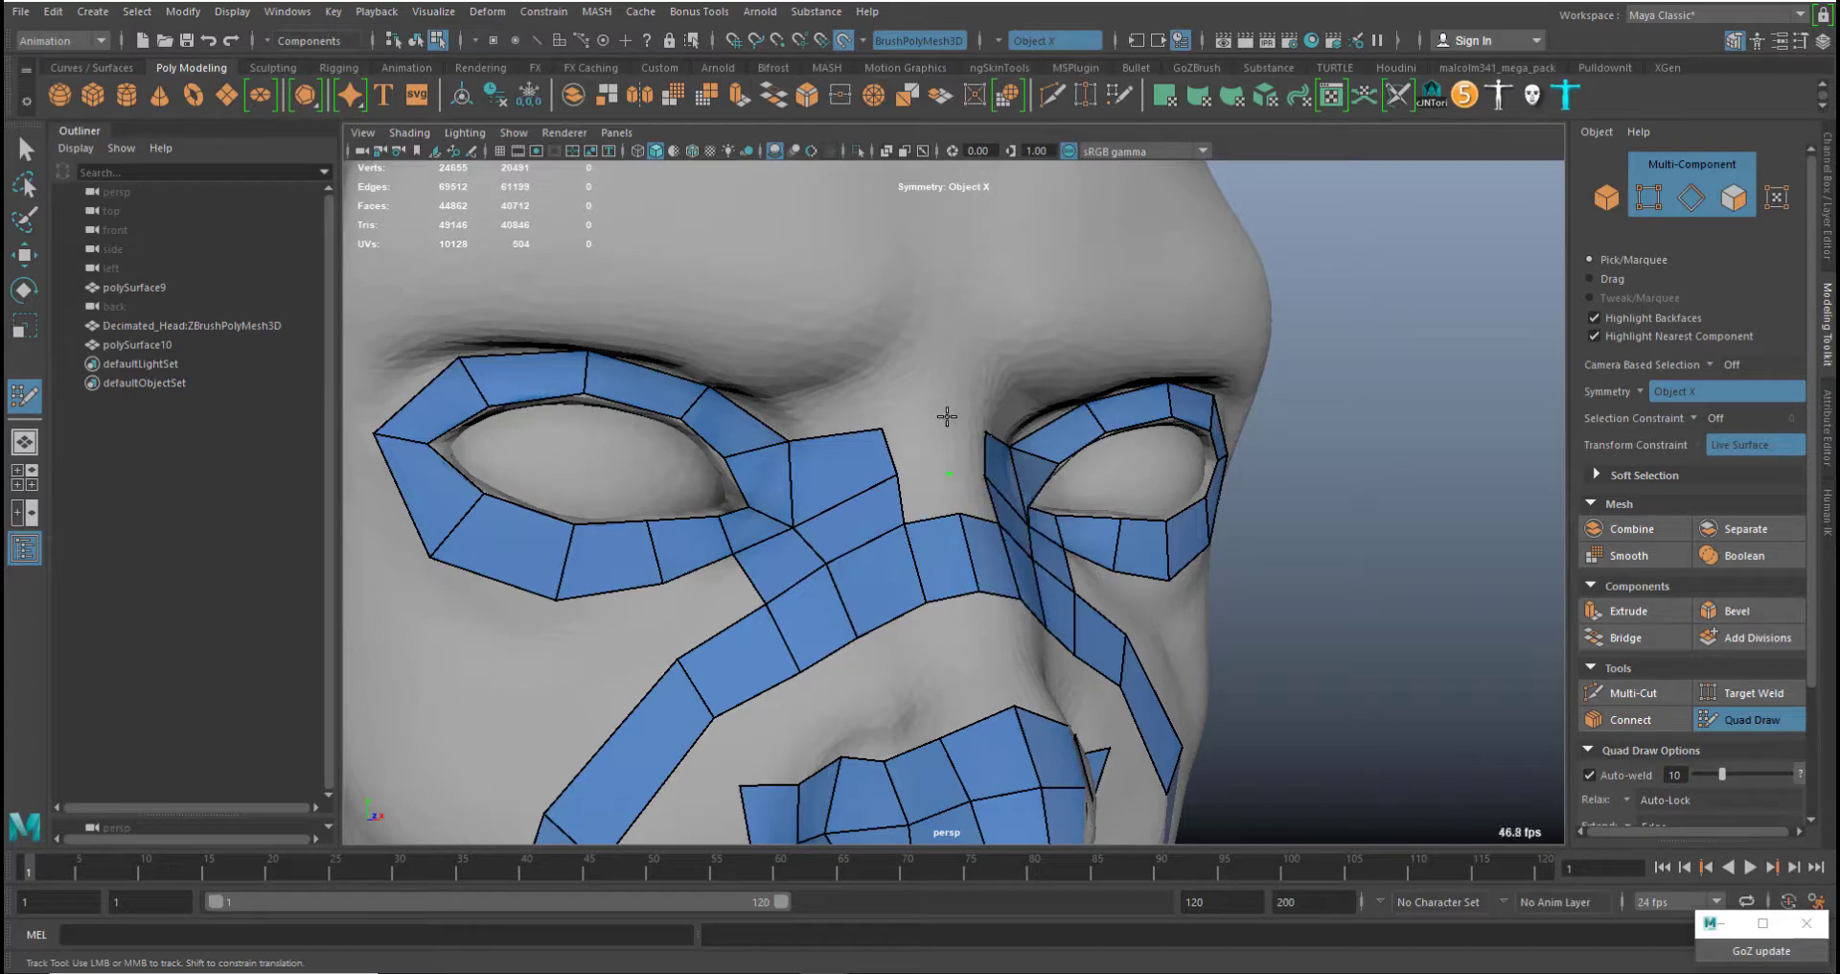
{"action": "middle_click_drag", "start_coordinate": [952, 478], "coordinate": [950, 468], "text": "shift"}
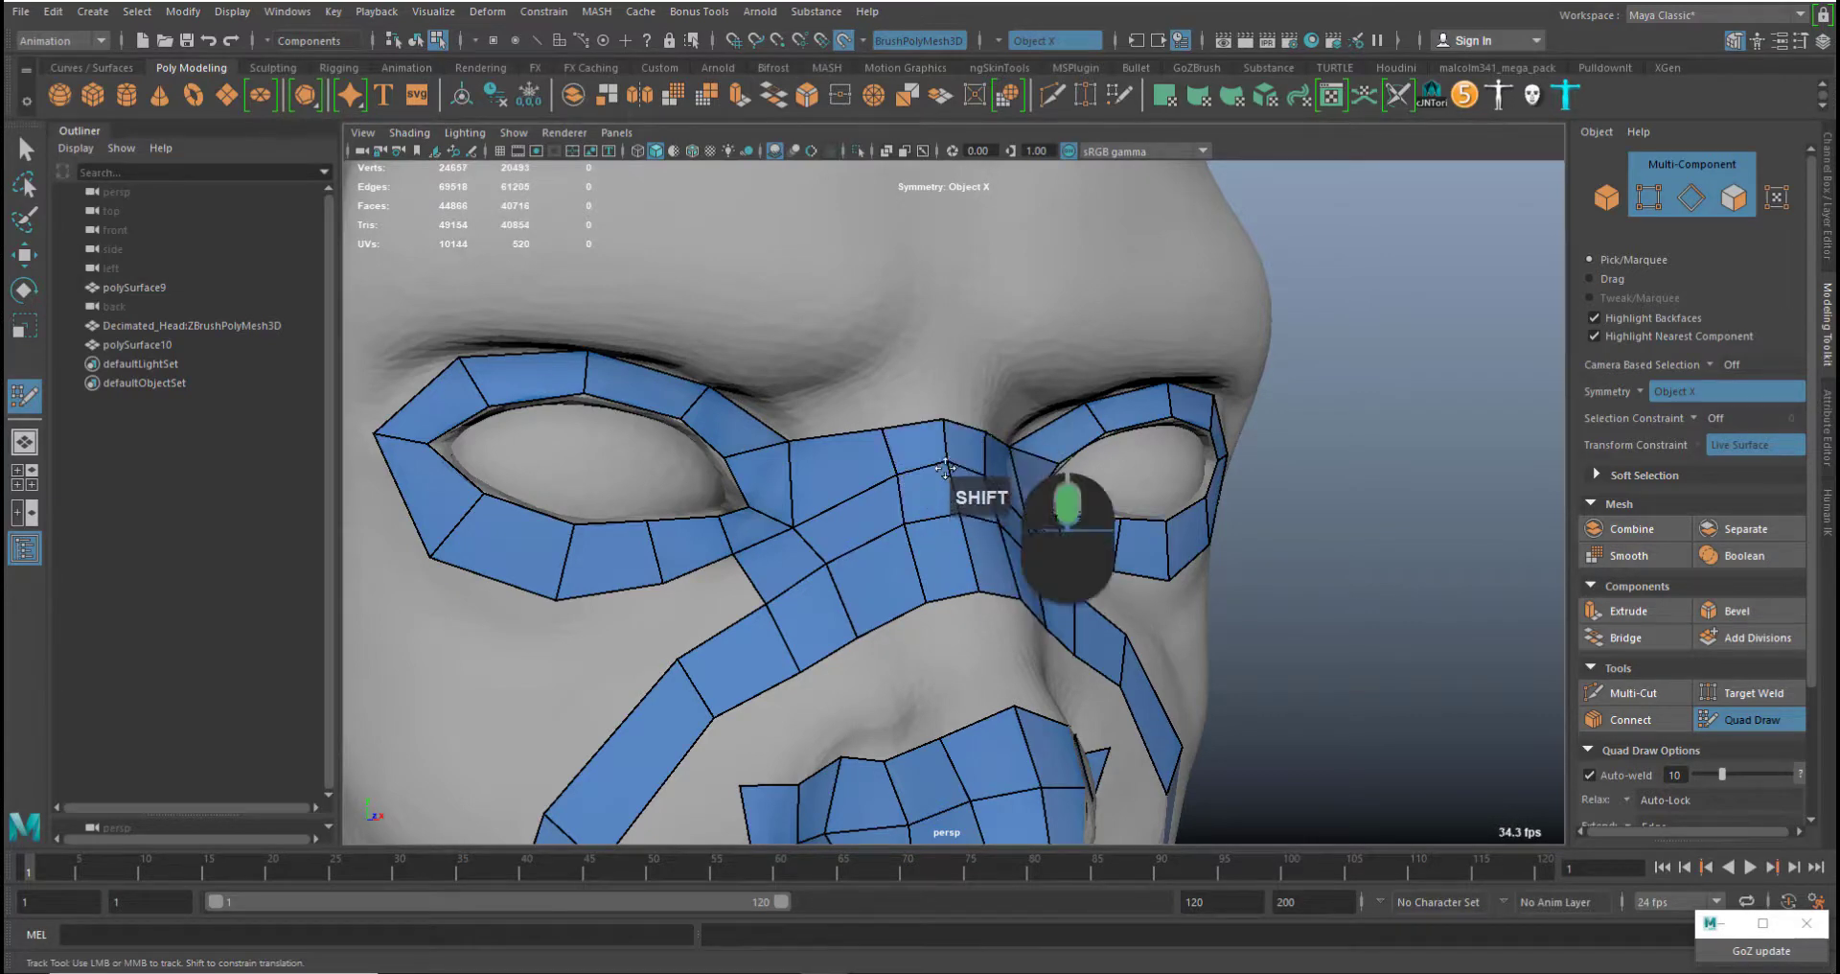
{"action": "left_click_drag", "start_coordinate": [950, 469], "coordinate": [942, 503], "text": "shift"}
Fill the quads down the center of the nose, connecting the nose-bridge strip to the nose tip
{"action": "right_click_drag", "start_coordinate": [963, 556], "coordinate": [933, 392], "text": "alt"}
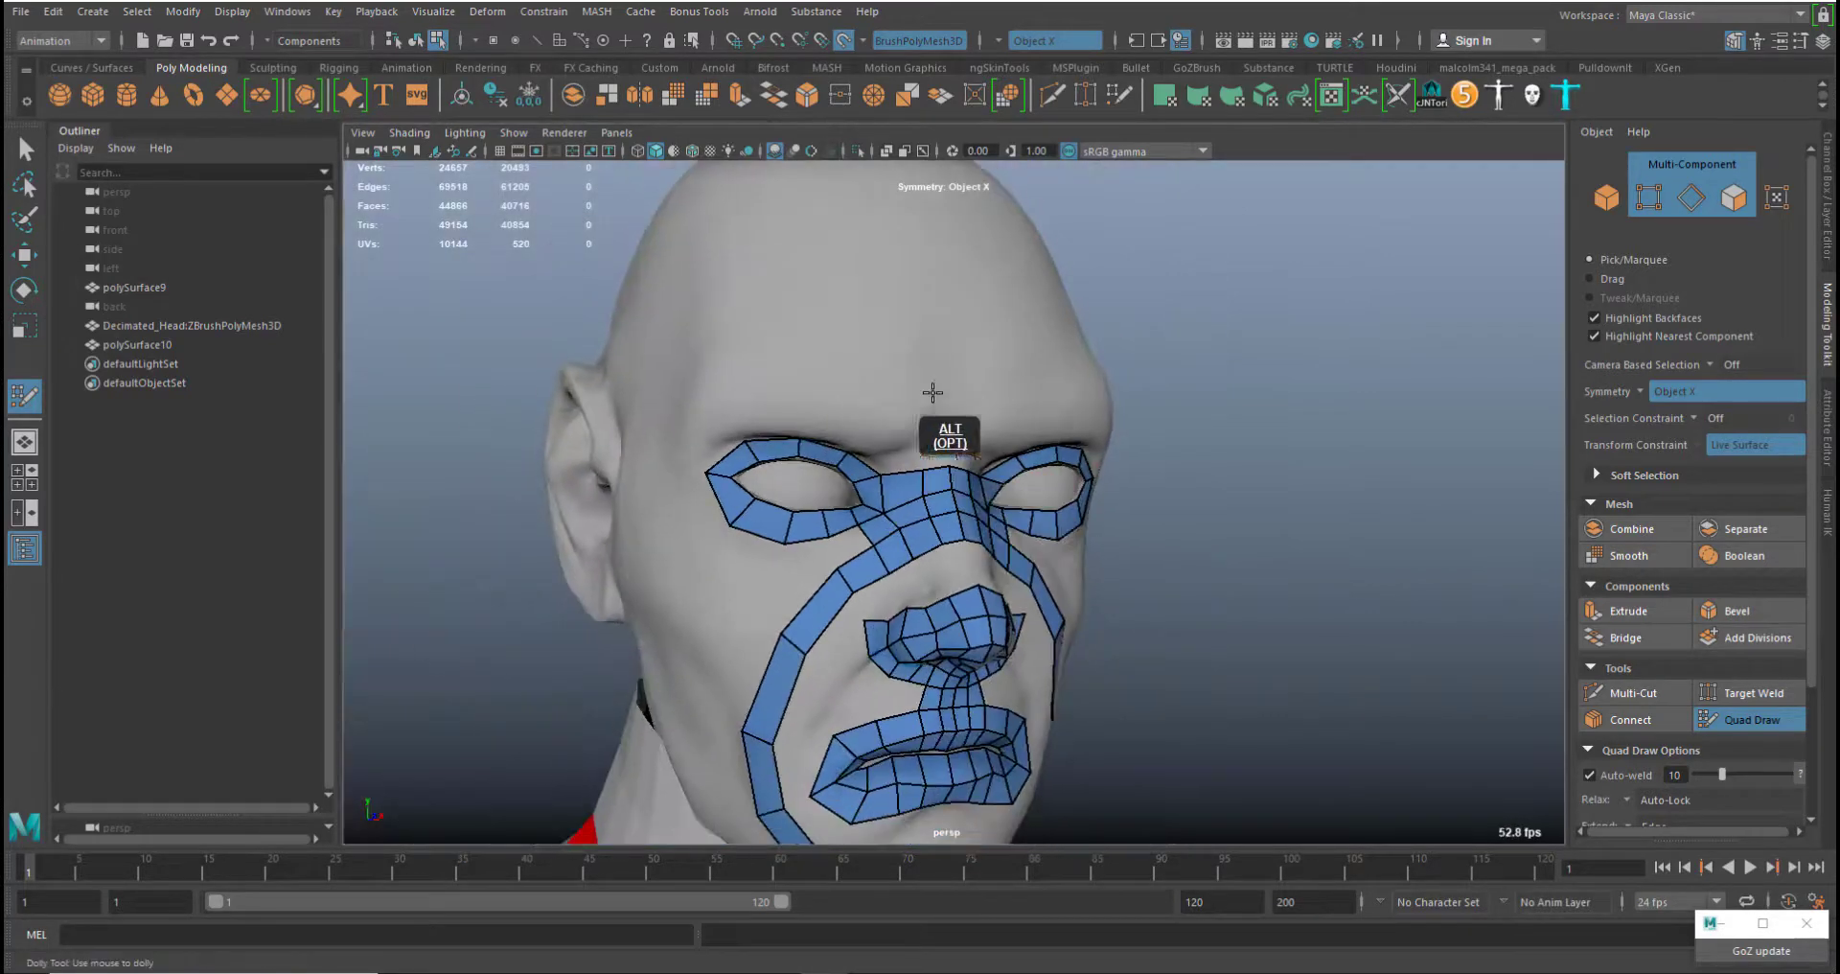
{"action": "middle_click_drag", "start_coordinate": [828, 495], "coordinate": [901, 359], "text": "alt"}
{"action": "right_click_drag", "start_coordinate": [920, 359], "coordinate": [1064, 422], "text": "alt"}
{"action": "left_click_drag", "start_coordinate": [1075, 484], "coordinate": [1059, 437], "text": "alt"}
{"action": "right_click_drag", "start_coordinate": [824, 398], "coordinate": [901, 393], "text": "alt"}
{"action": "middle_click_drag", "start_coordinate": [930, 324], "coordinate": [906, 372], "text": "alt"}
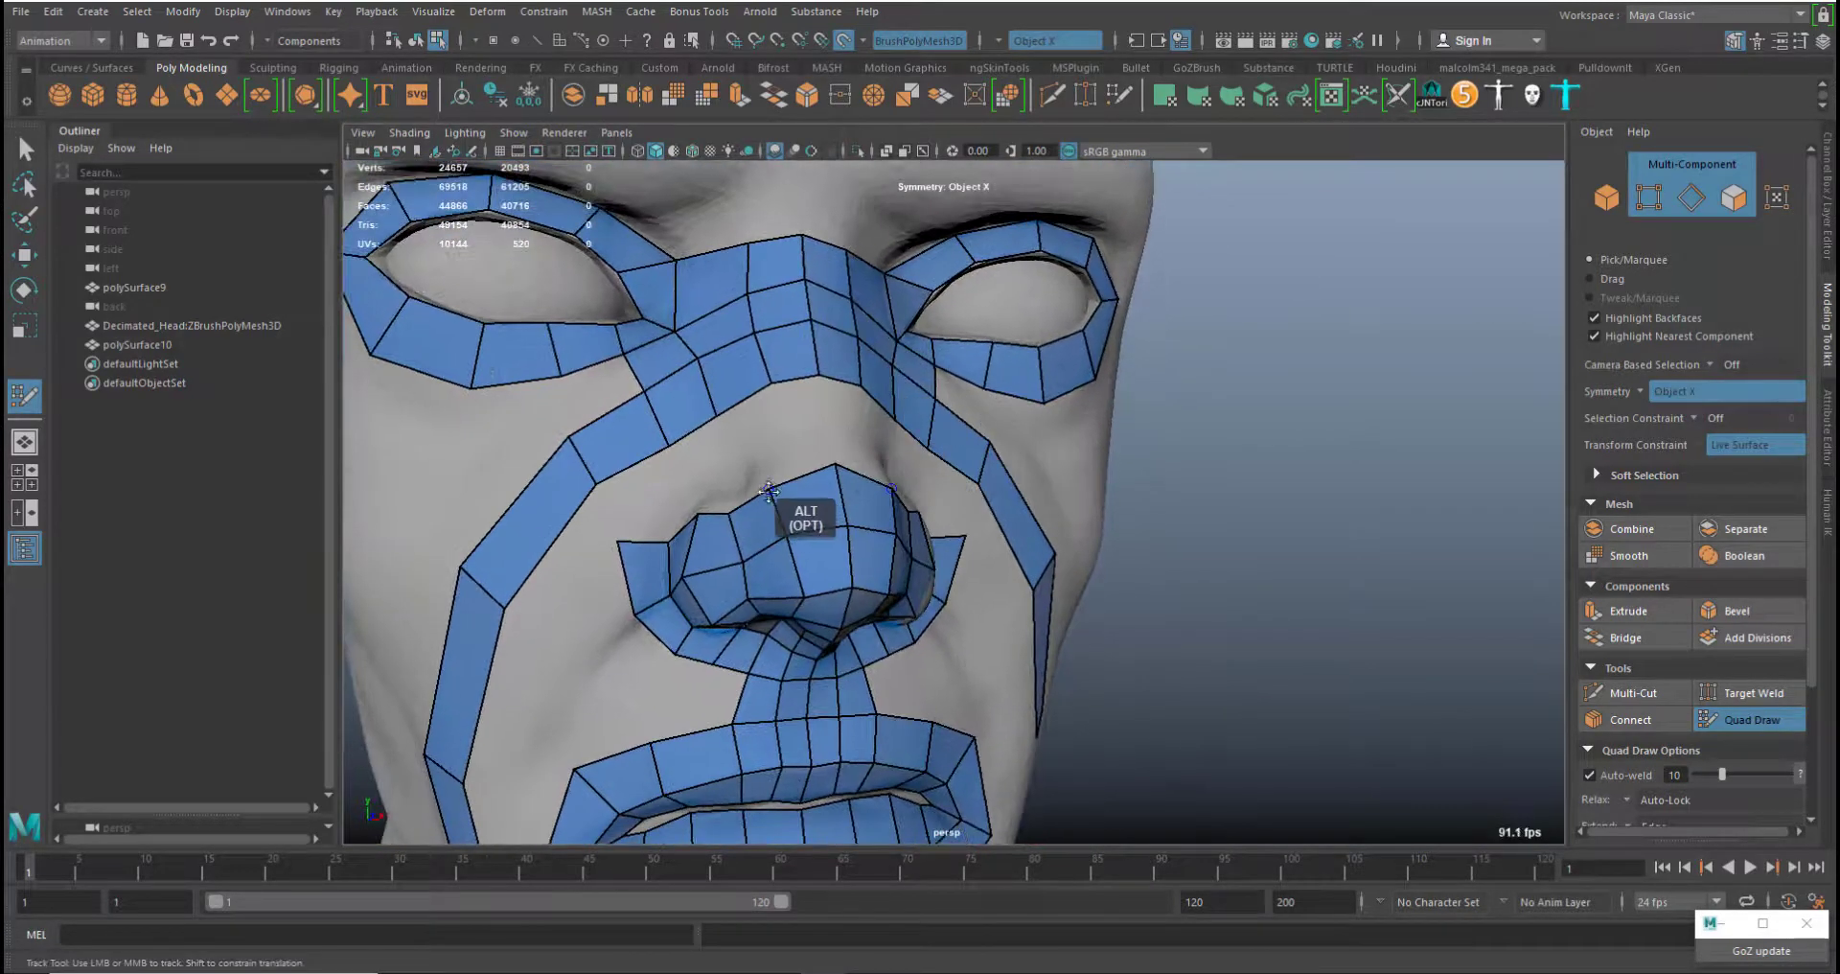
{"action": "middle_click", "coordinate": [789, 487], "text": "alt"}
{"action": "left_click", "coordinate": [822, 441], "text": "shift"}
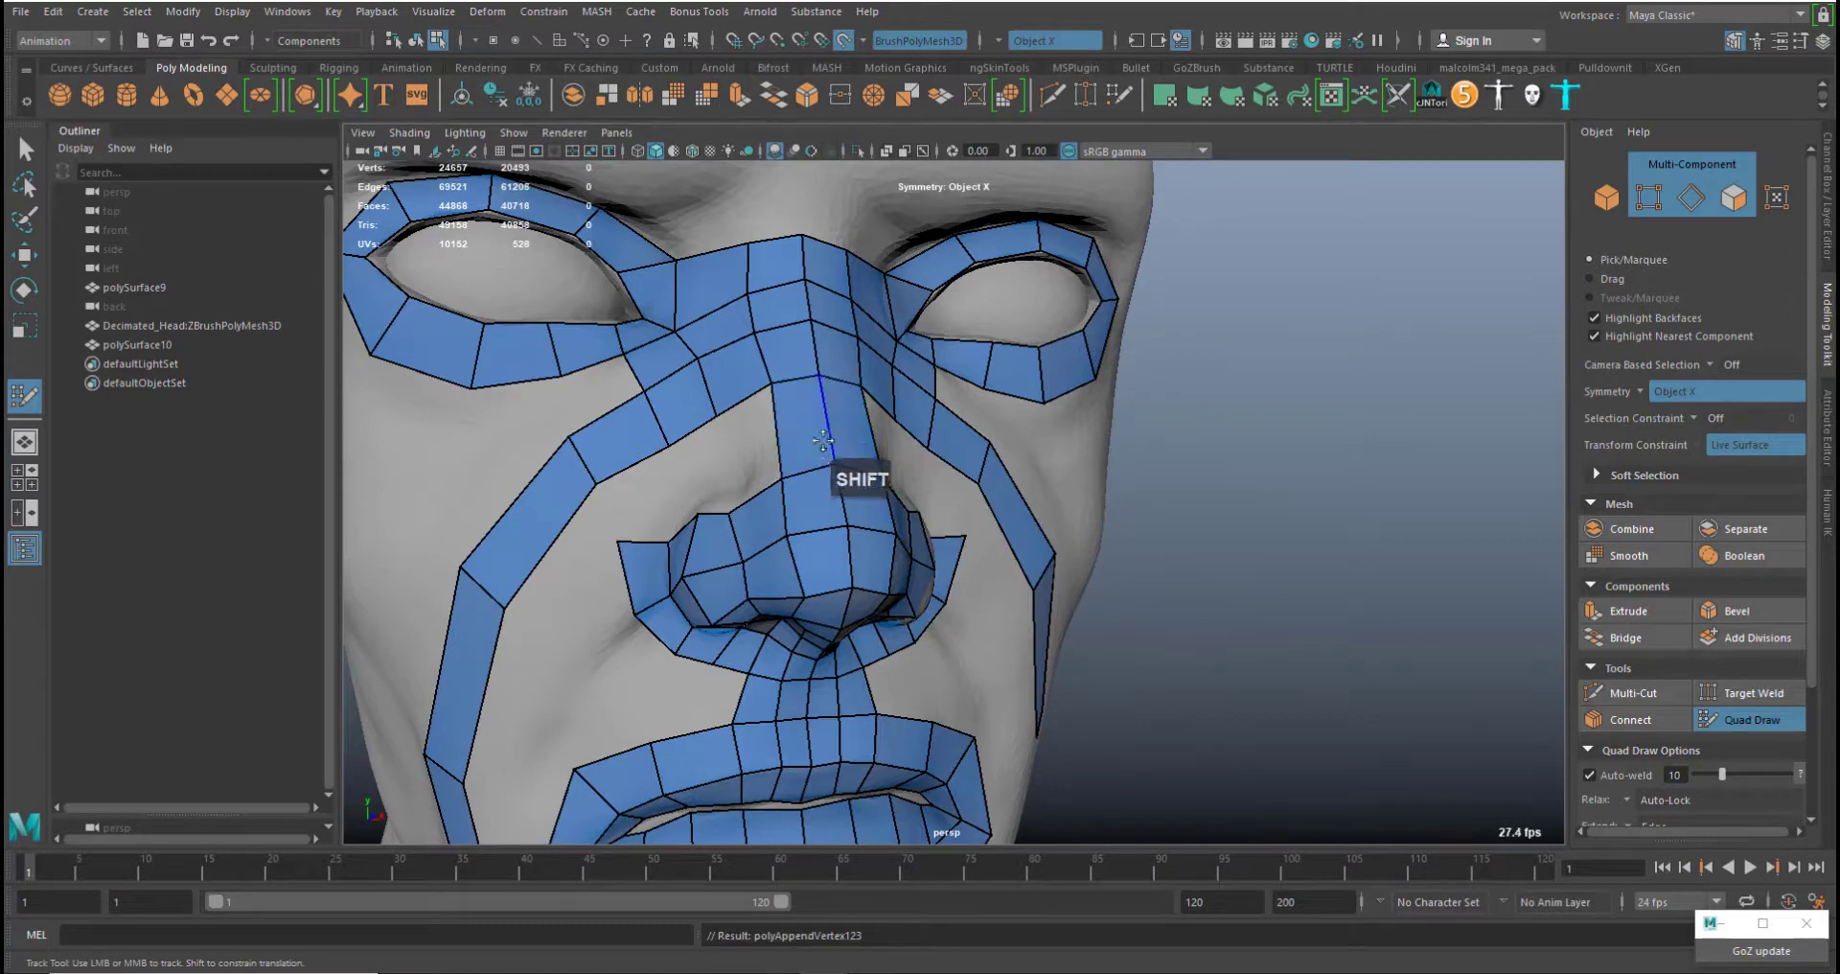
Delete the two quads wrapping around the outer side of the nostril
{"action": "left_click_drag", "start_coordinate": [811, 463], "coordinate": [970, 246], "text": "alt"}
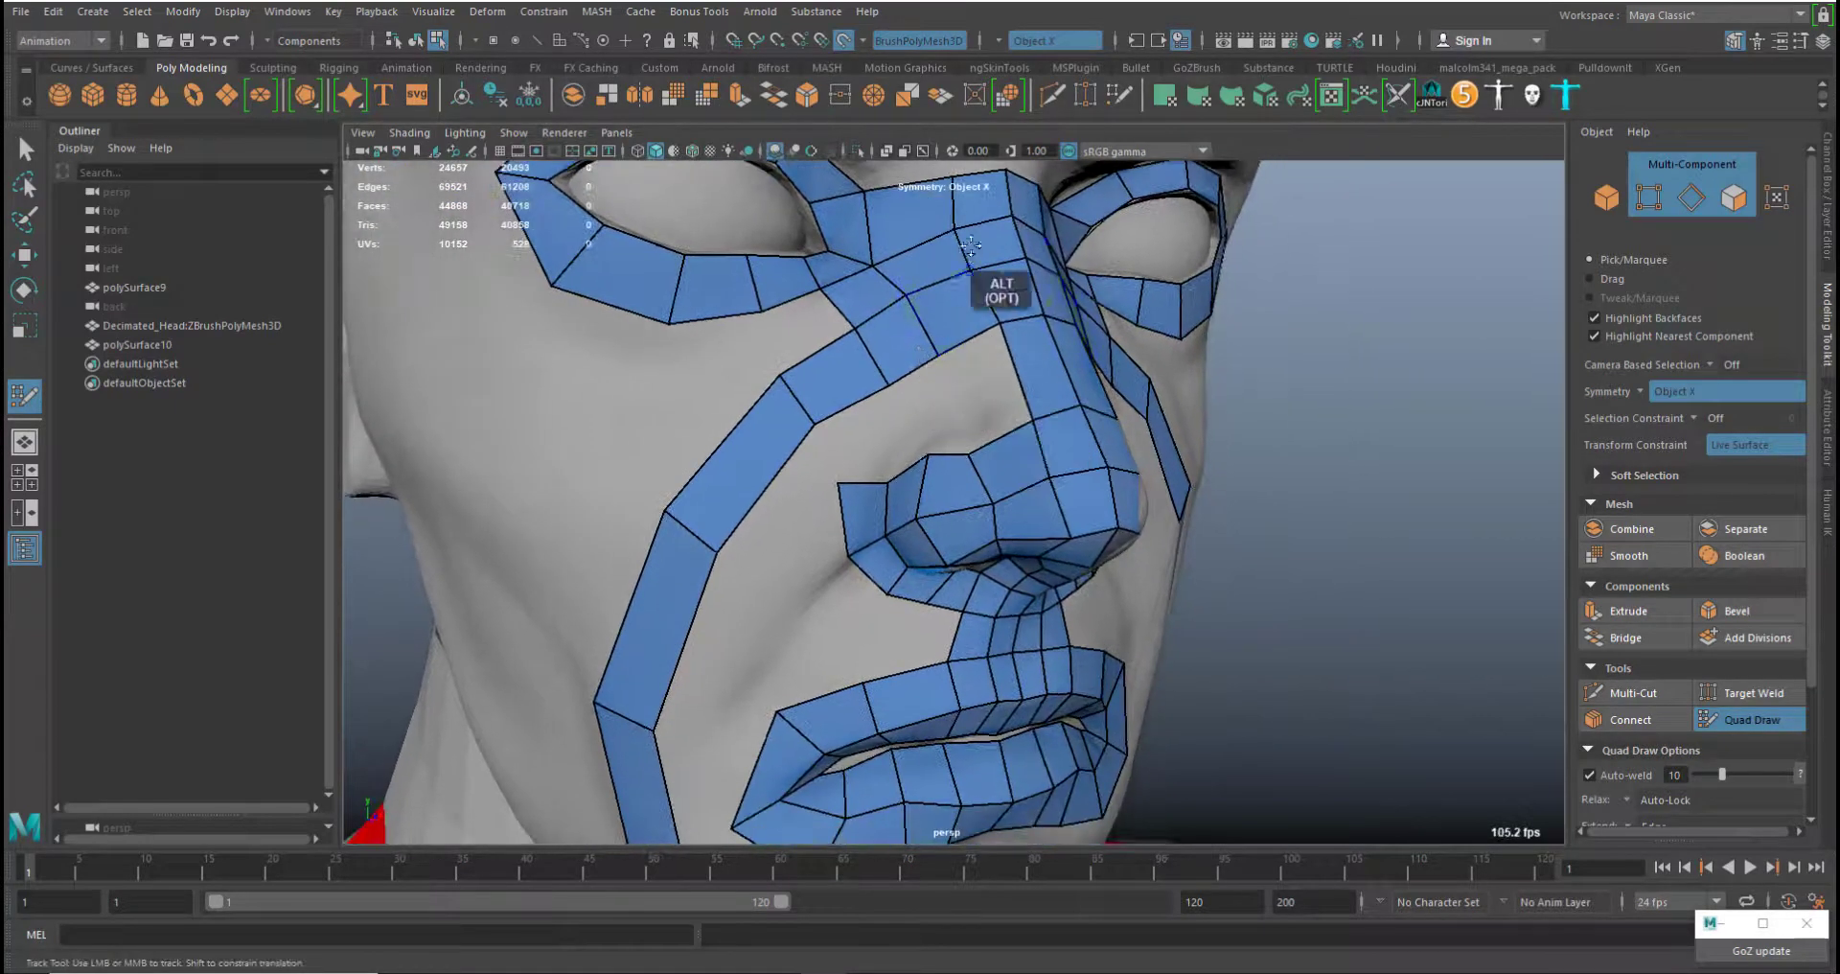
{"action": "left_click_drag", "start_coordinate": [886, 403], "coordinate": [884, 313], "text": "alt"}
{"action": "middle_click_drag", "start_coordinate": [884, 312], "coordinate": [939, 363], "text": "alt"}
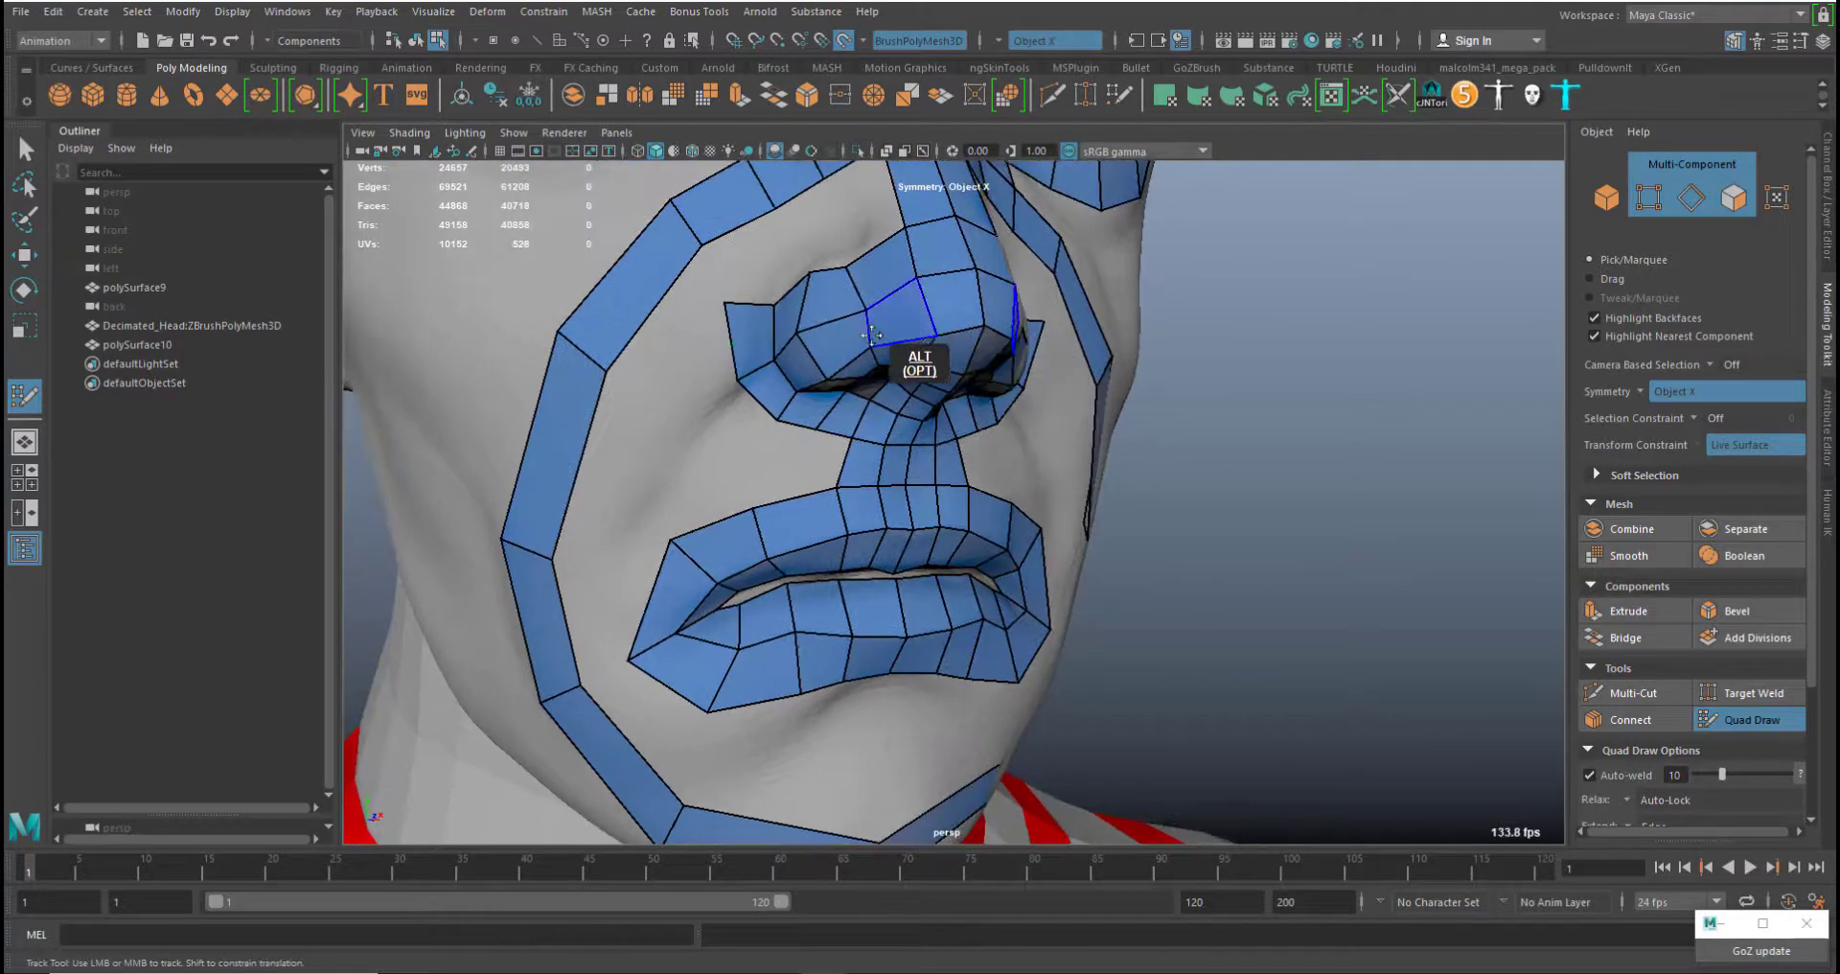
{"action": "left_click", "coordinate": [756, 335], "text": "ctrl+shift"}
{"action": "left_click", "coordinate": [762, 384], "text": "ctrl+shift"}
{"action": "left_click", "coordinate": [762, 382], "text": "ctrl+shift"}
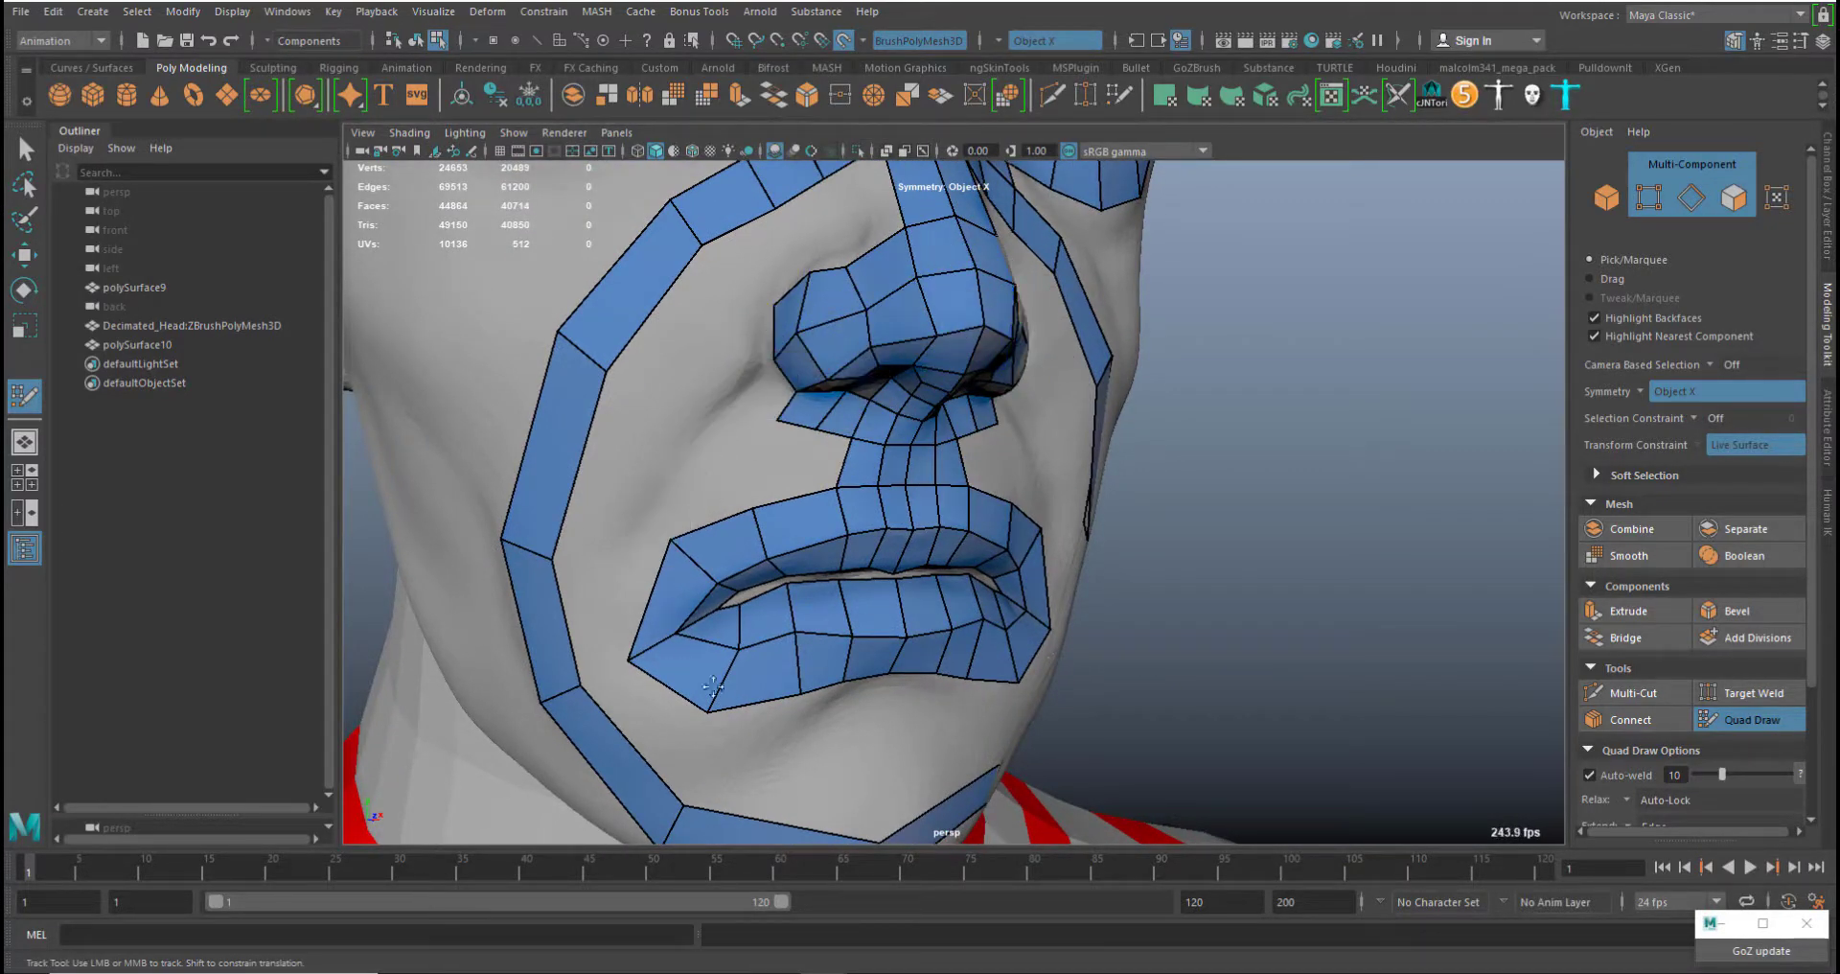
Pull the mouth-corner vertex inward and build a two-quad strip from the nostril wing down along the smile fold
{"action": "middle_click_drag", "start_coordinate": [633, 661], "coordinate": [641, 649]}
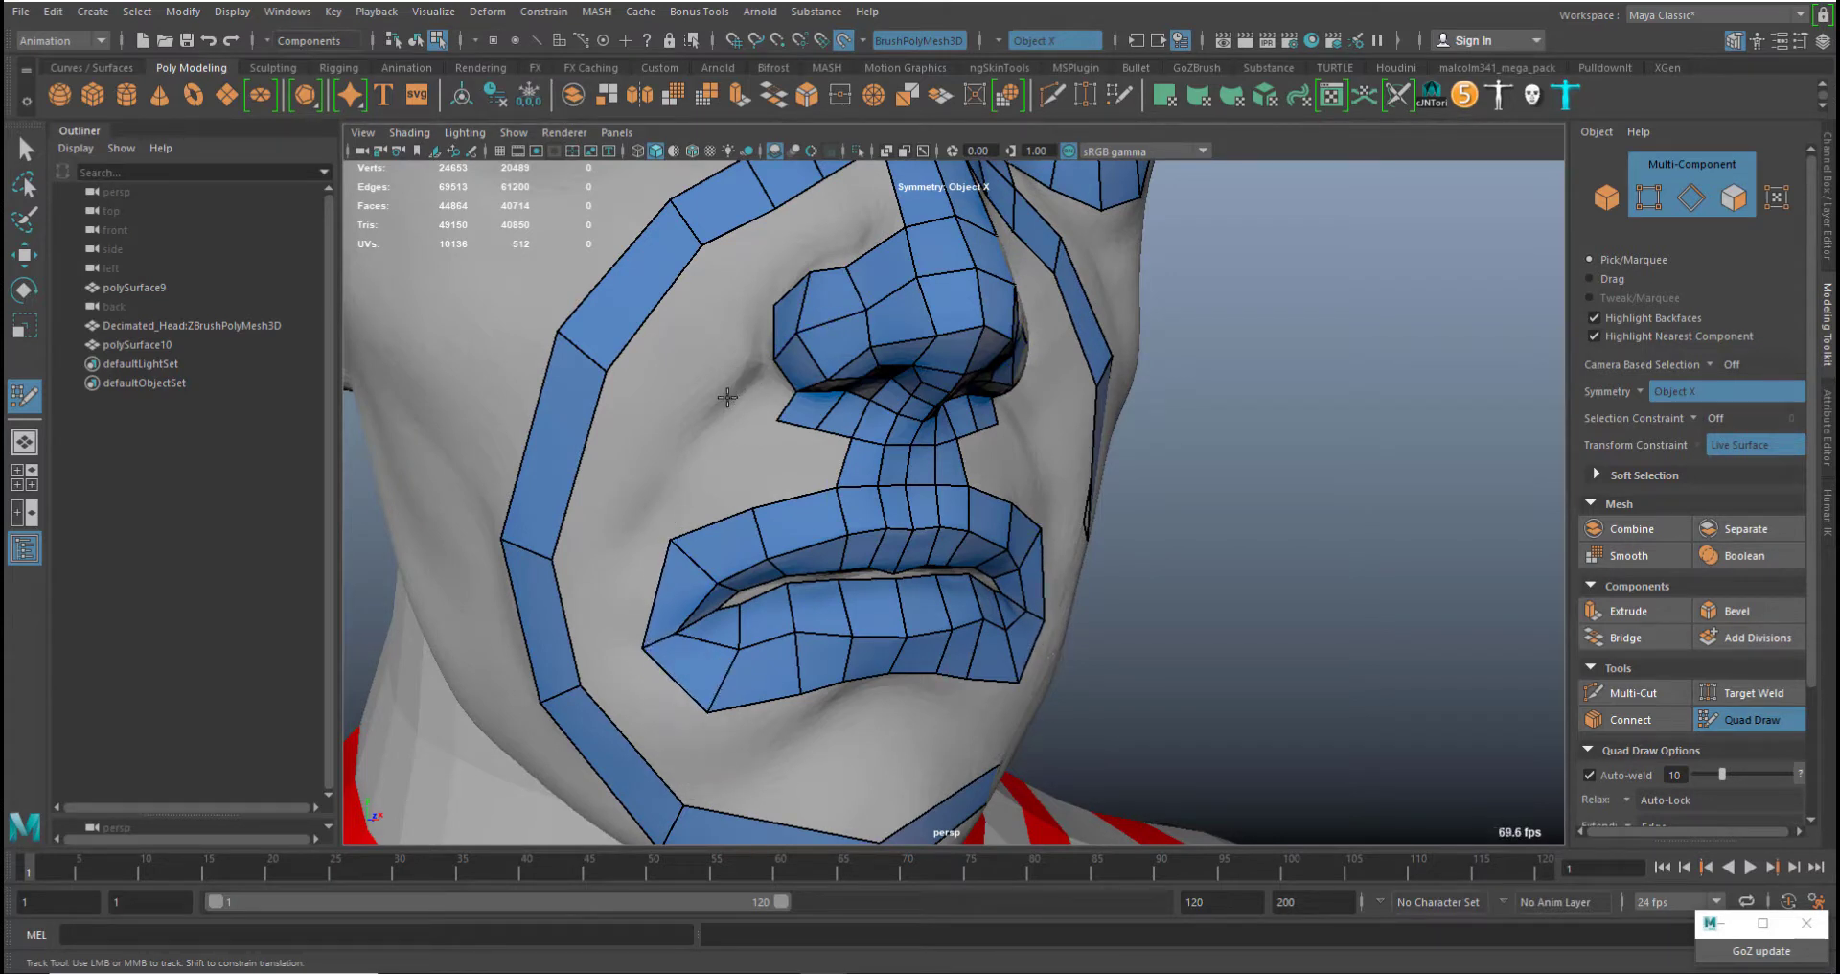
{"action": "left_click", "coordinate": [725, 393]}
{"action": "left_click", "coordinate": [700, 352]}
{"action": "left_click", "coordinate": [722, 375], "text": "shift"}
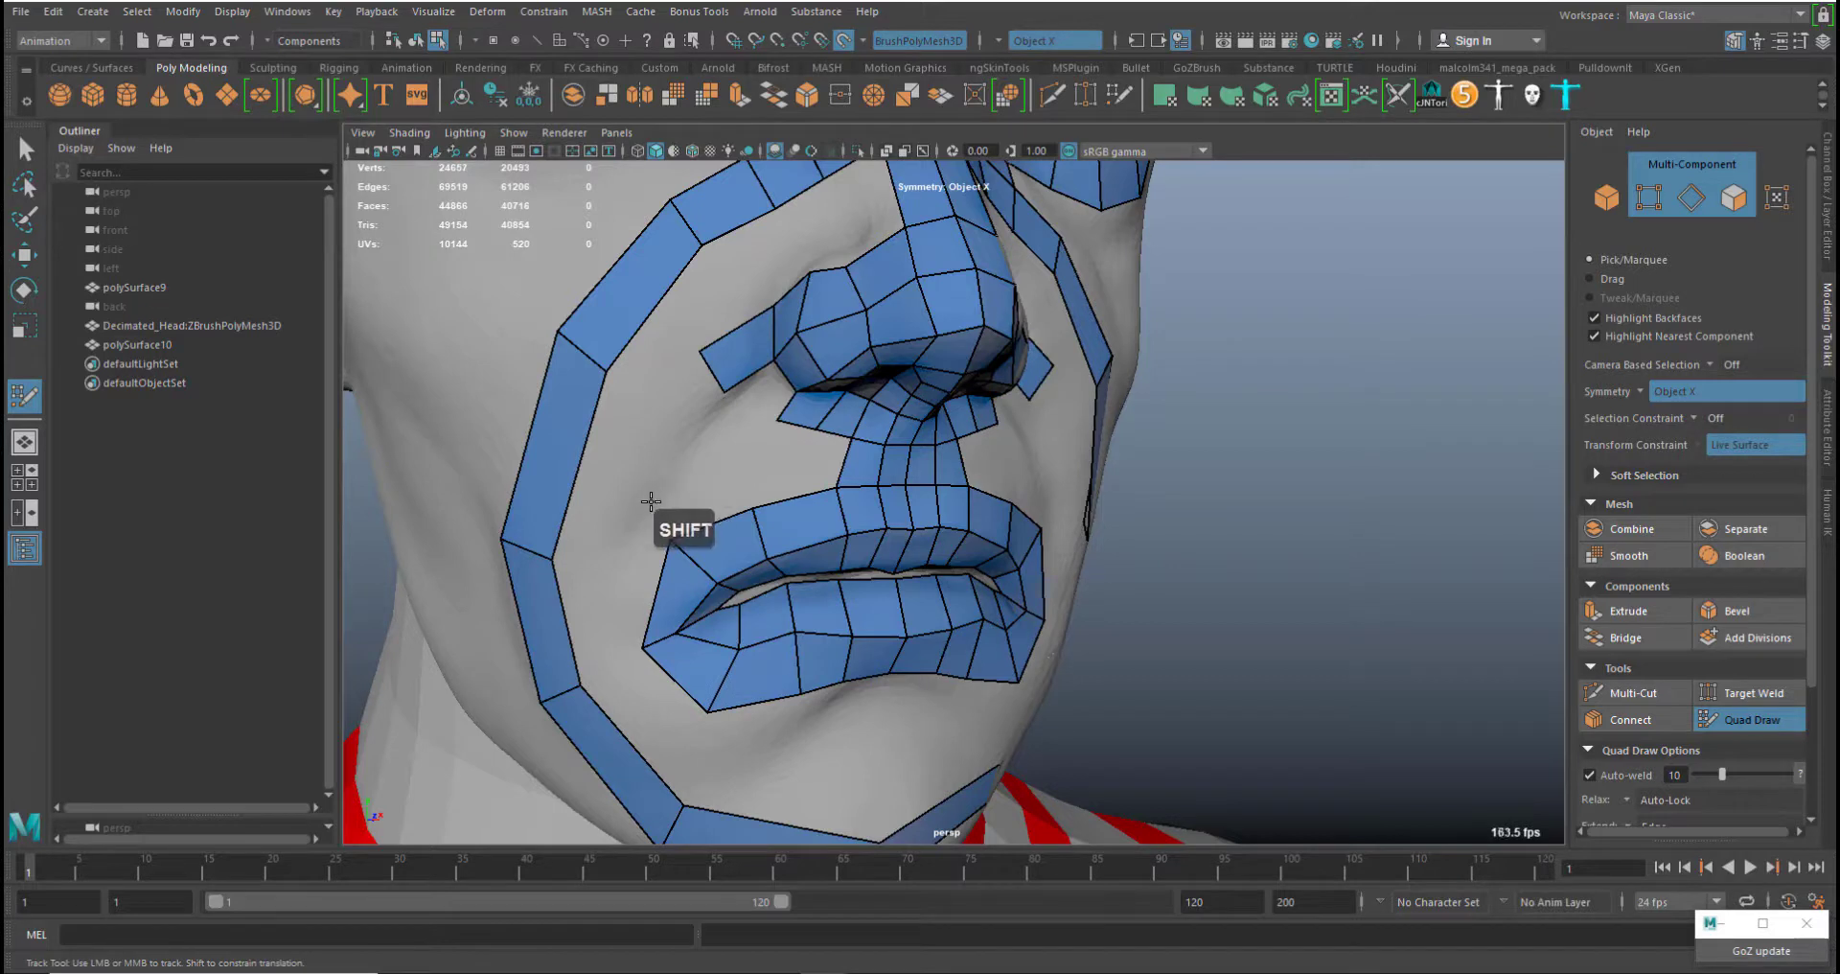
{"action": "left_click", "coordinate": [645, 502]}
{"action": "left_click", "coordinate": [614, 479]}
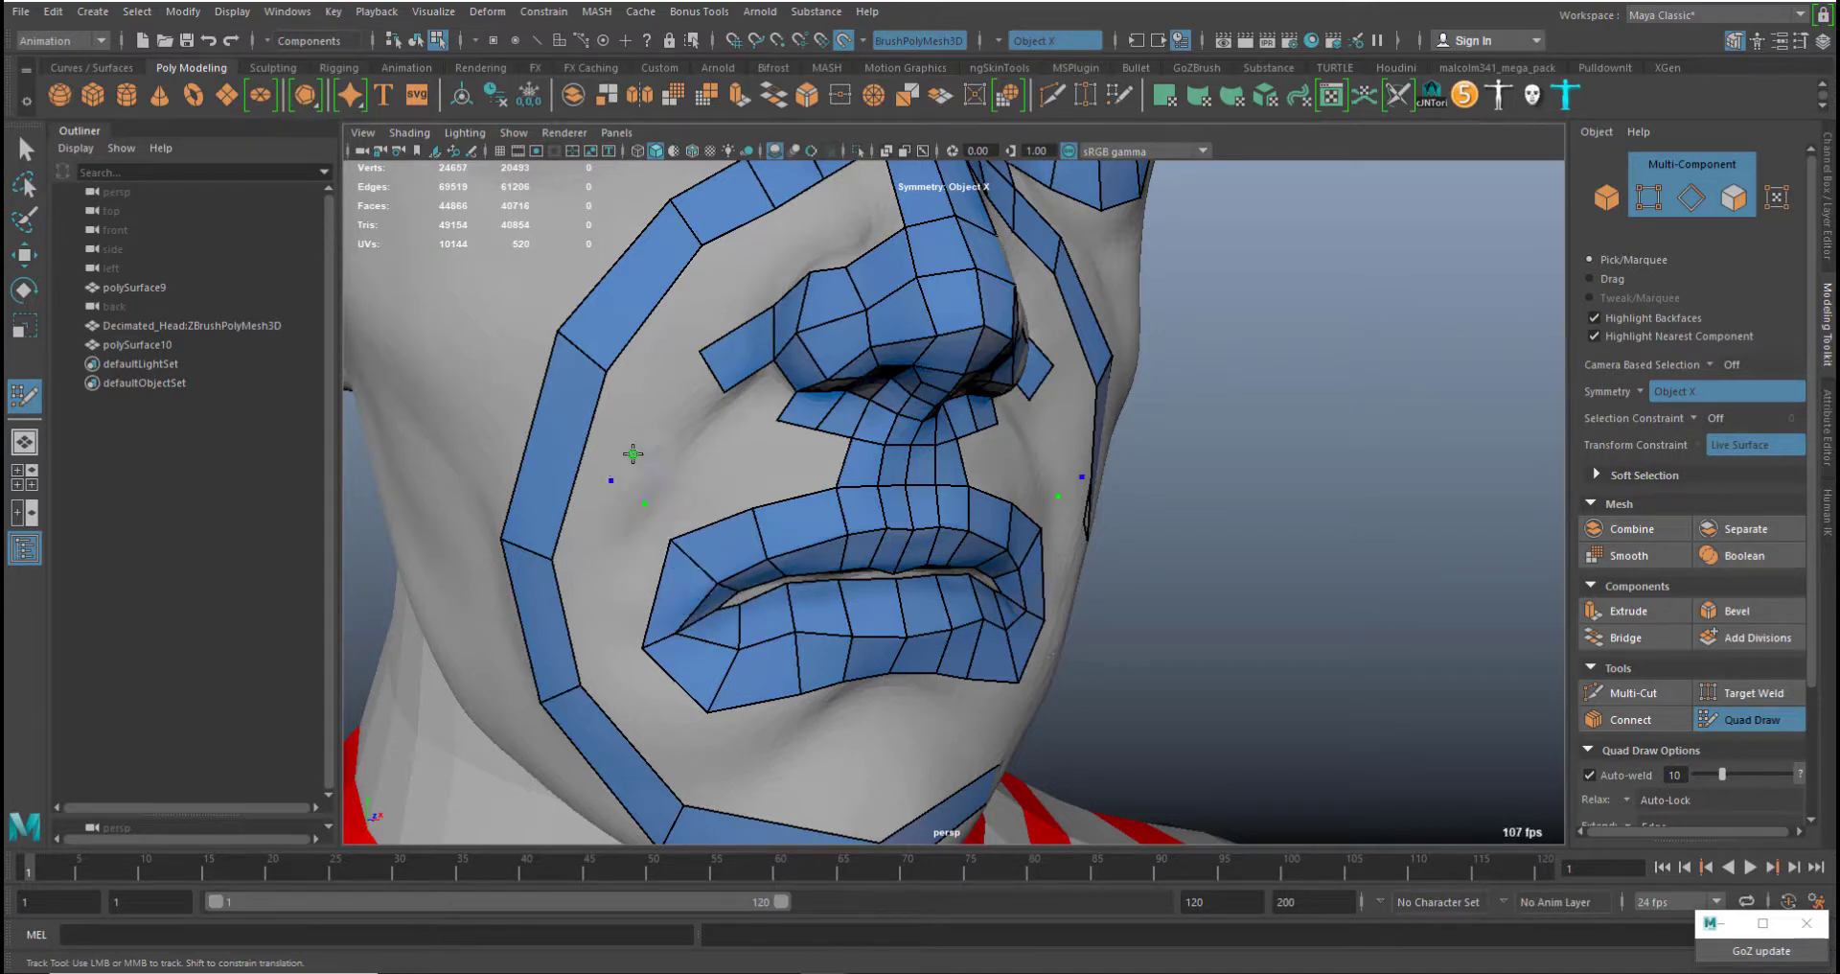
{"action": "left_click", "coordinate": [679, 433], "text": "shift"}
{"action": "left_click", "coordinate": [618, 657]}
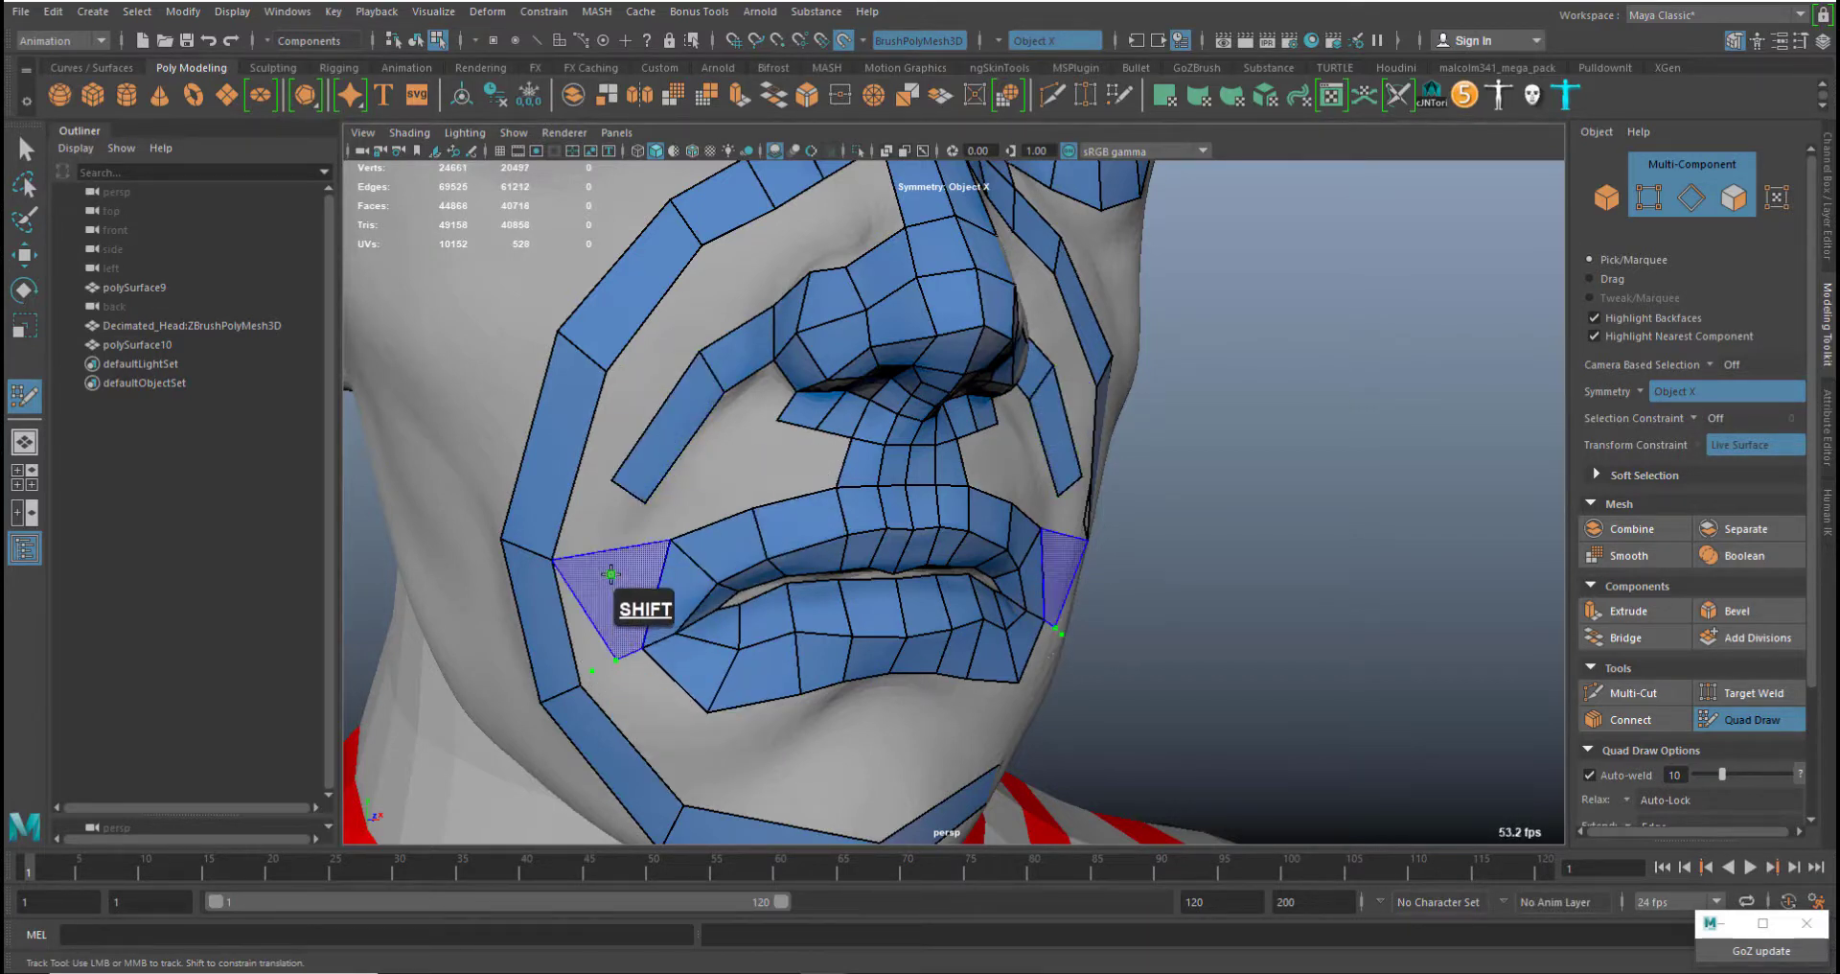
{"action": "left_click", "coordinate": [632, 648], "text": "shift"}
{"action": "key", "text": "ctrl+z"}
Insert an edge near the end of the smile-fold strip and stretch the end quad down past the corner of the mouth
{"action": "left_click", "coordinate": [662, 457], "text": "ctrl"}
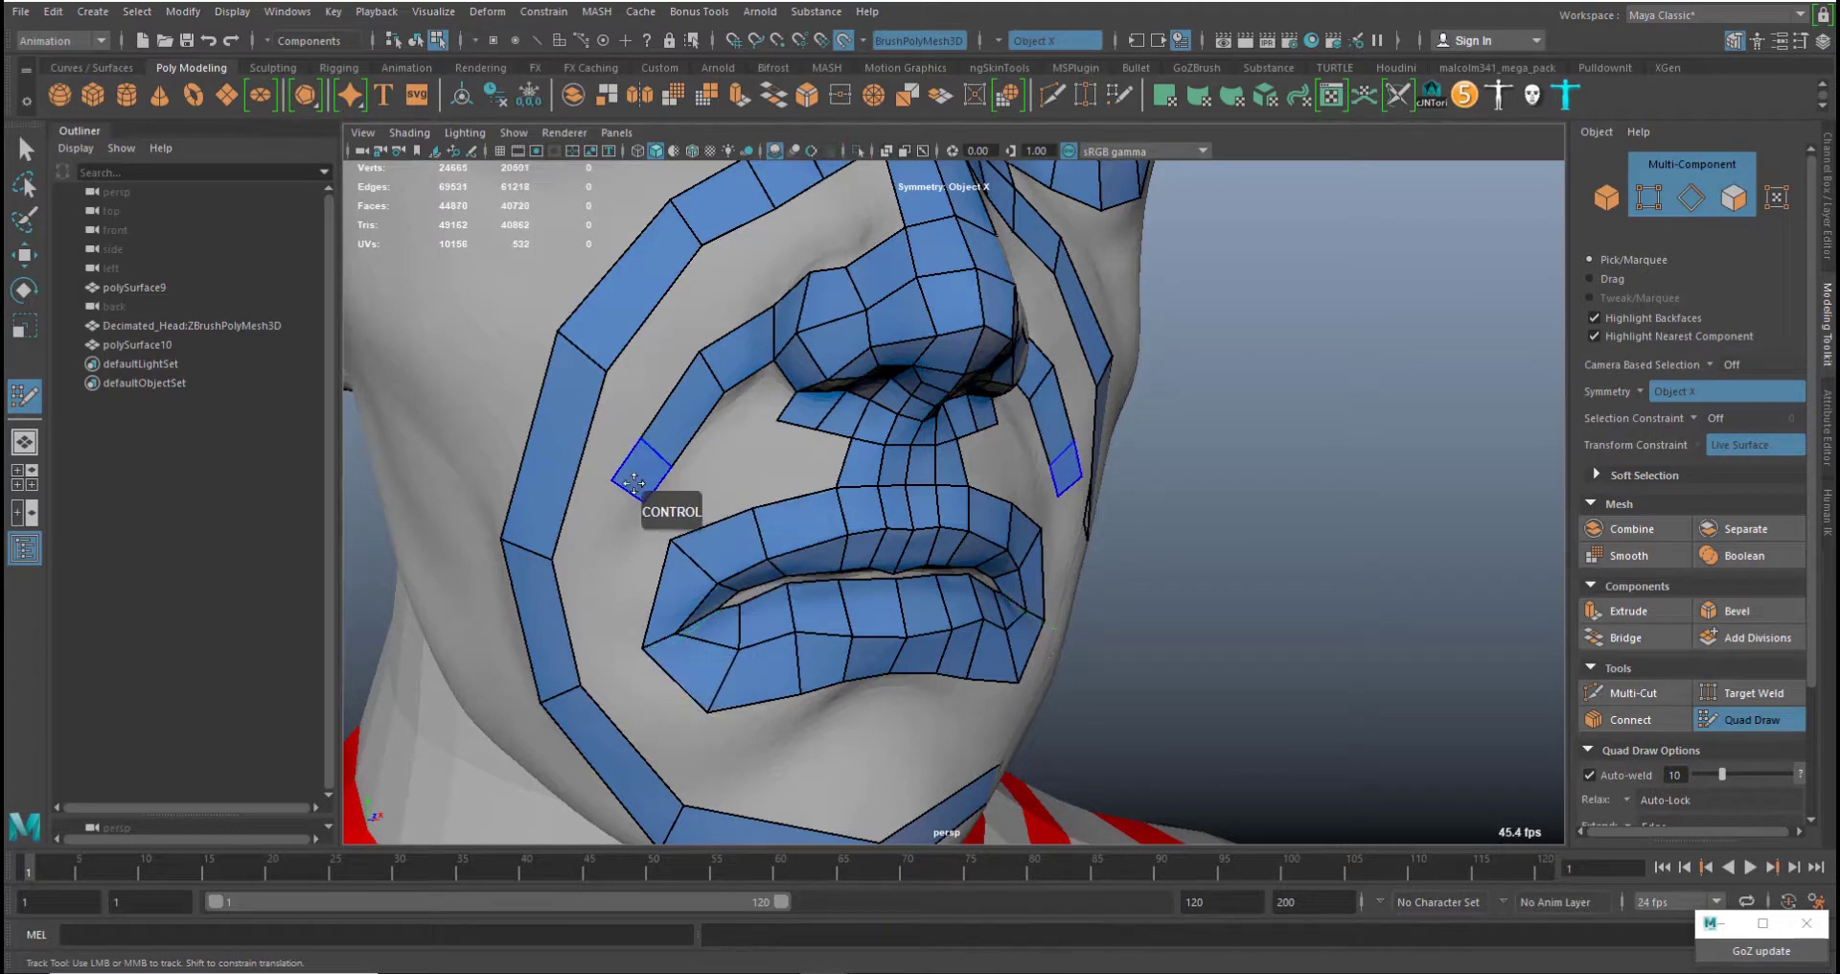
{"action": "middle_click_drag", "start_coordinate": [629, 490], "coordinate": [616, 664]}
{"action": "middle_click_drag", "start_coordinate": [642, 440], "coordinate": [638, 516]}
{"action": "mouse_move", "coordinate": [622, 676]}
{"action": "middle_mouse_down"}
{"action": "mouse_move", "coordinate": [630, 663]}
{"action": "mouse_move", "coordinate": [605, 697]}
{"action": "middle_mouse_up"}
{"action": "left_click_drag", "start_coordinate": [604, 697], "coordinate": [605, 697]}
Continue the inner strip beneath the lower lip and fill the quads across the chin midline to close the loop around the mouth
{"action": "left_click", "coordinate": [705, 743]}
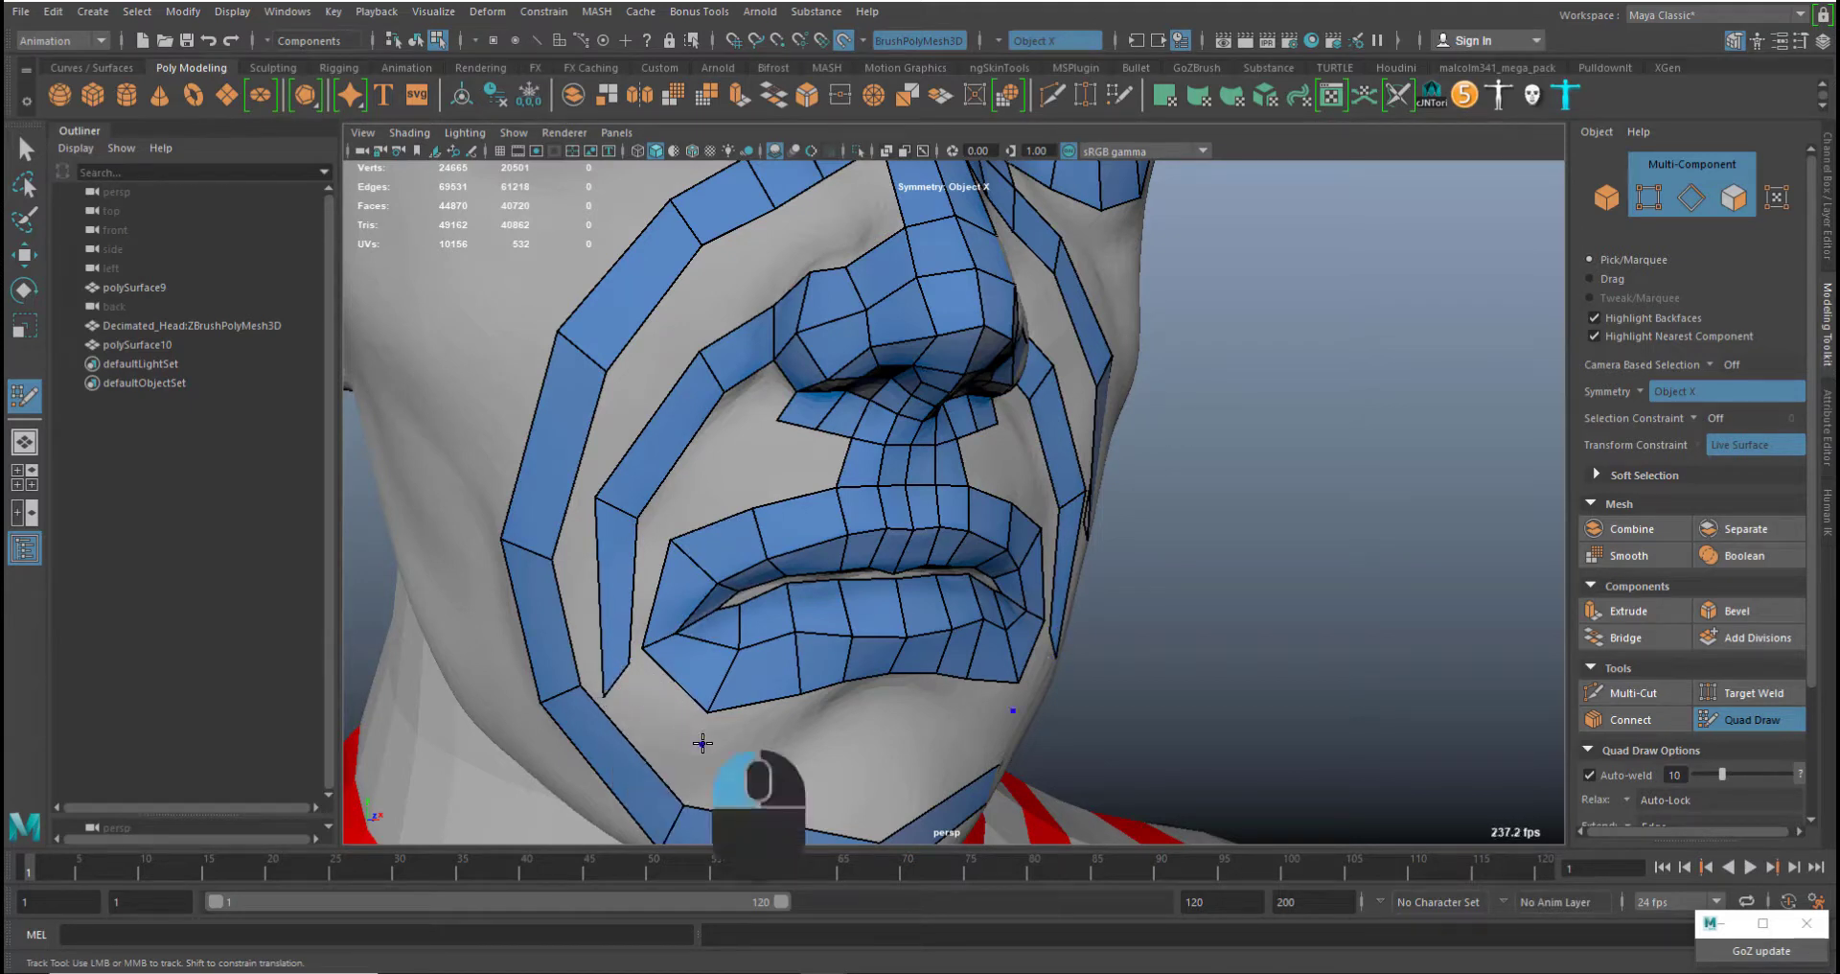
{"action": "left_click", "coordinate": [647, 718], "text": "shift"}
{"action": "left_click", "coordinate": [680, 721], "text": "ctrl"}
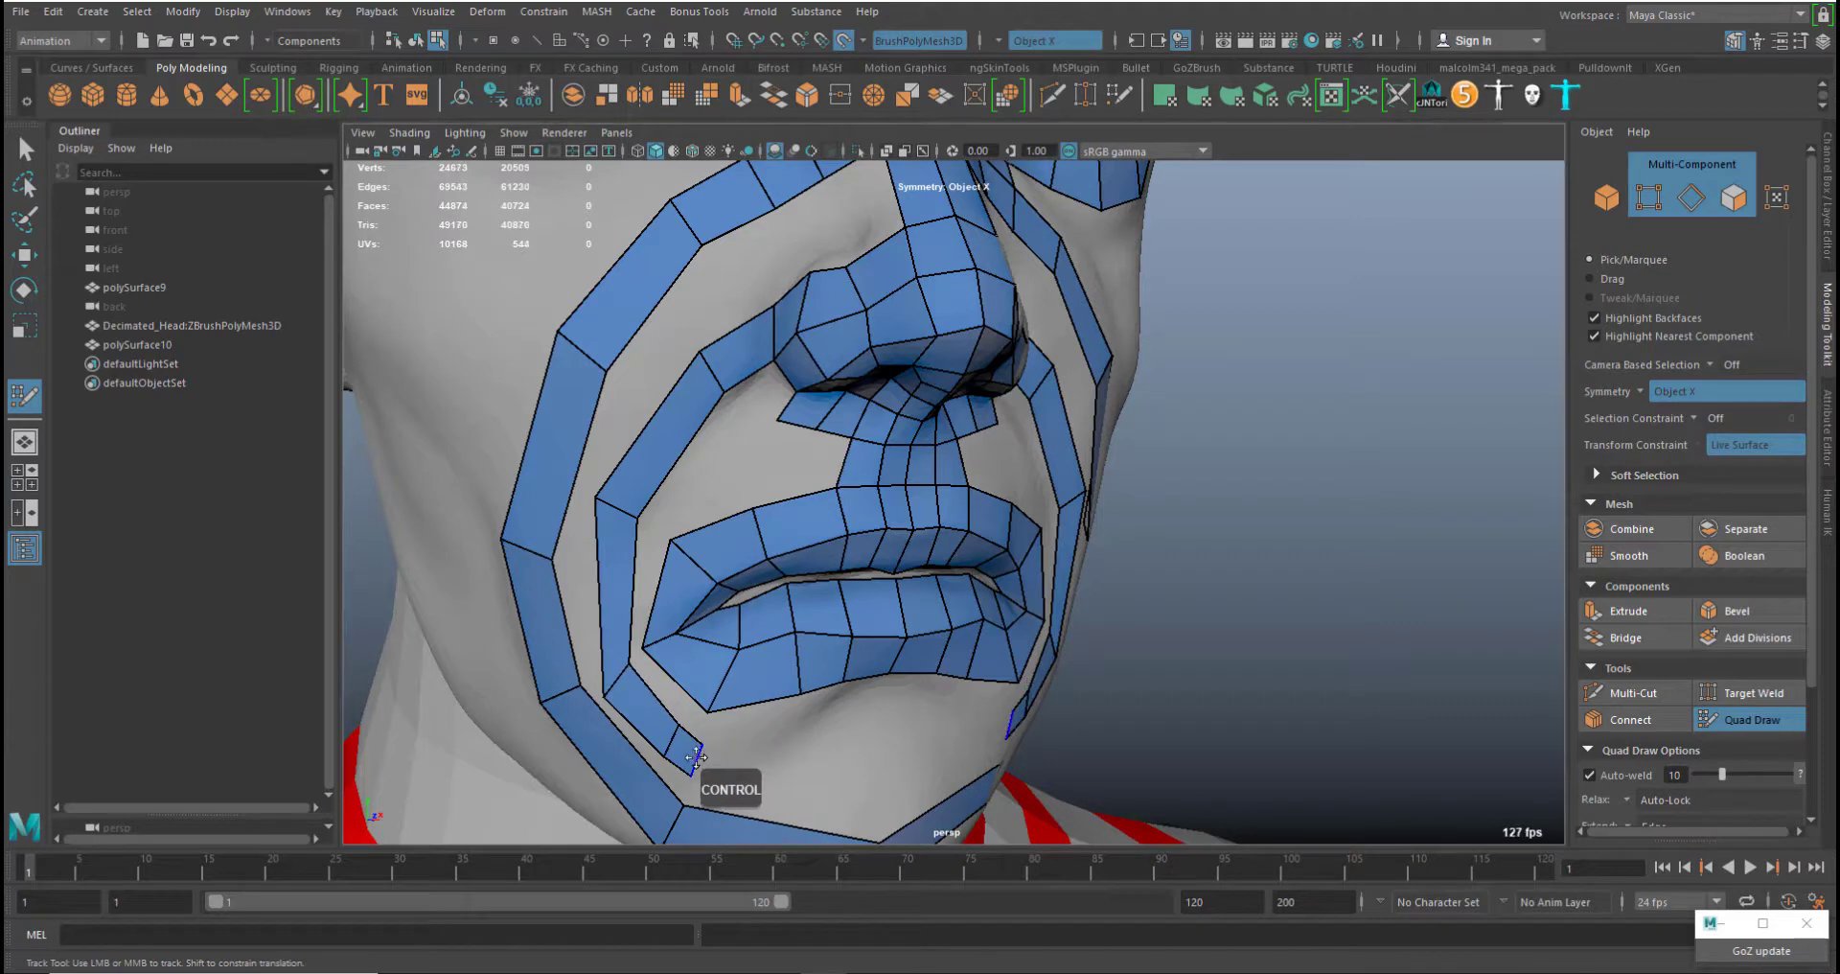
{"action": "mouse_move", "coordinate": [705, 751]}
{"action": "middle_mouse_down"}
{"action": "mouse_move", "coordinate": [827, 764]}
{"action": "mouse_move", "coordinate": [679, 739]}
{"action": "mouse_move", "coordinate": [705, 754]}
{"action": "middle_mouse_up"}
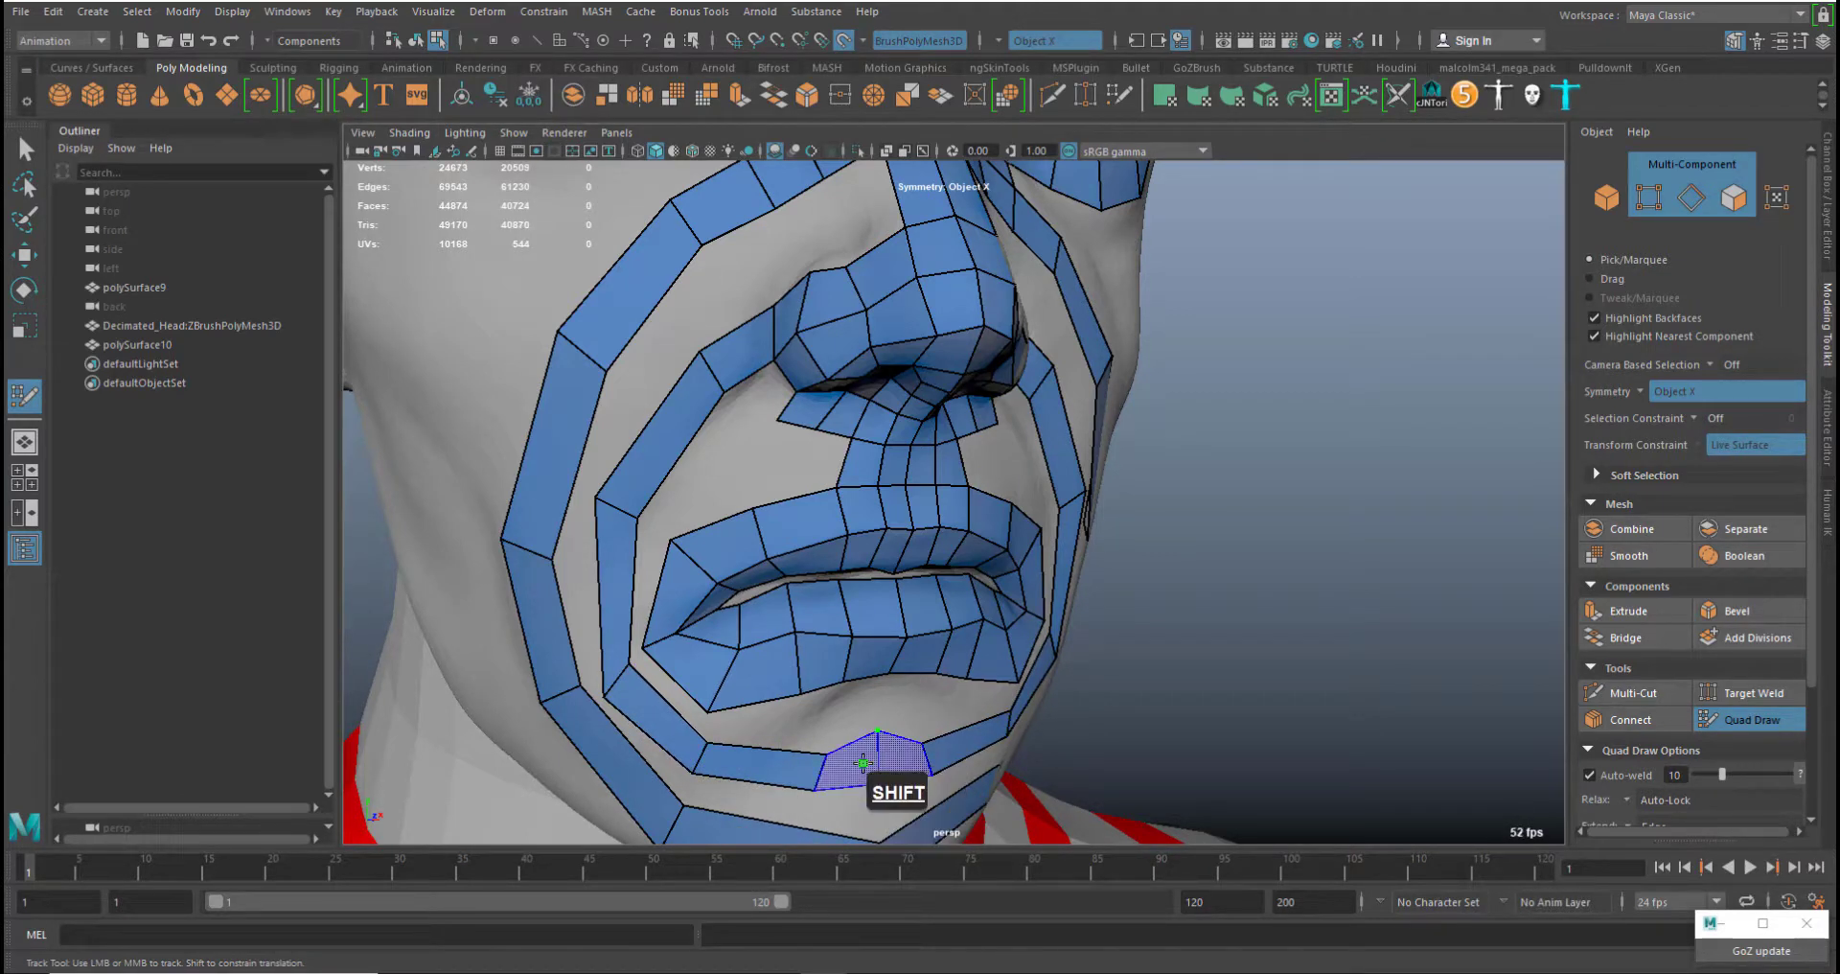
{"action": "left_click", "coordinate": [880, 784], "text": "shift"}
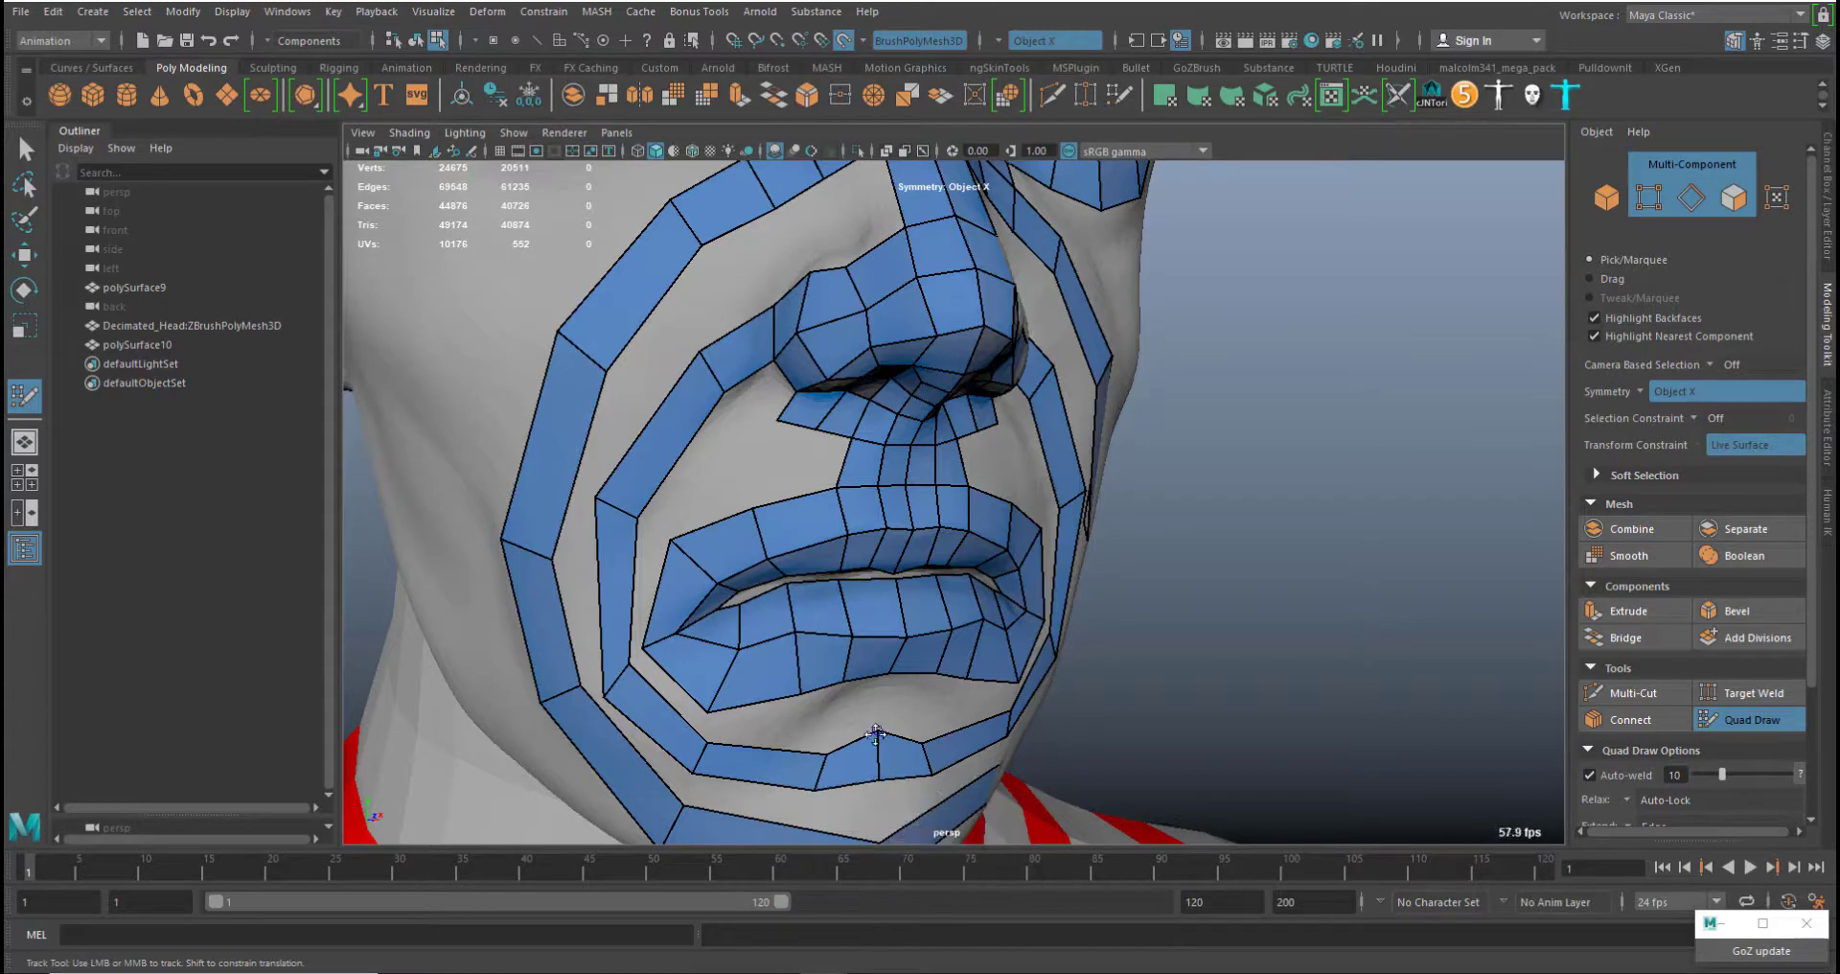
Nudge the lower eye-loop vertex and fill the quads below the inner eye corner and along the side of the nose
{"action": "right_click_drag", "start_coordinate": [945, 719], "coordinate": [856, 389], "text": "alt"}
{"action": "left_click_drag", "start_coordinate": [915, 565], "coordinate": [776, 393], "text": "alt"}
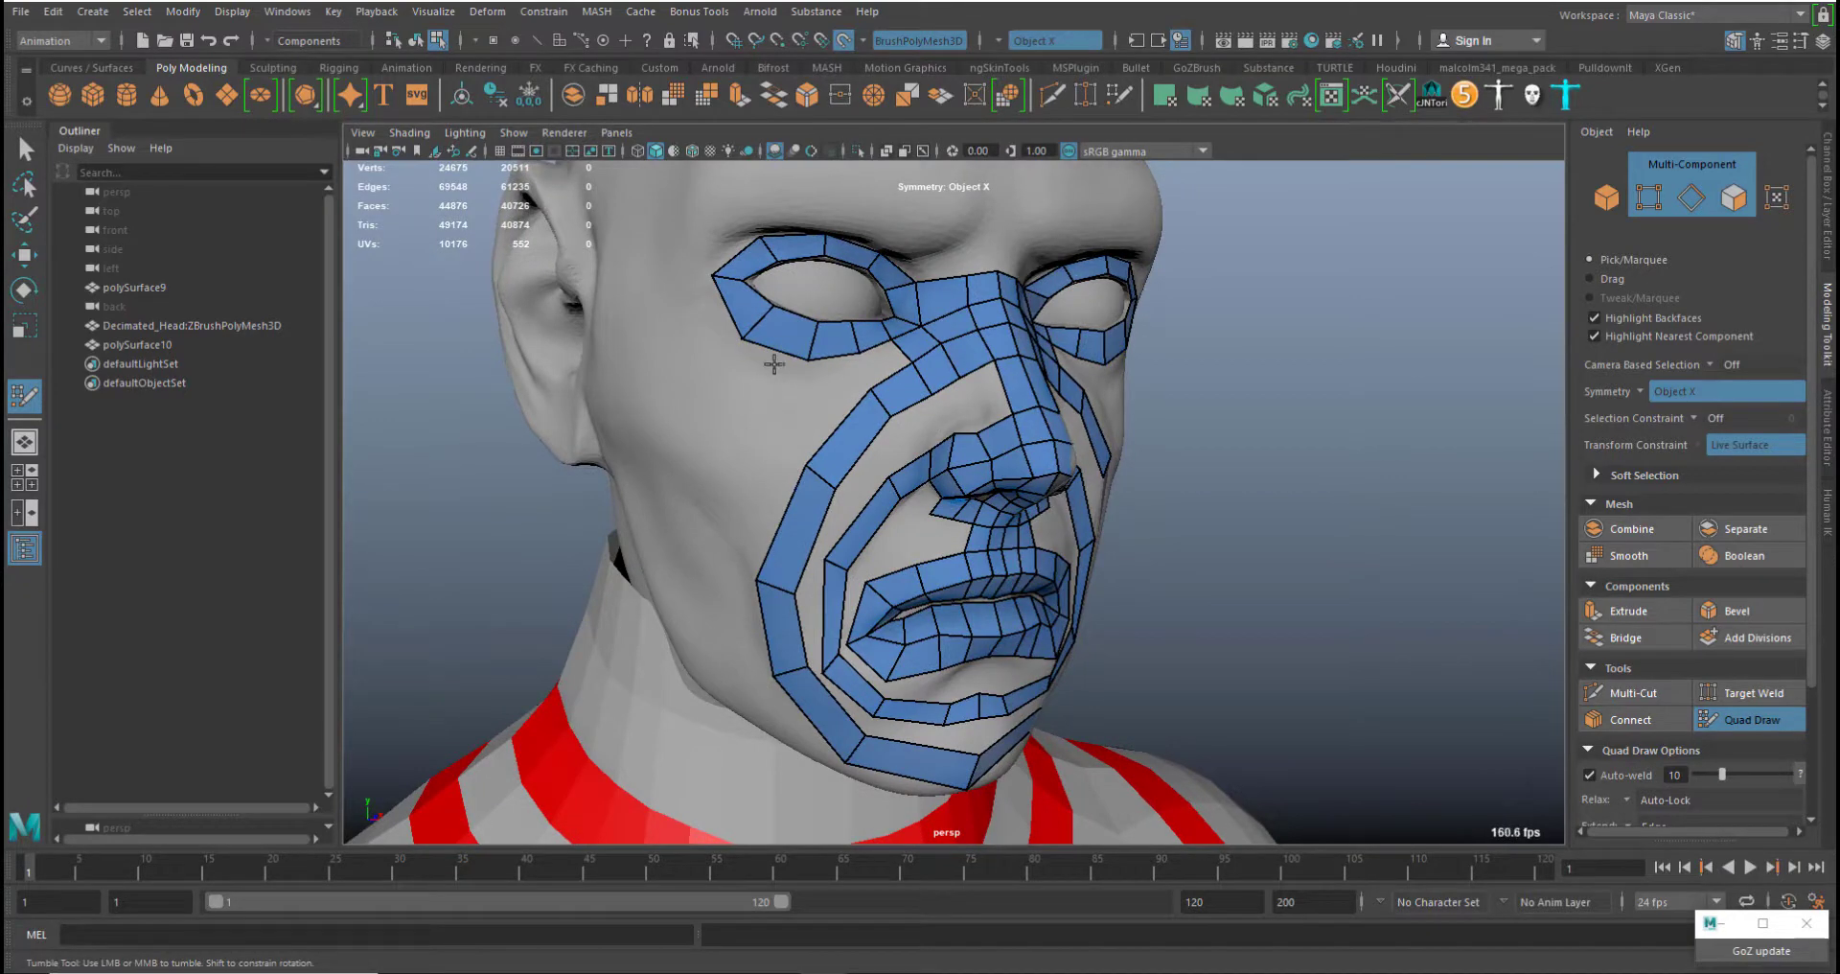
{"action": "middle_click_drag", "start_coordinate": [810, 359], "coordinate": [806, 364]}
{"action": "left_click_drag", "start_coordinate": [737, 436], "coordinate": [752, 400], "text": "alt"}
{"action": "right_click_drag", "start_coordinate": [752, 400], "coordinate": [841, 350], "text": "alt"}
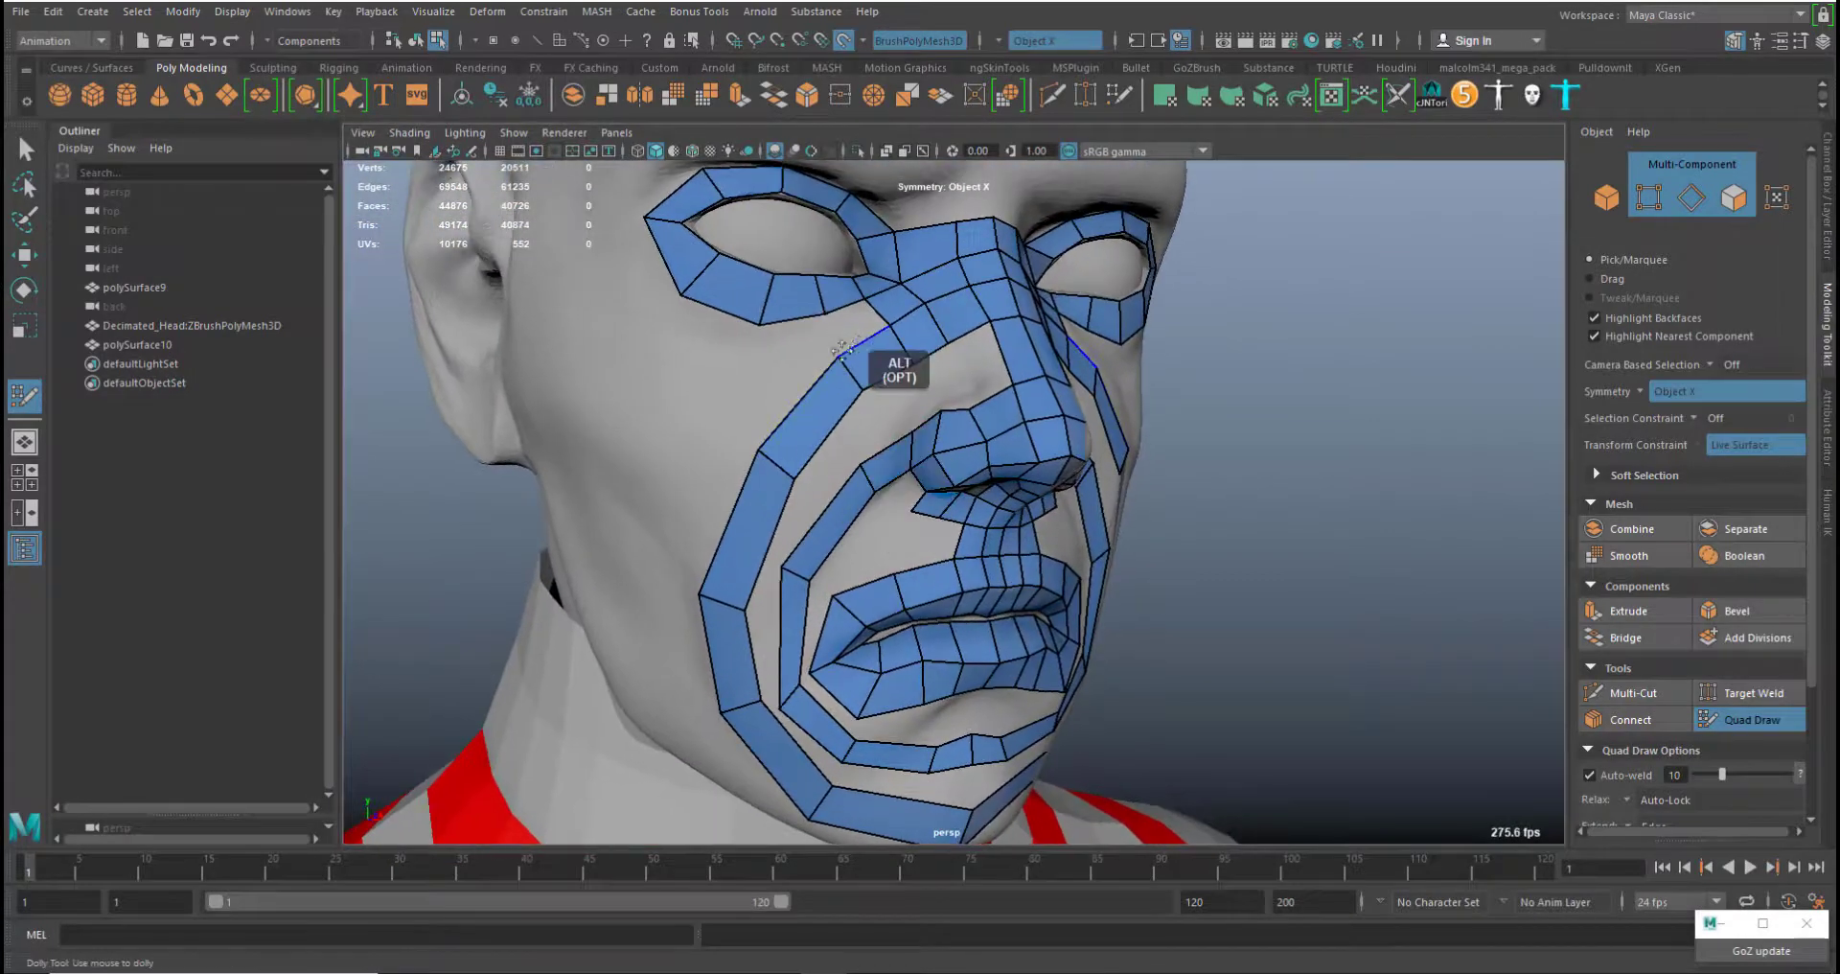
{"action": "left_click", "coordinate": [855, 327], "text": "shift"}
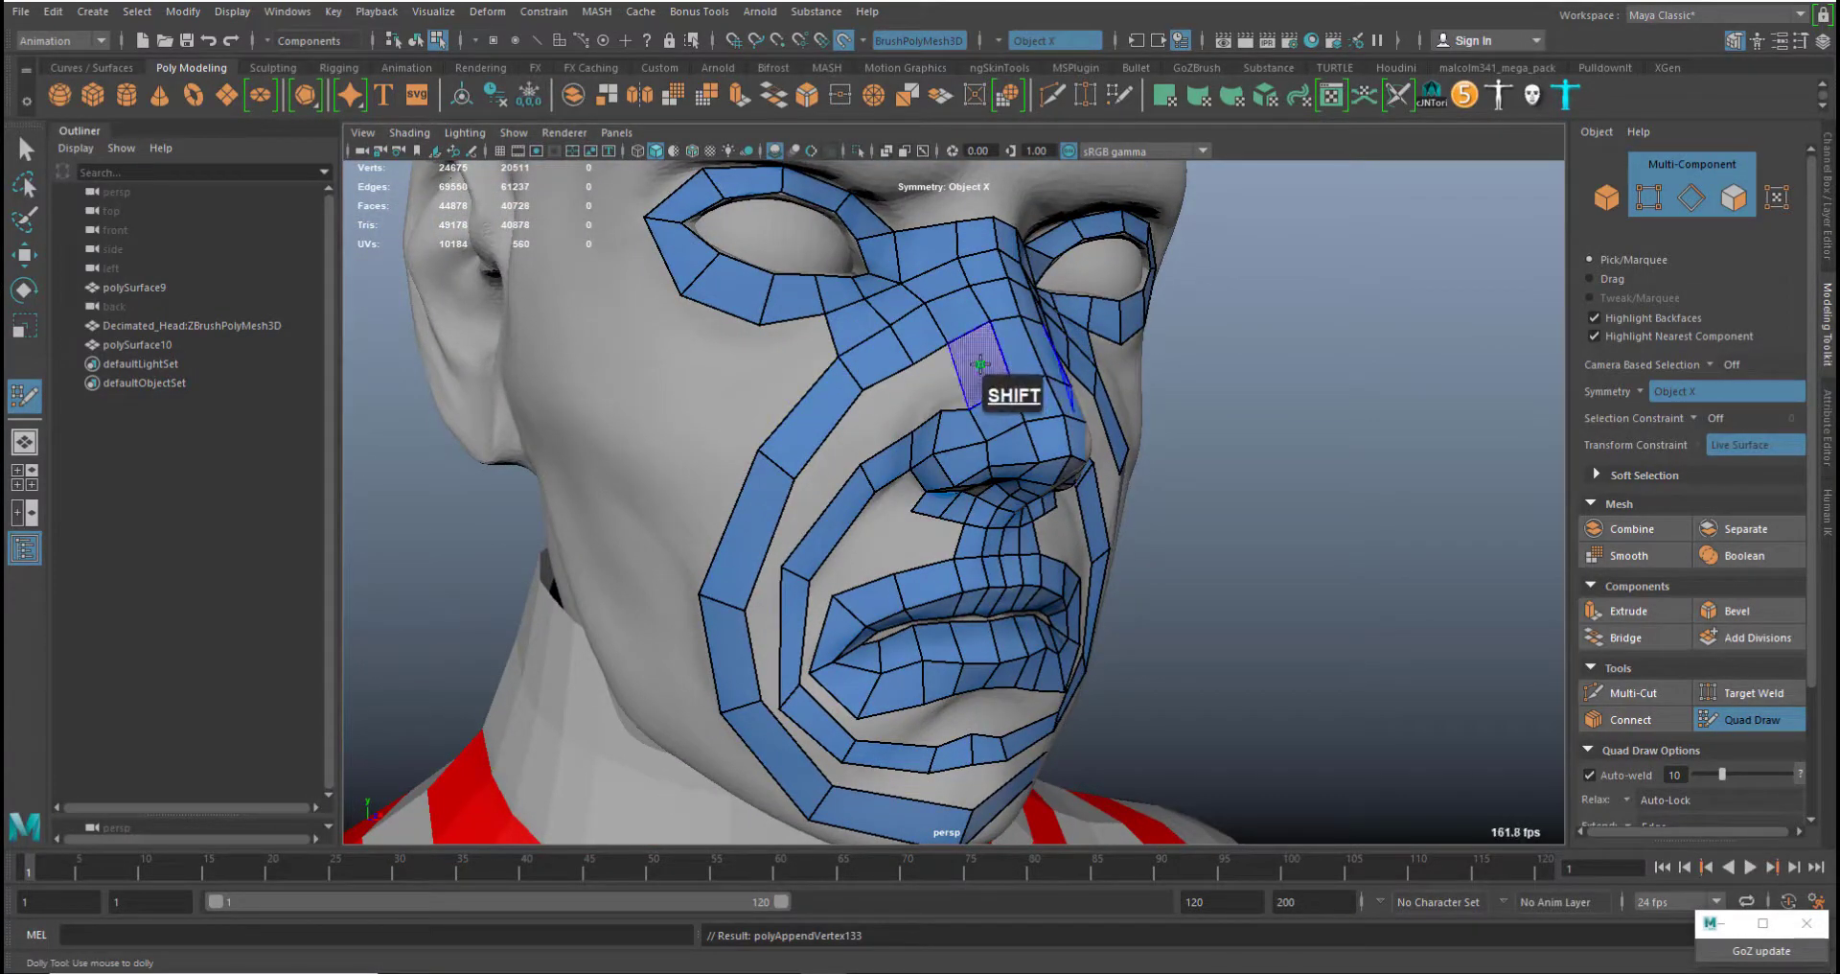
{"action": "left_click", "coordinate": [896, 388], "text": "shift"}
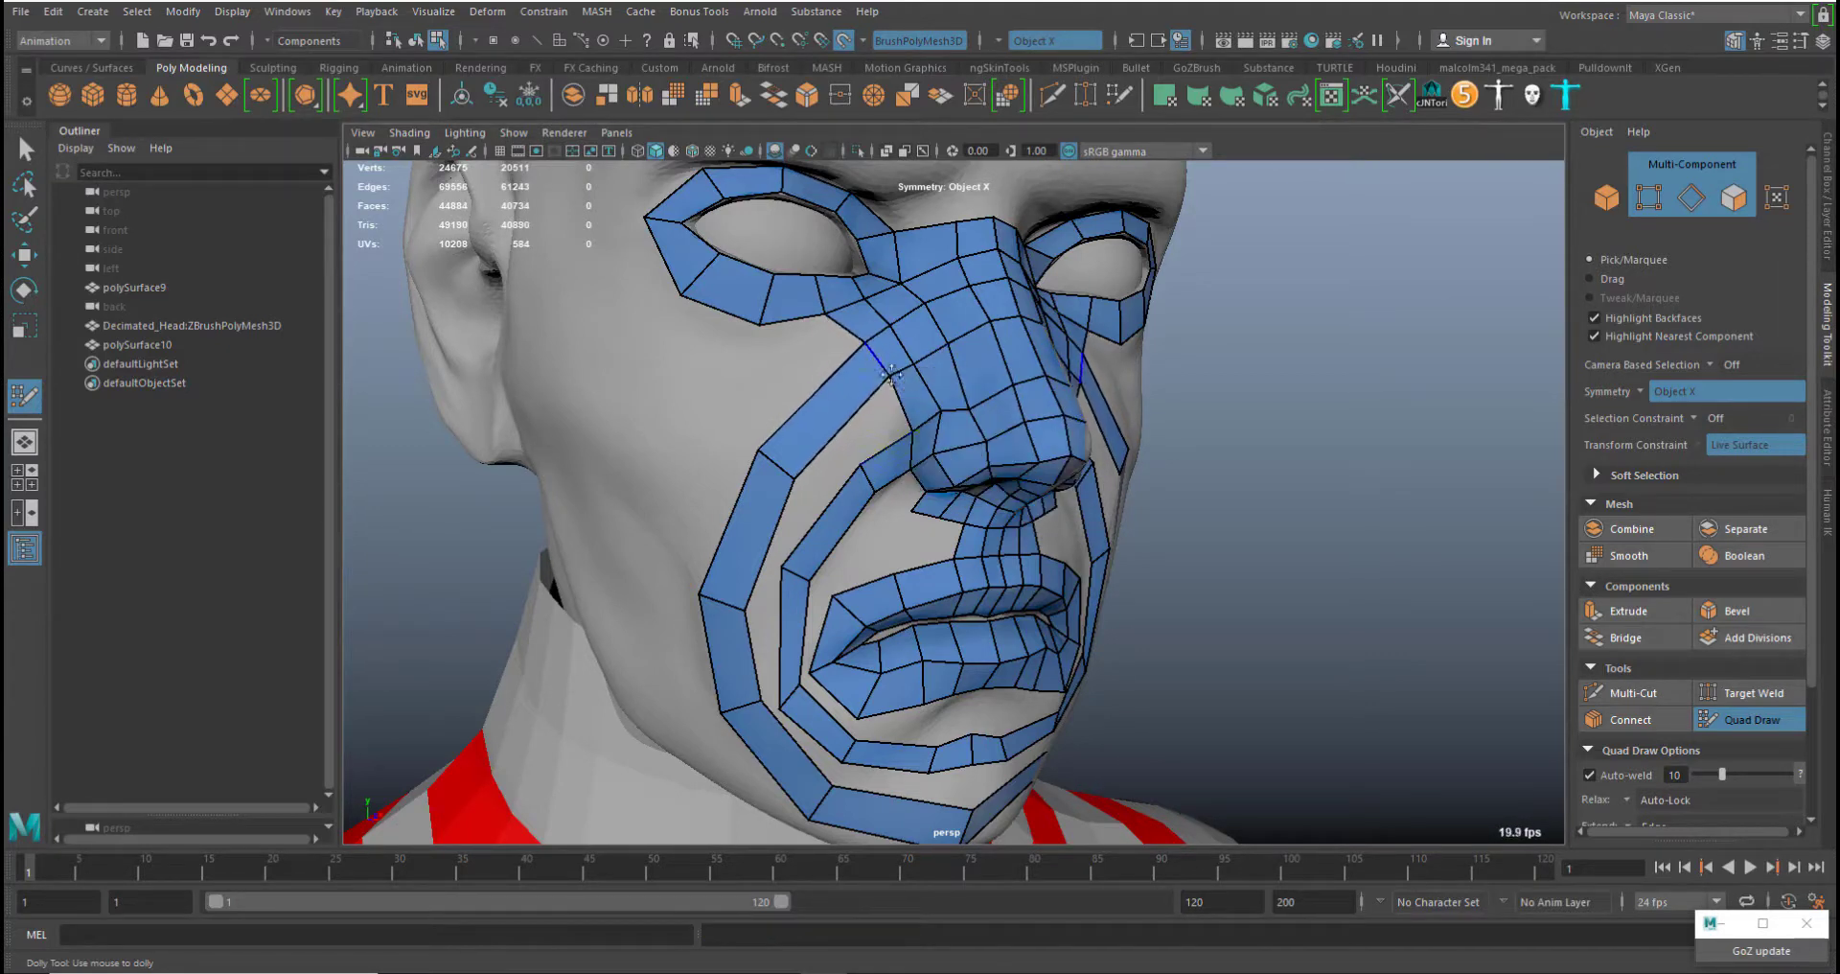
Insert an edge in the upper cheek strip, reposition its vertices and fill the quad joining it to the smile-fold strip
{"action": "left_click", "coordinate": [830, 429], "text": "ctrl"}
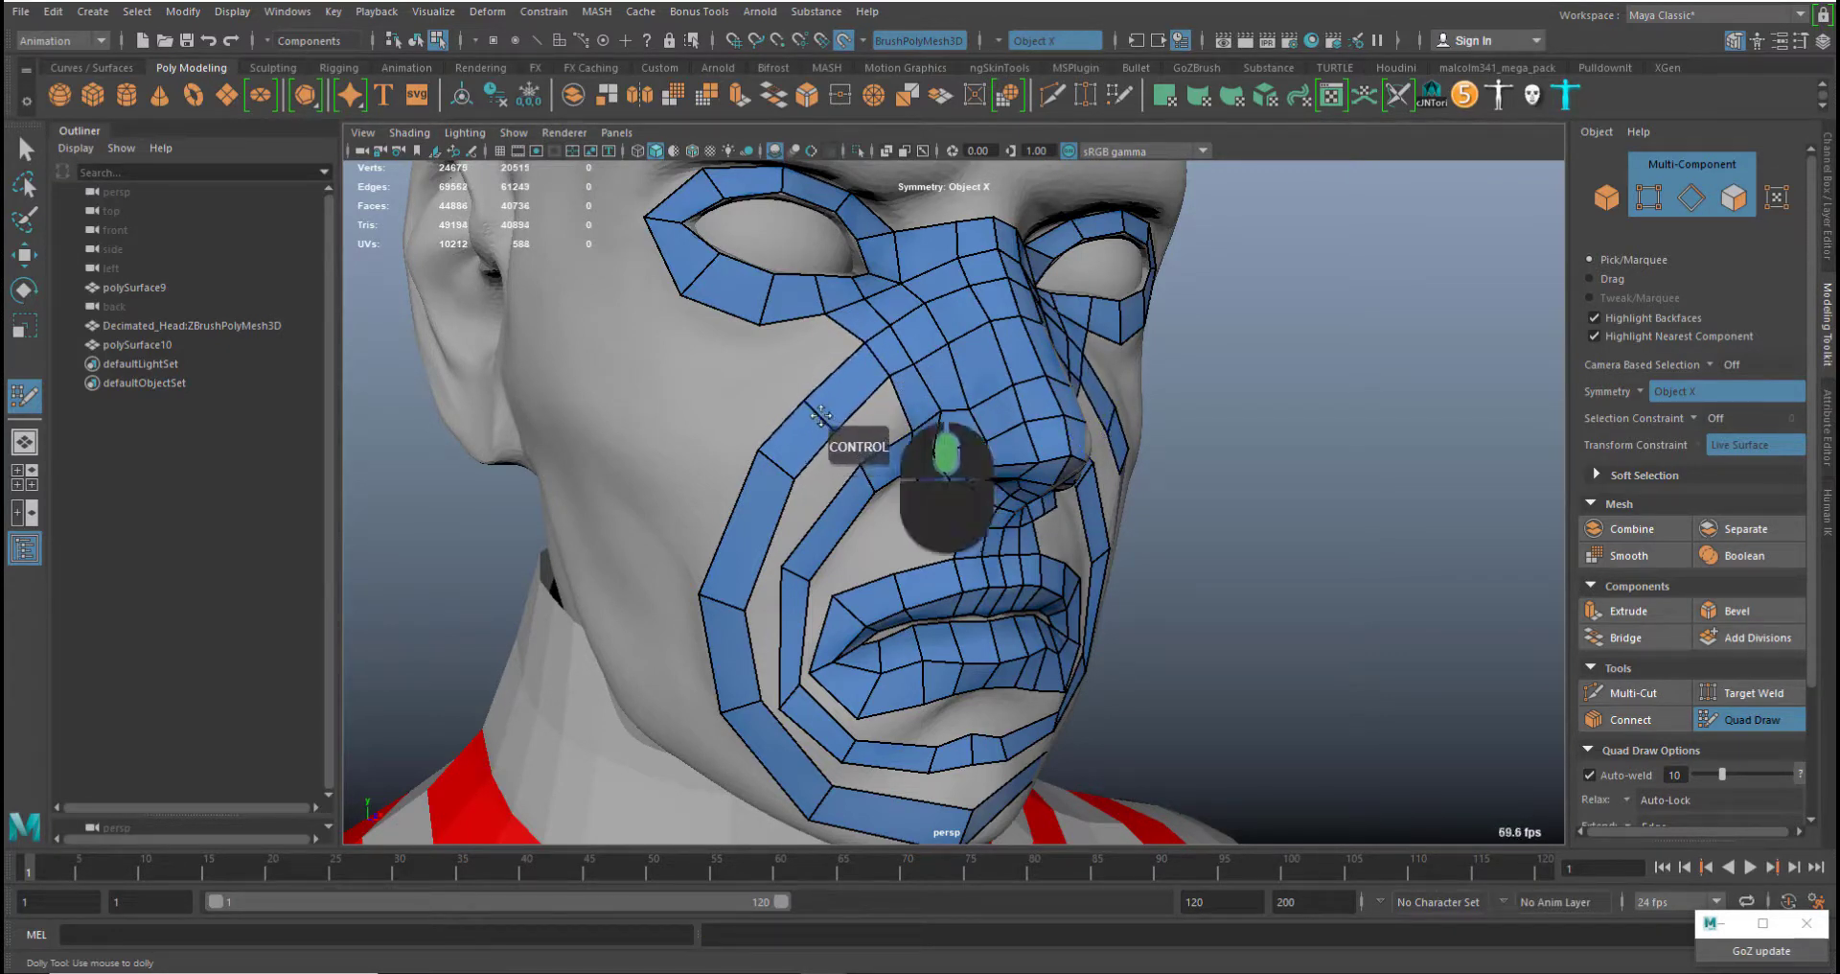
{"action": "middle_click_drag", "start_coordinate": [784, 468], "coordinate": [756, 487]}
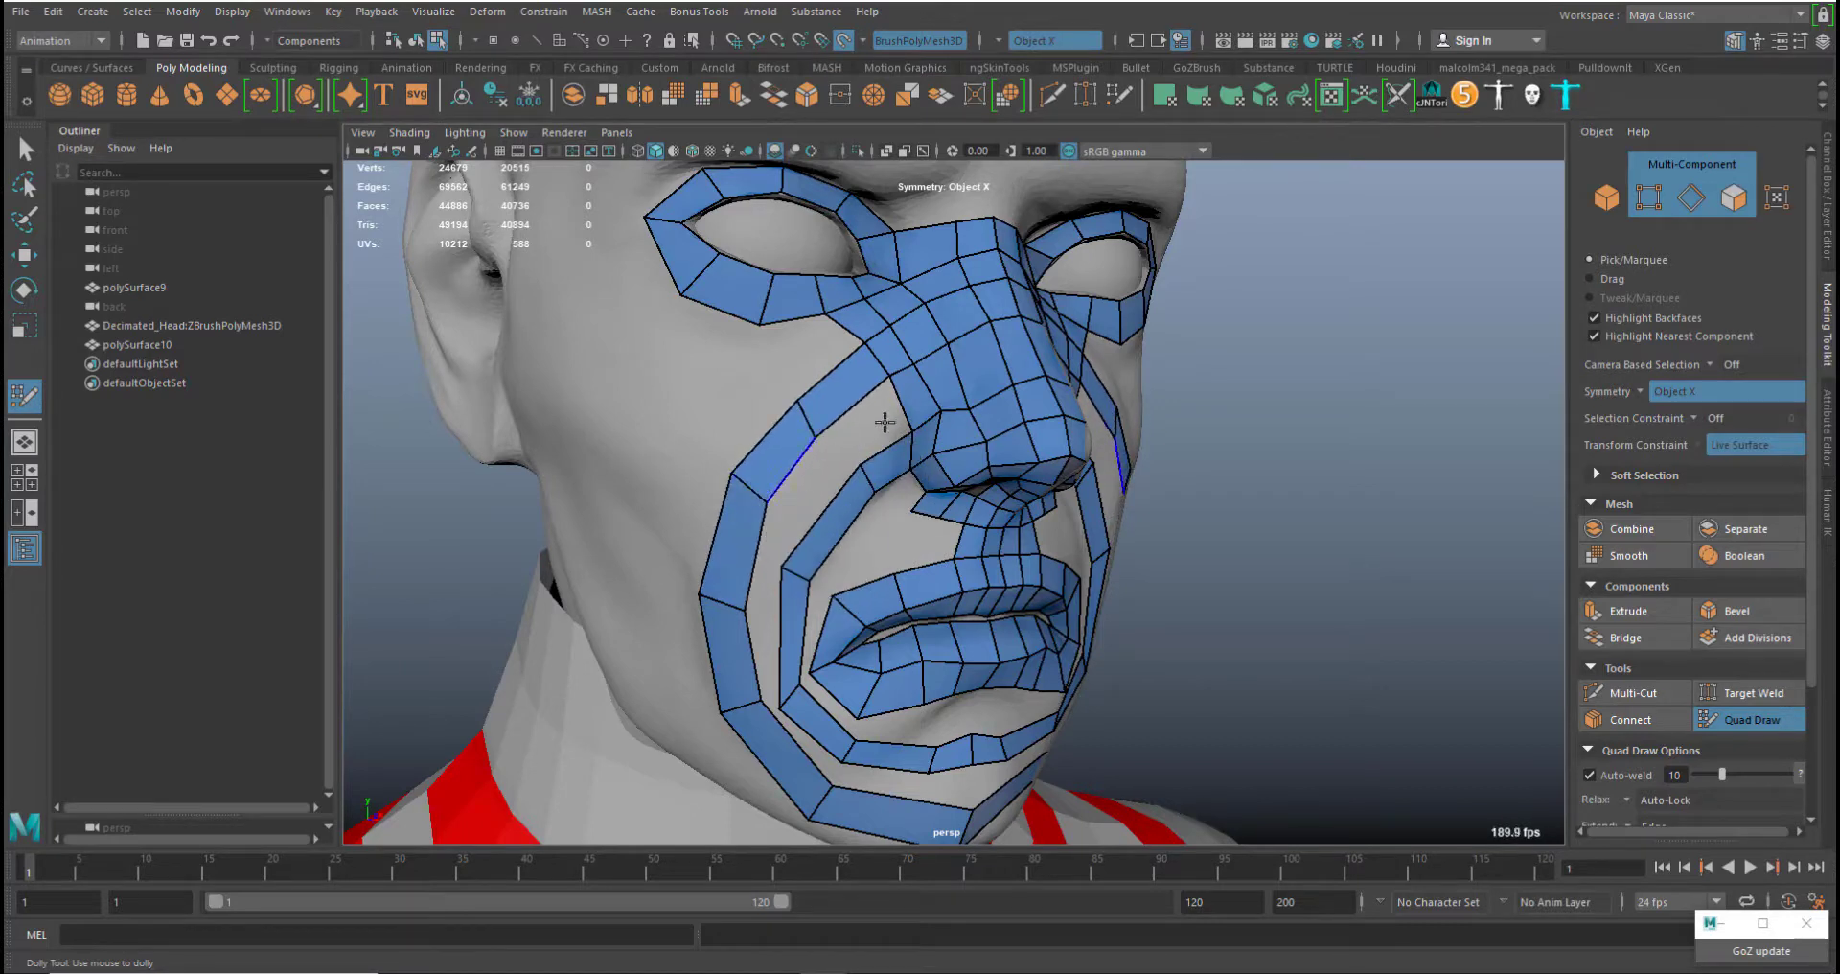
{"action": "left_click", "coordinate": [881, 418], "text": "shift"}
{"action": "middle_click_drag", "start_coordinate": [866, 474], "coordinate": [835, 423], "text": "shift"}
{"action": "middle_click_drag", "start_coordinate": [860, 483], "coordinate": [873, 472]}
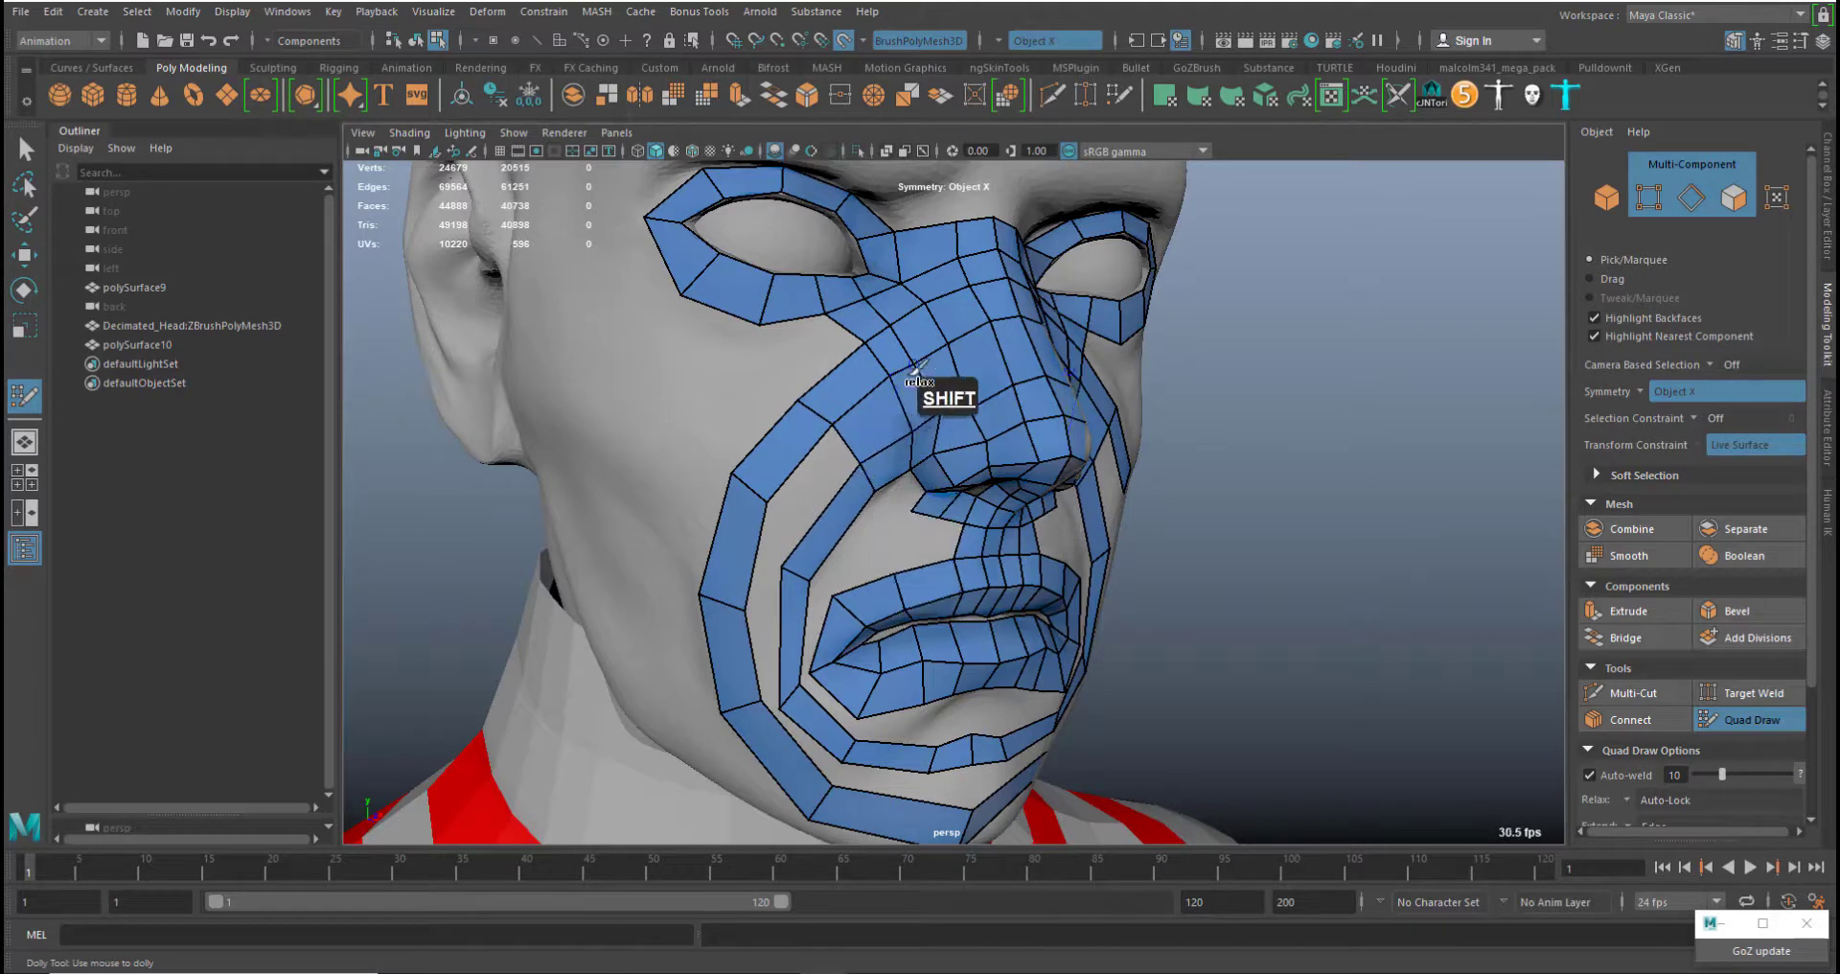
Relax the quads between the side of the nose and the upper cheek to even out their spacing
{"action": "mouse_move", "coordinate": [918, 368]}
{"action": "left_mouse_down", "text": "shift"}
{"action": "mouse_move", "coordinate": [883, 338]}
{"action": "mouse_move", "coordinate": [862, 352]}
{"action": "left_mouse_up", "text": "shift"}
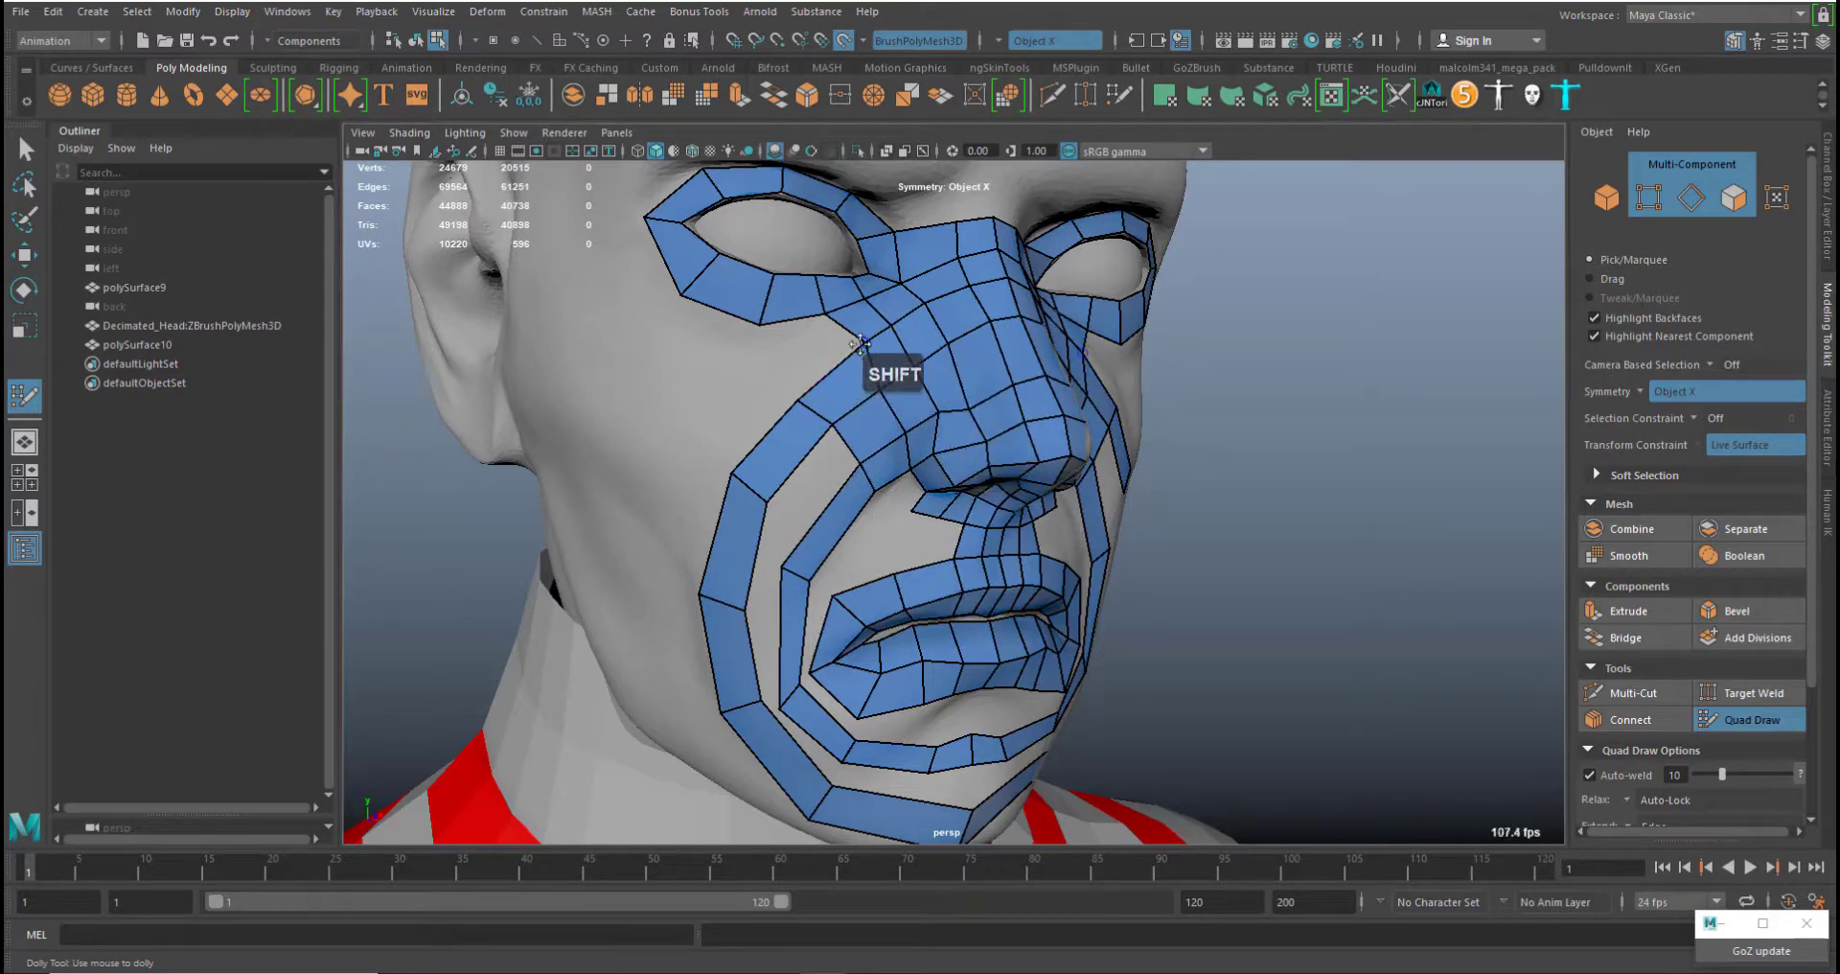
{"action": "middle_click_drag", "start_coordinate": [866, 345], "coordinate": [847, 359], "text": "shift"}
{"action": "mouse_move", "coordinate": [910, 341]}
{"action": "left_mouse_down", "text": "shift"}
{"action": "mouse_move", "coordinate": [1036, 345]}
{"action": "mouse_move", "coordinate": [1021, 475]}
{"action": "mouse_move", "coordinate": [892, 453]}
{"action": "left_mouse_up", "text": "shift"}
Raise the bend of the inner strip, insert an edge beside the mouth and fill the next quad toward the cheek strip
{"action": "middle_click_drag", "start_coordinate": [796, 572], "coordinate": [812, 530]}
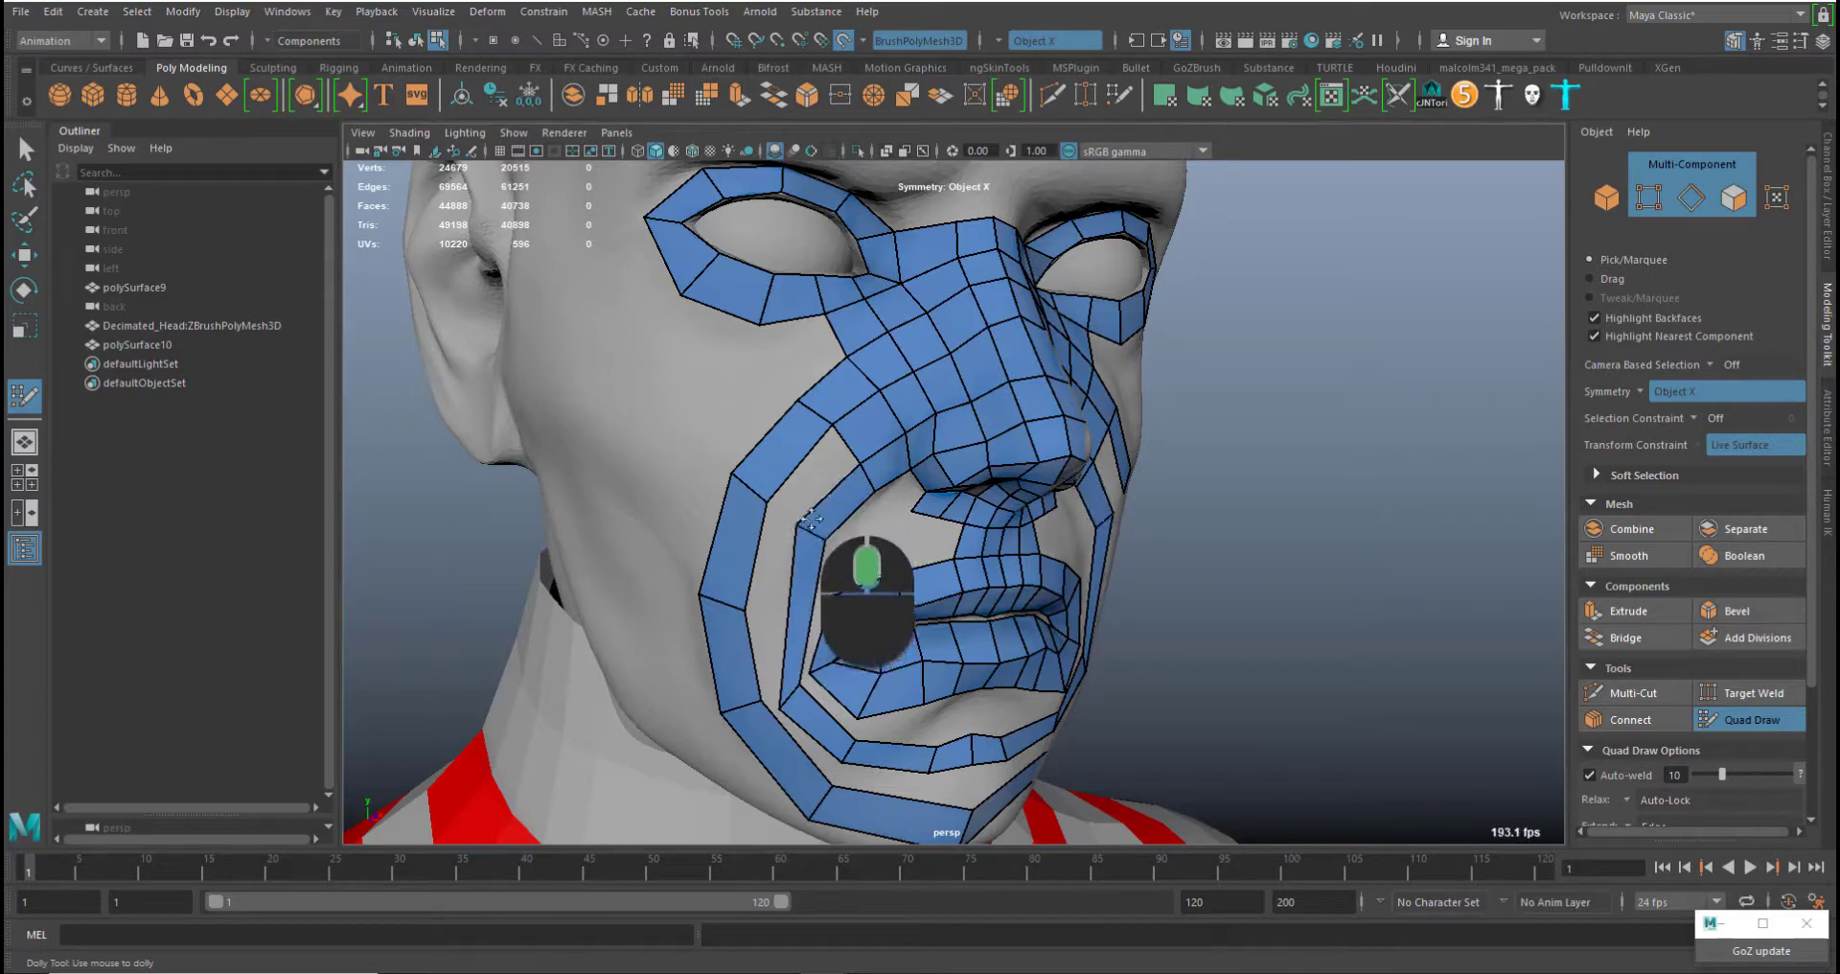
{"action": "left_click", "coordinate": [803, 598], "text": "ctrl"}
{"action": "middle_click_drag", "start_coordinate": [803, 595], "coordinate": [790, 596]}
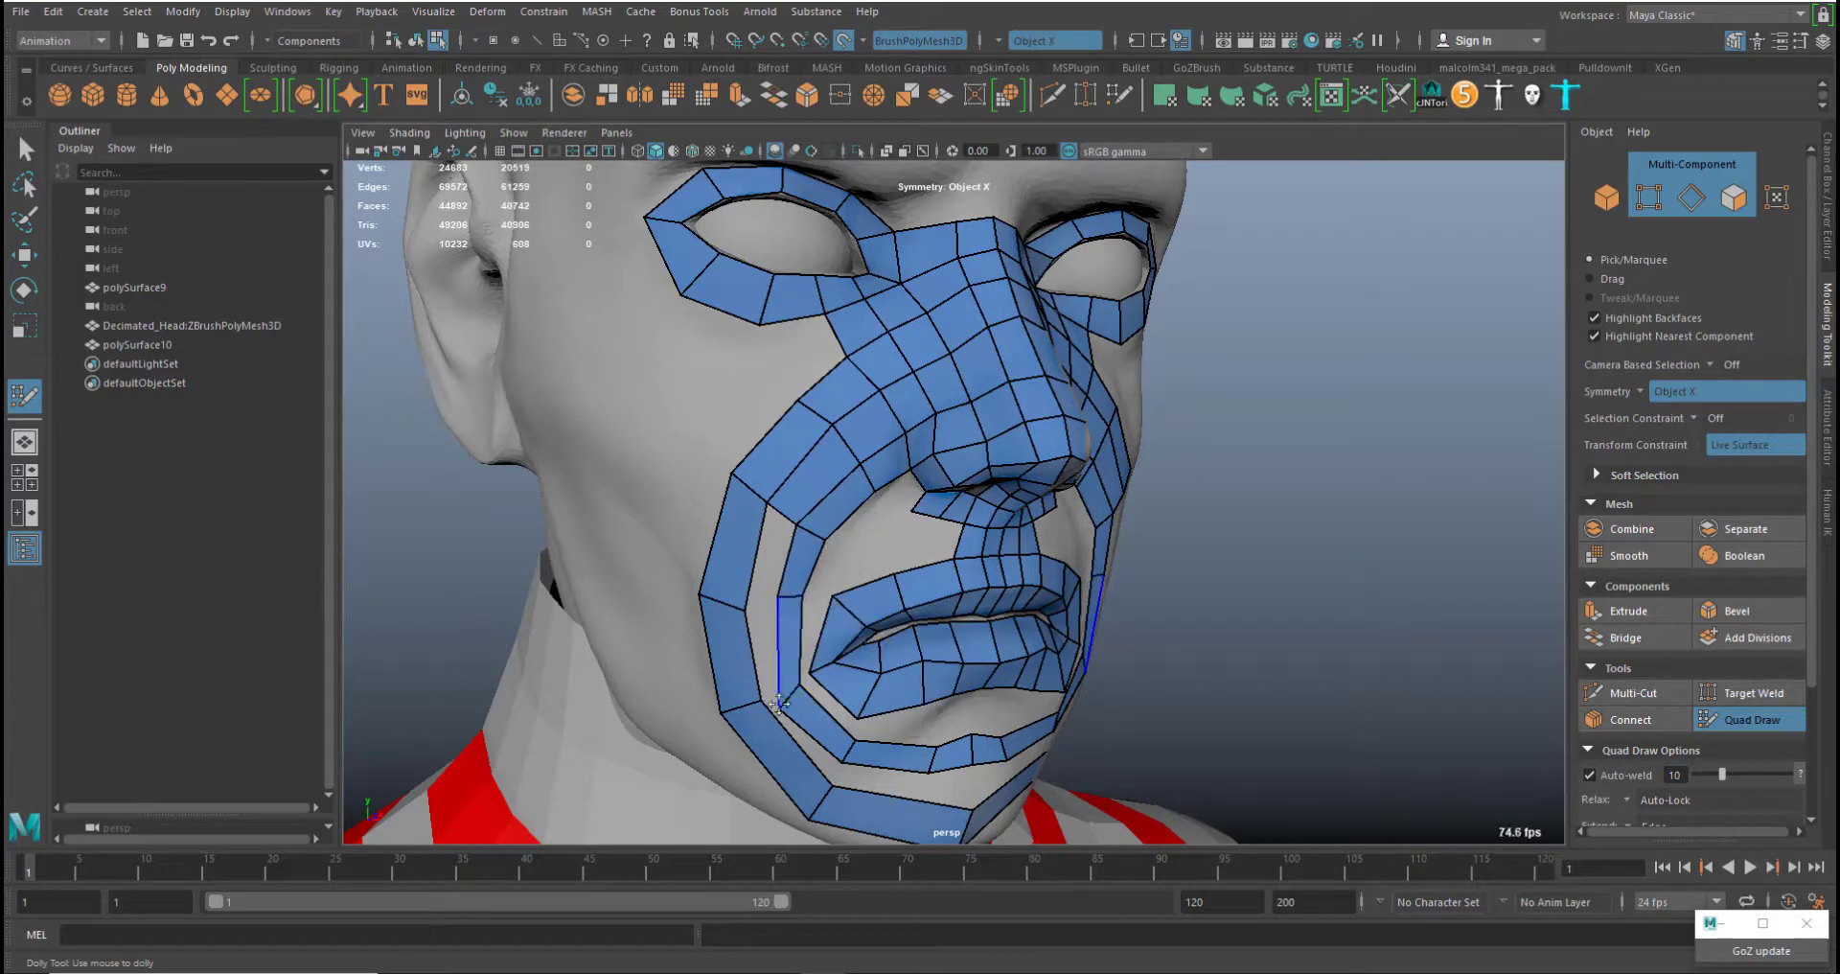
Fill the quads between the inner and outer strips from beside the mouth to the chin, and lower the inner strip's centre vertex
{"action": "middle_click_drag", "start_coordinate": [801, 683], "coordinate": [782, 689]}
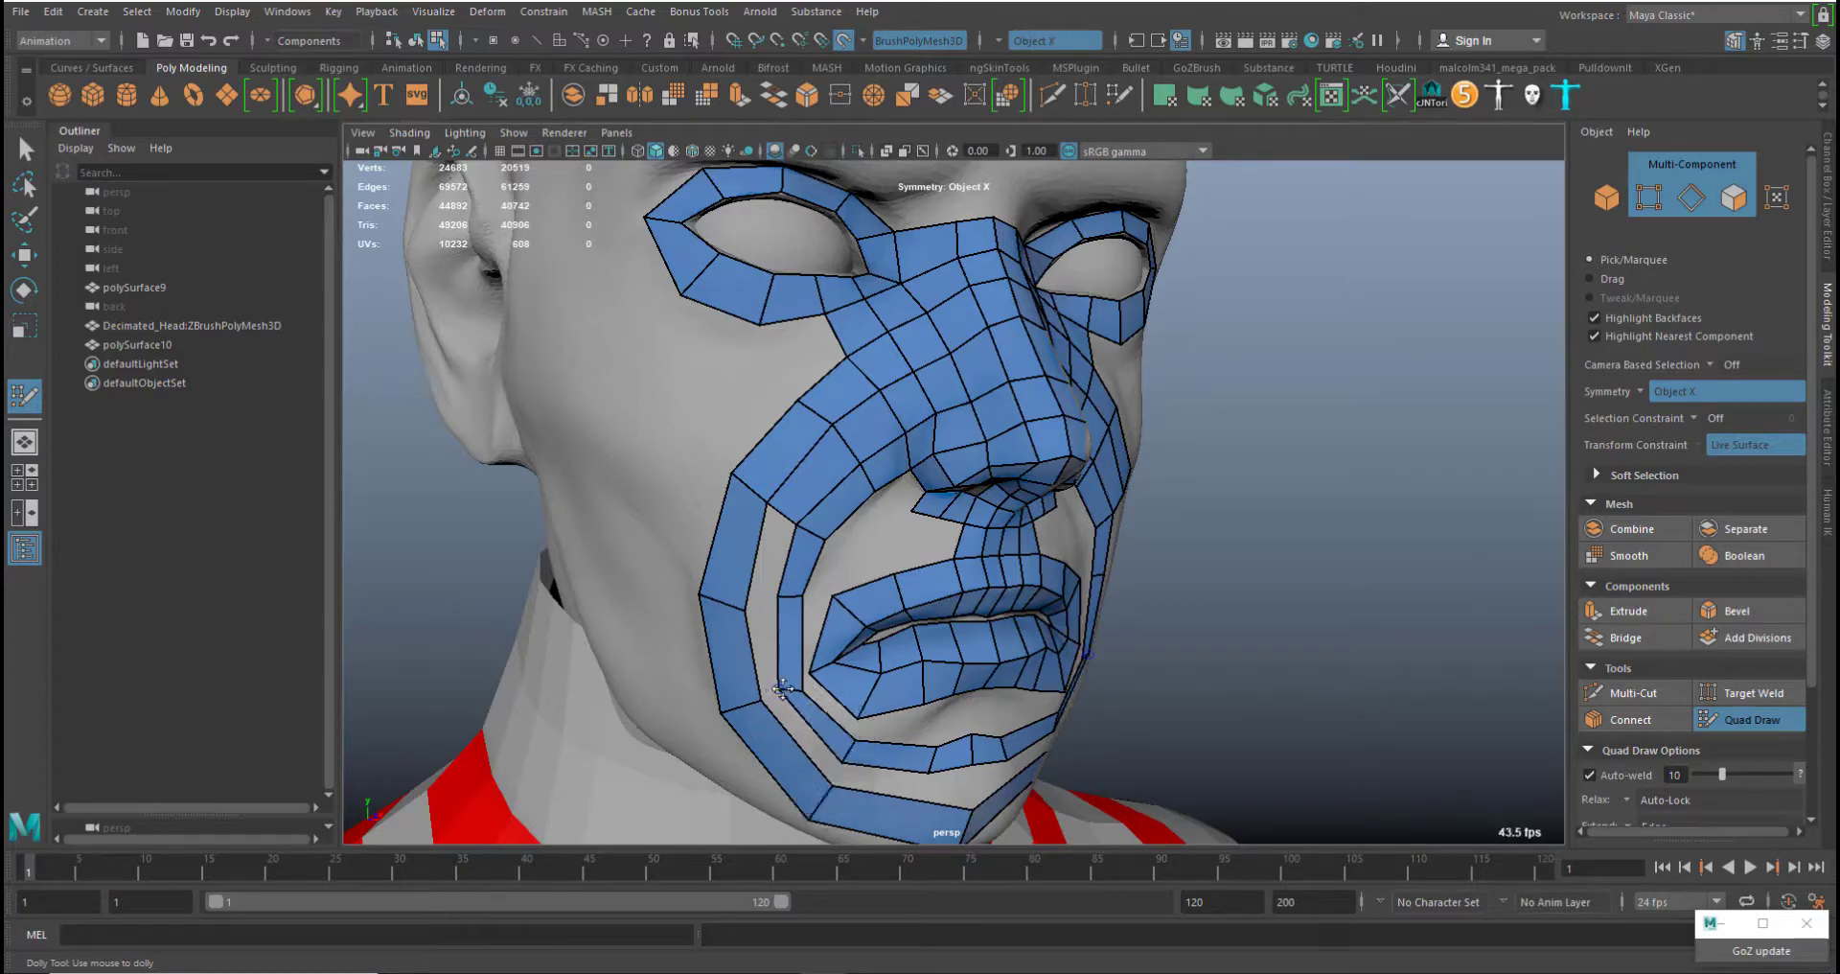
{"action": "left_click", "coordinate": [776, 546], "text": "shift"}
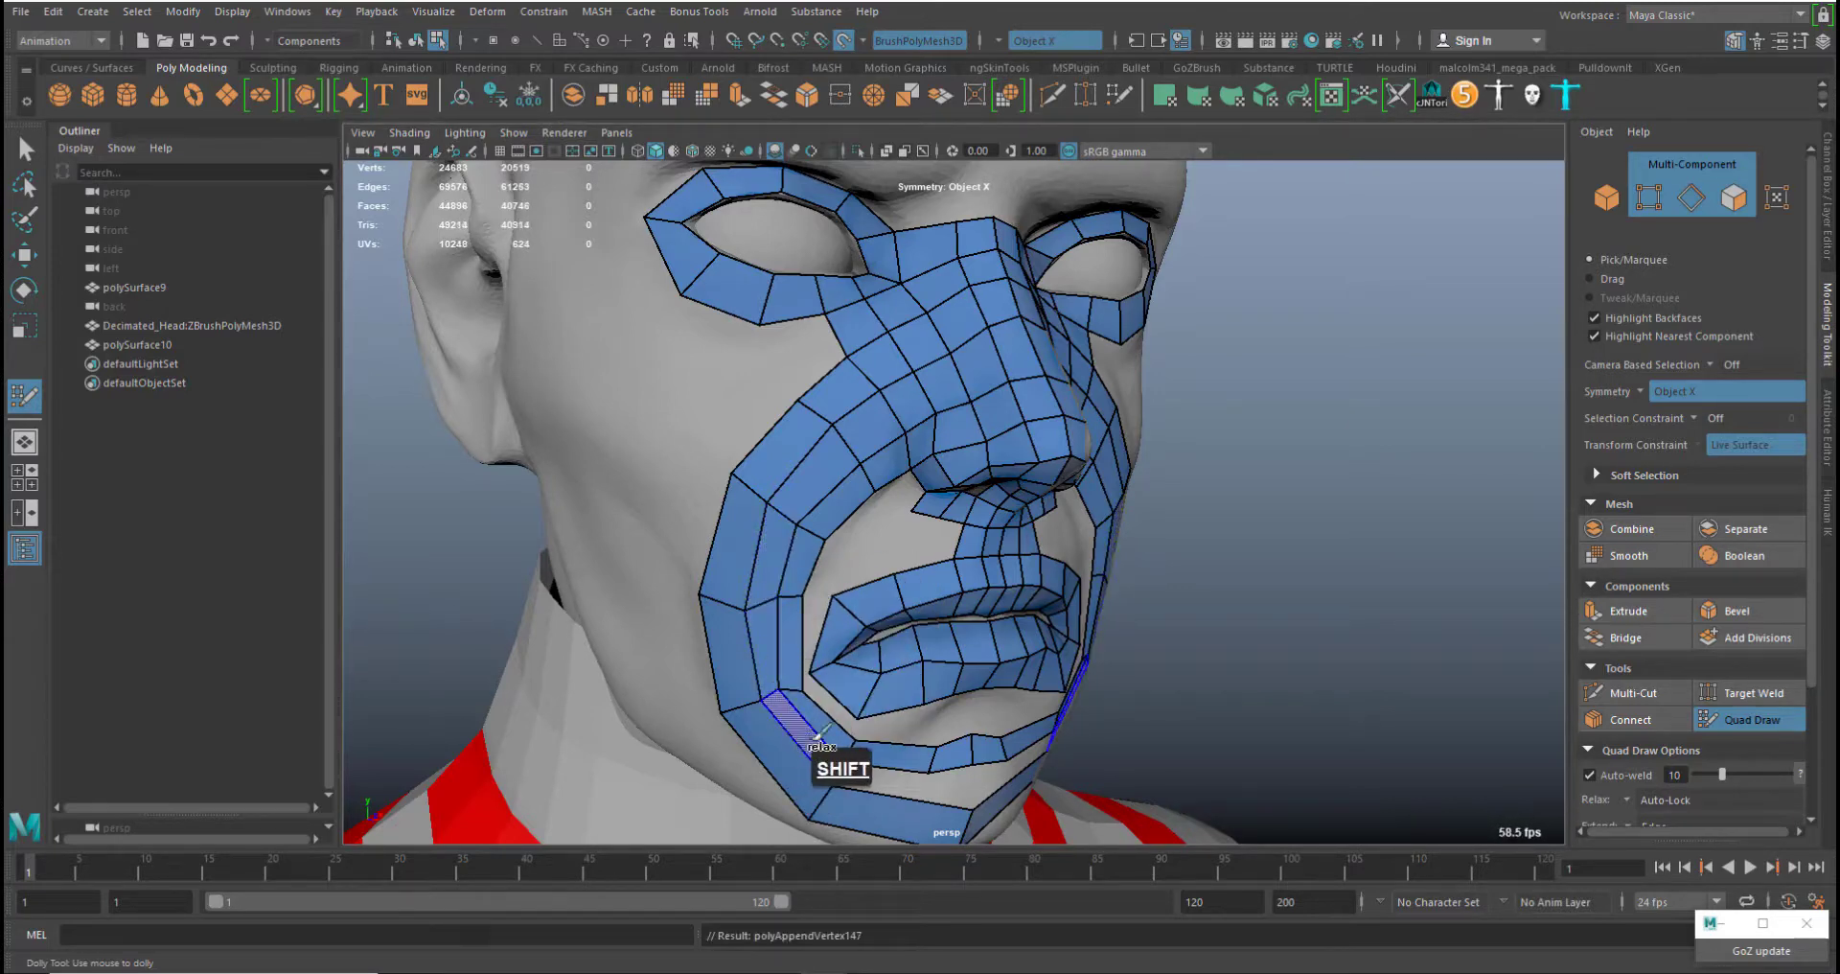
{"action": "left_click_drag", "start_coordinate": [822, 700], "coordinate": [663, 577], "text": "alt"}
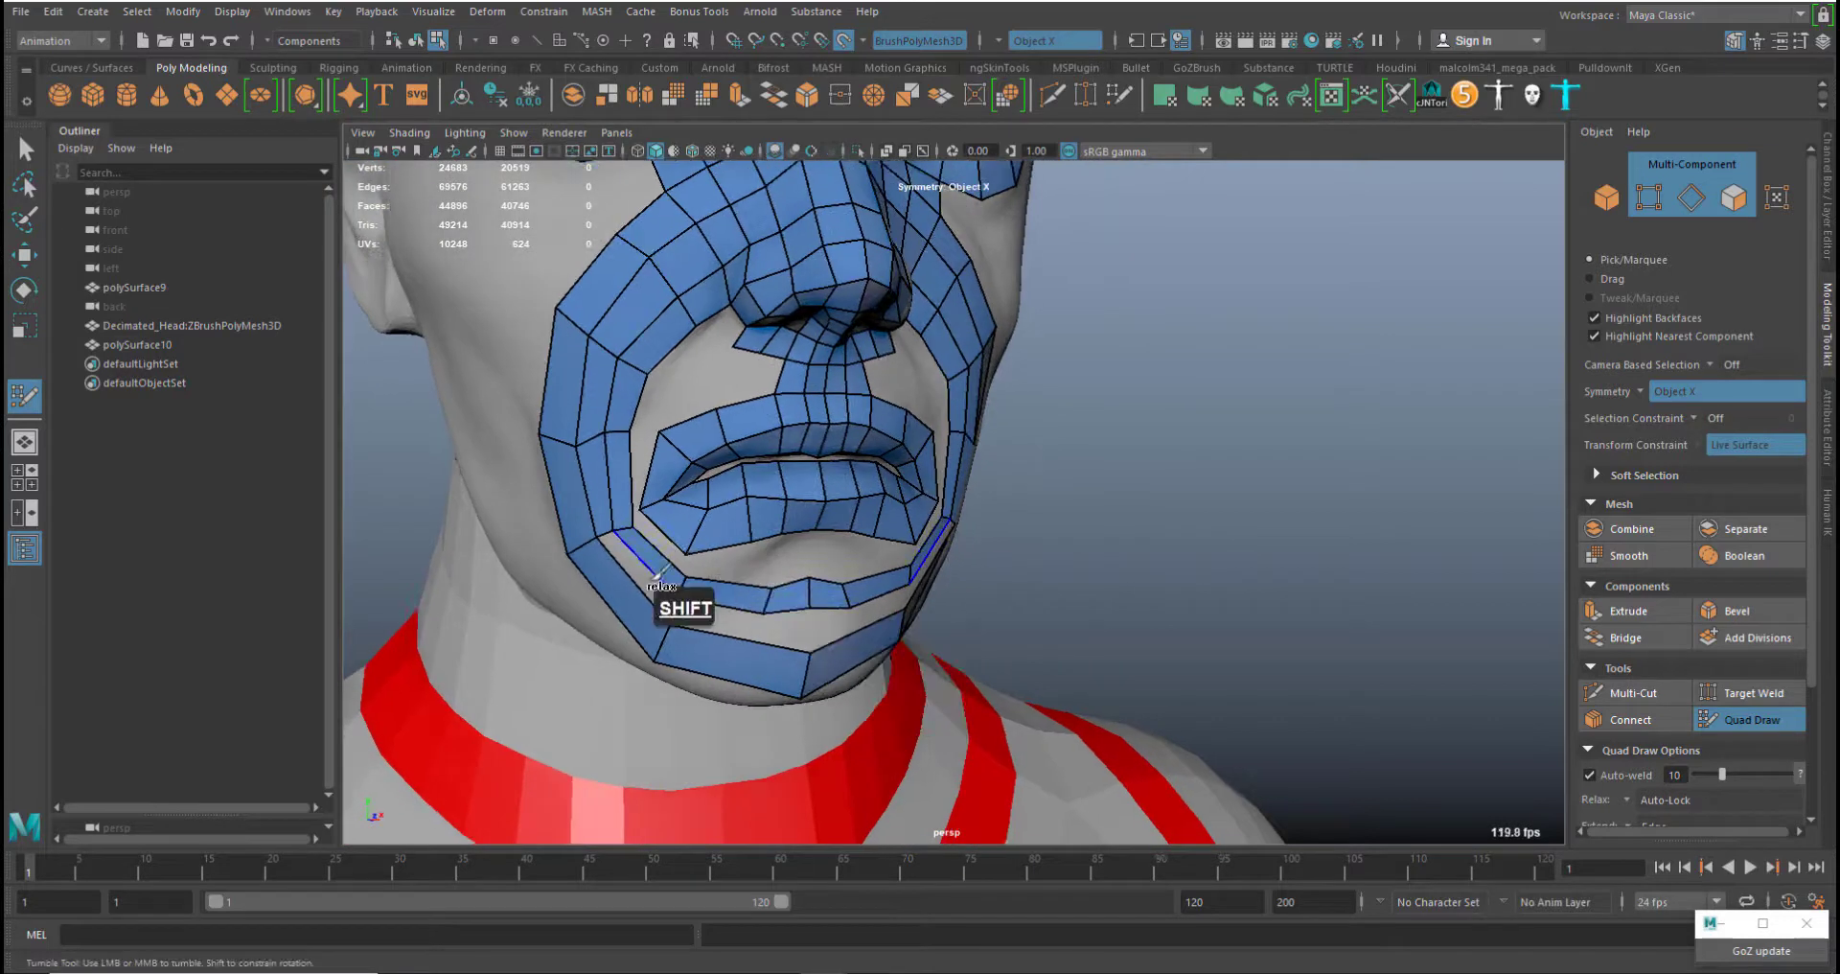
{"action": "left_click", "coordinate": [767, 625], "text": "shift"}
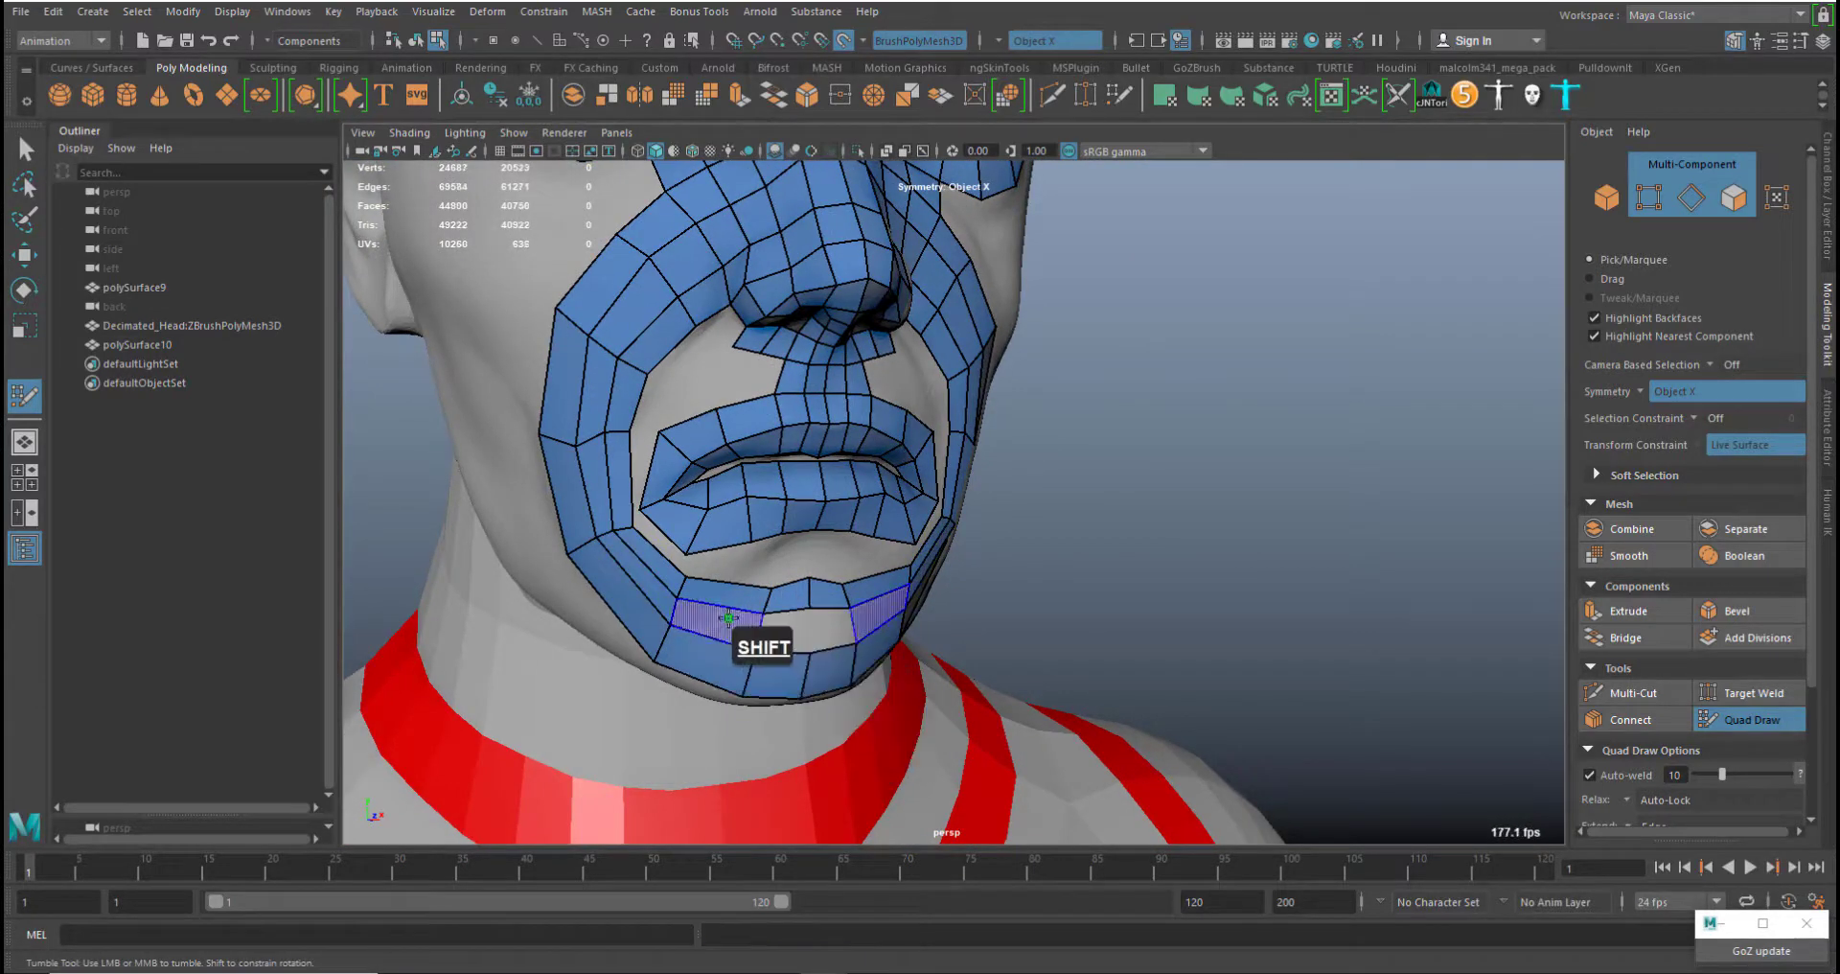
{"action": "left_click", "coordinate": [809, 613], "text": "shift"}
{"action": "middle_click_drag", "start_coordinate": [809, 579], "coordinate": [812, 589]}
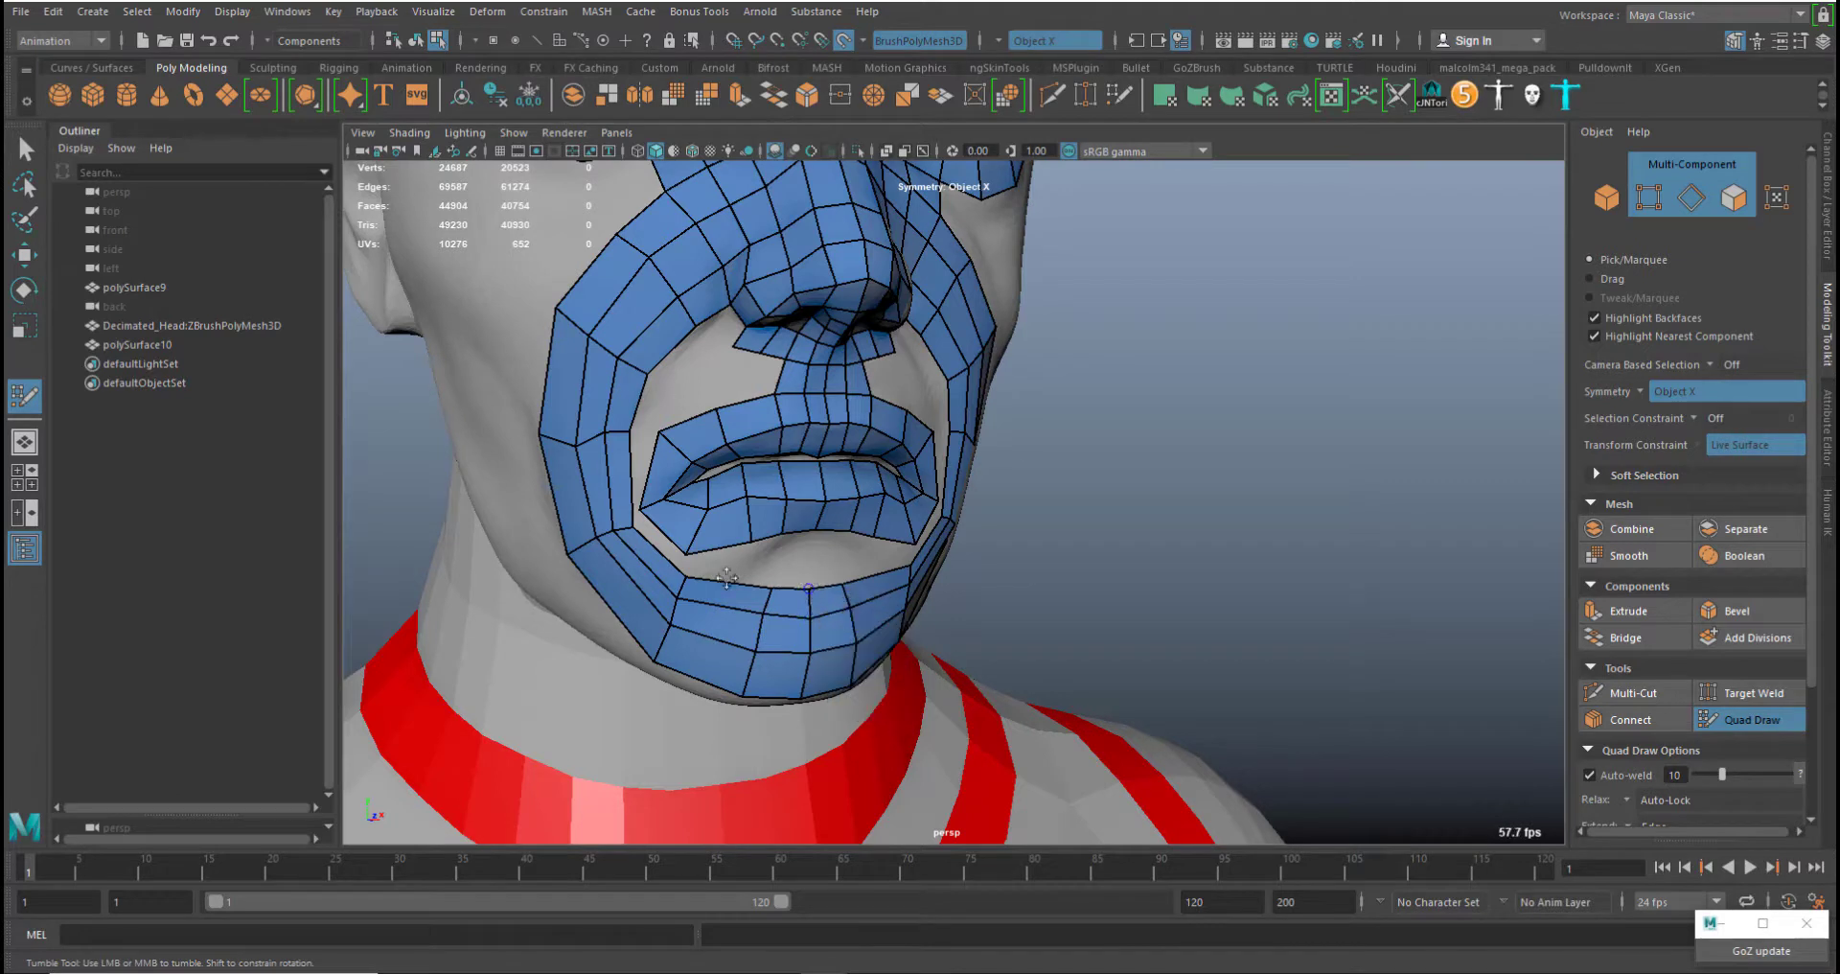
Reposition the vertices of the chin and jaw strips up to beside the mouth corner, and relax them for even rows
{"action": "left_click_drag", "start_coordinate": [668, 601], "coordinate": [609, 388], "text": "shift"}
{"action": "key", "text": "ctrl+z"}
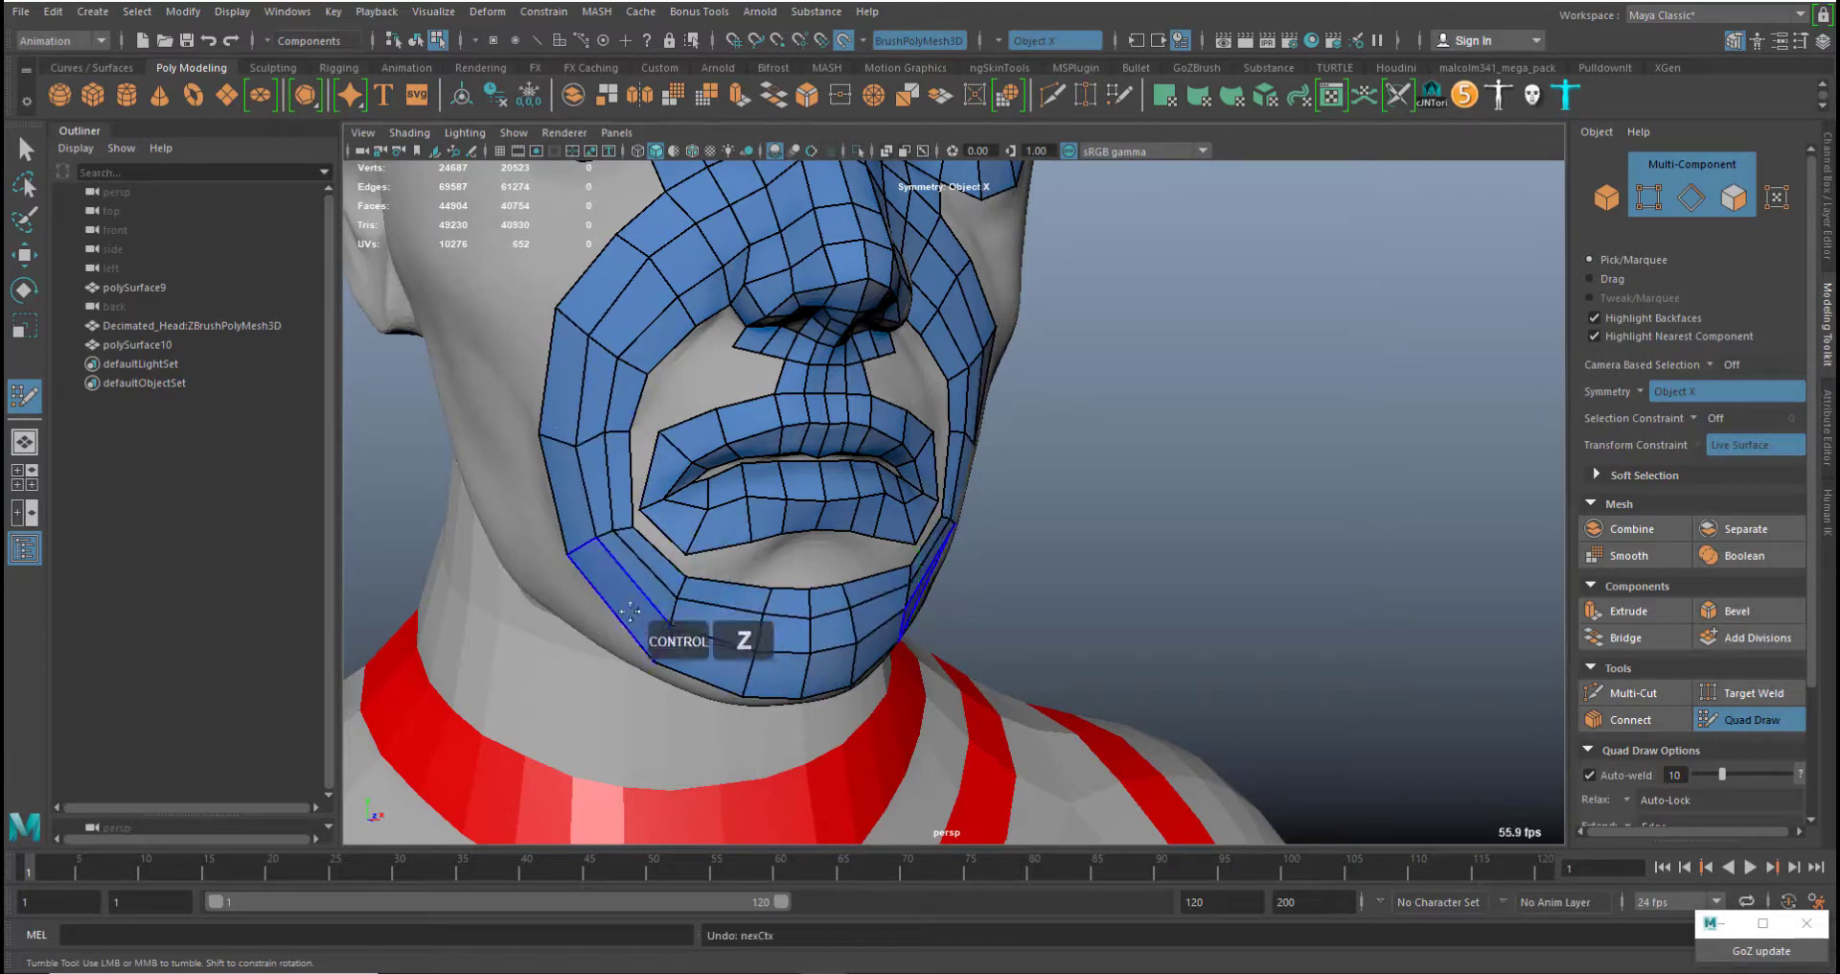
{"action": "middle_click_drag", "start_coordinate": [634, 617], "coordinate": [632, 621]}
{"action": "middle_click_drag", "start_coordinate": [770, 678], "coordinate": [770, 703]}
{"action": "middle_click_drag", "start_coordinate": [788, 615], "coordinate": [788, 635]}
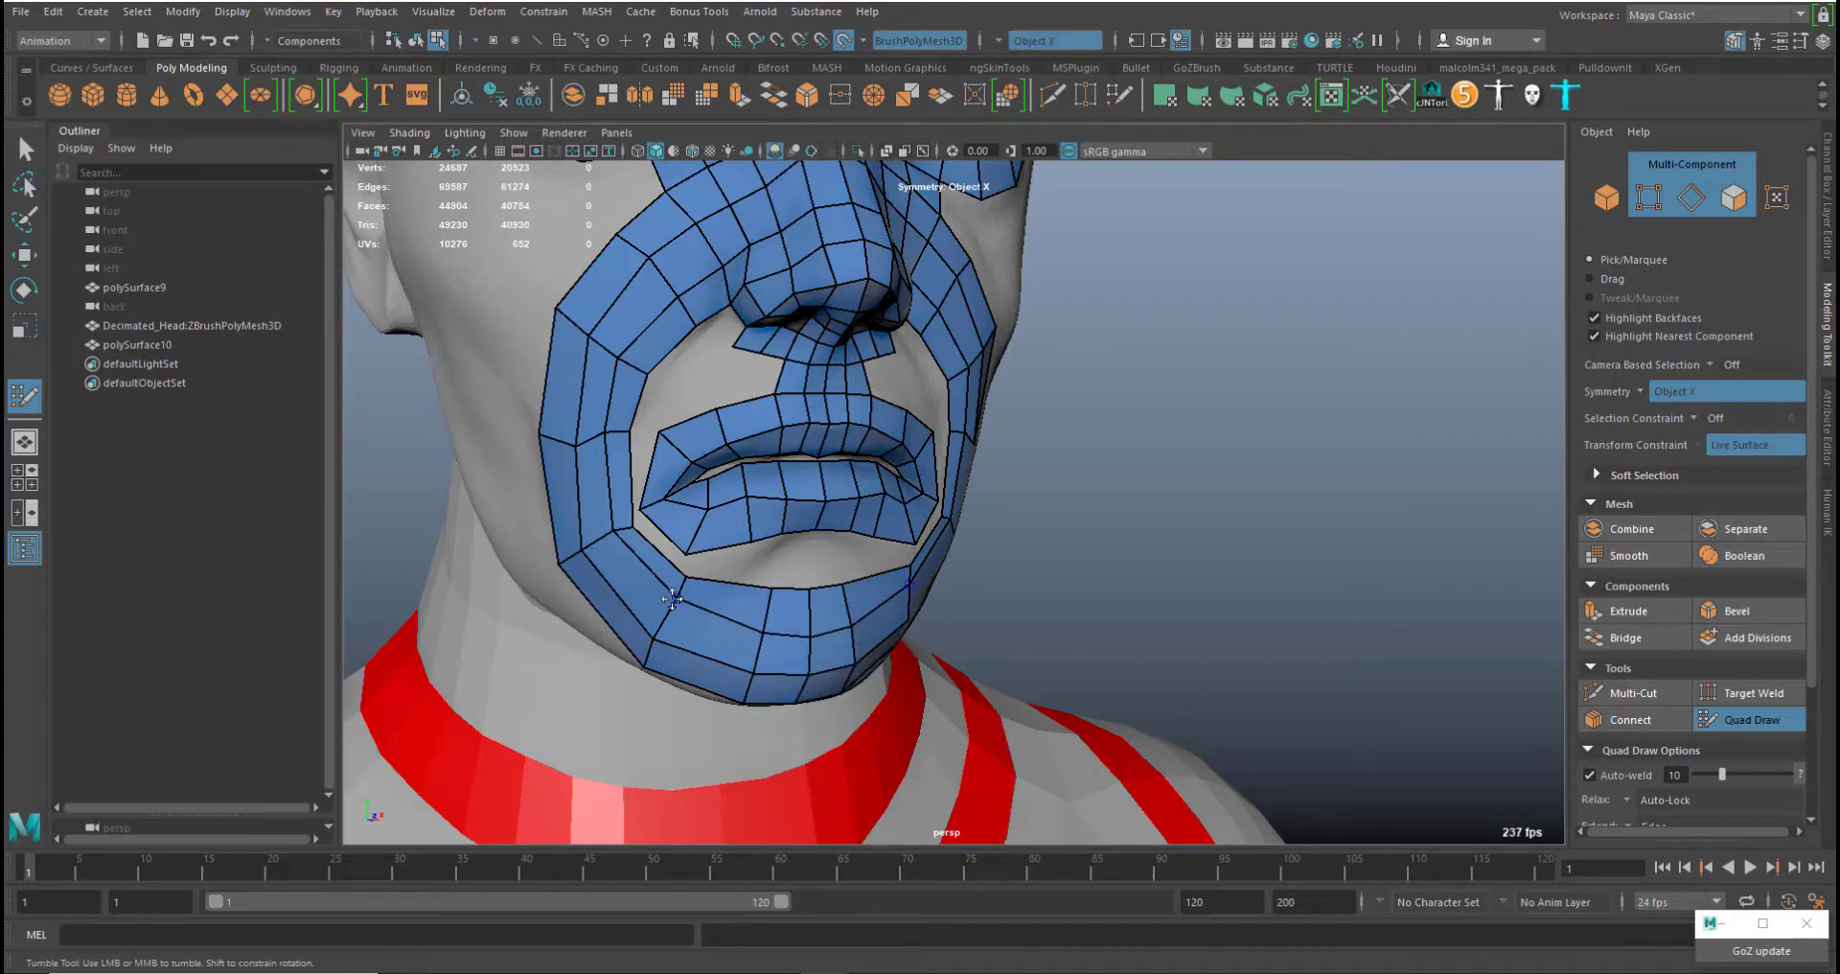
{"action": "middle_click_drag", "start_coordinate": [678, 598], "coordinate": [671, 614]}
{"action": "middle_click_drag", "start_coordinate": [610, 531], "coordinate": [605, 547]}
{"action": "middle_click_drag", "start_coordinate": [603, 431], "coordinate": [591, 447]}
{"action": "left_click_drag", "start_coordinate": [628, 431], "coordinate": [575, 436], "text": "shift"}
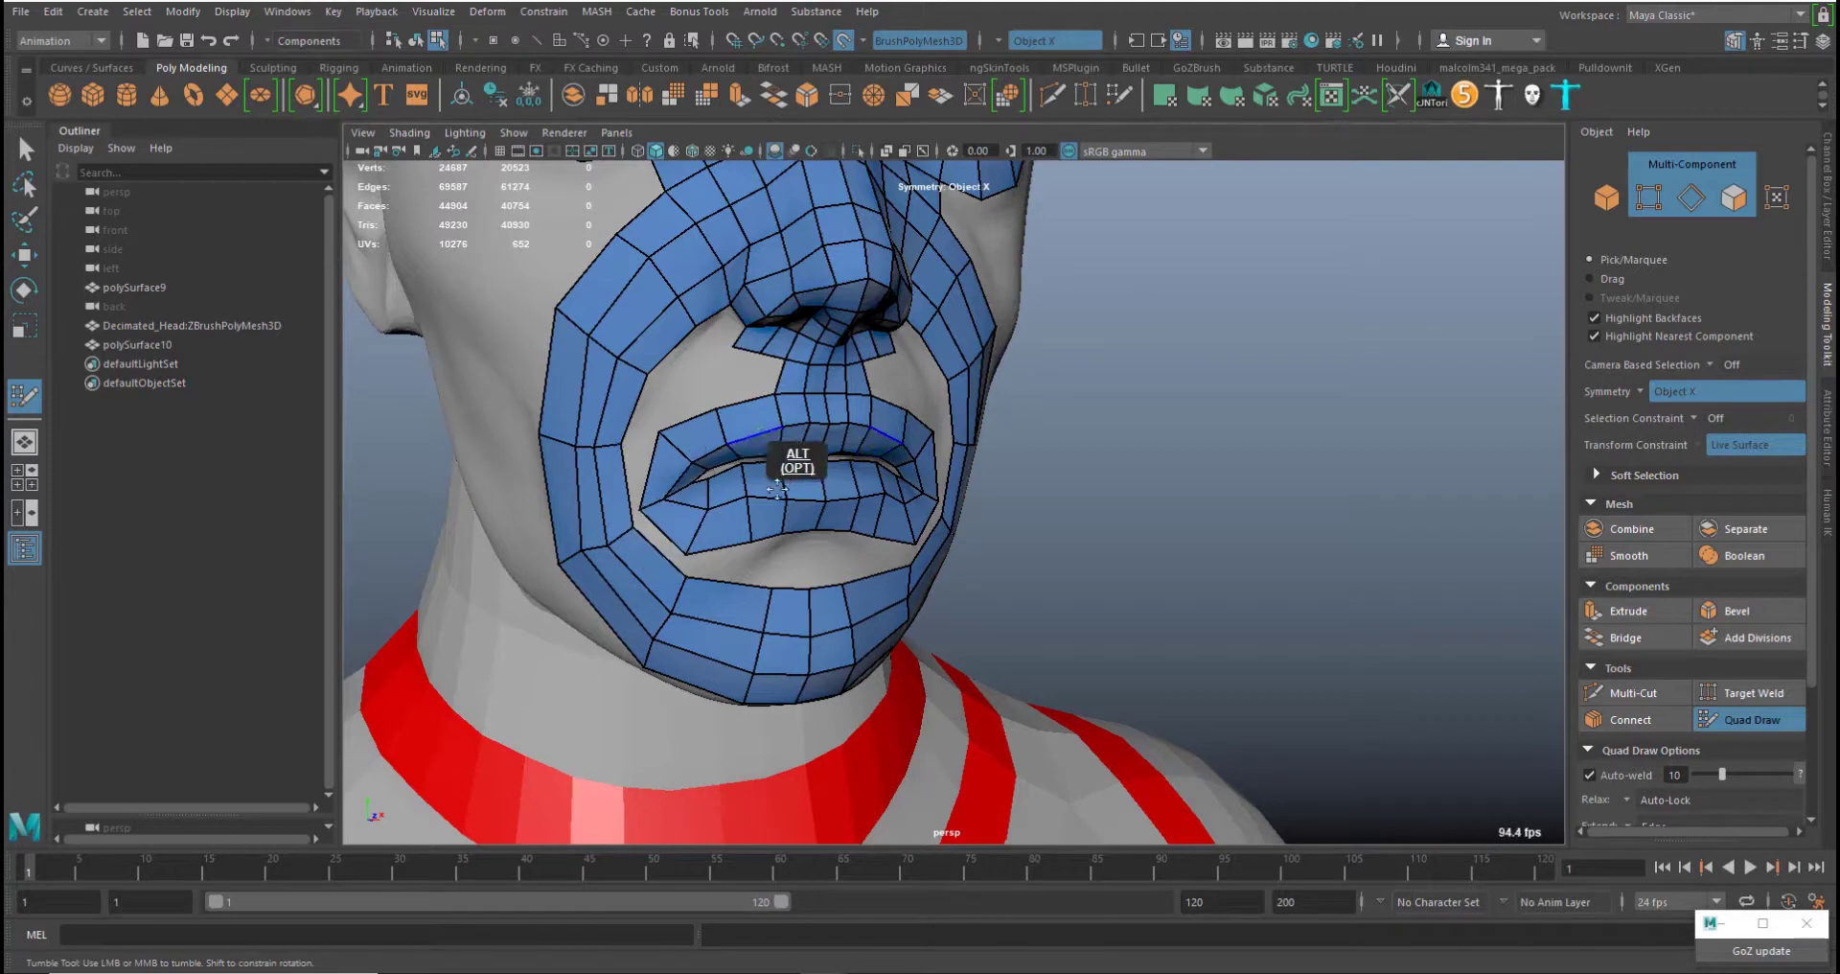
{"action": "left_click_drag", "start_coordinate": [759, 423], "coordinate": [785, 591], "text": "alt"}
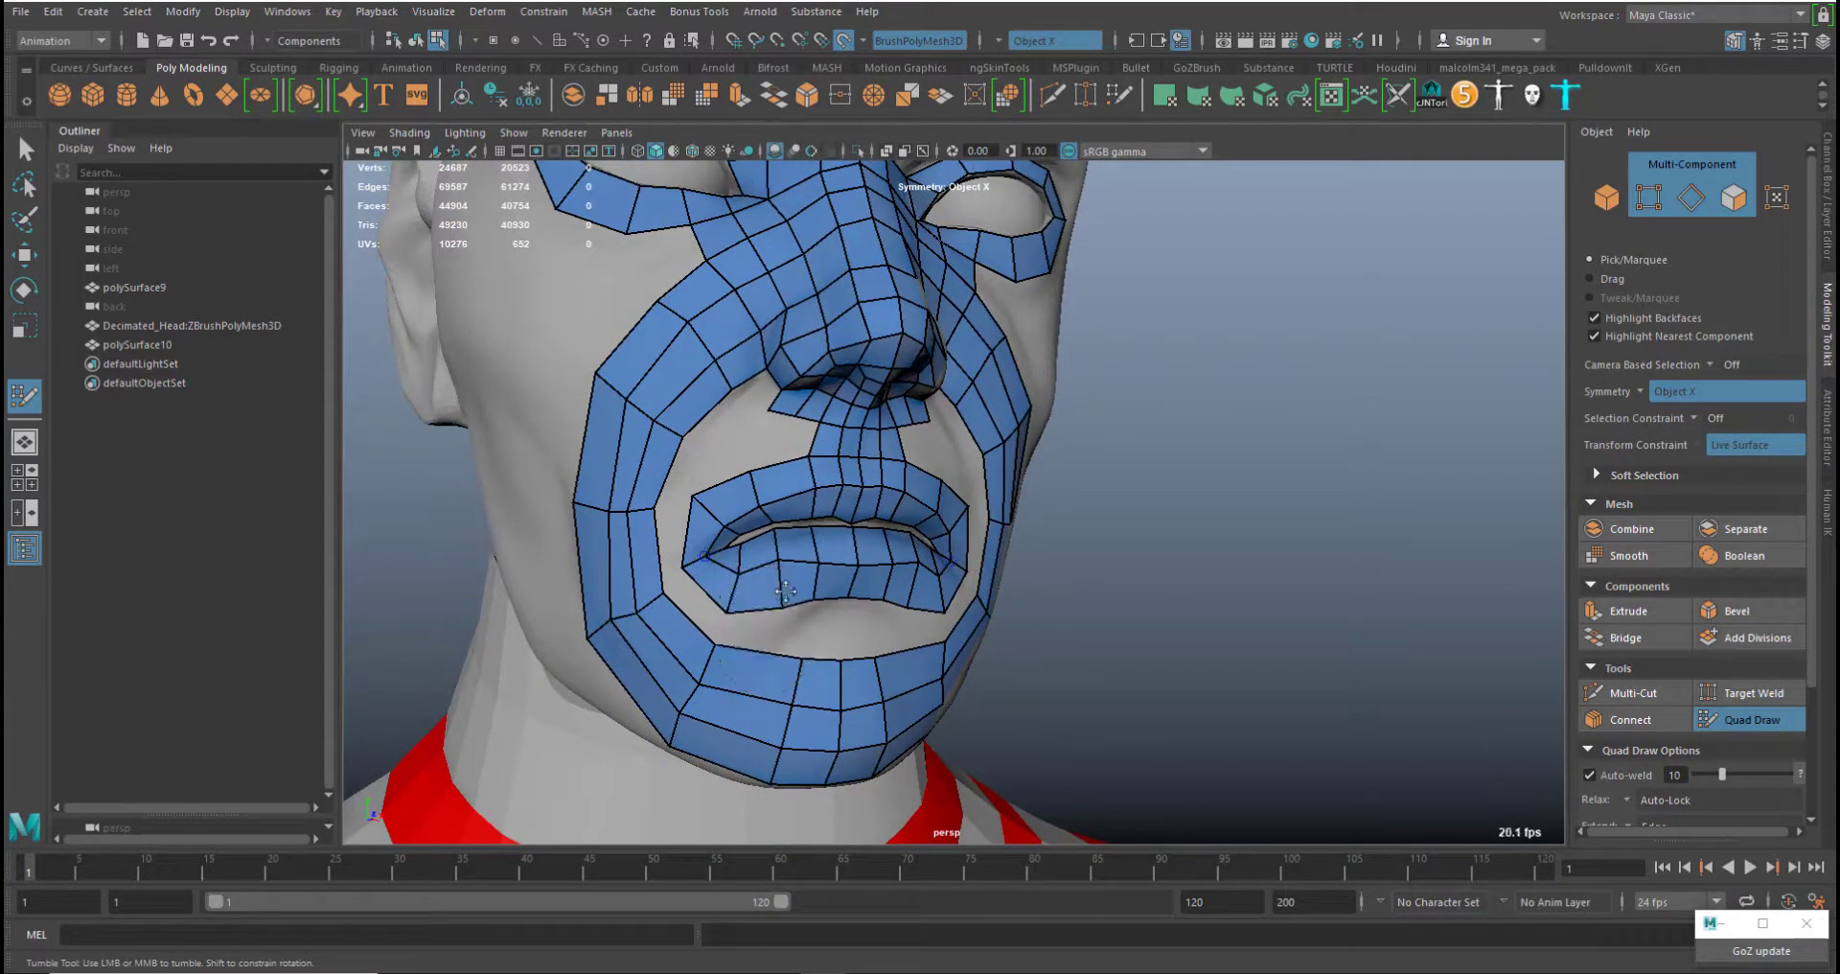
{"action": "middle_click_drag", "start_coordinate": [739, 573], "coordinate": [737, 536]}
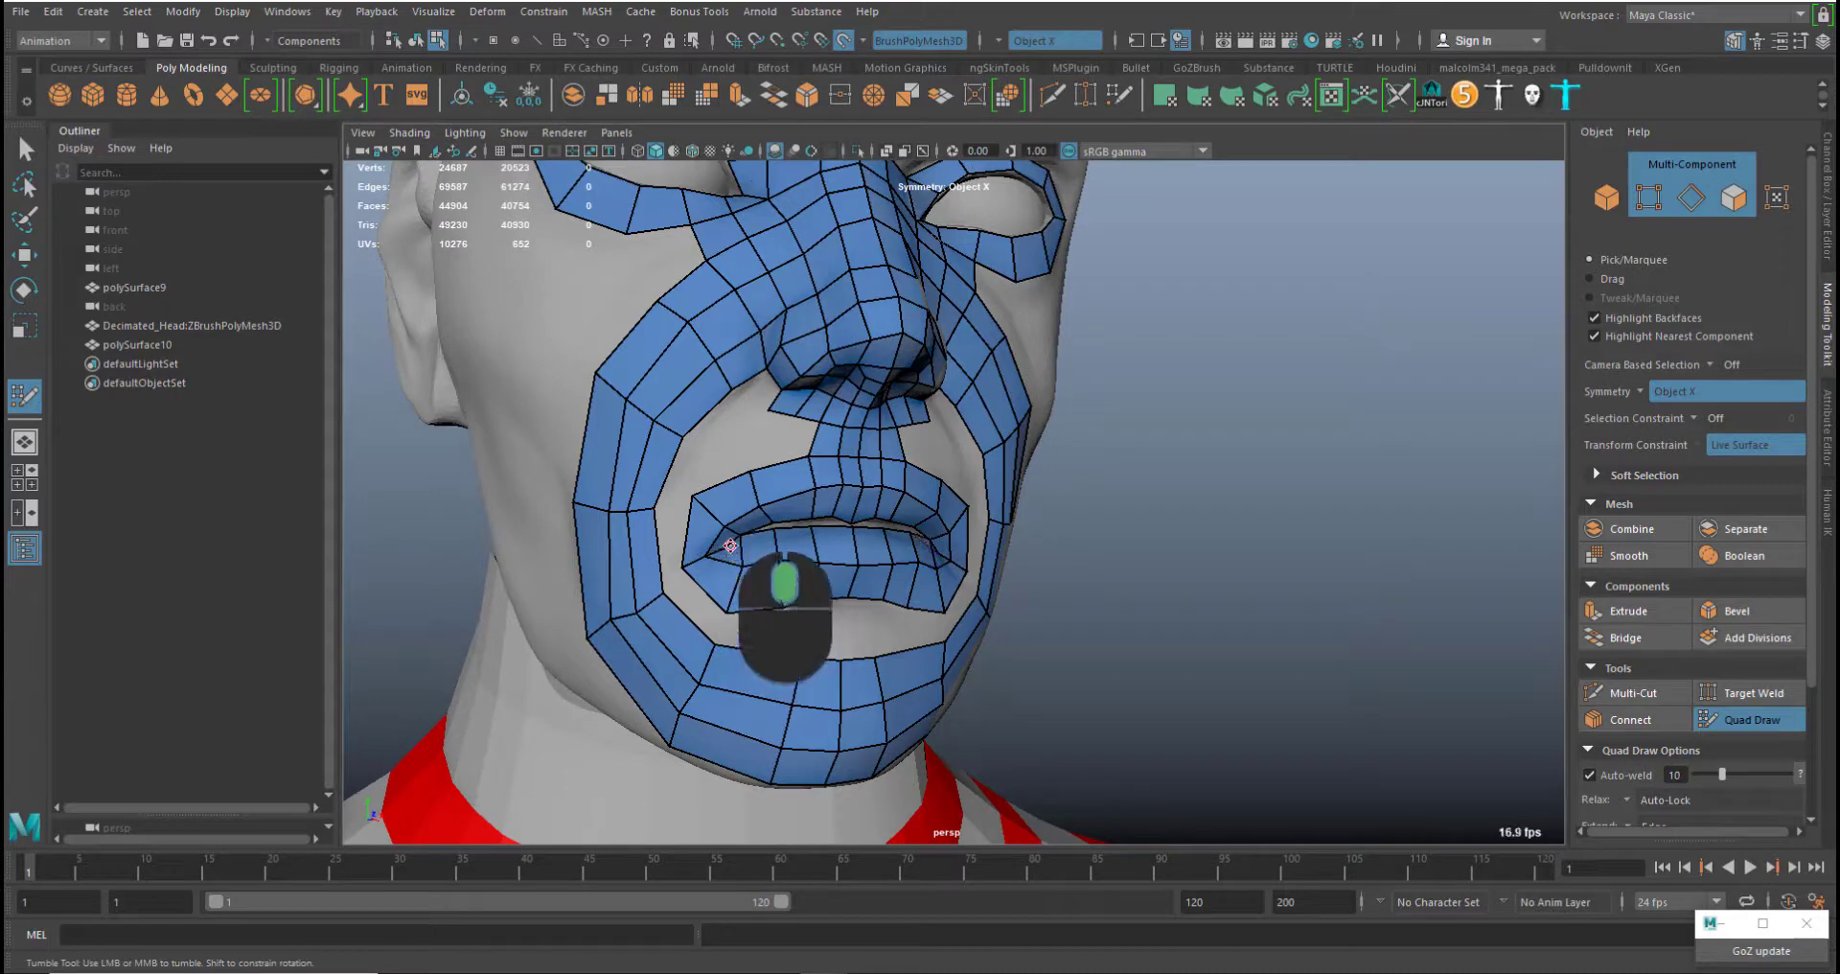
{"action": "key", "text": "ctrl+z"}
{"action": "right_click_drag", "start_coordinate": [731, 544], "coordinate": [815, 625], "text": "alt"}
{"action": "middle_click_drag", "start_coordinate": [460, 618], "coordinate": [852, 463], "text": "alt"}
{"action": "key", "text": "ctrl+z"}
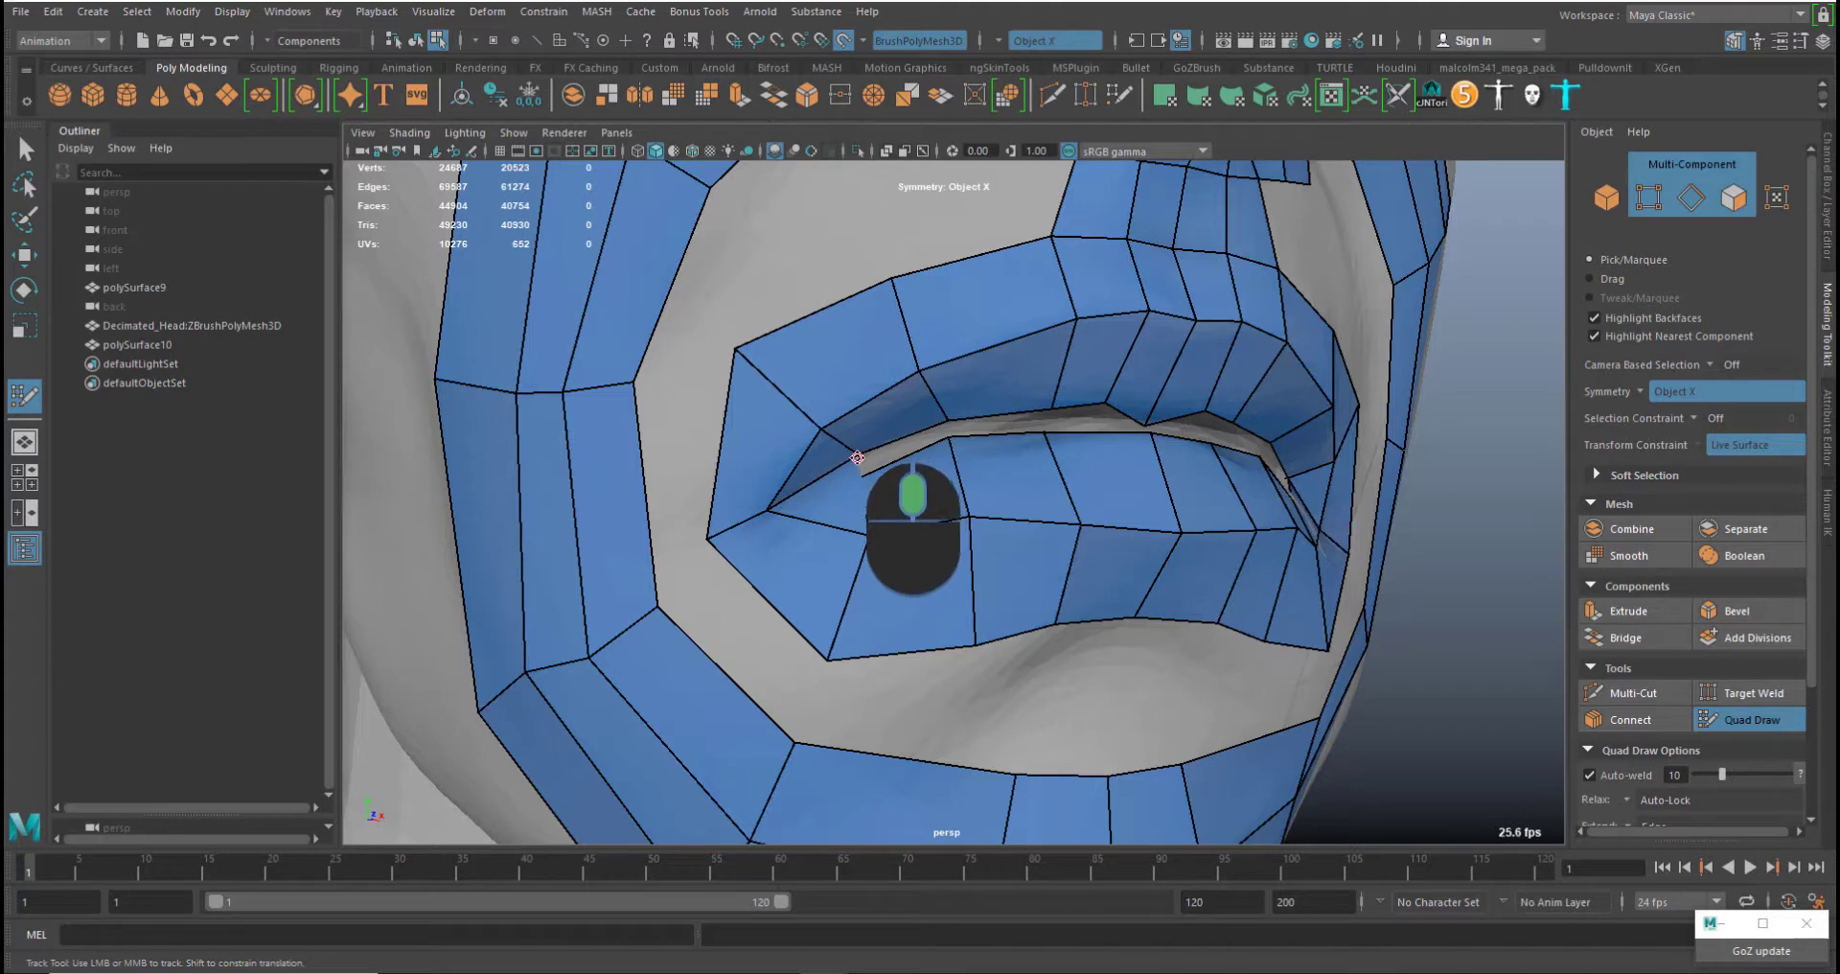
{"action": "key", "text": "ctrl+z"}
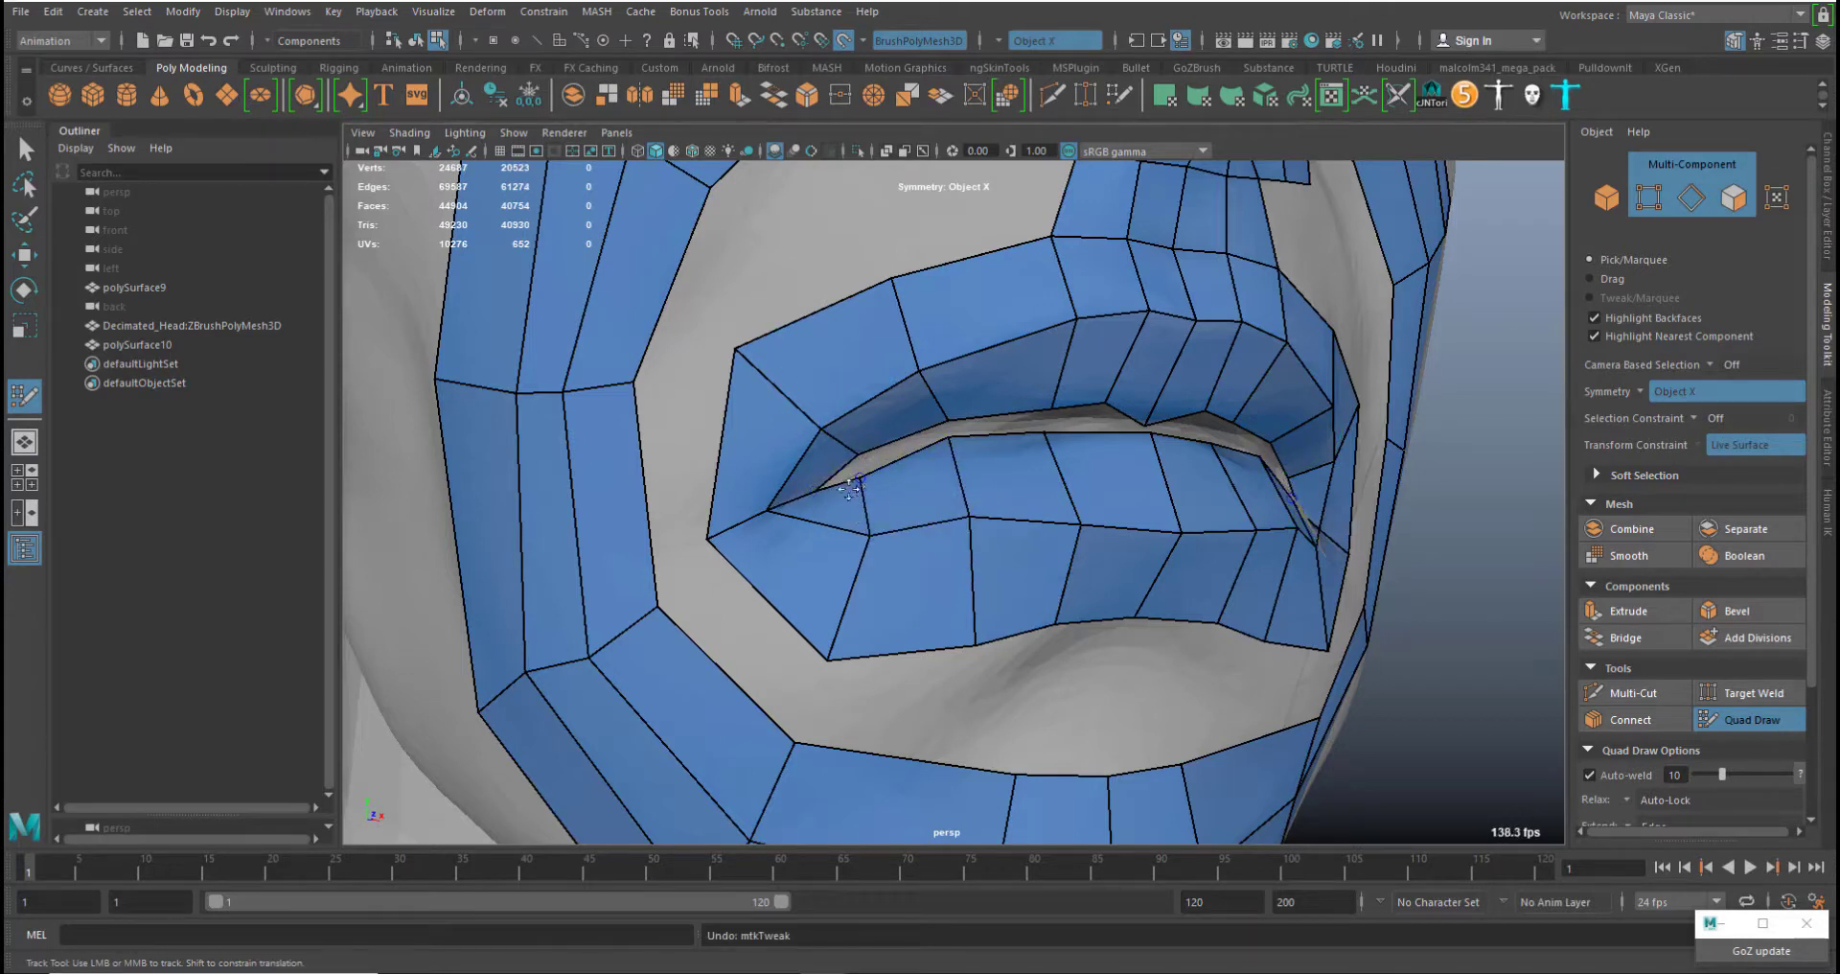
Reposition the lip vertices around the mouth corner and move the strip vertices beside it closer to the mouth
{"action": "middle_click_drag", "start_coordinate": [850, 487], "coordinate": [837, 416]}
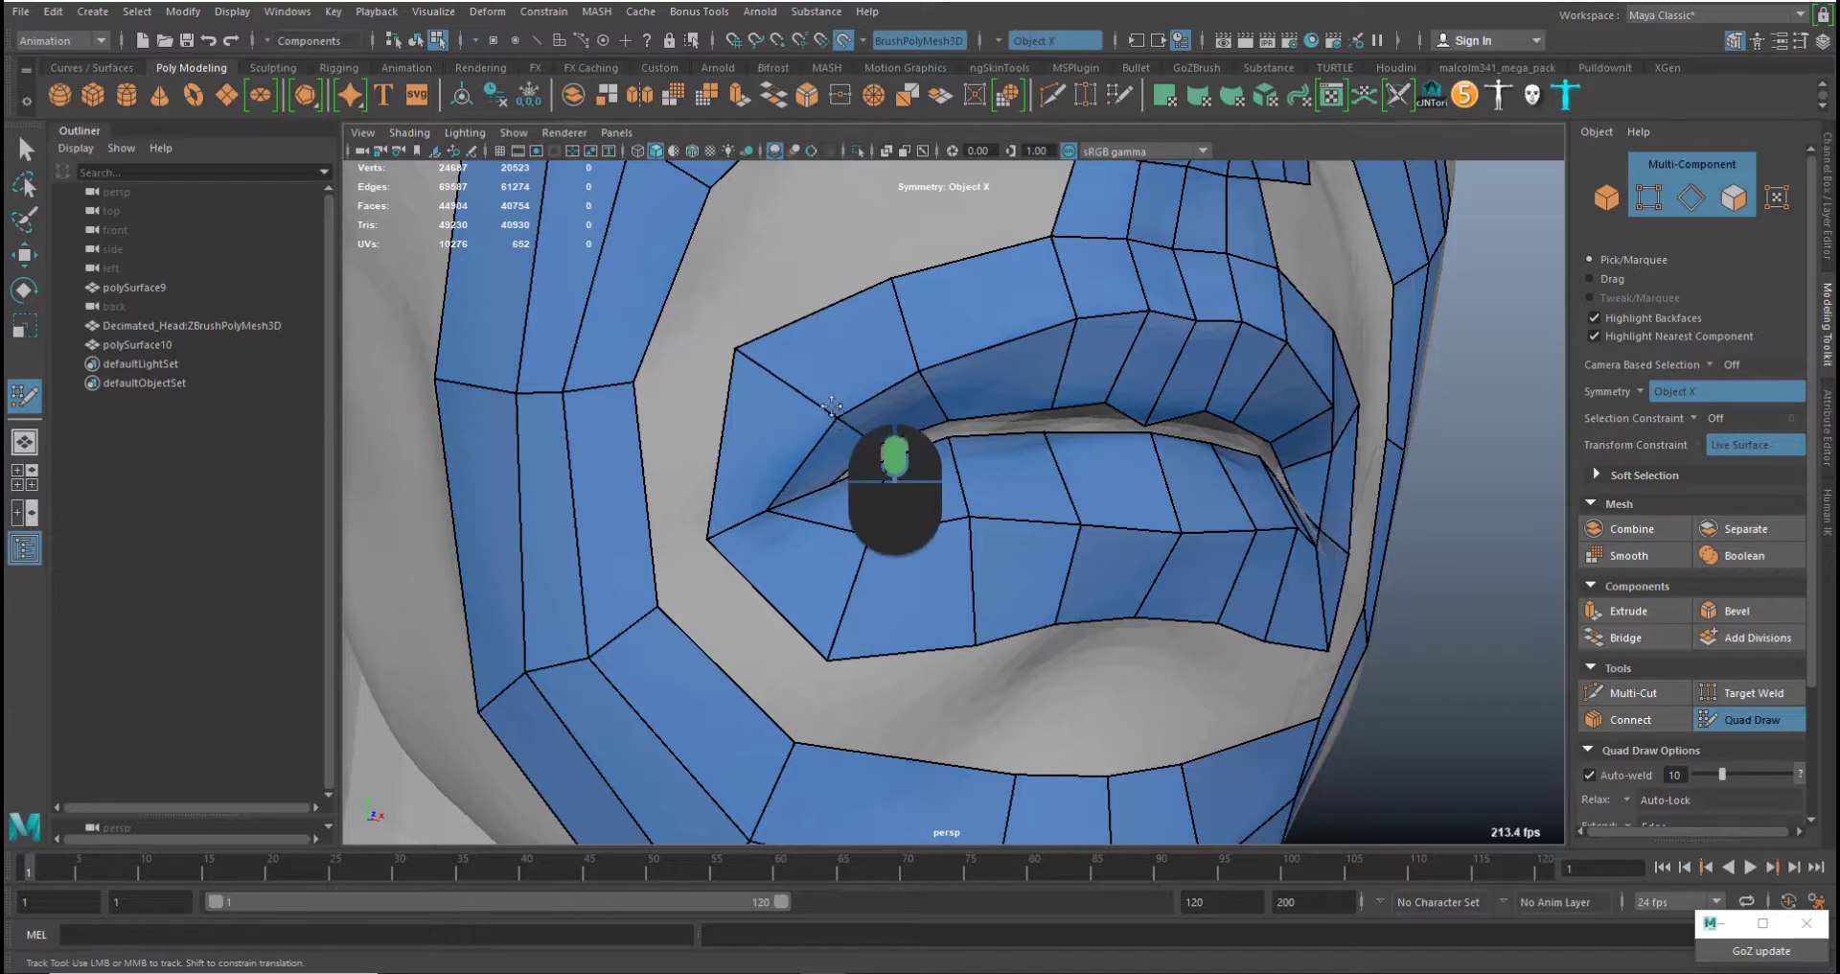
{"action": "middle_click_drag", "start_coordinate": [738, 348], "coordinate": [777, 360]}
{"action": "middle_click_drag", "start_coordinate": [768, 510], "coordinate": [745, 546]}
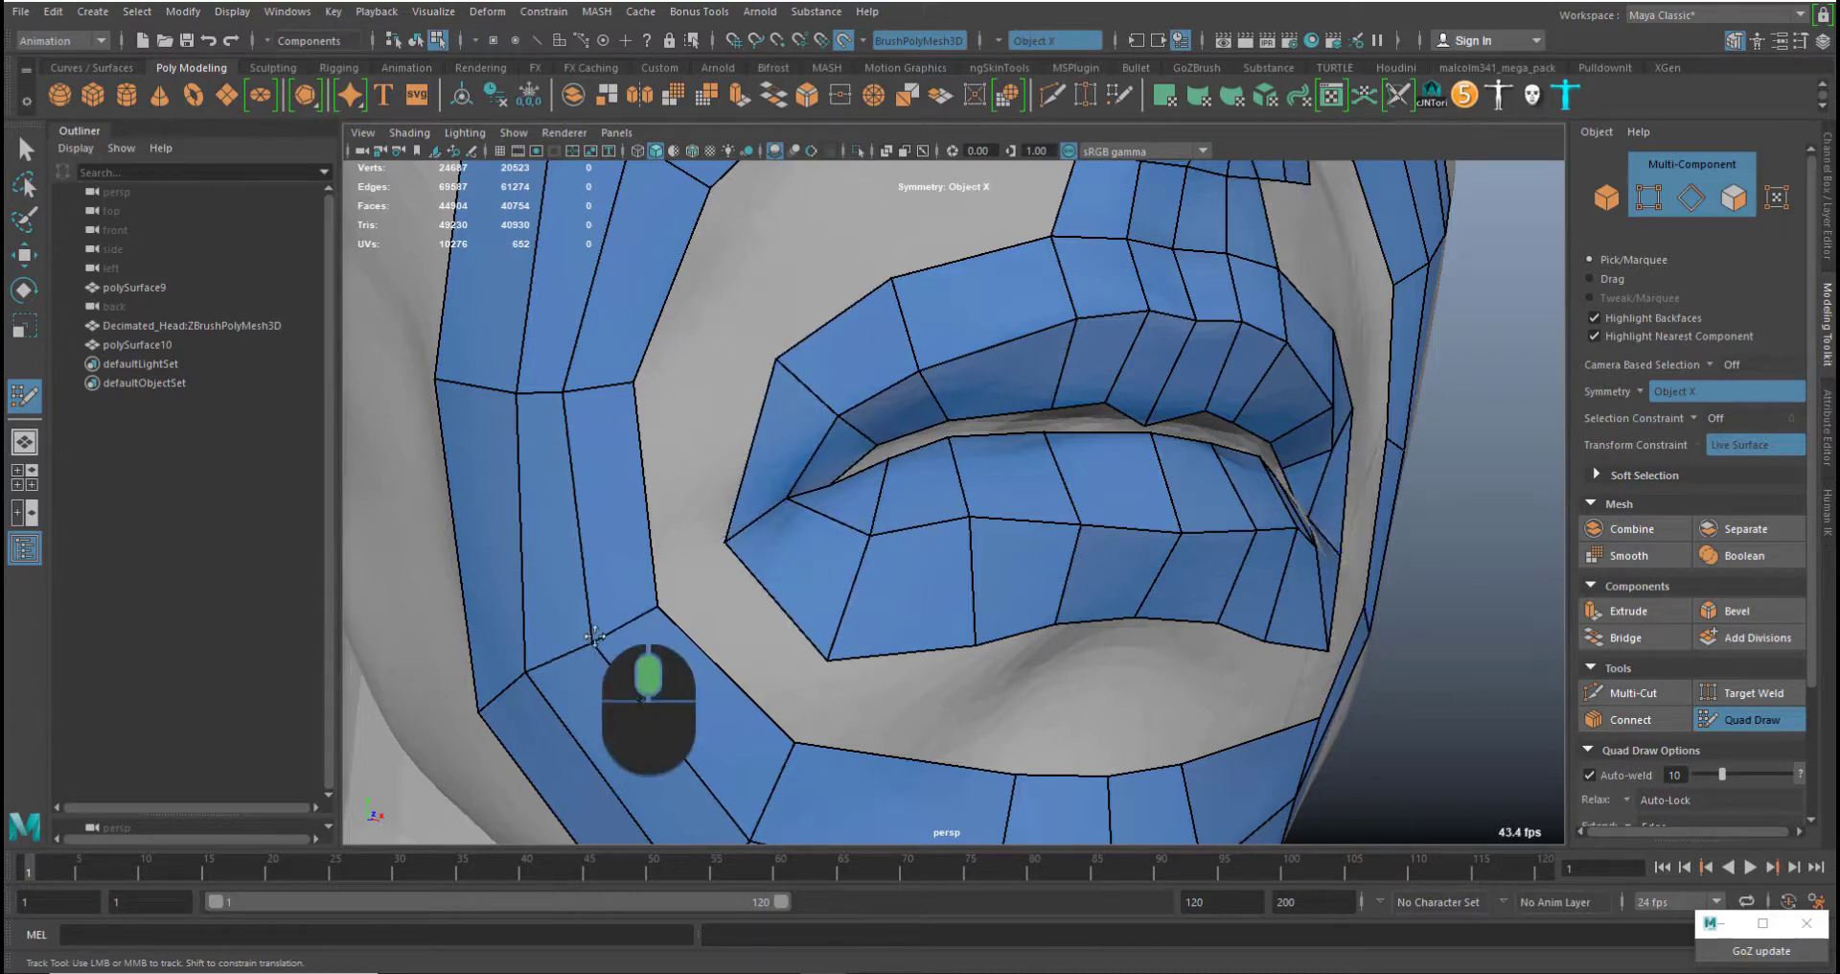
{"action": "middle_click_drag", "start_coordinate": [589, 385], "coordinate": [661, 422]}
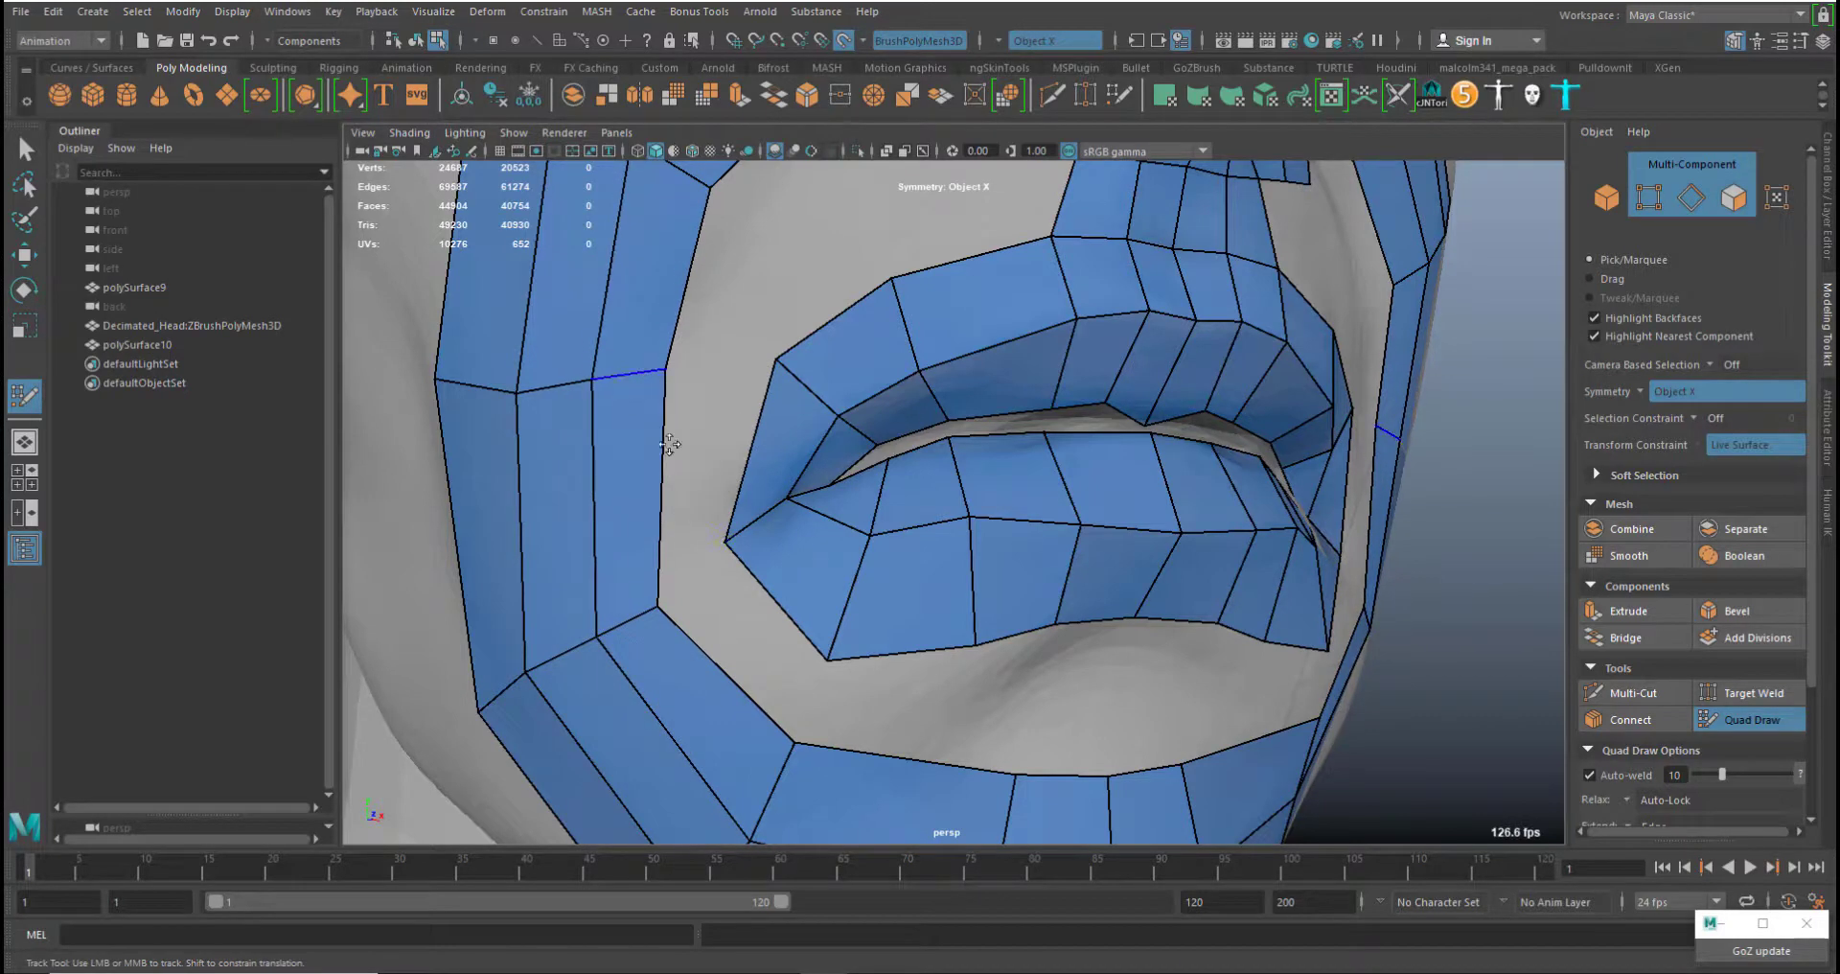
Fill the central quads between the lower lip and the chin, and insert an edge down the chin rows beside them
{"action": "right_click_drag", "start_coordinate": [825, 542], "coordinate": [787, 525], "text": "alt"}
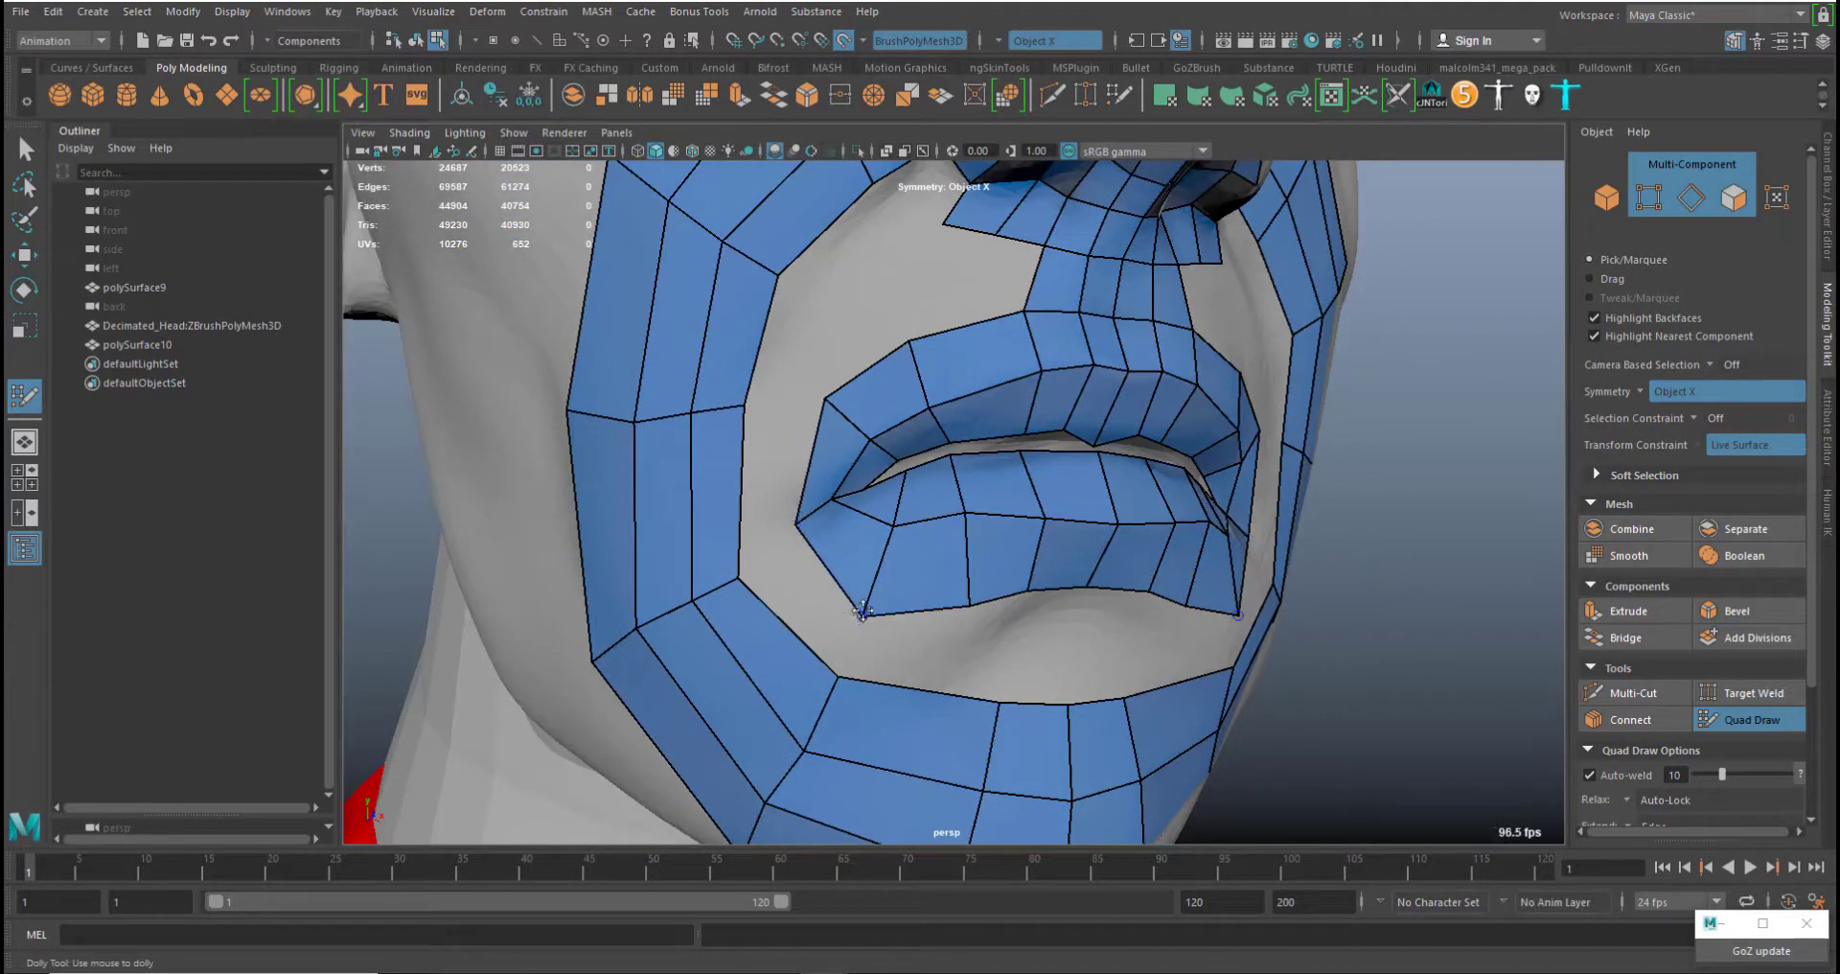
{"action": "mouse_move", "coordinate": [861, 611]}
{"action": "left_mouse_down", "text": "alt"}
{"action": "mouse_move", "coordinate": [920, 614]}
{"action": "mouse_move", "coordinate": [768, 588]}
{"action": "left_mouse_up", "text": "alt"}
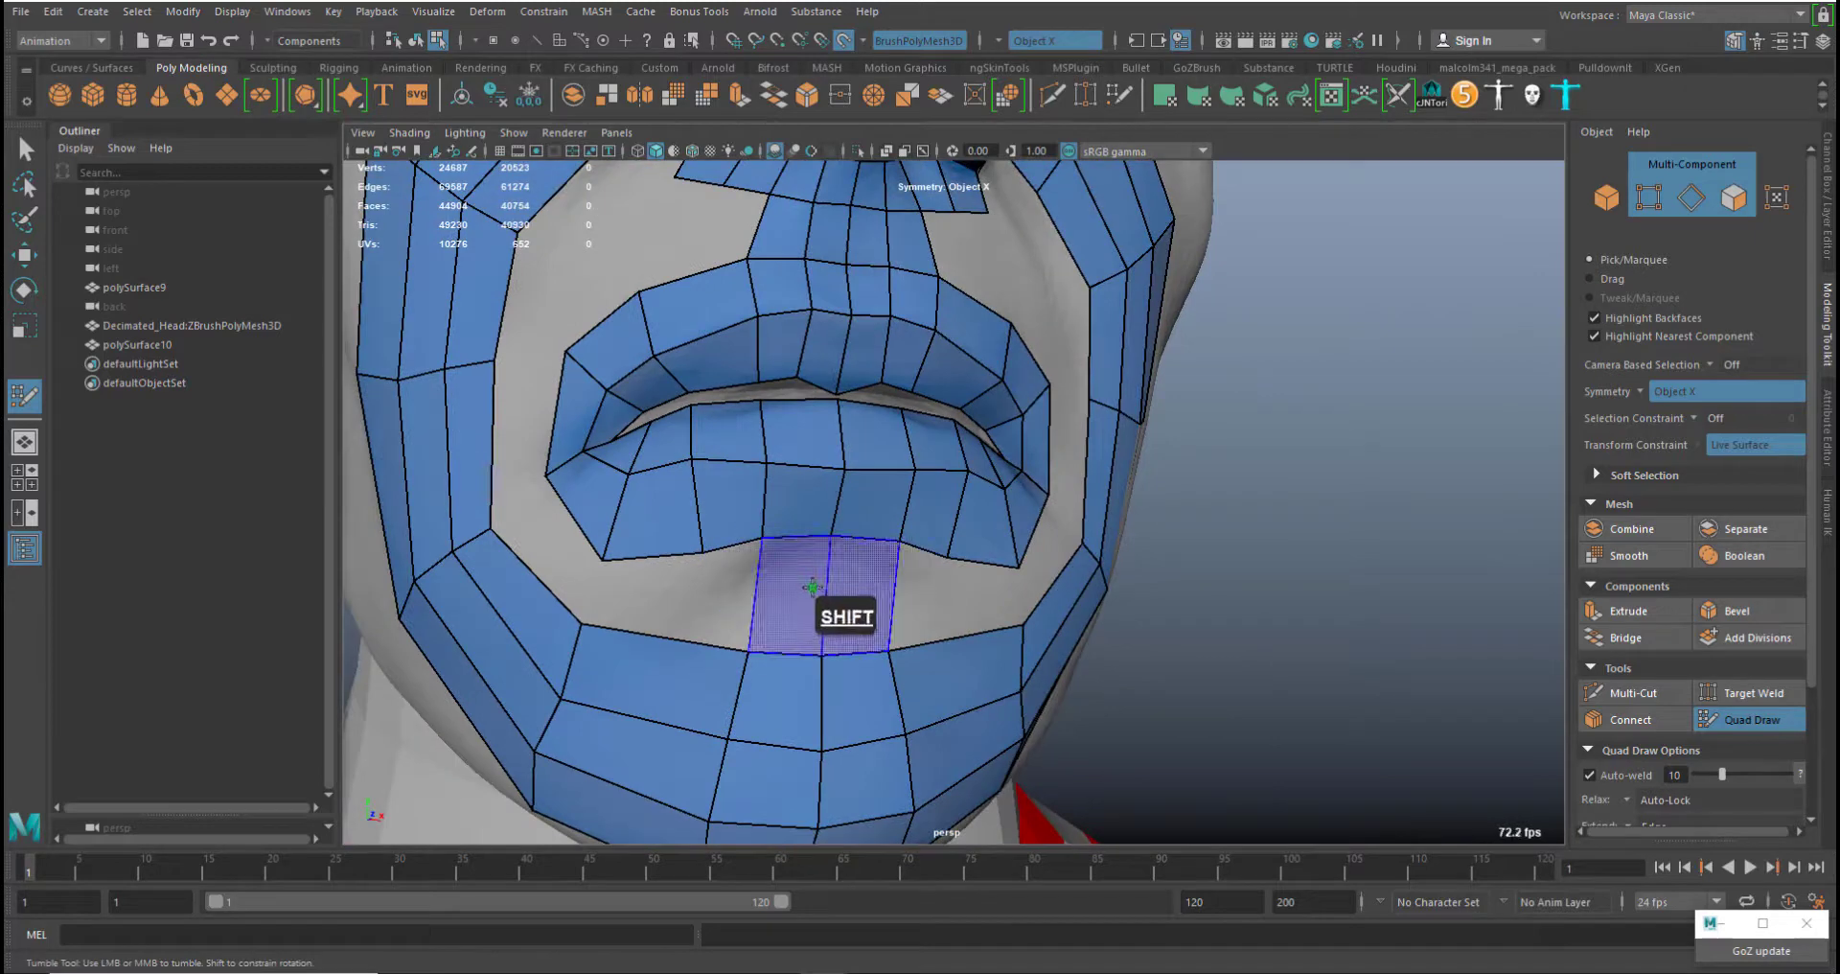
{"action": "left_click", "coordinate": [812, 587], "text": "shift"}
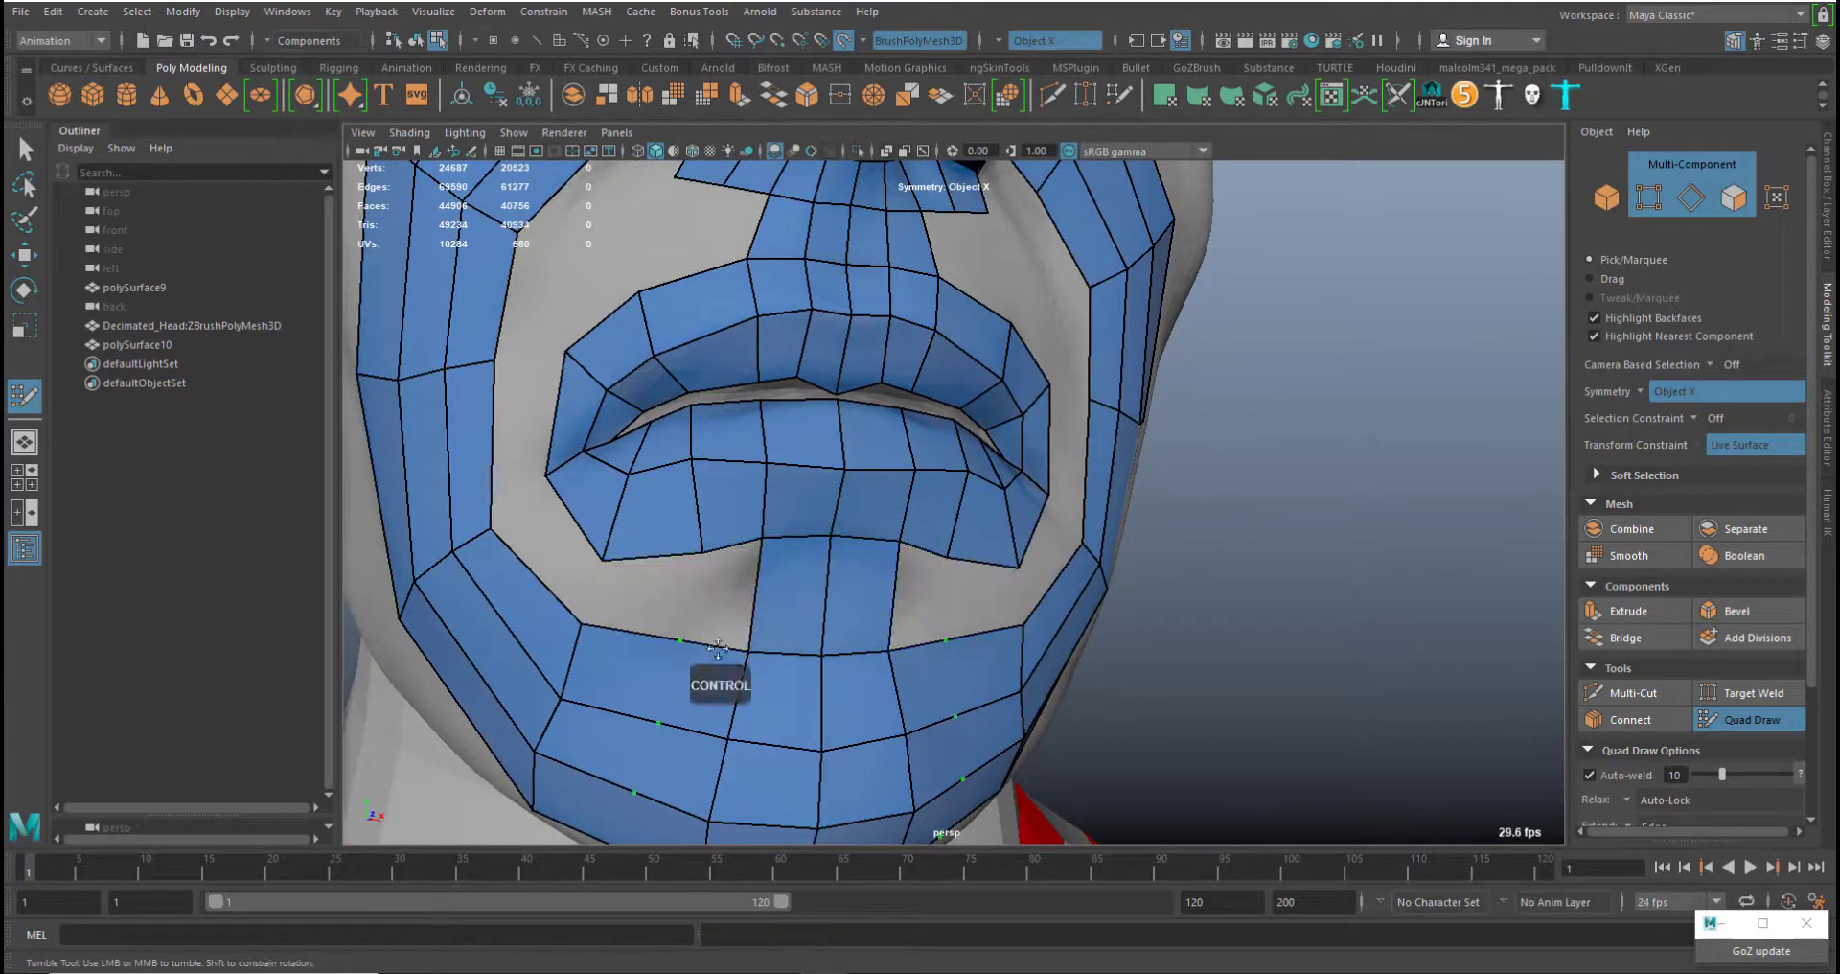
{"action": "left_click", "coordinate": [718, 649], "text": "ctrl"}
Relax the chin quads around the inserted edge to even out their spacing
{"action": "middle_click_drag", "start_coordinate": [720, 709], "coordinate": [826, 540], "text": "alt"}
{"action": "mouse_move", "coordinate": [810, 563]}
{"action": "left_mouse_down", "text": "shift"}
{"action": "mouse_move", "coordinate": [756, 566]}
{"action": "mouse_move", "coordinate": [867, 526]}
{"action": "mouse_move", "coordinate": [707, 589]}
{"action": "left_mouse_up", "text": "shift"}
{"action": "left_click_drag", "start_coordinate": [725, 661], "coordinate": [712, 659], "text": "shift"}
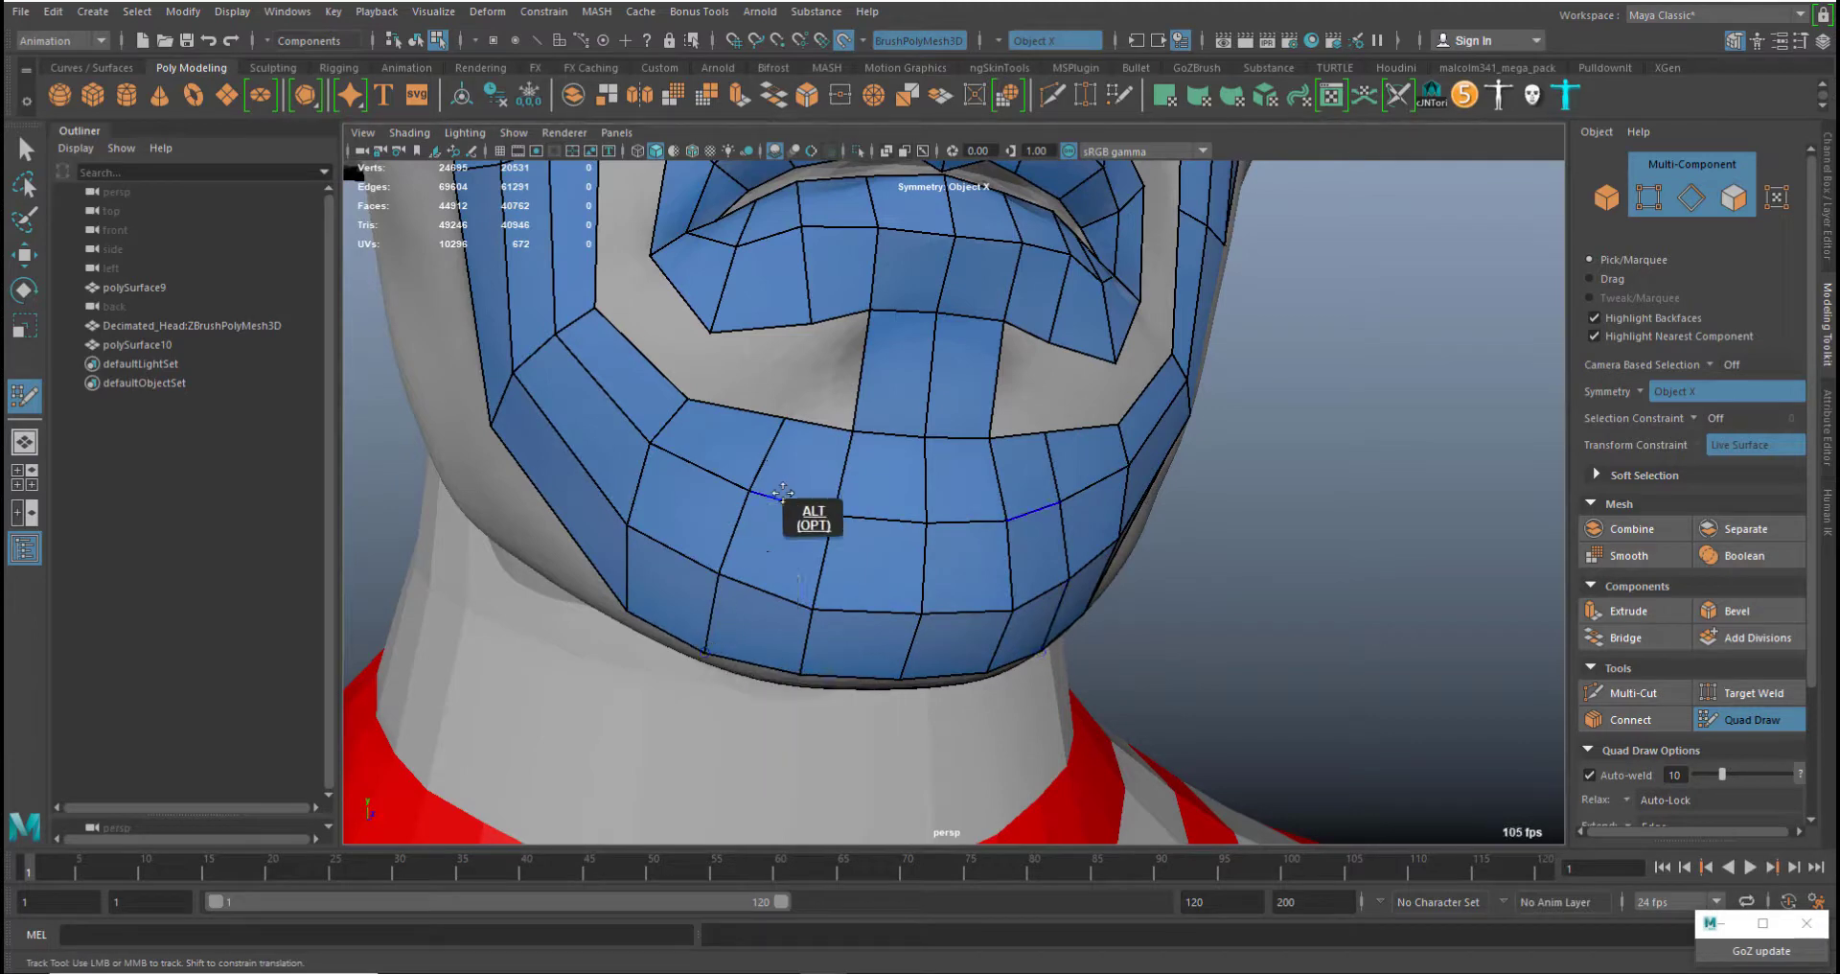
Fill the remaining quads between the lower lip and the chin strip, continuing around the mouth corner to its upper side
{"action": "middle_click_drag", "start_coordinate": [776, 489], "coordinate": [786, 633], "text": "alt"}
{"action": "left_click", "coordinate": [758, 520], "text": "shift"}
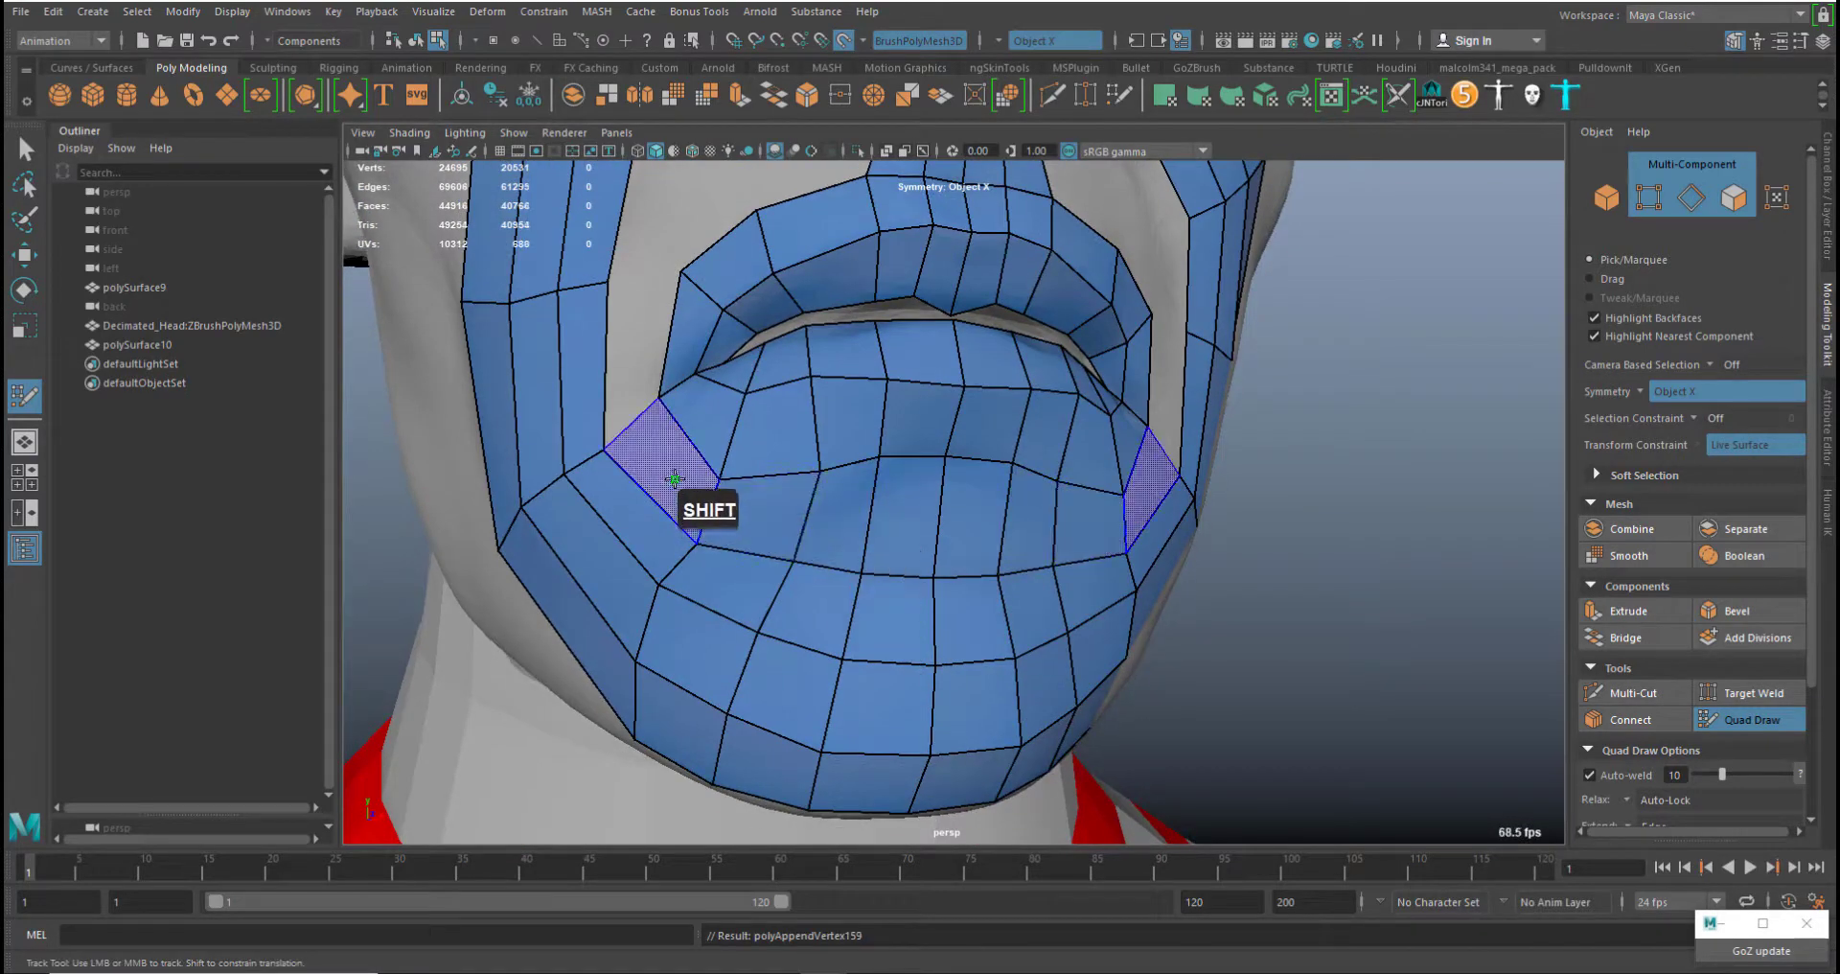
{"action": "left_click", "coordinate": [671, 480], "text": "shift"}
{"action": "middle_click_drag", "start_coordinate": [739, 429], "coordinate": [763, 530], "text": "alt"}
{"action": "left_click", "coordinate": [735, 644], "text": "shift"}
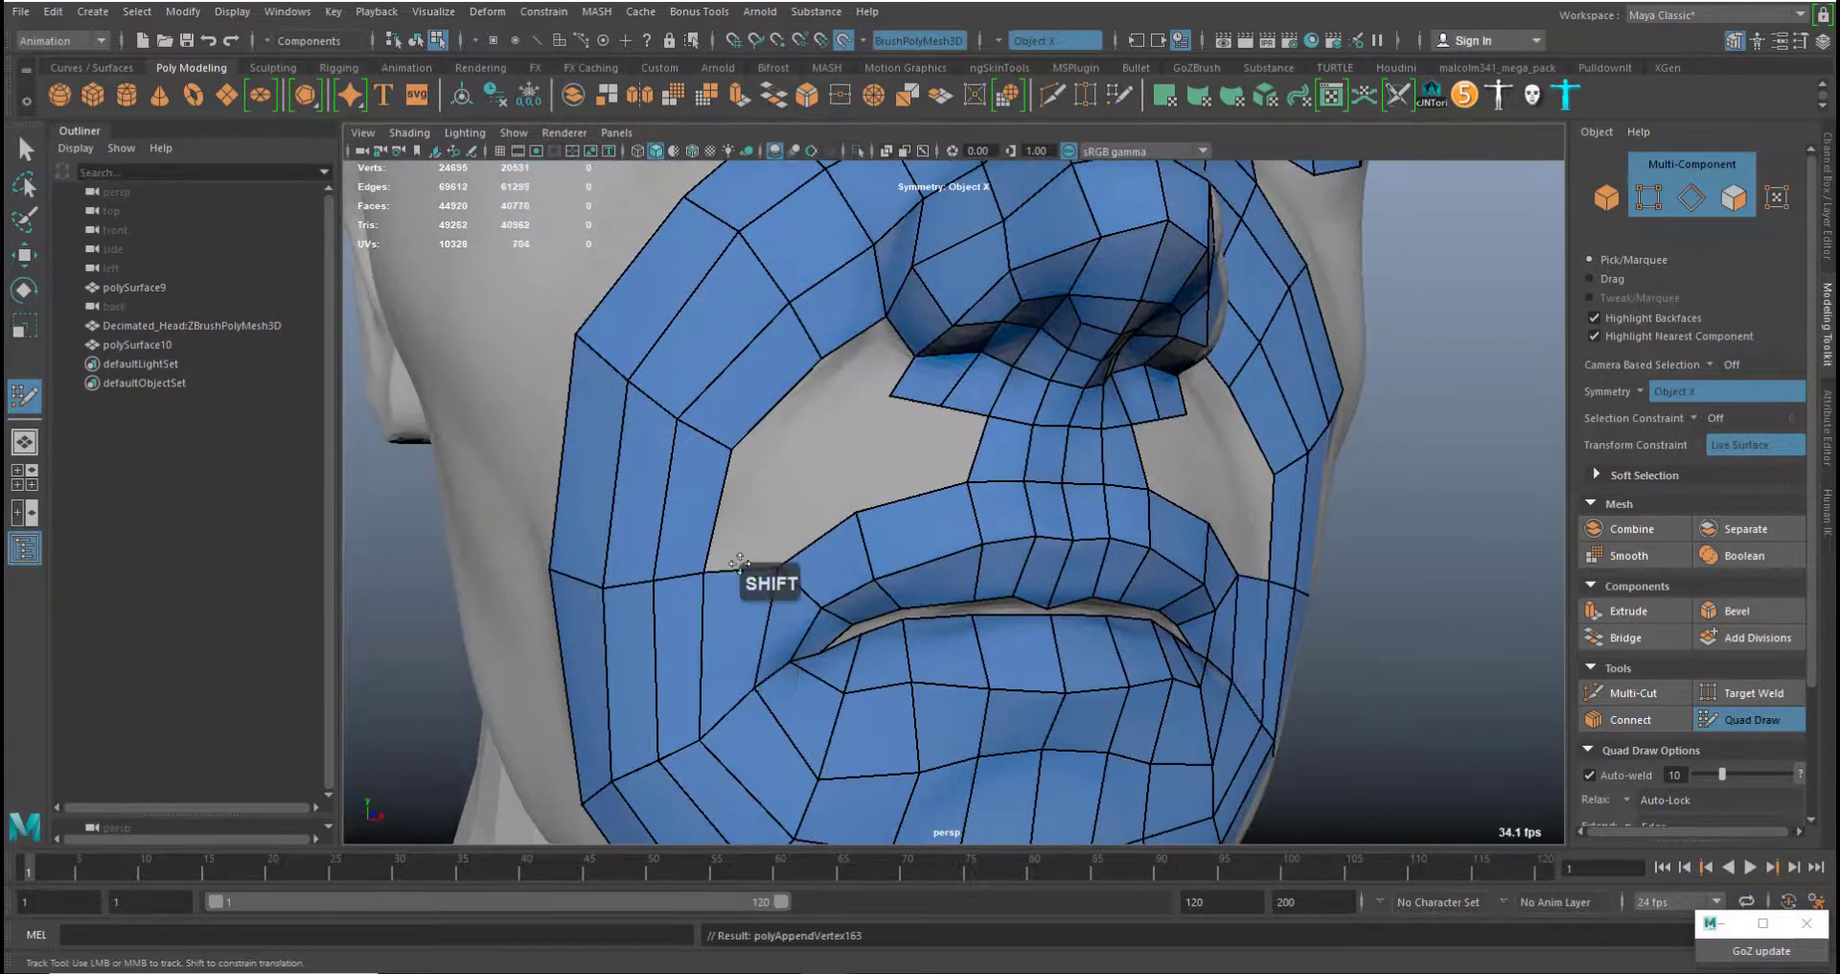
Insert an edge in the upper lip and fill the quads up to the nose base and beside the nostril
{"action": "left_click_drag", "start_coordinate": [916, 580], "coordinate": [965, 466], "text": "alt"}
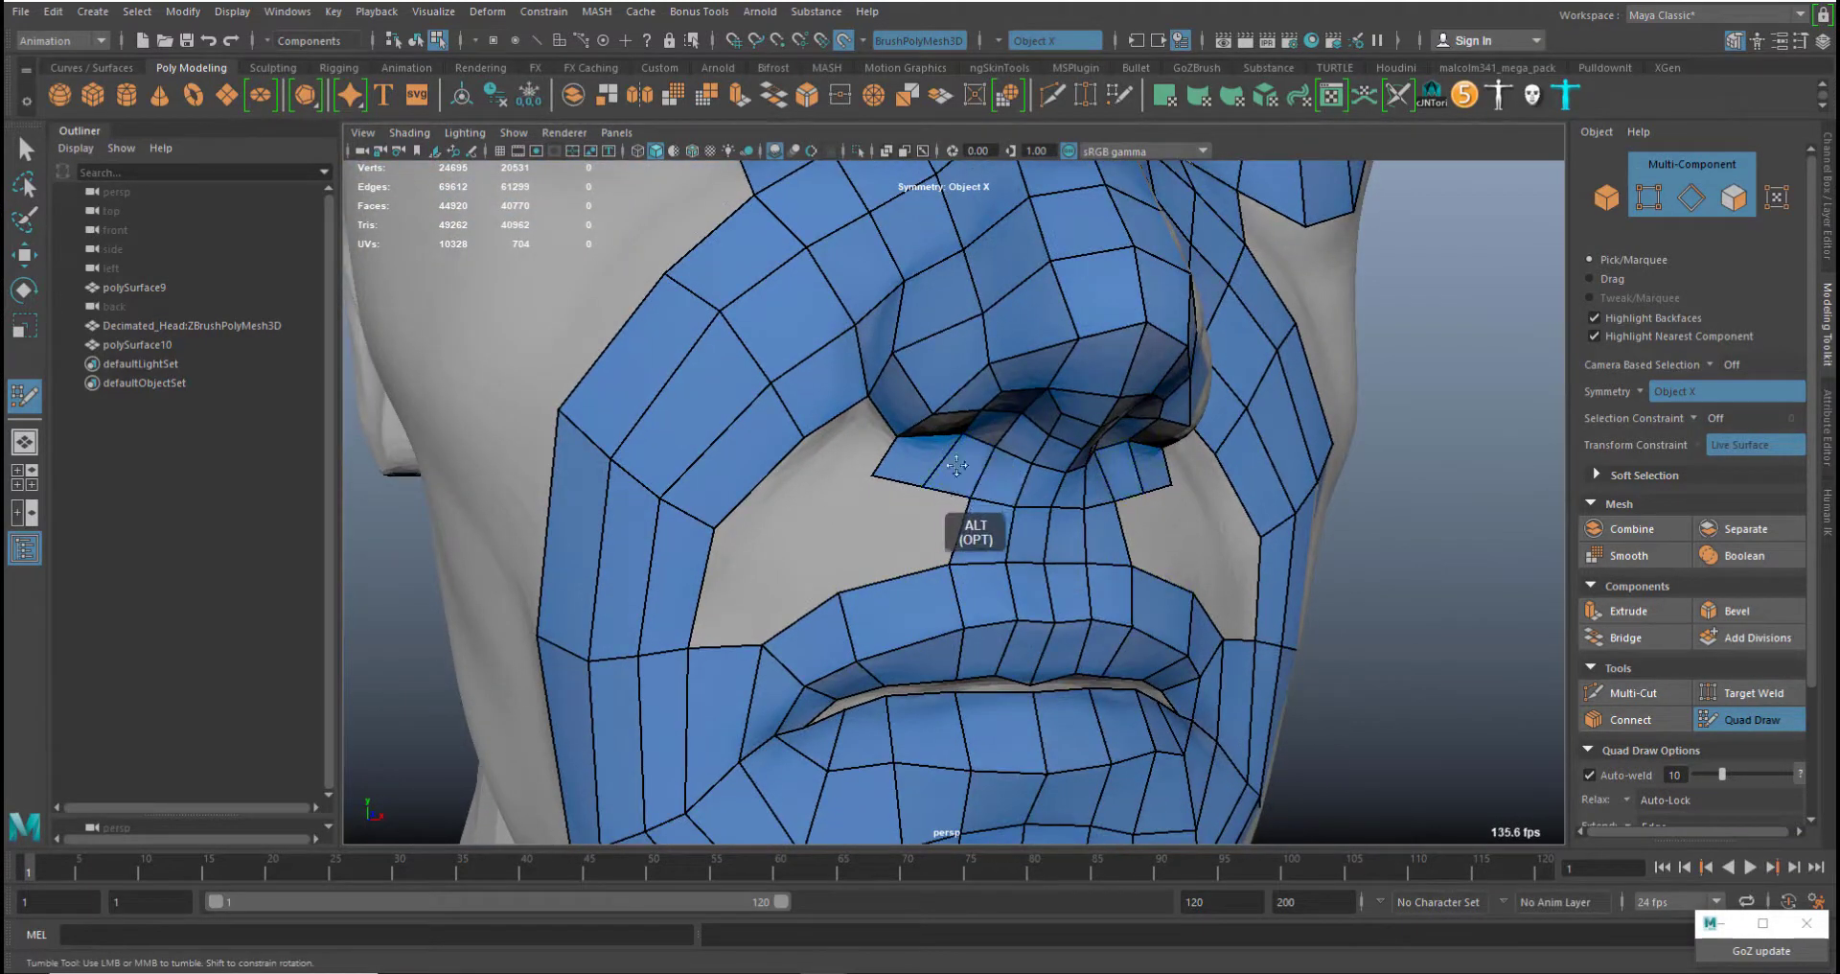
{"action": "left_click", "coordinate": [920, 587], "text": "ctrl"}
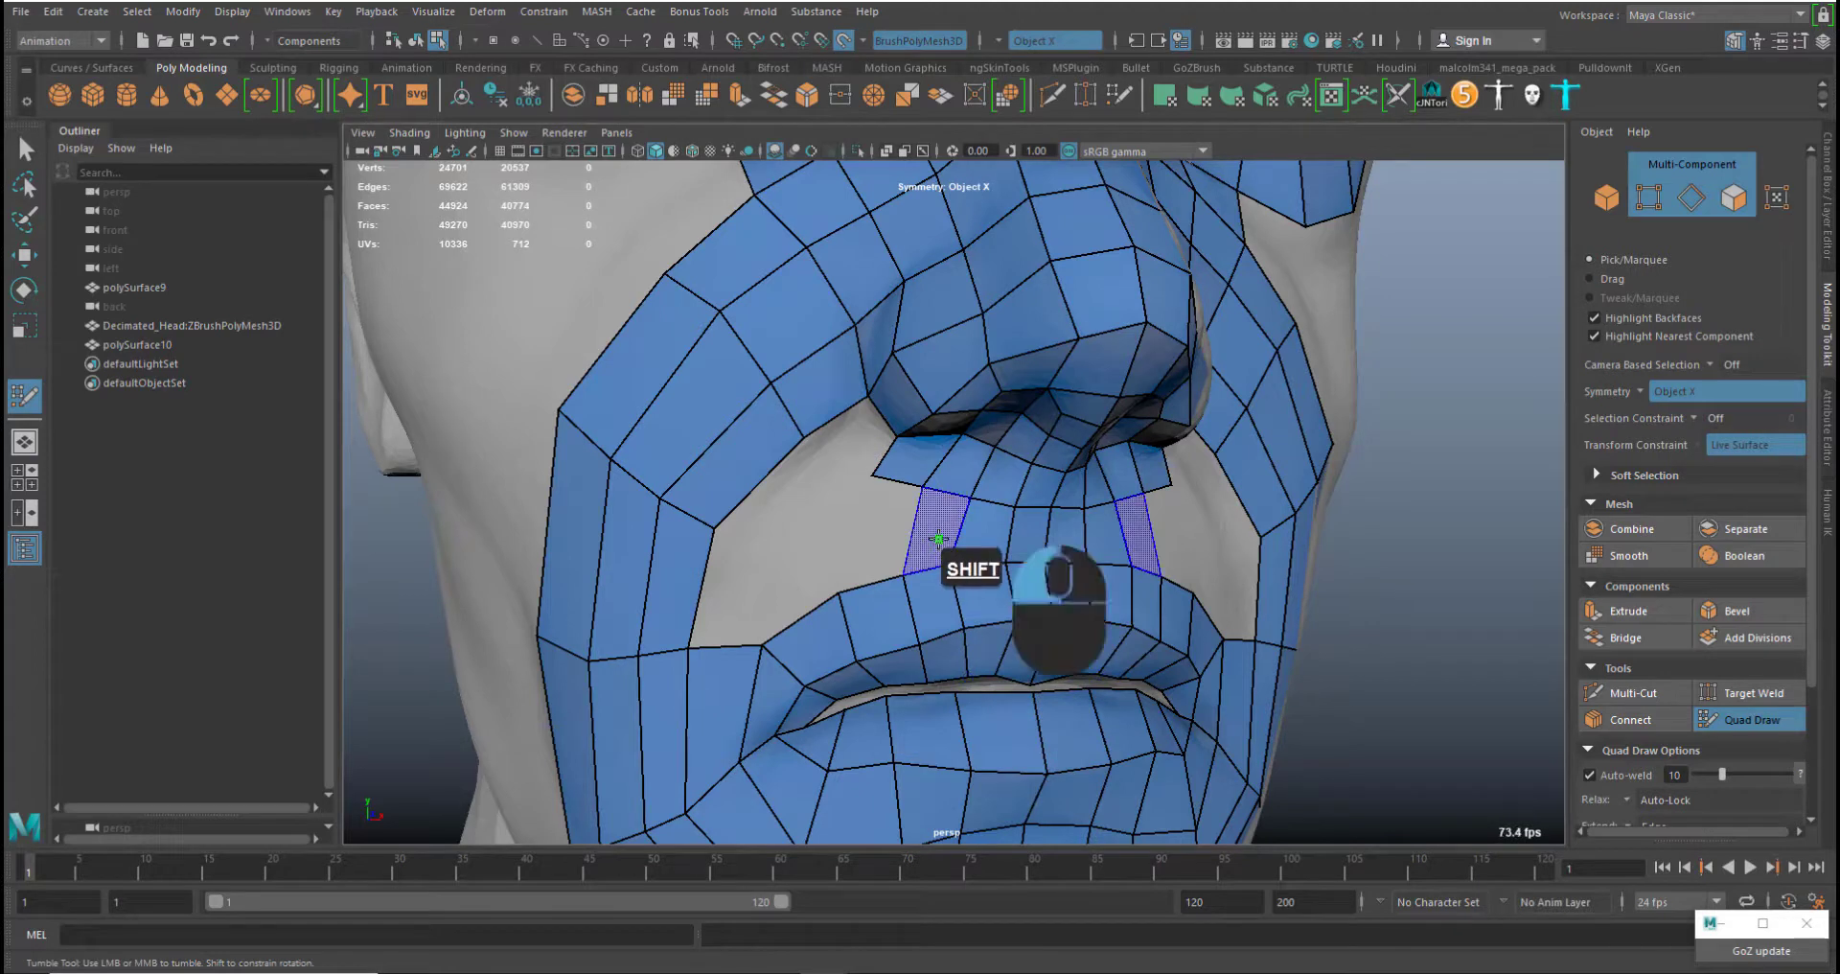
{"action": "left_click", "coordinate": [944, 544], "text": "shift"}
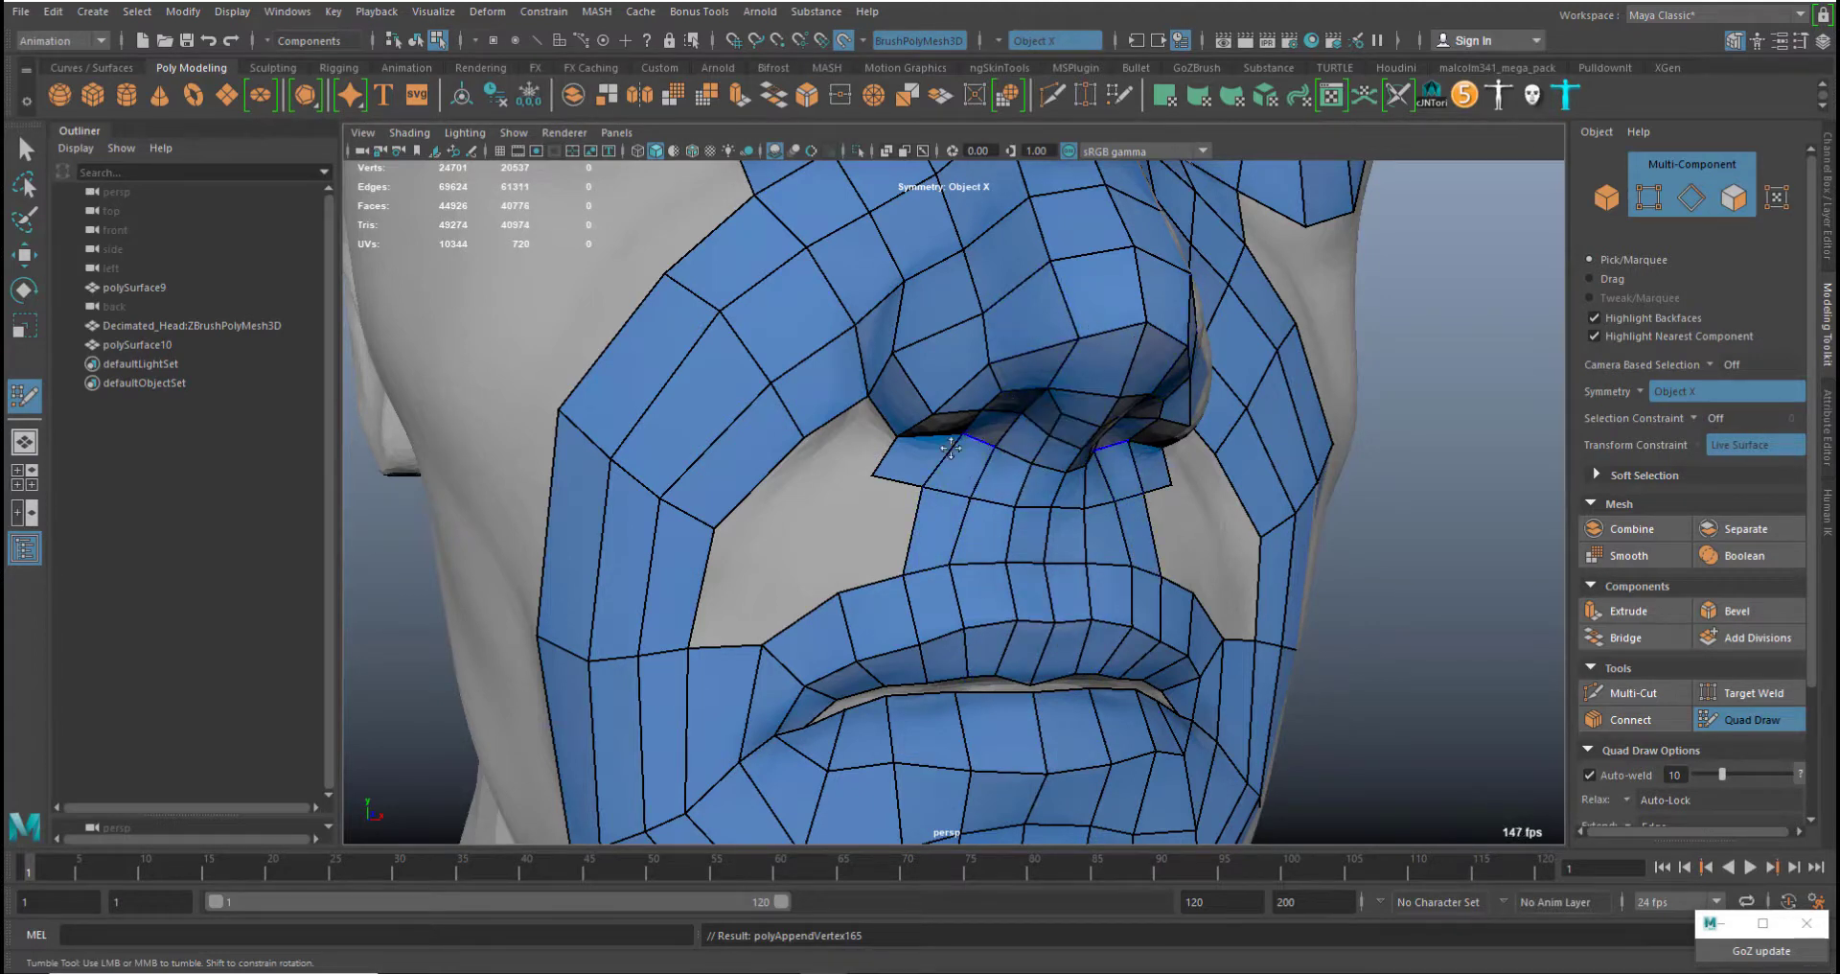
{"action": "left_click", "coordinate": [889, 547], "text": "shift"}
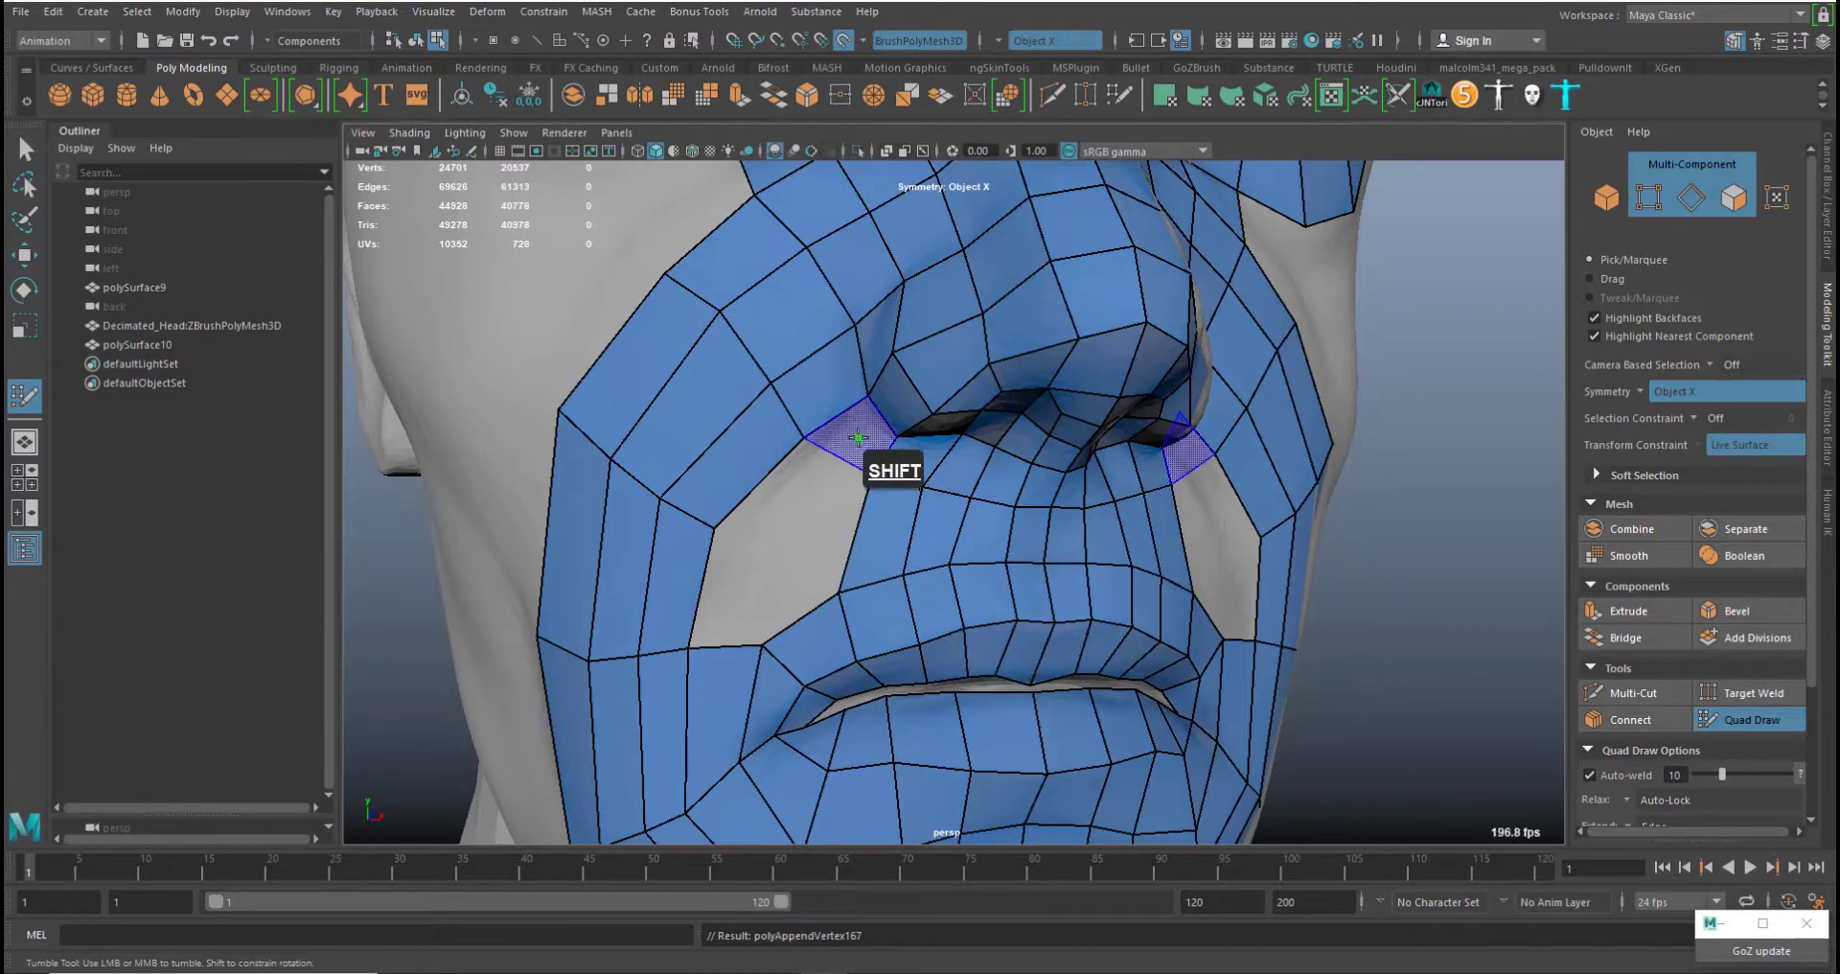
{"action": "left_click", "coordinate": [868, 432], "text": "shift"}
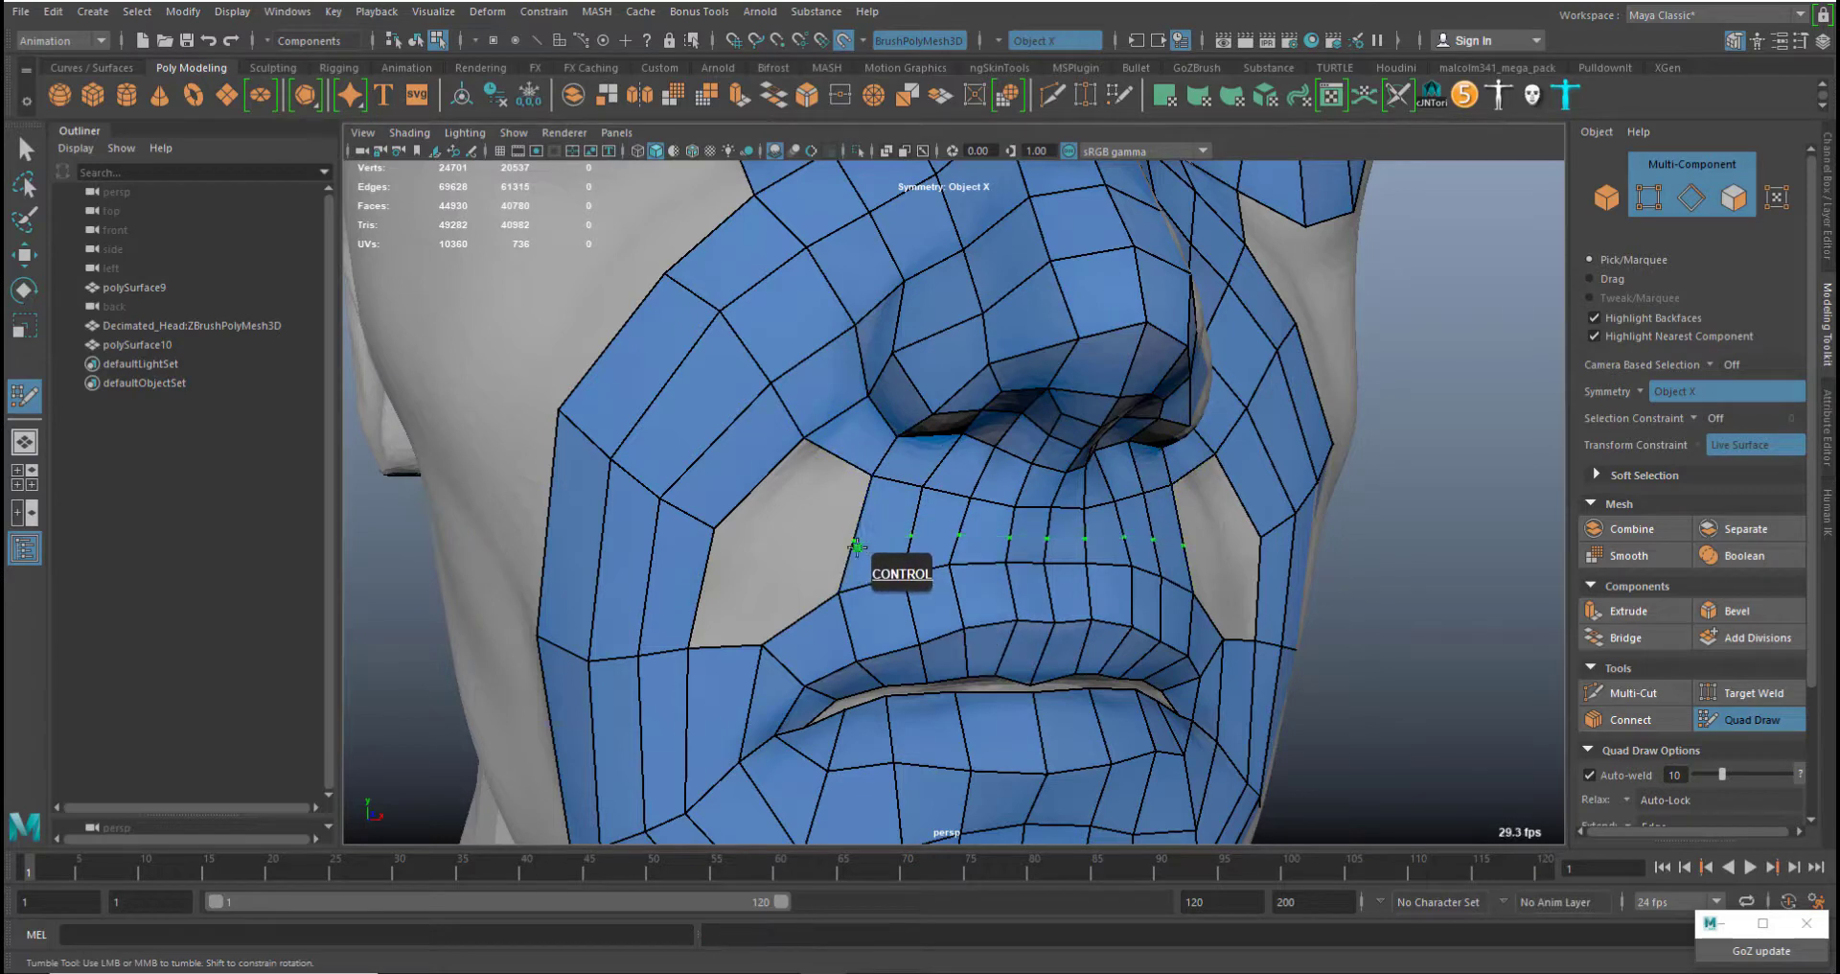
Insert one edge across the area above the upper lip and another near the mouth corner, and fill the remaining gap beside them
{"action": "left_click", "coordinate": [856, 546], "text": "ctrl"}
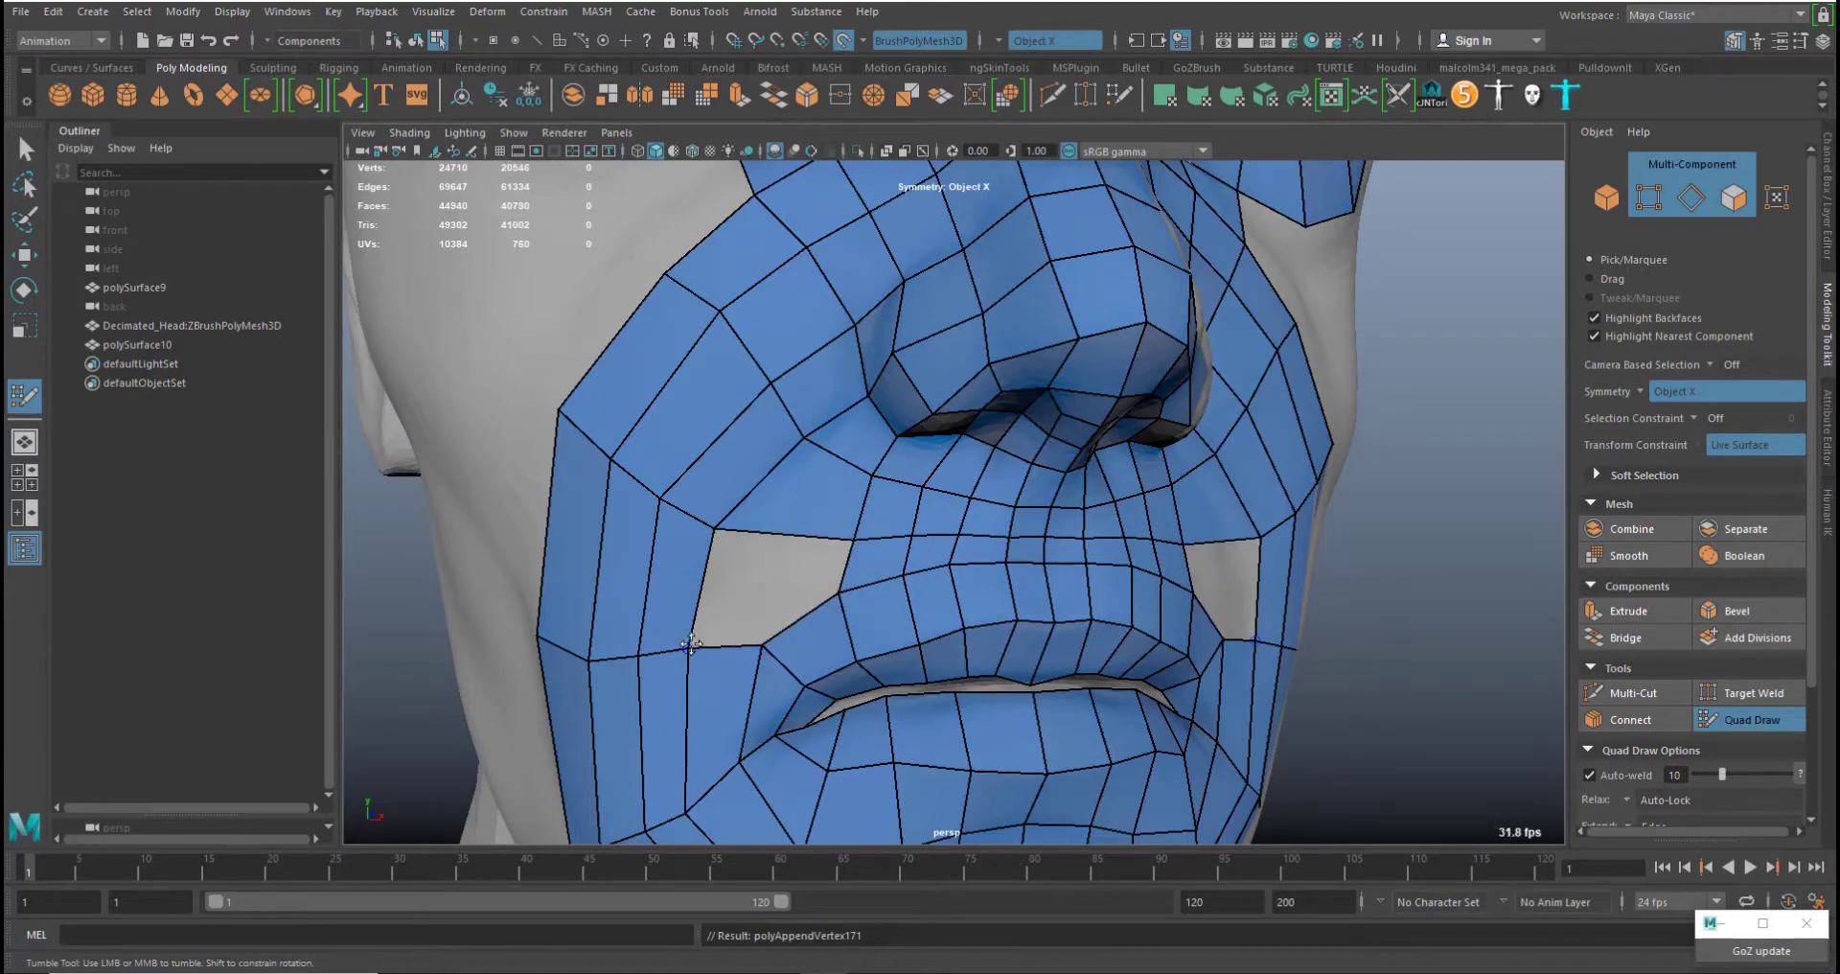
{"action": "middle_click_drag", "start_coordinate": [691, 644], "coordinate": [754, 660]}
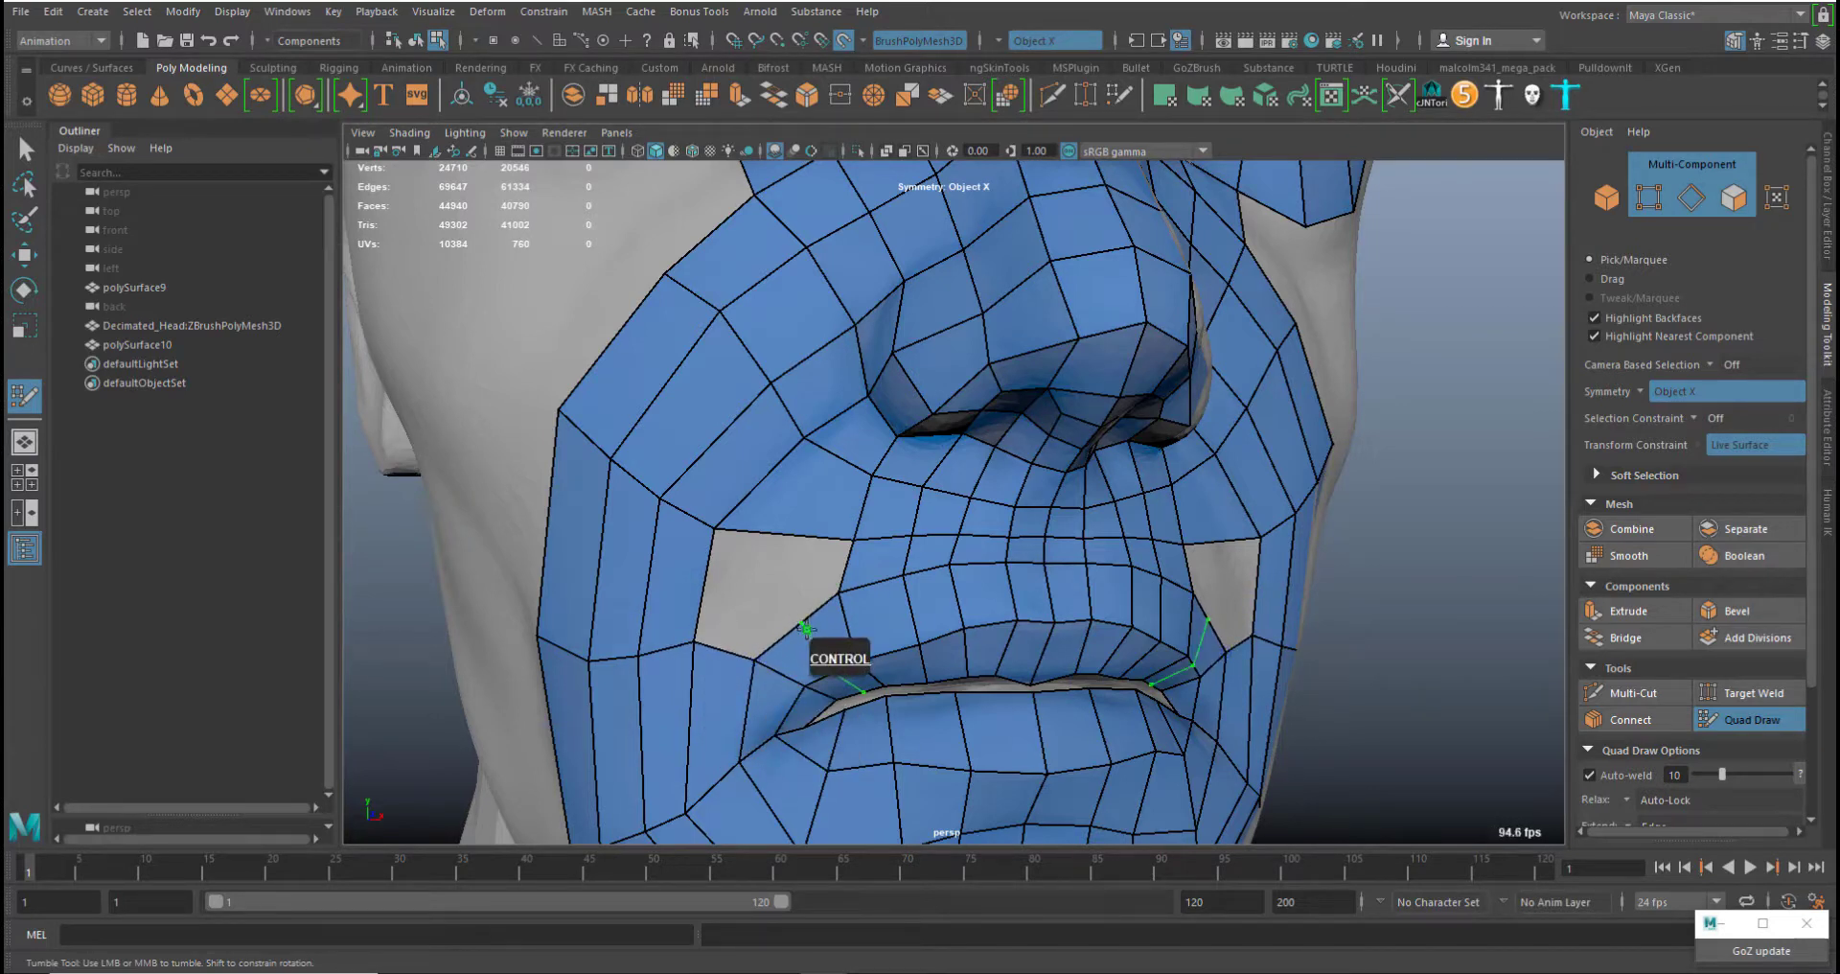
{"action": "left_click", "coordinate": [806, 628], "text": "ctrl"}
{"action": "left_click", "coordinate": [890, 661]}
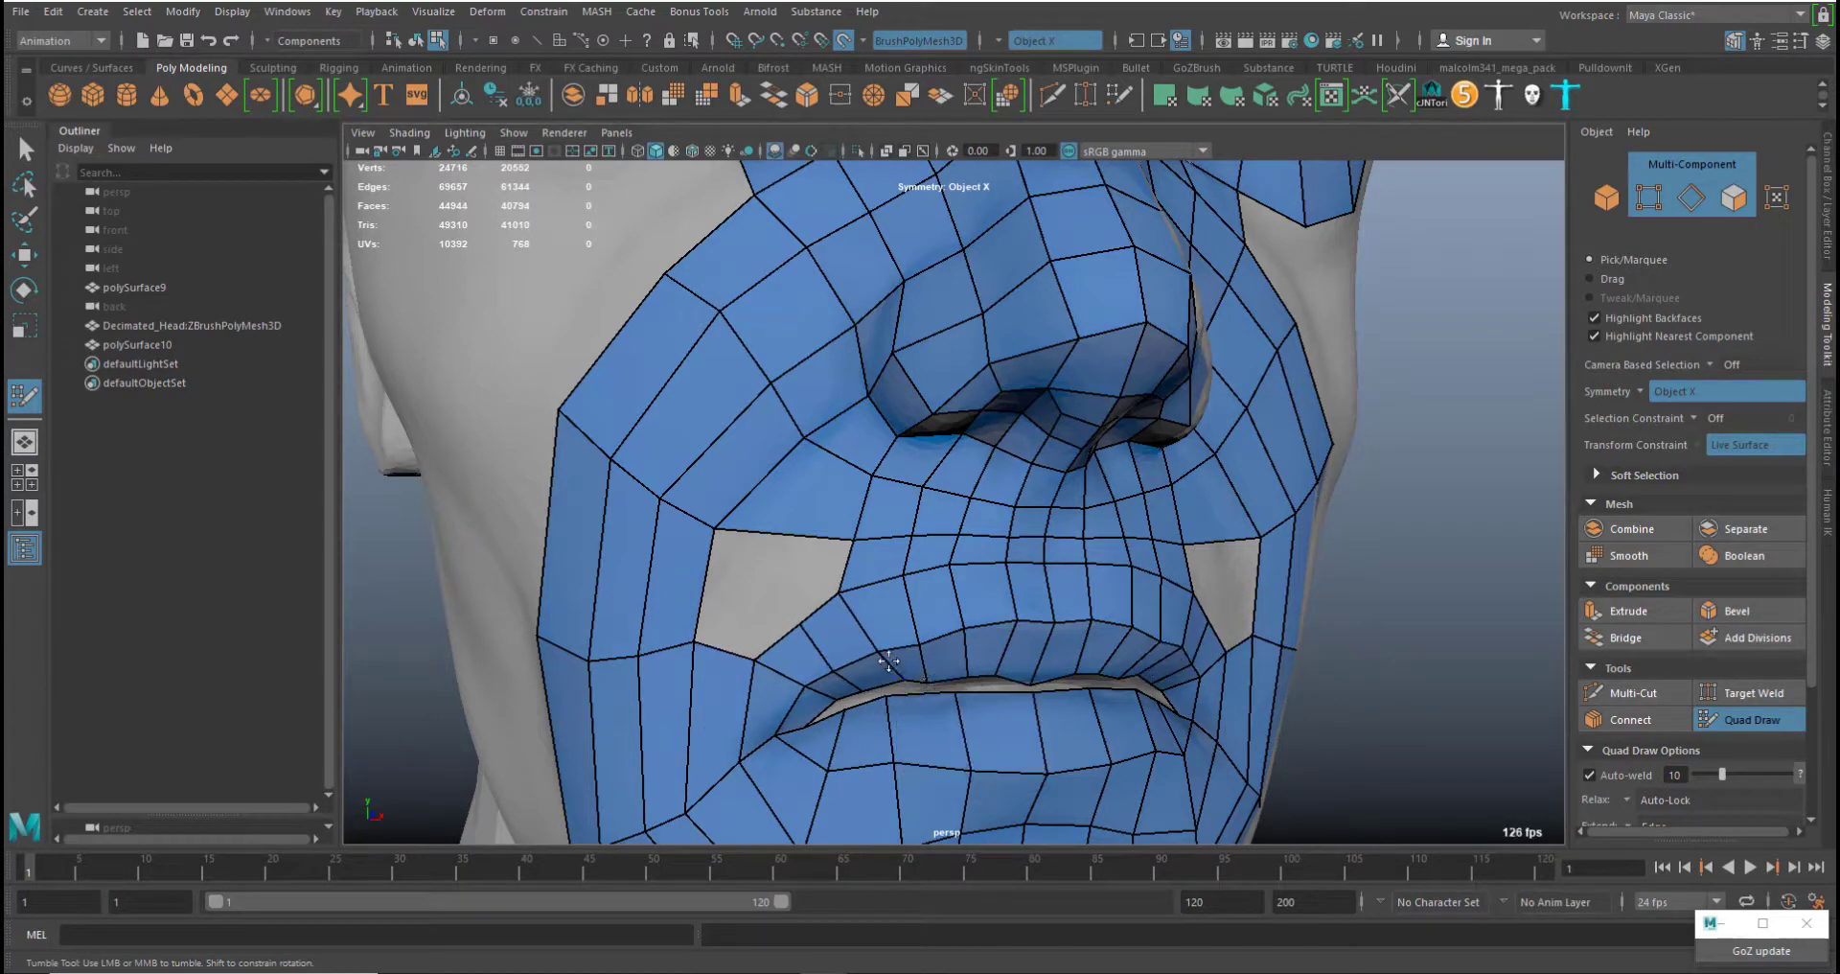
{"action": "mouse_move", "coordinate": [927, 637]}
{"action": "left_mouse_down", "text": "shift"}
{"action": "mouse_move", "coordinate": [975, 616]}
{"action": "mouse_move", "coordinate": [797, 601]}
{"action": "mouse_move", "coordinate": [759, 577]}
{"action": "left_mouse_up", "text": "shift"}
{"action": "left_click", "coordinate": [796, 602], "text": "shift"}
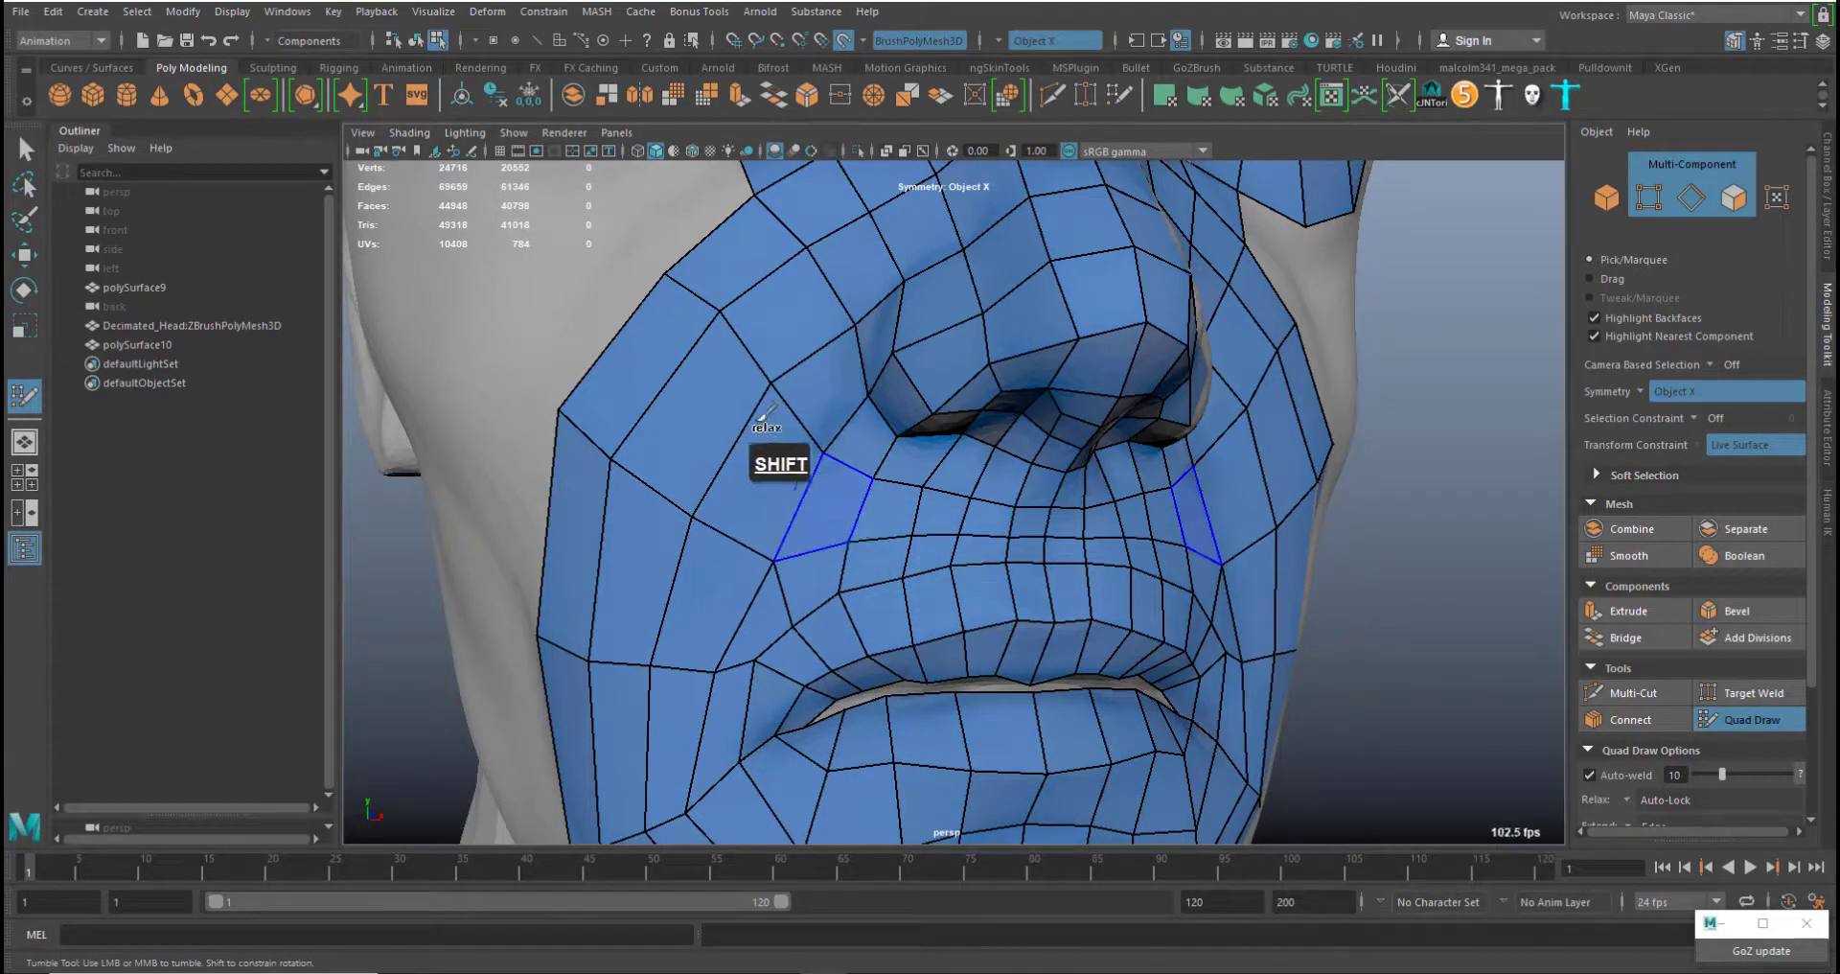
Relax the newly filled quads from the cheek strip across the area above the upper lip
{"action": "mouse_move", "coordinate": [757, 403]}
{"action": "left_mouse_down", "text": "shift"}
{"action": "mouse_move", "coordinate": [648, 575]}
{"action": "mouse_move", "coordinate": [681, 609]}
{"action": "left_mouse_up", "text": "shift"}
{"action": "mouse_move", "coordinate": [815, 549]}
{"action": "left_mouse_down", "text": "shift"}
{"action": "mouse_move", "coordinate": [939, 502]}
{"action": "mouse_move", "coordinate": [1035, 522]}
{"action": "mouse_move", "coordinate": [938, 588]}
{"action": "mouse_move", "coordinate": [1002, 600]}
{"action": "mouse_move", "coordinate": [988, 580]}
{"action": "left_mouse_up", "text": "shift"}
{"action": "left_click", "coordinate": [1038, 500], "text": "shift"}
Nudge the smile-fold vertices between the mouth and nostril and relax the quads up toward the cheek
{"action": "right_click_drag", "start_coordinate": [887, 532], "coordinate": [939, 535], "text": "alt"}
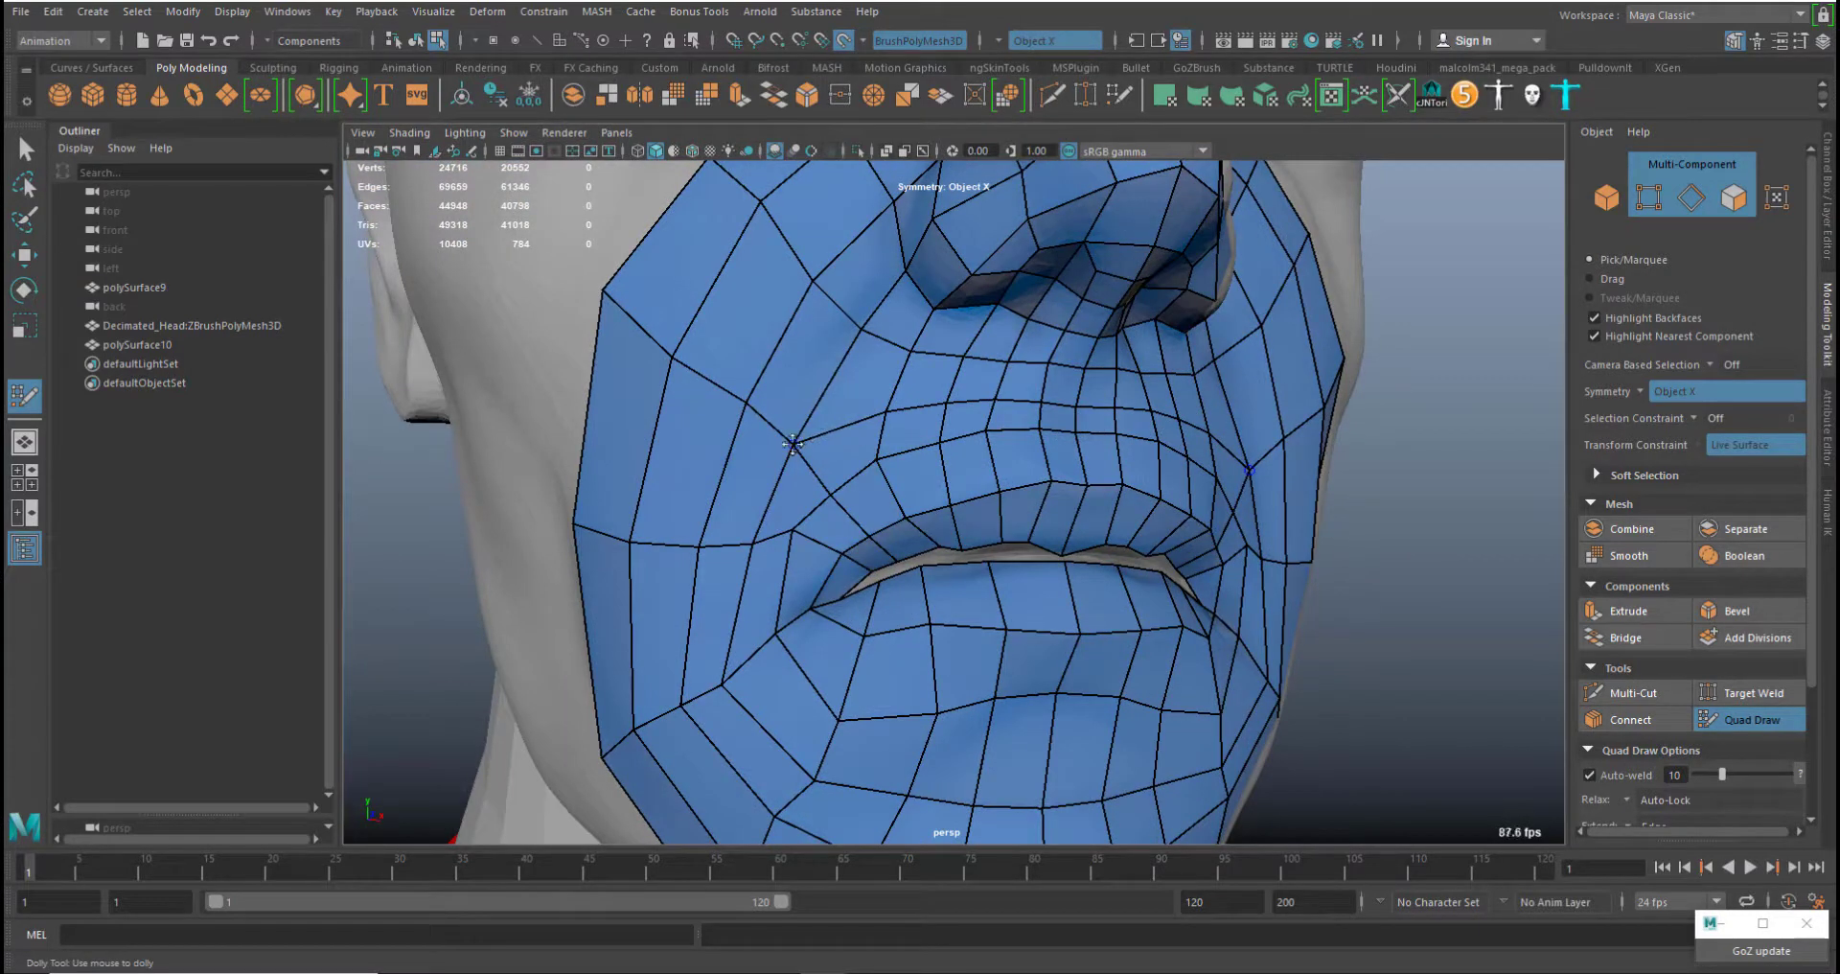
{"action": "left_click_drag", "start_coordinate": [746, 396], "coordinate": [734, 410]}
{"action": "middle_click_drag", "start_coordinate": [858, 333], "coordinate": [856, 341]}
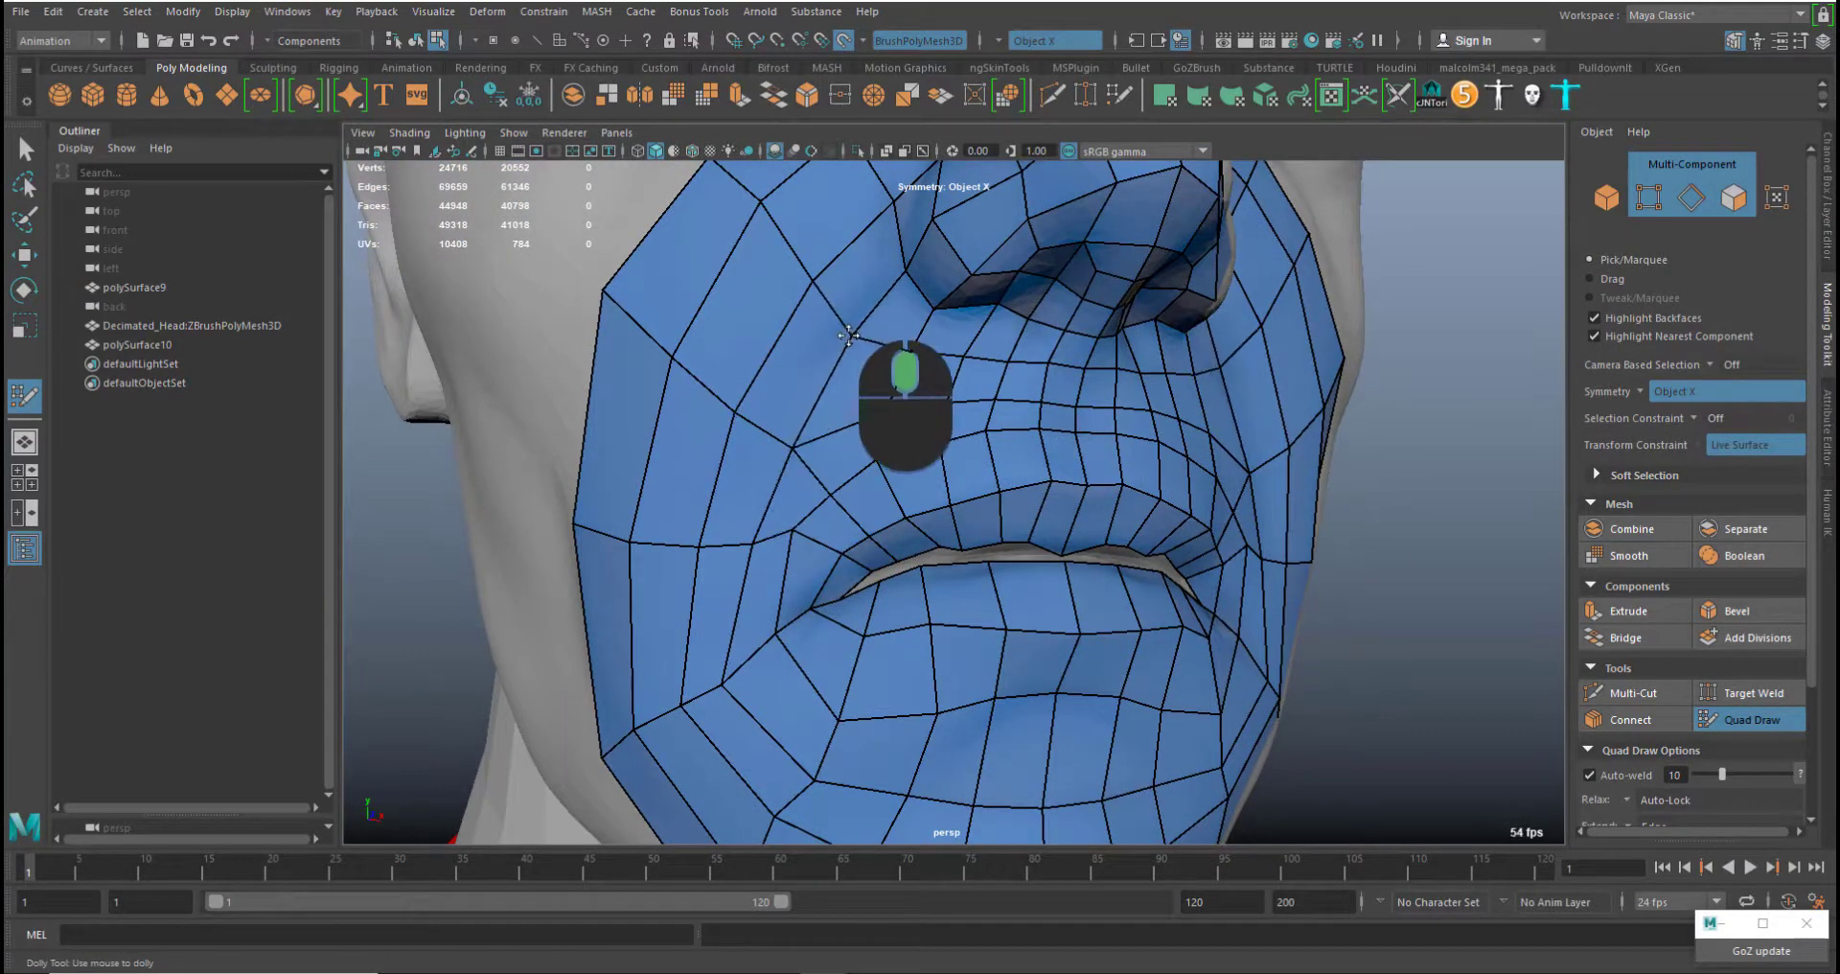
{"action": "left_click_drag", "start_coordinate": [843, 336], "coordinate": [748, 238], "text": "shift"}
Reposition the vertices beside the nostril wing and the side of the nose to follow the crease into the cheek
{"action": "middle_click_drag", "start_coordinate": [822, 350], "coordinate": [870, 379], "text": "alt"}
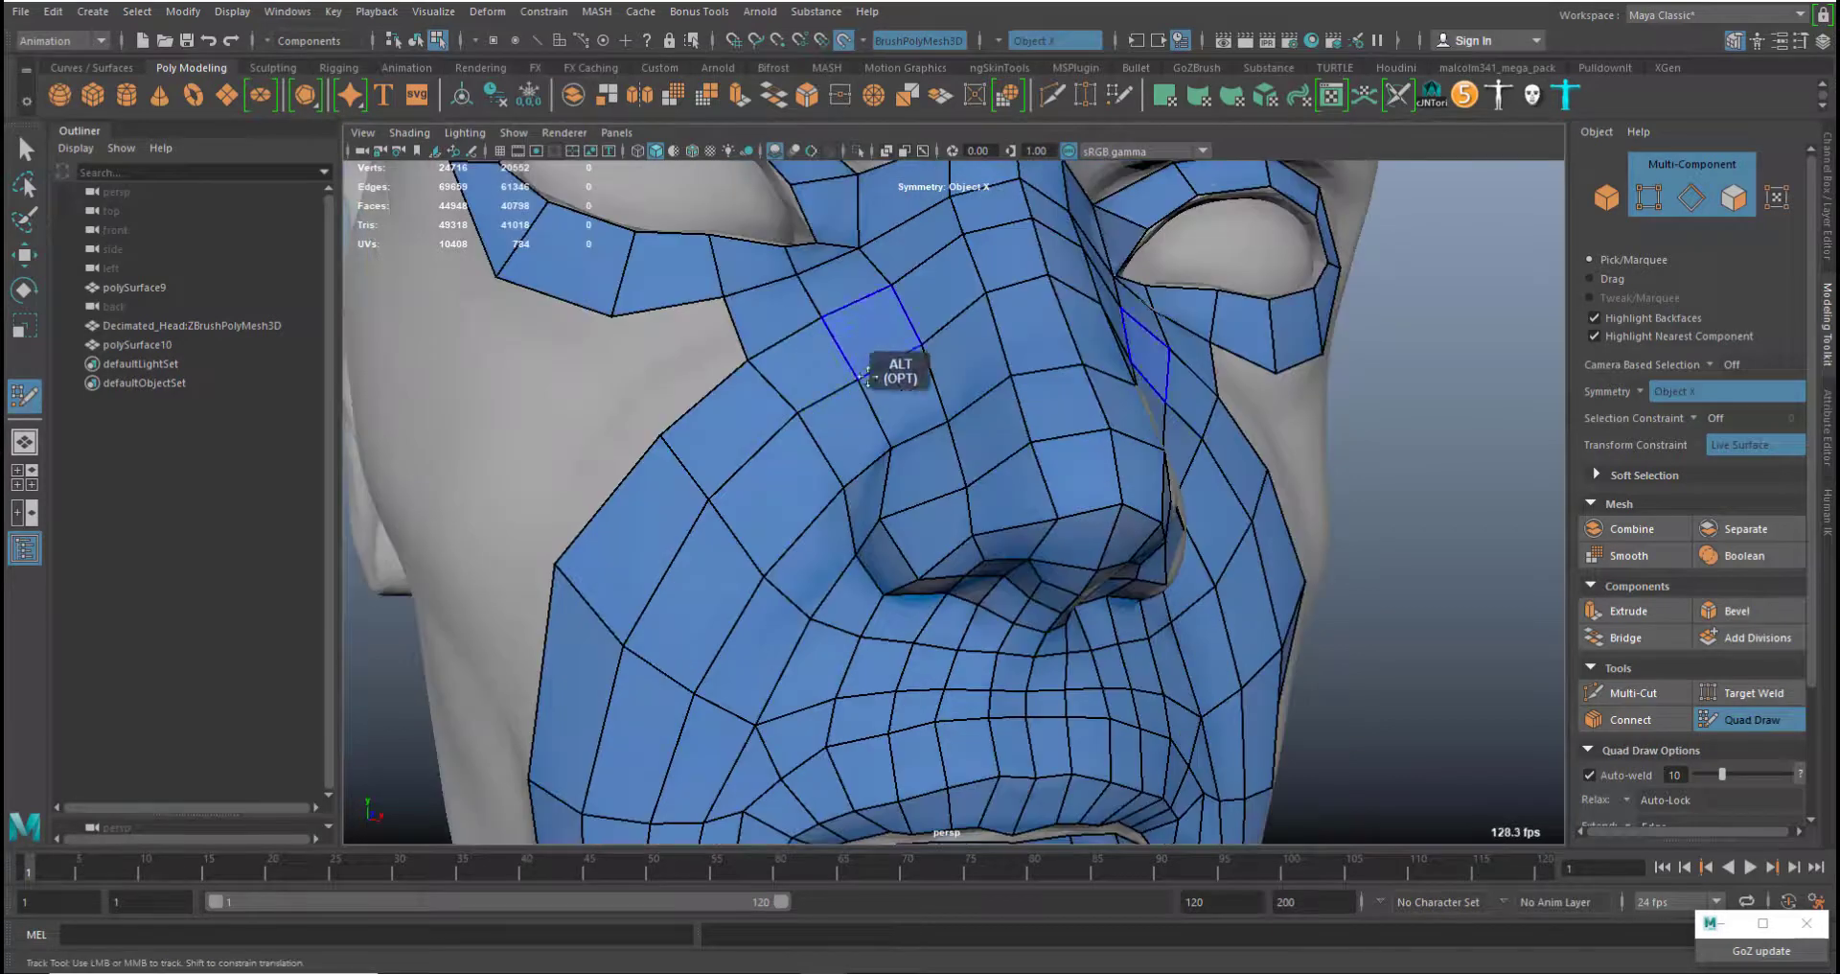
{"action": "middle_click_drag", "start_coordinate": [841, 488], "coordinate": [829, 510]}
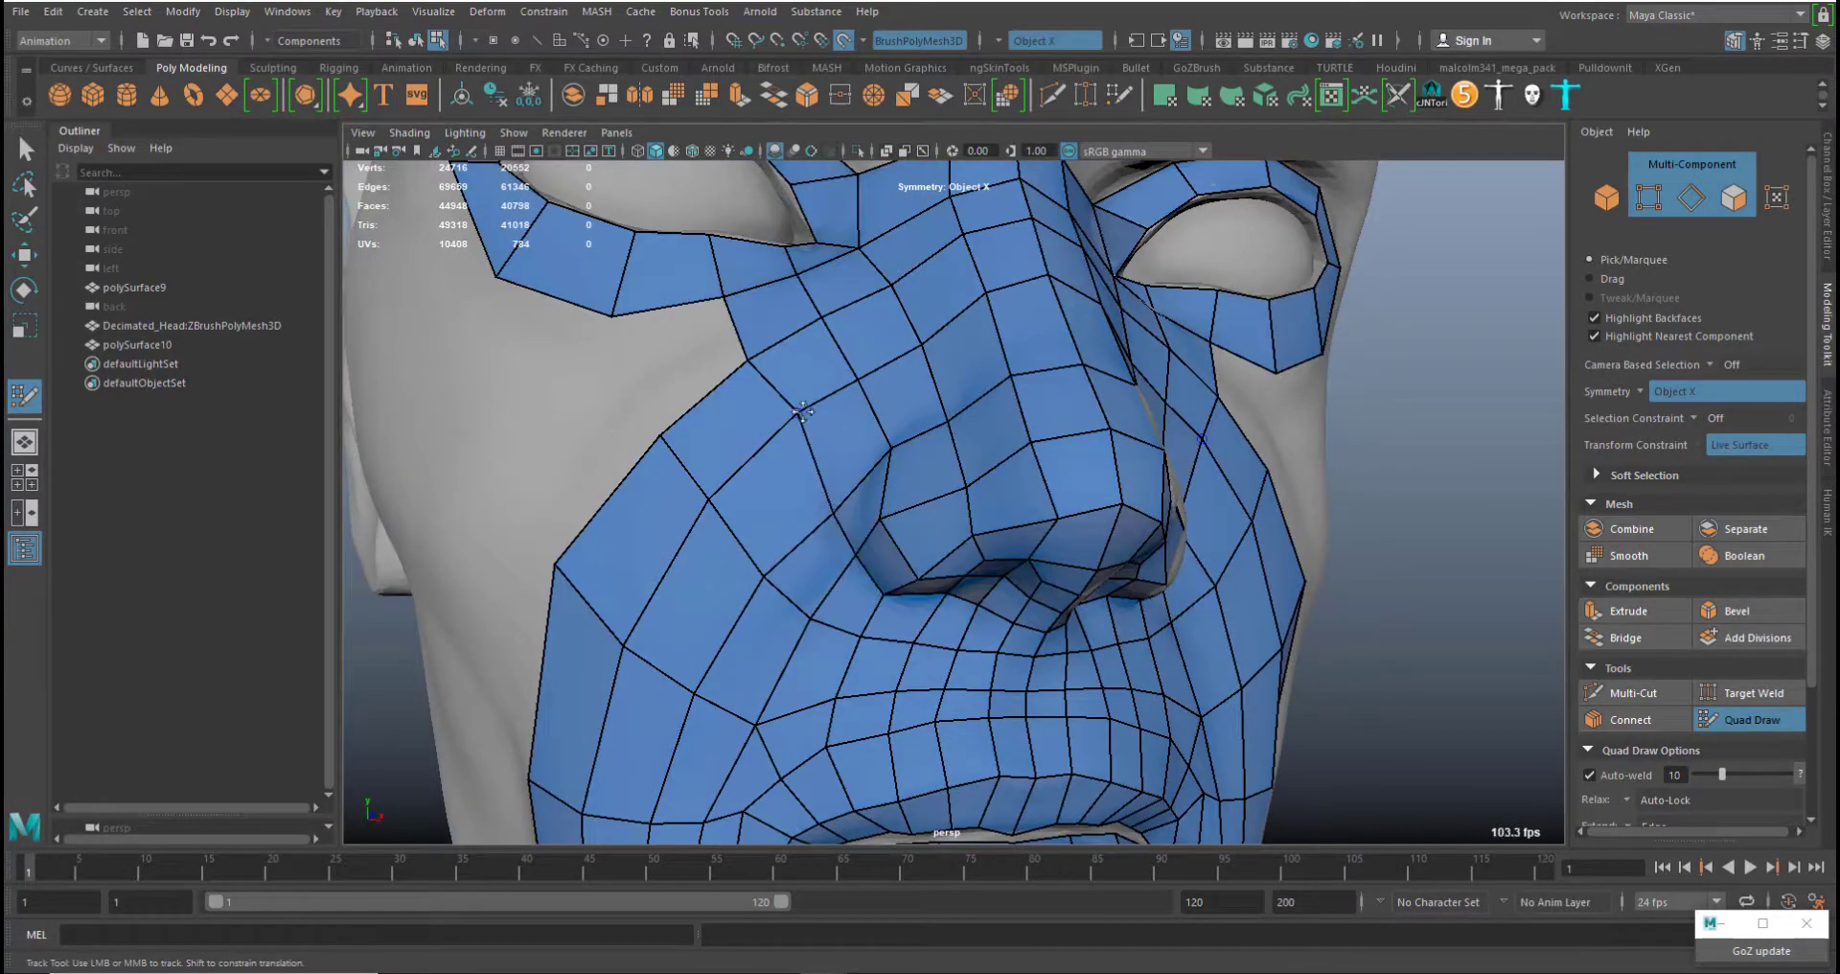
{"action": "middle_click_drag", "start_coordinate": [796, 413], "coordinate": [773, 428]}
{"action": "middle_click_drag", "start_coordinate": [830, 509], "coordinate": [814, 500]}
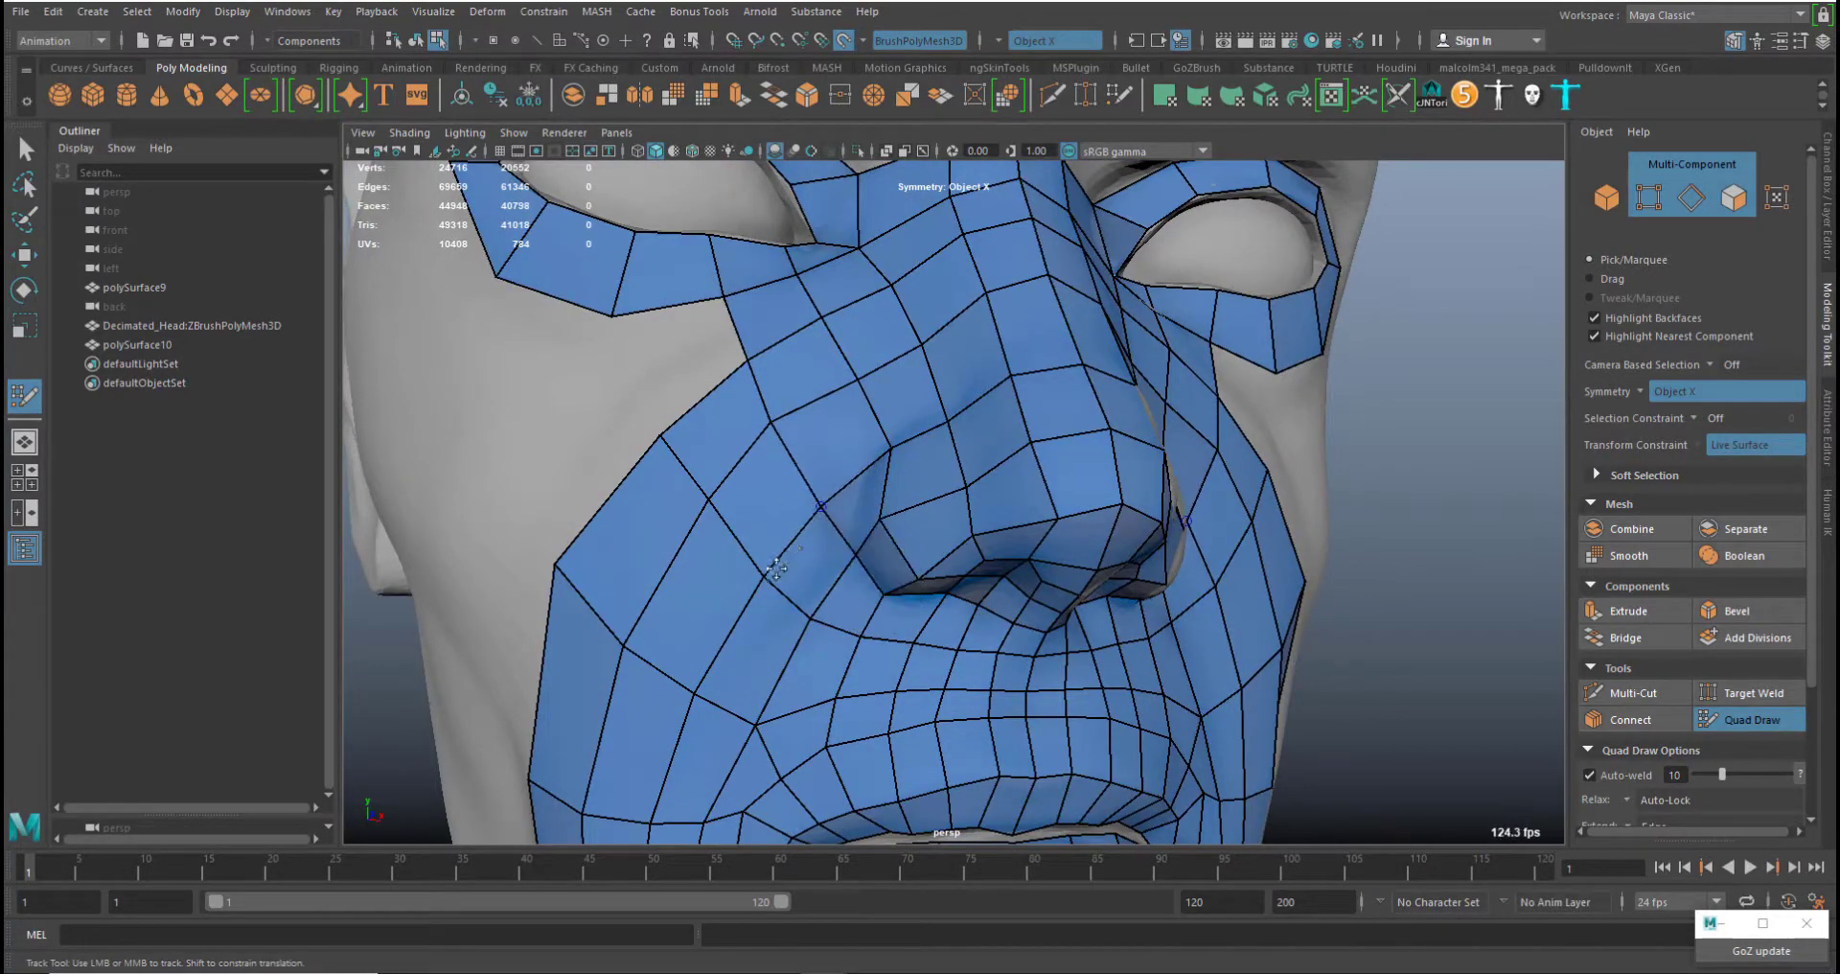
Nudge the outer cheek-strip vertices outward and fill the missing quad on the side of the nose
{"action": "middle_click_drag", "start_coordinate": [772, 573], "coordinate": [763, 570]}
{"action": "middle_click_drag", "start_coordinate": [664, 440], "coordinate": [654, 445]}
{"action": "middle_click_drag", "start_coordinate": [710, 498], "coordinate": [693, 510]}
{"action": "middle_click_drag", "start_coordinate": [722, 450], "coordinate": [877, 410], "text": "alt"}
{"action": "left_click", "coordinate": [885, 406], "text": "shift"}
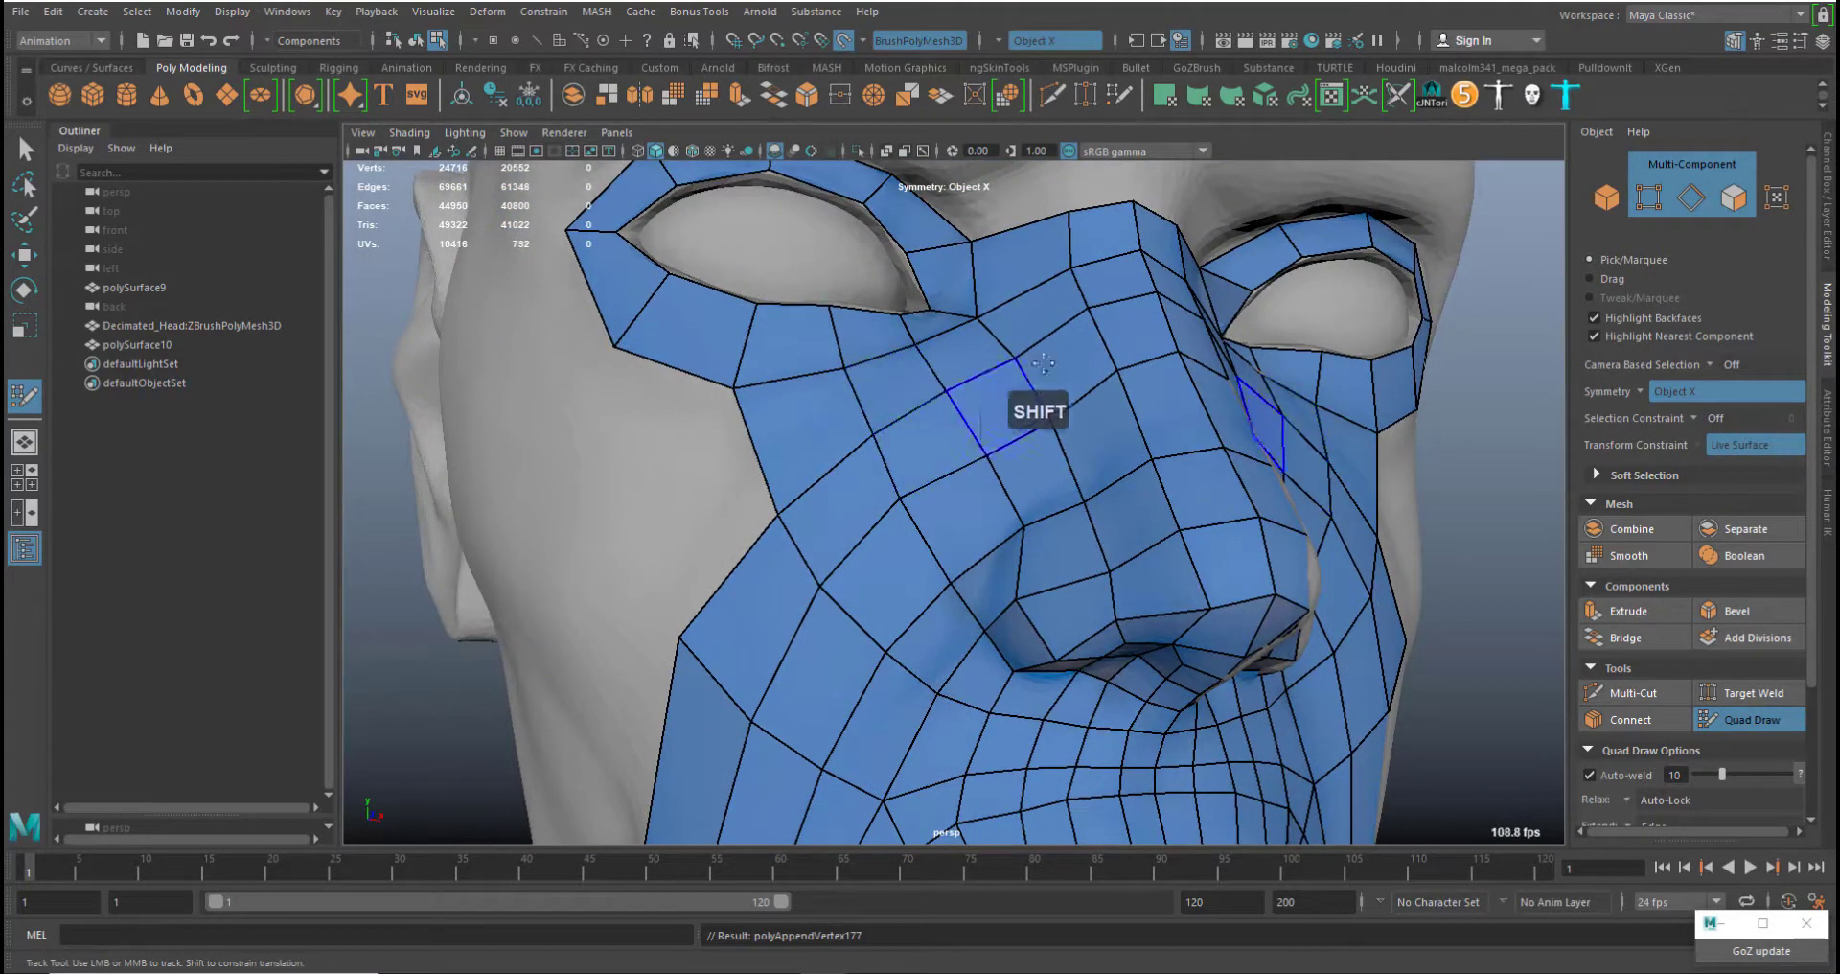
Place points along the brow and fill two adjoining quads above the inner half of the eye loop
{"action": "right_click_drag", "start_coordinate": [849, 539], "coordinate": [804, 343], "text": "alt"}
{"action": "left_click_drag", "start_coordinate": [978, 436], "coordinate": [915, 432], "text": "alt"}
{"action": "right_click_drag", "start_coordinate": [916, 432], "coordinate": [928, 480], "text": "alt"}
{"action": "middle_click_drag", "start_coordinate": [830, 244], "coordinate": [805, 382], "text": "alt"}
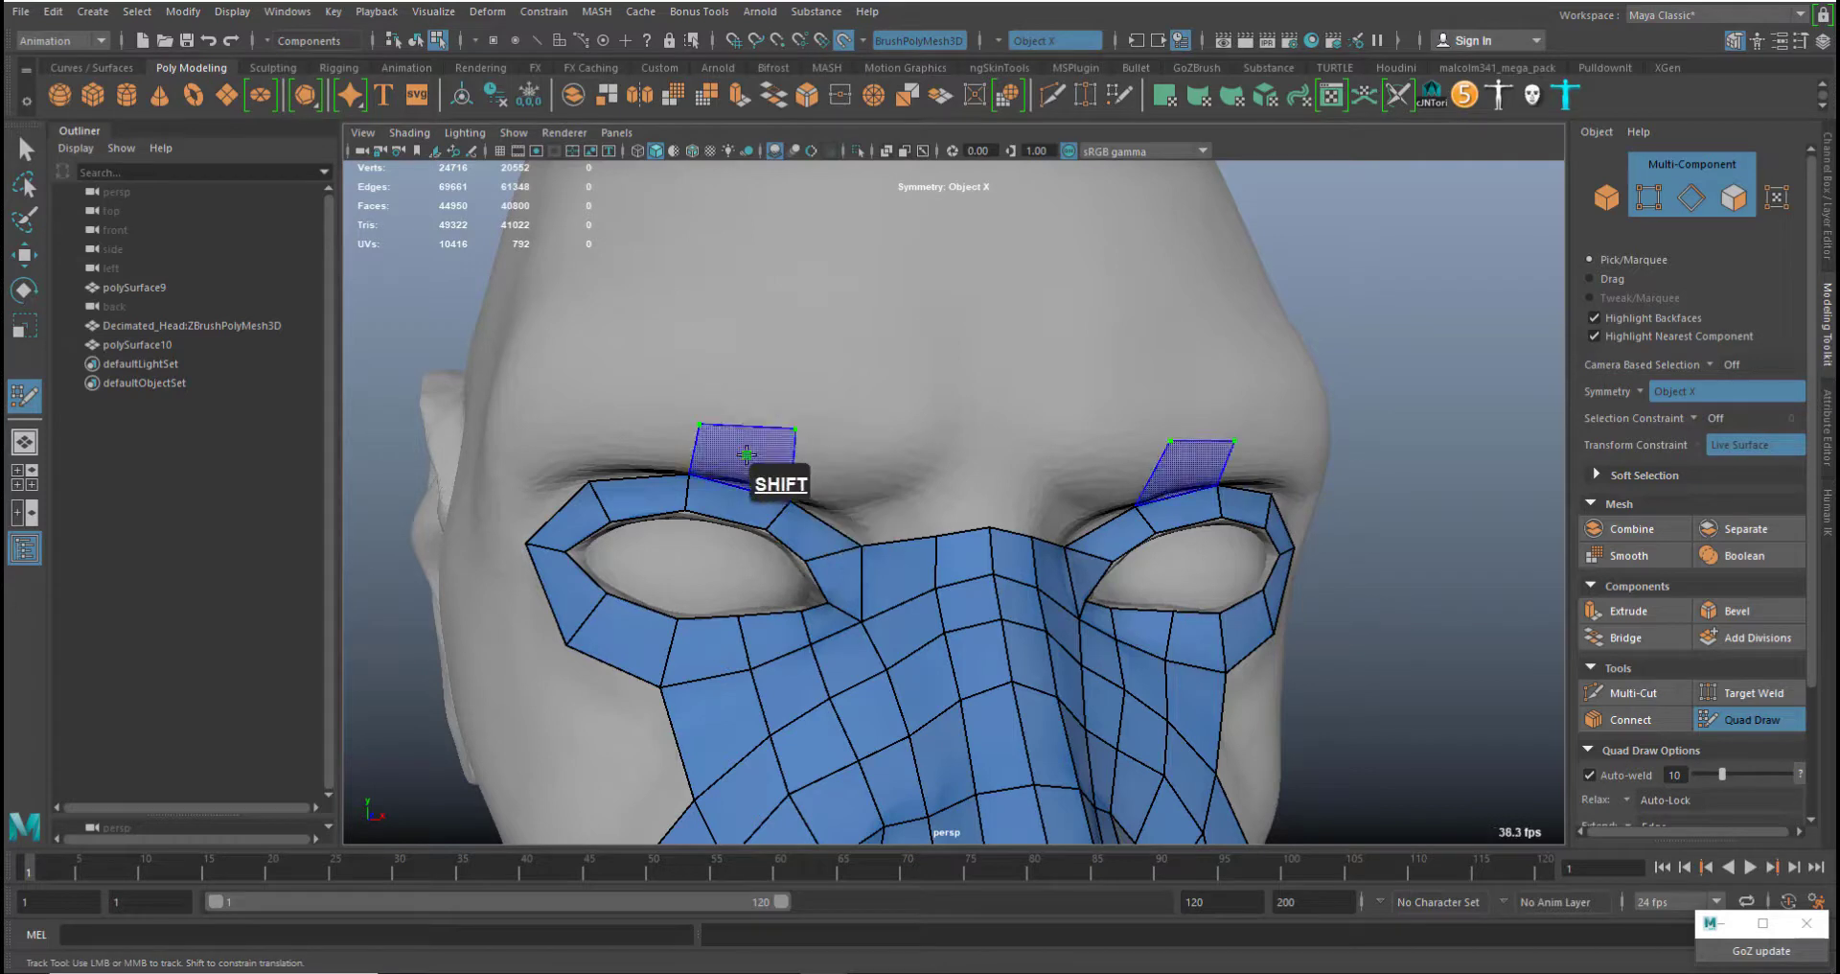
{"action": "left_click", "coordinate": [748, 459], "text": "shift"}
{"action": "left_click", "coordinate": [908, 445]}
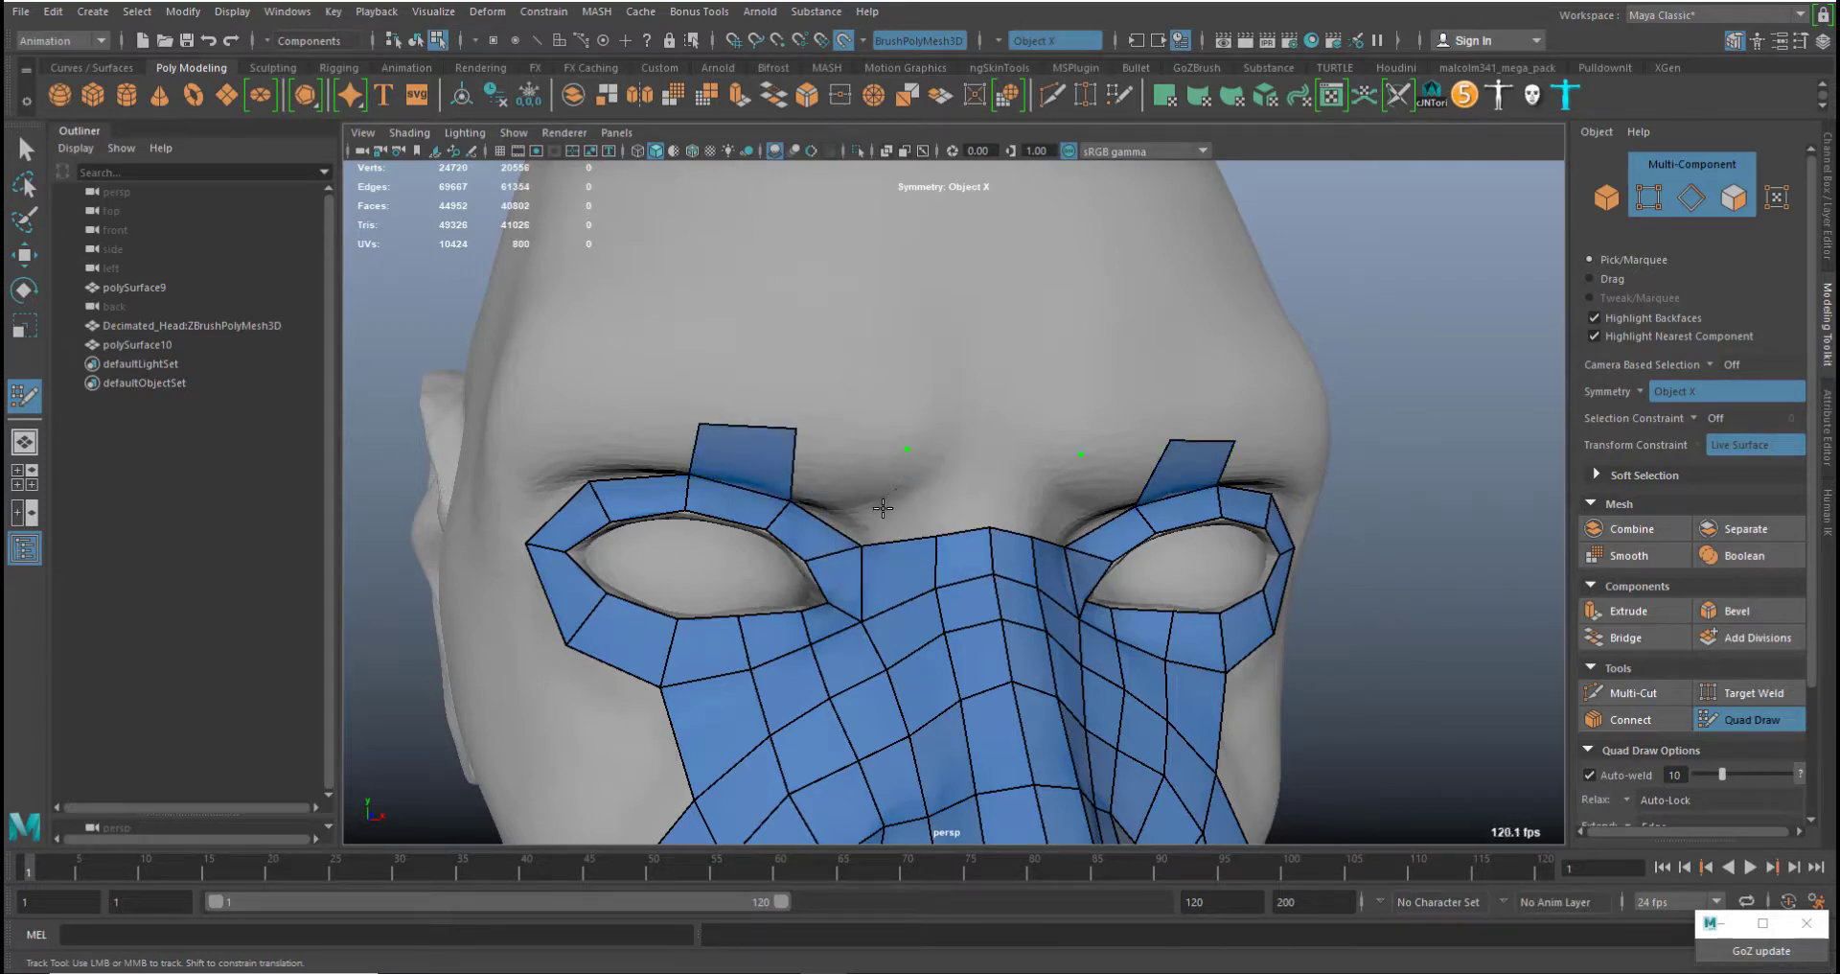
{"action": "left_click", "coordinate": [895, 467], "text": "shift"}
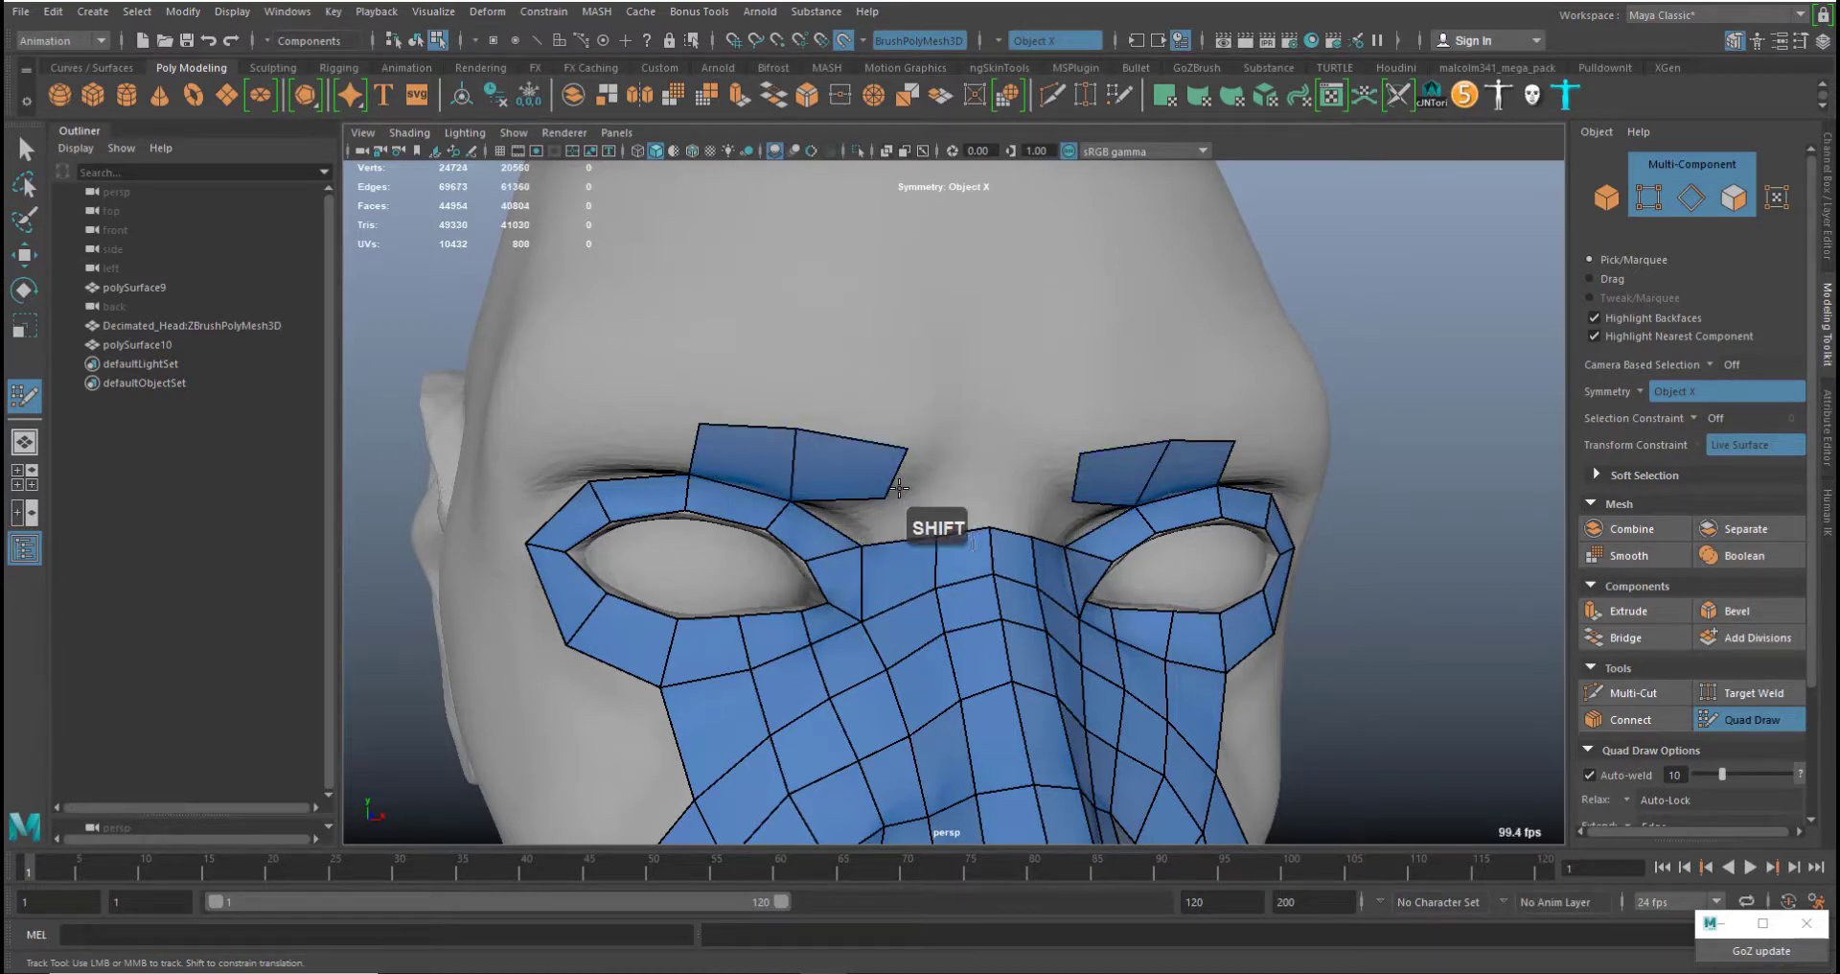
Shift the inner end of the brow strip toward the centre and fill the quads joining both sides above the nose
{"action": "mouse_move", "coordinate": [900, 488]}
{"action": "left_mouse_down"}
{"action": "mouse_move", "coordinate": [910, 471]}
{"action": "mouse_move", "coordinate": [913, 487]}
{"action": "left_mouse_up"}
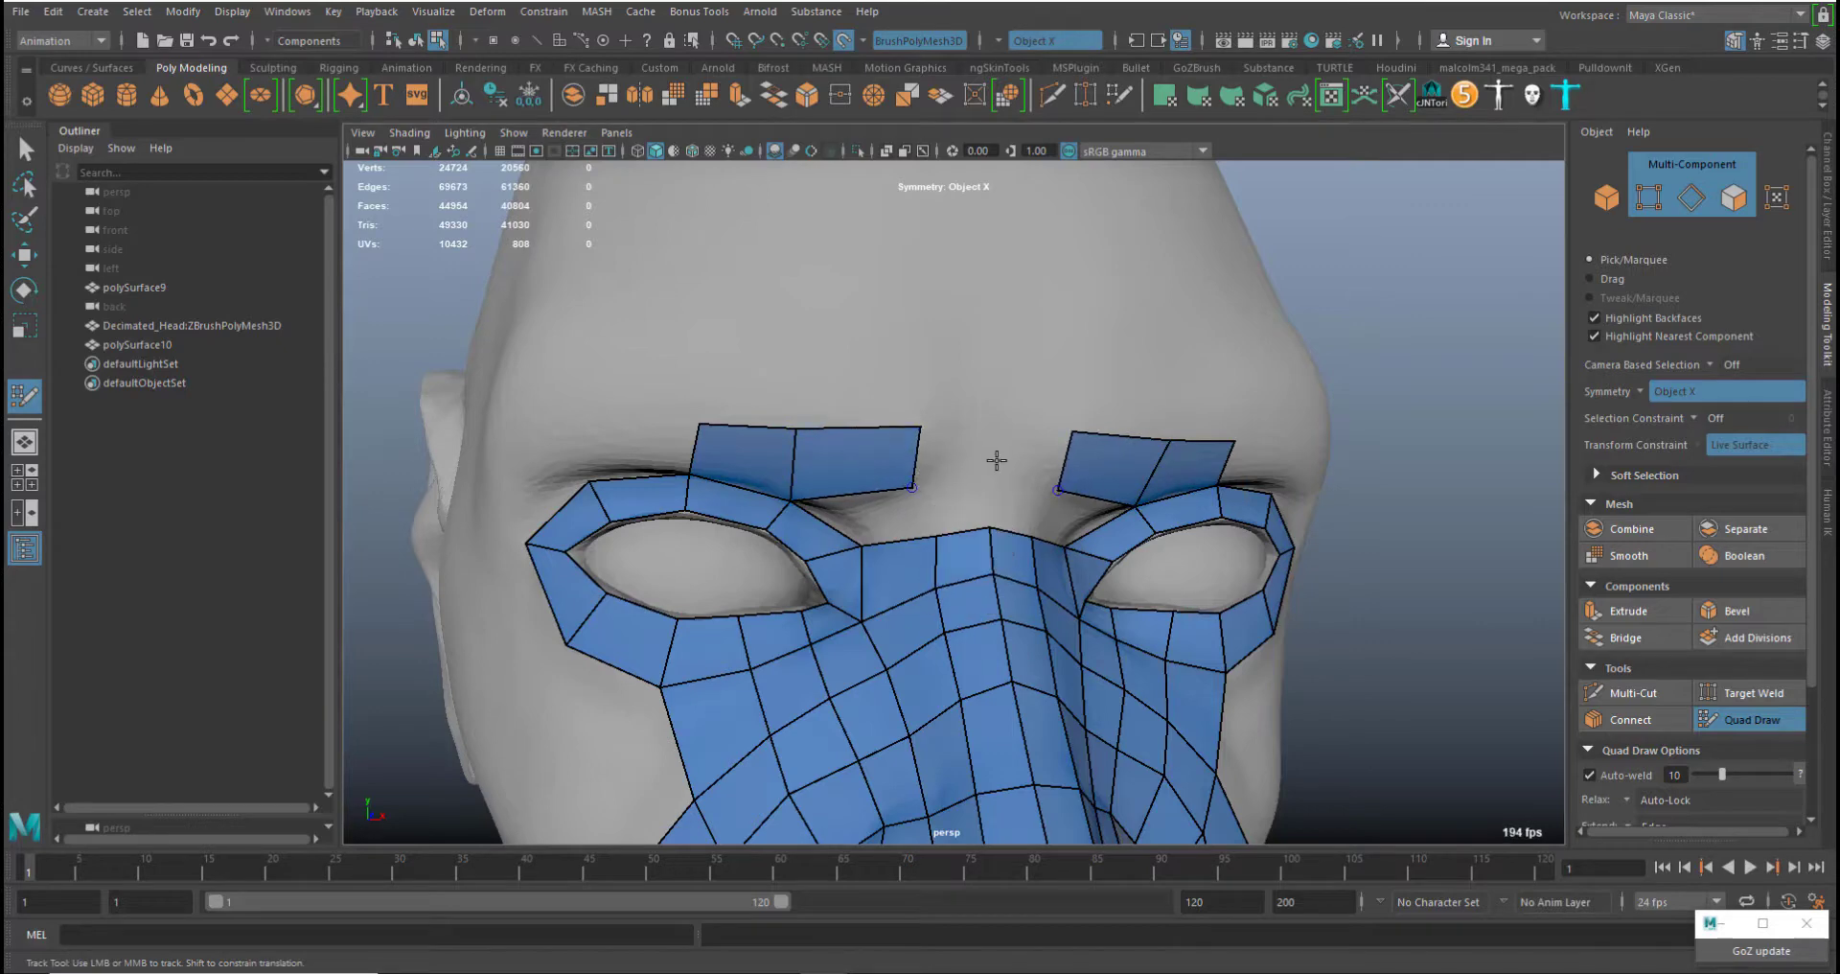
{"action": "left_click", "coordinate": [993, 474]}
{"action": "left_click", "coordinate": [979, 431], "text": "shift"}
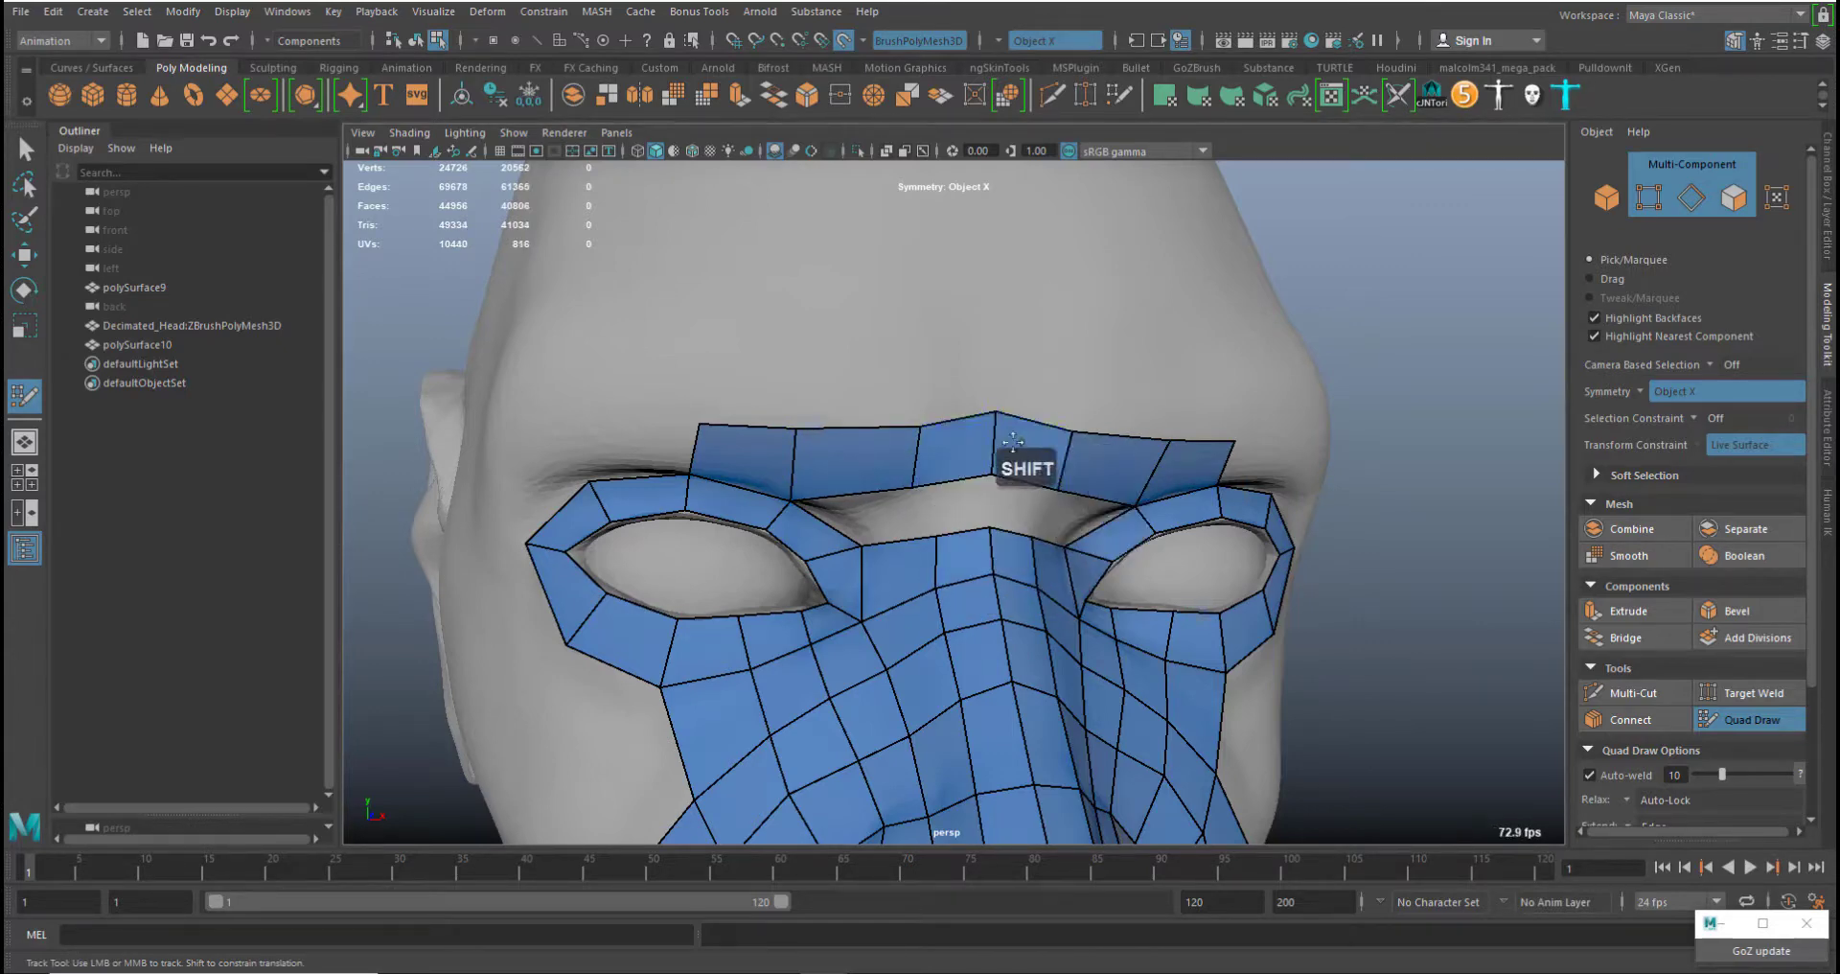
Slide the brow-strip edge closer to the centre line and fill the gaps between the brow strip, nose bridge and eye loop
{"action": "left_click_drag", "start_coordinate": [978, 433], "coordinate": [675, 351], "text": "alt"}
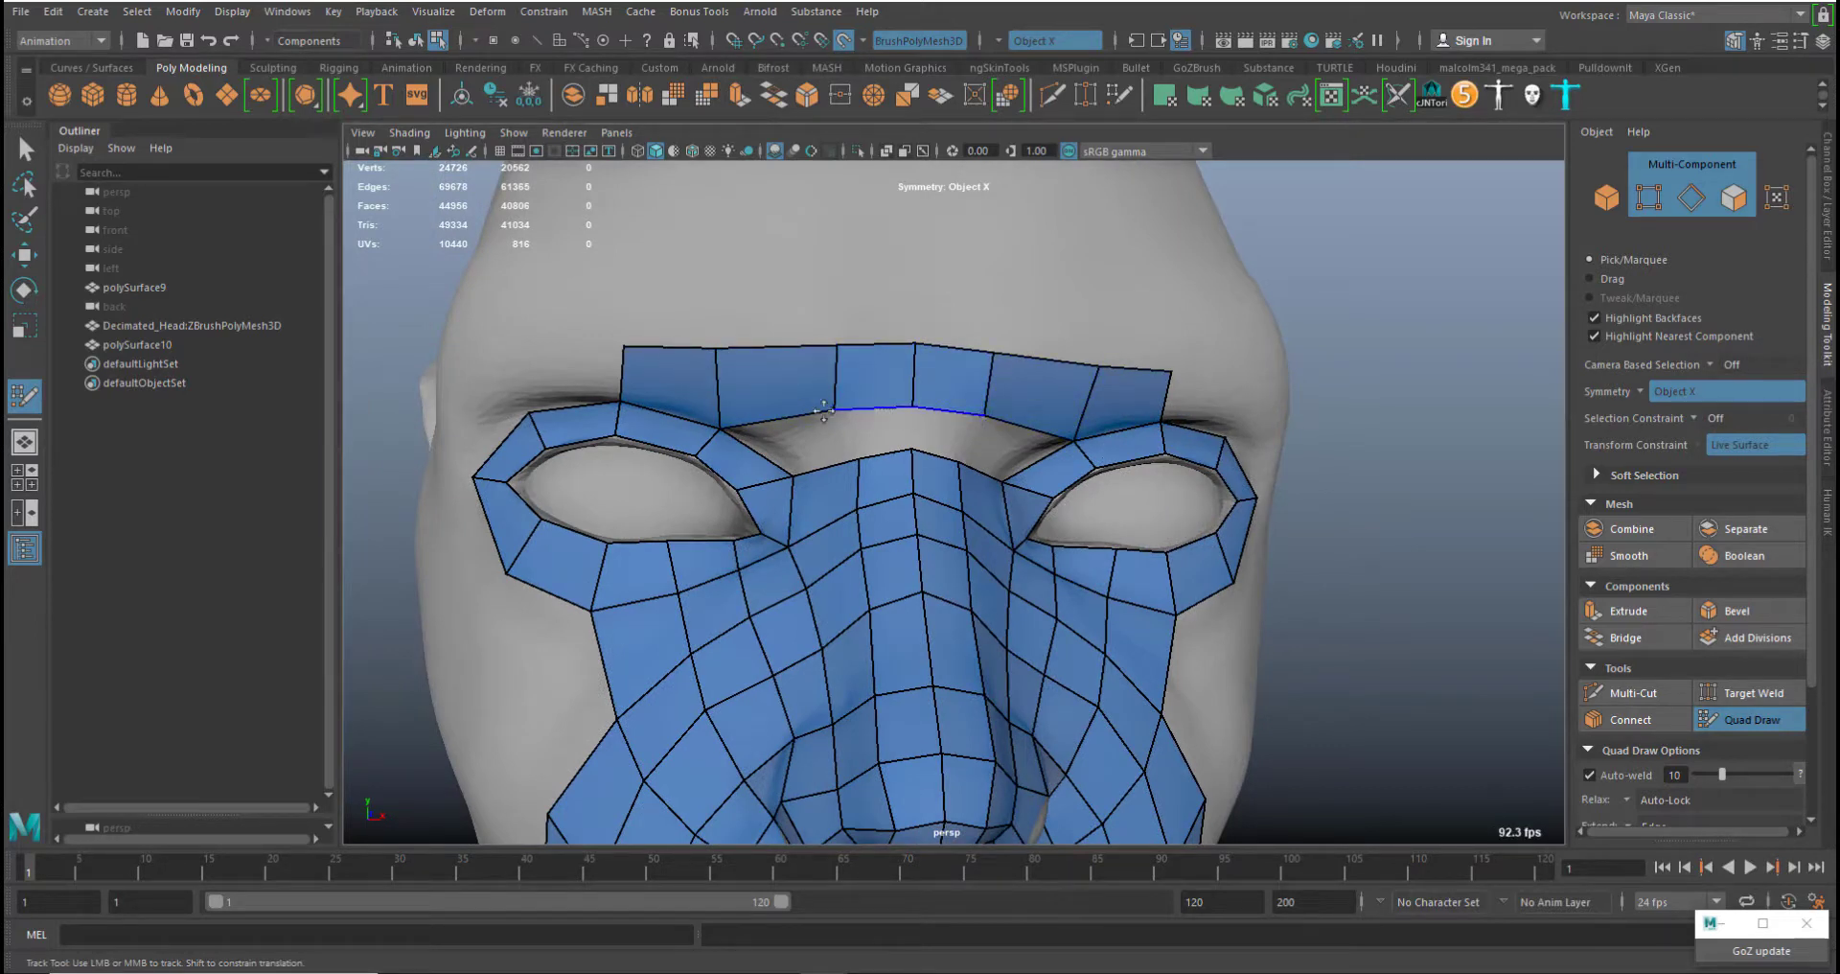
{"action": "left_click", "coordinate": [839, 386], "text": "ctrl"}
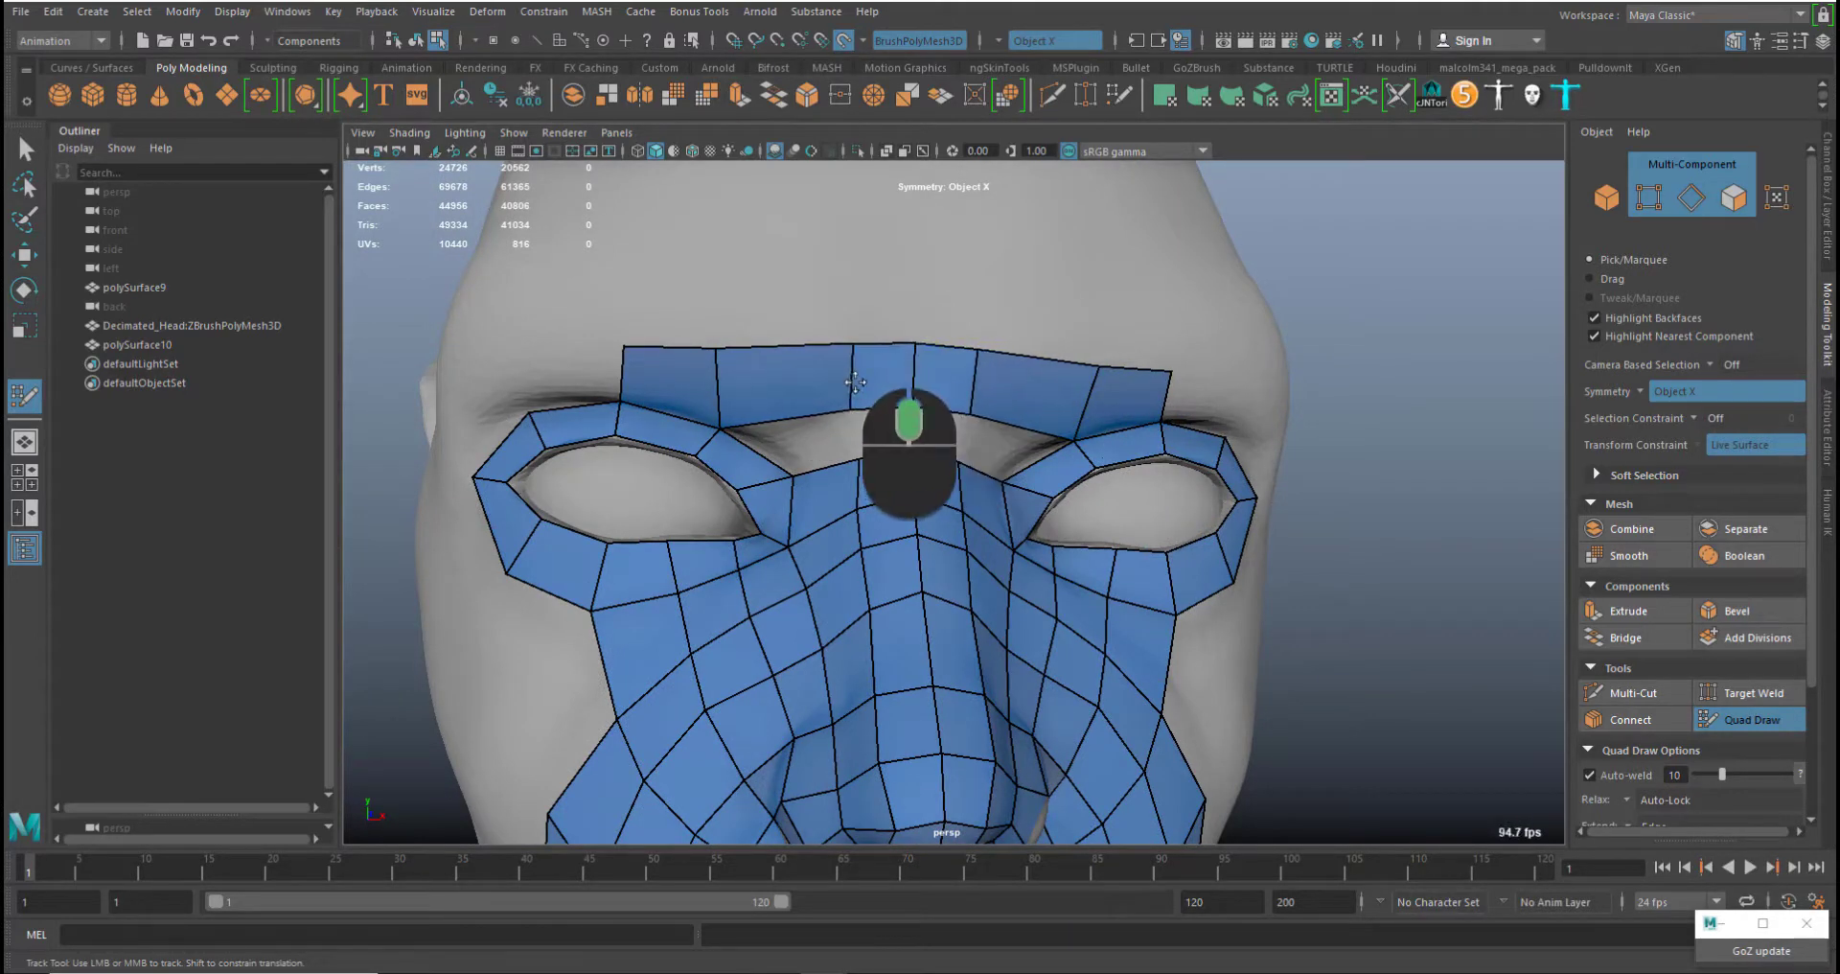
{"action": "left_click", "coordinate": [884, 428], "text": "shift"}
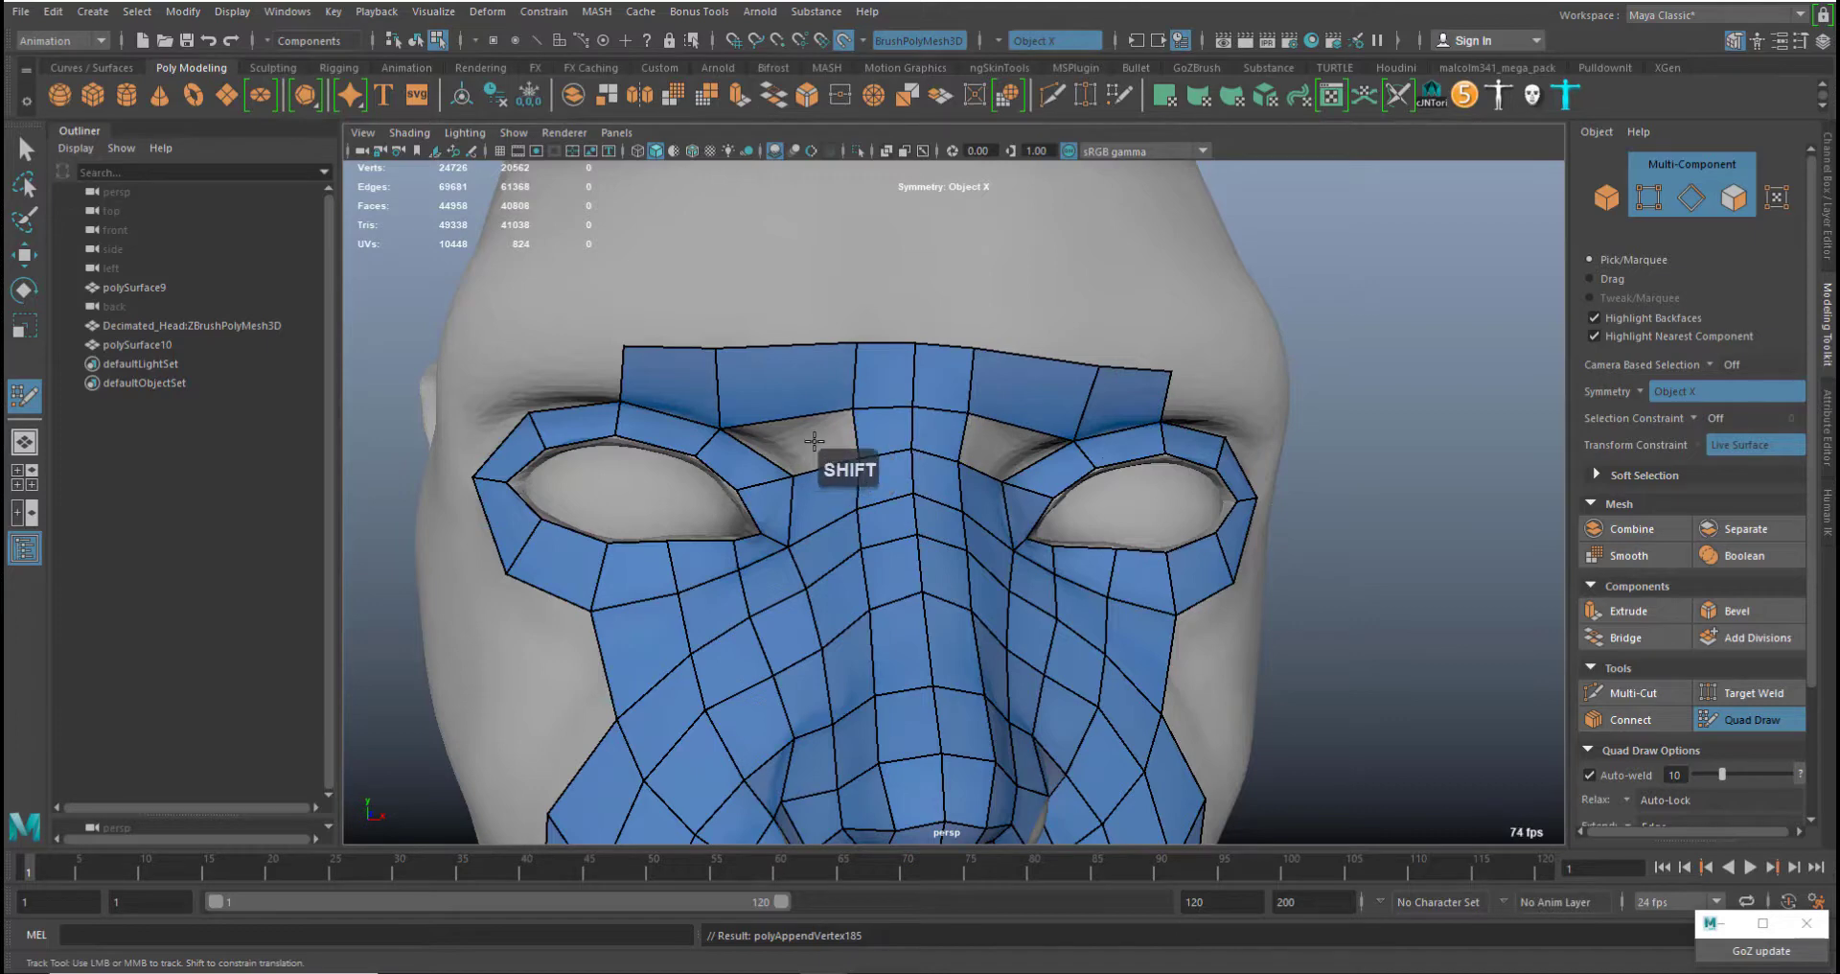
{"action": "left_click_drag", "start_coordinate": [884, 479], "coordinate": [962, 451], "text": "alt"}
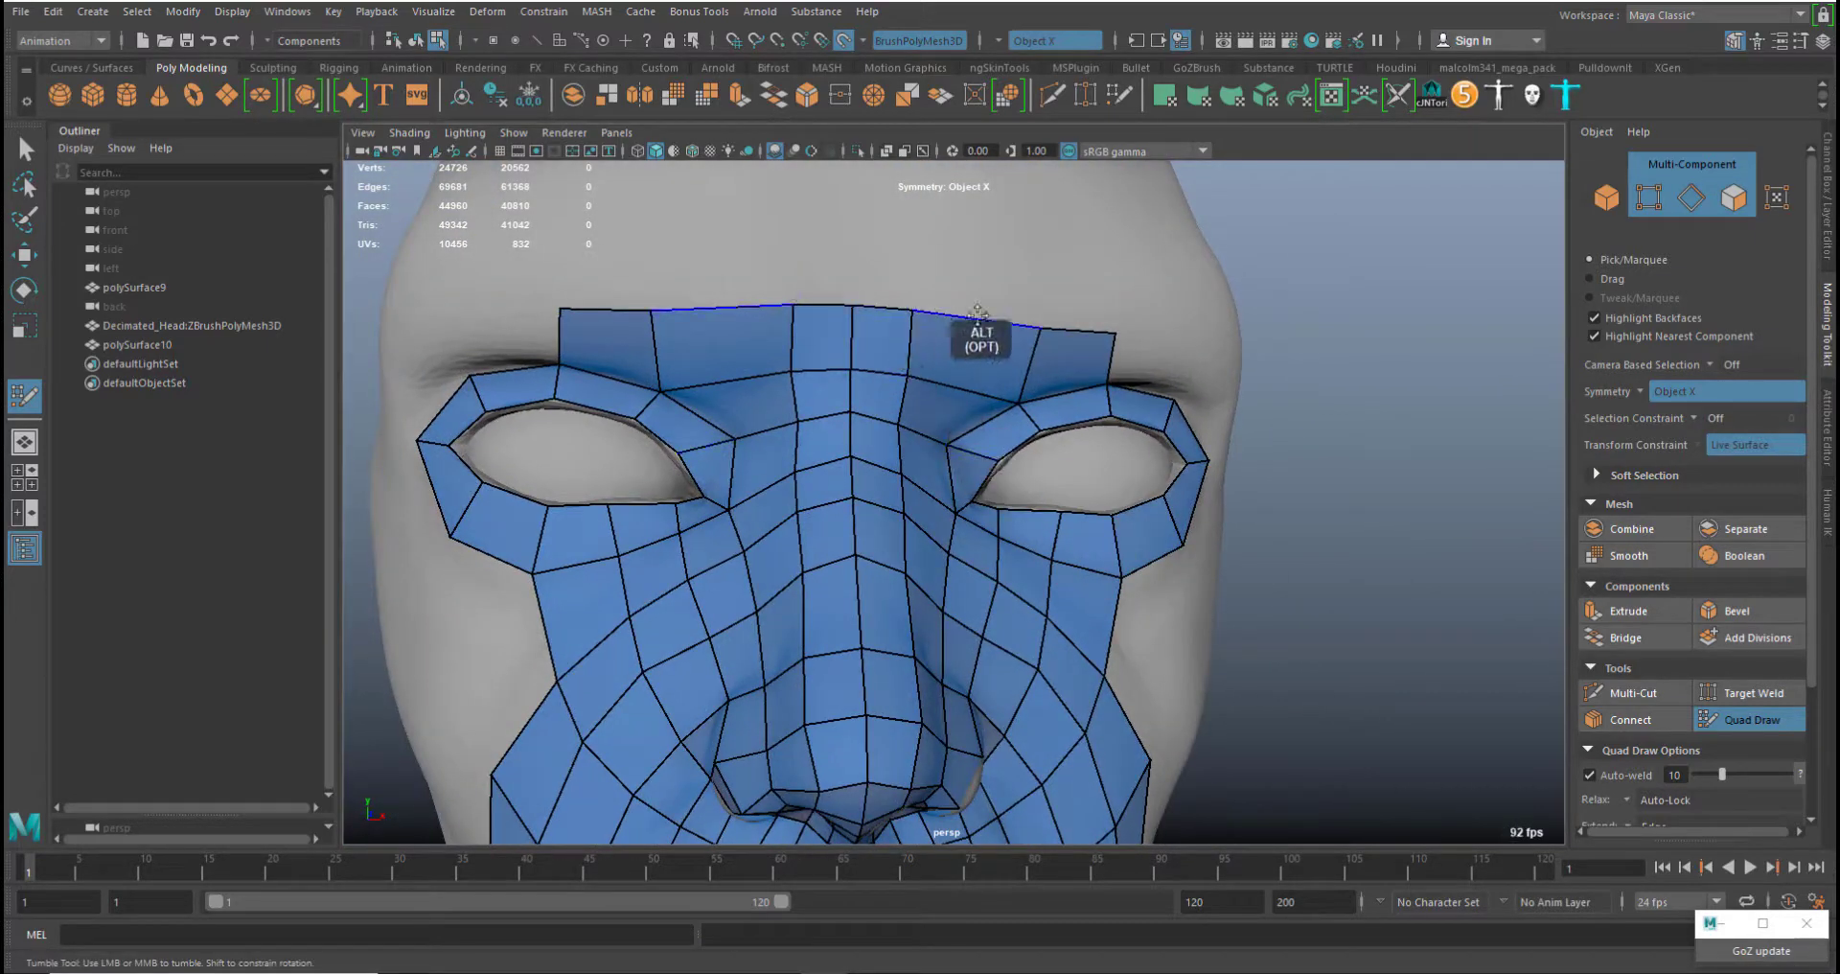
Extend the brow strip outward with two more quads, wrapping it down to the outer corner of the eye loop
{"action": "middle_click_drag", "start_coordinate": [1115, 333], "coordinate": [1128, 328]}
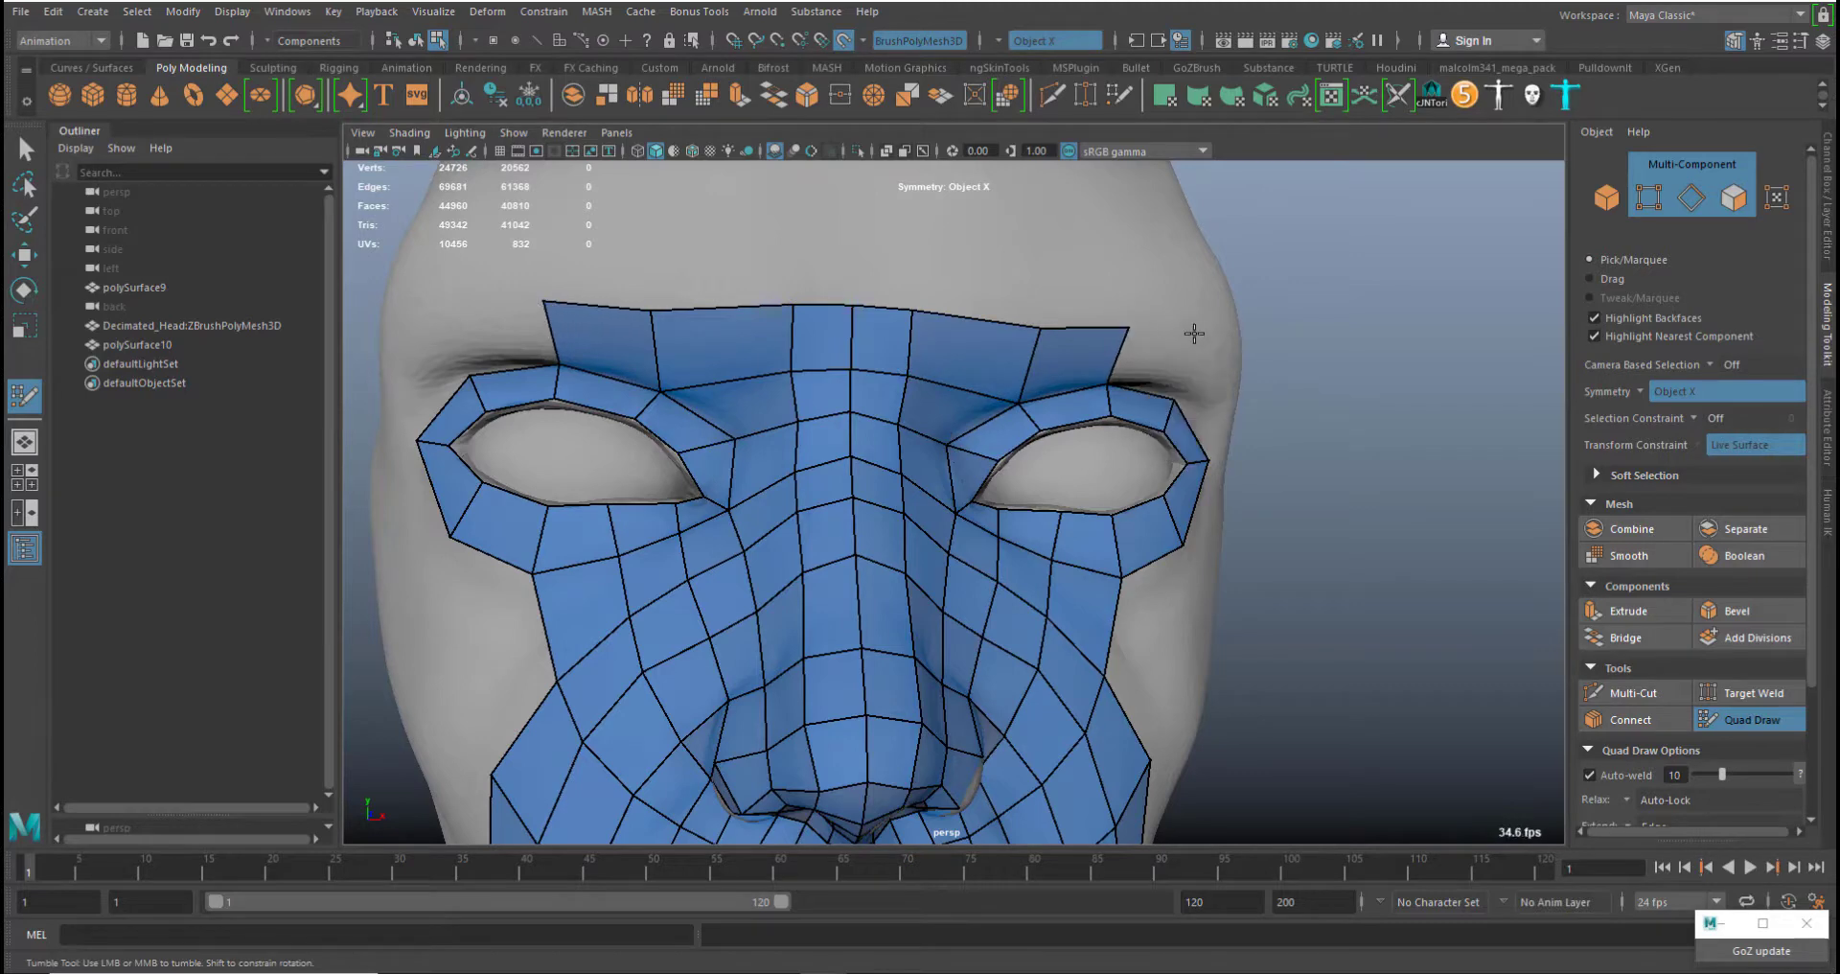
{"action": "left_click", "coordinate": [1197, 332]}
{"action": "left_click", "coordinate": [1177, 358], "text": "shift"}
{"action": "left_click_drag", "start_coordinate": [1198, 451], "coordinate": [1093, 464], "text": "alt"}
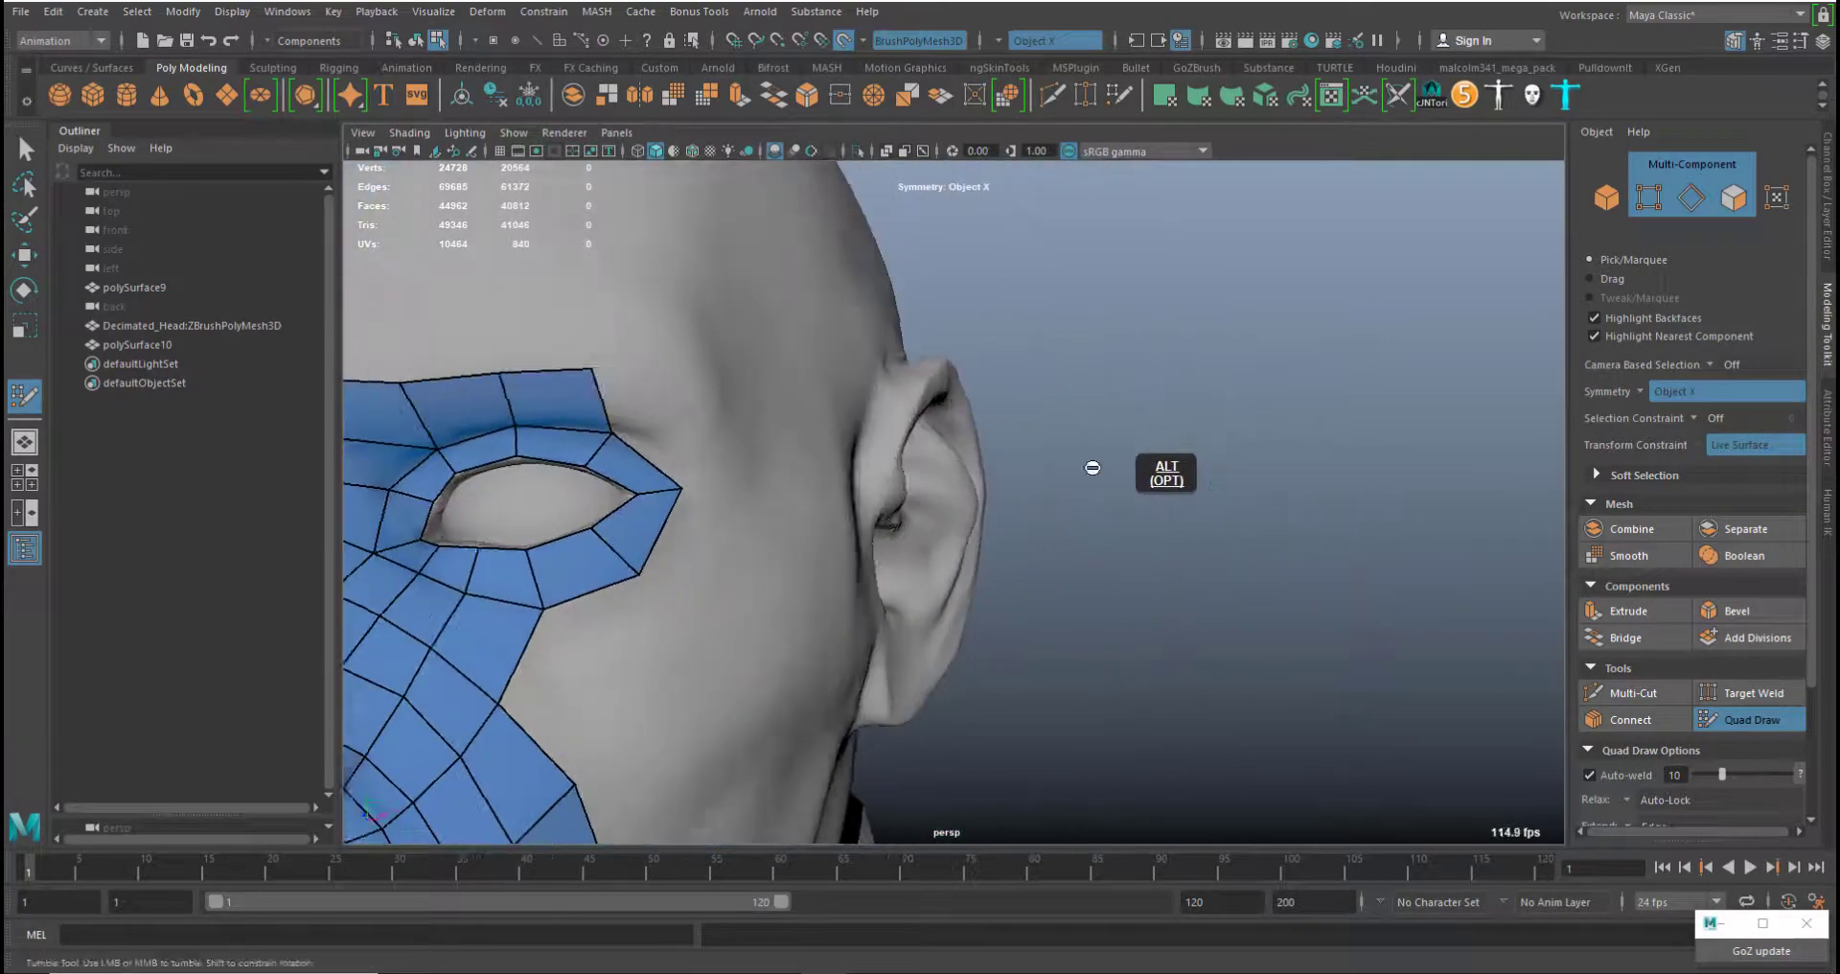
{"action": "middle_click_drag", "start_coordinate": [1092, 464], "coordinate": [1115, 432], "text": "alt"}
{"action": "left_click", "coordinate": [991, 383]}
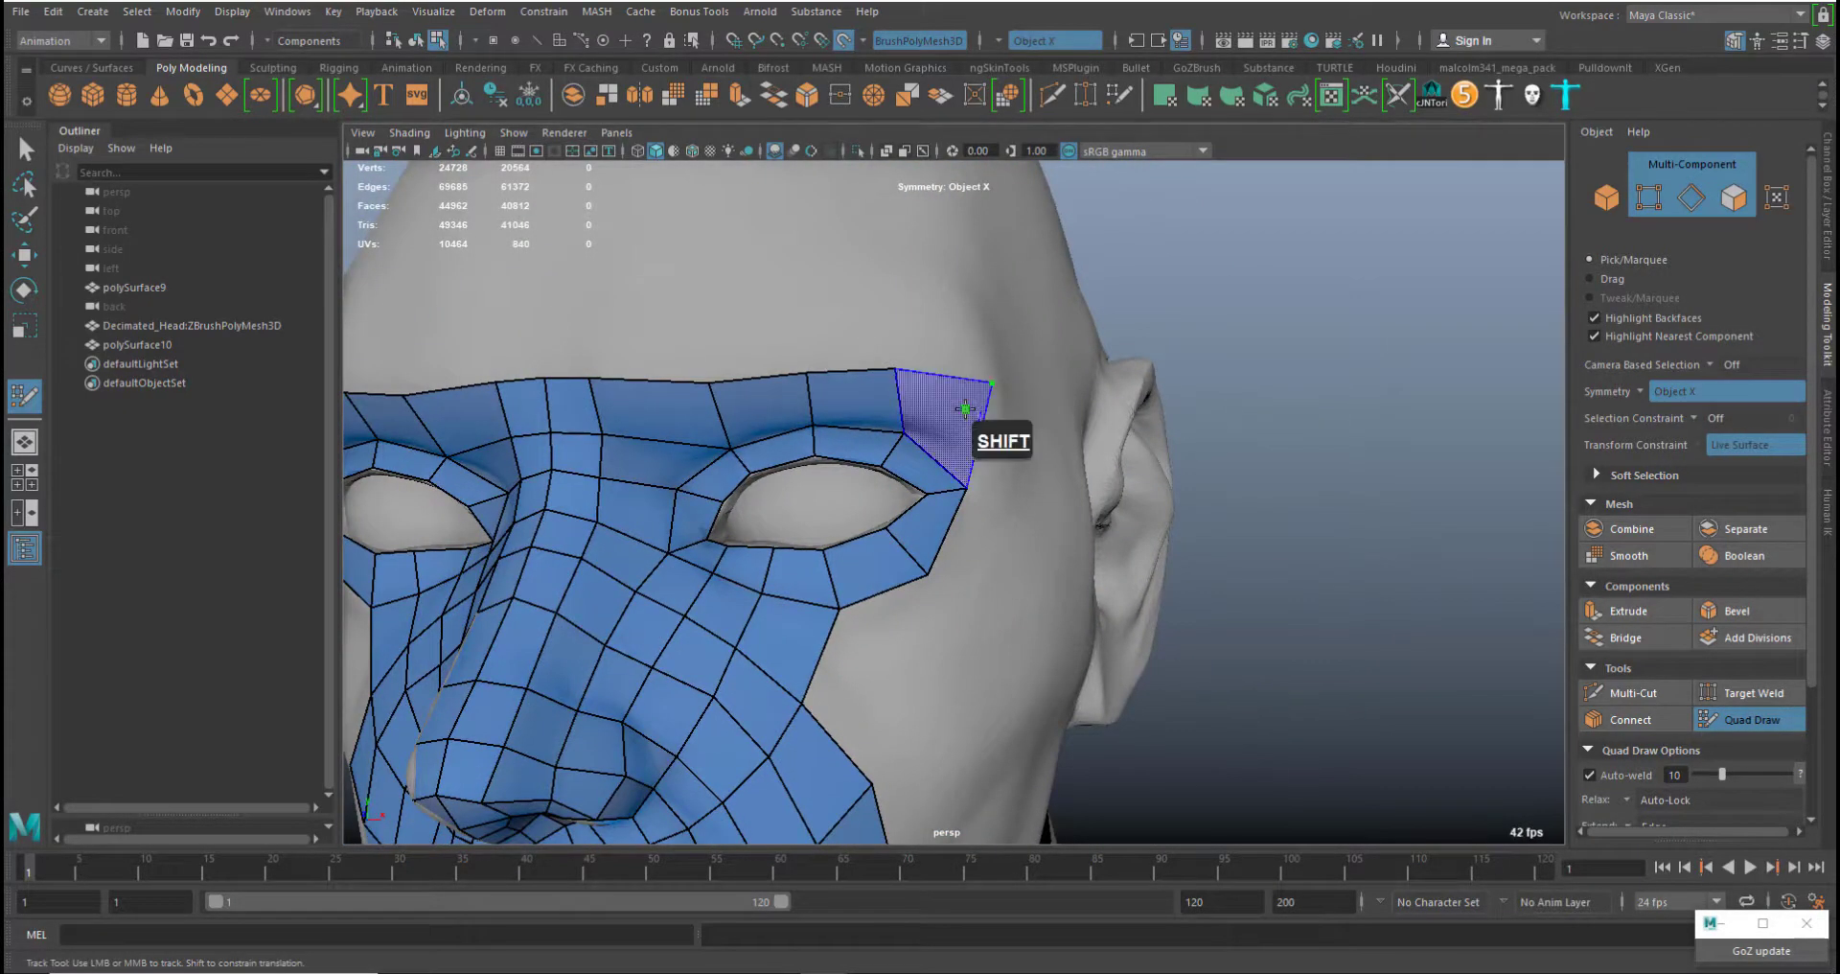
Reposition the outer brow-strip vertices outward and down toward the temple to even out the quads around the outer eye corner
{"action": "middle_click_drag", "start_coordinate": [995, 383], "coordinate": [1002, 416]}
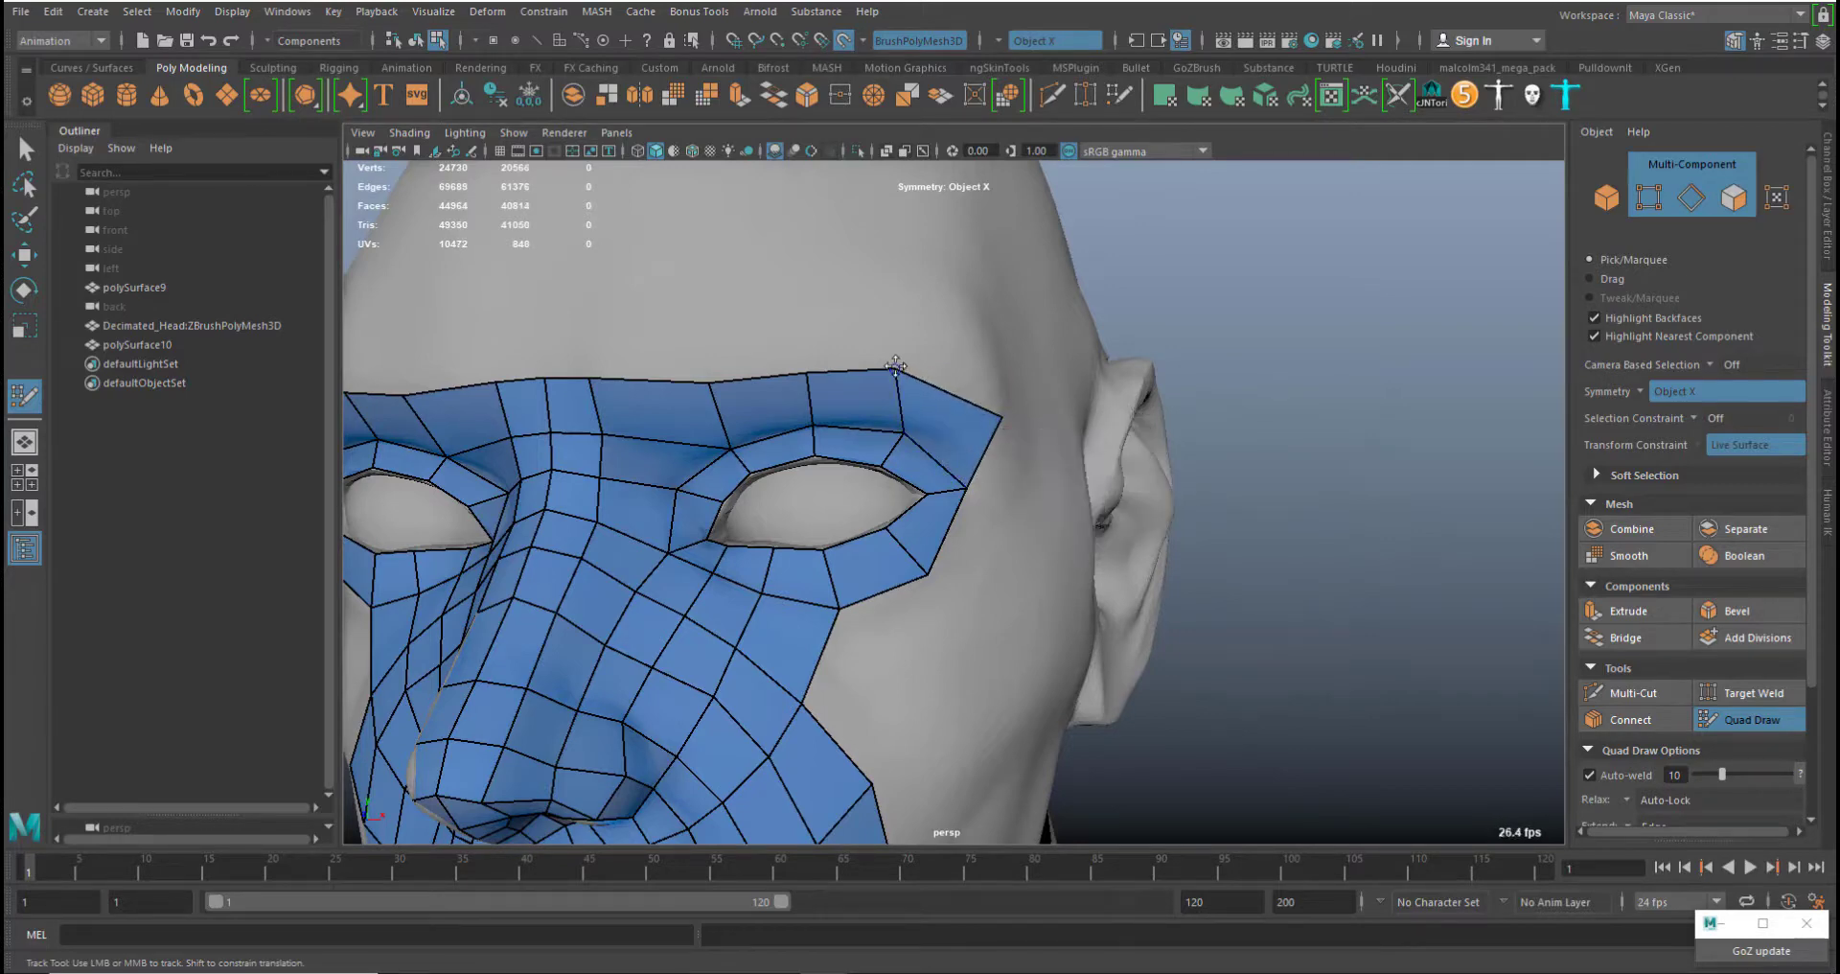
{"action": "middle_click_drag", "start_coordinate": [896, 369], "coordinate": [901, 379]}
{"action": "middle_click_drag", "start_coordinate": [1001, 418], "coordinate": [1003, 435]}
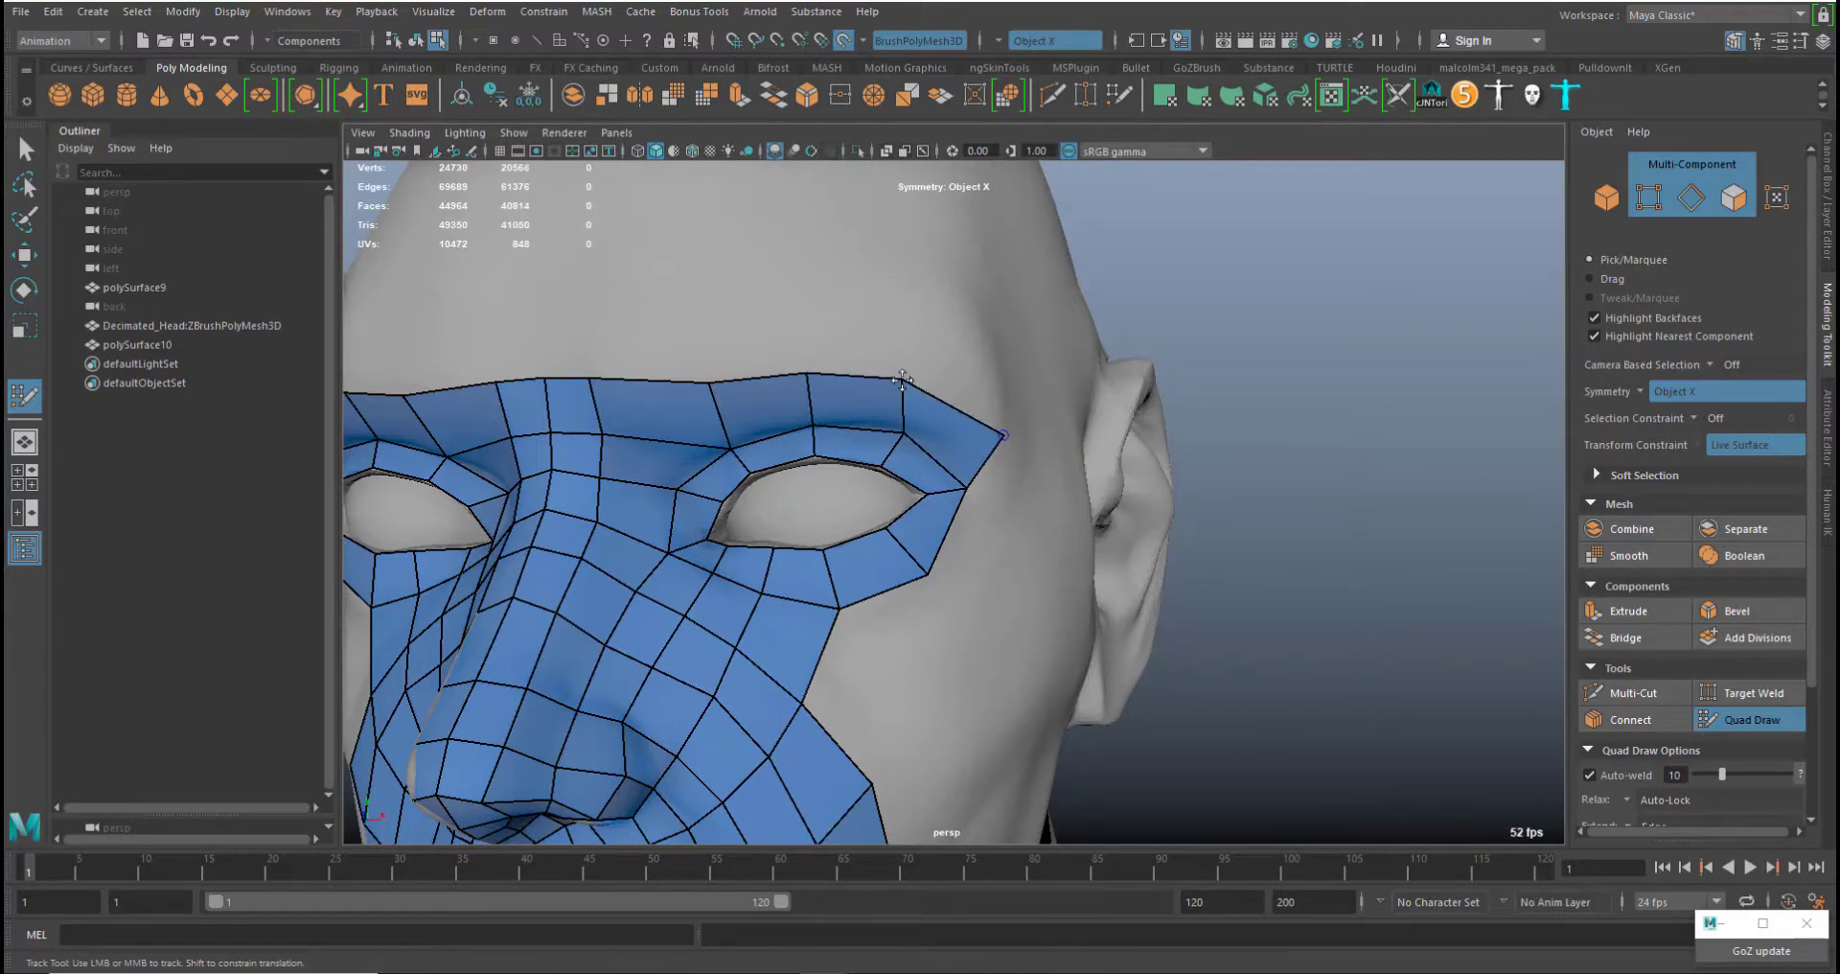
{"action": "middle_click_drag", "start_coordinate": [903, 381], "coordinate": [933, 389]}
{"action": "left_click_drag", "start_coordinate": [974, 479], "coordinate": [777, 432], "text": "alt"}
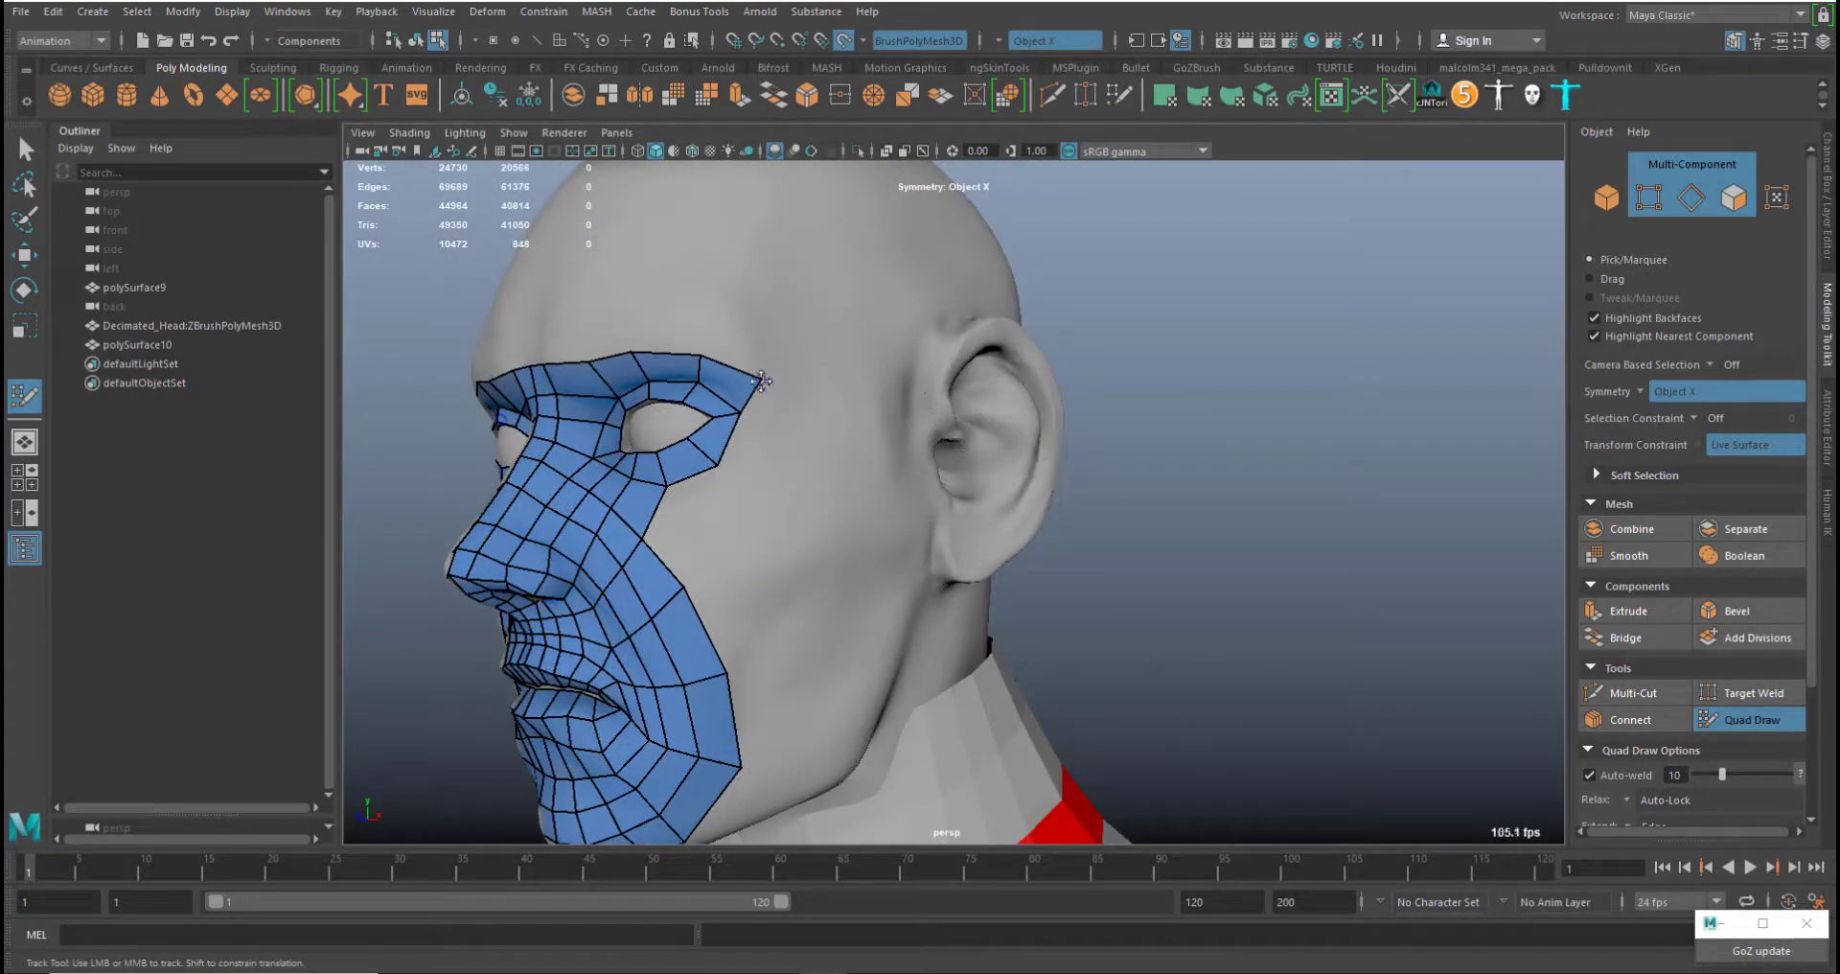
{"action": "middle_click_drag", "start_coordinate": [762, 381], "coordinate": [779, 400]}
{"action": "middle_click_drag", "start_coordinate": [700, 353], "coordinate": [824, 375]}
Examine the edge flow from the brow down the nose bridge to the lips from several angles
{"action": "right_click_drag", "start_coordinate": [769, 396], "coordinate": [823, 451], "text": "alt"}
{"action": "left_click_drag", "start_coordinate": [823, 450], "coordinate": [914, 390], "text": "alt"}
{"action": "middle_click_drag", "start_coordinate": [917, 383], "coordinate": [859, 437], "text": "alt"}
{"action": "left_click_drag", "start_coordinate": [926, 365], "coordinate": [936, 405], "text": "alt"}
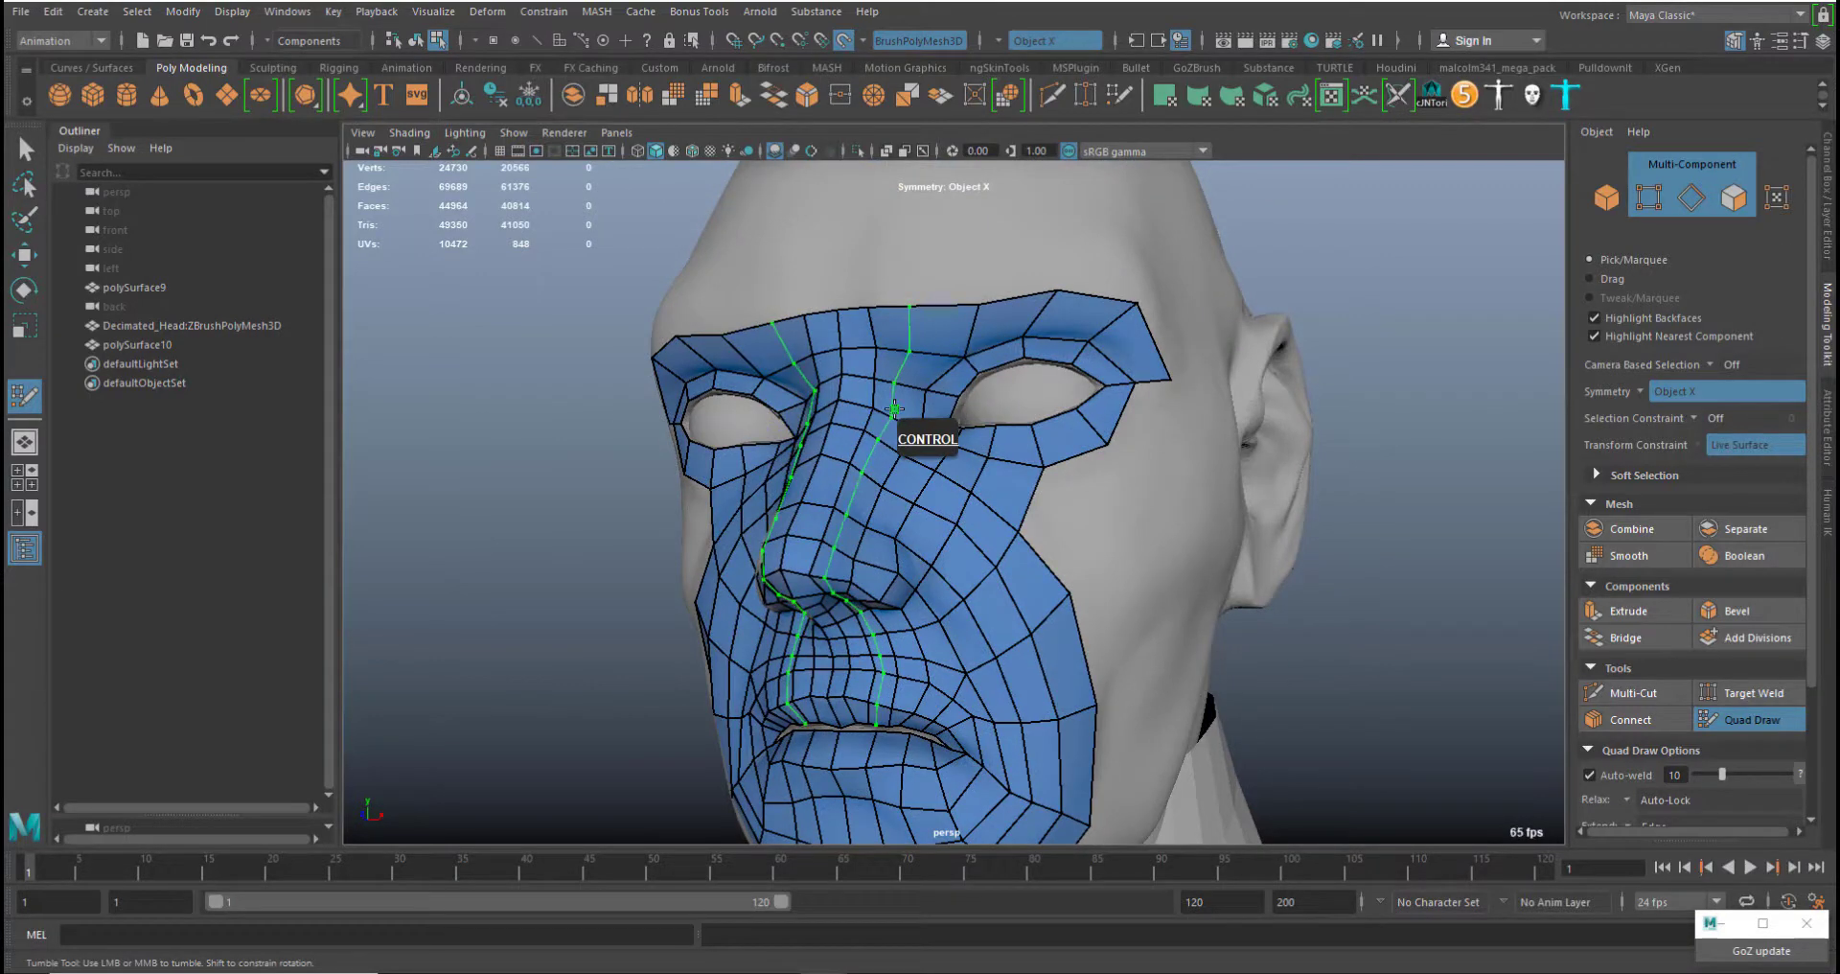
{"action": "left_click_drag", "start_coordinate": [944, 525], "coordinate": [957, 483], "text": "alt"}
{"action": "middle_click_drag", "start_coordinate": [925, 470], "coordinate": [890, 517], "text": "alt"}
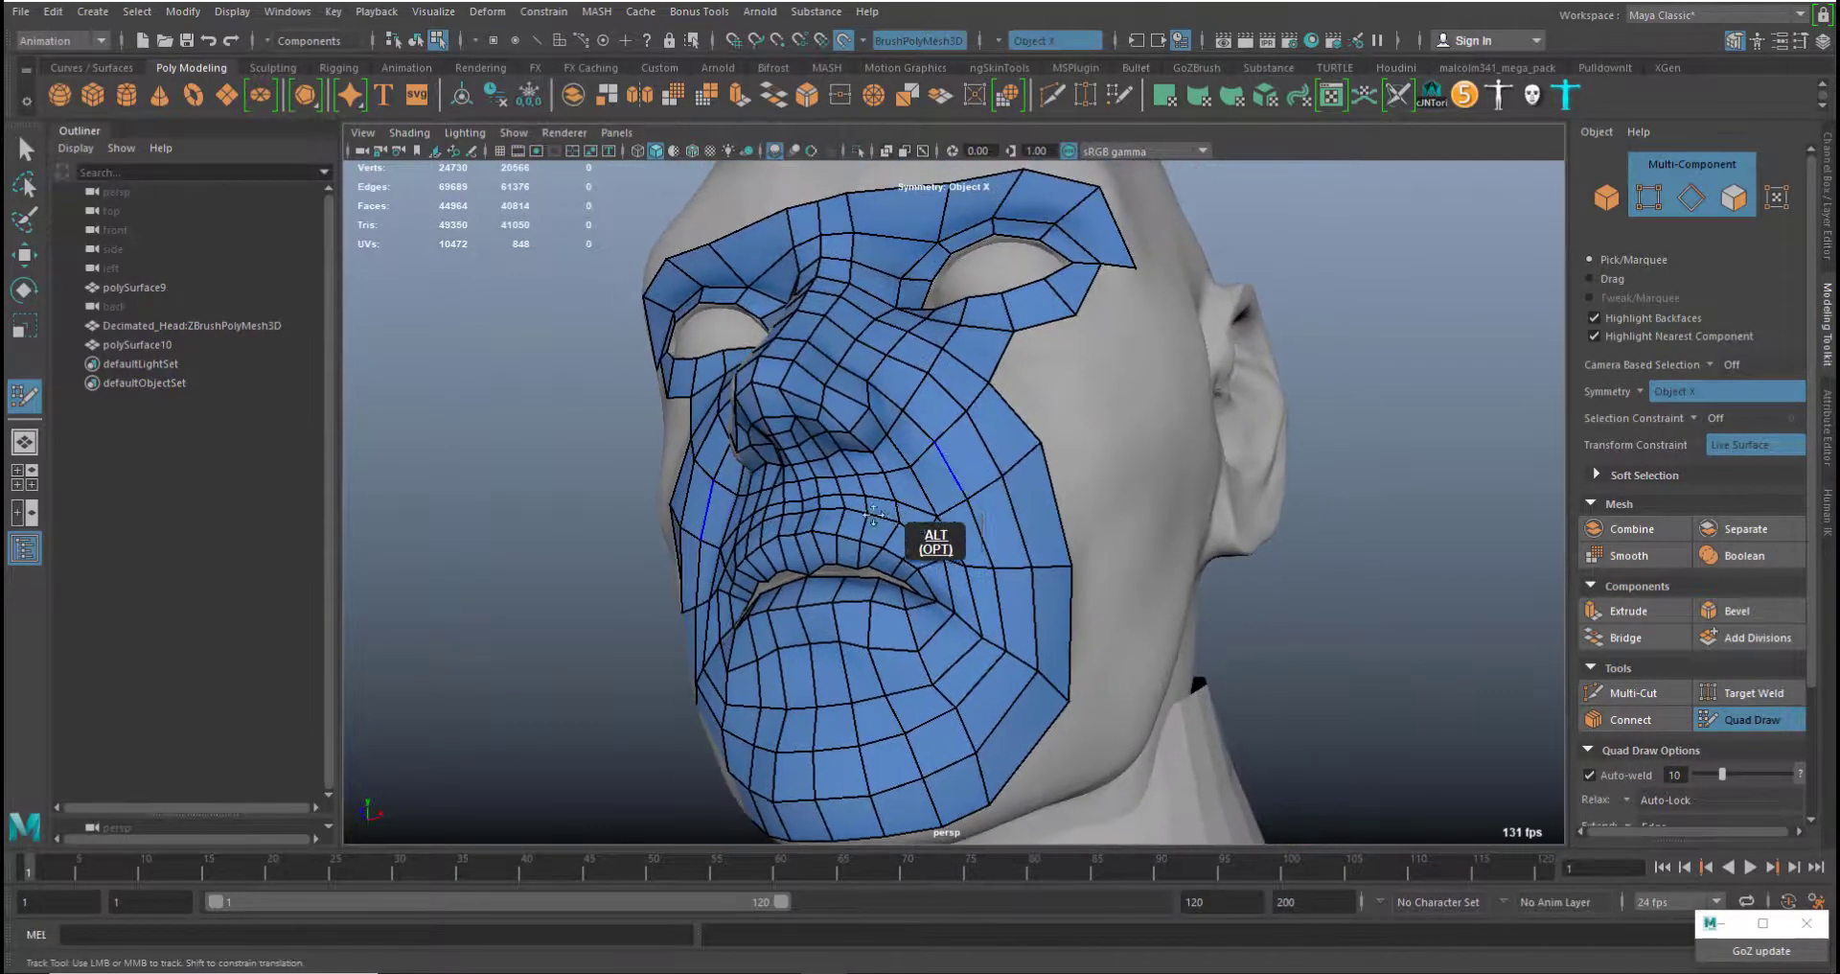
{"action": "right_click_drag", "start_coordinate": [844, 542], "coordinate": [863, 593], "text": "alt"}
{"action": "middle_click_drag", "start_coordinate": [863, 594], "coordinate": [861, 533], "text": "alt"}
{"action": "right_click_drag", "start_coordinate": [860, 533], "coordinate": [945, 533], "text": "alt"}
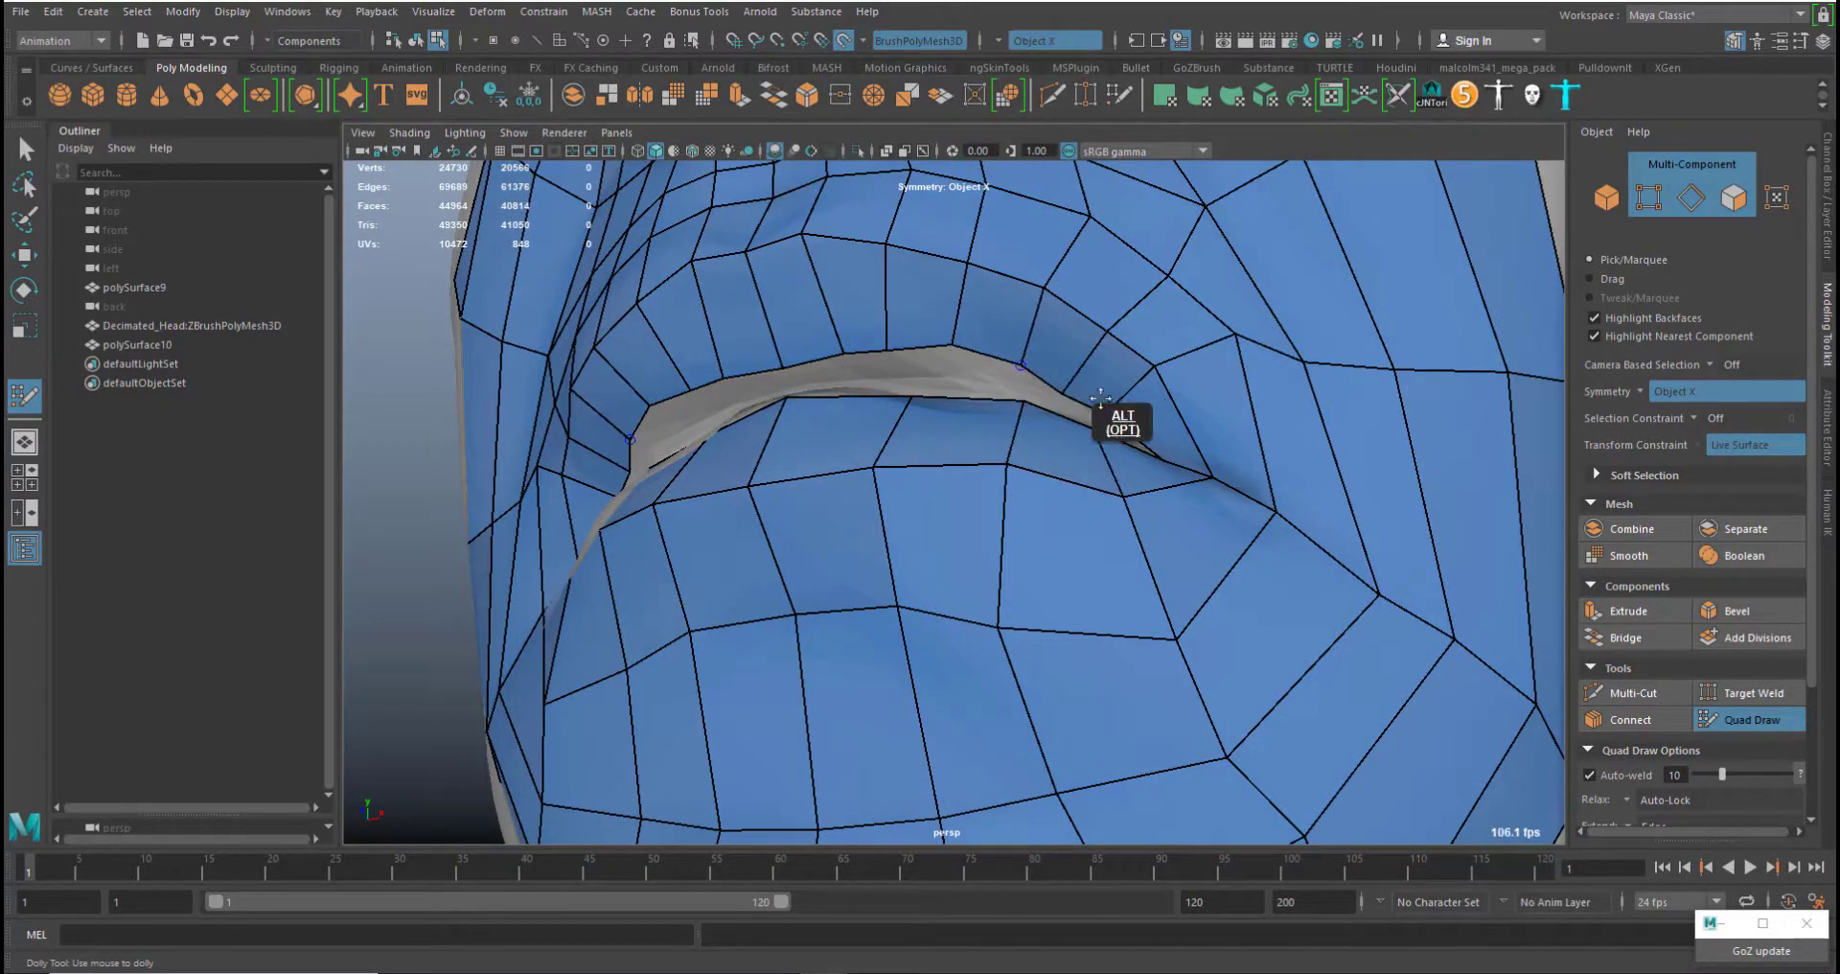
{"action": "right_click_drag", "start_coordinate": [1101, 398], "coordinate": [1066, 196], "text": "alt"}
{"action": "middle_click_drag", "start_coordinate": [1093, 173], "coordinate": [1064, 391], "text": "alt"}
{"action": "left_click_drag", "start_coordinate": [1082, 394], "coordinate": [1122, 414], "text": "alt"}
{"action": "middle_click_drag", "start_coordinate": [1033, 348], "coordinate": [1015, 258], "text": "alt"}
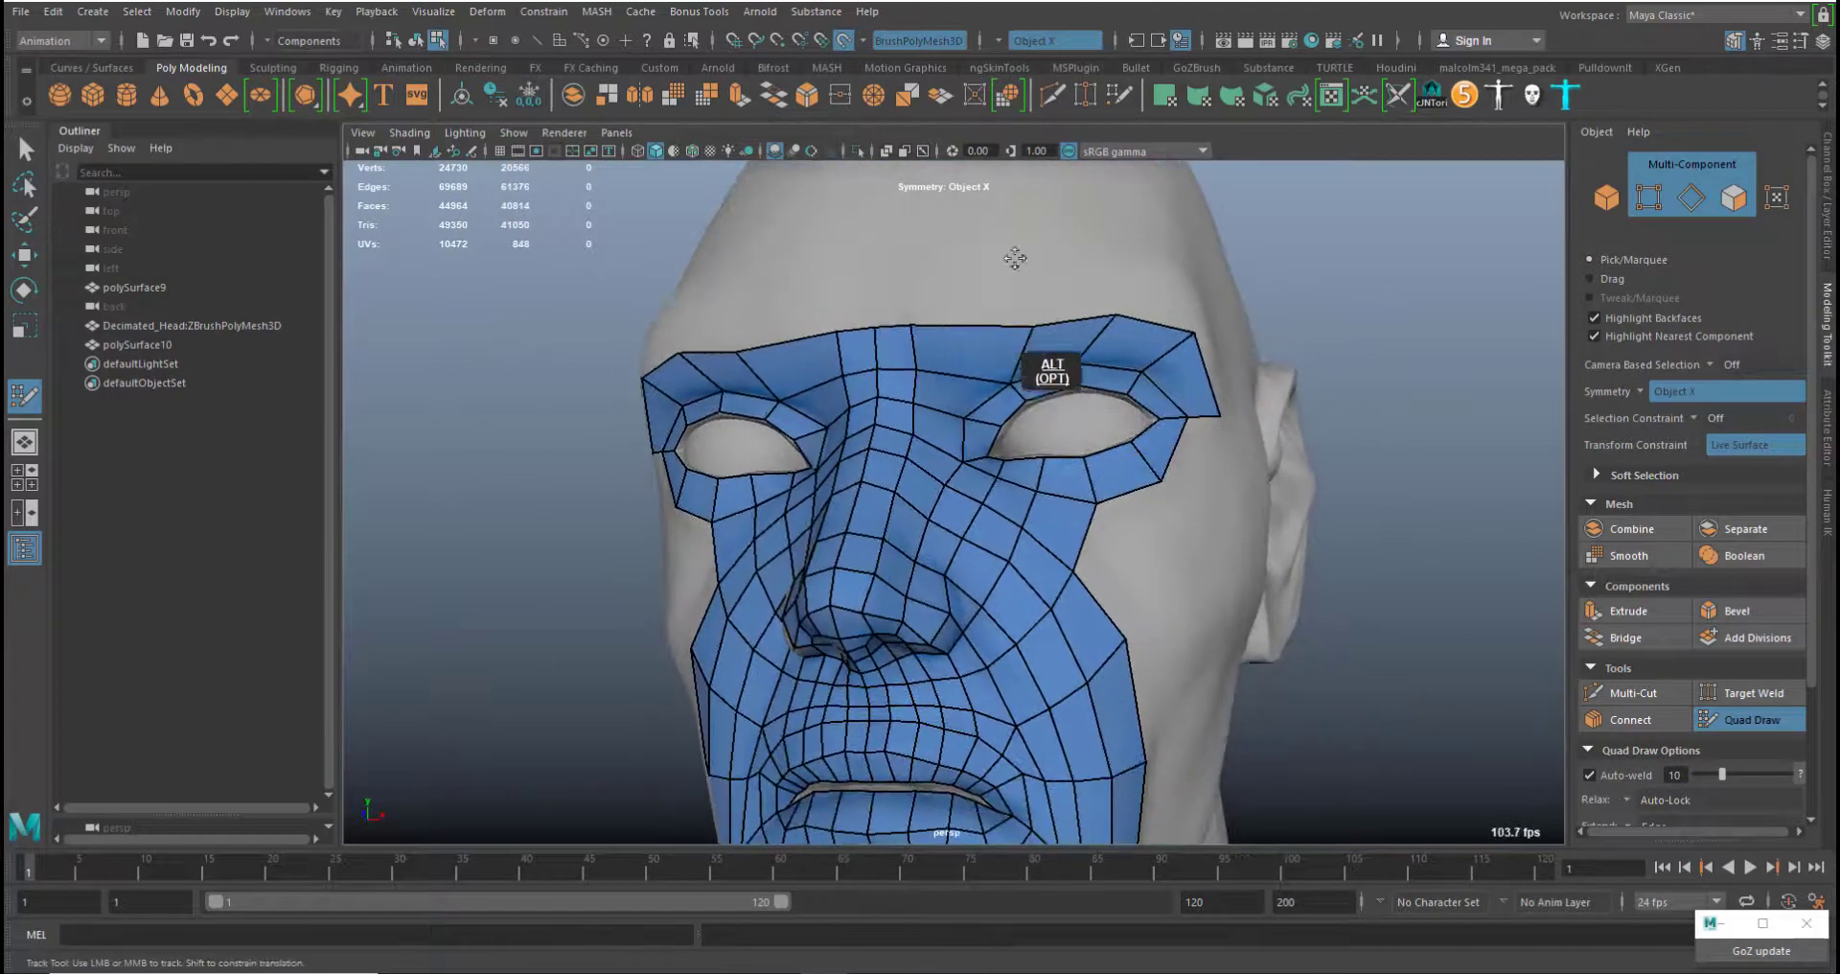
{"action": "left_click_drag", "start_coordinate": [973, 470], "coordinate": [1013, 460], "text": "alt"}
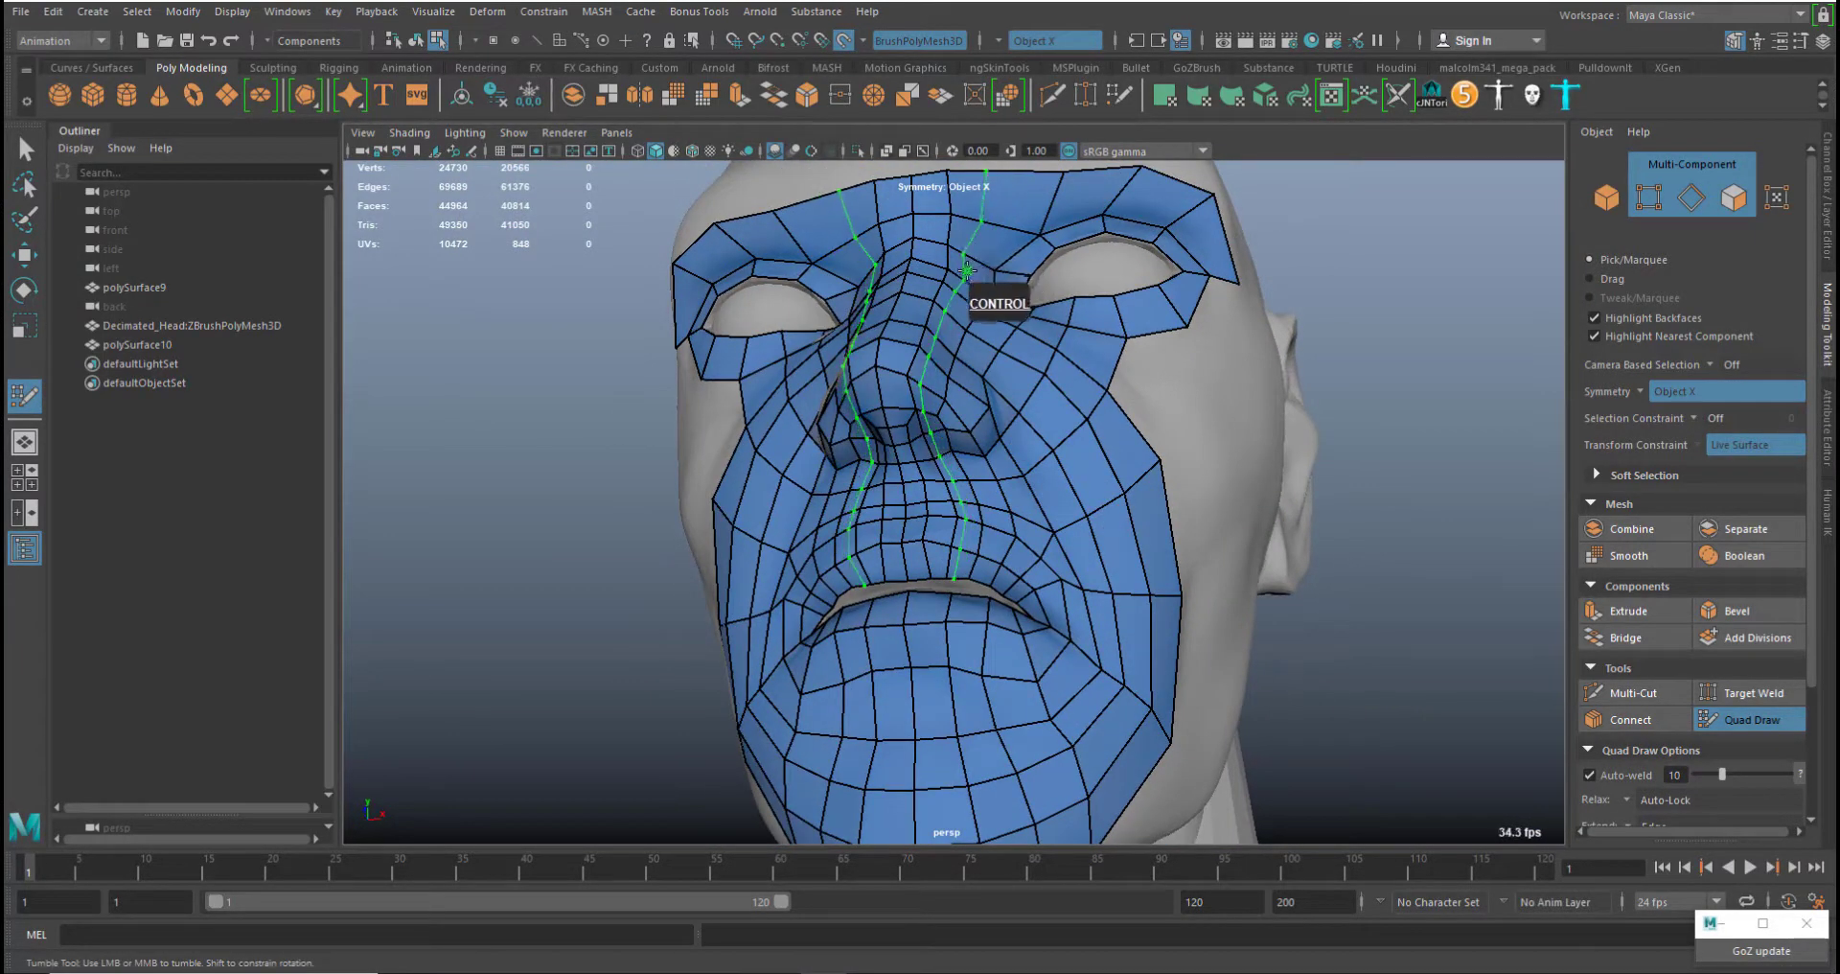
{"action": "middle_click_drag", "start_coordinate": [1032, 245], "coordinate": [989, 326], "text": "alt"}
{"action": "left_click_drag", "start_coordinate": [1033, 278], "coordinate": [1025, 324], "text": "alt"}
{"action": "right_click_drag", "start_coordinate": [939, 407], "coordinate": [943, 449], "text": "alt"}
{"action": "middle_click_drag", "start_coordinate": [944, 451], "coordinate": [978, 461], "text": "alt"}
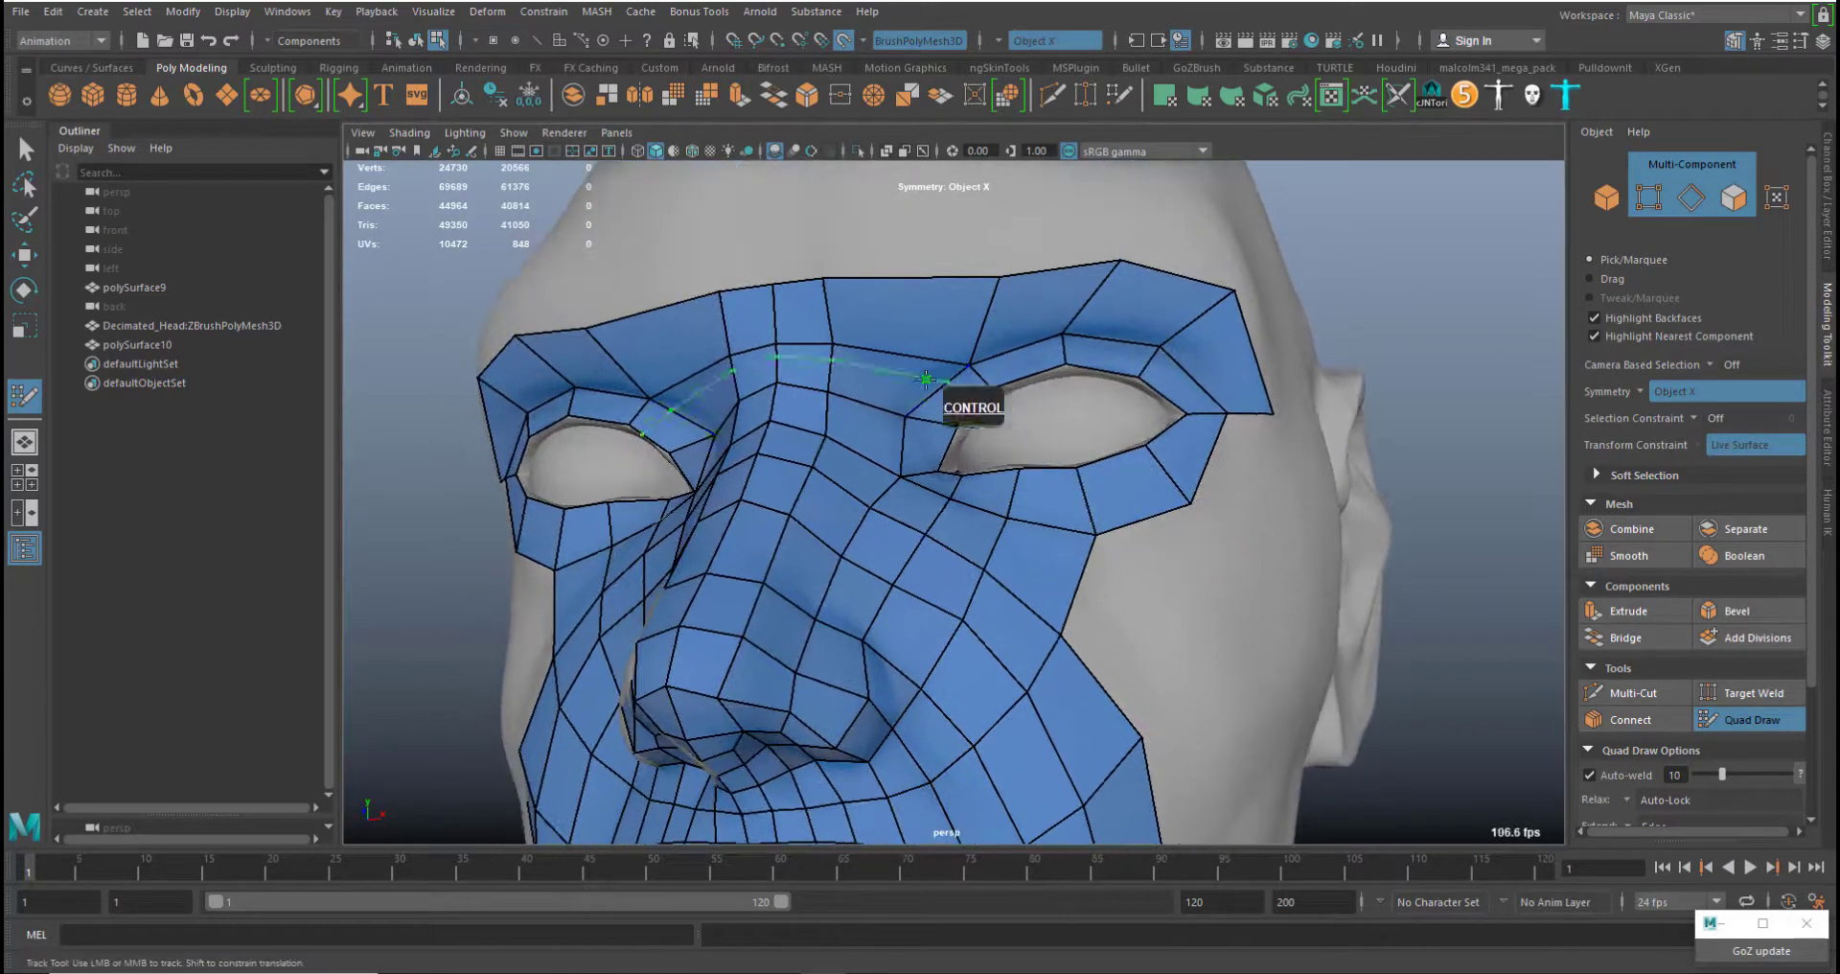
{"action": "right_click_drag", "start_coordinate": [901, 380], "coordinate": [987, 485], "text": "alt"}
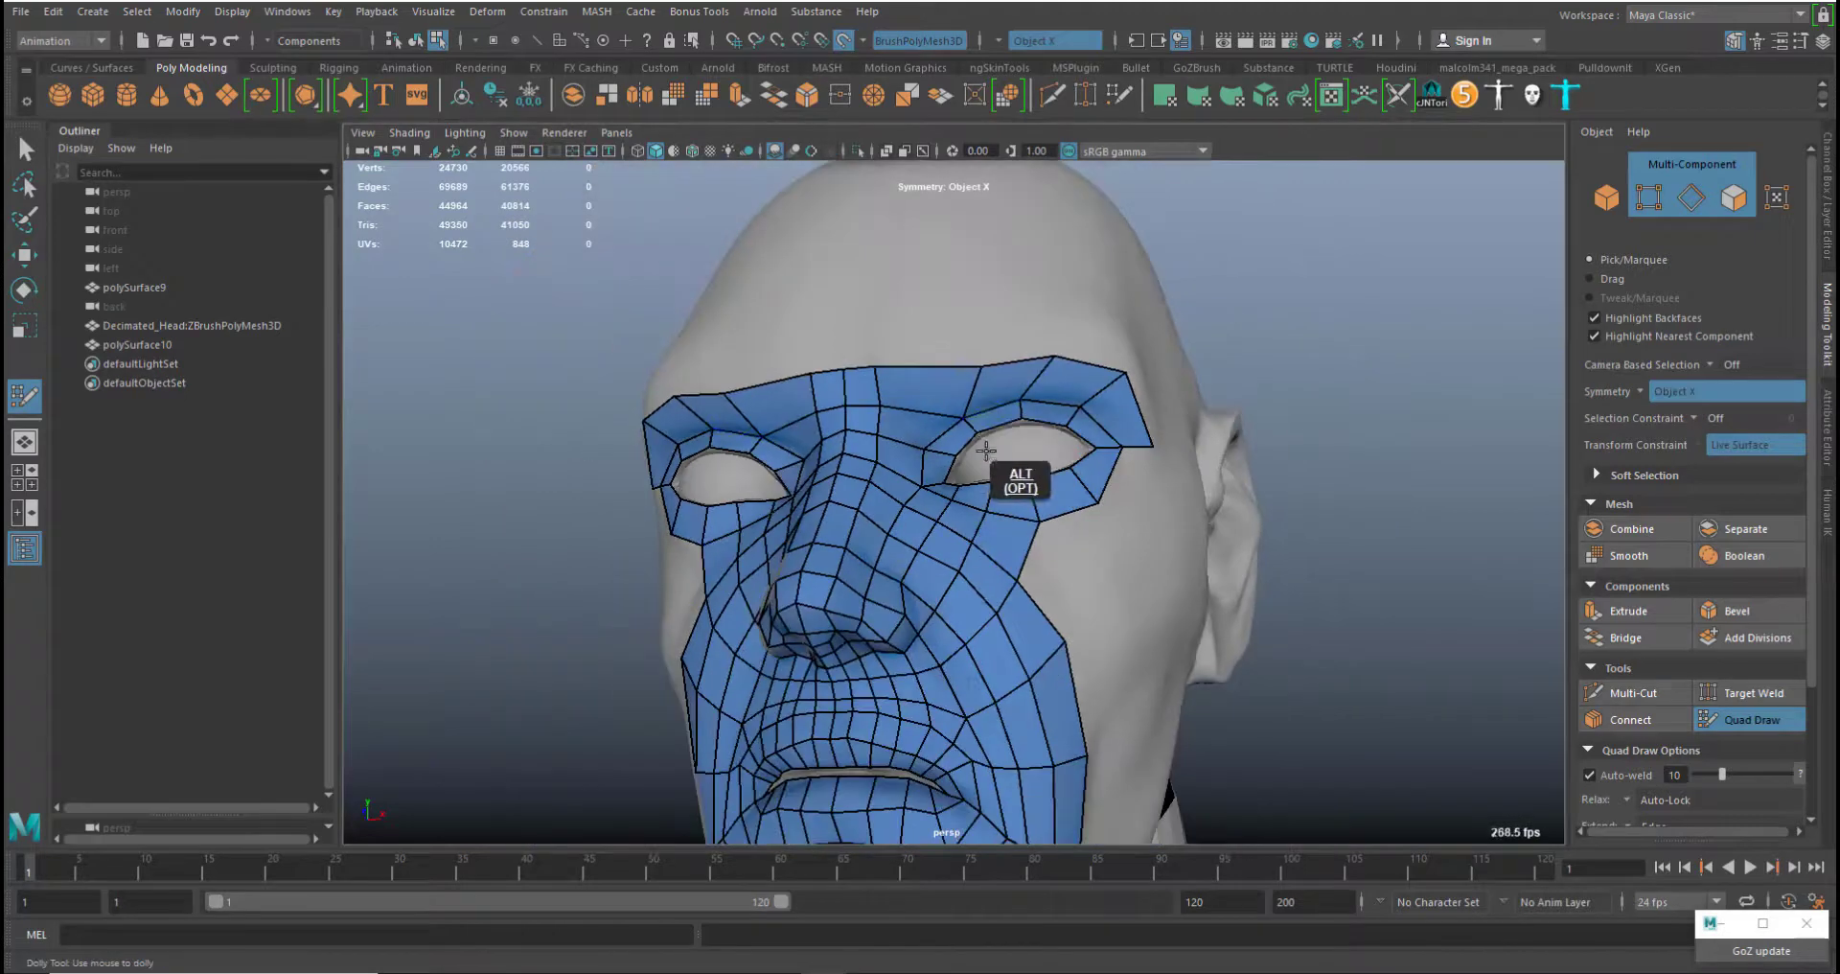
{"action": "left_click_drag", "start_coordinate": [986, 485], "coordinate": [1043, 683], "text": "alt"}
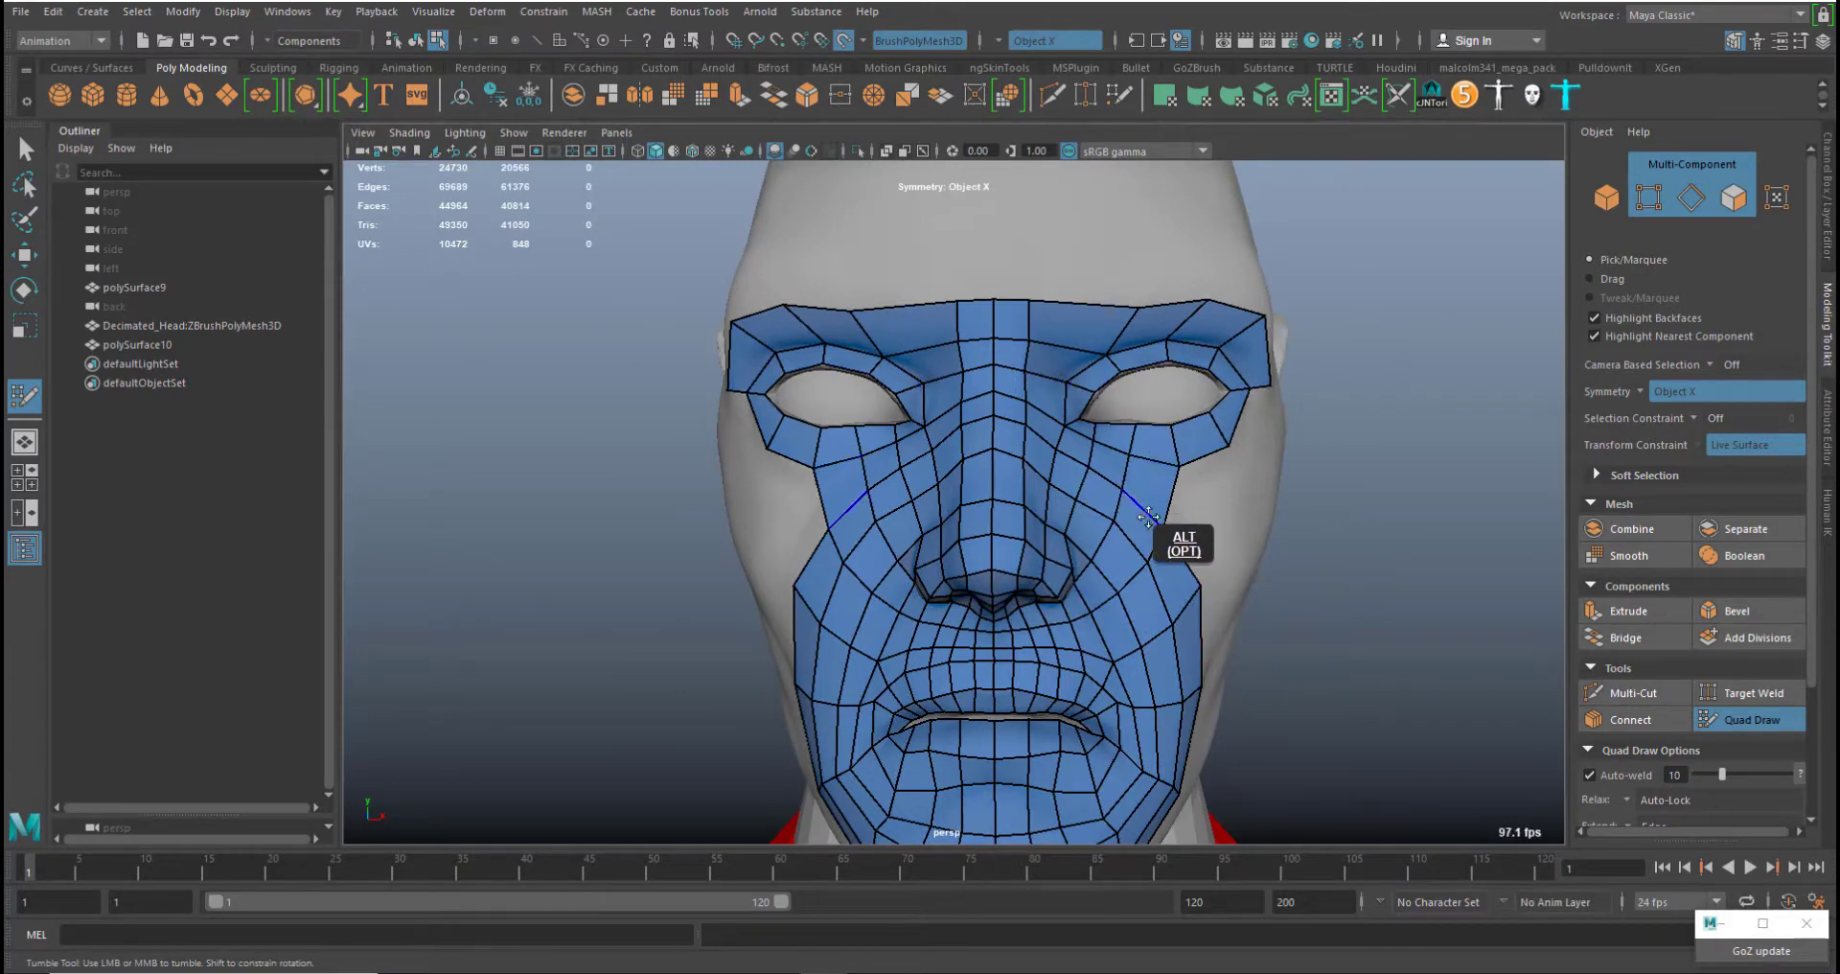
{"action": "left_click_drag", "start_coordinate": [1148, 517], "coordinate": [1007, 474], "text": "alt"}
{"action": "middle_click_drag", "start_coordinate": [1006, 474], "coordinate": [979, 462], "text": "alt"}
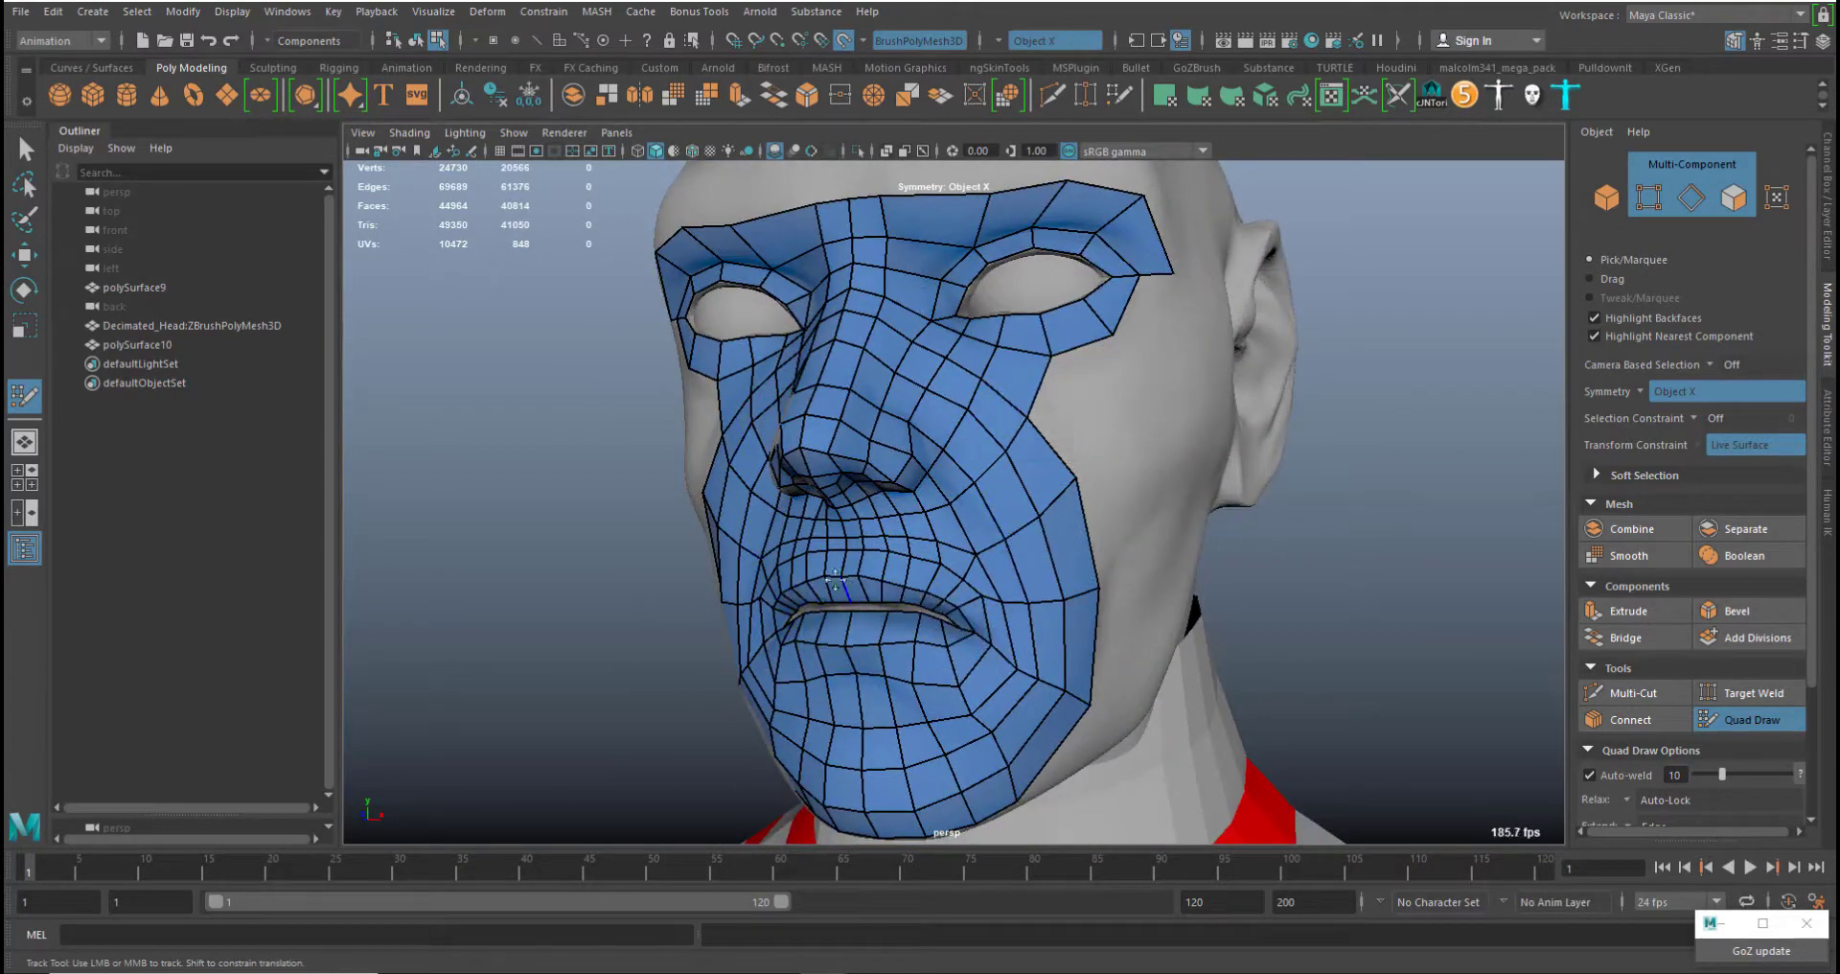
Delete the quads between the nose bridge and inner eye corner, including the wide brow quad above them
{"action": "right_click_drag", "start_coordinate": [944, 337], "coordinate": [1052, 216], "text": "alt"}
{"action": "middle_click_drag", "start_coordinate": [1052, 215], "coordinate": [951, 587], "text": "alt"}
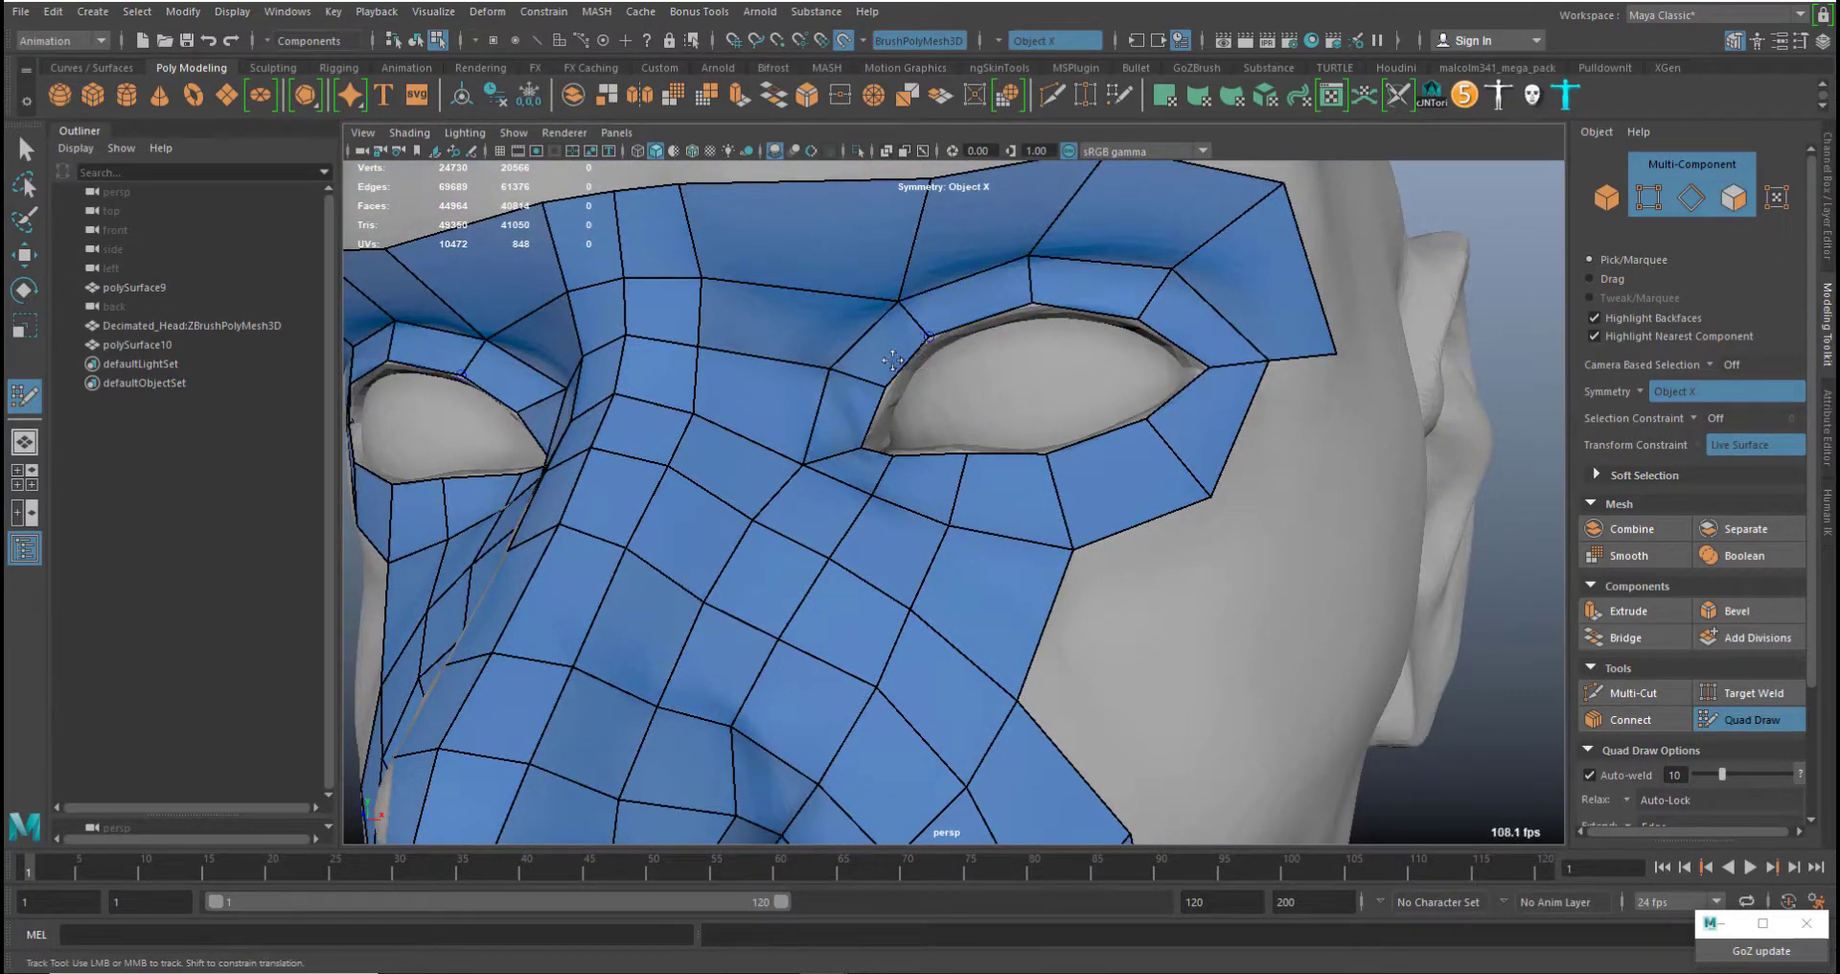
{"action": "key", "text": "ctrl+shift"}
{"action": "left_click", "coordinate": [816, 331], "text": "ctrl+shift"}
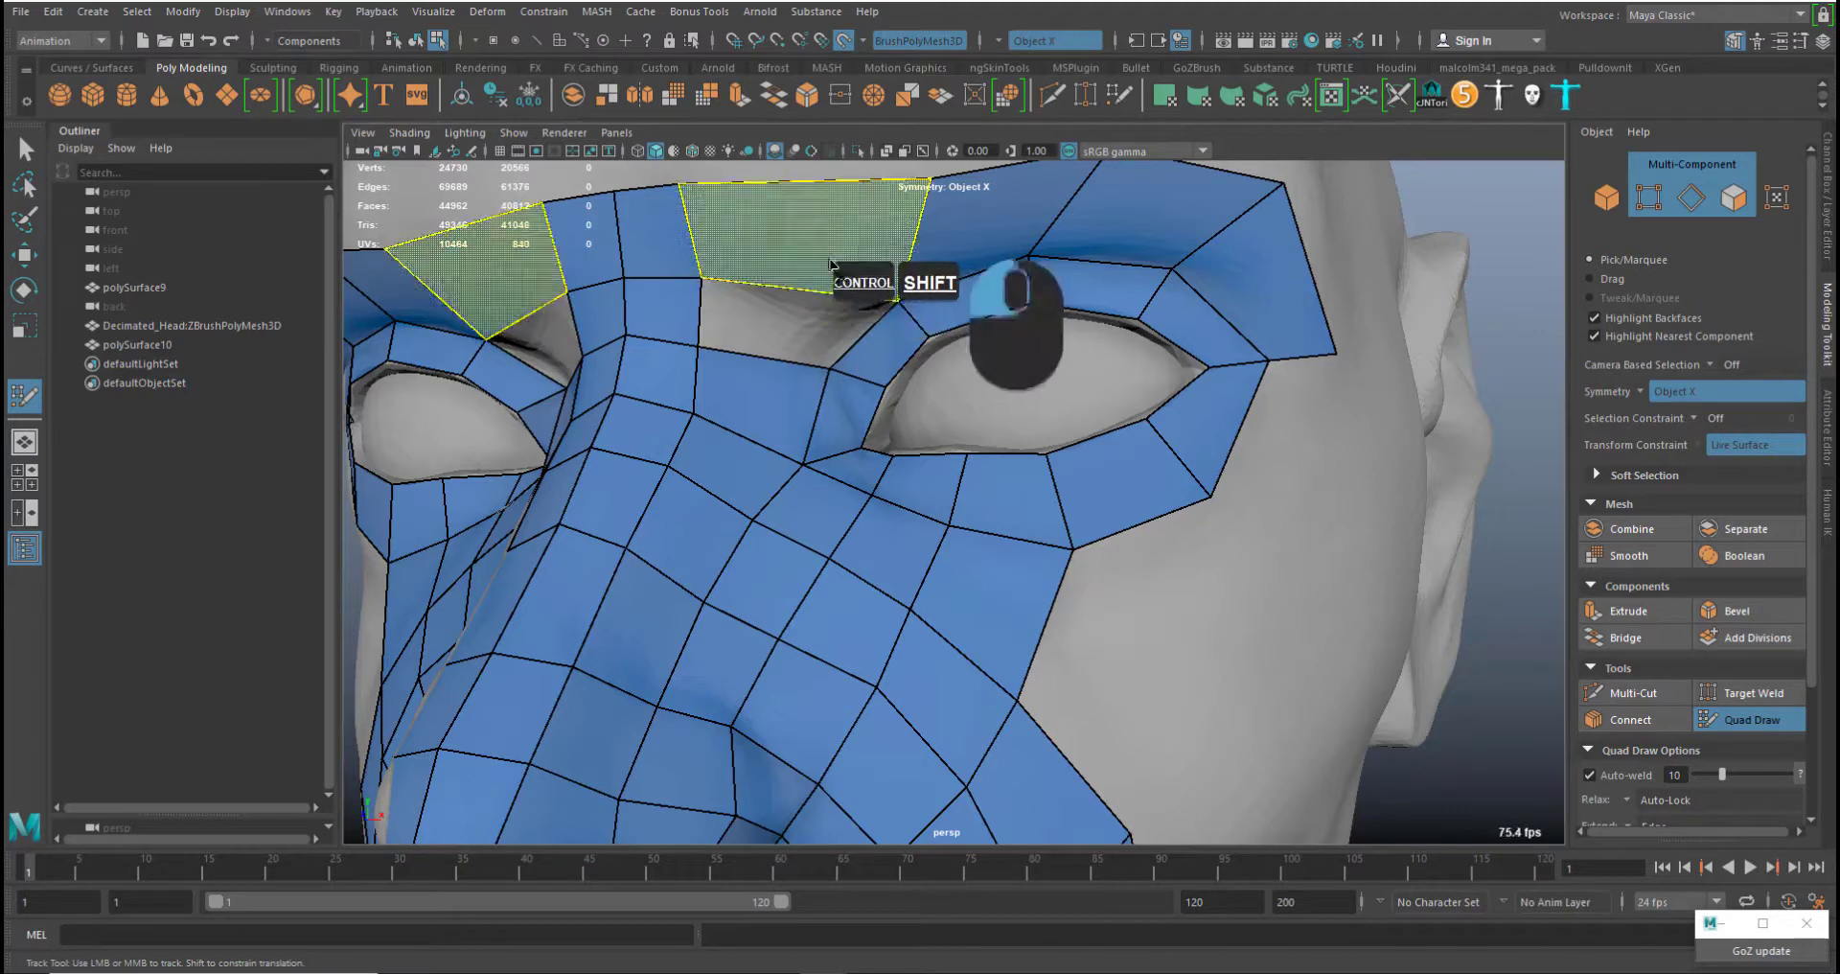
{"action": "left_click", "coordinate": [817, 257], "text": "ctrl+shift"}
{"action": "left_click", "coordinate": [757, 379], "text": "ctrl+shift"}
{"action": "left_click", "coordinate": [738, 466], "text": "ctrl+shift"}
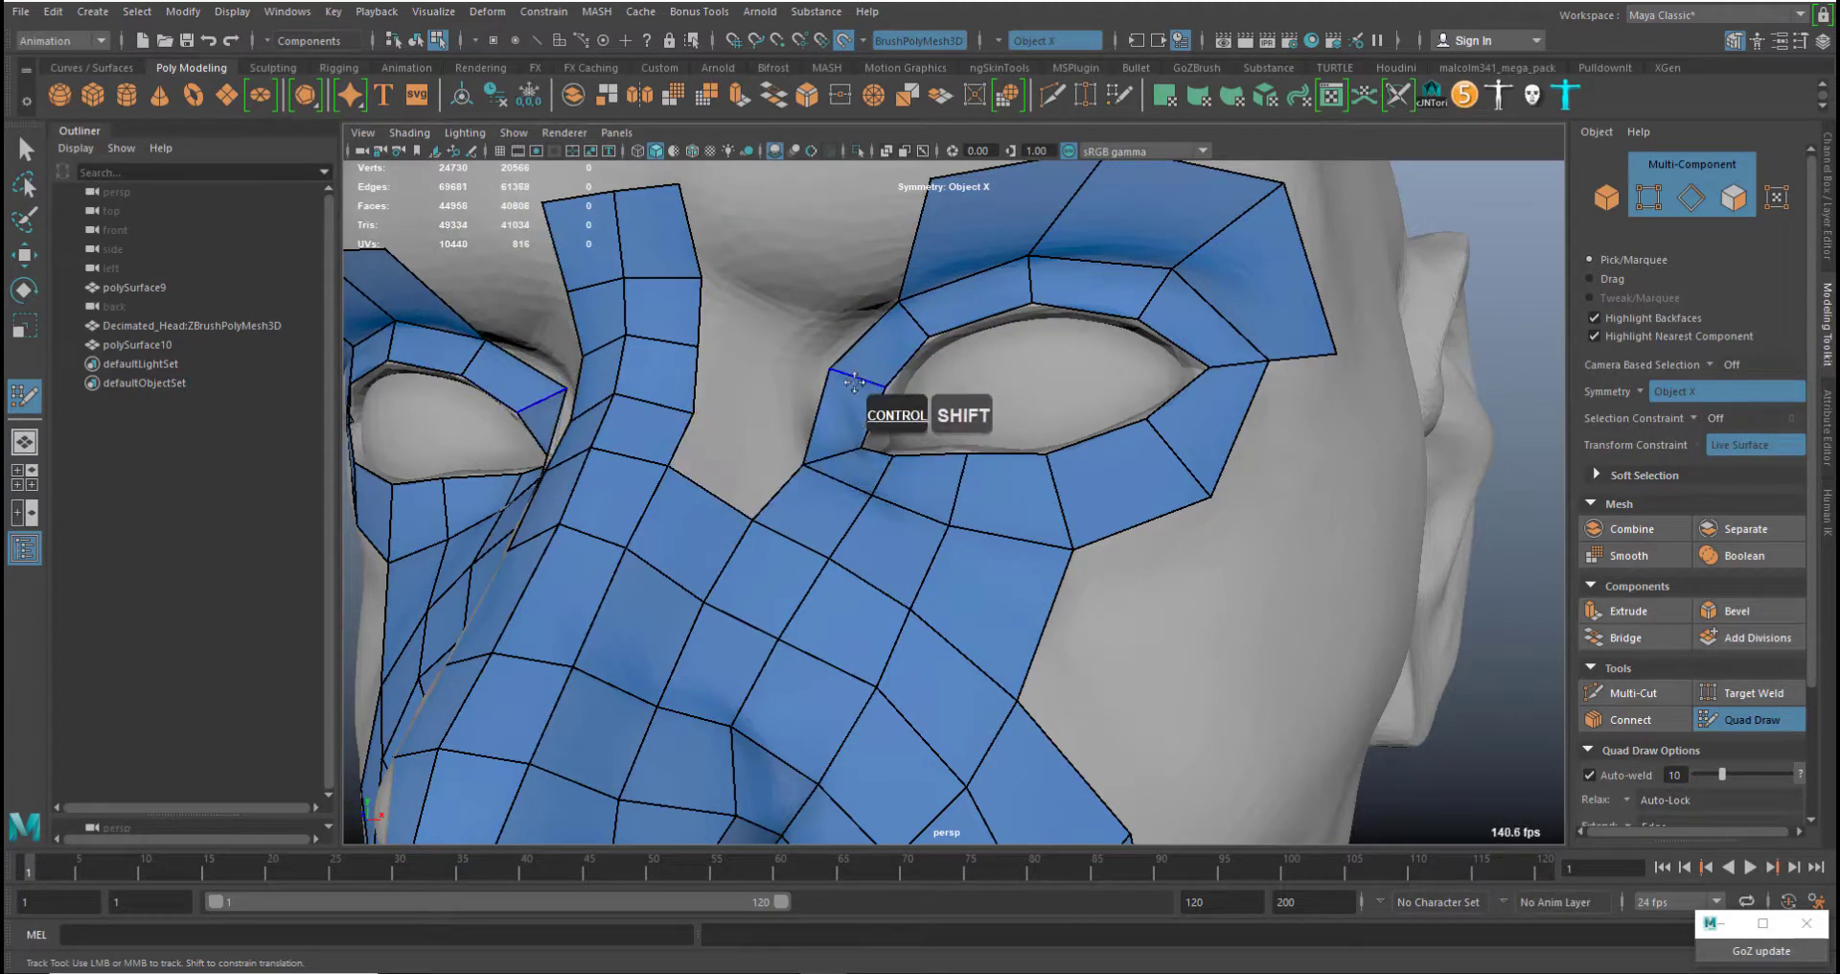
Add an edge to the inner upper part of the eye loop and fill three quads linking it to the nose bridge
{"action": "mouse_move", "coordinate": [865, 379]}
{"action": "middle_mouse_down", "text": "ctrl"}
{"action": "mouse_move", "coordinate": [846, 412]}
{"action": "mouse_move", "coordinate": [892, 374]}
{"action": "mouse_move", "coordinate": [849, 351]}
{"action": "mouse_move", "coordinate": [889, 365]}
{"action": "mouse_move", "coordinate": [950, 303]}
{"action": "mouse_move", "coordinate": [891, 366]}
{"action": "middle_mouse_up", "text": "ctrl"}
{"action": "left_click", "coordinate": [889, 369], "text": "ctrl"}
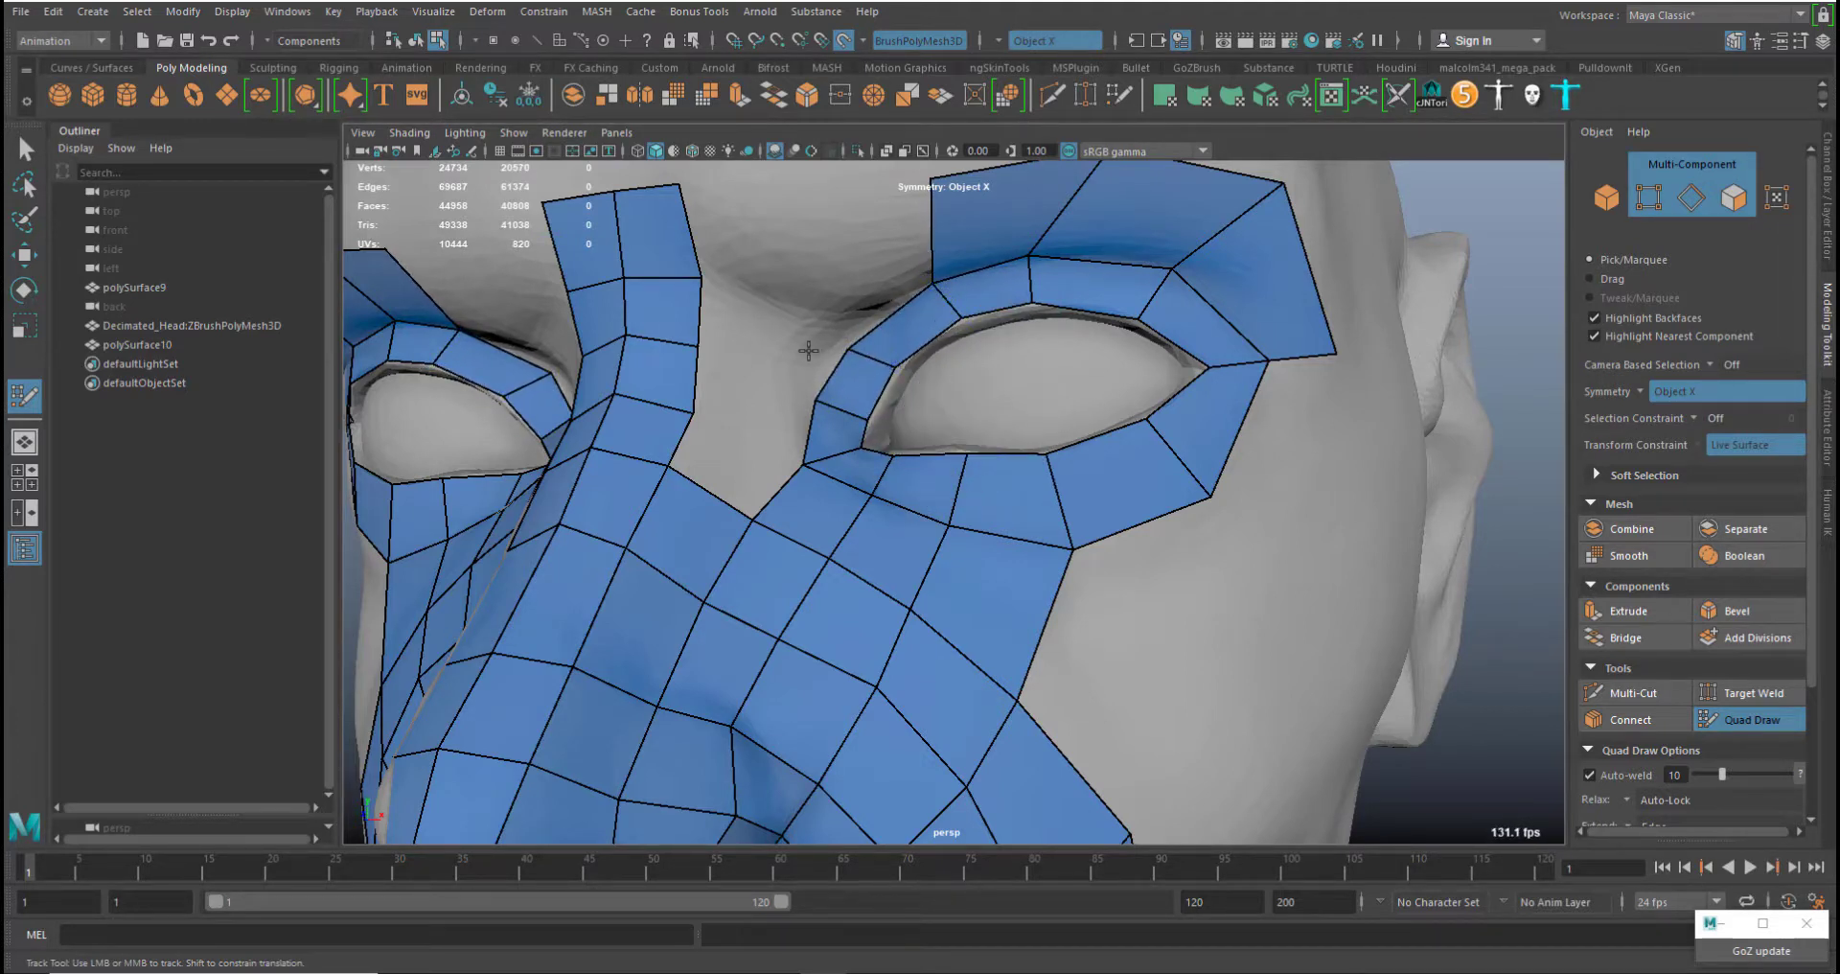
{"action": "left_click", "coordinate": [740, 468], "text": "shift"}
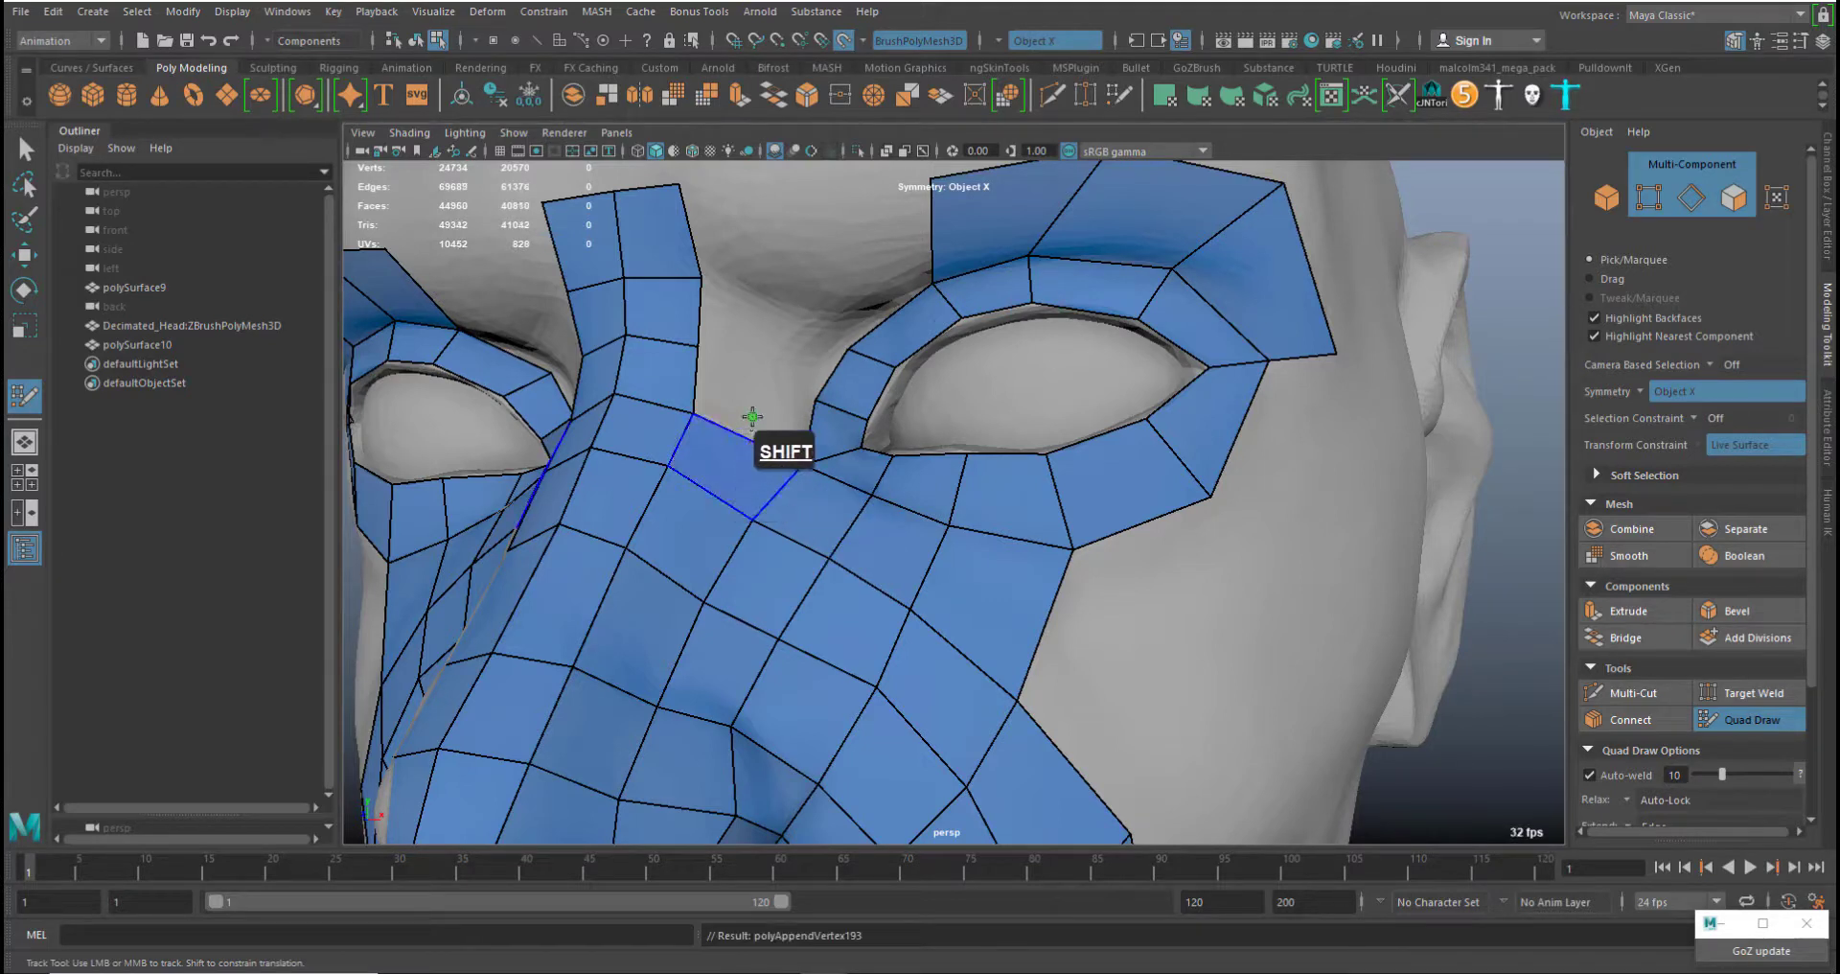
{"action": "left_click", "coordinate": [757, 407], "text": "shift"}
{"action": "left_click", "coordinate": [767, 342], "text": "shift"}
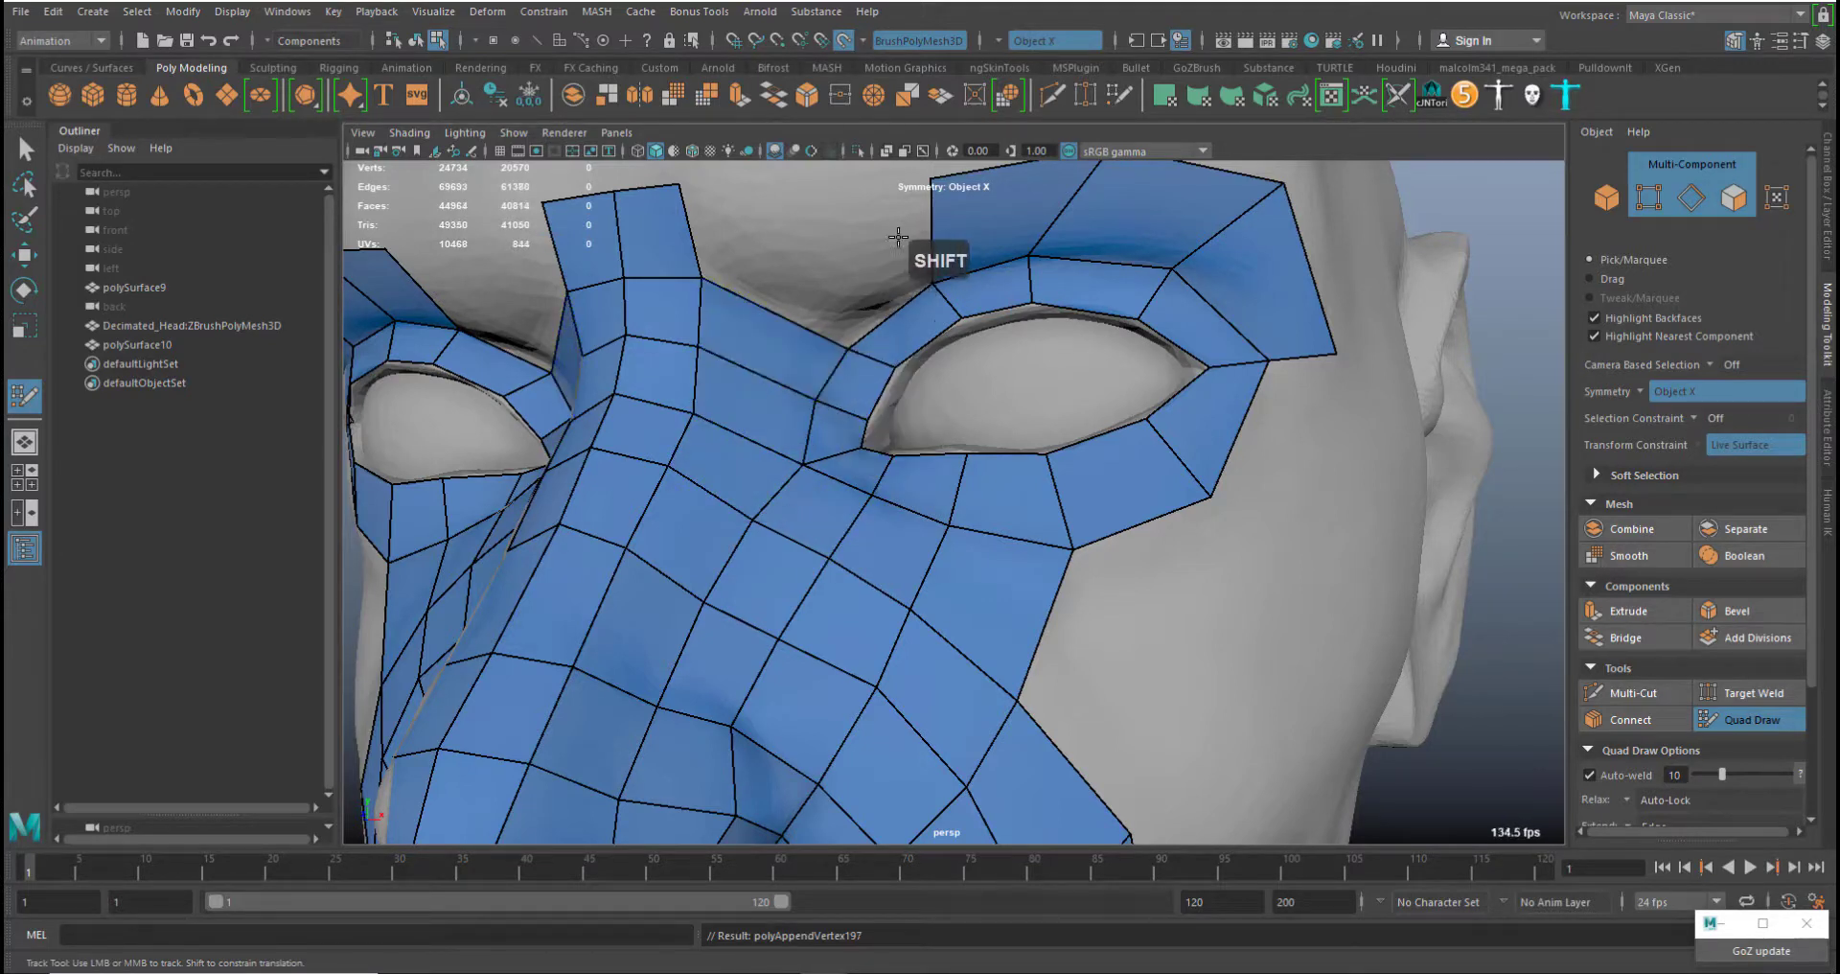
Raise the vertex above the inner eye corner and close the brow gap with two quads up to the central strip
{"action": "middle_click_drag", "start_coordinate": [852, 346], "coordinate": [861, 322]}
{"action": "middle_click_drag", "start_coordinate": [863, 215], "coordinate": [874, 257], "text": "alt"}
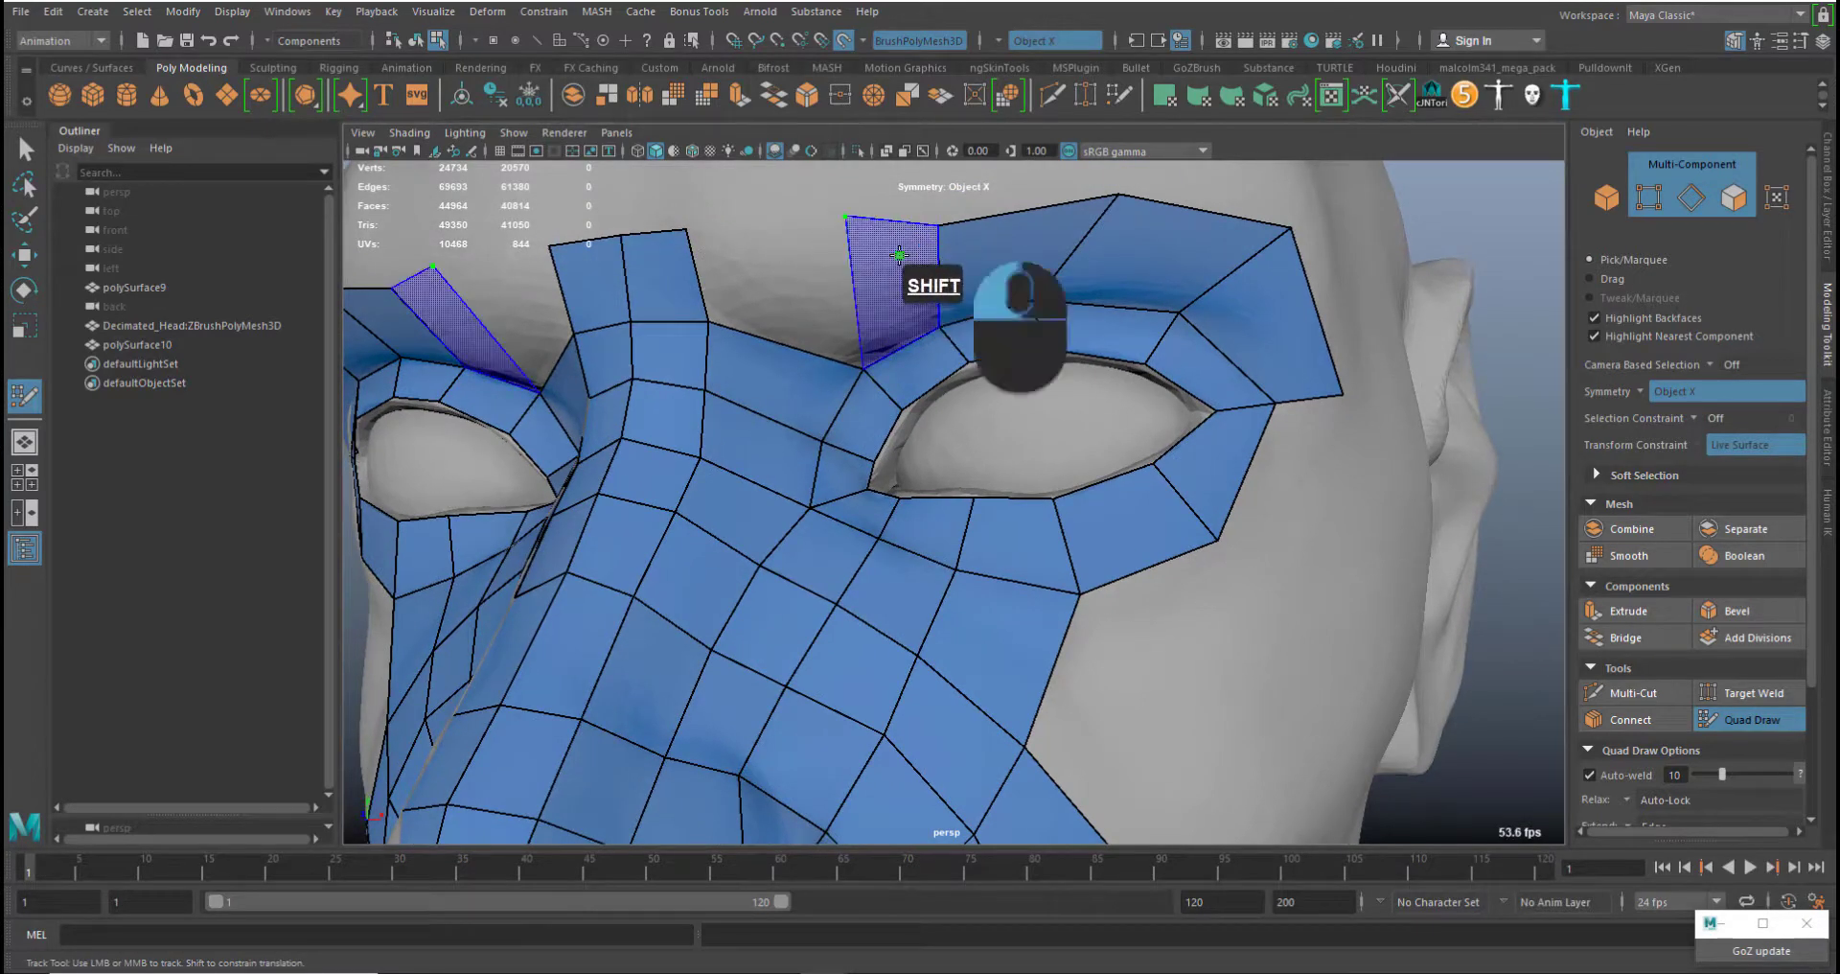
{"action": "left_click", "coordinate": [901, 264], "text": "shift"}
{"action": "left_click", "coordinate": [783, 255], "text": "shift"}
Adjust the vertex above the inner eye corner and insert an edge loop all the way around the eye
{"action": "middle_click_drag", "start_coordinate": [858, 370], "coordinate": [849, 363]}
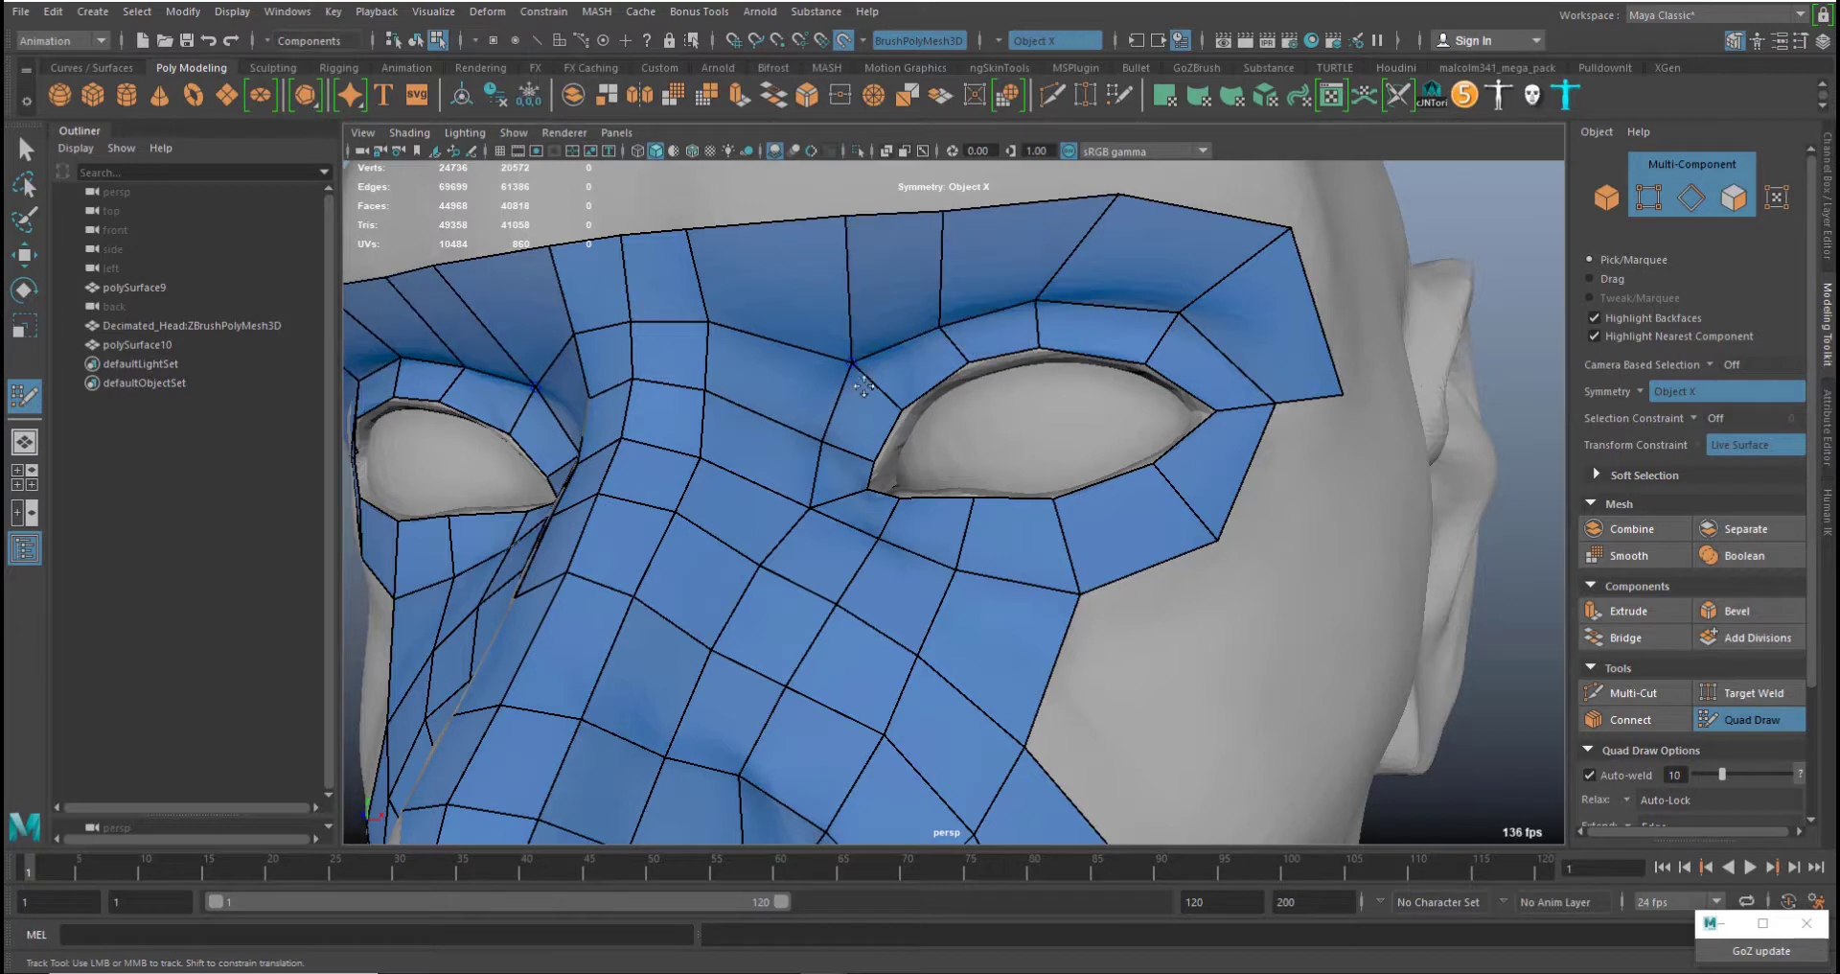
{"action": "key", "text": "ctrl"}
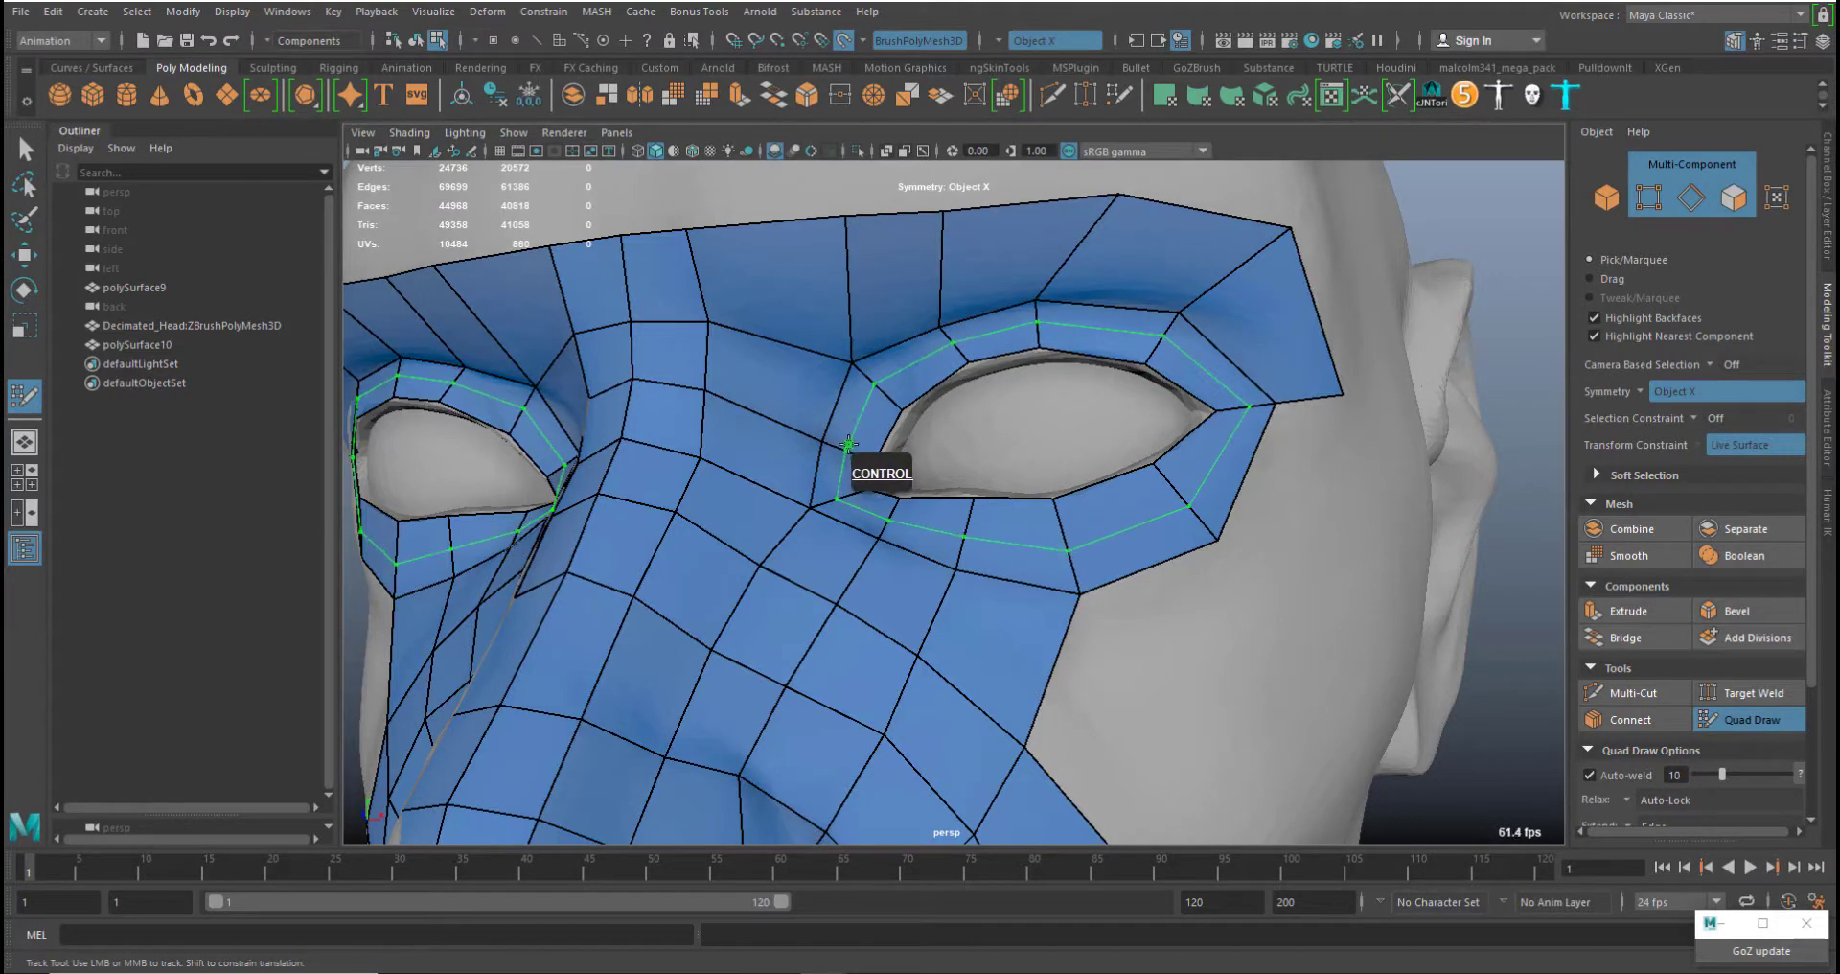
{"action": "left_click", "coordinate": [849, 444], "text": "ctrl"}
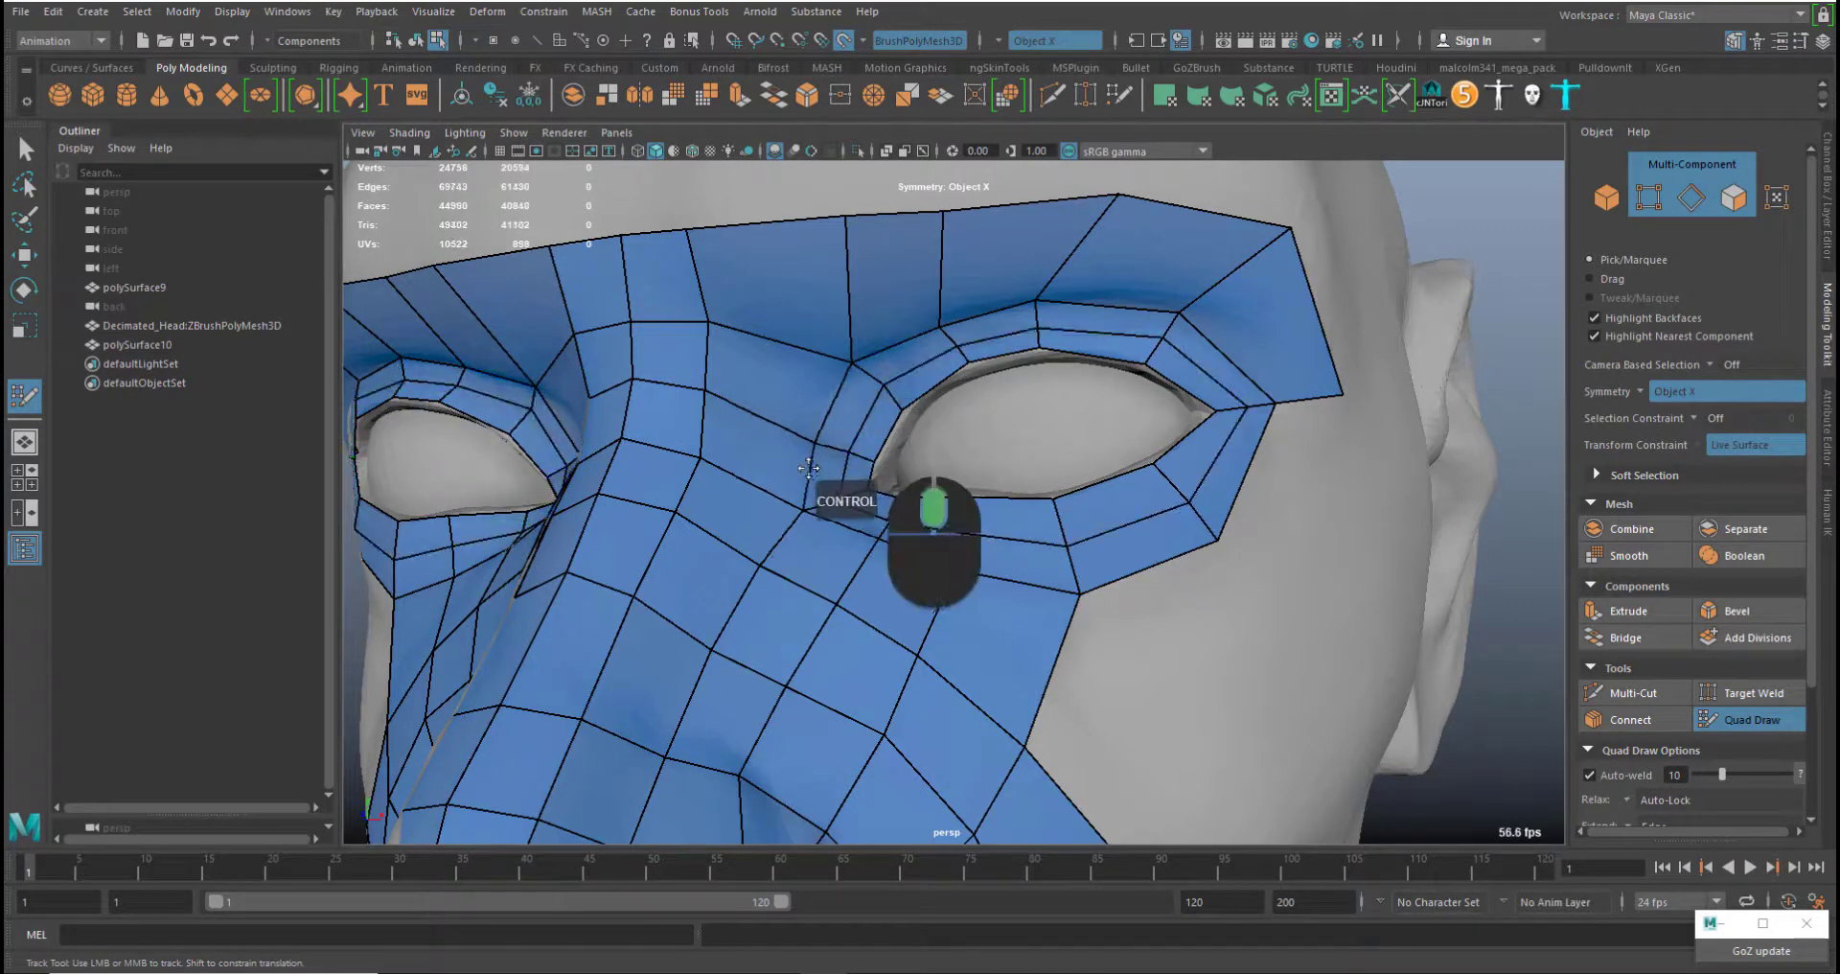
Move the eye's outer loop vertices outward along the brow, outer corner and lower outer side to widen the loop
{"action": "middle_click_drag", "start_coordinate": [852, 363], "coordinate": [804, 343]}
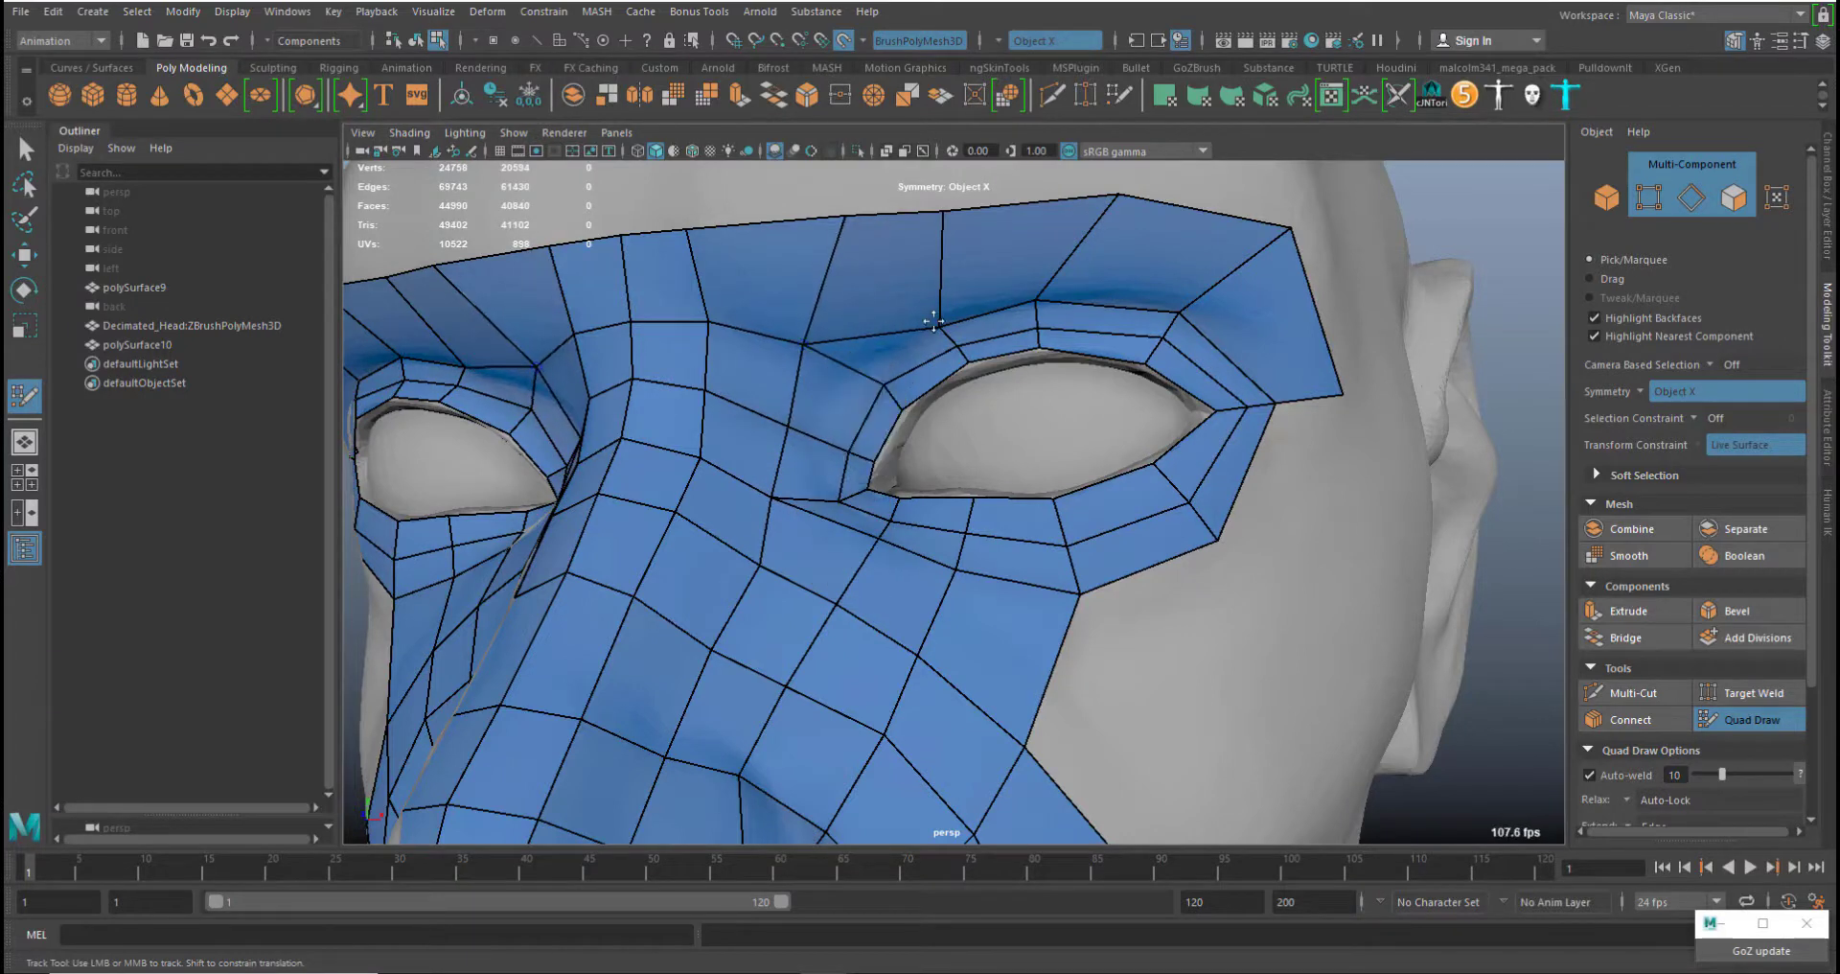
{"action": "middle_click_drag", "start_coordinate": [940, 321], "coordinate": [926, 293]}
{"action": "left_click_drag", "start_coordinate": [926, 290], "coordinate": [926, 292]}
{"action": "left_click_drag", "start_coordinate": [1037, 301], "coordinate": [1061, 256]}
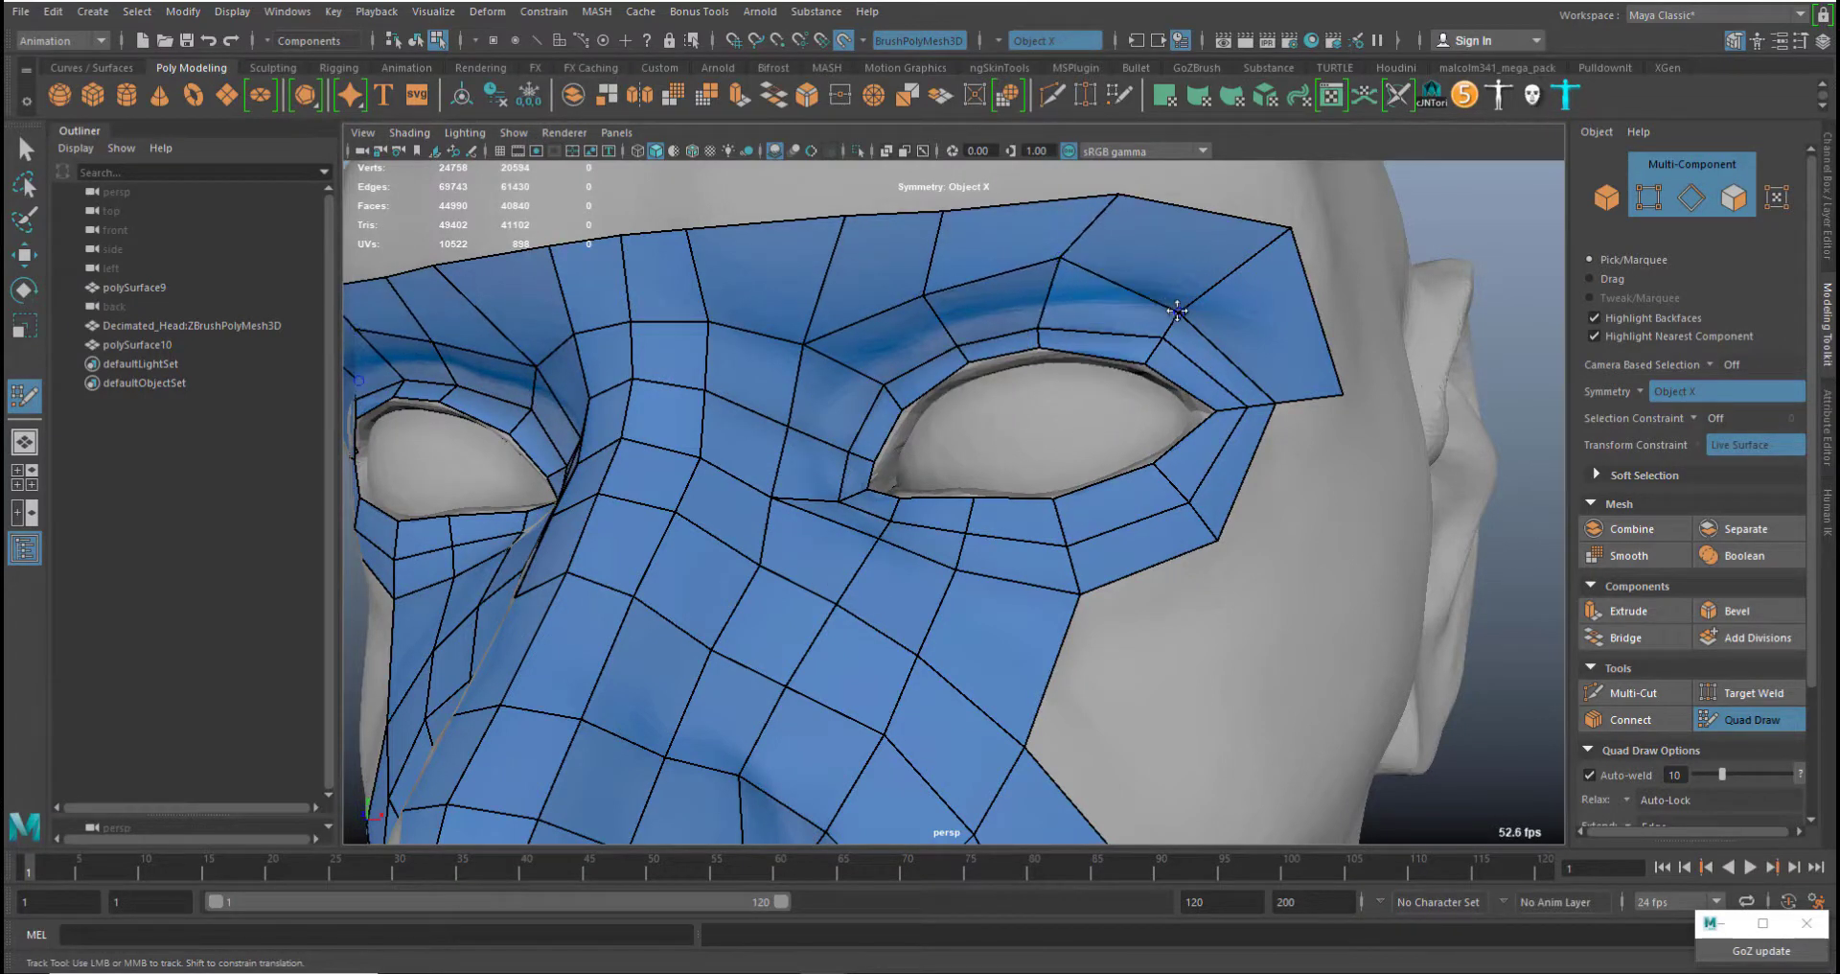
{"action": "left_click_drag", "start_coordinate": [1169, 316], "coordinate": [1216, 283]}
{"action": "left_click_drag", "start_coordinate": [1267, 404], "coordinate": [1309, 401]}
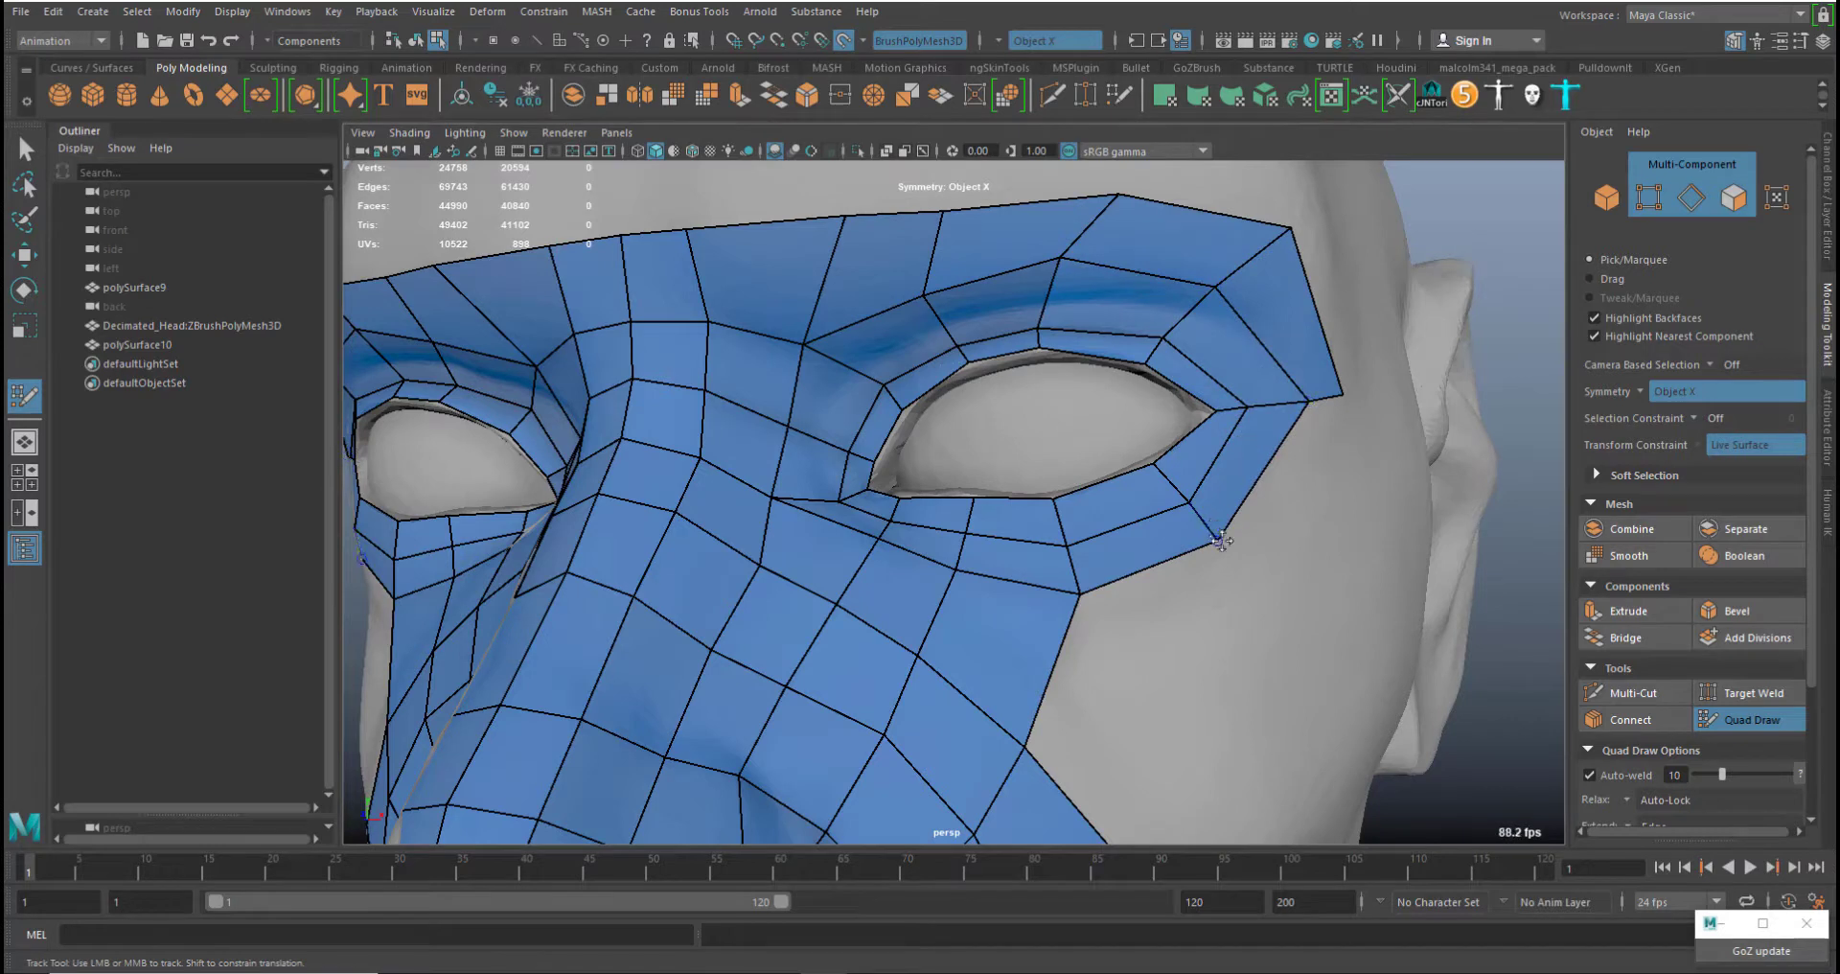
{"action": "left_click_drag", "start_coordinate": [1221, 540], "coordinate": [1241, 562]}
Raise the middle loop vertices above the eye and reposition the upper lid vertices toward the inner corner to follow the eyelid
{"action": "middle_click_drag", "start_coordinate": [1173, 338], "coordinate": [1192, 313]}
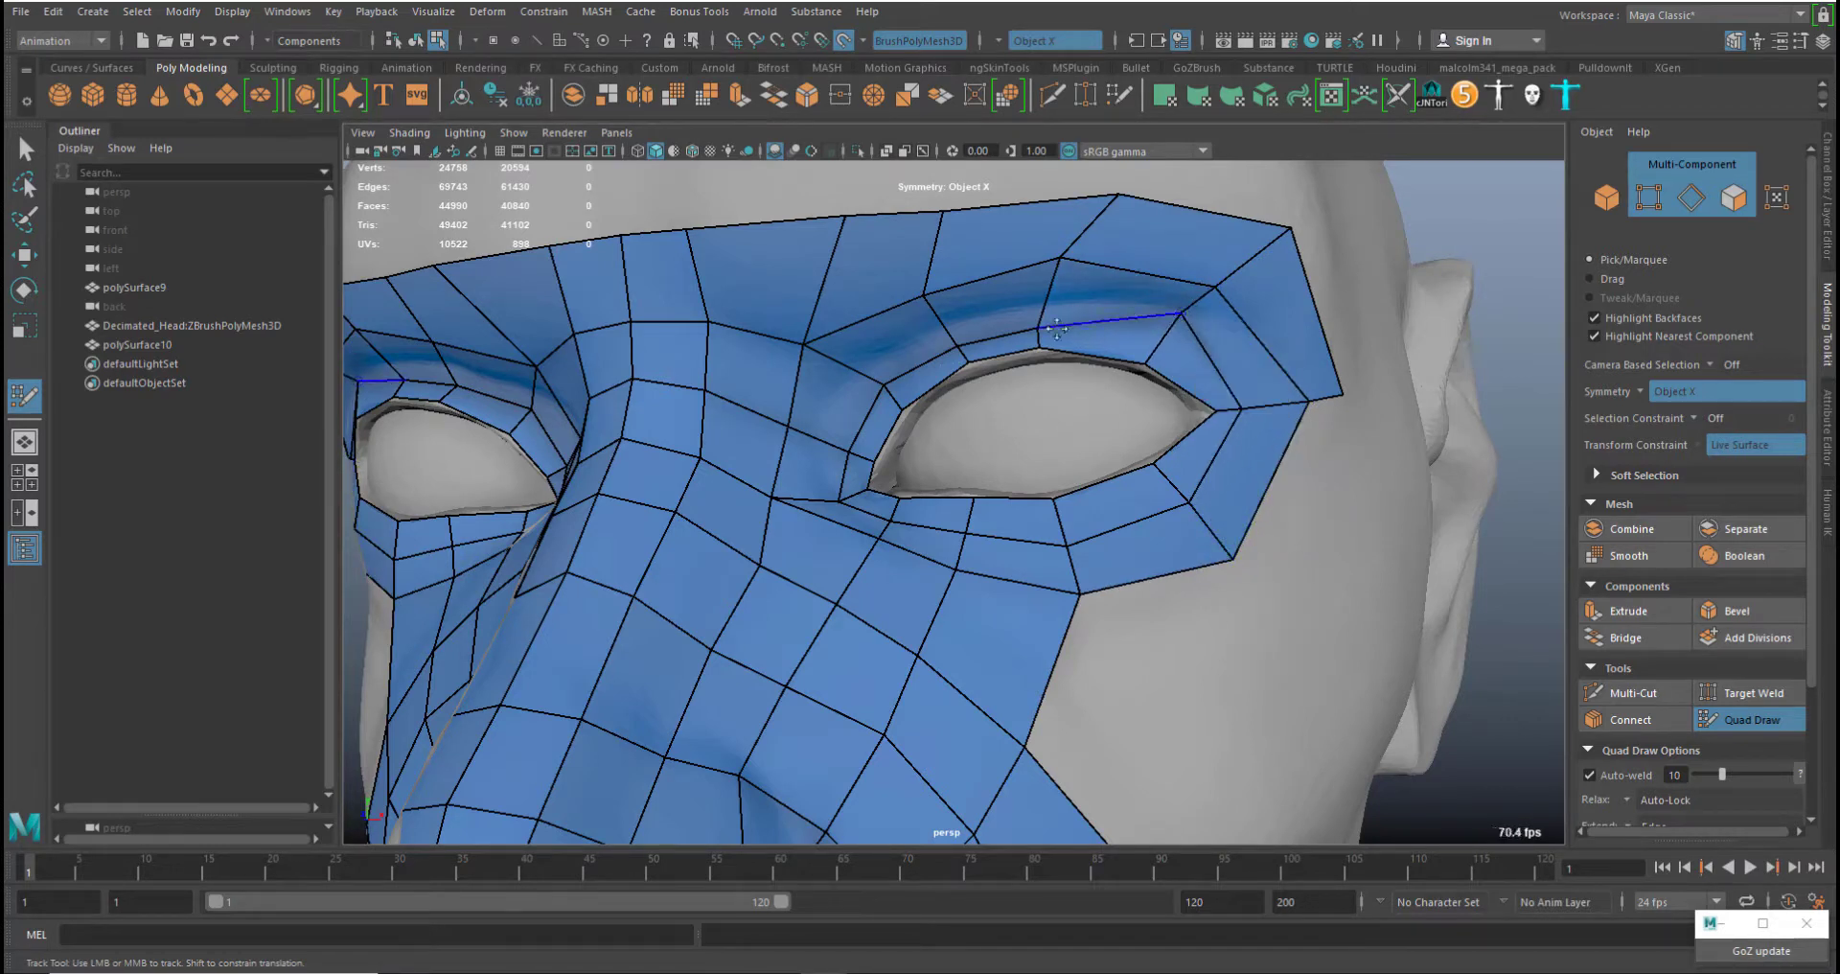
{"action": "middle_click_drag", "start_coordinate": [1039, 328], "coordinate": [1038, 306]}
{"action": "mouse_move", "coordinate": [956, 343]}
{"action": "left_mouse_down"}
{"action": "mouse_move", "coordinate": [875, 391]}
{"action": "mouse_move", "coordinate": [860, 371]}
{"action": "mouse_move", "coordinate": [891, 406]}
{"action": "left_mouse_up"}
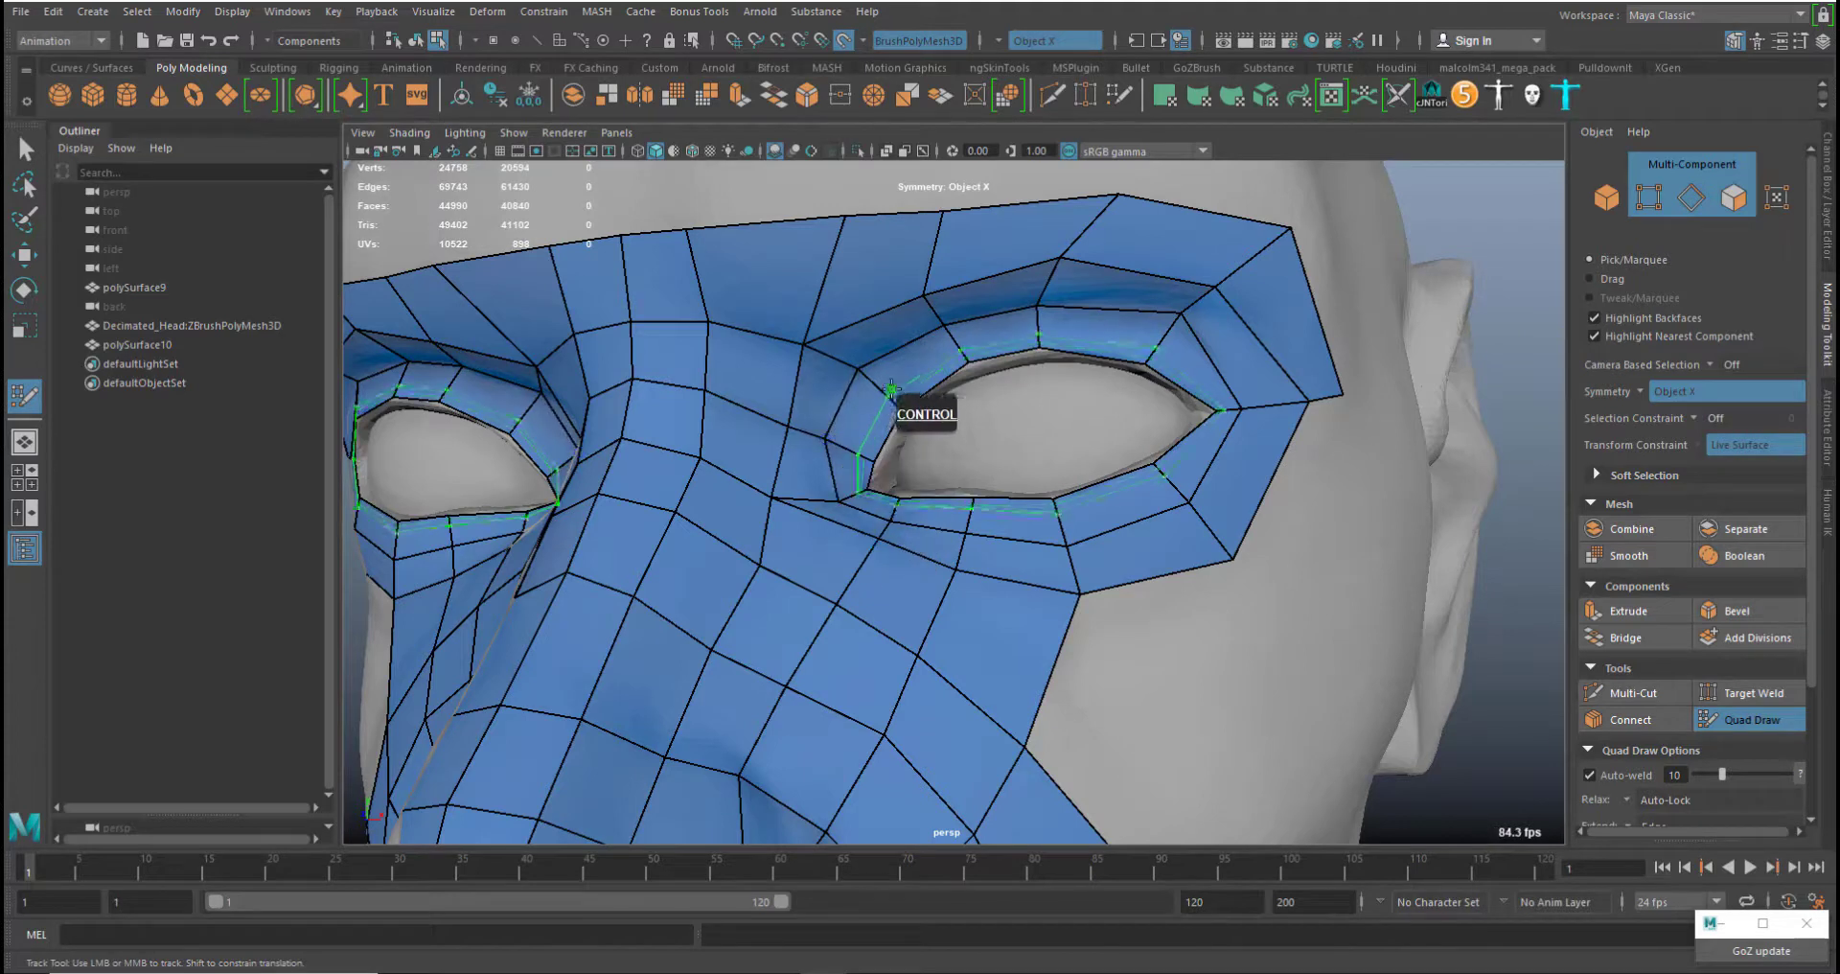
{"action": "mouse_move", "coordinate": [902, 409]}
{"action": "middle_mouse_down"}
{"action": "mouse_move", "coordinate": [892, 425]}
{"action": "mouse_move", "coordinate": [853, 383]}
{"action": "middle_mouse_up"}
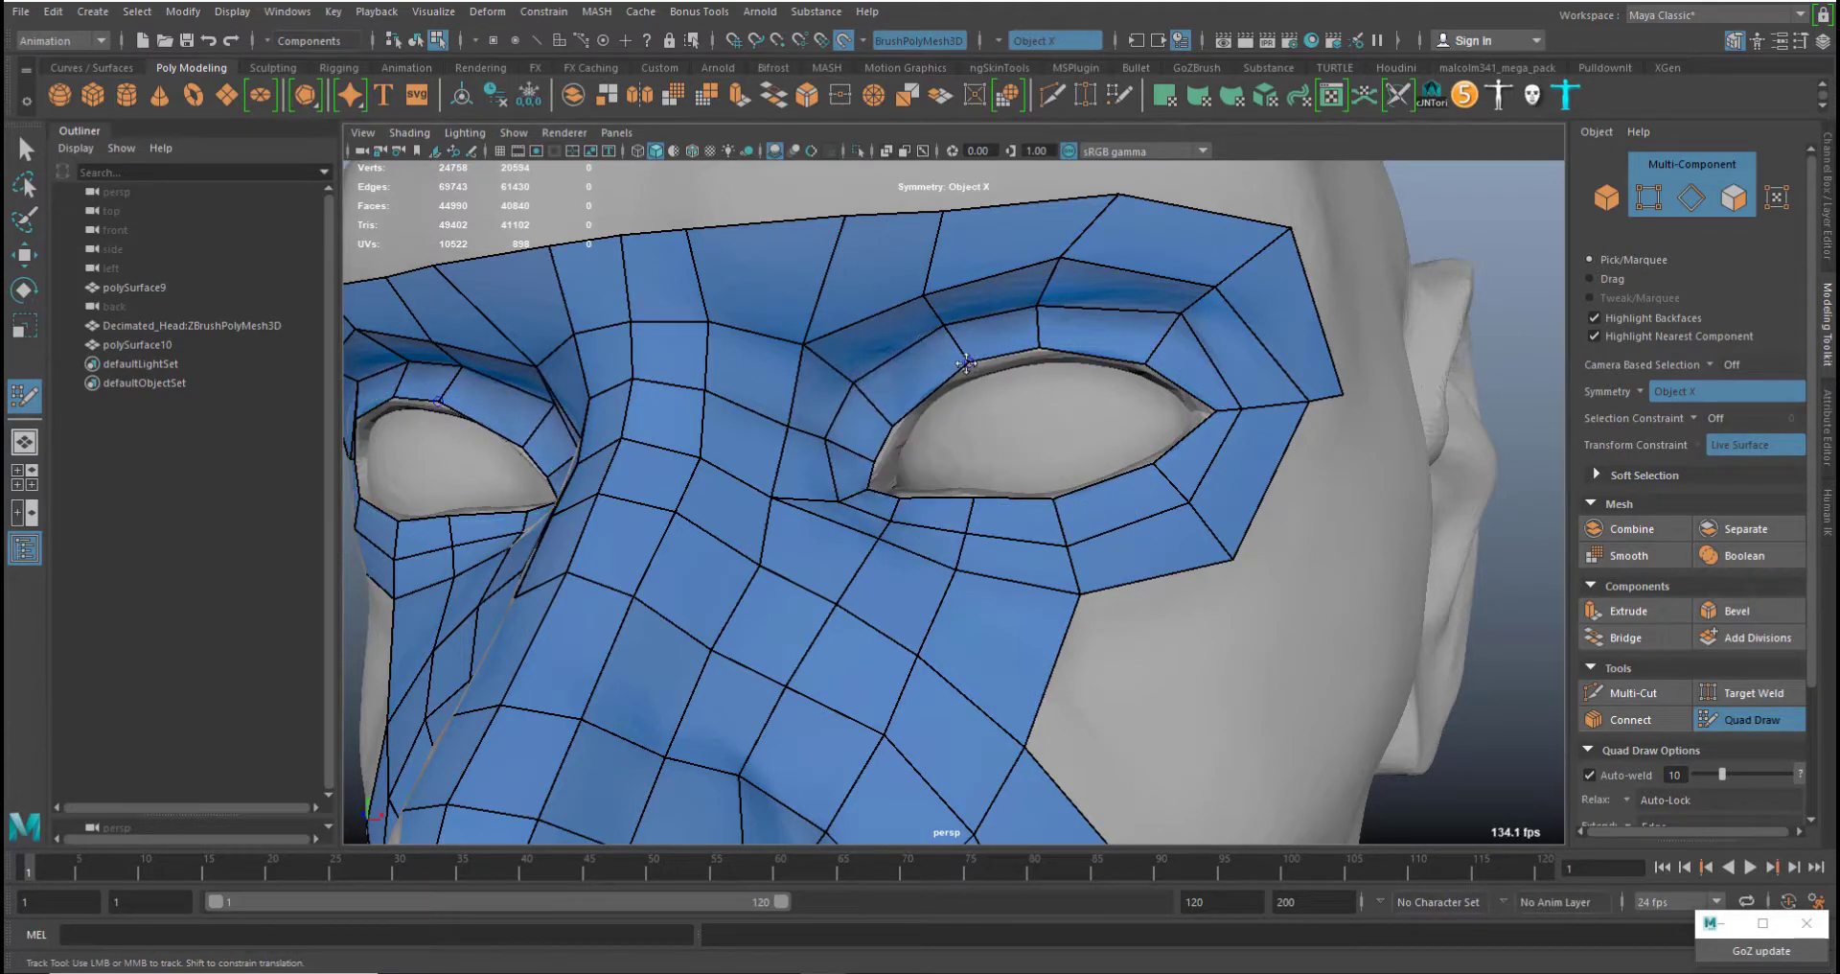
{"action": "middle_click_drag", "start_coordinate": [966, 363], "coordinate": [893, 358]}
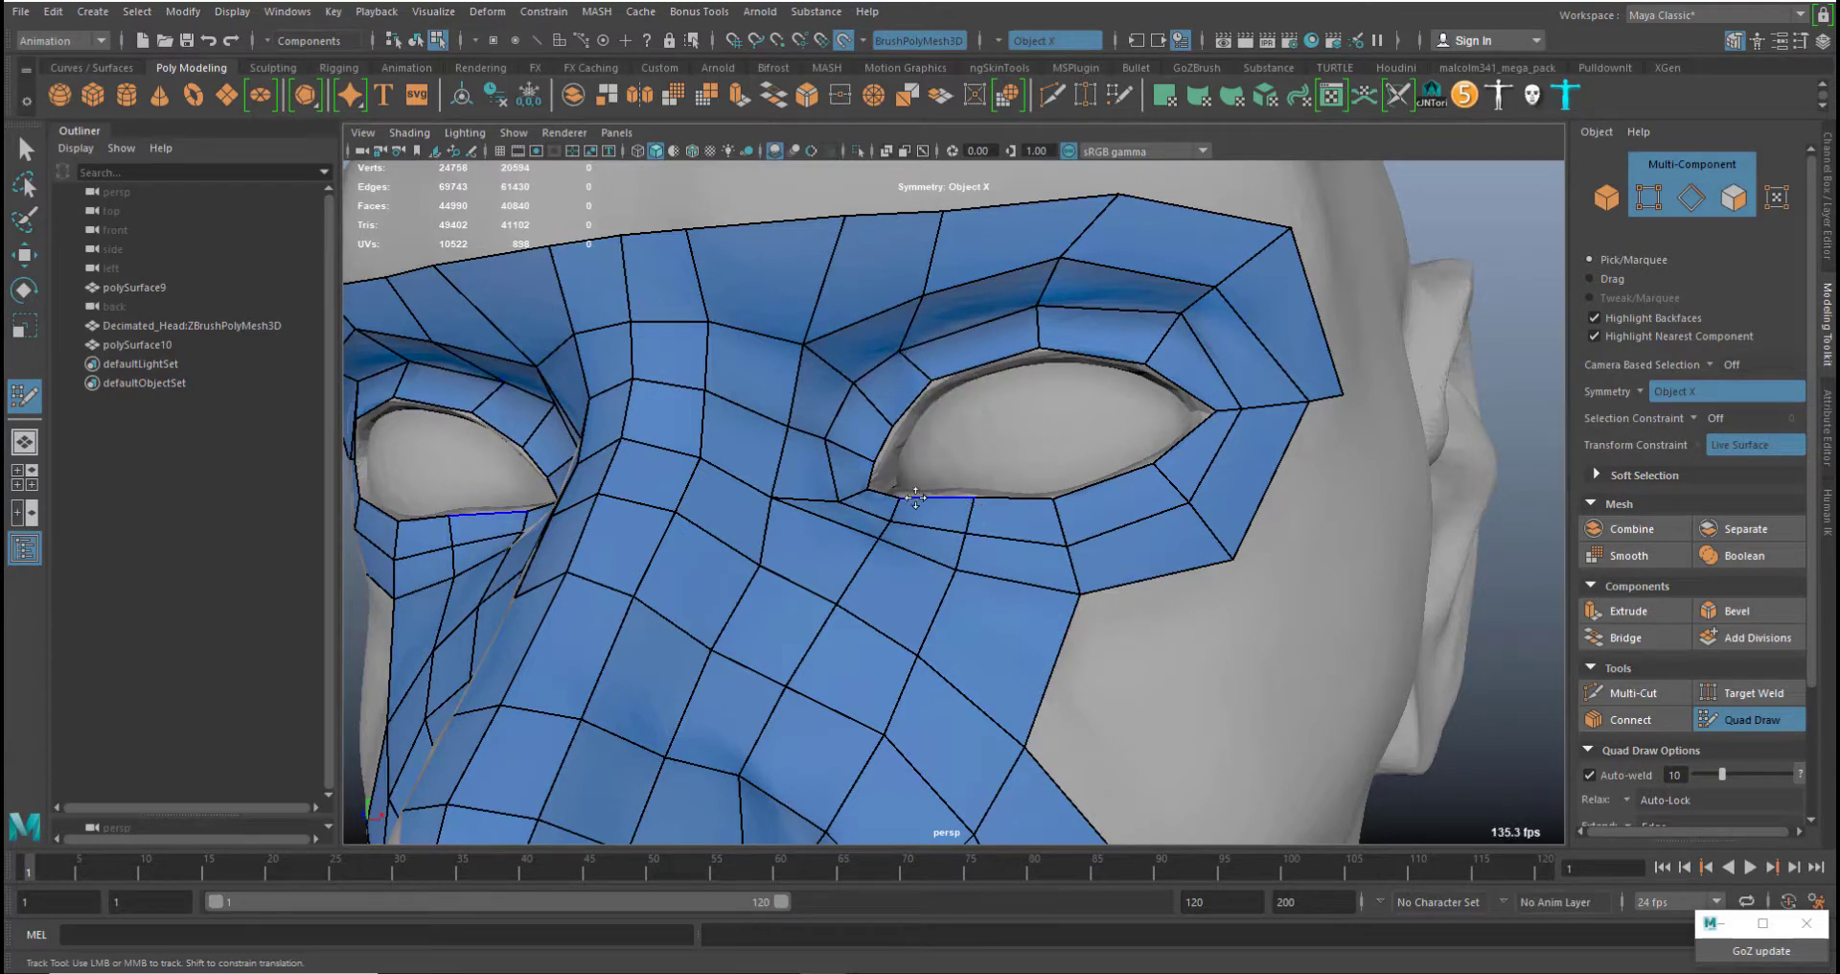
{"action": "middle_click_drag", "start_coordinate": [916, 359], "coordinate": [1057, 337]}
{"action": "middle_click_drag", "start_coordinate": [1186, 317], "coordinate": [1175, 323]}
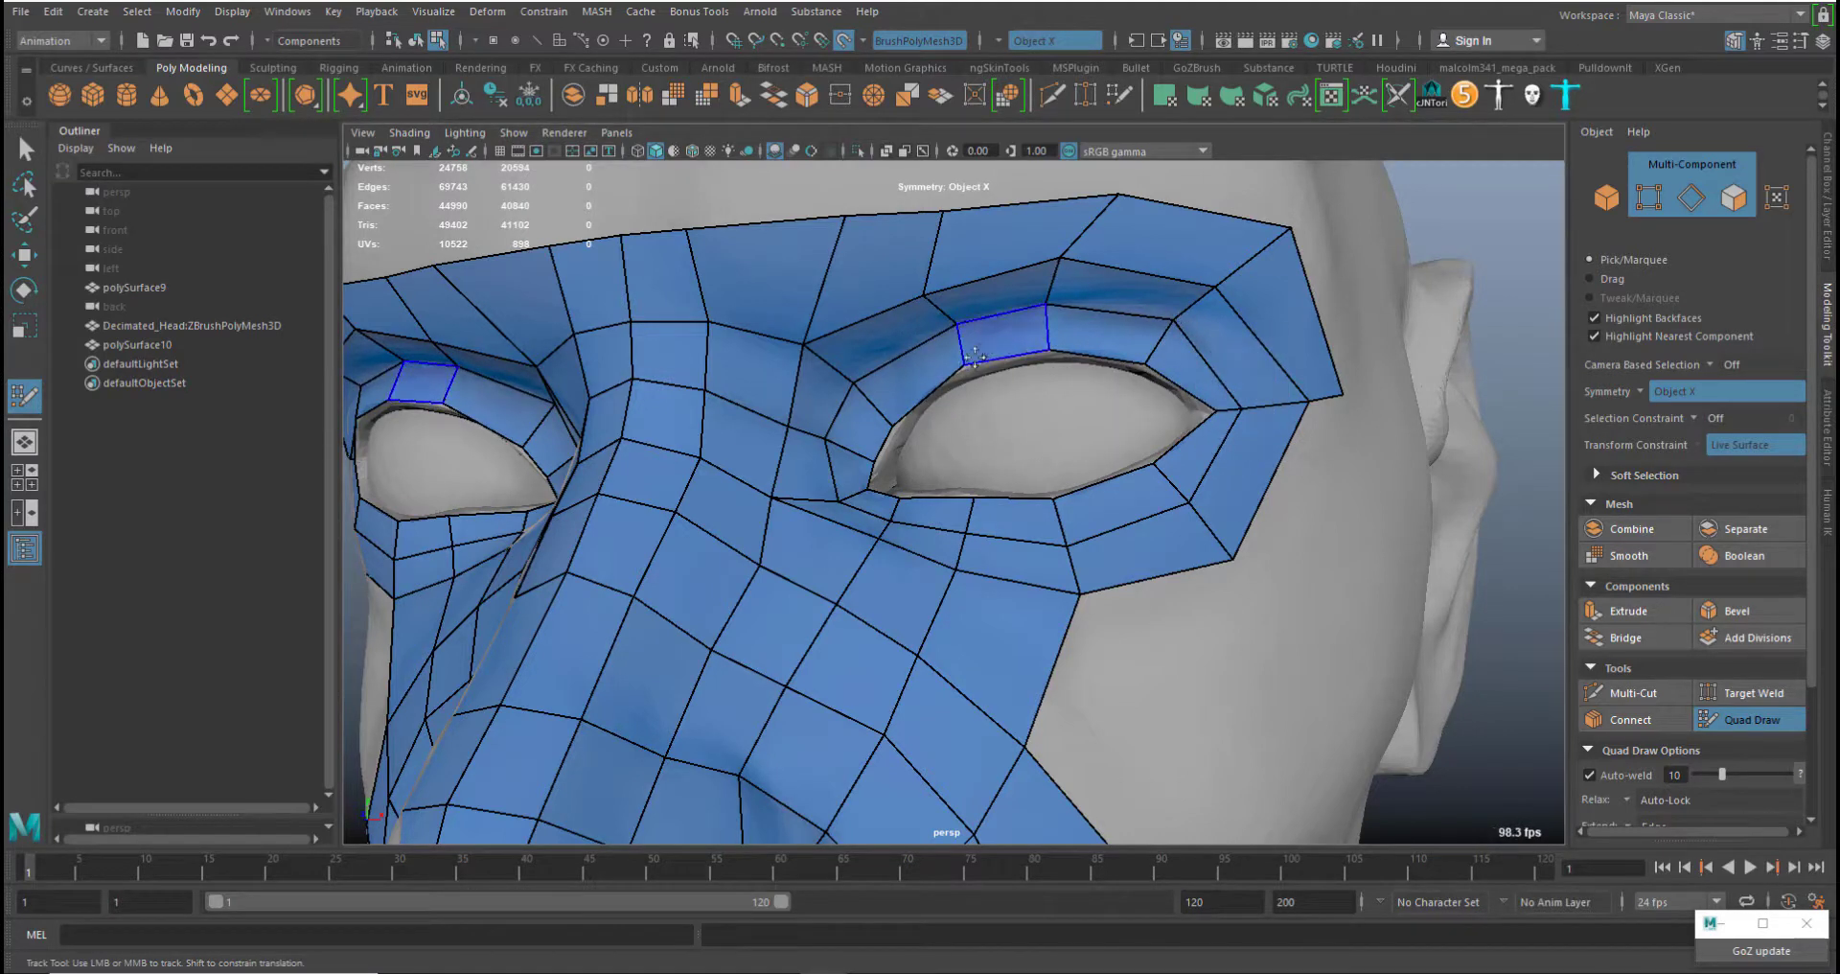
Insert an edge line across the inner upper lid and brow, and space the surrounding brow vertices evenly
{"action": "left_click", "coordinate": [913, 381], "text": "ctrl"}
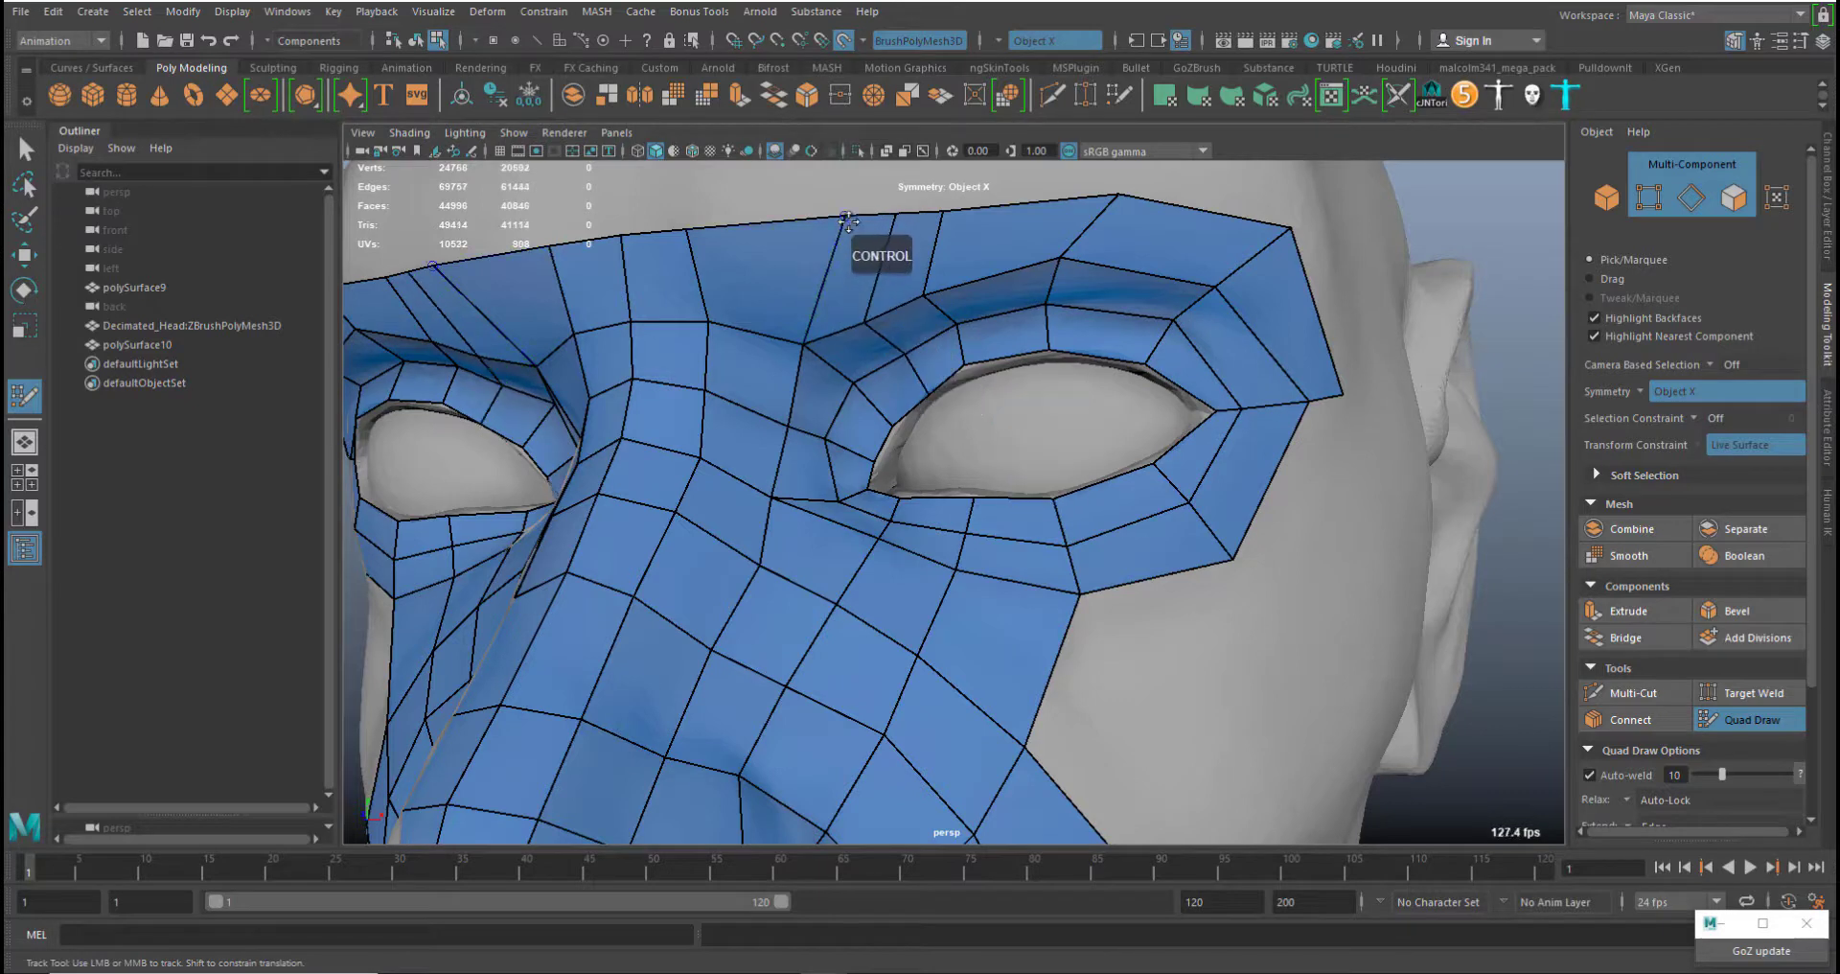
{"action": "middle_click_drag", "start_coordinate": [849, 221], "coordinate": [763, 230]}
{"action": "left_click_drag", "start_coordinate": [833, 309], "coordinate": [940, 289], "text": "shift"}
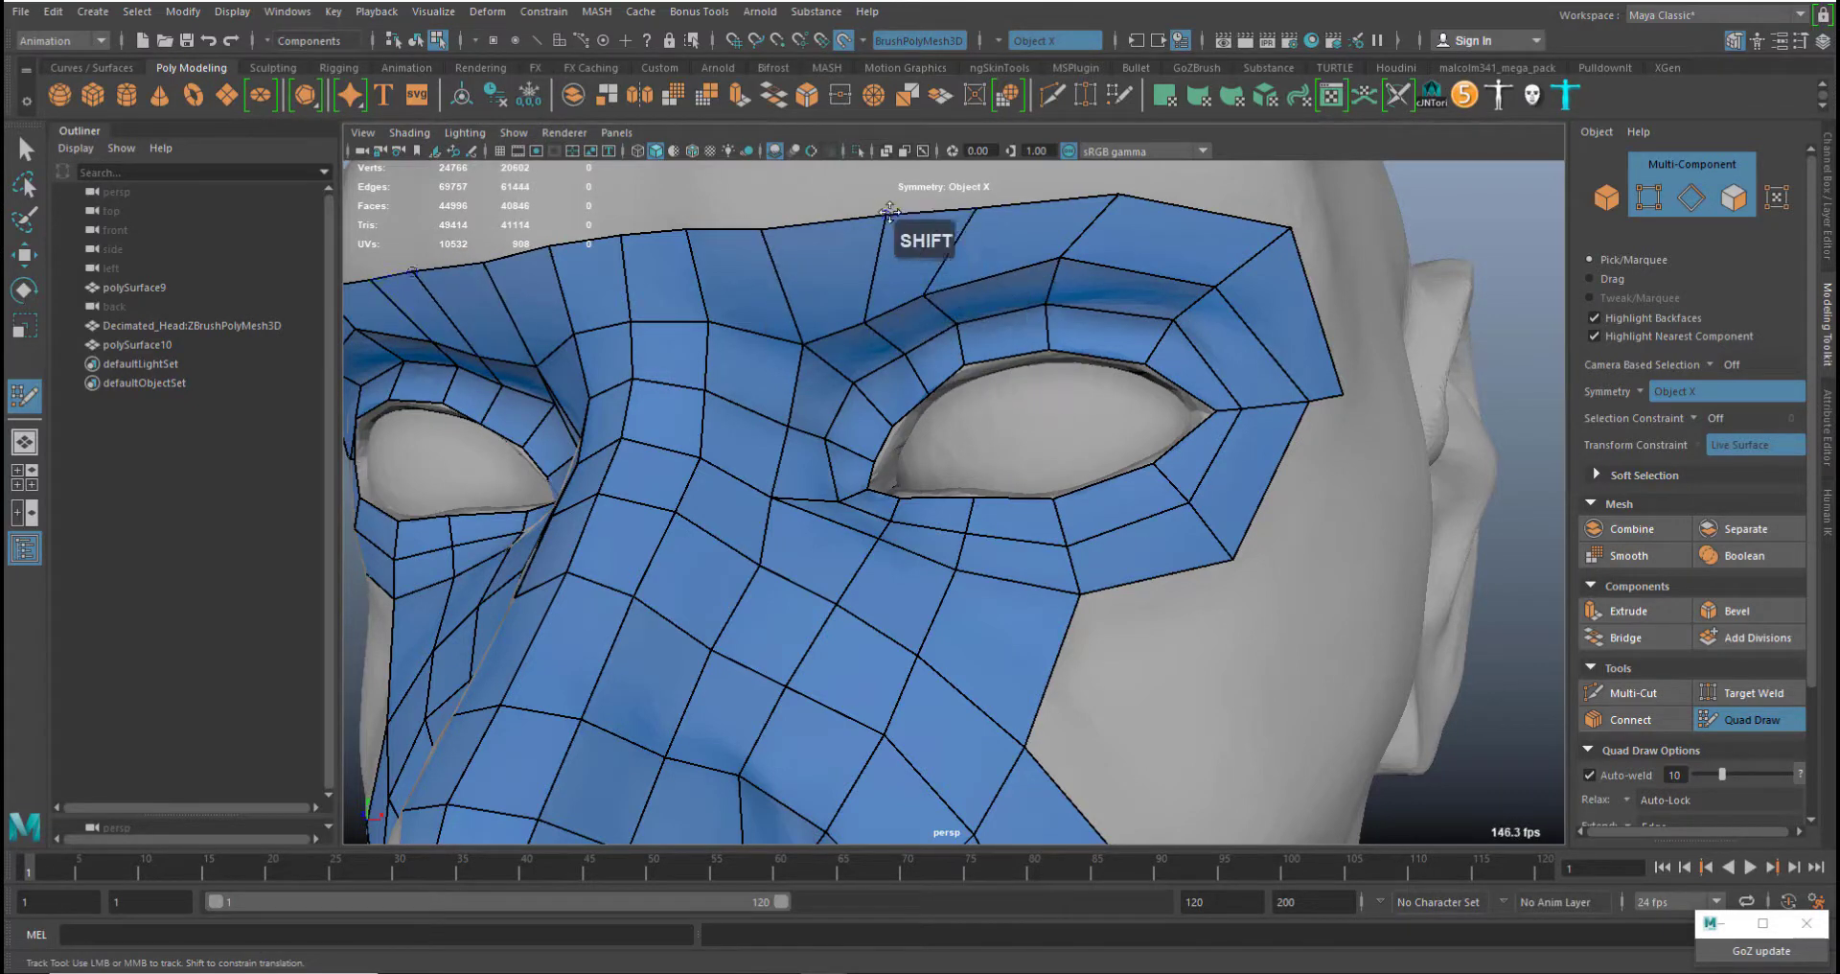
{"action": "left_click_drag", "start_coordinate": [889, 213], "coordinate": [858, 211], "text": "shift"}
{"action": "middle_click_drag", "start_coordinate": [866, 321], "coordinate": [976, 280]}
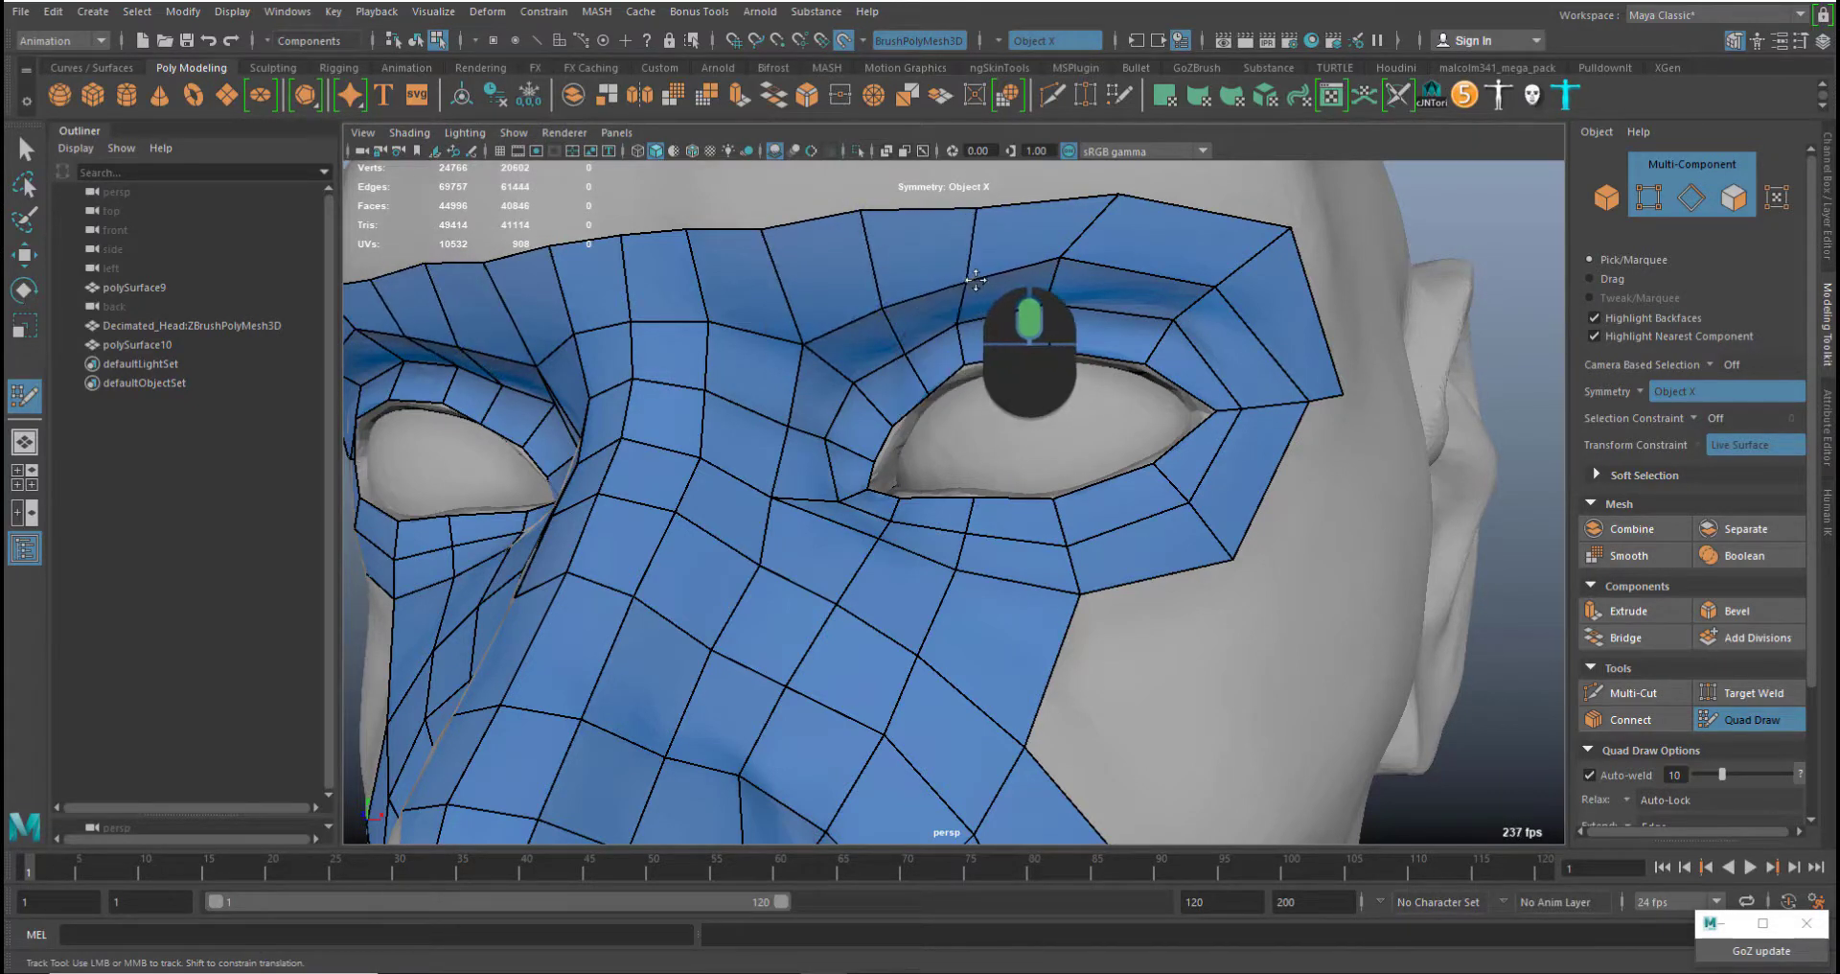
{"action": "middle_click_drag", "start_coordinate": [979, 207], "coordinate": [979, 192]}
{"action": "middle_click_drag", "start_coordinate": [1060, 271], "coordinate": [1102, 261]}
{"action": "middle_click_drag", "start_coordinate": [1142, 198], "coordinate": [1136, 192]}
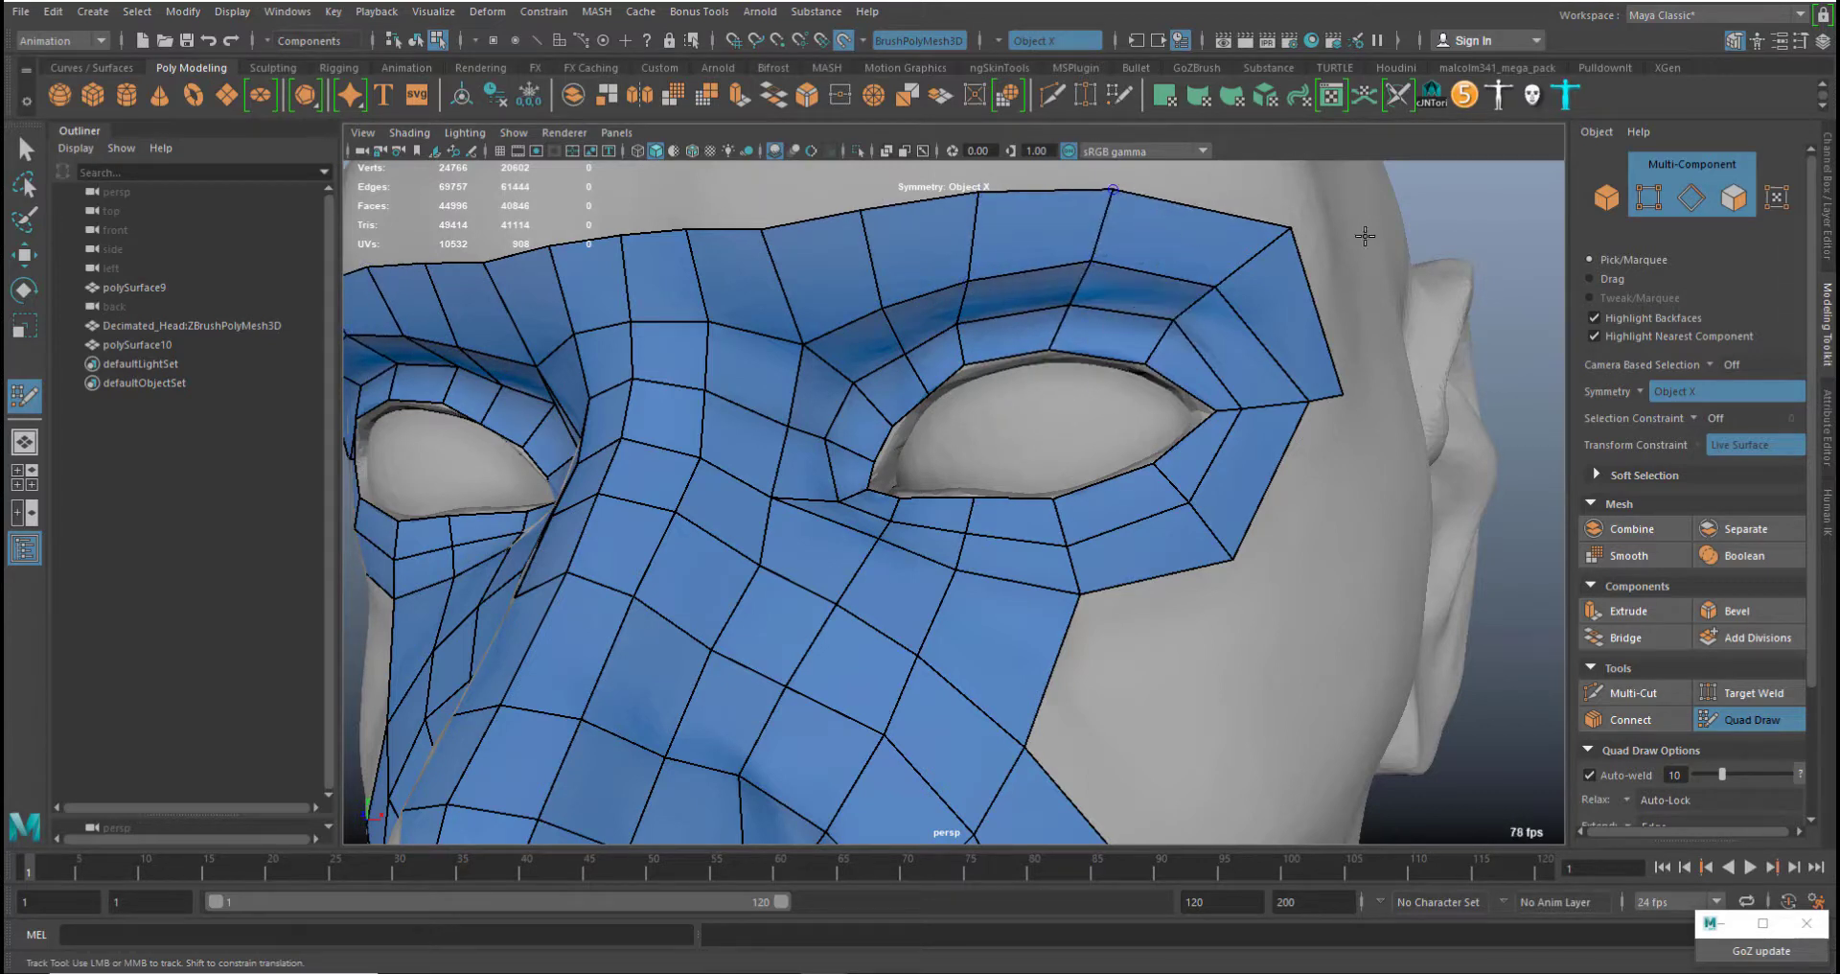
Pull the outer brow corner and the loop vertices beside the outer eye corner inward to tighten their flow
{"action": "middle_click_drag", "start_coordinate": [1292, 226], "coordinate": [1276, 213]}
{"action": "middle_click_drag", "start_coordinate": [1218, 284], "coordinate": [1204, 282]}
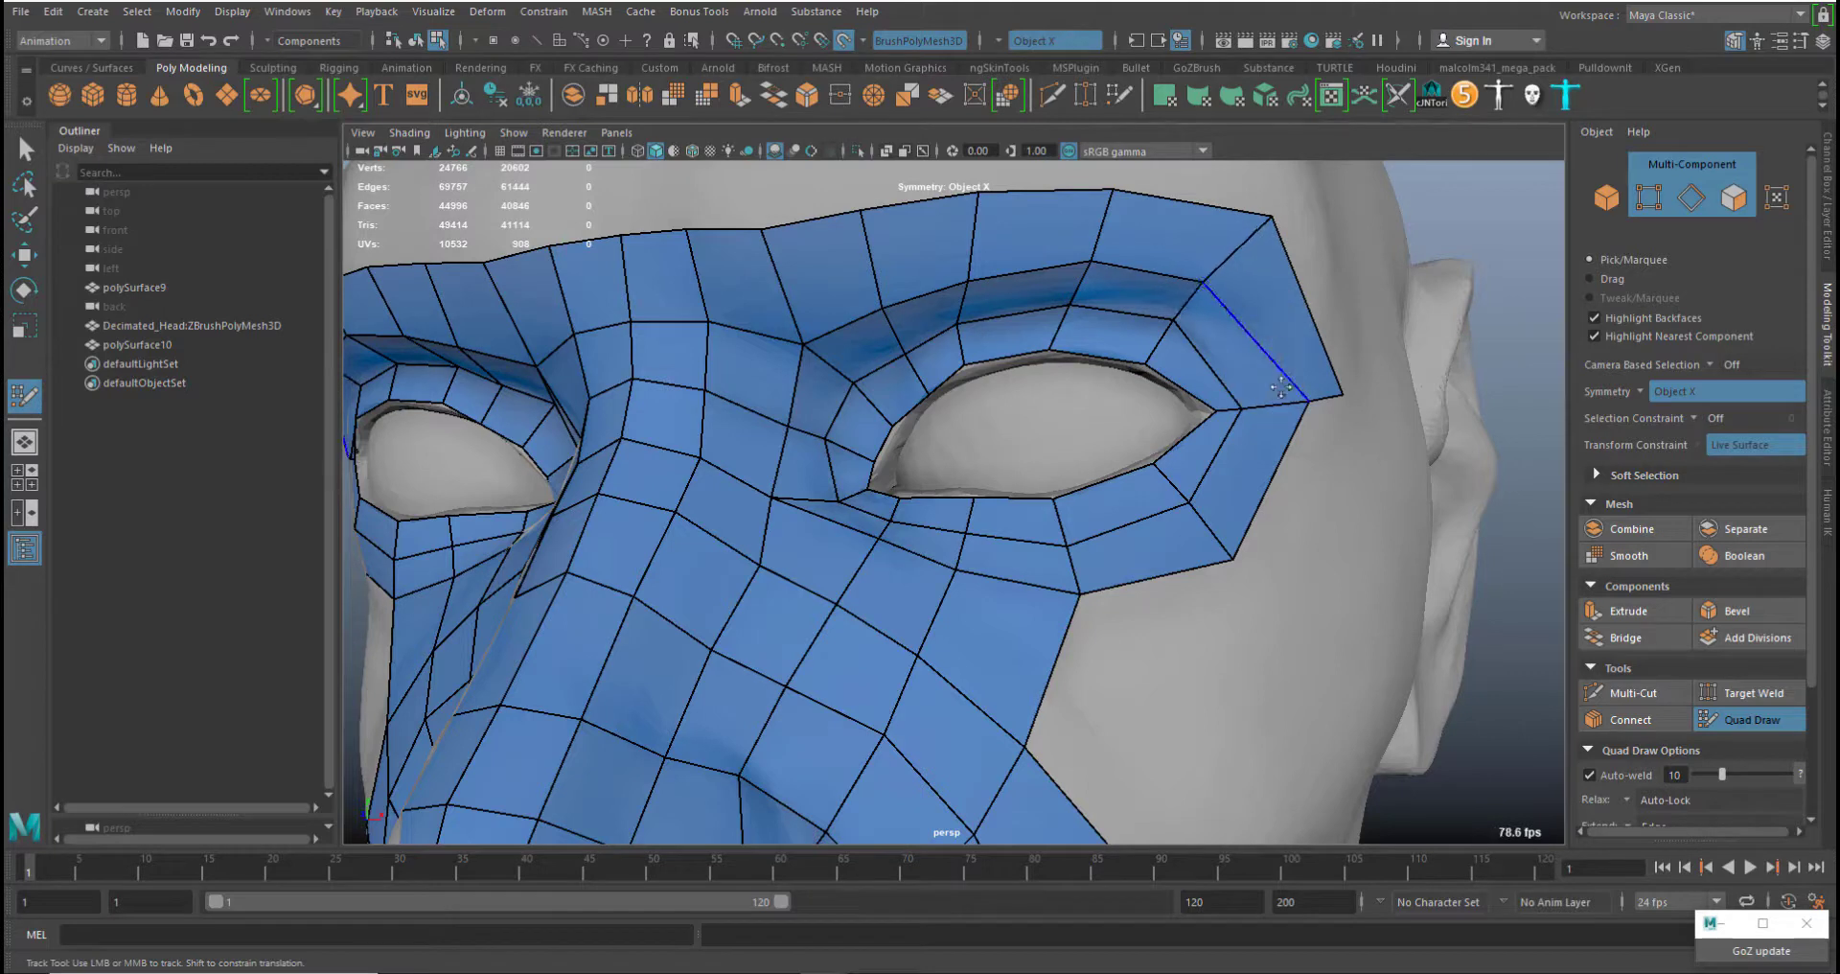
{"action": "middle_click_drag", "start_coordinate": [1309, 402], "coordinate": [1260, 403]}
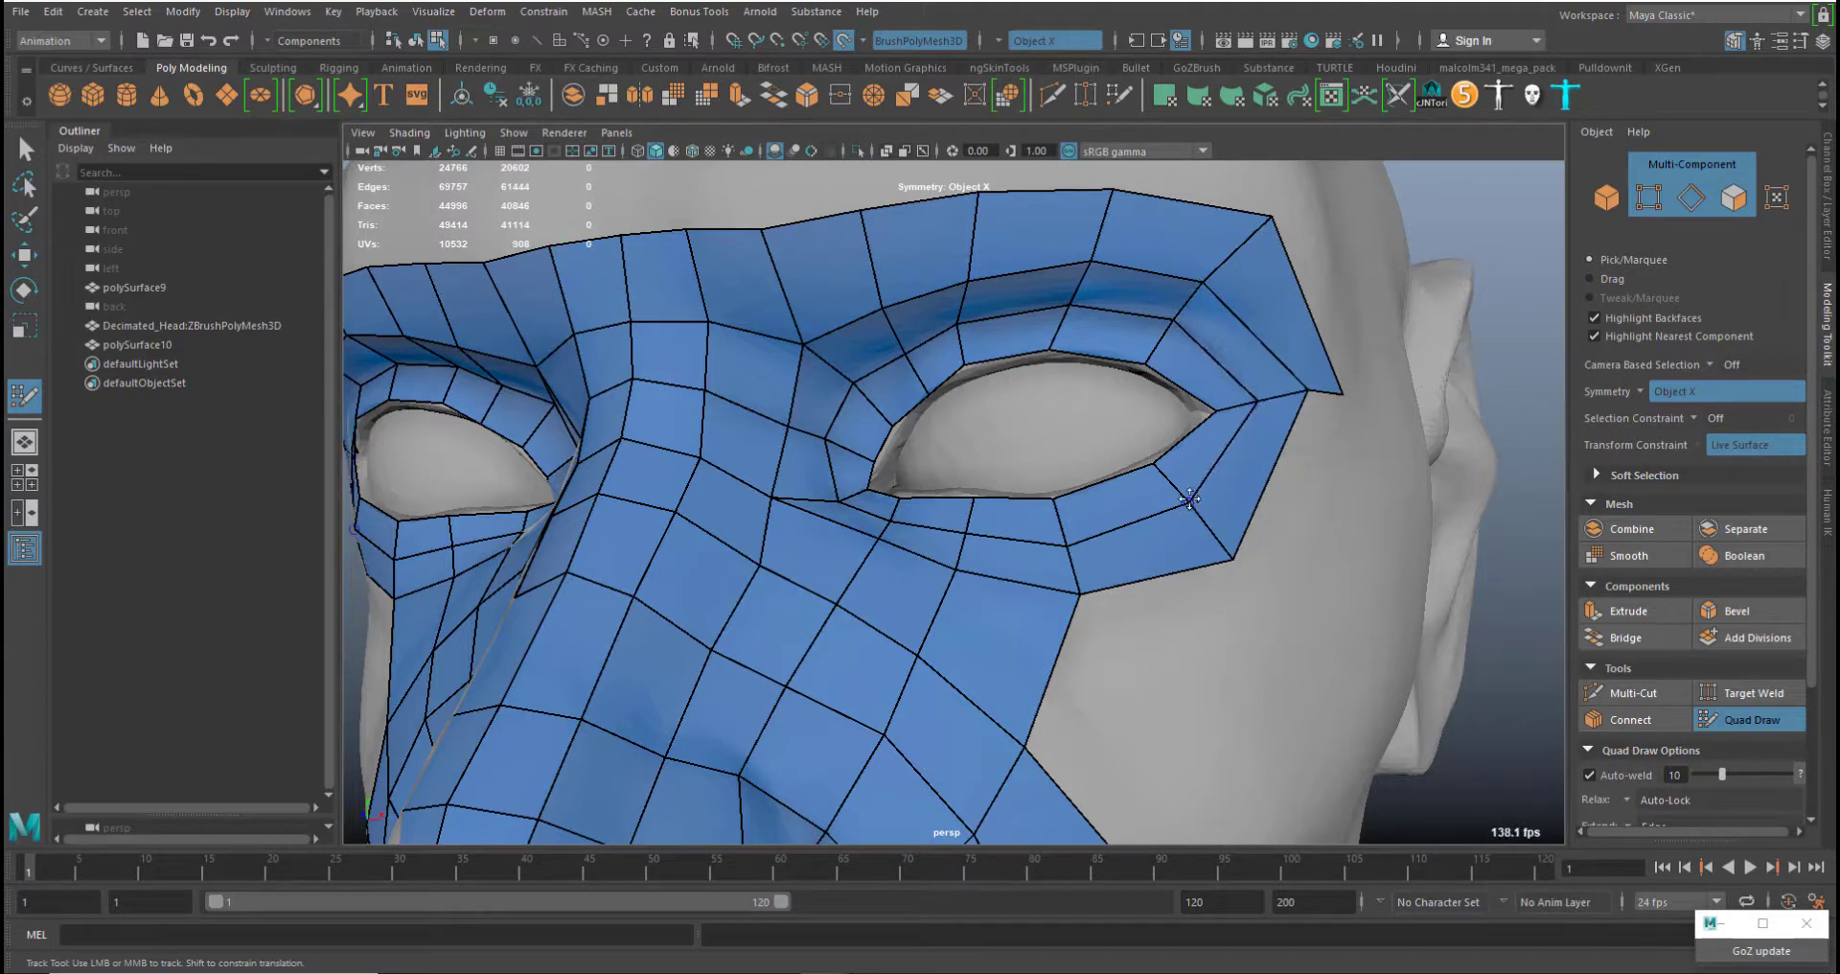
{"action": "left_click", "coordinate": [1224, 448], "text": "shift"}
Even out the vertex spacing along the upper lid loop and adjust the lower lid and lower outer loop vertices
{"action": "middle_click_drag", "start_coordinate": [1179, 327], "coordinate": [1075, 312]}
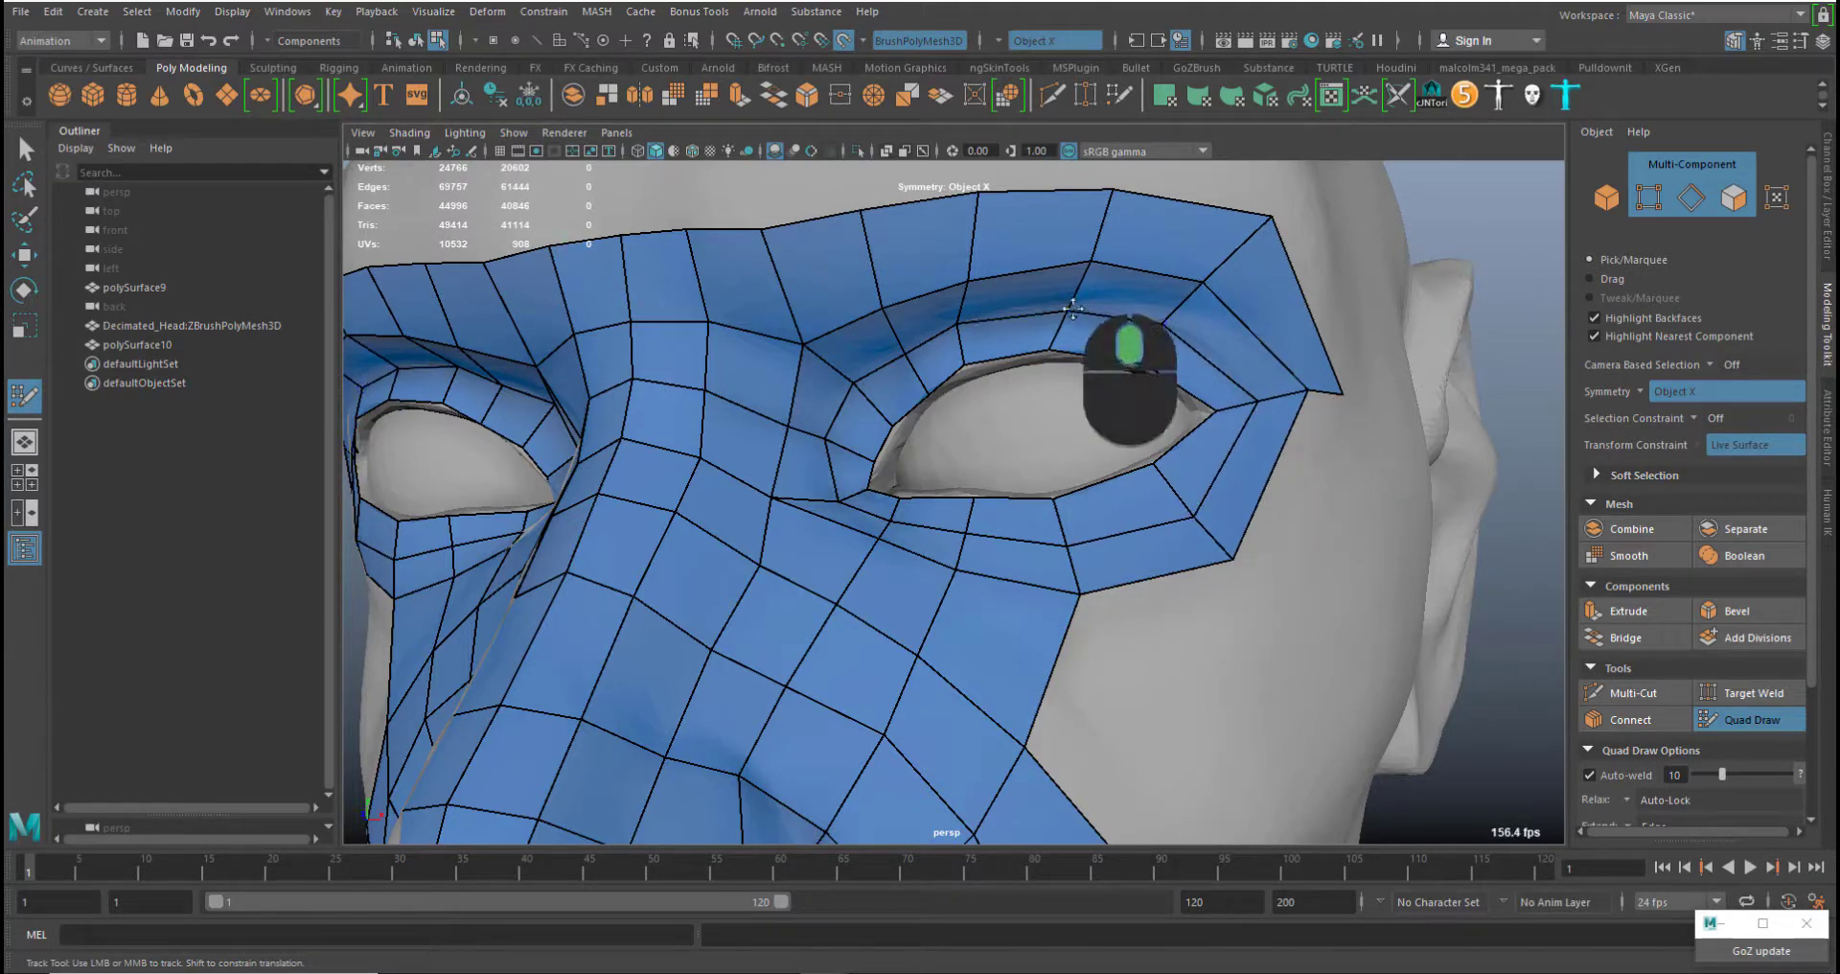
{"action": "middle_click_drag", "start_coordinate": [966, 323], "coordinate": [978, 319]}
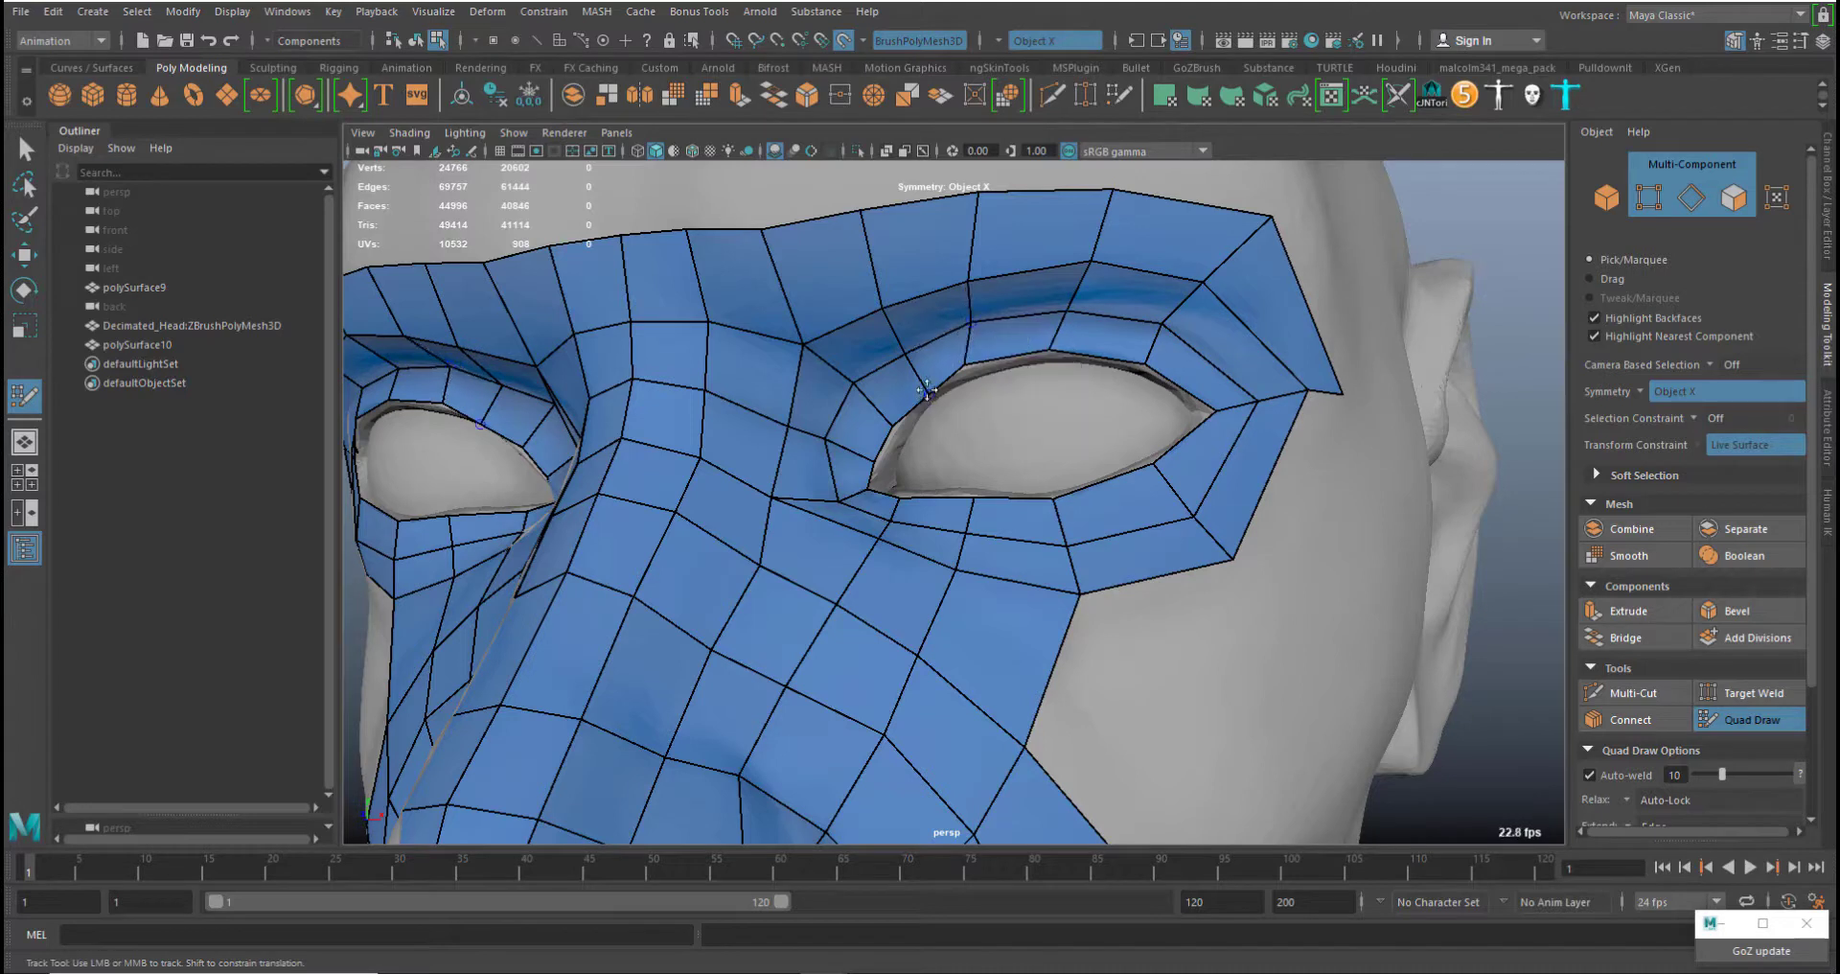
{"action": "mouse_move", "coordinate": [927, 392]}
{"action": "middle_mouse_down"}
{"action": "mouse_move", "coordinate": [902, 343]}
{"action": "mouse_move", "coordinate": [987, 360]}
{"action": "middle_mouse_up"}
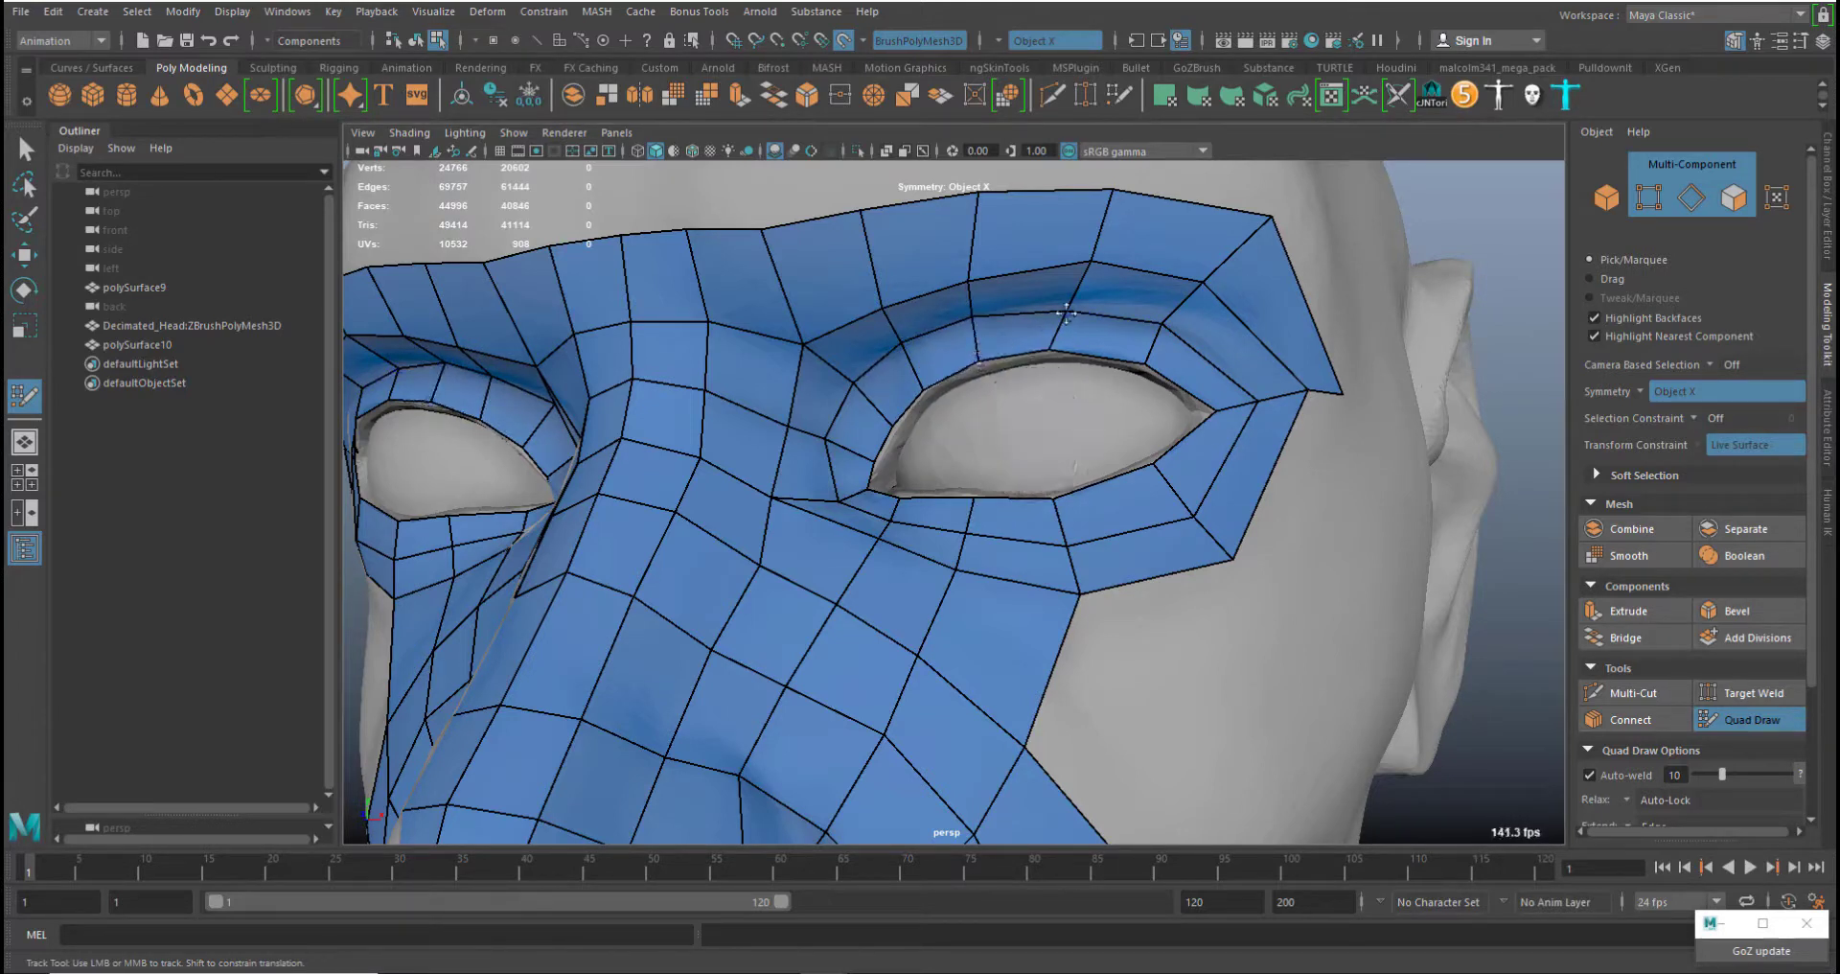
{"action": "middle_click_drag", "start_coordinate": [1066, 314], "coordinate": [1172, 312]}
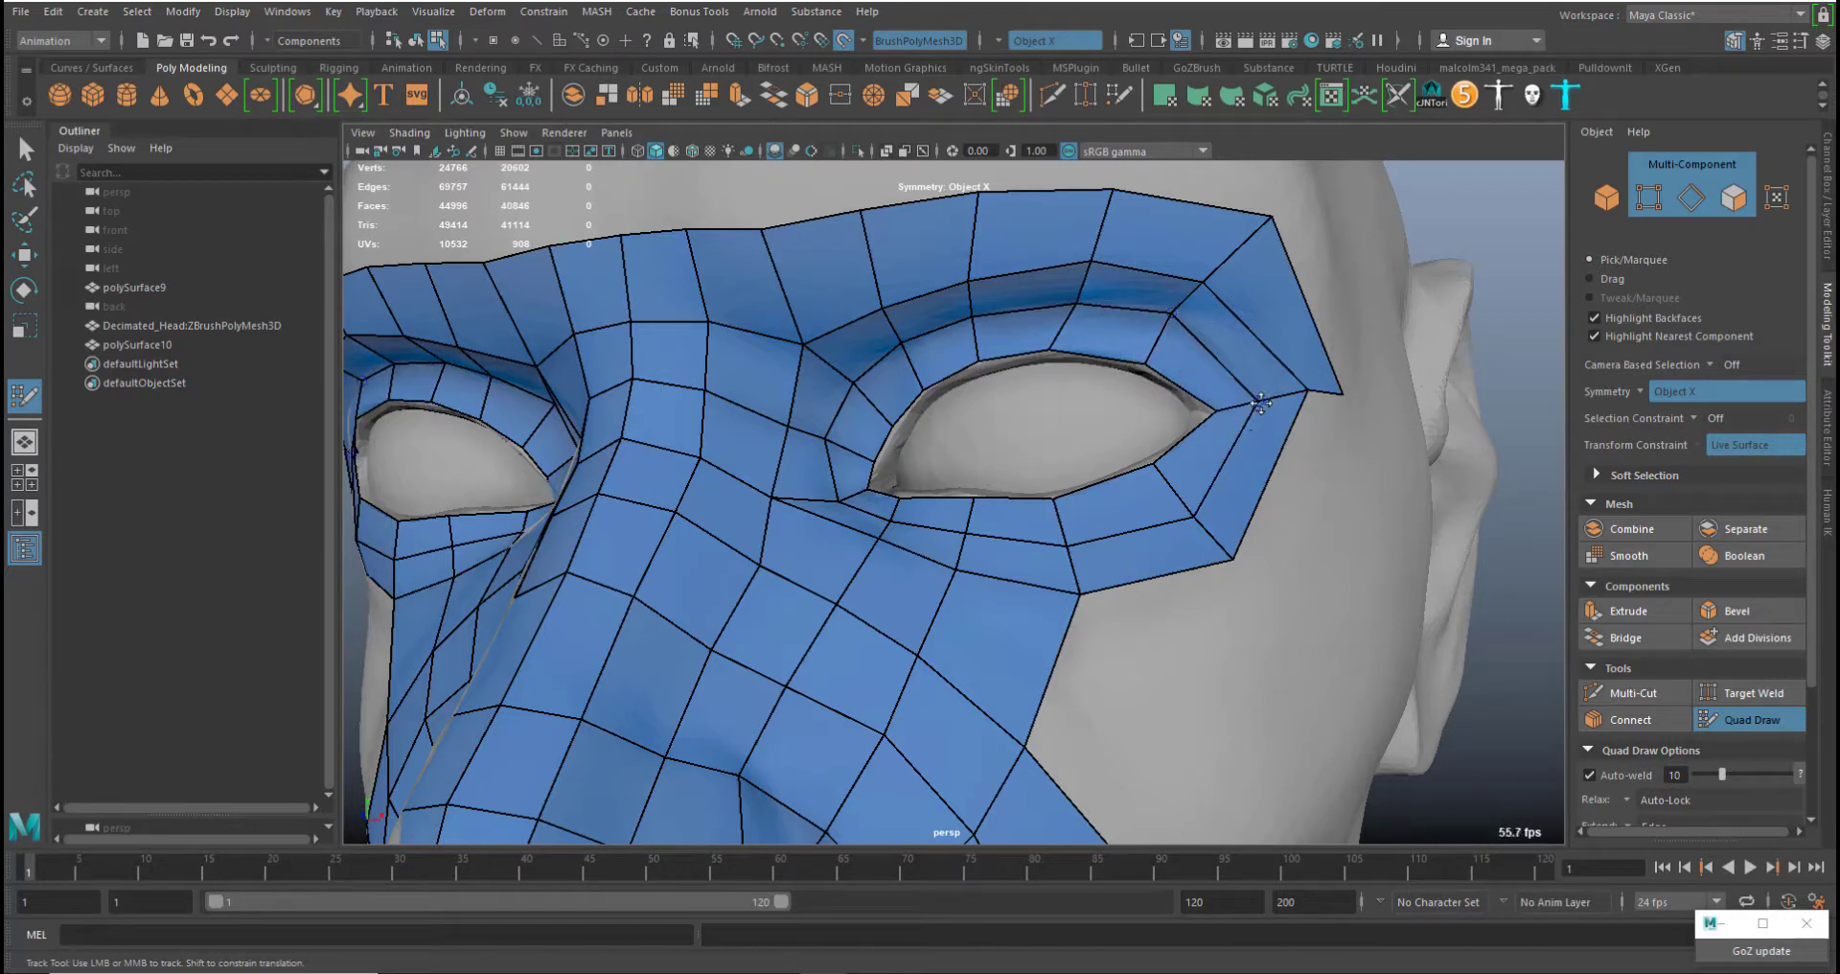
{"action": "middle_click_drag", "start_coordinate": [1233, 556], "coordinate": [1239, 582]}
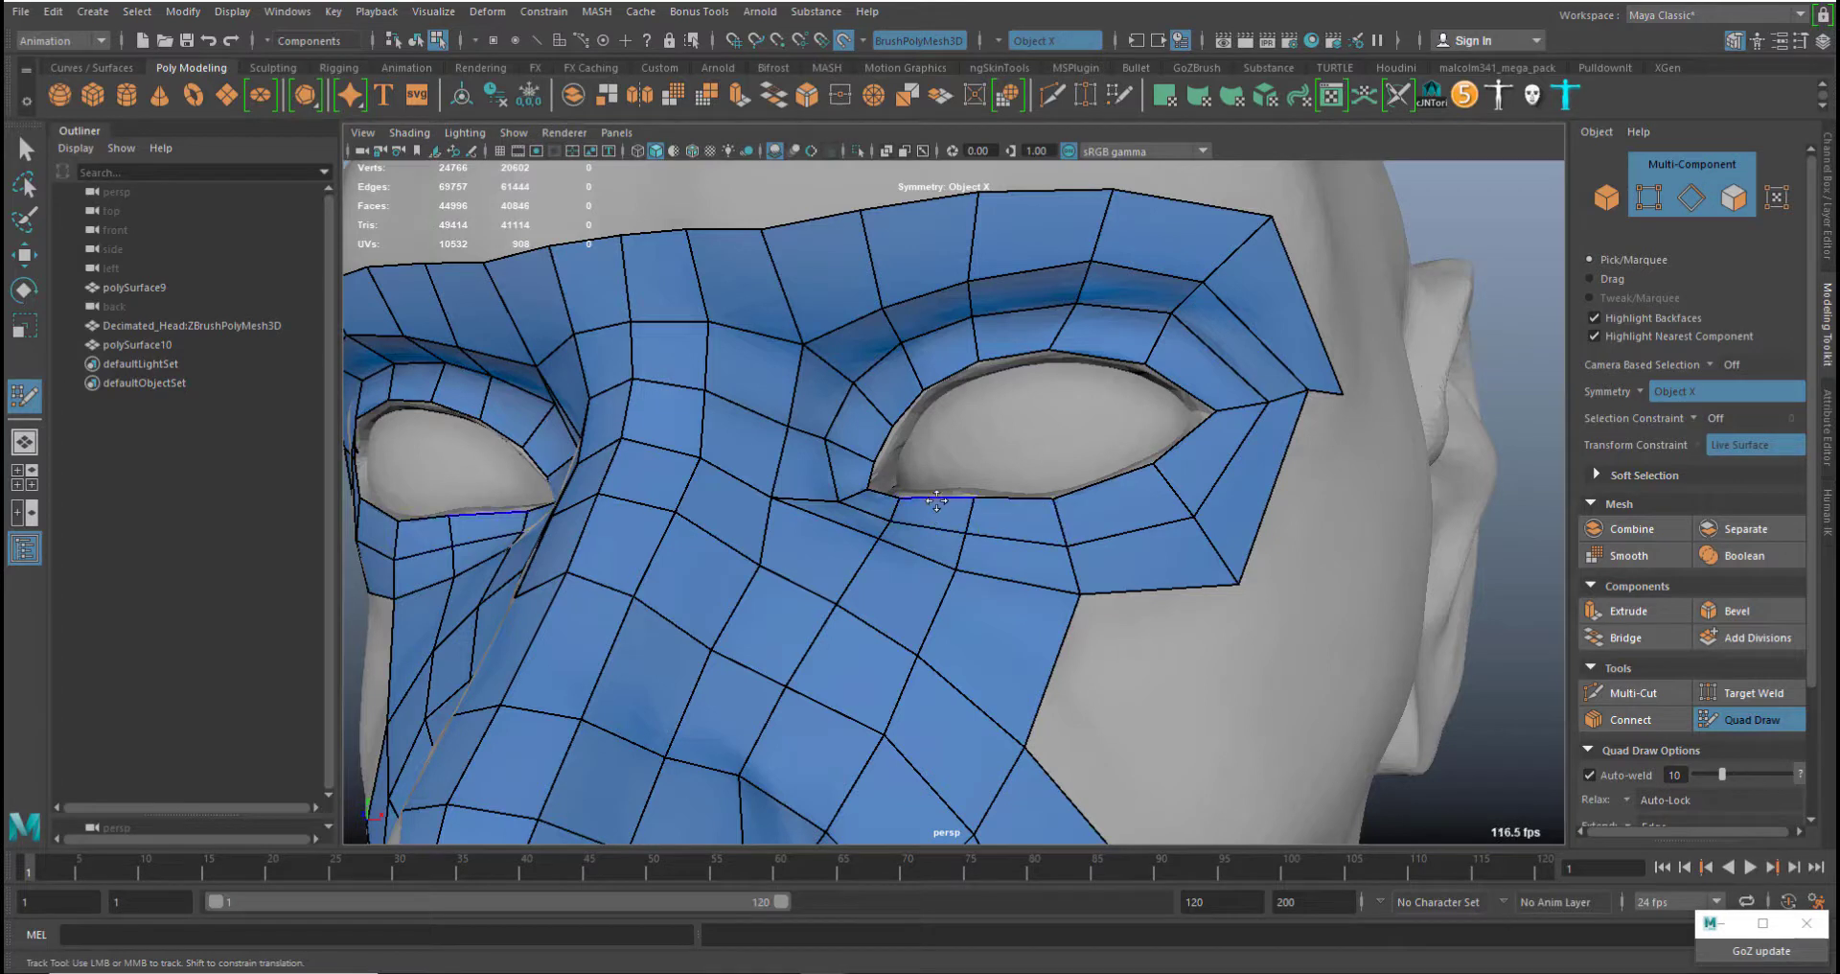
{"action": "middle_click_drag", "start_coordinate": [971, 499], "coordinate": [1056, 501]}
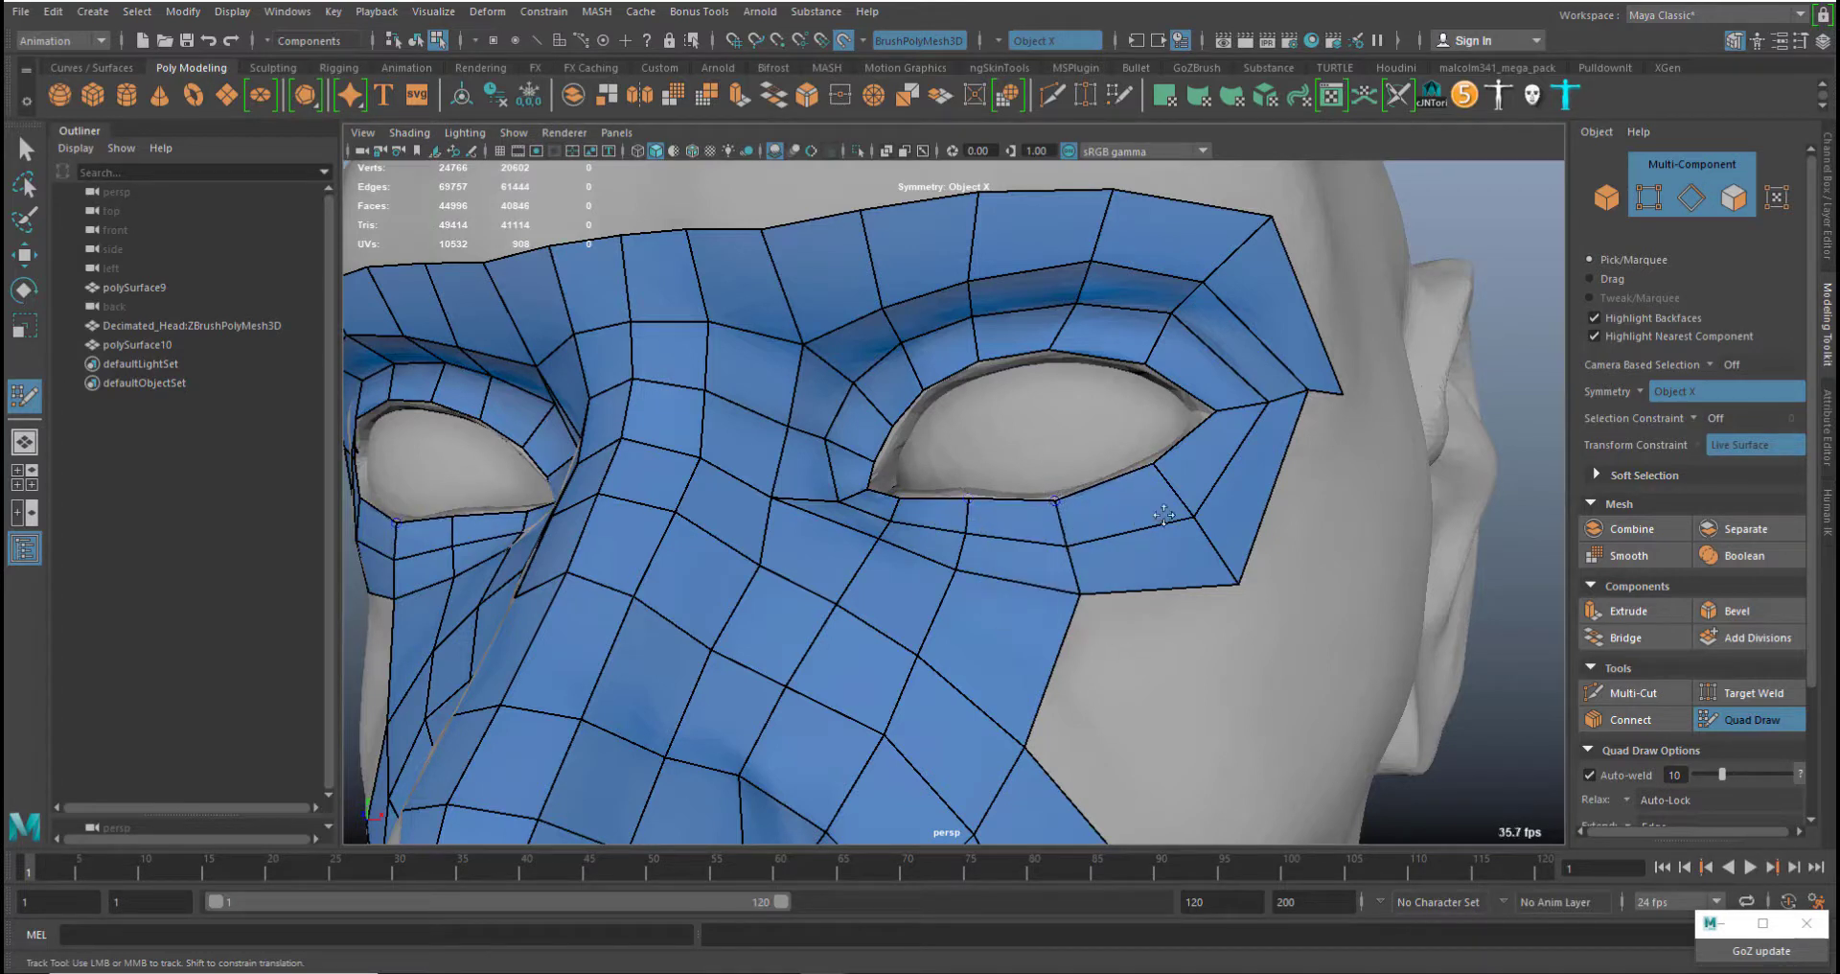
{"action": "middle_click_drag", "start_coordinate": [1075, 304], "coordinate": [1062, 304]}
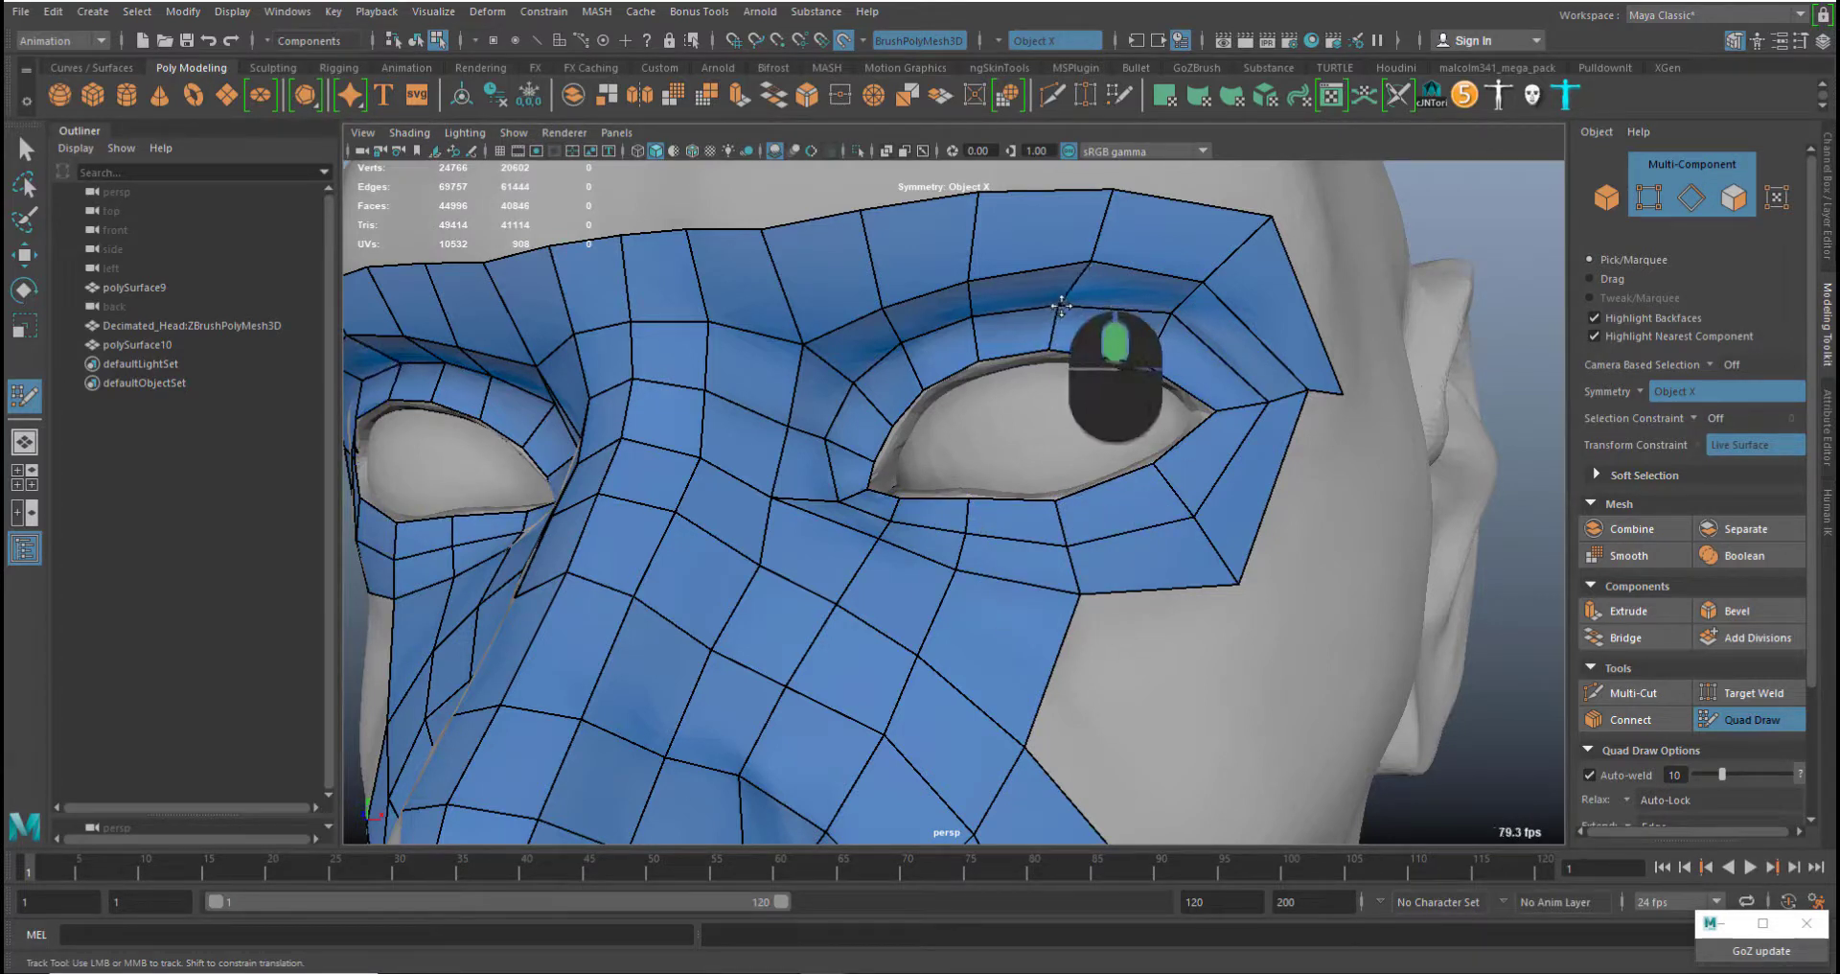
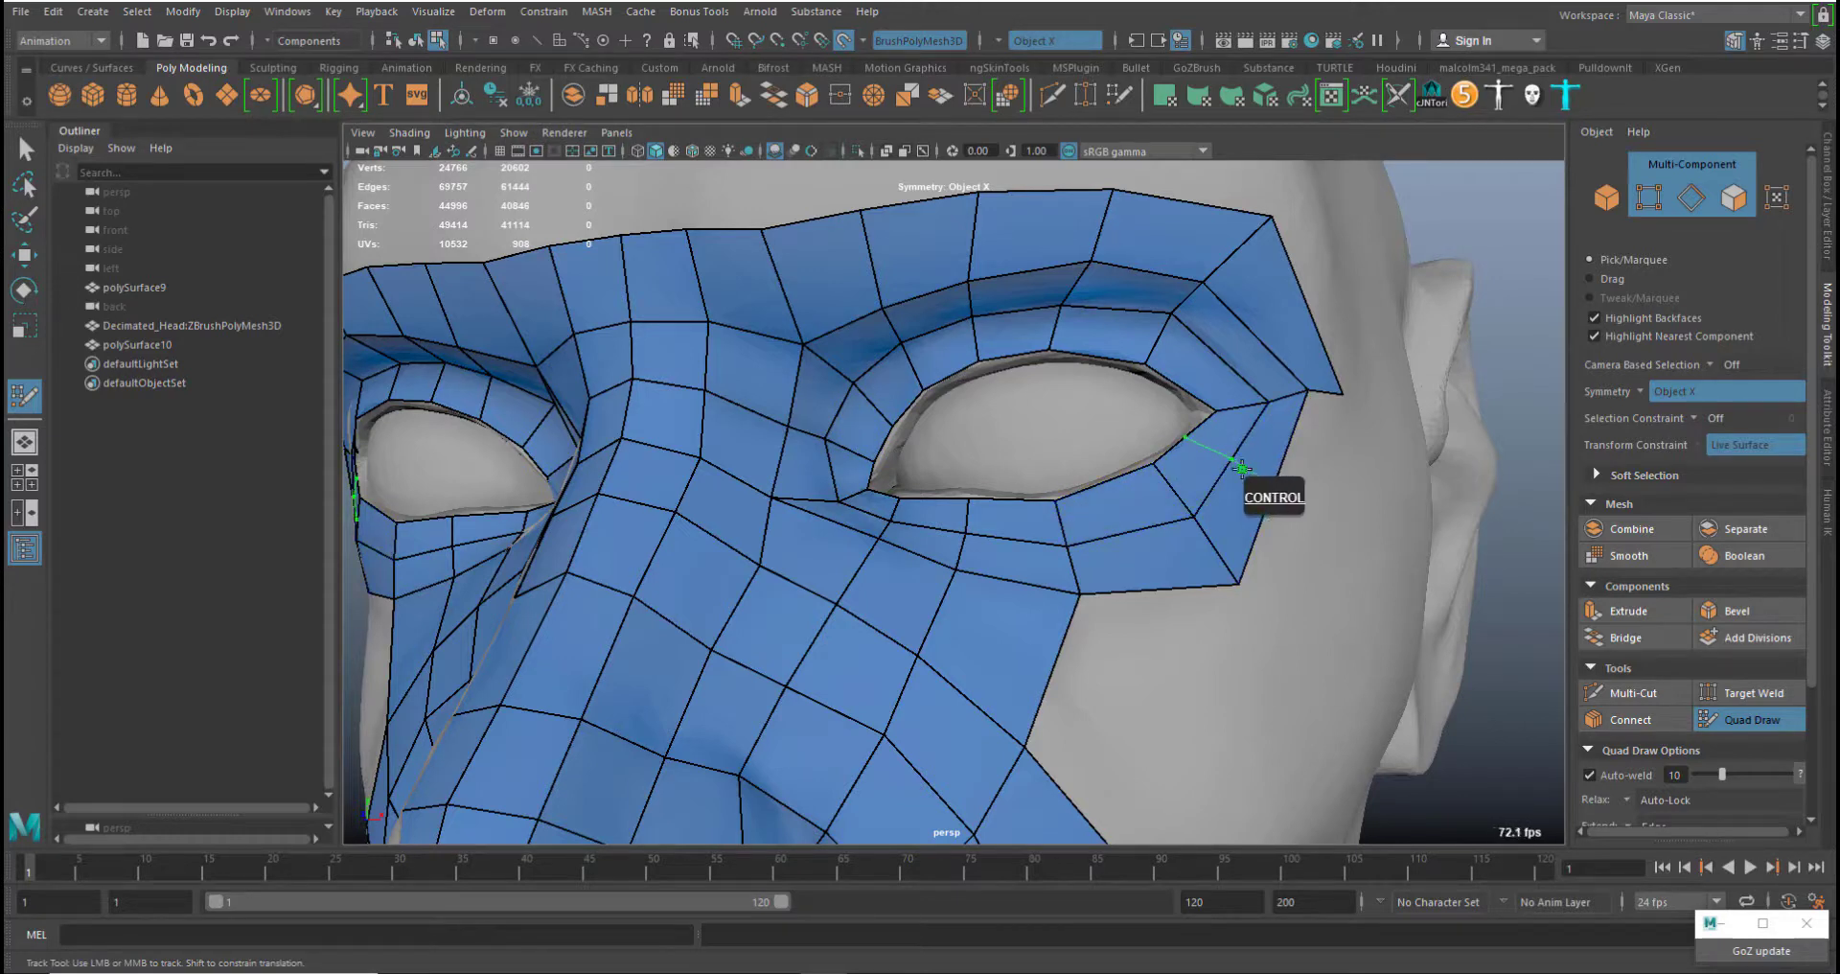
Insert two edge lines across the lower outer part of the eye loops, from the lid rim to the outer border
{"action": "left_click", "coordinate": [1242, 468], "text": "ctrl"}
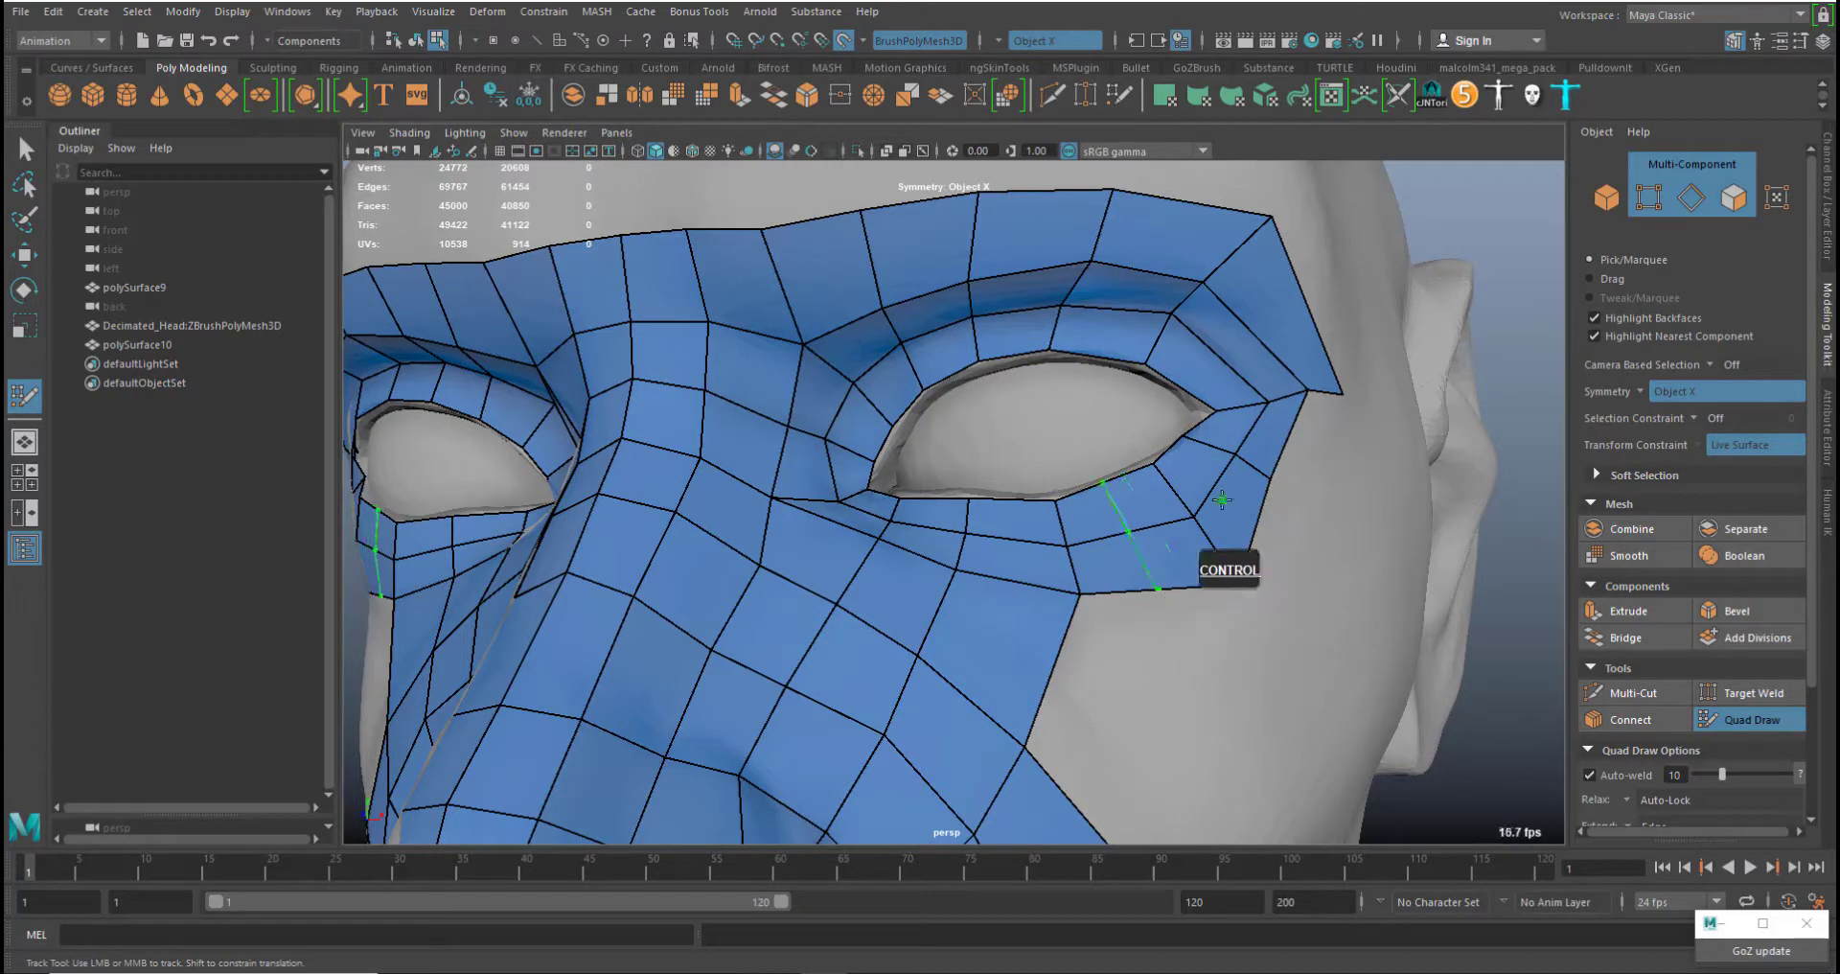
{"action": "left_click", "coordinate": [1160, 587], "text": "ctrl"}
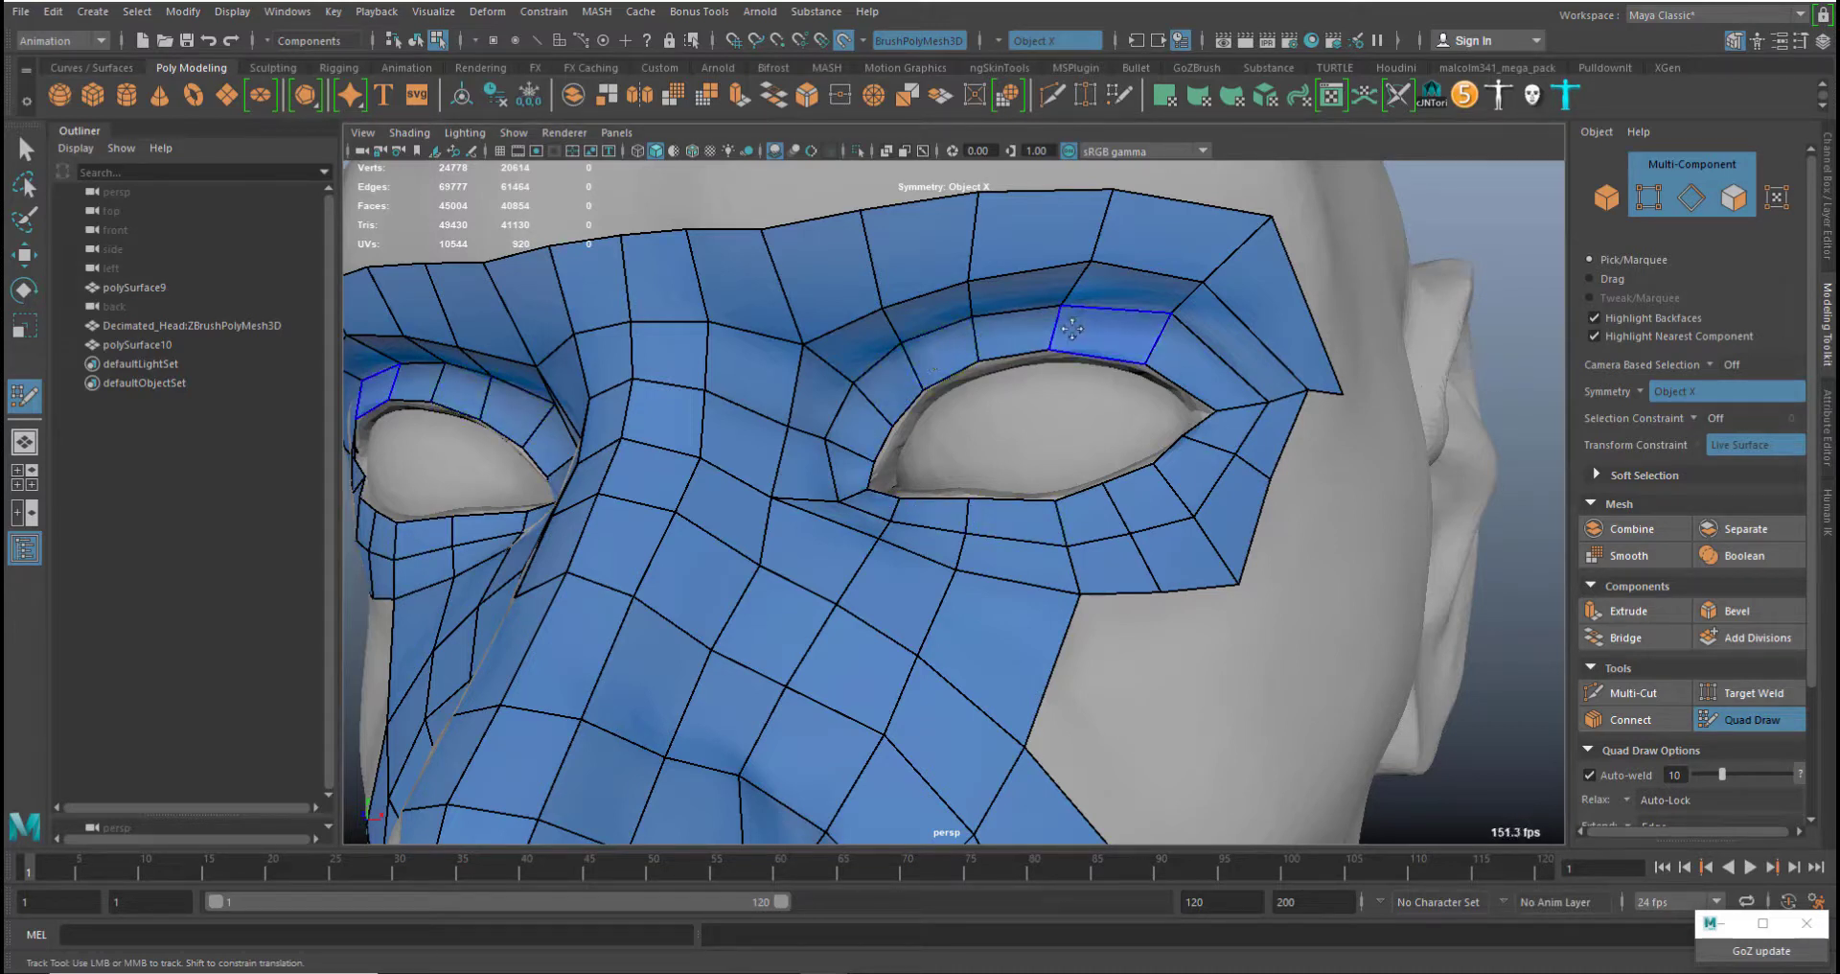
{"action": "left_click", "coordinate": [1121, 516]}
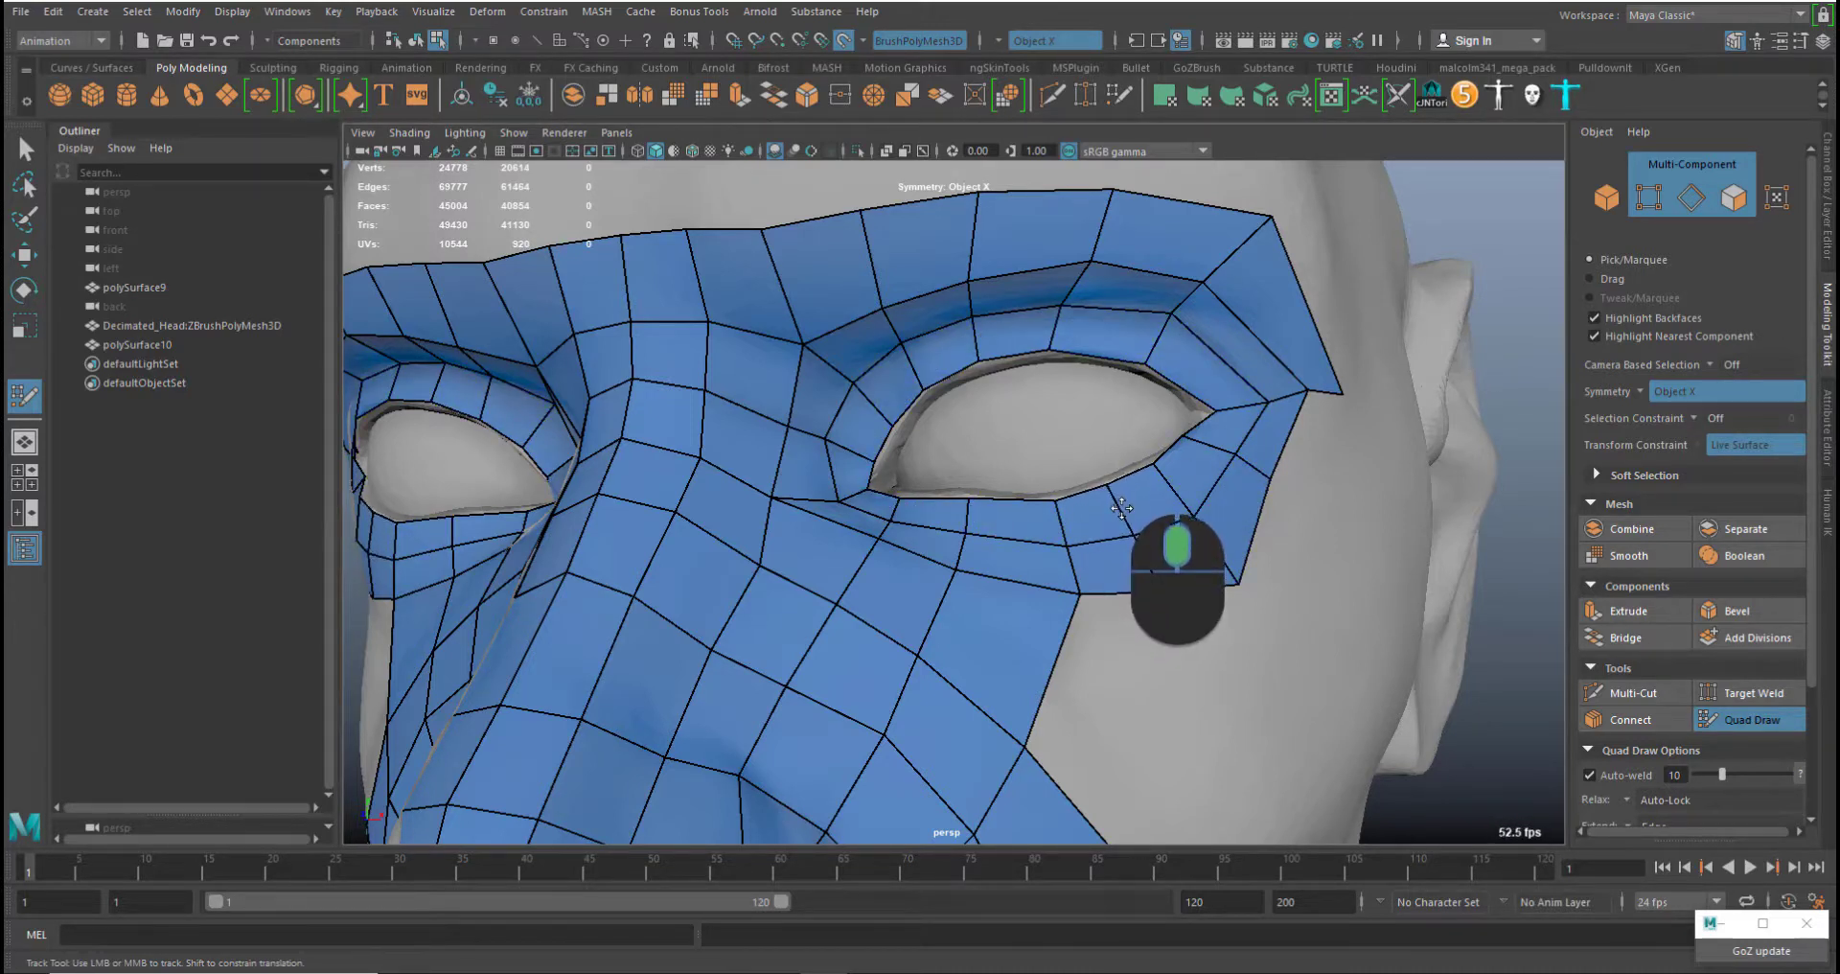
Reposition the cheek border and lower outer eye loop vertices into a rounder curve, undoing the last vertex move
{"action": "middle_click_drag", "start_coordinate": [1075, 577], "coordinate": [1048, 577]}
{"action": "middle_click_drag", "start_coordinate": [1024, 746], "coordinate": [994, 740]}
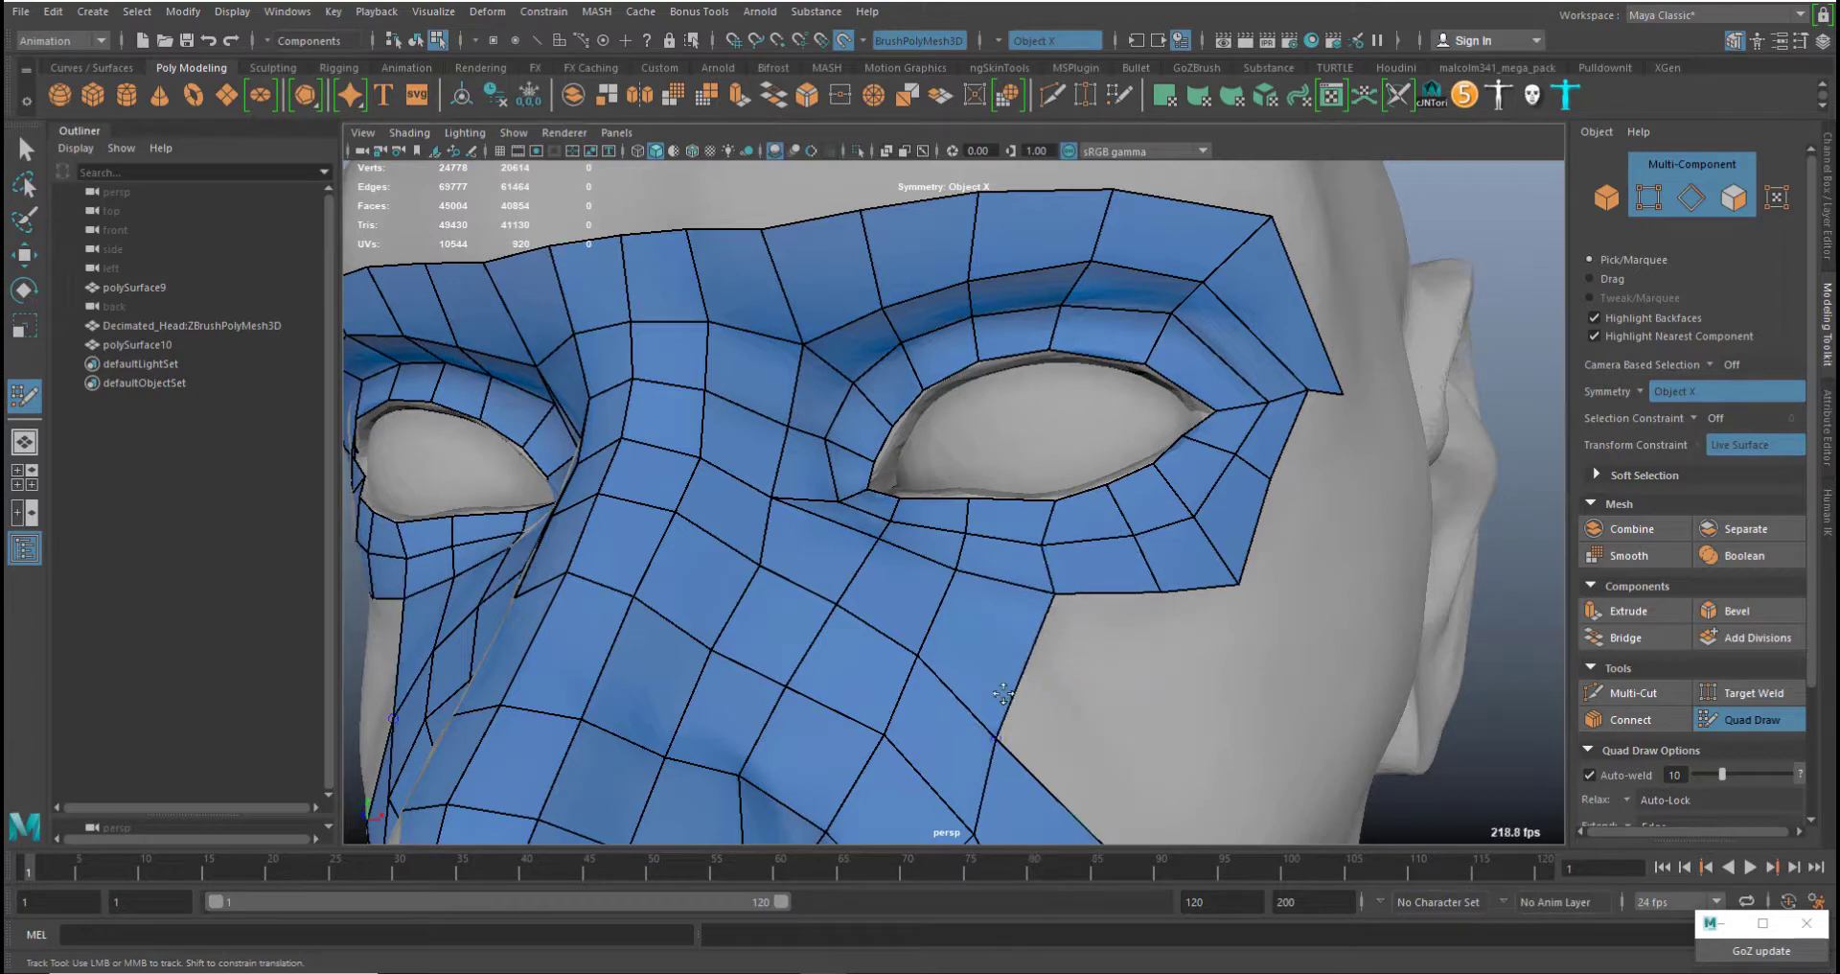
{"action": "middle_click_drag", "start_coordinate": [1054, 591], "coordinate": [1051, 547]}
{"action": "middle_click_drag", "start_coordinate": [1161, 592], "coordinate": [1138, 611]}
{"action": "middle_click_drag", "start_coordinate": [1138, 537], "coordinate": [1125, 544]}
{"action": "middle_click_drag", "start_coordinate": [1271, 478], "coordinate": [1153, 467]}
{"action": "key", "text": "ctrl+z"}
Adjust the outer brow corner vertex and its neighbour on the brow from a side view
{"action": "left_click_drag", "start_coordinate": [1249, 539], "coordinate": [1099, 440], "text": "alt"}
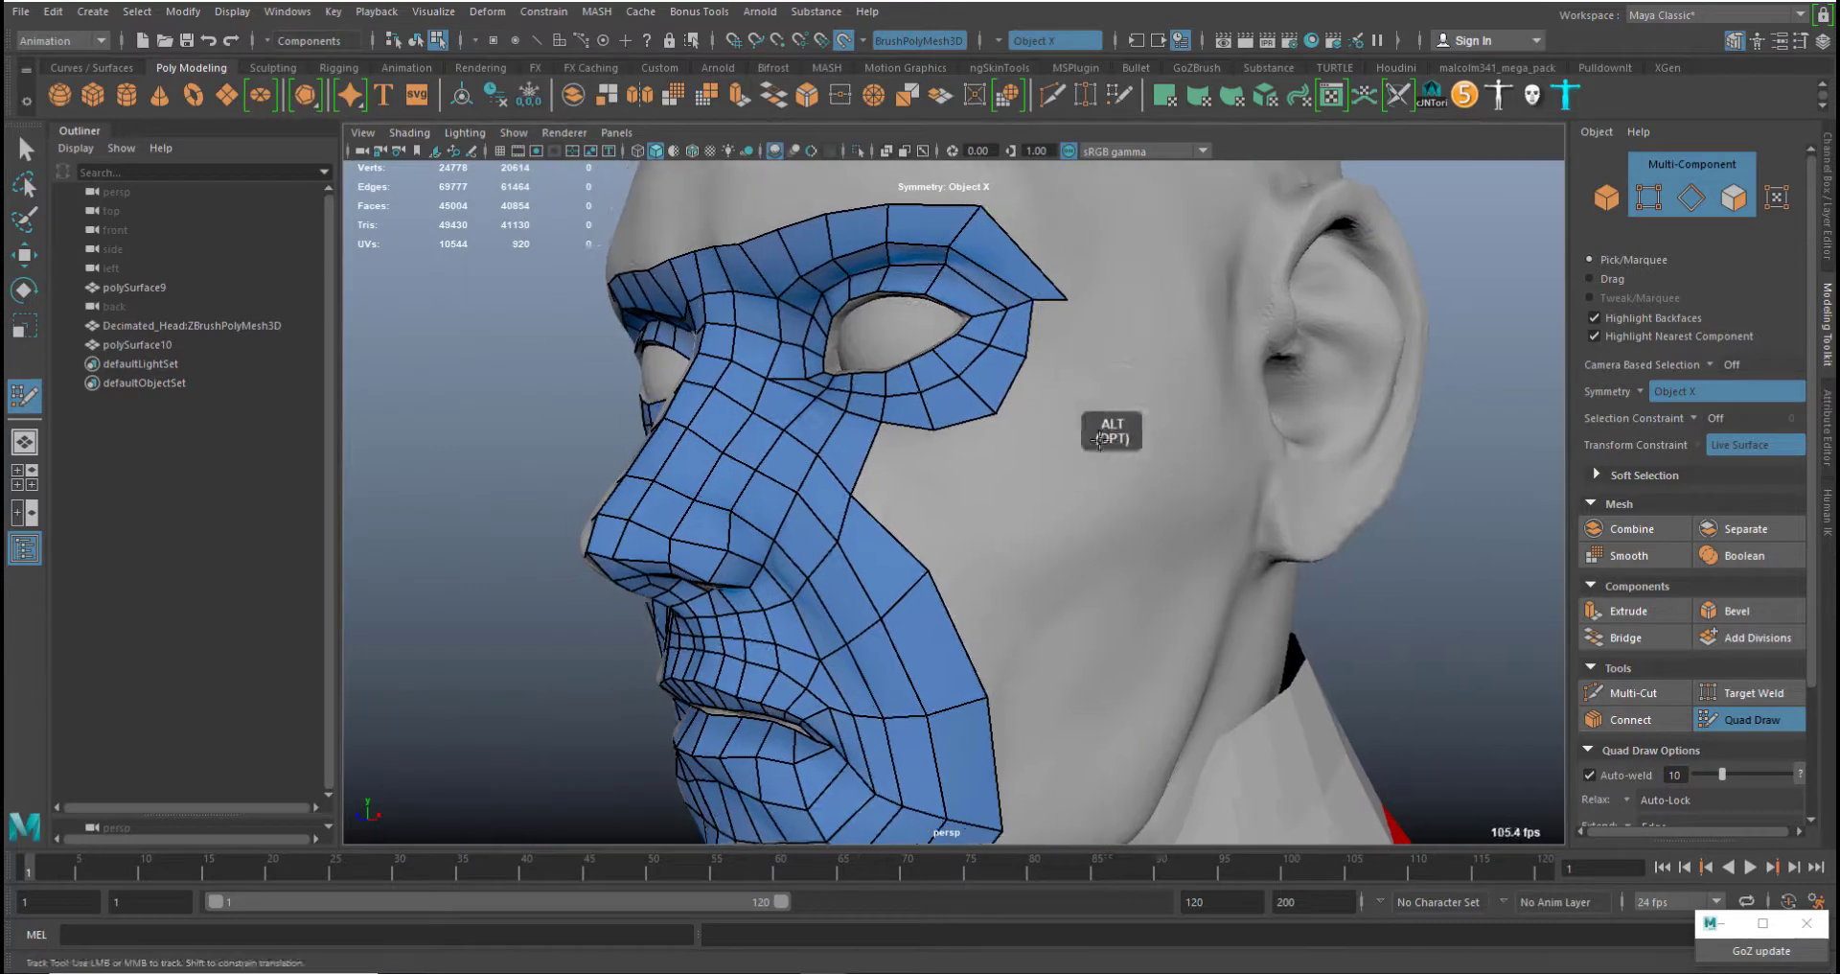
{"action": "middle_click_drag", "start_coordinate": [1065, 297], "coordinate": [1018, 298]}
{"action": "middle_click_drag", "start_coordinate": [951, 244], "coordinate": [1001, 212]}
Nudge the upper and lower eyelid rim vertices to fit the eye opening and space them evenly
{"action": "left_click_drag", "start_coordinate": [1038, 291], "coordinate": [1193, 358], "text": "alt"}
{"action": "right_click_drag", "start_coordinate": [1193, 359], "coordinate": [1126, 369], "text": "alt"}
{"action": "middle_click", "coordinate": [1117, 365]}
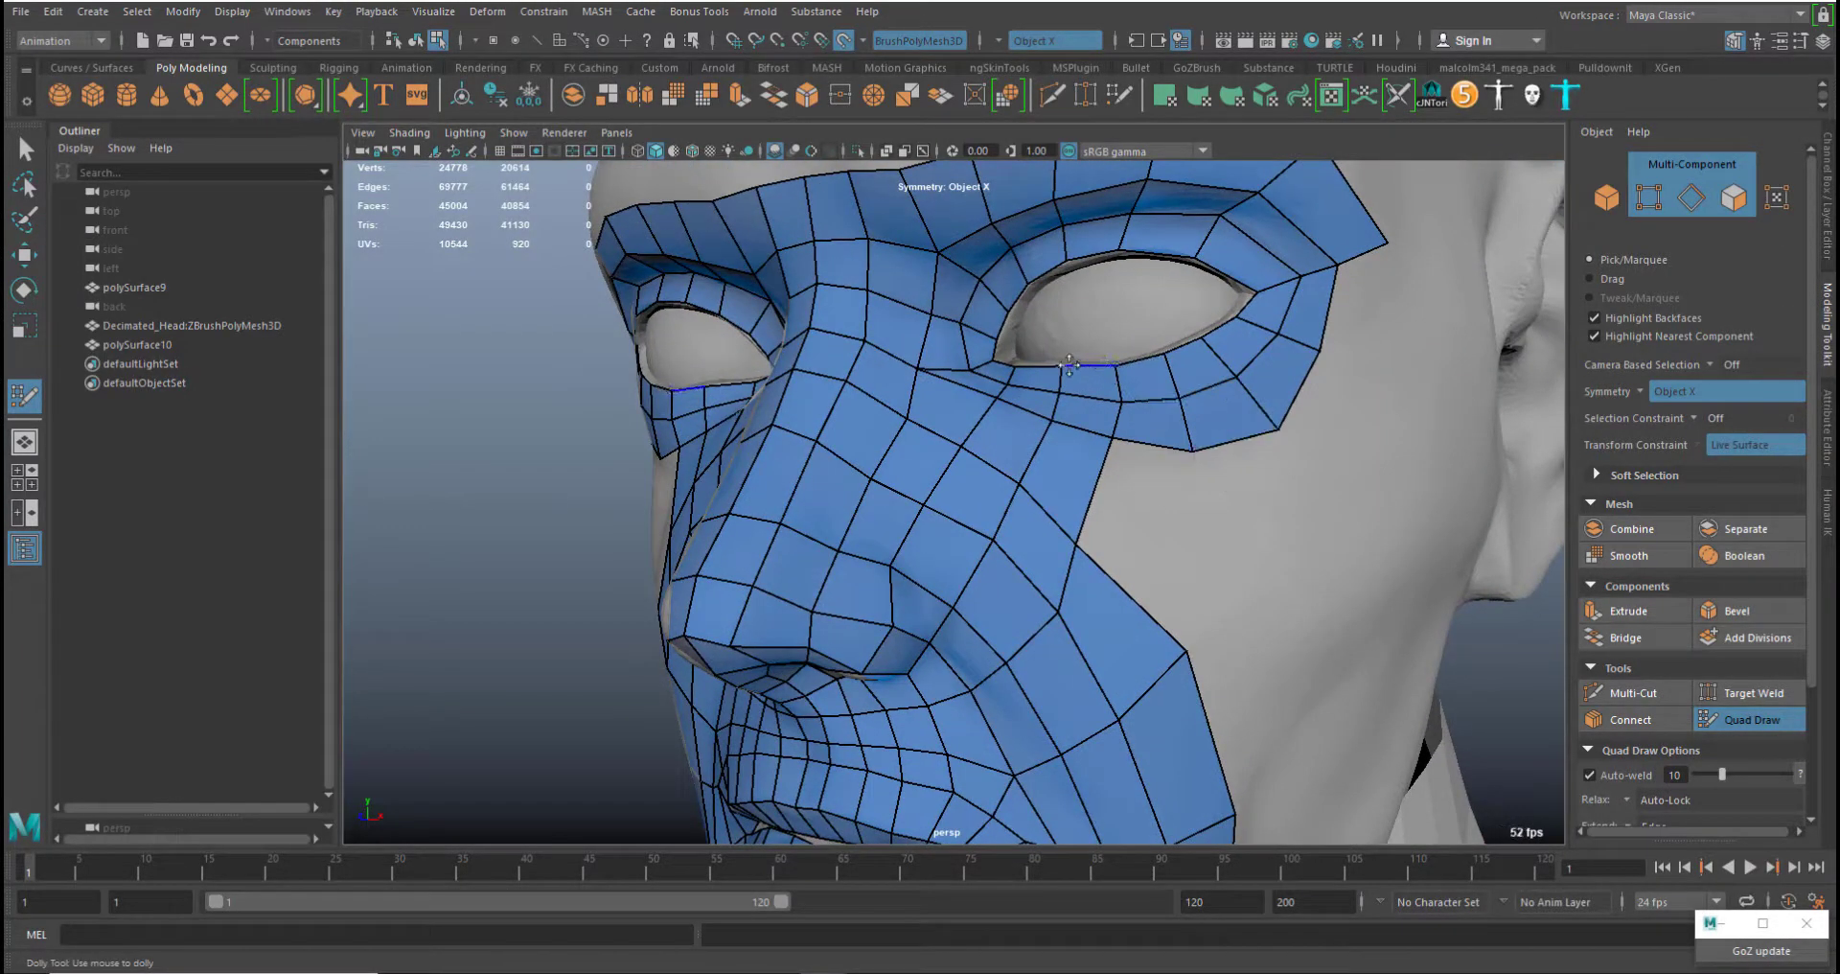
{"action": "middle_click_drag", "start_coordinate": [1065, 365], "coordinate": [1058, 365]}
{"action": "middle_click_drag", "start_coordinate": [1237, 378], "coordinate": [1086, 405], "text": "alt"}
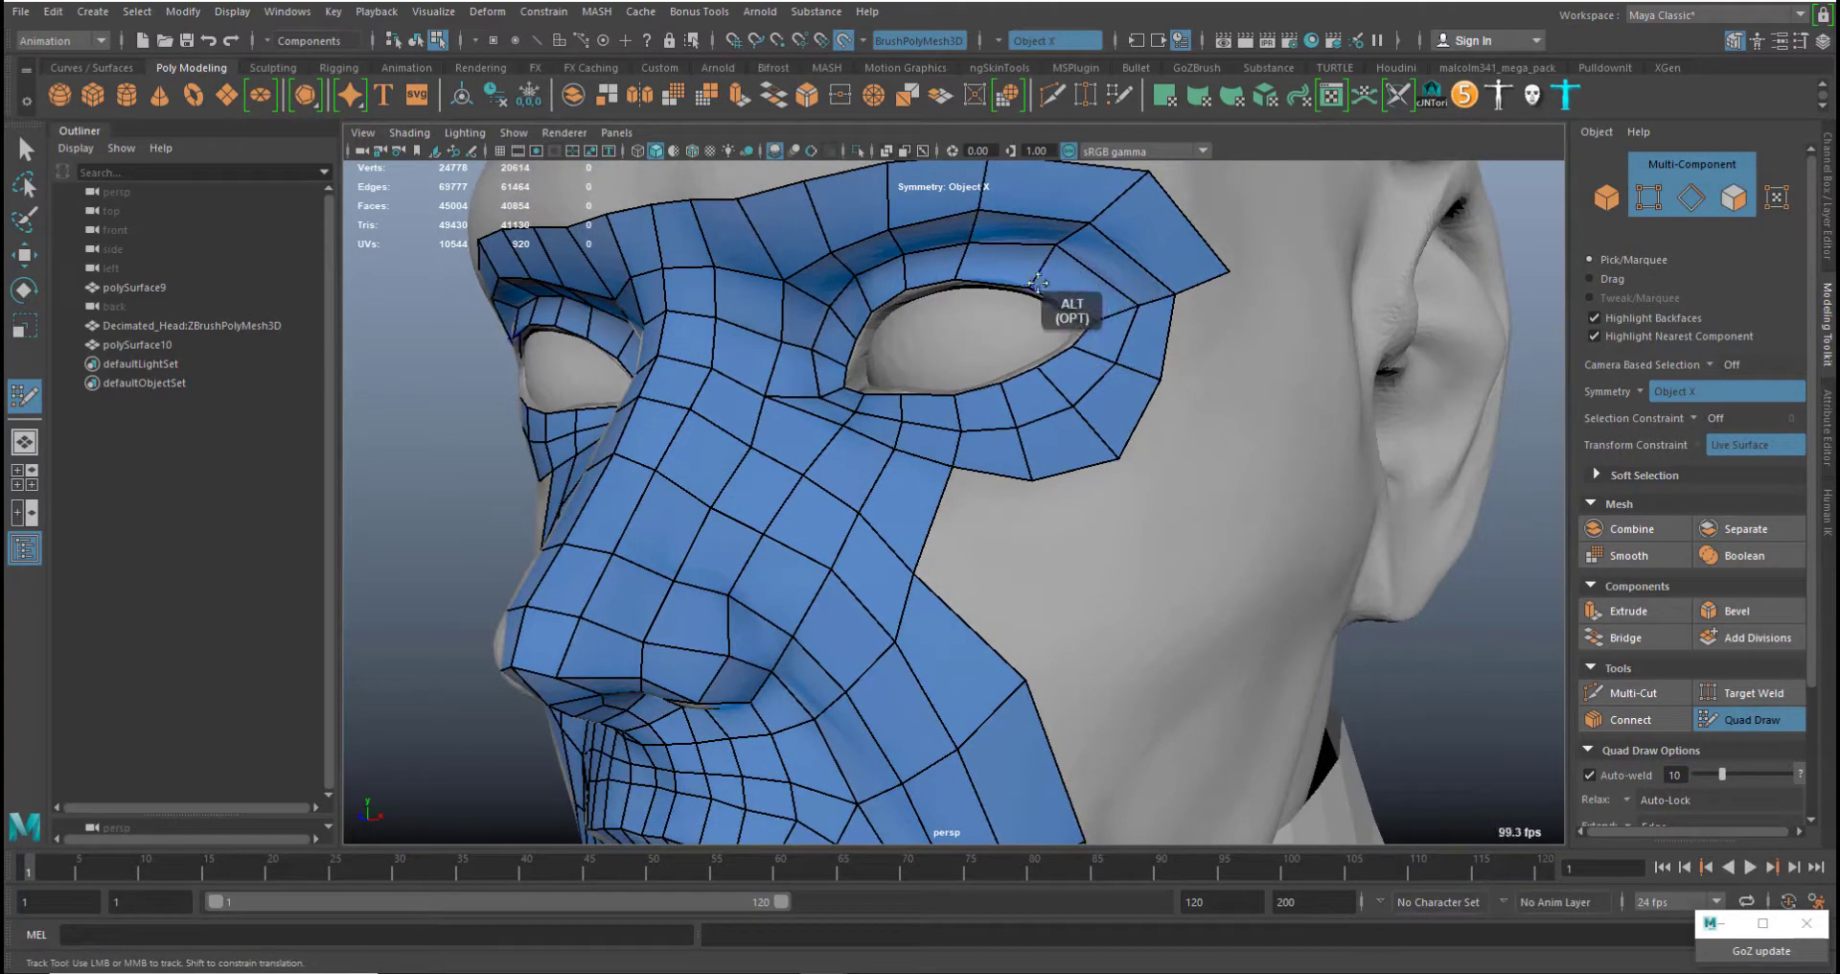
{"action": "middle_click_drag", "start_coordinate": [1036, 285], "coordinate": [1025, 286]}
{"action": "middle_click", "coordinate": [1046, 372]}
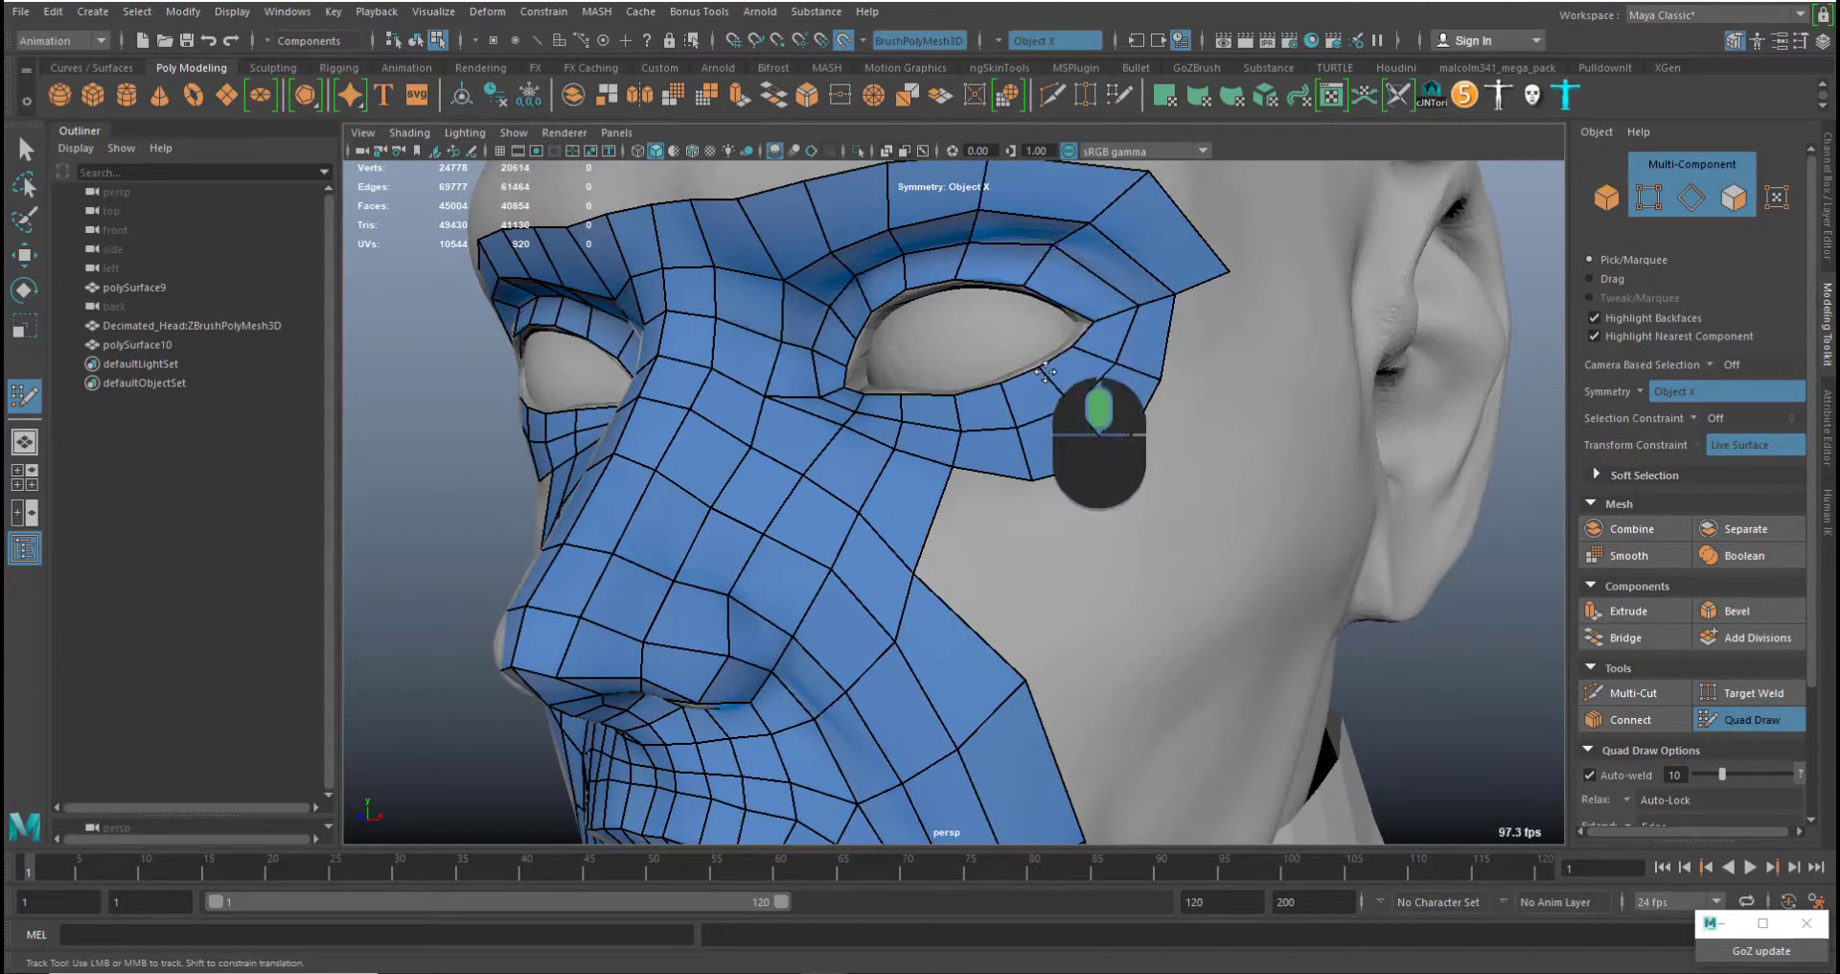
{"action": "middle_click", "coordinate": [1093, 343]}
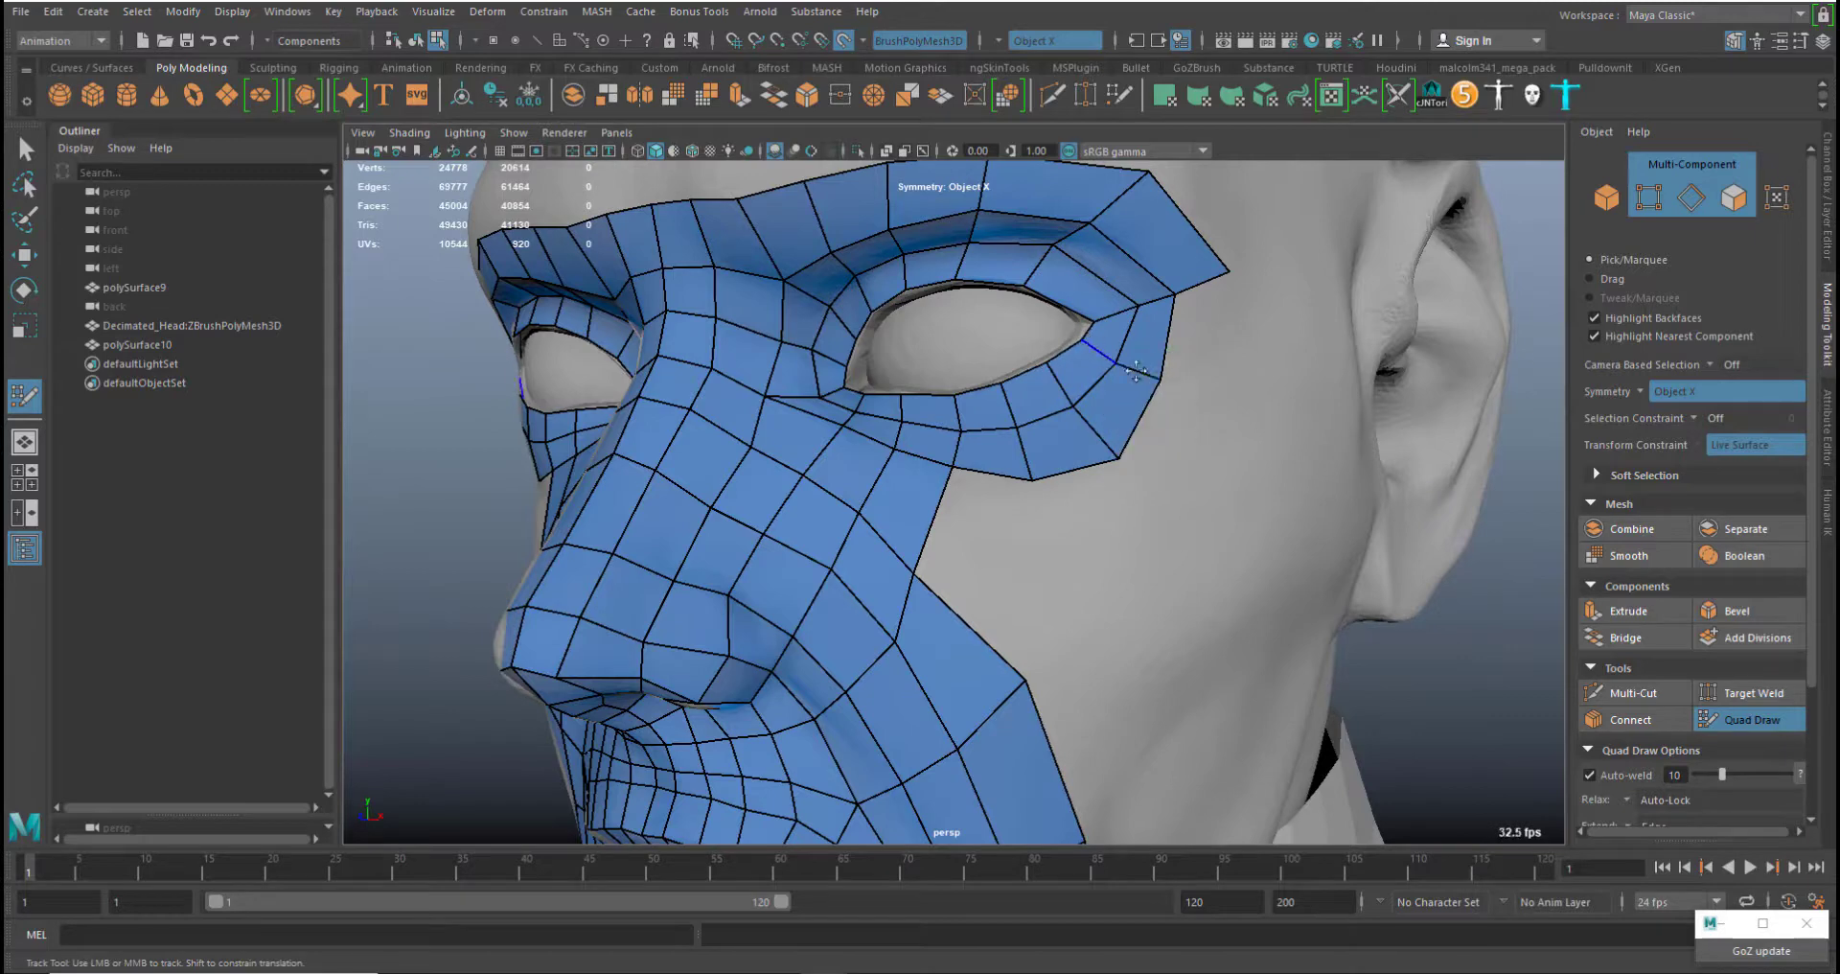
Round off the lower outer border of the eye loops by moving its vertices outward and down
{"action": "middle_click", "coordinate": [1161, 379]}
{"action": "middle_click_drag", "start_coordinate": [1162, 378], "coordinate": [1173, 373]}
{"action": "middle_click_drag", "start_coordinate": [1117, 460], "coordinate": [1030, 489]}
Fill the gap between the lower eye loop and the cheek with a quad, and lower the vertex beneath the inner eye corner
{"action": "middle_click_drag", "start_coordinate": [1029, 615], "coordinate": [1040, 508], "text": "alt"}
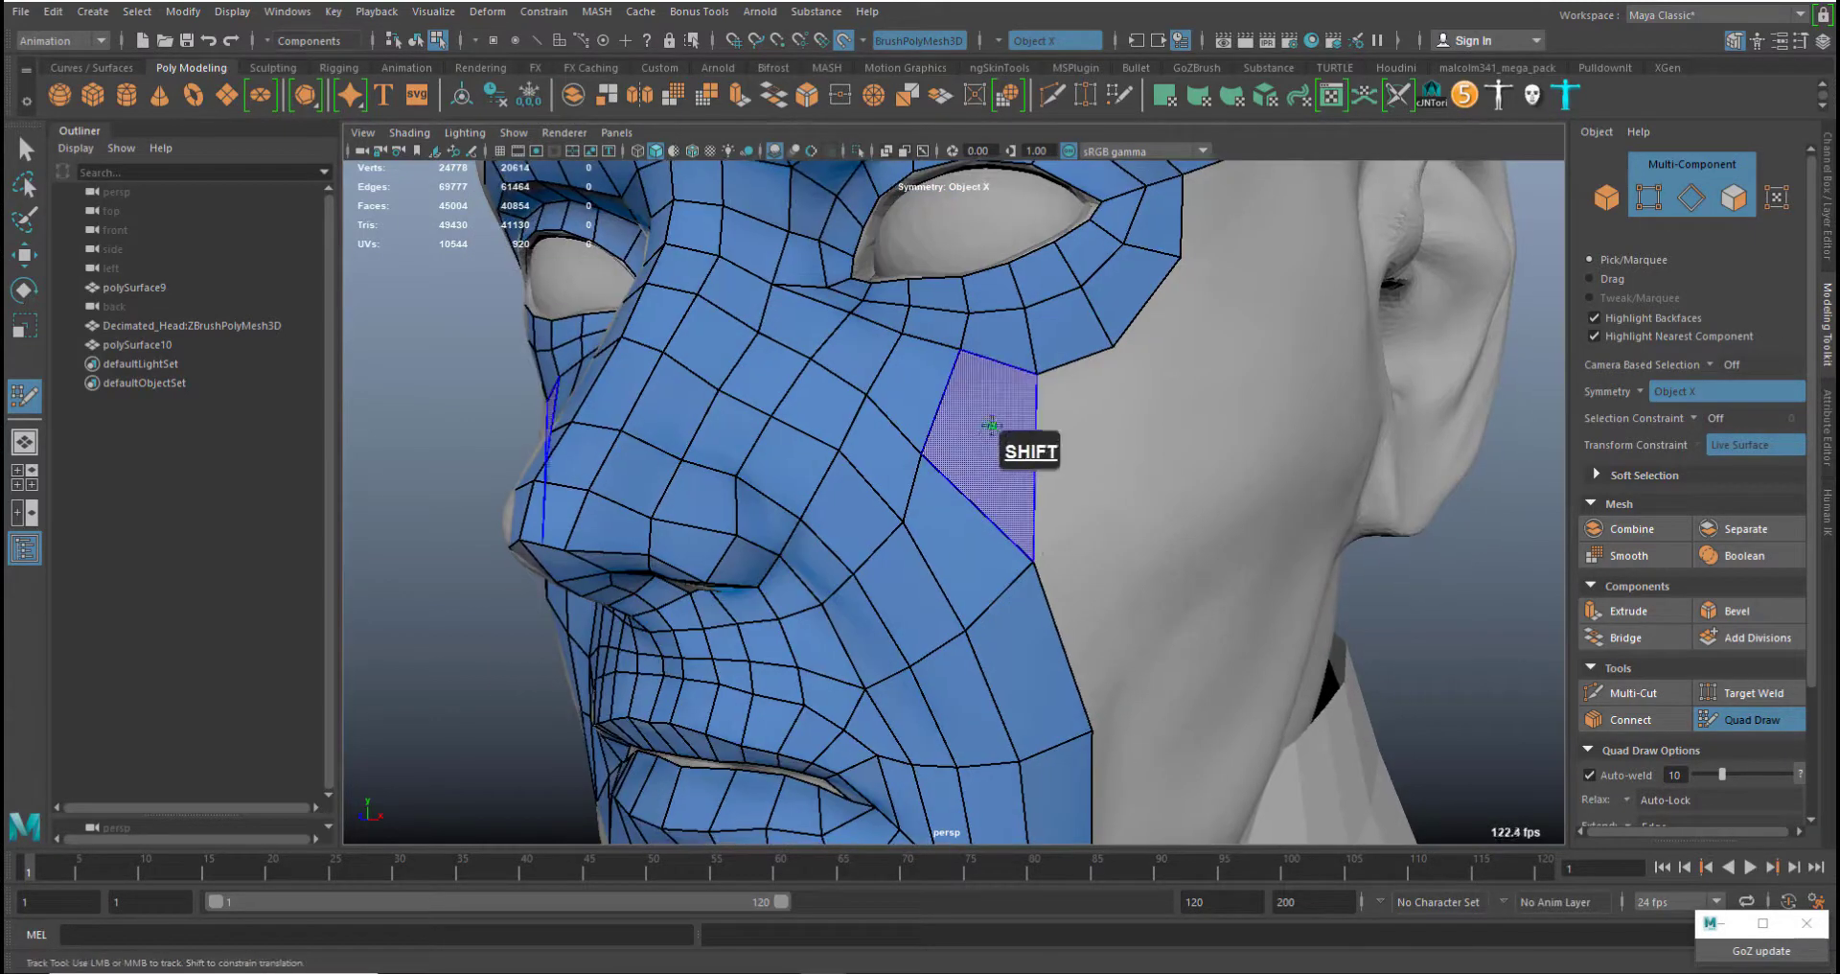
{"action": "left_click", "coordinate": [987, 479], "text": "shift"}
{"action": "mouse_move", "coordinate": [997, 479]}
{"action": "left_mouse_down", "text": "alt"}
{"action": "mouse_move", "coordinate": [1185, 476]}
{"action": "mouse_move", "coordinate": [1158, 447]}
{"action": "left_mouse_up", "text": "alt"}
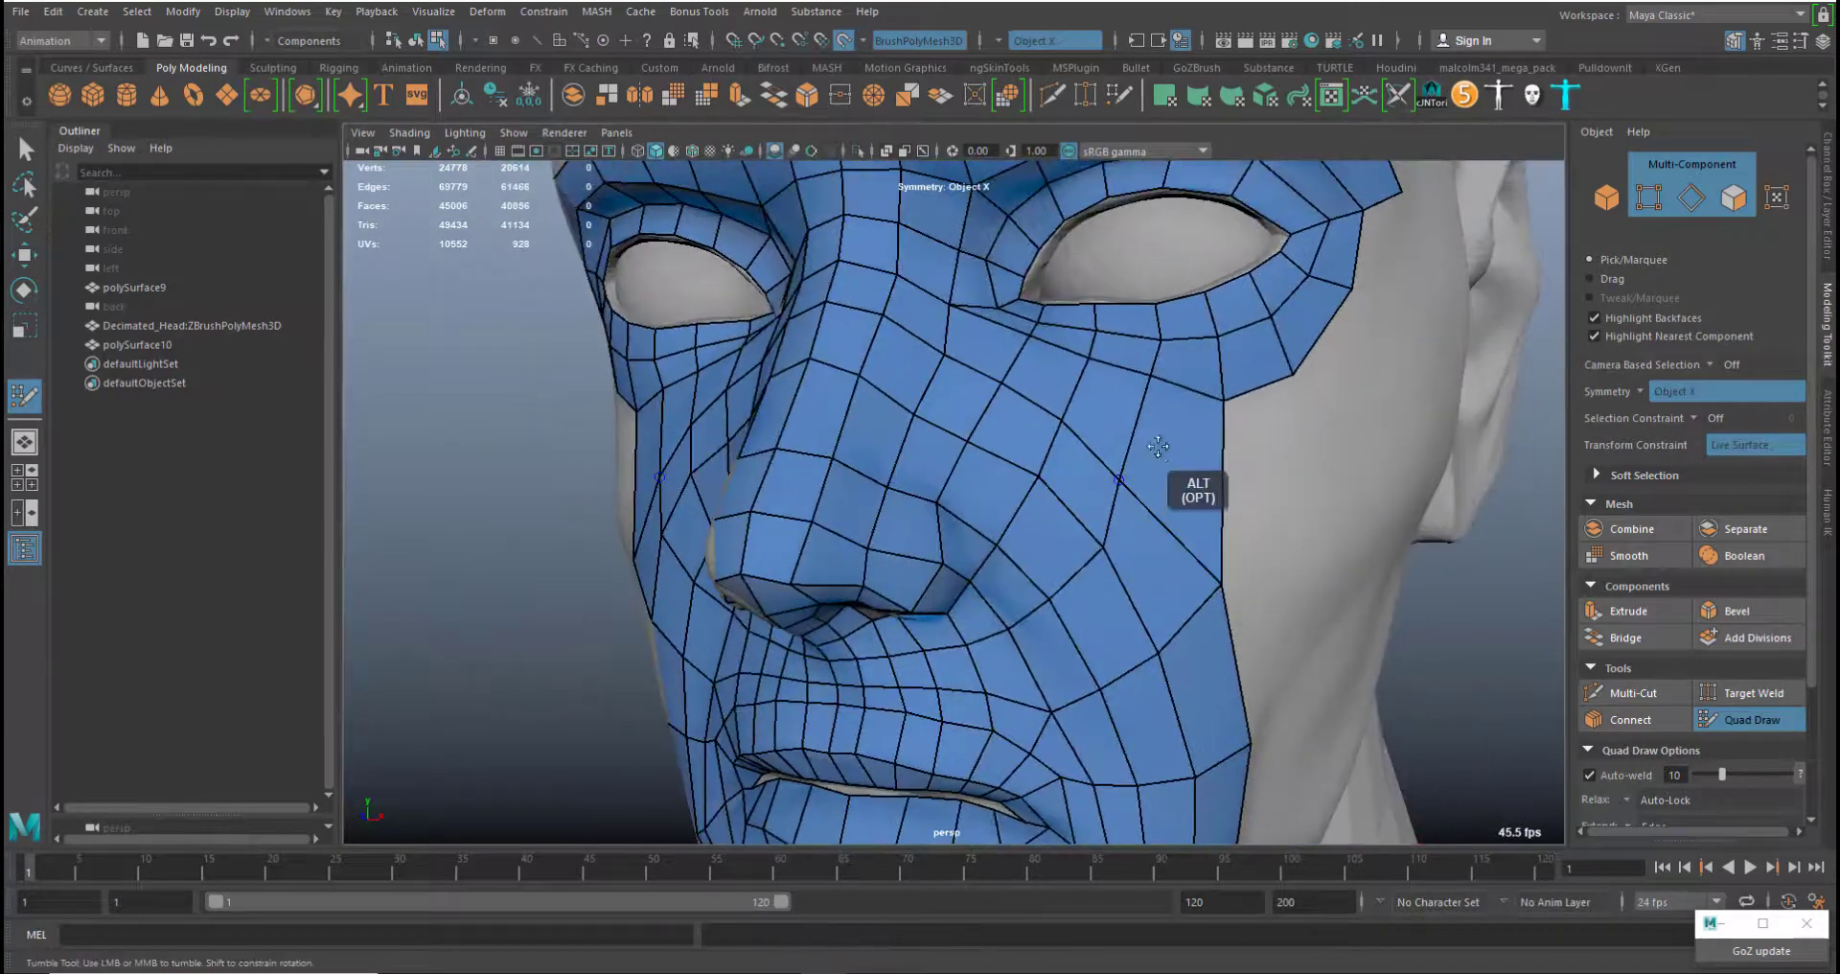
{"action": "left_click_drag", "start_coordinate": [1021, 408], "coordinate": [997, 423], "text": "alt"}
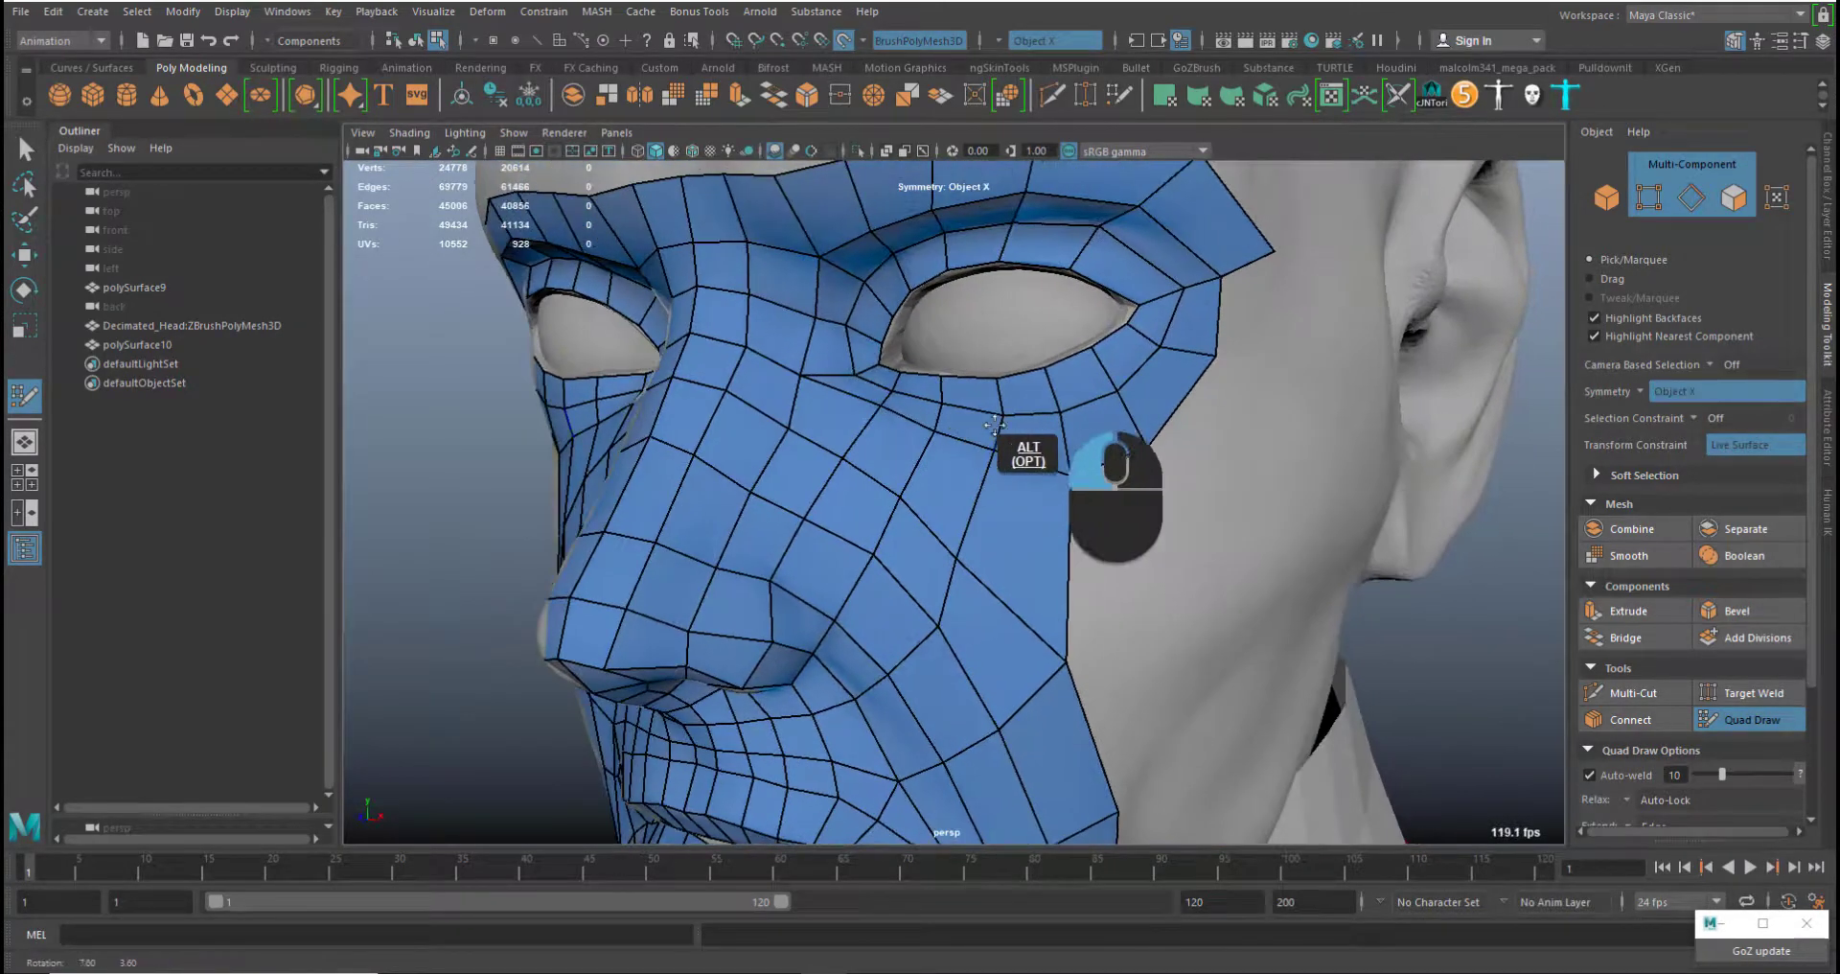
{"action": "middle_click_drag", "start_coordinate": [816, 374], "coordinate": [810, 391]}
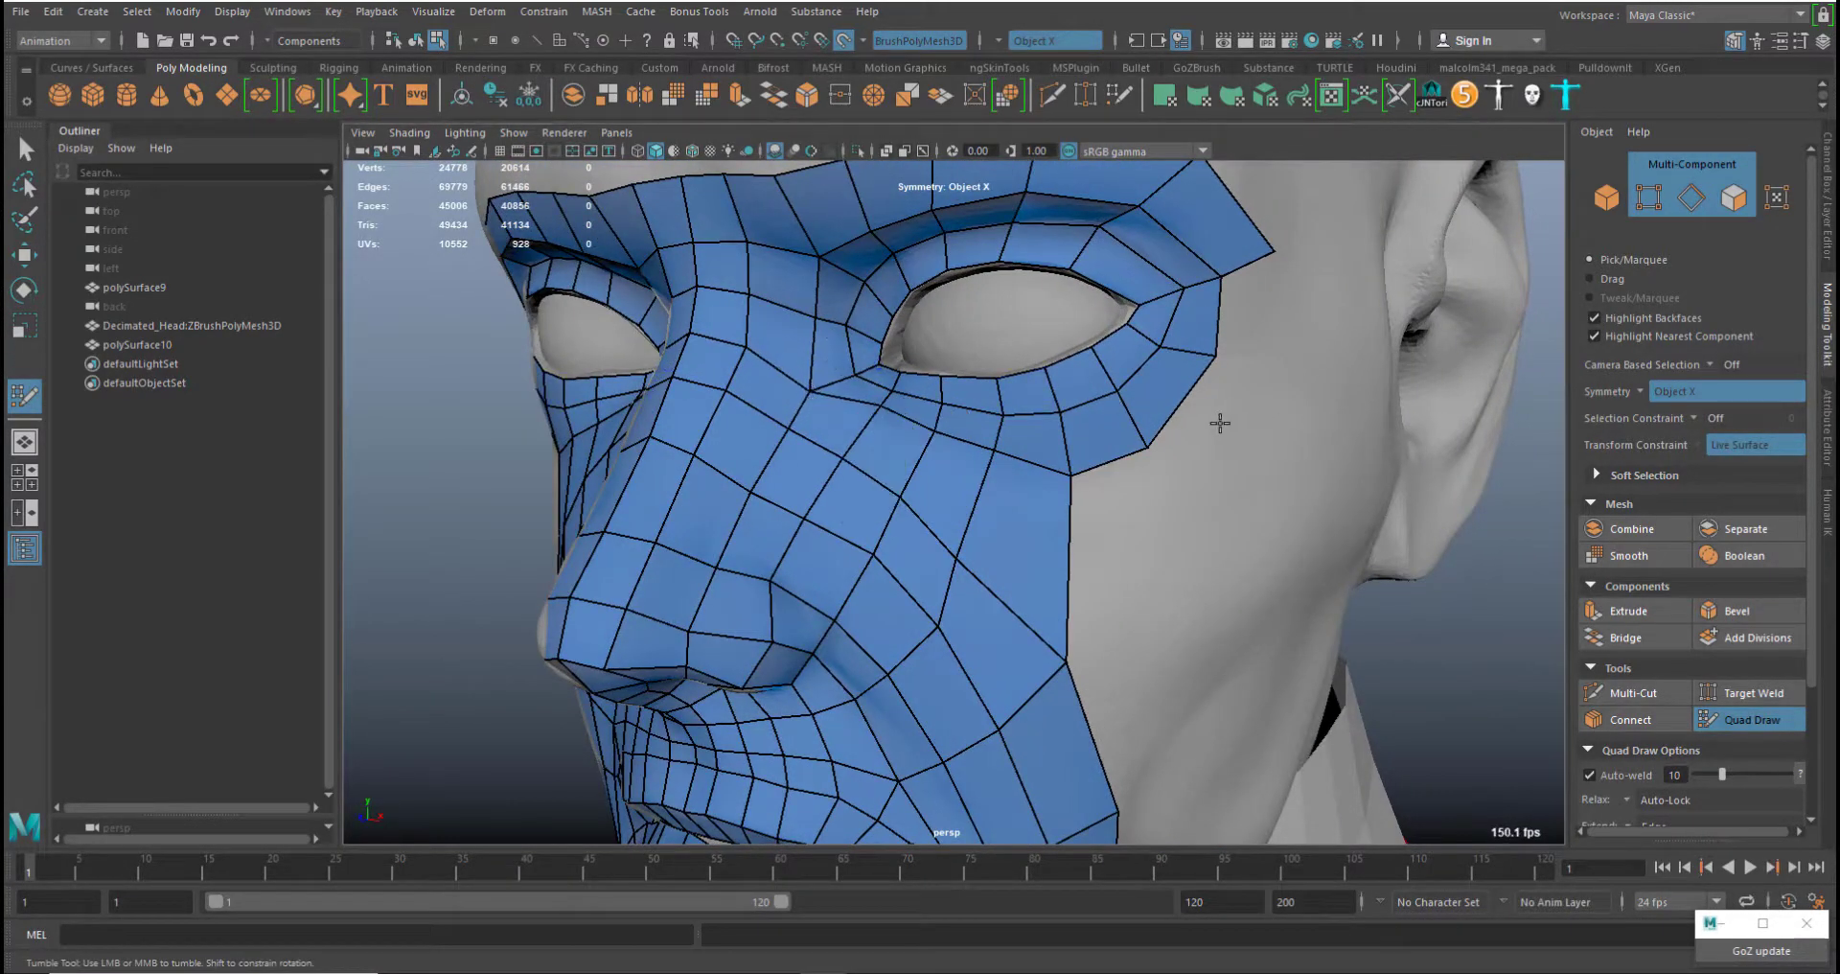
Extend a quad downward over the temple from the border of the outer eye corner loops
{"action": "left_click", "coordinate": [1284, 338], "text": "shift"}
{"action": "mouse_move", "coordinate": [1284, 340]}
{"action": "middle_mouse_down", "text": "alt"}
{"action": "mouse_move", "coordinate": [1274, 417]}
{"action": "mouse_move", "coordinate": [1256, 423]}
{"action": "middle_mouse_up", "text": "alt"}
{"action": "left_click", "coordinate": [1236, 427], "text": "shift"}
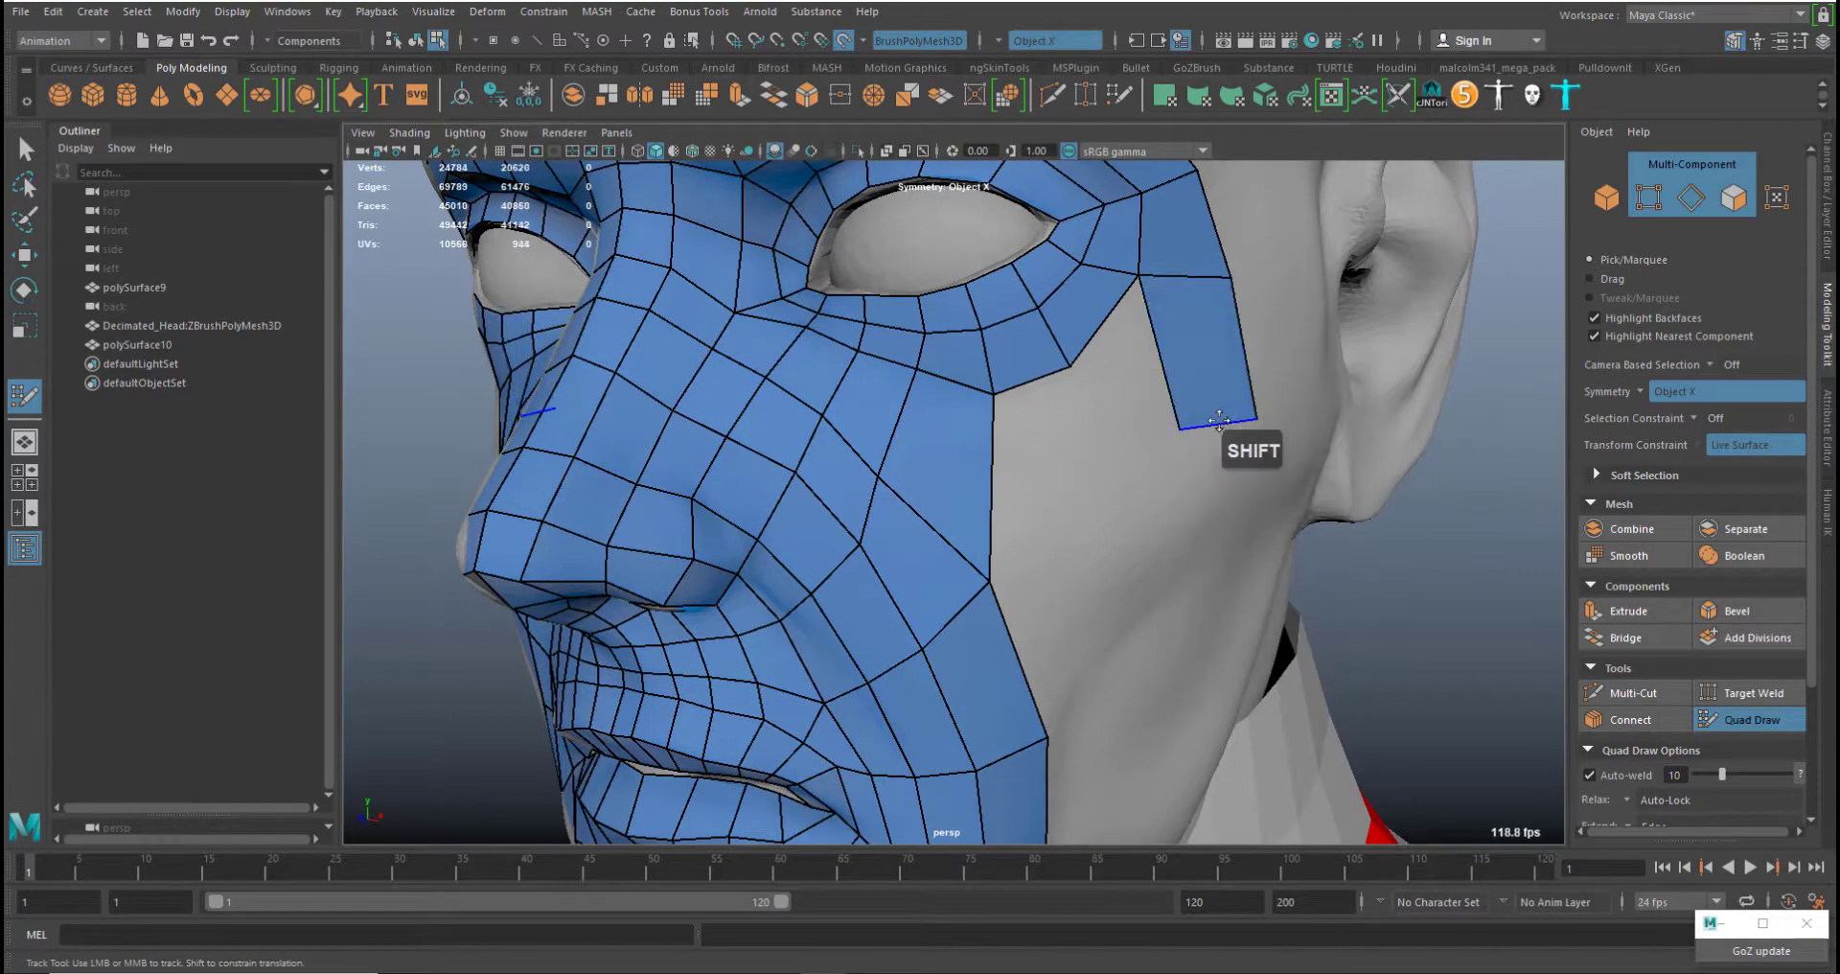
Continue the temple strip down the cheek with two more quads, joining it to the mouth loops' border at the jaw
{"action": "middle_click_drag", "start_coordinate": [1203, 475], "coordinate": [1246, 418], "text": "alt"}
{"action": "left_click_drag", "start_coordinate": [1248, 419], "coordinate": [1155, 447], "text": "alt"}
{"action": "middle_click_drag", "start_coordinate": [1155, 447], "coordinate": [1294, 528], "text": "alt"}
{"action": "right_click_drag", "start_coordinate": [1289, 513], "coordinate": [1184, 412], "text": "alt"}
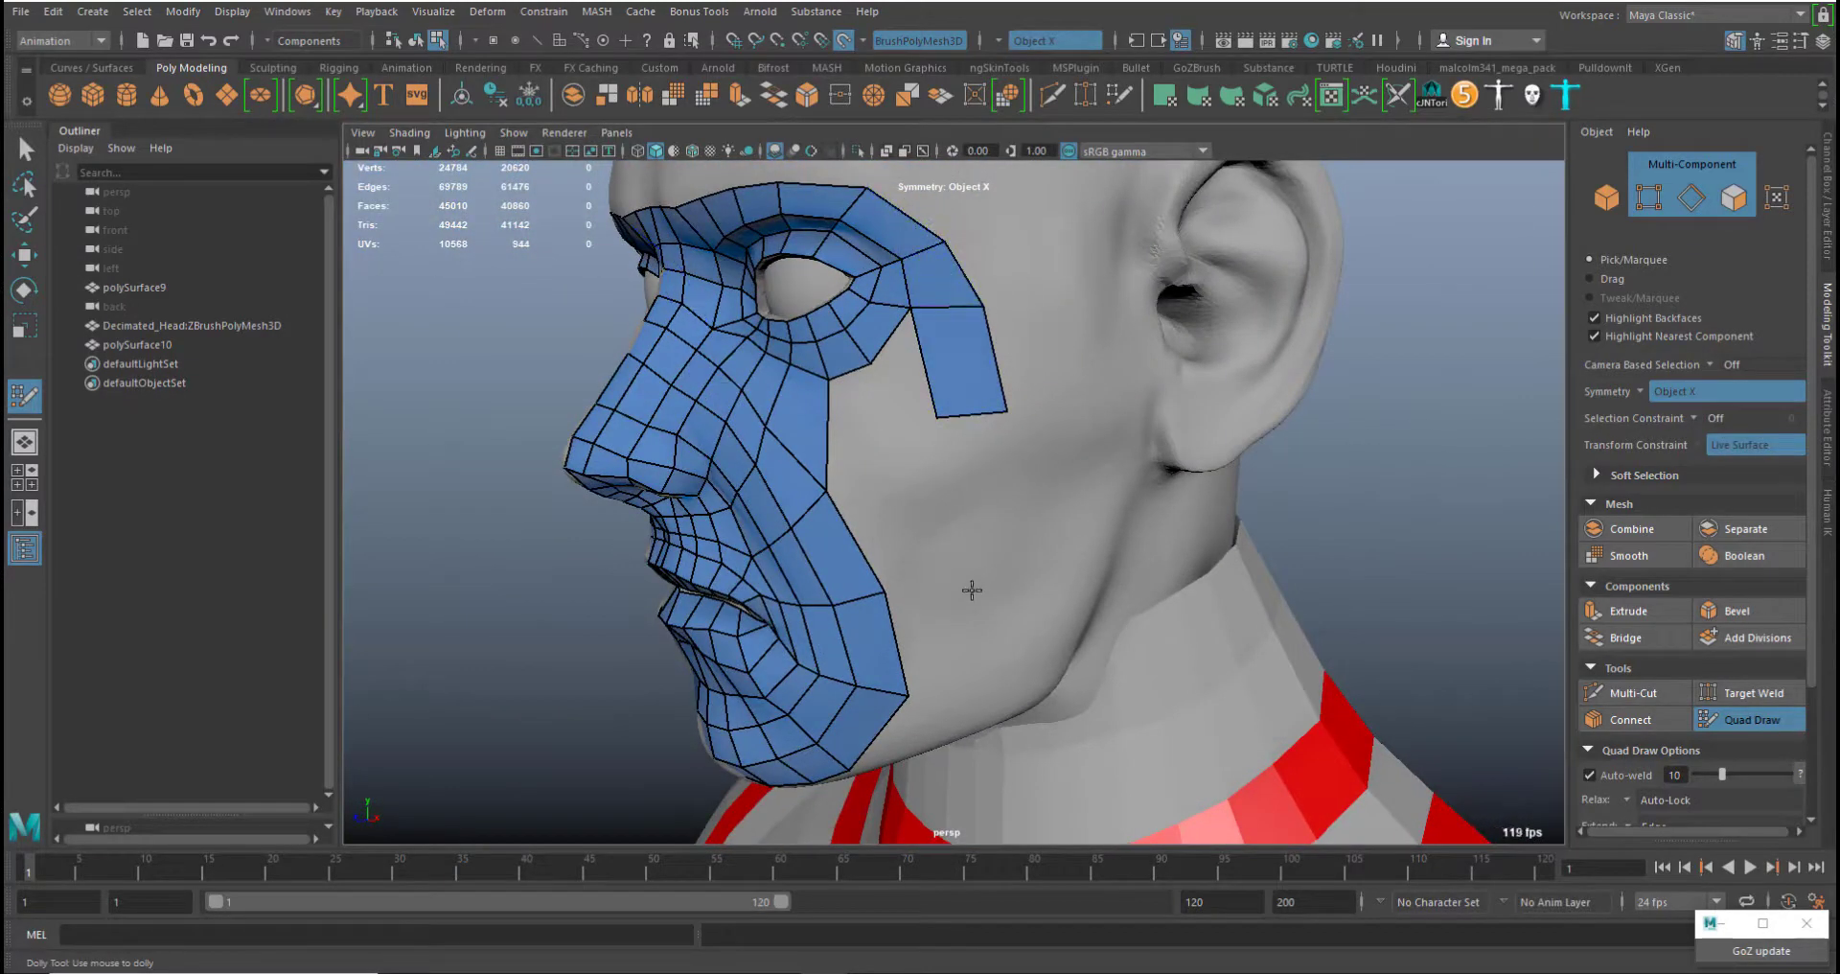
{"action": "left_click", "coordinate": [998, 572]}
{"action": "left_click", "coordinate": [937, 535]}
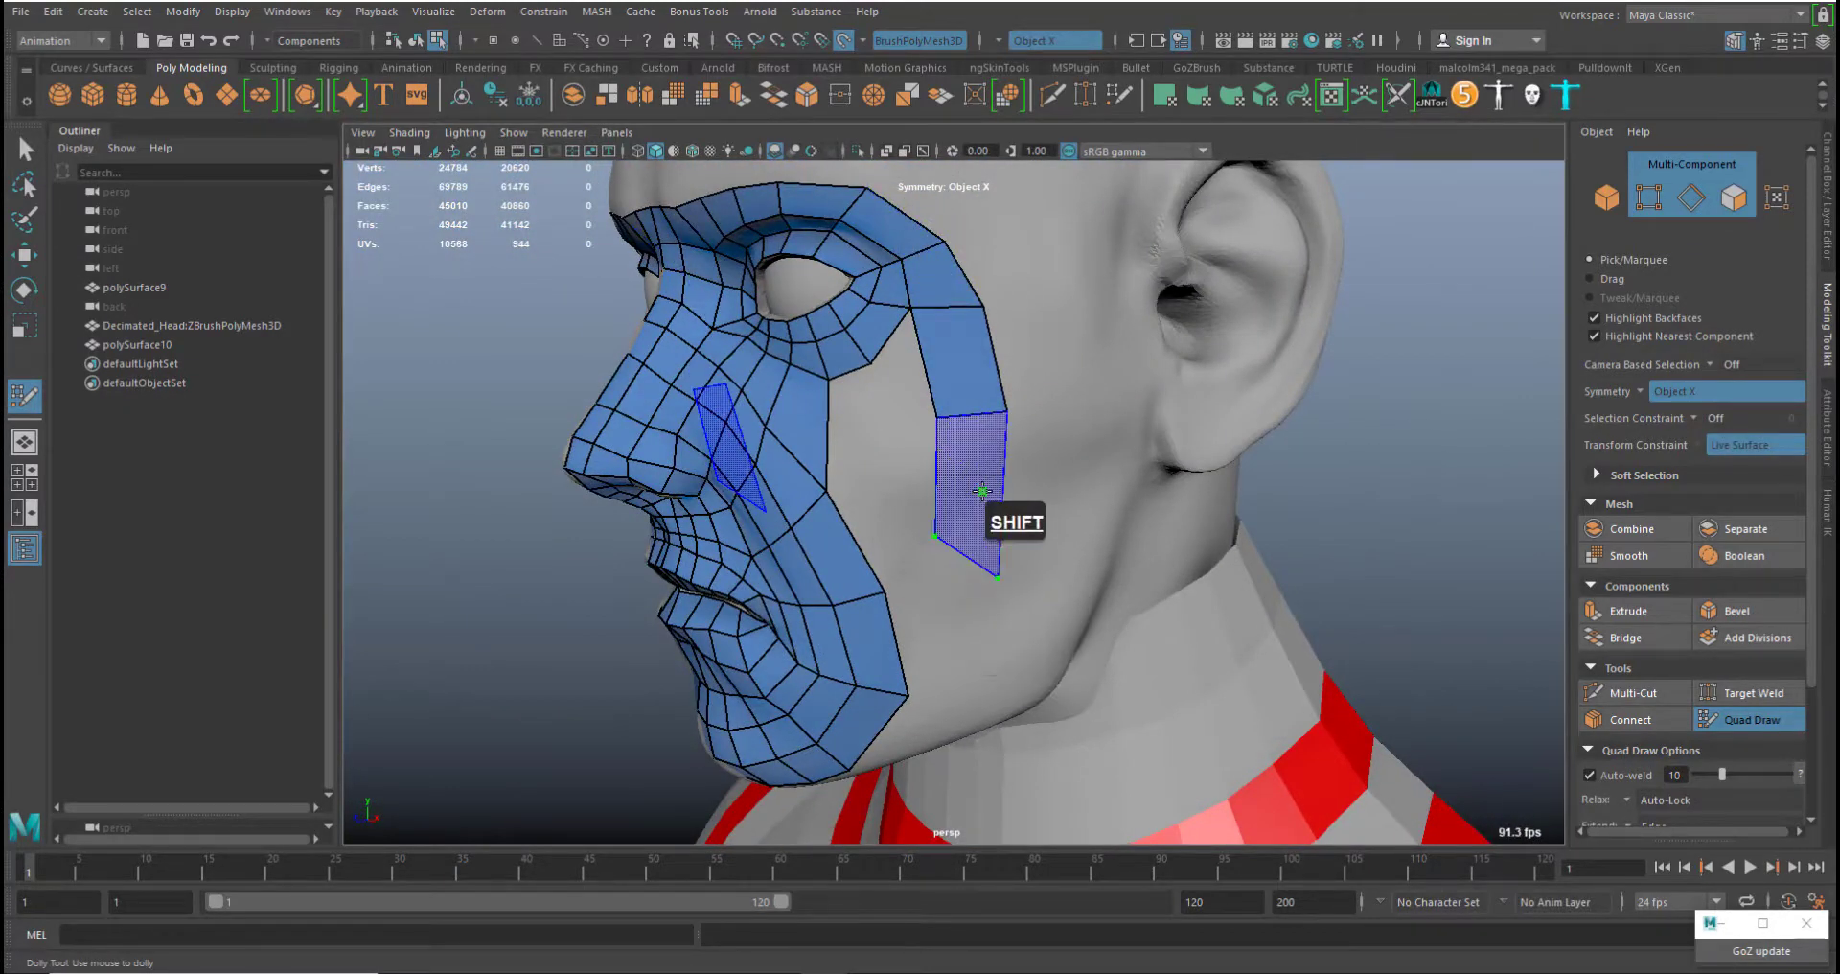
{"action": "left_click", "coordinate": [980, 494], "text": "shift"}
{"action": "left_click", "coordinate": [947, 674], "text": "shift"}
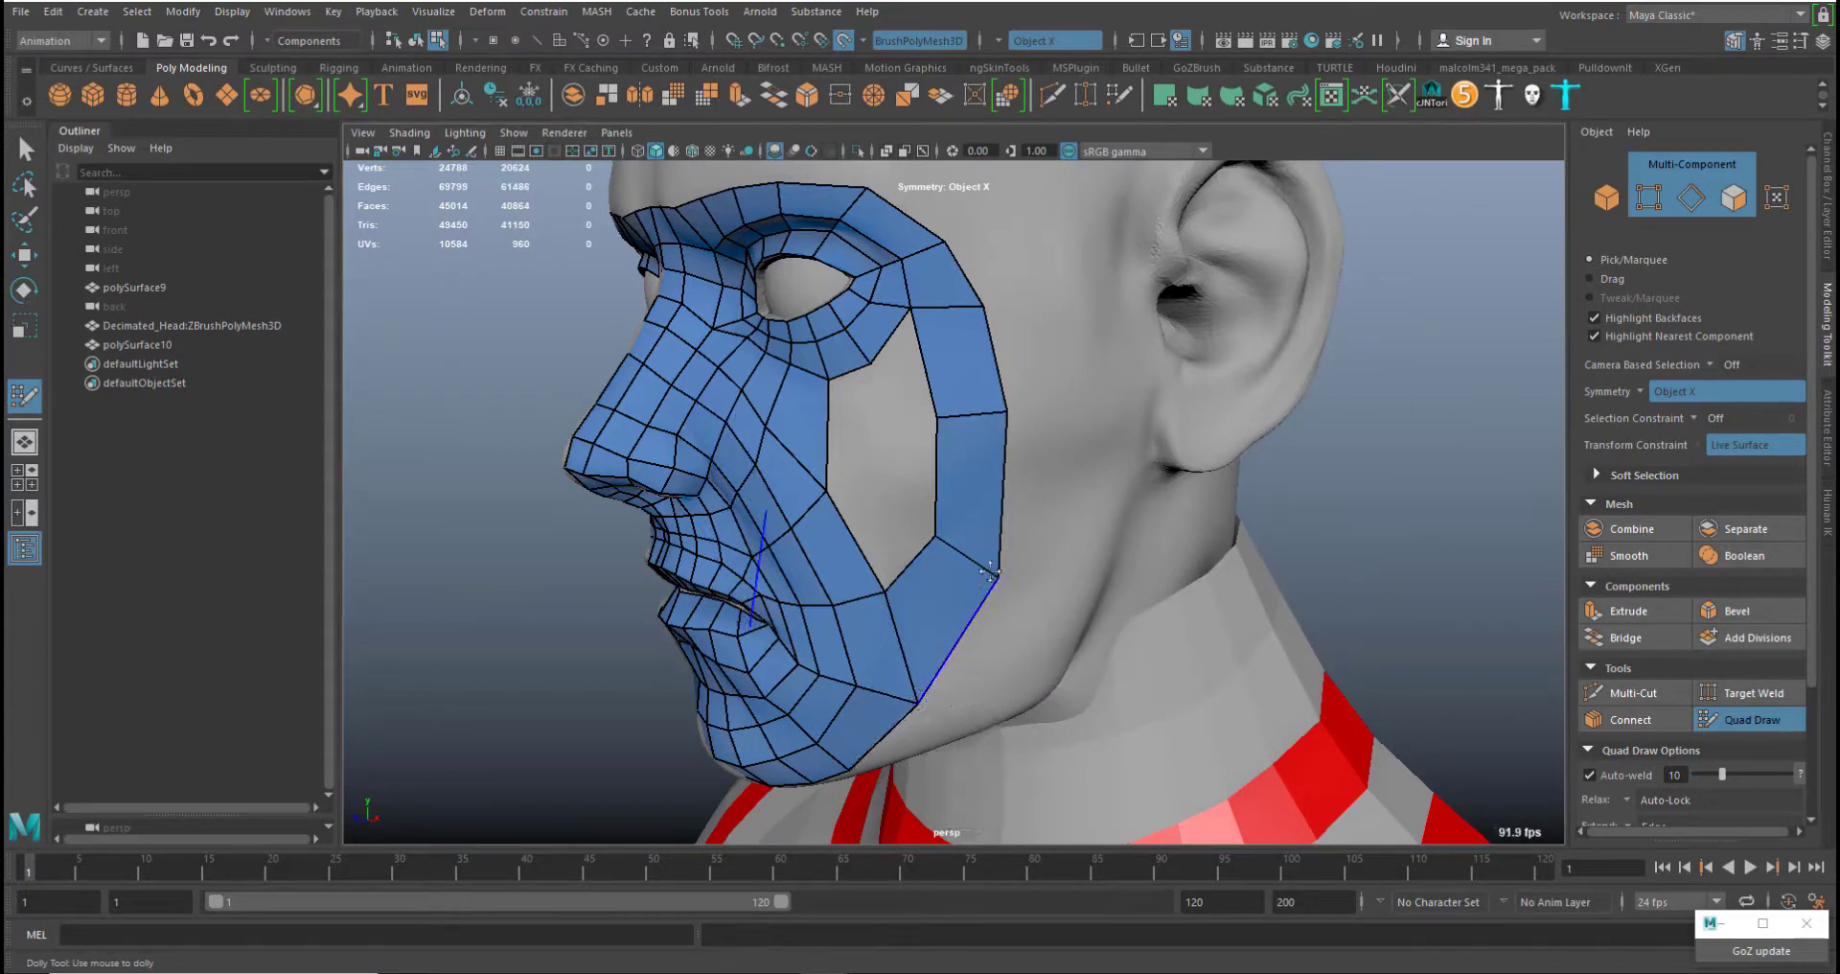
Pull the outer brow corner vertex upward and outward to square off the corner of the mesh
{"action": "mouse_move", "coordinate": [1011, 410]}
{"action": "left_mouse_down", "text": "alt"}
{"action": "mouse_move", "coordinate": [1158, 428]}
{"action": "mouse_move", "coordinate": [1179, 383]}
{"action": "left_mouse_up", "text": "alt"}
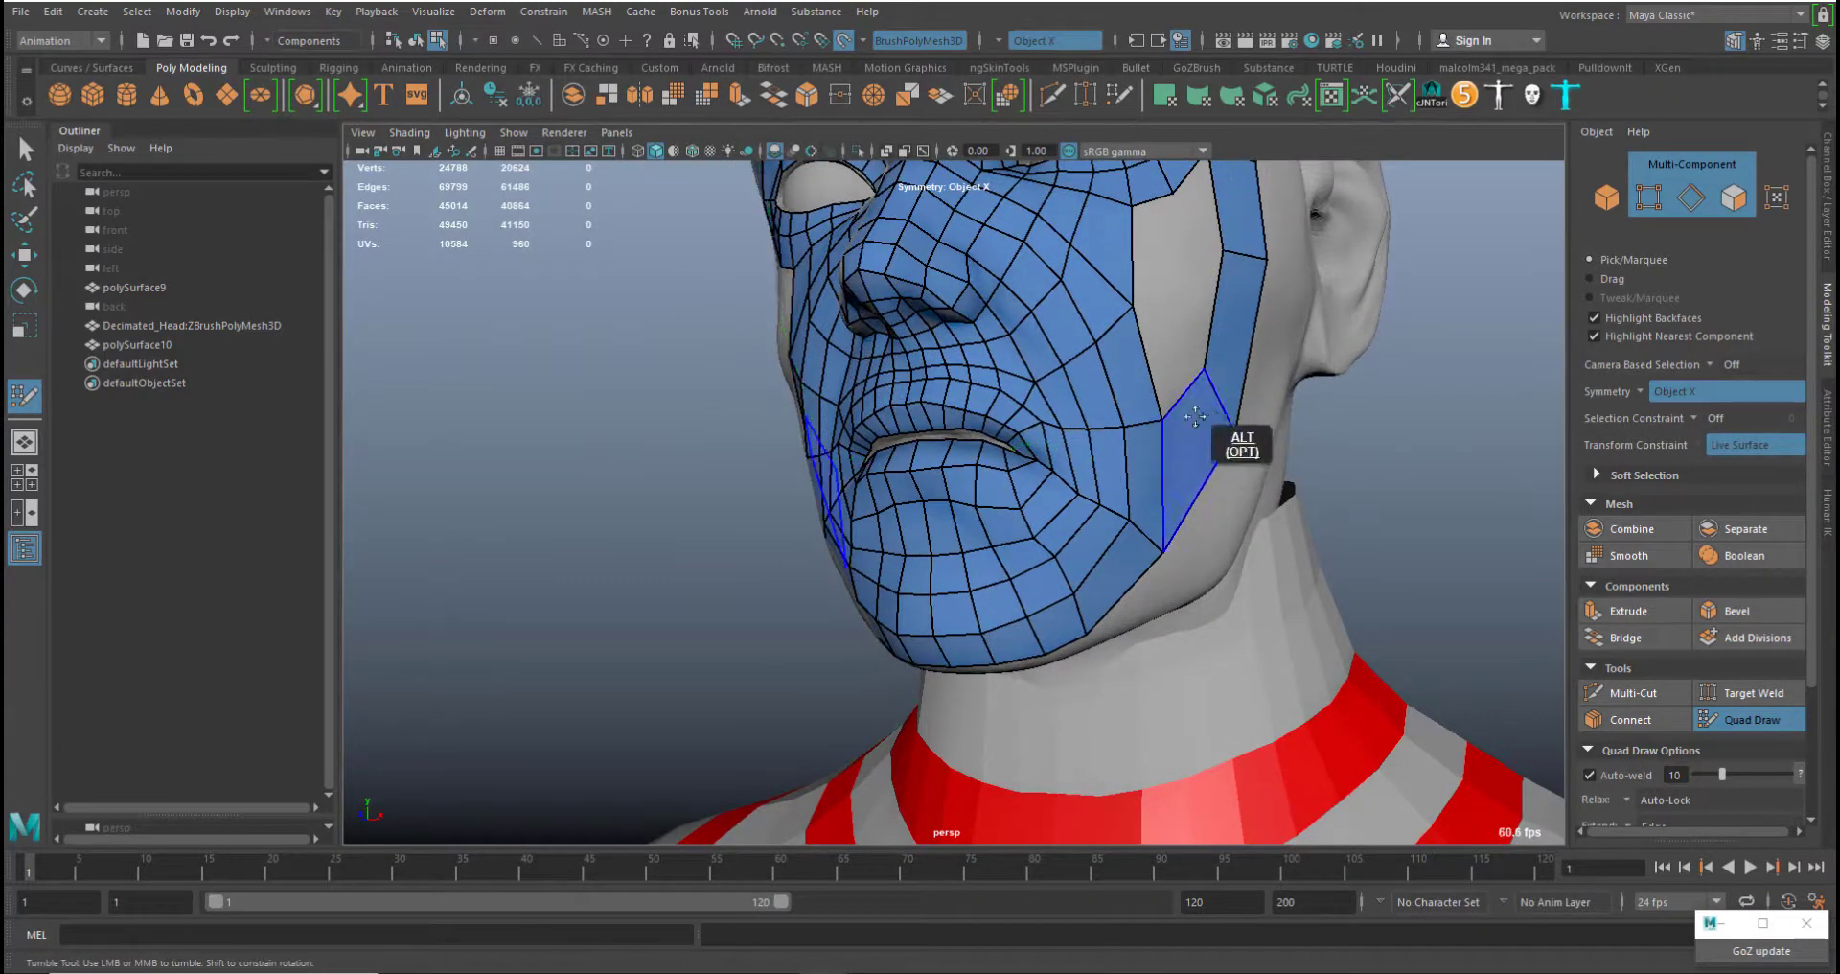
{"action": "middle_click_drag", "start_coordinate": [1212, 412], "coordinate": [1091, 517], "text": "alt"}
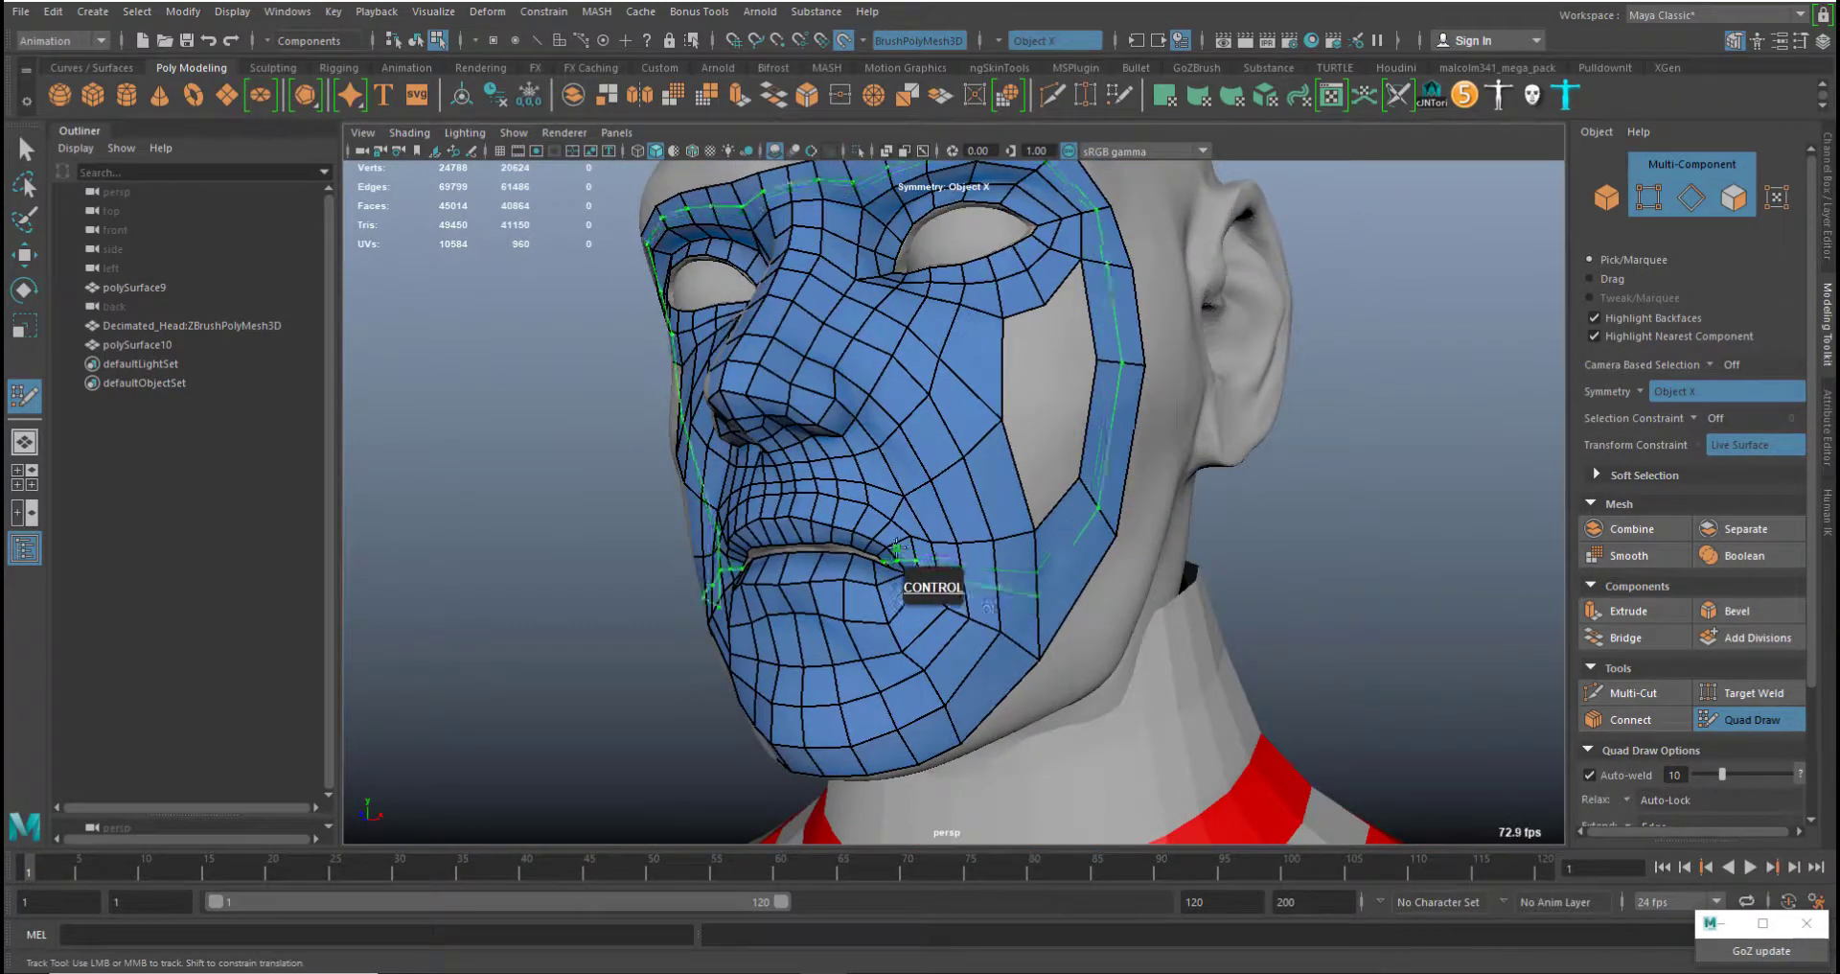
{"action": "left_click_drag", "start_coordinate": [1039, 657], "coordinate": [1015, 554], "text": "alt"}
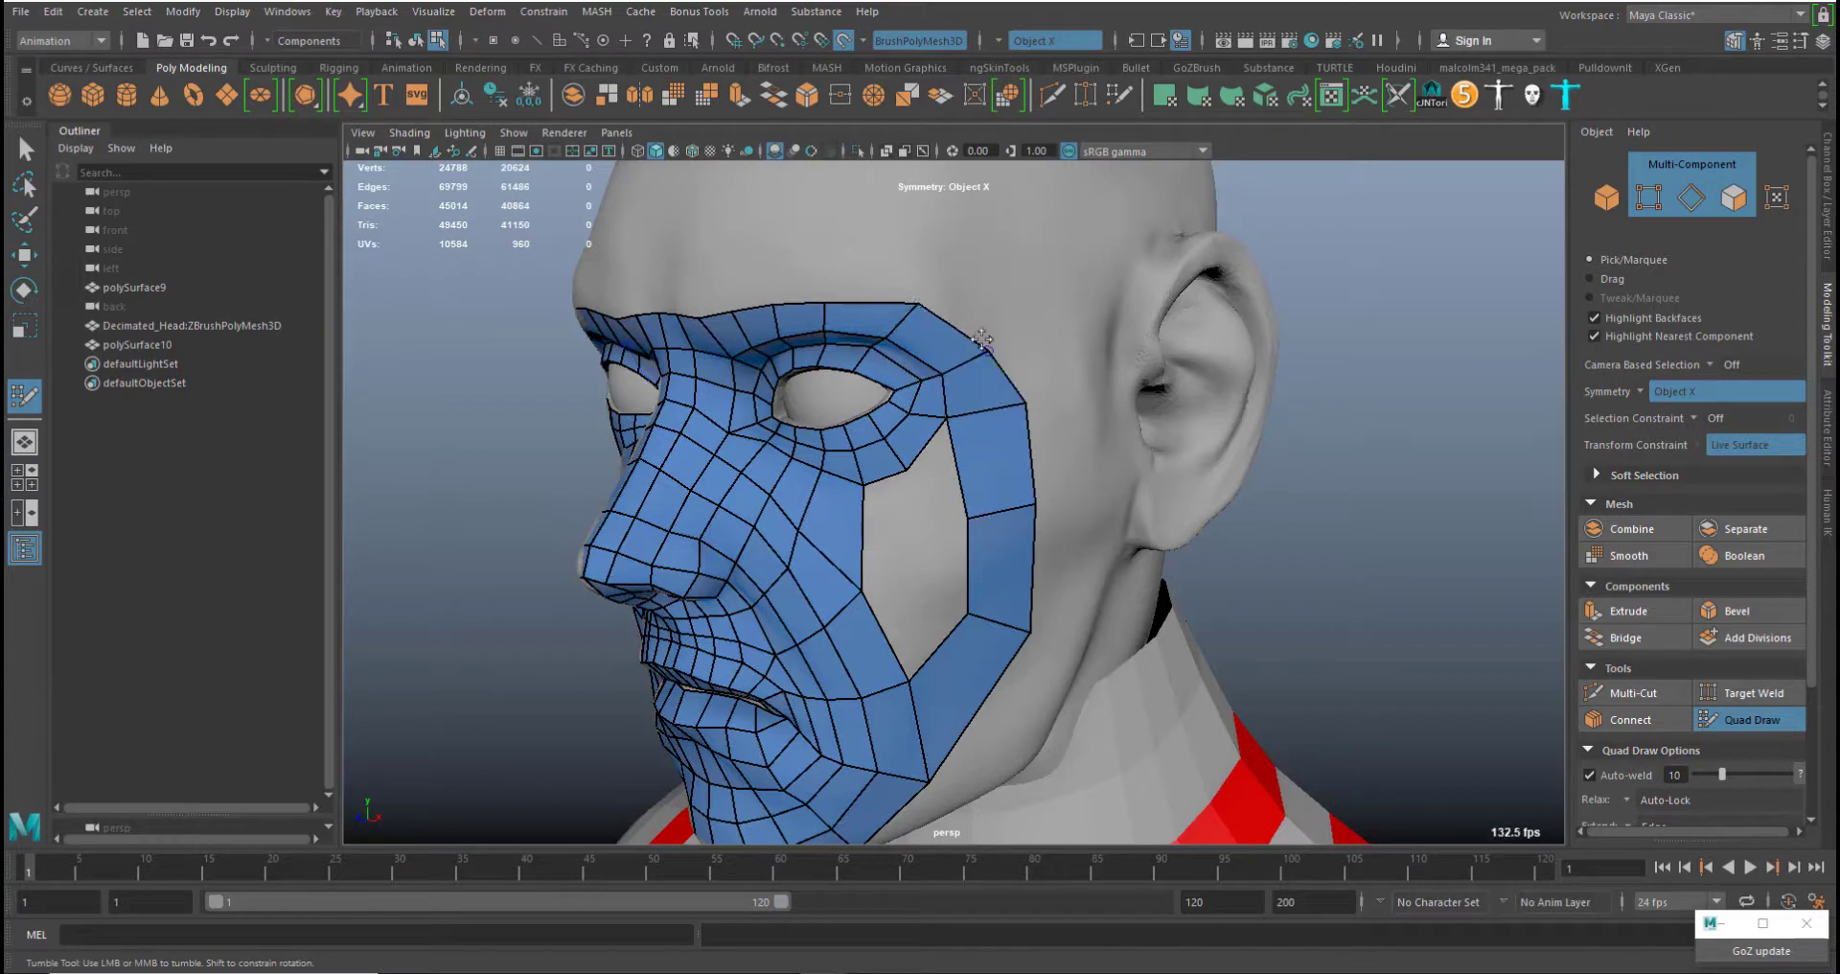
{"action": "left_click_drag", "start_coordinate": [983, 340], "coordinate": [1000, 298]}
Fill the upper part of the cheek gap with quads below the eye loops, and delete the ill-fitting face underneath
{"action": "left_click", "coordinate": [936, 505]}
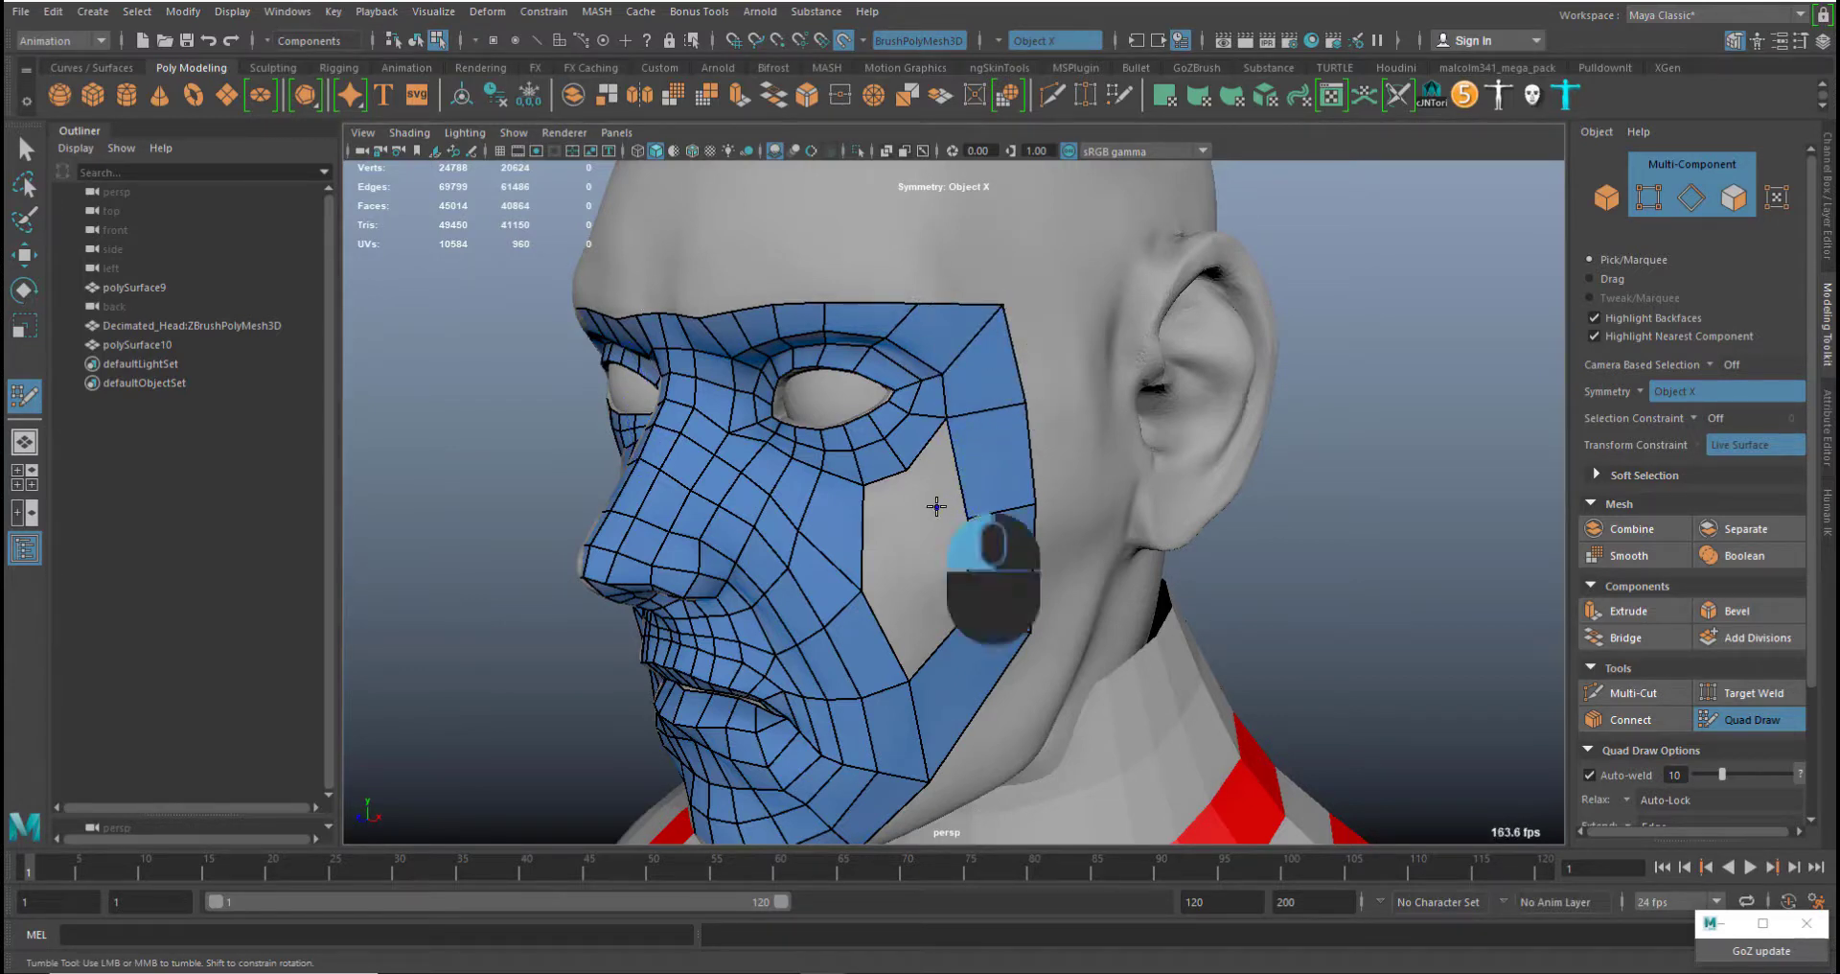
{"action": "left_click", "coordinate": [956, 500], "text": "shift"}
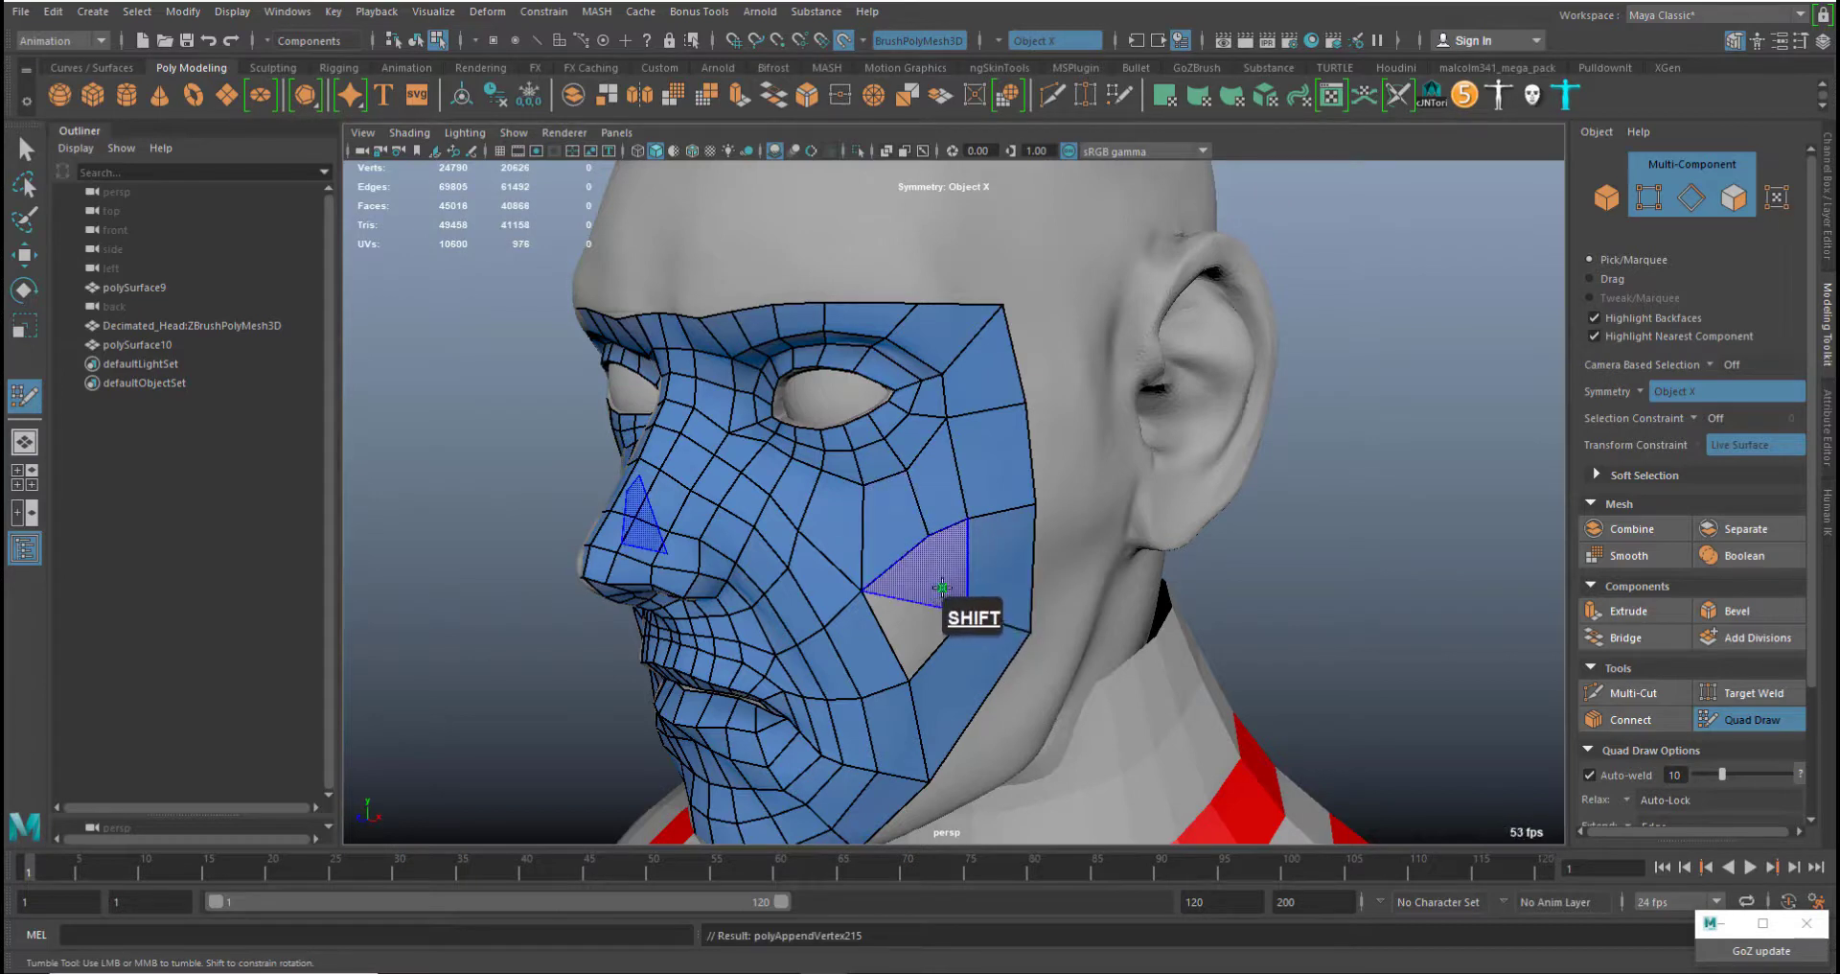
{"action": "left_click", "coordinate": [943, 553], "text": "shift"}
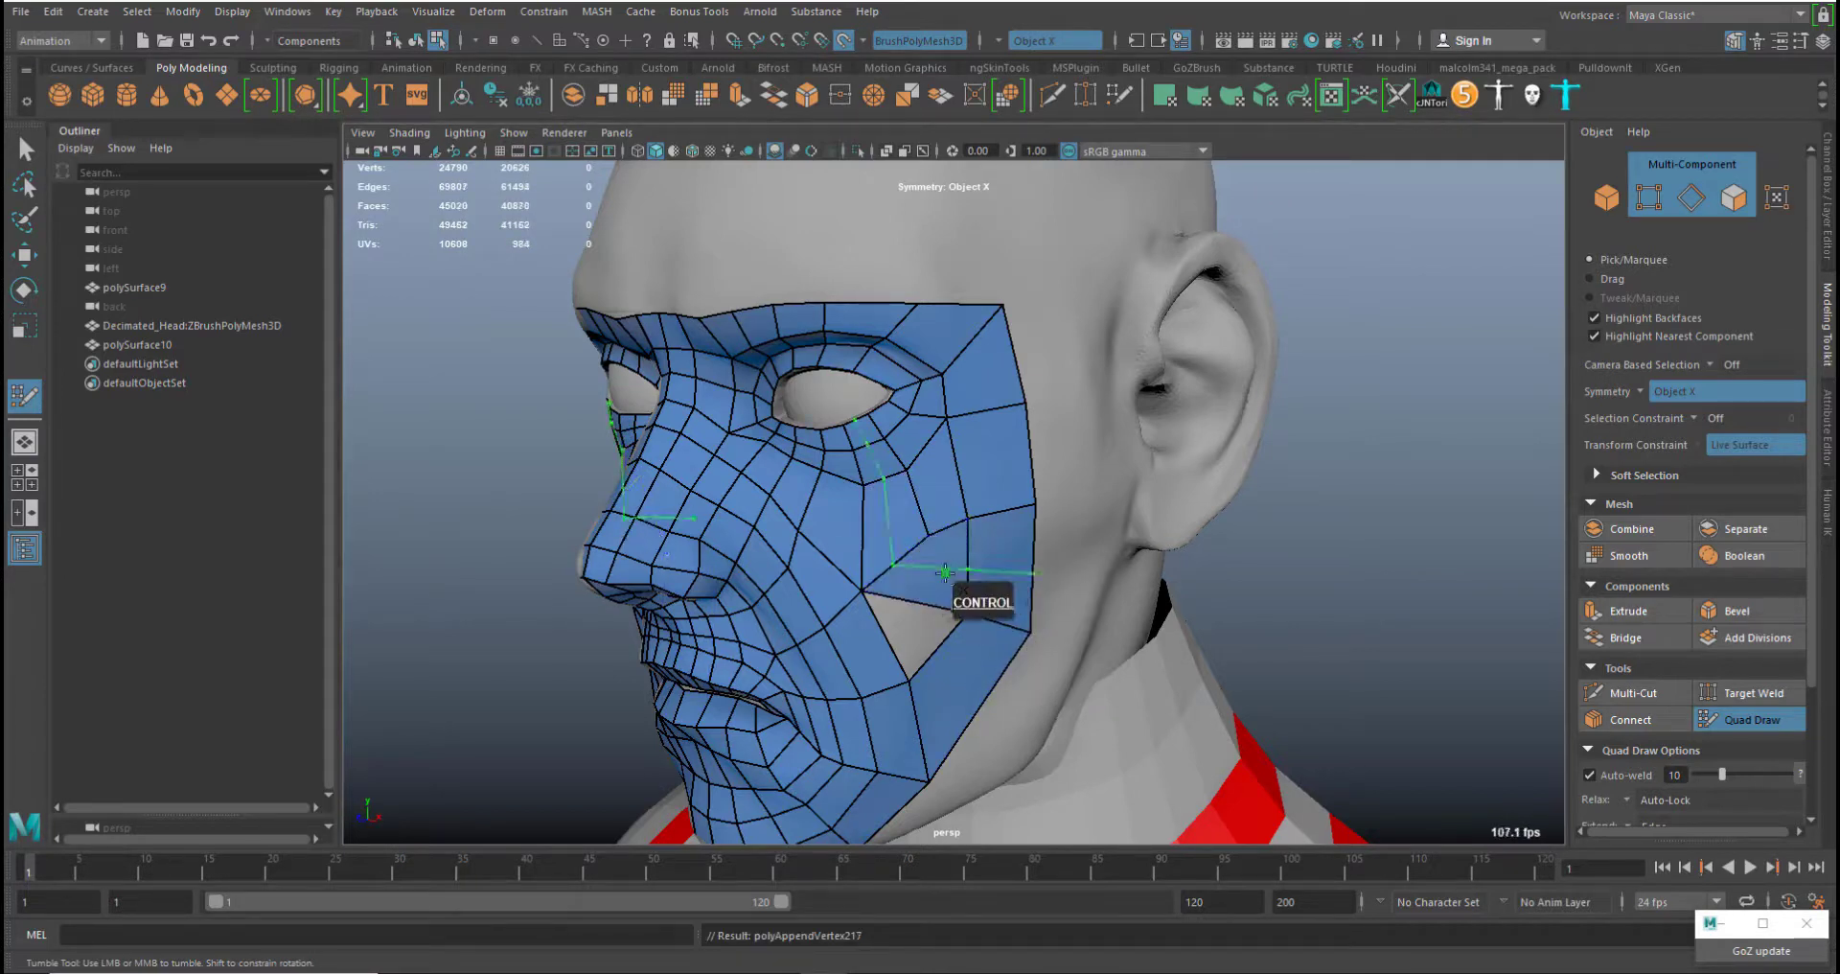
{"action": "left_click", "coordinate": [910, 551], "text": "ctrl+shift"}
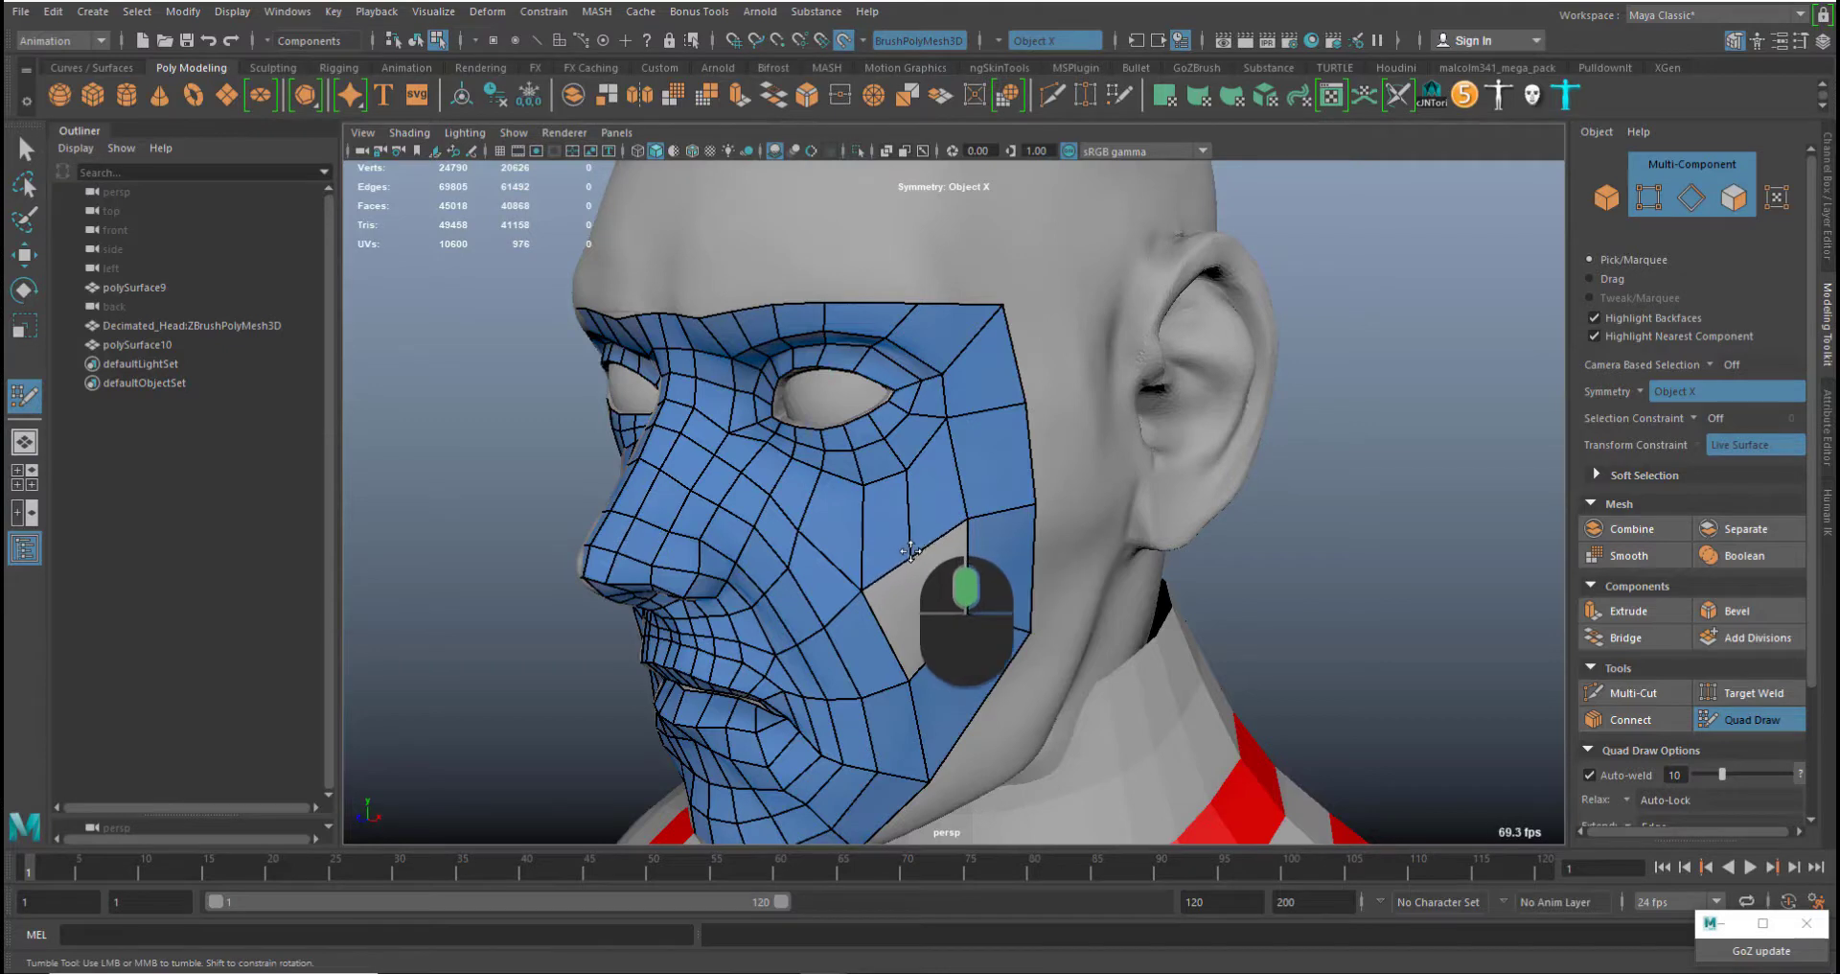
Adjust the vertices under the cheek gap, insert an edge loop through the lower strip, and fill the remaining opening with quads
{"action": "middle_click_drag", "start_coordinate": [910, 676], "coordinate": [918, 683]}
{"action": "middle_click_drag", "start_coordinate": [1009, 636], "coordinate": [1010, 639]}
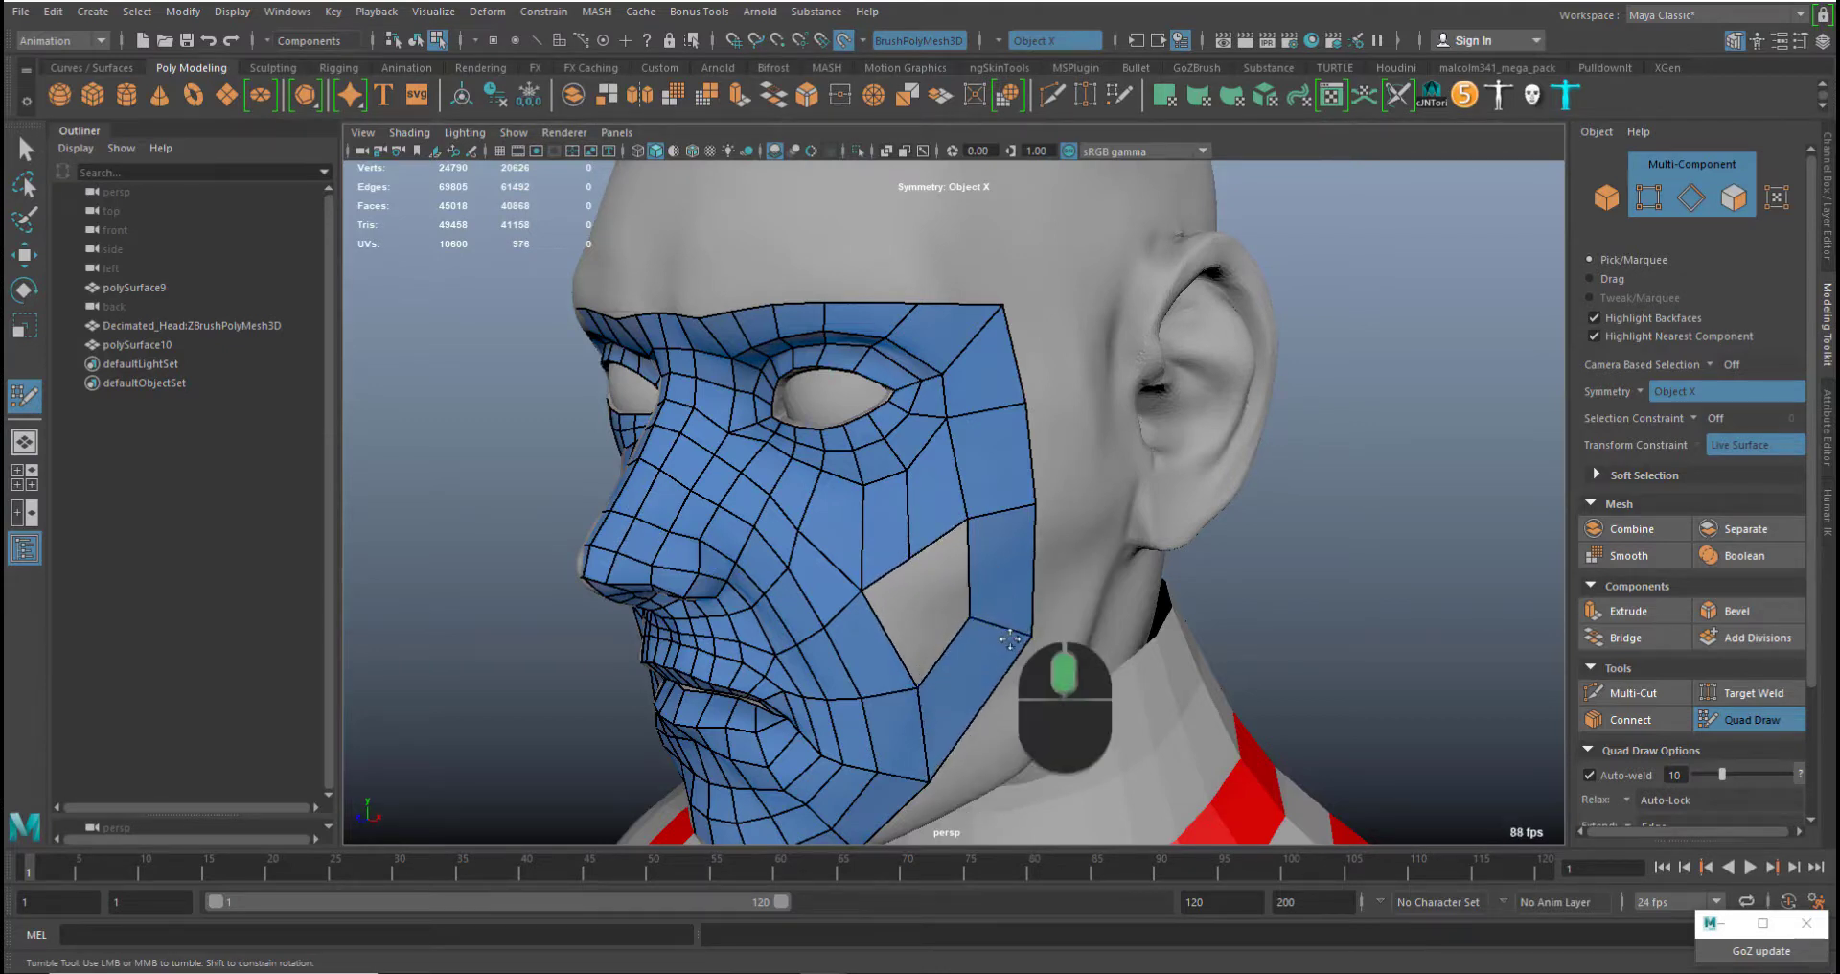
{"action": "left_click", "coordinate": [987, 699], "text": "ctrl"}
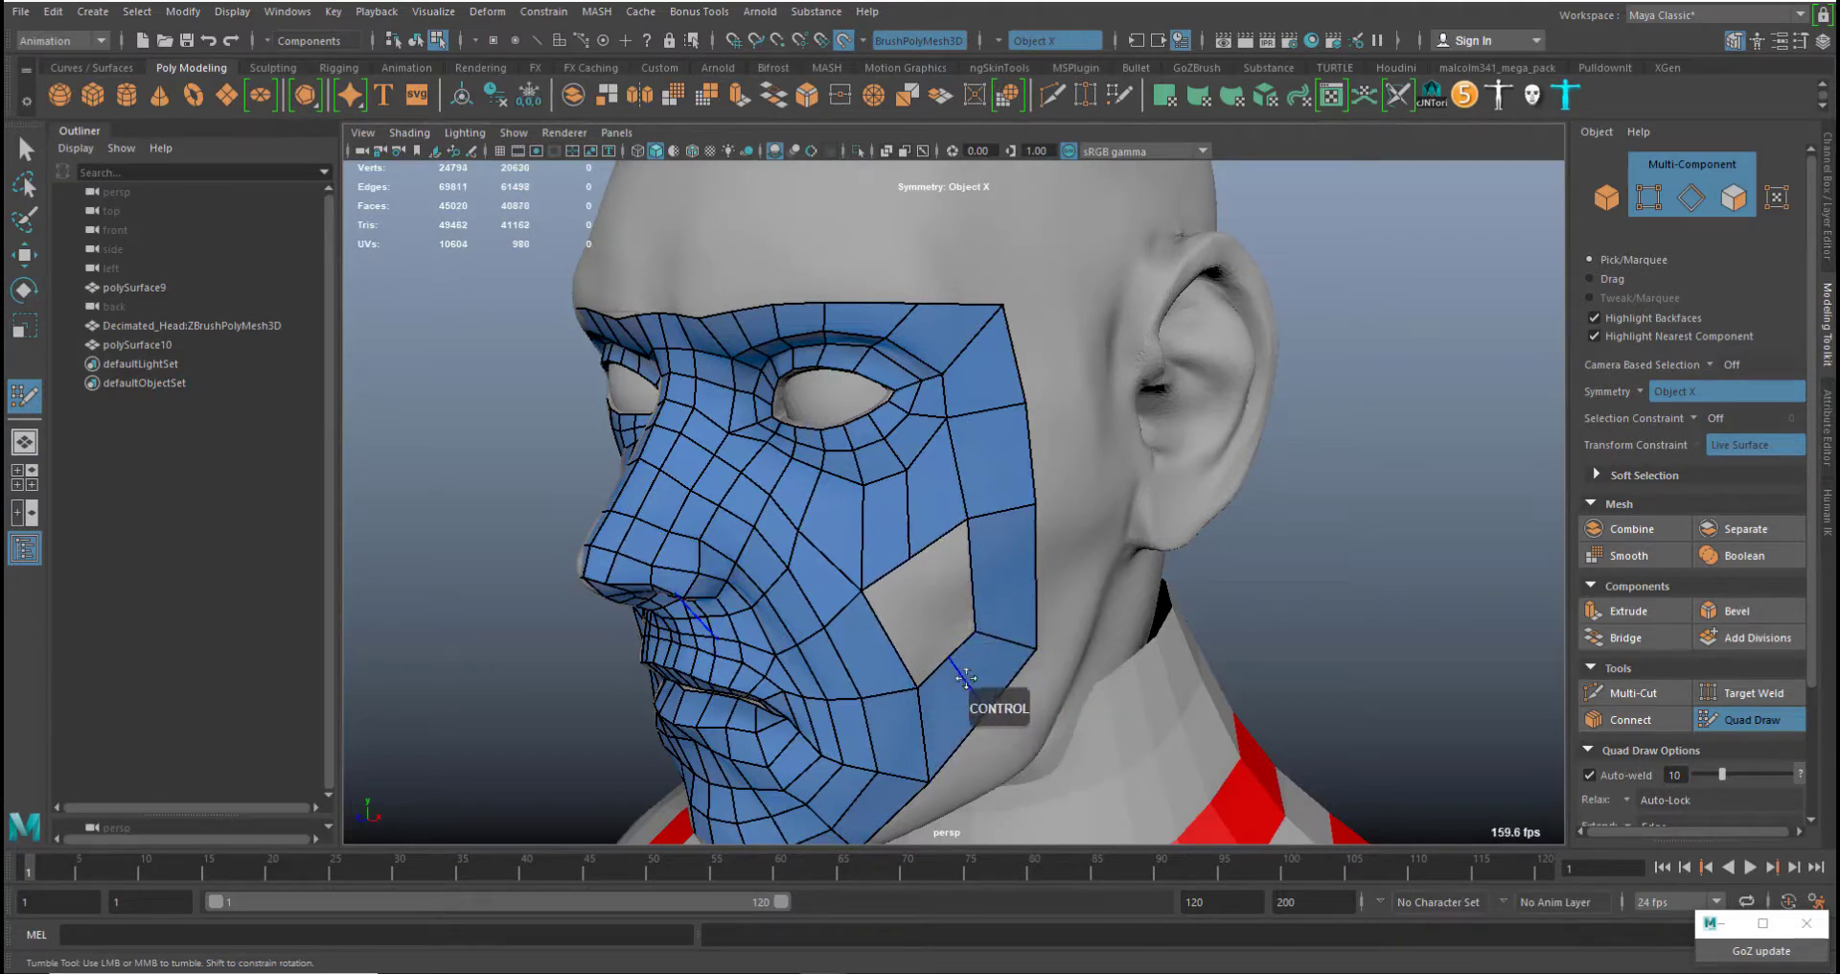
{"action": "left_click", "coordinate": [939, 596], "text": "shift"}
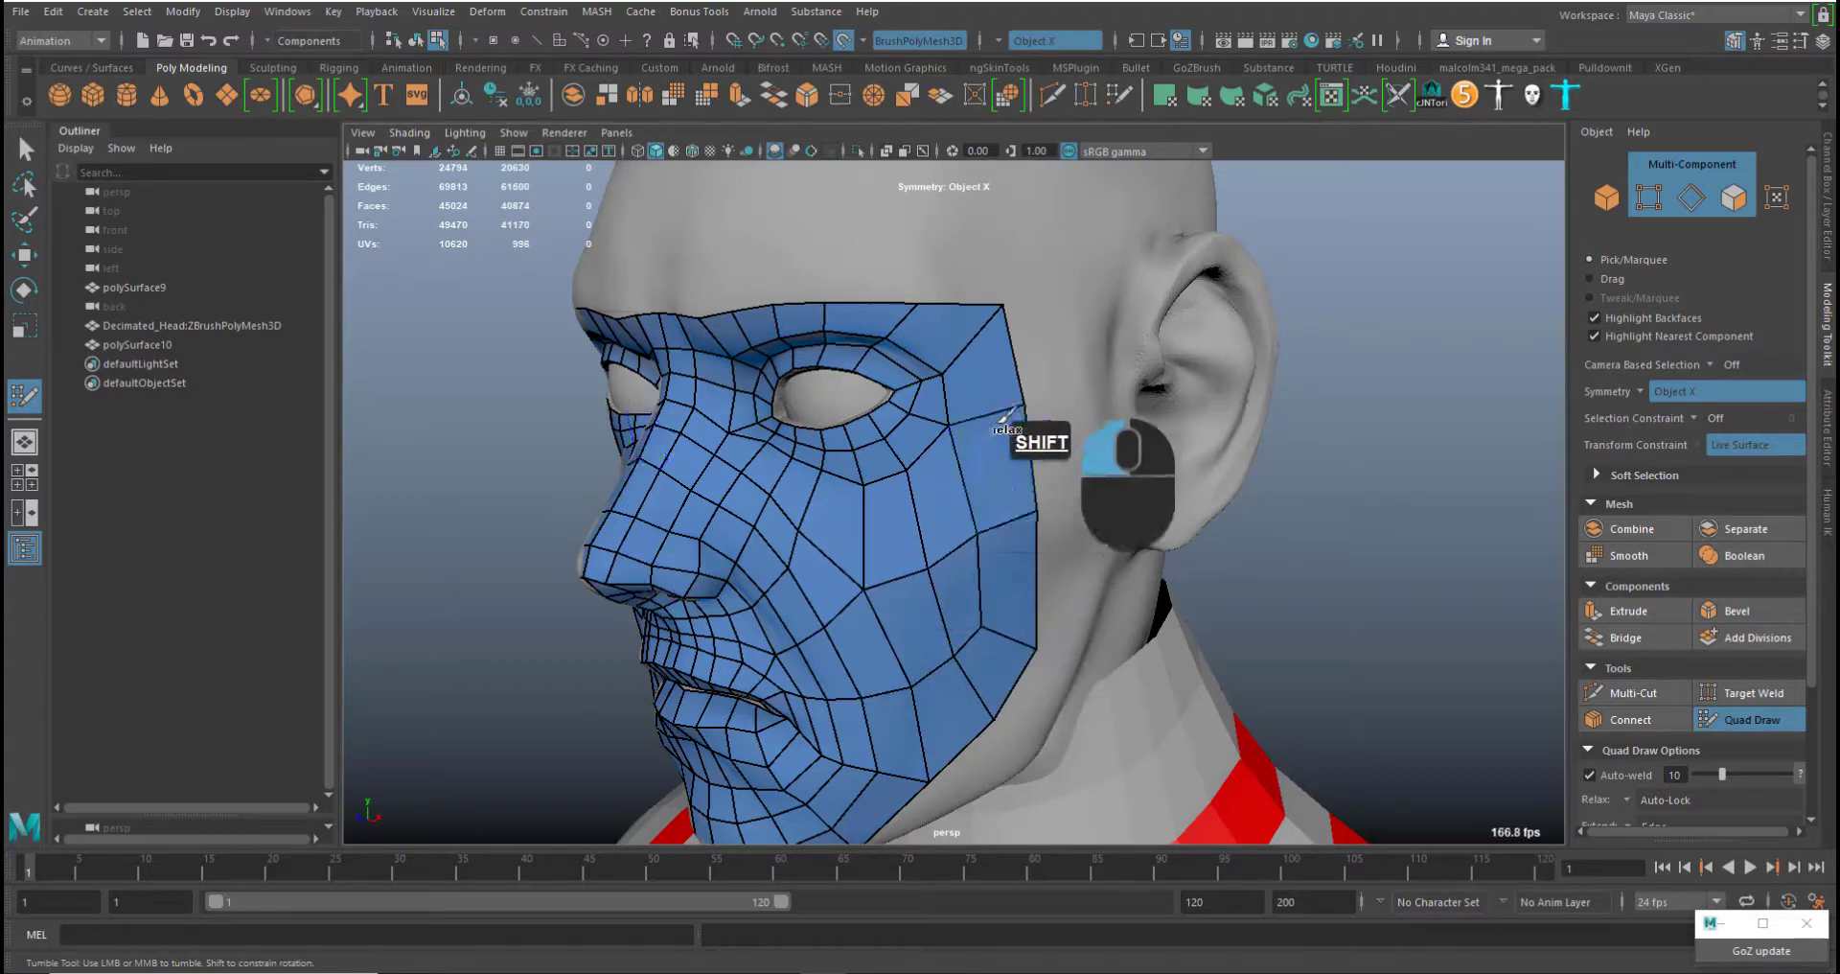
Move the lower outer cheek vertices outward and down so the mesh border follows the jawline
{"action": "left_click_drag", "start_coordinate": [1035, 494], "coordinate": [1033, 554], "text": "alt"}
{"action": "middle_click_drag", "start_coordinate": [911, 644], "coordinate": [883, 662]}
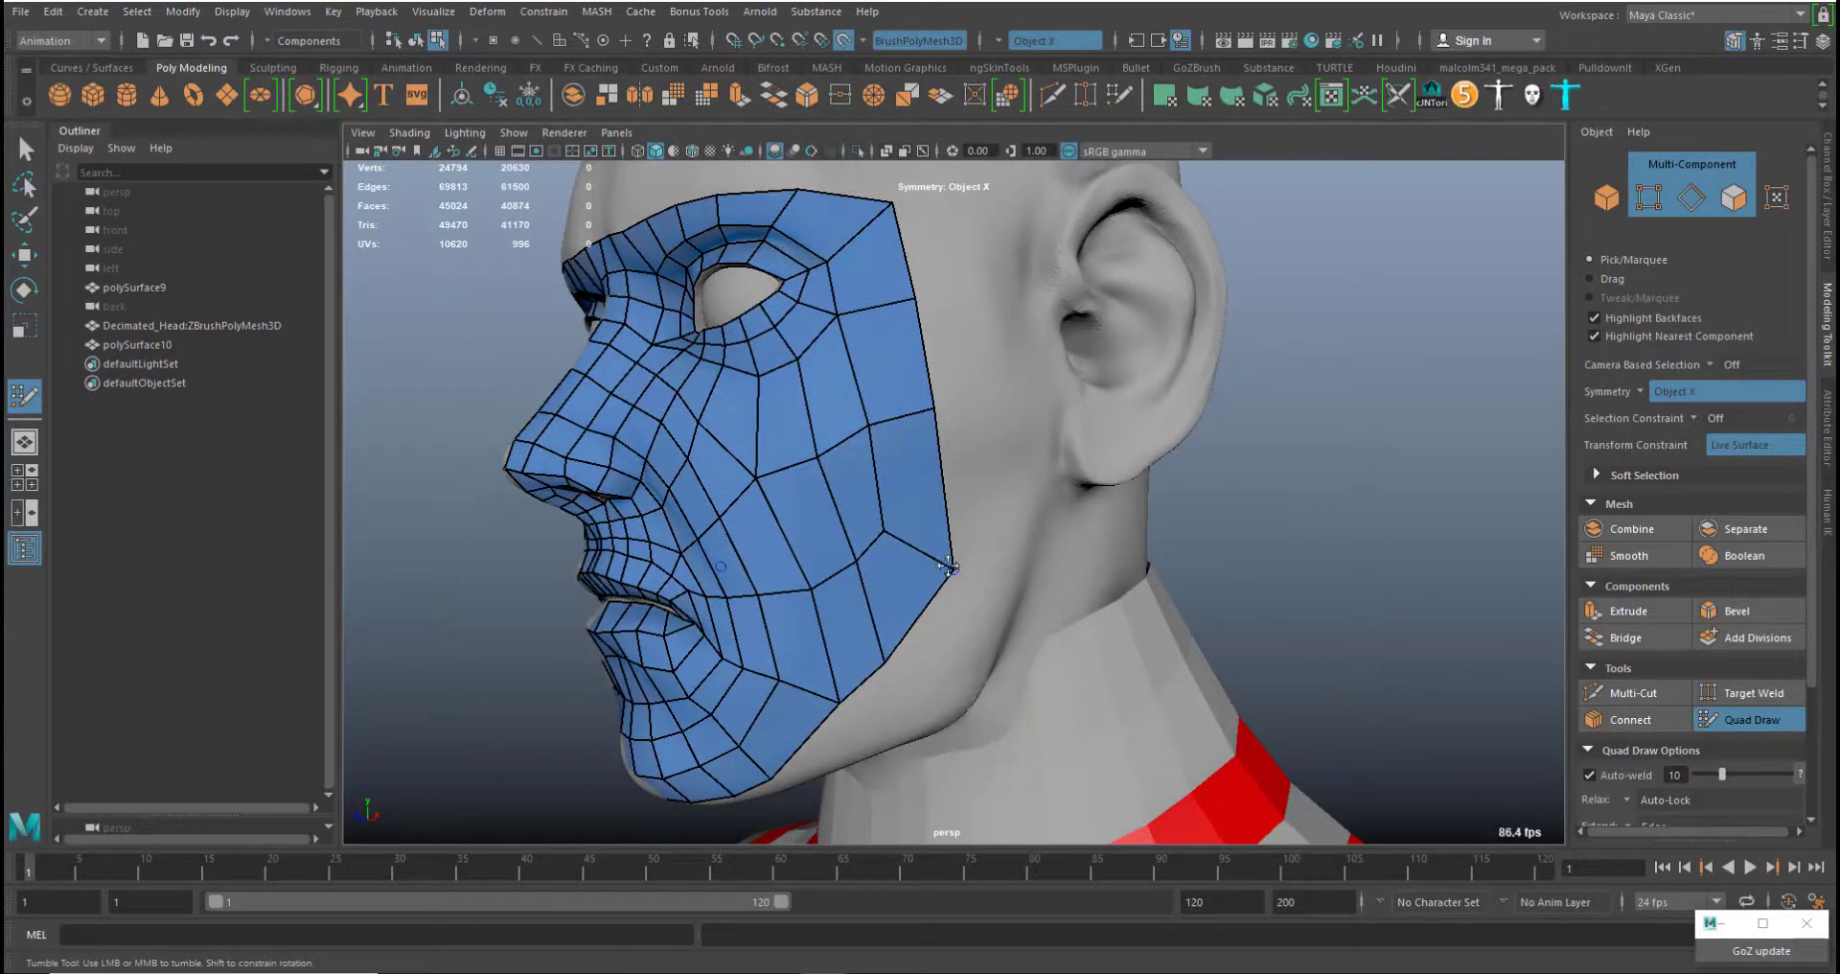
{"action": "middle_click_drag", "start_coordinate": [952, 568], "coordinate": [923, 595]}
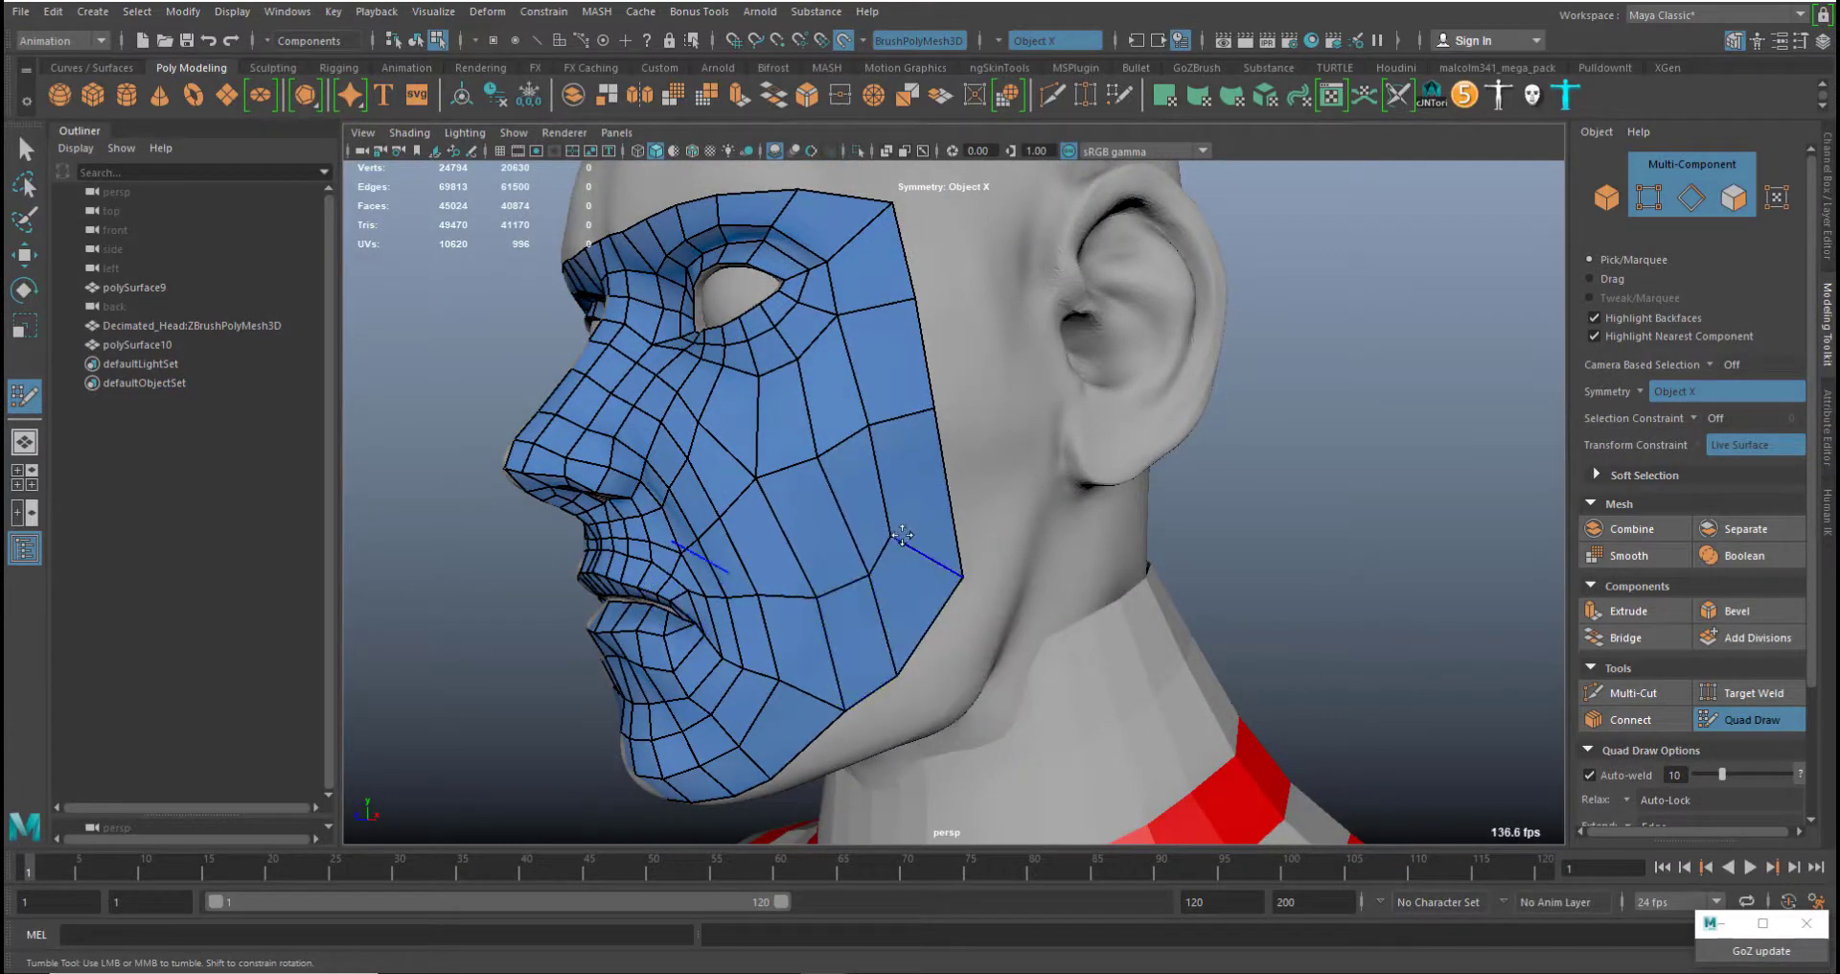
{"action": "key", "text": "ctrl"}
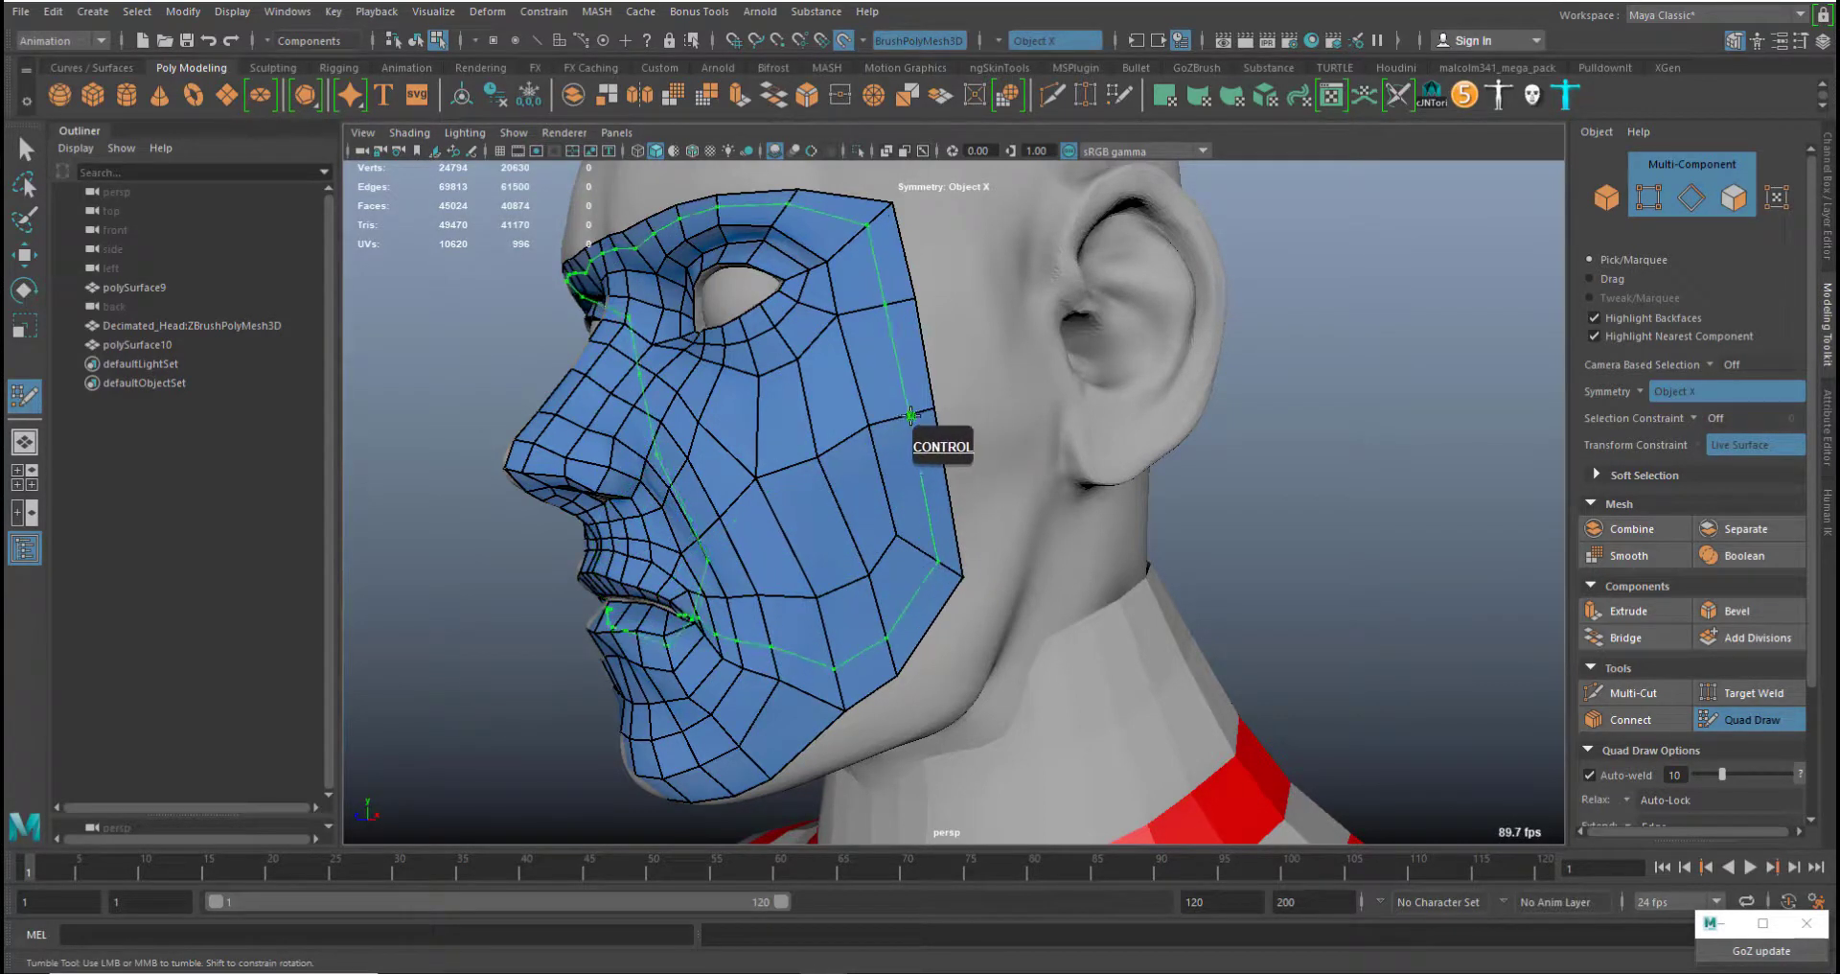
{"action": "left_click_drag", "start_coordinate": [1028, 419], "coordinate": [968, 613], "text": "alt"}
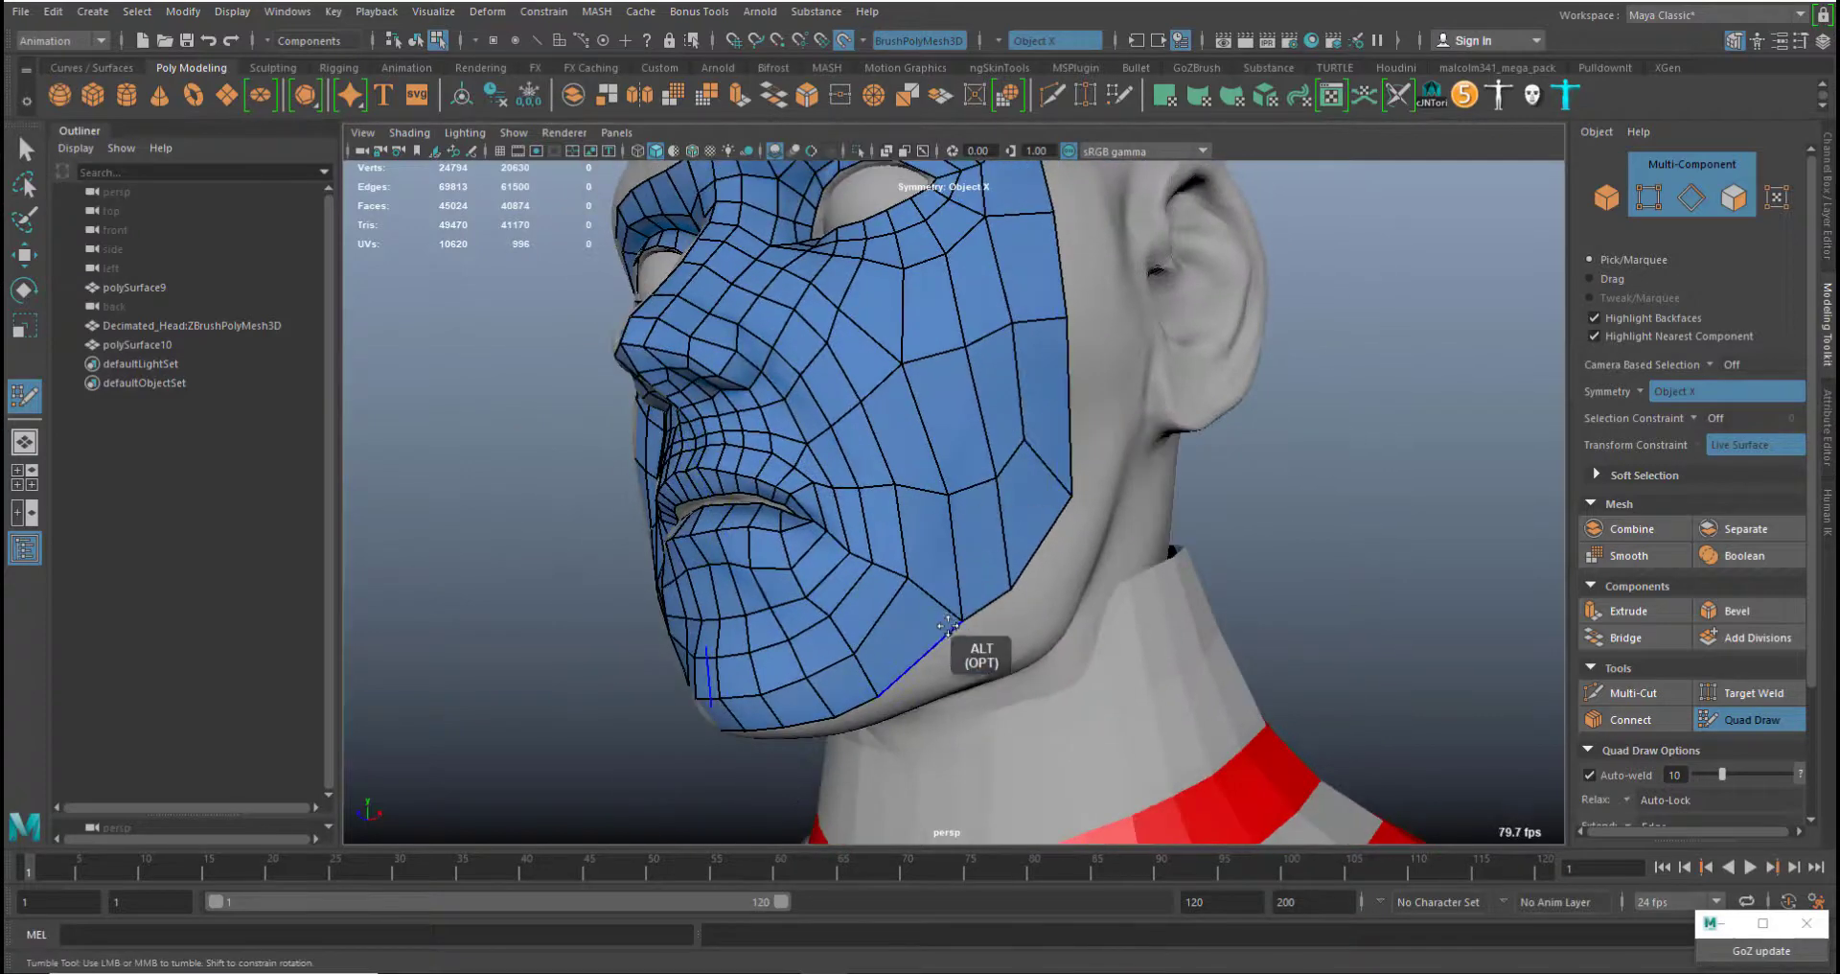
{"action": "middle_click_drag", "start_coordinate": [1009, 590], "coordinate": [1018, 592]}
Relax the cheek and jaw faces to even out their spacing, and nudge the outer jaw border vertex
{"action": "mouse_move", "coordinate": [997, 478]}
{"action": "left_mouse_down", "text": "shift"}
{"action": "mouse_move", "coordinate": [926, 492]}
{"action": "mouse_move", "coordinate": [926, 403]}
{"action": "mouse_move", "coordinate": [951, 373]}
{"action": "mouse_move", "coordinate": [845, 369]}
{"action": "mouse_move", "coordinate": [764, 413]}
{"action": "left_mouse_up", "text": "shift"}
{"action": "mouse_move", "coordinate": [967, 357]}
{"action": "left_mouse_down", "text": "shift"}
{"action": "mouse_move", "coordinate": [1022, 384]}
{"action": "mouse_move", "coordinate": [1018, 484]}
{"action": "left_mouse_up", "text": "shift"}
{"action": "mouse_move", "coordinate": [955, 628]}
{"action": "left_mouse_down", "text": "shift"}
{"action": "mouse_move", "coordinate": [981, 616]}
{"action": "mouse_move", "coordinate": [959, 599]}
{"action": "left_mouse_up", "text": "shift"}
{"action": "mouse_move", "coordinate": [1007, 493]}
{"action": "left_mouse_down", "text": "alt"}
{"action": "mouse_move", "coordinate": [1239, 487]}
{"action": "mouse_move", "coordinate": [1227, 510]}
{"action": "mouse_move", "coordinate": [1024, 564]}
{"action": "left_mouse_up", "text": "alt"}
{"action": "middle_click_drag", "start_coordinate": [914, 601], "coordinate": [909, 589]}
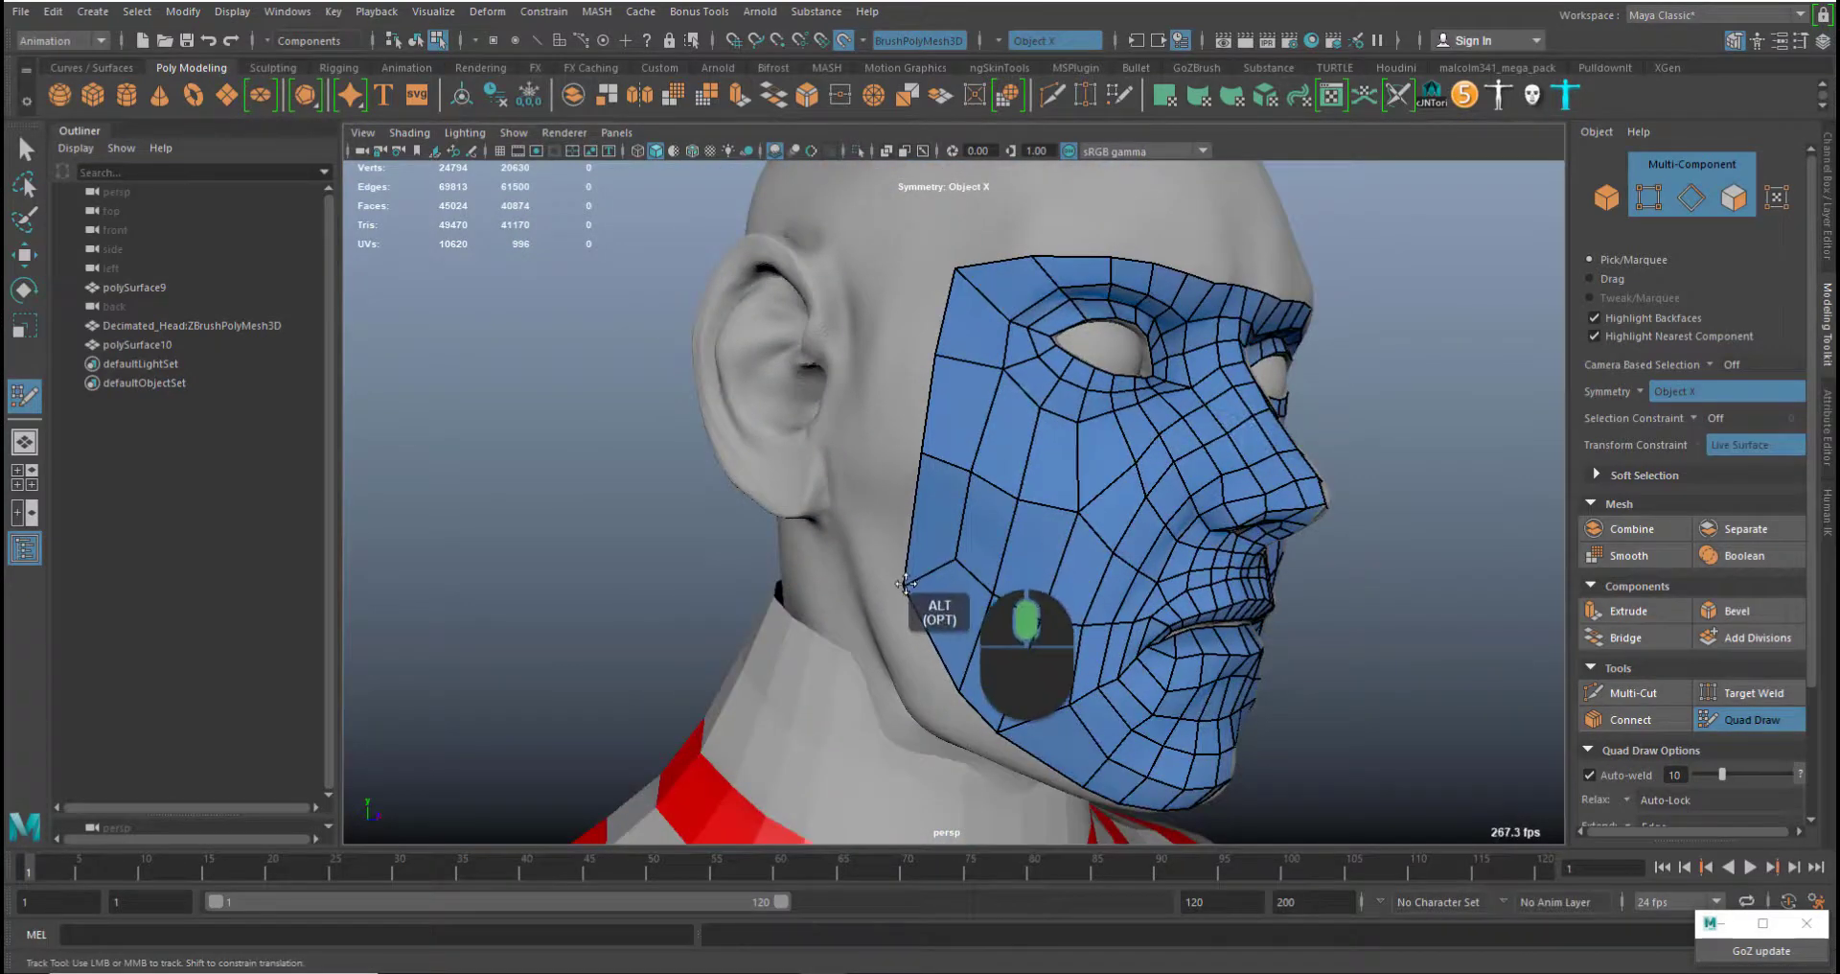
Delete the two outermost lower cheek faces and draw a new quad along the jaw border in their place
{"action": "left_click_drag", "start_coordinate": [1083, 650], "coordinate": [1045, 594], "text": "alt"}
{"action": "mouse_move", "coordinate": [784, 502]}
{"action": "left_mouse_down", "text": "ctrl+shift"}
{"action": "mouse_move", "coordinate": [766, 599]}
{"action": "mouse_move", "coordinate": [796, 609]}
{"action": "left_mouse_up", "text": "ctrl+shift"}
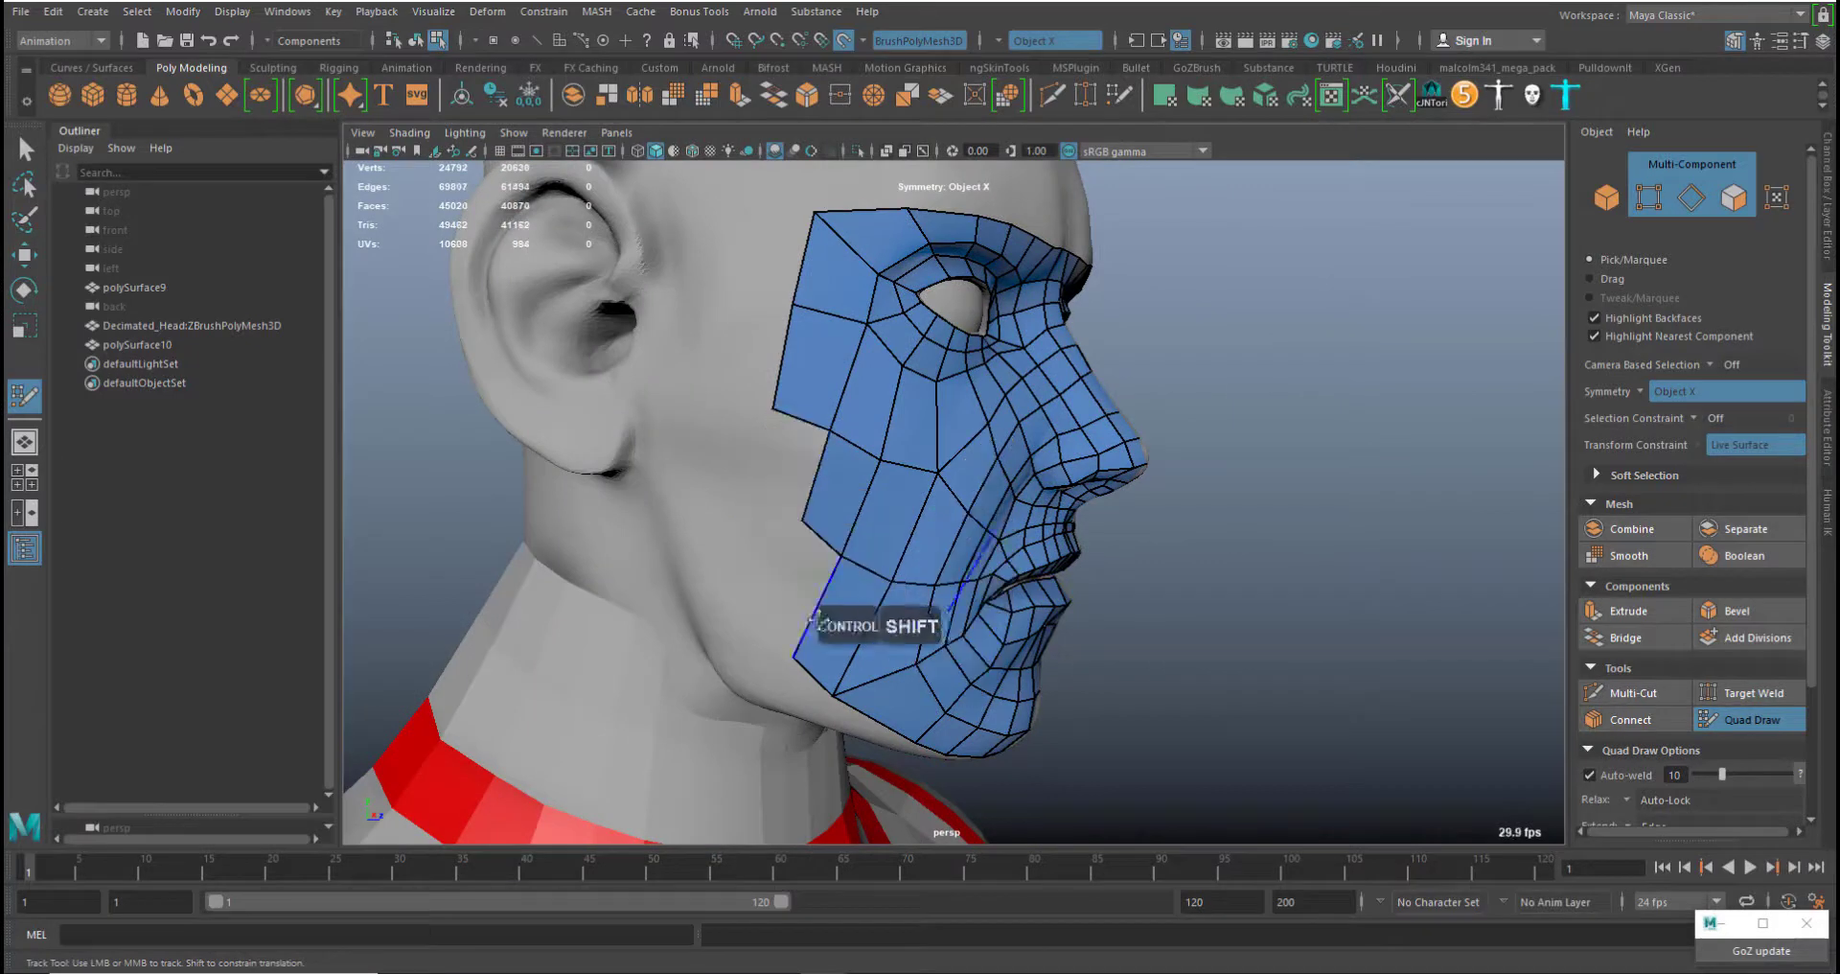
{"action": "left_click", "coordinate": [750, 633]}
{"action": "left_click", "coordinate": [779, 613], "text": "shift"}
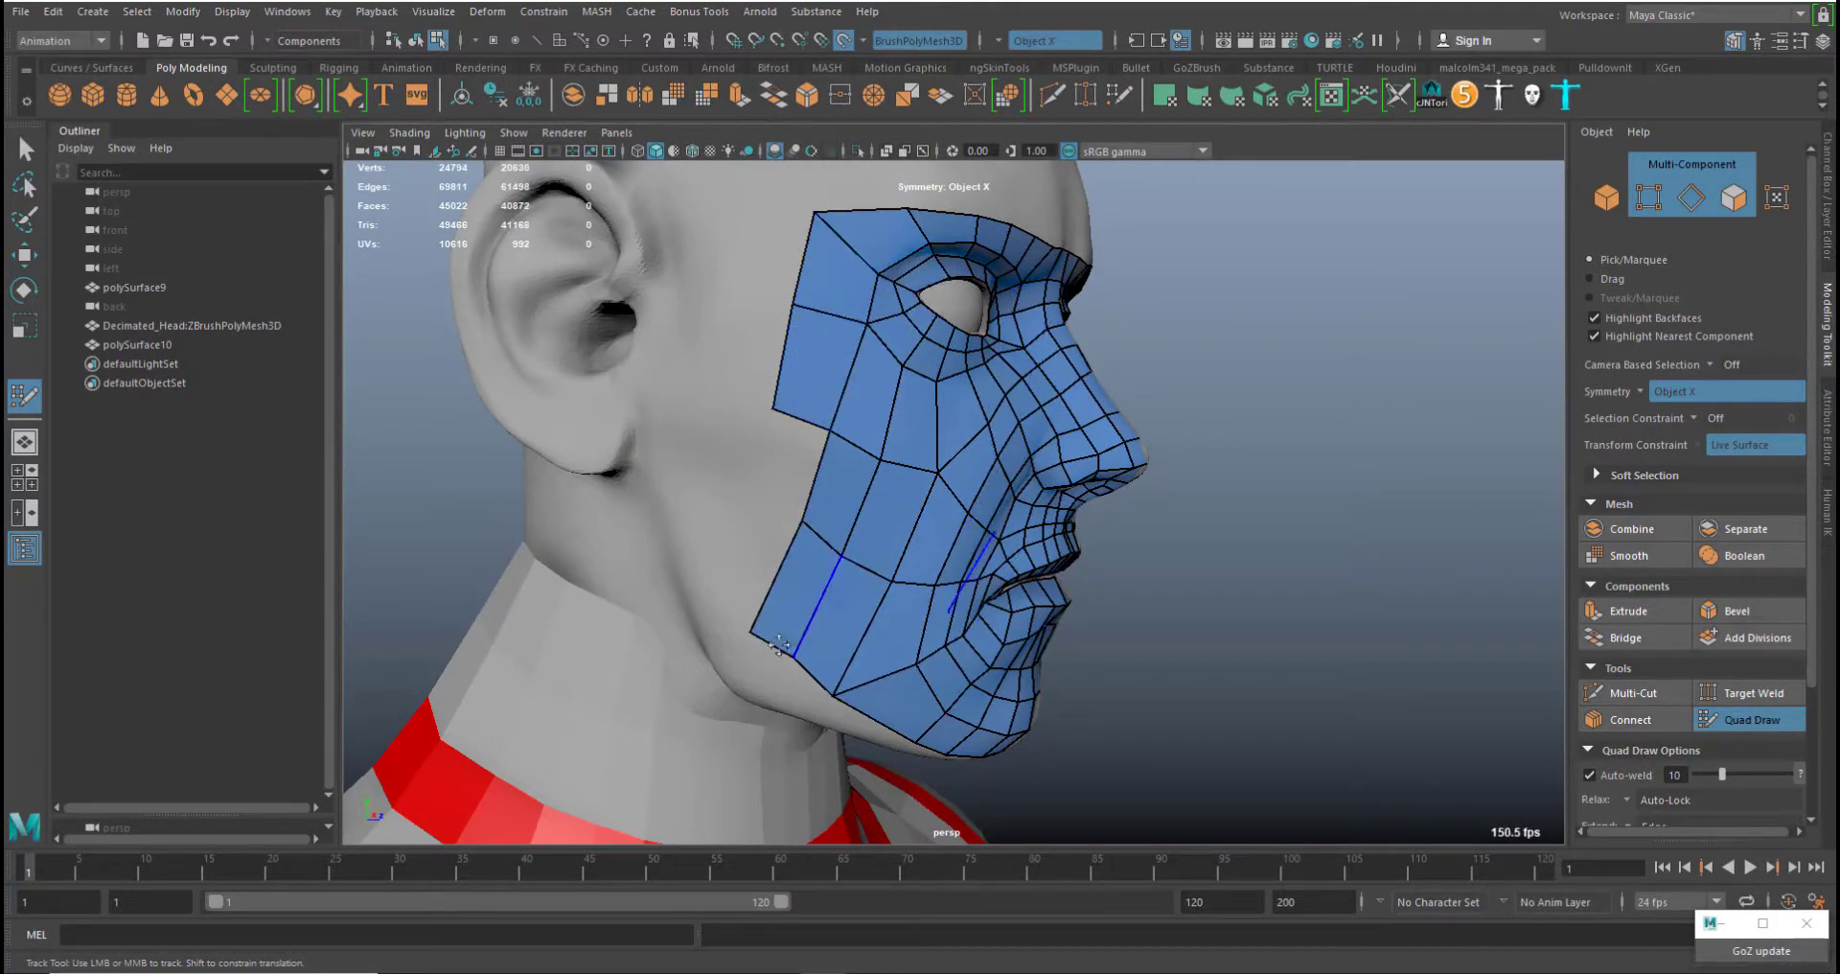
Fill the outer cheek down to the jaw with two more quads, and reposition the surrounding jaw border vertices
{"action": "mouse_move", "coordinate": [793, 657]}
{"action": "middle_mouse_down"}
{"action": "mouse_move", "coordinate": [802, 681]}
{"action": "mouse_move", "coordinate": [878, 702]}
{"action": "mouse_move", "coordinate": [784, 645]}
{"action": "middle_mouse_up"}
{"action": "middle_click_drag", "start_coordinate": [805, 523], "coordinate": [799, 537]}
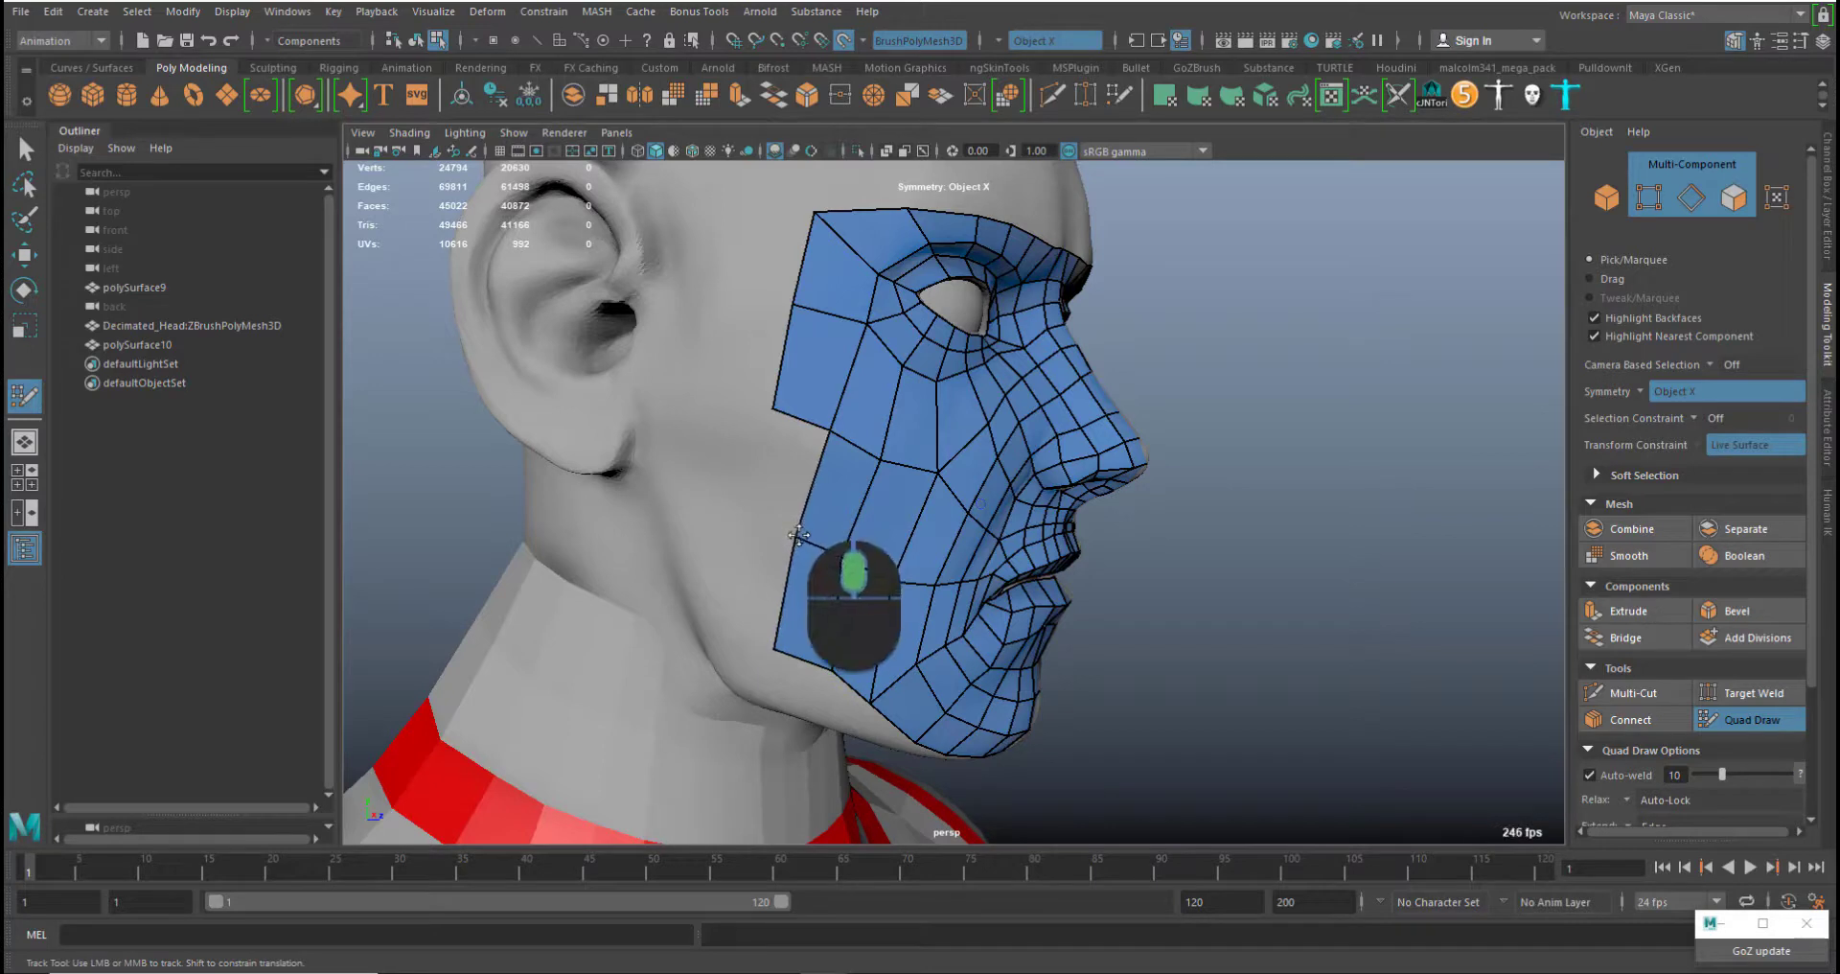
{"action": "left_click", "coordinate": [762, 485], "text": "shift"}
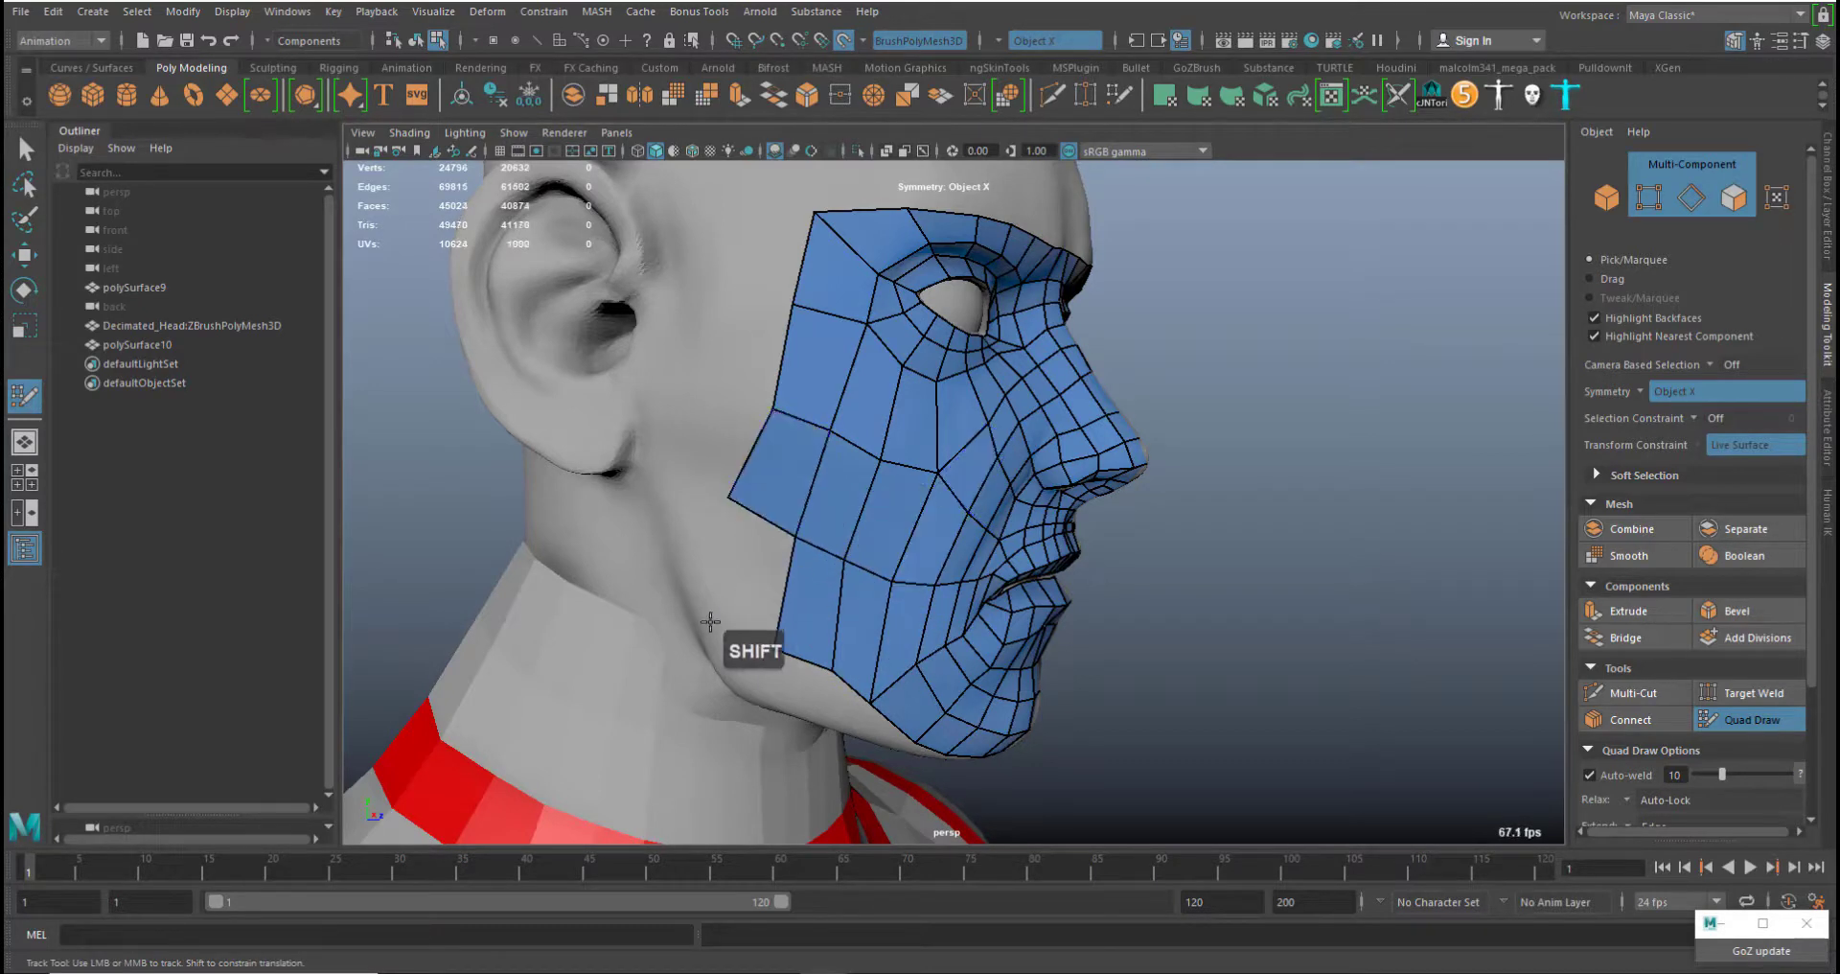
{"action": "left_click", "coordinate": [709, 630]}
{"action": "left_click", "coordinate": [748, 602], "text": "shift"}
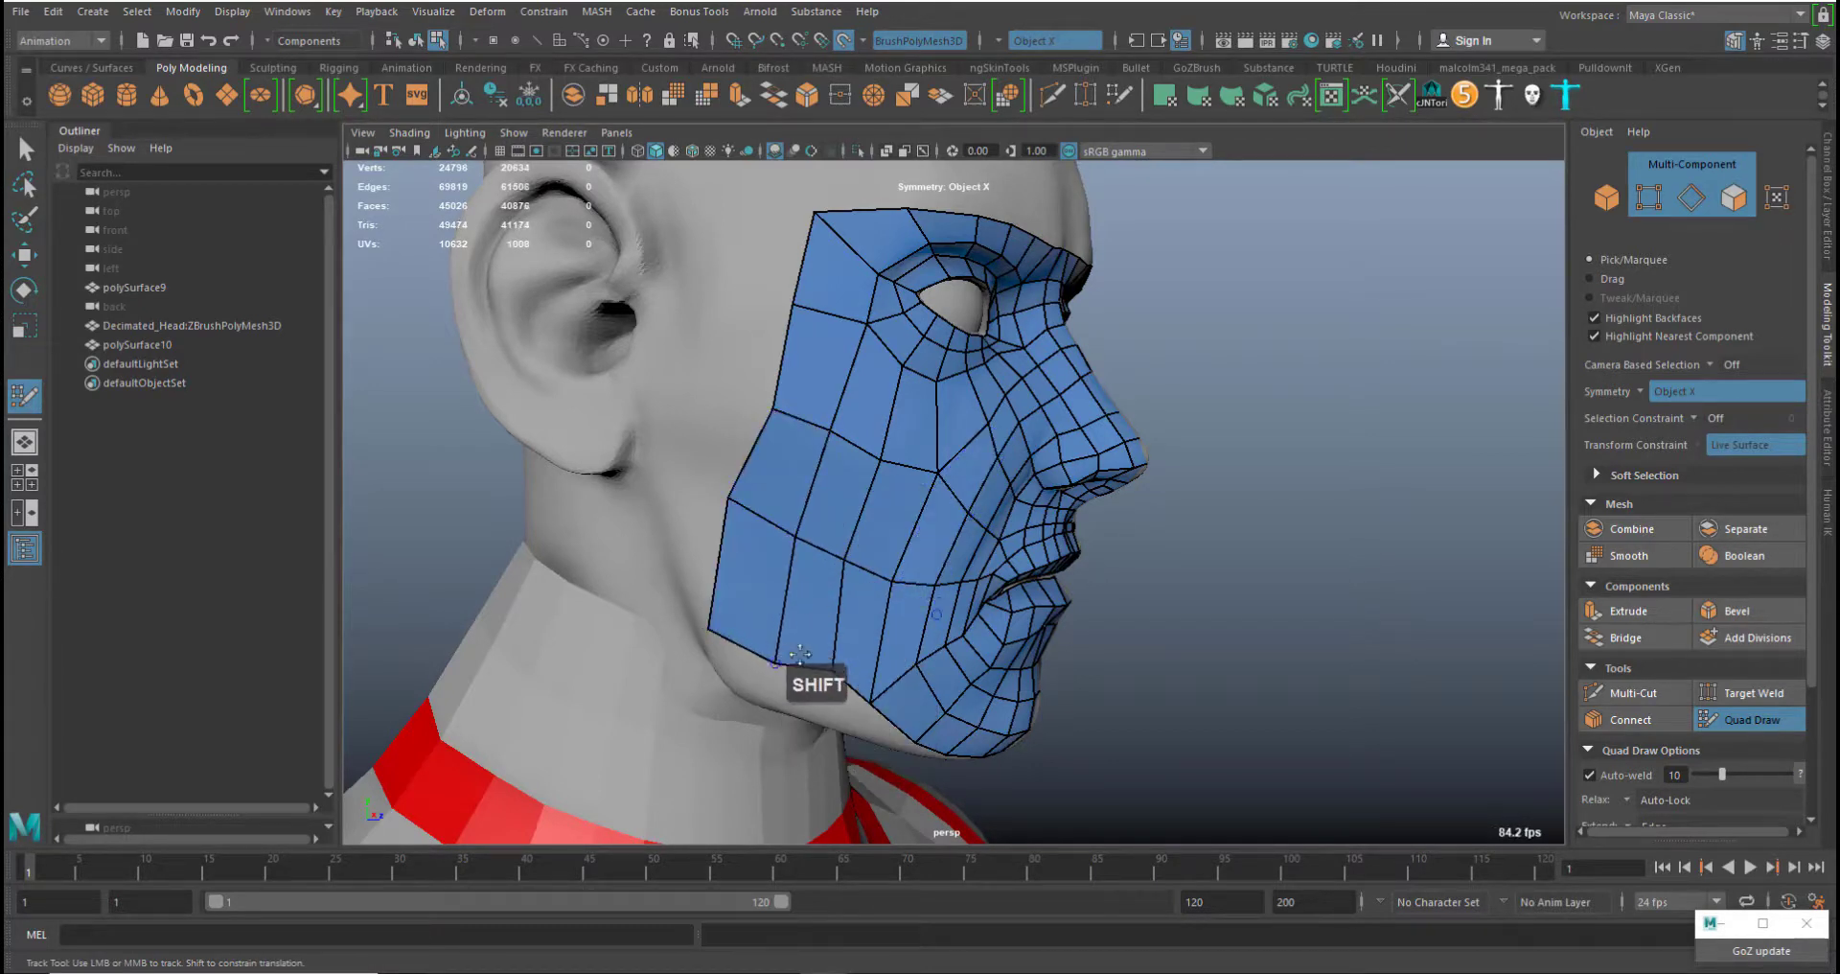
{"action": "mouse_move", "coordinate": [834, 669]}
{"action": "middle_mouse_down"}
{"action": "mouse_move", "coordinate": [835, 698]}
{"action": "mouse_move", "coordinate": [875, 716]}
{"action": "mouse_move", "coordinate": [819, 689]}
{"action": "middle_mouse_up"}
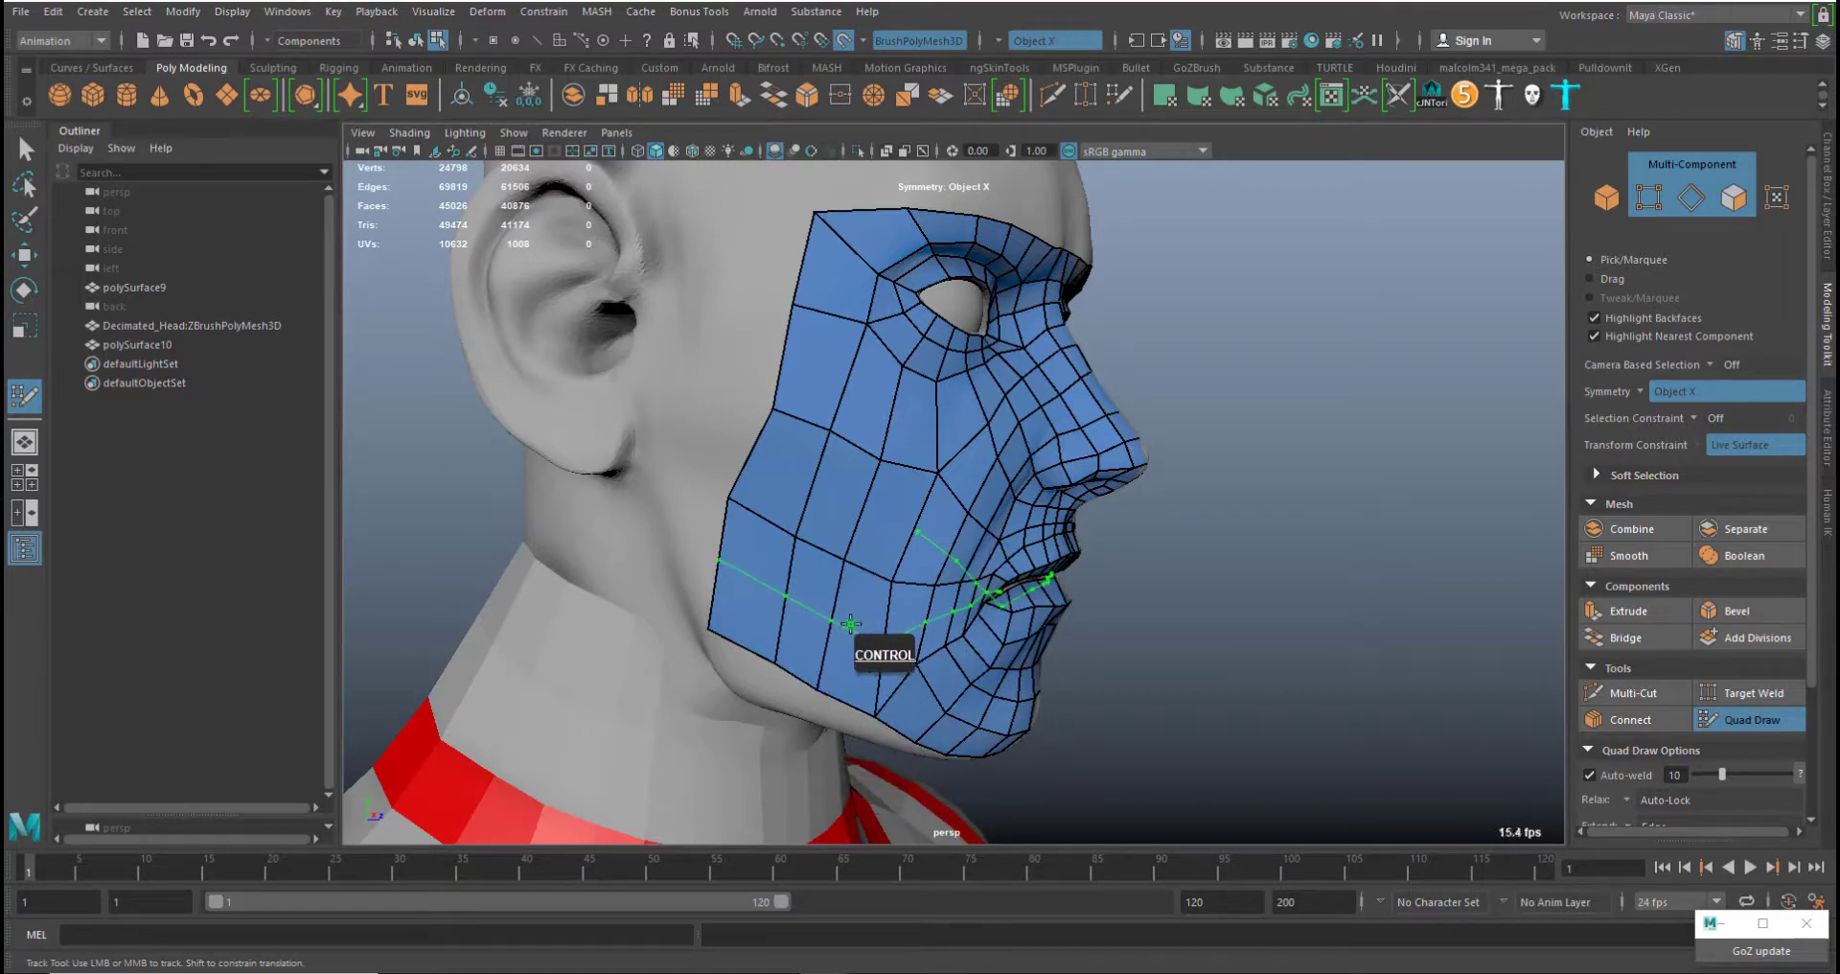
Insert an edge loop across the lower cheek to the mouth, and relax the vertices at the jaw and mouth corner
{"action": "mouse_move", "coordinate": [982, 637]}
{"action": "left_mouse_down", "text": "alt"}
{"action": "mouse_move", "coordinate": [846, 611]}
{"action": "mouse_move", "coordinate": [801, 575]}
{"action": "mouse_move", "coordinate": [888, 612]}
{"action": "mouse_move", "coordinate": [849, 526]}
{"action": "mouse_move", "coordinate": [692, 604]}
{"action": "mouse_move", "coordinate": [513, 485]}
{"action": "mouse_move", "coordinate": [606, 445]}
{"action": "mouse_move", "coordinate": [834, 499]}
{"action": "mouse_move", "coordinate": [618, 546]}
{"action": "mouse_move", "coordinate": [709, 599]}
{"action": "mouse_move", "coordinate": [757, 676]}
{"action": "mouse_move", "coordinate": [781, 637]}
{"action": "mouse_move", "coordinate": [766, 700]}
{"action": "mouse_move", "coordinate": [866, 605]}
{"action": "left_mouse_up", "text": "alt"}
{"action": "left_click_drag", "start_coordinate": [719, 726], "coordinate": [708, 742], "text": "shift"}
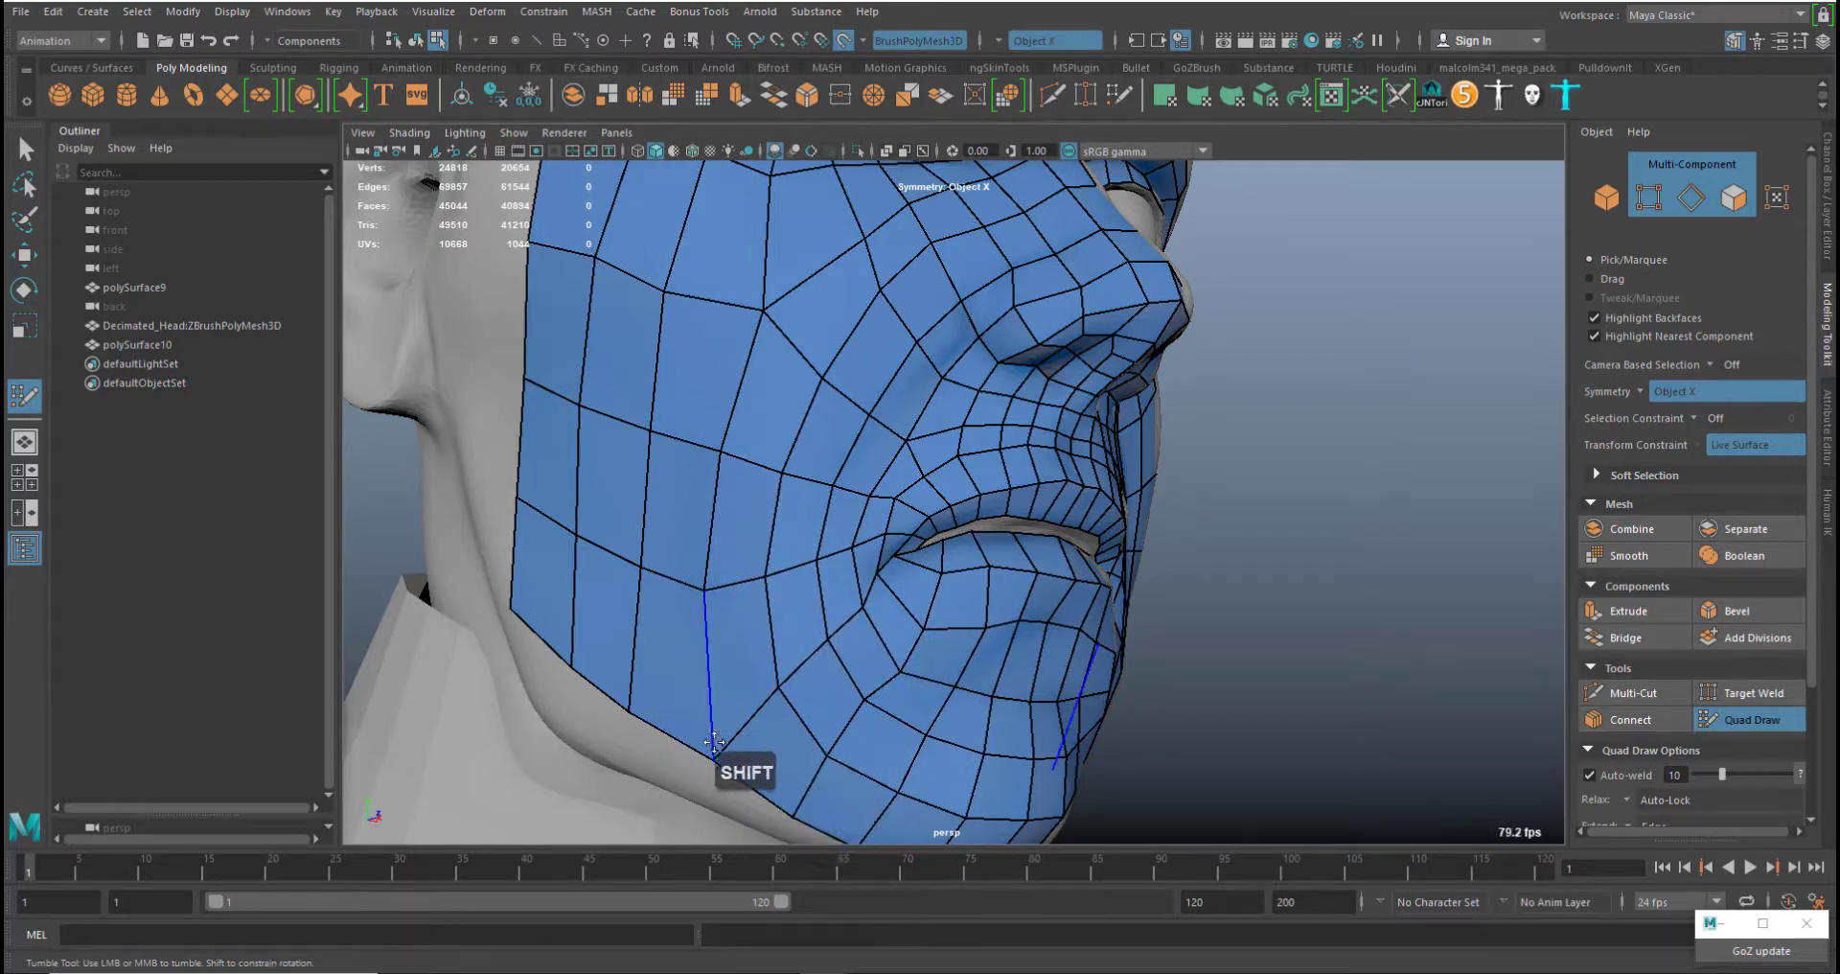
{"action": "middle_click_drag", "start_coordinate": [713, 759], "coordinate": [718, 746], "text": "shift"}
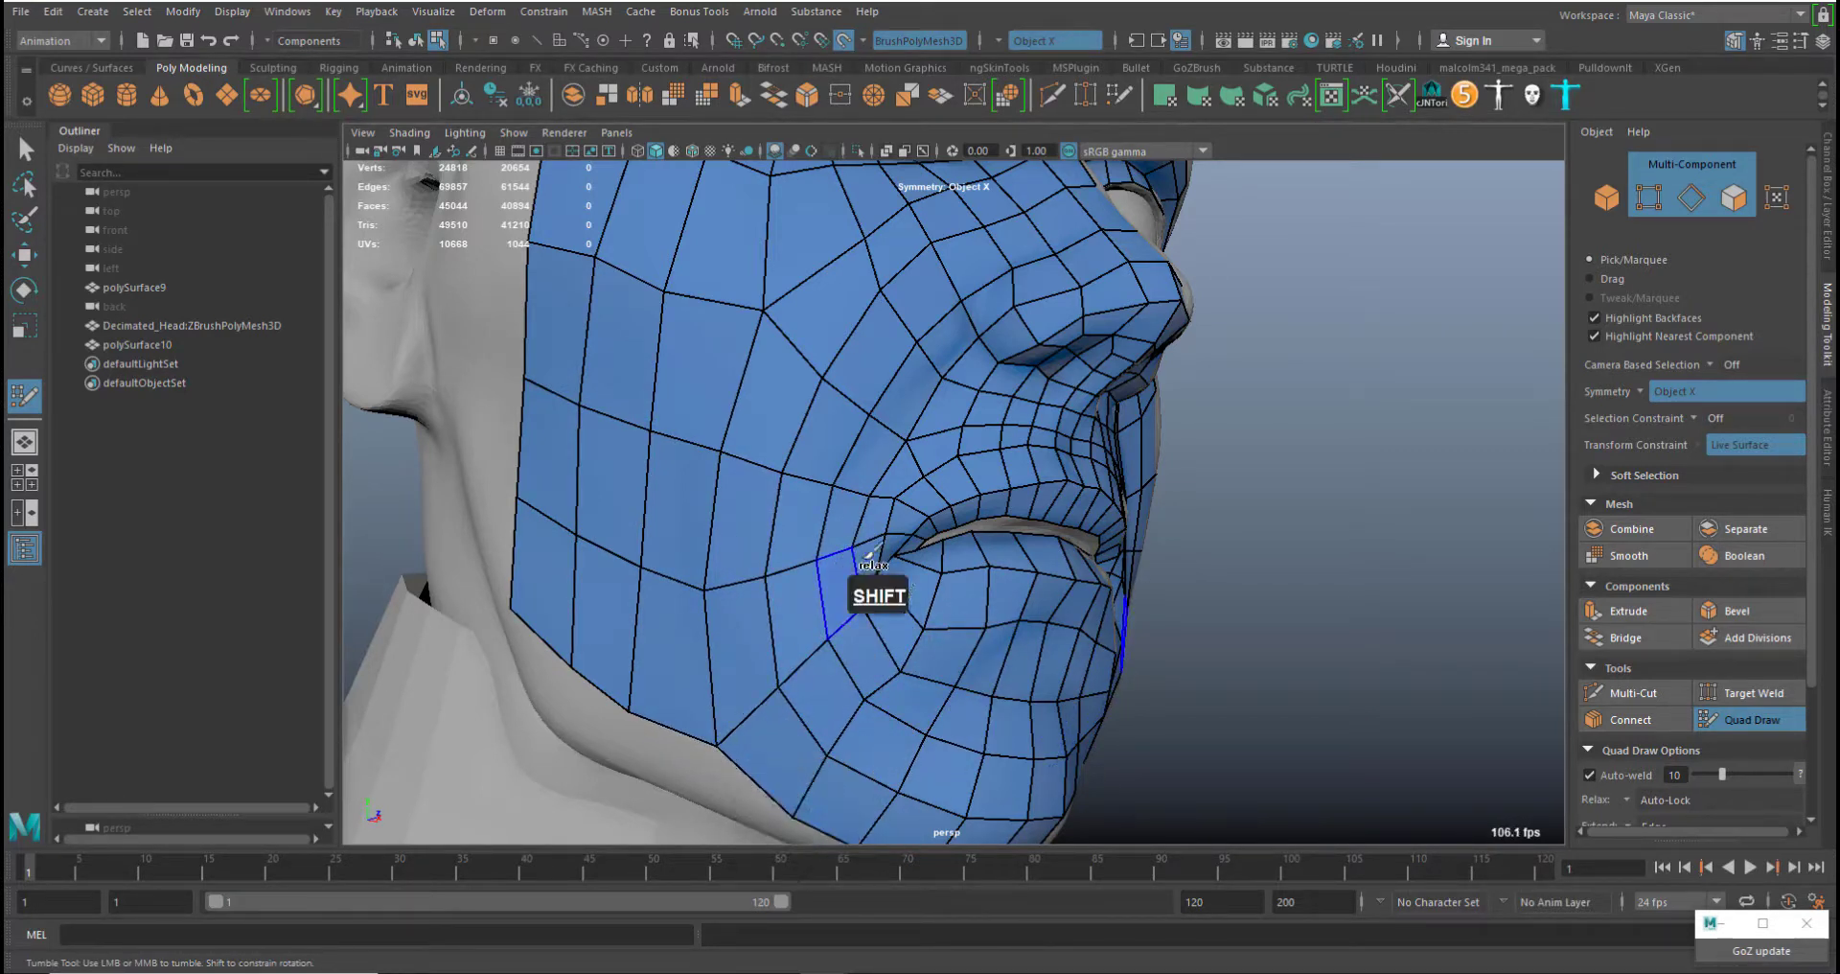
{"action": "mouse_move", "coordinate": [876, 579]}
{"action": "left_mouse_down", "text": "shift"}
{"action": "mouse_move", "coordinate": [909, 564]}
{"action": "mouse_move", "coordinate": [893, 573]}
{"action": "left_mouse_up", "text": "shift"}
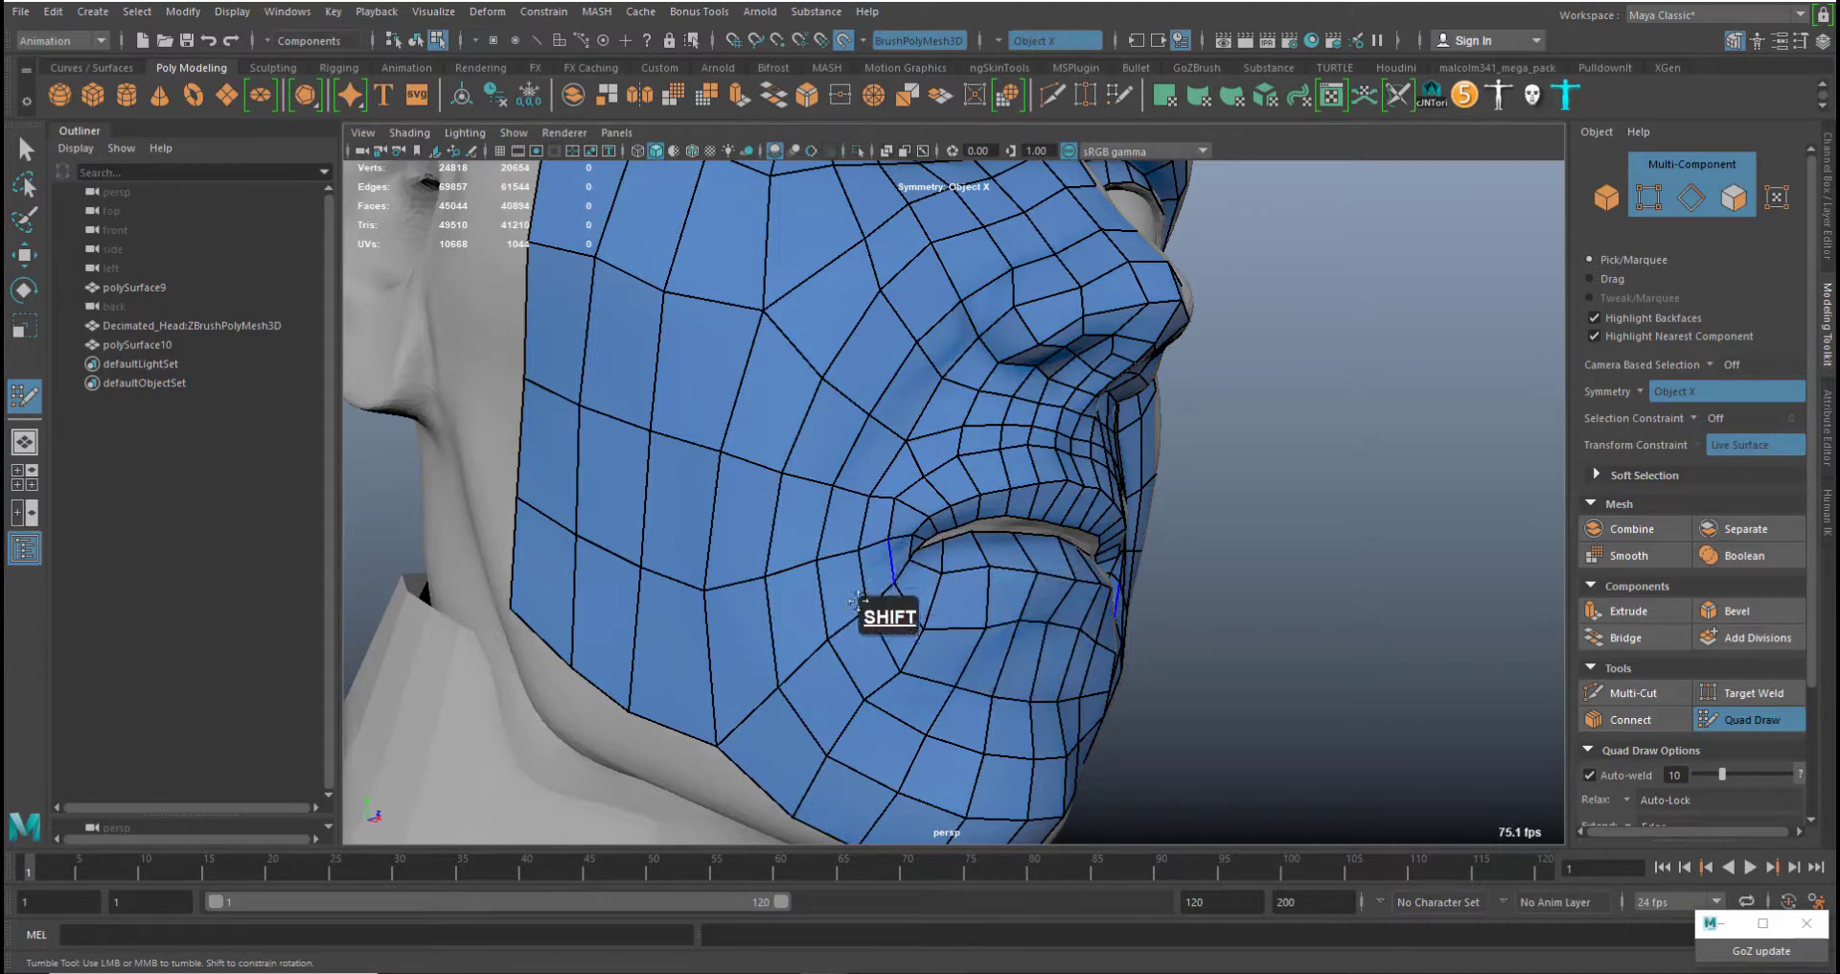
{"action": "middle_click_drag", "start_coordinate": [888, 589], "coordinate": [900, 552], "text": "shift"}
Relax the lower cheek rows and shift the outer jaw border vertices down for even quads
{"action": "left_click_drag", "start_coordinate": [704, 583], "coordinate": [706, 569], "text": "shift"}
{"action": "middle_click_drag", "start_coordinate": [673, 566], "coordinate": [679, 546], "text": "shift"}
{"action": "mouse_move", "coordinate": [758, 580]}
{"action": "left_mouse_down", "text": "shift"}
{"action": "mouse_move", "coordinate": [822, 636]}
{"action": "mouse_move", "coordinate": [875, 595]}
{"action": "mouse_move", "coordinate": [726, 624]}
{"action": "mouse_move", "coordinate": [583, 538]}
{"action": "left_mouse_up", "text": "shift"}
{"action": "middle_click_drag", "start_coordinate": [621, 549], "coordinate": [517, 487], "text": "shift"}
{"action": "middle_click_drag", "start_coordinate": [515, 610], "coordinate": [529, 637]}
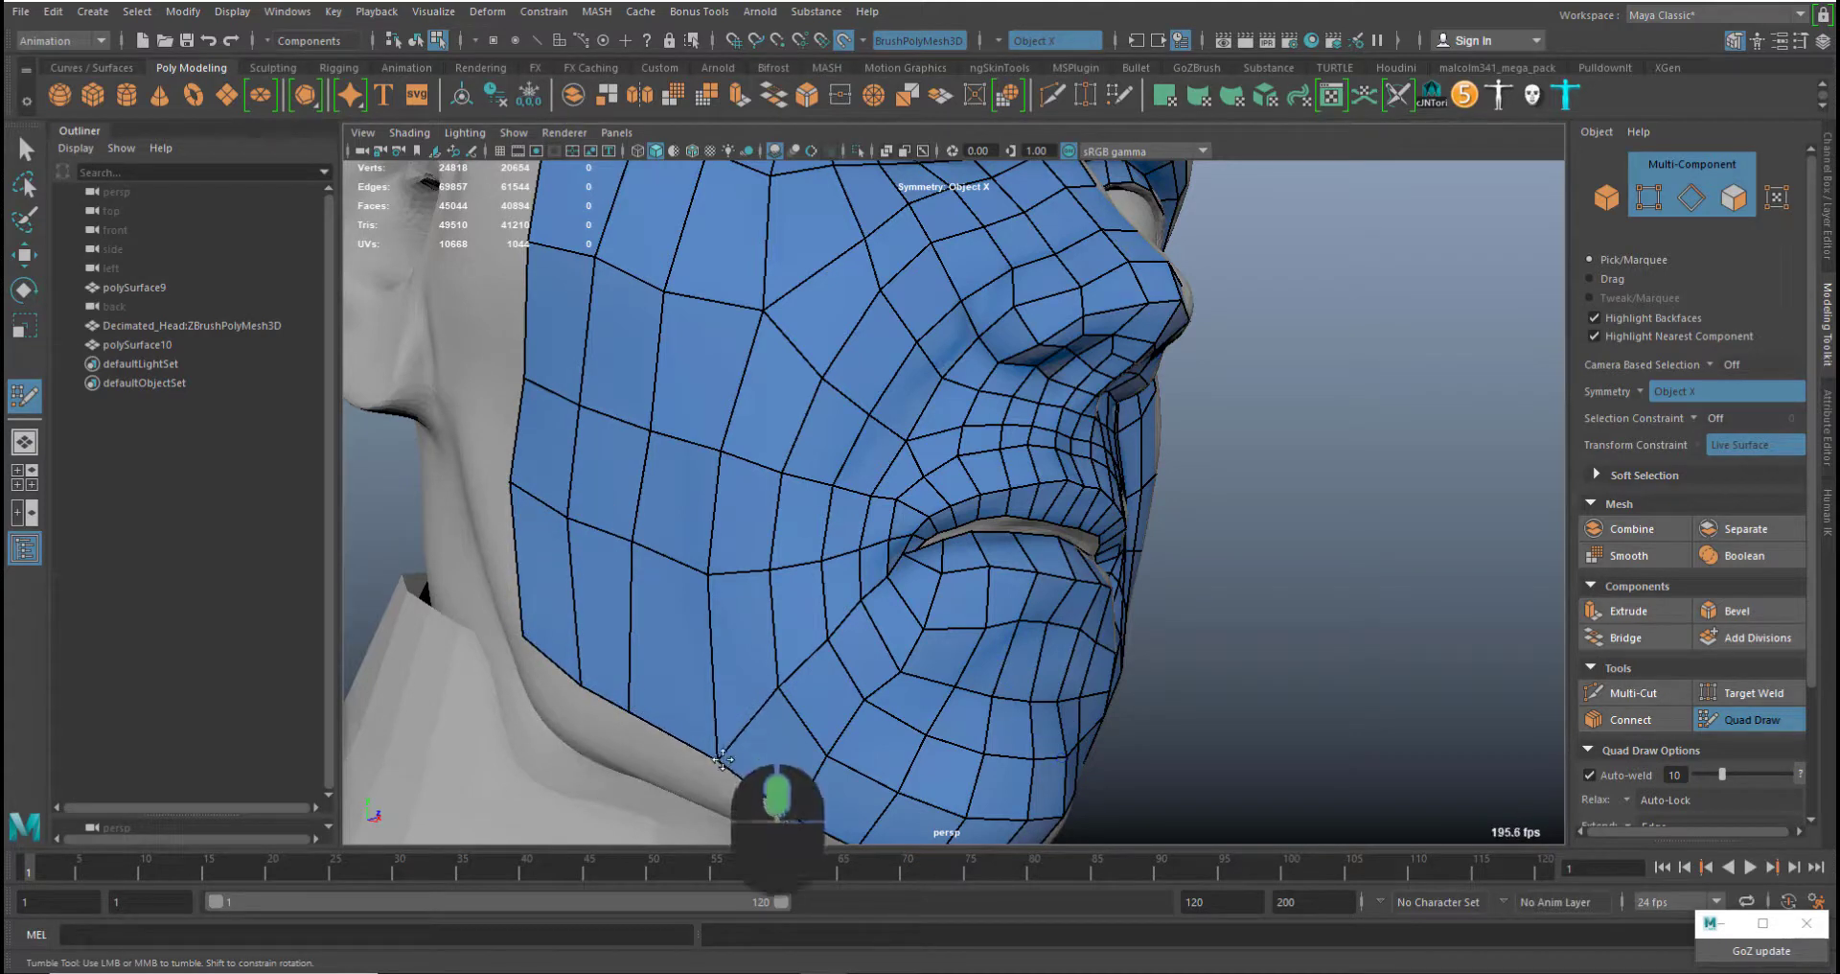
{"action": "mouse_move", "coordinate": [638, 729]}
{"action": "left_mouse_down", "text": "shift"}
{"action": "mouse_move", "coordinate": [597, 596]}
{"action": "mouse_move", "coordinate": [675, 493]}
{"action": "mouse_move", "coordinate": [550, 247]}
{"action": "left_mouse_up", "text": "shift"}
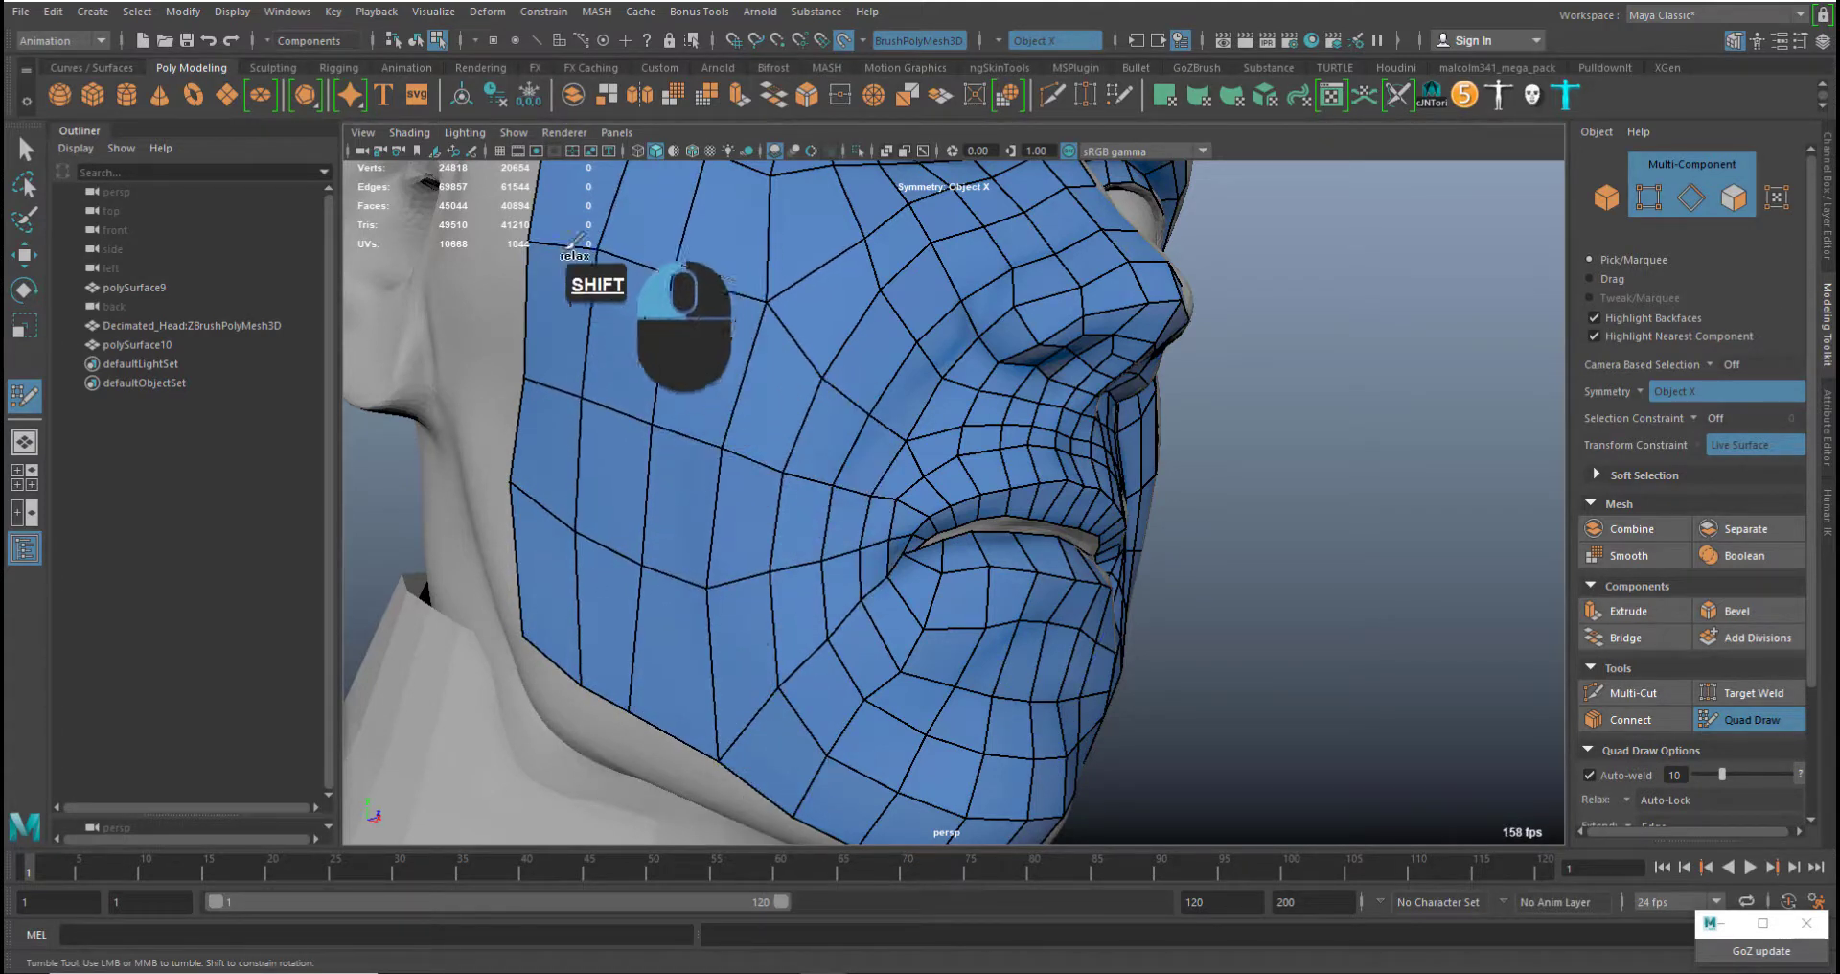
Straighten the edge row running from the mouth corner across the lower cheek, and move an outer border vertex toward the ear
{"action": "left_click_drag", "start_coordinate": [774, 576], "coordinate": [661, 586], "text": "alt"}
{"action": "mouse_move", "coordinate": [953, 652]}
{"action": "middle_mouse_down", "text": "alt"}
{"action": "mouse_move", "coordinate": [985, 671]}
{"action": "mouse_move", "coordinate": [982, 586]}
{"action": "middle_mouse_up", "text": "alt"}
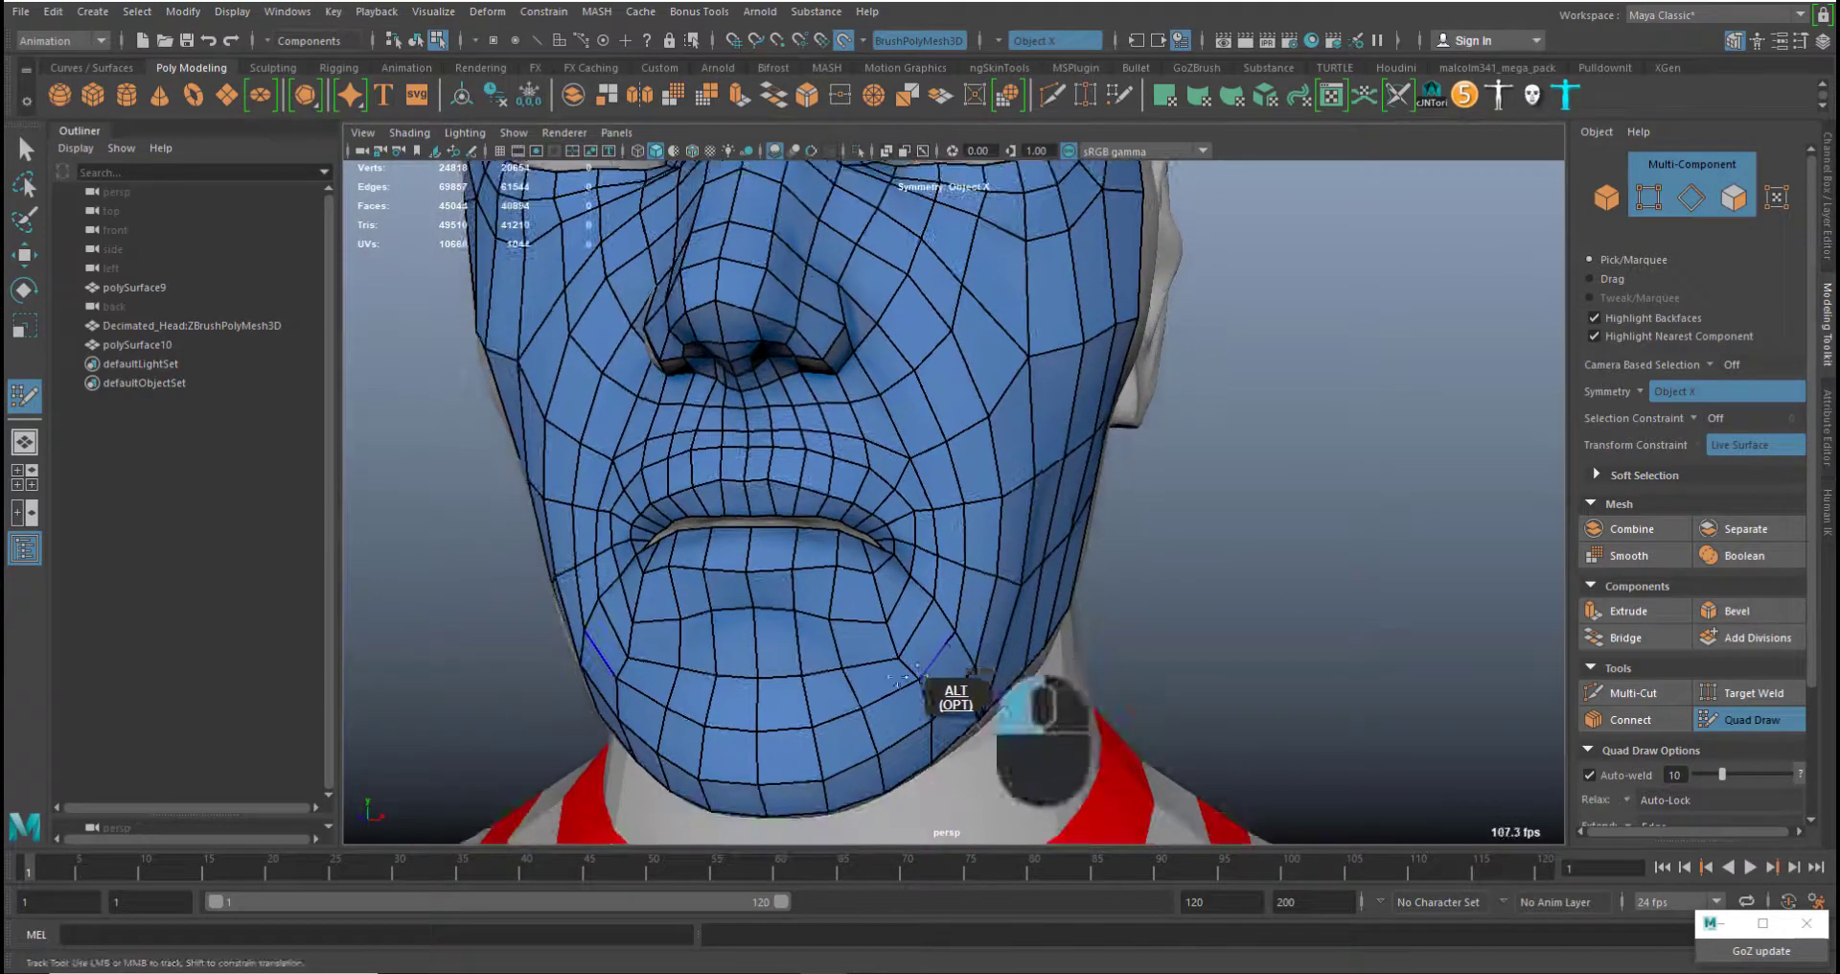
{"action": "left_click_drag", "start_coordinate": [908, 652], "coordinate": [757, 675], "text": "alt"}
{"action": "right_click_drag", "start_coordinate": [815, 721], "coordinate": [944, 762], "text": "alt"}
{"action": "middle_click_drag", "start_coordinate": [747, 704], "coordinate": [887, 642], "text": "alt"}
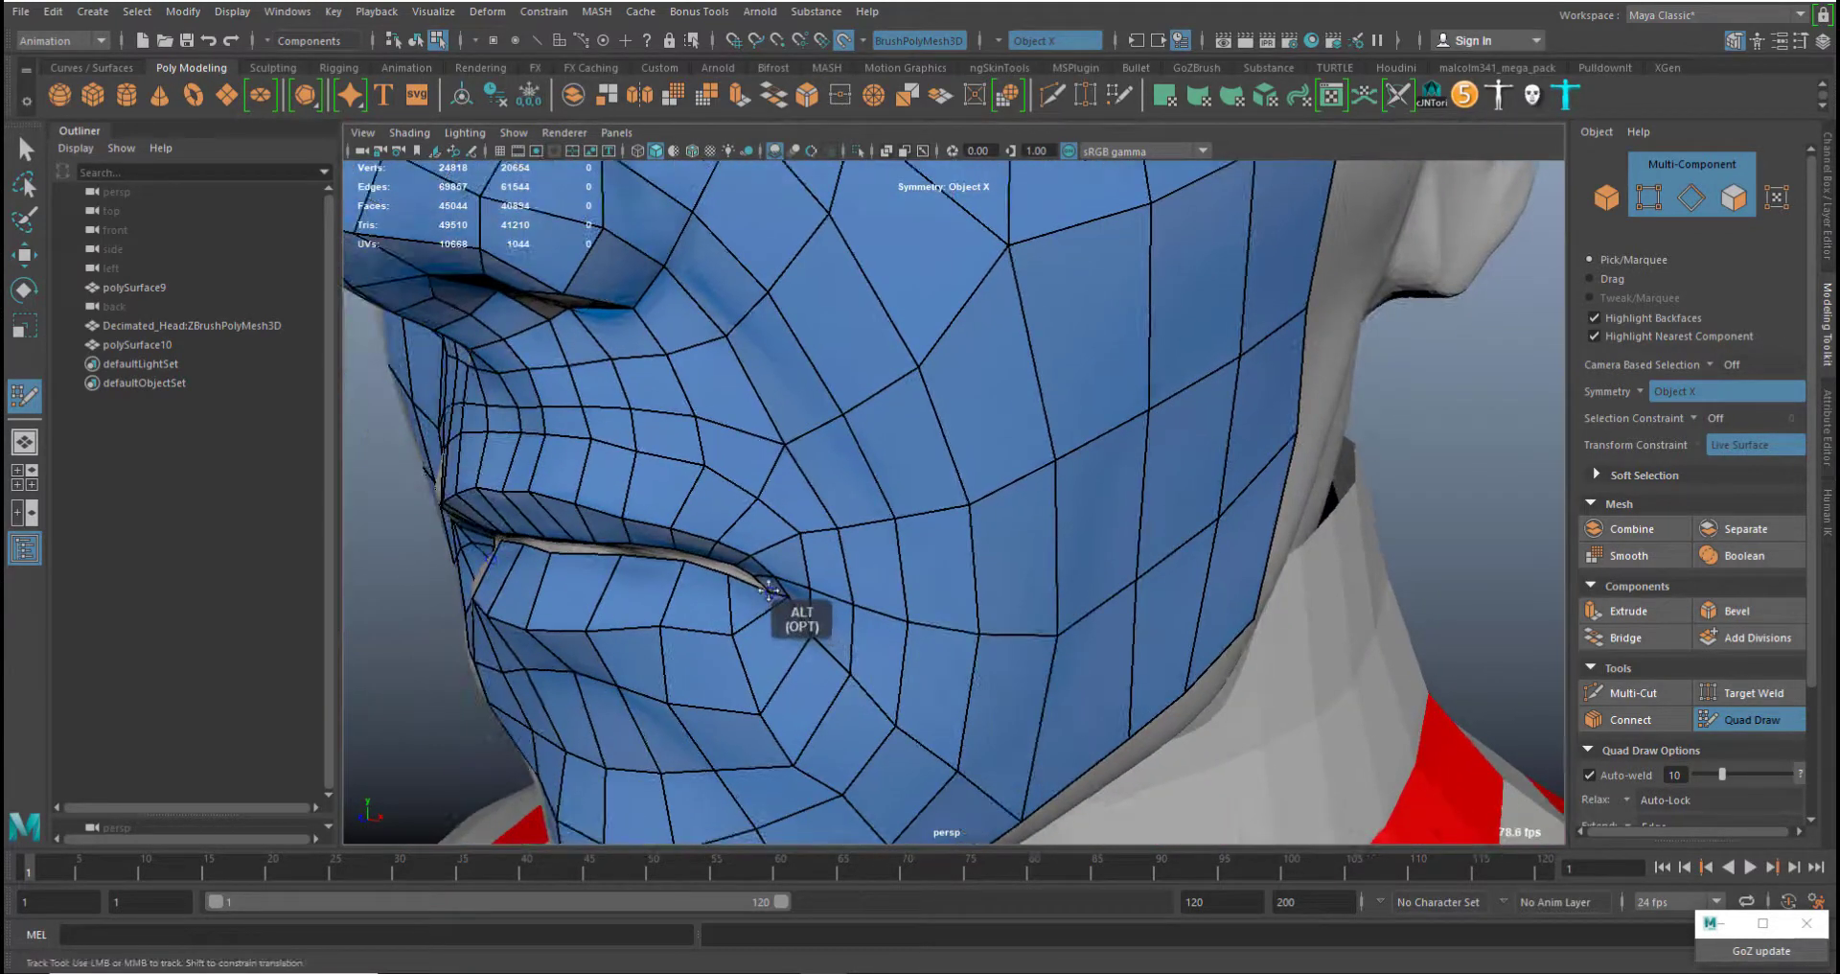
{"action": "middle_click_drag", "start_coordinate": [767, 587], "coordinate": [767, 586], "text": "alt"}
{"action": "mouse_move", "coordinate": [767, 586]}
{"action": "left_mouse_down", "text": "alt"}
{"action": "mouse_move", "coordinate": [962, 543]}
{"action": "mouse_move", "coordinate": [909, 556]}
{"action": "mouse_move", "coordinate": [1224, 559]}
{"action": "mouse_move", "coordinate": [1212, 485]}
{"action": "mouse_move", "coordinate": [1021, 542]}
{"action": "left_mouse_up", "text": "alt"}
{"action": "middle_click", "coordinate": [908, 556], "text": "alt"}
{"action": "middle_click_drag", "start_coordinate": [1022, 541], "coordinate": [1016, 534], "text": "alt"}
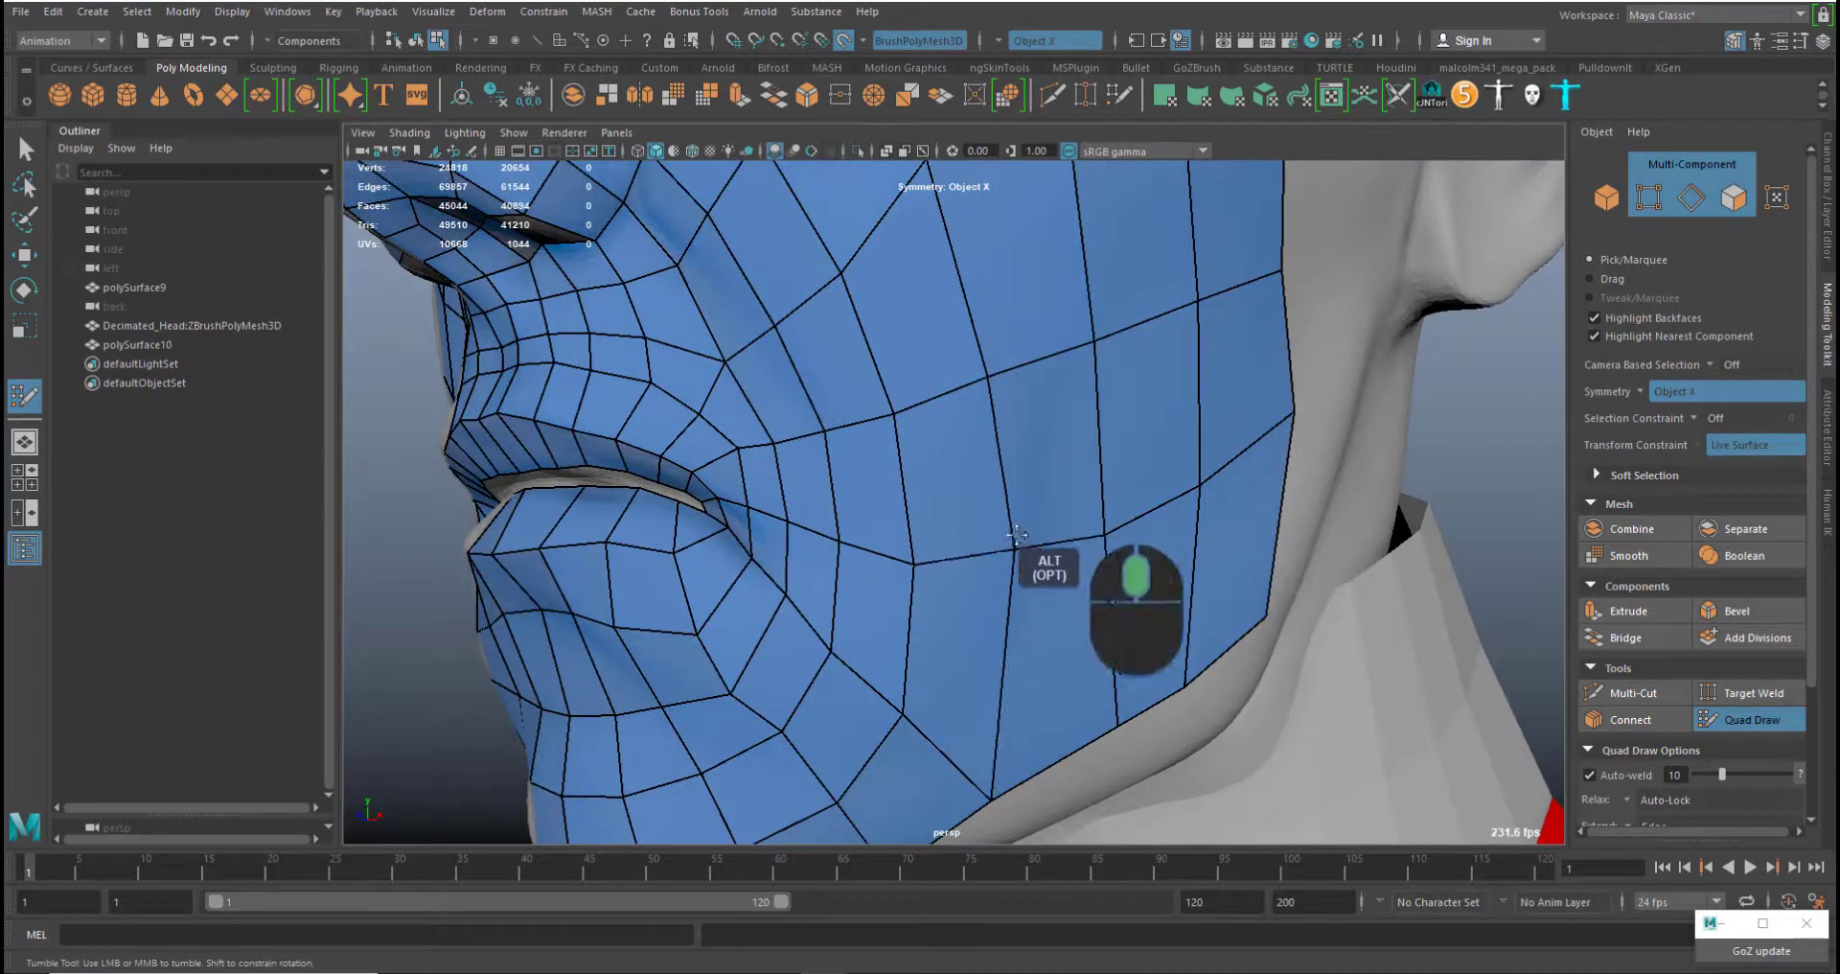
{"action": "left_click_drag", "start_coordinate": [1016, 544], "coordinate": [1014, 537]}
{"action": "middle_click_drag", "start_coordinate": [918, 562], "coordinate": [922, 543]}
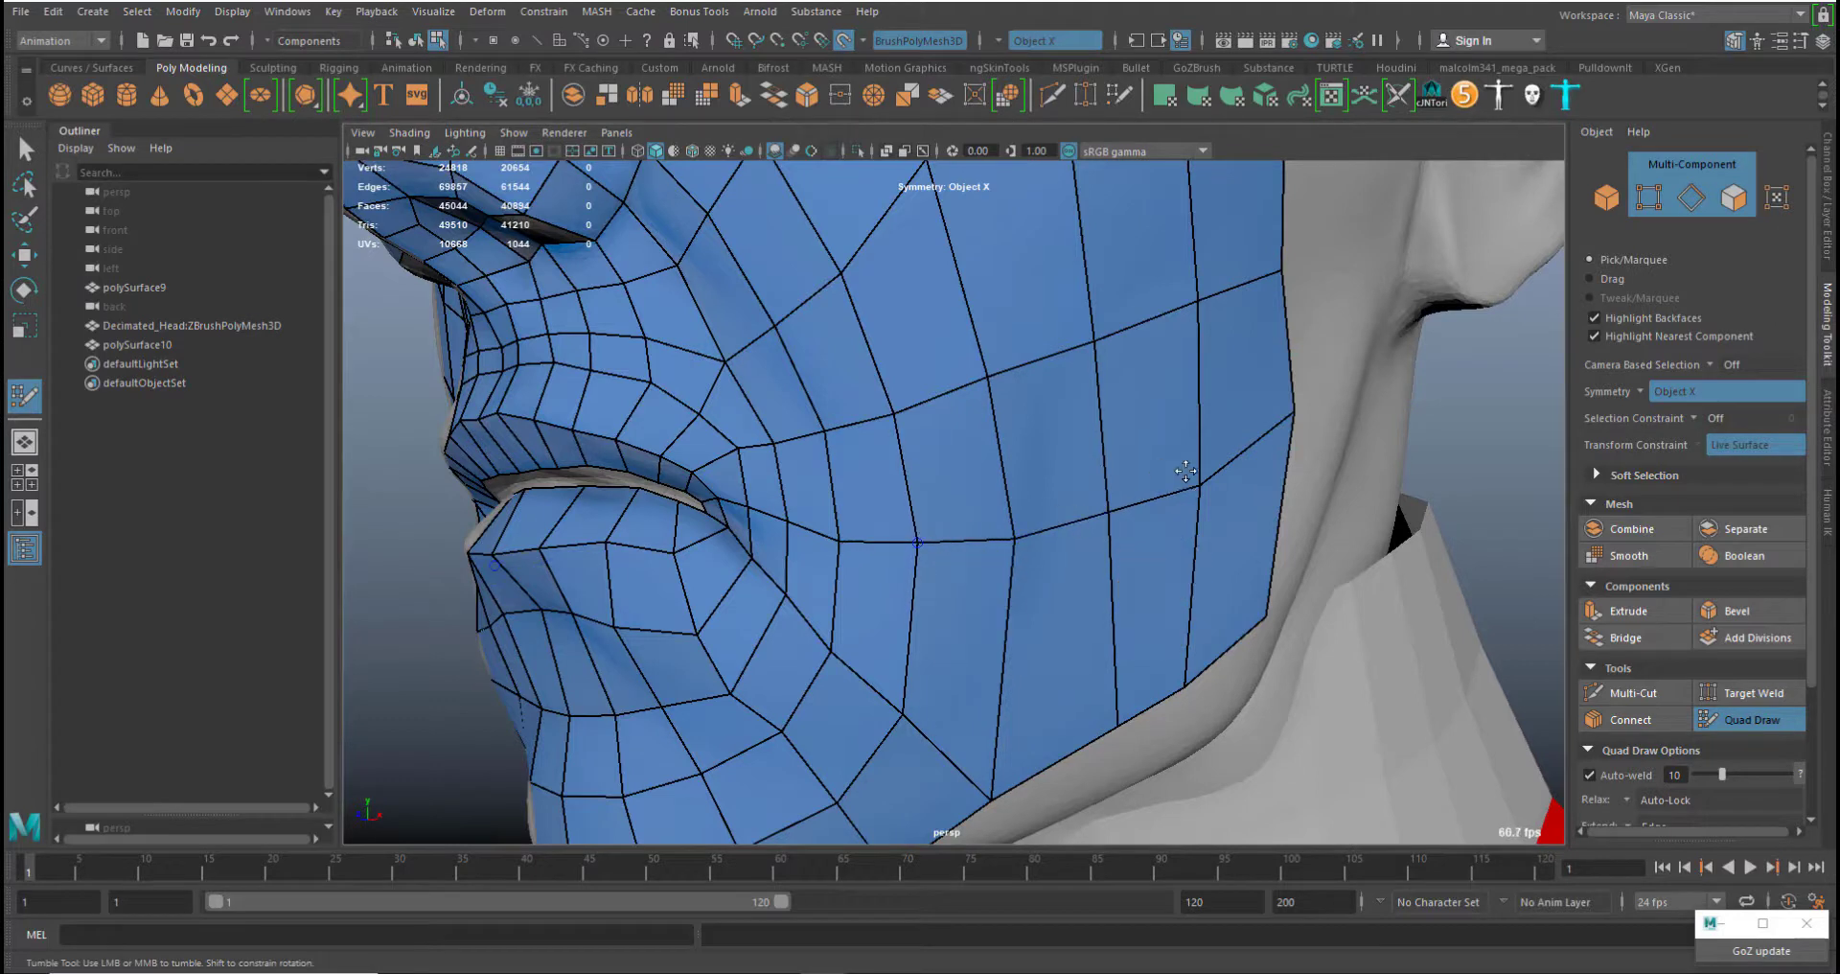
{"action": "middle_click_drag", "start_coordinate": [1190, 488], "coordinate": [1192, 461]}
{"action": "middle_click_drag", "start_coordinate": [1282, 273], "coordinate": [1294, 267]}
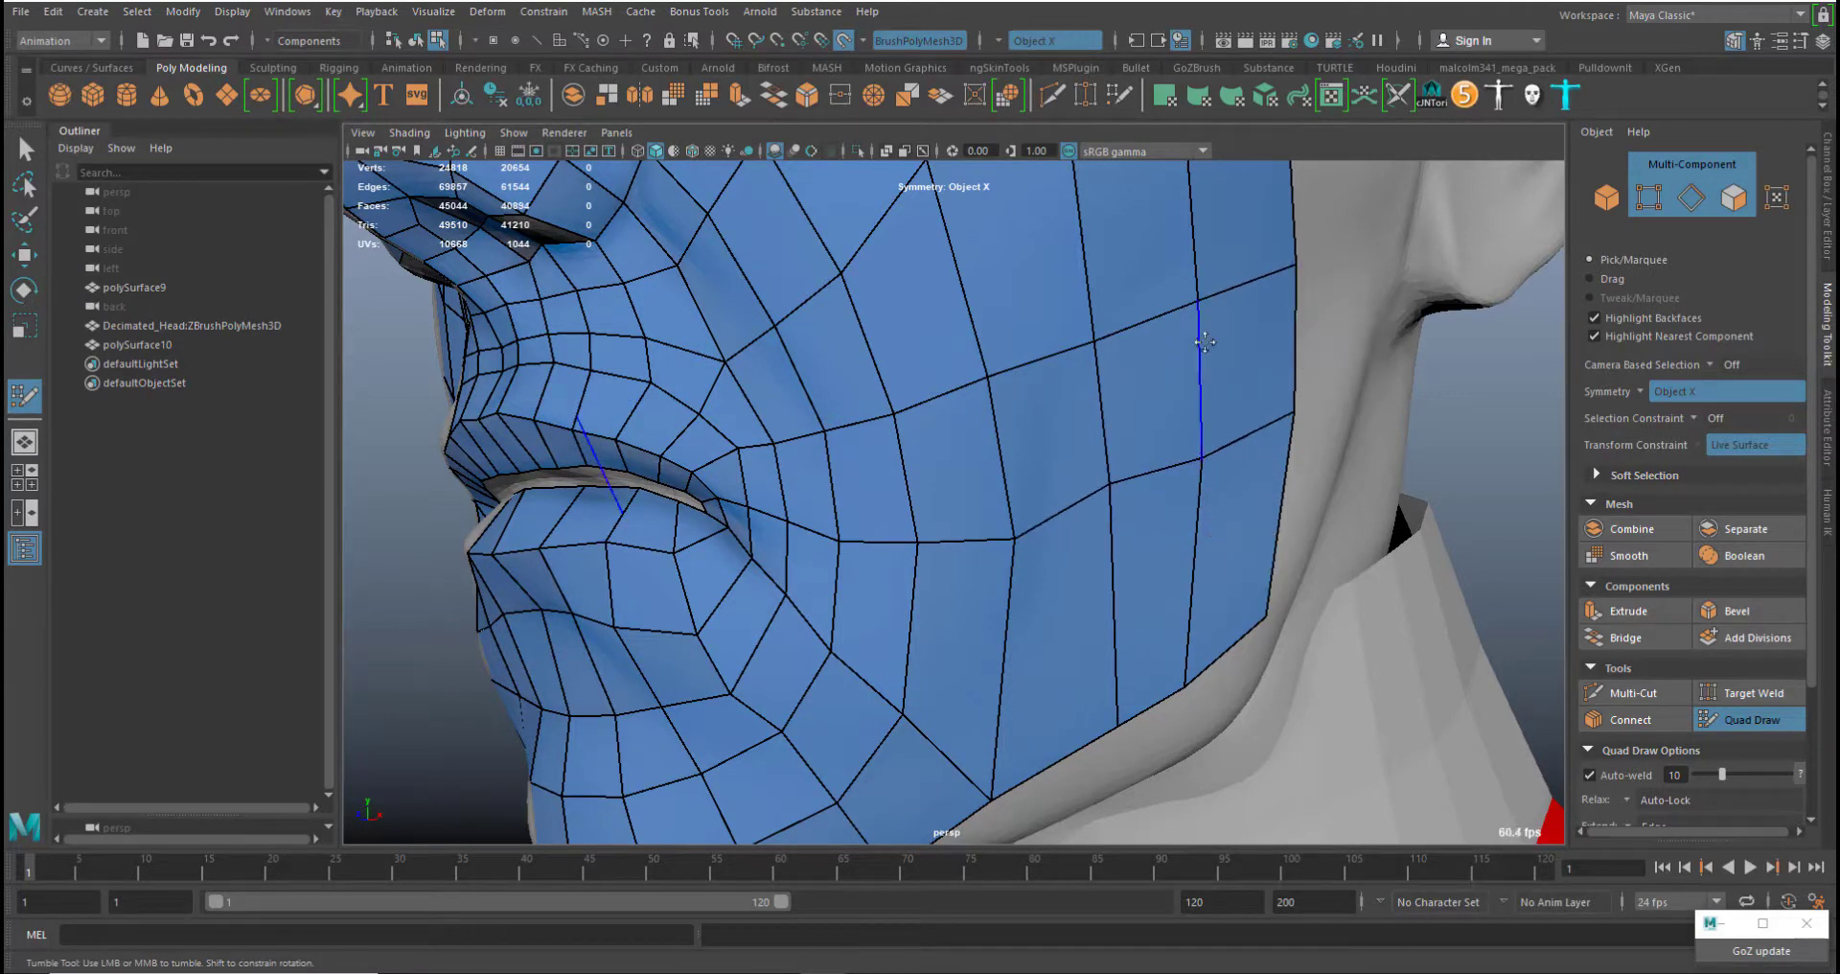
Shift the outer lower-cheek edges downward and move the neighbouring jaw border vertices out toward the jawline
{"action": "left_click_drag", "start_coordinate": [1168, 384], "coordinate": [931, 280]}
{"action": "middle_click_drag", "start_coordinate": [997, 445], "coordinate": [554, 260]}
{"action": "middle_click_drag", "start_coordinate": [964, 486], "coordinate": [551, 182]}
{"action": "left_click_drag", "start_coordinate": [1102, 444], "coordinate": [1413, 676]}
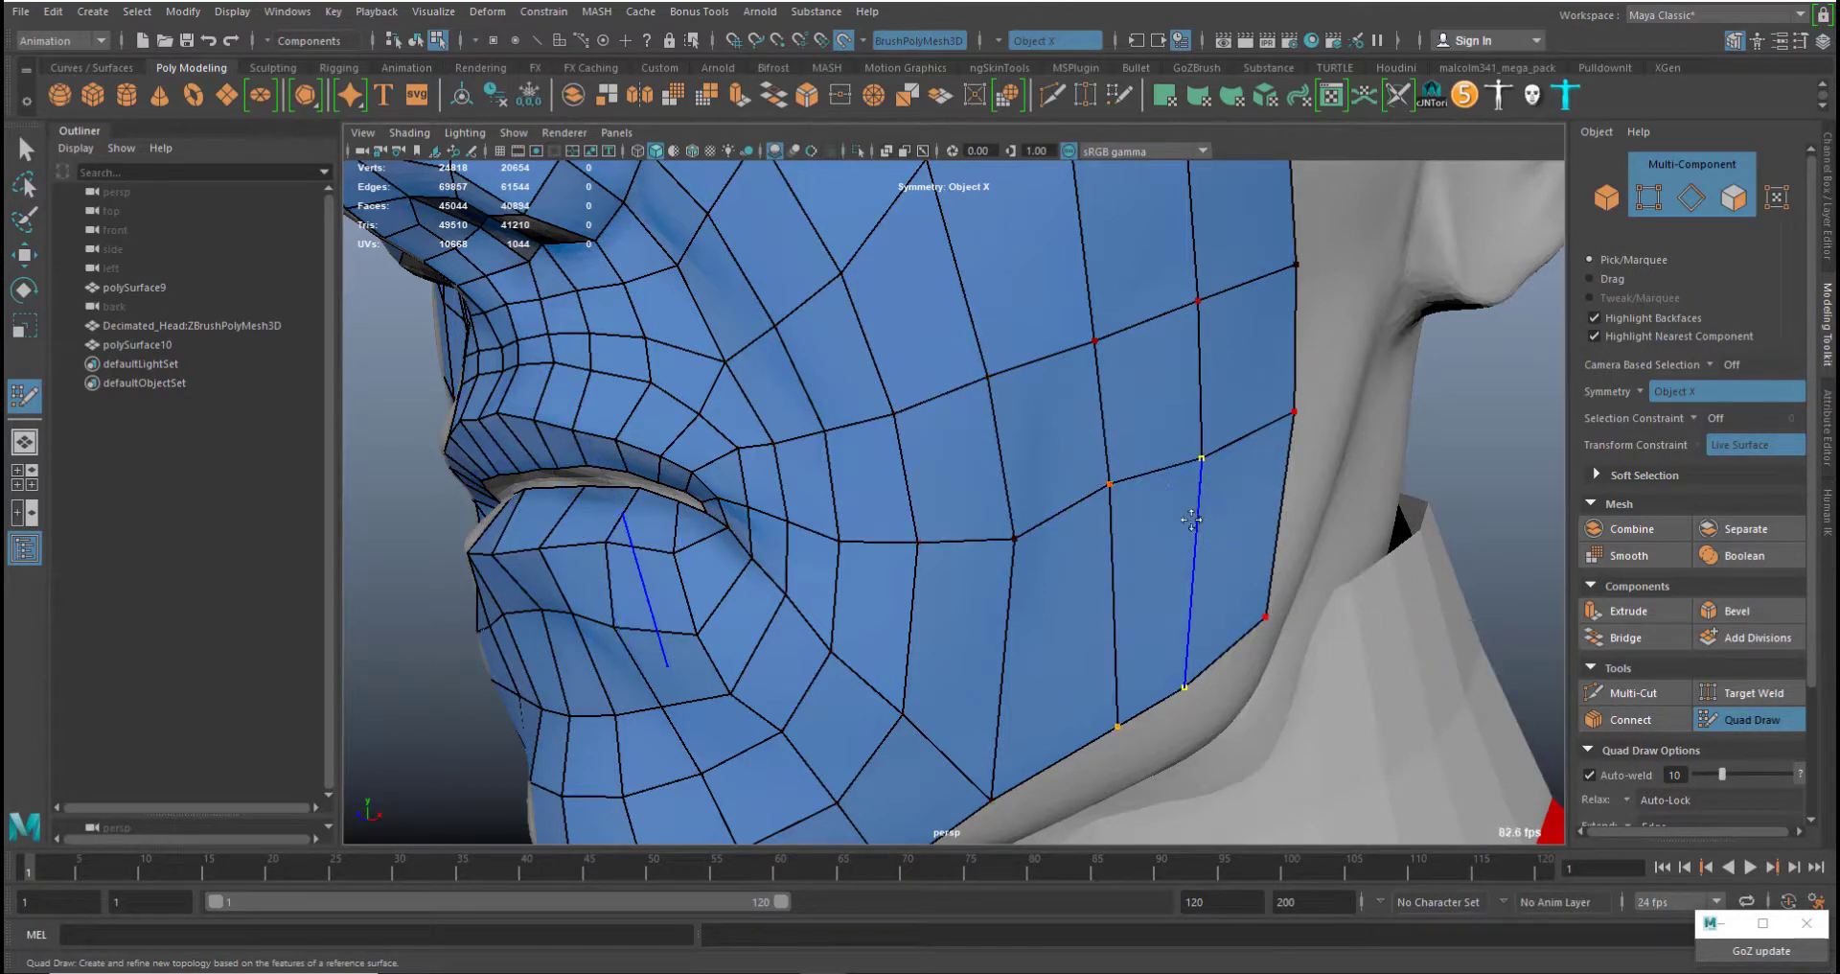
{"action": "left_click_drag", "start_coordinate": [1192, 519], "coordinate": [1223, 573]}
{"action": "mouse_move", "coordinate": [1259, 629]}
{"action": "left_mouse_down"}
{"action": "mouse_move", "coordinate": [1287, 634]}
{"action": "mouse_move", "coordinate": [1268, 632]}
{"action": "left_mouse_up"}
{"action": "left_click_drag", "start_coordinate": [1107, 734], "coordinate": [1098, 747]}
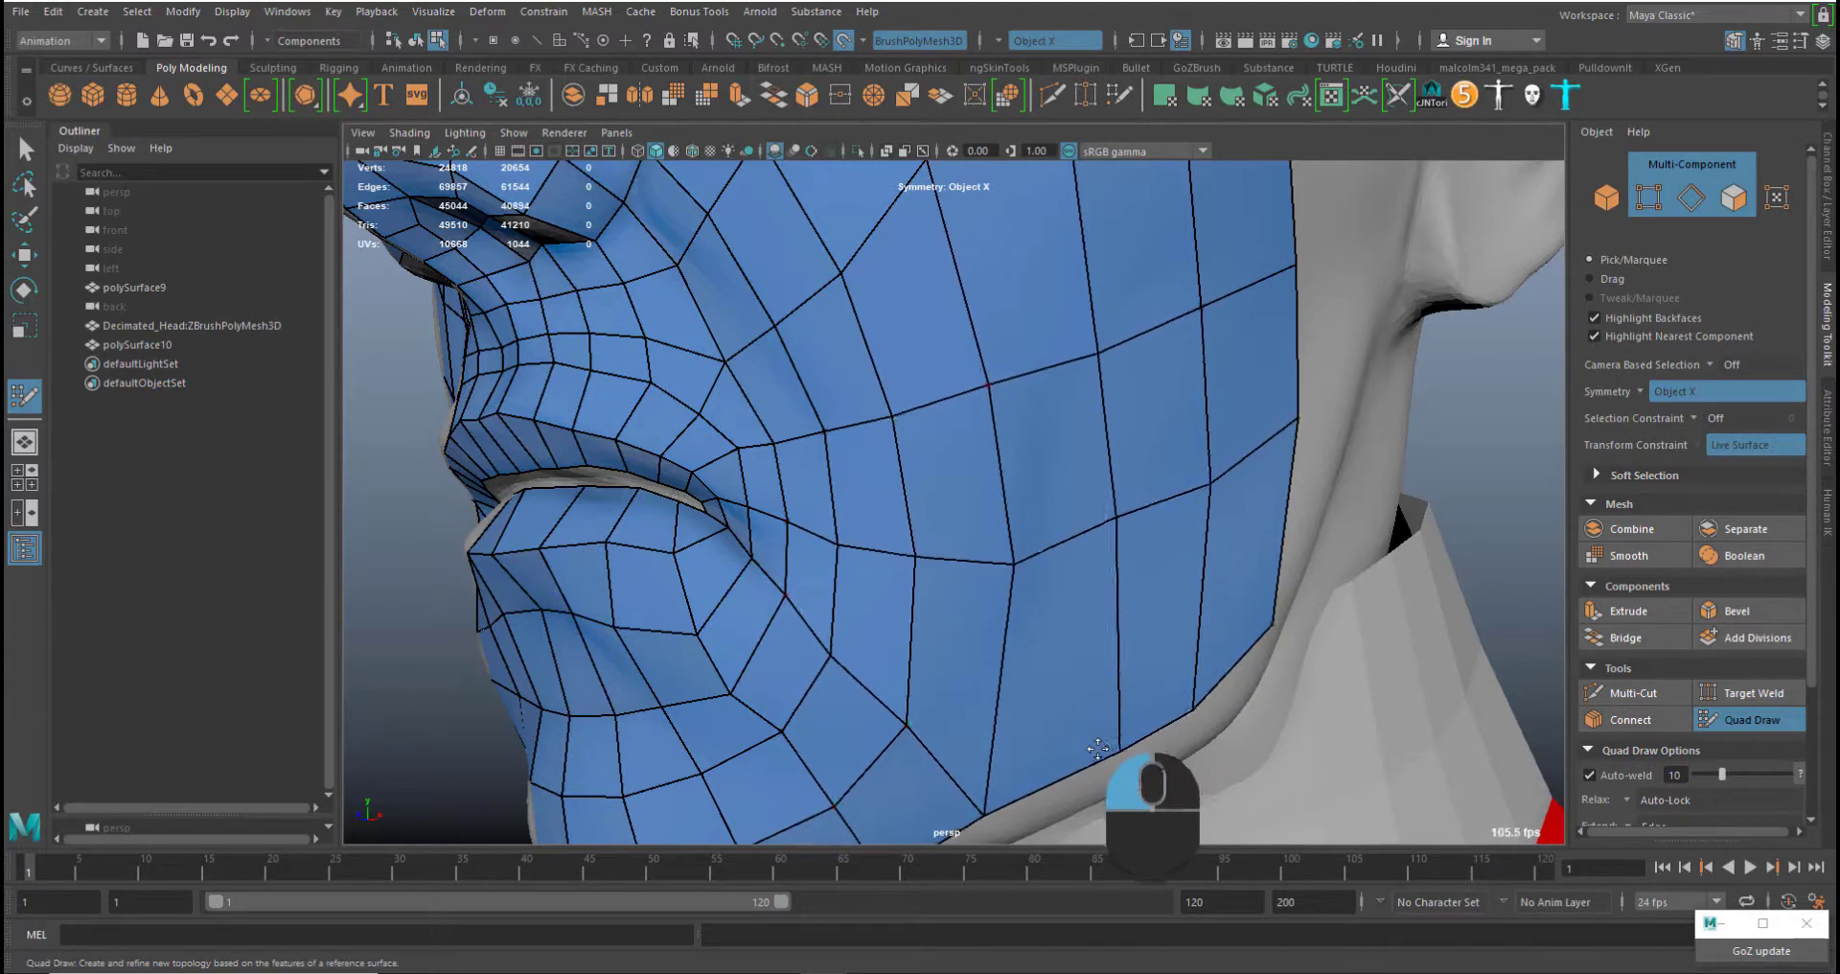
Relax the vertices across the lower and outer cheek rows to even out the quads
{"action": "left_click_drag", "start_coordinate": [1095, 548], "coordinate": [1058, 579], "text": "shift"}
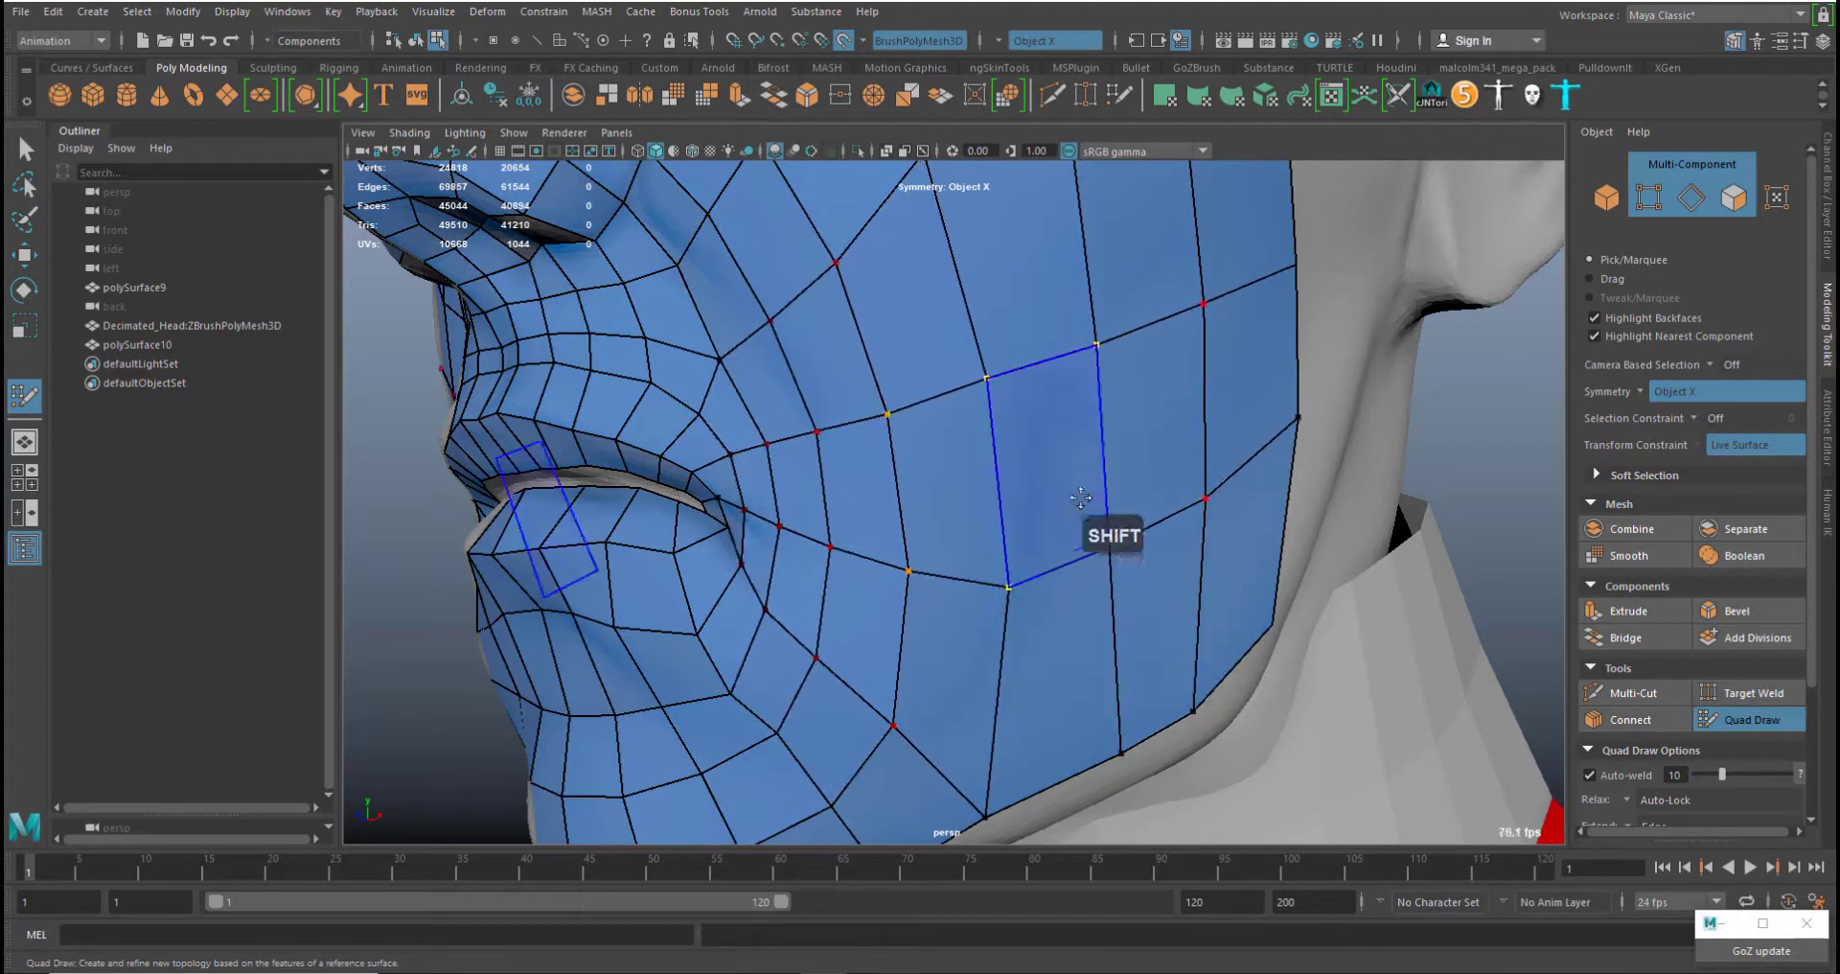
{"action": "left_click_drag", "start_coordinate": [1185, 295], "coordinate": [1131, 235], "text": "shift"}
{"action": "right_click_drag", "start_coordinate": [1250, 502], "coordinate": [1254, 372], "text": "alt"}
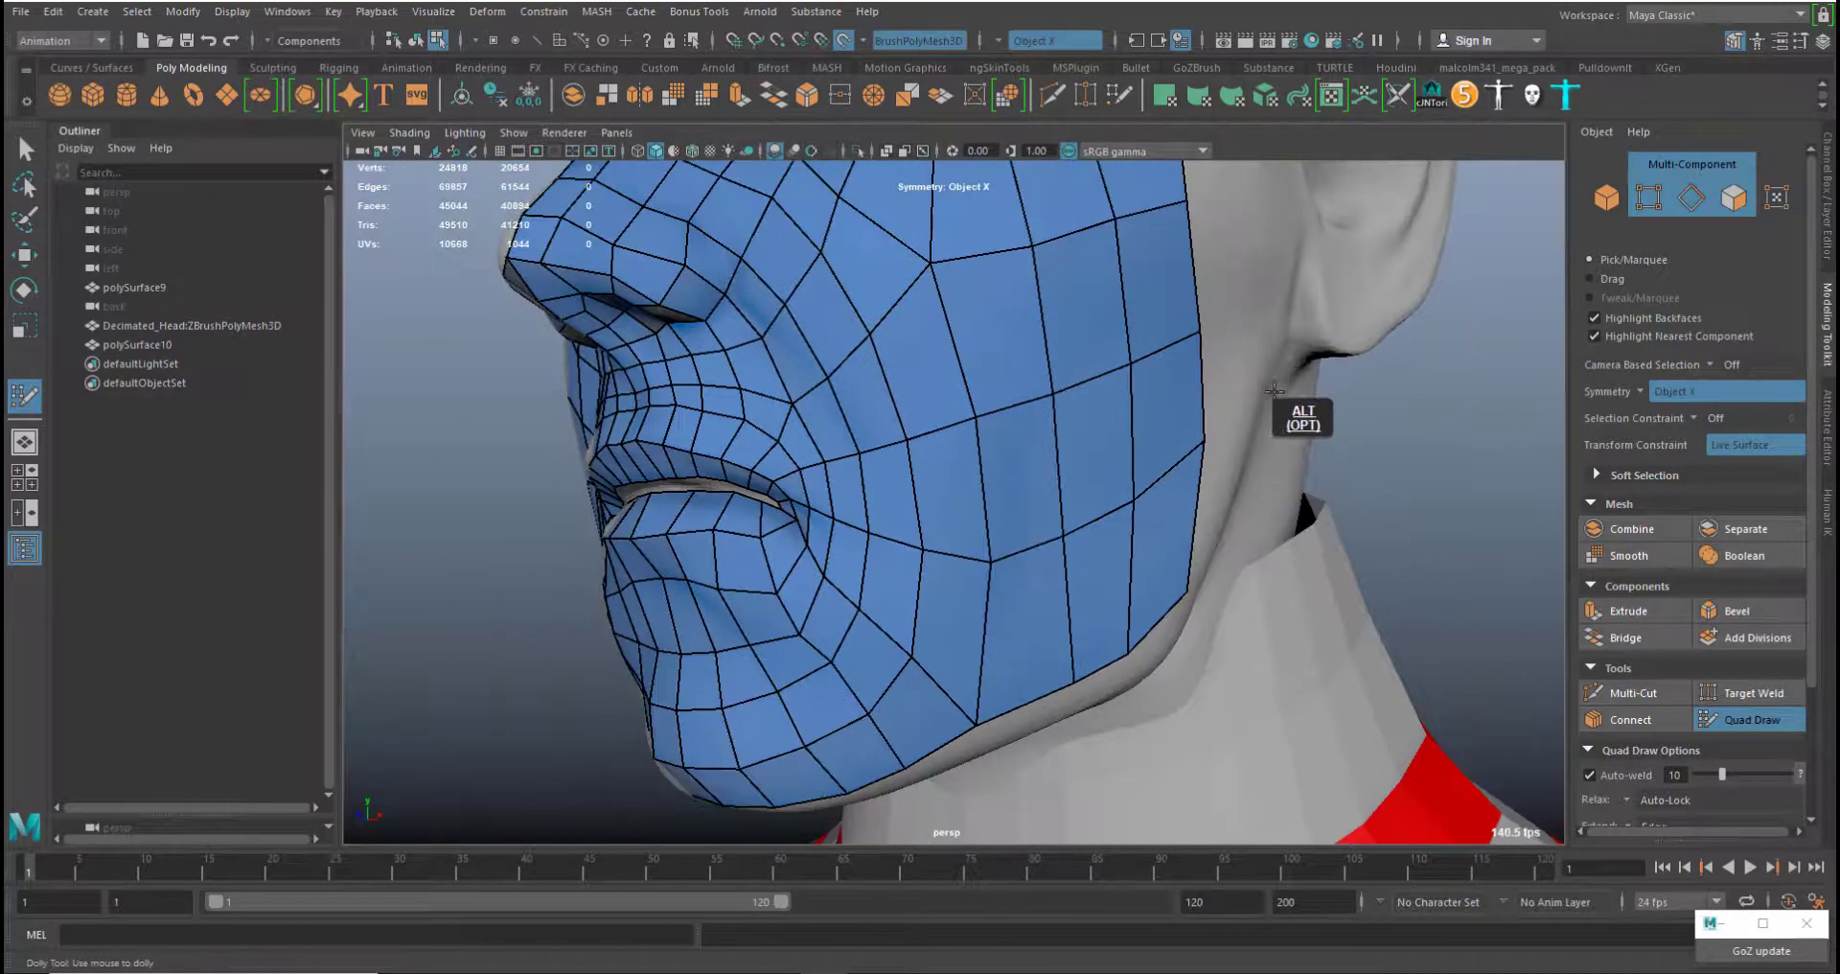
{"action": "middle_click_drag", "start_coordinate": [1254, 373], "coordinate": [1133, 521], "text": "alt"}
{"action": "mouse_move", "coordinate": [1139, 526]}
{"action": "left_mouse_down", "text": "shift"}
{"action": "mouse_move", "coordinate": [1191, 487]}
{"action": "mouse_move", "coordinate": [1168, 503]}
{"action": "left_mouse_up", "text": "shift"}
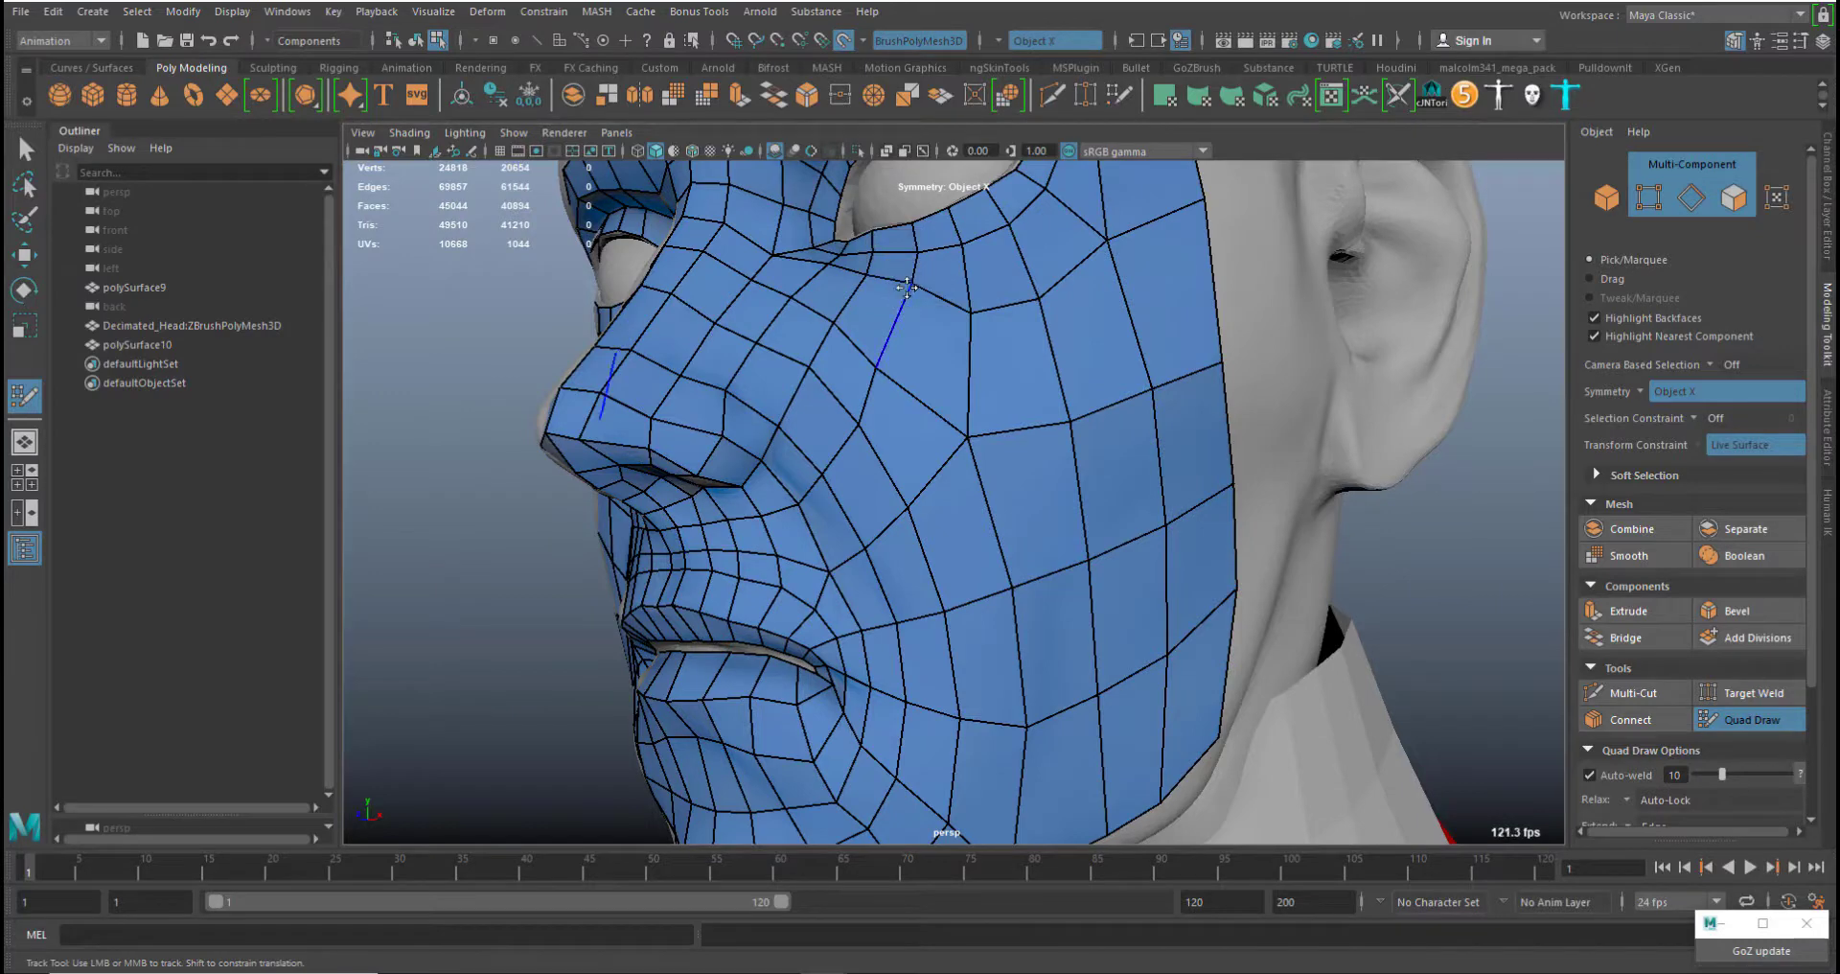
Reposition the vertices on the upper cheek below the eye and relax the flow beside the nose
{"action": "middle_click_drag", "start_coordinate": [911, 286], "coordinate": [911, 298]}
{"action": "middle_click_drag", "start_coordinate": [876, 368], "coordinate": [891, 368]}
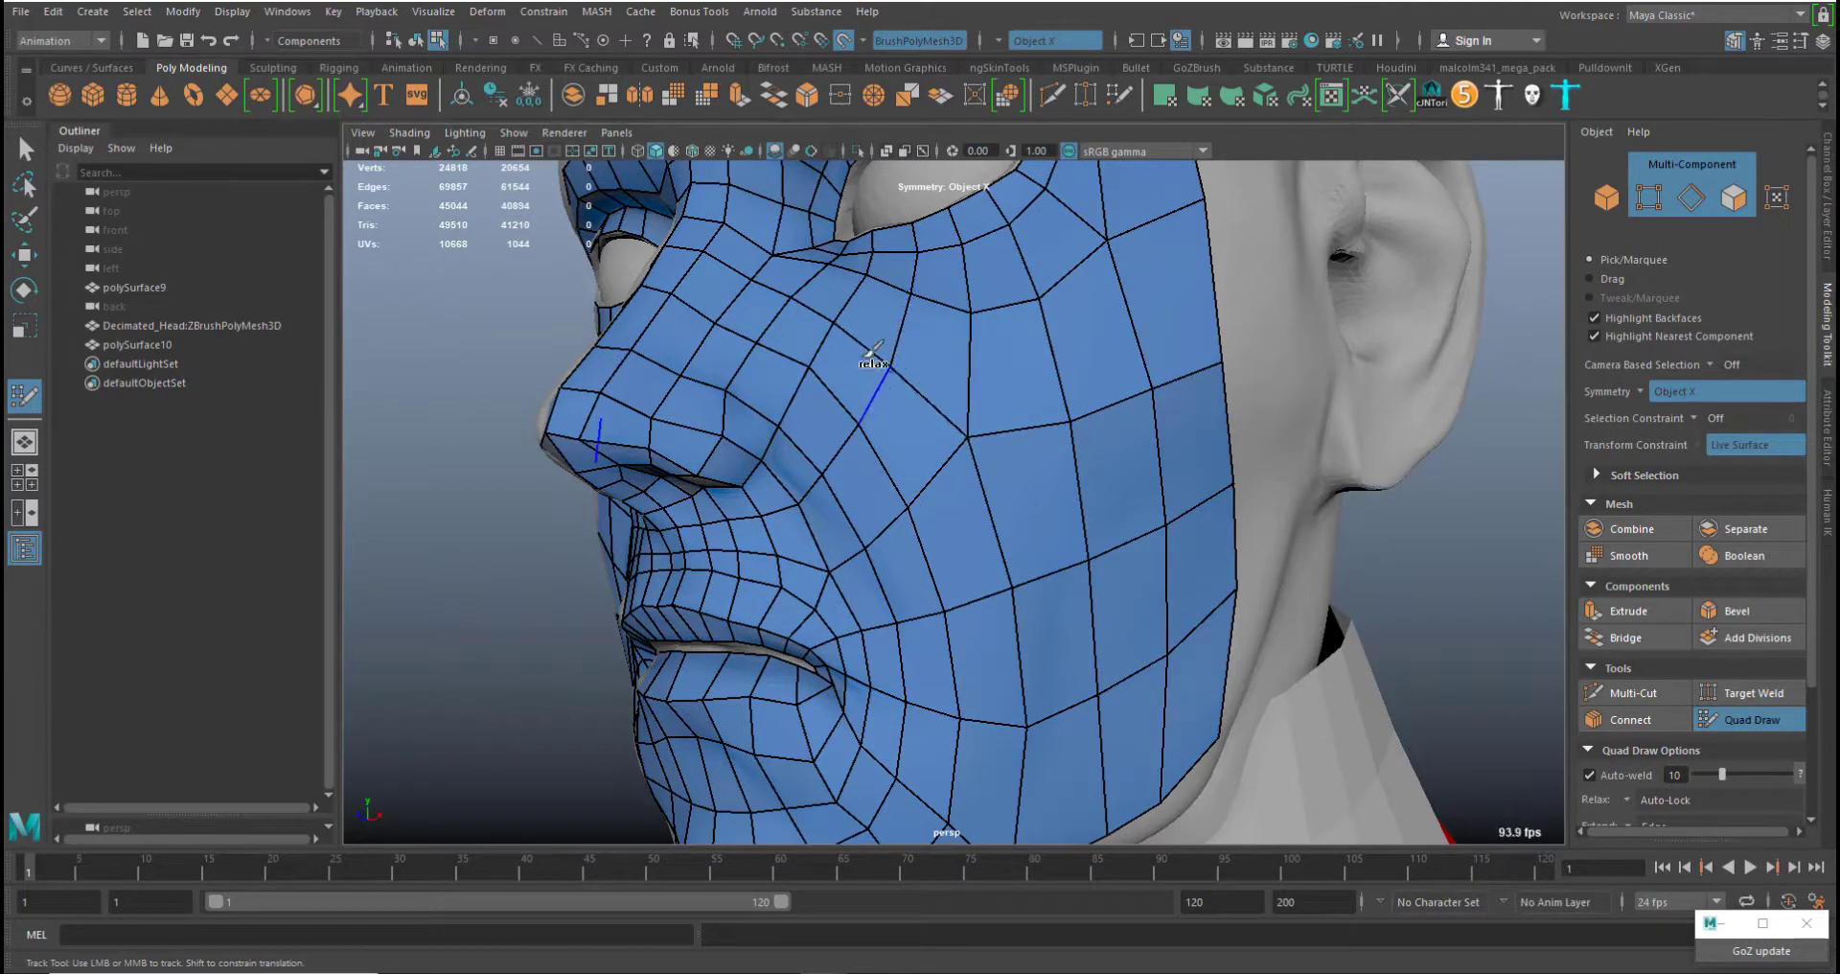
{"action": "left_click_drag", "start_coordinate": [874, 347], "coordinate": [760, 317], "text": "shift"}
{"action": "mouse_move", "coordinate": [1060, 447]}
{"action": "left_mouse_down", "text": "alt"}
{"action": "mouse_move", "coordinate": [1201, 422]}
{"action": "mouse_move", "coordinate": [1361, 441]}
{"action": "mouse_move", "coordinate": [816, 303]}
{"action": "mouse_move", "coordinate": [809, 340]}
{"action": "left_mouse_up", "text": "alt"}
{"action": "middle_click_drag", "start_coordinate": [758, 501], "coordinate": [760, 470]}
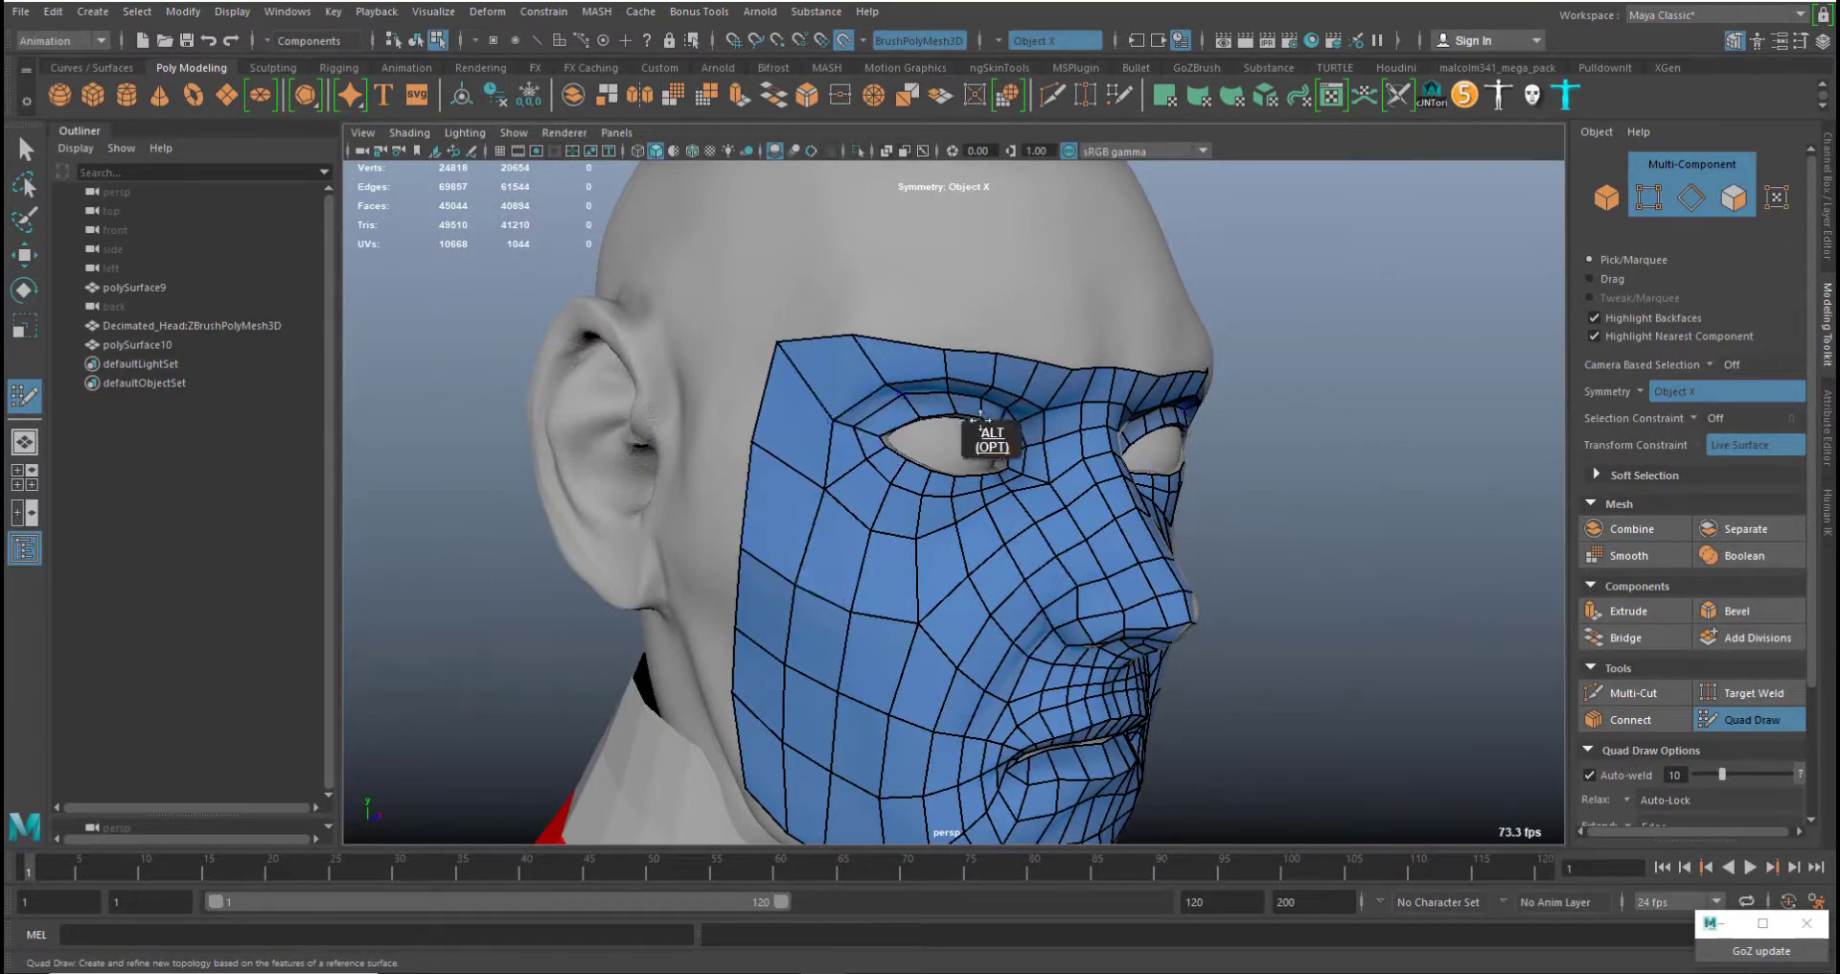
Place points above the outer brow and fill the first three forehead quads from the temple inward
{"action": "left_click_drag", "start_coordinate": [953, 394], "coordinate": [893, 382], "text": "alt"}
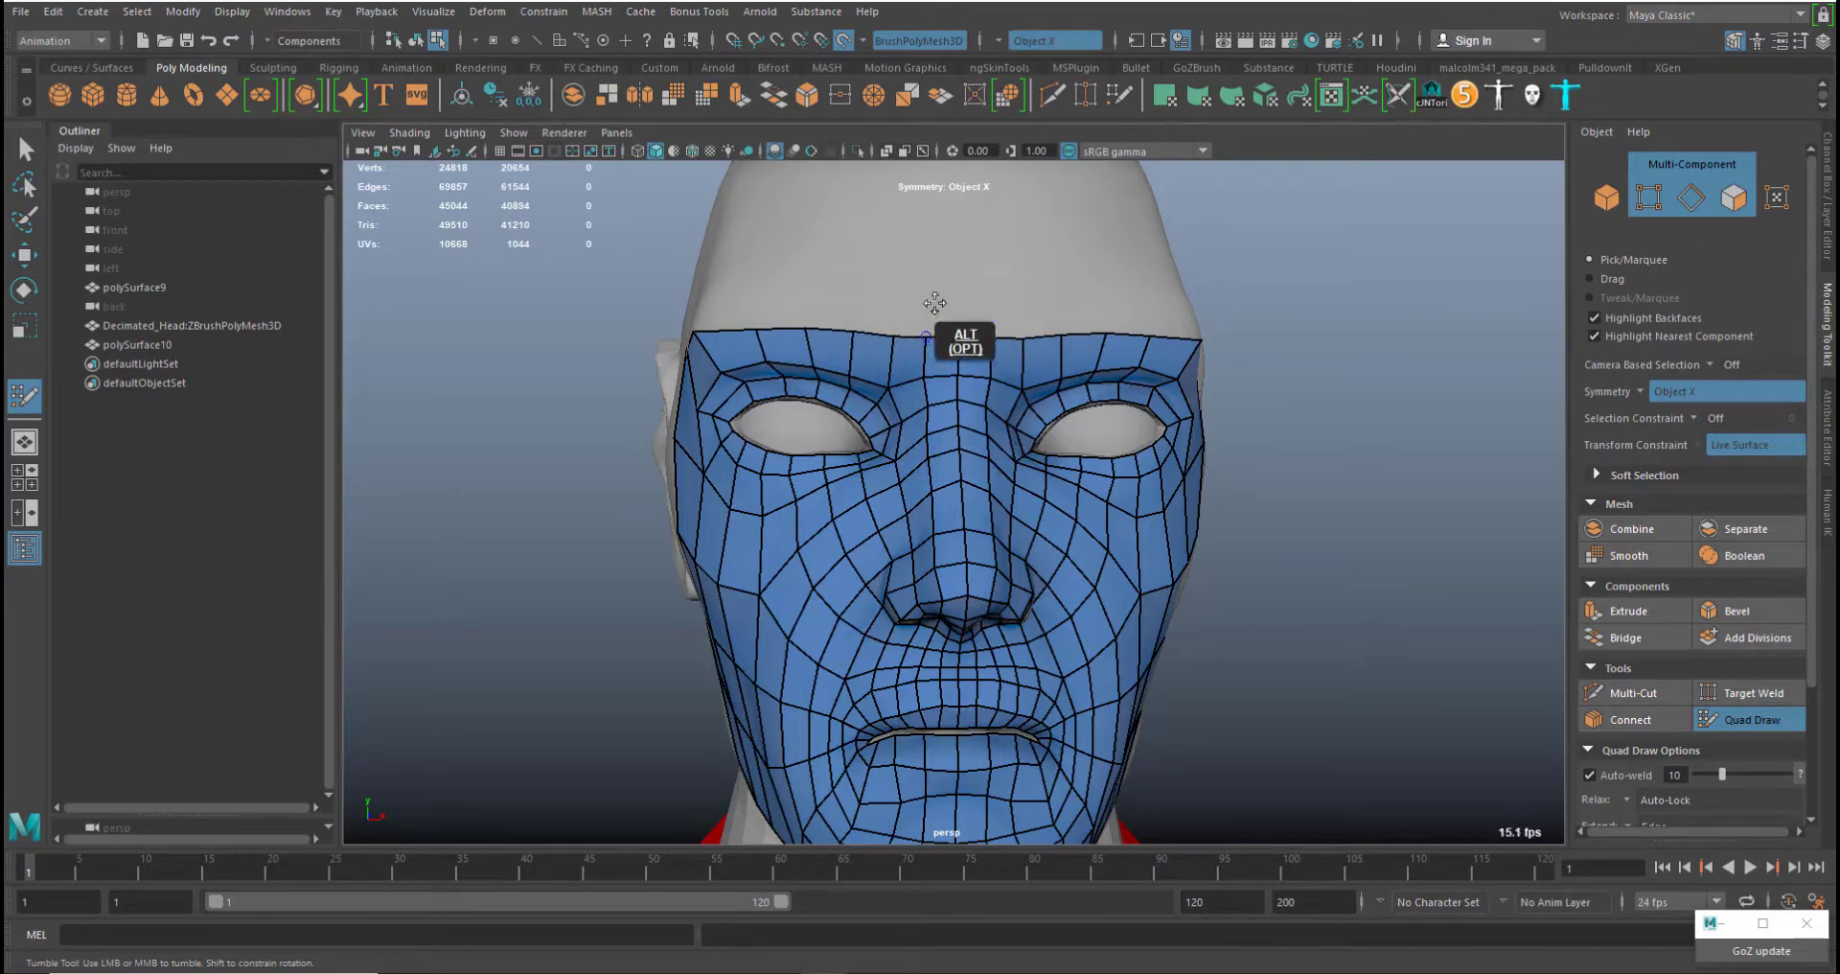
{"action": "left_click_drag", "start_coordinate": [934, 303], "coordinate": [1101, 304], "text": "alt"}
{"action": "left_click", "coordinate": [904, 210]}
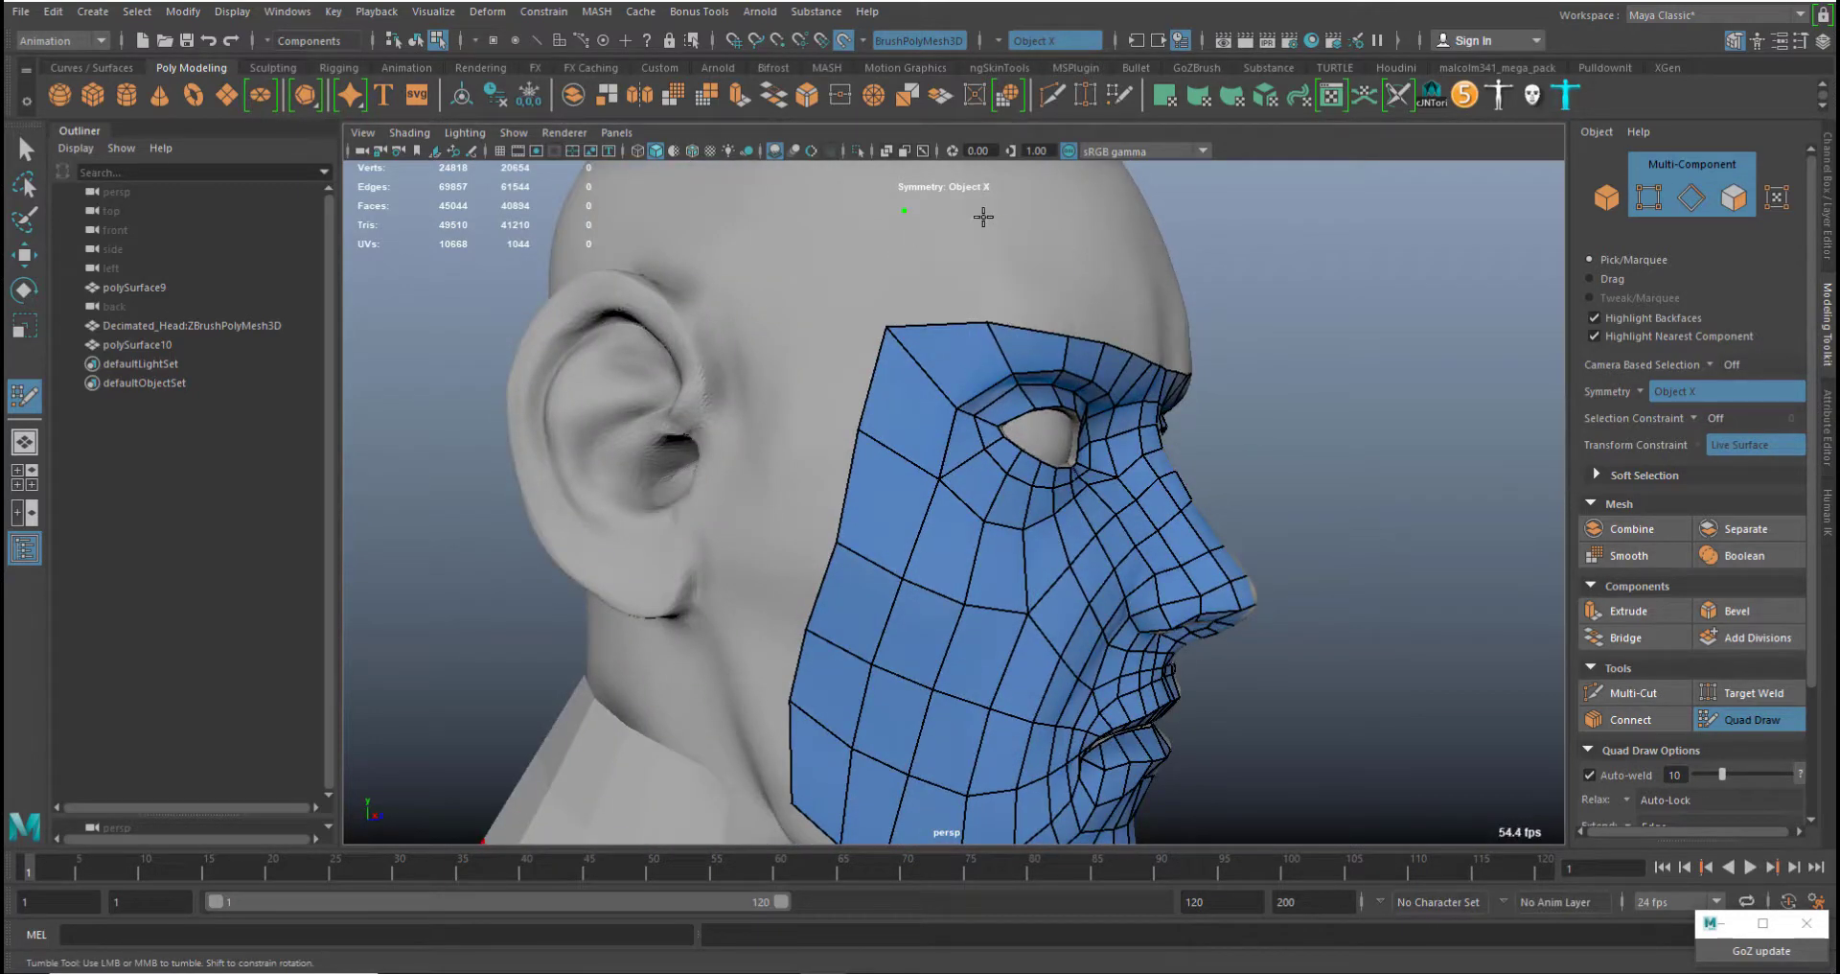
{"action": "left_click", "coordinate": [983, 217]}
{"action": "left_click_drag", "start_coordinate": [1047, 242], "coordinate": [979, 305], "text": "alt"}
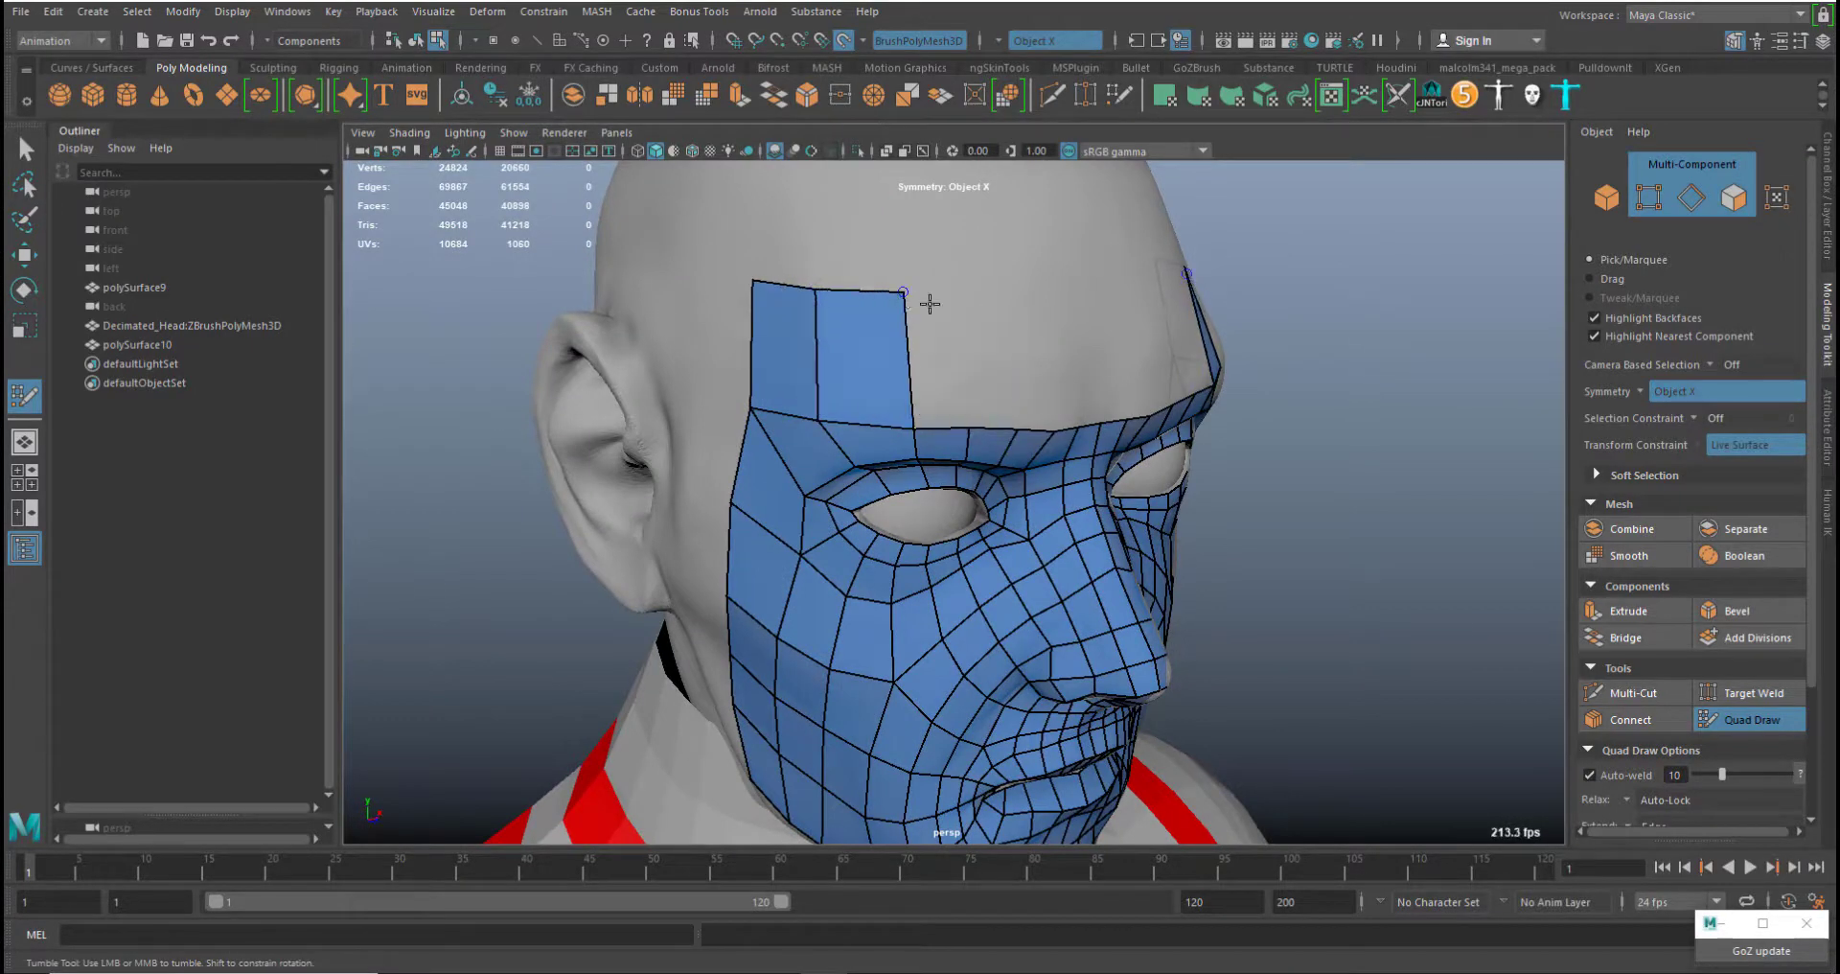
{"action": "mouse_move", "coordinate": [930, 304]}
{"action": "left_mouse_down", "text": "alt"}
{"action": "mouse_move", "coordinate": [1087, 390]}
{"action": "mouse_move", "coordinate": [894, 287]}
{"action": "left_mouse_up", "text": "alt"}
{"action": "left_click", "coordinate": [881, 335], "text": "shift"}
Fill the remaining forehead quads above the brow to the centreline, and even out the row's upper border vertices
{"action": "left_click", "coordinate": [893, 278]}
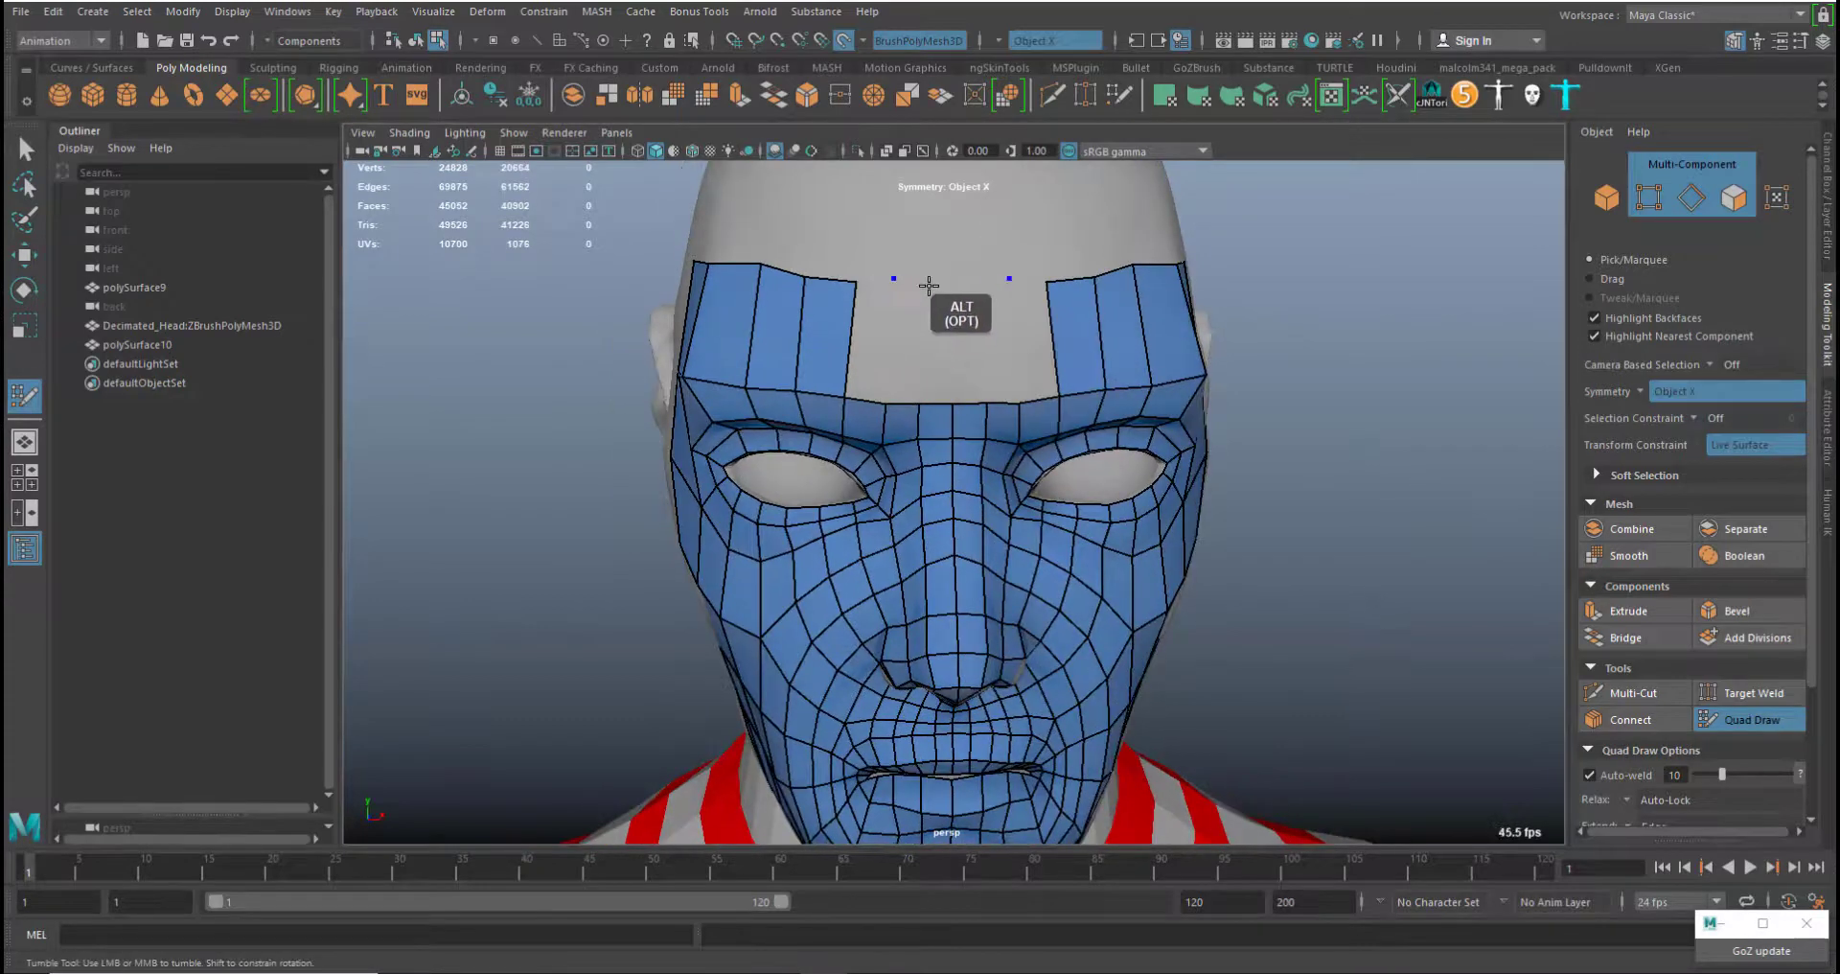
{"action": "left_click", "coordinate": [886, 335], "text": "shift"}
{"action": "left_click", "coordinate": [910, 337], "text": "shift"}
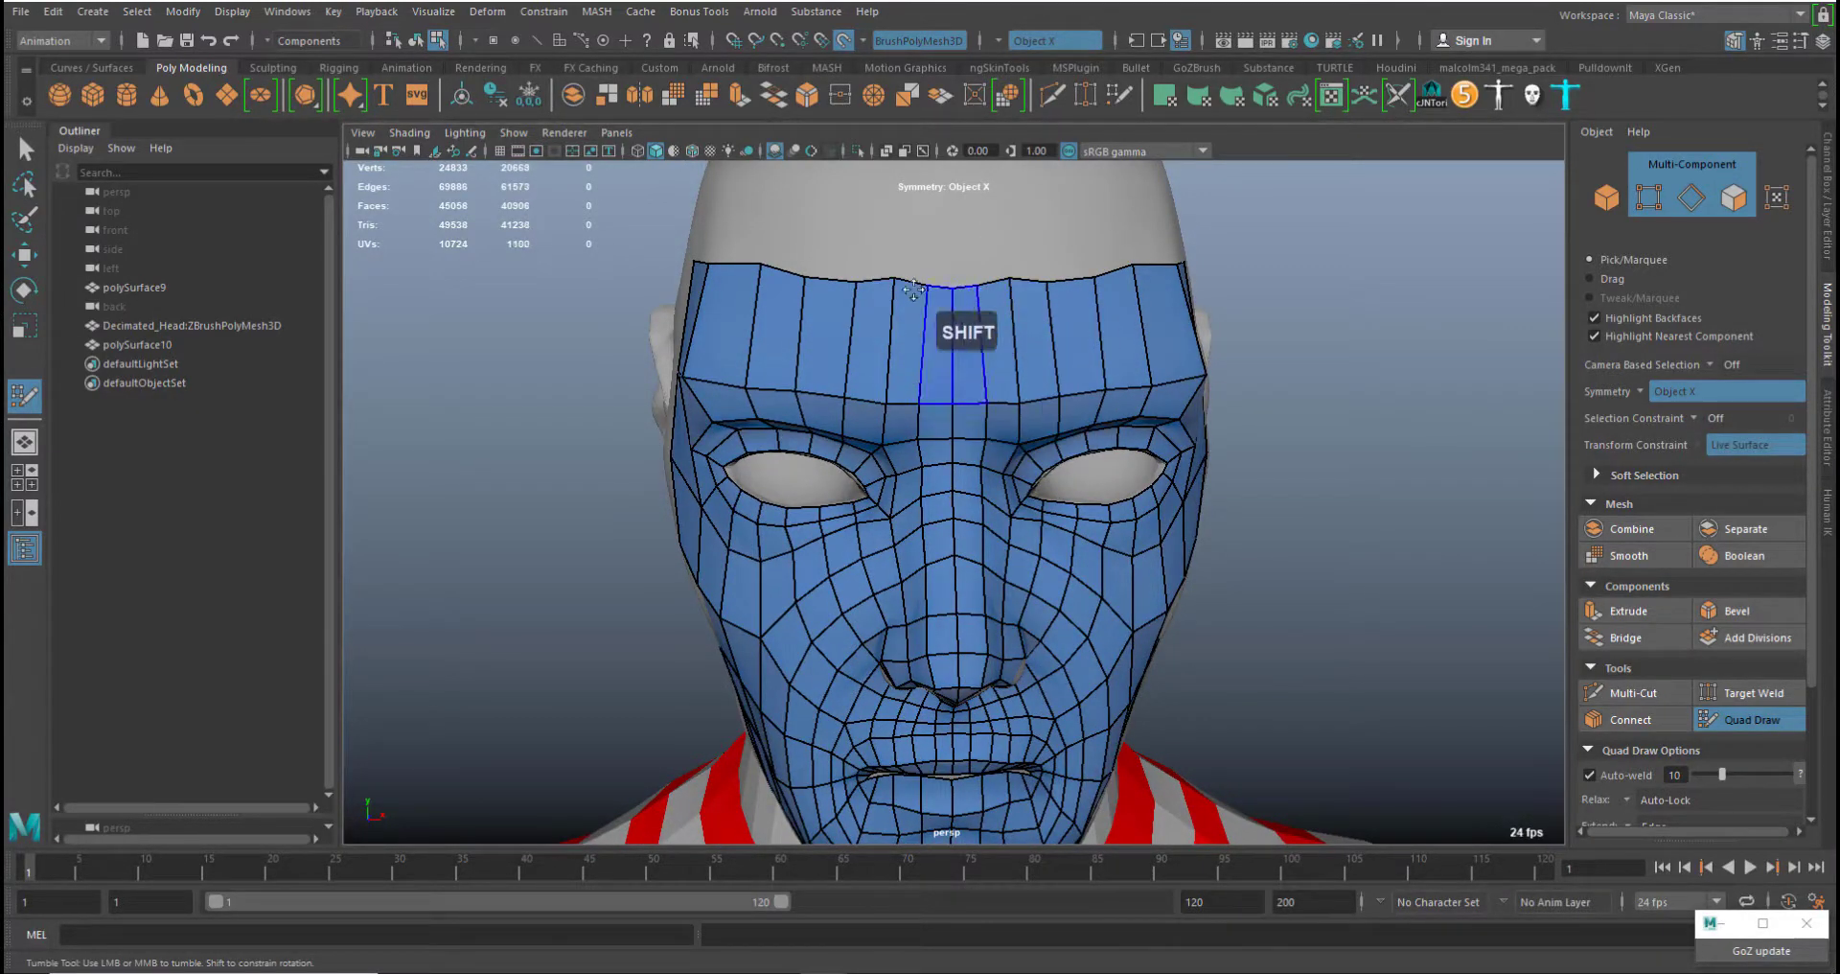
{"action": "middle_click_drag", "start_coordinate": [893, 281], "coordinate": [835, 285]}
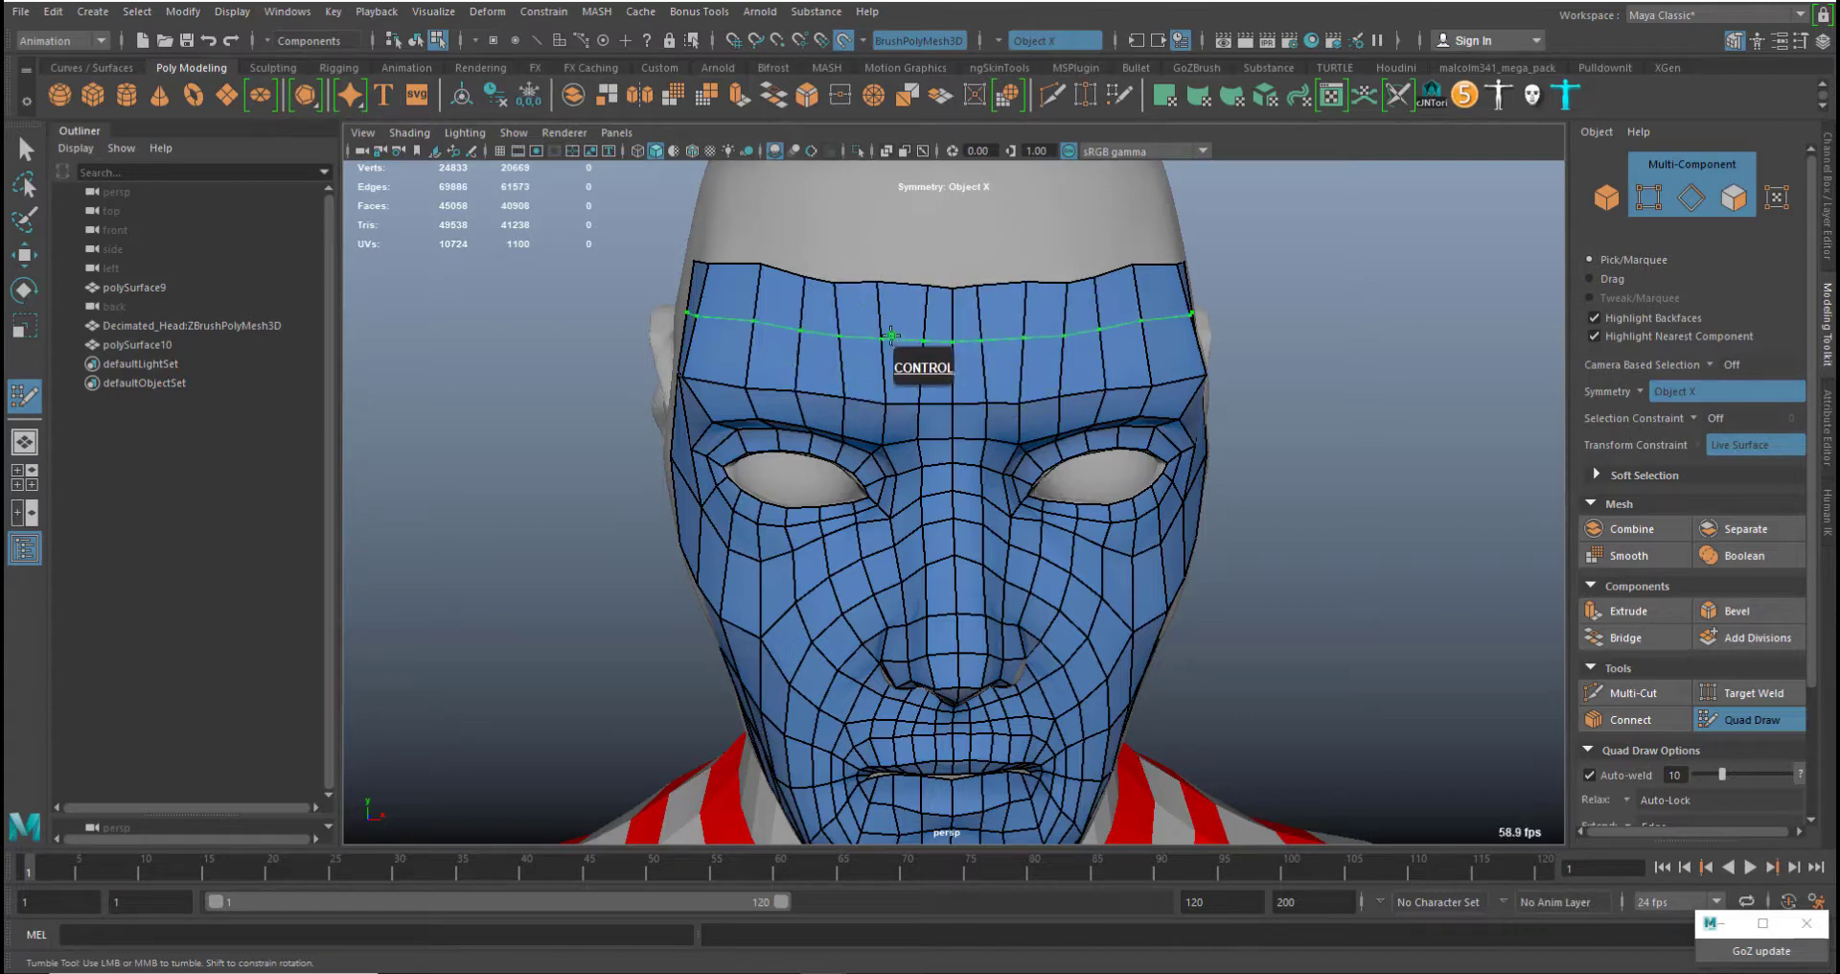
Insert a horizontal edge loop across the middle of the forehead row and relax the new vertices
{"action": "left_click", "coordinate": [891, 336], "text": "ctrl"}
{"action": "middle_click_drag", "start_coordinate": [935, 339], "coordinate": [973, 428], "text": "alt"}
{"action": "mouse_move", "coordinate": [973, 428]}
{"action": "left_mouse_down", "text": "shift"}
{"action": "mouse_move", "coordinate": [968, 396]}
{"action": "mouse_move", "coordinate": [758, 402]}
{"action": "mouse_move", "coordinate": [815, 417]}
{"action": "left_mouse_up", "text": "shift"}
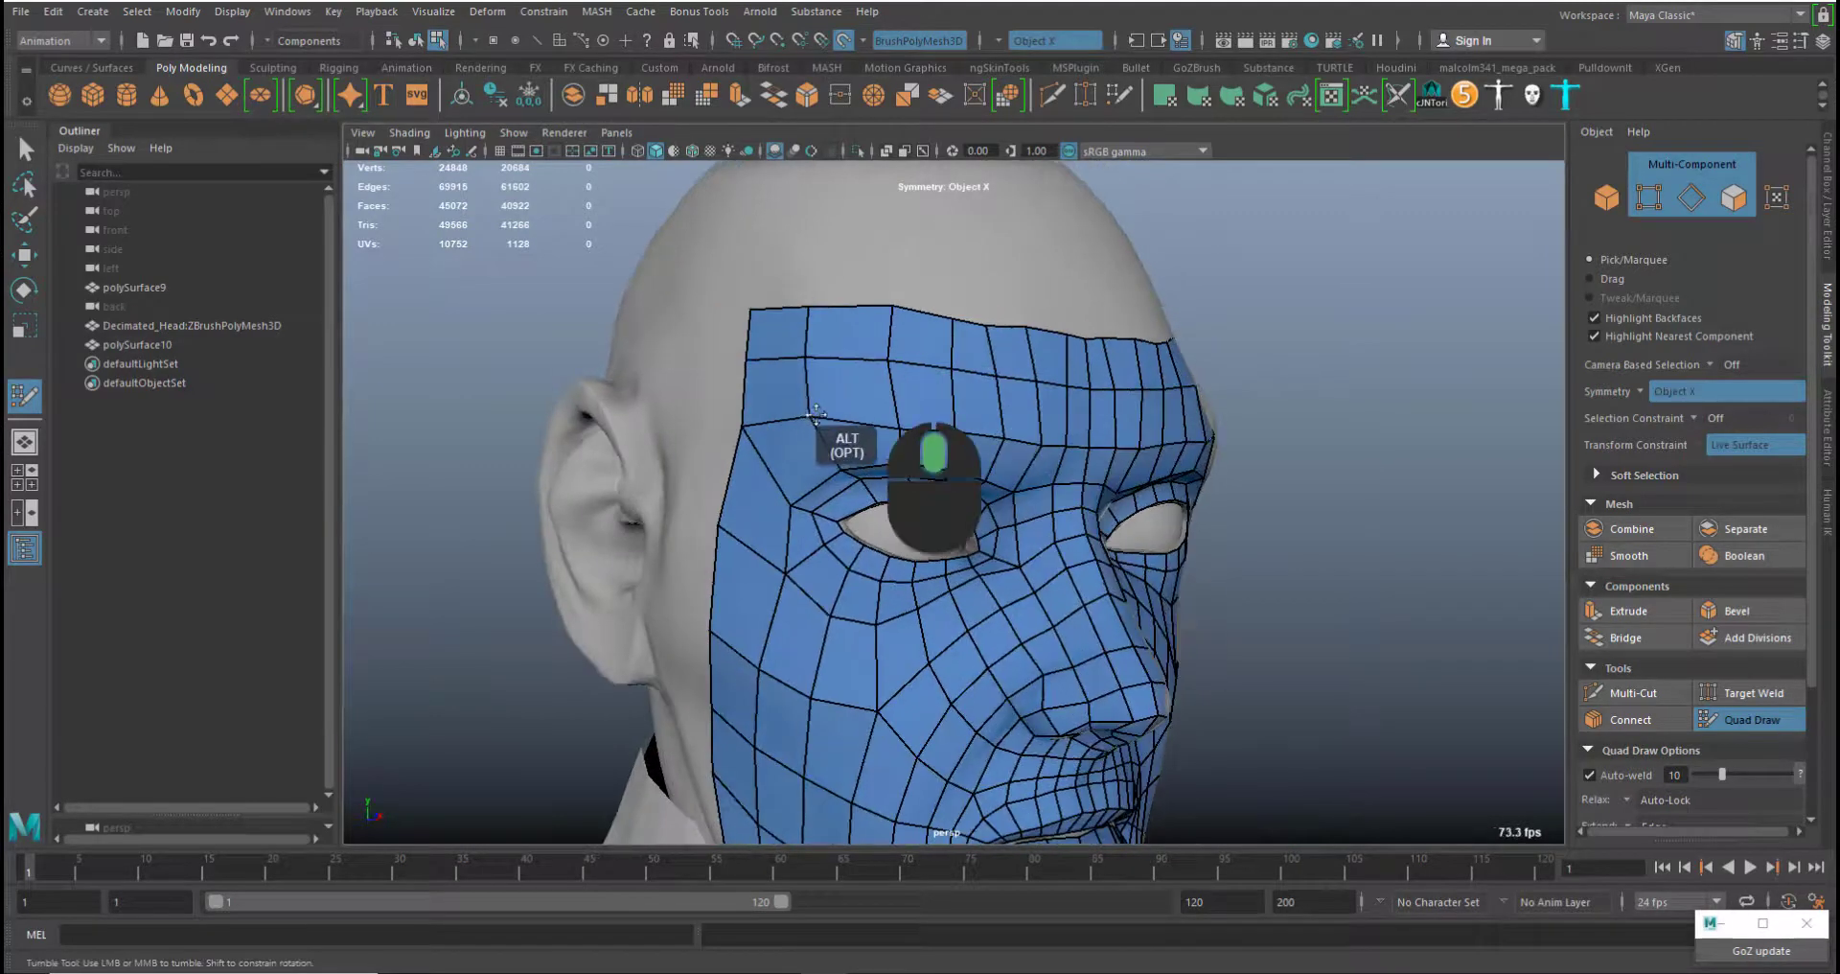
Reposition the forehead's outer border vertices at the temple to shape the side edge
{"action": "mouse_move", "coordinate": [978, 357]}
{"action": "left_mouse_down", "text": "alt"}
{"action": "mouse_move", "coordinate": [1164, 356]}
{"action": "mouse_move", "coordinate": [970, 388]}
{"action": "left_mouse_up", "text": "alt"}
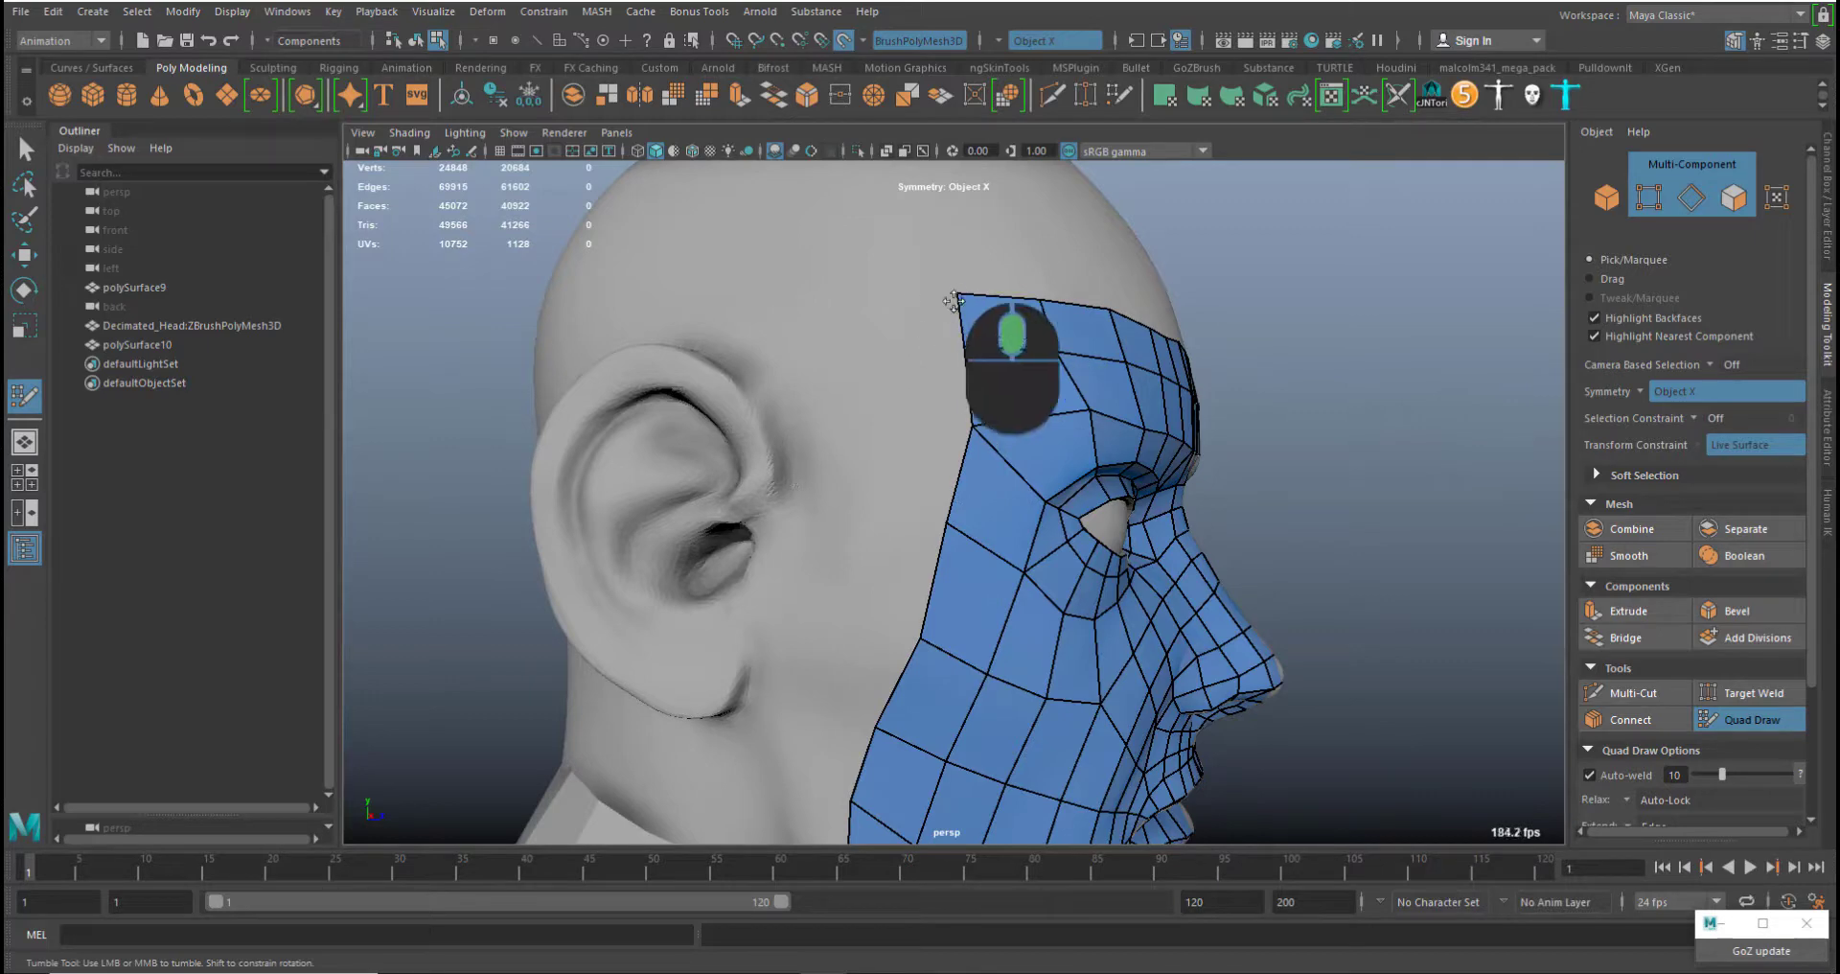
{"action": "left_click_drag", "start_coordinate": [1040, 293], "coordinate": [1031, 388], "text": "alt"}
{"action": "middle_click_drag", "start_coordinate": [1004, 390], "coordinate": [870, 370]}
{"action": "middle_click_drag", "start_coordinate": [1075, 391], "coordinate": [1074, 372]}
{"action": "left_click_drag", "start_coordinate": [1001, 296], "coordinate": [902, 297], "text": "alt"}
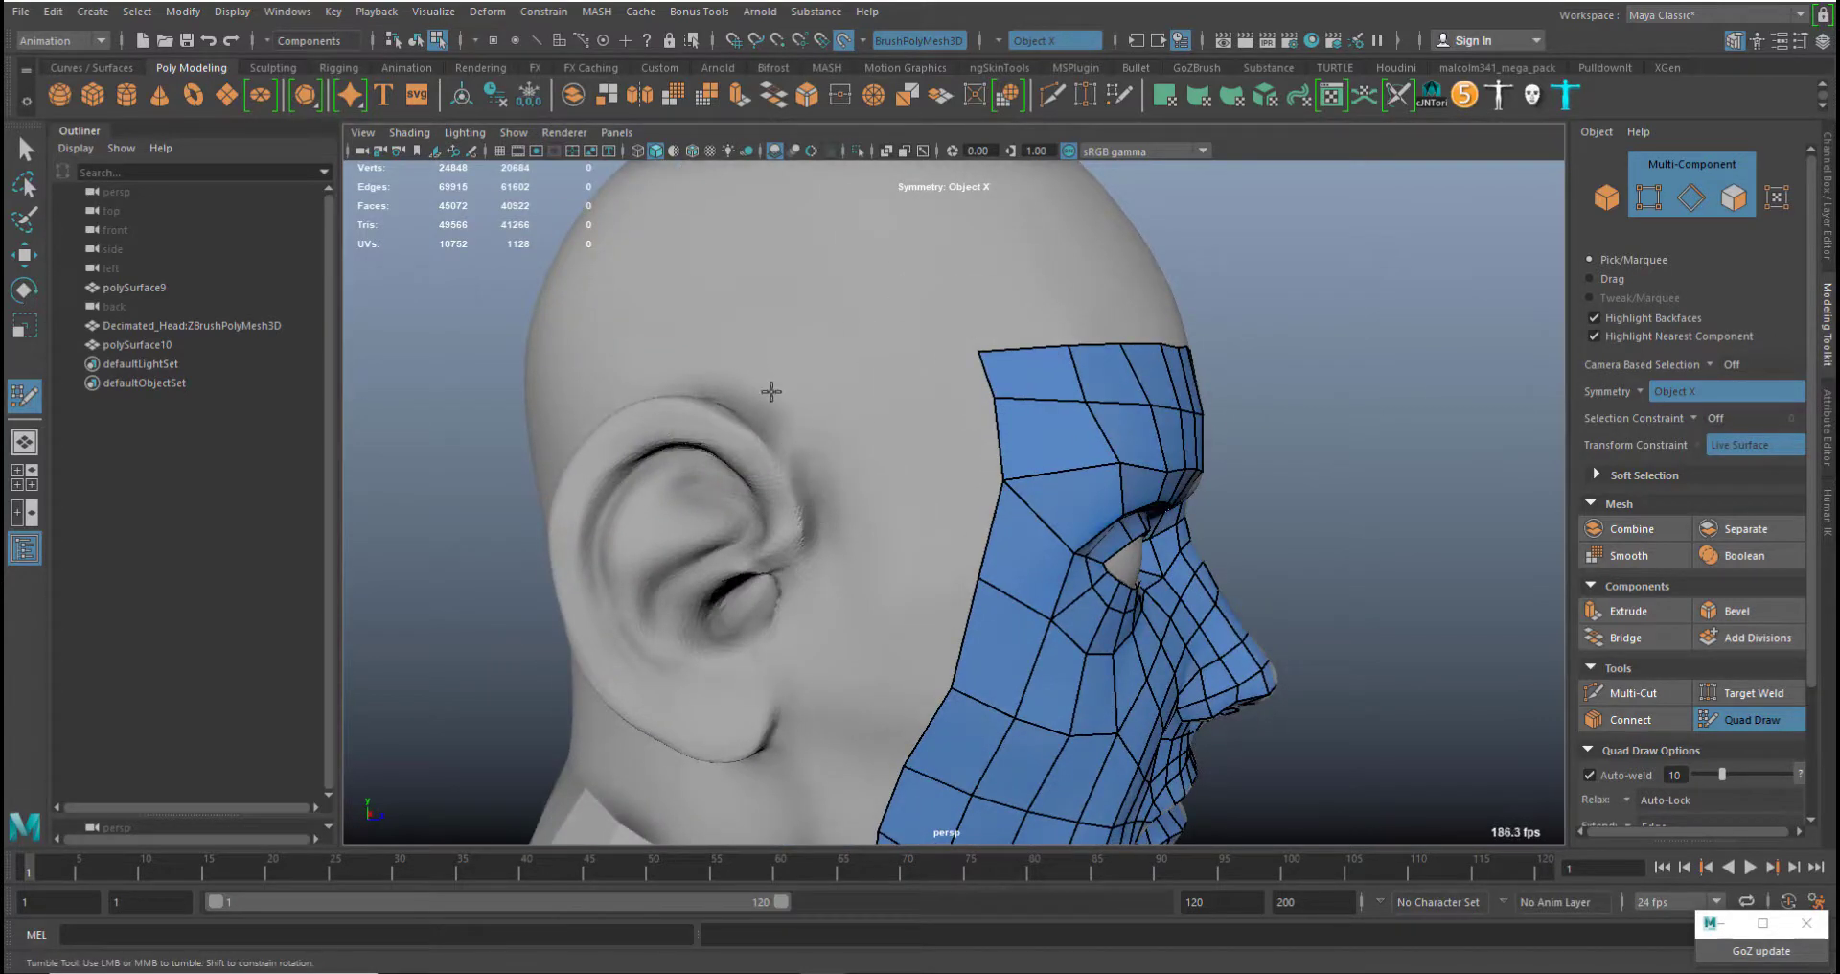
Create a separate slanted quad above the ear and adjust its lower corner vertices
{"action": "left_click_drag", "start_coordinate": [846, 441], "coordinate": [817, 510], "text": "alt"}
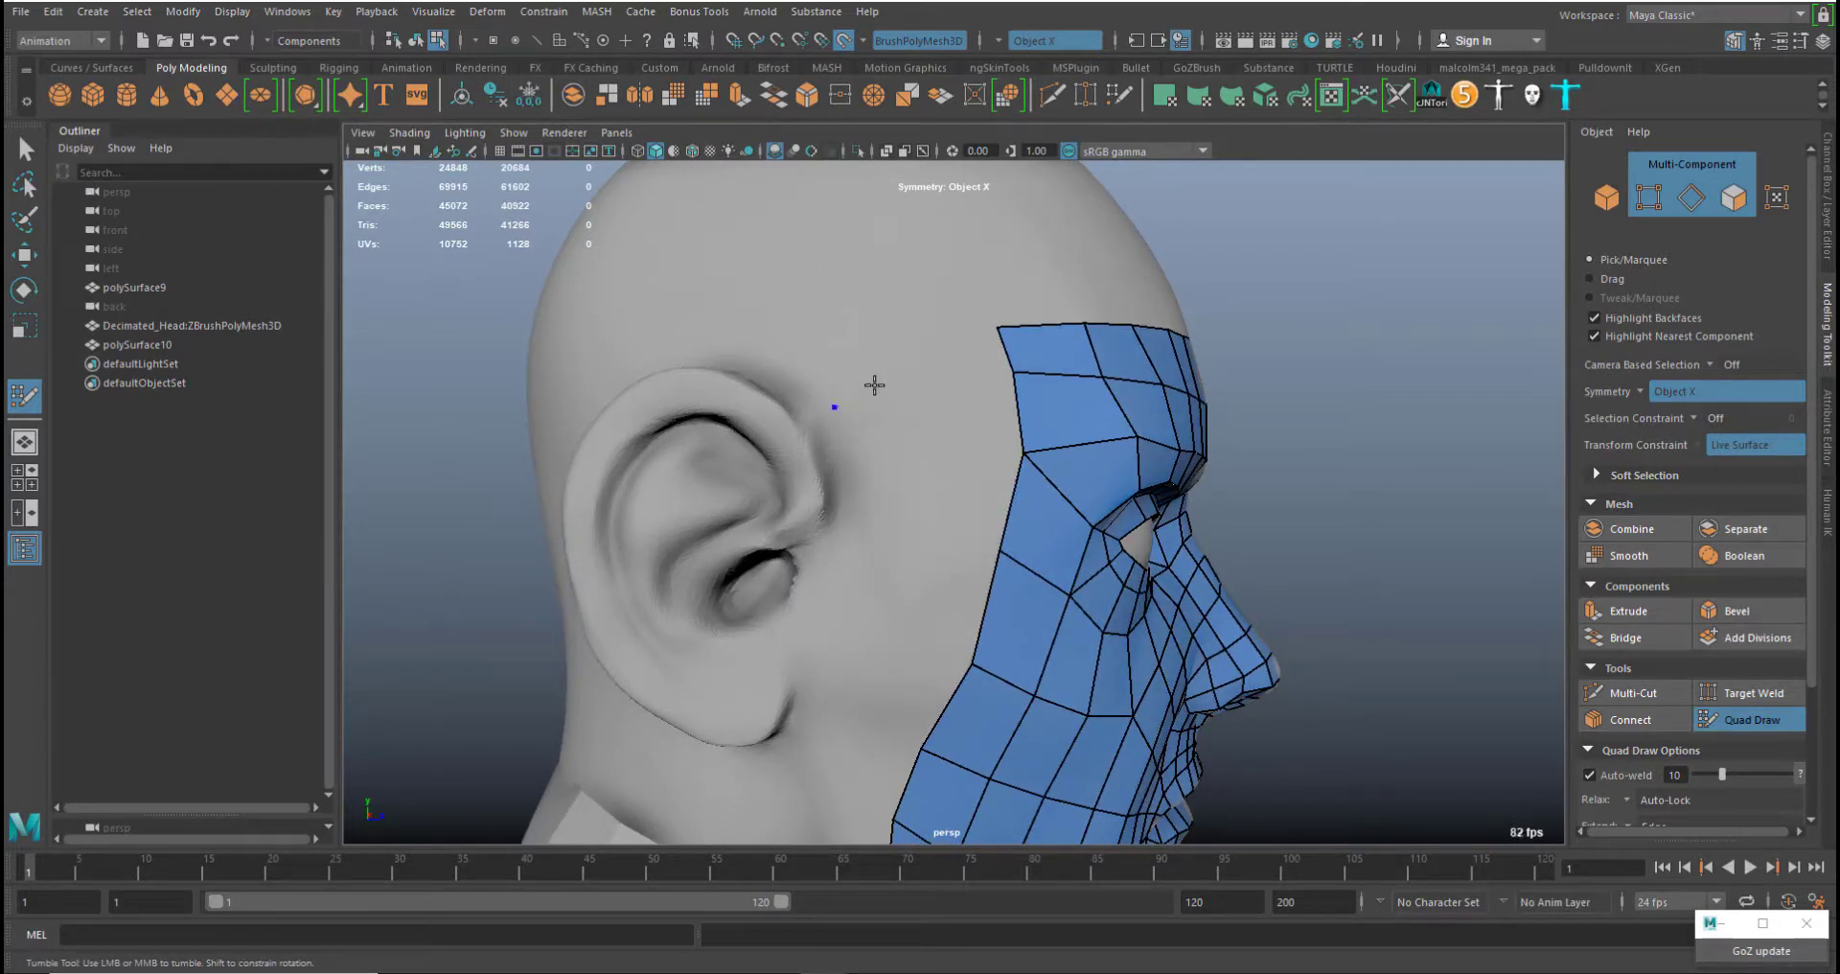
{"action": "left_click", "coordinate": [816, 363], "text": "shift"}
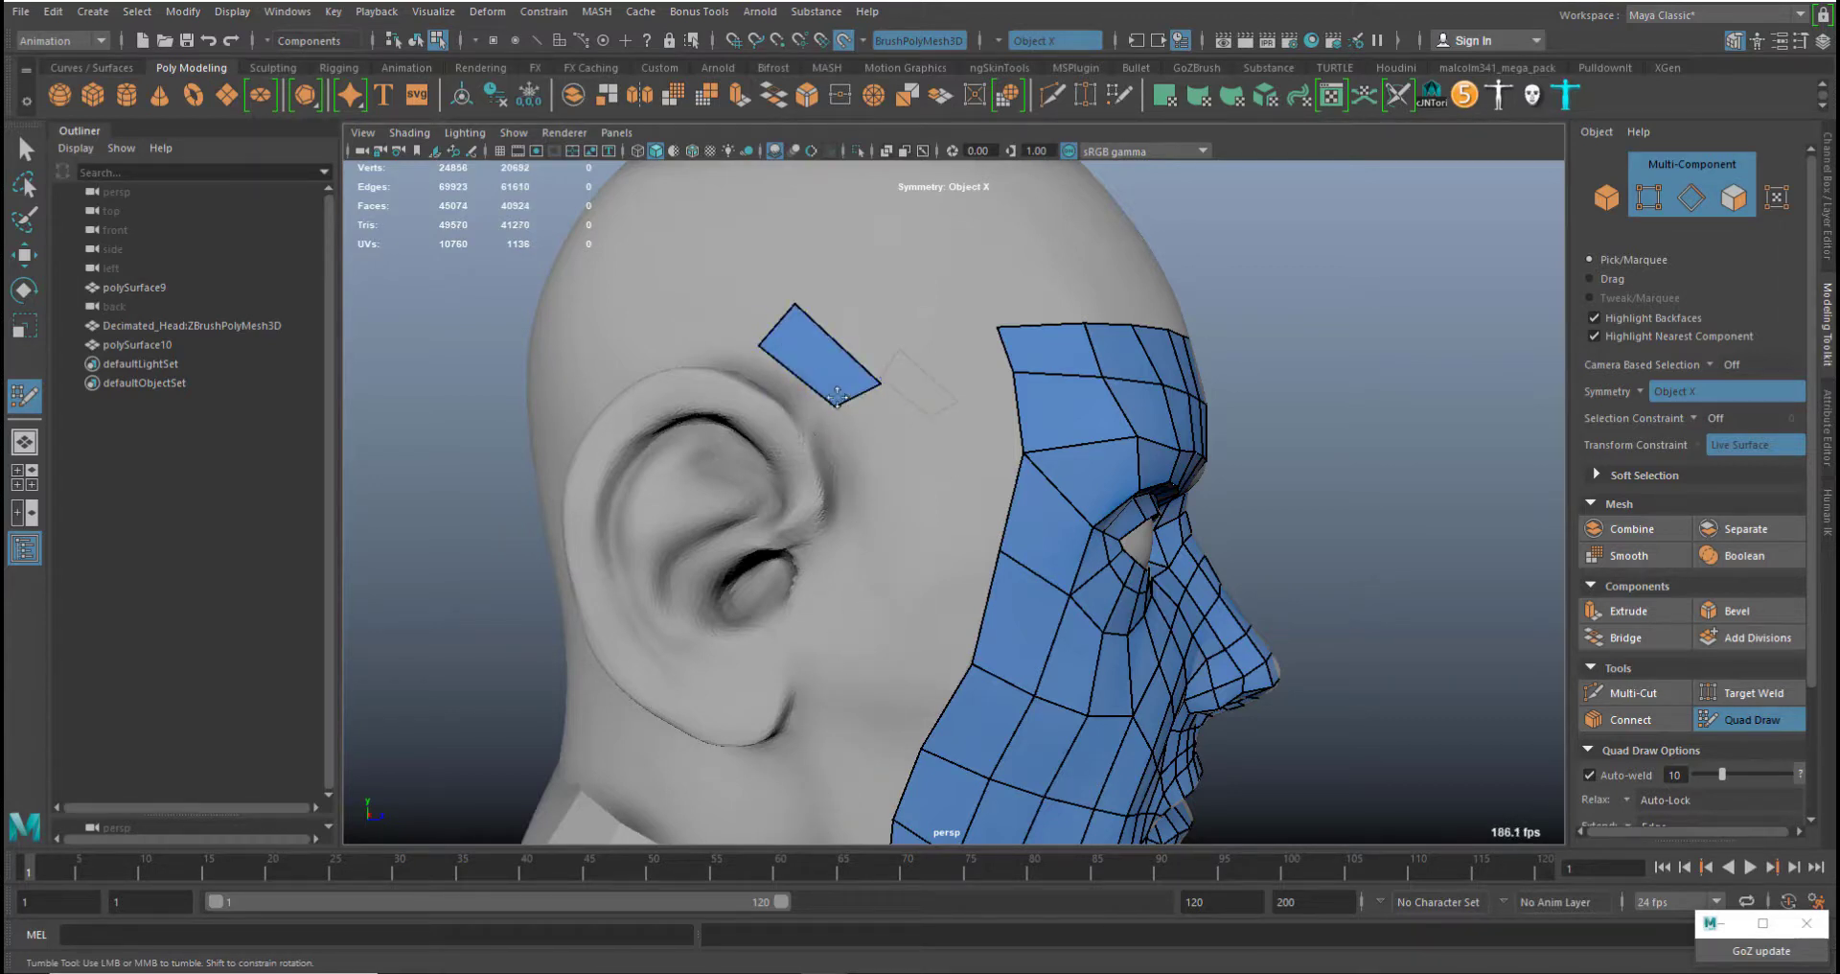
{"action": "middle_click_drag", "start_coordinate": [881, 384], "coordinate": [871, 389]}
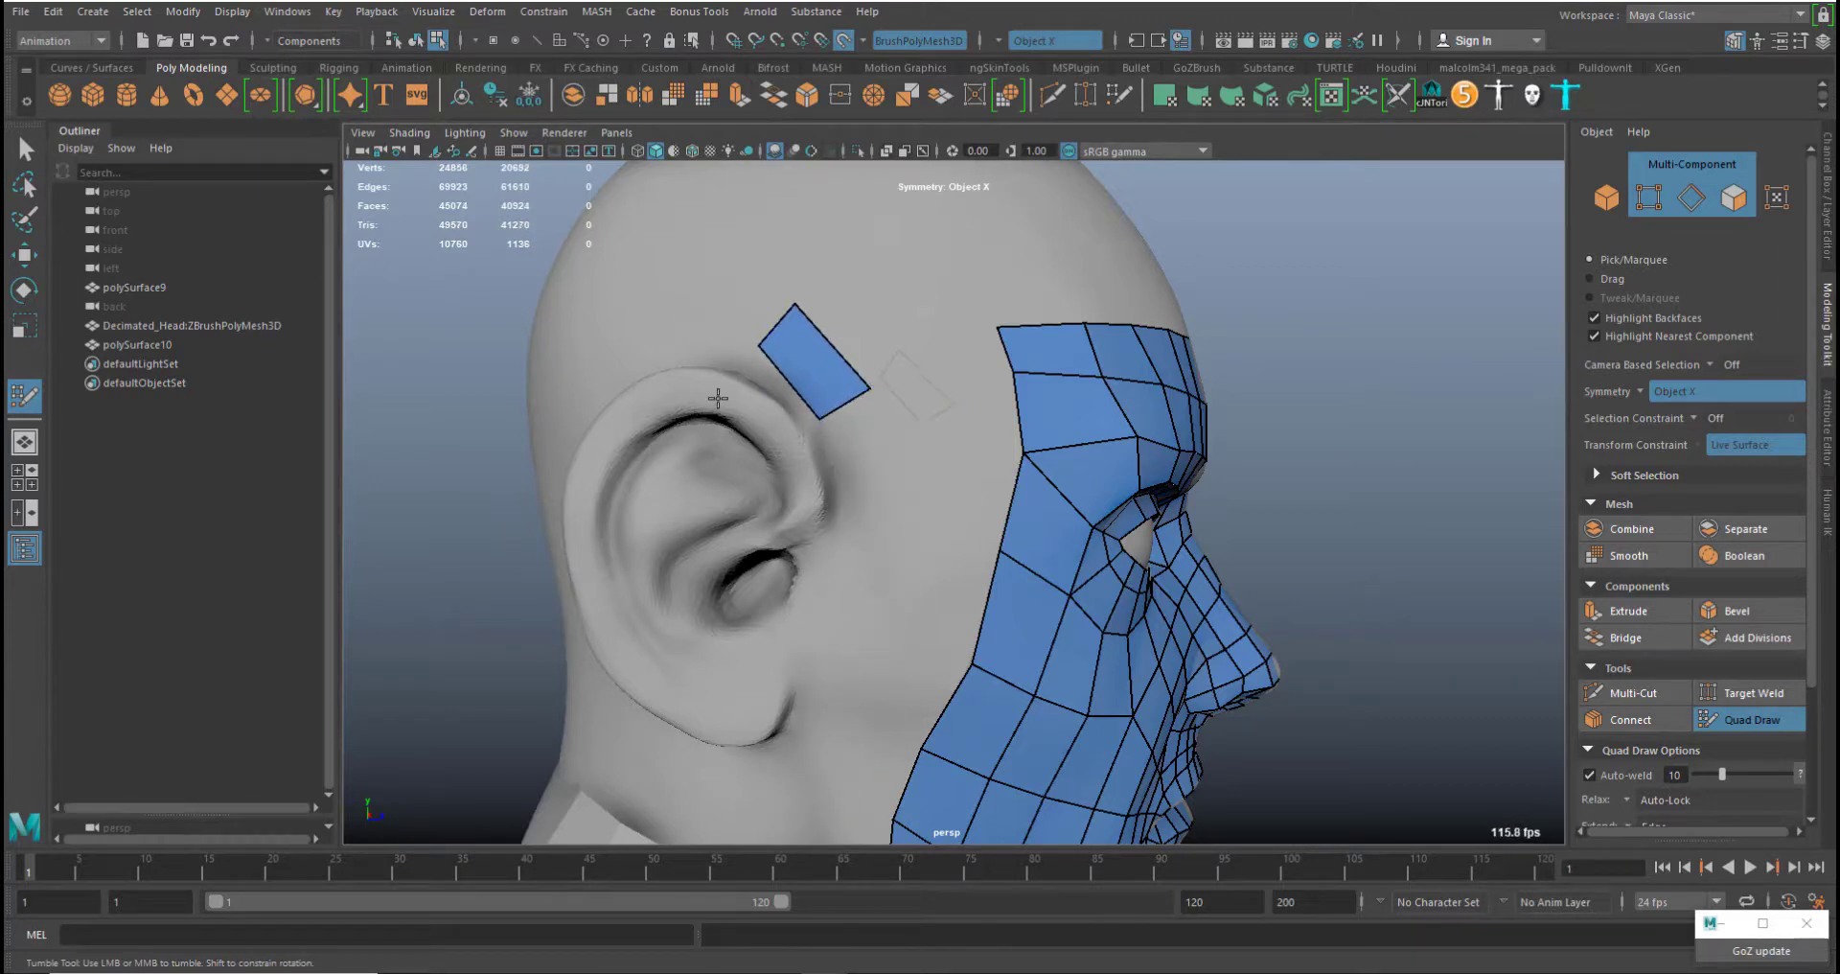
Examine the face topology from the side, front and opposite three-quarter views
{"action": "left_click_drag", "start_coordinate": [928, 504], "coordinate": [888, 527], "text": "alt"}
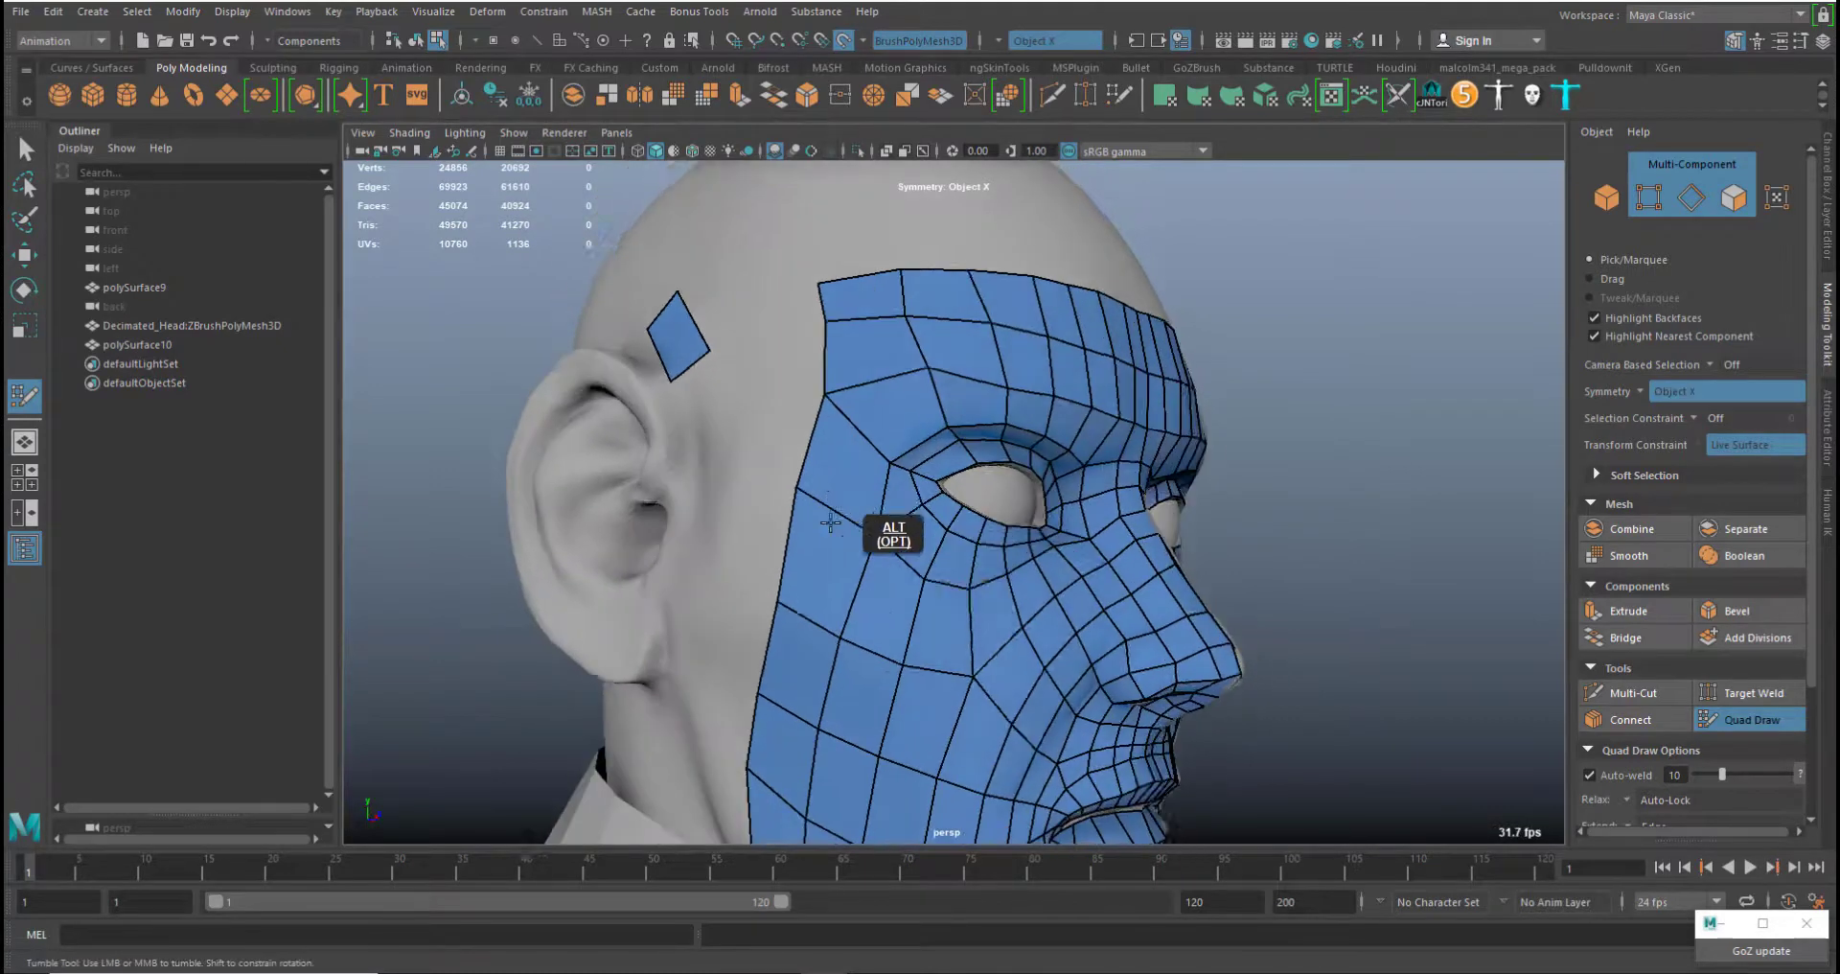
{"action": "middle_click_drag", "start_coordinate": [887, 526], "coordinate": [891, 297], "text": "alt"}
{"action": "left_click_drag", "start_coordinate": [863, 376], "coordinate": [762, 415], "text": "alt"}
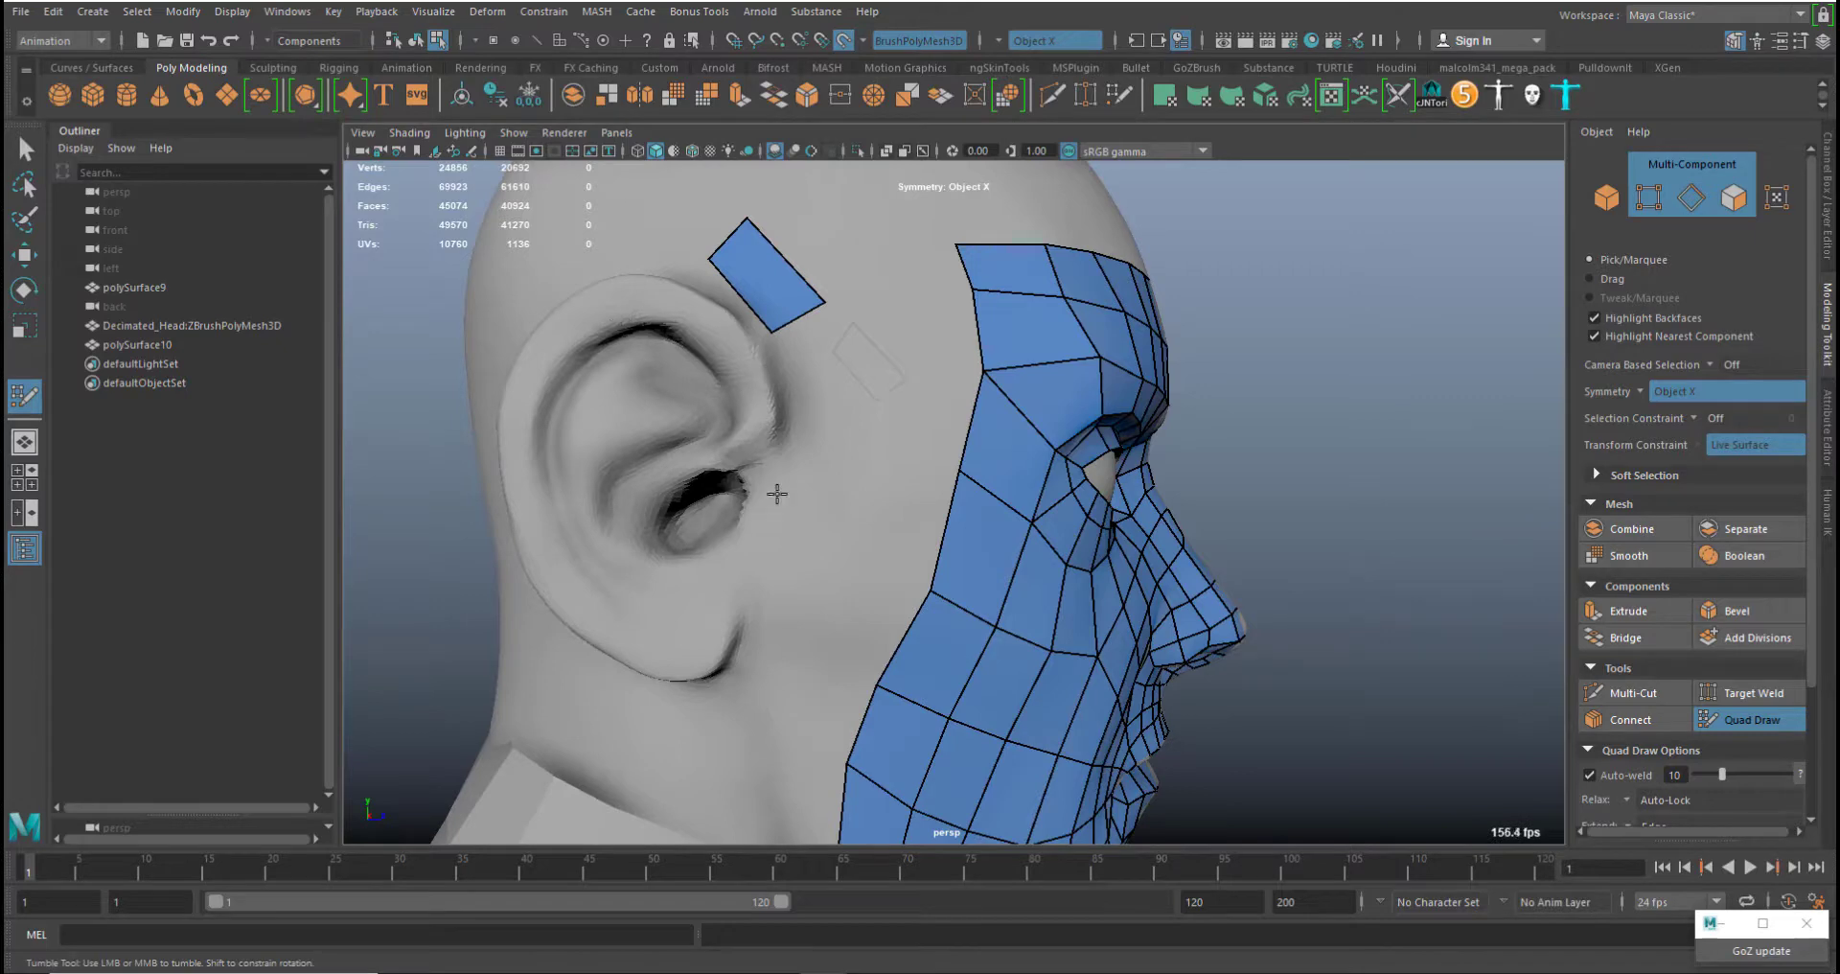
{"action": "left_click_drag", "start_coordinate": [1082, 542], "coordinate": [925, 613], "text": "alt"}
{"action": "middle_click_drag", "start_coordinate": [925, 614], "coordinate": [968, 384], "text": "alt"}
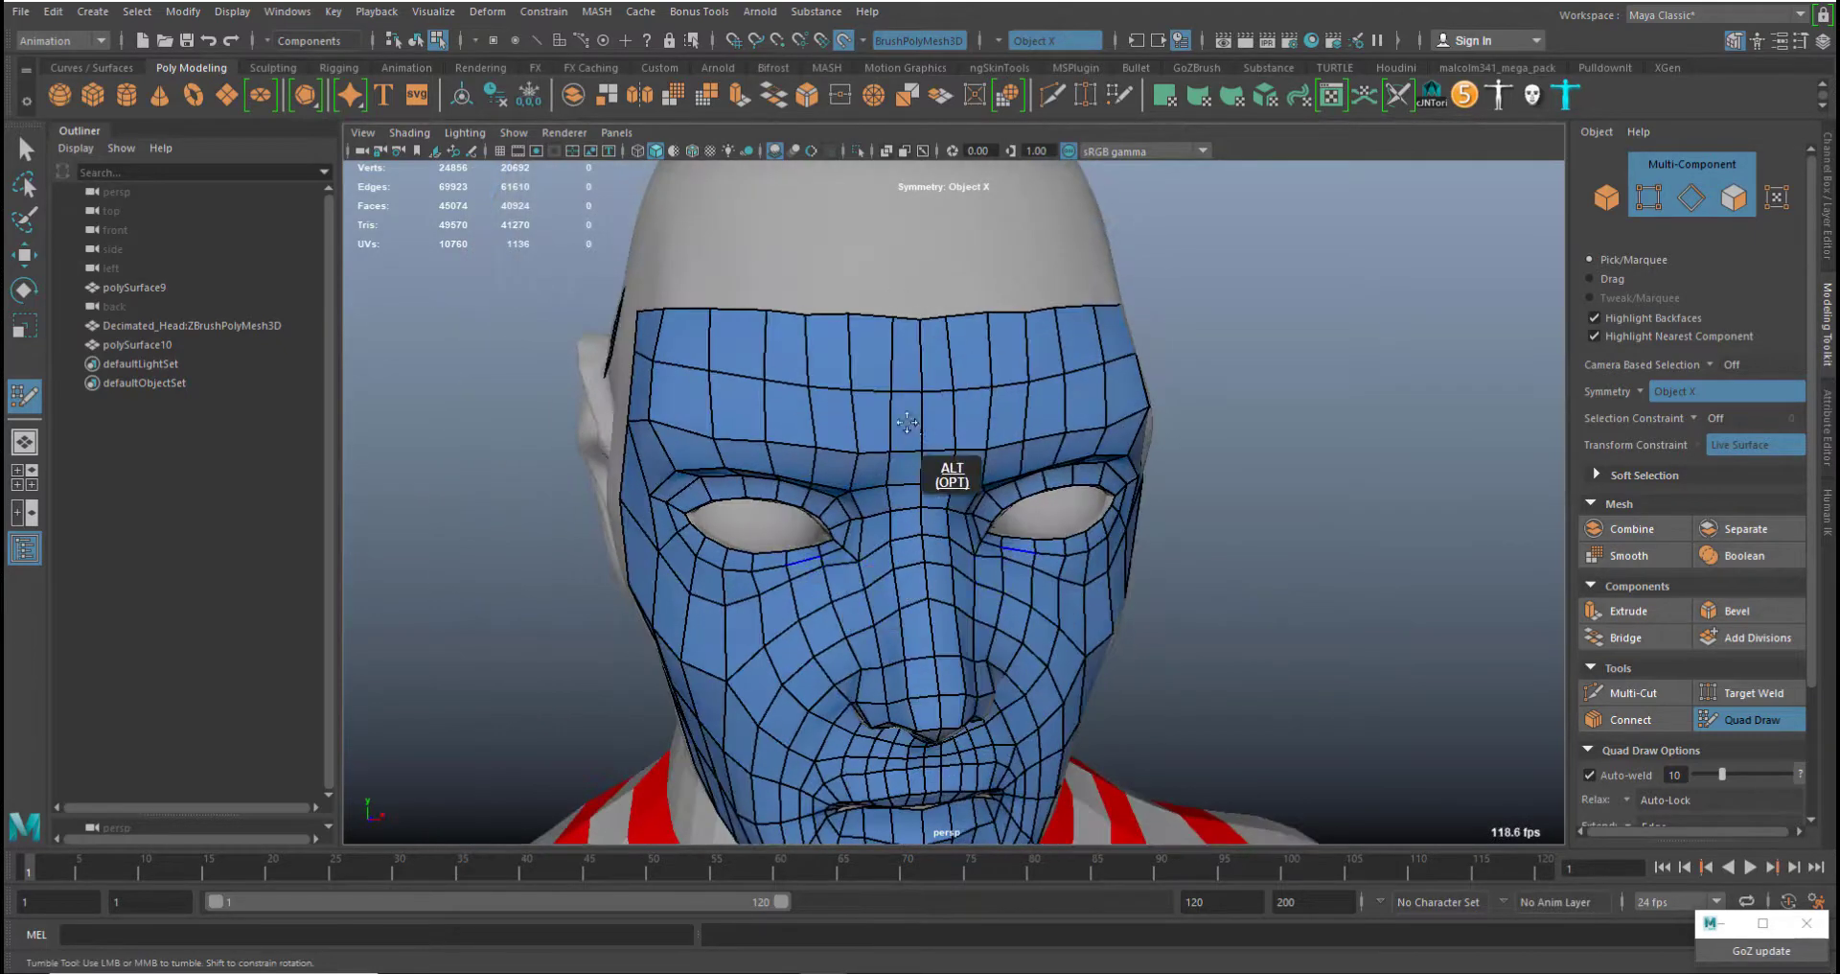
{"action": "left_click_drag", "start_coordinate": [944, 479], "coordinate": [1074, 556], "text": "alt"}
{"action": "middle_click_drag", "start_coordinate": [1073, 556], "coordinate": [977, 287], "text": "alt"}
{"action": "left_click_drag", "start_coordinate": [916, 467], "coordinate": [963, 494], "text": "alt"}
{"action": "right_click_drag", "start_coordinate": [963, 494], "coordinate": [973, 321], "text": "alt"}
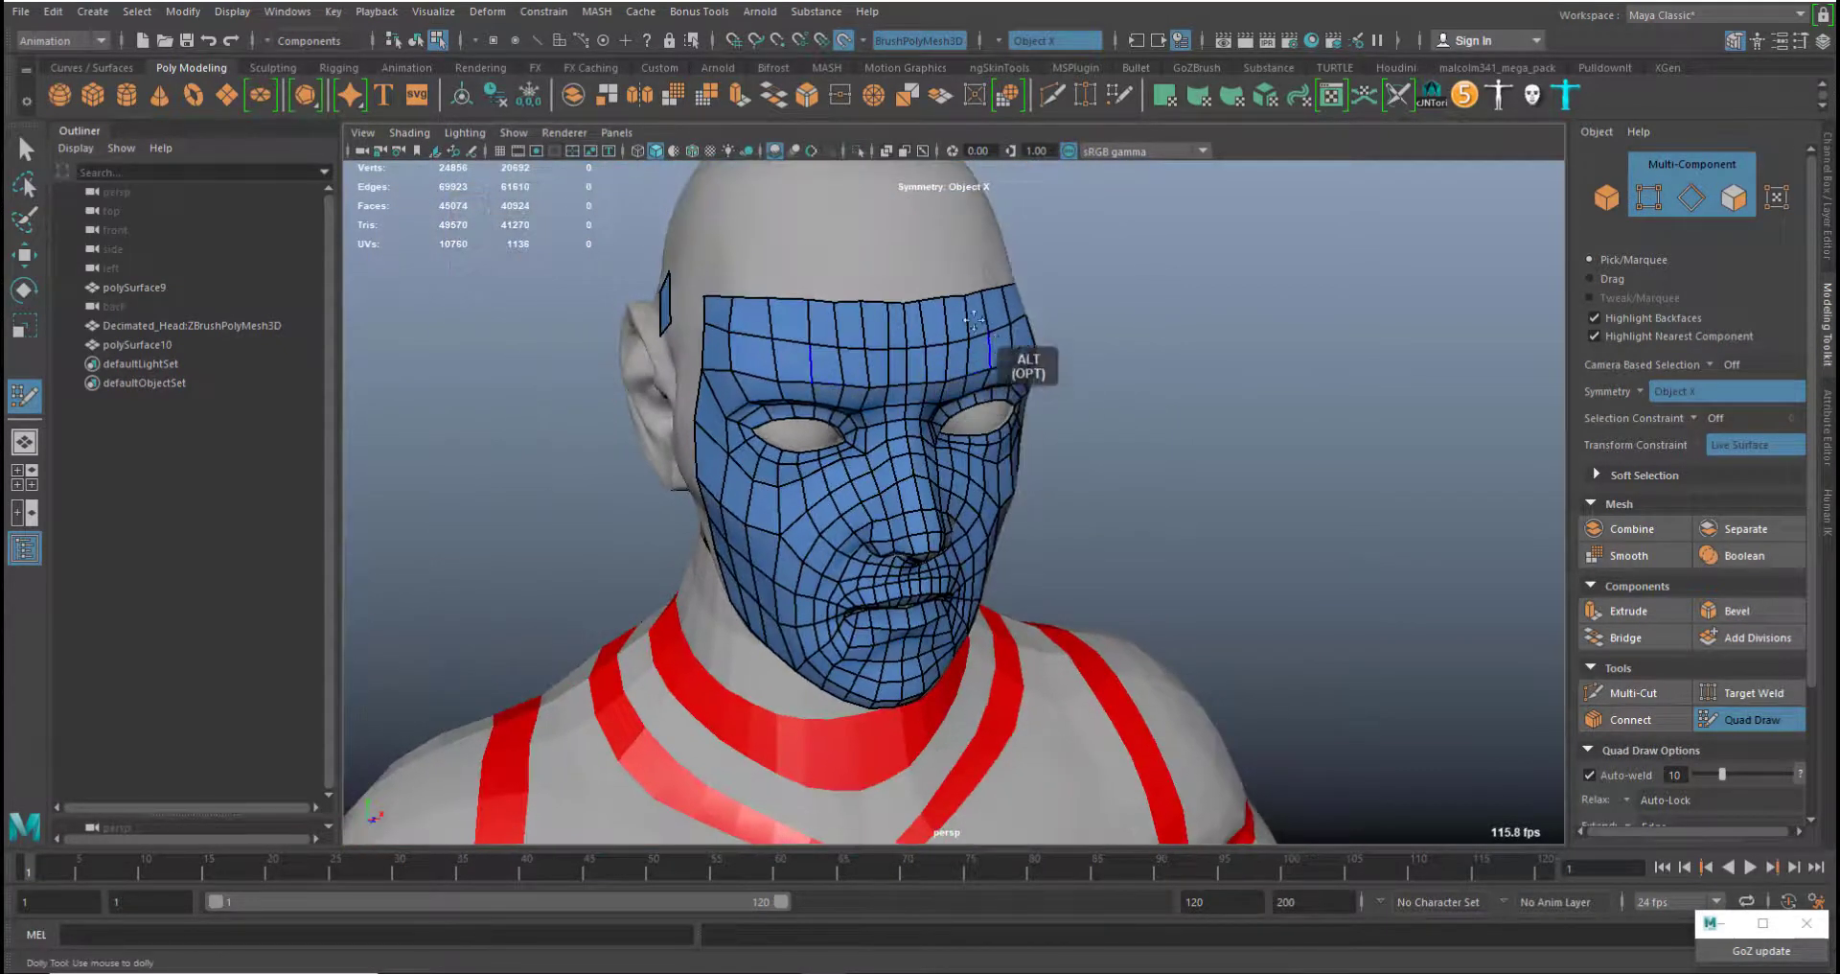
{"action": "left_click_drag", "start_coordinate": [868, 309], "coordinate": [959, 377], "text": "alt"}
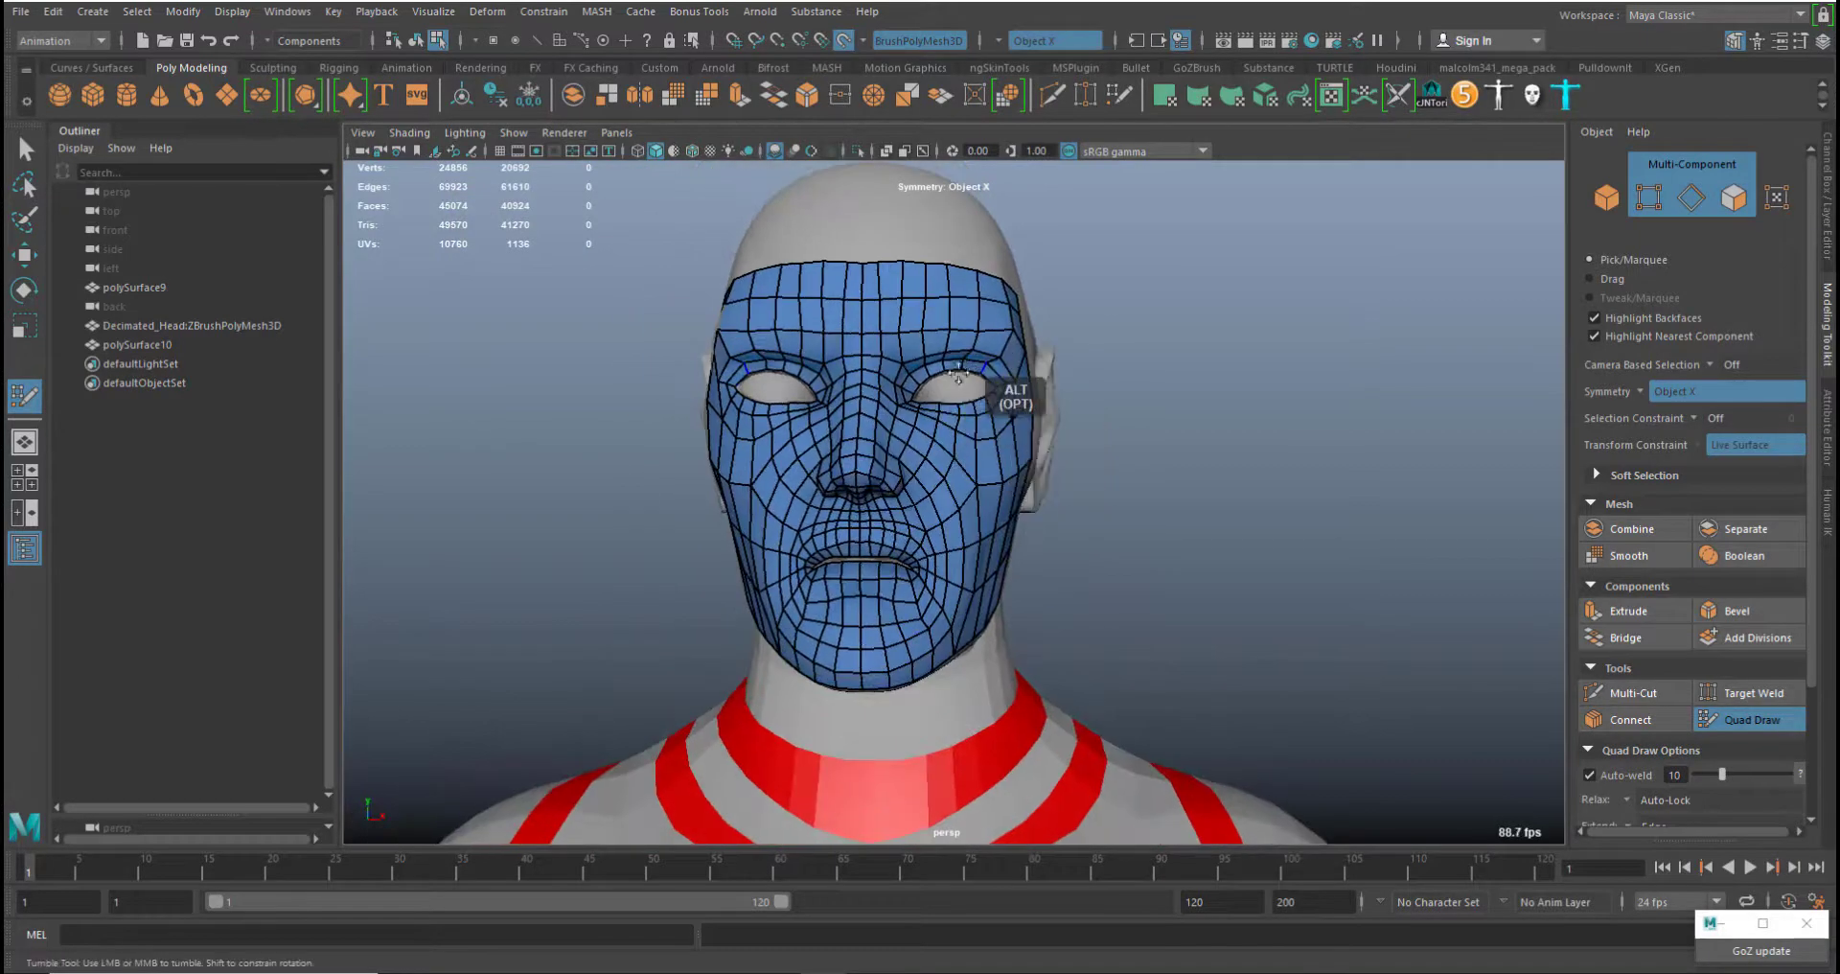
{"action": "left_click_drag", "start_coordinate": [1011, 480], "coordinate": [997, 460], "text": "alt"}
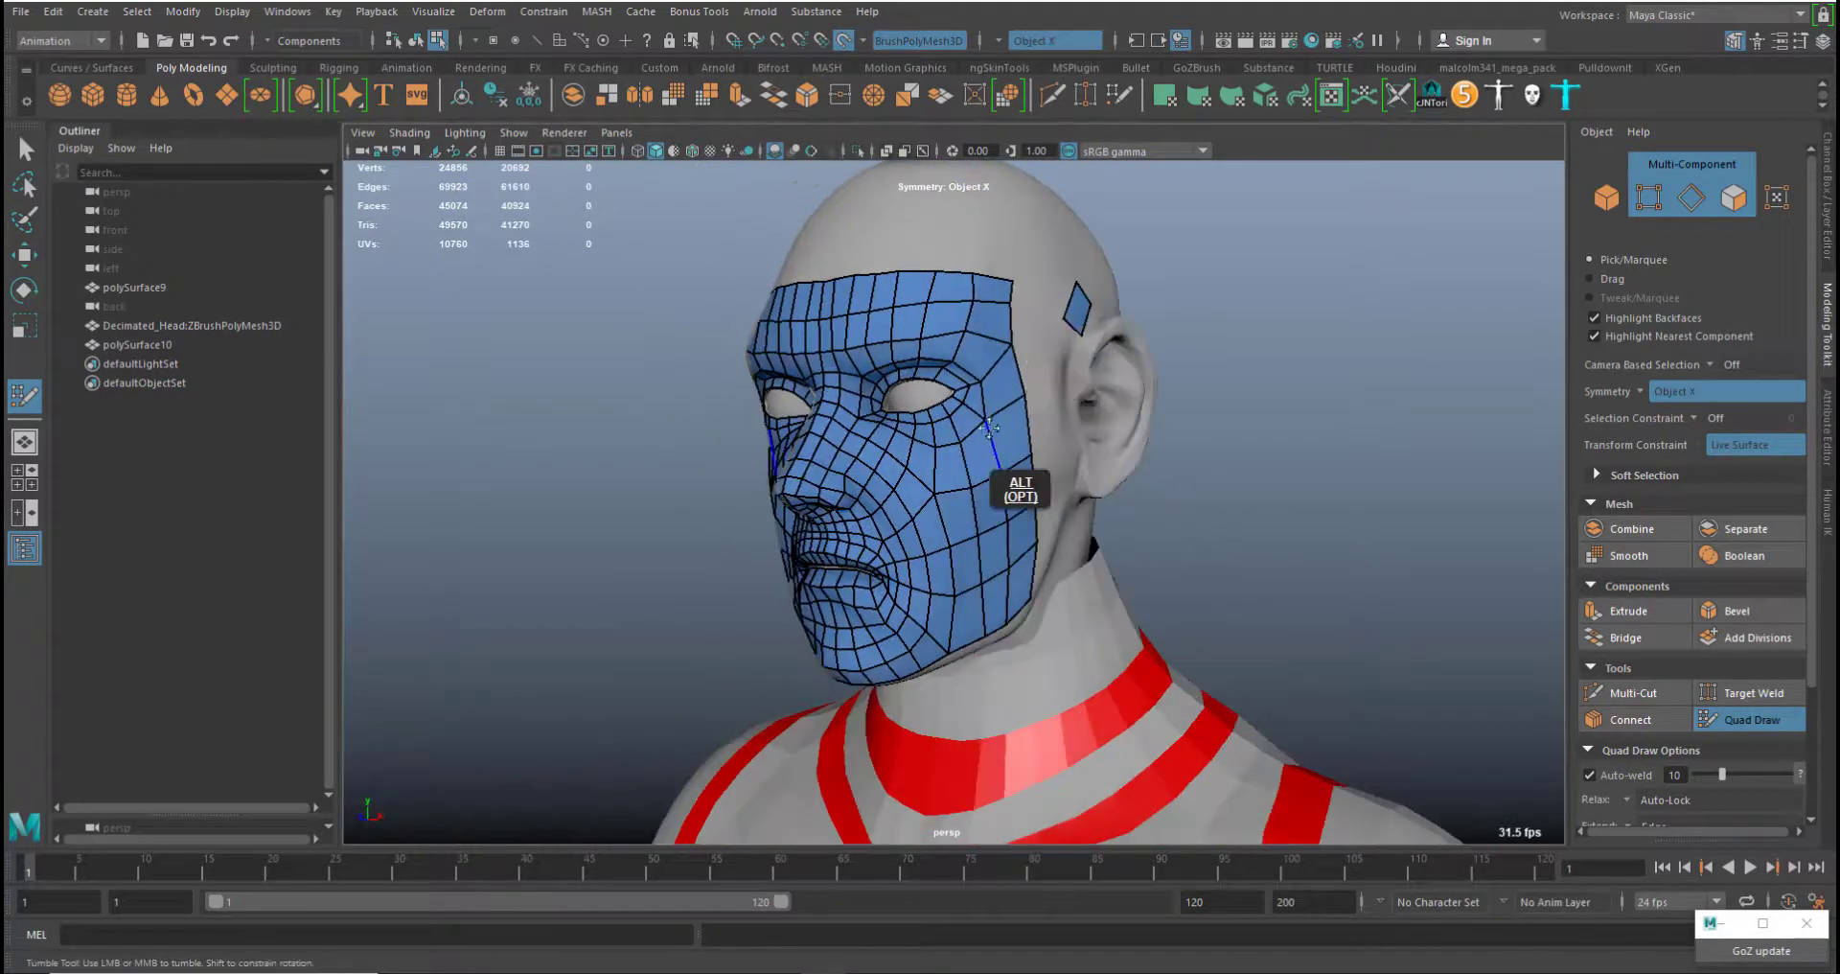
{"action": "right_click_drag", "start_coordinate": [996, 460], "coordinate": [1058, 438], "text": "alt"}
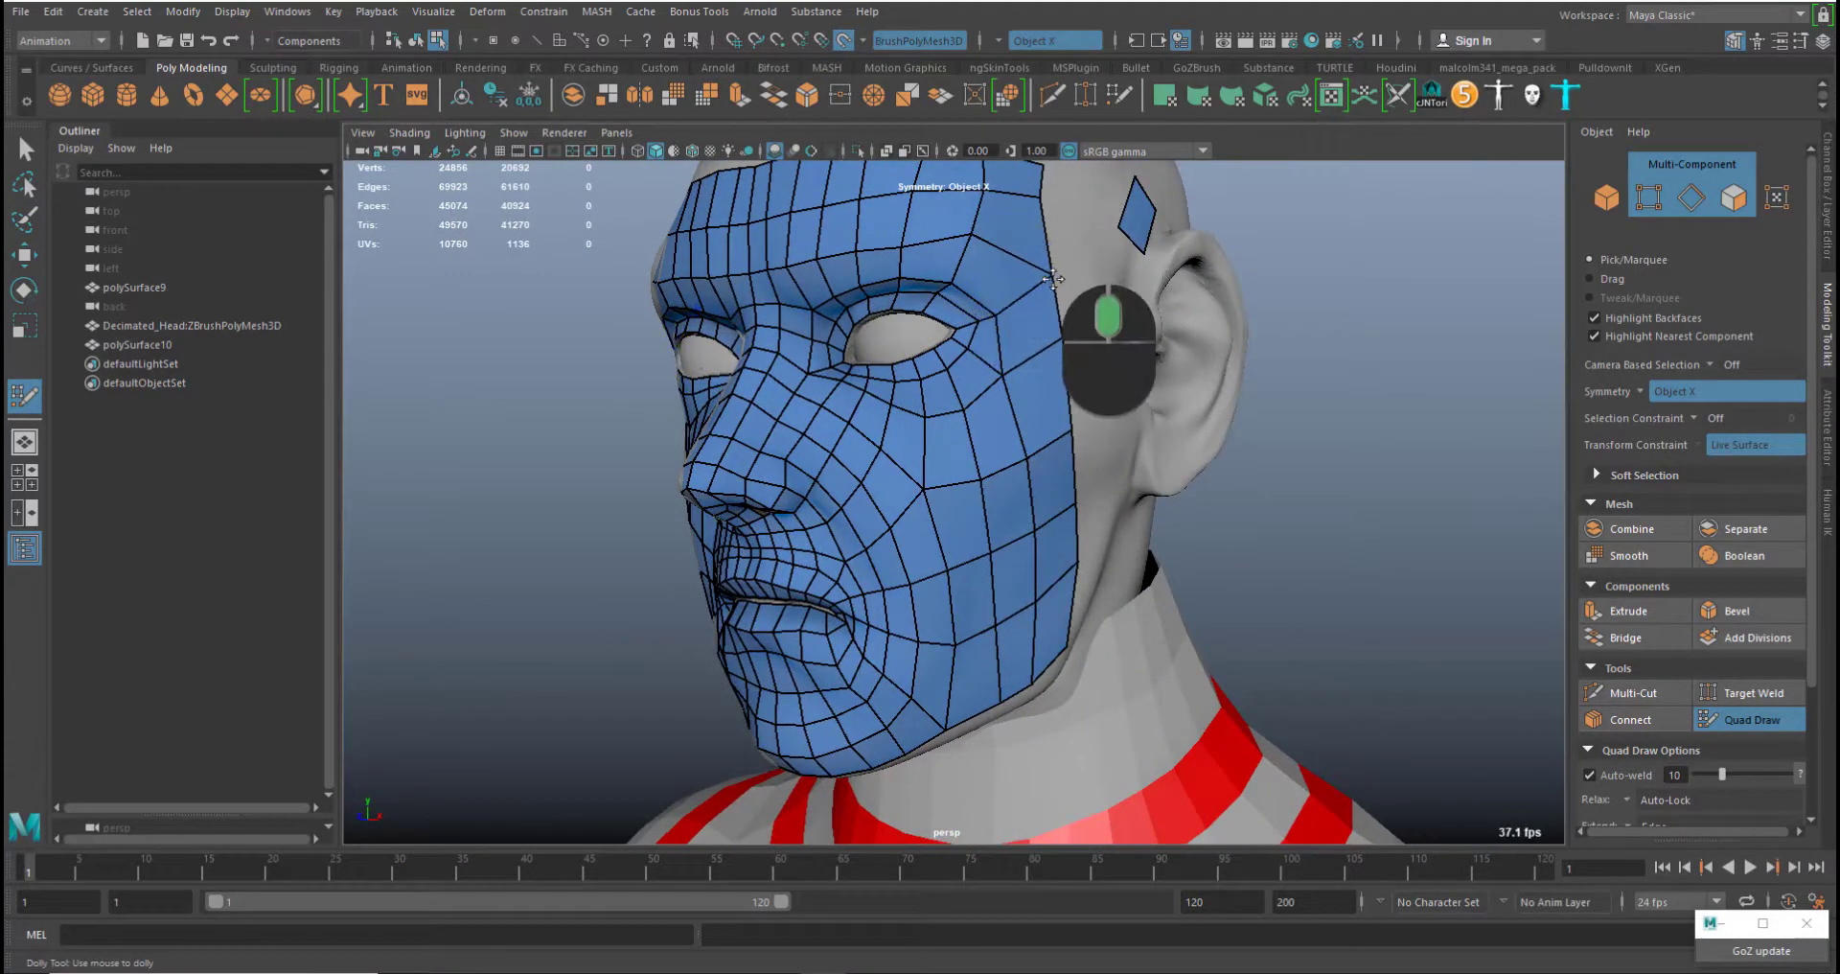
{"action": "left_click_drag", "start_coordinate": [1052, 403], "coordinate": [1053, 291], "text": "alt"}
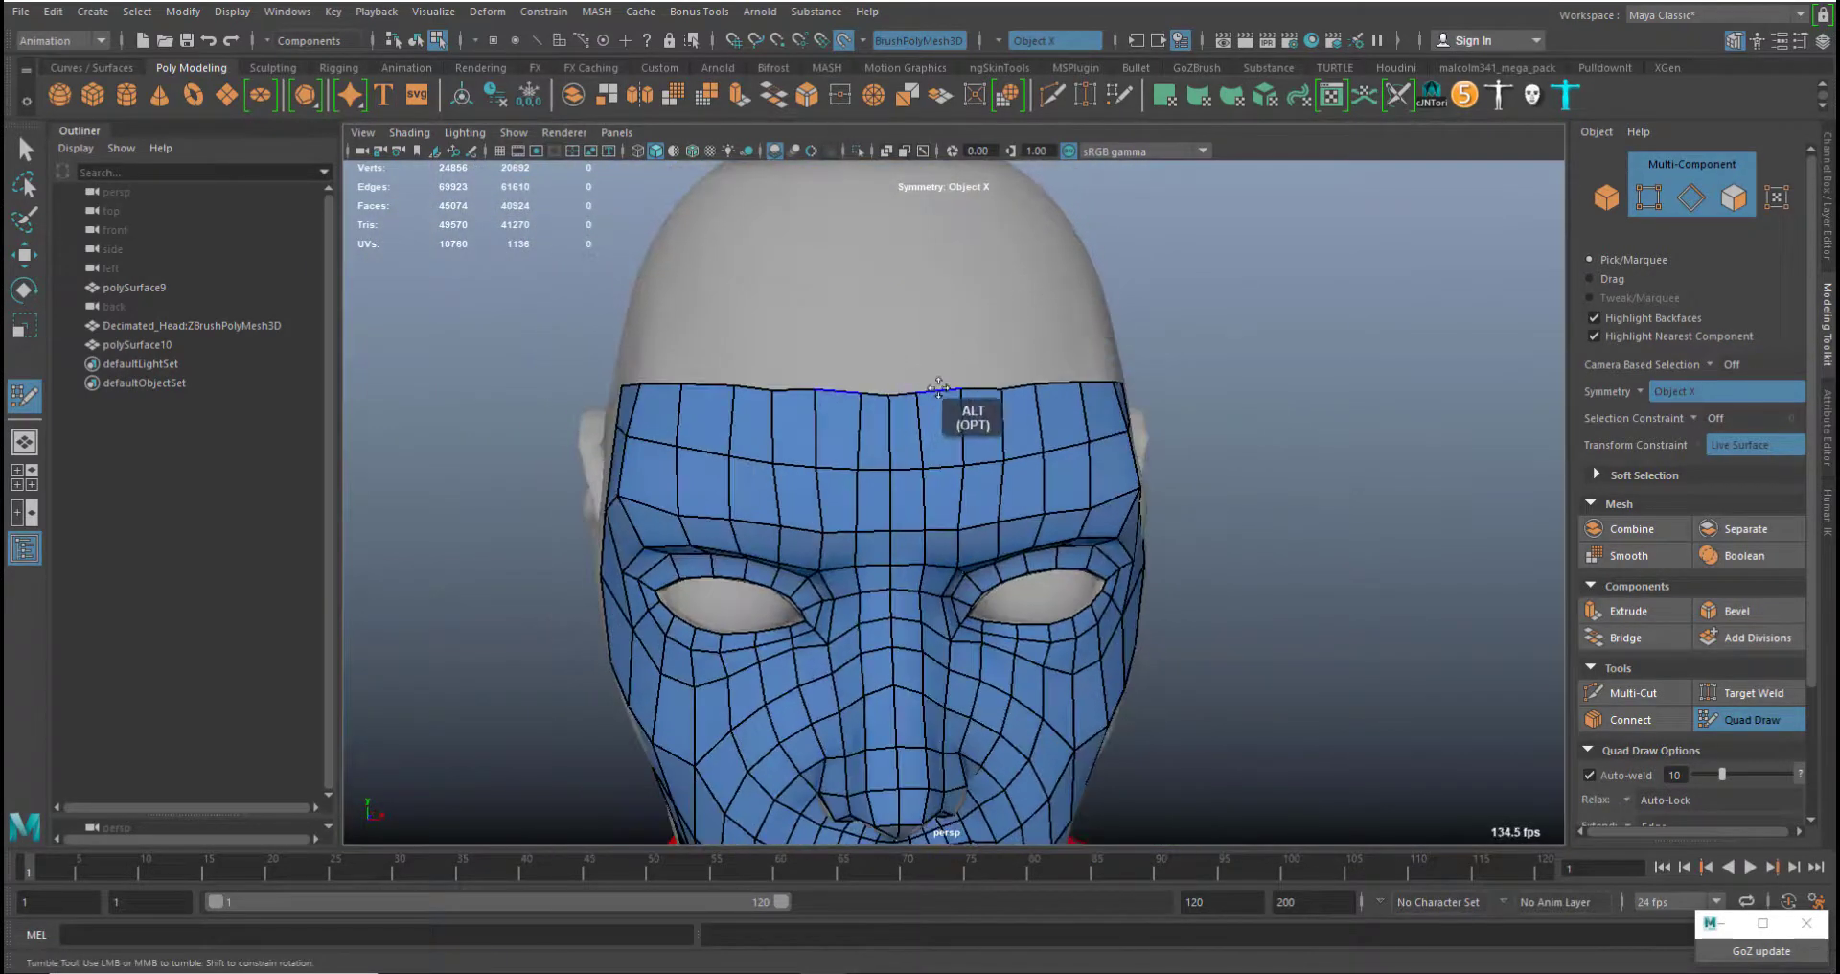
Raise the vertices along the forehead's upper border to form a smoother line up to the centre
{"action": "middle_click_drag", "start_coordinate": [942, 387], "coordinate": [889, 380]}
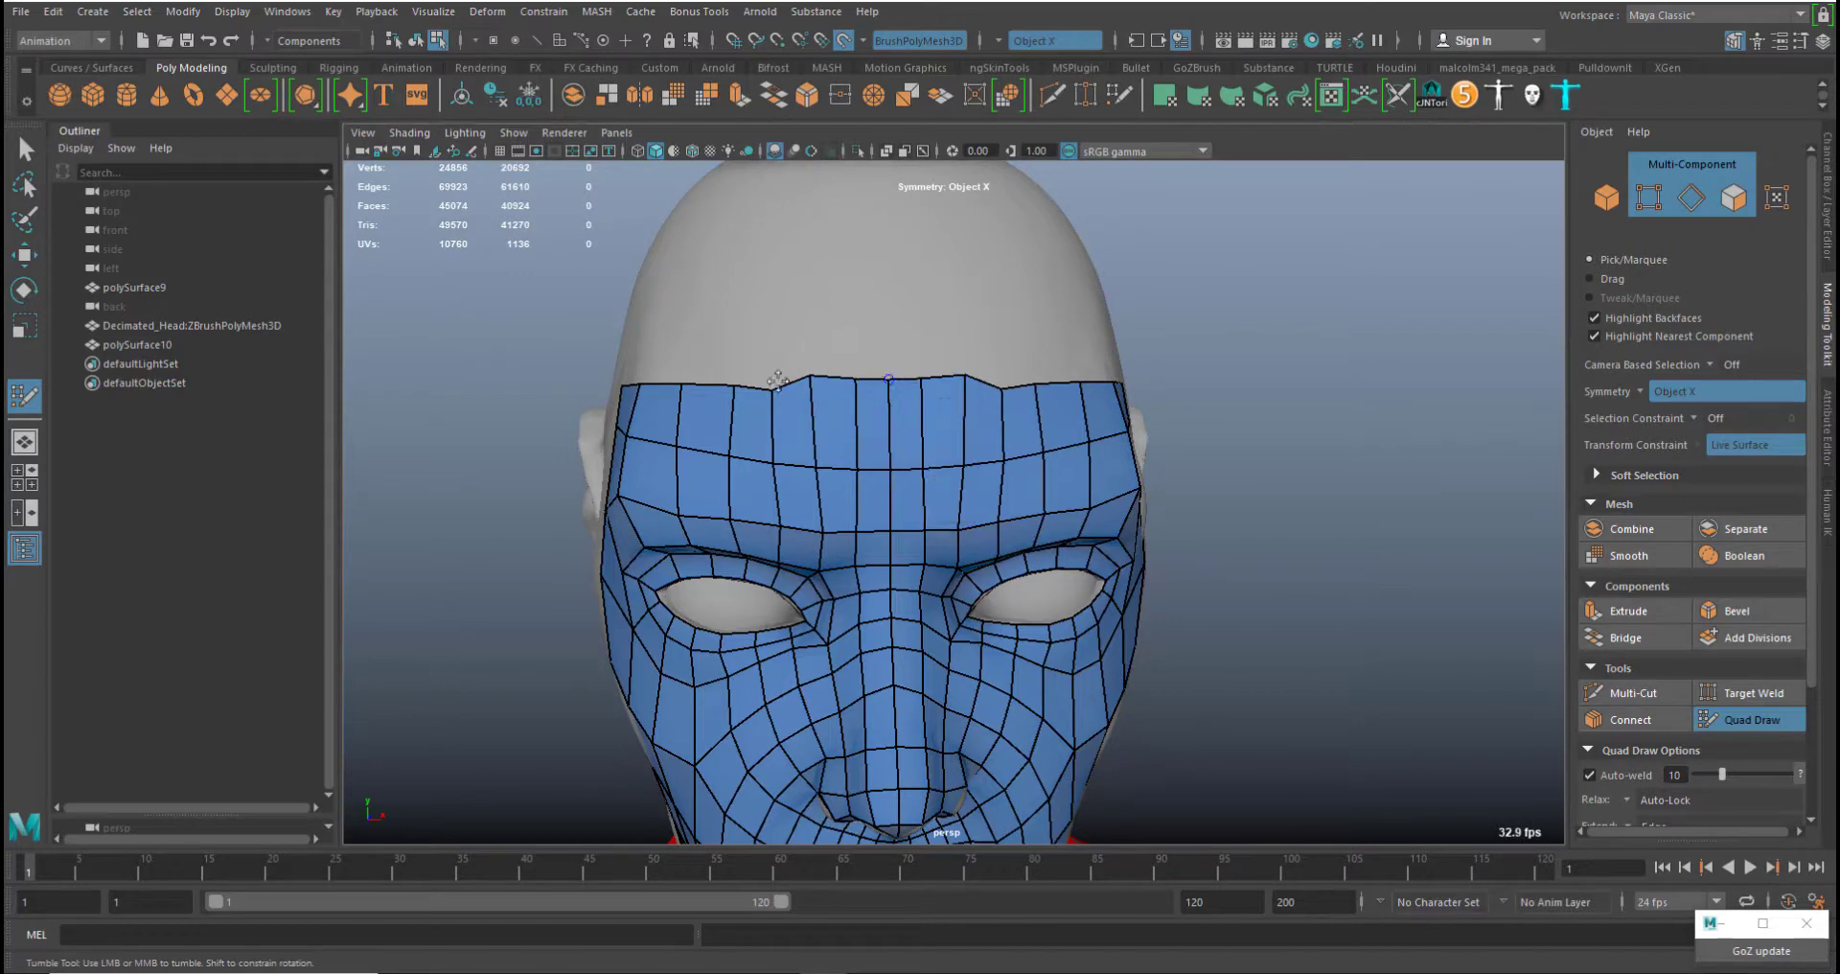
{"action": "middle_click_drag", "start_coordinate": [771, 381], "coordinate": [674, 374]}
{"action": "middle_click_drag", "start_coordinate": [851, 376], "coordinate": [852, 371]}
{"action": "left_click_drag", "start_coordinate": [928, 351], "coordinate": [960, 358], "text": "alt"}
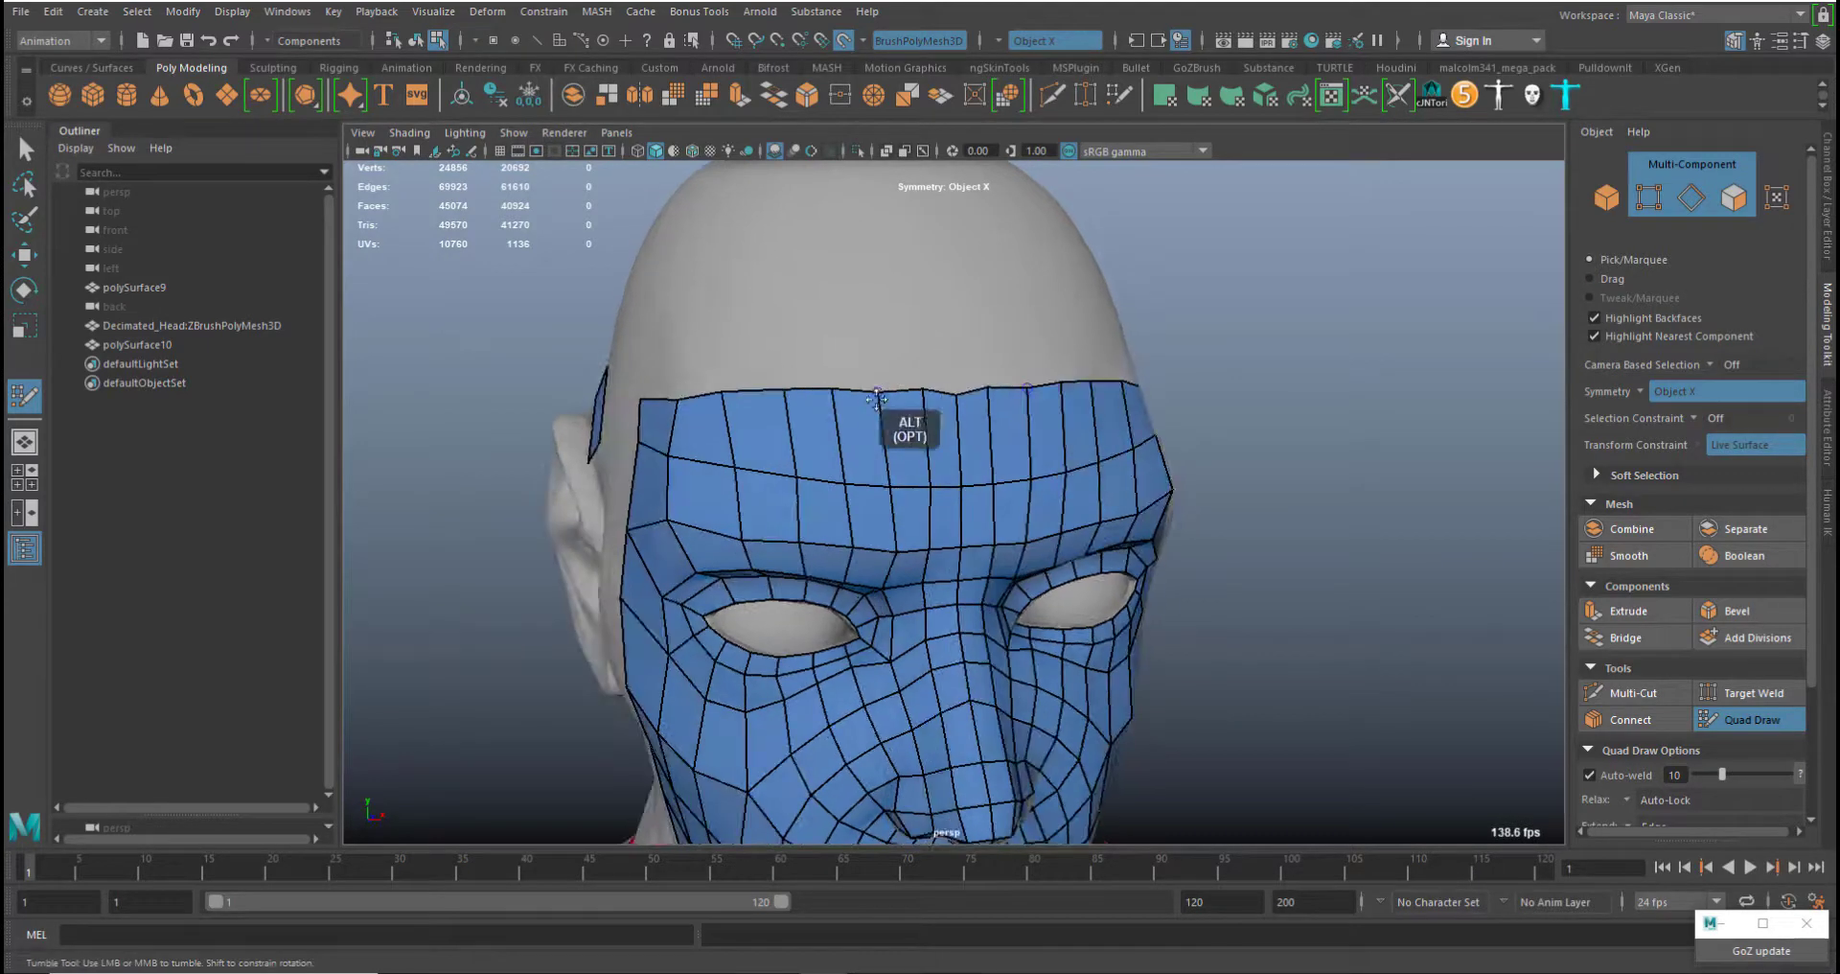
{"action": "middle_click_drag", "start_coordinate": [880, 395], "coordinate": [876, 387]}
{"action": "middle_click", "coordinate": [961, 394]}
Extend a strip of two quads from the forehead's outer corner back over the skull, and delete the isolated quad above the ear
{"action": "left_click_drag", "start_coordinate": [961, 394], "coordinate": [997, 450], "text": "alt"}
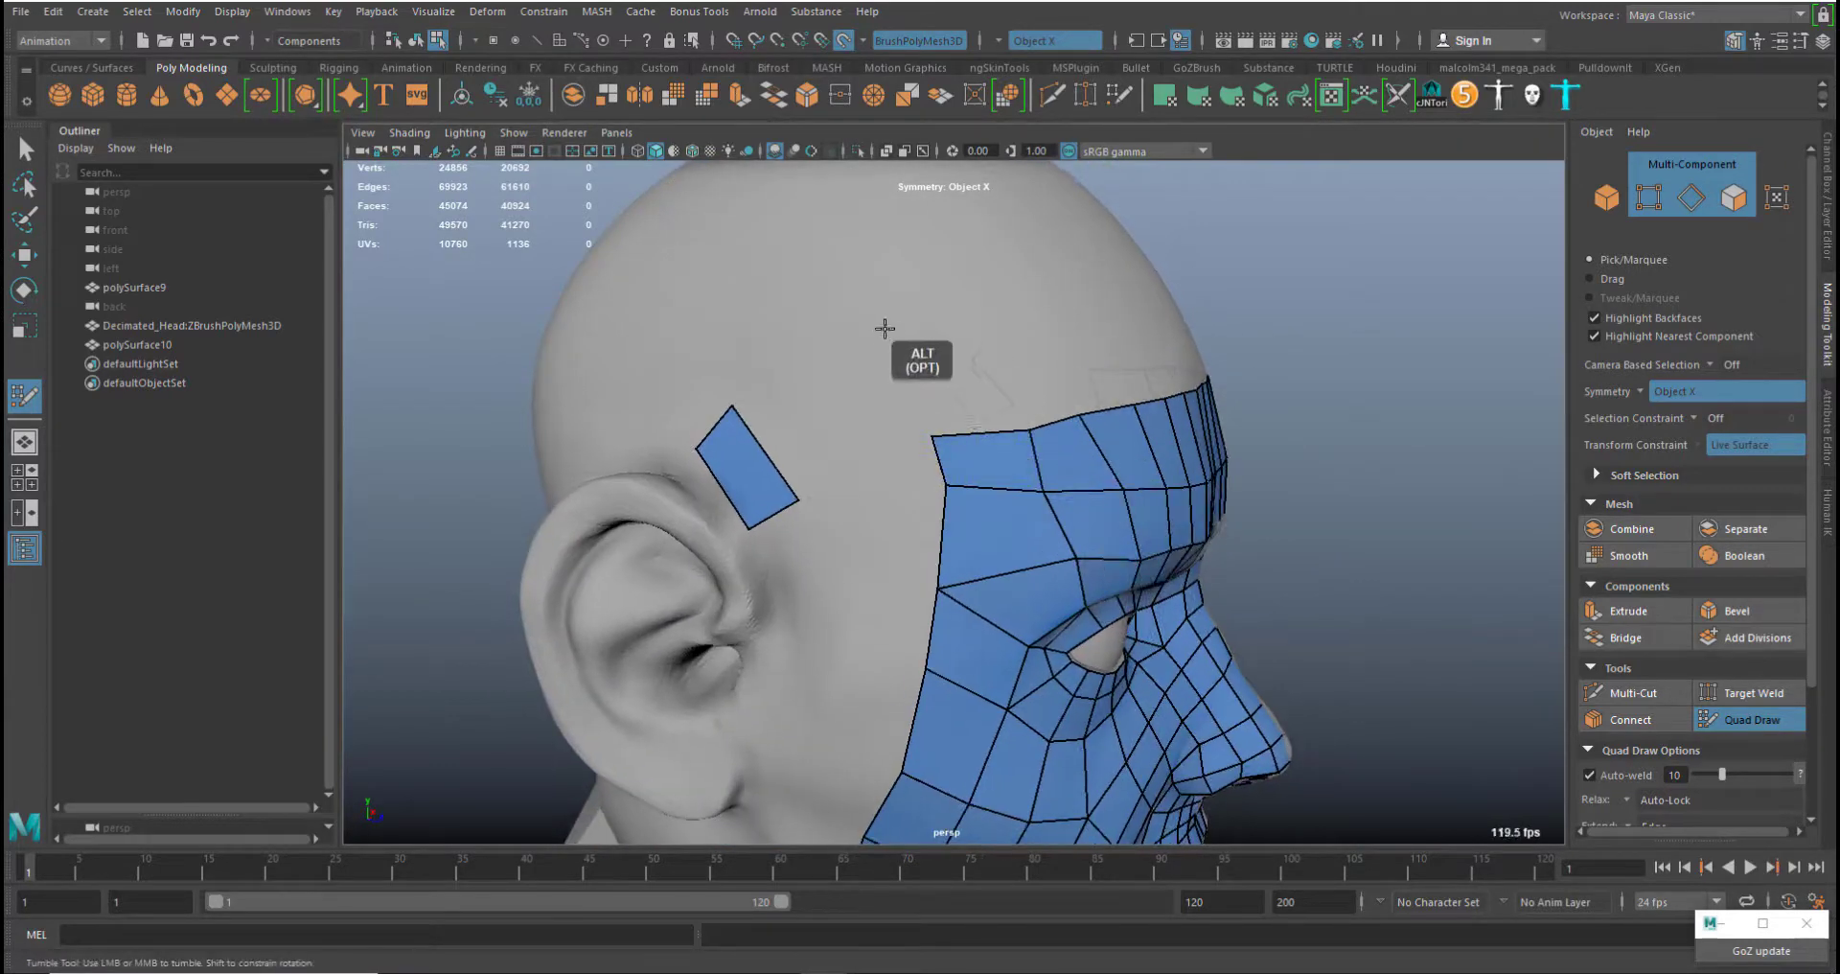
{"action": "left_click", "coordinate": [937, 347], "text": "shift"}
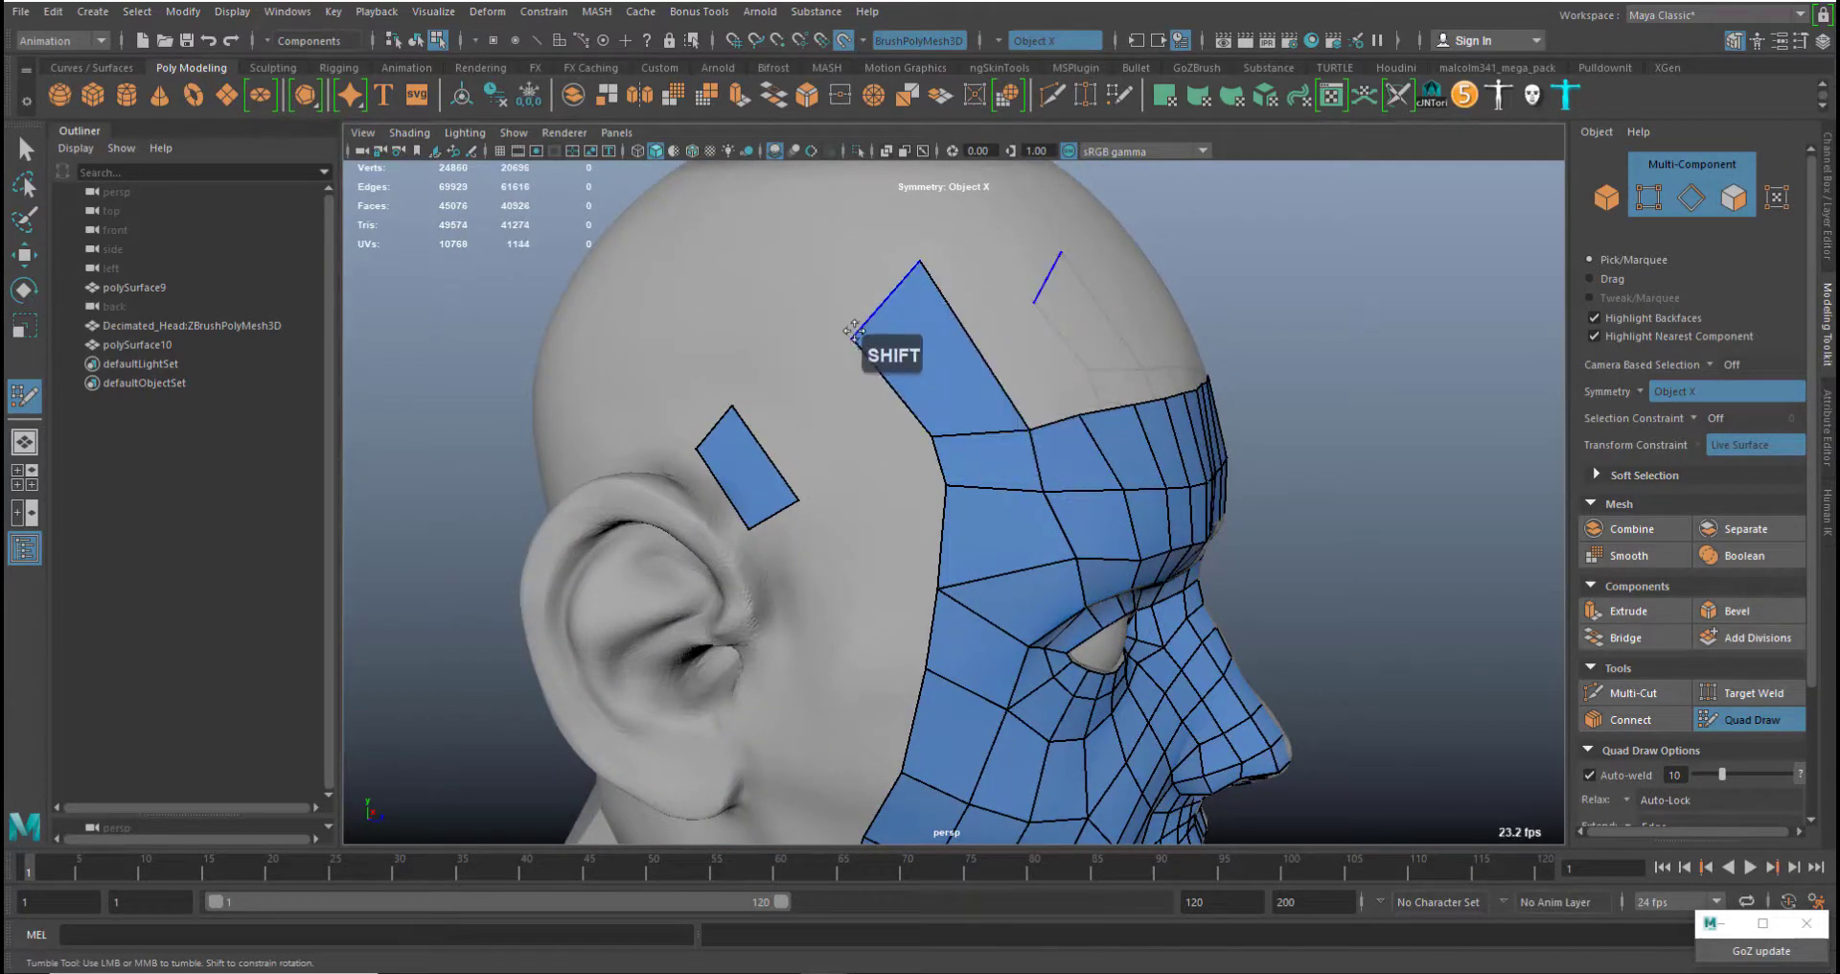
{"action": "left_click", "coordinate": [692, 204]}
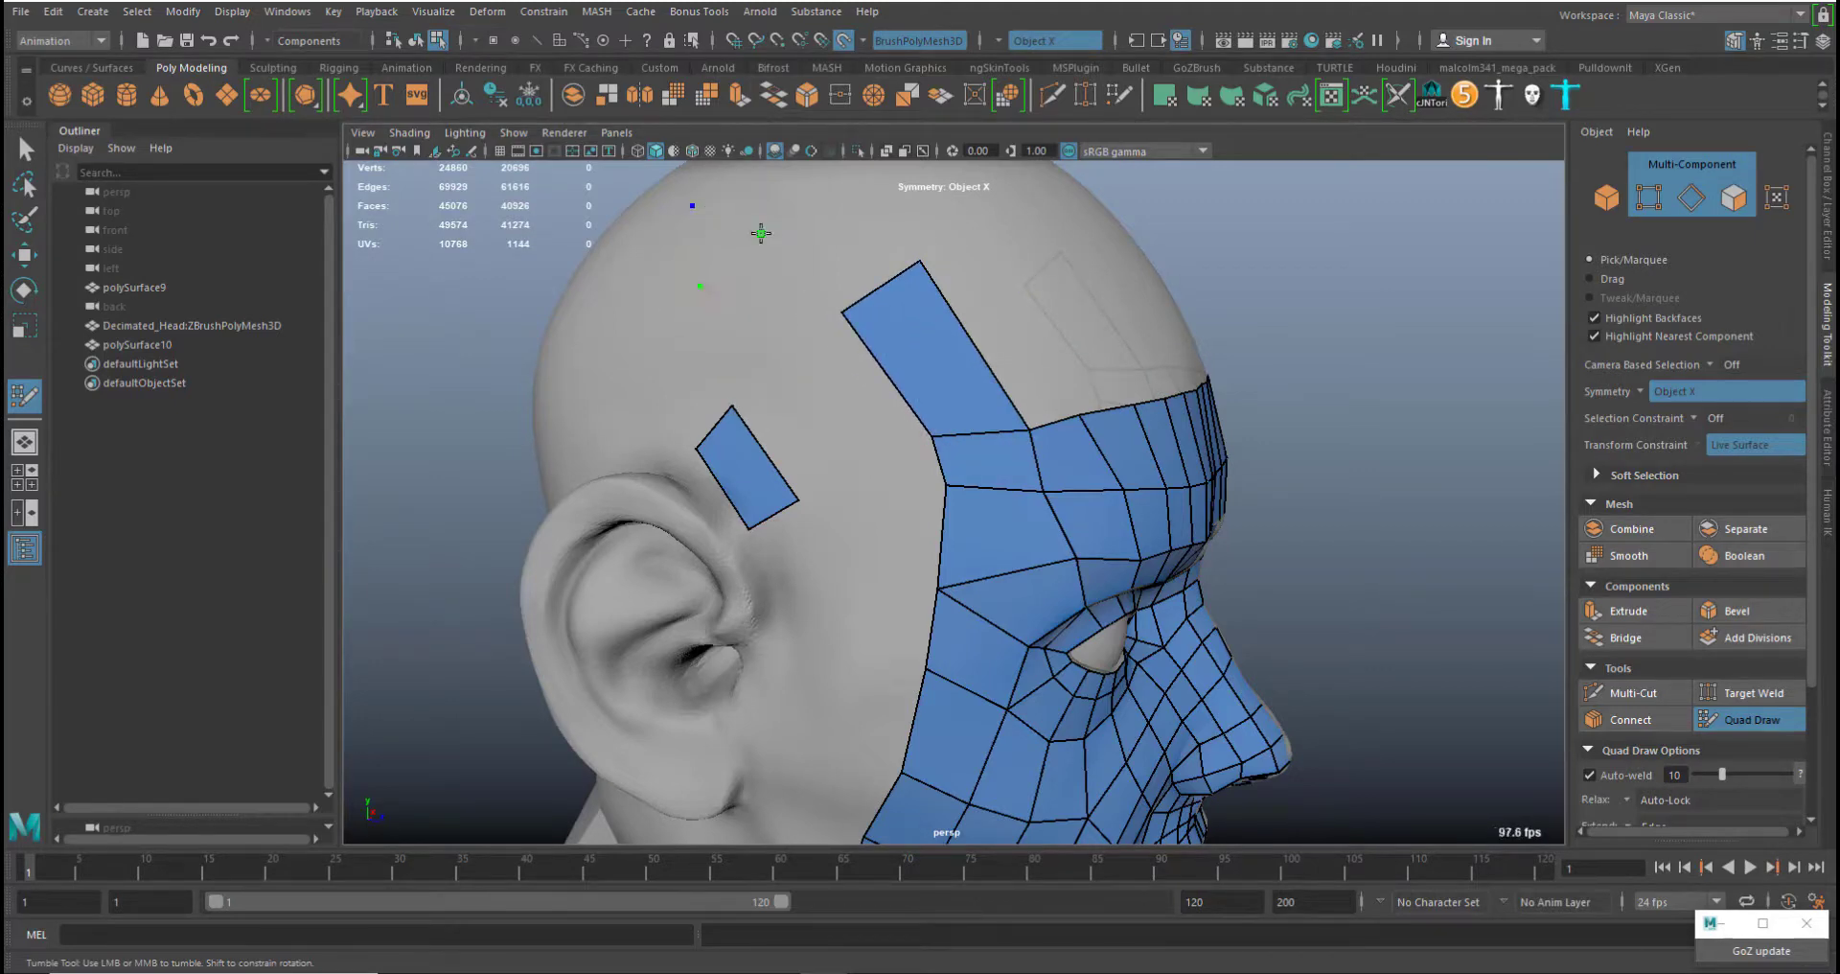
{"action": "left_click", "coordinate": [767, 245], "text": "shift"}
{"action": "middle_click_drag", "start_coordinate": [770, 240], "coordinate": [760, 292], "text": "alt"}
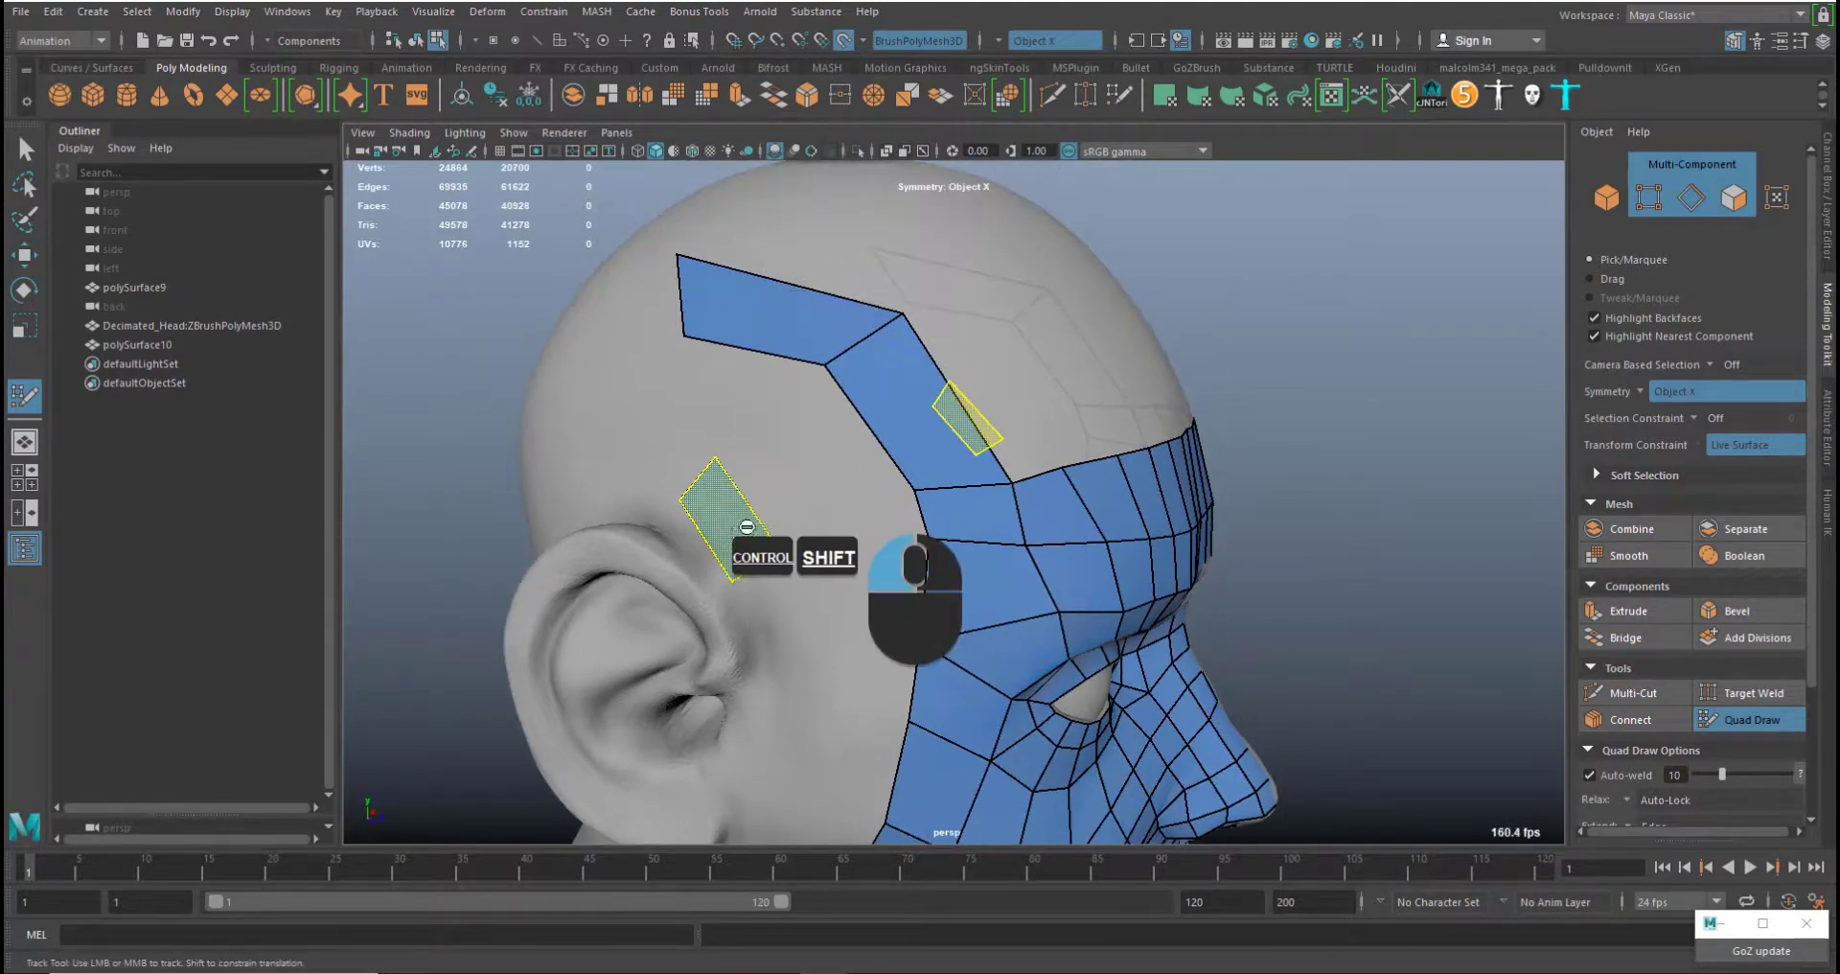
{"action": "left_click", "coordinate": [743, 536], "text": "ctrl+shift"}
Place two points behind the ear on the upper skull and fill another quad continuing the strip toward the back of the head
{"action": "left_click_drag", "start_coordinate": [760, 485], "coordinate": [762, 435], "text": "alt"}
{"action": "left_click", "coordinate": [788, 446]}
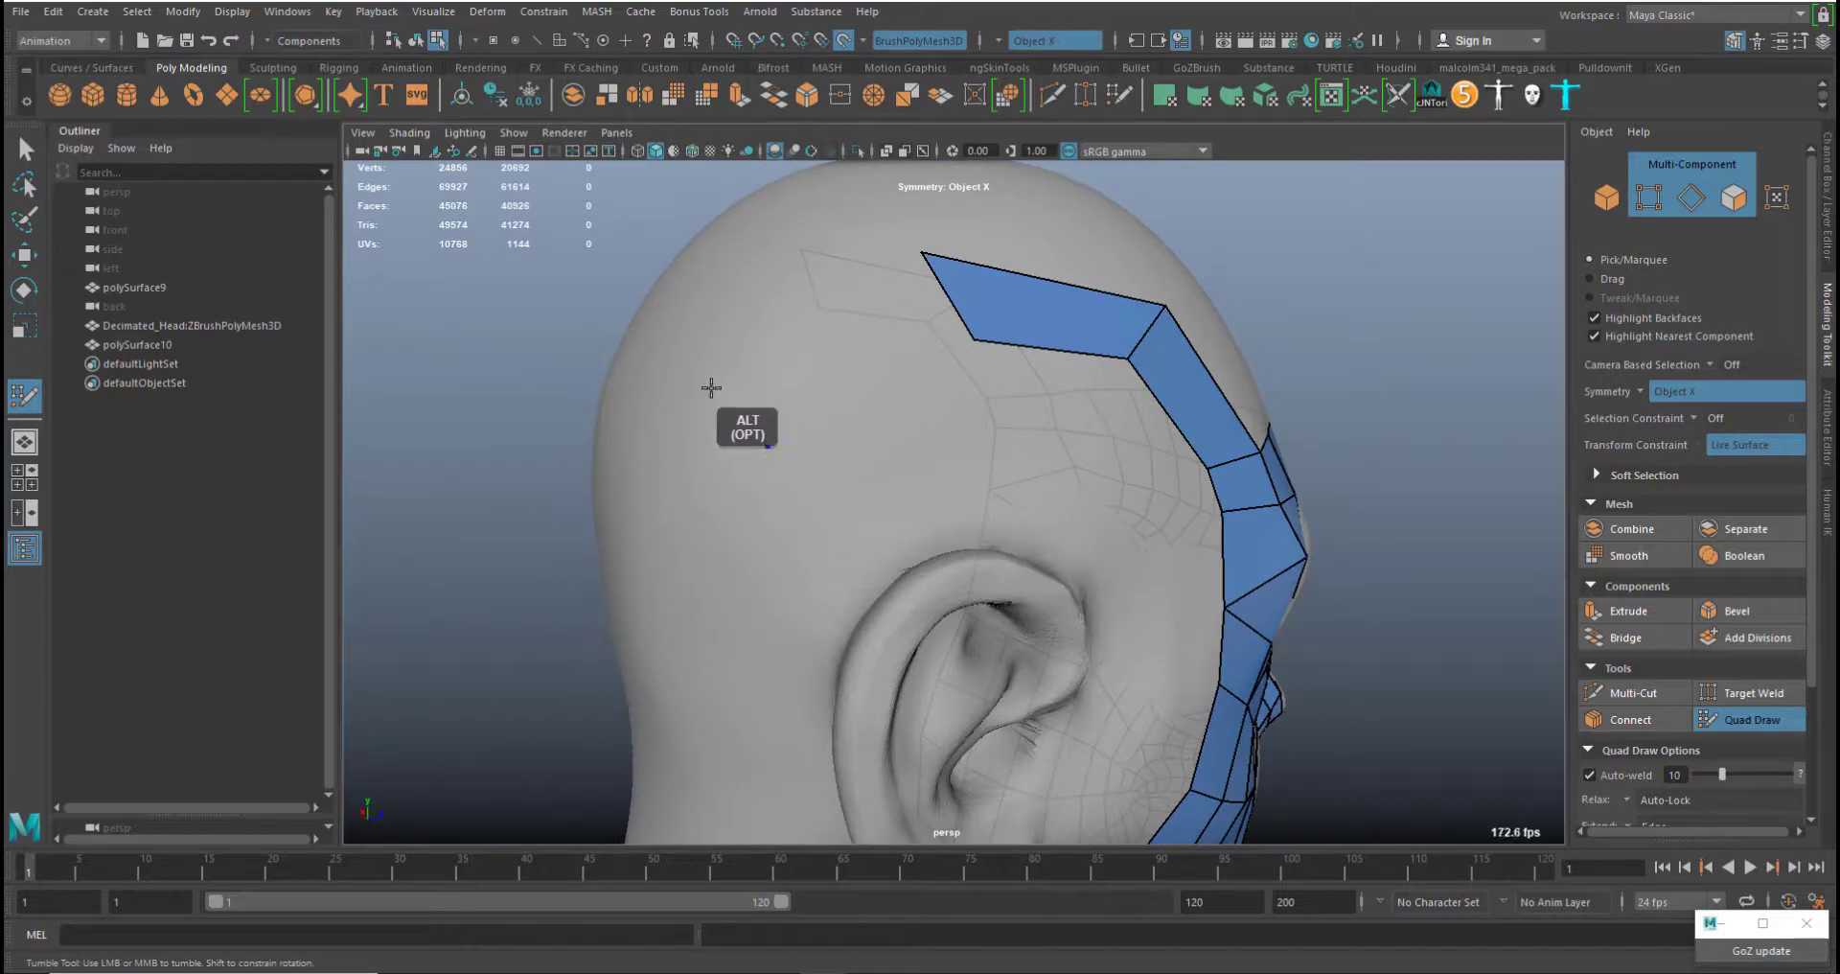
{"action": "left_click", "coordinate": [710, 388]}
{"action": "left_click", "coordinate": [818, 353], "text": "shift"}
{"action": "mouse_move", "coordinate": [778, 550]}
{"action": "left_mouse_down", "text": "alt"}
{"action": "mouse_move", "coordinate": [844, 516]}
{"action": "mouse_move", "coordinate": [917, 581]}
{"action": "left_mouse_up", "text": "alt"}
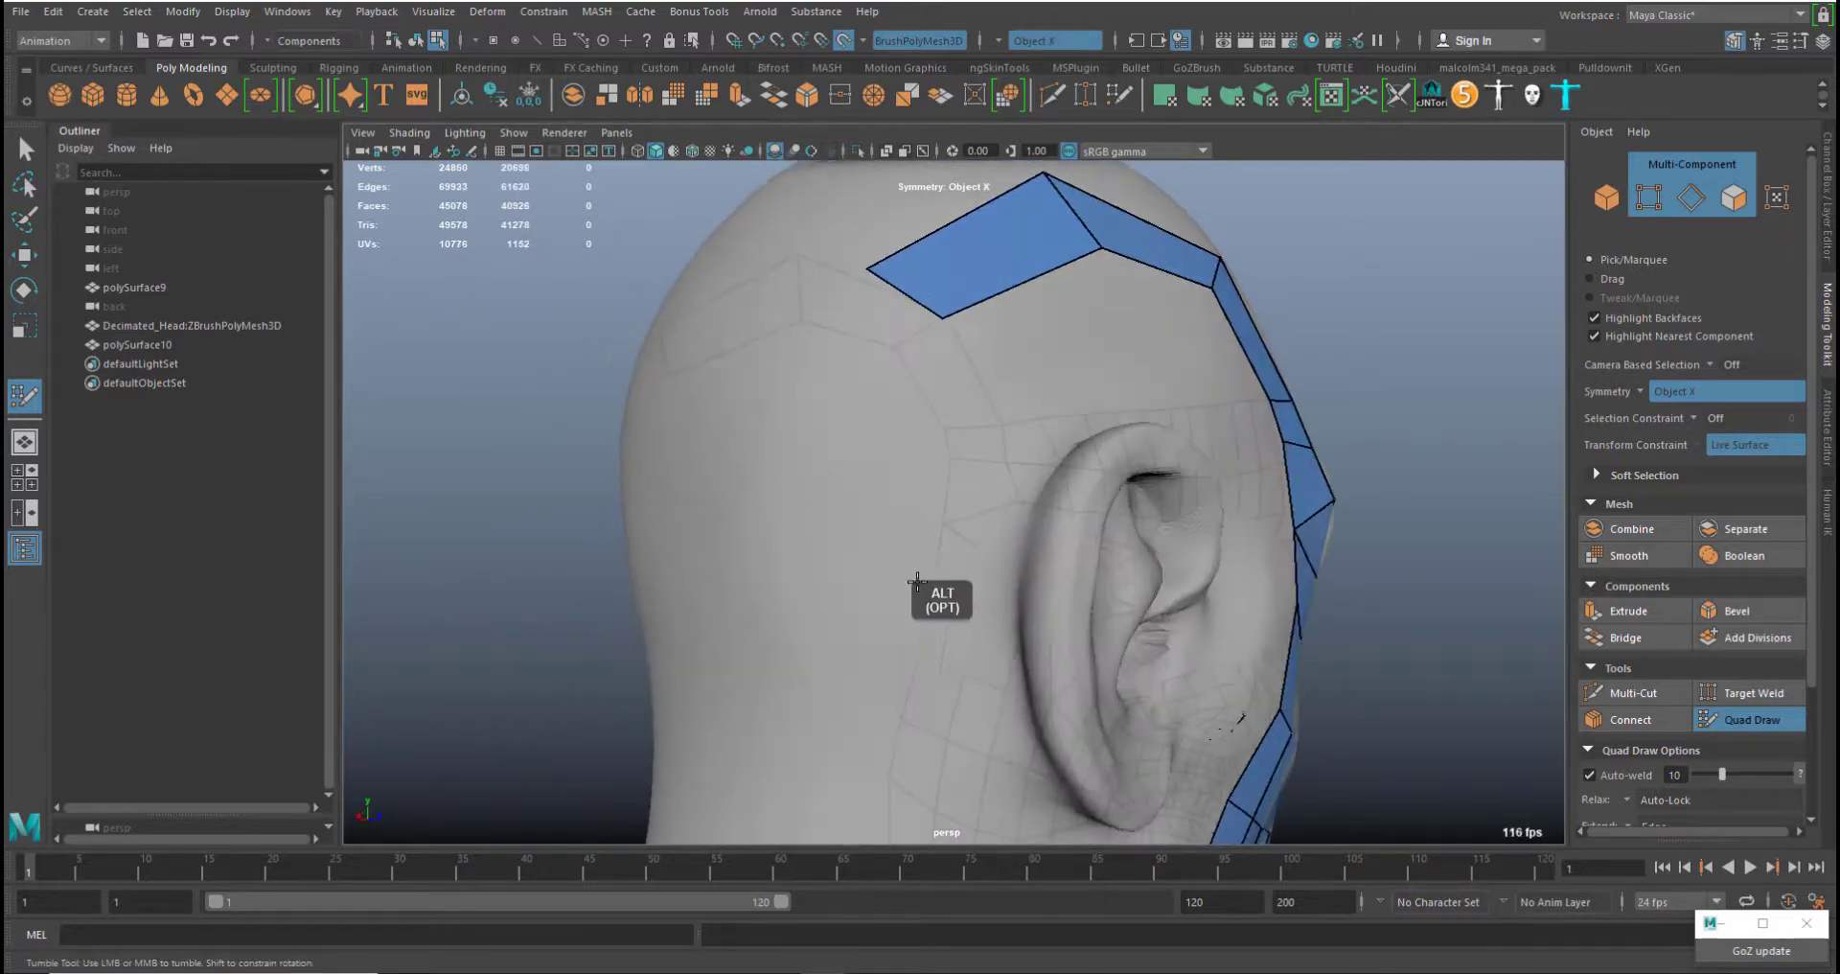
Extend the quad strip behind the ear down to the nape by placing points and filling three more quads
{"action": "left_click", "coordinate": [845, 597]}
{"action": "left_click", "coordinate": [888, 490], "text": "shift"}
{"action": "middle_click_drag", "start_coordinate": [908, 604], "coordinate": [889, 297], "text": "alt"}
{"action": "left_click", "coordinate": [918, 516]}
{"action": "left_click", "coordinate": [823, 484]}
{"action": "left_click", "coordinate": [864, 377], "text": "shift"}
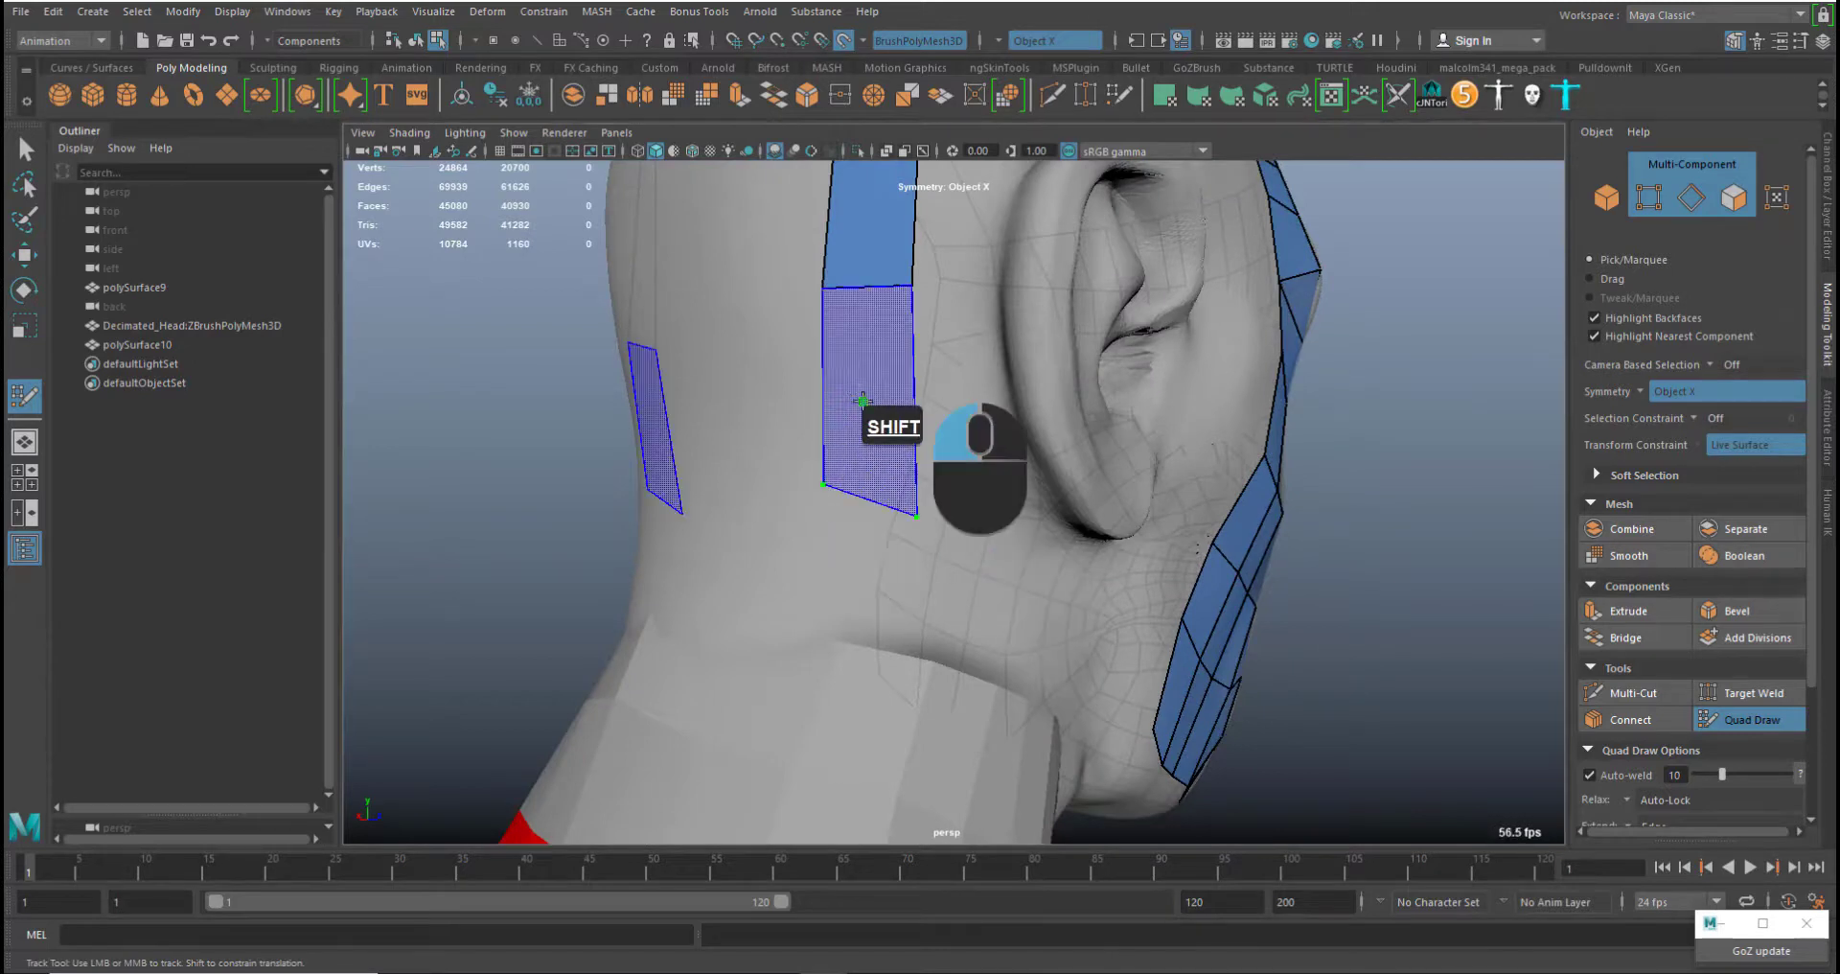
{"action": "left_click", "coordinate": [902, 643]}
{"action": "left_click", "coordinate": [804, 609]}
{"action": "left_click", "coordinate": [860, 572], "text": "shift"}
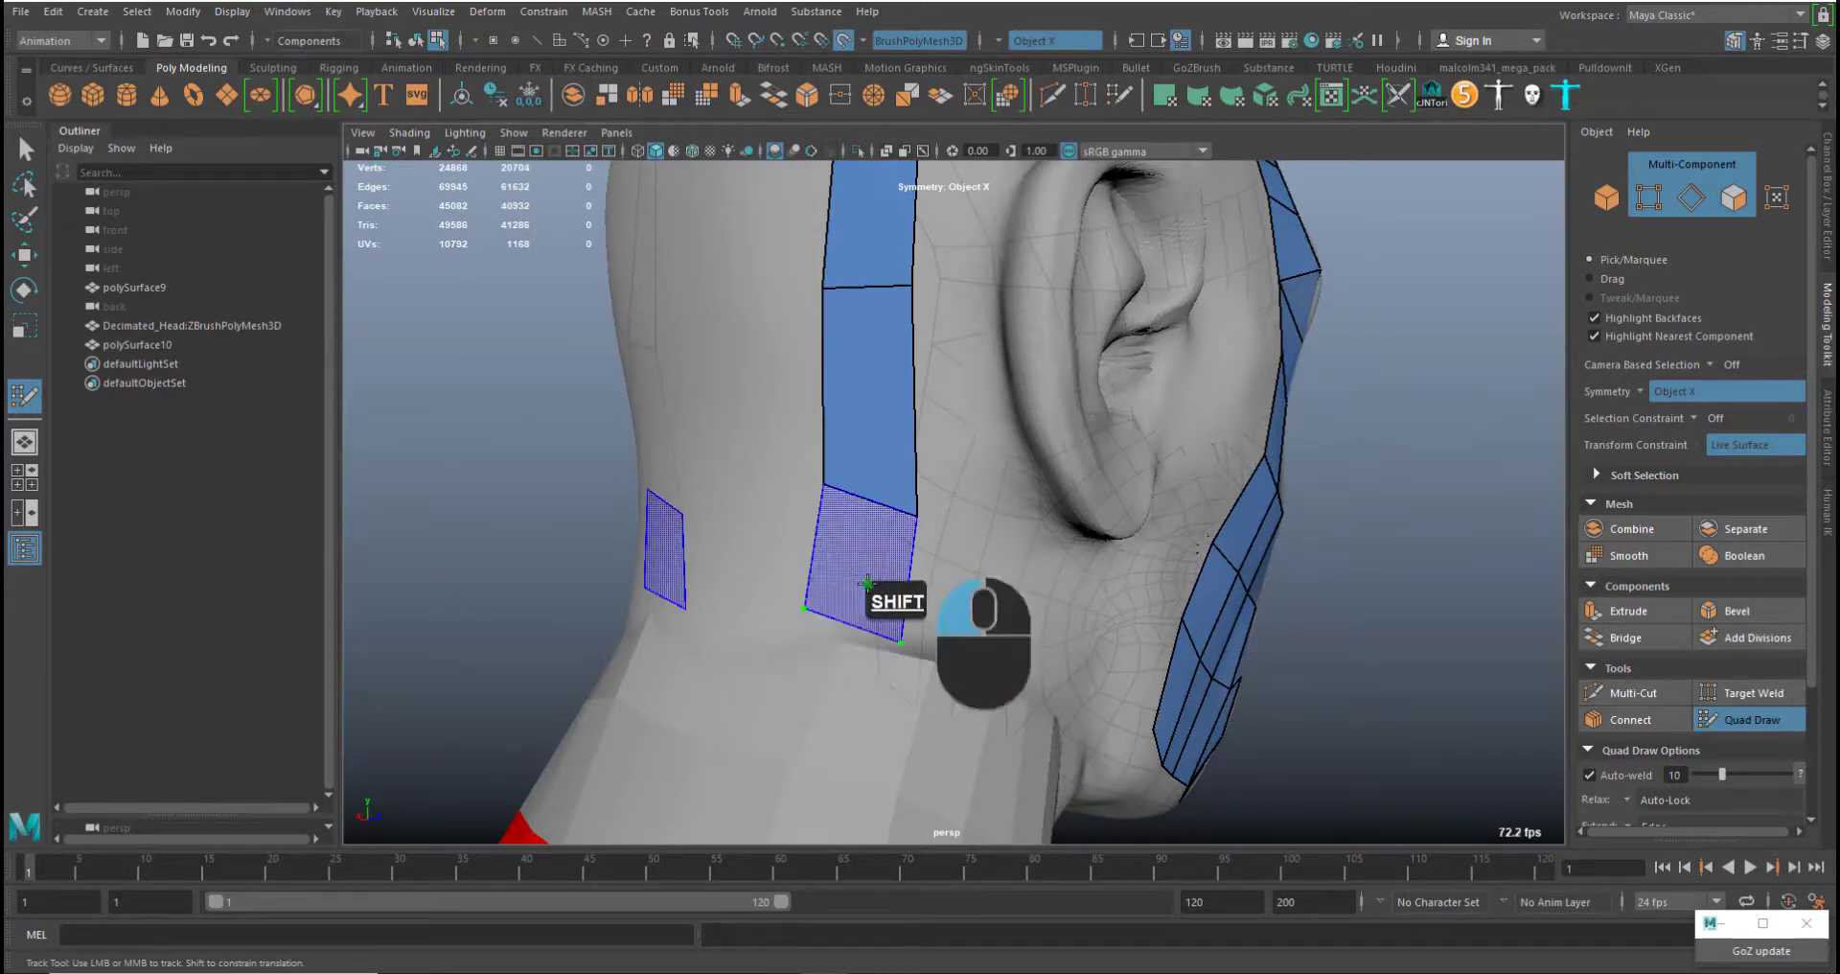
Build a narrow strip of quads under the jaw, from the rear jaw corner along the neck crease to the centre line
{"action": "middle_click_drag", "start_coordinate": [904, 447], "coordinate": [898, 216], "text": "alt"}
{"action": "left_click_drag", "start_coordinate": [950, 533], "coordinate": [624, 449], "text": "alt"}
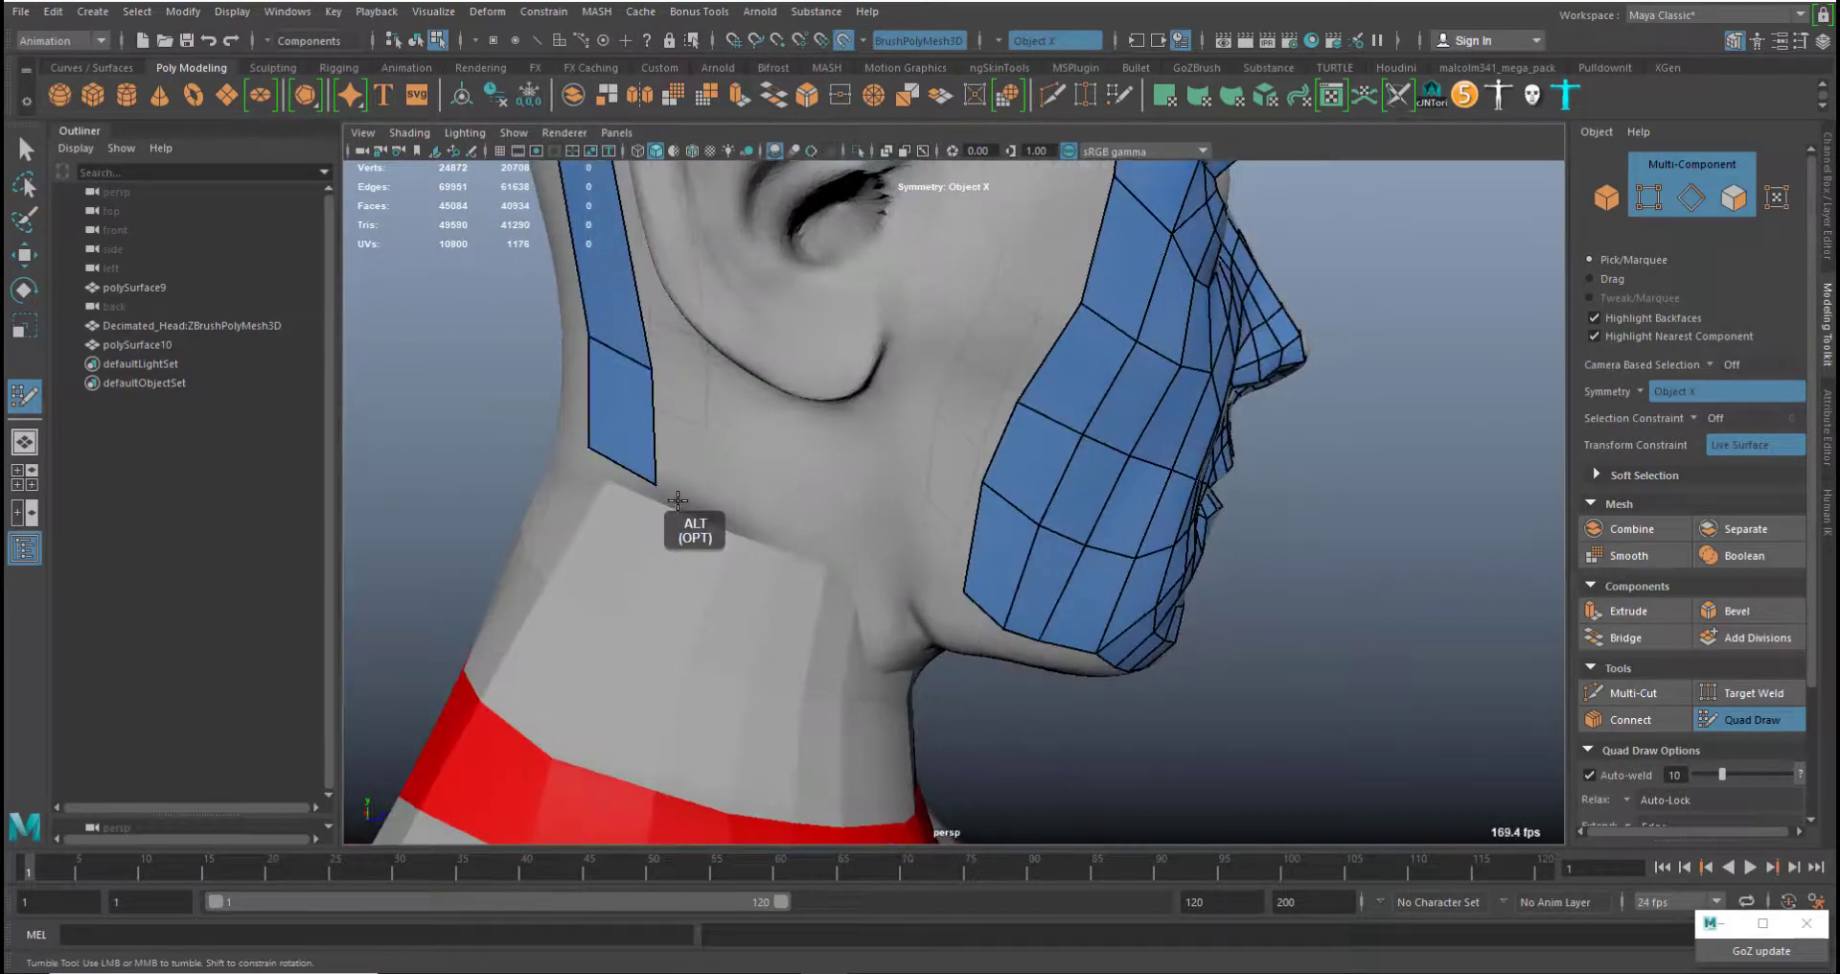
{"action": "left_click_drag", "start_coordinate": [594, 596], "coordinate": [540, 665], "text": "alt"}
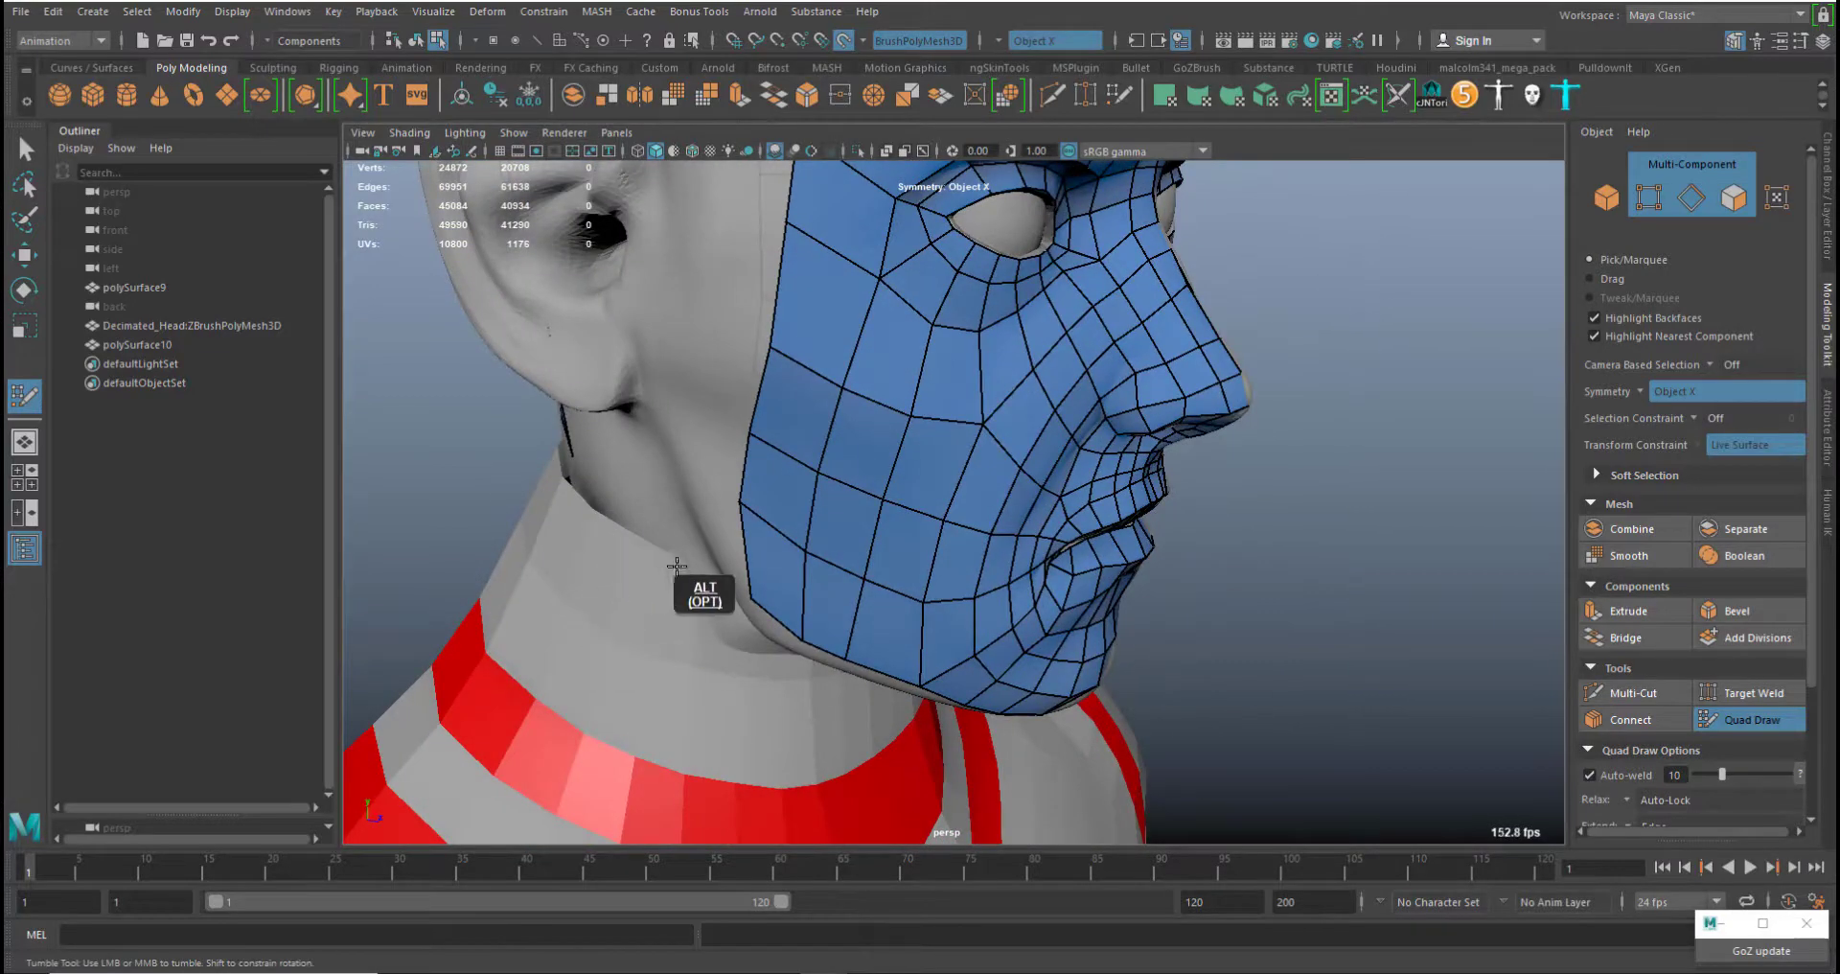
{"action": "left_click_drag", "start_coordinate": [677, 566], "coordinate": [797, 531], "text": "alt"}
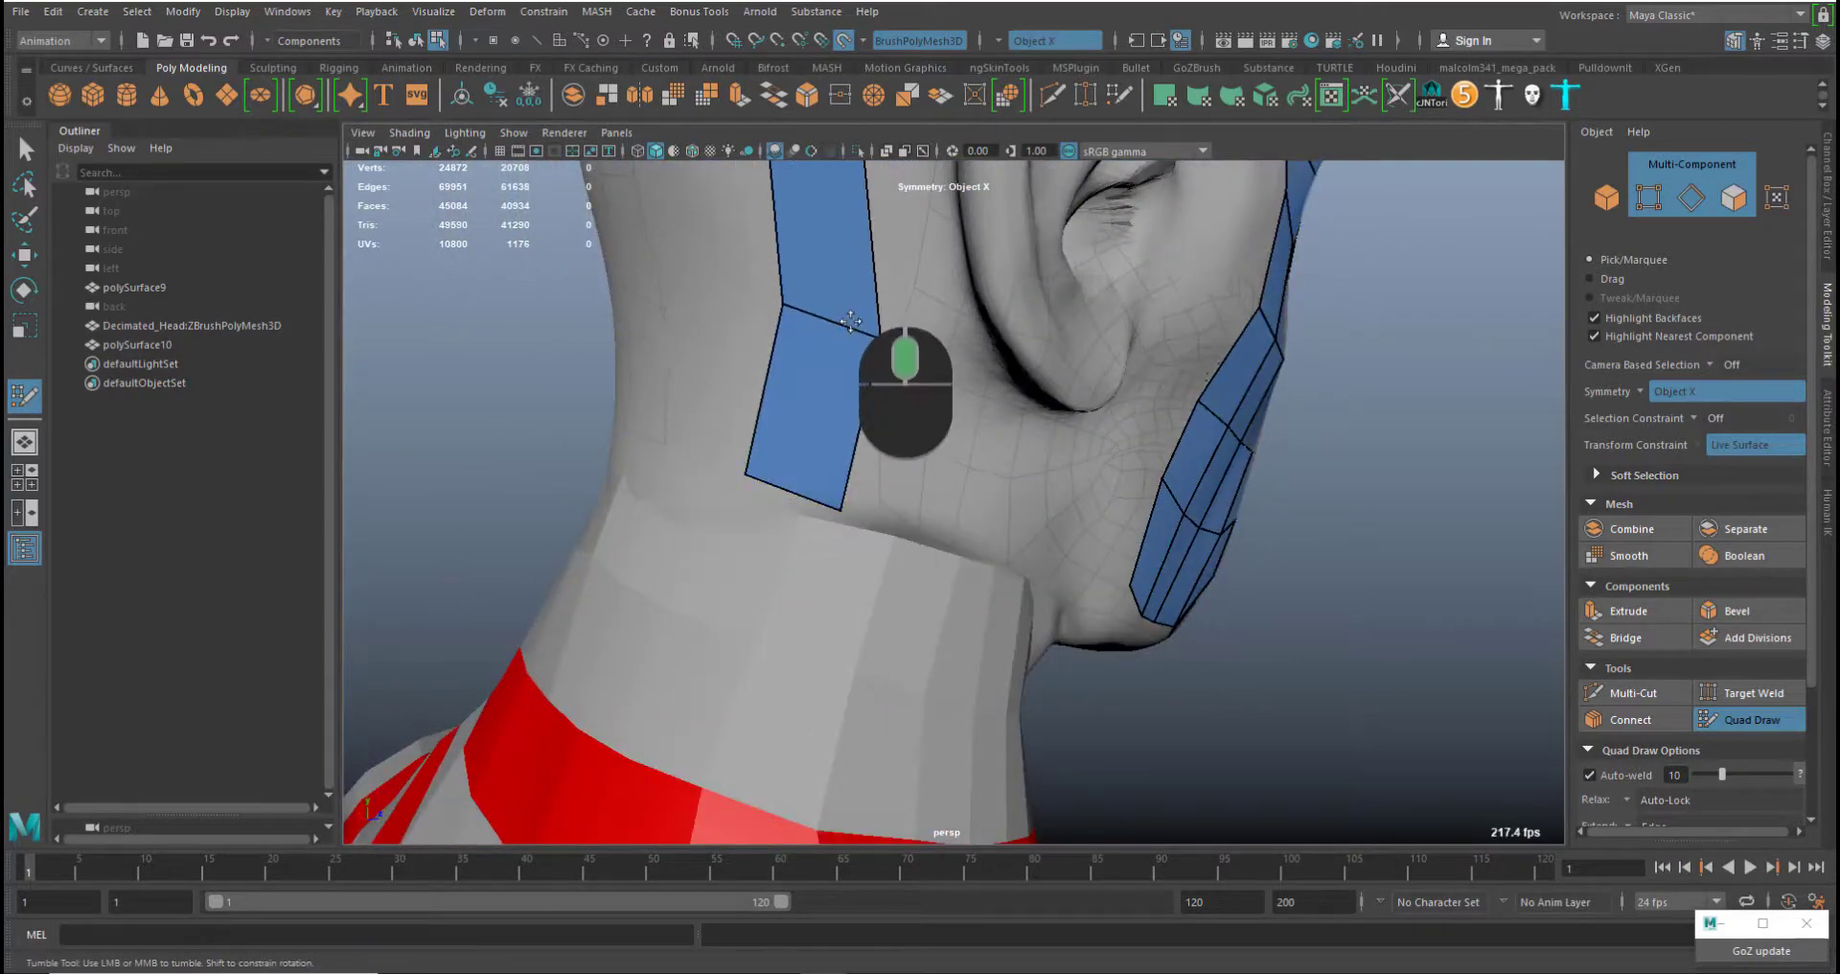
{"action": "left_click_drag", "start_coordinate": [1002, 423], "coordinate": [763, 423], "text": "alt"}
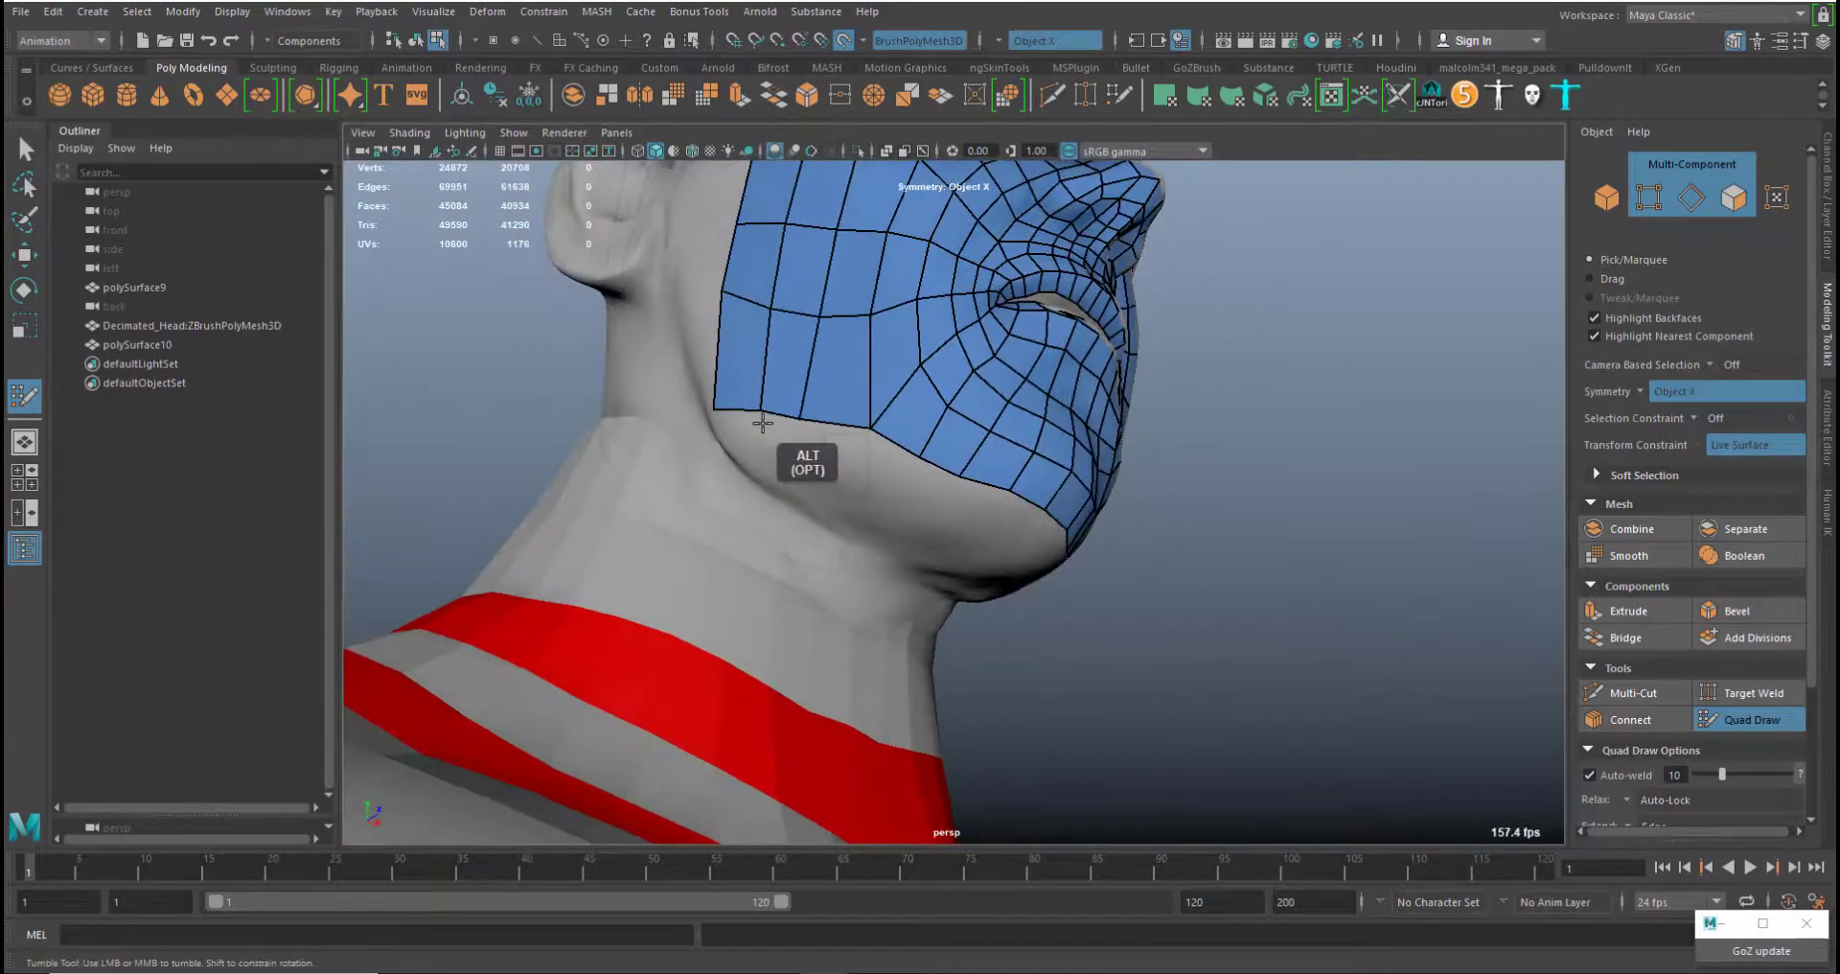
{"action": "right_click_drag", "start_coordinate": [899, 548], "coordinate": [1073, 632], "text": "alt"}
{"action": "left_click_drag", "start_coordinate": [1073, 633], "coordinate": [932, 551], "text": "alt"}
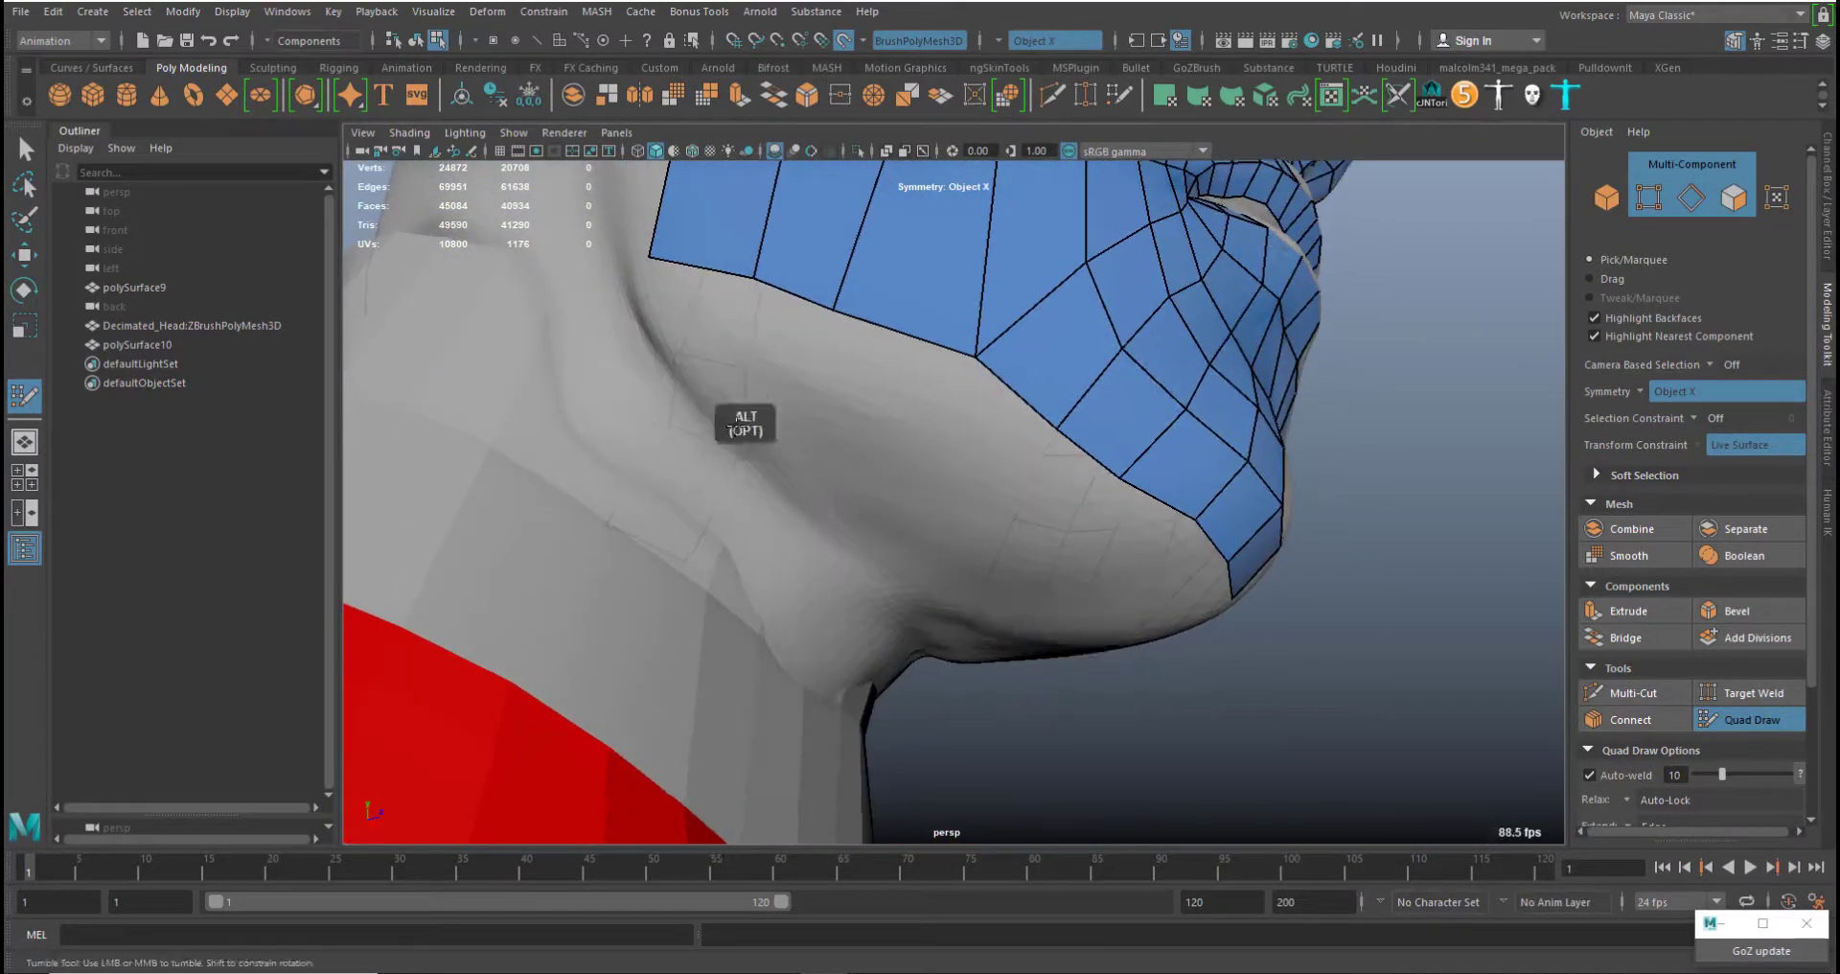
{"action": "left_click", "coordinate": [751, 442]}
{"action": "left_click", "coordinate": [791, 416]}
{"action": "left_click", "coordinate": [727, 385], "text": "shift"}
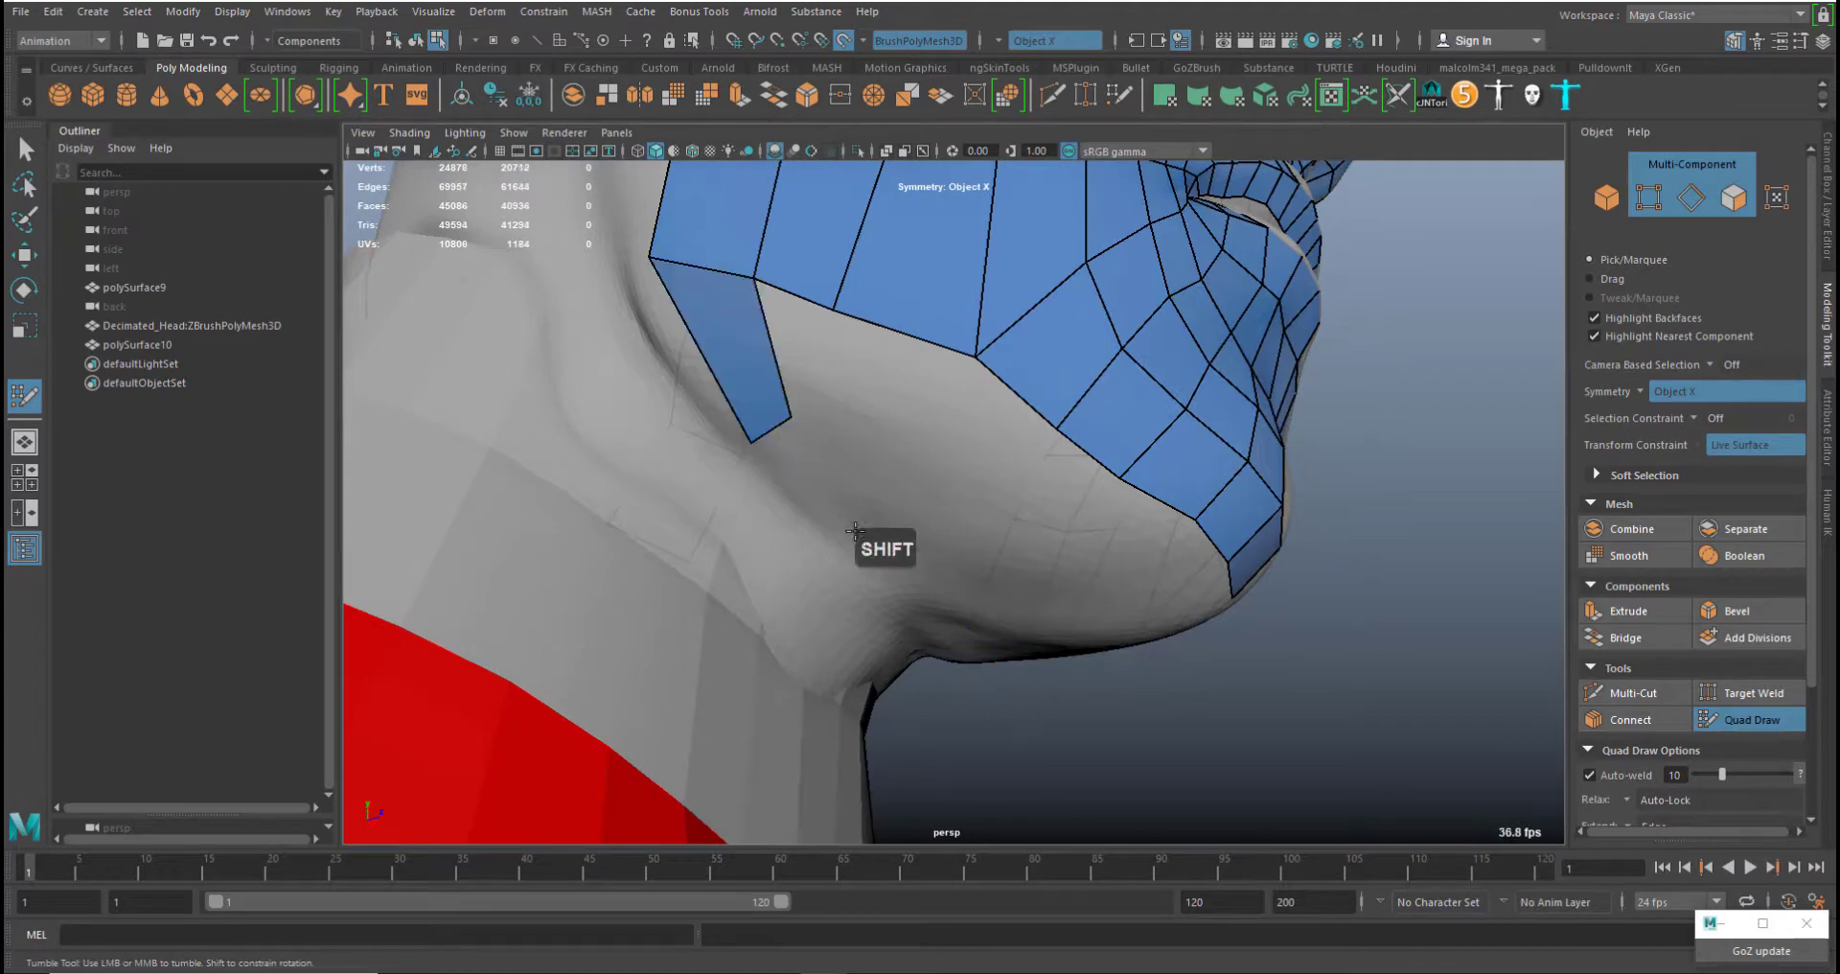
{"action": "left_click", "coordinate": [887, 597]}
{"action": "key", "text": "ctrl+z"}
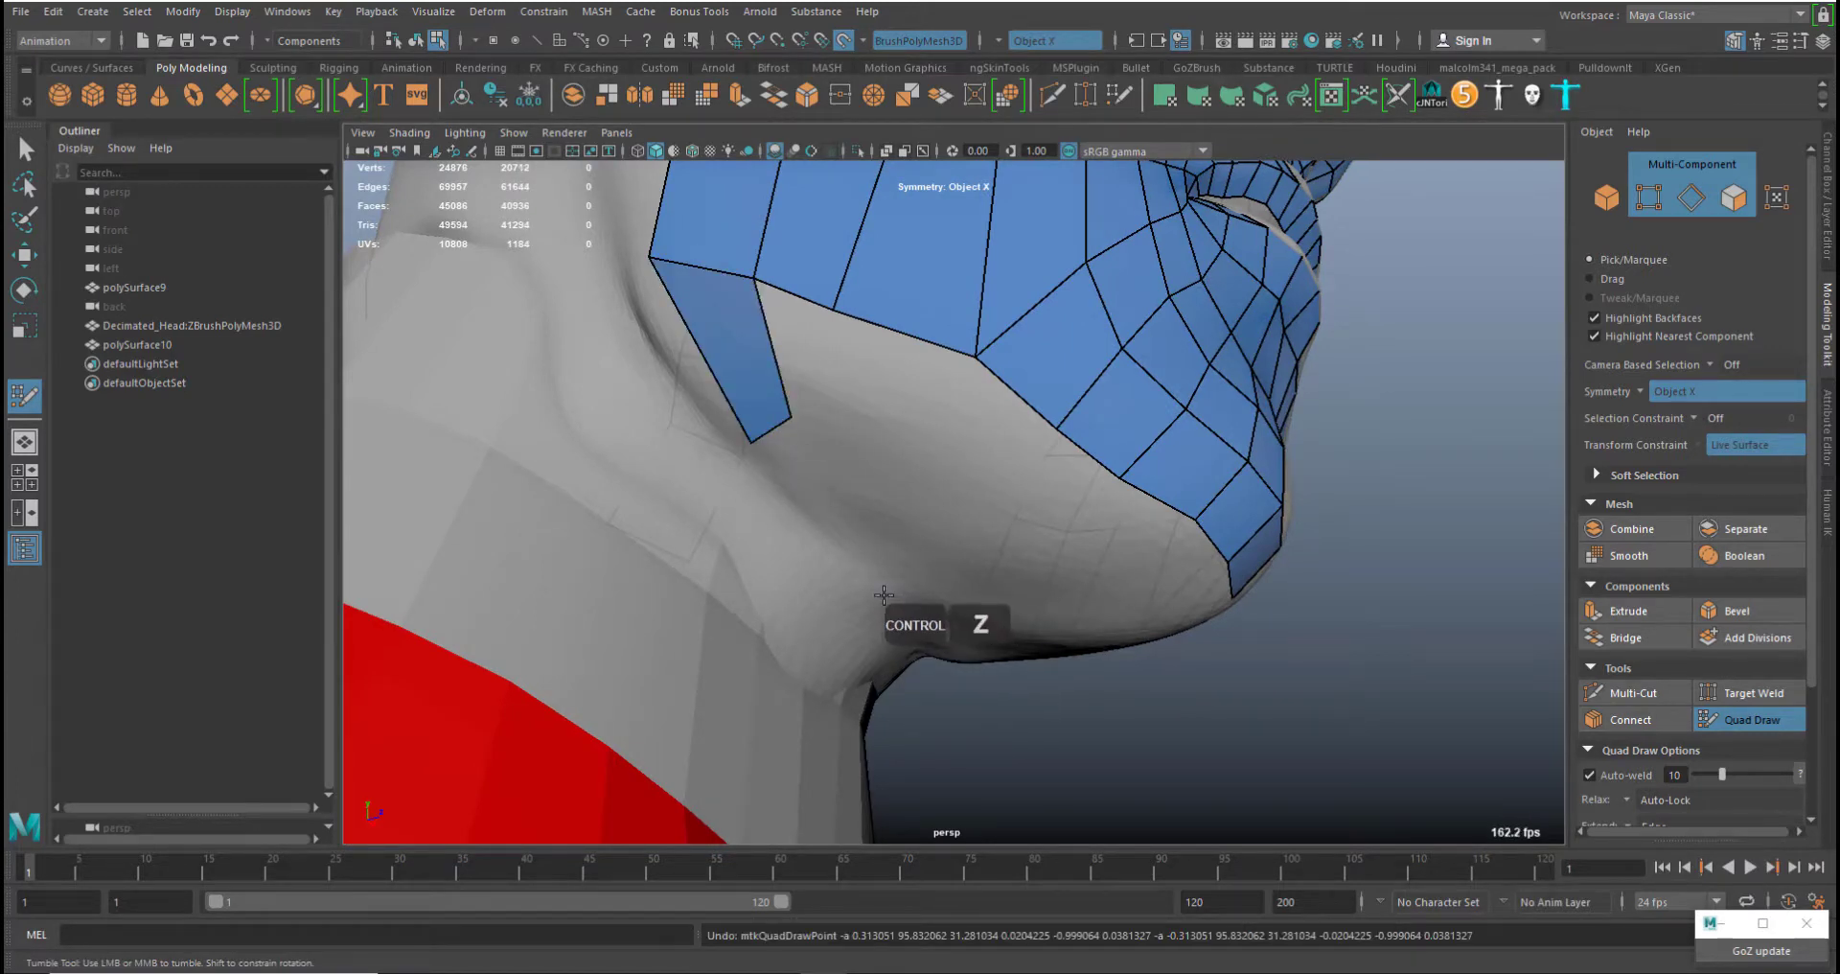
{"action": "left_click", "coordinate": [901, 574], "text": "shift"}
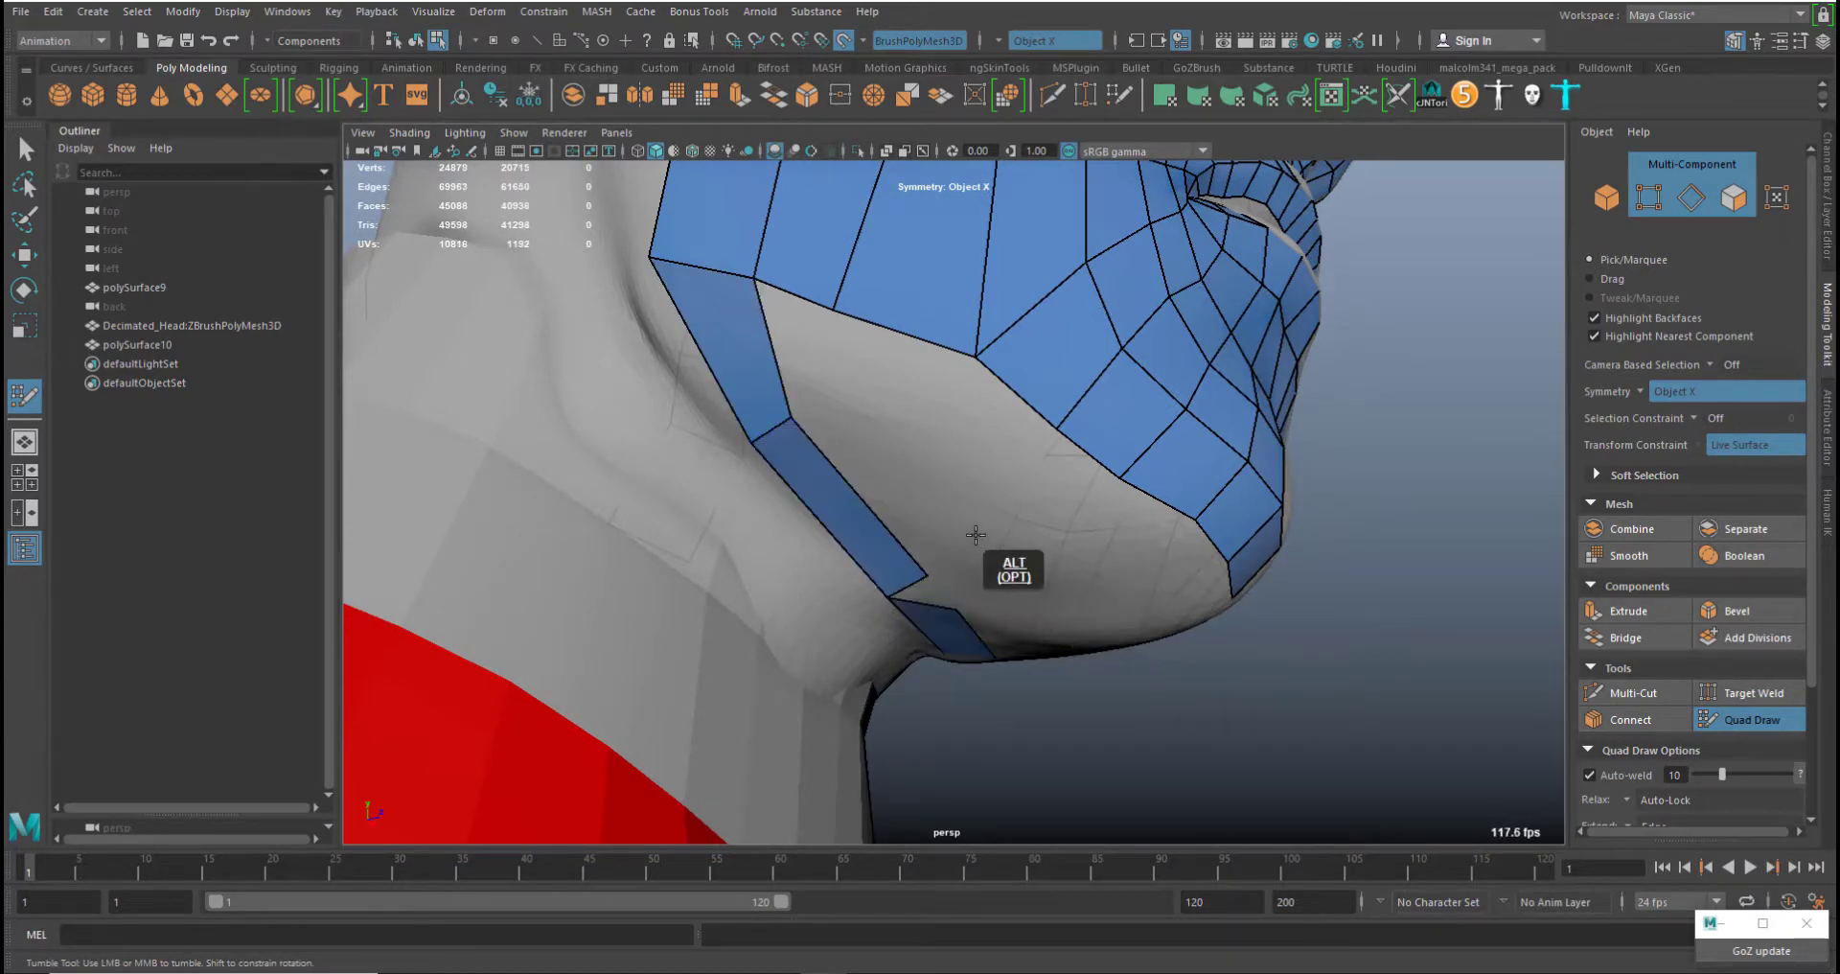
Weld the strip's inner points together at the centre line, and shift the jaw border vertex beside the jaw corner toward the chin
{"action": "left_click_drag", "start_coordinate": [973, 538], "coordinate": [853, 521], "text": "alt"}
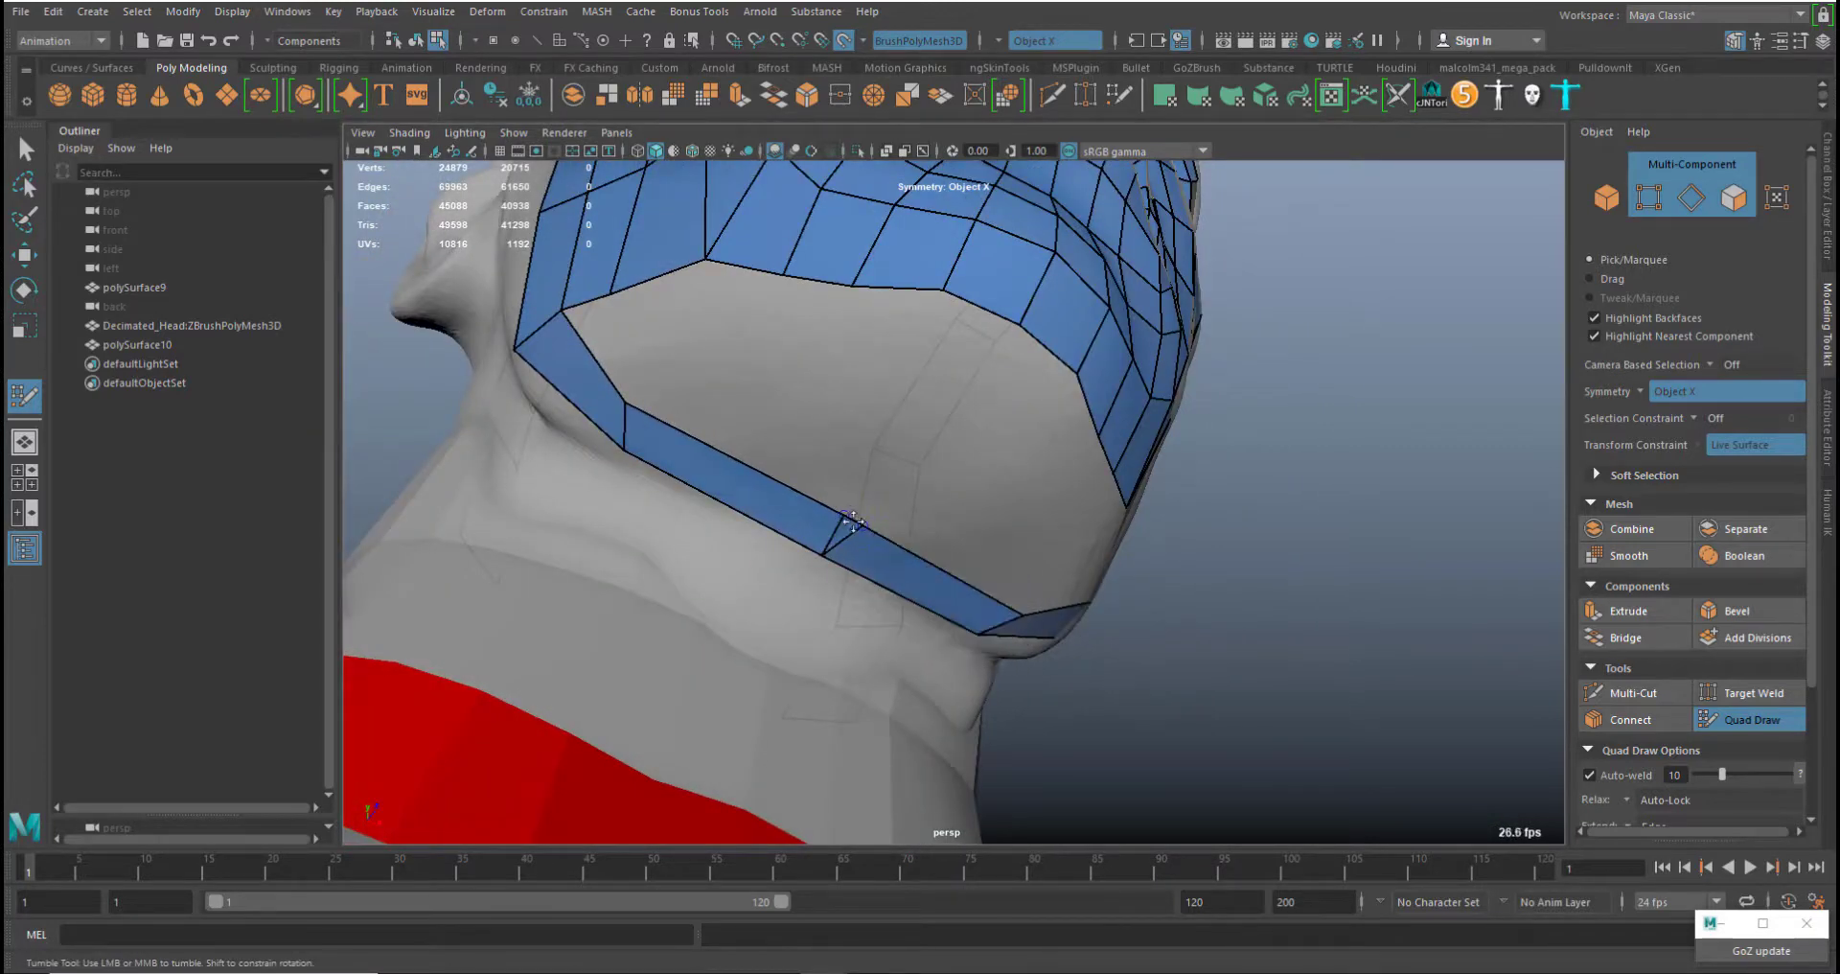
{"action": "middle_click_drag", "start_coordinate": [845, 515], "coordinate": [856, 521]}
{"action": "middle_click_drag", "start_coordinate": [792, 431], "coordinate": [790, 489], "text": "alt"}
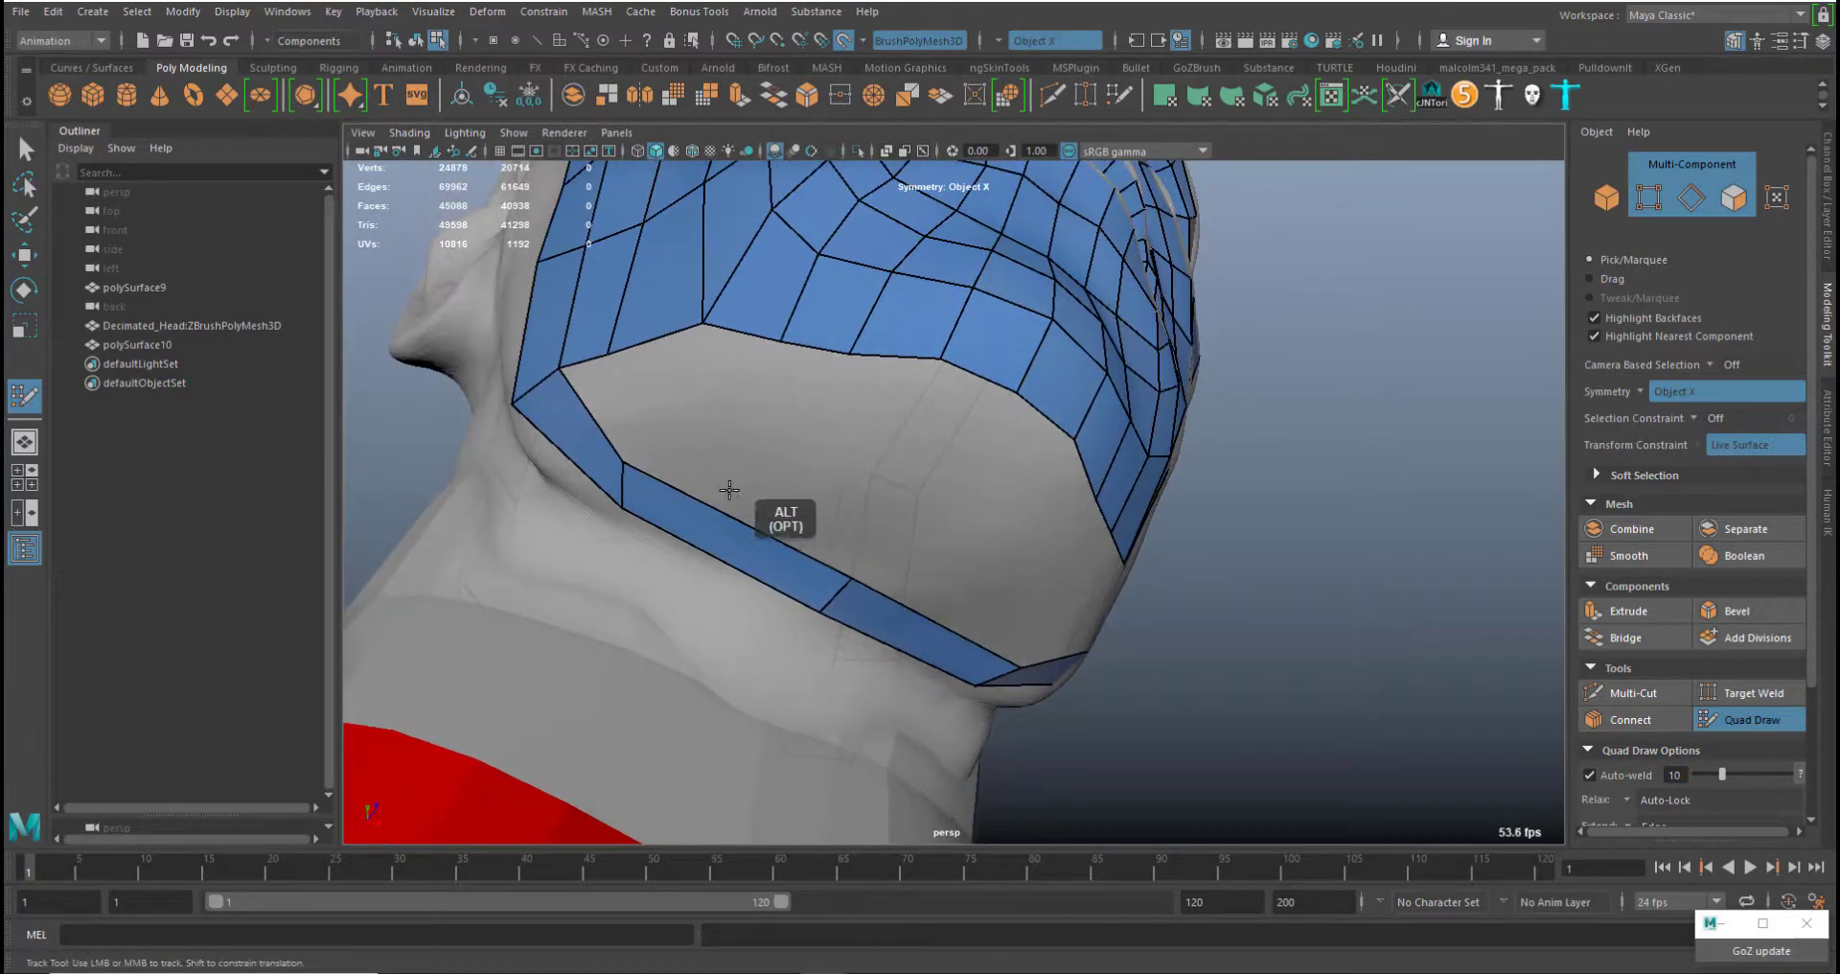
{"action": "middle_click_drag", "start_coordinate": [606, 351], "coordinate": [638, 335]}
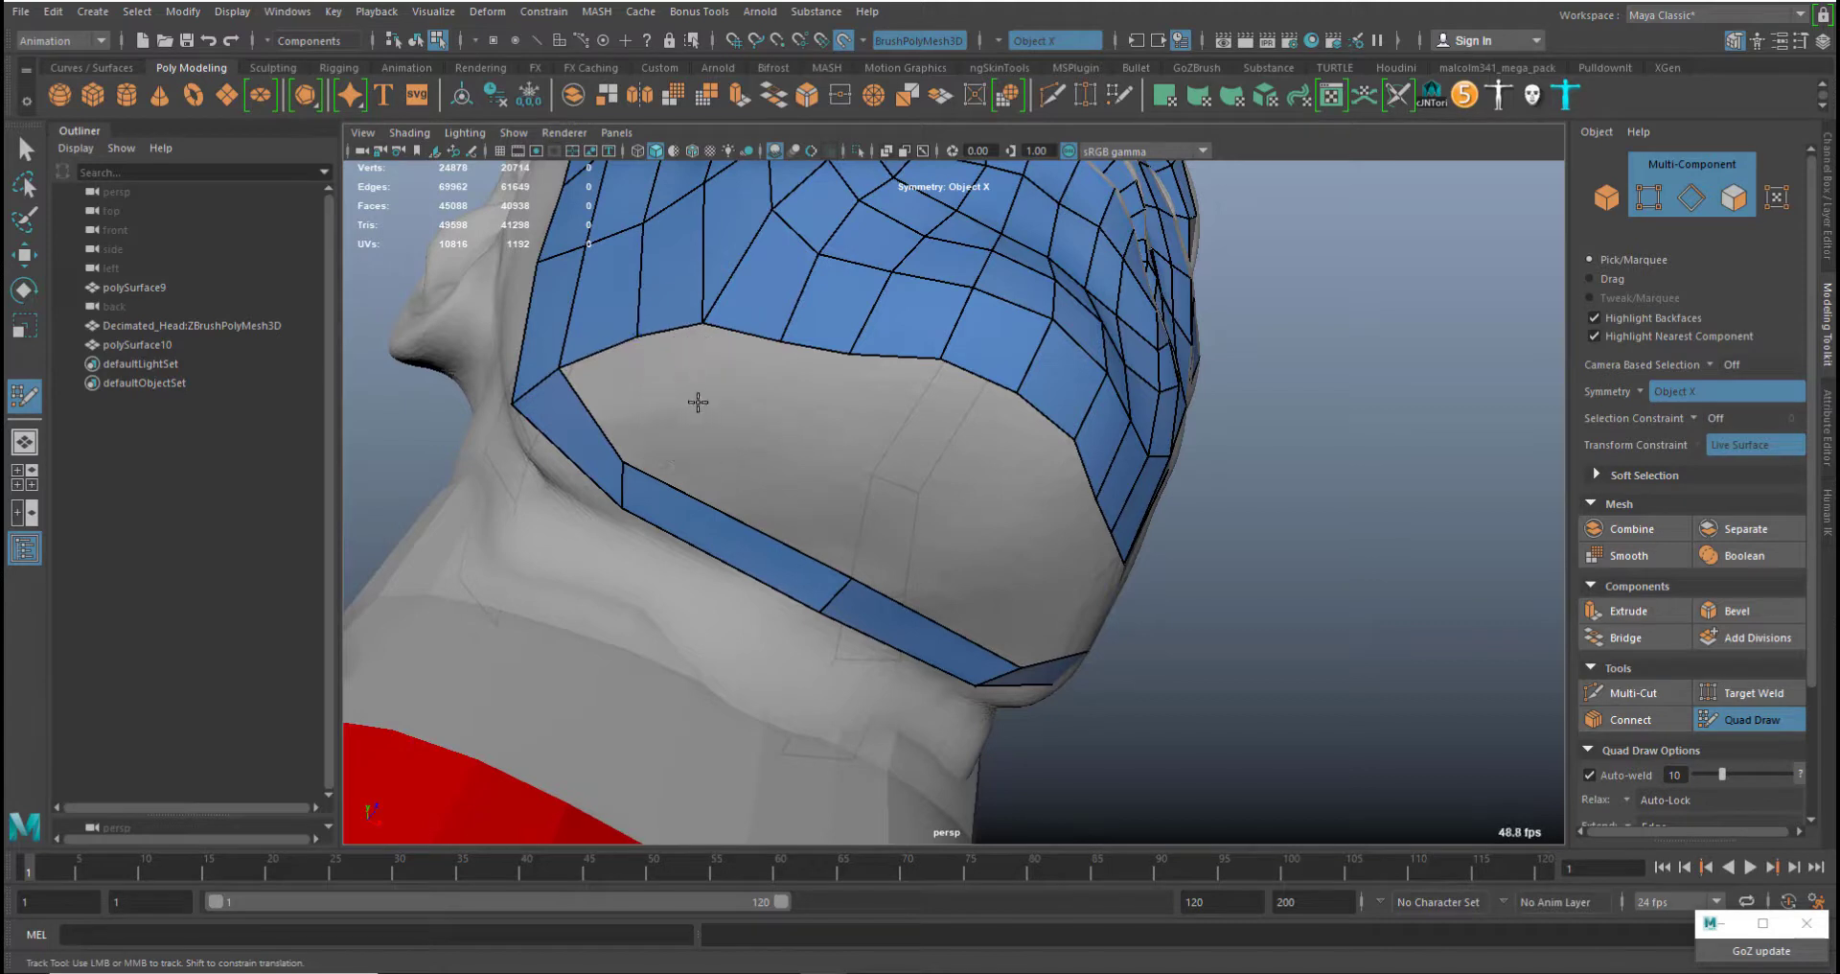
Fill two quads inside the jaw corner, insert an edge loop across the under-jaw strip, and realign the neighbouring border vertices
{"action": "left_click", "coordinate": [651, 421], "text": "shift"}
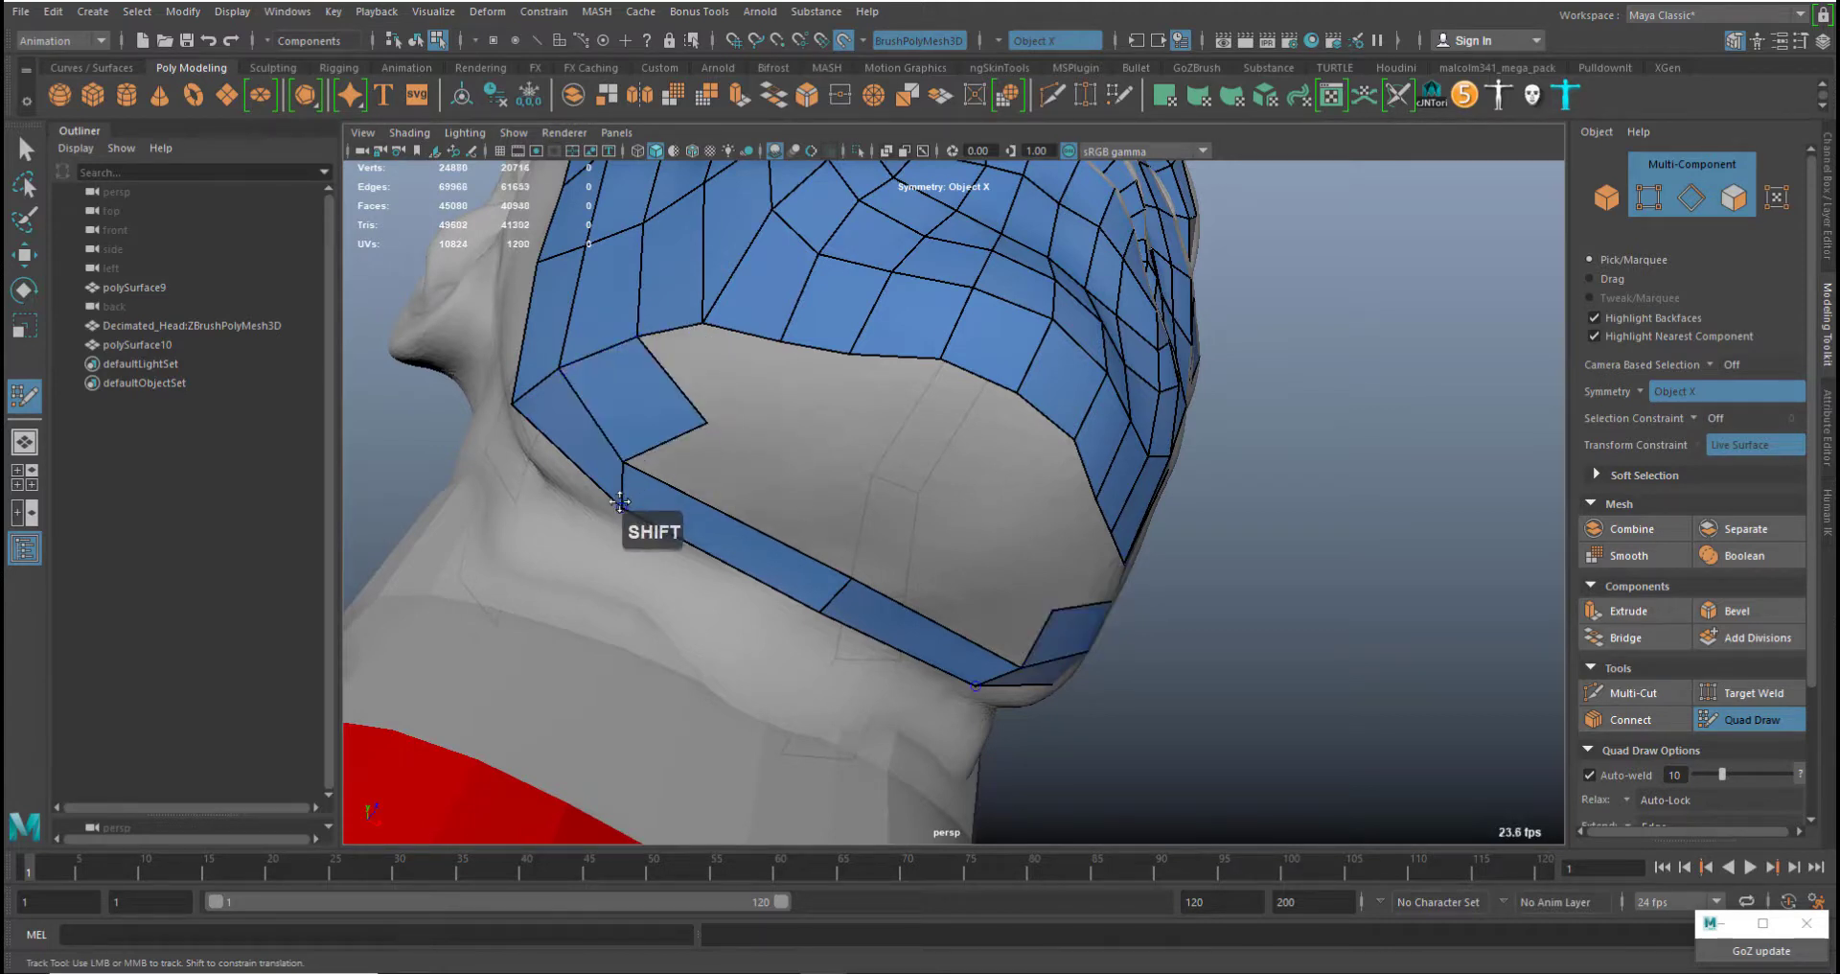
{"action": "left_click", "coordinate": [747, 527], "text": "ctrl"}
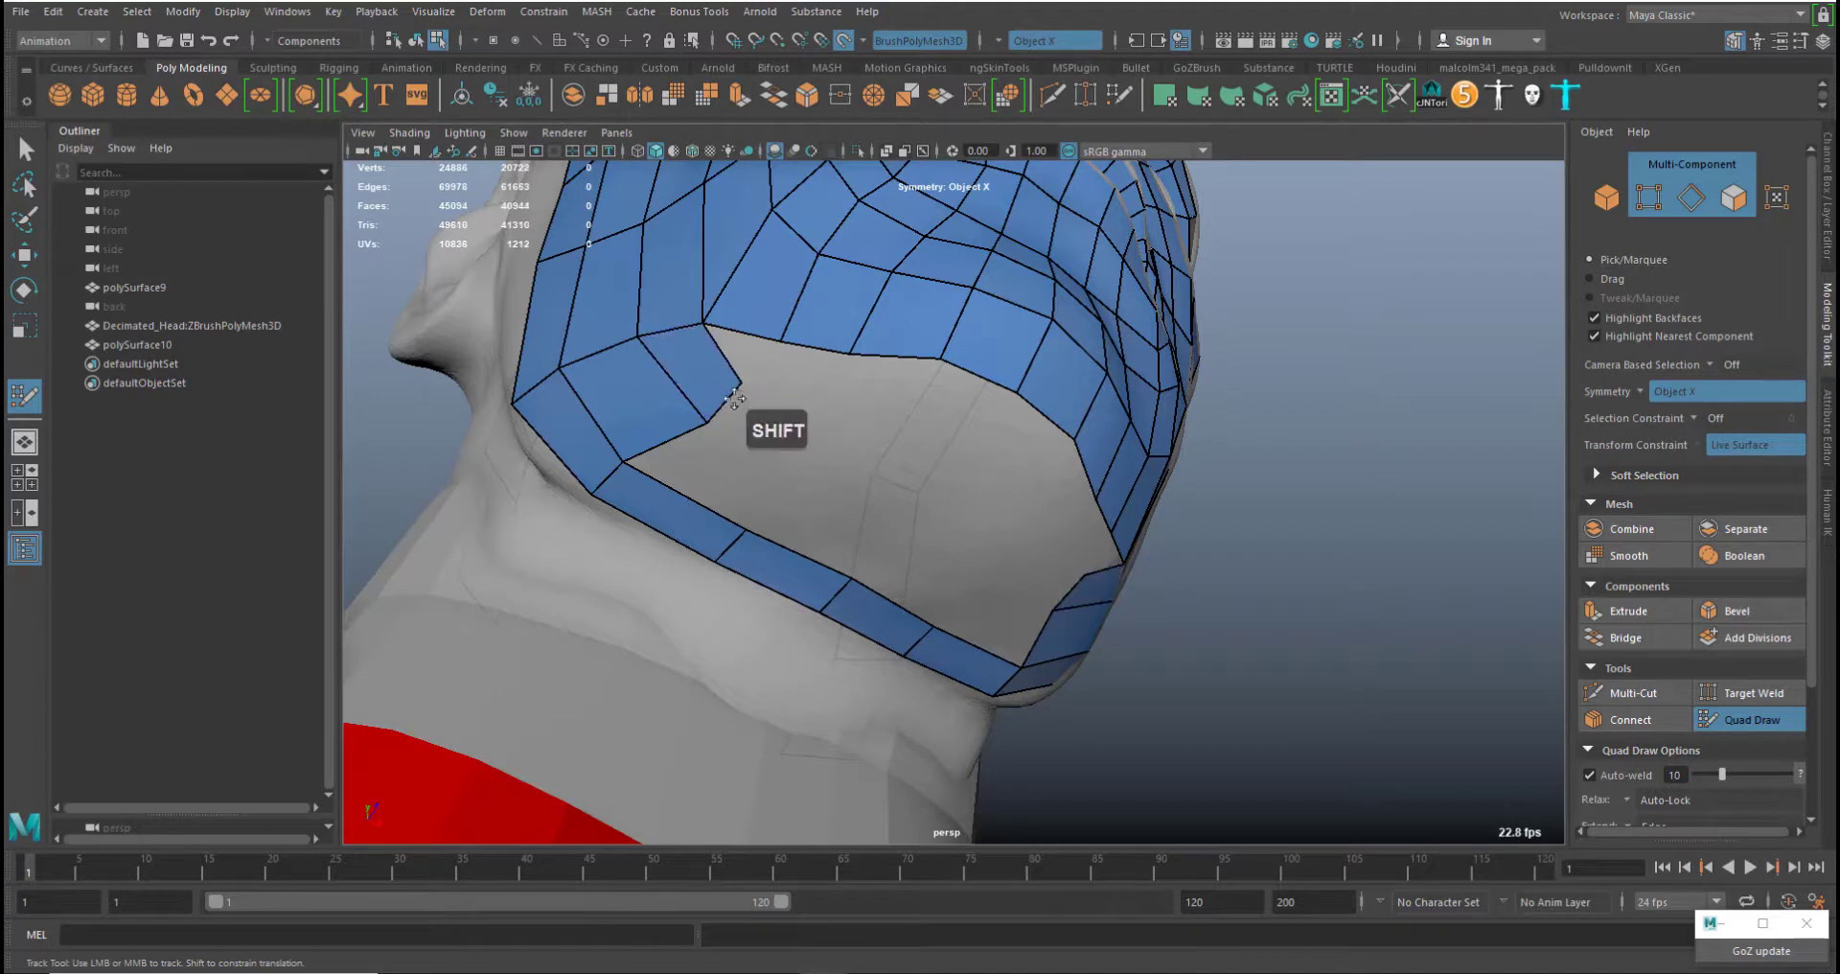
{"action": "left_click", "coordinate": [736, 382], "text": "shift"}
{"action": "middle_click_drag", "start_coordinate": [737, 381], "coordinate": [711, 390]}
{"action": "middle_click_drag", "start_coordinate": [780, 341], "coordinate": [880, 334]}
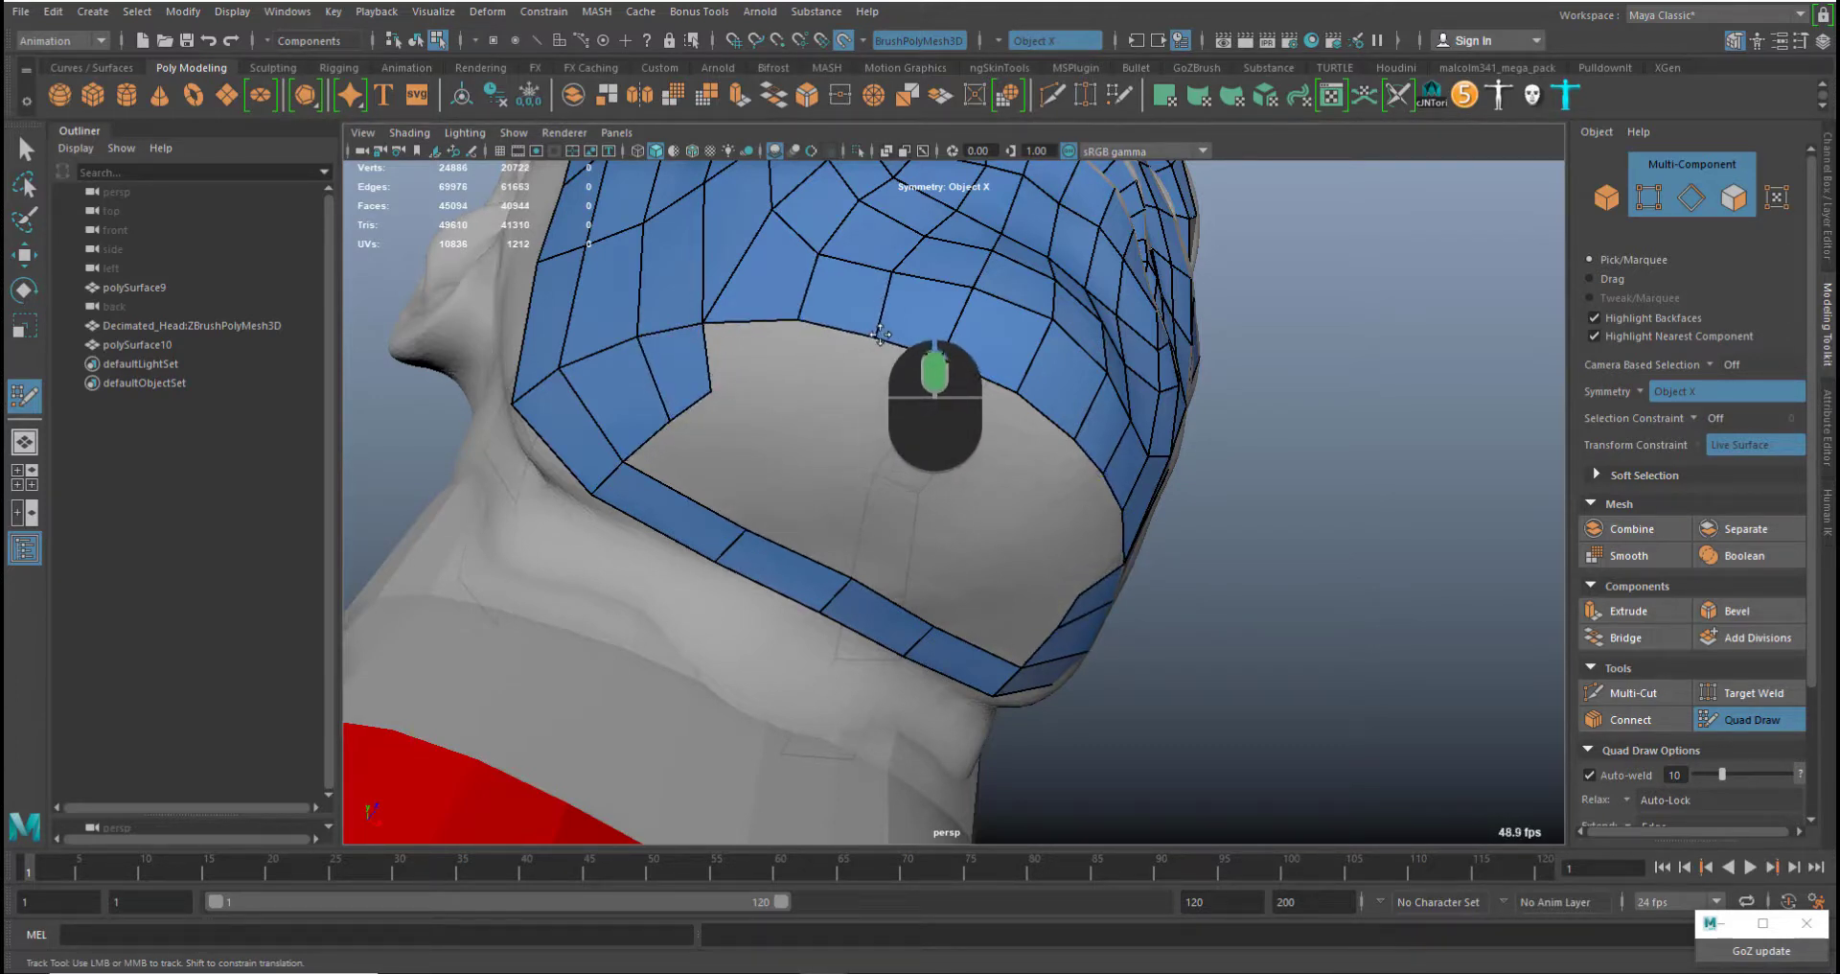
Add a quad along the jaw border, insert another edge loop across the strip, and fill the quads closing the inner jaw corner
{"action": "left_click", "coordinate": [801, 387]}
{"action": "left_click", "coordinate": [755, 371], "text": "shift"}
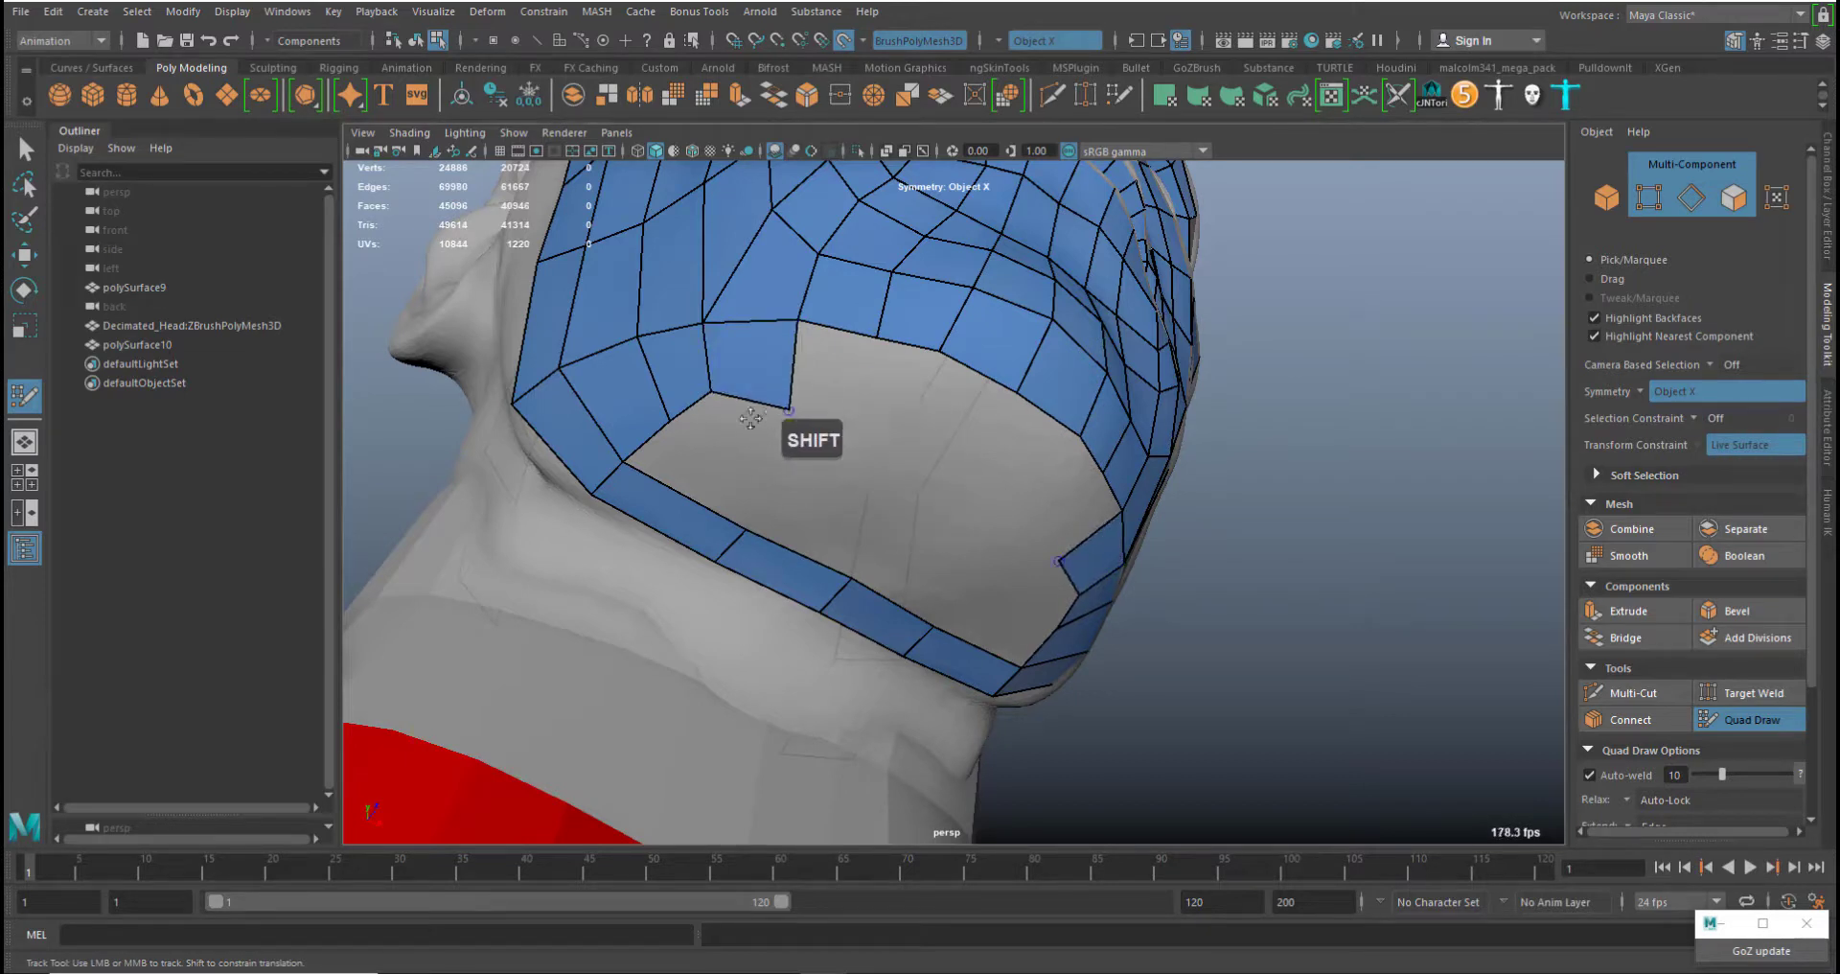
{"action": "left_click", "coordinate": [692, 506], "text": "ctrl"}
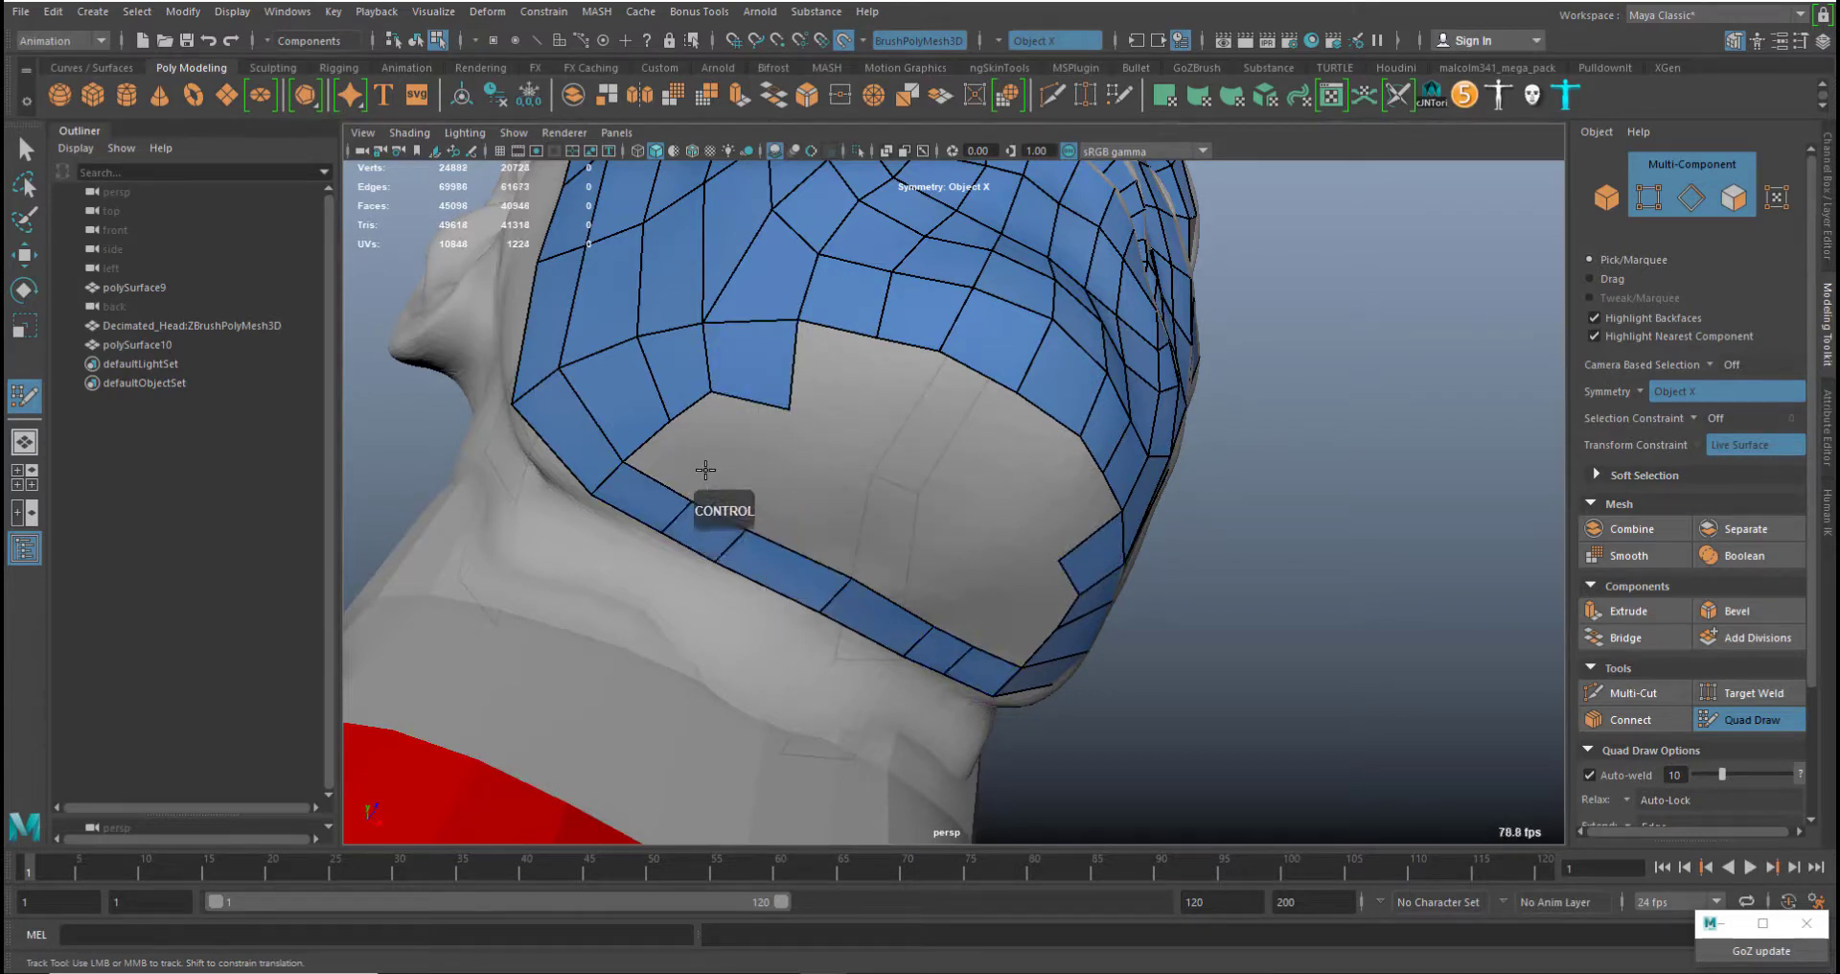
{"action": "left_click", "coordinate": [706, 465]}
{"action": "left_click", "coordinate": [674, 466], "text": "shift"}
{"action": "middle_click_drag", "start_coordinate": [708, 465], "coordinate": [733, 467]}
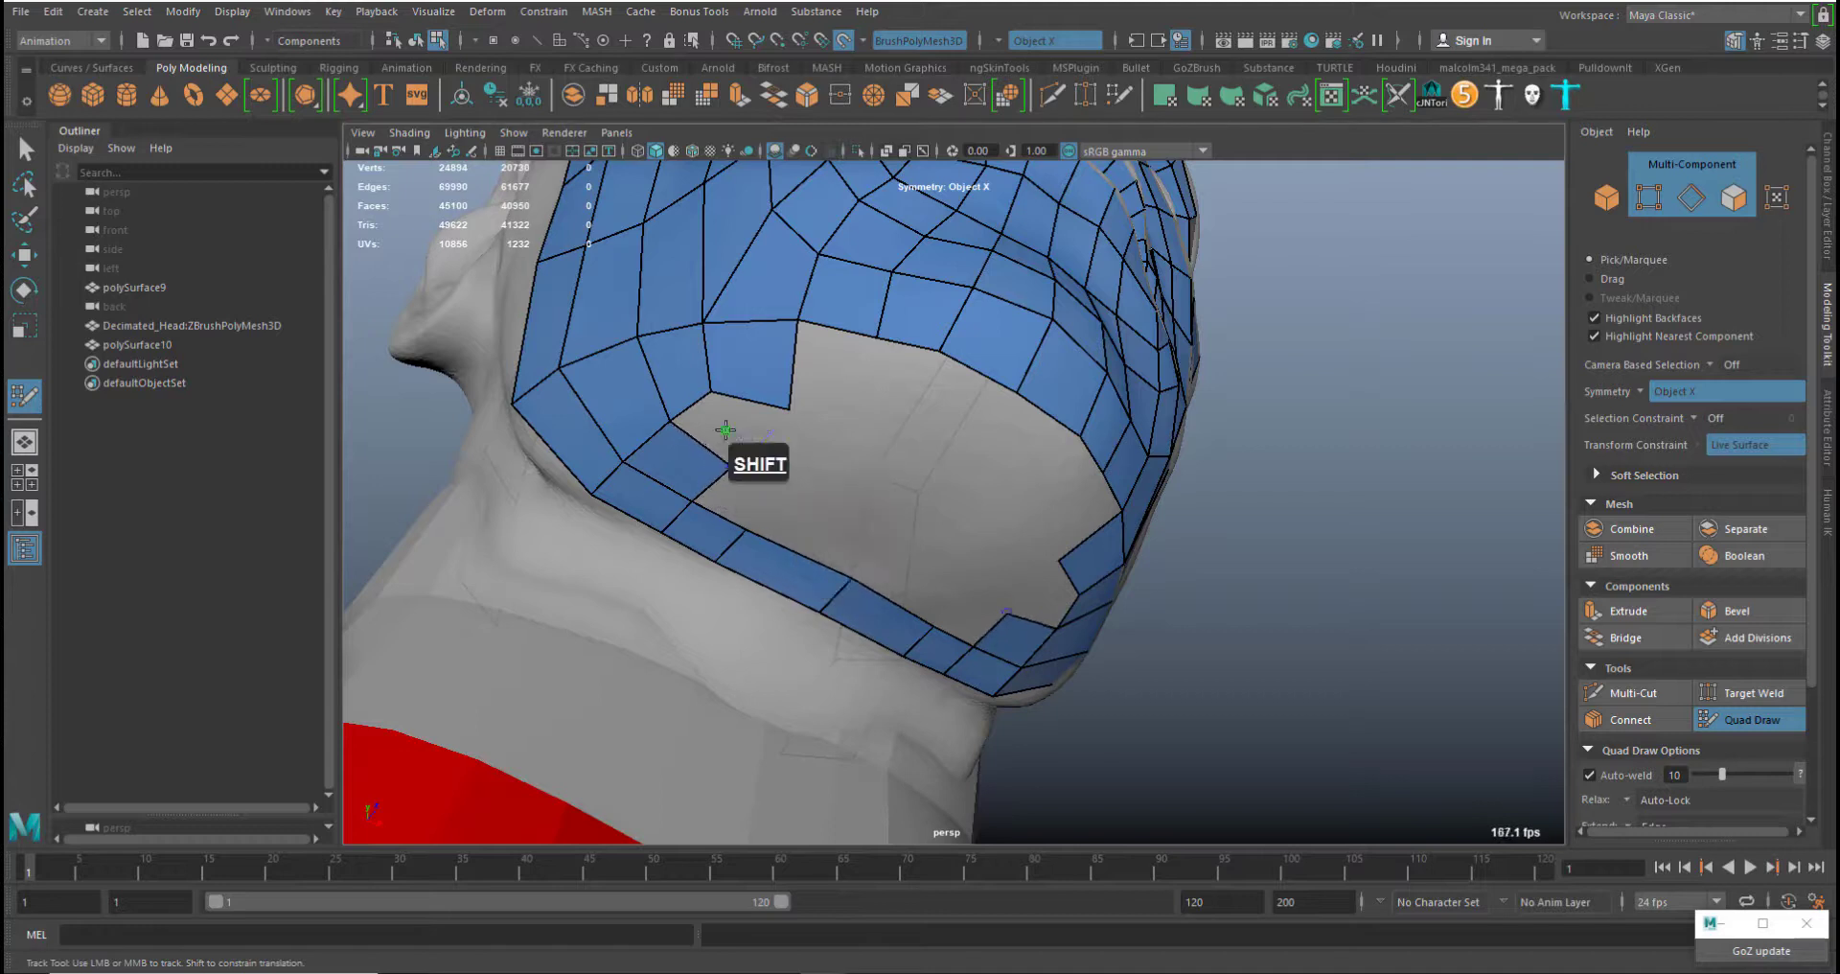
{"action": "left_click", "coordinate": [729, 430], "text": "shift"}
Reposition the vertices around the gap under the chin and relax the jaw corner quads
{"action": "middle_click_drag", "start_coordinate": [788, 410], "coordinate": [767, 412], "text": "shift"}
{"action": "middle_click_drag", "start_coordinate": [799, 320], "coordinate": [884, 337]}
{"action": "mouse_move", "coordinate": [823, 257]}
{"action": "left_mouse_down", "text": "shift"}
{"action": "mouse_move", "coordinate": [779, 257]}
{"action": "mouse_move", "coordinate": [616, 345]}
{"action": "left_mouse_up", "text": "shift"}
{"action": "middle_click_drag", "start_coordinate": [728, 467], "coordinate": [722, 458]}
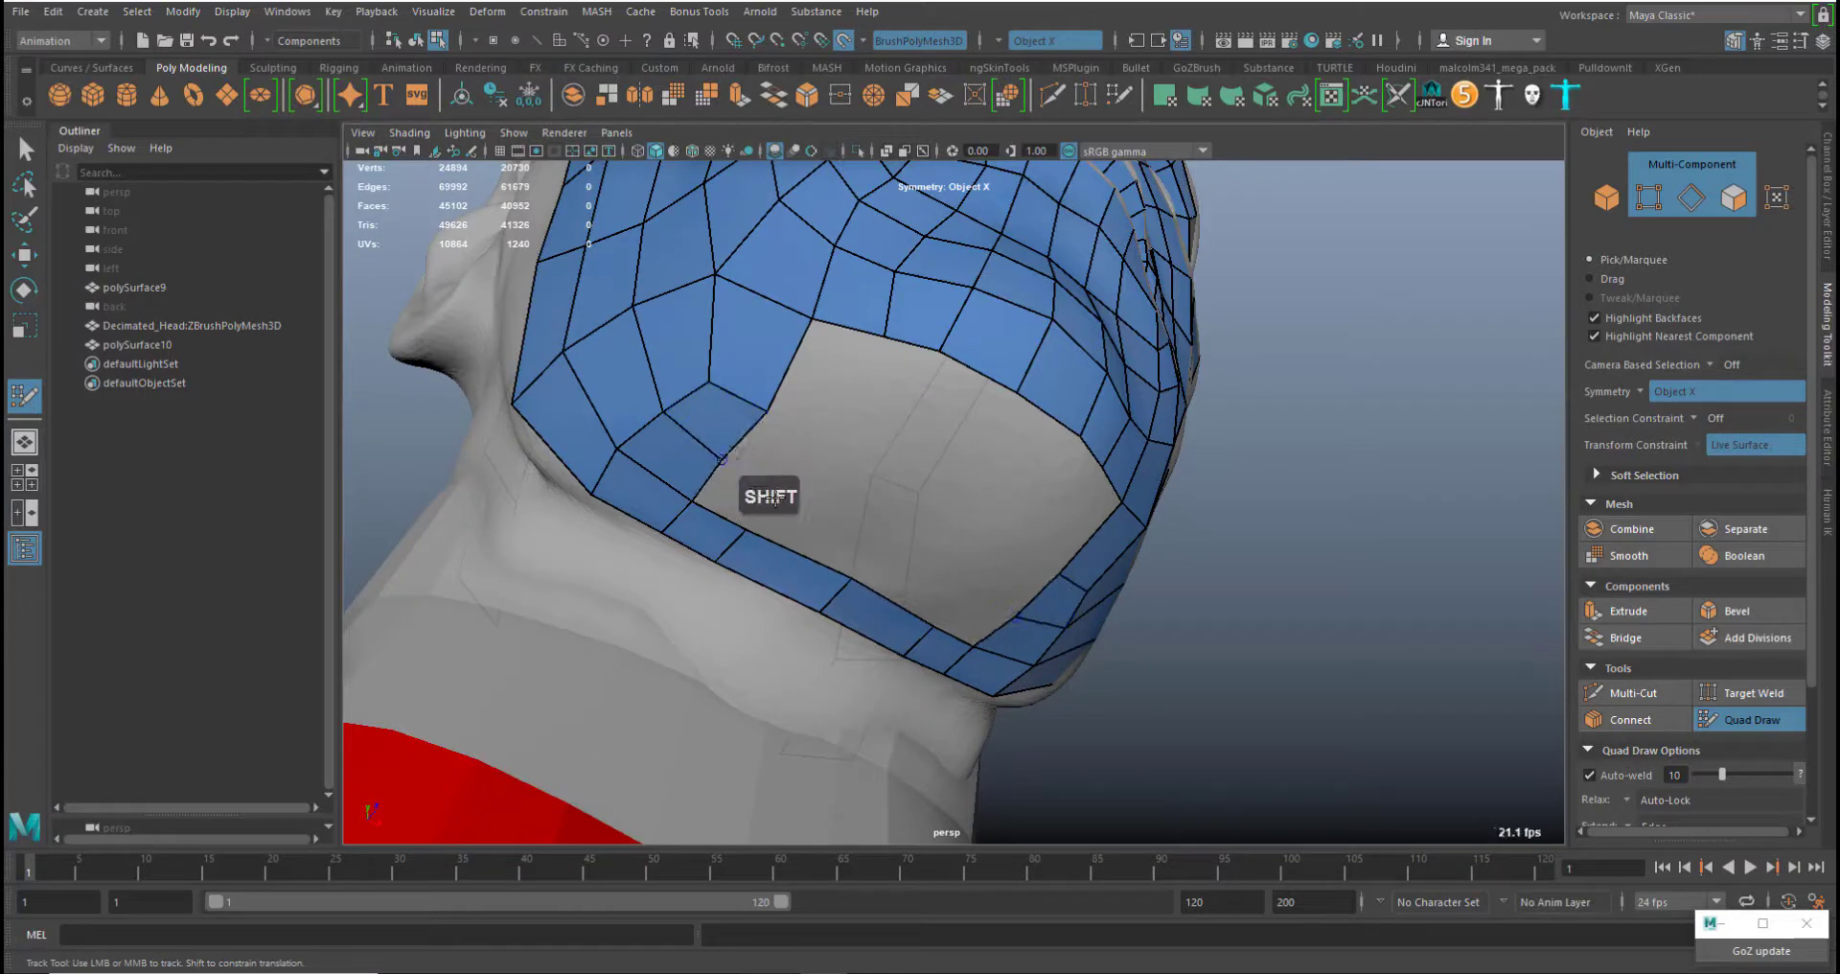
Insert a further edge loop in the strip, fill the remaining gap under the chin with quads, and relax the new faces
{"action": "left_click", "coordinate": [843, 472], "text": "ctrl"}
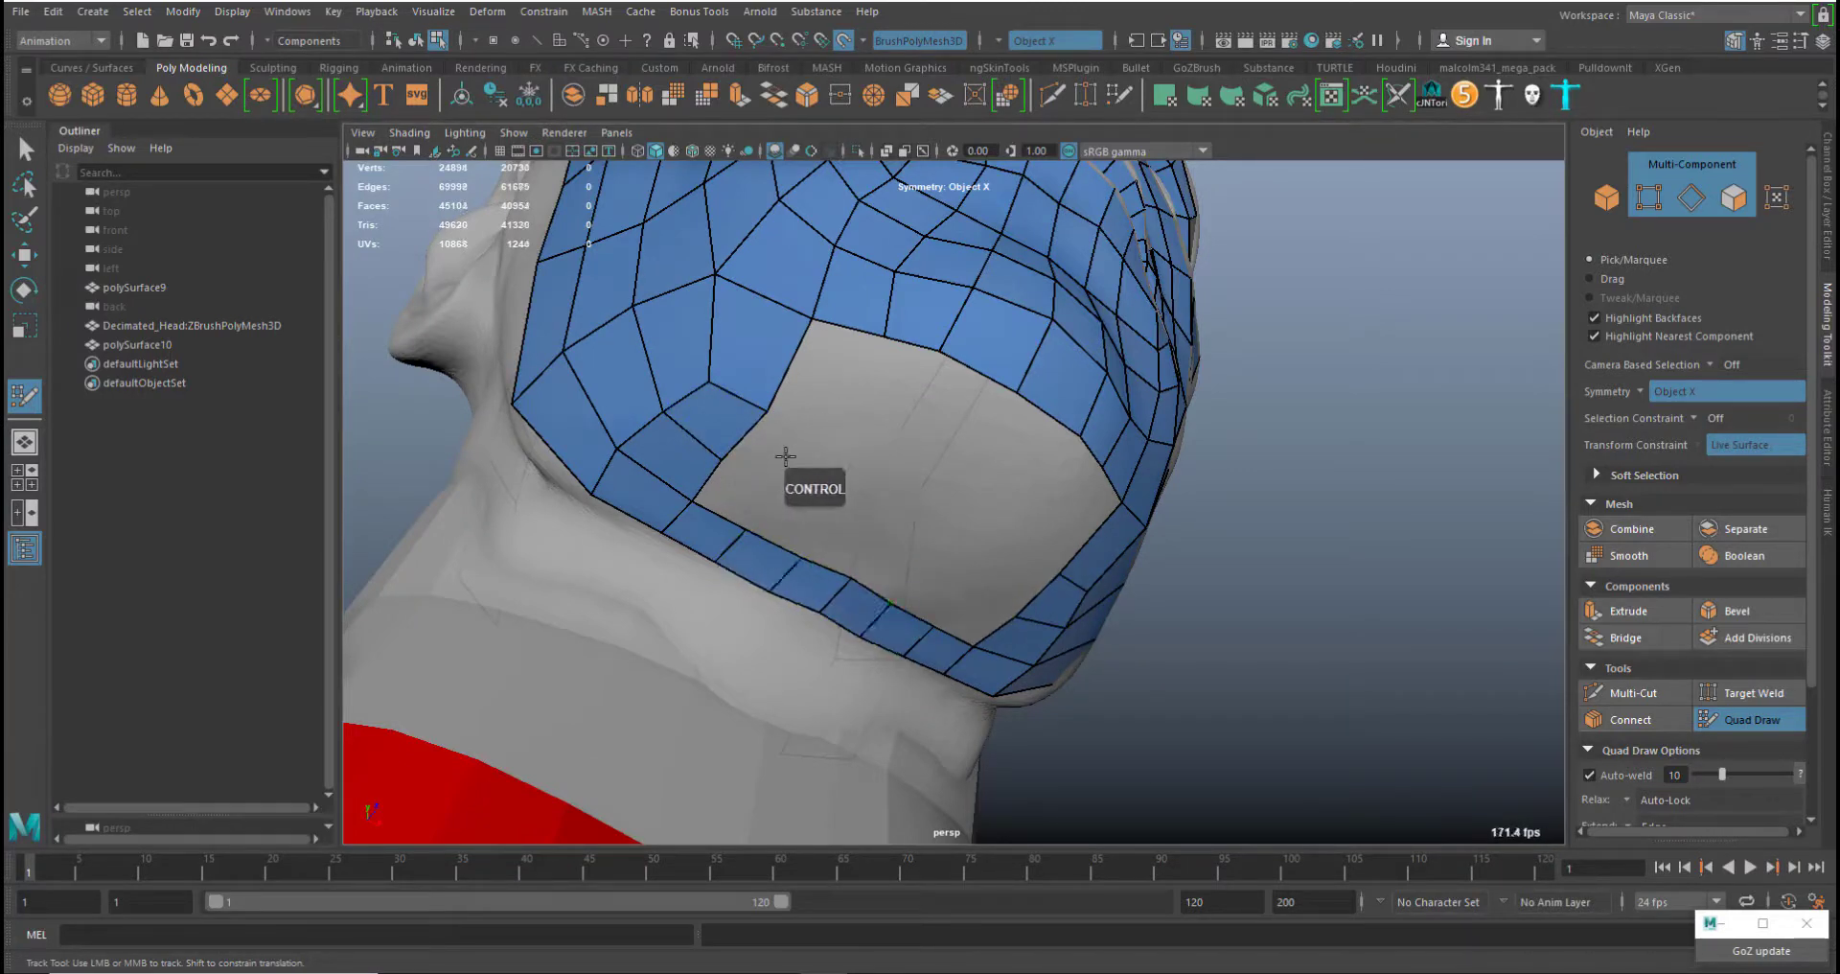
{"action": "left_click", "coordinate": [907, 458], "text": "shift"}
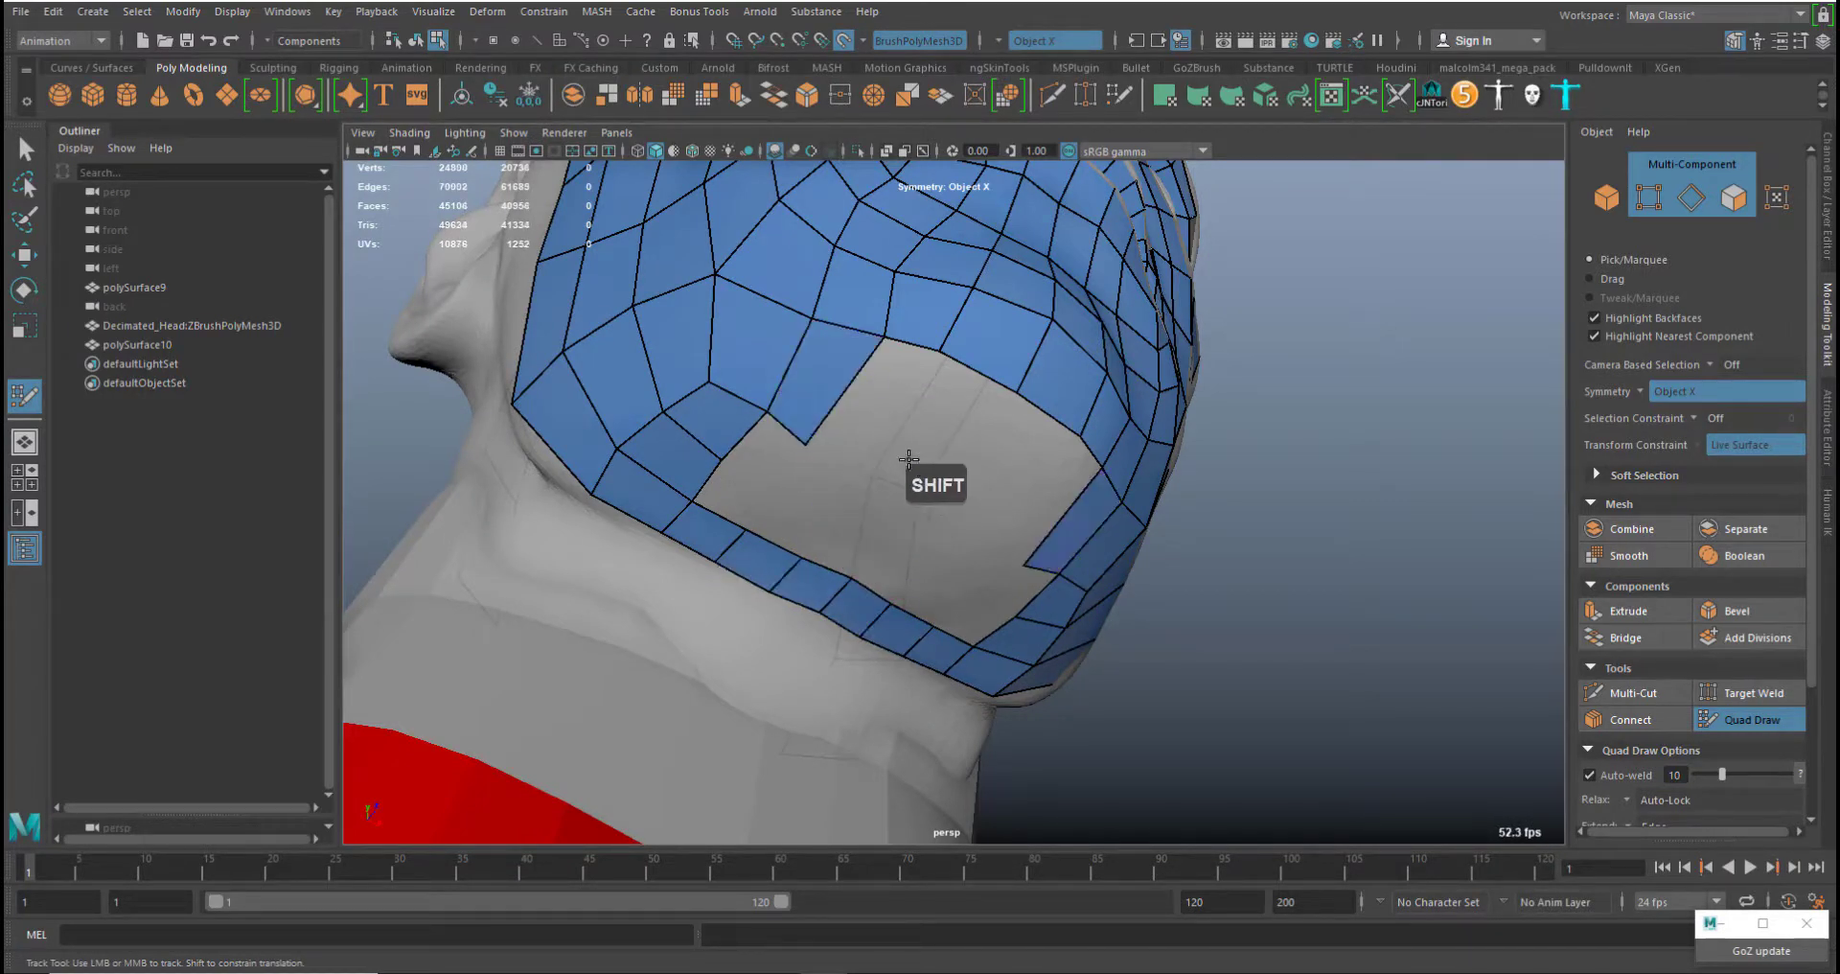
{"action": "left_click", "coordinate": [938, 509]}
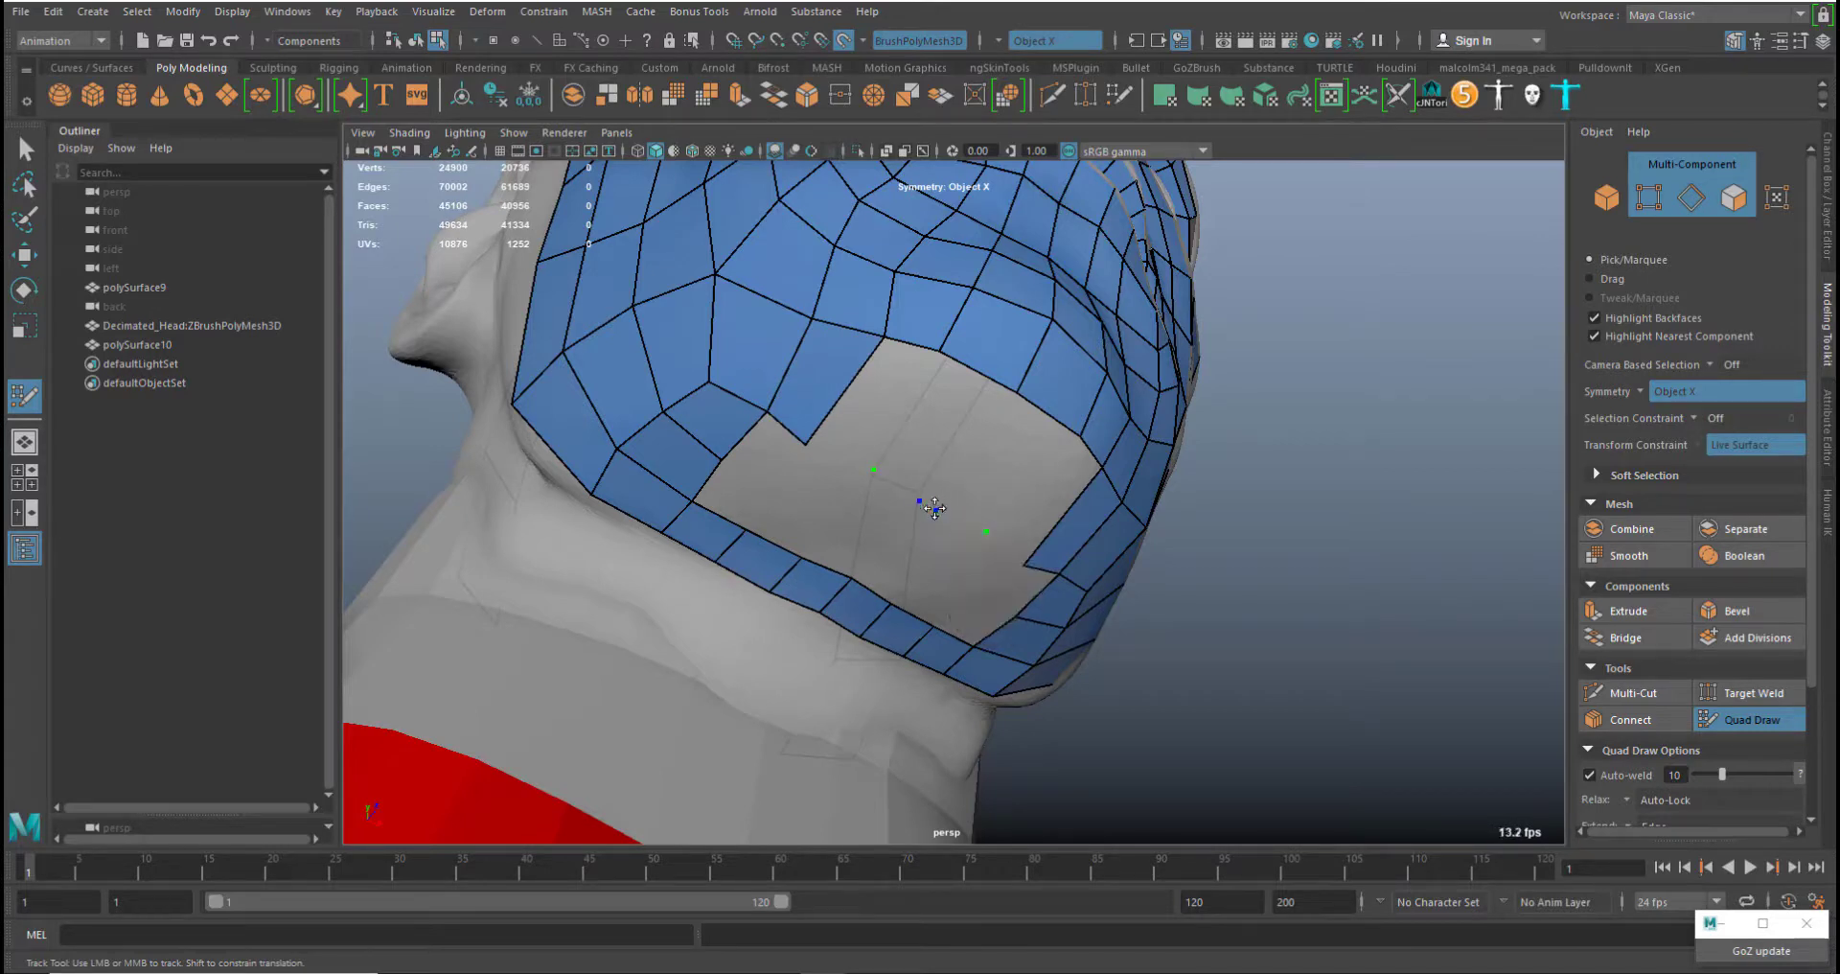
{"action": "left_click_drag", "start_coordinate": [937, 509], "coordinate": [928, 505]}
{"action": "left_click", "coordinate": [934, 448], "text": "shift"}
{"action": "left_click", "coordinate": [858, 391], "text": "shift"}
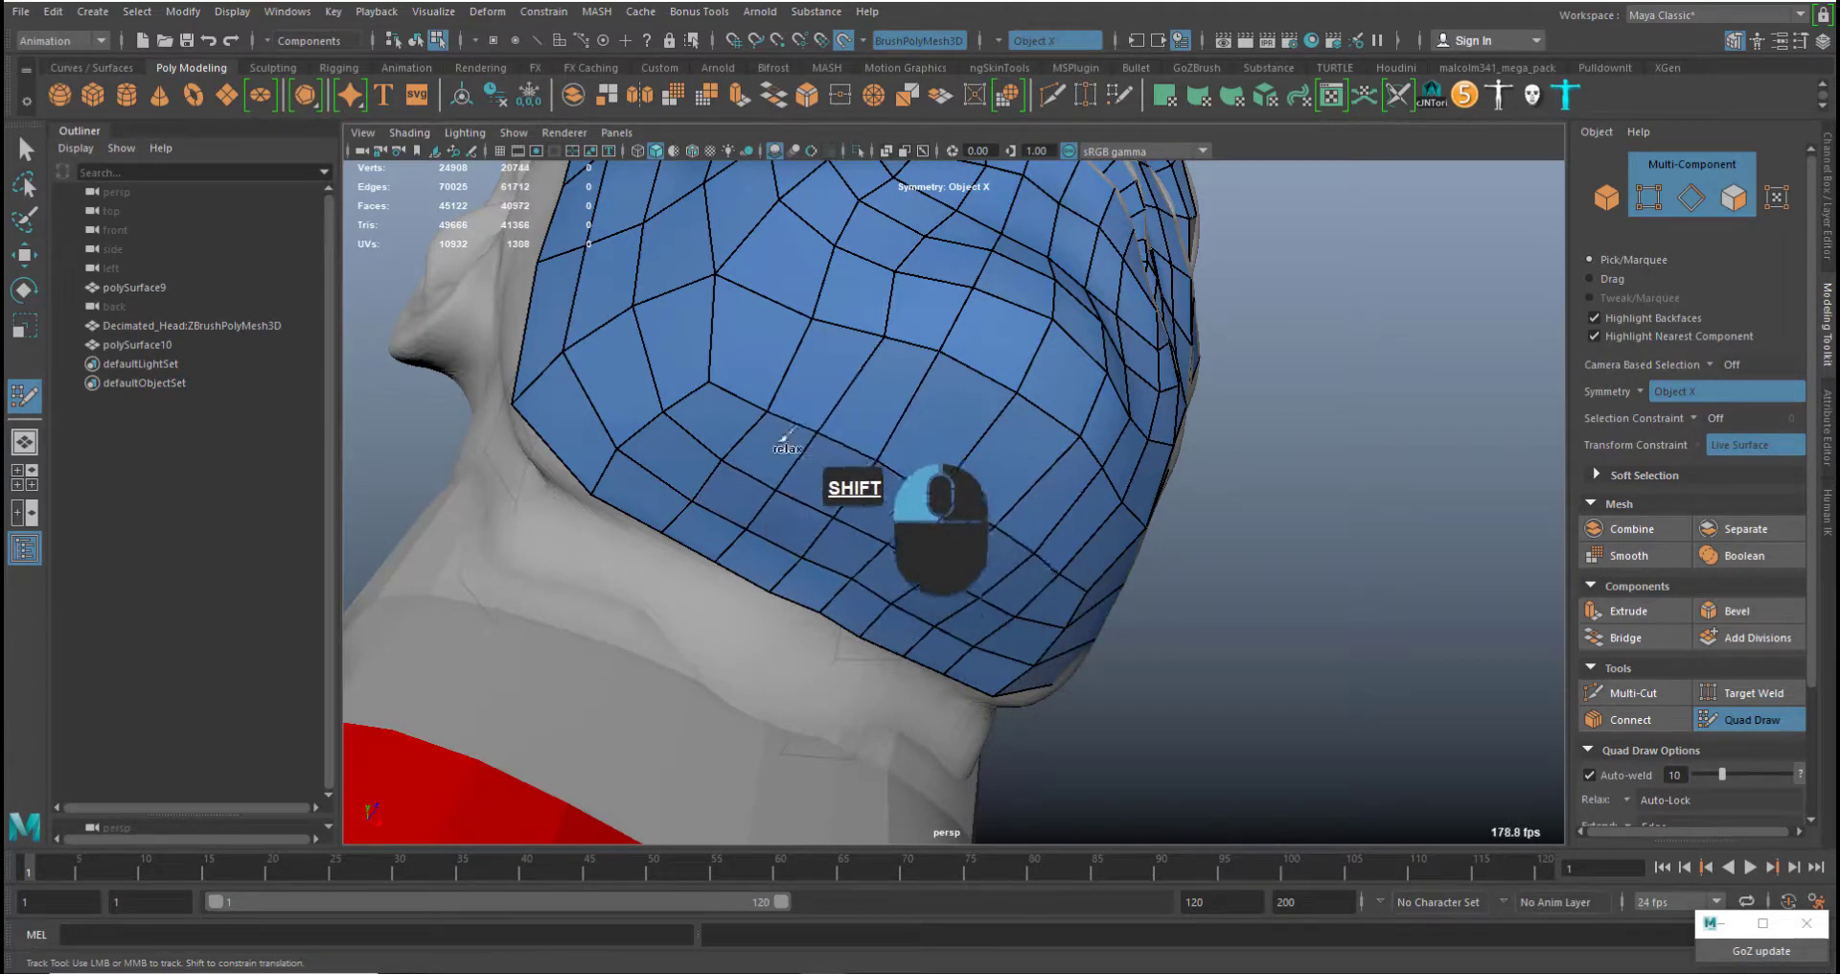
{"action": "mouse_move", "coordinate": [754, 397]}
{"action": "left_mouse_down", "text": "shift"}
{"action": "mouse_move", "coordinate": [920, 452]}
{"action": "mouse_move", "coordinate": [755, 496]}
{"action": "mouse_move", "coordinate": [815, 494]}
{"action": "mouse_move", "coordinate": [707, 189]}
{"action": "left_mouse_up", "text": "shift"}
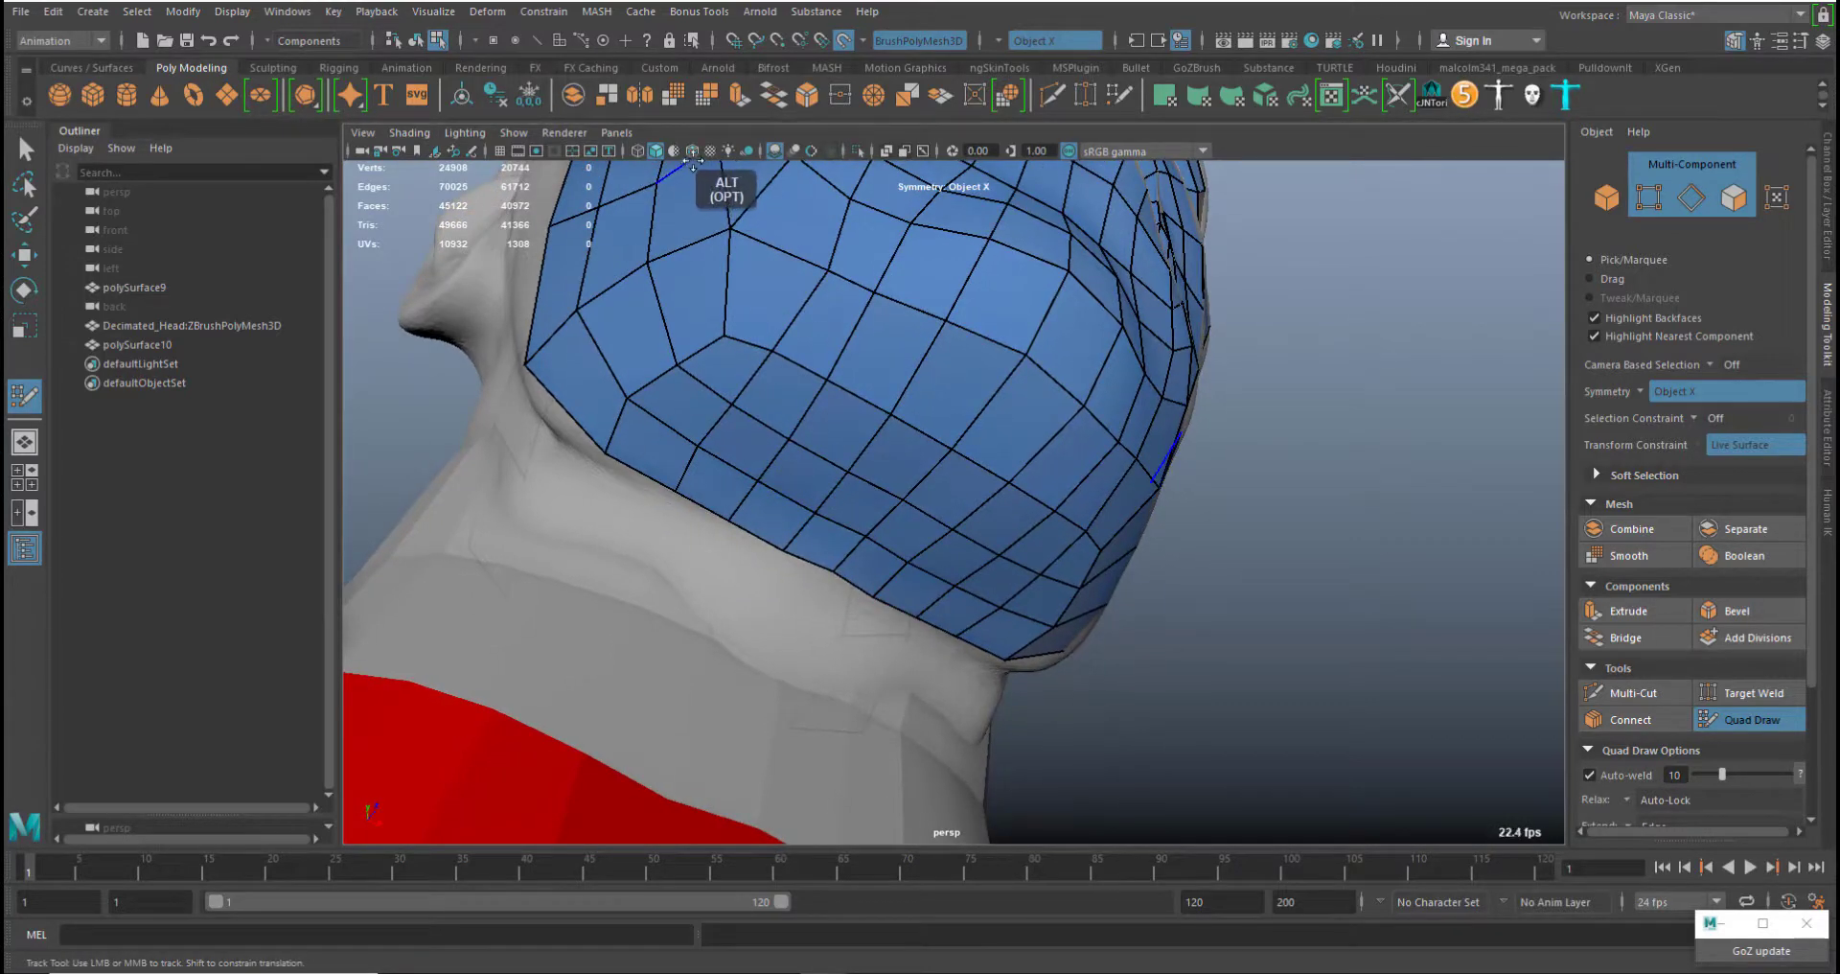
Show the wireframe over the shaded meshes and shift a rear border vertex under the jaw closer to the jaw corner
{"action": "left_click", "coordinate": [693, 151]}
{"action": "left_click_drag", "start_coordinate": [859, 517], "coordinate": [810, 662], "text": "alt"}
{"action": "middle_click_drag", "start_coordinate": [810, 662], "coordinate": [870, 458], "text": "alt"}
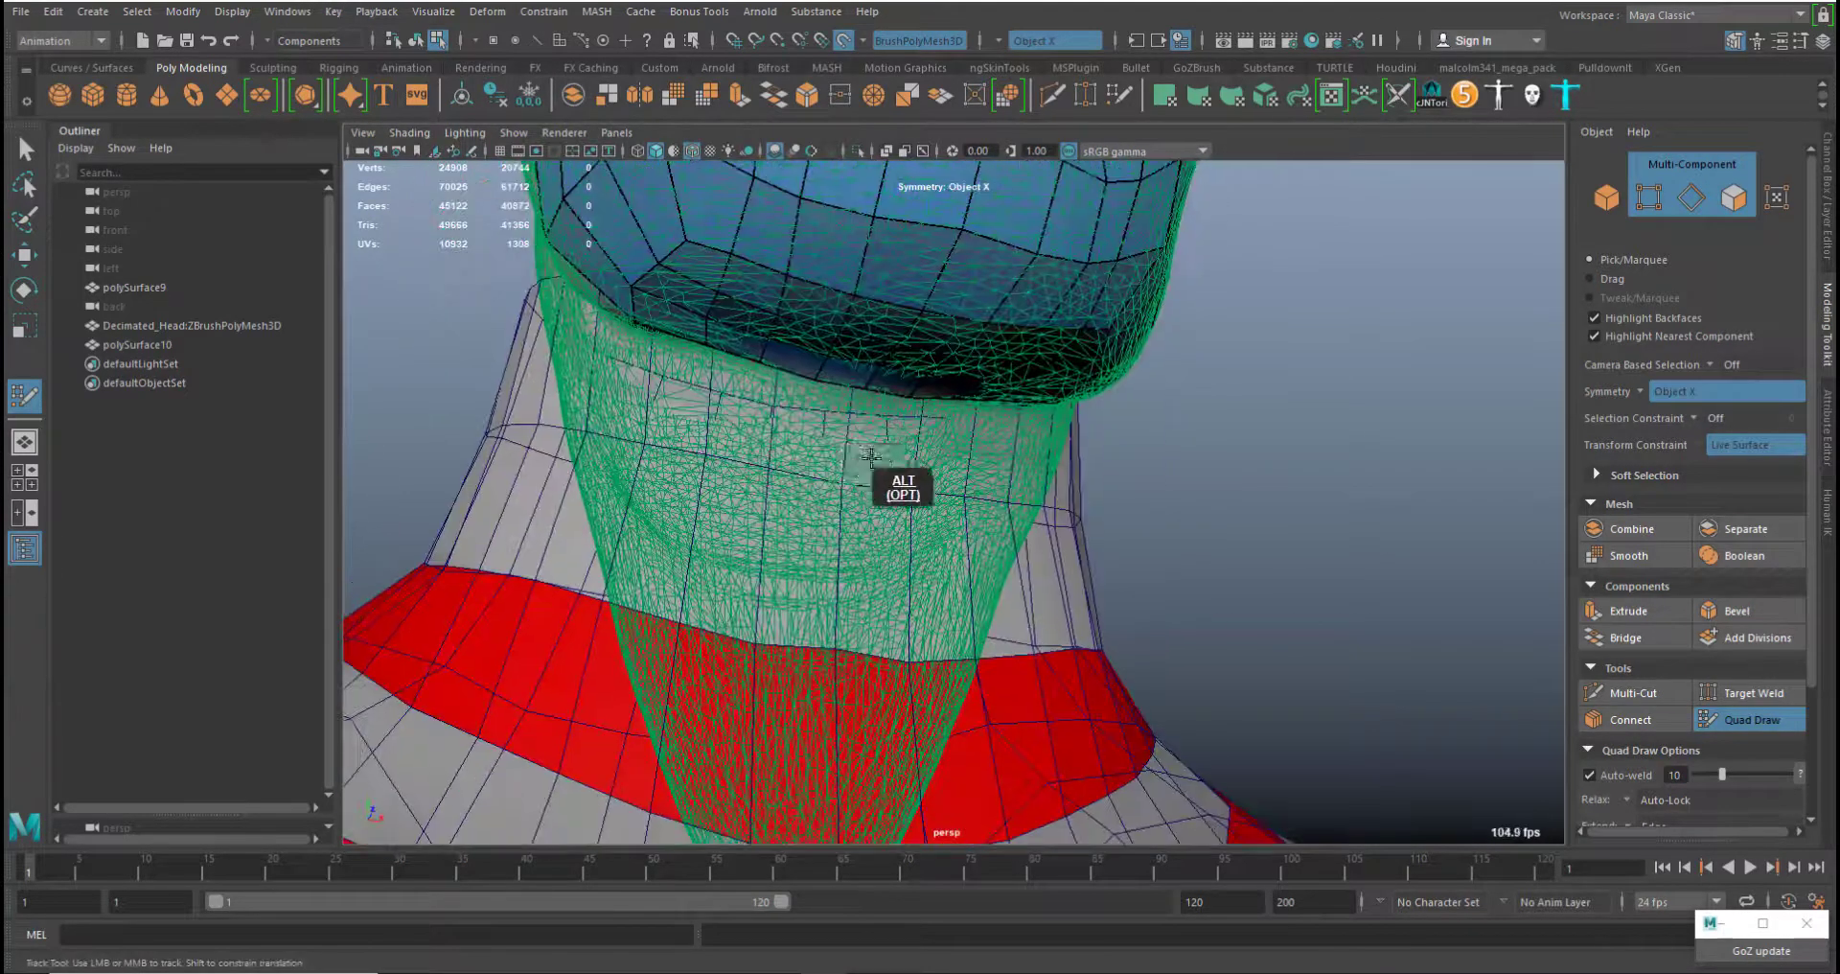
{"action": "left_click_drag", "start_coordinate": [871, 457], "coordinate": [884, 372], "text": "alt"}
{"action": "middle_click_drag", "start_coordinate": [884, 372], "coordinate": [866, 329], "text": "alt"}
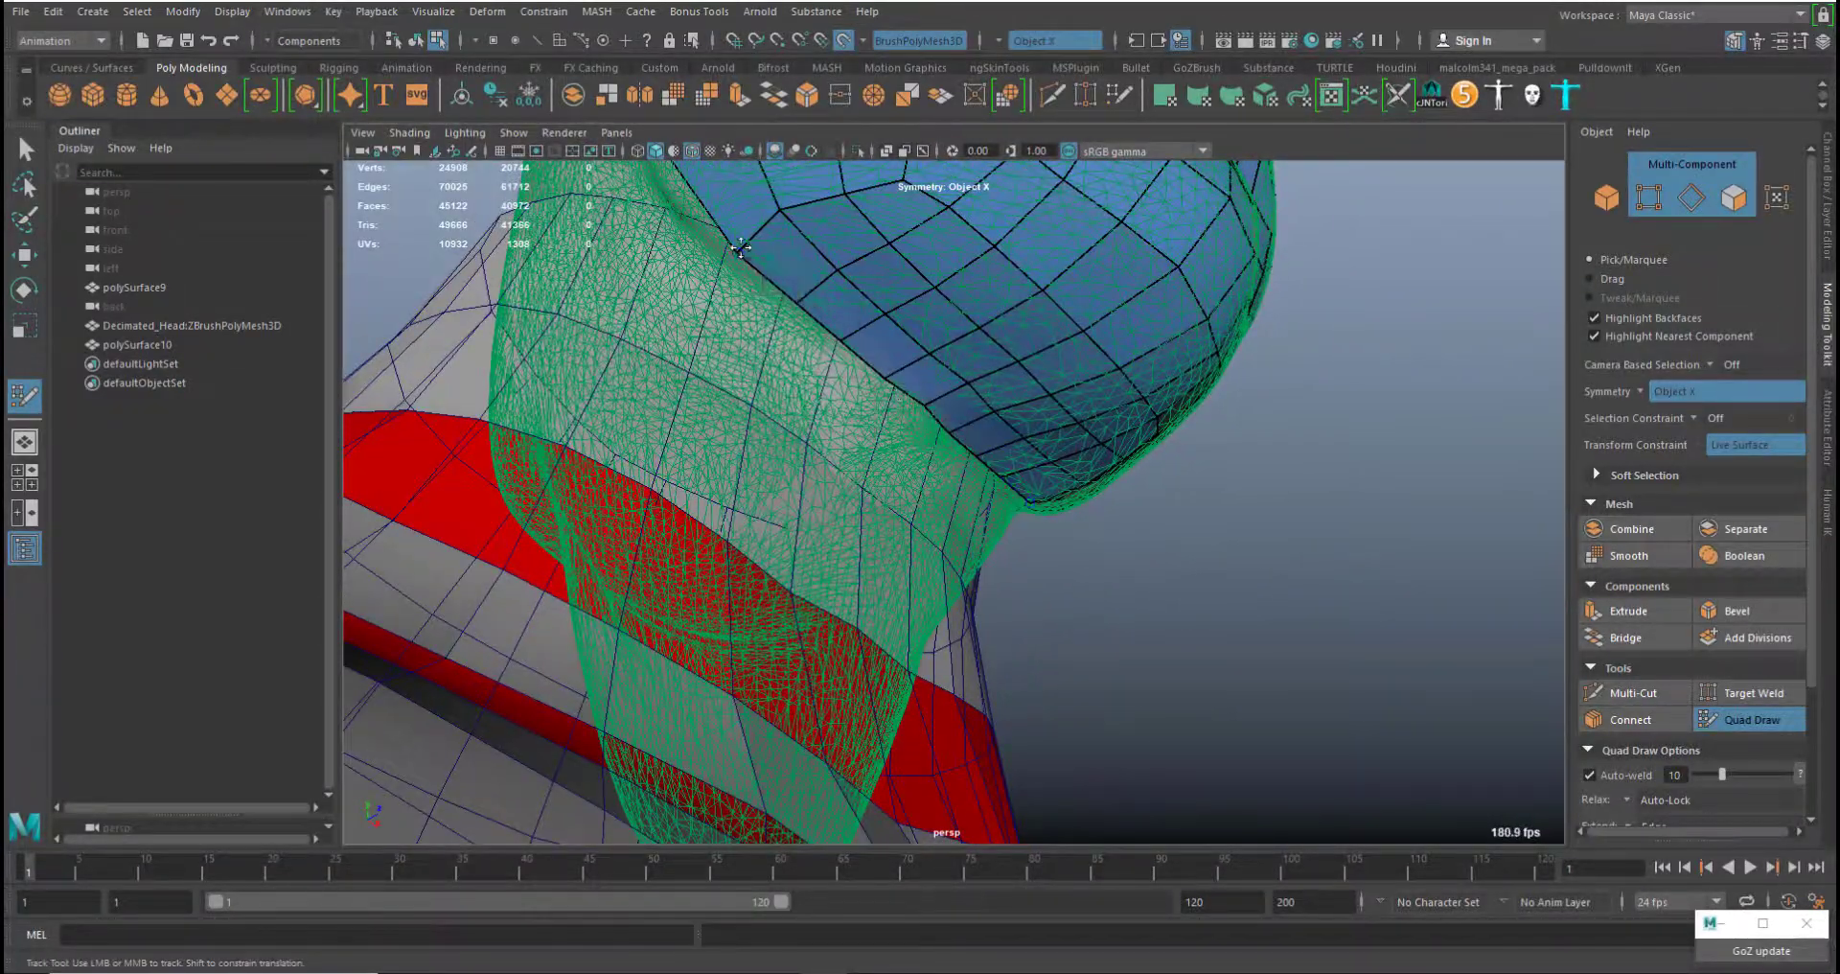
{"action": "middle_click_drag", "start_coordinate": [741, 249], "coordinate": [724, 228]}
{"action": "middle_click_drag", "start_coordinate": [842, 348], "coordinate": [794, 402], "text": "alt"}
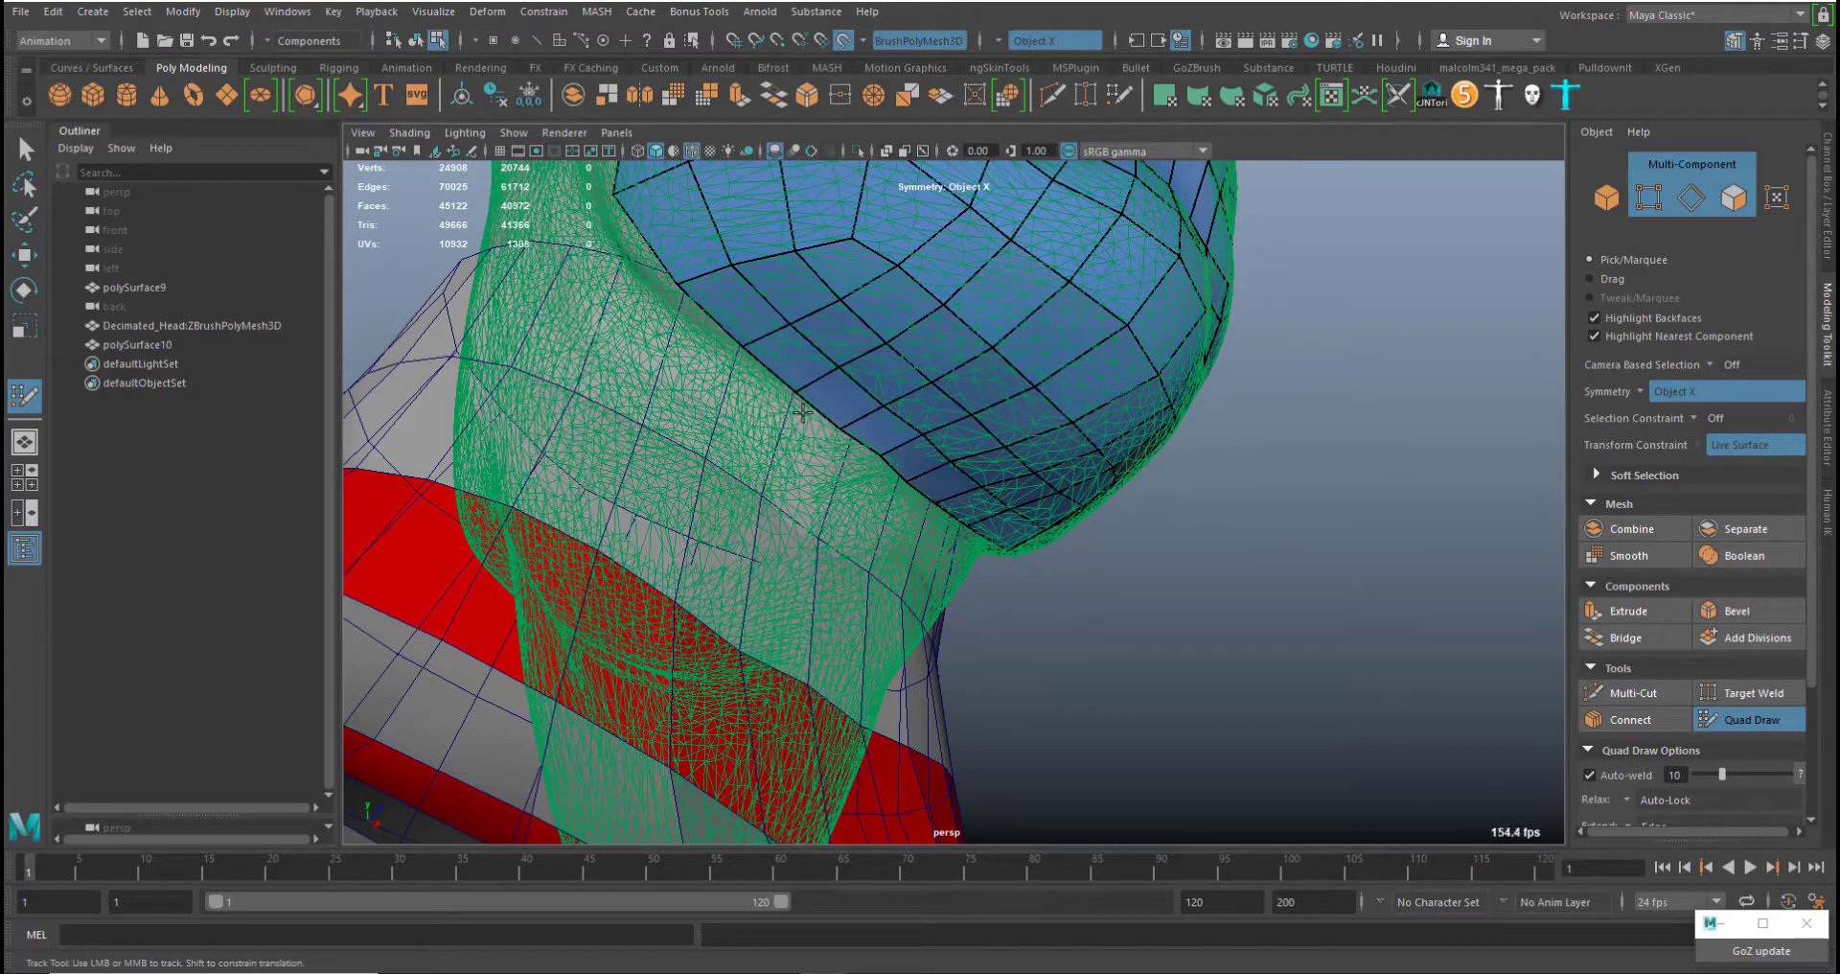
Adjust the rear border vertices under the chin so the edge follows the neck crease across the centre
{"action": "left_click_drag", "start_coordinate": [841, 448], "coordinate": [793, 444], "text": "alt"}
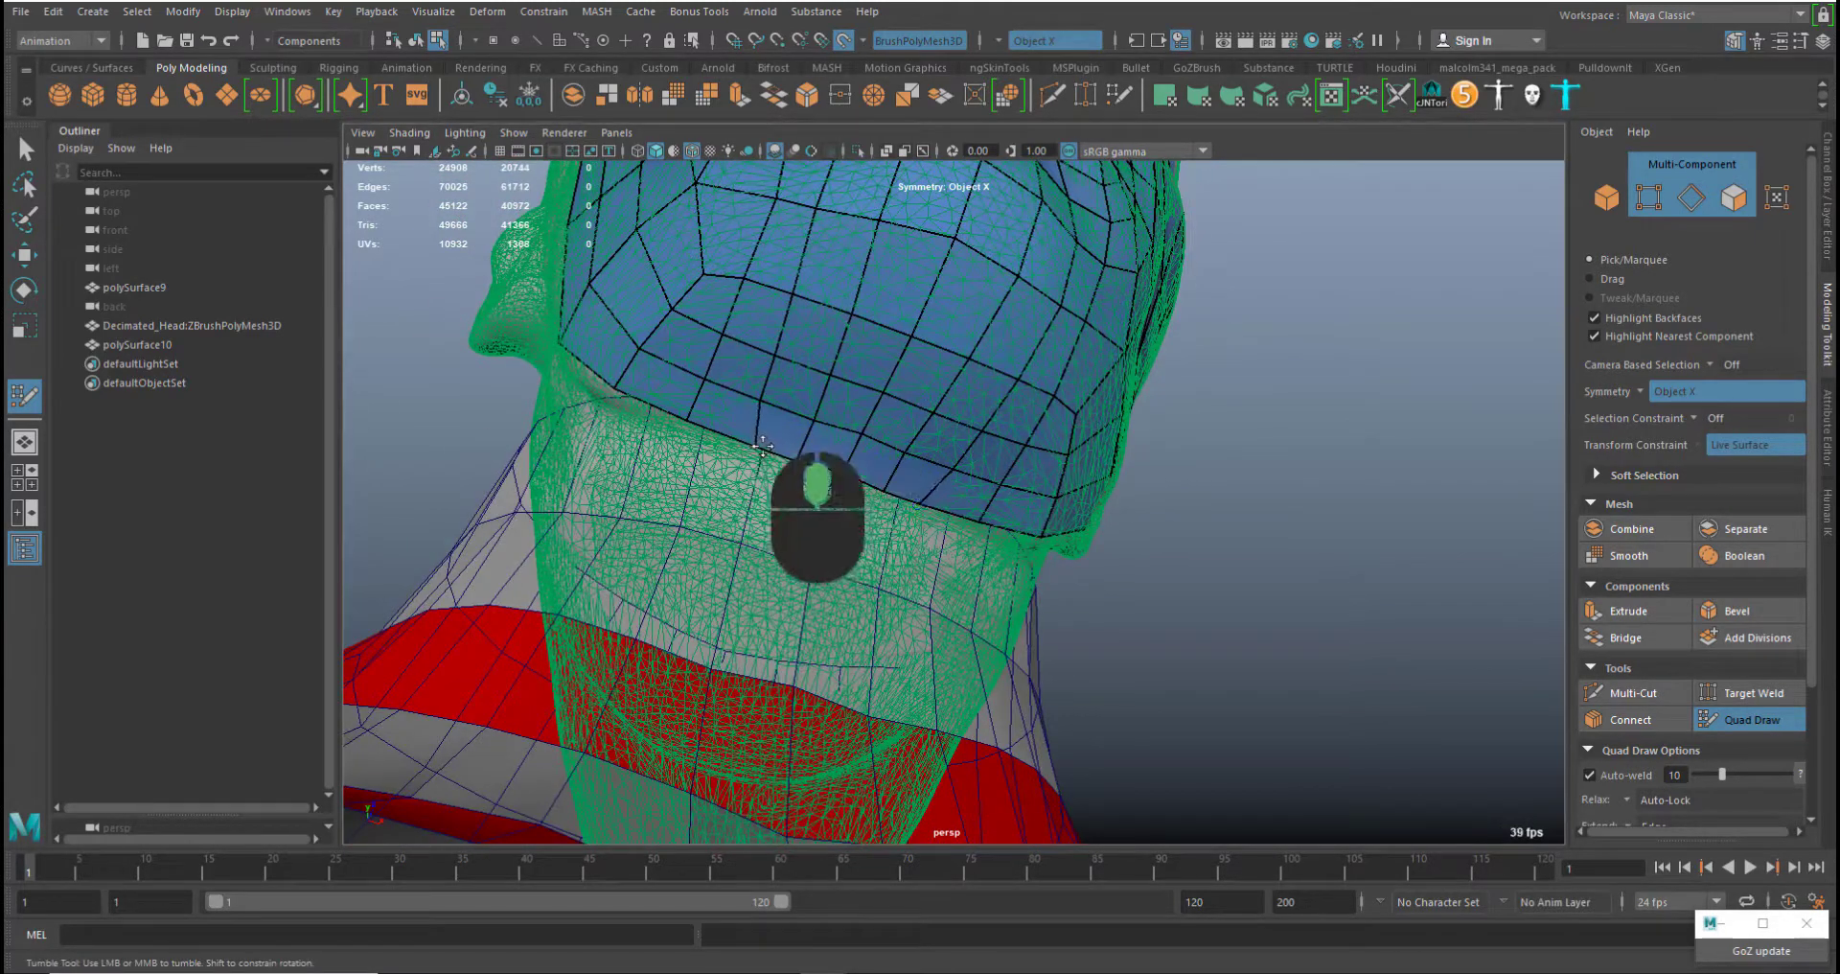
{"action": "mouse_move", "coordinate": [937, 530]}
{"action": "left_mouse_down", "text": "alt"}
{"action": "mouse_move", "coordinate": [894, 530]}
{"action": "mouse_move", "coordinate": [898, 513]}
{"action": "mouse_move", "coordinate": [932, 523]}
{"action": "left_mouse_up", "text": "alt"}
{"action": "middle_click_drag", "start_coordinate": [887, 506], "coordinate": [818, 487], "text": "alt"}
{"action": "left_click_drag", "start_coordinate": [817, 486], "coordinate": [867, 525], "text": "alt"}
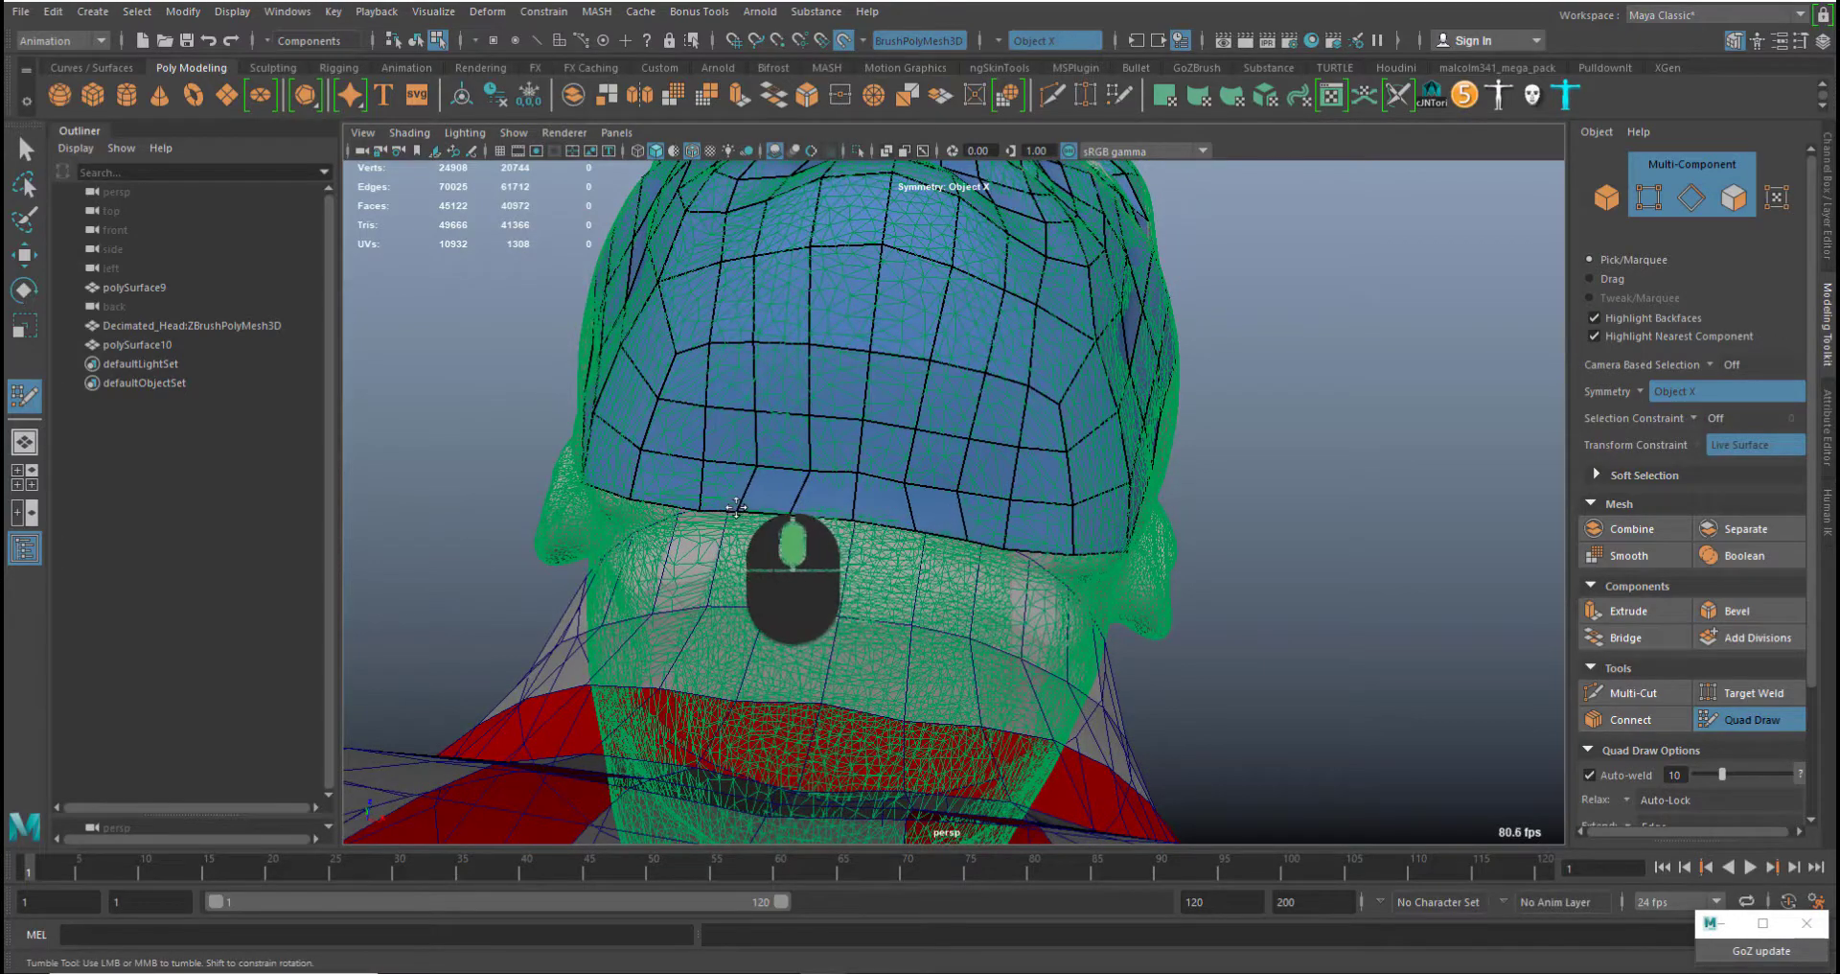
{"action": "mouse_move", "coordinate": [763, 517]}
{"action": "left_mouse_down", "text": "alt"}
{"action": "mouse_move", "coordinate": [879, 526]}
{"action": "mouse_move", "coordinate": [862, 424]}
{"action": "mouse_move", "coordinate": [781, 406]}
{"action": "mouse_move", "coordinate": [705, 349]}
{"action": "left_mouse_up", "text": "alt"}
{"action": "left_click_drag", "start_coordinate": [743, 384], "coordinate": [871, 402], "text": "alt"}
{"action": "middle_click_drag", "start_coordinate": [834, 391], "coordinate": [795, 428], "text": "alt"}
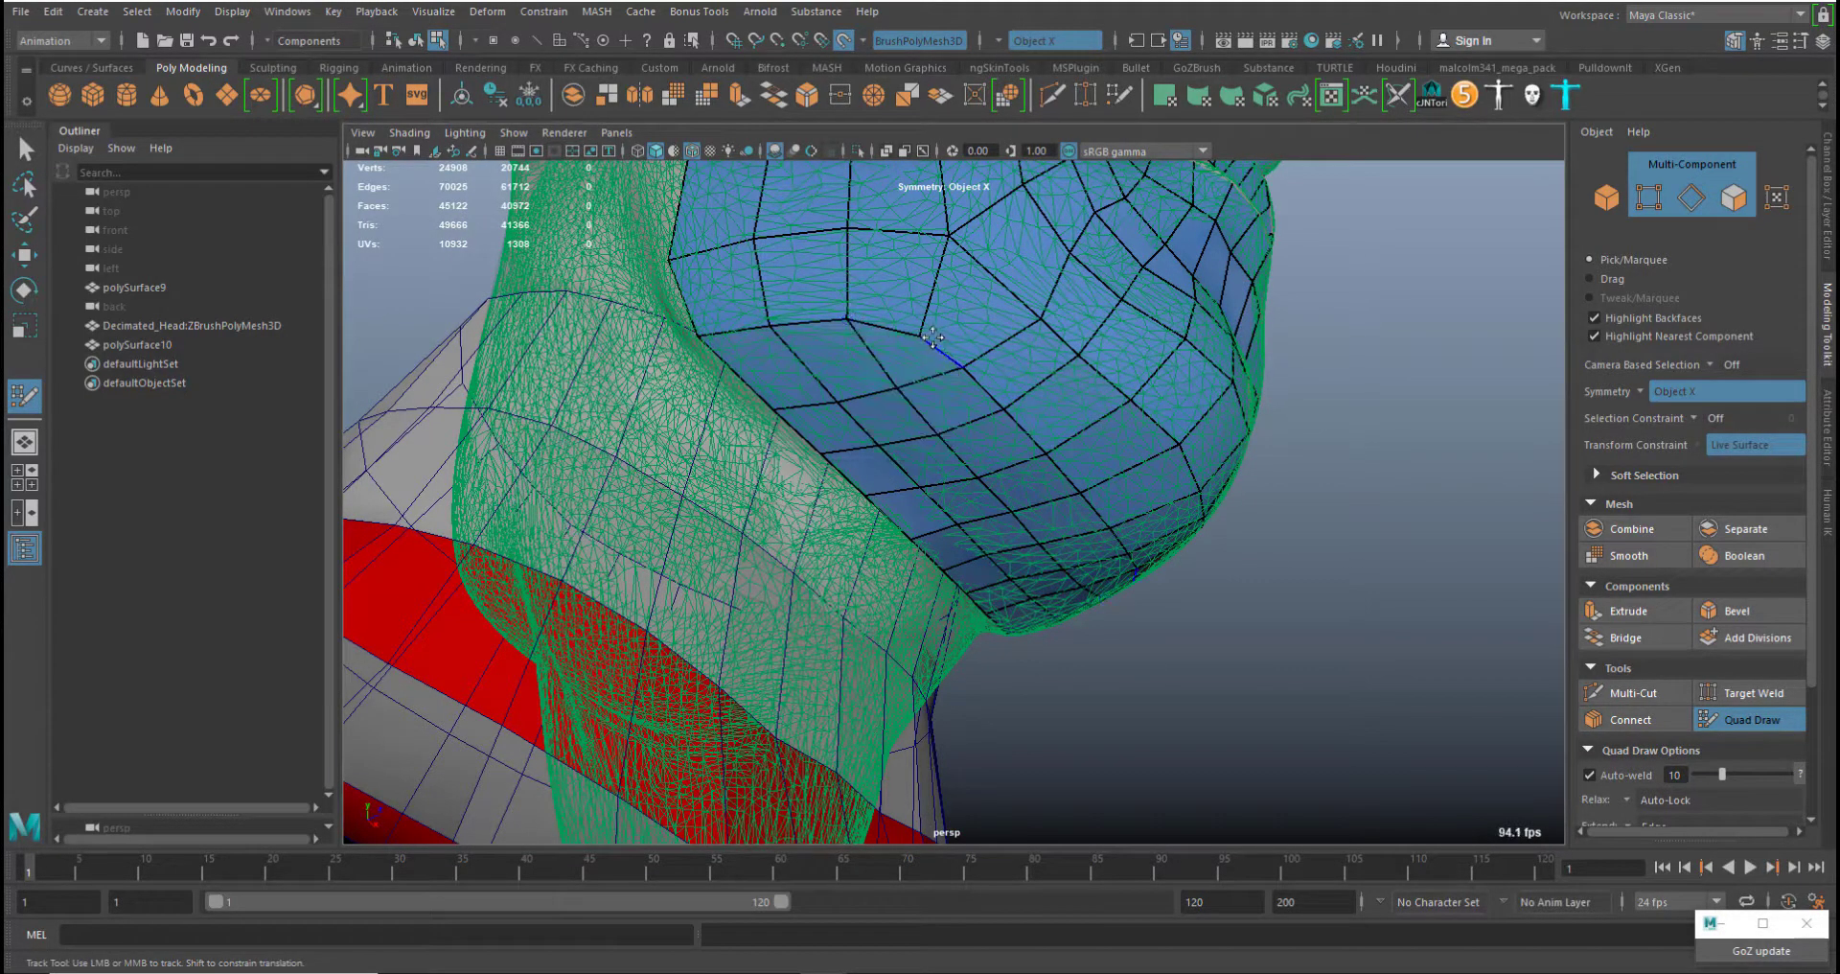
Check the meshes in X-ray shading, turn off screen-space ambient occlusion, and inspect the jaw and neck transition from below and the side
{"action": "left_click", "coordinate": [884, 152]}
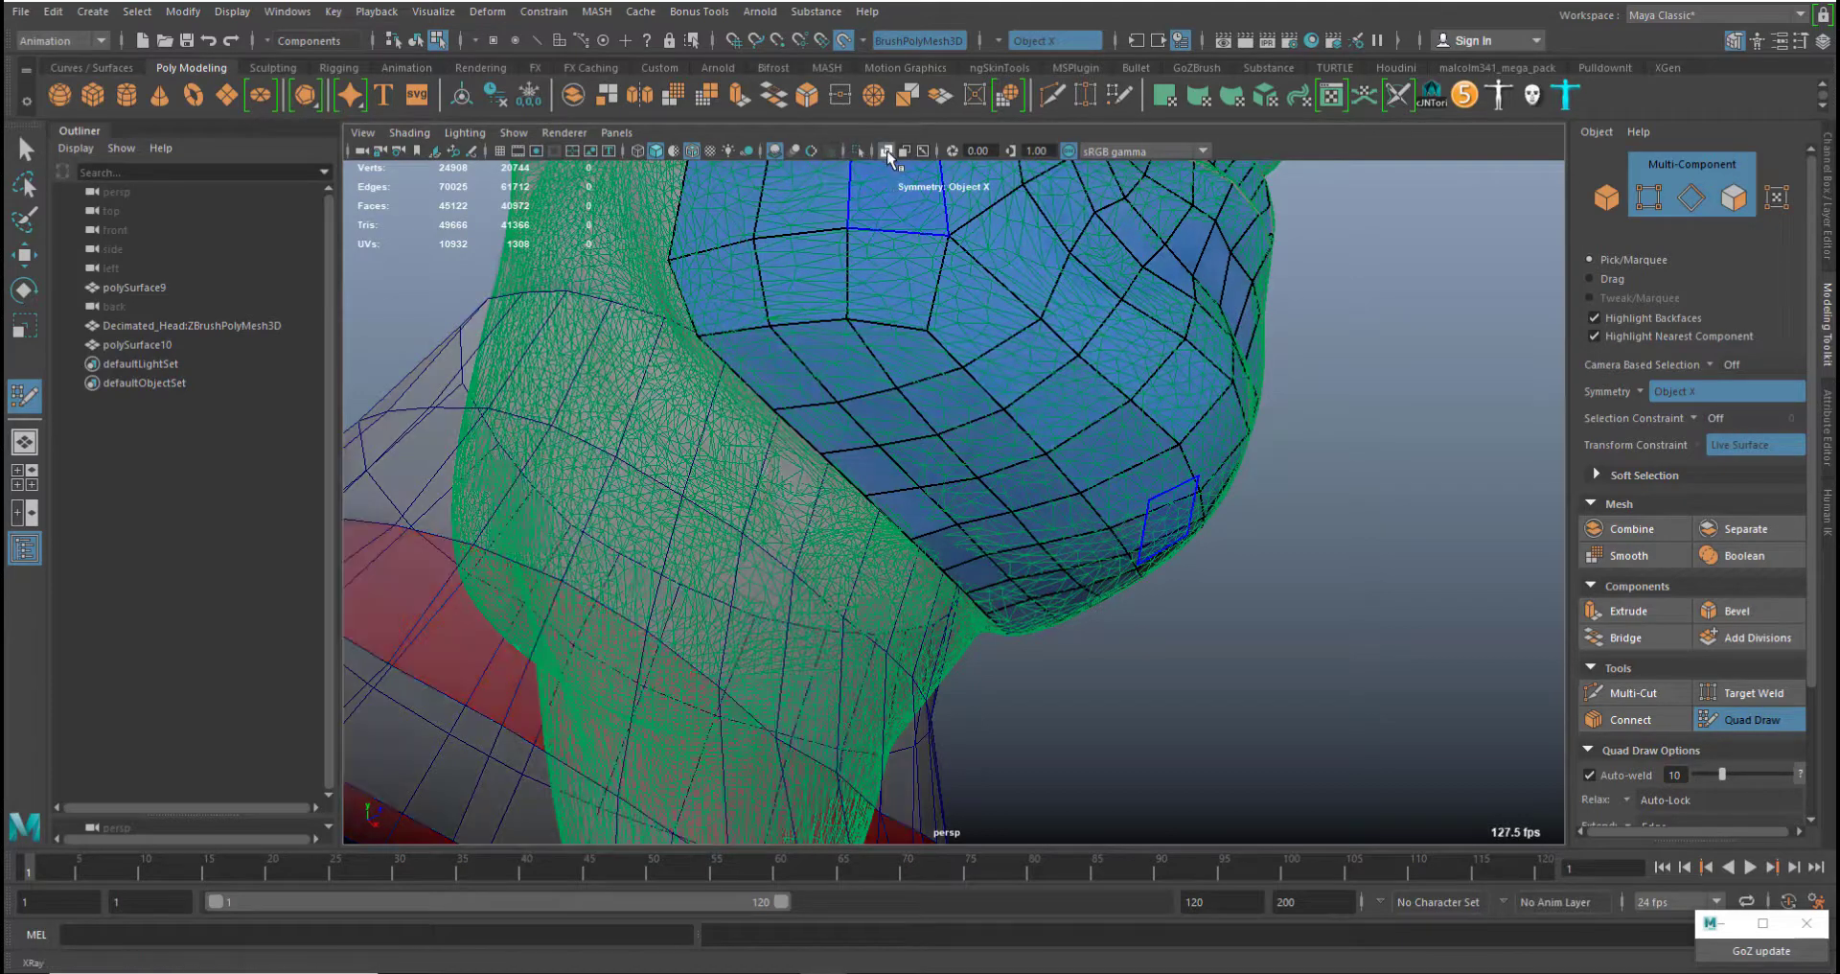
{"action": "left_click", "coordinate": [883, 153]}
{"action": "left_click", "coordinate": [778, 154]}
{"action": "mouse_move", "coordinate": [880, 412]}
{"action": "left_mouse_down", "text": "alt"}
{"action": "mouse_move", "coordinate": [862, 498]}
{"action": "mouse_move", "coordinate": [828, 452]}
{"action": "mouse_move", "coordinate": [906, 542]}
{"action": "left_mouse_up", "text": "alt"}
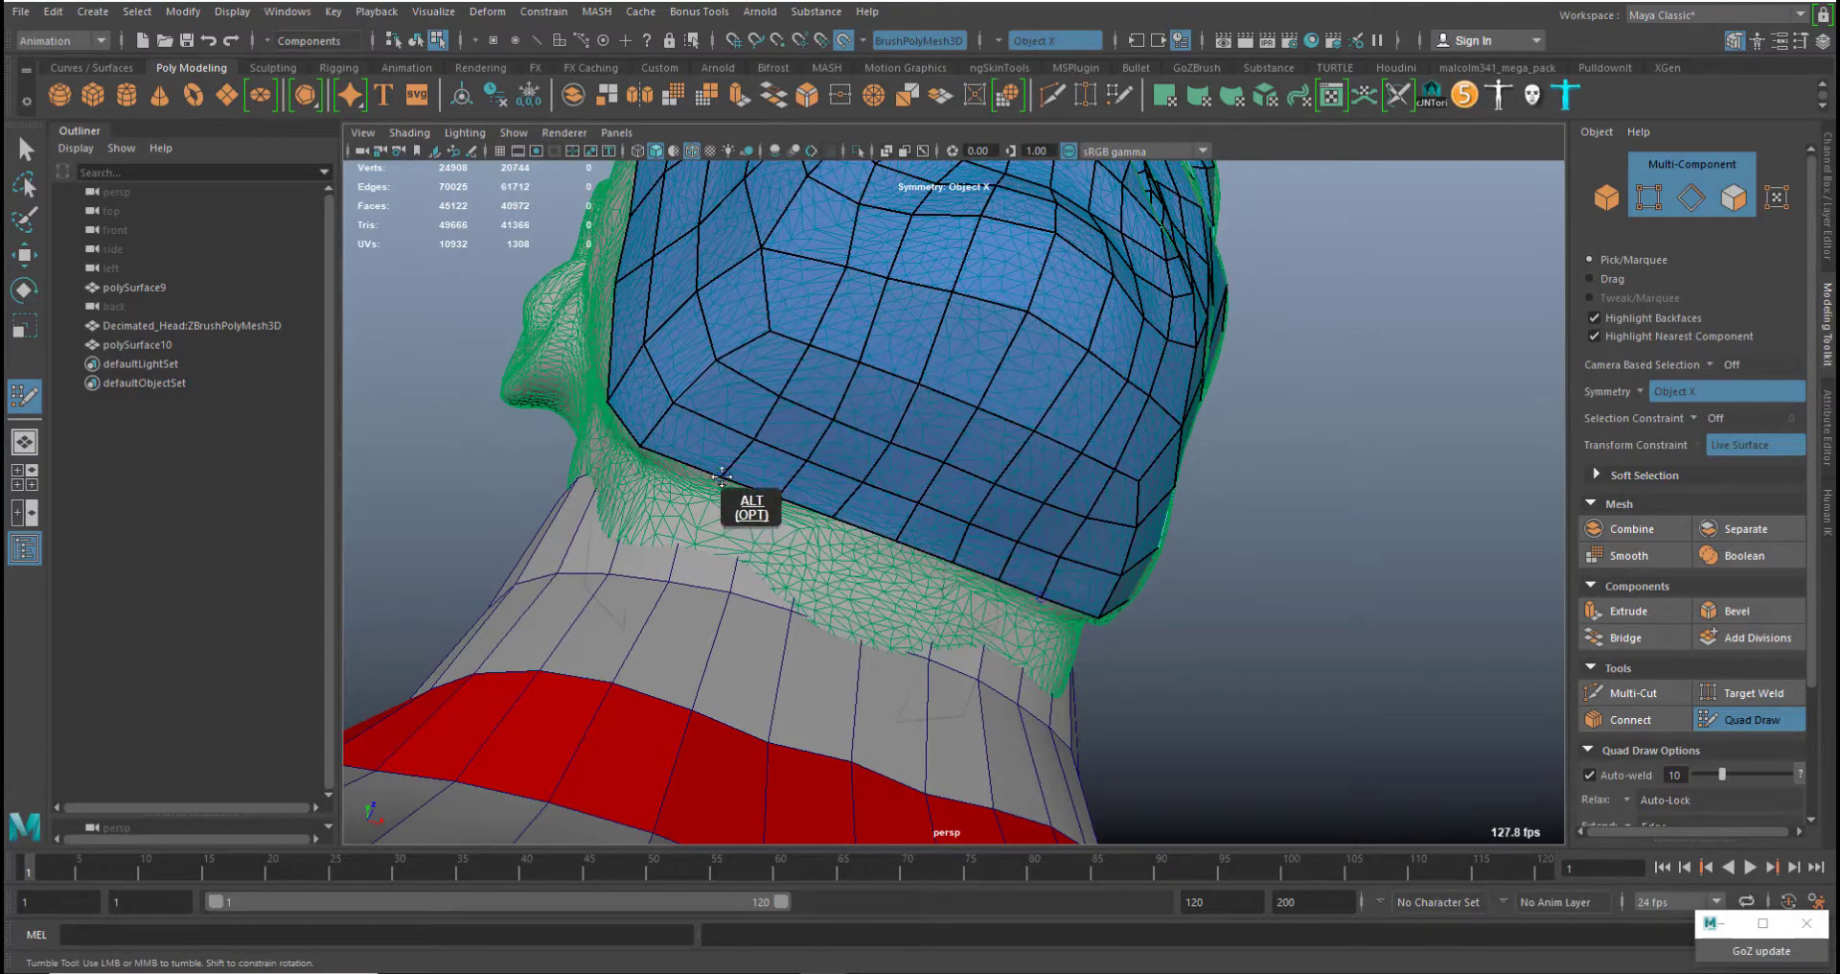
{"action": "left_click_drag", "start_coordinate": [722, 476], "coordinate": [735, 347], "text": "alt"}
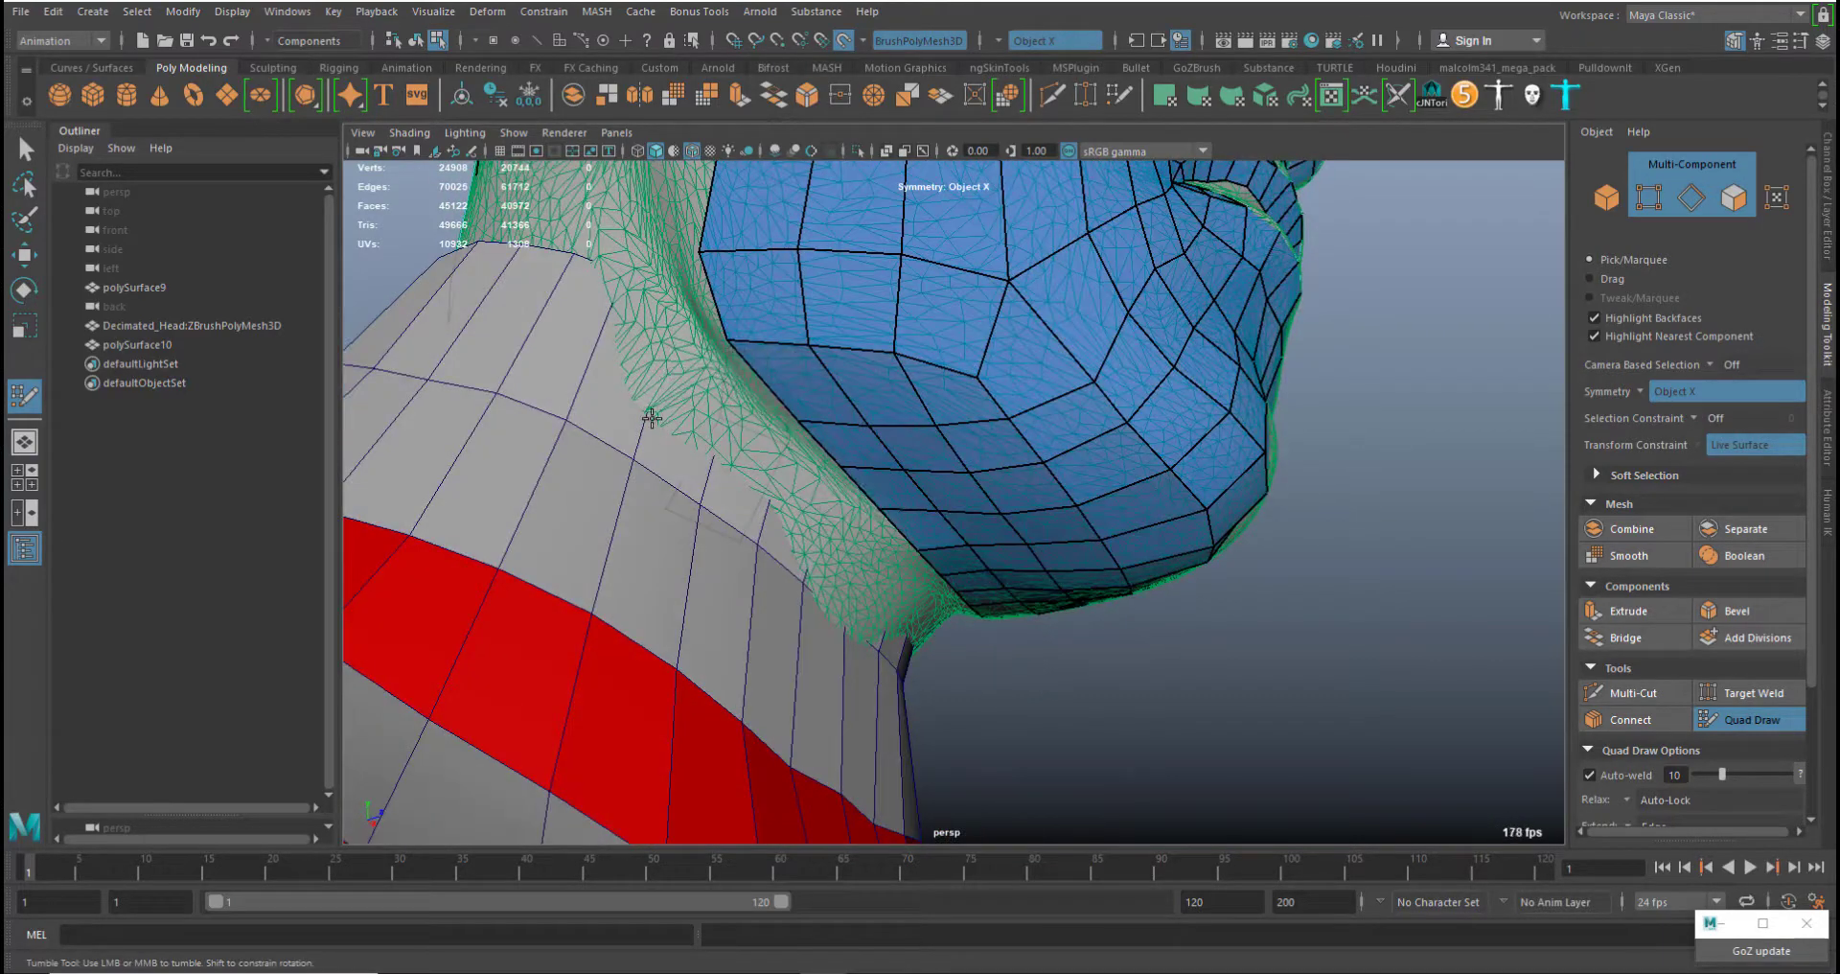
{"action": "left_click_drag", "start_coordinate": [652, 418], "coordinate": [825, 481], "text": "alt"}
{"action": "right_click_drag", "start_coordinate": [901, 505], "coordinate": [840, 392], "text": "alt"}
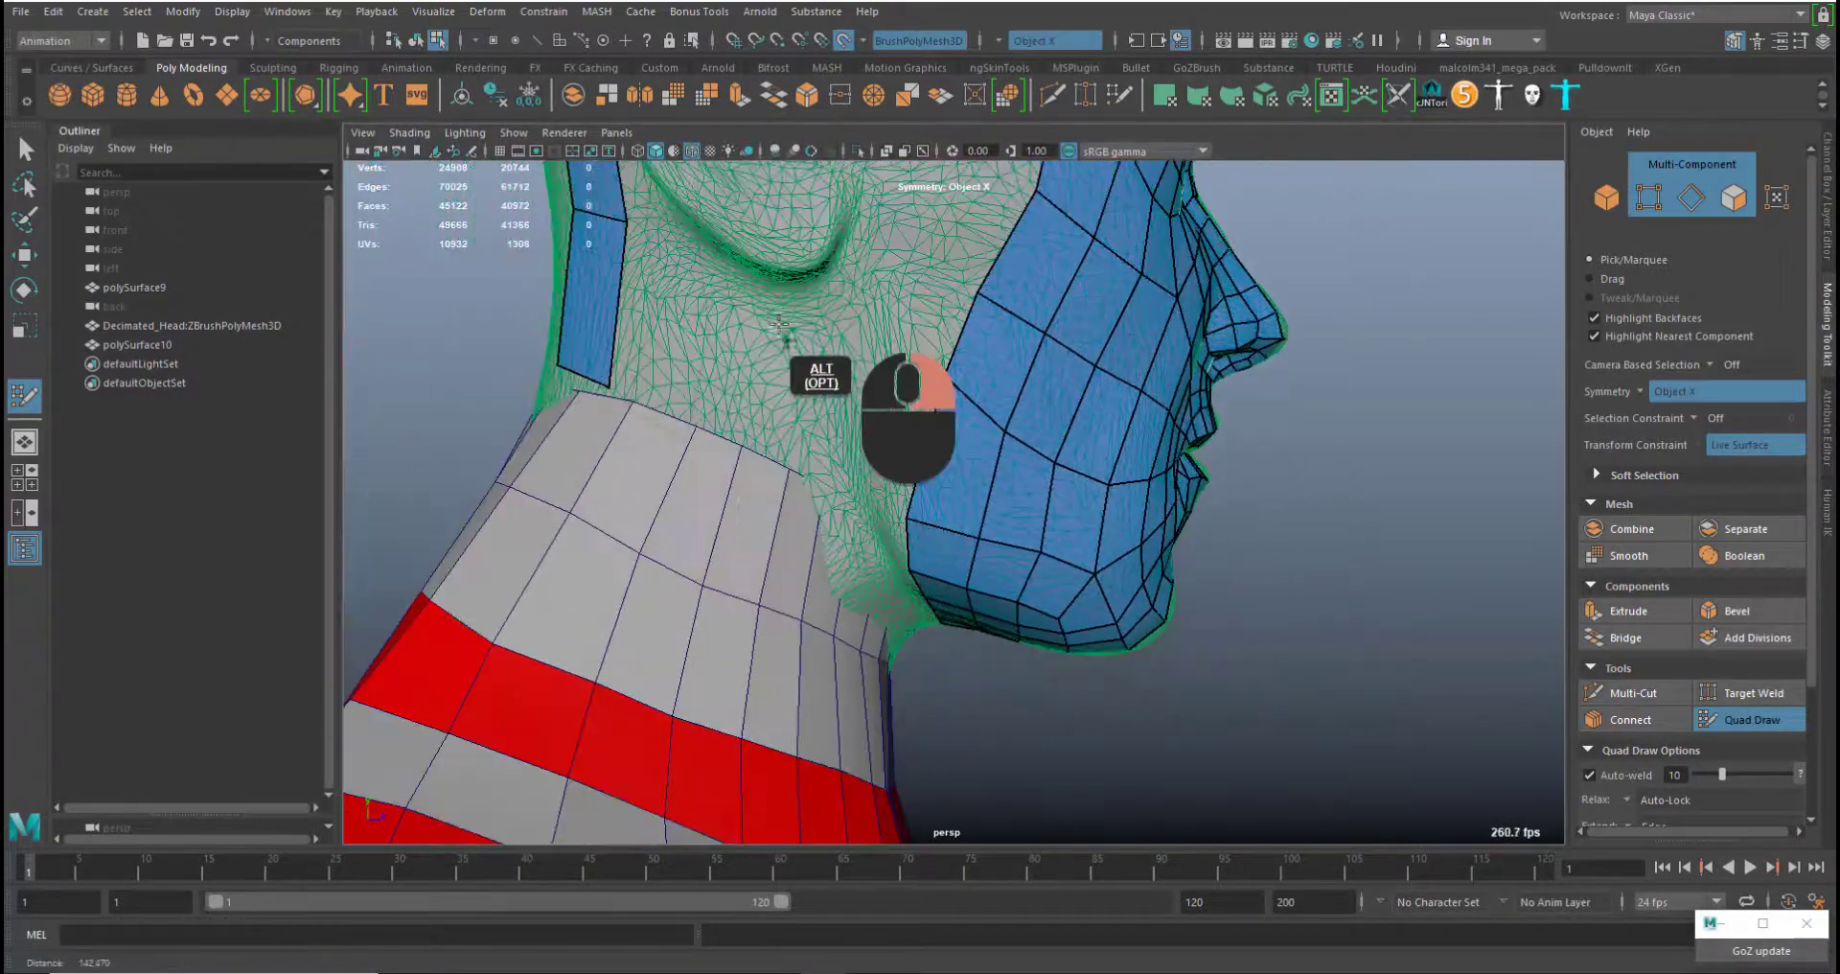
{"action": "left_click_drag", "start_coordinate": [841, 391], "coordinate": [815, 252], "text": "alt"}
Hide the wireframe overlay, lower a vertex on the cheek's rear border, and relax the quads around the jaw
{"action": "left_click_drag", "start_coordinate": [696, 165], "coordinate": [1014, 489], "text": "alt"}
{"action": "middle_click_drag", "start_coordinate": [1063, 420], "coordinate": [1069, 446]}
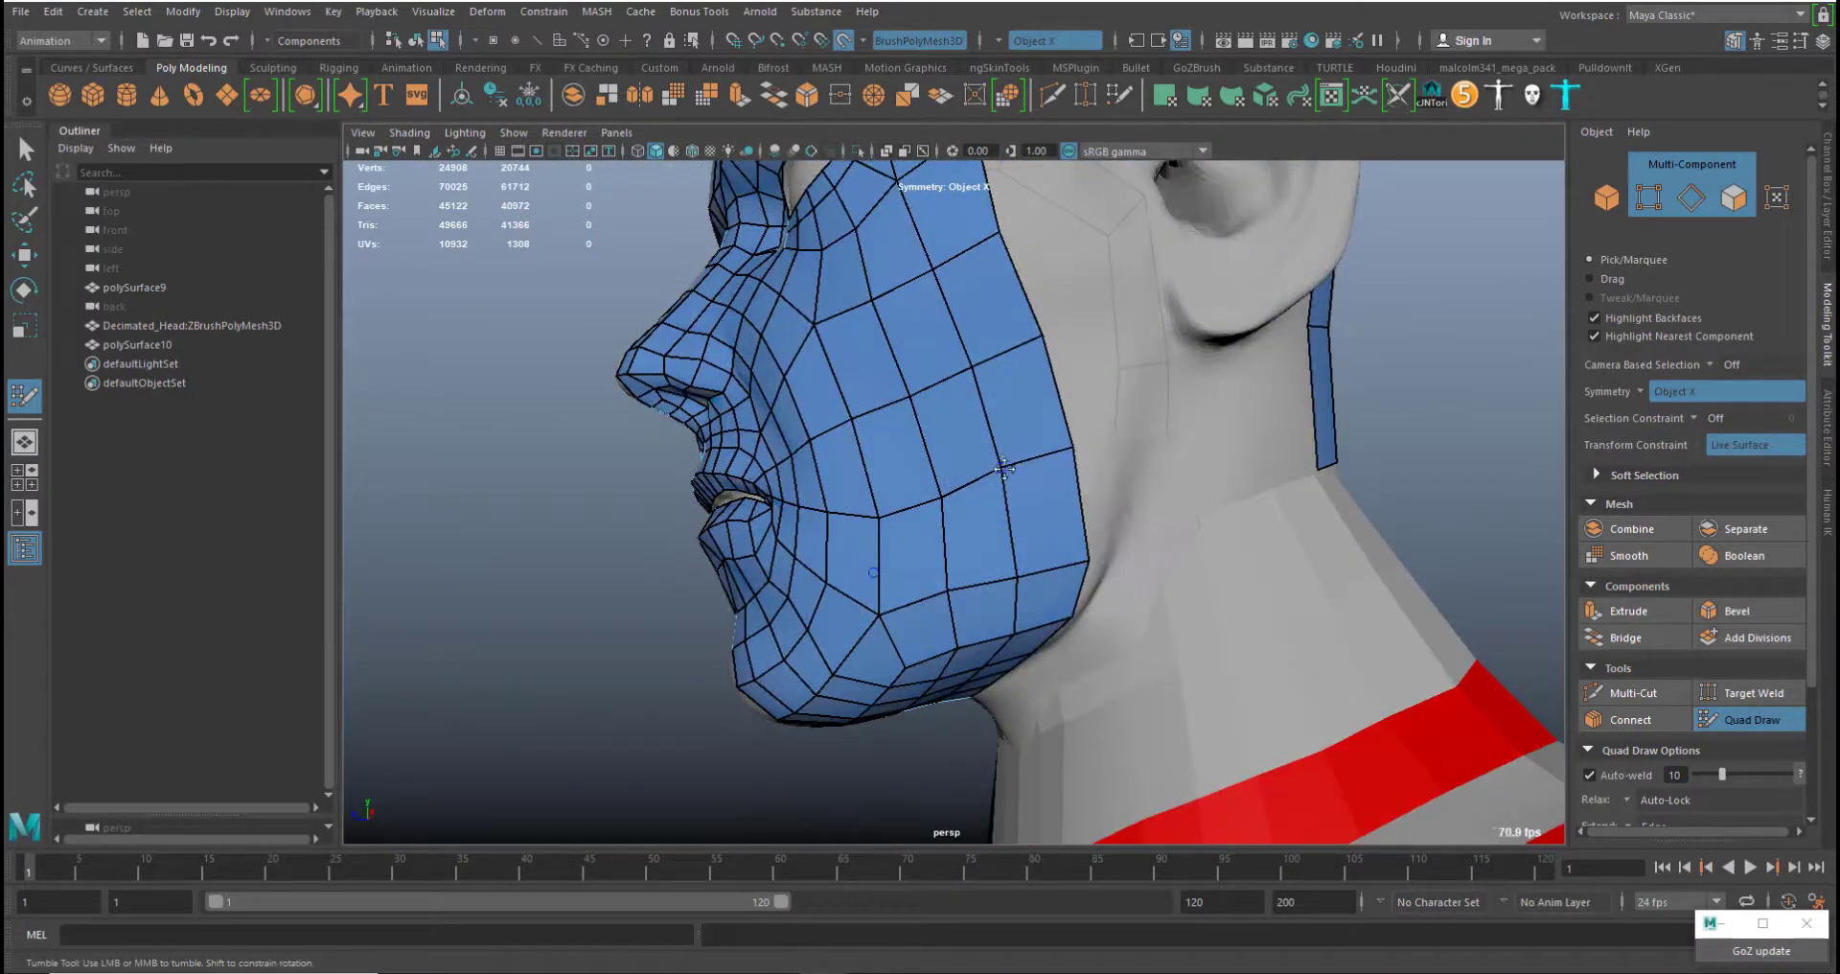
{"action": "mouse_move", "coordinate": [998, 473]}
{"action": "left_mouse_down", "text": "shift"}
{"action": "mouse_move", "coordinate": [901, 508]}
{"action": "mouse_move", "coordinate": [940, 461]}
{"action": "mouse_move", "coordinate": [1141, 517]}
{"action": "mouse_move", "coordinate": [1173, 465]}
{"action": "left_mouse_up", "text": "shift"}
Insert an edge loop across the long upper quad of the vertical strip behind the ear
{"action": "middle_click_drag", "start_coordinate": [1112, 225], "coordinate": [1060, 402], "text": "alt"}
{"action": "left_click_drag", "start_coordinate": [1035, 369], "coordinate": [1112, 412], "text": "alt"}
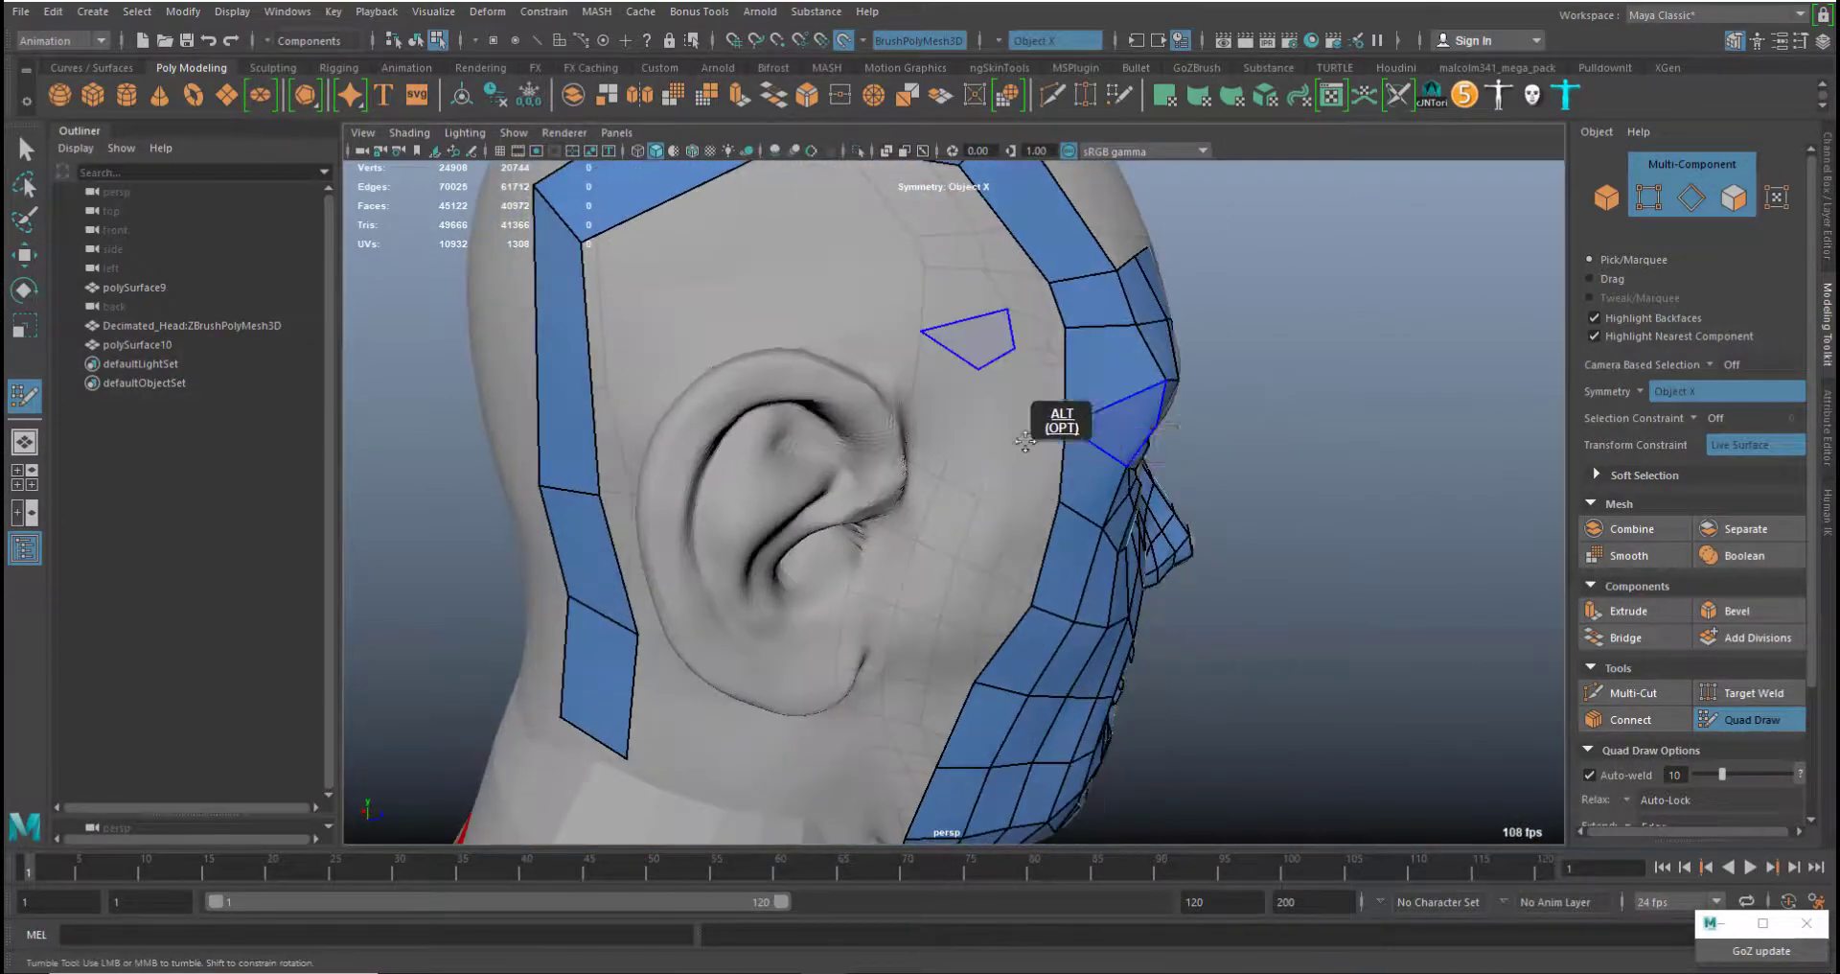
{"action": "middle_click_drag", "start_coordinate": [843, 258], "coordinate": [881, 440], "text": "alt"}
{"action": "left_click", "coordinate": [631, 575], "text": "ctrl"}
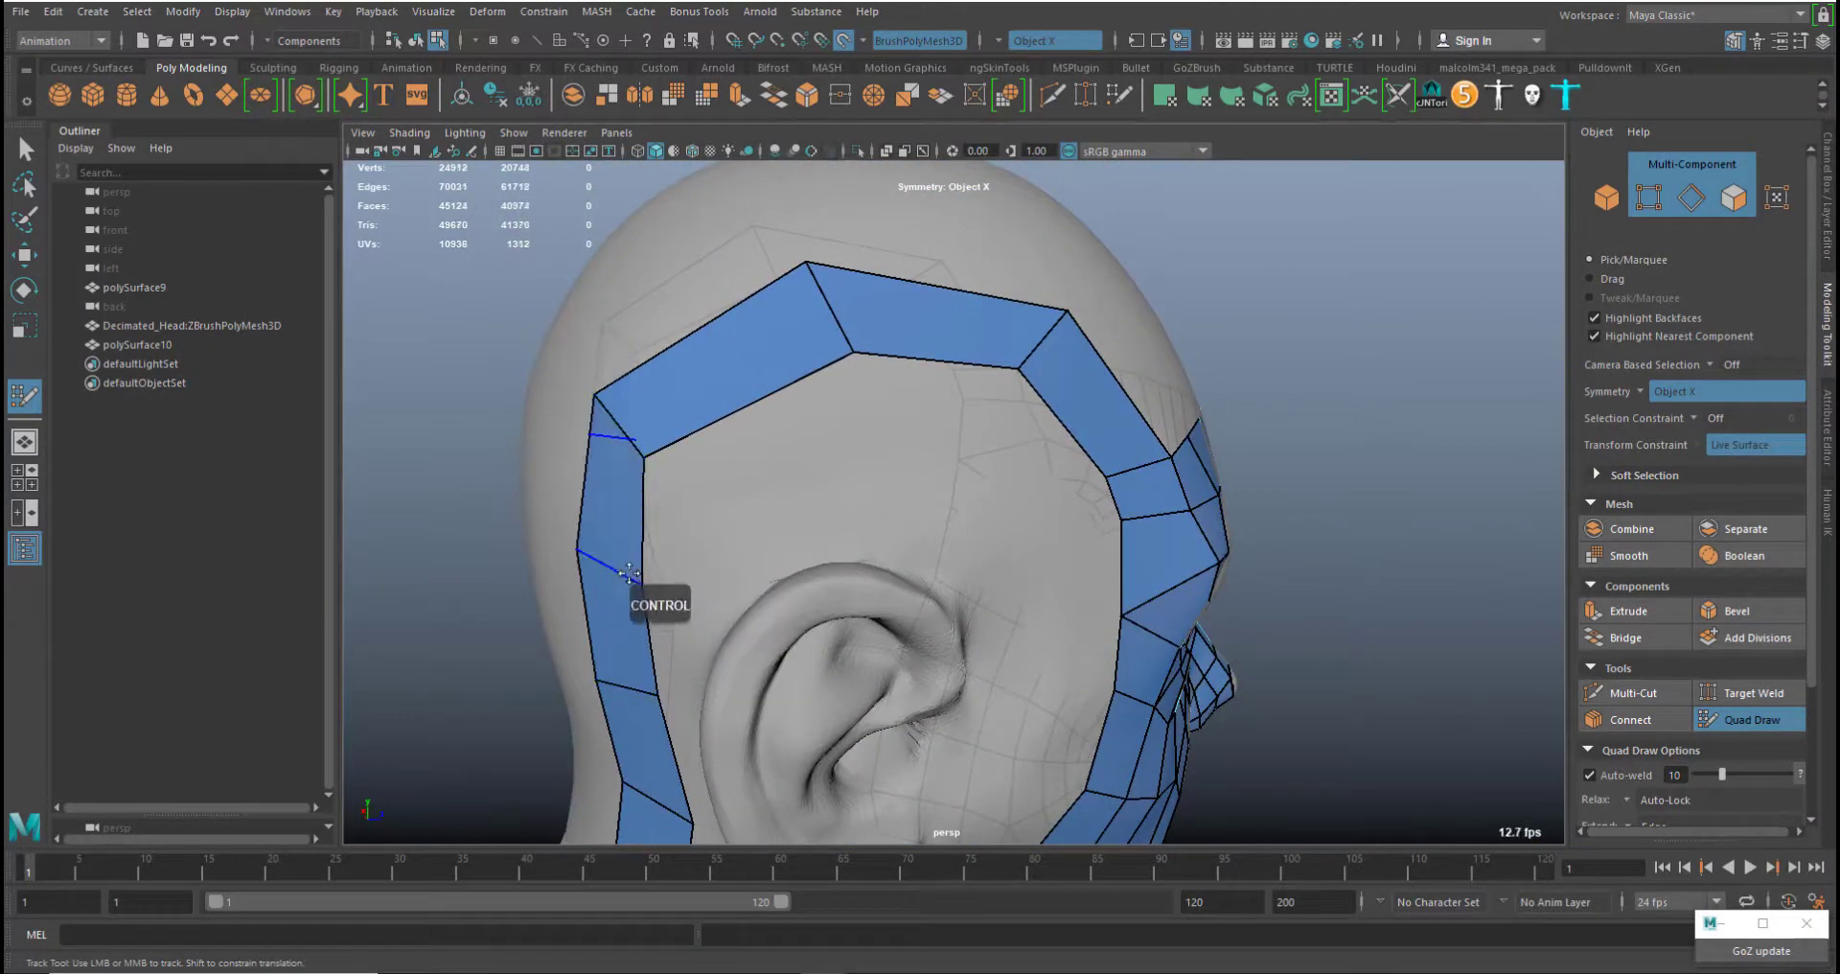
Insert two edge loops in the quad strip above the ear and pull its outer vertices outward along the skull
{"action": "middle_click_drag", "start_coordinate": [622, 569], "coordinate": [588, 562]}
{"action": "middle_click_drag", "start_coordinate": [637, 433], "coordinate": [645, 409]}
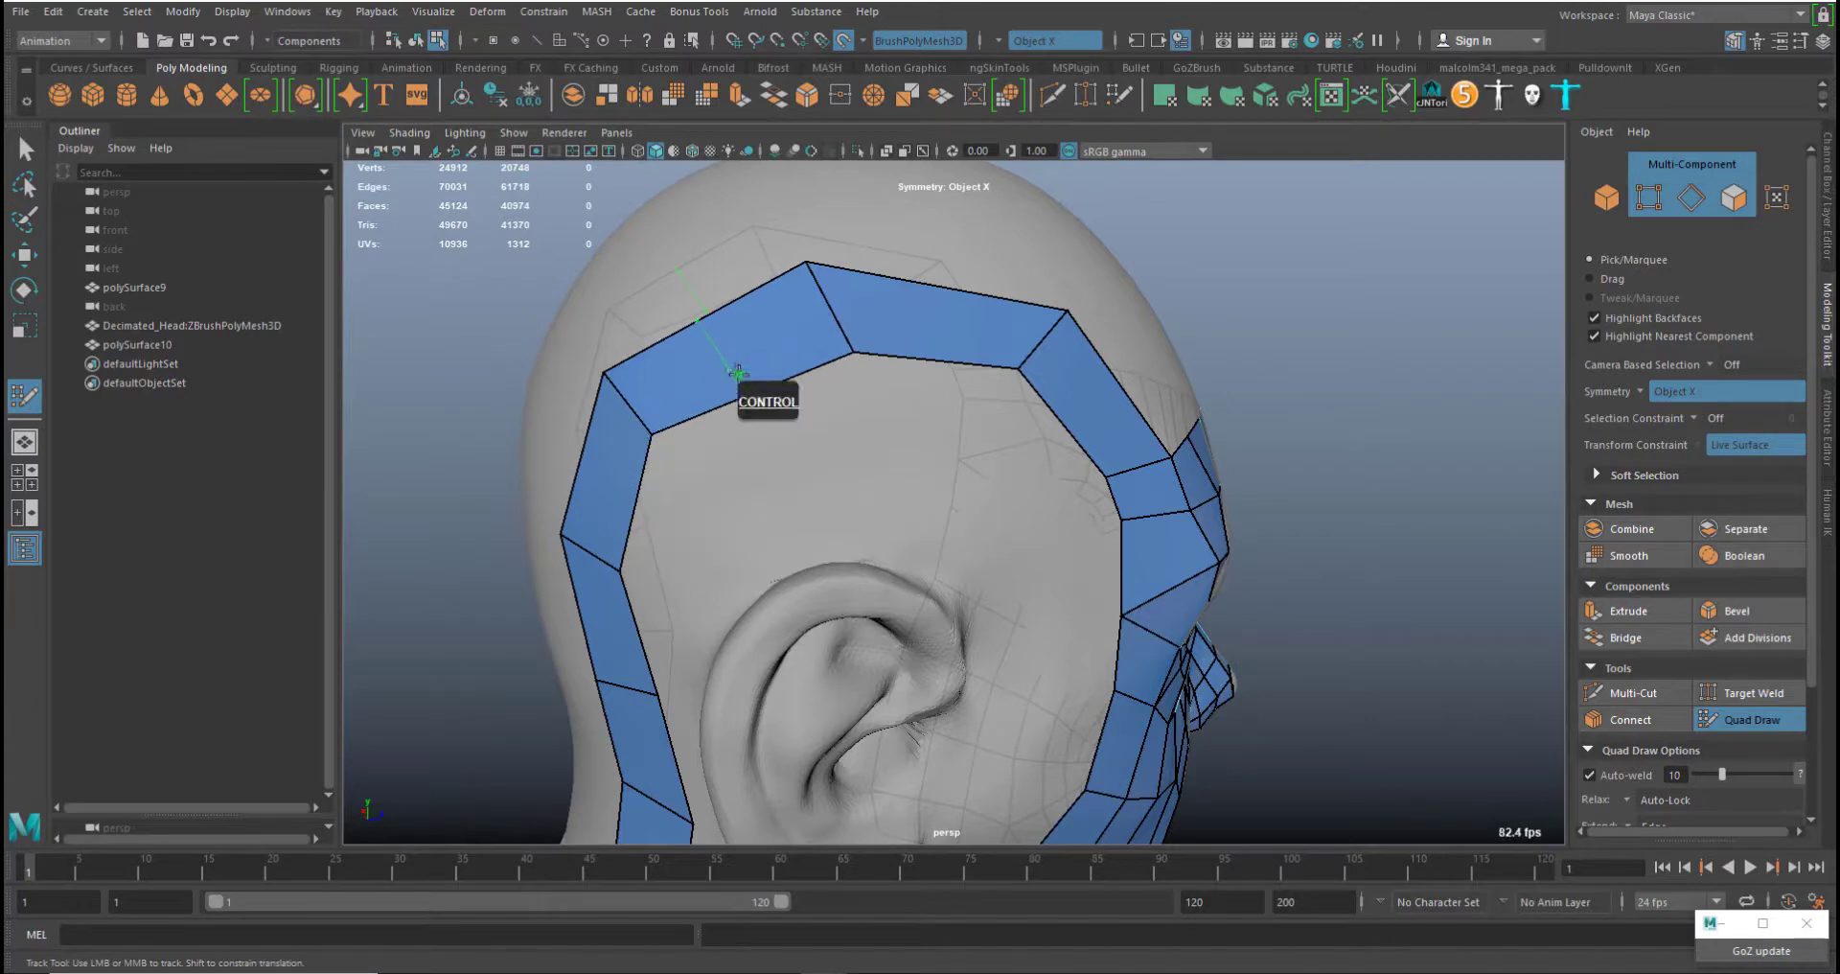
{"action": "left_click", "coordinate": [801, 354], "text": "ctrl"}
{"action": "left_click", "coordinate": [966, 313], "text": "ctrl"}
{"action": "middle_click_drag", "start_coordinate": [965, 312], "coordinate": [929, 281]}
{"action": "middle_click_drag", "start_coordinate": [818, 269], "coordinate": [851, 235]}
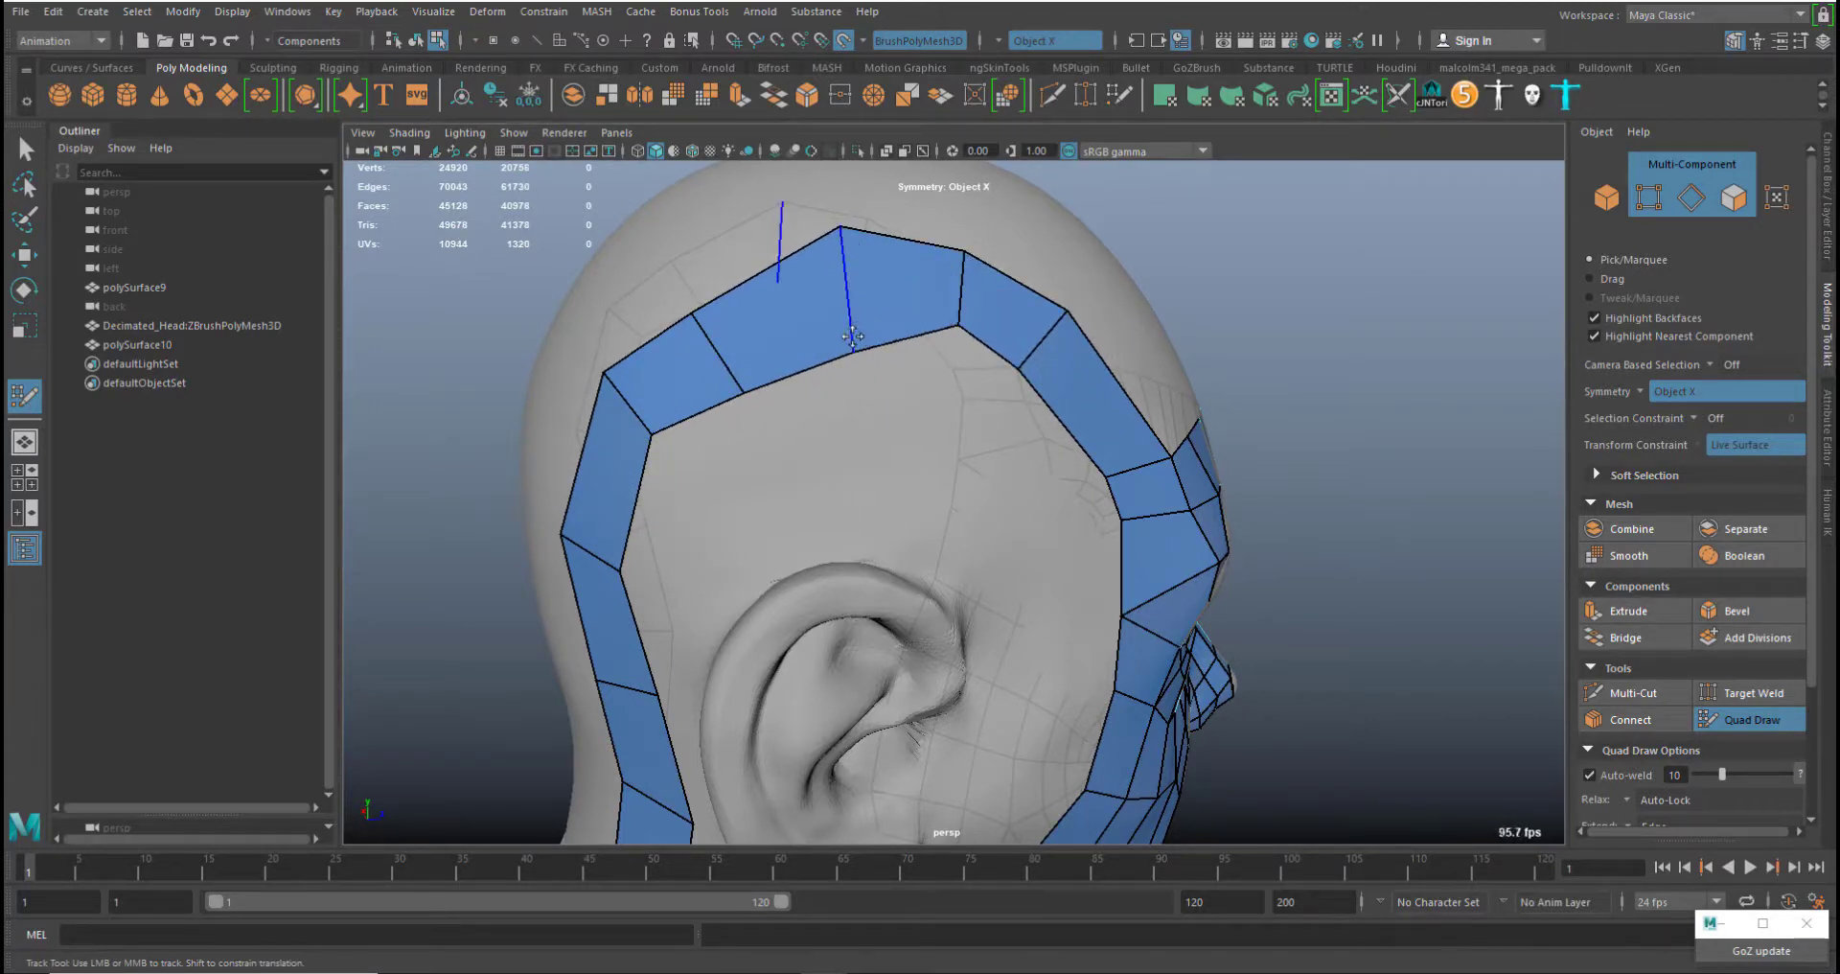
Reposition the strip's upper and rear edges and vertices to form an evenly spaced, rounded arc around the ear
{"action": "middle_click_drag", "start_coordinate": [854, 342], "coordinate": [848, 282]}
{"action": "middle_click_drag", "start_coordinate": [744, 391], "coordinate": [673, 265]}
{"action": "middle_click_drag", "start_coordinate": [715, 363], "coordinate": [699, 329]}
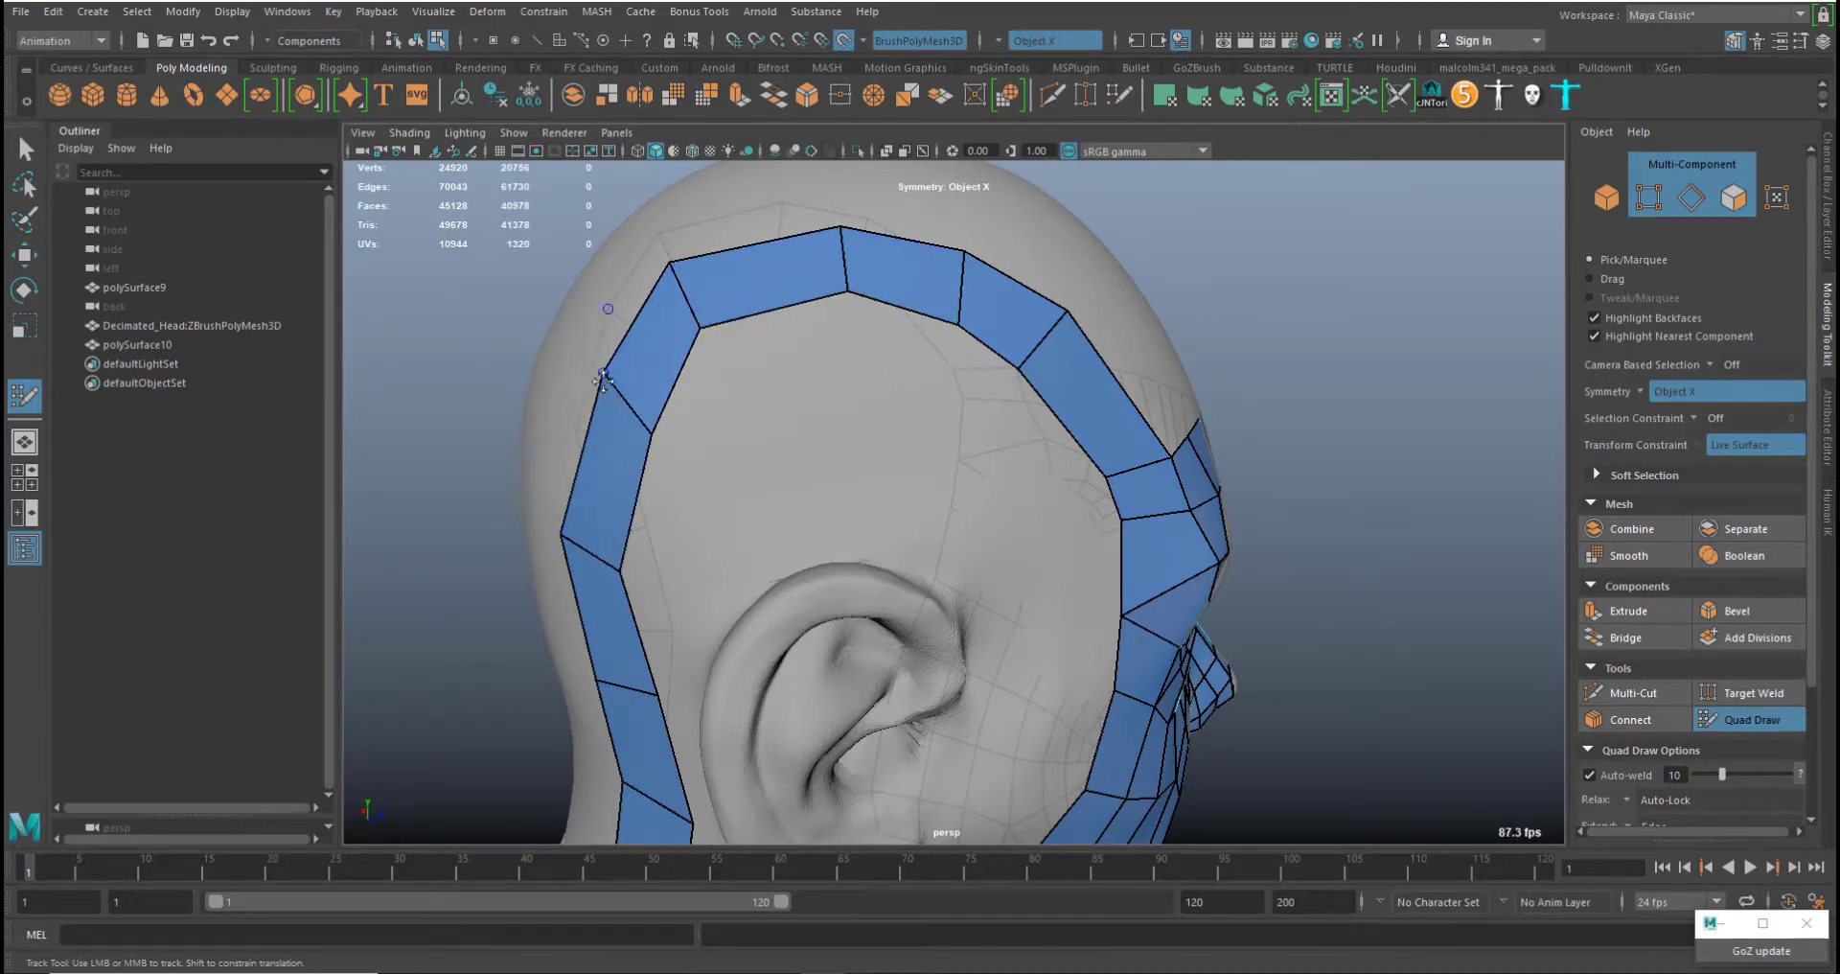
{"action": "mouse_move", "coordinate": [602, 379]}
{"action": "middle_mouse_down"}
{"action": "mouse_move", "coordinate": [596, 415]}
{"action": "mouse_move", "coordinate": [616, 413]}
{"action": "middle_mouse_up"}
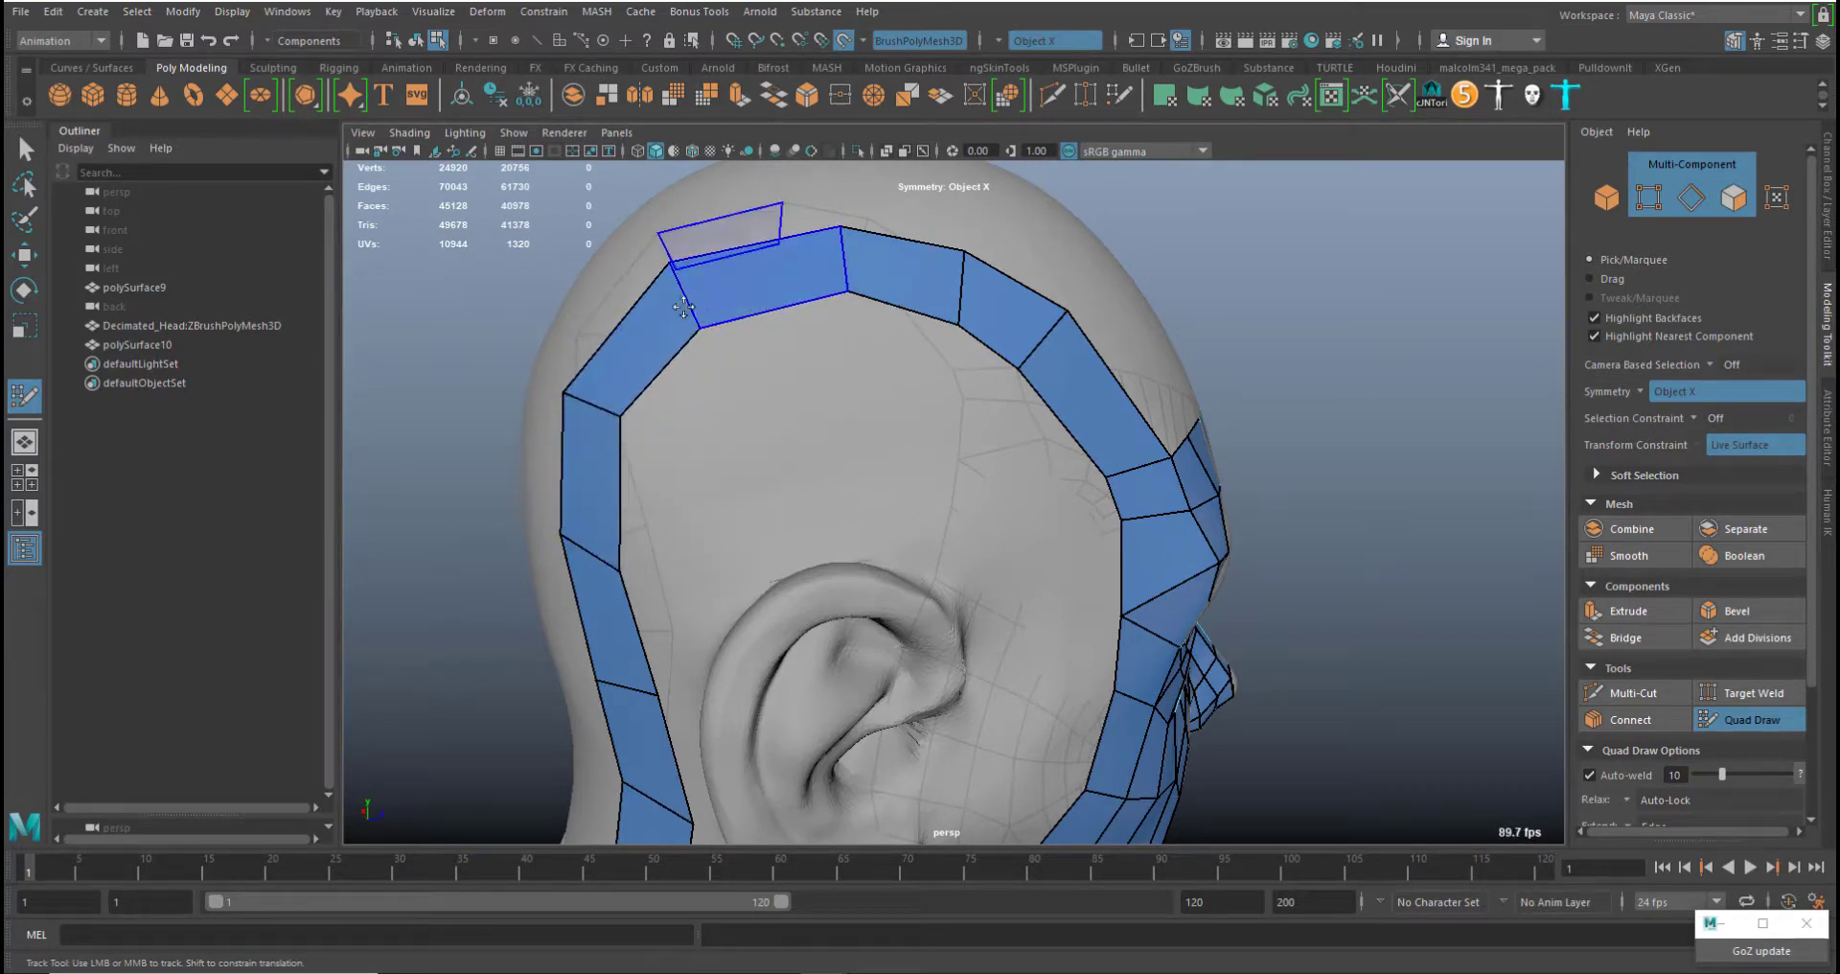
{"action": "middle_click_drag", "start_coordinate": [686, 301], "coordinate": [713, 281]}
Place points across the crown and fill mirrored quads from the side strip to the head's centre line
{"action": "left_click_drag", "start_coordinate": [973, 289], "coordinate": [830, 394], "text": "alt"}
{"action": "left_click", "coordinate": [745, 319]}
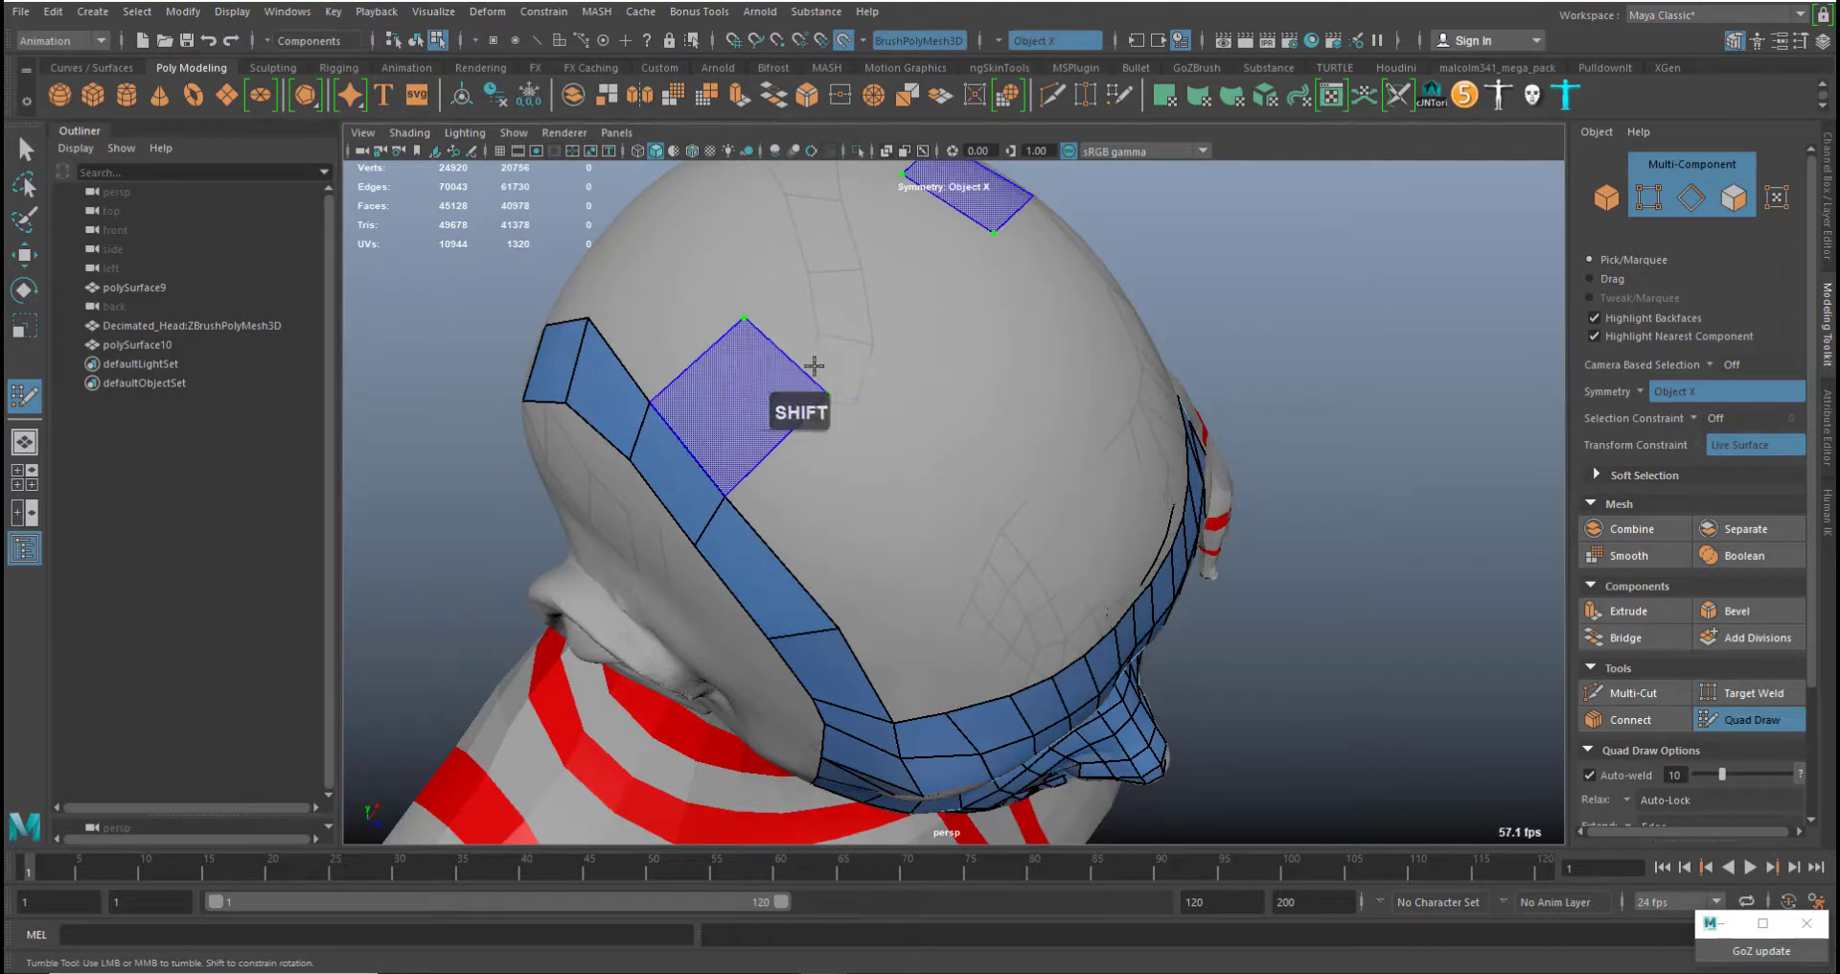
{"action": "left_click", "coordinate": [813, 365], "text": "shift"}
{"action": "middle_click_drag", "start_coordinate": [897, 328], "coordinate": [877, 390], "text": "alt"}
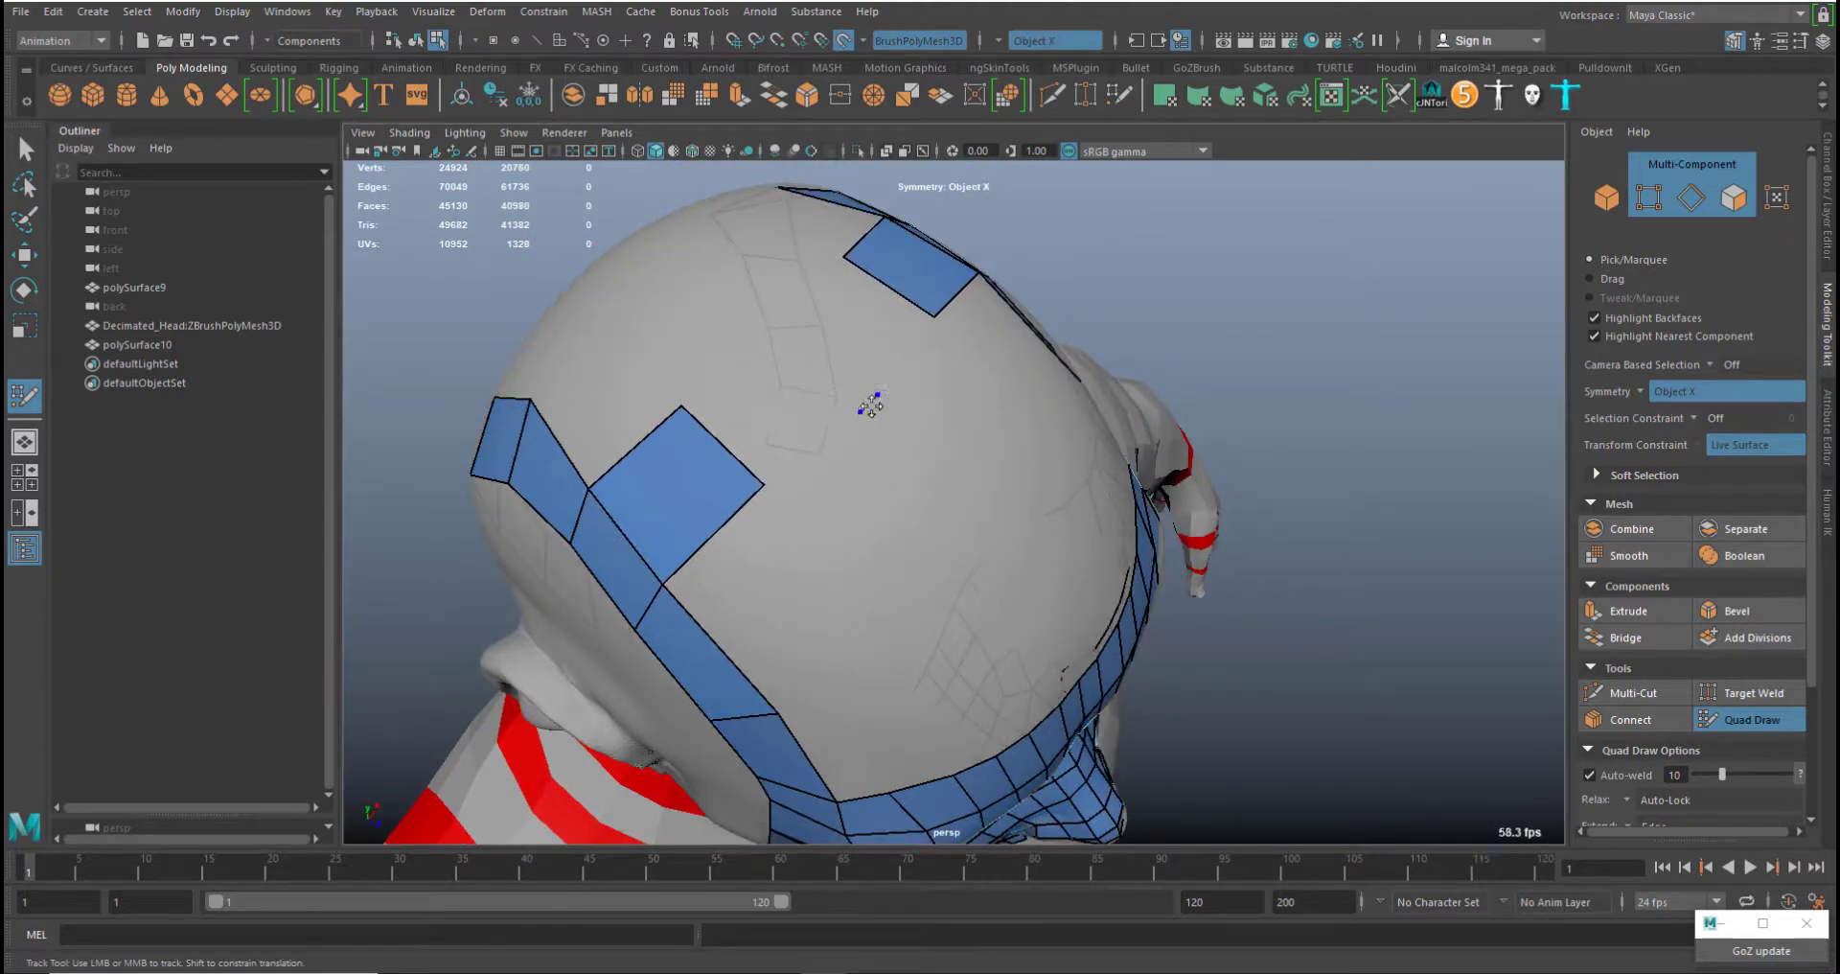
{"action": "left_click", "coordinate": [868, 402]}
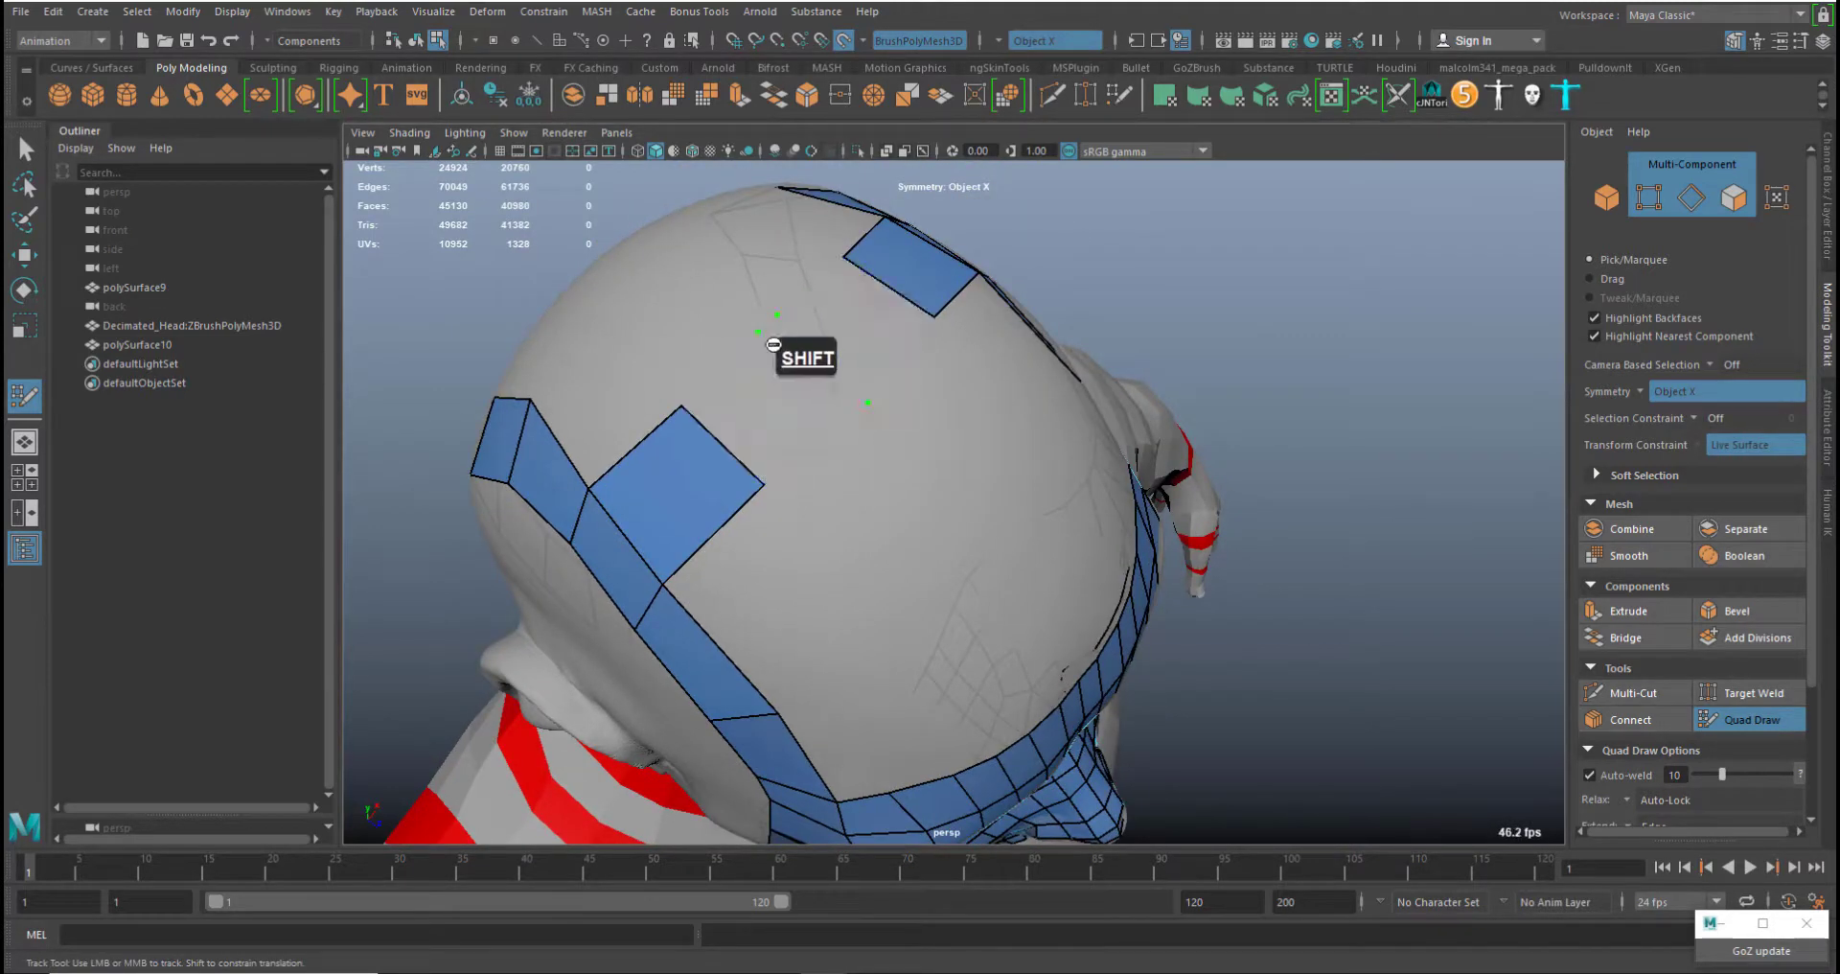
{"action": "left_click", "coordinate": [767, 335], "text": "shift"}
Fill the side of the forehead from the crown strip down to the brow, splitting the new quads with an edge loop
{"action": "left_click_drag", "start_coordinate": [896, 493], "coordinate": [829, 445], "text": "alt"}
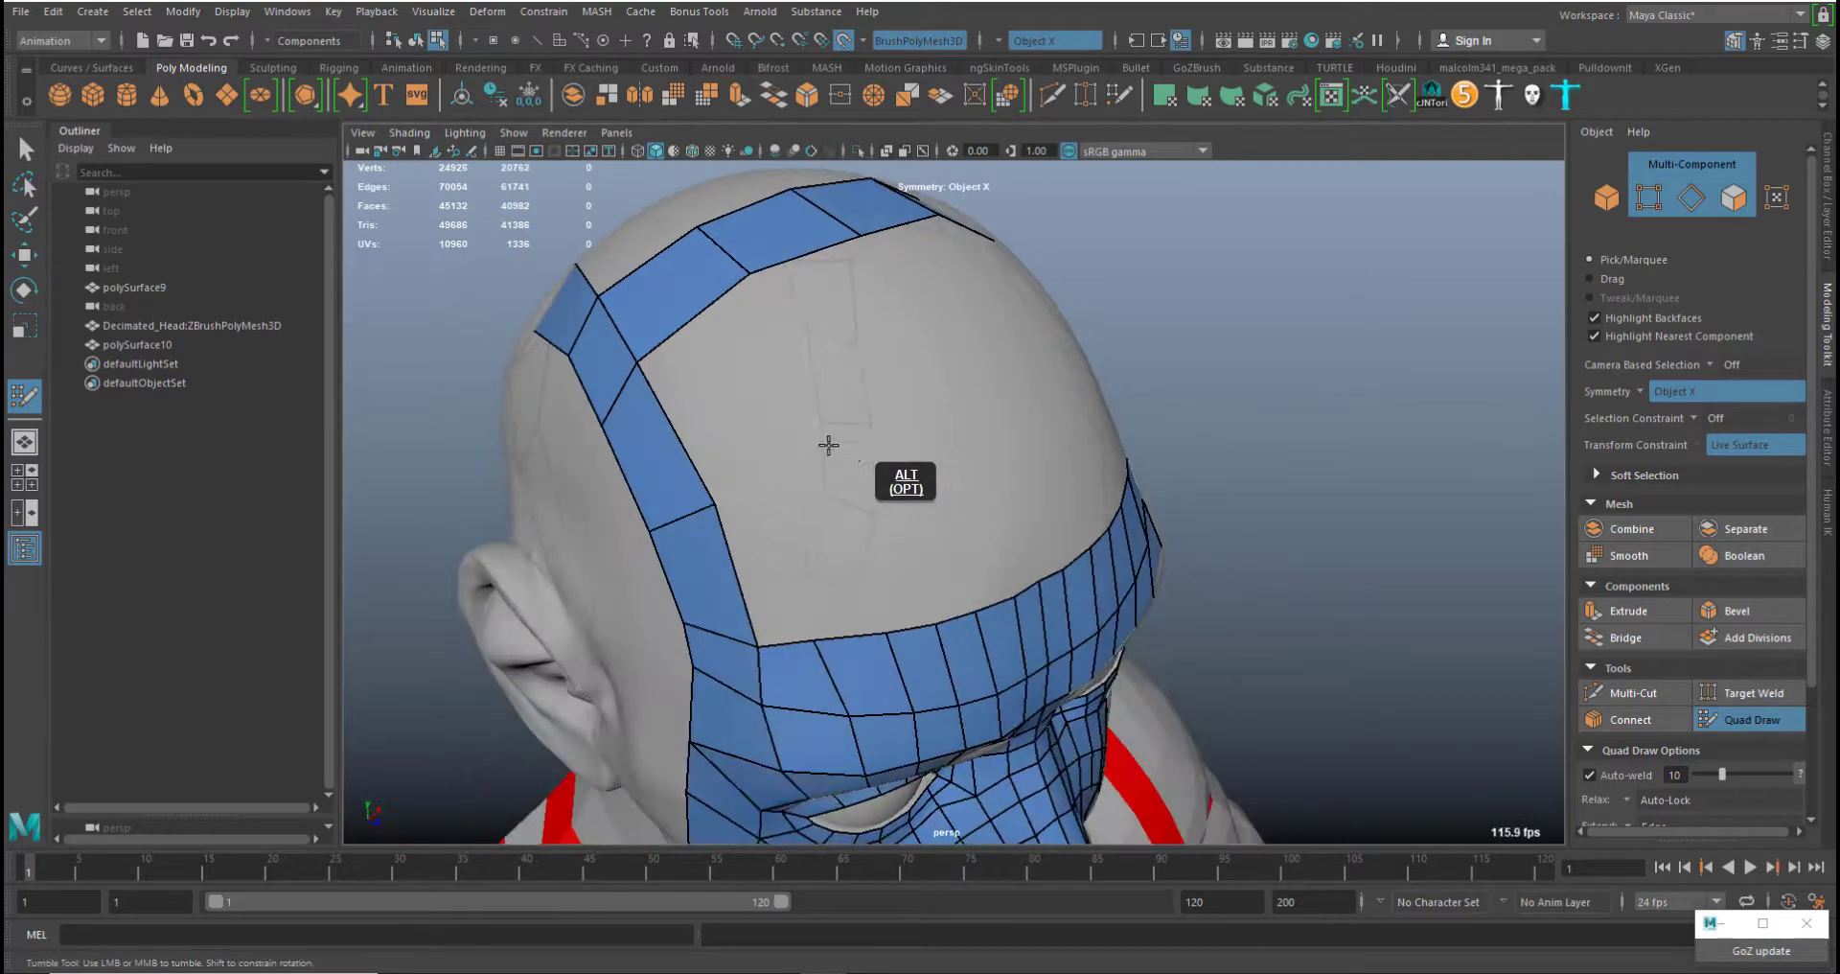
{"action": "left_click", "coordinate": [757, 393], "text": "shift"}
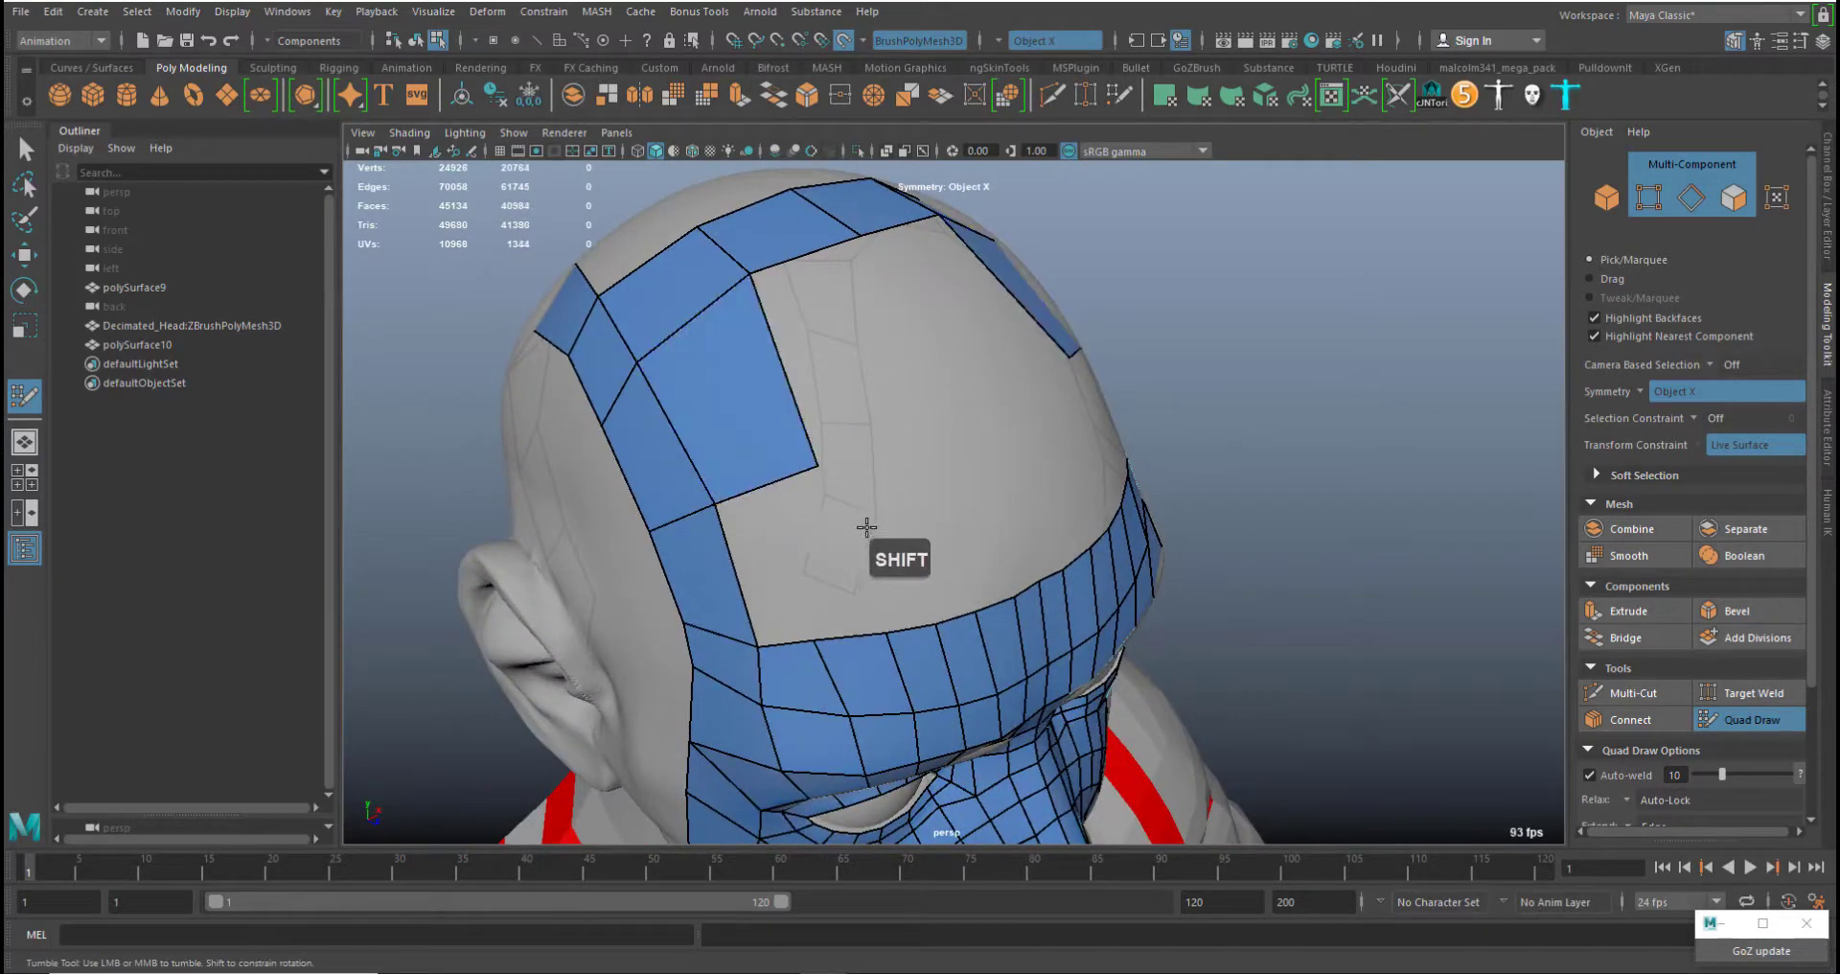
{"action": "middle_click_drag", "start_coordinate": [823, 460], "coordinate": [844, 460]}
{"action": "left_click", "coordinate": [775, 472], "text": "ctrl"}
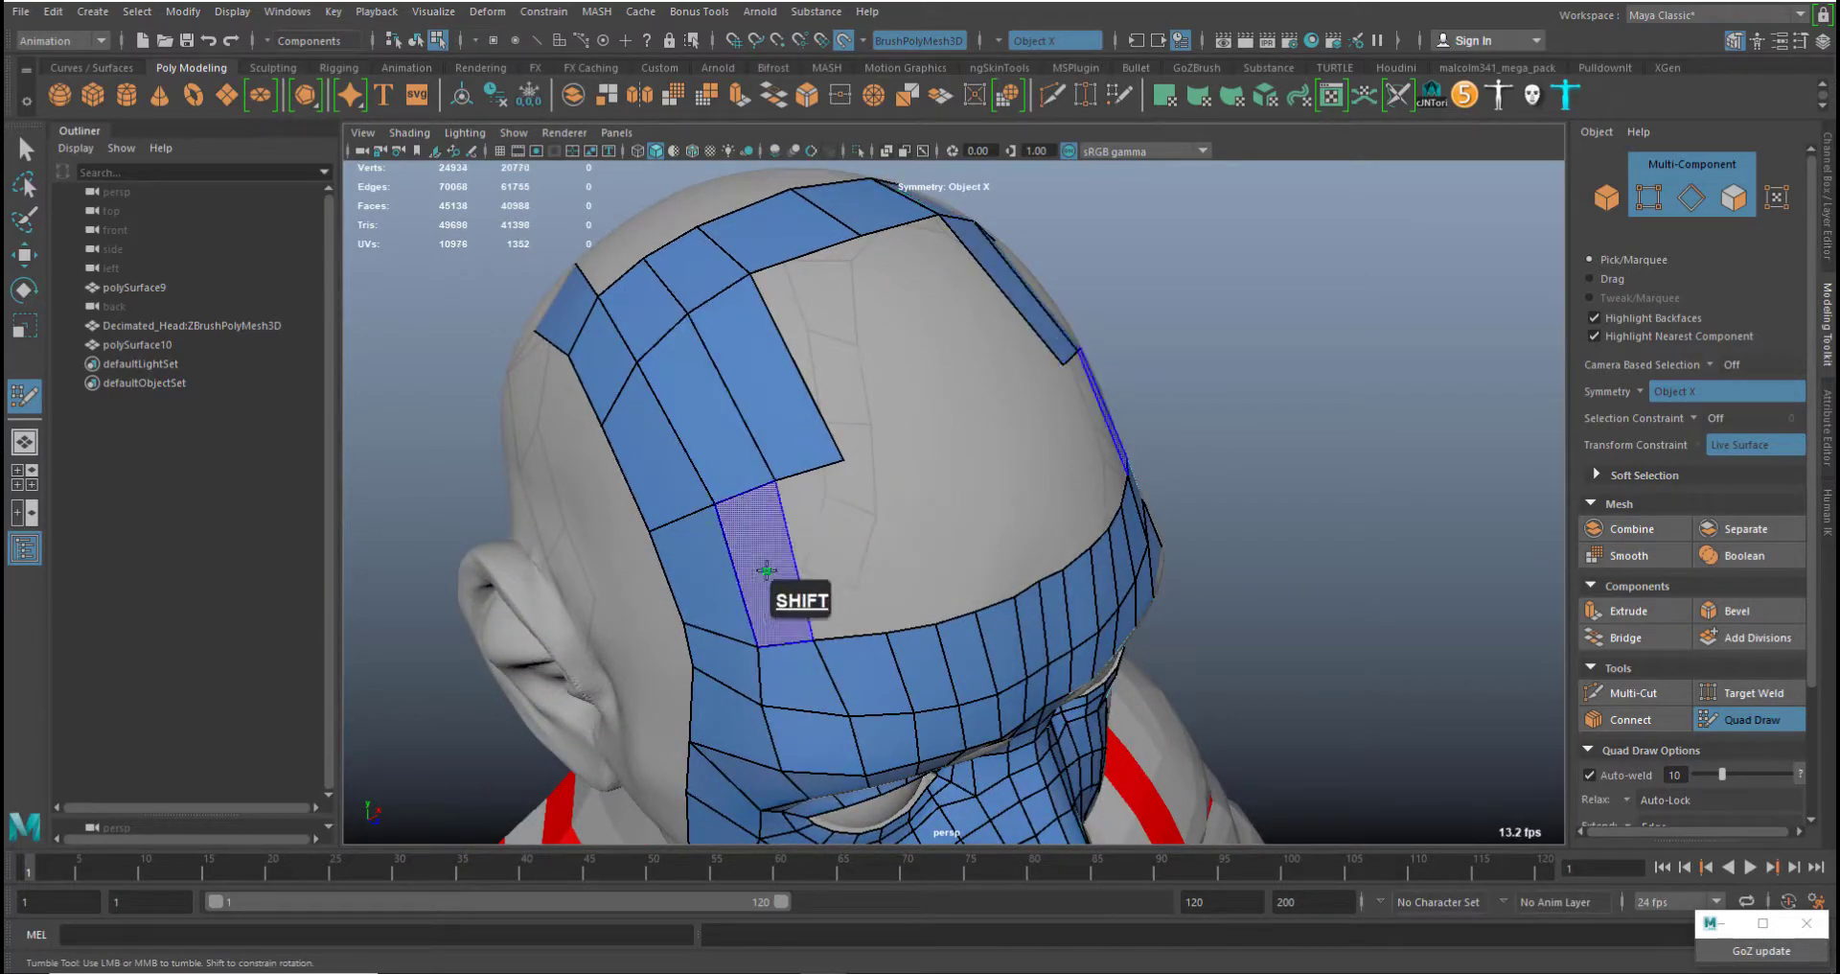
{"action": "left_click", "coordinate": [798, 573], "text": "shift"}
{"action": "left_click", "coordinate": [839, 571], "text": "shift"}
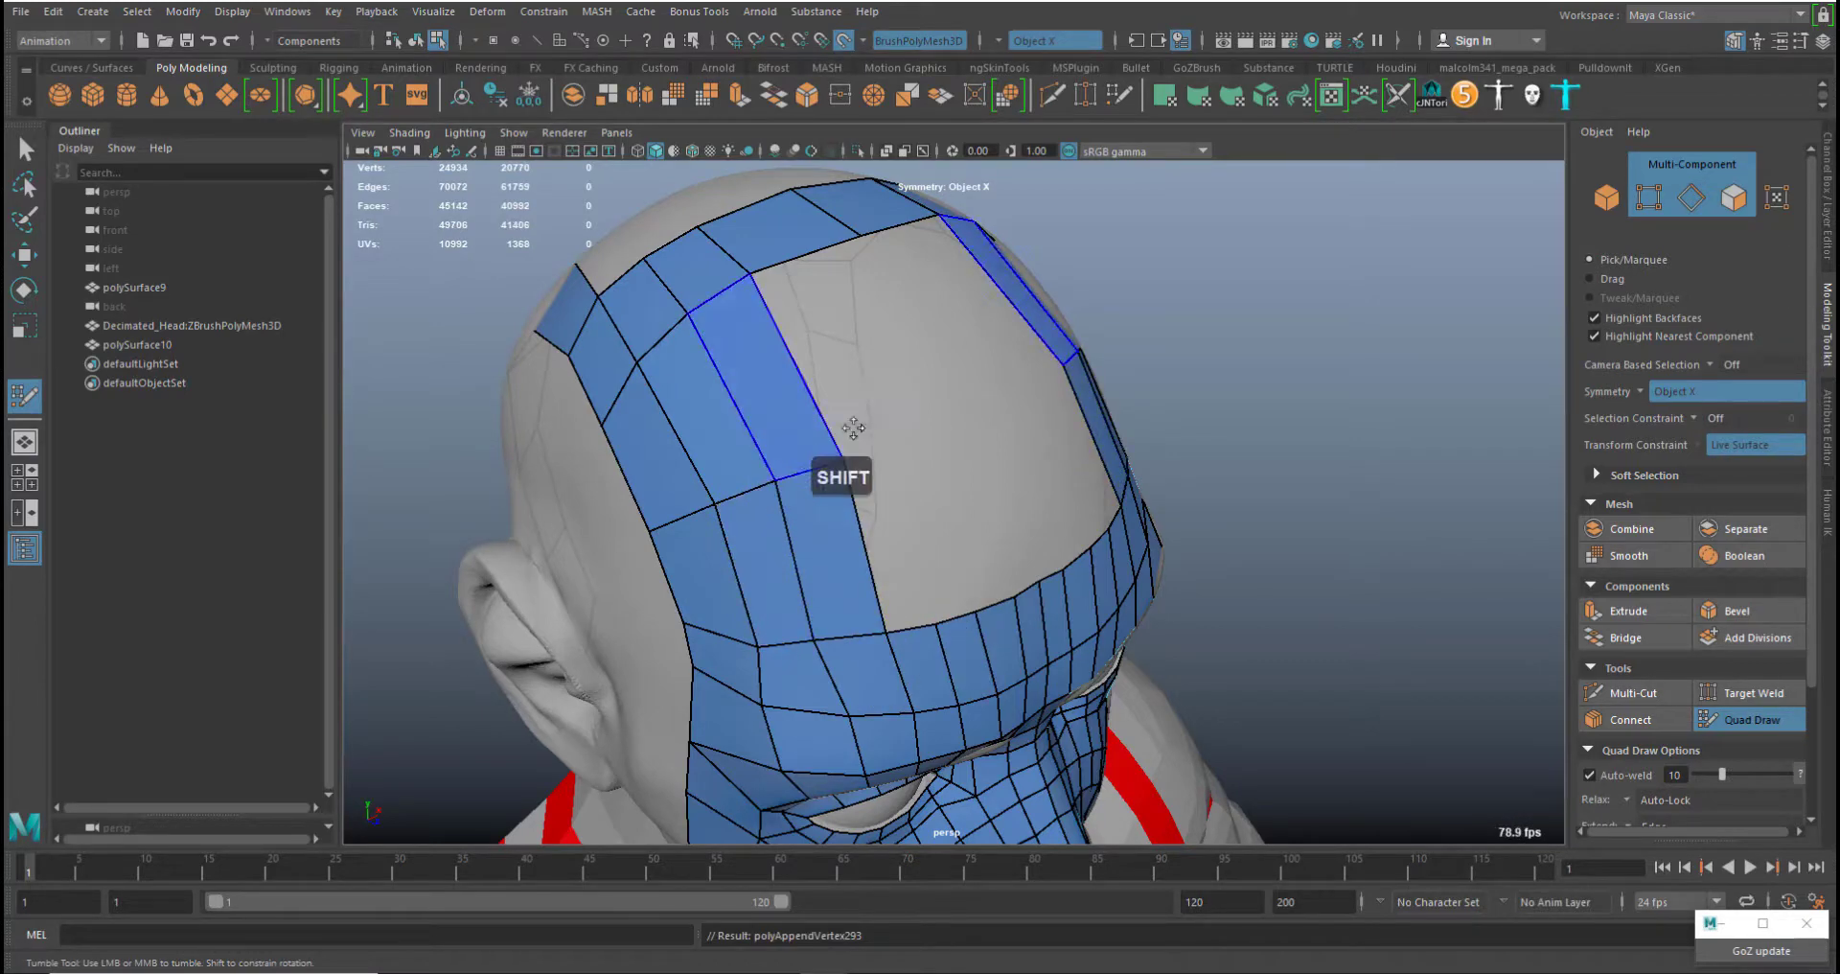
Adjust the inner corner of the forehead opening, split the crown strip with an edge loop, and fill the adjacent mirrored column of quads
{"action": "left_click_drag", "start_coordinate": [853, 427], "coordinate": [794, 325], "text": "alt"}
{"action": "middle_click_drag", "start_coordinate": [725, 248], "coordinate": [716, 244]}
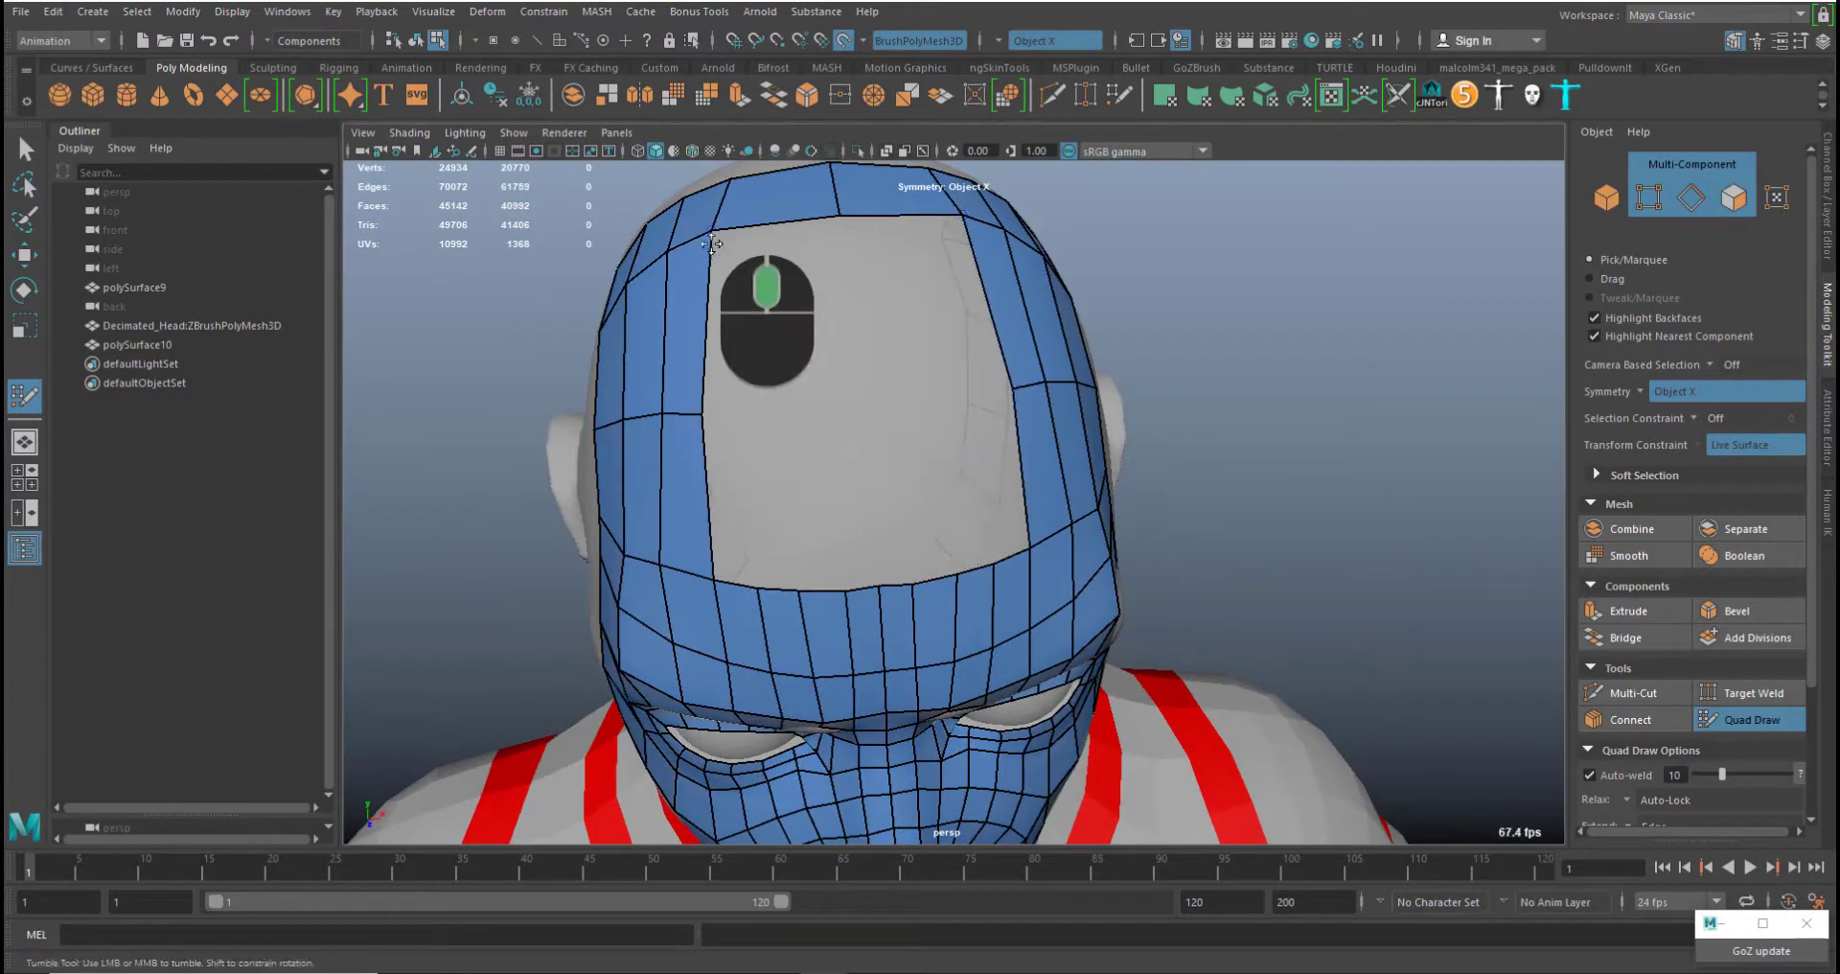
{"action": "middle_click_drag", "start_coordinate": [733, 179], "coordinate": [721, 180]}
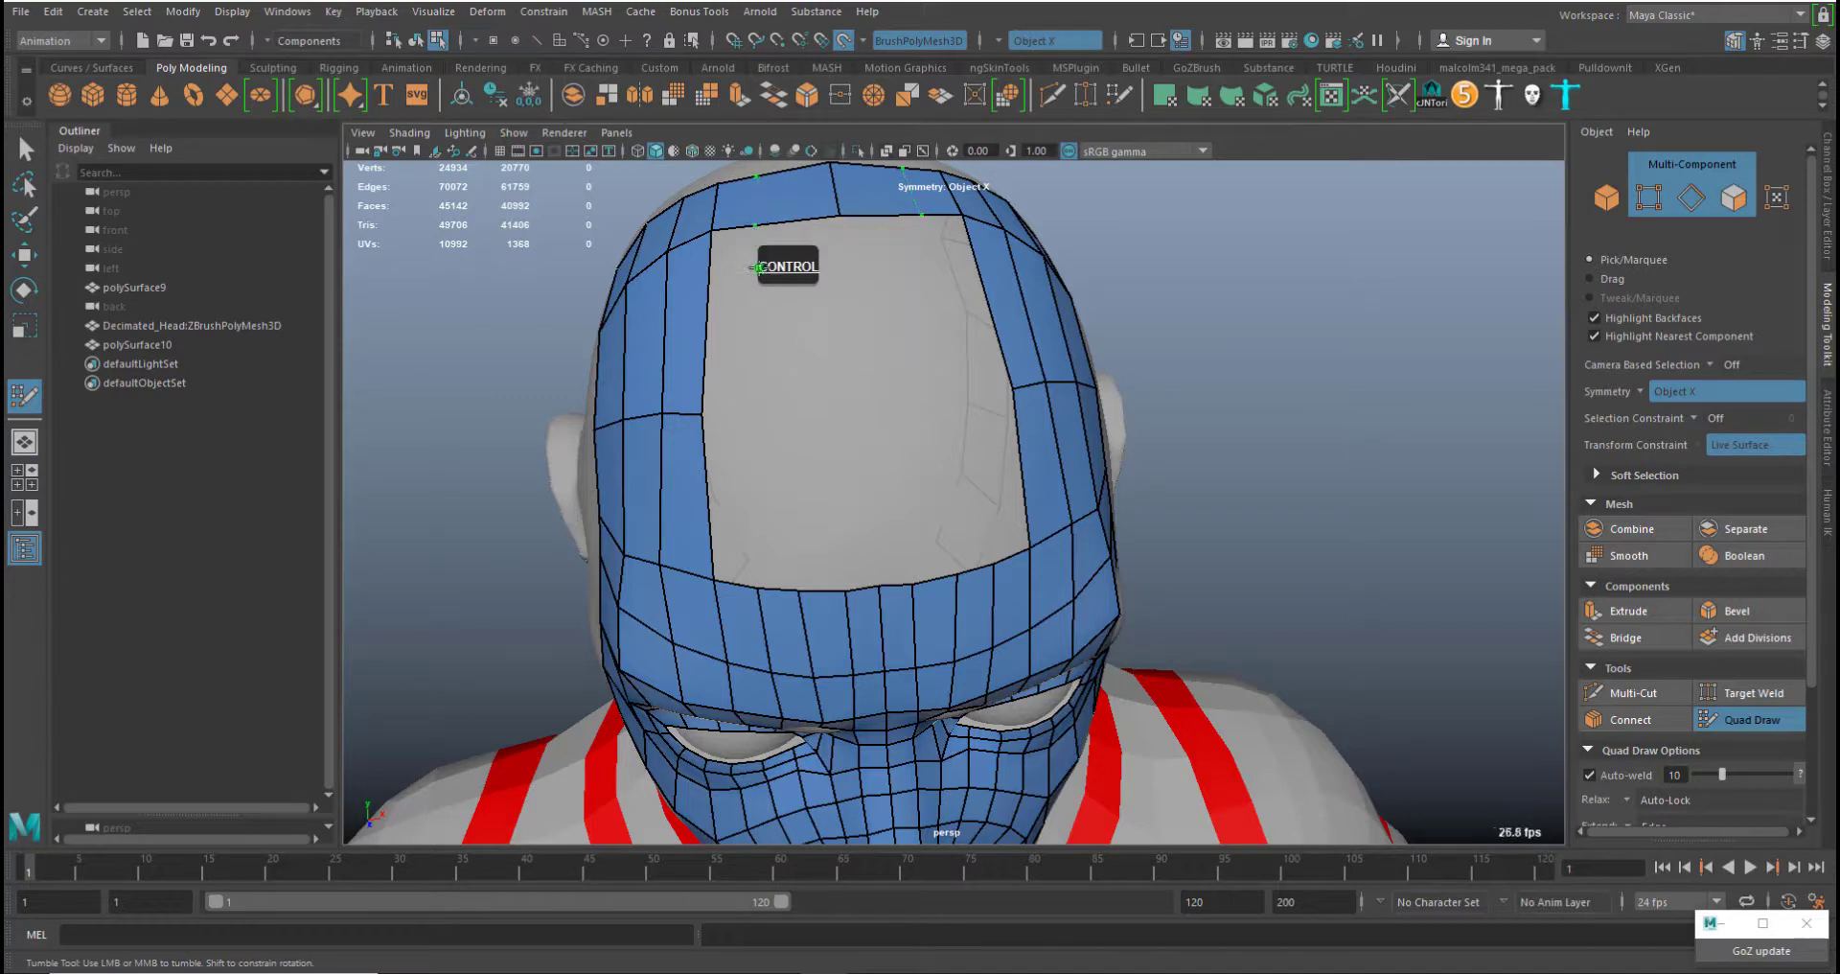
{"action": "left_click", "coordinate": [771, 405]}
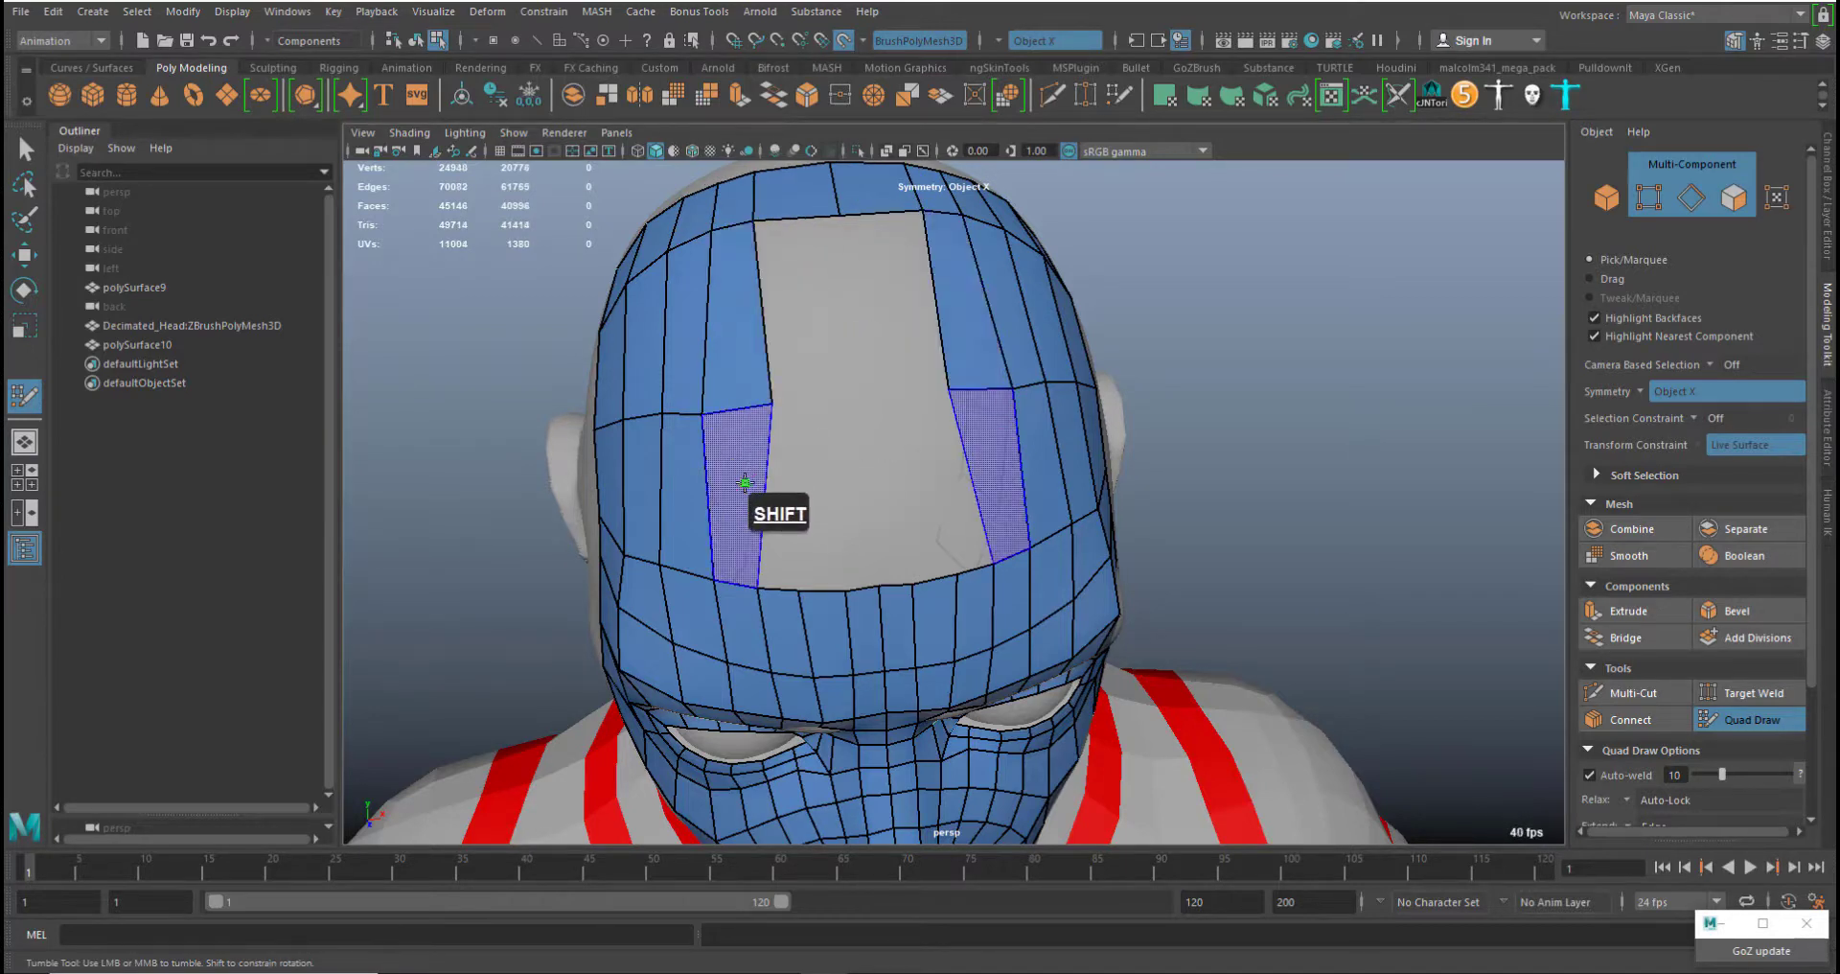
{"action": "left_click", "coordinate": [762, 417], "text": "shift"}
Fill another mirrored column of quads inward across the forehead opening and align its upper edge
{"action": "left_click", "coordinate": [806, 409]}
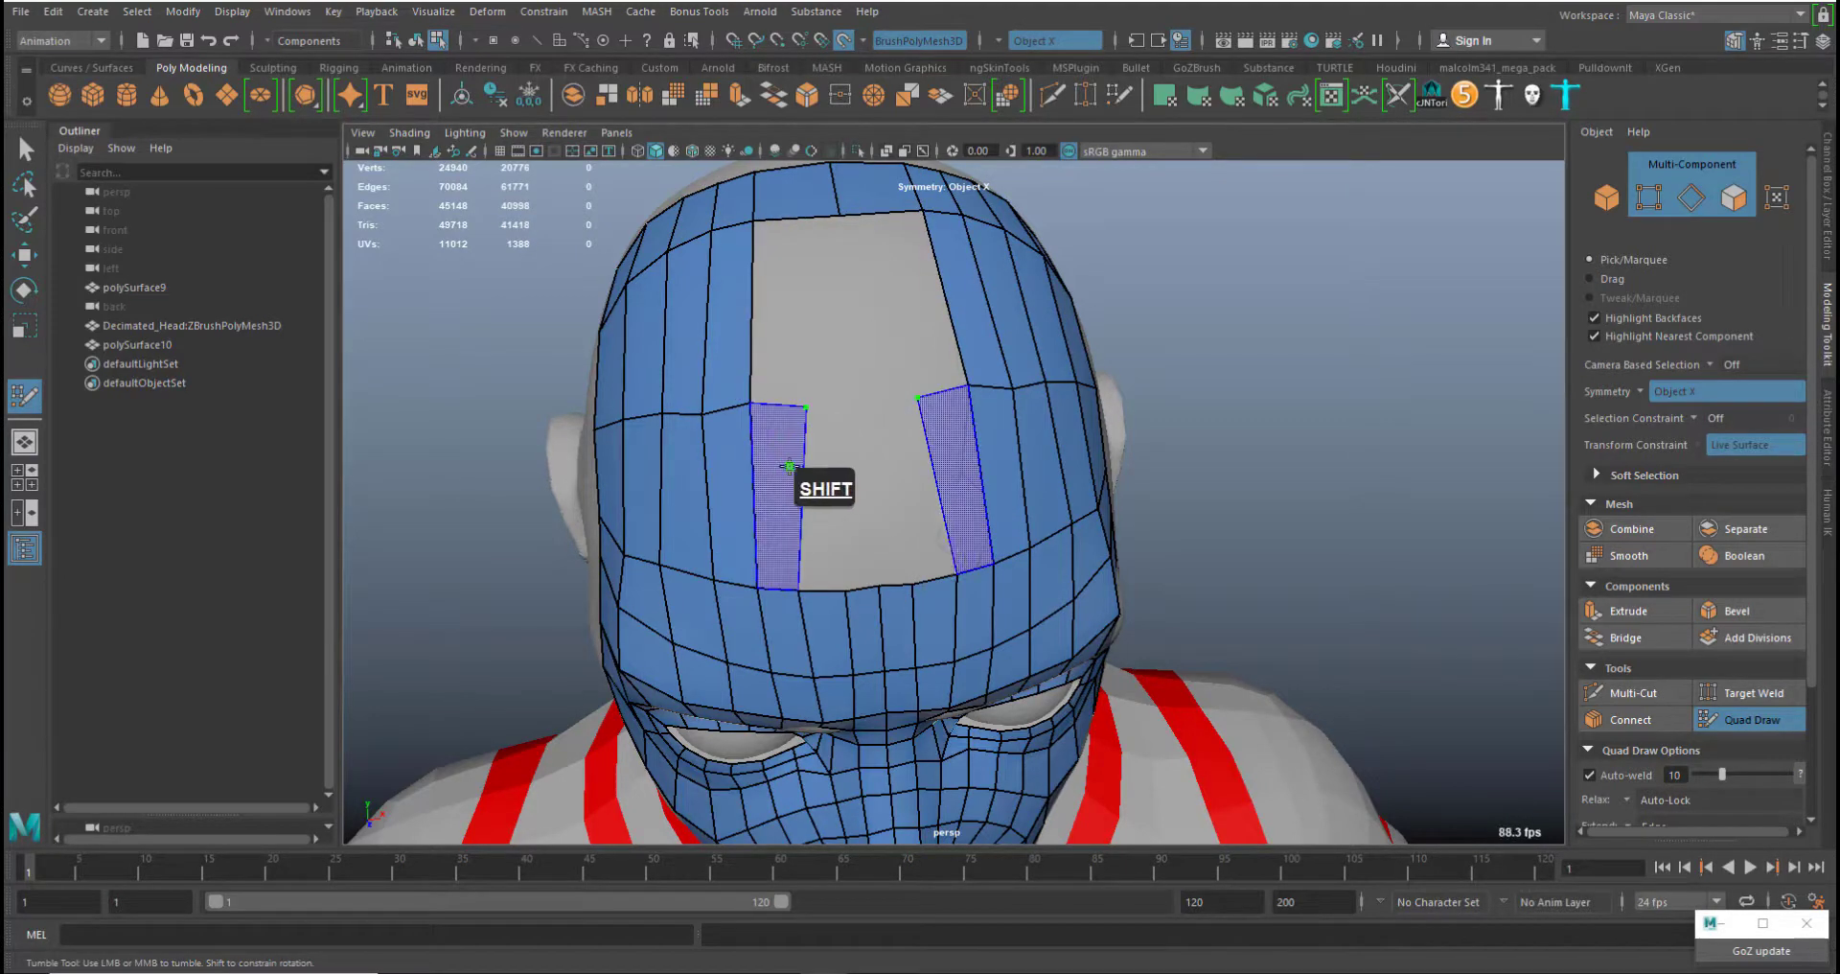
{"action": "left_click", "coordinate": [788, 329], "text": "shift"}
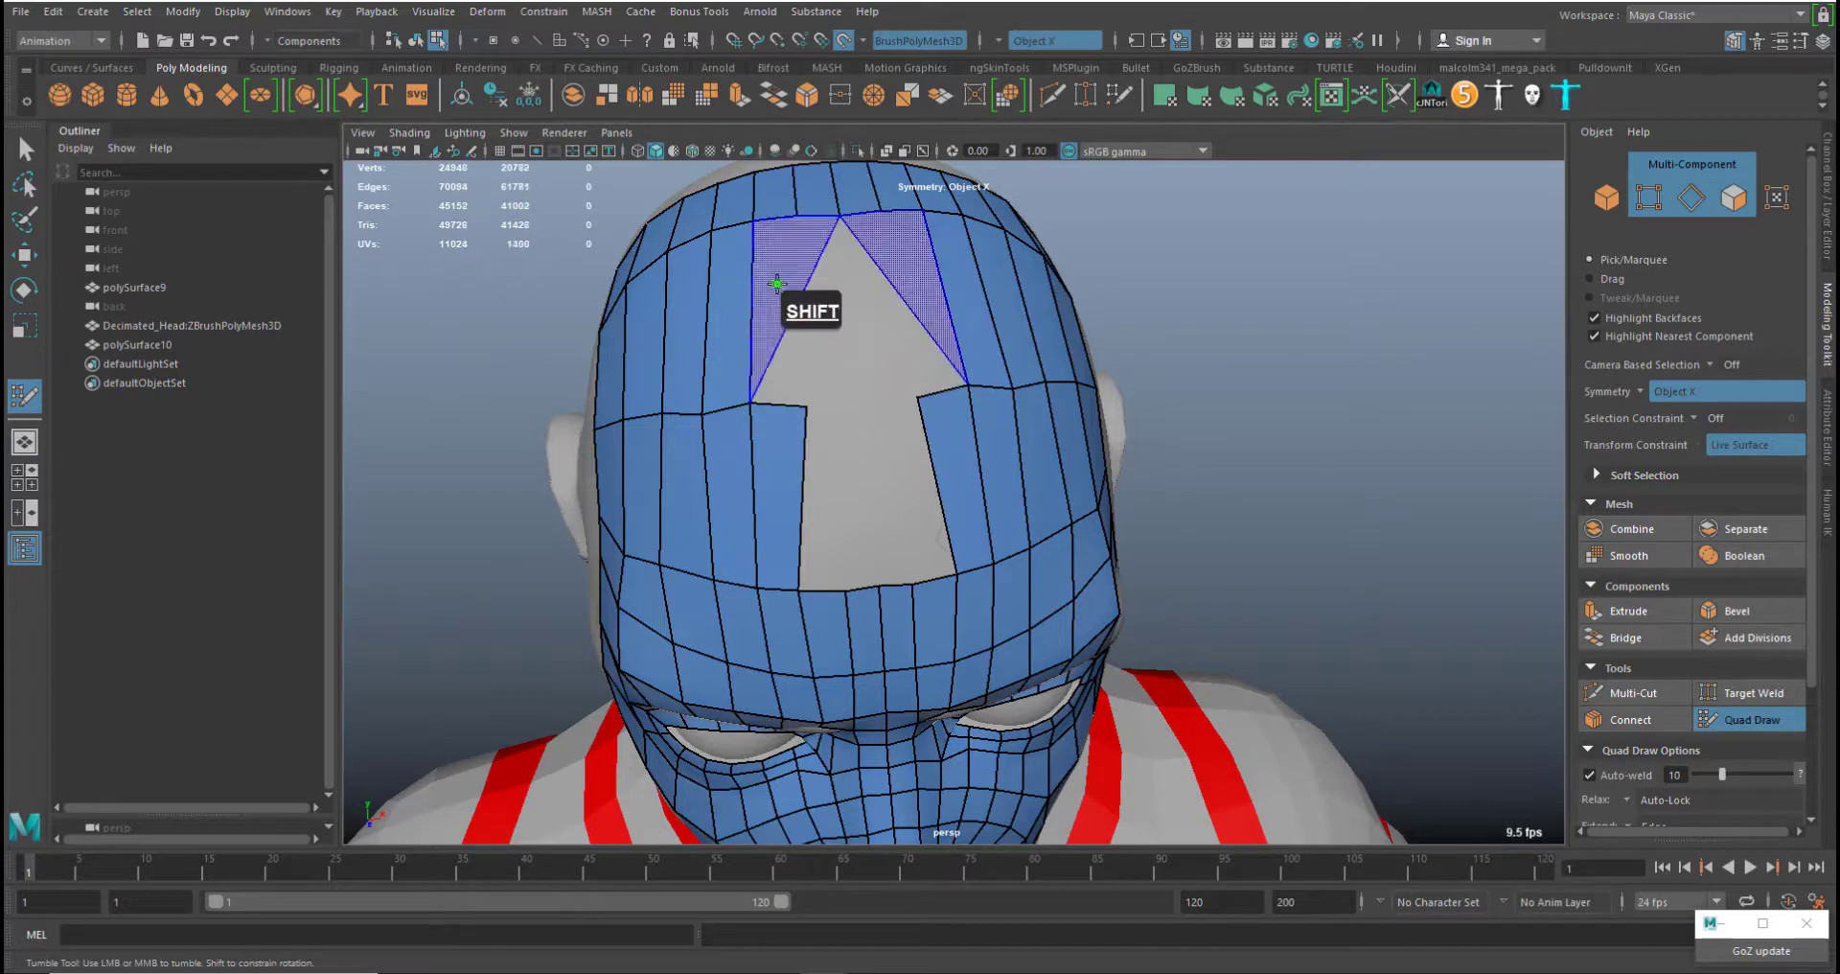
{"action": "left_click", "coordinate": [788, 366], "text": "shift"}
{"action": "middle_click_drag", "start_coordinate": [778, 362], "coordinate": [693, 336]}
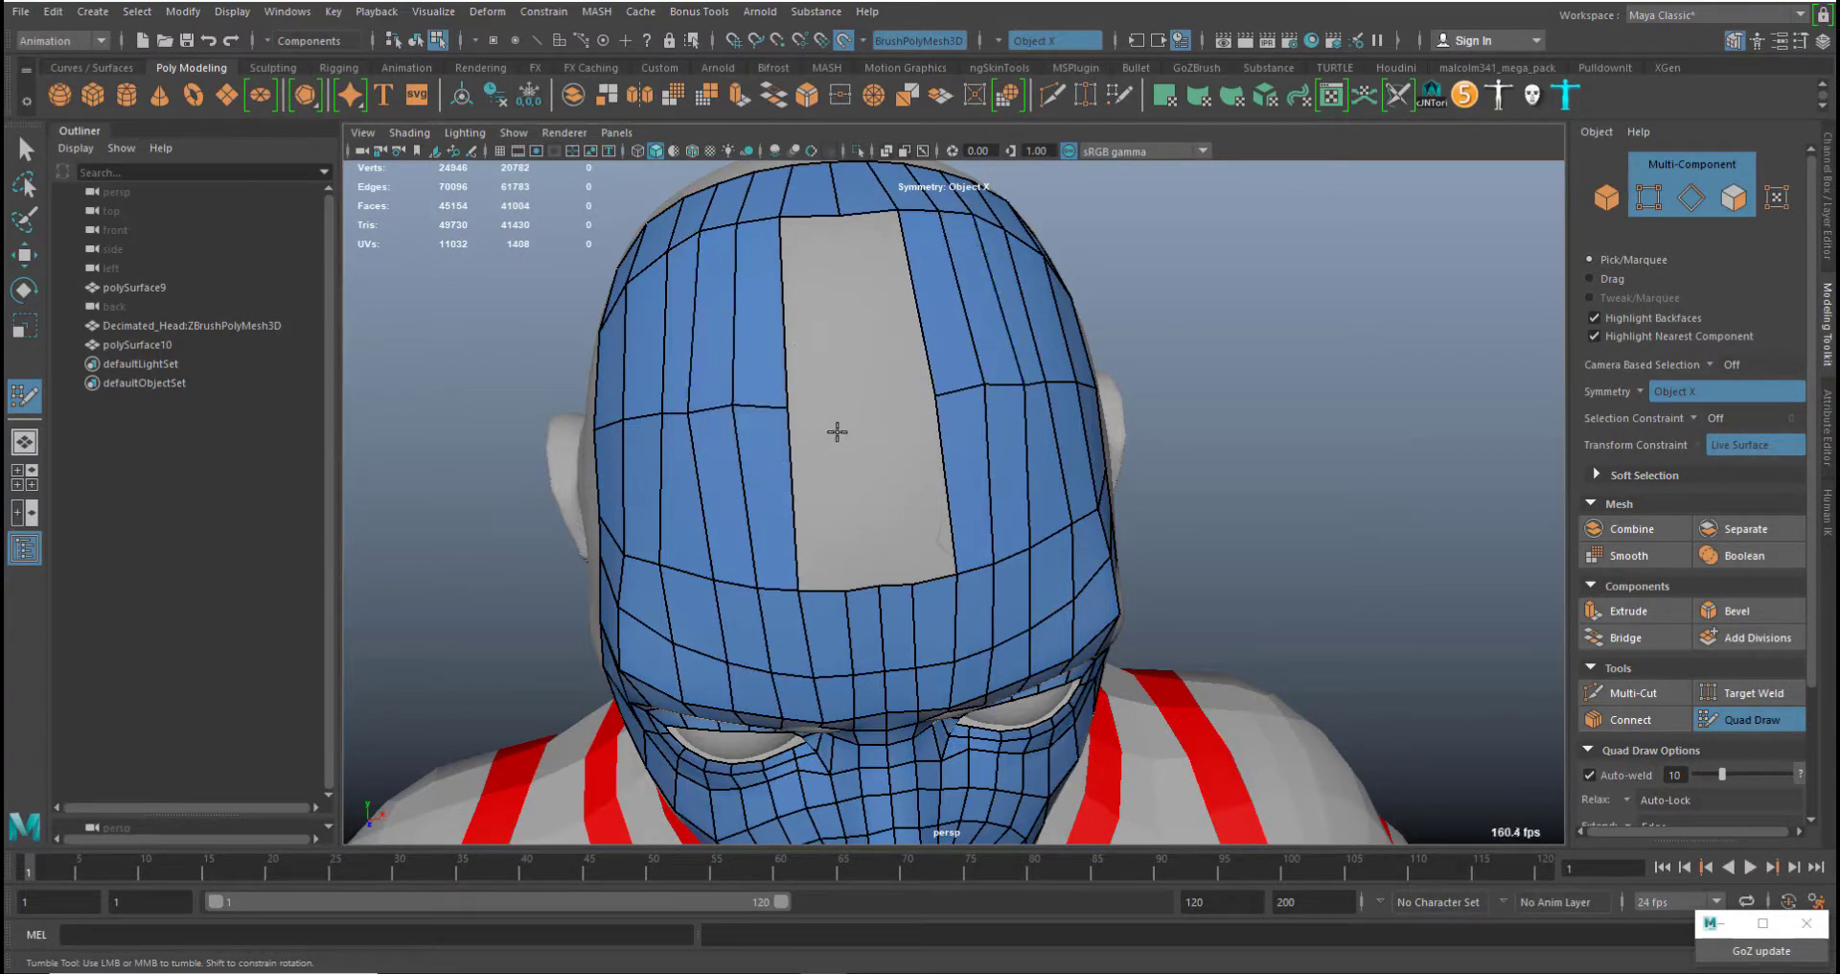
Add an edge loop in the crown strip and fill the last columns of quads to close the forehead opening at the centre
{"action": "left_click", "coordinate": [832, 397]}
{"action": "left_click", "coordinate": [815, 213], "text": "ctrl"}
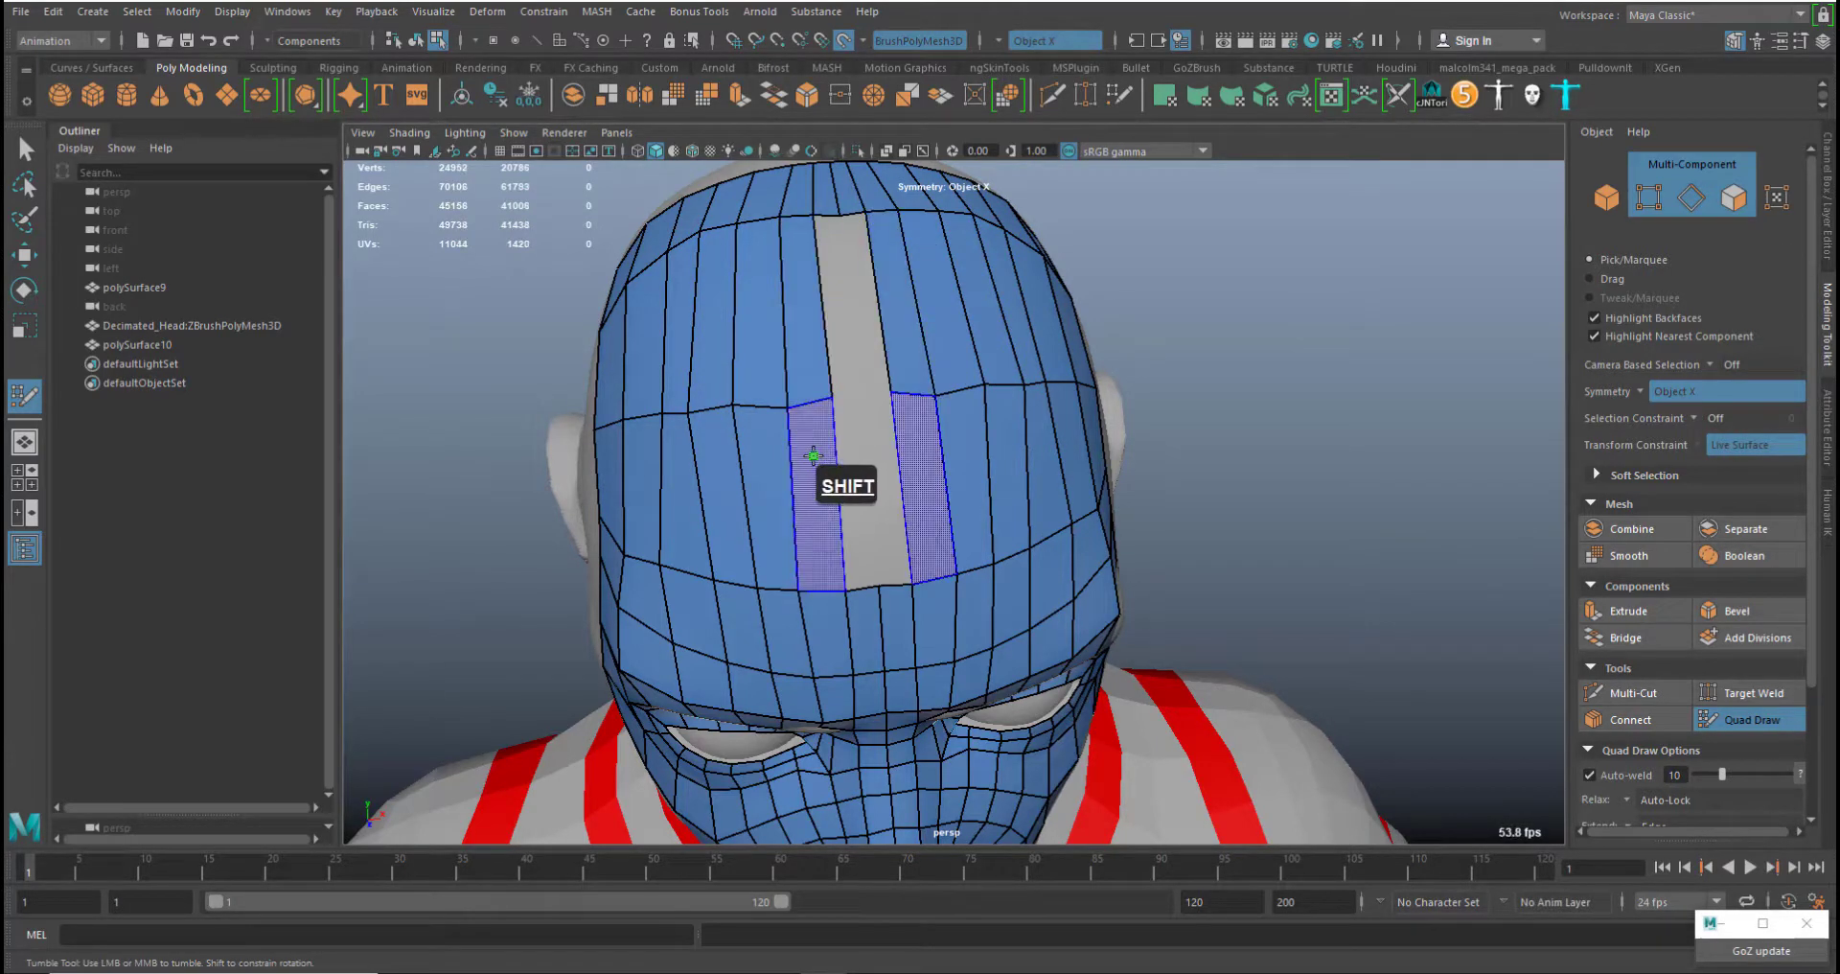
{"action": "left_click", "coordinate": [845, 479], "text": "shift"}
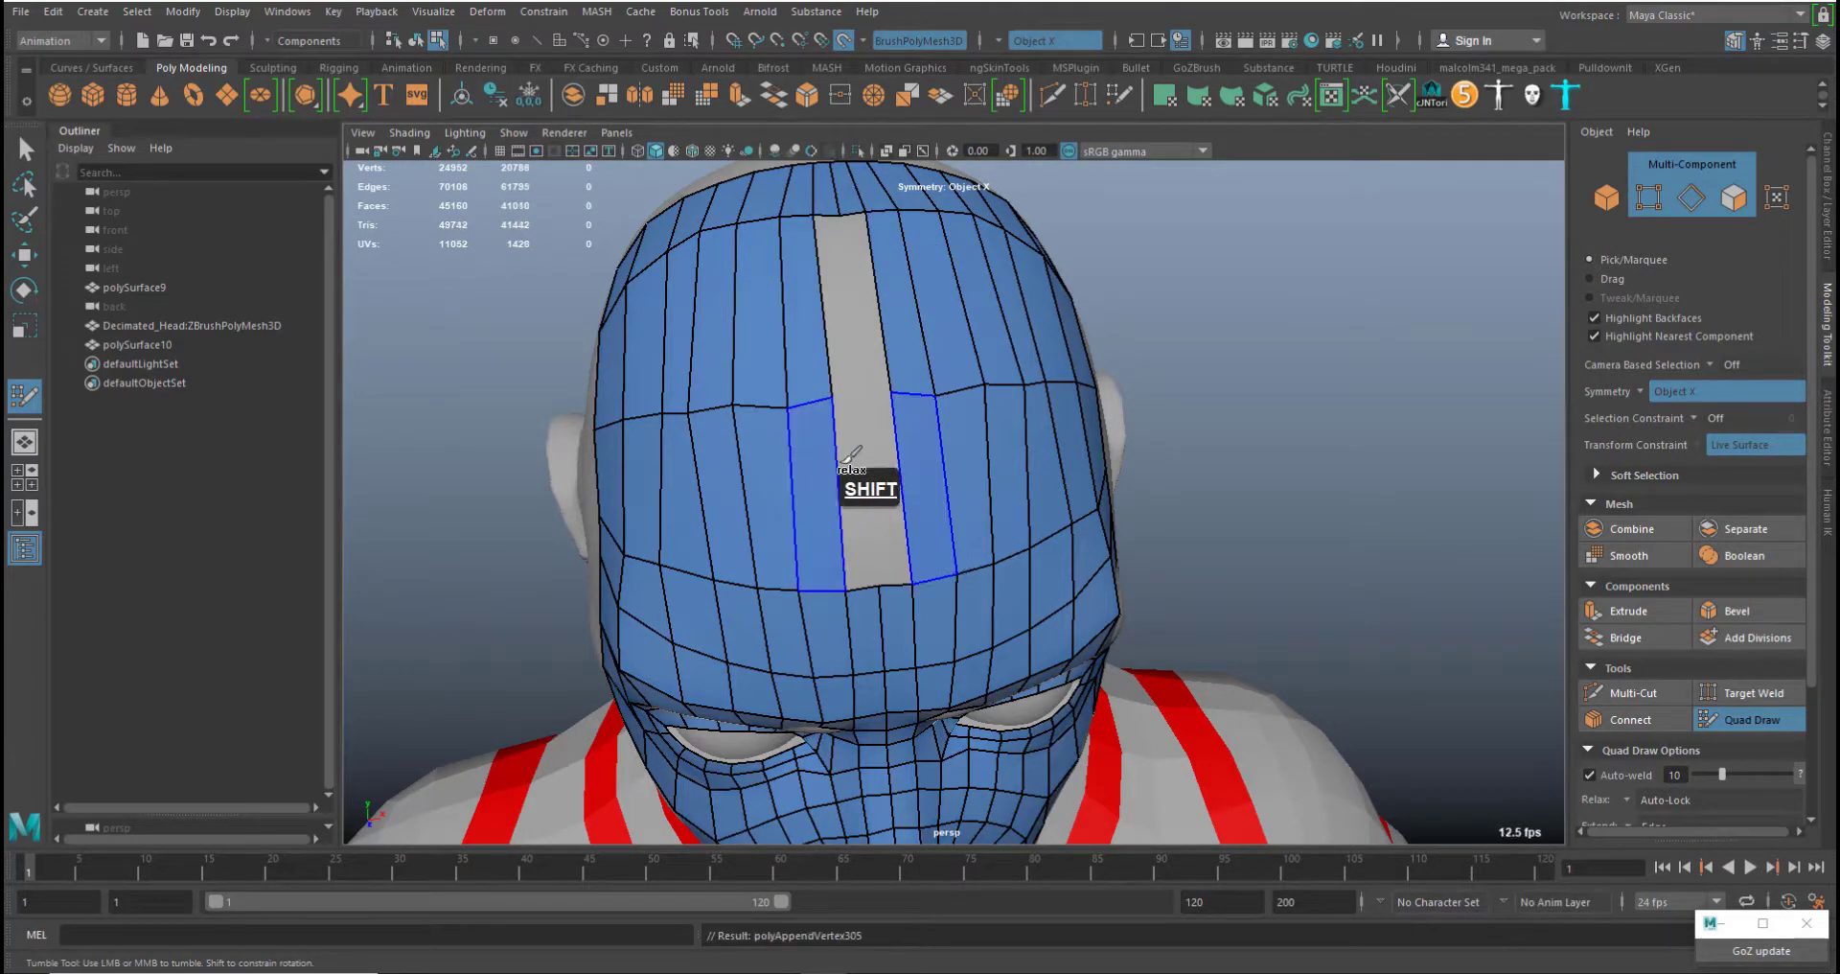
{"action": "left_click", "coordinate": [860, 397]}
{"action": "left_click", "coordinate": [850, 441], "text": "shift"}
{"action": "left_click", "coordinate": [839, 332], "text": "shift"}
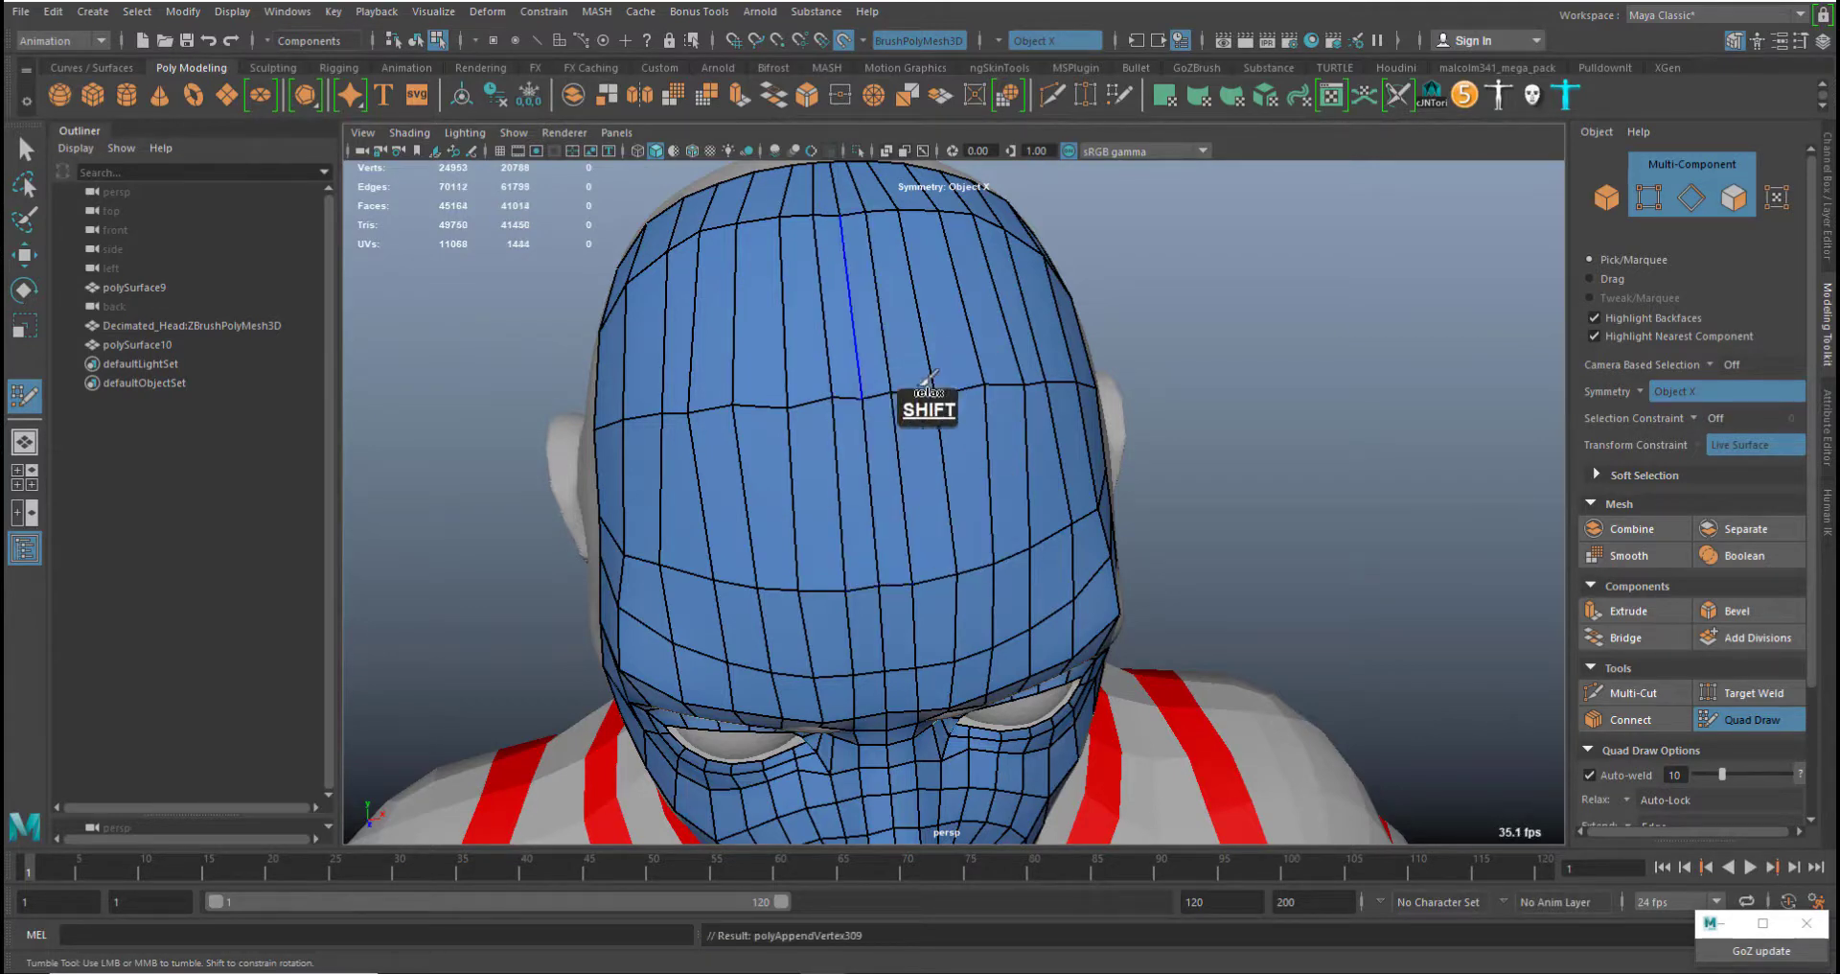
Relax the forehead quads and reposition the rear border and side strip vertices on top of the head
{"action": "mouse_move", "coordinate": [901, 383]}
{"action": "left_mouse_down", "text": "shift"}
{"action": "mouse_move", "coordinate": [792, 422]}
{"action": "mouse_move", "coordinate": [774, 470]}
{"action": "mouse_move", "coordinate": [1001, 494]}
{"action": "mouse_move", "coordinate": [958, 518]}
{"action": "mouse_move", "coordinate": [690, 503]}
{"action": "mouse_move", "coordinate": [968, 403]}
{"action": "mouse_move", "coordinate": [1016, 316]}
{"action": "mouse_move", "coordinate": [825, 249]}
{"action": "mouse_move", "coordinate": [742, 302]}
{"action": "mouse_move", "coordinate": [1164, 297]}
{"action": "left_mouse_up", "text": "shift"}
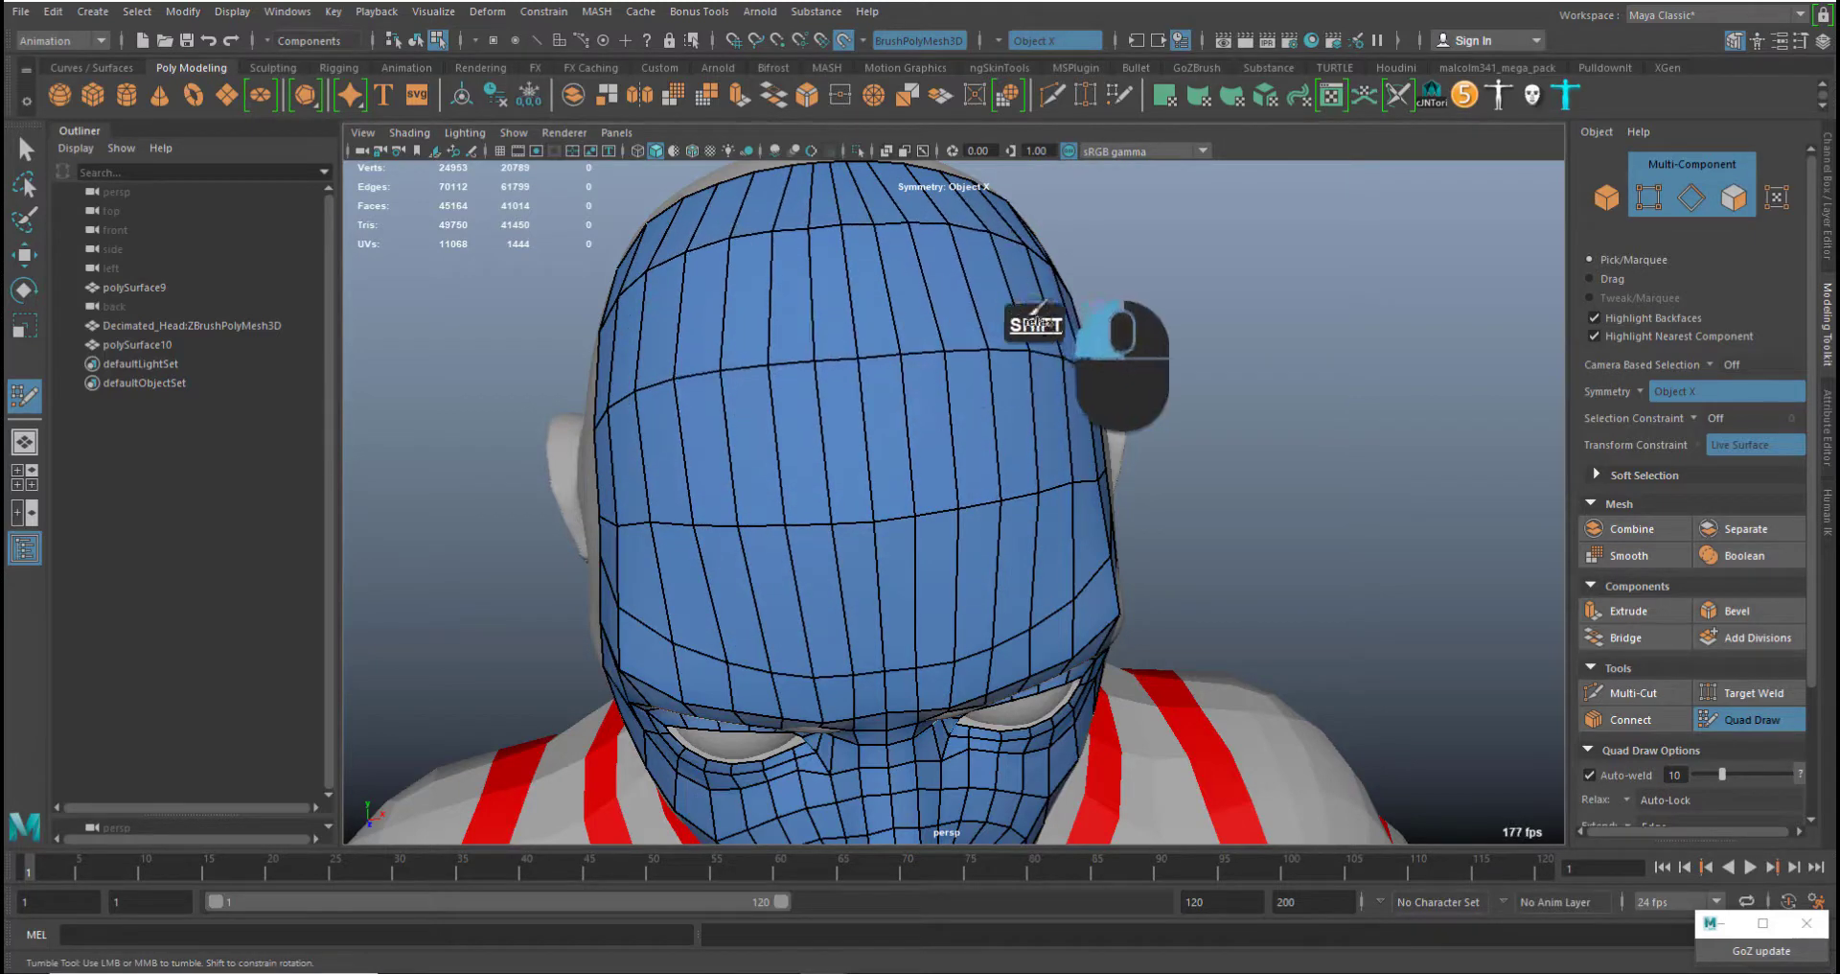
{"action": "mouse_move", "coordinate": [863, 413]}
{"action": "left_mouse_down", "text": "alt"}
{"action": "mouse_move", "coordinate": [1097, 404]}
{"action": "mouse_move", "coordinate": [1081, 493]}
{"action": "mouse_move", "coordinate": [998, 522]}
{"action": "left_mouse_up", "text": "alt"}
{"action": "mouse_move", "coordinate": [998, 522]}
{"action": "middle_mouse_down", "text": "alt"}
{"action": "mouse_move", "coordinate": [895, 437]}
{"action": "mouse_move", "coordinate": [874, 438]}
{"action": "mouse_move", "coordinate": [877, 461]}
{"action": "middle_mouse_up", "text": "alt"}
{"action": "mouse_move", "coordinate": [884, 543]}
{"action": "middle_mouse_down"}
{"action": "mouse_move", "coordinate": [878, 659]}
{"action": "mouse_move", "coordinate": [891, 500]}
{"action": "middle_mouse_up"}
{"action": "middle_click_drag", "start_coordinate": [871, 681], "coordinate": [865, 699]}
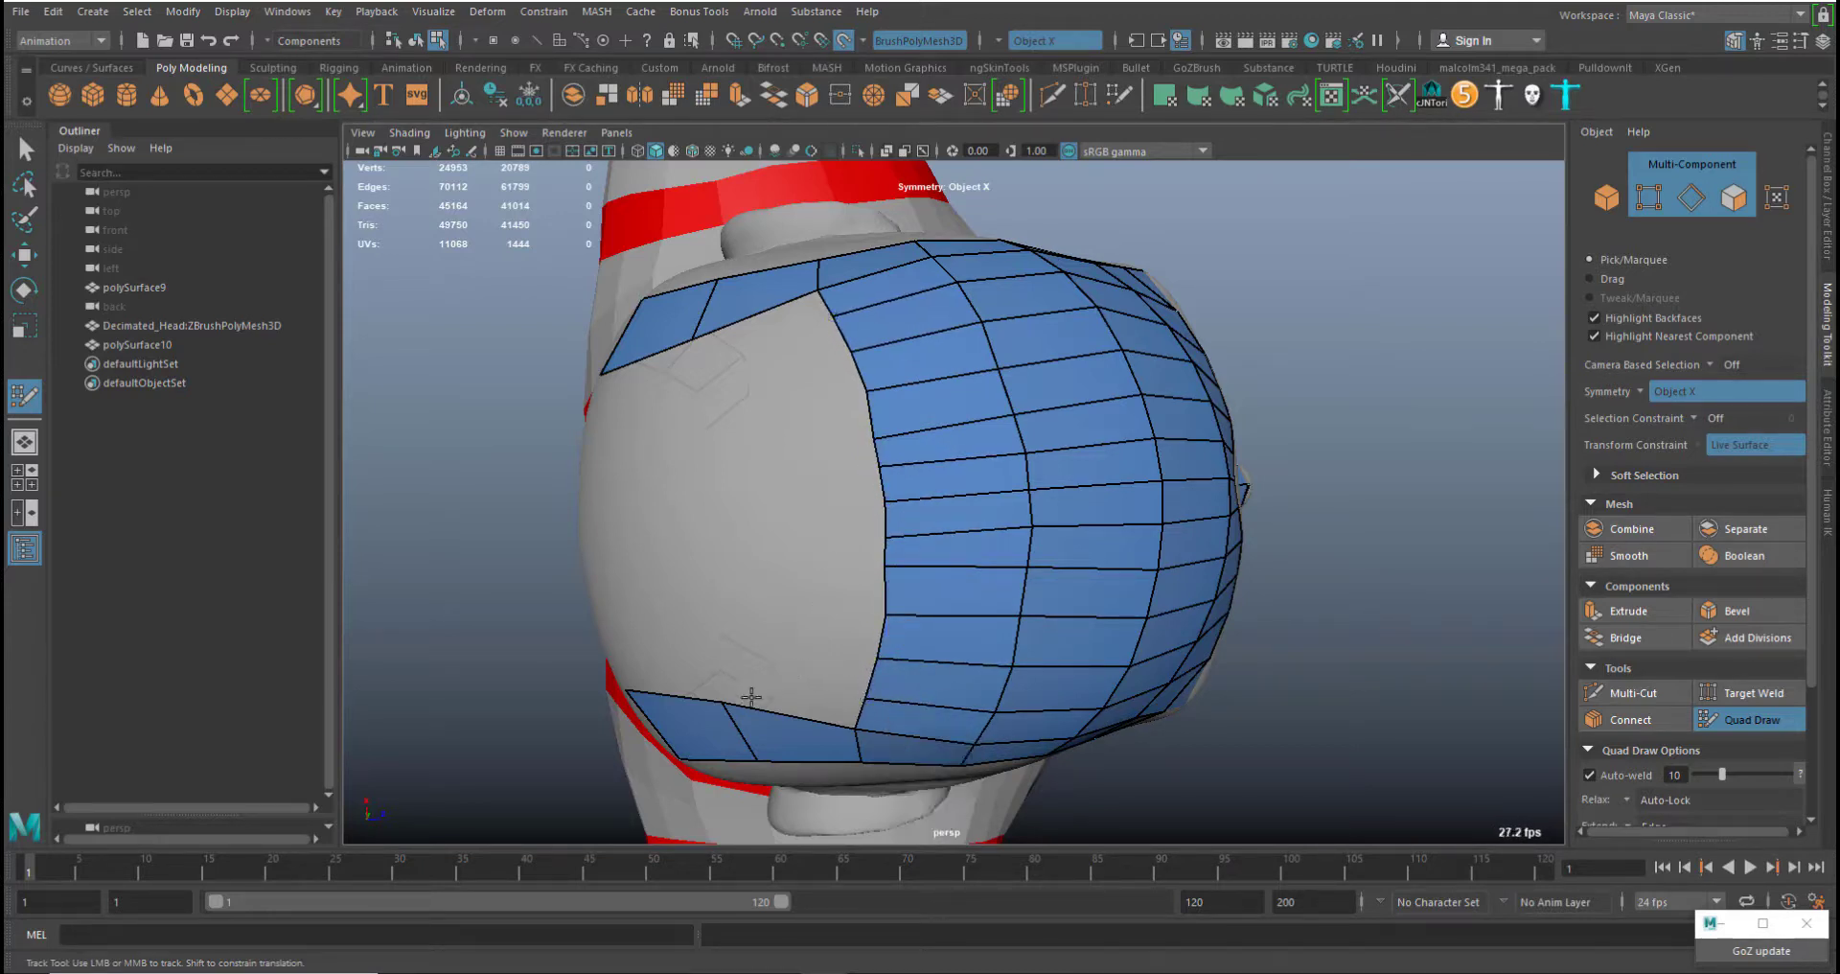
{"action": "mouse_move", "coordinate": [682, 697]}
{"action": "left_mouse_down"}
{"action": "mouse_move", "coordinate": [731, 721]}
{"action": "mouse_move", "coordinate": [771, 692]}
{"action": "left_mouse_up"}
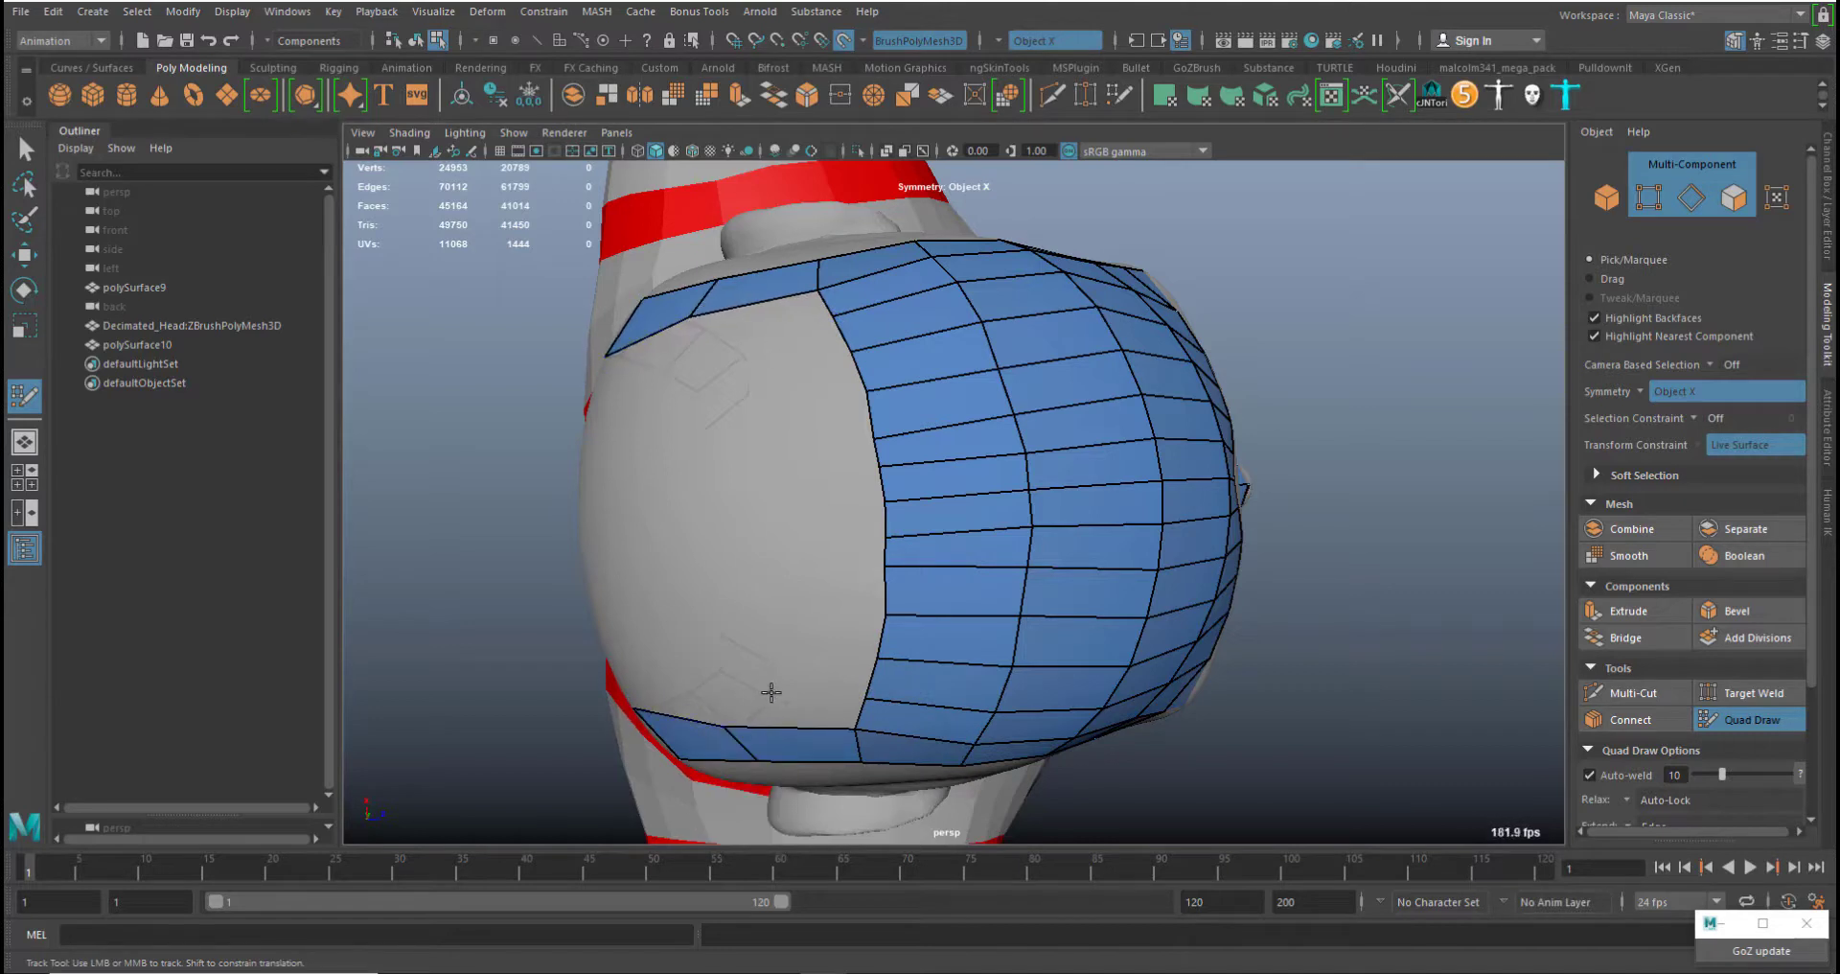
Place points behind the crown border and fill a full row of mirrored quads from the side strips to the centre line
{"action": "left_click", "coordinate": [721, 680]}
{"action": "left_click", "coordinate": [732, 645]}
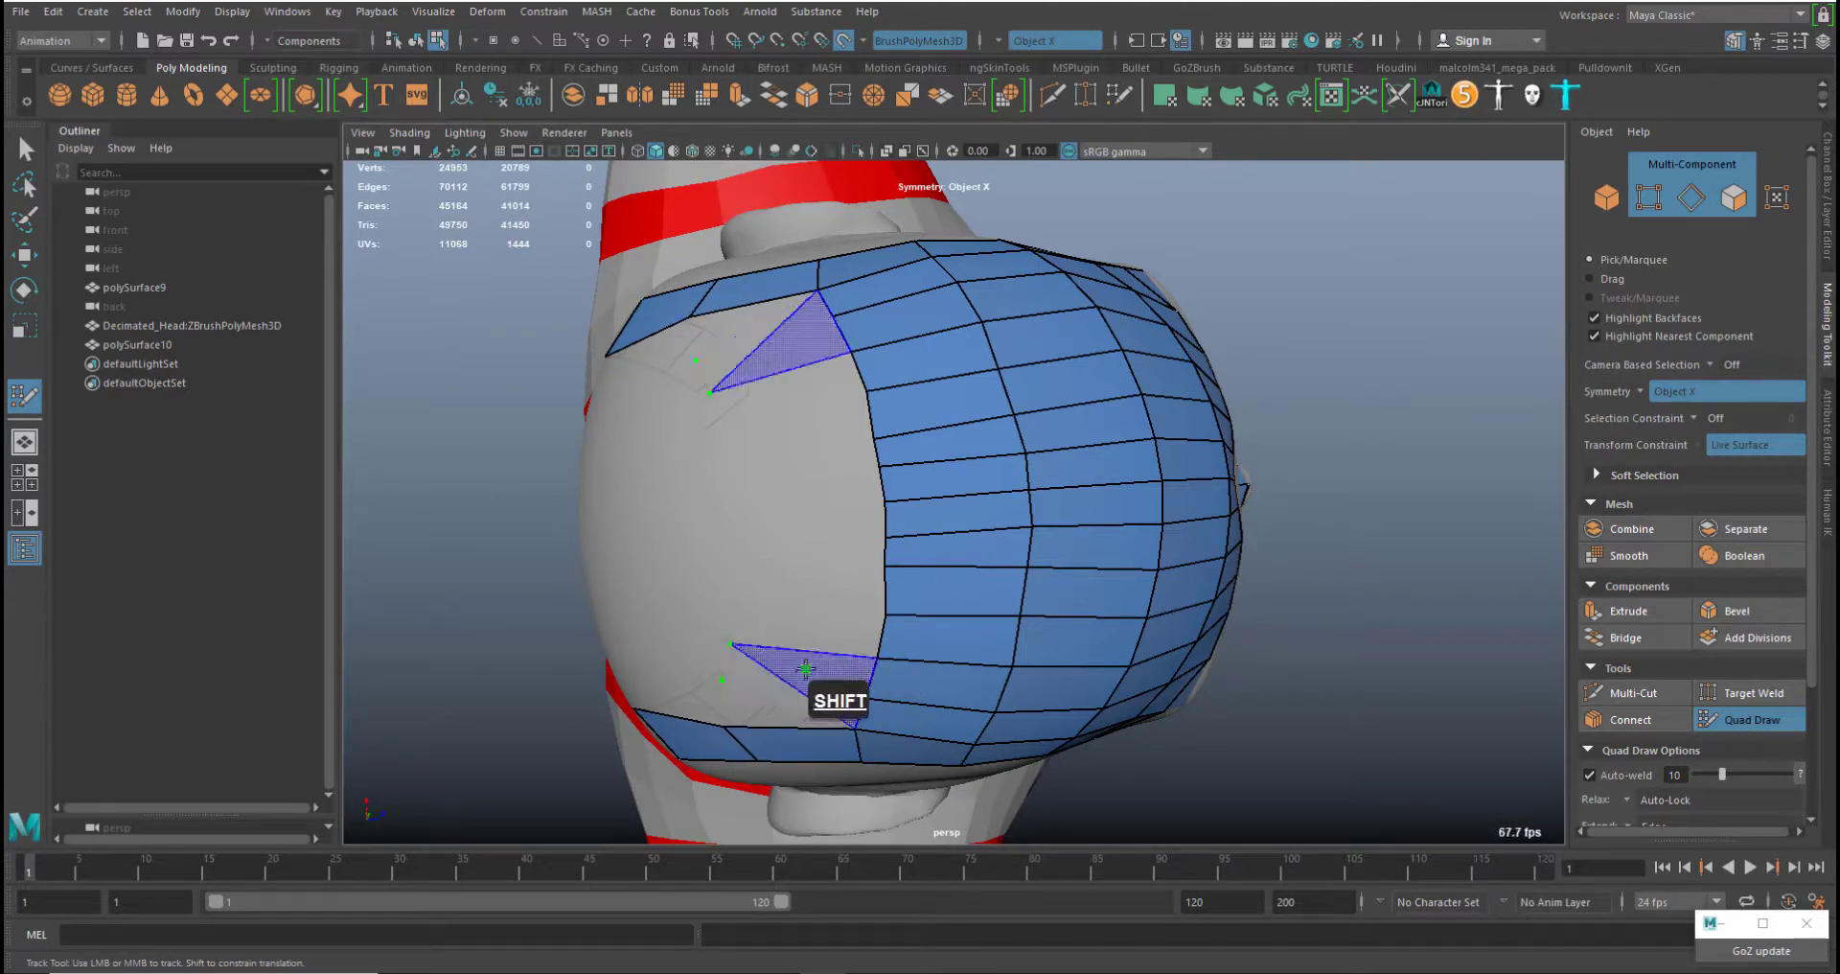
{"action": "left_click", "coordinate": [793, 662], "text": "shift"}
{"action": "left_click", "coordinate": [726, 608]}
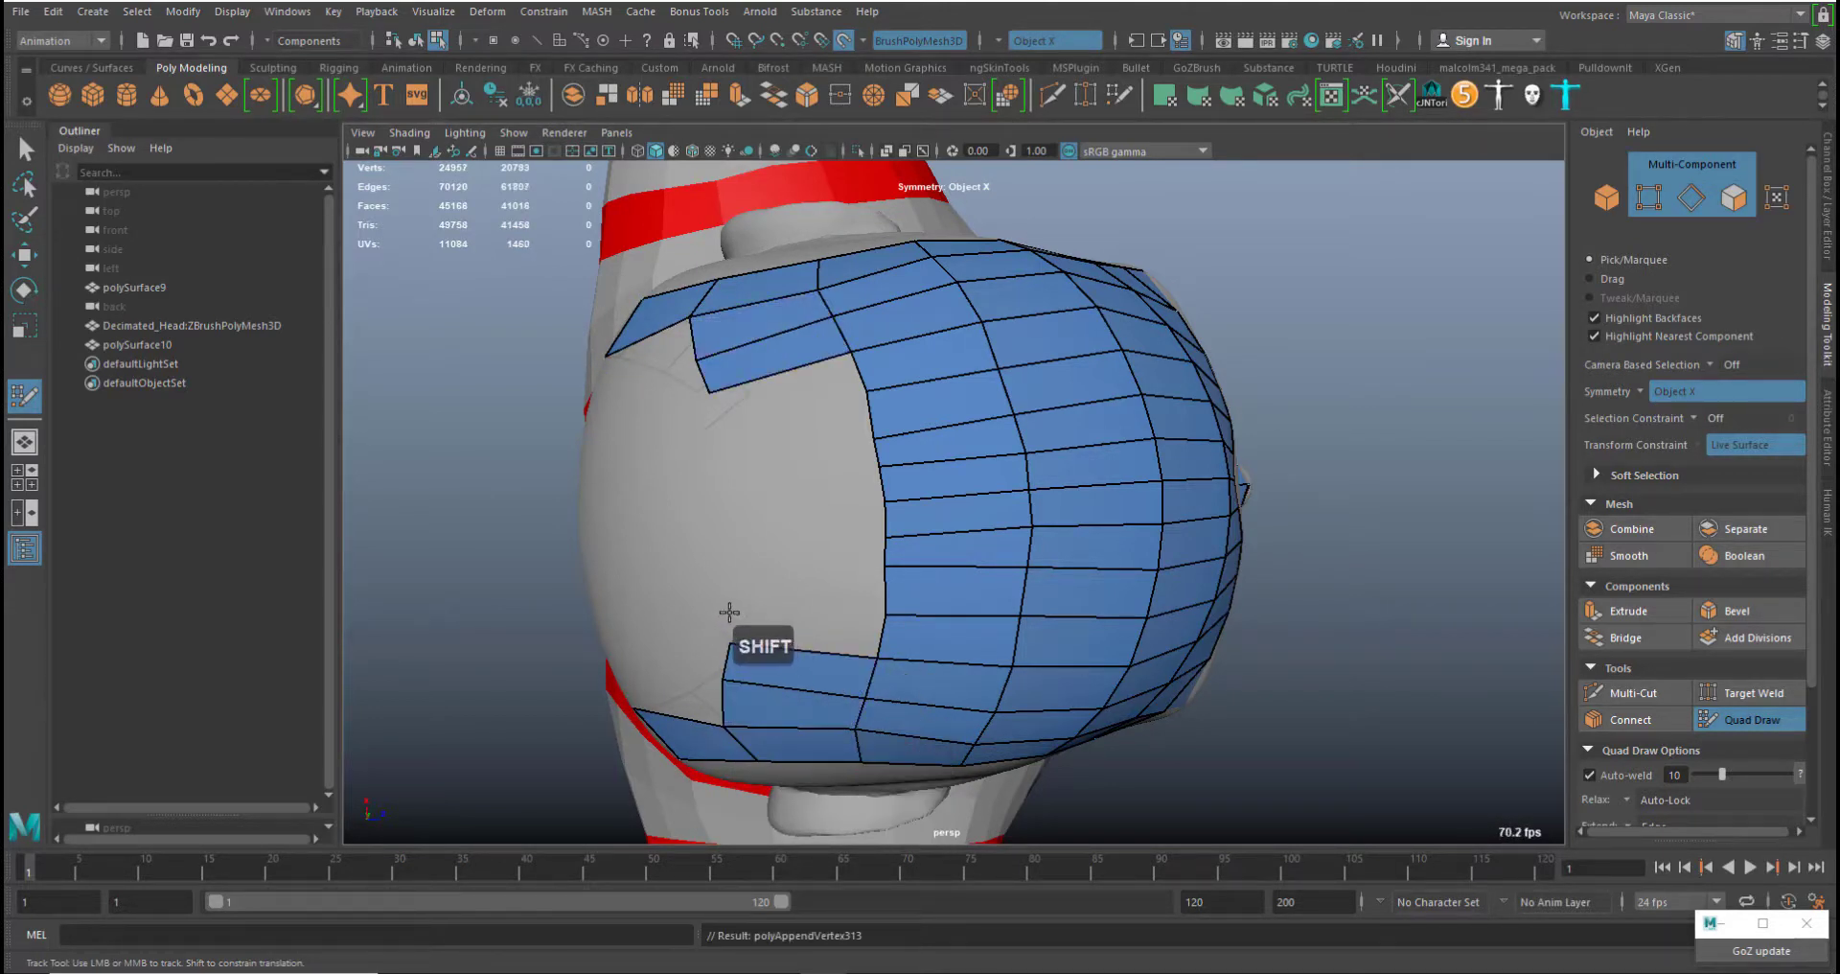
{"action": "left_click", "coordinate": [781, 635], "text": "shift"}
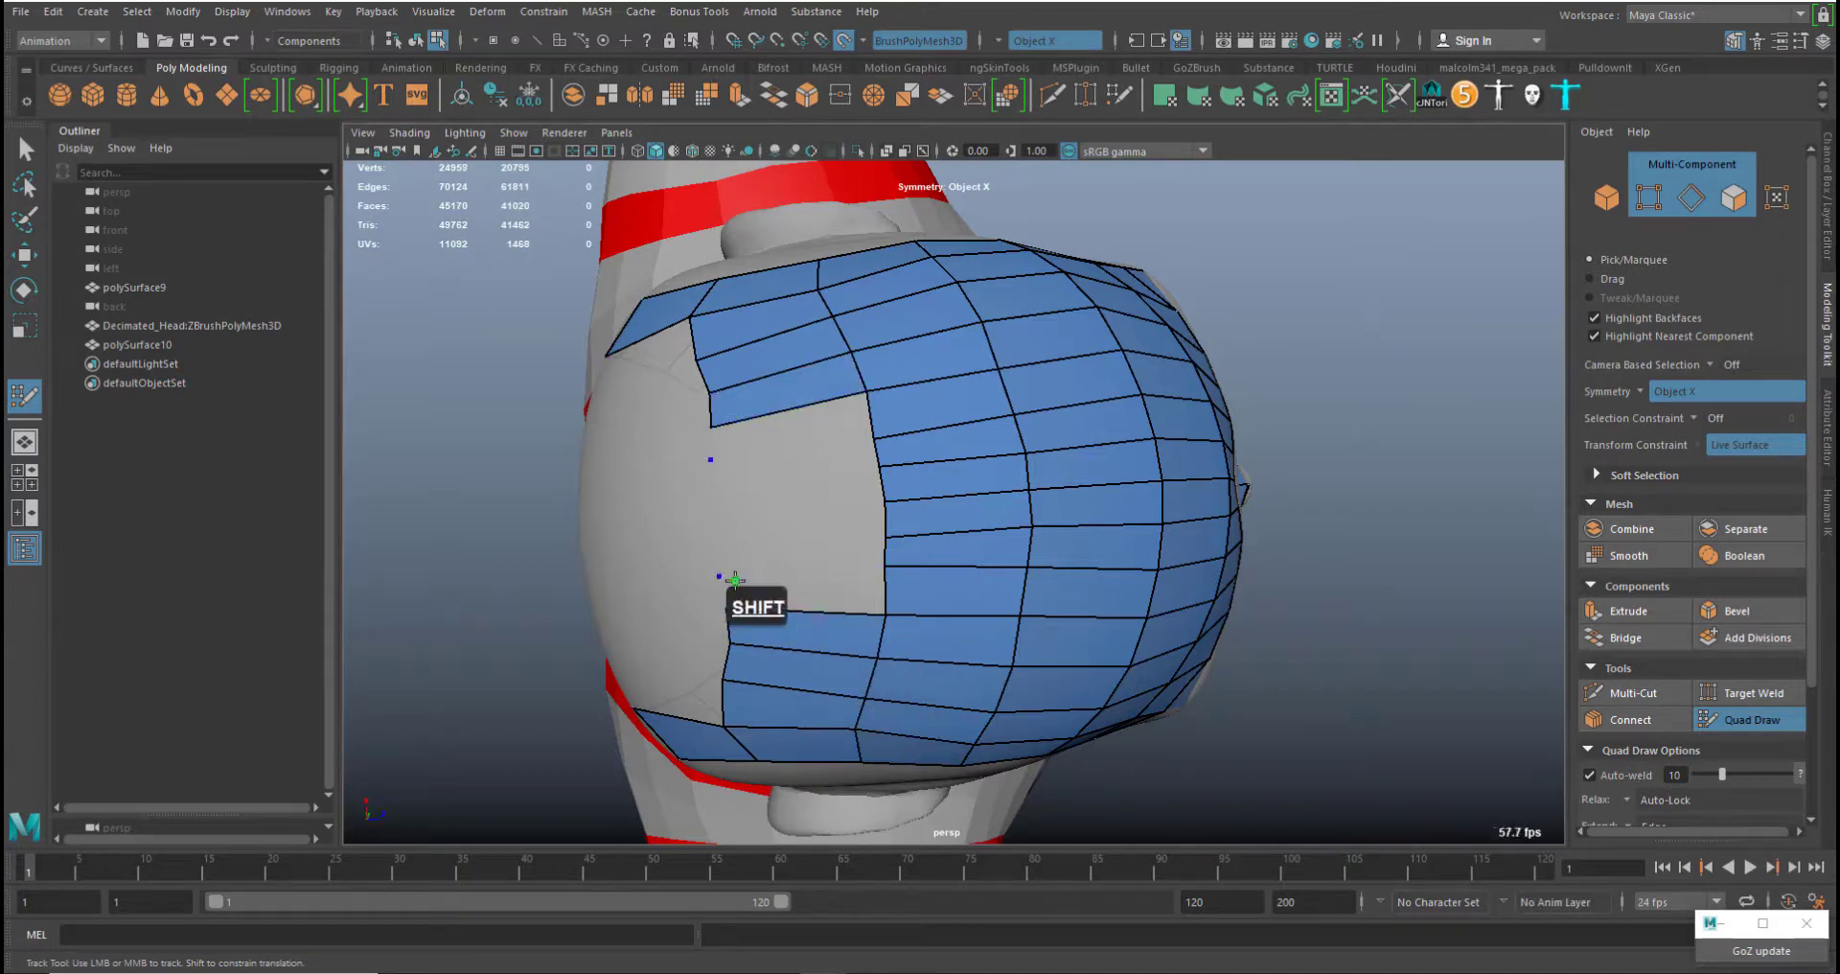
{"action": "left_click", "coordinate": [773, 593], "text": "shift"}
{"action": "left_click", "coordinate": [719, 547]}
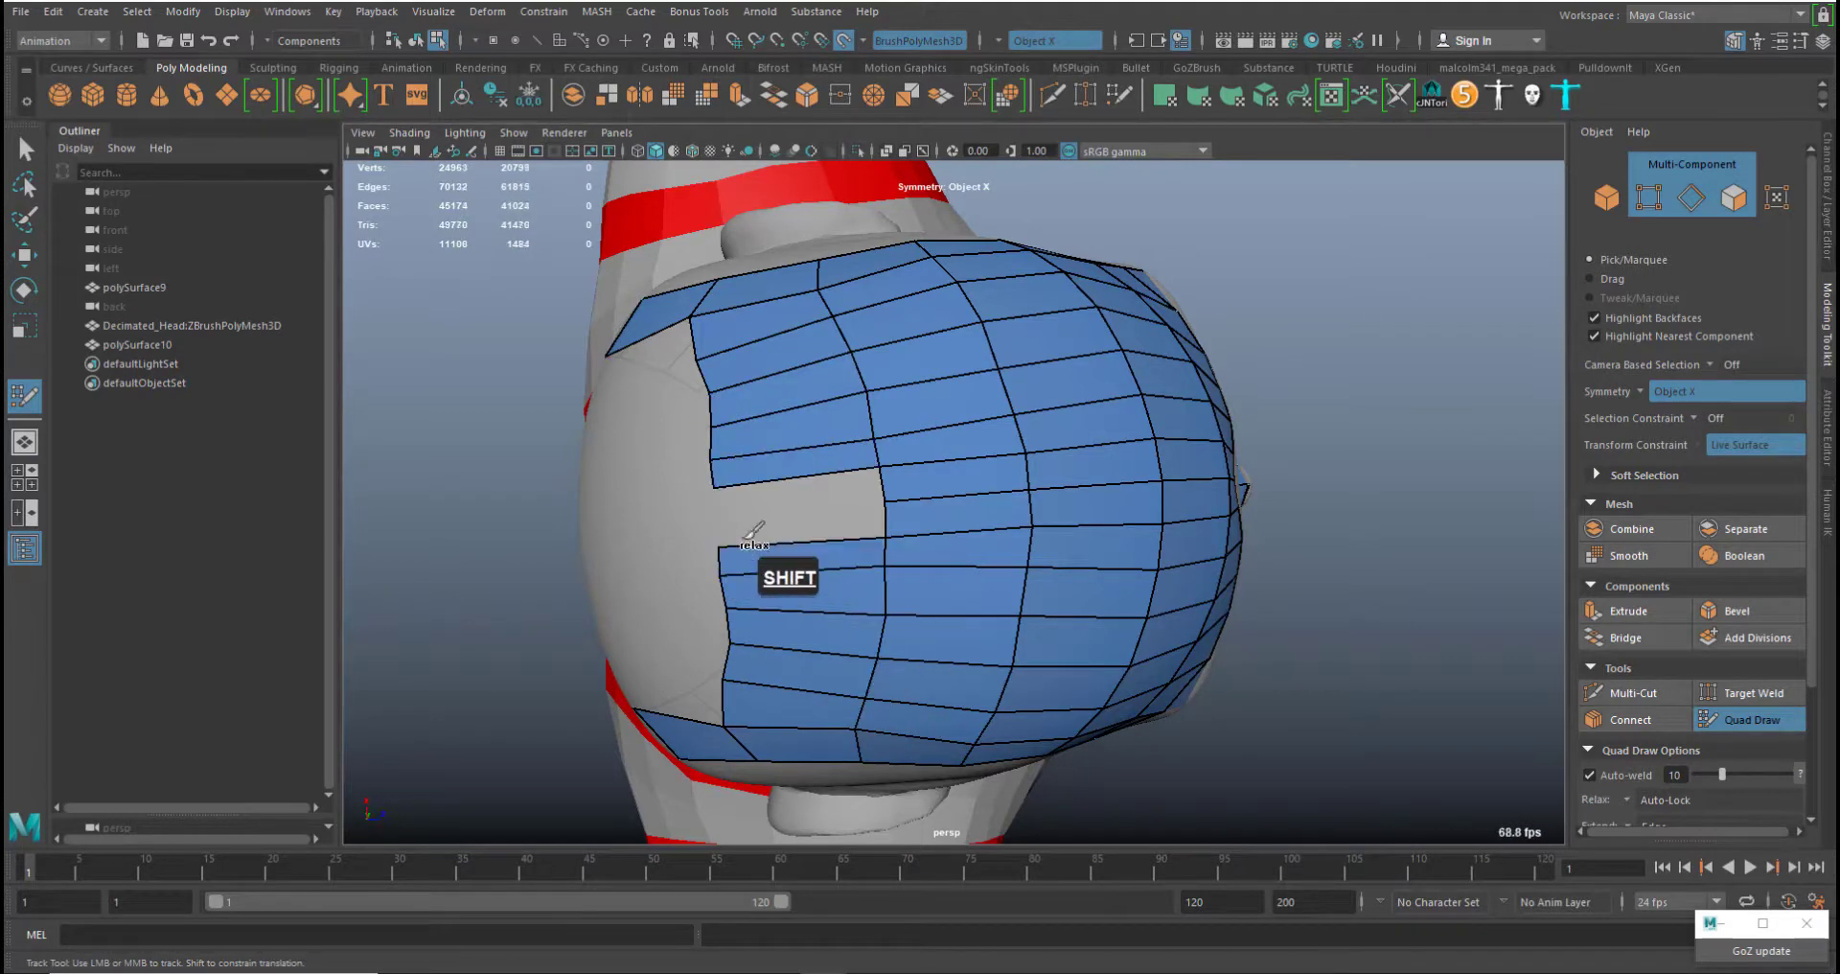
{"action": "left_click", "coordinate": [796, 513], "text": "shift"}
Even out the vertices along the crown's rear border and fill a mirrored quad below it near the centre
{"action": "mouse_move", "coordinate": [925, 614]}
{"action": "left_mouse_down", "text": "alt+shift"}
{"action": "mouse_move", "coordinate": [1100, 584]}
{"action": "mouse_move", "coordinate": [1048, 367]}
{"action": "mouse_move", "coordinate": [832, 377]}
{"action": "mouse_move", "coordinate": [736, 421]}
{"action": "mouse_move", "coordinate": [744, 448]}
{"action": "left_mouse_up", "text": "alt+shift"}
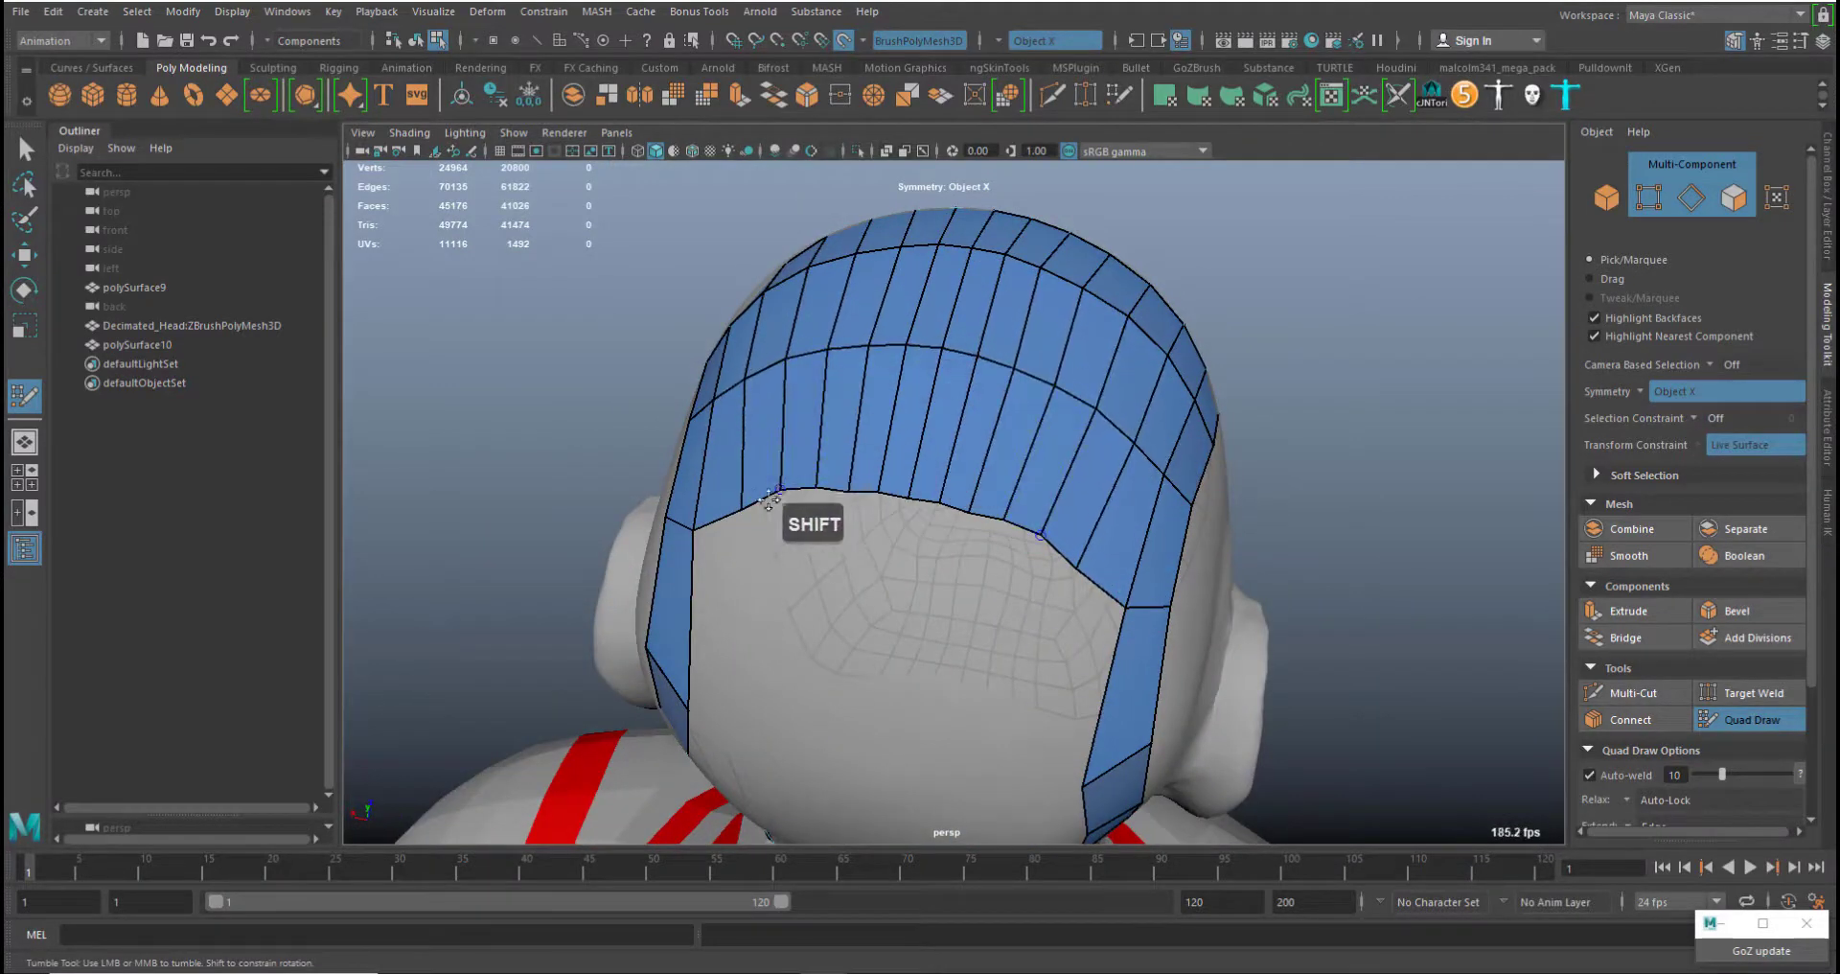
{"action": "middle_click_drag", "start_coordinate": [757, 498], "coordinate": [837, 489], "text": "shift"}
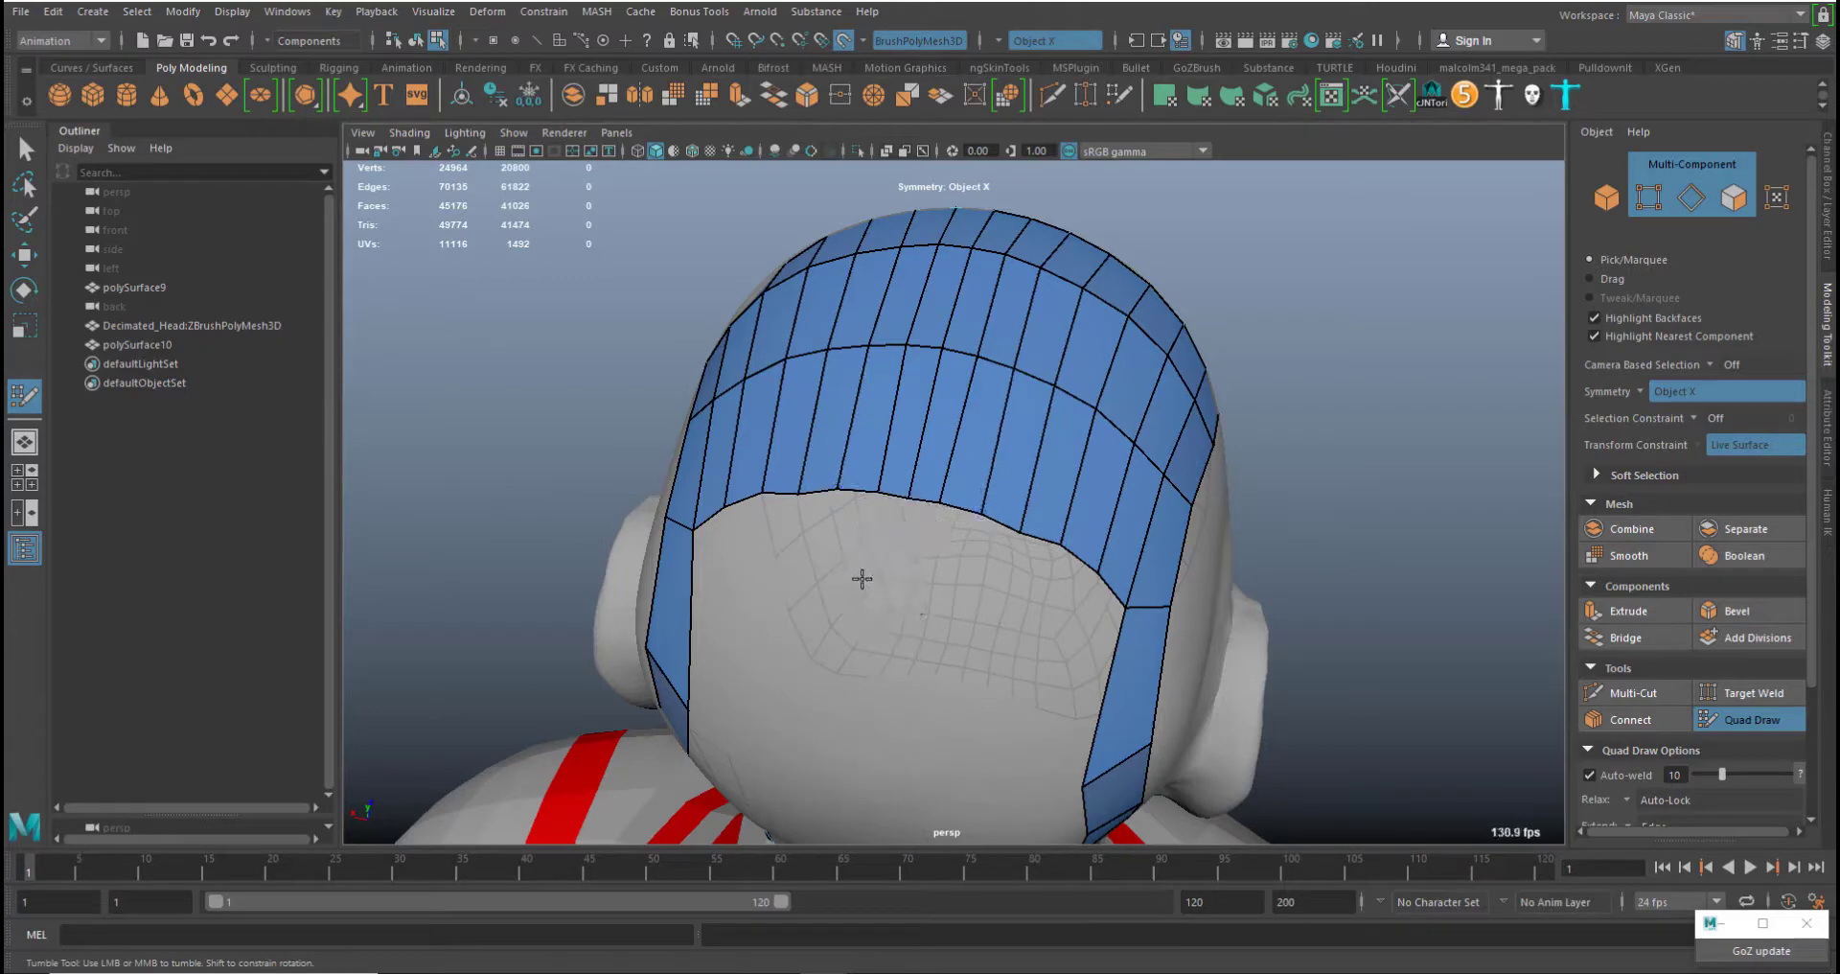
{"action": "left_click", "coordinate": [816, 601]}
{"action": "left_click", "coordinate": [846, 547], "text": "shift"}
Extend the mirrored strip down the back of the head with two more quads
{"action": "left_click_drag", "start_coordinate": [984, 559], "coordinate": [975, 419], "text": "alt"}
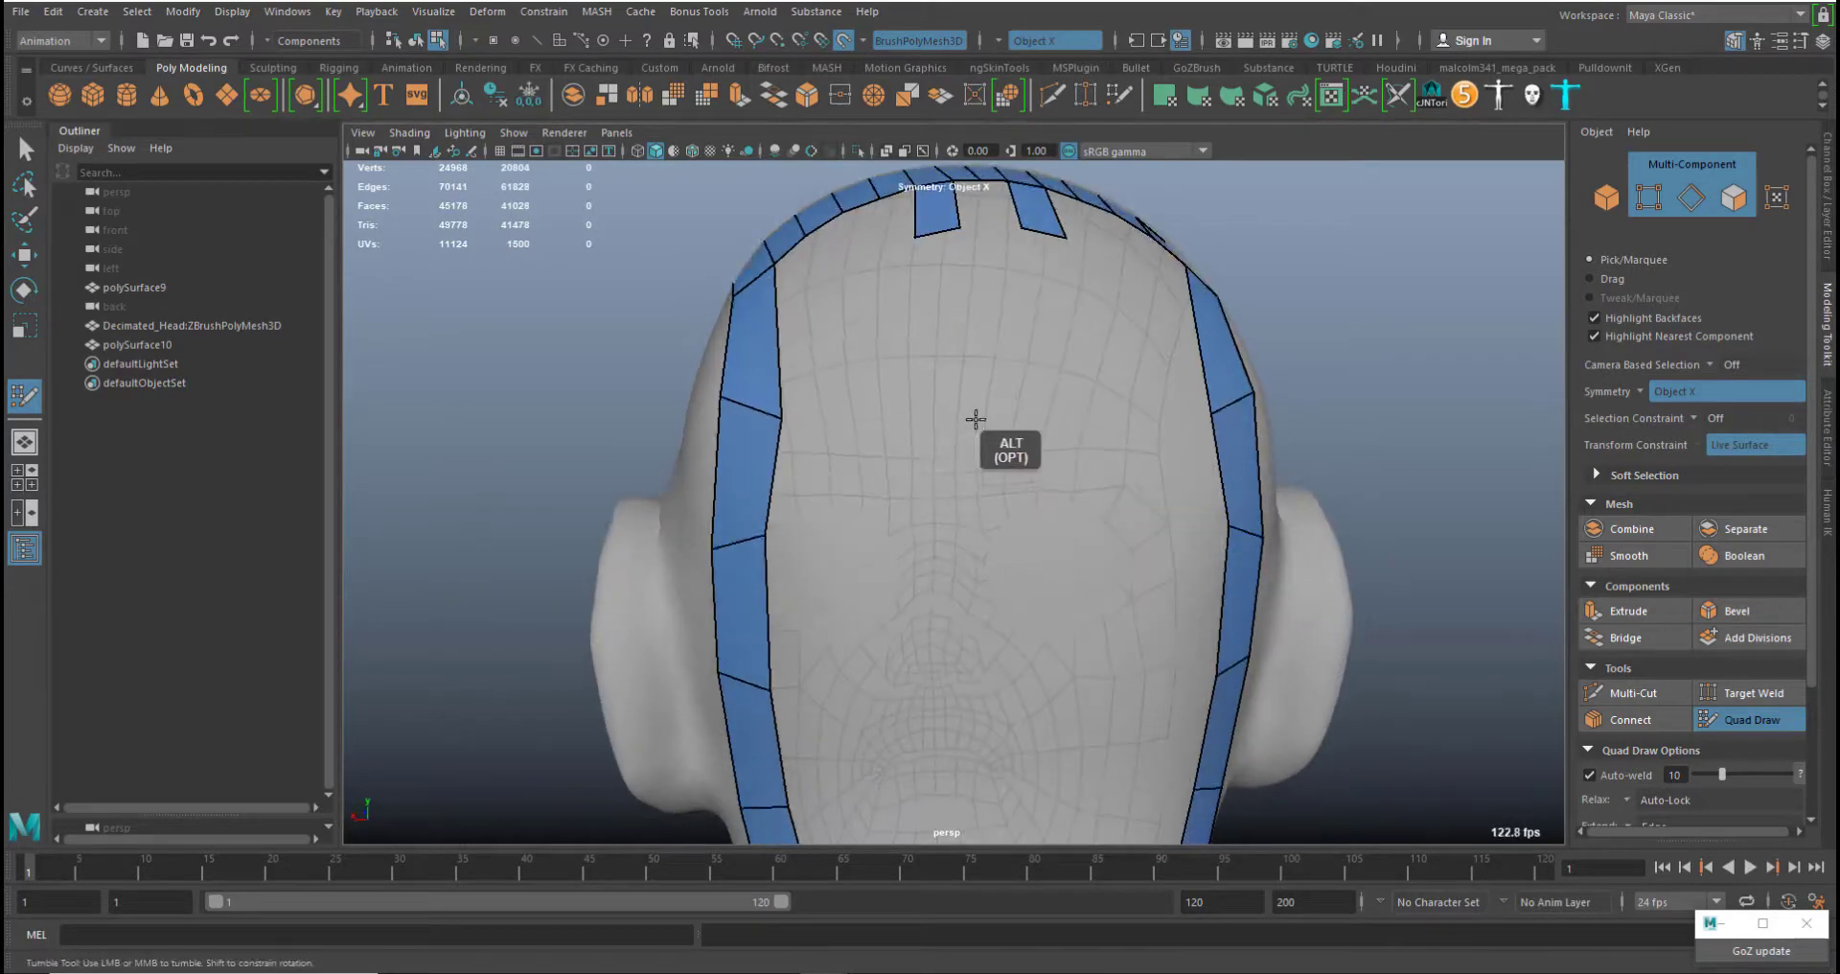
{"action": "left_click", "coordinate": [950, 425]}
{"action": "left_click", "coordinate": [904, 414]}
{"action": "left_click", "coordinate": [929, 354], "text": "shift"}
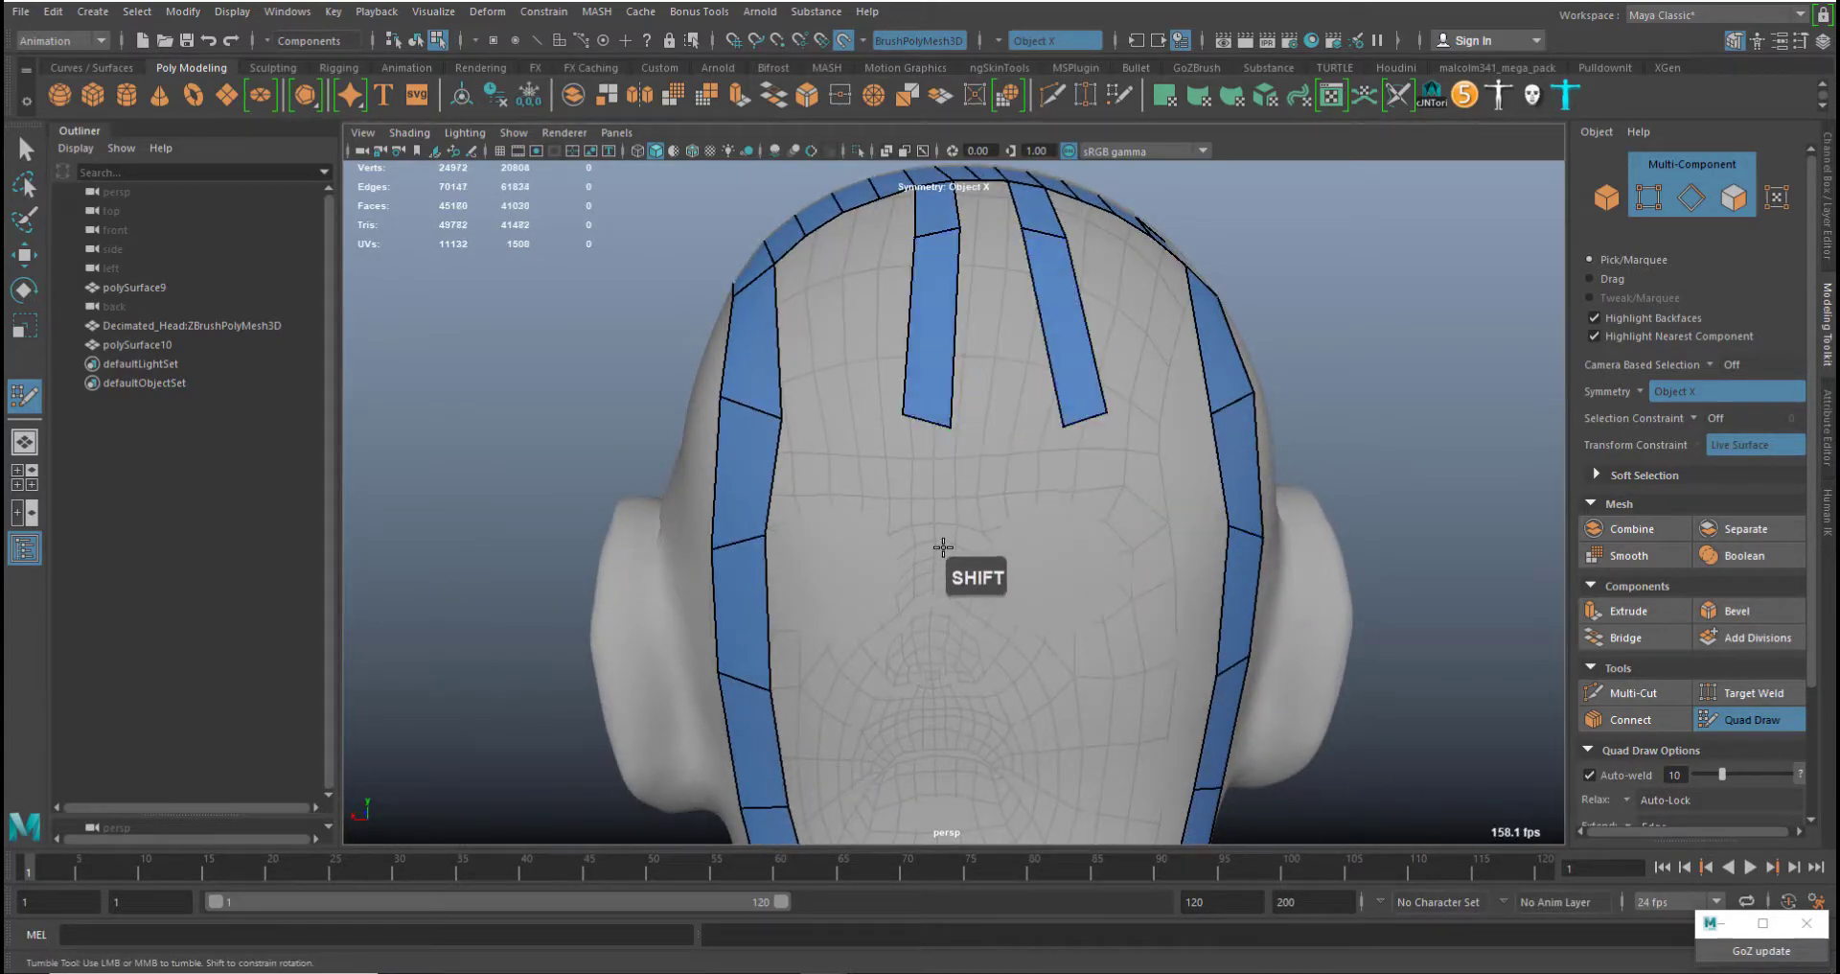
{"action": "left_click", "coordinate": [905, 508], "text": "shift"}
Adjust the vertices of the side and central strips on the back of the head to level their cross edges
{"action": "middle_click_drag", "start_coordinate": [756, 540], "coordinate": [754, 560], "text": "shift"}
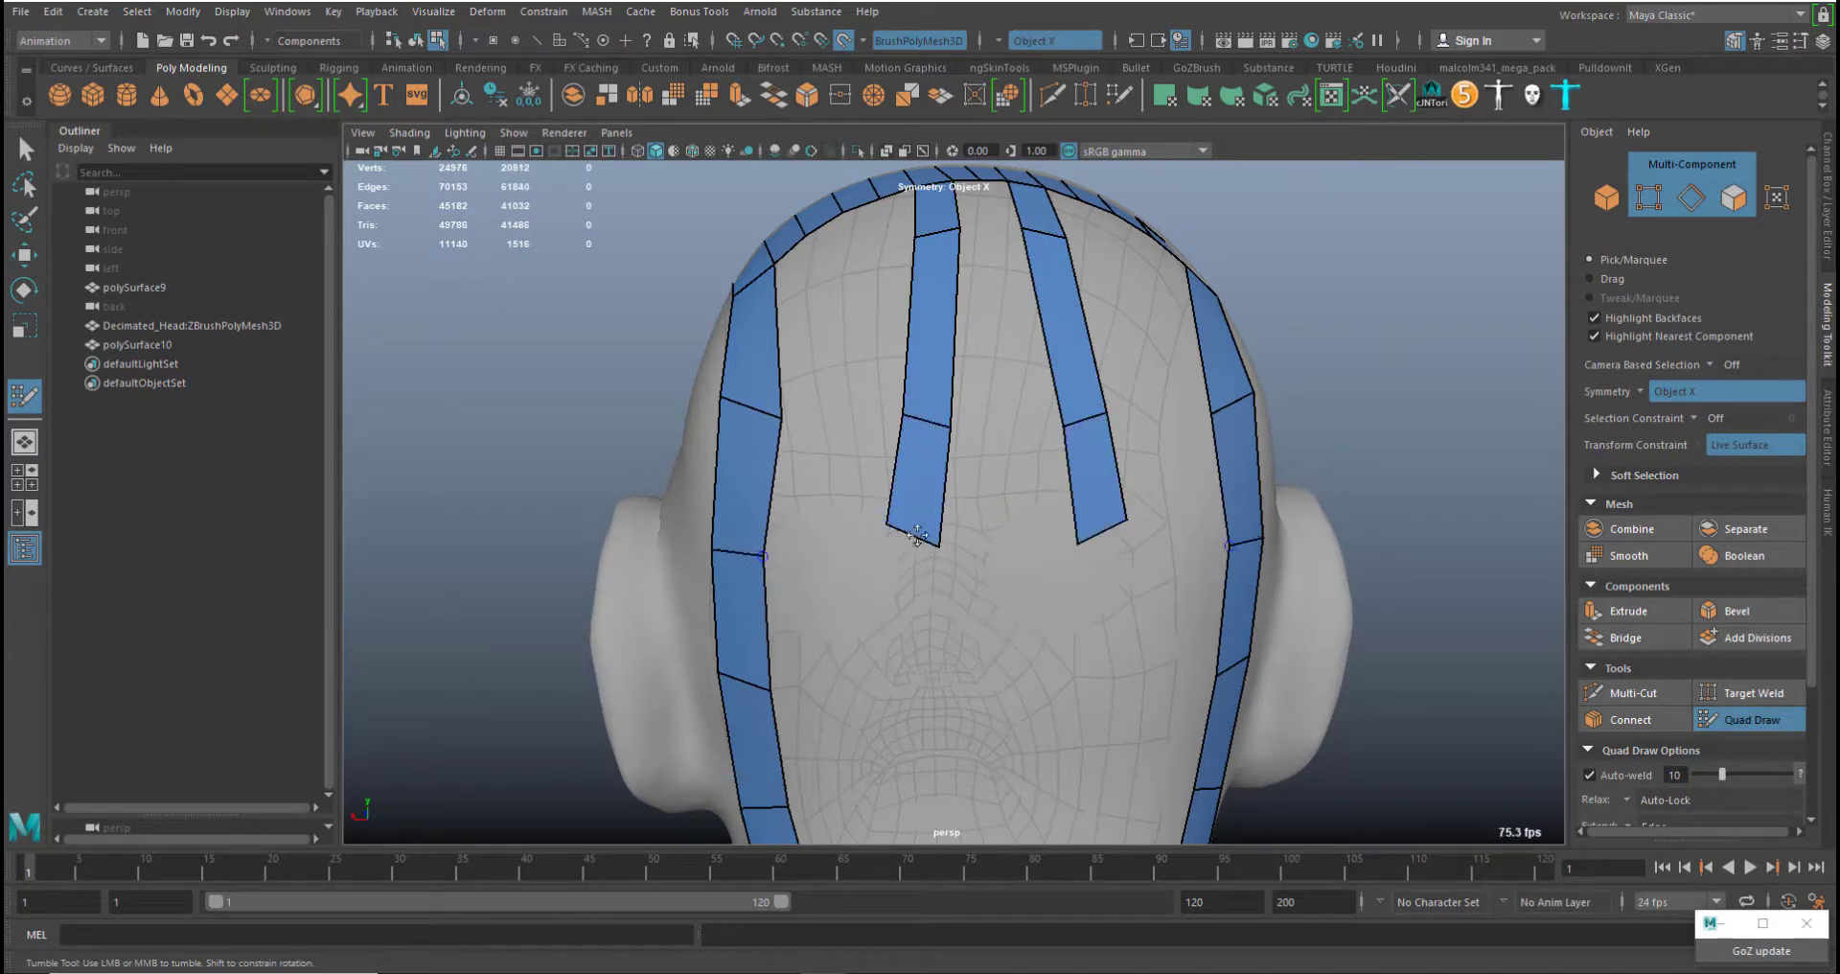
{"action": "middle_click_drag", "start_coordinate": [940, 543], "coordinate": [955, 516]}
{"action": "mouse_move", "coordinate": [951, 422]}
{"action": "middle_mouse_down"}
{"action": "mouse_move", "coordinate": [950, 406]}
{"action": "mouse_move", "coordinate": [909, 420]}
{"action": "middle_mouse_up"}
Extend the mirrored central strips down the back of the head with three more quads each, reaching the neckline
{"action": "middle_click_drag", "start_coordinate": [963, 532], "coordinate": [898, 503], "text": "alt"}
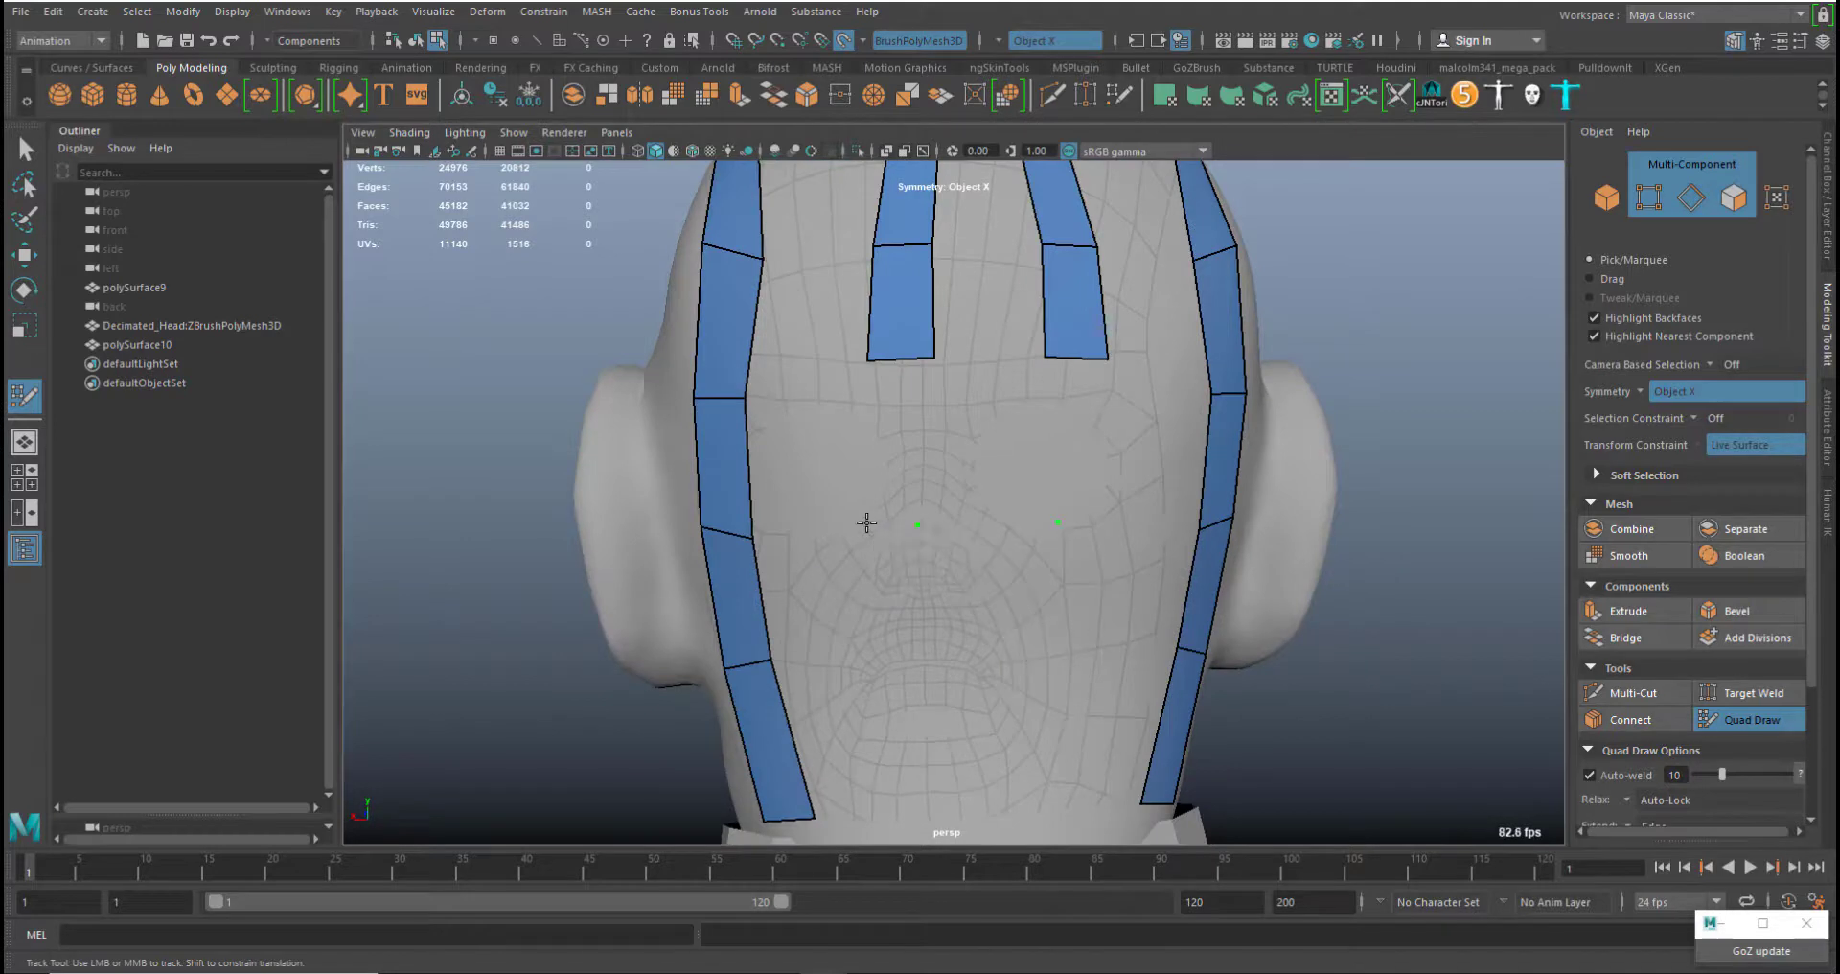
{"action": "left_click", "coordinate": [925, 498], "text": "shift"}
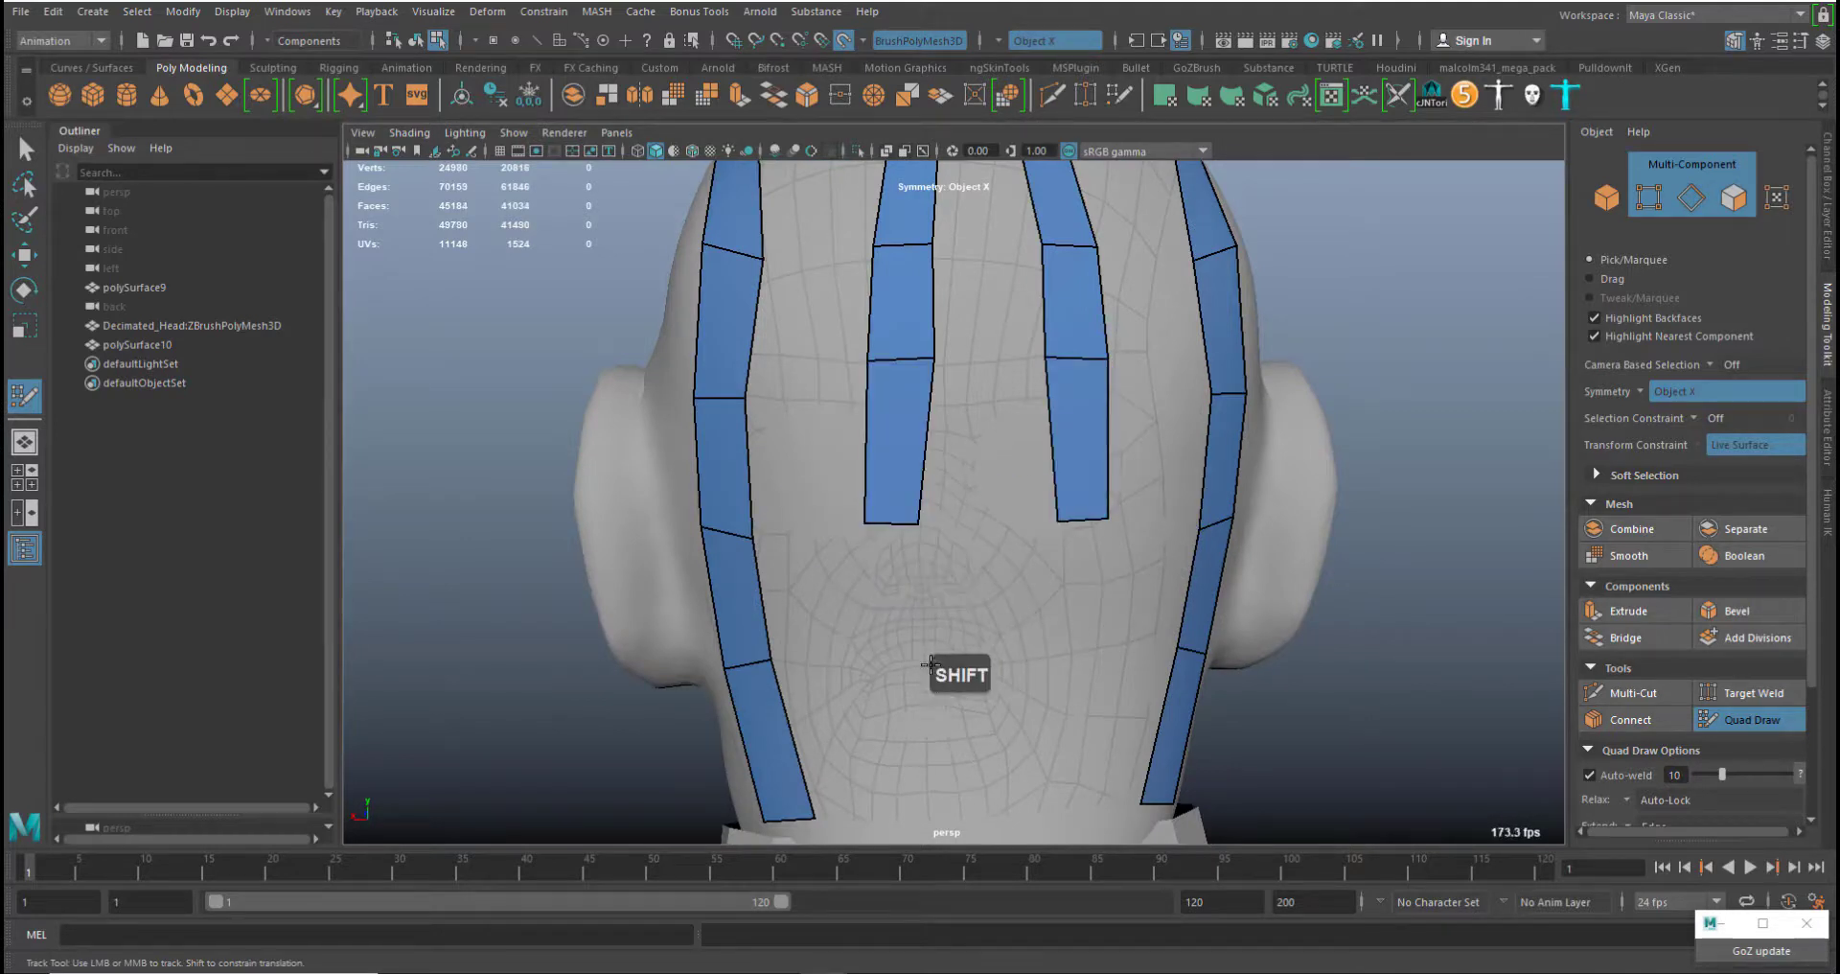
{"action": "left_click", "coordinate": [896, 628], "text": "shift"}
{"action": "left_click", "coordinate": [878, 807]}
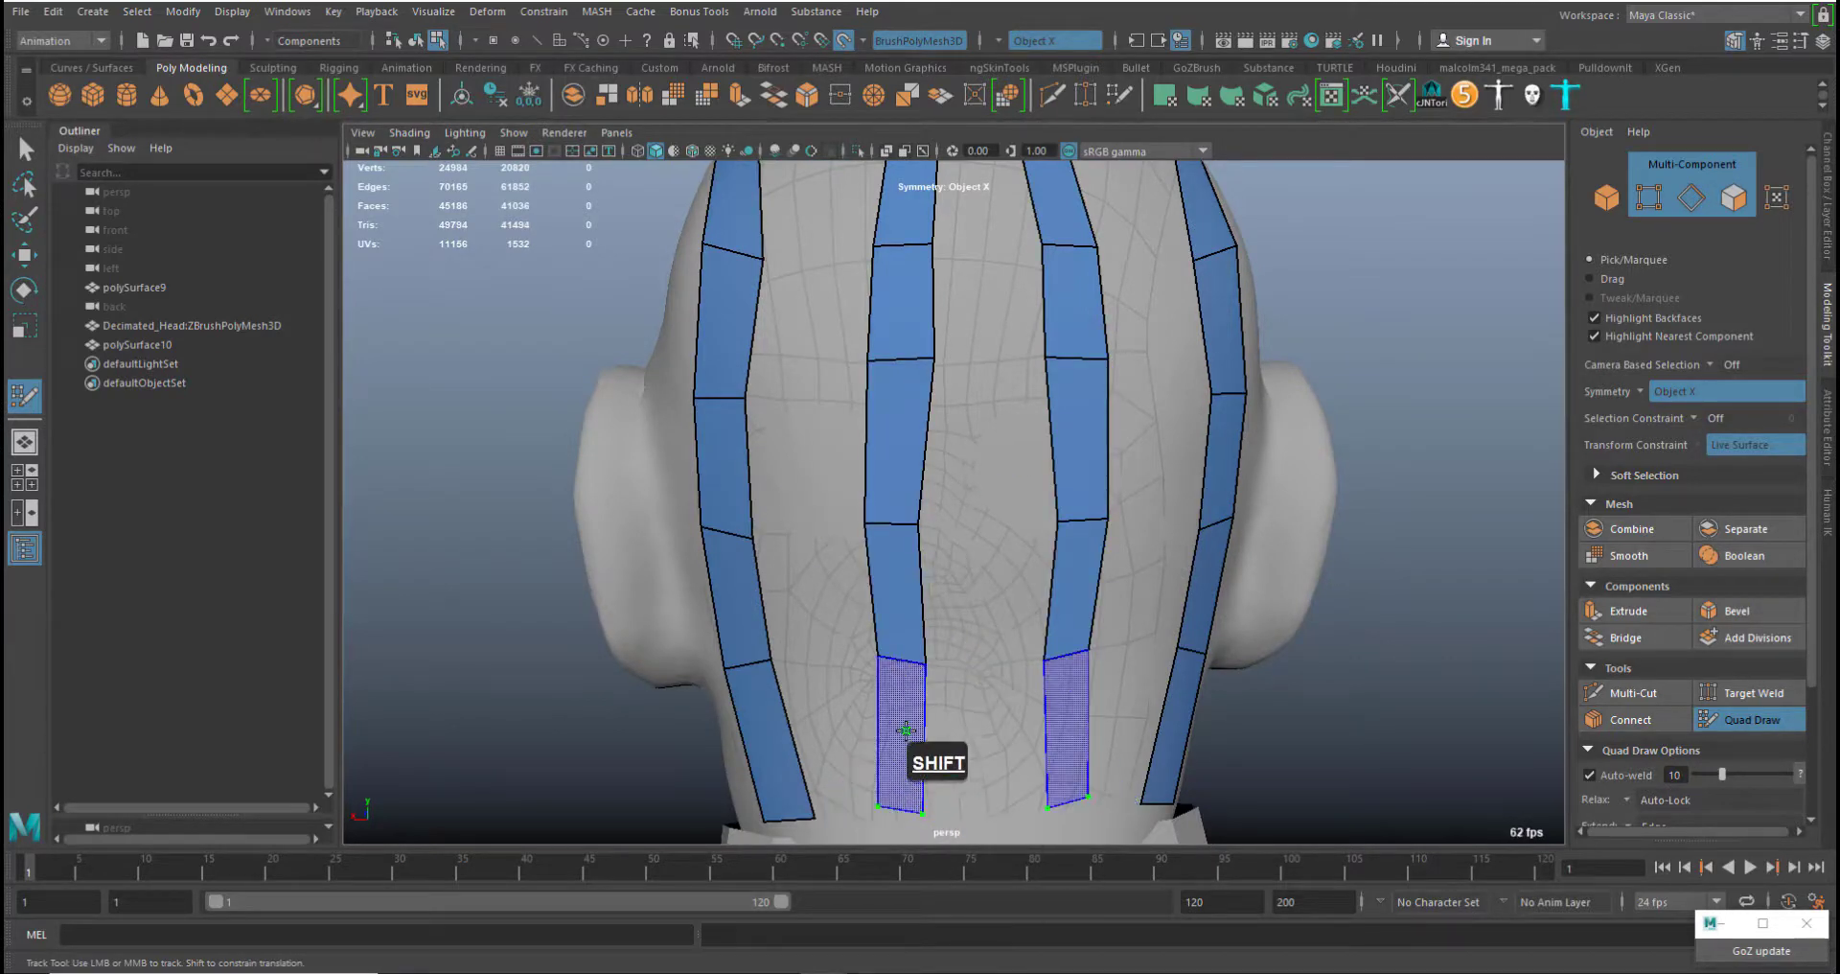
{"action": "left_click", "coordinate": [909, 677], "text": "shift"}
Fill the upper part of the gap between the central strips with mirrored quads meeting at the centre line below the crown
{"action": "left_click_drag", "start_coordinate": [909, 678], "coordinate": [858, 480], "text": "alt"}
{"action": "left_click", "coordinate": [844, 456], "text": "shift"}
{"action": "left_click", "coordinate": [862, 686]}
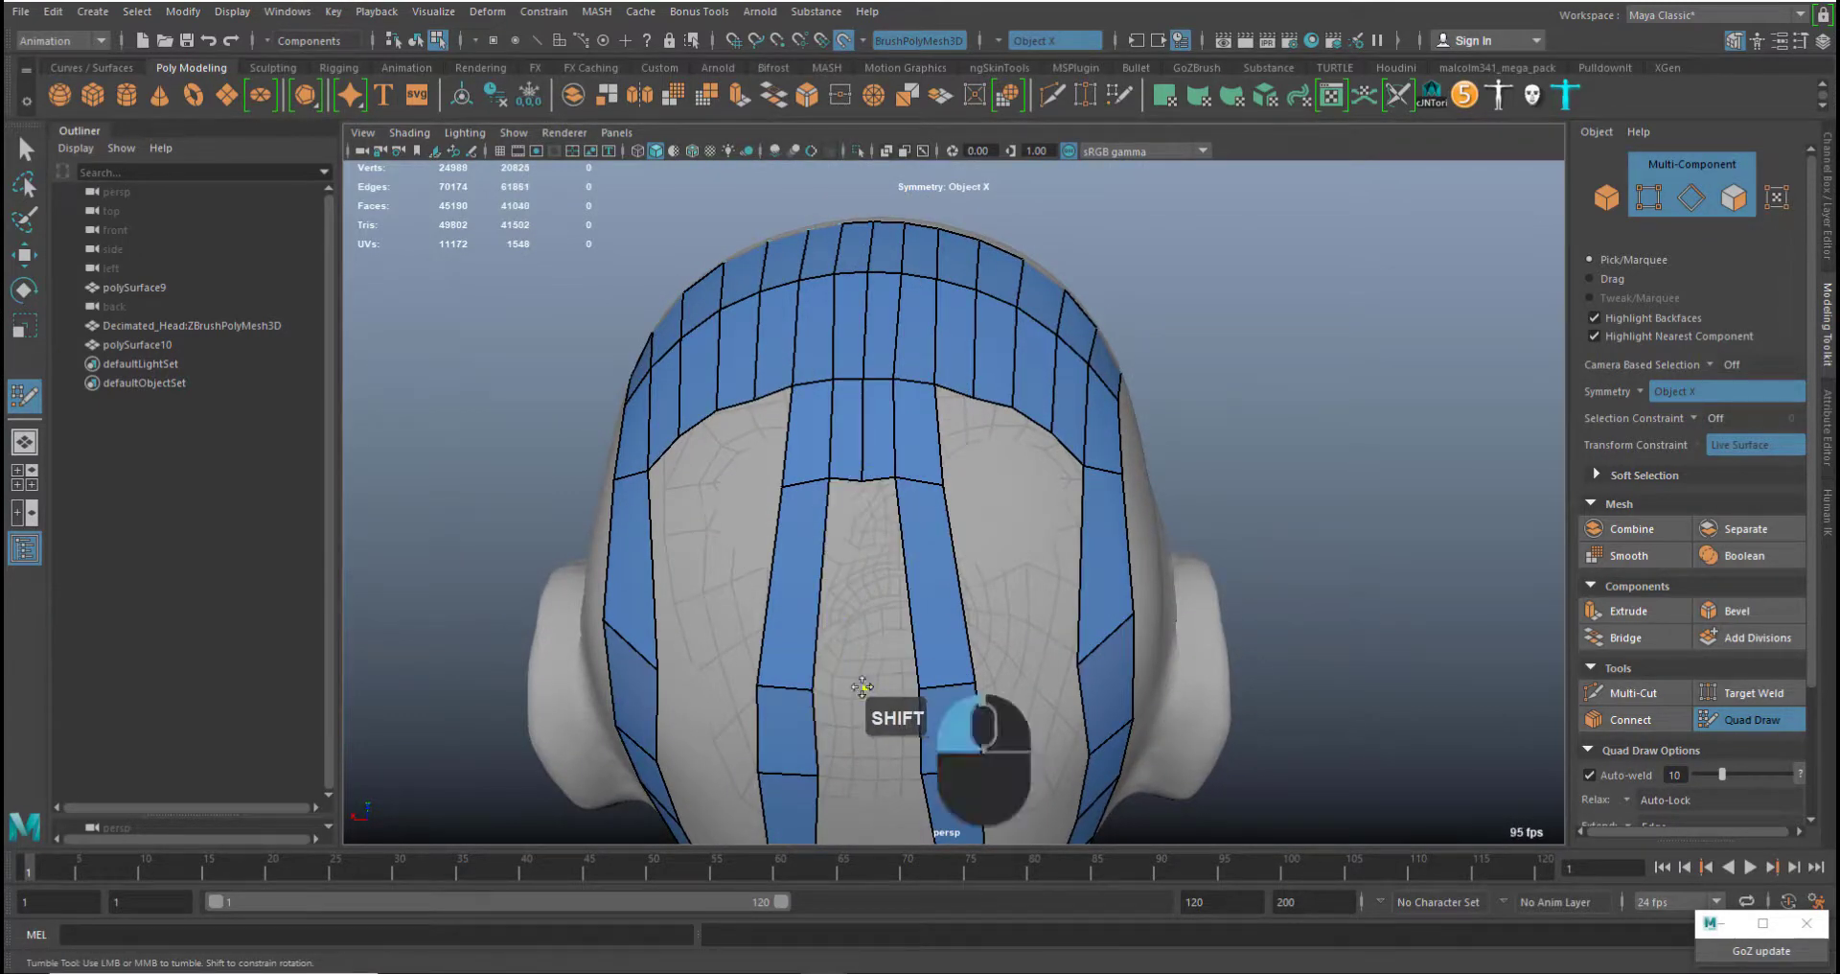
{"action": "left_click", "coordinate": [837, 659], "text": "shift"}
{"action": "left_click", "coordinate": [837, 659], "text": "shift"}
{"action": "key", "text": "ctrl+z"}
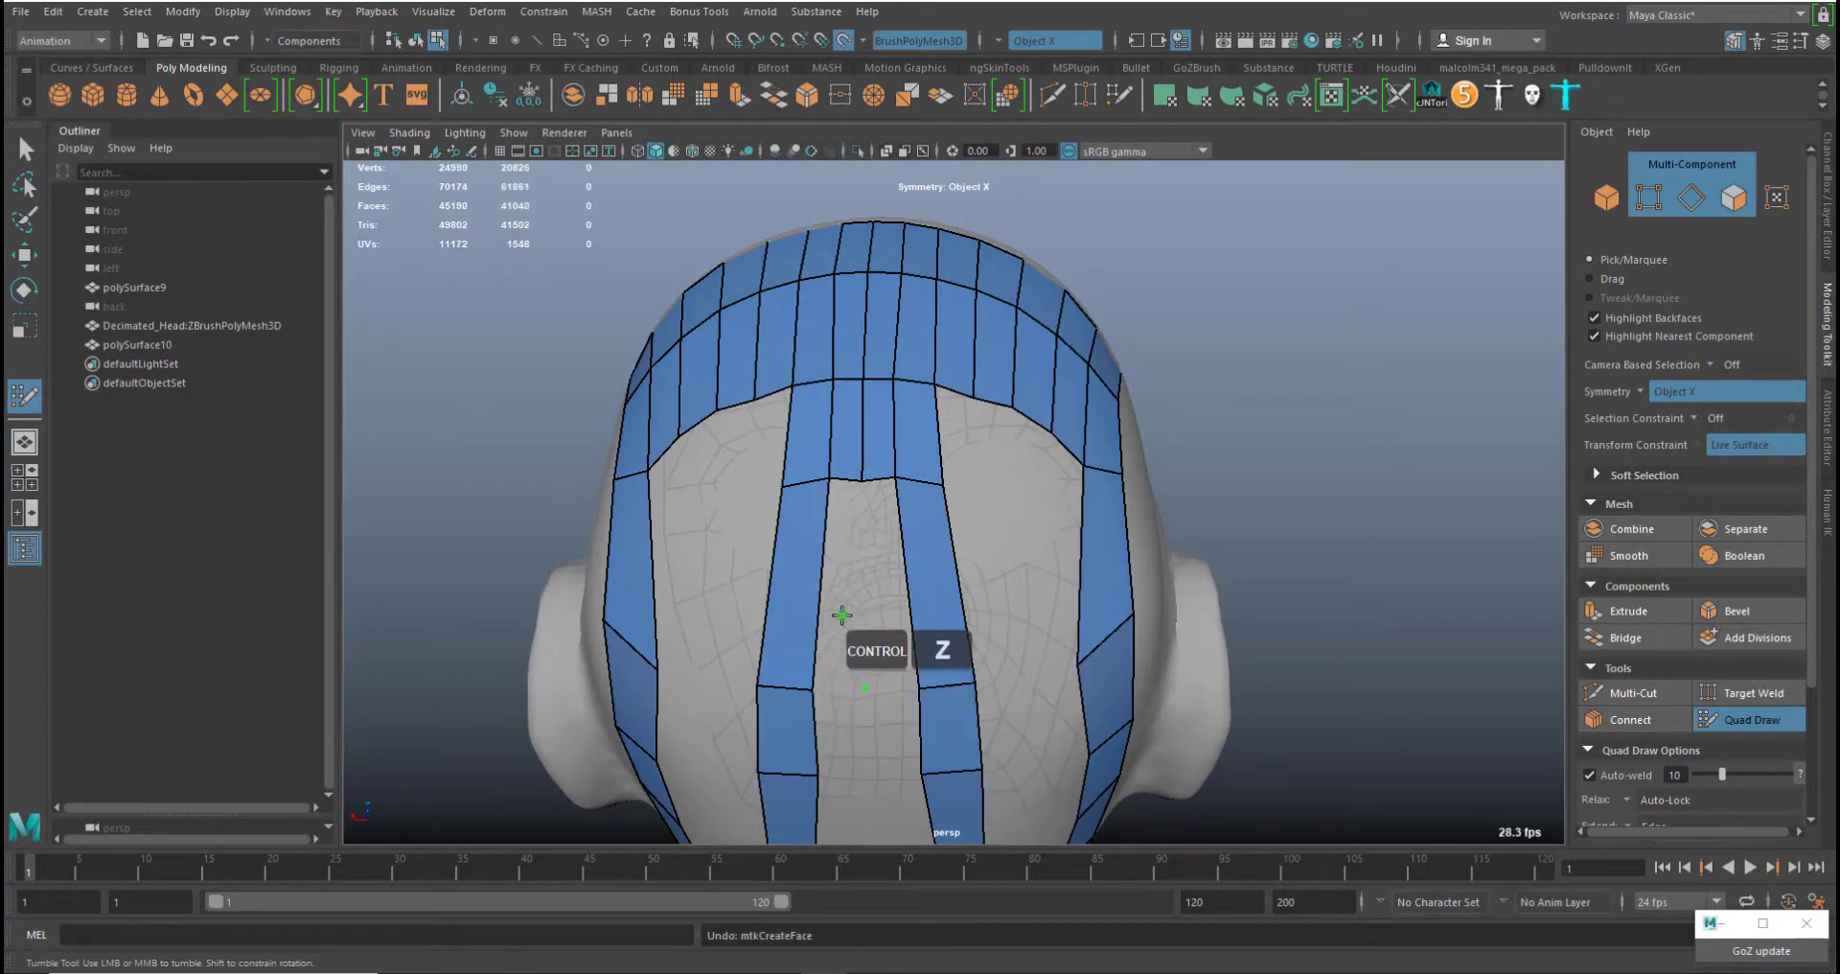
{"action": "left_click", "coordinate": [829, 595], "text": "shift"}
Place points along the centre line and fill the rest of the gap between the central strips with mirrored quads down to the neckline
{"action": "mouse_move", "coordinate": [885, 642]}
{"action": "left_mouse_down", "text": "alt"}
{"action": "mouse_move", "coordinate": [978, 470]}
{"action": "mouse_move", "coordinate": [920, 464]}
{"action": "left_mouse_up", "text": "alt"}
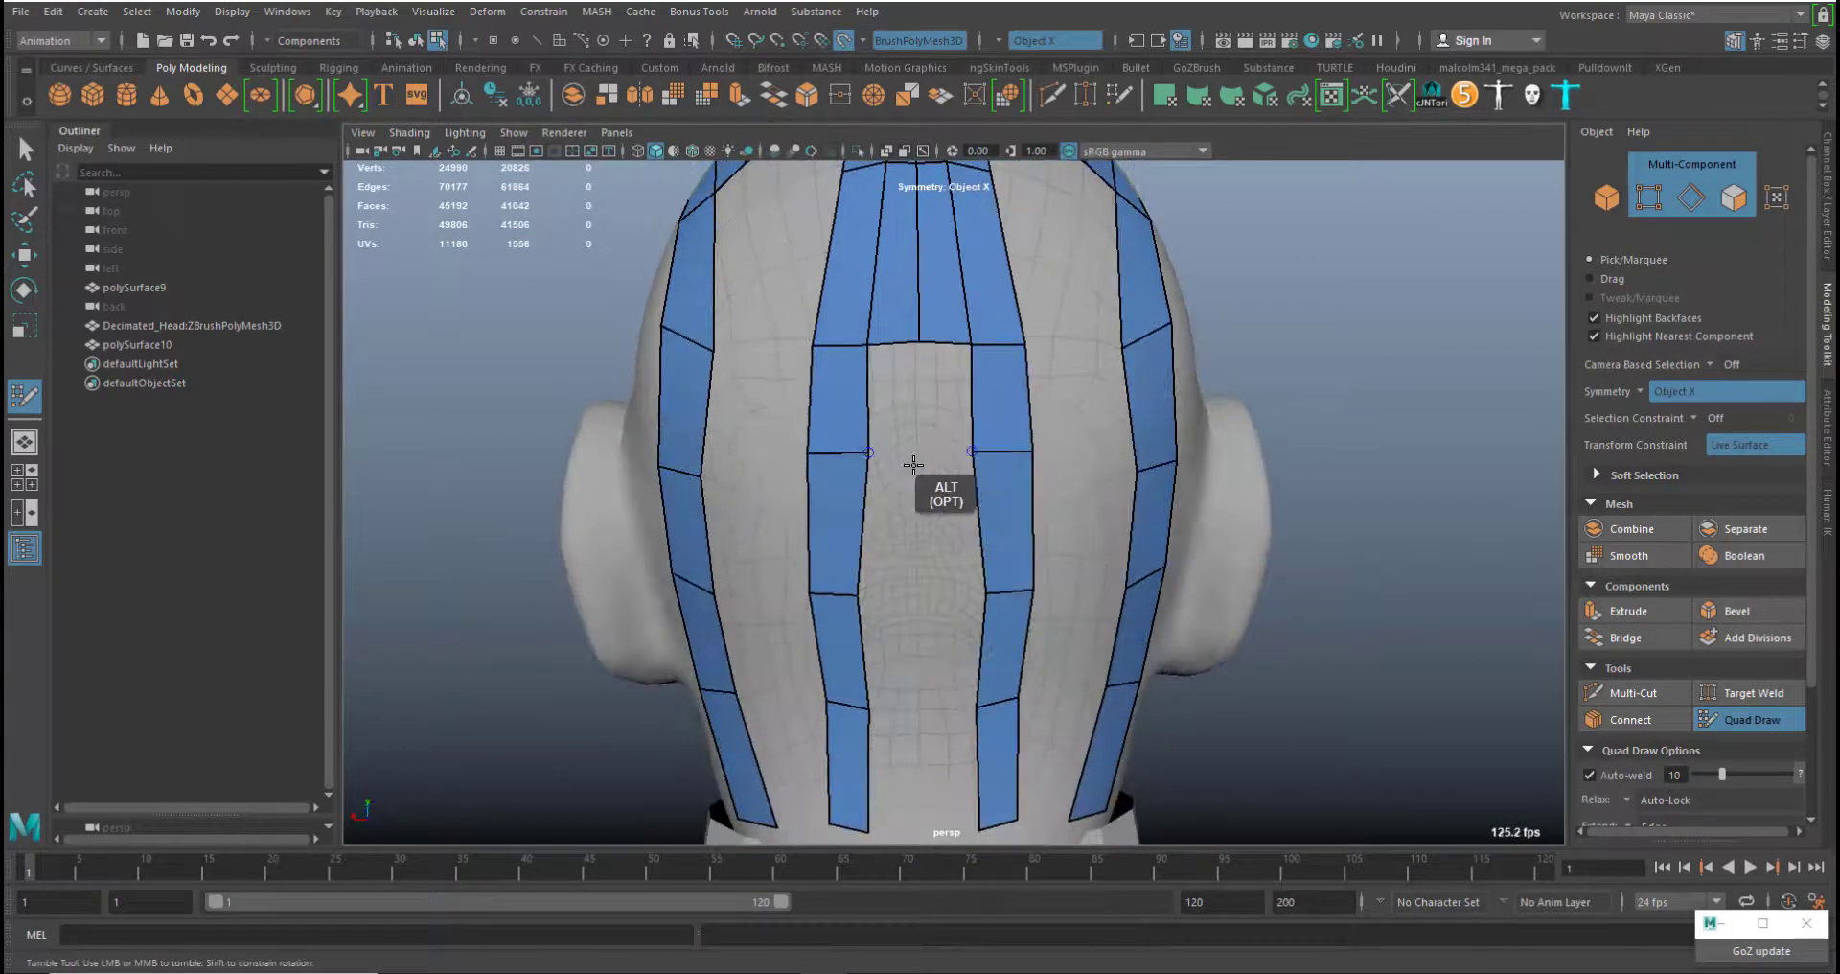
{"action": "left_click", "coordinate": [920, 456]}
{"action": "left_click", "coordinate": [920, 592]}
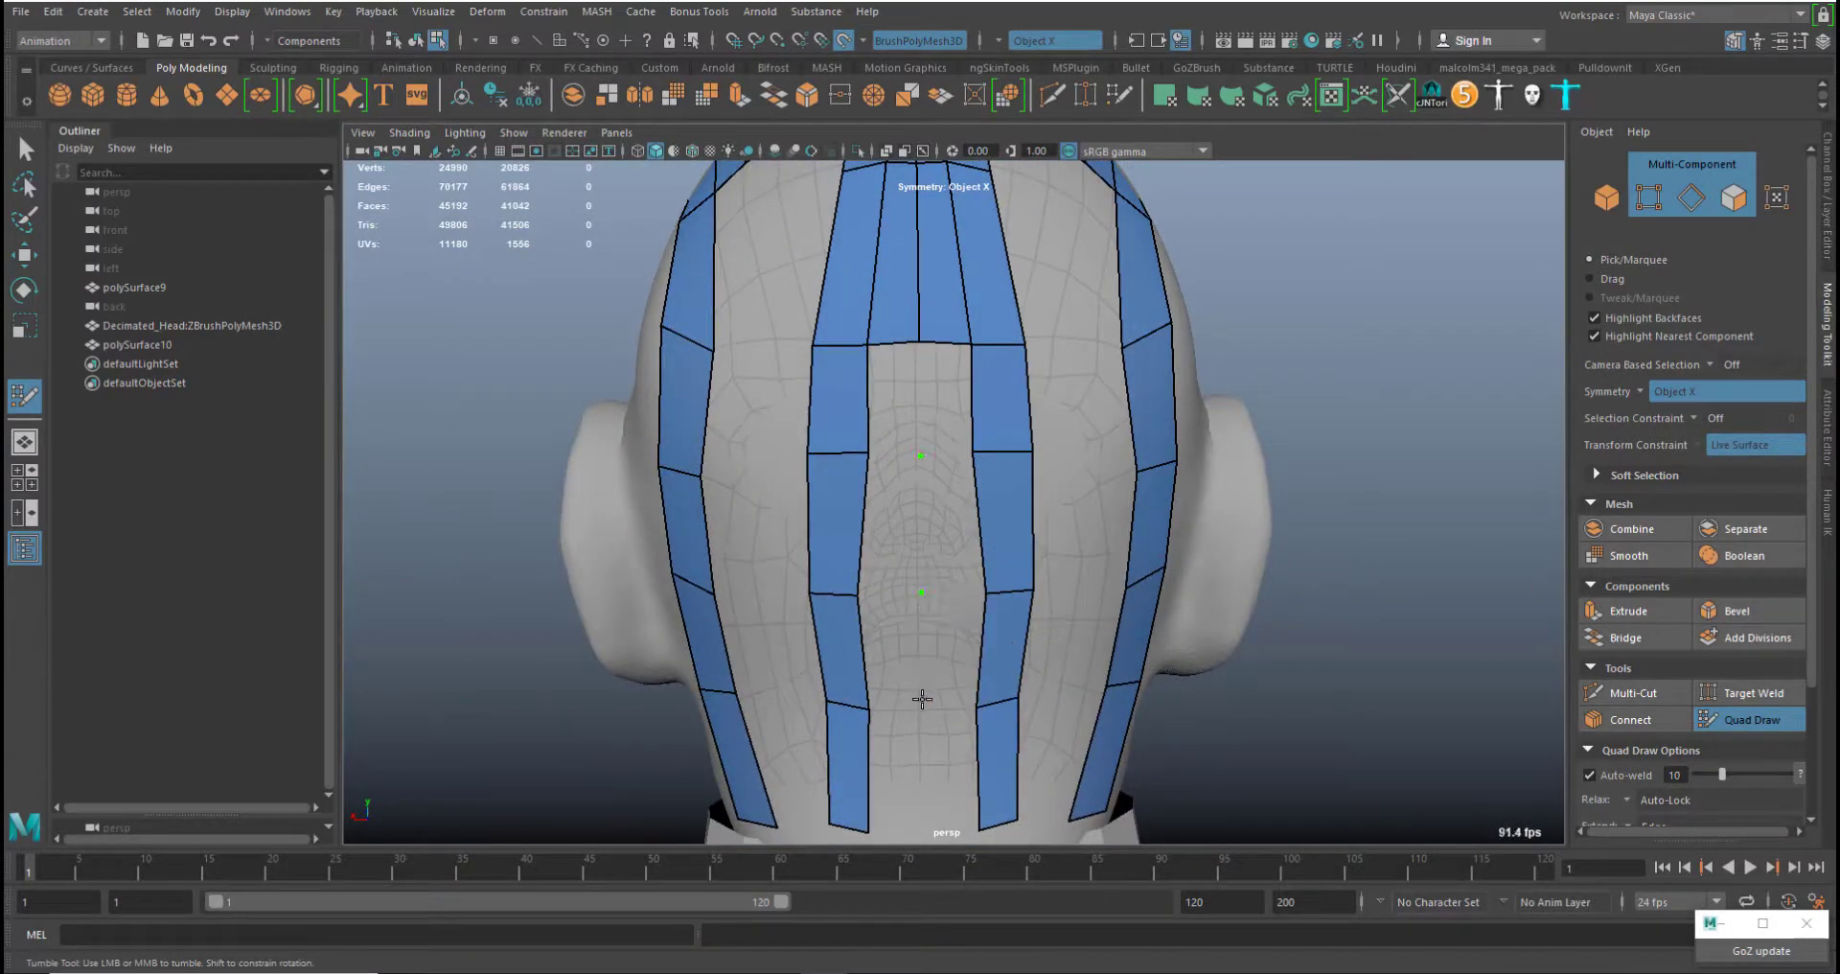
{"action": "left_click", "coordinate": [921, 711]}
{"action": "left_click", "coordinate": [896, 767], "text": "shift"}
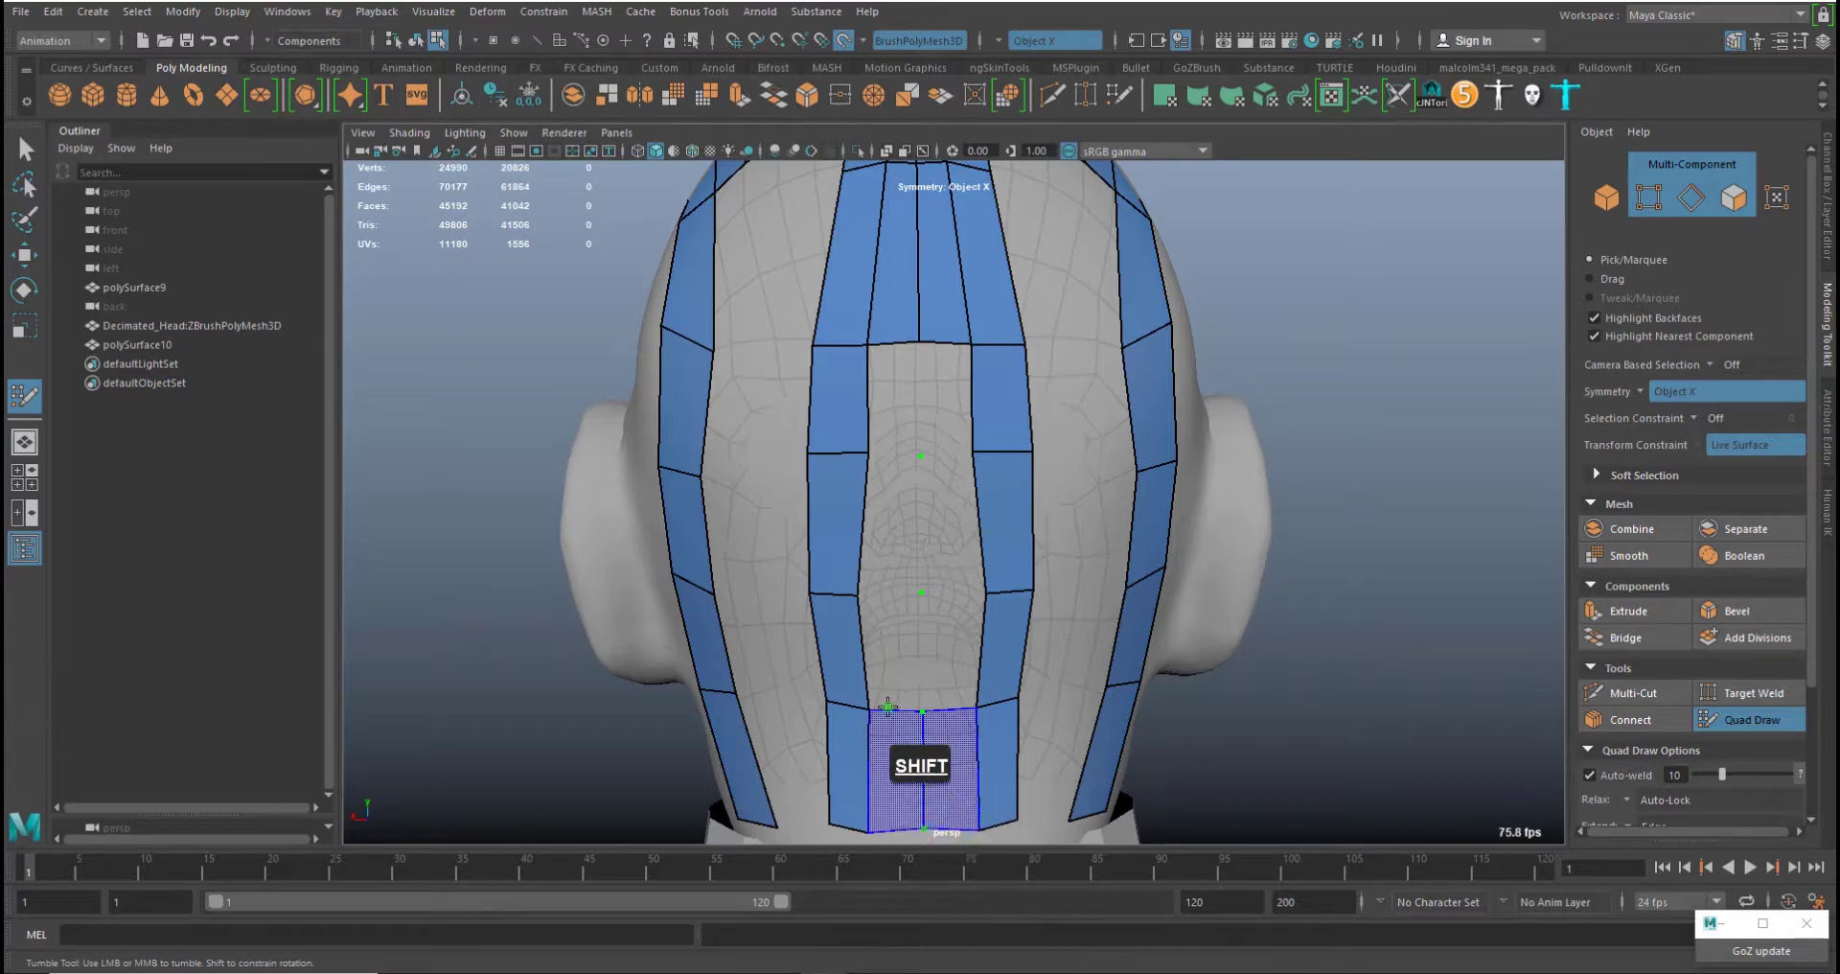
{"action": "left_click", "coordinate": [891, 652], "text": "shift"}
{"action": "left_click", "coordinate": [892, 522], "text": "shift"}
{"action": "left_click", "coordinate": [954, 408], "text": "shift"}
Bridge the side and central strips with four rows of mirrored quads on the lower back of the head
{"action": "left_click_drag", "start_coordinate": [958, 412], "coordinate": [1020, 462], "text": "alt"}
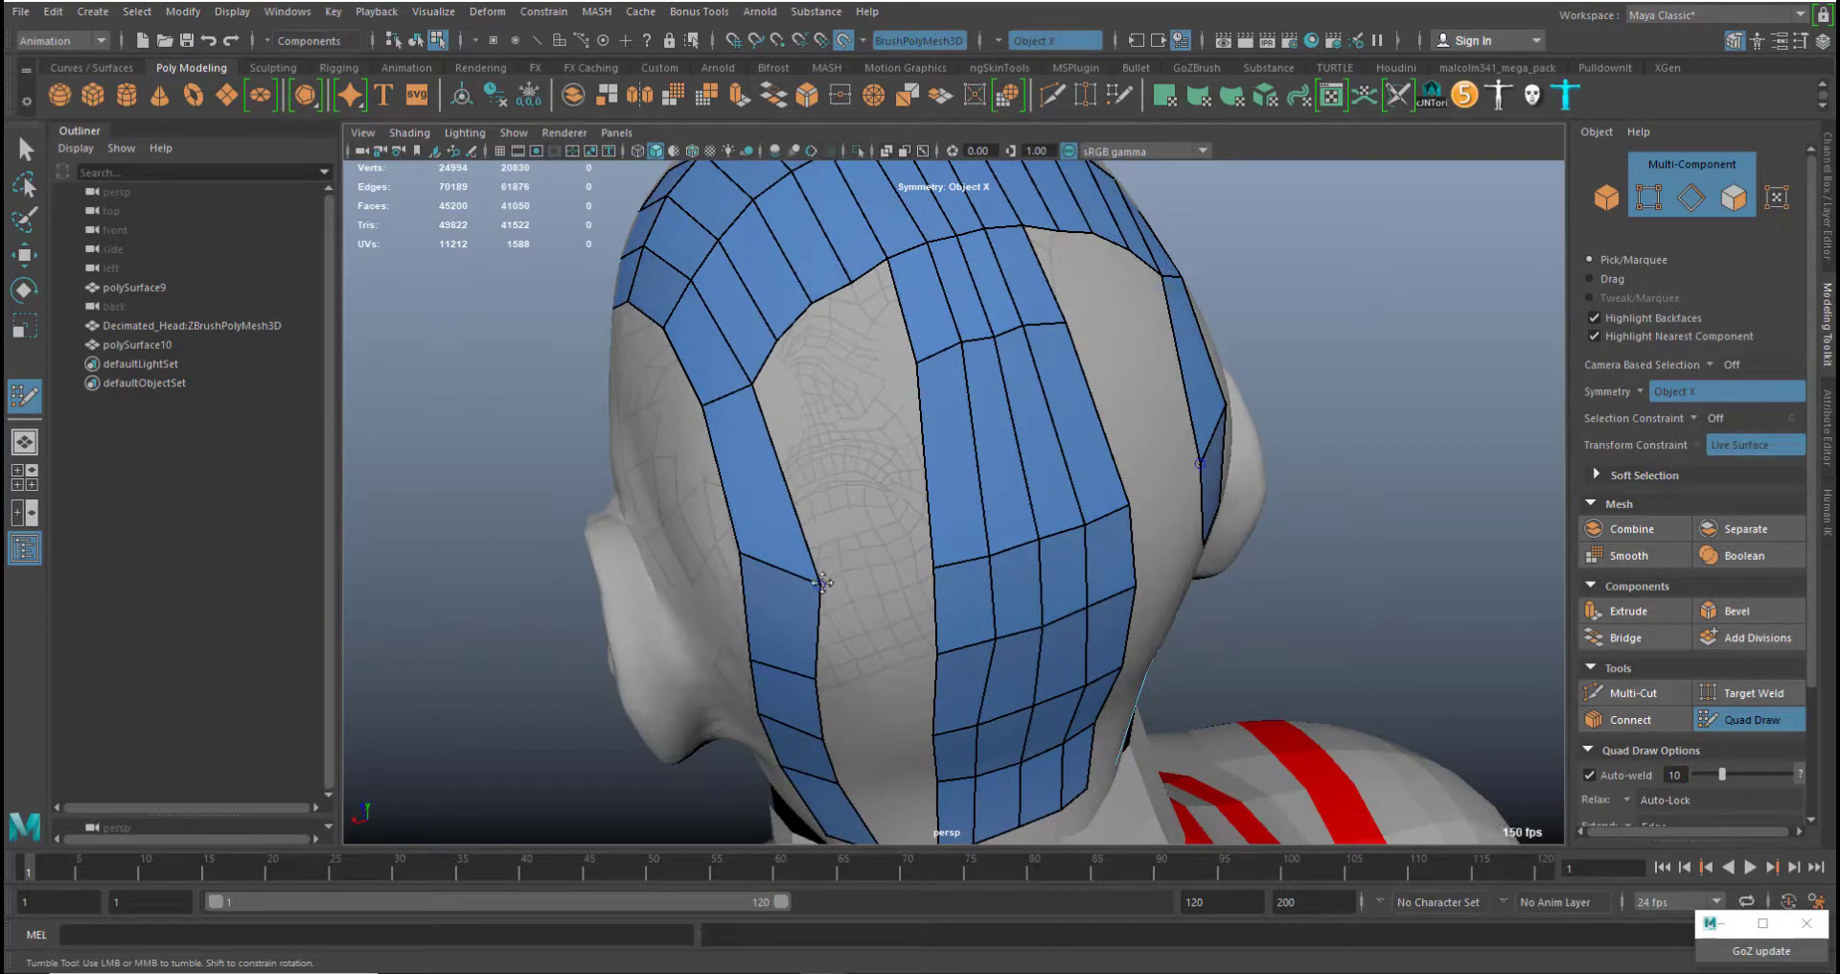
{"action": "left_click", "coordinate": [882, 565], "text": "shift"}
{"action": "left_click_drag", "start_coordinate": [882, 537], "coordinate": [972, 499], "text": "alt"}
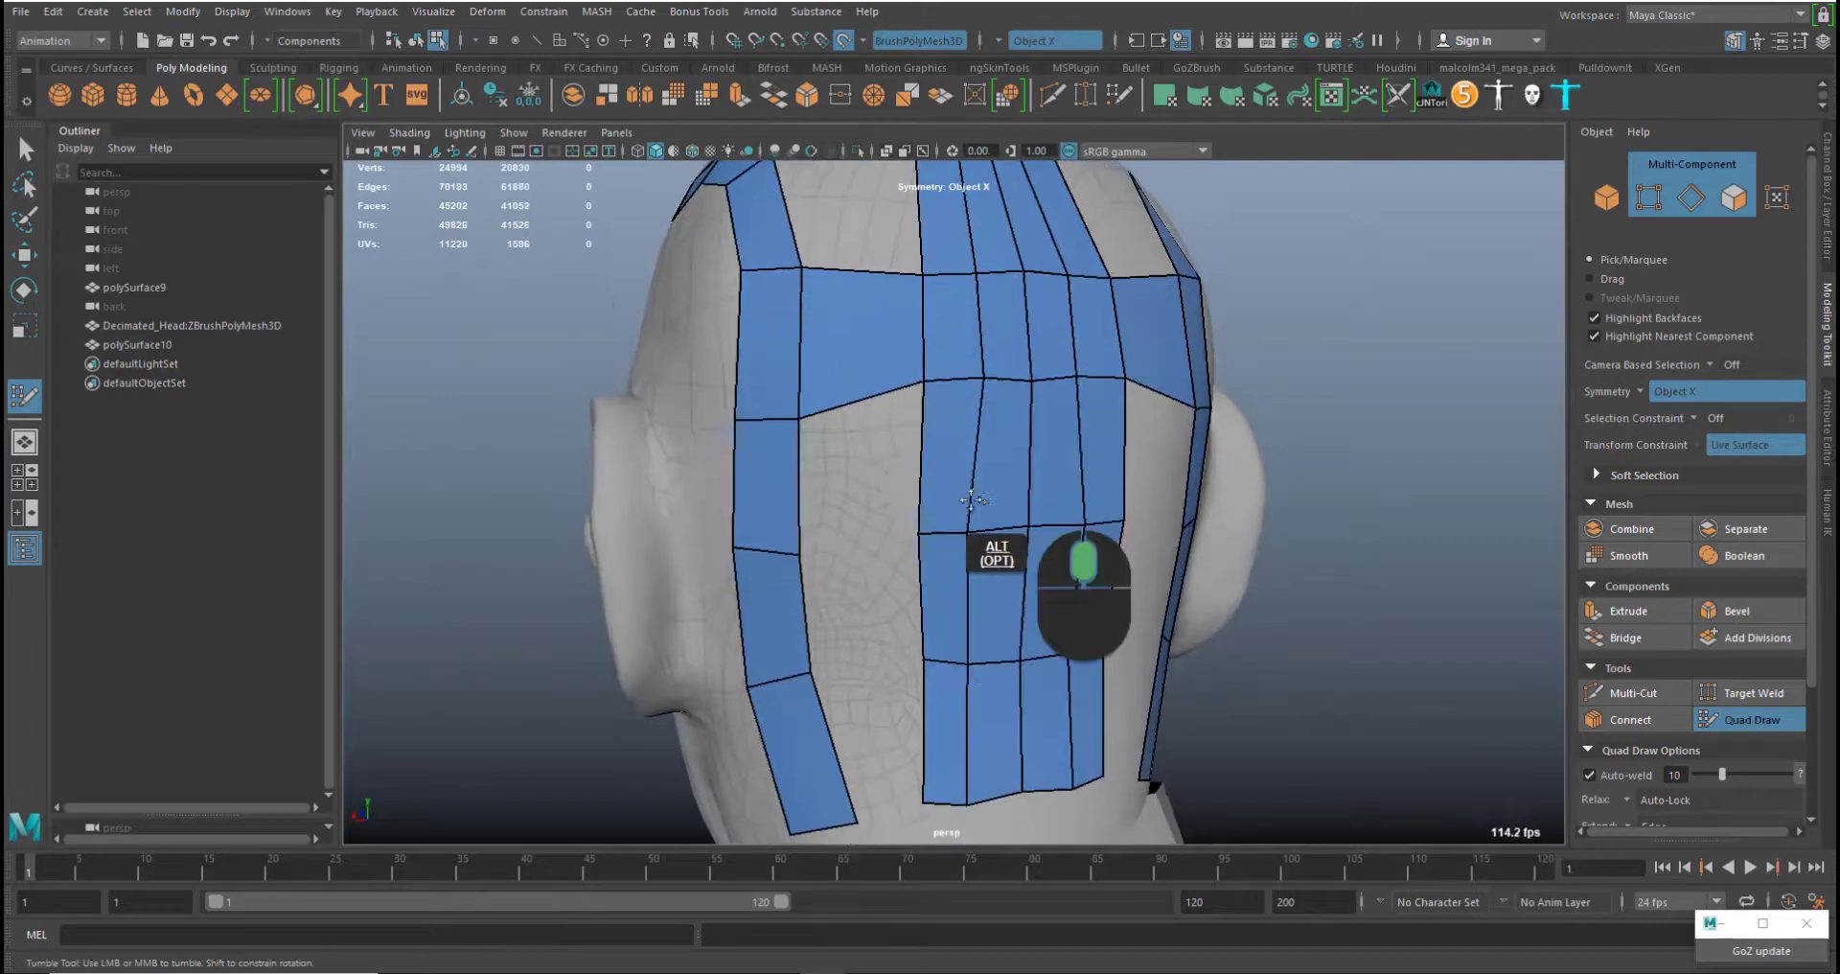
{"action": "middle_click_drag", "start_coordinate": [972, 499], "coordinate": [972, 470], "text": "alt"}
{"action": "left_click", "coordinate": [868, 726], "text": "shift"}
{"action": "left_click", "coordinate": [866, 574], "text": "shift"}
{"action": "left_click", "coordinate": [865, 460], "text": "shift"}
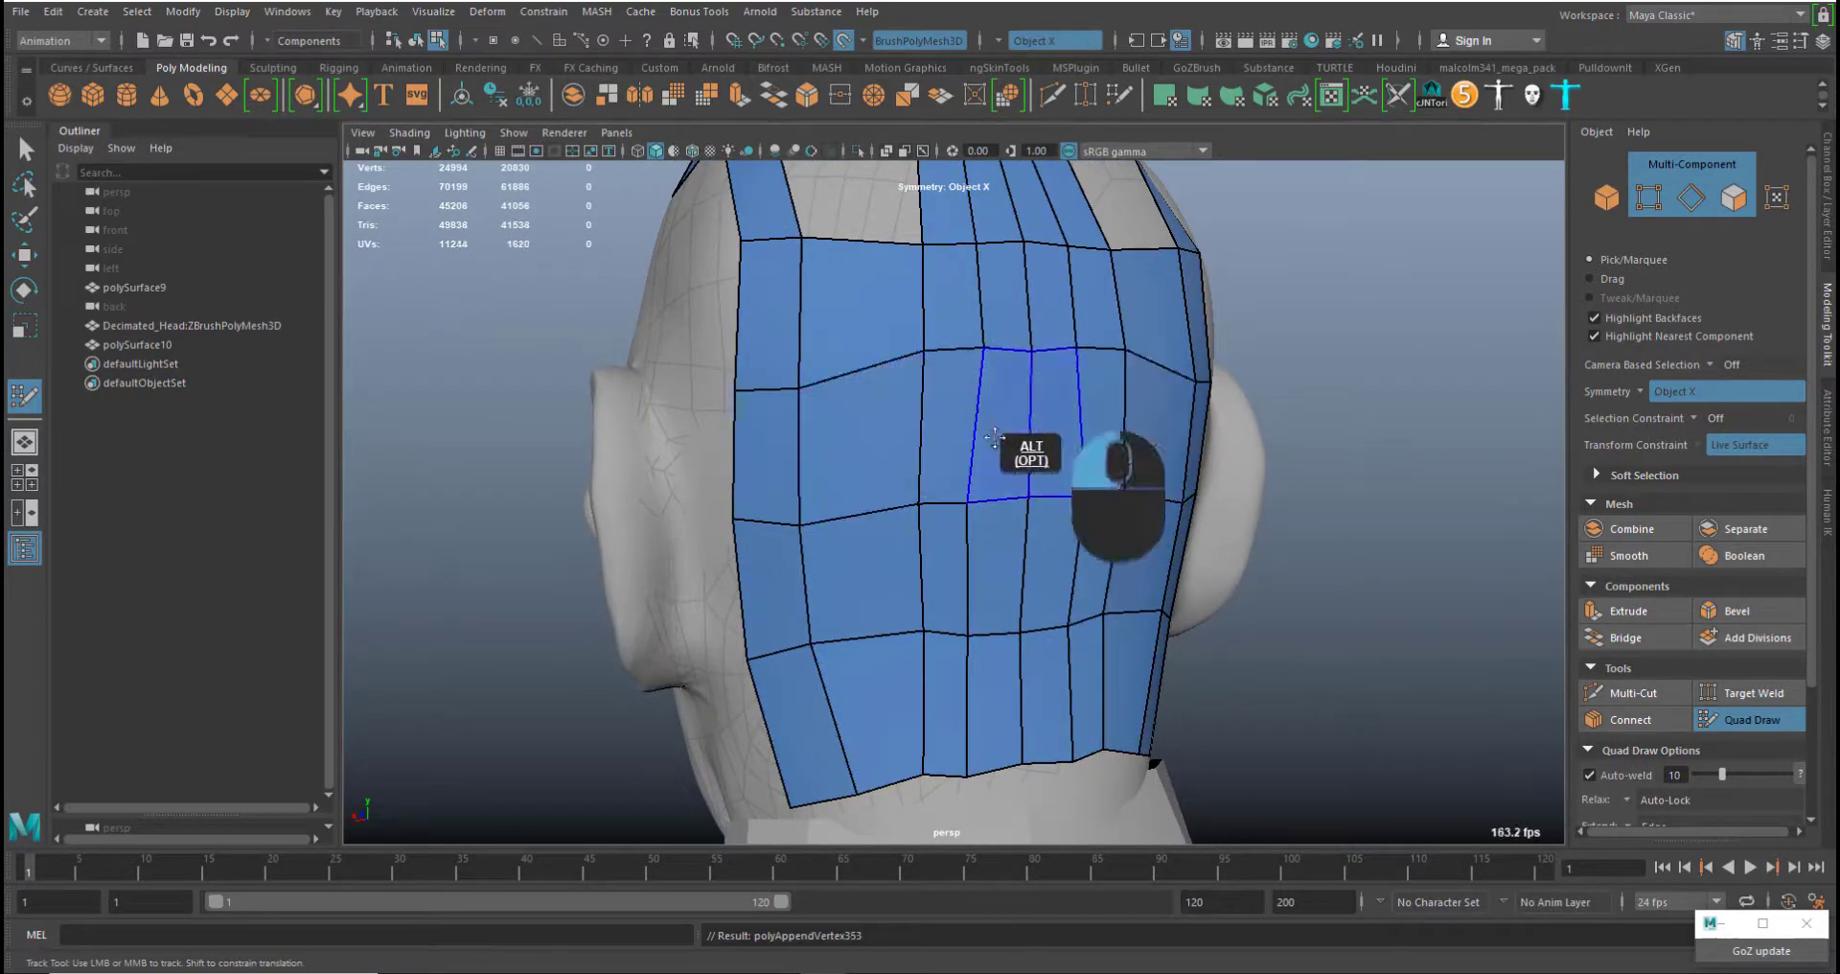
Insert an edge loop through the lower bridging quads and fill mirrored quads beside the central block up to the crown border
{"action": "left_click_drag", "start_coordinate": [994, 438], "coordinate": [973, 488], "text": "alt"}
{"action": "left_click", "coordinate": [877, 580], "text": "ctrl"}
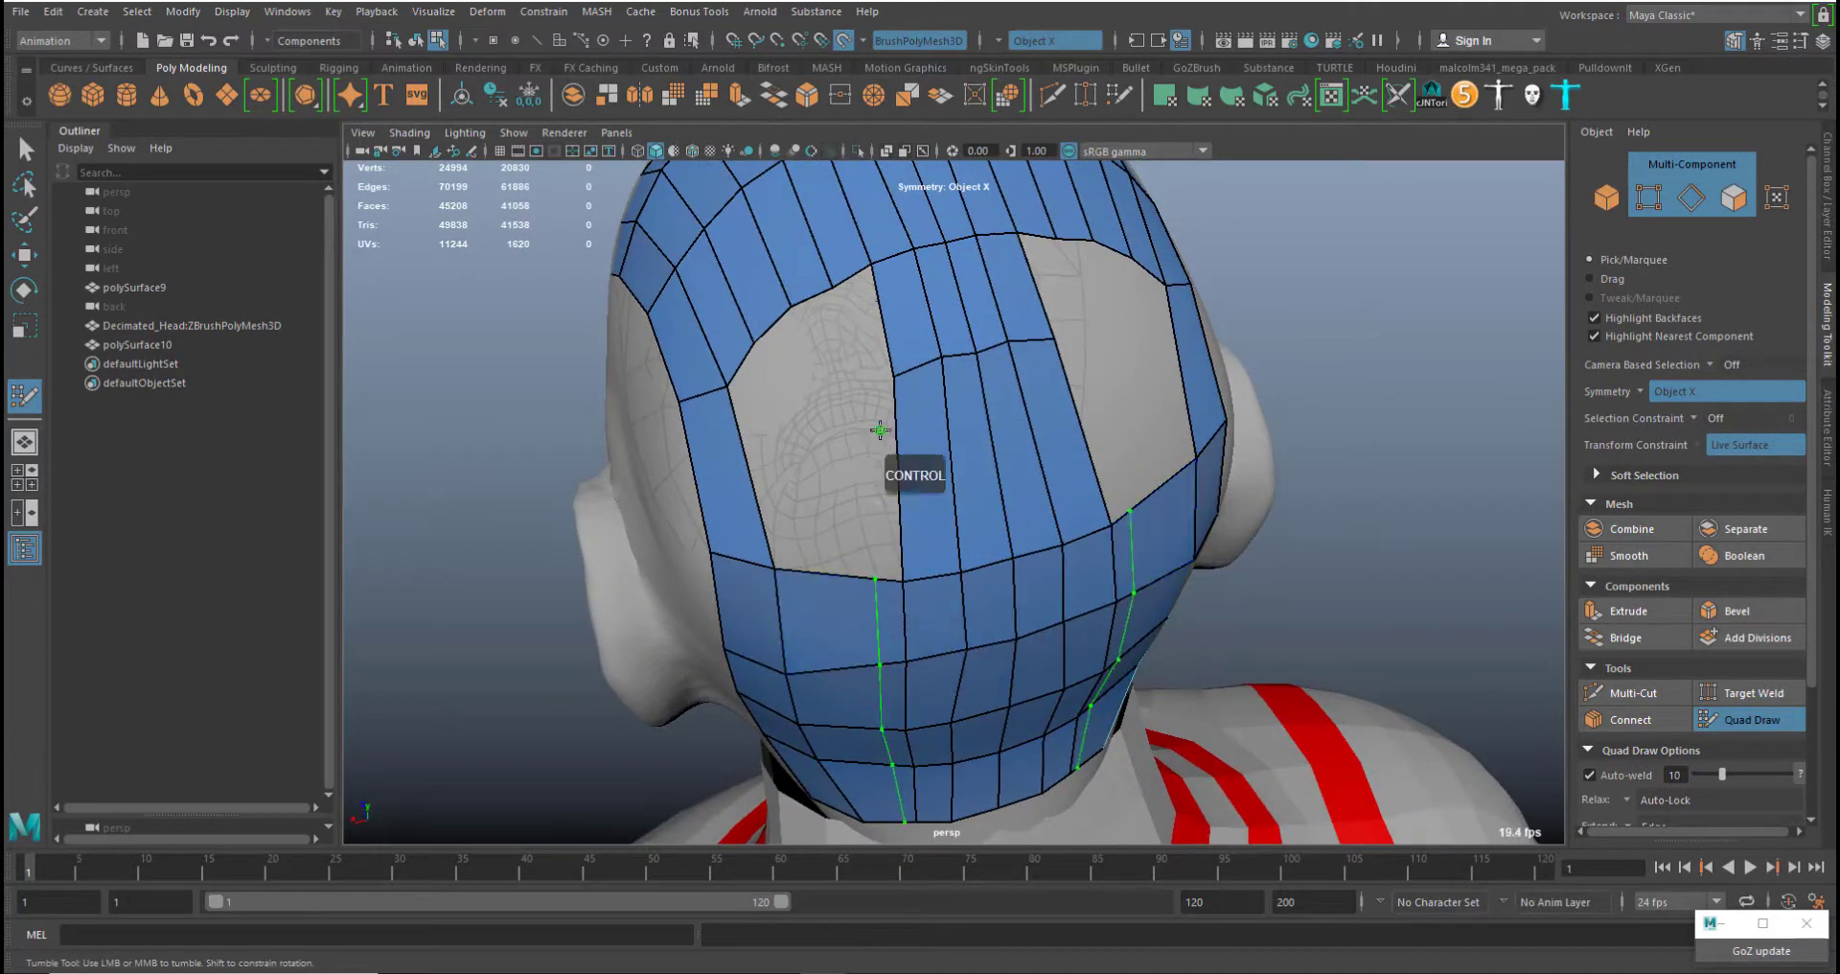
{"action": "left_click", "coordinate": [851, 389]}
{"action": "left_click", "coordinate": [874, 445], "text": "shift"}
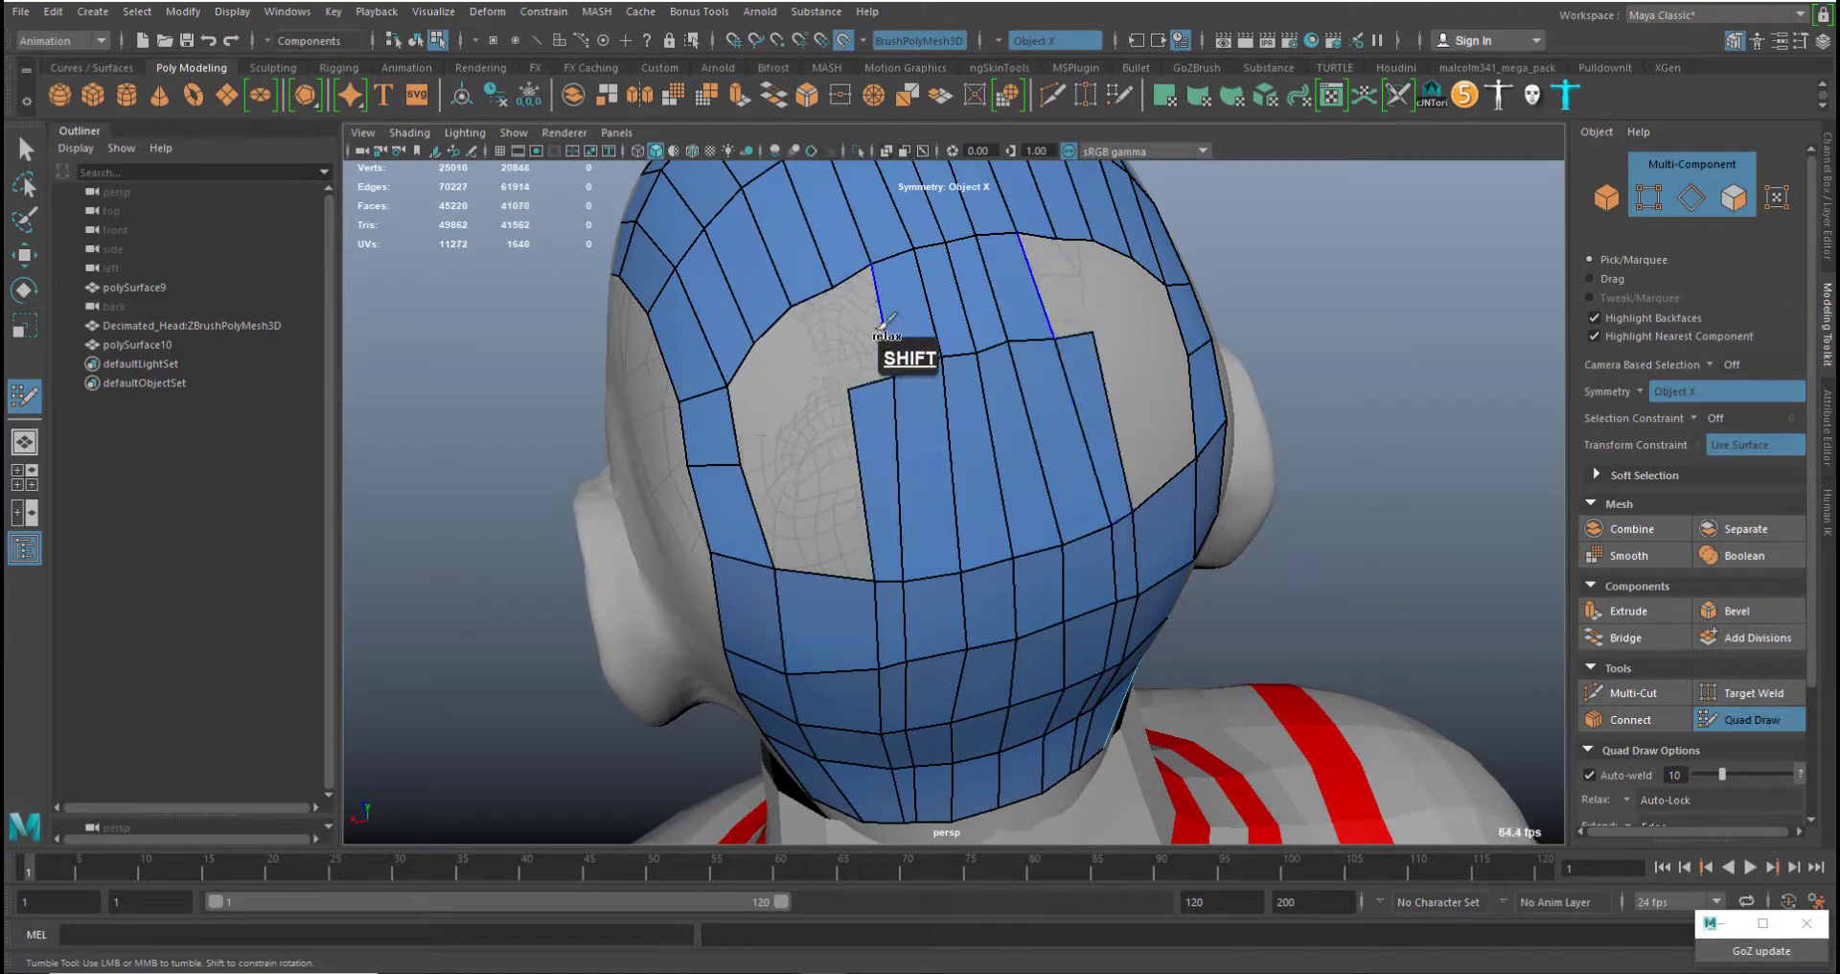
{"action": "left_click", "coordinate": [834, 422], "text": "shift"}
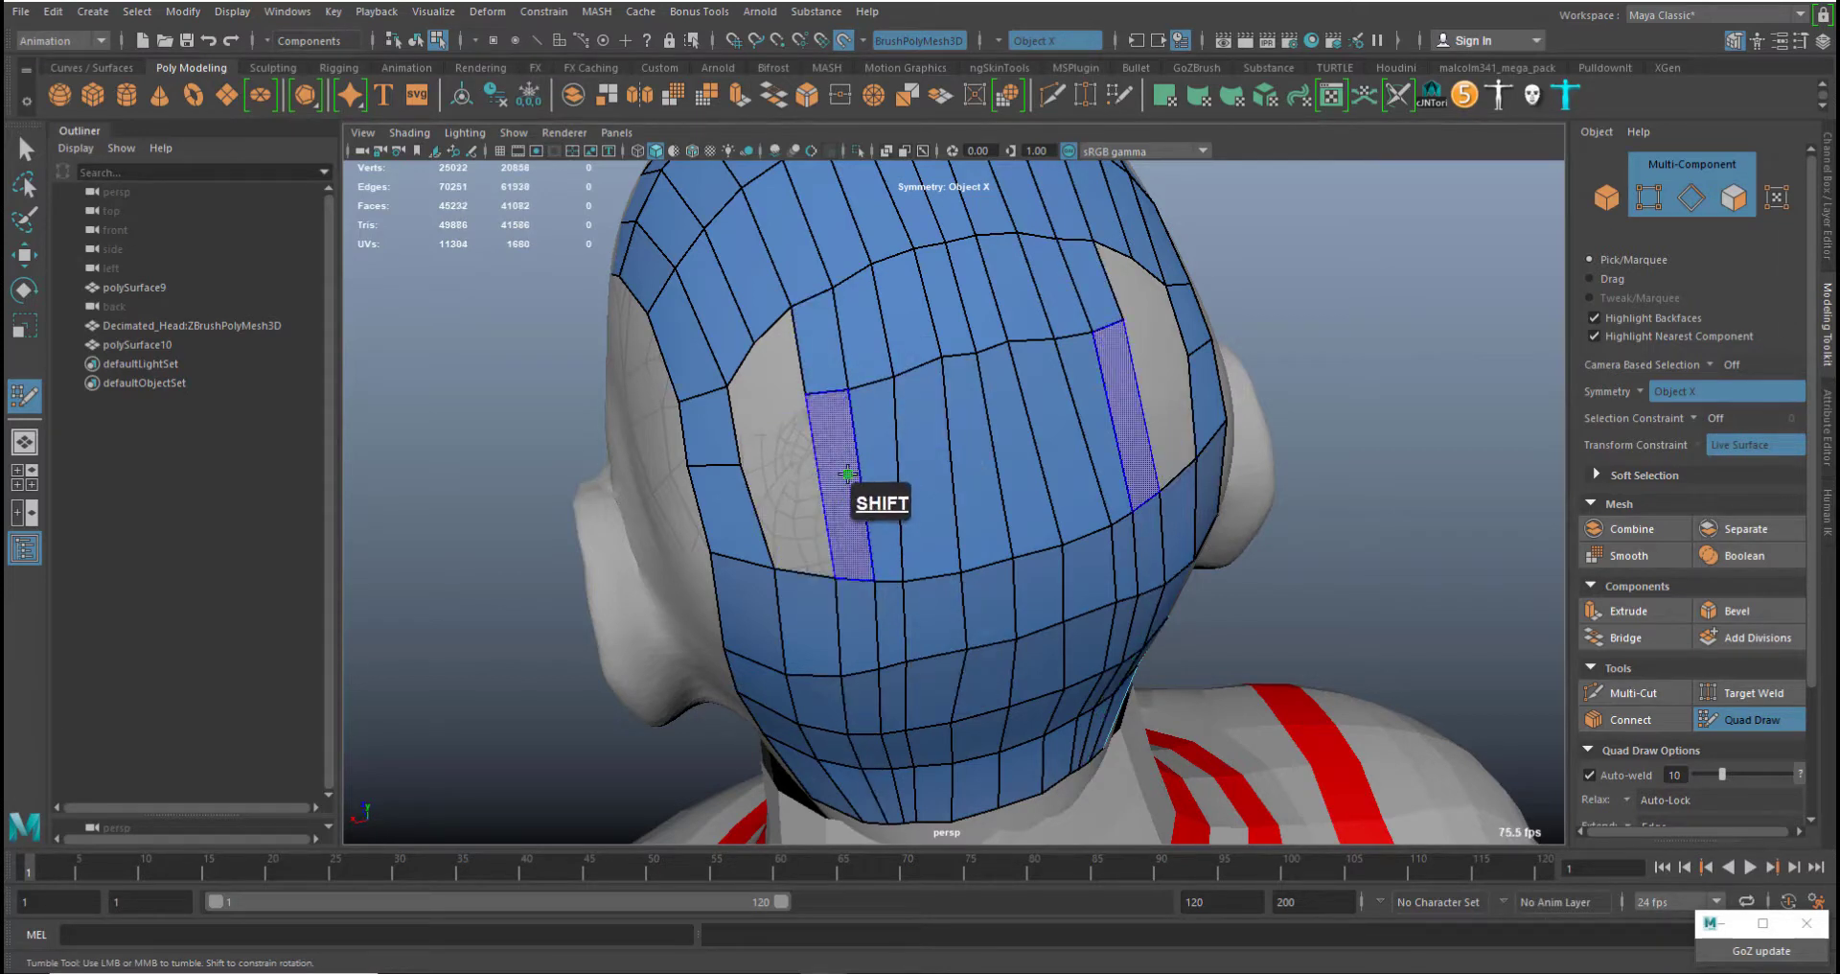
Fill the remaining openings between the central block and the side strips with mirrored quads, matching the columns of the crown
{"action": "left_click", "coordinate": [826, 449], "text": "shift"}
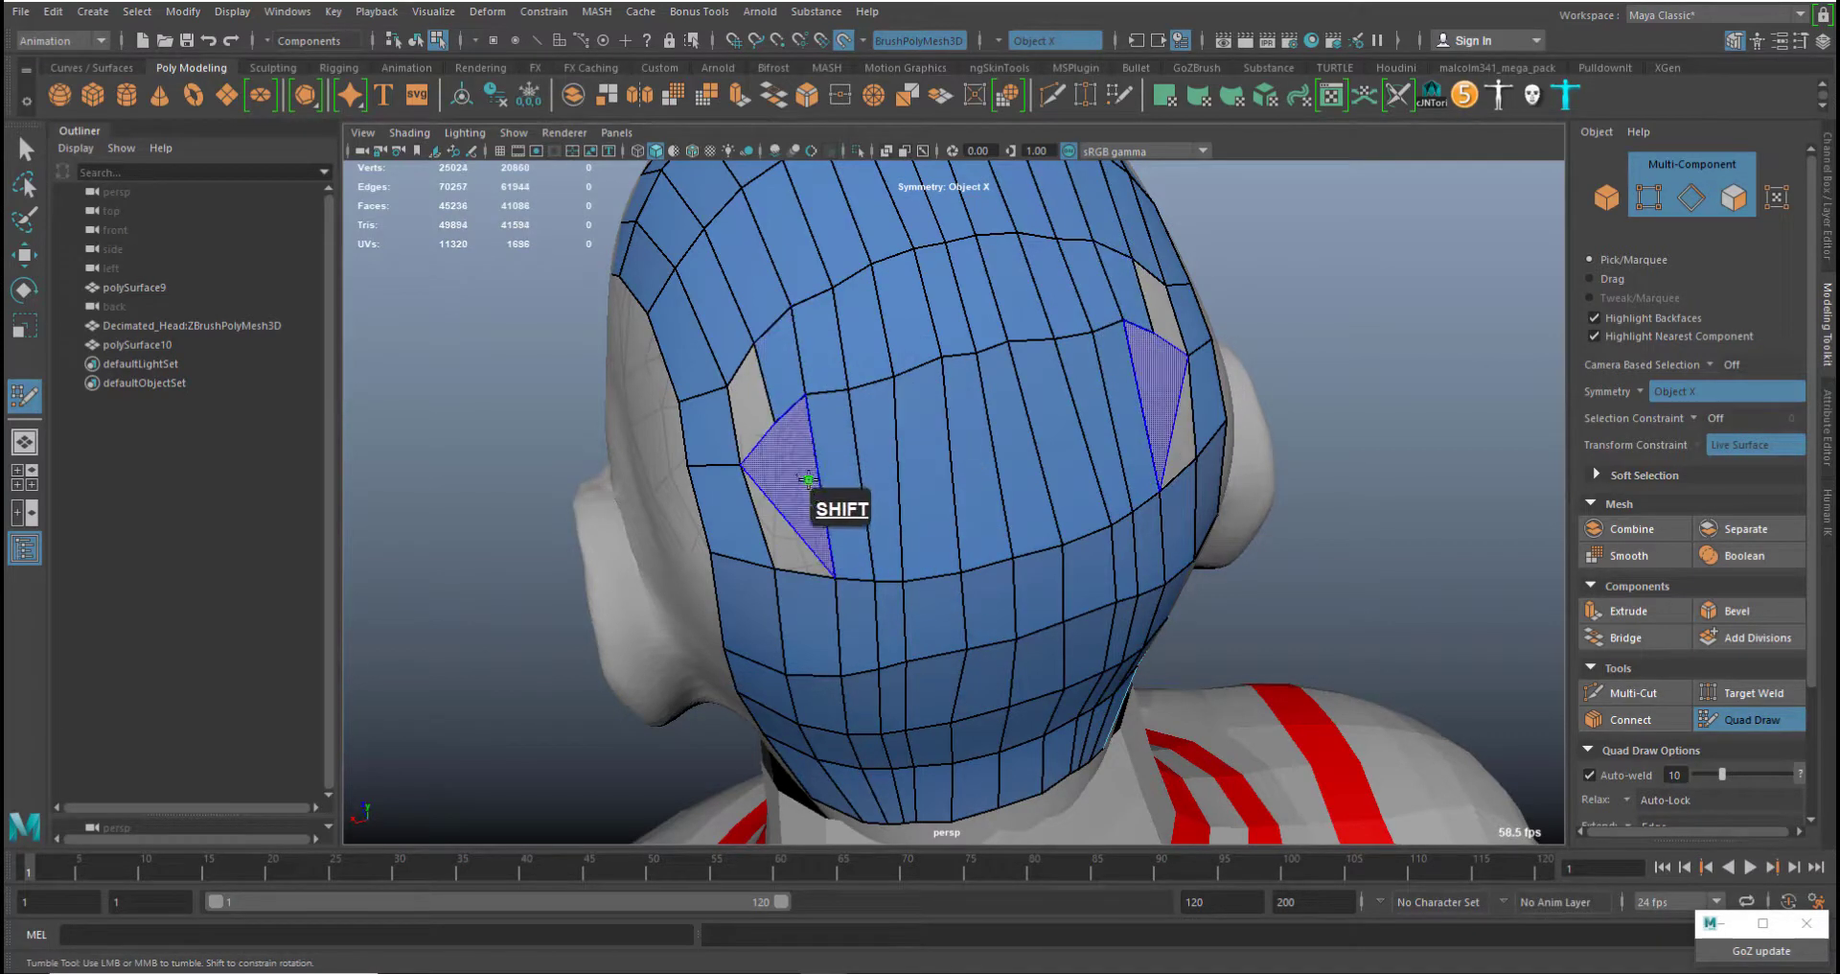
{"action": "left_click", "coordinate": [805, 480], "text": "shift"}
{"action": "left_click", "coordinate": [824, 503], "text": "shift"}
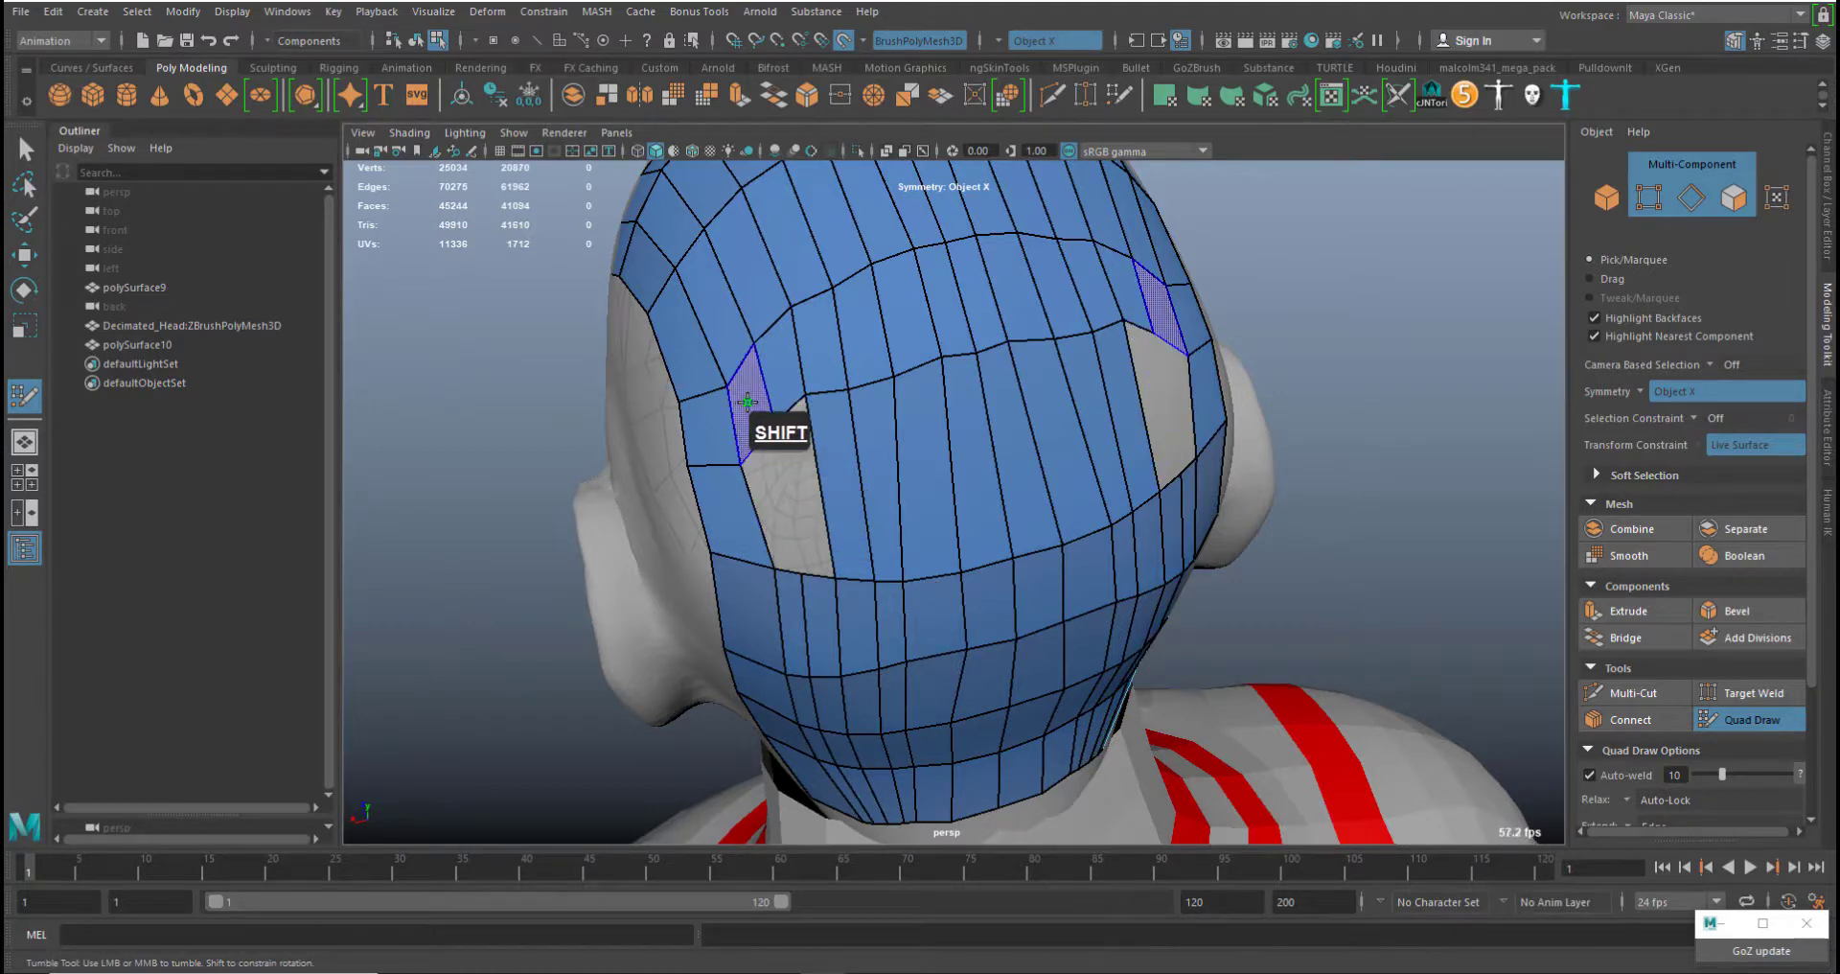
{"action": "left_click", "coordinate": [751, 405], "text": "shift"}
{"action": "left_click", "coordinate": [774, 519], "text": "shift"}
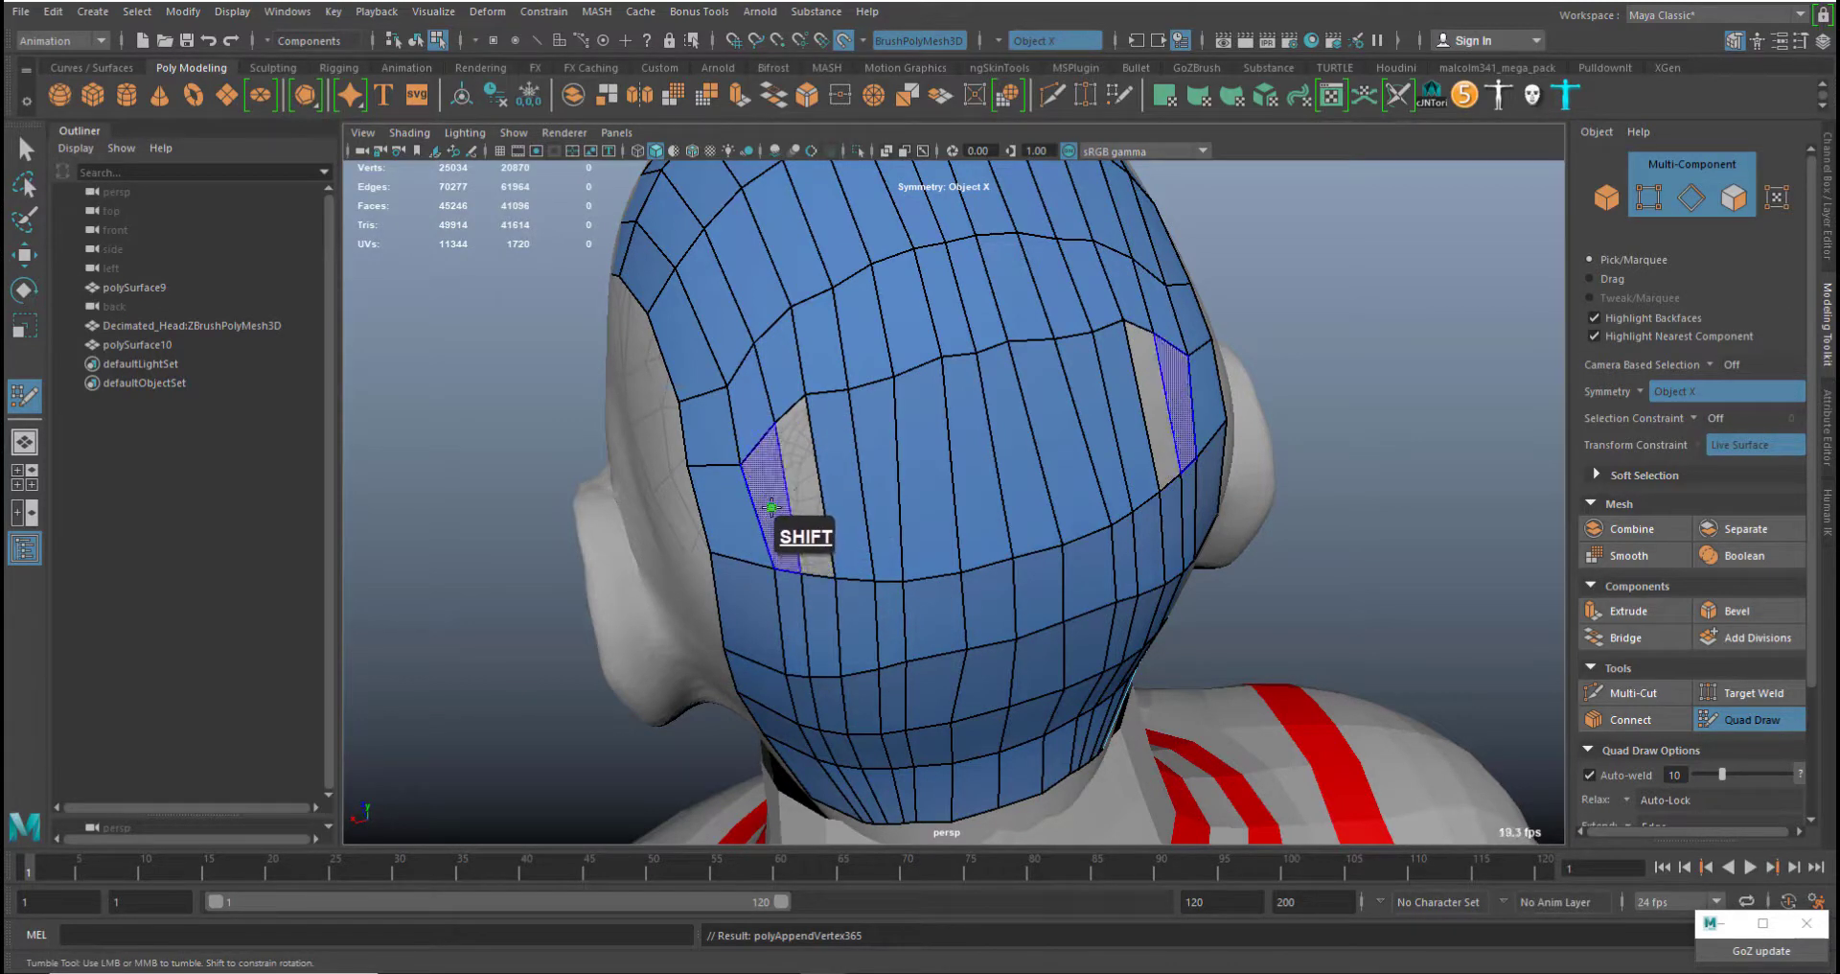
{"action": "left_click", "coordinate": [830, 511], "text": "shift"}
Relax the quads on the back of the head and on the side of the forehead to even out their flow
{"action": "mouse_move", "coordinate": [980, 565]}
{"action": "left_mouse_down", "text": "alt"}
{"action": "mouse_move", "coordinate": [1066, 479]}
{"action": "mouse_move", "coordinate": [935, 372]}
{"action": "mouse_move", "coordinate": [964, 394]}
{"action": "mouse_move", "coordinate": [869, 363]}
{"action": "mouse_move", "coordinate": [901, 362]}
{"action": "left_mouse_up", "text": "alt"}
{"action": "mouse_move", "coordinate": [1033, 351]}
{"action": "left_mouse_down", "text": "shift"}
{"action": "mouse_move", "coordinate": [891, 470]}
{"action": "mouse_move", "coordinate": [822, 320]}
{"action": "mouse_move", "coordinate": [1054, 288]}
{"action": "mouse_move", "coordinate": [1007, 498]}
{"action": "mouse_move", "coordinate": [921, 604]}
{"action": "mouse_move", "coordinate": [944, 724]}
{"action": "mouse_move", "coordinate": [911, 719]}
{"action": "mouse_move", "coordinate": [988, 717]}
{"action": "mouse_move", "coordinate": [959, 714]}
{"action": "mouse_move", "coordinate": [887, 585]}
{"action": "mouse_move", "coordinate": [836, 391]}
{"action": "mouse_move", "coordinate": [795, 374]}
{"action": "mouse_move", "coordinate": [791, 479]}
{"action": "mouse_move", "coordinate": [820, 464]}
{"action": "mouse_move", "coordinate": [802, 341]}
{"action": "mouse_move", "coordinate": [791, 364]}
{"action": "mouse_move", "coordinate": [867, 383]}
{"action": "mouse_move", "coordinate": [925, 441]}
{"action": "mouse_move", "coordinate": [885, 471]}
{"action": "mouse_move", "coordinate": [942, 469]}
{"action": "mouse_move", "coordinate": [924, 556]}
{"action": "mouse_move", "coordinate": [872, 587]}
{"action": "mouse_move", "coordinate": [907, 719]}
{"action": "mouse_move", "coordinate": [1014, 706]}
{"action": "mouse_move", "coordinate": [947, 305]}
{"action": "left_mouse_up", "text": "shift"}
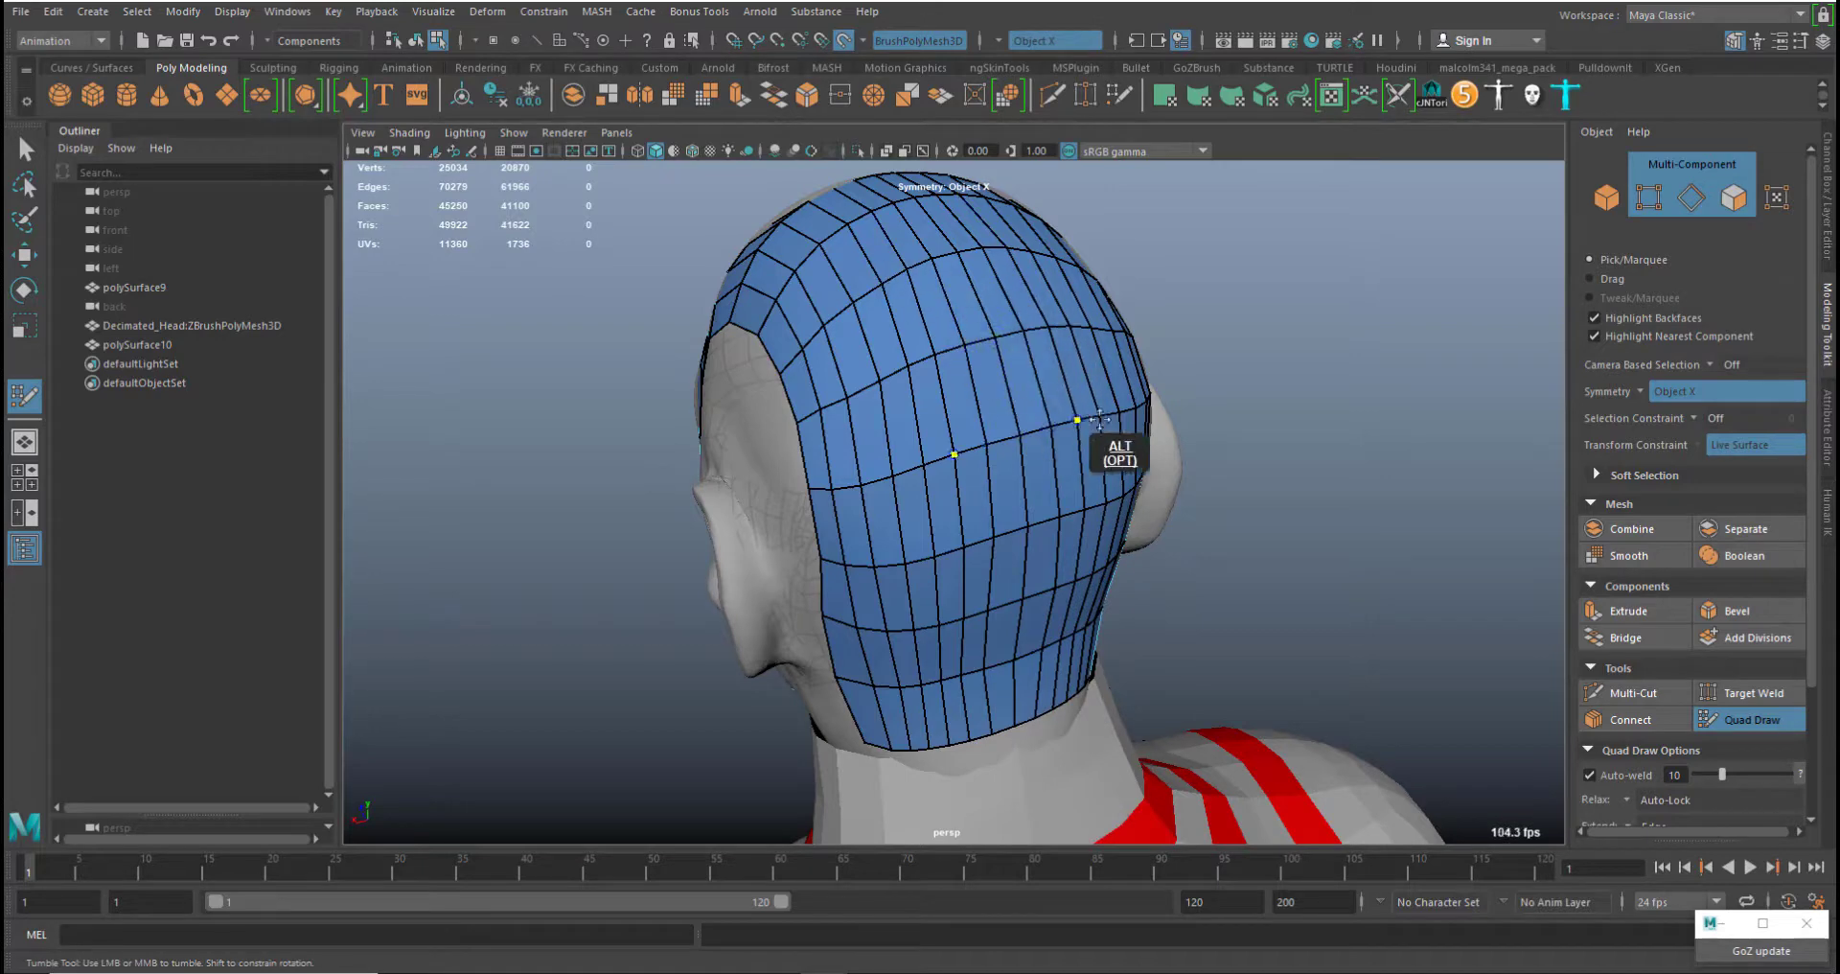
{"action": "mouse_move", "coordinate": [1082, 384]}
{"action": "left_mouse_down", "text": "alt"}
{"action": "mouse_move", "coordinate": [1197, 385]}
{"action": "mouse_move", "coordinate": [1138, 408]}
{"action": "left_mouse_up", "text": "alt"}
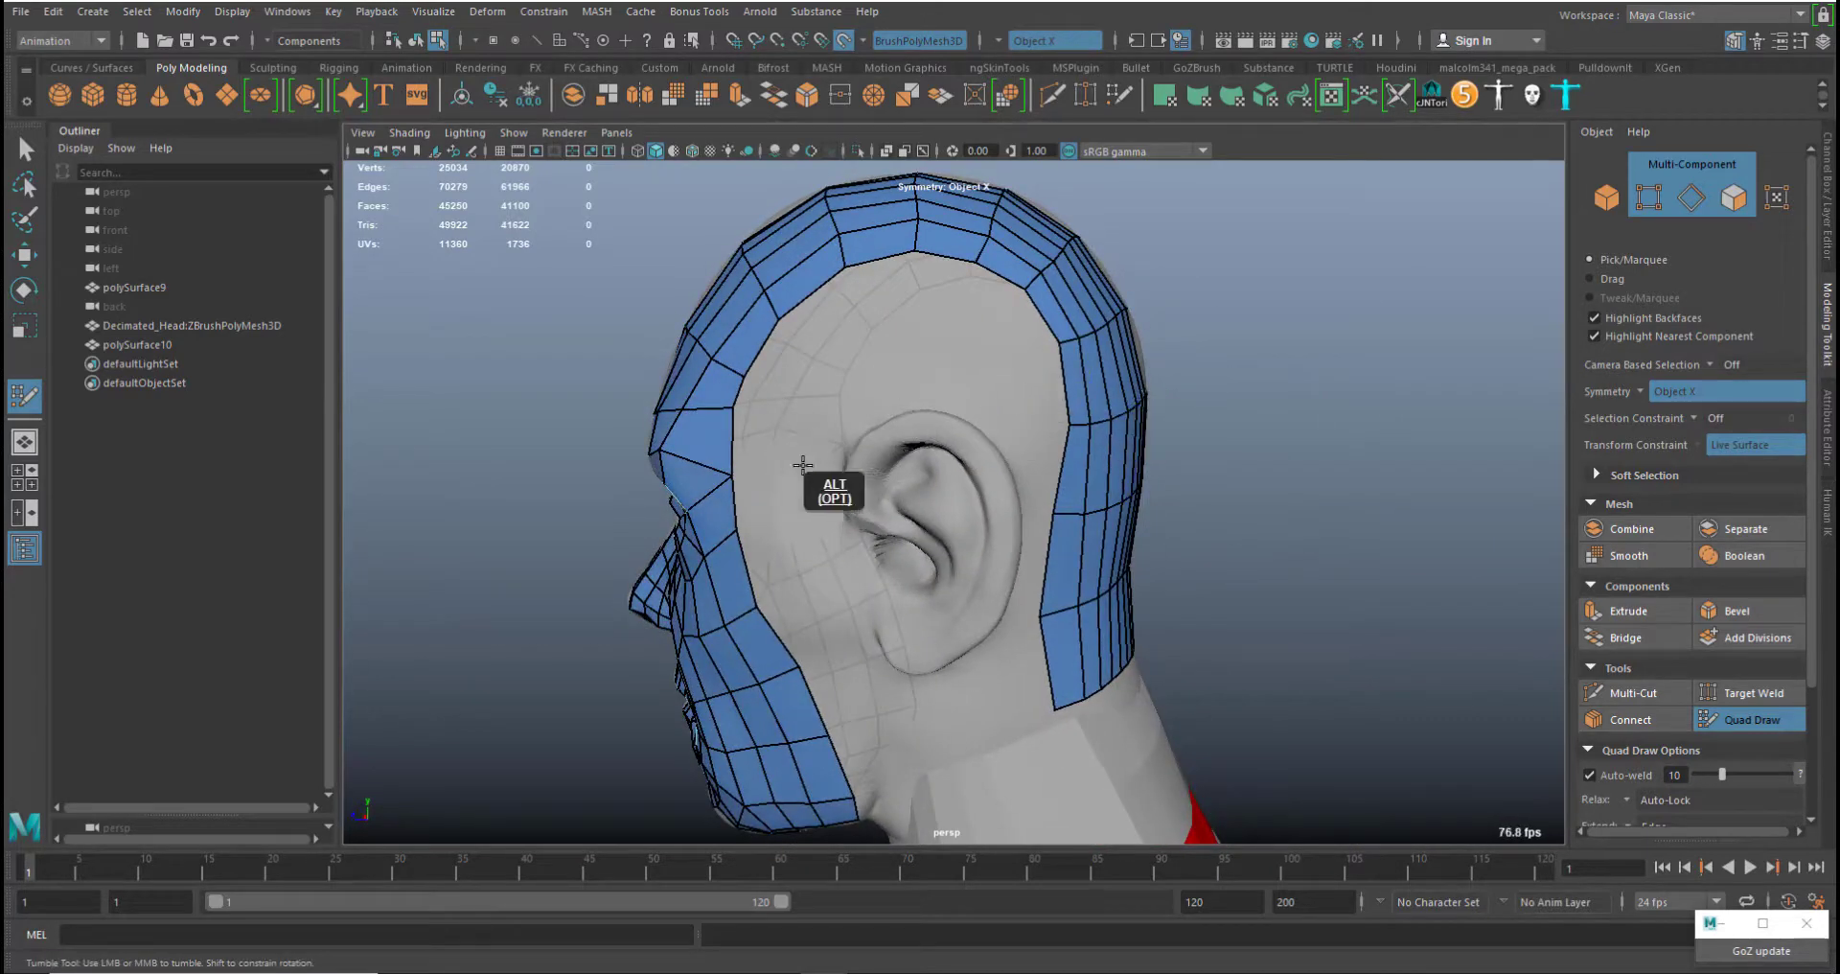
{"action": "left_click_drag", "start_coordinate": [803, 465], "coordinate": [849, 431], "text": "alt"}
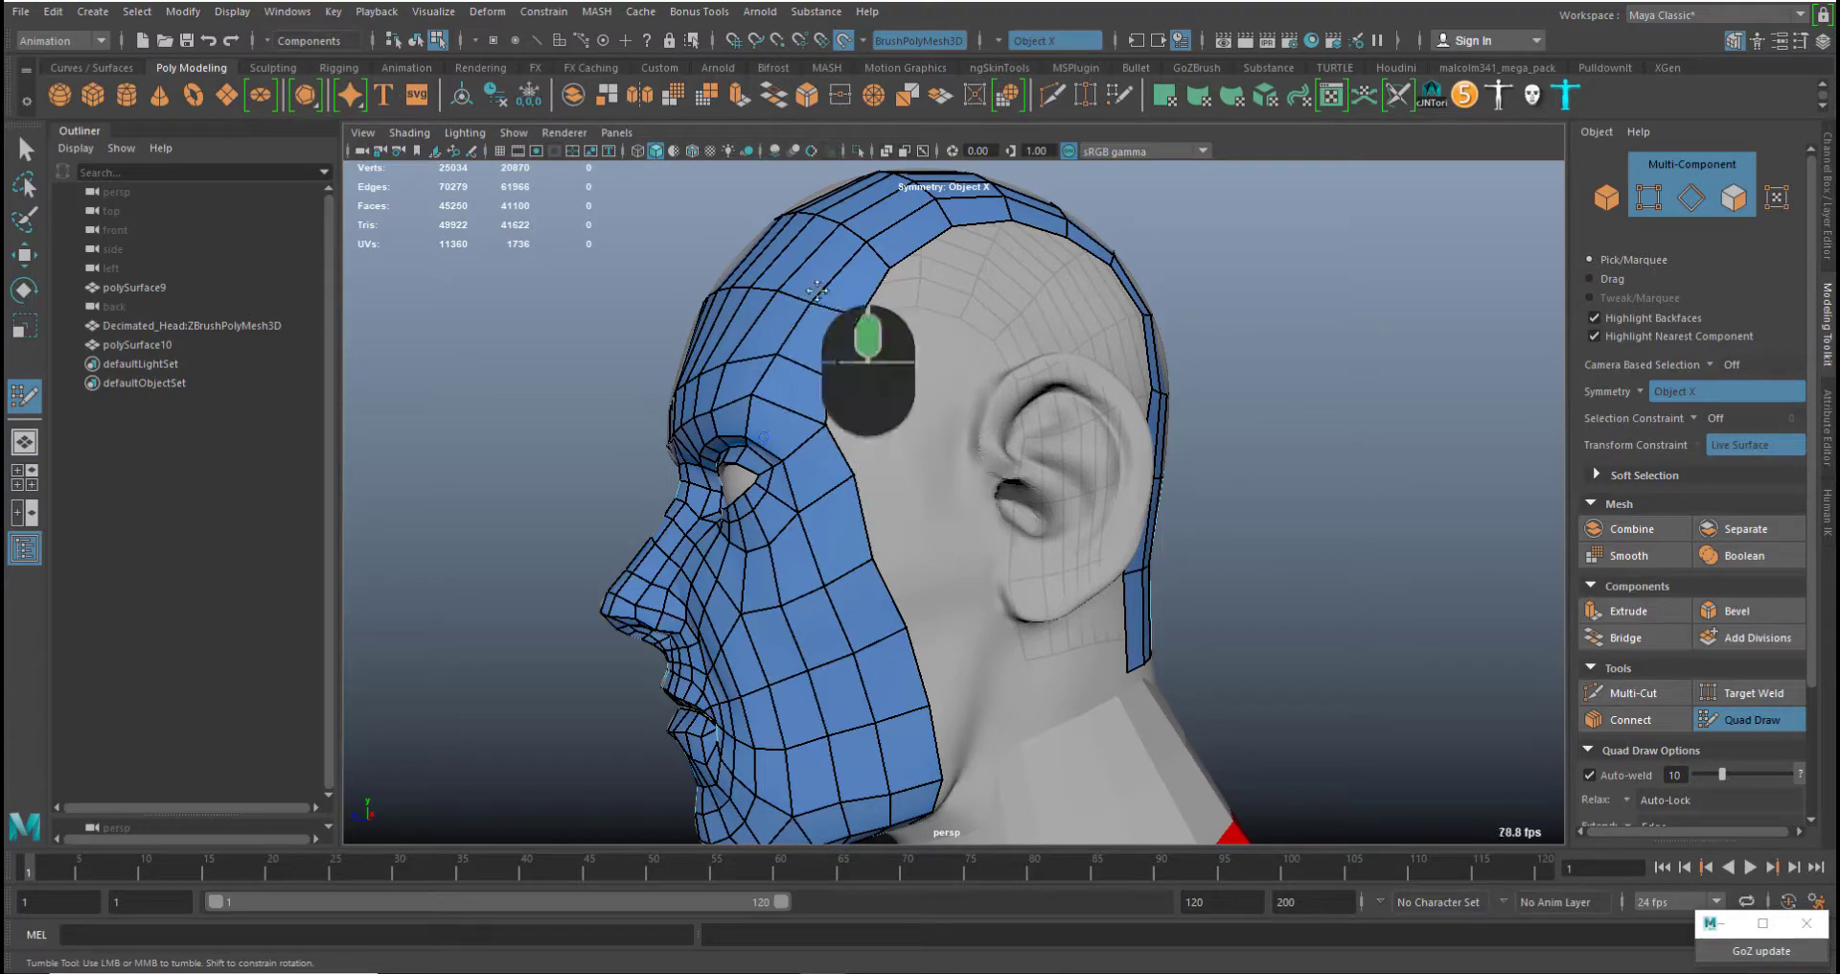
{"action": "left_click_drag", "start_coordinate": [764, 285], "coordinate": [786, 251], "text": "shift"}
{"action": "mouse_move", "coordinate": [805, 352]}
{"action": "left_mouse_down", "text": "alt"}
{"action": "mouse_move", "coordinate": [1165, 385]}
{"action": "mouse_move", "coordinate": [1058, 403]}
{"action": "mouse_move", "coordinate": [920, 386]}
{"action": "mouse_move", "coordinate": [1133, 364]}
{"action": "mouse_move", "coordinate": [1076, 389]}
{"action": "mouse_move", "coordinate": [1052, 363]}
{"action": "left_mouse_up", "text": "alt"}
Slide the vertices along the rear neckline border sideways to spread the quads more evenly above the neck
{"action": "left_click_drag", "start_coordinate": [1177, 442], "coordinate": [1052, 633], "text": "alt"}
{"action": "middle_click_drag", "start_coordinate": [1052, 633], "coordinate": [1003, 528], "text": "alt"}
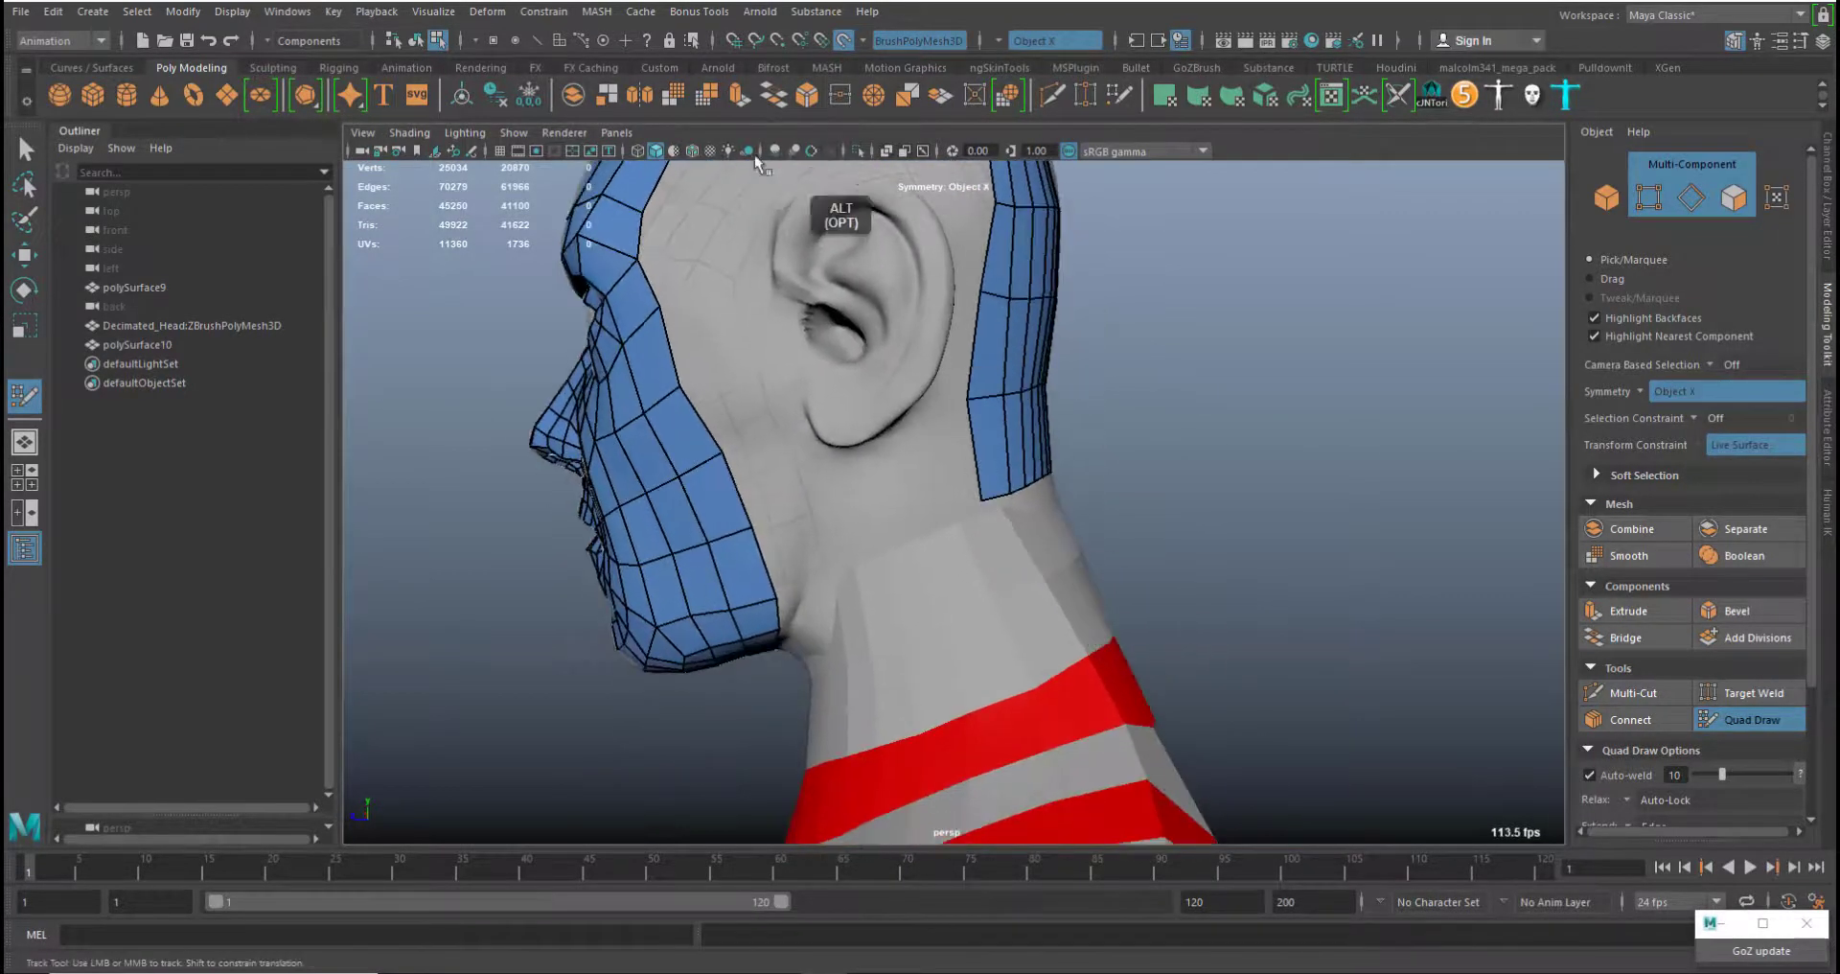
{"action": "left_click_drag", "start_coordinate": [934, 522], "coordinate": [846, 523], "text": "alt"}
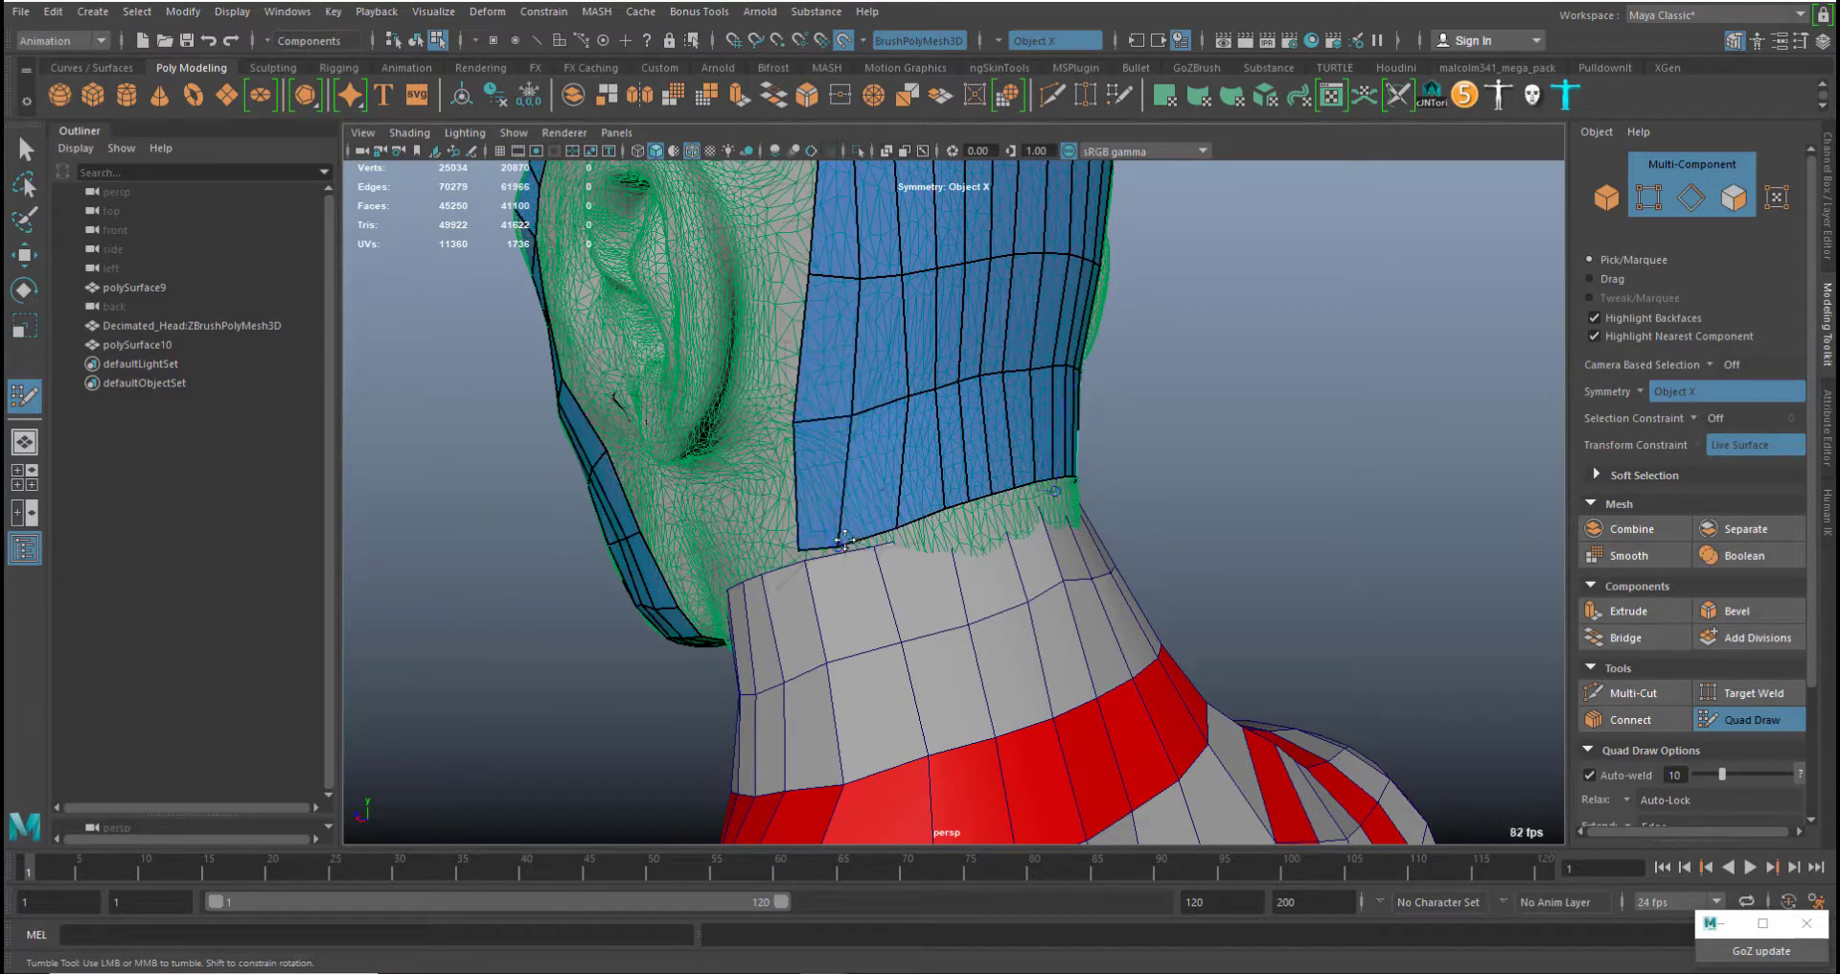
{"action": "left_click_drag", "start_coordinate": [930, 517], "coordinate": [979, 539], "text": "alt"}
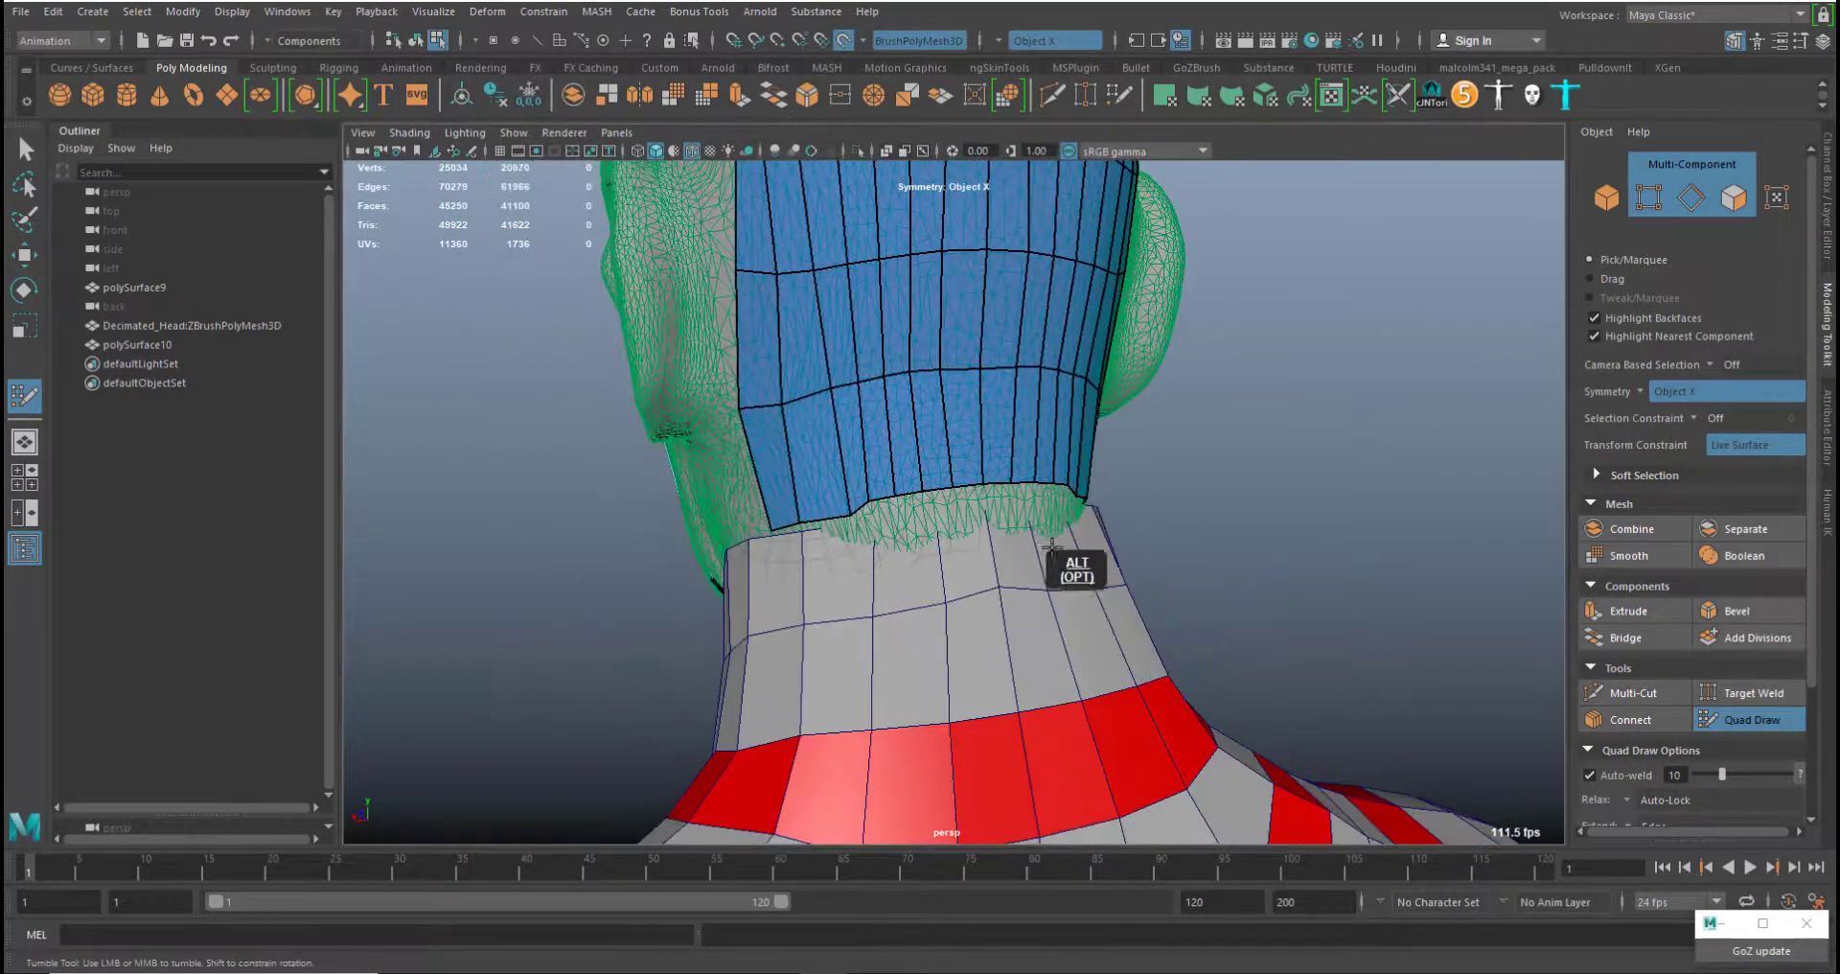
{"action": "right_click_drag", "start_coordinate": [1040, 546], "coordinate": [1021, 640], "text": "alt"}
{"action": "left_click_drag", "start_coordinate": [1021, 640], "coordinate": [998, 565], "text": "alt"}
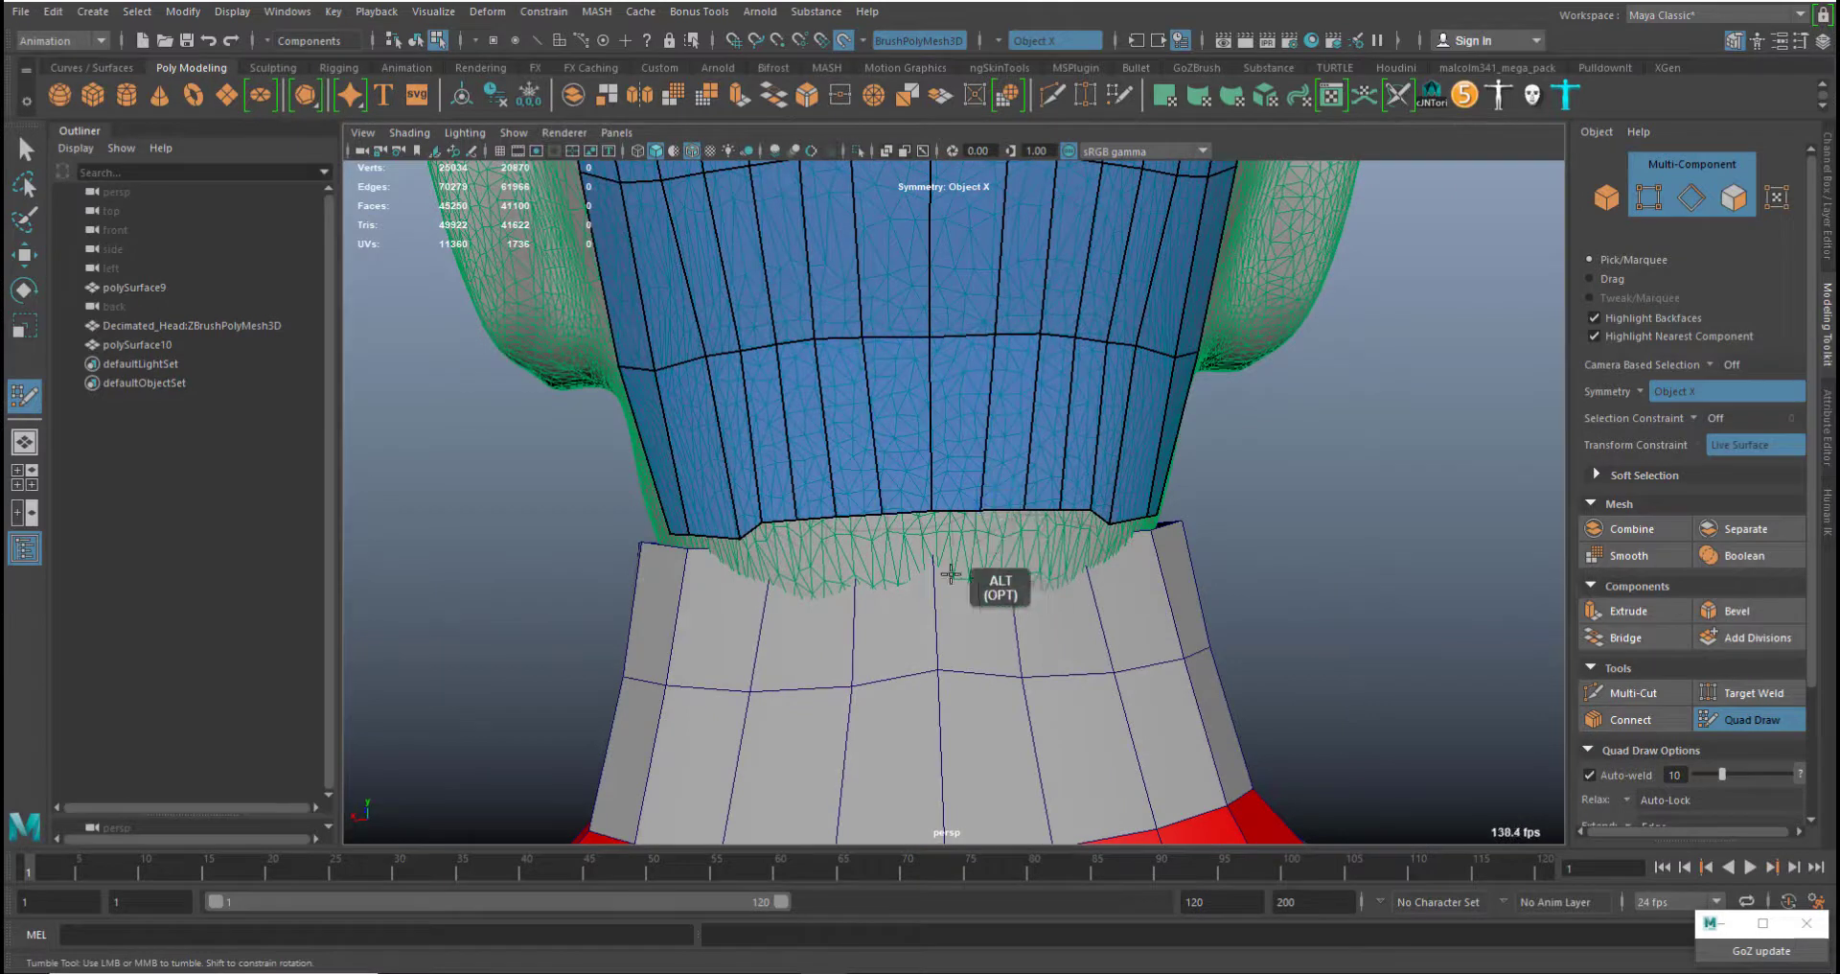
{"action": "middle_click_drag", "start_coordinate": [936, 510], "coordinate": [861, 519]}
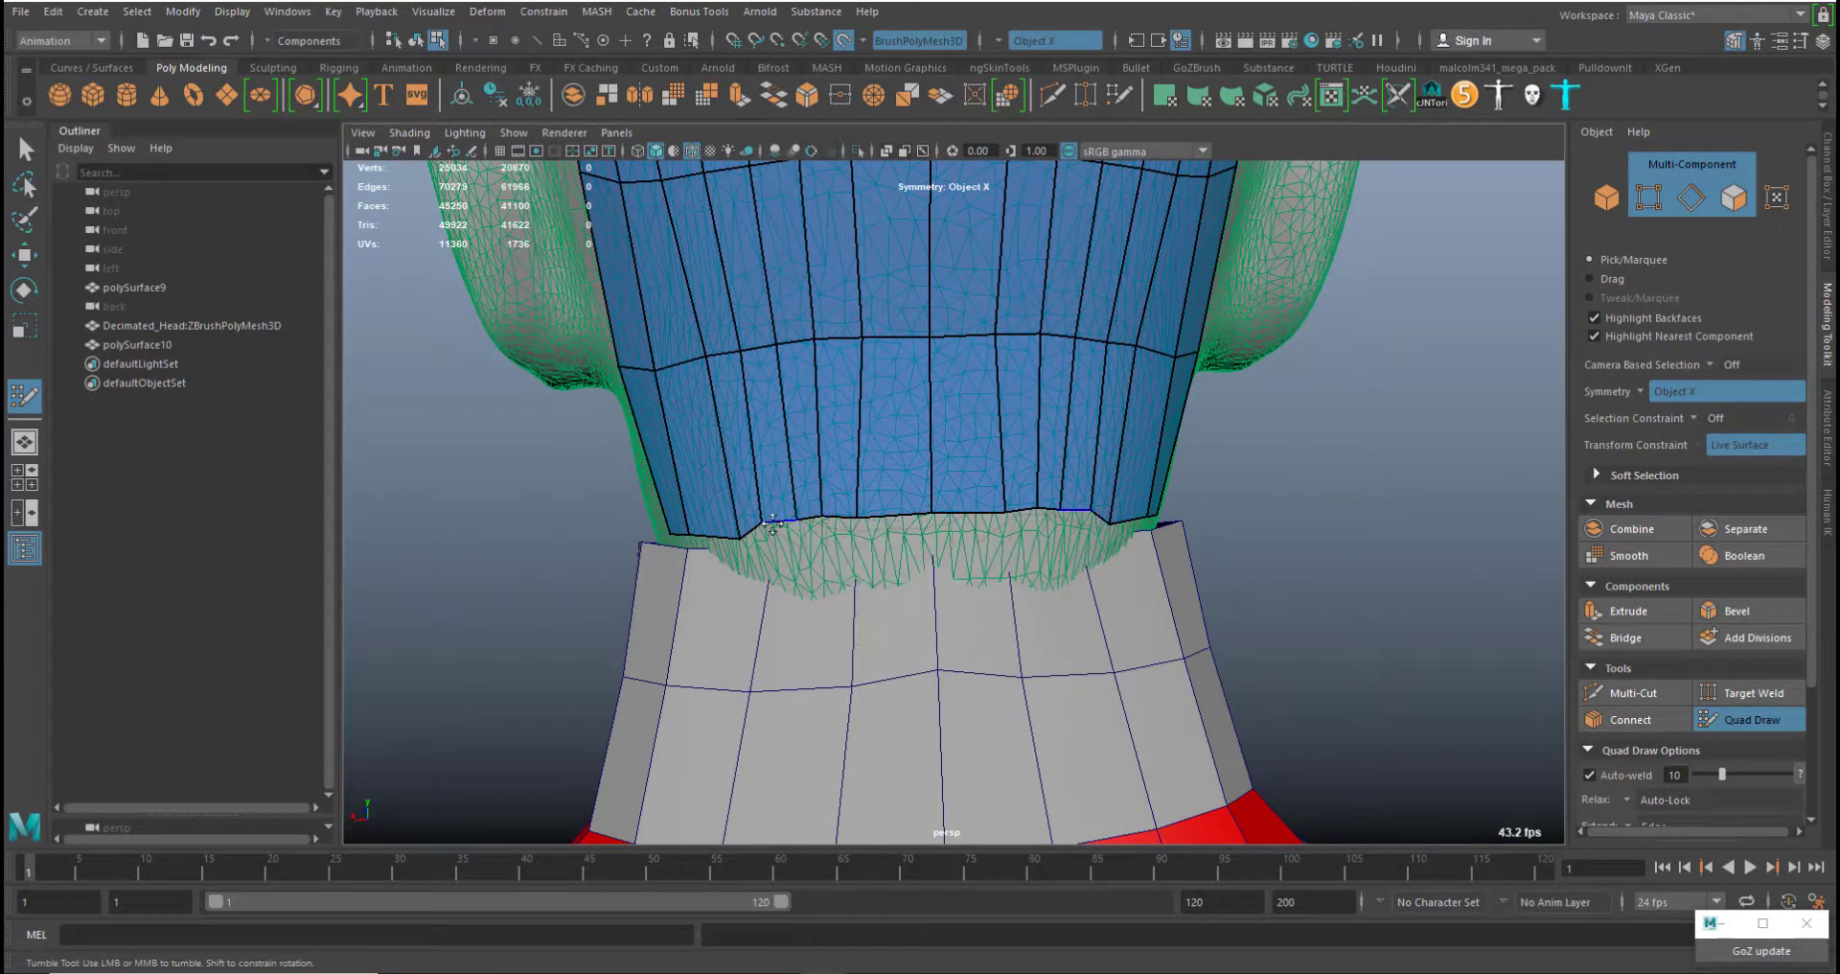
{"action": "middle_click_drag", "start_coordinate": [749, 539], "coordinate": [706, 534]}
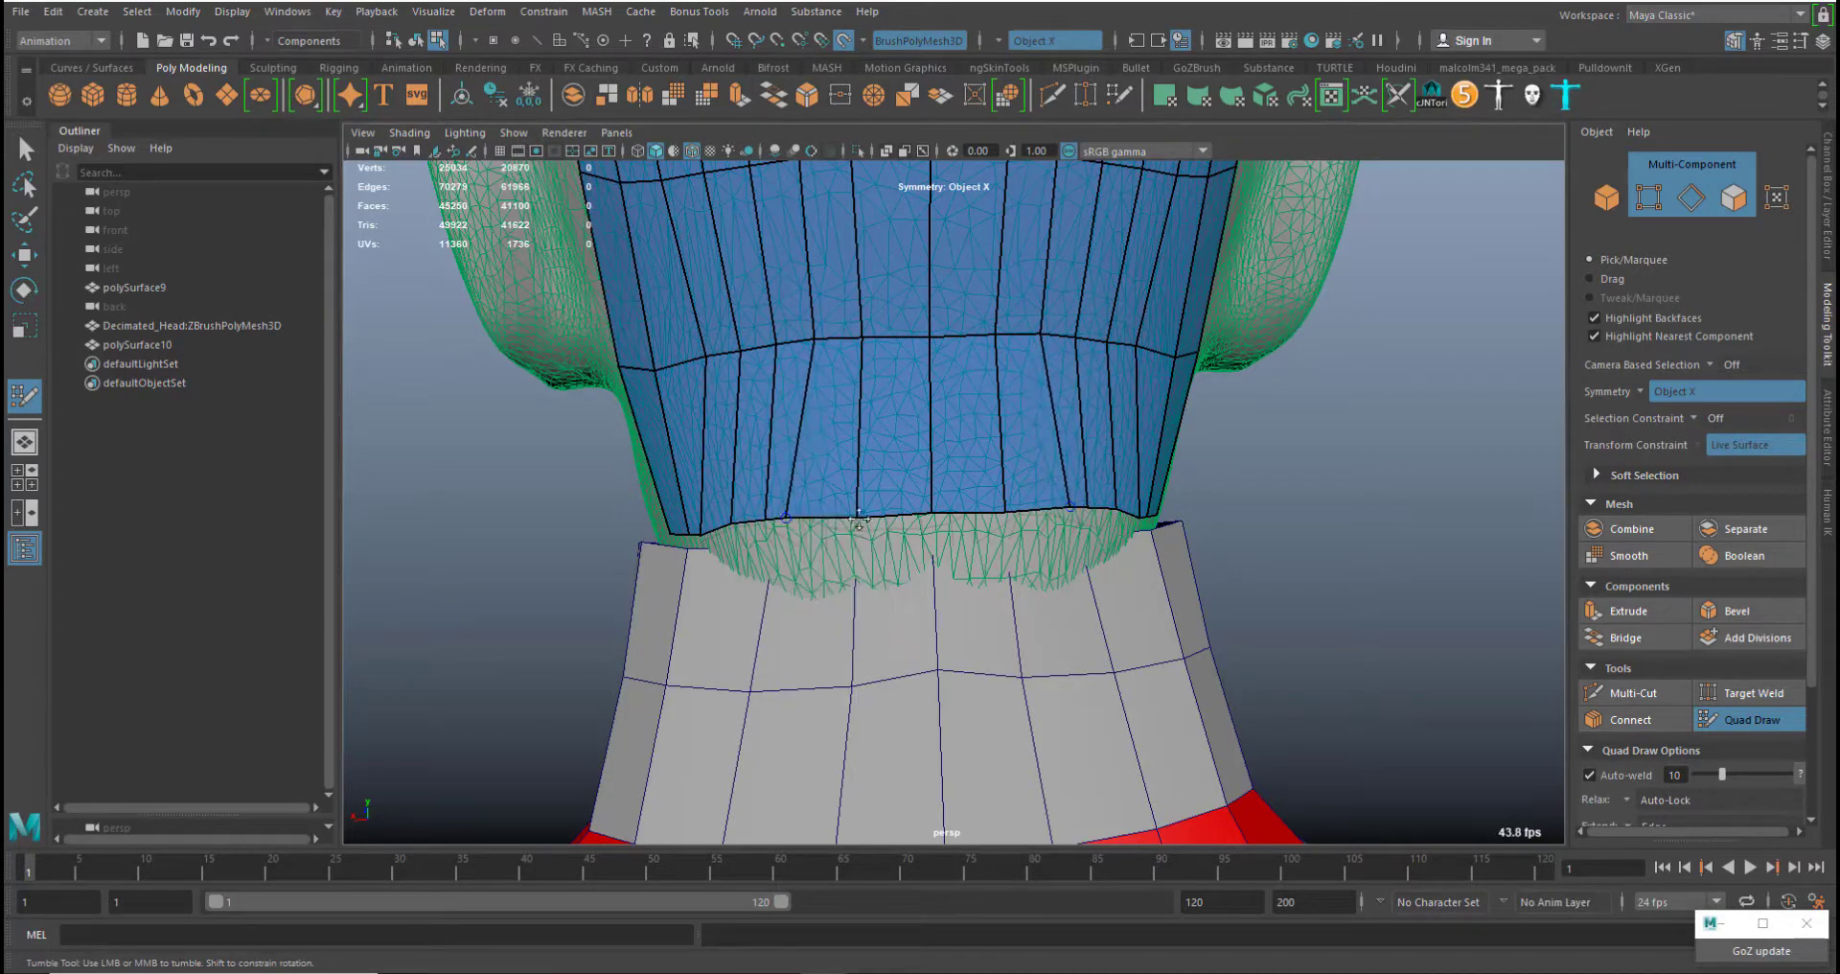
{"action": "left_click_drag", "start_coordinate": [927, 526], "coordinate": [997, 488], "text": "alt"}
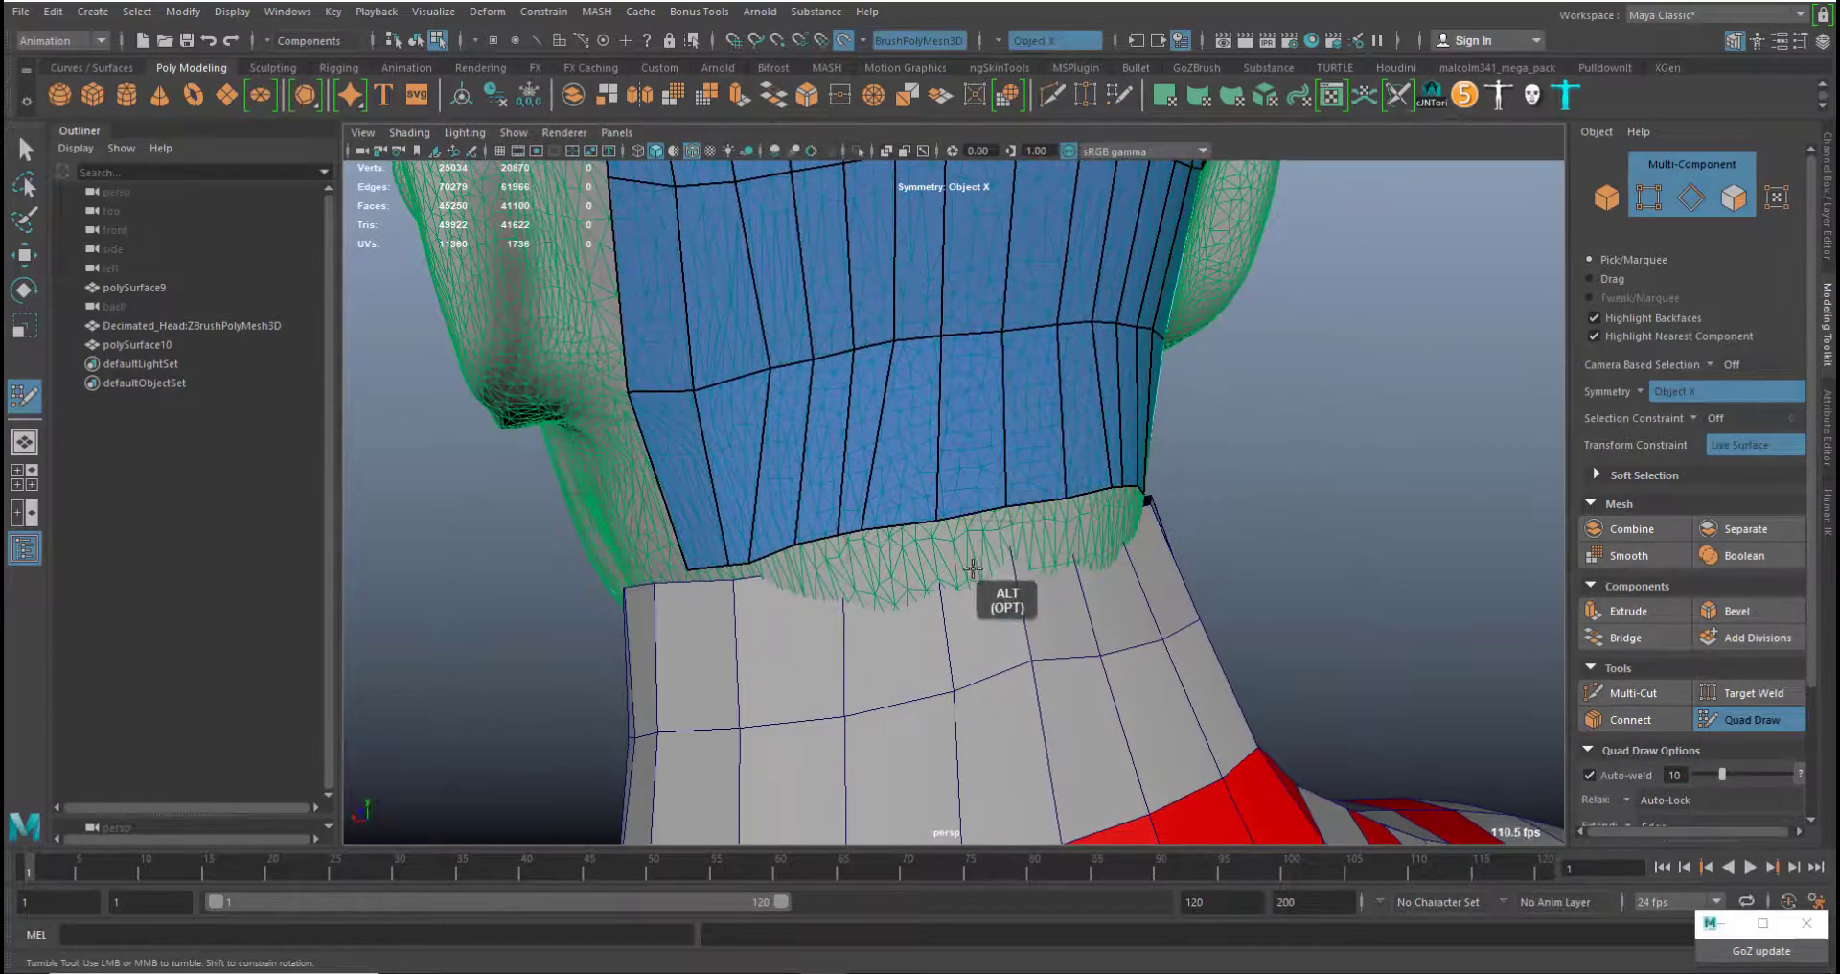
{"action": "left_click_drag", "start_coordinate": [925, 533], "coordinate": [839, 518], "text": "alt"}
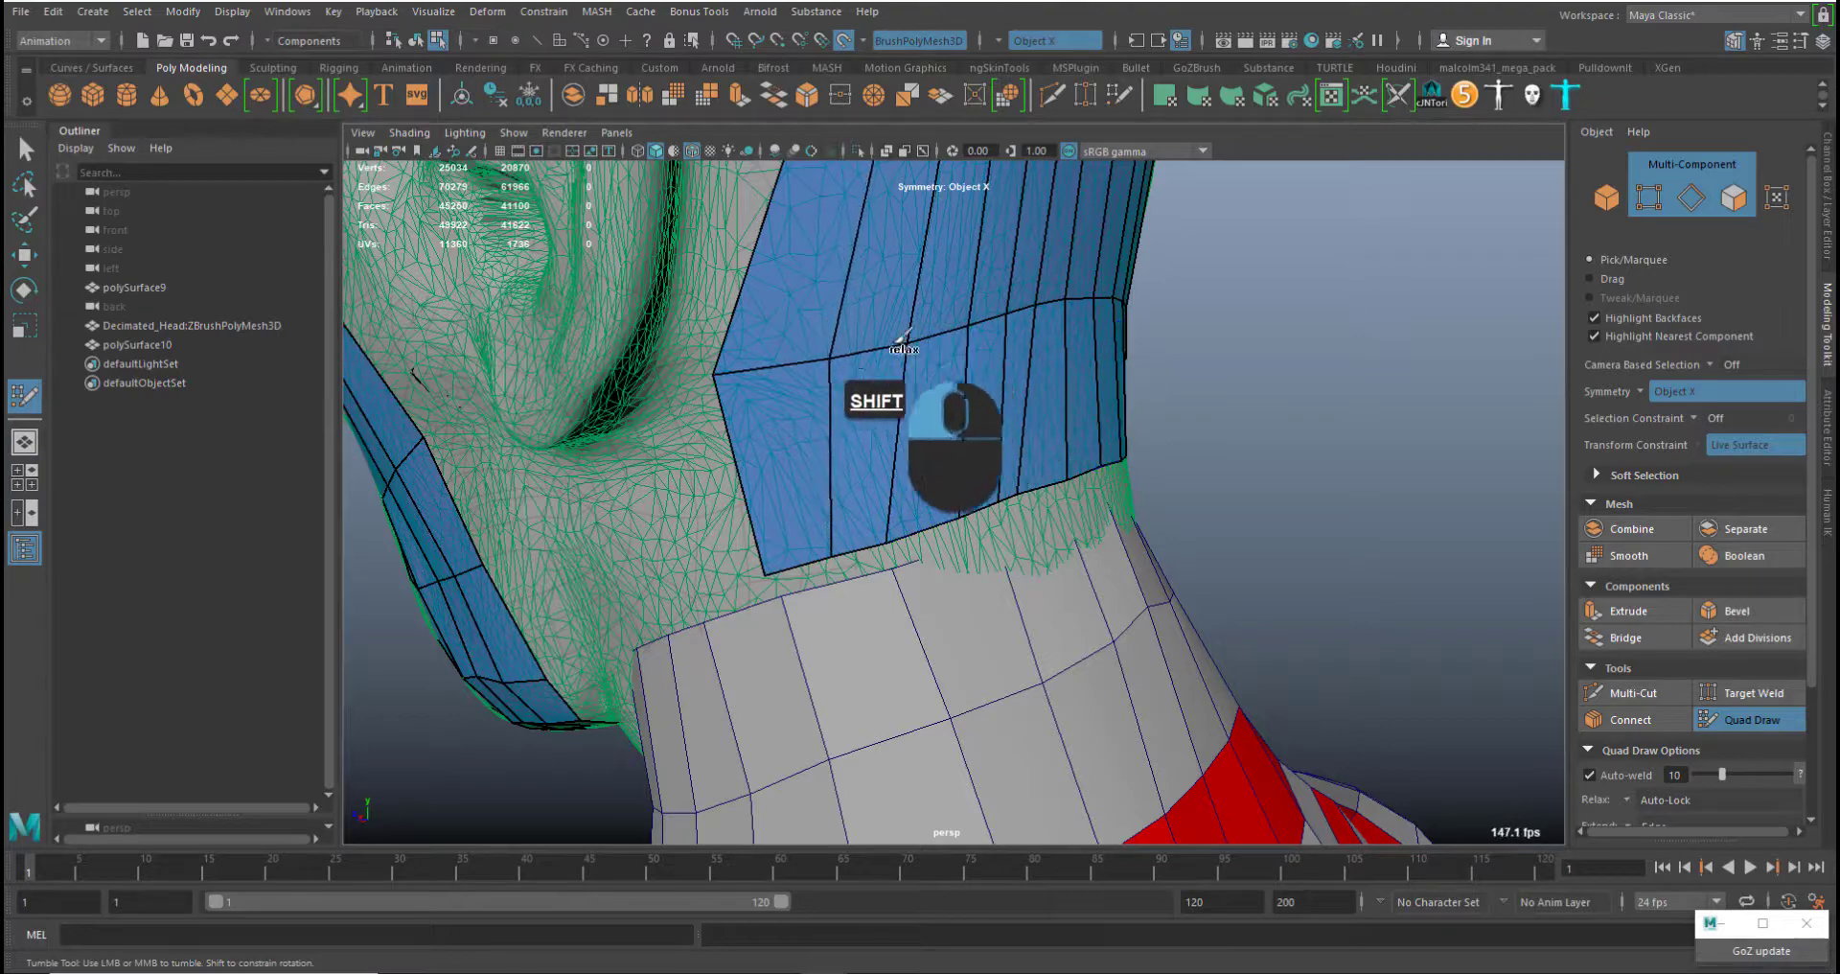
Turn off the wireframe overlay and bridge the rear neckline to the jaw with mirrored quads beneath the ear
{"action": "middle_click_drag", "start_coordinate": [953, 364], "coordinate": [959, 628], "text": "alt"}
{"action": "left_click_drag", "start_coordinate": [958, 628], "coordinate": [928, 522], "text": "alt"}
{"action": "right_click_drag", "start_coordinate": [927, 522], "coordinate": [875, 307], "text": "alt"}
{"action": "left_click_drag", "start_coordinate": [875, 308], "coordinate": [901, 269], "text": "alt"}
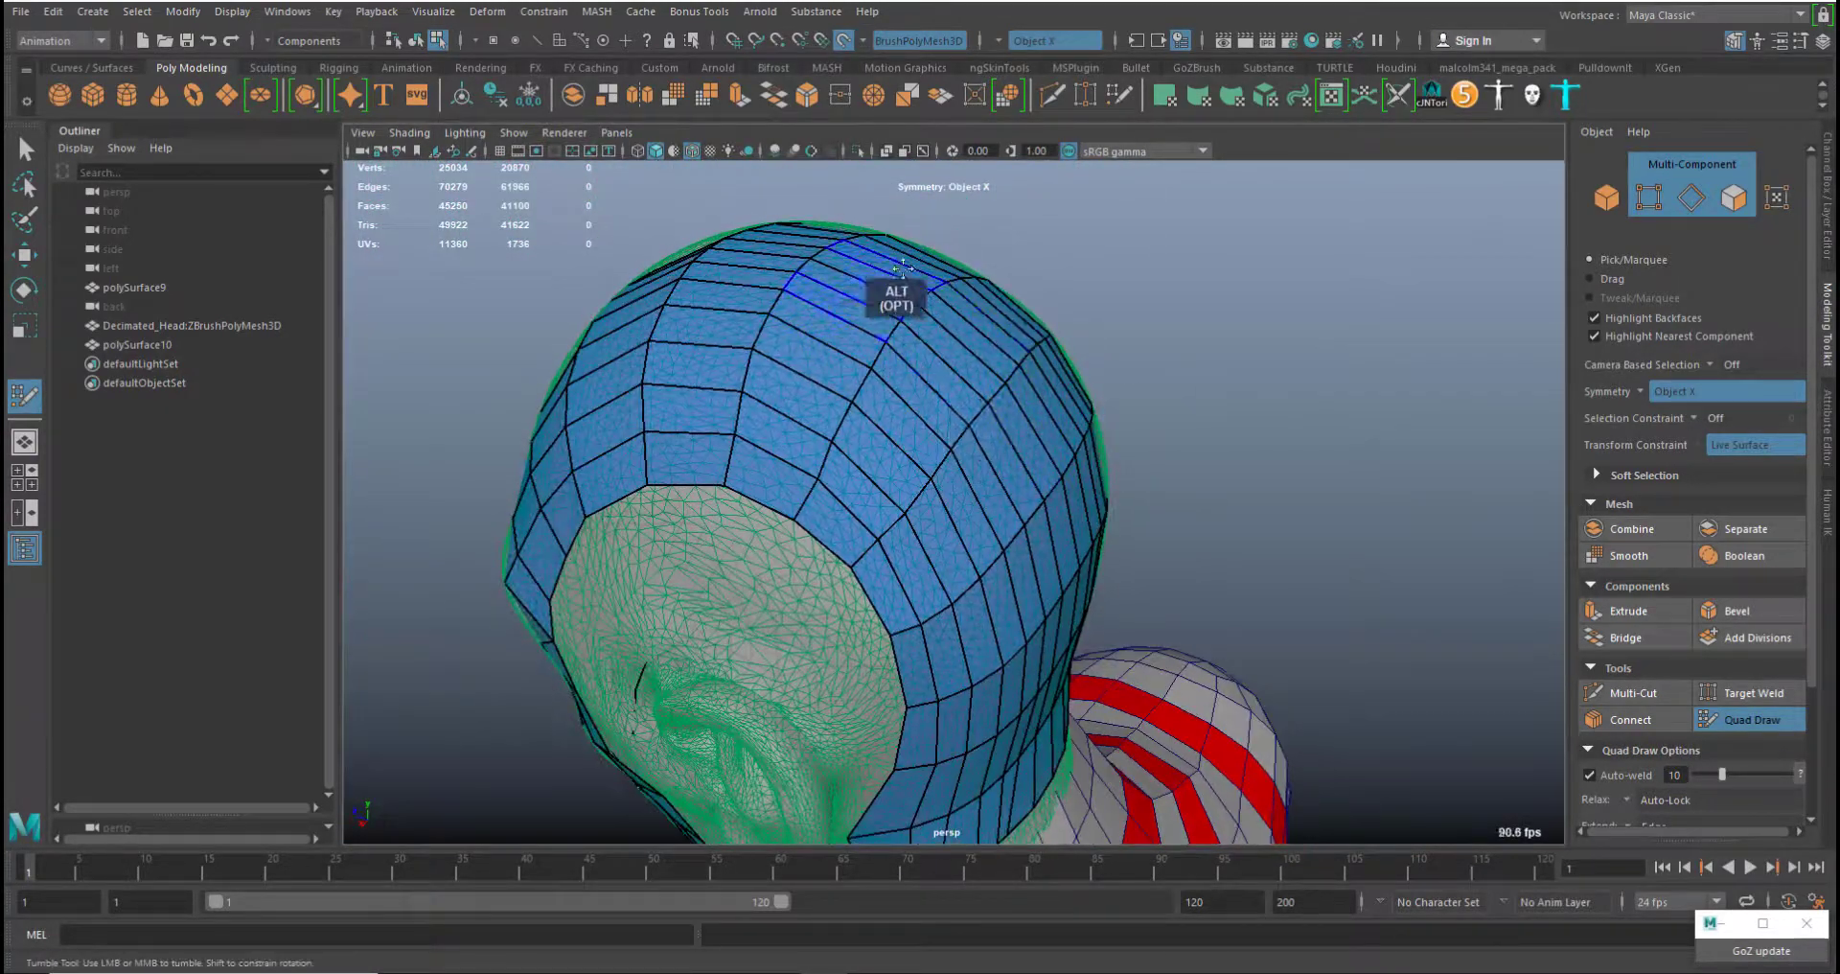
{"action": "left_click_drag", "start_coordinate": [1014, 452], "coordinate": [959, 547], "text": "alt"}
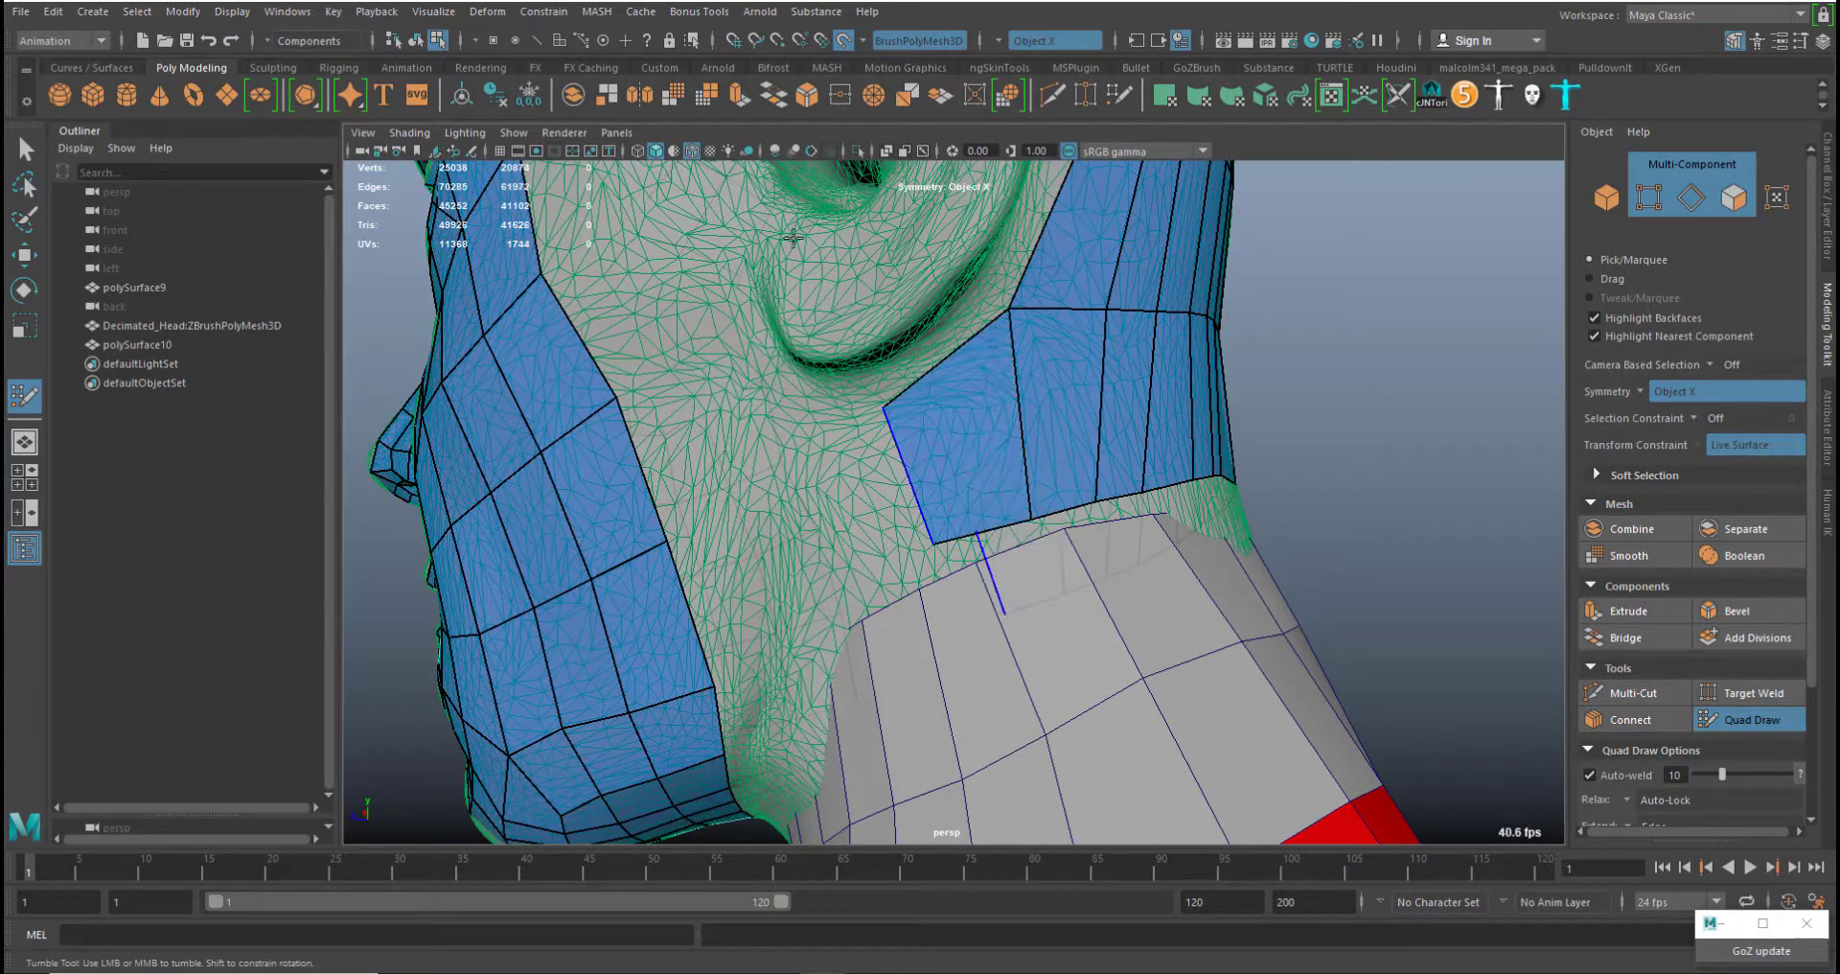
{"action": "left_click", "coordinate": [691, 152]}
{"action": "left_click_drag", "start_coordinate": [796, 509], "coordinate": [882, 518], "text": "alt"}
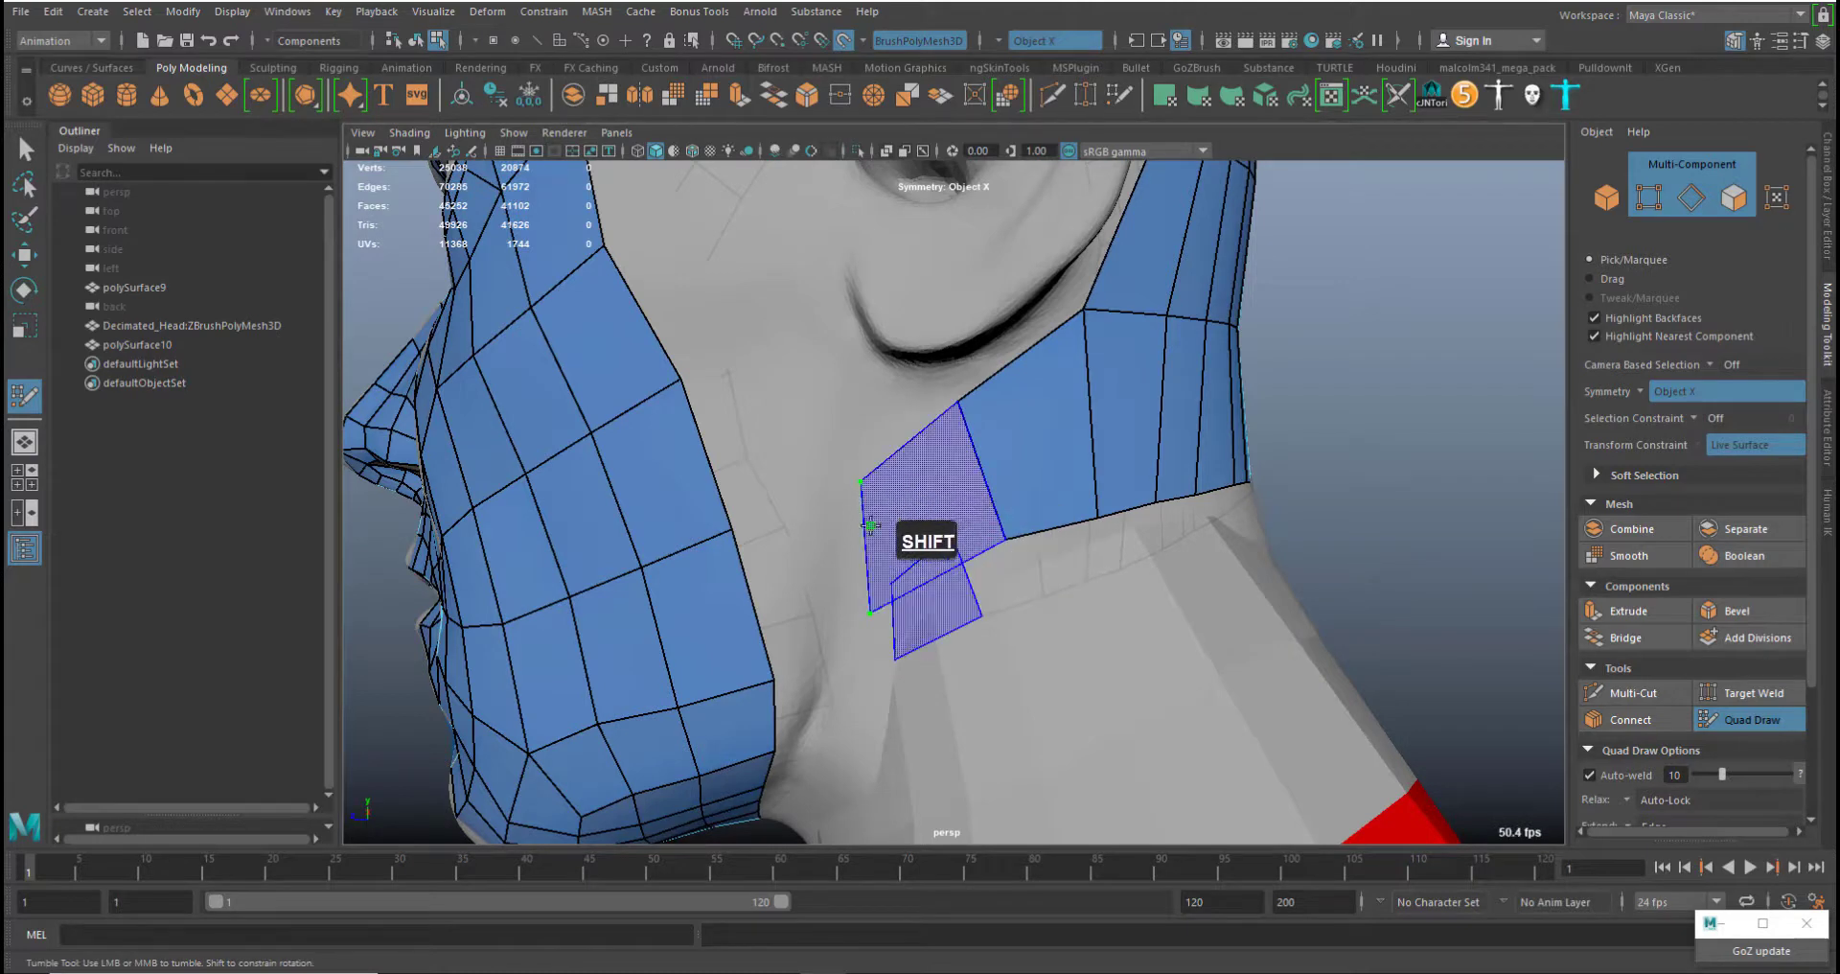
{"action": "left_click", "coordinate": [870, 525], "text": "shift"}
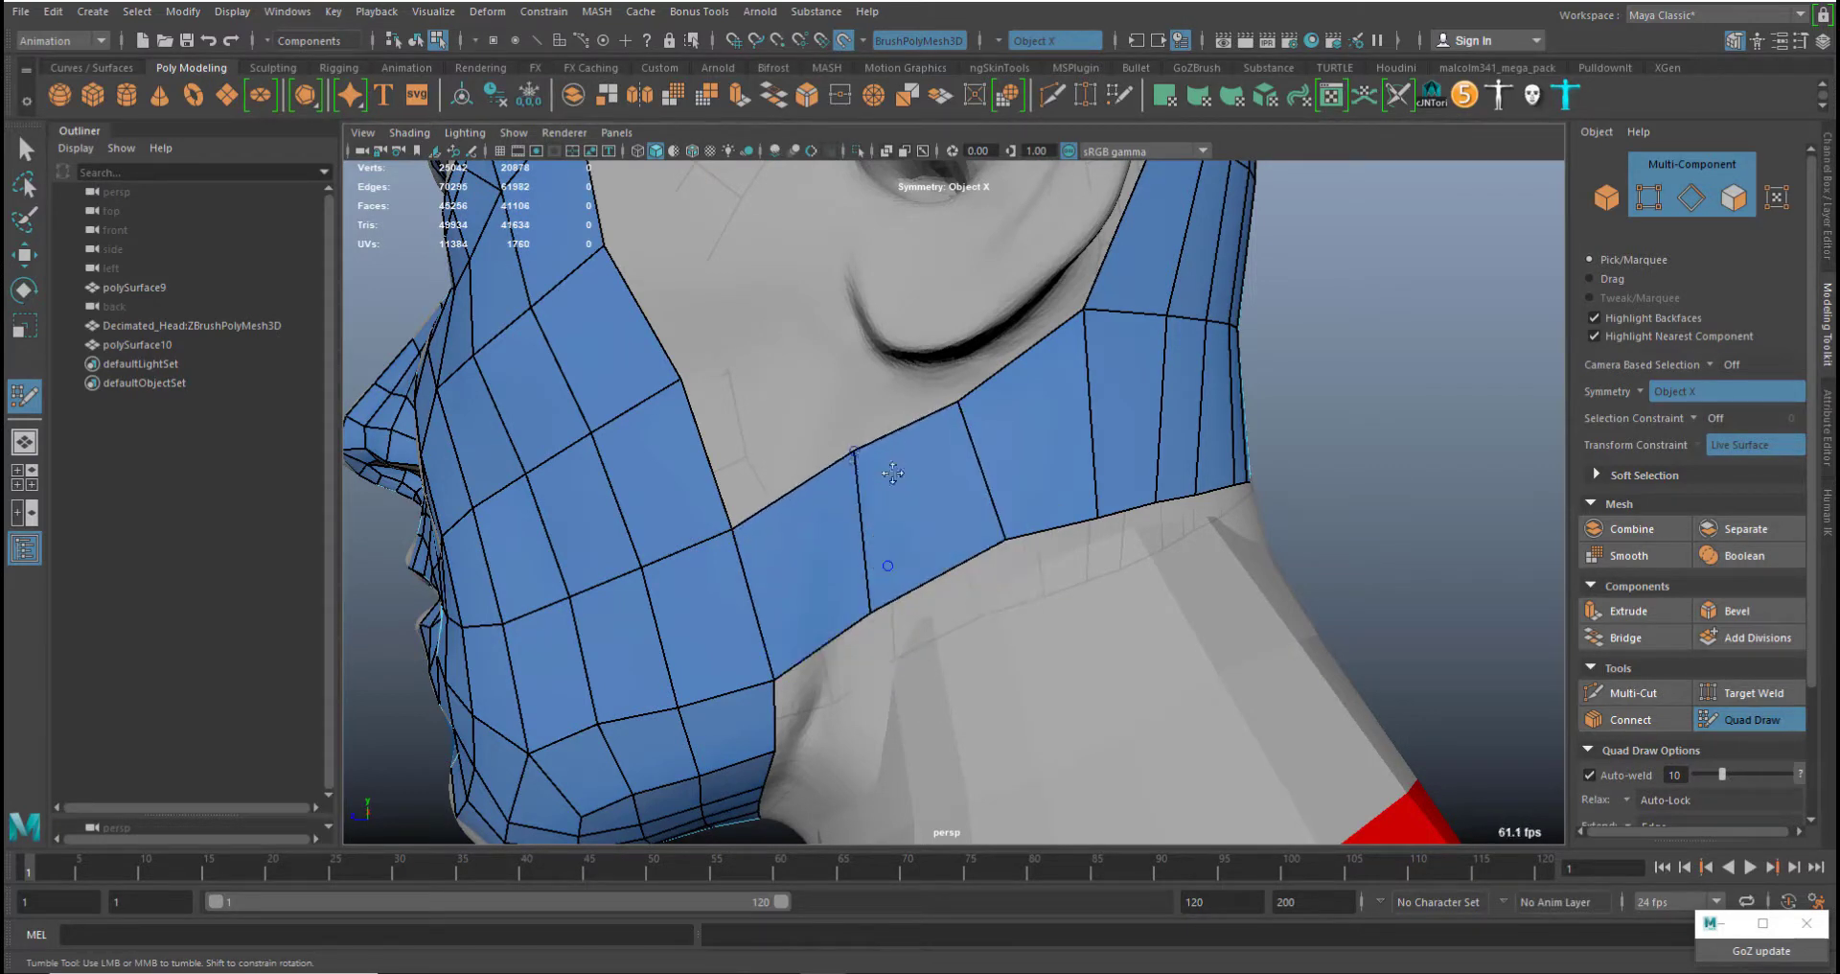
Slide the cross edges of the strip beneath the ear to space its quads more evenly between neckline and jaw
{"action": "middle_click", "coordinate": [900, 580], "text": "ctrl"}
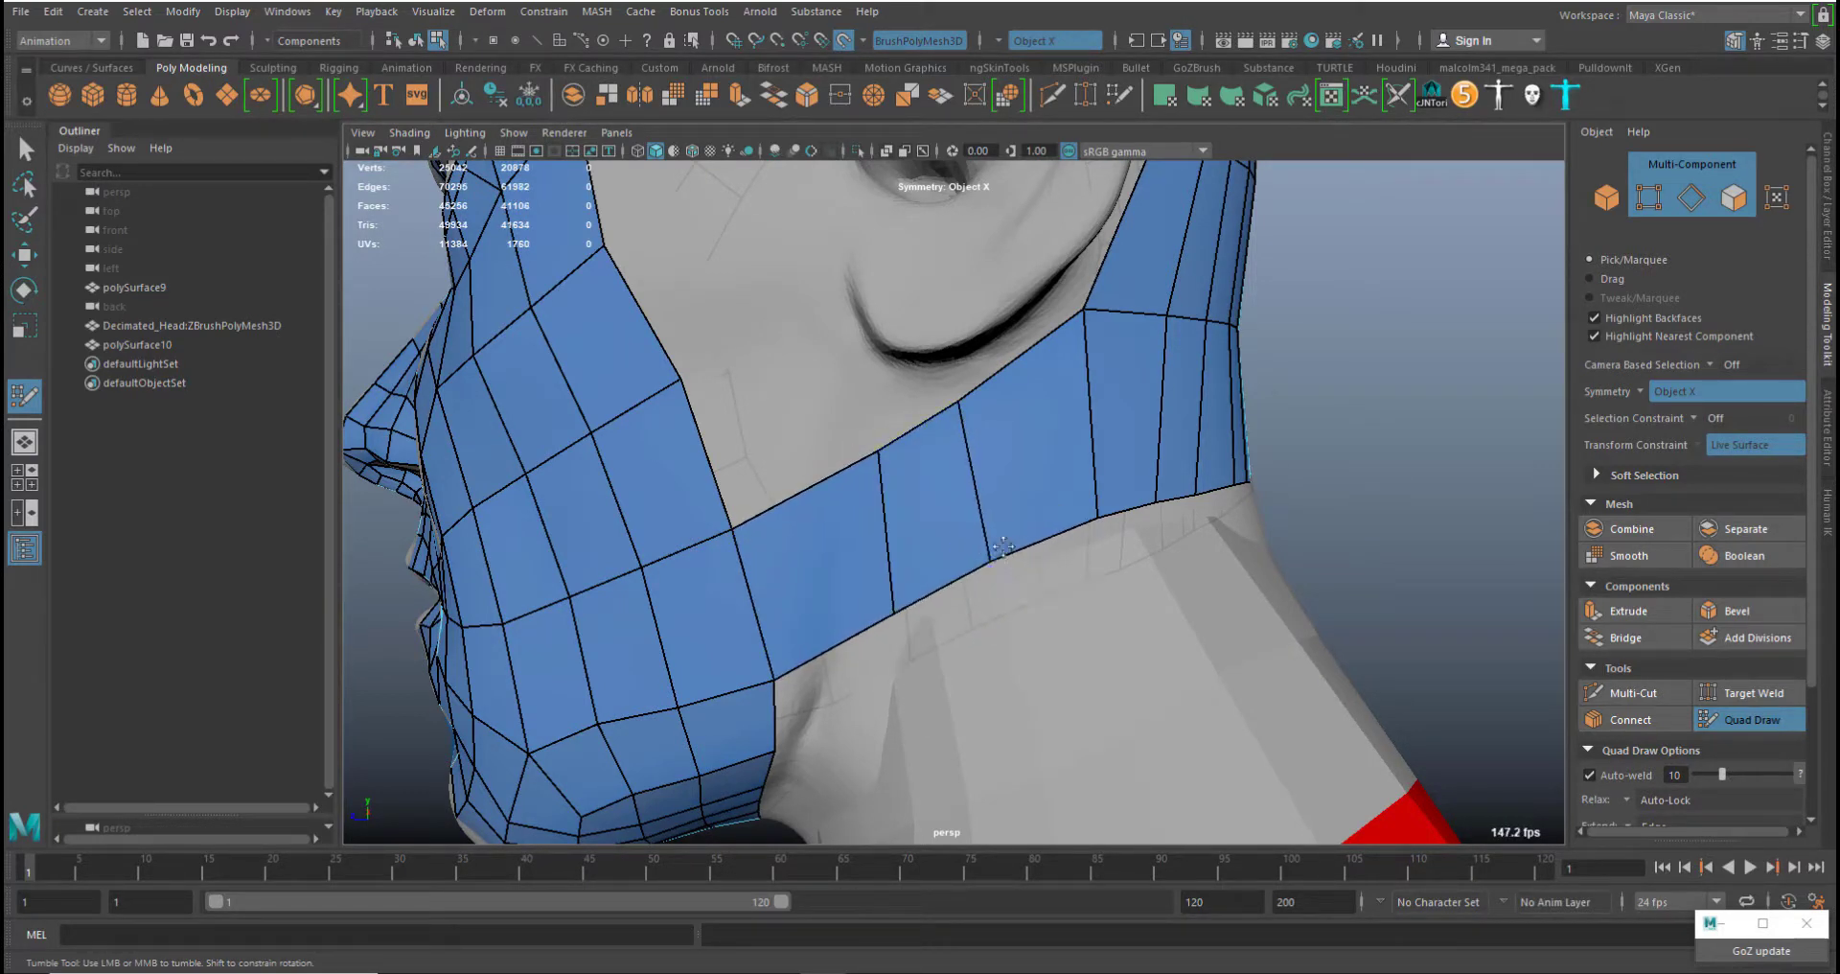
{"action": "middle_click_drag", "start_coordinate": [1047, 429], "coordinate": [1024, 449]}
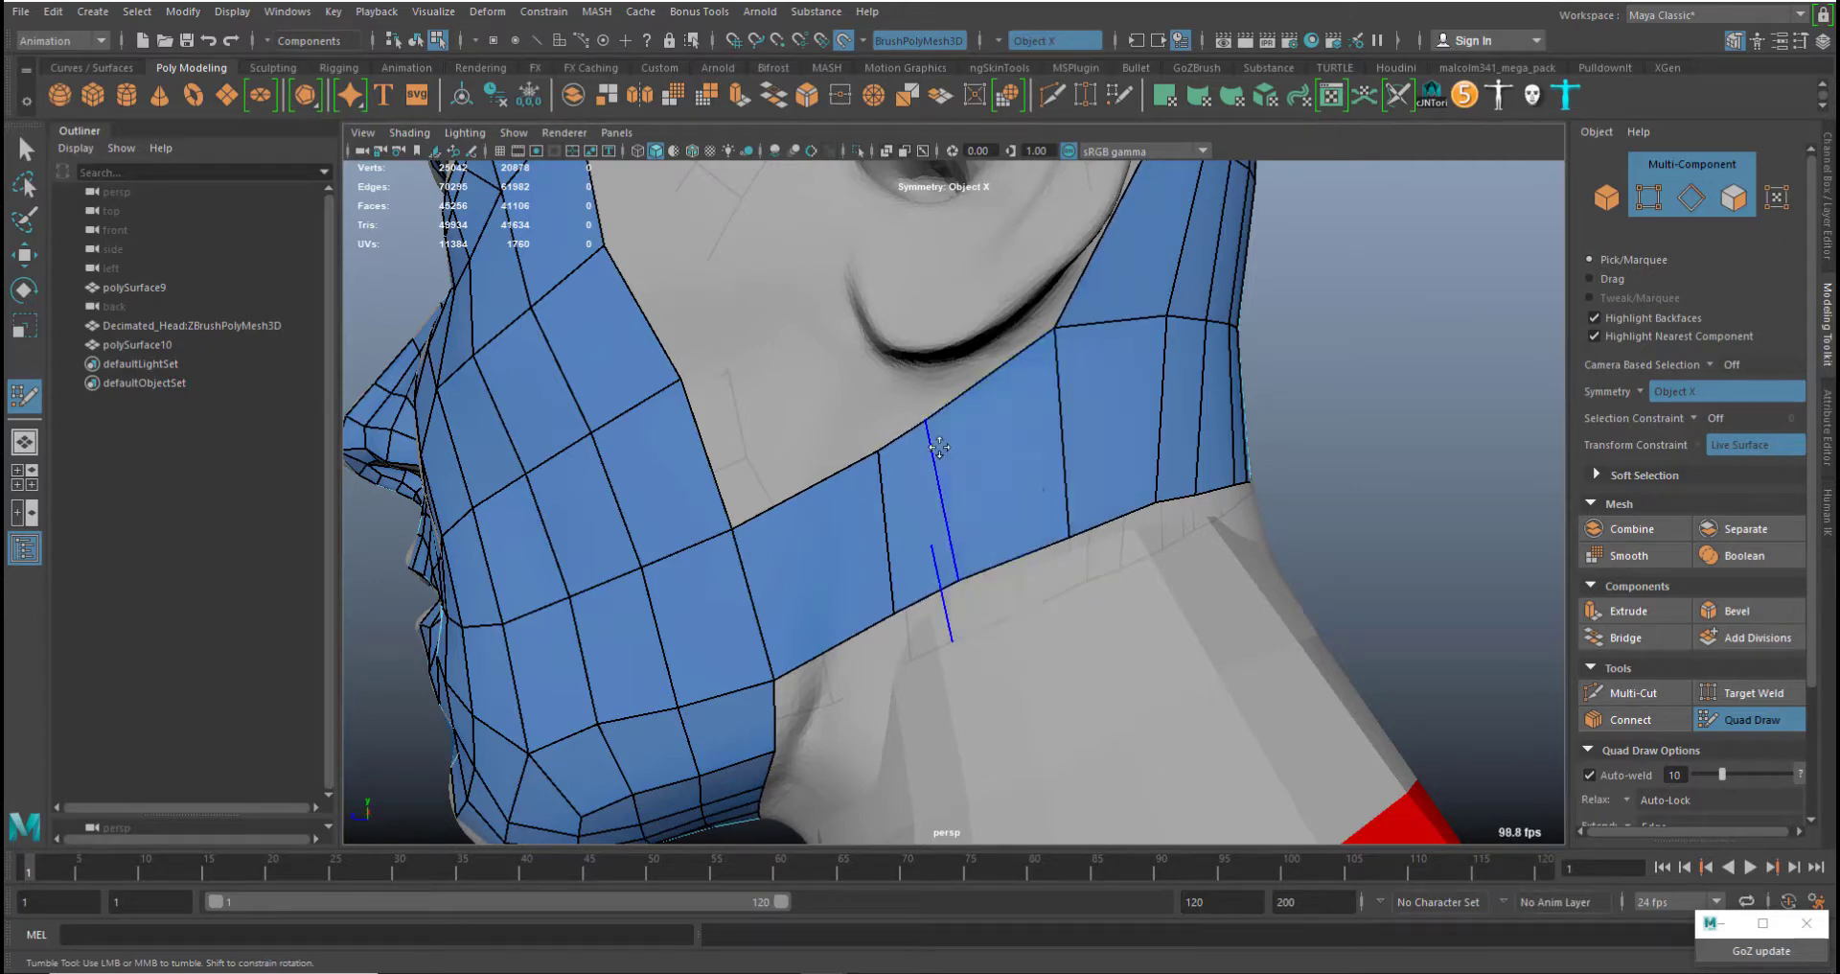
{"action": "middle_click", "coordinate": [996, 438], "text": "ctrl"}
{"action": "left_click_drag", "start_coordinate": [1045, 453], "coordinate": [985, 496], "text": "alt"}
{"action": "middle_click_drag", "start_coordinate": [985, 496], "coordinate": [983, 613], "text": "alt"}
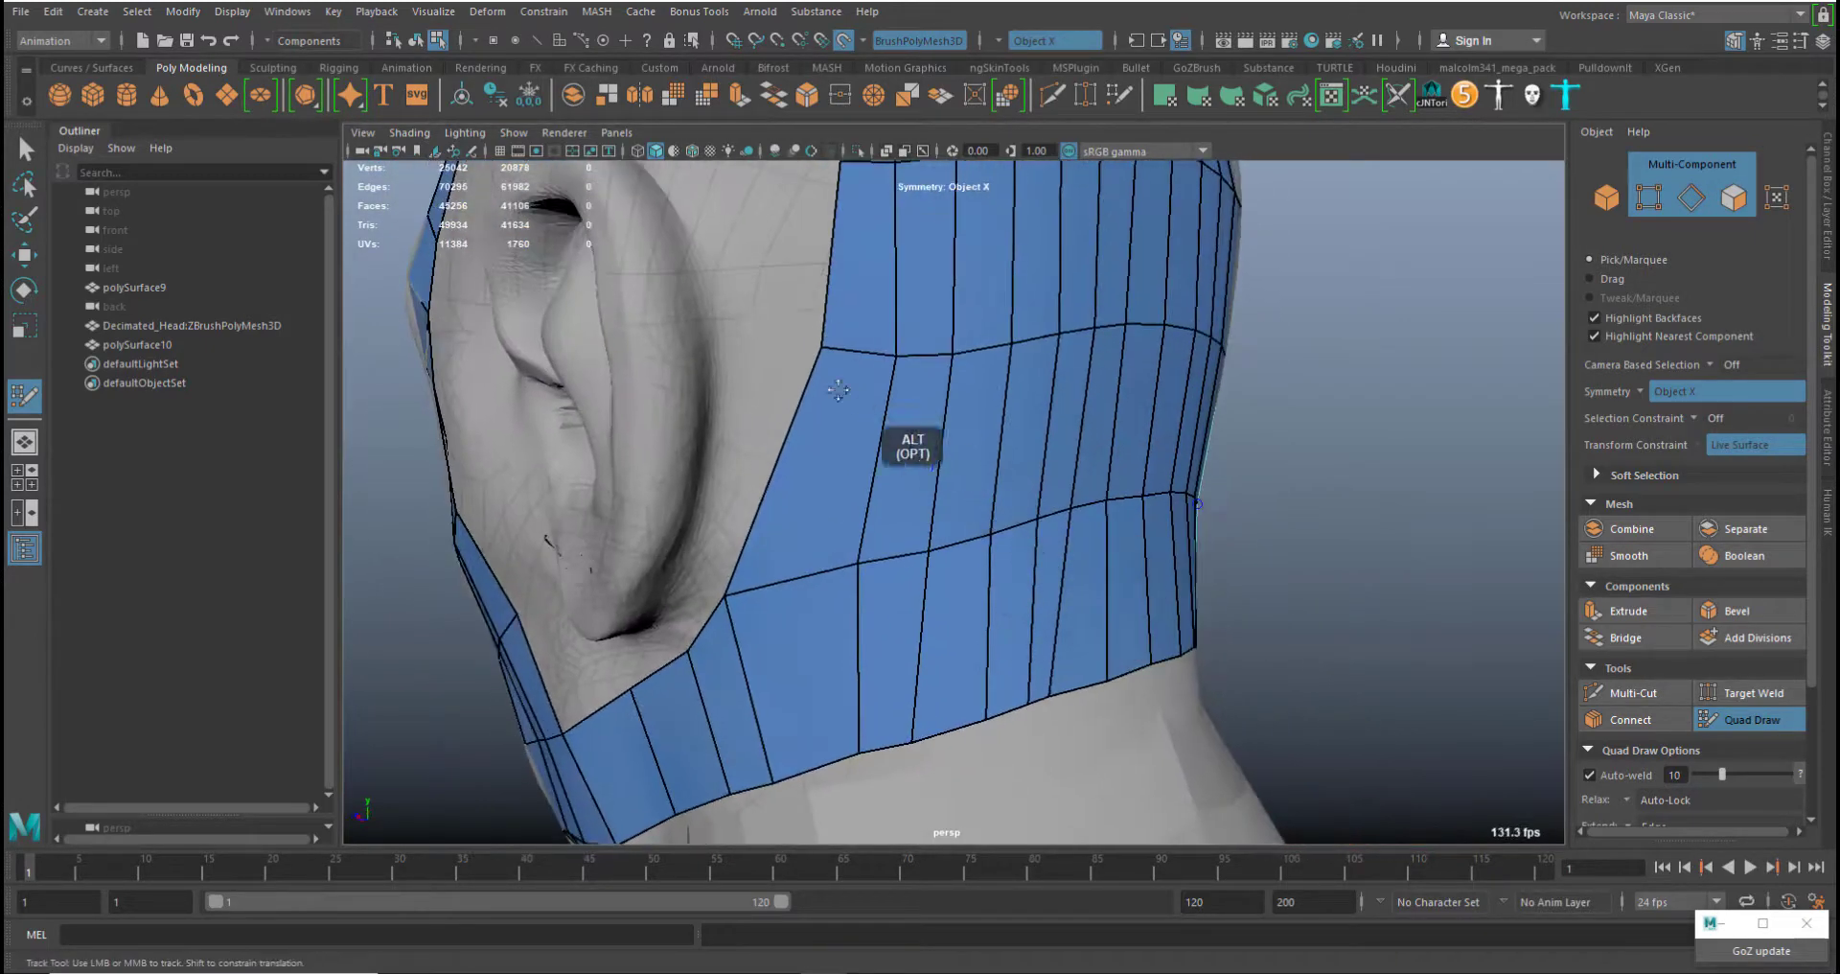
Slide and relax the edges and vertices behind the ear and above the rear neckline to space the quads evenly
{"action": "middle_click_drag", "start_coordinate": [821, 343], "coordinate": [772, 394]}
{"action": "mouse_move", "coordinate": [929, 372]}
{"action": "left_mouse_down", "text": "shift"}
{"action": "mouse_move", "coordinate": [1054, 358]}
{"action": "mouse_move", "coordinate": [1080, 327]}
{"action": "mouse_move", "coordinate": [1136, 429]}
{"action": "left_mouse_up", "text": "shift"}
{"action": "left_click_drag", "start_coordinate": [1047, 686], "coordinate": [1074, 708], "text": "shift"}
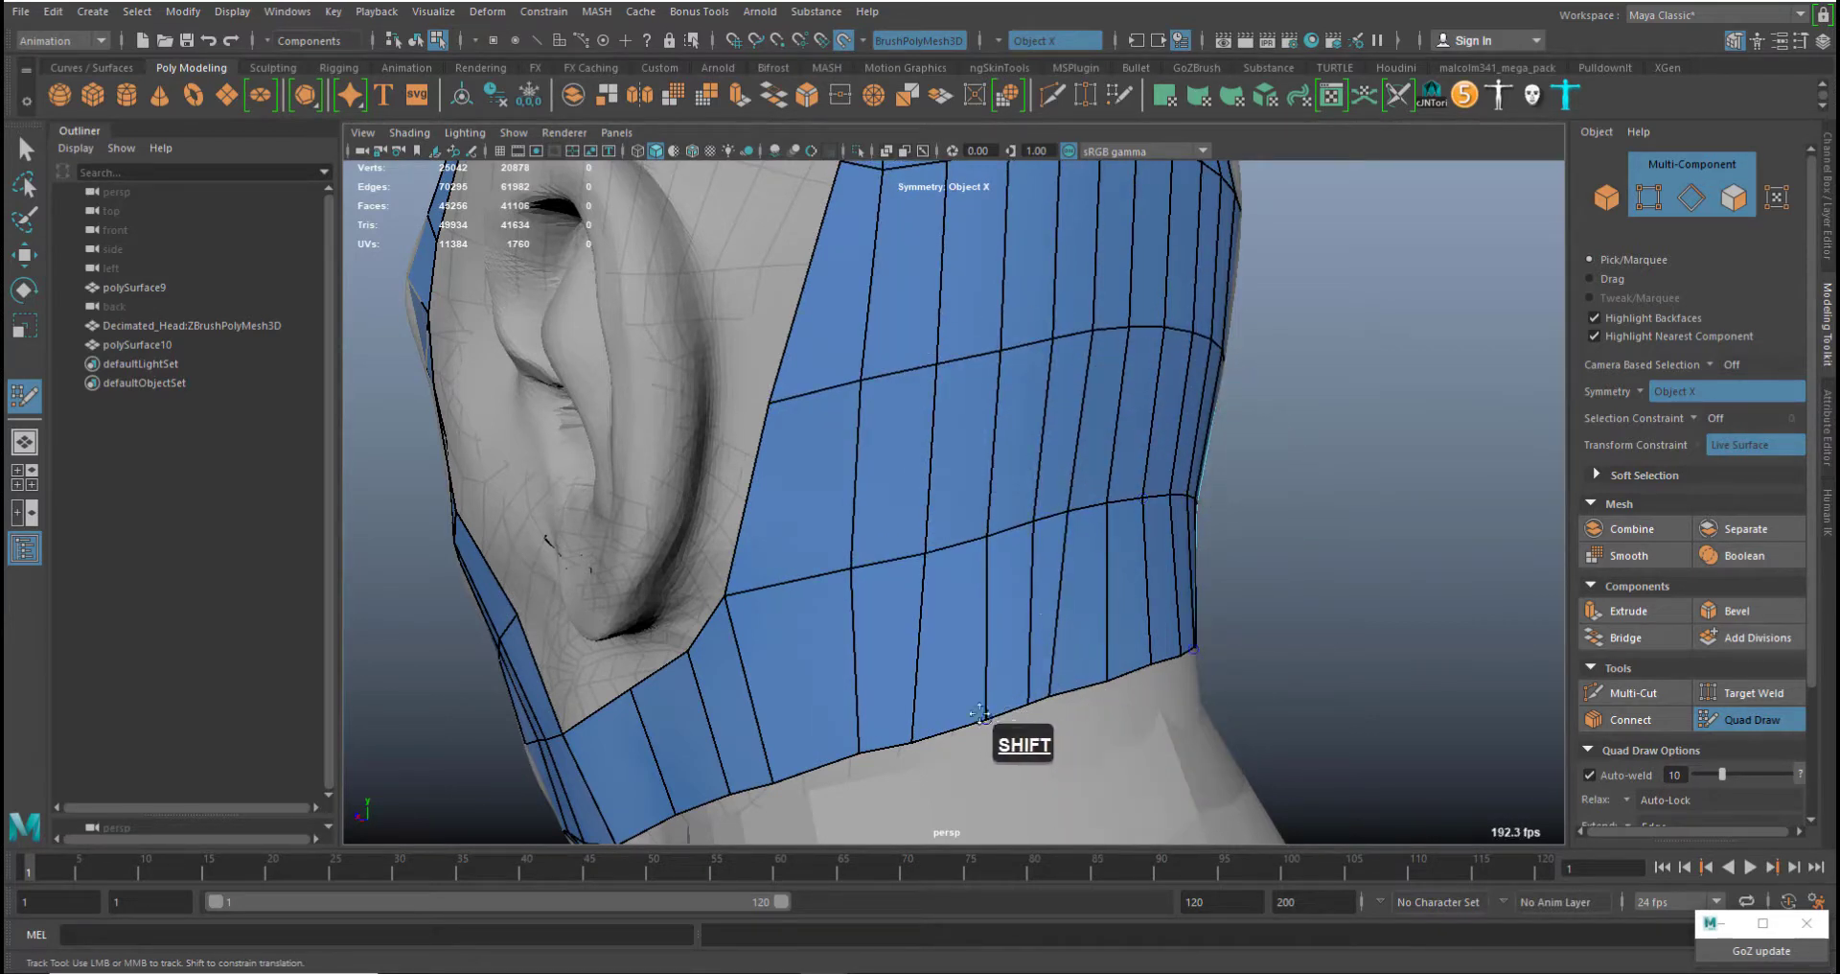
{"action": "middle_click_drag", "start_coordinate": [890, 632], "coordinate": [848, 636]}
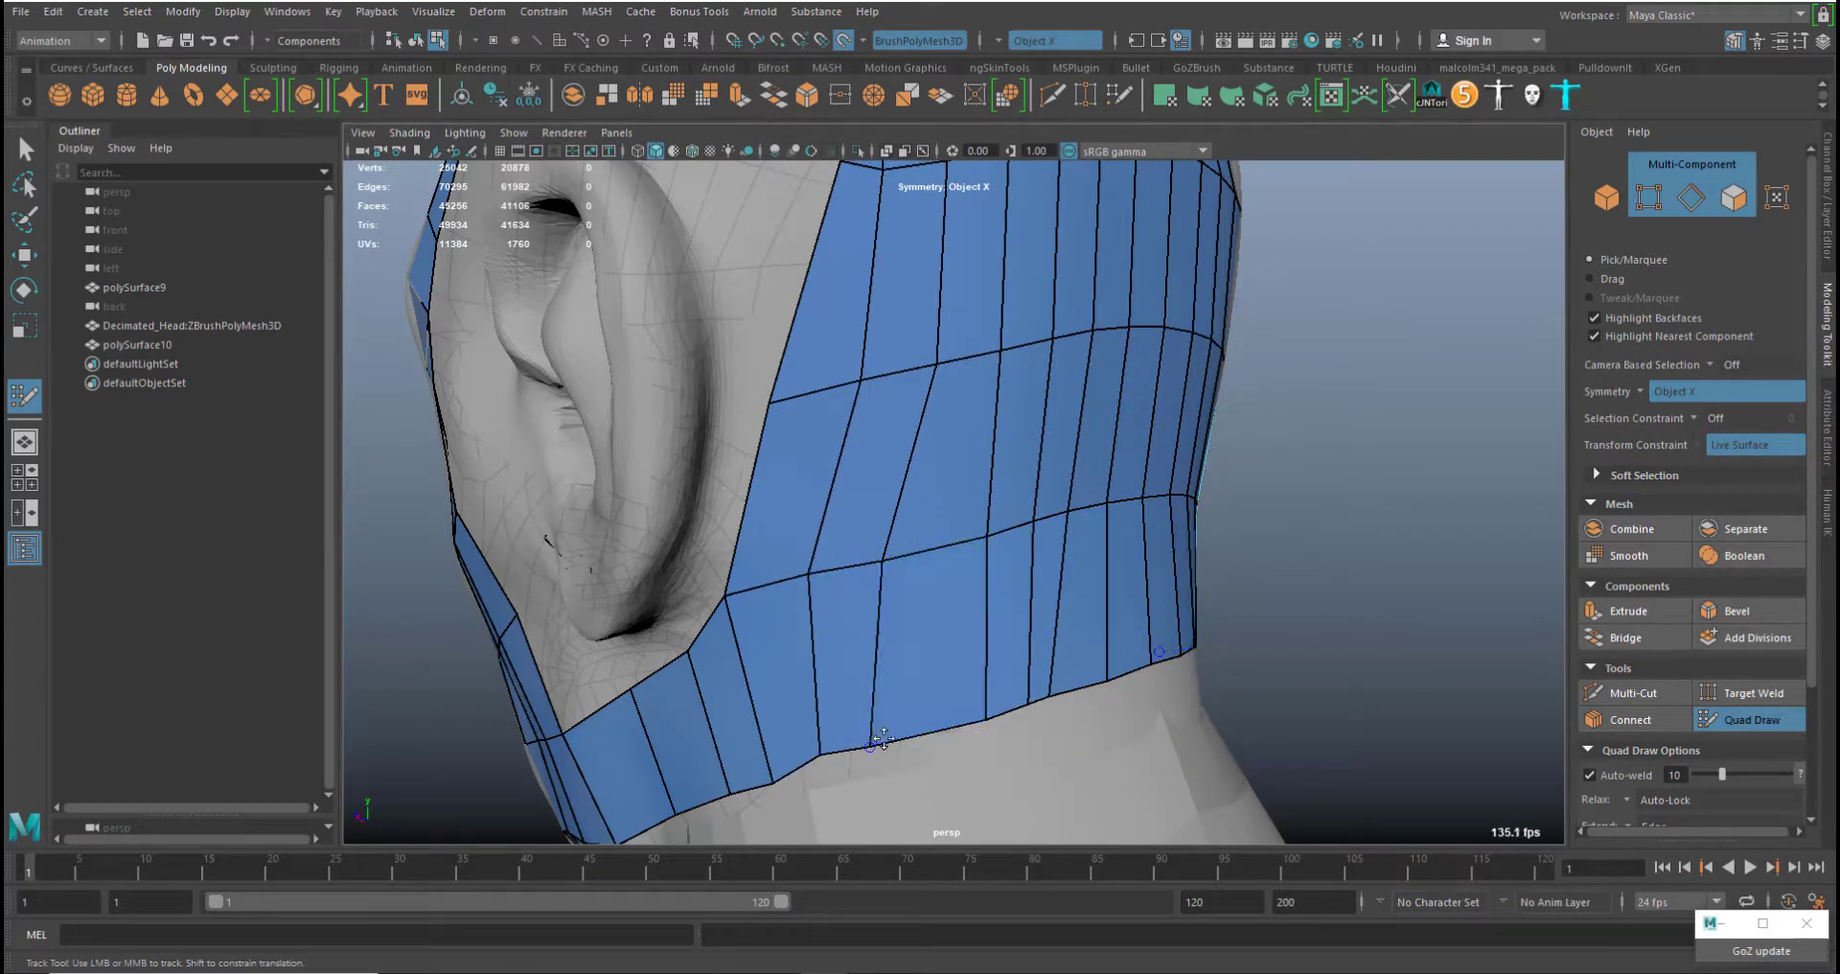
{"action": "left_click_drag", "start_coordinate": [883, 741], "coordinate": [919, 728]}
{"action": "middle_click_drag", "start_coordinate": [1027, 671], "coordinate": [1067, 687]}
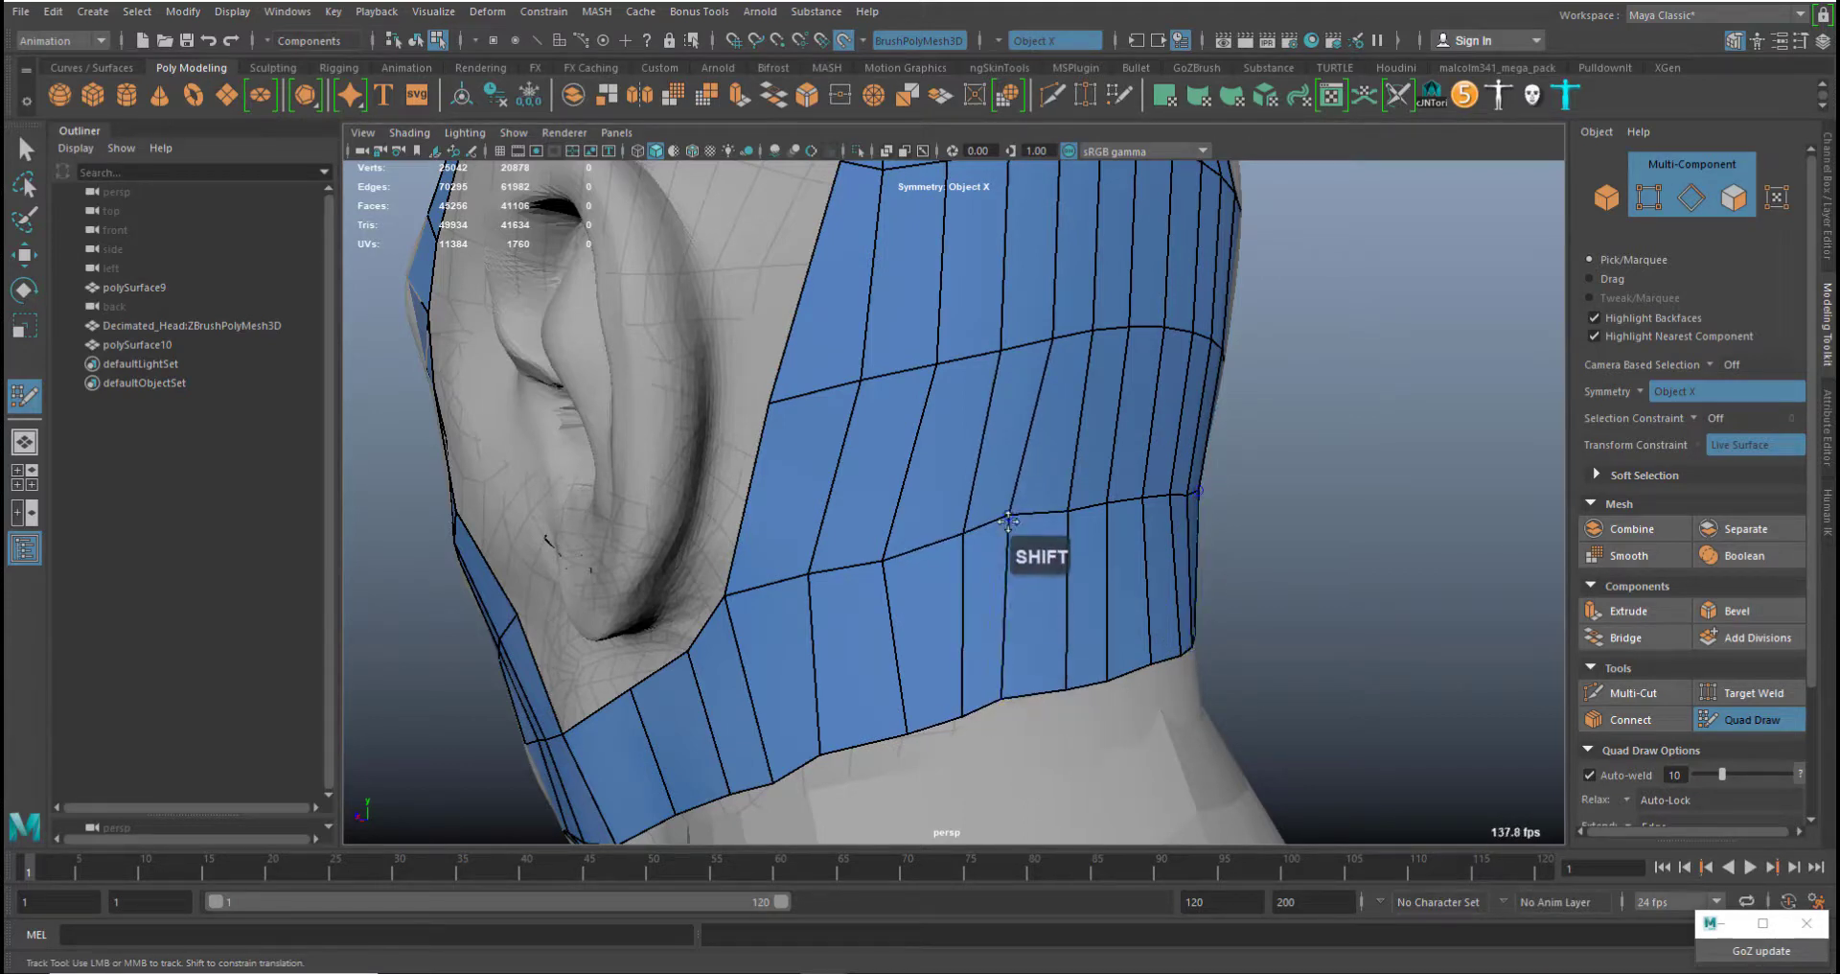
{"action": "mouse_move", "coordinate": [778, 583]}
{"action": "left_mouse_down", "text": "shift"}
{"action": "mouse_move", "coordinate": [811, 707]}
{"action": "mouse_move", "coordinate": [845, 747]}
{"action": "left_mouse_up", "text": "shift"}
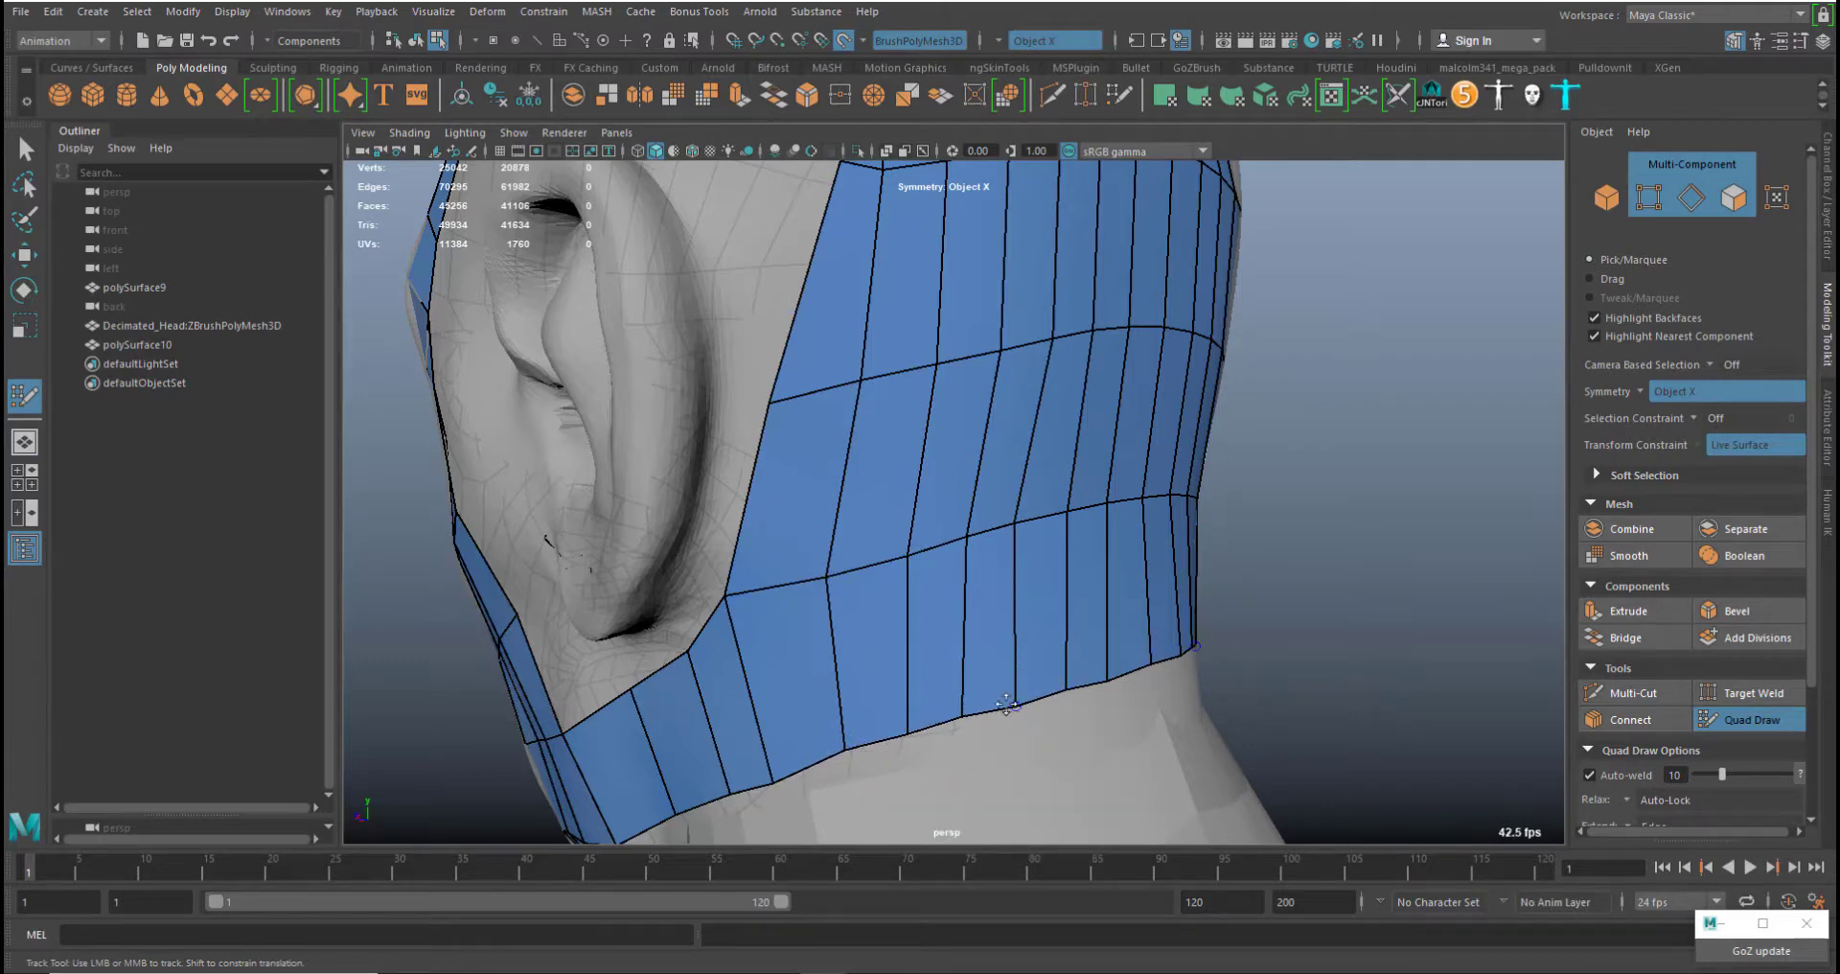
Examine the open area around the ear from the back, the side and the front
{"action": "right_click_drag", "start_coordinate": [1002, 628], "coordinate": [907, 394], "text": "alt"}
{"action": "left_click_drag", "start_coordinate": [907, 394], "coordinate": [1043, 470], "text": "alt"}
{"action": "middle_click_drag", "start_coordinate": [1043, 469], "coordinate": [1031, 409], "text": "alt"}
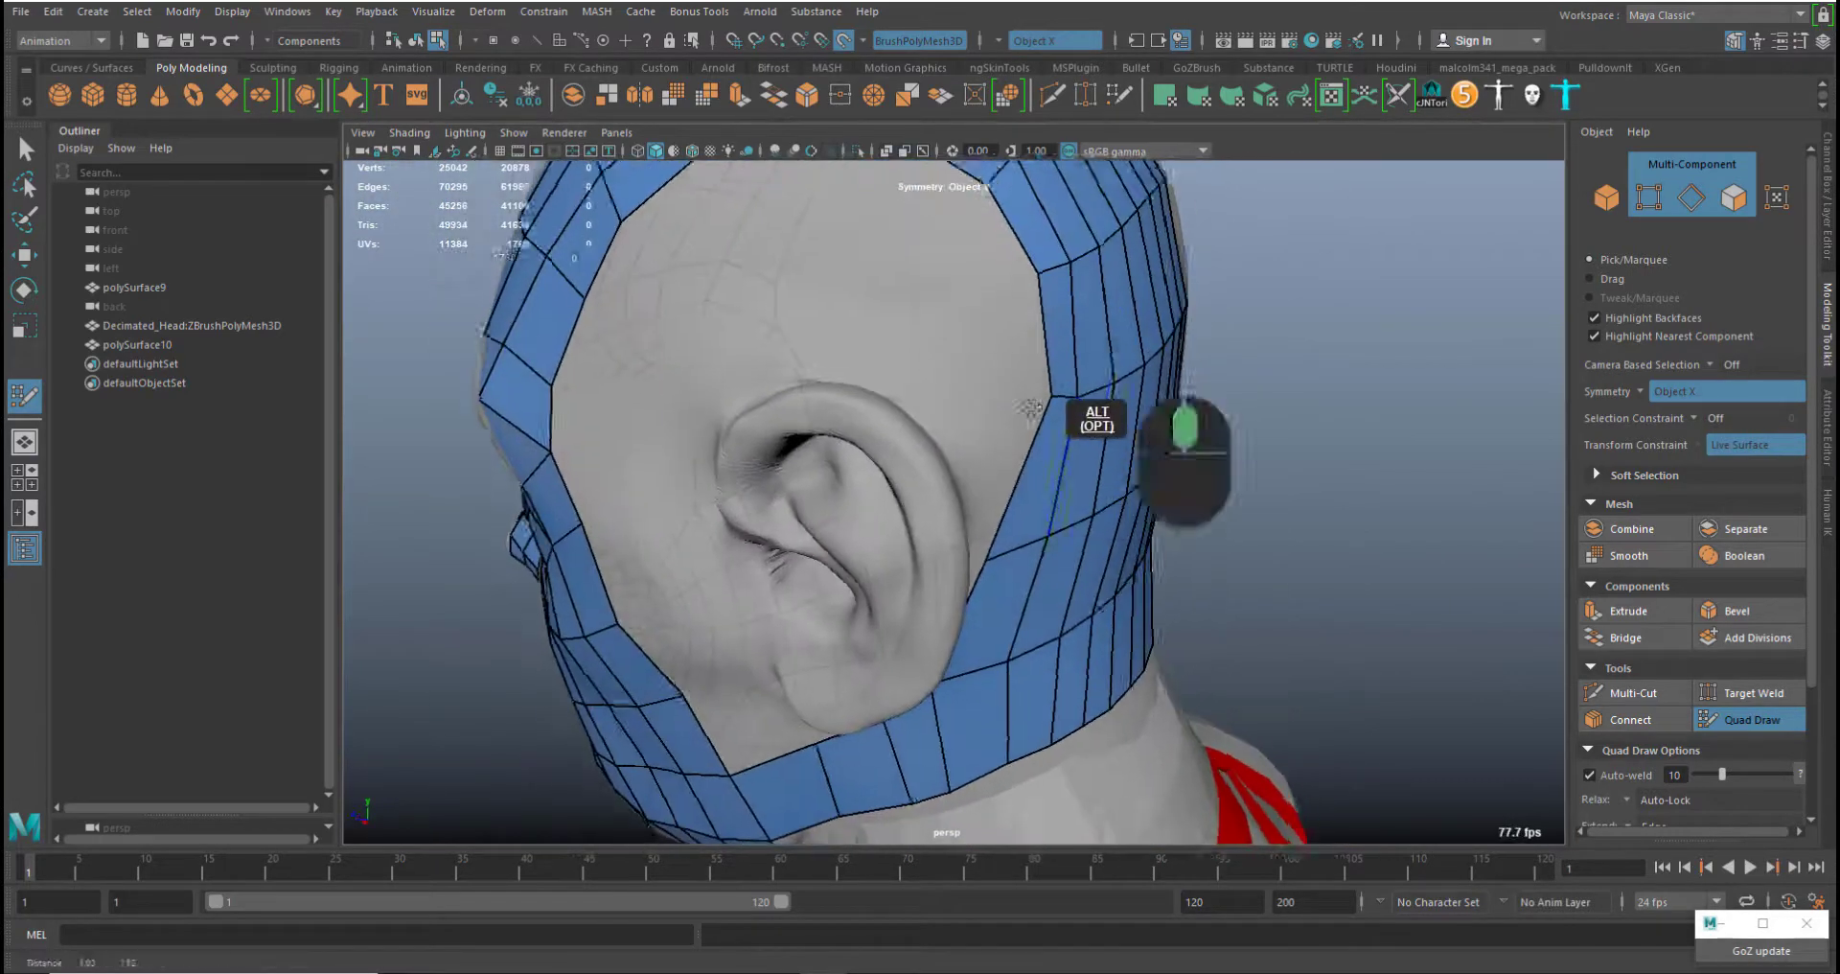
{"action": "left_click_drag", "start_coordinate": [1031, 411], "coordinate": [993, 431], "text": "alt"}
{"action": "middle_click_drag", "start_coordinate": [993, 432], "coordinate": [912, 448], "text": "alt"}
{"action": "left_click_drag", "start_coordinate": [912, 447], "coordinate": [857, 479], "text": "alt"}
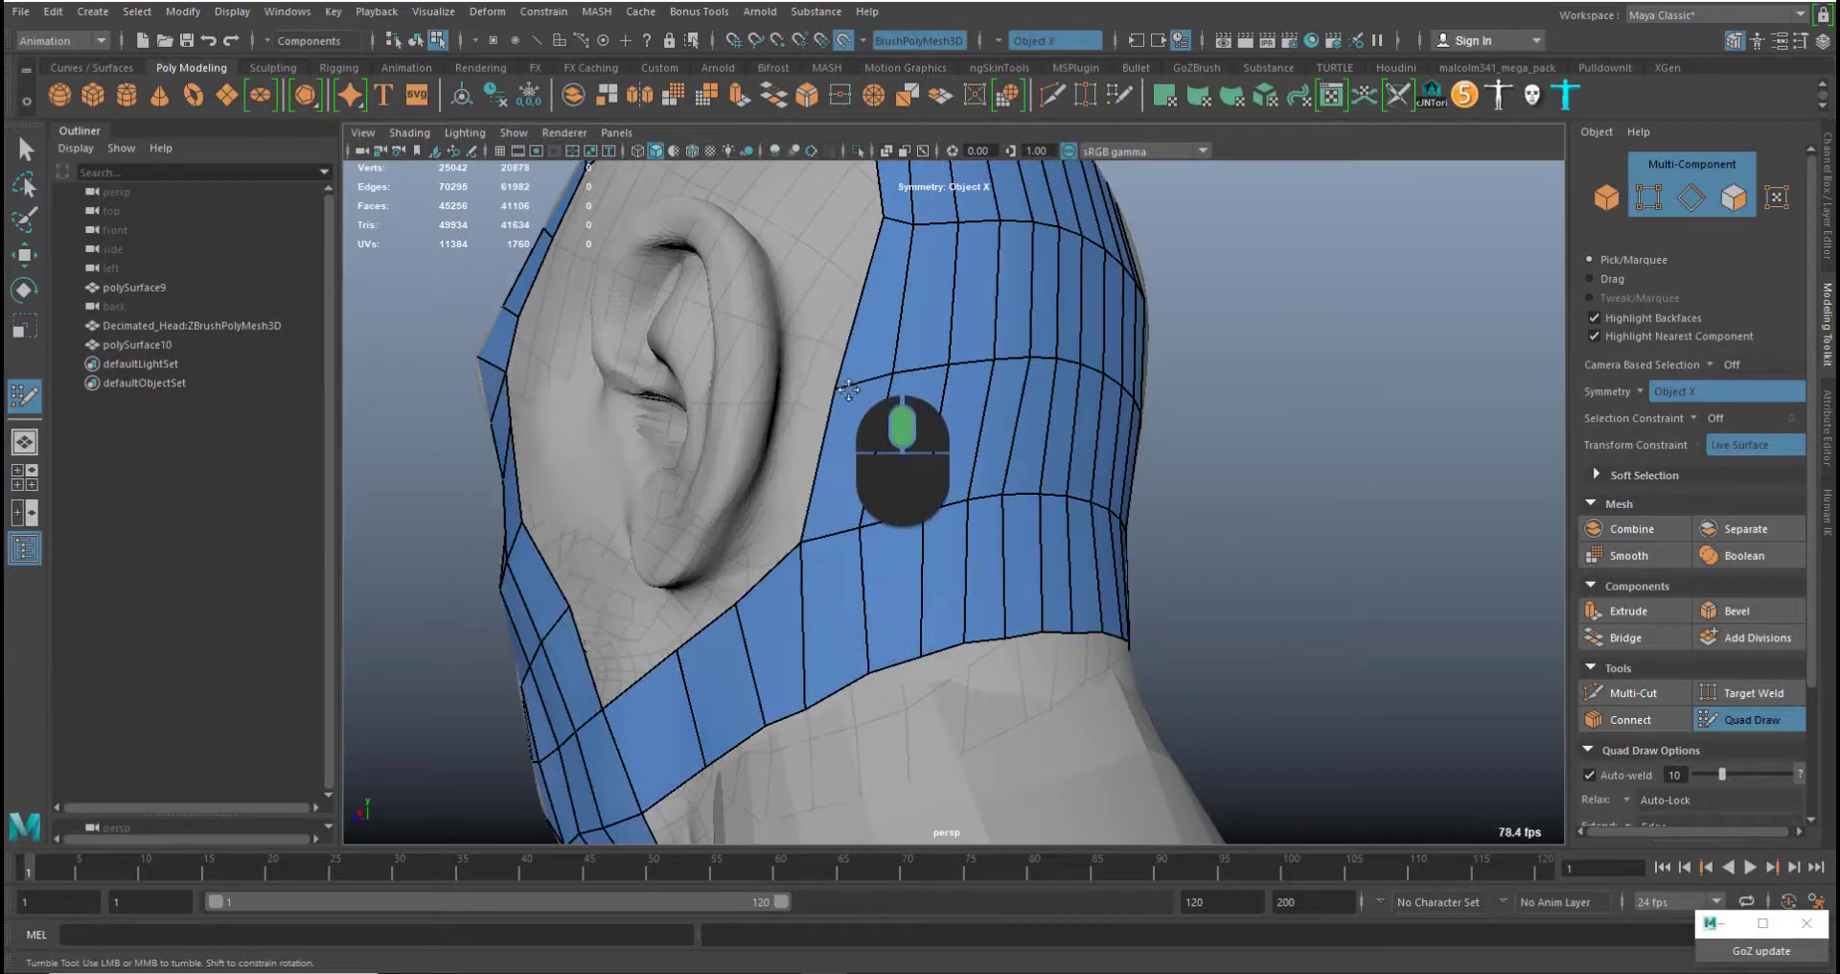
{"action": "left_click_drag", "start_coordinate": [848, 388], "coordinate": [967, 258], "text": "alt"}
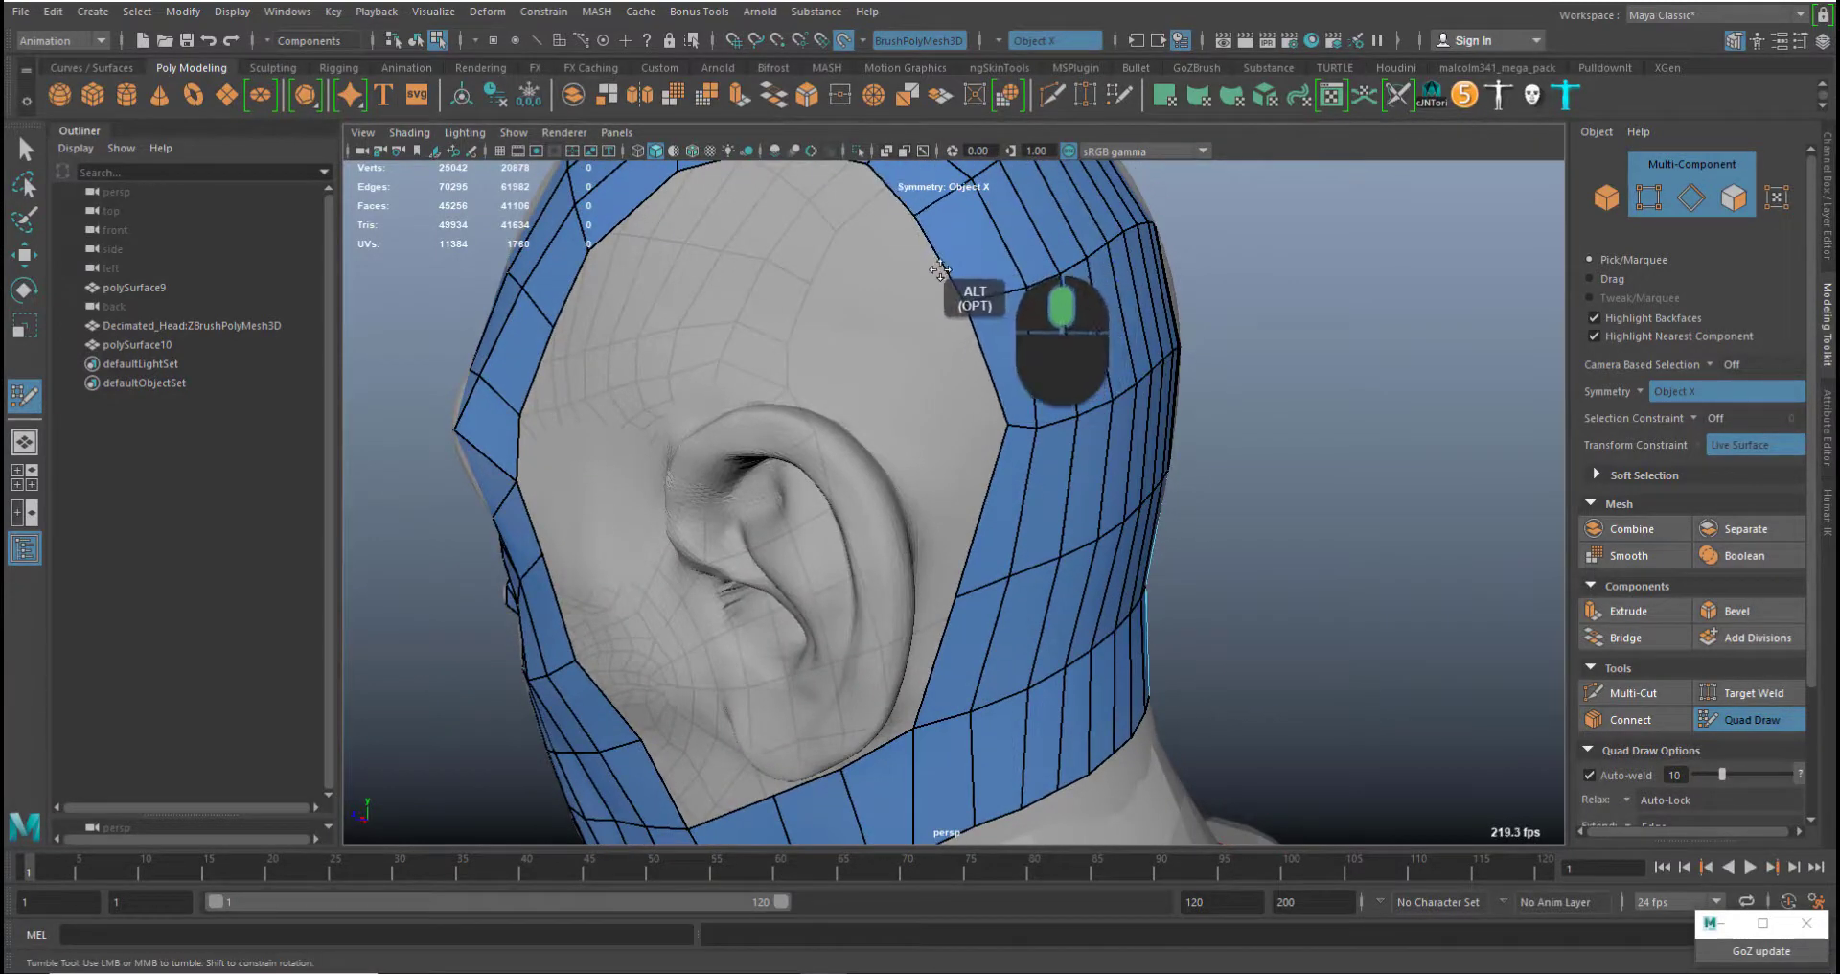
{"action": "left_click_drag", "start_coordinate": [964, 398], "coordinate": [893, 302], "text": "alt"}
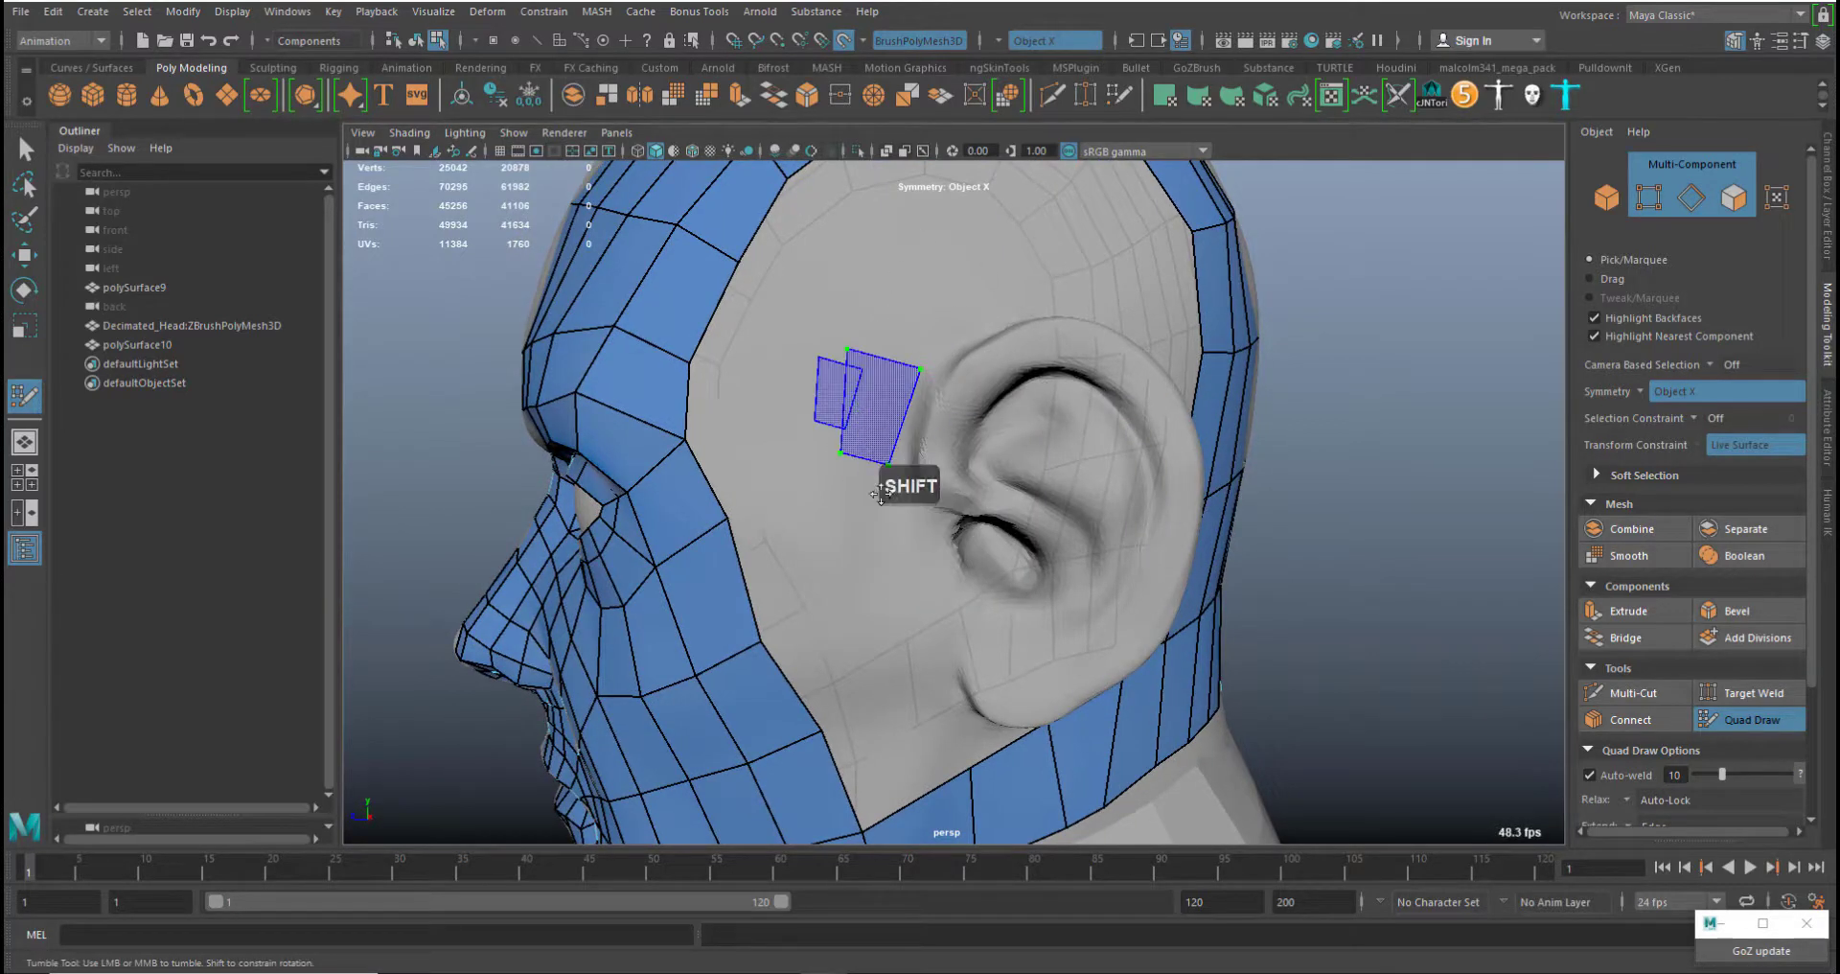
Lay a vertical strip of three mirrored quads on the face just in front of the ear
{"action": "left_click", "coordinate": [935, 674]}
{"action": "left_click", "coordinate": [896, 698]}
{"action": "left_click", "coordinate": [901, 644], "text": "shift"}
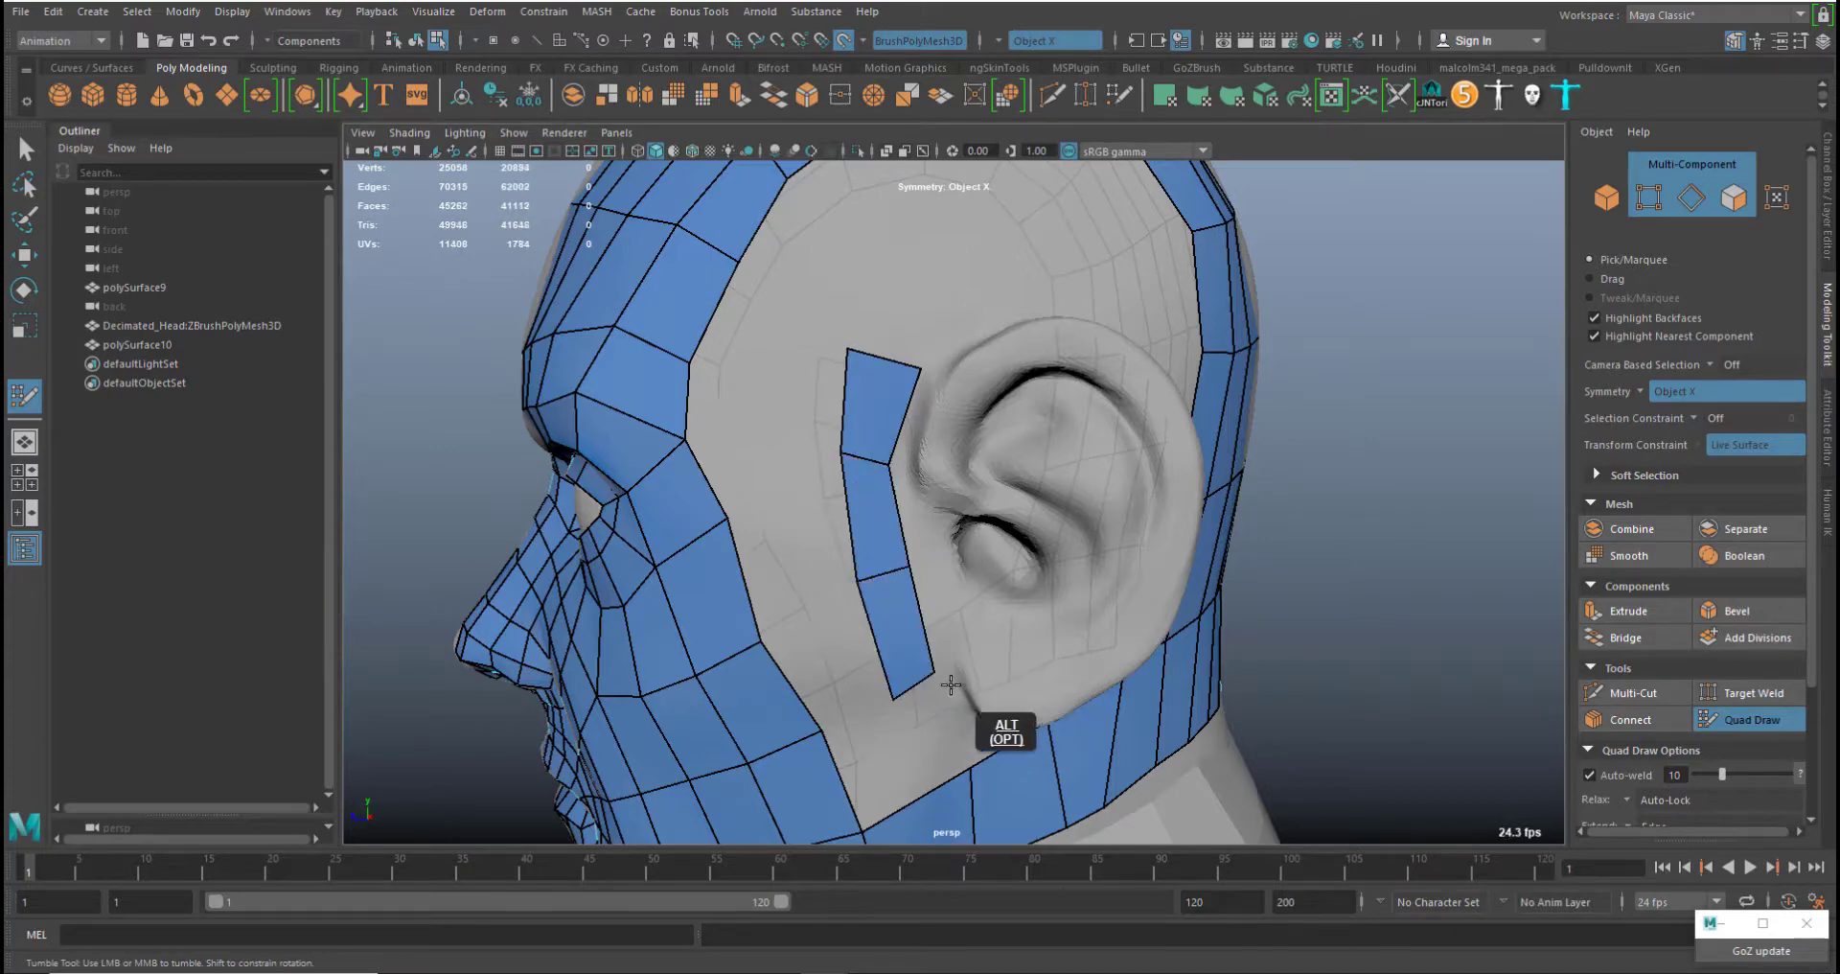
Slide the vertices of the neckline strip beneath the ear to reshape its quads
{"action": "middle_click_drag", "start_coordinate": [1088, 788], "coordinate": [967, 618], "text": "alt"}
{"action": "left_click_drag", "start_coordinate": [969, 619], "coordinate": [840, 526], "text": "alt"}
{"action": "middle_click_drag", "start_coordinate": [800, 514], "coordinate": [816, 537]}
{"action": "middle_click_drag", "start_coordinate": [910, 442], "coordinate": [928, 443]}
{"action": "middle_click_drag", "start_coordinate": [928, 584], "coordinate": [1017, 544]}
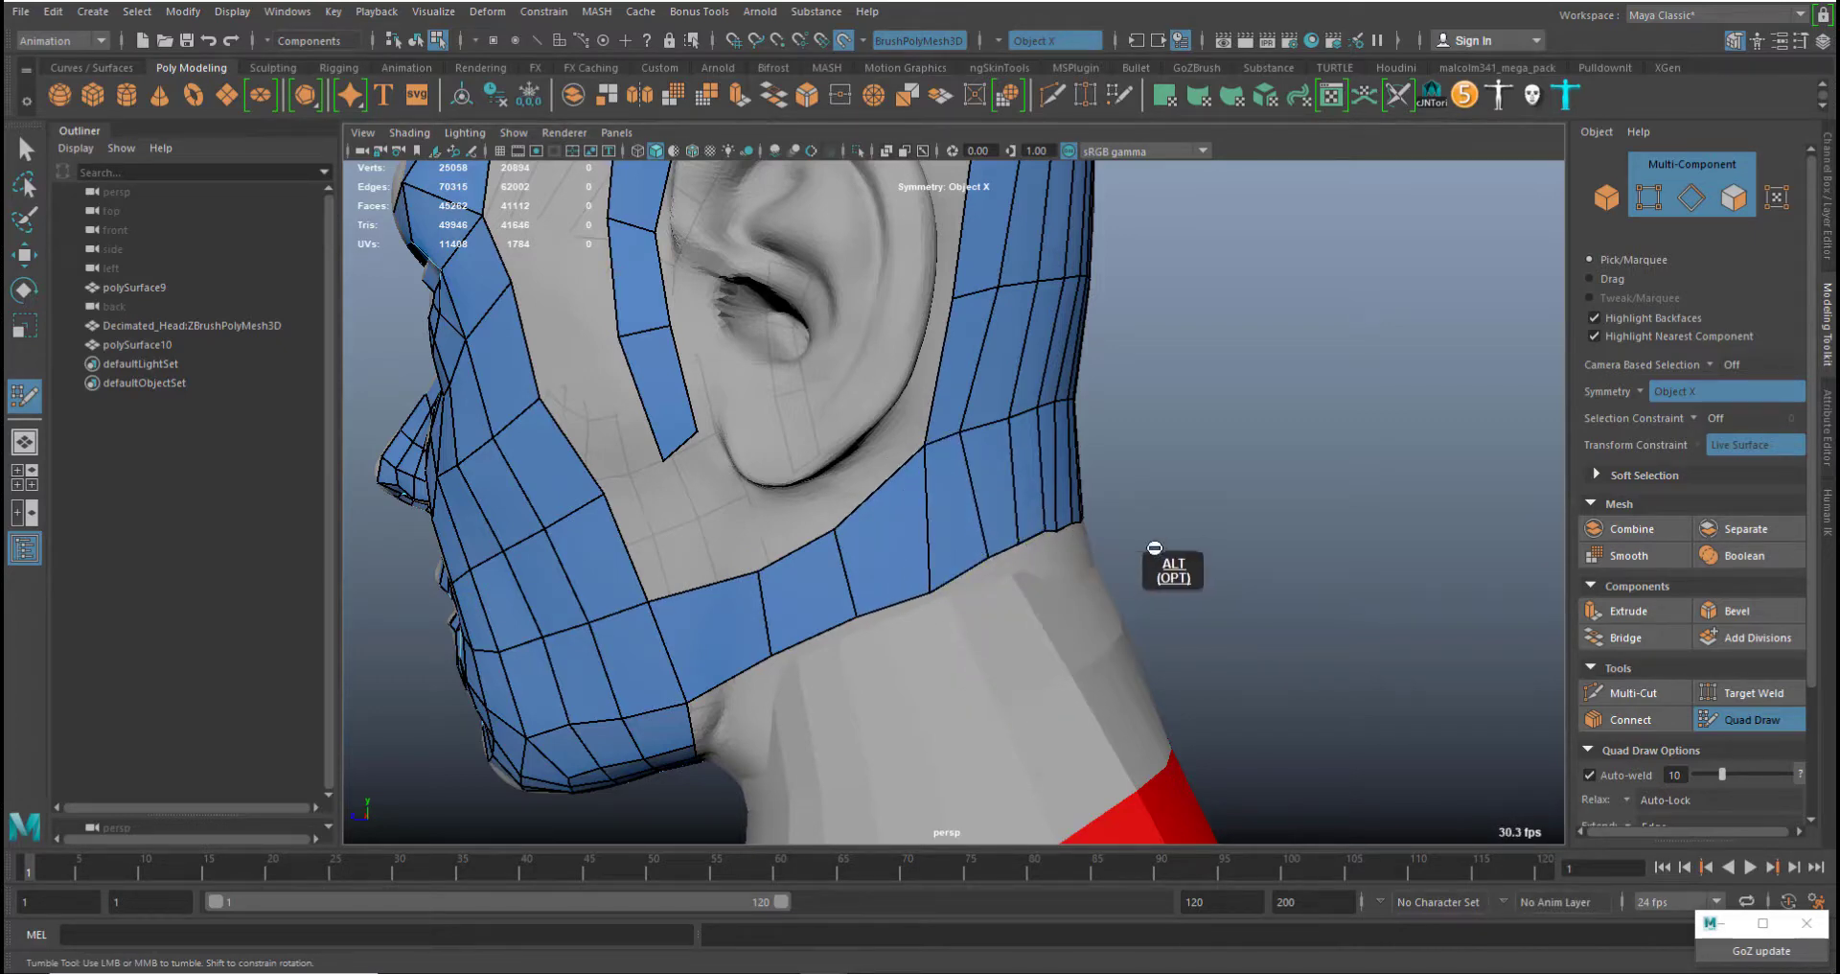
Delete the mirrored quads beneath and behind the ear to clear the area between the jaw and the nape
{"action": "left_click_drag", "start_coordinate": [1154, 544], "coordinate": [1049, 556], "text": "alt"}
{"action": "mouse_move", "coordinate": [815, 558]}
{"action": "left_mouse_down", "text": "ctrl+shift"}
{"action": "mouse_move", "coordinate": [932, 506]}
{"action": "mouse_move", "coordinate": [964, 379]}
{"action": "mouse_move", "coordinate": [859, 387]}
{"action": "left_mouse_up", "text": "ctrl+shift"}
{"action": "middle_click_drag", "start_coordinate": [975, 385], "coordinate": [954, 454], "text": "alt"}
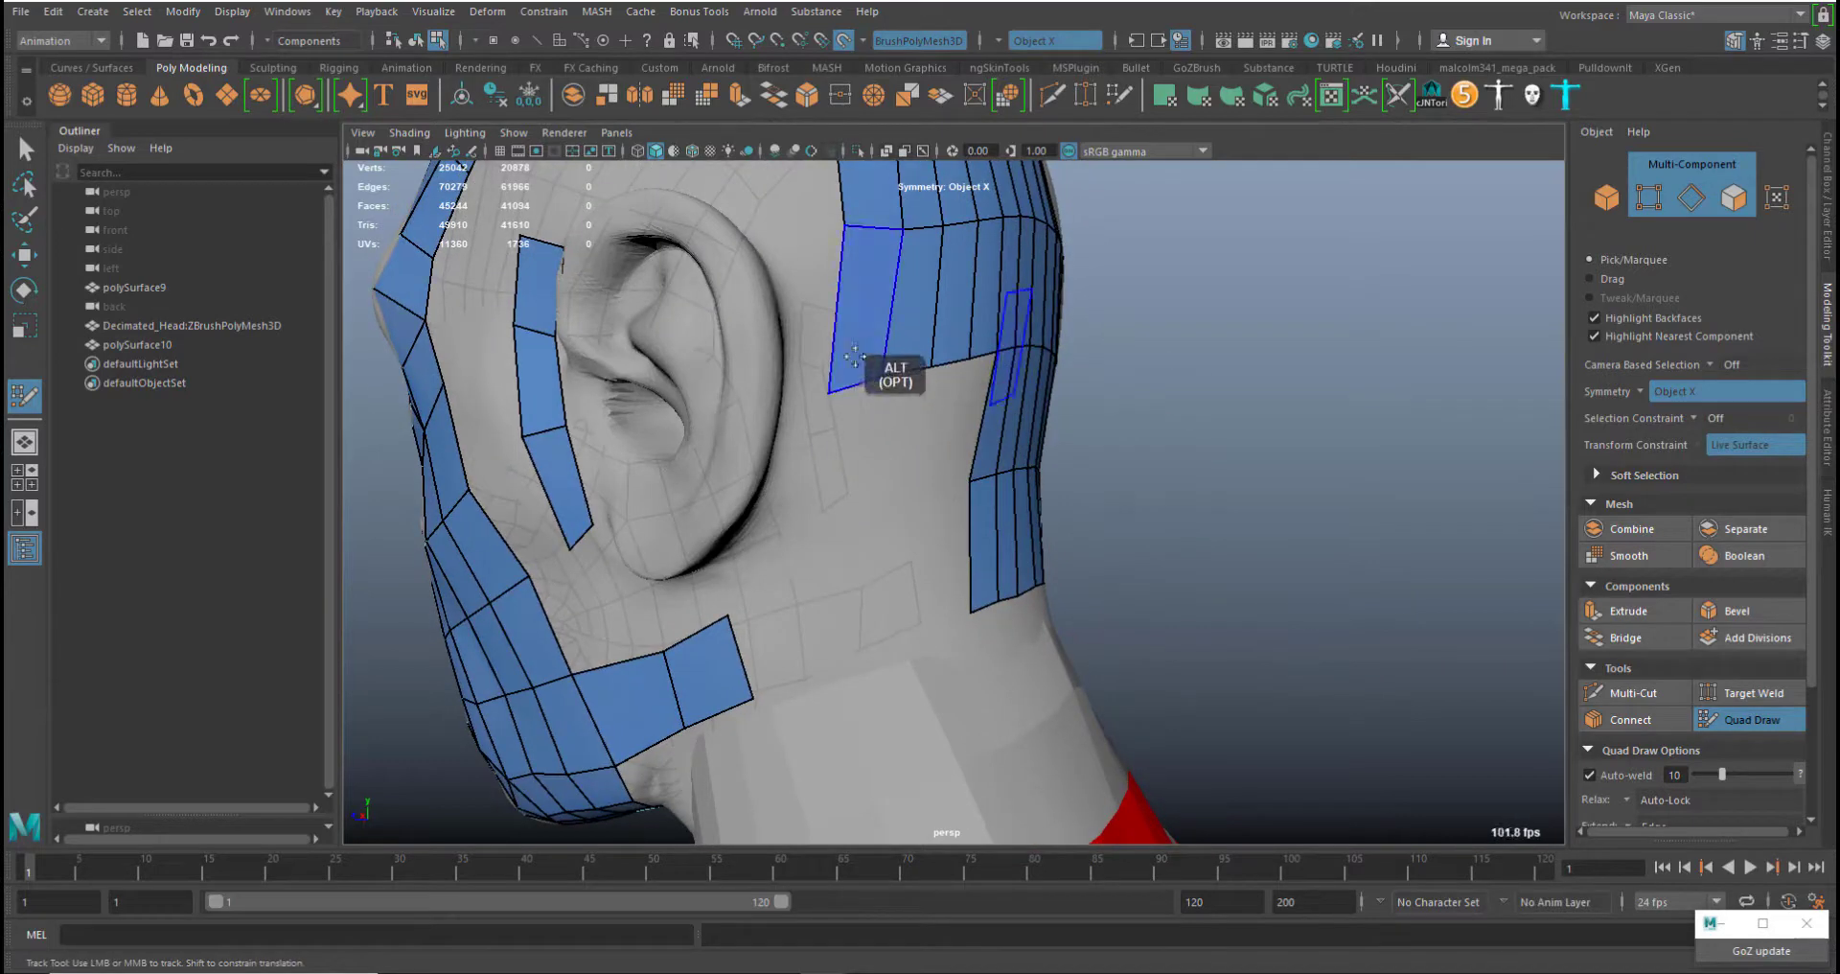
{"action": "middle_click_drag", "start_coordinate": [859, 379], "coordinate": [949, 359]}
Extend the strip in front of the ear with a quad beneath the earlobe and adjust its corner vertex
{"action": "mouse_move", "coordinate": [789, 522]}
{"action": "left_mouse_down", "text": "alt"}
{"action": "mouse_move", "coordinate": [811, 497]}
{"action": "mouse_move", "coordinate": [788, 495]}
{"action": "left_mouse_up", "text": "alt"}
{"action": "left_click", "coordinate": [714, 423]}
{"action": "left_click", "coordinate": [700, 473]}
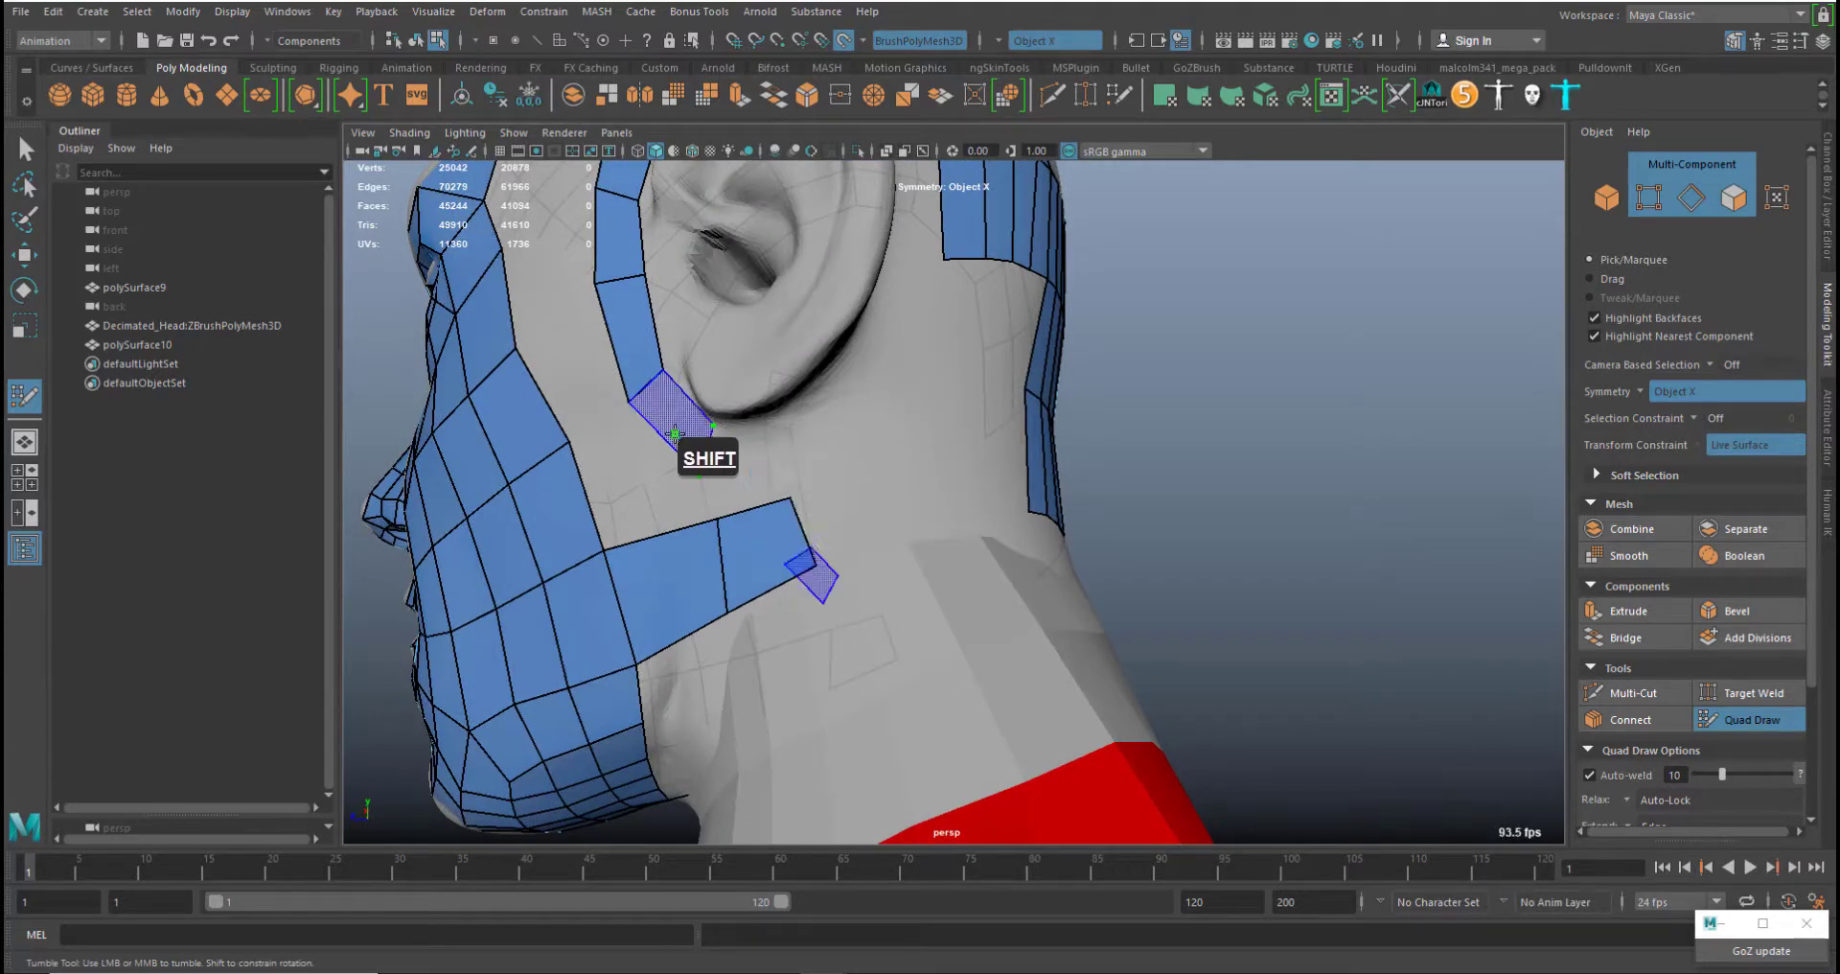
{"action": "left_click", "coordinate": [677, 428], "text": "shift"}
{"action": "middle_click_drag", "start_coordinate": [696, 493], "coordinate": [718, 494]}
Delete the two leftover quads behind the jaw and continue the ear strip with another quad behind the earlobe
{"action": "left_click", "coordinate": [847, 431]}
{"action": "left_click", "coordinate": [800, 434], "text": "shift"}
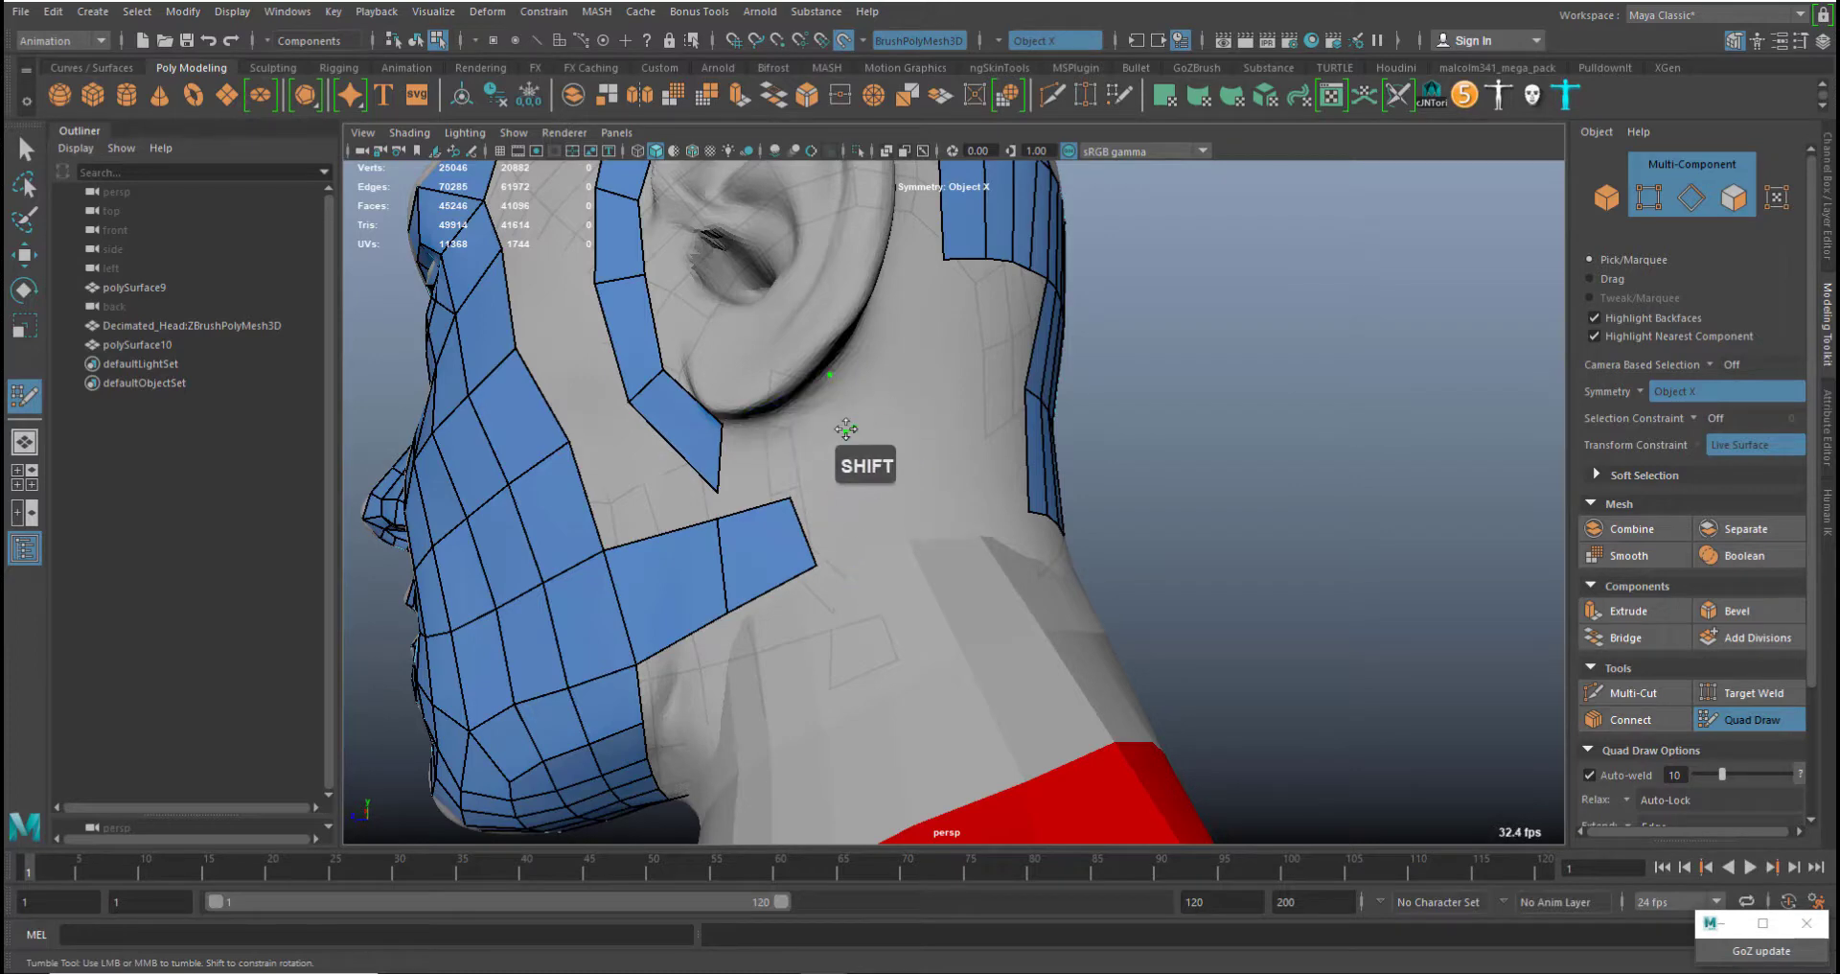
{"action": "key", "text": "ctrl+z"}
{"action": "left_click_drag", "start_coordinate": [779, 556], "coordinate": [688, 576], "text": "ctrl+shift"}
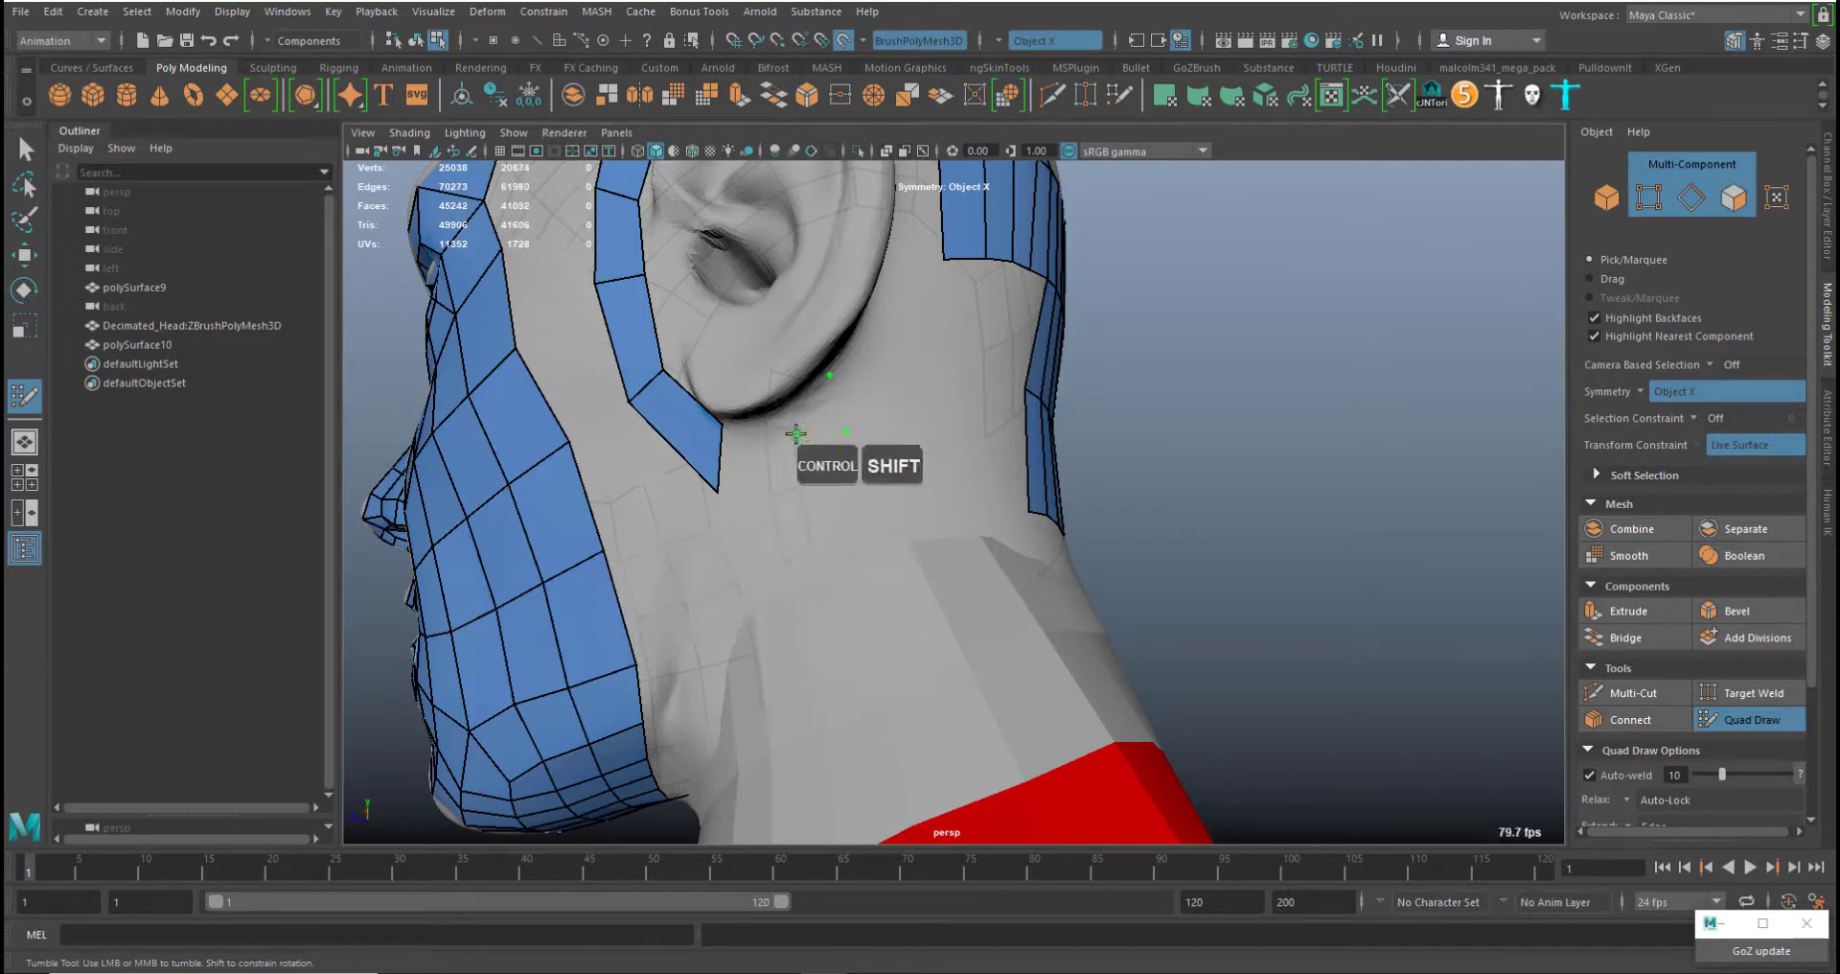
{"action": "left_click", "coordinate": [800, 432], "text": "shift"}
Add a quad rising behind the lower part of the ear to continue the ear strip upward
{"action": "left_click_drag", "start_coordinate": [962, 376], "coordinate": [754, 451], "text": "alt"}
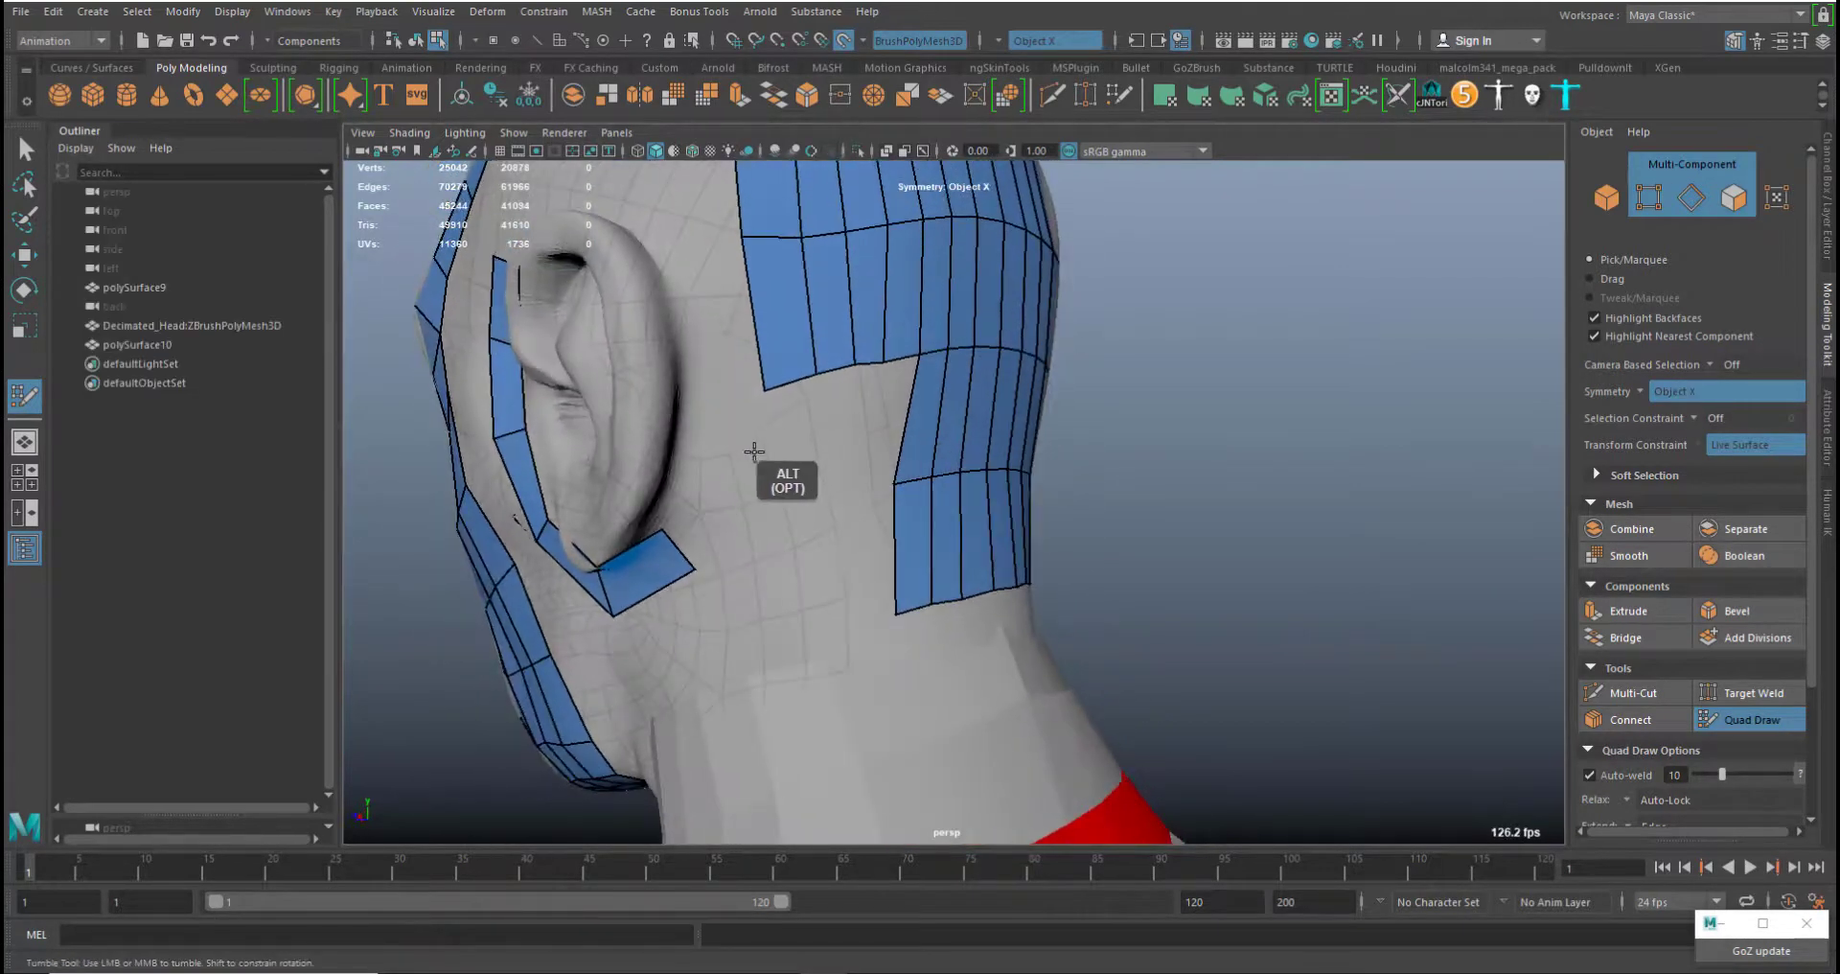
{"action": "left_click", "coordinate": [686, 444]}
{"action": "left_click", "coordinate": [746, 454]}
{"action": "left_click", "coordinate": [707, 498], "text": "shift"}
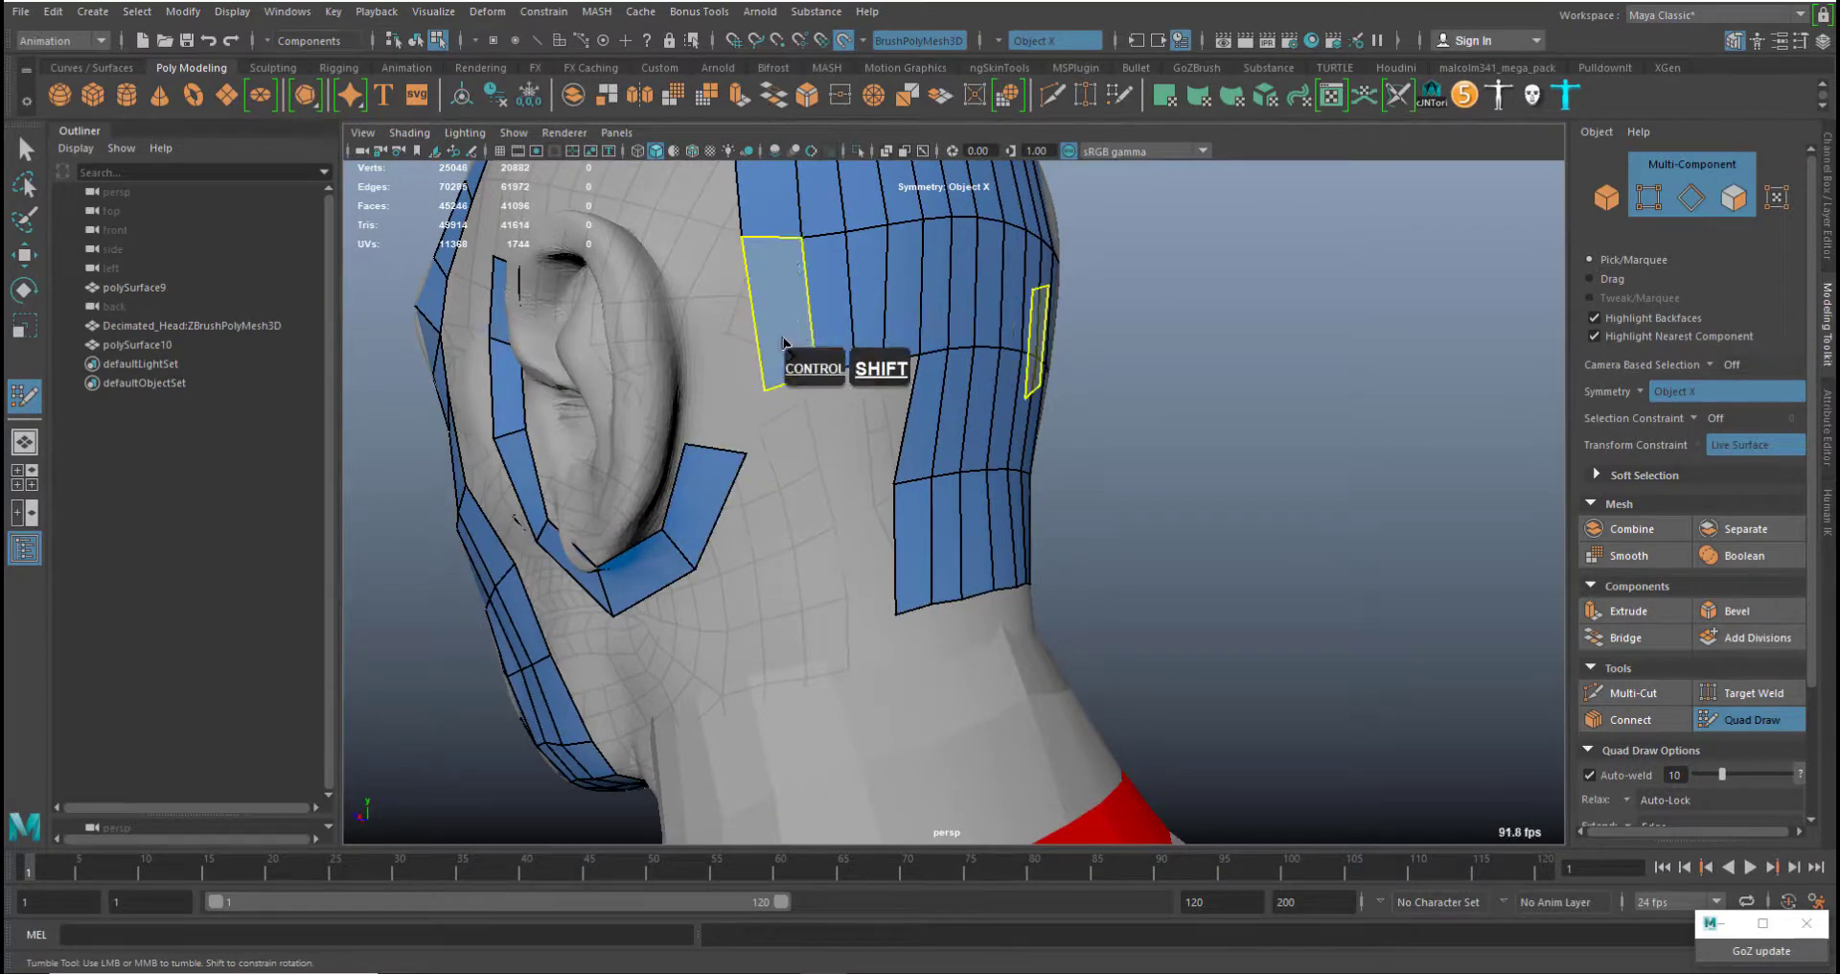
Delete the quad column bordering the gap behind the ear and extend the ear strip upward with one more quad
{"action": "mouse_move", "coordinate": [802, 341]}
{"action": "left_mouse_down", "text": "ctrl+shift"}
{"action": "mouse_move", "coordinate": [824, 200]}
{"action": "mouse_move", "coordinate": [849, 310]}
{"action": "left_mouse_up", "text": "ctrl+shift"}
{"action": "middle_click_drag", "start_coordinate": [825, 388], "coordinate": [865, 512], "text": "alt"}
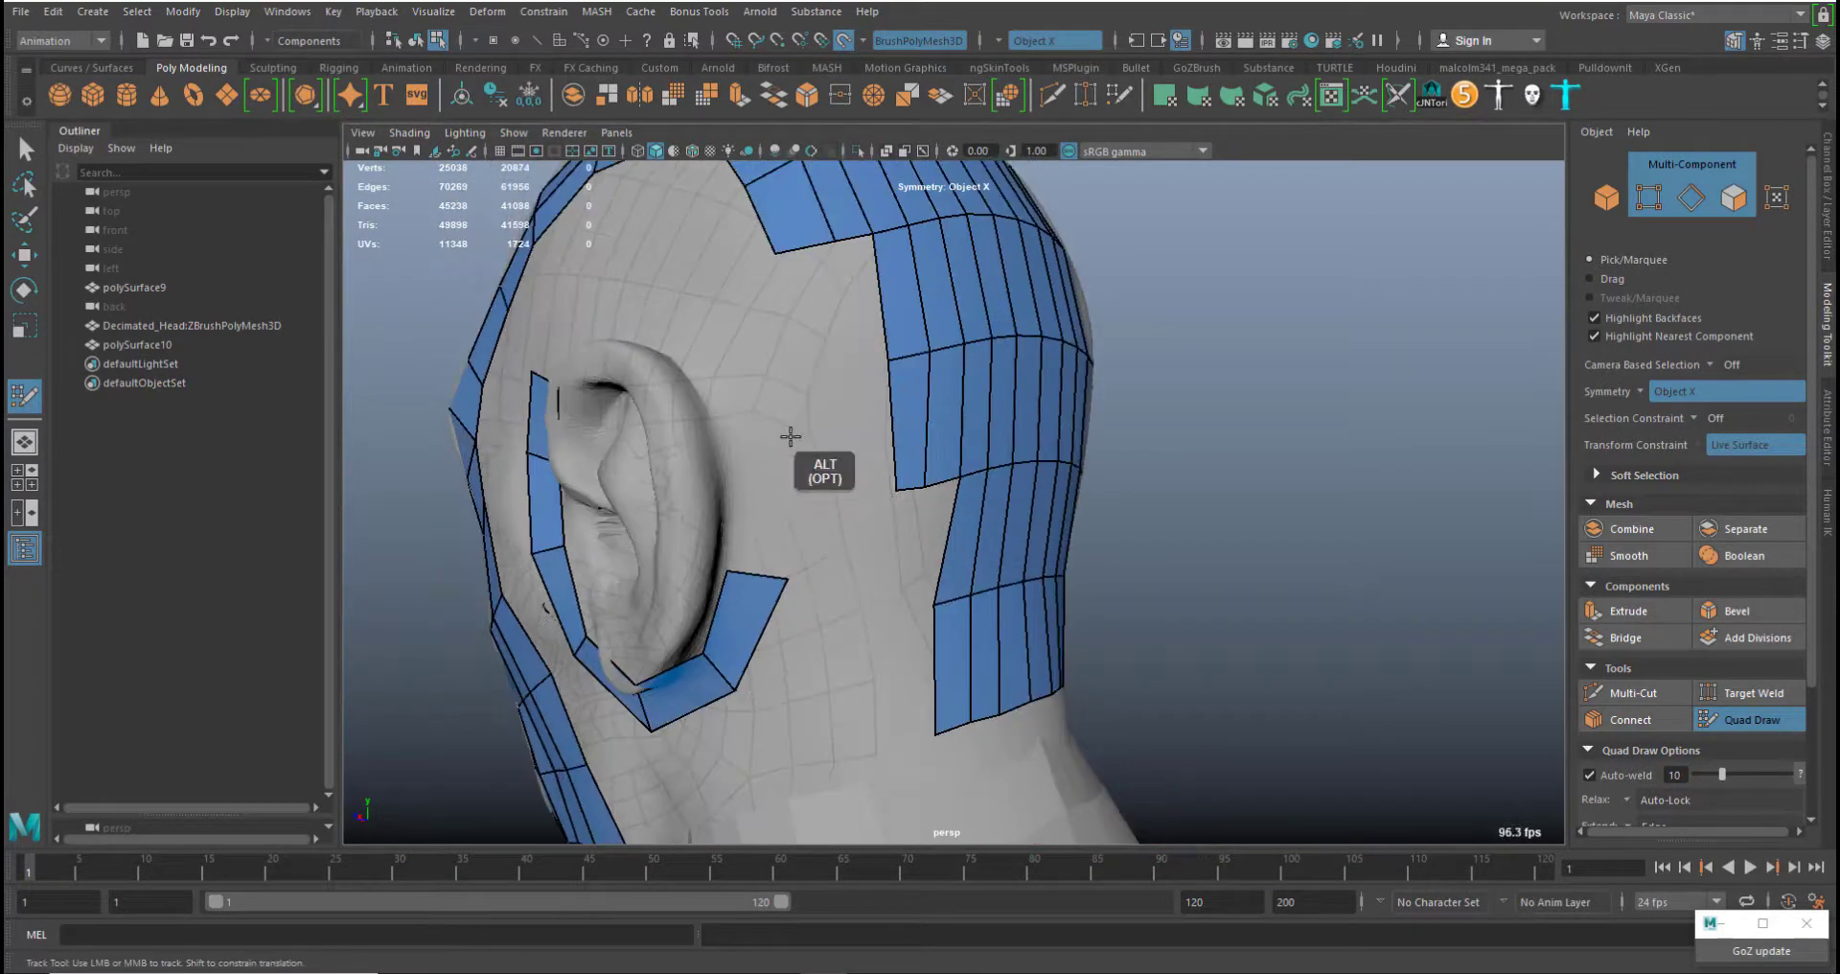
{"action": "left_click", "coordinate": [787, 430]}
{"action": "left_click", "coordinate": [752, 498], "text": "shift"}
Fill the remaining quads over the top of the ear to close the mirrored ring around it
{"action": "left_click_drag", "start_coordinate": [764, 383], "coordinate": [690, 506], "text": "alt"}
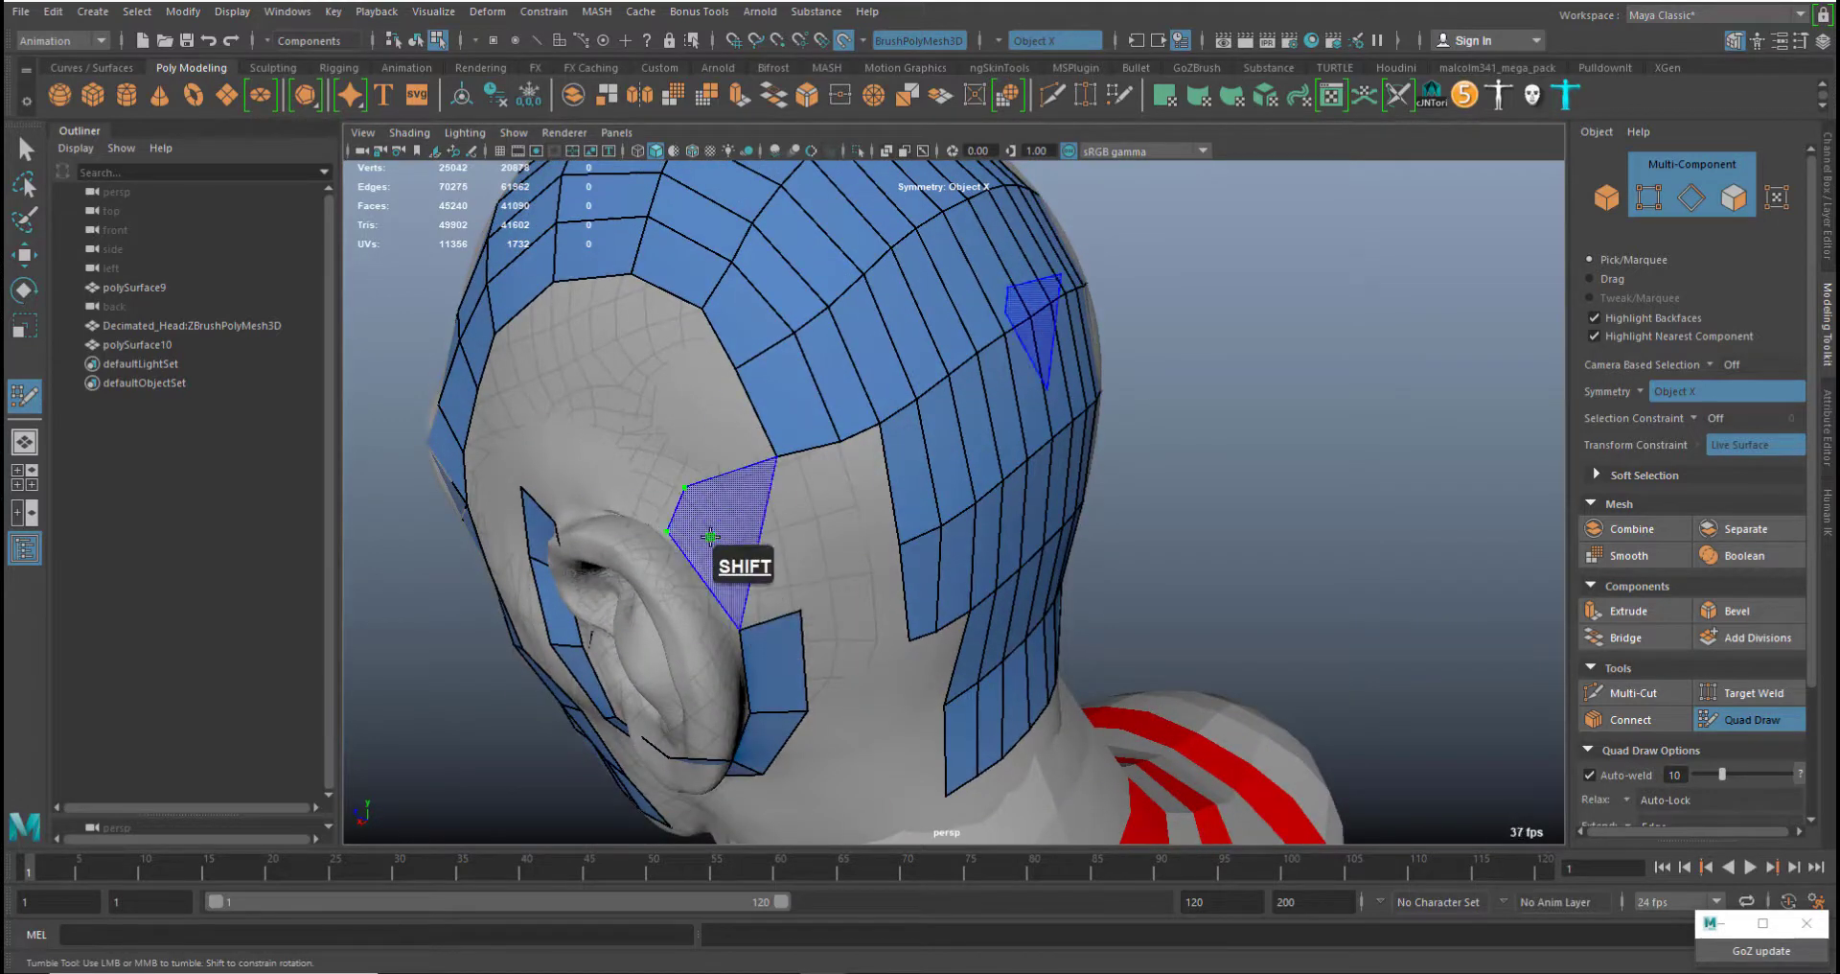
{"action": "left_click", "coordinate": [668, 508], "text": "shift"}
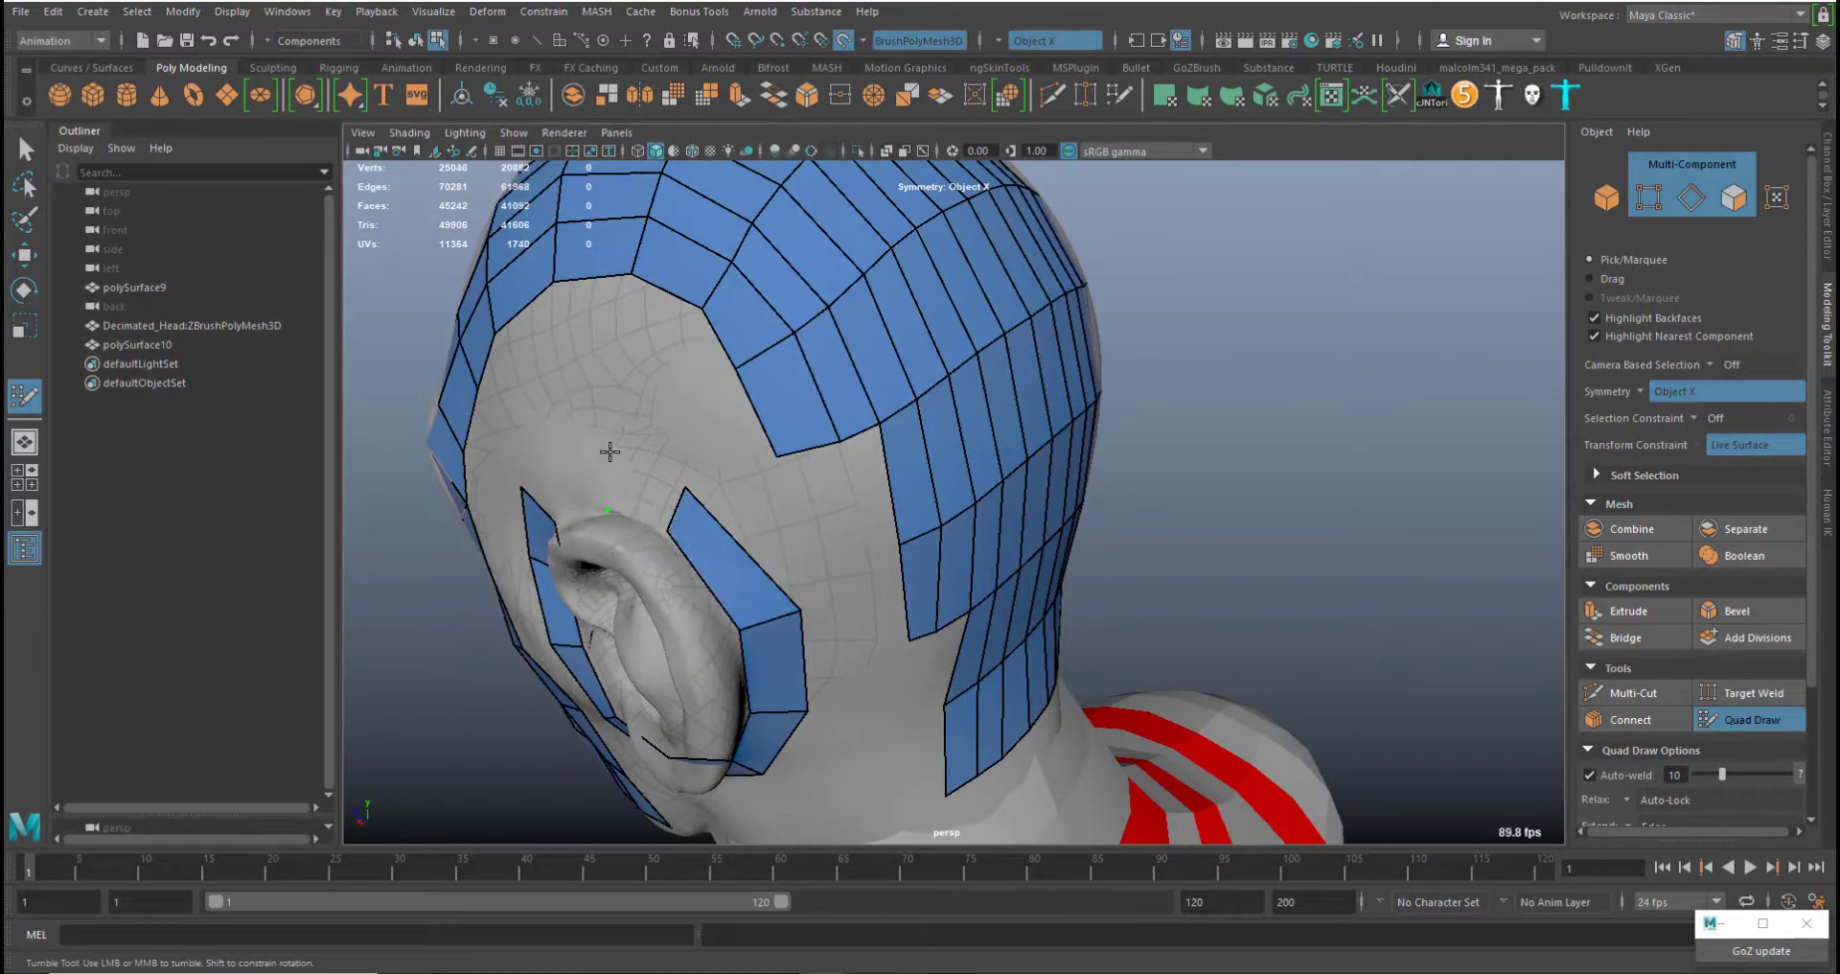
{"action": "left_click", "coordinate": [638, 482], "text": "shift"}
{"action": "left_click", "coordinate": [587, 476], "text": "shift"}
Reposition the vertices and cross edges of the ear ring in front of the ear to even out its quads
{"action": "left_click_drag", "start_coordinate": [868, 558], "coordinate": [802, 490], "text": "alt"}
{"action": "middle_click_drag", "start_coordinate": [758, 470], "coordinate": [744, 500]}
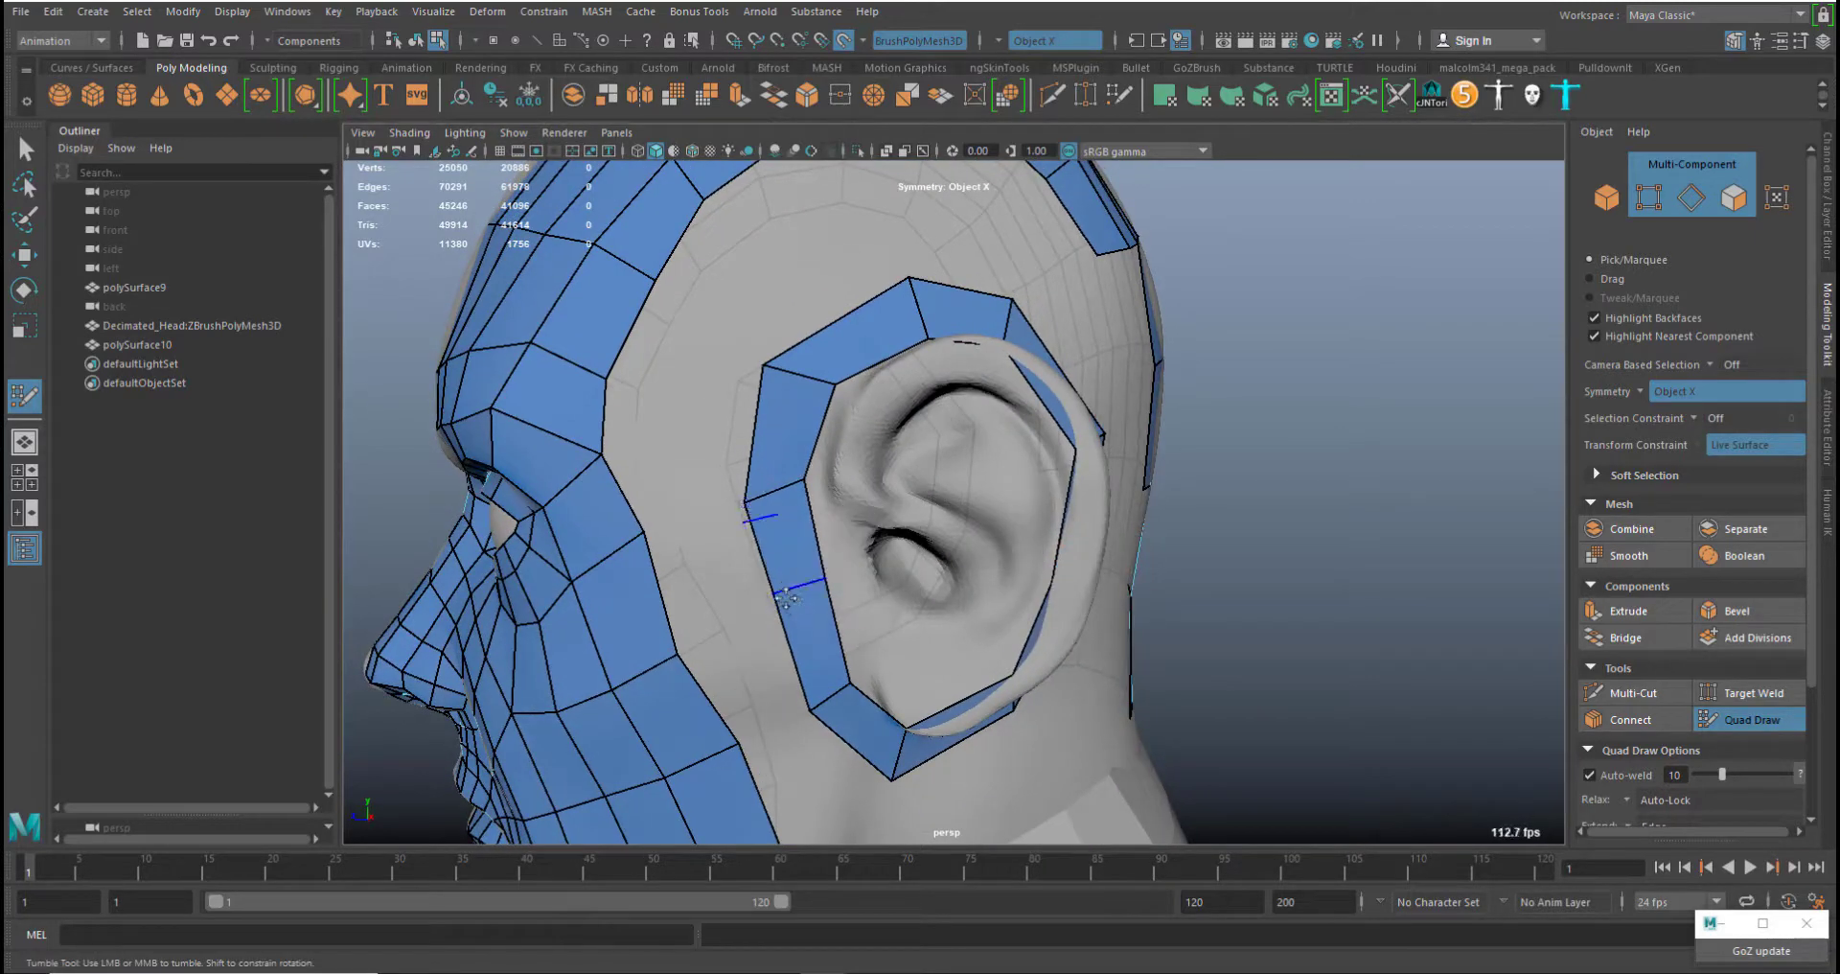
{"action": "middle_click_drag", "start_coordinate": [772, 593], "coordinate": [774, 615]}
{"action": "middle_click_drag", "start_coordinate": [821, 701], "coordinate": [817, 706]}
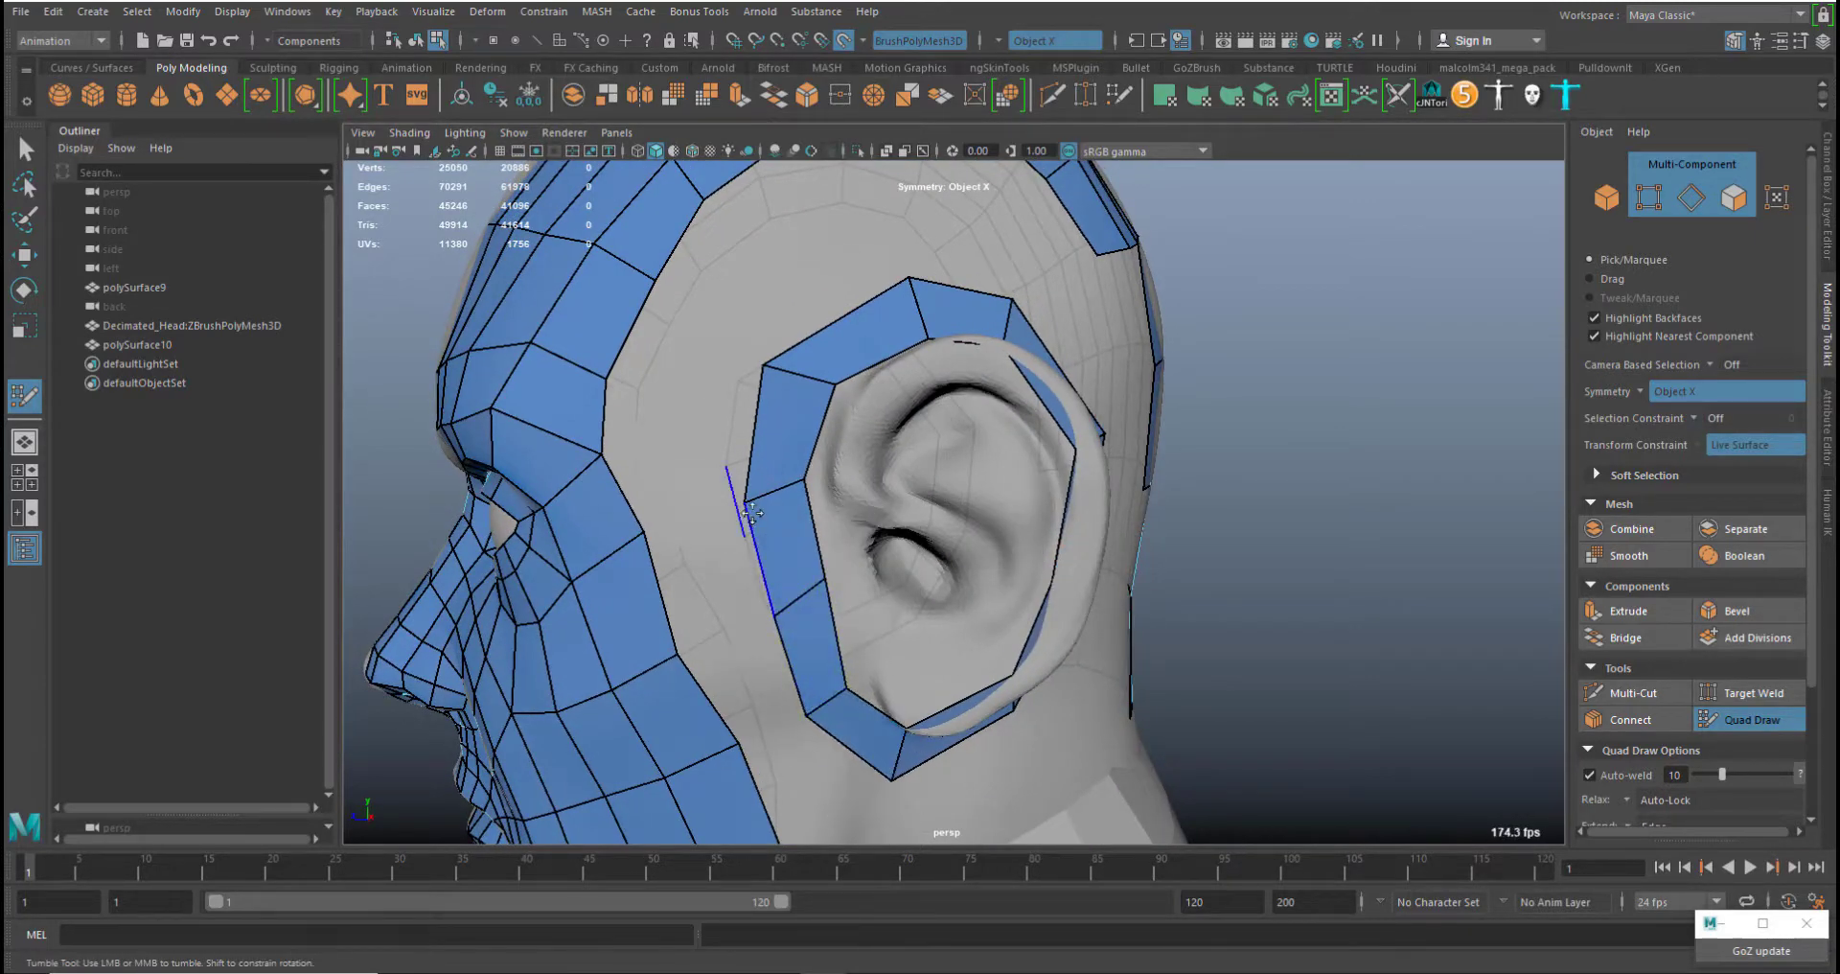
{"action": "middle_click_drag", "start_coordinate": [751, 495], "coordinate": [744, 504]}
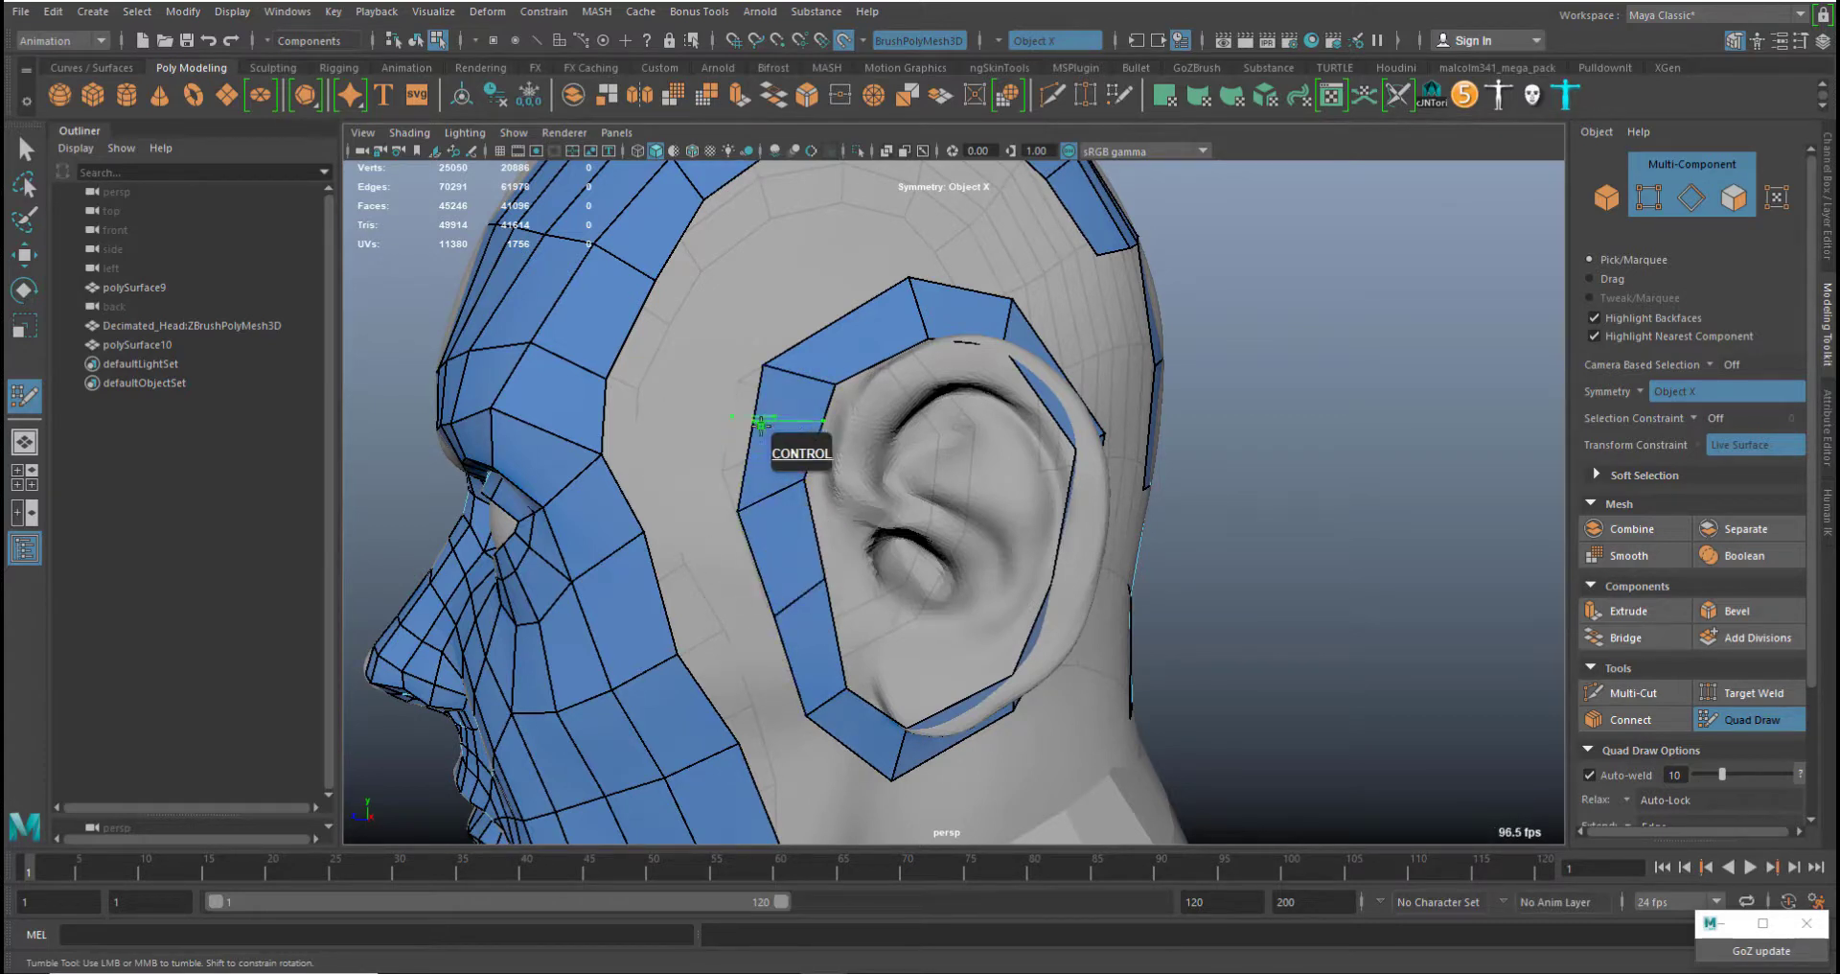
Insert a cross edge in the upper front of the ear ring and move the outer vertices toward the cheek
{"action": "left_click", "coordinate": [783, 422], "text": "ctrl"}
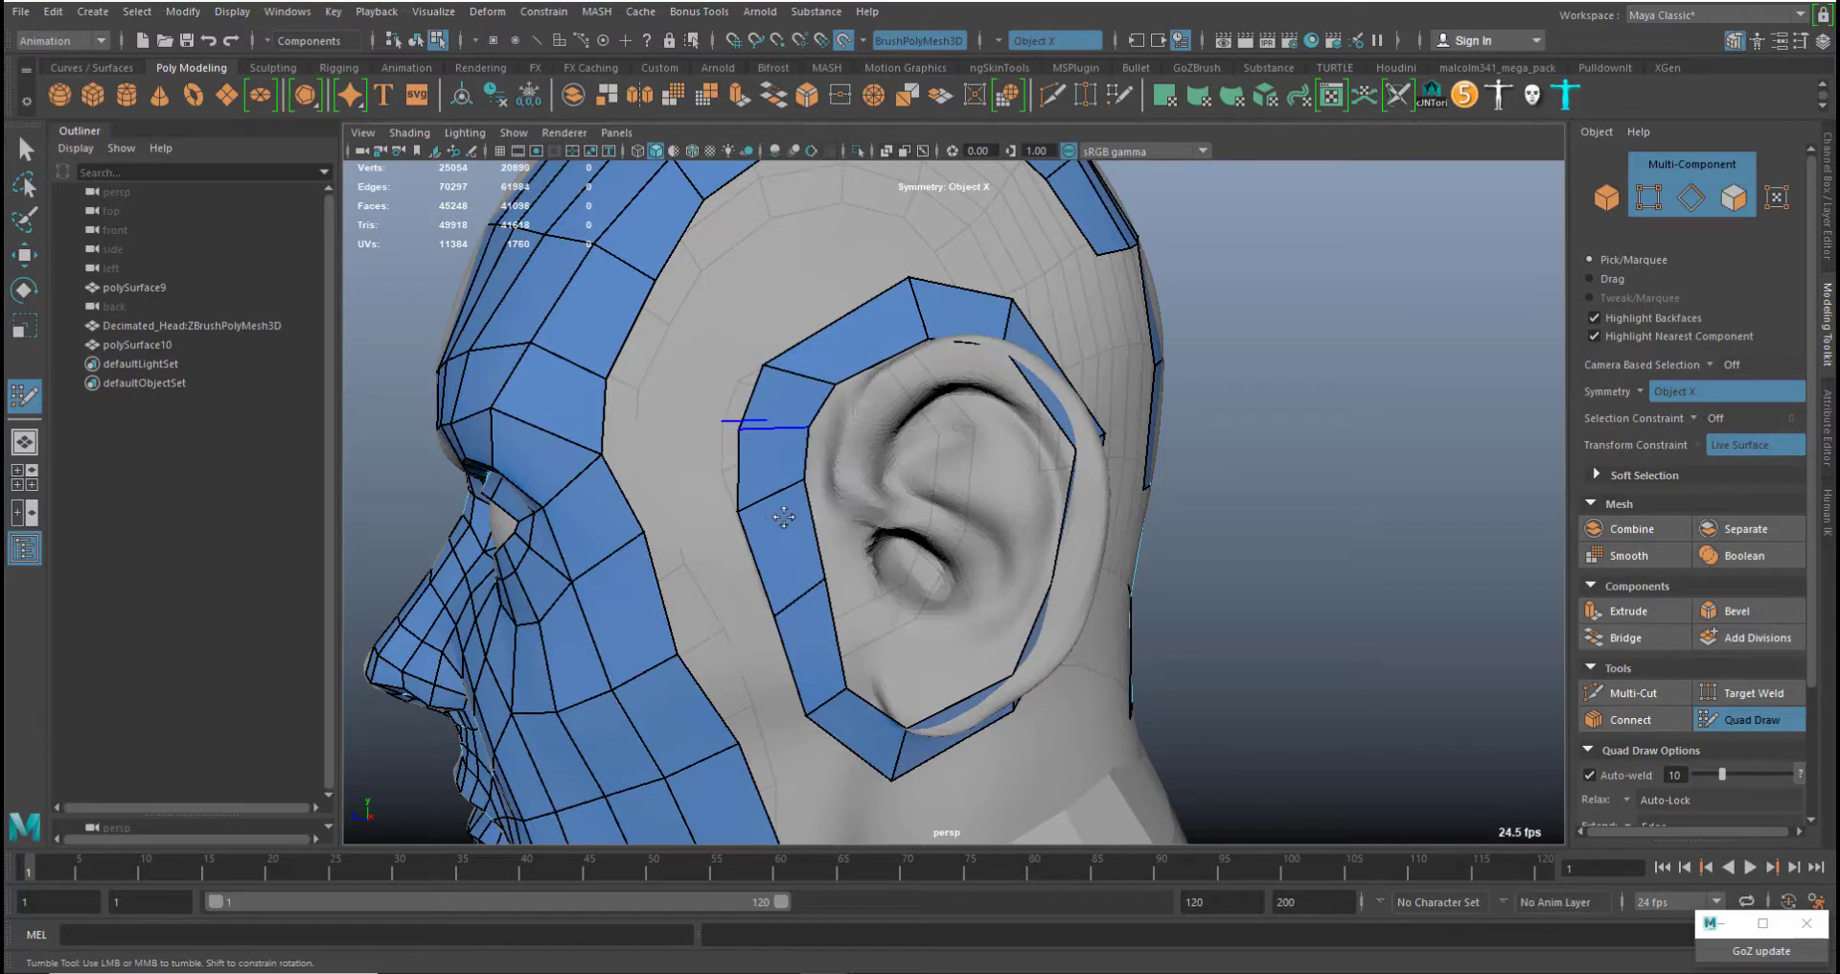
{"action": "middle_click_drag", "start_coordinate": [745, 513], "coordinate": [795, 486]}
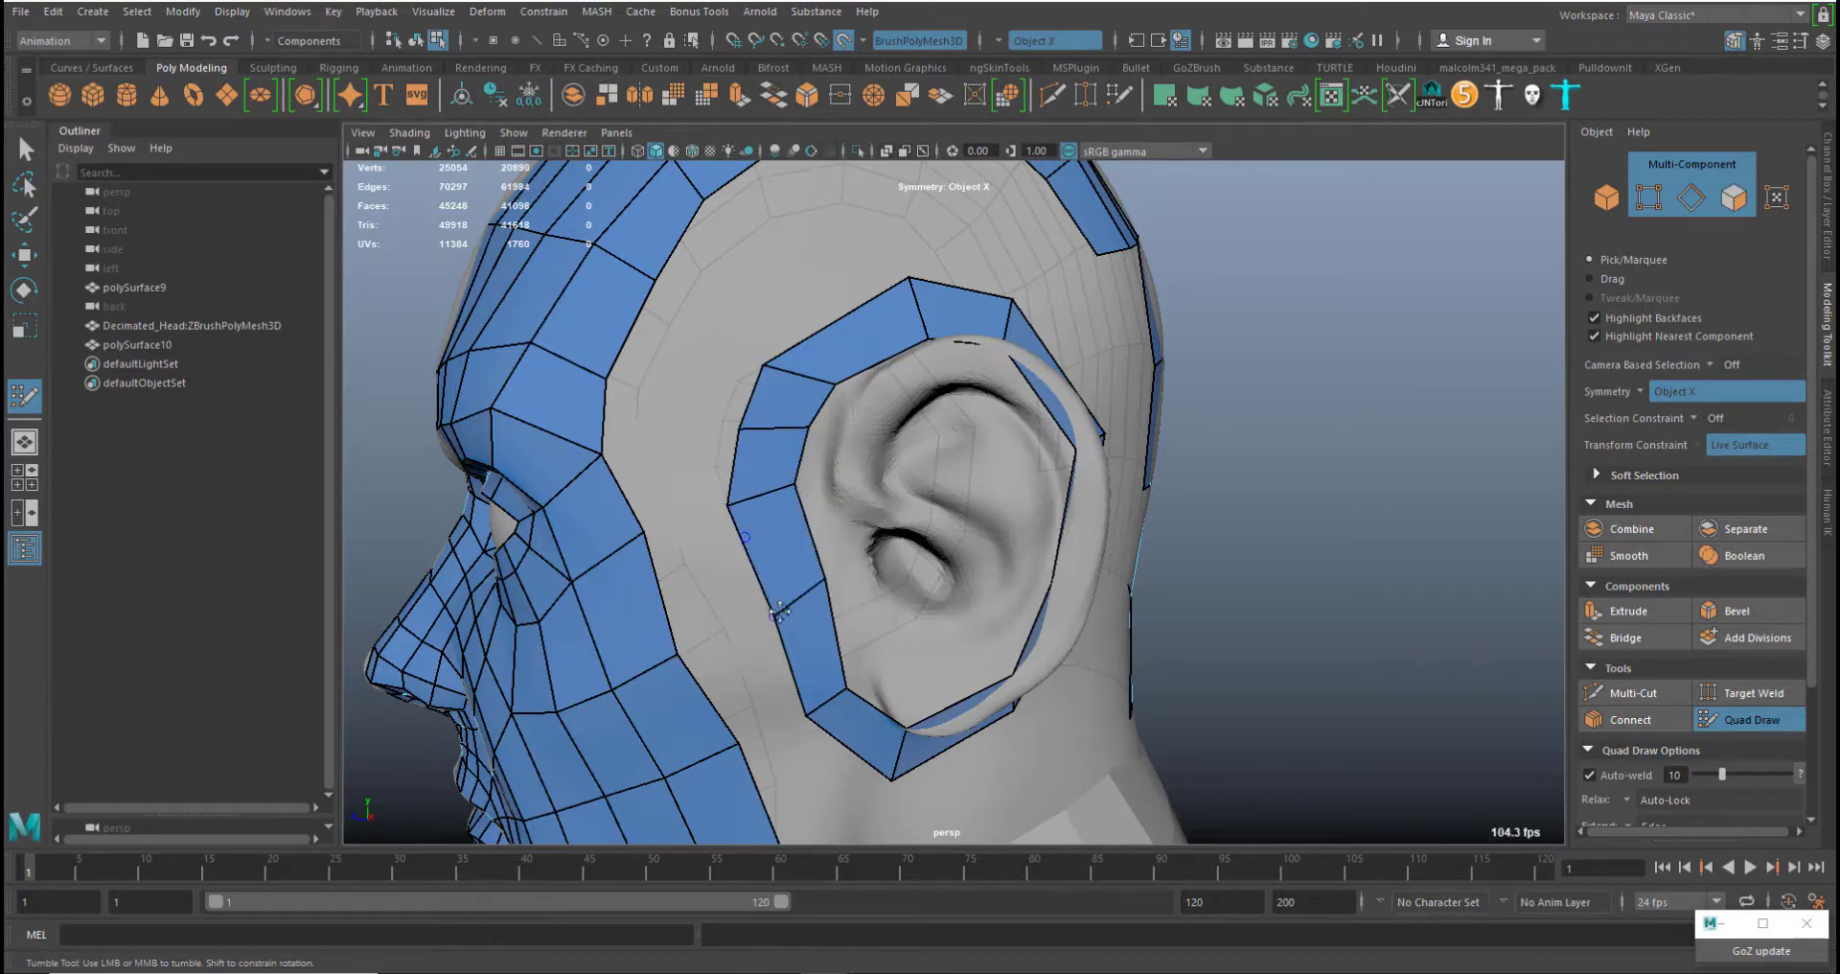
{"action": "middle_click_drag", "start_coordinate": [778, 615], "coordinate": [766, 609]}
Fill the gap between the cheek and the front of the ear ring with six mirrored quads up to the temple
{"action": "left_click", "coordinate": [746, 682], "text": "shift"}
{"action": "left_click", "coordinate": [727, 622], "text": "shift"}
{"action": "left_click", "coordinate": [702, 561], "text": "shift"}
{"action": "left_click", "coordinate": [688, 517], "text": "shift"}
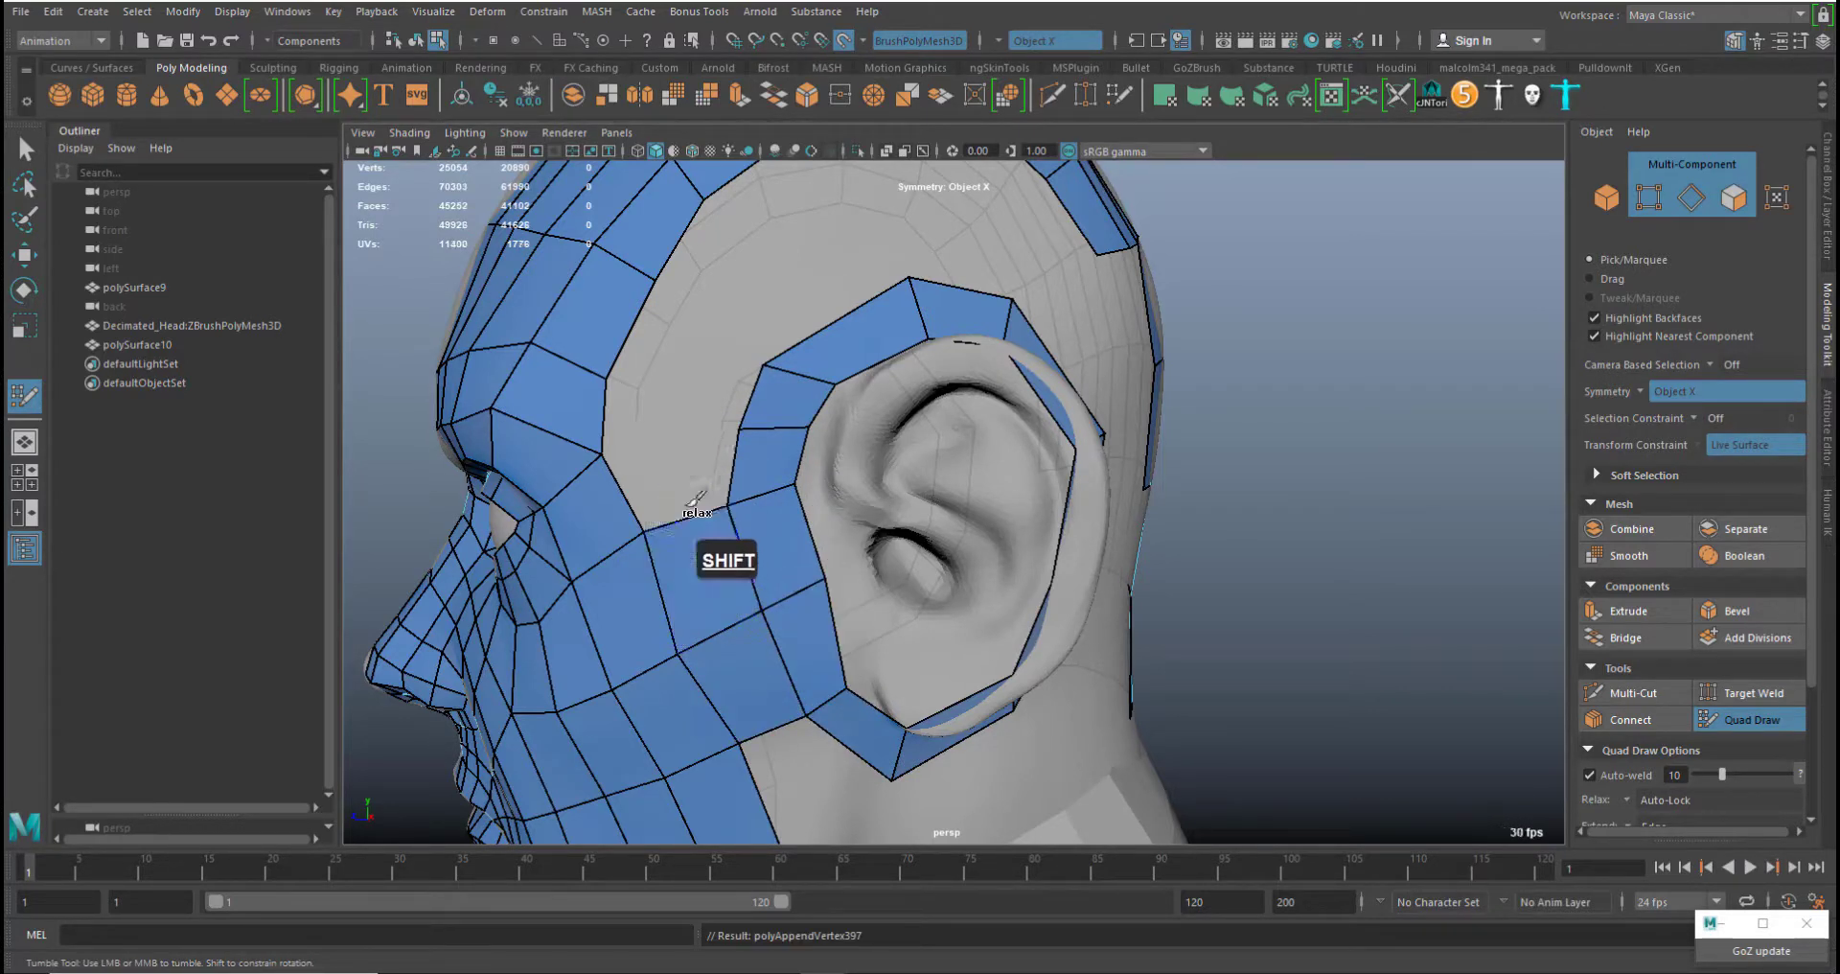
{"action": "left_click", "coordinate": [662, 472], "text": "shift"}
{"action": "left_click", "coordinate": [677, 410], "text": "shift"}
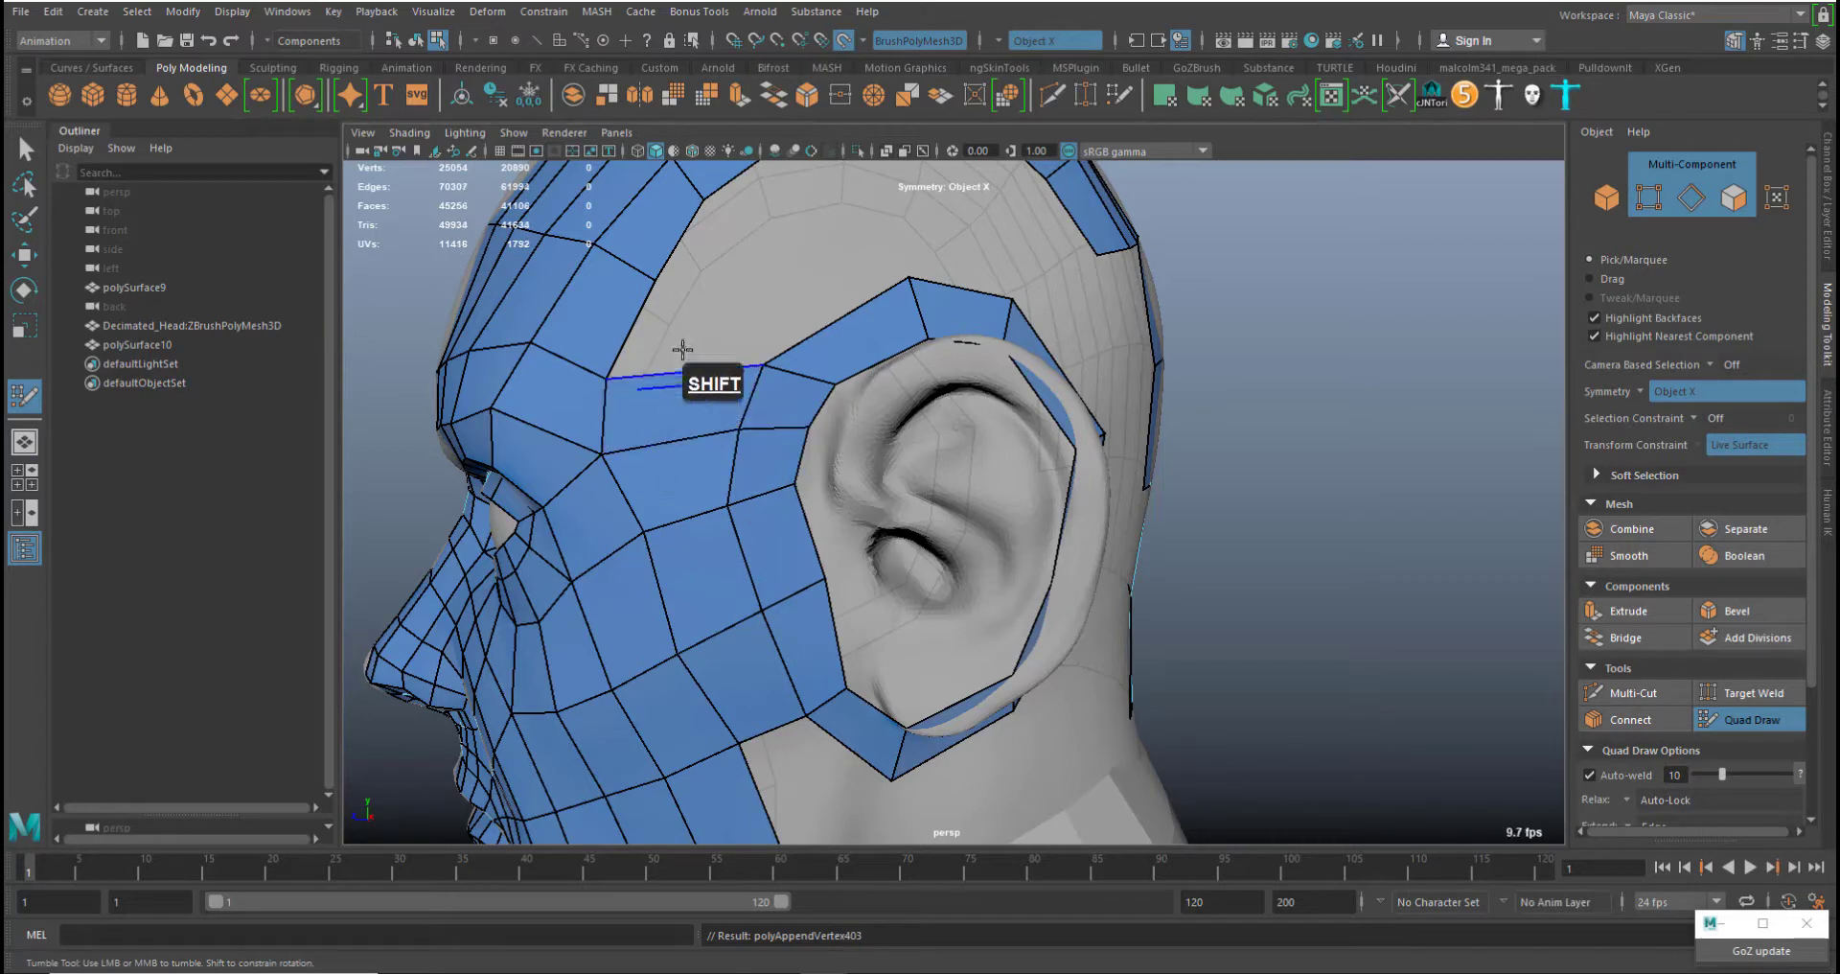
Slide the ring vertices and edges at the upper front of the ear downward to smooth the flow from the temple
{"action": "mouse_move", "coordinate": [764, 366]}
{"action": "middle_mouse_down"}
{"action": "mouse_move", "coordinate": [806, 388]}
{"action": "mouse_move", "coordinate": [739, 435]}
{"action": "middle_mouse_up"}
{"action": "left_click_drag", "start_coordinate": [739, 434], "coordinate": [714, 447]}
{"action": "middle_click_drag", "start_coordinate": [806, 433], "coordinate": [825, 479]}
{"action": "middle_click_drag", "start_coordinate": [814, 394], "coordinate": [830, 456]}
{"action": "middle_click_drag", "start_coordinate": [735, 513], "coordinate": [732, 532]}
{"action": "middle_click_drag", "start_coordinate": [825, 498], "coordinate": [825, 534]}
Shift the temple border vertices and fill a quad between the forehead and a new cross edge in the ear ring
{"action": "middle_click_drag", "start_coordinate": [608, 377], "coordinate": [633, 346]}
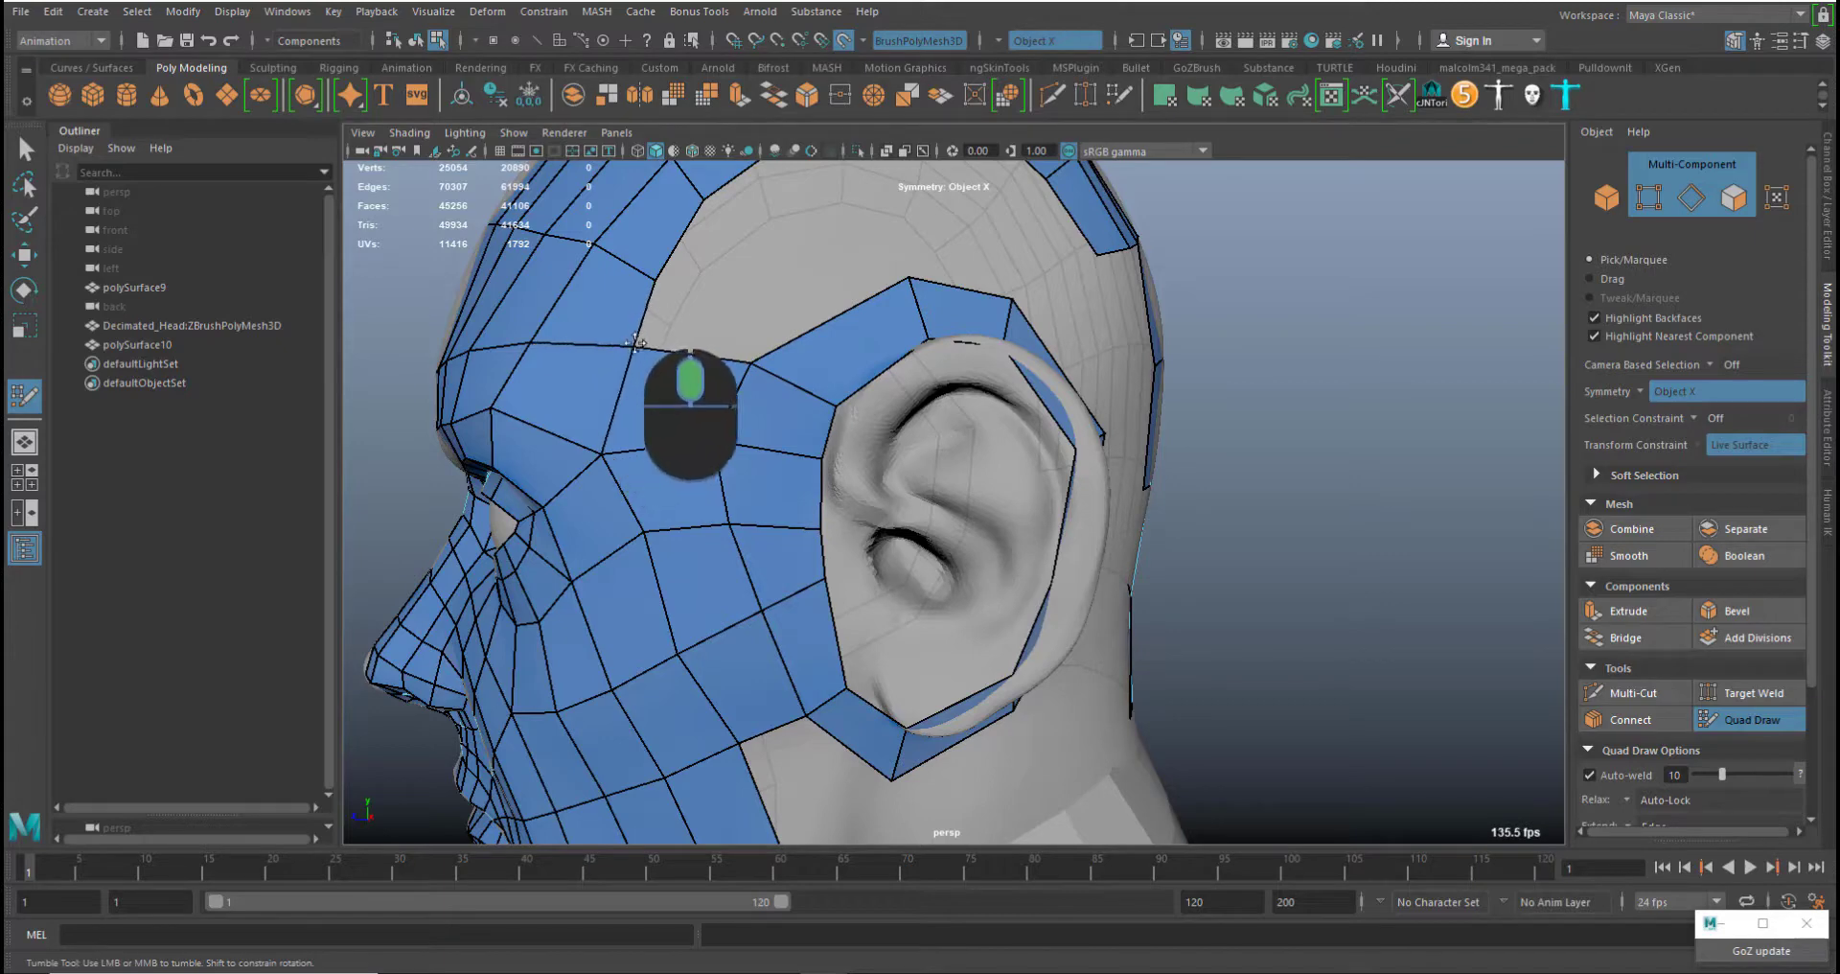
{"action": "middle_click_drag", "start_coordinate": [654, 279], "coordinate": [674, 262]}
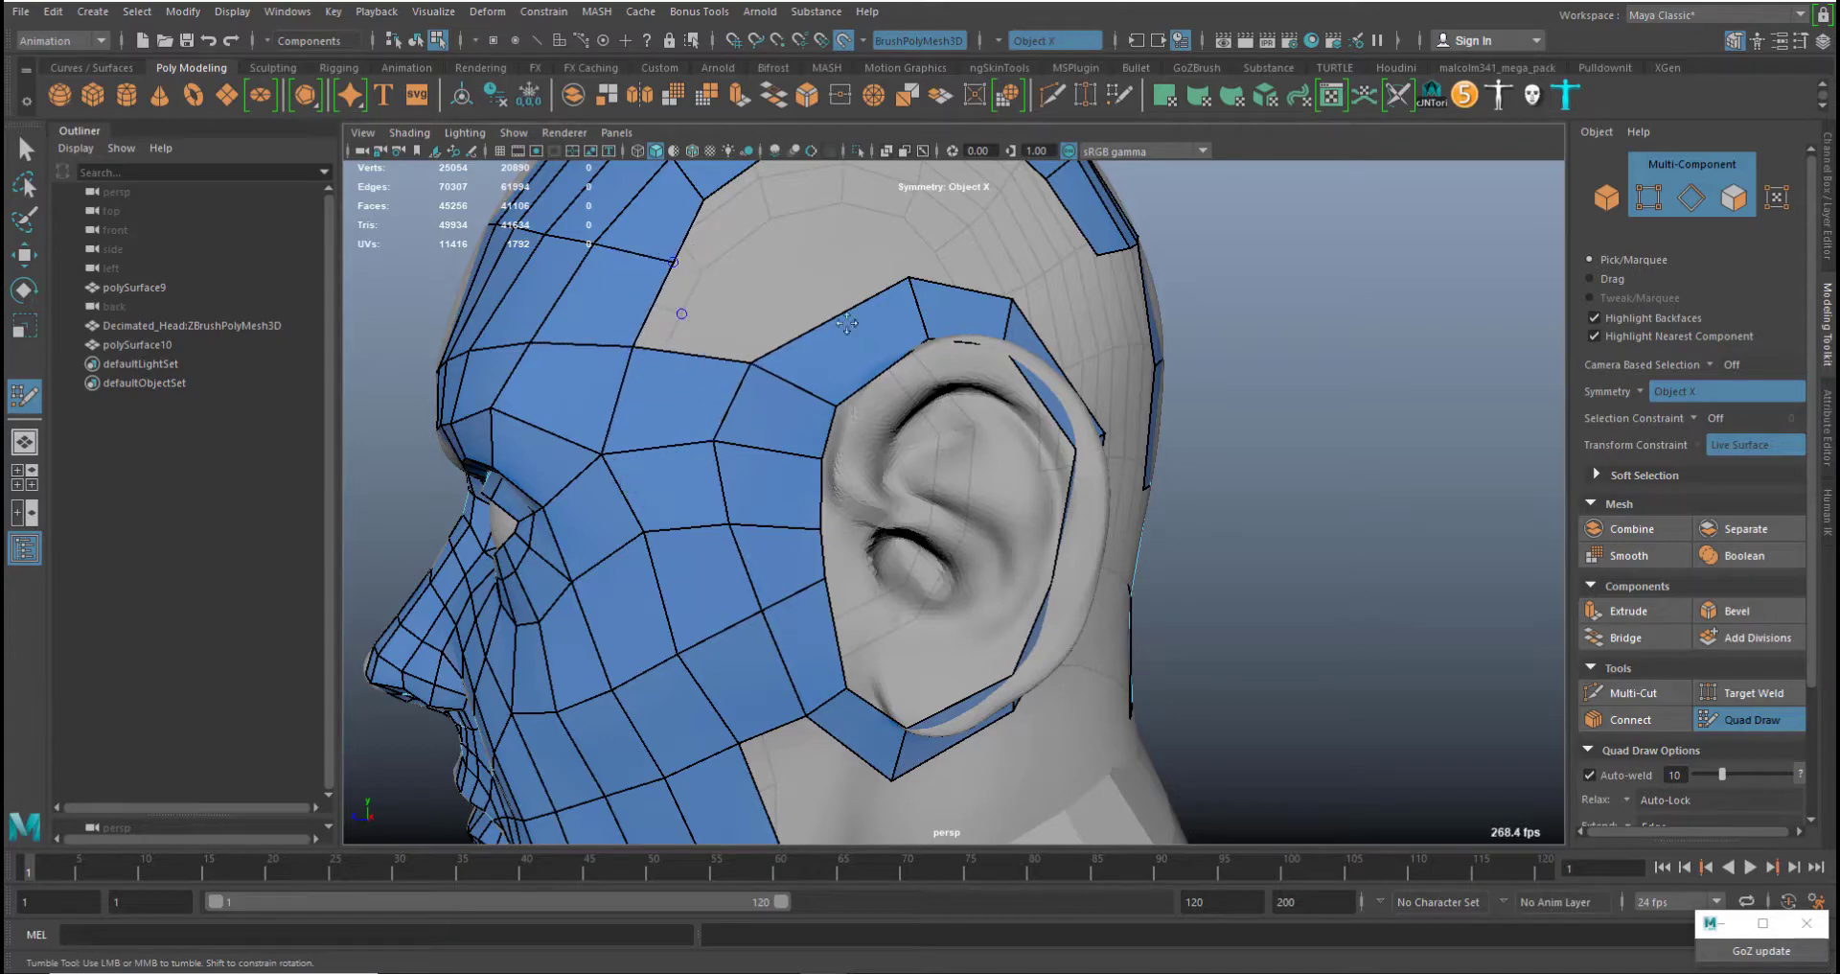
{"action": "left_click", "coordinate": [715, 305], "text": "shift"}
Move the rear border vertices of the jaw slightly forward to even out the quads below the cheek
{"action": "mouse_move", "coordinate": [741, 598]}
{"action": "middle_mouse_down", "text": "alt"}
{"action": "mouse_move", "coordinate": [767, 623]}
{"action": "mouse_move", "coordinate": [760, 296]}
{"action": "middle_mouse_up", "text": "alt"}
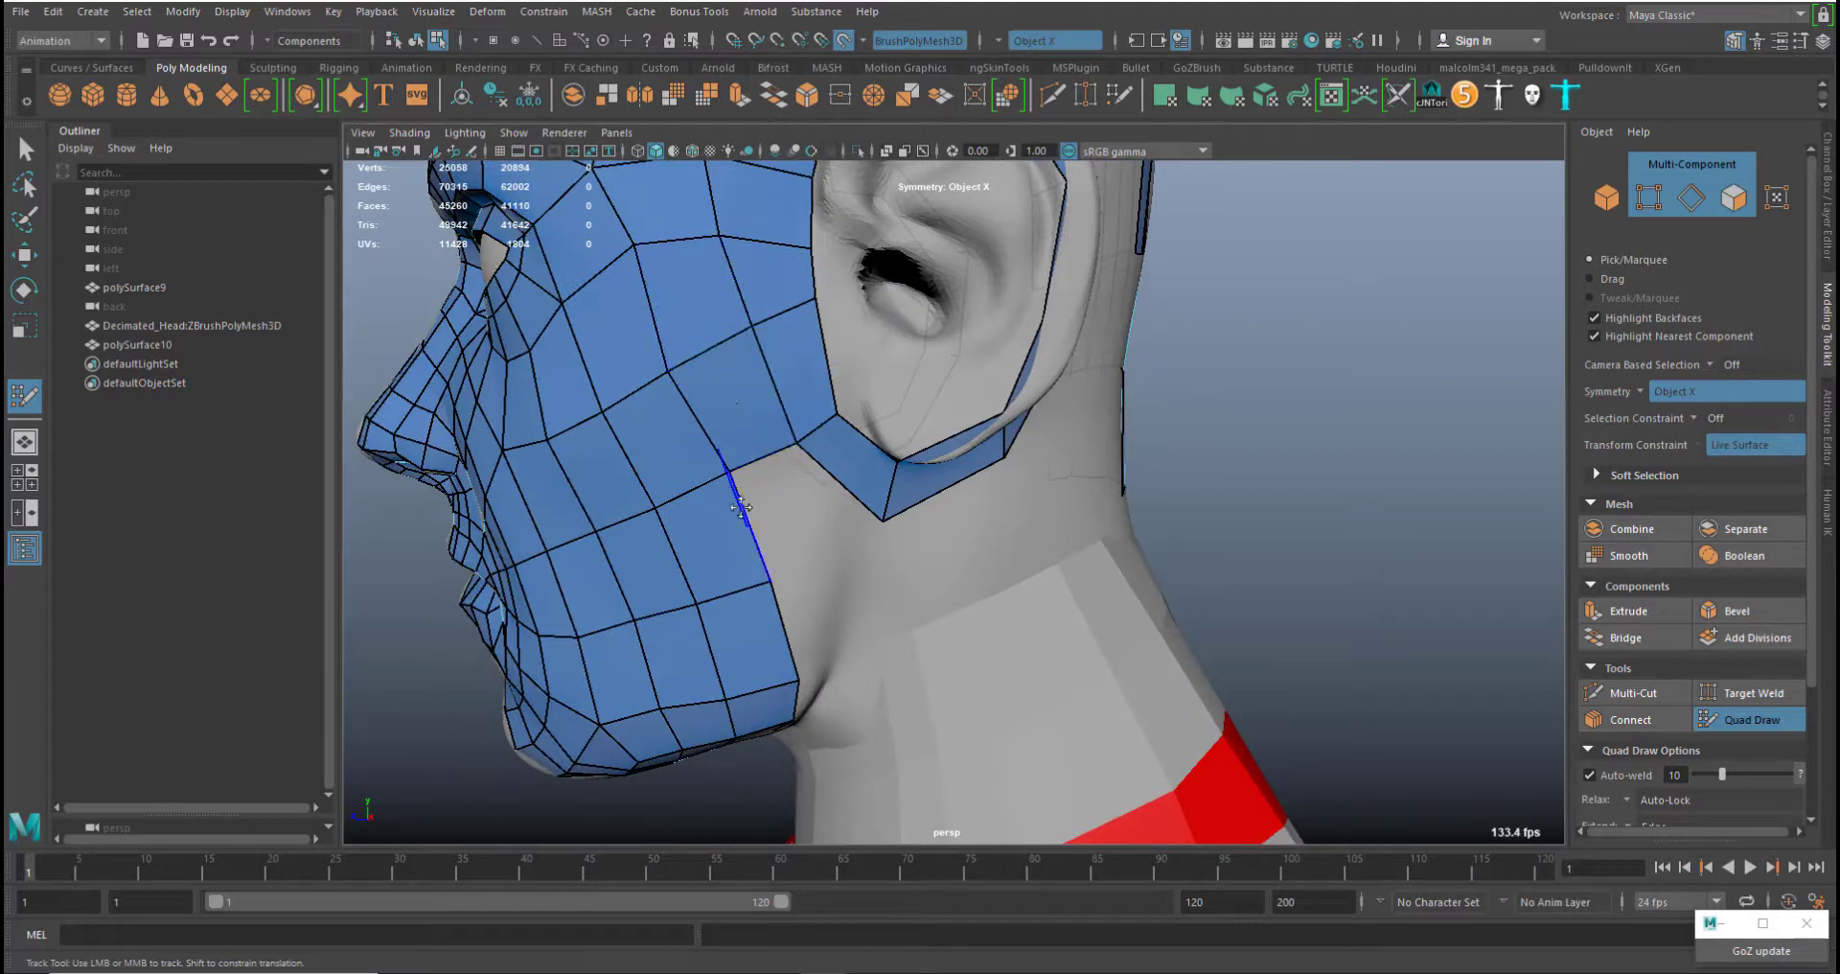
{"action": "left_click_drag", "start_coordinate": [741, 508], "coordinate": [736, 525]}
{"action": "middle_click_drag", "start_coordinate": [795, 681], "coordinate": [783, 690]}
{"action": "middle_click_drag", "start_coordinate": [755, 591], "coordinate": [747, 591]}
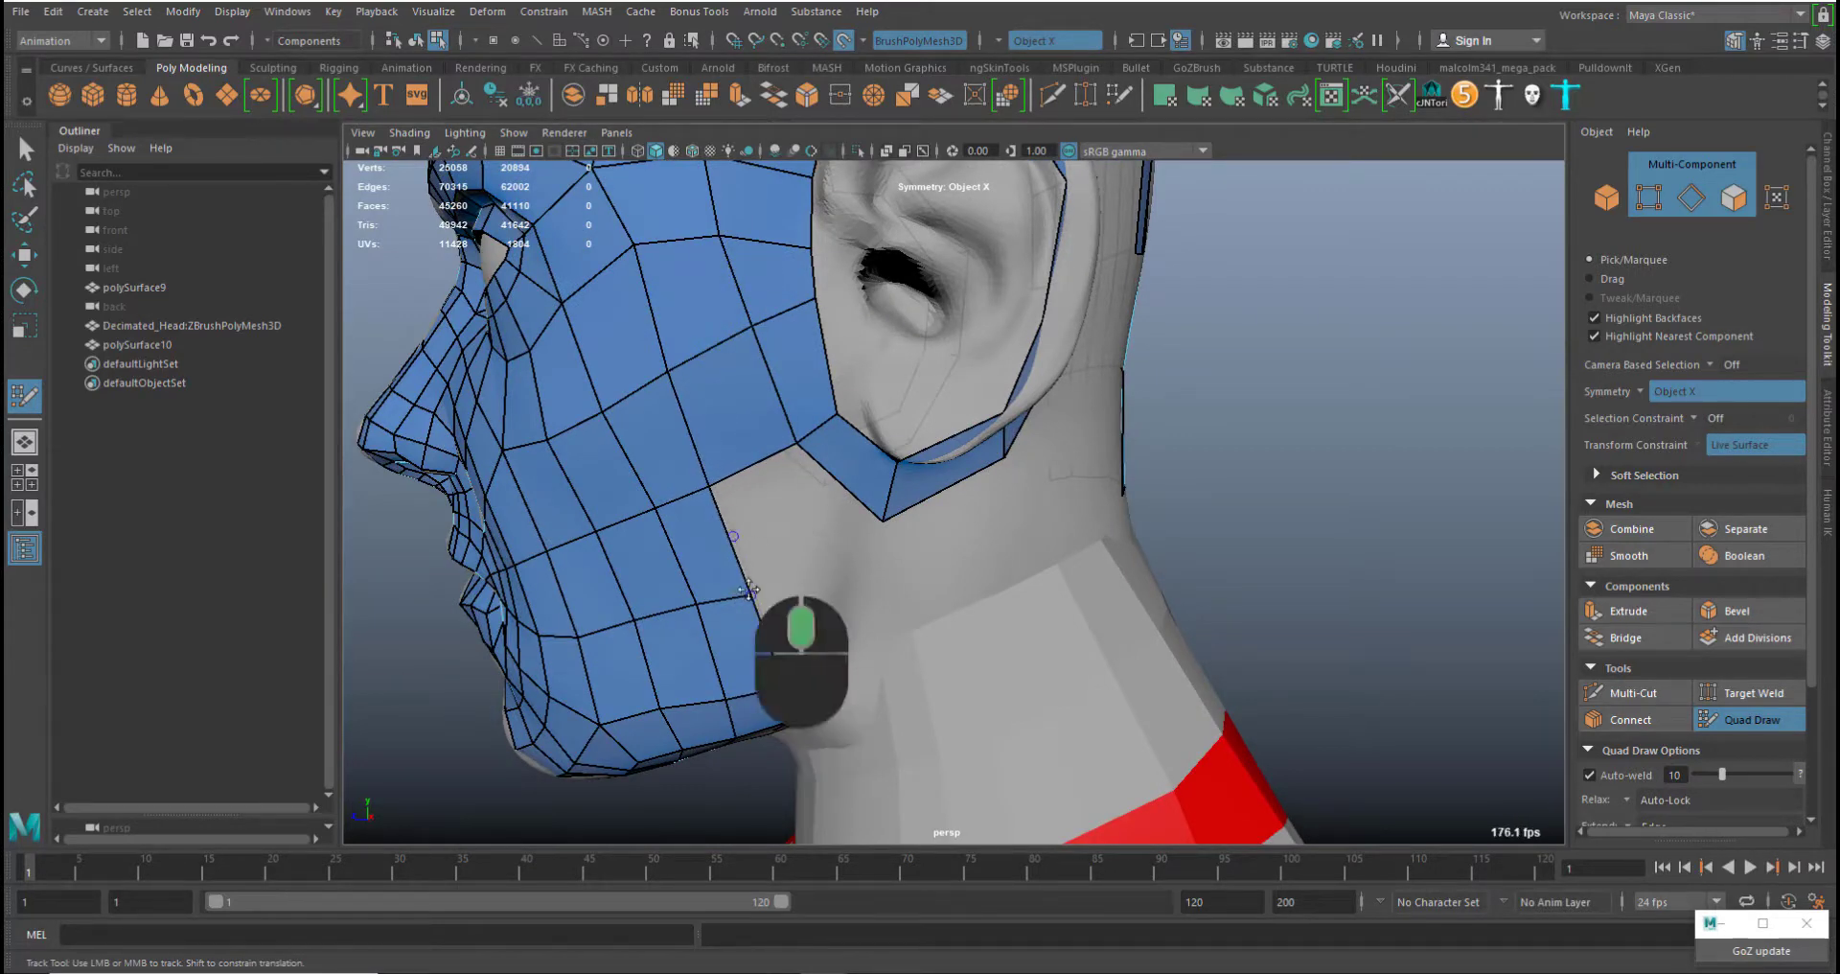
Shift the lower corner vertex of the rear crown strip slightly down and backward above the ear
{"action": "middle_click_drag", "start_coordinate": [797, 369], "coordinate": [815, 464], "text": "alt"}
{"action": "left_click_drag", "start_coordinate": [814, 464], "coordinate": [809, 478], "text": "alt"}
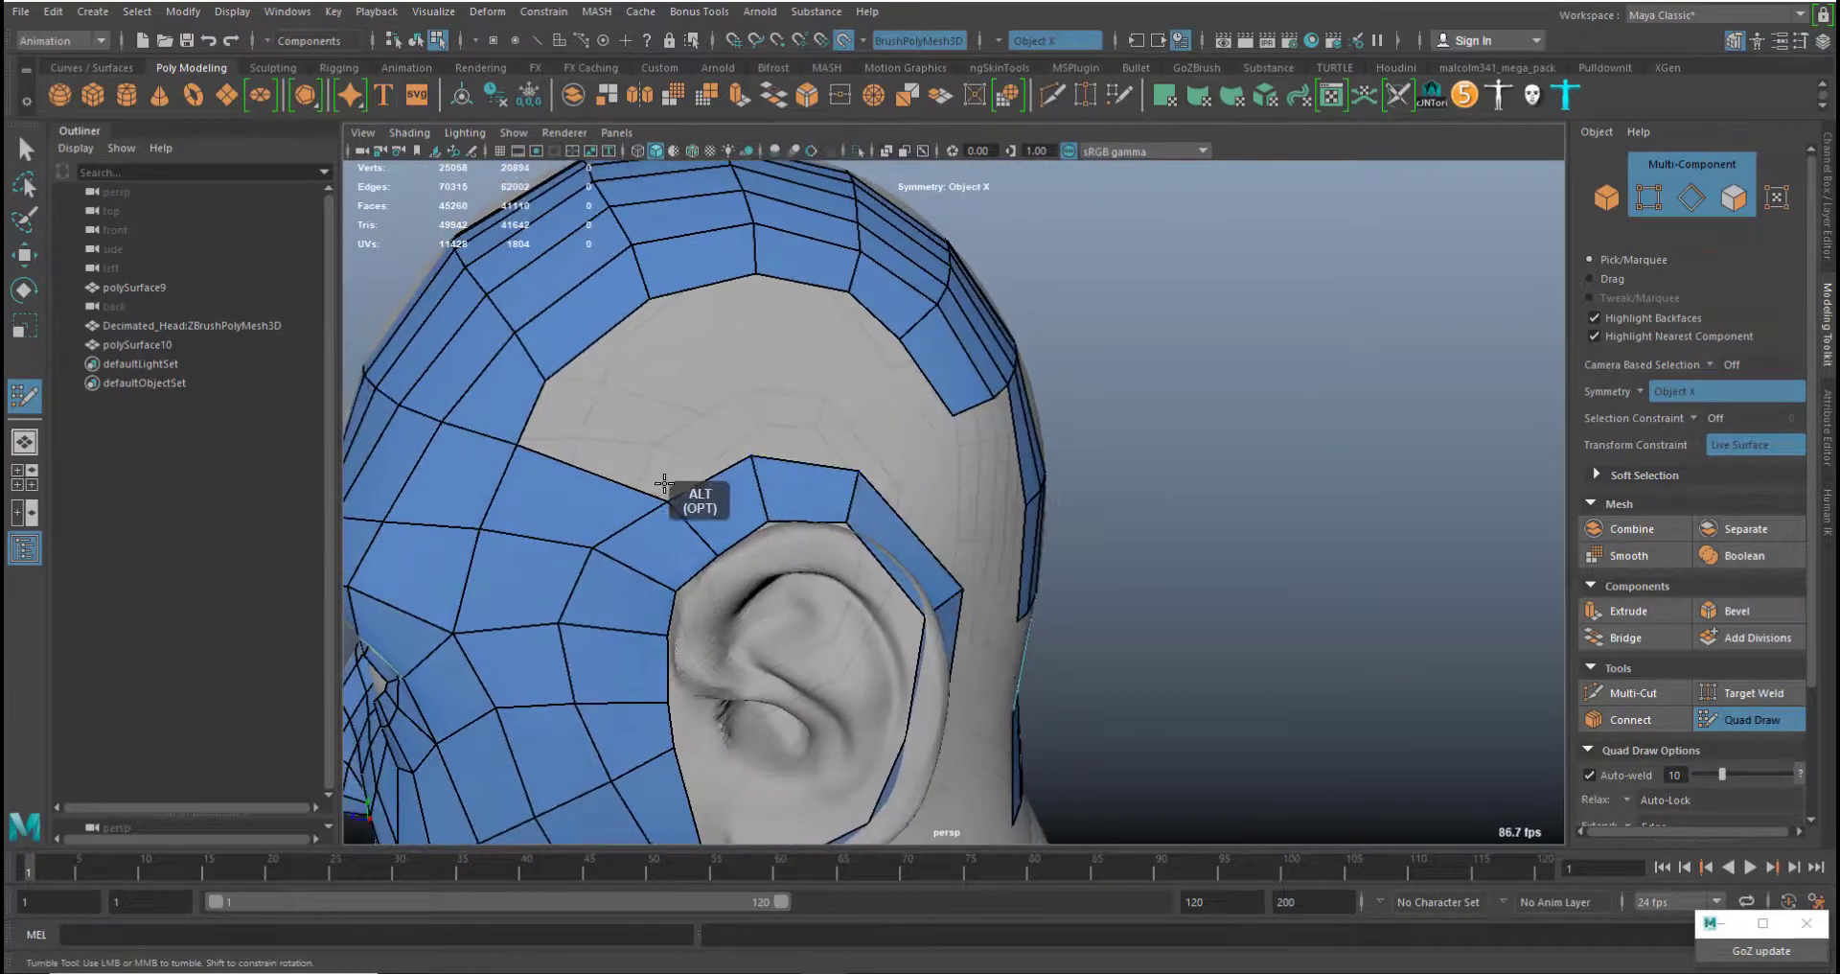
{"action": "middle_click_drag", "start_coordinate": [664, 484], "coordinate": [725, 447], "text": "alt"}
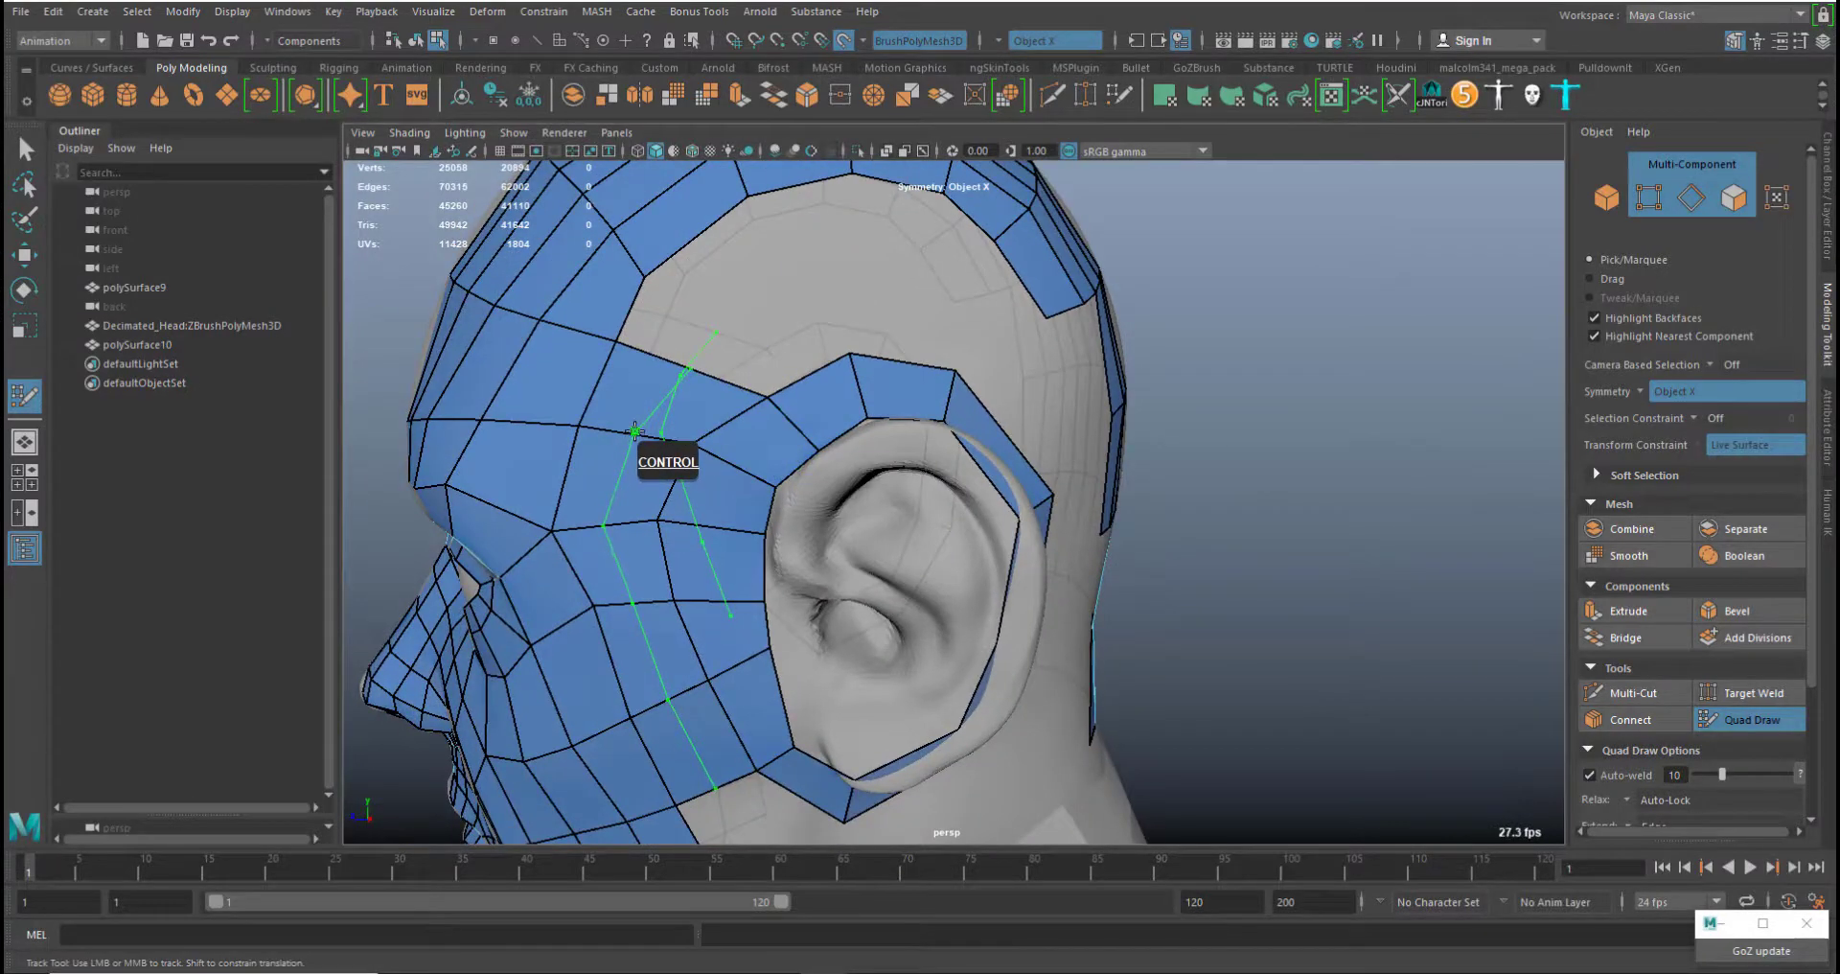
{"action": "left_click_drag", "start_coordinate": [872, 386], "coordinate": [630, 374], "text": "alt"}
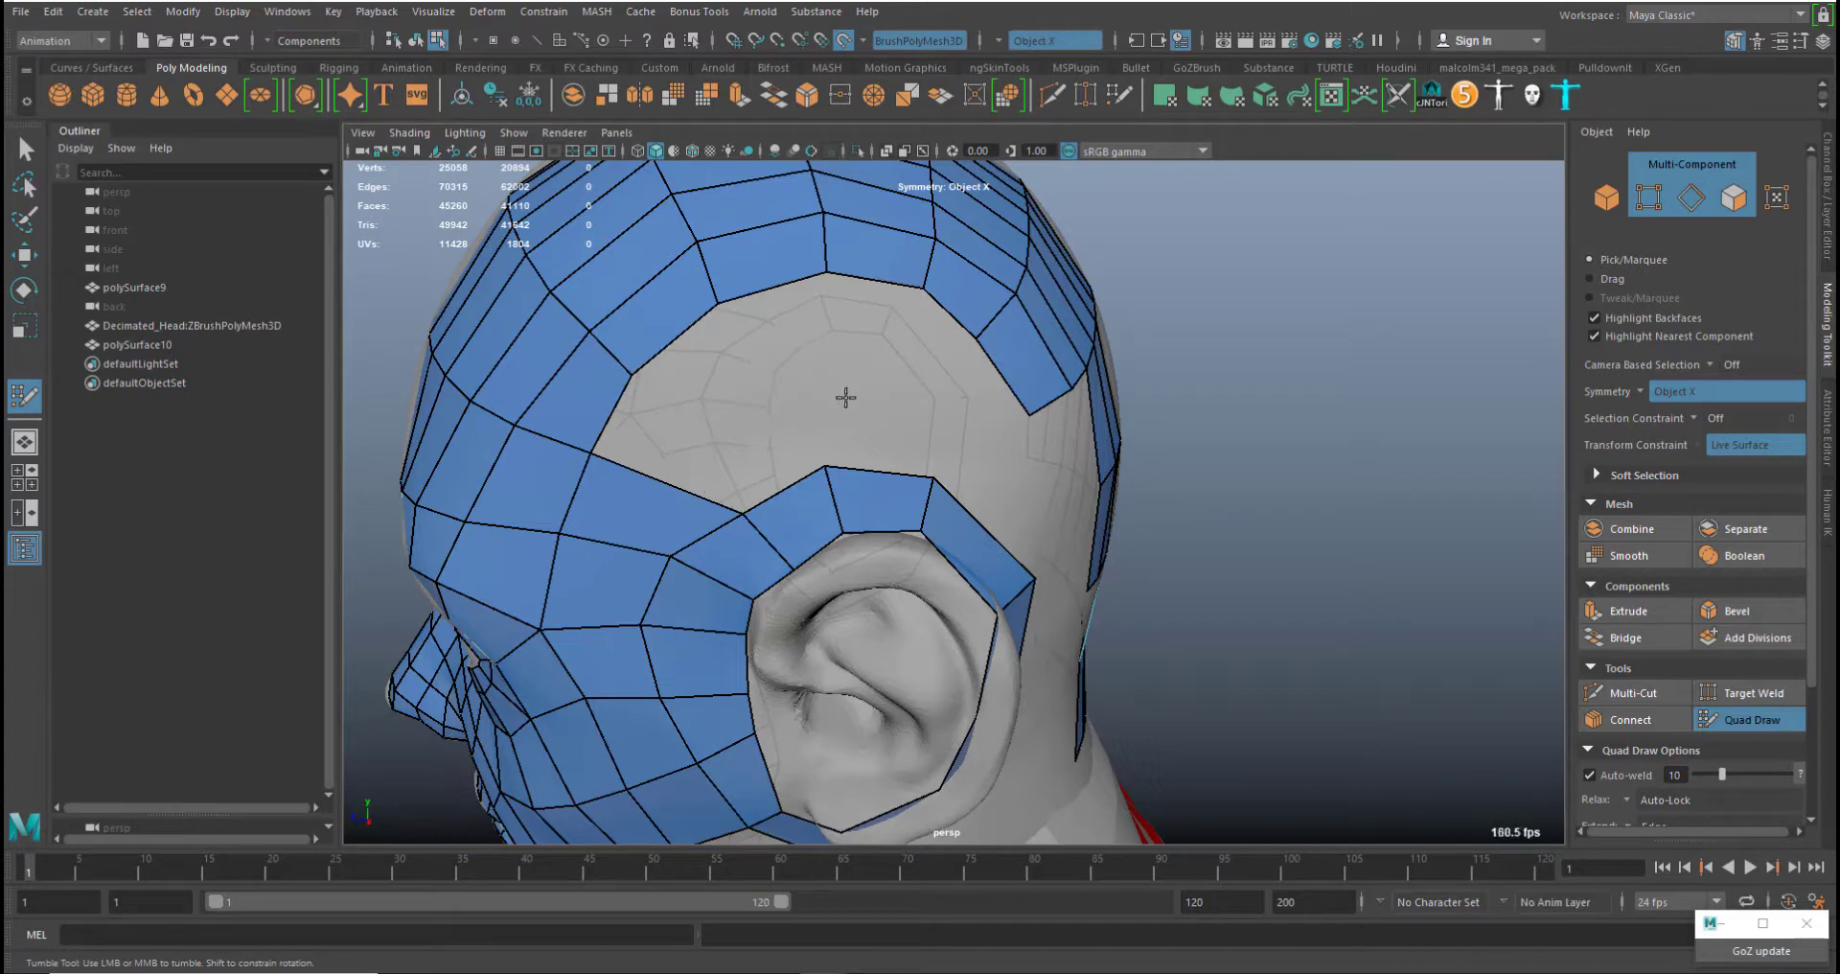
{"action": "middle_click_drag", "start_coordinate": [1027, 412], "coordinate": [1038, 418]}
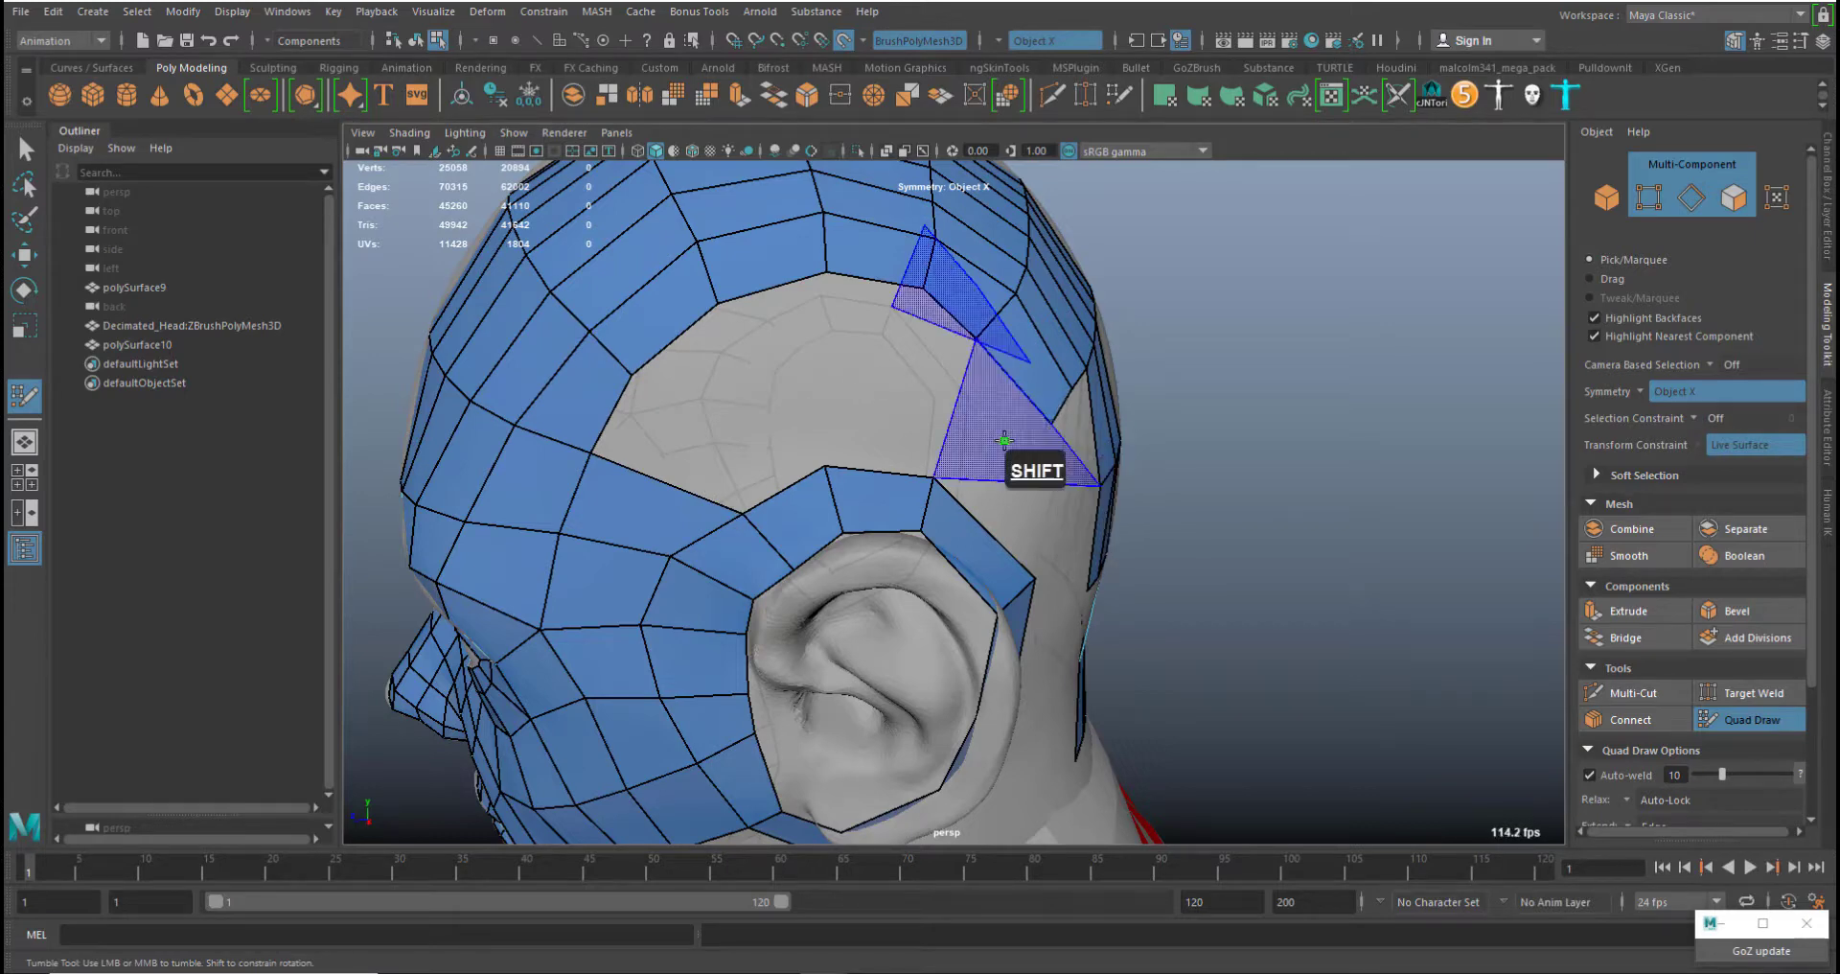
{"action": "left_click_drag", "start_coordinate": [1059, 478], "coordinate": [844, 494], "text": "alt"}
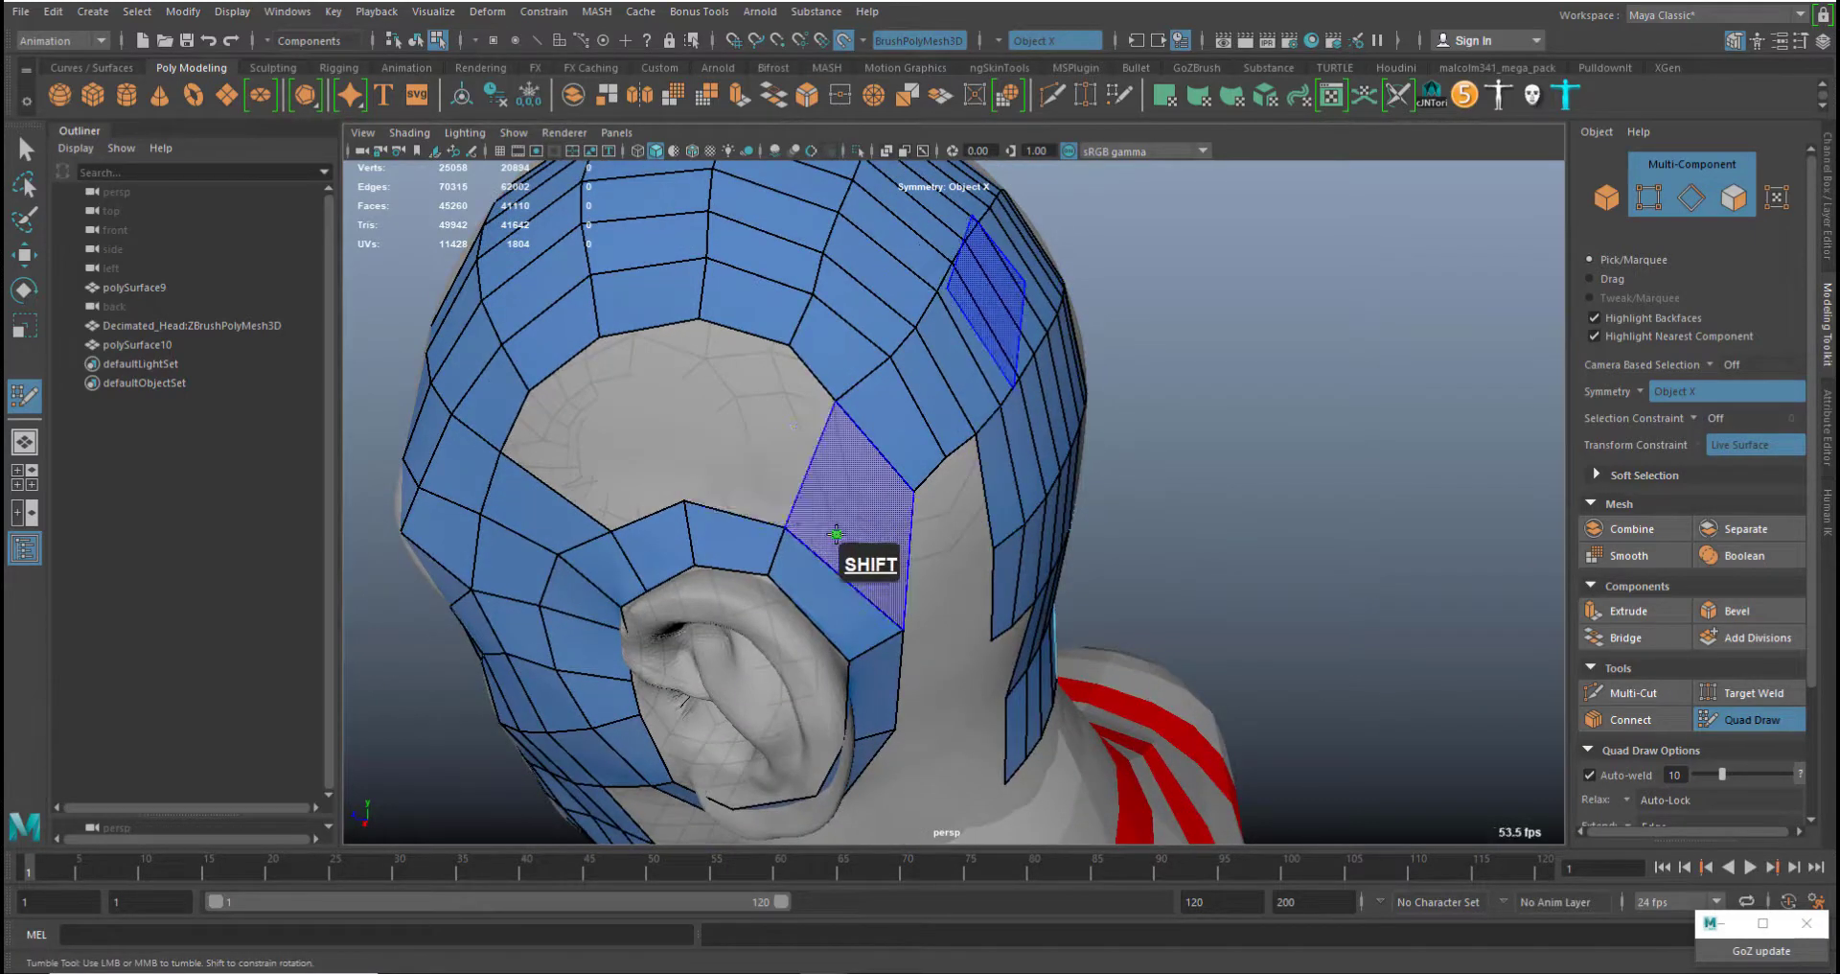
{"action": "left_click", "coordinate": [887, 474], "text": "shift"}
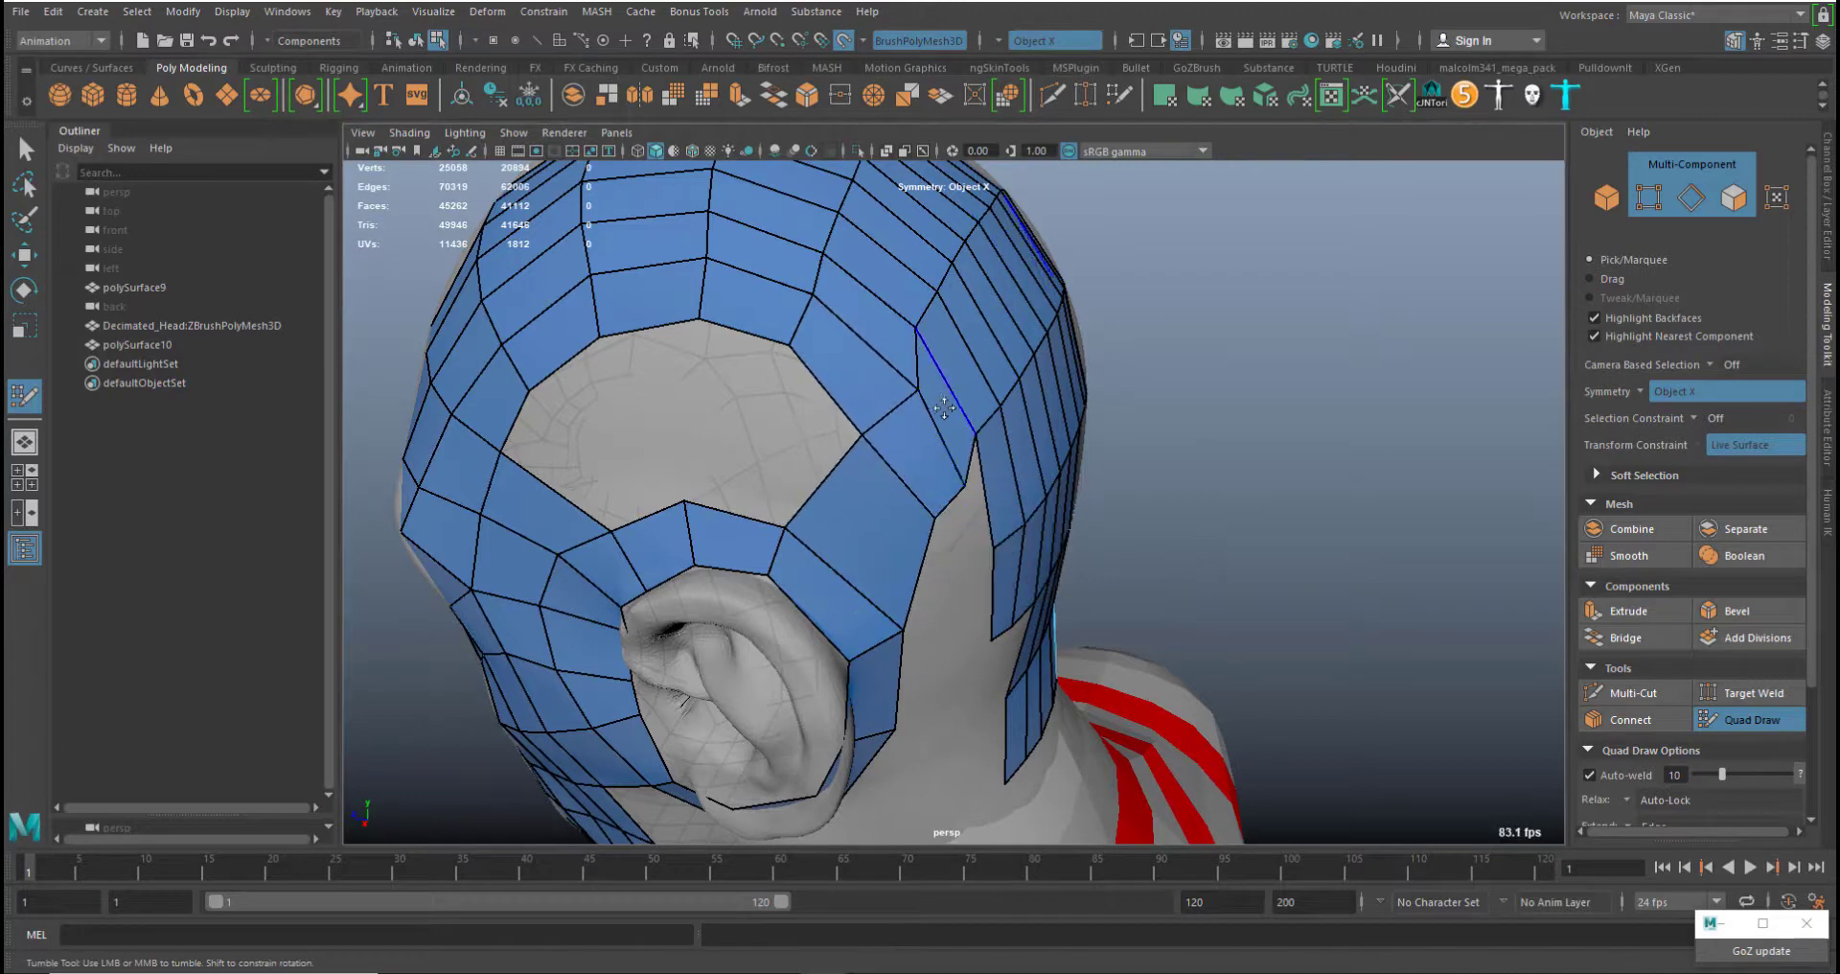
{"action": "key", "text": "ctrl+z"}
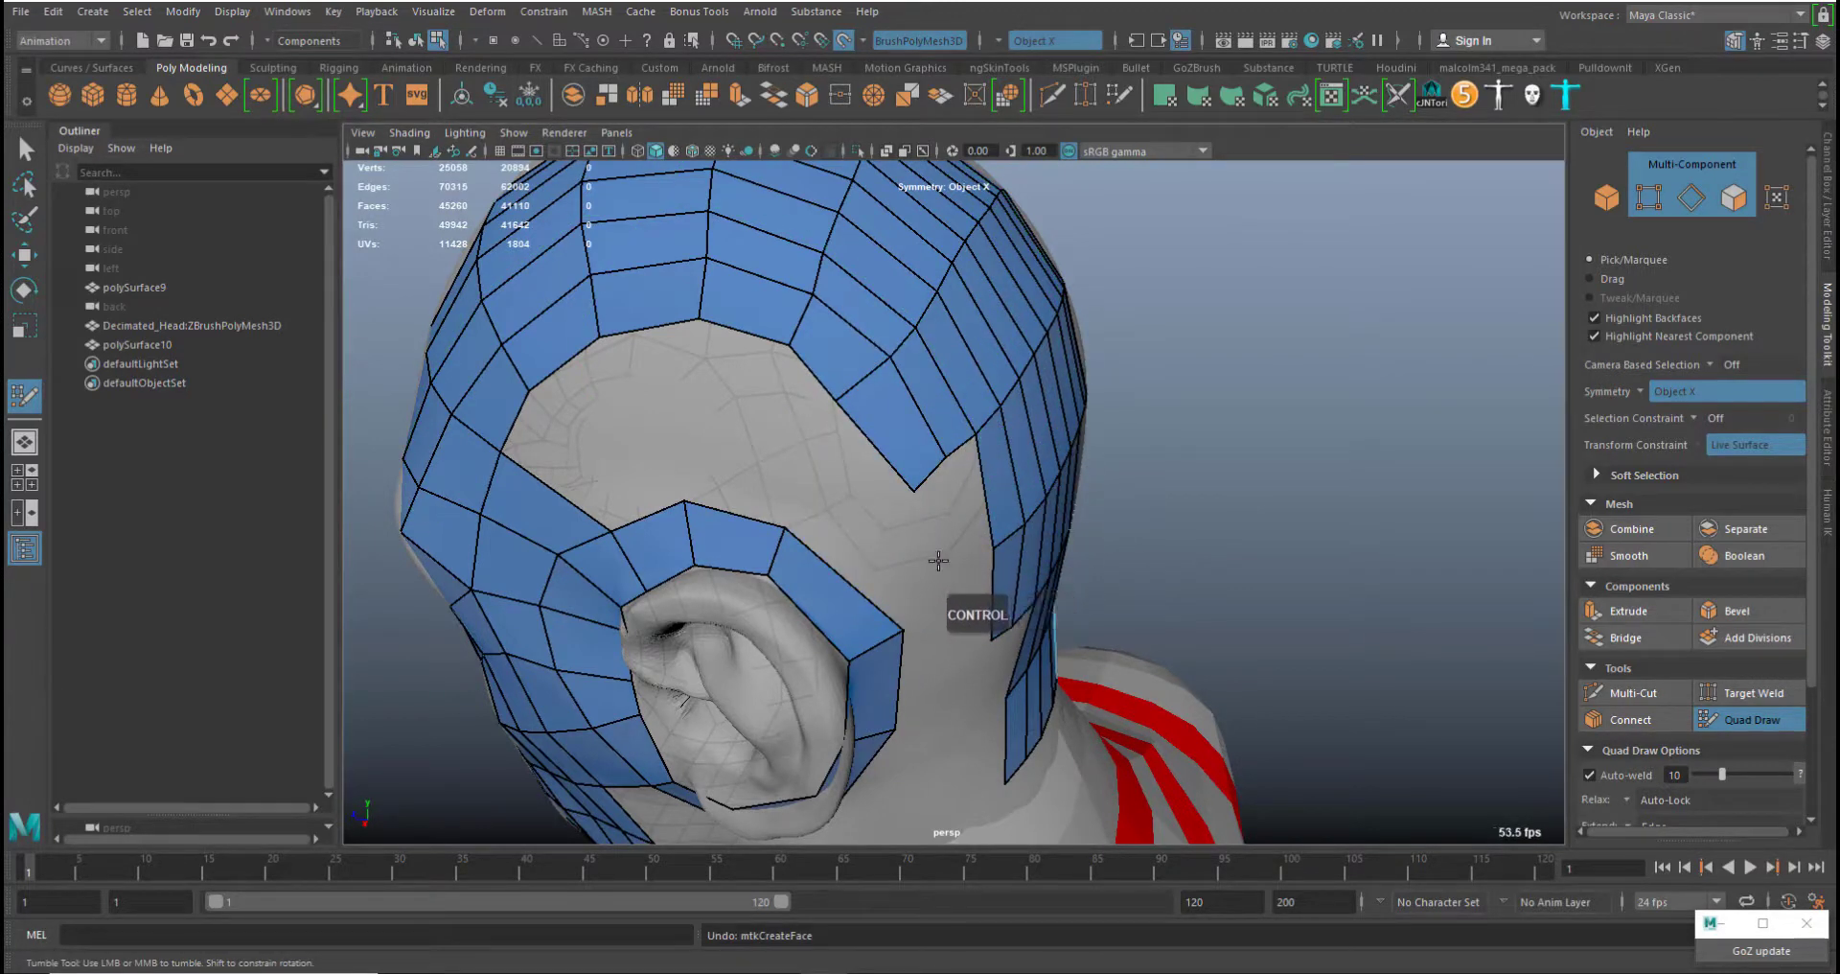
Extend the rear crown strip downward with a mirrored quad and fill the gap between it and the upper rear of the ear ring
{"action": "left_click", "coordinate": [948, 576]}
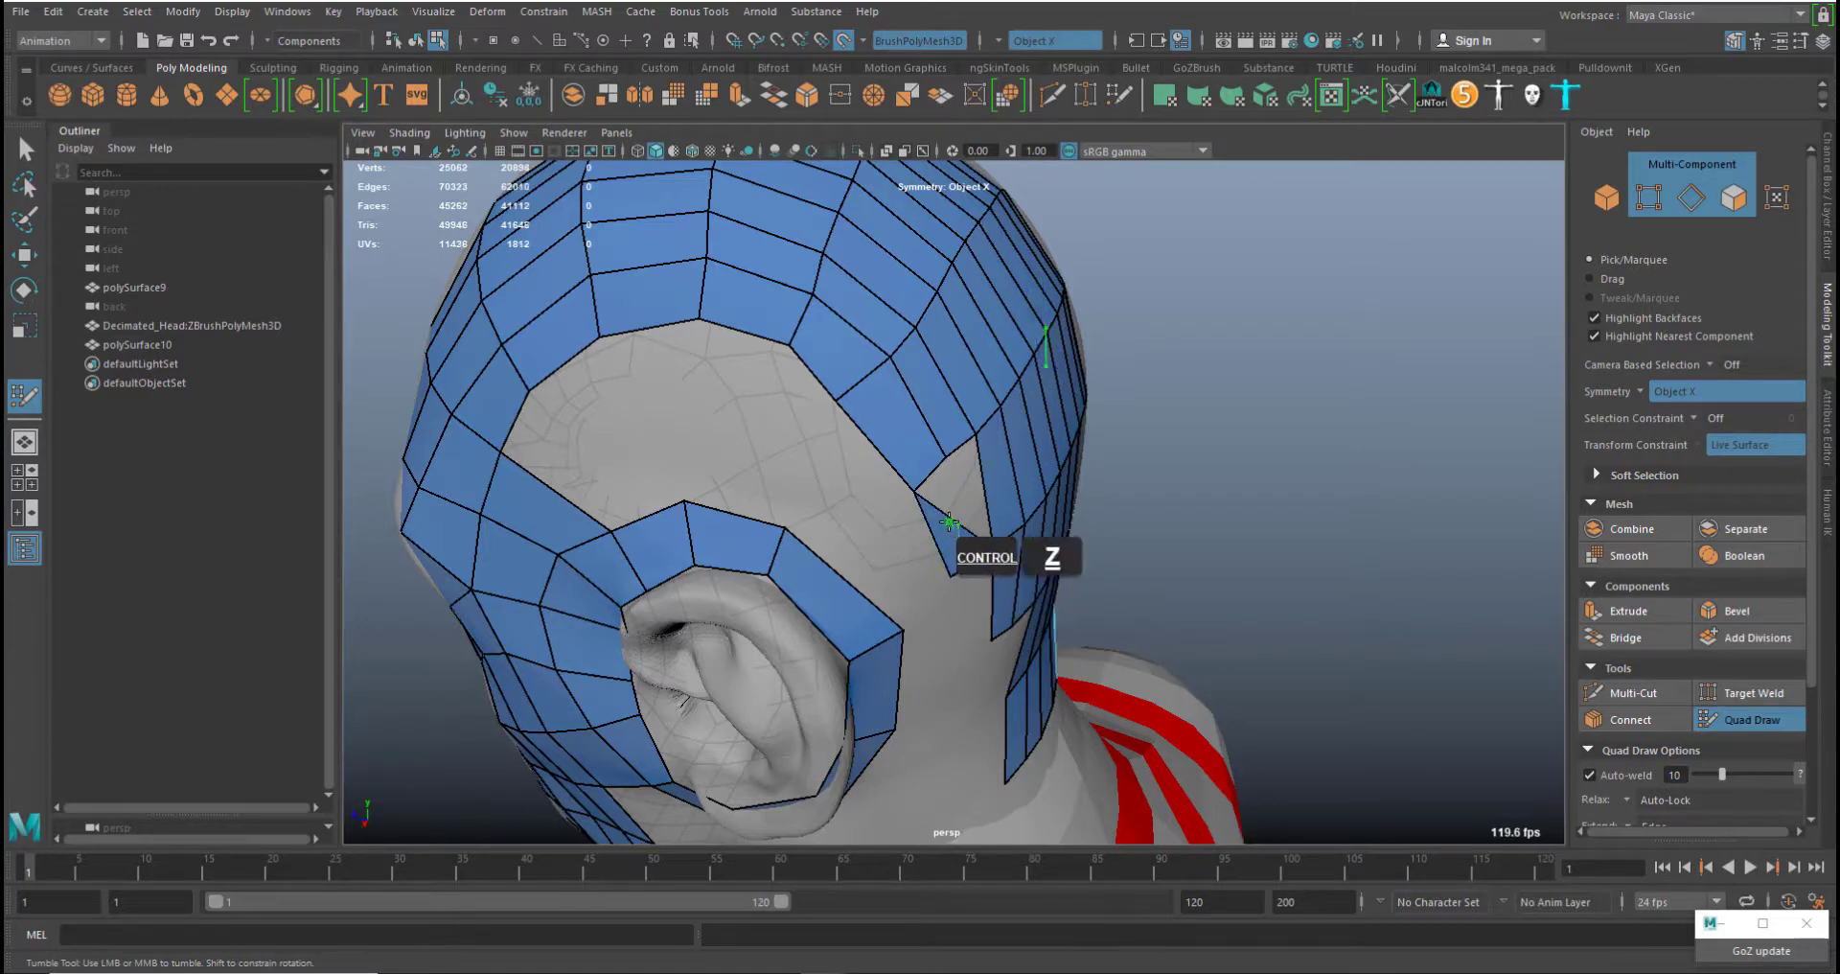
{"action": "left_click", "coordinate": [937, 513], "text": "shift"}
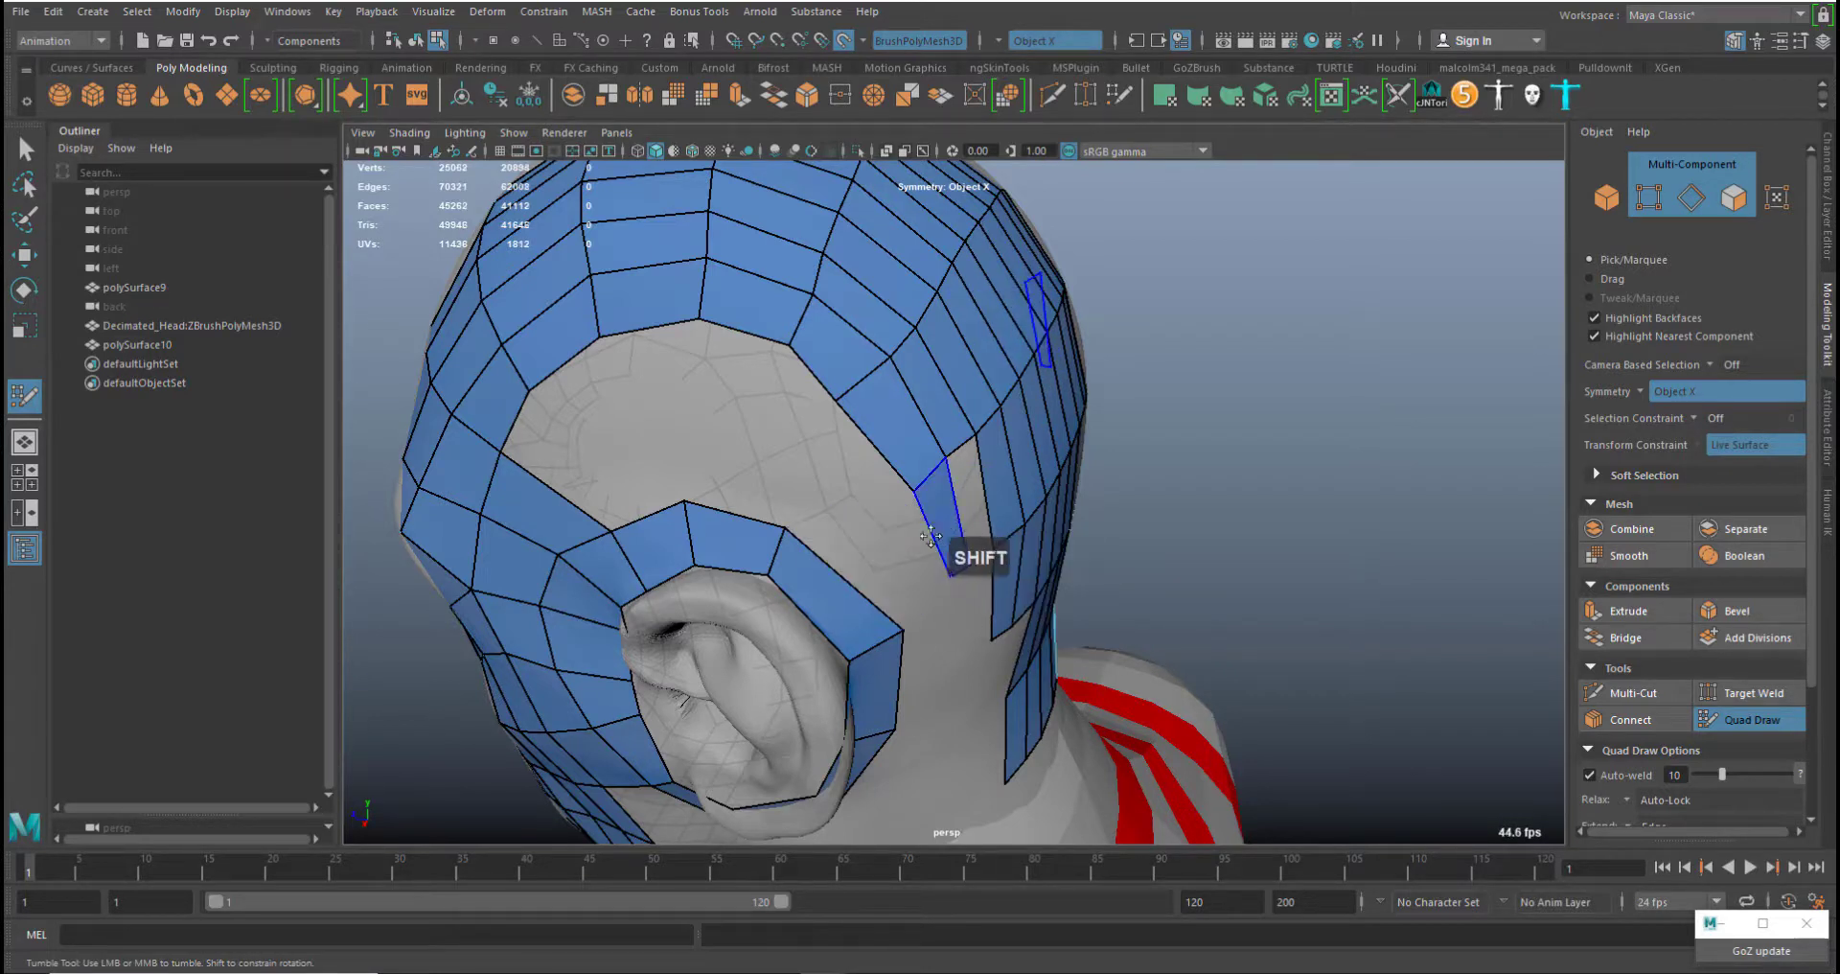
{"action": "left_click", "coordinate": [809, 532], "text": "shift"}
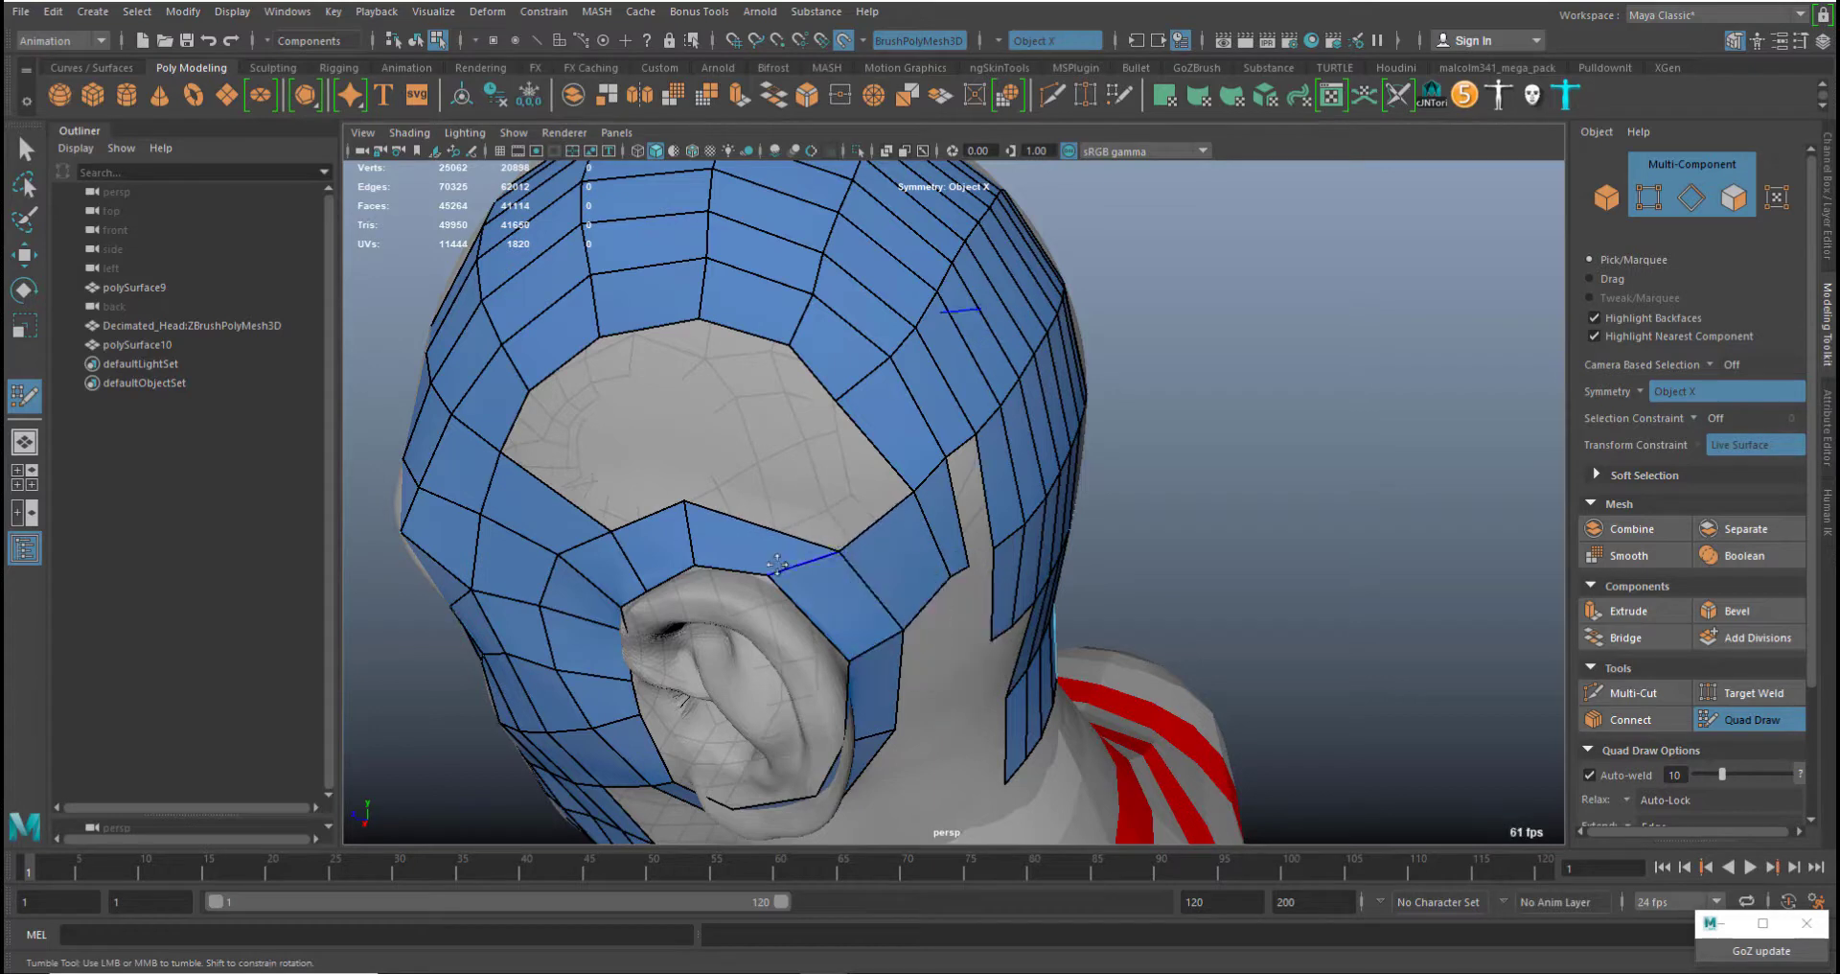
Insert a cross edge in the ring above the ear and shift the ring vertices to even out its quads
{"action": "middle_click_drag", "start_coordinate": [813, 588], "coordinate": [767, 510]}
{"action": "middle_click_drag", "start_coordinate": [746, 587], "coordinate": [752, 569]}
{"action": "left_click_drag", "start_coordinate": [823, 565], "coordinate": [592, 499], "text": "alt"}
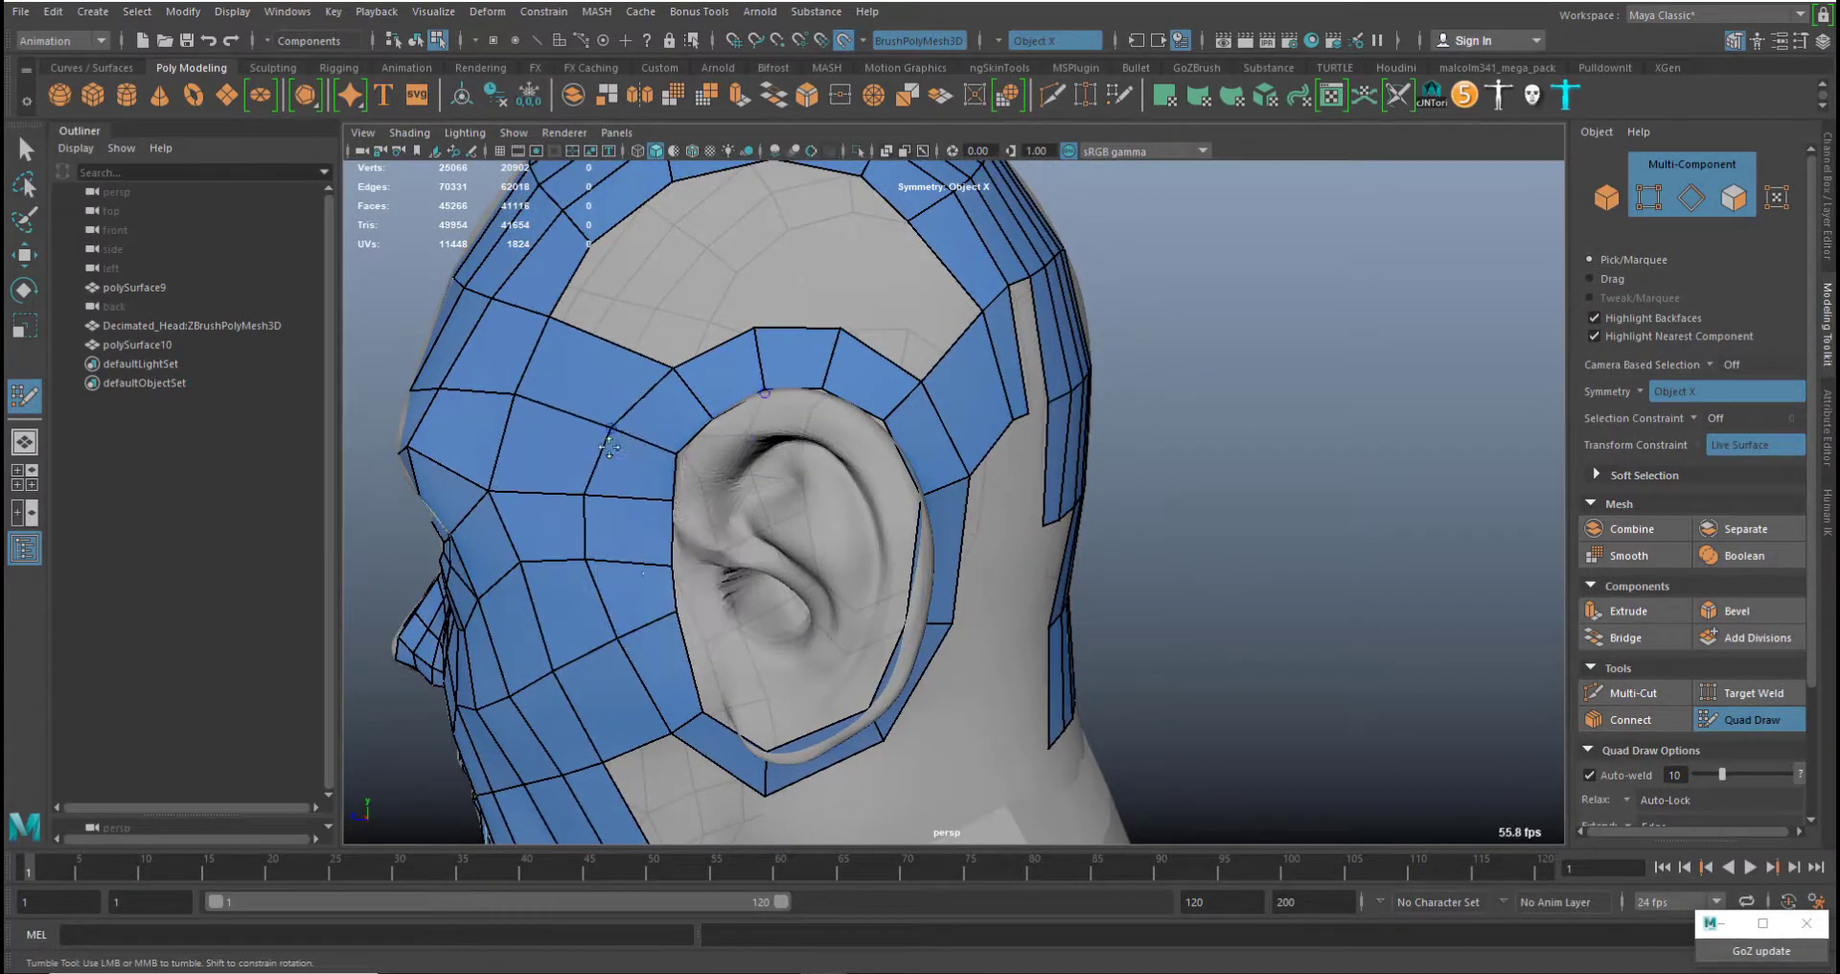
{"action": "middle_click_drag", "start_coordinate": [576, 496], "coordinate": [703, 449], "text": "alt"}
{"action": "left_click_drag", "start_coordinate": [712, 550], "coordinate": [929, 305], "text": "alt"}
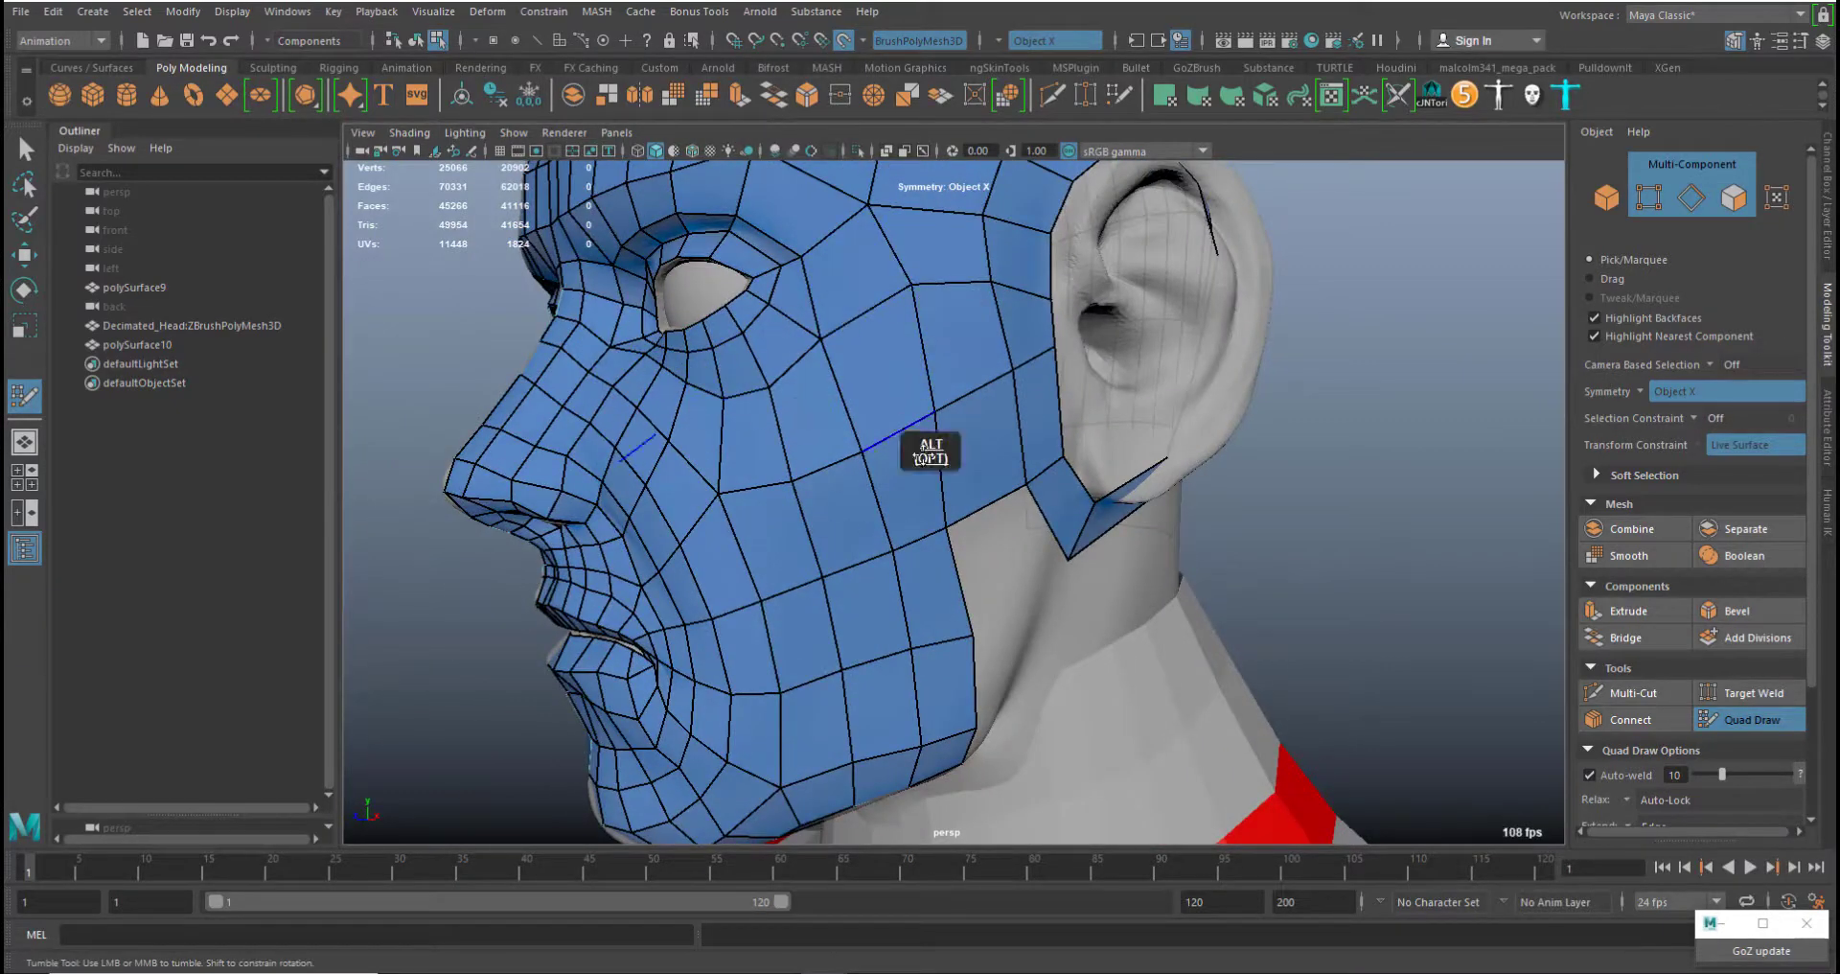
{"action": "left_click_drag", "start_coordinate": [867, 364], "coordinate": [815, 417], "text": "alt"}
{"action": "mouse_move", "coordinate": [717, 451]}
{"action": "middle_mouse_down"}
{"action": "mouse_move", "coordinate": [781, 447]}
{"action": "mouse_move", "coordinate": [766, 417]}
{"action": "middle_mouse_up"}
{"action": "mouse_move", "coordinate": [699, 432]}
{"action": "left_mouse_down", "text": "alt"}
{"action": "mouse_move", "coordinate": [816, 364]}
{"action": "mouse_move", "coordinate": [841, 486]}
{"action": "mouse_move", "coordinate": [815, 367]}
{"action": "left_mouse_up", "text": "alt"}
Fill a quad between the upper rear of the ear ring and the crown border, and adjust the neighbouring ring vertices
{"action": "left_click", "coordinate": [825, 309], "text": "shift"}
{"action": "mouse_move", "coordinate": [839, 281]}
{"action": "middle_mouse_down", "text": "shift"}
{"action": "mouse_move", "coordinate": [859, 266]}
{"action": "mouse_move", "coordinate": [848, 277]}
{"action": "middle_mouse_up", "text": "shift"}
{"action": "middle_click_drag", "start_coordinate": [710, 208], "coordinate": [706, 207]}
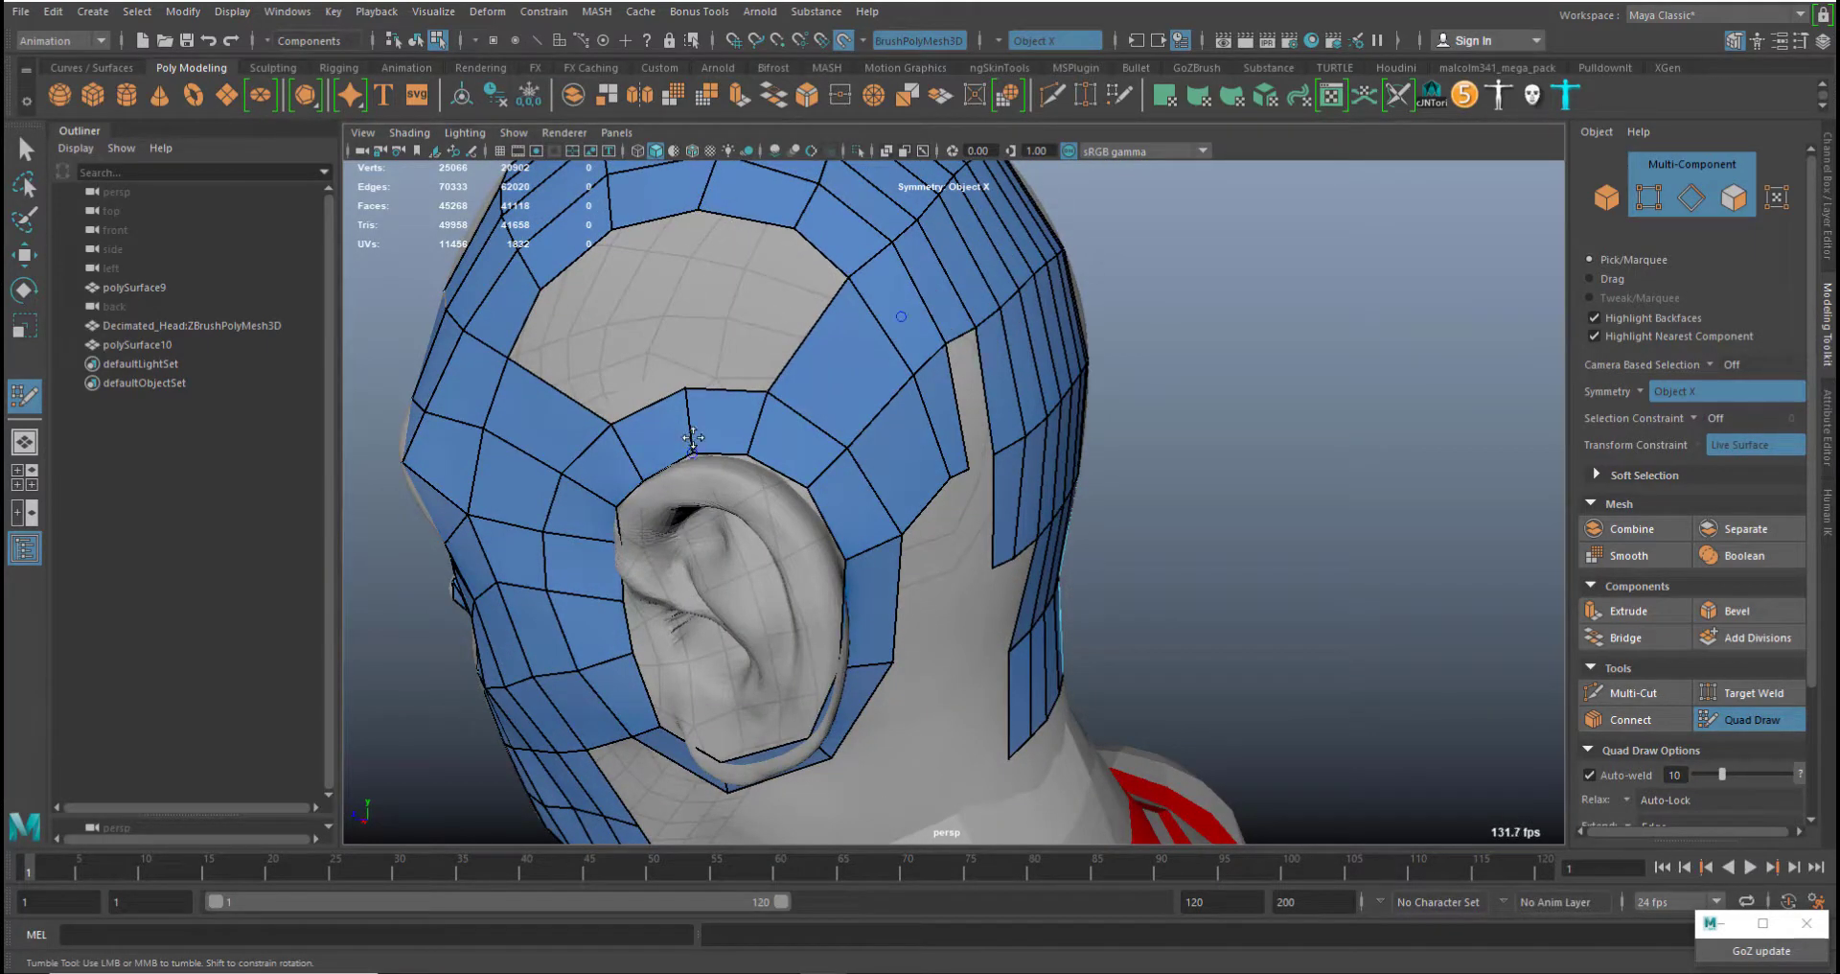
{"action": "mouse_move", "coordinate": [690, 423]}
{"action": "middle_mouse_down"}
{"action": "mouse_move", "coordinate": [788, 436]}
{"action": "mouse_move", "coordinate": [846, 494]}
{"action": "mouse_move", "coordinate": [926, 460]}
{"action": "middle_mouse_up"}
{"action": "mouse_move", "coordinate": [931, 482]}
{"action": "left_mouse_down", "text": "alt"}
{"action": "mouse_move", "coordinate": [975, 484]}
{"action": "mouse_move", "coordinate": [854, 440]}
{"action": "left_mouse_up", "text": "alt"}
{"action": "middle_click_drag", "start_coordinate": [669, 497], "coordinate": [648, 509]}
{"action": "mouse_move", "coordinate": [665, 600]}
{"action": "middle_mouse_down"}
{"action": "mouse_move", "coordinate": [604, 641]}
{"action": "mouse_move", "coordinate": [672, 649]}
{"action": "mouse_move", "coordinate": [698, 691]}
{"action": "middle_mouse_up"}
Insert a cross edge in the upper front of the ear ring and fill one quad at each end of the gap below the crown
{"action": "right_click_drag", "start_coordinate": [716, 603], "coordinate": [793, 455], "text": "alt"}
{"action": "left_click_drag", "start_coordinate": [793, 451], "coordinate": [840, 516], "text": "alt"}
{"action": "left_click", "coordinate": [720, 527], "text": "ctrl"}
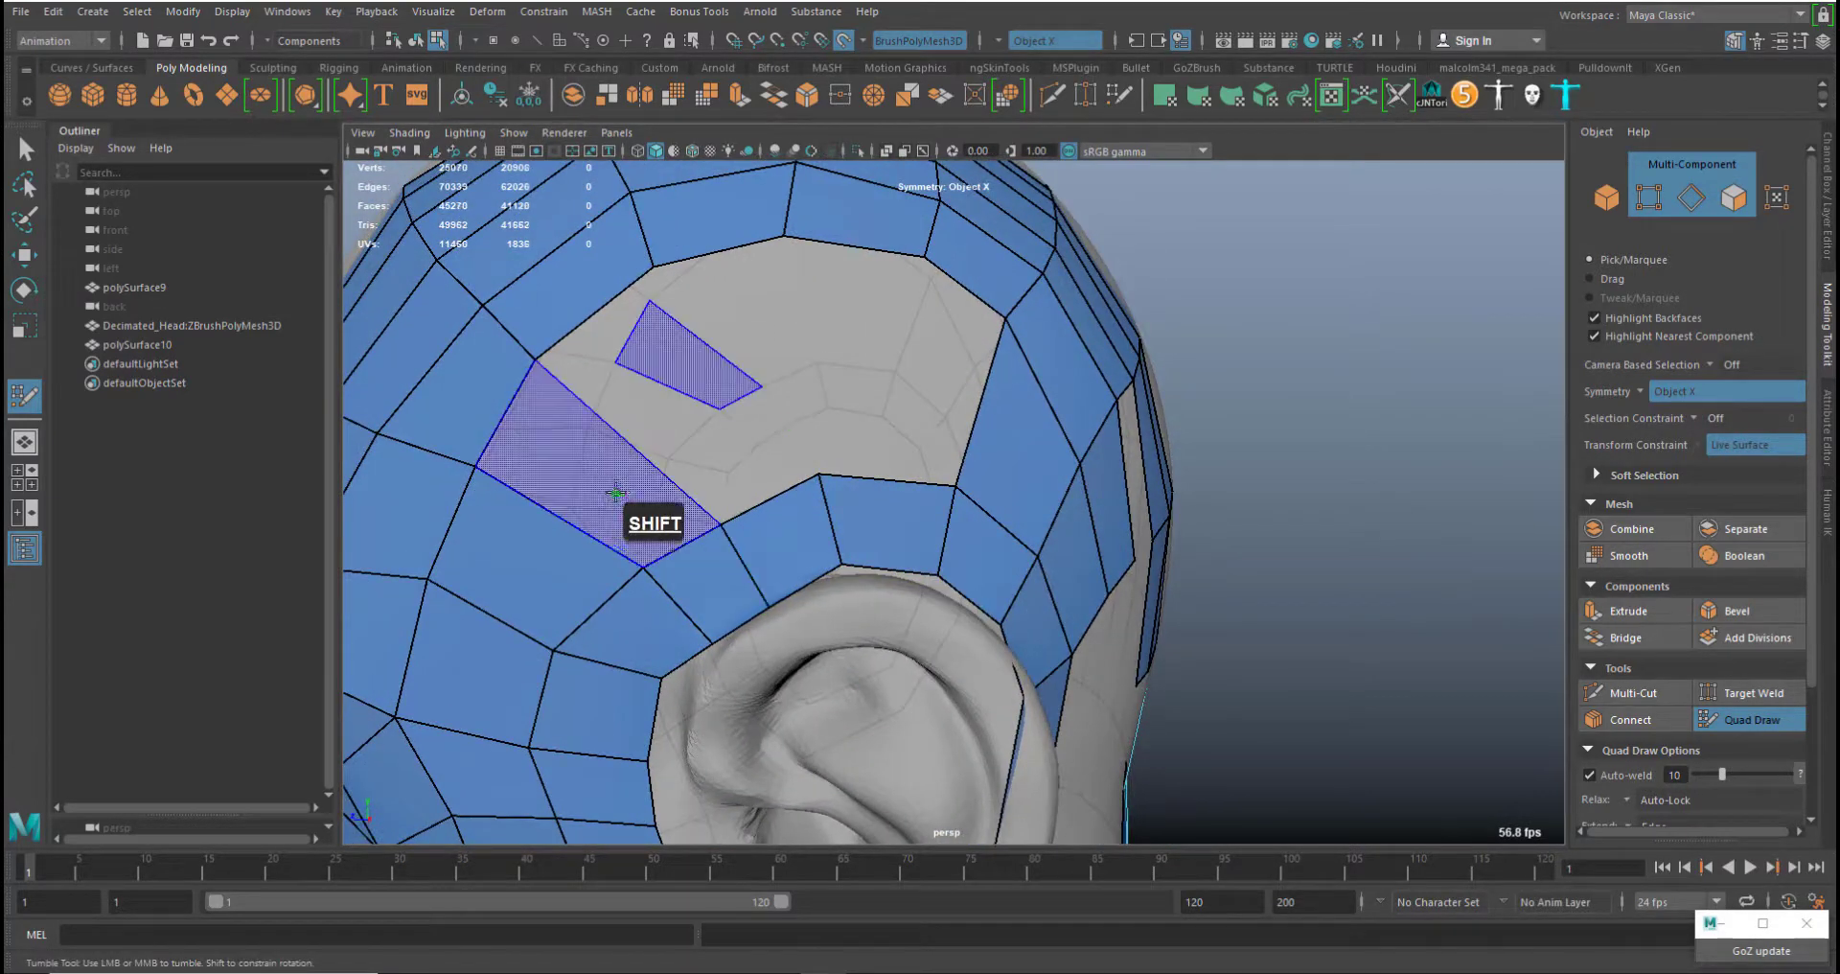
{"action": "left_click", "coordinate": [617, 485], "text": "shift"}
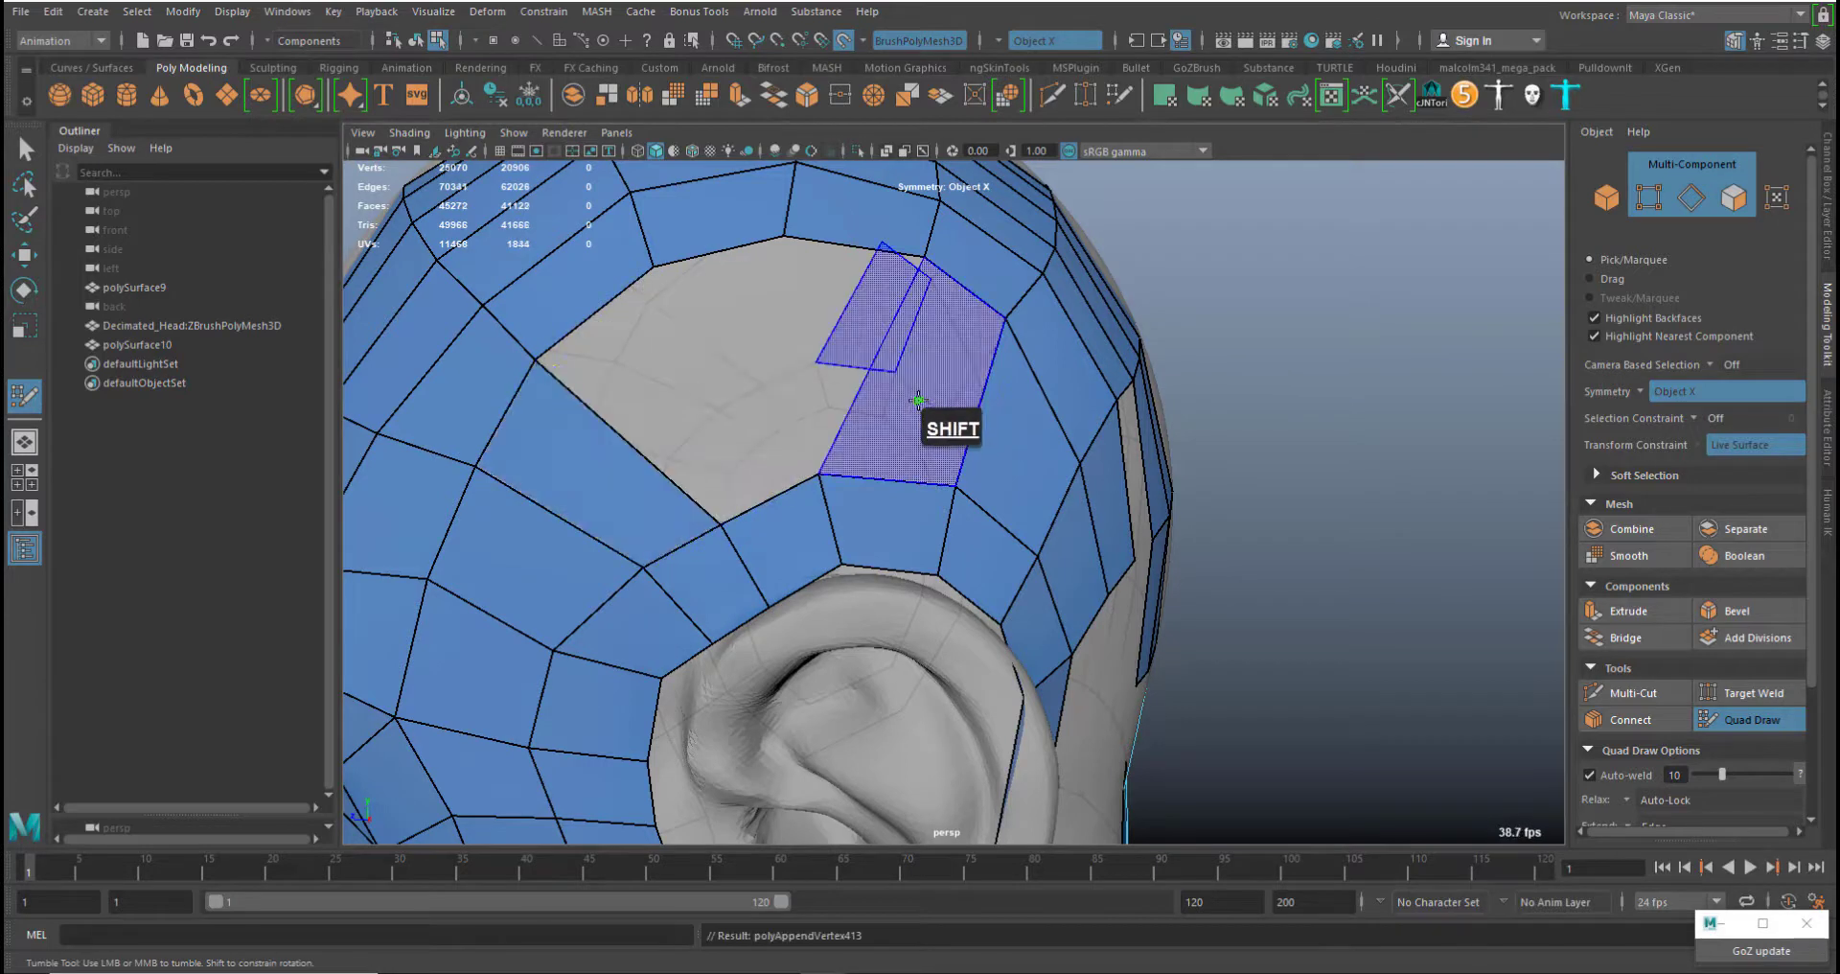
{"action": "left_click", "coordinate": [904, 382], "text": "shift"}
Slide a ring vertex backward, add two cross edges above the ear, and fill the remaining gap to the crown with three quads
{"action": "middle_click_drag", "start_coordinate": [841, 505], "coordinate": [912, 482]}
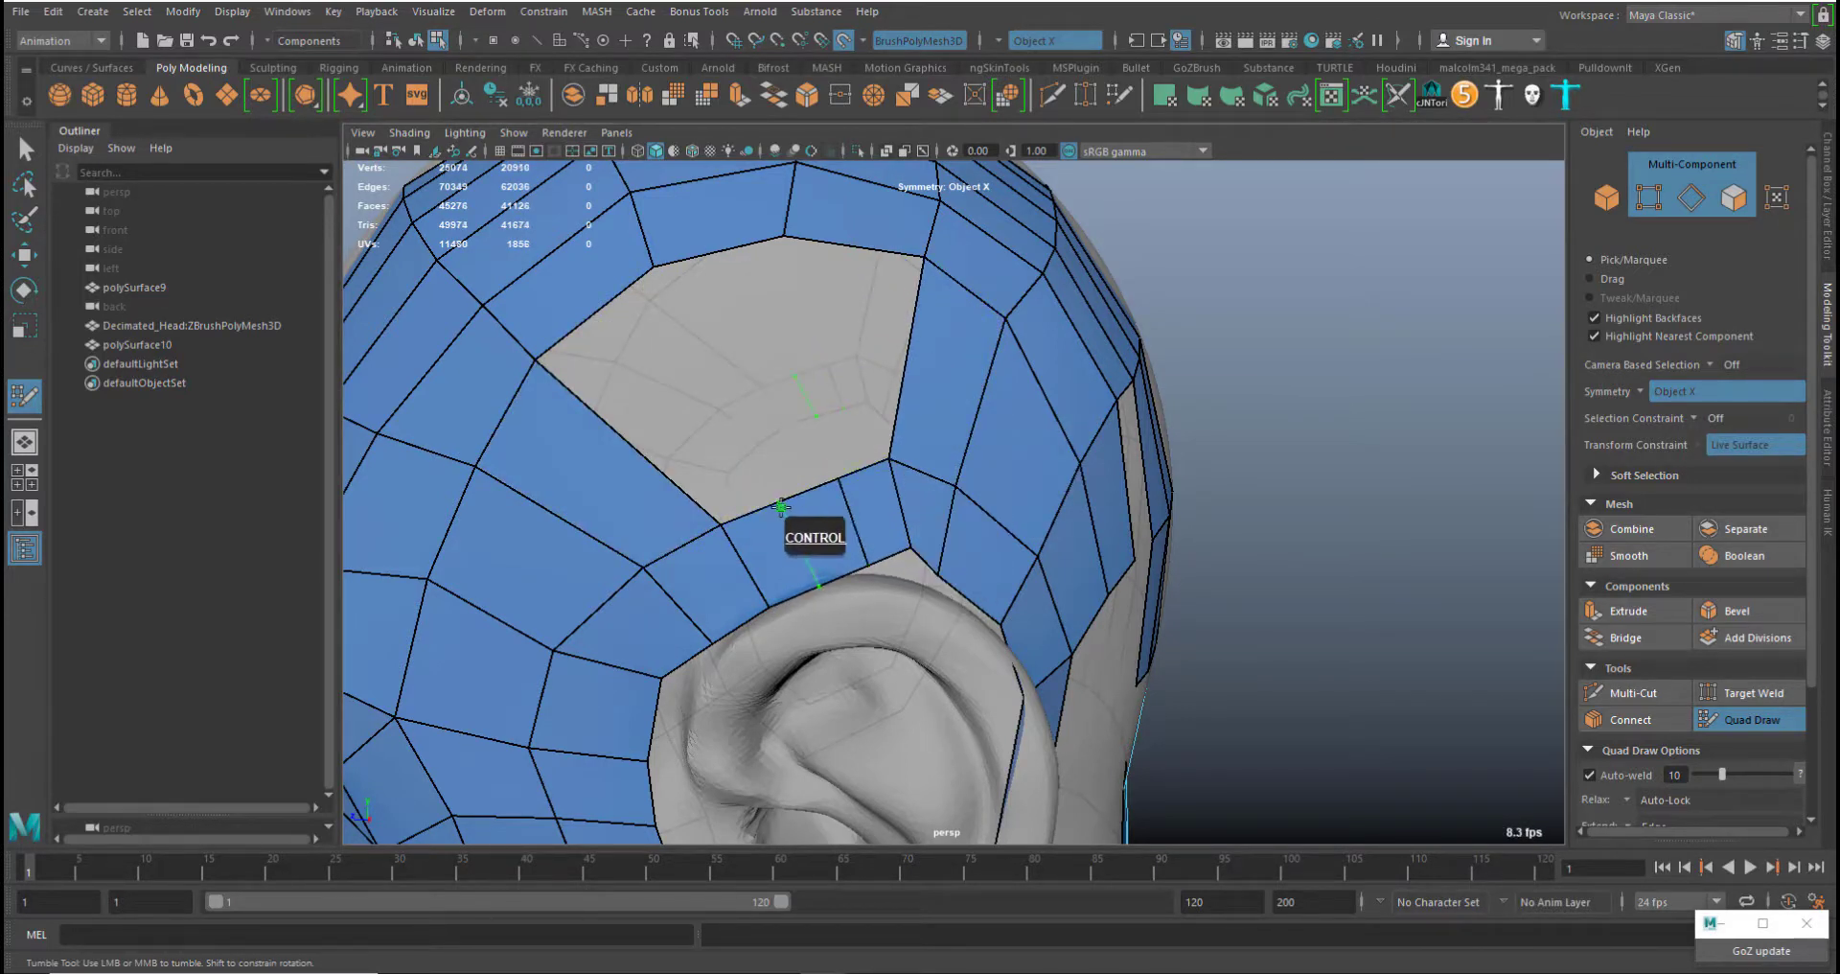
{"action": "left_click", "coordinate": [866, 359], "text": "ctrl"}
{"action": "left_click", "coordinate": [871, 349], "text": "shift"}
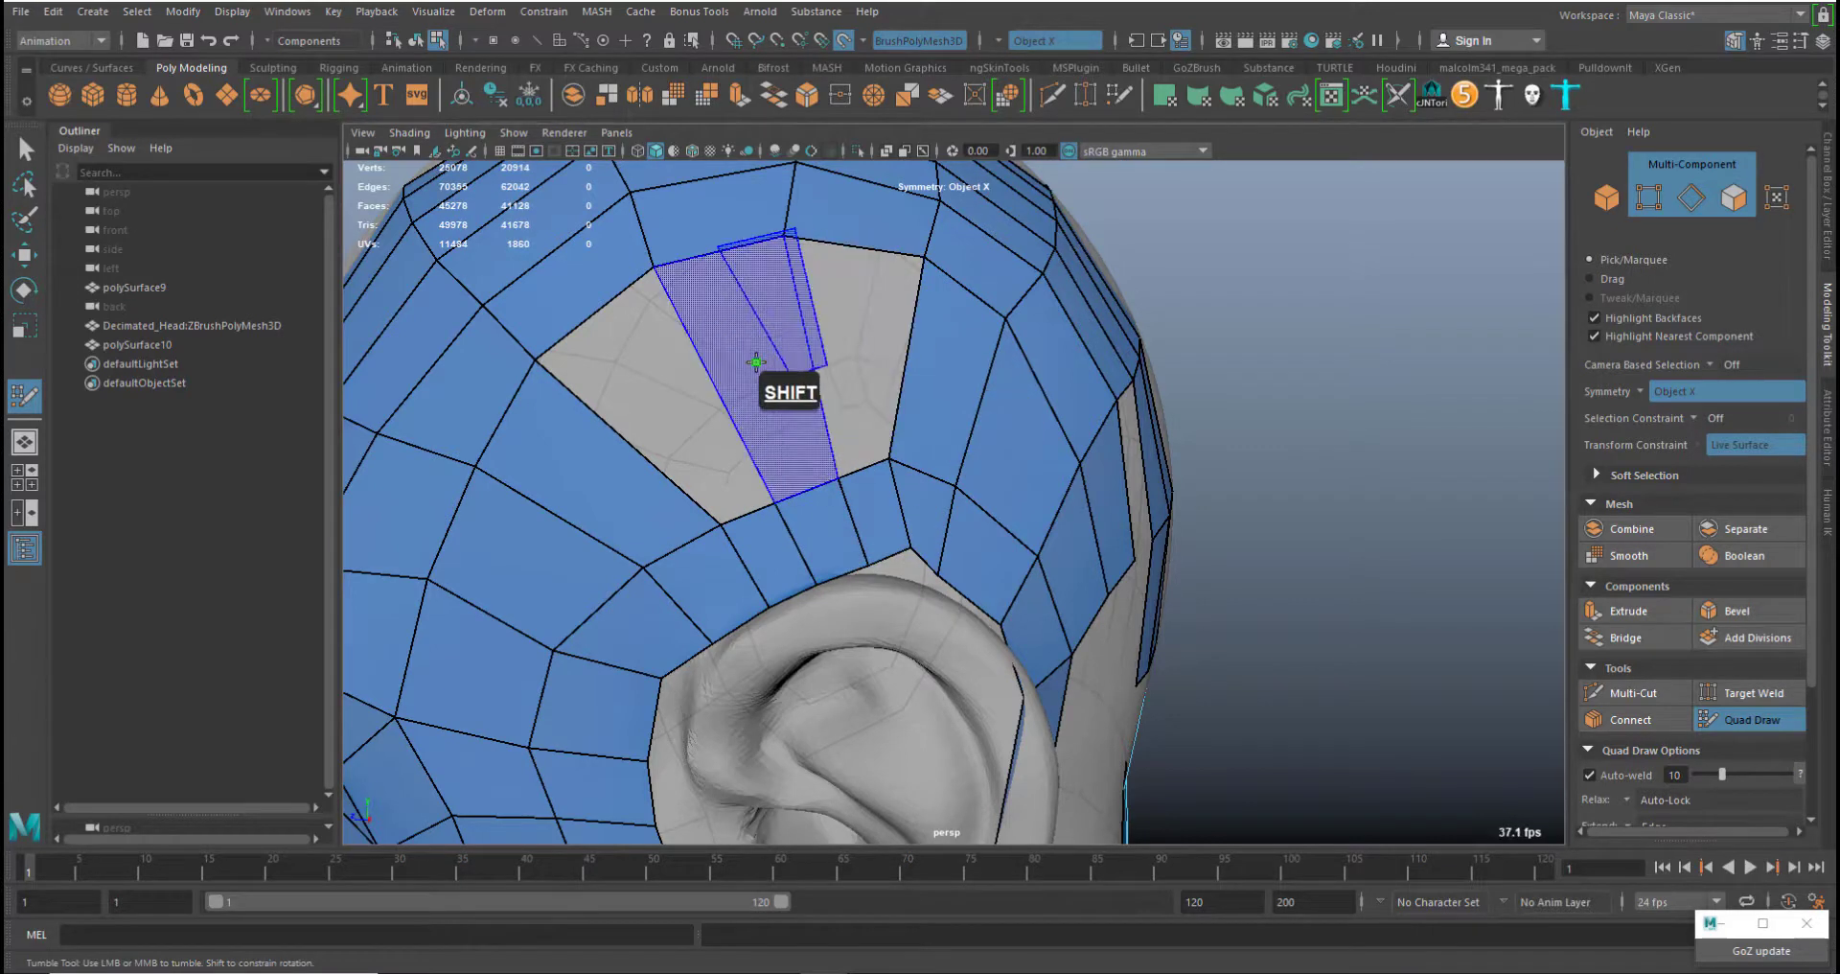
{"action": "left_click", "coordinate": [727, 374], "text": "shift"}
{"action": "left_click", "coordinate": [677, 407], "text": "shift"}
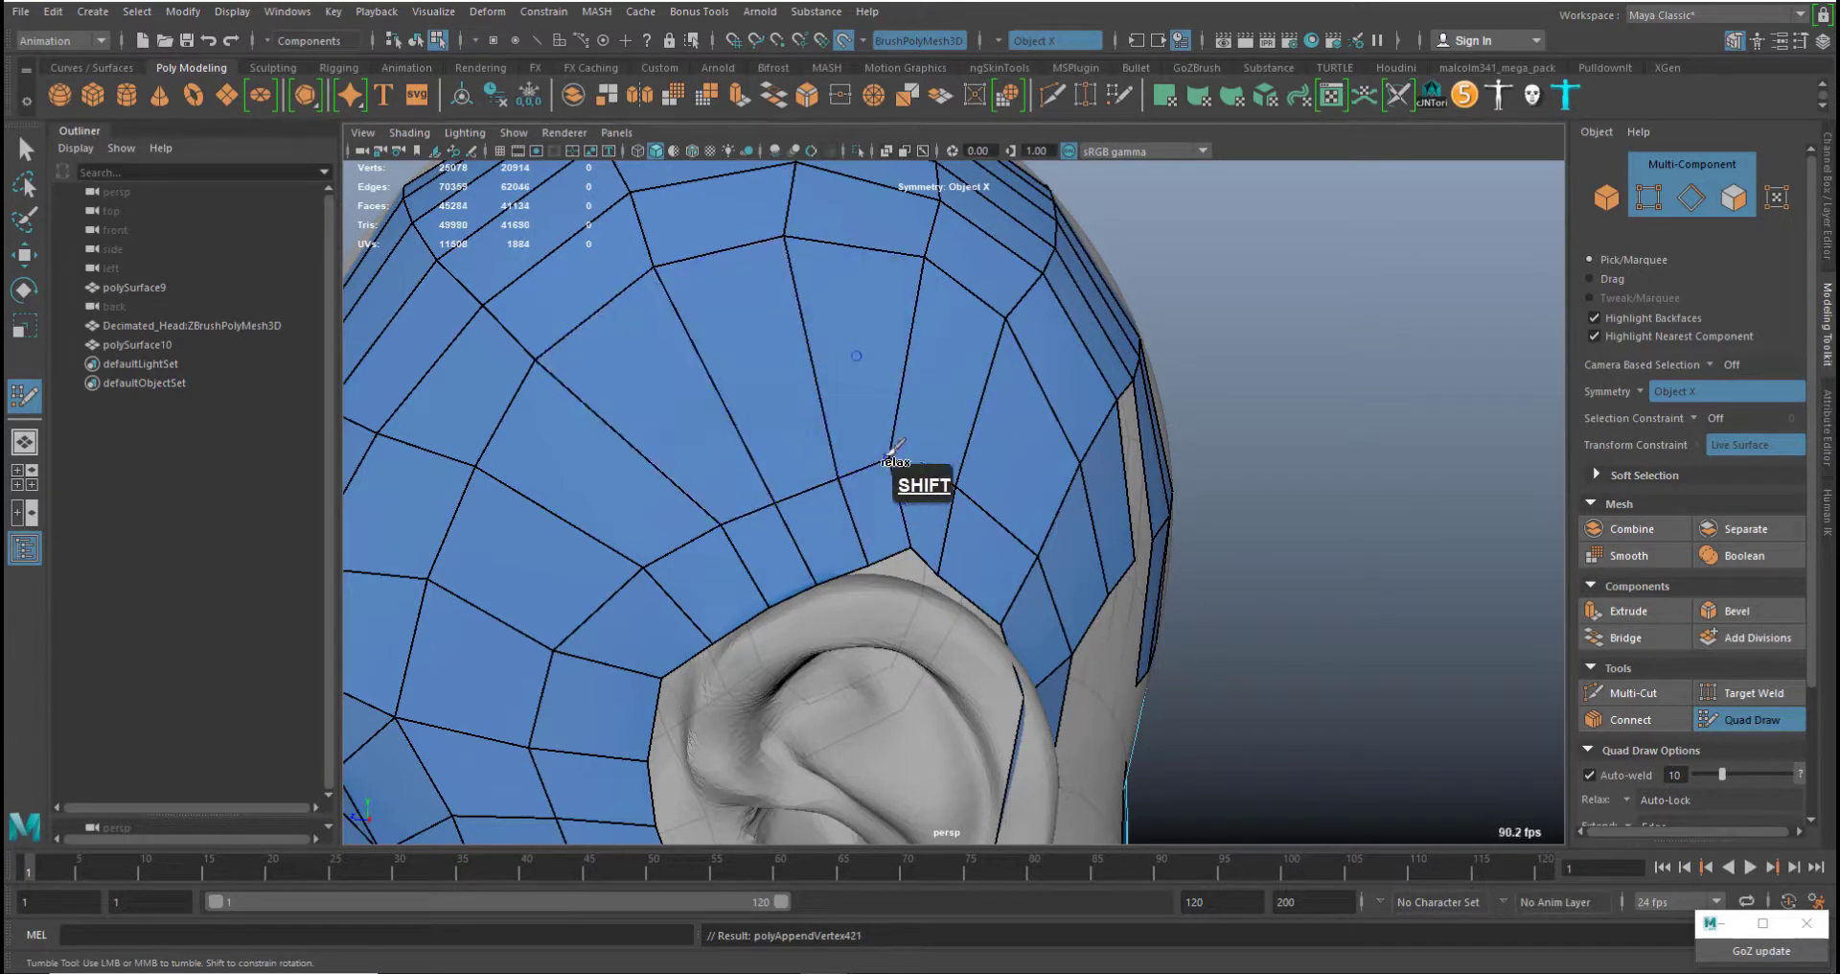
Relax the new quads above and behind the ear, and adjust the lower border behind the ear
{"action": "mouse_move", "coordinate": [896, 456]}
{"action": "left_mouse_down", "text": "shift"}
{"action": "mouse_move", "coordinate": [645, 522]}
{"action": "mouse_move", "coordinate": [698, 397]}
{"action": "mouse_move", "coordinate": [999, 379]}
{"action": "mouse_move", "coordinate": [987, 514]}
{"action": "mouse_move", "coordinate": [1055, 411]}
{"action": "mouse_move", "coordinate": [1282, 502]}
{"action": "mouse_move", "coordinate": [1083, 465]}
{"action": "left_mouse_up", "text": "shift"}
{"action": "scroll", "coordinate": [1006, 402], "scroll_direction": "up", "scroll_amount": 2}
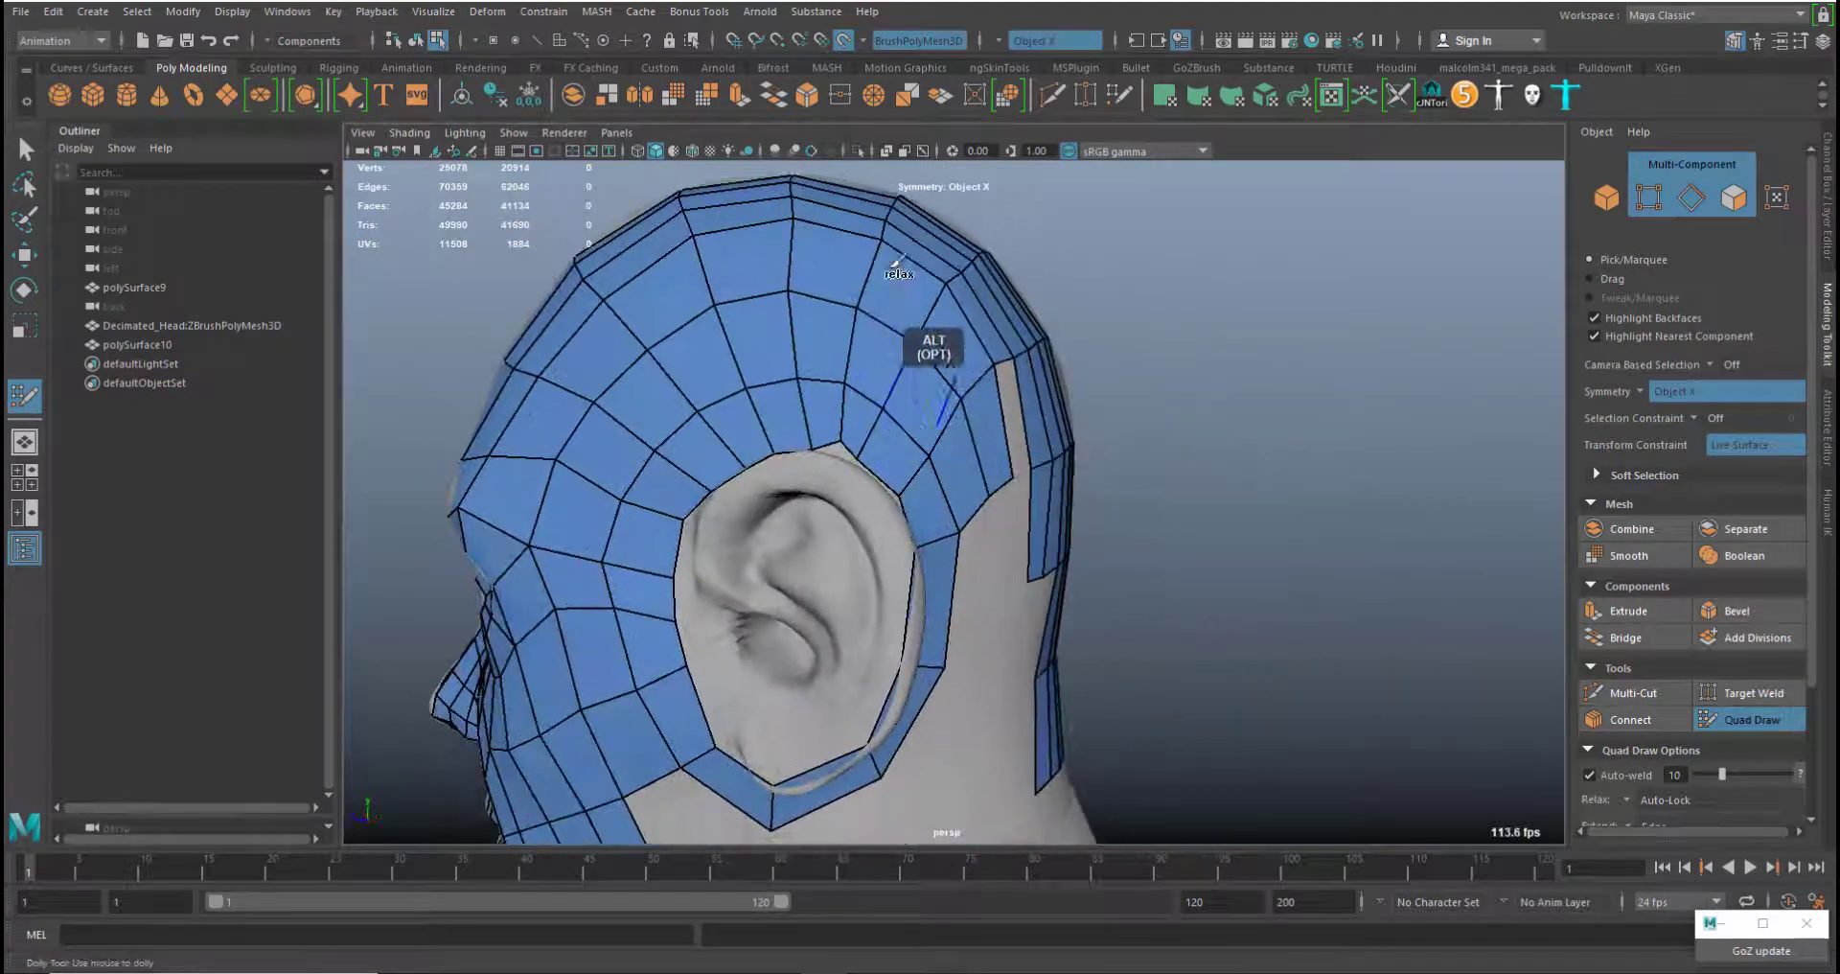
{"action": "mouse_move", "coordinate": [853, 223]}
{"action": "left_mouse_down", "text": "shift"}
{"action": "mouse_move", "coordinate": [735, 247]}
{"action": "mouse_move", "coordinate": [567, 341]}
{"action": "mouse_move", "coordinate": [724, 238]}
{"action": "mouse_move", "coordinate": [1003, 328]}
{"action": "left_mouse_up", "text": "shift"}
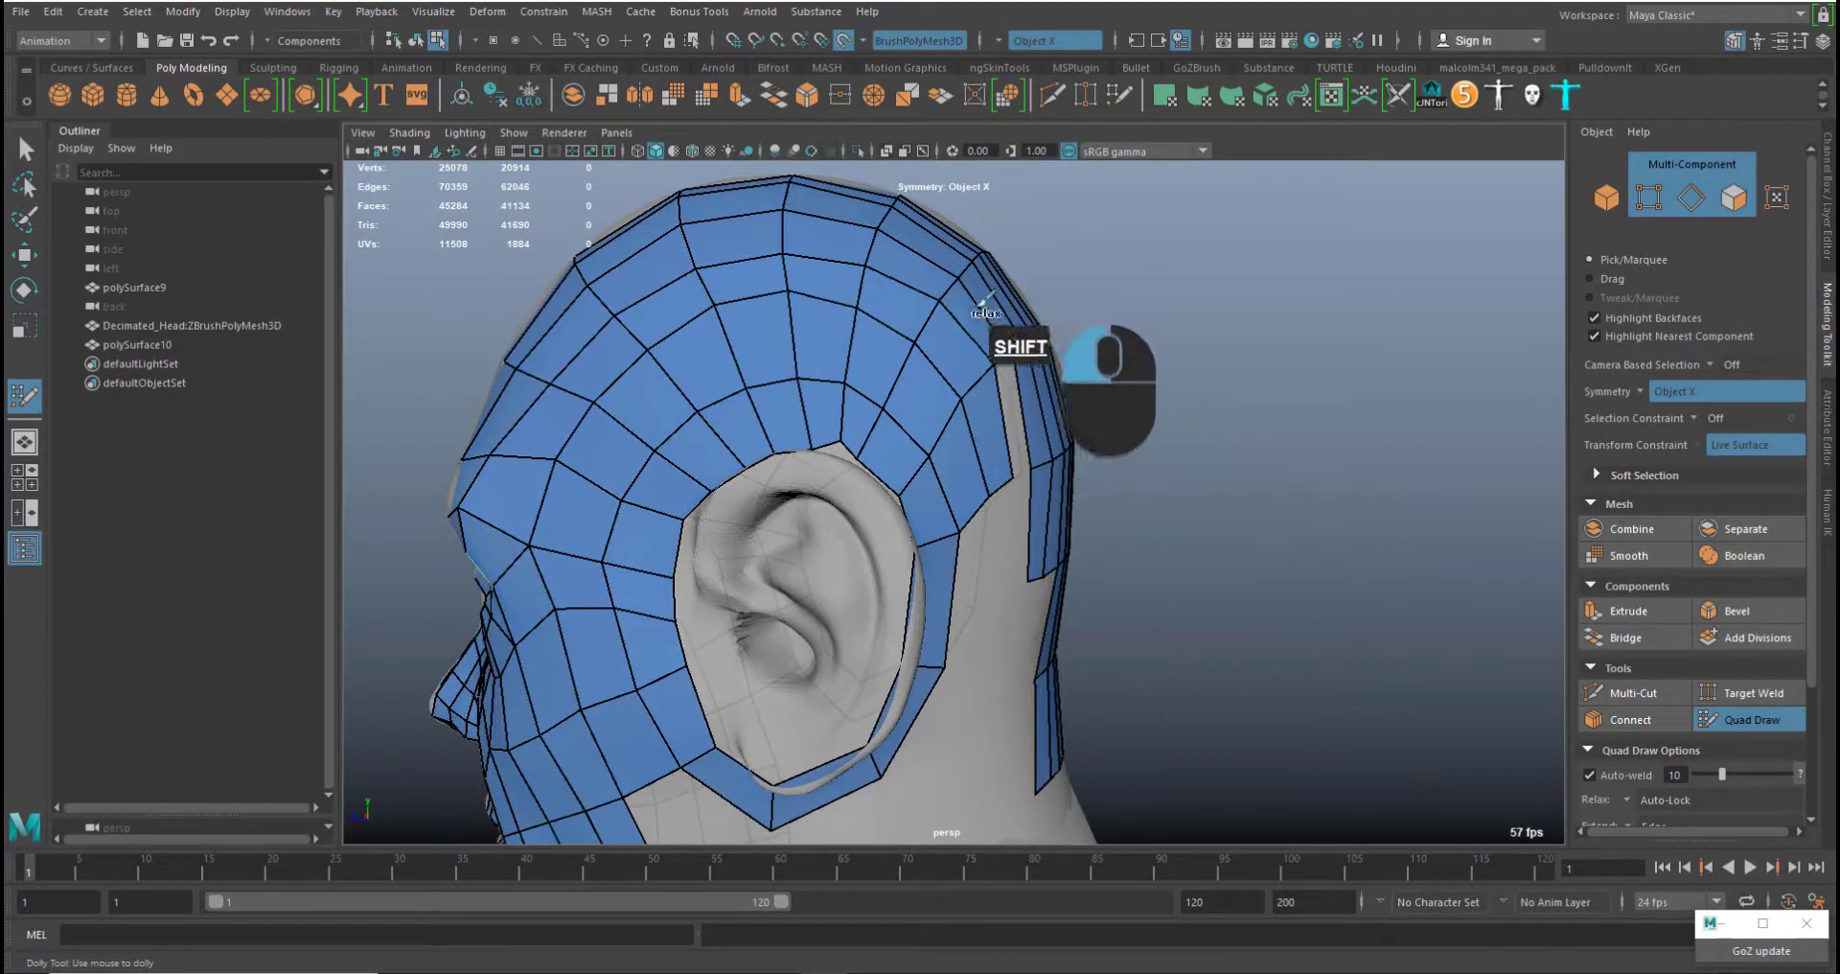
{"action": "middle_click_drag", "start_coordinate": [970, 475], "coordinate": [948, 532], "text": "shift"}
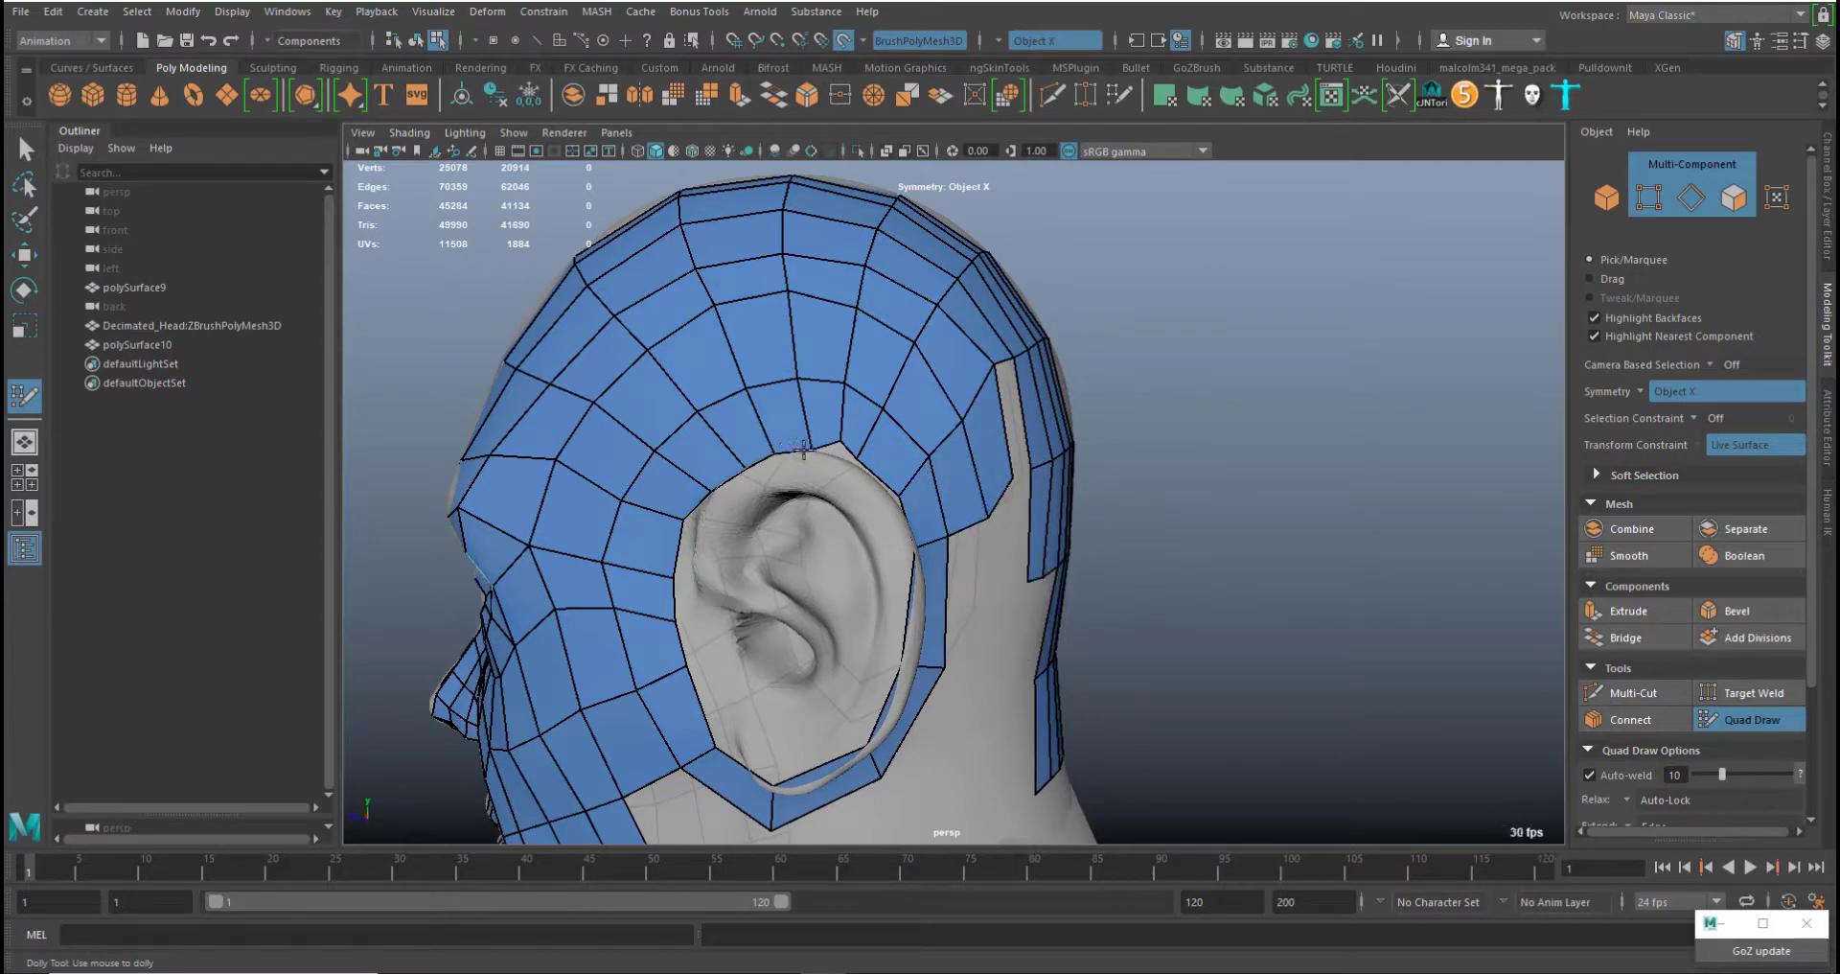
Reposition the border vertices of the ring so they follow the top and front of the ear
{"action": "mouse_move", "coordinate": [795, 447]}
{"action": "left_mouse_down"}
{"action": "mouse_move", "coordinate": [746, 461]}
{"action": "mouse_move", "coordinate": [906, 537]}
{"action": "mouse_move", "coordinate": [896, 604]}
{"action": "left_mouse_up"}
{"action": "mouse_move", "coordinate": [880, 605]}
{"action": "middle_mouse_down"}
{"action": "mouse_move", "coordinate": [868, 593]}
{"action": "mouse_move", "coordinate": [909, 573]}
{"action": "middle_mouse_up"}
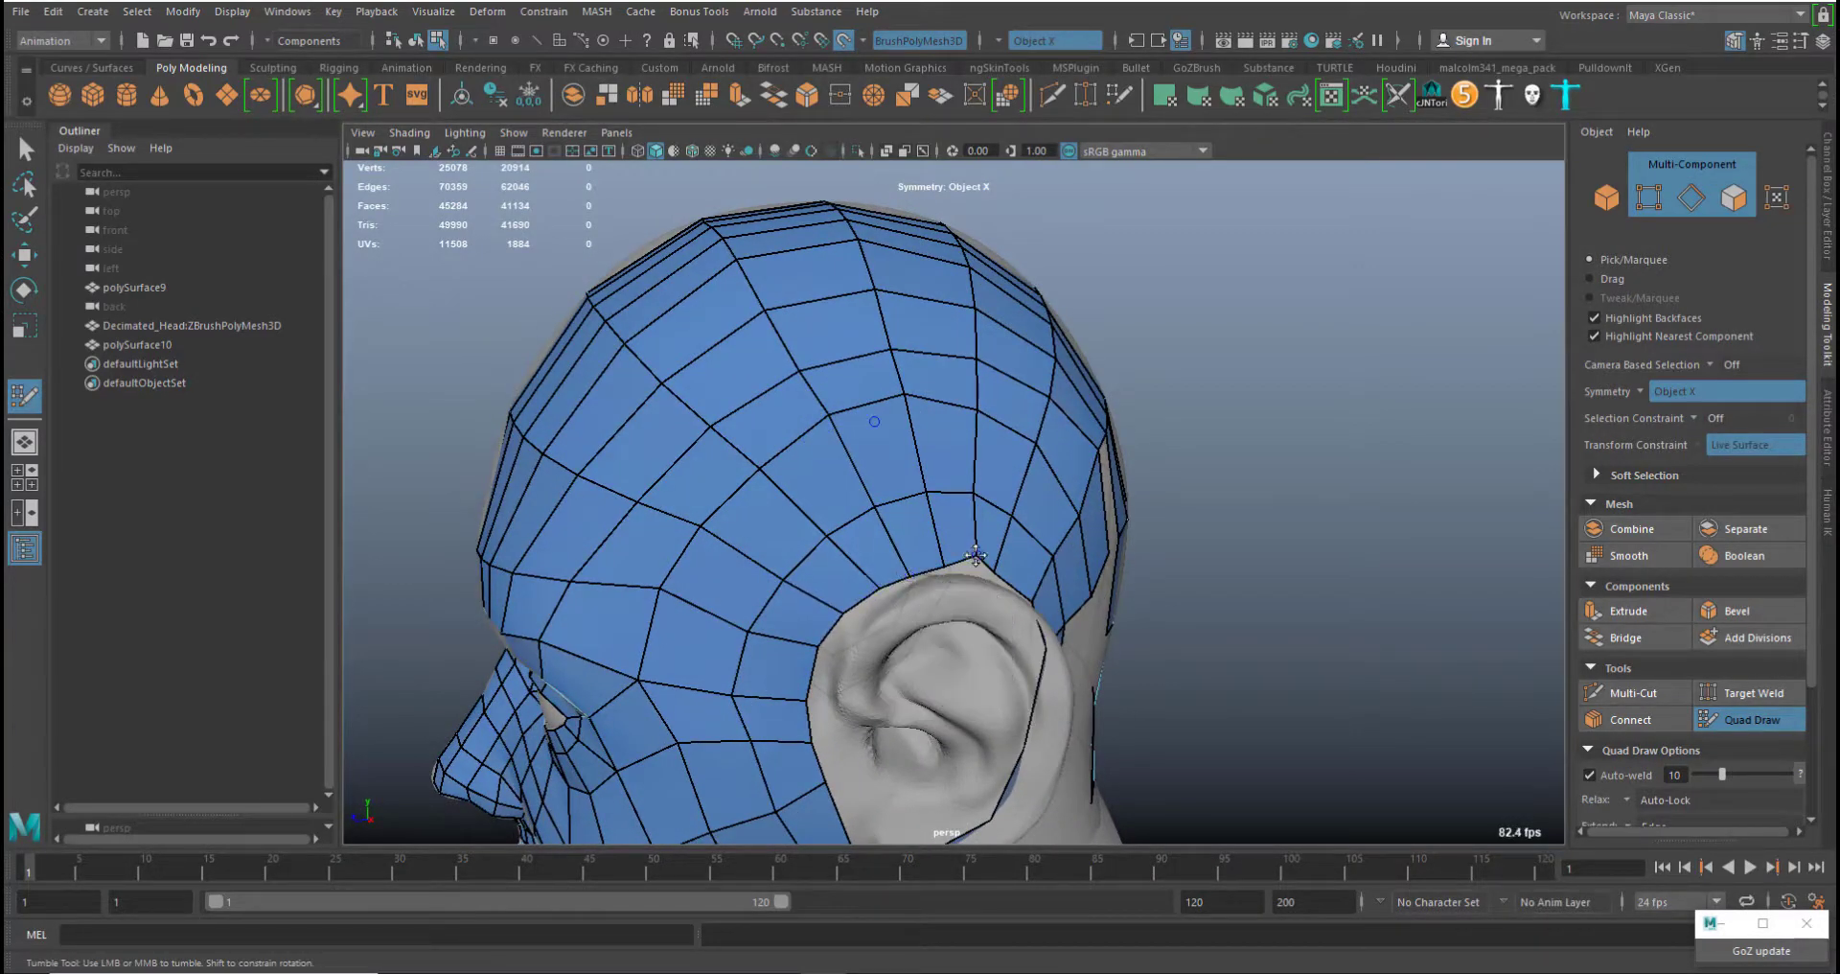
{"action": "left_click_drag", "start_coordinate": [976, 554], "coordinate": [995, 569]}
{"action": "middle_click_drag", "start_coordinate": [818, 660], "coordinate": [806, 720]}
Relax the quads across the side of the head, from above the ear through the temple to the cheek
{"action": "mouse_move", "coordinate": [780, 594]}
{"action": "left_mouse_down", "text": "shift"}
{"action": "mouse_move", "coordinate": [678, 573]}
{"action": "mouse_move", "coordinate": [875, 425]}
{"action": "mouse_move", "coordinate": [1064, 455]}
{"action": "mouse_move", "coordinate": [1060, 422]}
{"action": "mouse_move", "coordinate": [1044, 391]}
{"action": "mouse_move", "coordinate": [931, 467]}
{"action": "left_mouse_up", "text": "shift"}
{"action": "mouse_move", "coordinate": [942, 461]}
{"action": "middle_mouse_down"}
{"action": "mouse_move", "coordinate": [867, 474]}
{"action": "mouse_move", "coordinate": [813, 531]}
{"action": "mouse_move", "coordinate": [841, 486]}
{"action": "middle_mouse_up"}
{"action": "mouse_move", "coordinate": [832, 416]}
{"action": "left_mouse_down", "text": "shift"}
{"action": "mouse_move", "coordinate": [993, 416]}
{"action": "mouse_move", "coordinate": [862, 357]}
{"action": "left_mouse_up", "text": "shift"}
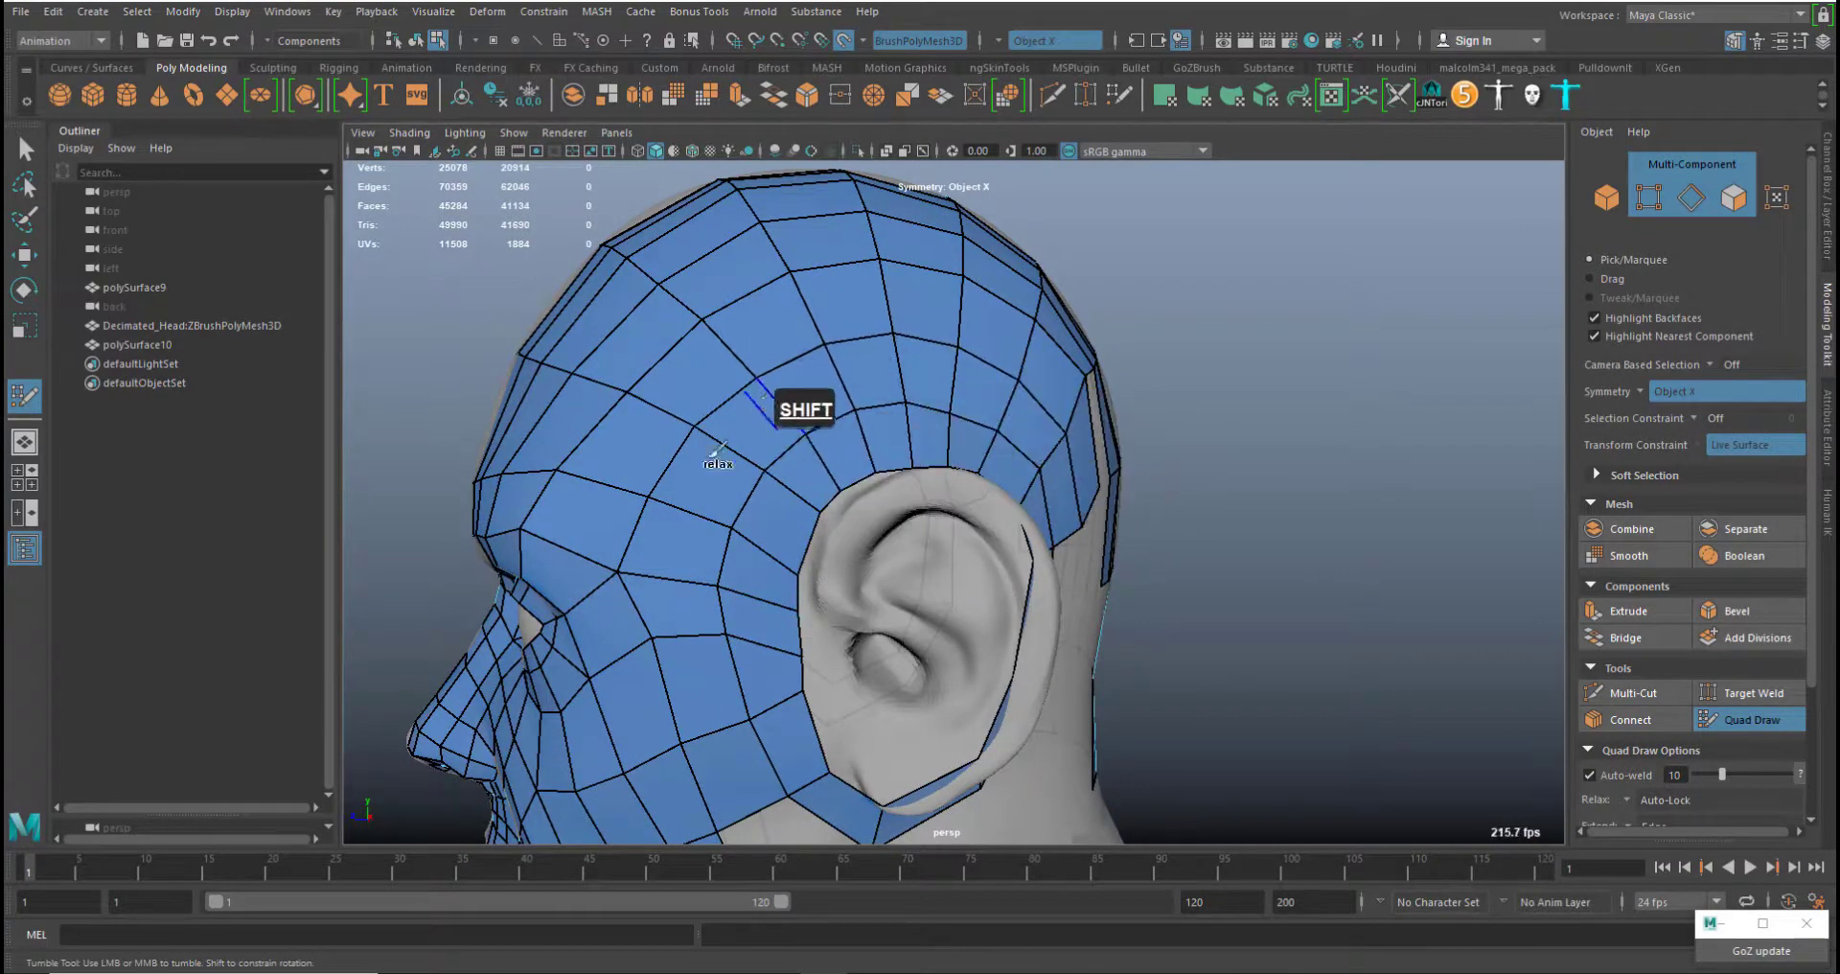
{"action": "left_click_drag", "start_coordinate": [729, 462], "coordinate": [720, 575], "text": "shift"}
{"action": "left_click_drag", "start_coordinate": [744, 662], "coordinate": [681, 649], "text": "shift"}
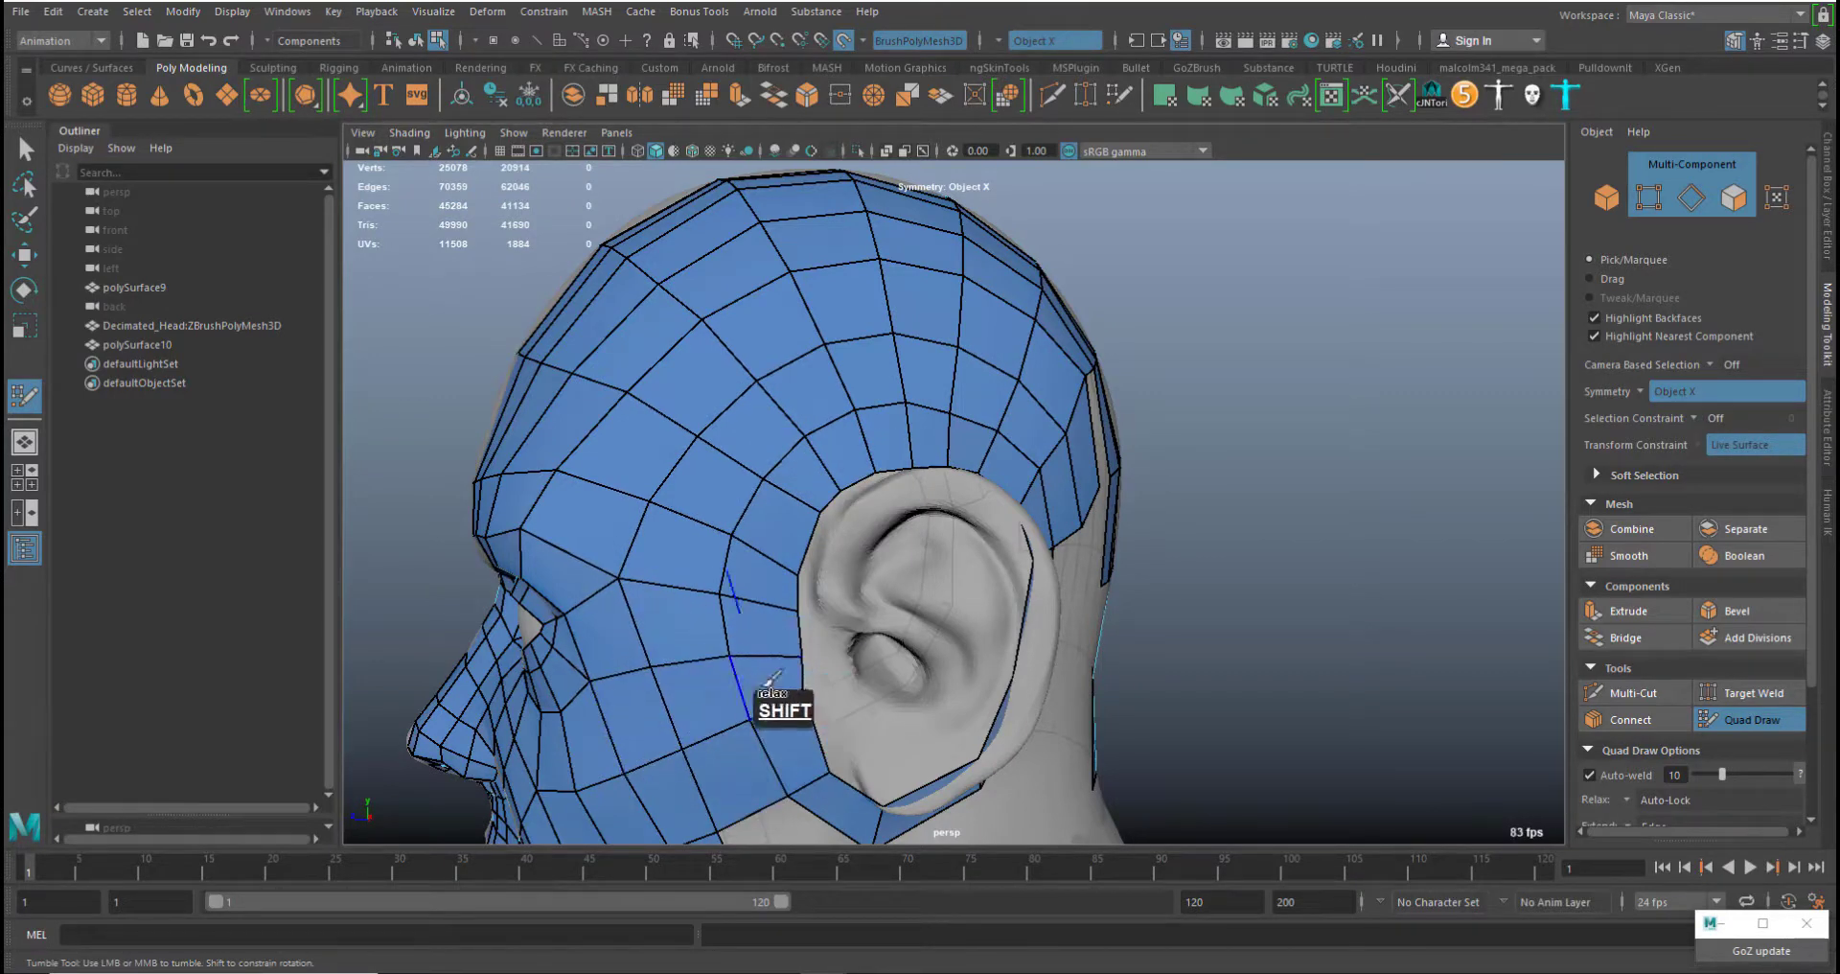
Insert cross edges in the ear ring below and behind the ear, and space the ring vertices evenly
{"action": "left_click_drag", "start_coordinate": [799, 652], "coordinate": [887, 604], "text": "alt"}
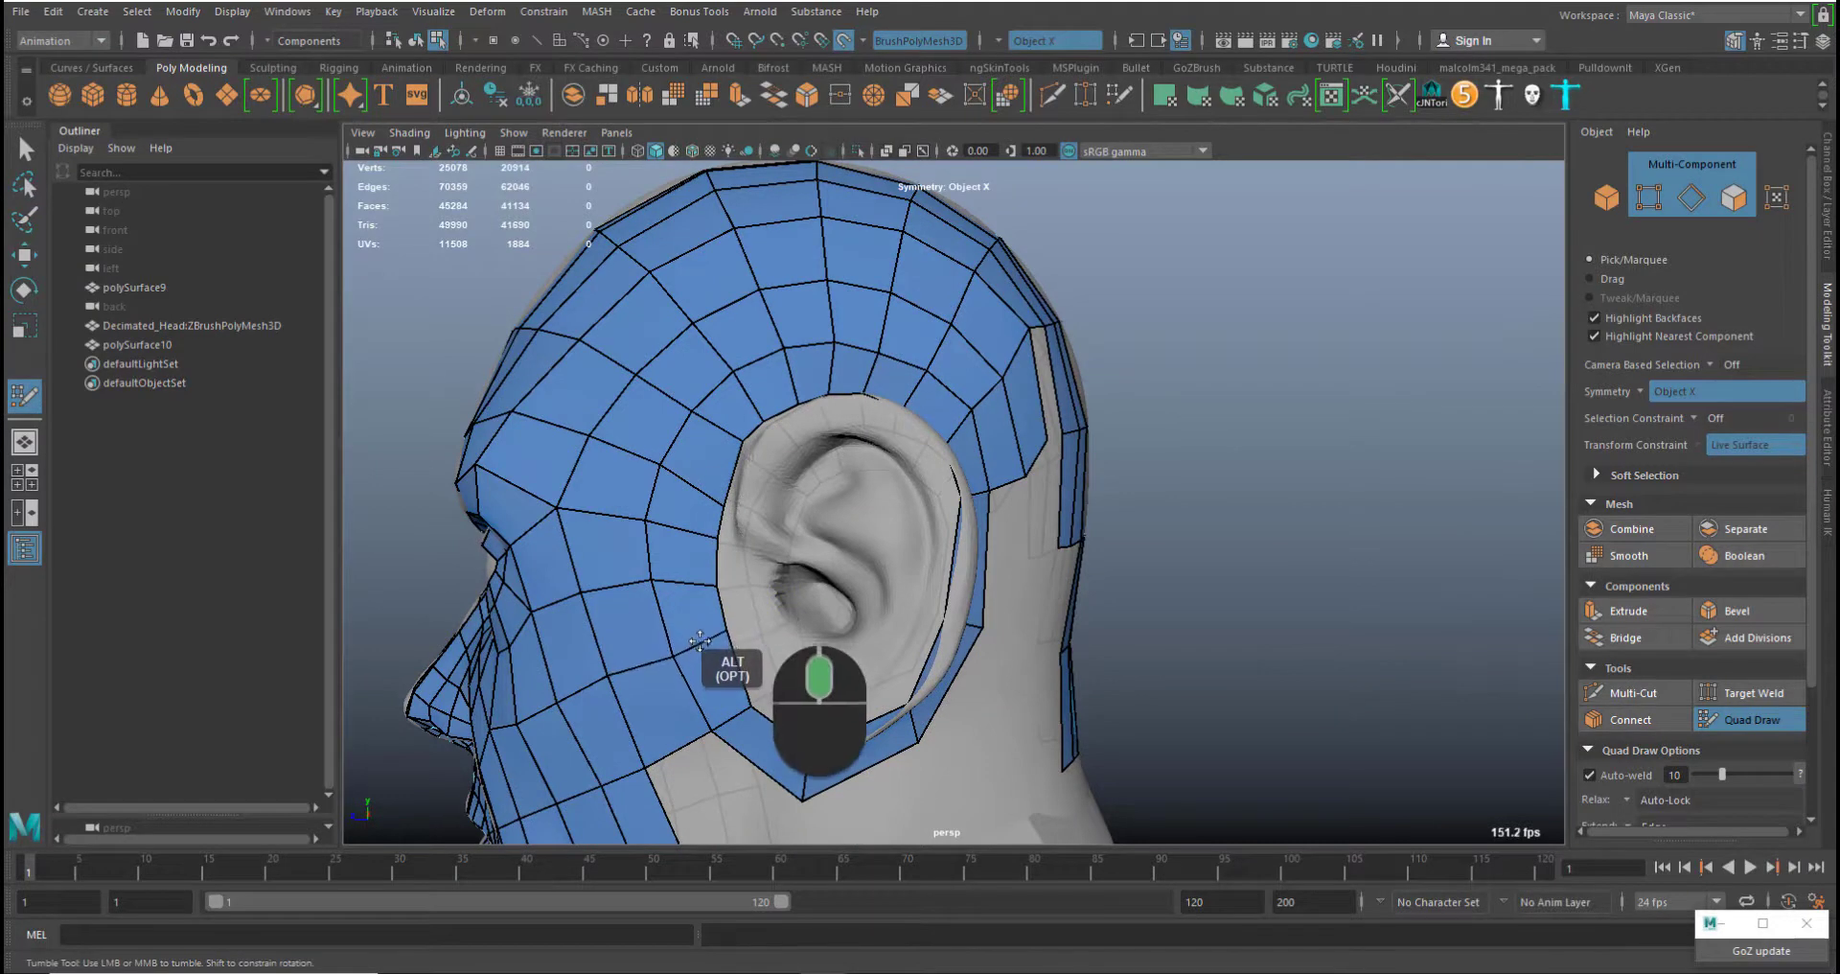
{"action": "left_click_drag", "start_coordinate": [896, 778], "coordinate": [842, 548], "text": "alt"}
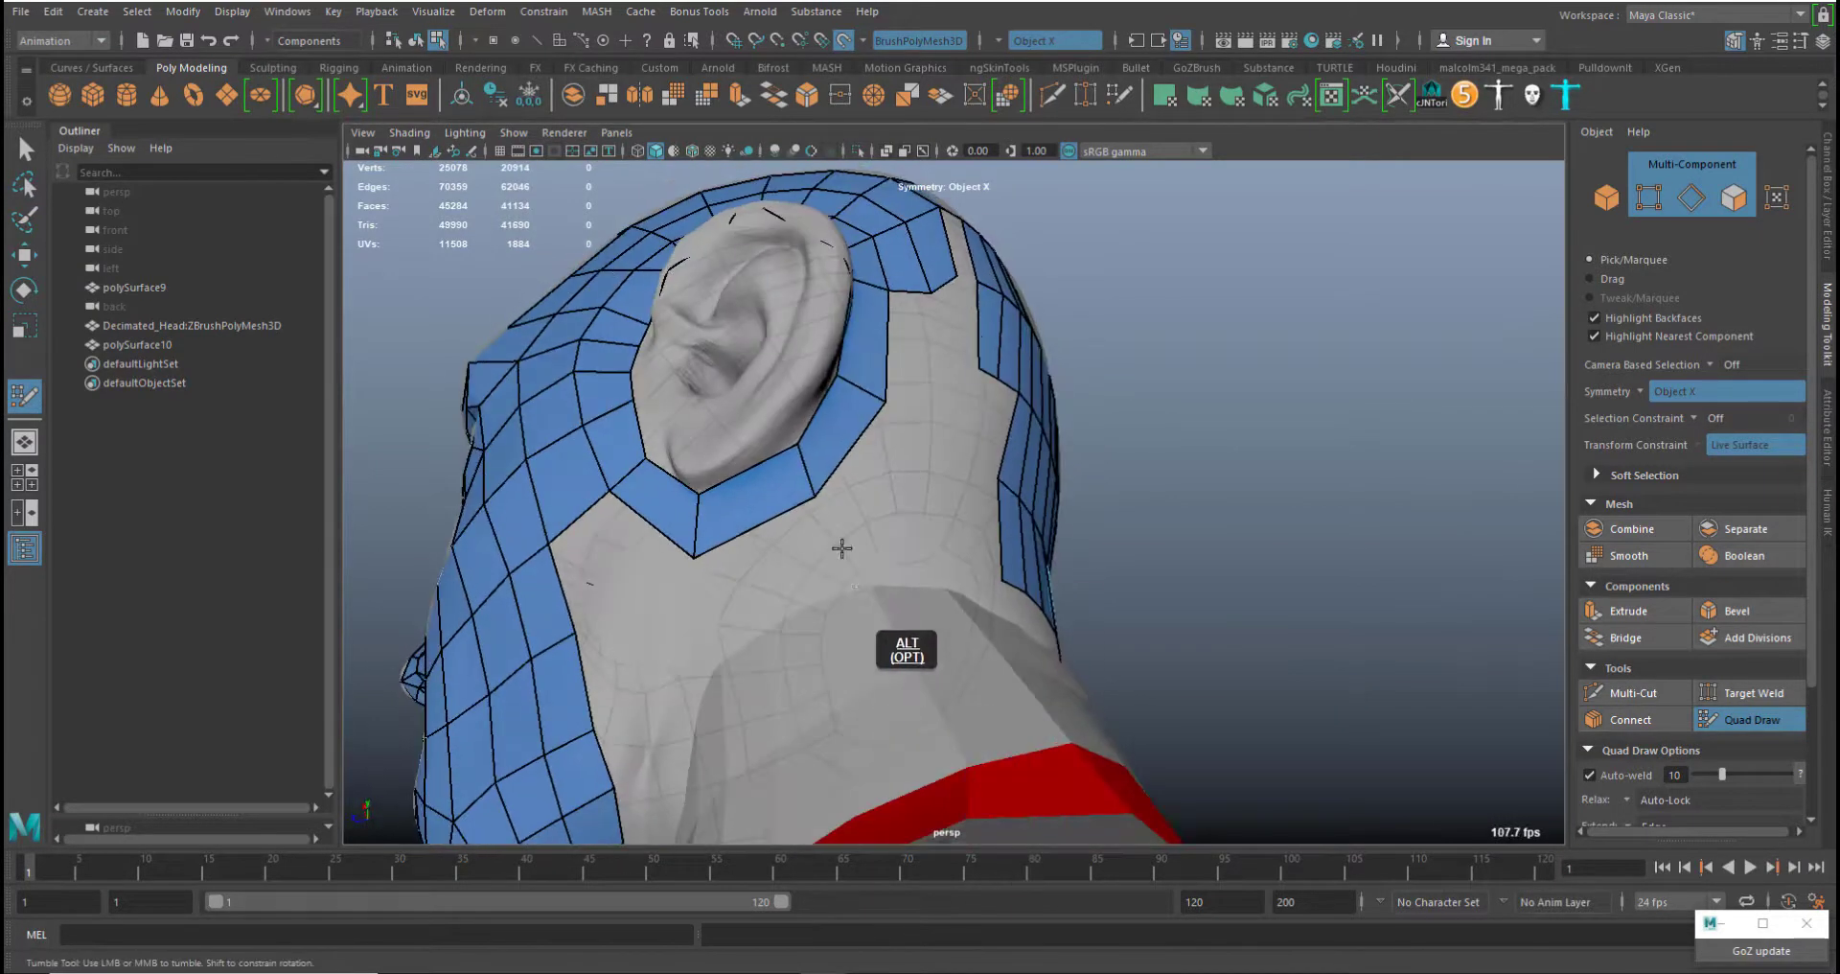
{"action": "left_click", "coordinate": [754, 502], "text": "ctrl"}
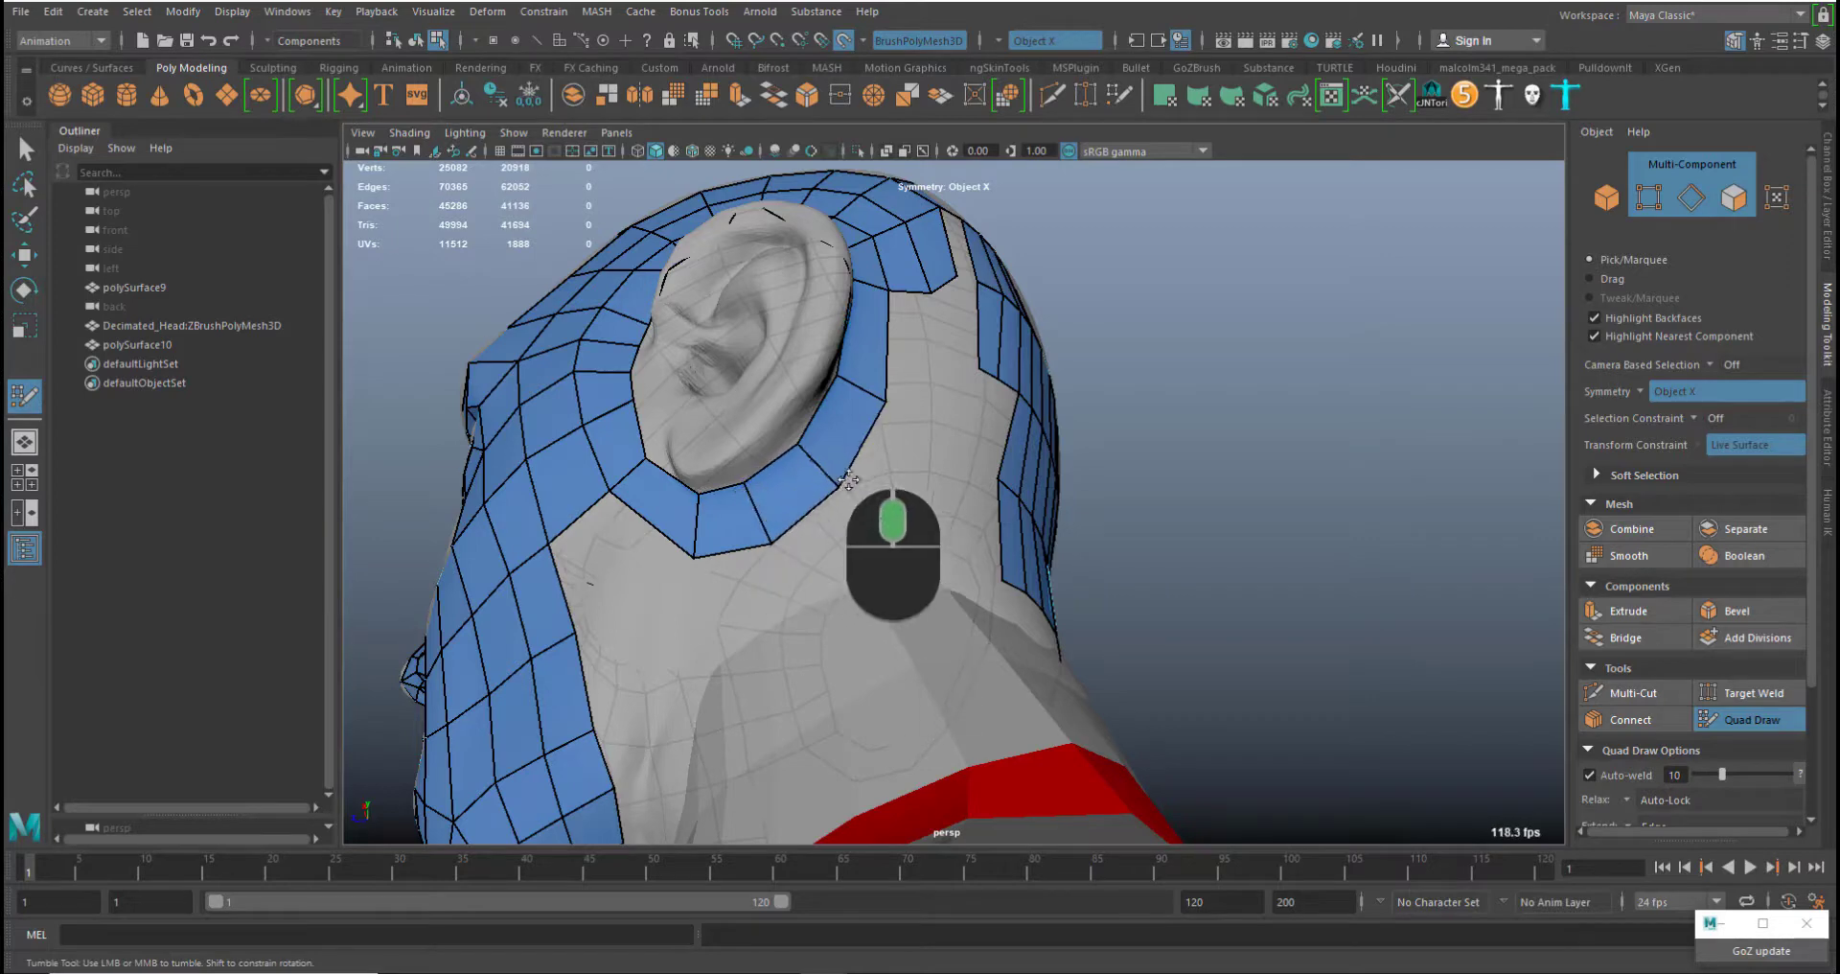
{"action": "left_click_drag", "start_coordinate": [836, 475], "coordinate": [789, 576], "text": "alt"}
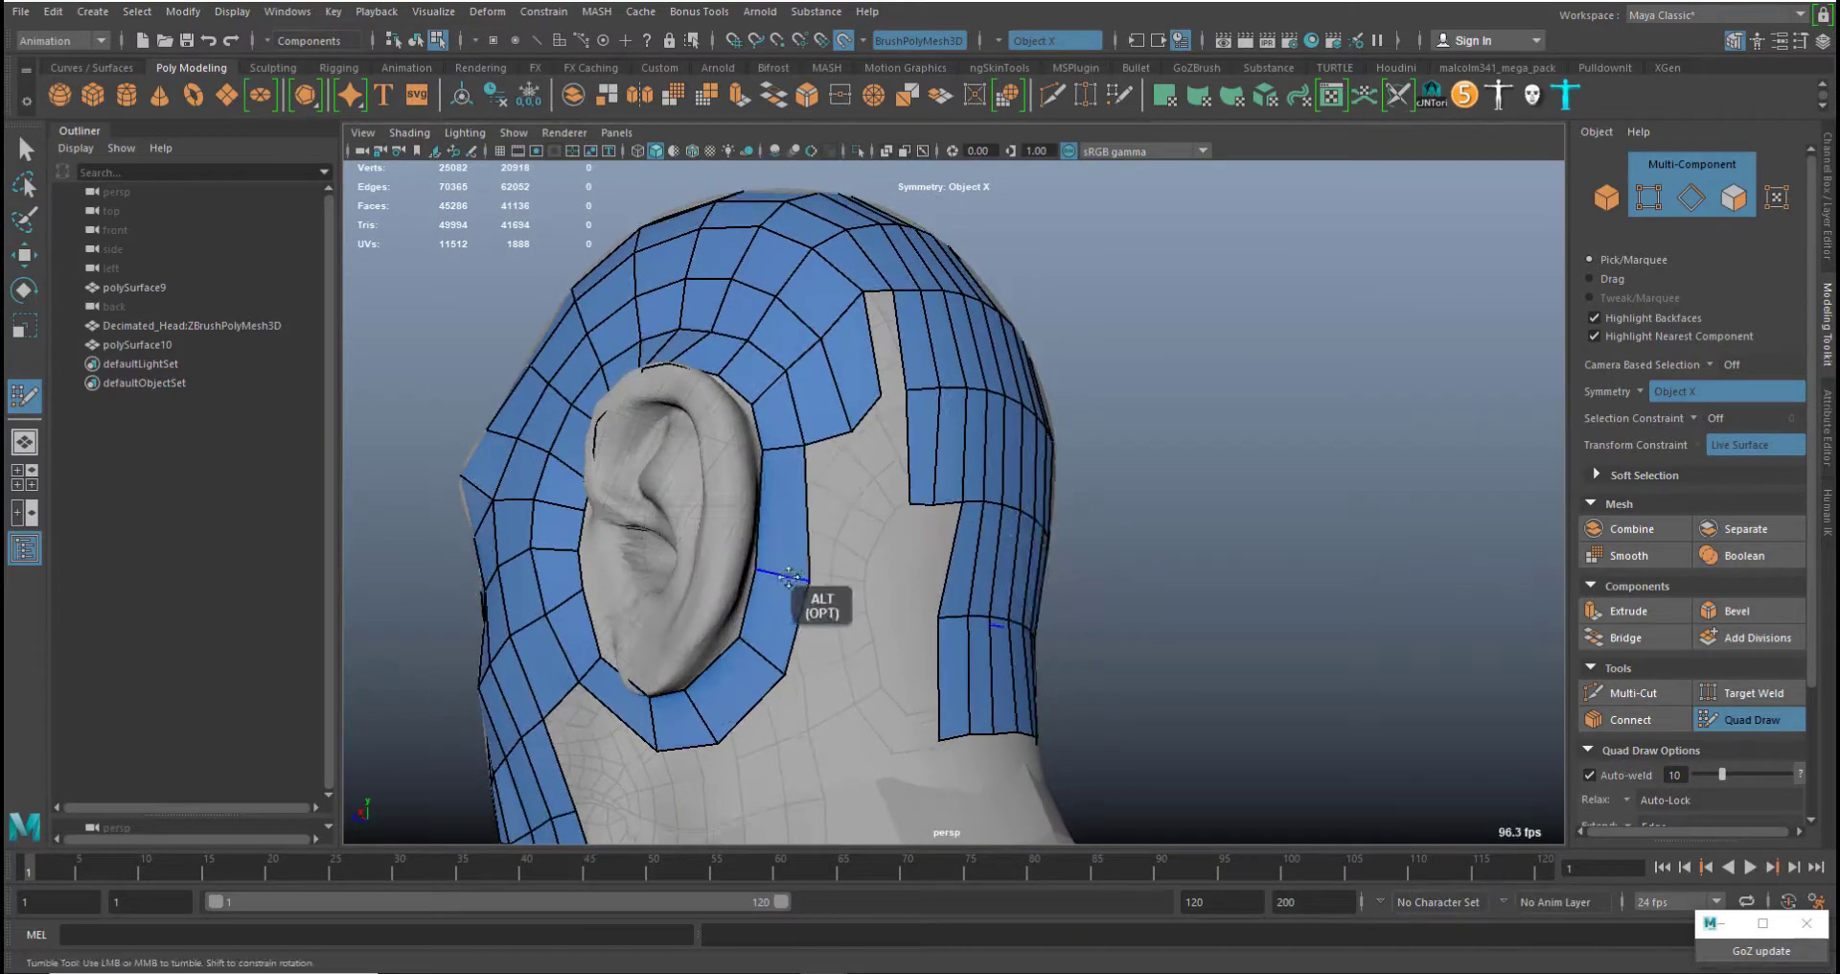
{"action": "left_click", "coordinate": [801, 497], "text": "ctrl"}
{"action": "middle_click_drag", "start_coordinate": [782, 565], "coordinate": [778, 586], "text": "ctrl"}
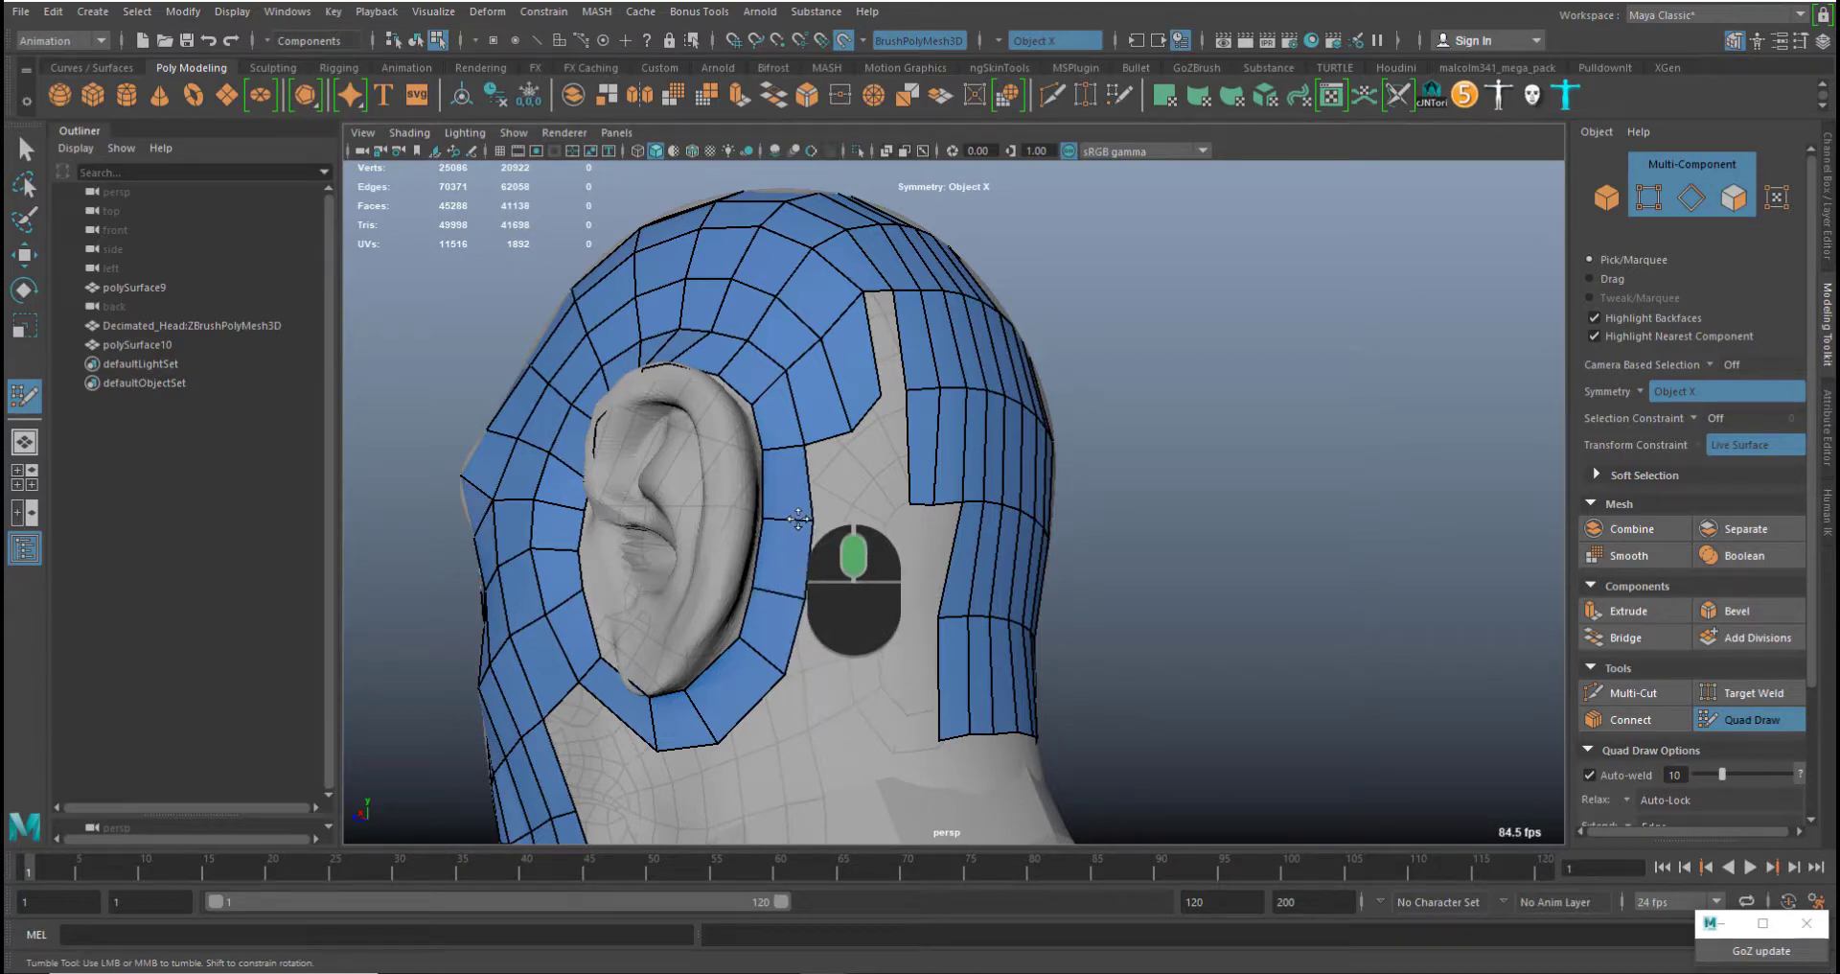
Draw a first mirrored quad on the front inner rim of the ear, just above the ear canal, and adjust its lower vertices
{"action": "mouse_move", "coordinate": [1053, 515]}
{"action": "left_mouse_down", "text": "alt"}
{"action": "mouse_move", "coordinate": [1102, 565]}
{"action": "mouse_move", "coordinate": [867, 529]}
{"action": "mouse_move", "coordinate": [1043, 538]}
{"action": "left_mouse_up", "text": "alt"}
{"action": "right_click_drag", "start_coordinate": [877, 498], "coordinate": [928, 486], "text": "alt"}
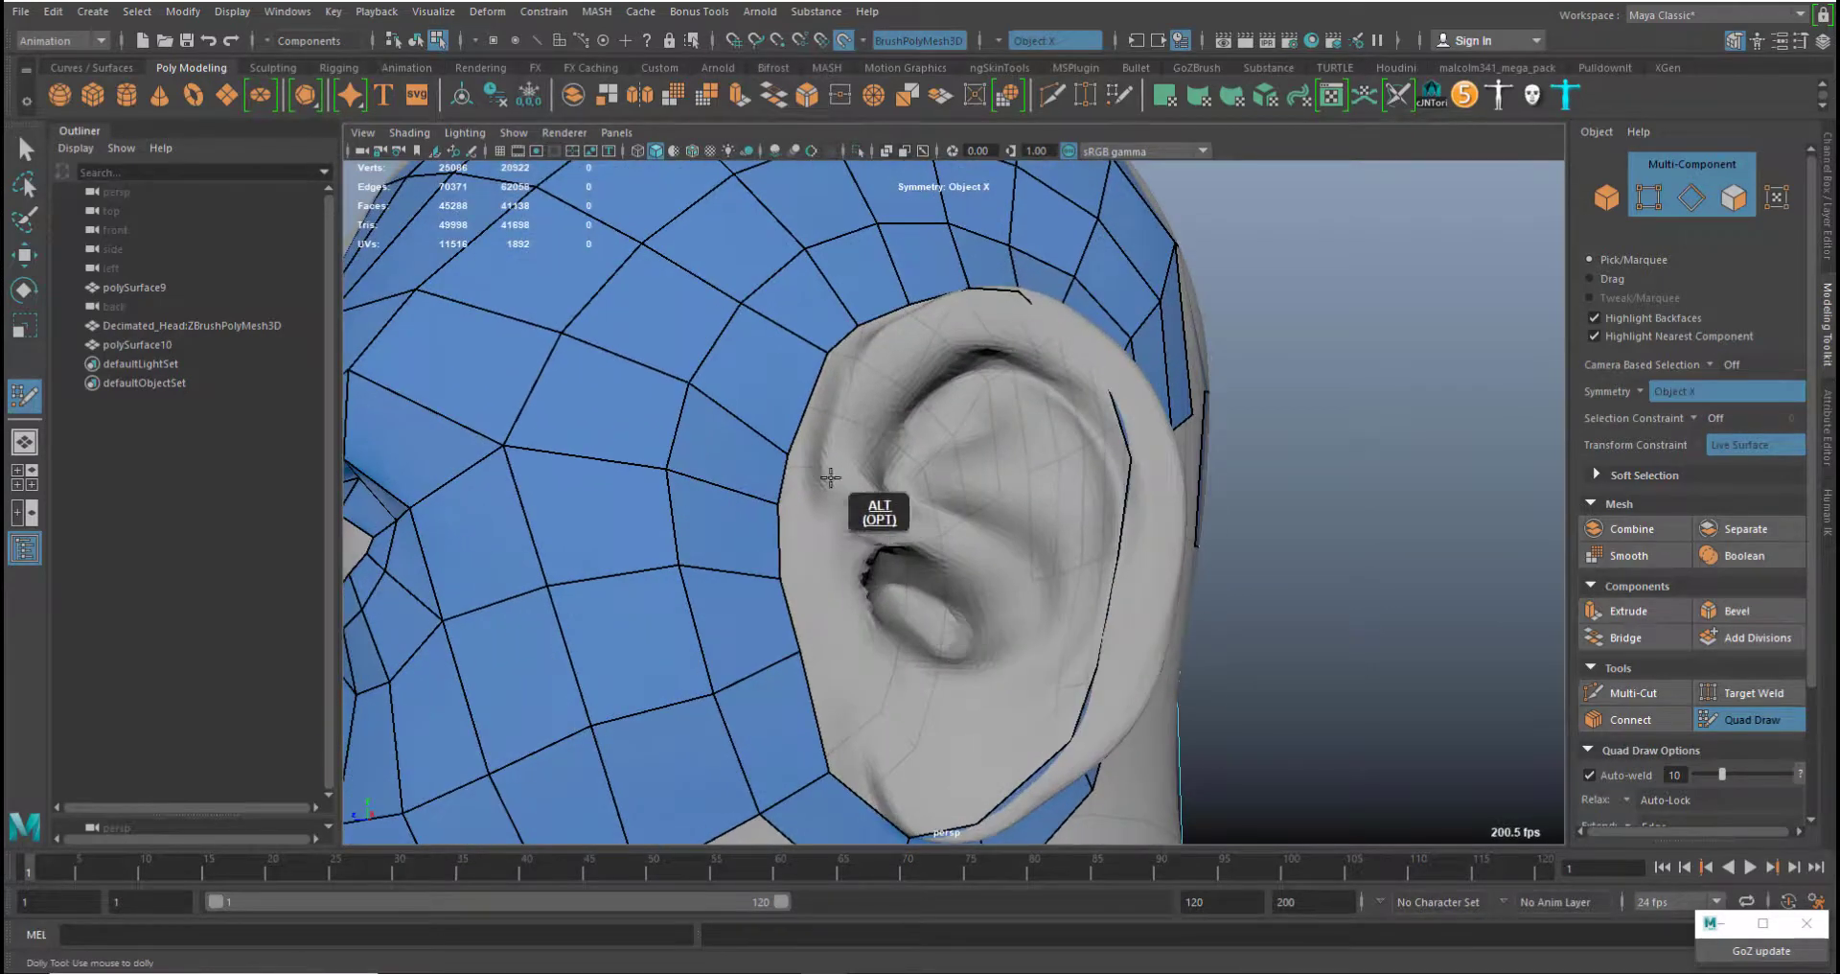
{"action": "left_click", "coordinate": [877, 539]}
{"action": "left_click", "coordinate": [899, 511]}
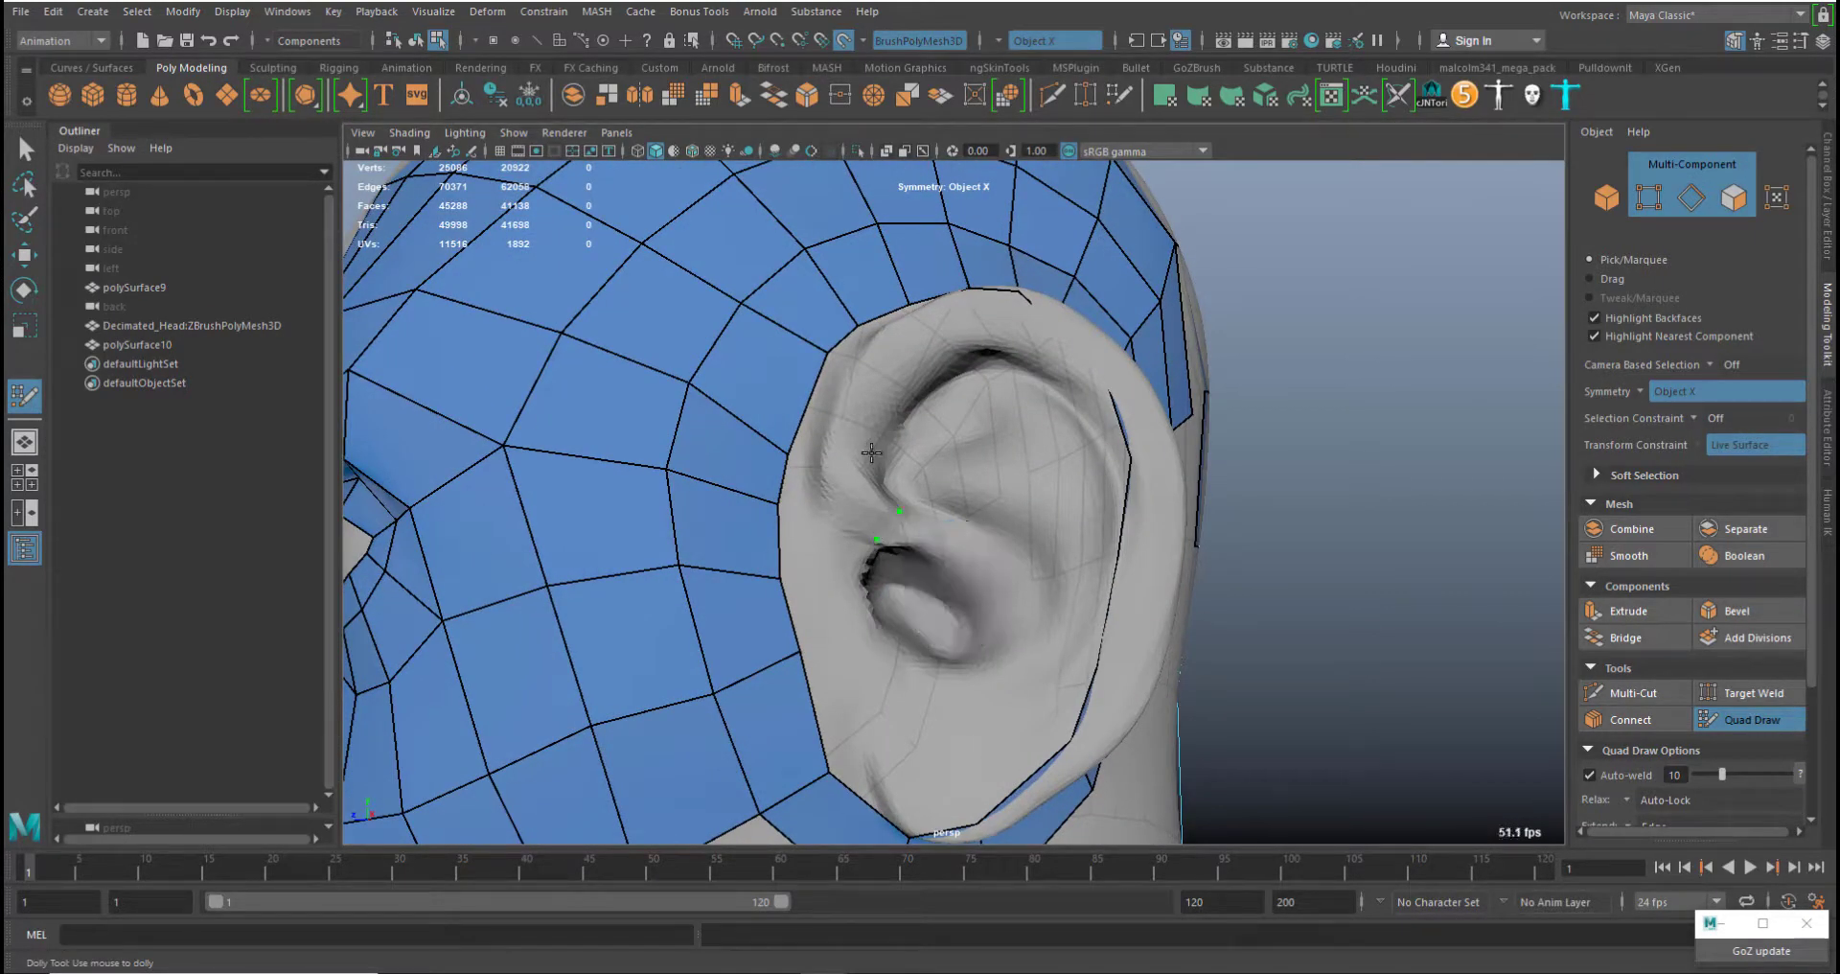
{"action": "left_click", "coordinate": [871, 454]}
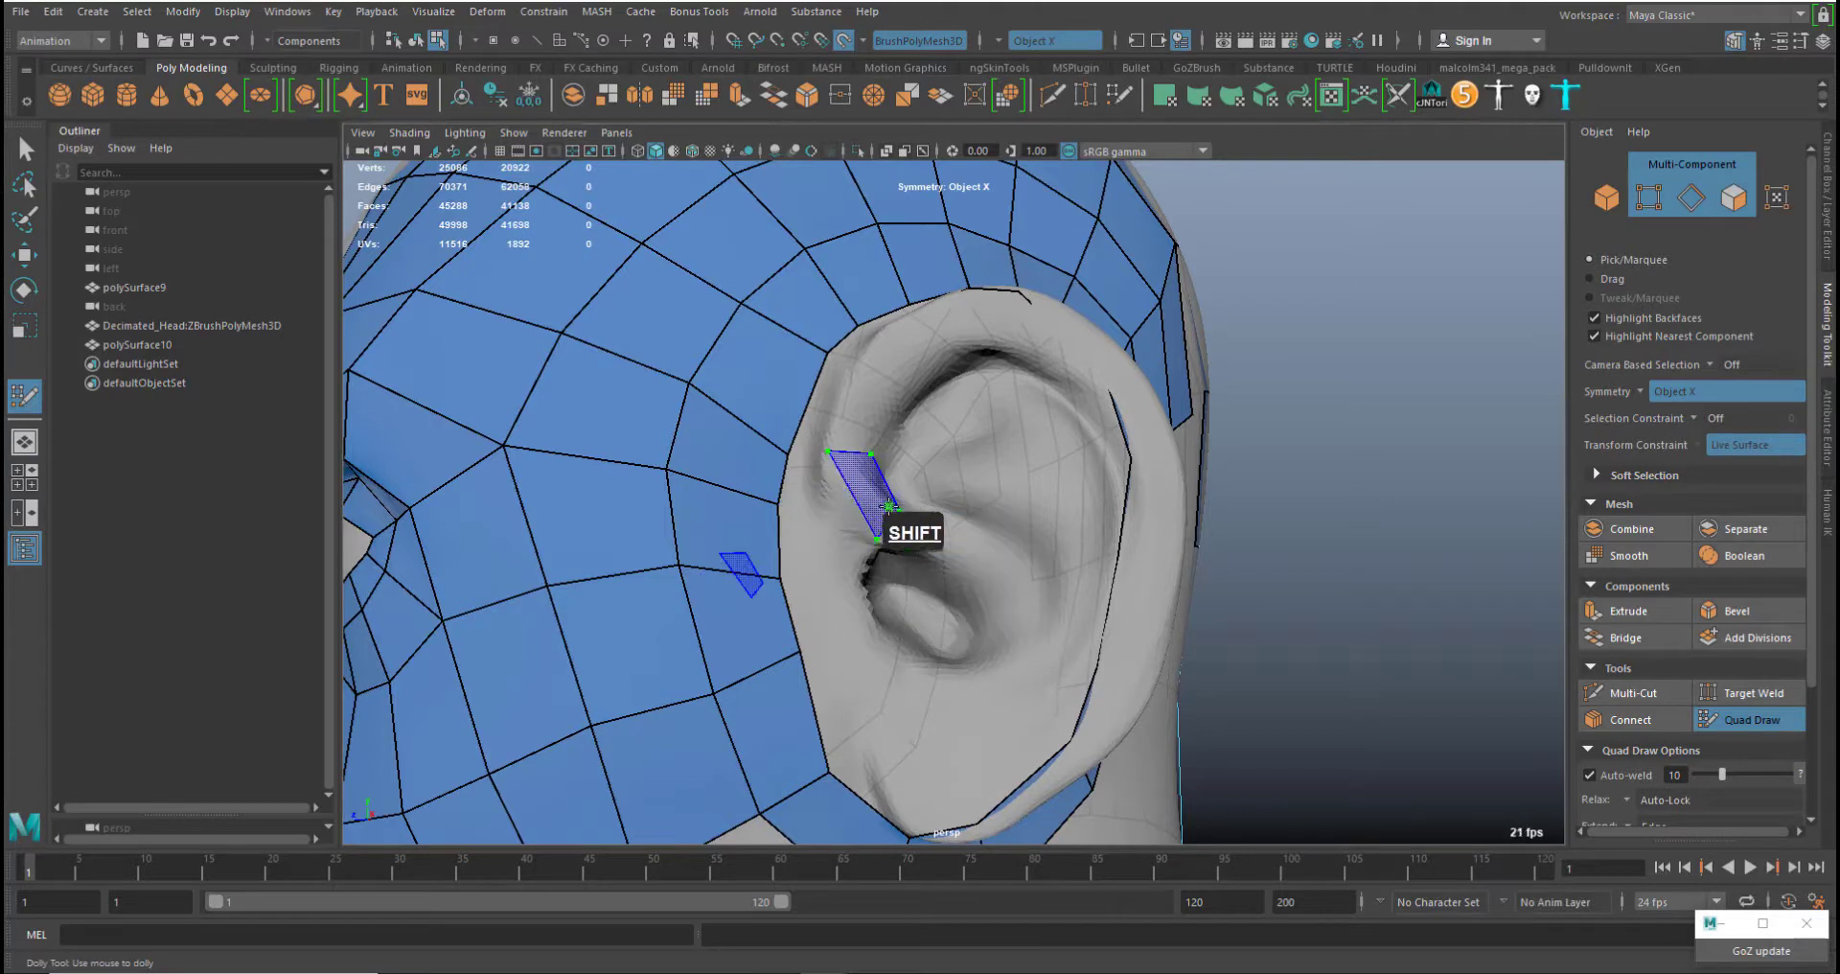
{"action": "mouse_move", "coordinate": [878, 535]}
{"action": "middle_mouse_down"}
{"action": "mouse_move", "coordinate": [850, 536]}
{"action": "mouse_move", "coordinate": [900, 527]}
{"action": "middle_mouse_up"}
Continue the strip along the ear's inner rim with two more mirrored quads up to the top of the ear
{"action": "left_click", "coordinate": [904, 400]}
{"action": "left_click", "coordinate": [868, 351]}
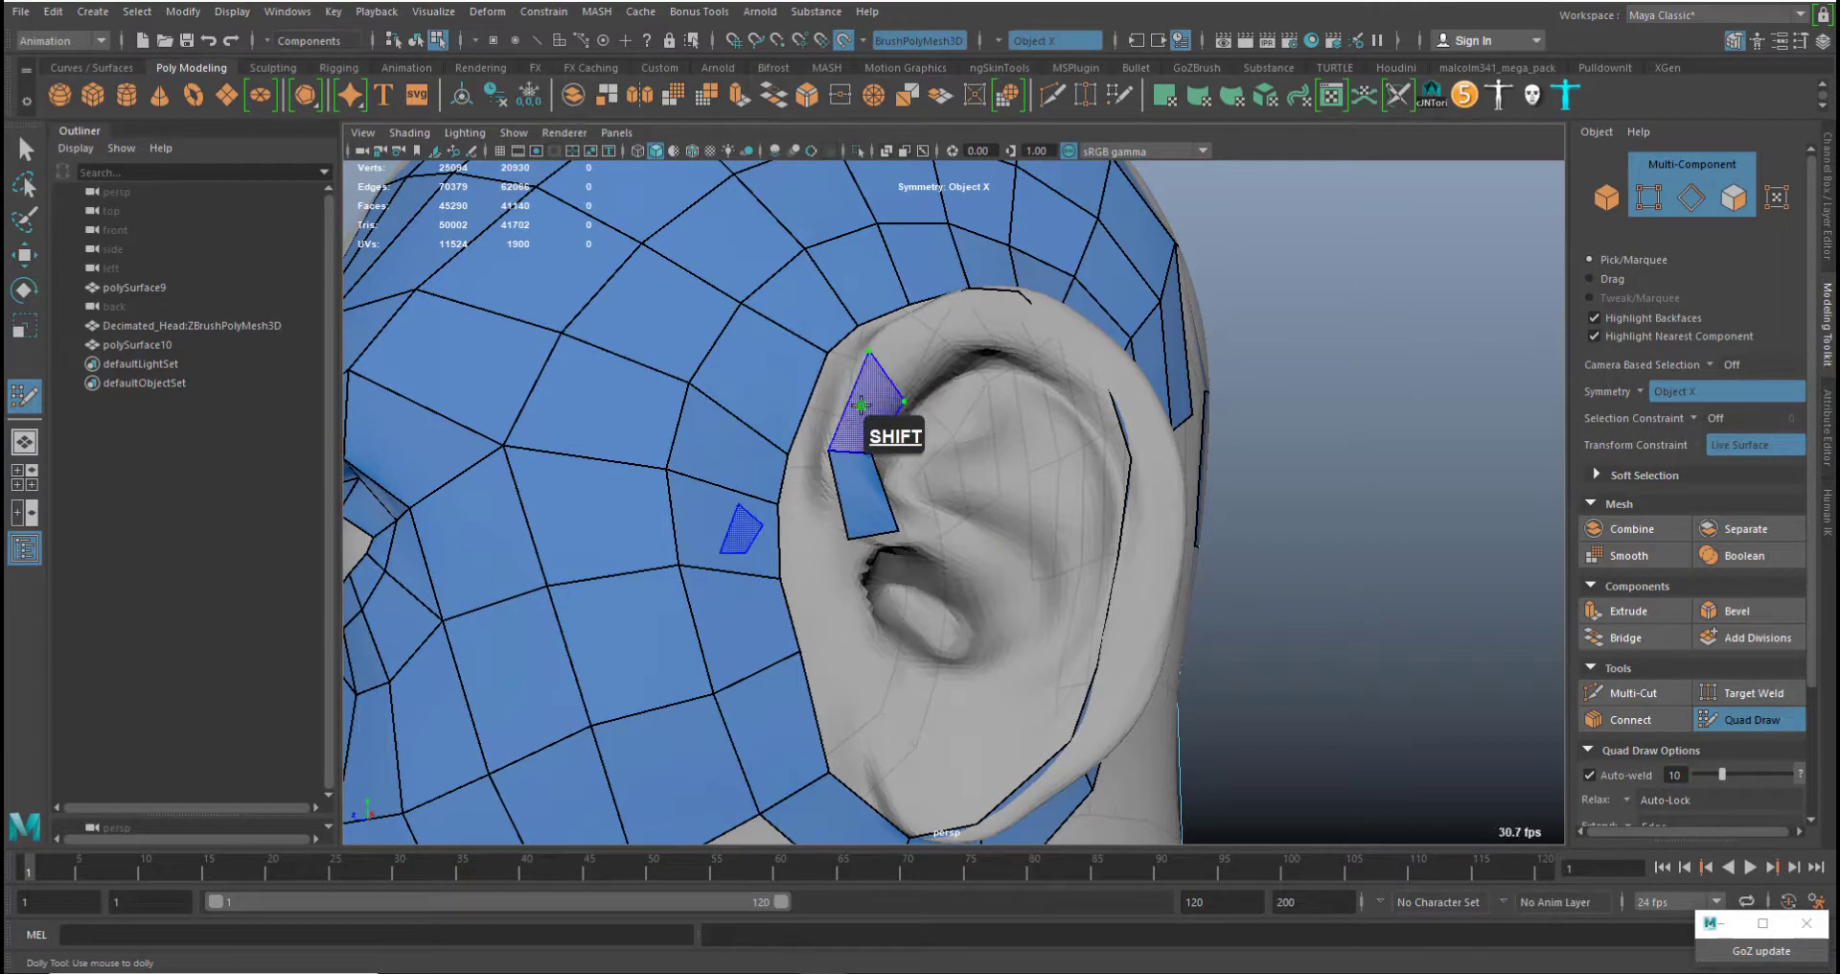
{"action": "left_click", "coordinate": [972, 344], "text": "shift"}
{"action": "left_click", "coordinate": [961, 300]}
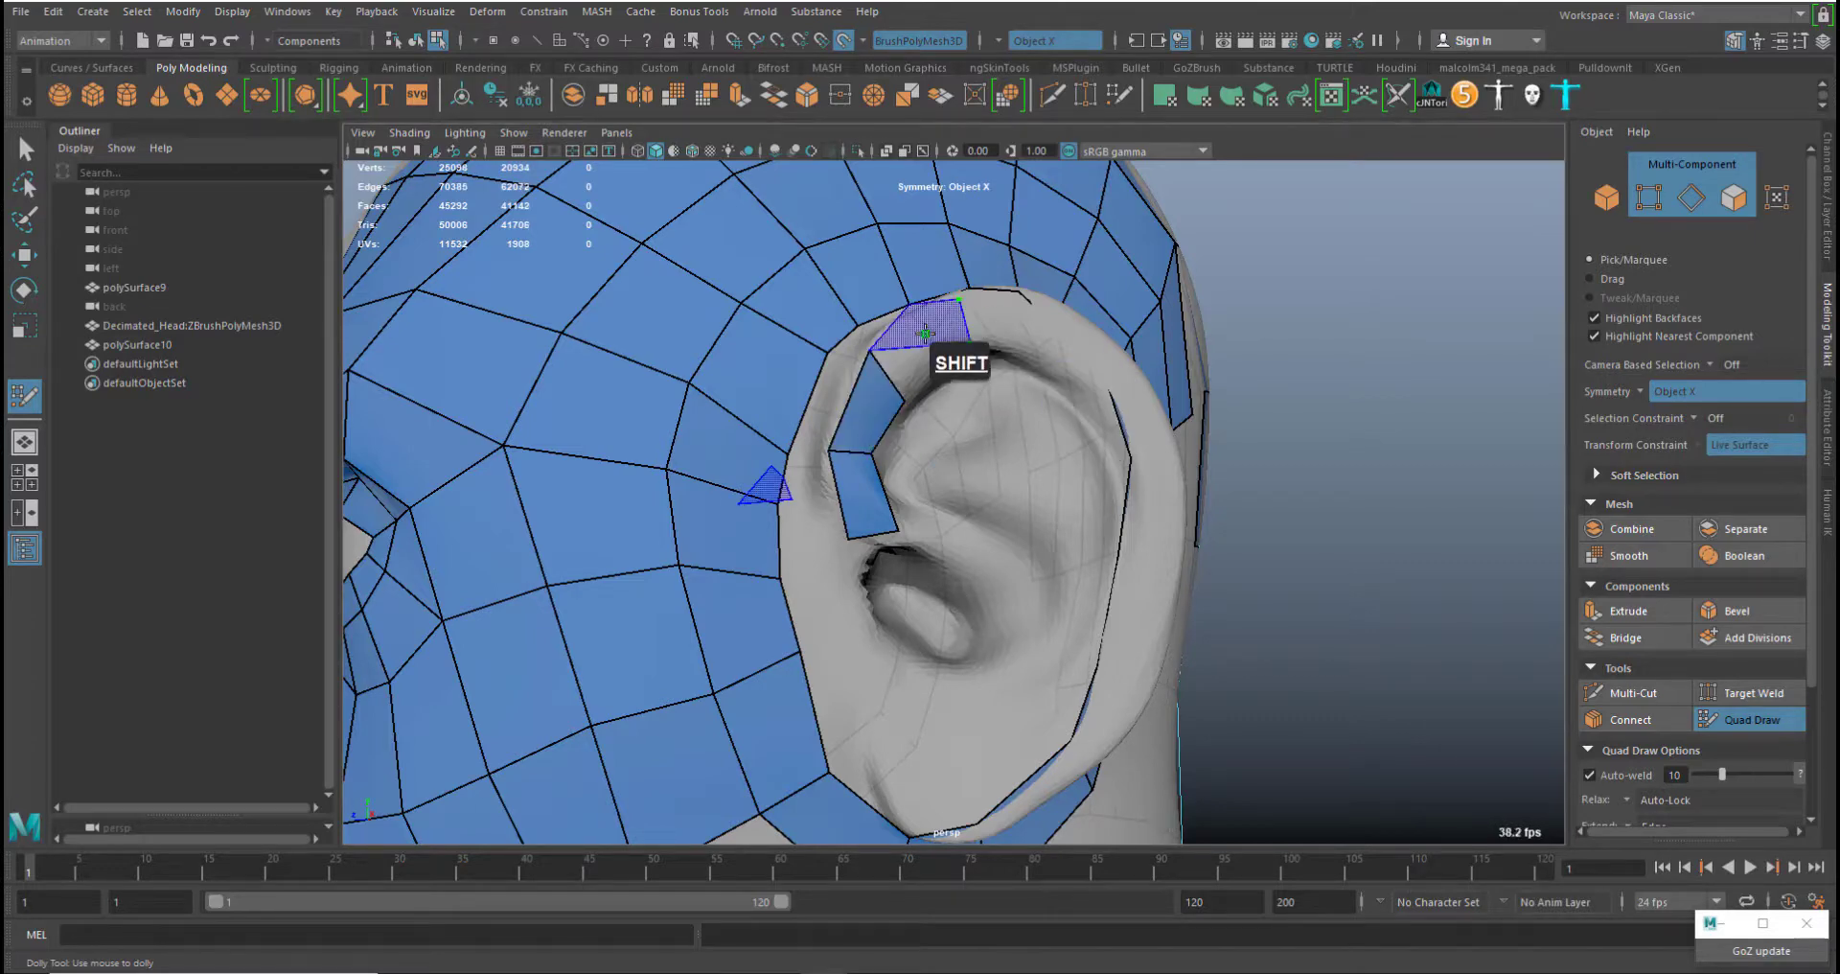
{"action": "left_click_drag", "start_coordinate": [954, 491], "coordinate": [925, 606], "text": "alt"}
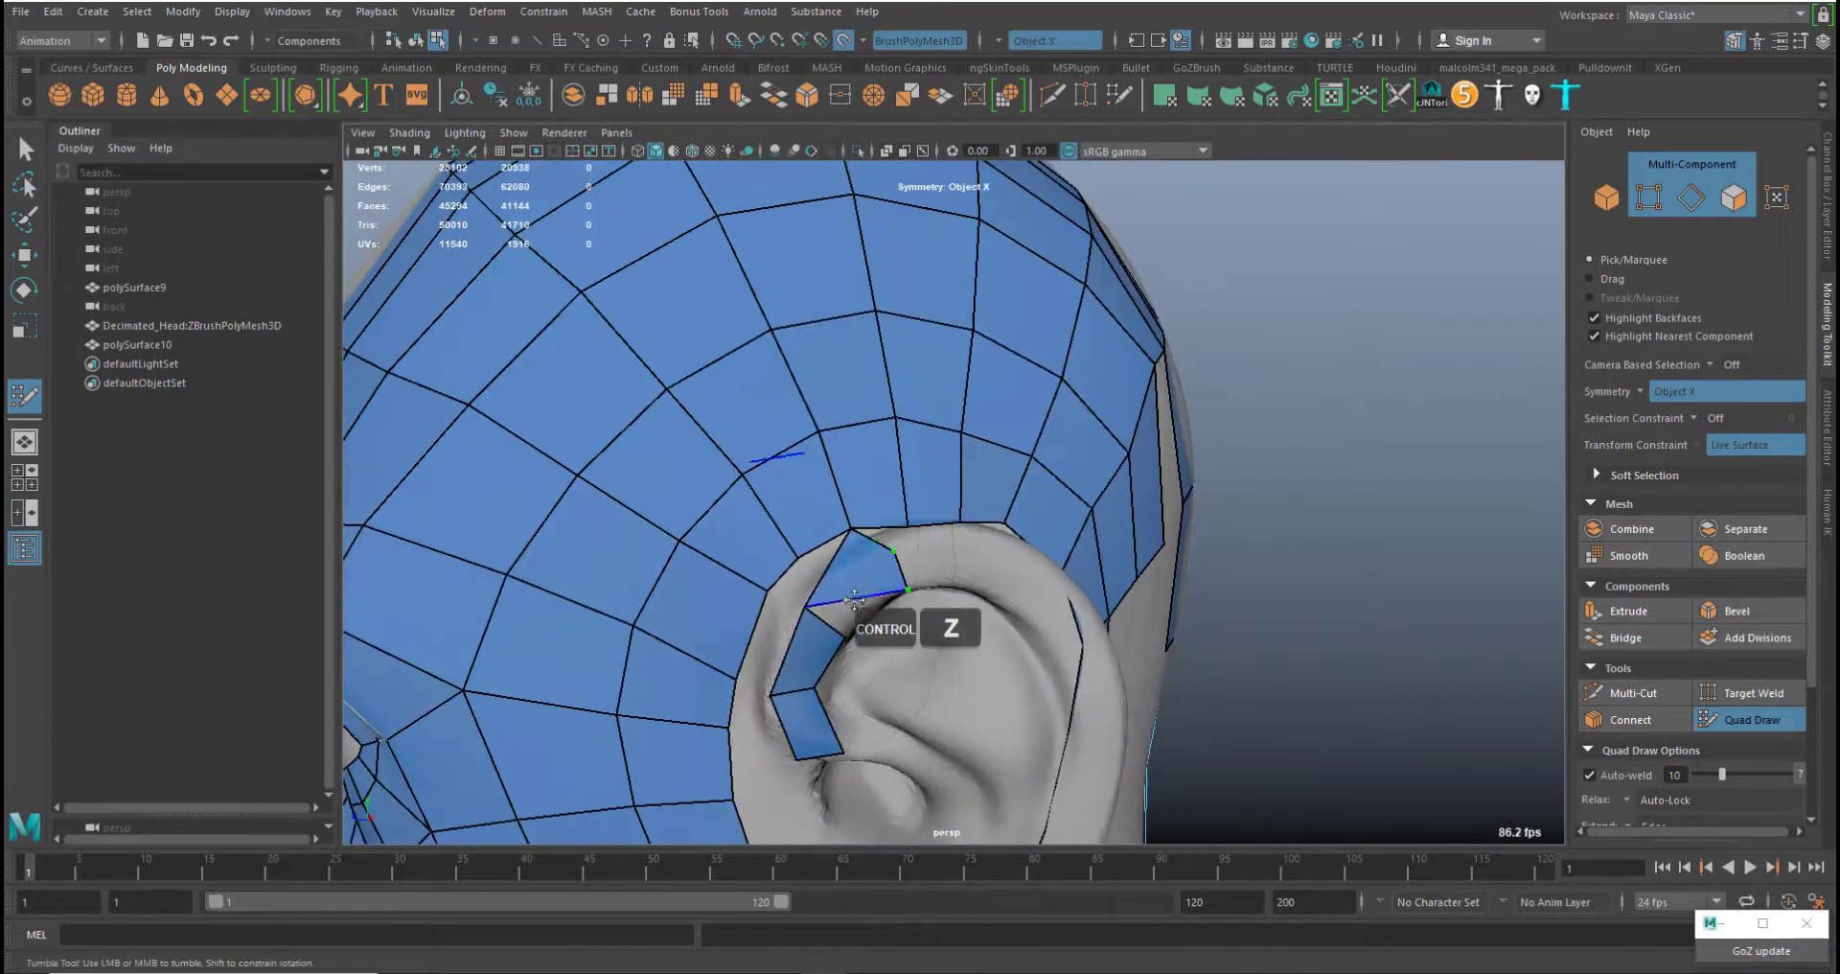
Fill mirrored quads along the top of the ear's inner rim and realign the head ring vertex above the ear
{"action": "left_click", "coordinate": [855, 596], "text": "shift"}
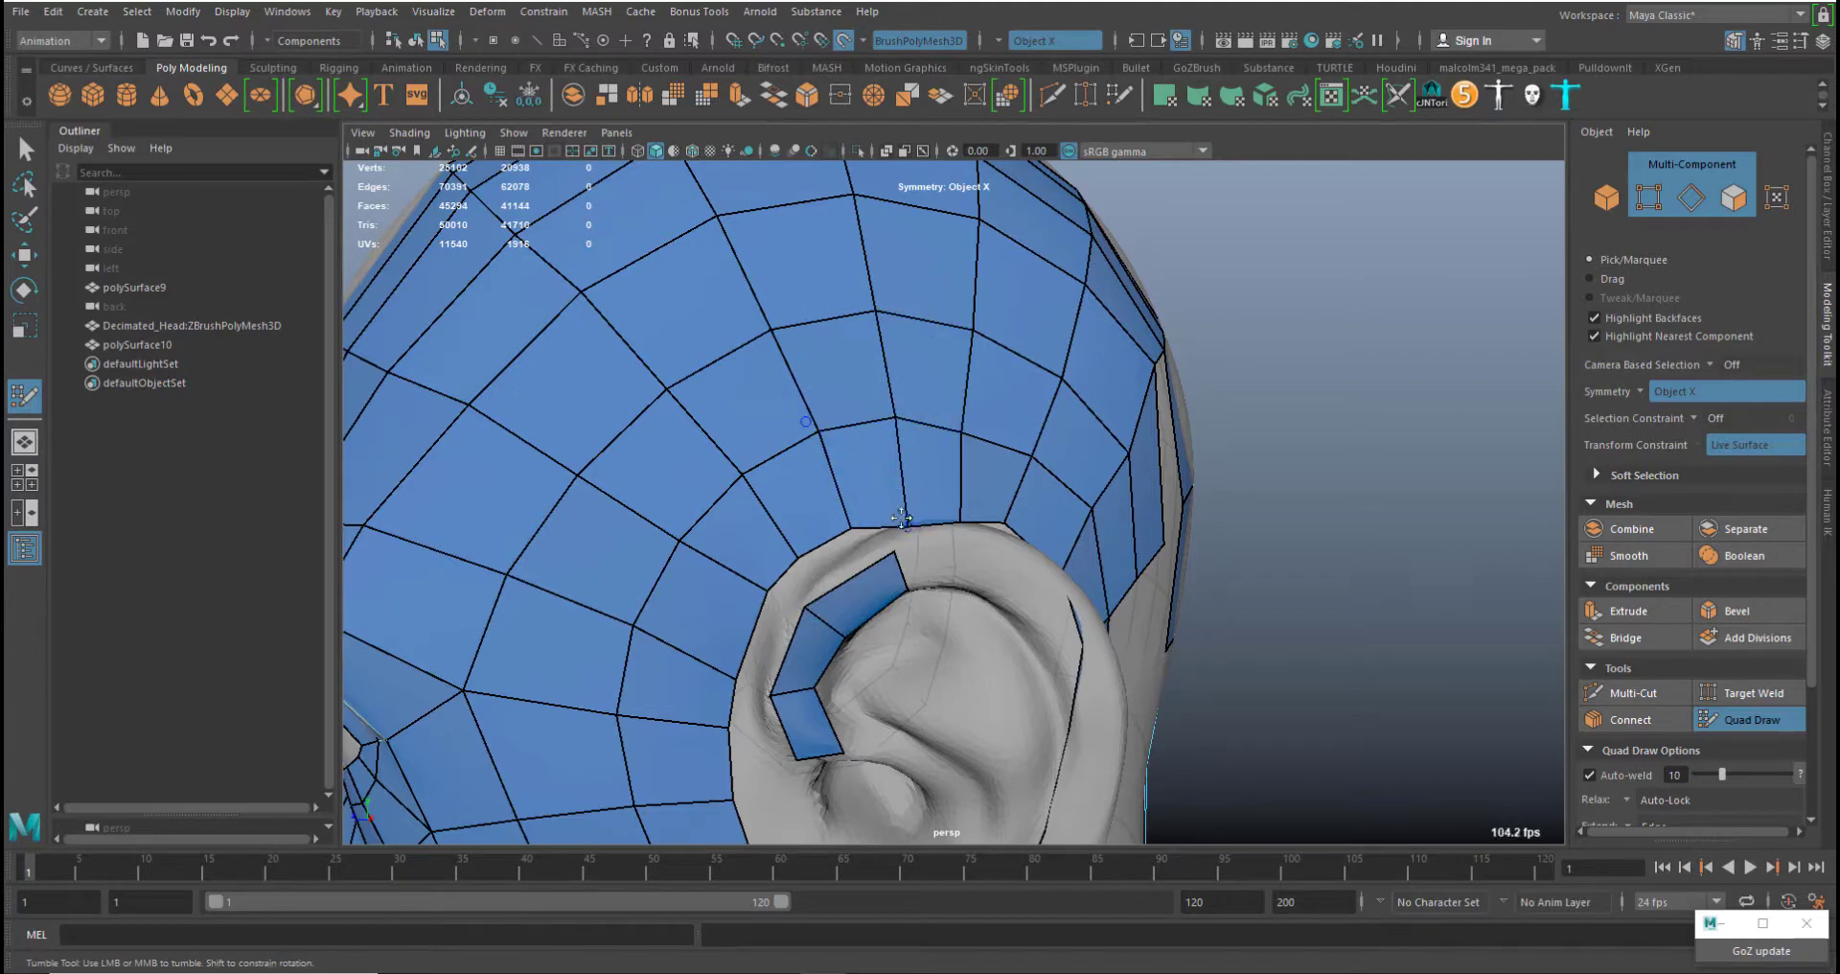
{"action": "left_click_drag", "start_coordinate": [902, 518], "coordinate": [903, 567], "text": "alt"}
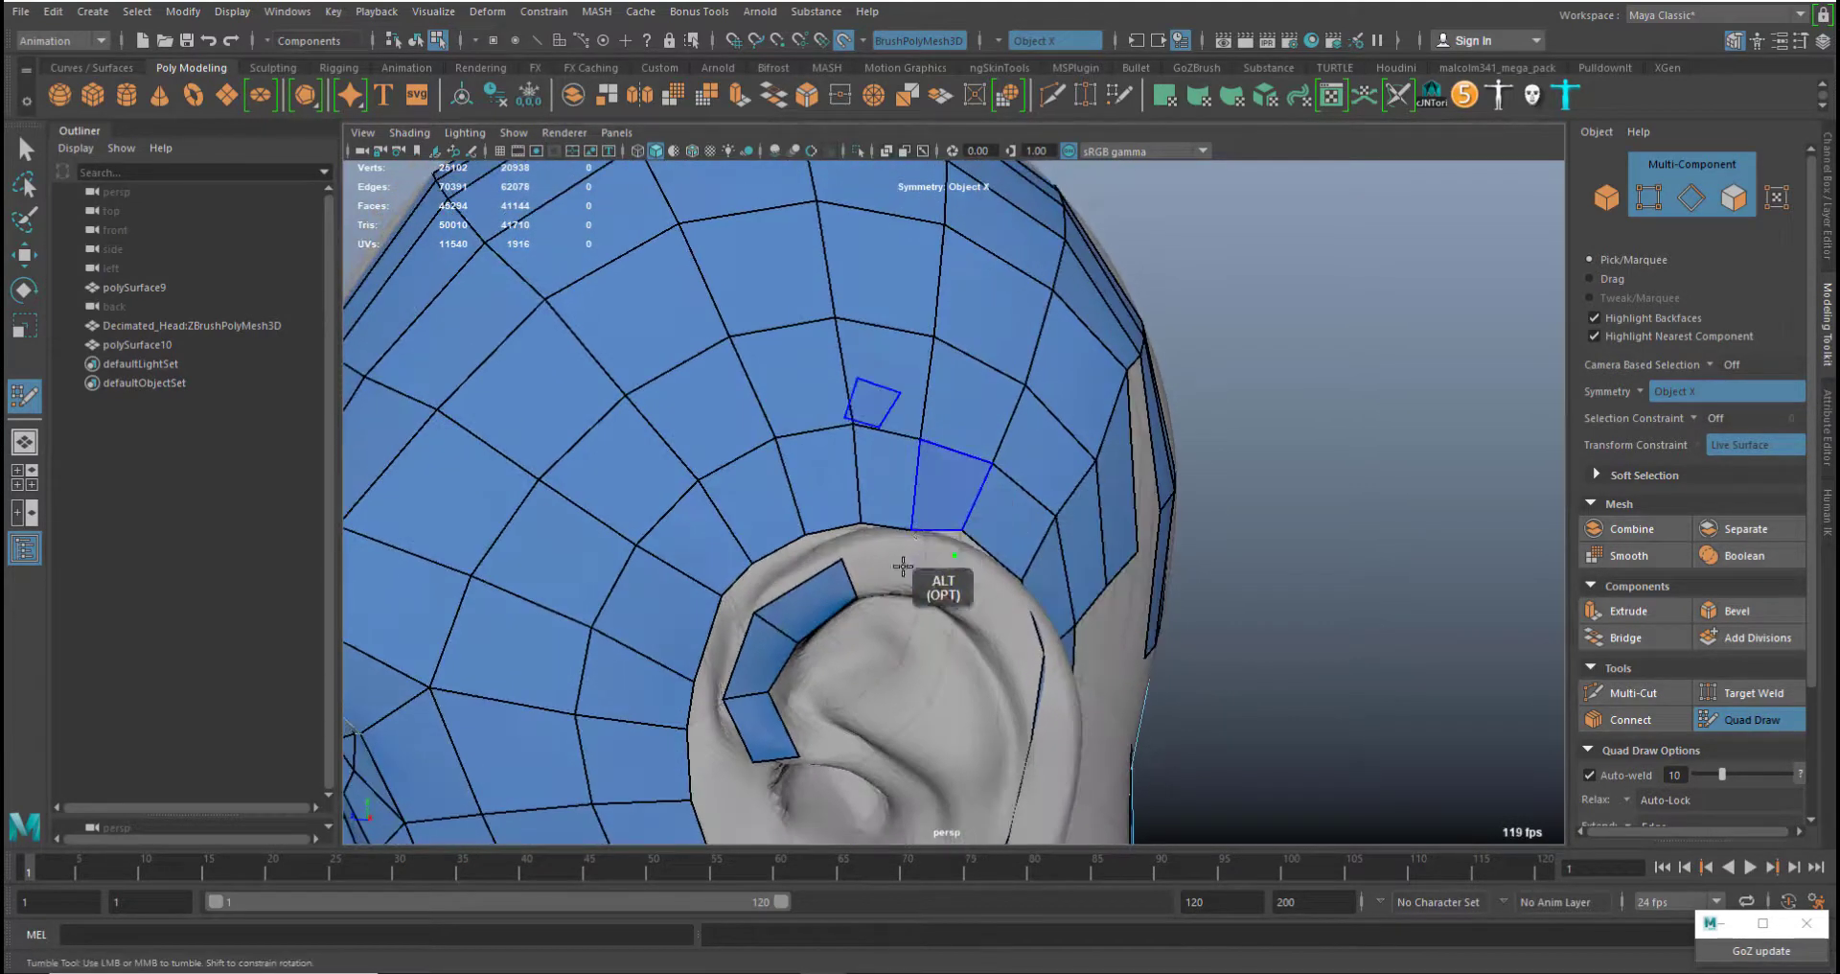
{"action": "left_click", "coordinate": [904, 565], "text": "shift"}
{"action": "key", "text": "ctrl+z"}
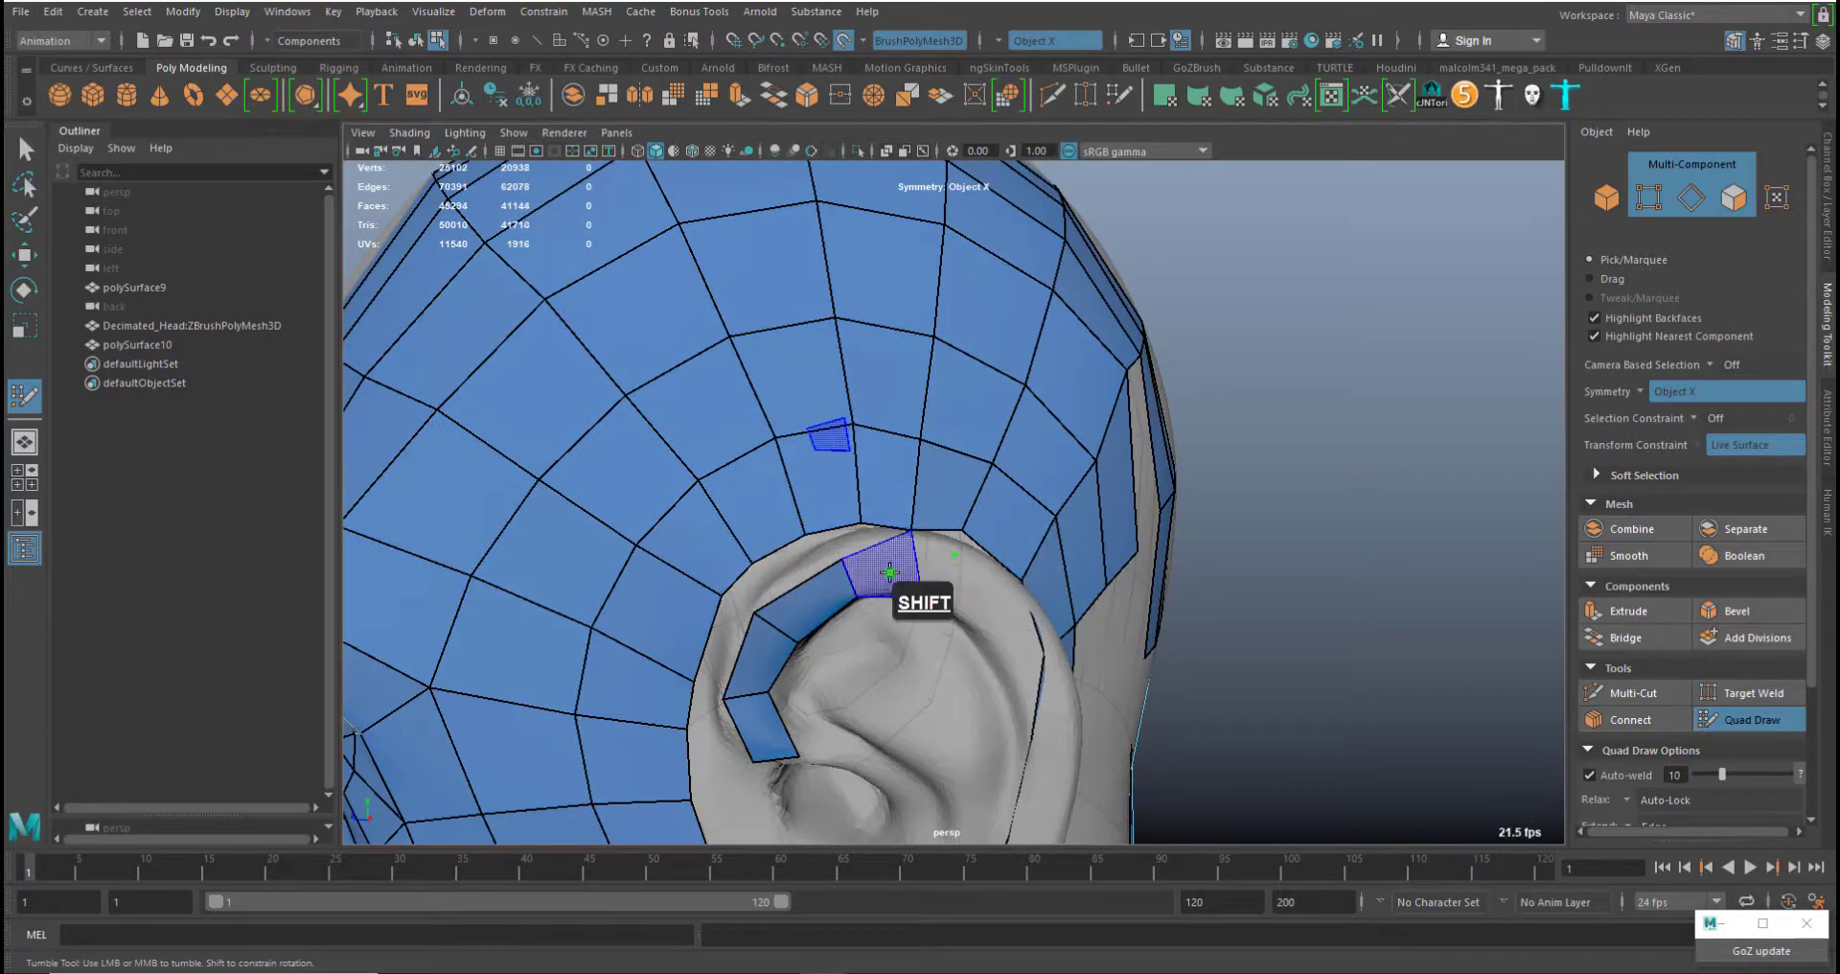
{"action": "left_click_drag", "start_coordinate": [968, 614], "coordinate": [976, 657], "text": "alt"}
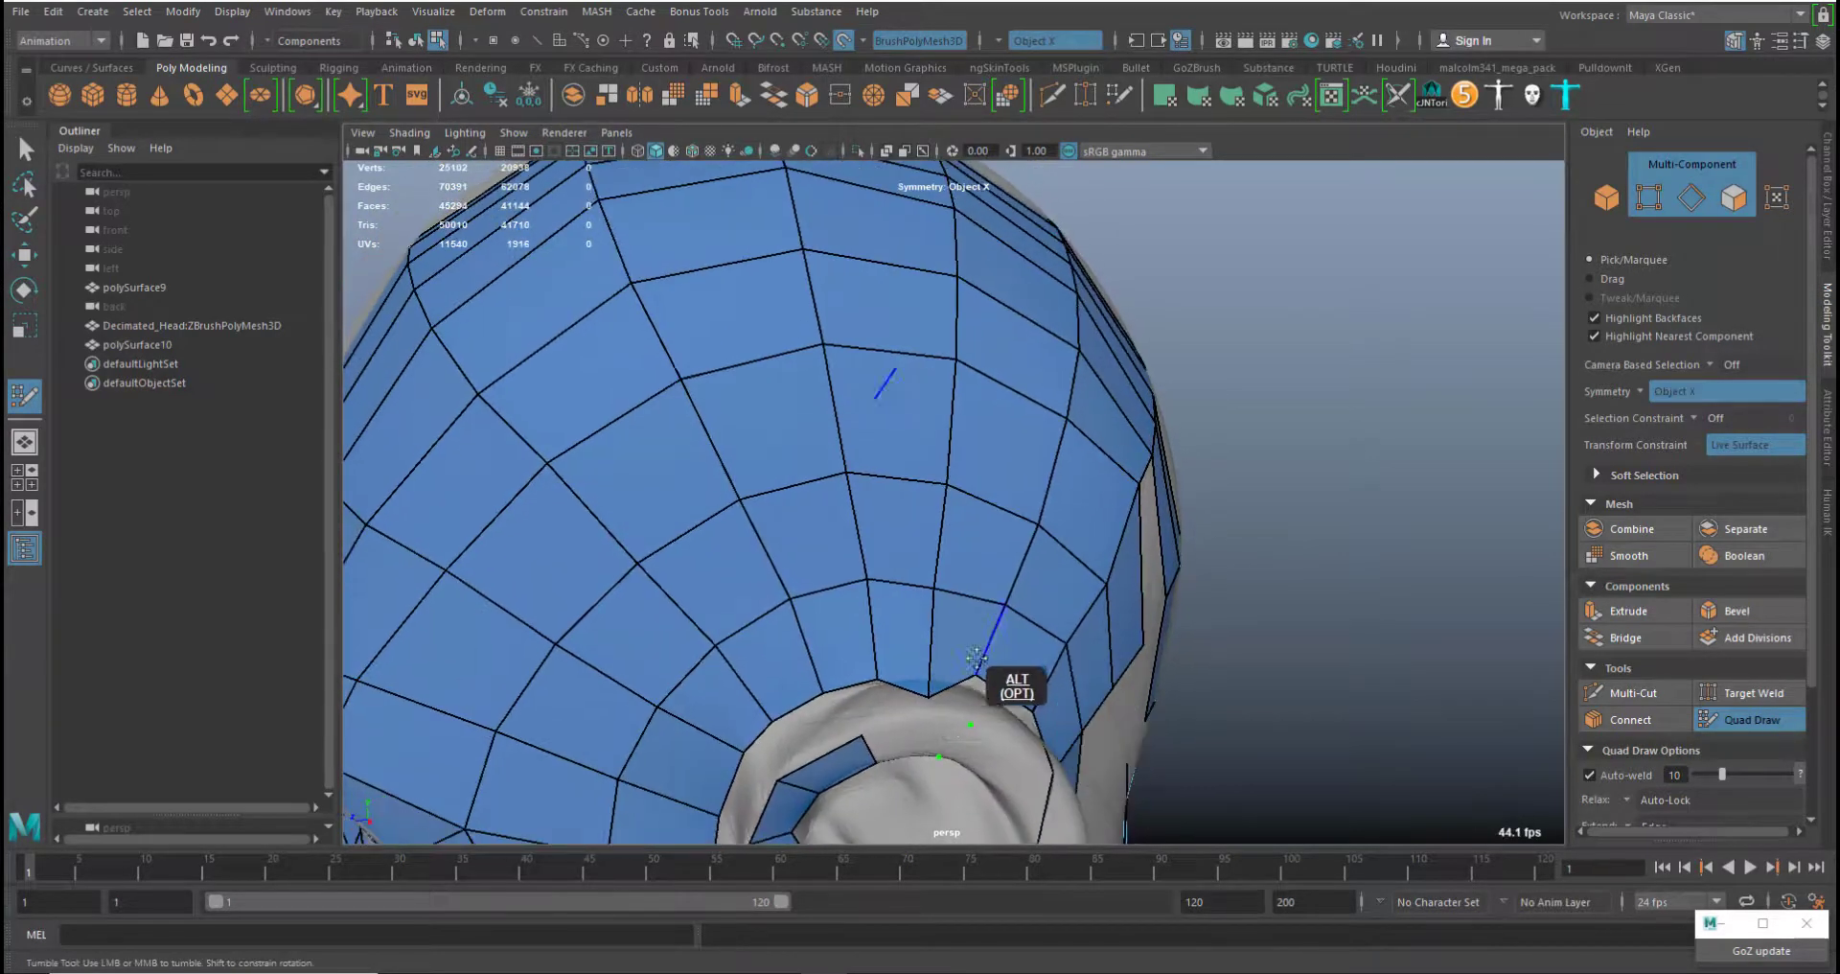
{"action": "middle_click_drag", "start_coordinate": [930, 694], "coordinate": [928, 669]}
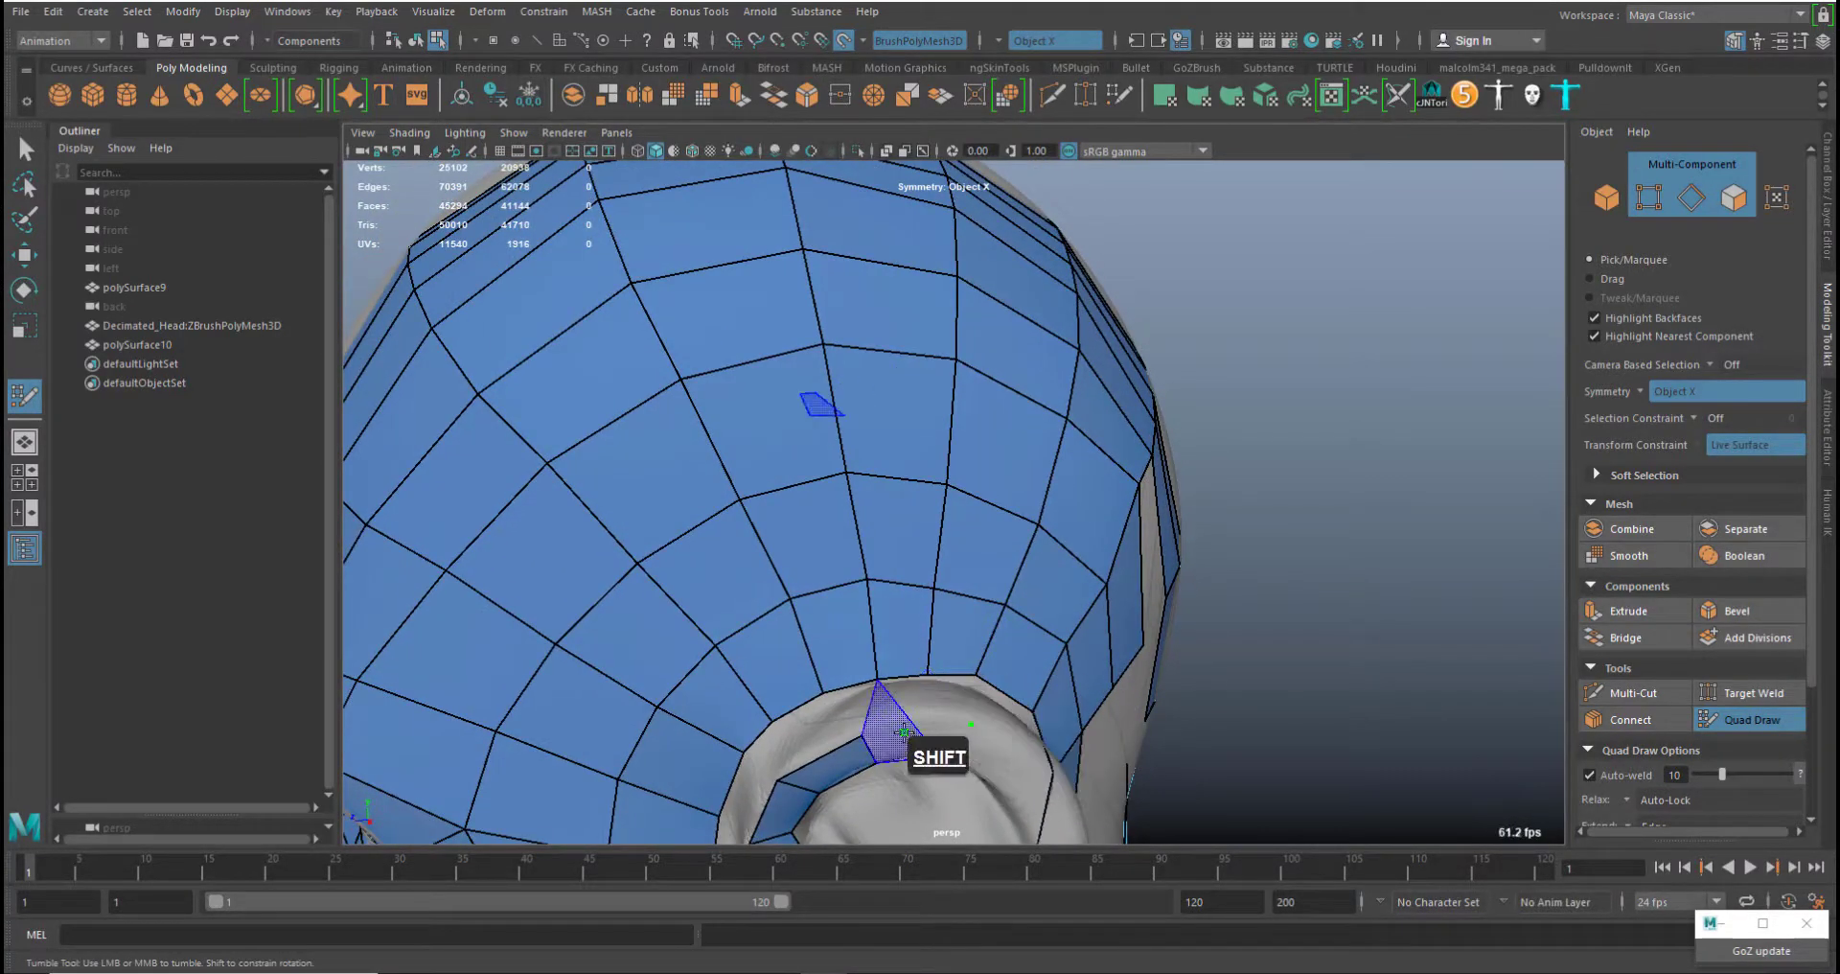
{"action": "left_click", "coordinate": [974, 737], "text": "shift"}
{"action": "left_click_drag", "start_coordinate": [1027, 530], "coordinate": [957, 506], "text": "alt"}
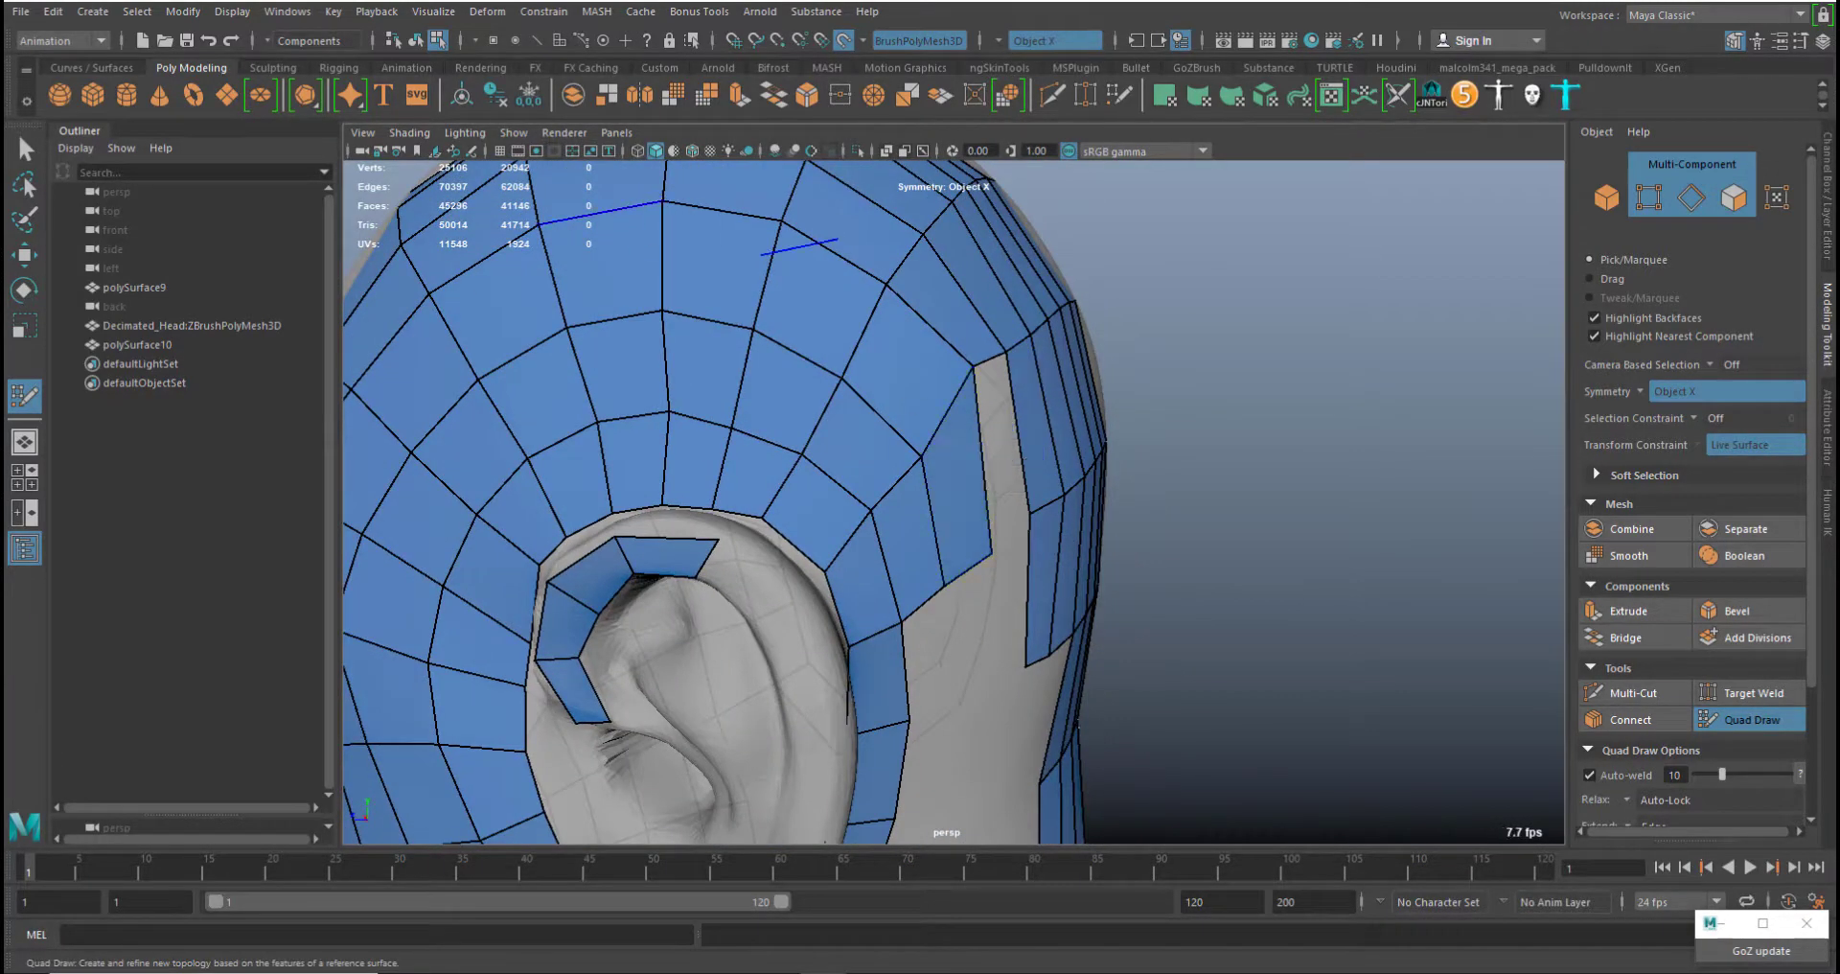
Continue the mirrored quad strip along the upper back of the ear's inner rim
{"action": "left_click_drag", "start_coordinate": [1041, 545], "coordinate": [1120, 486], "text": "alt"}
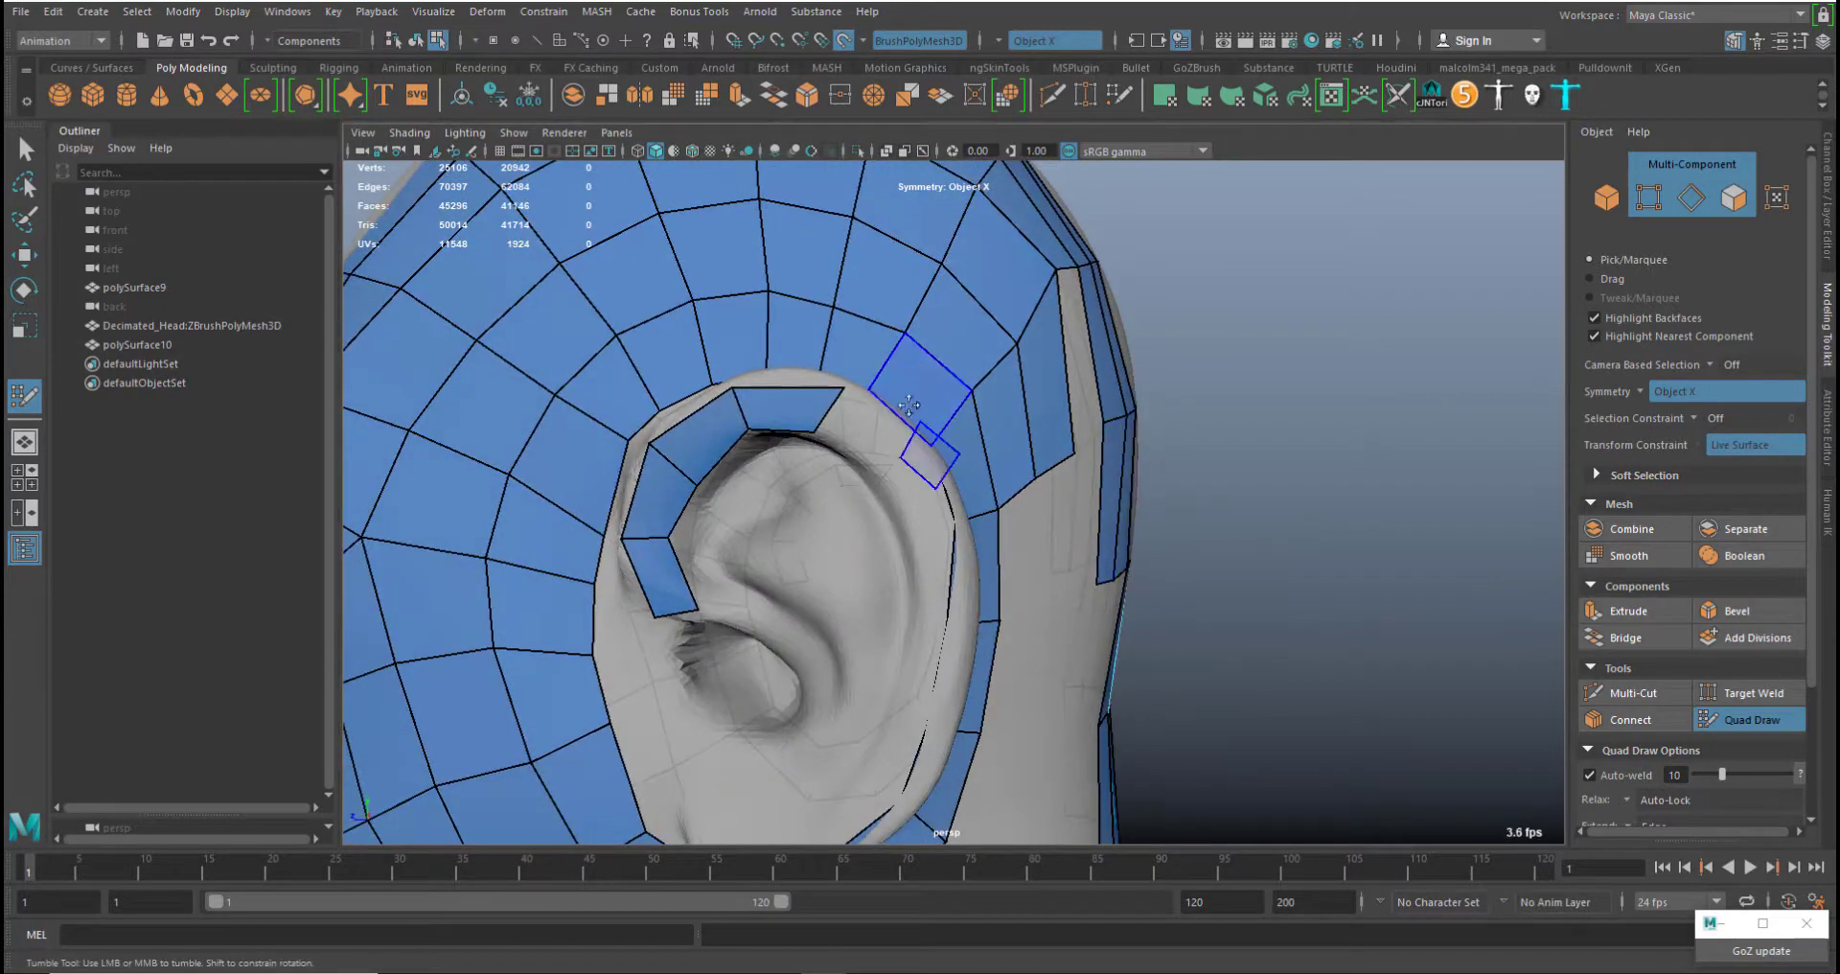
{"action": "left_click", "coordinate": [886, 479]}
{"action": "left_click", "coordinate": [871, 442], "text": "shift"}
{"action": "left_click_drag", "start_coordinate": [985, 581], "coordinate": [899, 602], "text": "alt"}
{"action": "middle_click_drag", "start_coordinate": [899, 602], "coordinate": [946, 429], "text": "alt"}
{"action": "left_click_drag", "start_coordinate": [946, 430], "coordinate": [882, 456], "text": "alt"}
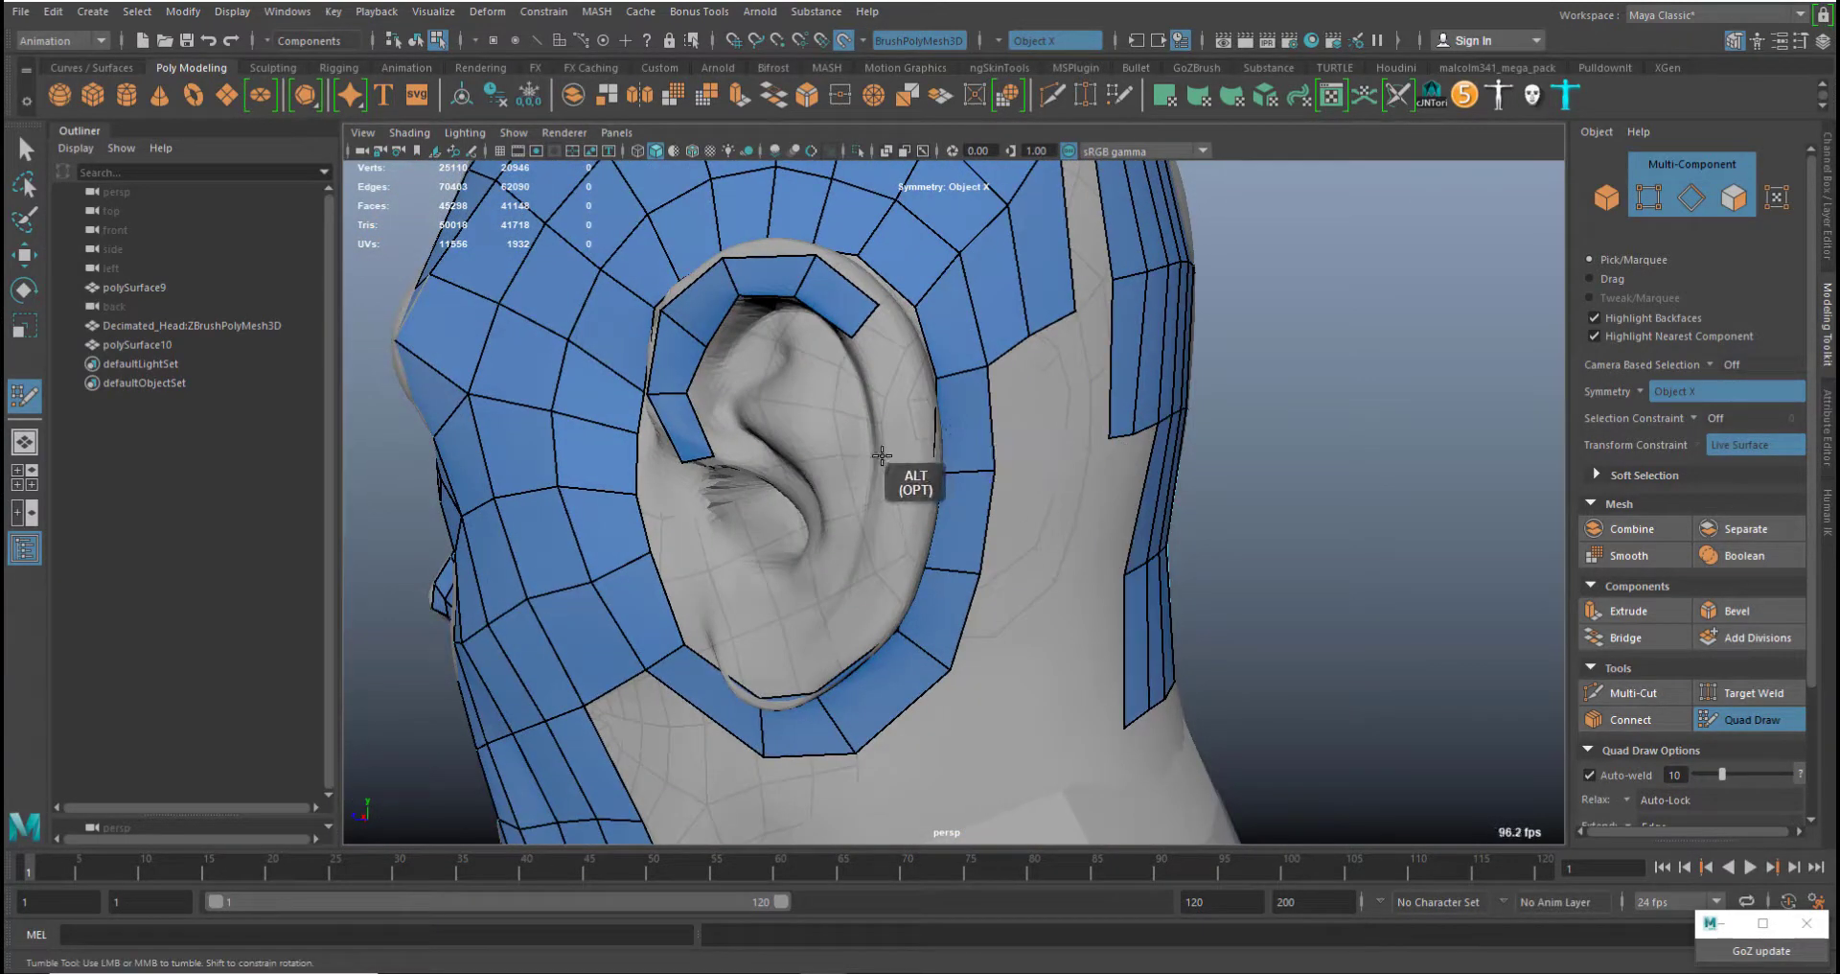
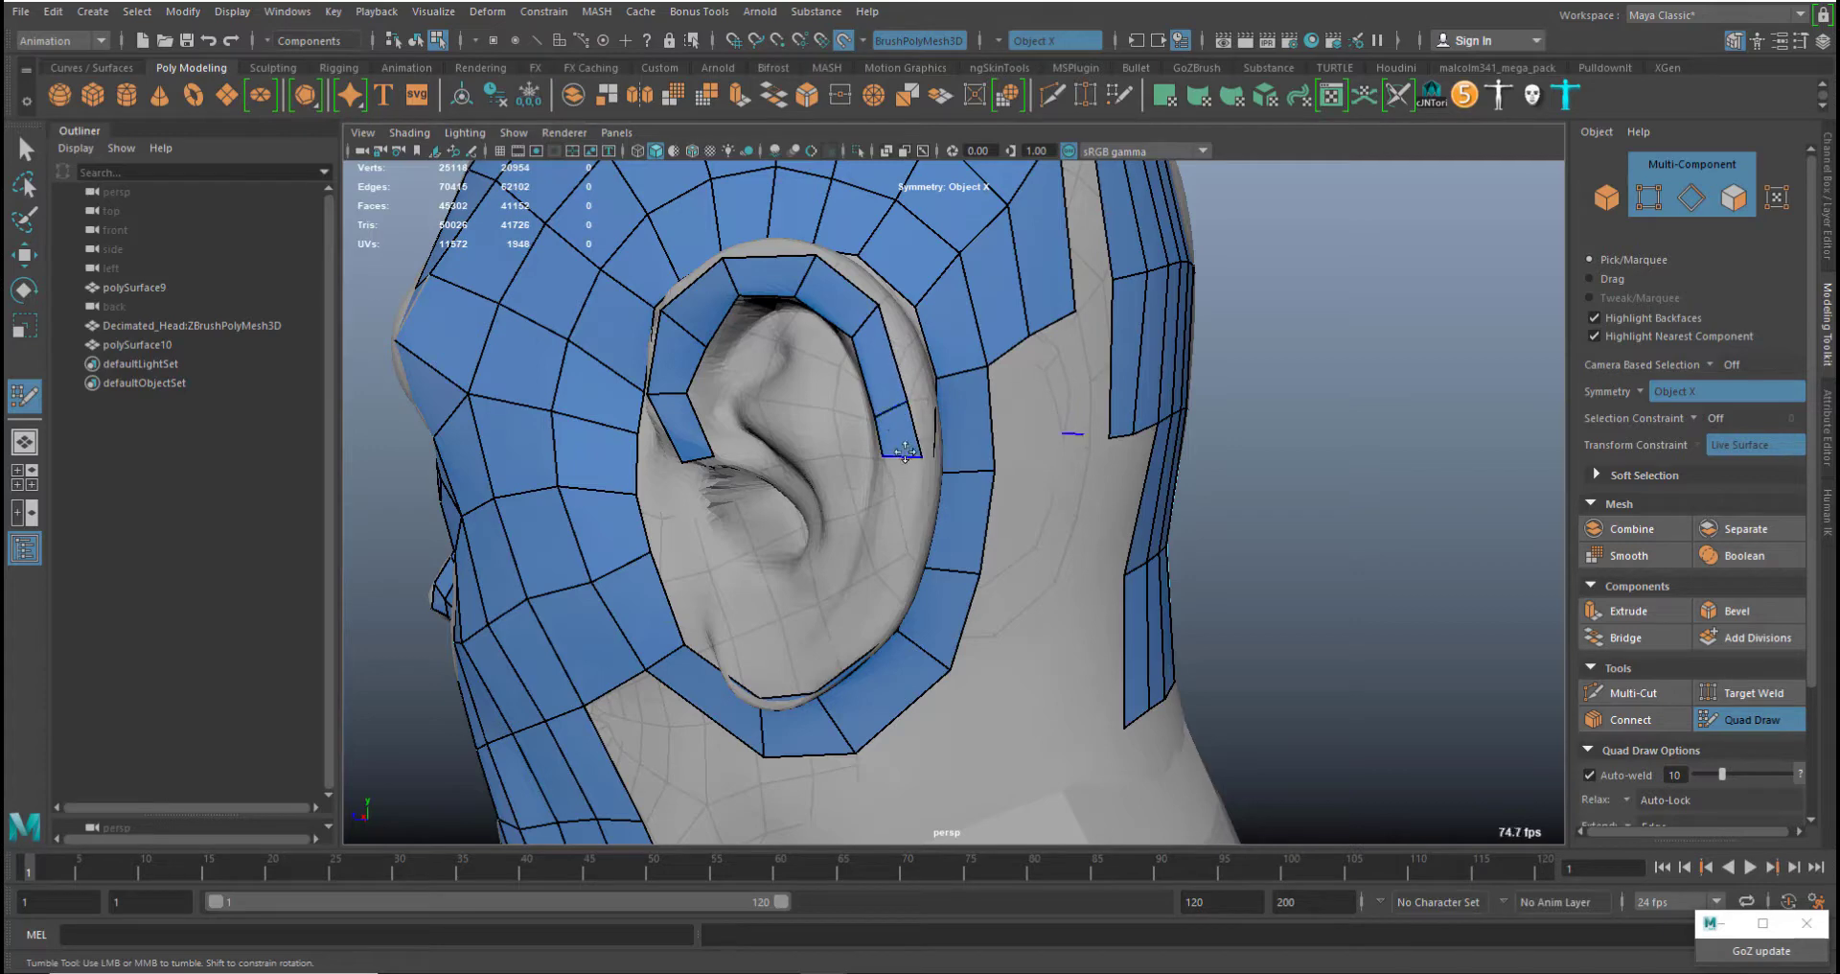
Extend the rim strip down the back of the ear toward the lobe with another mirrored quad
{"action": "left_click_drag", "start_coordinate": [989, 472], "coordinate": [997, 492], "text": "alt"}
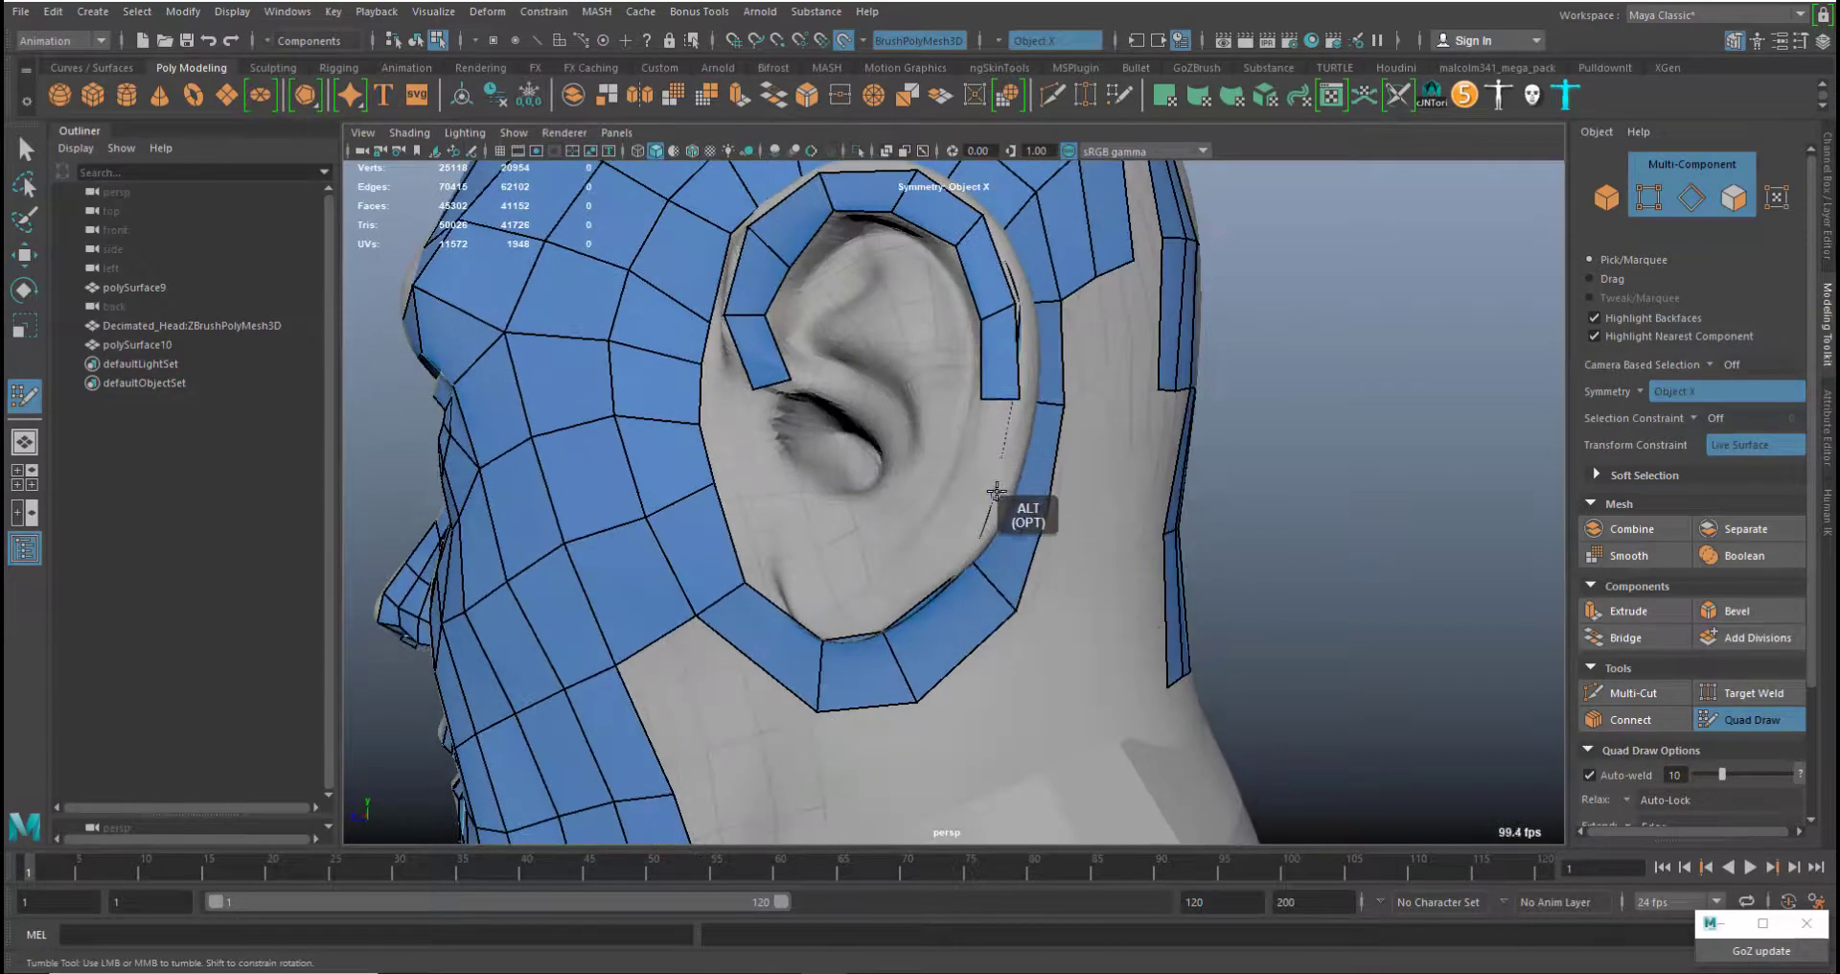
{"action": "left_click", "coordinate": [1002, 501]}
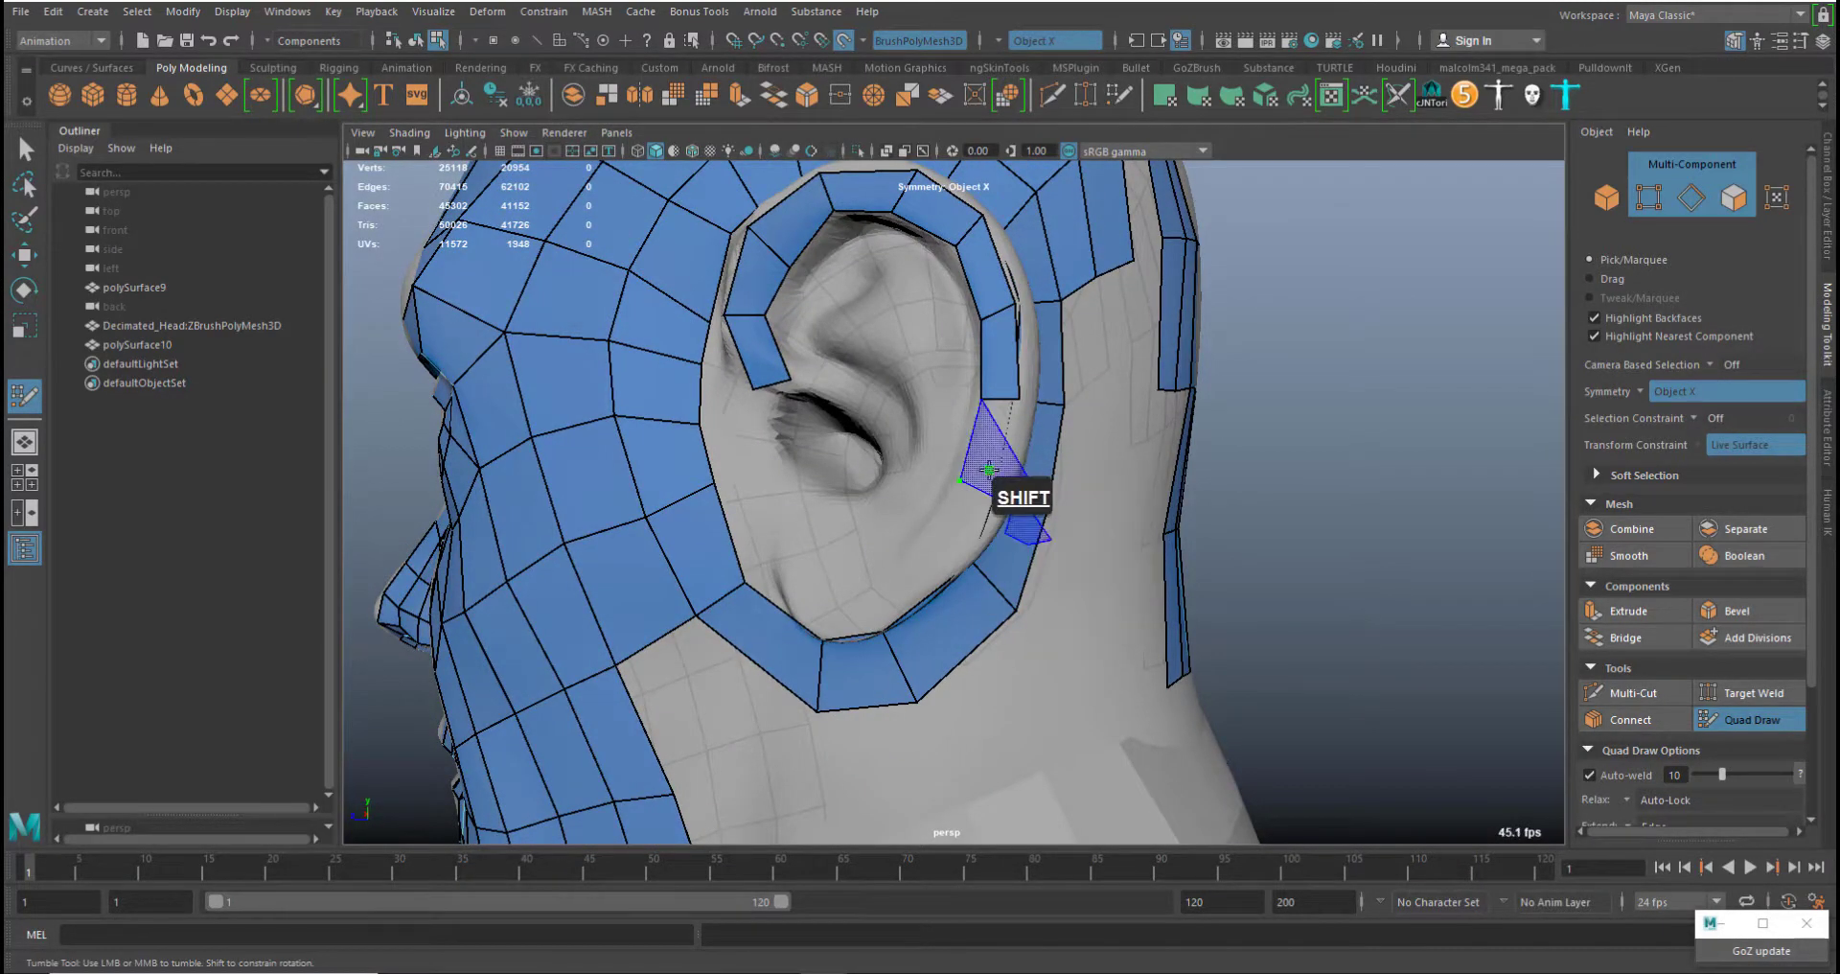
{"action": "key", "text": "ctrl+z"}
{"action": "mouse_move", "coordinate": [1002, 575]}
{"action": "middle_mouse_down", "text": "alt"}
{"action": "mouse_move", "coordinate": [944, 609]}
{"action": "mouse_move", "coordinate": [878, 476]}
{"action": "middle_mouse_up", "text": "alt"}
{"action": "right_click_drag", "start_coordinate": [878, 476], "coordinate": [908, 500], "text": "alt"}
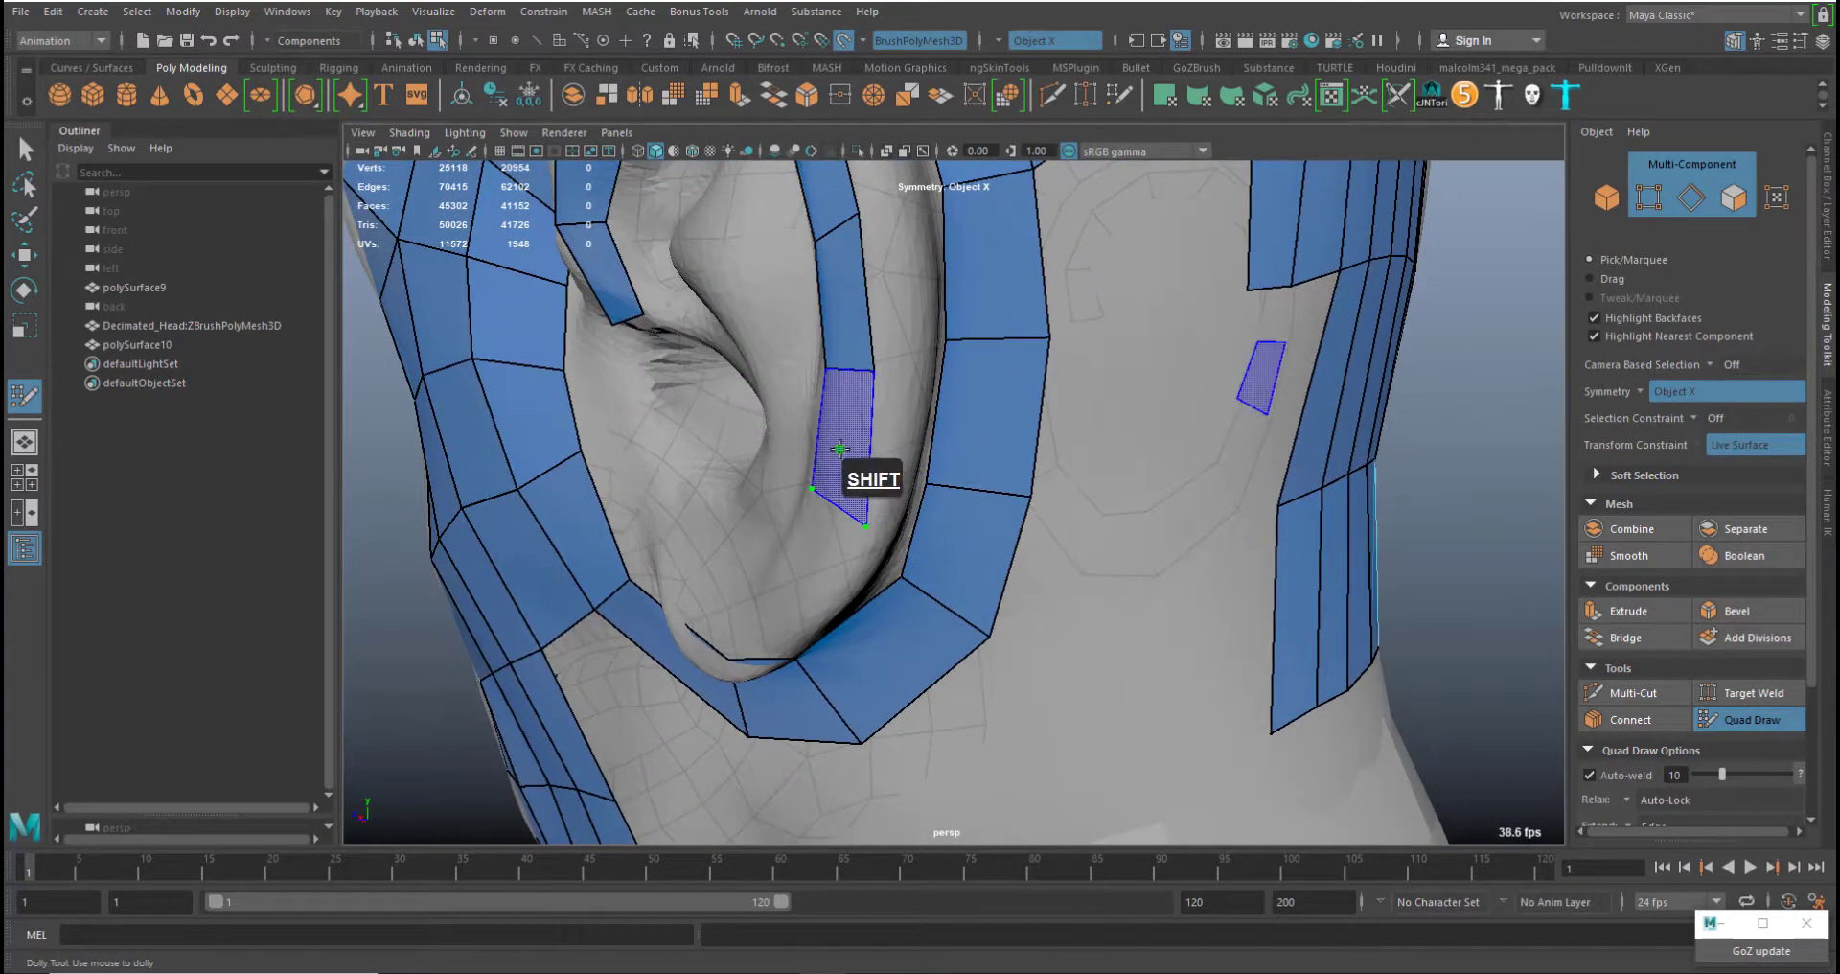
{"action": "left_click", "coordinate": [841, 450], "text": "shift"}
{"action": "left_click_drag", "start_coordinate": [1069, 482], "coordinate": [966, 418], "text": "alt"}
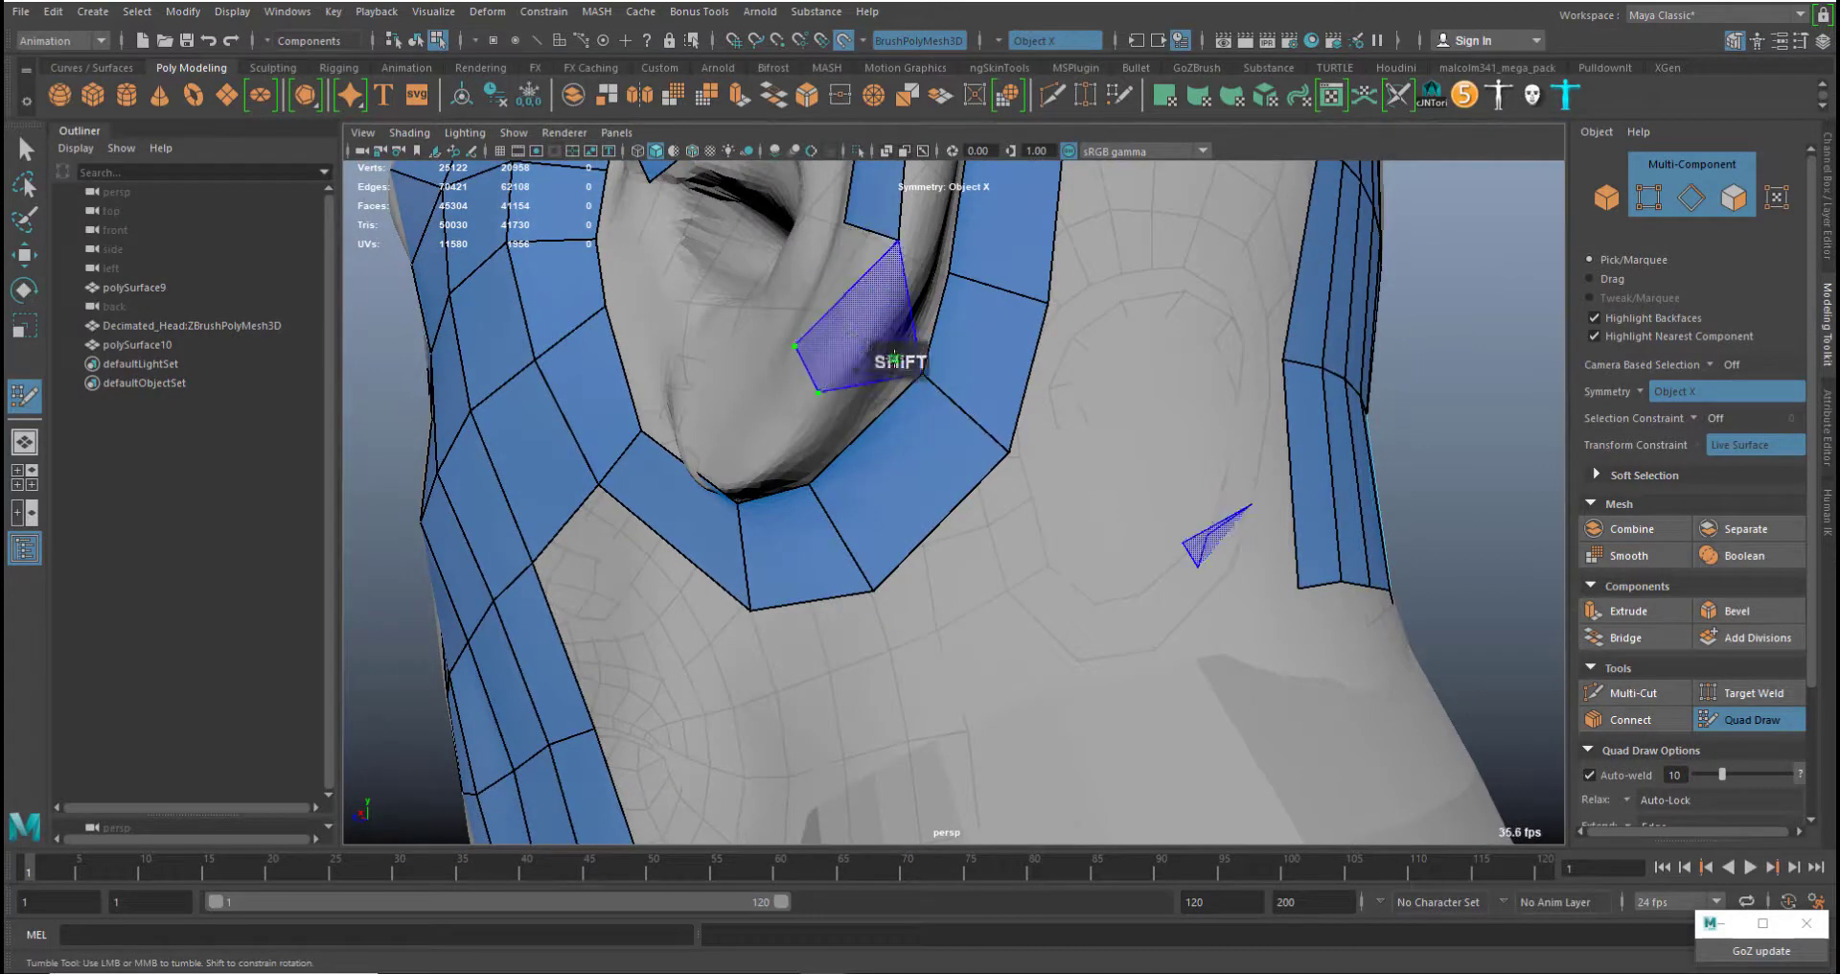
Carry the mirrored quad strip around the bottom of the ear and across the earlobe
{"action": "left_click", "coordinate": [862, 326], "text": "shift"}
{"action": "left_click_drag", "start_coordinate": [1060, 530], "coordinate": [824, 395], "text": "alt"}
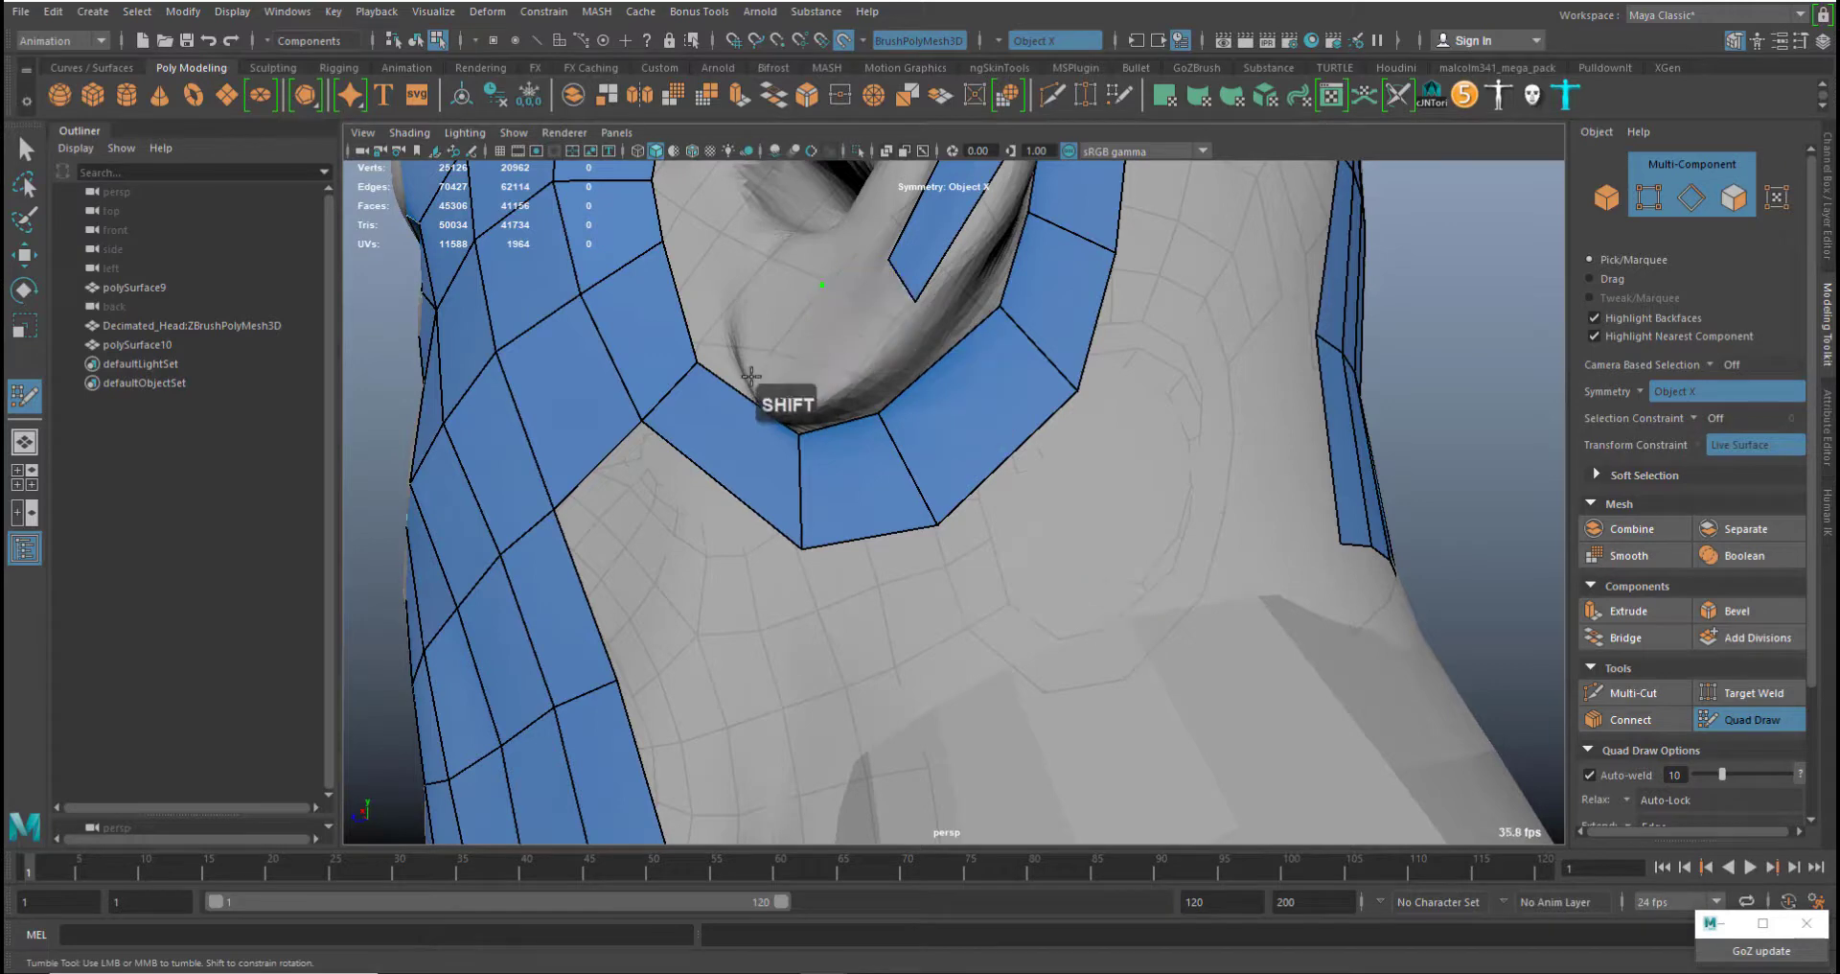
{"action": "left_click", "coordinate": [849, 335], "text": "shift"}
{"action": "left_click", "coordinate": [968, 384], "text": "shift"}
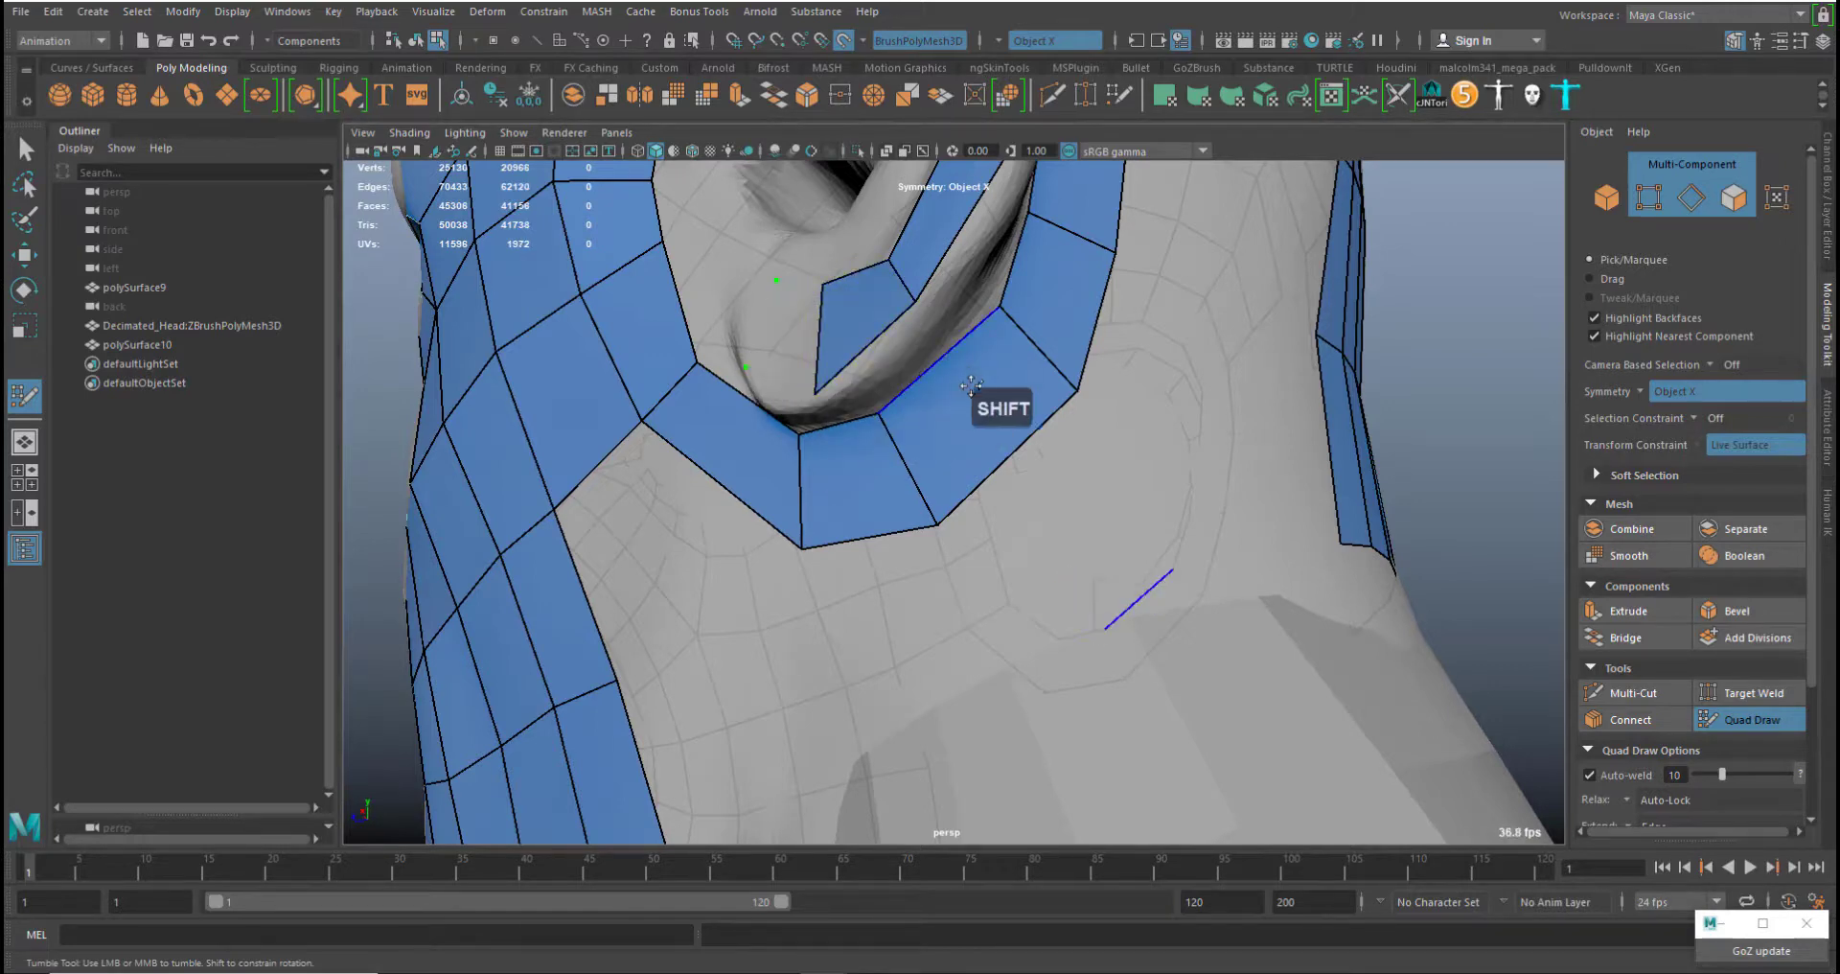
{"action": "mouse_move", "coordinate": [1019, 444]}
{"action": "left_mouse_down", "text": "alt"}
{"action": "mouse_move", "coordinate": [1083, 505]}
{"action": "mouse_move", "coordinate": [918, 393]}
{"action": "left_mouse_up", "text": "alt"}
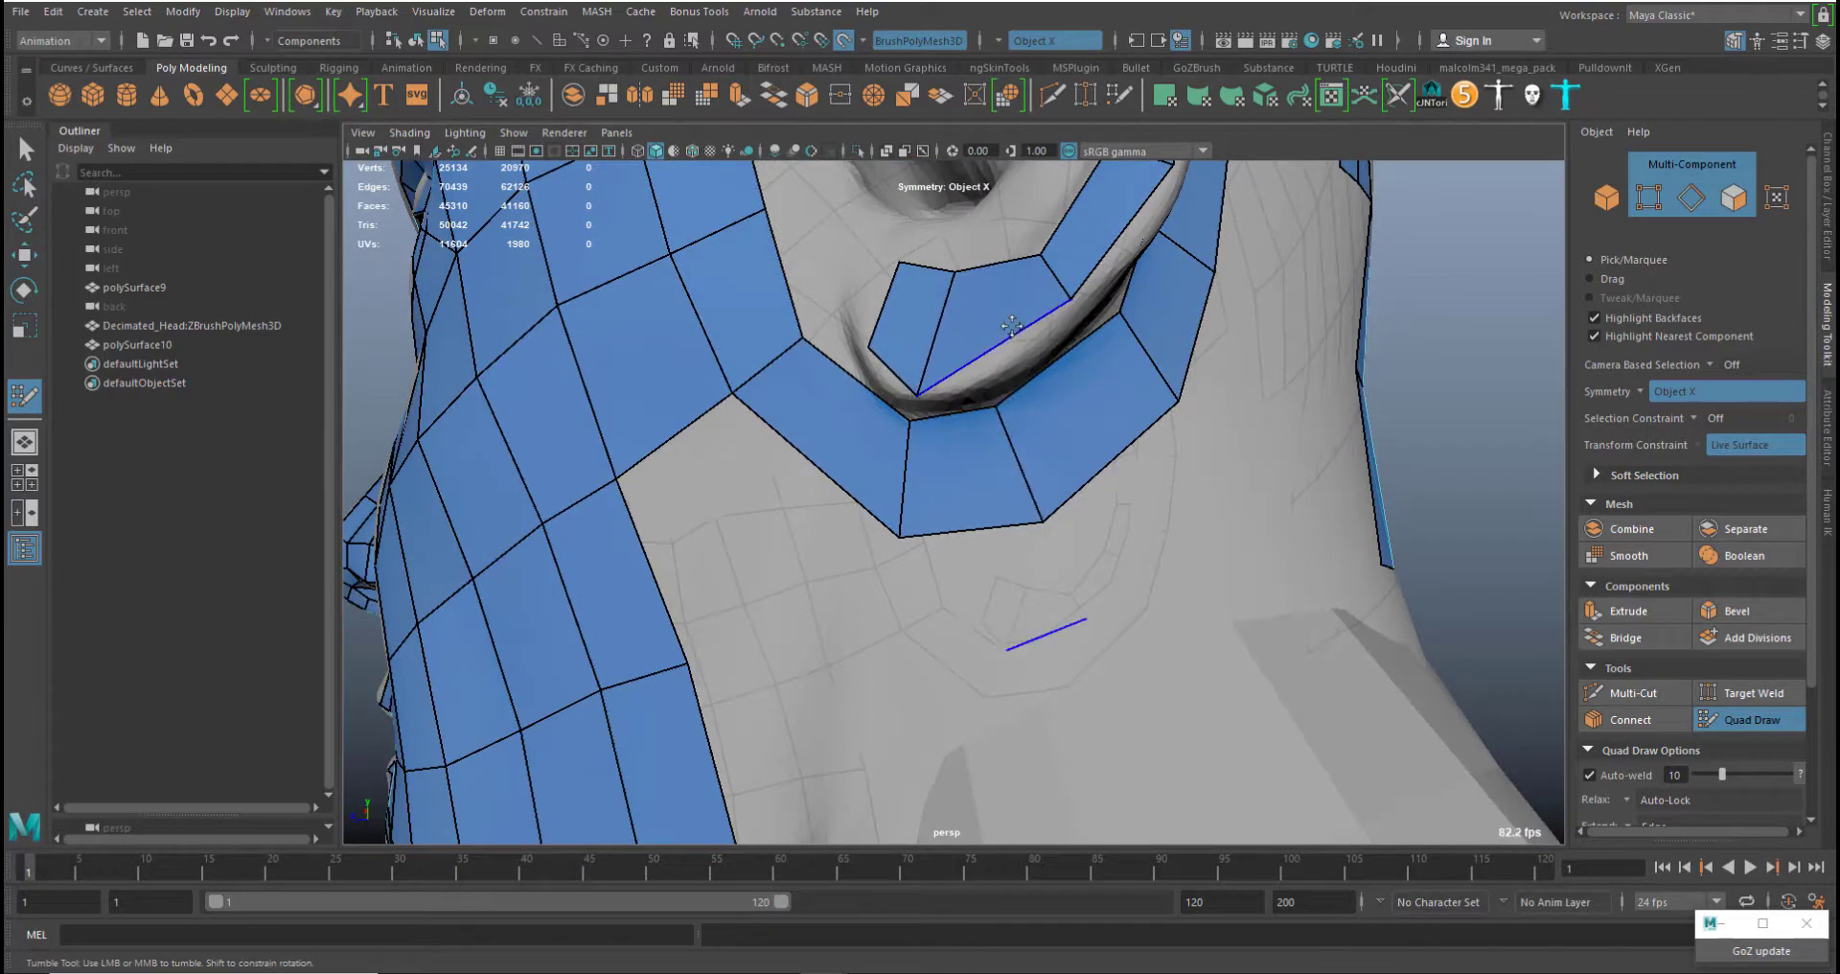
Divide the wide earlobe quad with a cross edge and even out the strip's vertices around the lobe and front rim
{"action": "middle_click_drag", "start_coordinate": [993, 342], "coordinate": [982, 377]}
{"action": "middle_click_drag", "start_coordinate": [955, 273], "coordinate": [885, 254]}
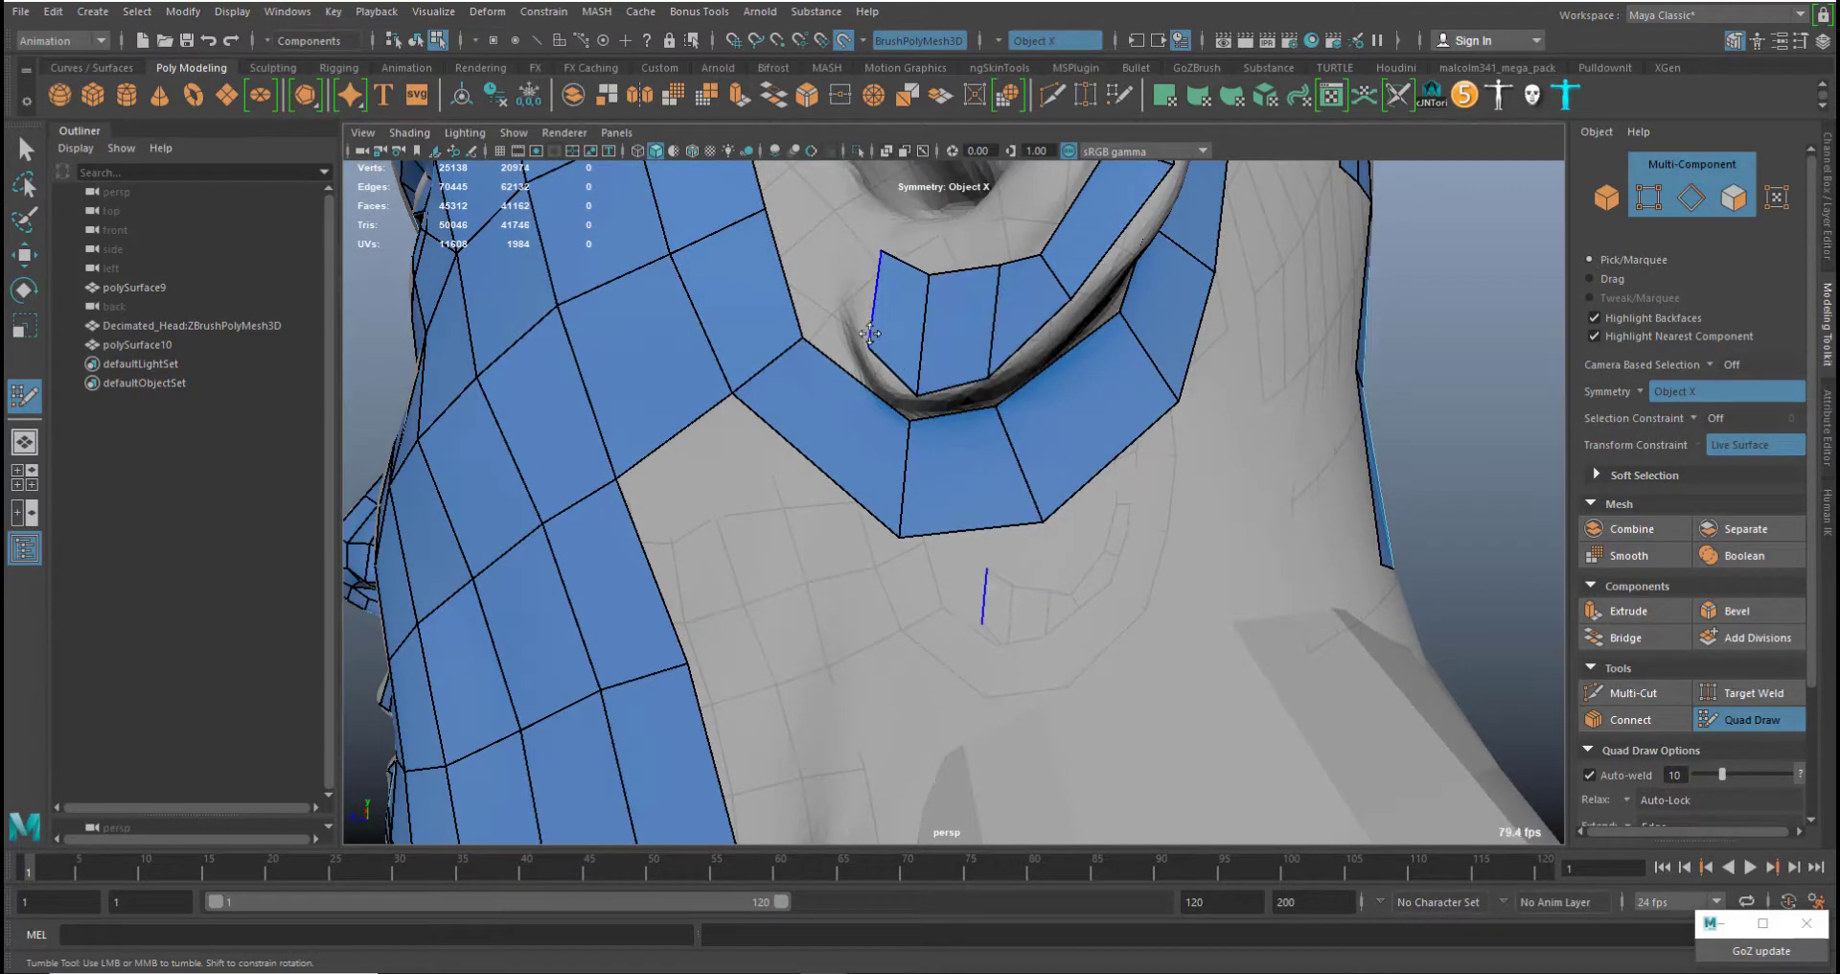
{"action": "middle_click_drag", "start_coordinate": [869, 343], "coordinate": [842, 289]}
{"action": "left_click_drag", "start_coordinate": [1018, 323], "coordinate": [1085, 520], "text": "alt"}
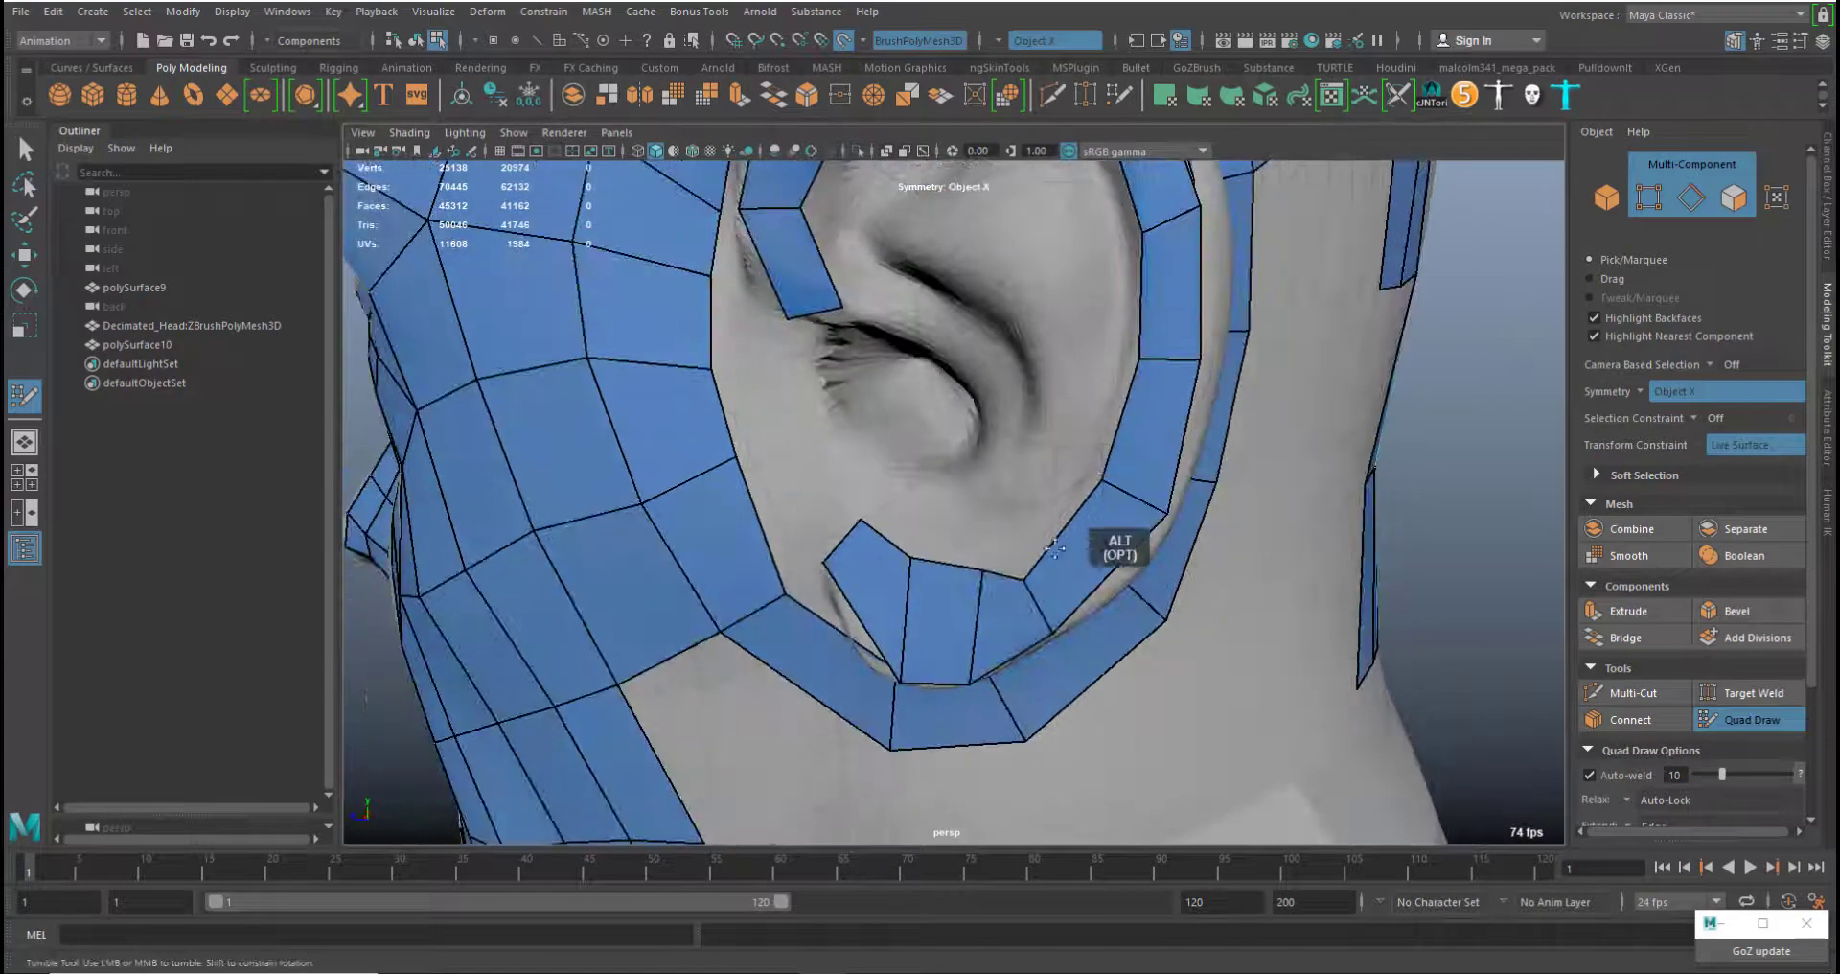
{"action": "middle_click_drag", "start_coordinate": [1029, 579], "coordinate": [1030, 549]}
{"action": "left_click", "coordinate": [983, 563]}
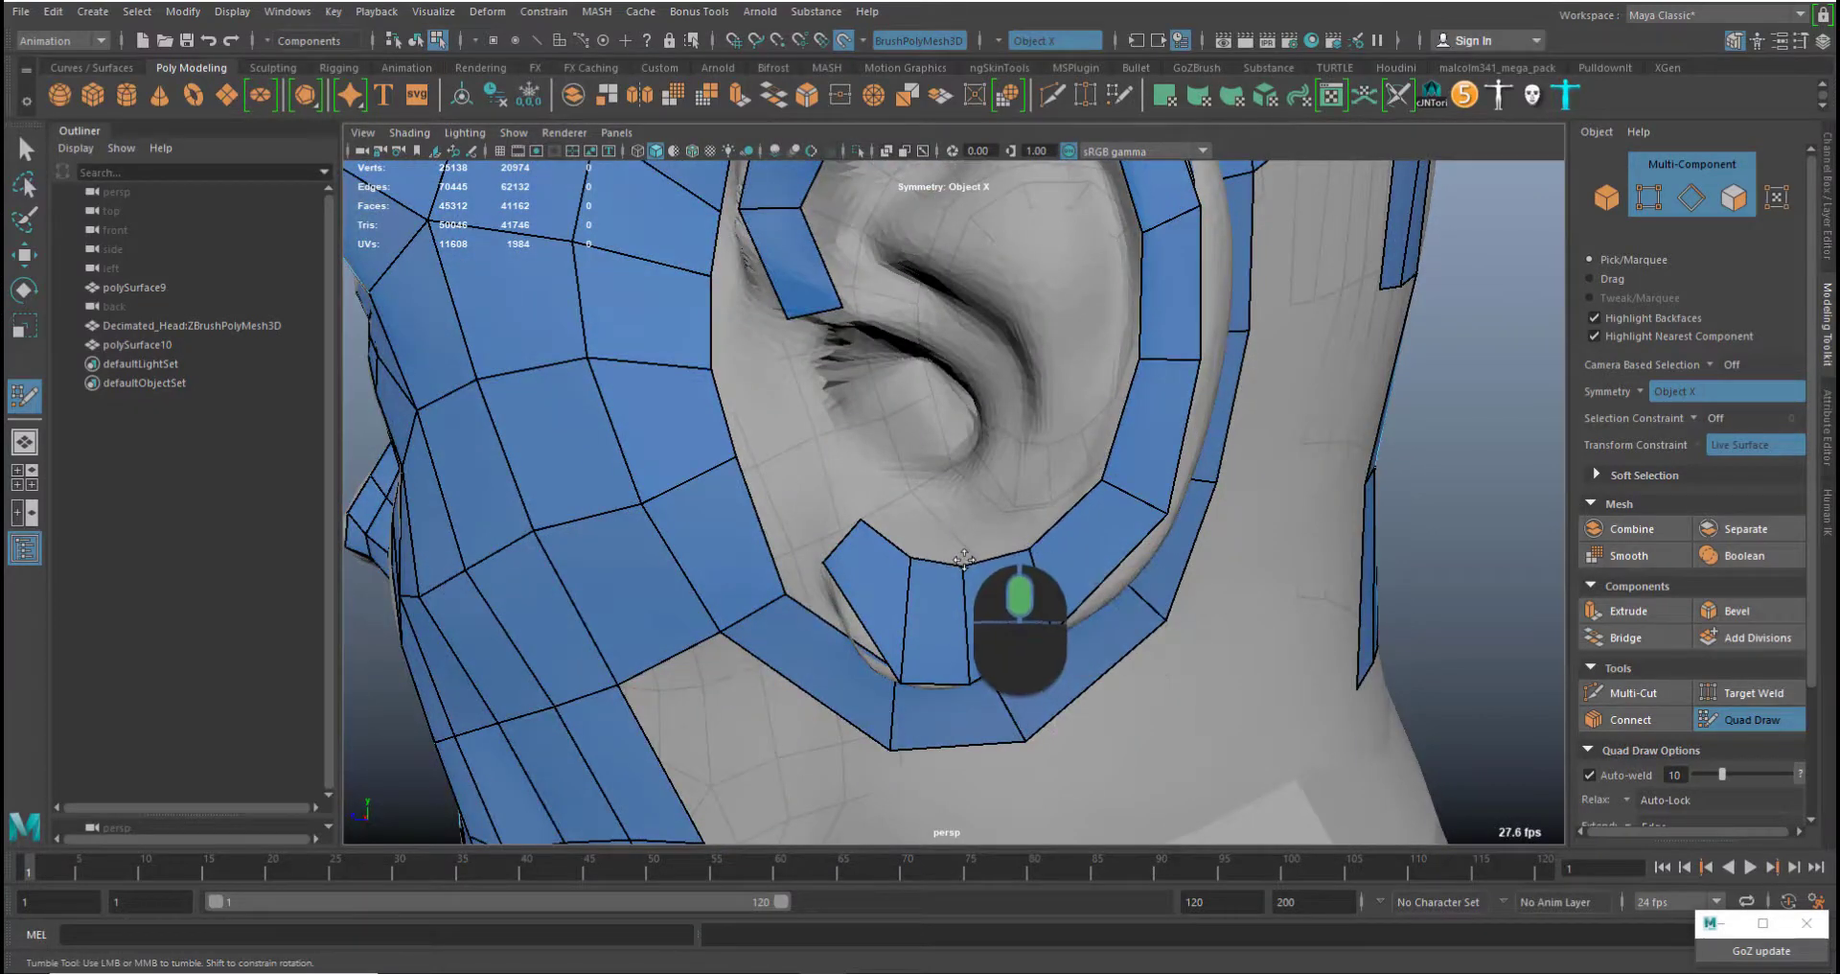
{"action": "mouse_move", "coordinate": [1171, 545]}
{"action": "left_mouse_down", "text": "alt"}
{"action": "mouse_move", "coordinate": [1051, 501]}
{"action": "mouse_move", "coordinate": [1172, 476]}
{"action": "mouse_move", "coordinate": [1031, 515]}
{"action": "left_mouse_up", "text": "alt"}
{"action": "middle_click_drag", "start_coordinate": [1015, 519], "coordinate": [1016, 503]}
{"action": "middle_click_drag", "start_coordinate": [971, 528], "coordinate": [983, 527]}
{"action": "middle_click_drag", "start_coordinate": [968, 444], "coordinate": [751, 390], "text": "alt"}
{"action": "middle_click_drag", "start_coordinate": [684, 458], "coordinate": [685, 452]}
Draw three mirrored quads meeting at one vertex on the fold in the ear's upper hollow, adjusting their corners
{"action": "left_click_drag", "start_coordinate": [960, 493], "coordinate": [808, 499], "text": "alt"}
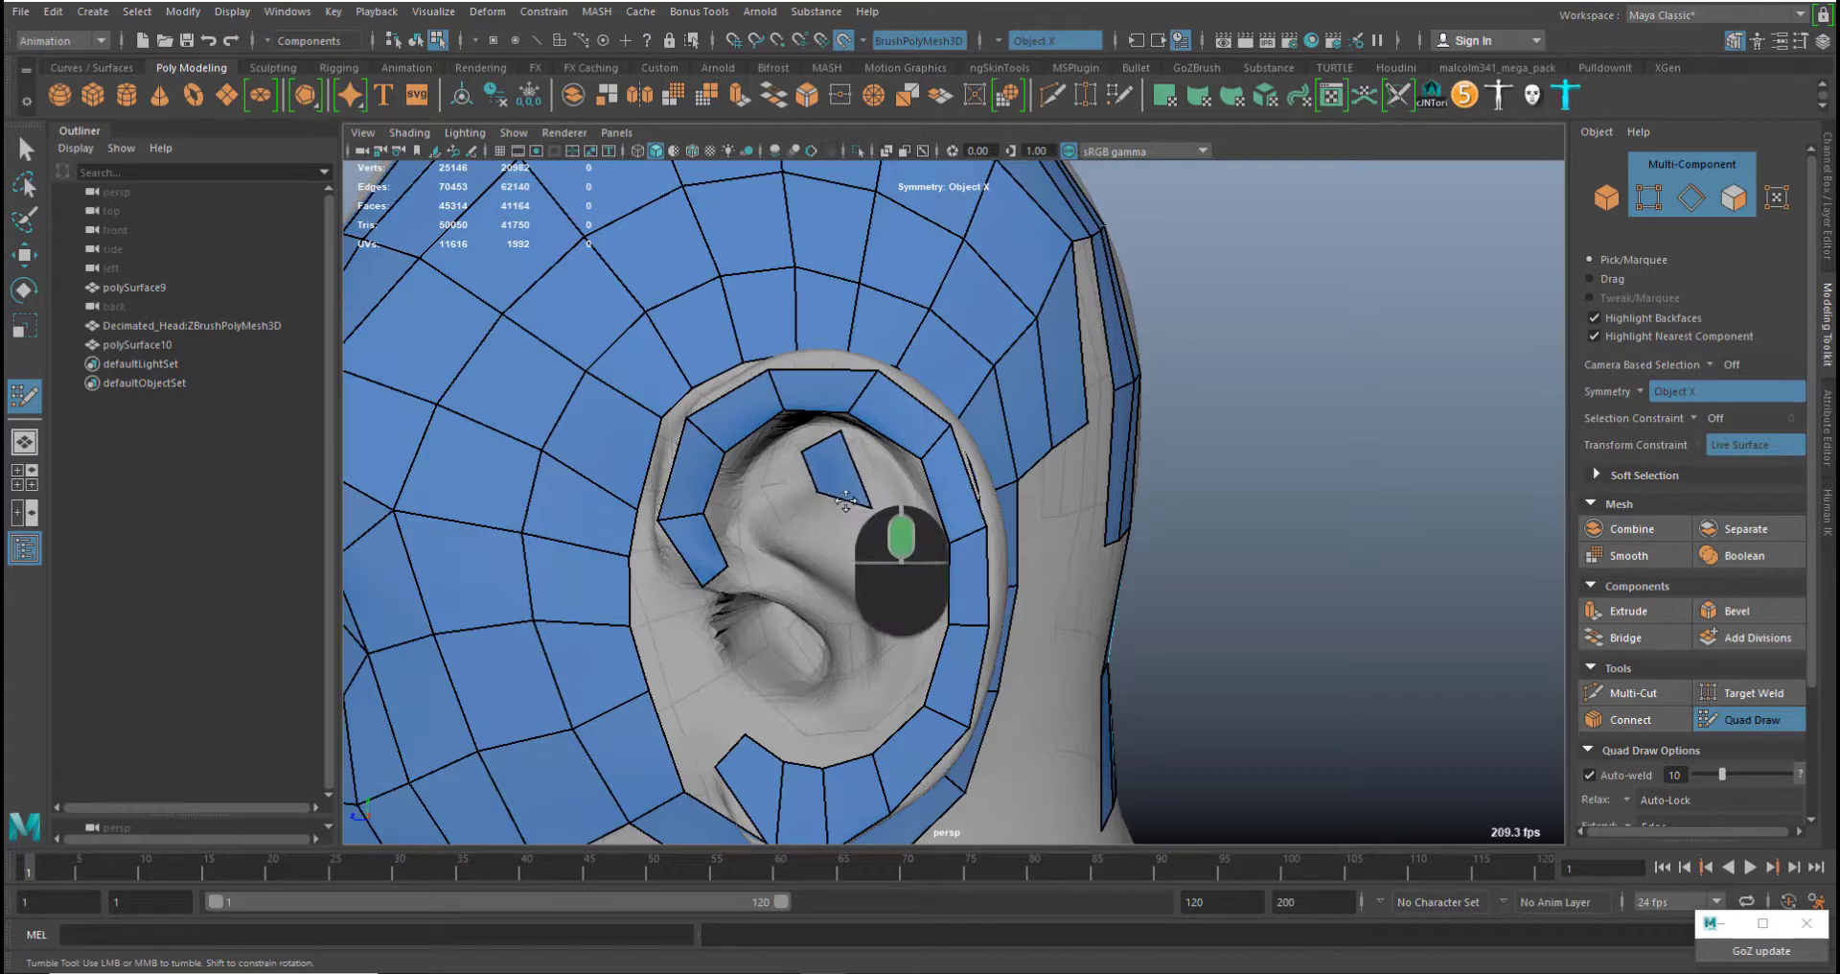
{"action": "left_click", "coordinate": [763, 510]}
{"action": "left_click", "coordinate": [764, 546]}
{"action": "left_click", "coordinate": [833, 536], "text": "shift"}
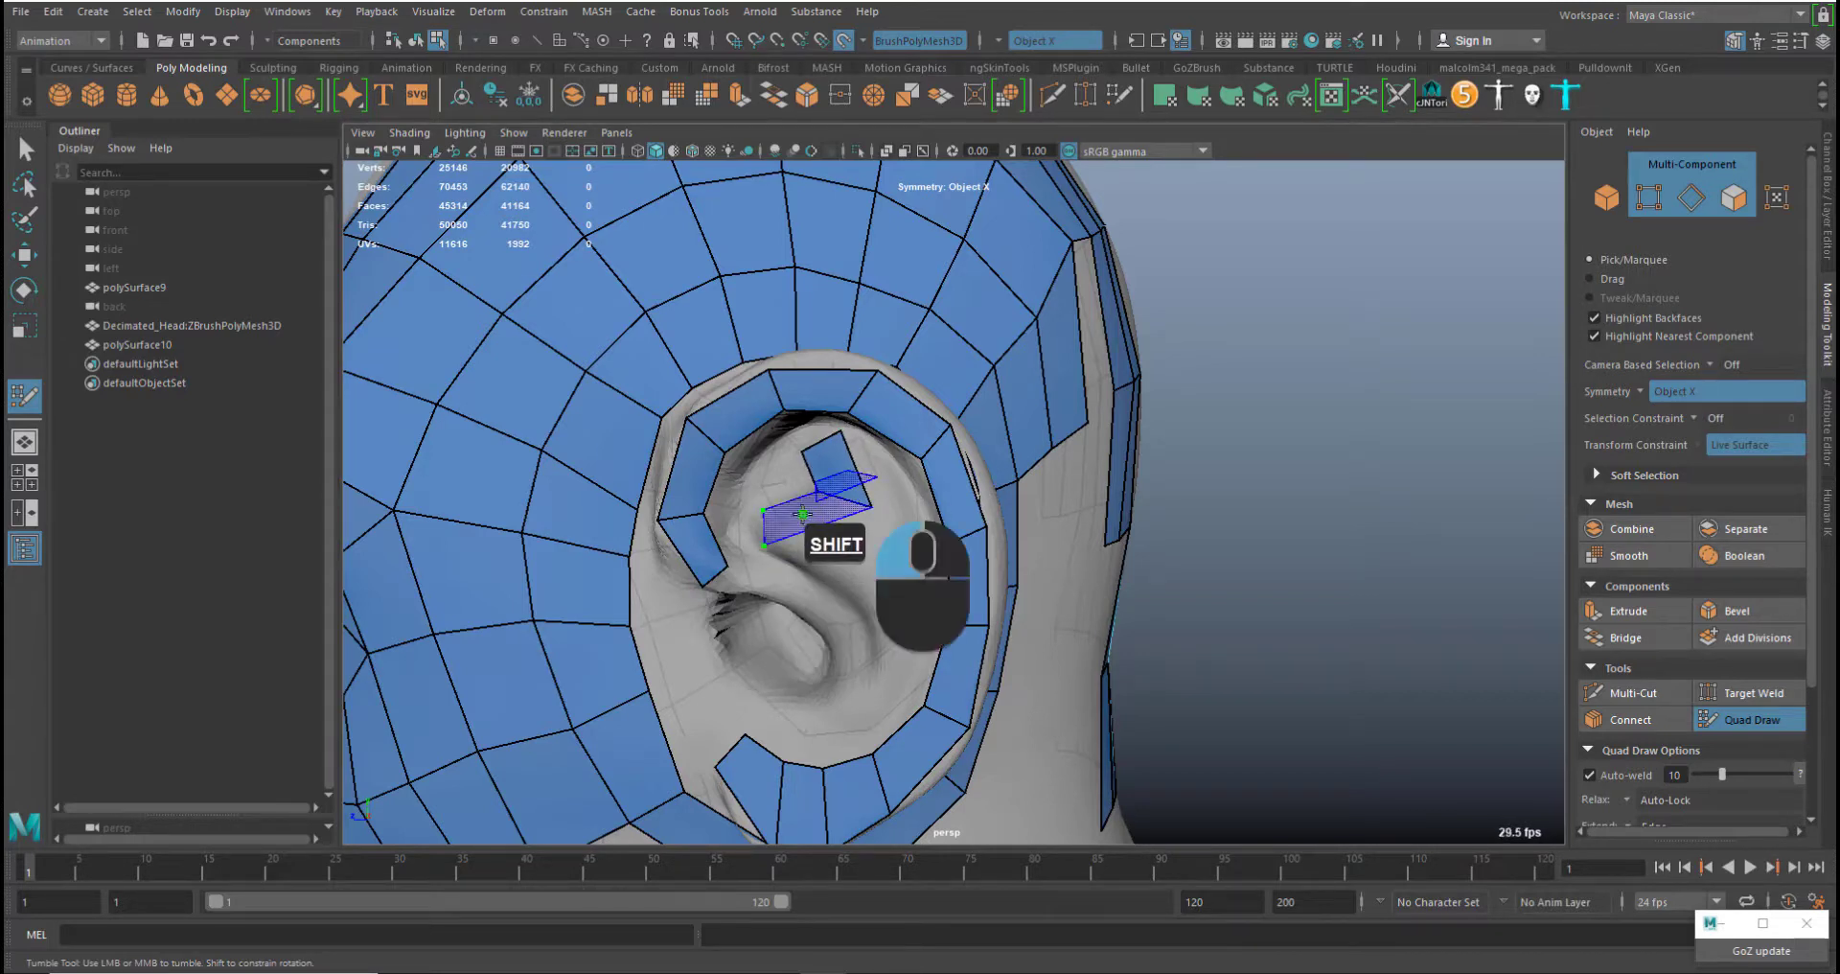
{"action": "mouse_move", "coordinate": [763, 545]}
{"action": "middle_mouse_down"}
{"action": "mouse_move", "coordinate": [752, 502]}
{"action": "mouse_move", "coordinate": [802, 488]}
{"action": "middle_mouse_up"}
{"action": "left_click", "coordinate": [890, 543]}
{"action": "left_click", "coordinate": [897, 493]}
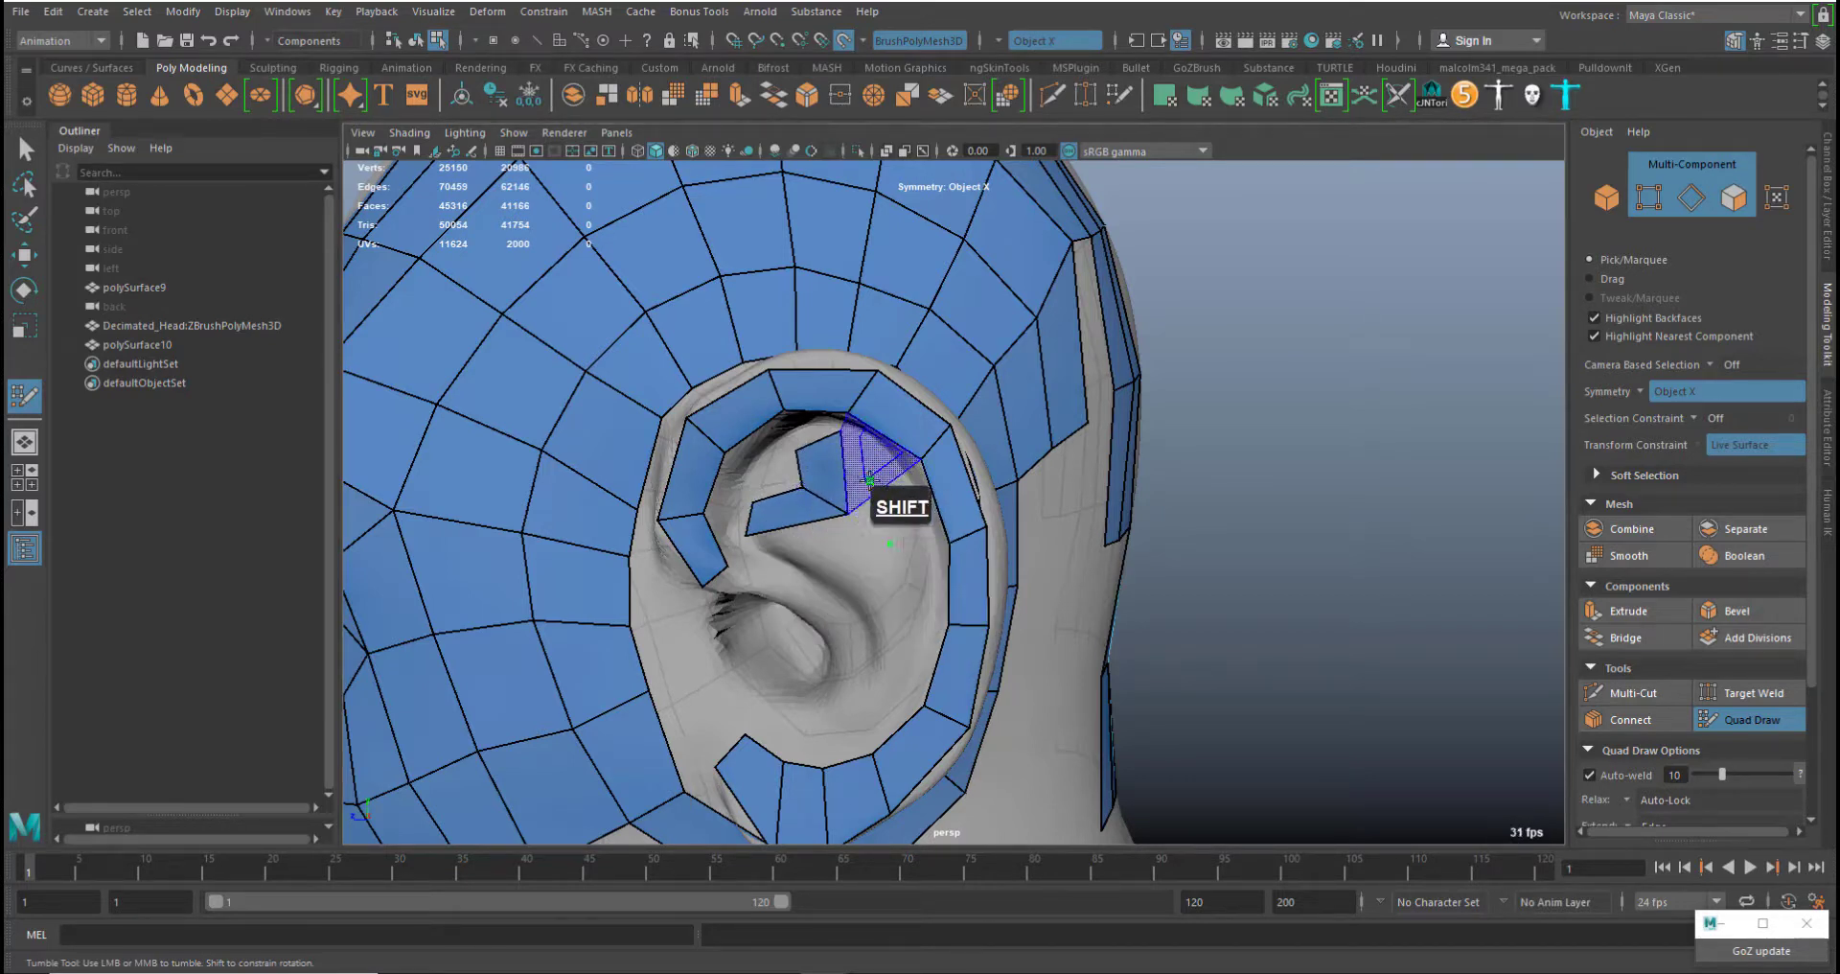
{"action": "left_click", "coordinate": [902, 497], "text": "shift"}
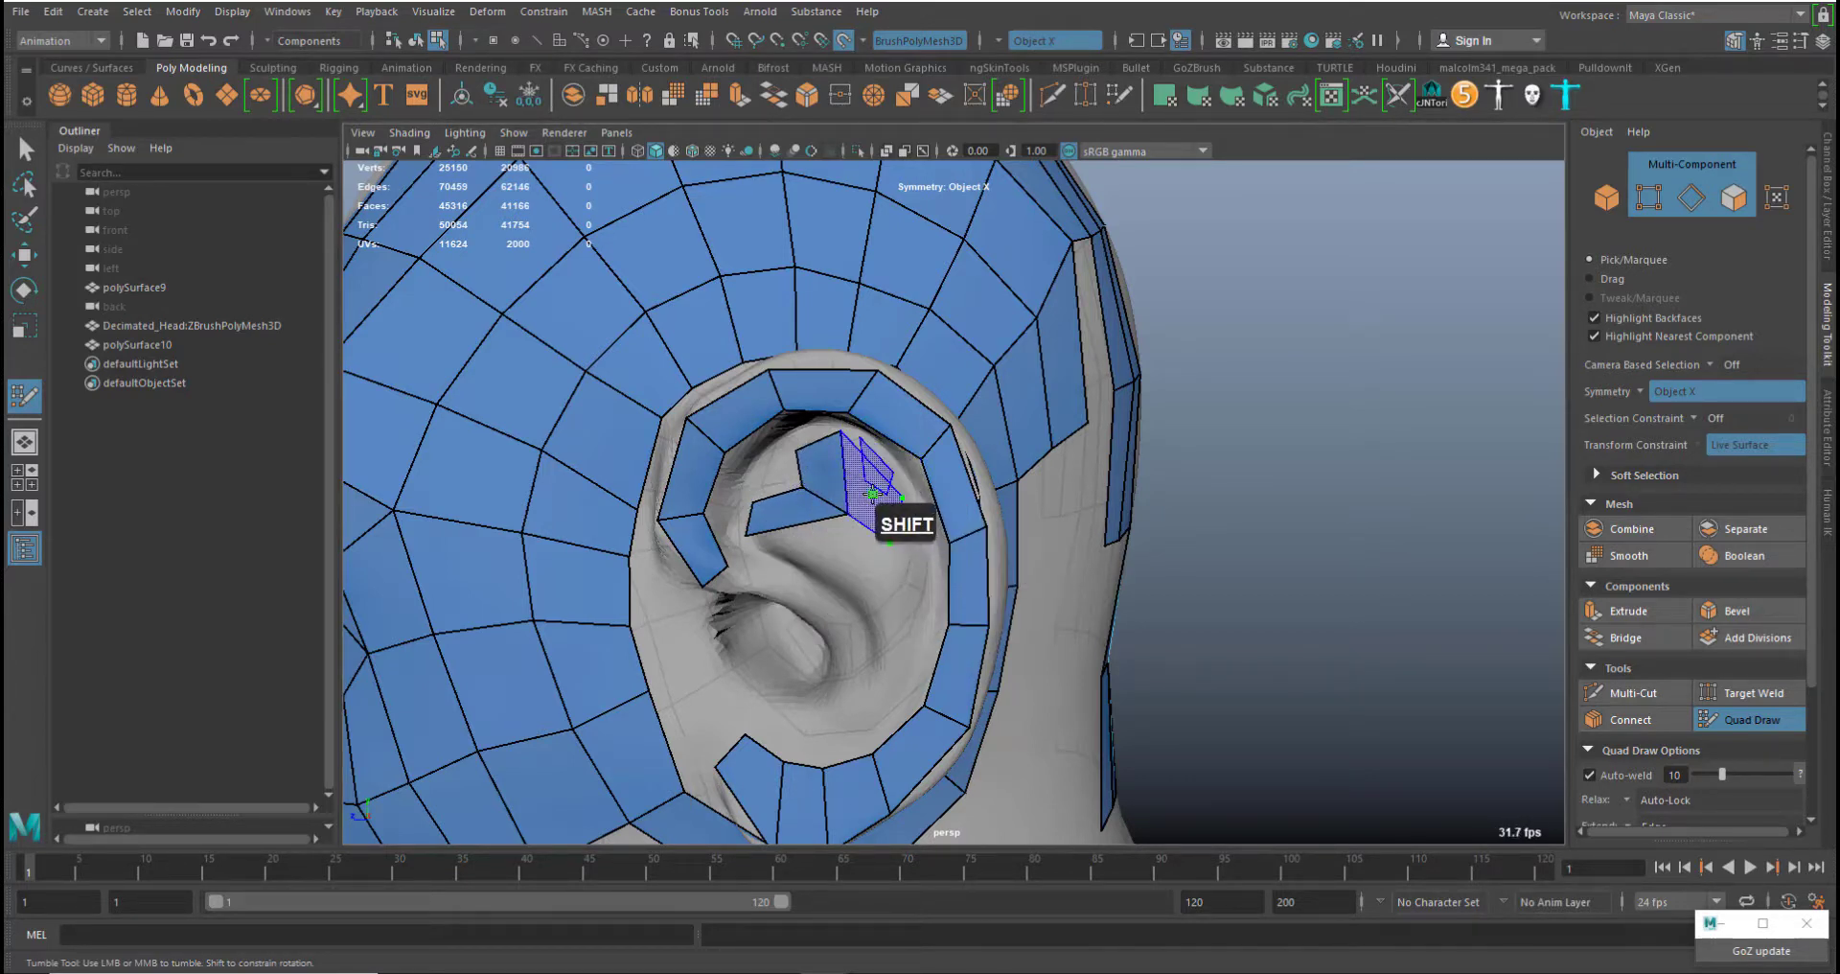
{"action": "left_click", "coordinate": [872, 493], "text": "shift"}
Extend the inner fold downward beside the back rim with two mirrored quads and adjust the vertex at their upper end
{"action": "left_click", "coordinate": [934, 615]}
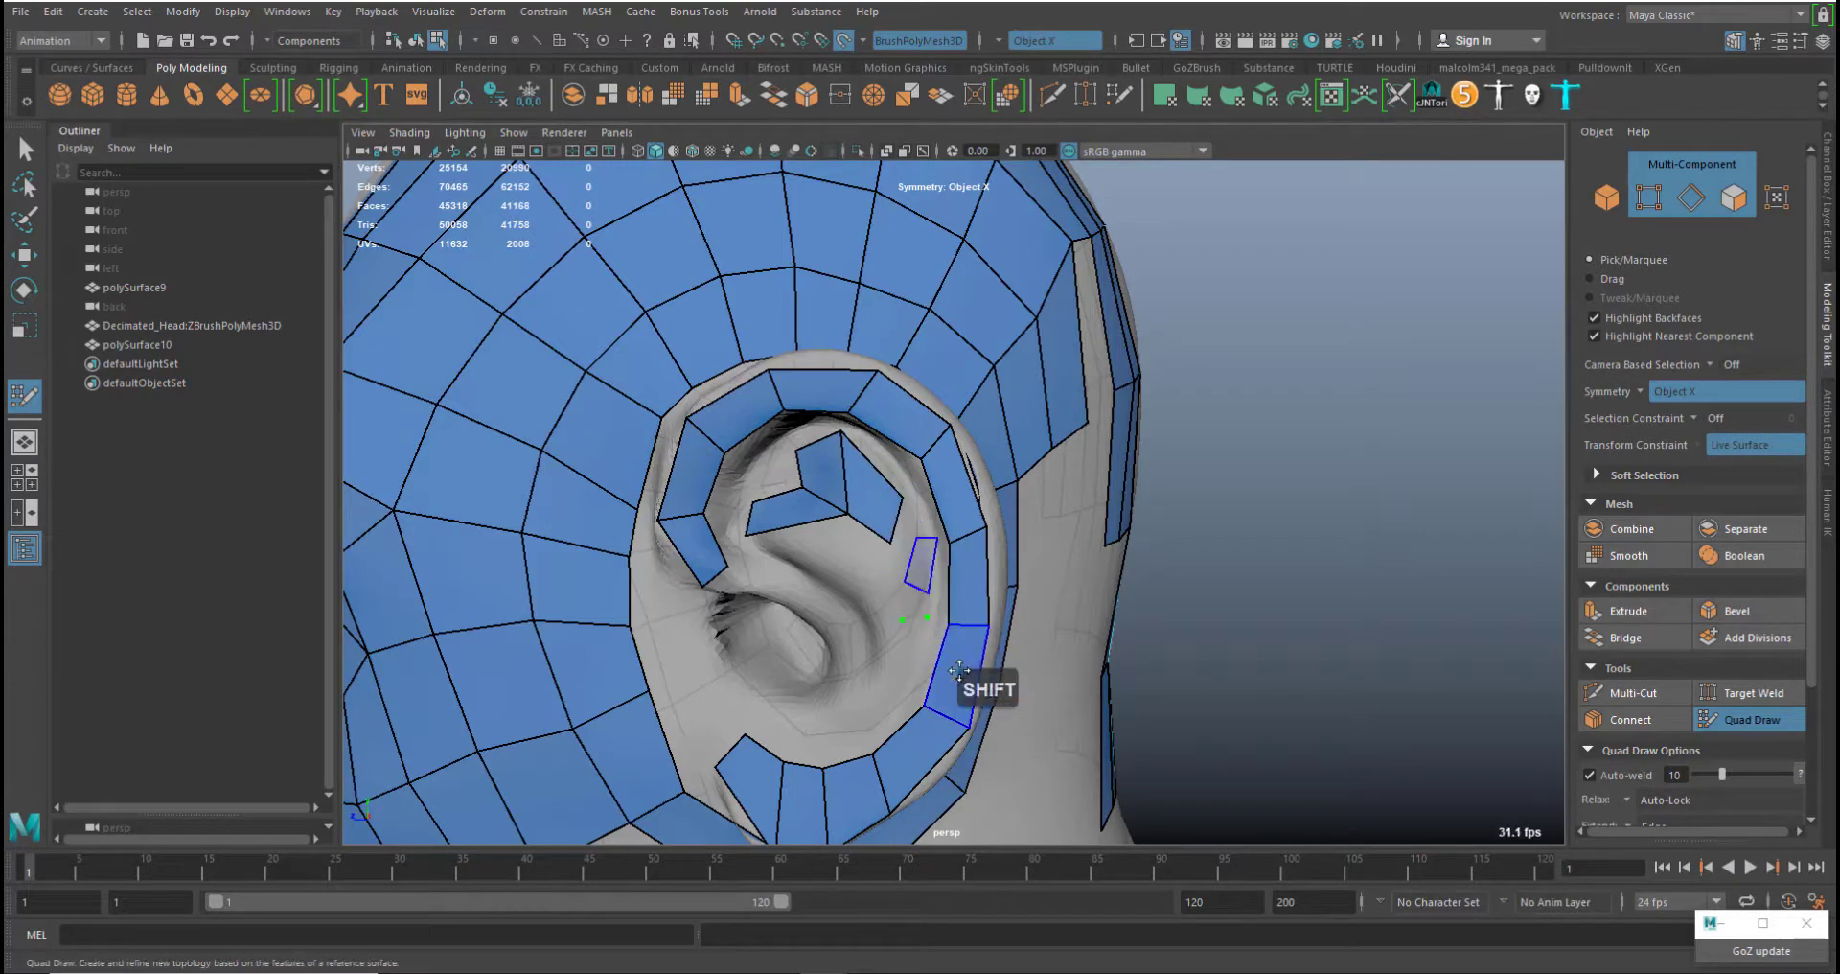
{"action": "left_click_drag", "start_coordinate": [956, 671], "coordinate": [714, 632], "text": "alt"}
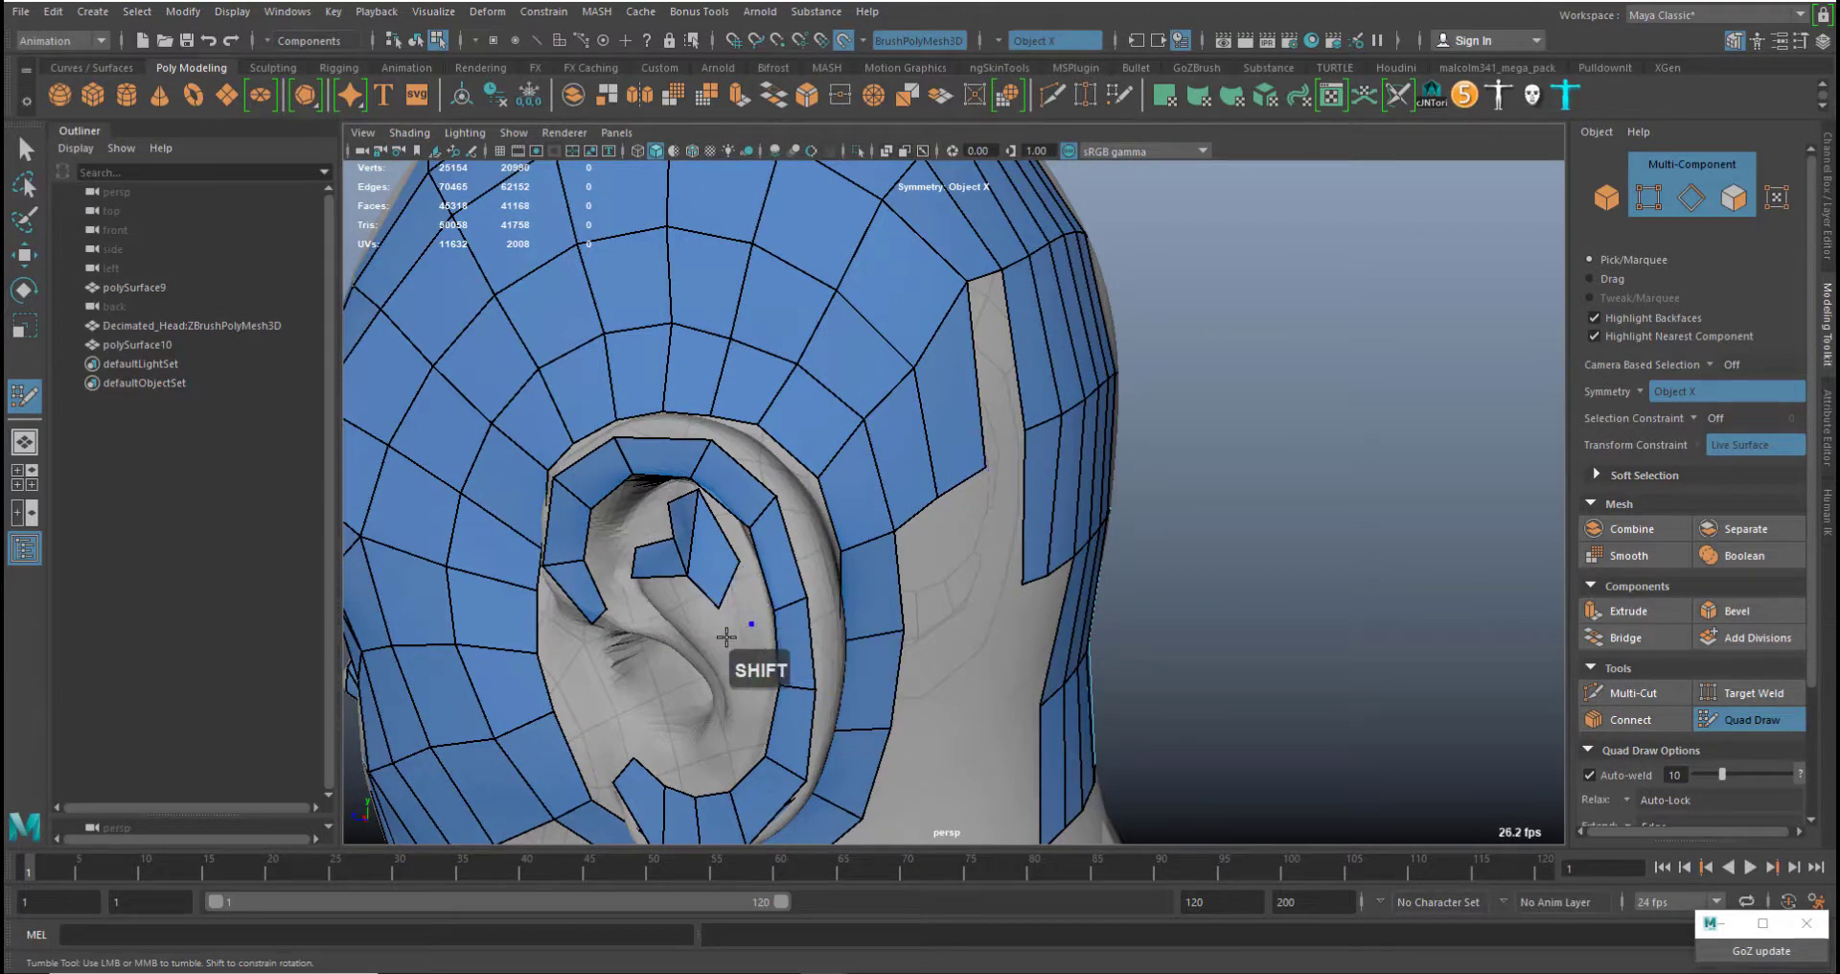
{"action": "left_click", "coordinate": [726, 635]}
{"action": "left_click", "coordinate": [746, 649], "text": "shift"}
{"action": "left_click", "coordinate": [740, 600], "text": "shift"}
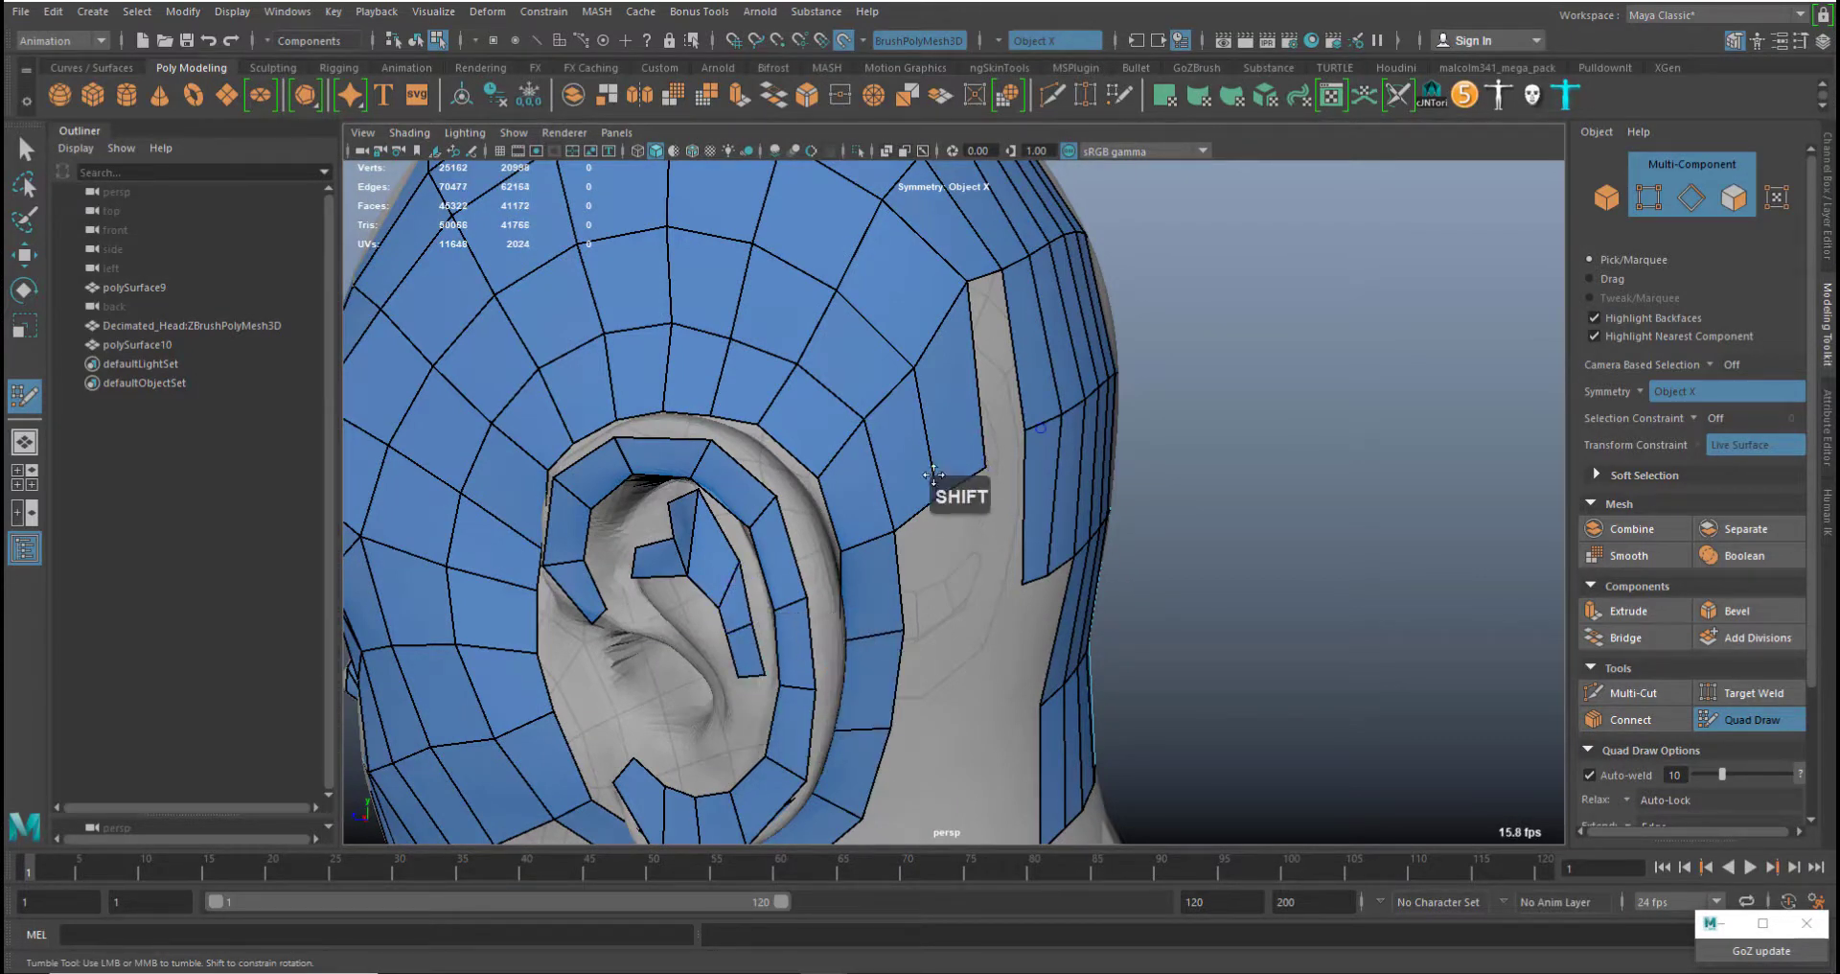
{"action": "left_click_drag", "start_coordinate": [932, 473], "coordinate": [888, 533], "text": "alt"}
{"action": "mouse_move", "coordinate": [893, 537]}
{"action": "middle_mouse_down"}
{"action": "mouse_move", "coordinate": [884, 518]}
{"action": "mouse_move", "coordinate": [870, 532]}
{"action": "middle_mouse_up"}
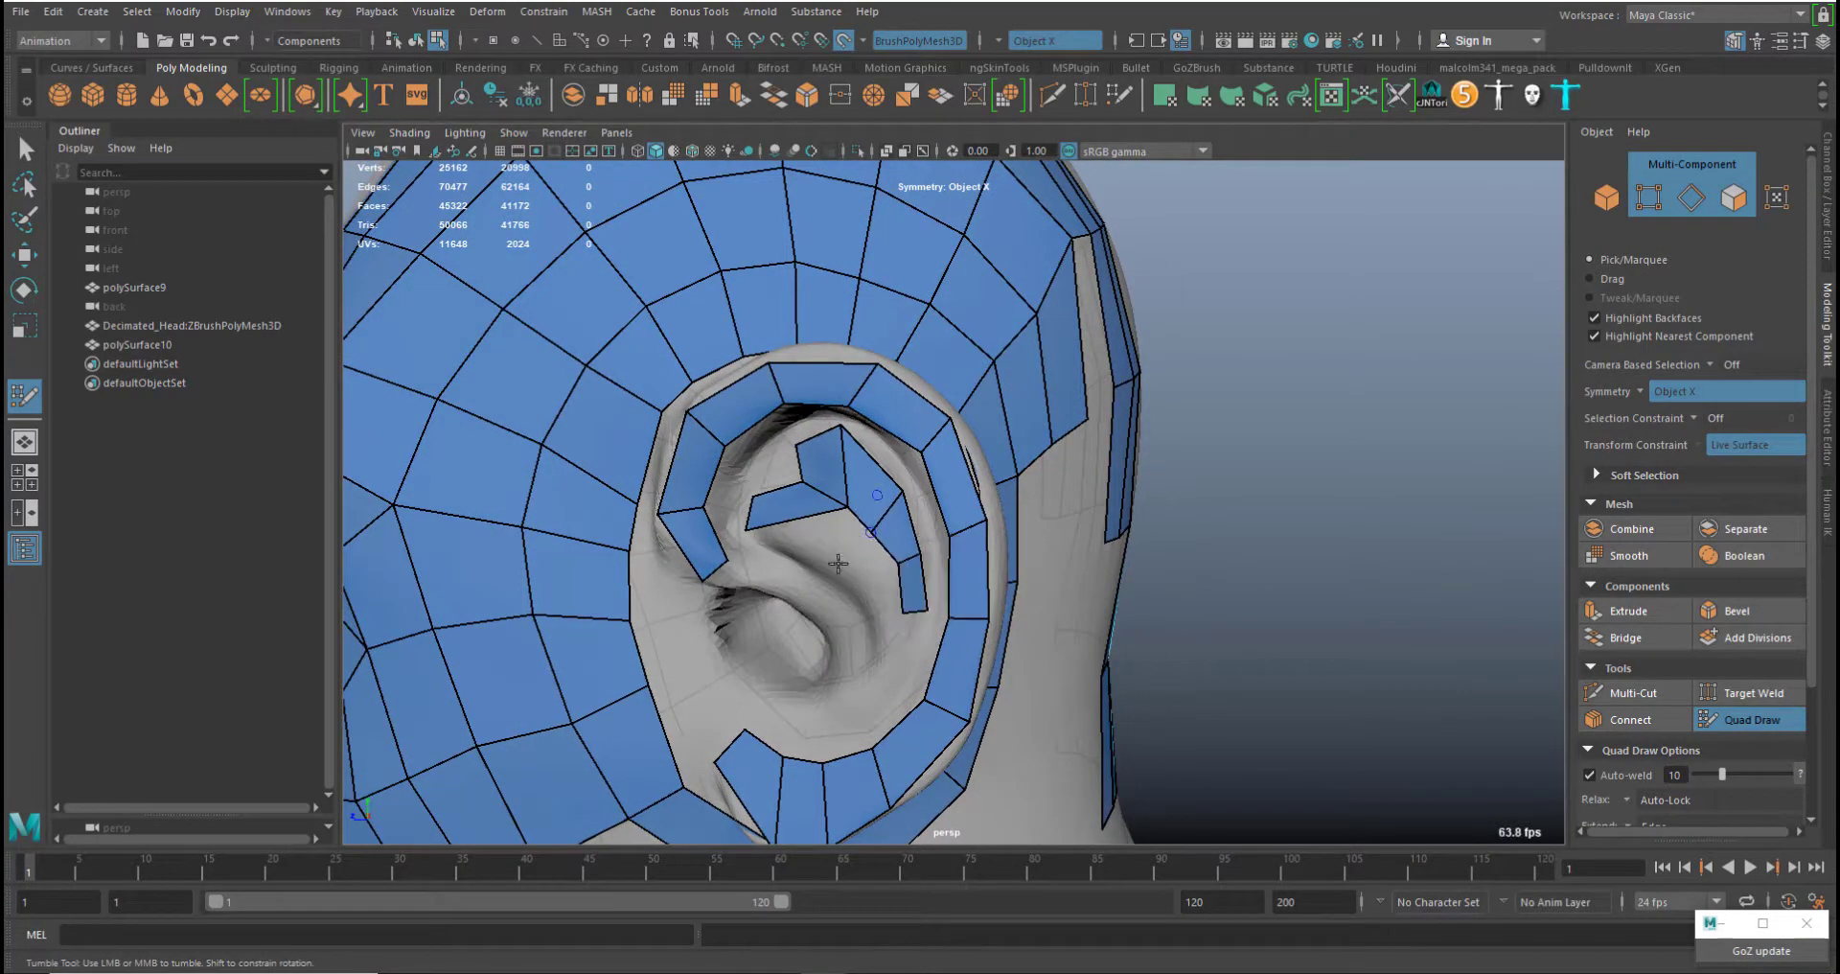
Add a second row of mirrored quads along the lower edge of the inner fold, filling toward the descending strip
{"action": "left_click", "coordinate": [833, 566]}
{"action": "left_click", "coordinate": [826, 540], "text": "shift"}
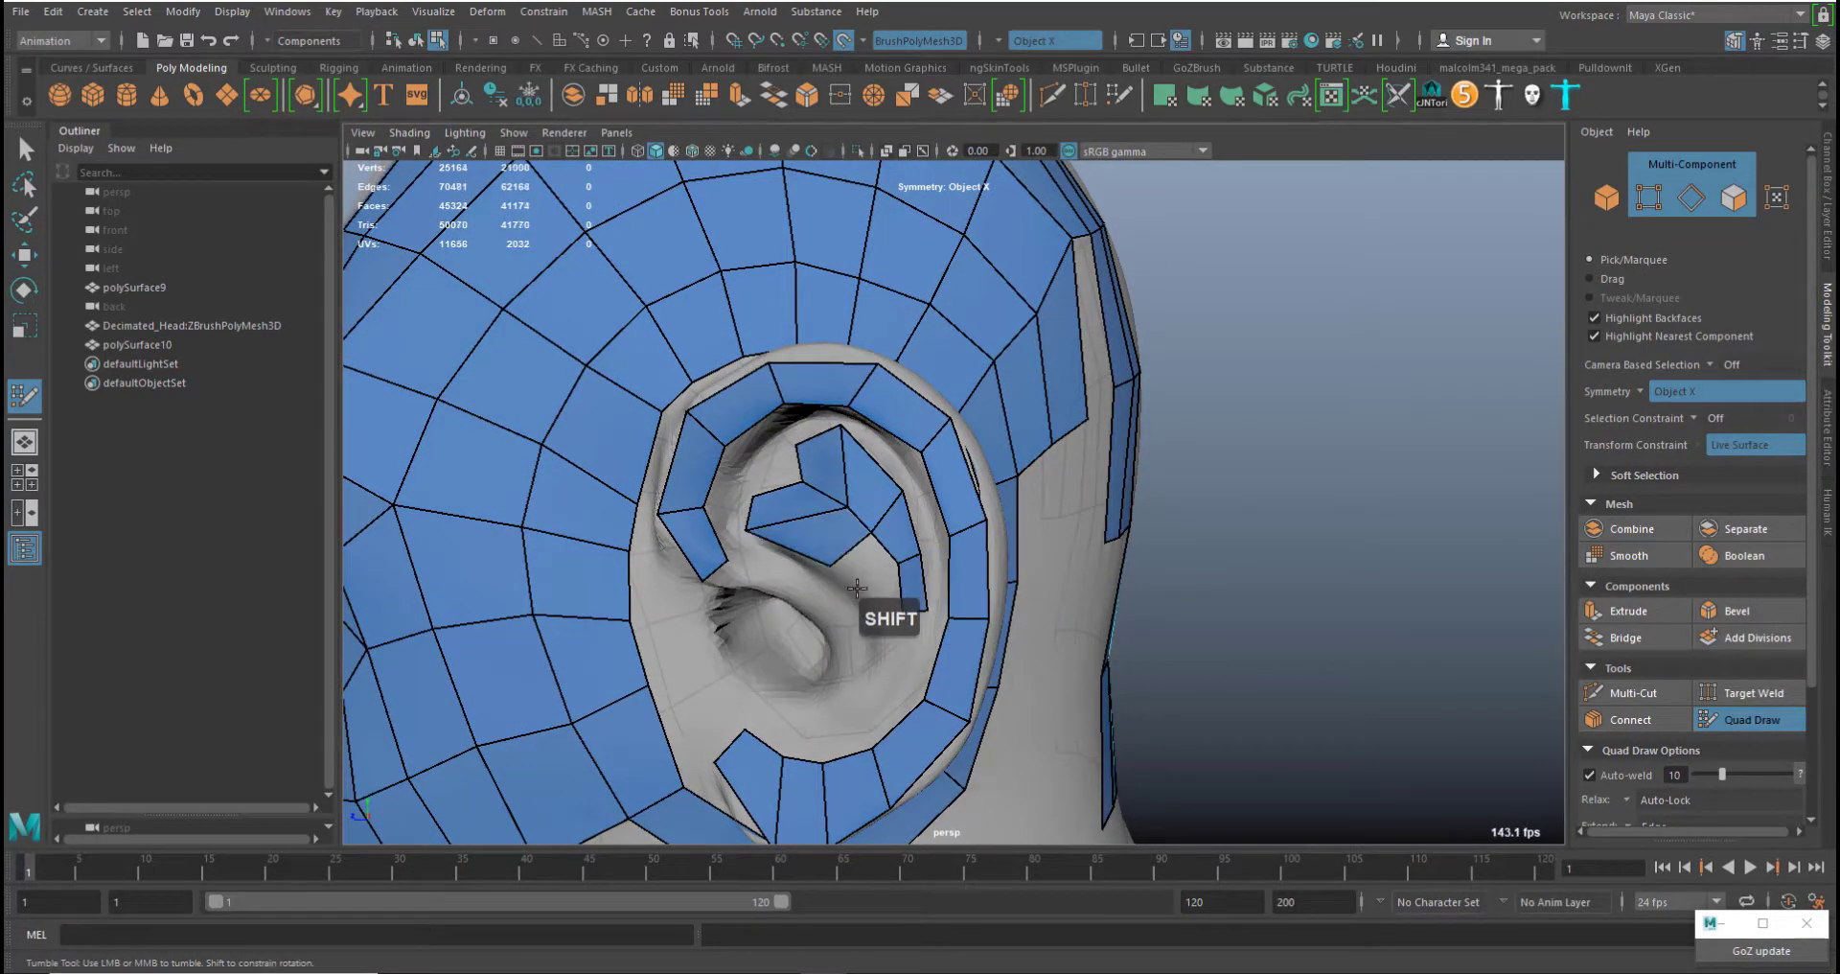
{"action": "left_click", "coordinate": [856, 586]}
{"action": "left_click", "coordinate": [887, 590], "text": "shift"}
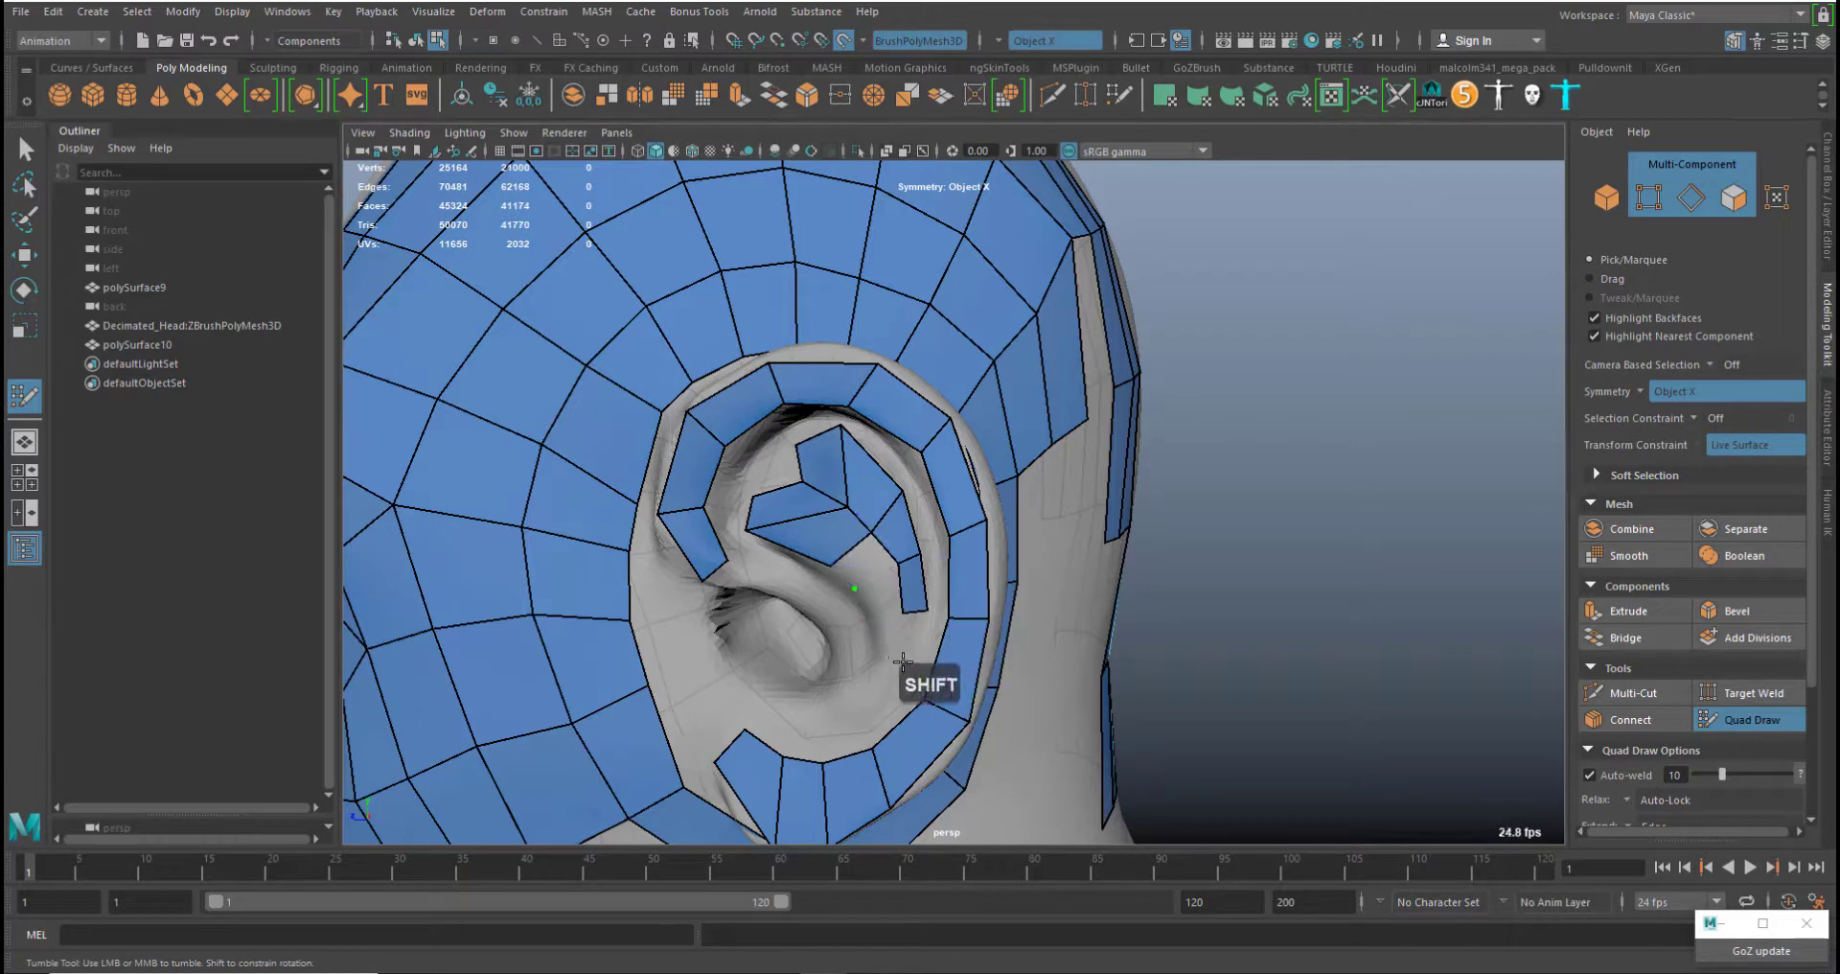
{"action": "left_click", "coordinate": [881, 603], "text": "shift"}
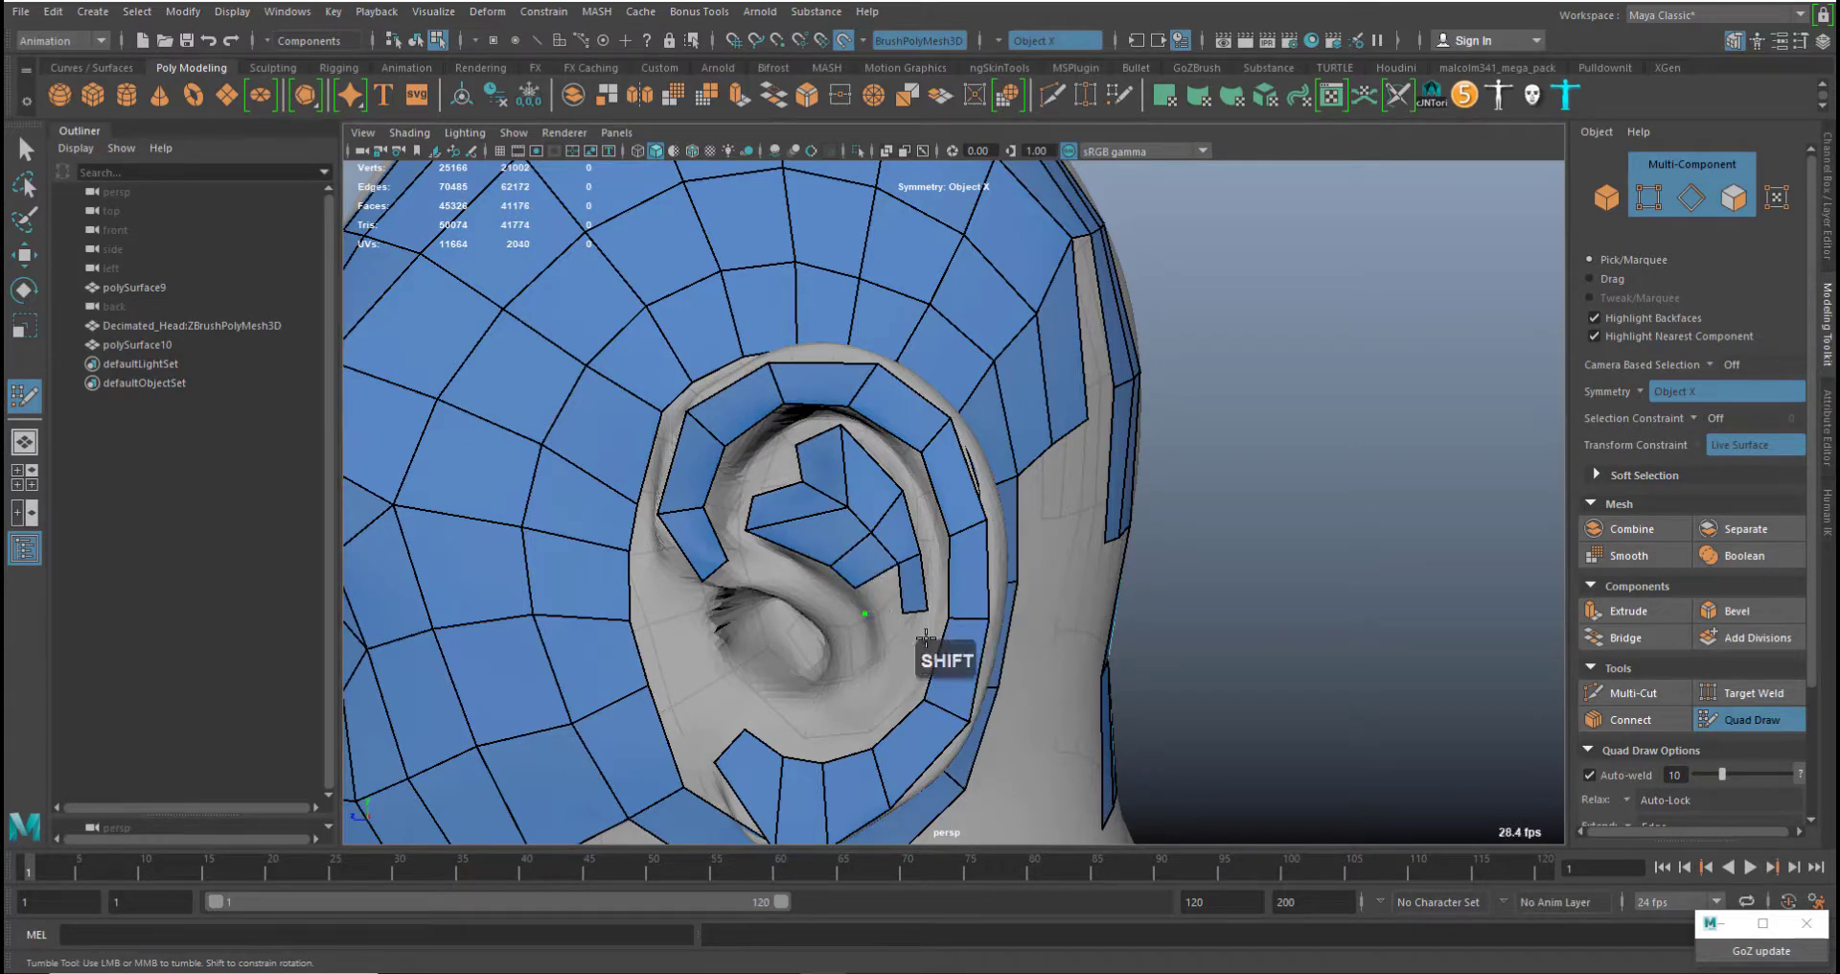
Lengthen both rows of the inner fold downward behind the ear canal with mirrored quads and adjust the lower inner vertex
{"action": "left_click", "coordinate": [899, 681]}
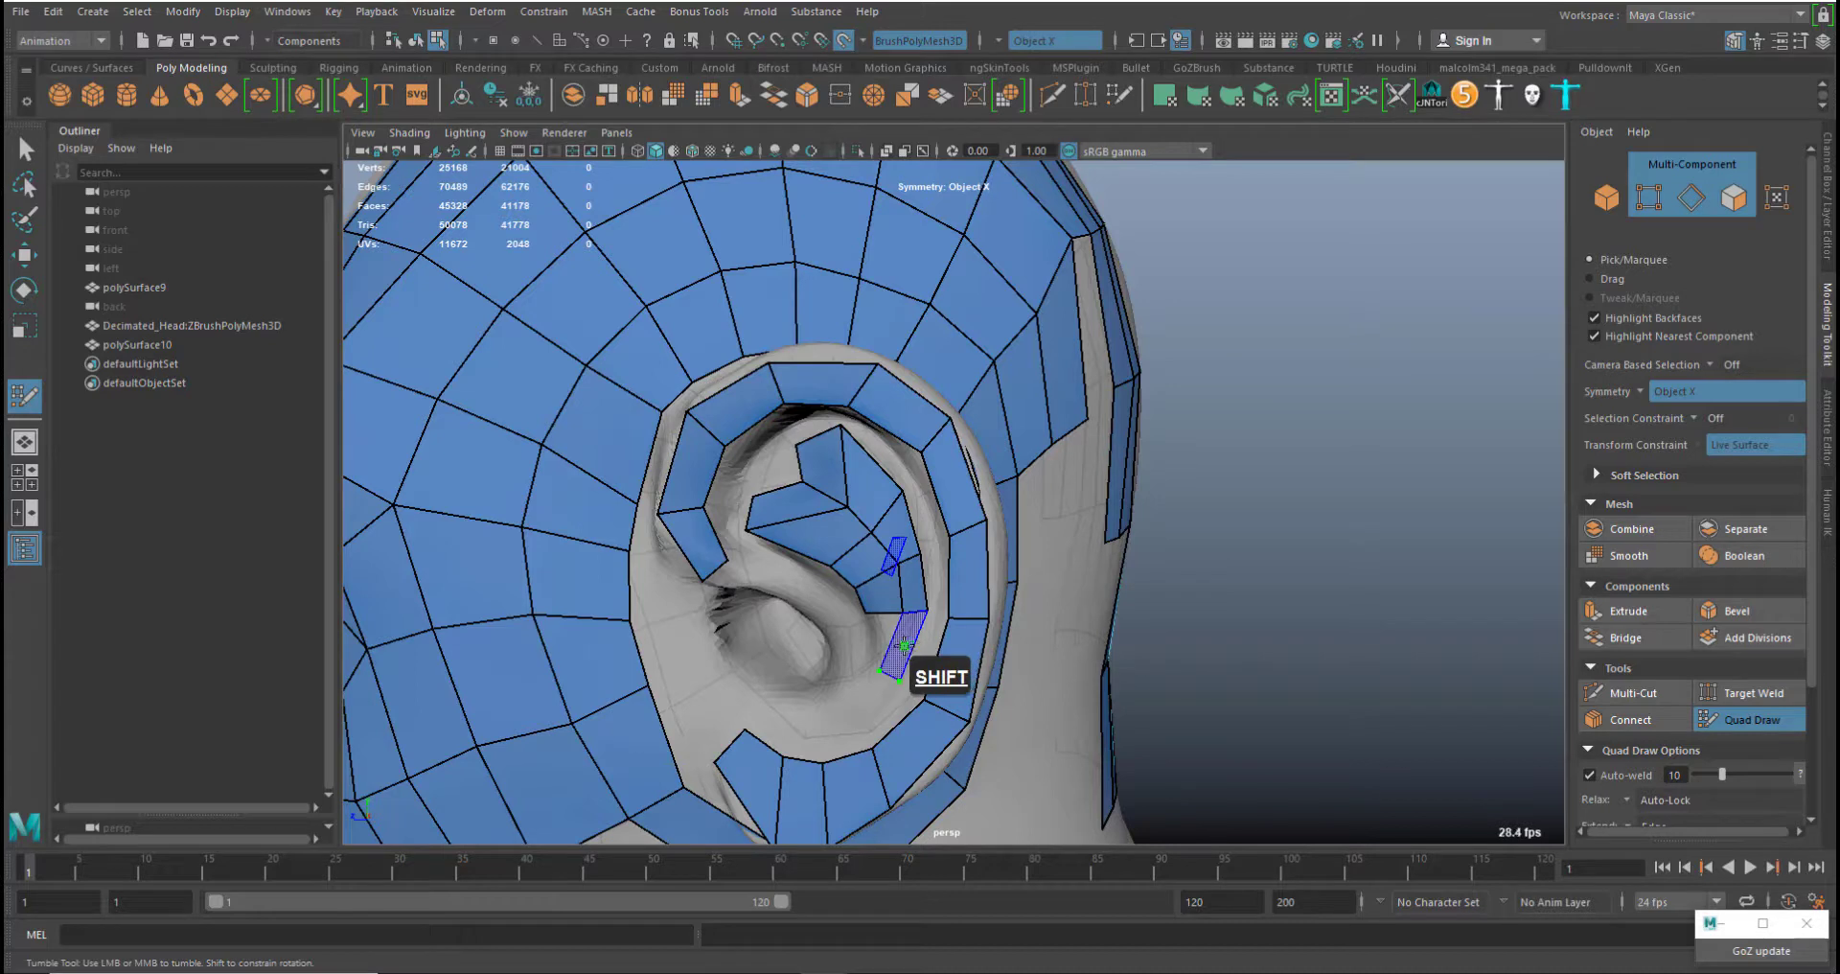
{"action": "left_click", "coordinate": [904, 646], "text": "shift"}
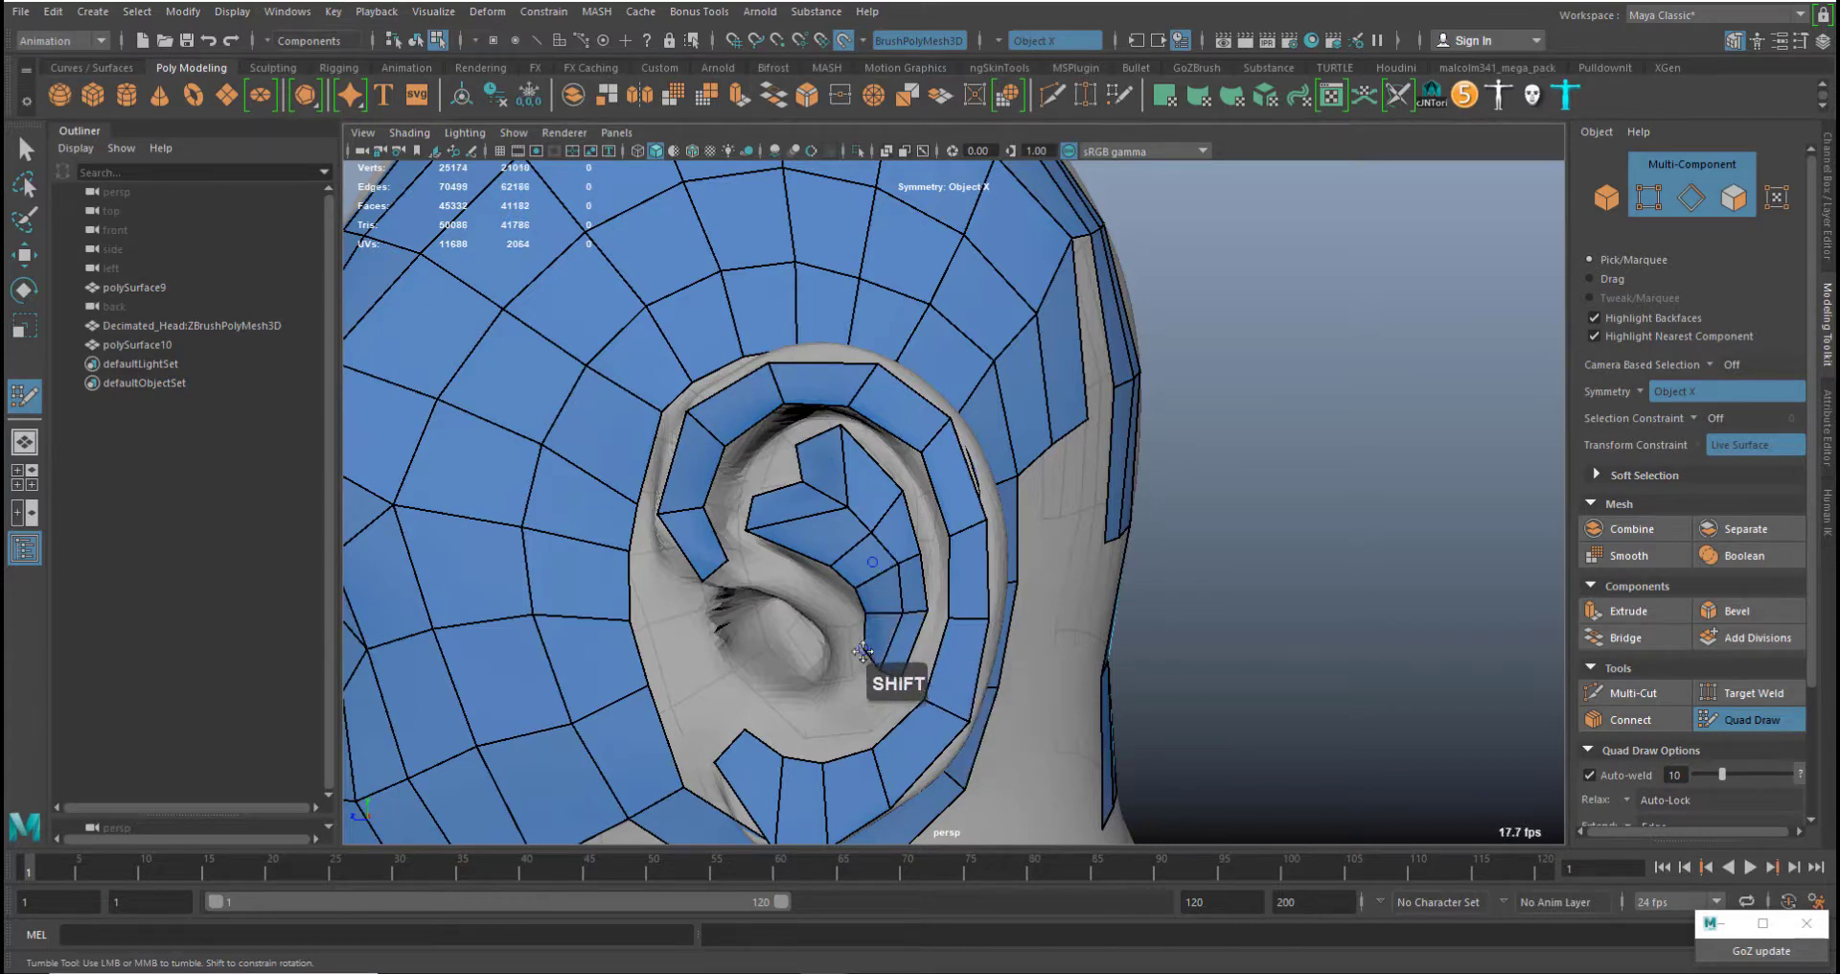
{"action": "middle_click_drag", "start_coordinate": [863, 651], "coordinate": [892, 573]}
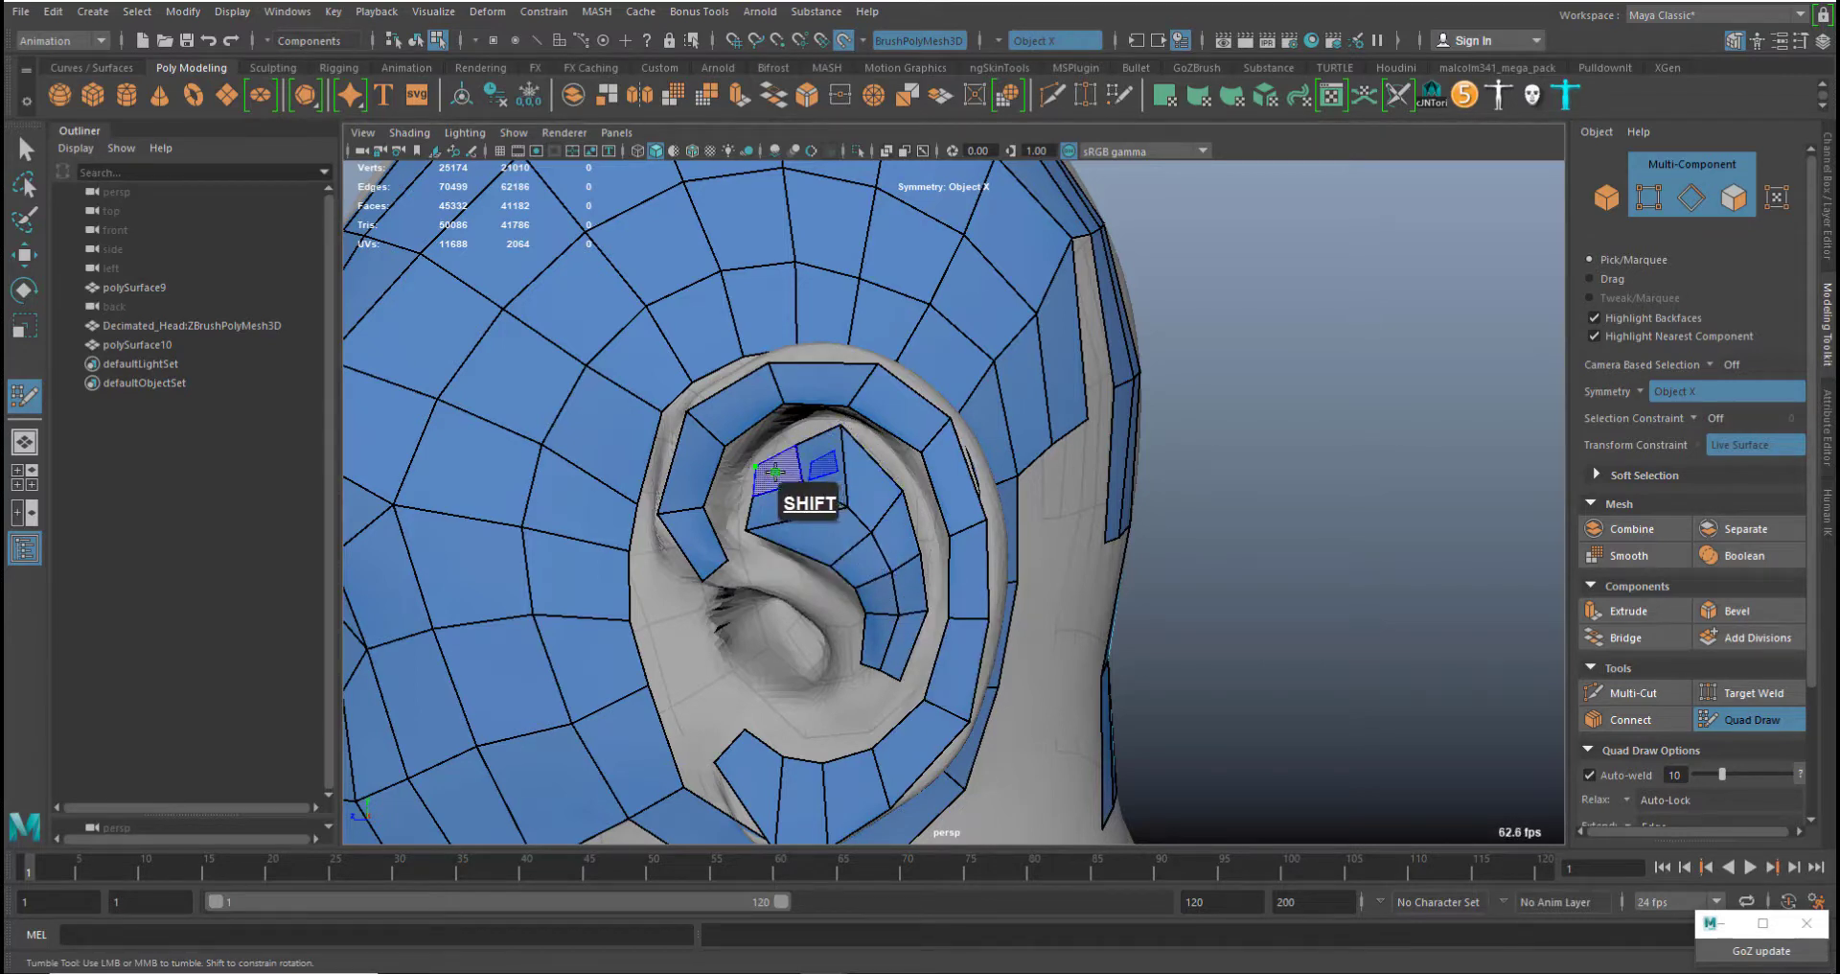
Fill the gap between the inner fold and the top and back rim with mirrored quads, adjusting the fold's lower vertices
{"action": "left_click", "coordinate": [770, 439], "text": "shift"}
{"action": "left_click", "coordinate": [813, 419], "text": "shift"}
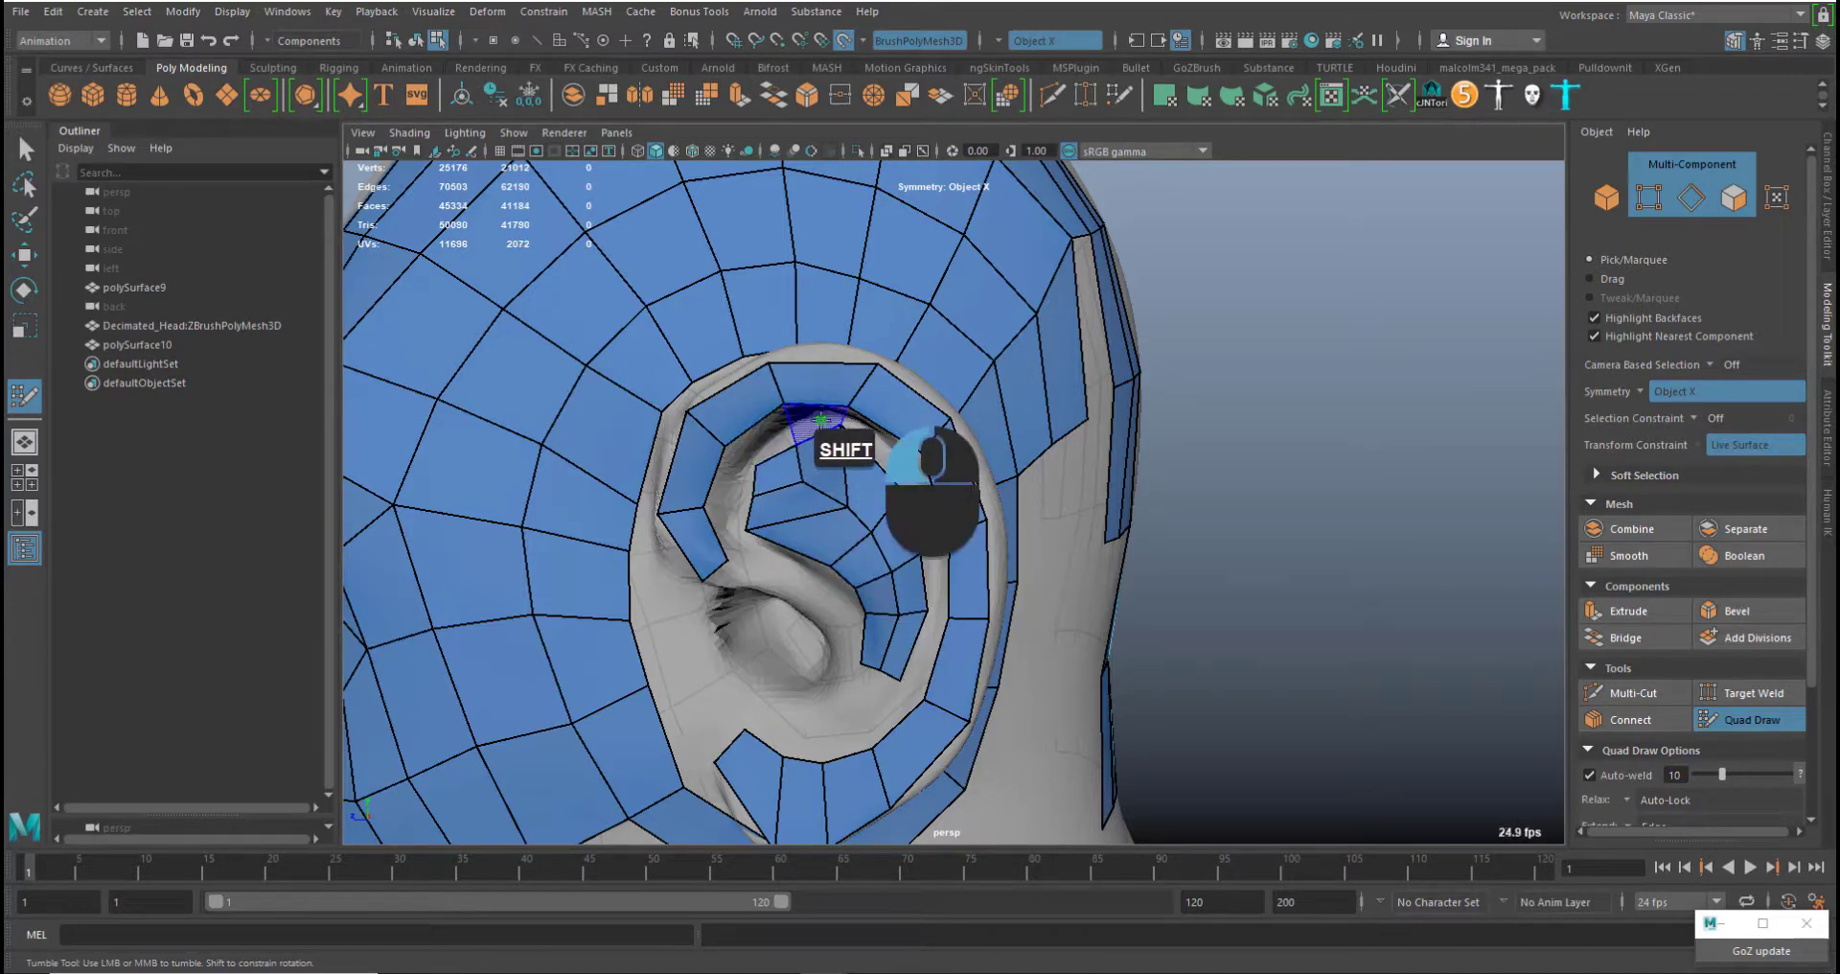
{"action": "left_click", "coordinate": [897, 467], "text": "shift"}
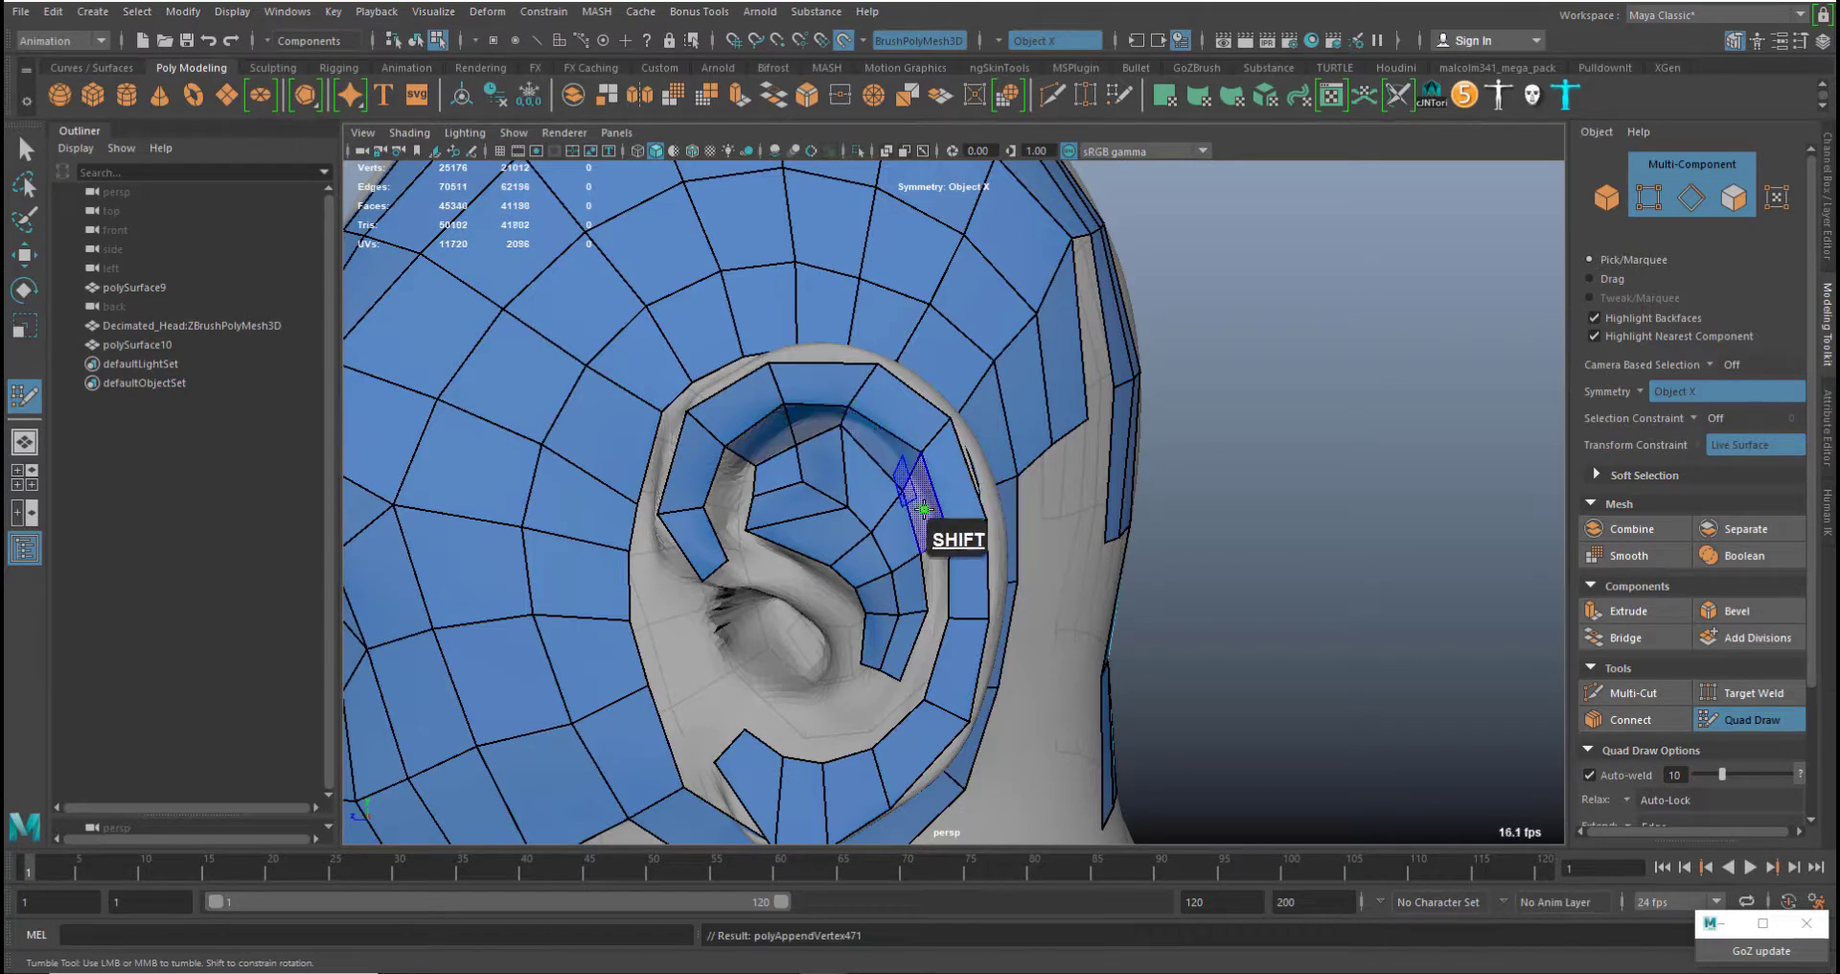
{"action": "left_click", "coordinate": [932, 546], "text": "shift"}
{"action": "left_click", "coordinate": [943, 593], "text": "shift"}
{"action": "left_click", "coordinate": [931, 662], "text": "shift"}
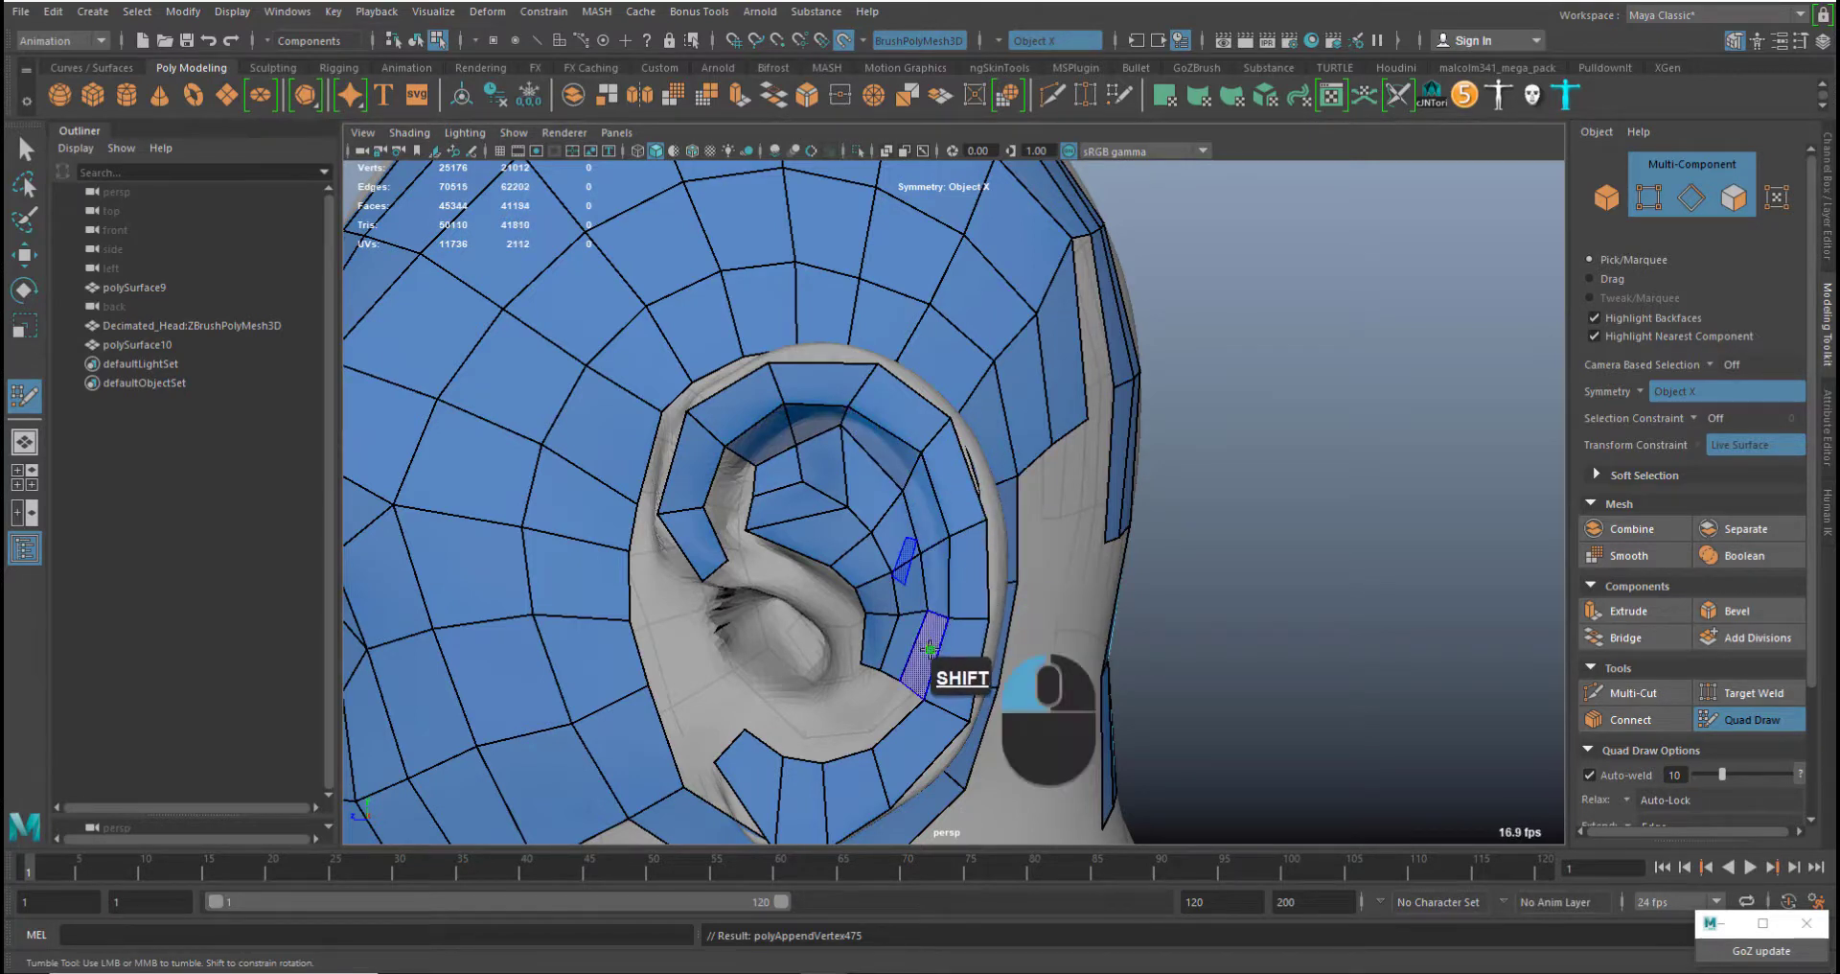
{"action": "mouse_move", "coordinate": [876, 668]}
{"action": "middle_mouse_down"}
{"action": "mouse_move", "coordinate": [856, 661]}
{"action": "mouse_move", "coordinate": [896, 690]}
{"action": "mouse_move", "coordinate": [872, 680]}
{"action": "middle_mouse_up"}
{"action": "middle_click_drag", "start_coordinate": [857, 662], "coordinate": [851, 662]}
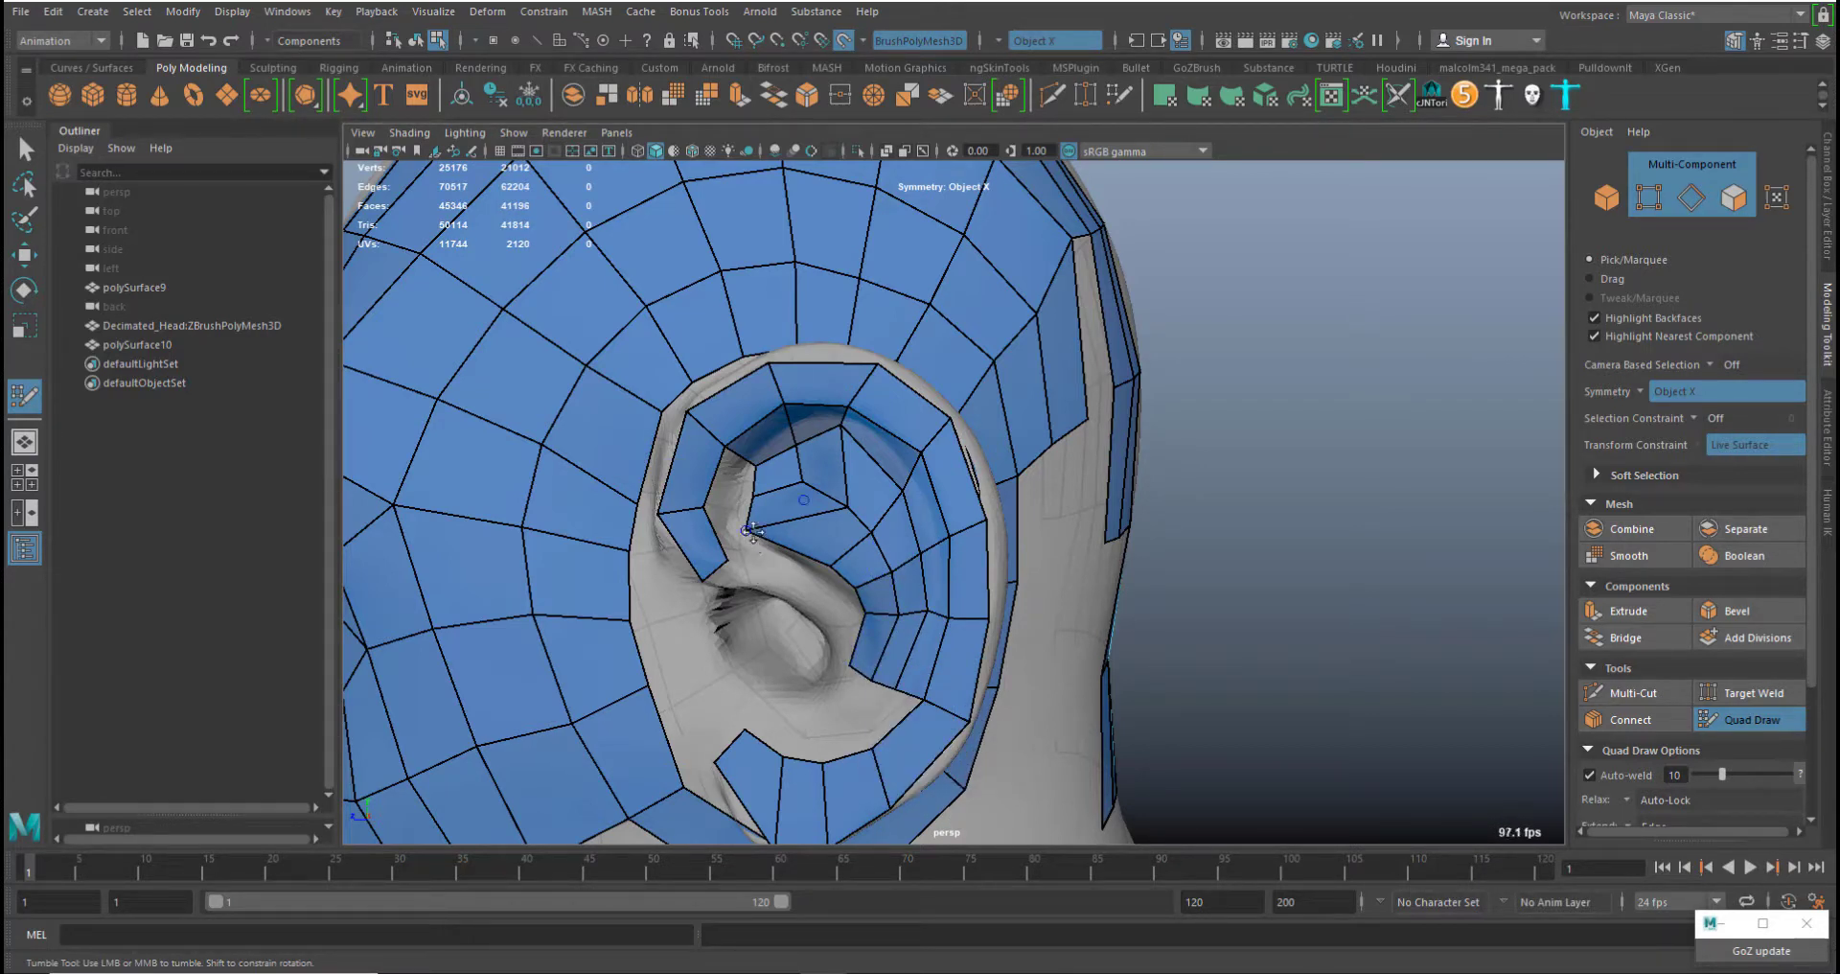
Adjust the front lower corner of the inner fold and join it to the front rim with mirrored quads
{"action": "middle_click_drag", "start_coordinate": [752, 533], "coordinate": [760, 545]}
{"action": "left_click", "coordinate": [726, 486], "text": "shift"}
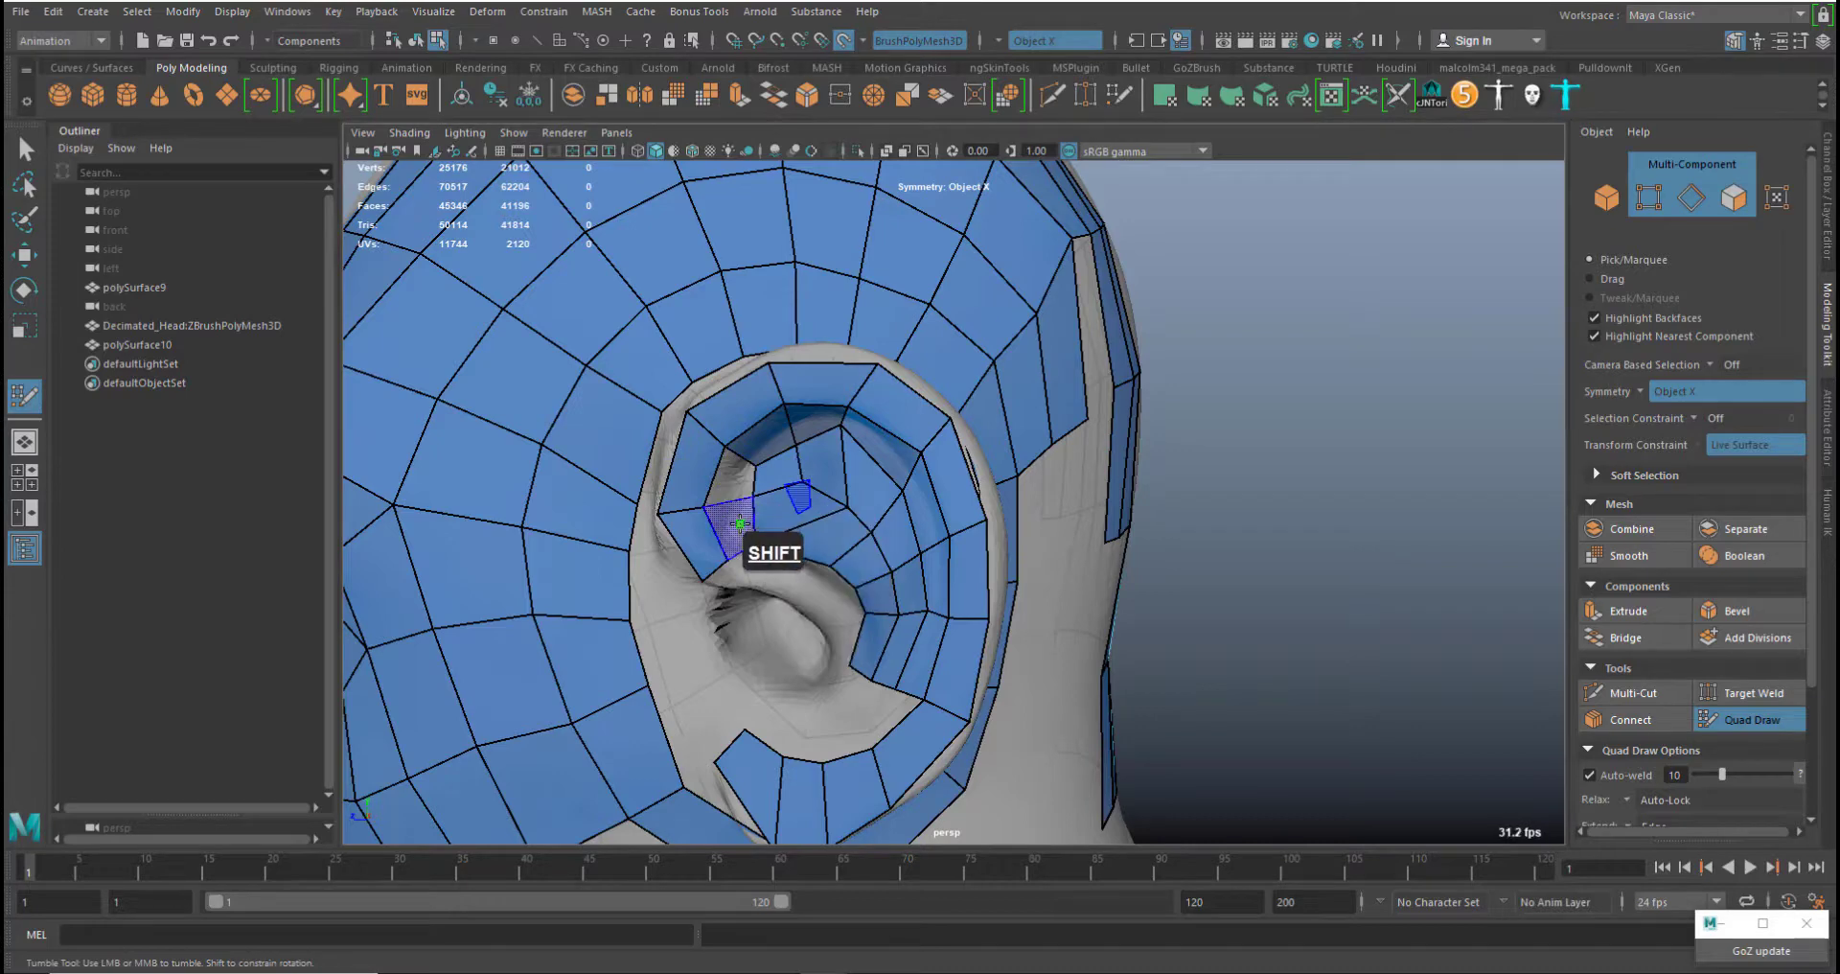
{"action": "left_click", "coordinate": [739, 522], "text": "shift"}
Undo a trial face above the ear canal, reposition the neighbouring vertices and fill a mirrored quad down to a new point
{"action": "left_click_drag", "start_coordinate": [870, 575], "coordinate": [962, 441], "text": "alt"}
{"action": "left_click", "coordinate": [1006, 419], "text": "shift"}
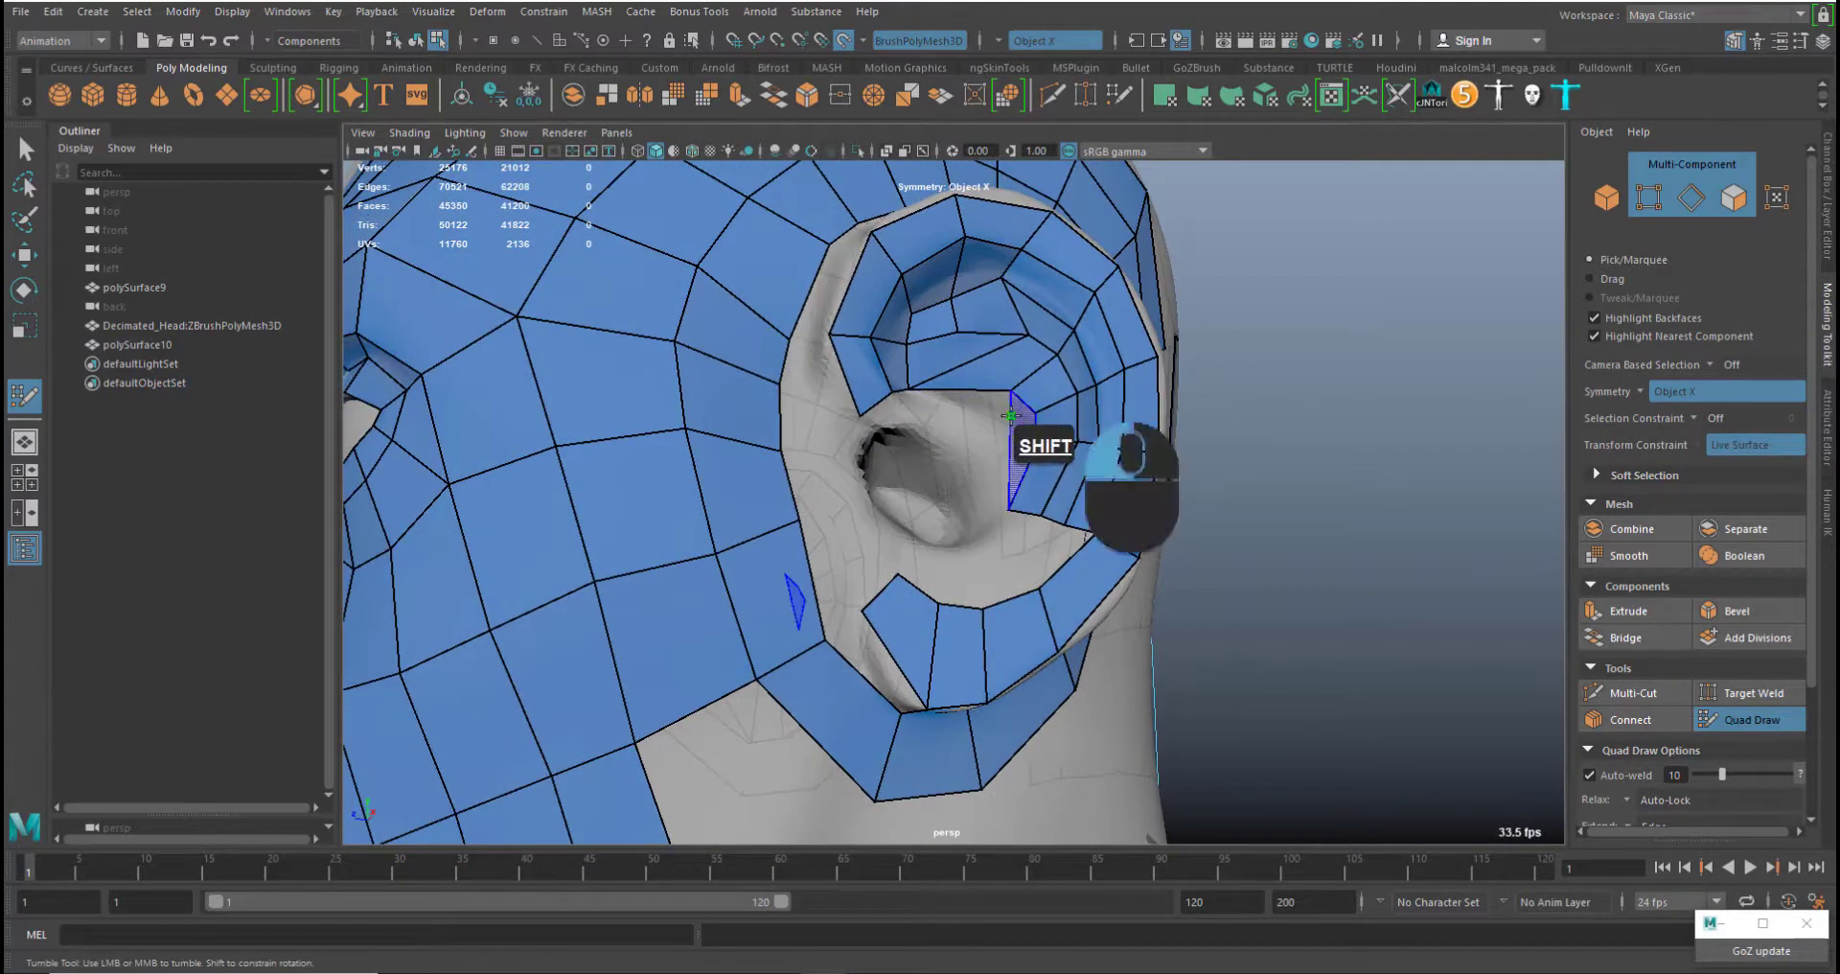
{"action": "key", "text": "ctrl+z"}
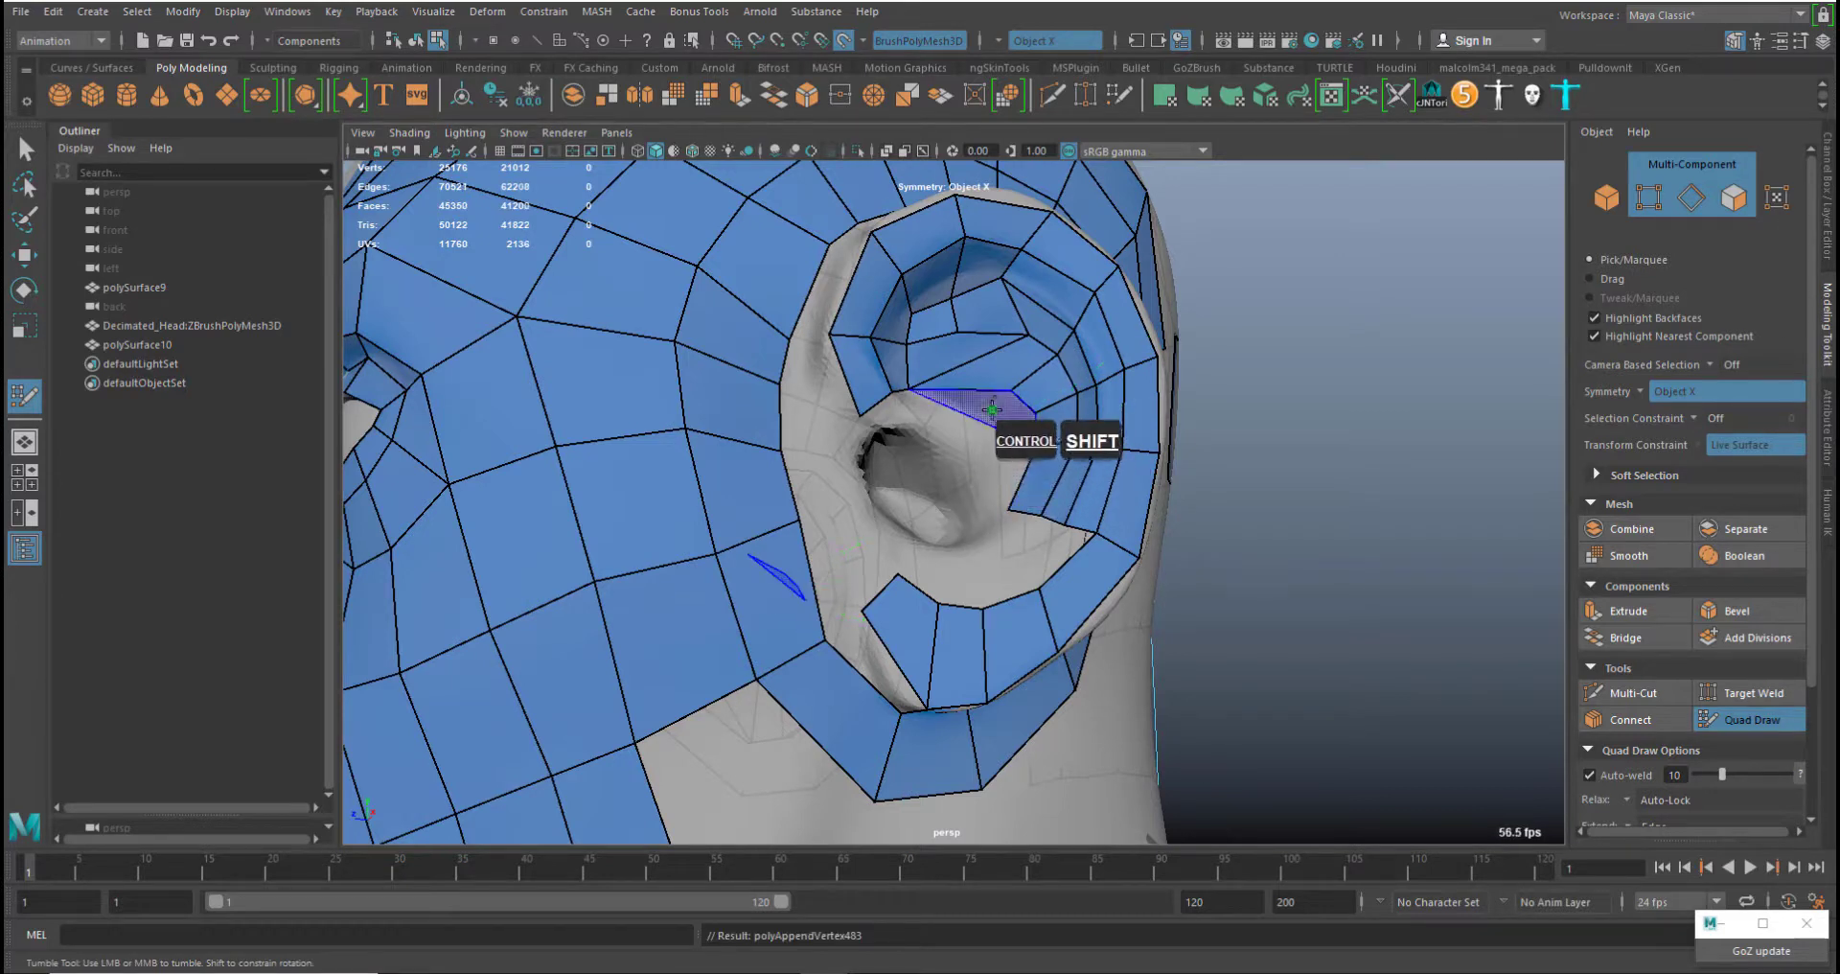
{"action": "middle_click_drag", "start_coordinate": [912, 391], "coordinate": [931, 388]}
{"action": "middle_click_drag", "start_coordinate": [1036, 448], "coordinate": [1020, 446]}
{"action": "left_click", "coordinate": [932, 435]}
{"action": "left_click", "coordinate": [974, 448], "text": "shift"}
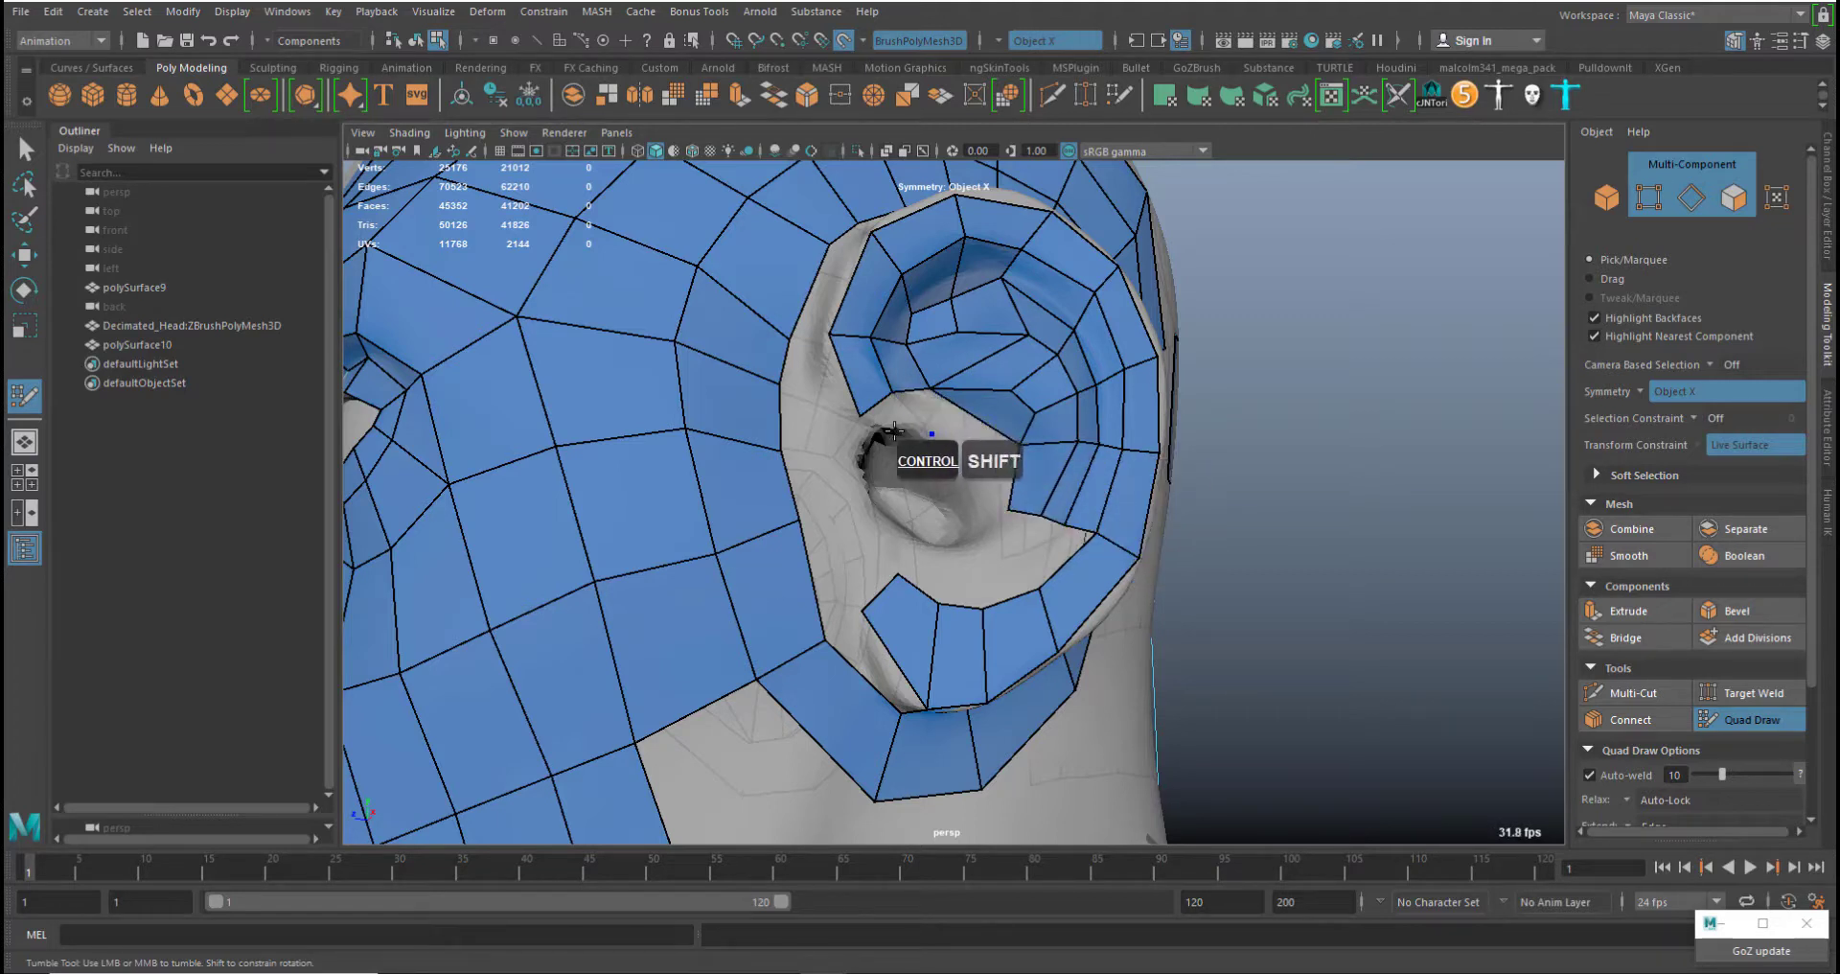
Place a point at the front of the ear canal and fill the mirrored quads along its upper edge
{"action": "left_click", "coordinate": [865, 441]}
{"action": "left_click", "coordinate": [892, 419], "text": "shift"}
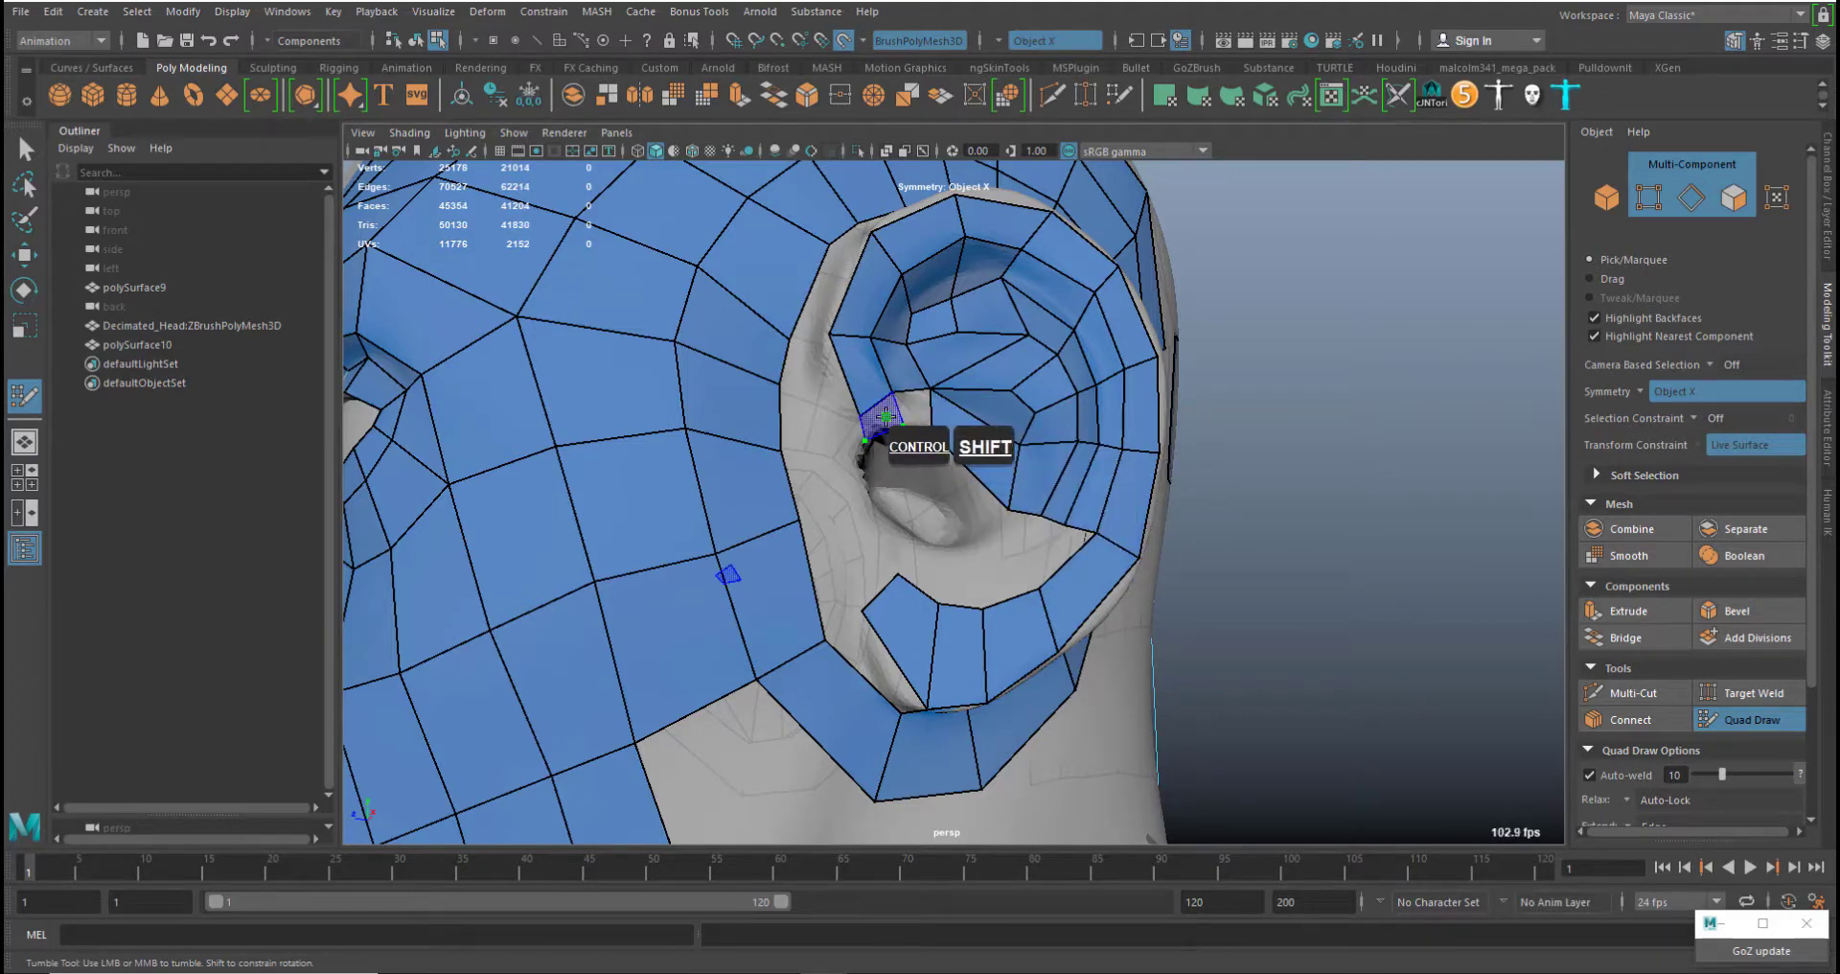
{"action": "left_click", "coordinate": [917, 413], "text": "shift"}
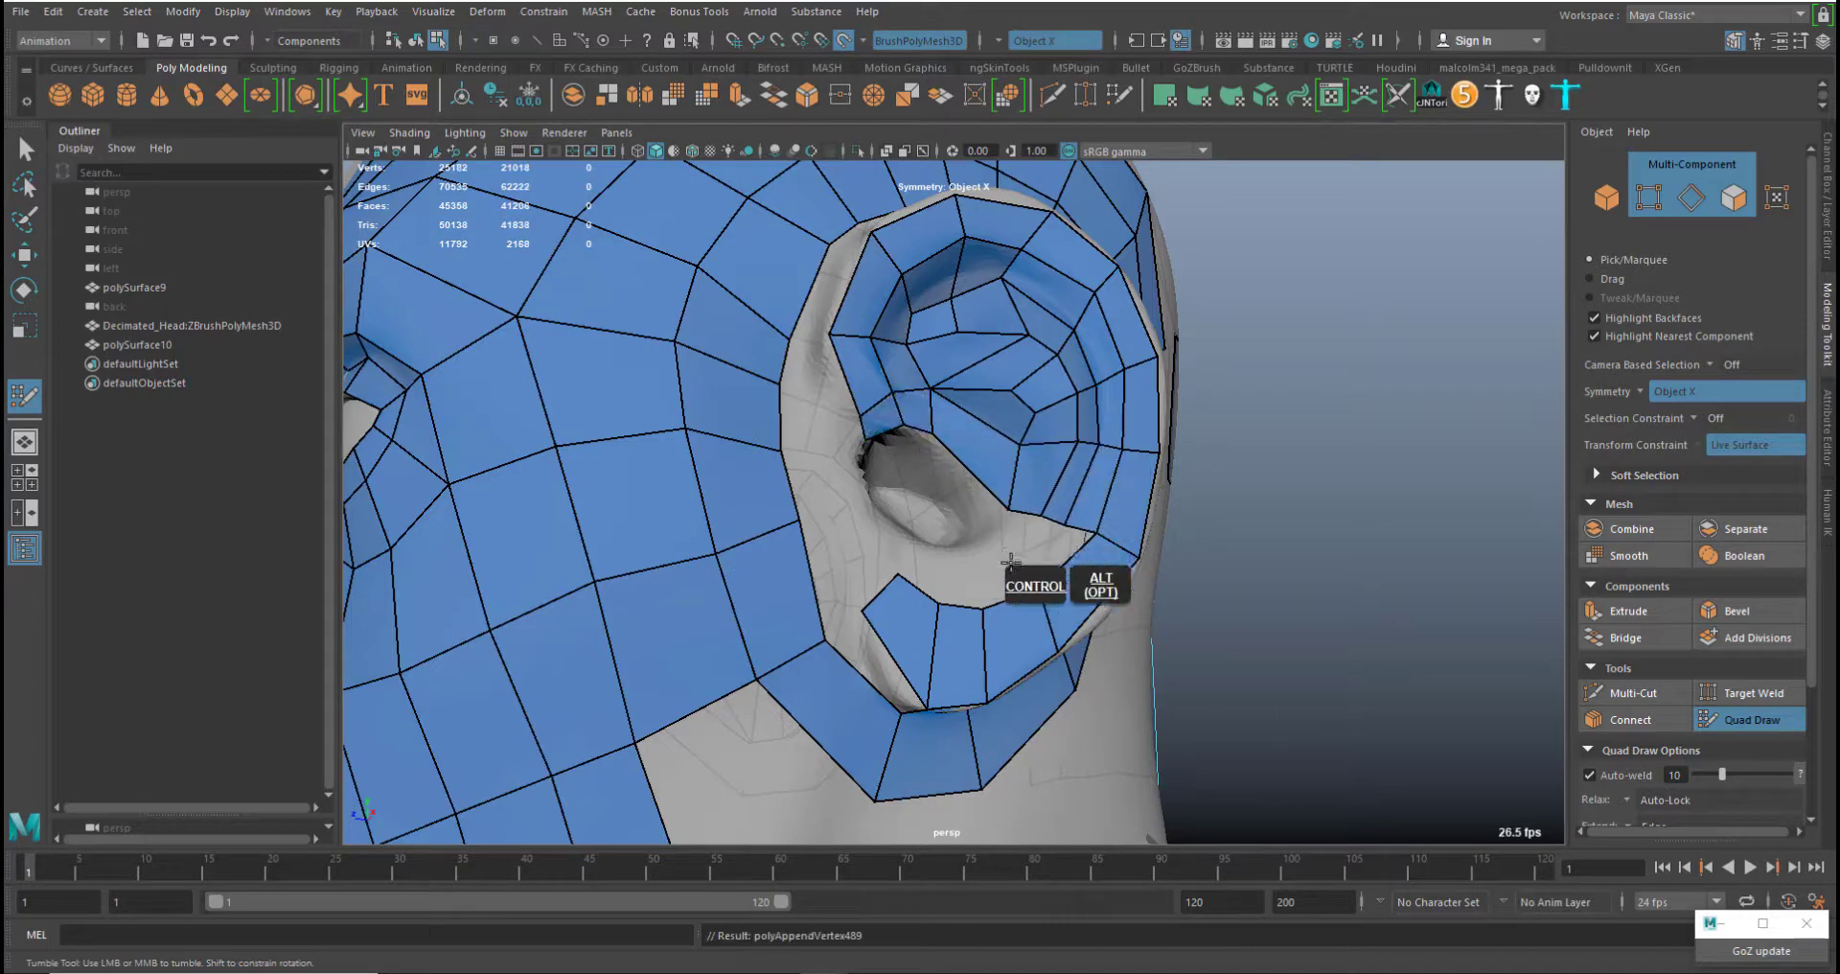
Delete the long quad above the ear canal and refill the area with smaller mirrored quads
{"action": "left_click_drag", "start_coordinate": [995, 547], "coordinate": [863, 683], "text": "alt"}
{"action": "middle_click", "coordinate": [863, 683], "text": "ctrl+alt"}
{"action": "middle_click", "coordinate": [840, 645], "text": "ctrl"}
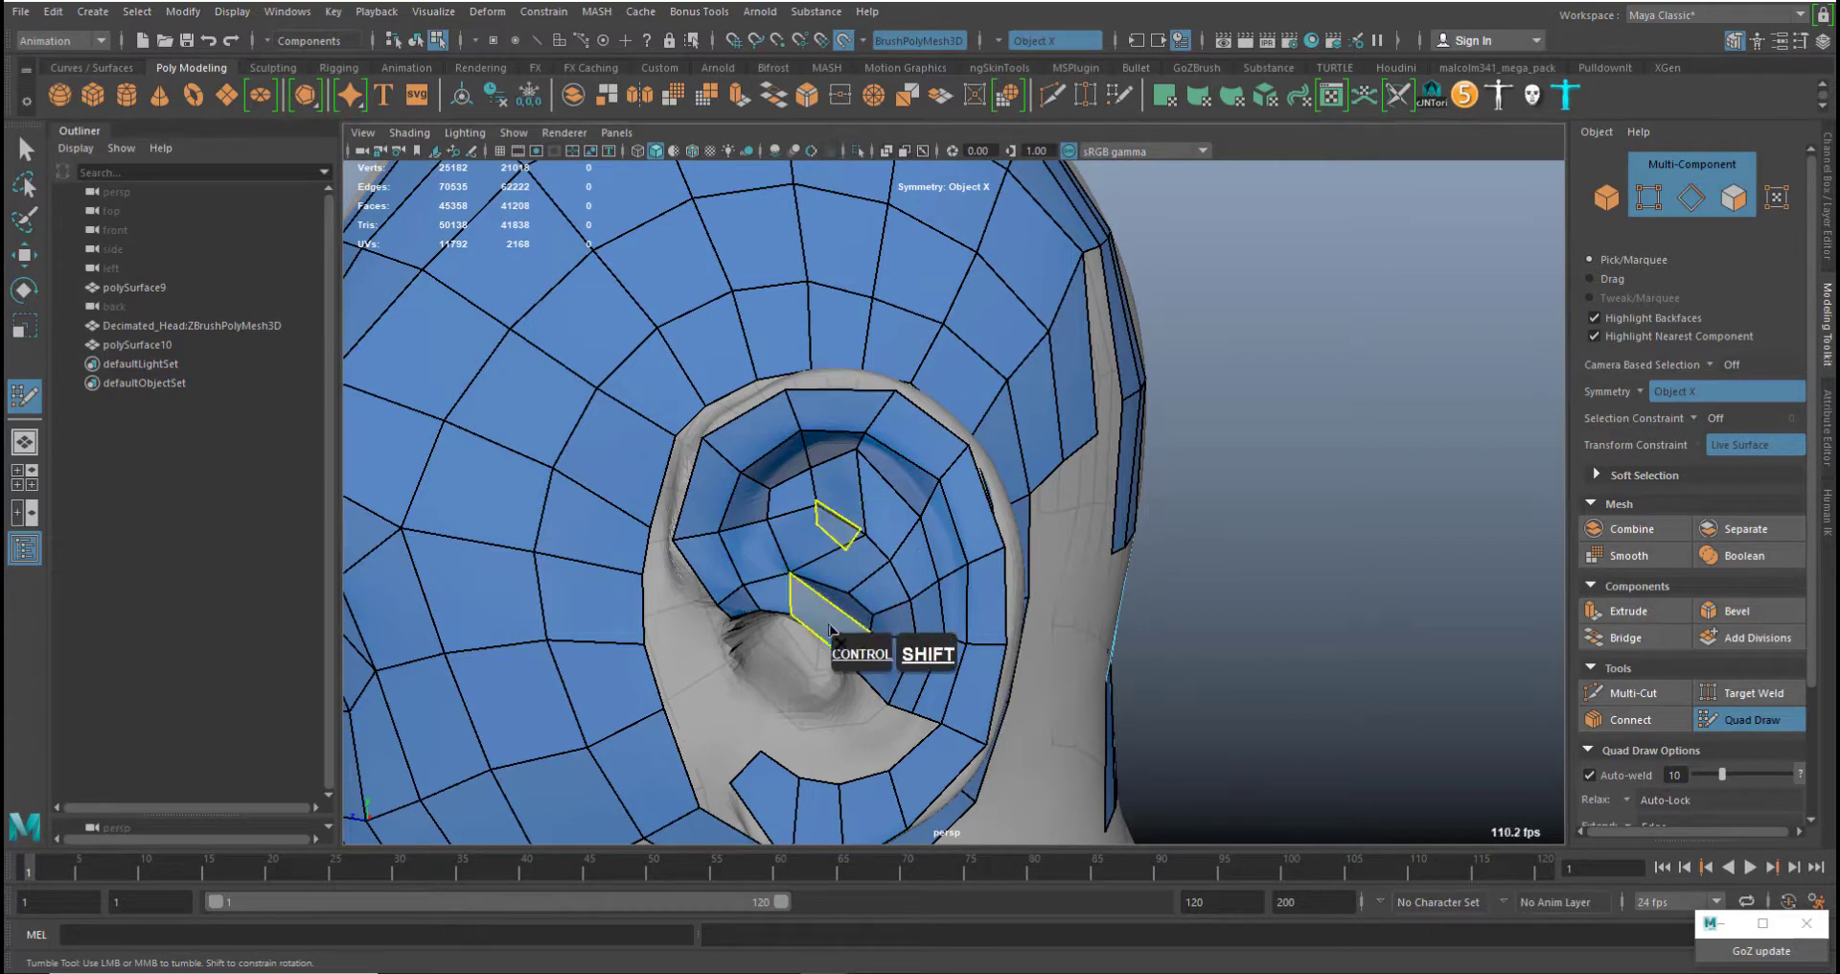
{"action": "left_click", "coordinate": [831, 610], "text": "ctrl+shift"}
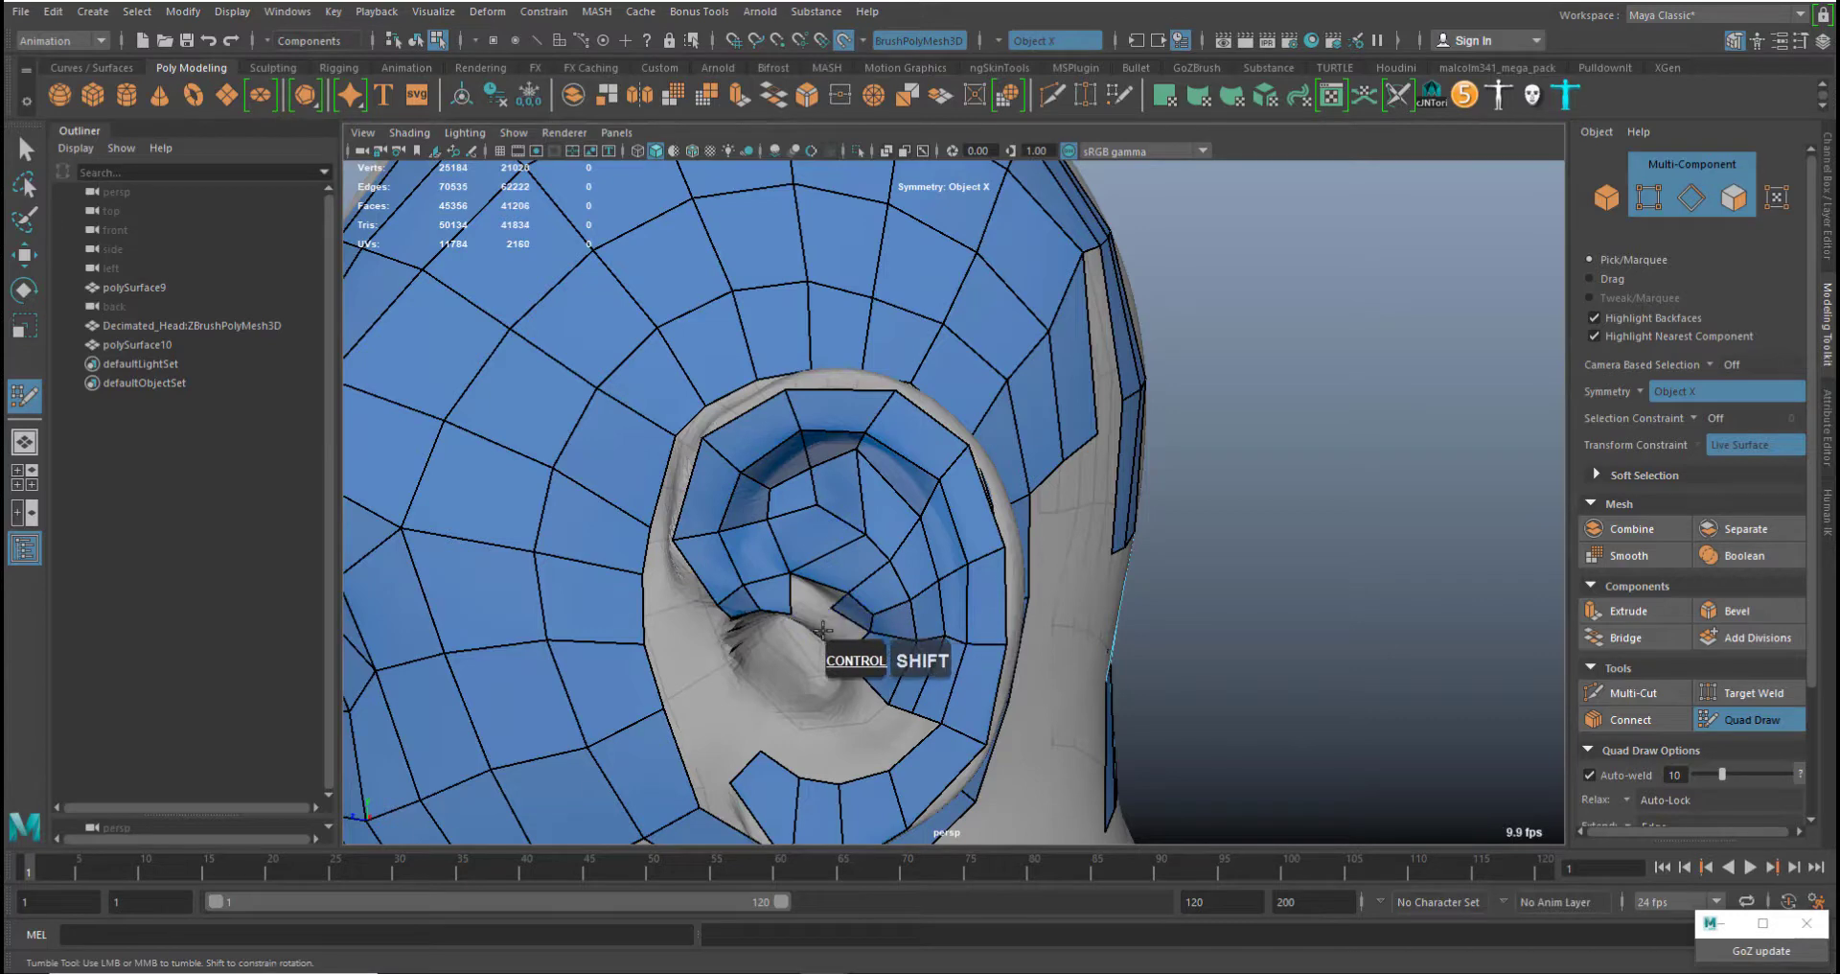
{"action": "left_click", "coordinate": [840, 635], "text": "ctrl+shift"}
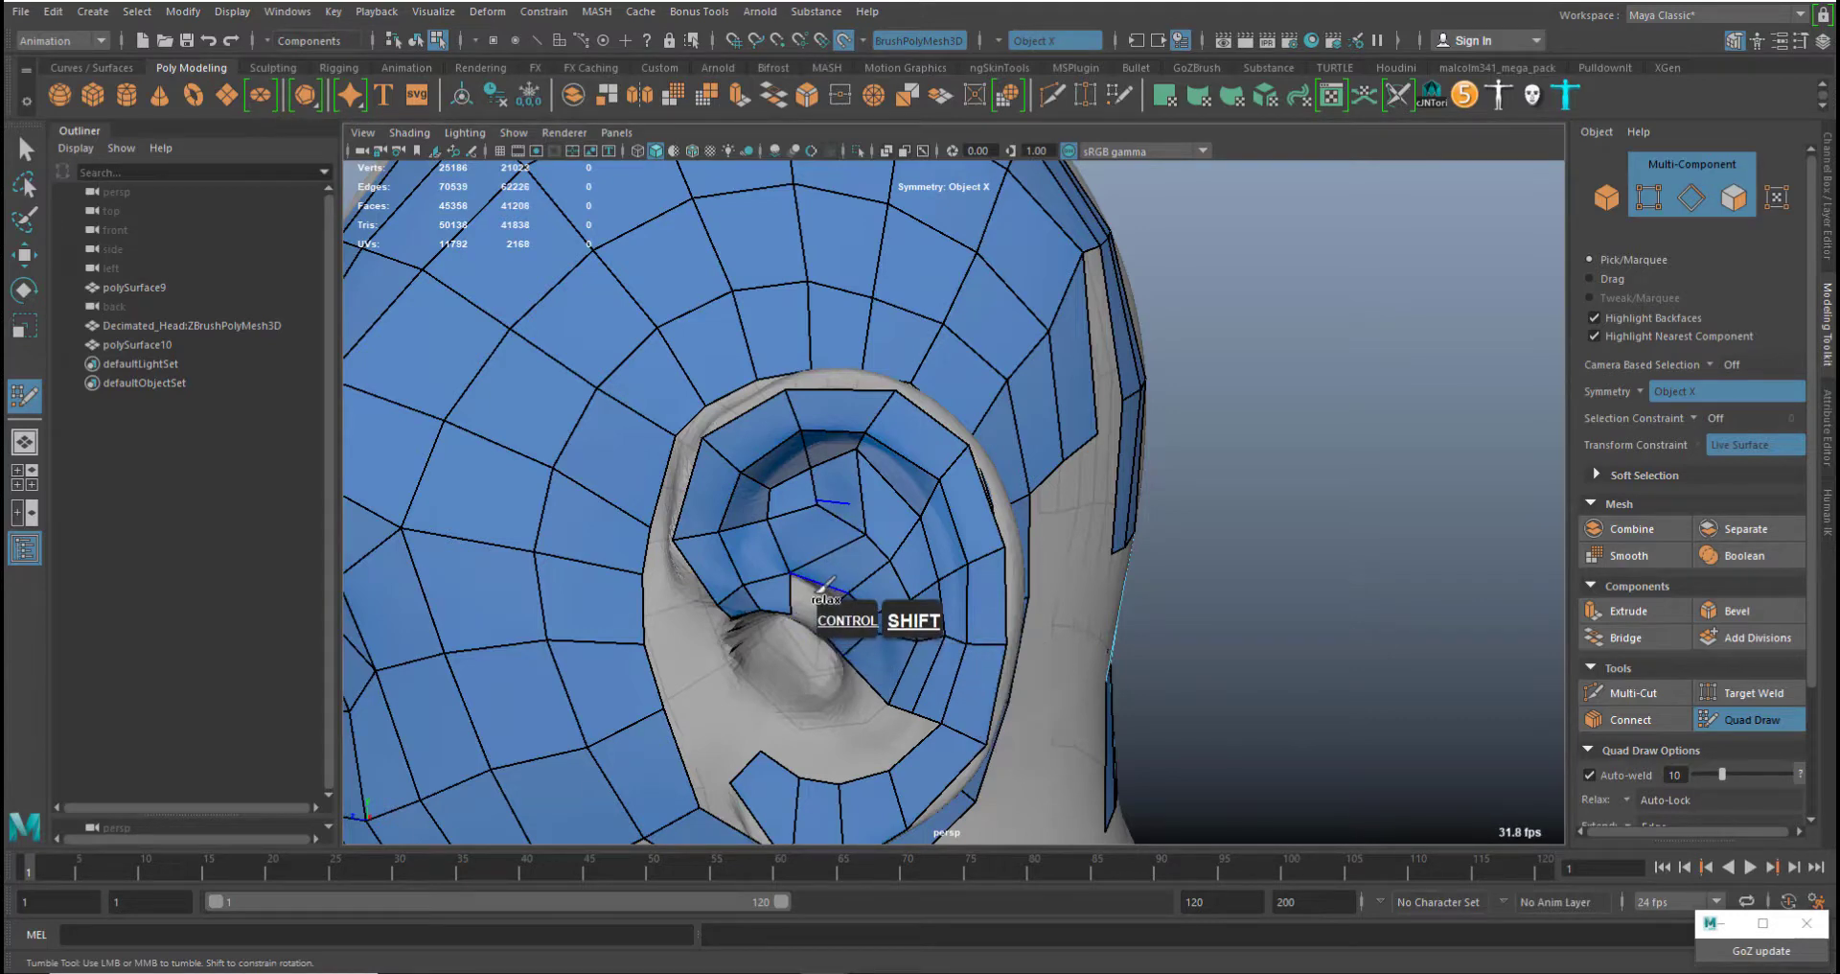
{"action": "right_click_drag", "start_coordinate": [961, 580], "coordinate": [1019, 563], "text": "alt"}
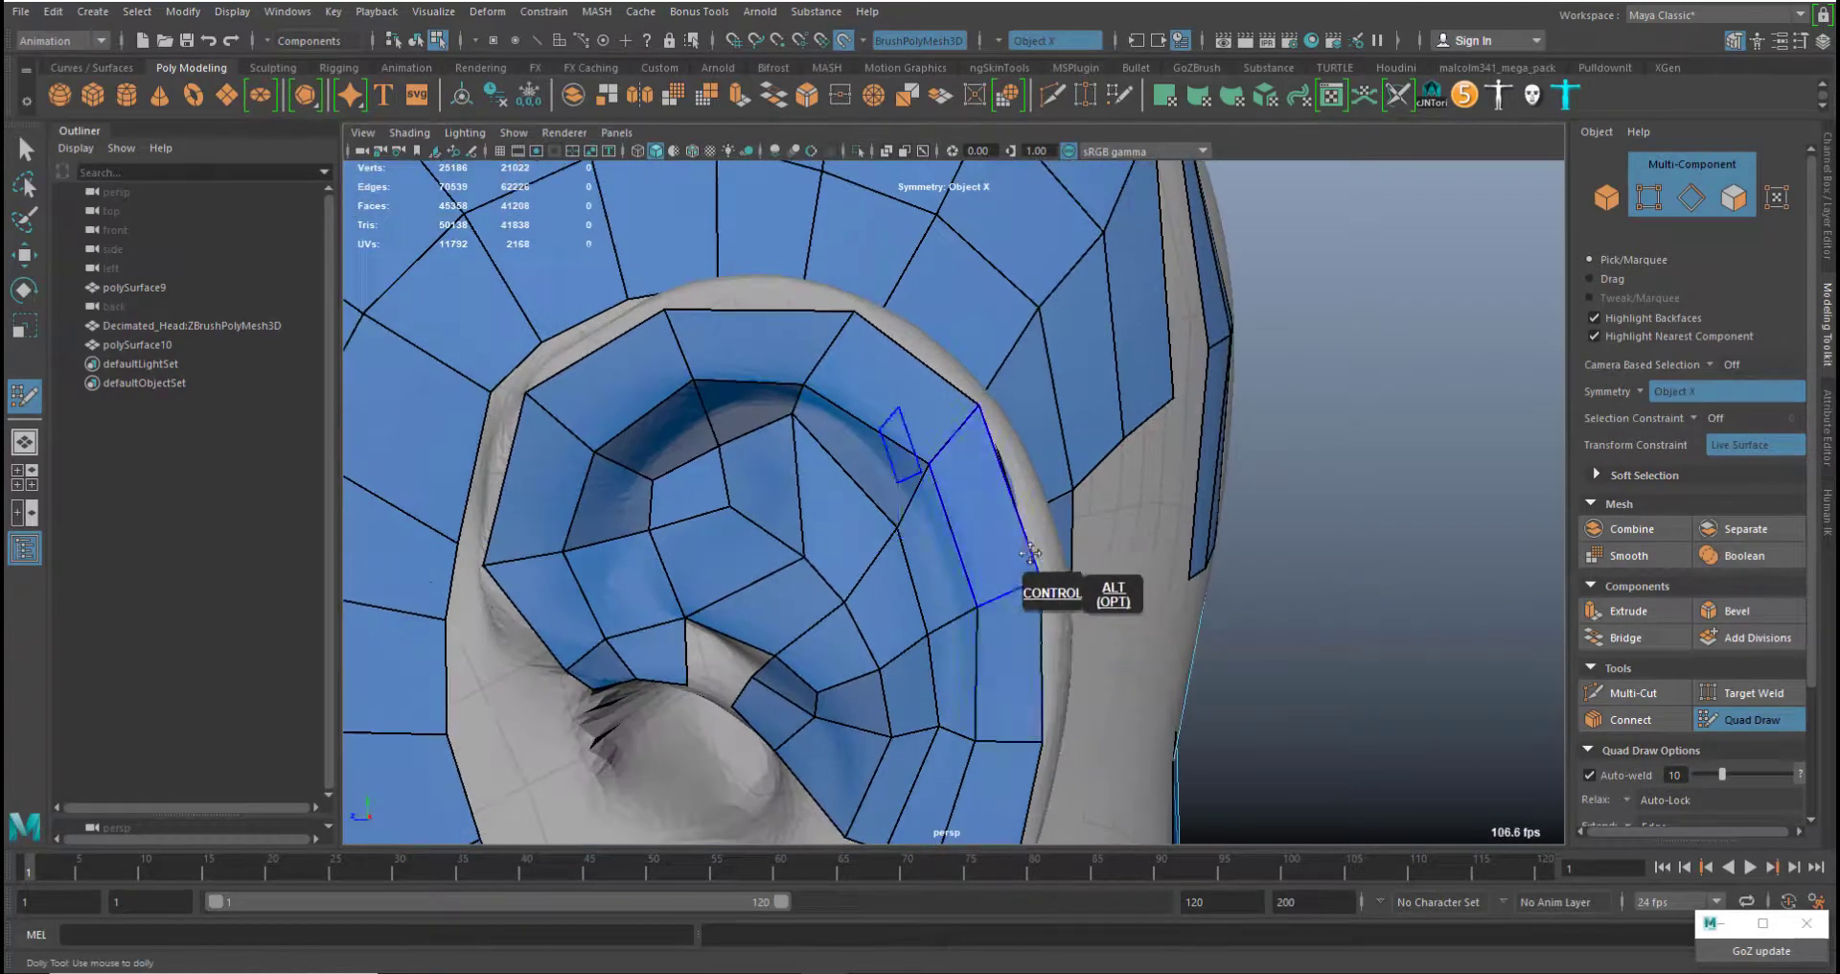
{"action": "left_click_drag", "start_coordinate": [1019, 563], "coordinate": [1006, 369], "text": "alt"}
{"action": "left_click", "coordinate": [951, 325], "text": "ctrl+shift"}
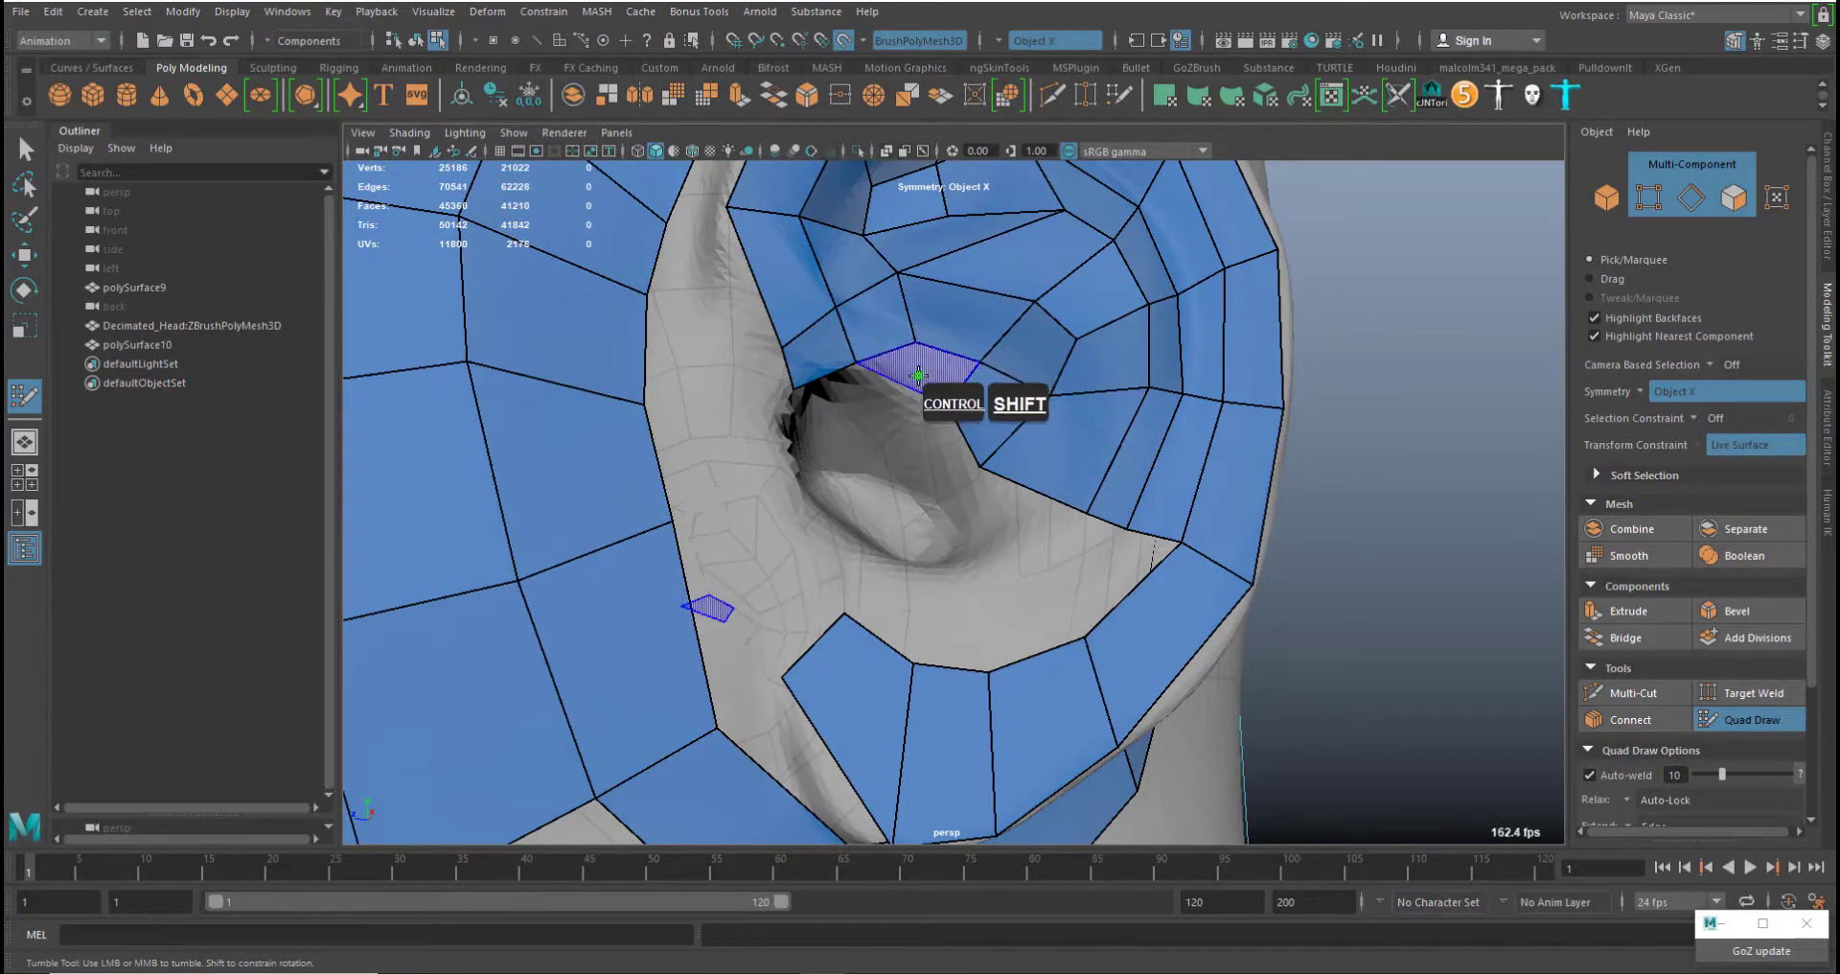
{"action": "left_click", "coordinate": [877, 359], "text": "ctrl+shift"}
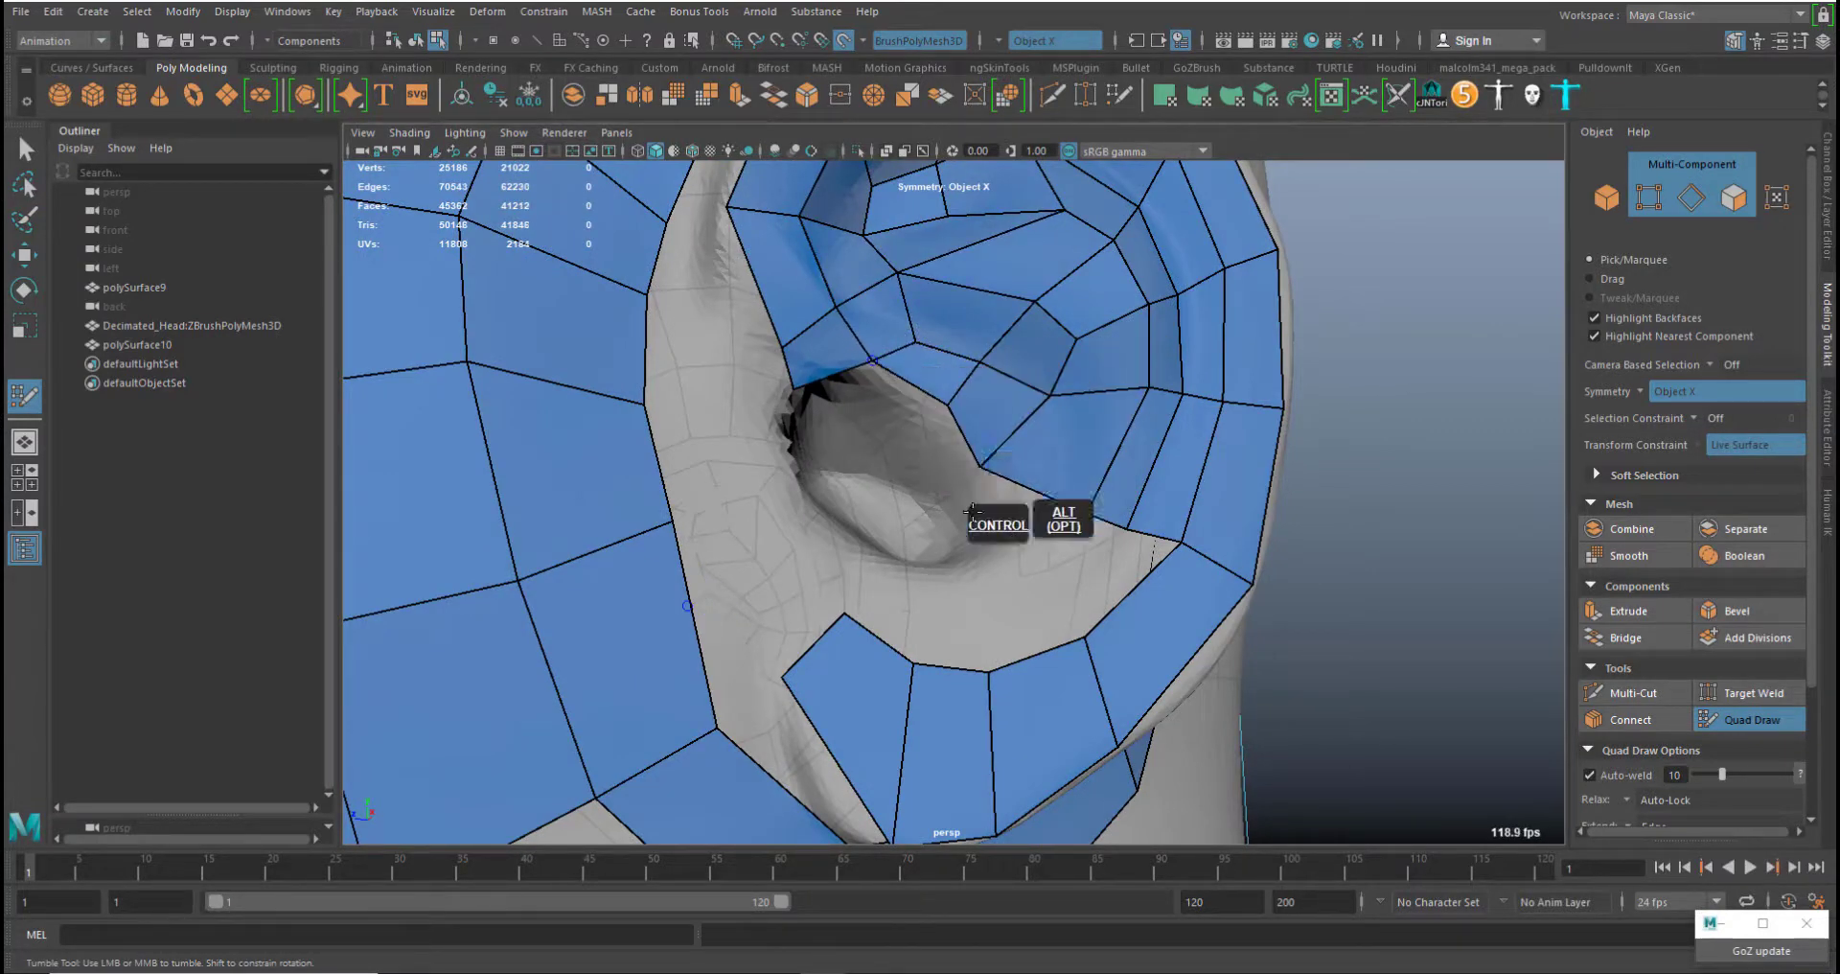
Reposition the vertices along the lower edge of the inner fold behind the ear canal for more even quads
{"action": "left_click_drag", "start_coordinate": [968, 496], "coordinate": [939, 535], "text": "alt"}
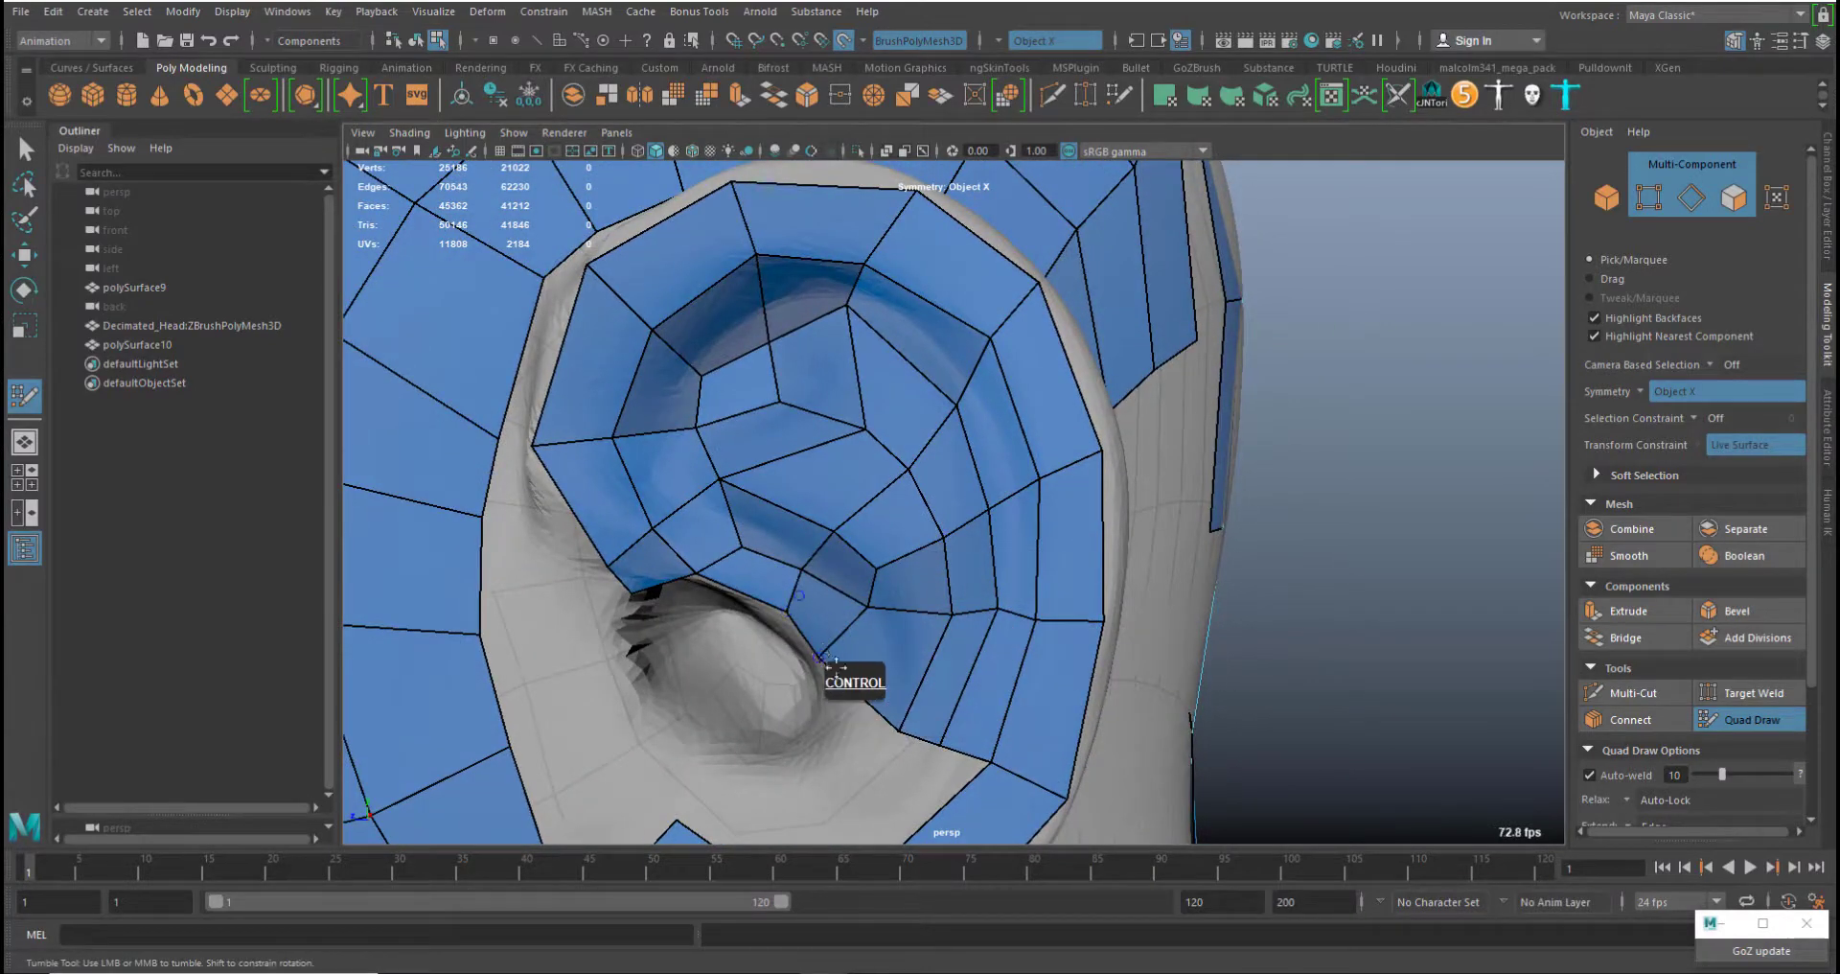
{"action": "middle_click_drag", "start_coordinate": [858, 733], "coordinate": [958, 573], "text": "alt"}
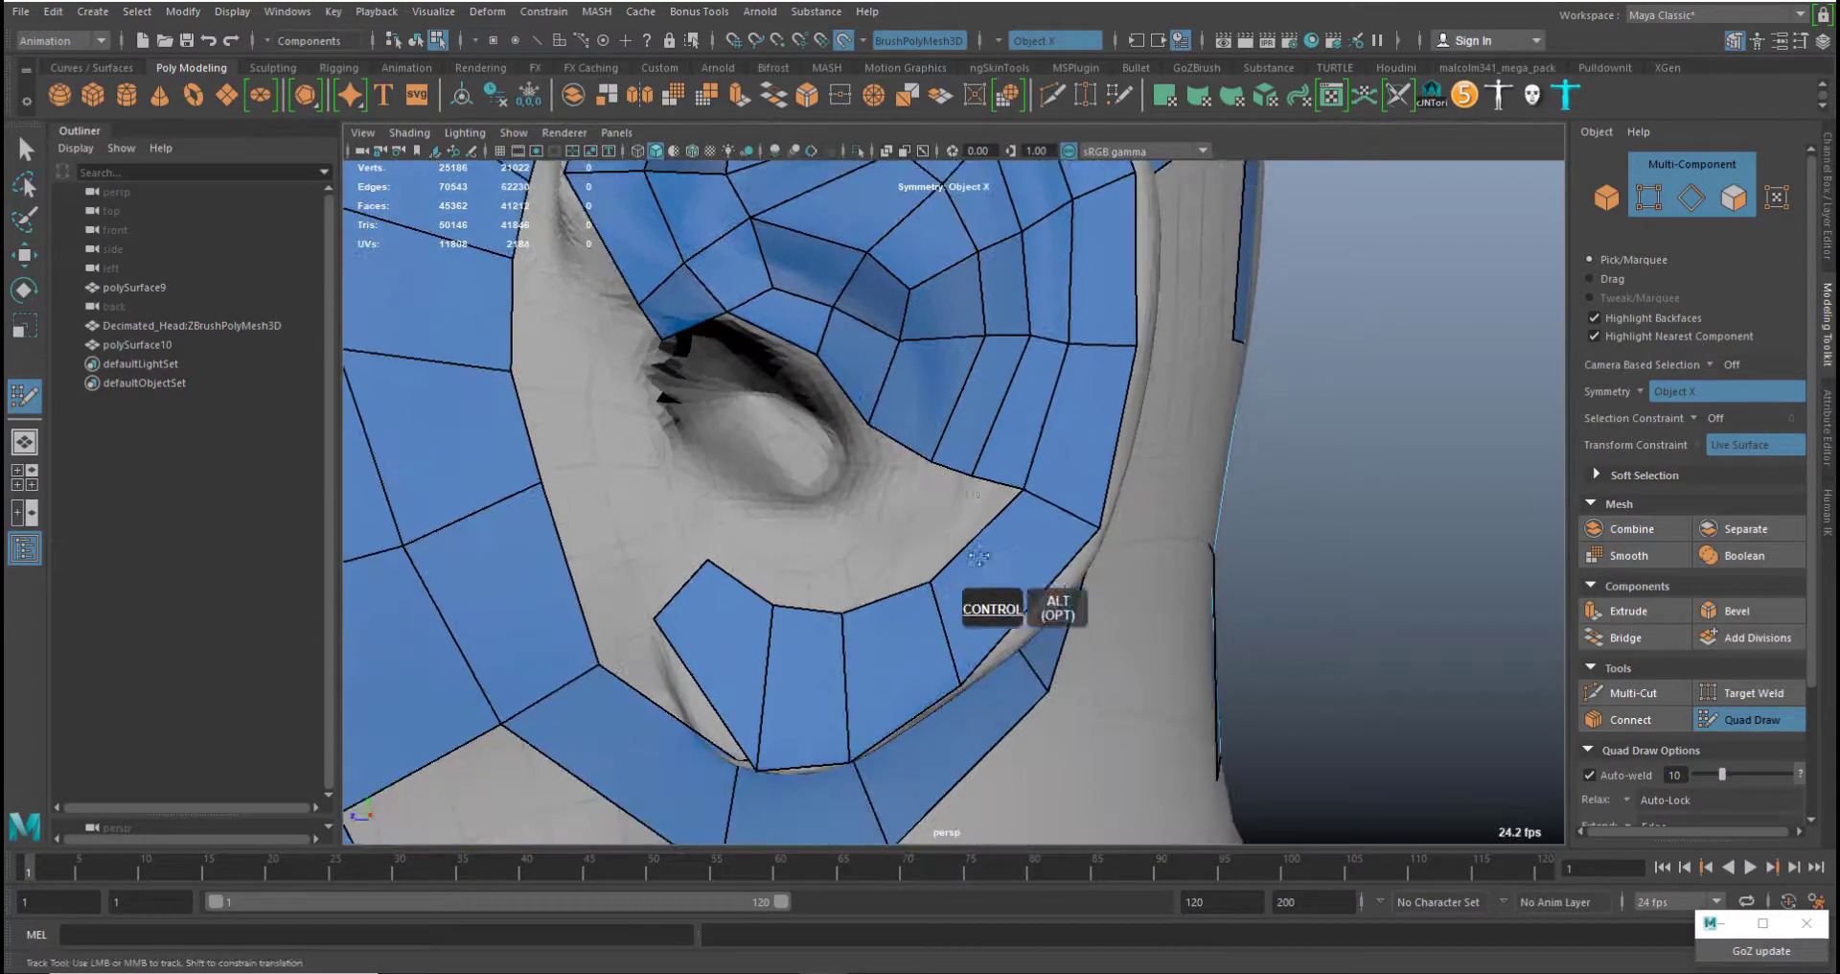
{"action": "middle_click_drag", "start_coordinate": [931, 458], "coordinate": [923, 445]}
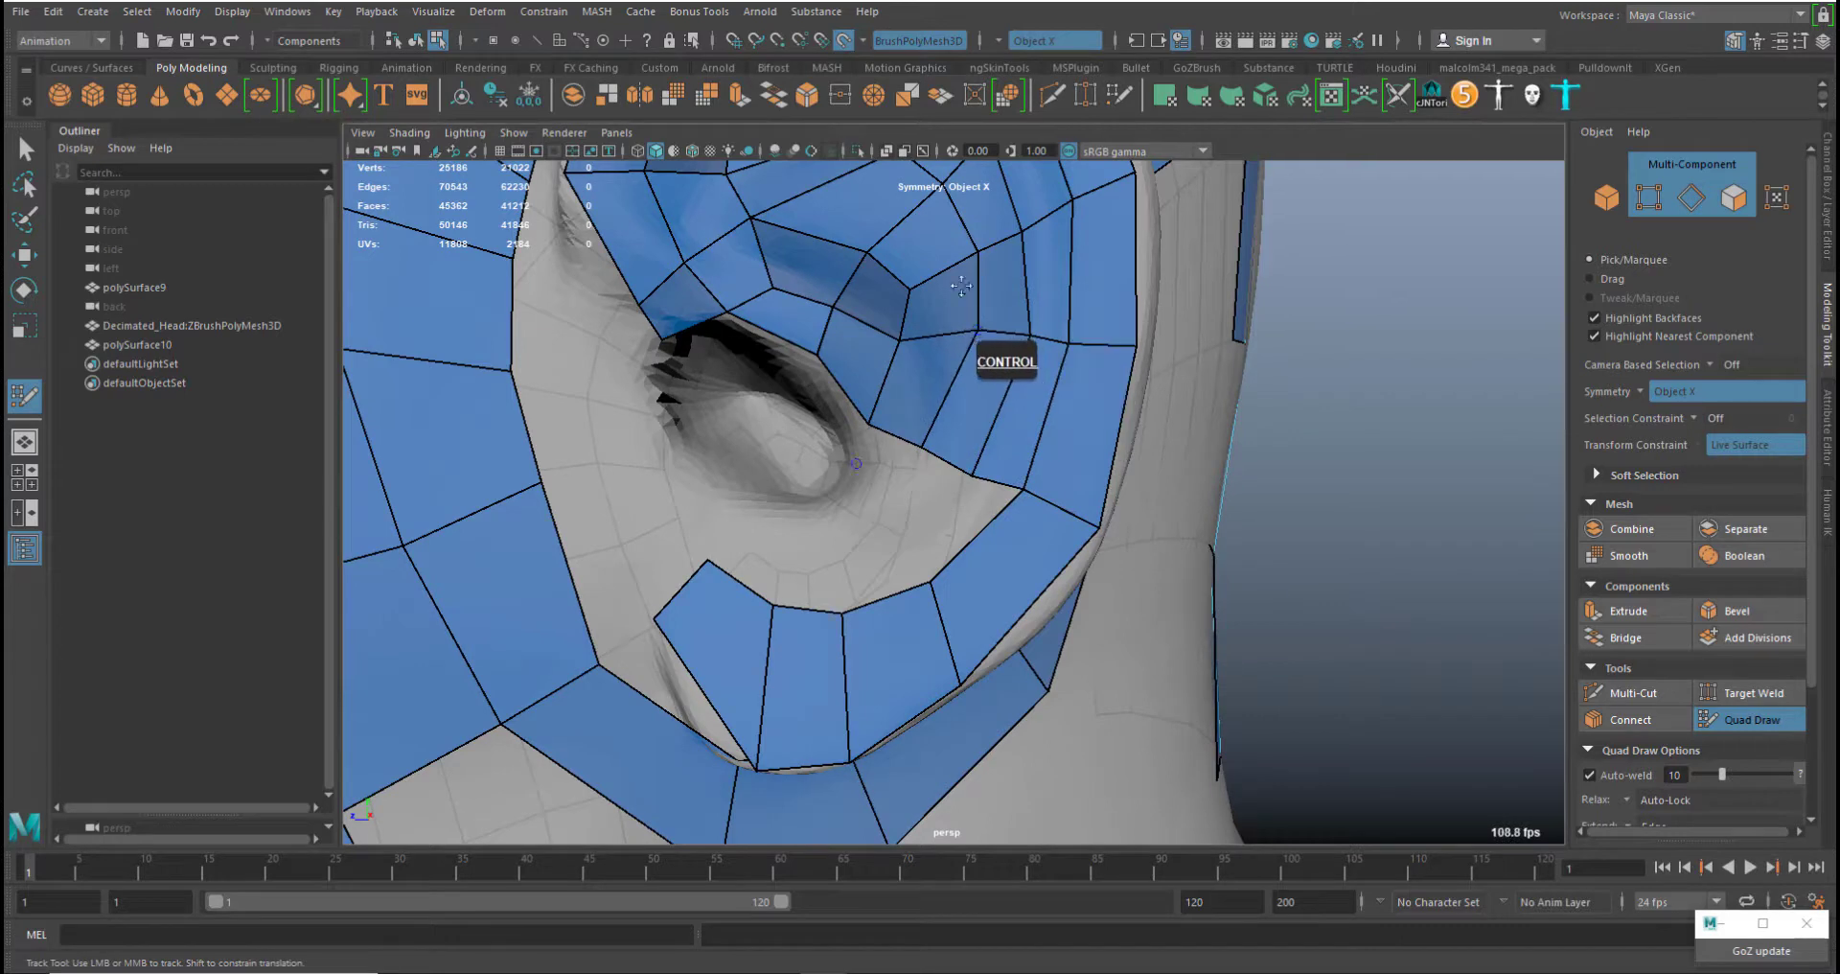
{"action": "middle_click_drag", "start_coordinate": [901, 340], "coordinate": [915, 338]}
{"action": "middle_click_drag", "start_coordinate": [972, 476], "coordinate": [979, 459]}
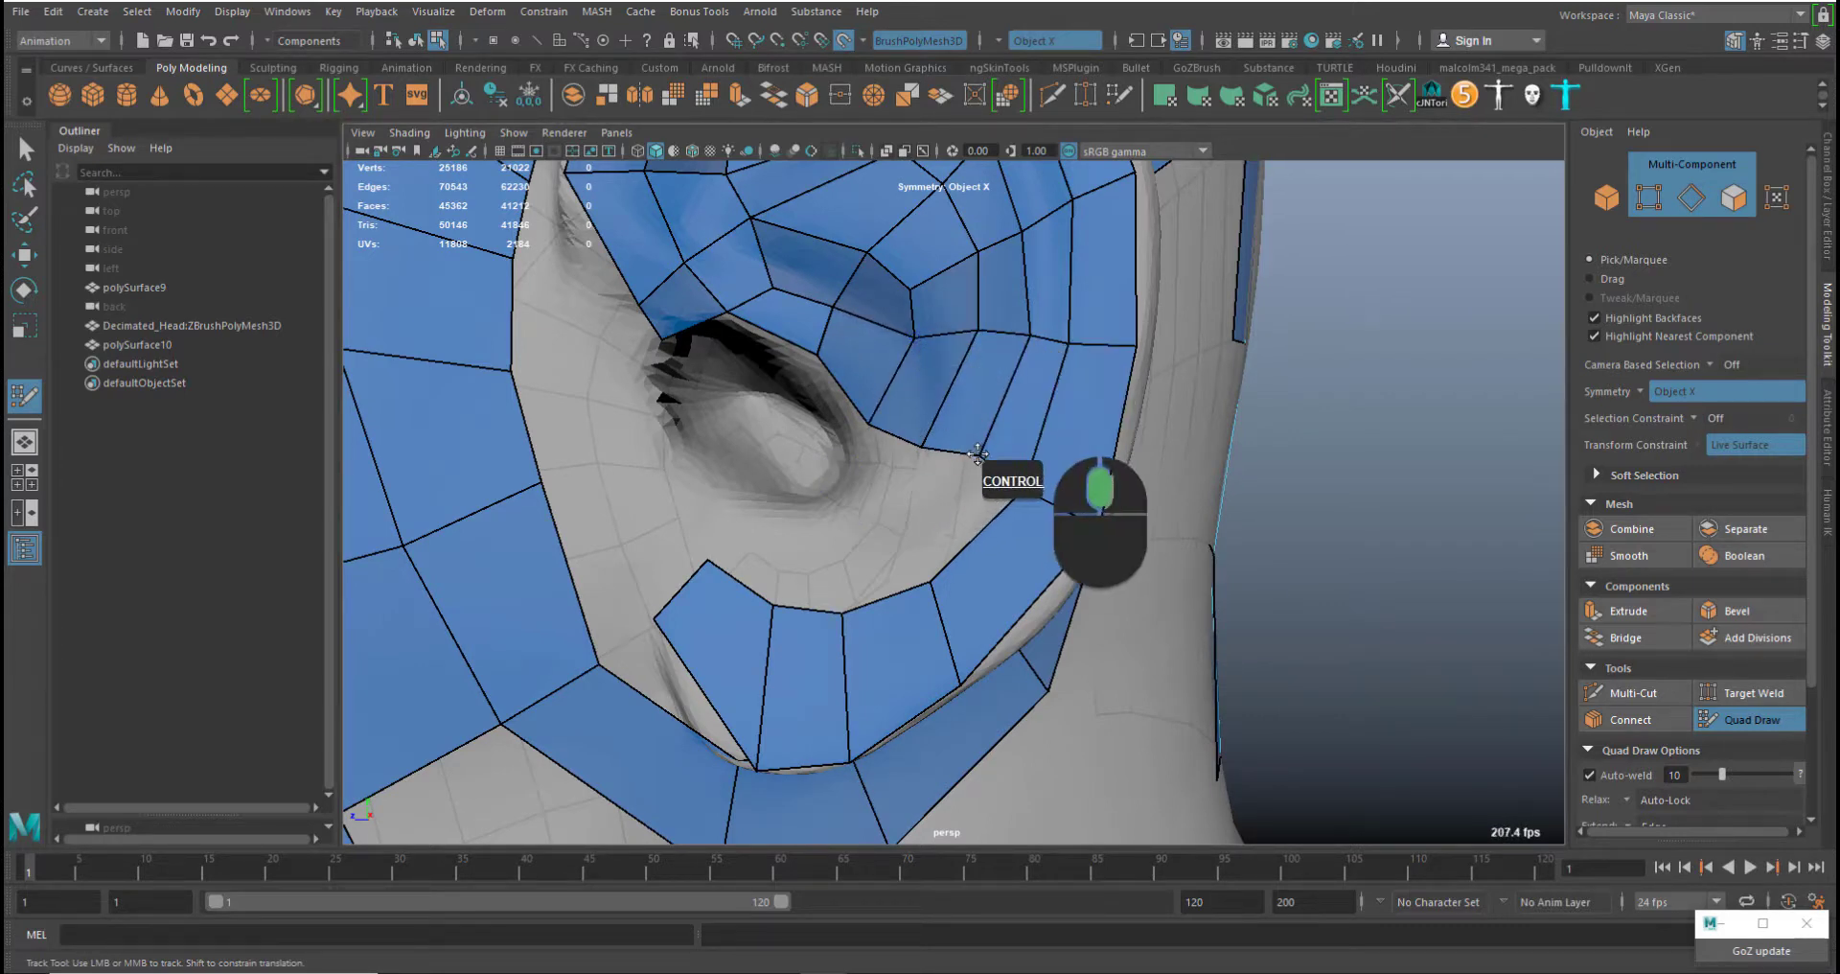
Add a row of mirrored quads along the inner edge of the lower rim, from behind the ear canal toward the front
{"action": "left_click", "coordinate": [909, 534]}
{"action": "left_click", "coordinate": [957, 524], "text": "shift"}
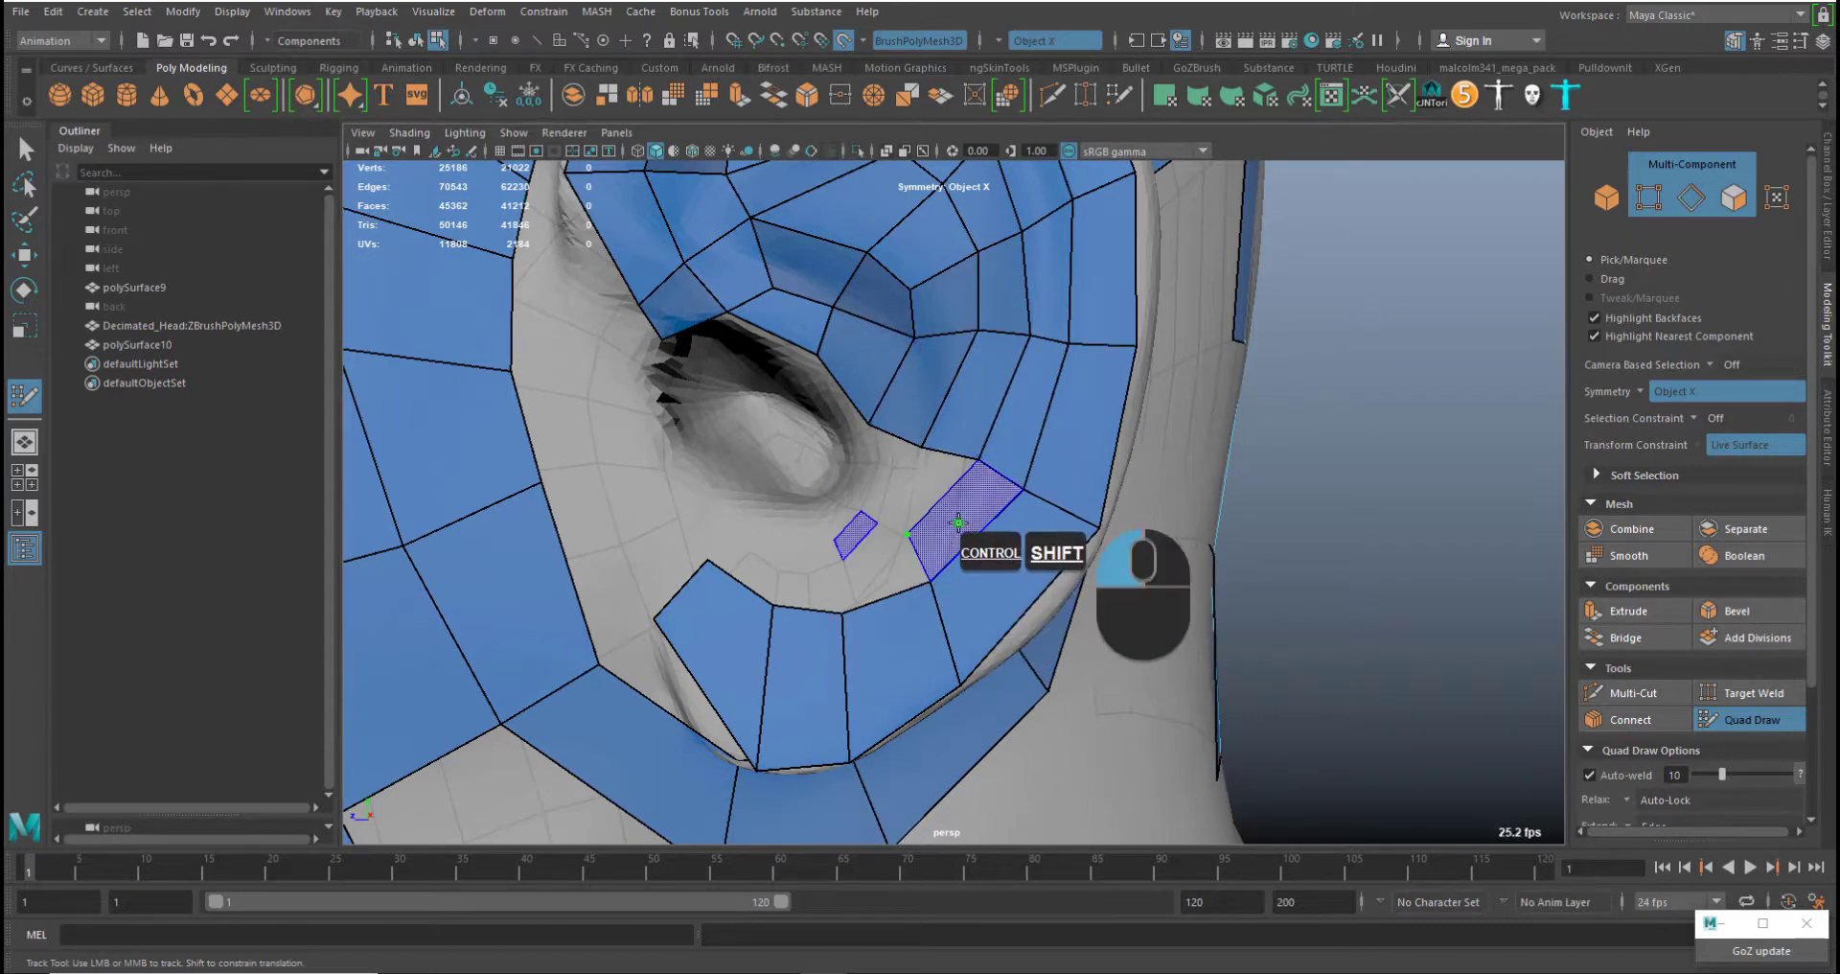
{"action": "left_click", "coordinate": [838, 559]}
{"action": "left_click", "coordinate": [827, 564], "text": "ctrl+shift"}
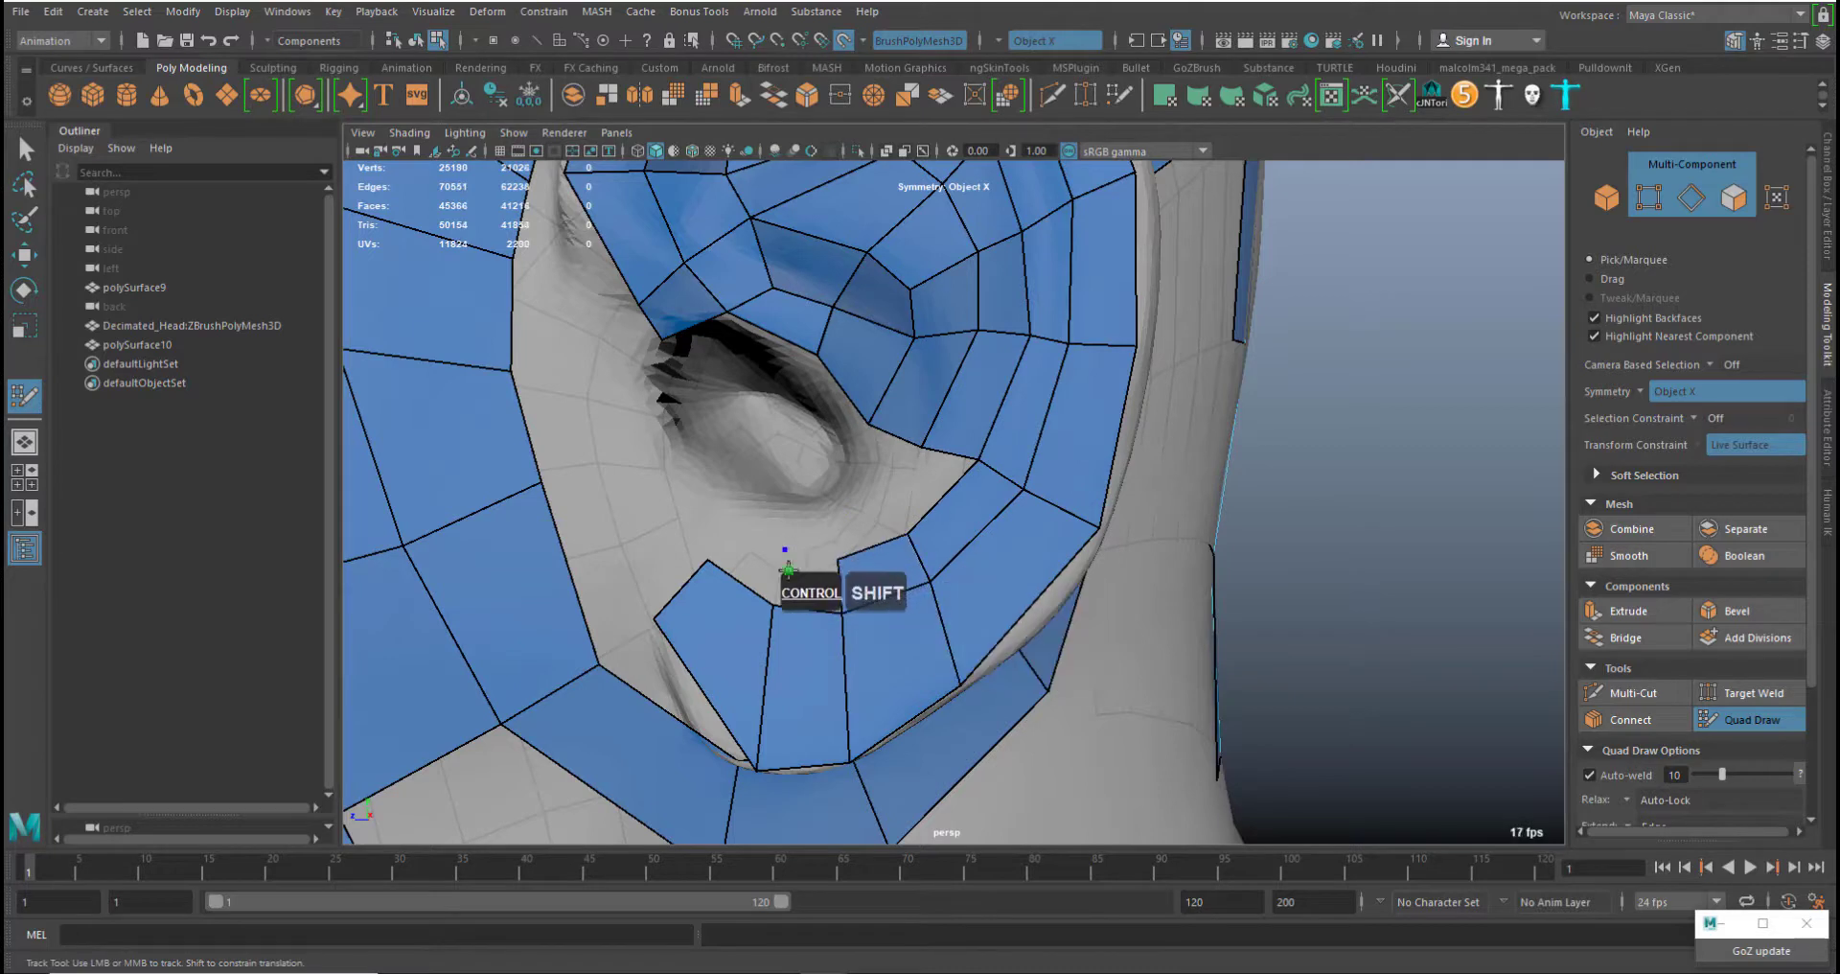
{"action": "left_click", "coordinate": [732, 515]}
{"action": "left_click", "coordinate": [746, 551], "text": "shift"}
{"action": "left_click", "coordinate": [839, 504]}
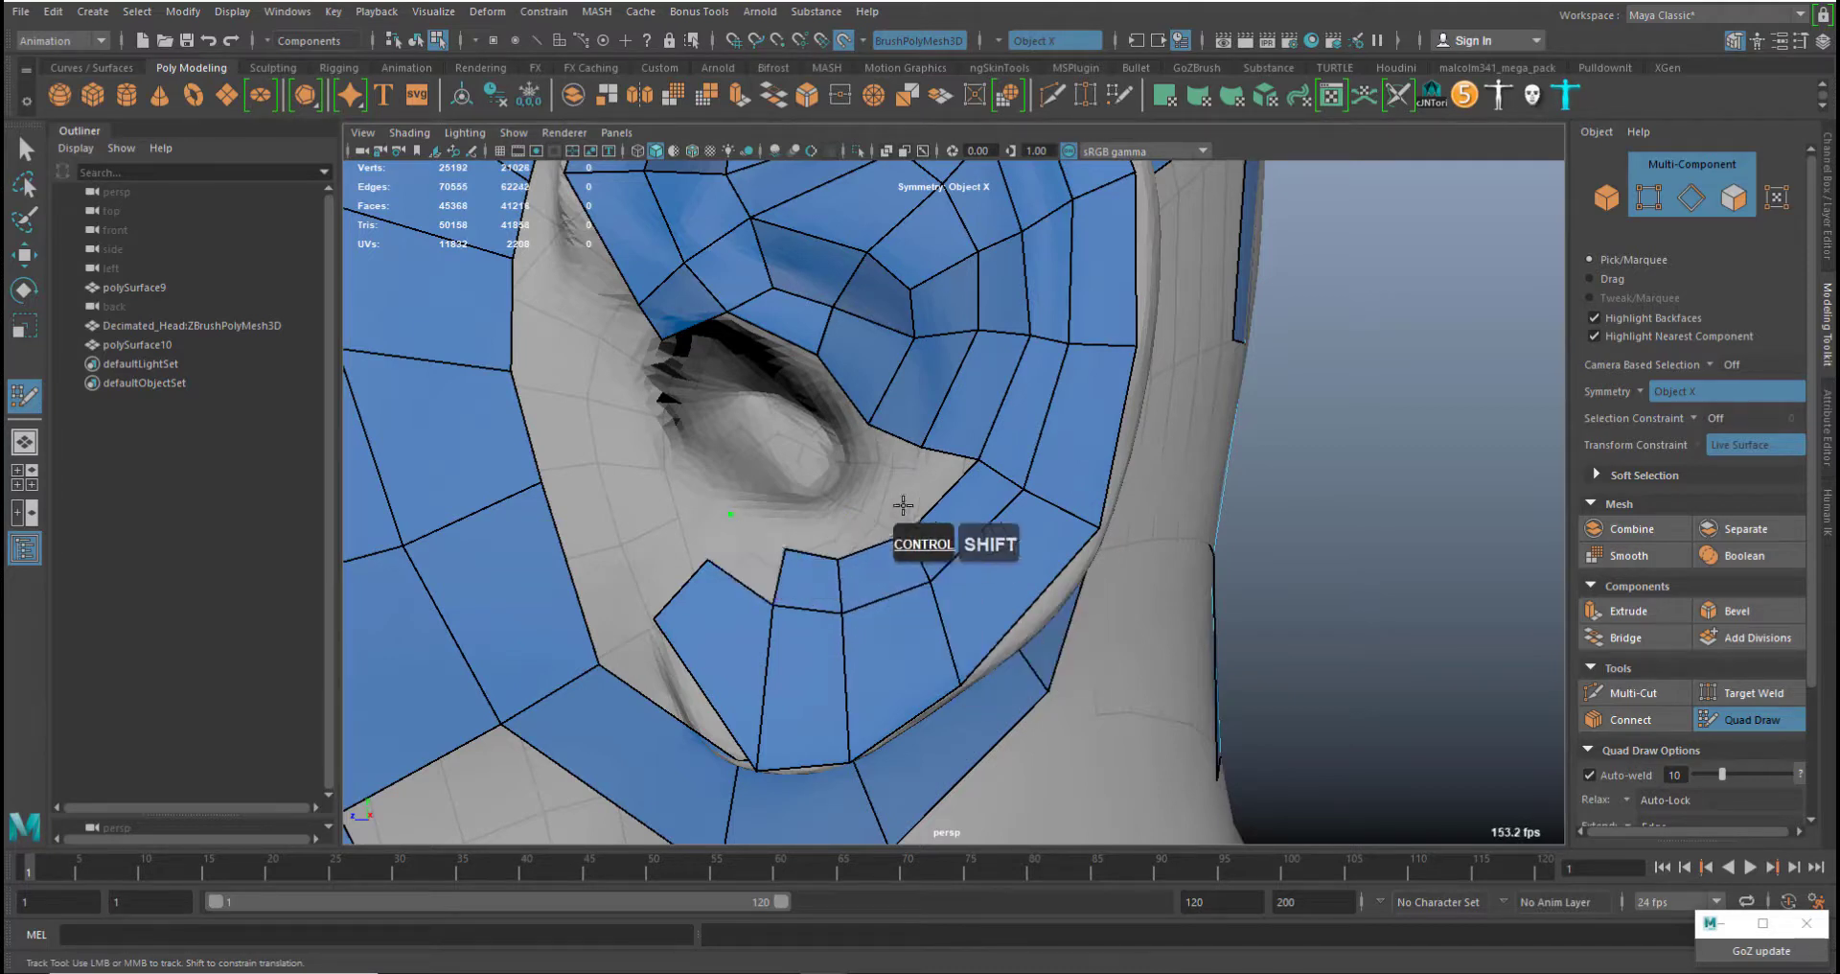
Add another row of mirrored quads below and behind the ear canal, adjusting the corners that meet the inner fold
{"action": "mouse_move", "coordinate": [921, 446]}
{"action": "middle_mouse_down"}
{"action": "mouse_move", "coordinate": [871, 419]}
{"action": "mouse_move", "coordinate": [883, 395]}
{"action": "mouse_move", "coordinate": [922, 426]}
{"action": "middle_mouse_up"}
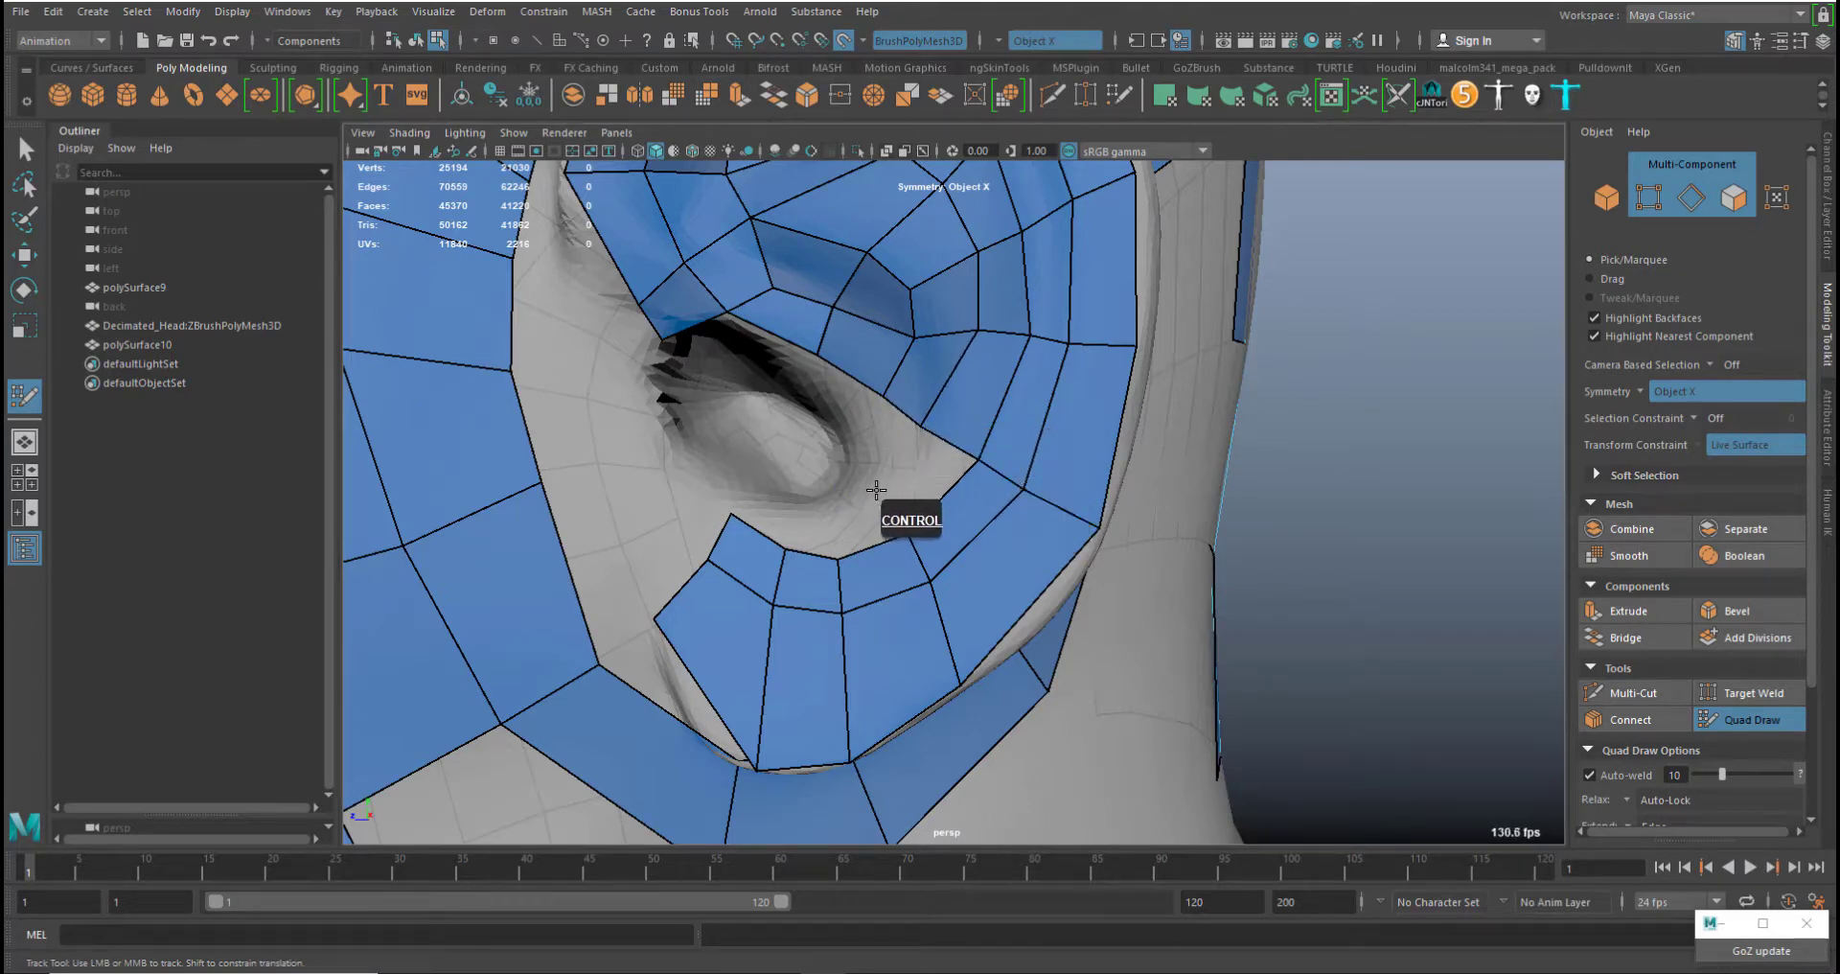
{"action": "left_click", "coordinate": [871, 489]}
{"action": "left_click", "coordinate": [875, 484], "text": "ctrl+shift"}
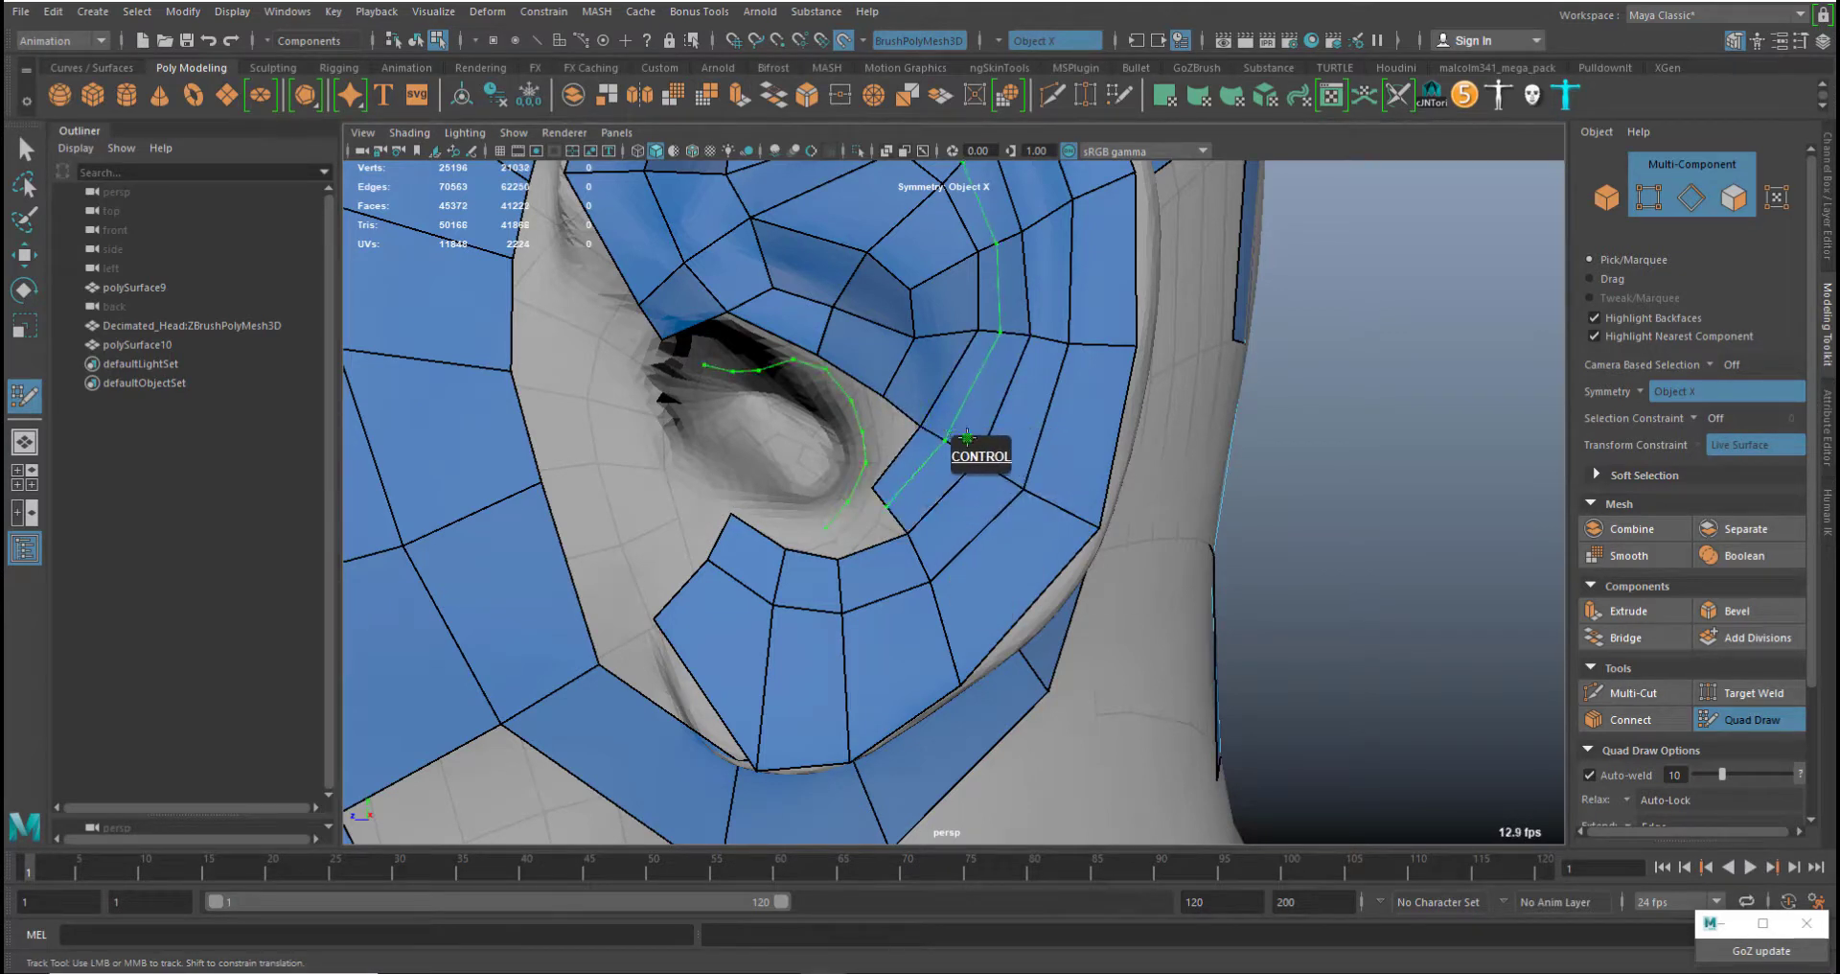
{"action": "left_click", "coordinate": [834, 518], "text": "shift"}
{"action": "mouse_move", "coordinate": [858, 618]}
{"action": "left_mouse_down", "text": "alt"}
{"action": "mouse_move", "coordinate": [882, 654]}
{"action": "mouse_move", "coordinate": [807, 621]}
{"action": "left_mouse_up", "text": "alt"}
{"action": "middle_click", "coordinate": [807, 621], "text": "alt"}
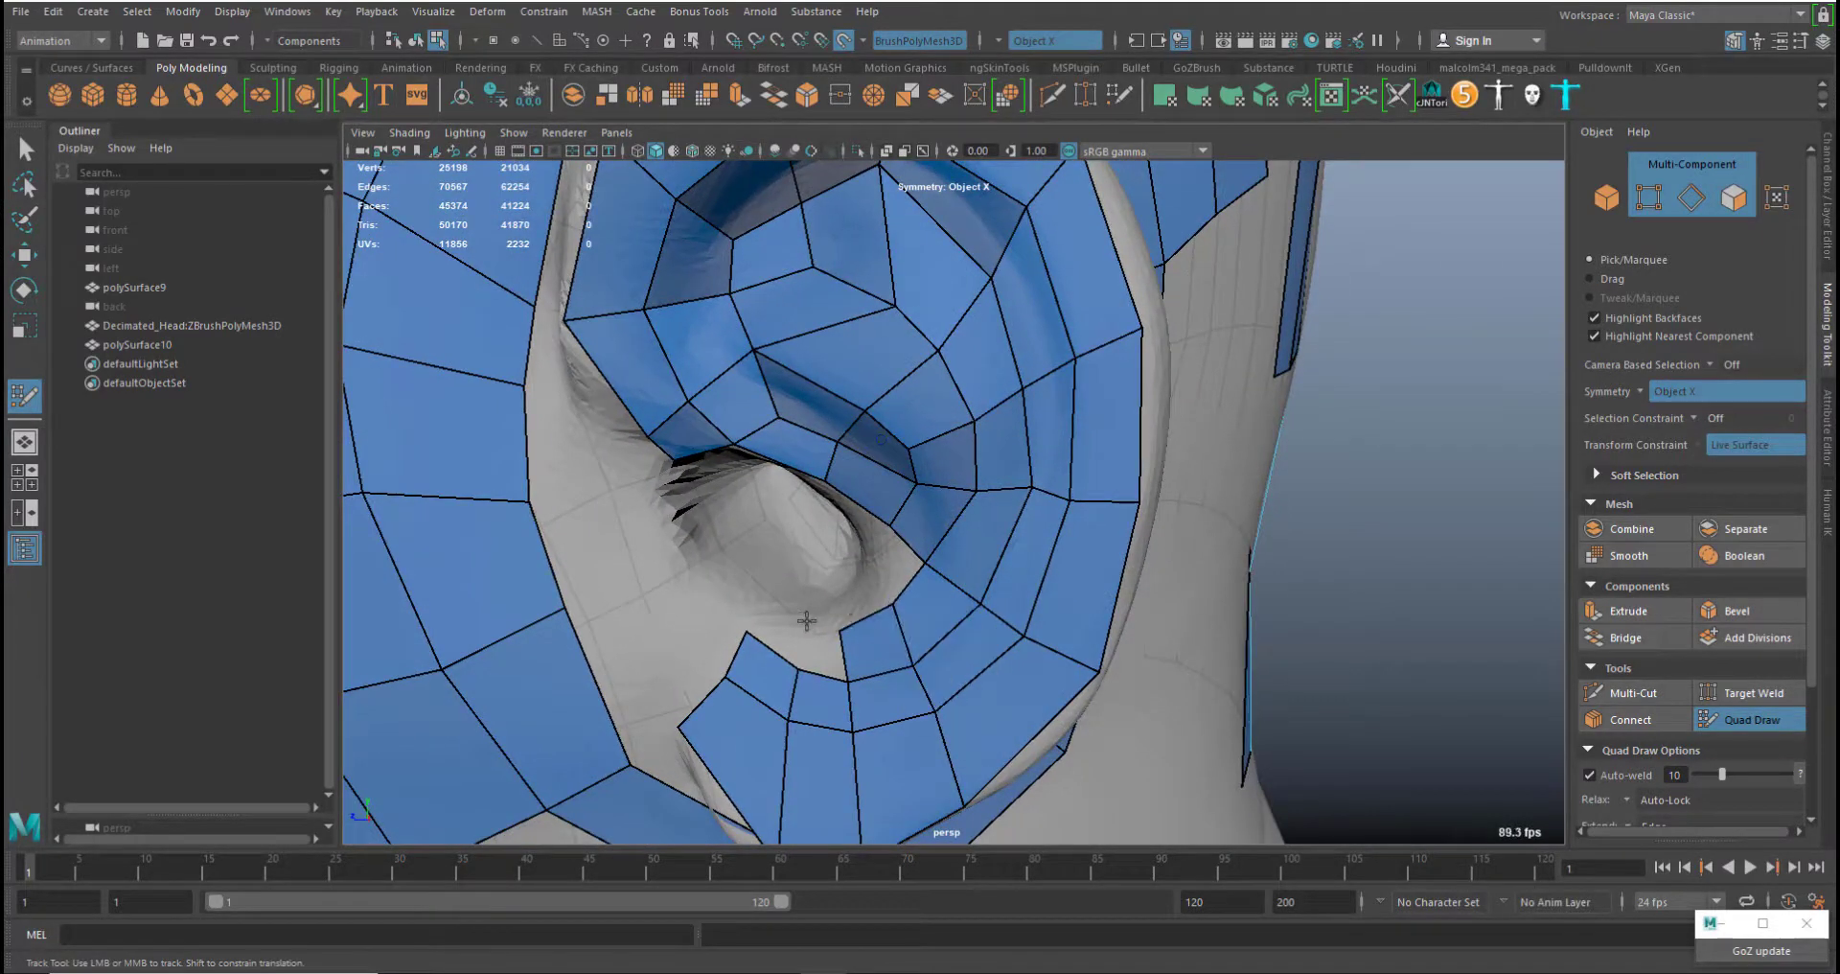
{"action": "left_click", "coordinate": [772, 621], "text": "shift"}
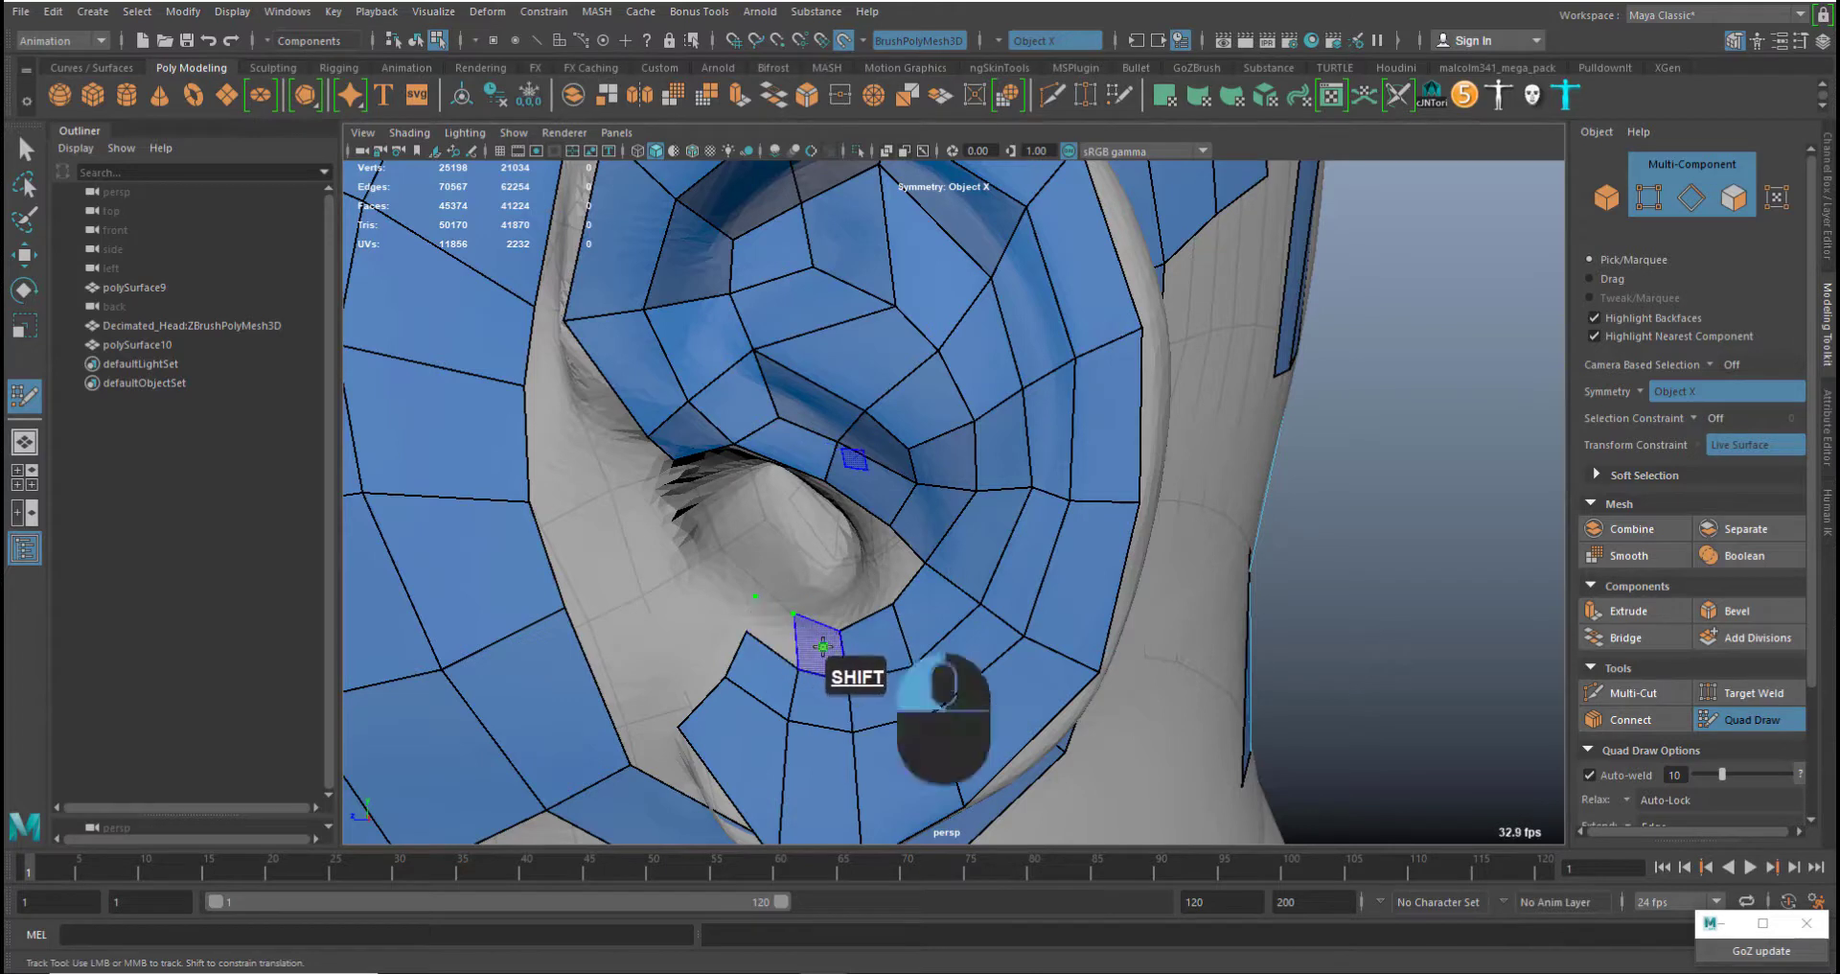
{"action": "left_click_drag", "start_coordinate": [907, 588], "coordinate": [904, 566]}
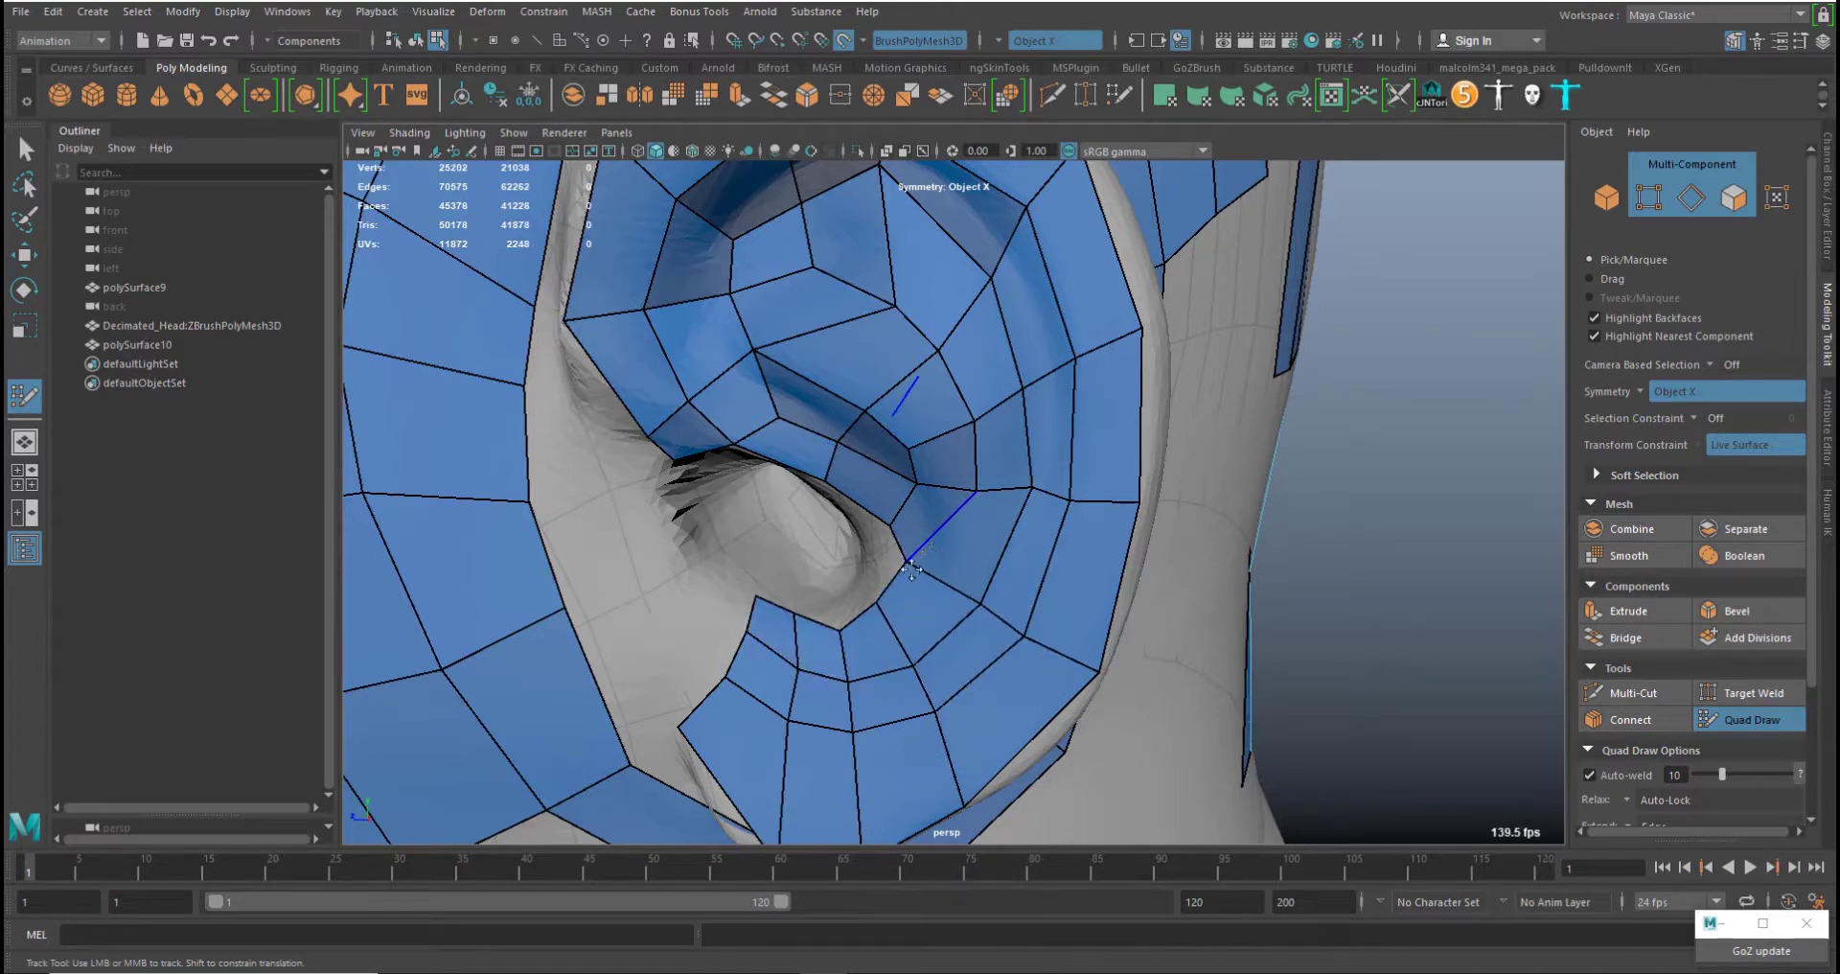
Delete the stretched quads behind the ear canal, move the fold's corner vertex and refill the hole with smaller mirrored quads
{"action": "left_click", "coordinate": [963, 575], "text": "shift"}
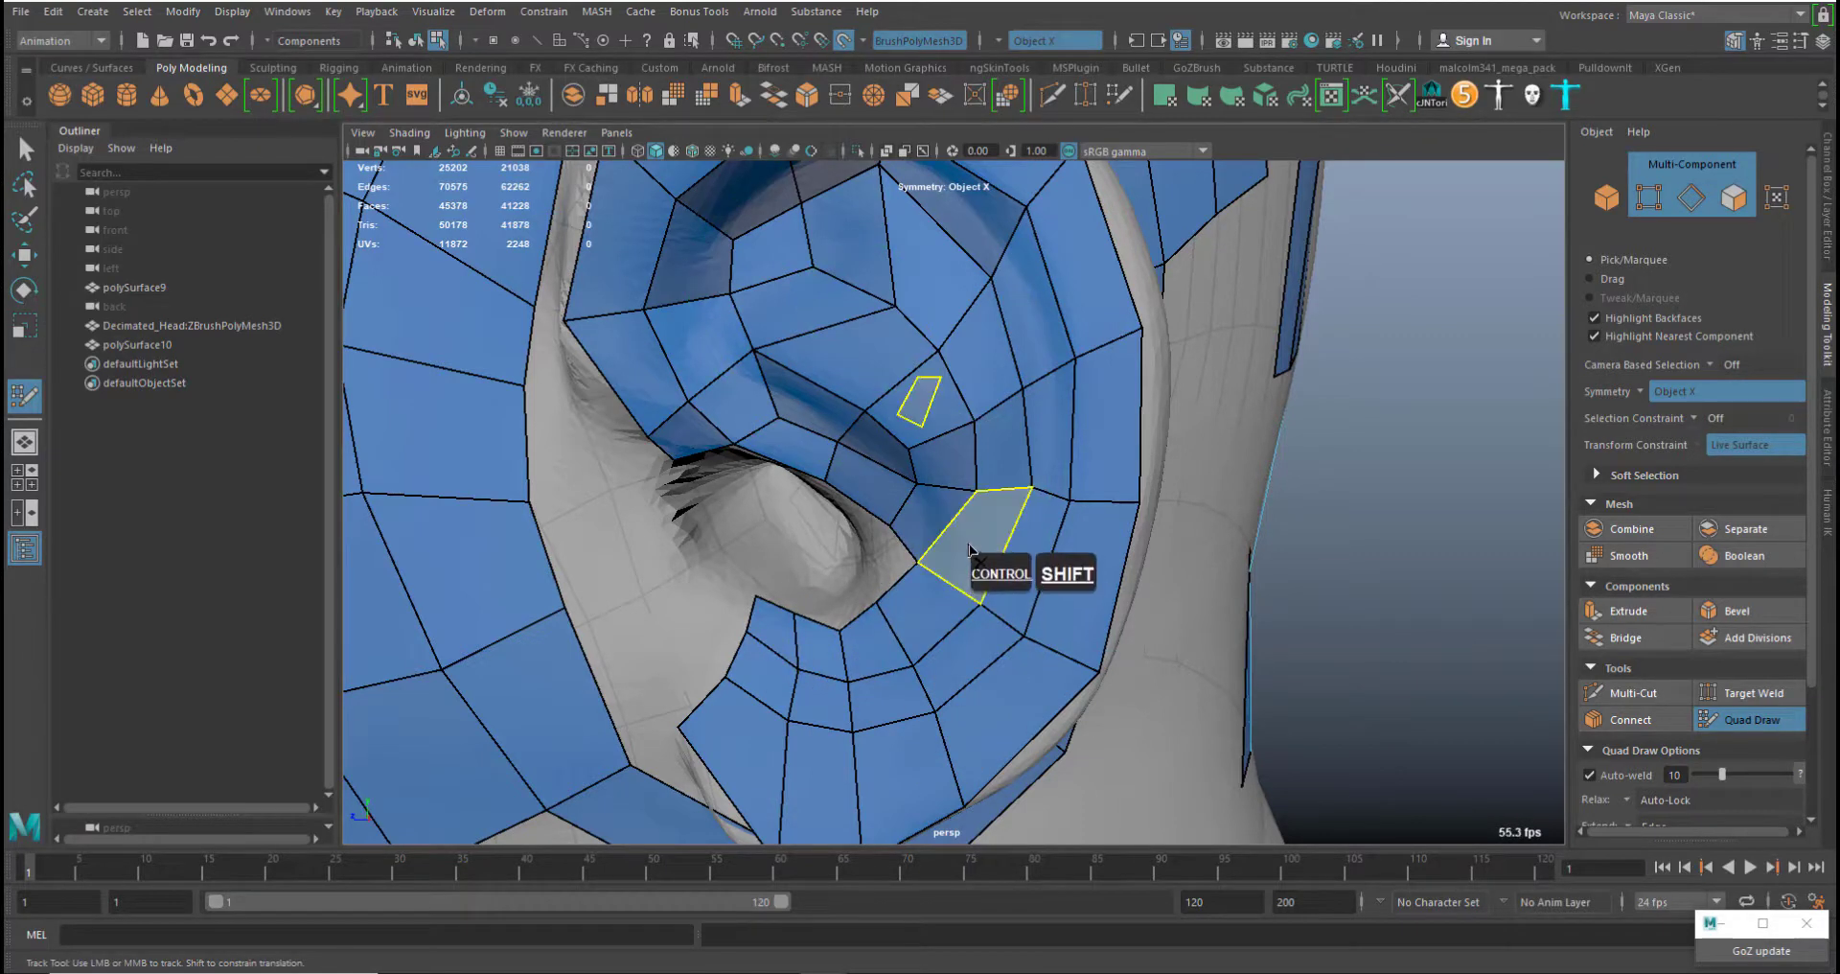
{"action": "left_click", "coordinate": [970, 549], "text": "ctrl+shift"}
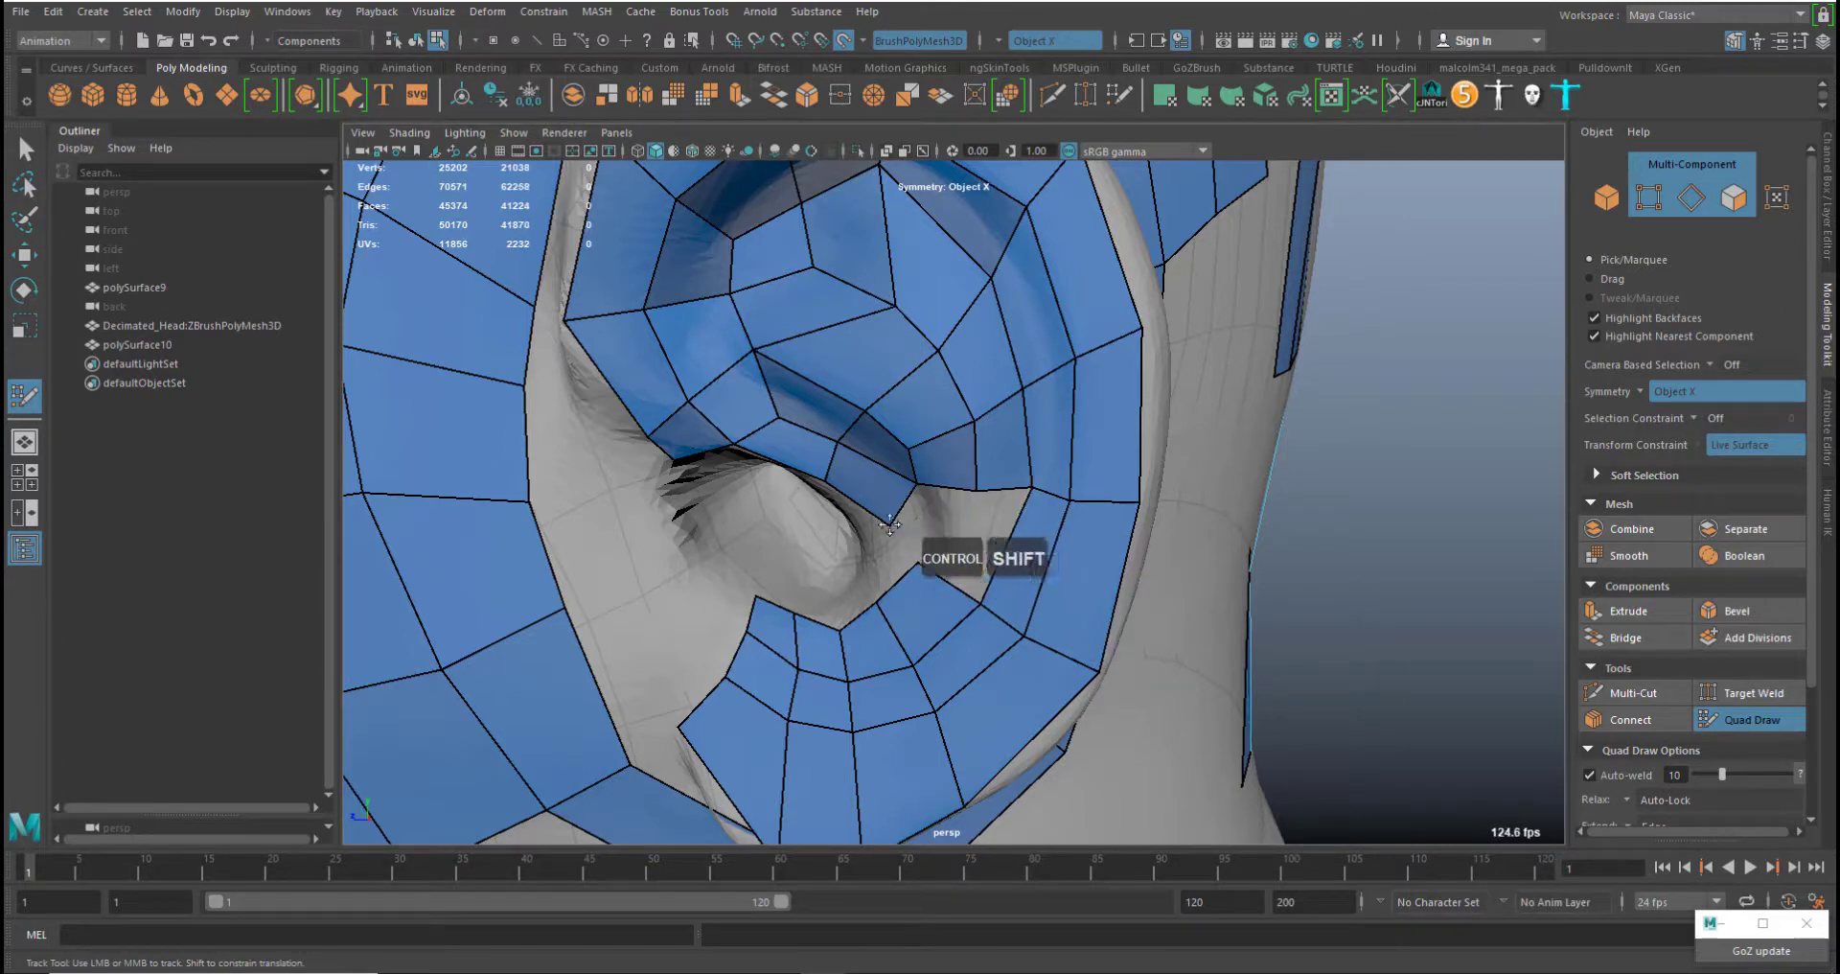
{"action": "left_click_drag", "start_coordinate": [889, 524], "coordinate": [857, 502]}
{"action": "left_click", "coordinate": [869, 532]}
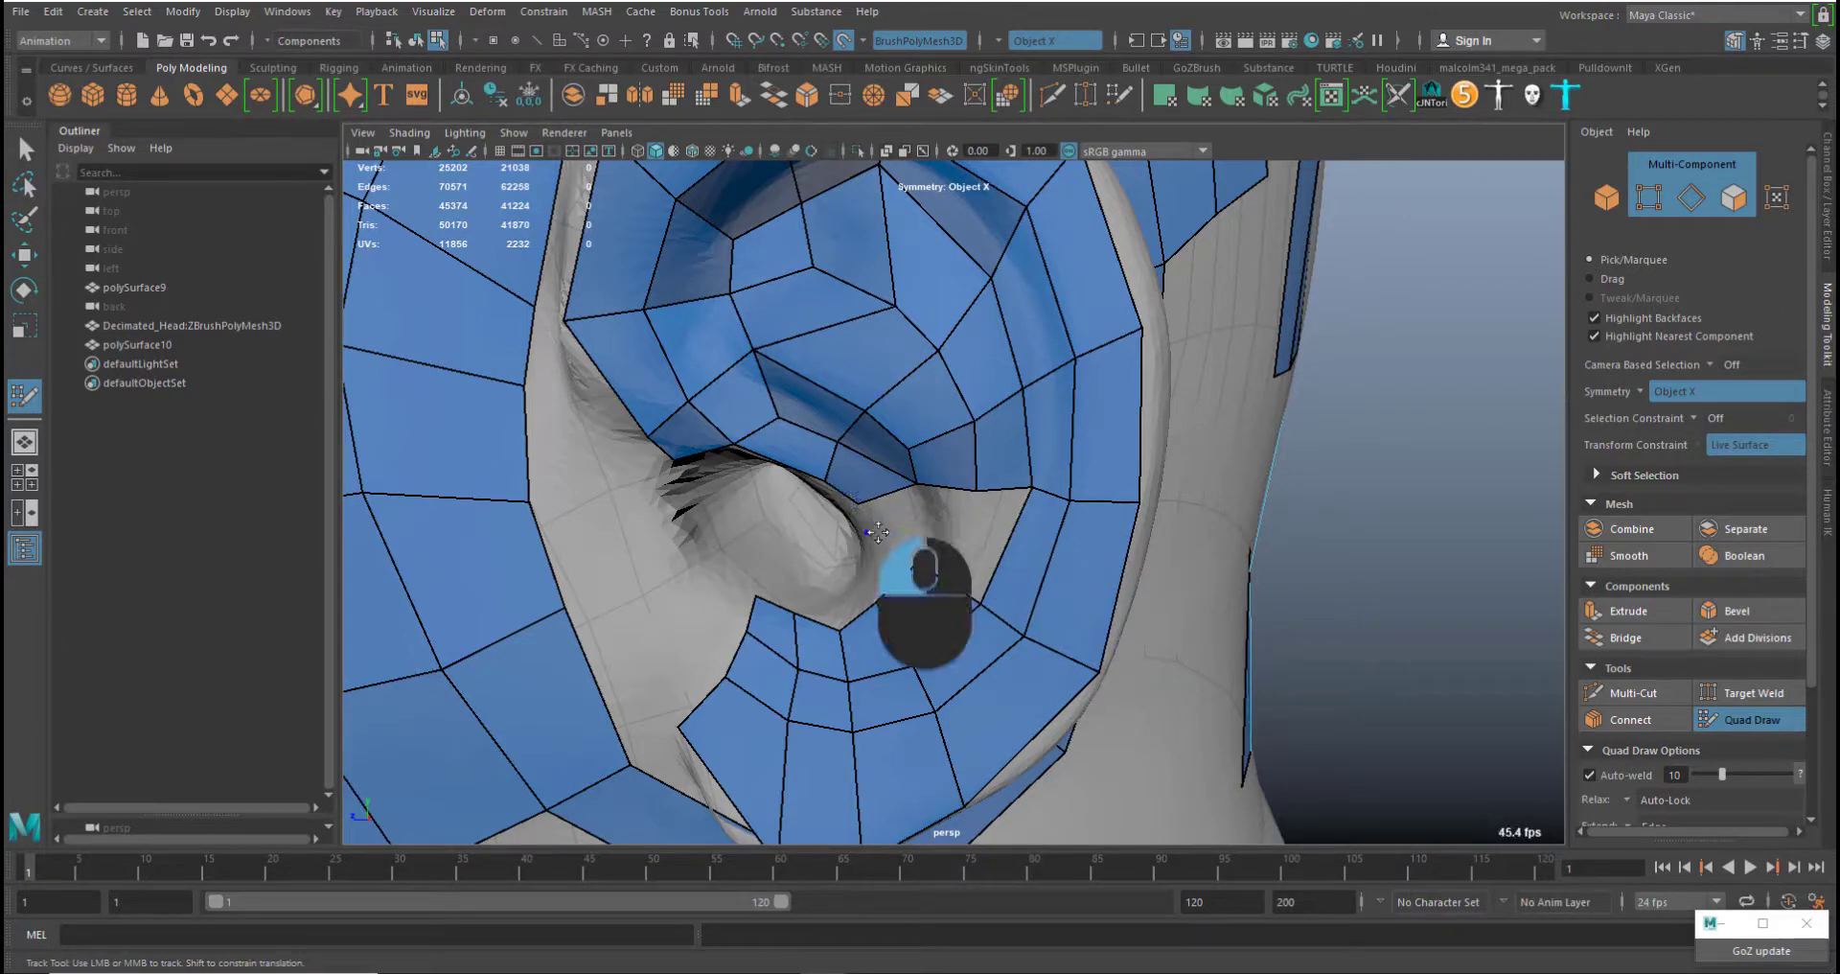
{"action": "left_click", "coordinate": [915, 534]}
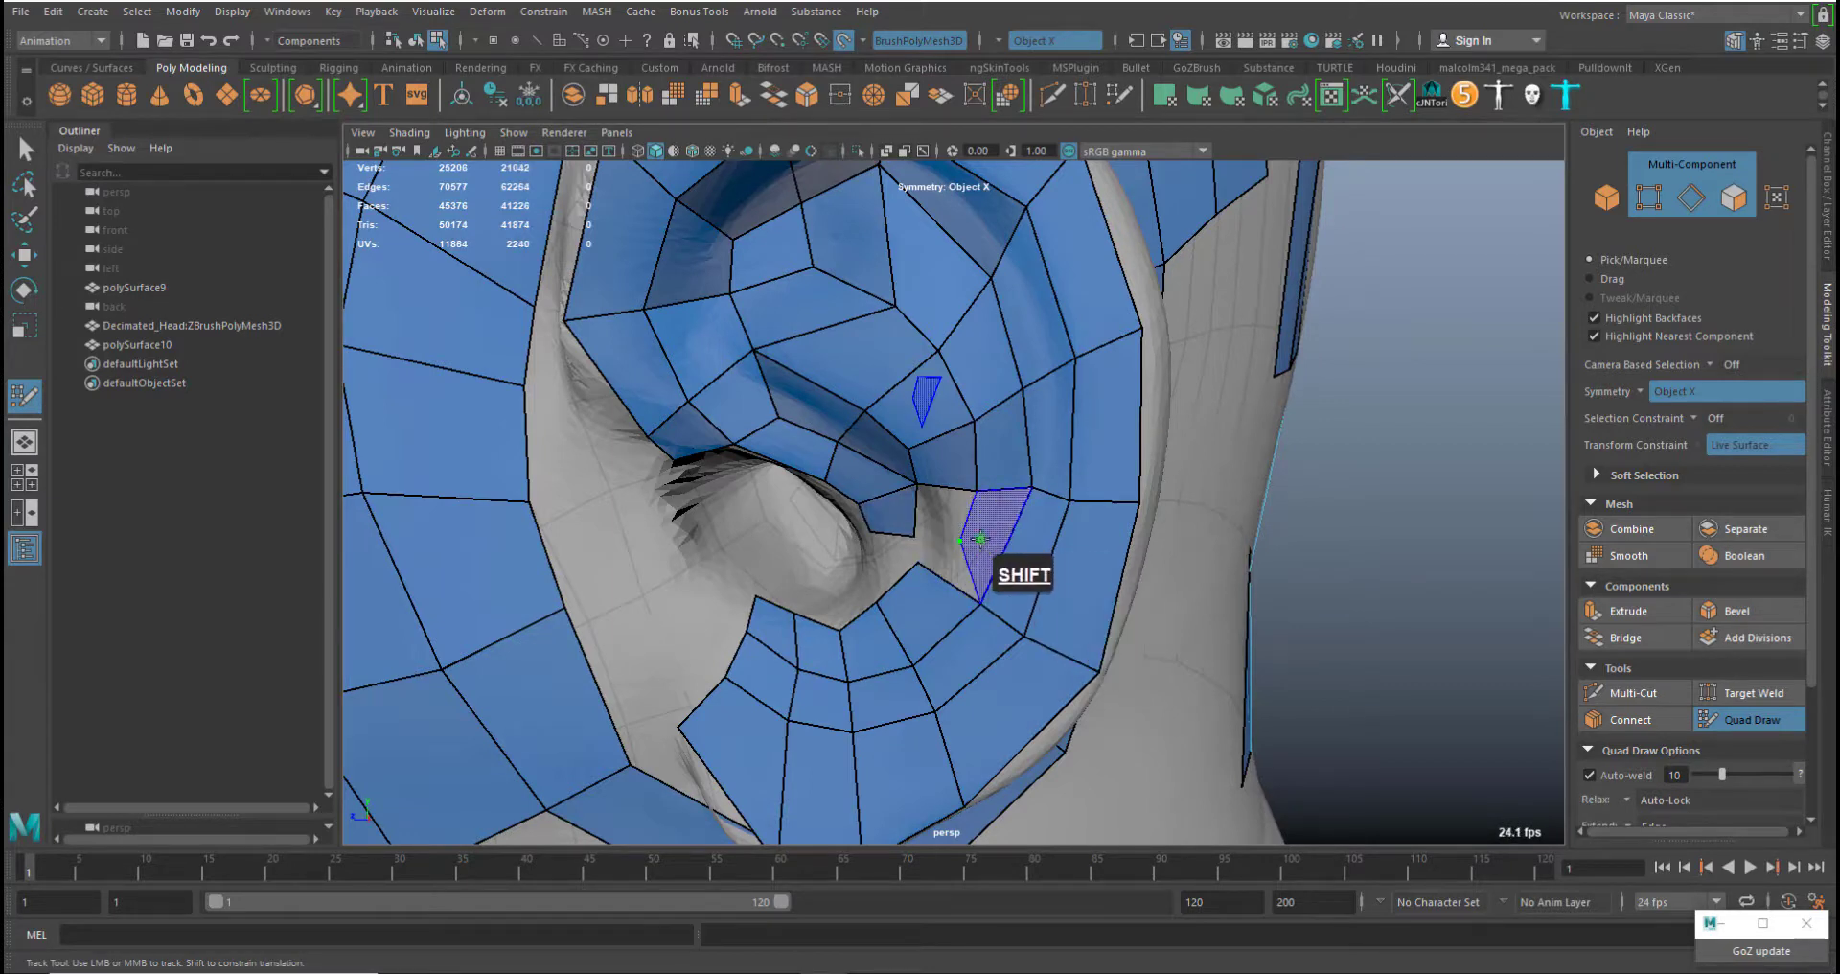
{"action": "middle_click_drag", "start_coordinate": [962, 540], "coordinate": [883, 615]}
{"action": "left_click", "coordinate": [925, 539], "text": "shift"}
{"action": "left_click", "coordinate": [864, 580]}
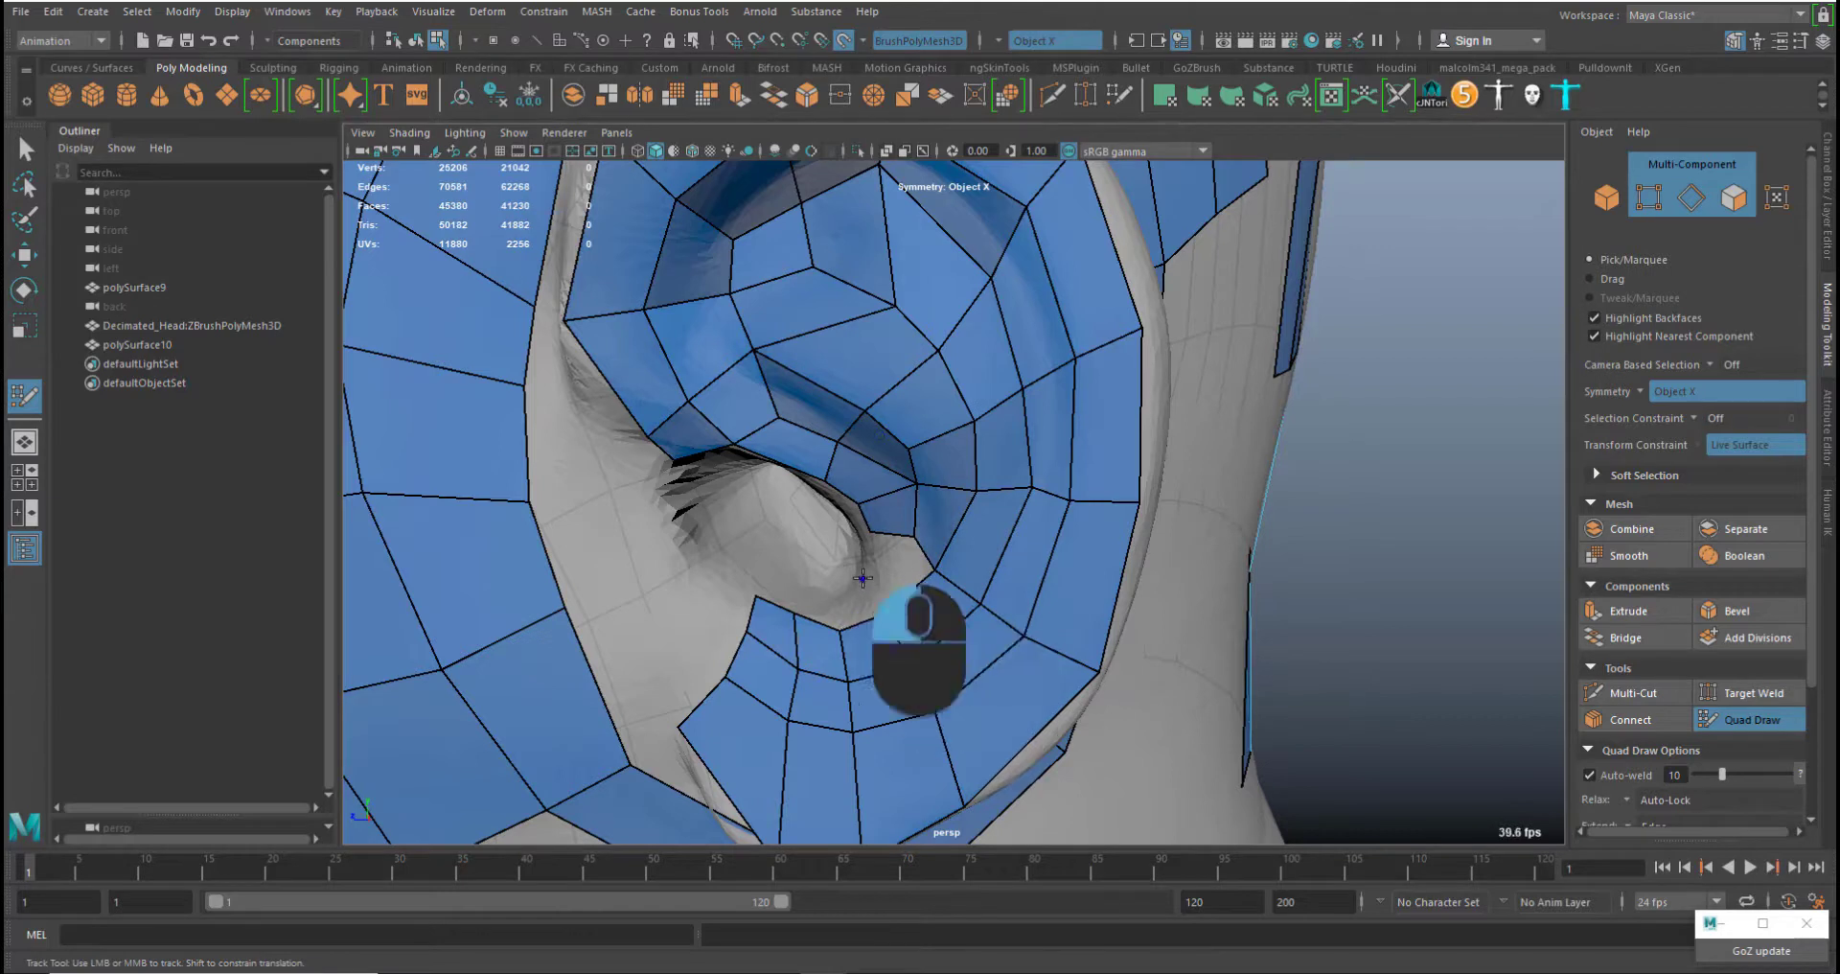
{"action": "key", "text": "ctrl+z"}
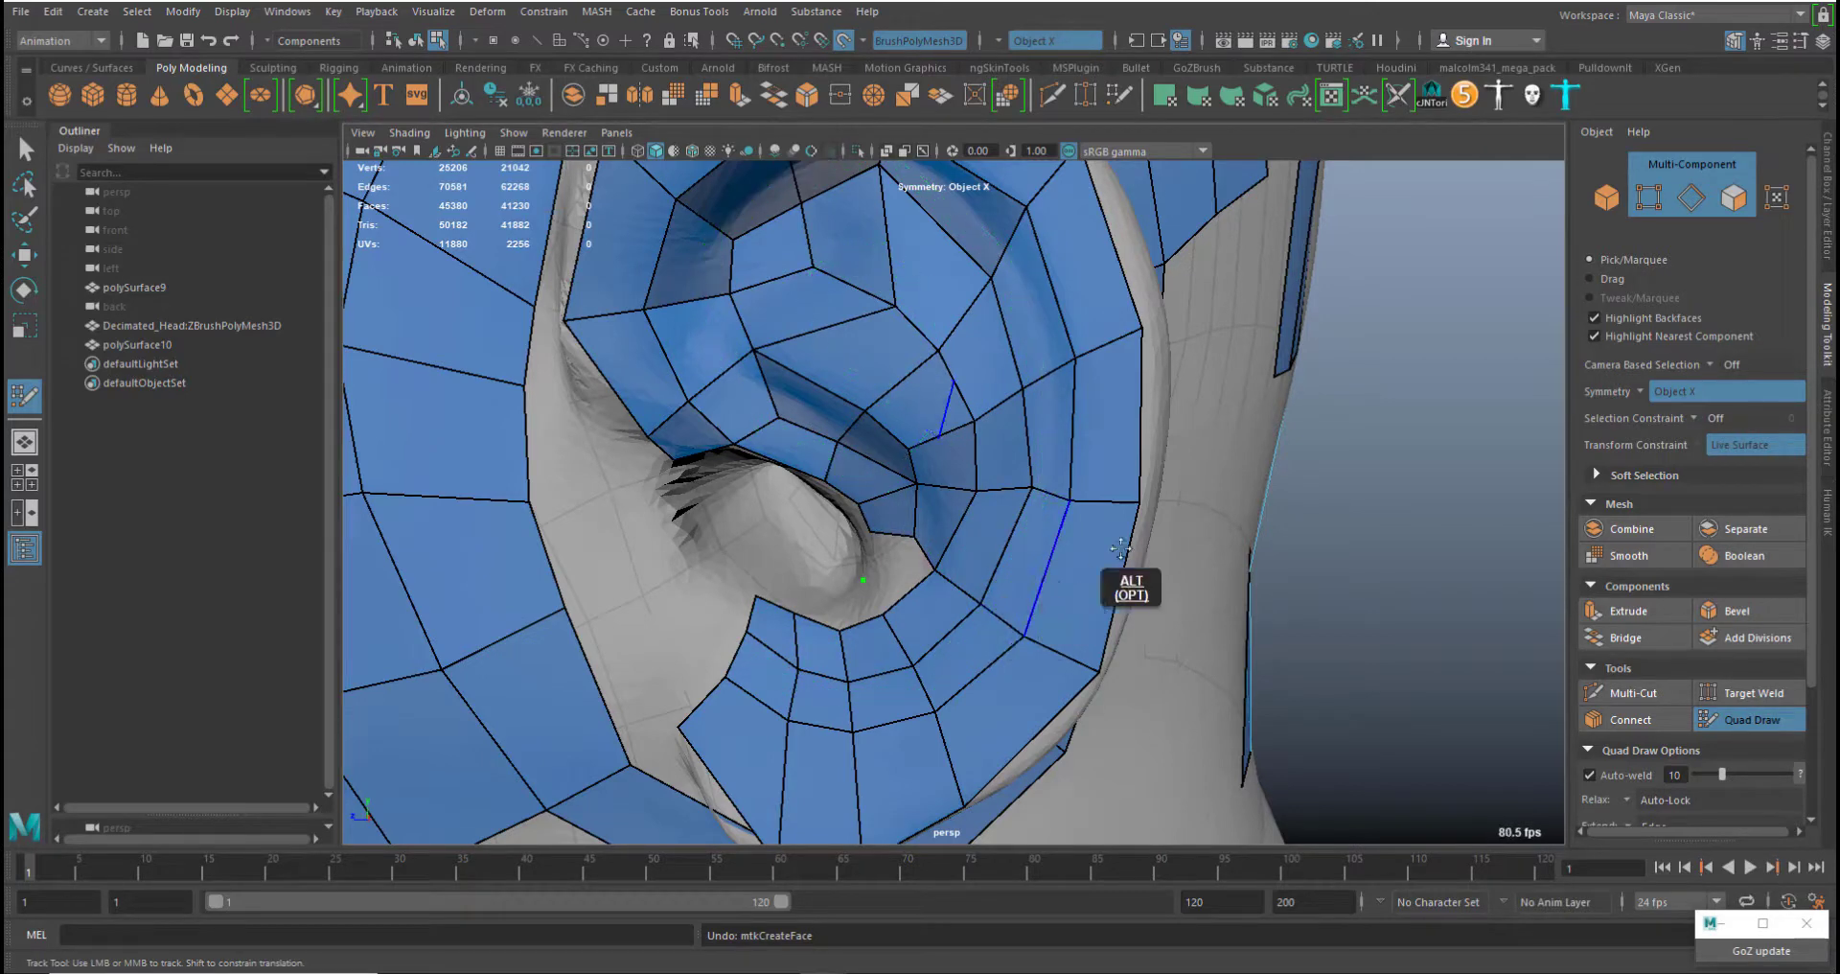
{"action": "left_click_drag", "start_coordinate": [1102, 577], "coordinate": [1251, 574], "text": "alt"}
{"action": "left_click", "coordinate": [1251, 574], "text": "ctrl"}
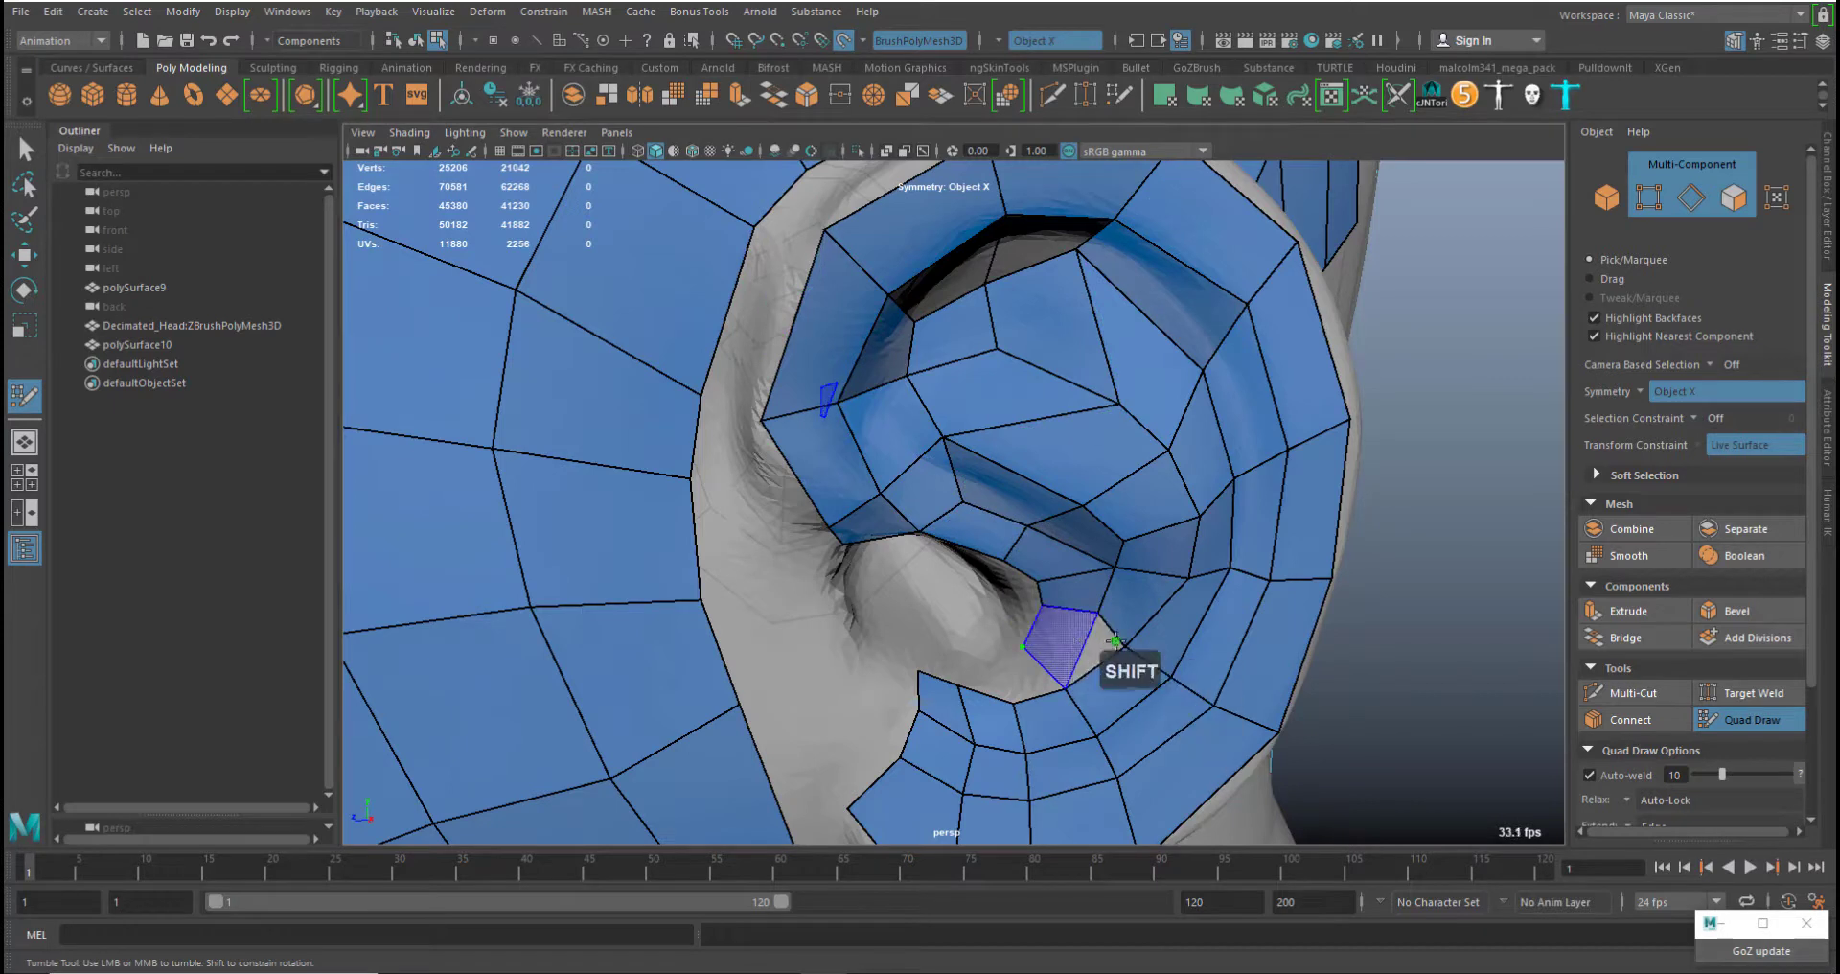
{"action": "left_click", "coordinate": [1100, 648], "text": "shift"}
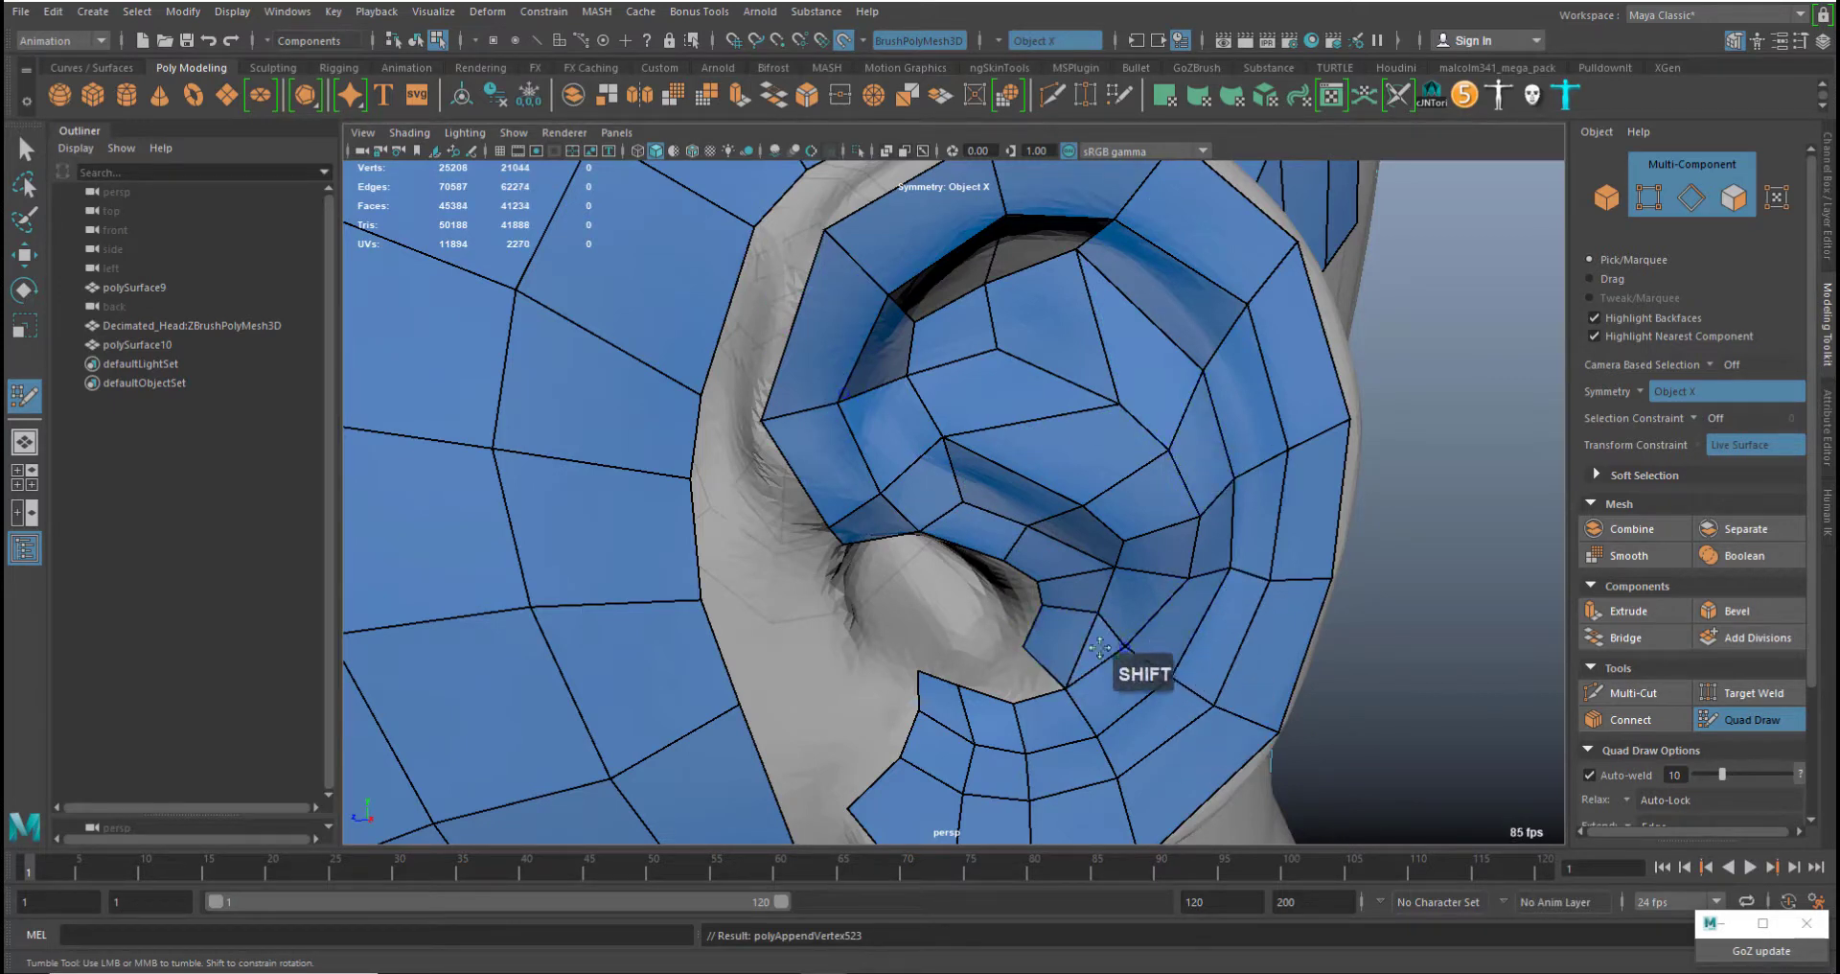
{"action": "middle_click_drag", "start_coordinate": [1101, 614], "coordinate": [1114, 636]}
{"action": "key", "text": "ctrl+z"}
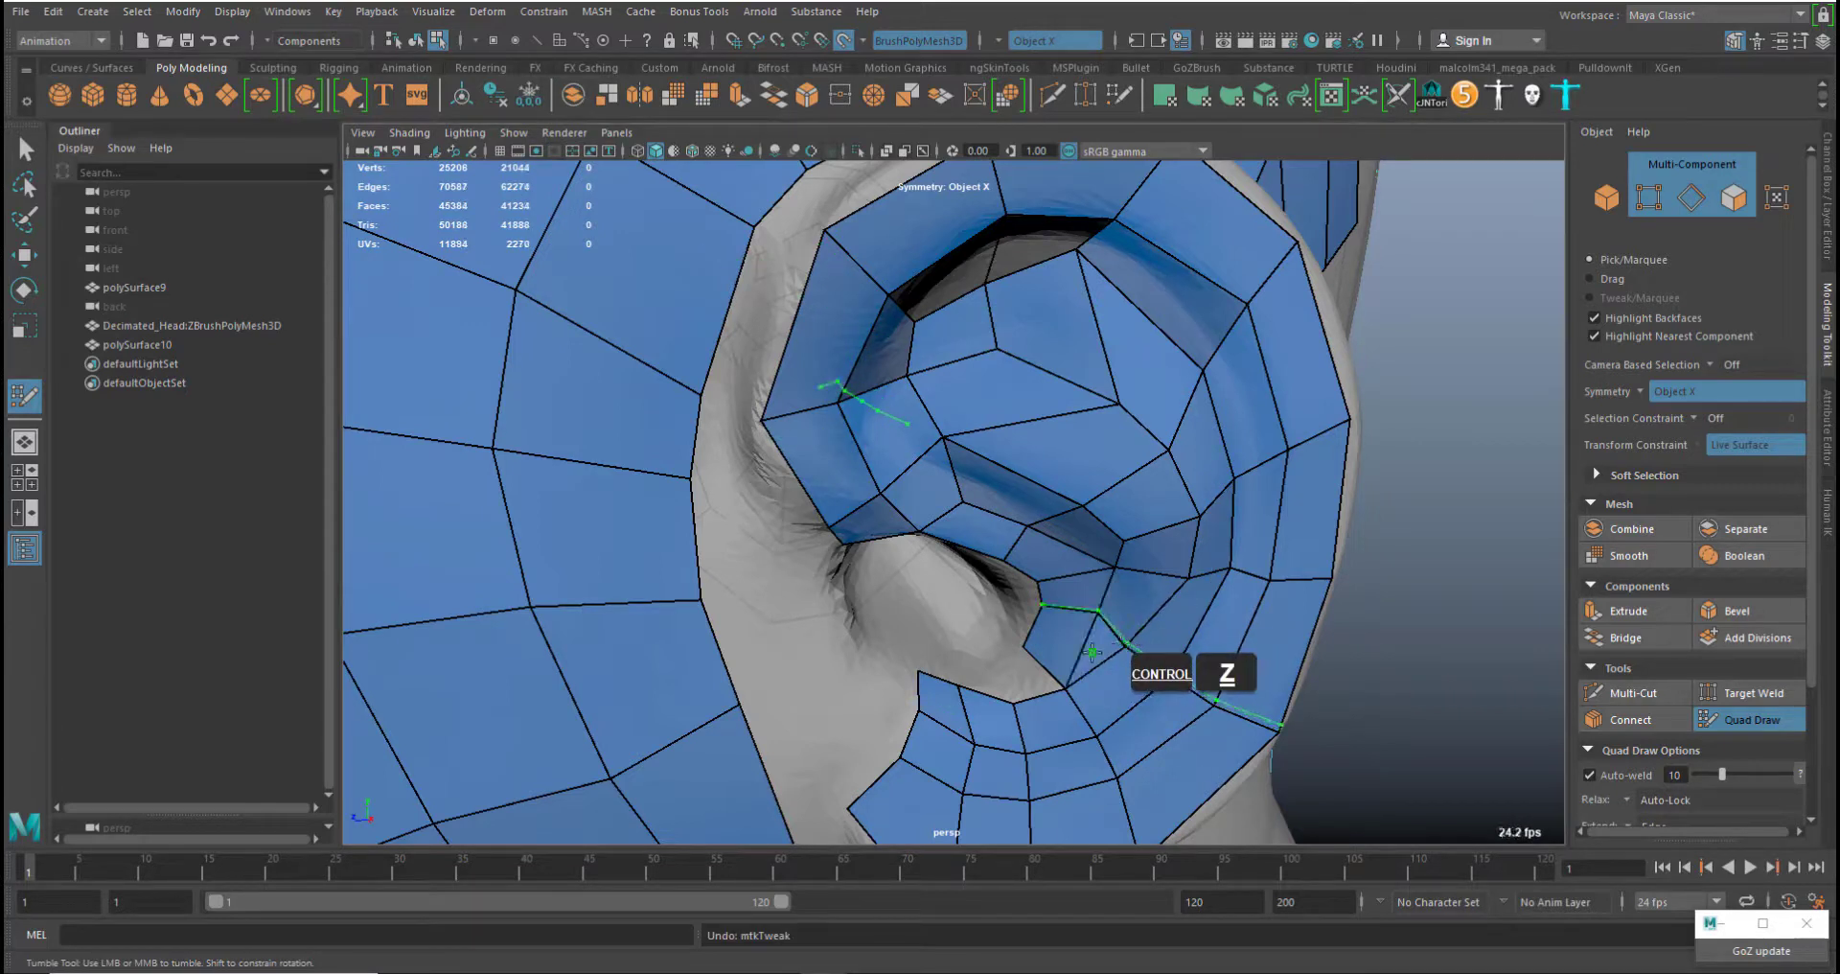
{"action": "key", "text": "ctrl+z"}
Fill part of the gap behind the ear canal with a smaller mirrored quad and clear the leftover Quad Draw dots
{"action": "key", "text": "shift"}
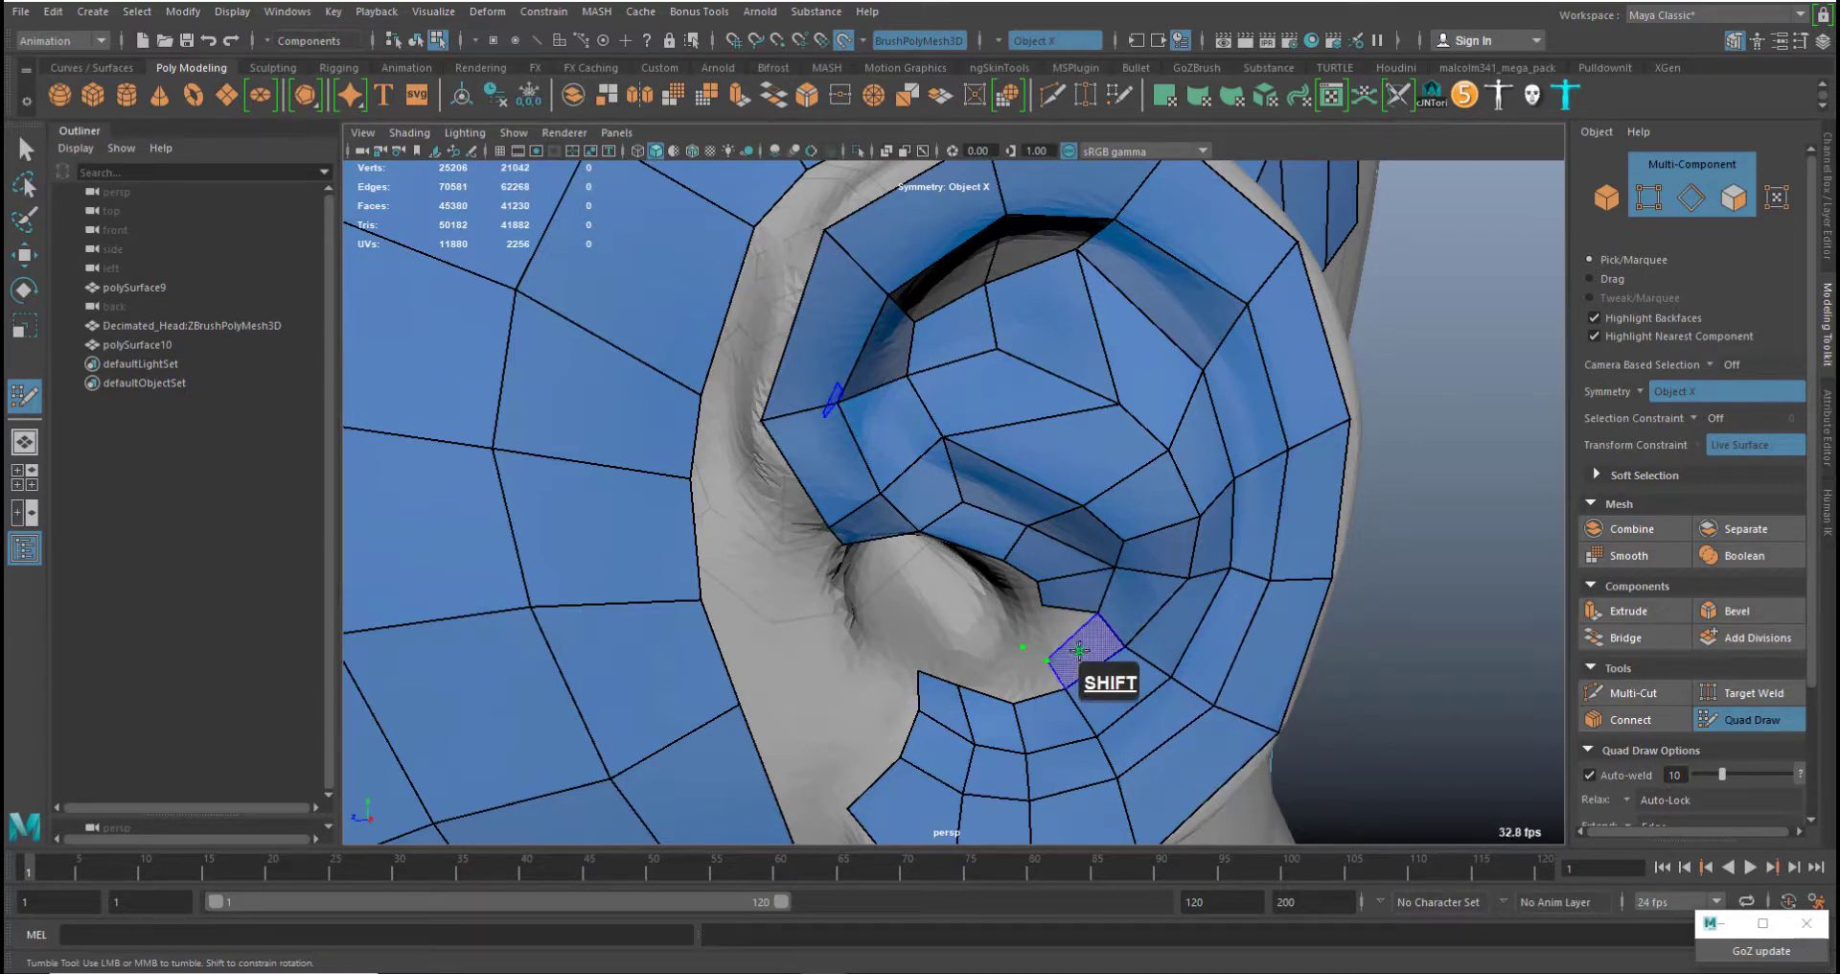
{"action": "left_click", "coordinate": [1072, 657], "text": "shift"}
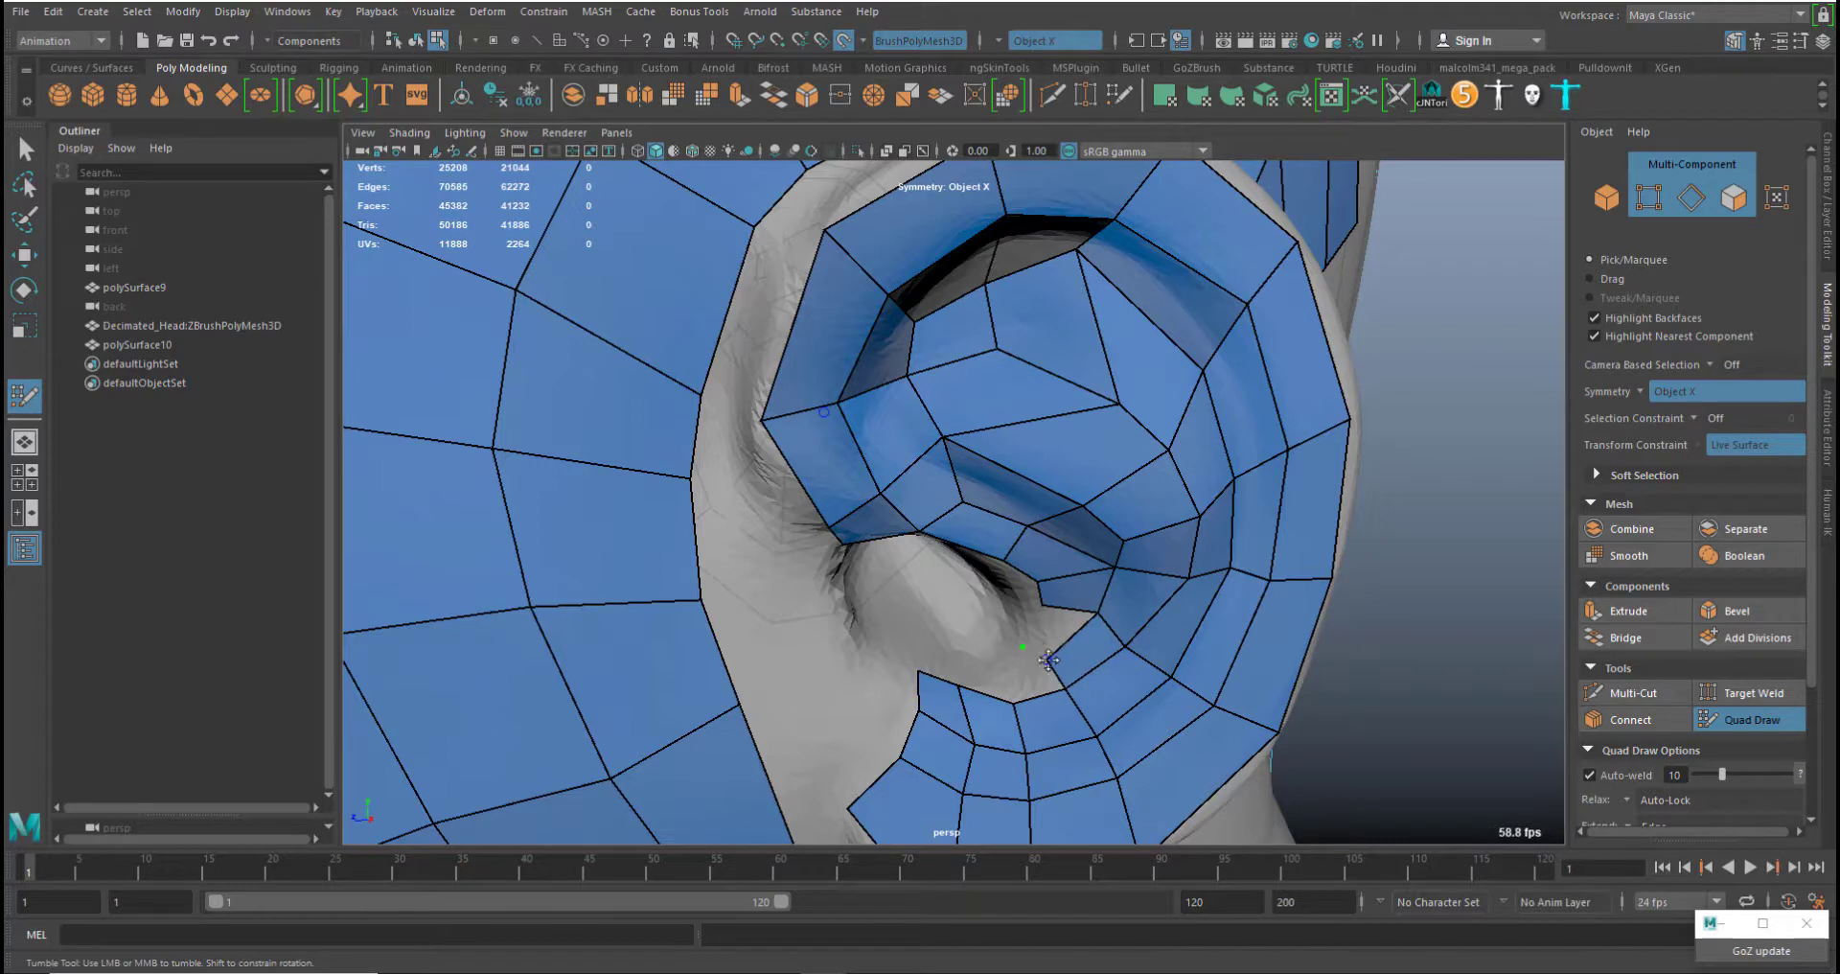
{"action": "left_click", "coordinate": [1002, 623]}
{"action": "scroll", "coordinate": [1769, 600], "scroll_direction": "down", "scroll_amount": 3}
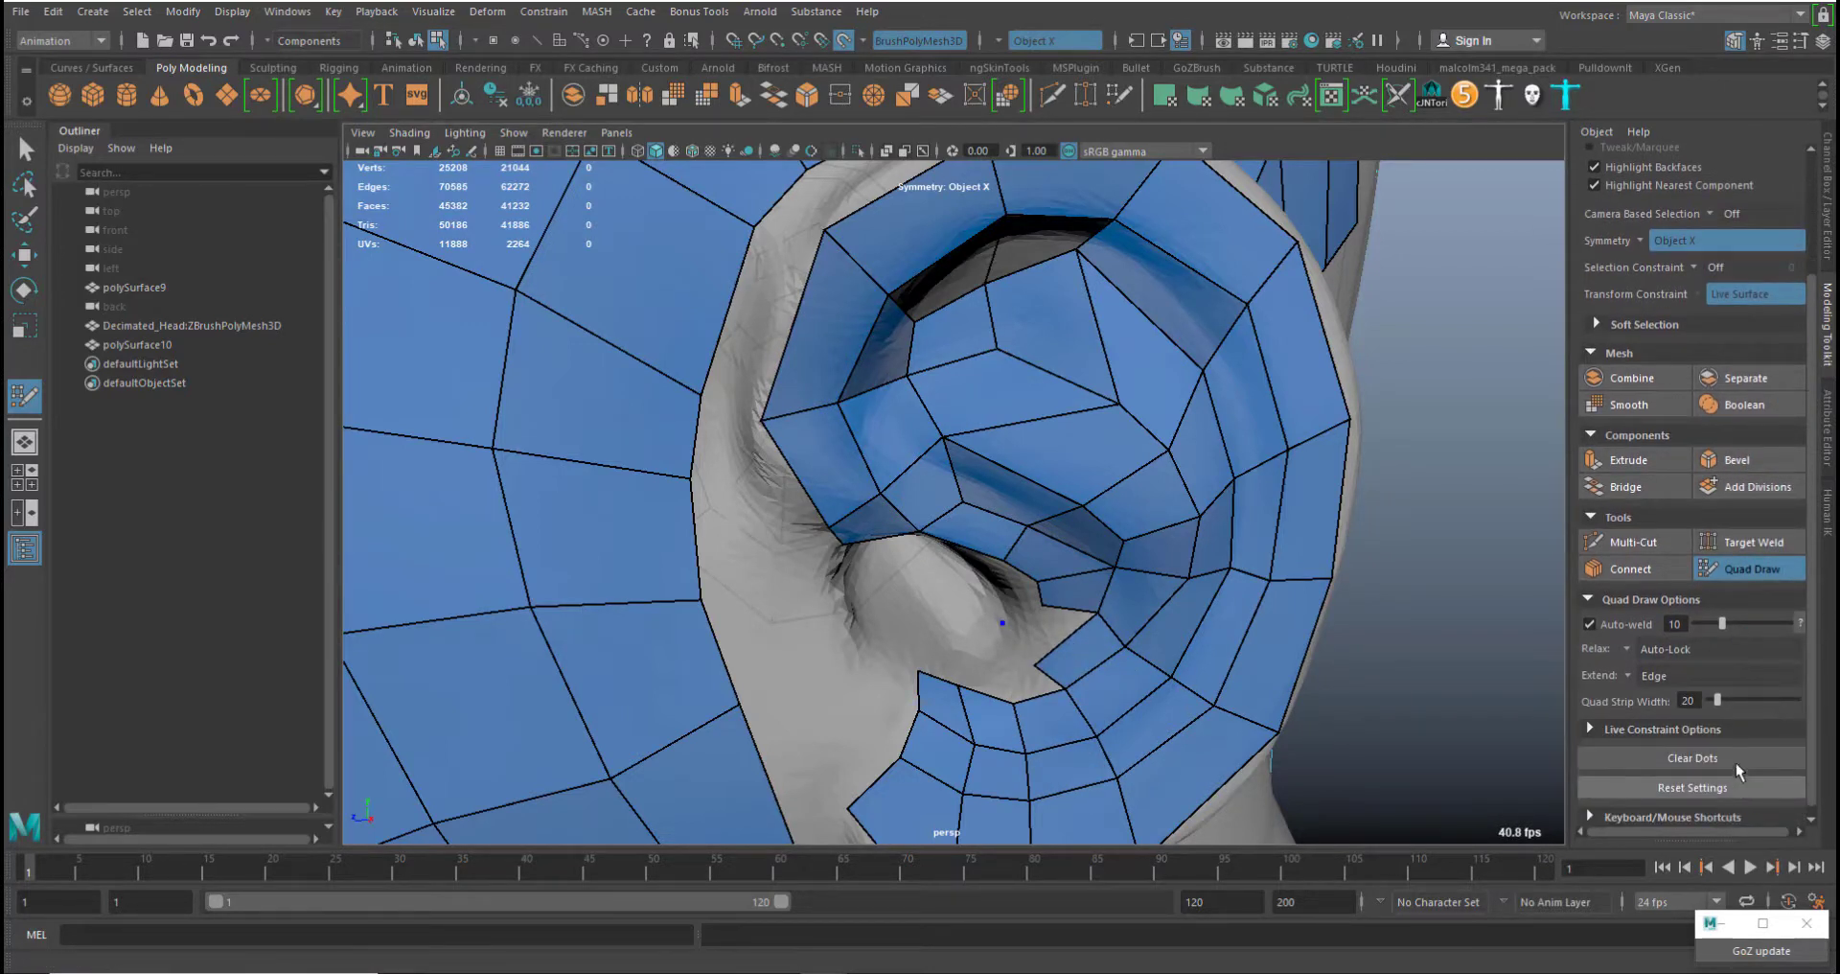
{"action": "left_click", "coordinate": [1737, 764]}
Weld the fold's loose corner vertex to the new quad behind the ear canal and even out the neighbouring vertices
{"action": "mouse_move", "coordinate": [1042, 606]}
{"action": "left_mouse_down"}
{"action": "mouse_move", "coordinate": [1037, 666]}
{"action": "mouse_move", "coordinate": [1064, 630]}
{"action": "left_mouse_up"}
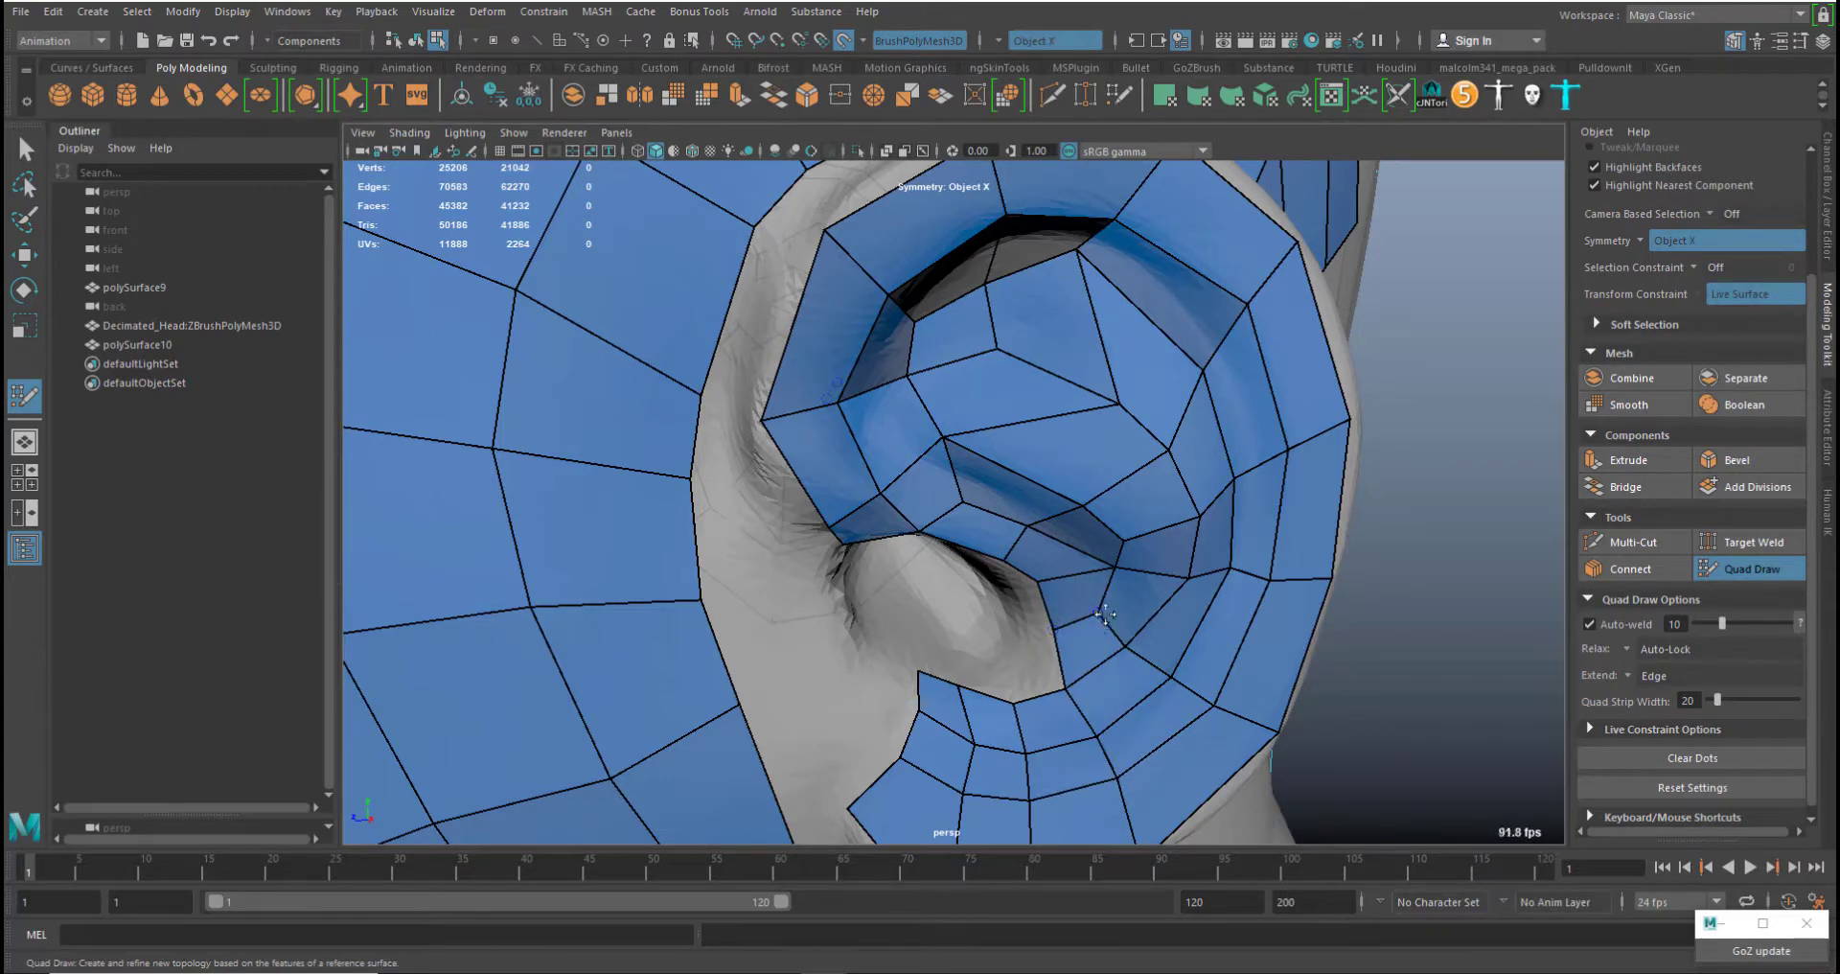
{"action": "middle_click_drag", "start_coordinate": [1099, 614], "coordinate": [1115, 606]}
{"action": "middle_click_drag", "start_coordinate": [1064, 683], "coordinate": [1063, 681]}
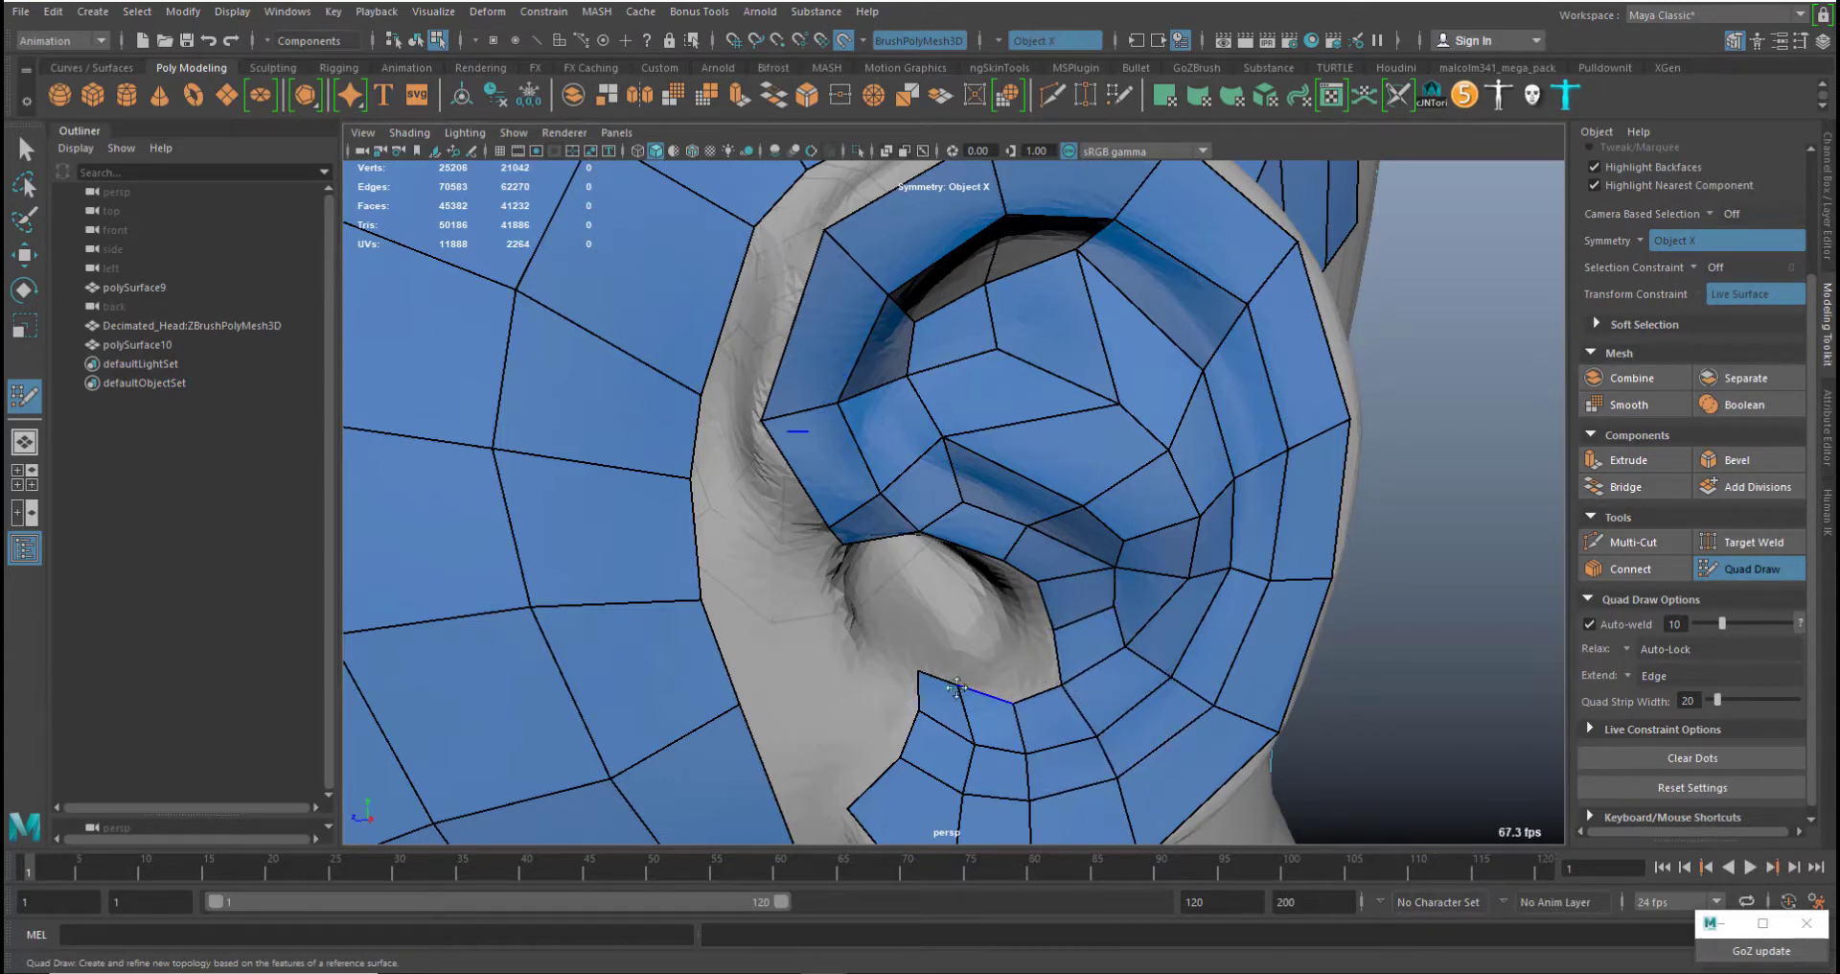
Place mirrored Quad Draw dots across the floor of the ear canal and up toward its front edge
{"action": "left_click_drag", "start_coordinate": [953, 575], "coordinate": [824, 461], "text": "alt"}
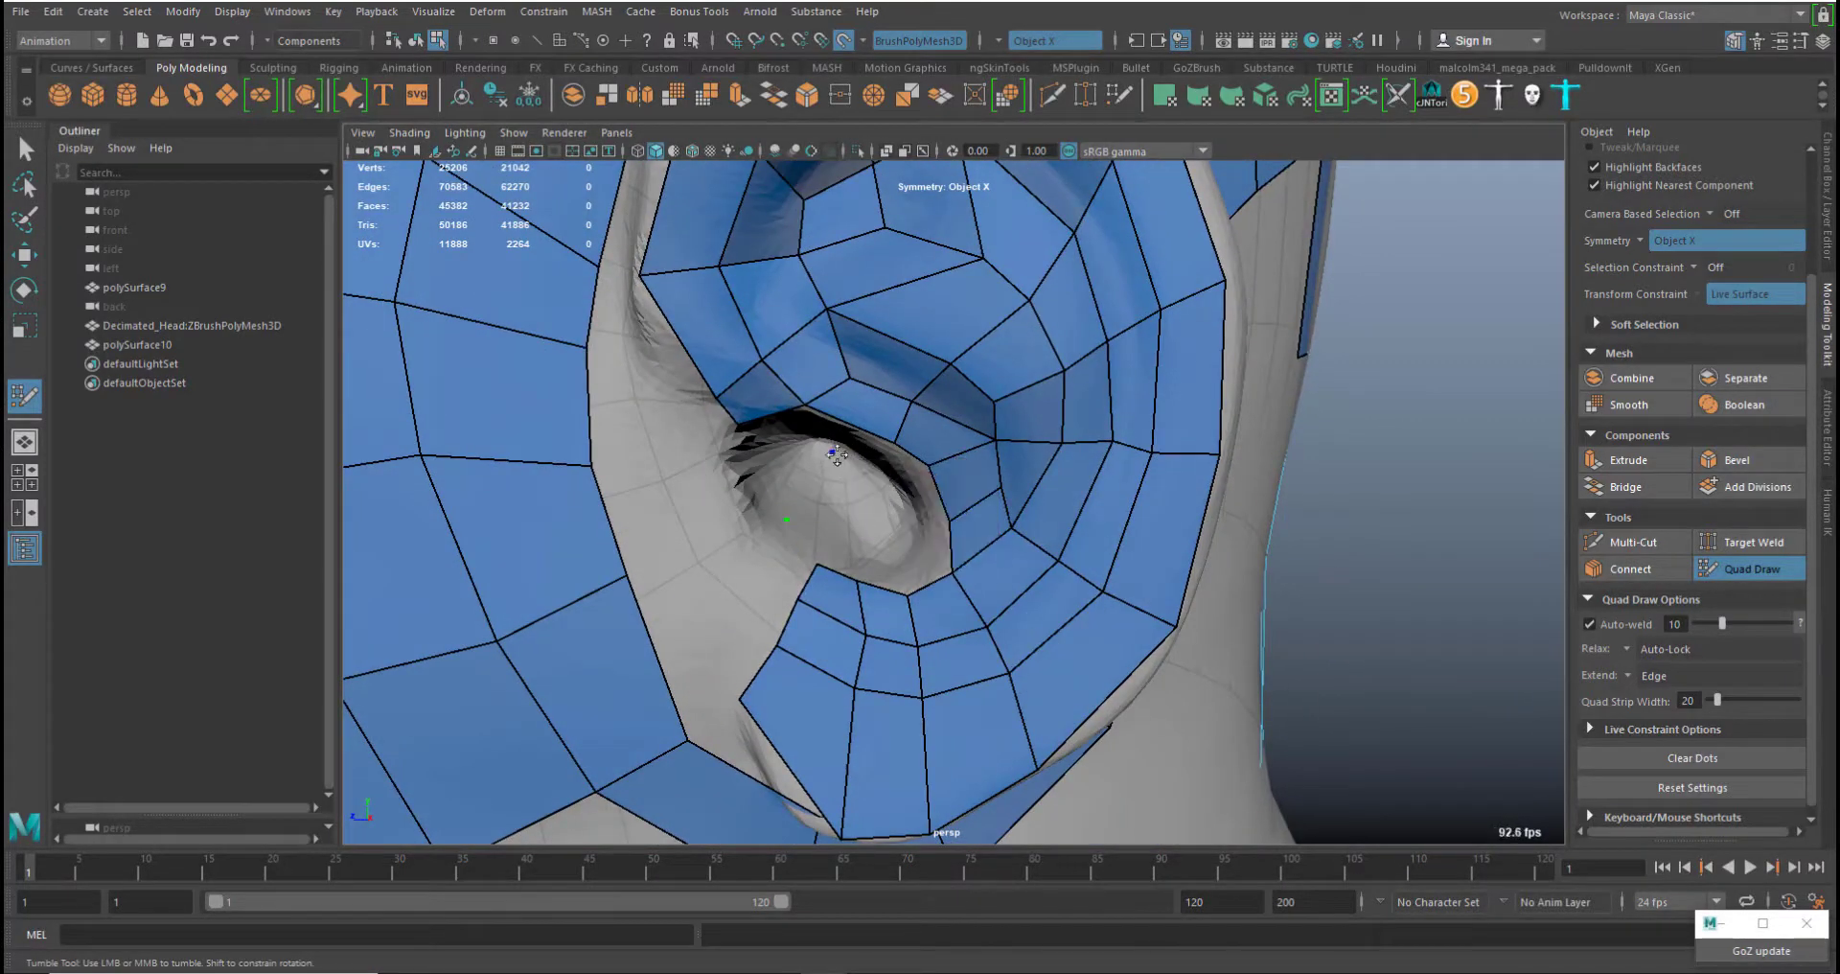
{"action": "left_click", "coordinate": [818, 482]}
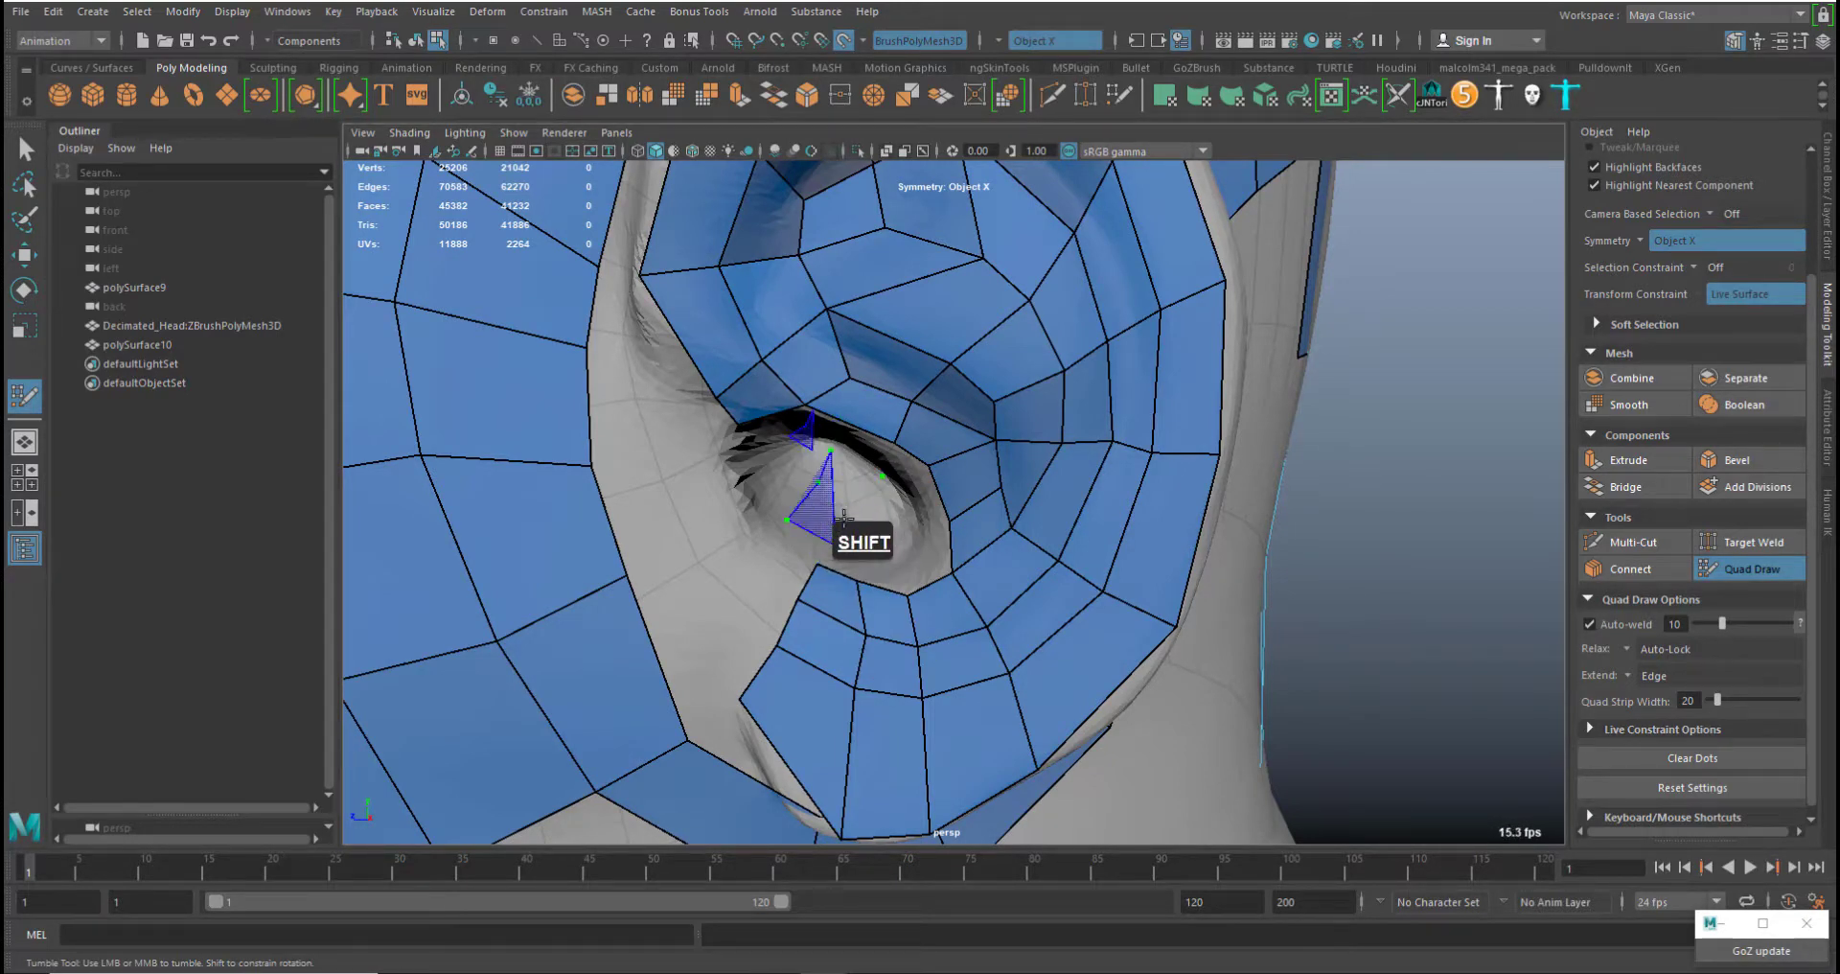
{"action": "right_click_drag", "start_coordinate": [883, 517], "coordinate": [959, 527], "text": "alt"}
{"action": "mouse_move", "coordinate": [940, 517]}
{"action": "middle_mouse_down", "text": "alt"}
{"action": "mouse_move", "coordinate": [949, 591]}
{"action": "mouse_move", "coordinate": [974, 537]}
{"action": "middle_mouse_up", "text": "alt"}
{"action": "left_click_drag", "start_coordinate": [976, 533], "coordinate": [901, 501], "text": "alt"}
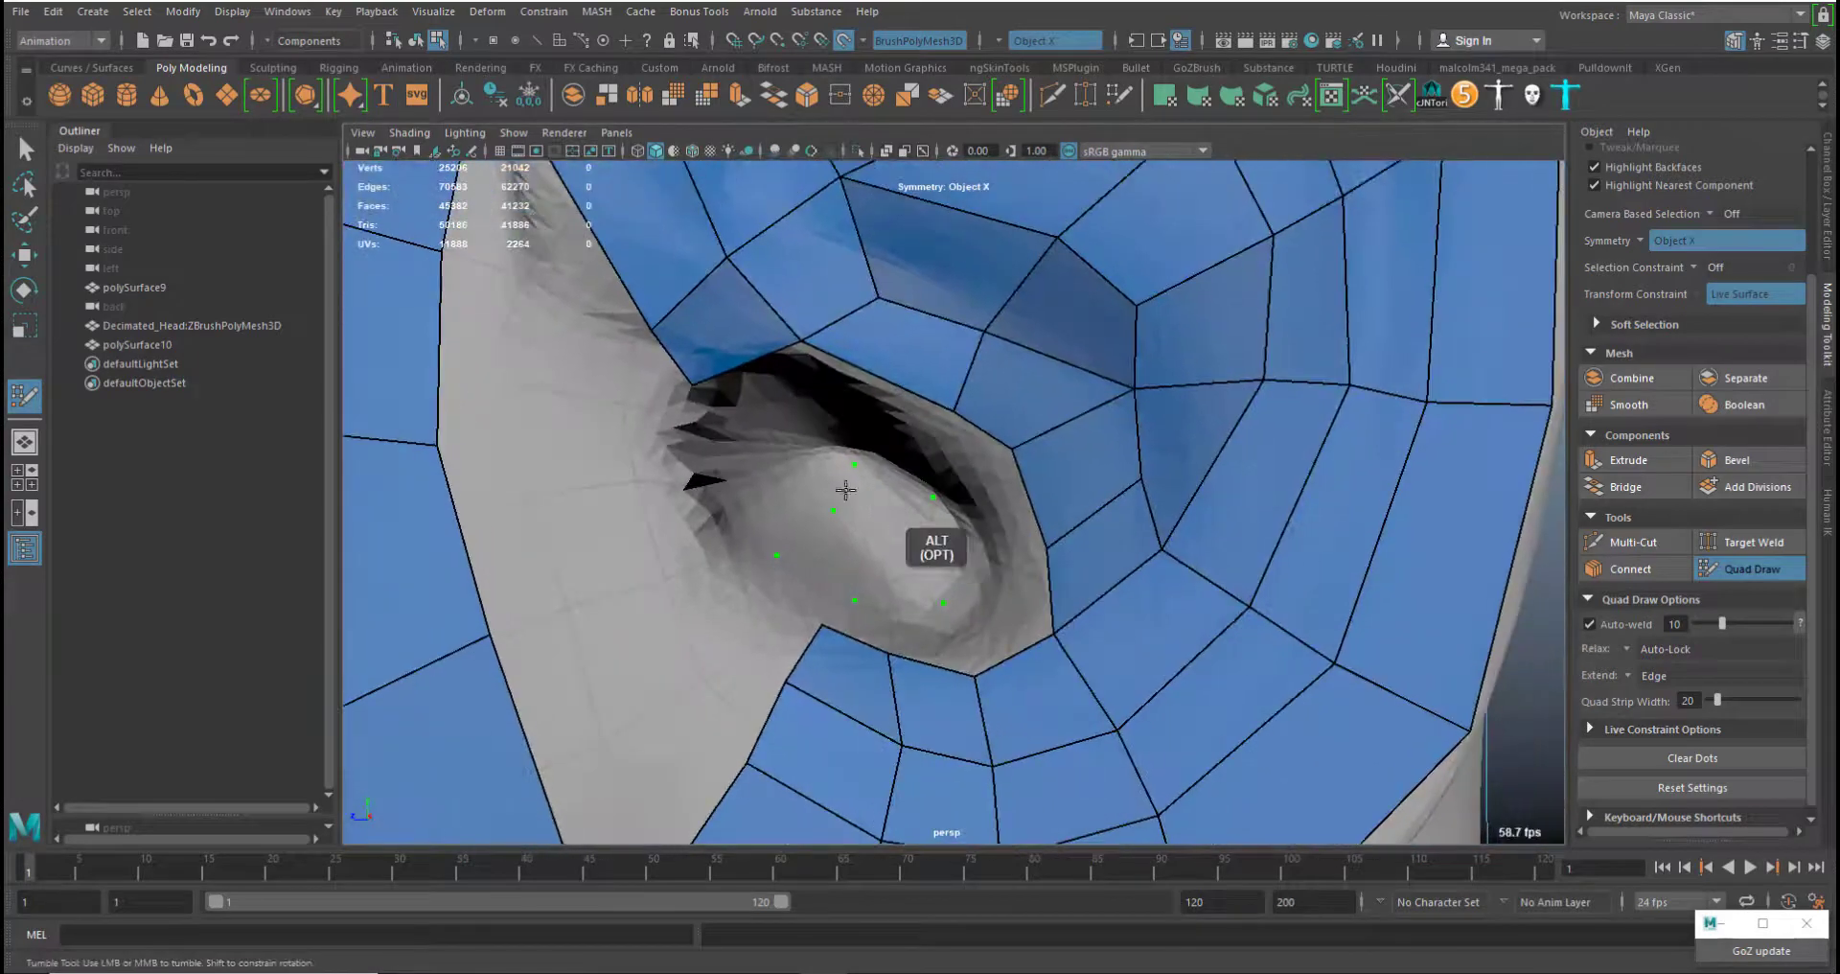
{"action": "middle_click_drag", "start_coordinate": [833, 511], "coordinate": [853, 513]}
{"action": "left_click", "coordinate": [764, 455]}
{"action": "left_click", "coordinate": [799, 412]}
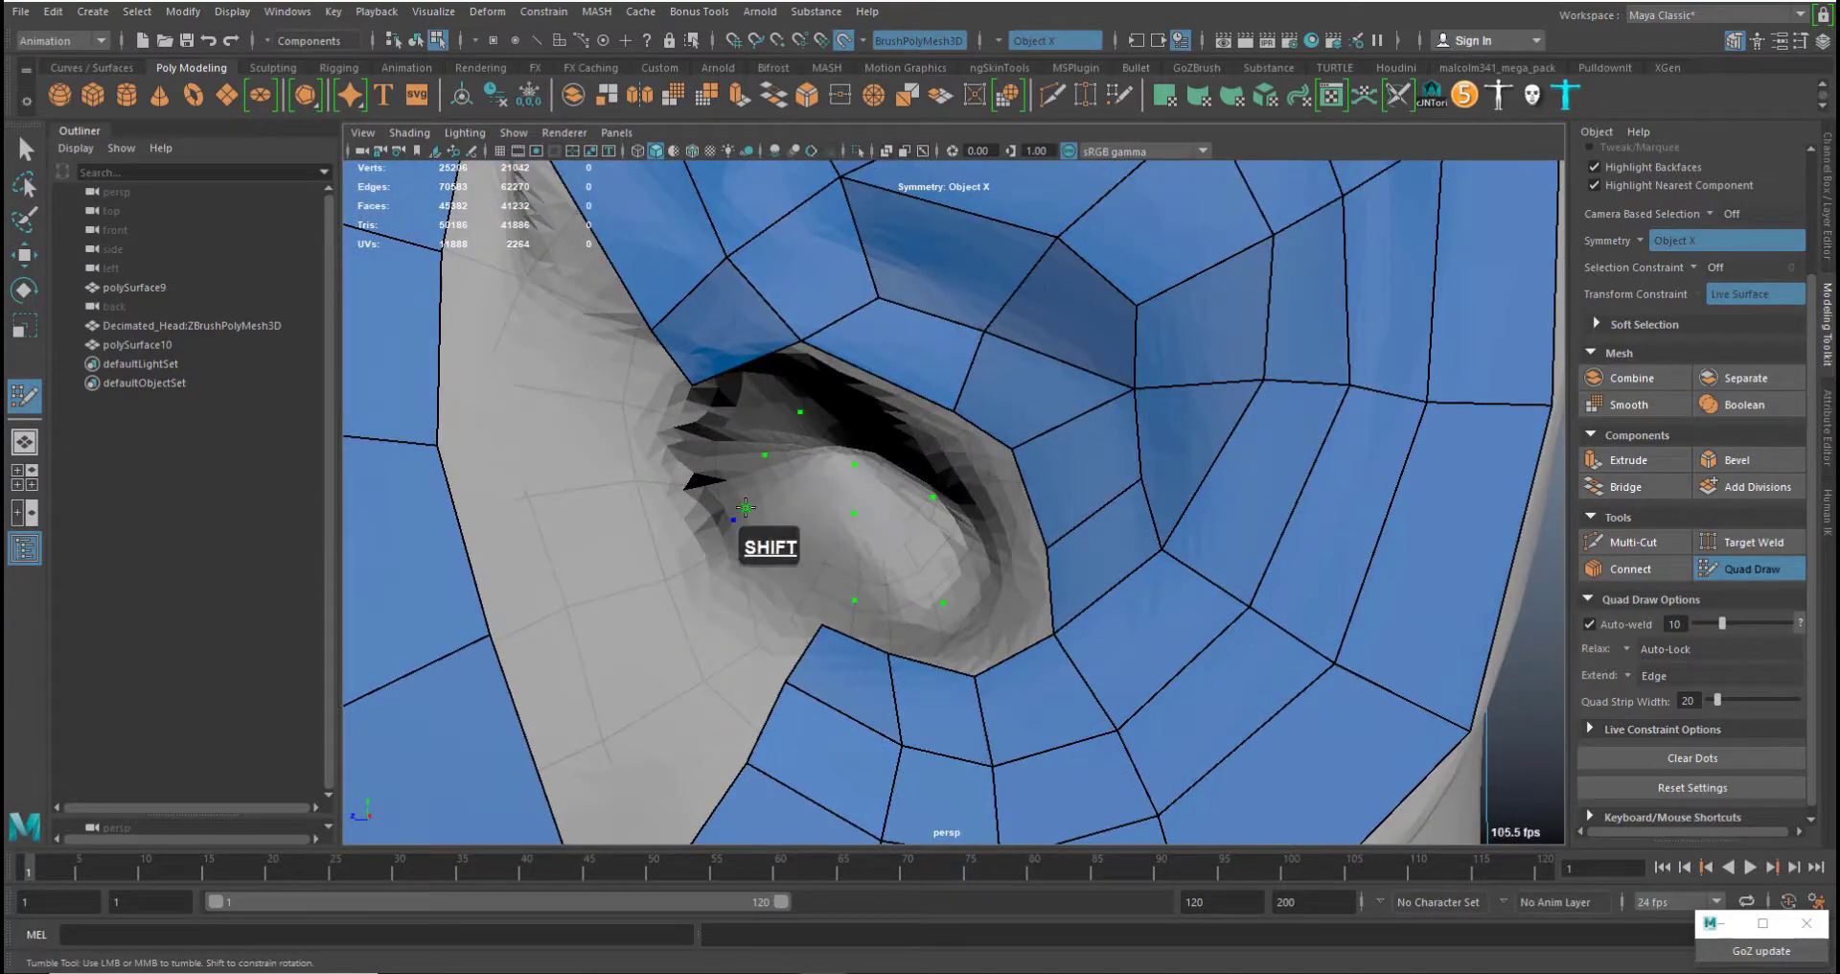
Fill the dots on the ear canal floor with mirrored quads
{"action": "left_click", "coordinate": [766, 510], "text": "shift"}
{"action": "left_click", "coordinate": [816, 454], "text": "shift"}
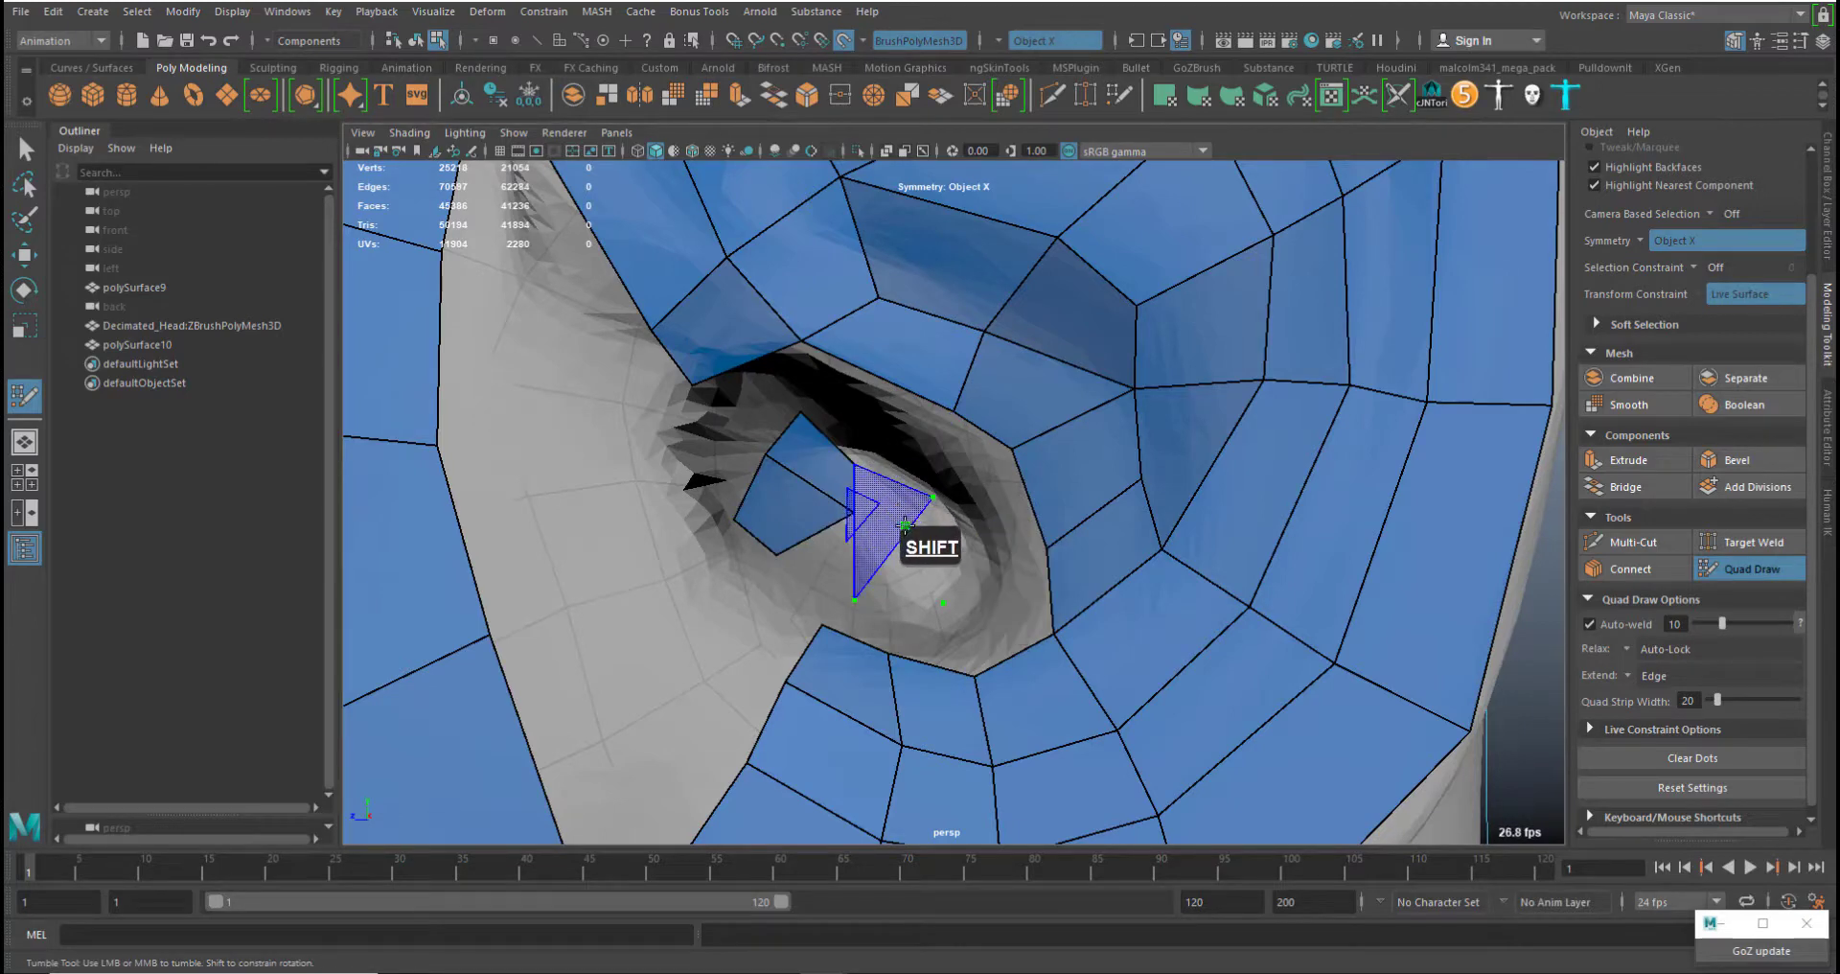
{"action": "left_click", "coordinate": [905, 526], "text": "shift"}
{"action": "left_click_drag", "start_coordinate": [1000, 622], "coordinate": [1026, 582], "text": "alt"}
{"action": "key", "text": "ctrl+z"}
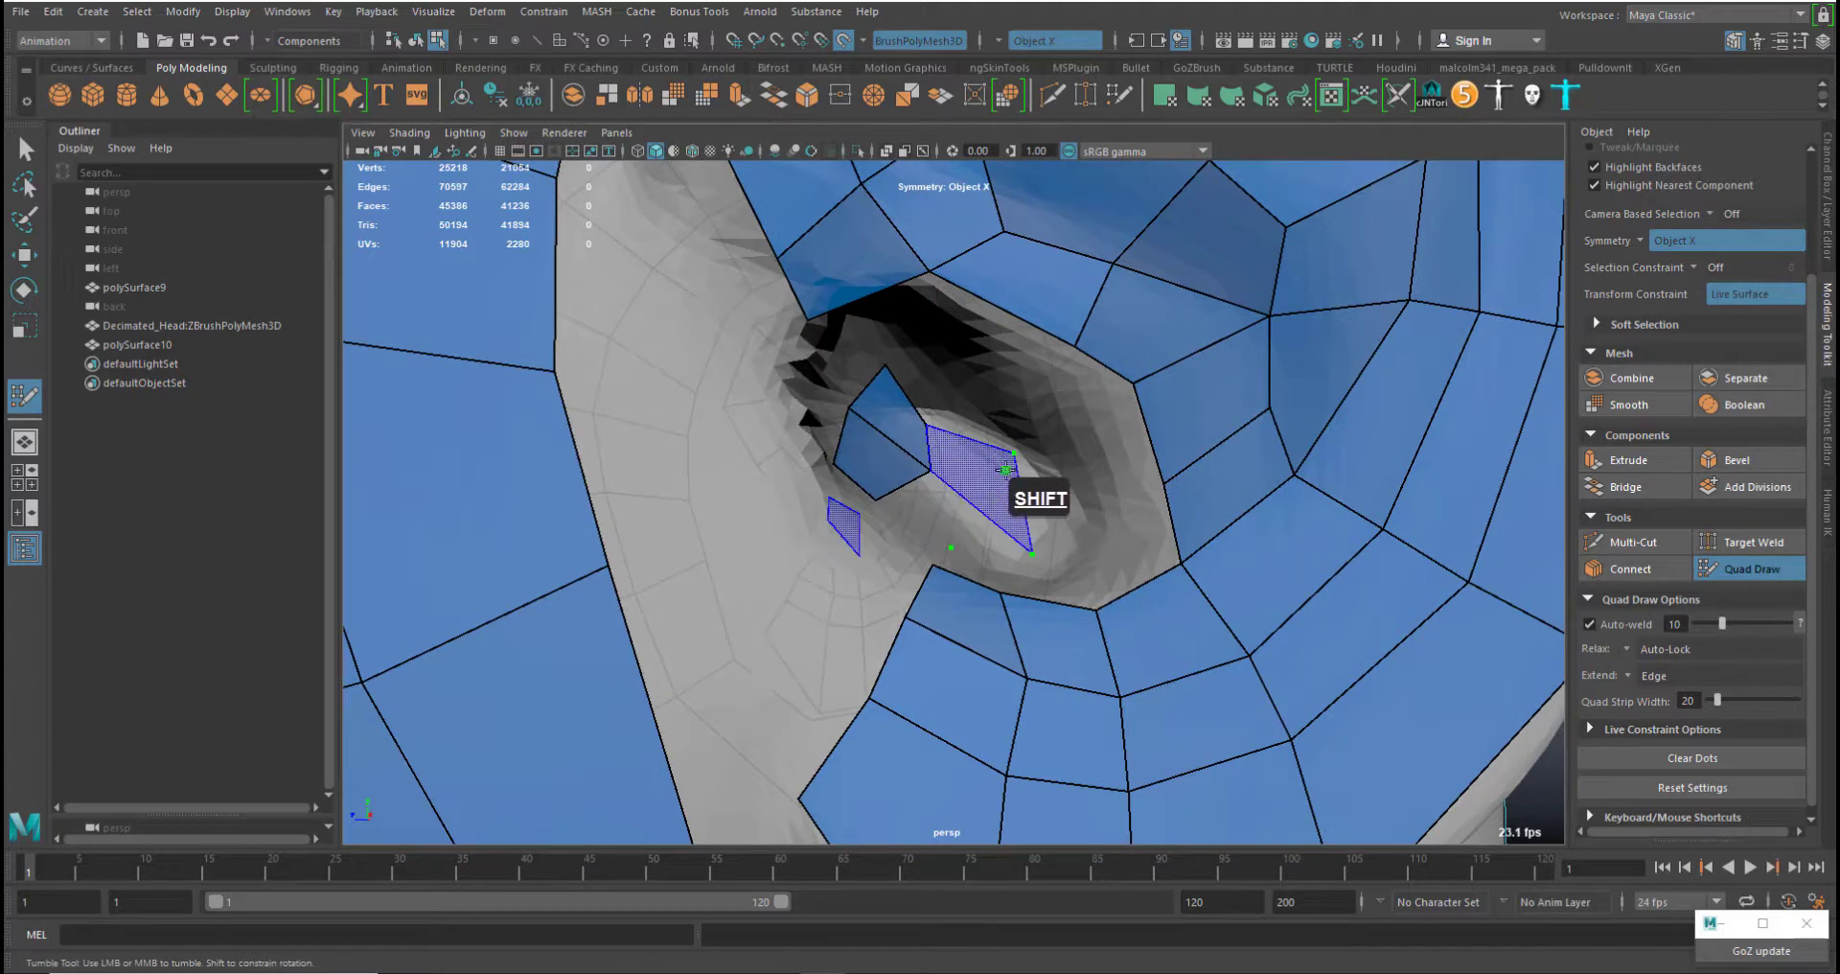
{"action": "left_click", "coordinate": [948, 513], "text": "shift"}
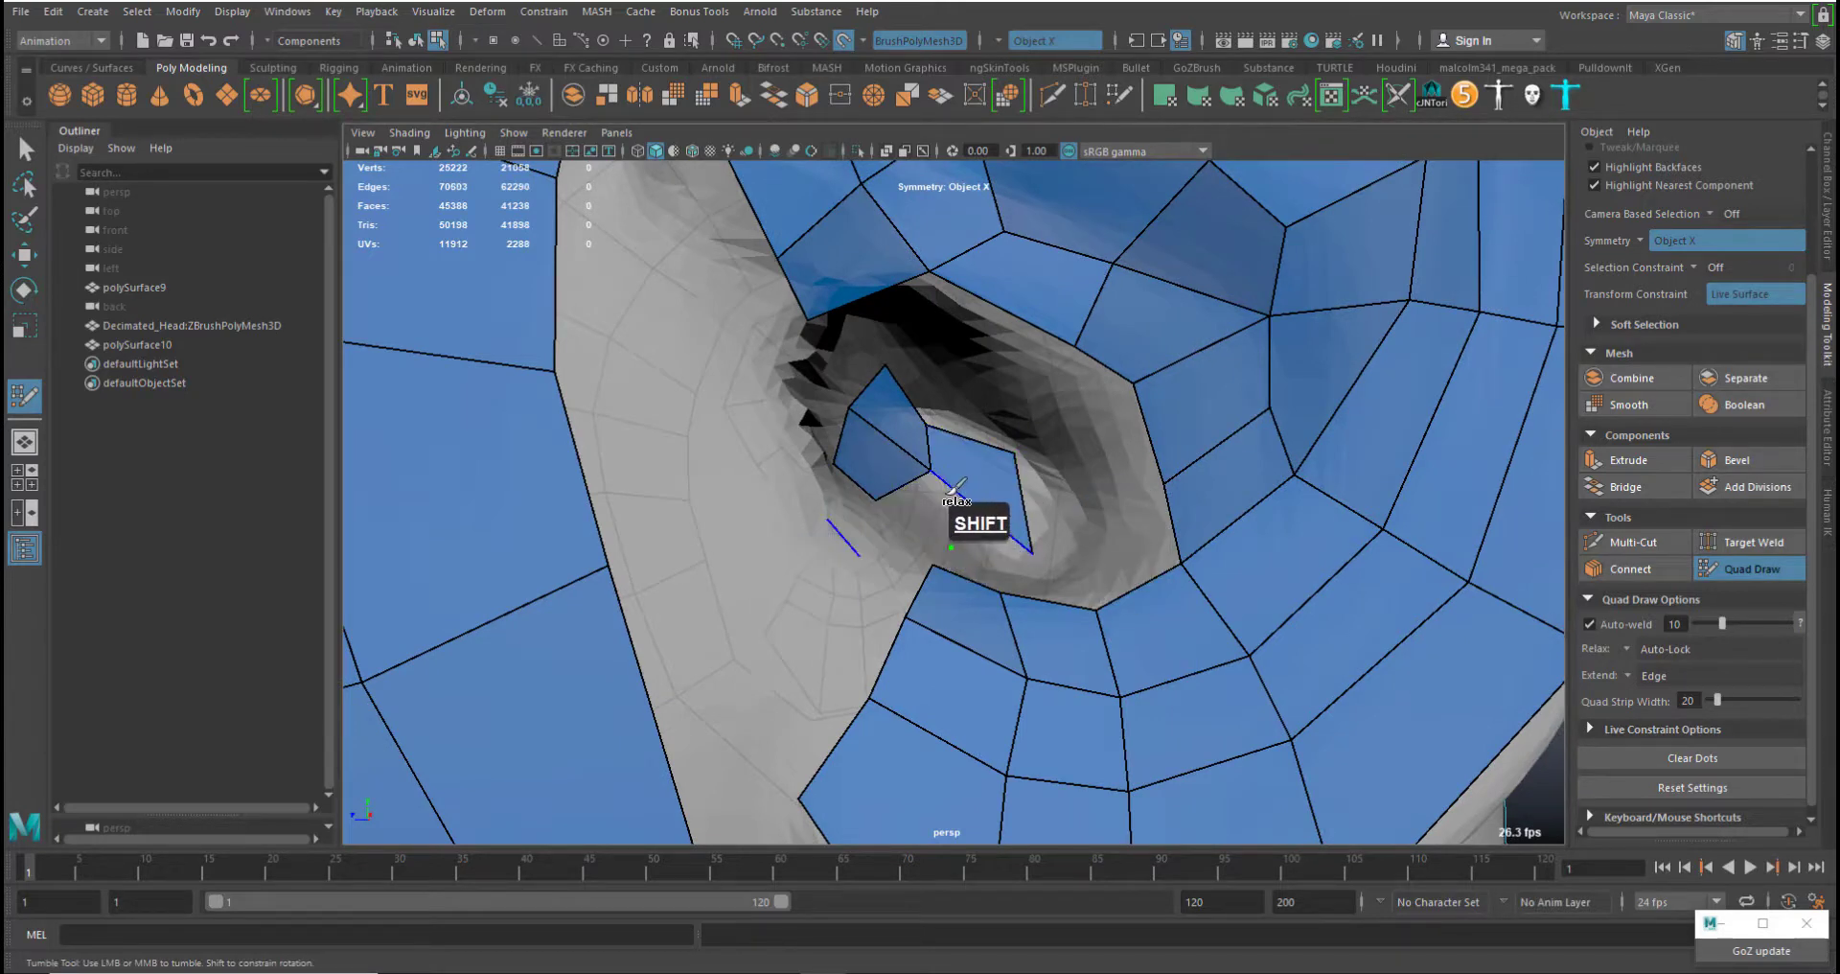
Reposition the centre and border vertices of the ear canal patch so it follows the rounded shape of the canal
{"action": "left_click_drag", "start_coordinate": [929, 423], "coordinate": [975, 381]}
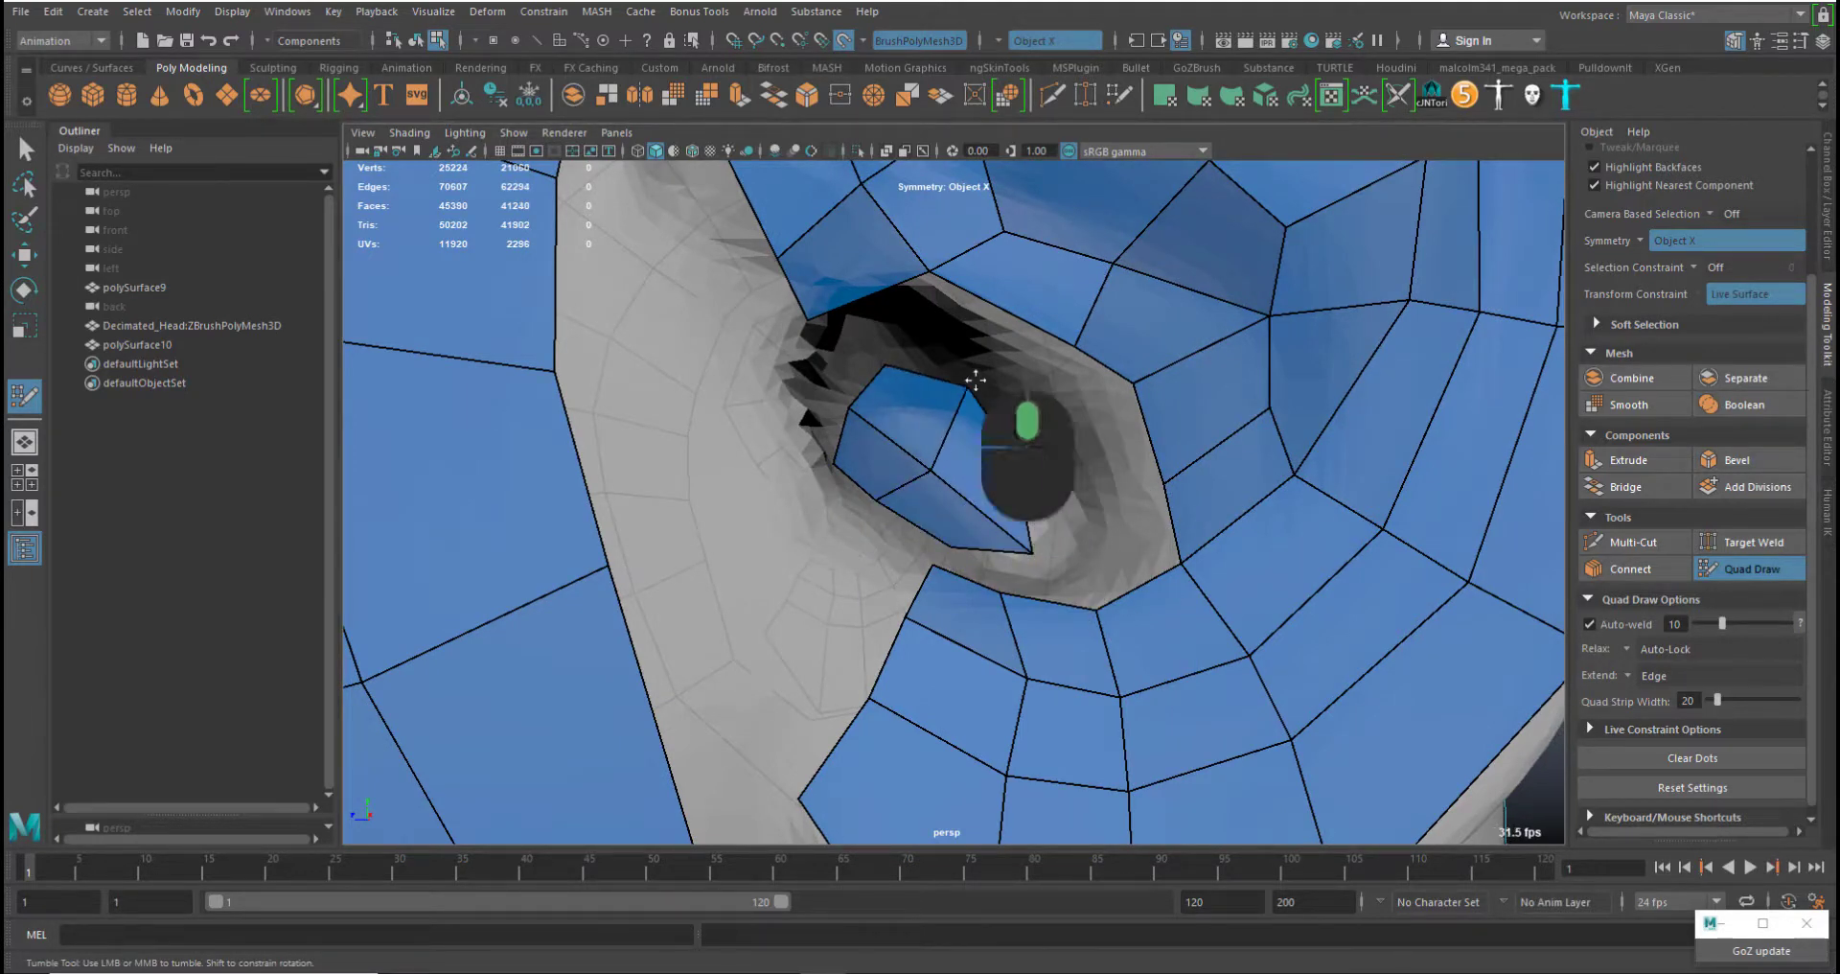
{"action": "middle_click_drag", "start_coordinate": [881, 537], "coordinate": [987, 573]}
{"action": "mouse_move", "coordinate": [1035, 439]}
{"action": "left_mouse_down"}
{"action": "mouse_move", "coordinate": [1076, 514]}
{"action": "mouse_move", "coordinate": [1118, 524]}
{"action": "mouse_move", "coordinate": [1014, 427]}
{"action": "left_mouse_up"}
{"action": "middle_click_drag", "start_coordinate": [933, 475], "coordinate": [960, 474]}
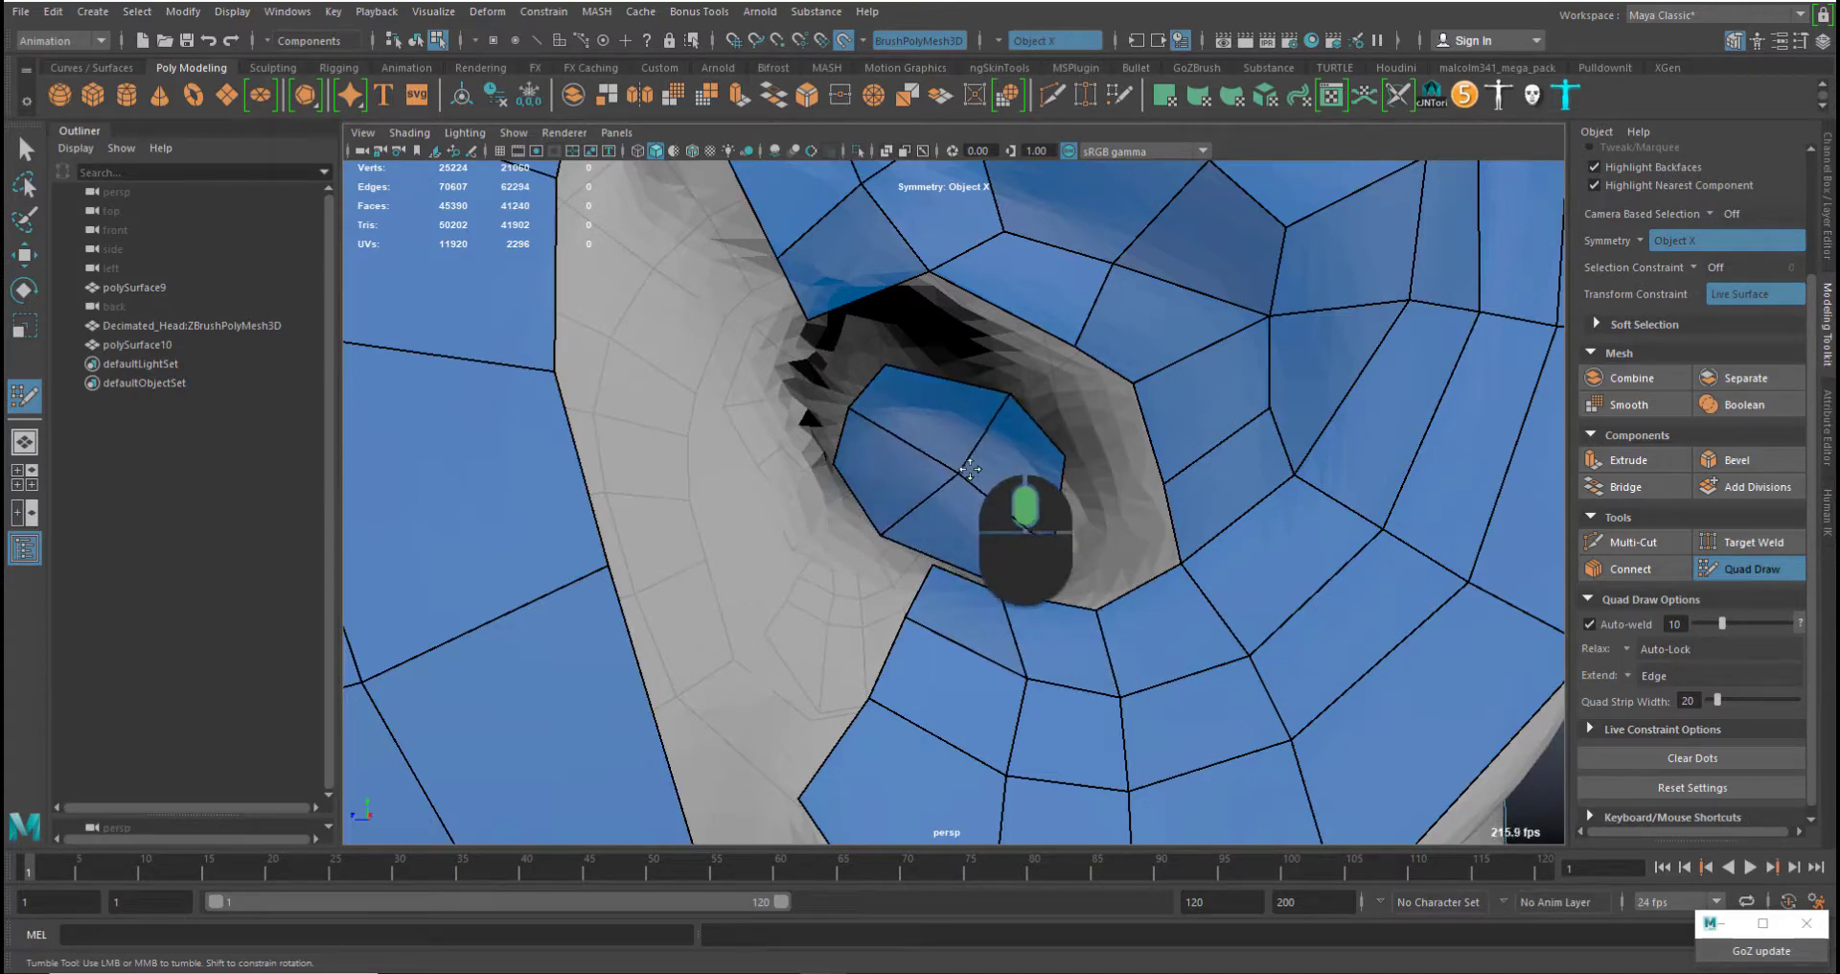
{"action": "middle_click_drag", "start_coordinate": [882, 536], "coordinate": [910, 540]}
Bridge the ear canal patch to the surrounding inner fold with mirrored quads along its upper, rear and front sides
{"action": "left_click_drag", "start_coordinate": [1016, 393], "coordinate": [958, 464], "text": "alt"}
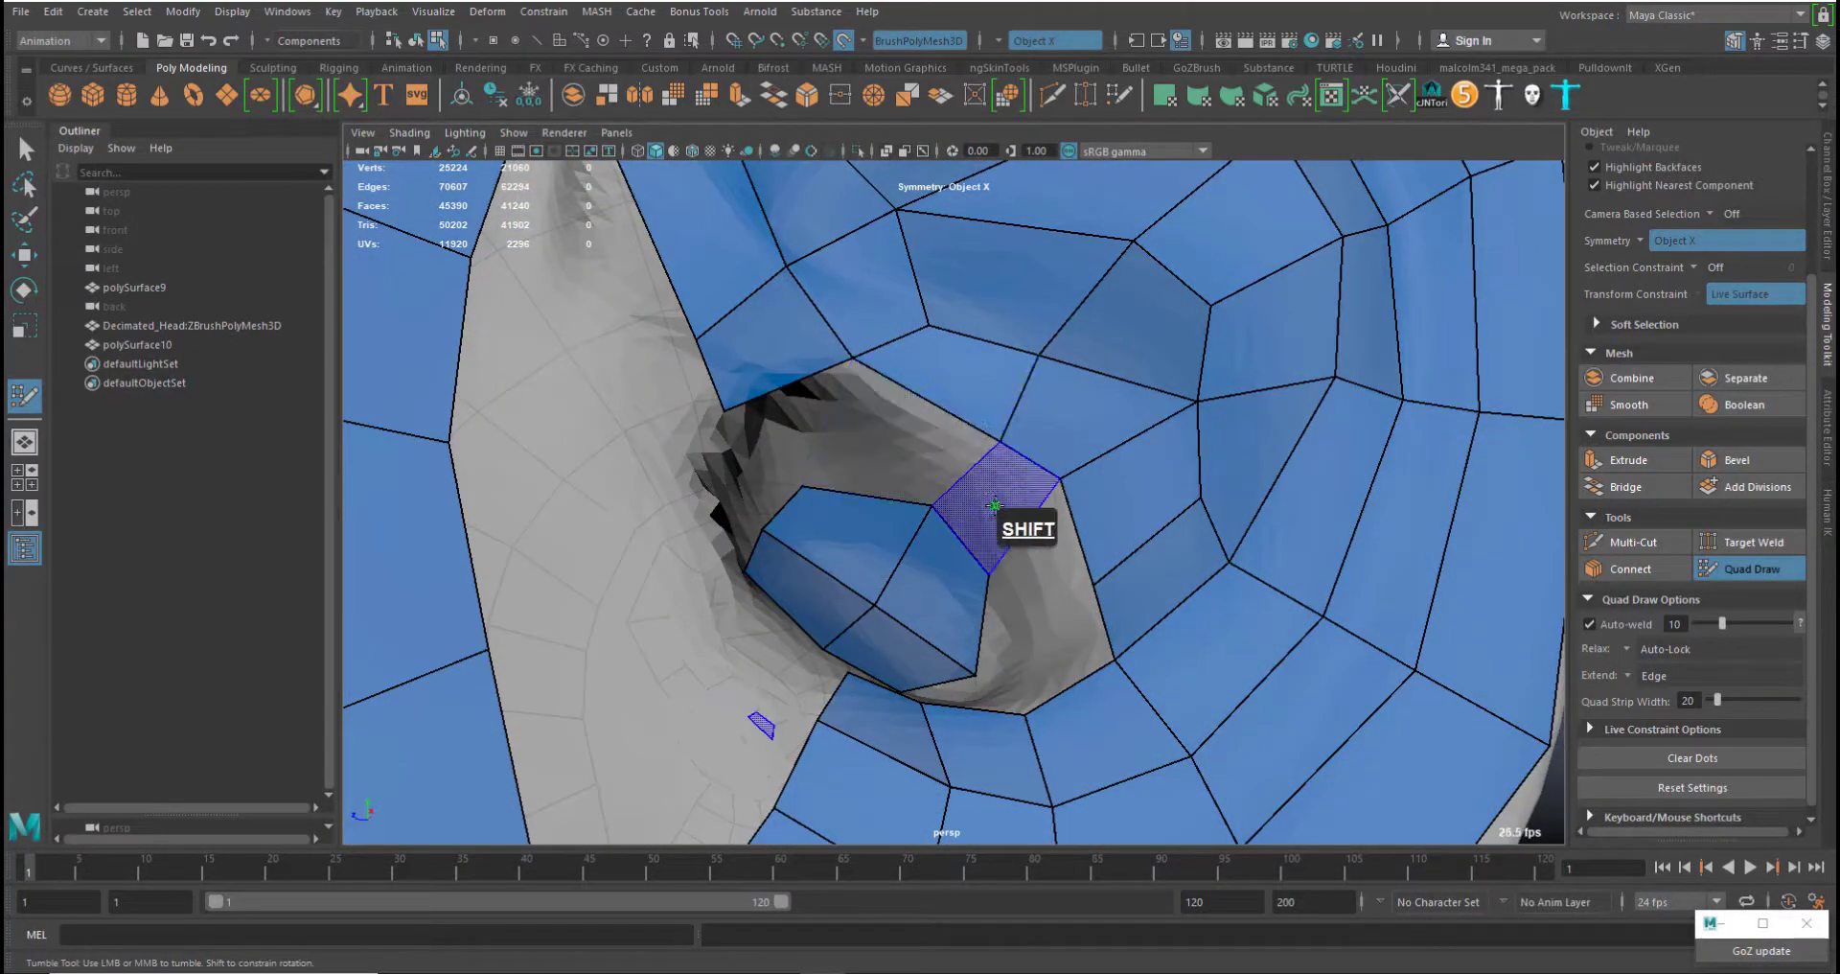
{"action": "left_click", "coordinate": [938, 452], "text": "shift"}
{"action": "left_click", "coordinate": [1018, 514], "text": "shift"}
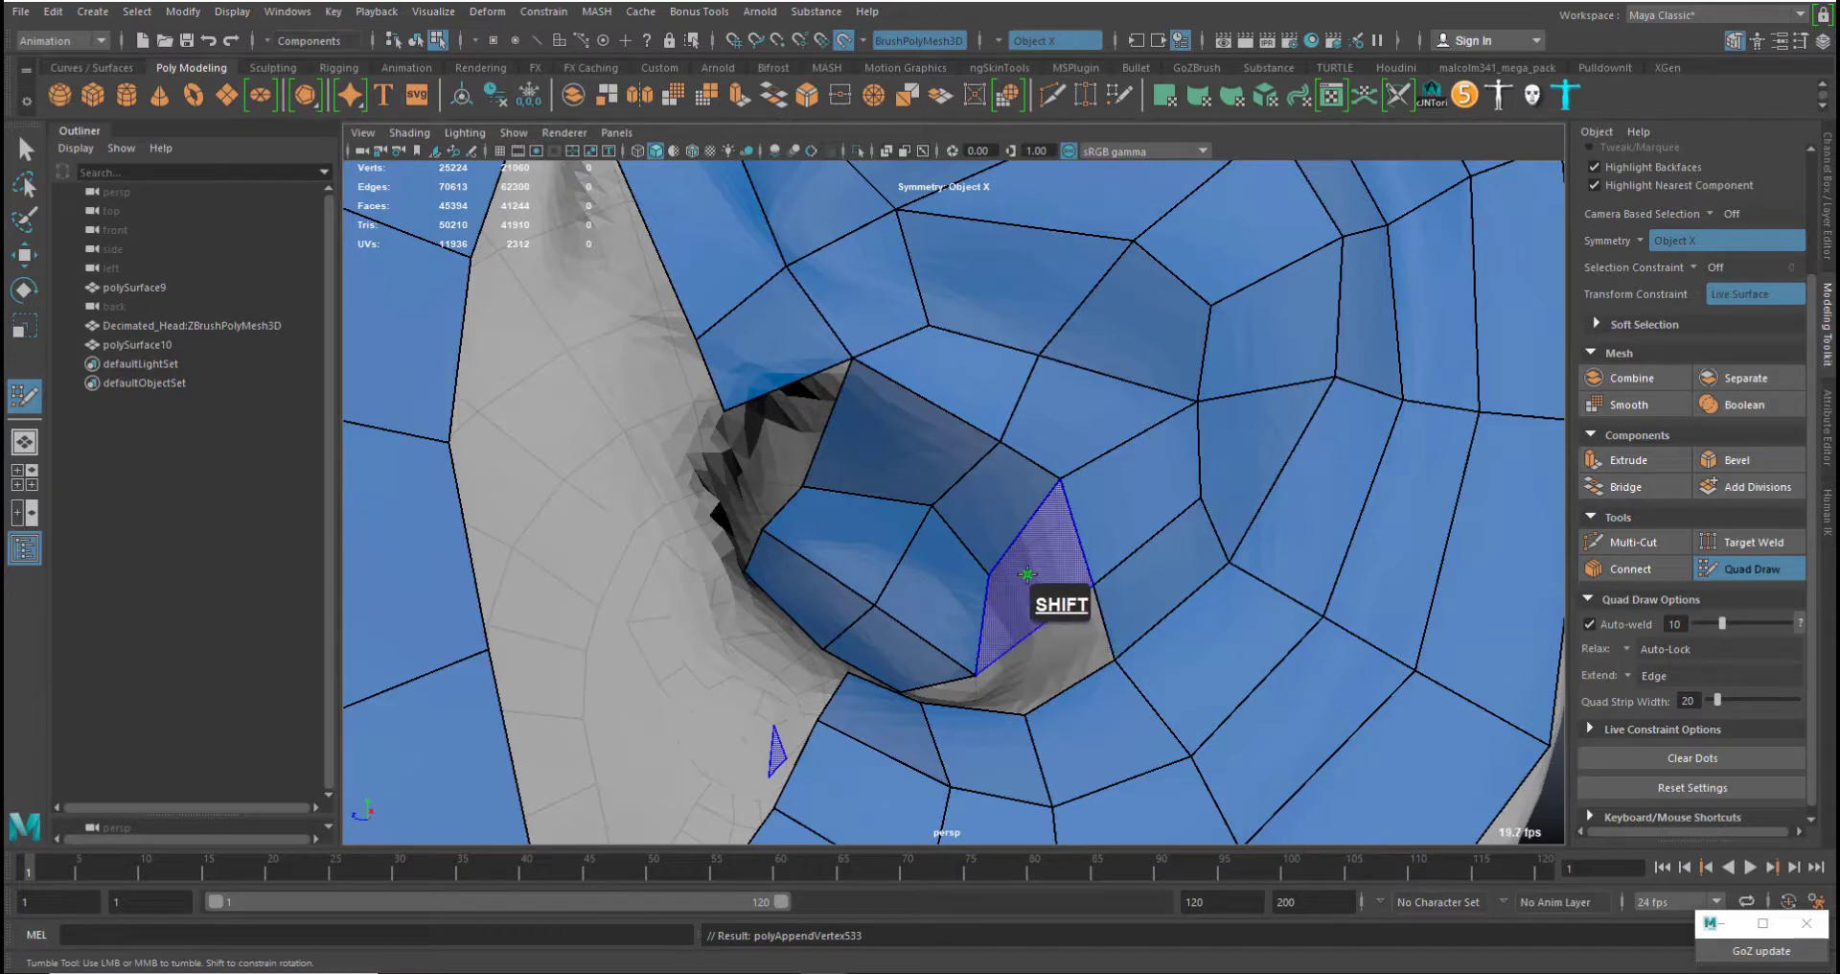
{"action": "left_click", "coordinate": [1030, 573], "text": "shift"}
{"action": "mouse_move", "coordinate": [942, 588]}
{"action": "middle_mouse_down", "text": "shift"}
{"action": "mouse_move", "coordinate": [964, 560]}
{"action": "mouse_move", "coordinate": [773, 508]}
{"action": "middle_mouse_up", "text": "shift"}
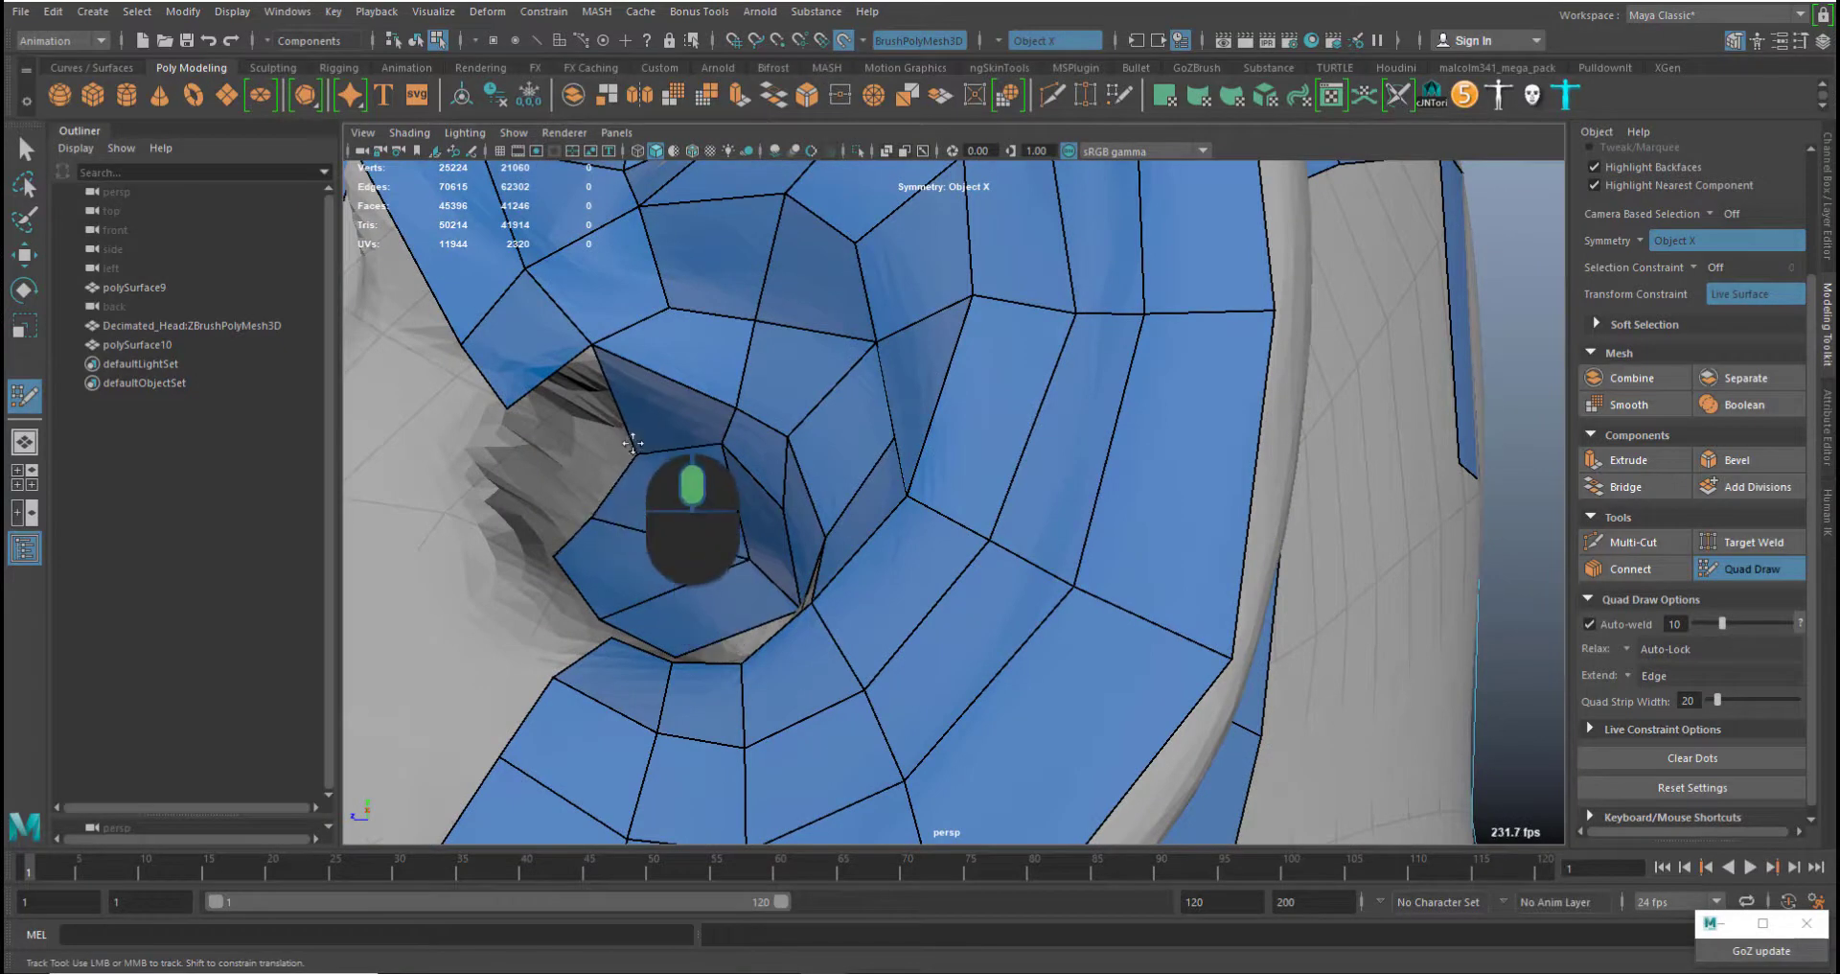
{"action": "left_click", "coordinate": [583, 442], "text": "shift"}
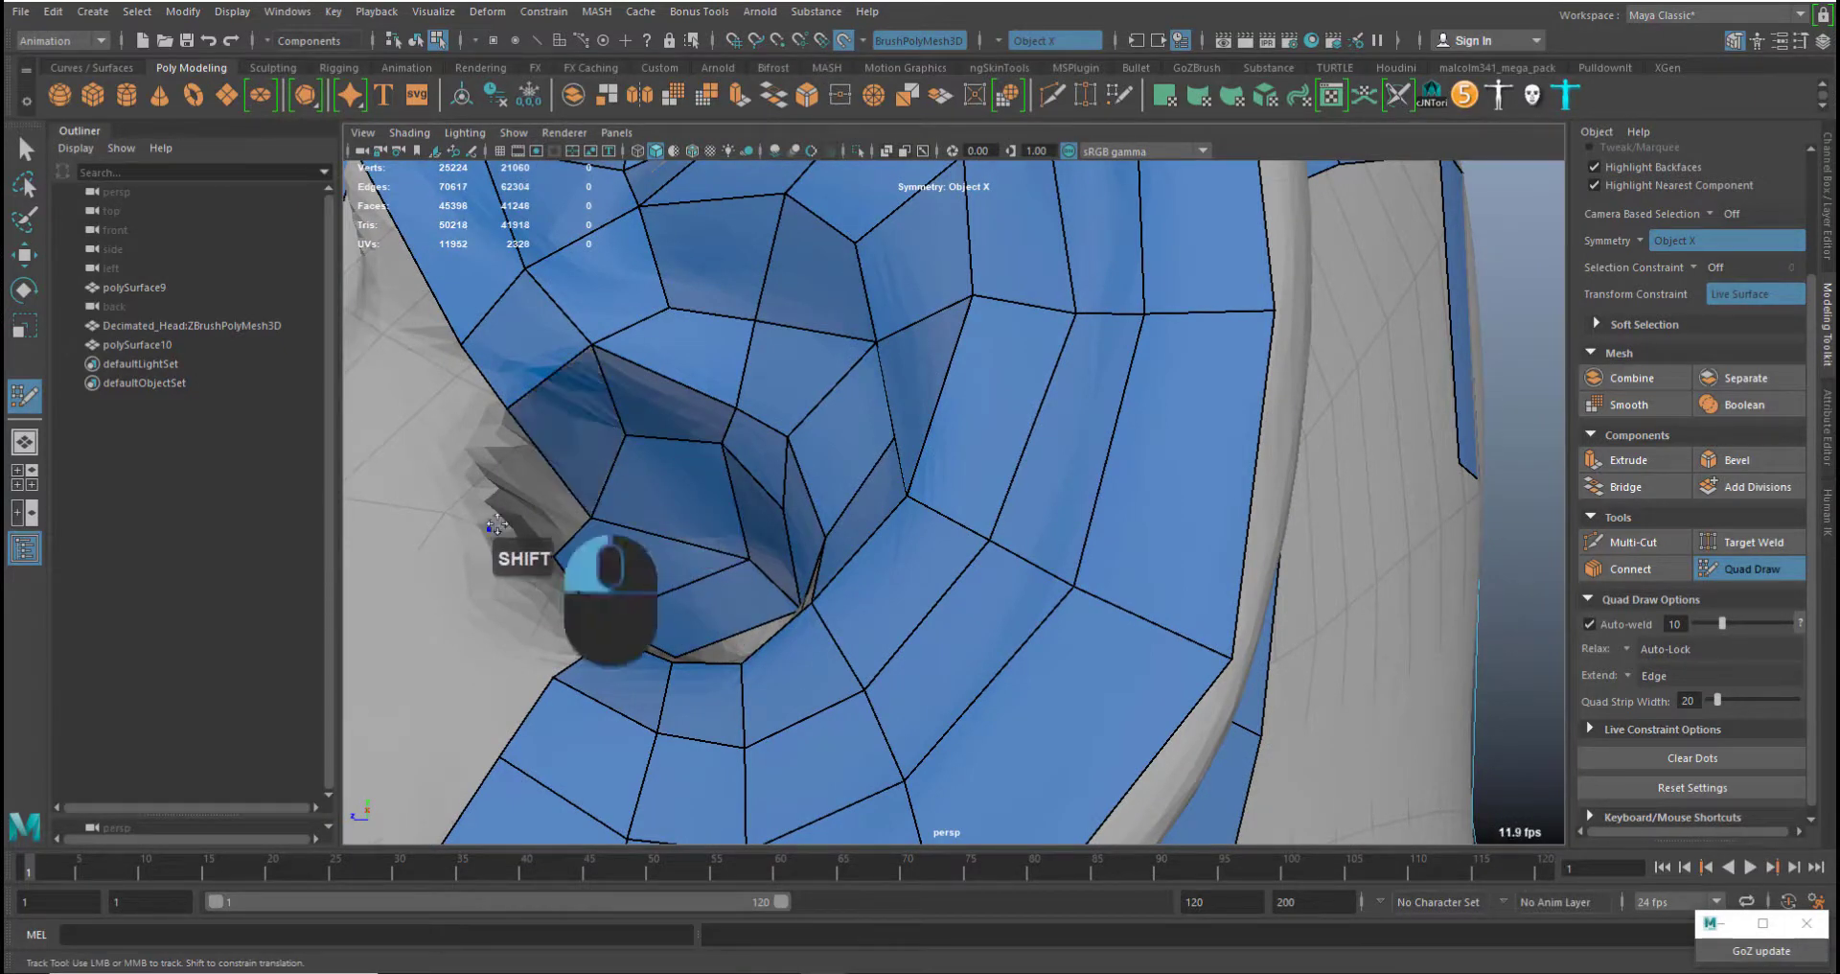
{"action": "left_click", "coordinate": [608, 605], "text": "shift"}
Close the gap between the ear canal patch and the lower rim with a row of mirrored quads
{"action": "mouse_move", "coordinate": [811, 661]}
{"action": "left_mouse_down", "text": "alt"}
{"action": "mouse_move", "coordinate": [1078, 378]}
{"action": "mouse_move", "coordinate": [1139, 434]}
{"action": "mouse_move", "coordinate": [1139, 464]}
{"action": "mouse_move", "coordinate": [1127, 410]}
{"action": "mouse_move", "coordinate": [1189, 448]}
{"action": "mouse_move", "coordinate": [1313, 420]}
{"action": "left_mouse_up", "text": "alt"}
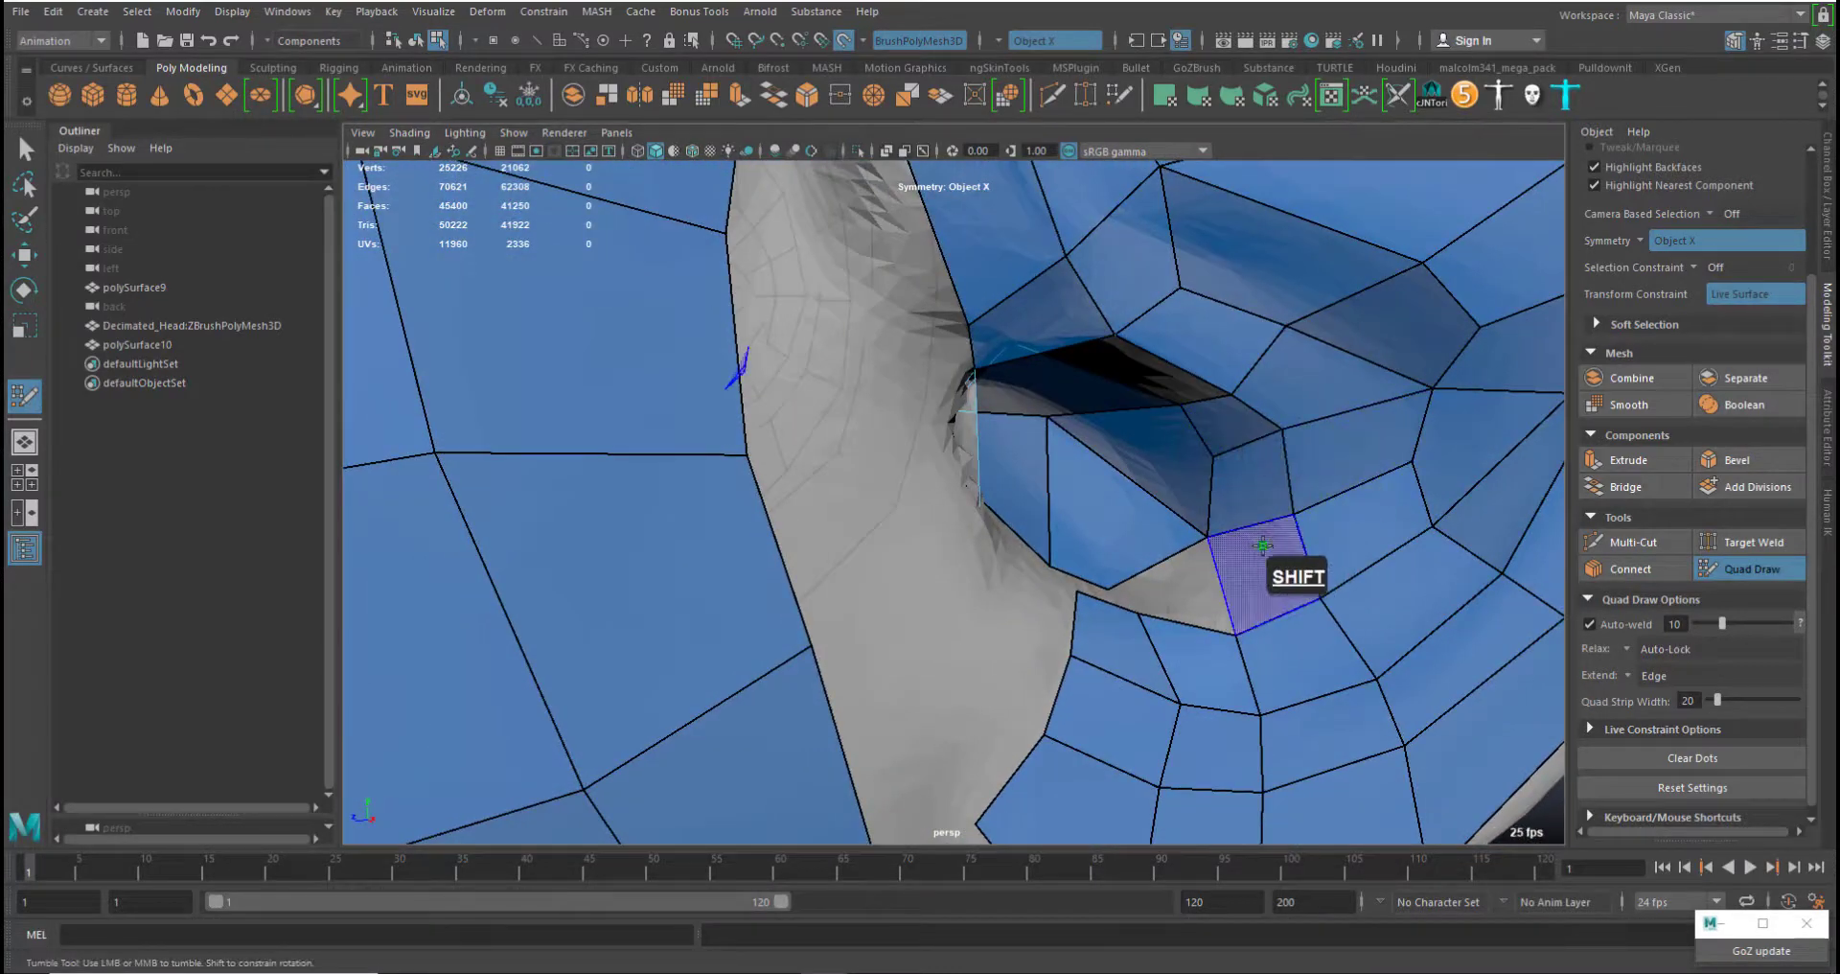
{"action": "left_click", "coordinate": [1188, 579], "text": "shift"}
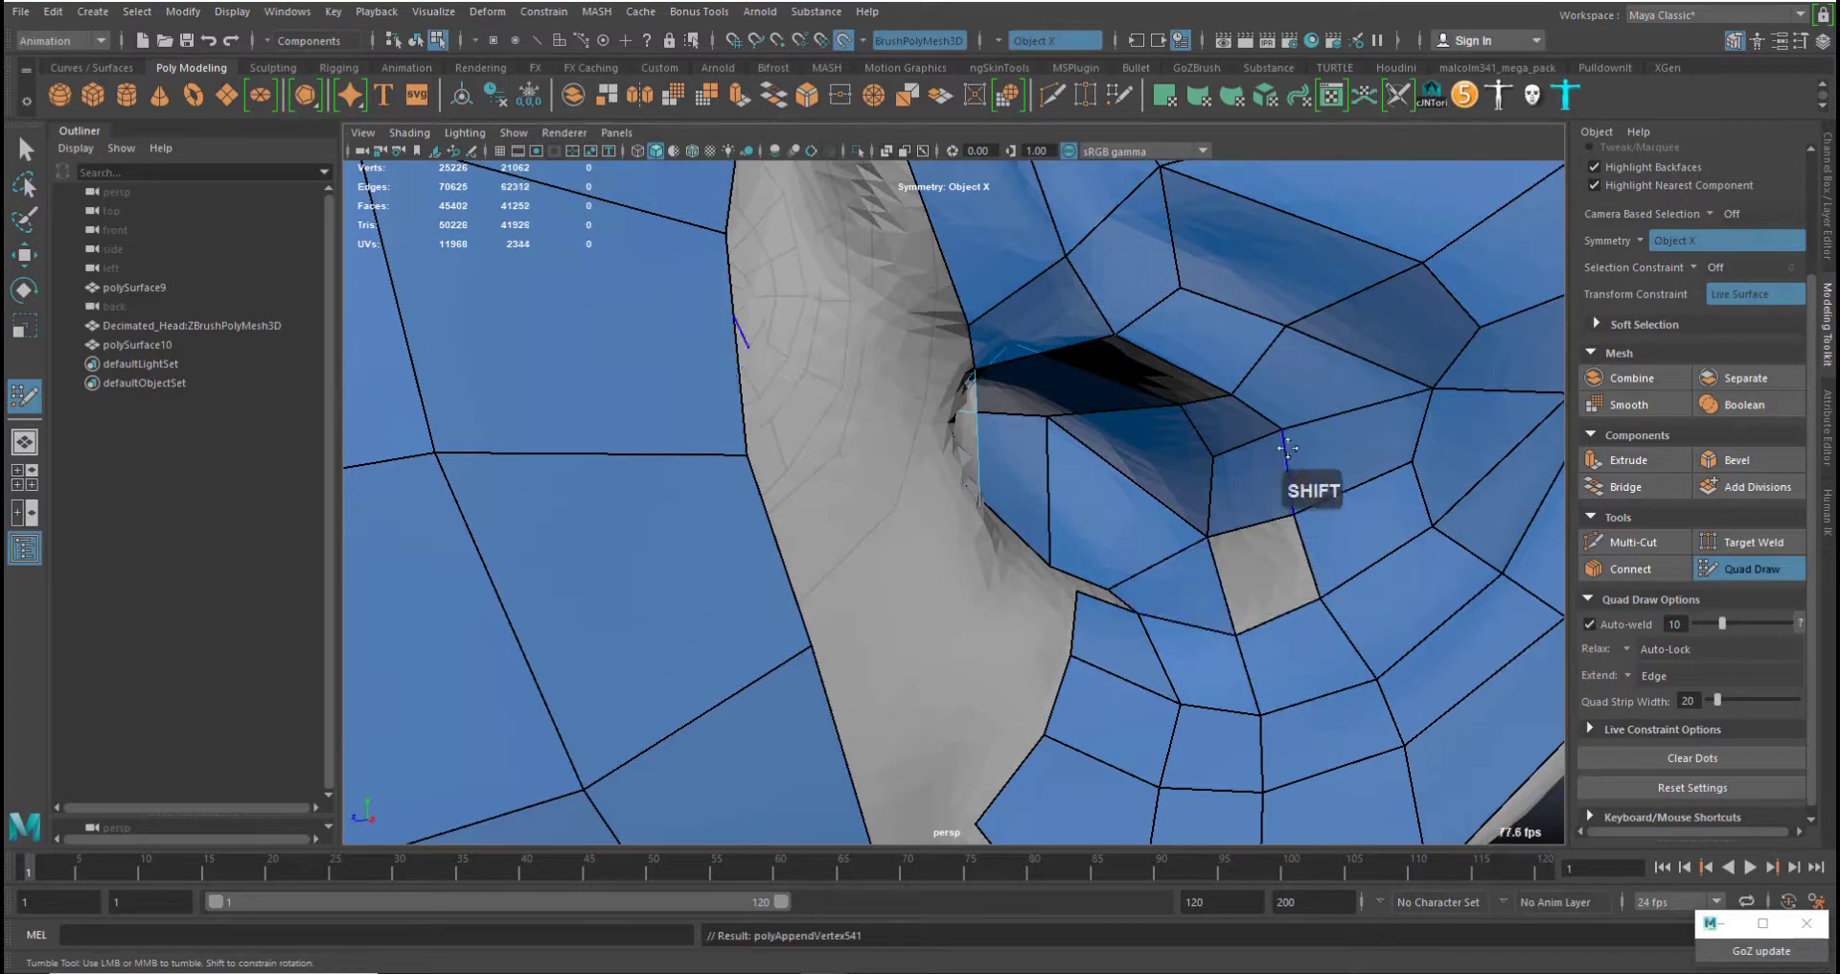
{"action": "left_click_drag", "start_coordinate": [1274, 450], "coordinate": [938, 602], "text": "alt"}
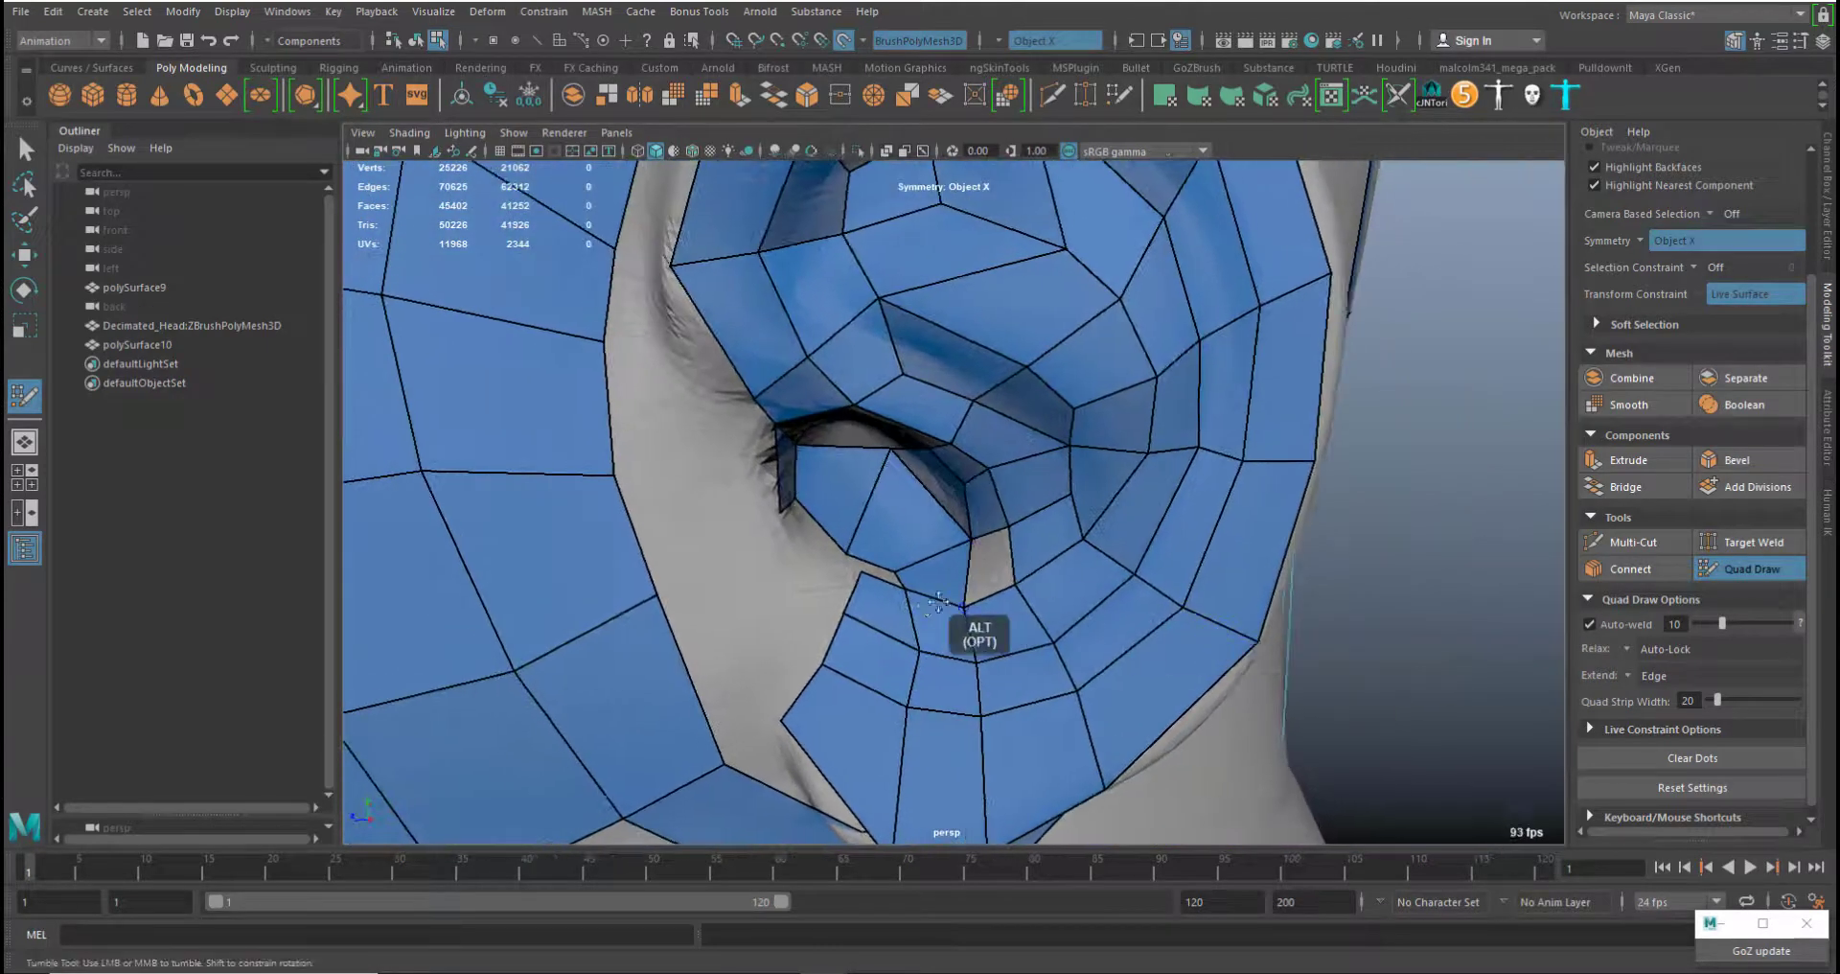
{"action": "right_click_drag", "start_coordinate": [994, 635], "coordinate": [987, 671], "text": "alt"}
{"action": "middle_click_drag", "start_coordinate": [973, 662], "coordinate": [994, 563], "text": "alt"}
{"action": "right_click_drag", "start_coordinate": [1014, 491], "coordinate": [1086, 560], "text": "alt"}
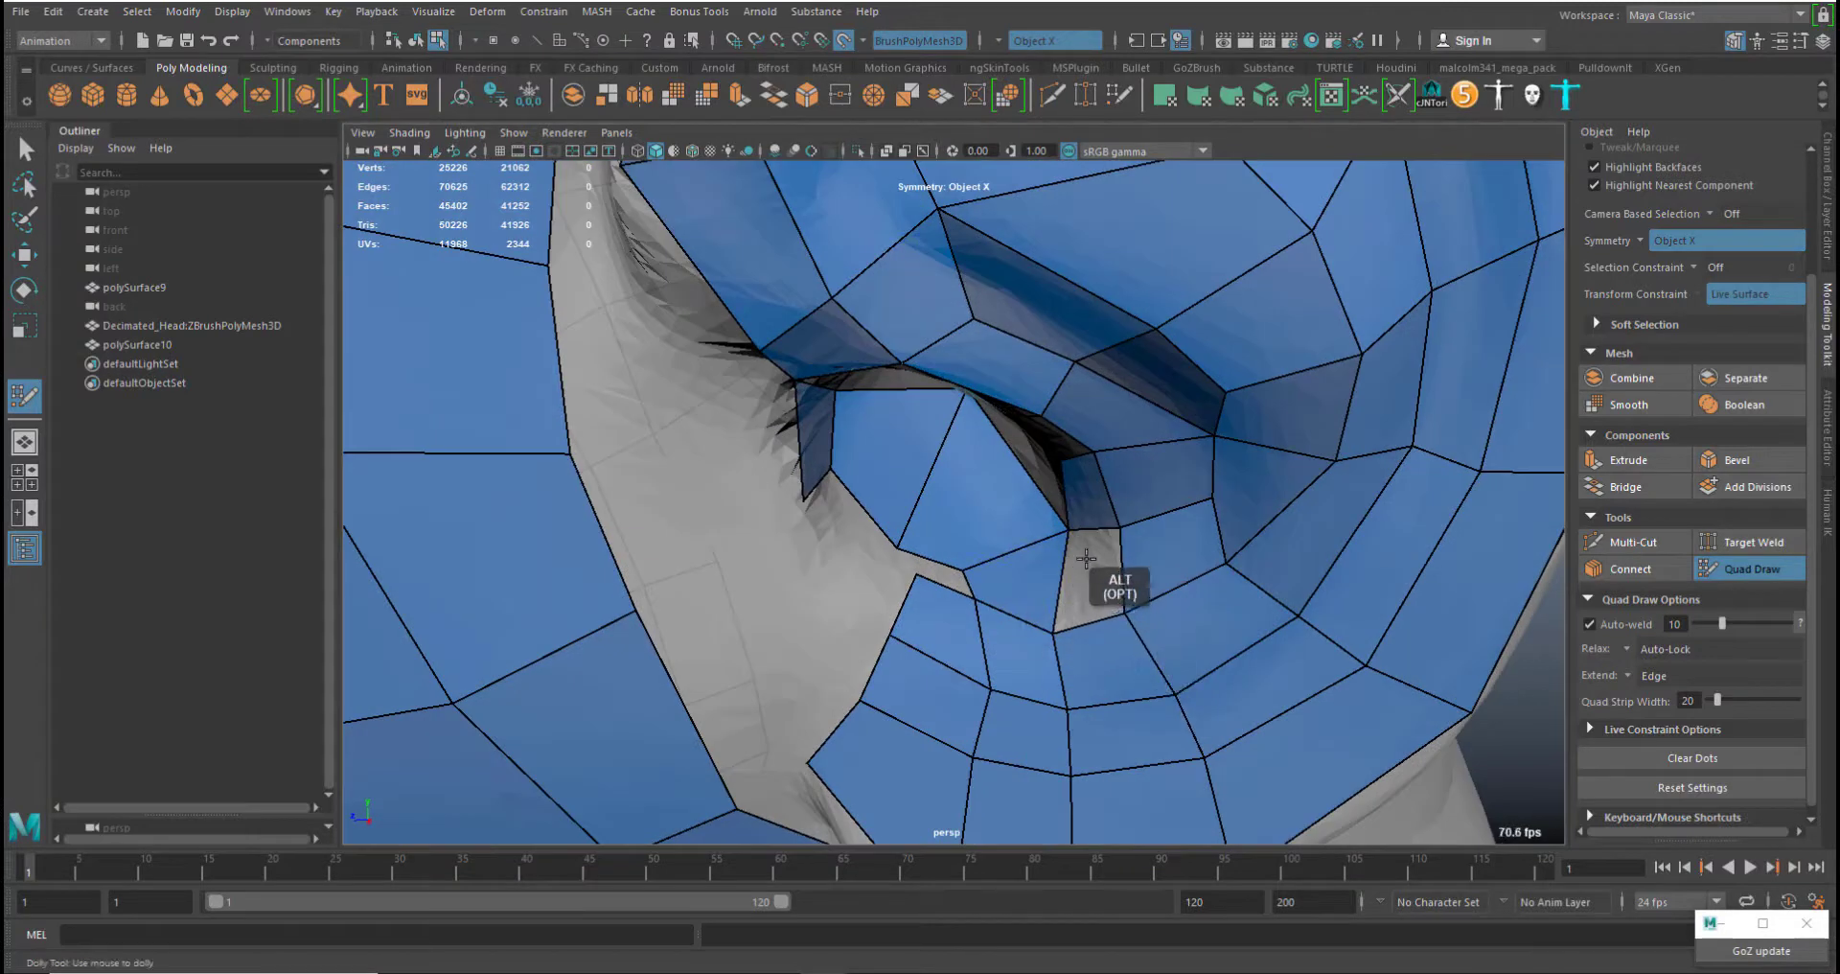
{"action": "left_click", "coordinate": [1081, 589], "text": "shift"}
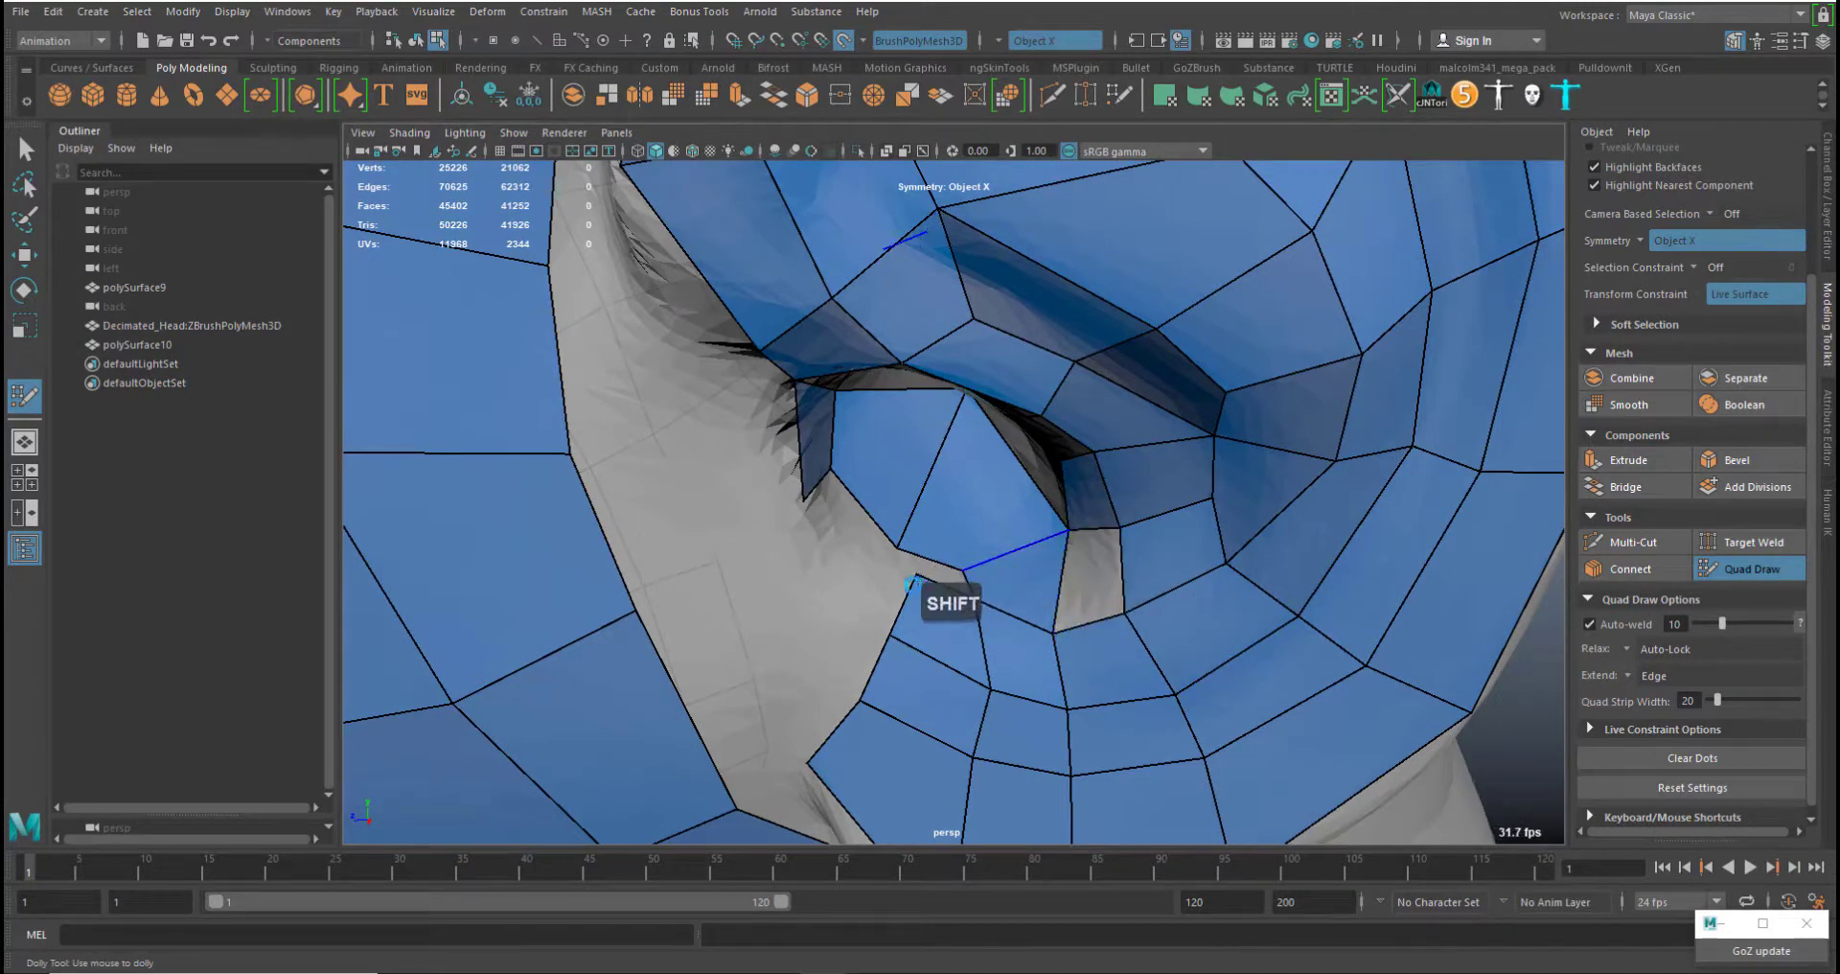
{"action": "left_click", "coordinate": [917, 579], "text": "shift"}
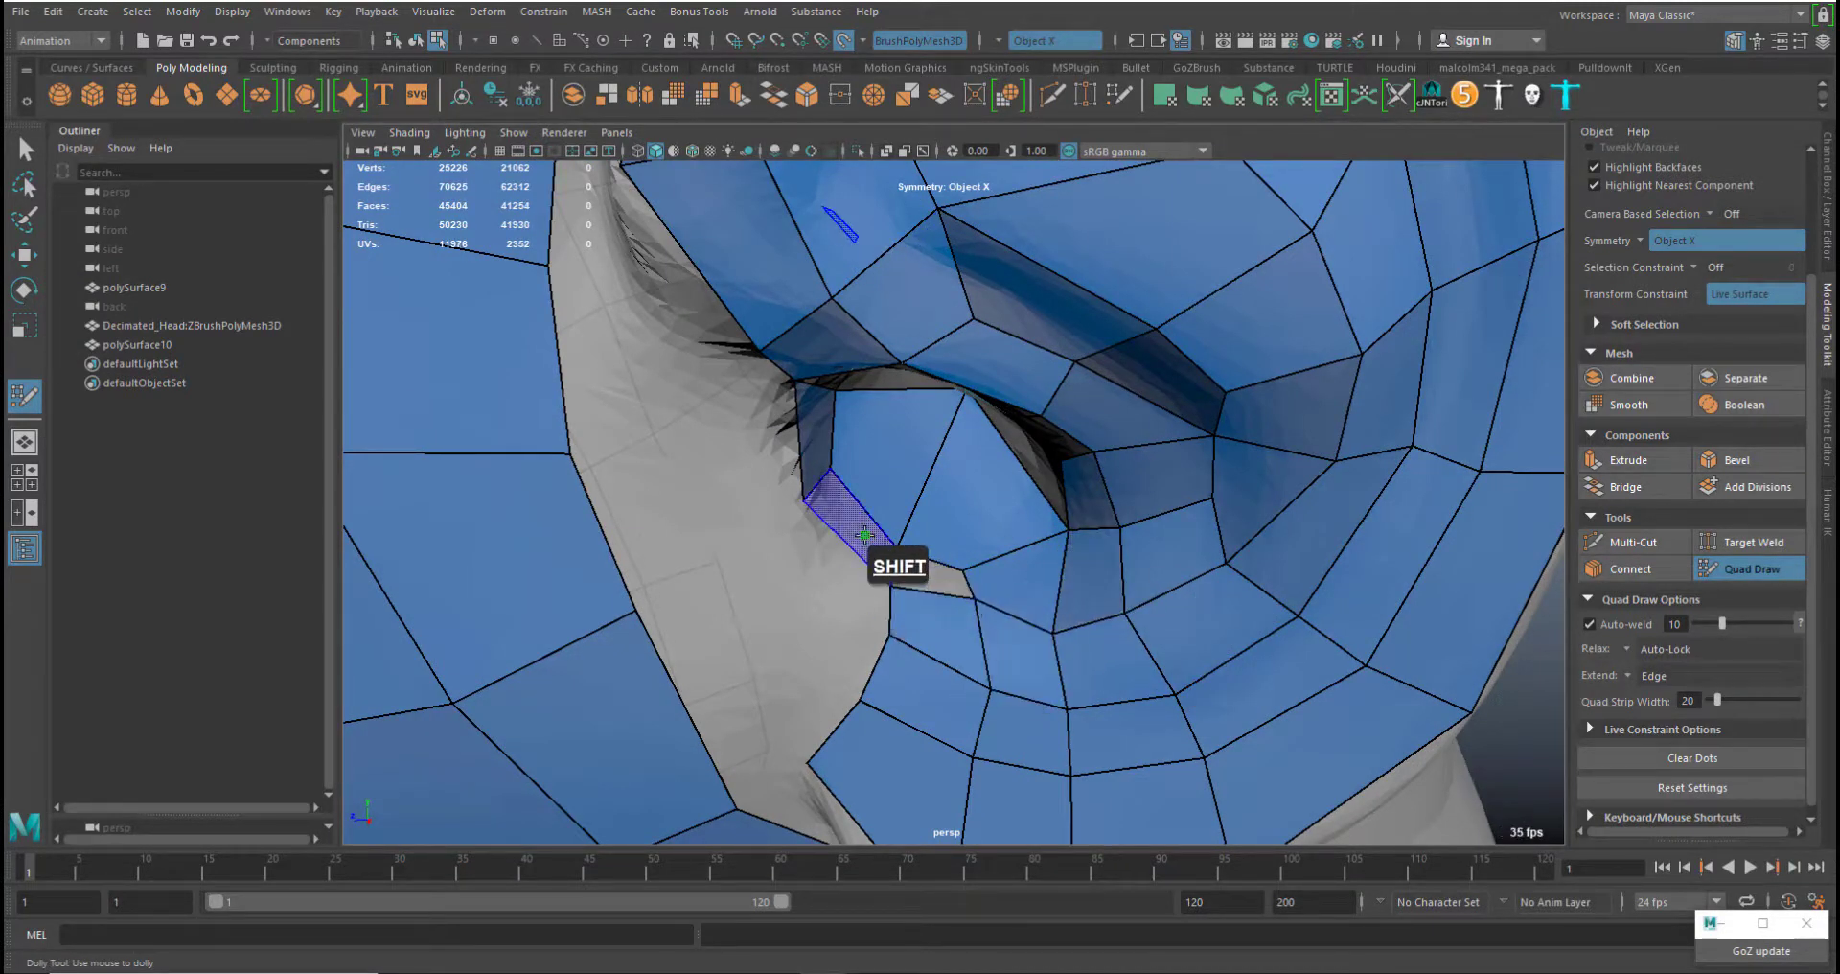
{"action": "left_click", "coordinate": [861, 537], "text": "shift"}
Add a mirrored quad at the lower front of the ear canal and shift the adjacent rim vertex outward
{"action": "right_click_drag", "start_coordinate": [1066, 655], "coordinate": [1170, 496], "text": "alt"}
{"action": "left_click_drag", "start_coordinate": [1170, 496], "coordinate": [1163, 452], "text": "alt"}
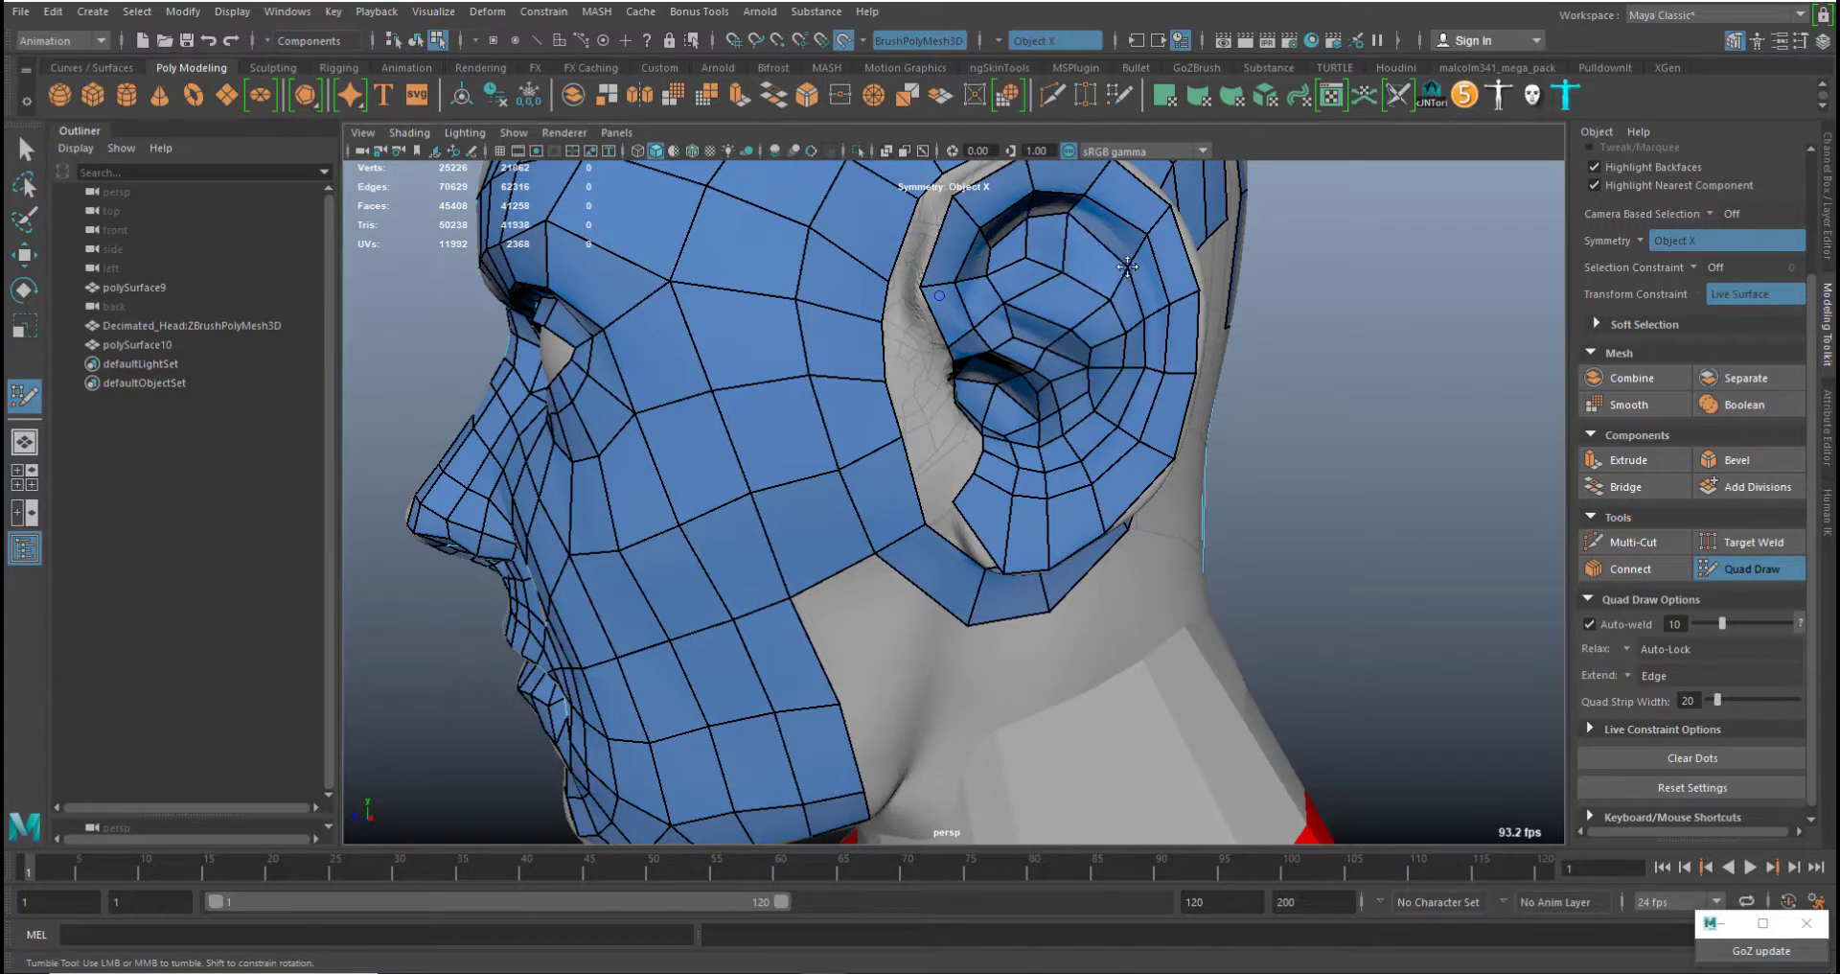
{"action": "mouse_move", "coordinate": [1128, 266]}
{"action": "middle_mouse_down"}
{"action": "mouse_move", "coordinate": [1095, 286]}
{"action": "mouse_move", "coordinate": [1053, 257]}
{"action": "mouse_move", "coordinate": [986, 265]}
{"action": "mouse_move", "coordinate": [999, 237]}
{"action": "middle_mouse_up"}
{"action": "right_click_drag", "start_coordinate": [1042, 453], "coordinate": [1083, 619], "text": "alt"}
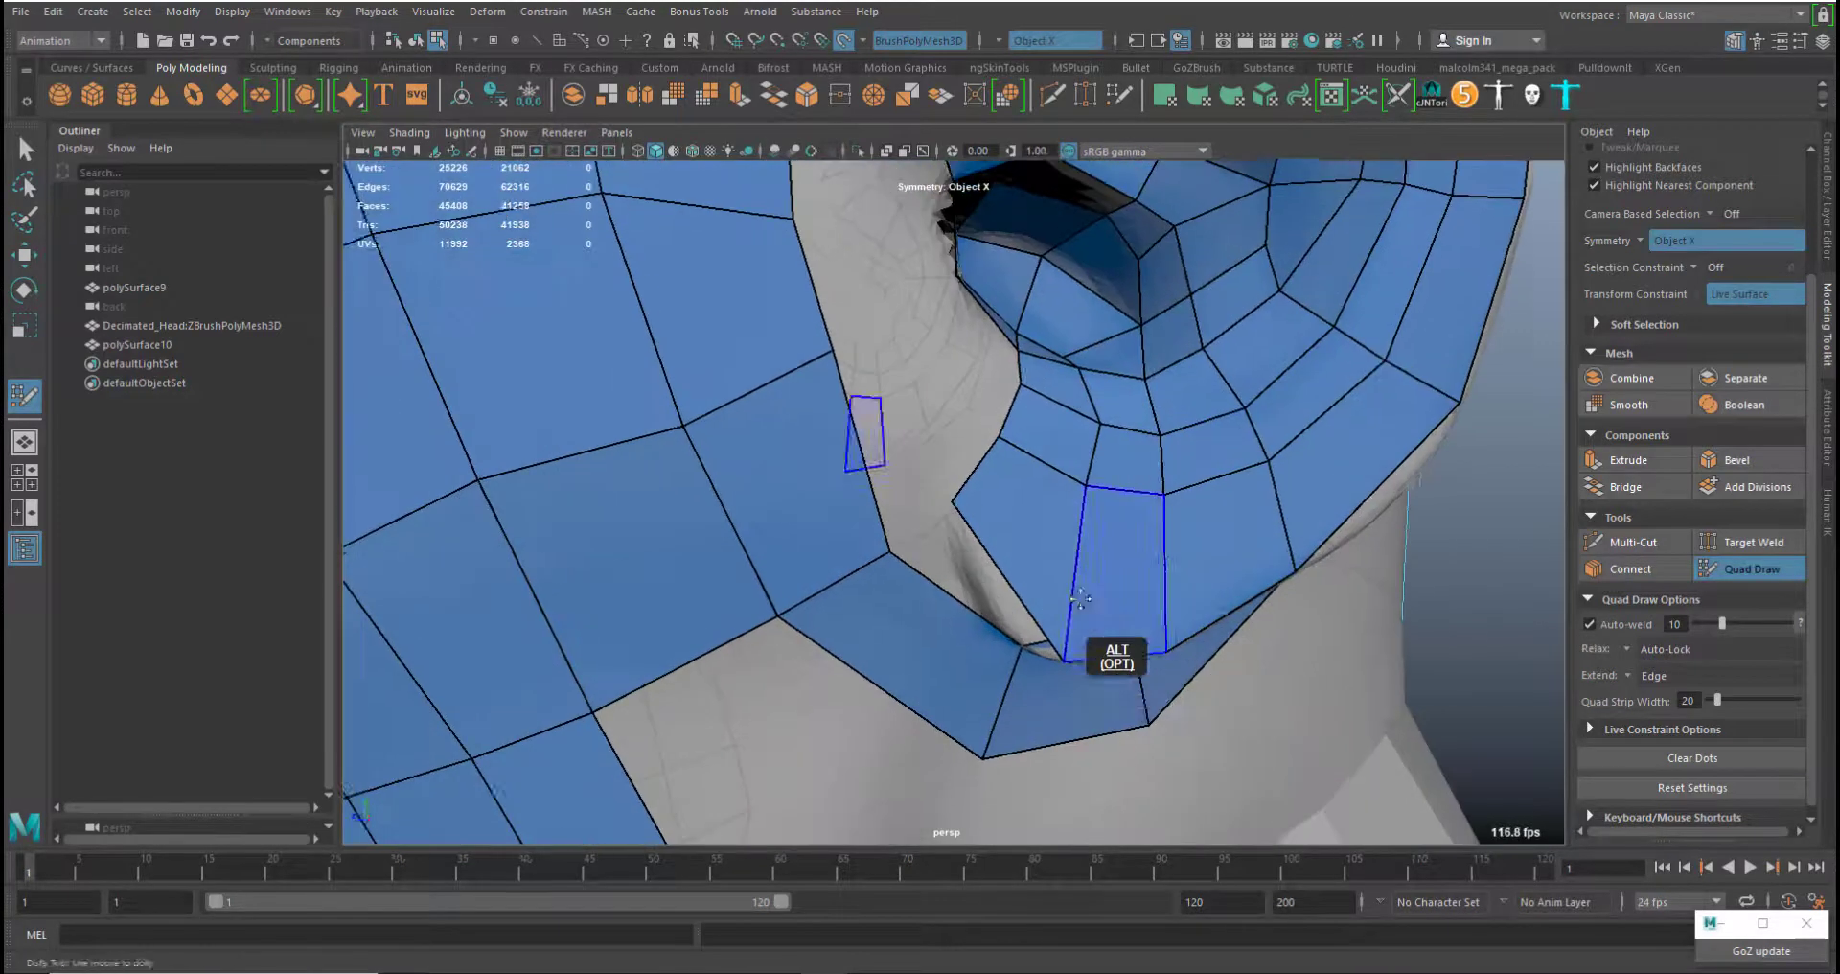
{"action": "left_click_drag", "start_coordinate": [1083, 618], "coordinate": [973, 575], "text": "alt"}
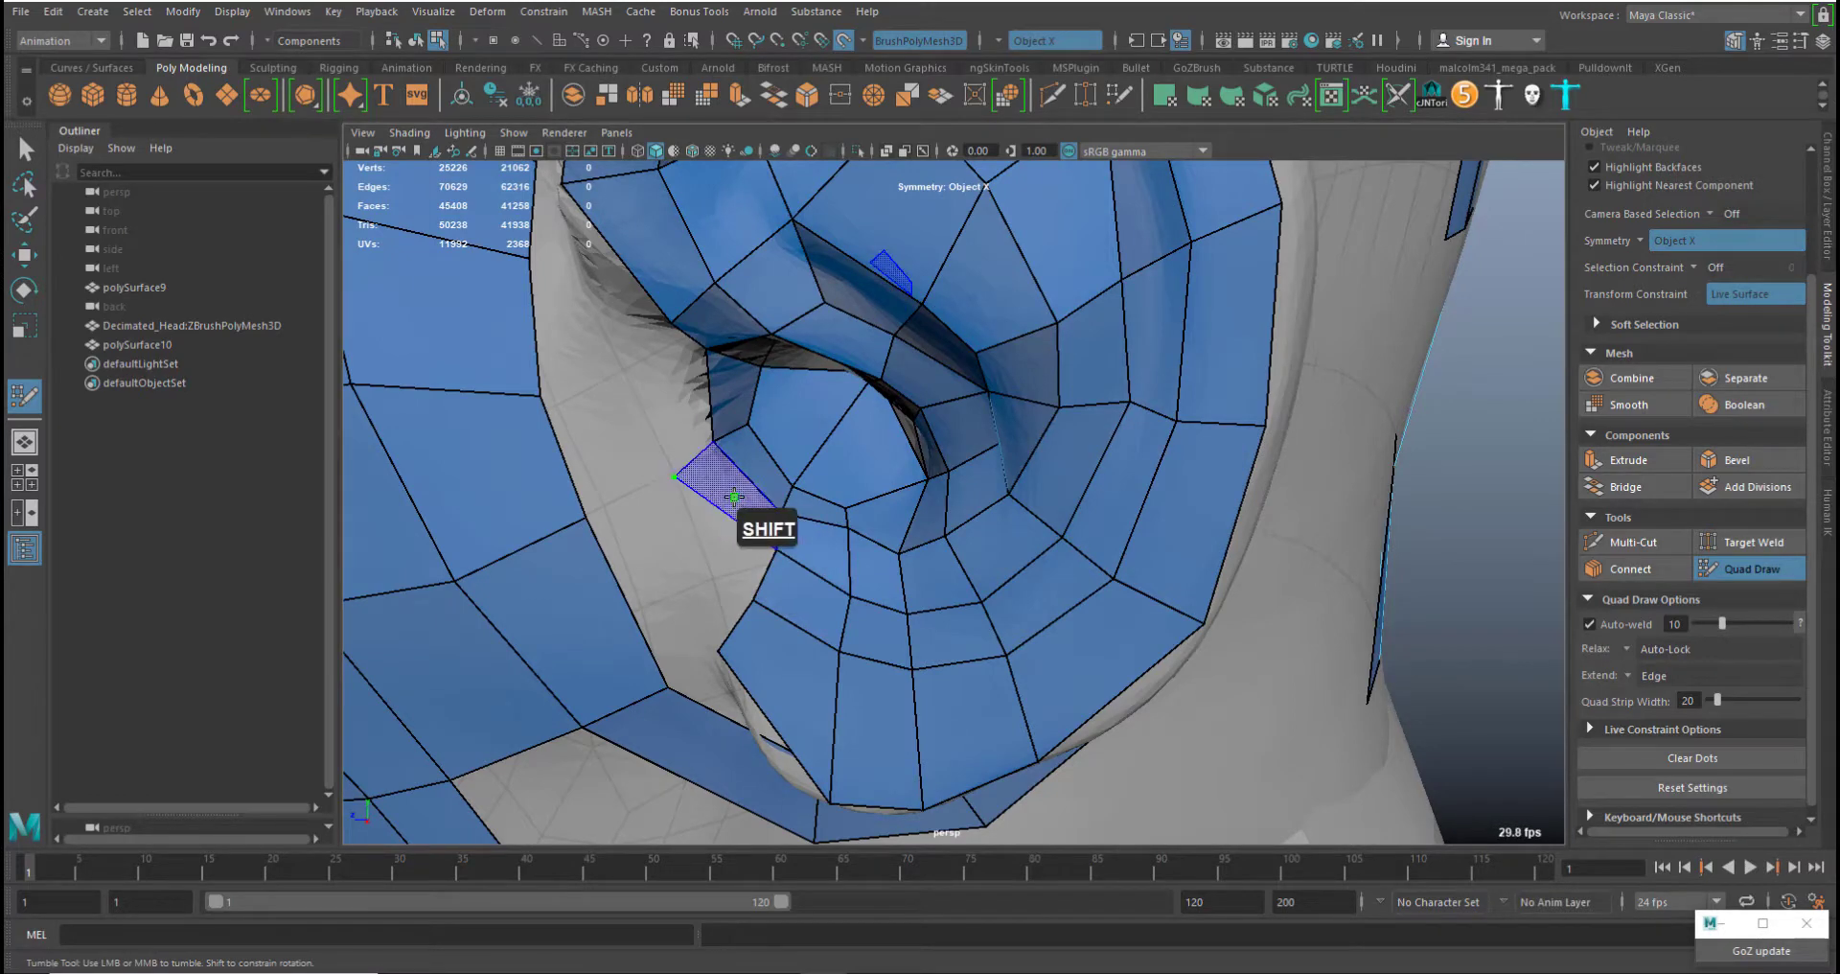
{"action": "left_click", "coordinate": [751, 500], "text": "shift"}
{"action": "middle_click_drag", "start_coordinate": [779, 549], "coordinate": [761, 562]}
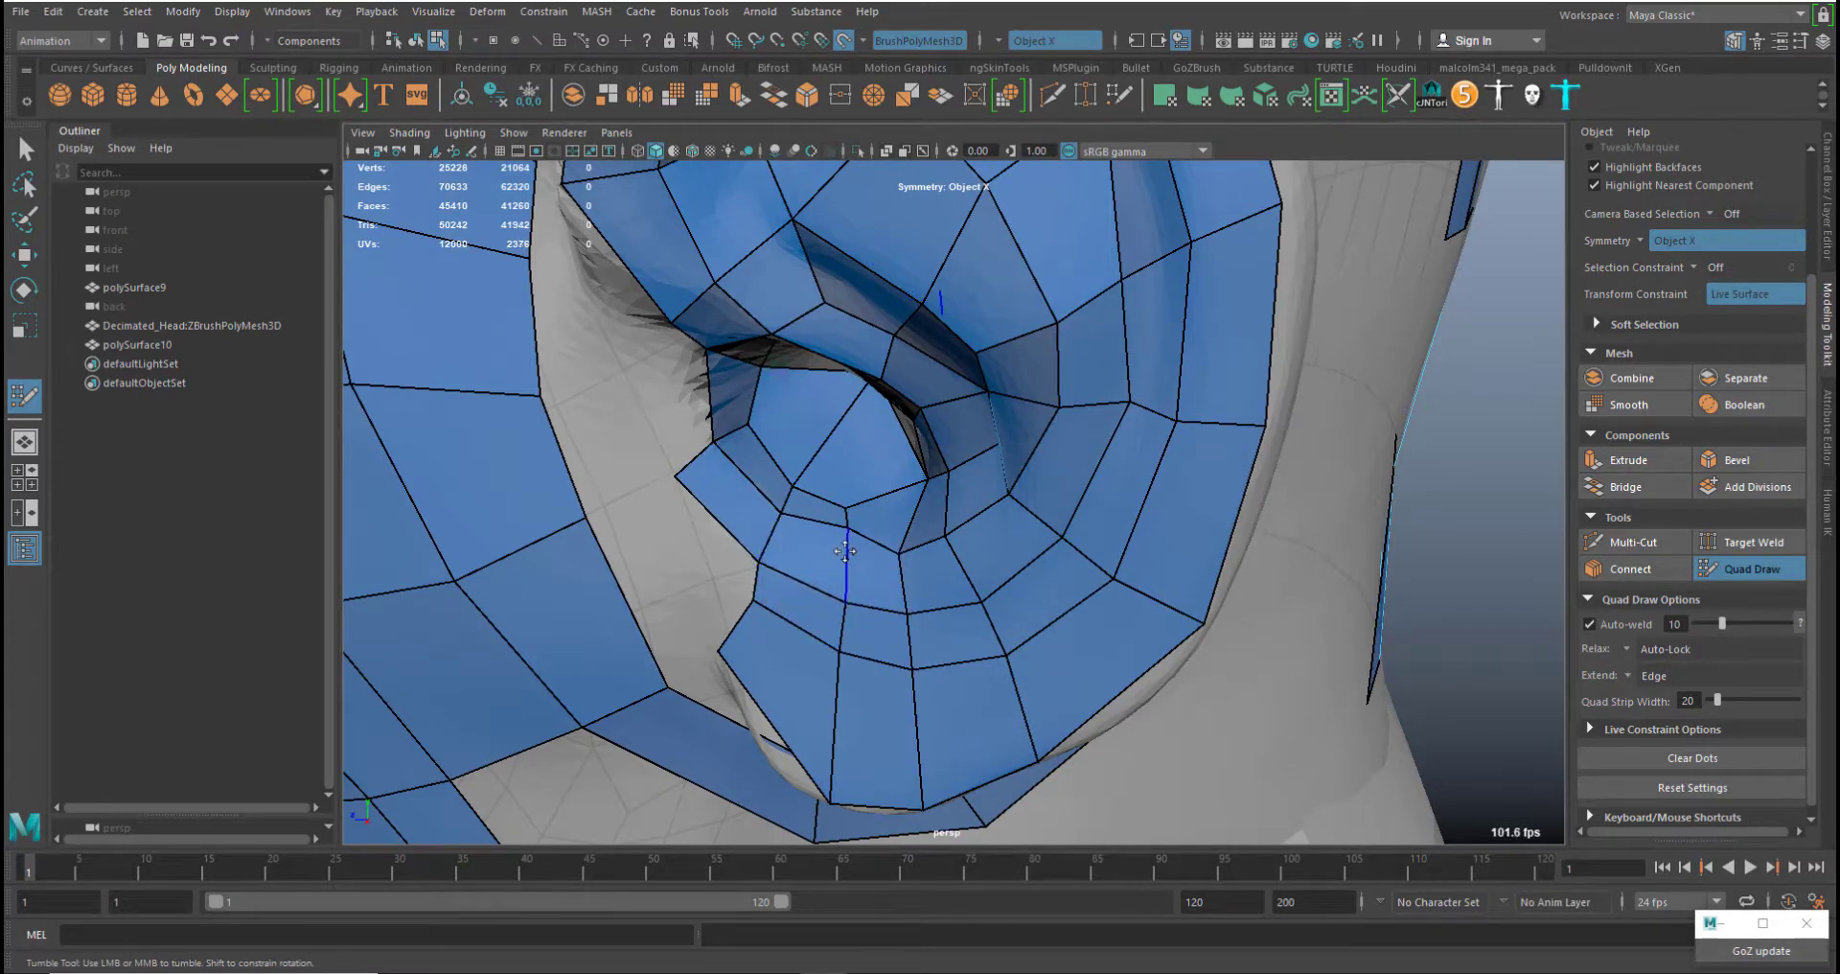
Fill the notch at the front of the ear canal with a mirrored quad and move the fold's front corner vertex toward the cheek
{"action": "scroll", "coordinate": [844, 551], "scroll_direction": "up", "scroll_amount": 5}
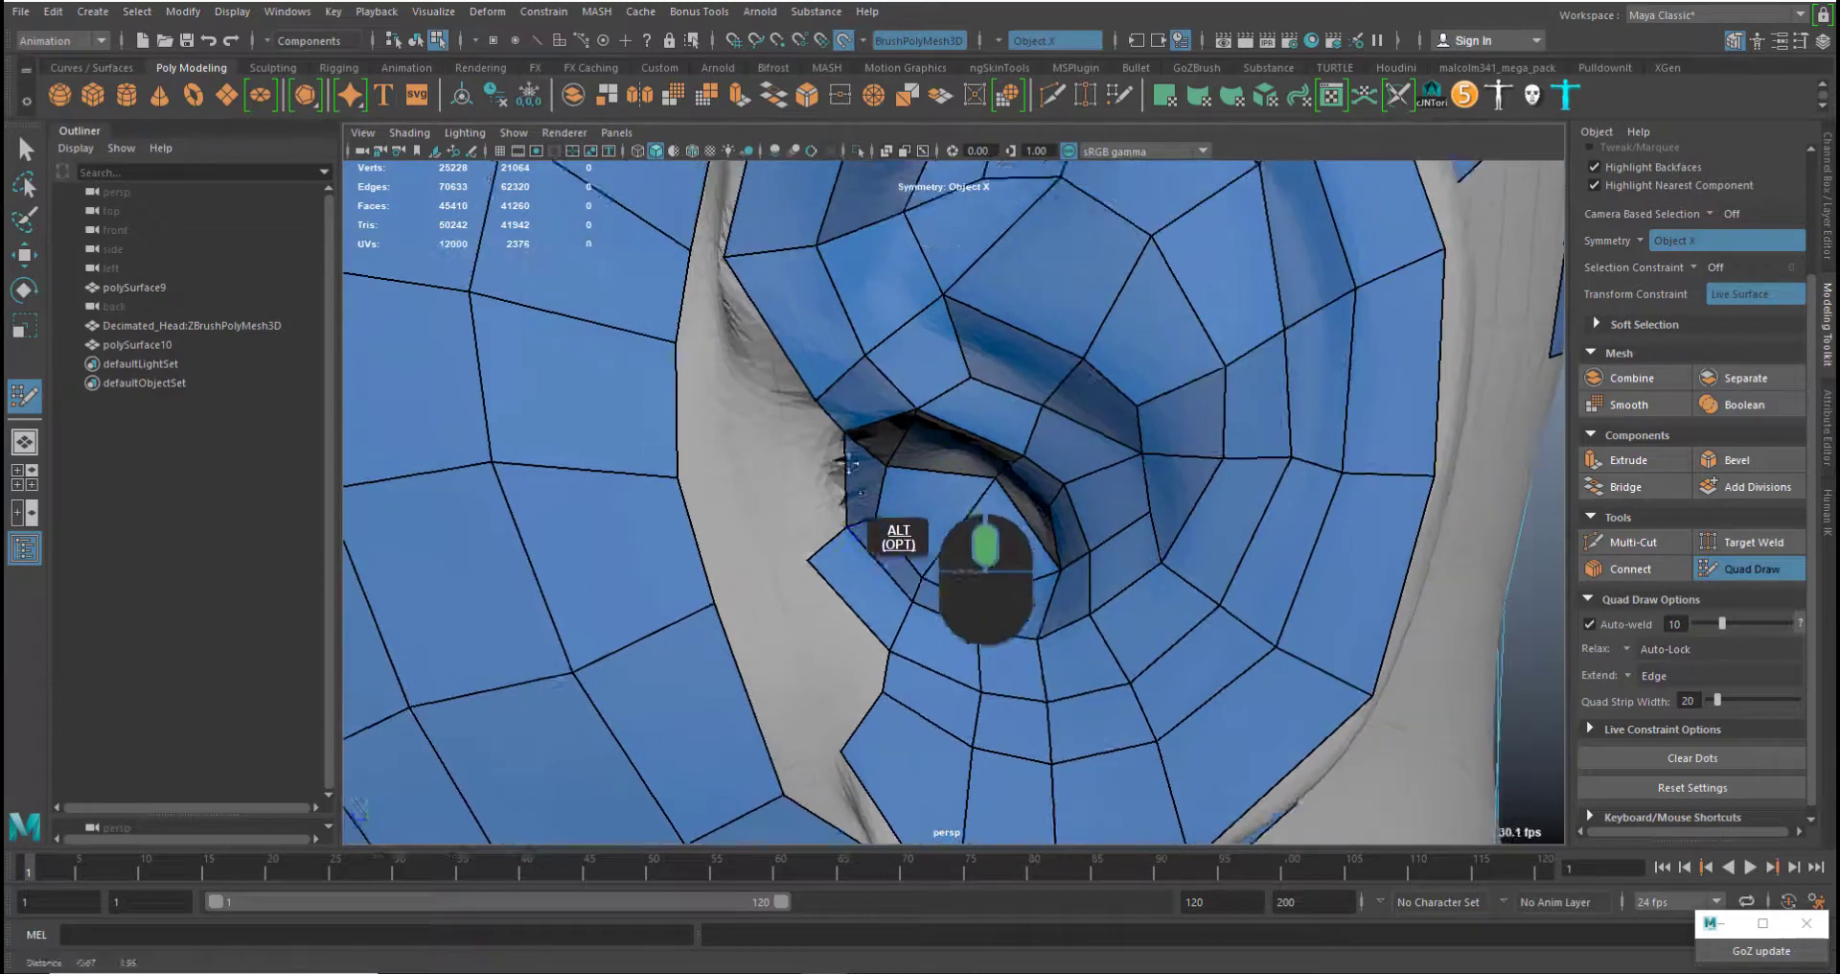
{"action": "middle_click_drag", "start_coordinate": [850, 463], "coordinate": [851, 448], "text": "alt"}
{"action": "left_click", "coordinate": [815, 466], "text": "shift"}
{"action": "middle_click_drag", "start_coordinate": [814, 387], "coordinate": [794, 416]}
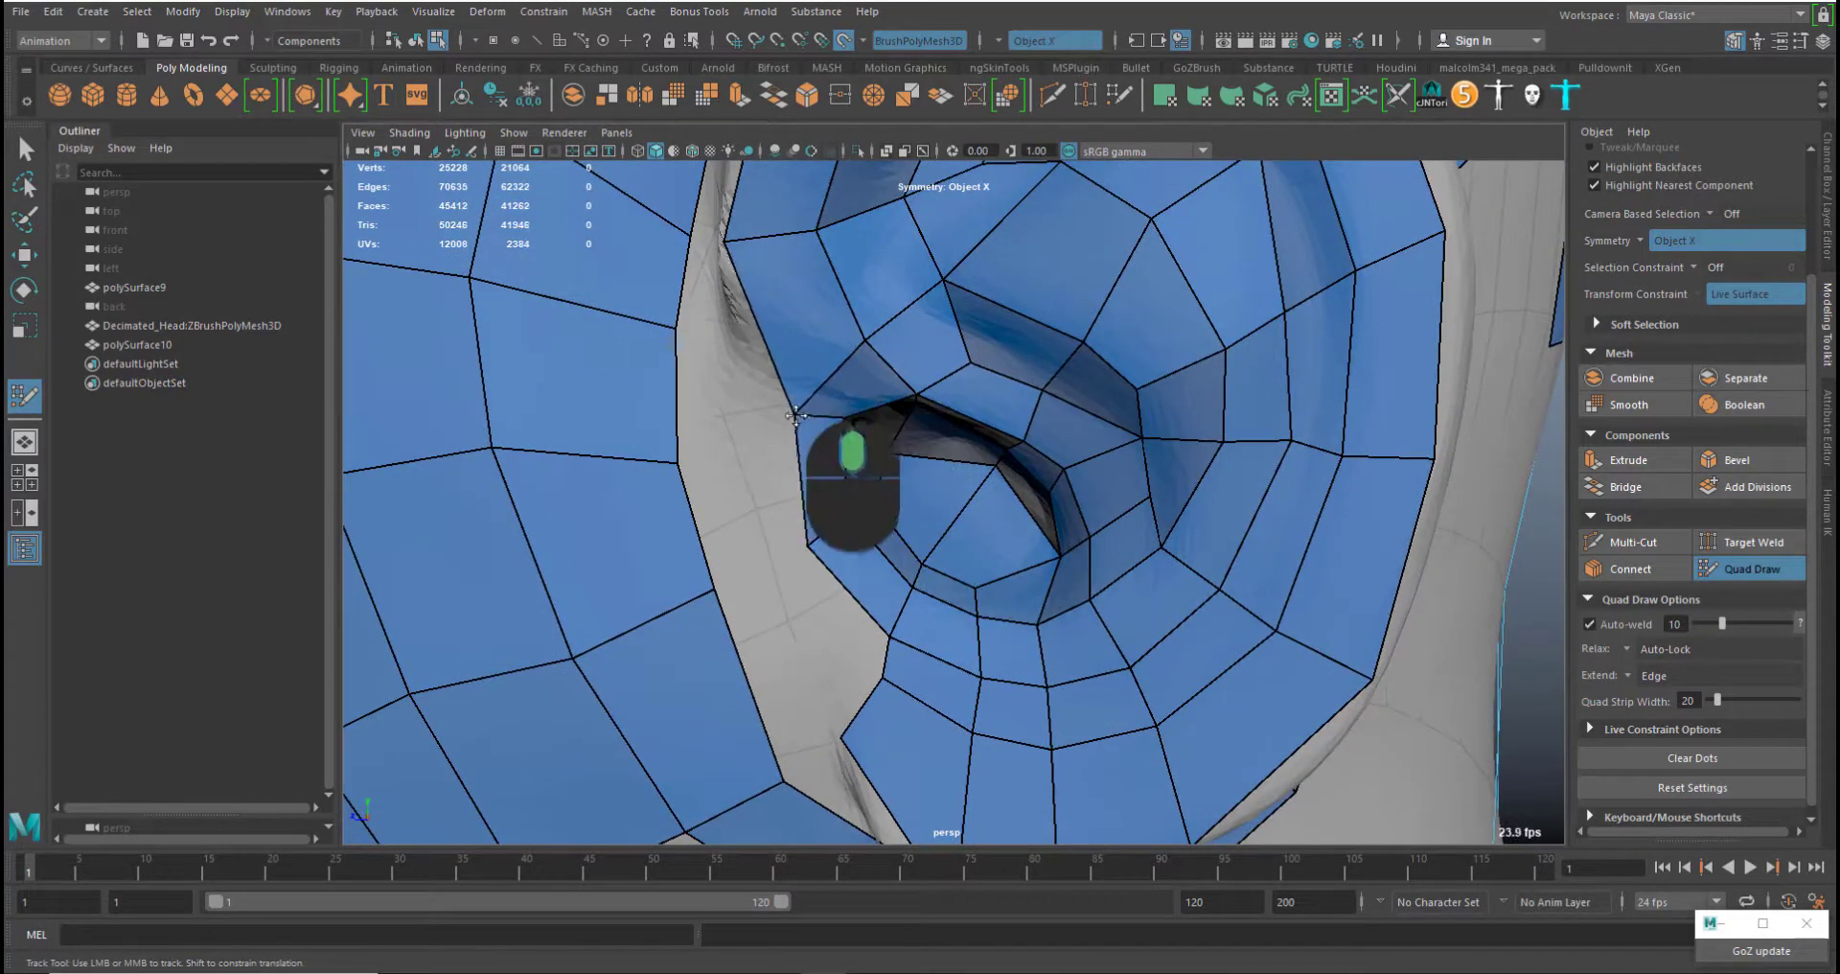
Move the fold's front corner vertex upward and rebuild the mirrored quad at the front of the ear canal
{"action": "scroll", "coordinate": [925, 537], "scroll_direction": "down", "scroll_amount": 6, "text": "alt"}
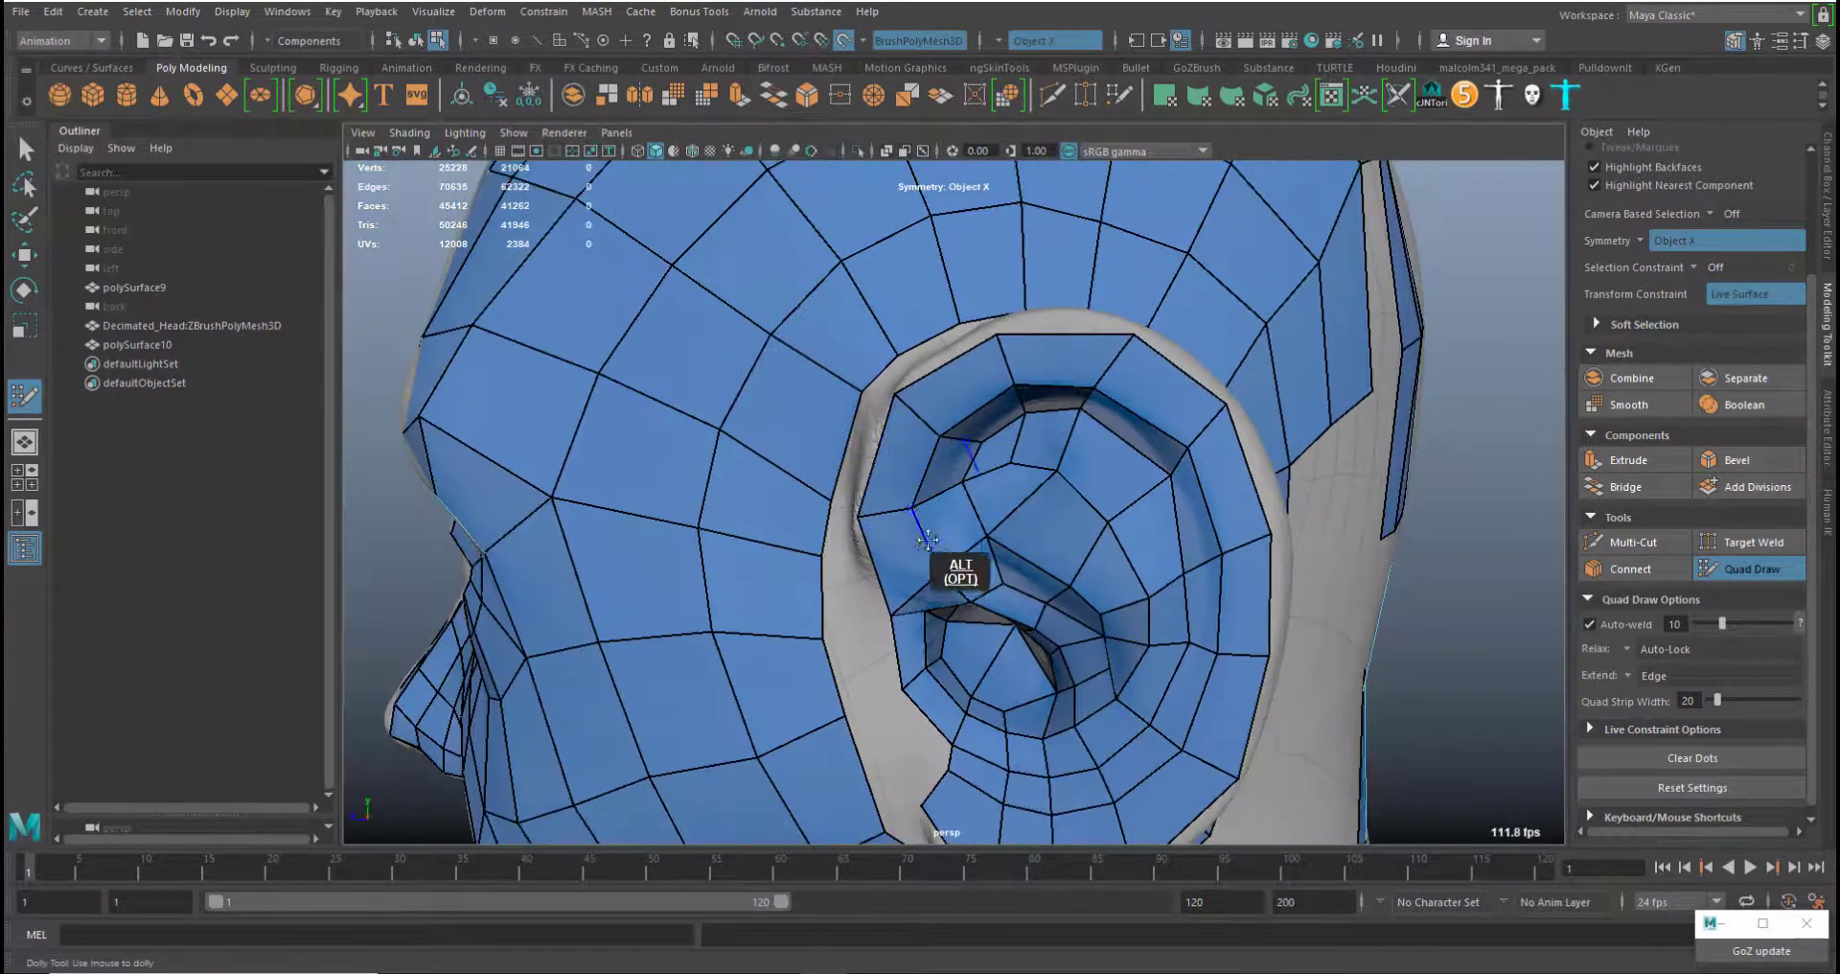
{"action": "left_click_drag", "start_coordinate": [925, 540], "coordinate": [944, 562], "text": "alt"}
{"action": "scroll", "coordinate": [943, 599], "scroll_direction": "up", "scroll_amount": 3, "text": "alt"}
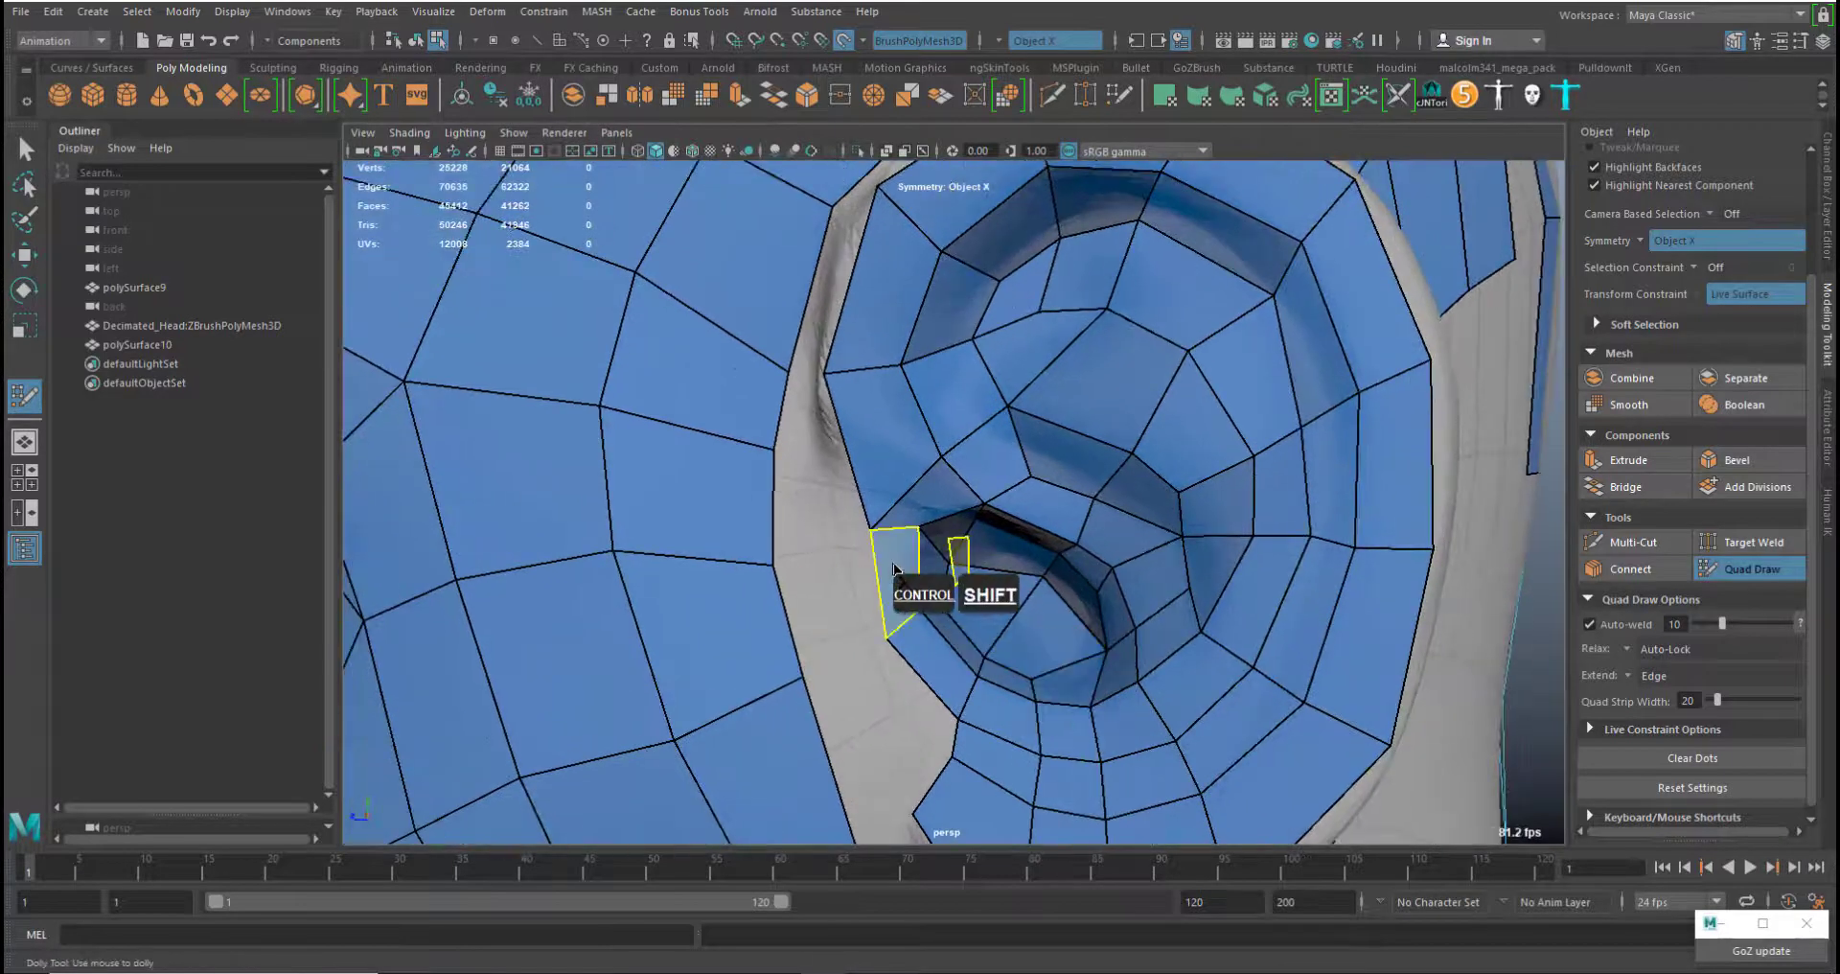
{"action": "middle_click_drag", "start_coordinate": [874, 527], "coordinate": [883, 500]}
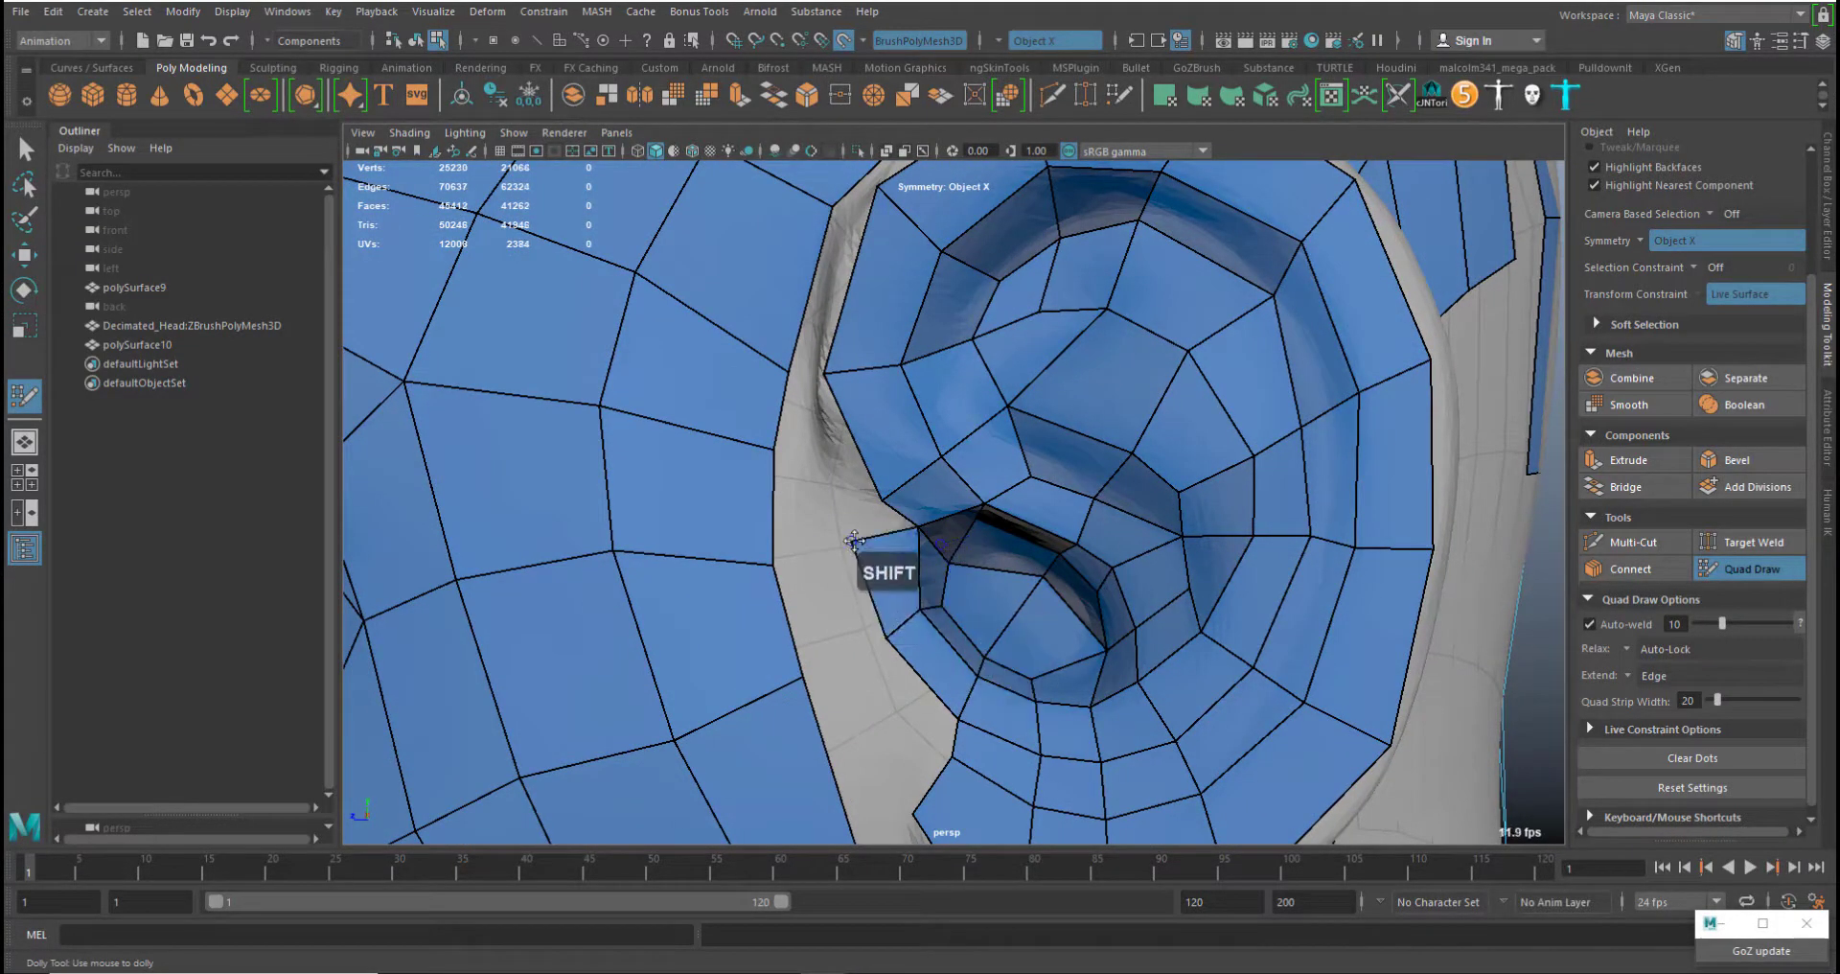
{"action": "left_click", "coordinate": [906, 613], "text": "shift"}
Fill the notch at the ear's lower front with a mirrored quad and reposition the adjacent rim vertices
{"action": "middle_click_drag", "start_coordinate": [913, 658], "coordinate": [907, 601], "text": "alt"}
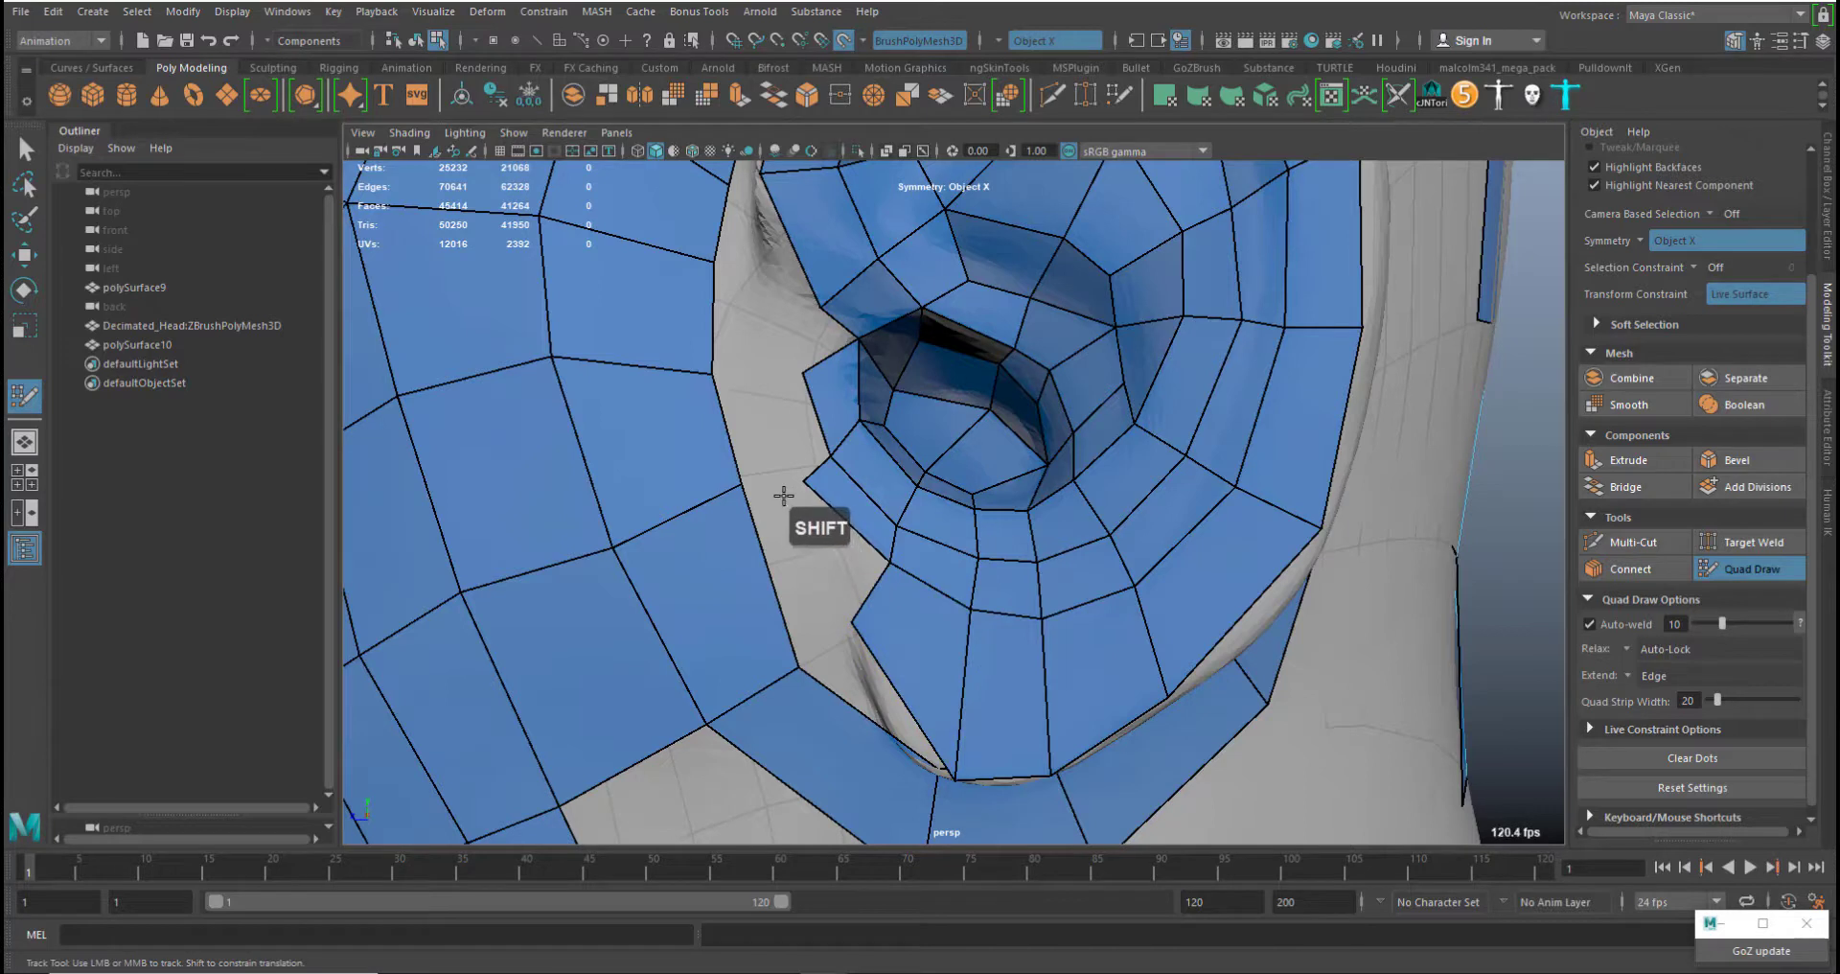
{"action": "left_click", "coordinate": [810, 482], "text": "shift"}
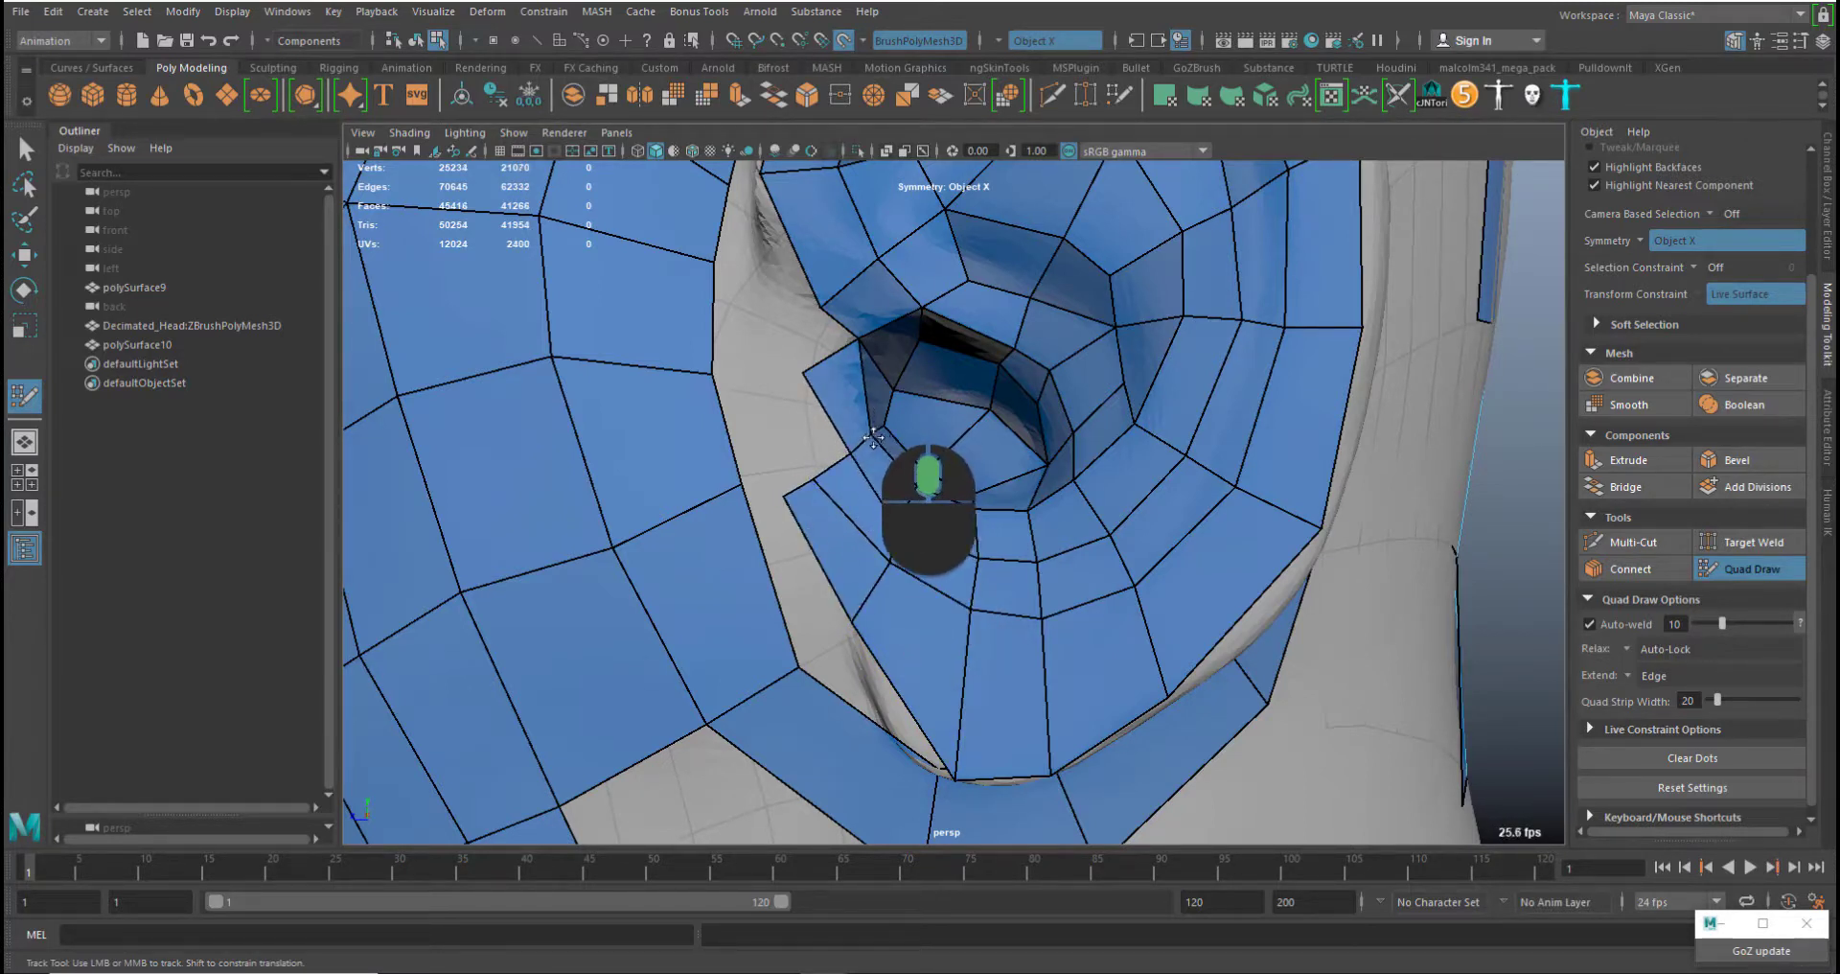
{"action": "middle_click_drag", "start_coordinate": [813, 480], "coordinate": [826, 470]}
{"action": "middle_click_drag", "start_coordinate": [892, 562], "coordinate": [876, 572]}
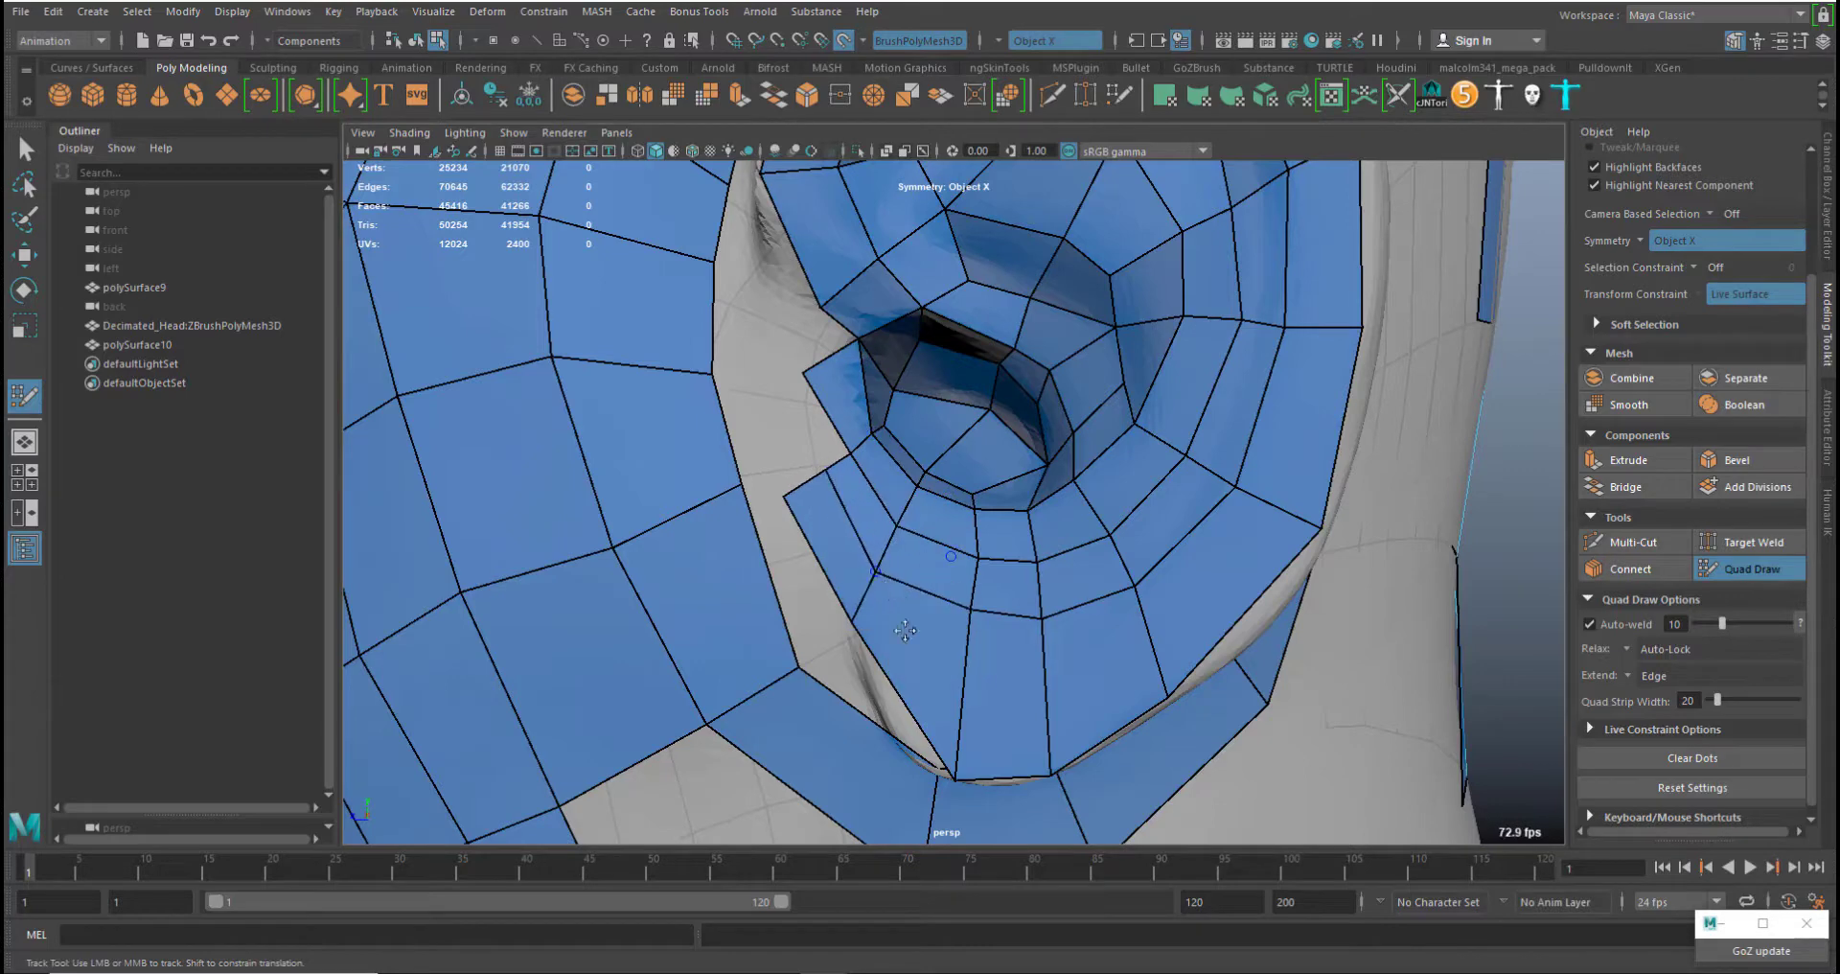
Shift the earlobe's lower front vertex toward the cheek and join the ear's lower front to the face with mirrored quads
{"action": "left_click_drag", "start_coordinate": [981, 517], "coordinate": [981, 478], "text": "alt"}
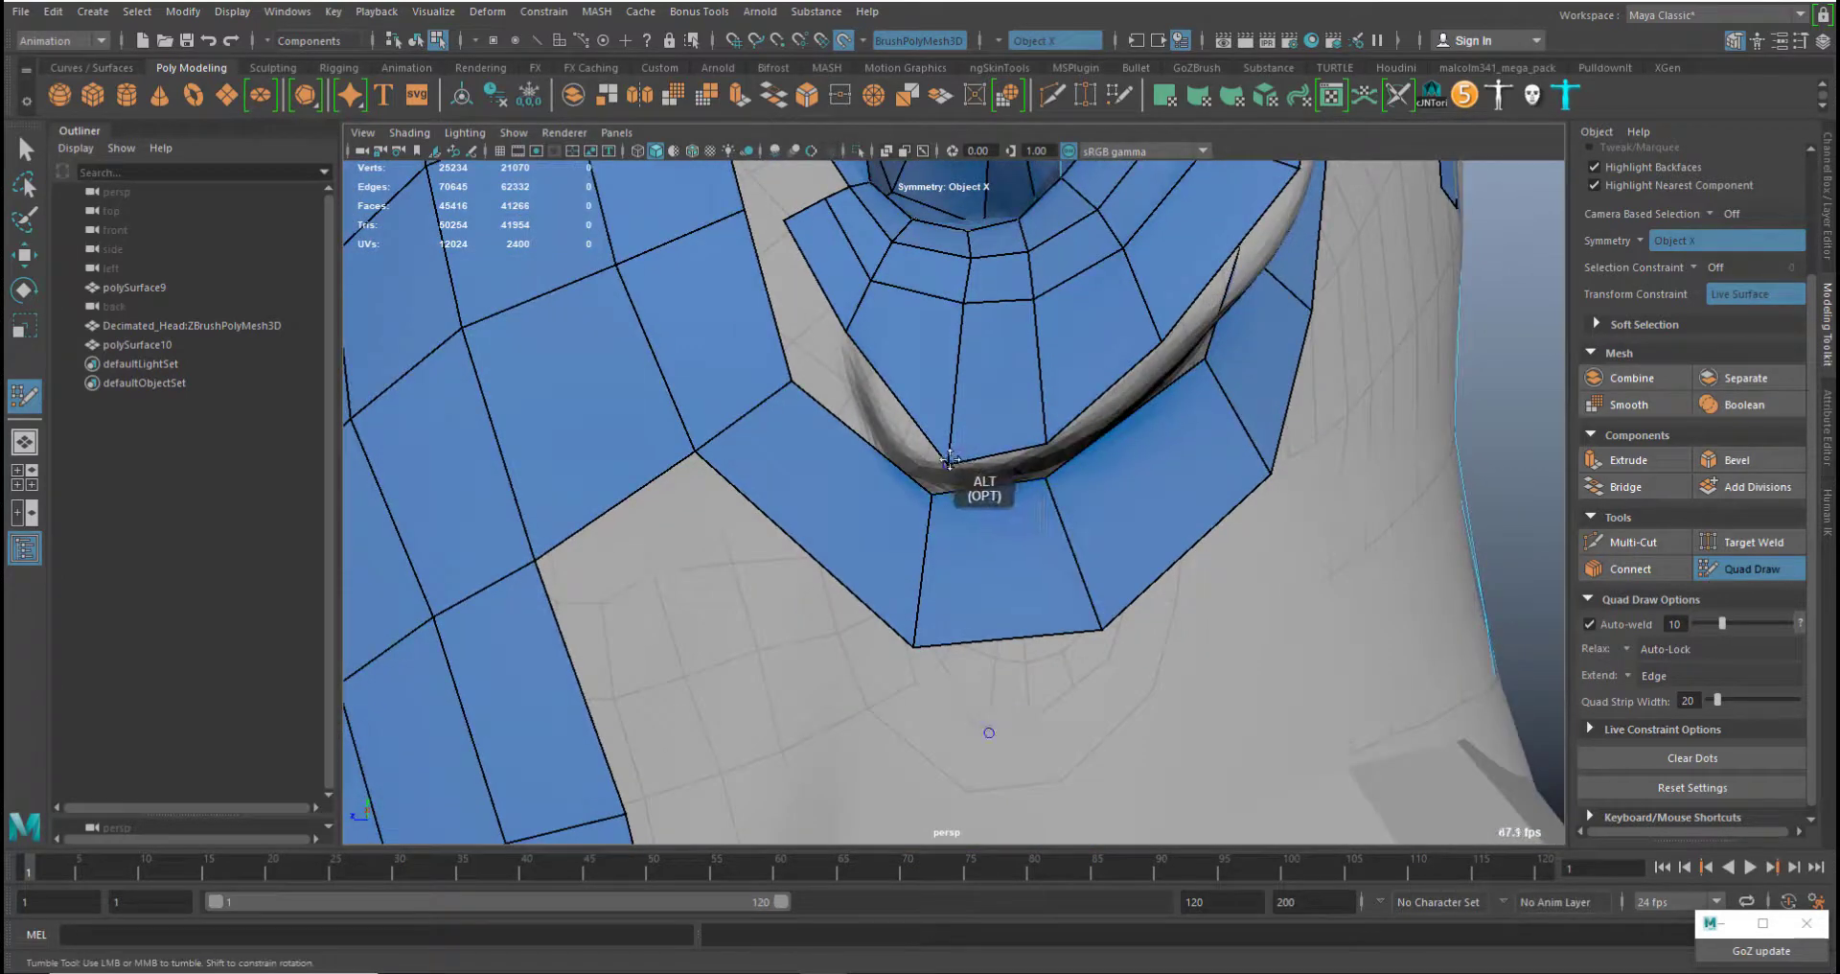
{"action": "middle_click_drag", "start_coordinate": [948, 455], "coordinate": [915, 454]}
{"action": "left_click_drag", "start_coordinate": [1048, 433], "coordinate": [901, 535], "text": "alt"}
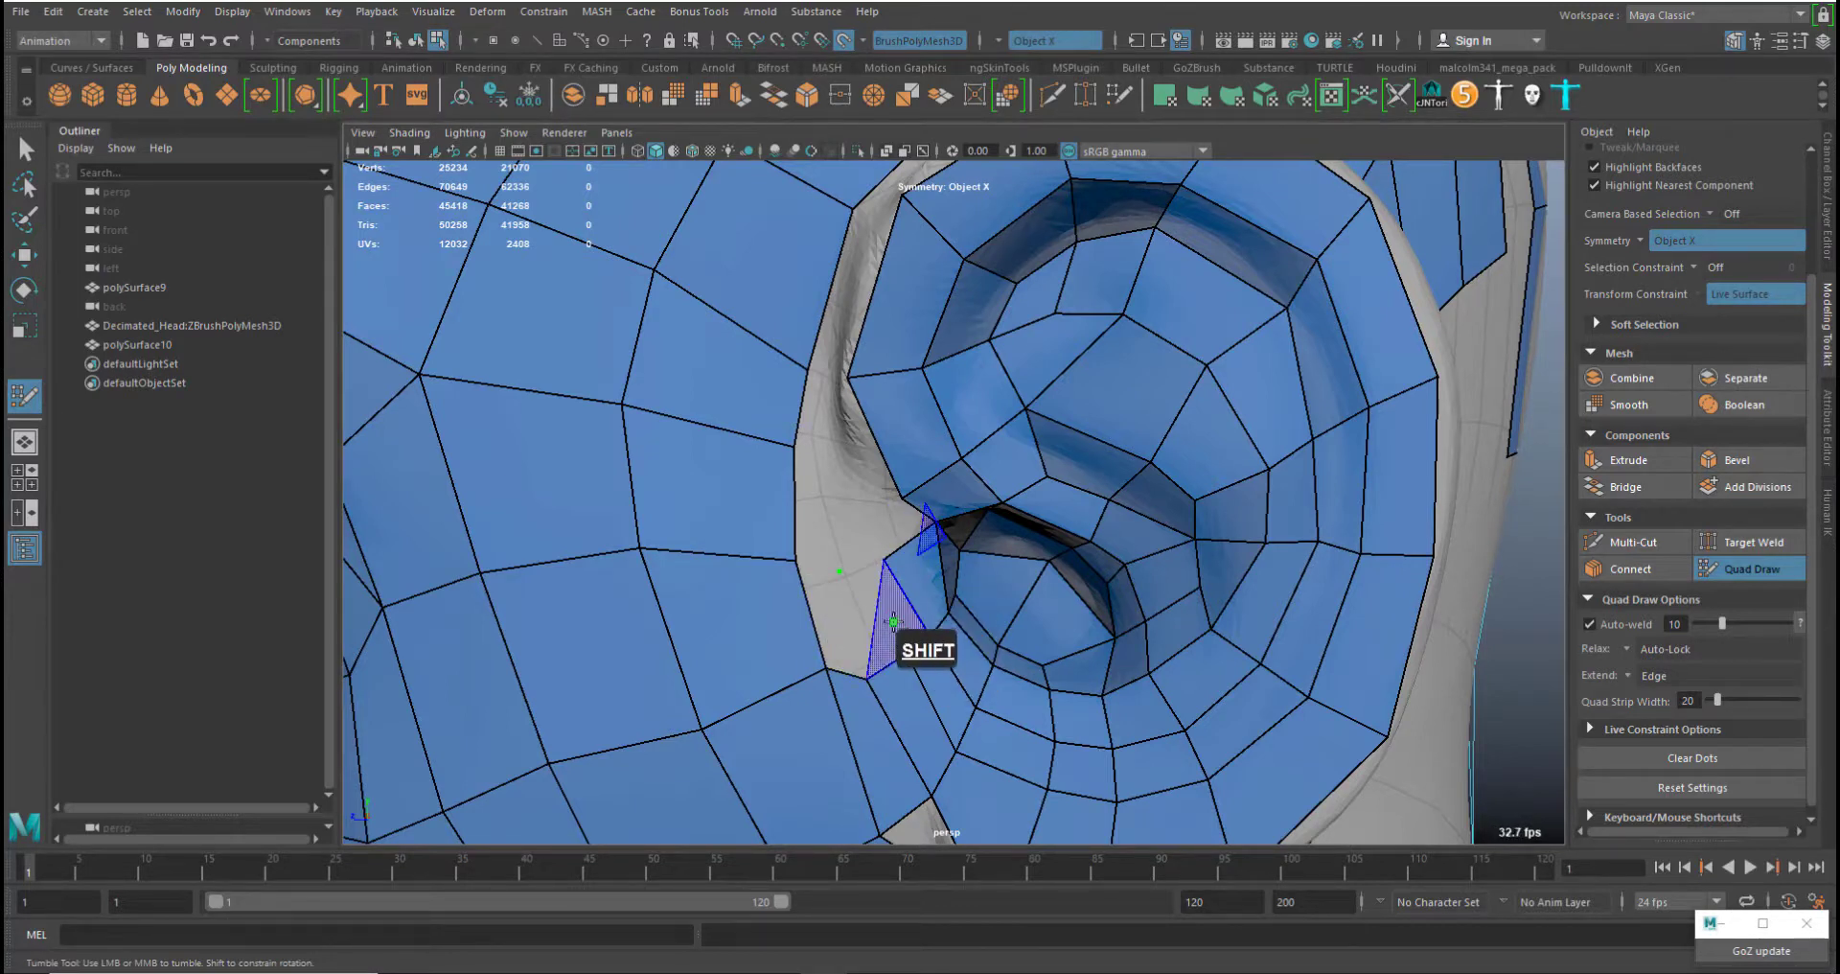
{"action": "left_click", "coordinate": [907, 653], "text": "shift"}
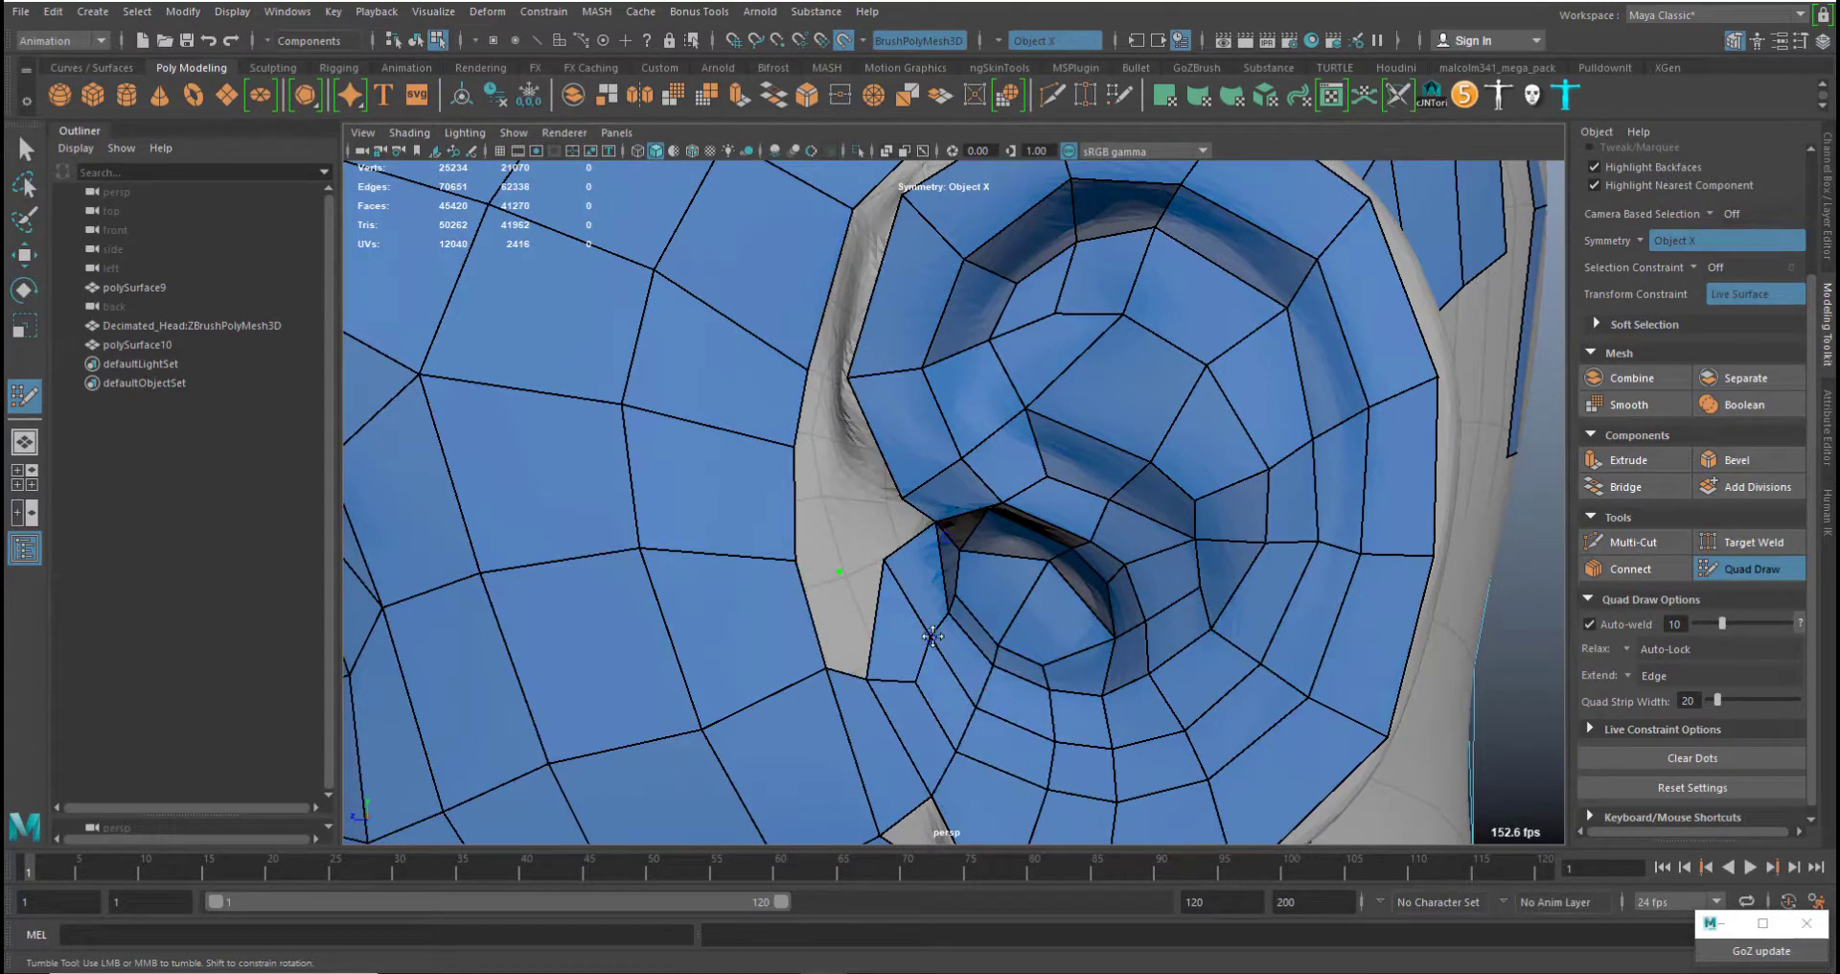
{"action": "mouse_move", "coordinate": [886, 557]}
{"action": "middle_mouse_down"}
{"action": "mouse_move", "coordinate": [903, 499]}
{"action": "mouse_move", "coordinate": [880, 524]}
{"action": "middle_mouse_up"}
{"action": "key", "text": "ctrl+z"}
{"action": "key", "text": "ctrl+z"}
{"action": "key", "text": "ctrl+z"}
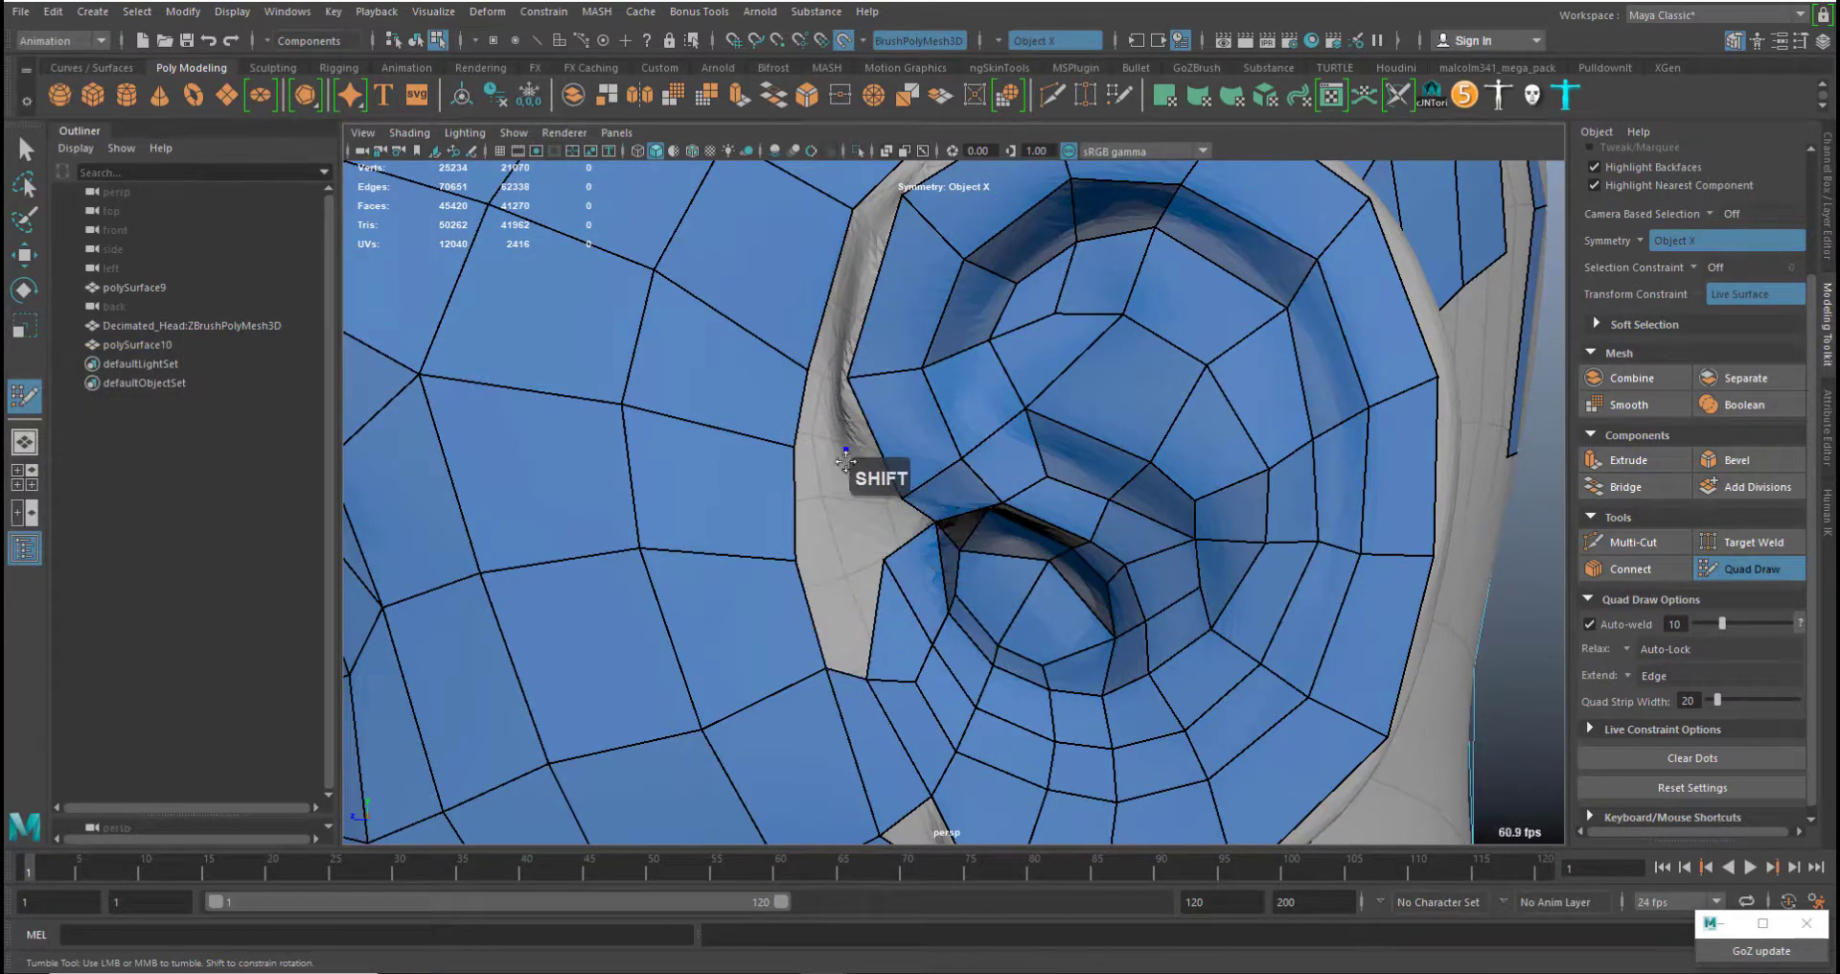
Extend the join between the cheek and the front of the ear canal upward with two mirrored quads
{"action": "left_click", "coordinate": [881, 561], "text": "shift"}
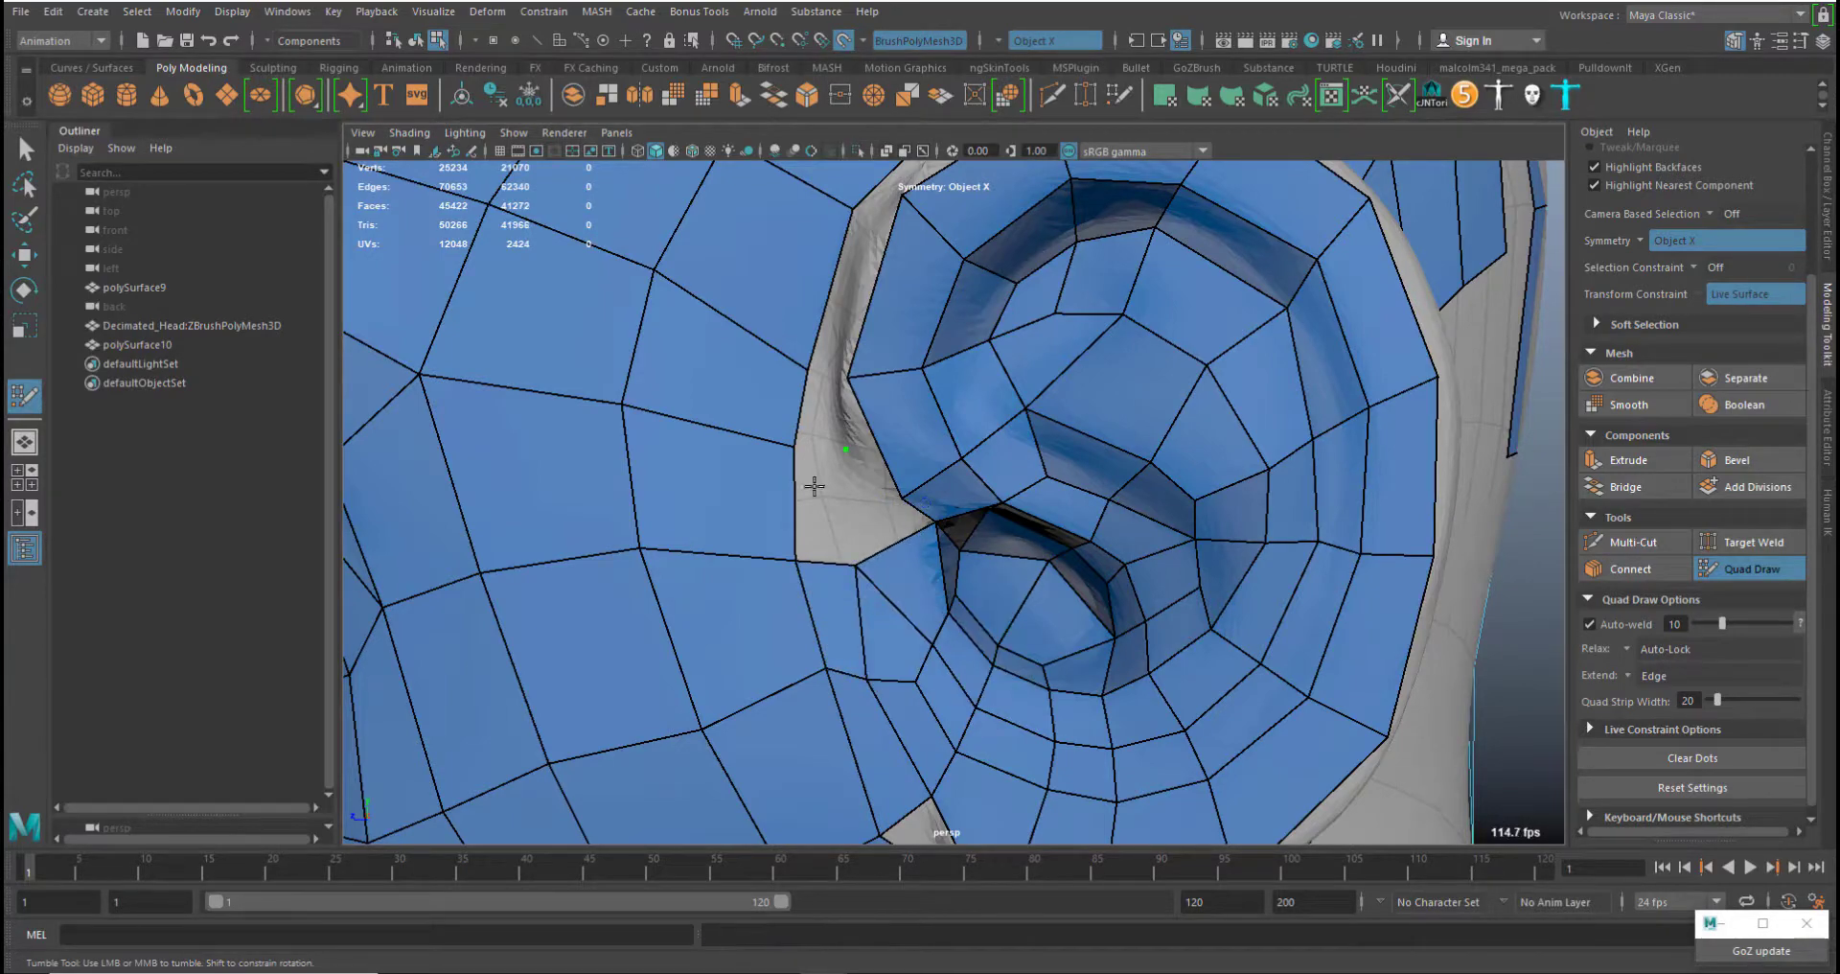
{"action": "left_click_drag", "start_coordinate": [913, 573], "coordinate": [1088, 494], "text": "alt"}
{"action": "middle_click_drag", "start_coordinate": [1088, 493], "coordinate": [1088, 264], "text": "alt"}
{"action": "right_click_drag", "start_coordinate": [815, 525], "coordinate": [904, 650], "text": "alt"}
{"action": "left_click", "coordinate": [767, 607], "text": "shift"}
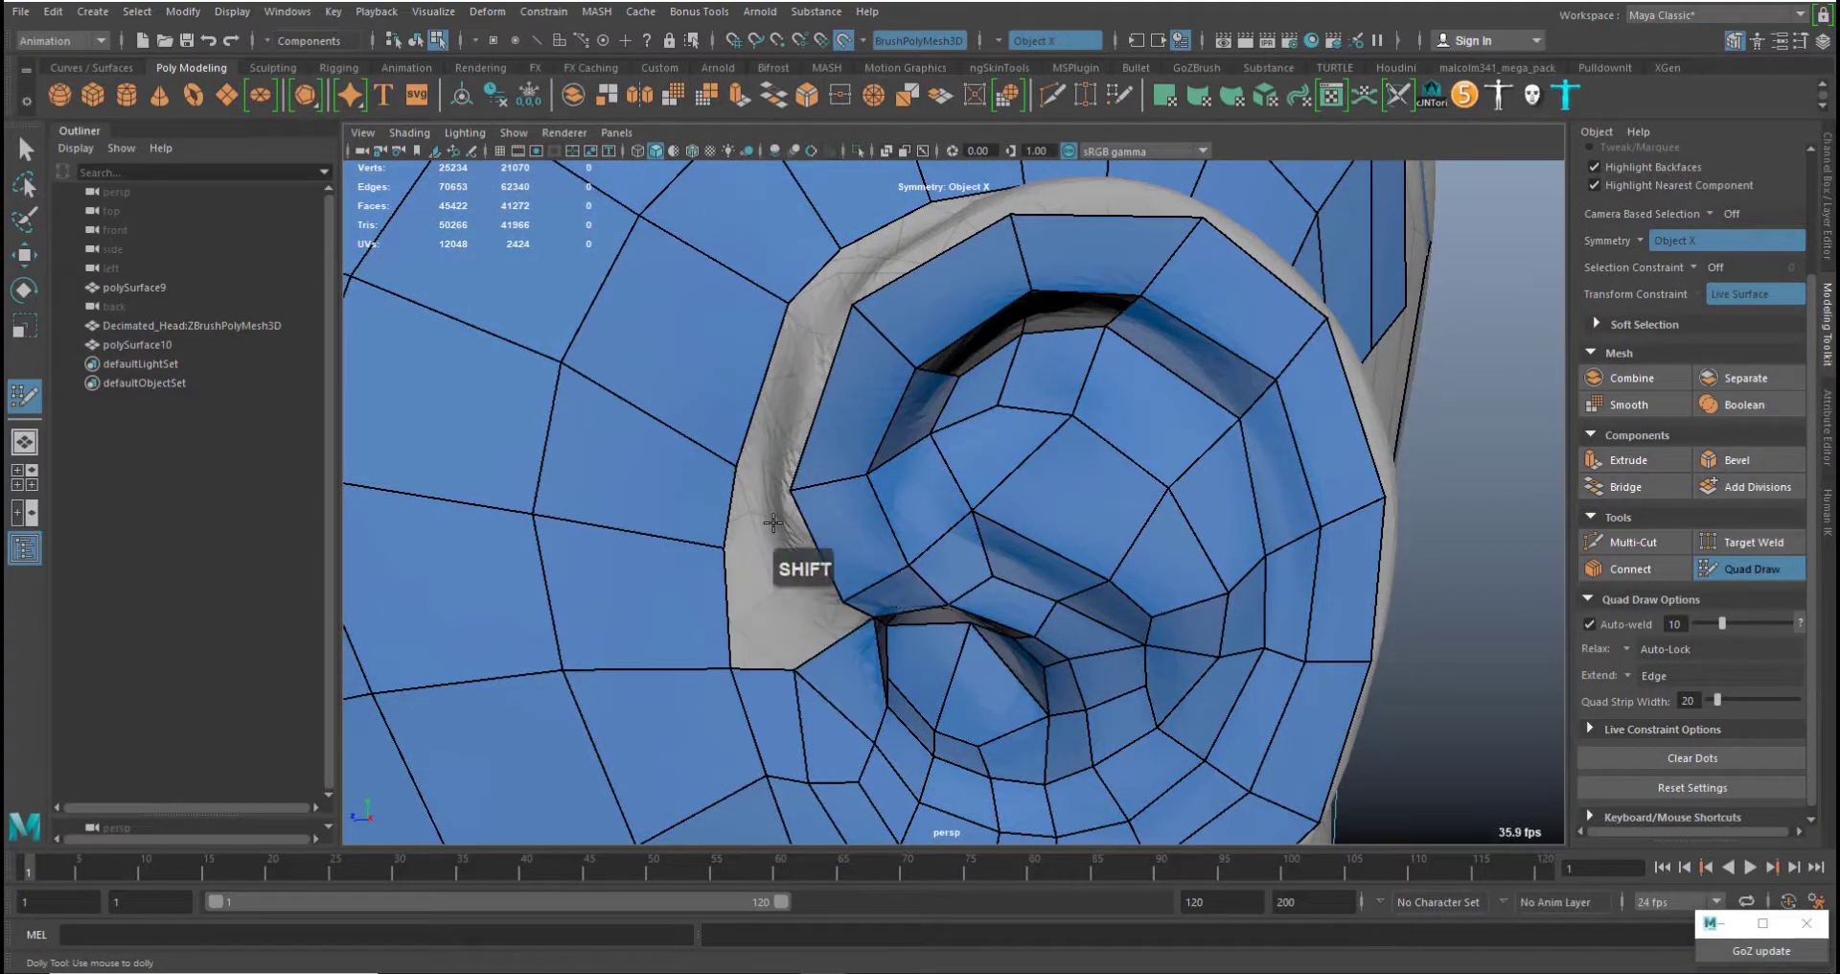
Reposition the ear's front rim vertices and pull the adjacent face border away from the ear to widen the gap
{"action": "left_click_drag", "start_coordinate": [794, 487], "coordinate": [808, 480]}
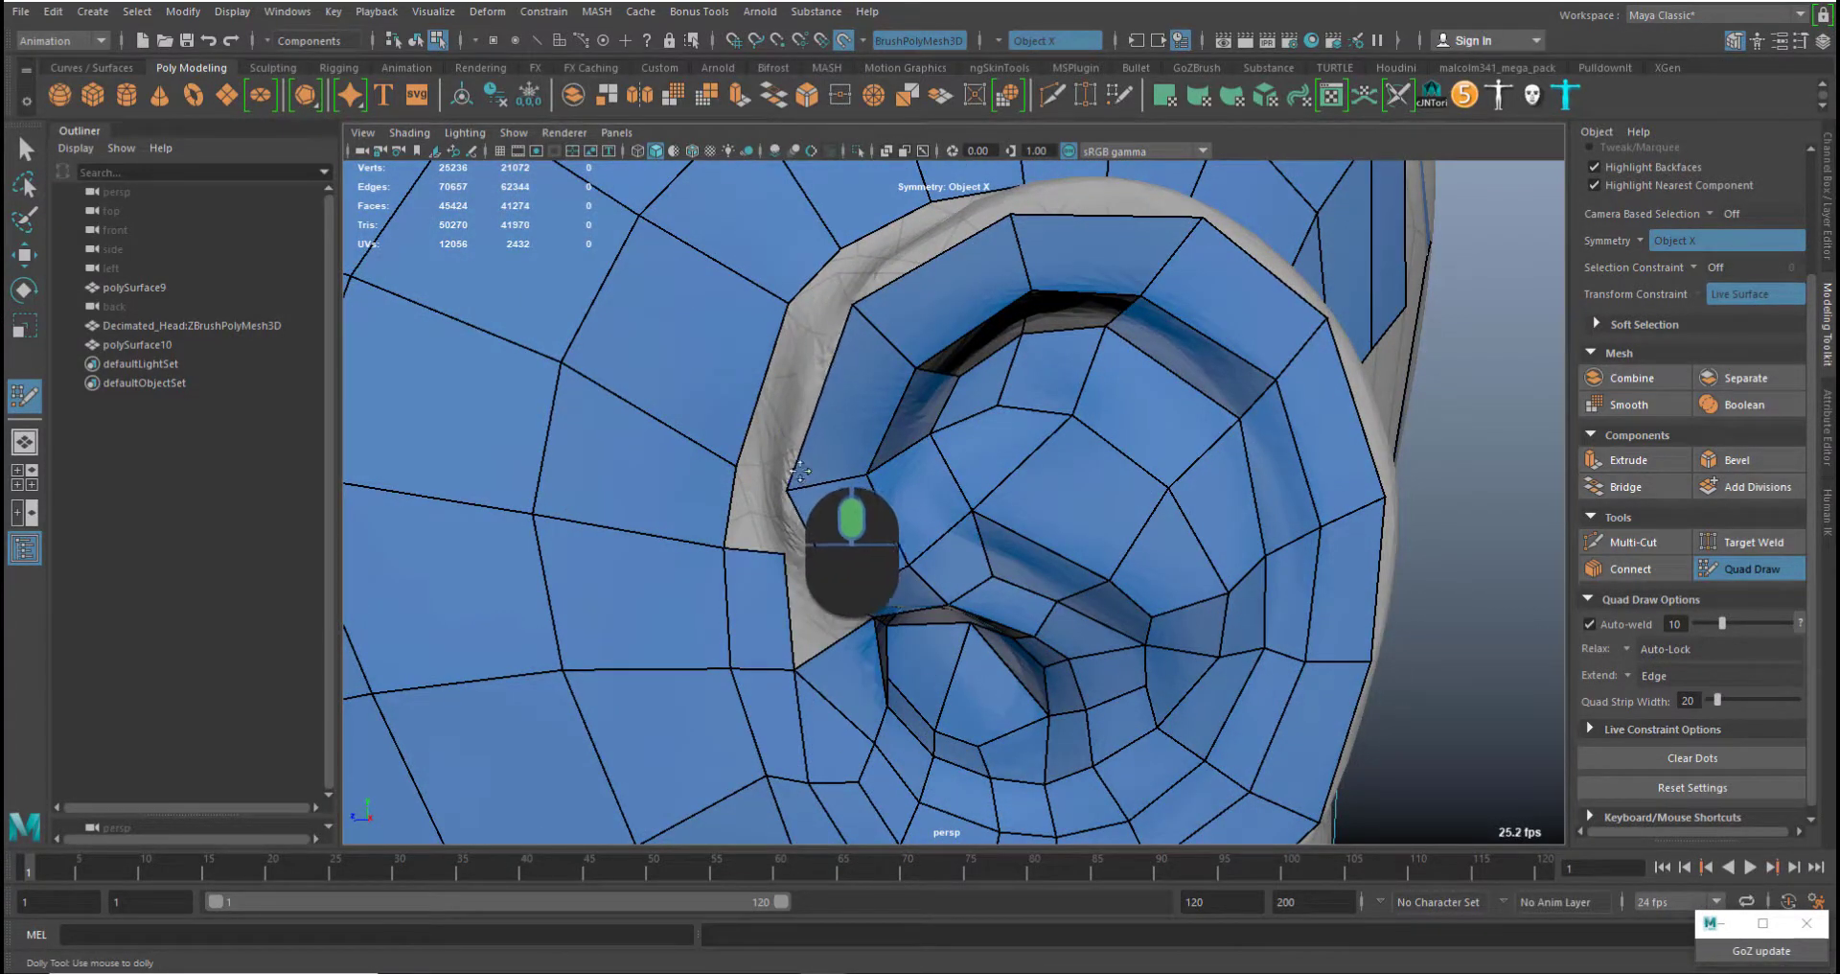
{"action": "middle_click_drag", "start_coordinate": [800, 472], "coordinate": [802, 467]}
{"action": "middle_click_drag", "start_coordinate": [864, 301], "coordinate": [852, 307]}
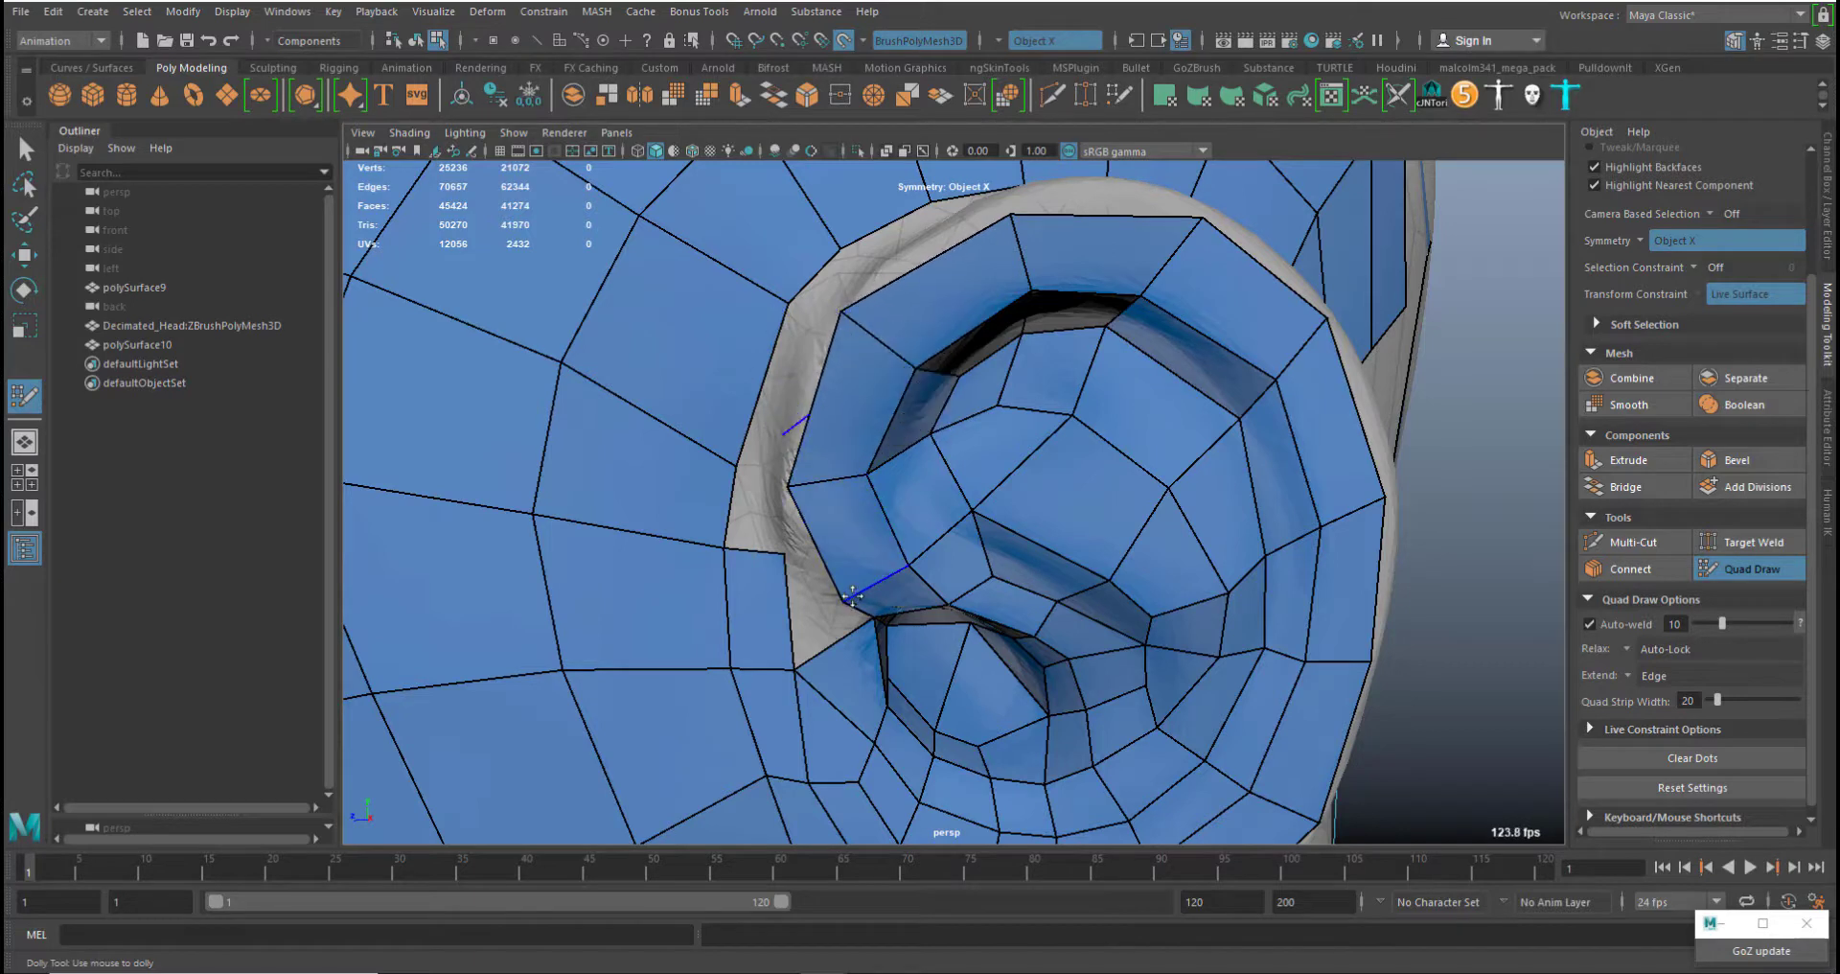
{"action": "mouse_move", "coordinate": [853, 597]}
{"action": "left_mouse_down"}
{"action": "mouse_move", "coordinate": [820, 569]}
{"action": "mouse_move", "coordinate": [768, 569]}
{"action": "left_mouse_up"}
{"action": "middle_click_drag", "start_coordinate": [769, 569], "coordinate": [687, 576]}
{"action": "middle_click_drag", "start_coordinate": [754, 422], "coordinate": [710, 404]}
{"action": "left_click_drag", "start_coordinate": [842, 245], "coordinate": [835, 206]}
{"action": "middle_click_drag", "start_coordinate": [797, 671], "coordinate": [773, 676]}
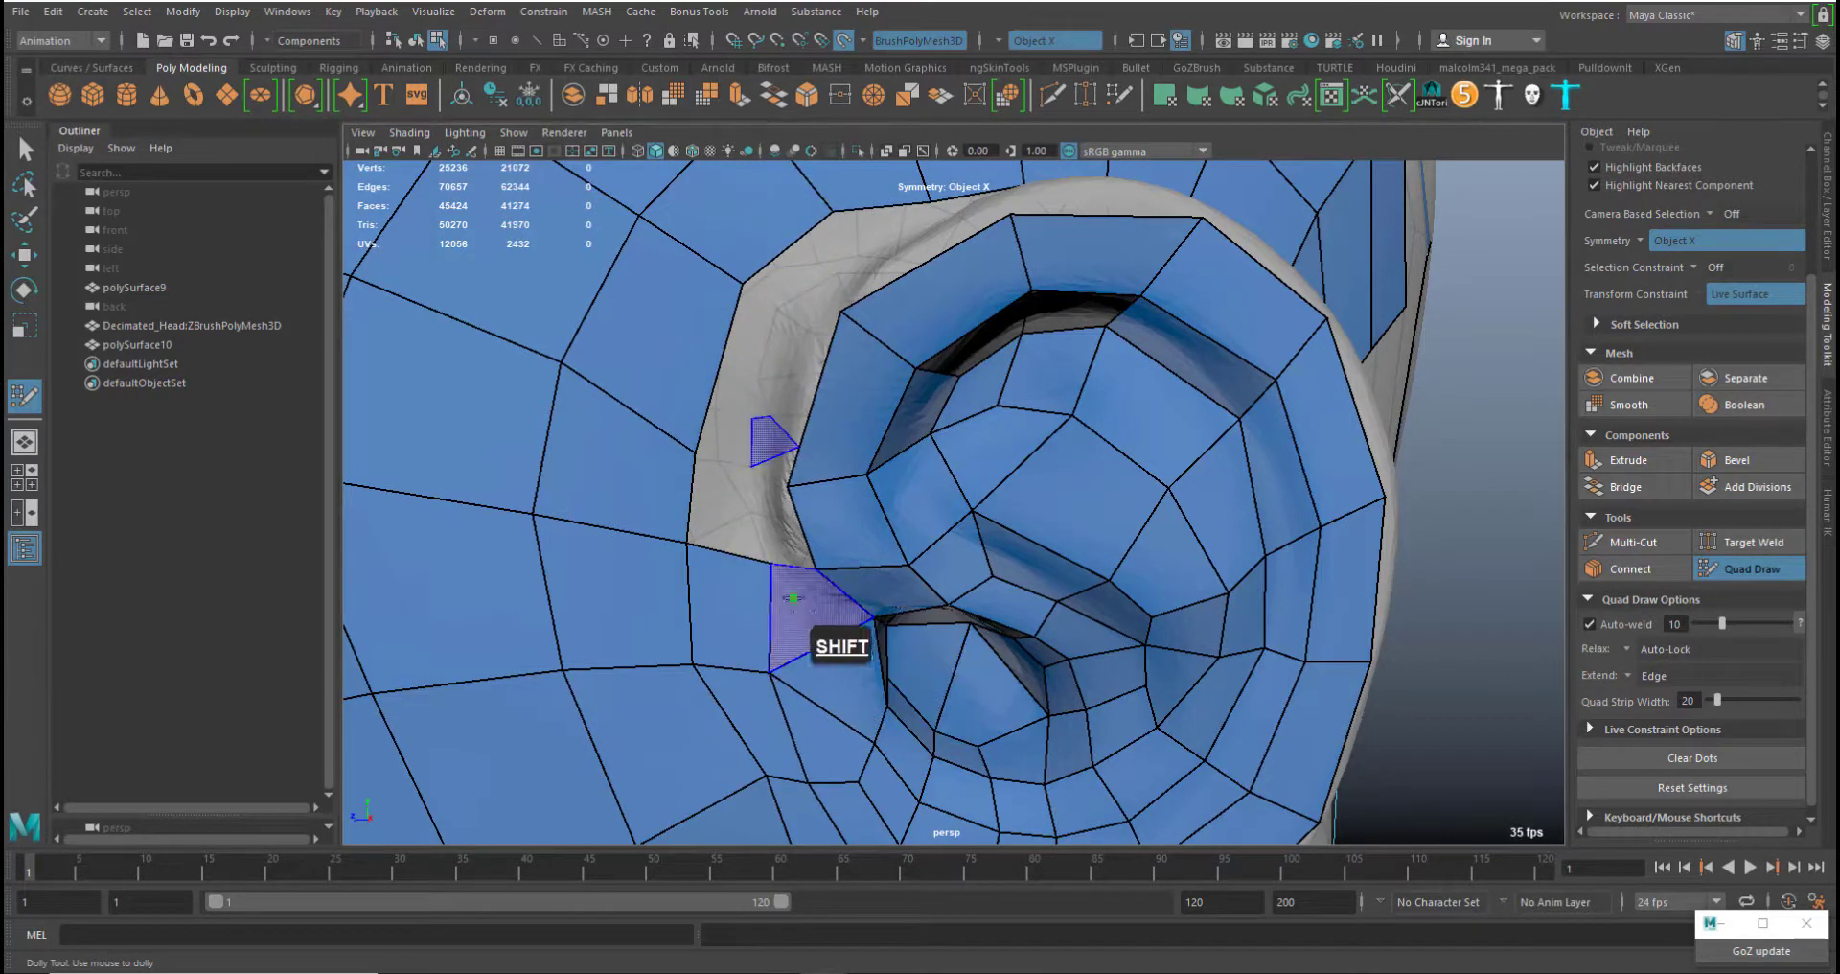
Close the gap beside the fold above the ear canal with a mirrored quad and even out the neighbouring cheek vertices
{"action": "left_click", "coordinate": [801, 616], "text": "shift"}
{"action": "middle_click_drag", "start_coordinate": [759, 565], "coordinate": [739, 563]}
{"action": "left_click_drag", "start_coordinate": [739, 563], "coordinate": [746, 635], "text": "shift"}
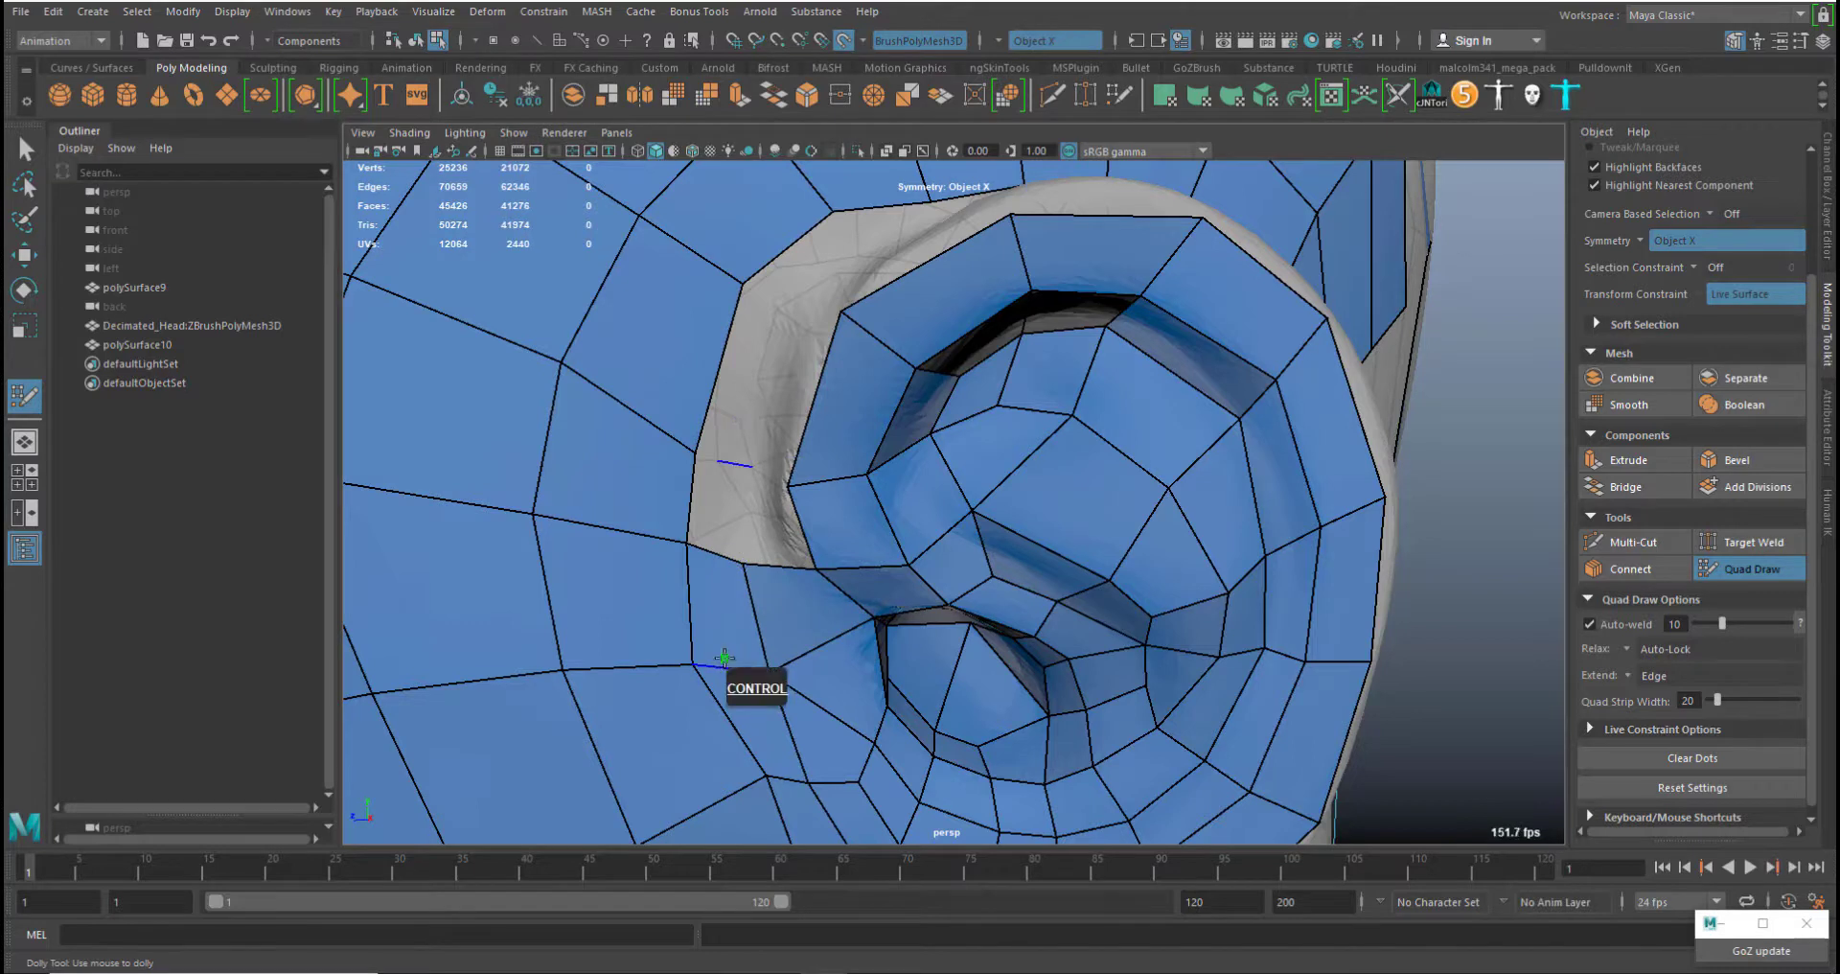
Bridge the face border to the front of the ear's outer rim with mirrored quads running upward
{"action": "left_click", "coordinate": [716, 503], "text": "shift"}
{"action": "left_click", "coordinate": [774, 519], "text": "shift"}
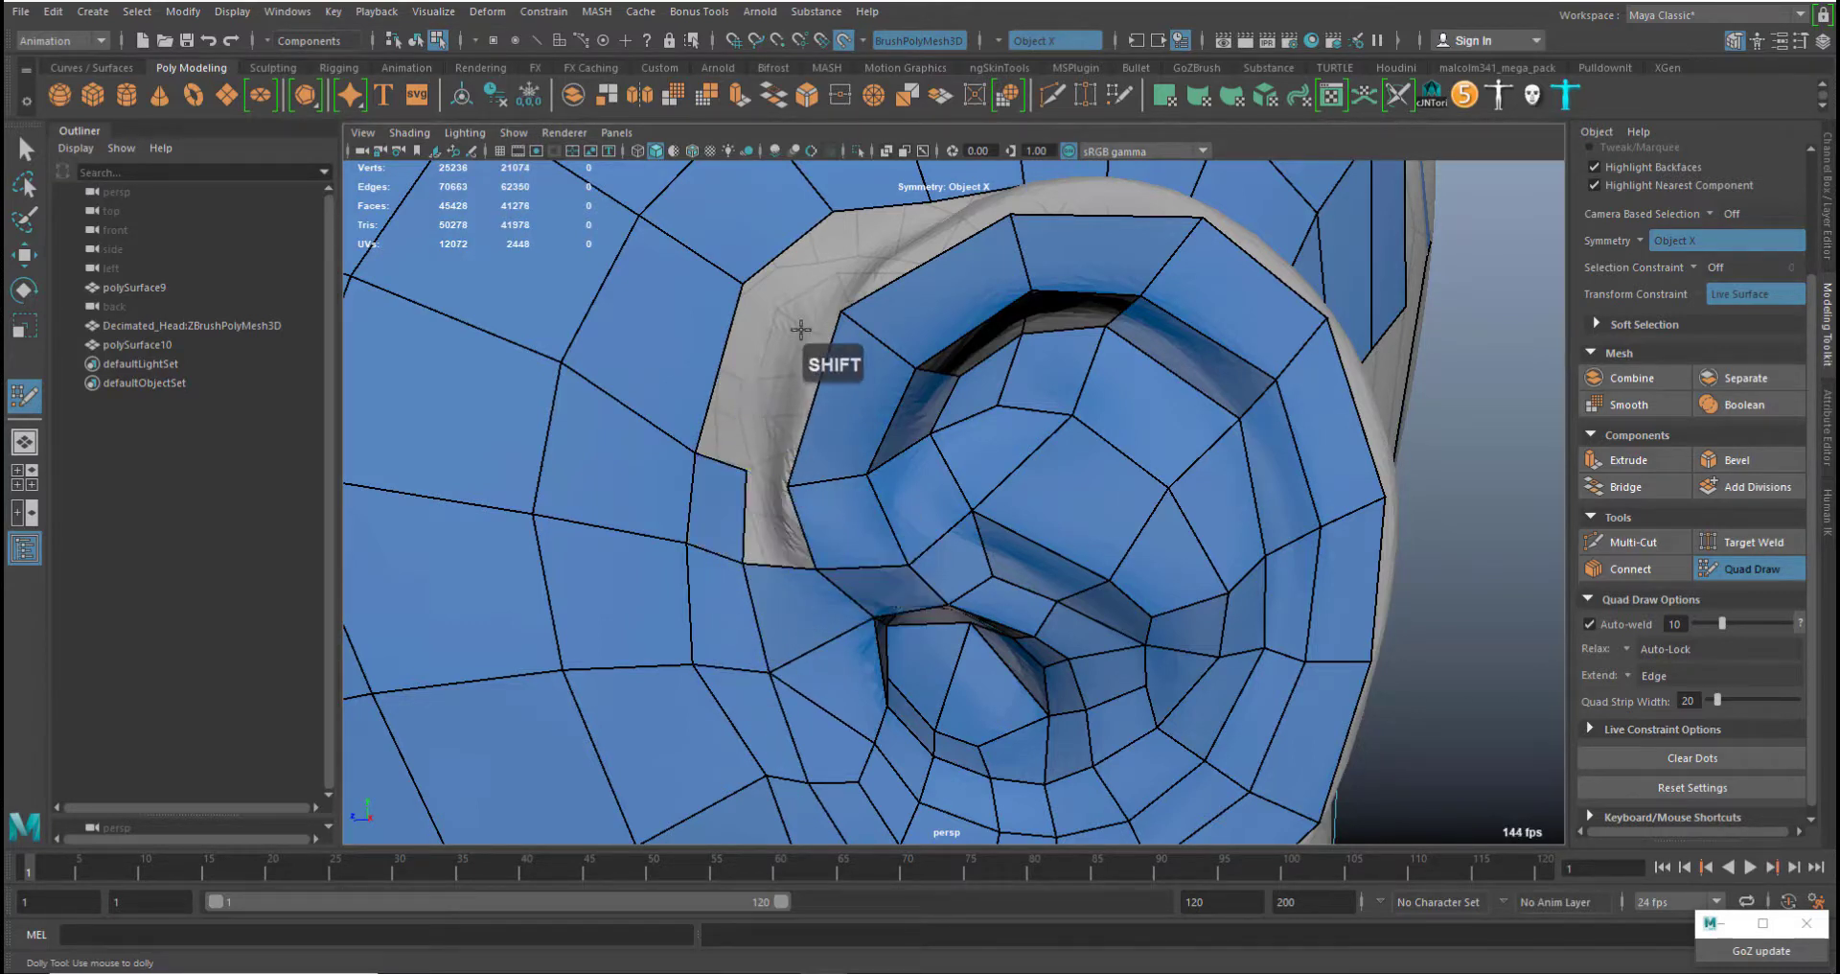
{"action": "left_click", "coordinate": [762, 374], "text": "shift"}
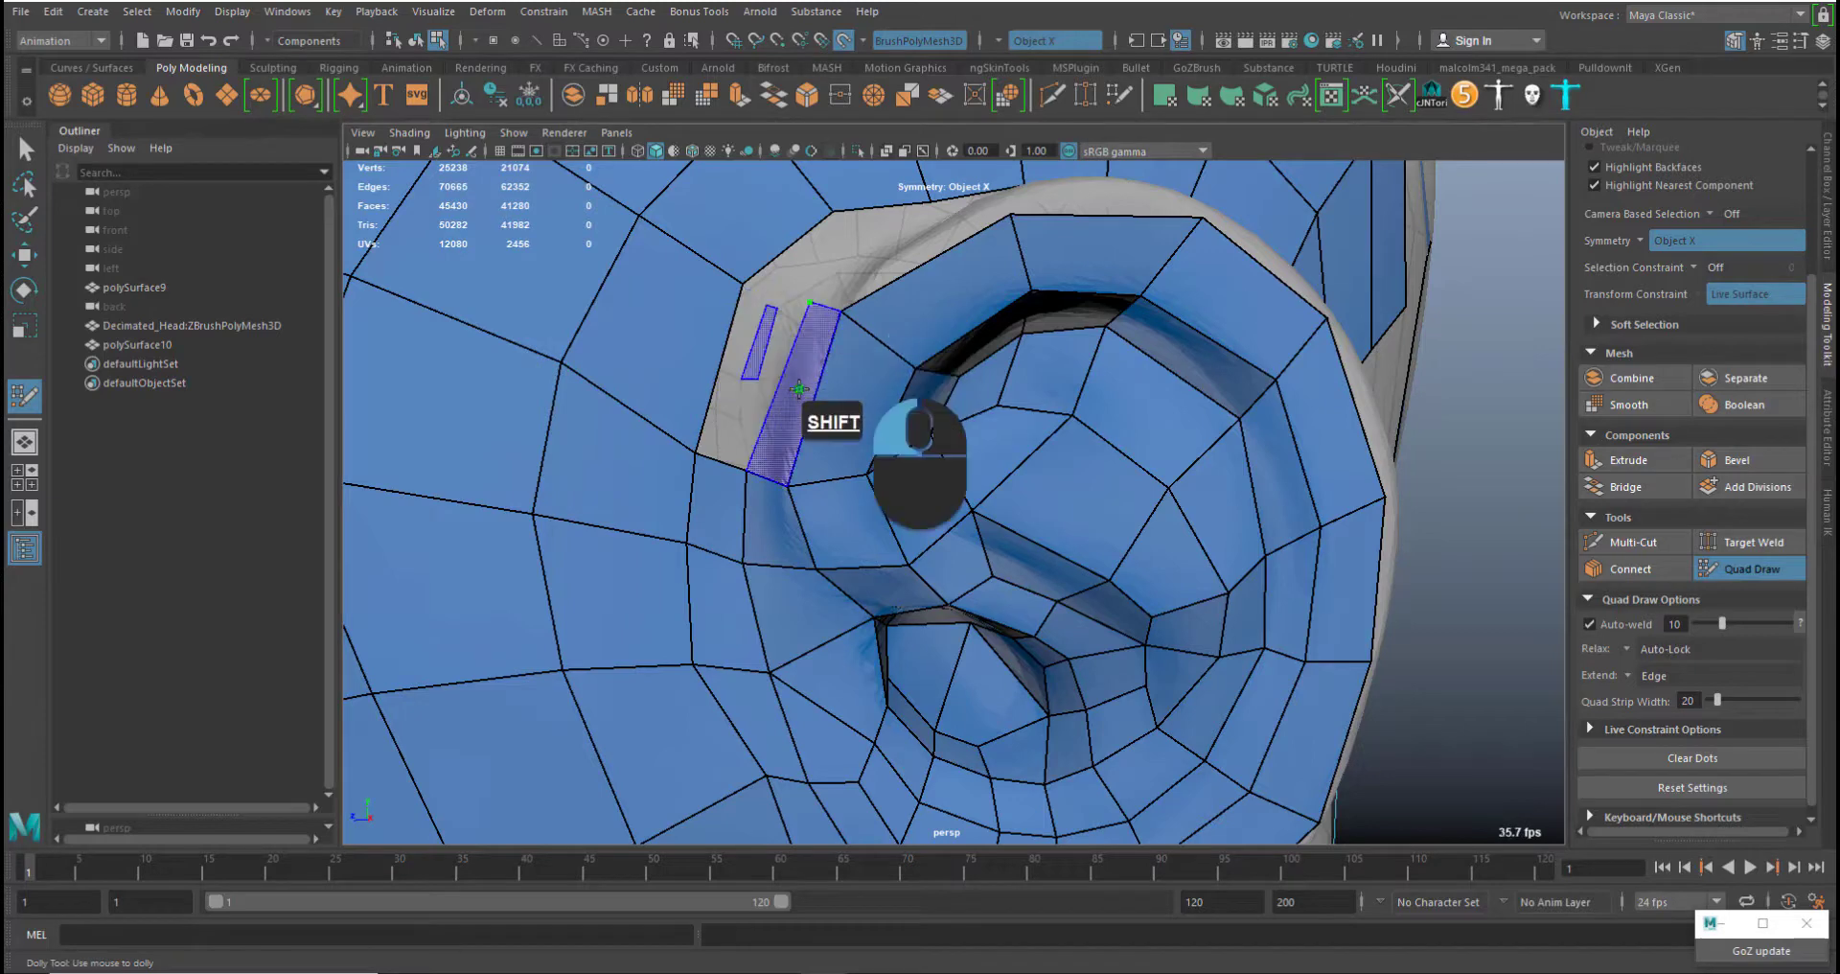
{"action": "left_click", "coordinate": [755, 357], "text": "shift"}
Raise the head-side border vertices above the ear and add a mirrored quad at the gap's front end
{"action": "mouse_move", "coordinate": [844, 451]}
{"action": "left_mouse_down", "text": "alt"}
{"action": "mouse_move", "coordinate": [902, 516]}
{"action": "mouse_move", "coordinate": [1067, 511]}
{"action": "mouse_move", "coordinate": [1101, 487]}
{"action": "mouse_move", "coordinate": [962, 586]}
{"action": "left_mouse_up", "text": "alt"}
{"action": "right_click_drag", "start_coordinate": [962, 587], "coordinate": [962, 671], "text": "alt"}
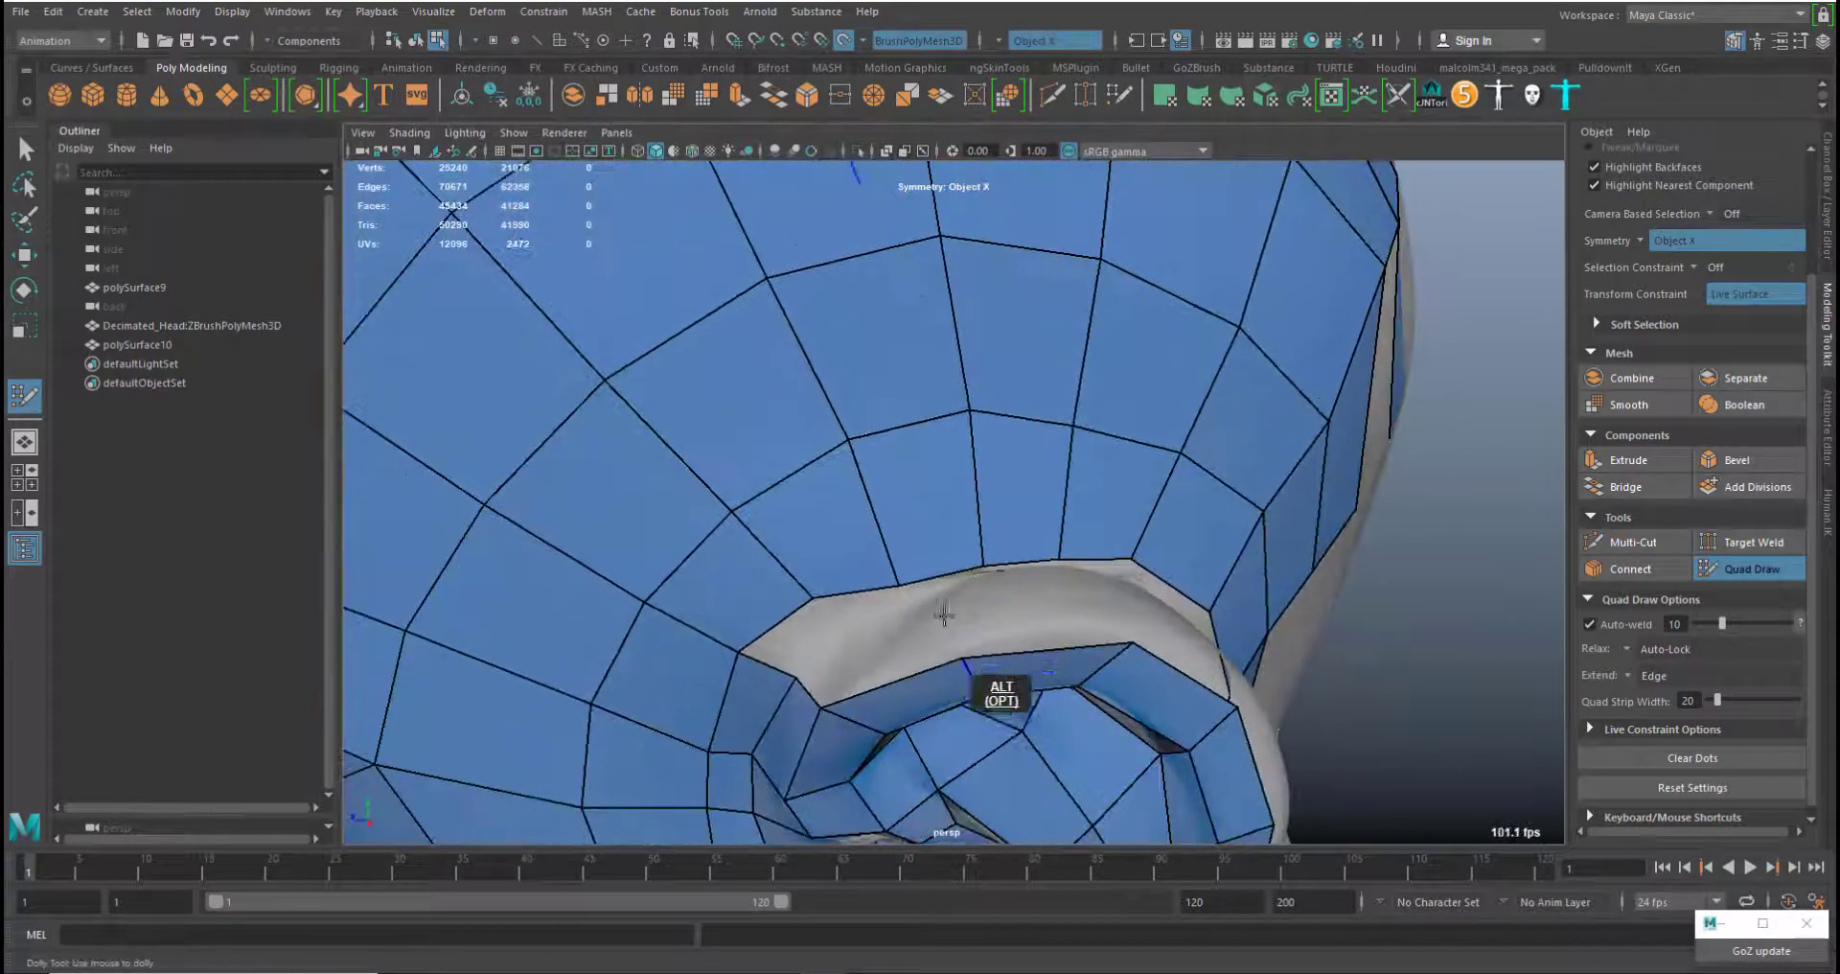
{"action": "middle_click_drag", "start_coordinate": [932, 569], "coordinate": [937, 538]}
{"action": "middle_click_drag", "start_coordinate": [1061, 558], "coordinate": [1074, 533]}
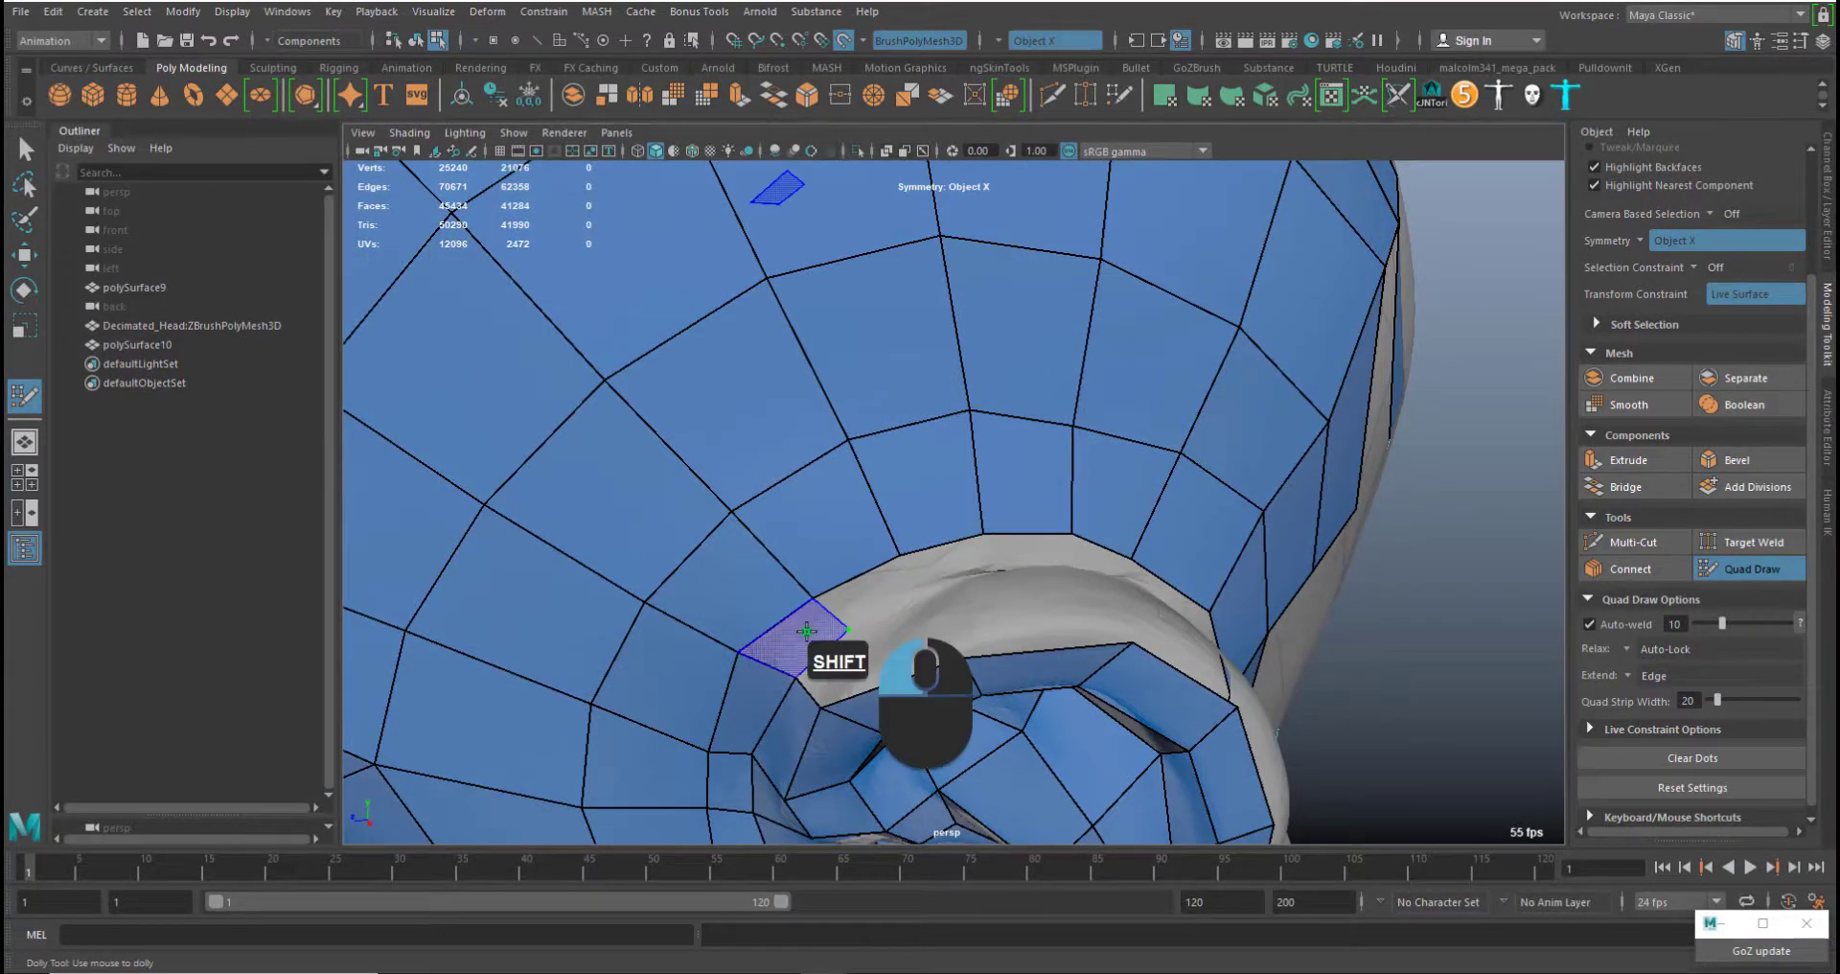
{"action": "left_click", "coordinate": [840, 636], "text": "shift"}
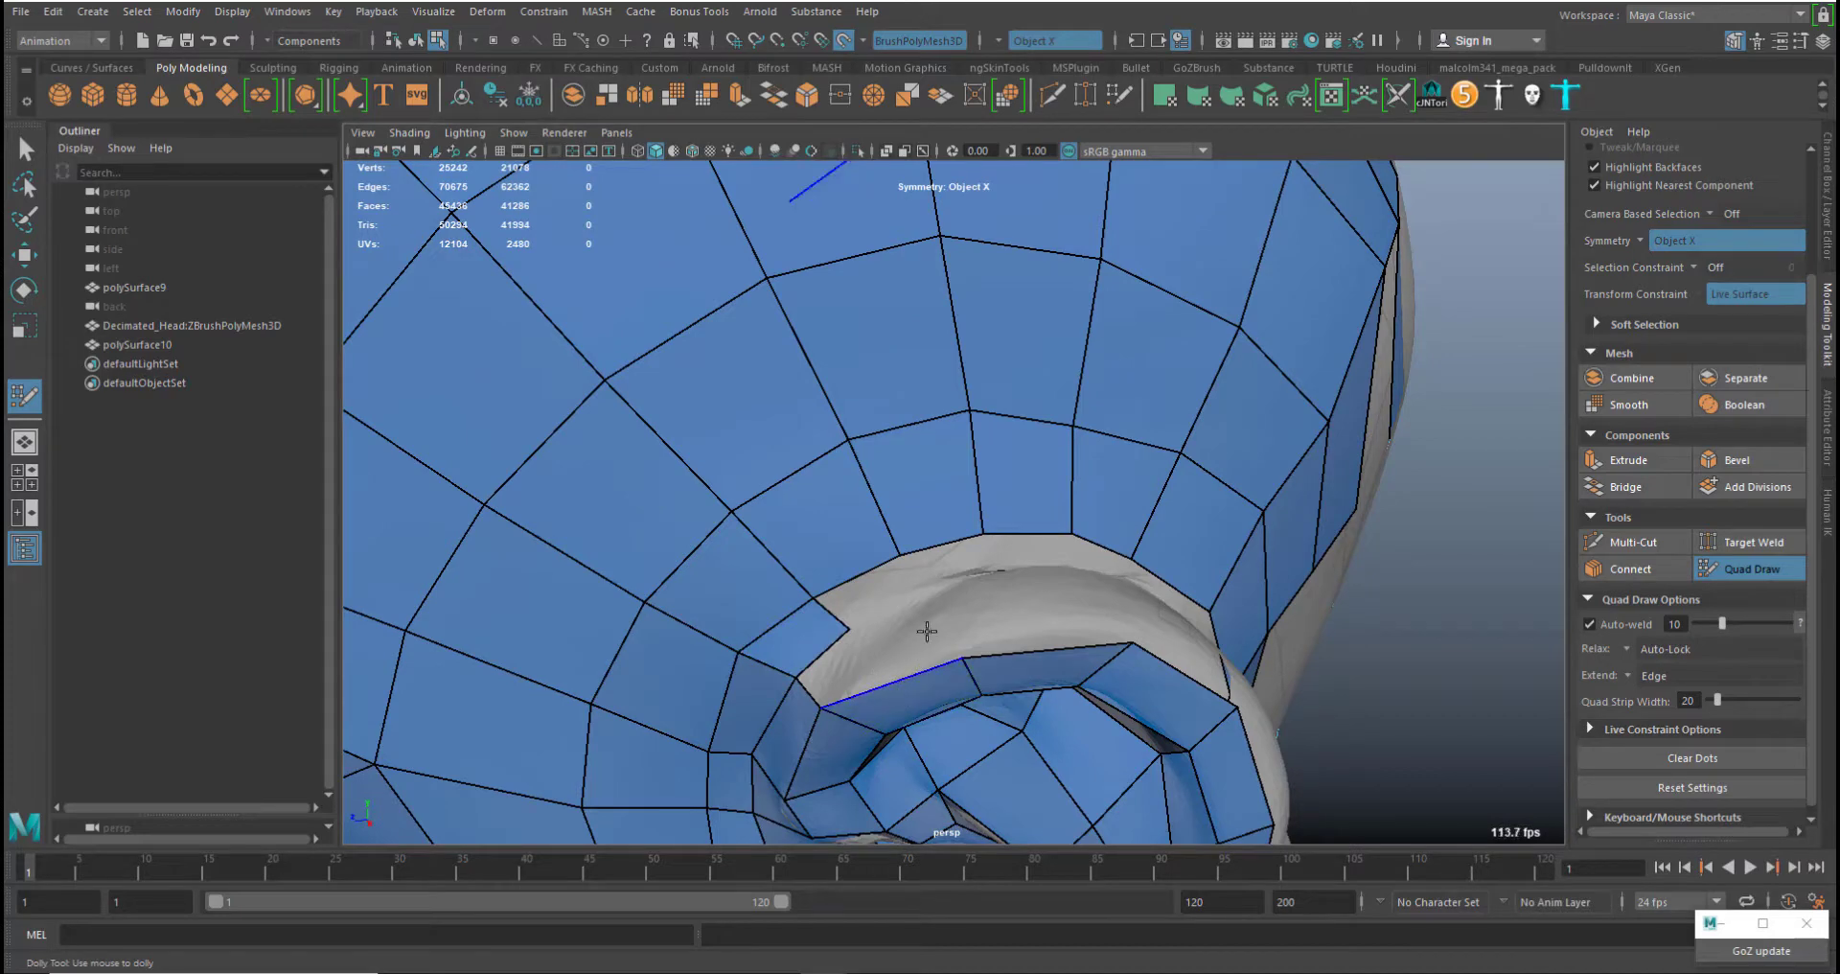
Shift and relax the edge loops above the ear and extend the border strip with another mirrored quad
{"action": "left_click_drag", "start_coordinate": [926, 629], "coordinate": [848, 465], "text": "alt"}
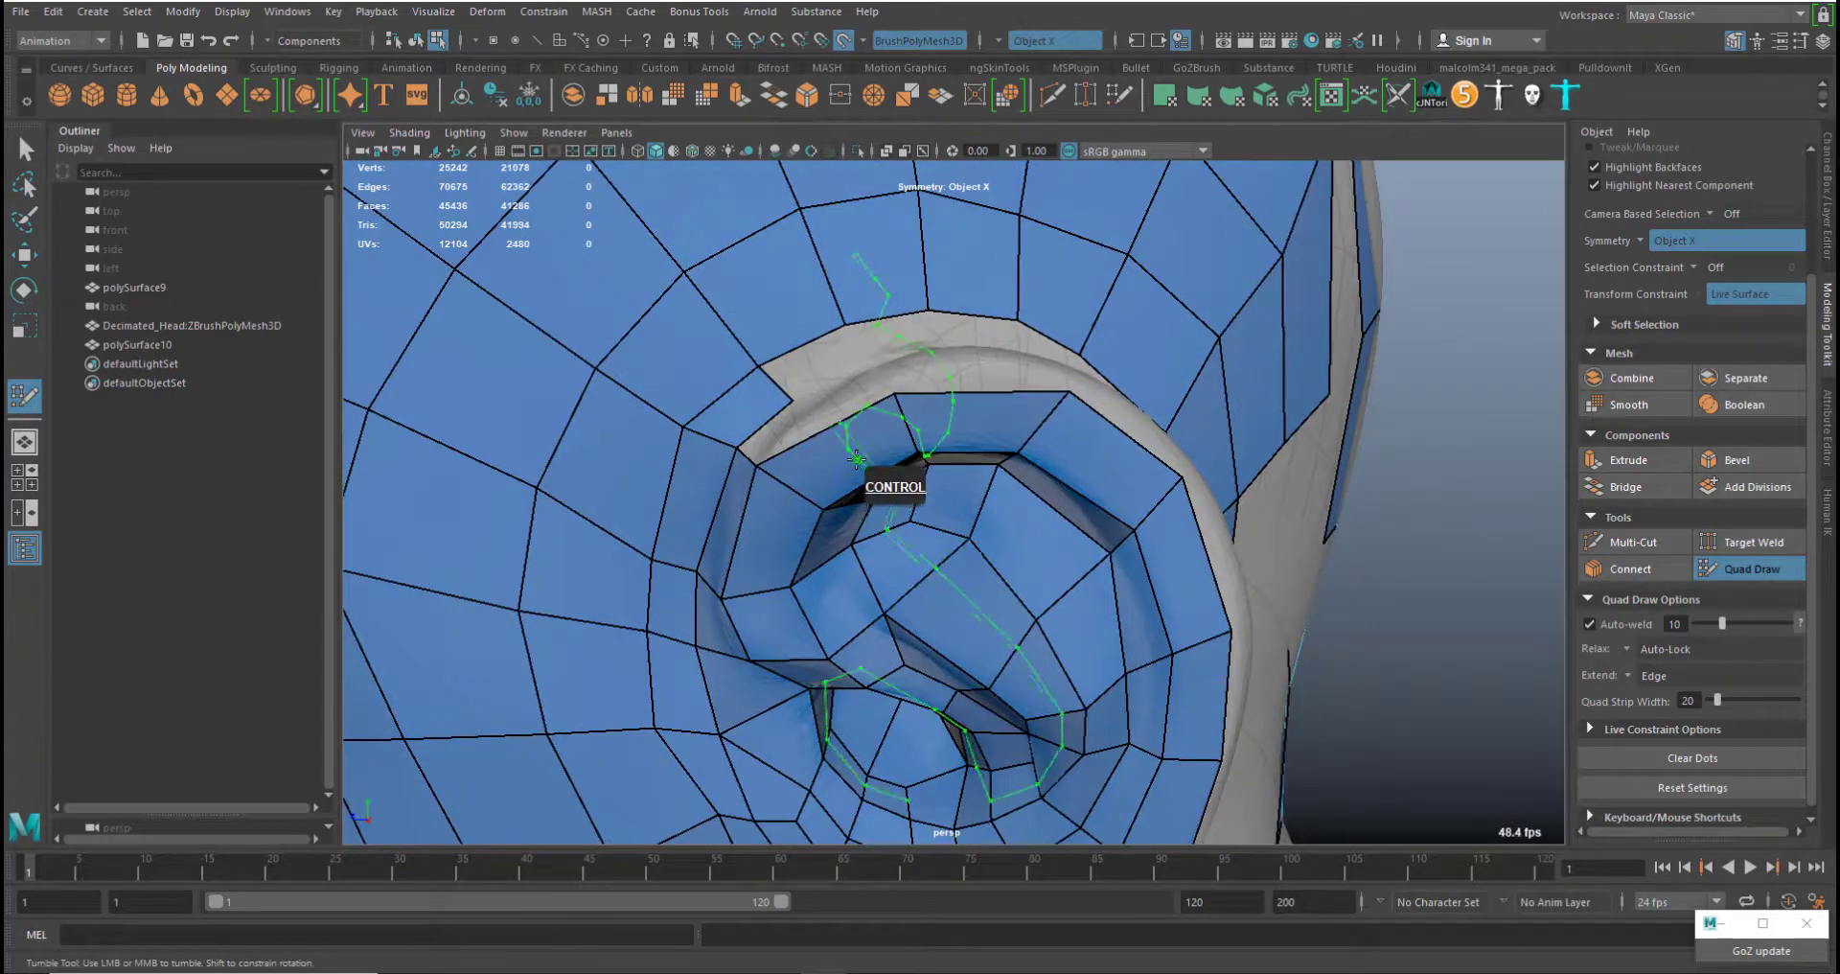
{"action": "left_click_drag", "start_coordinate": [939, 559], "coordinate": [1022, 556], "text": "alt"}
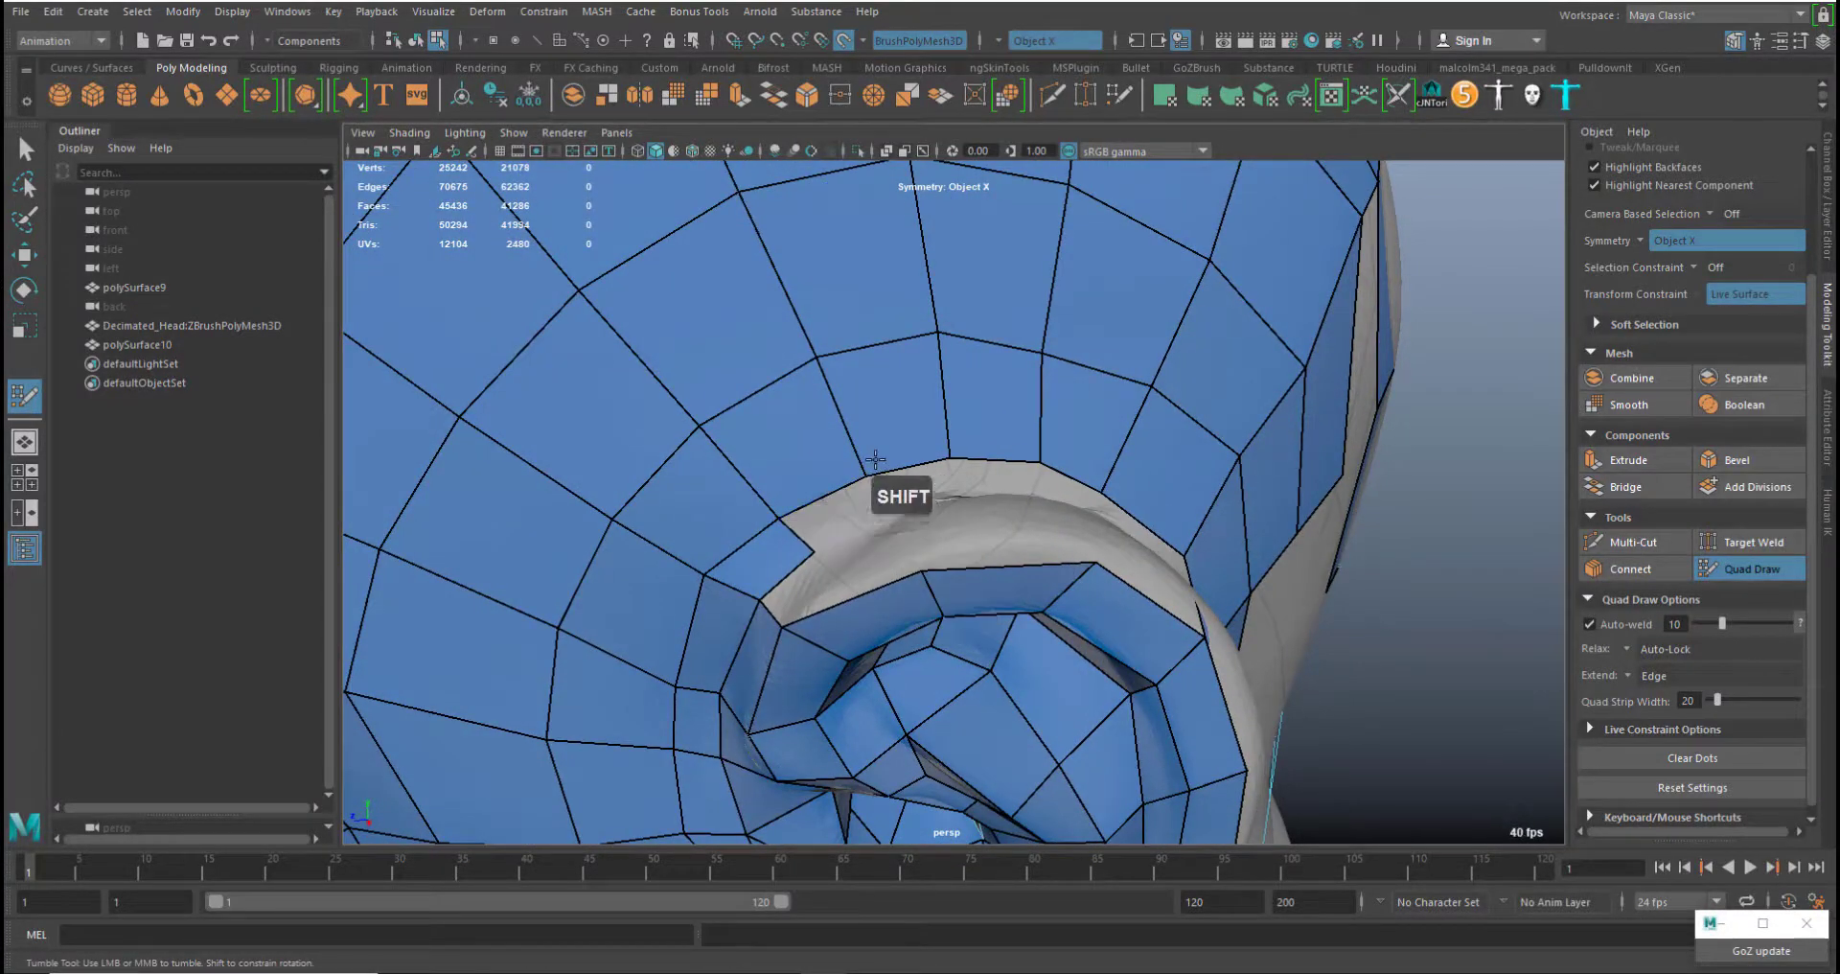
{"action": "middle_click_drag", "start_coordinate": [913, 409], "coordinate": [919, 360]}
{"action": "middle_click_drag", "start_coordinate": [1084, 415], "coordinate": [1108, 367]}
{"action": "mouse_move", "coordinate": [1078, 331]}
{"action": "left_mouse_down", "text": "shift"}
{"action": "mouse_move", "coordinate": [764, 391]}
{"action": "mouse_move", "coordinate": [719, 453]}
{"action": "mouse_move", "coordinate": [816, 502]}
{"action": "mouse_move", "coordinate": [781, 506]}
{"action": "left_mouse_up", "text": "shift"}
{"action": "left_click_drag", "start_coordinate": [1048, 575], "coordinate": [1016, 441], "text": "alt"}
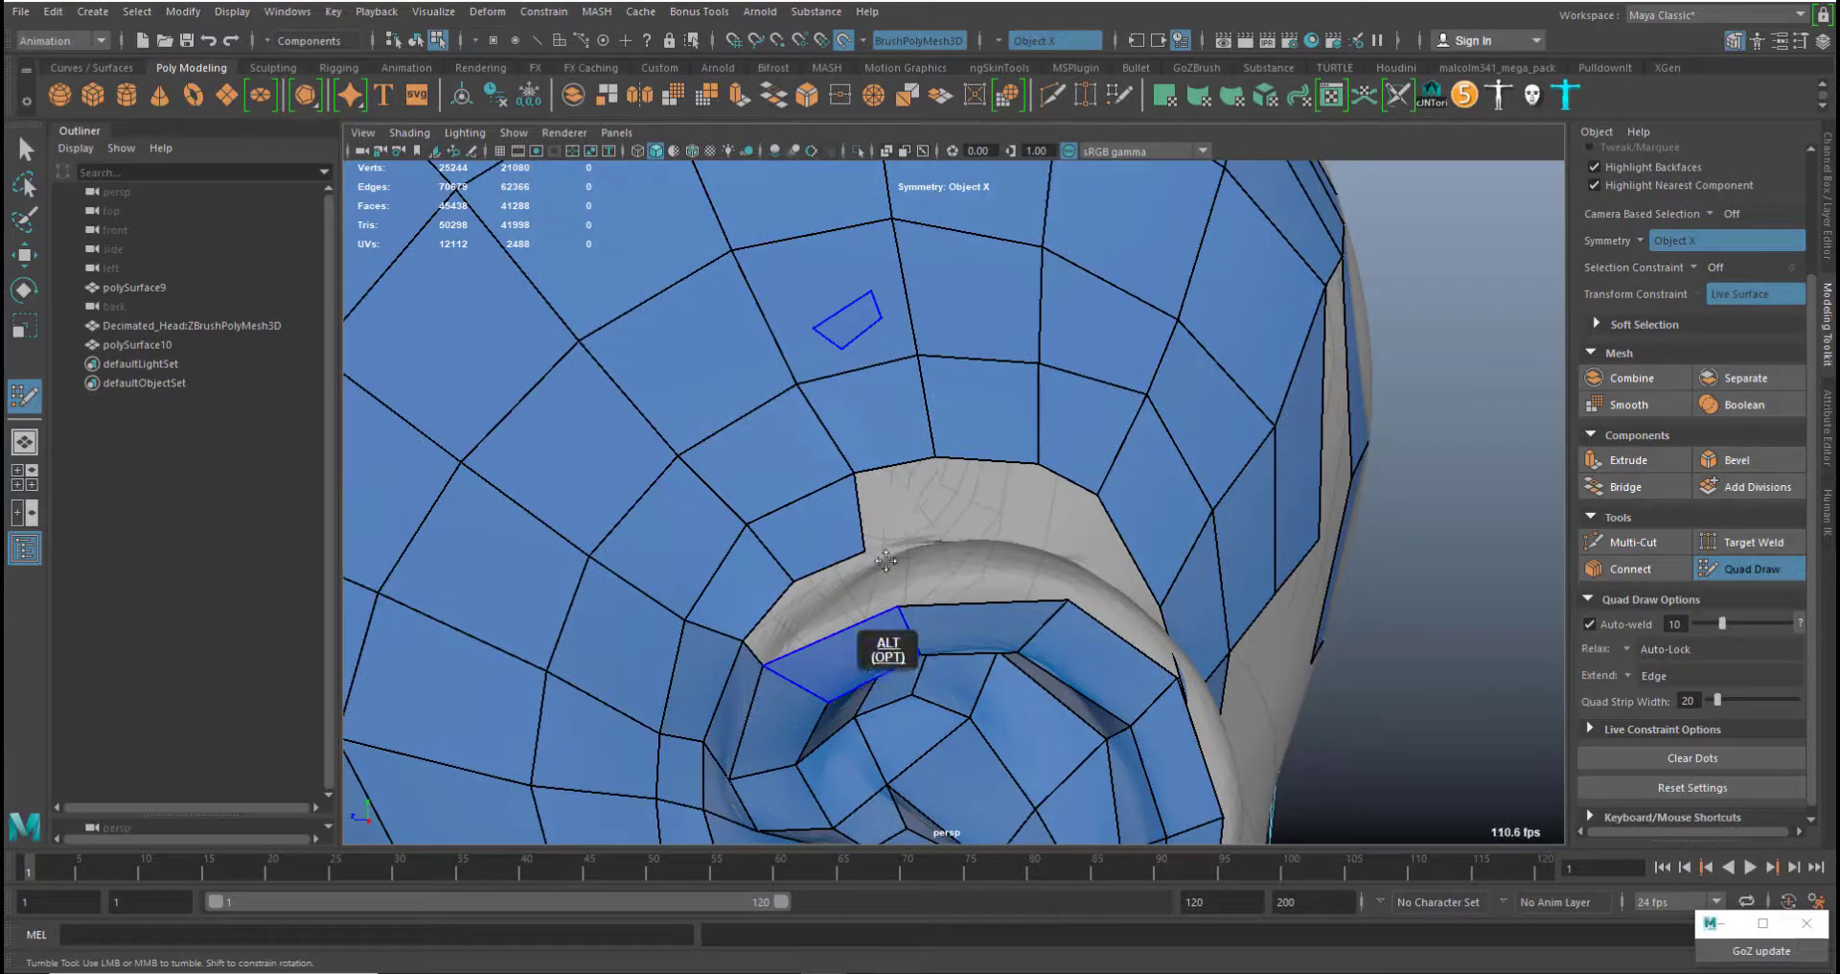
Bridge the border strip to the ear's upper front rim with mirrored quads and slide the rim vertices backward
{"action": "left_click_drag", "start_coordinate": [886, 561], "coordinate": [1018, 462], "text": "alt"}
{"action": "left_click_drag", "start_coordinate": [1040, 398], "coordinate": [905, 565], "text": "alt"}
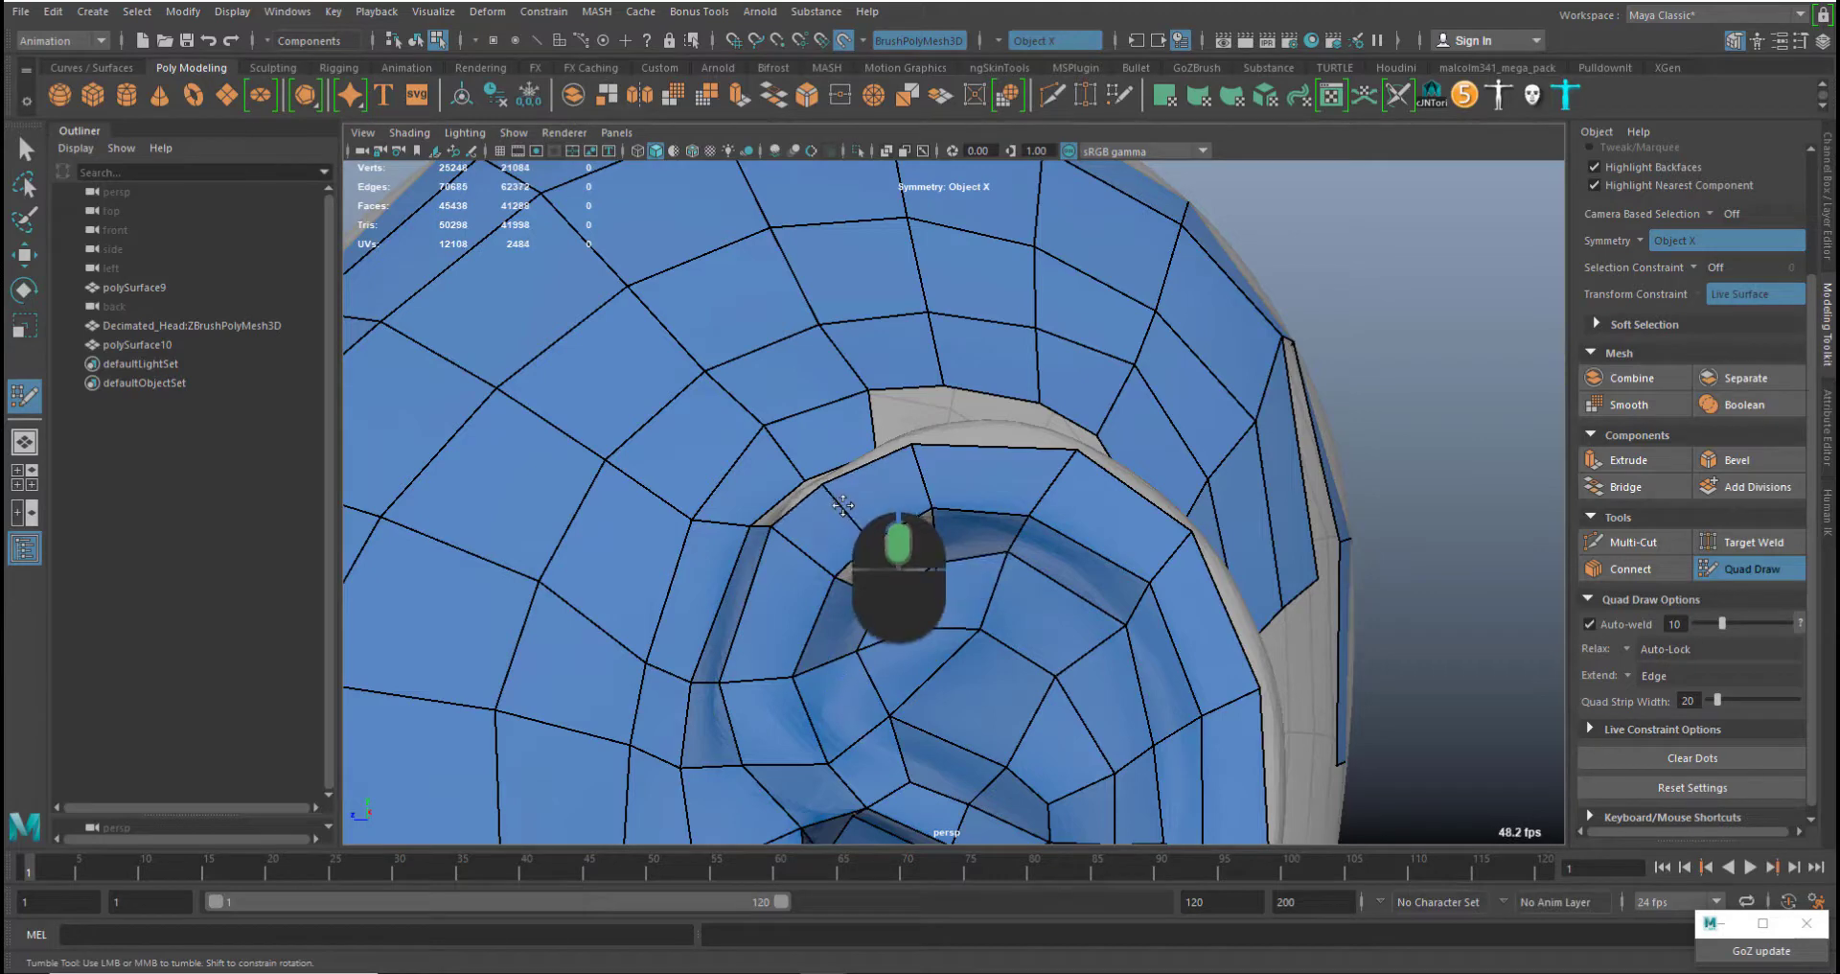
{"action": "mouse_move", "coordinate": [966, 522]}
{"action": "left_mouse_down", "text": "alt"}
{"action": "mouse_move", "coordinate": [882, 523]}
{"action": "mouse_move", "coordinate": [959, 541]}
{"action": "mouse_move", "coordinate": [972, 587]}
{"action": "mouse_move", "coordinate": [967, 556]}
{"action": "left_mouse_up", "text": "alt"}
{"action": "middle_click_drag", "start_coordinate": [966, 556], "coordinate": [968, 427], "text": "alt"}
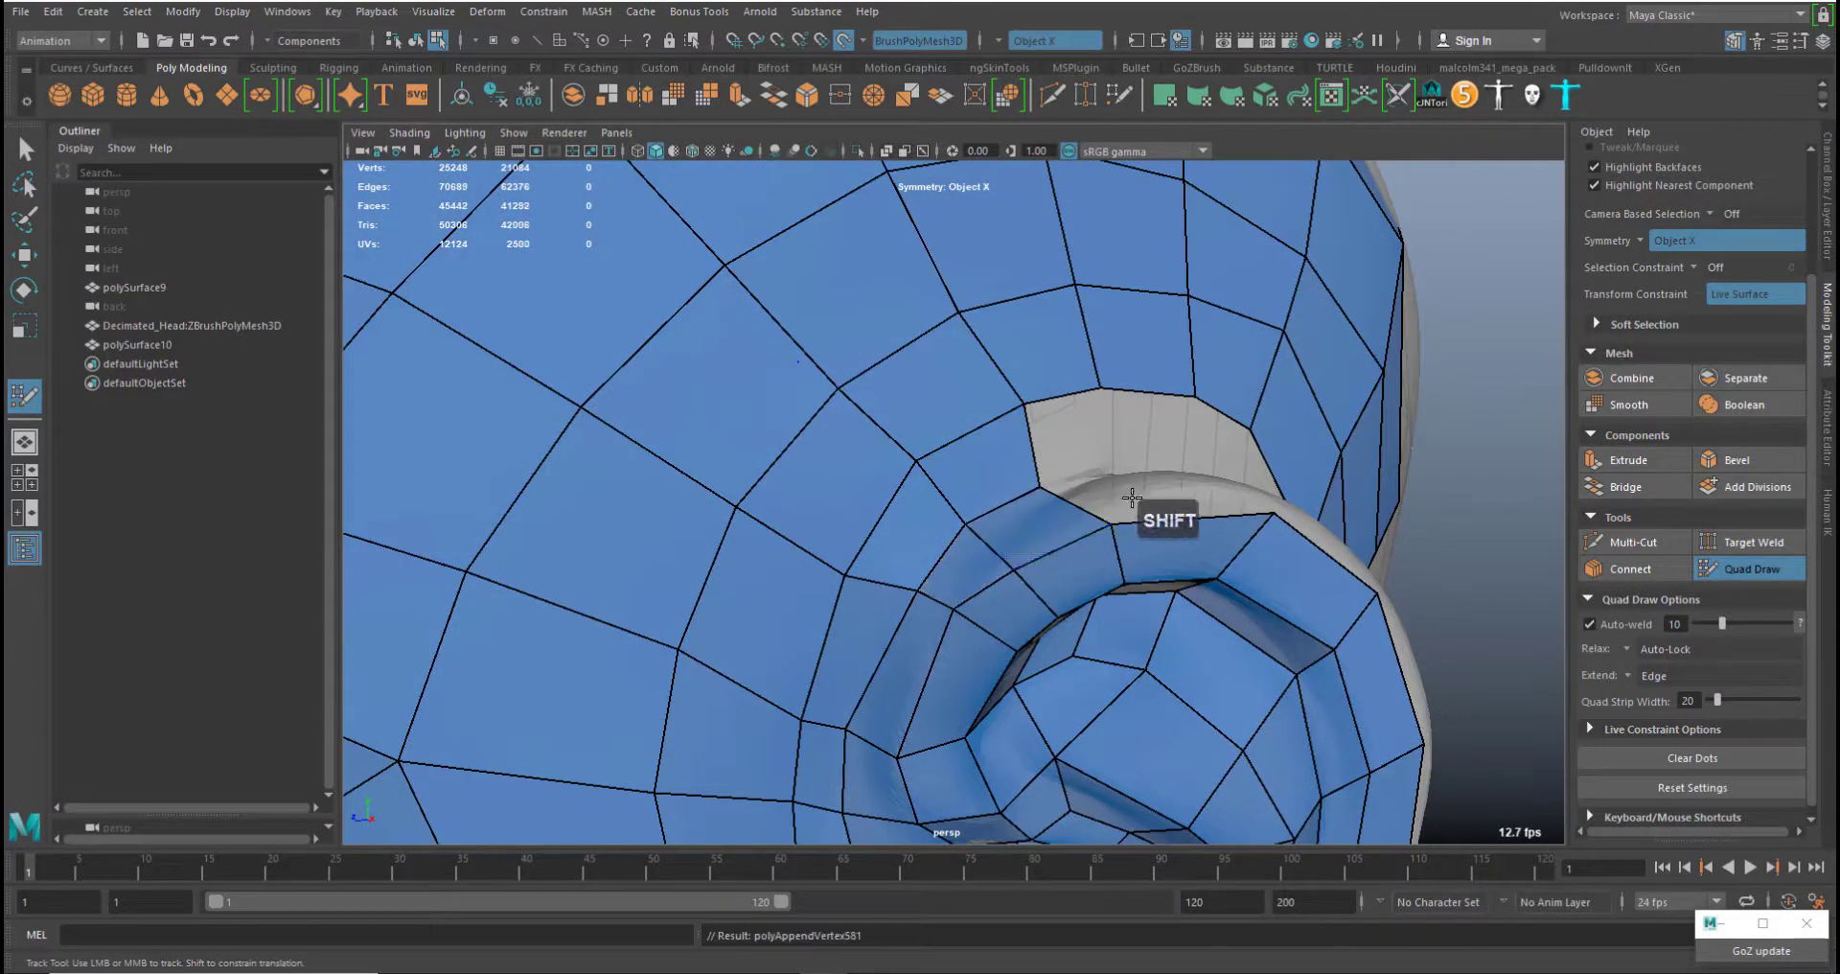
{"action": "middle_click_drag", "start_coordinate": [1028, 588], "coordinate": [1151, 531]}
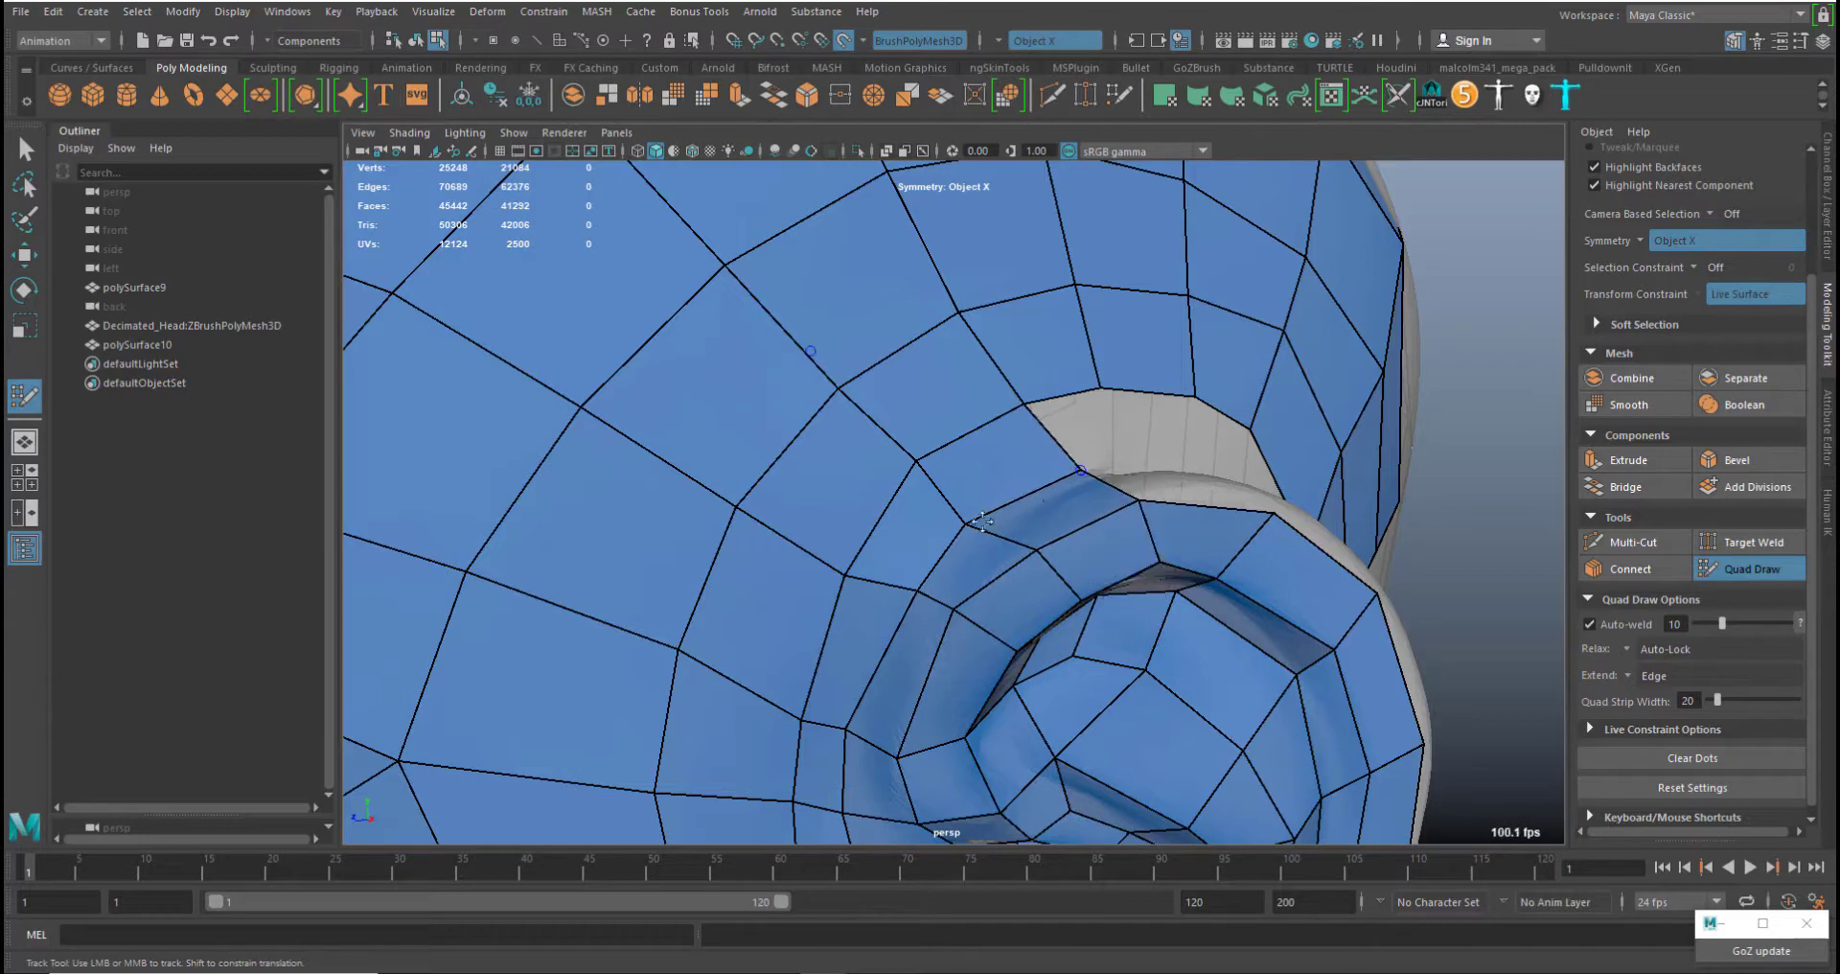
Shift and relax the head mesh vertices above and behind the ear to space the border quads evenly
{"action": "left_click_drag", "start_coordinate": [1203, 496], "coordinate": [1024, 493], "text": "alt"}
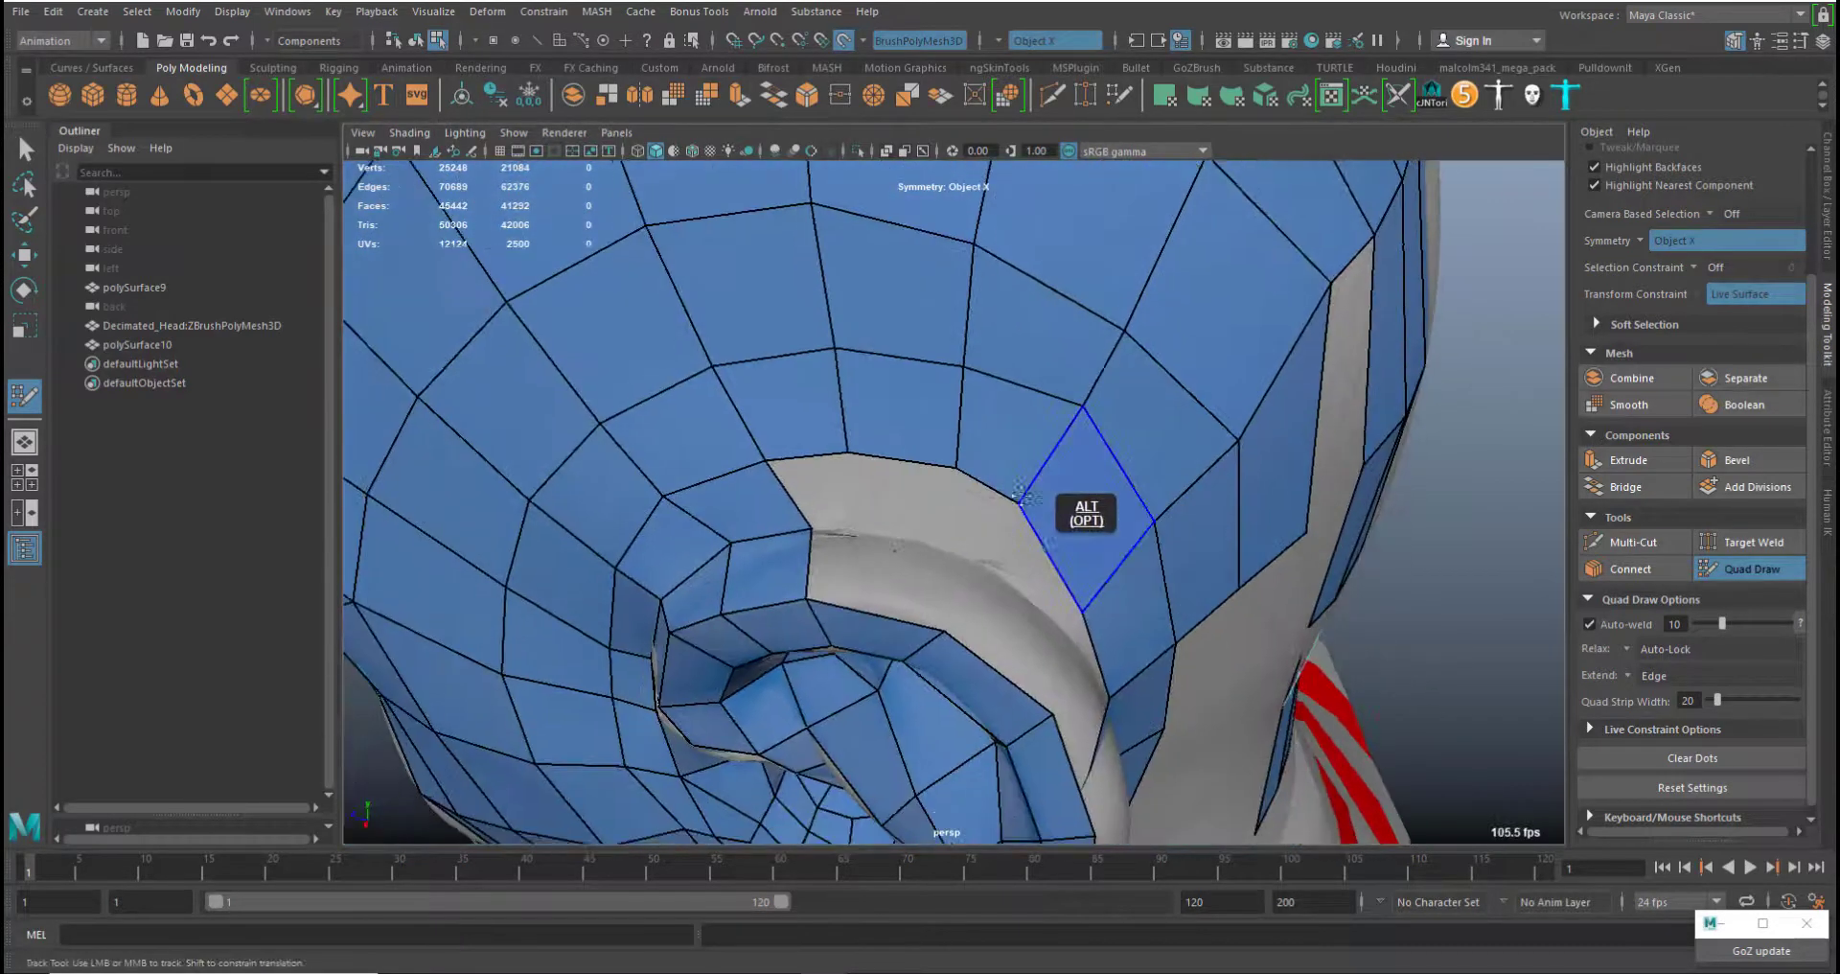
{"action": "left_click", "coordinate": [891, 528], "text": "alt"}
{"action": "mouse_move", "coordinate": [899, 408]}
{"action": "middle_mouse_down"}
{"action": "mouse_move", "coordinate": [923, 395]}
{"action": "mouse_move", "coordinate": [1143, 537]}
{"action": "middle_mouse_up"}
{"action": "mouse_move", "coordinate": [1189, 428]}
{"action": "left_mouse_down", "text": "shift"}
{"action": "mouse_move", "coordinate": [1089, 331]}
{"action": "mouse_move", "coordinate": [866, 204]}
{"action": "mouse_move", "coordinate": [978, 233]}
{"action": "left_mouse_up", "text": "shift"}
{"action": "left_click_drag", "start_coordinate": [1029, 390], "coordinate": [1023, 369], "text": "shift"}
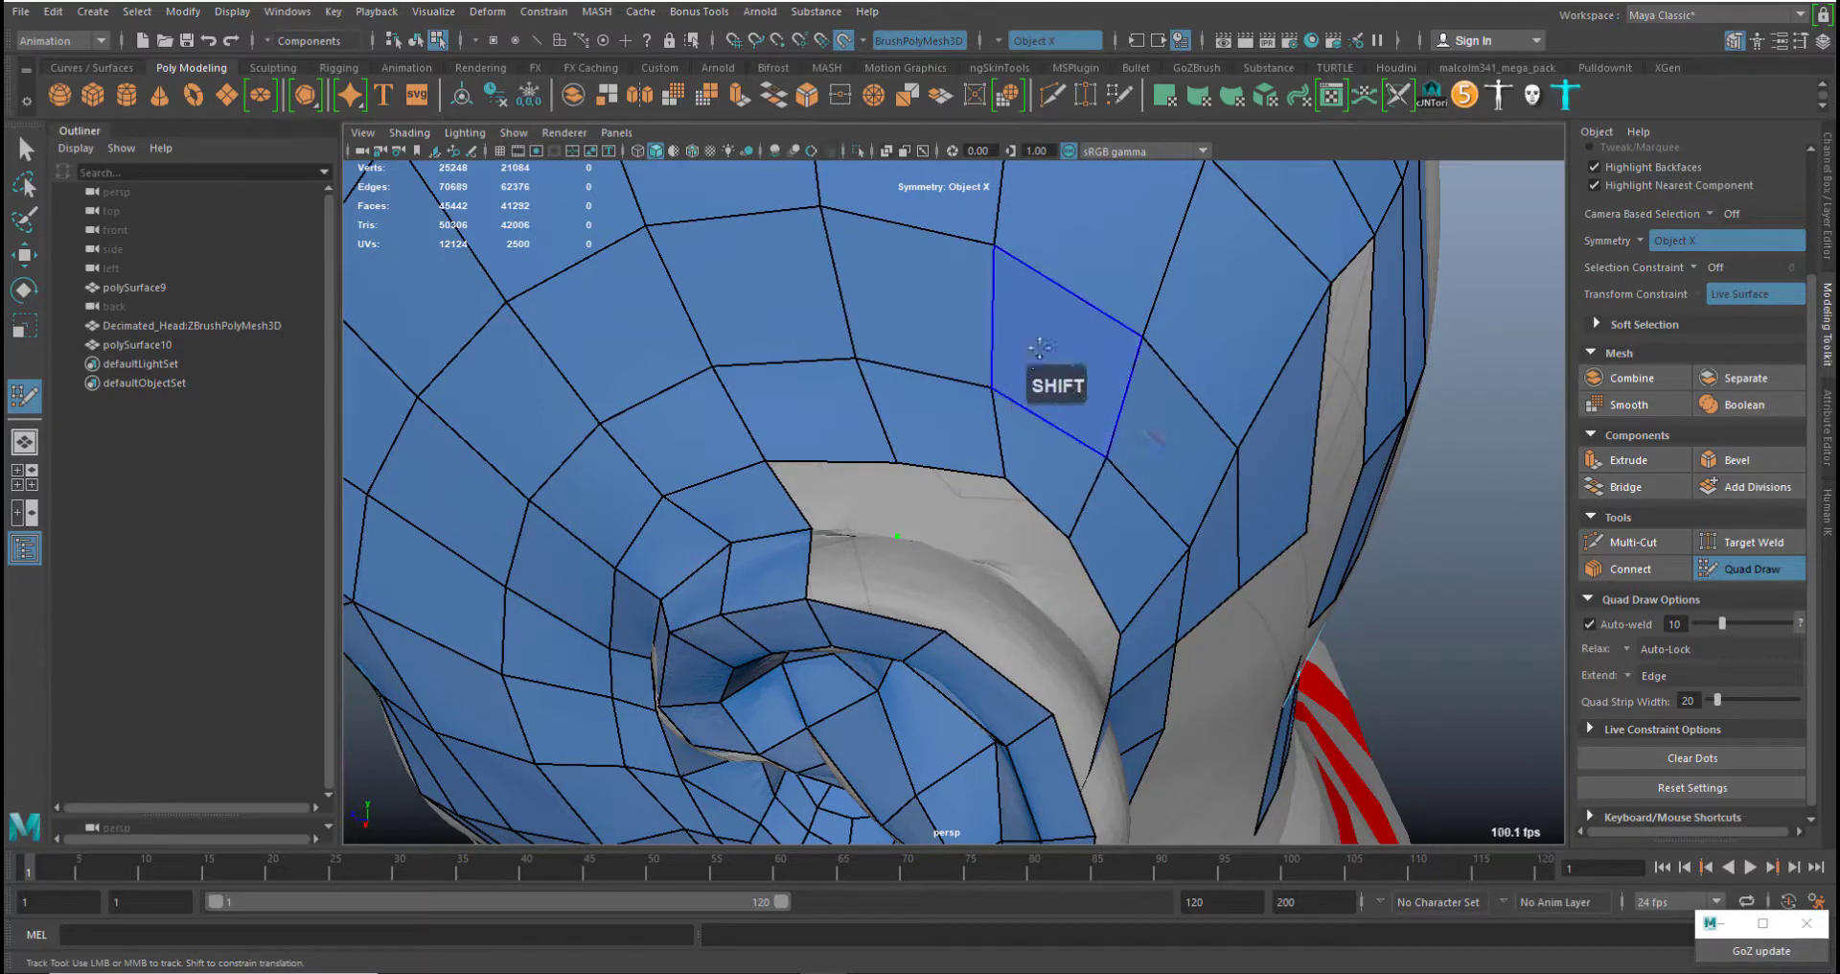
{"action": "middle_click_drag", "start_coordinate": [1044, 345], "coordinate": [1095, 327], "text": "shift"}
{"action": "middle_click_drag", "start_coordinate": [1139, 236], "coordinate": [1188, 248]}
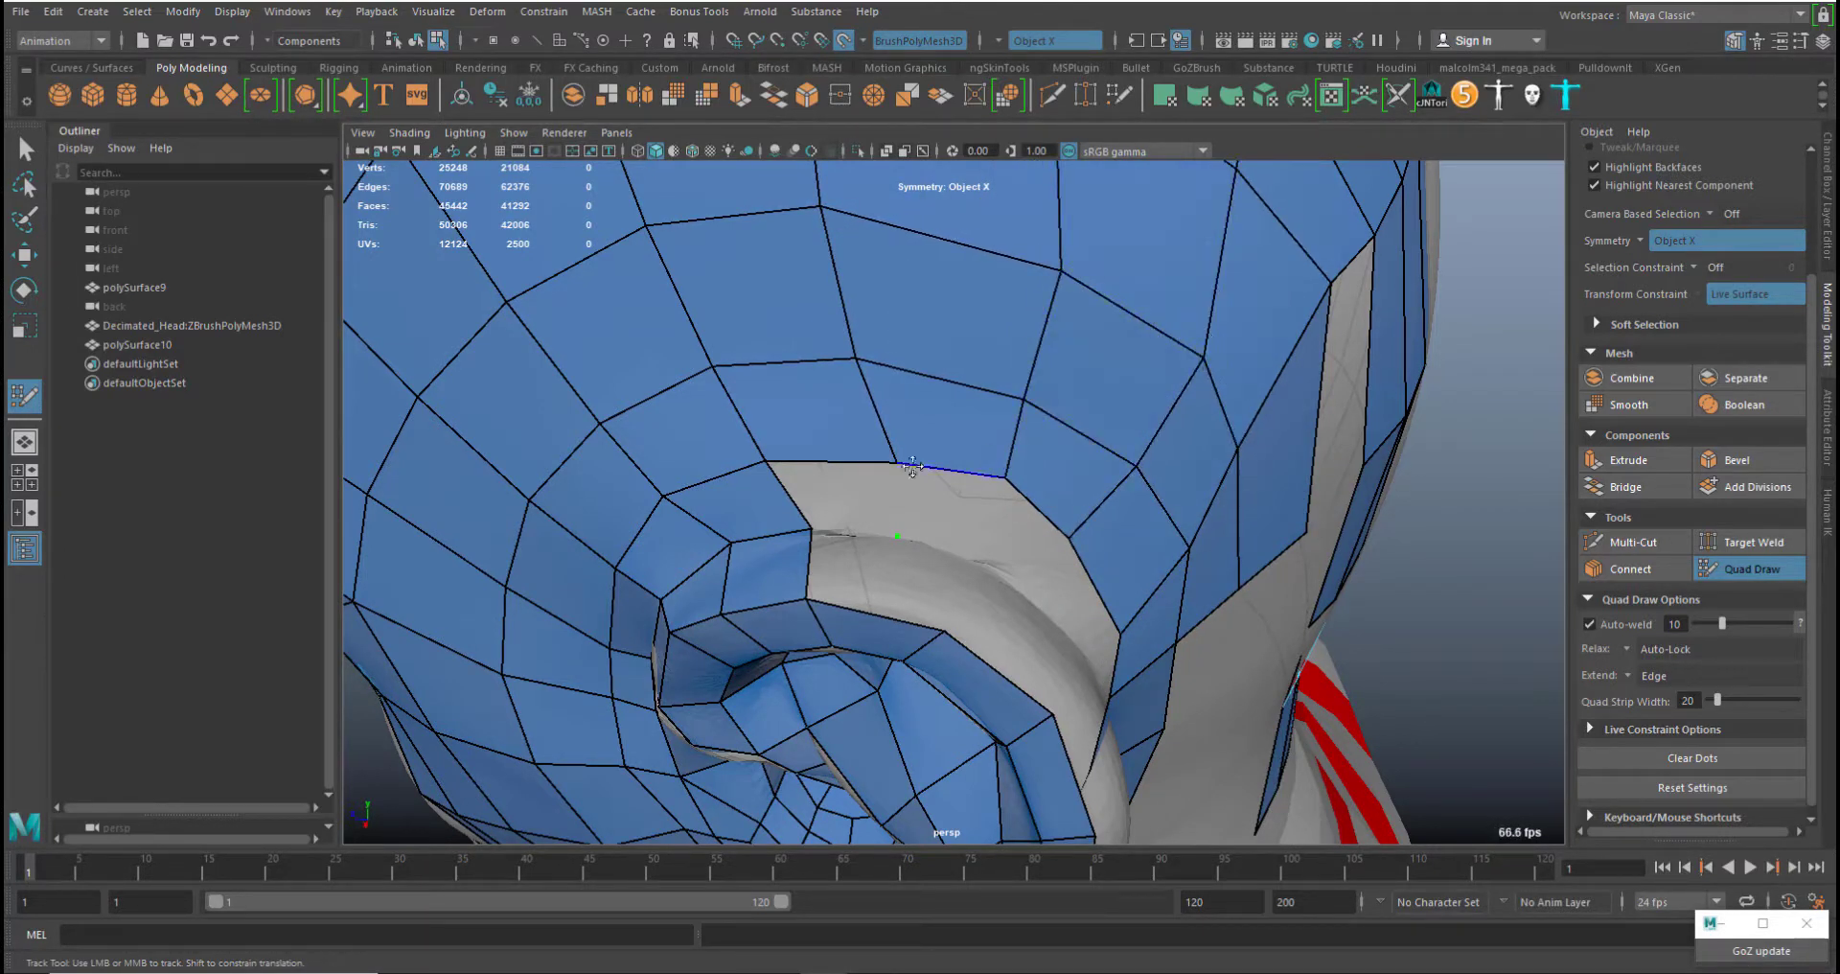
Extend the mirrored quad strip around the upper back of the ear and adjust the border vertex behind it
{"action": "left_click", "coordinate": [860, 497], "text": "shift"}
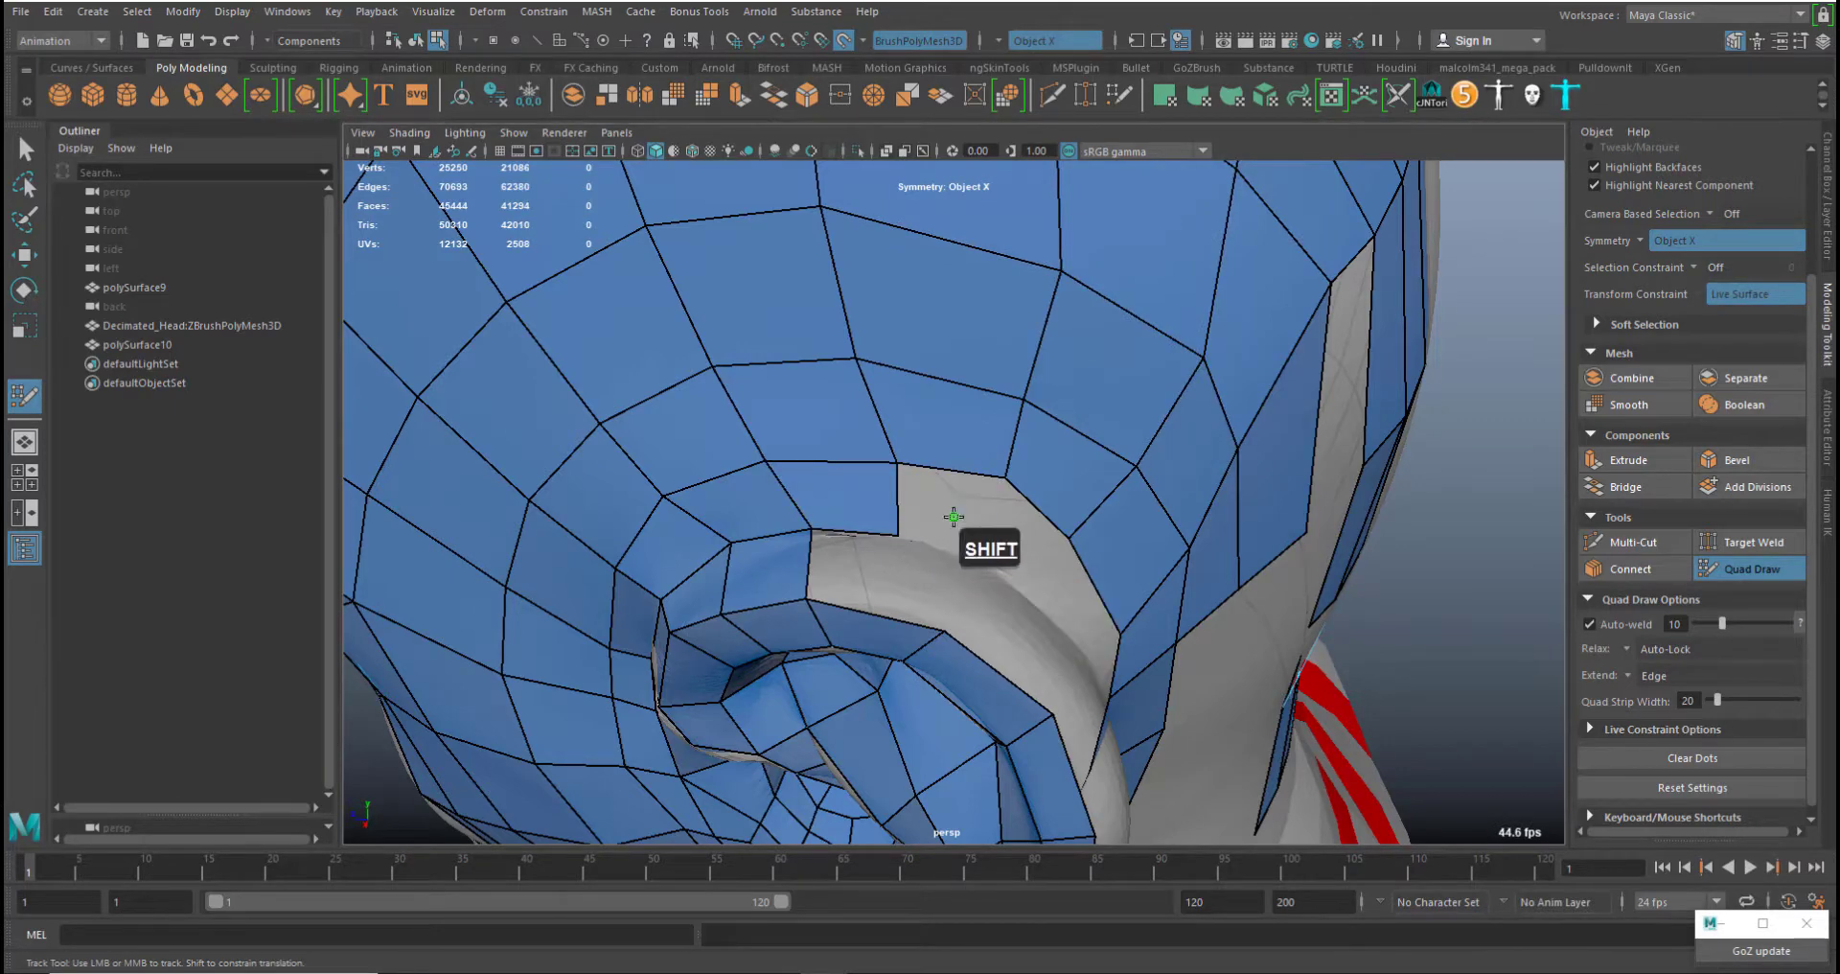
{"action": "left_click", "coordinate": [1004, 532], "text": "shift"}
{"action": "left_click_drag", "start_coordinate": [1100, 646], "coordinate": [713, 441], "text": "alt"}
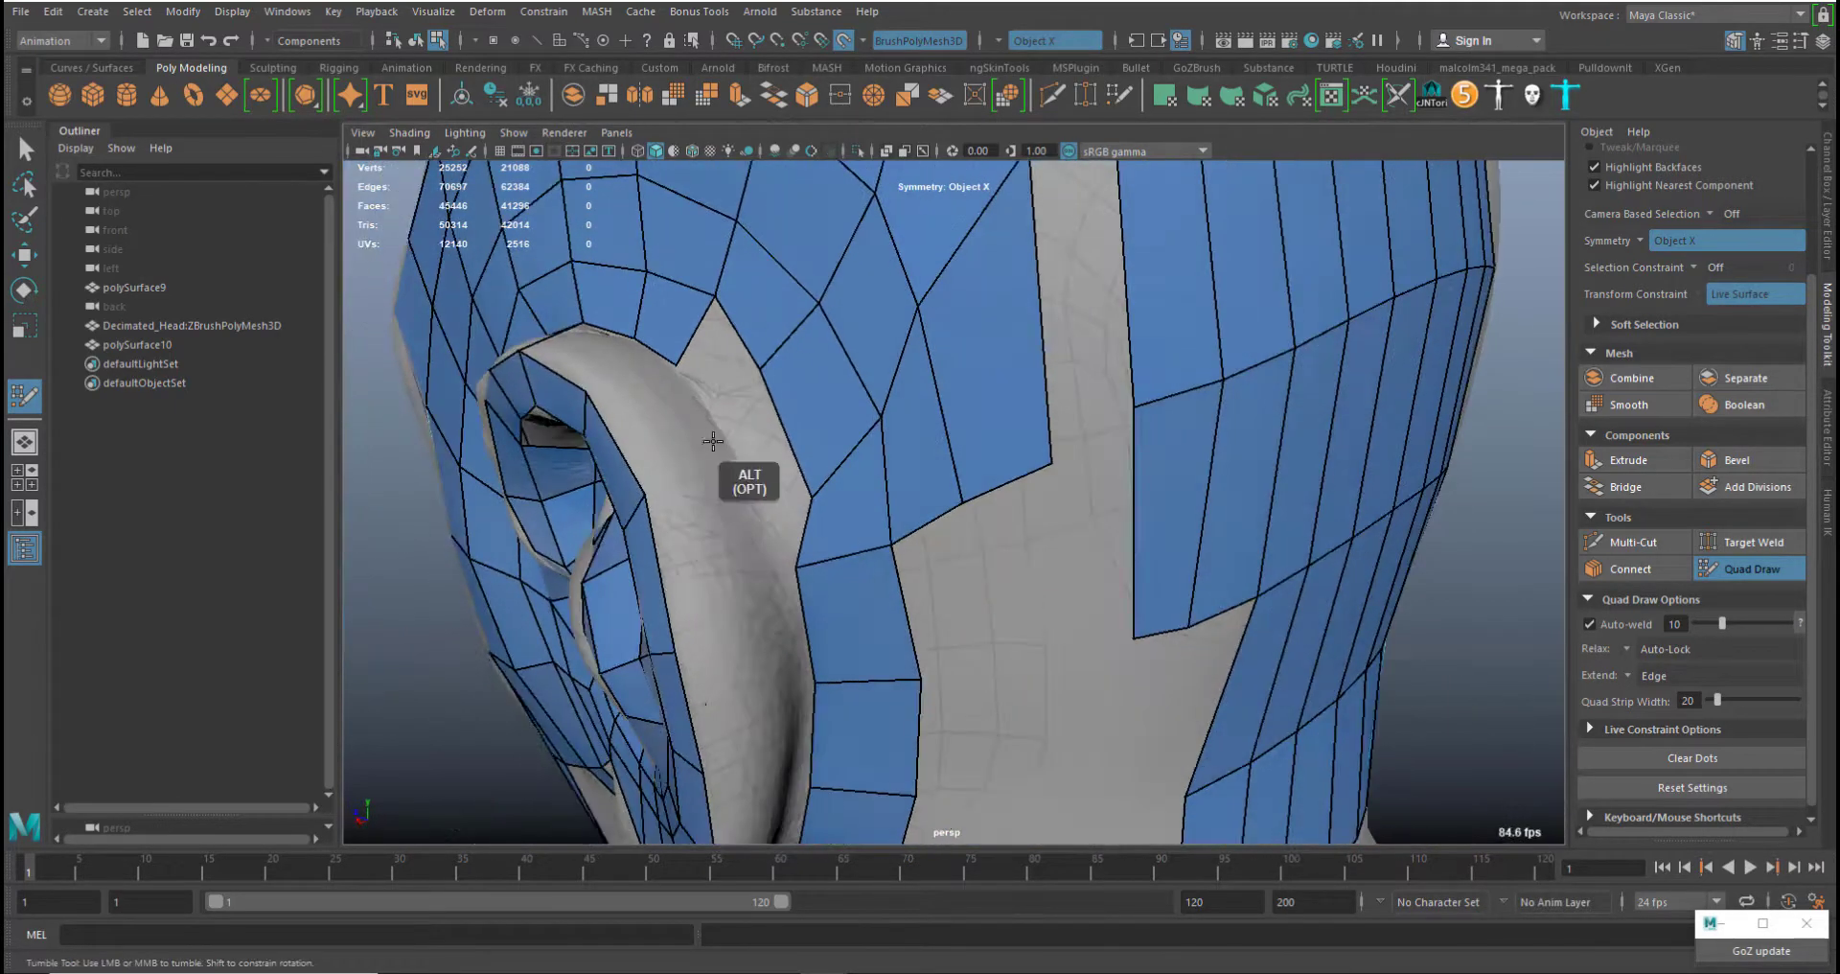
{"action": "left_click", "coordinate": [719, 355], "text": "shift"}
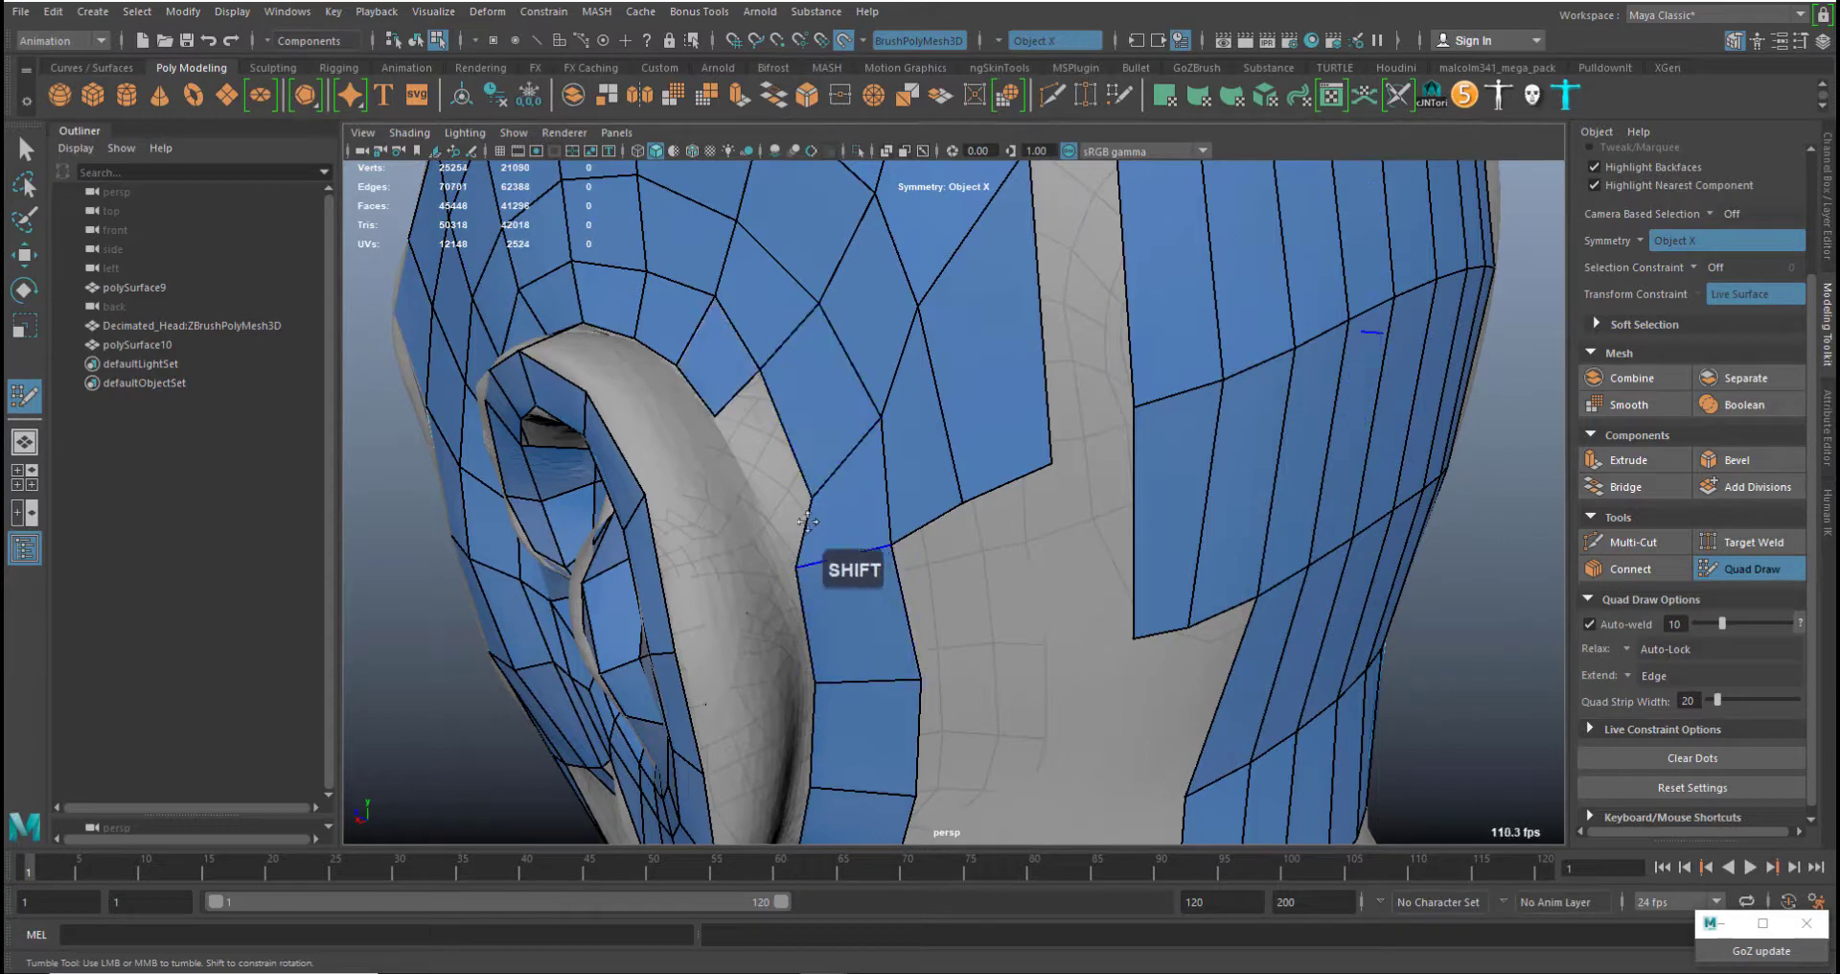
{"action": "mouse_move", "coordinate": [870, 510]}
{"action": "left_mouse_down", "text": "alt"}
{"action": "mouse_move", "coordinate": [974, 498]}
{"action": "mouse_move", "coordinate": [814, 445]}
{"action": "left_mouse_up", "text": "alt"}
{"action": "left_click", "coordinate": [862, 452], "text": "shift"}
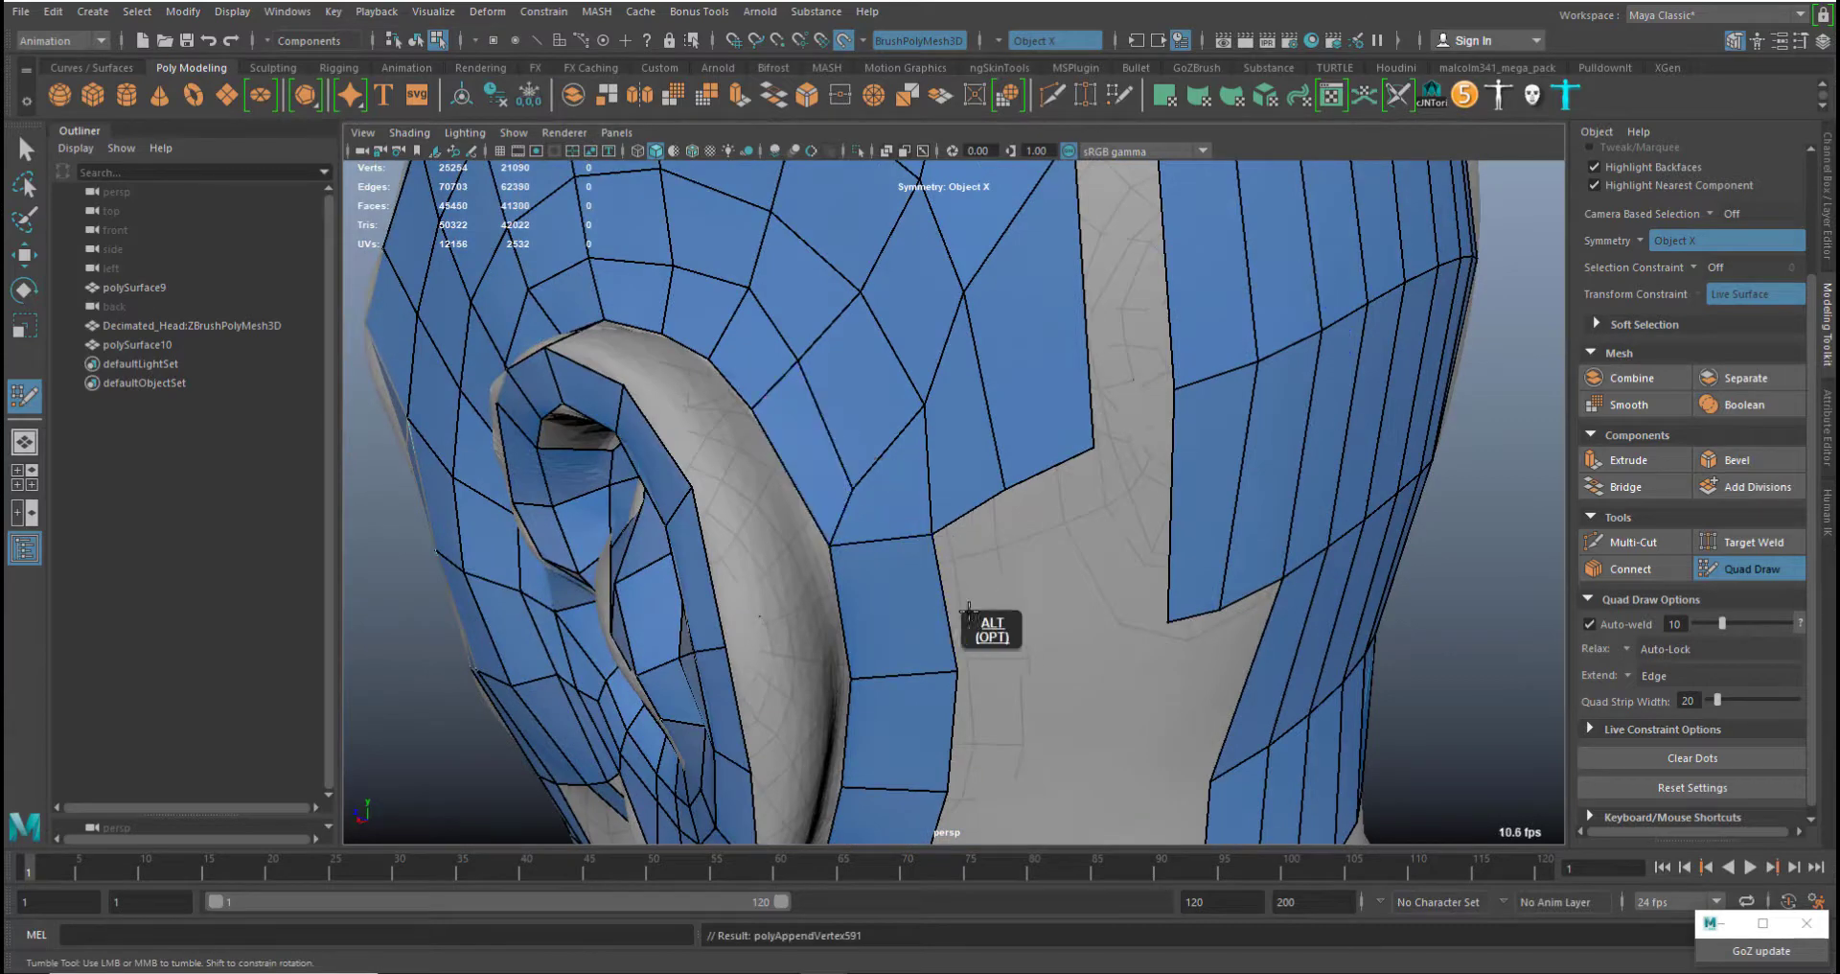
{"action": "mouse_move", "coordinate": [944, 590]}
{"action": "left_mouse_down", "text": "alt"}
{"action": "mouse_move", "coordinate": [944, 427]}
{"action": "mouse_move", "coordinate": [1088, 452]}
{"action": "mouse_move", "coordinate": [979, 425]}
{"action": "mouse_move", "coordinate": [886, 489]}
{"action": "left_mouse_up", "text": "alt"}
{"action": "middle_click_drag", "start_coordinate": [943, 503], "coordinate": [922, 508]}
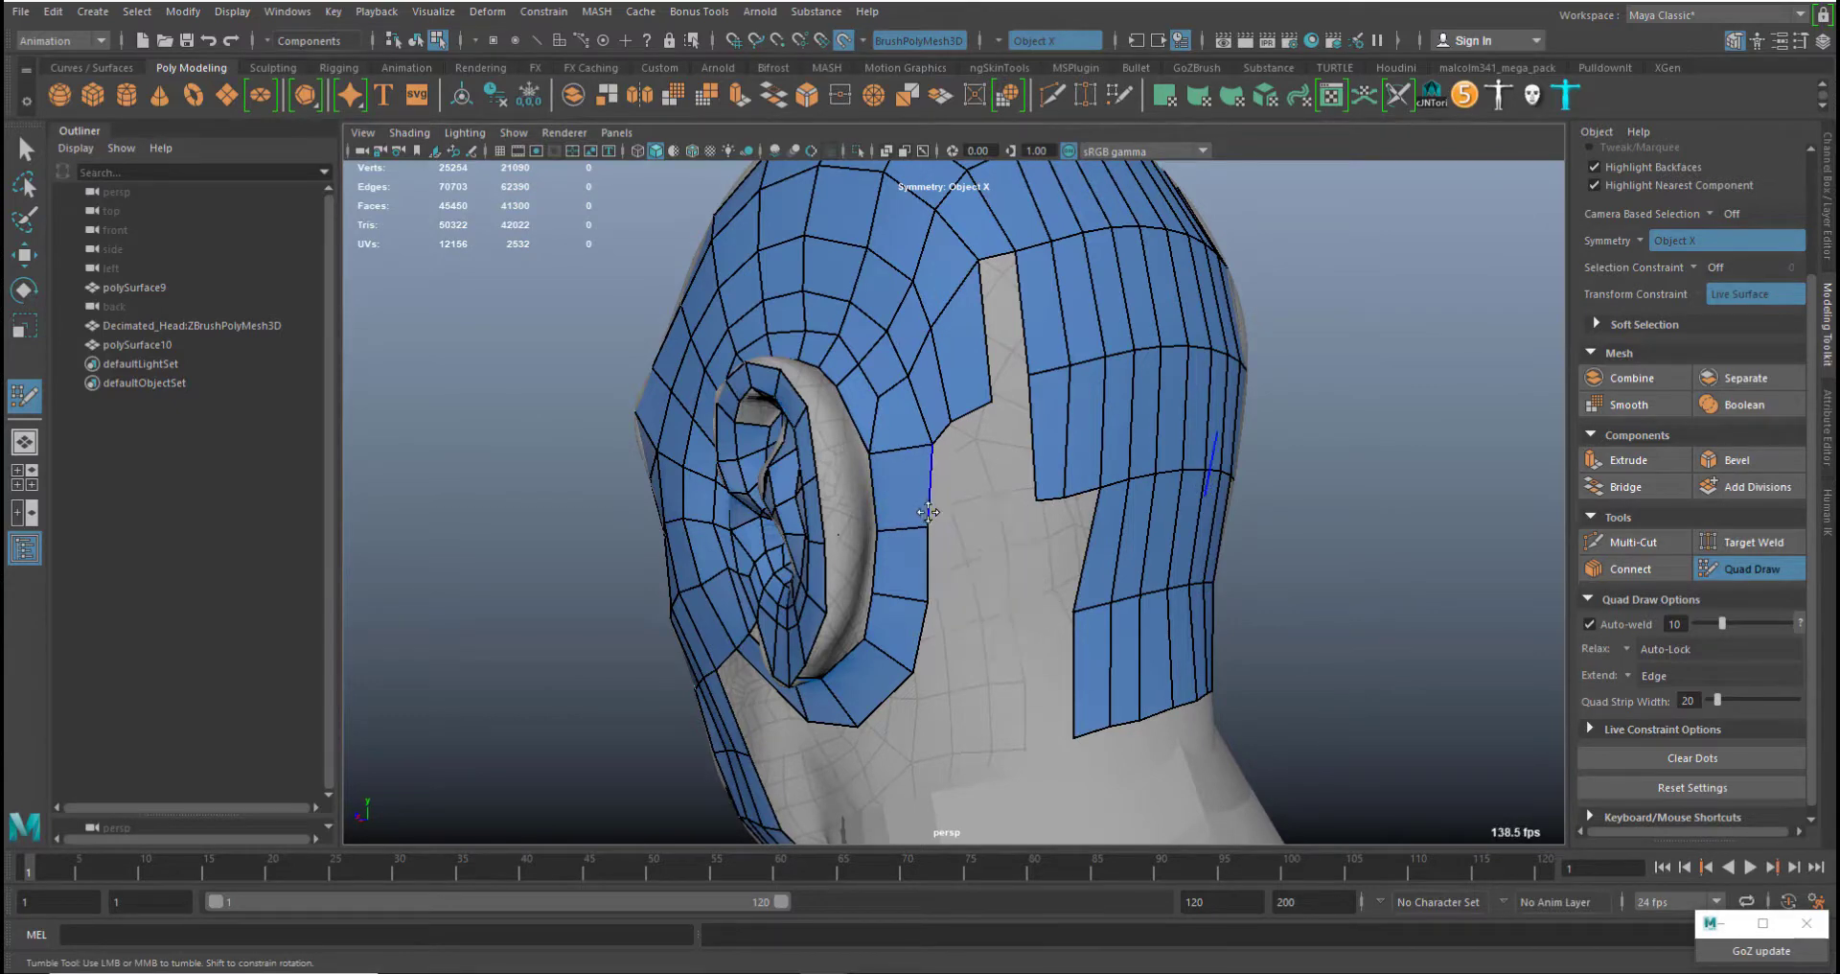
Bridge the border strip to the ear's upper rim with another mirrored quad and adjust the adjoining rim vertex
{"action": "left_click_drag", "start_coordinate": [961, 455], "coordinate": [1054, 527], "text": "alt"}
{"action": "right_click_drag", "start_coordinate": [973, 515], "coordinate": [1025, 499], "text": "alt"}
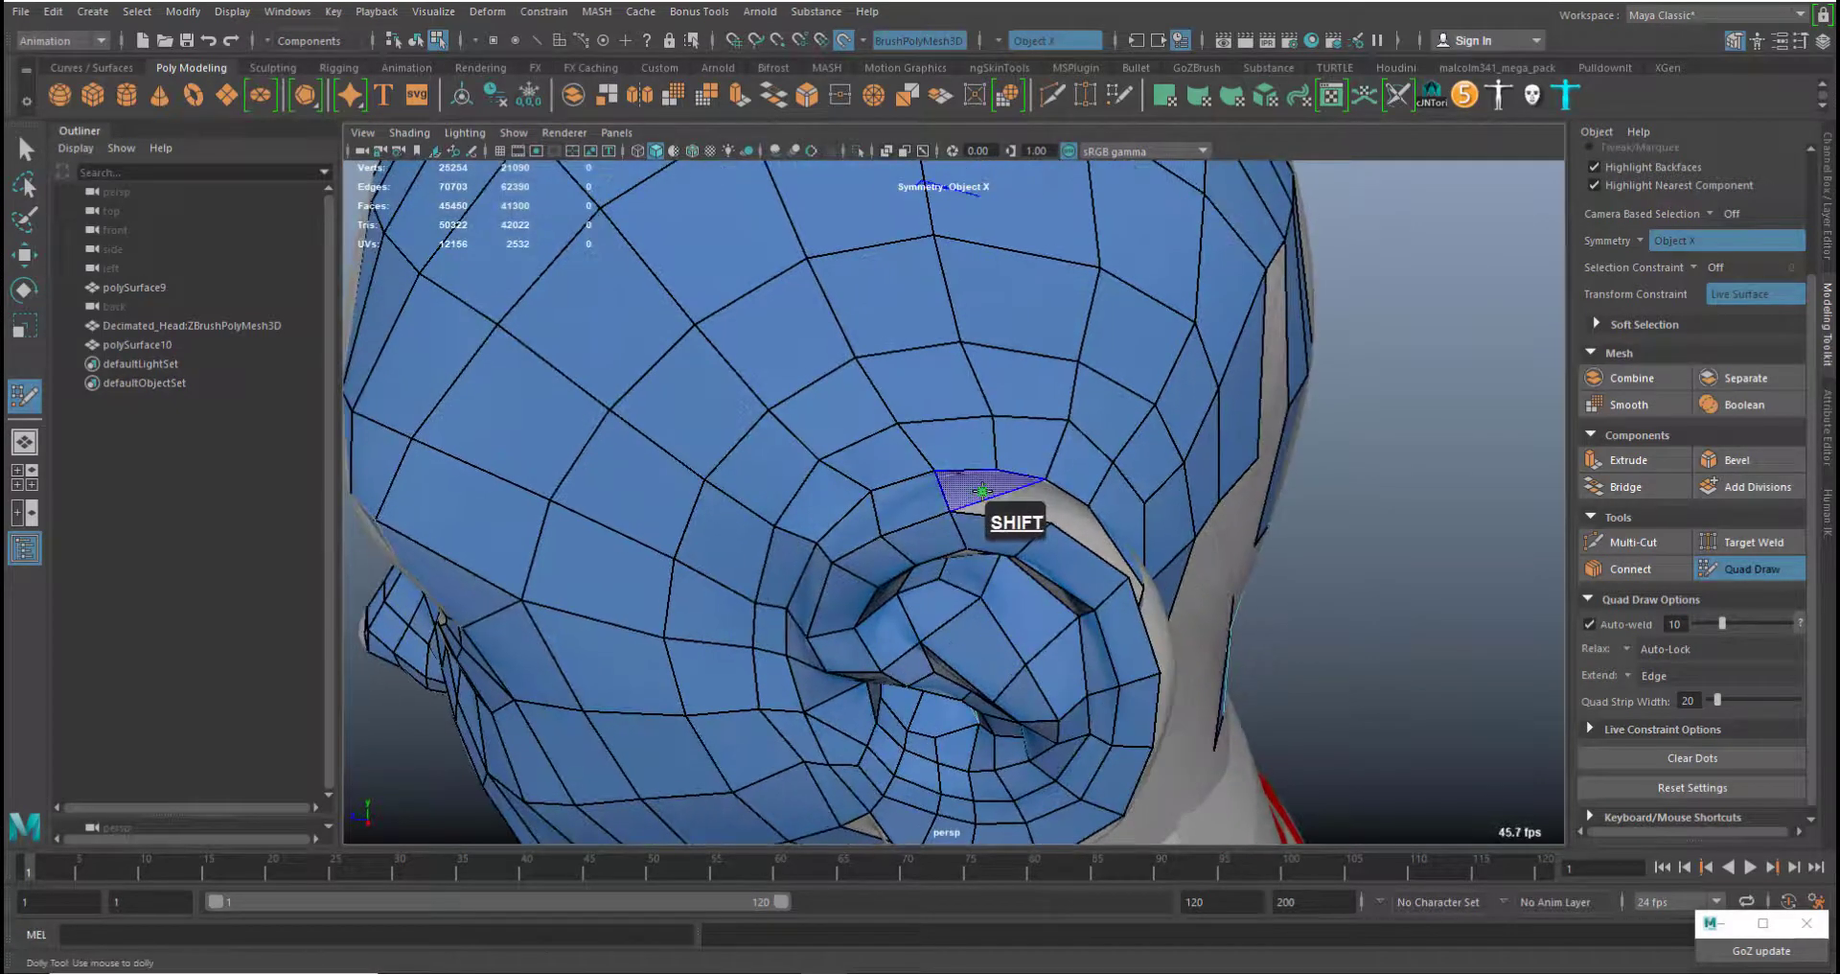
{"action": "left_click", "coordinate": [980, 488], "text": "shift"}
{"action": "mouse_move", "coordinate": [959, 686]}
{"action": "left_mouse_down", "text": "alt"}
{"action": "mouse_move", "coordinate": [934, 746]}
{"action": "mouse_move", "coordinate": [824, 633]}
{"action": "left_mouse_up", "text": "alt"}
{"action": "key", "text": "ctrl+z"}
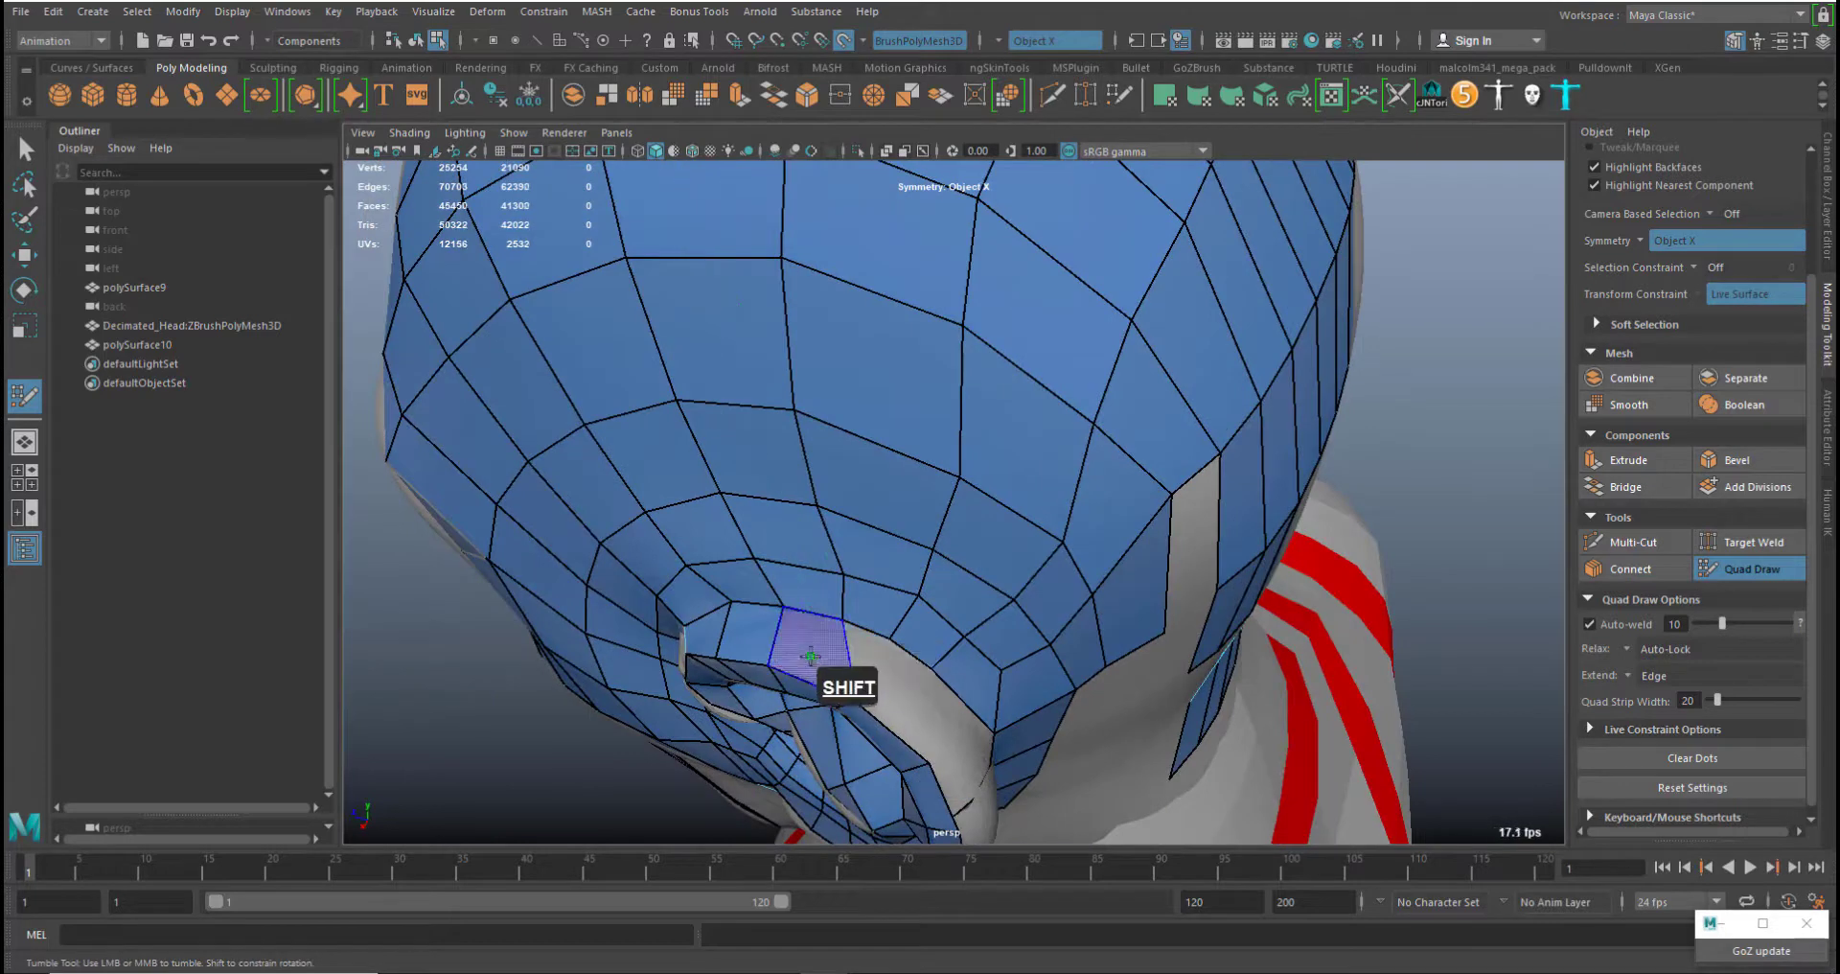
{"action": "left_click", "coordinate": [853, 692], "text": "shift"}
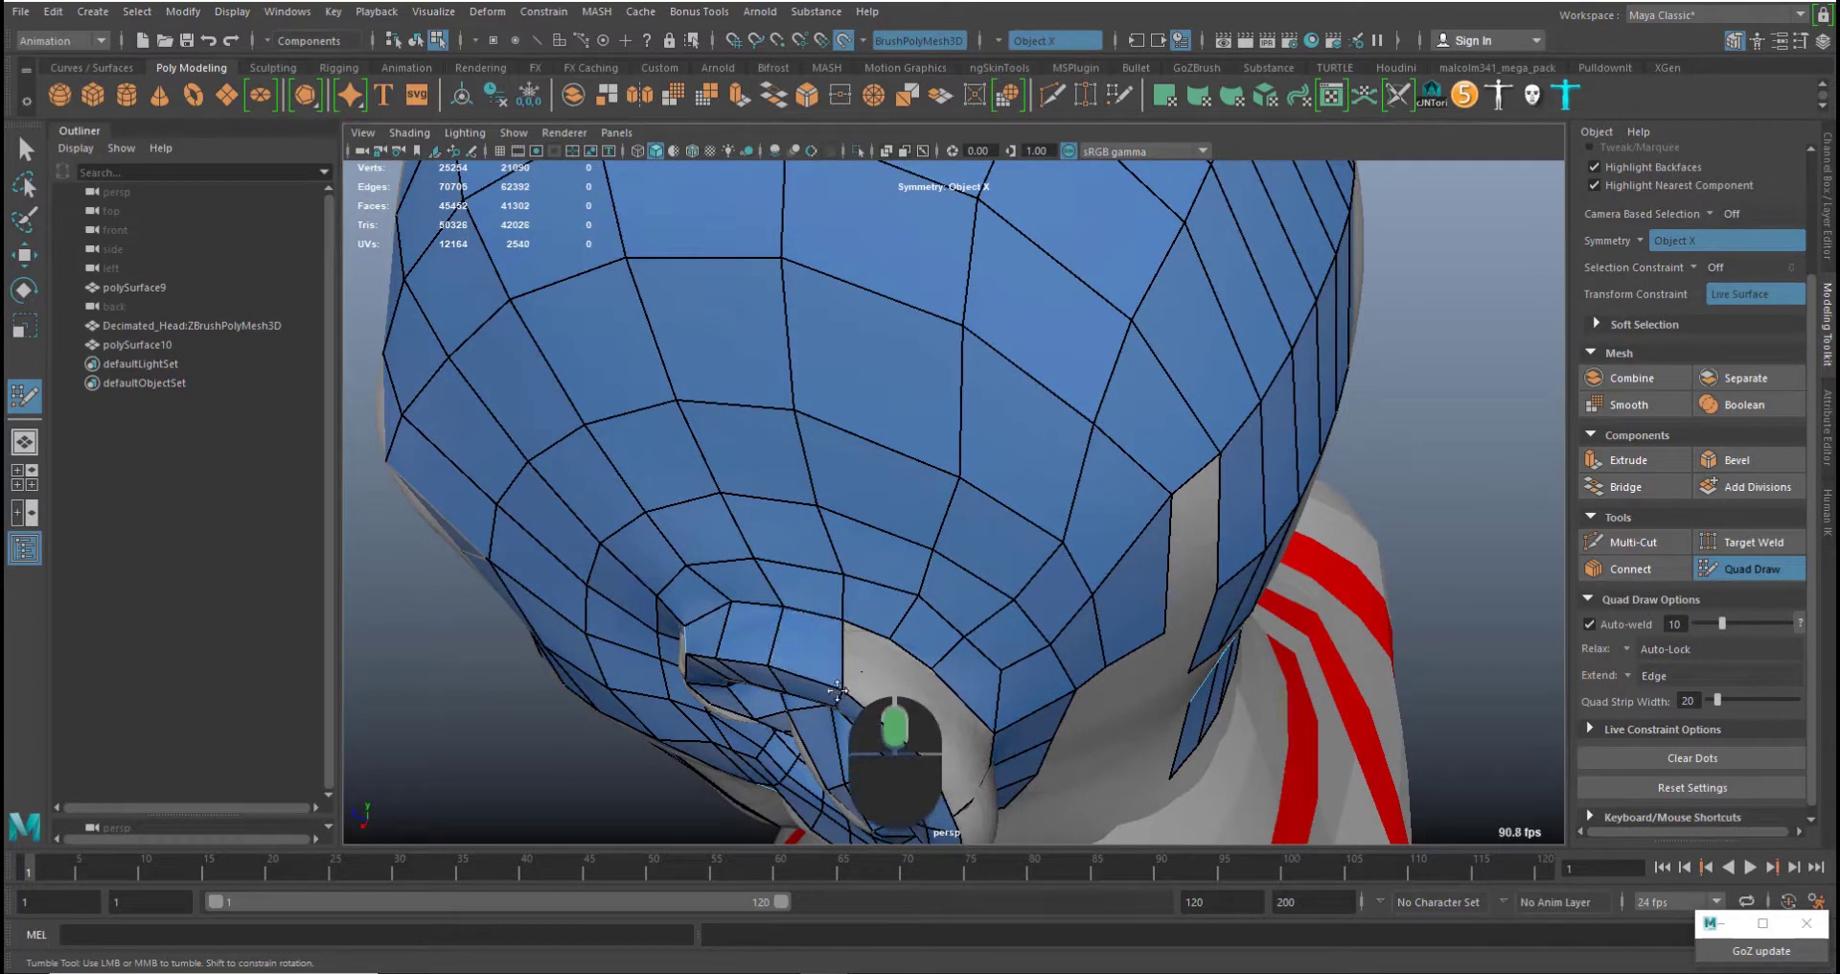
{"action": "left_click", "coordinate": [901, 649]}
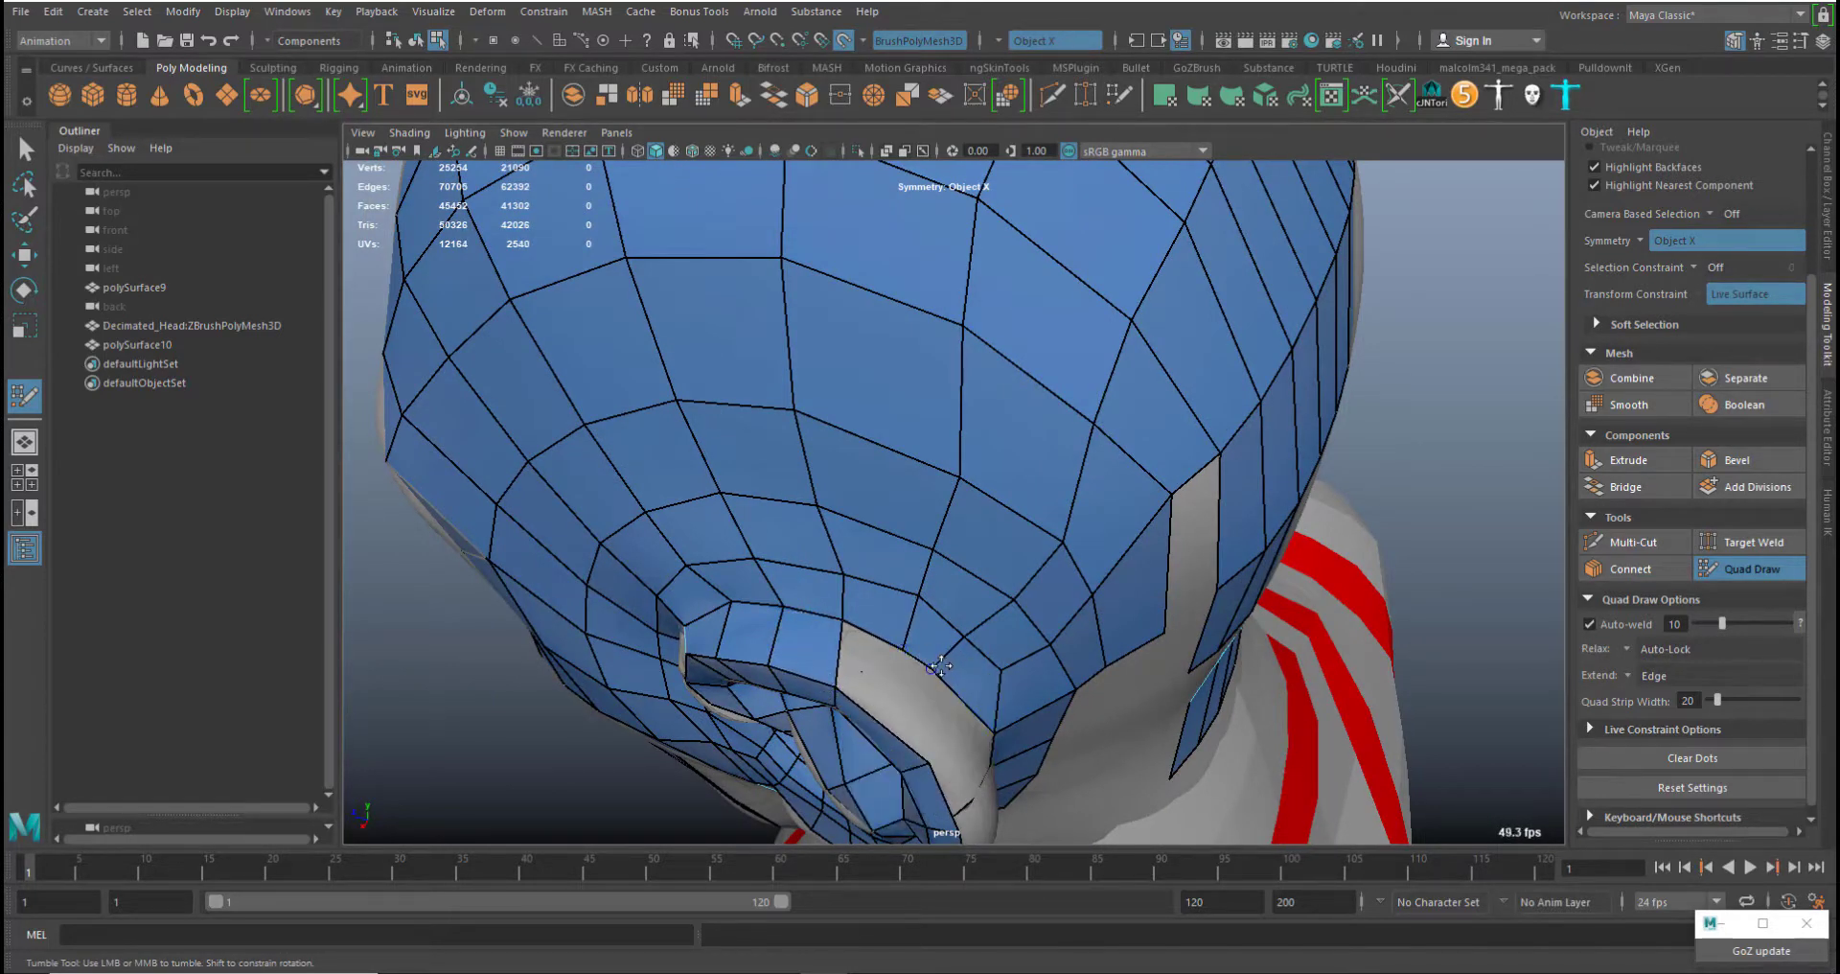
Delete the quad in the ear's upper inner hollow, fill in a mirrored quad under the helix and shift its vertex
{"action": "left_click_drag", "start_coordinate": [969, 626], "coordinate": [1110, 563], "text": "alt"}
{"action": "middle_click_drag", "start_coordinate": [1031, 412], "coordinate": [1000, 552], "text": "alt"}
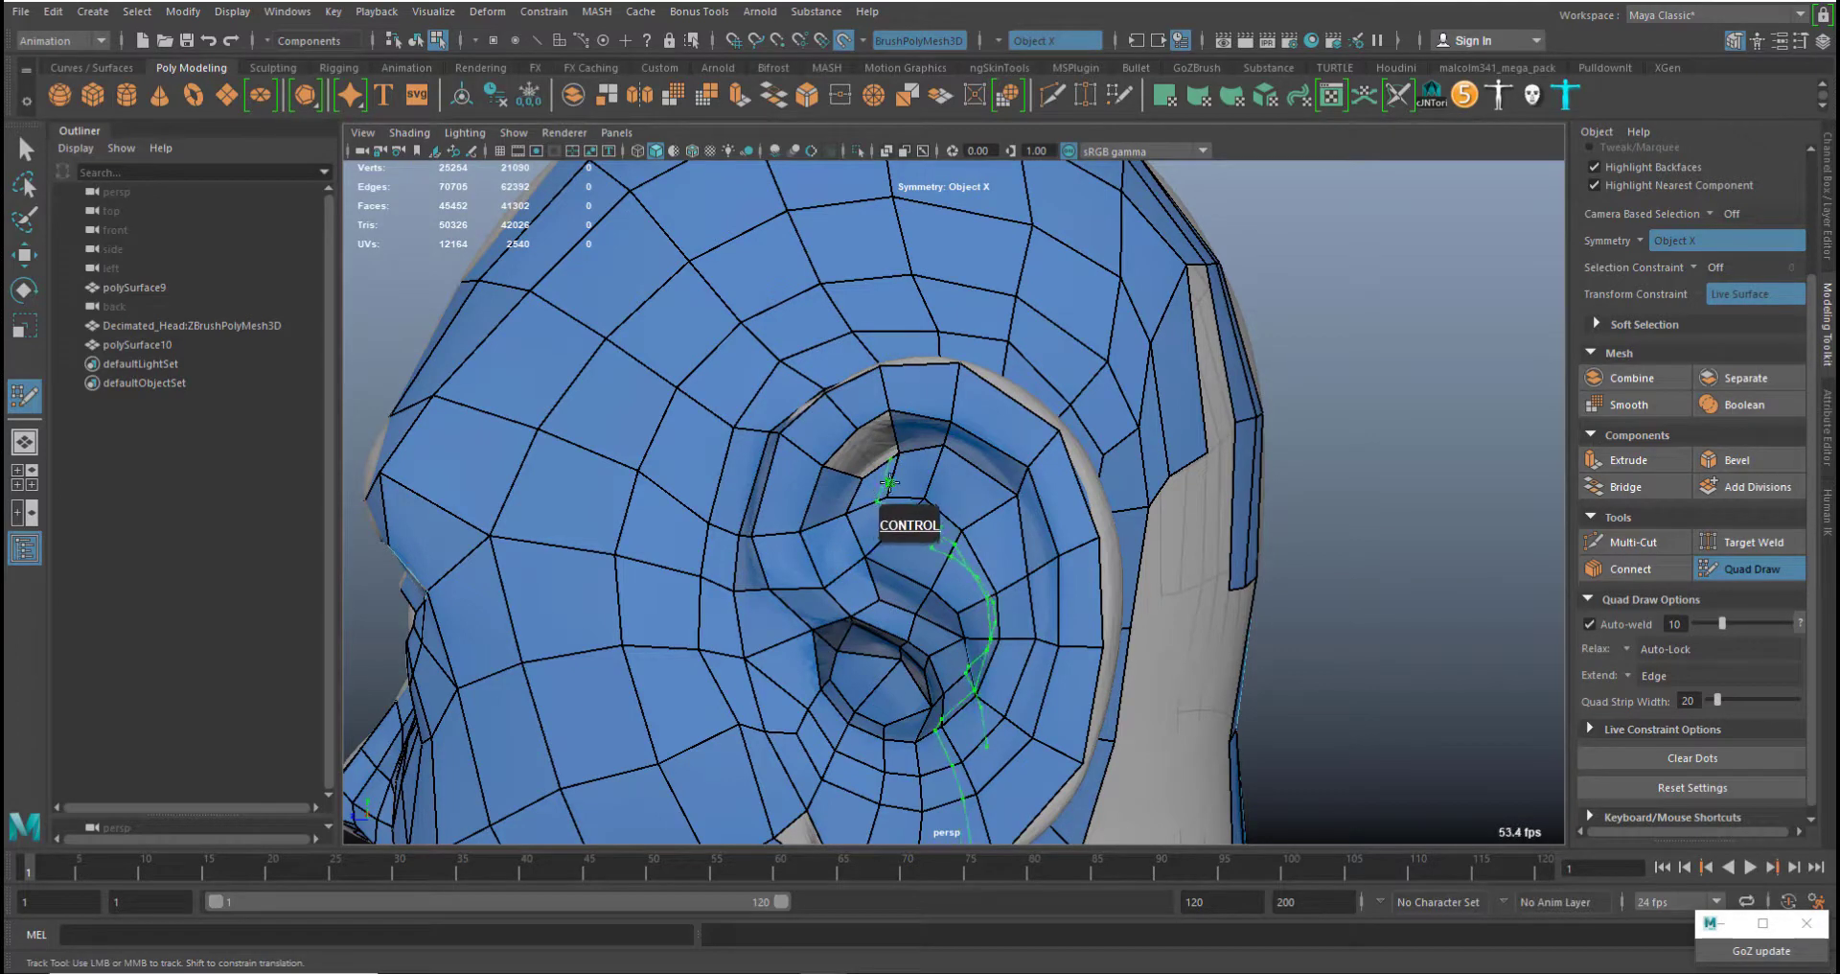
{"action": "right_click_drag", "start_coordinate": [889, 482], "coordinate": [848, 482], "text": "alt"}
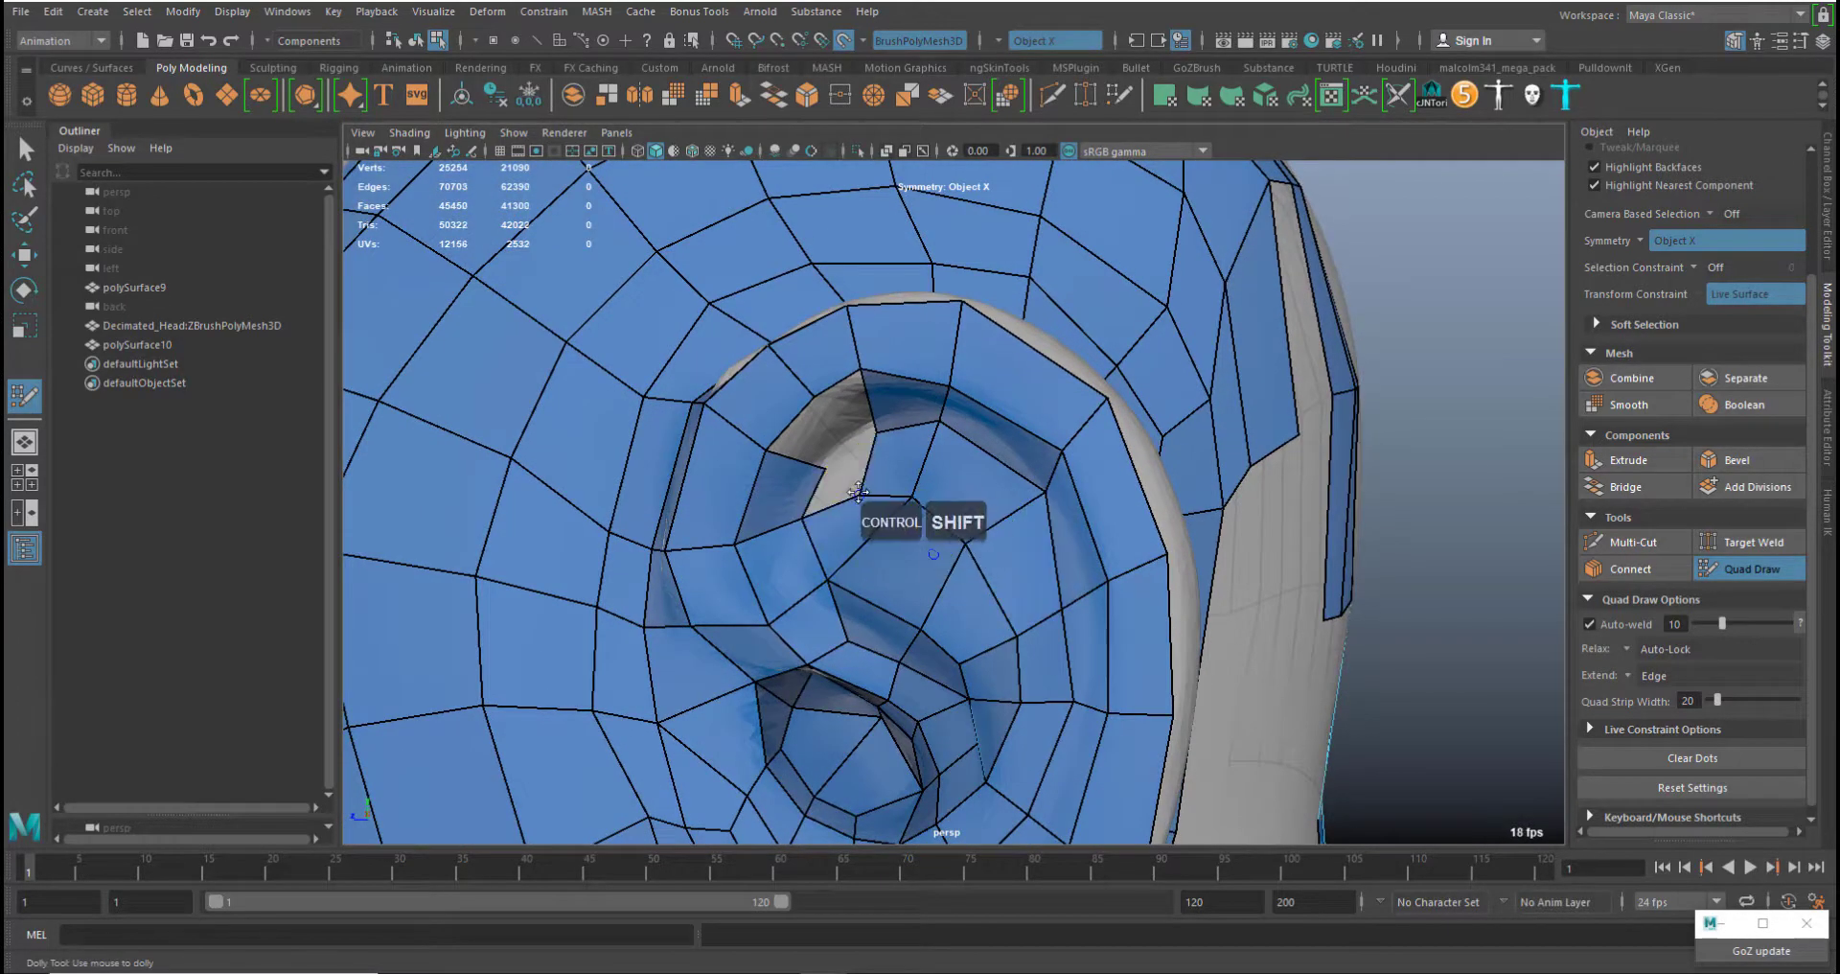
{"action": "left_click", "coordinate": [843, 479], "text": "ctrl+shift"}
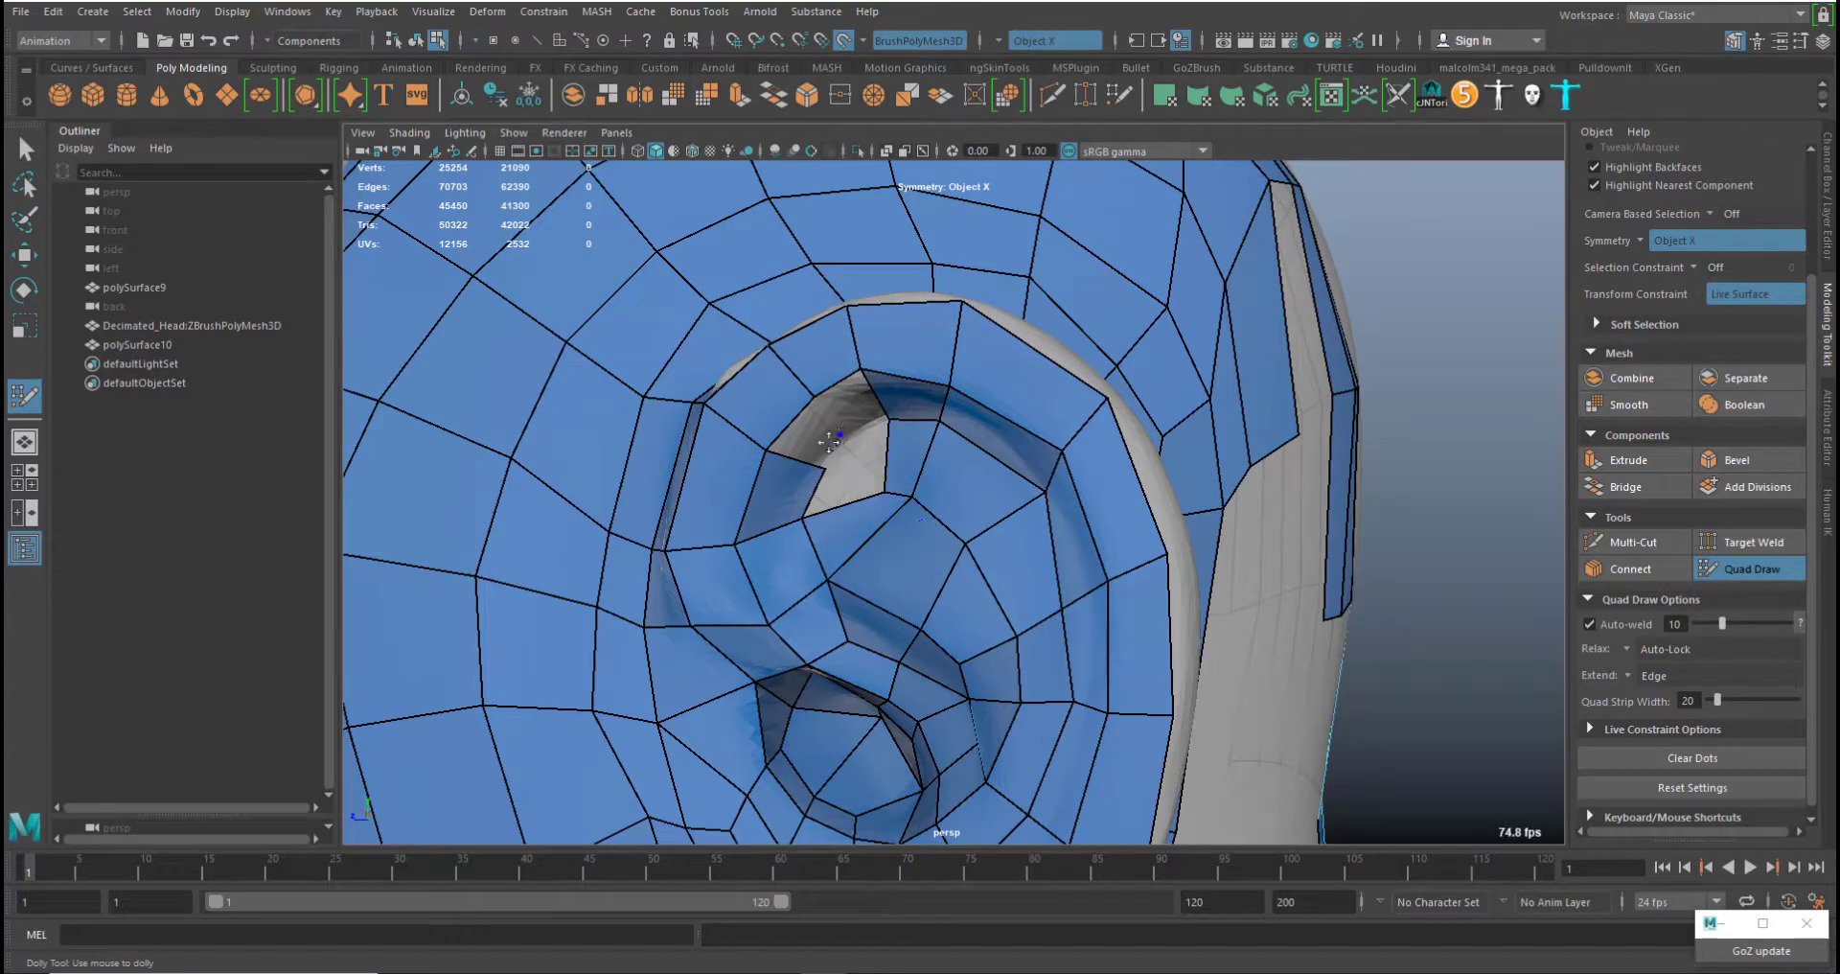
{"action": "left_click", "coordinate": [855, 403], "text": "shift"}
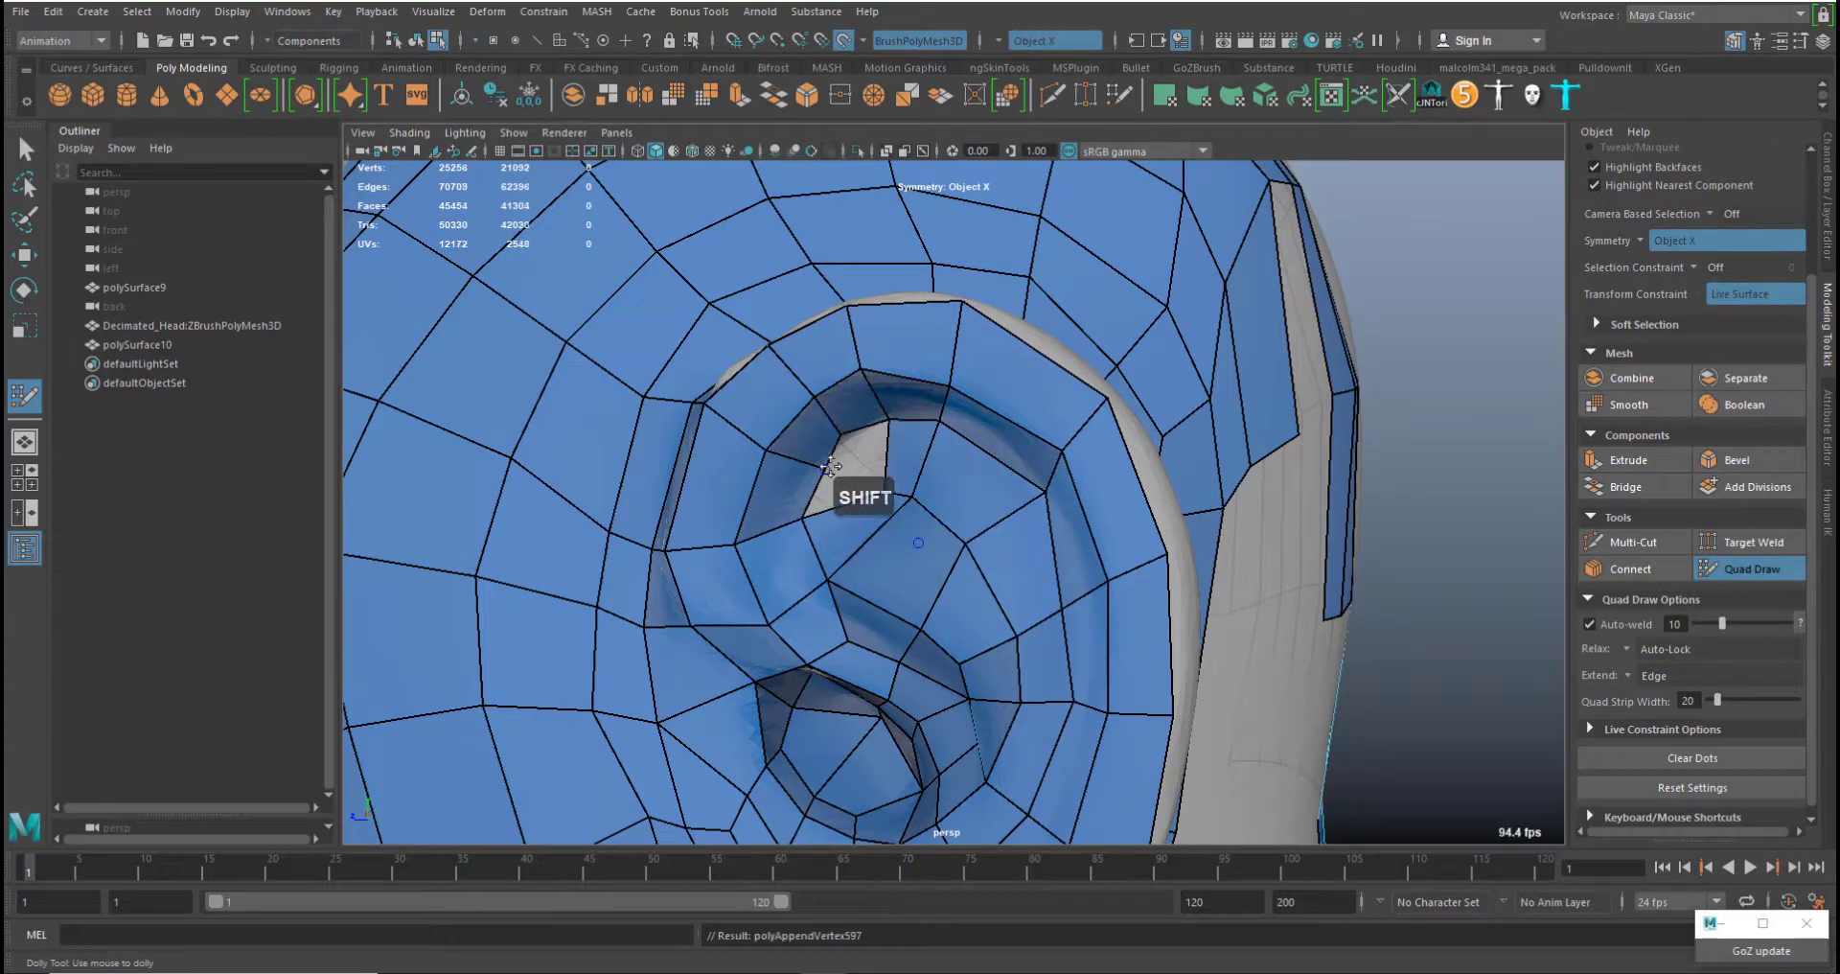
{"action": "middle_click_drag", "start_coordinate": [830, 467], "coordinate": [799, 470]}
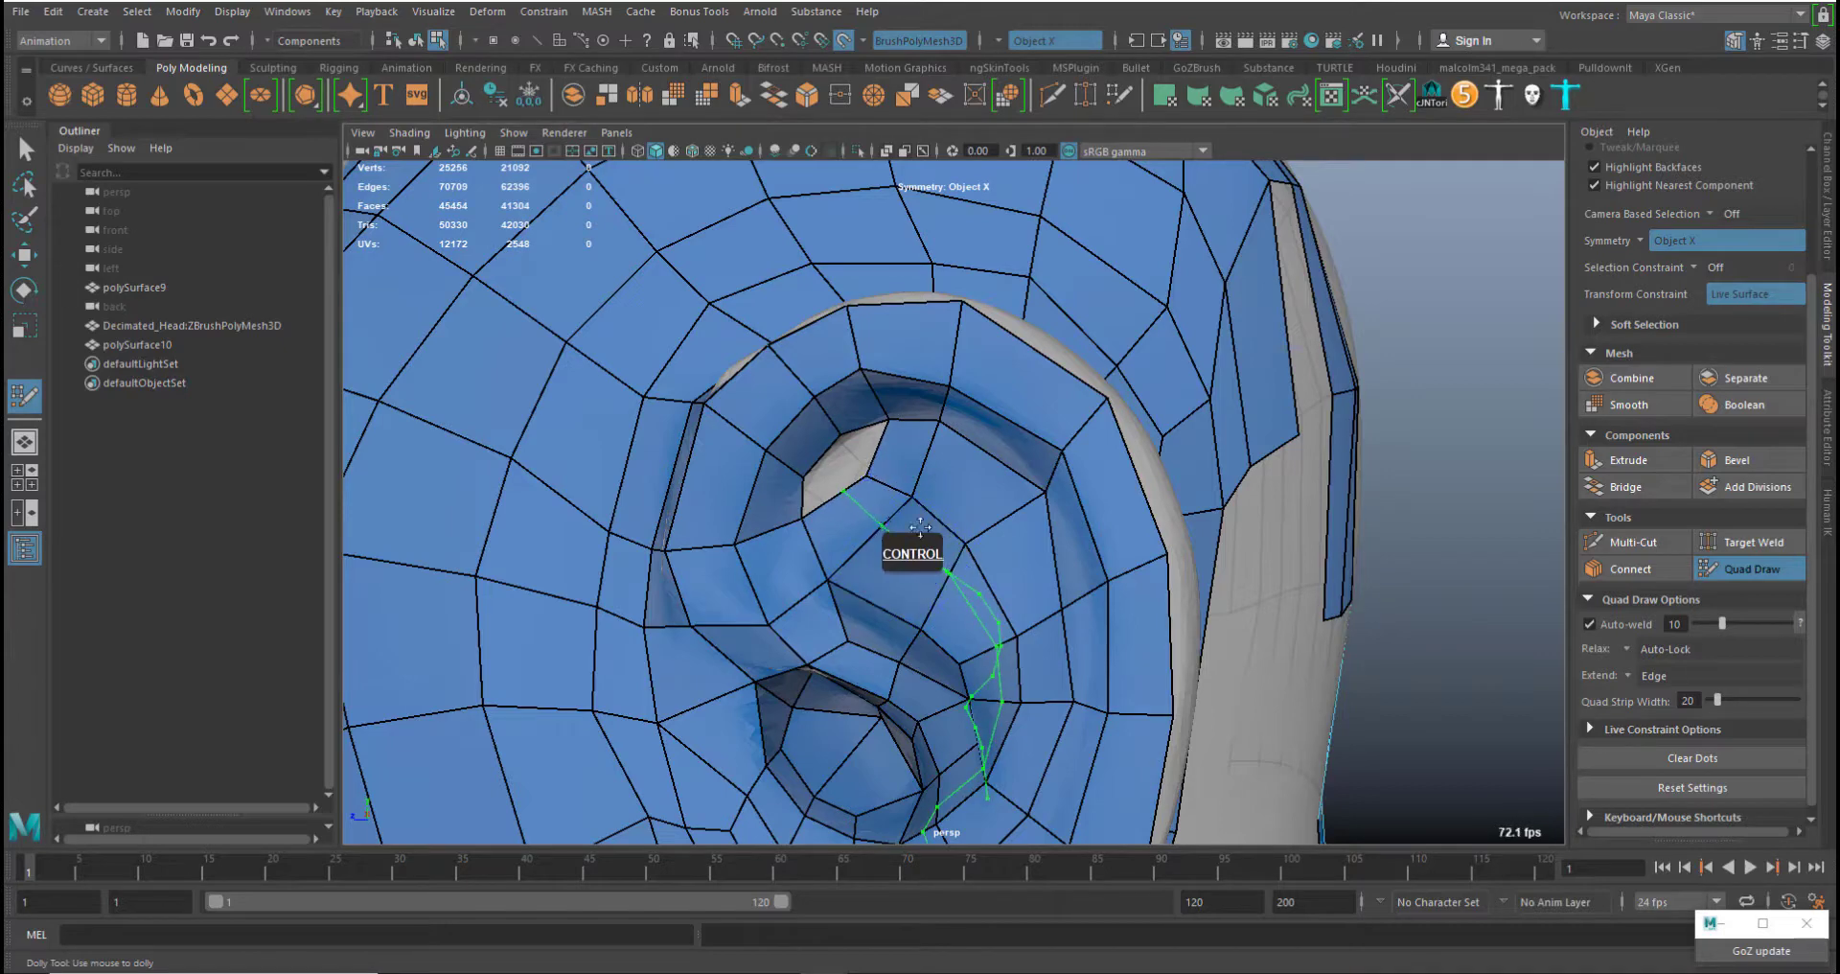
Adjust the vertices of the ear's inner fold and delete the faces between the helix and the upper hollow
{"action": "left_click_drag", "start_coordinate": [920, 527], "coordinate": [964, 437], "text": "alt"}
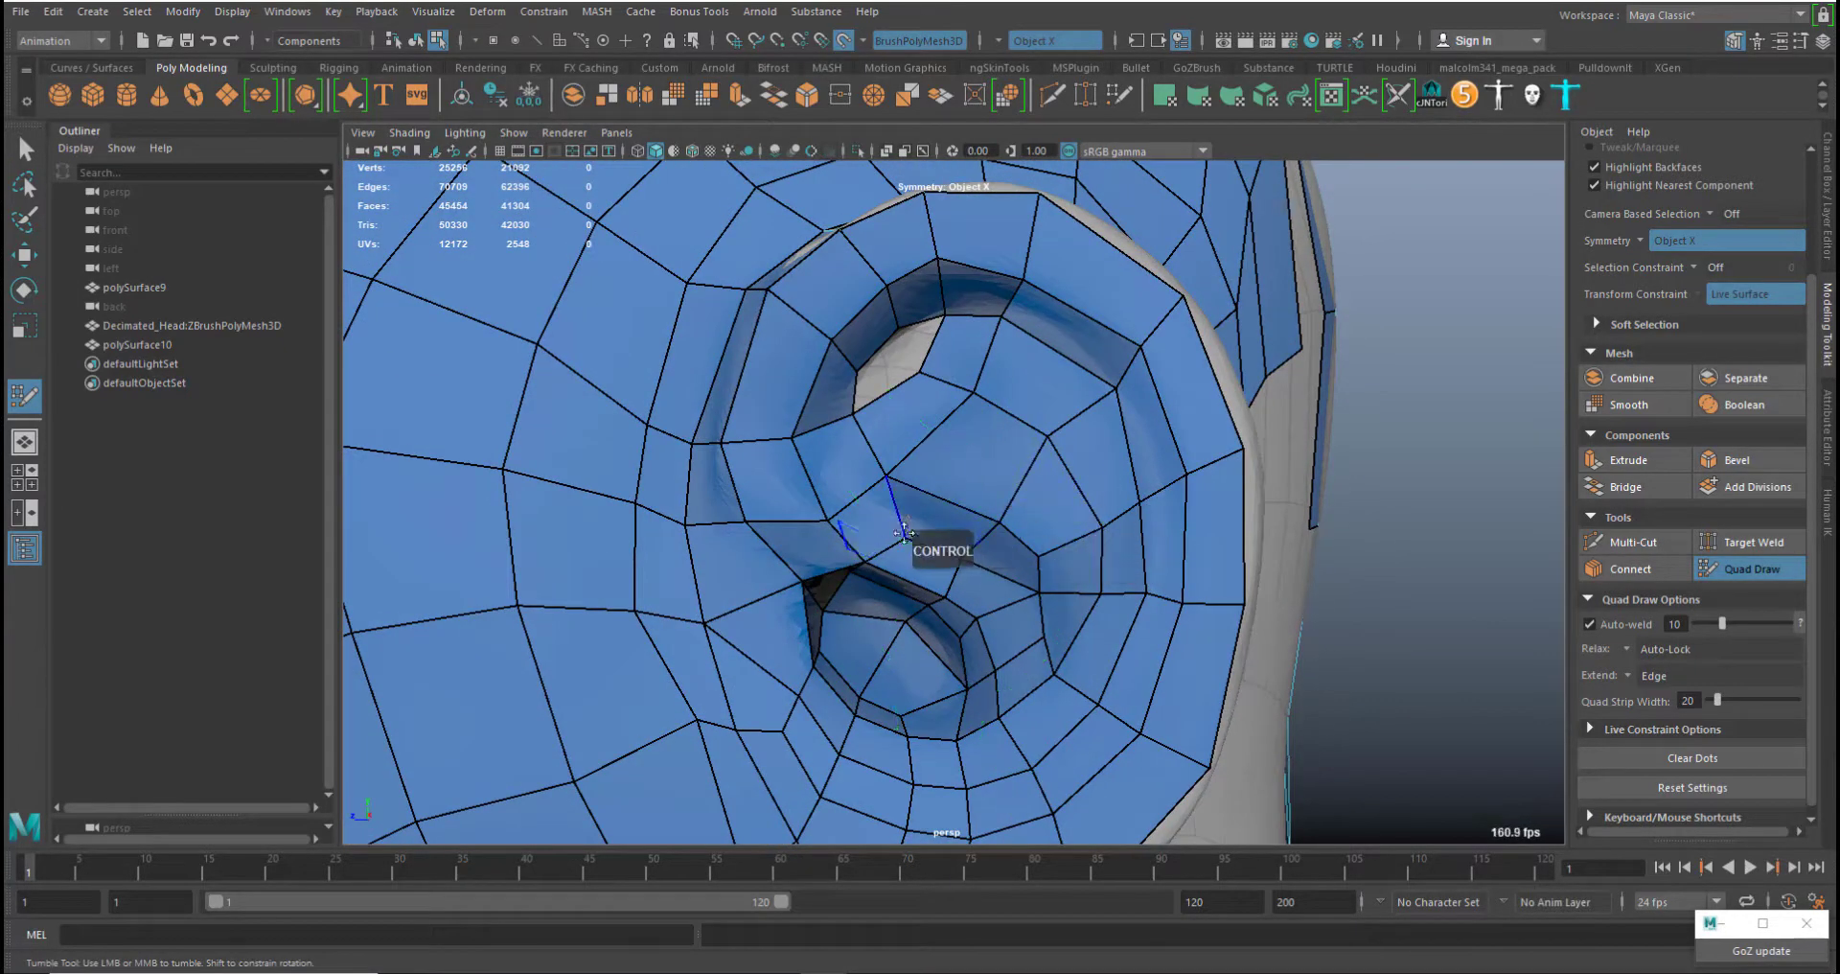
{"action": "middle_click_drag", "start_coordinate": [906, 537], "coordinate": [893, 543]}
{"action": "left_click_drag", "start_coordinate": [875, 528], "coordinate": [903, 431], "text": "ctrl+shift"}
{"action": "middle_click_drag", "start_coordinate": [854, 414], "coordinate": [834, 424]}
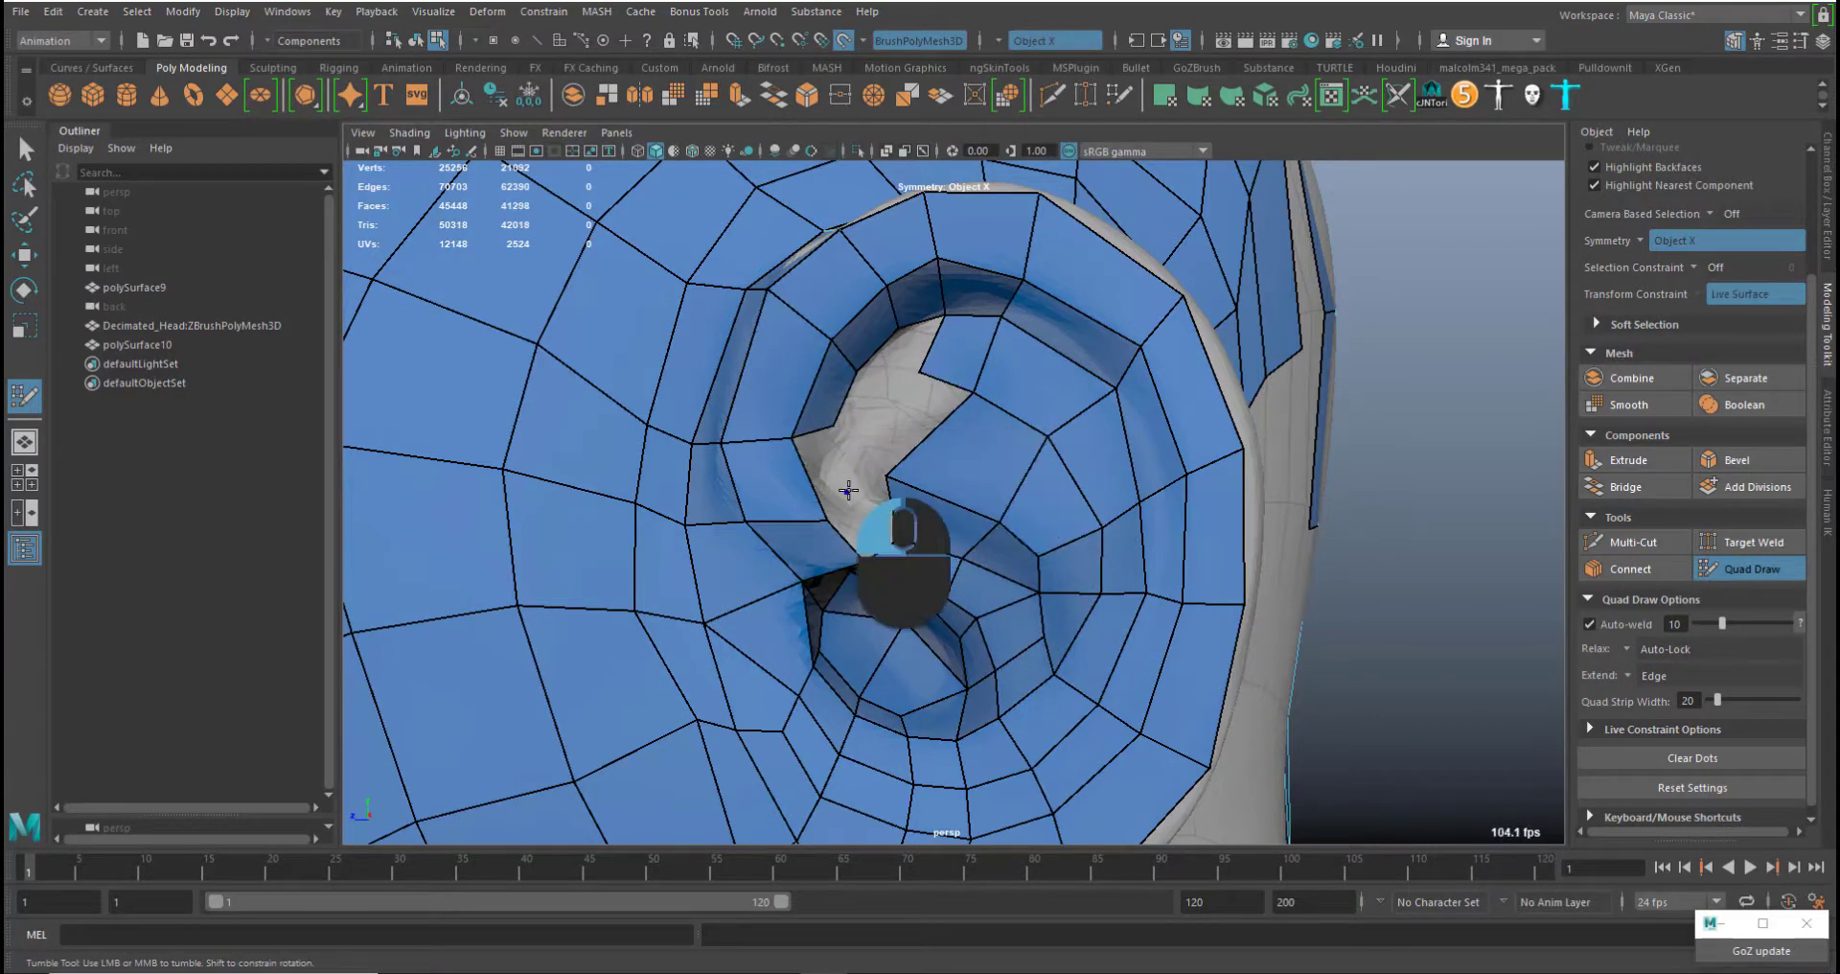
Rebuild the inner edge of the helix with a row of mirrored quads and undo the last skewed fill
{"action": "left_click", "coordinate": [869, 524], "text": "shift"}
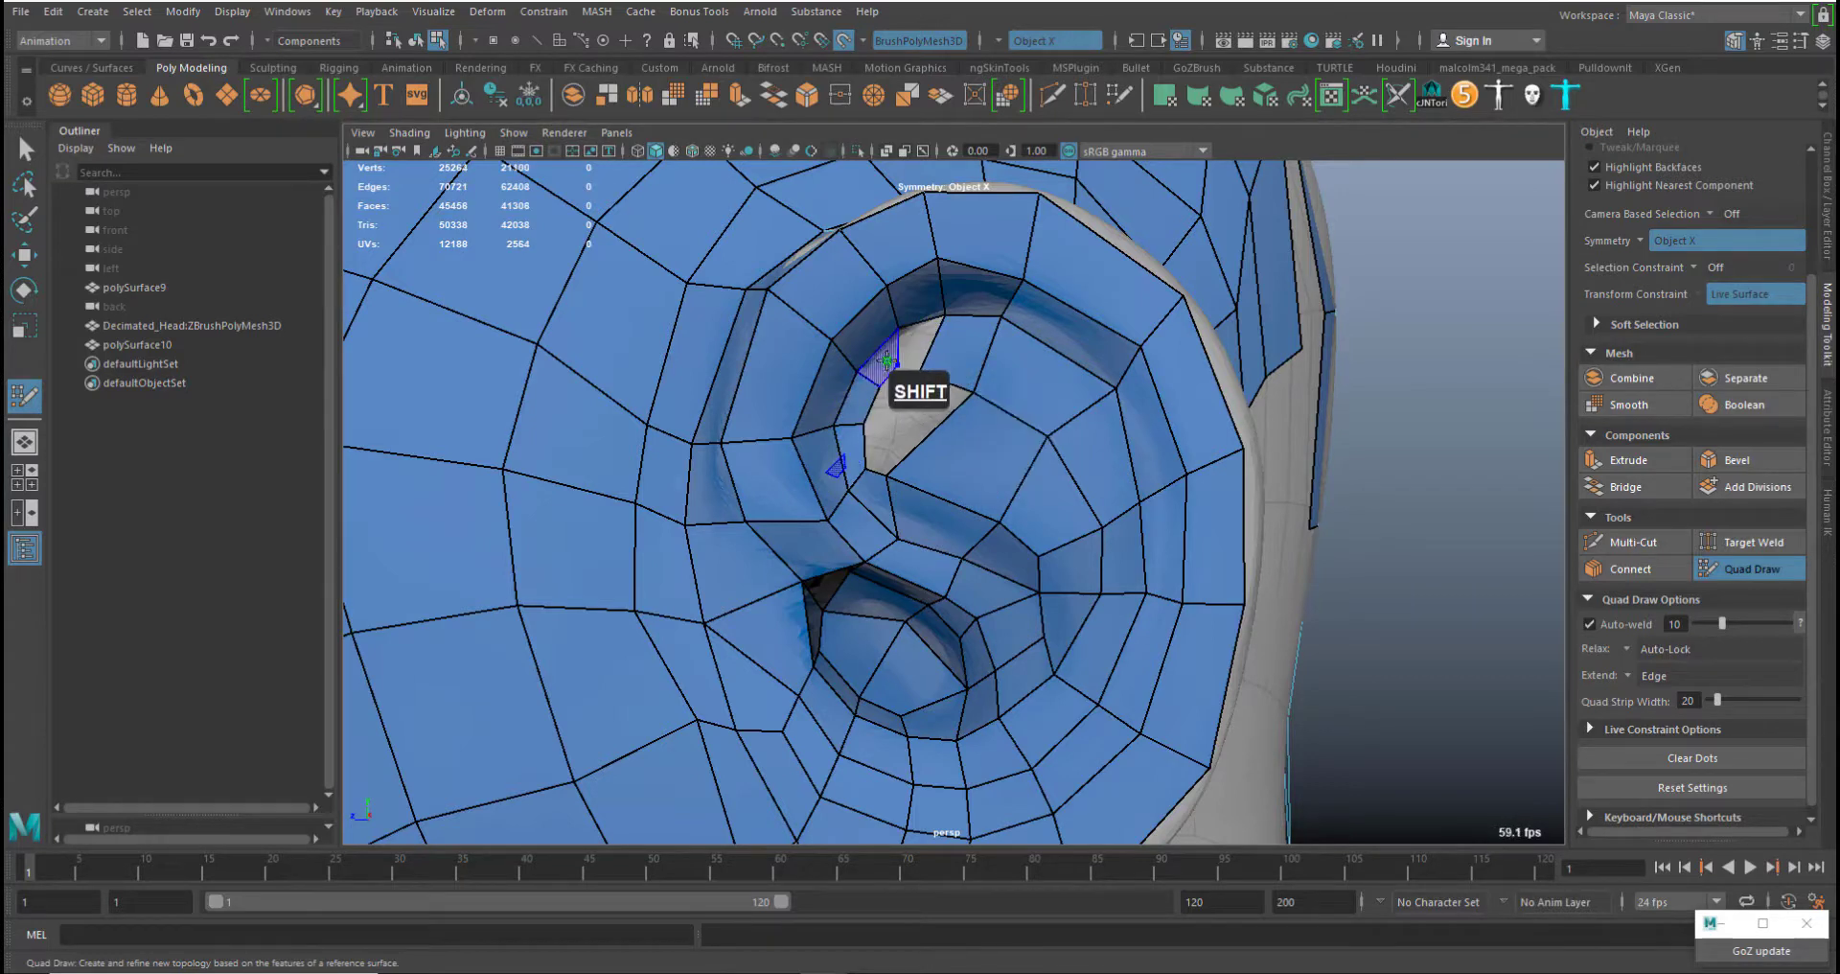
{"action": "left_click", "coordinate": [918, 342], "text": "shift"}
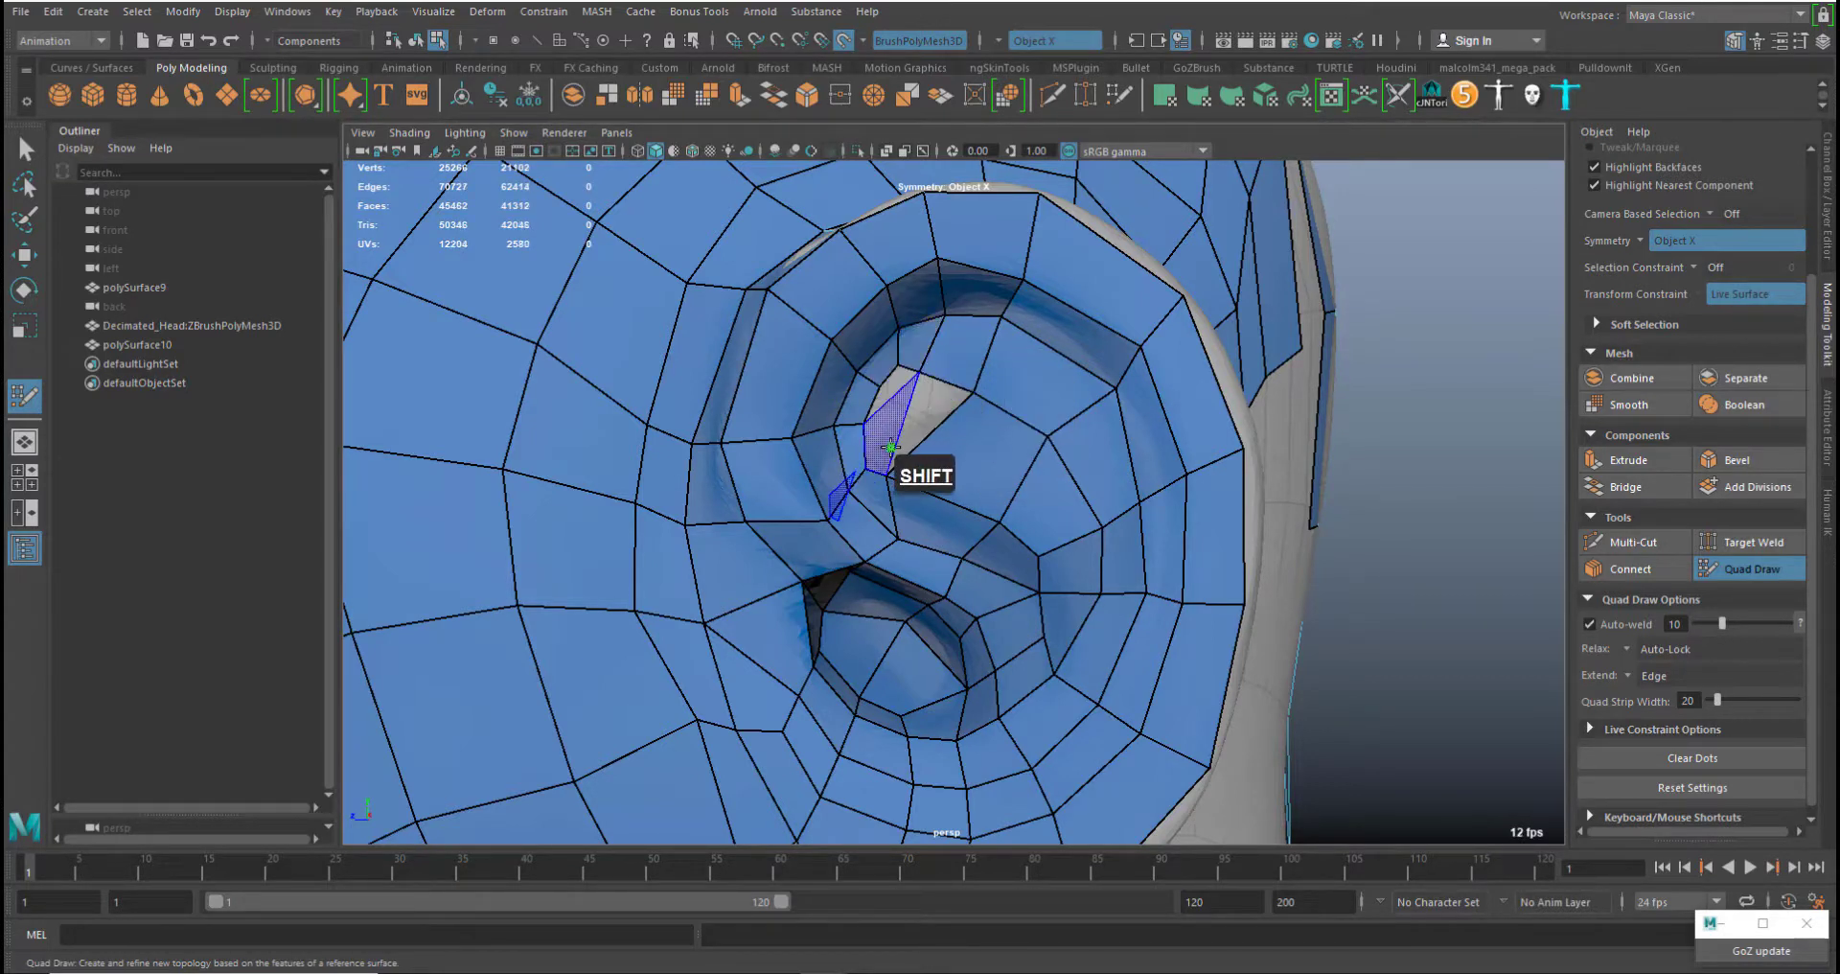
{"action": "left_click_drag", "start_coordinate": [968, 537], "coordinate": [1025, 608], "text": "alt+shift"}
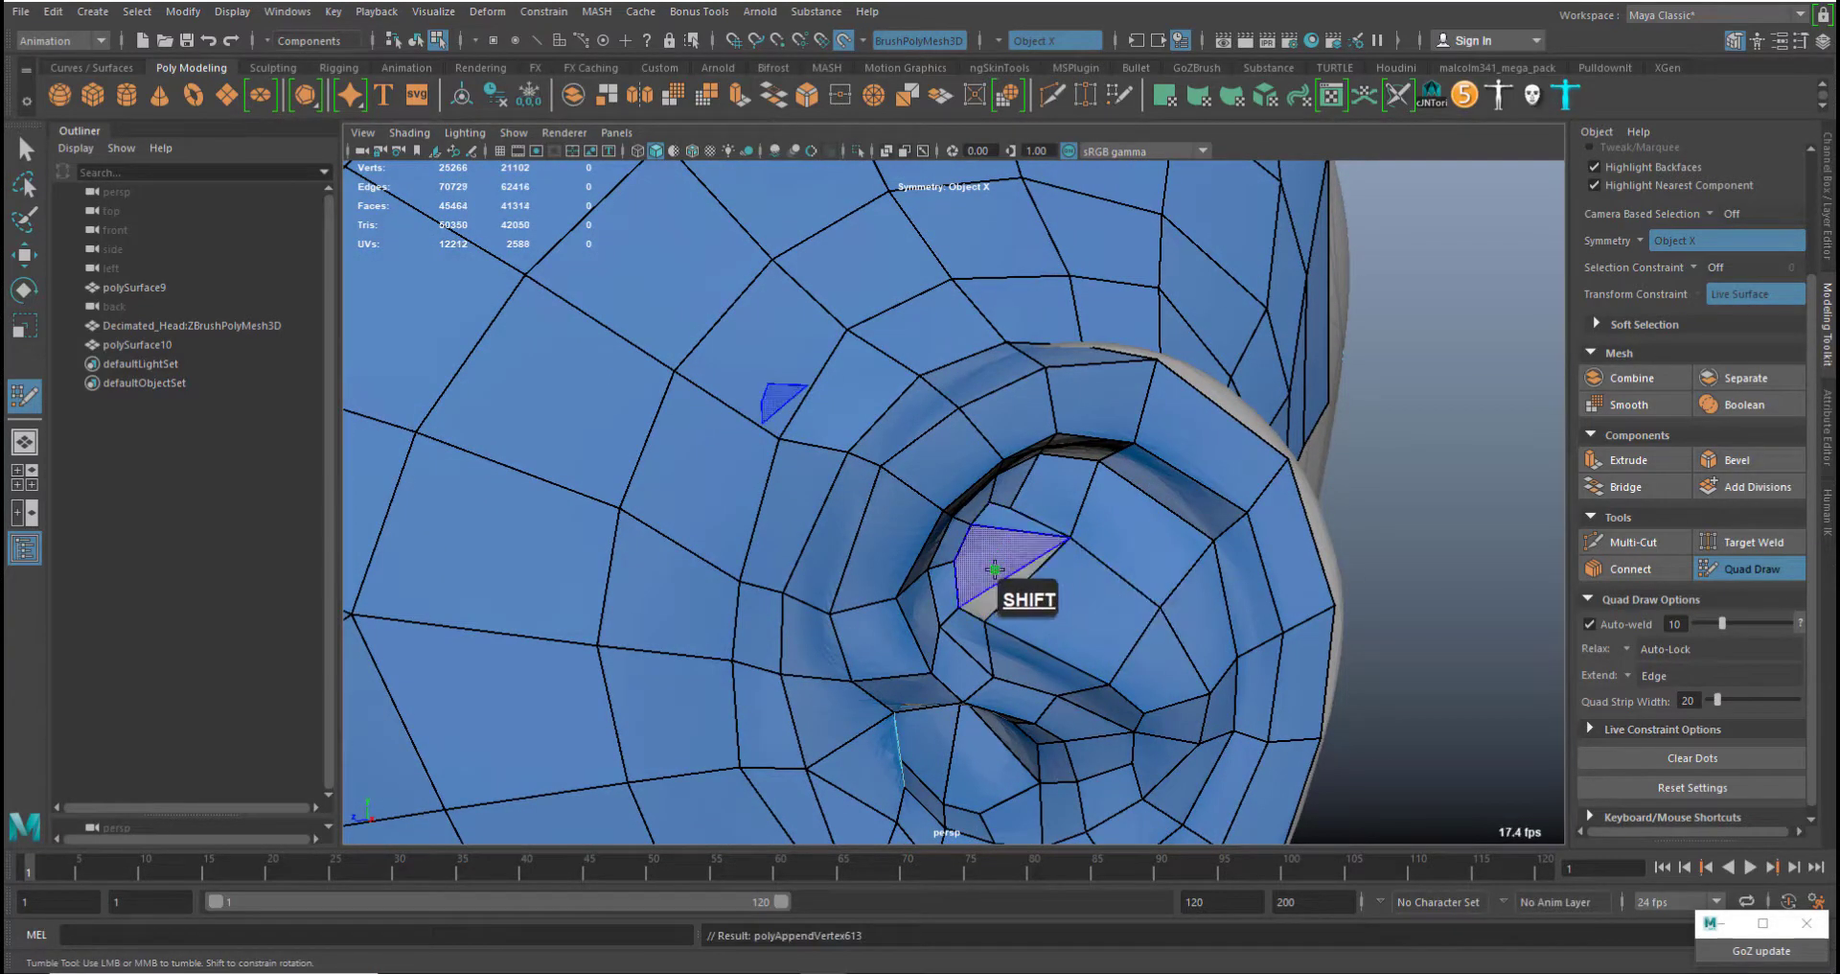
{"action": "key", "text": "ctrl+z"}
{"action": "mouse_move", "coordinate": [1030, 515]}
{"action": "middle_mouse_down"}
{"action": "mouse_move", "coordinate": [1058, 496]}
{"action": "mouse_move", "coordinate": [1013, 499]}
{"action": "middle_mouse_up"}
{"action": "mouse_move", "coordinate": [1013, 499]}
{"action": "left_mouse_down", "text": "alt"}
{"action": "mouse_move", "coordinate": [1021, 537]}
{"action": "mouse_move", "coordinate": [944, 451]}
{"action": "left_mouse_up", "text": "alt"}
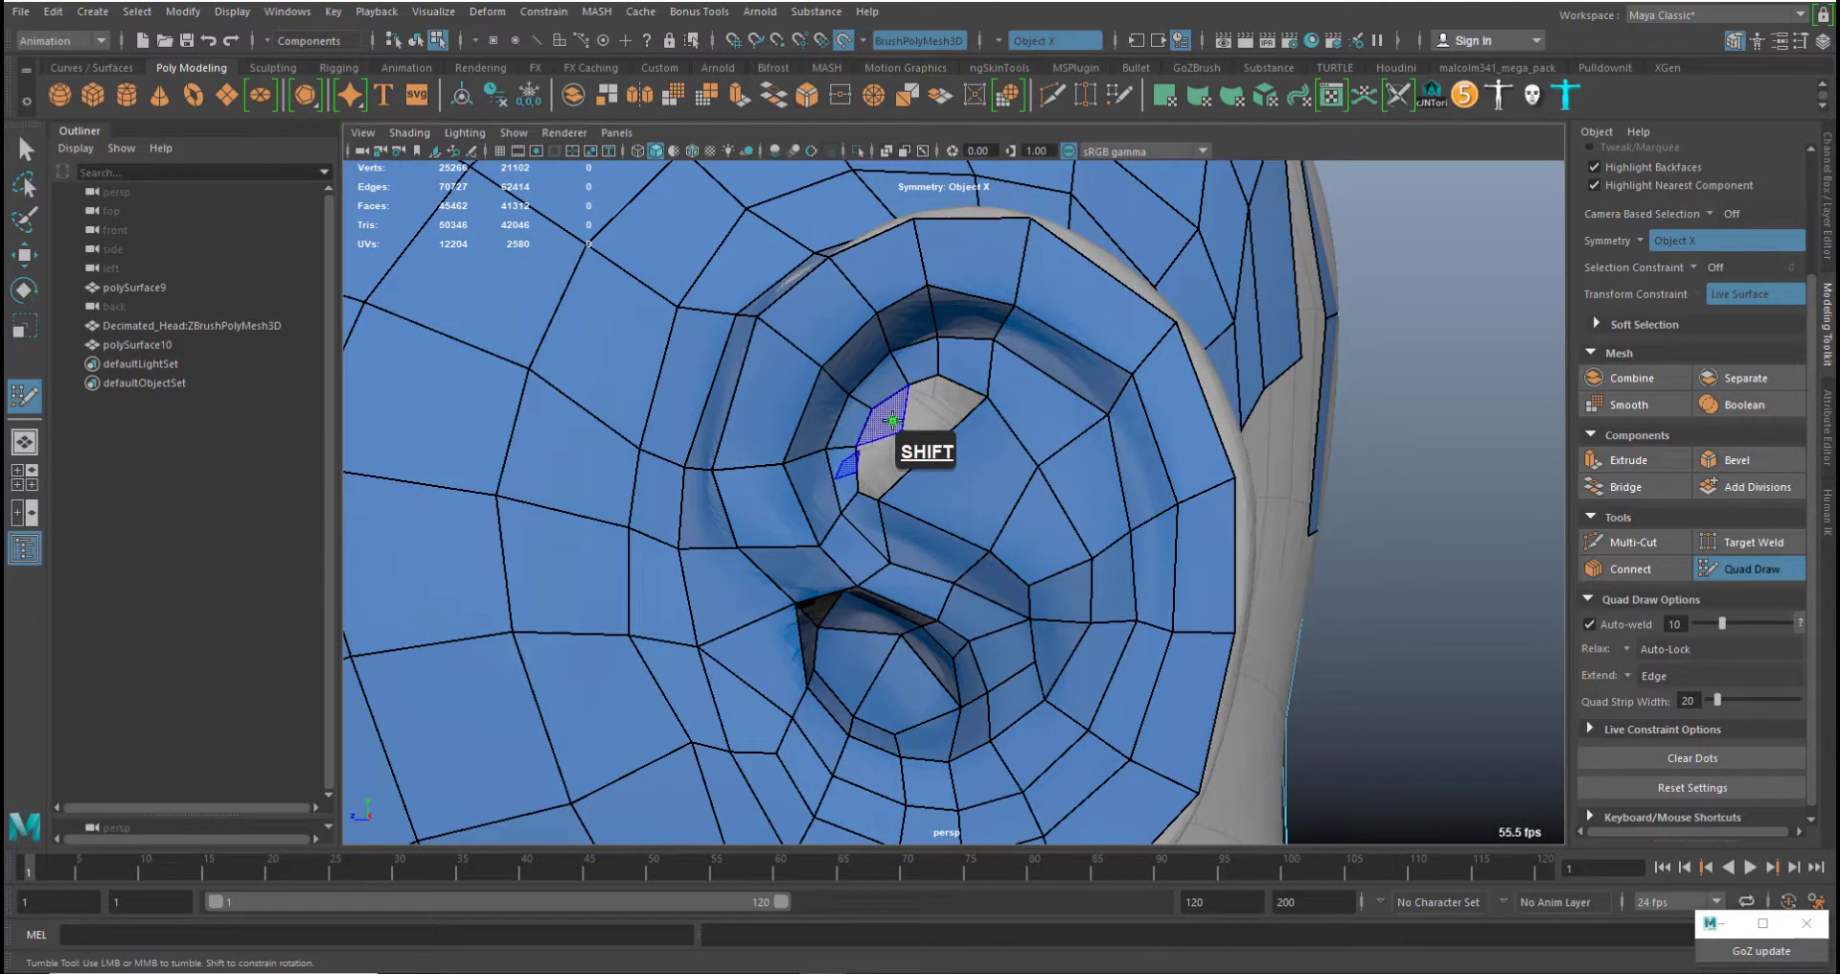
Fill more of the upper hollow with mirrored quads, insert an edge loop through the inner ear and relax the surrounding mesh
{"action": "key", "text": "ctrl"}
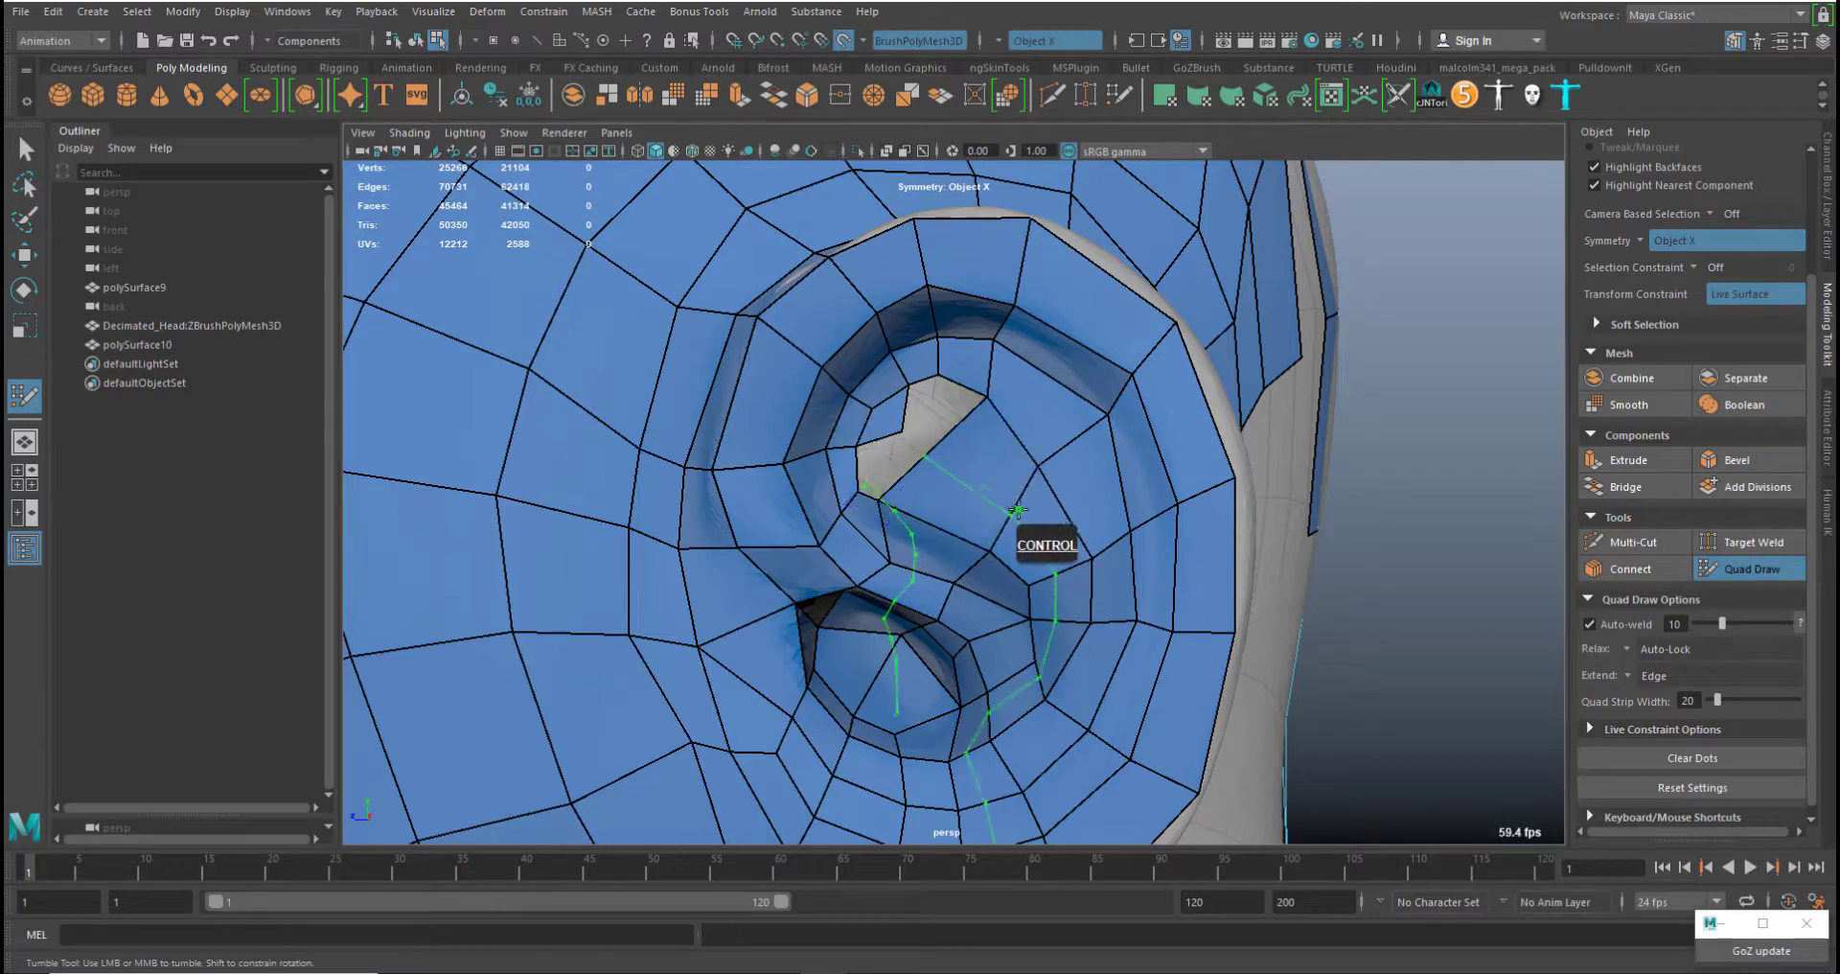
{"action": "middle_click_drag", "start_coordinate": [1086, 518], "coordinate": [1089, 378], "text": "alt"}
{"action": "key", "text": "ctrl"}
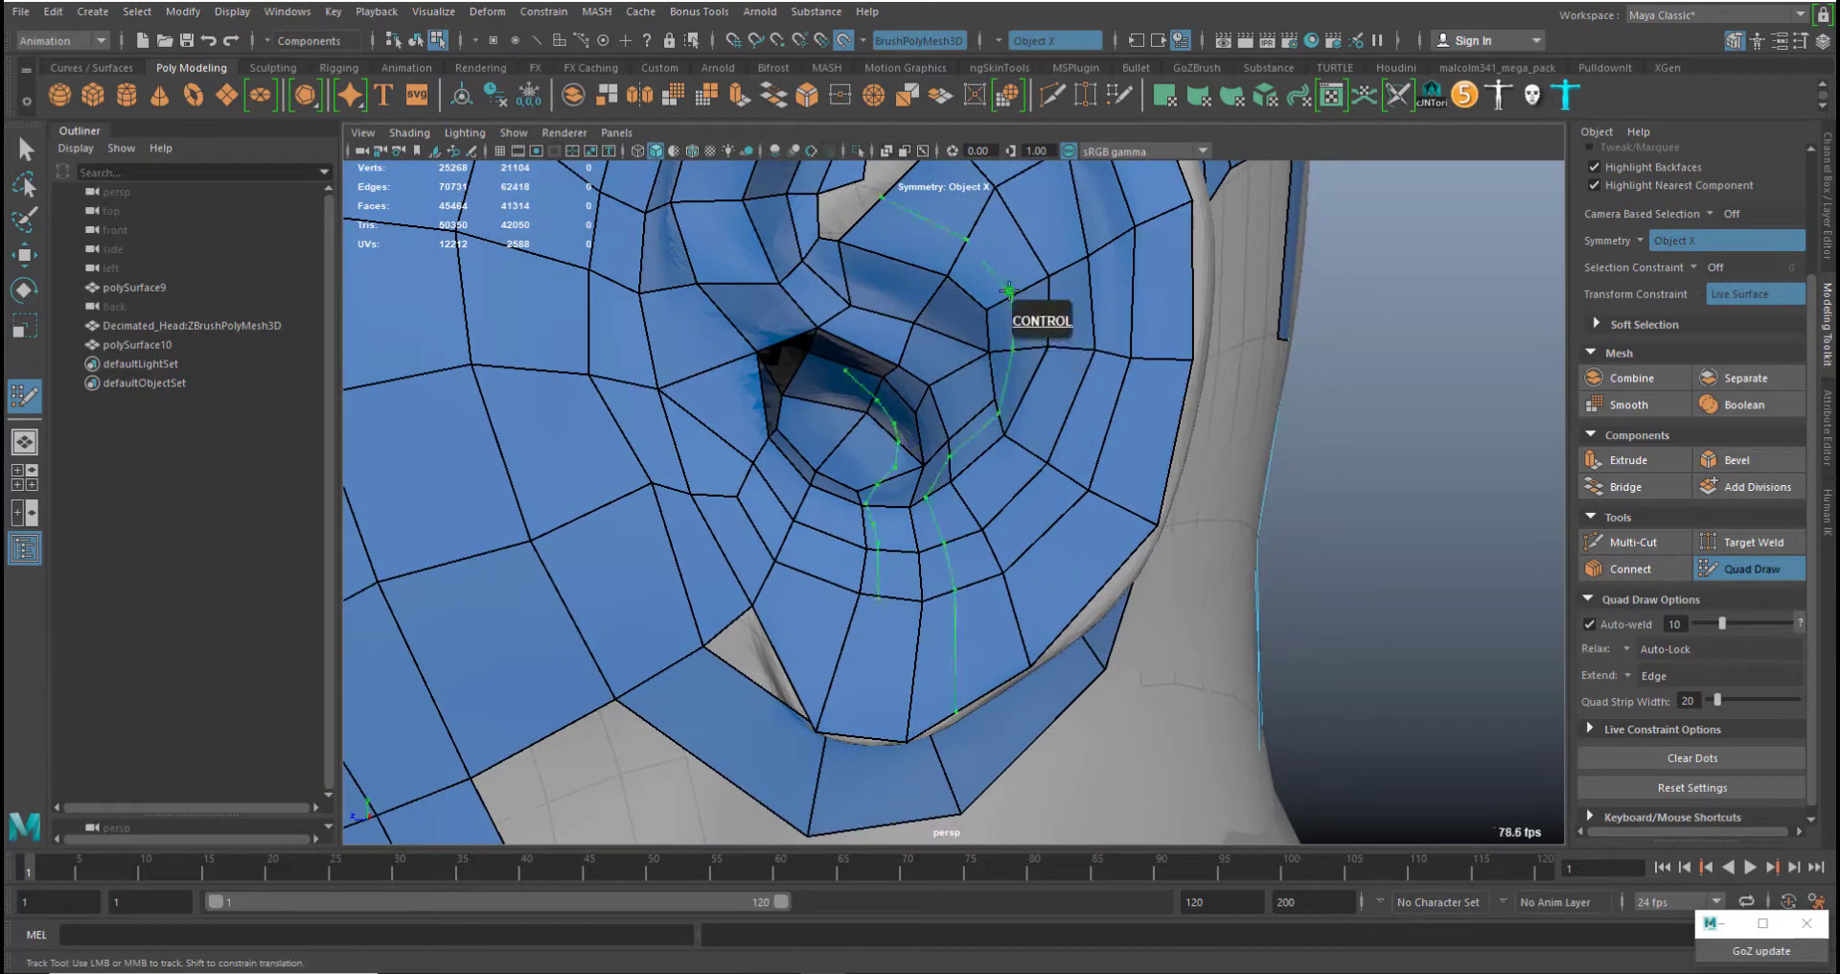
{"action": "left_click_drag", "start_coordinate": [1076, 482], "coordinate": [1029, 304], "text": "alt"}
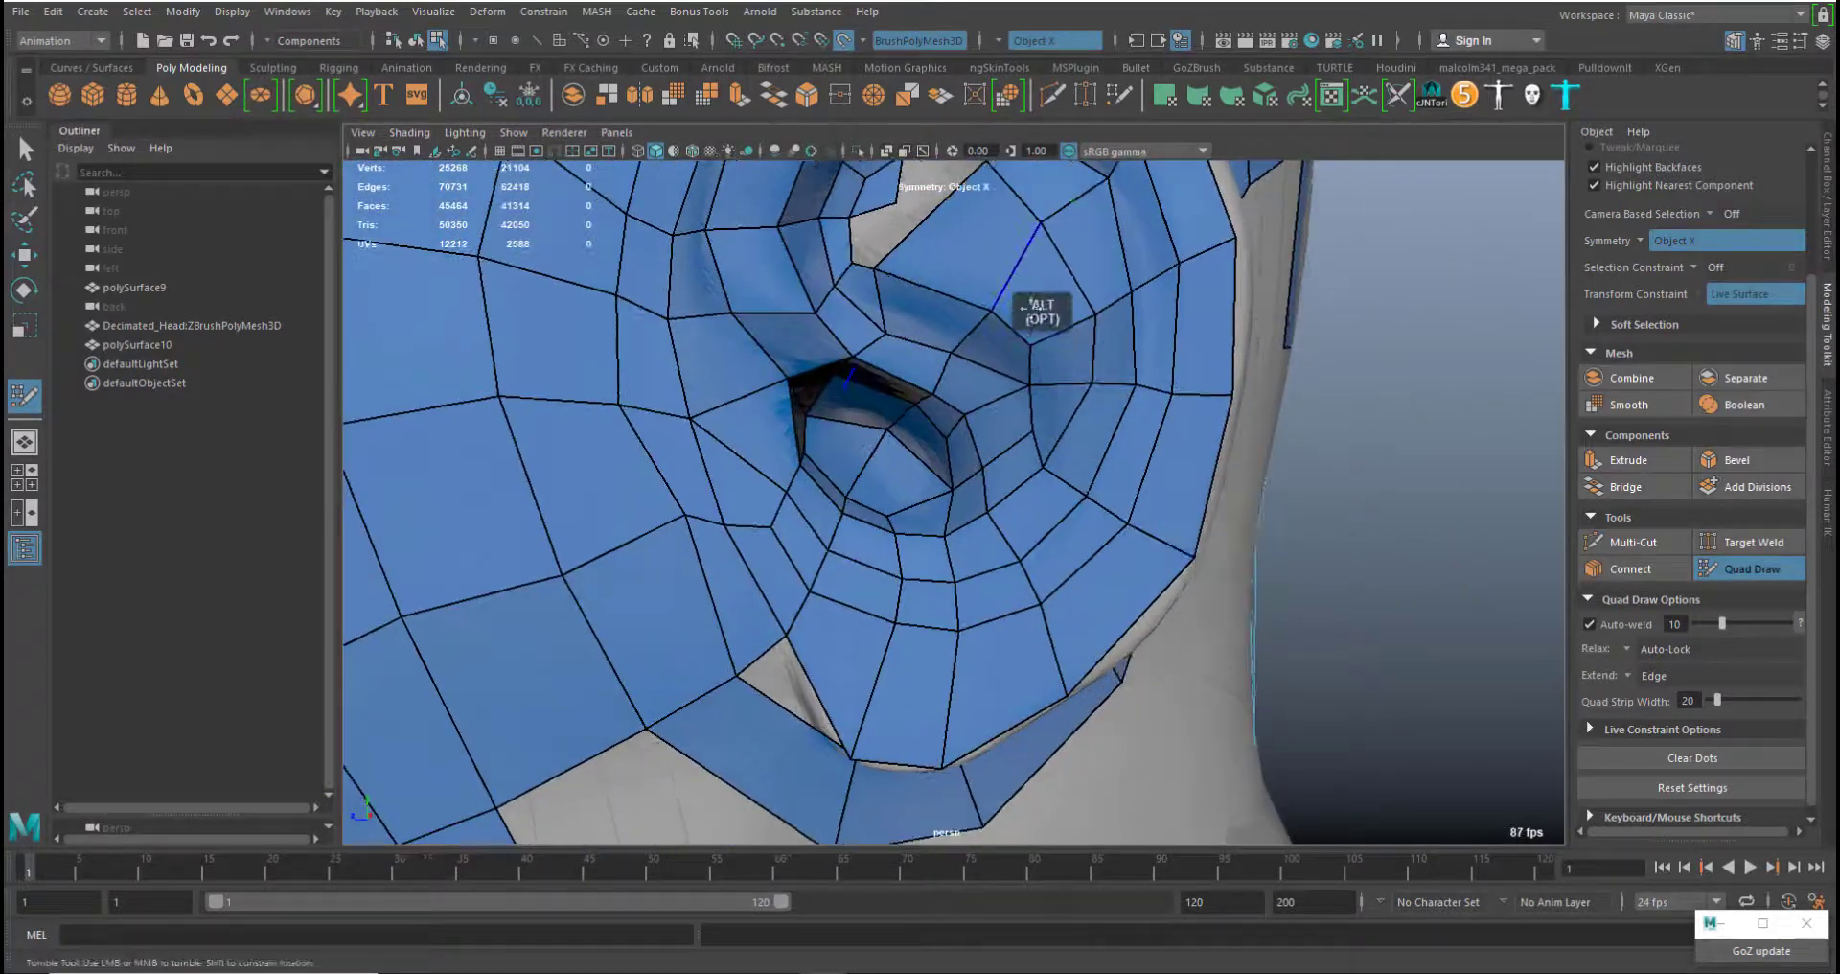
{"action": "middle_click_drag", "start_coordinate": [1065, 349], "coordinate": [1032, 482], "text": "alt"}
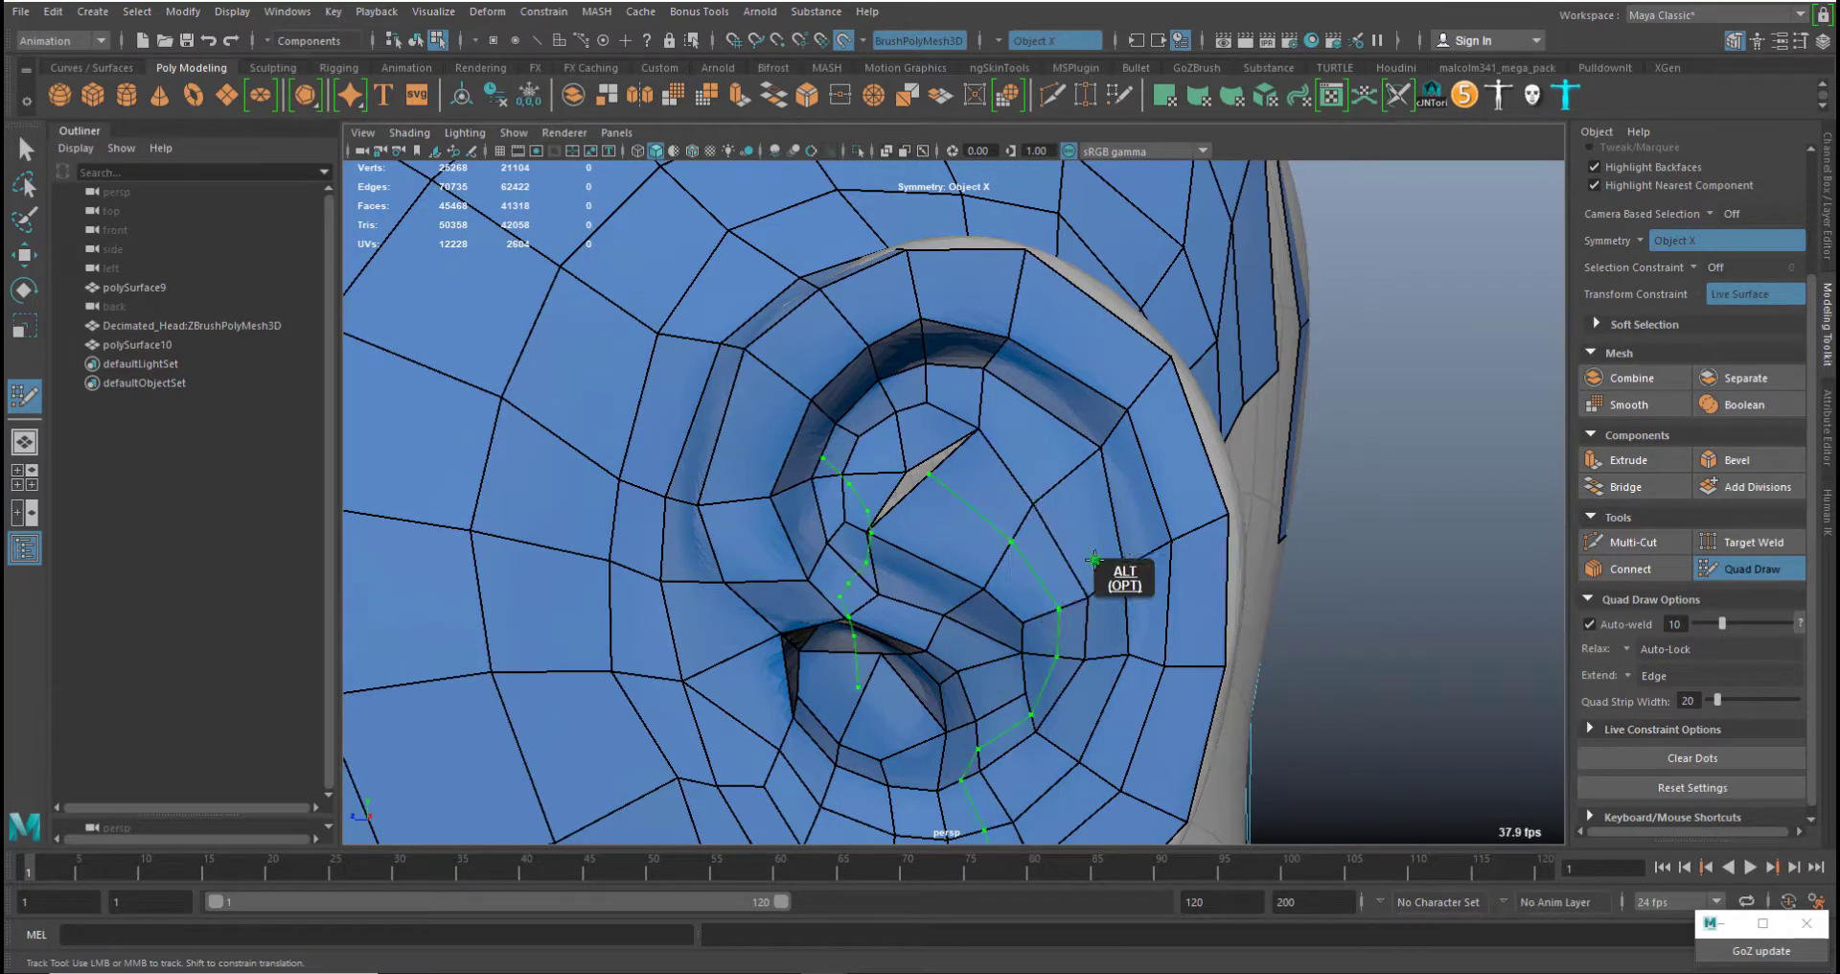
{"action": "middle_click_drag", "start_coordinate": [1094, 558], "coordinate": [1009, 415], "text": "alt"}
{"action": "mouse_move", "coordinate": [921, 369]}
{"action": "left_mouse_down", "text": "shift"}
{"action": "mouse_move", "coordinate": [1006, 506]}
{"action": "mouse_move", "coordinate": [962, 624]}
{"action": "mouse_move", "coordinate": [968, 702]}
{"action": "left_mouse_up", "text": "shift"}
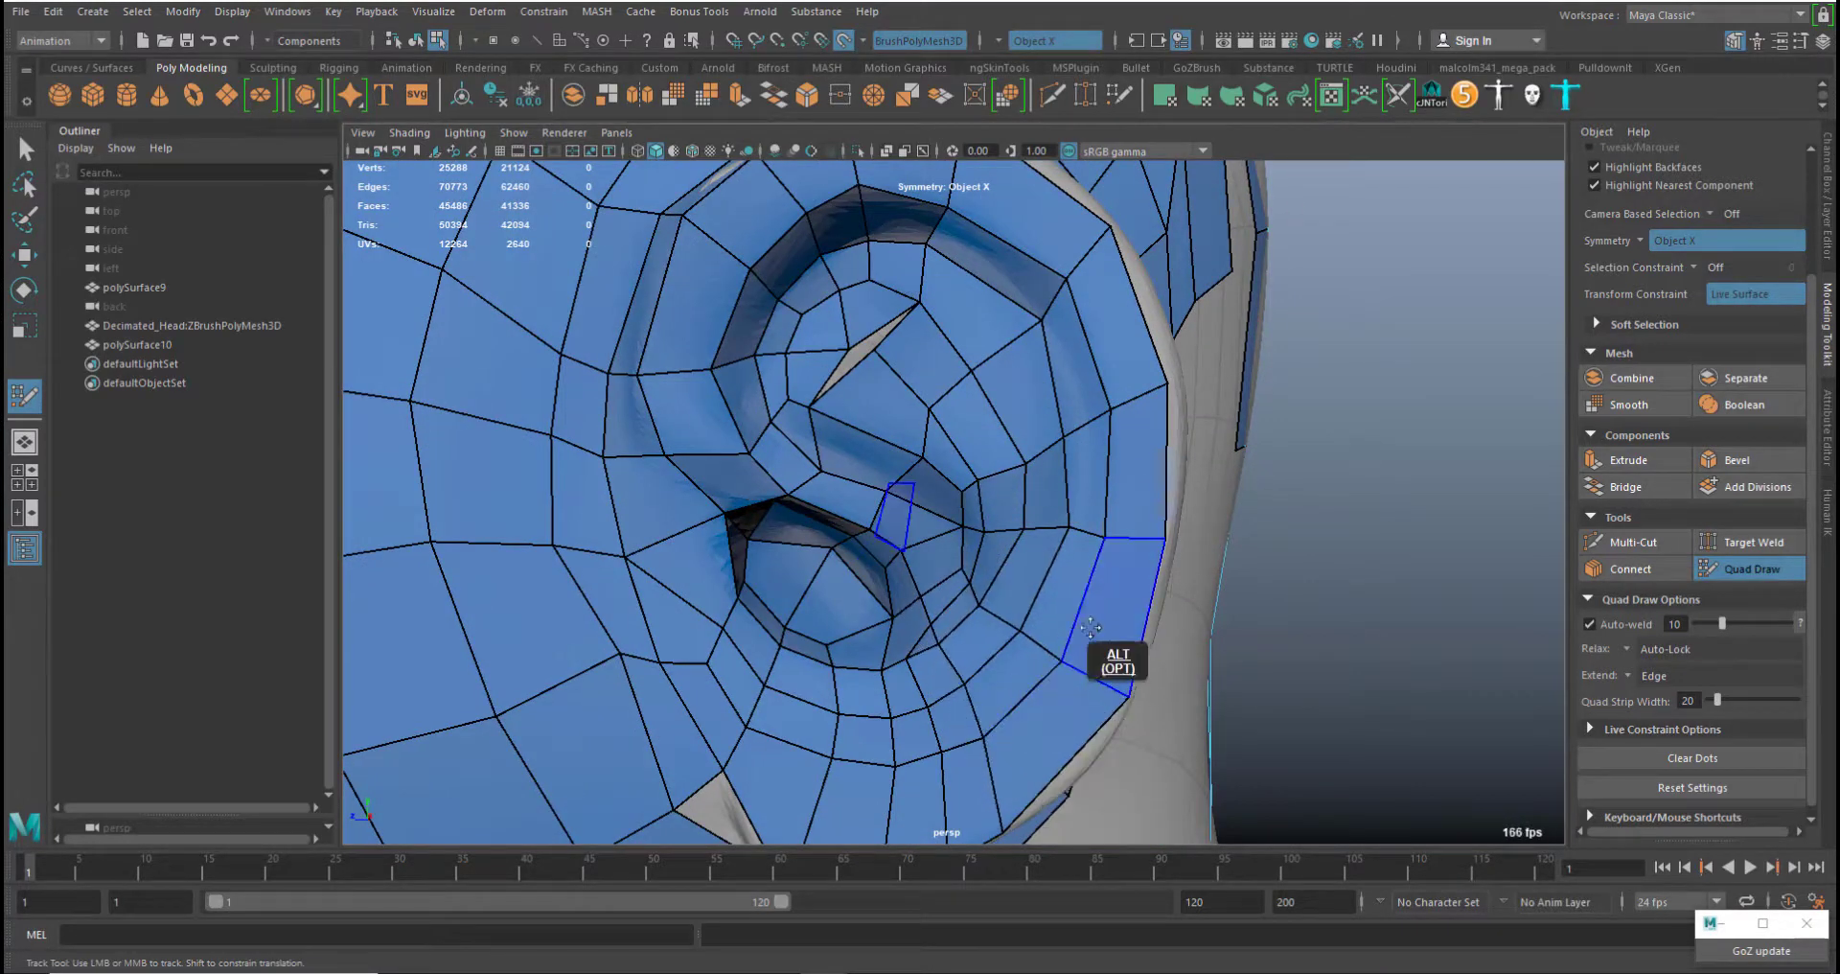
Replace the deleted faces at the concha's lower back corner with new mirrored quads and relax the loops around them
{"action": "mouse_move", "coordinate": [1083, 628]}
{"action": "left_mouse_down", "text": "alt"}
{"action": "mouse_move", "coordinate": [1144, 638]}
{"action": "mouse_move", "coordinate": [1141, 671]}
{"action": "left_mouse_up", "text": "alt"}
{"action": "mouse_move", "coordinate": [1141, 671]}
{"action": "middle_mouse_down", "text": "alt"}
{"action": "mouse_move", "coordinate": [1071, 577]}
{"action": "mouse_move", "coordinate": [1040, 484]}
{"action": "middle_mouse_up", "text": "alt"}
{"action": "mouse_move", "coordinate": [992, 498]}
{"action": "right_mouse_down", "text": "alt"}
{"action": "mouse_move", "coordinate": [1007, 557]}
{"action": "mouse_move", "coordinate": [904, 454]}
{"action": "right_mouse_up", "text": "alt"}
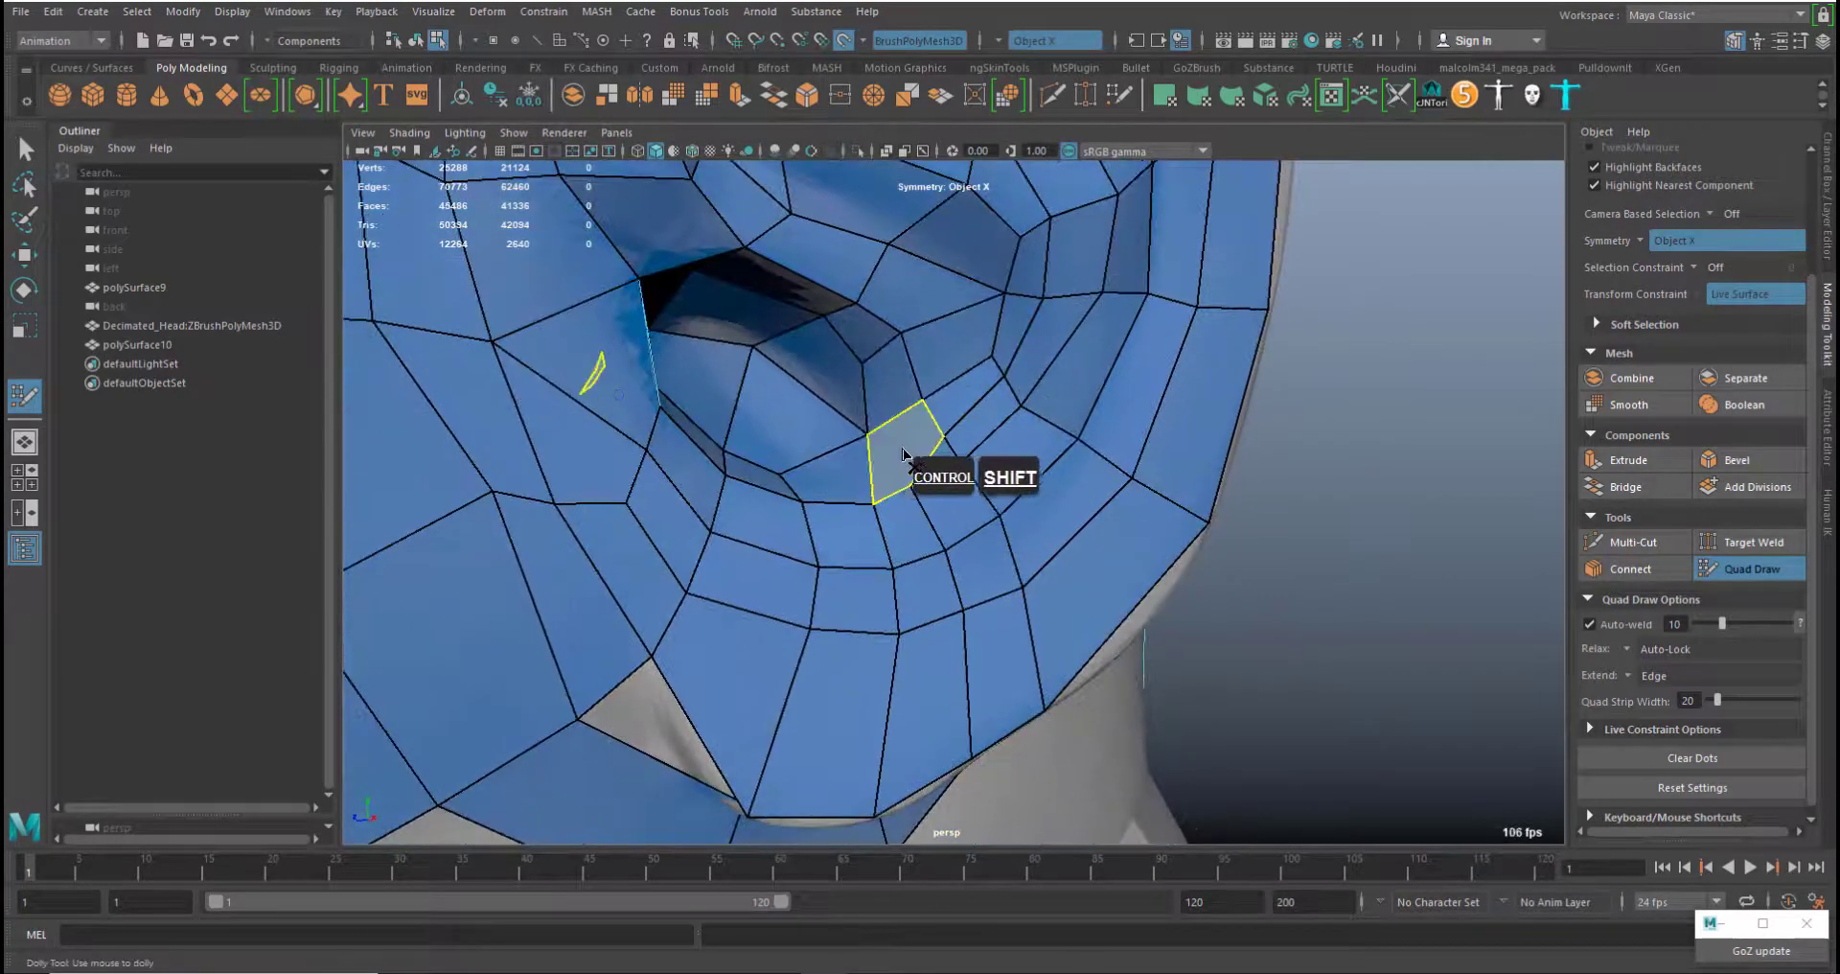
{"action": "left_click", "coordinate": [993, 438], "text": "ctrl+shift"}
{"action": "left_click", "coordinate": [939, 465], "text": "ctrl+shift"}
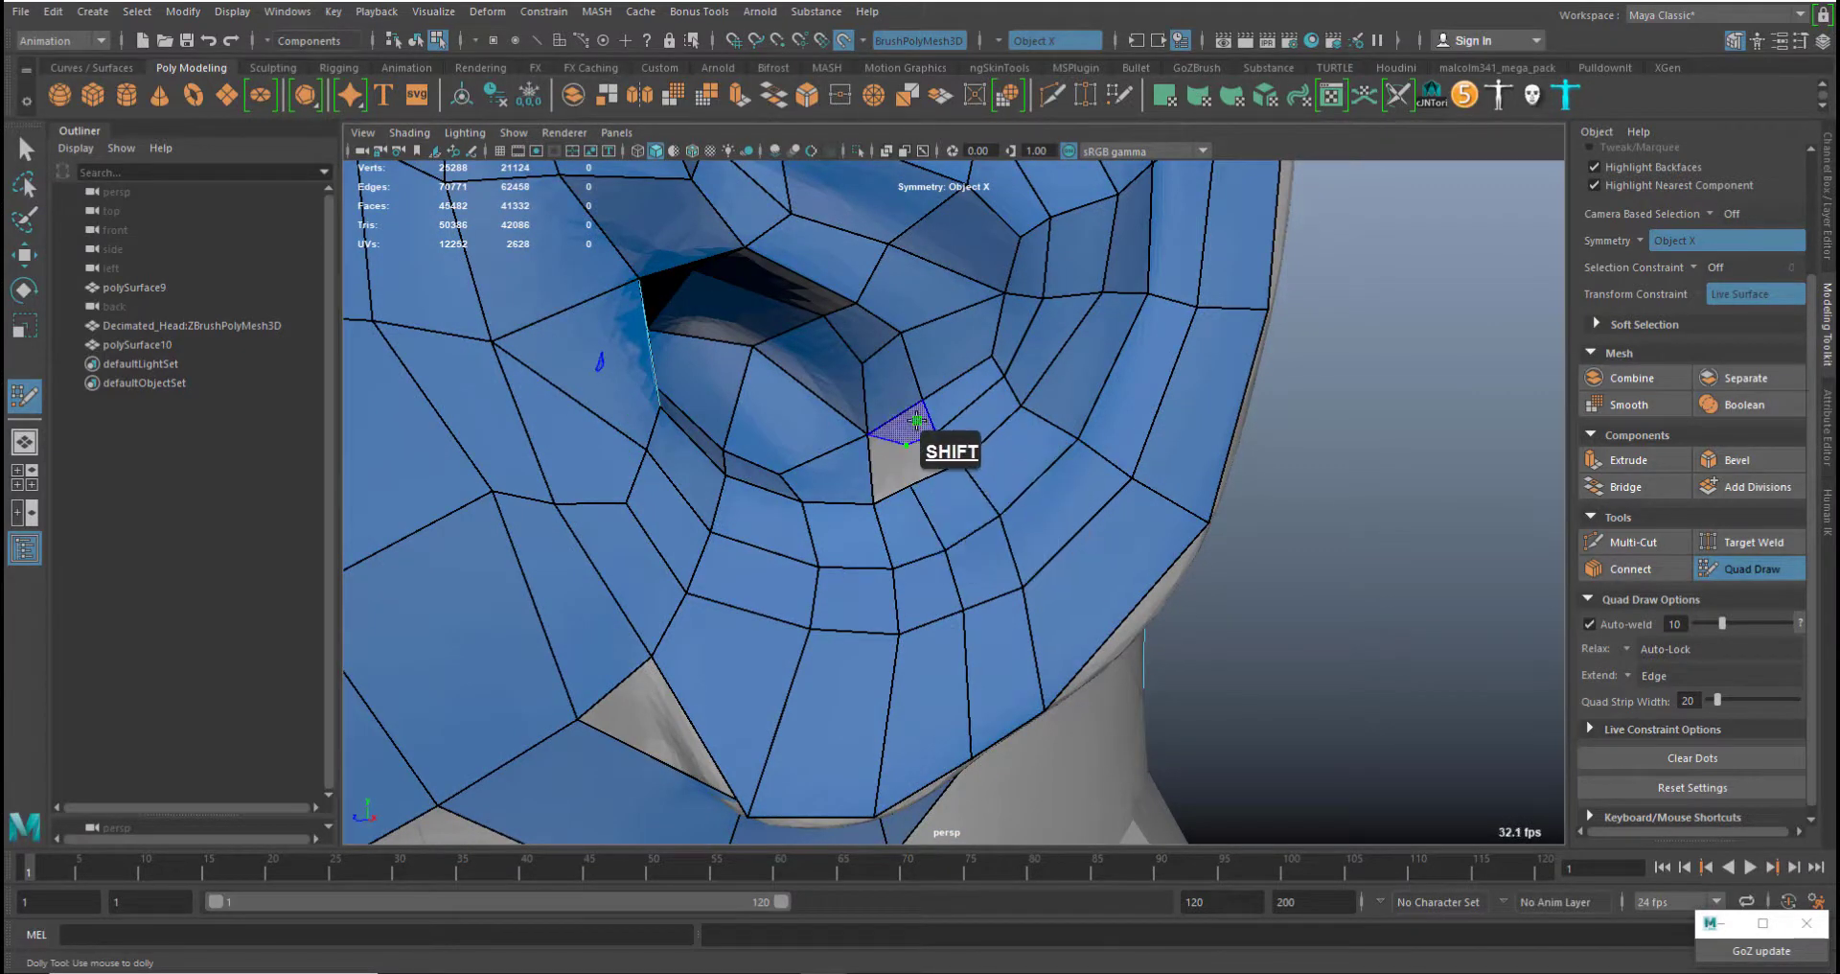
{"action": "left_click", "coordinate": [890, 460], "text": "shift"}
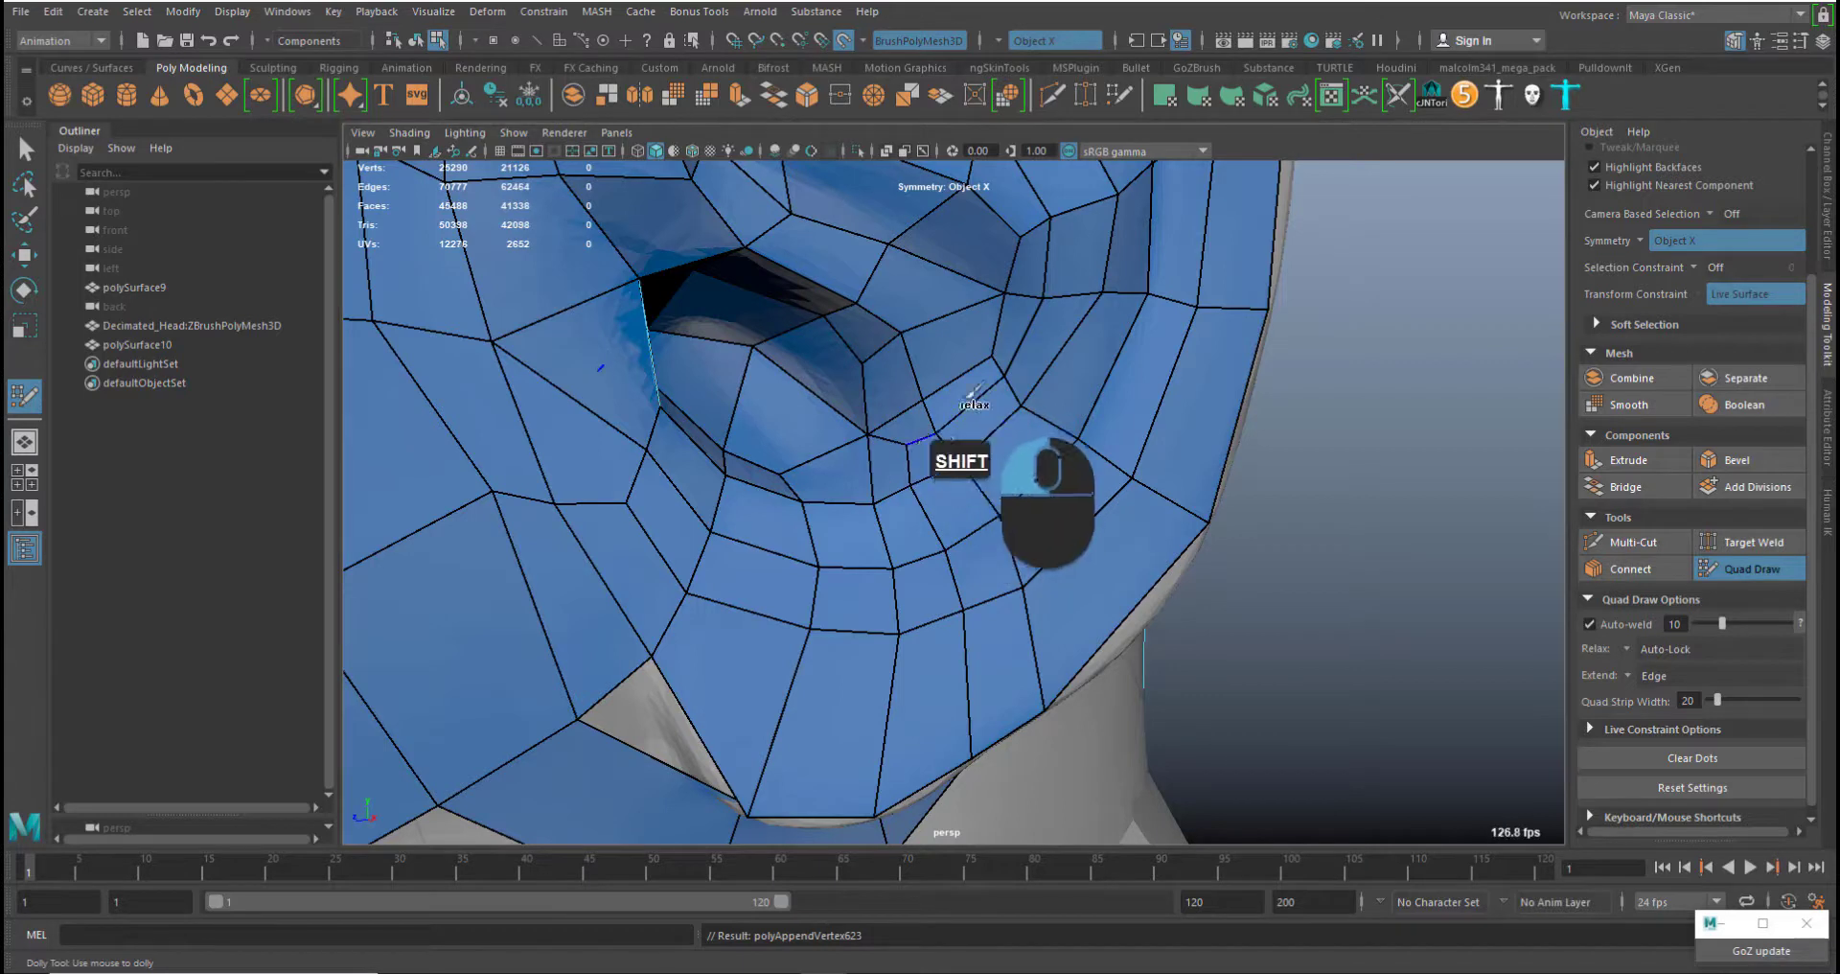
{"action": "mouse_move", "coordinate": [924, 433]}
{"action": "left_mouse_down", "text": "shift"}
{"action": "mouse_move", "coordinate": [1030, 344]}
{"action": "mouse_move", "coordinate": [1062, 206]}
{"action": "mouse_move", "coordinate": [958, 505]}
{"action": "mouse_move", "coordinate": [973, 731]}
{"action": "left_mouse_up", "text": "shift"}
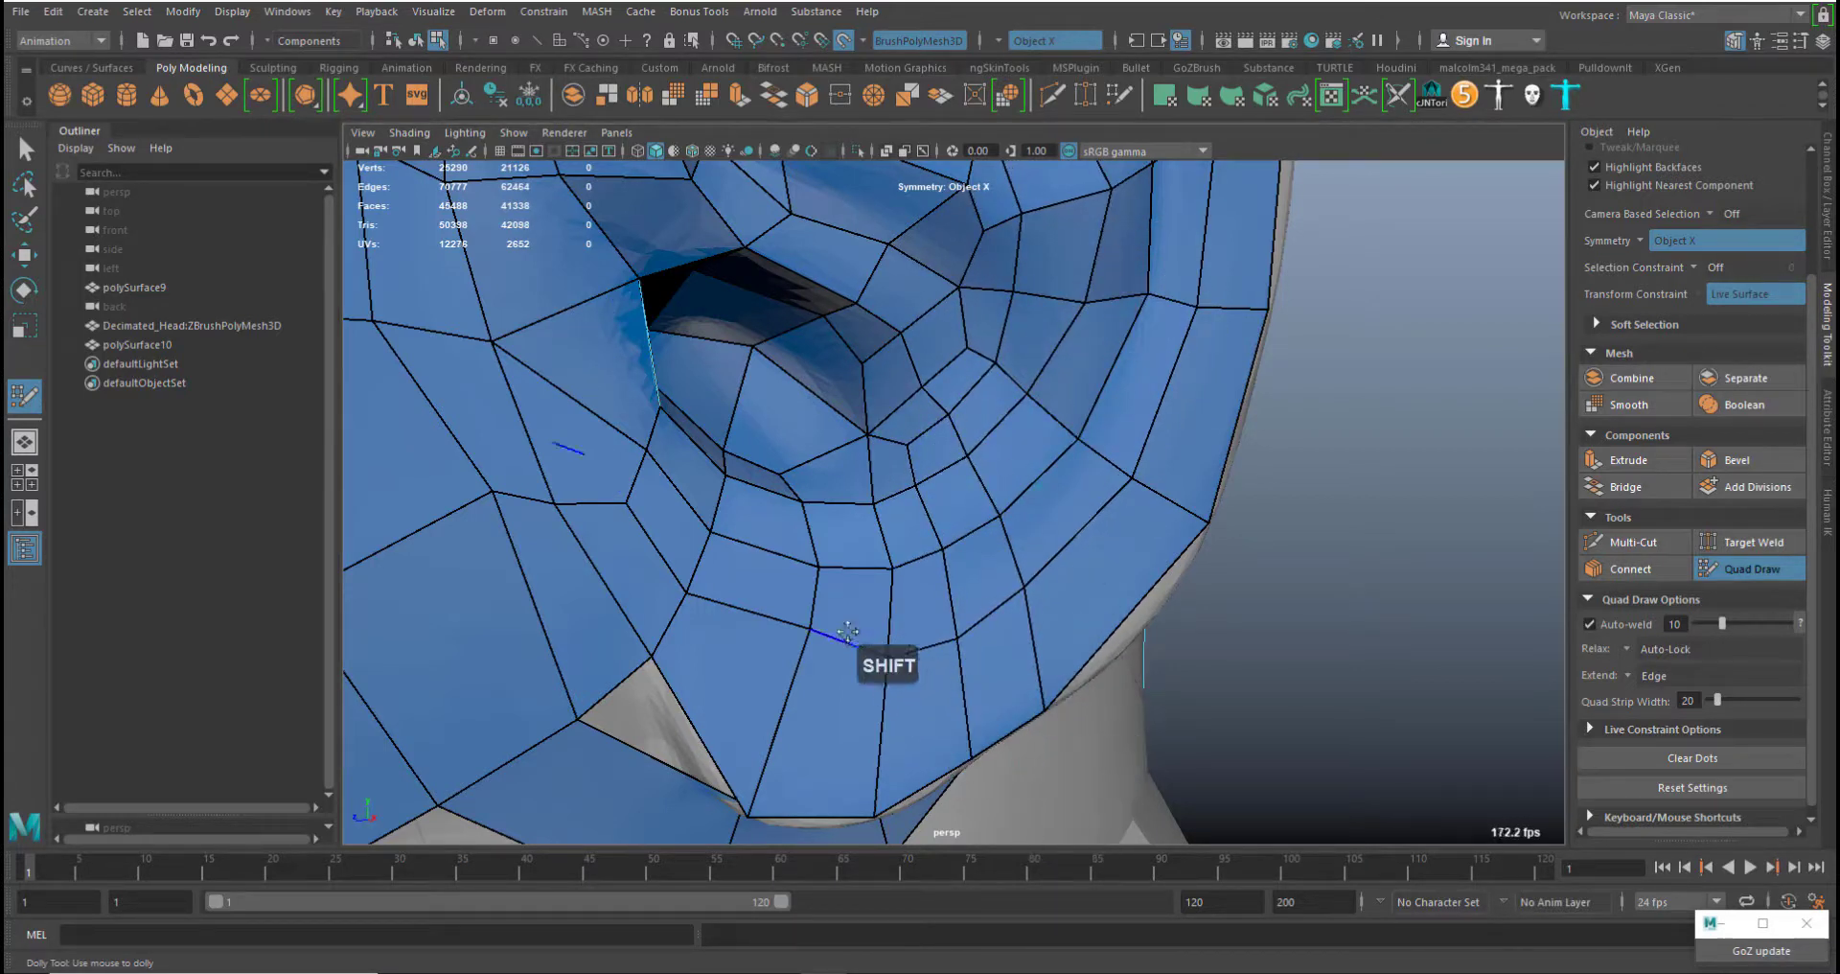
{"action": "middle_click_drag", "start_coordinate": [870, 640], "coordinate": [832, 669], "text": "shift"}
Slide the edge vertices along the ear's lower back rim and lobe to space their quads evenly
{"action": "left_click_drag", "start_coordinate": [959, 682], "coordinate": [790, 432], "text": "alt"}
{"action": "middle_click_drag", "start_coordinate": [790, 432], "coordinate": [920, 499], "text": "alt"}
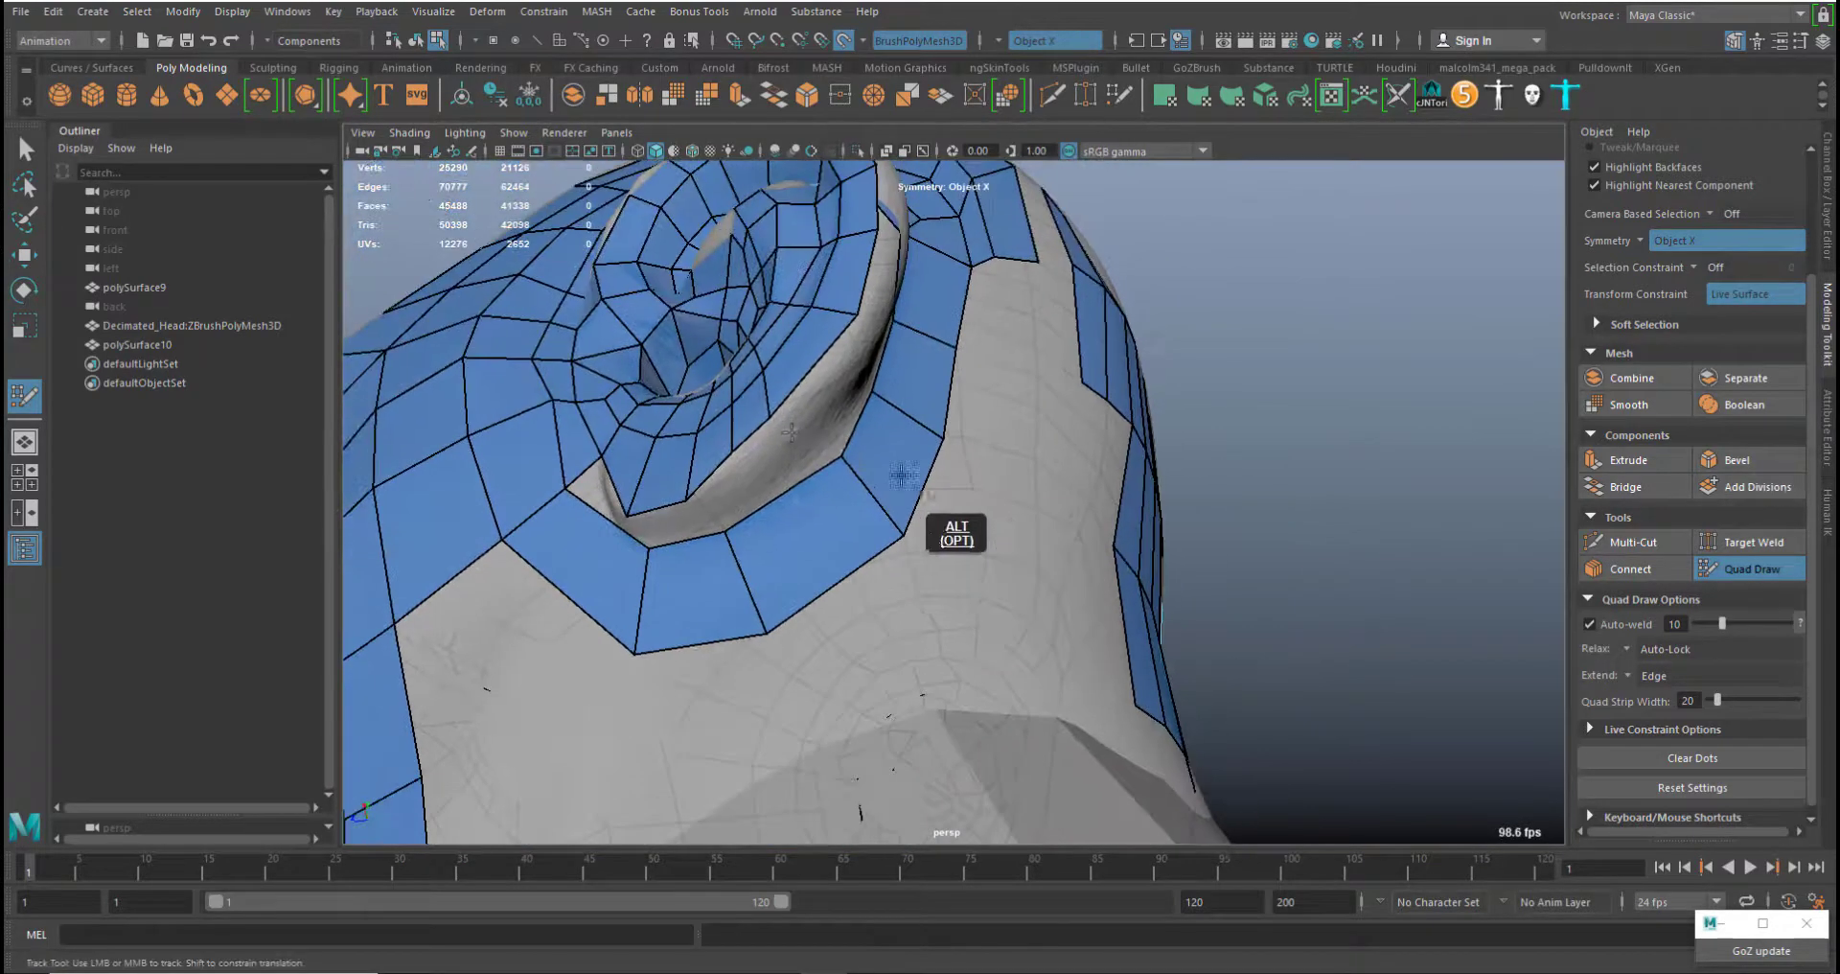
{"action": "middle_click_drag", "start_coordinate": [771, 416], "coordinate": [797, 385]}
{"action": "middle_click_drag", "start_coordinate": [734, 449], "coordinate": [760, 430]}
{"action": "middle_click_drag", "start_coordinate": [765, 370], "coordinate": [778, 360]}
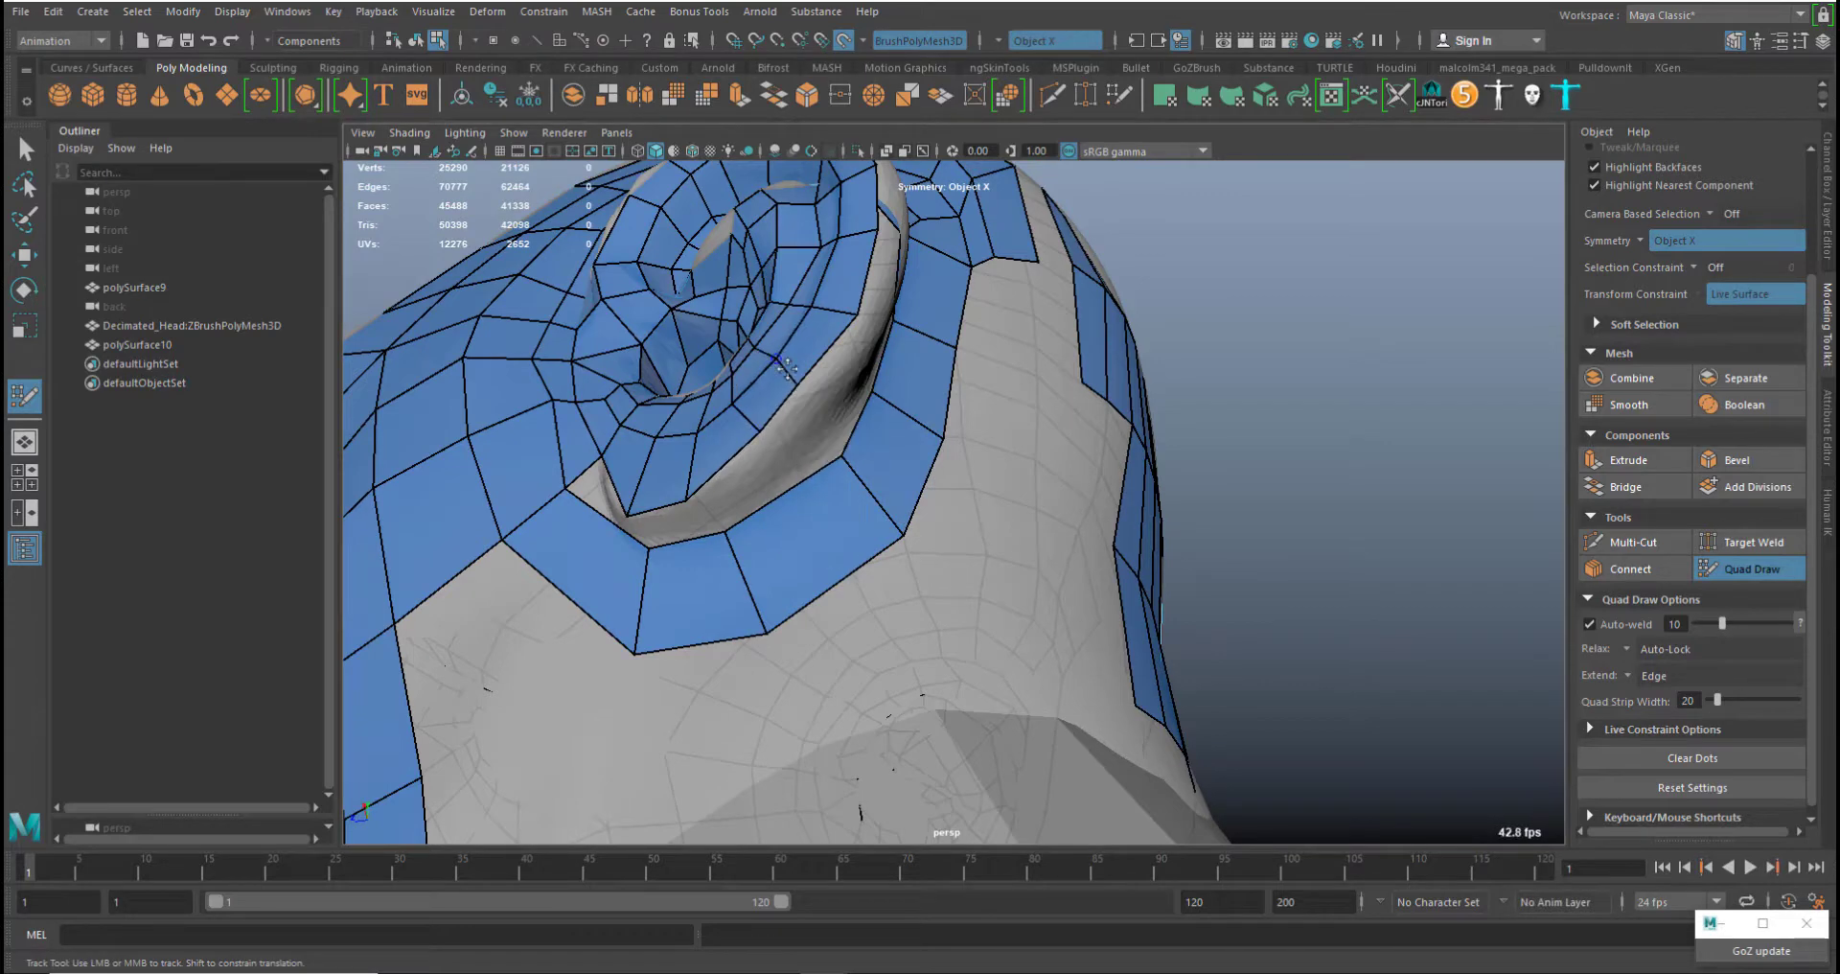
{"action": "left_click", "coordinate": [755, 436]}
{"action": "left_click", "coordinate": [750, 401]}
{"action": "left_click", "coordinate": [682, 506]}
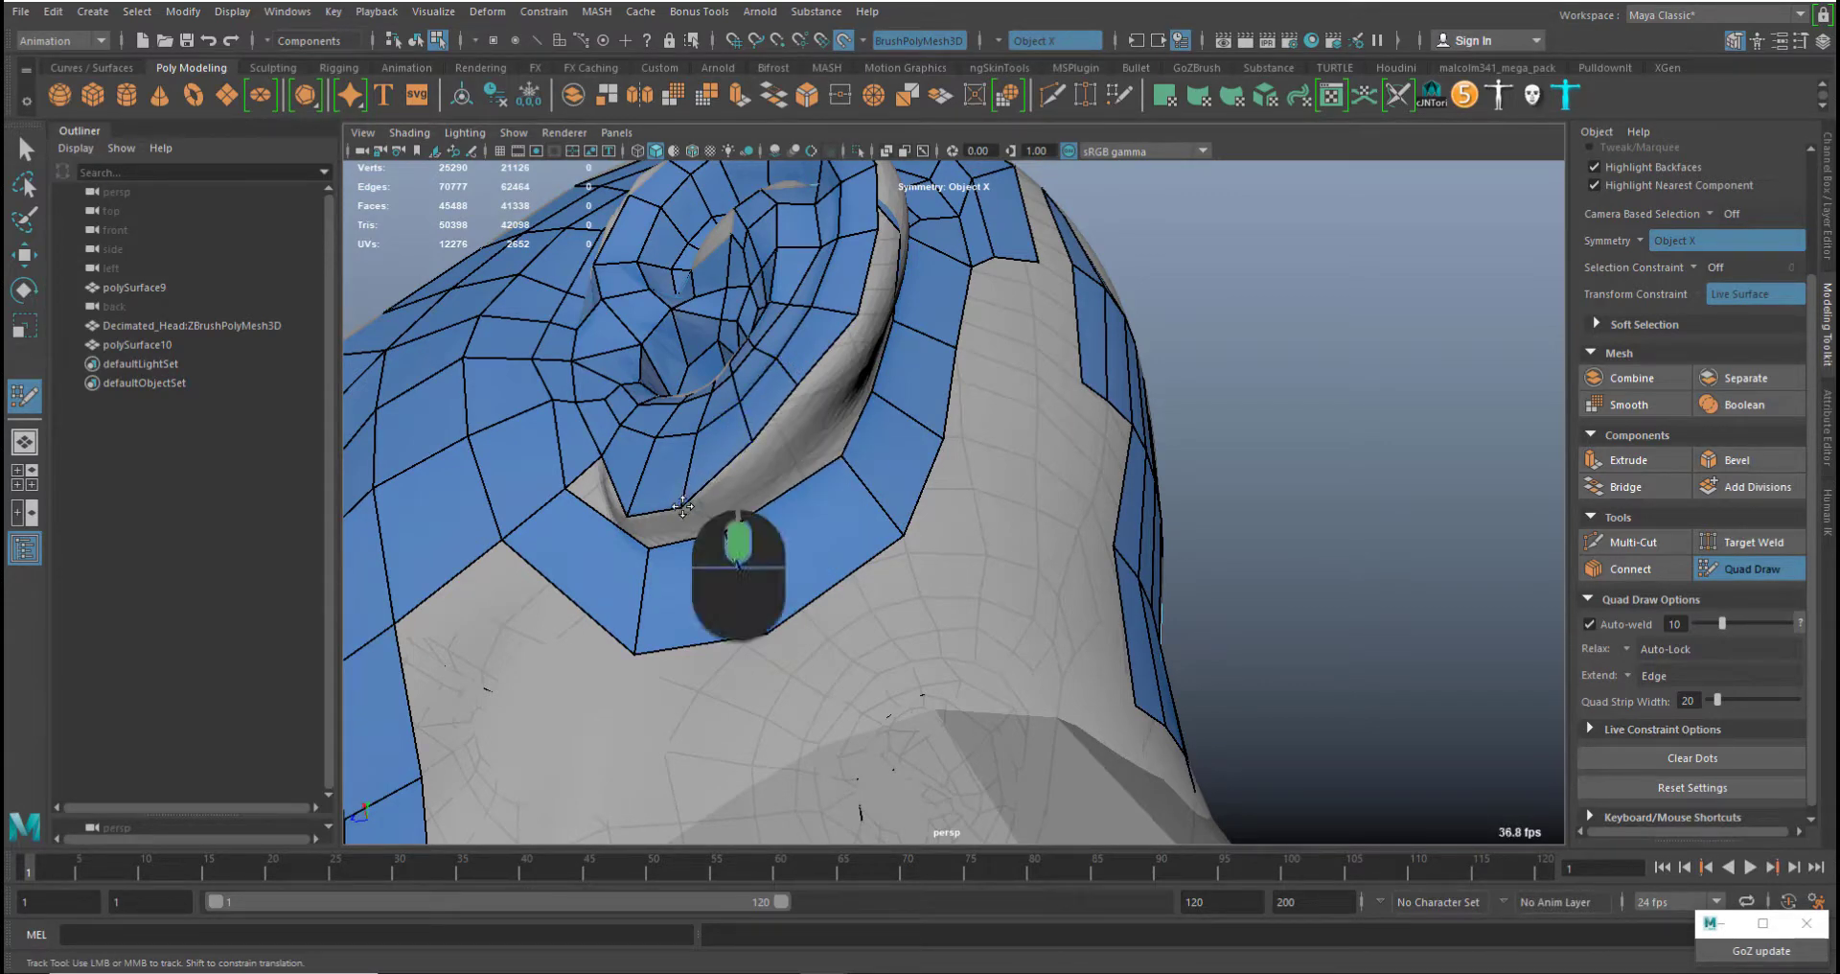
Weld the open sliver in the ear's upper hollow shut and relax the vertices around it
{"action": "left_click_drag", "start_coordinate": [974, 469], "coordinate": [973, 559], "text": "alt"}
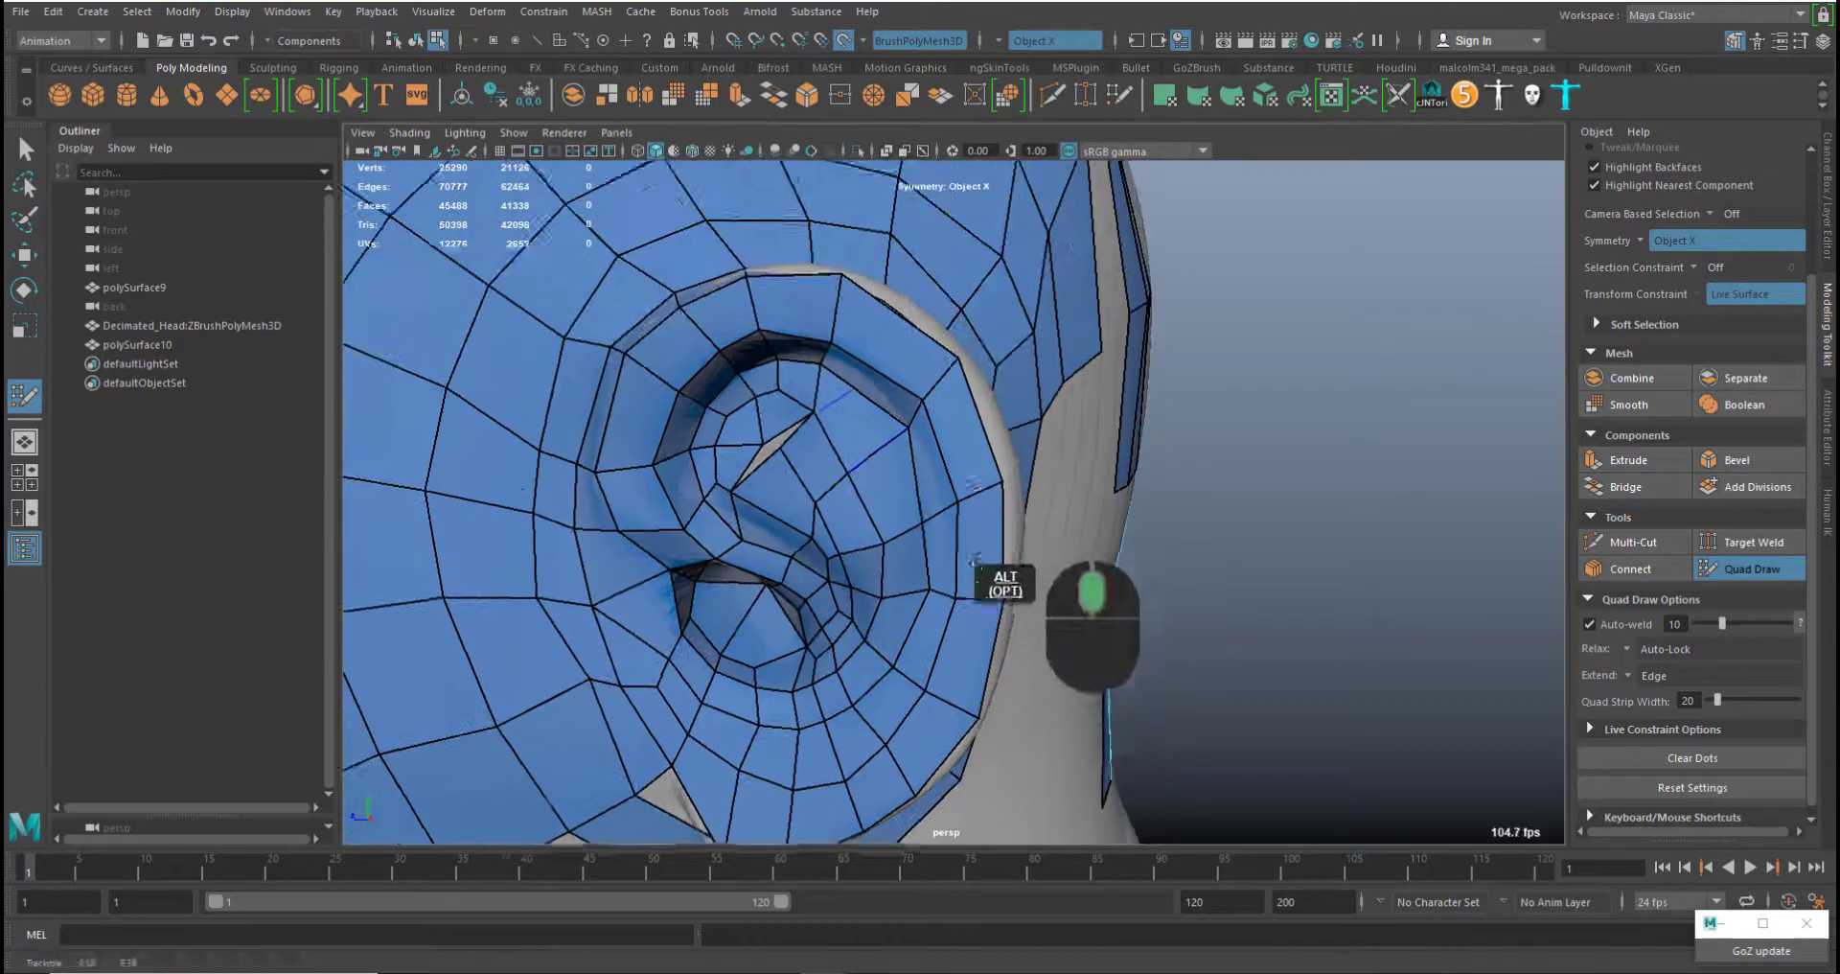
{"action": "left_click_drag", "start_coordinate": [874, 482], "coordinate": [916, 495], "text": "alt"}
{"action": "middle_click_drag", "start_coordinate": [857, 452], "coordinate": [877, 460]}
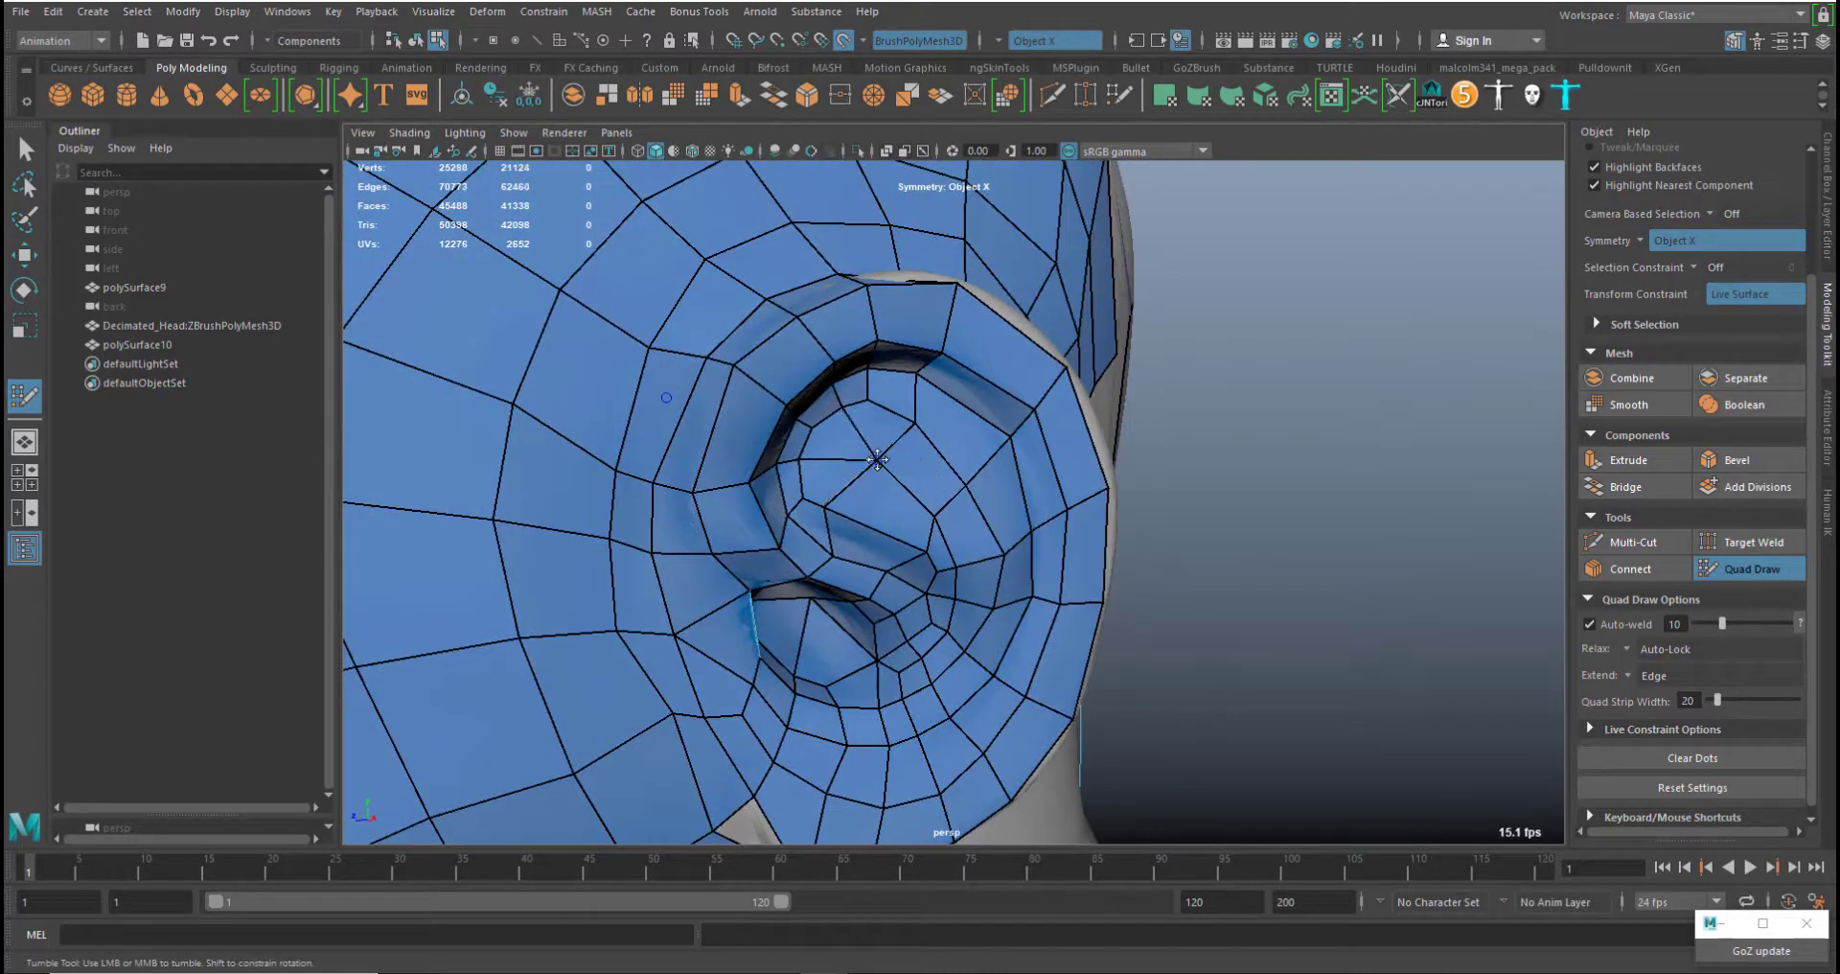
{"action": "left_click", "coordinate": [877, 460]}
{"action": "left_click_drag", "start_coordinate": [861, 465], "coordinate": [872, 446], "text": "shift"}
{"action": "right_click_drag", "start_coordinate": [1098, 486], "coordinate": [1005, 403], "text": "alt"}
{"action": "right_click_drag", "start_coordinate": [891, 487], "coordinate": [968, 522], "text": "alt"}
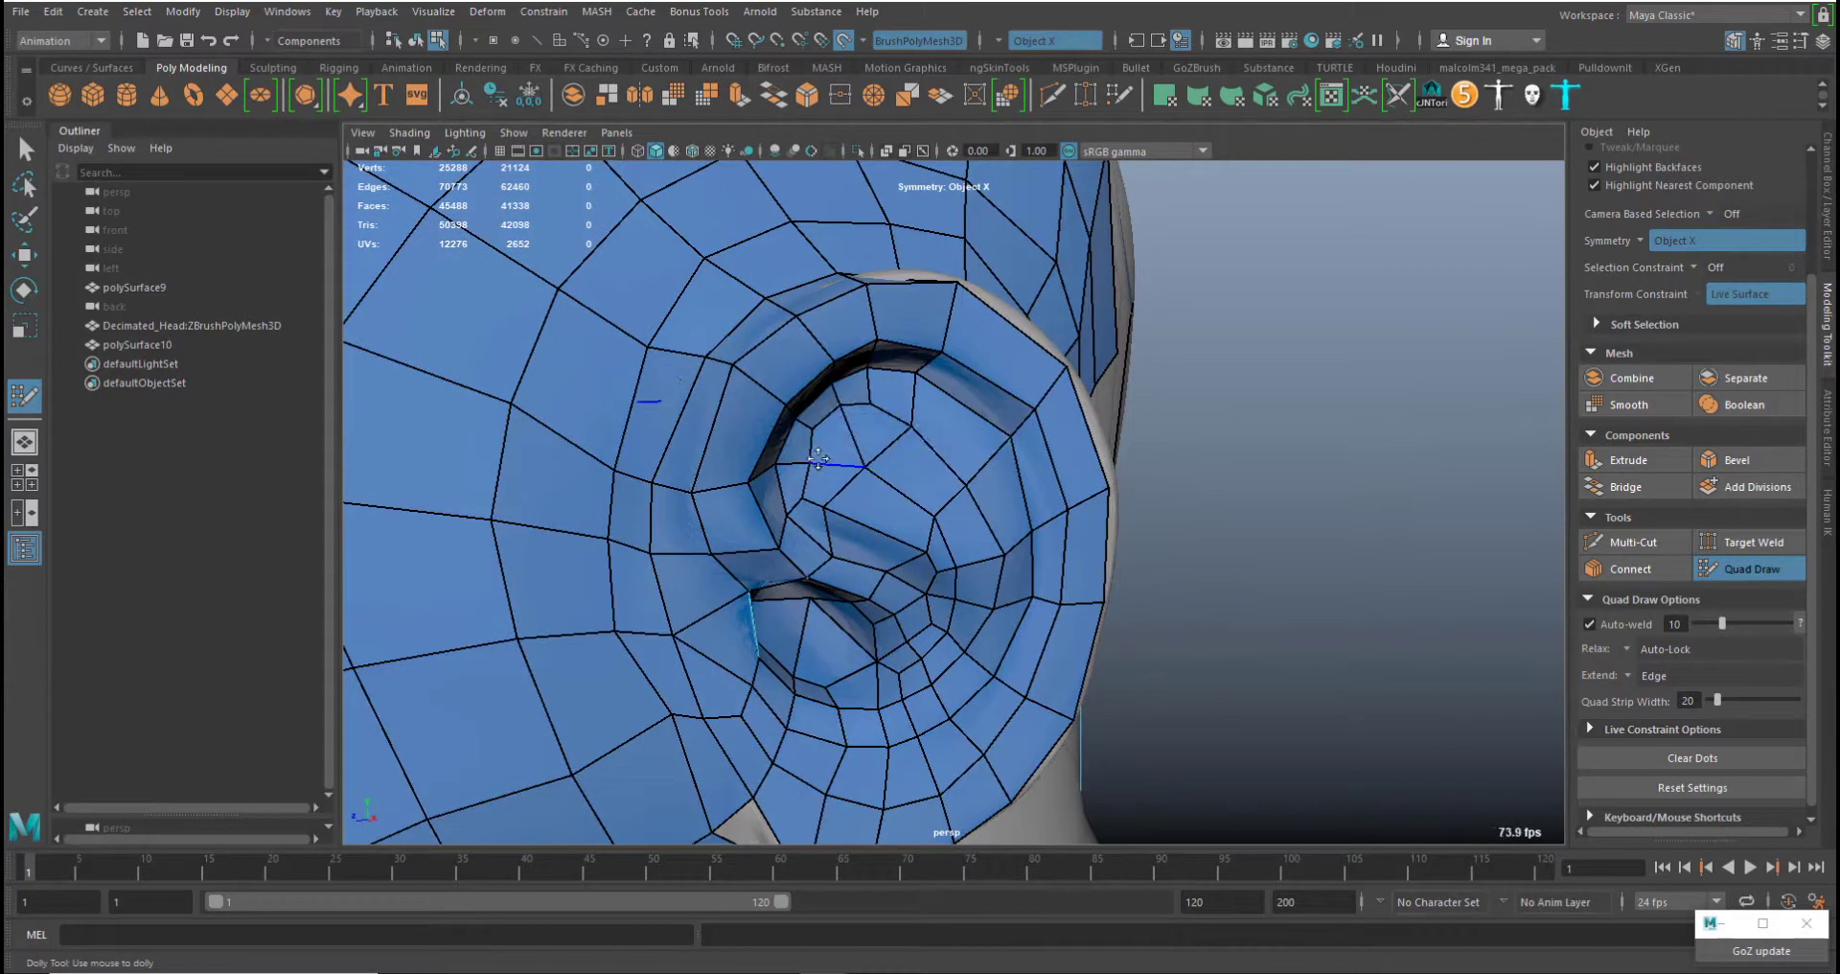
{"action": "left_click", "coordinate": [804, 495]}
{"action": "right_click_drag", "start_coordinate": [1096, 624], "coordinate": [1083, 240], "text": "alt"}
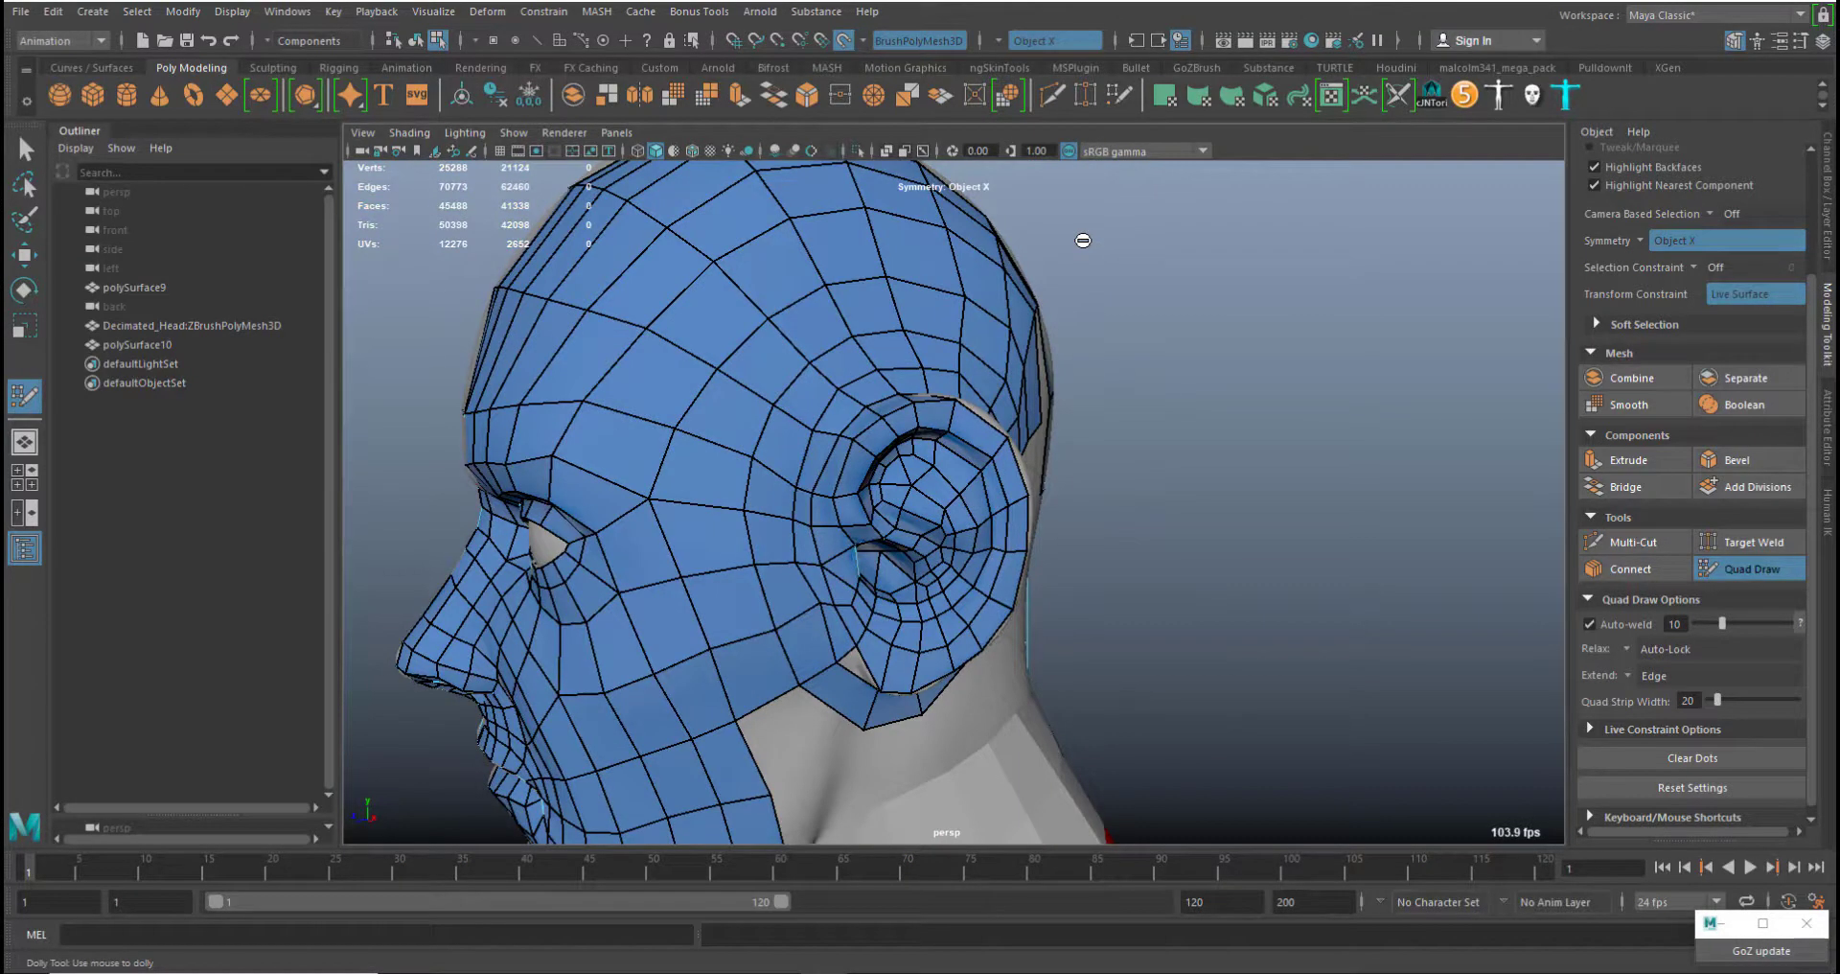
Delete the uneven quads in the ear's upper hollow beneath the helix
{"action": "left_click_drag", "start_coordinate": [1133, 634], "coordinate": [916, 581], "text": "alt"}
{"action": "right_click_drag", "start_coordinate": [915, 581], "coordinate": [989, 676], "text": "alt"}
{"action": "right_click_drag", "start_coordinate": [862, 533], "coordinate": [928, 618], "text": "alt"}
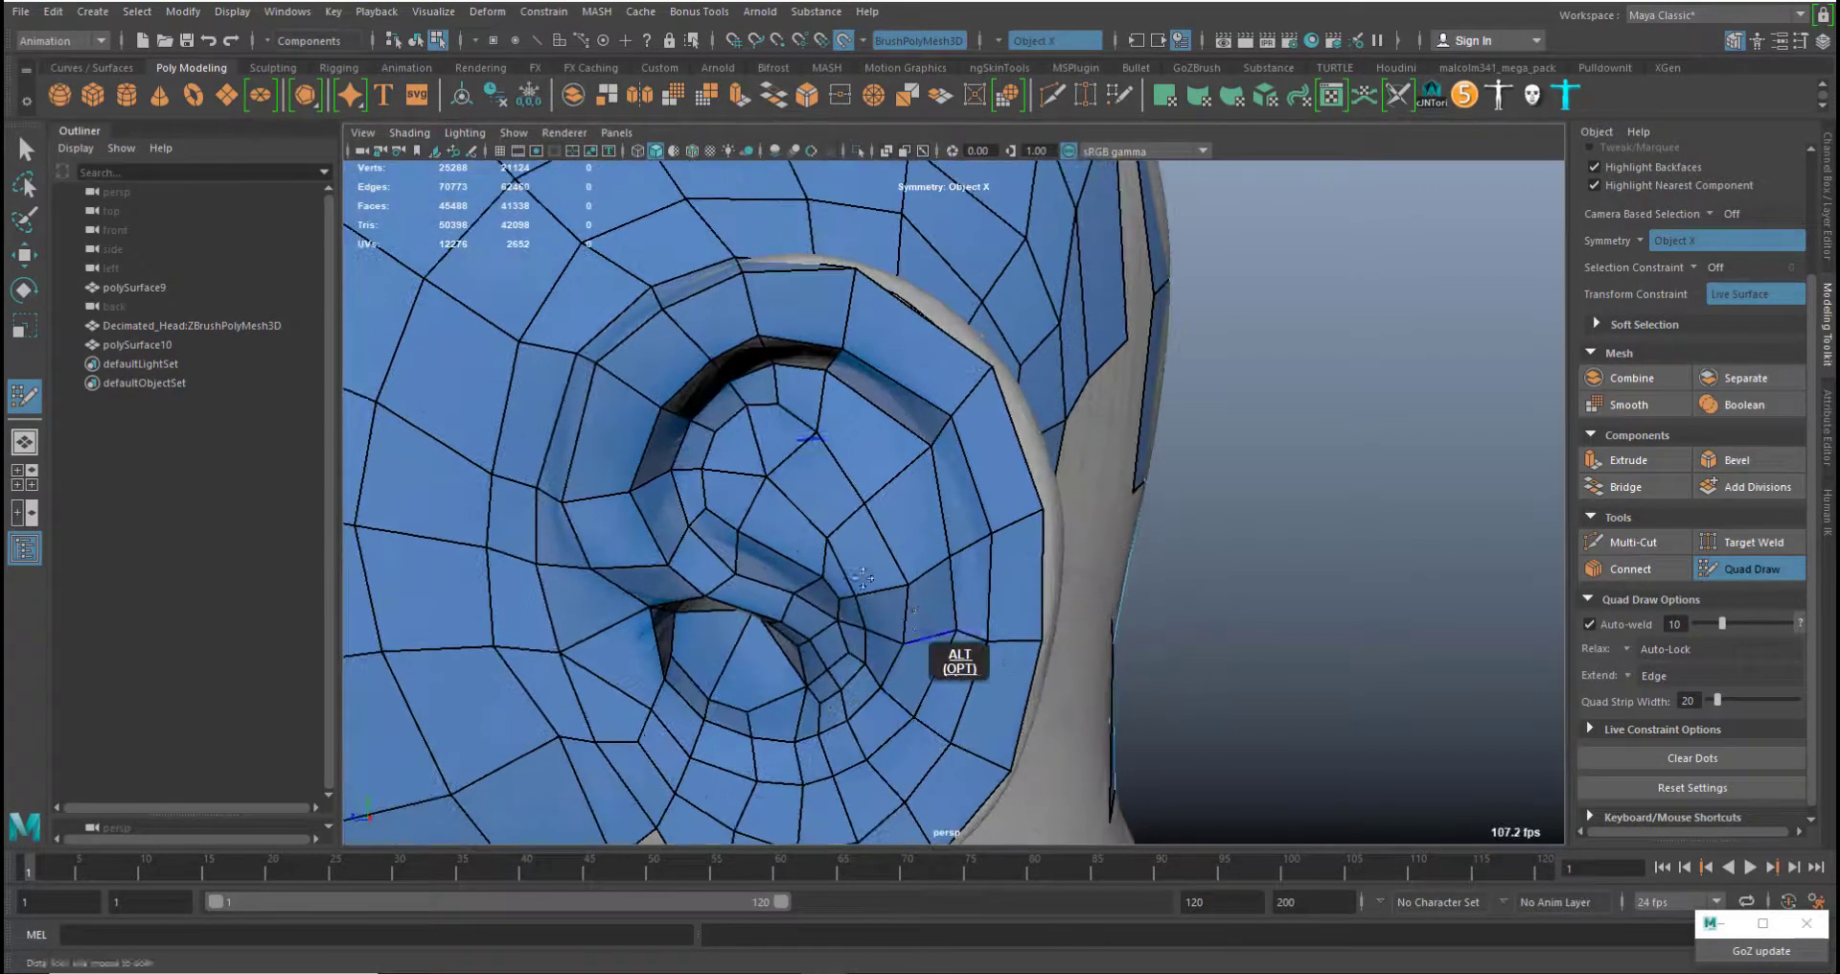
{"action": "middle_click_drag", "start_coordinate": [824, 479], "coordinate": [939, 455], "text": "alt"}
{"action": "mouse_move", "coordinate": [891, 401]}
{"action": "left_mouse_down", "text": "ctrl+shift"}
{"action": "mouse_move", "coordinate": [845, 422]}
{"action": "mouse_move", "coordinate": [839, 467]}
{"action": "left_mouse_up", "text": "ctrl+shift"}
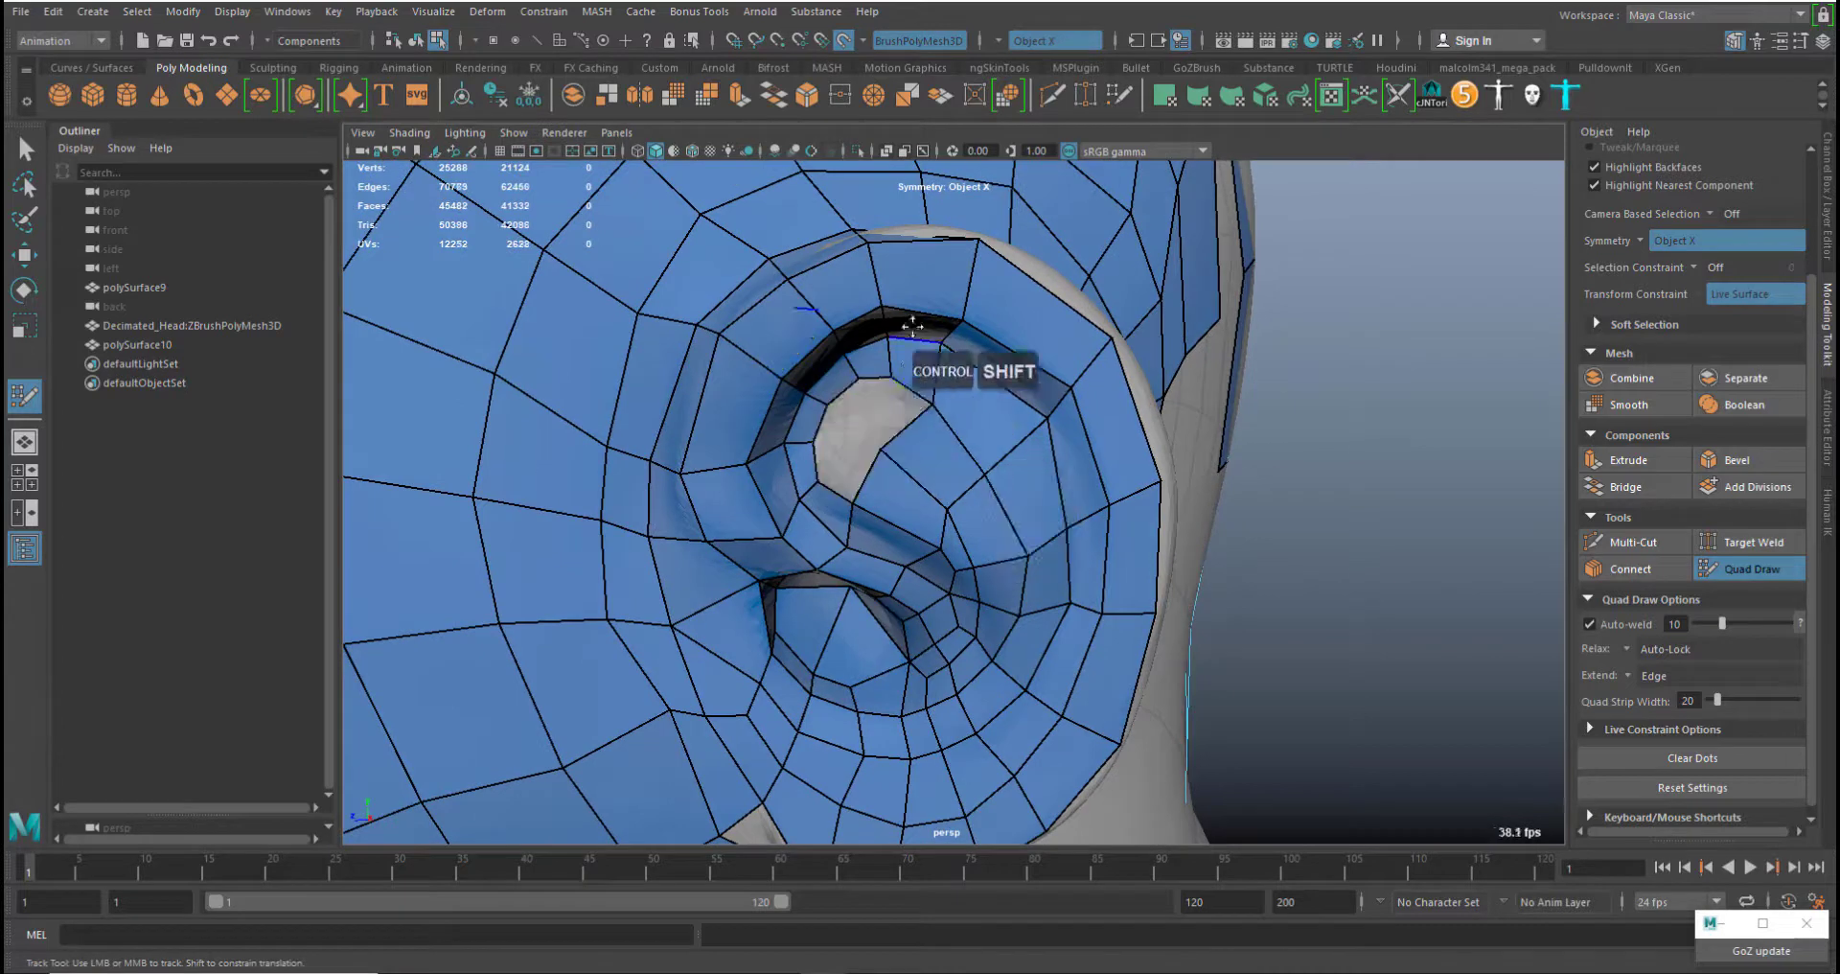
Fill the ear's upper hollow with a quad, insert an edge loop down through the concha to the lobe, and relax the area
{"action": "key", "text": "shift"}
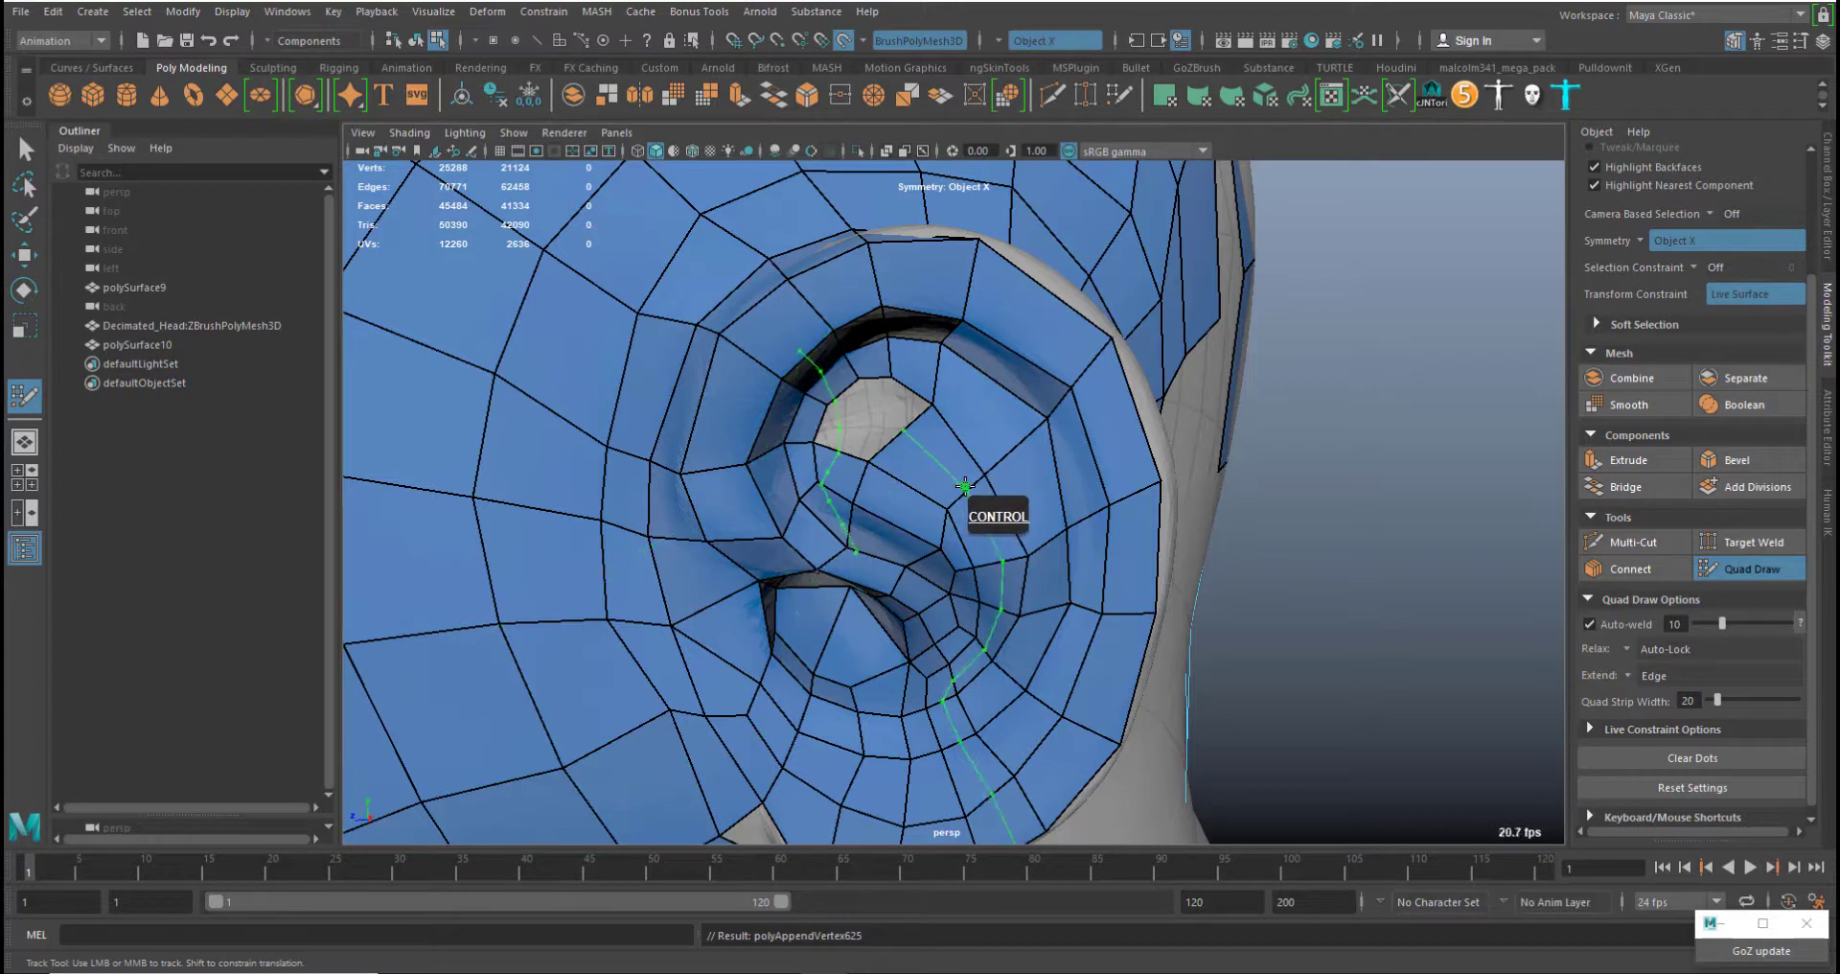
{"action": "left_click", "coordinate": [966, 486], "text": "ctrl"}
{"action": "key", "text": "shift"}
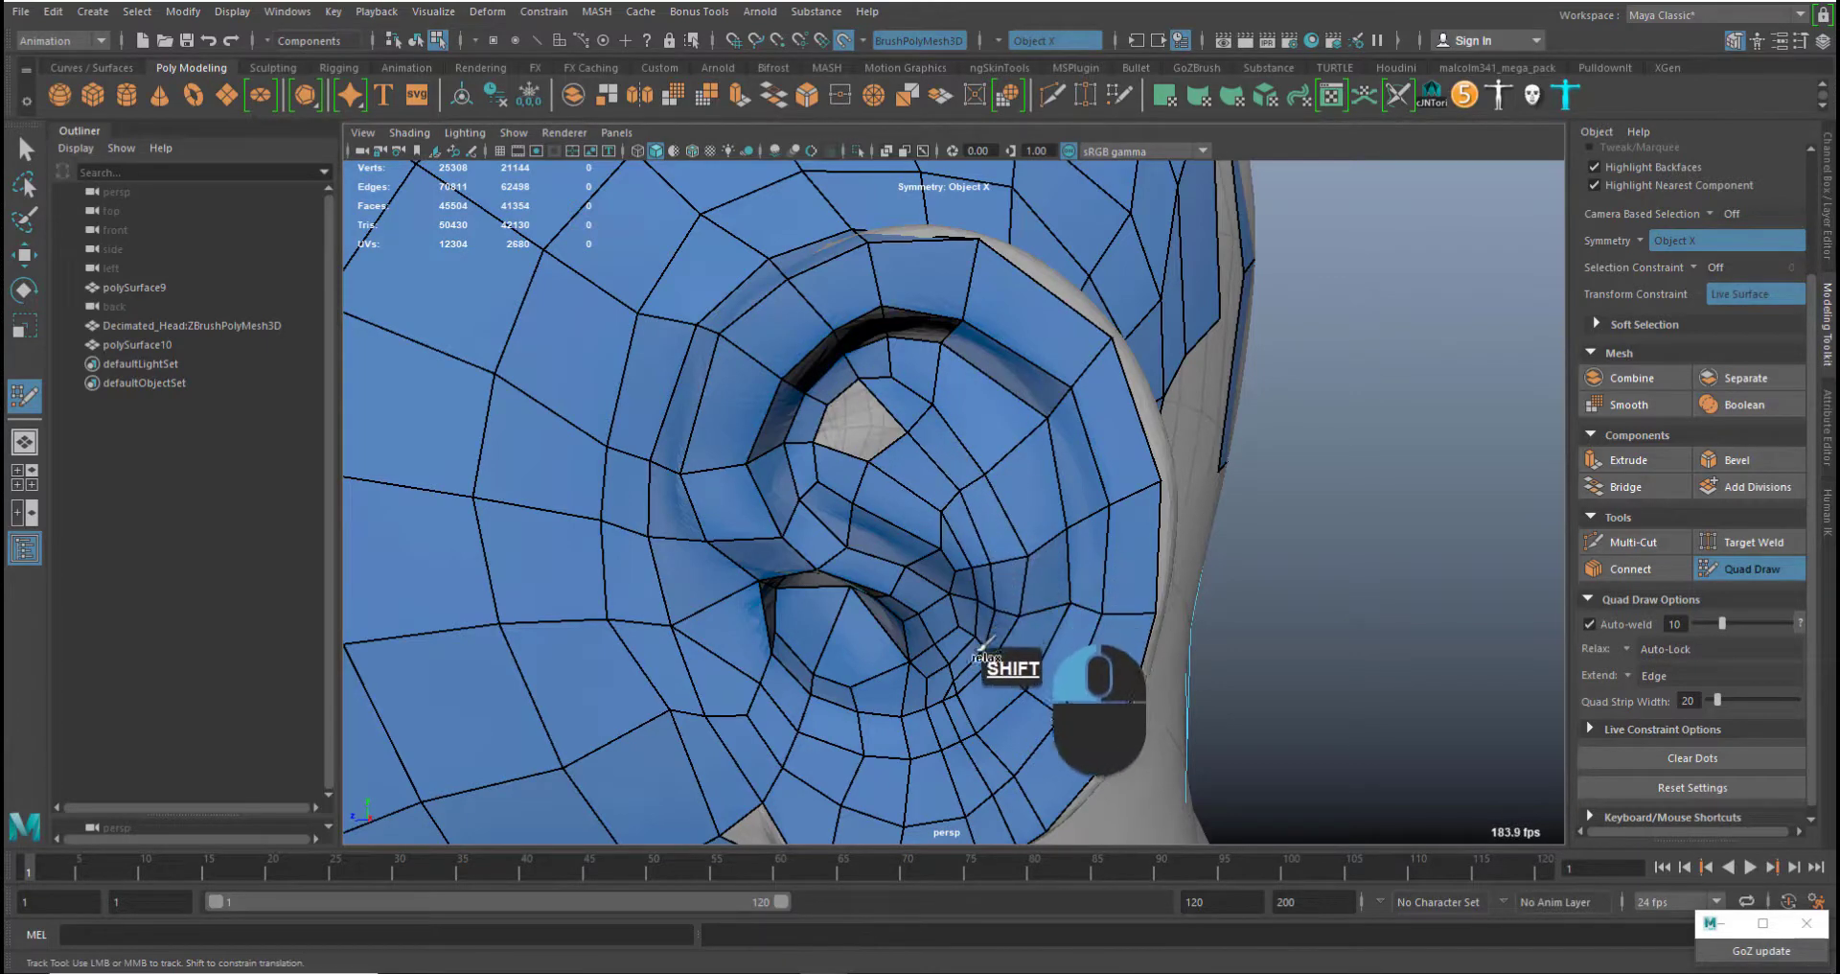
Delete the small crowded faces at the concha's lower back corner
{"action": "key", "text": "ctrl"}
{"action": "left_click", "coordinate": [967, 698], "text": "ctrl+shift"}
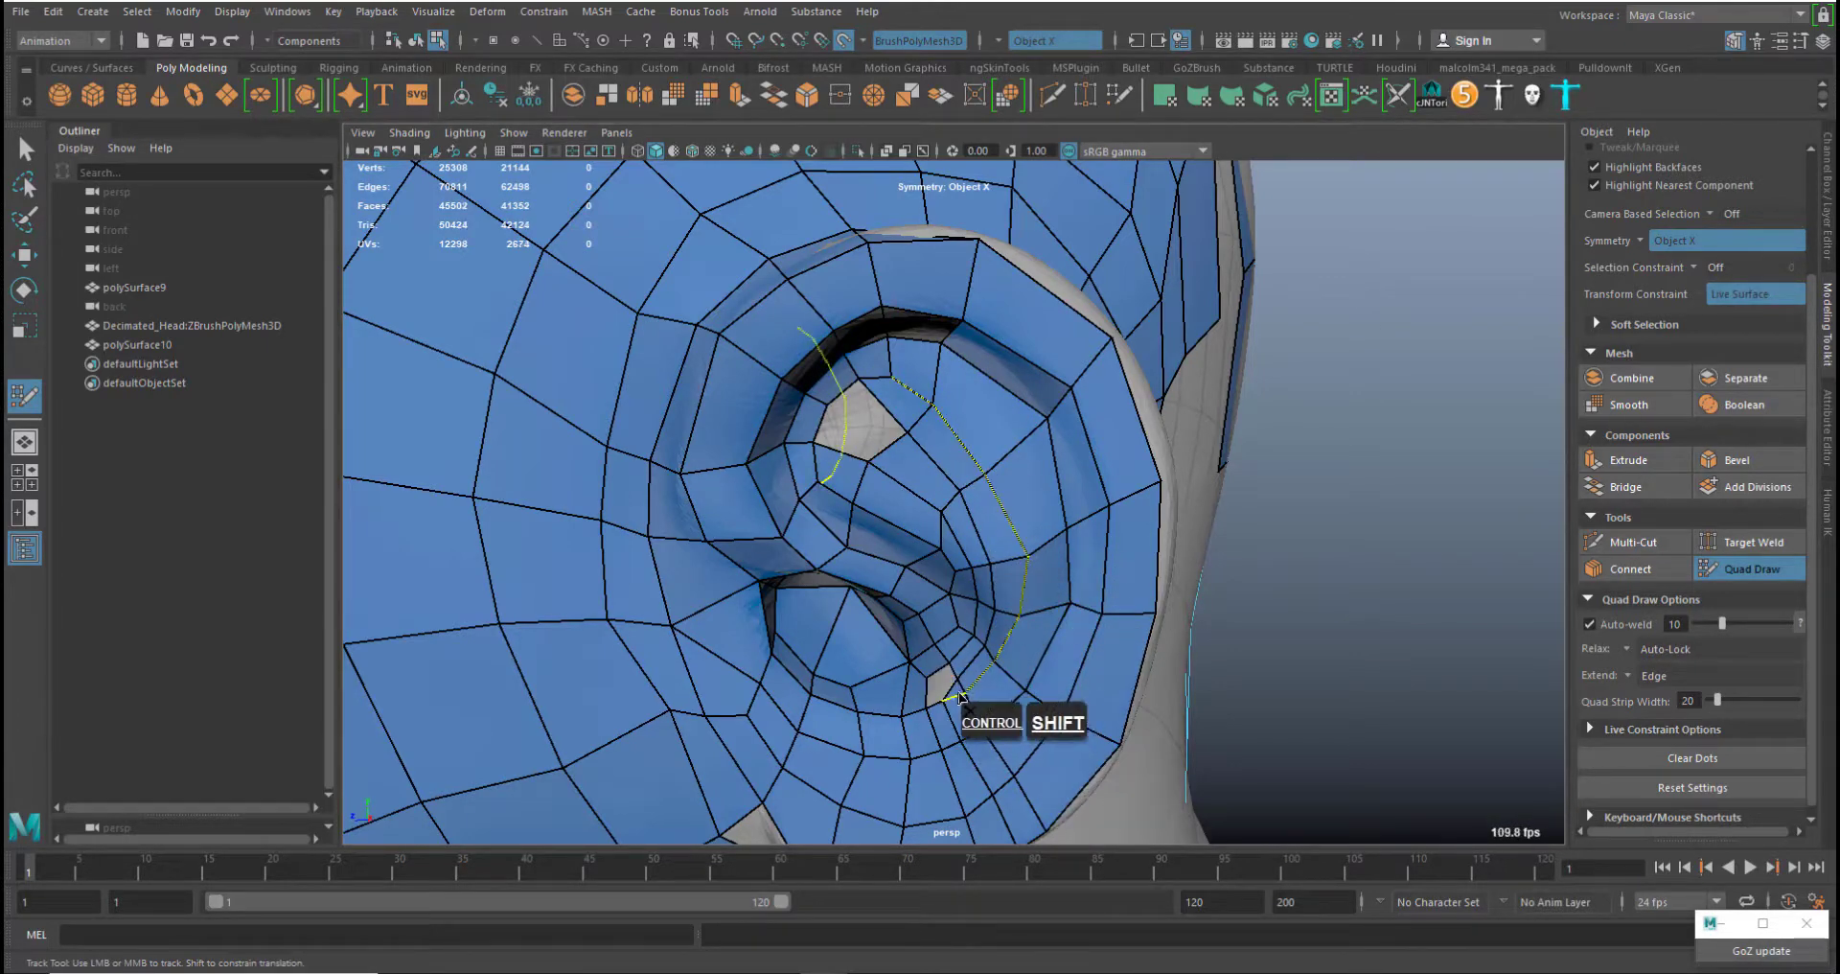
{"action": "left_click", "coordinate": [967, 699], "text": "ctrl+shift"}
Slide and relax the vertices between the concha's lower back corner and the ear's rim and lobe to even out the quads
{"action": "middle_click_drag", "start_coordinate": [1035, 709], "coordinate": [944, 510], "text": "alt"}
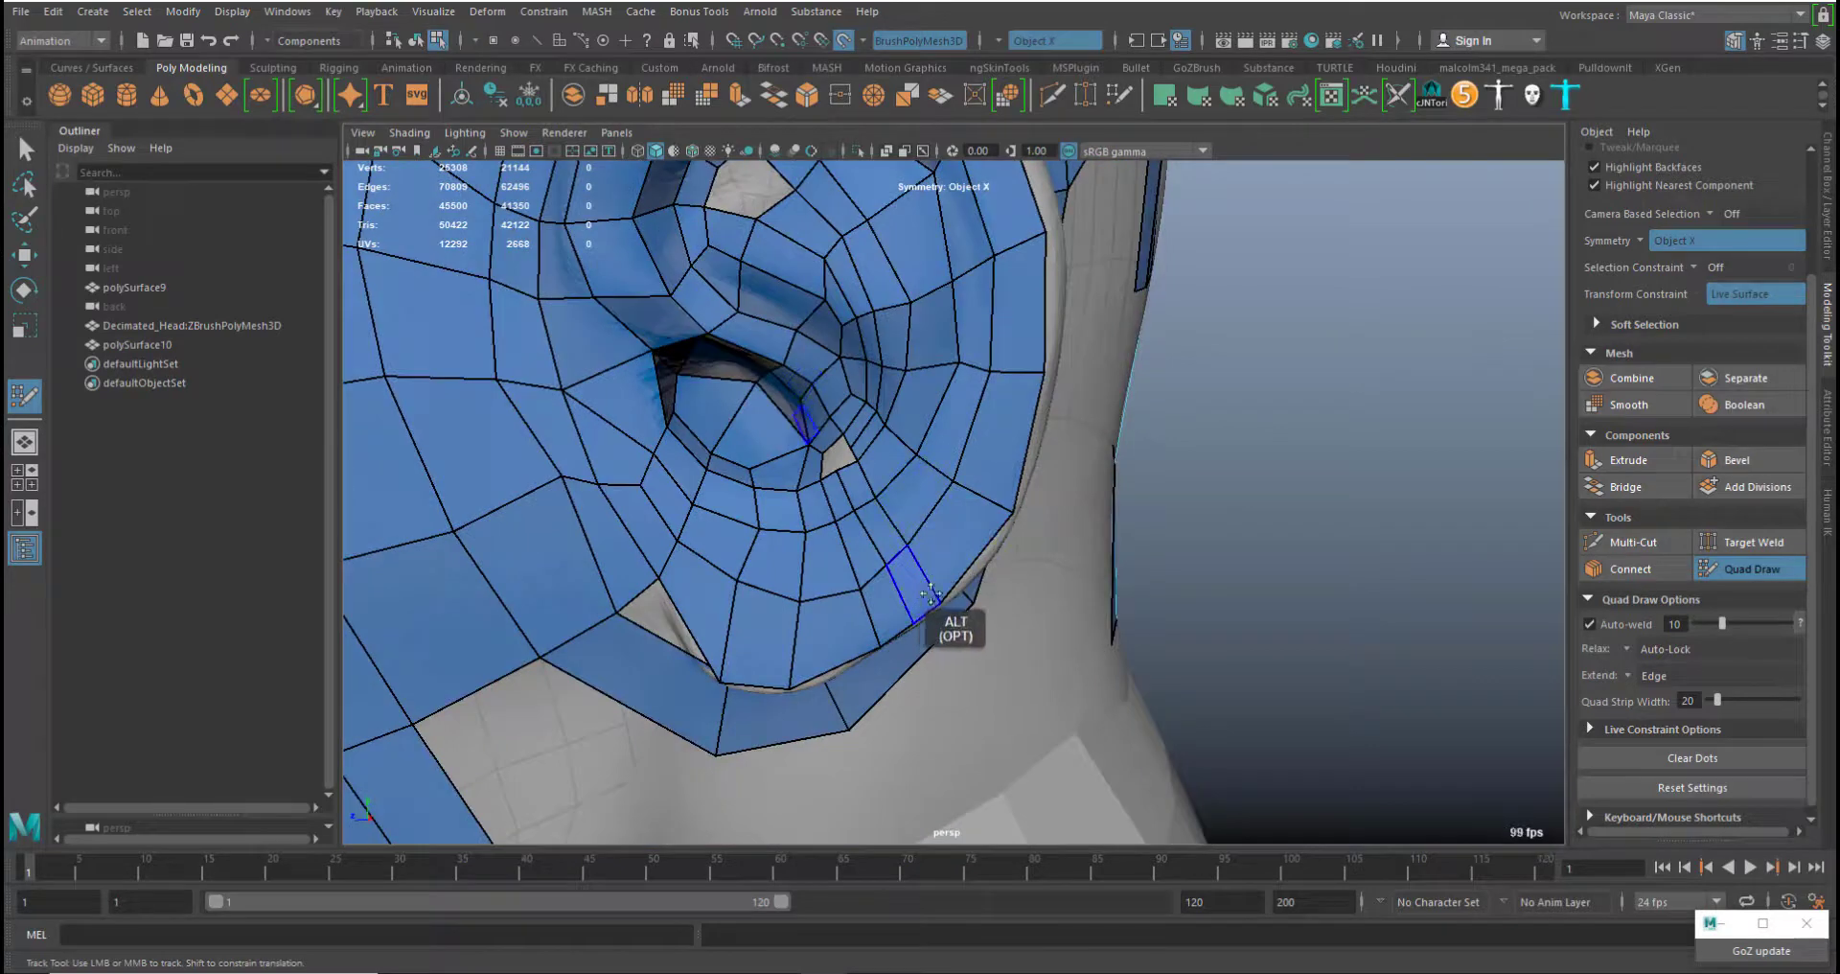
{"action": "left_click_drag", "start_coordinate": [1043, 554], "coordinate": [960, 514], "text": "alt"}
{"action": "middle_click_drag", "start_coordinate": [834, 495], "coordinate": [809, 444]}
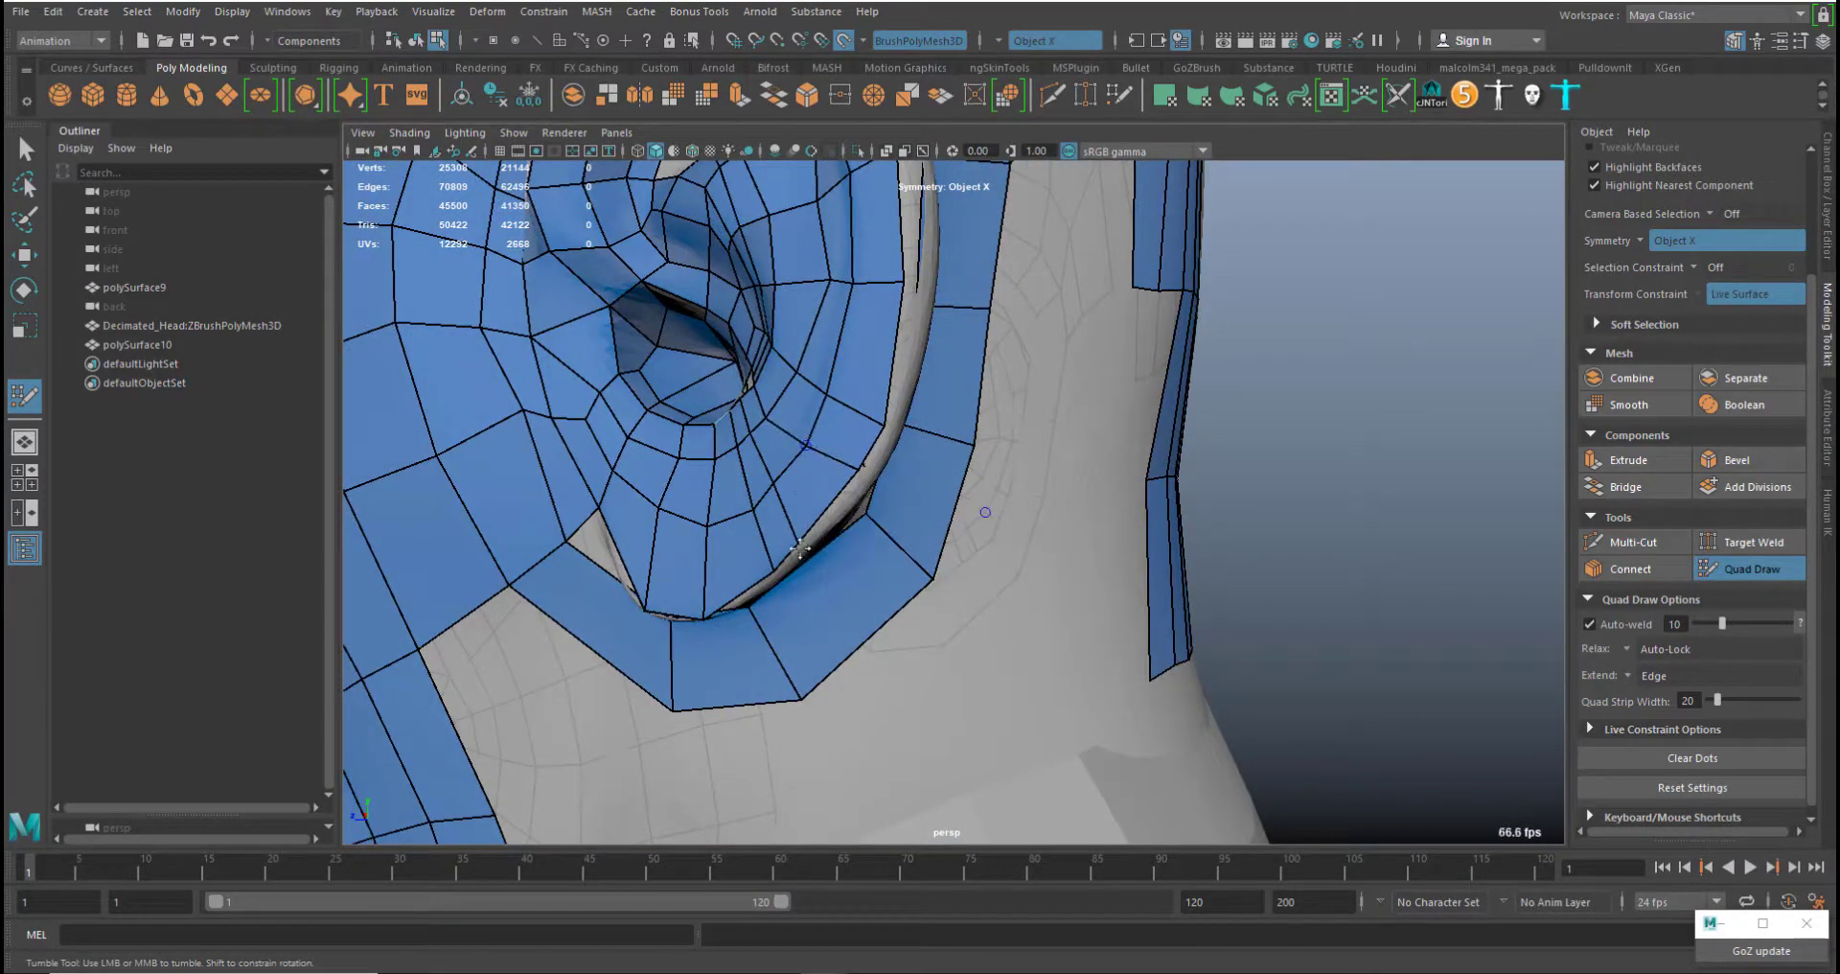
{"action": "middle_click_drag", "start_coordinate": [799, 545], "coordinate": [823, 522]}
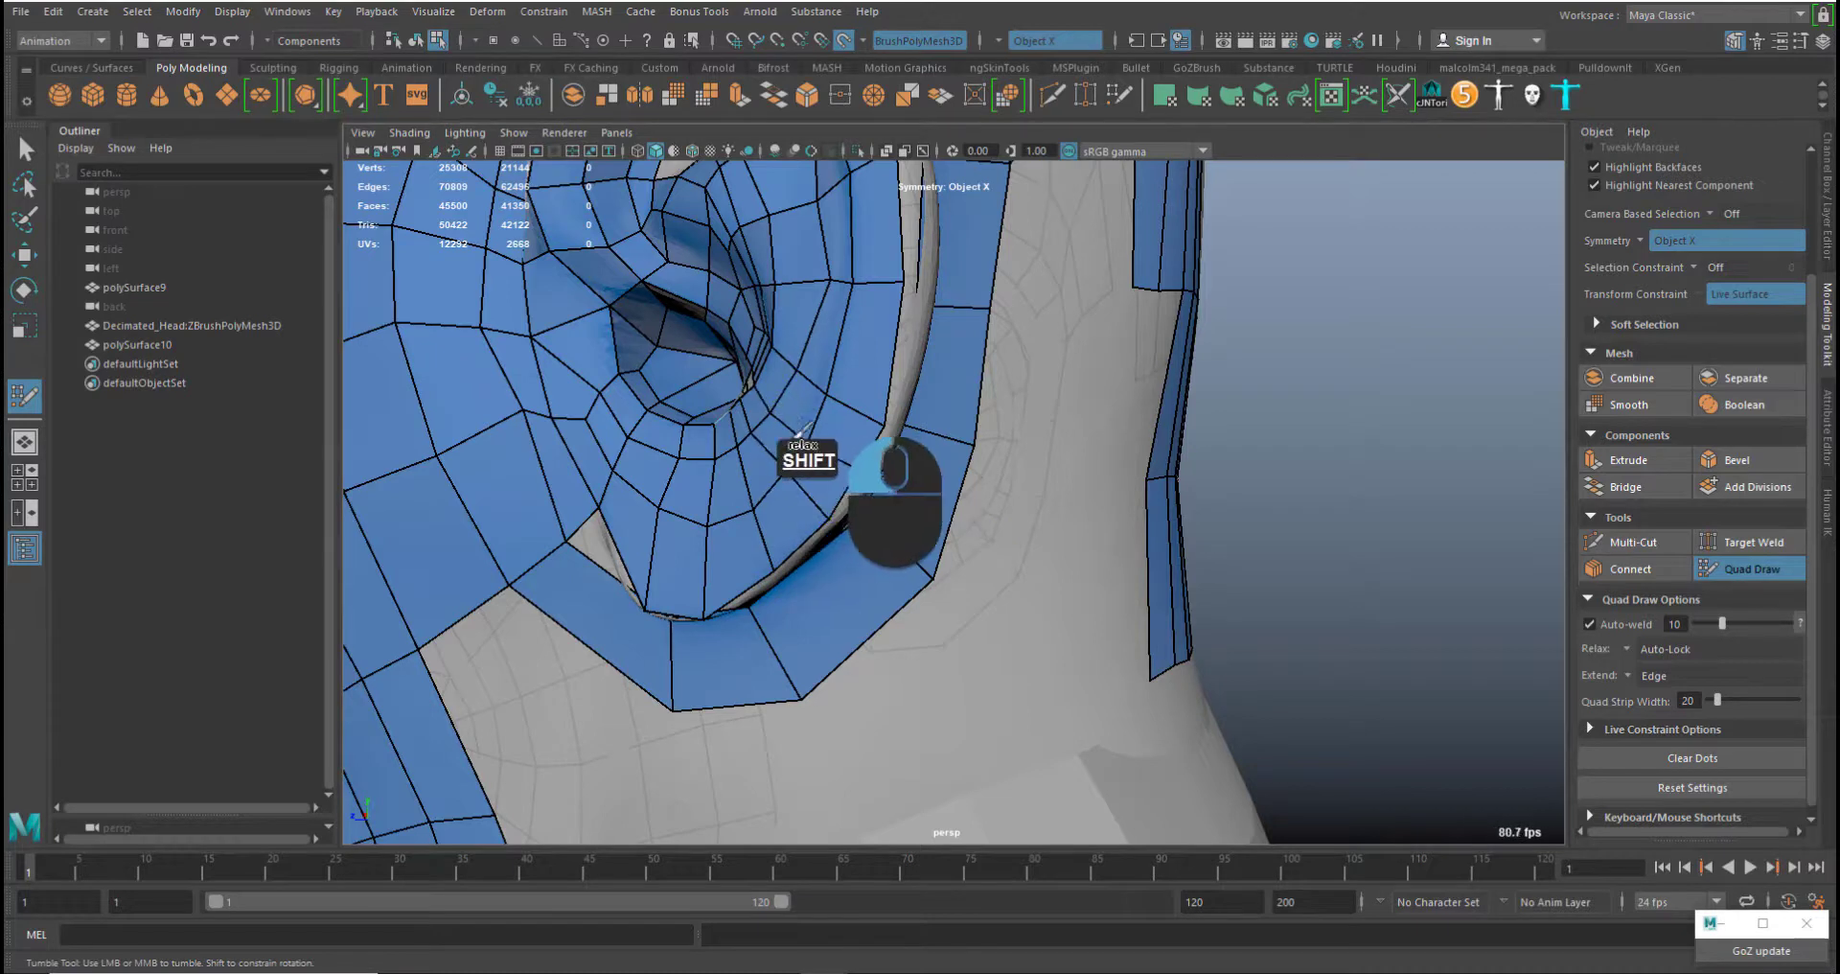
{"action": "left_click_drag", "start_coordinate": [792, 387], "coordinate": [851, 387], "text": "shift"}
{"action": "middle_click_drag", "start_coordinate": [899, 400], "coordinate": [903, 355]}
{"action": "left_click_drag", "start_coordinate": [837, 367], "coordinate": [819, 490], "text": "shift"}
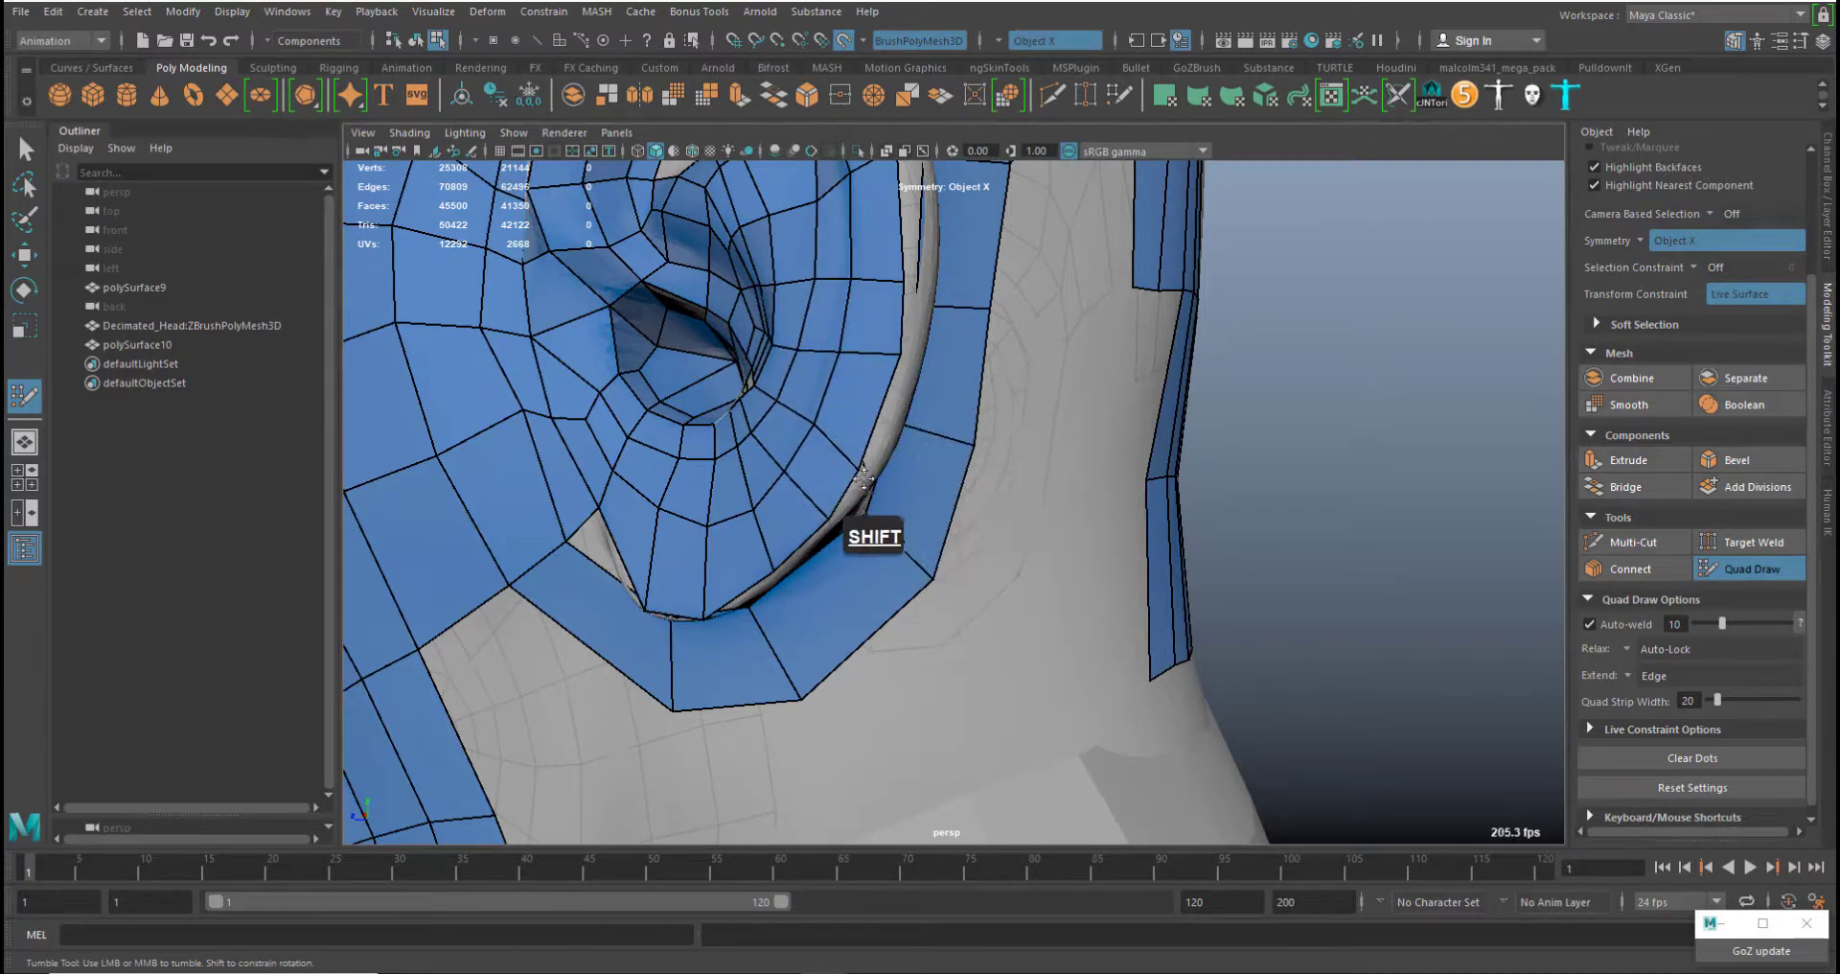
{"action": "middle_click_drag", "start_coordinate": [859, 466], "coordinate": [880, 420]}
Fill the gap at the concha's lower back corner with small quads and relax the vertices around it
{"action": "left_click_drag", "start_coordinate": [949, 331], "coordinate": [889, 497], "text": "alt"}
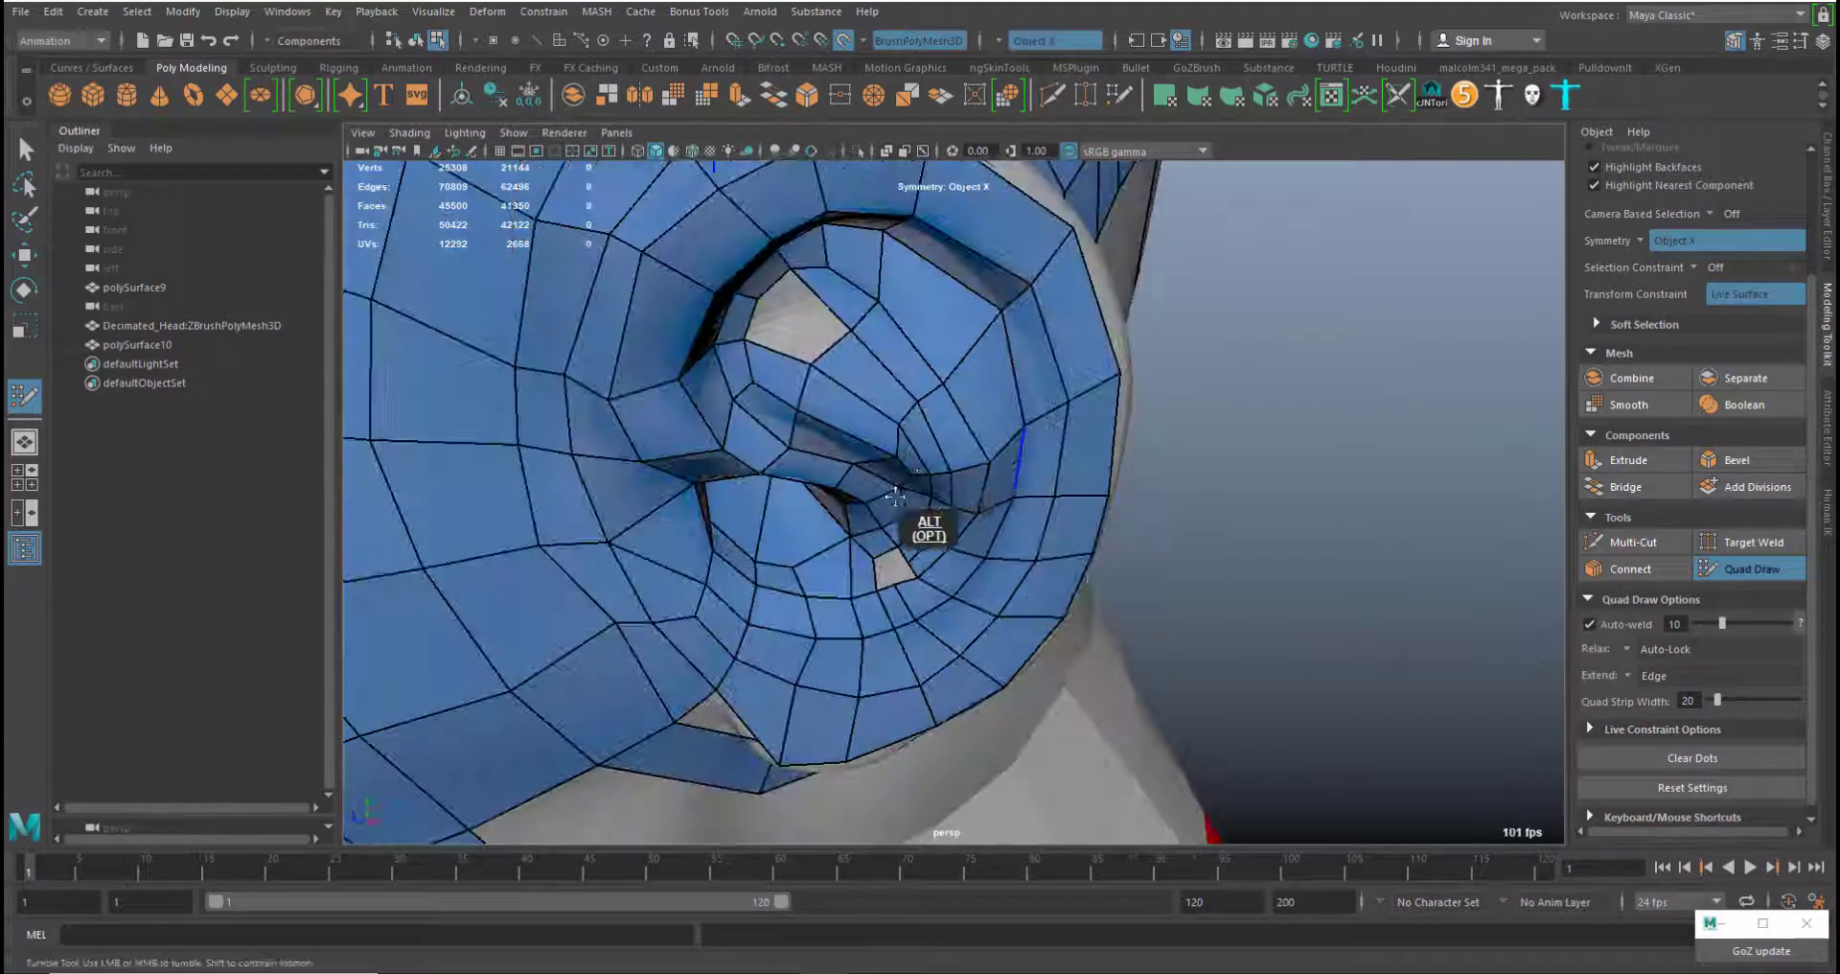
{"action": "right_click_drag", "start_coordinate": [890, 498], "coordinate": [870, 592], "text": "alt"}
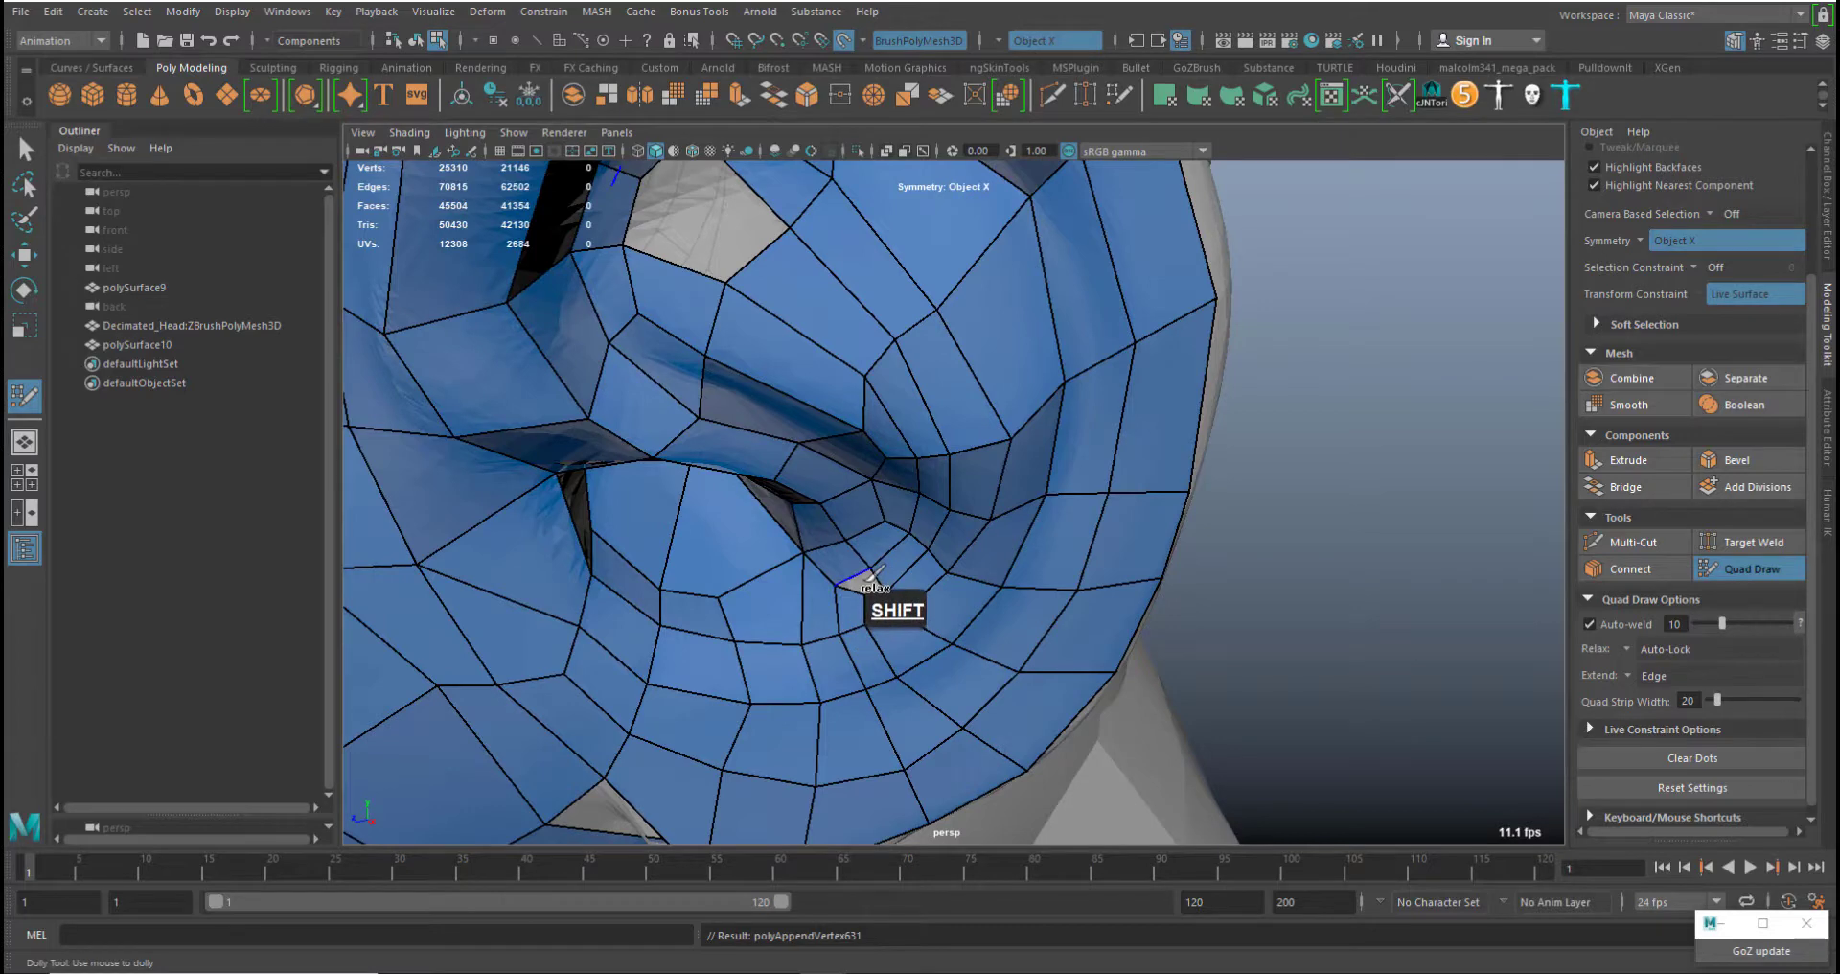
{"action": "scroll", "coordinate": [875, 575], "scroll_direction": "up", "scroll_amount": 5}
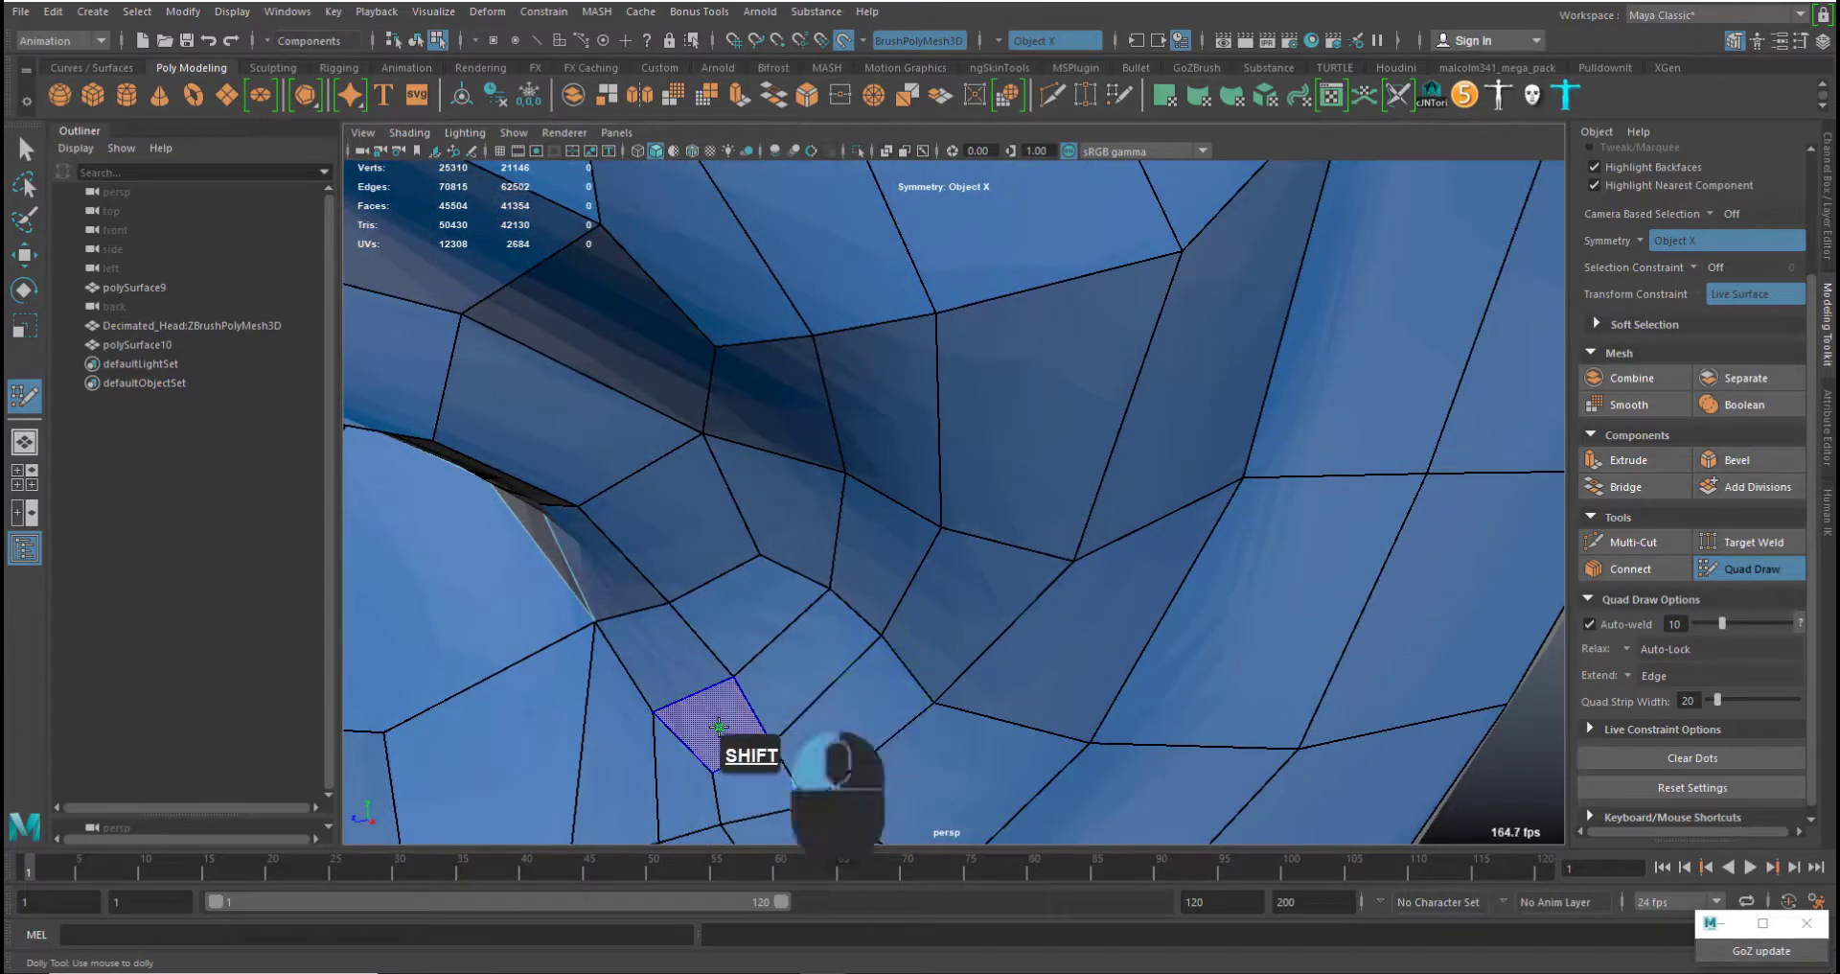
{"action": "left_click", "coordinate": [717, 726], "text": "shift"}
{"action": "mouse_move", "coordinate": [724, 719]}
{"action": "left_mouse_down", "text": "shift"}
{"action": "mouse_move", "coordinate": [757, 666]}
{"action": "mouse_move", "coordinate": [896, 606]}
{"action": "left_mouse_up", "text": "shift"}
{"action": "right_click_drag", "start_coordinate": [974, 618], "coordinate": [962, 427], "text": "alt"}
{"action": "mouse_move", "coordinate": [922, 581]}
{"action": "left_mouse_down", "text": "shift"}
{"action": "mouse_move", "coordinate": [966, 525]}
{"action": "mouse_move", "coordinate": [967, 423]}
{"action": "mouse_move", "coordinate": [944, 403]}
{"action": "left_mouse_up", "text": "shift"}
{"action": "middle_click_drag", "start_coordinate": [933, 438], "coordinate": [954, 441]}
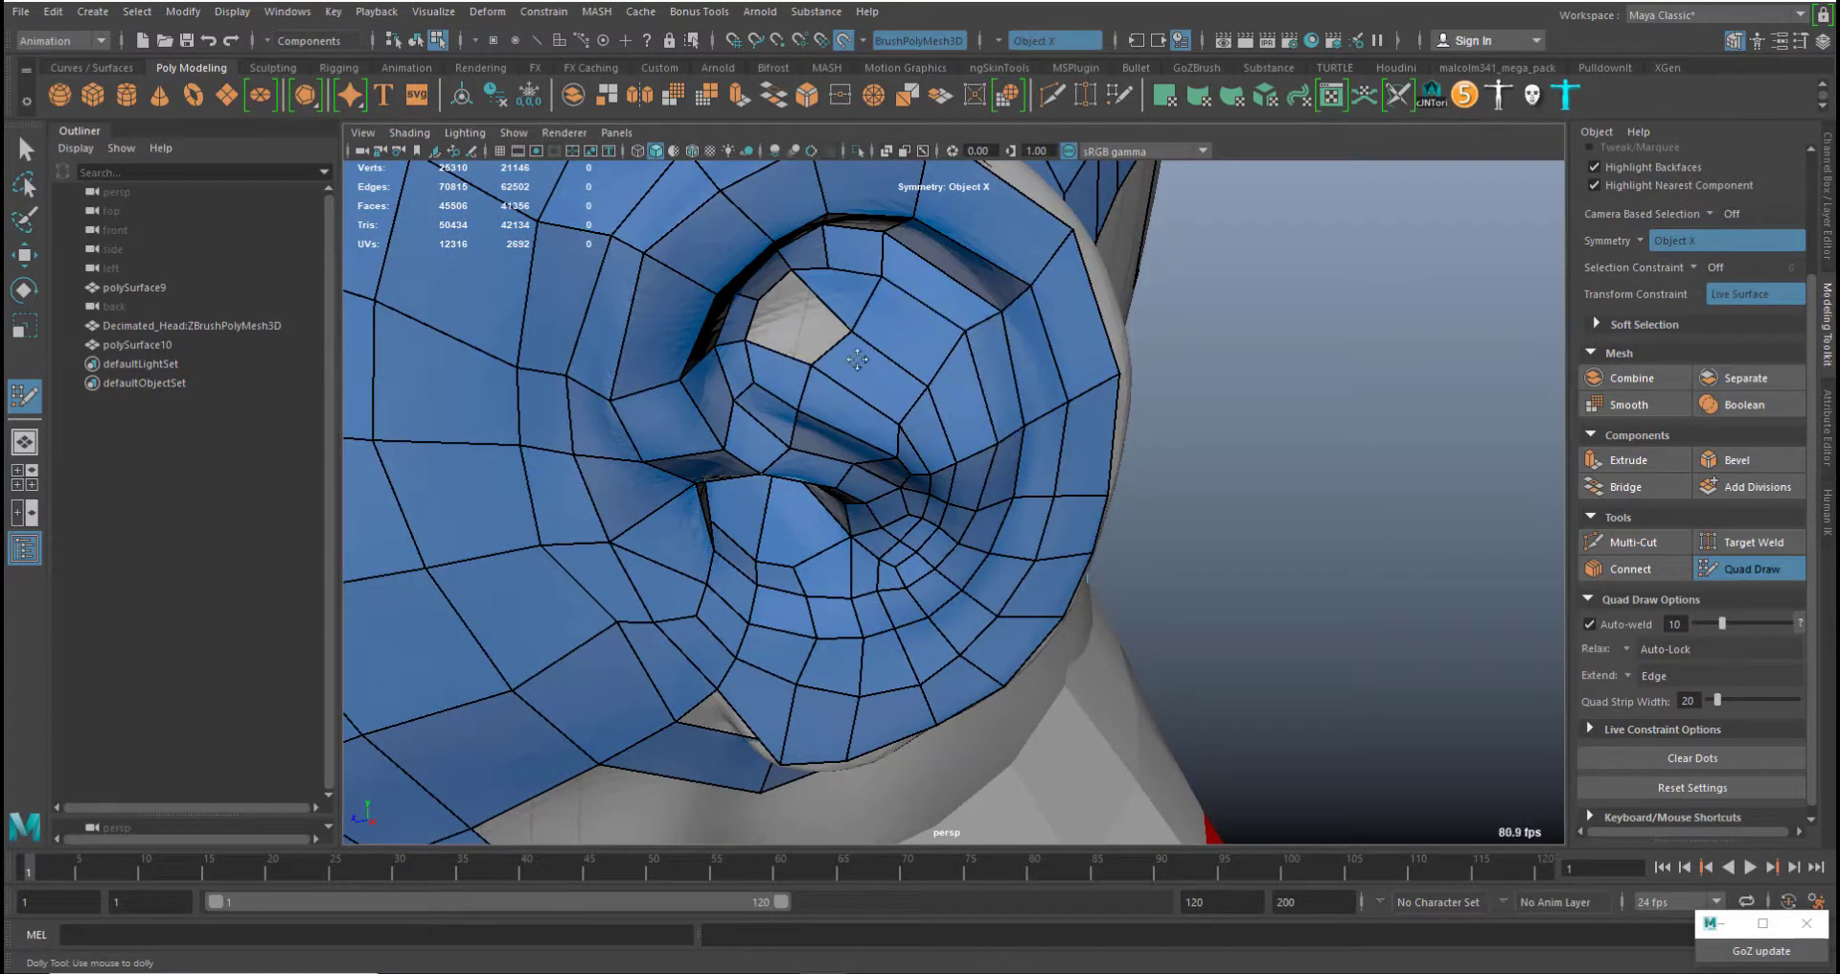
Replace the uneven faces around the opening in the ear's upper hollow with new quads and weld the remaining gap shut
{"action": "middle_click_drag", "start_coordinate": [890, 361], "coordinate": [893, 347]}
{"action": "left_click", "coordinate": [846, 291], "text": "ctrl+shift"}
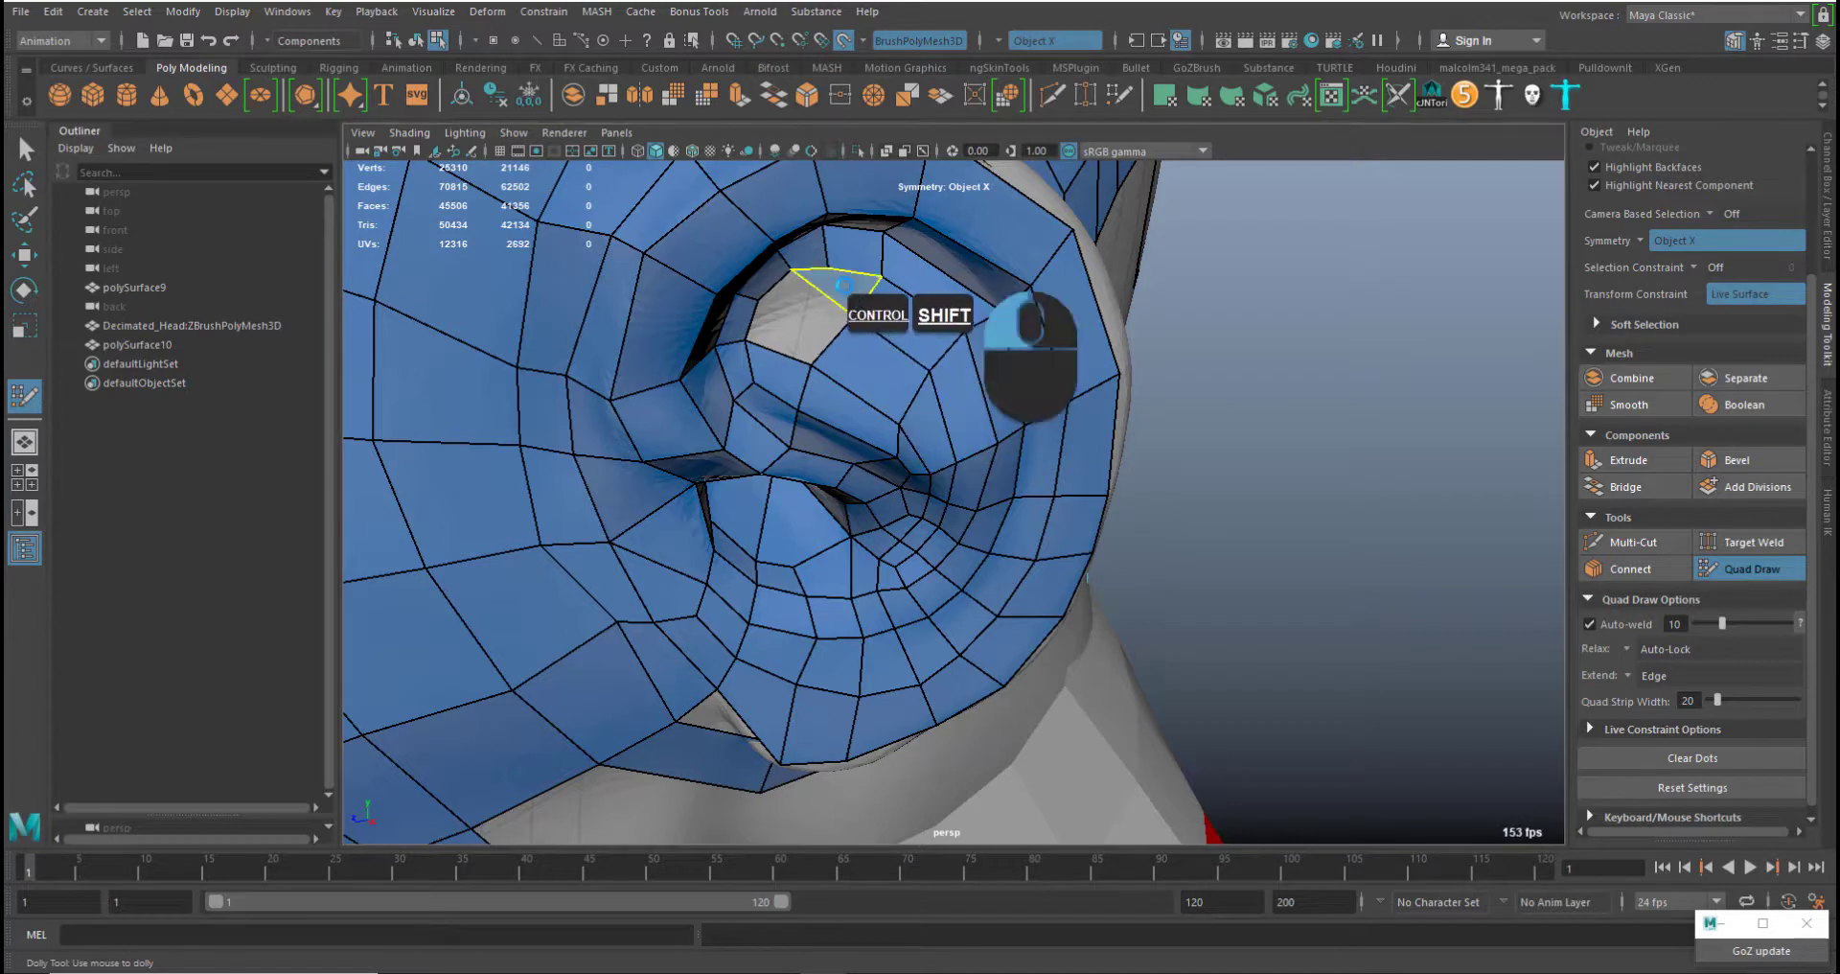
{"action": "left_click", "coordinate": [776, 372], "text": "ctrl+shift"}
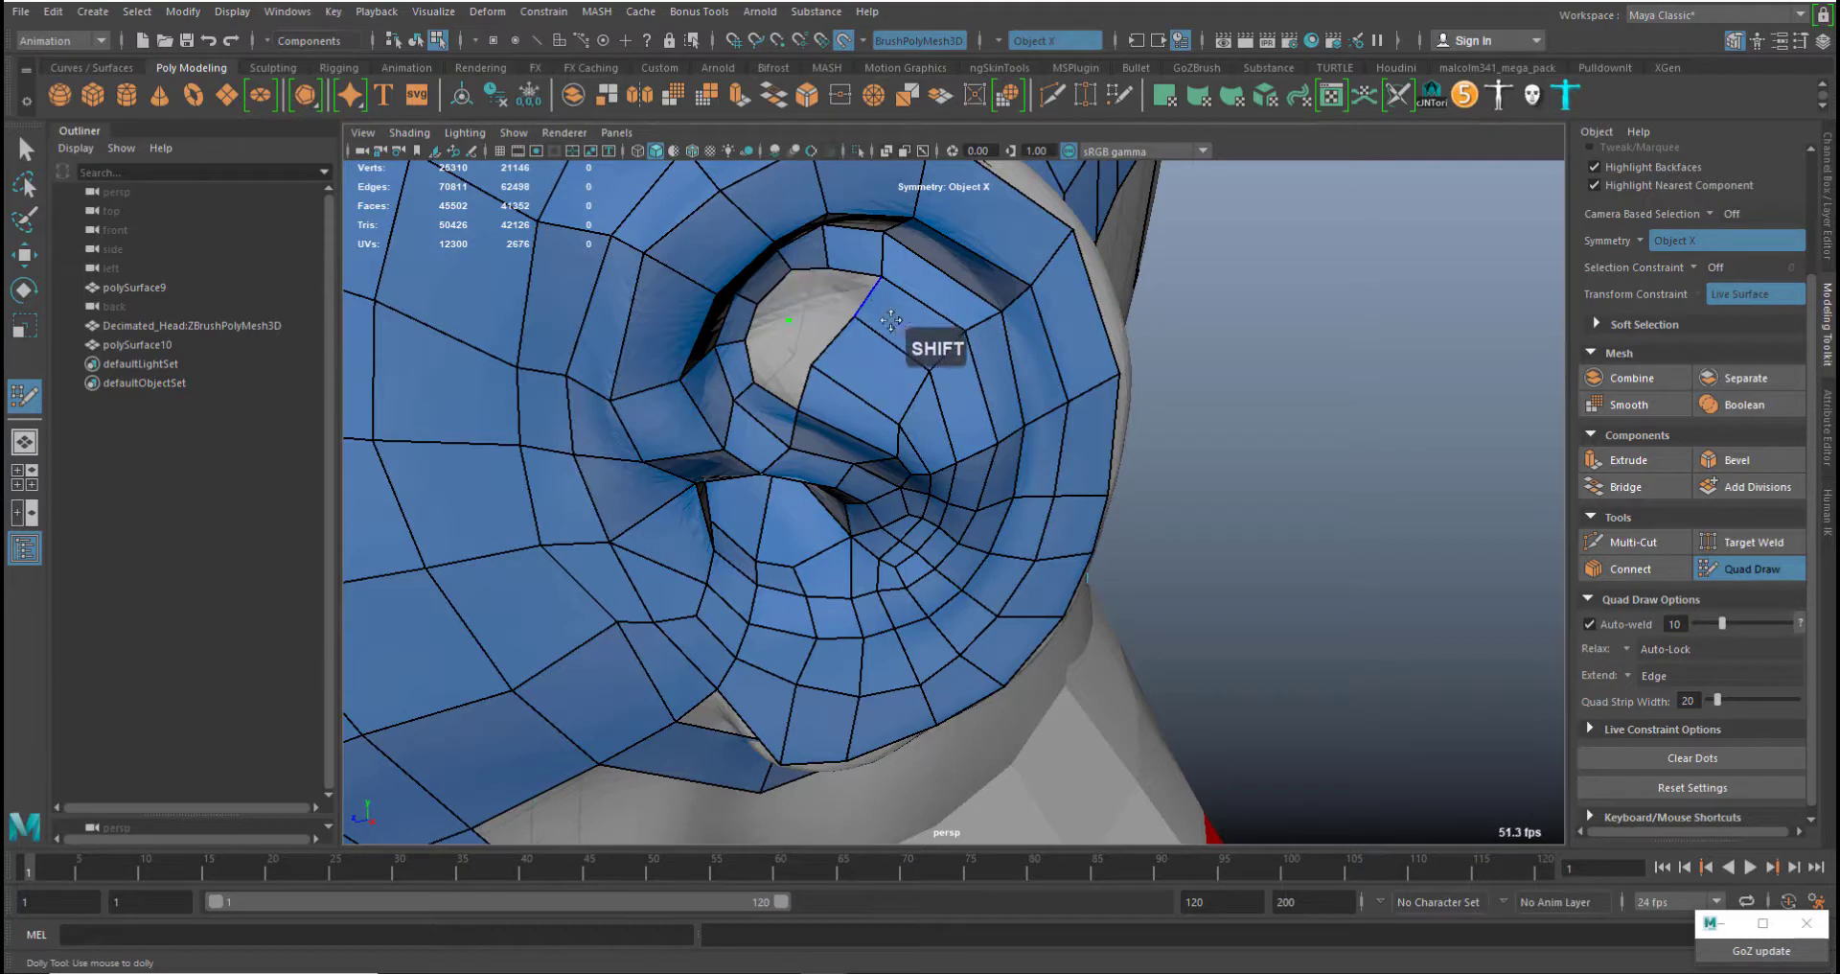
{"action": "key", "text": "ctrl+z"}
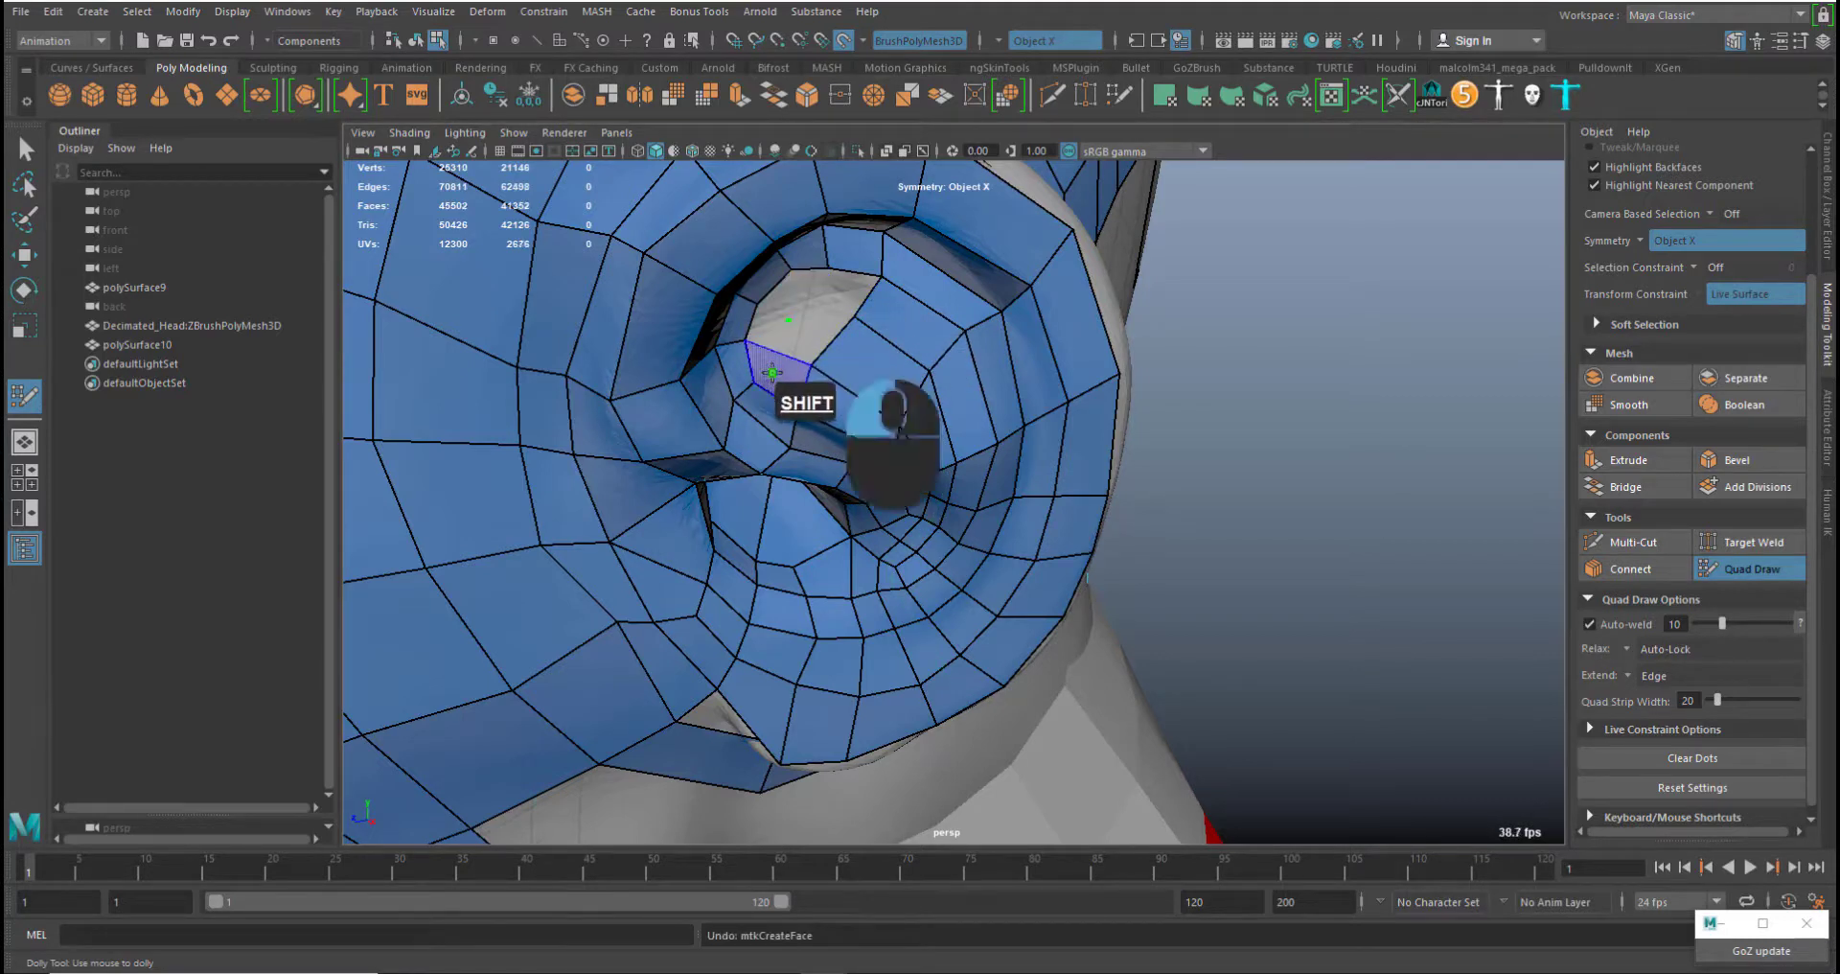
{"action": "left_click", "coordinate": [771, 370], "text": "shift"}
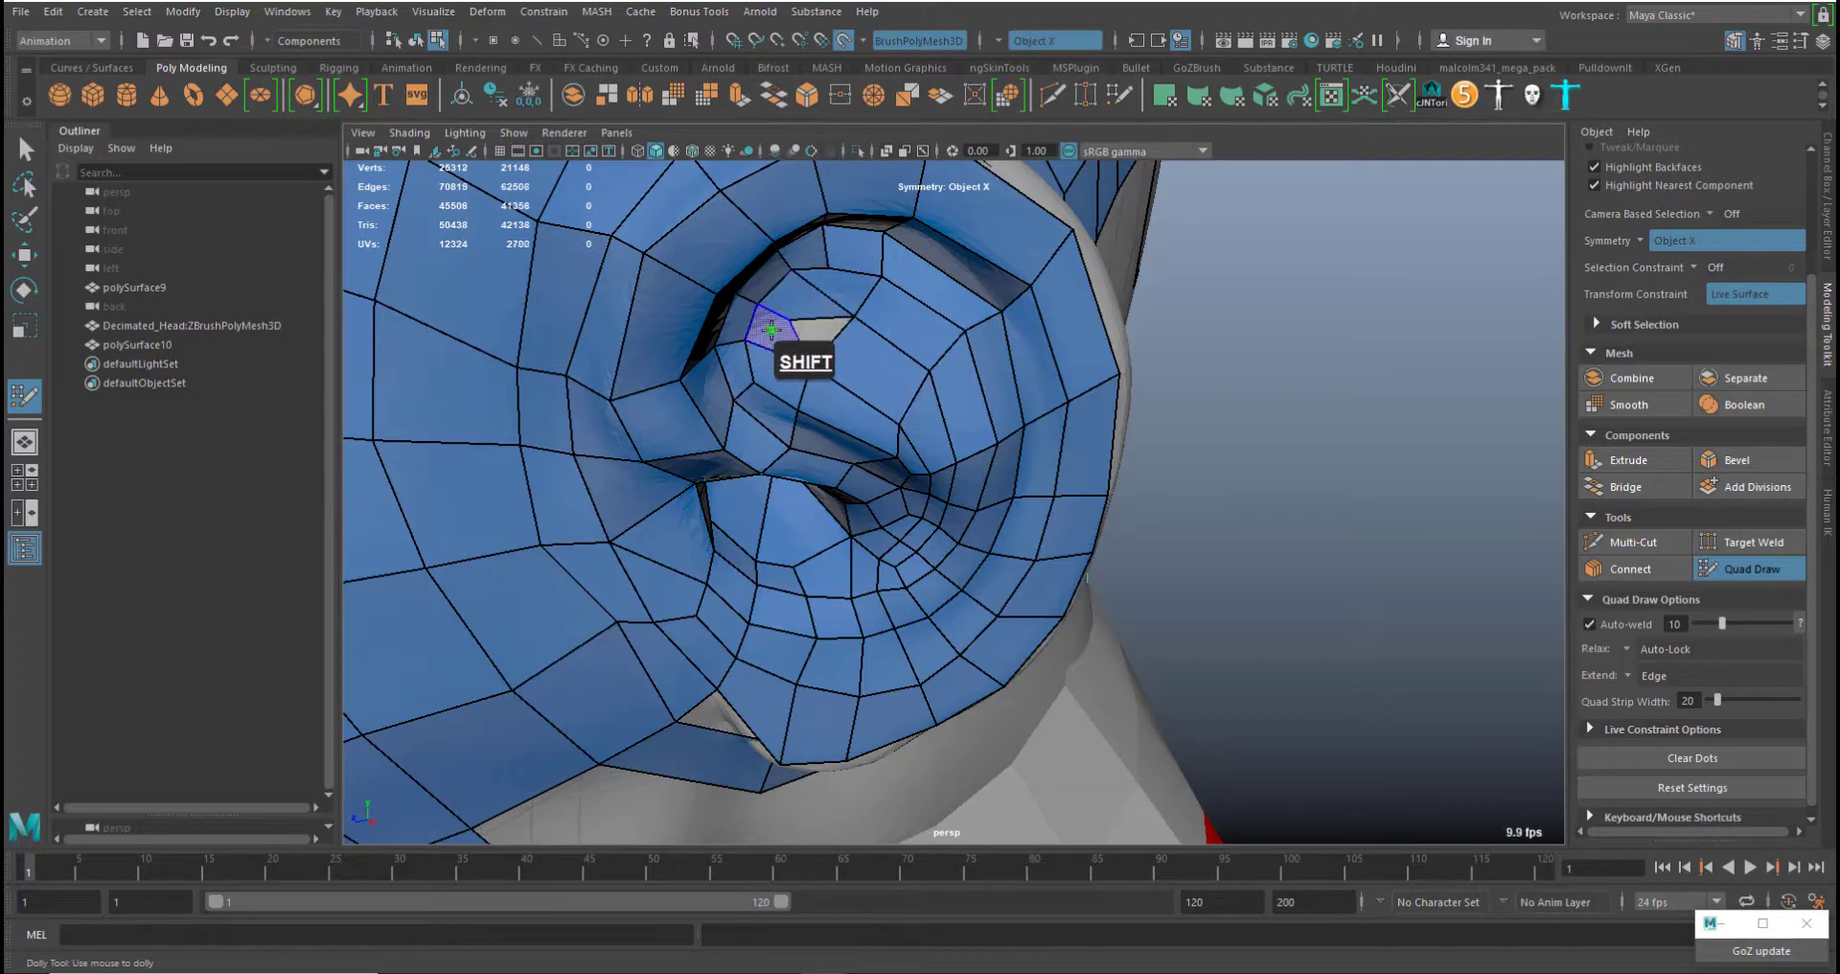
{"action": "middle_click_drag", "start_coordinate": [798, 320], "coordinate": [866, 320]}
{"action": "left_click_drag", "start_coordinate": [885, 371], "coordinate": [870, 412], "text": "alt"}
{"action": "middle_click_drag", "start_coordinate": [867, 425], "coordinate": [813, 393], "text": "alt"}
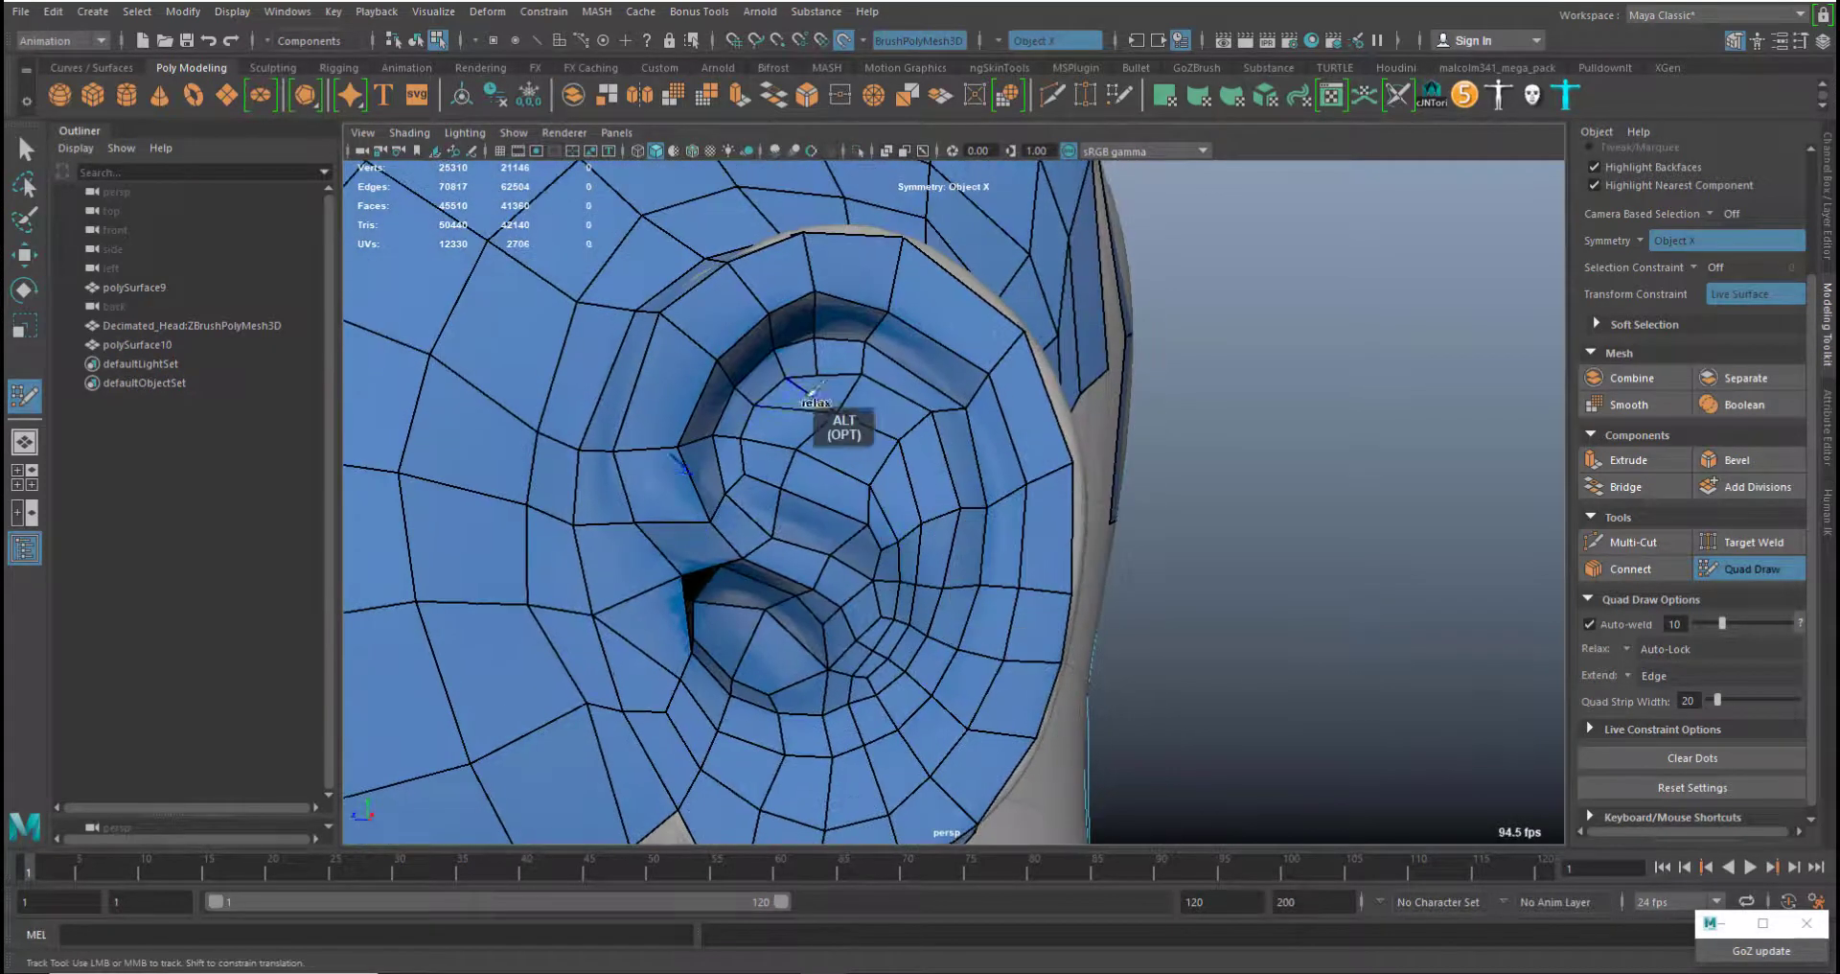
Delete the narrow faces in the ear's upper hollow and relax the loops from there down the concha's back
{"action": "left_click", "coordinate": [788, 399], "text": "ctrl+shift"}
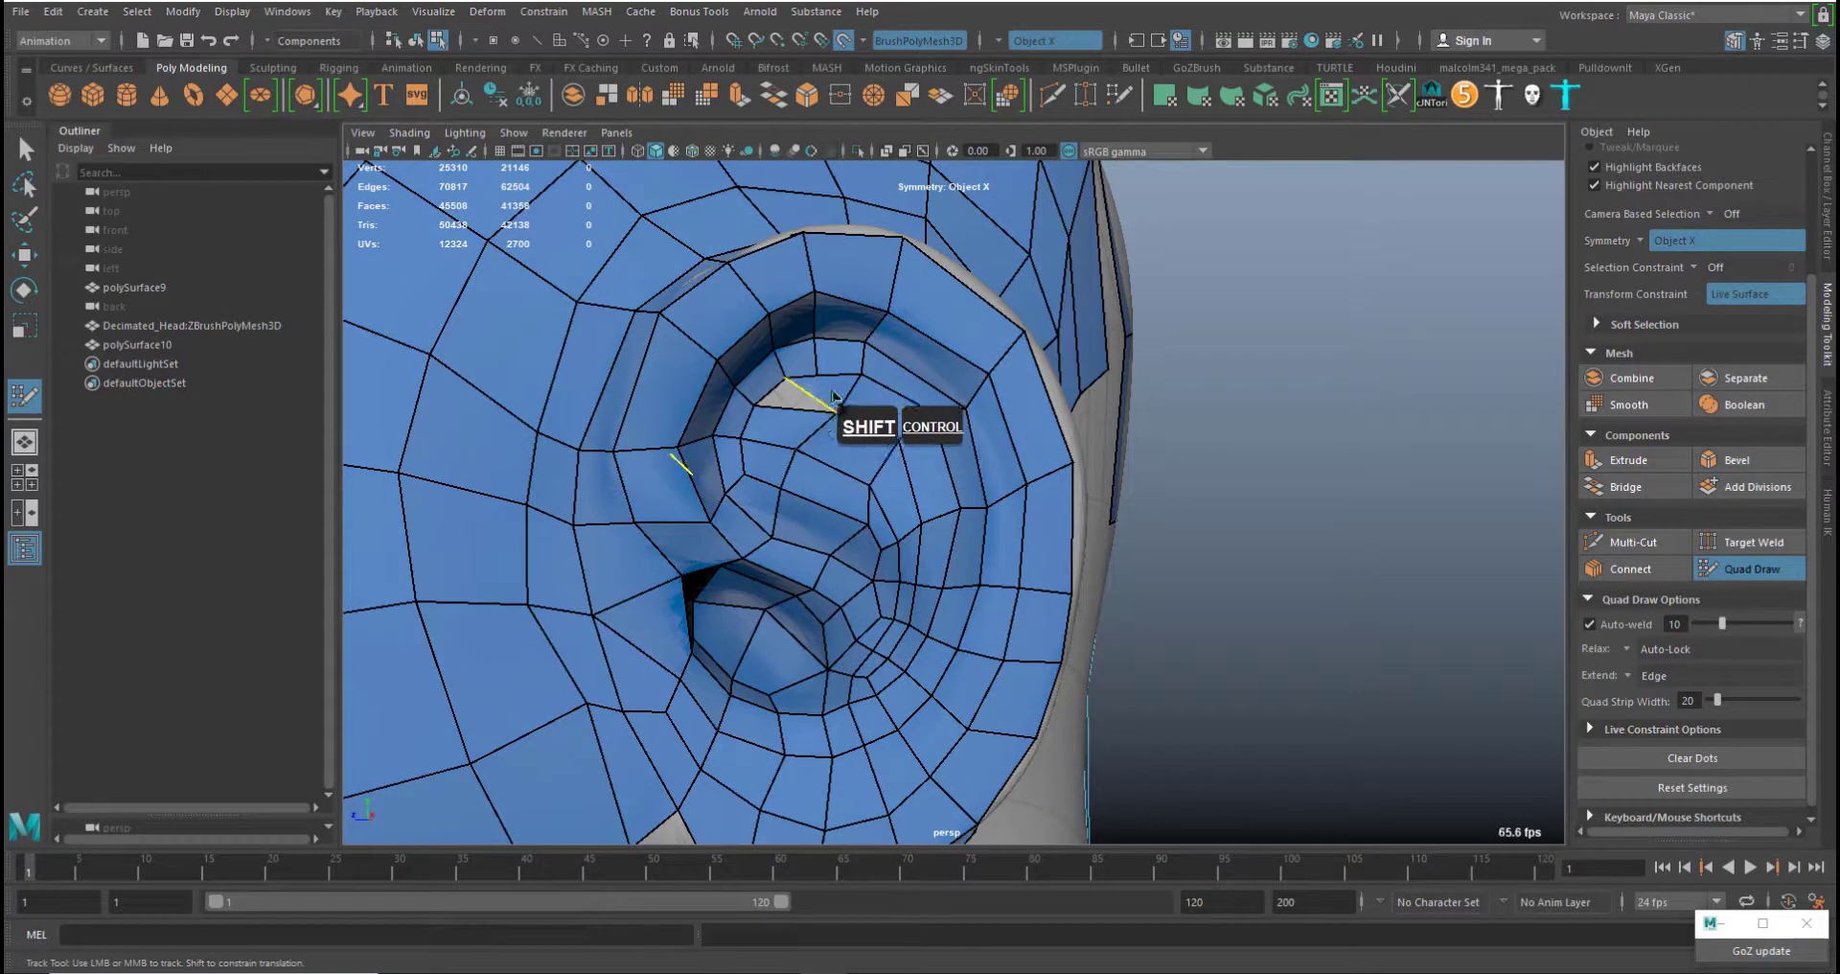
{"action": "left_click", "coordinate": [833, 394], "text": "ctrl+shift"}
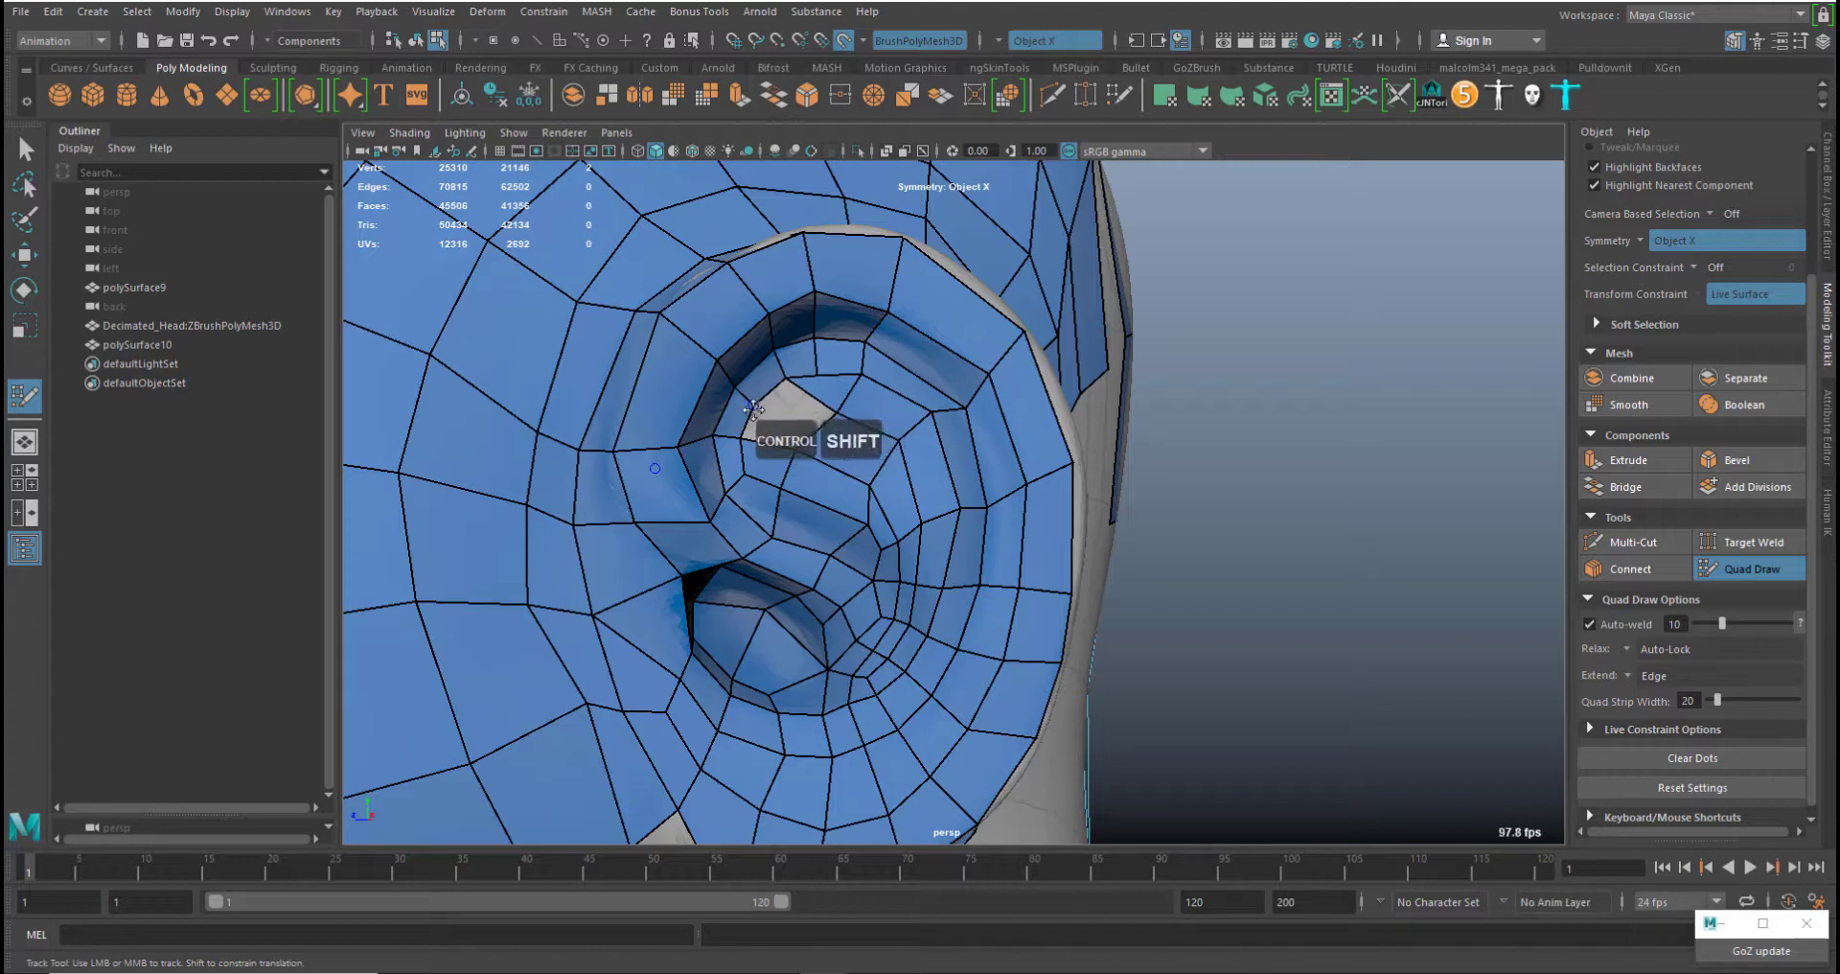
{"action": "middle_click_drag", "start_coordinate": [886, 390], "coordinate": [889, 382]}
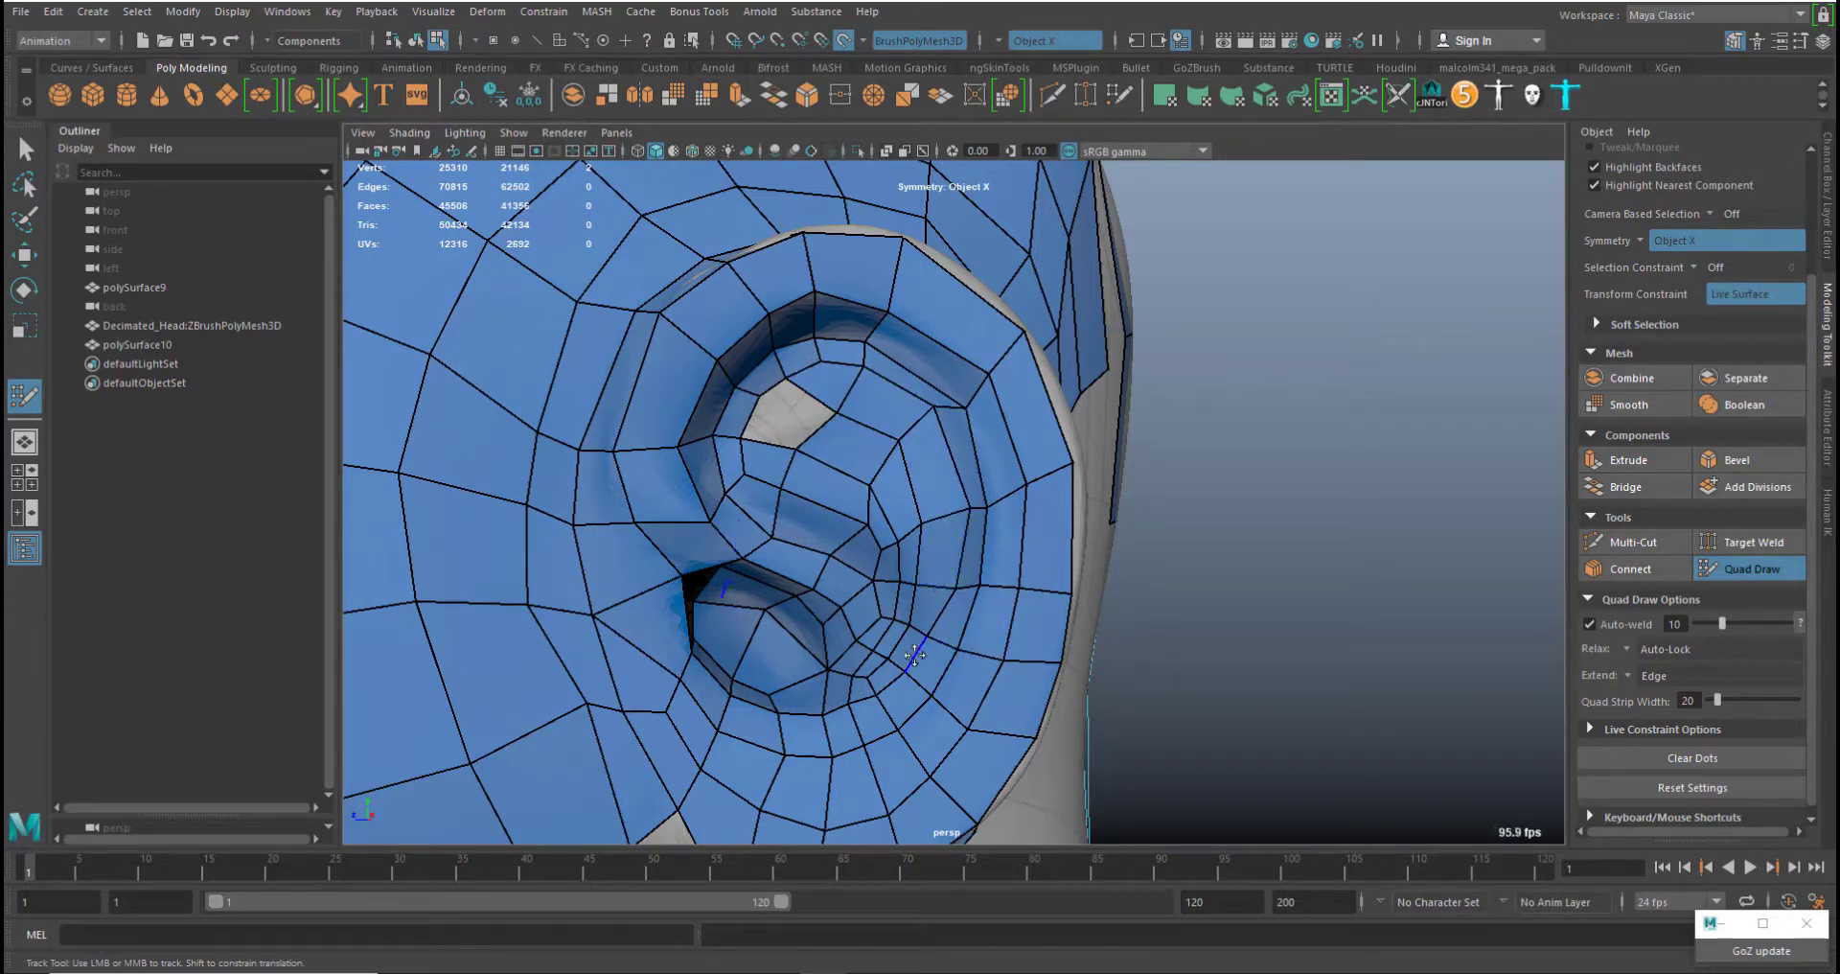
{"action": "mouse_move", "coordinate": [874, 683]}
{"action": "left_mouse_down", "text": "shift"}
{"action": "mouse_move", "coordinate": [890, 598]}
{"action": "mouse_move", "coordinate": [852, 573]}
{"action": "mouse_move", "coordinate": [835, 463]}
{"action": "left_mouse_up", "text": "shift"}
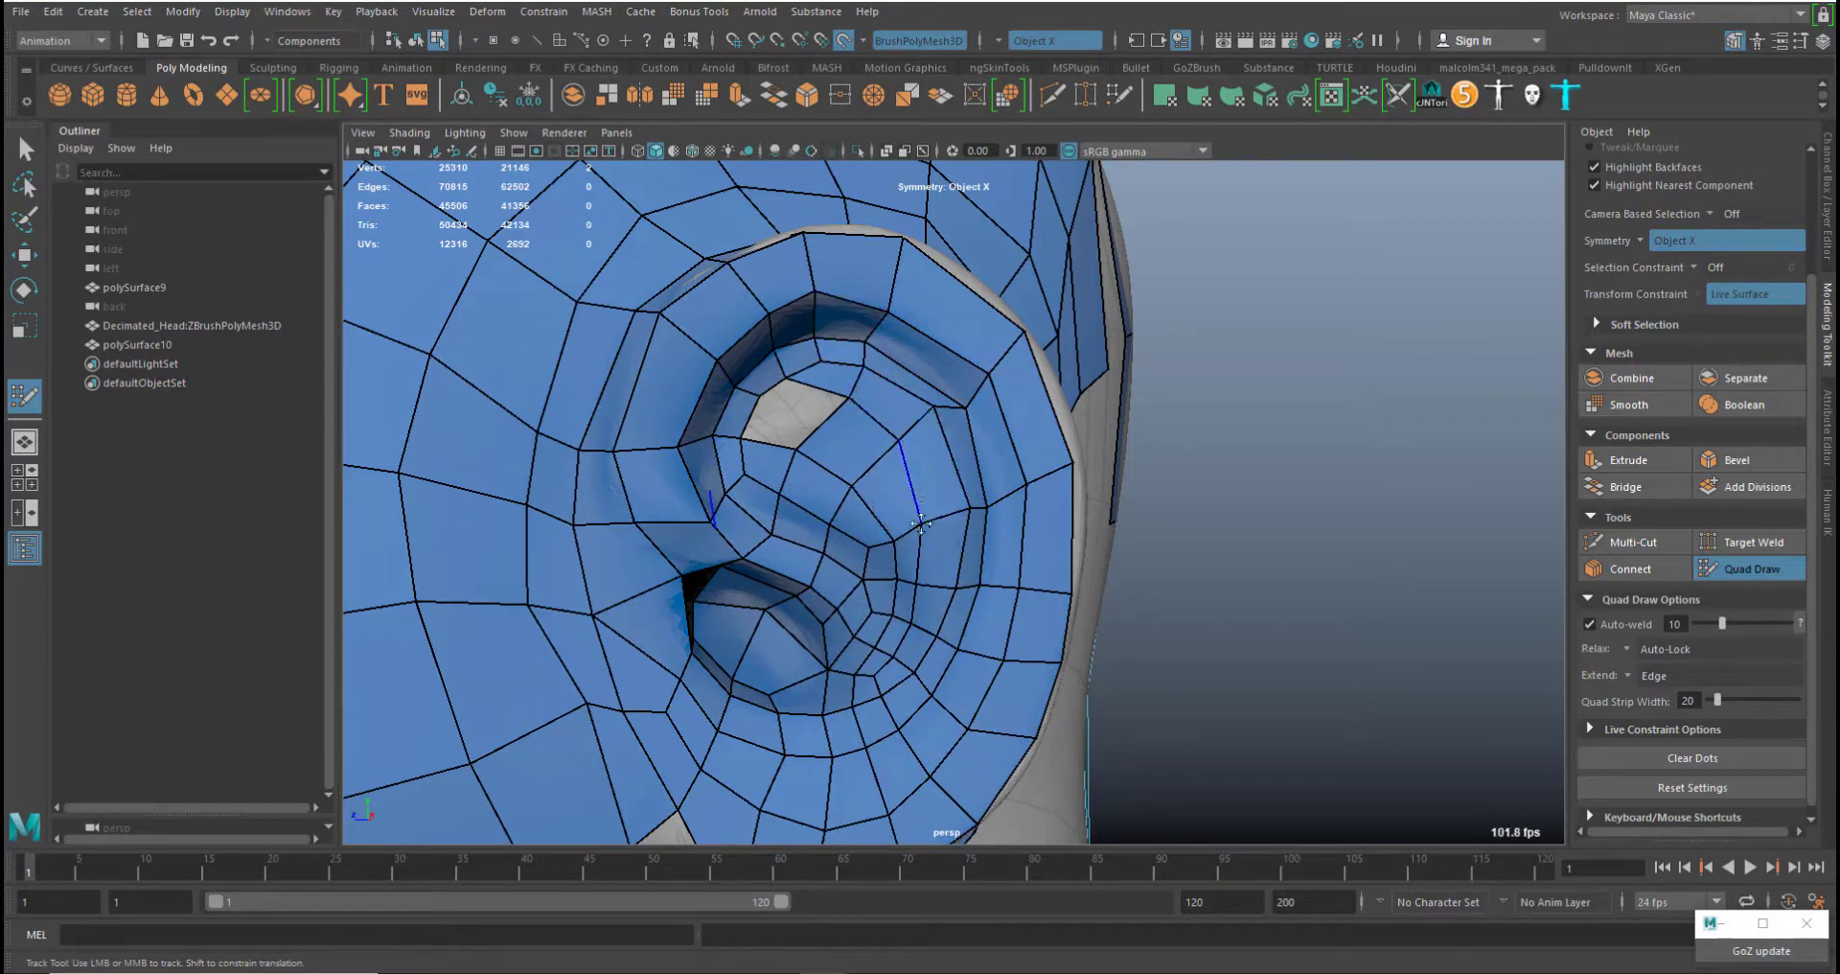
Try to close the opening in the ear's upper hollow with new quads
{"action": "mouse_move", "coordinate": [920, 523]}
{"action": "left_mouse_down", "text": "alt"}
{"action": "mouse_move", "coordinate": [973, 510]}
{"action": "mouse_move", "coordinate": [805, 511]}
{"action": "mouse_move", "coordinate": [908, 470]}
{"action": "mouse_move", "coordinate": [909, 495]}
{"action": "left_mouse_up", "text": "alt"}
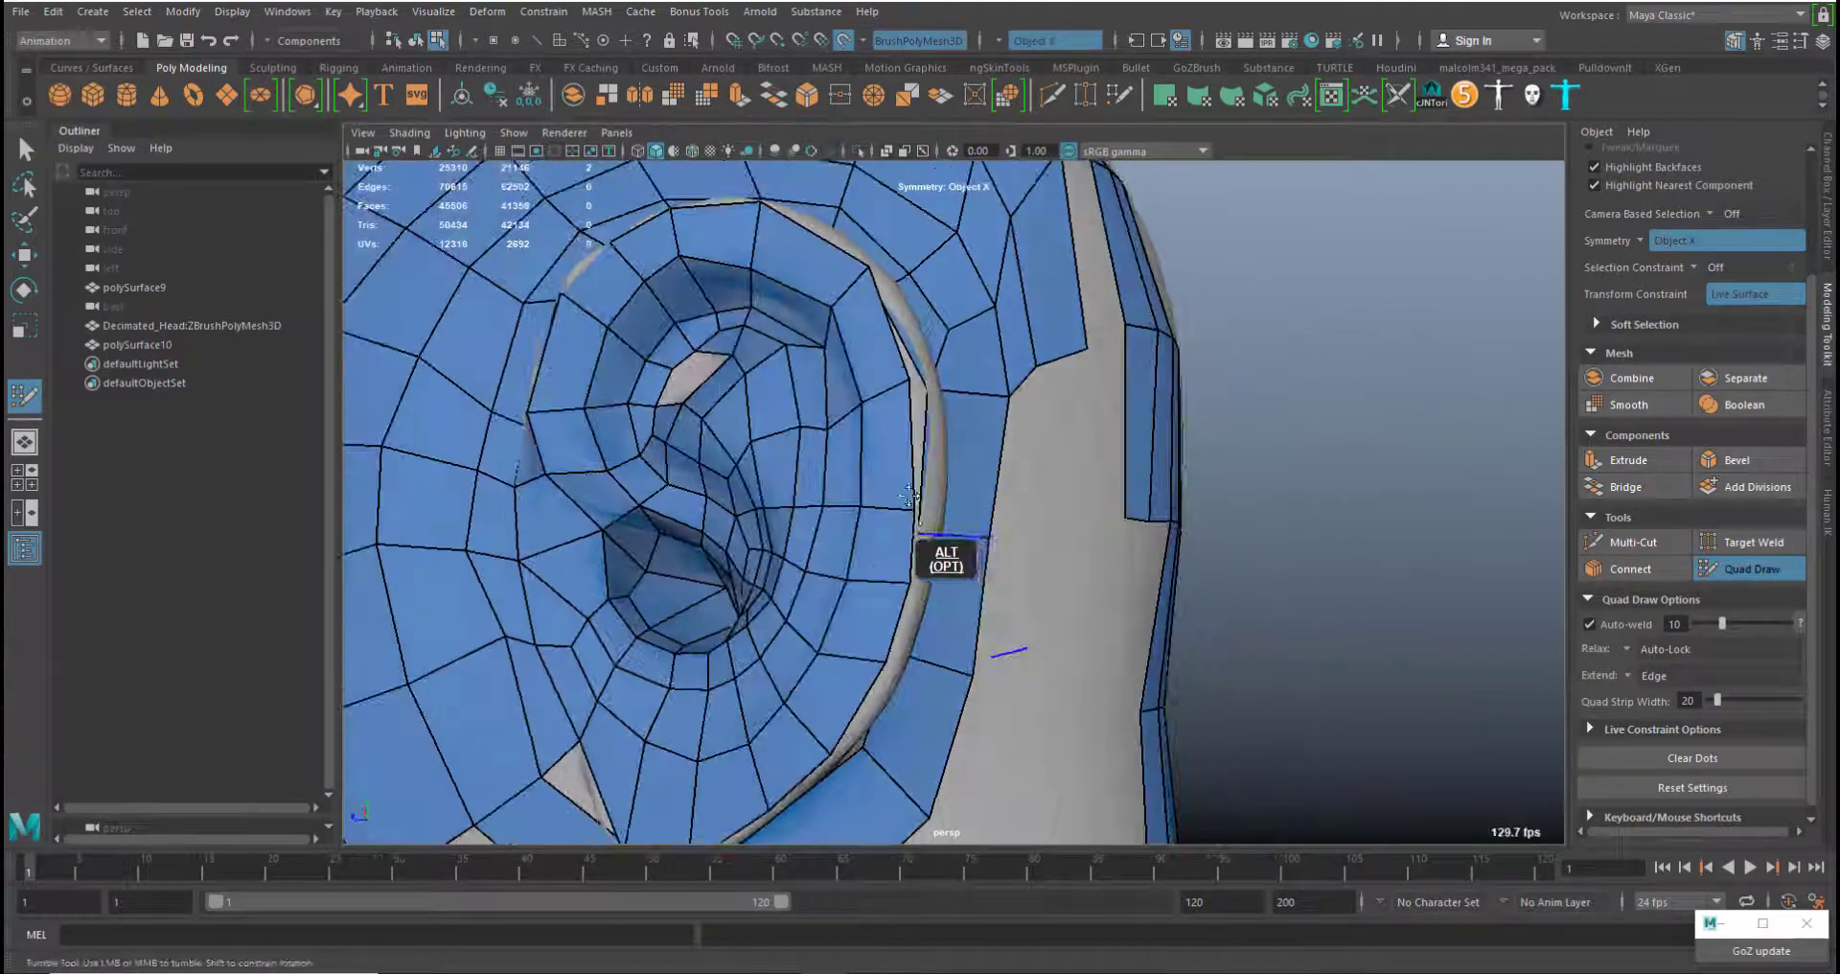
{"action": "middle_click_drag", "start_coordinate": [909, 495], "coordinate": [884, 414], "text": "alt"}
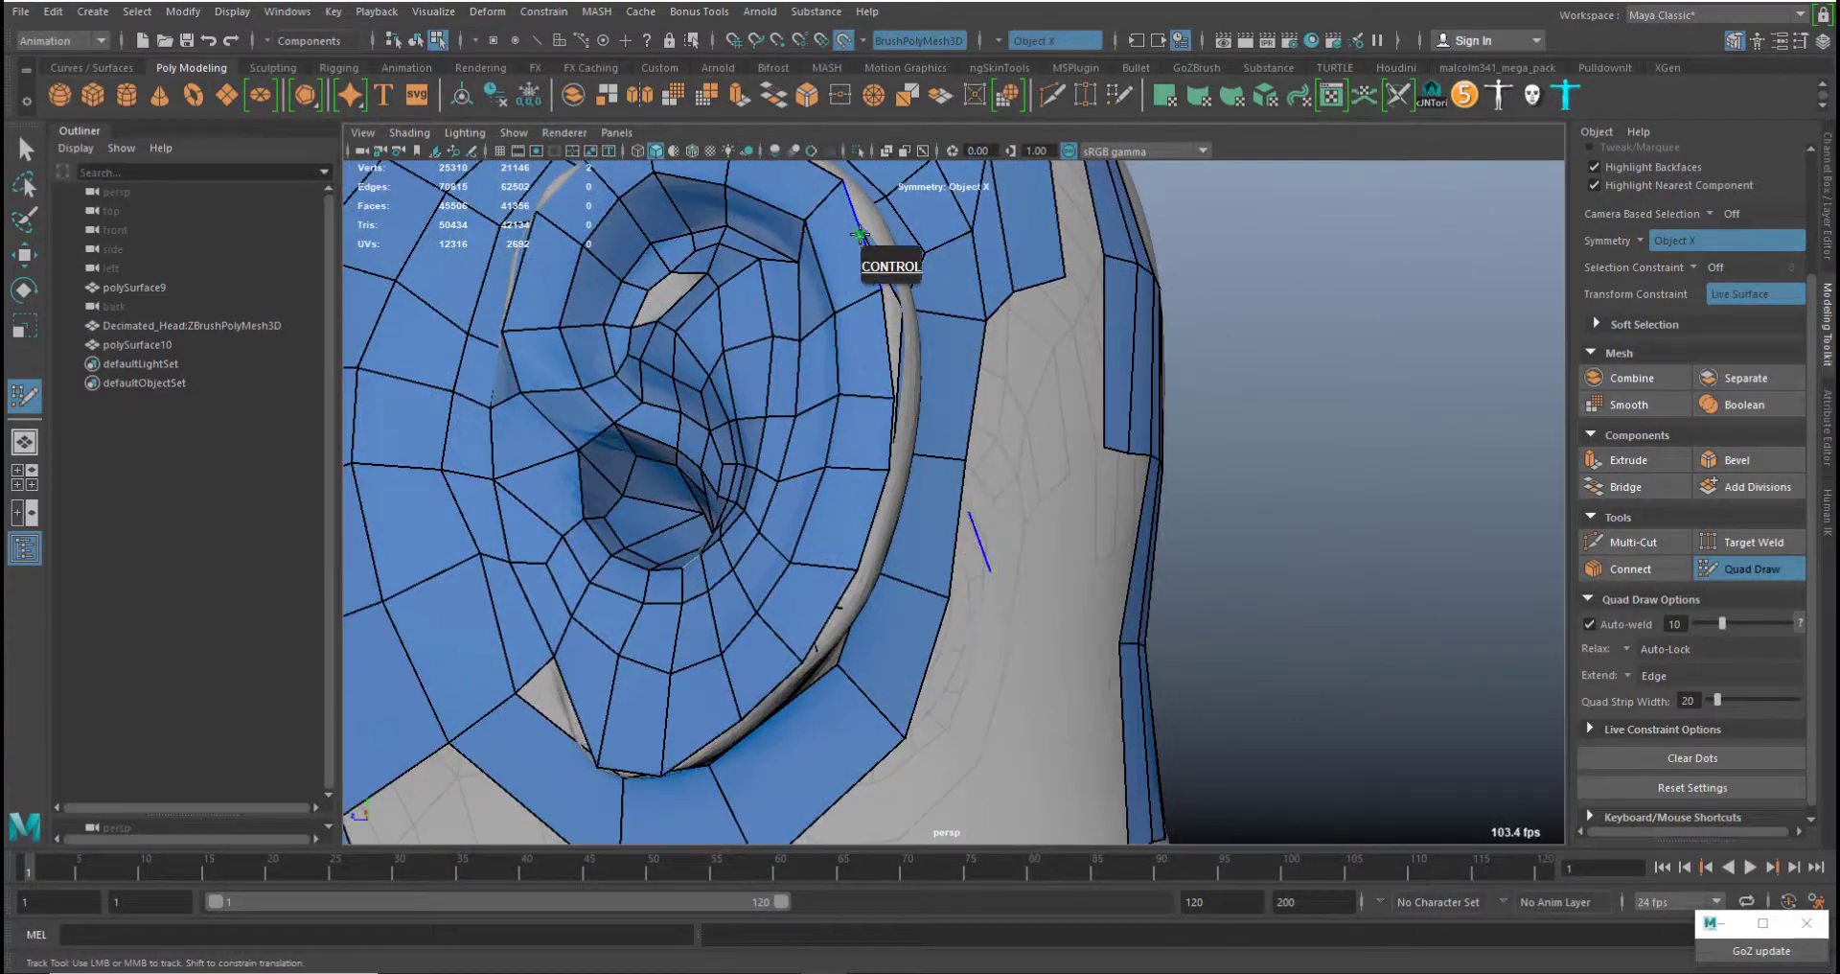
{"action": "key", "text": "ctrl+z"}
{"action": "left_click_drag", "start_coordinate": [786, 294], "coordinate": [968, 312], "text": "alt"}
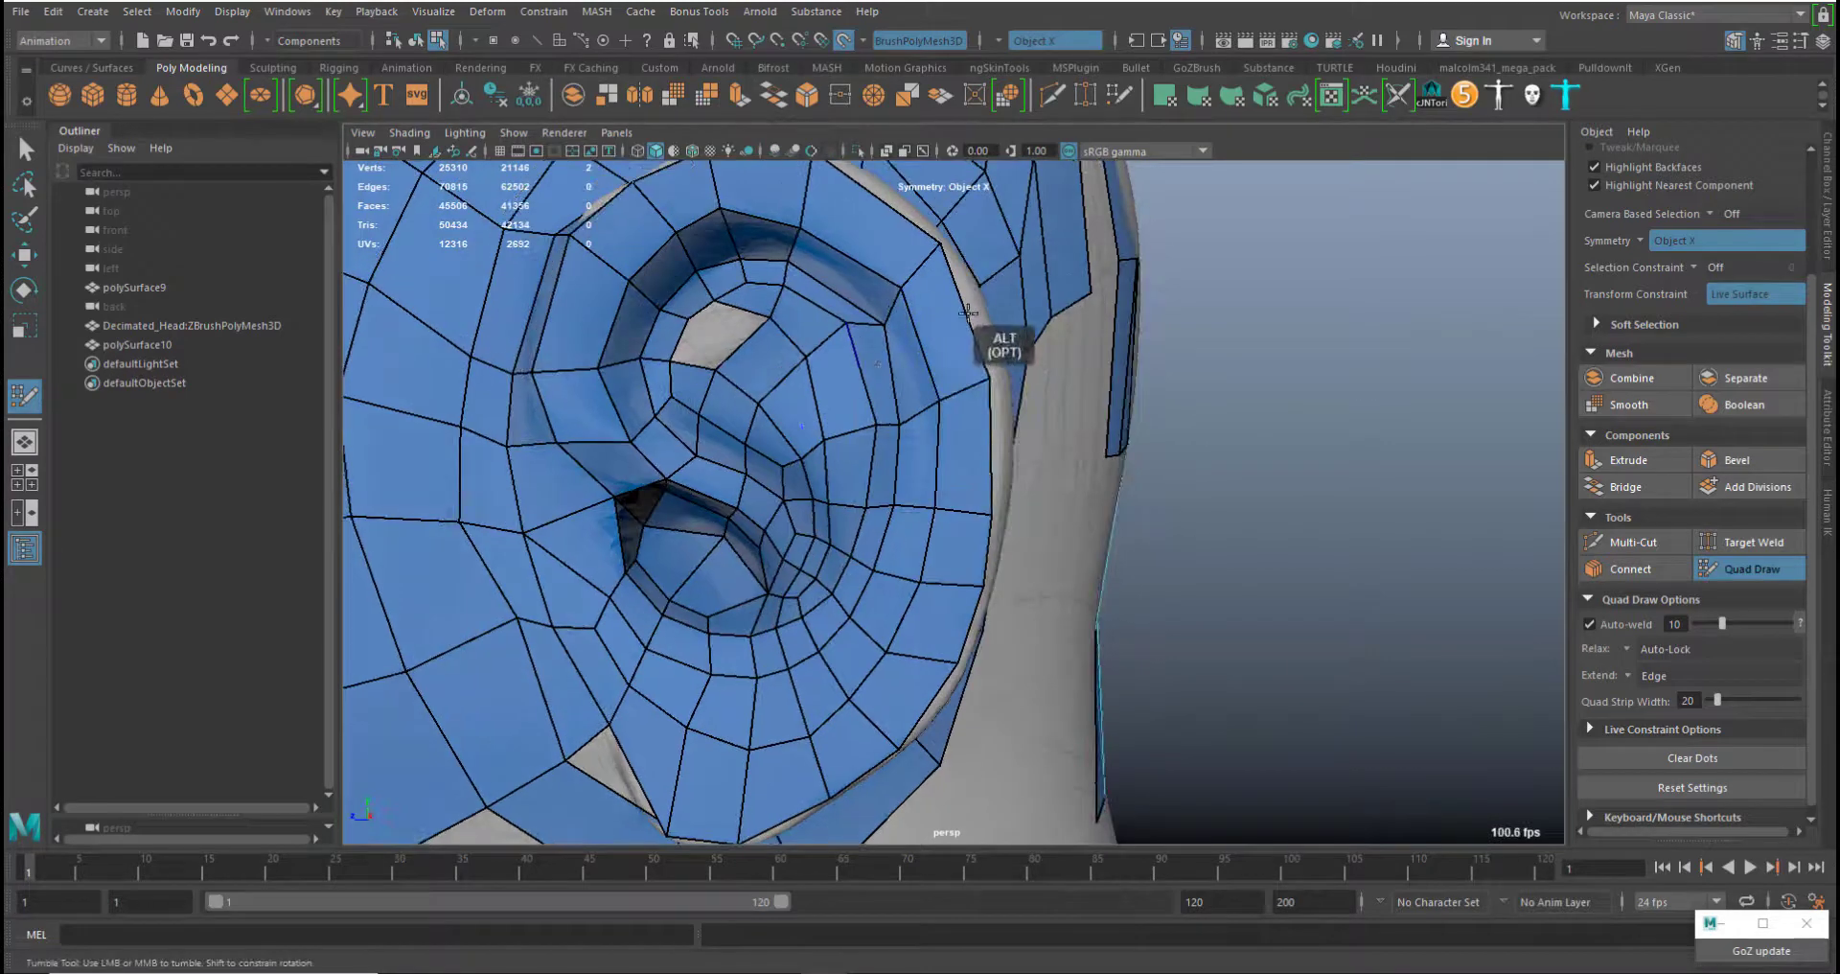
{"action": "left_click_drag", "start_coordinate": [915, 369], "coordinate": [868, 414], "text": "alt"}
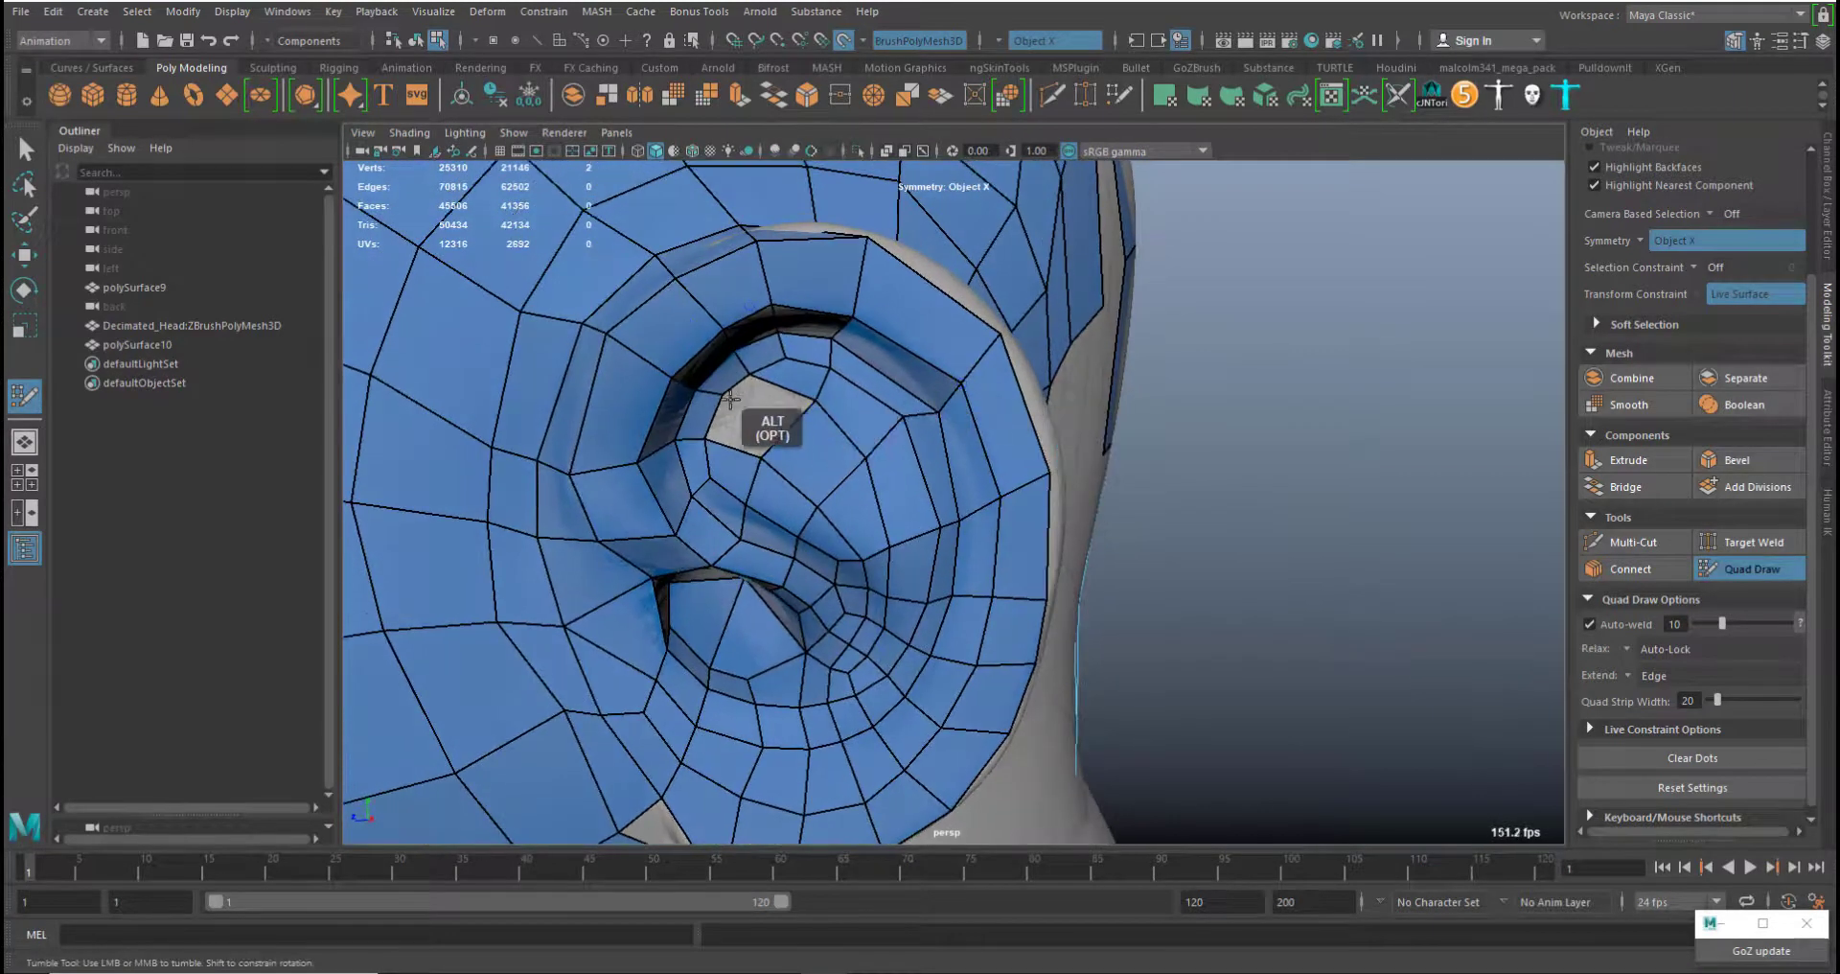
{"action": "left_click", "coordinate": [718, 401]}
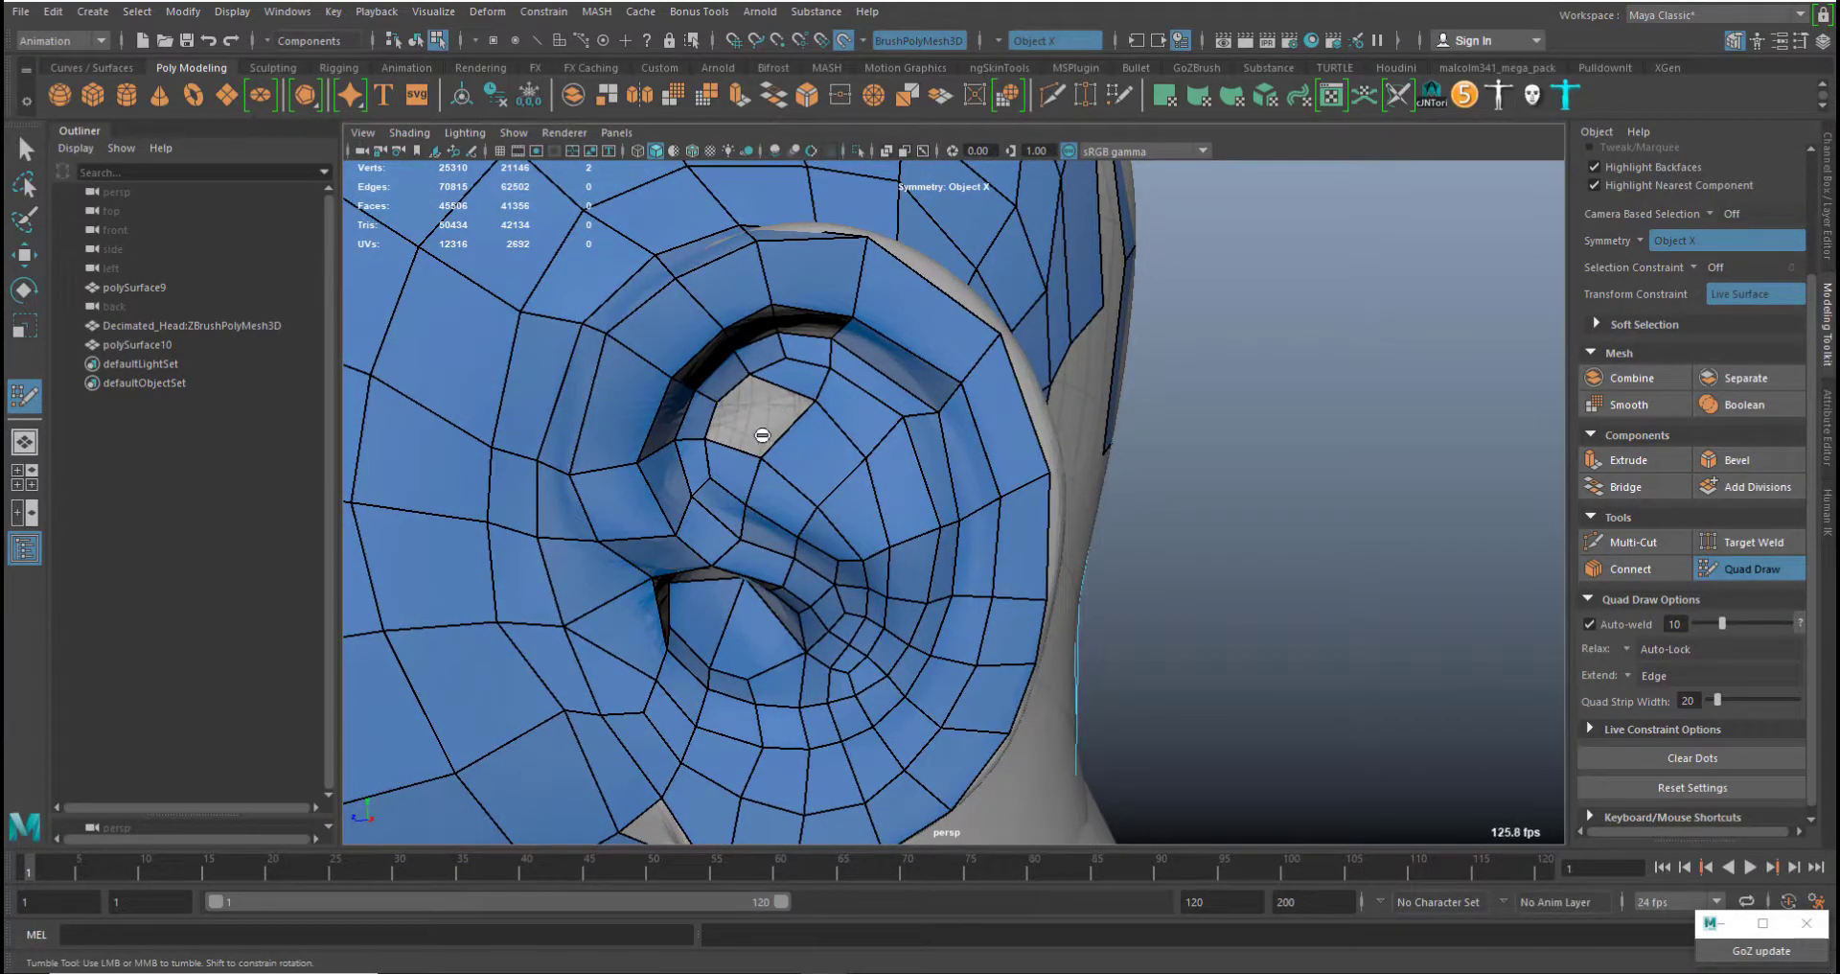
{"action": "key", "text": "shift"}
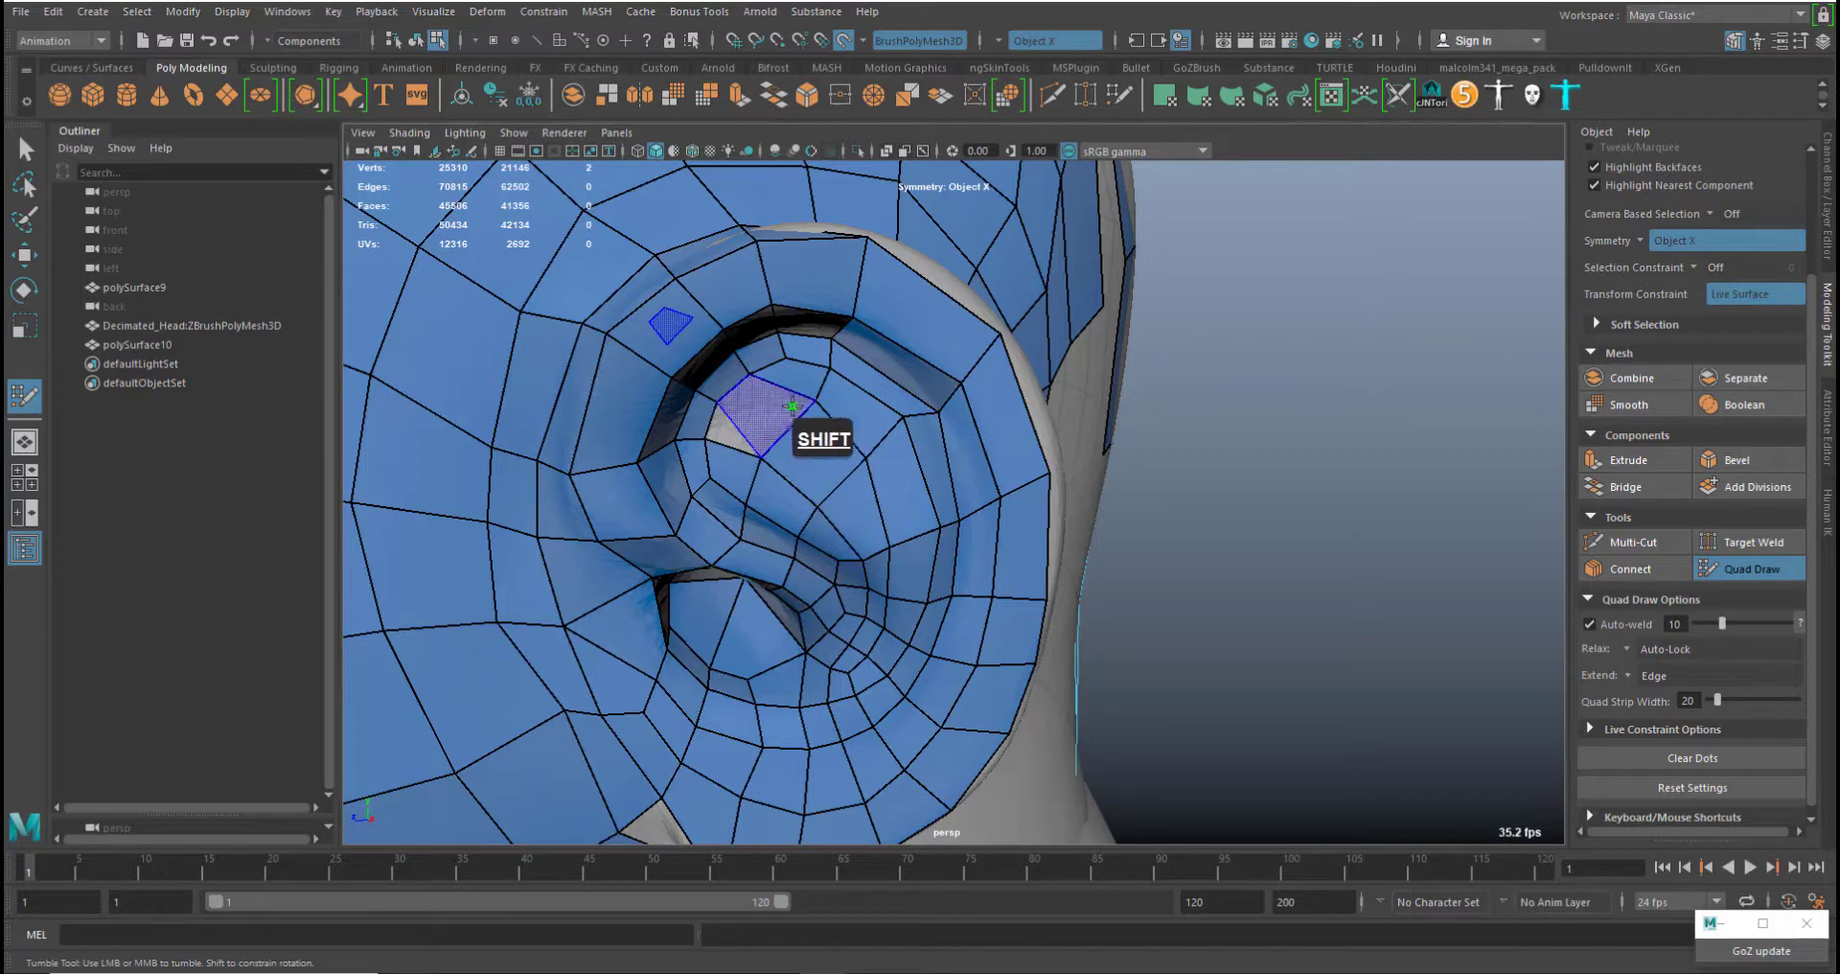
{"action": "left_click", "coordinate": [779, 407], "text": "shift"}
{"action": "left_click", "coordinate": [796, 410], "text": "shift"}
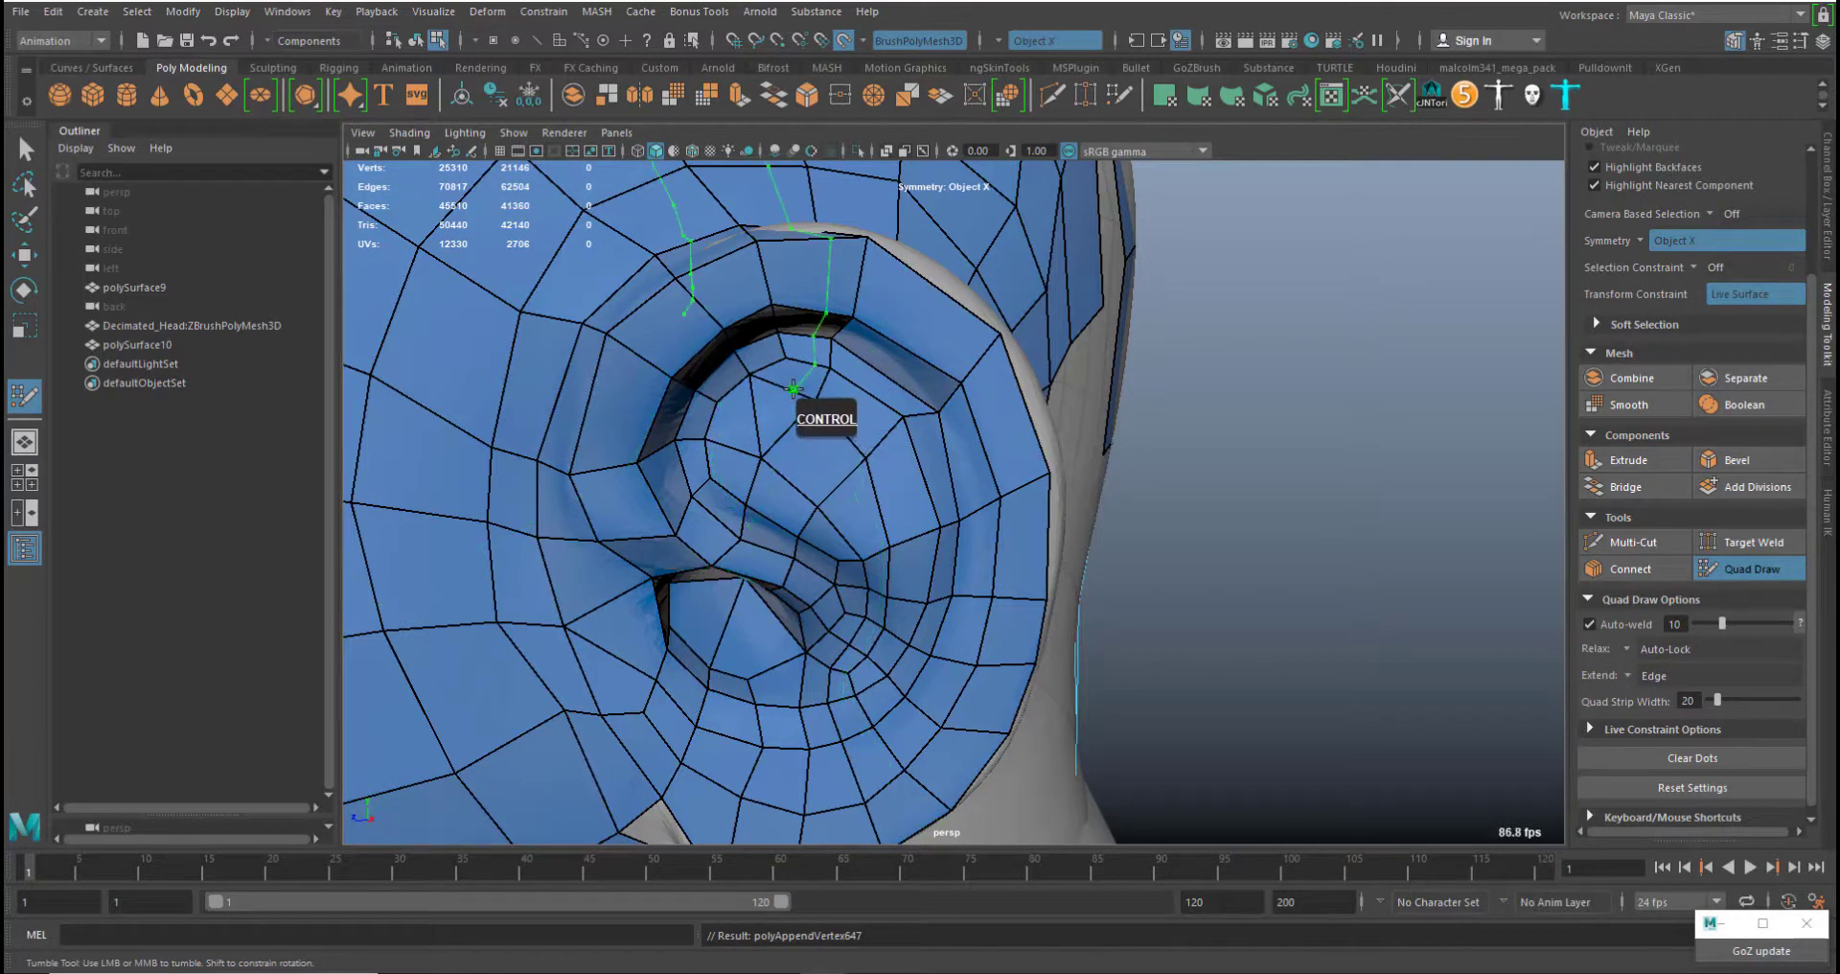
Delete the quads across the ear's upper hollow and insert an edge loop through the faces behind the opening
{"action": "middle_click_drag", "start_coordinate": [873, 388], "coordinate": [853, 521], "text": "alt"}
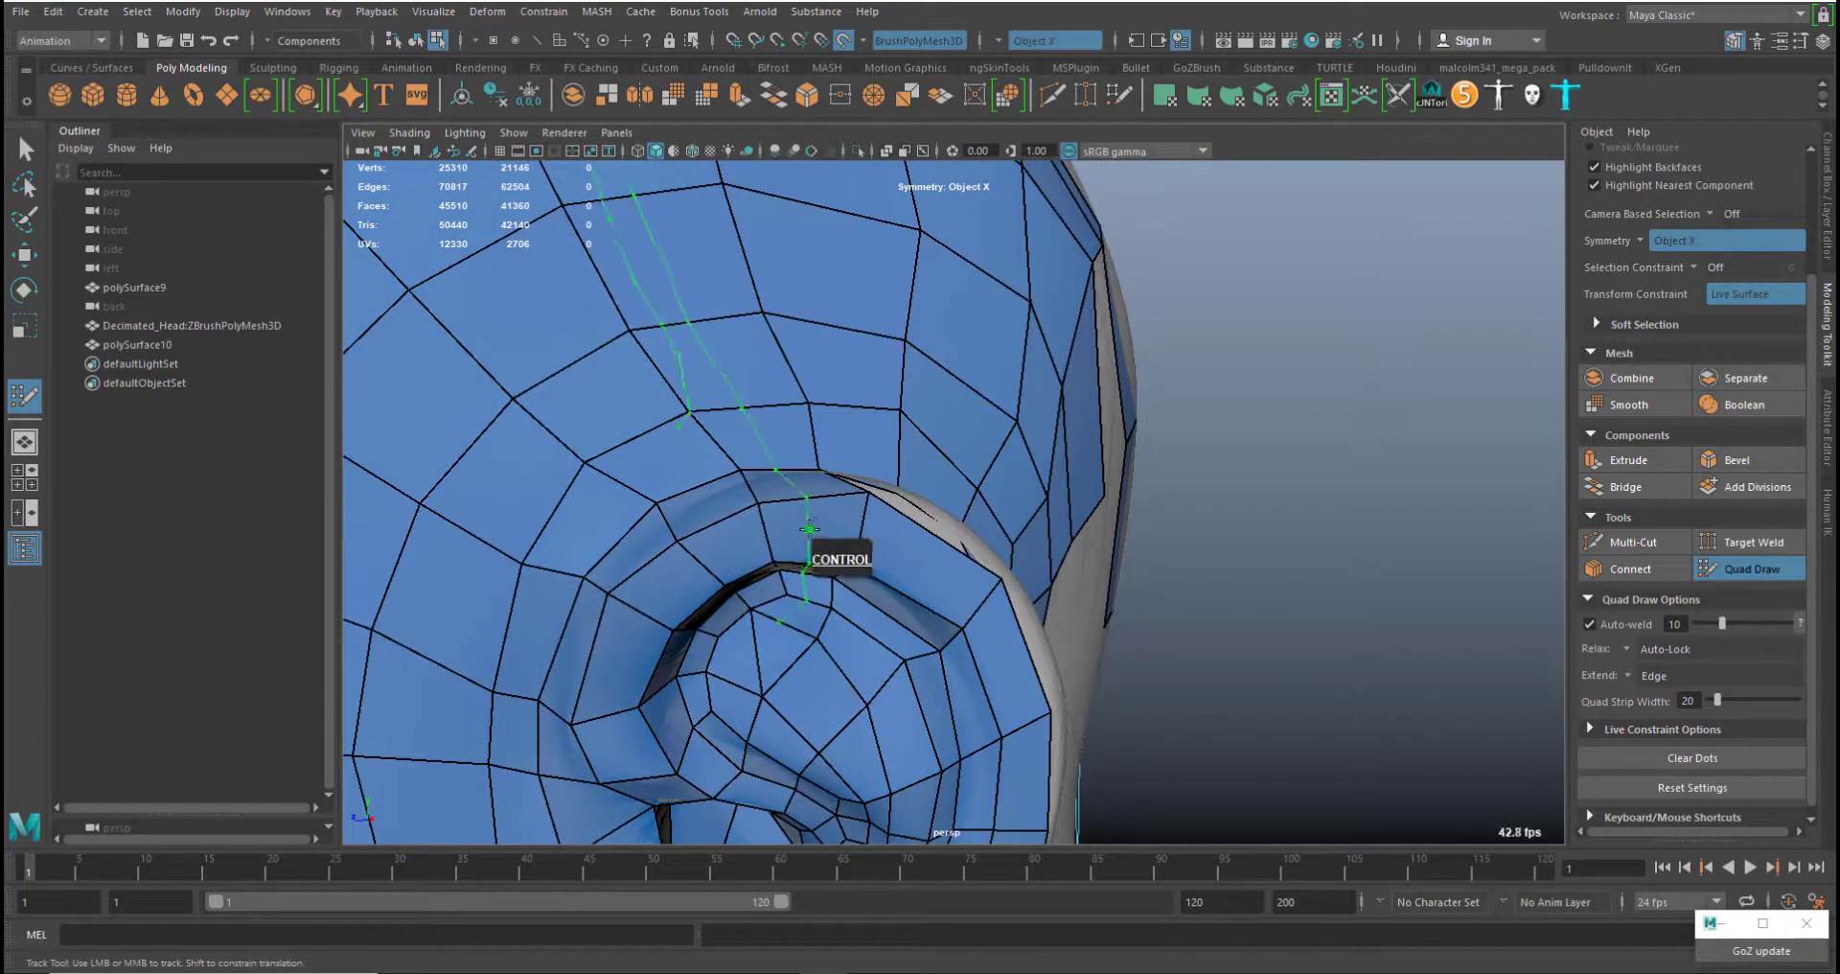
{"action": "mouse_move", "coordinate": [775, 647]}
{"action": "left_mouse_down", "text": "ctrl+shift"}
{"action": "mouse_move", "coordinate": [799, 621]}
{"action": "mouse_move", "coordinate": [843, 628]}
{"action": "left_mouse_up", "text": "ctrl+shift"}
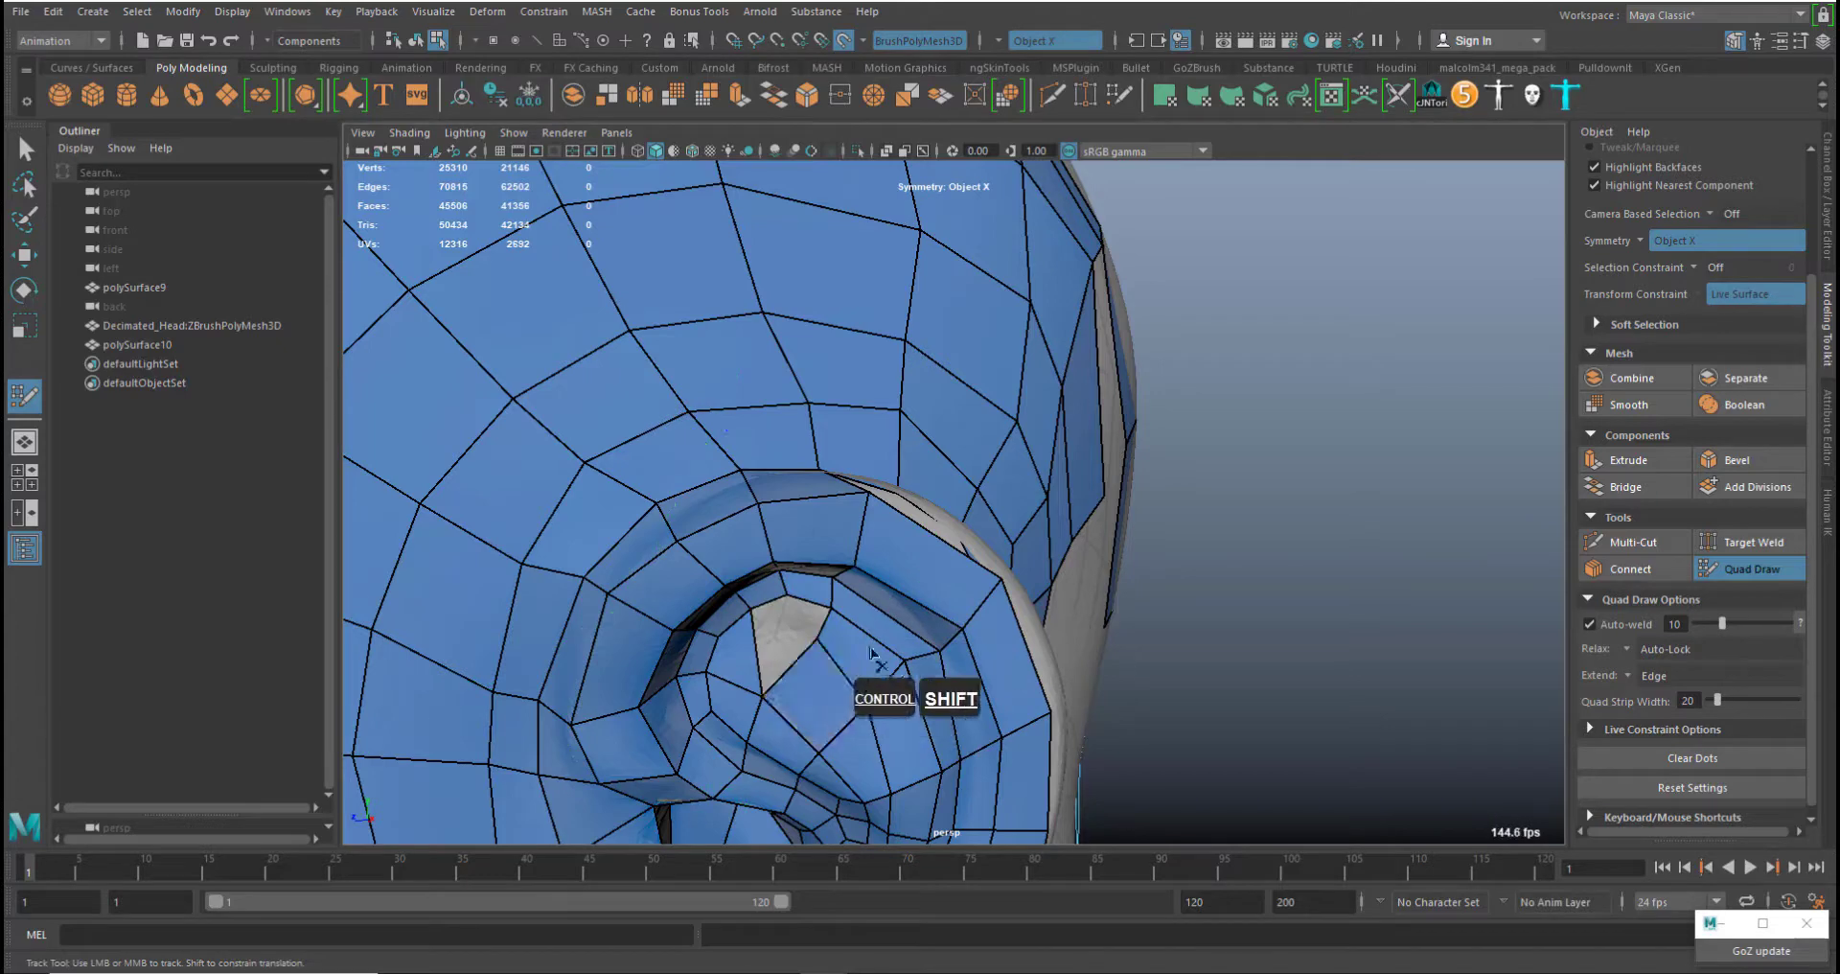
{"action": "left_click", "coordinate": [899, 664], "text": "ctrl"}
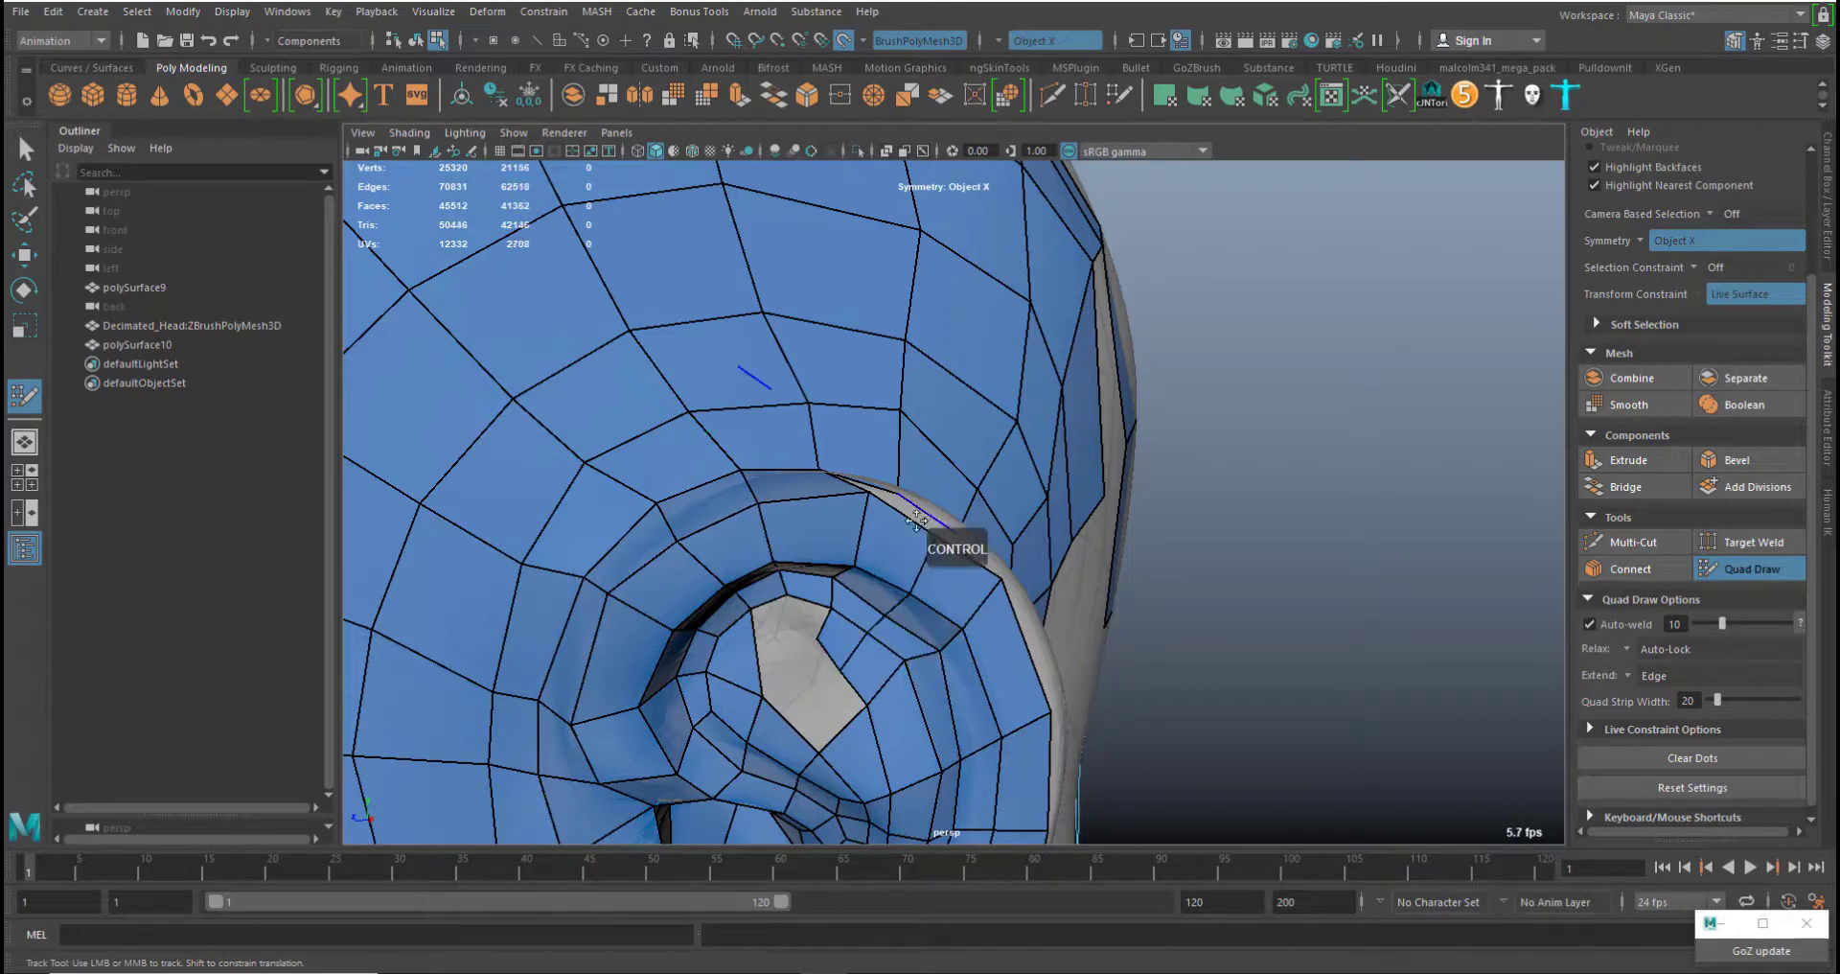
Fill the opening in the ear's upper hollow with quads matching the new loop and relax the surrounding vertices
{"action": "left_click_drag", "start_coordinate": [995, 677], "coordinate": [803, 617], "text": "alt"}
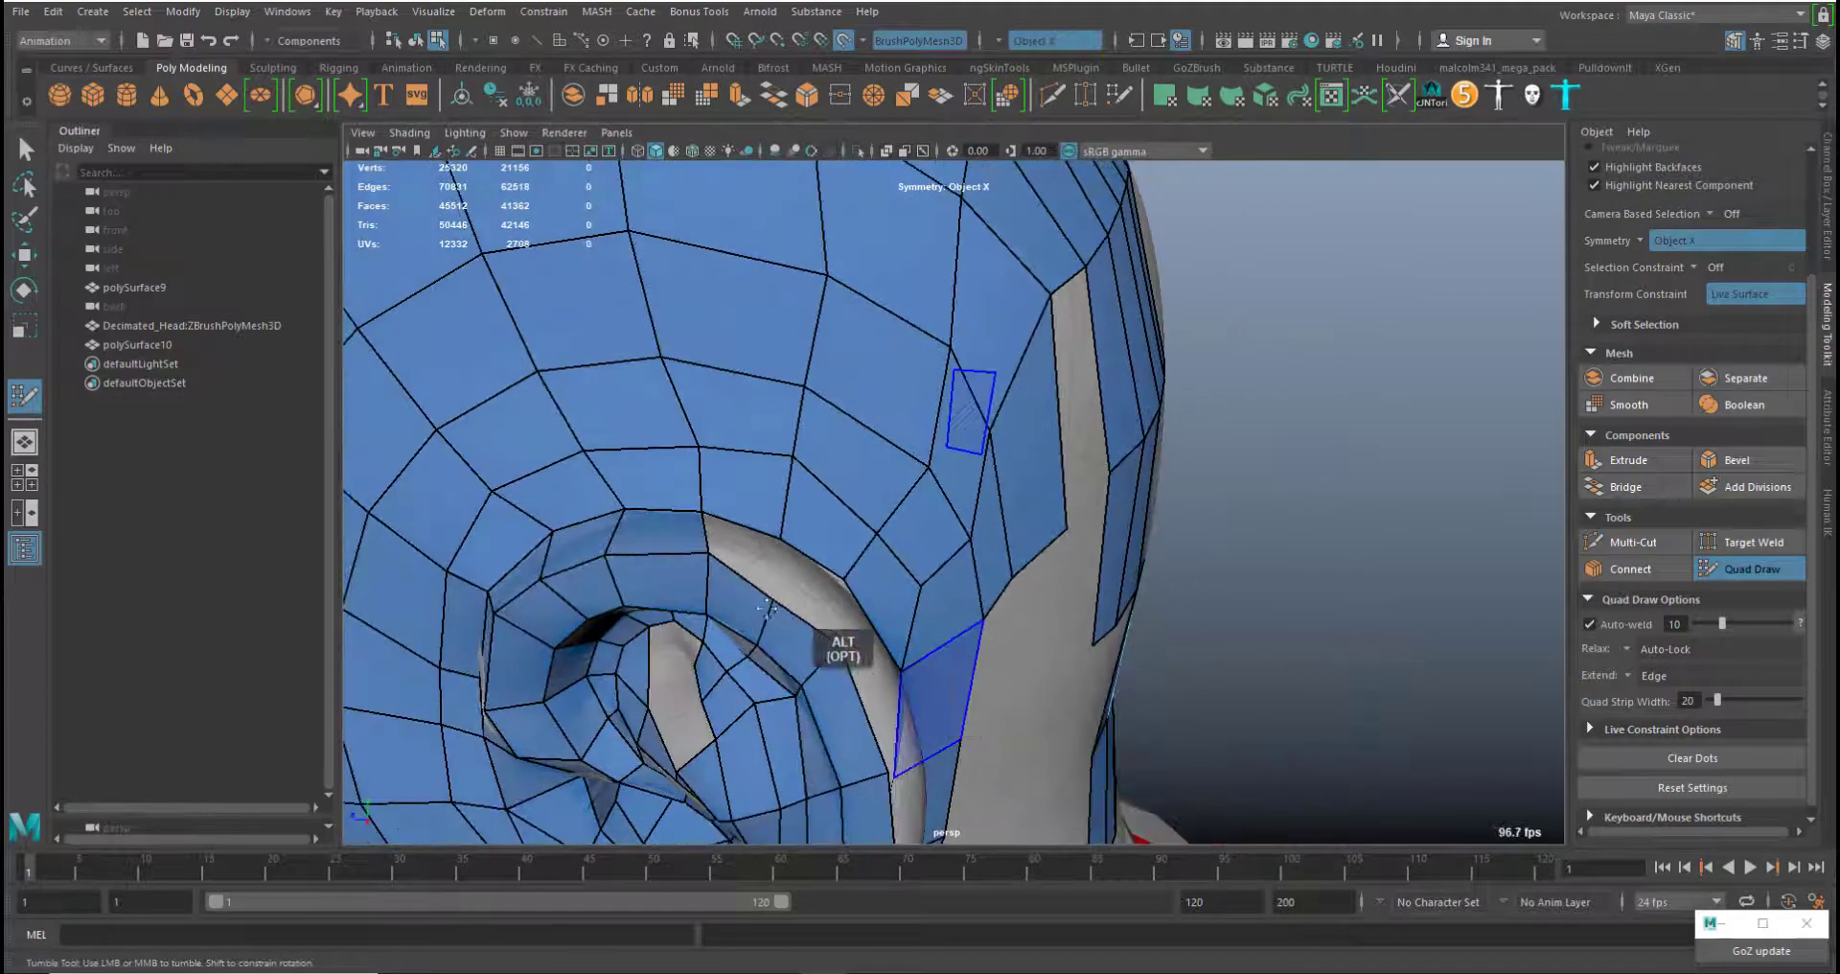
{"action": "mouse_move", "coordinate": [840, 644]}
{"action": "middle_mouse_down"}
{"action": "mouse_move", "coordinate": [869, 661]}
{"action": "mouse_move", "coordinate": [827, 710]}
{"action": "middle_mouse_up"}
{"action": "left_click_drag", "start_coordinate": [768, 704], "coordinate": [775, 712], "text": "shift"}
{"action": "left_click_drag", "start_coordinate": [914, 544], "coordinate": [989, 479], "text": "alt"}
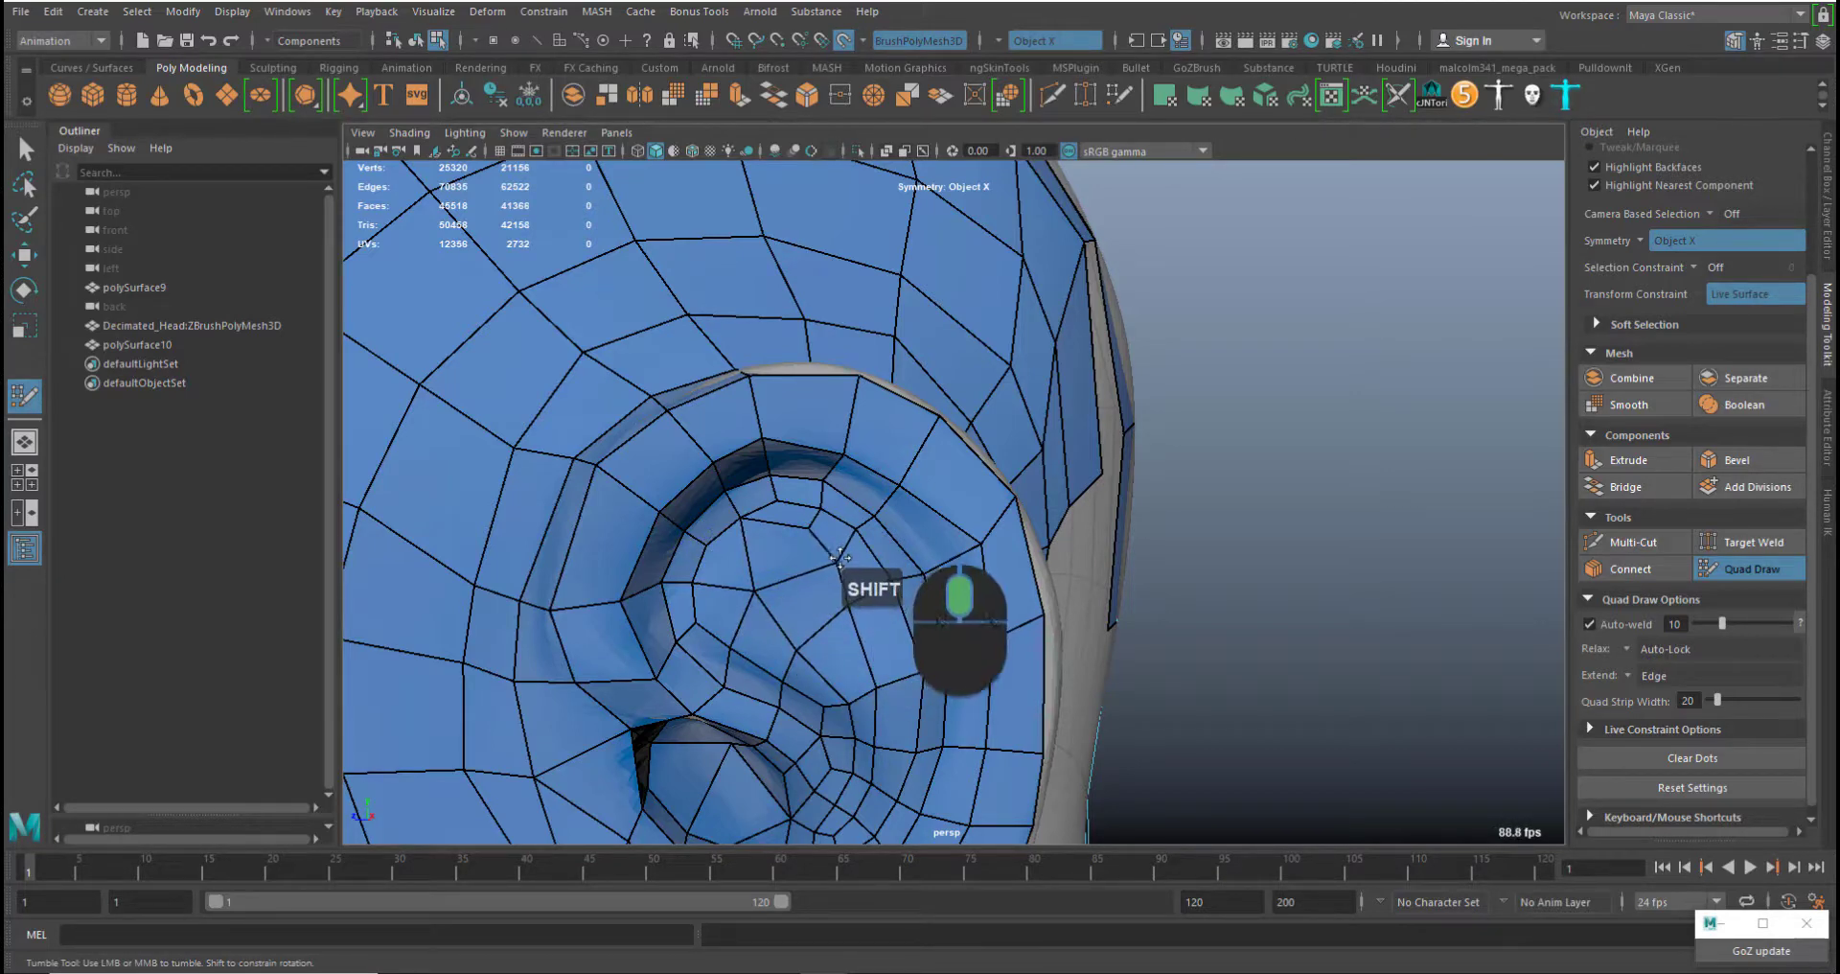
{"action": "left_click_drag", "start_coordinate": [944, 591], "coordinate": [723, 573], "text": "alt"}
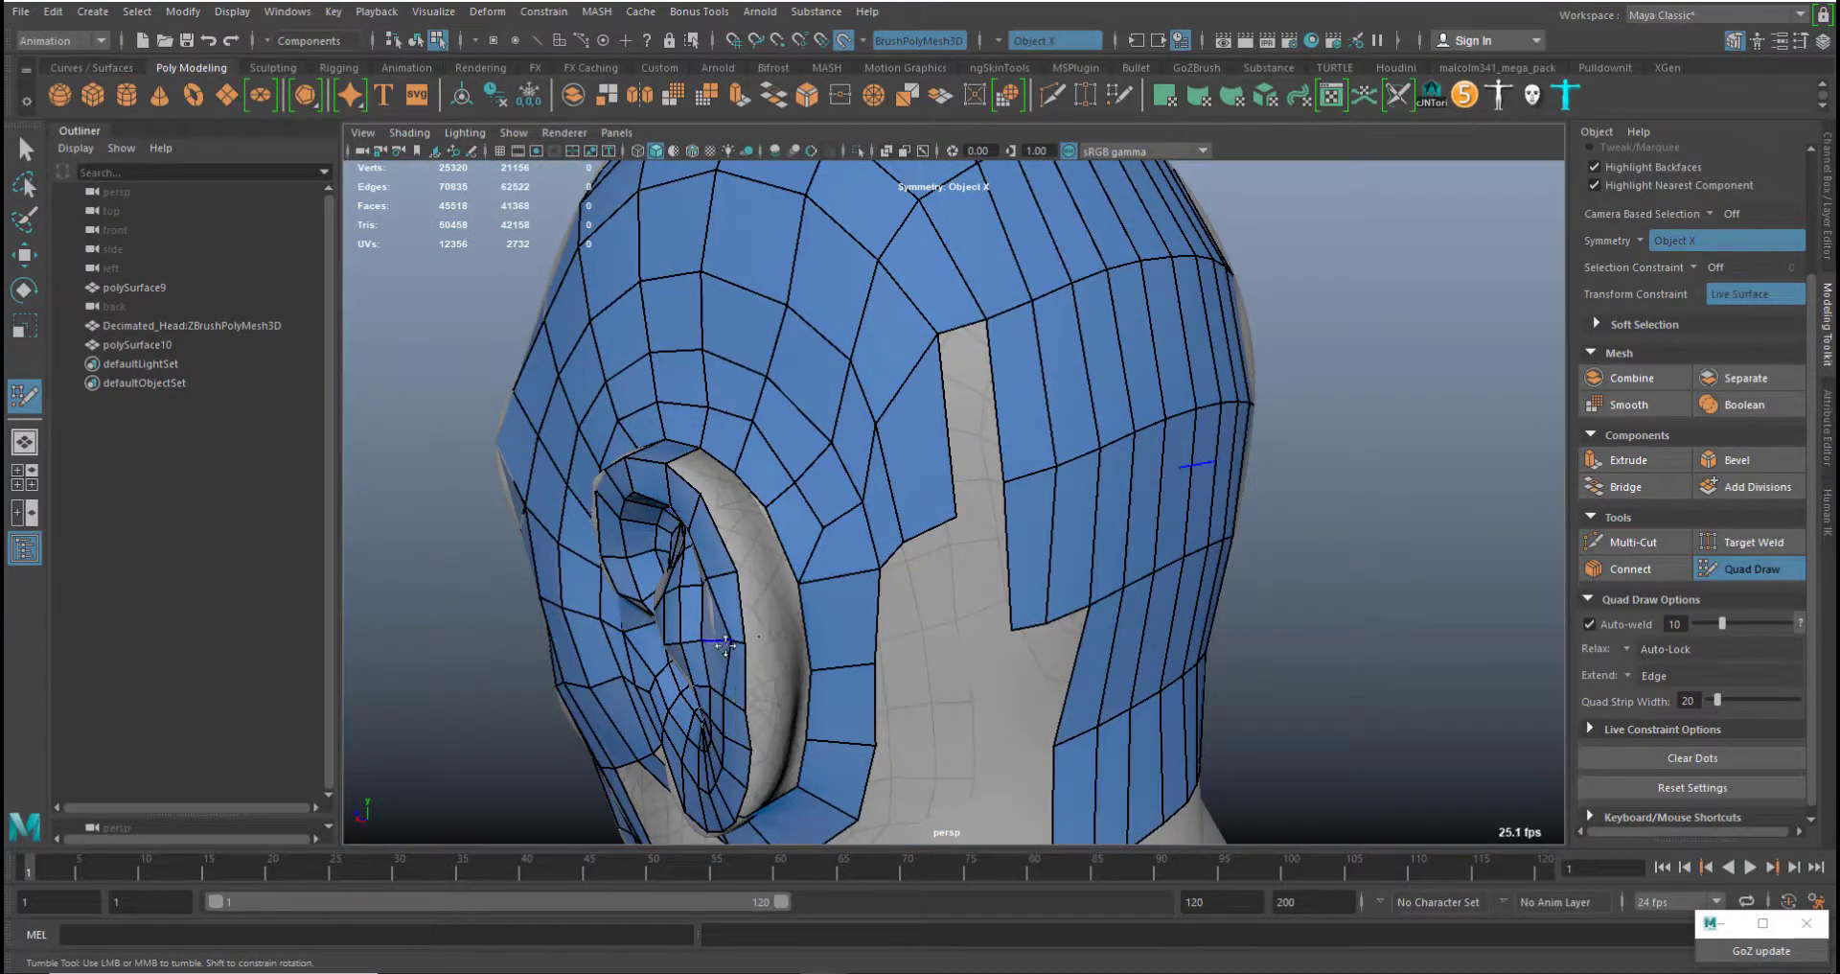
{"action": "left_click_drag", "start_coordinate": [827, 609], "coordinate": [817, 573], "text": "alt"}
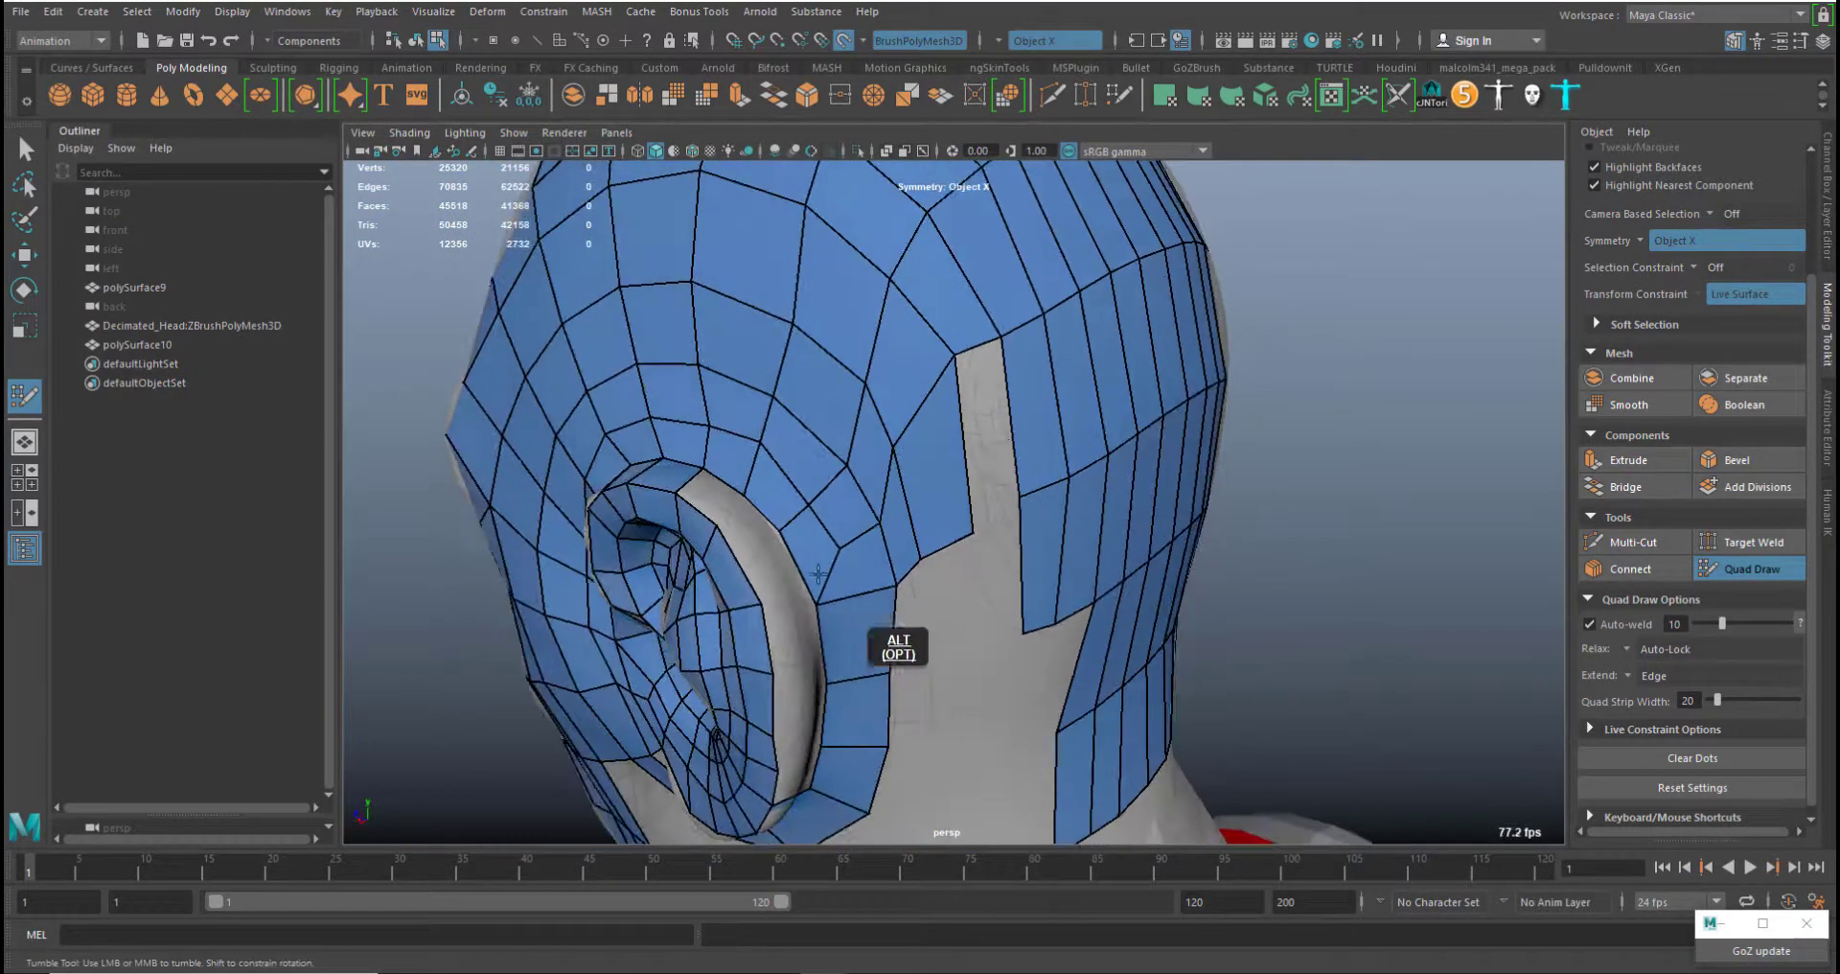
{"action": "right_click_drag", "start_coordinate": [753, 564], "coordinate": [791, 575], "text": "alt"}
{"action": "middle_click_drag", "start_coordinate": [791, 575], "coordinate": [860, 466], "text": "alt"}
{"action": "left_click_drag", "start_coordinate": [860, 466], "coordinate": [807, 490], "text": "alt"}
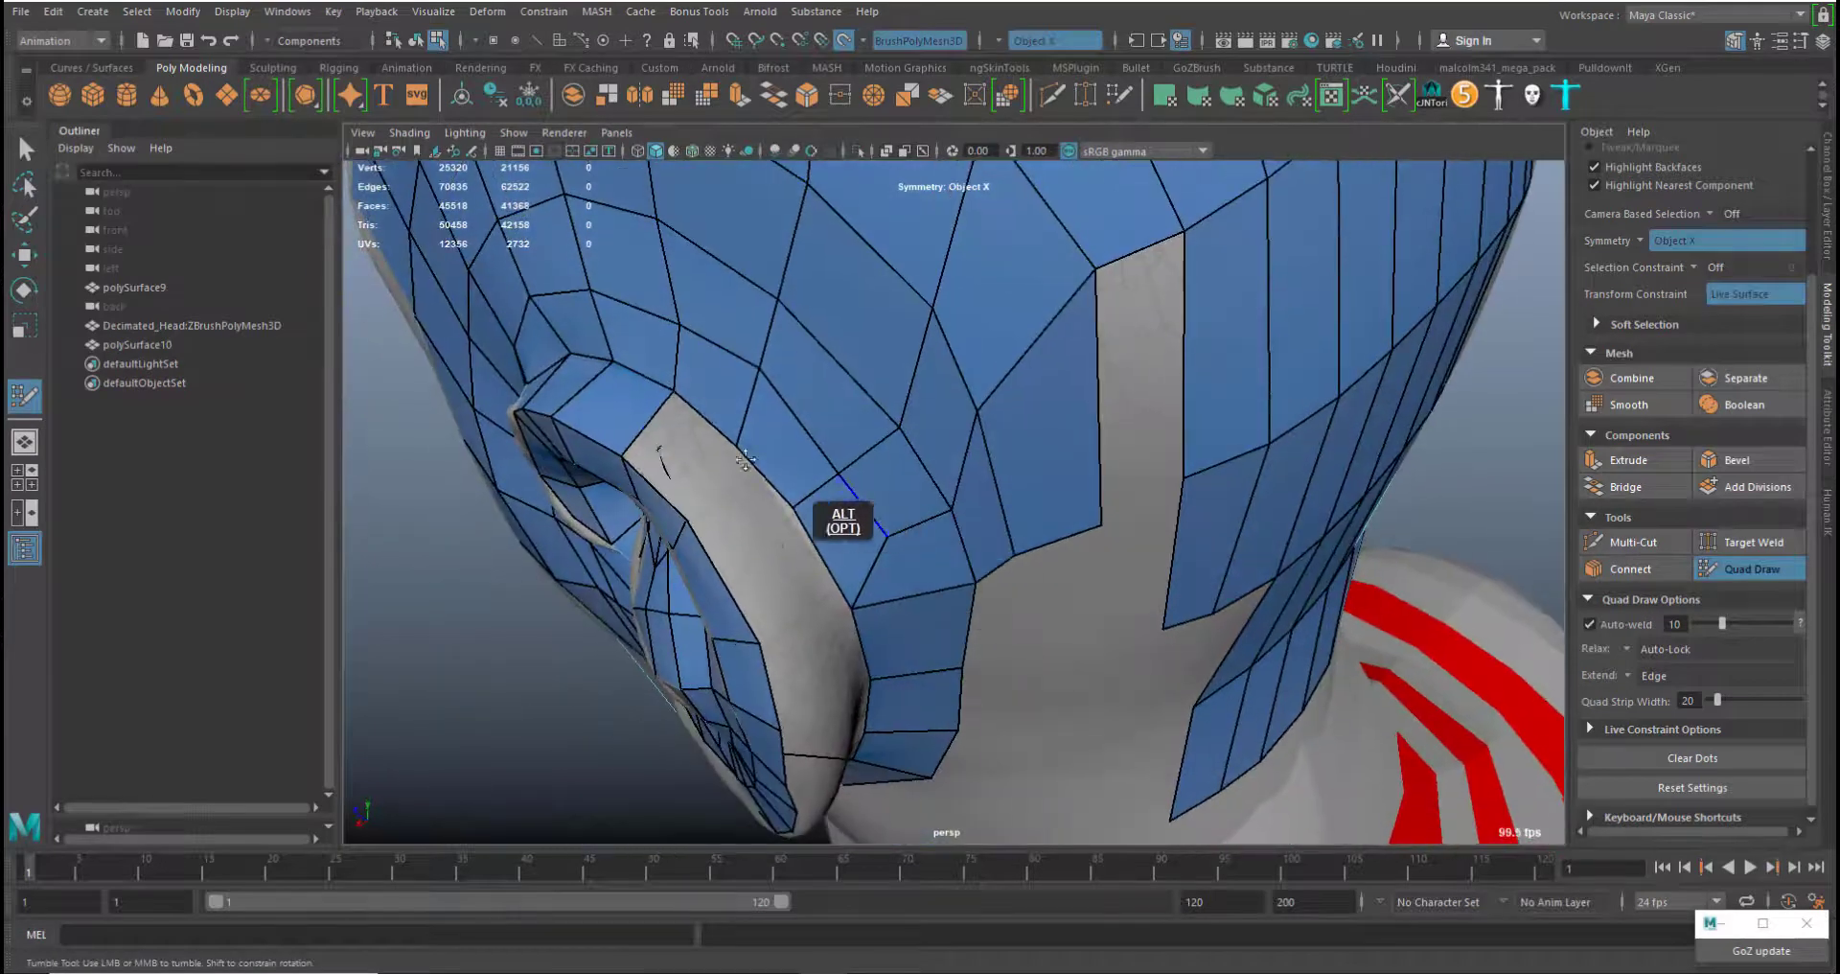
Fill the gap behind the ear's upper rim with quads and reposition the vertices along the outer helix
{"action": "left_click", "coordinate": [743, 513], "text": "shift"}
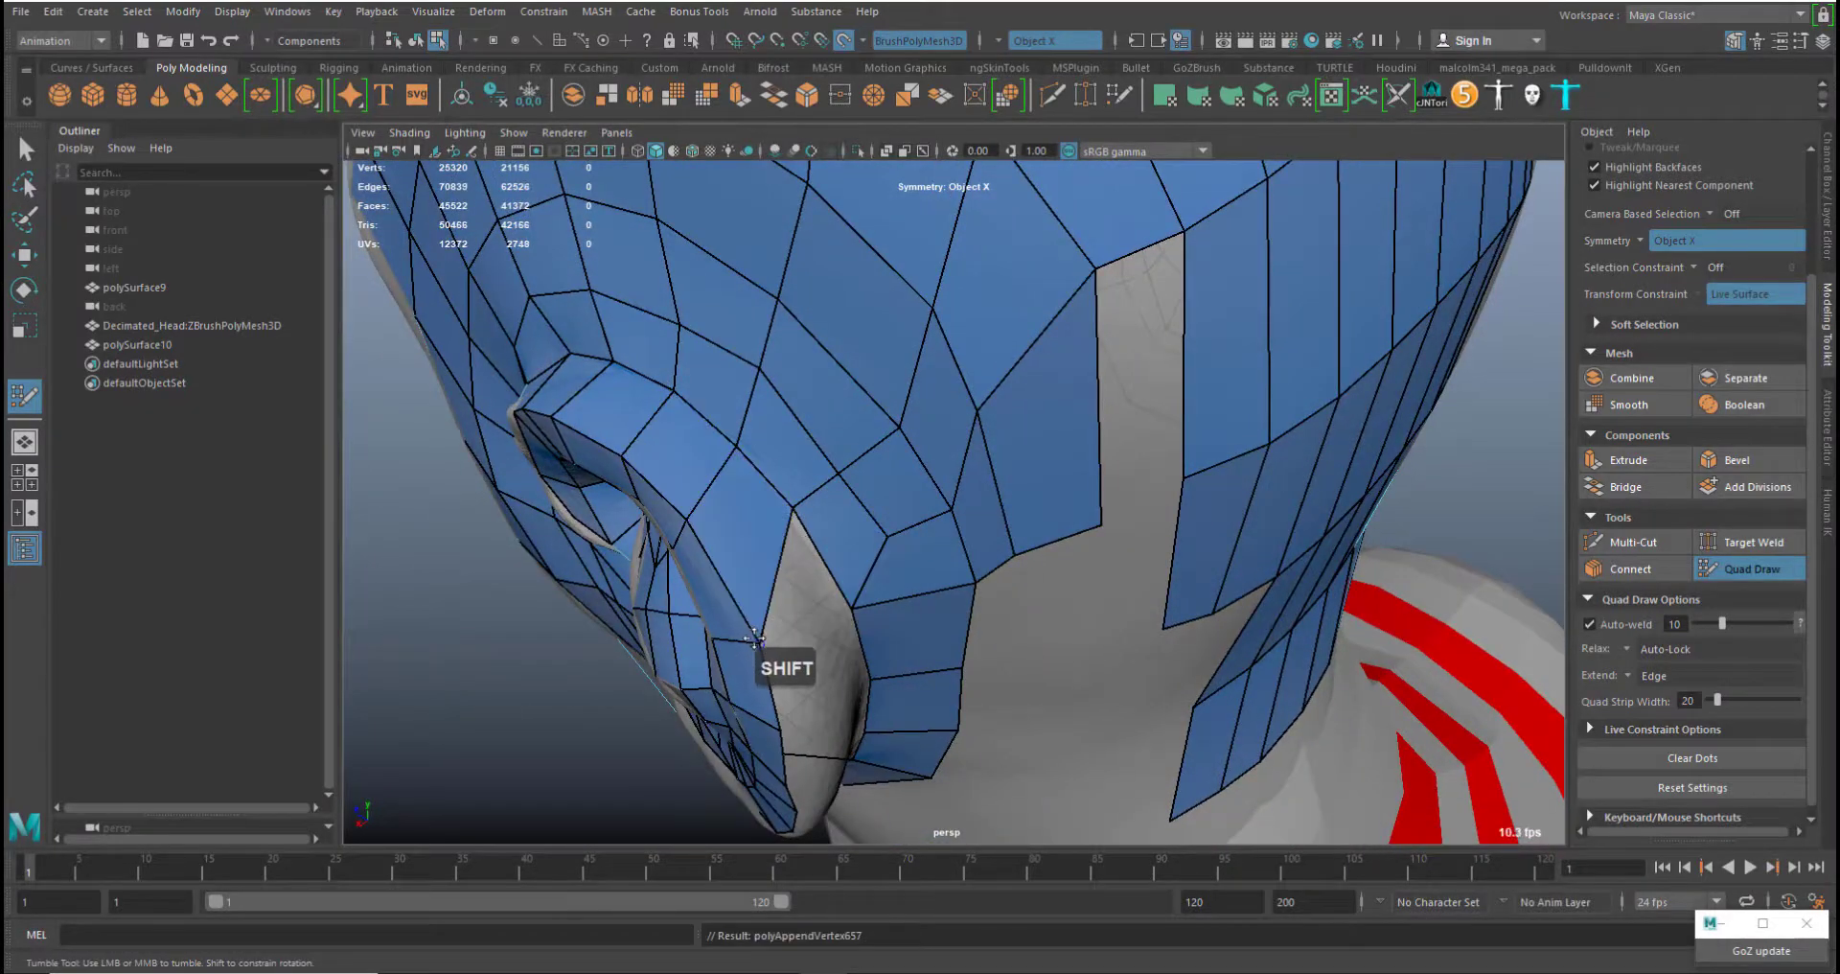
{"action": "mouse_move", "coordinate": [784, 628]}
{"action": "left_mouse_down", "text": "alt"}
{"action": "mouse_move", "coordinate": [834, 584]}
{"action": "mouse_move", "coordinate": [772, 618]}
{"action": "left_mouse_up", "text": "alt"}
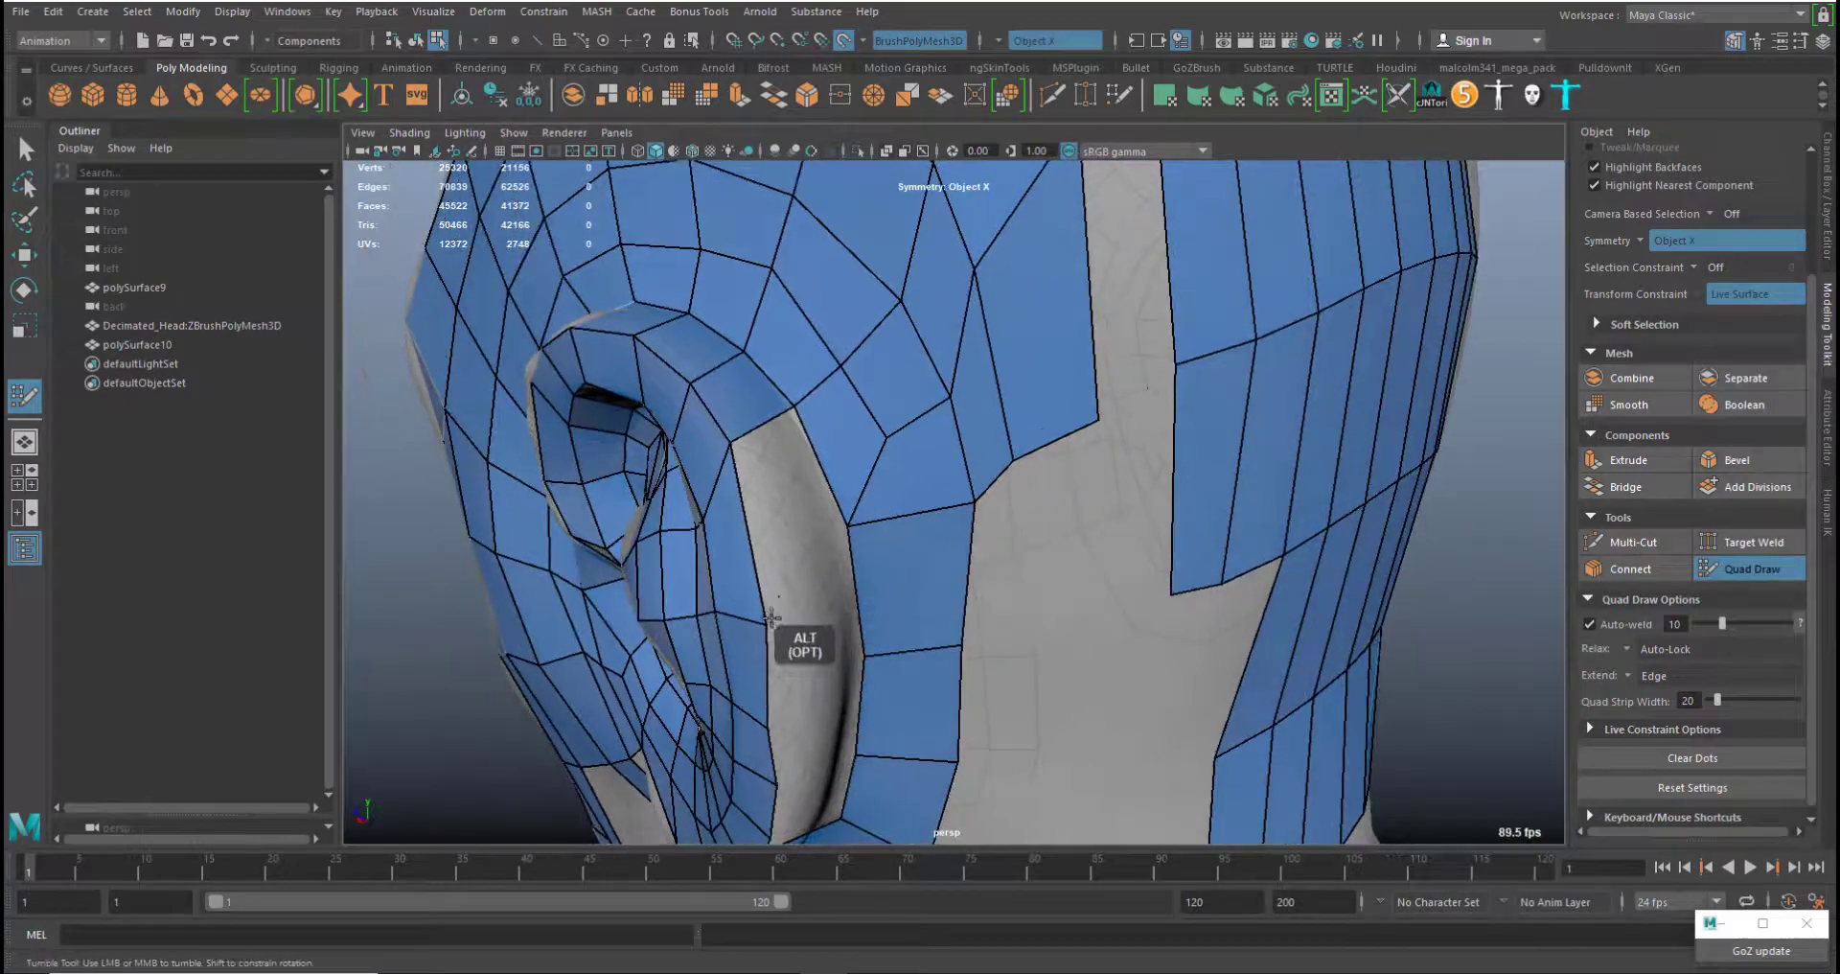
{"action": "mouse_move", "coordinate": [770, 727]}
{"action": "middle_mouse_down"}
{"action": "mouse_move", "coordinate": [775, 662]}
{"action": "mouse_move", "coordinate": [778, 695]}
{"action": "middle_mouse_up"}
{"action": "left_click_drag", "start_coordinate": [768, 704], "coordinate": [847, 662], "text": "alt"}
{"action": "middle_click_drag", "start_coordinate": [818, 688], "coordinate": [824, 651]}
{"action": "middle_click_drag", "start_coordinate": [813, 560], "coordinate": [811, 533]}
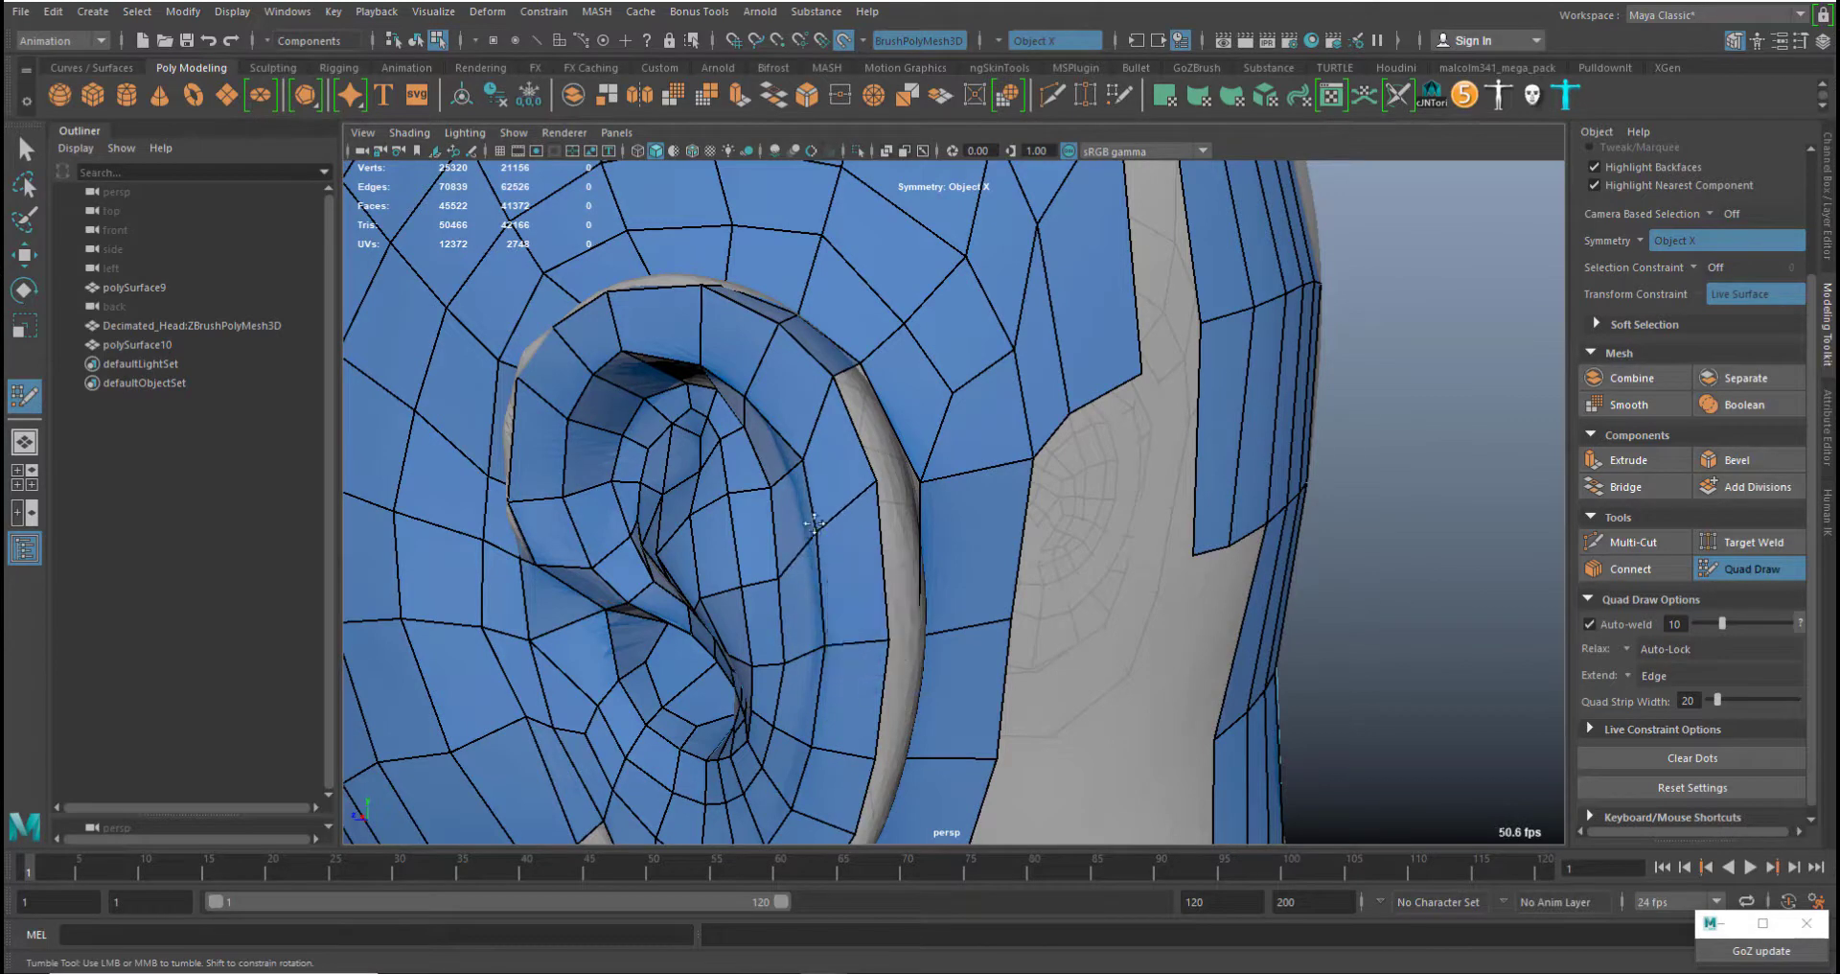
{"action": "middle_click_drag", "start_coordinate": [802, 459], "coordinate": [792, 453]}
{"action": "left_click_drag", "start_coordinate": [789, 457], "coordinate": [1006, 428], "text": "alt"}
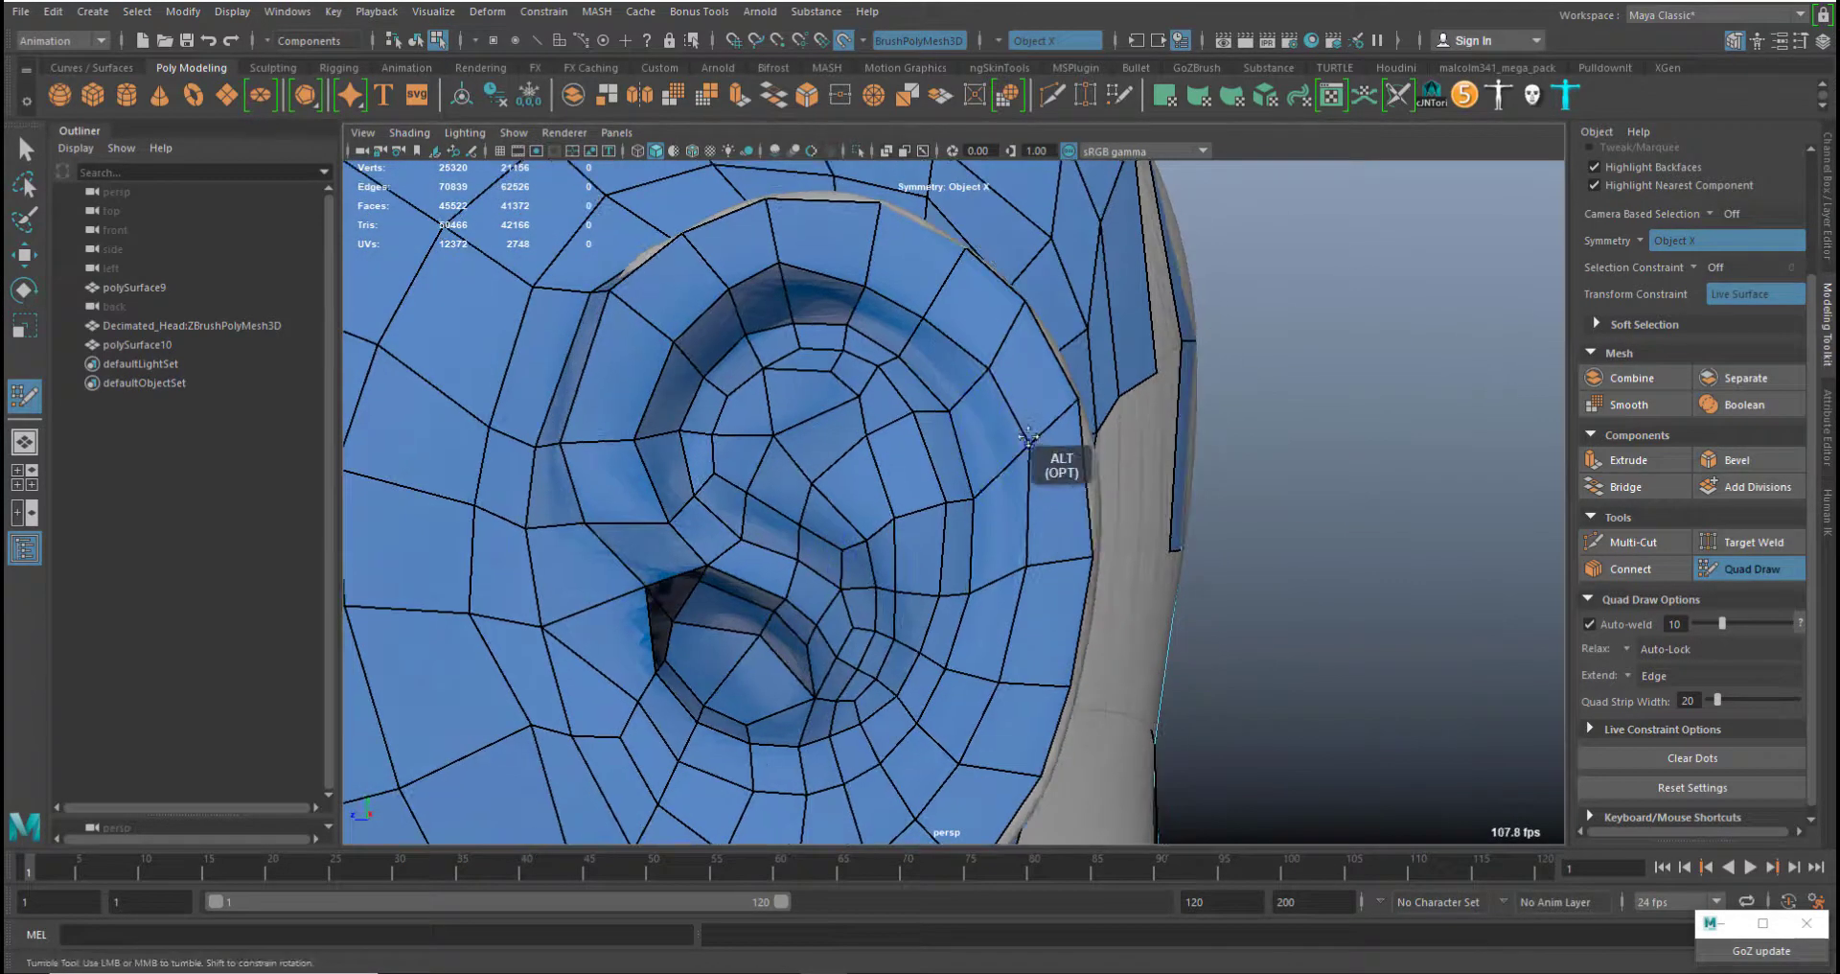
{"action": "middle_click_drag", "start_coordinate": [925, 317], "coordinate": [773, 276]}
{"action": "middle_click", "coordinate": [734, 292]}
Bridge the back of the ear to the head with quads down its middle section, shifting a rim vertex to align them
{"action": "left_click_drag", "start_coordinate": [733, 292], "coordinate": [710, 470], "text": "alt"}
{"action": "left_click", "coordinate": [734, 479], "text": "shift"}
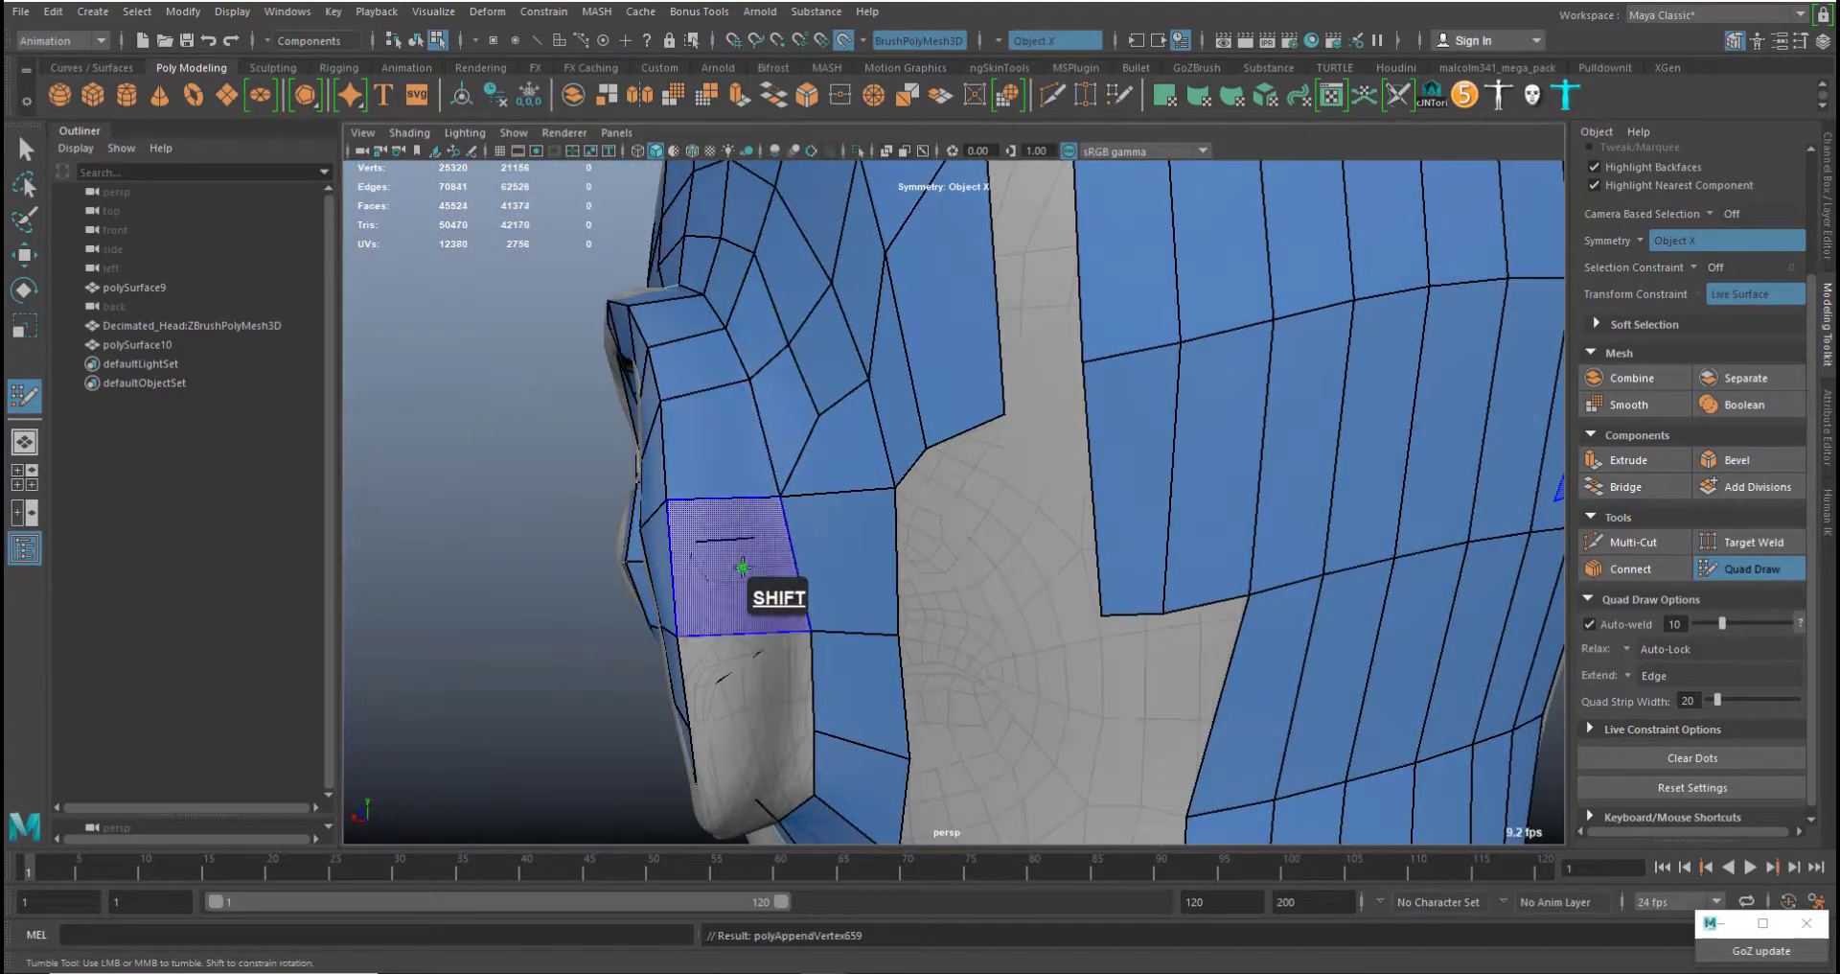
{"action": "left_click", "coordinate": [766, 601], "text": "shift"}
{"action": "left_click_drag", "start_coordinate": [855, 529], "coordinate": [968, 525], "text": "alt"}
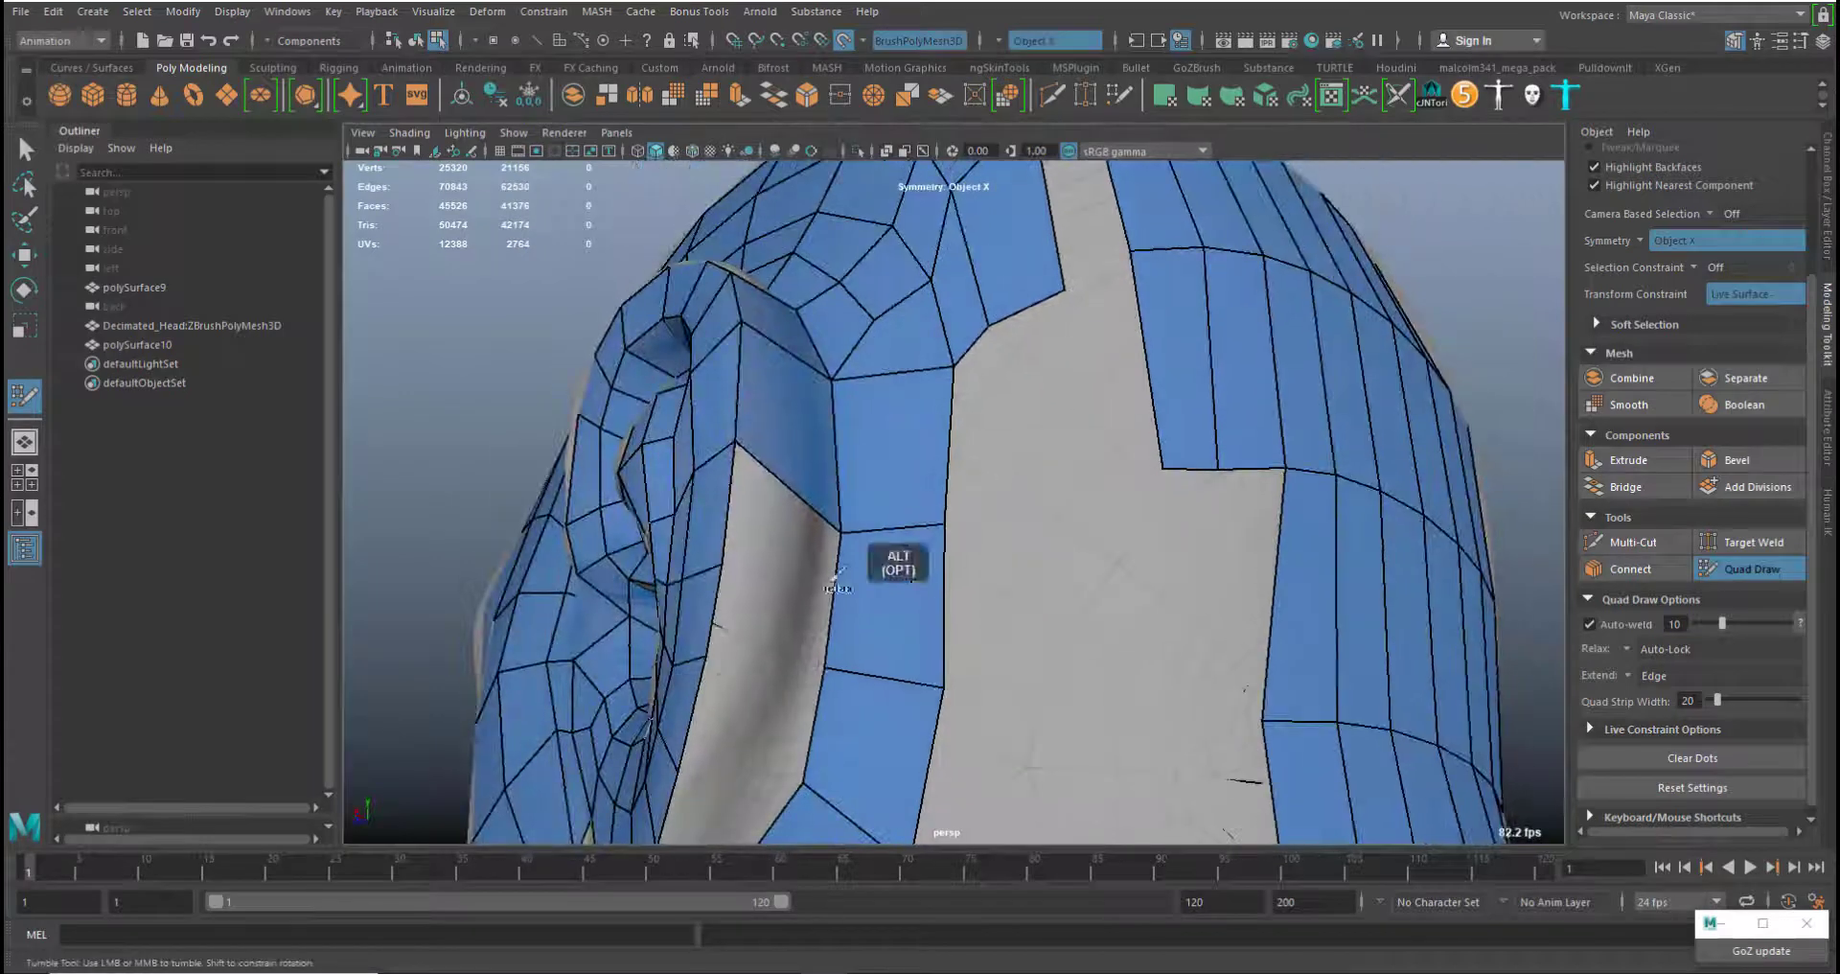
{"action": "left_click", "coordinate": [771, 579], "text": "shift"}
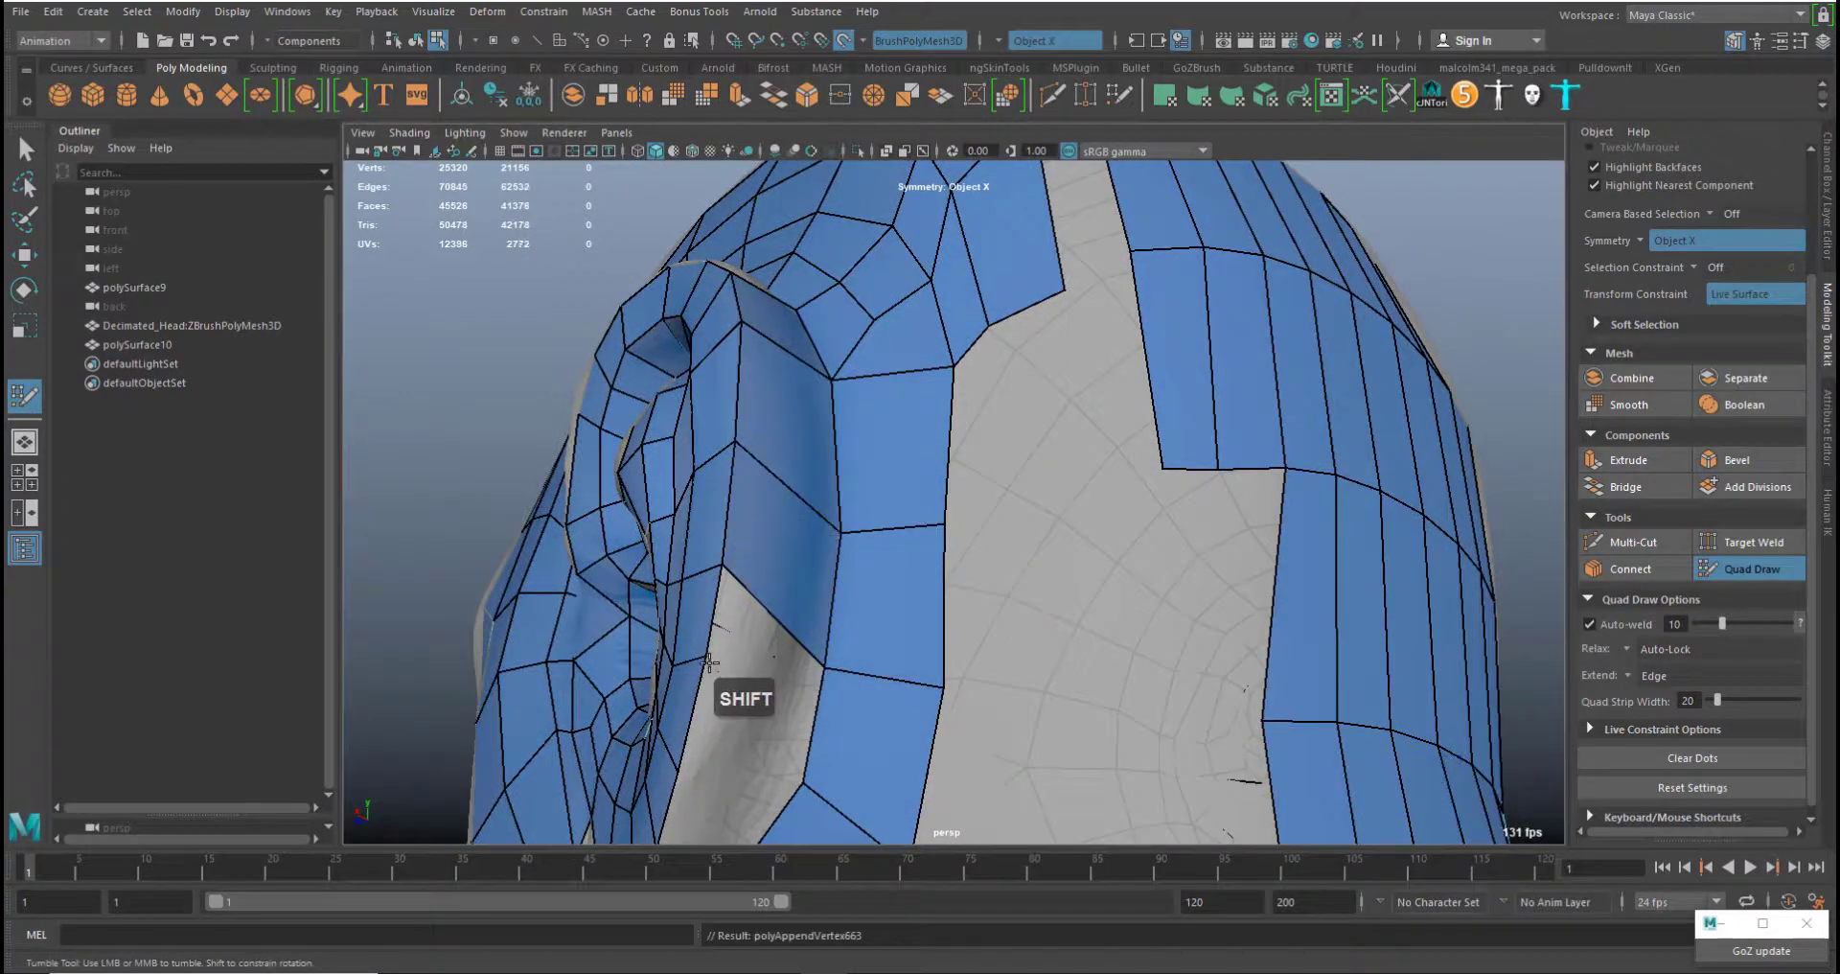
{"action": "middle_click_drag", "start_coordinate": [702, 655], "coordinate": [696, 702]}
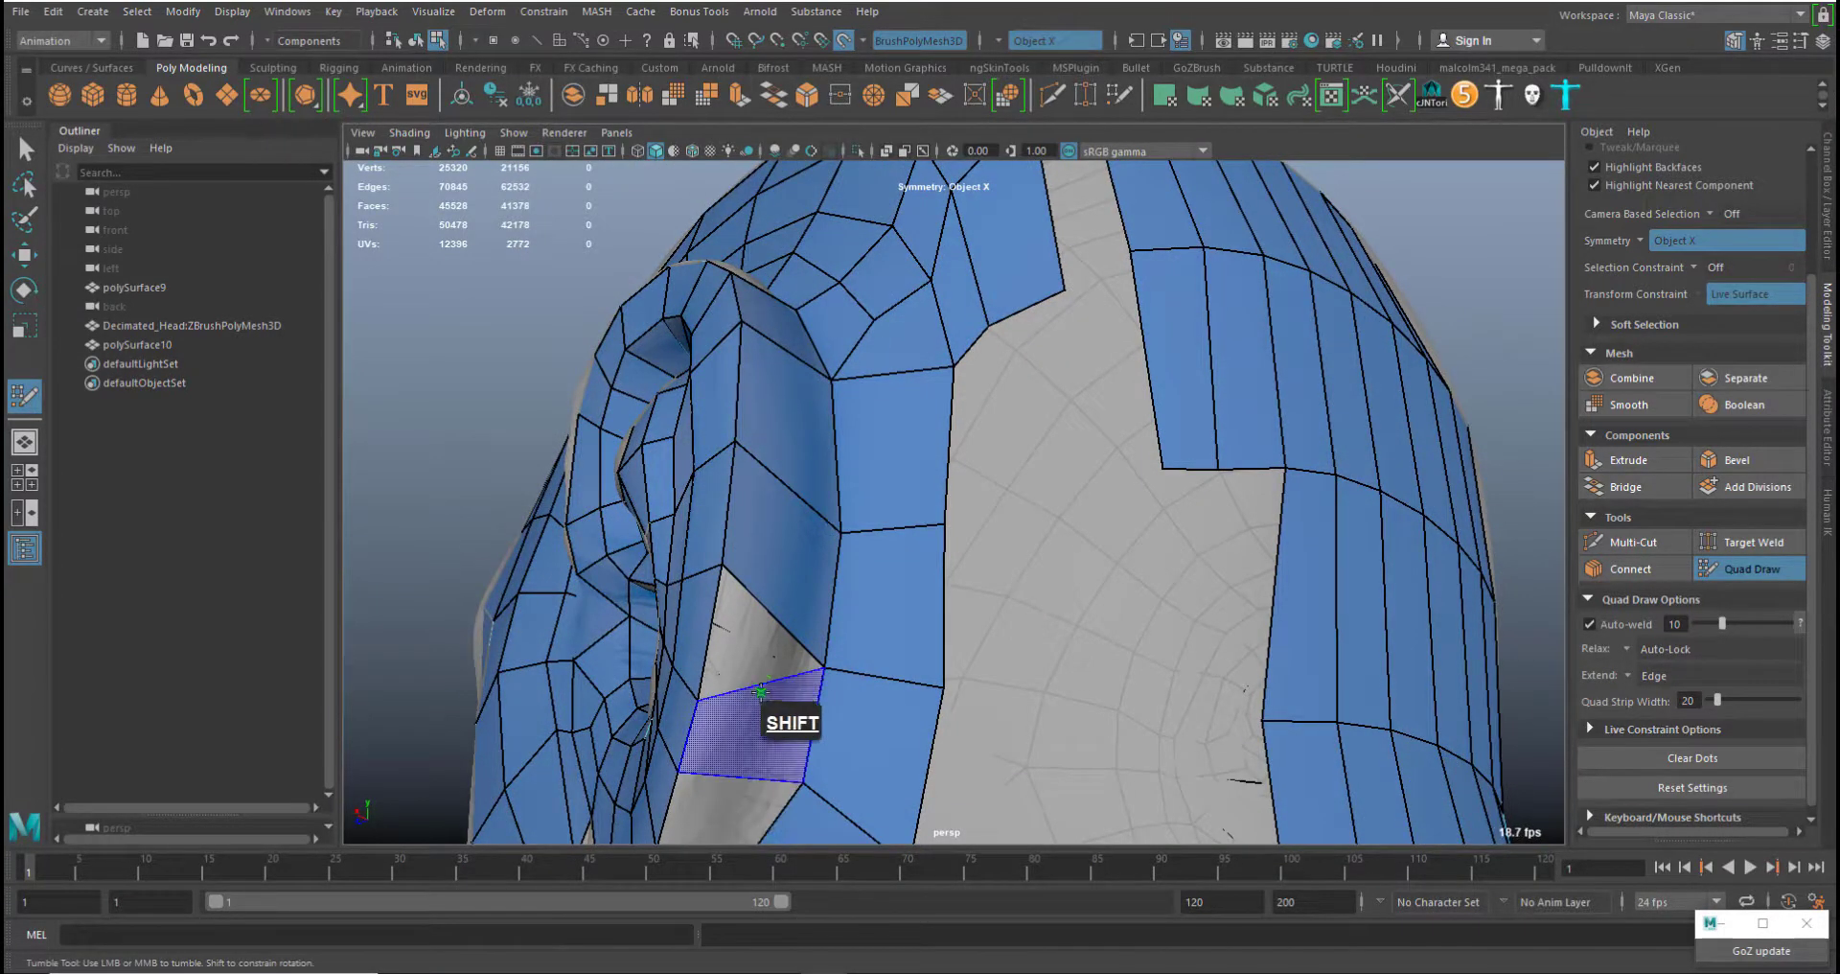
{"action": "left_click", "coordinate": [765, 578], "text": "shift"}
Insert matching edge loops in the strip below the earlobe and close the gap around the lobe with quads
{"action": "left_click_drag", "start_coordinate": [786, 421], "coordinate": [939, 513], "text": "alt"}
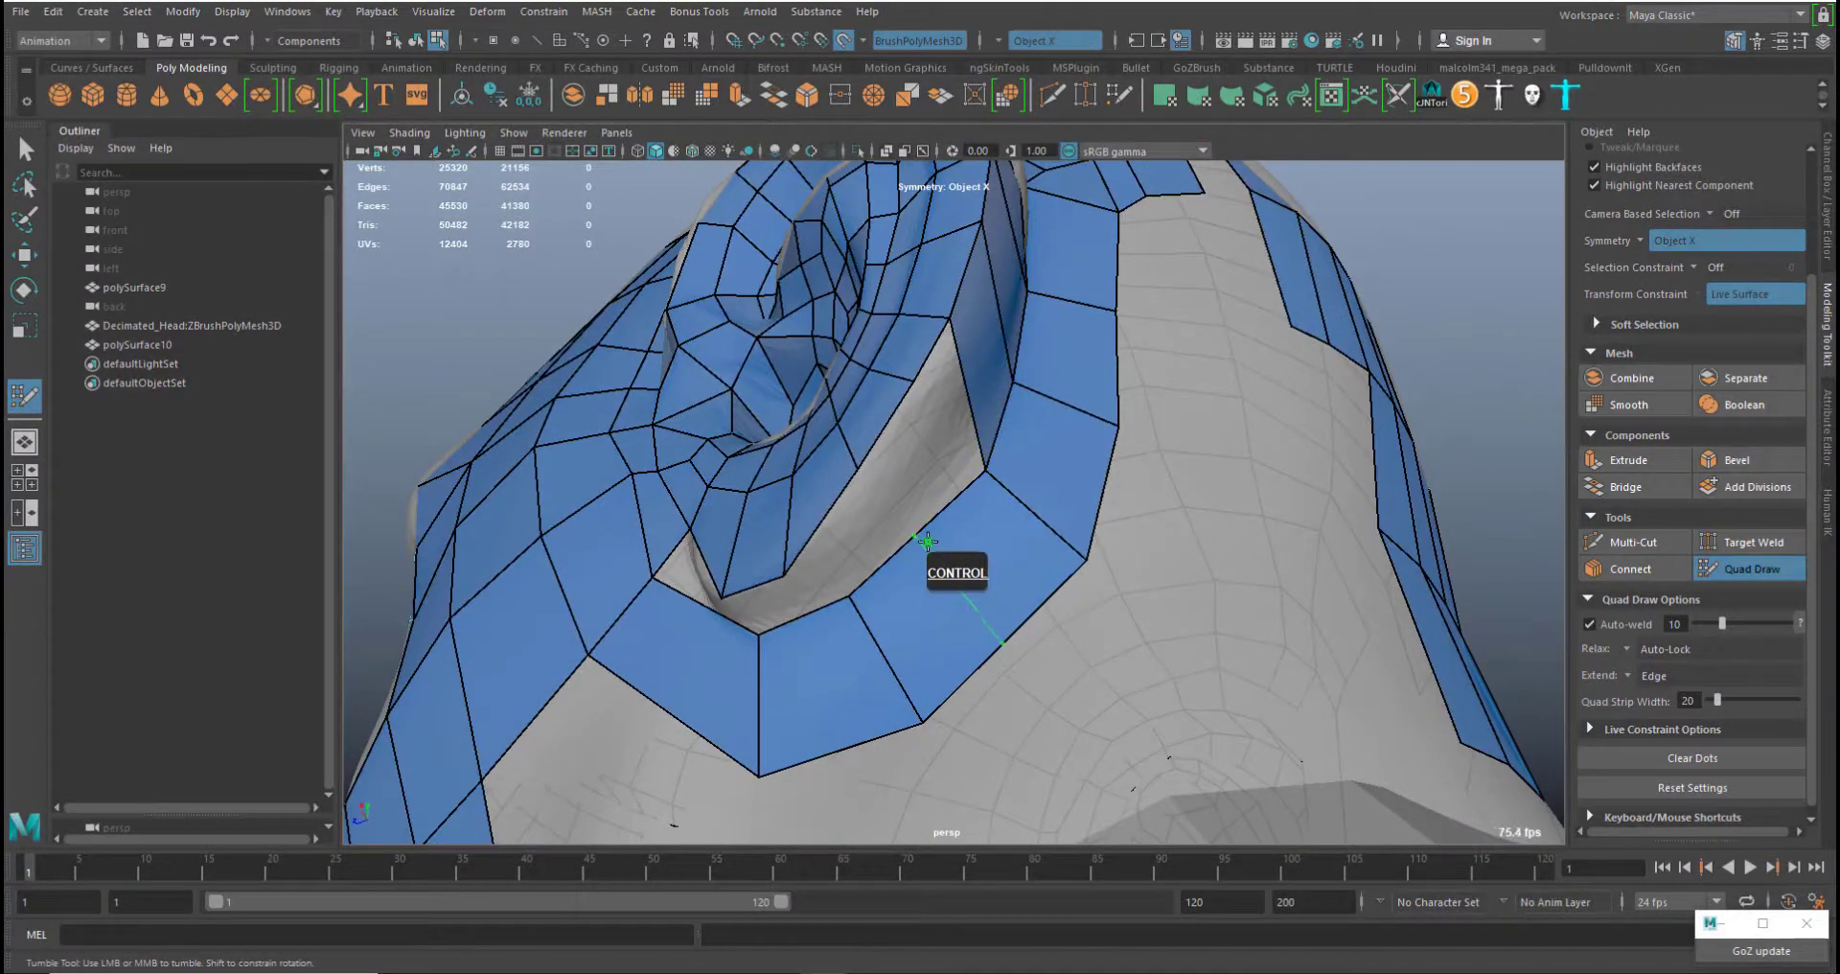
{"action": "left_click", "coordinate": [954, 423], "text": "ctrl"}
{"action": "left_click", "coordinate": [928, 438], "text": "shift"}
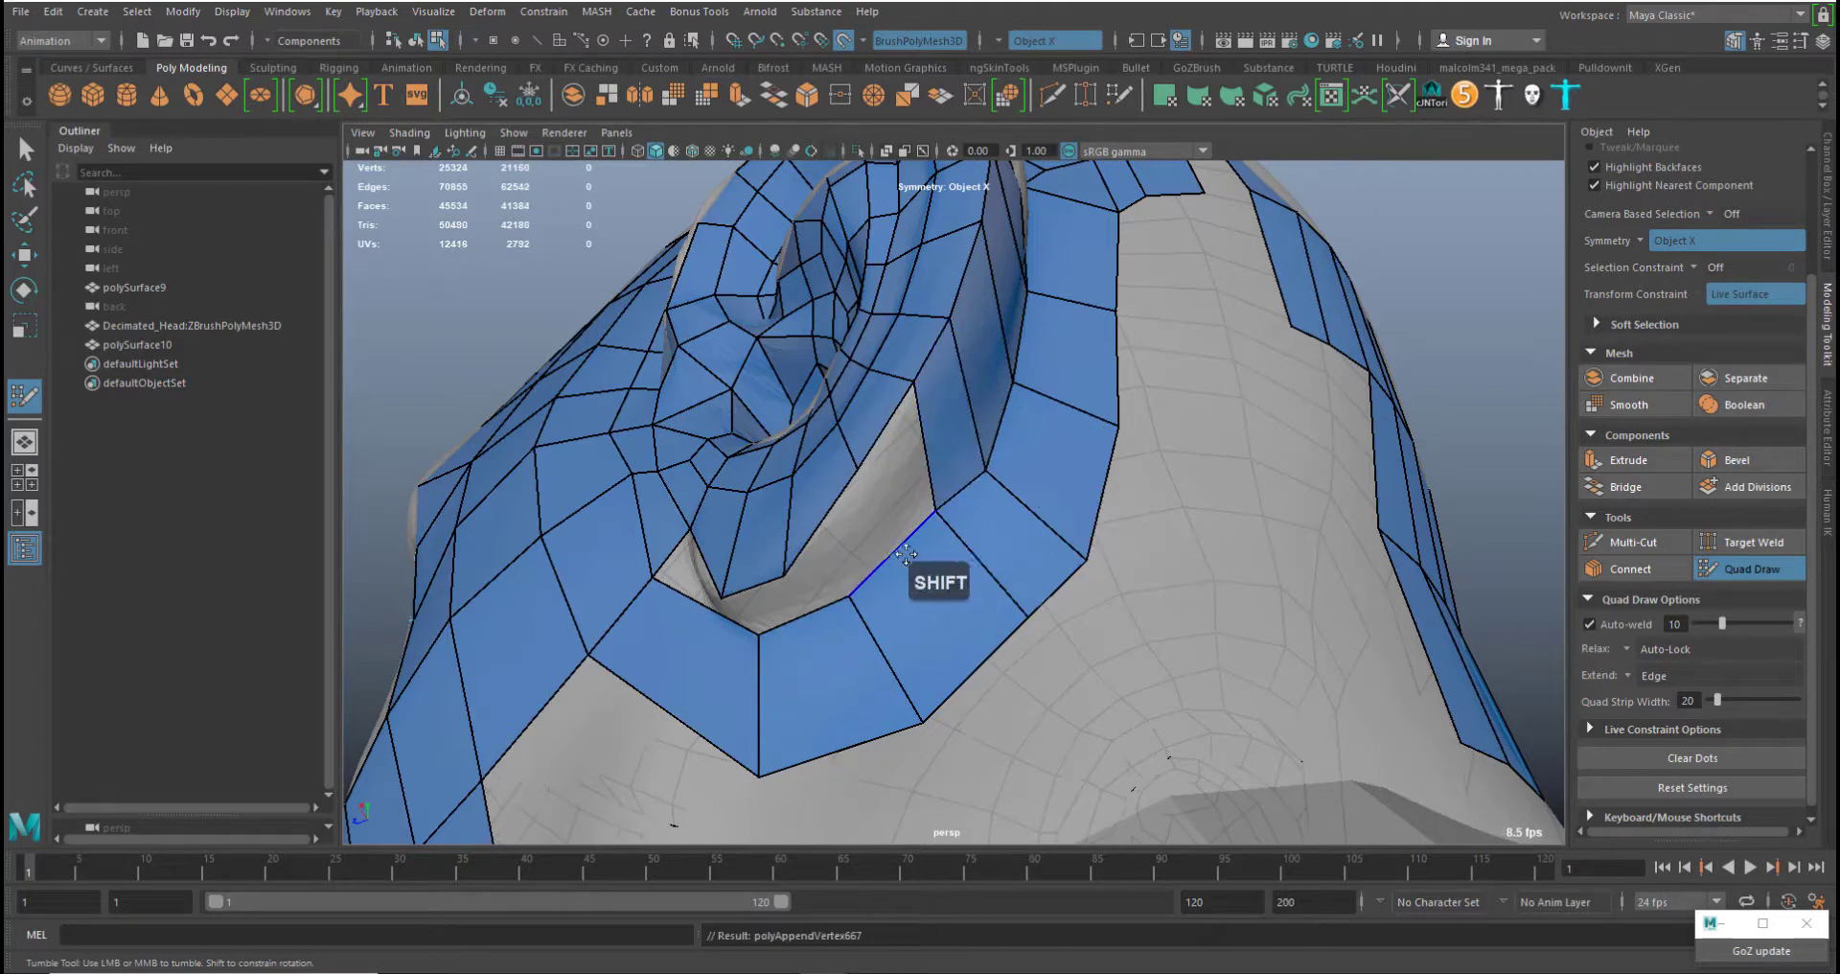
{"action": "middle_click_drag", "start_coordinate": [866, 740], "coordinate": [820, 786]}
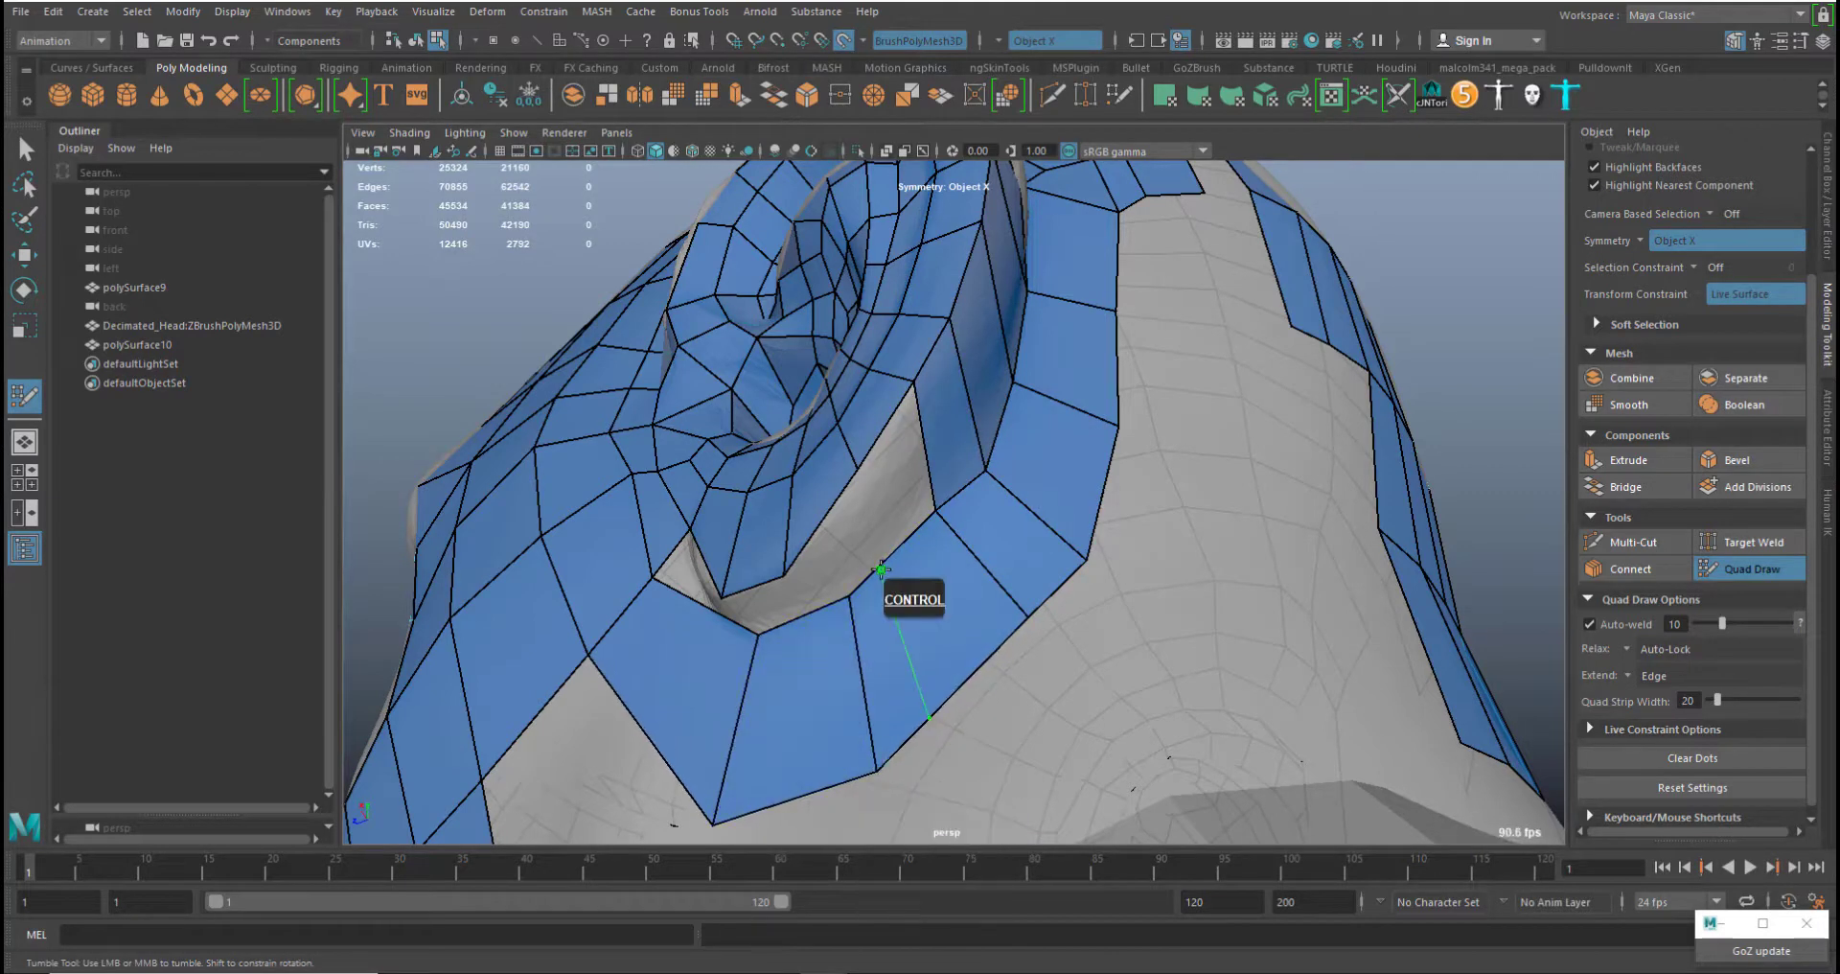
{"action": "left_click", "coordinate": [885, 564], "text": "ctrl"}
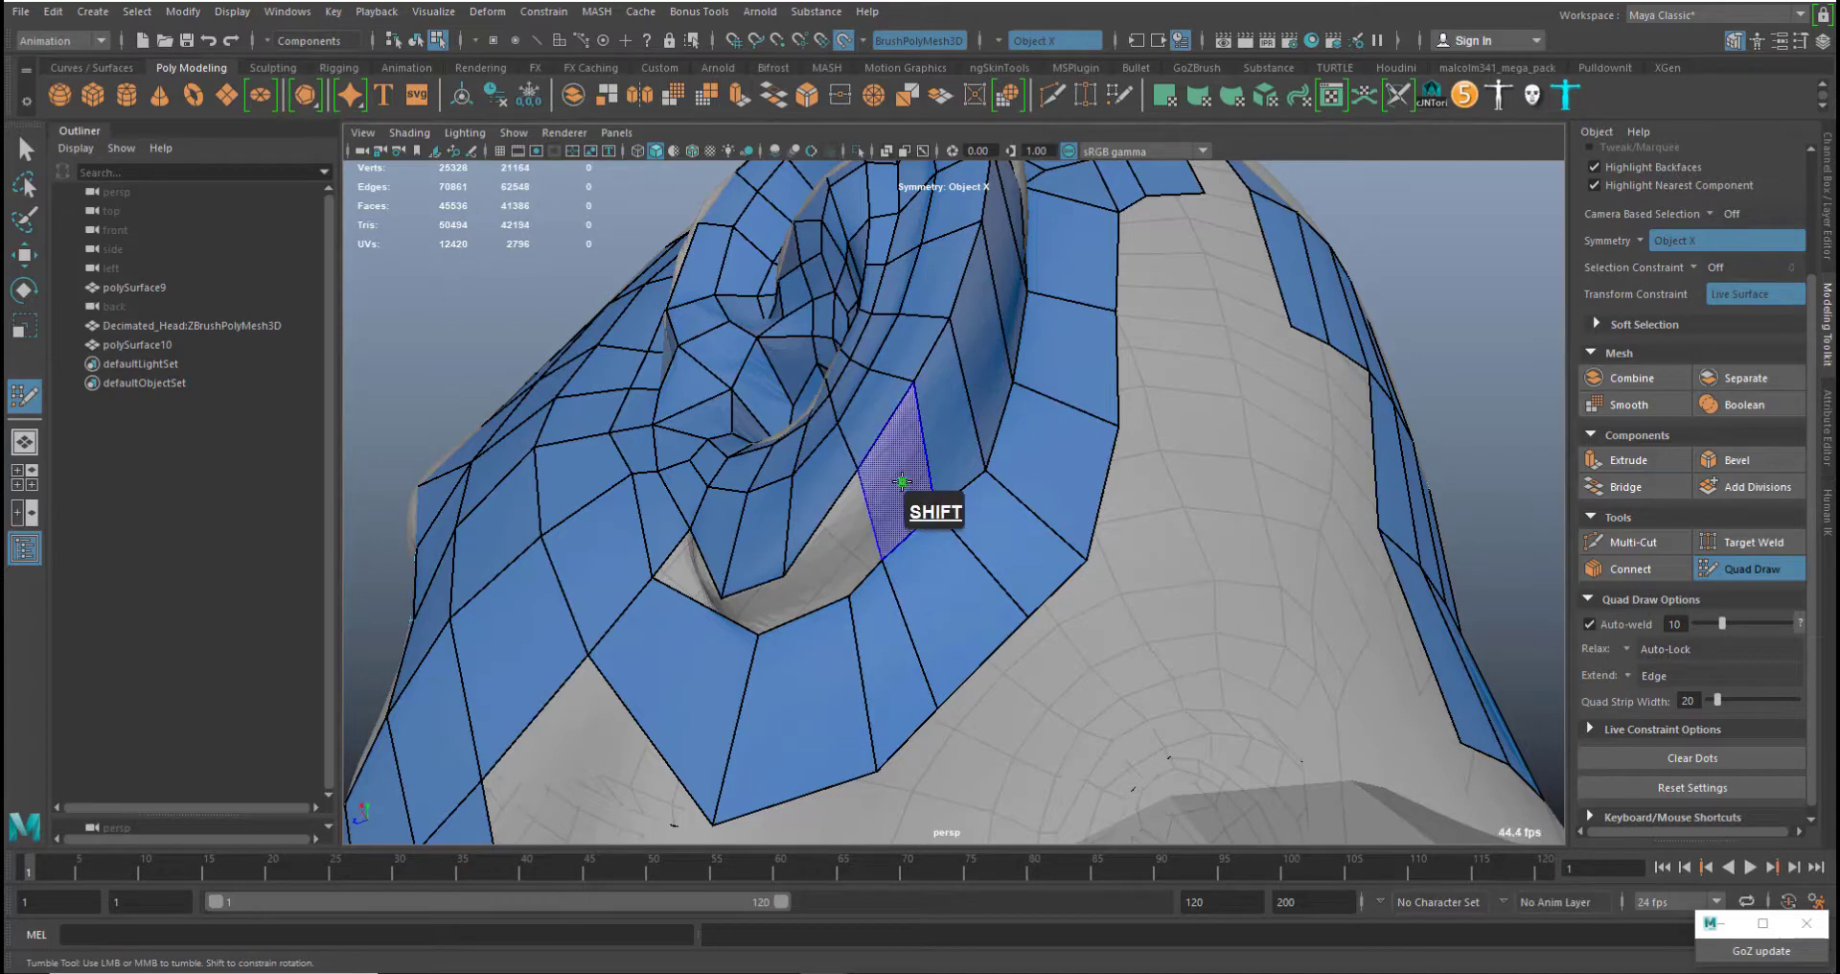
{"action": "left_click_drag", "start_coordinate": [853, 638], "coordinate": [835, 564], "text": "shift"}
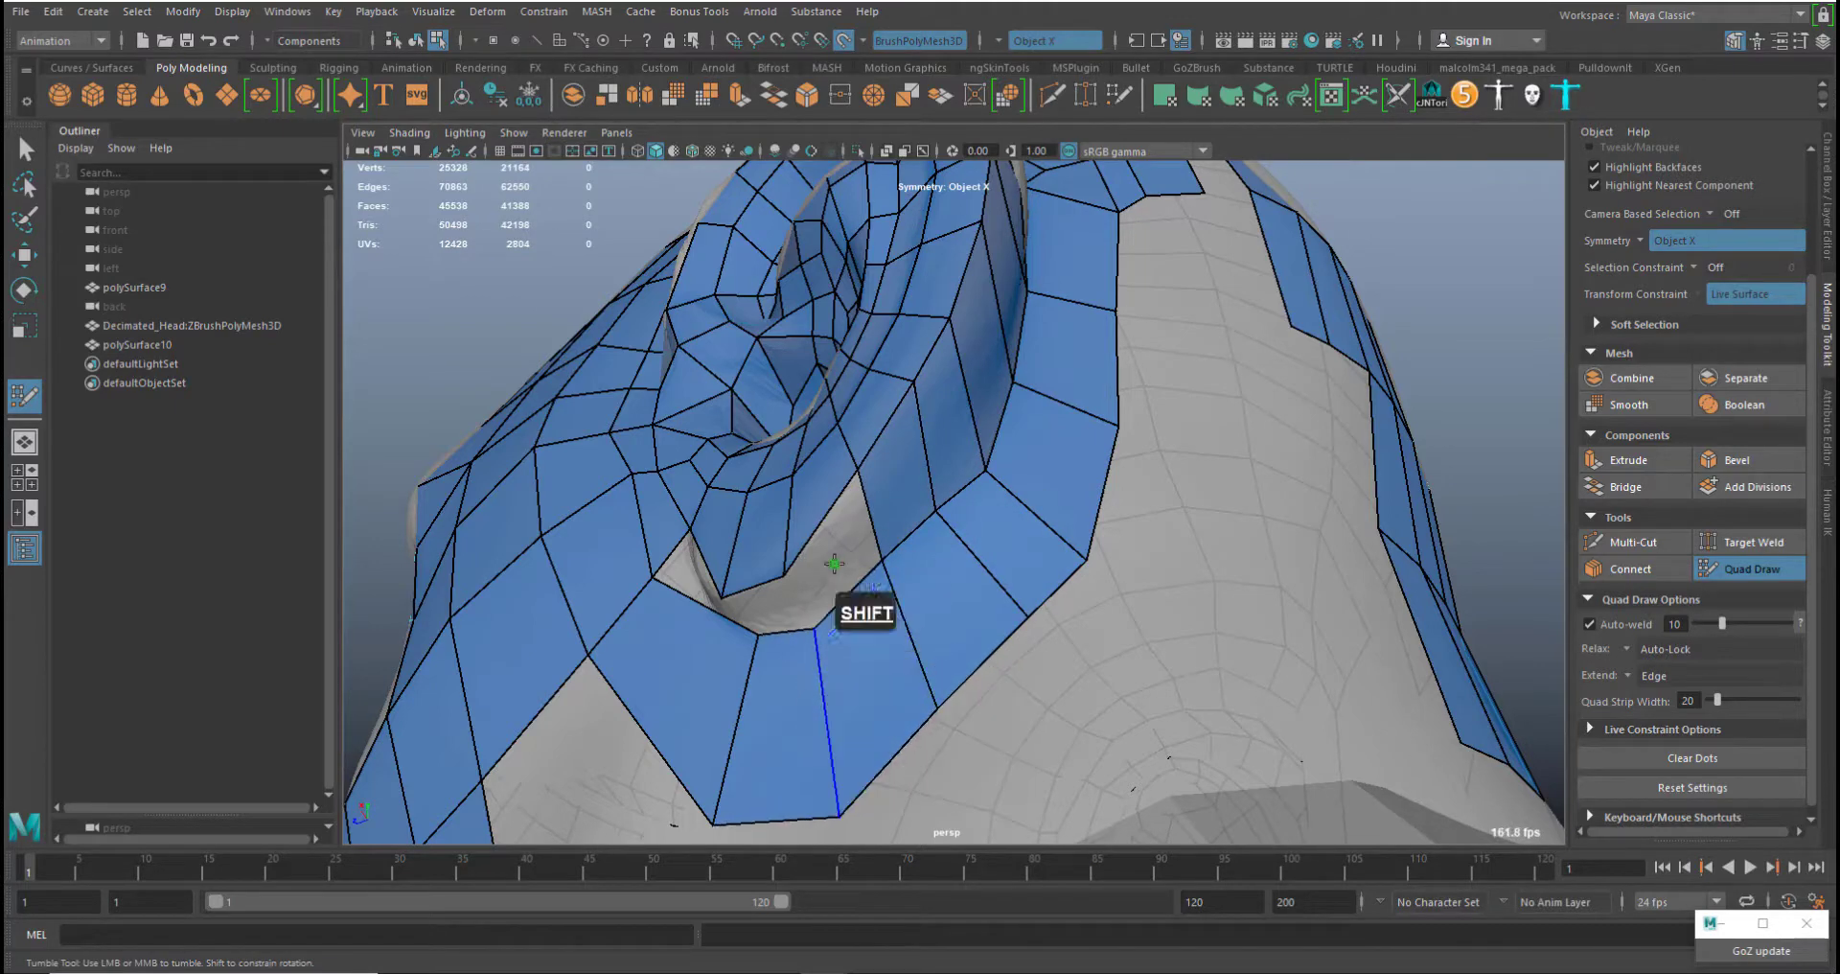
{"action": "left_click_drag", "start_coordinate": [1043, 463], "coordinate": [935, 550], "text": "alt"}
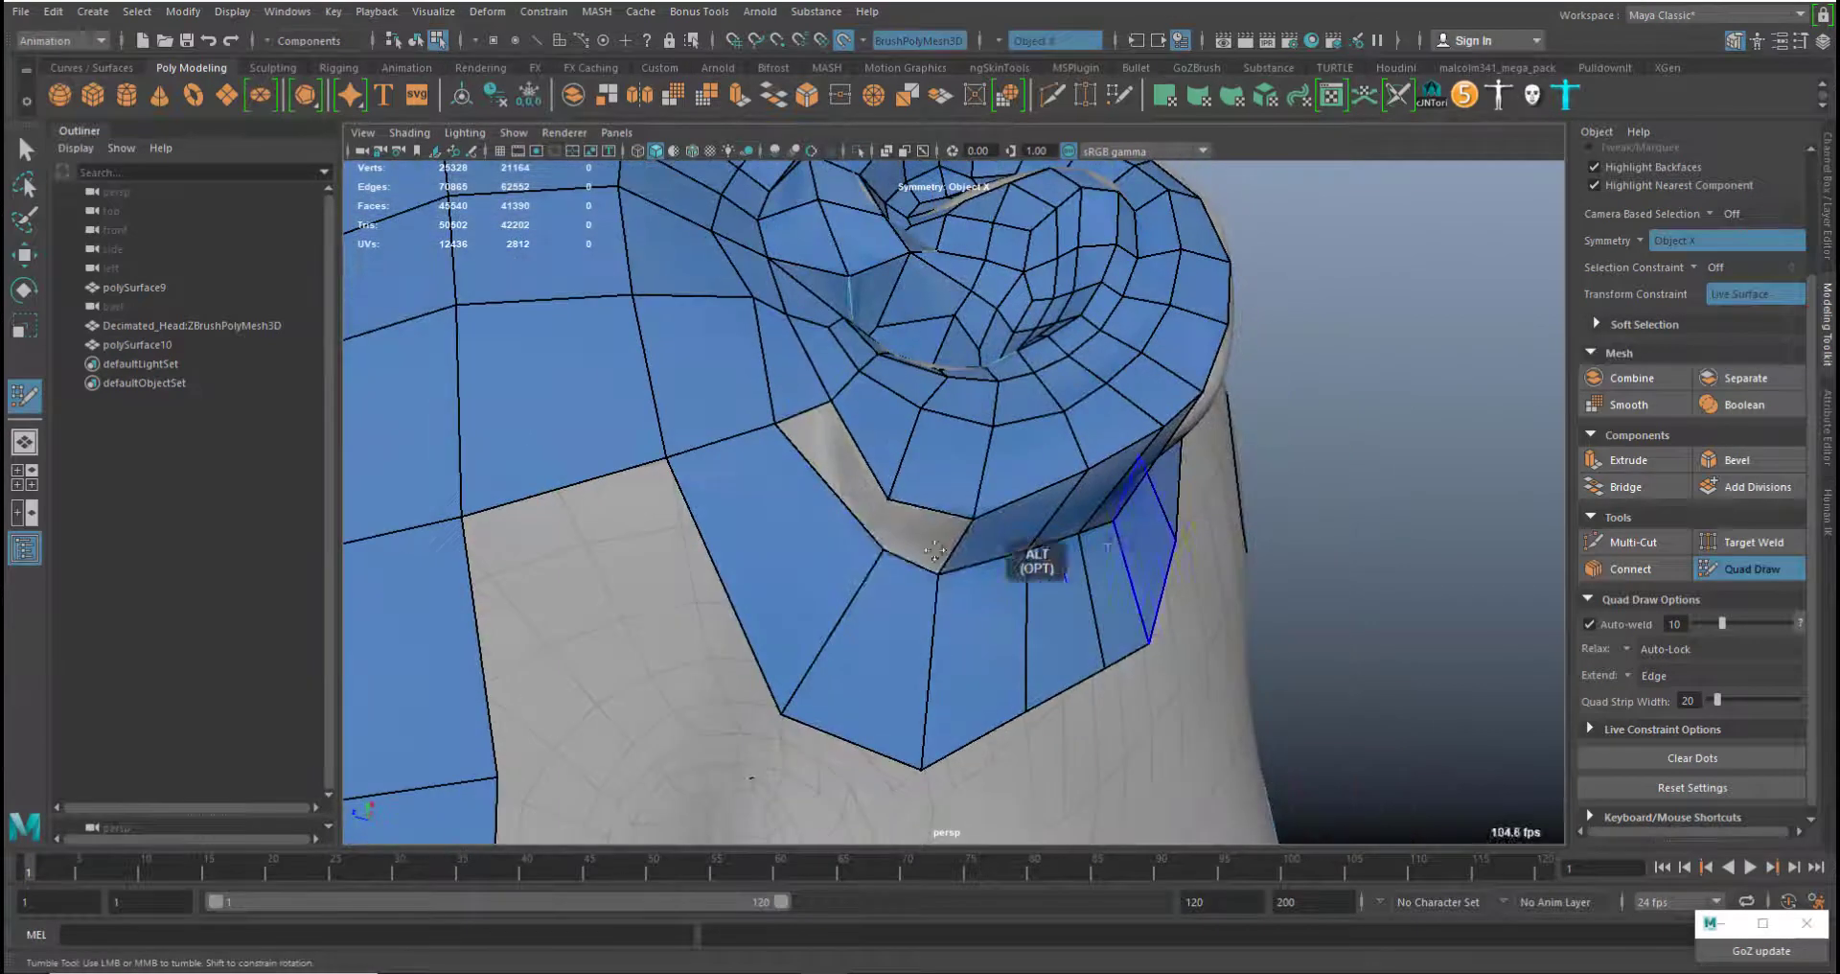
{"action": "left_click_drag", "start_coordinate": [1095, 606], "coordinate": [934, 480], "text": "alt"}
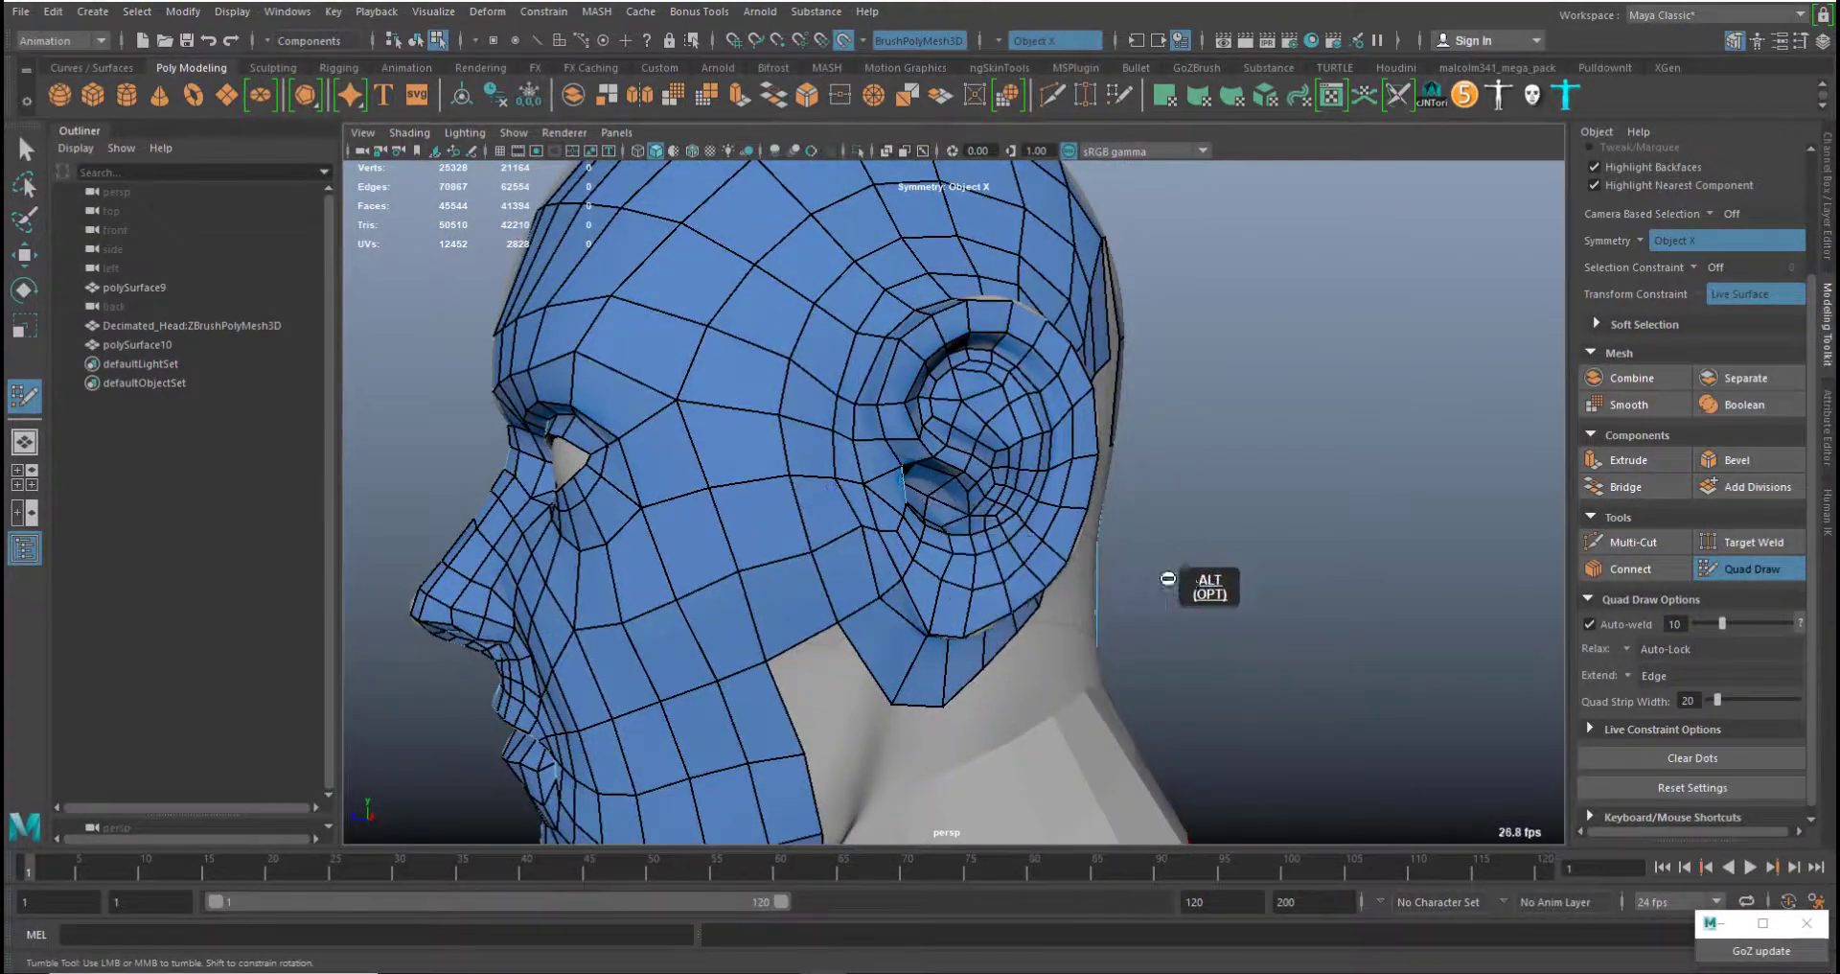
Fill the corner between the jaw mesh and the strip under the ear, adjusting the neighbouring border vertices
{"action": "left_click_drag", "start_coordinate": [1175, 559], "coordinate": [1016, 508], "text": "alt"}
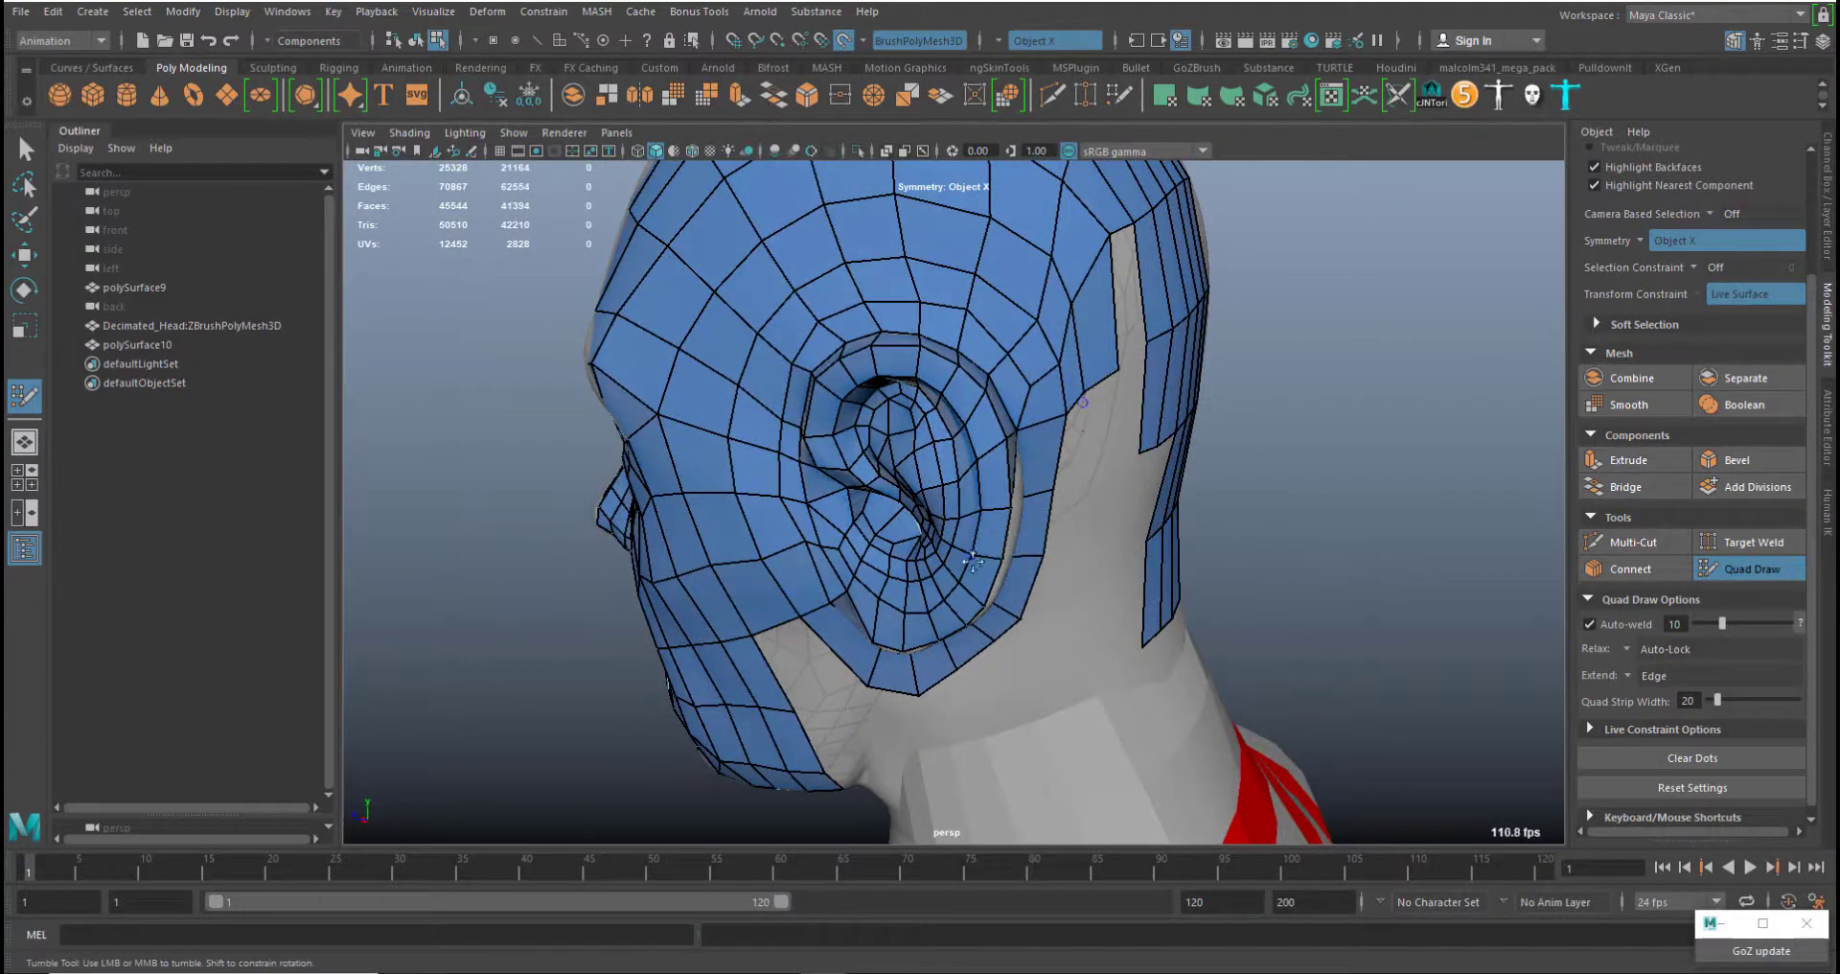
{"action": "left_click_drag", "start_coordinate": [952, 668], "coordinate": [1270, 575], "text": "alt"}
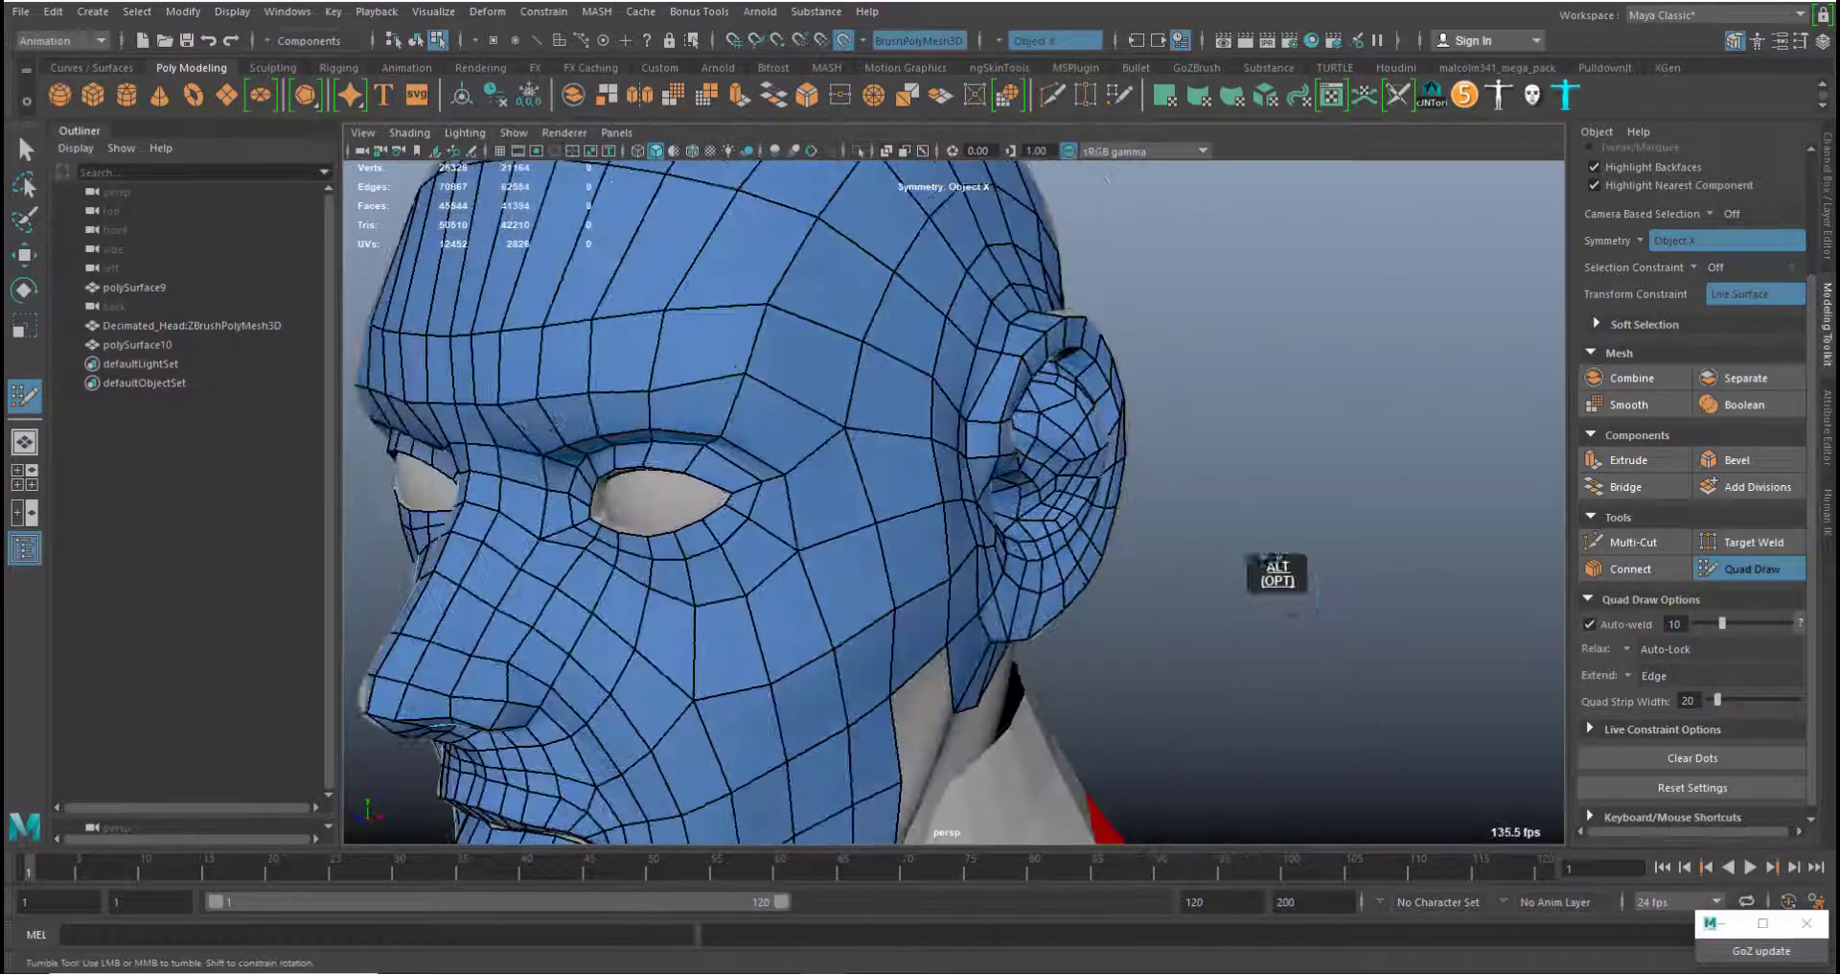
{"action": "right_click_drag", "start_coordinate": [1270, 575], "coordinate": [1165, 417], "text": "alt"}
{"action": "left_click_drag", "start_coordinate": [1289, 490], "coordinate": [1237, 489], "text": "alt"}
{"action": "right_click_drag", "start_coordinate": [1151, 613], "coordinate": [1236, 853], "text": "alt"}
{"action": "middle_click_drag", "start_coordinate": [1064, 743], "coordinate": [1121, 551], "text": "alt"}
{"action": "left_click_drag", "start_coordinate": [1121, 551], "coordinate": [1055, 396], "text": "alt"}
{"action": "middle_click_drag", "start_coordinate": [1059, 397], "coordinate": [1091, 415]}
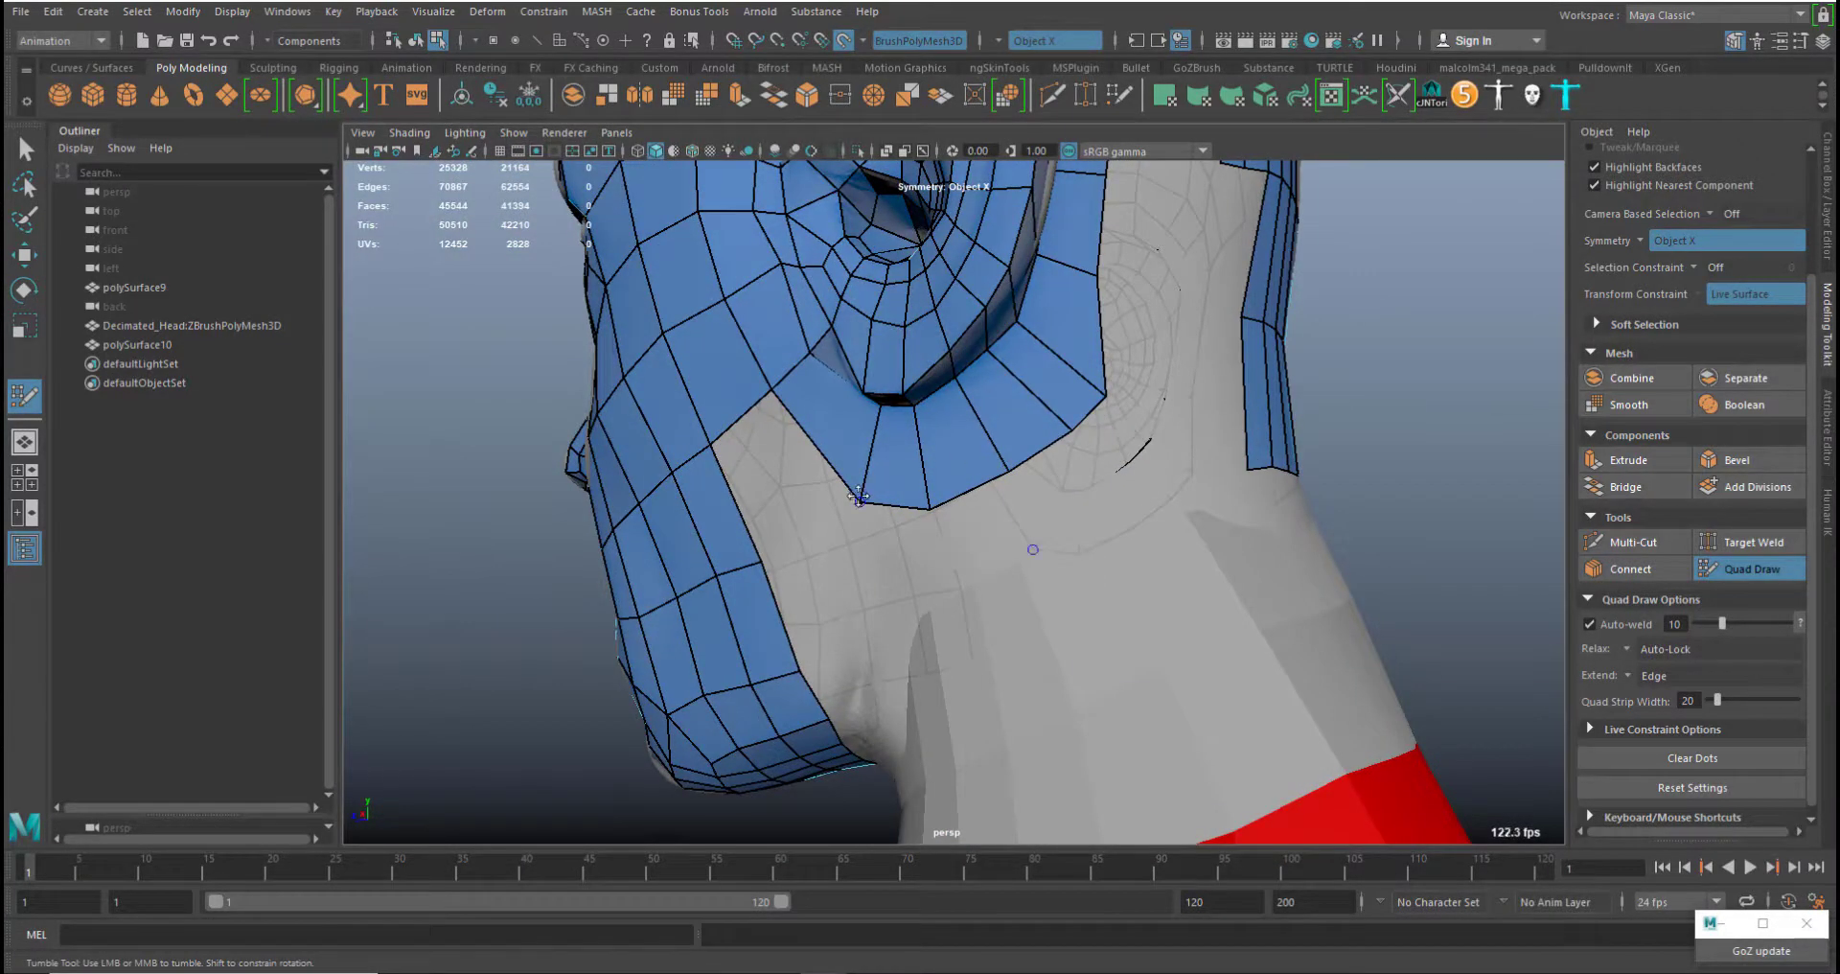
{"action": "left_click", "coordinate": [761, 562], "text": "shift"}
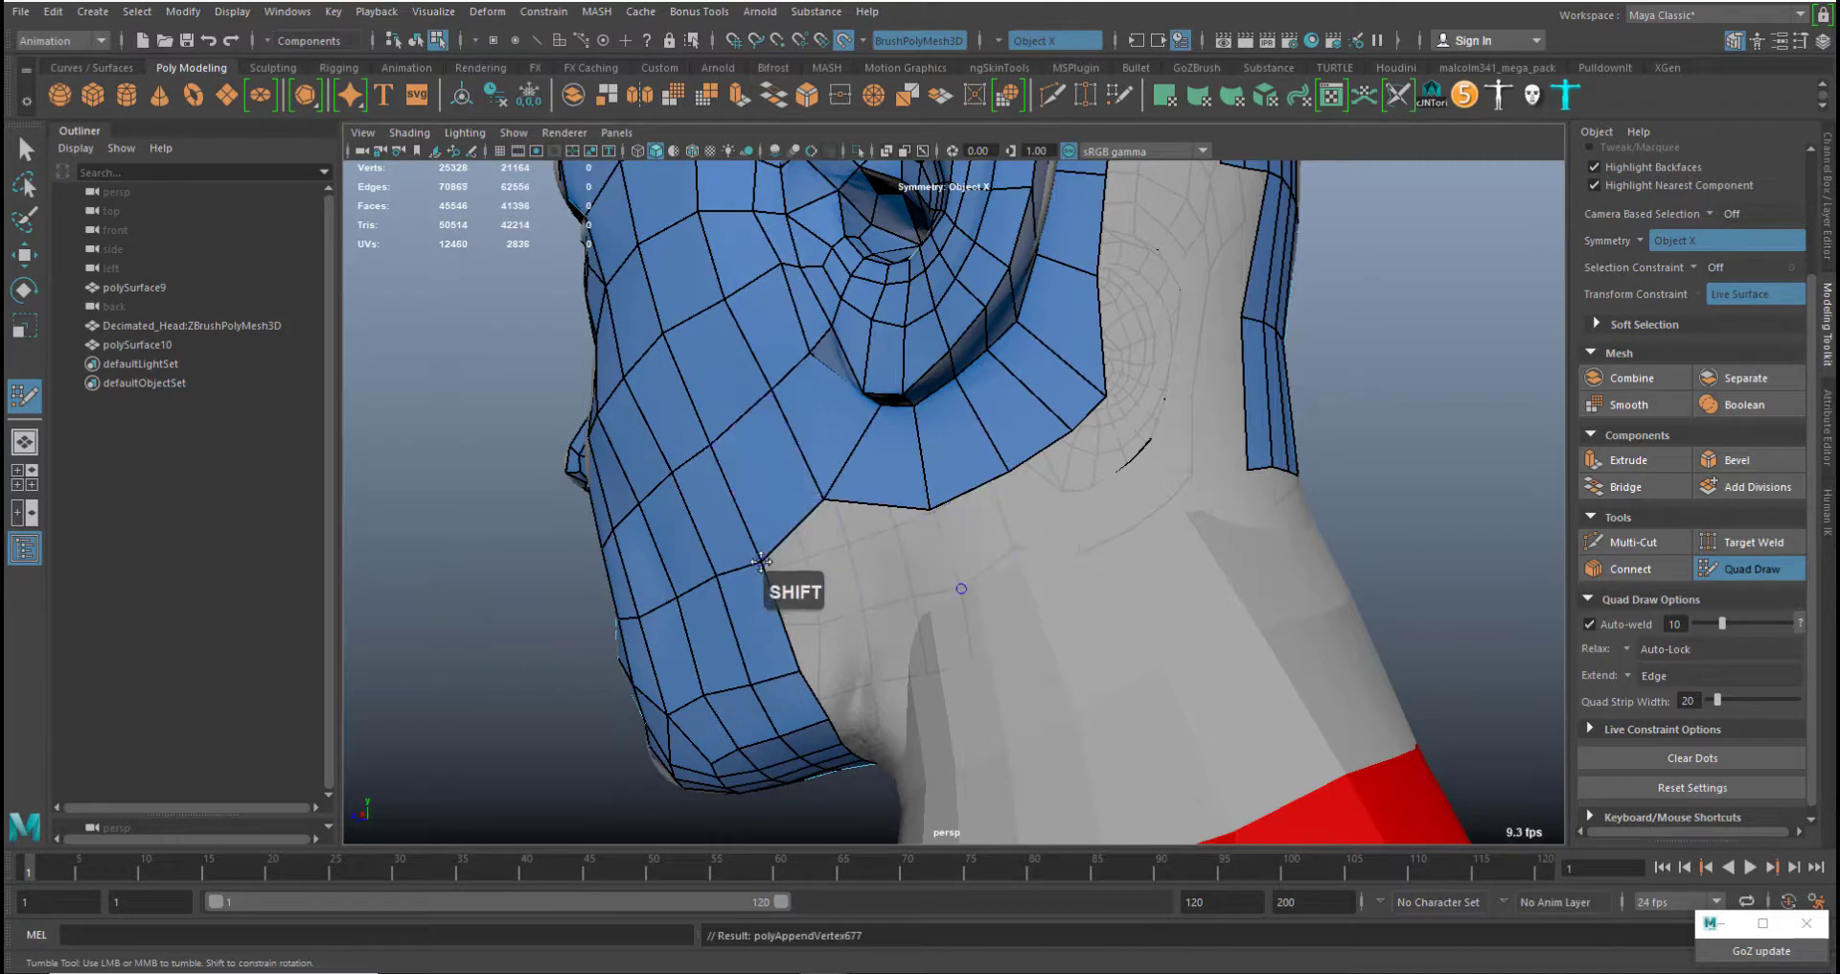
{"action": "middle_click_drag", "start_coordinate": [761, 561], "coordinate": [759, 545]}
Draw a row of quads from the jaw beneath and behind the ear, evening out its vertices and relaxing the area
{"action": "left_click_drag", "start_coordinate": [856, 596], "coordinate": [867, 633]}
{"action": "left_click", "coordinate": [815, 593]}
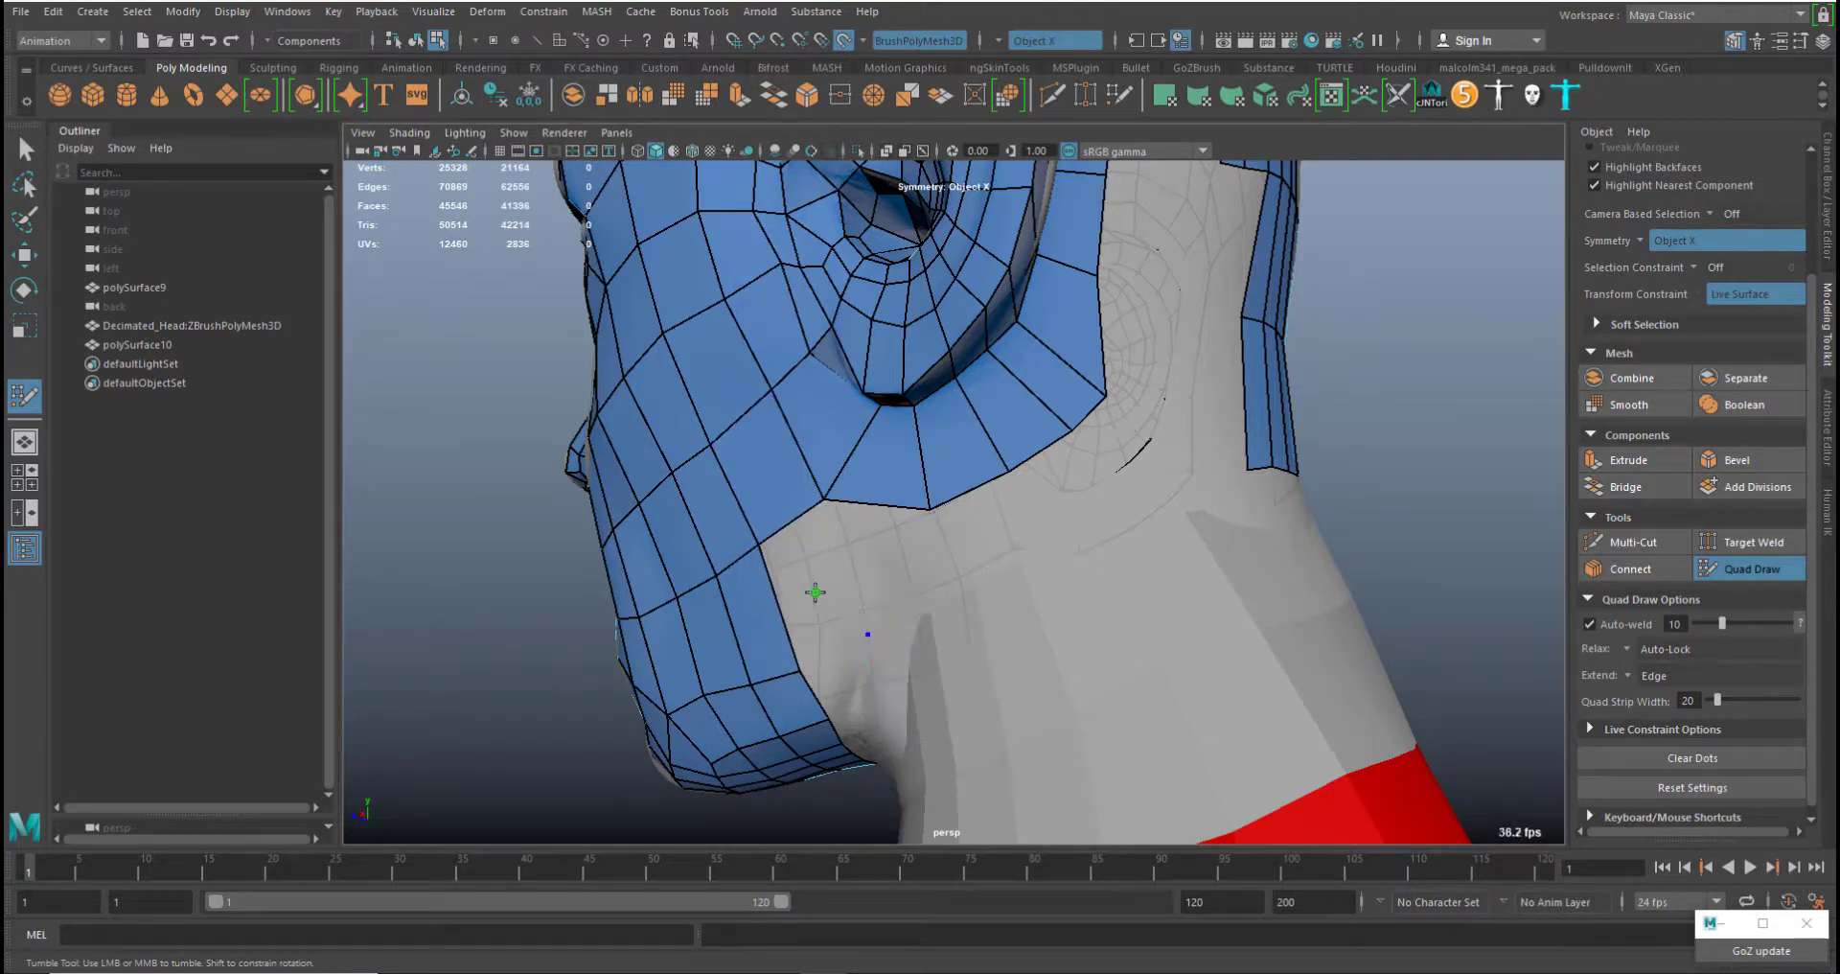
{"action": "left_click", "coordinate": [921, 590], "text": "shift"}
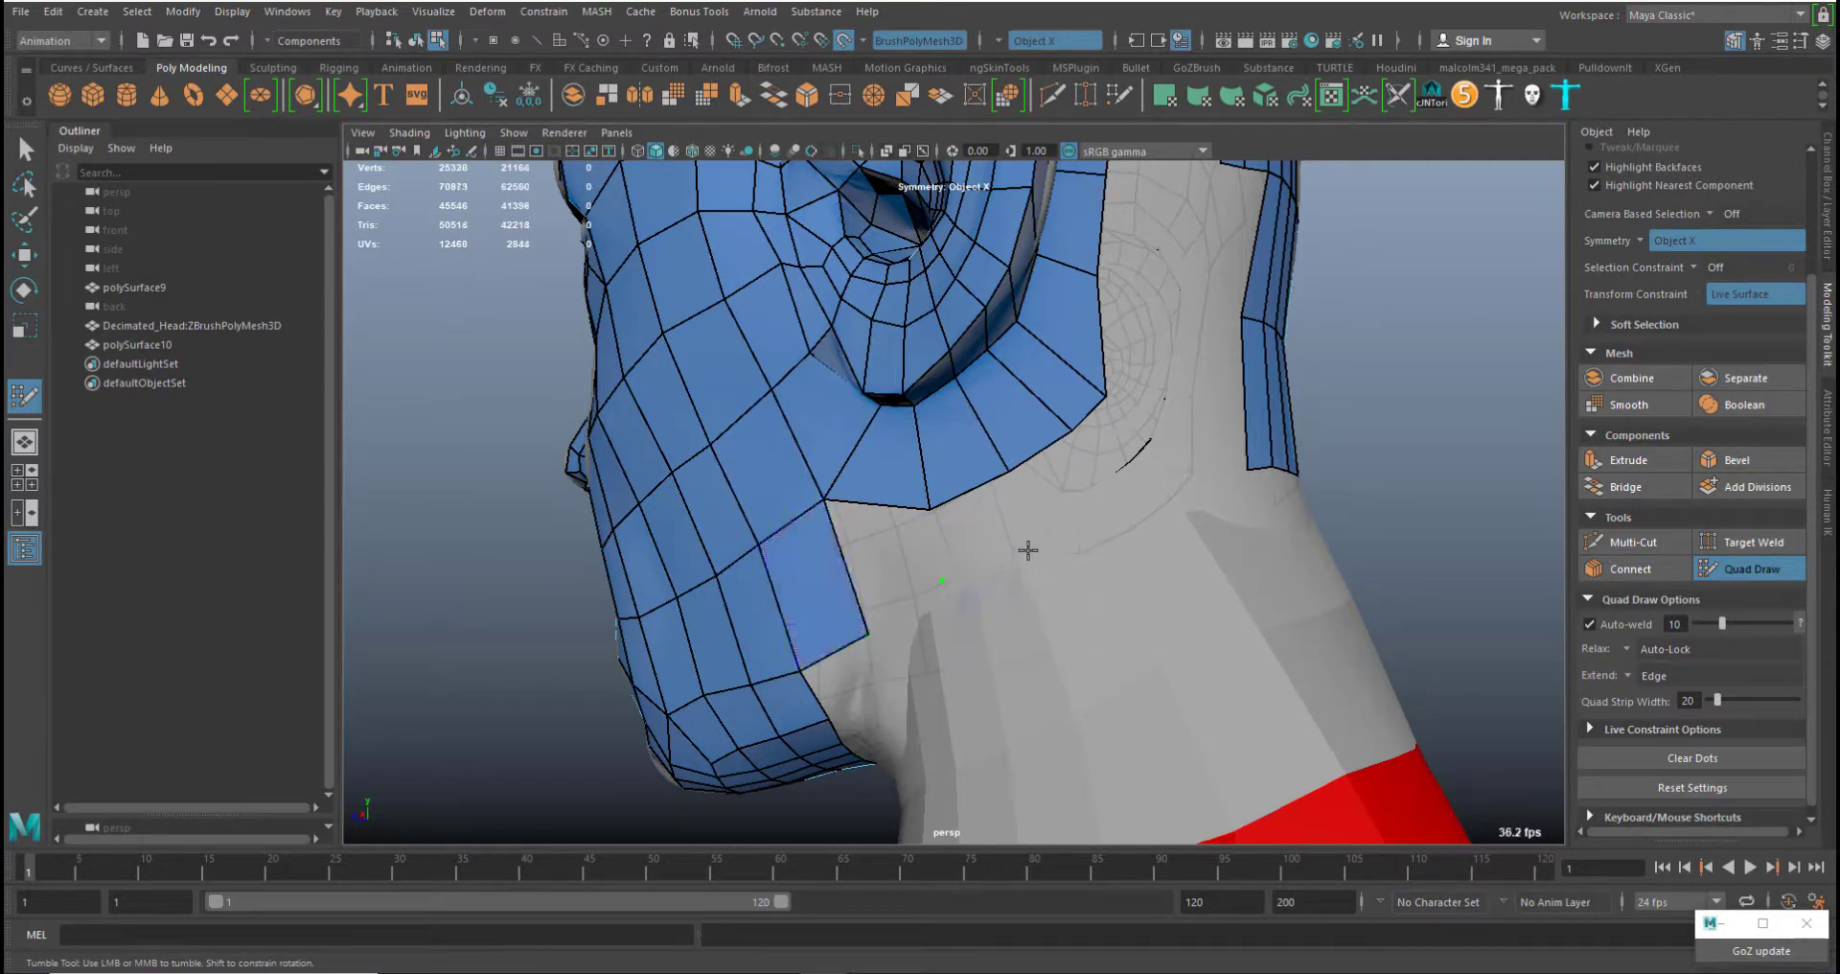
{"action": "left_click", "coordinate": [1028, 549]}
{"action": "left_click", "coordinate": [987, 538], "text": "shift"}
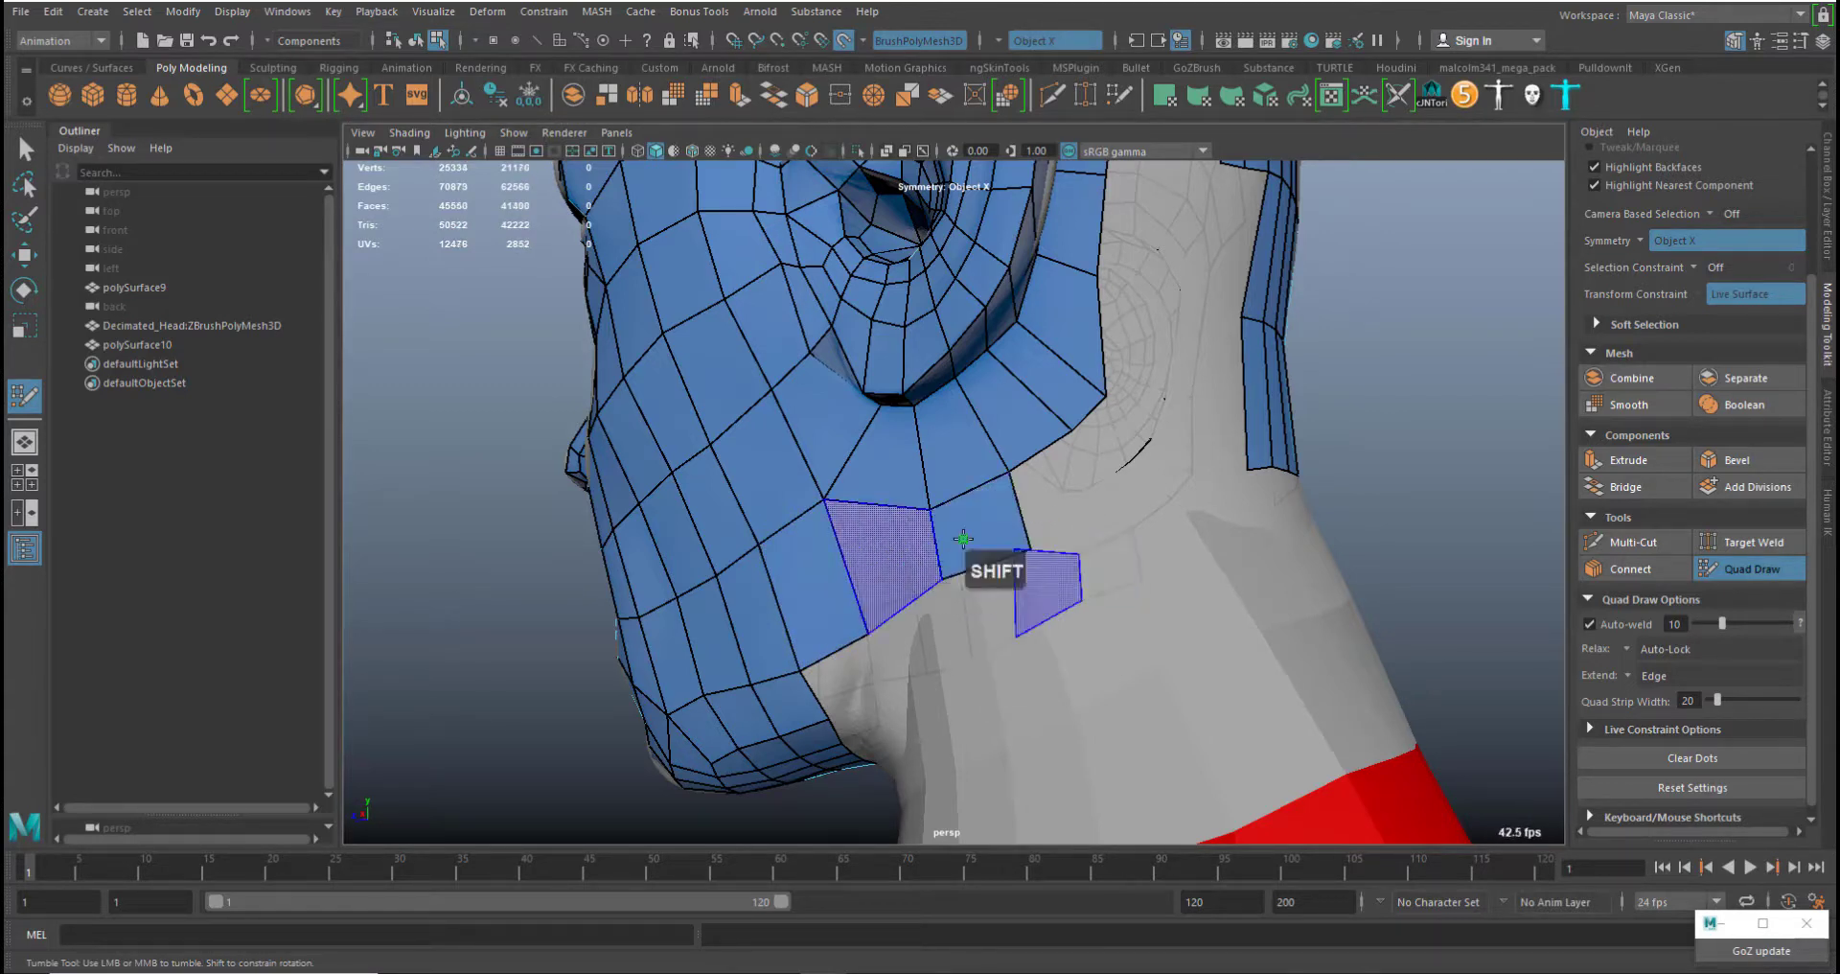
{"action": "left_click", "coordinate": [1001, 539], "text": "shift"}
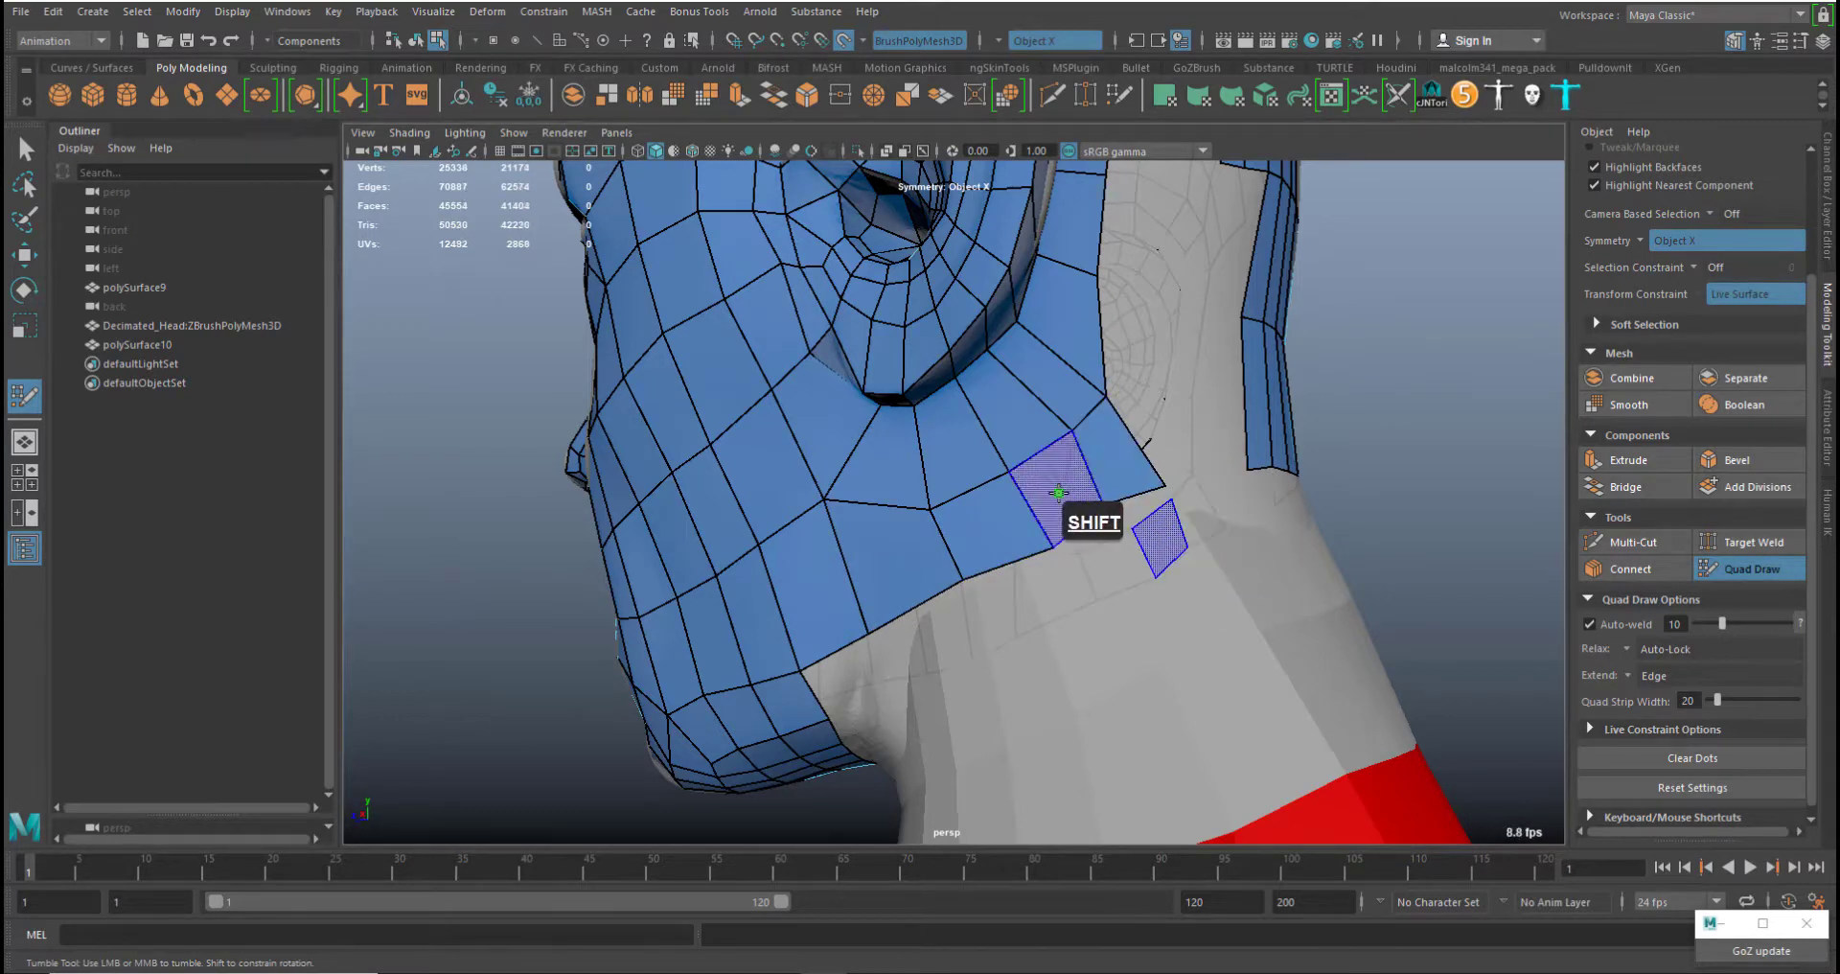
{"action": "left_click", "coordinate": [1099, 508], "text": "shift"}
{"action": "mouse_move", "coordinate": [1052, 544]}
{"action": "middle_mouse_down"}
{"action": "mouse_move", "coordinate": [1025, 547]}
{"action": "mouse_move", "coordinate": [1080, 523]}
{"action": "middle_mouse_up"}
{"action": "middle_click_drag", "start_coordinate": [1072, 431], "coordinate": [1045, 433]}
{"action": "mouse_move", "coordinate": [1049, 421]}
{"action": "left_mouse_down", "text": "shift"}
{"action": "mouse_move", "coordinate": [984, 478]}
{"action": "mouse_move", "coordinate": [967, 540]}
{"action": "mouse_move", "coordinate": [902, 582]}
{"action": "left_mouse_up", "text": "shift"}
Close the narrow gap above and behind the ear and add a column of quads down along the ear's strip
{"action": "left_click_drag", "start_coordinate": [1334, 414], "coordinate": [1223, 350], "text": "alt"}
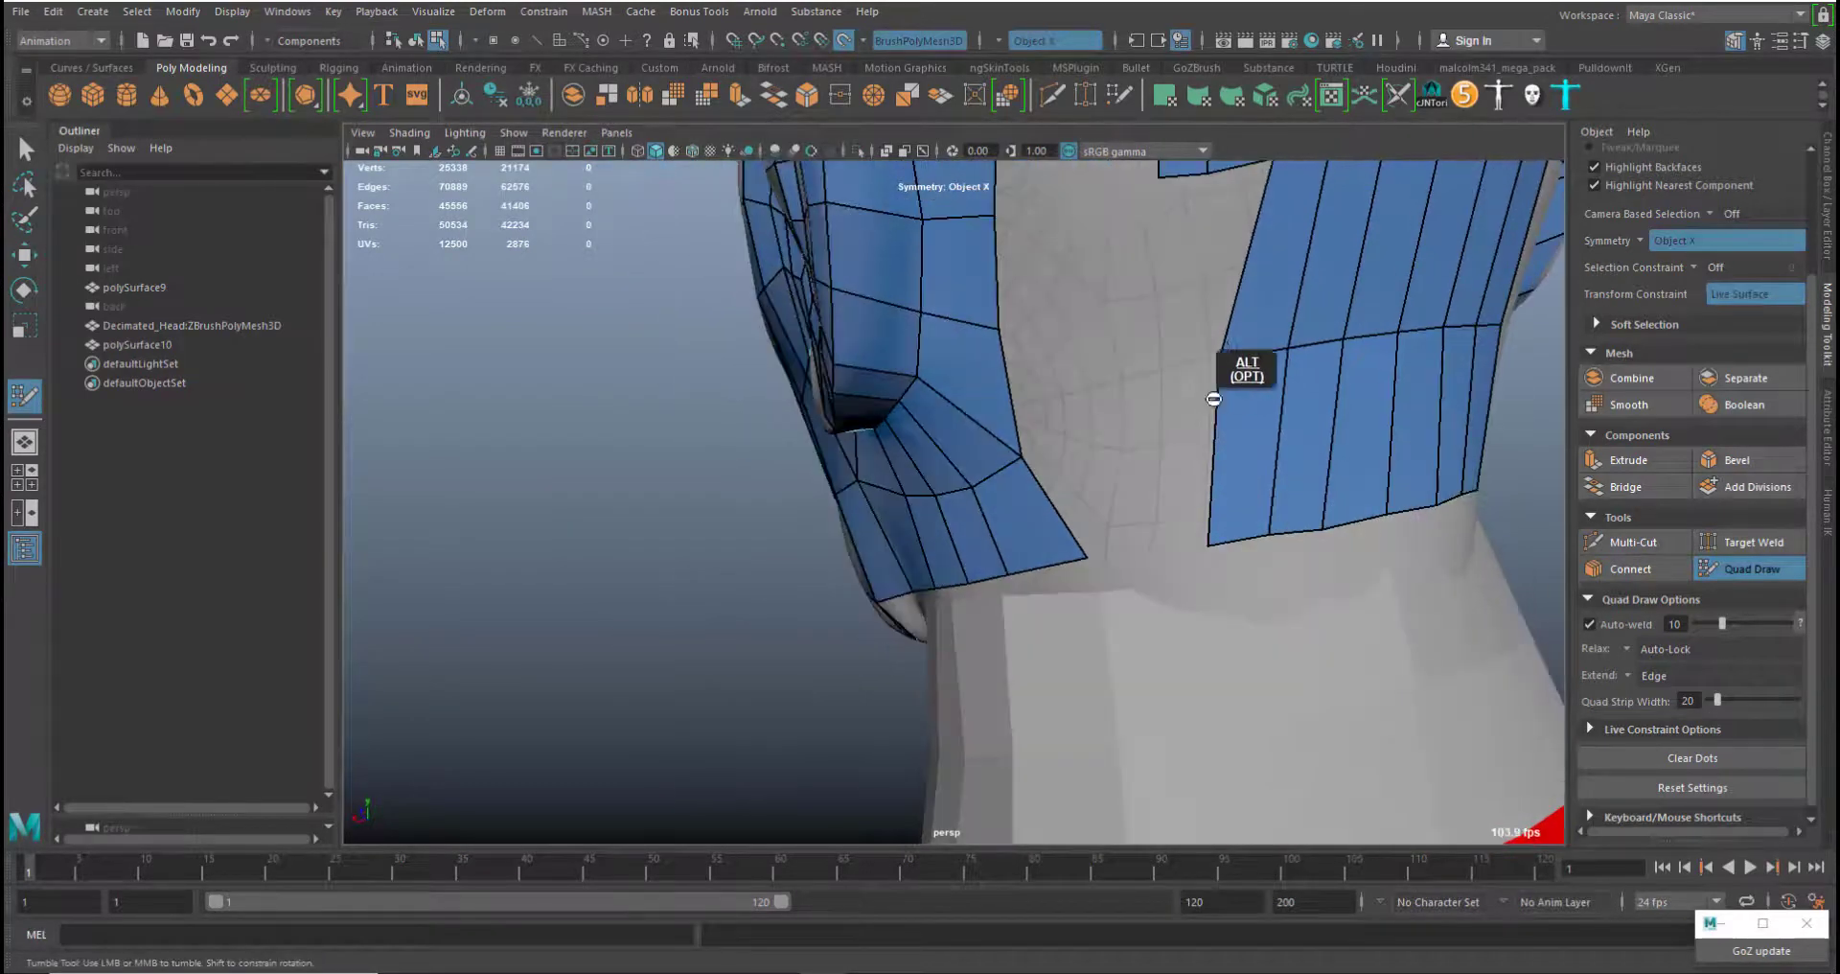
{"action": "middle_click_drag", "start_coordinate": [1224, 351], "coordinate": [1085, 571], "text": "alt"}
{"action": "right_click_drag", "start_coordinate": [1084, 572], "coordinate": [1022, 349], "text": "alt"}
{"action": "left_click", "coordinate": [997, 357], "text": "shift"}
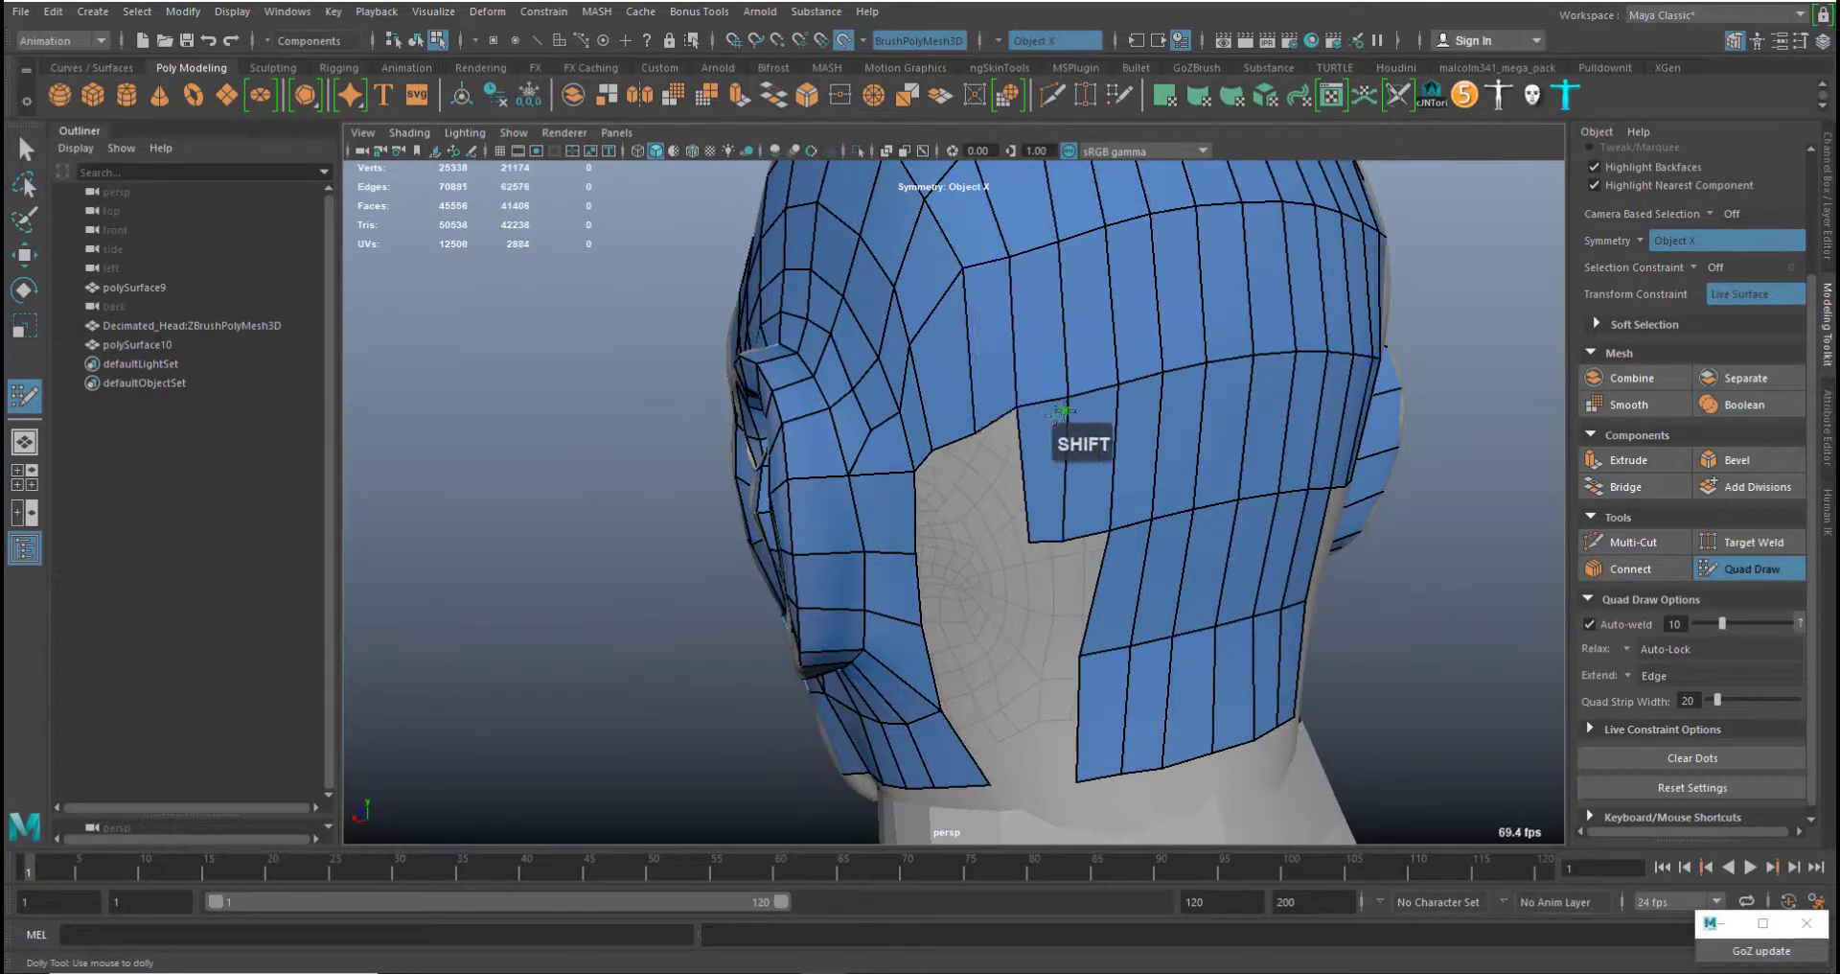
{"action": "middle_click_drag", "start_coordinate": [1021, 408], "coordinate": [1013, 432]}
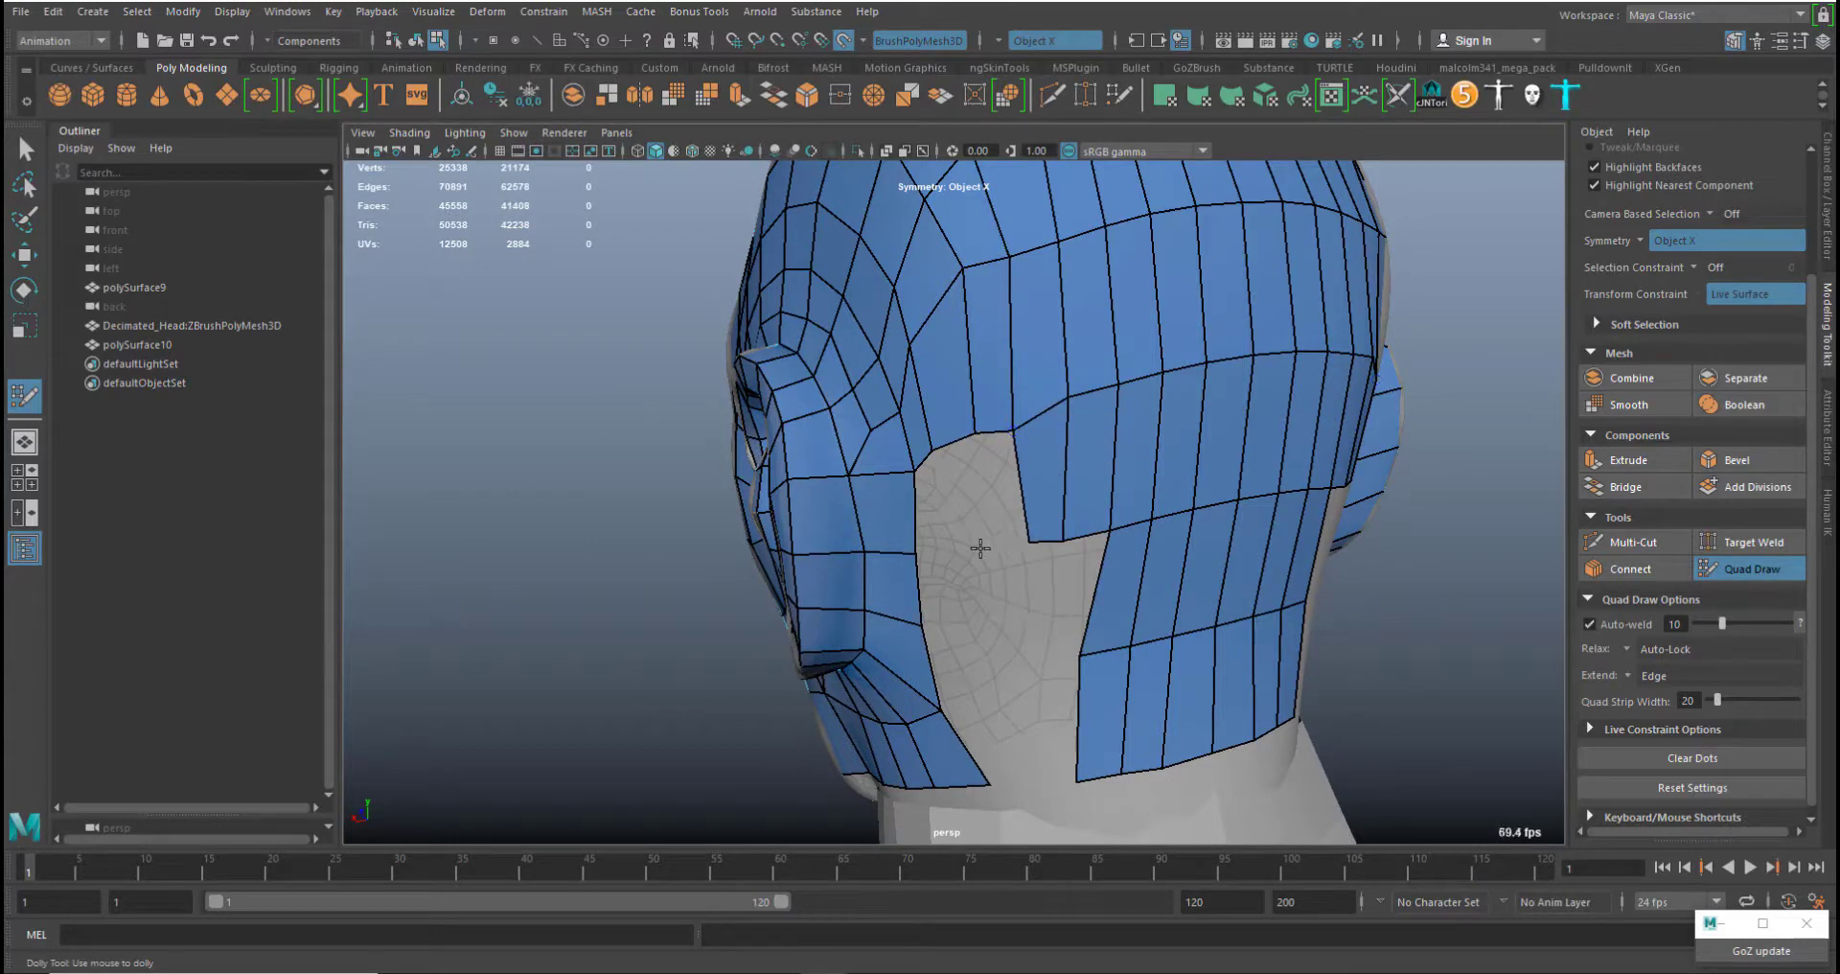
{"action": "mouse_move", "coordinate": [1049, 522]}
{"action": "left_mouse_down", "text": "alt"}
{"action": "mouse_move", "coordinate": [1129, 534]}
{"action": "mouse_move", "coordinate": [1076, 477]}
{"action": "left_mouse_up", "text": "alt"}
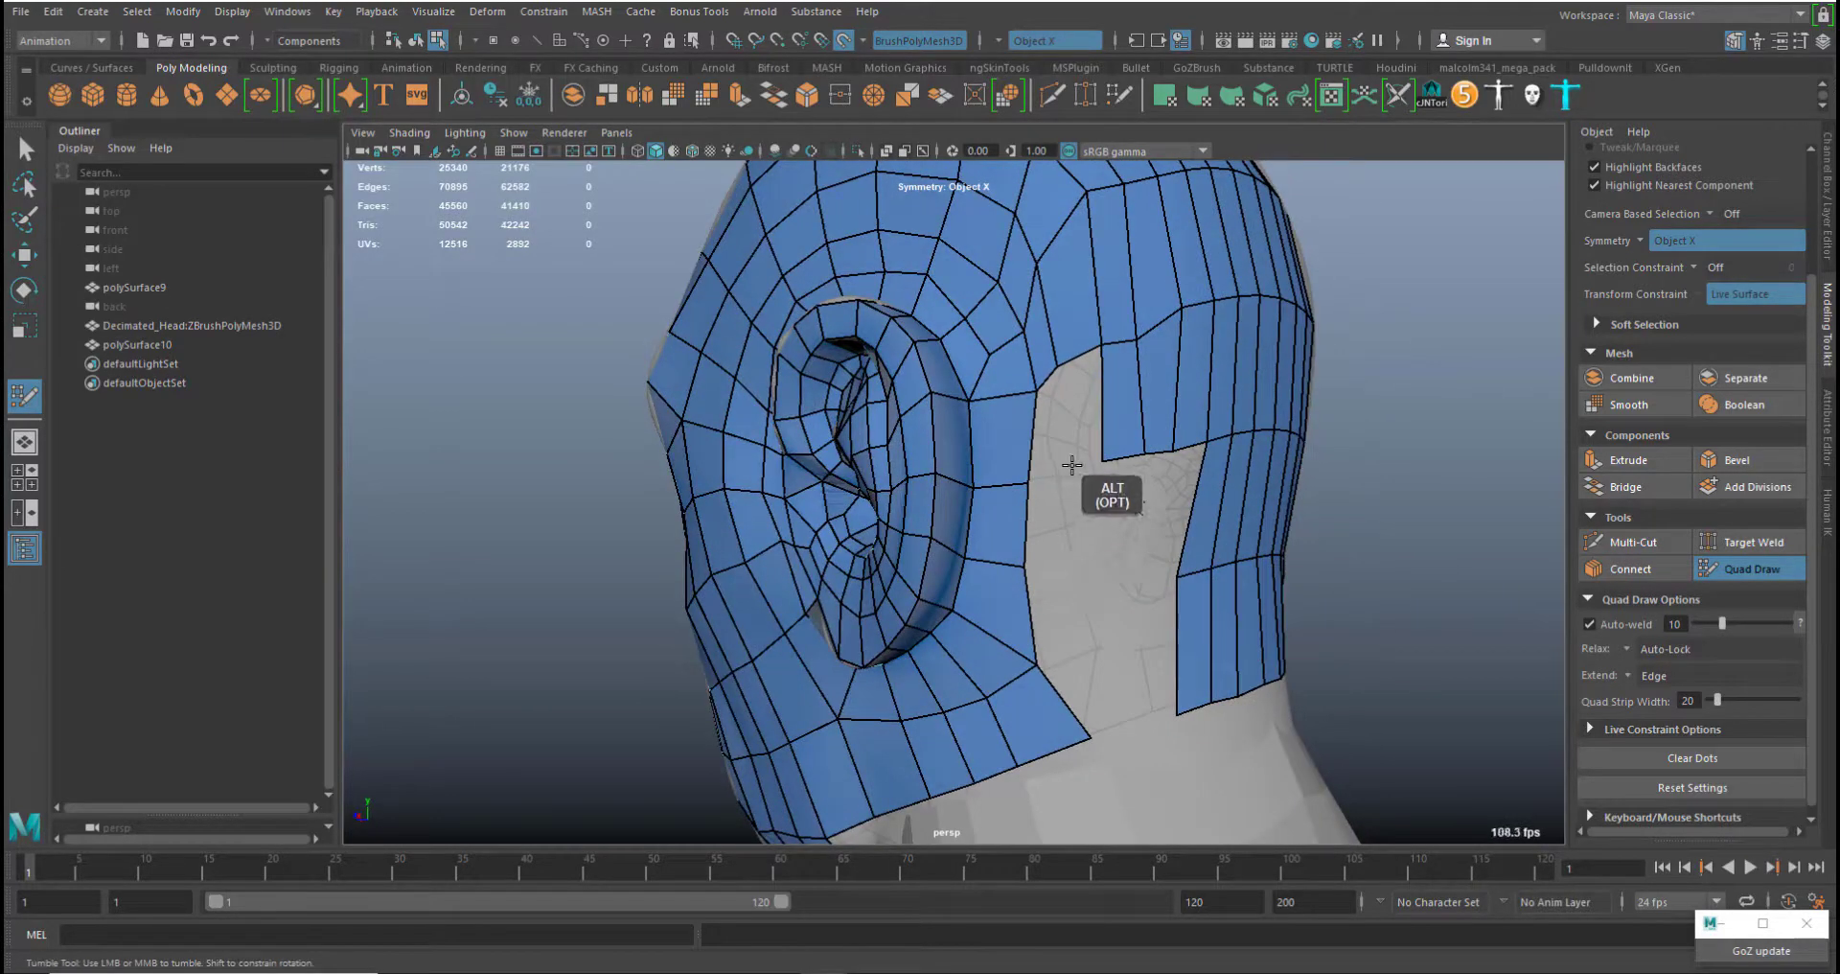
{"action": "left_click", "coordinate": [1064, 418], "text": "shift"}
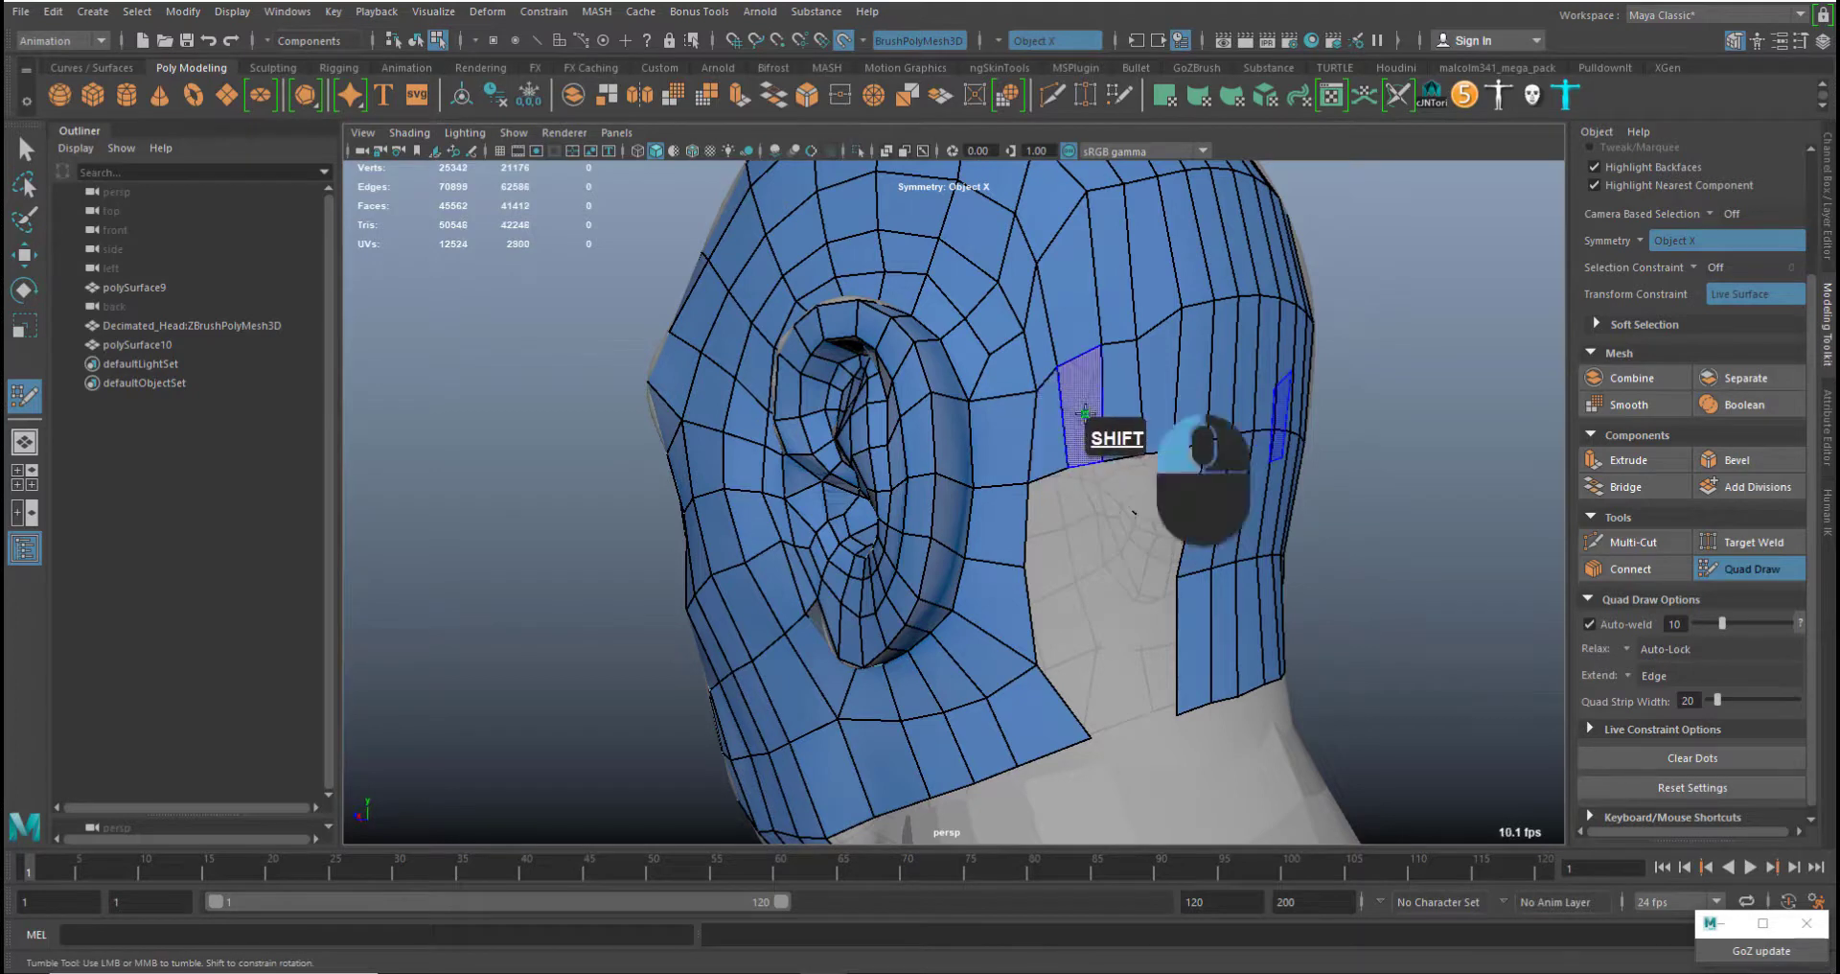
{"action": "left_click", "coordinate": [1056, 523], "text": "shift"}
{"action": "left_click", "coordinate": [1061, 624], "text": "shift"}
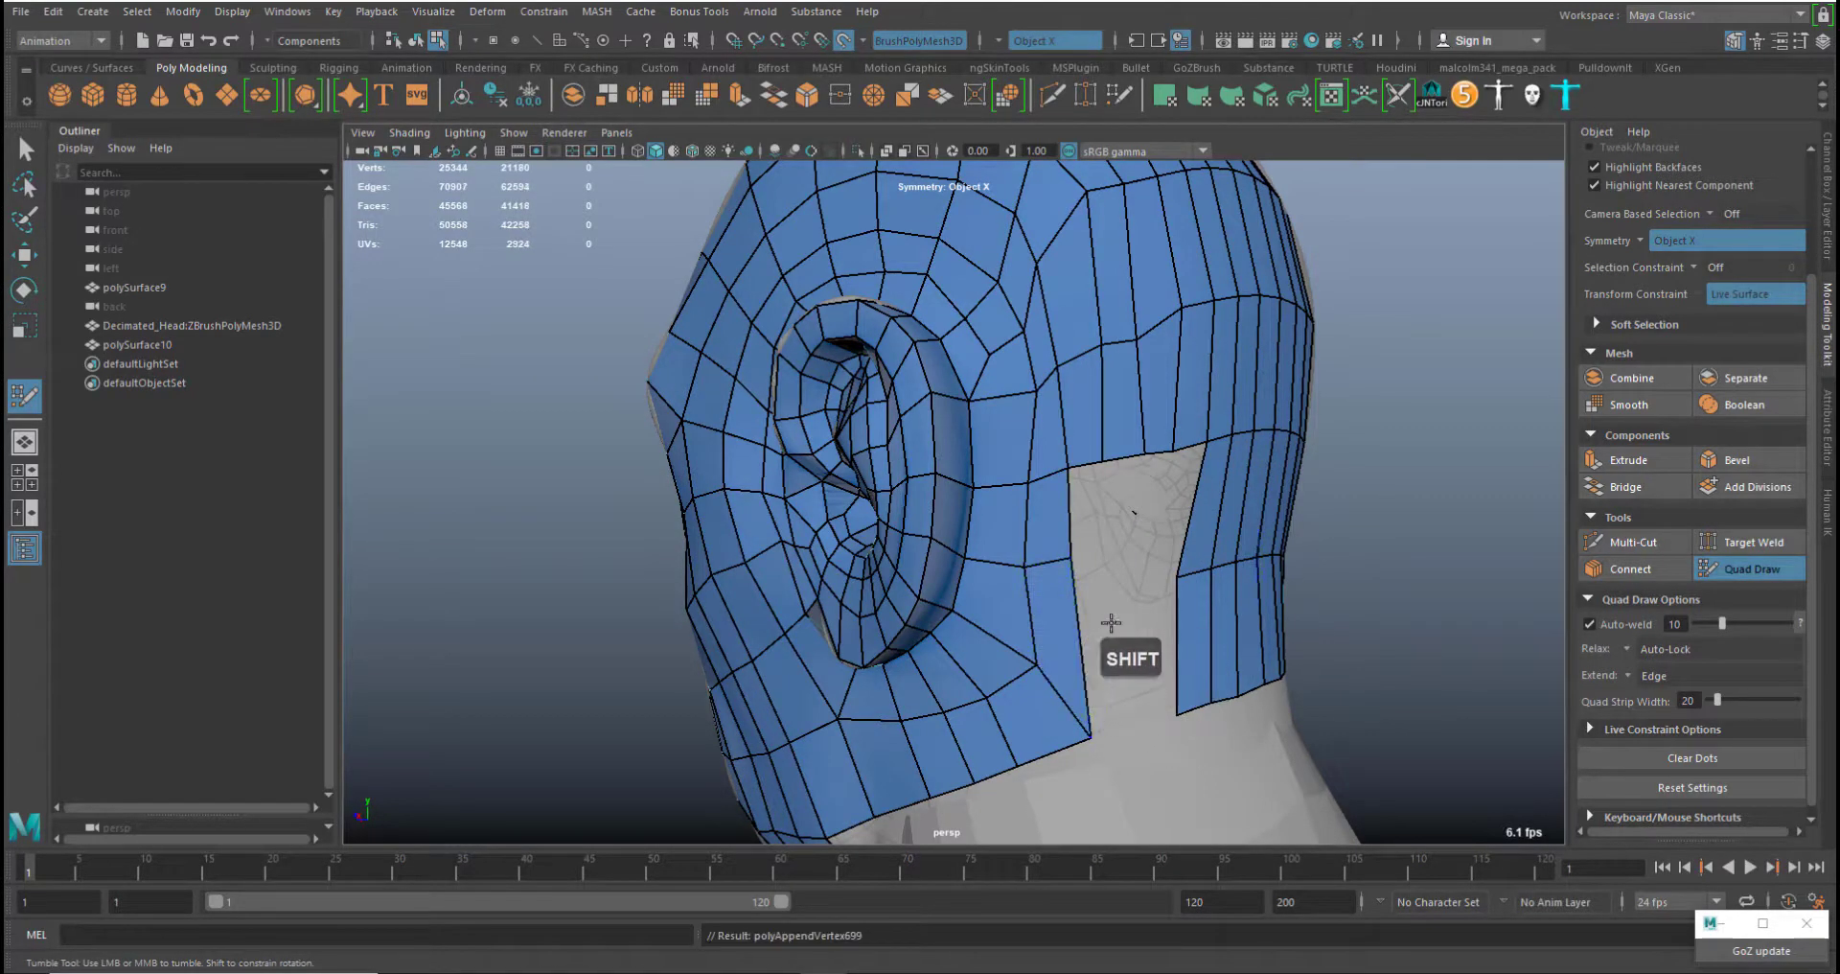
Bridge the ear strip to the back of the head at the nape, insert edge loops and reshape the lower border
{"action": "left_click", "coordinate": [1111, 627], "text": "shift"}
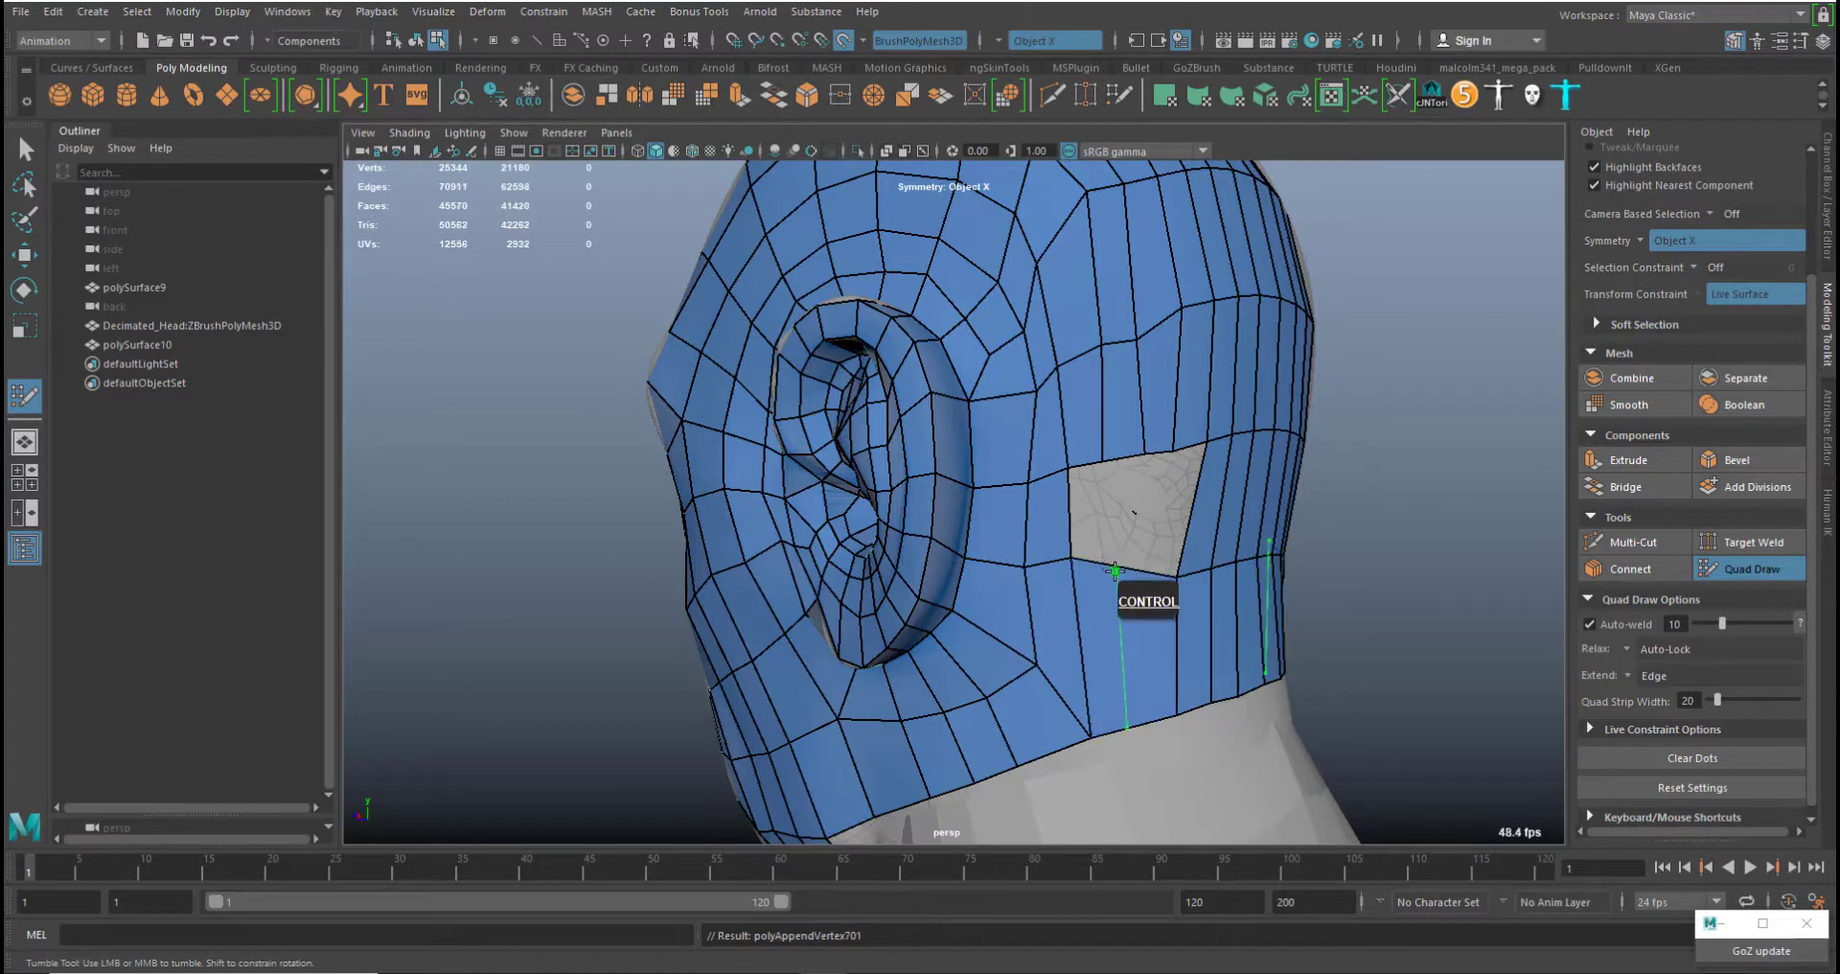
{"action": "left_click", "coordinate": [1142, 570], "text": "ctrl"}
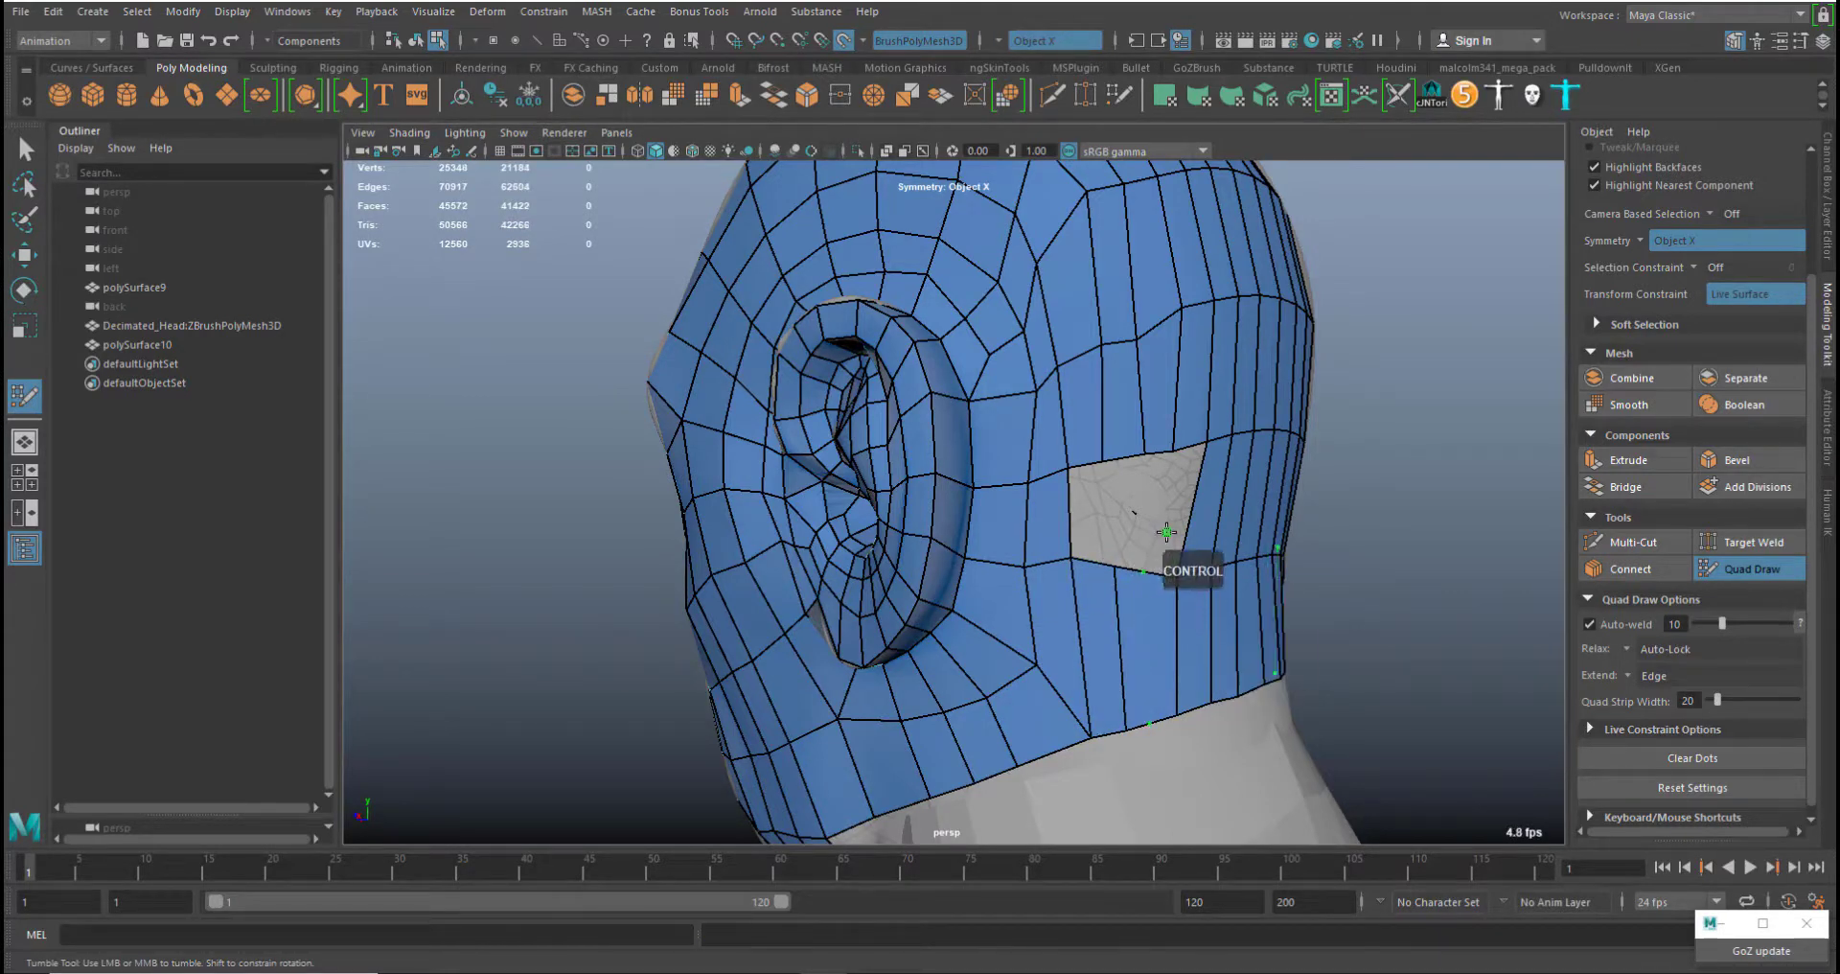
{"action": "middle_click_drag", "start_coordinate": [1084, 722], "coordinate": [1062, 718]}
{"action": "mouse_move", "coordinate": [1104, 734]}
{"action": "left_mouse_down"}
{"action": "mouse_move", "coordinate": [1171, 760]}
{"action": "mouse_move", "coordinate": [1170, 719]}
{"action": "mouse_move", "coordinate": [1201, 704]}
{"action": "left_mouse_up"}
{"action": "mouse_move", "coordinate": [1191, 709]}
{"action": "middle_mouse_down"}
{"action": "mouse_move", "coordinate": [1198, 636]}
{"action": "mouse_move", "coordinate": [1153, 637]}
{"action": "middle_mouse_up"}
{"action": "middle_click_drag", "start_coordinate": [1259, 689], "coordinate": [1246, 615]}
{"action": "mouse_move", "coordinate": [1236, 611]}
{"action": "left_mouse_down", "text": "shift"}
{"action": "mouse_move", "coordinate": [1141, 644]}
{"action": "mouse_move", "coordinate": [1148, 629]}
{"action": "left_mouse_up", "text": "shift"}
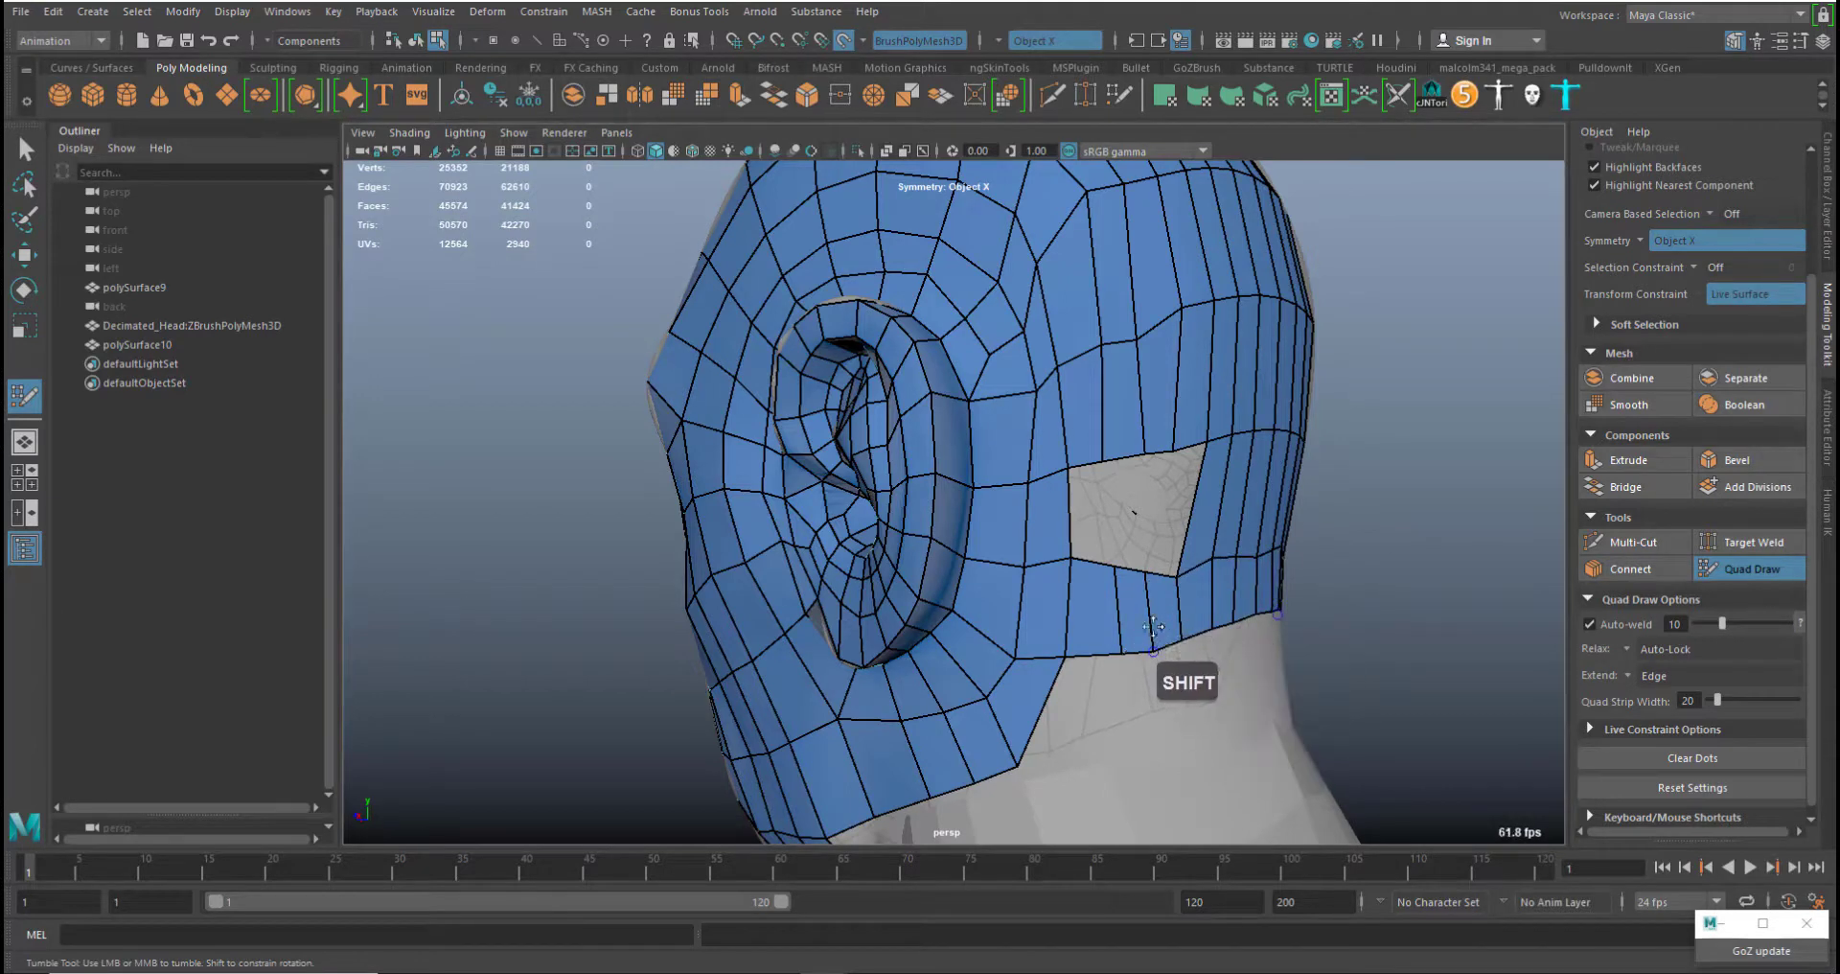
{"action": "middle_click_drag", "start_coordinate": [1117, 599], "coordinate": [1199, 598]}
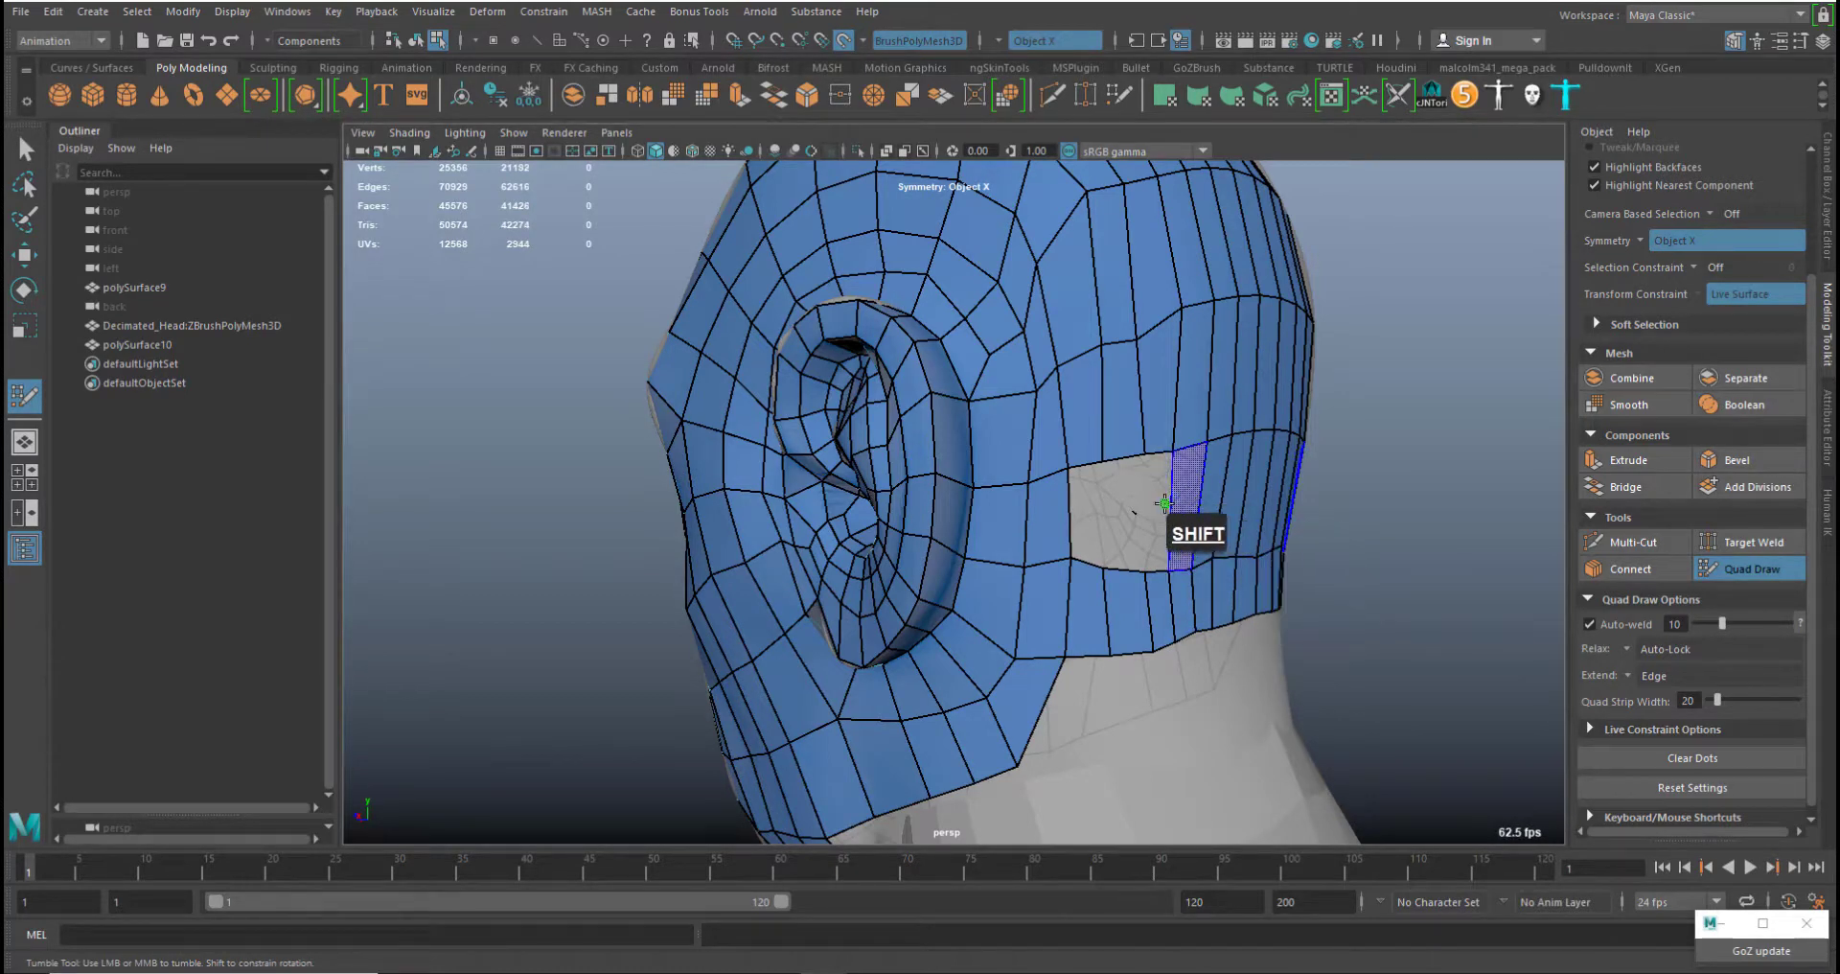
Fill the remaining rectangular hole behind the ear with a row of quads
{"action": "left_click", "coordinate": [1157, 508], "text": "shift"}
{"action": "left_click", "coordinate": [1133, 518], "text": "shift"}
{"action": "left_click", "coordinate": [1110, 518], "text": "shift"}
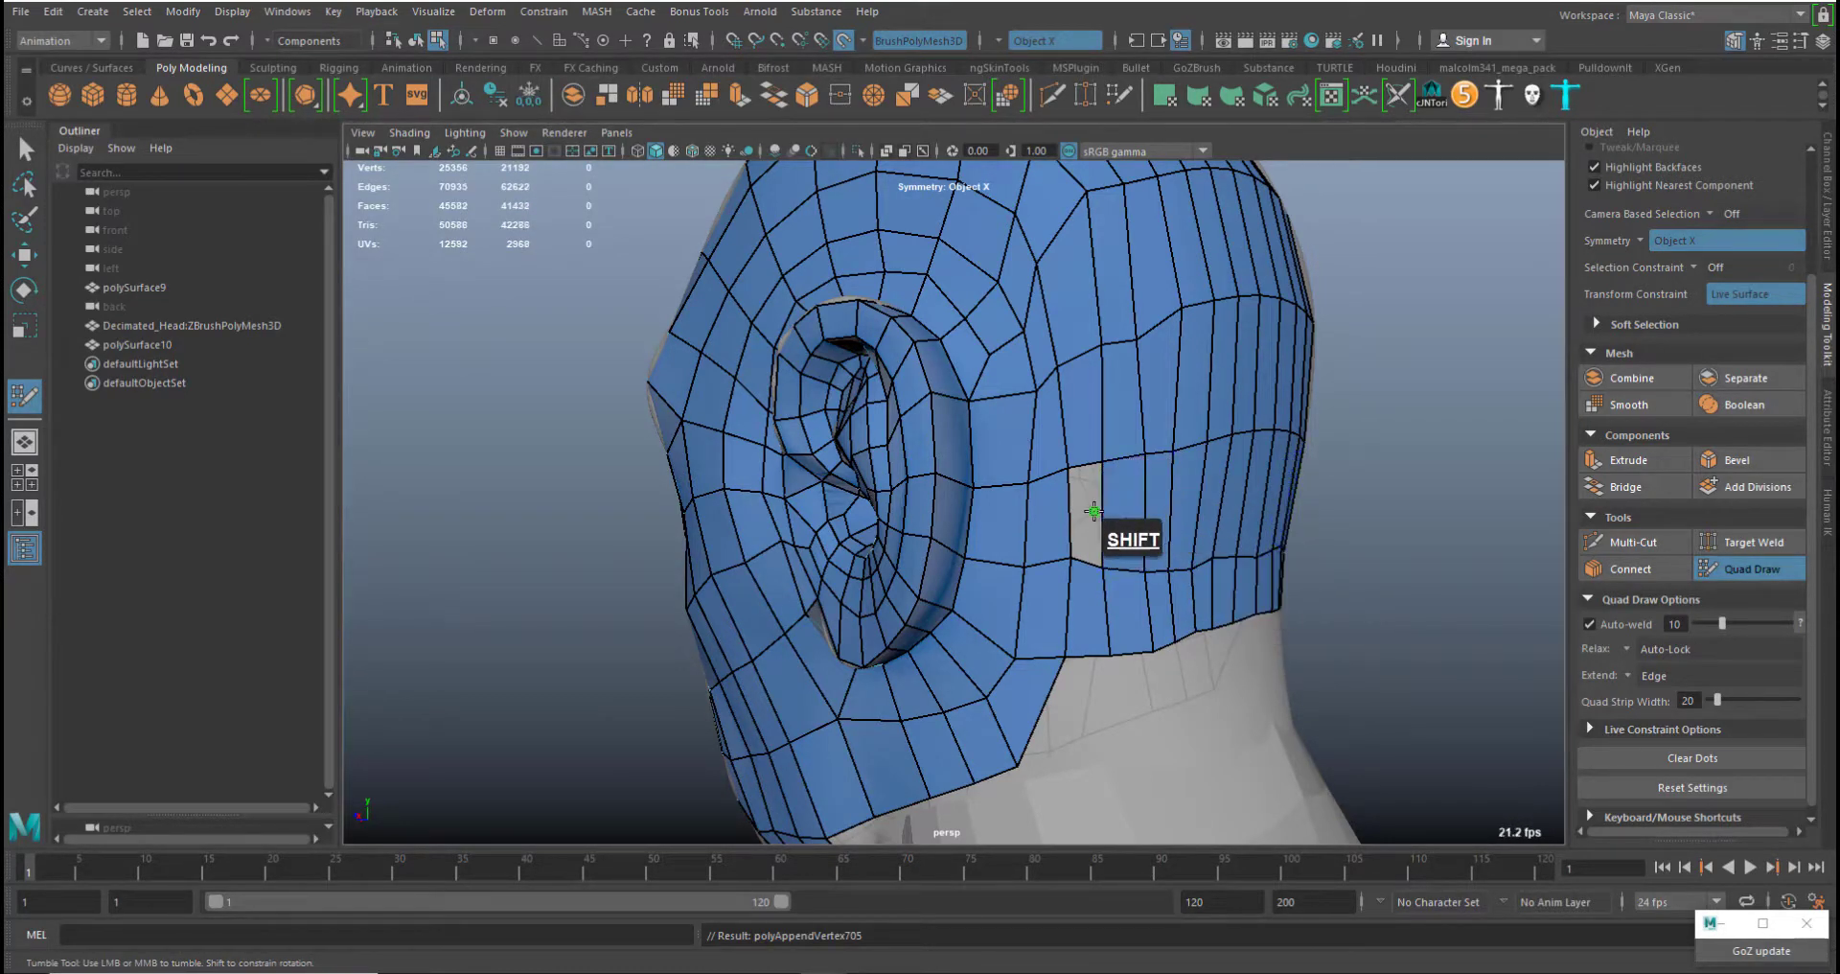
{"action": "left_click", "coordinate": [1083, 517], "text": "shift"}
Relax the newly joined quads behind and around the ear to even out their spacing
{"action": "left_click", "coordinate": [1284, 503], "text": "shift"}
{"action": "mouse_move", "coordinate": [1160, 554]}
{"action": "left_mouse_down", "text": "shift"}
{"action": "mouse_move", "coordinate": [1131, 536]}
{"action": "mouse_move", "coordinate": [1213, 537]}
{"action": "mouse_move", "coordinate": [1050, 436]}
{"action": "mouse_move", "coordinate": [1050, 322]}
{"action": "mouse_move", "coordinate": [1116, 249]}
{"action": "mouse_move", "coordinate": [1198, 254]}
{"action": "mouse_move", "coordinate": [1091, 438]}
{"action": "mouse_move", "coordinate": [1242, 460]}
{"action": "mouse_move", "coordinate": [1246, 517]}
{"action": "mouse_move", "coordinate": [1188, 575]}
{"action": "mouse_move", "coordinate": [1057, 618]}
{"action": "mouse_move", "coordinate": [933, 717]}
{"action": "mouse_move", "coordinate": [876, 729]}
{"action": "mouse_move", "coordinate": [1095, 432]}
{"action": "mouse_move", "coordinate": [985, 284]}
{"action": "mouse_move", "coordinate": [914, 237]}
{"action": "mouse_move", "coordinate": [844, 280]}
{"action": "left_mouse_up", "text": "shift"}
{"action": "right_click_drag", "start_coordinate": [1343, 502], "coordinate": [1335, 402], "text": "alt"}
{"action": "mouse_move", "coordinate": [1335, 403]}
{"action": "left_mouse_down", "text": "alt"}
{"action": "mouse_move", "coordinate": [1314, 428]}
{"action": "mouse_move", "coordinate": [1206, 376]}
{"action": "left_mouse_up", "text": "alt"}
{"action": "mouse_move", "coordinate": [959, 343]}
{"action": "left_mouse_down", "text": "shift"}
{"action": "mouse_move", "coordinate": [947, 374]}
{"action": "mouse_move", "coordinate": [1030, 383]}
{"action": "mouse_move", "coordinate": [1049, 408]}
{"action": "mouse_move", "coordinate": [1054, 425]}
{"action": "mouse_move", "coordinate": [1016, 422]}
{"action": "mouse_move", "coordinate": [1045, 488]}
{"action": "mouse_move", "coordinate": [1140, 508]}
{"action": "mouse_move", "coordinate": [1117, 410]}
{"action": "mouse_move", "coordinate": [1074, 554]}
{"action": "mouse_move", "coordinate": [1004, 583]}
{"action": "left_mouse_up", "text": "shift"}
{"action": "left_click_drag", "start_coordinate": [1188, 575], "coordinate": [1261, 618], "text": "alt"}
{"action": "right_click_drag", "start_coordinate": [1084, 623], "coordinate": [1120, 668], "text": "alt"}
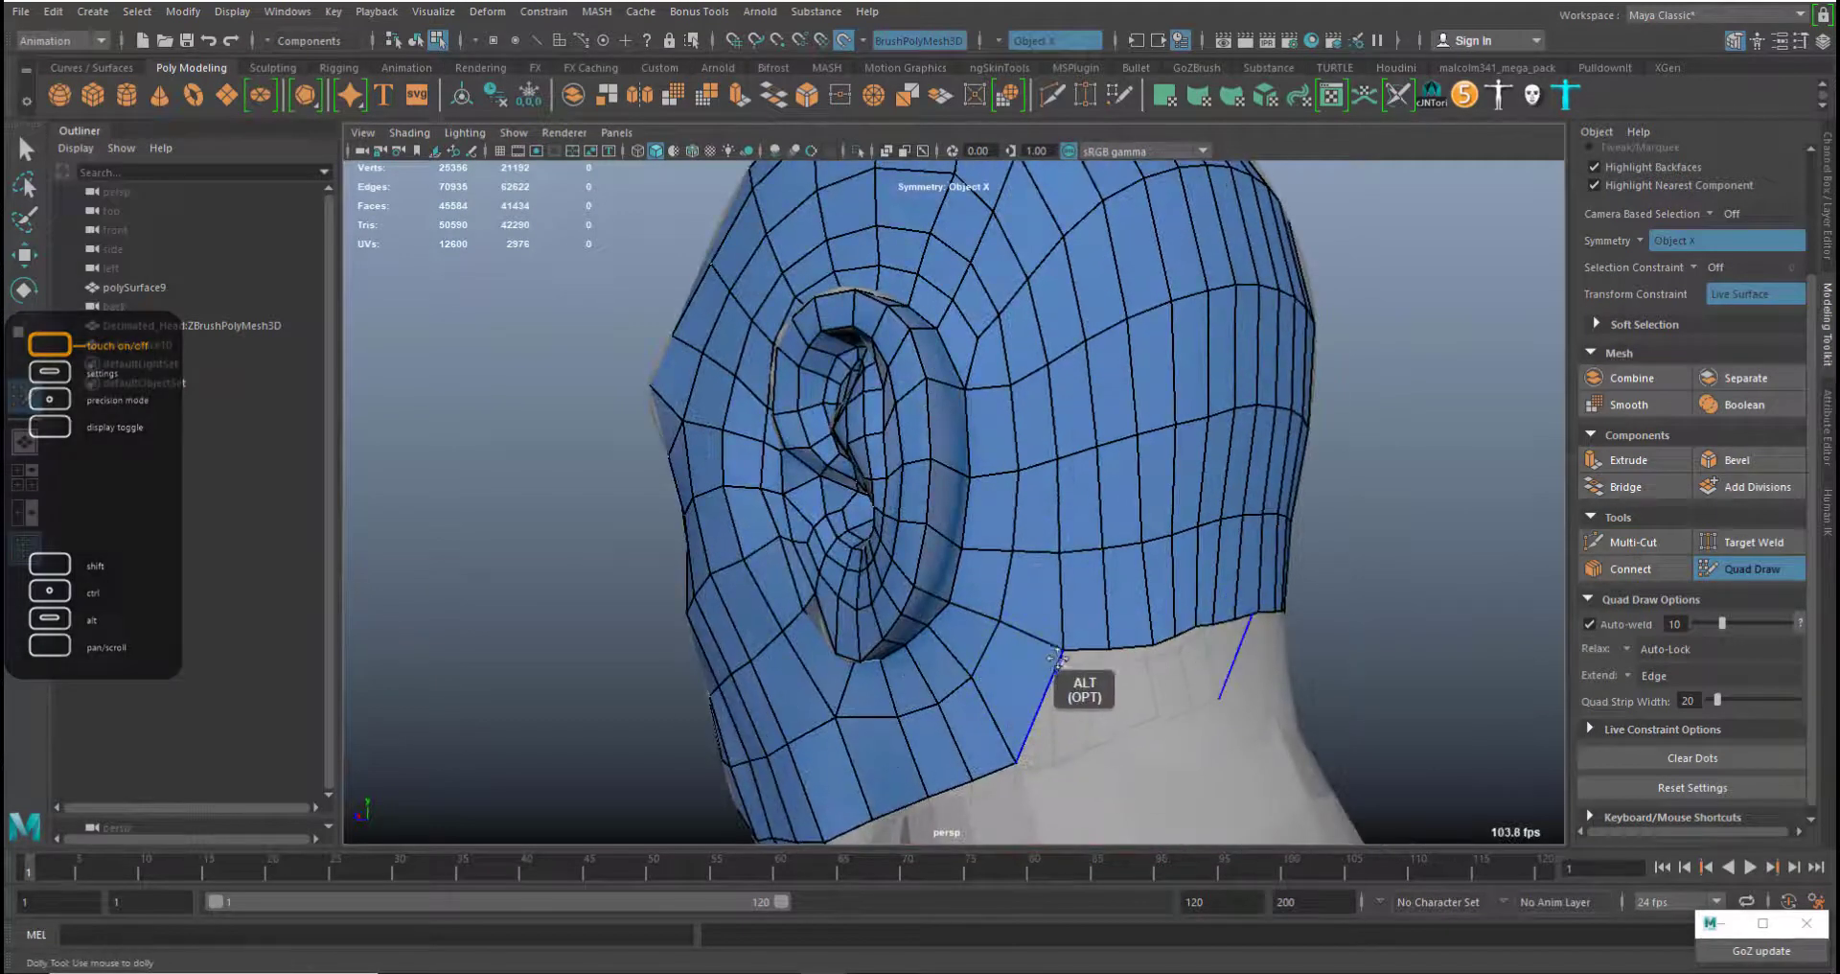
Slide the border vertices below and behind the ear along the neck and relax them into a smoother edge
{"action": "middle_click_drag", "start_coordinate": [1063, 652], "coordinate": [1064, 673]}
{"action": "middle_click_drag", "start_coordinate": [1016, 761], "coordinate": [1007, 733]}
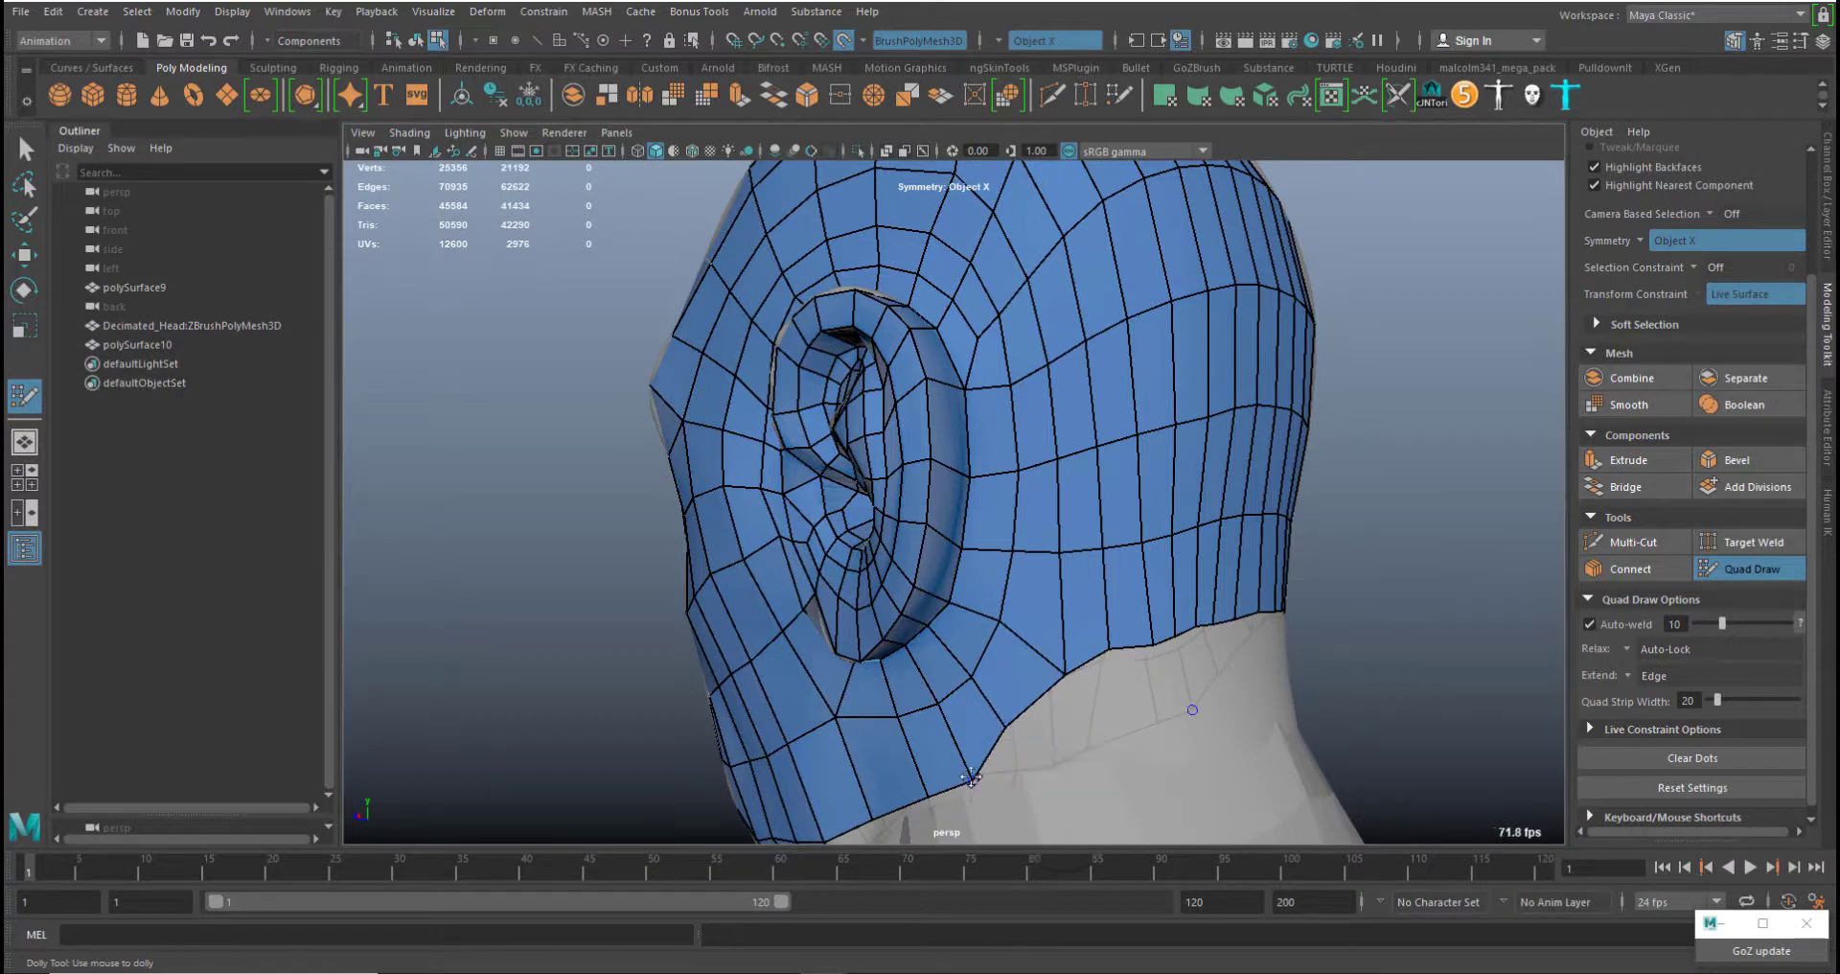
{"action": "key", "text": "shift"}
{"action": "mouse_move", "coordinate": [1003, 688]}
{"action": "left_mouse_down", "text": "shift"}
{"action": "mouse_move", "coordinate": [954, 709]}
{"action": "mouse_move", "coordinate": [970, 724]}
{"action": "mouse_move", "coordinate": [1203, 589]}
{"action": "mouse_move", "coordinate": [1264, 605]}
{"action": "mouse_move", "coordinate": [1209, 560]}
{"action": "mouse_move", "coordinate": [1253, 523]}
{"action": "mouse_move", "coordinate": [1045, 700]}
{"action": "mouse_move", "coordinate": [956, 733]}
{"action": "left_mouse_up", "text": "shift"}
Even out the lower mesh border from below the ear to the jaw corner by moving its vertices and relaxing
{"action": "left_click_drag", "start_coordinate": [1163, 560], "coordinate": [1296, 586], "text": "alt"}
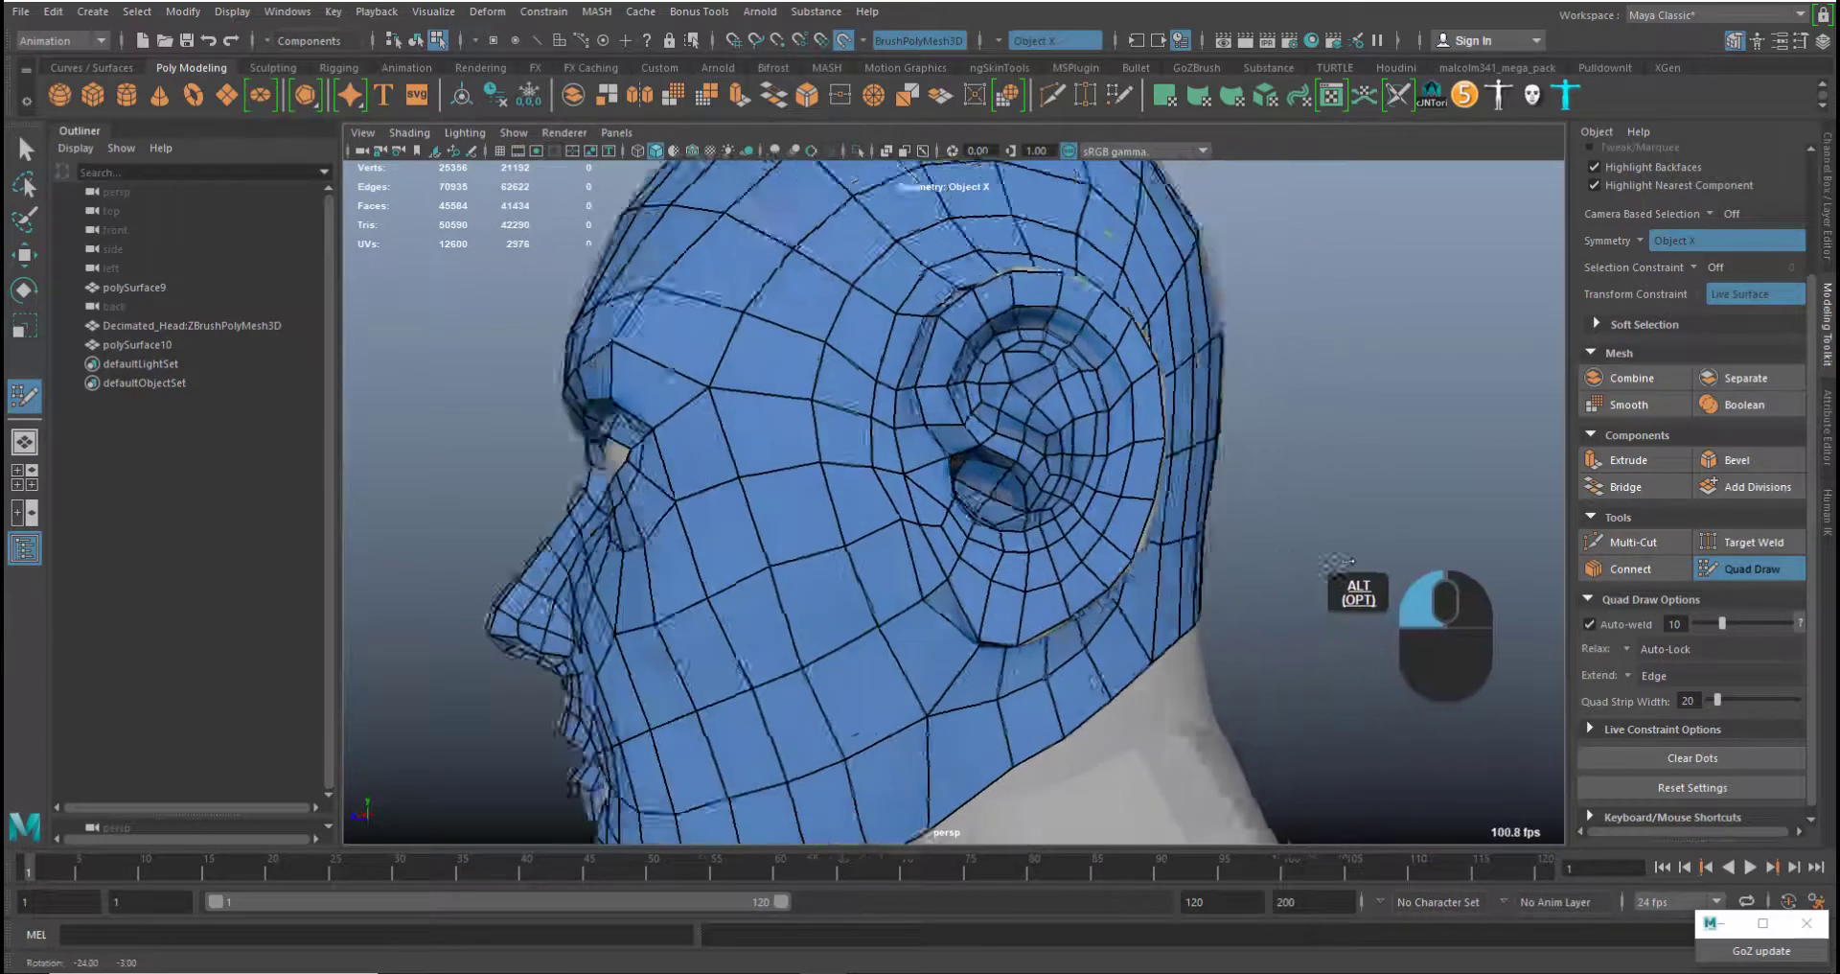
{"action": "middle_click_drag", "start_coordinate": [1160, 657], "coordinate": [1125, 517], "text": "alt"}
{"action": "left_click_drag", "start_coordinate": [1048, 613], "coordinate": [1047, 605]}
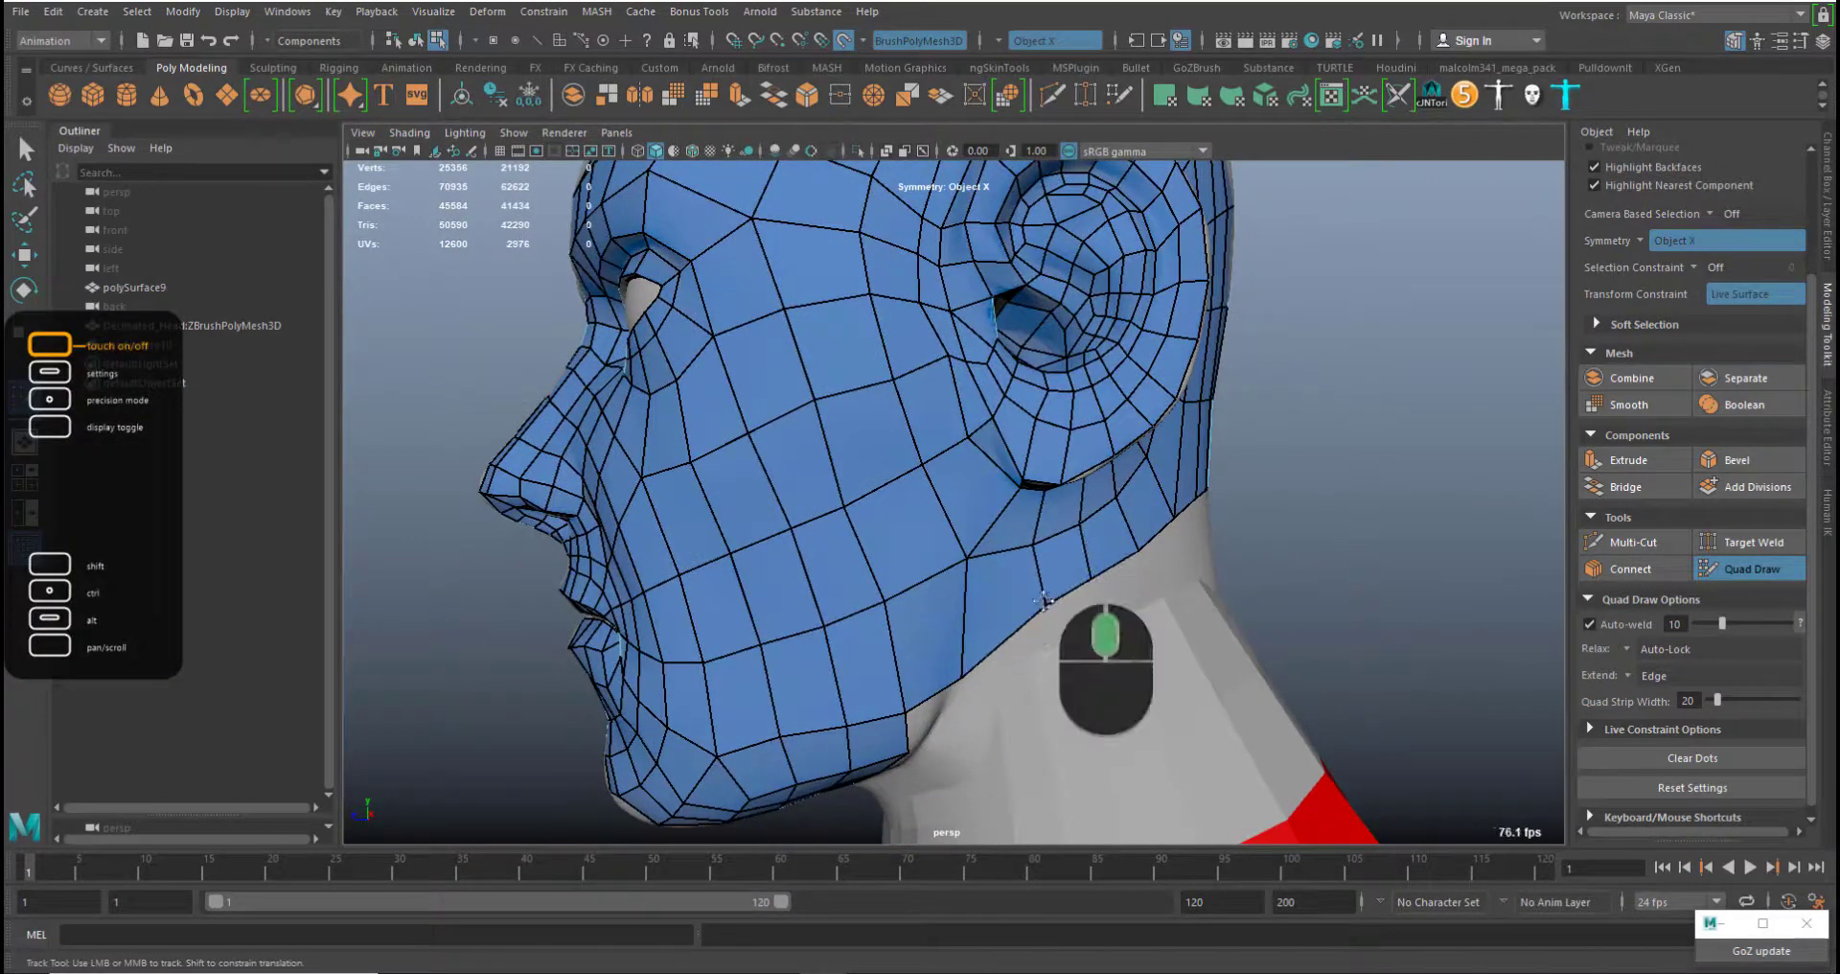
{"action": "left_click_drag", "start_coordinate": [906, 713], "coordinate": [927, 709]}
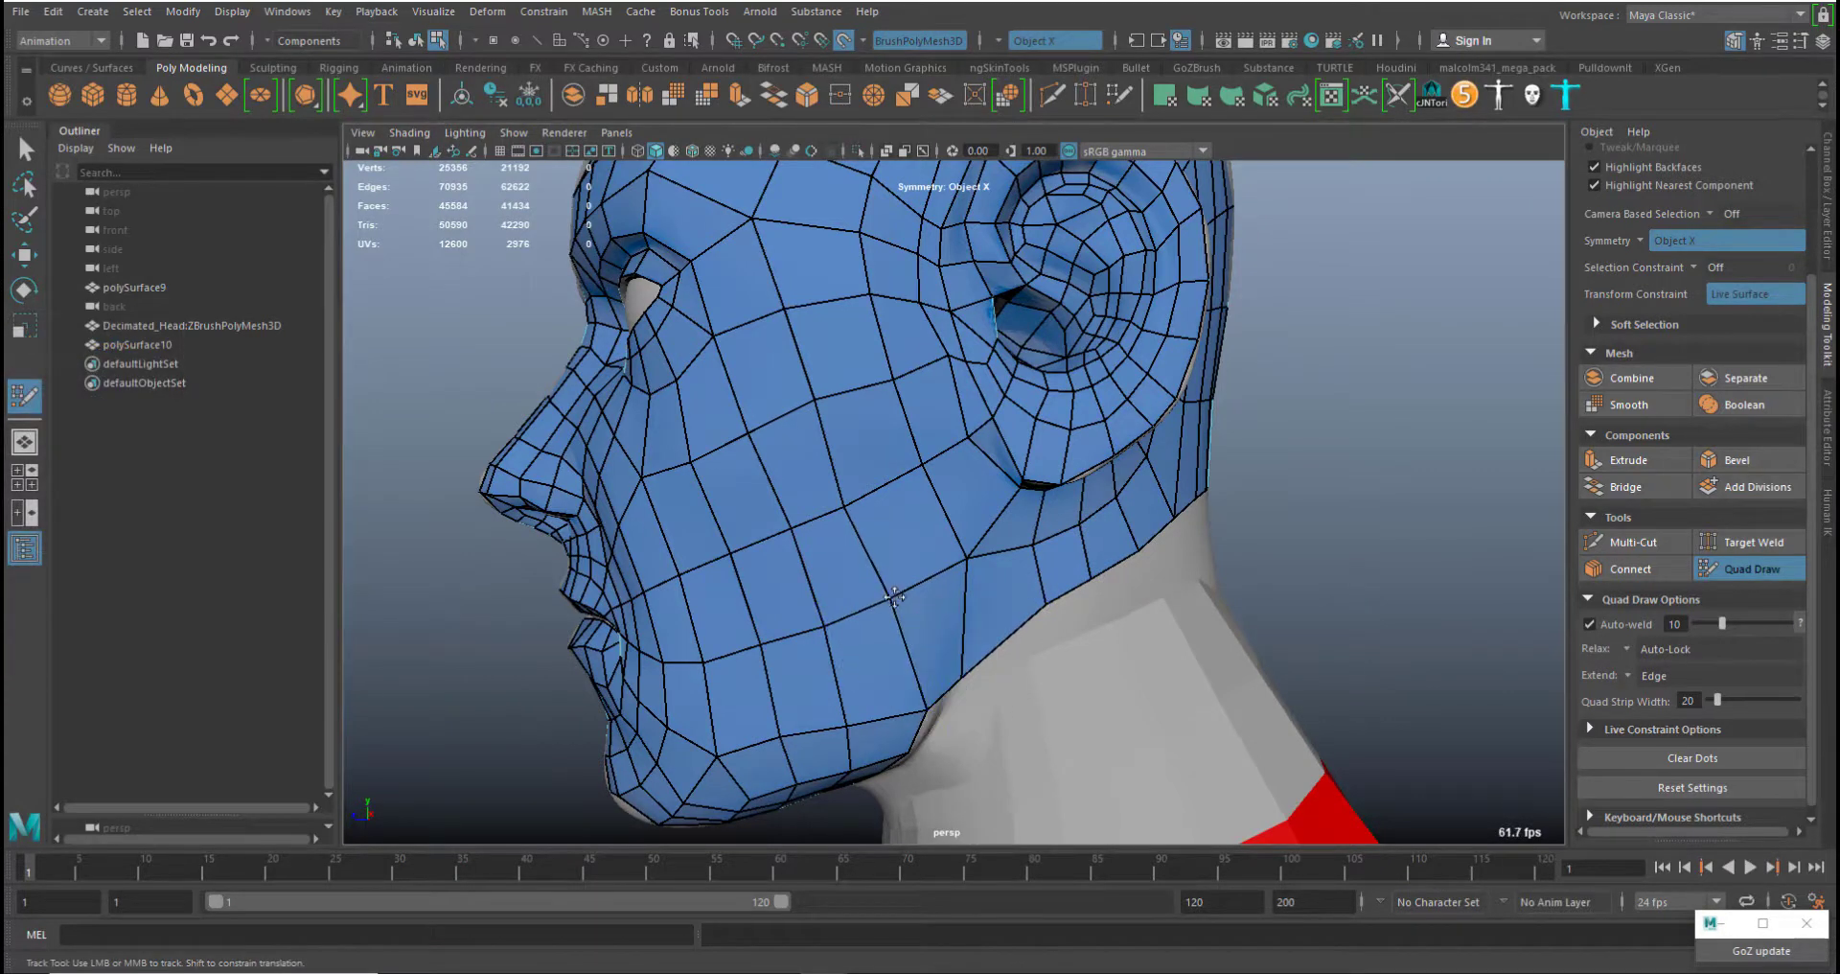
{"action": "mouse_move", "coordinate": [895, 596]}
{"action": "left_mouse_down", "text": "alt"}
{"action": "mouse_move", "coordinate": [843, 606]}
{"action": "mouse_move", "coordinate": [892, 602]}
{"action": "left_mouse_up", "text": "alt"}
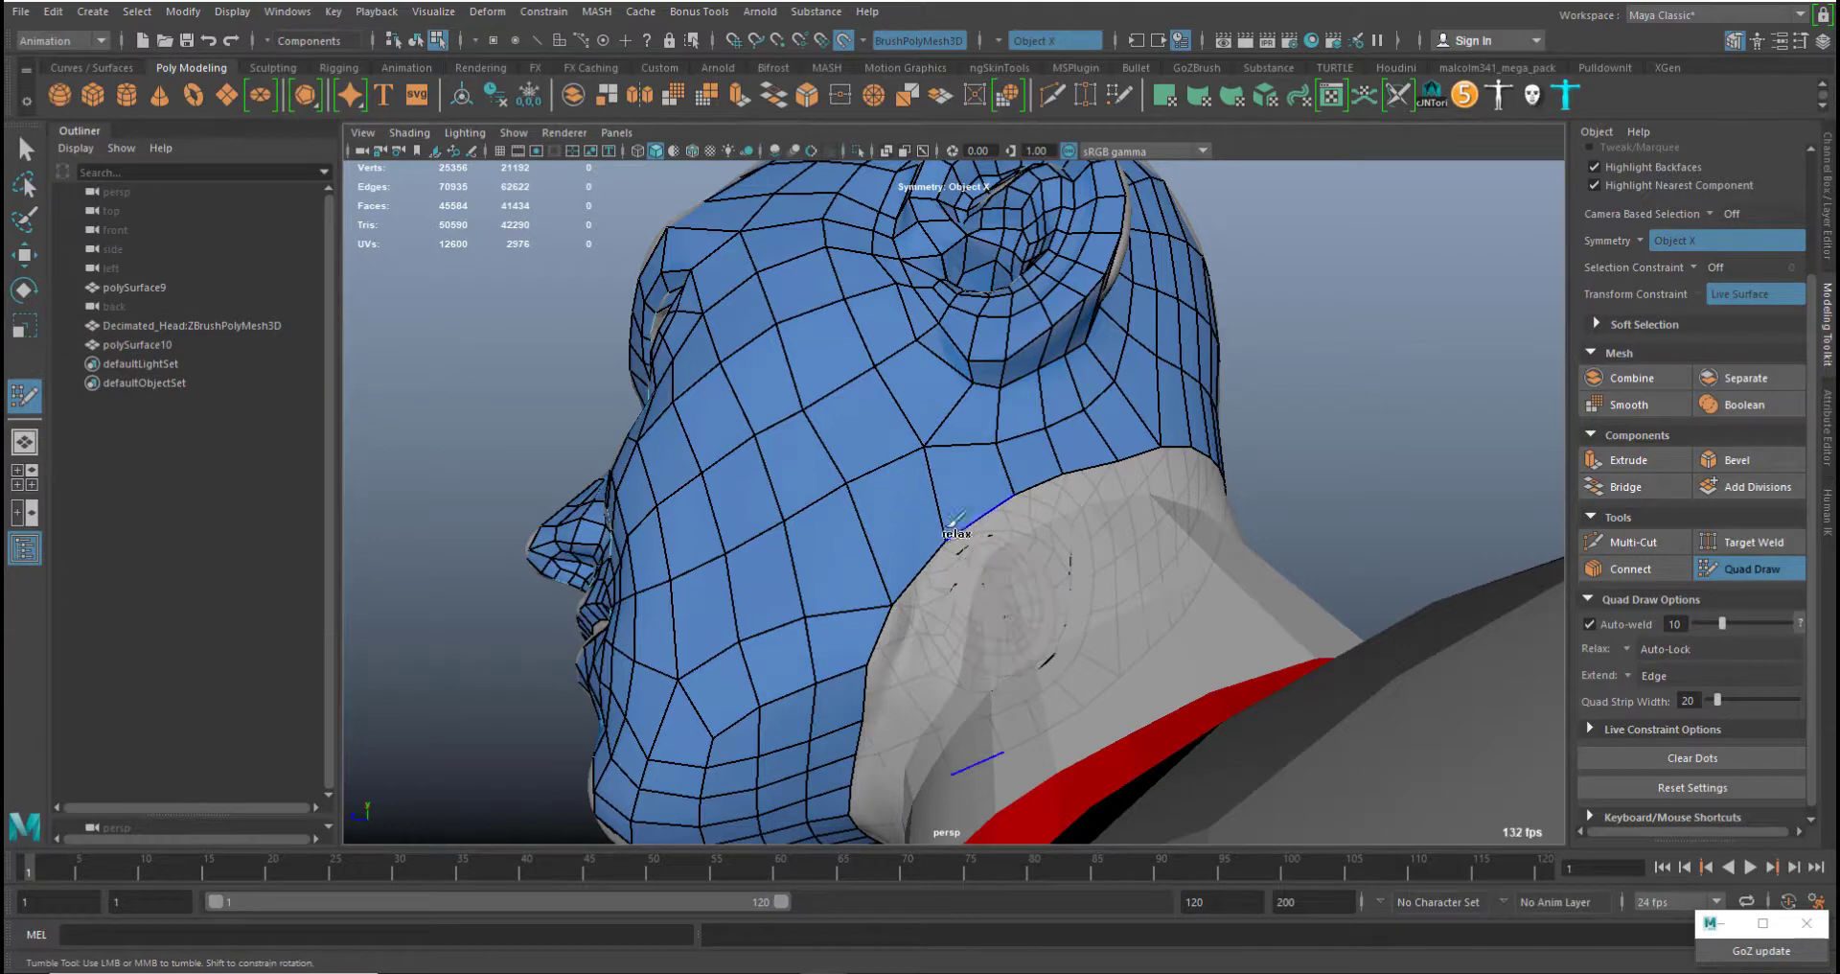
{"action": "mouse_move", "coordinate": [876, 566]}
{"action": "left_mouse_down", "text": "shift"}
{"action": "mouse_move", "coordinate": [857, 603]}
{"action": "mouse_move", "coordinate": [1024, 610]}
{"action": "left_mouse_up", "text": "shift"}
Delete the quads at the jaw corner, refill the gap with new ones and align their corner vertex with the border
{"action": "middle_click_drag", "start_coordinate": [1026, 608], "coordinate": [1038, 522], "text": "alt"}
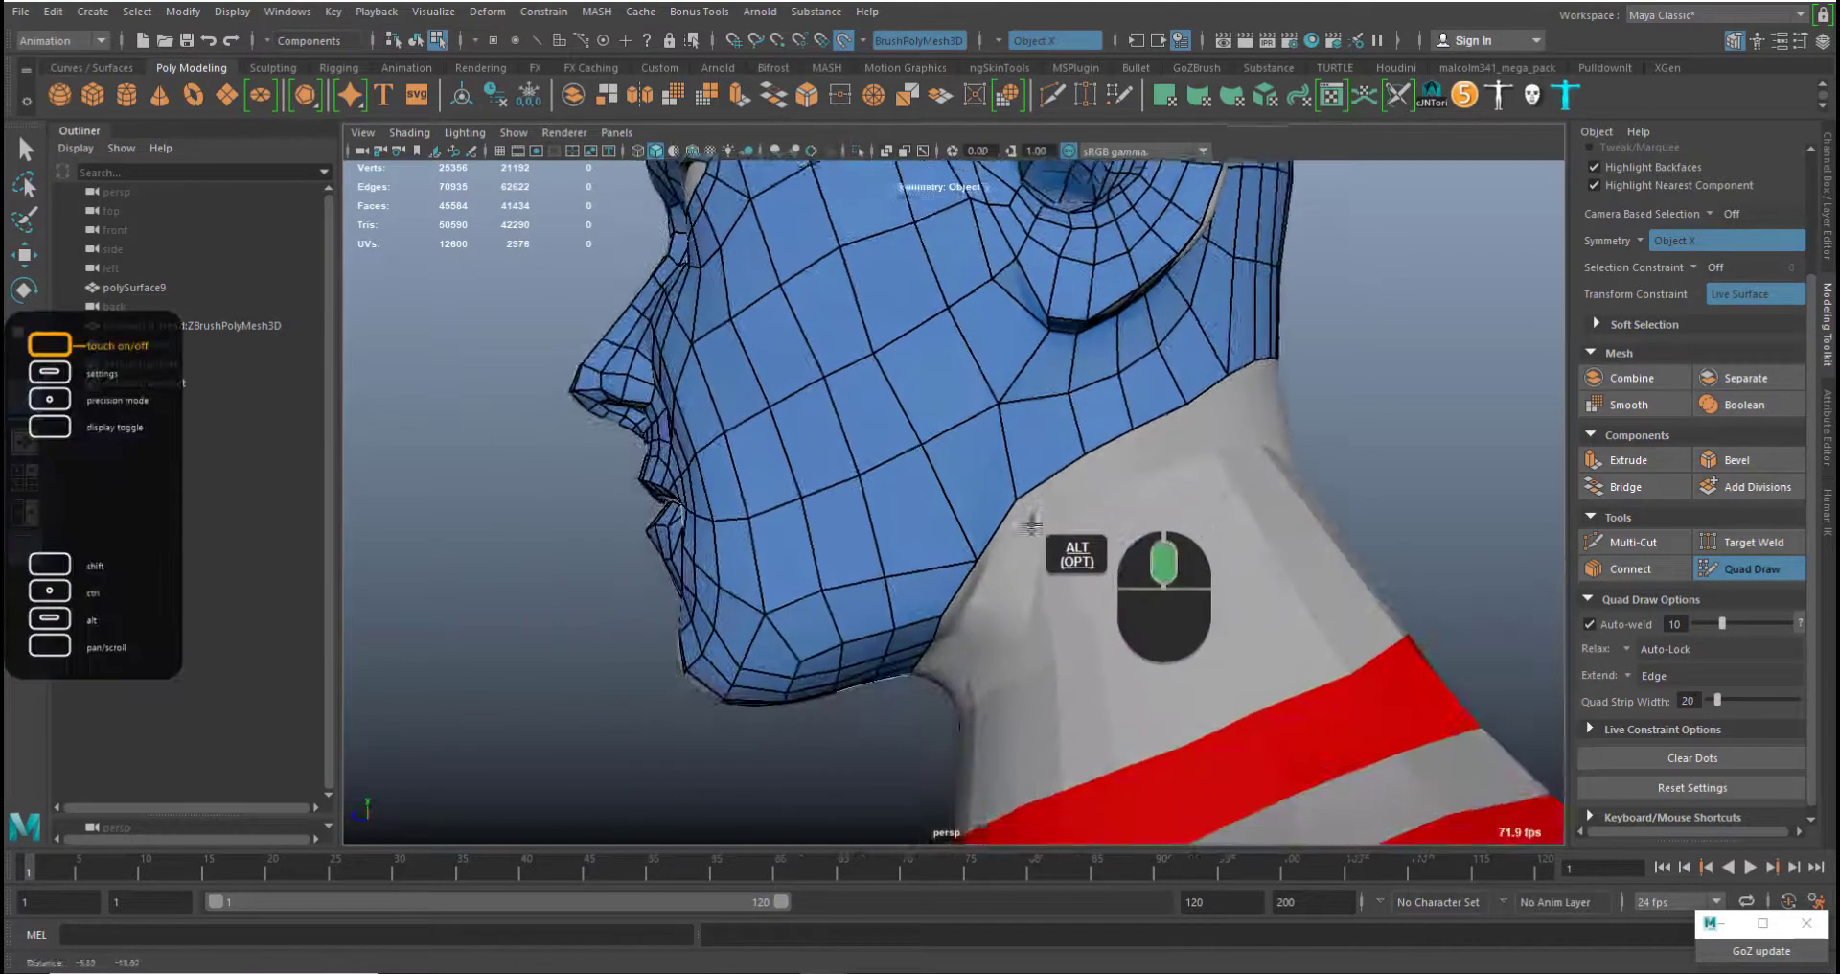
{"action": "mouse_move", "coordinate": [931, 533]}
{"action": "left_mouse_down", "text": "ctrl+shift"}
{"action": "mouse_move", "coordinate": [956, 500]}
{"action": "mouse_move", "coordinate": [1022, 518]}
{"action": "left_mouse_up", "text": "ctrl+shift"}
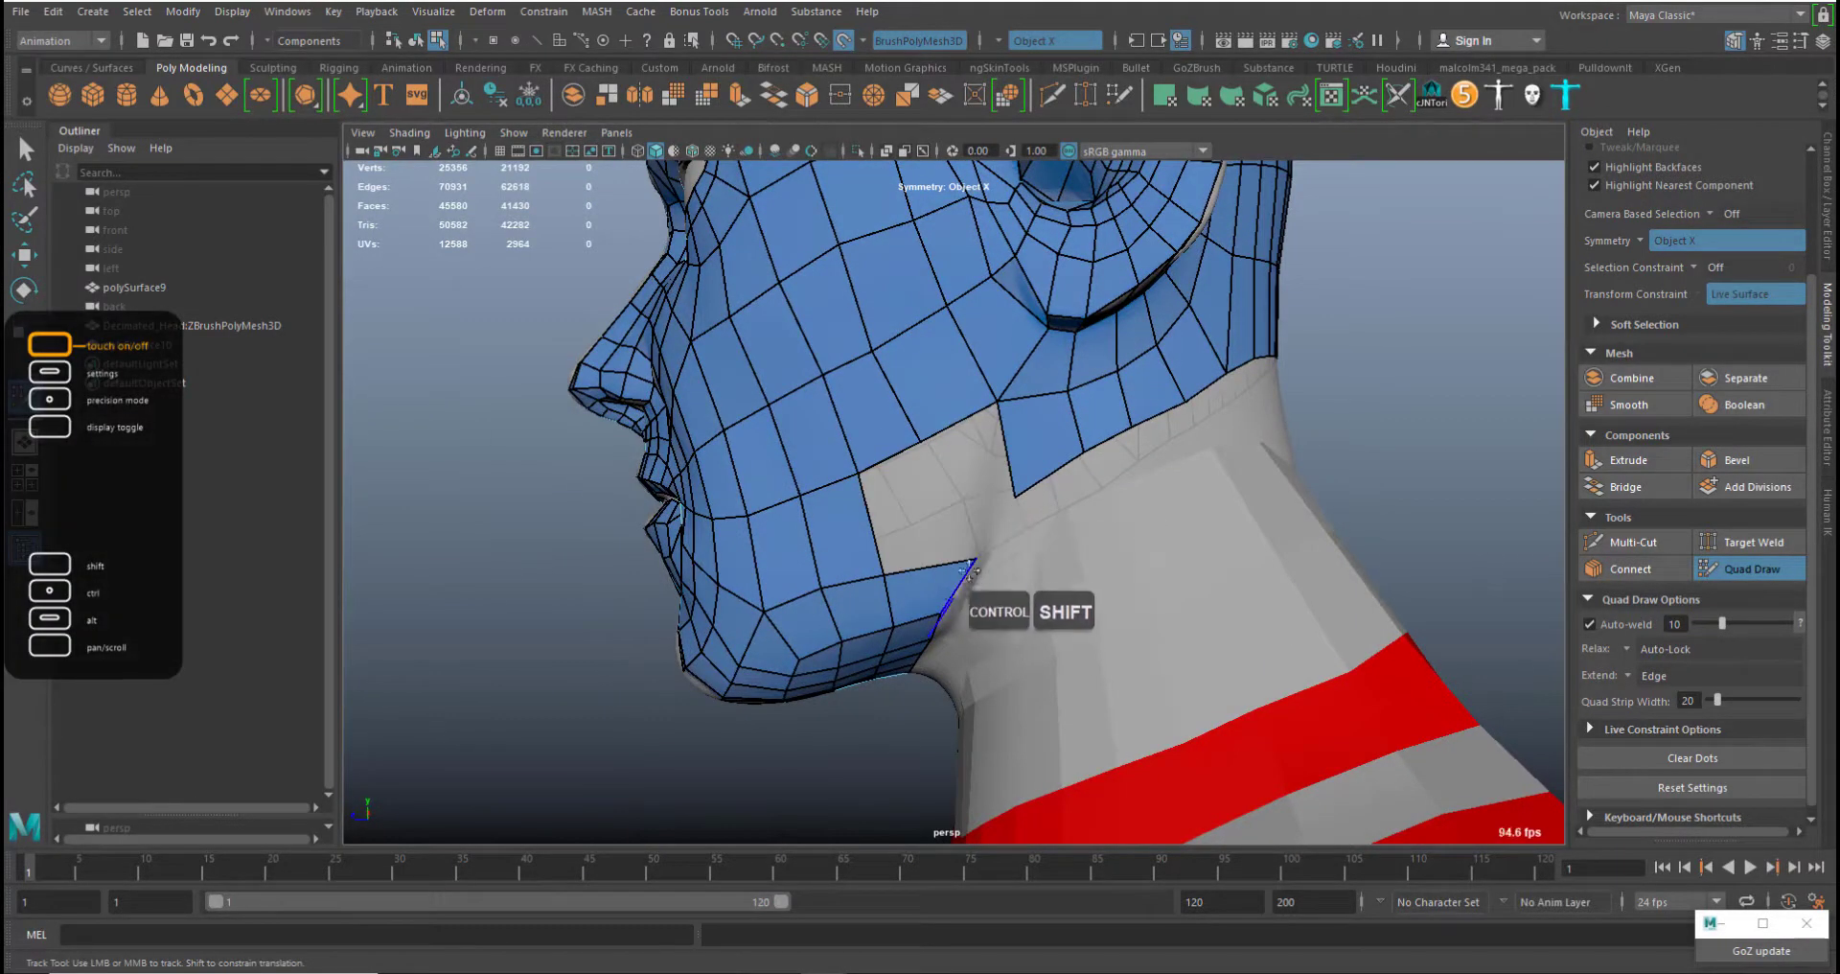
{"action": "middle_click_drag", "start_coordinate": [975, 559], "coordinate": [945, 559]}
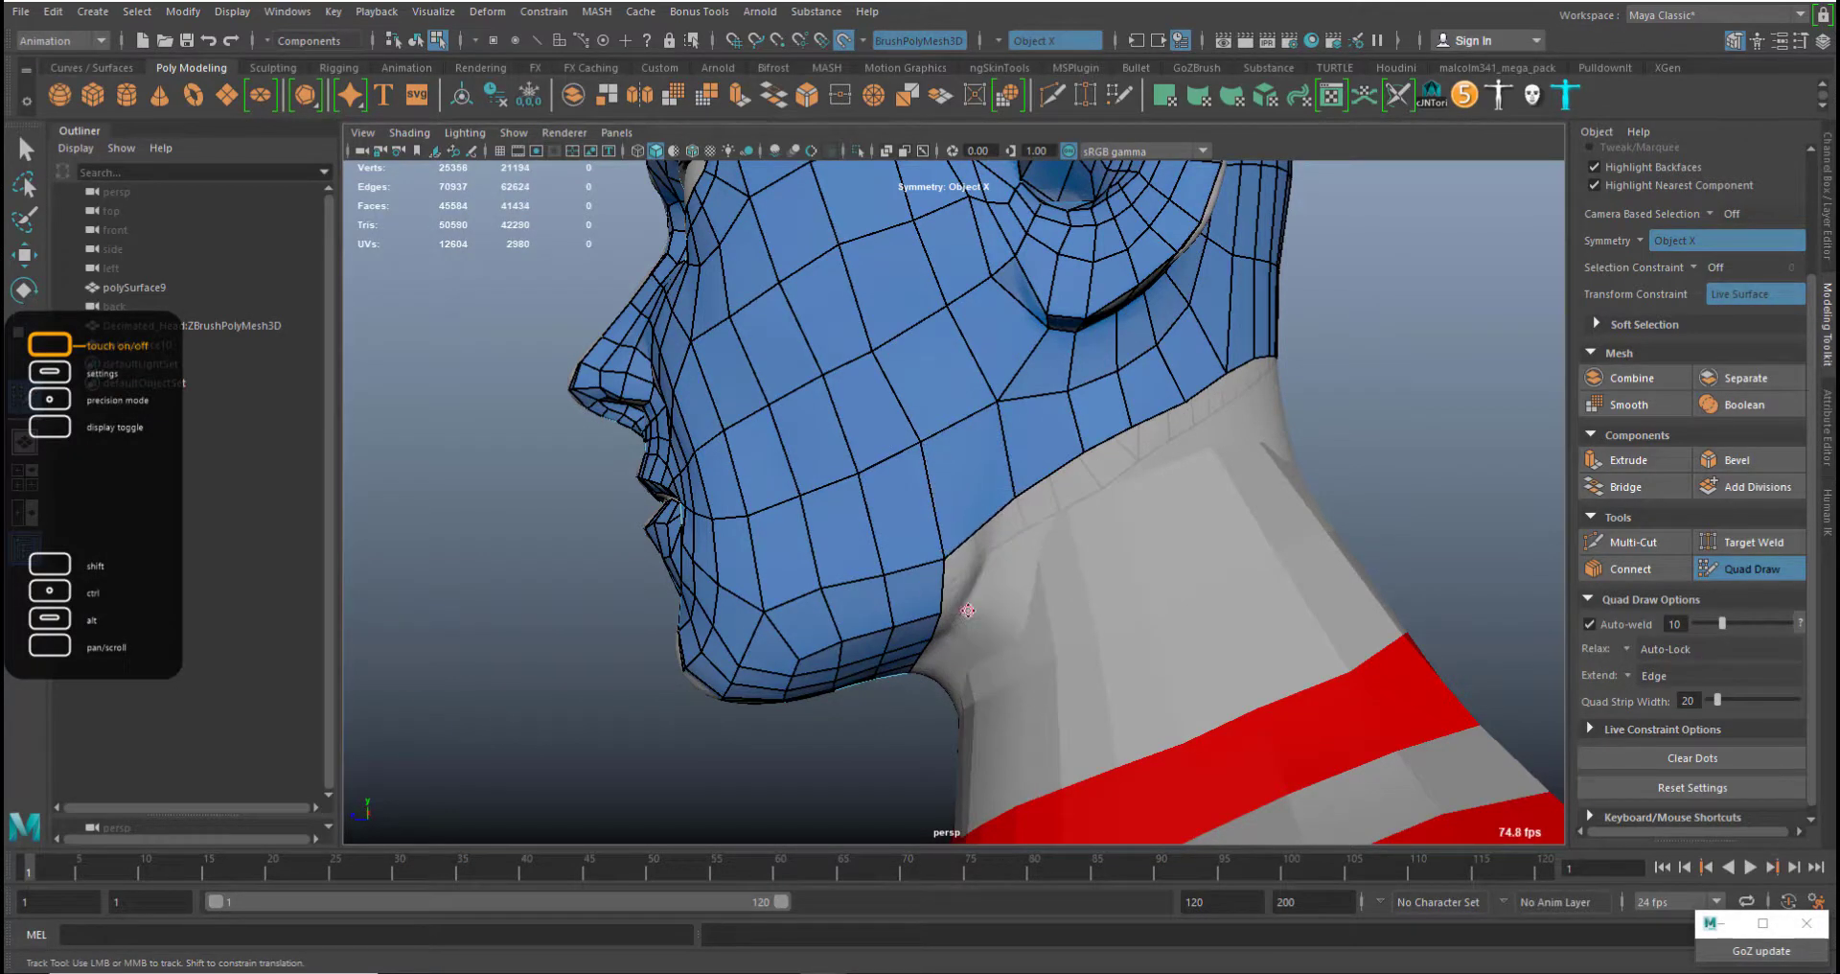
{"action": "middle_click_drag", "start_coordinate": [942, 556], "coordinate": [978, 548]}
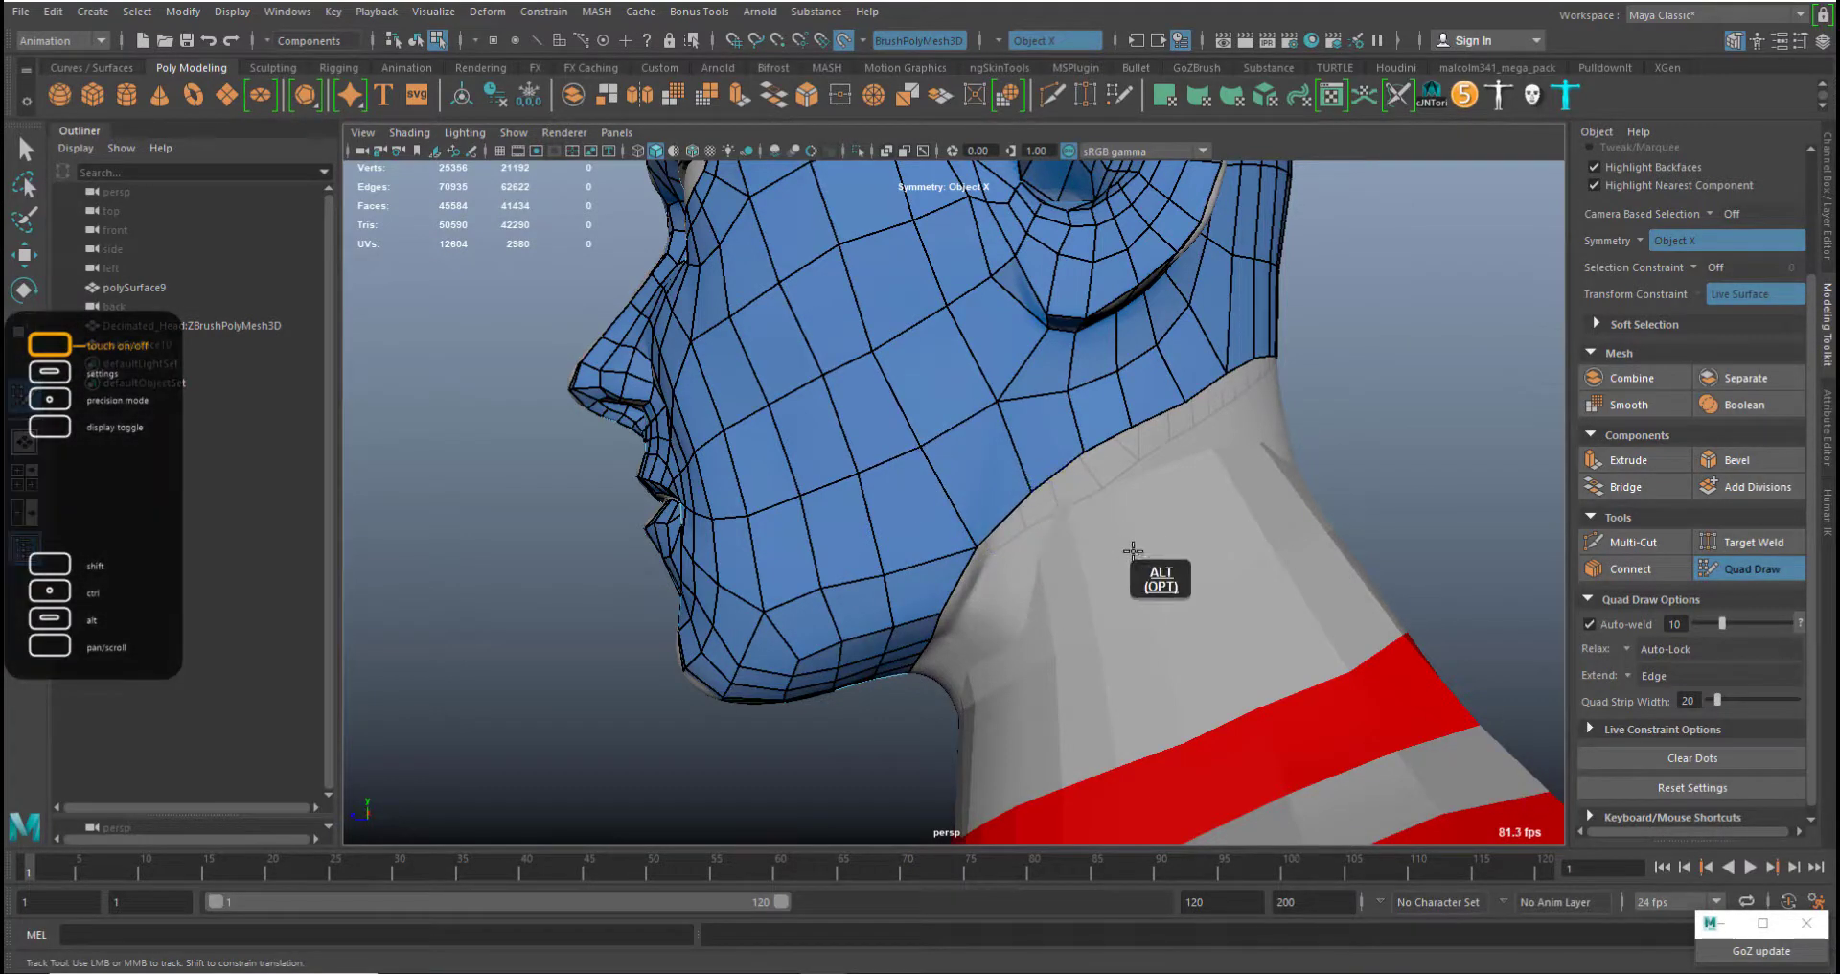
Inspect the head mesh from all sides and relax the quads over the side and crown of the skull
{"action": "left_click_drag", "start_coordinate": [1110, 501], "coordinate": [1149, 496], "text": "alt"}
{"action": "left_click_drag", "start_coordinate": [1165, 658], "coordinate": [1231, 561], "text": "alt"}
{"action": "right_click_drag", "start_coordinate": [1047, 423], "coordinate": [1085, 625], "text": "alt"}
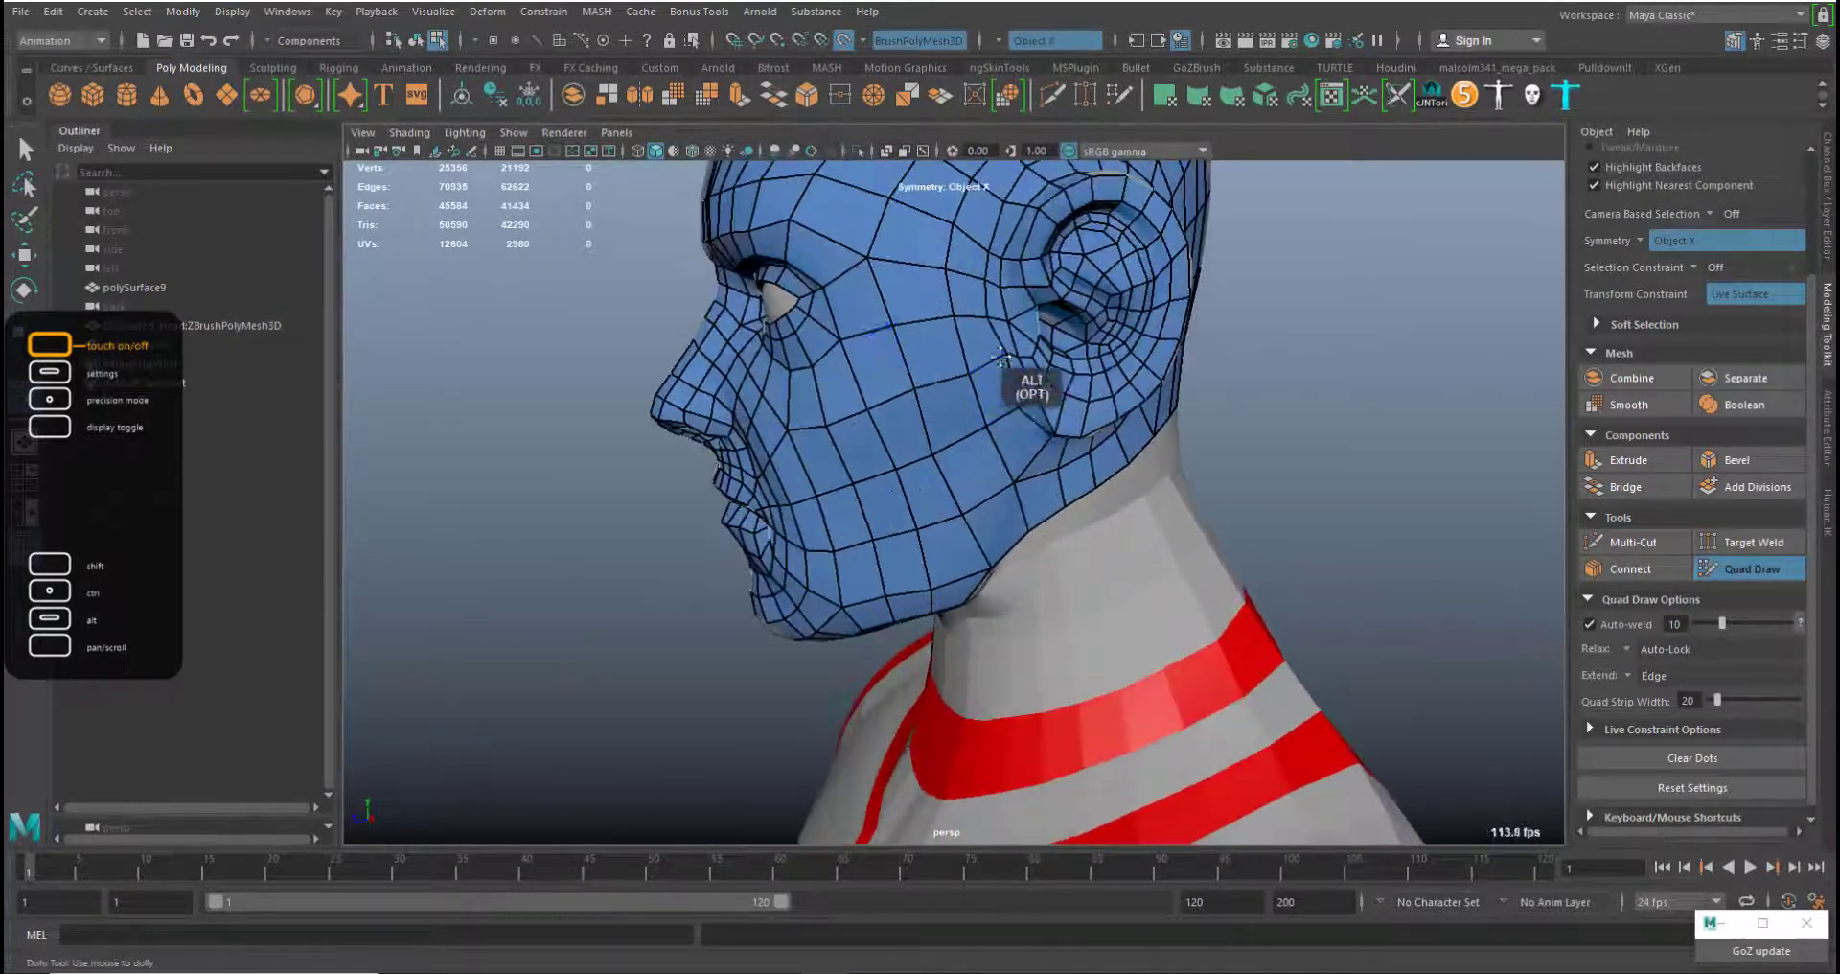
{"action": "left_click_drag", "start_coordinate": [1128, 581], "coordinate": [1212, 613], "text": "alt"}
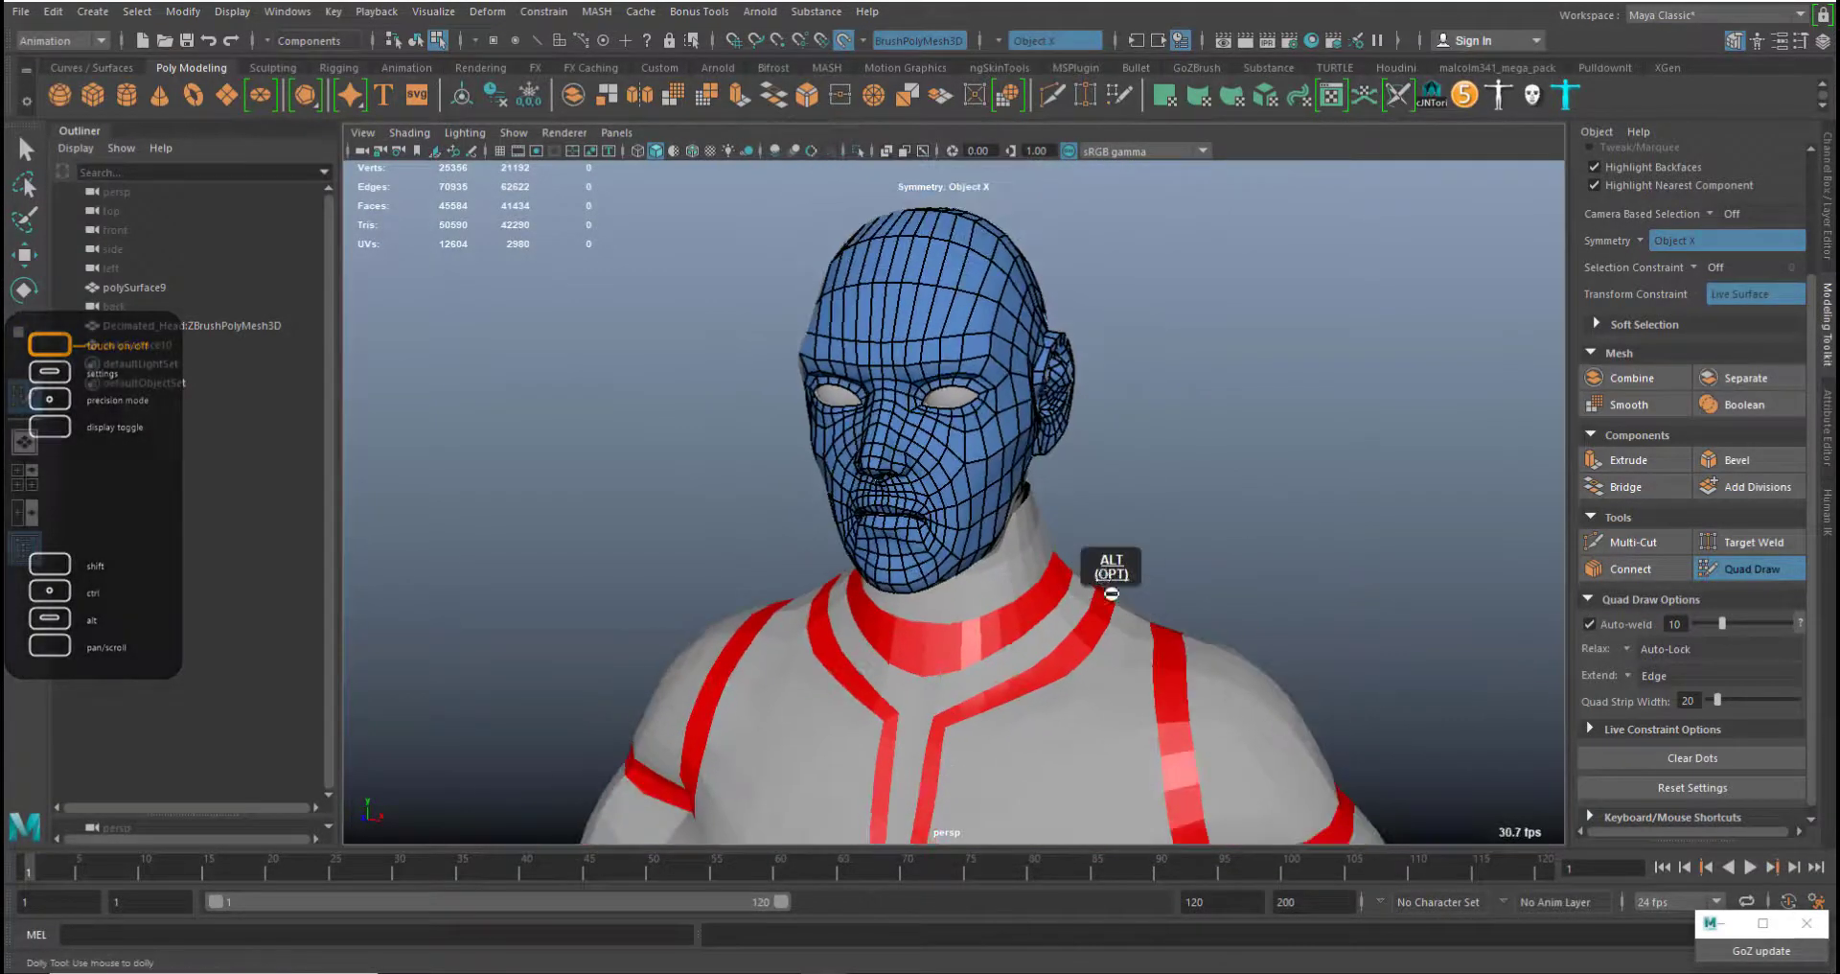
{"action": "left_click_drag", "start_coordinate": [1109, 575], "coordinate": [961, 366], "text": "alt"}
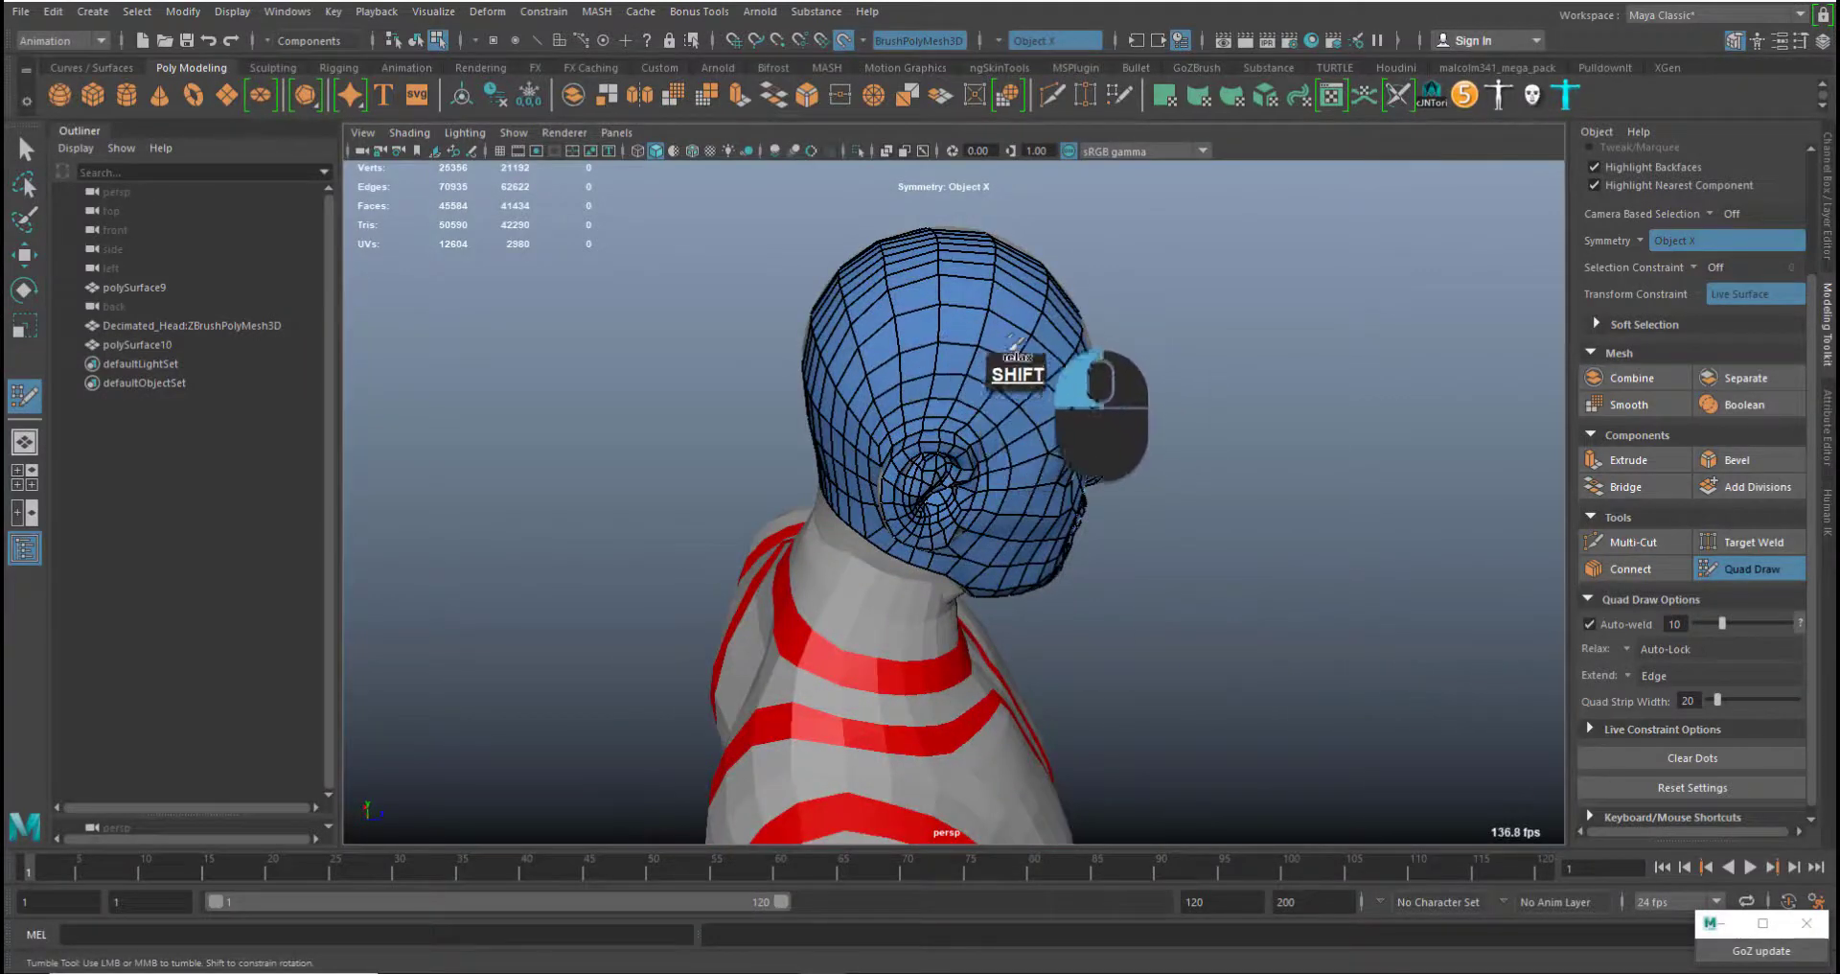
{"action": "left_click_drag", "start_coordinate": [832, 320], "coordinate": [965, 268], "text": "shift"}
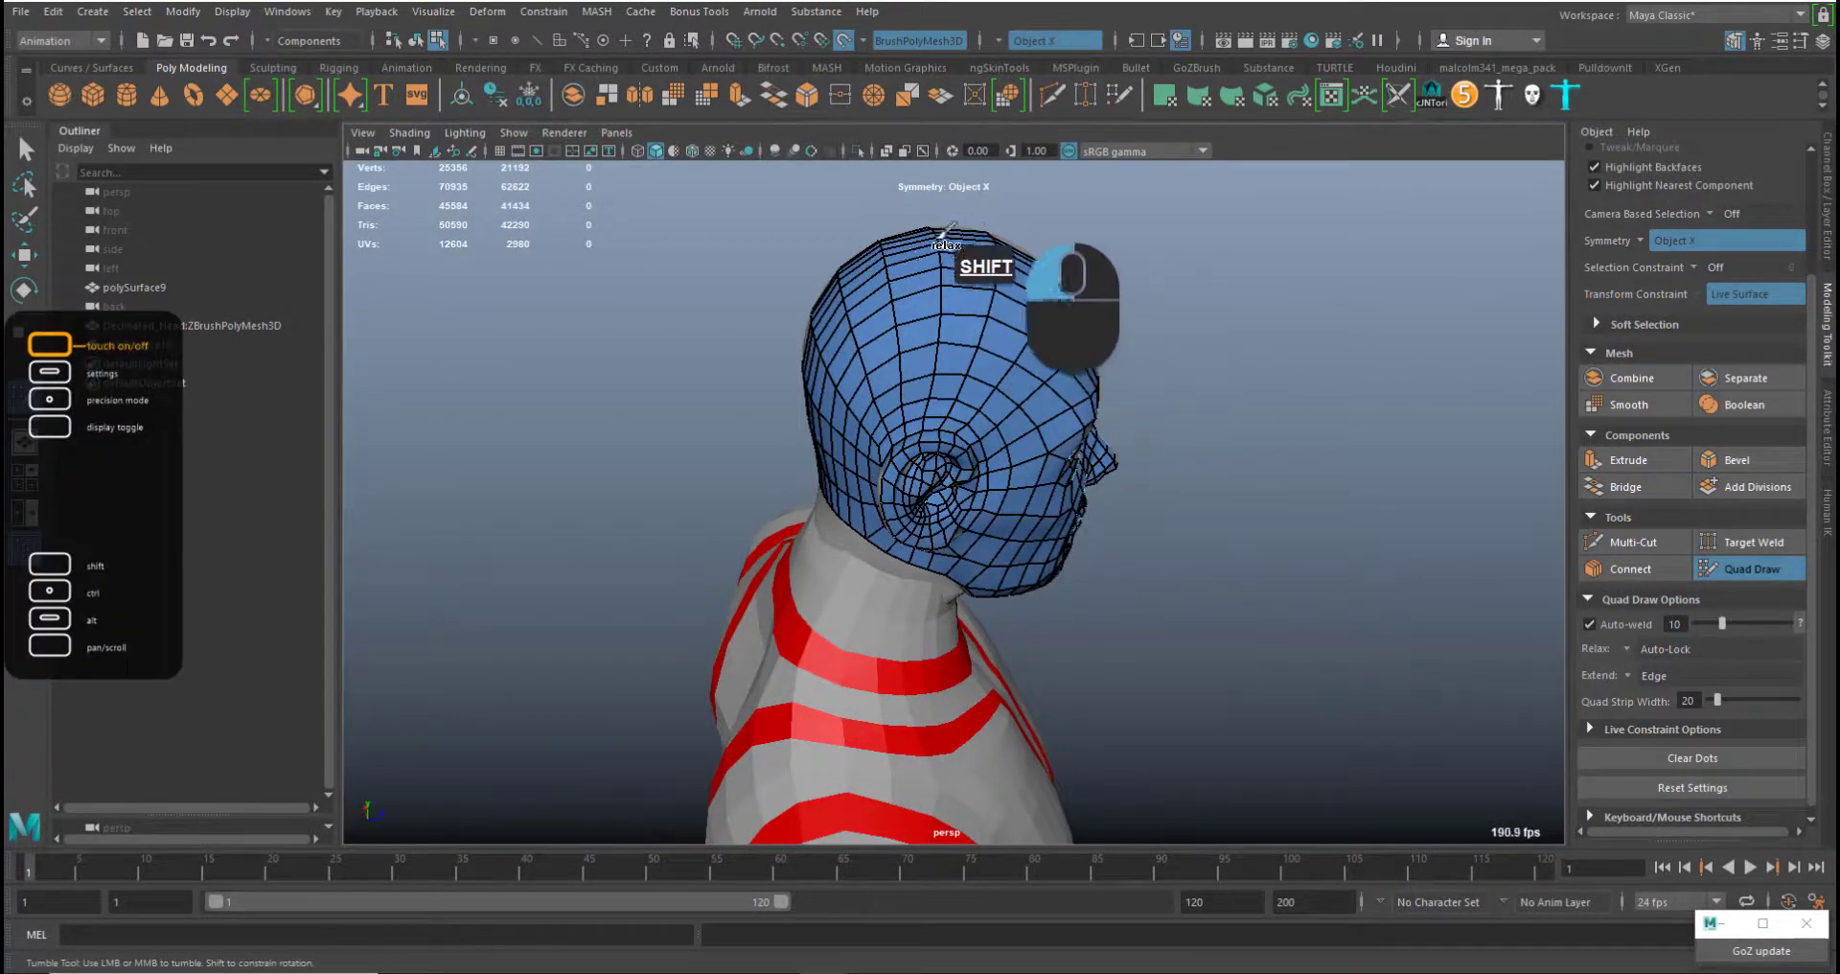
{"action": "left_click_drag", "start_coordinate": [1064, 498], "coordinate": [1247, 628], "text": "alt"}
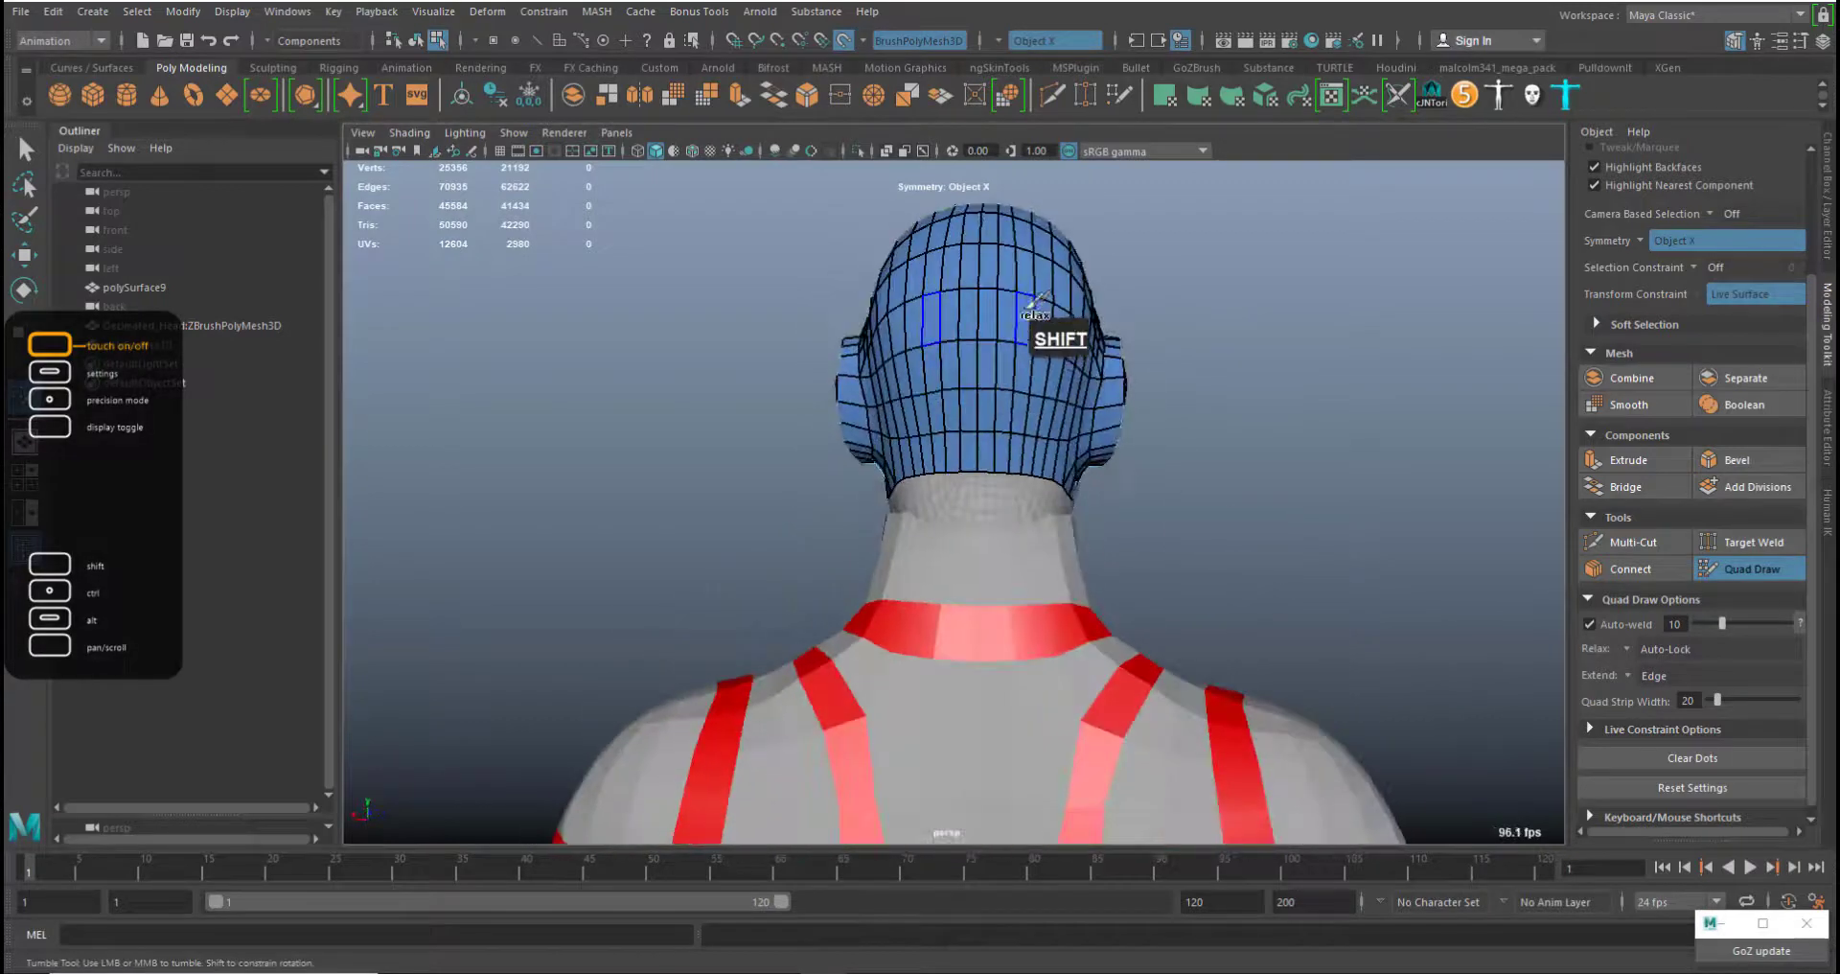
{"action": "left_click_drag", "start_coordinate": [1088, 446], "coordinate": [1381, 556], "text": "alt"}
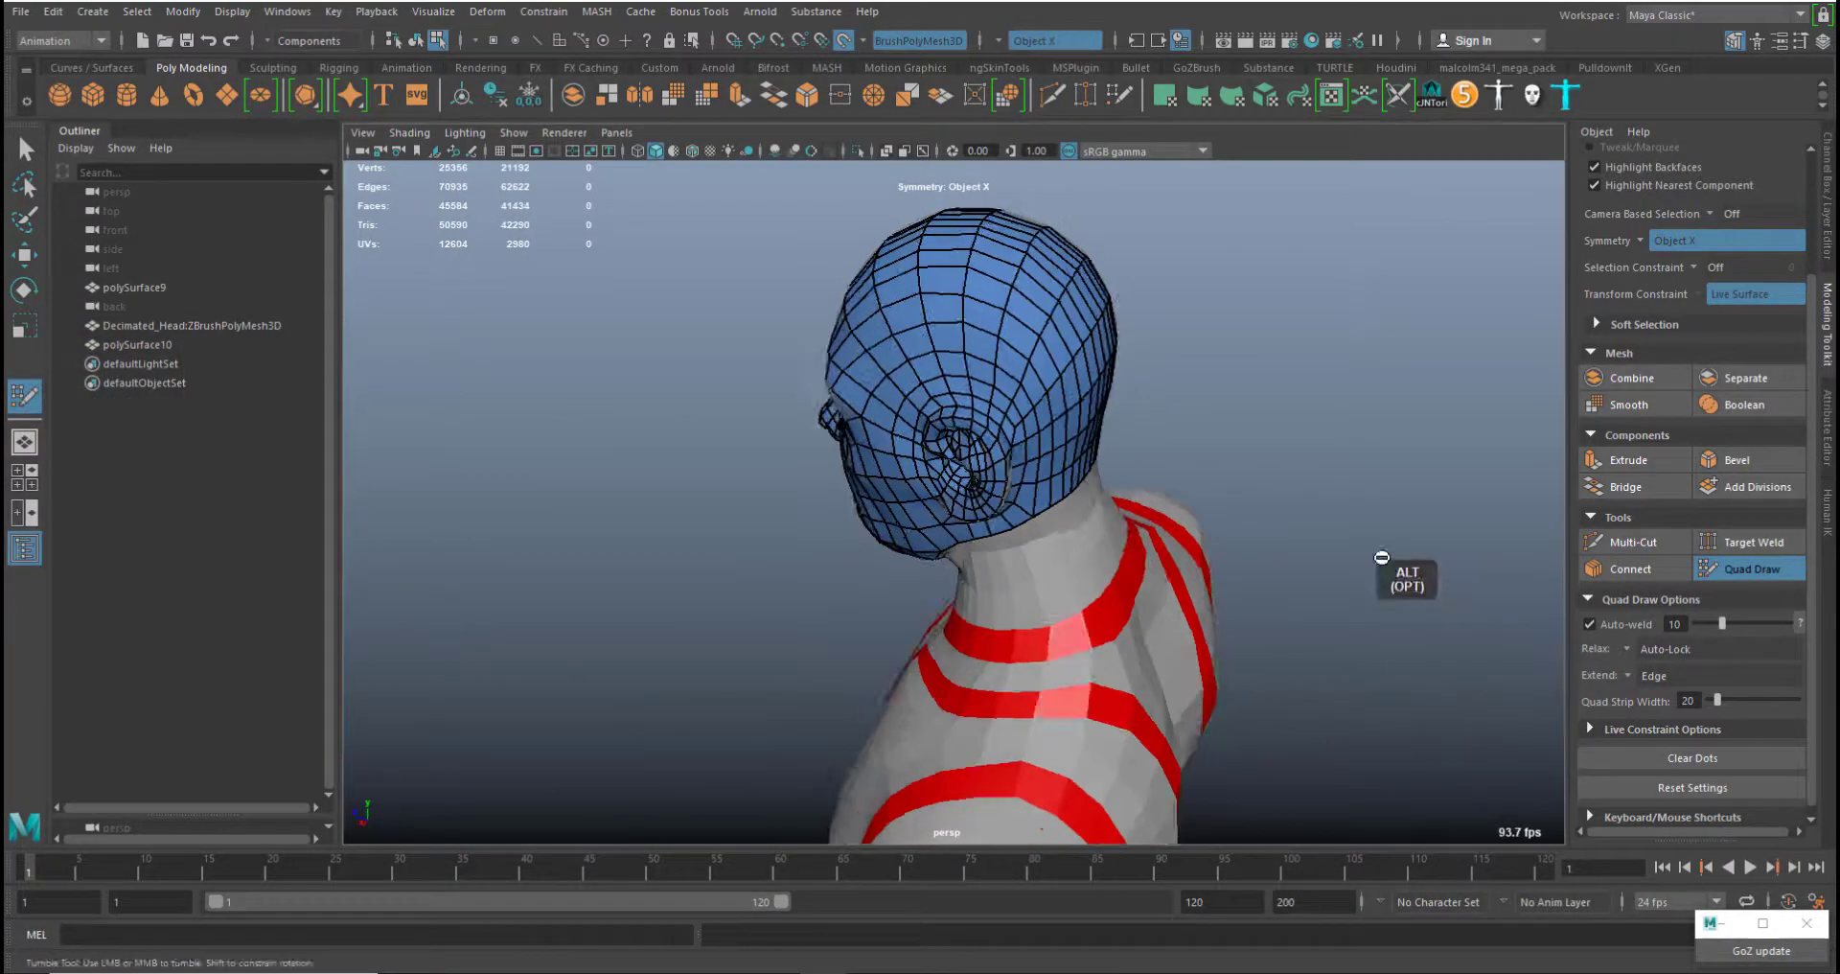